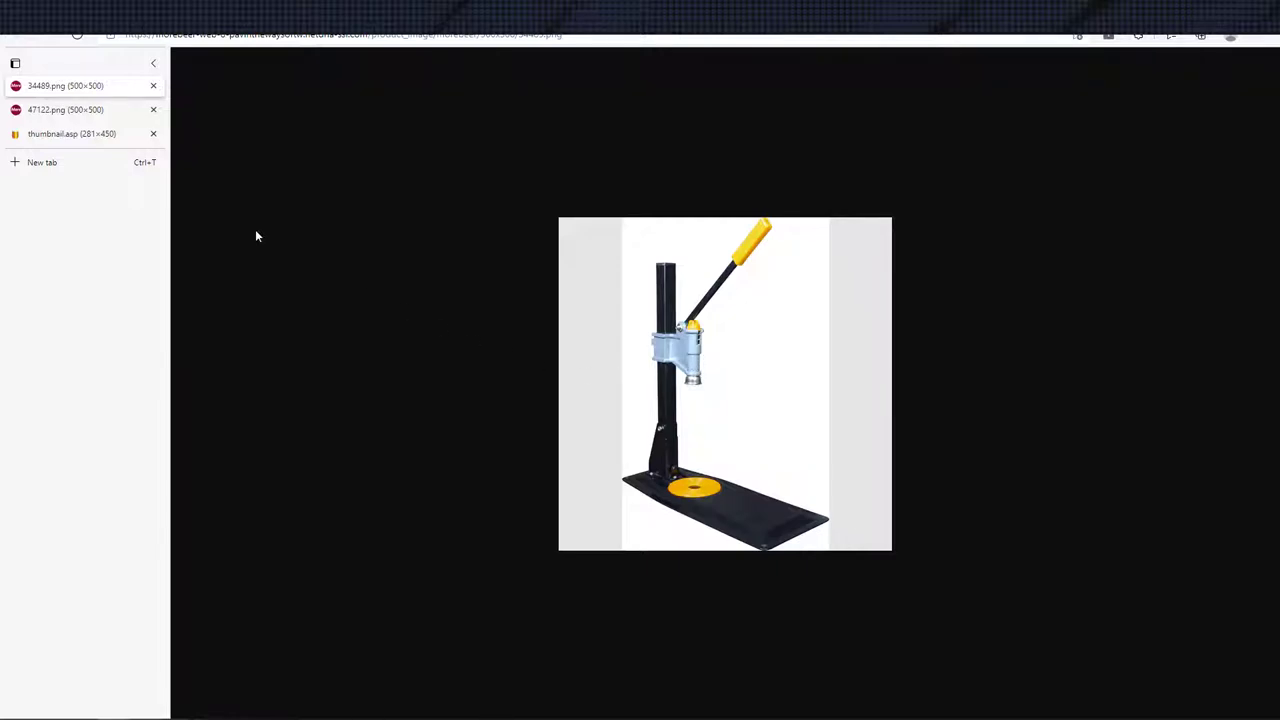
- View the thumbnail.asp reference image for the bottle capper
{"action": "left_click", "coordinate": [70, 136]}
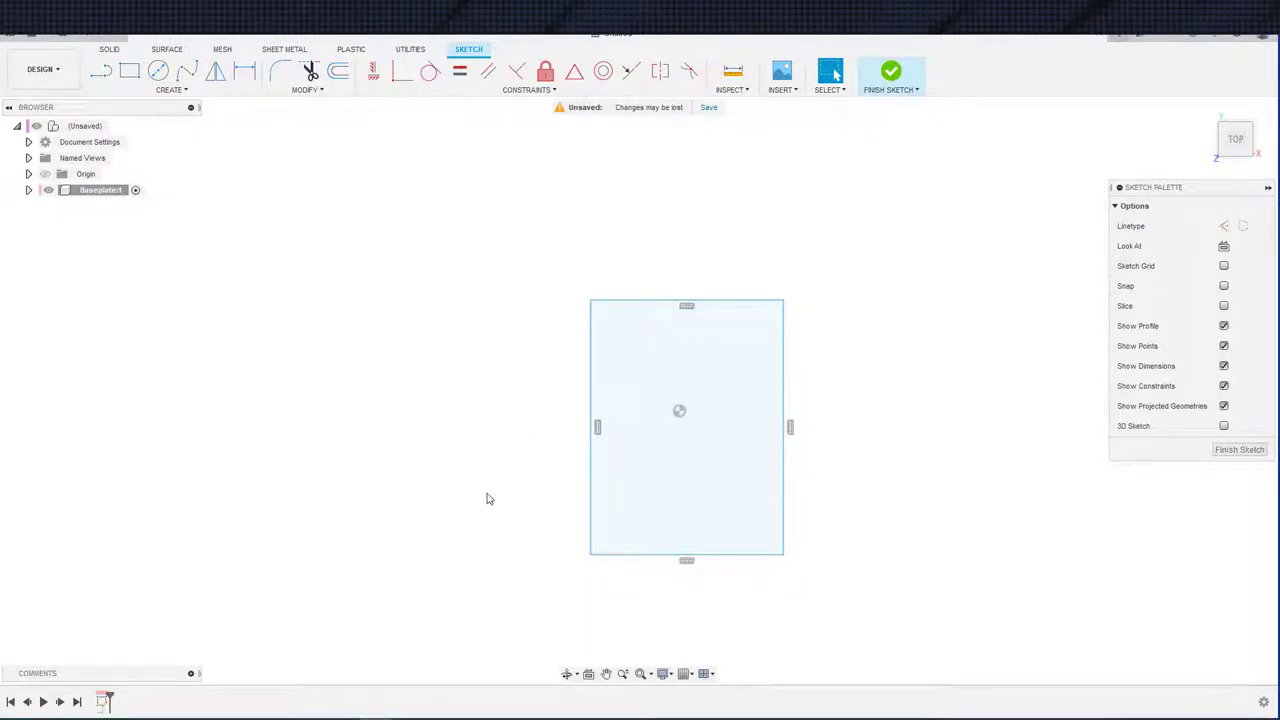
- Draw a diagonal from the rectangle's lower-left corner to its upper-right corner and convert it to a construction line
{"action": "key", "text": "s"}
{"action": "left_click", "coordinate": [499, 526]}
{"action": "left_click", "coordinate": [590, 554]}
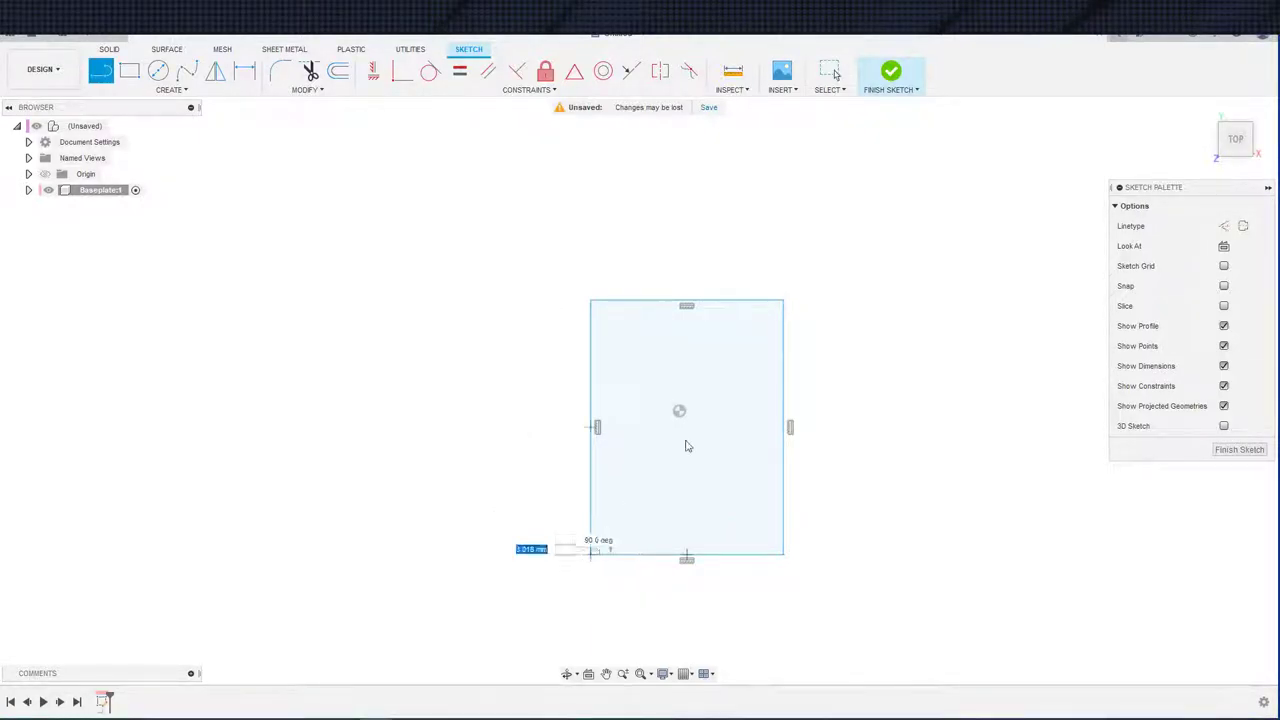
{"action": "left_click", "coordinate": [784, 300]}
{"action": "key", "text": "Escape"}
{"action": "left_click", "coordinate": [683, 436]}
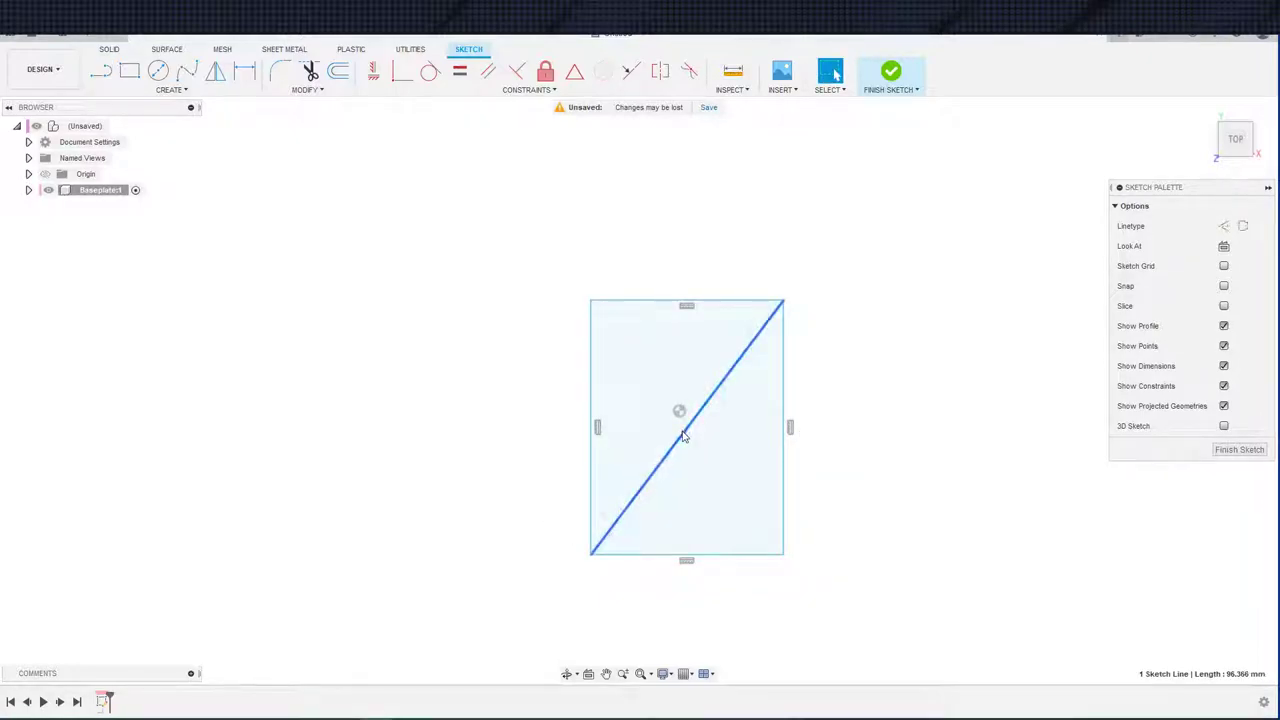
{"action": "key", "text": "x"}
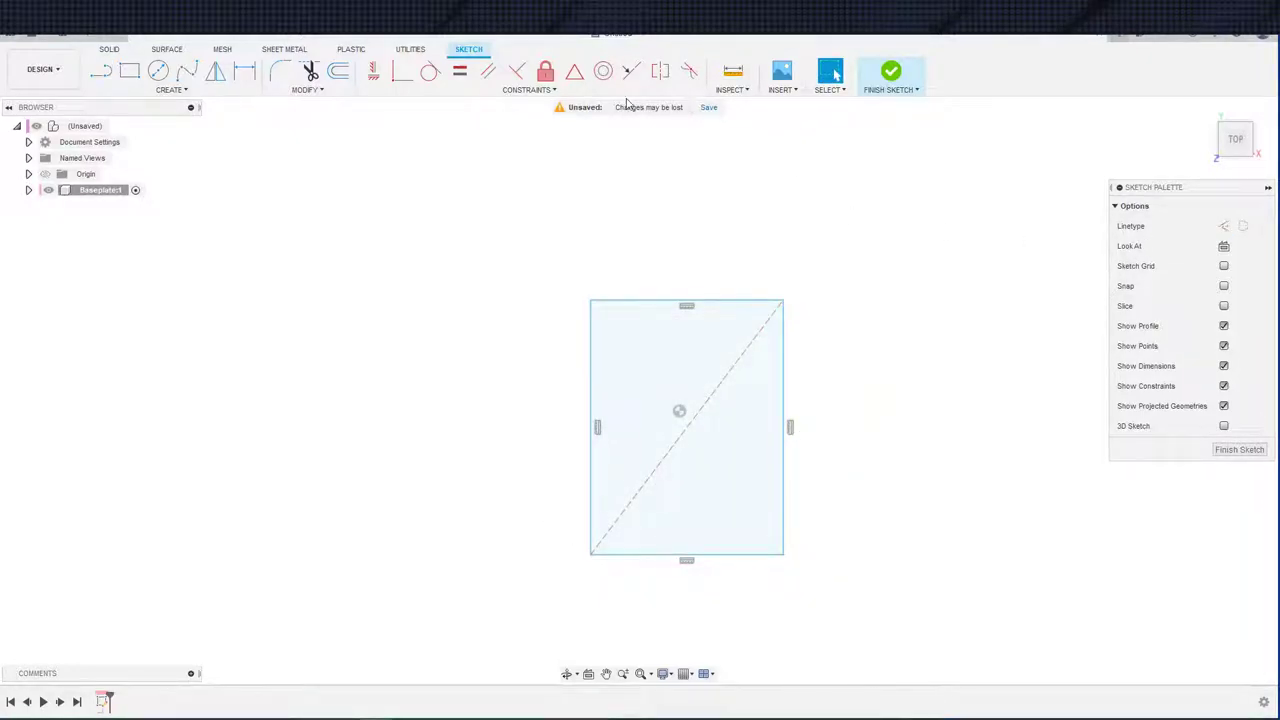
- Try a Midpoint constraint between the construction diagonal and the origin point, and undo it
{"action": "left_click", "coordinate": [574, 71]}
{"action": "left_click", "coordinate": [710, 396]}
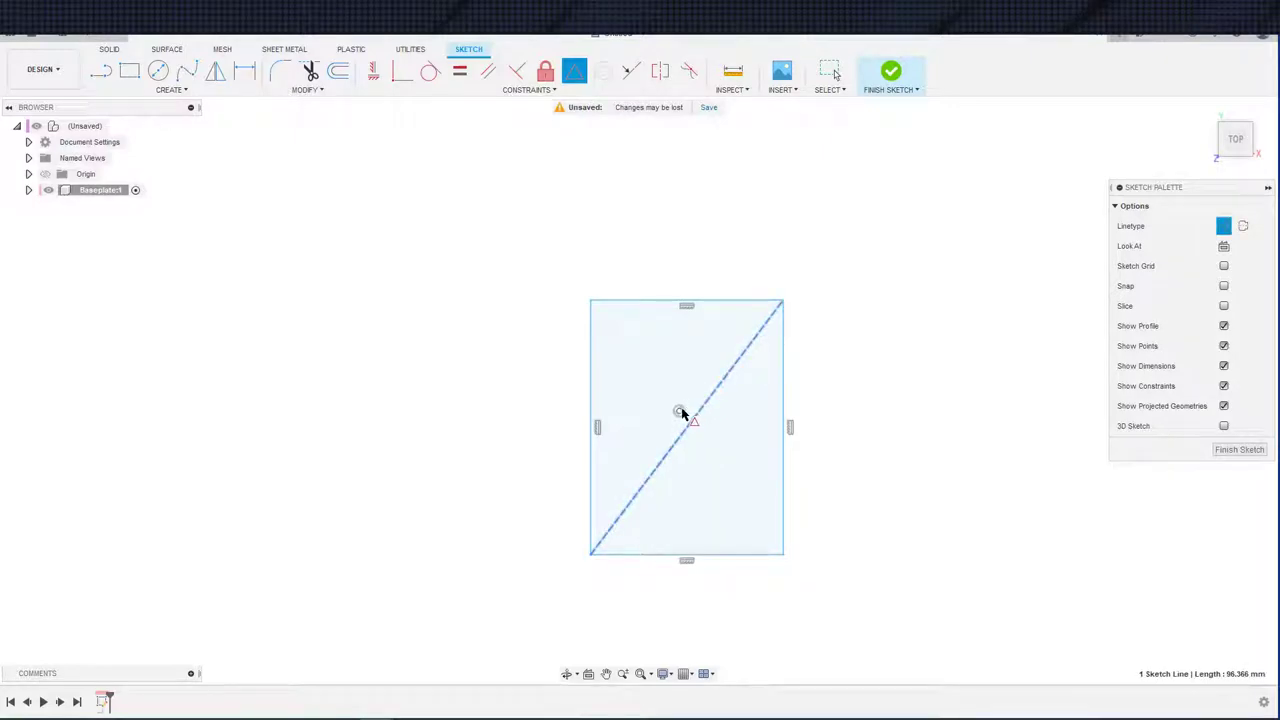
{"action": "left_click", "coordinate": [680, 411]}
{"action": "key", "text": "Escape"}
{"action": "key", "text": "s"}
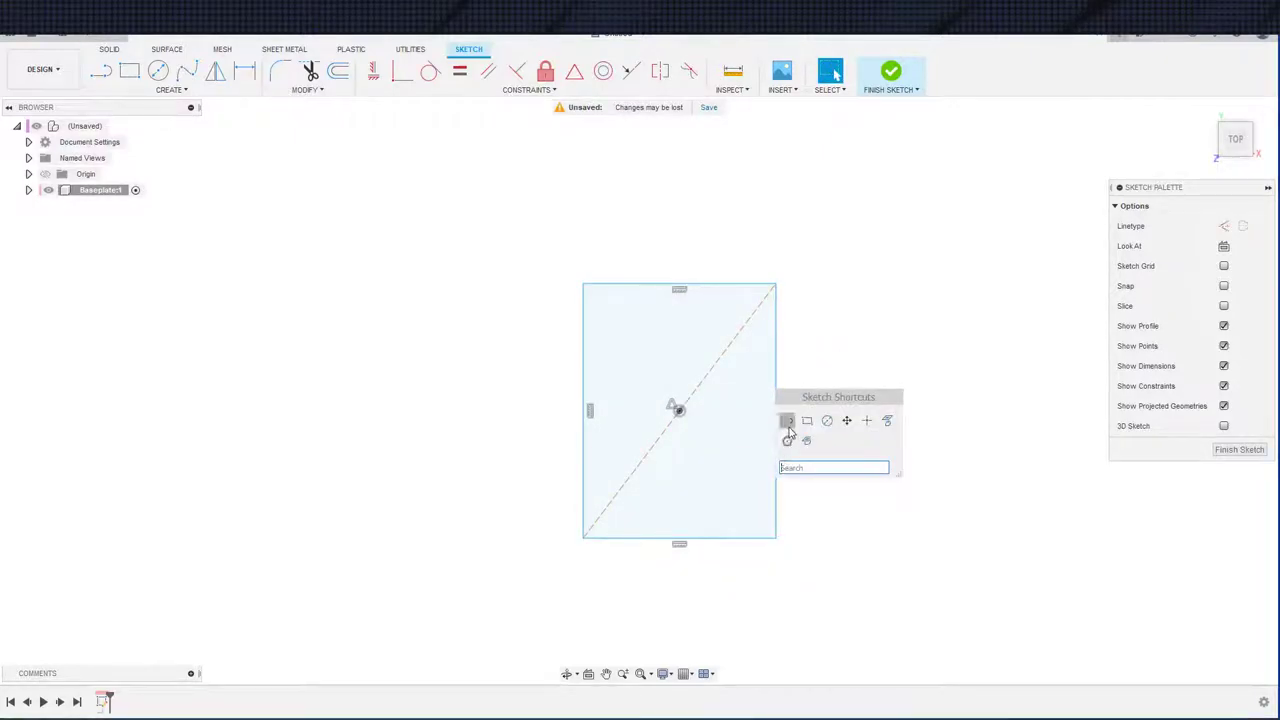
{"action": "key", "text": "Escape"}
{"action": "key", "text": "ctrl+z"}
- Draw a vertical construction line about 19 mm long upward from the diagonal's midpoint
{"action": "key", "text": "s"}
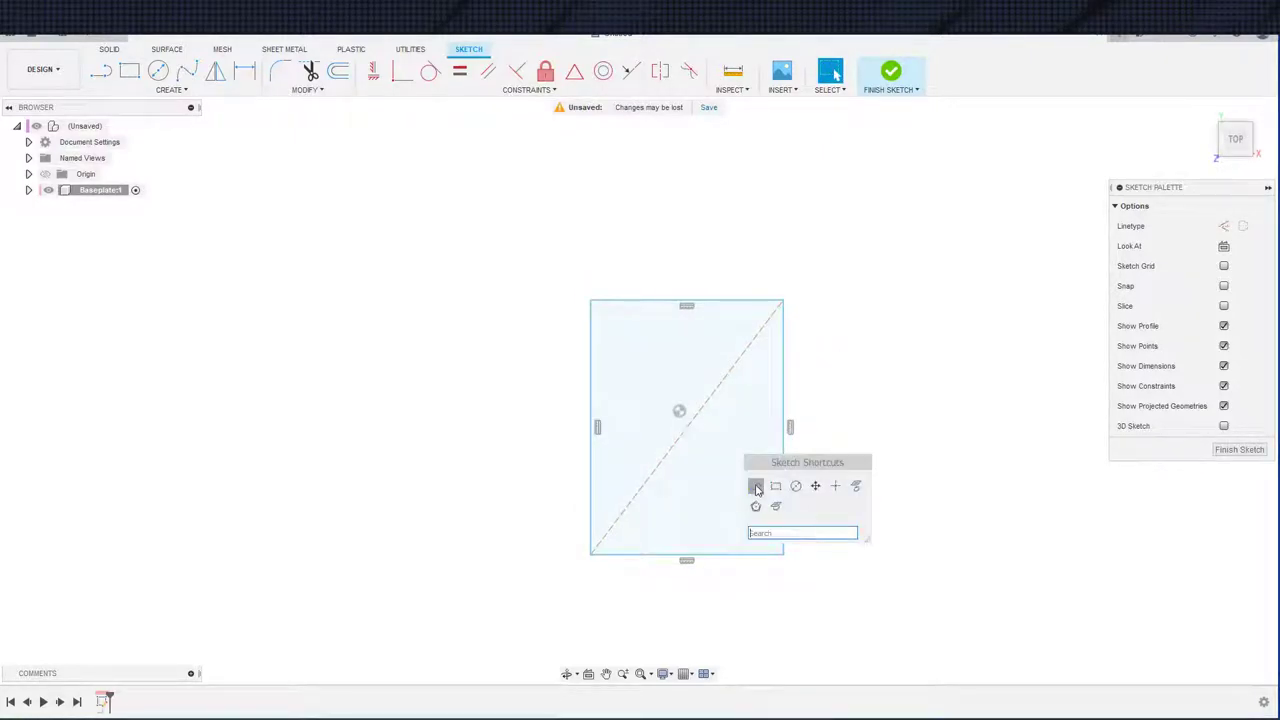
{"action": "left_click", "coordinate": [756, 487]}
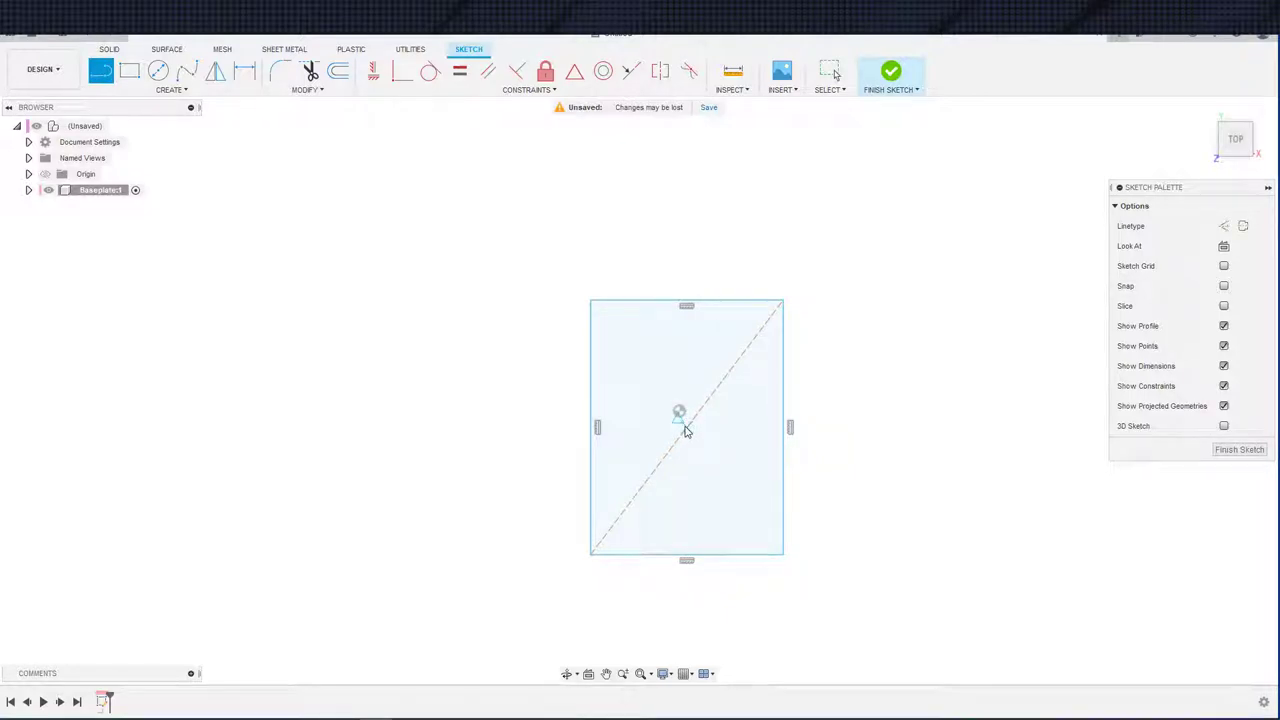
{"action": "left_click", "coordinate": [686, 424]}
{"action": "left_click", "coordinate": [686, 365]}
{"action": "key", "text": "Escape"}
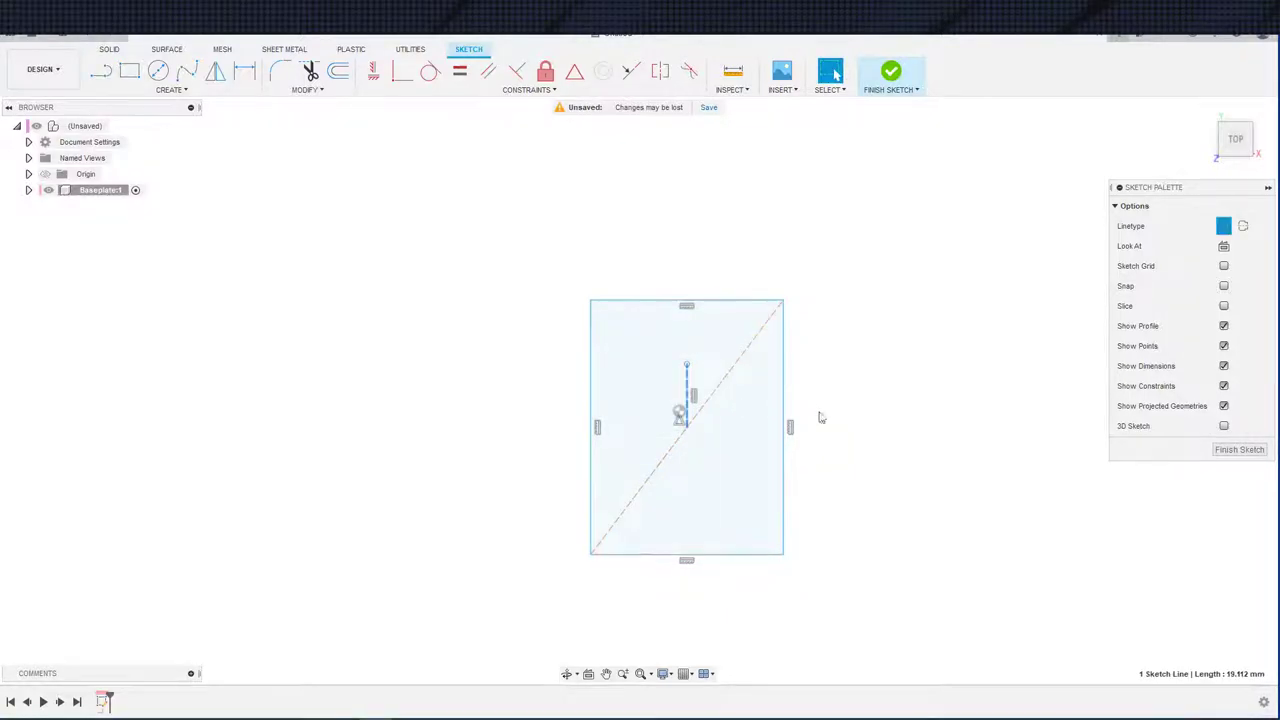
{"action": "left_click", "coordinate": [821, 417]}
- Constrain the upper end of the vertical construction line coincident with the rectangle's upper edge
{"action": "left_click", "coordinate": [687, 364]}
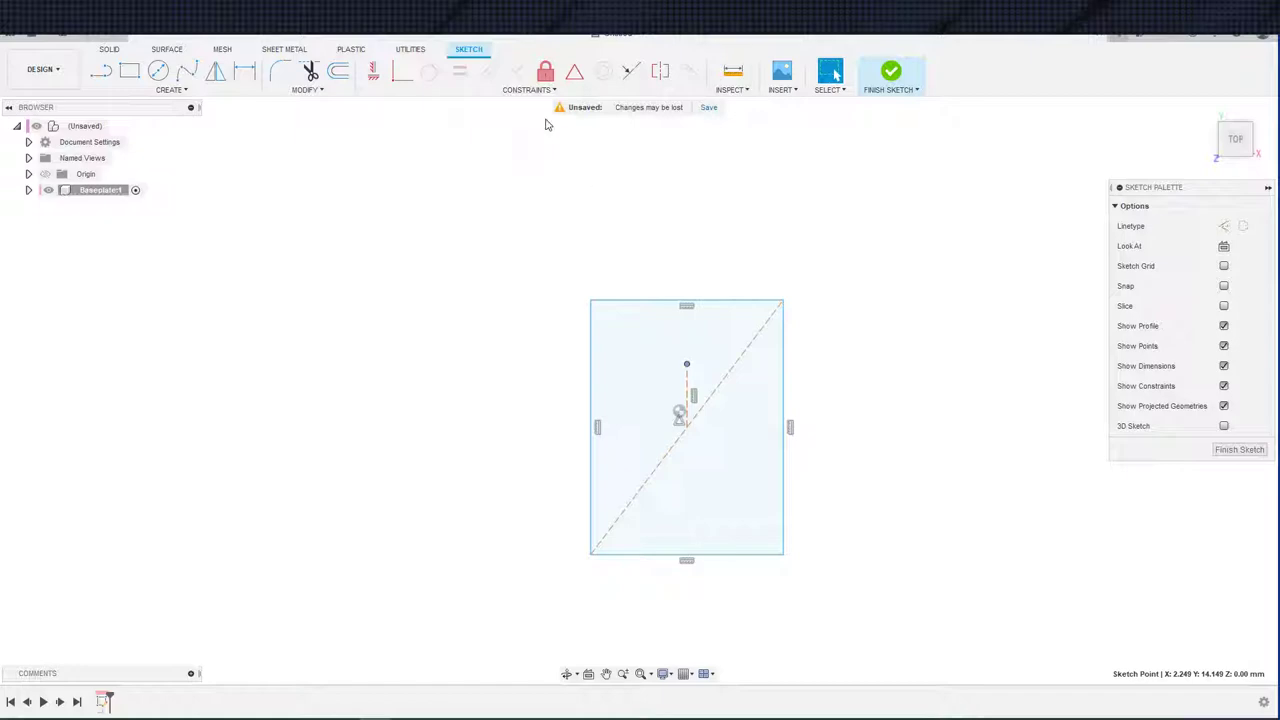
{"action": "left_click", "coordinate": [405, 72]}
{"action": "left_click", "coordinate": [710, 301]}
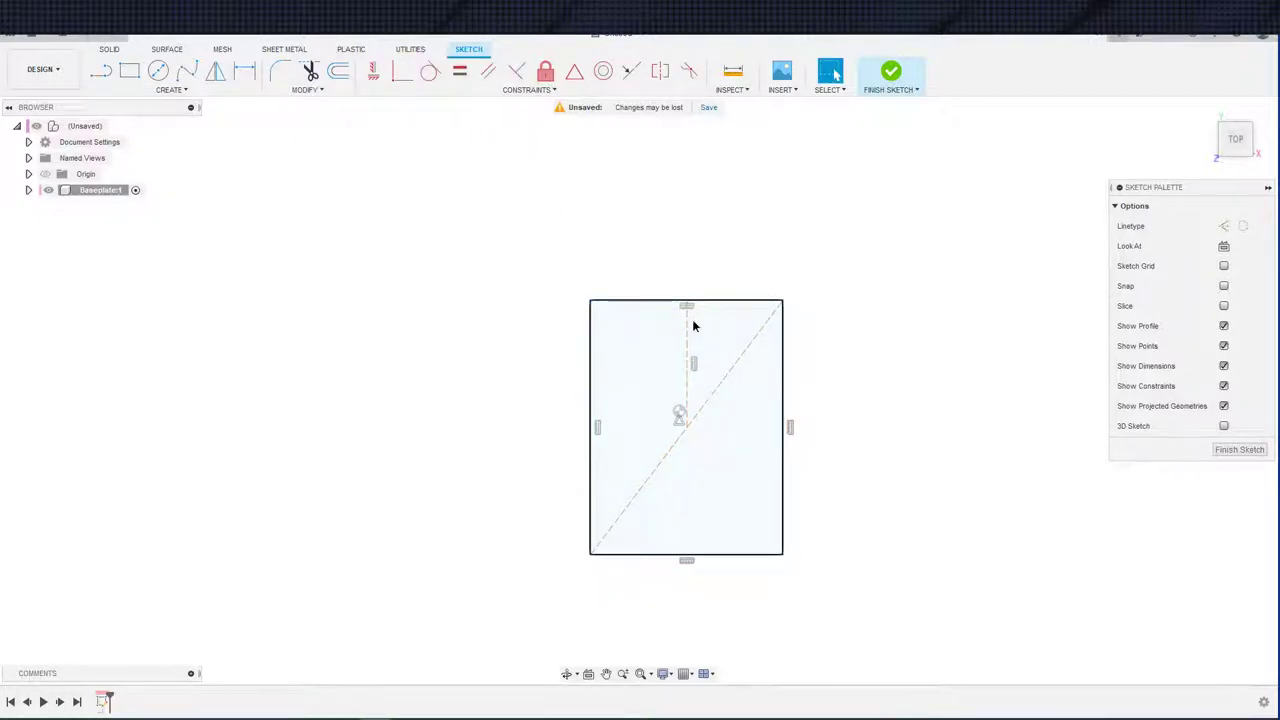
- Replace the vertical constraint on the short construction line with a Perpendicular constraint to the rectangle's upper edge
{"action": "left_click", "coordinate": [695, 365]}
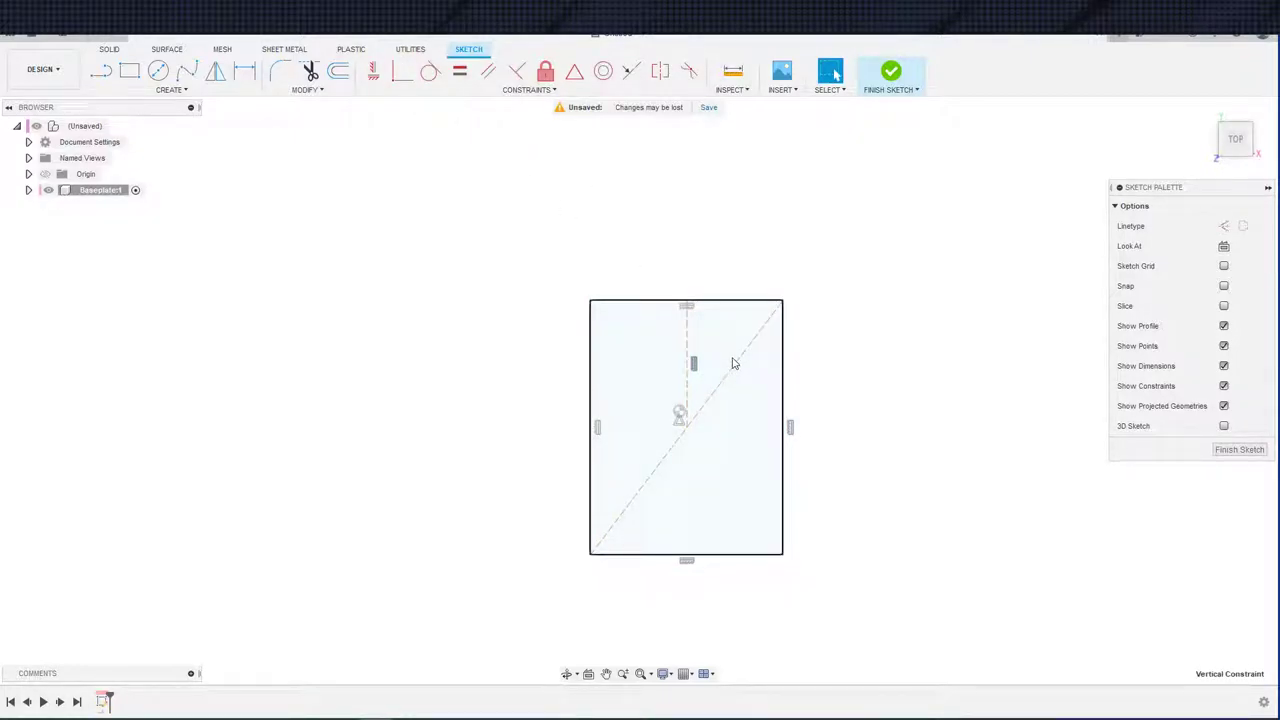
{"action": "left_click", "coordinate": [687, 360]}
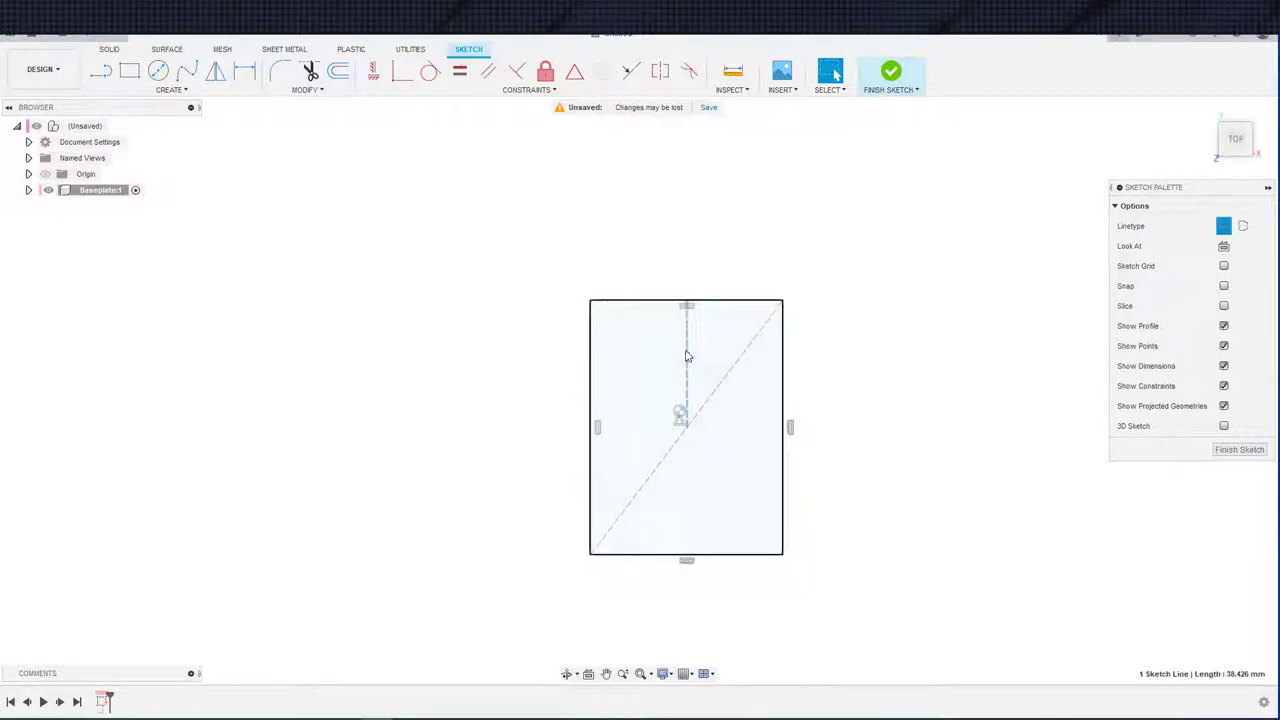
{"action": "left_click", "coordinate": [518, 72]}
{"action": "key", "text": "Escape"}
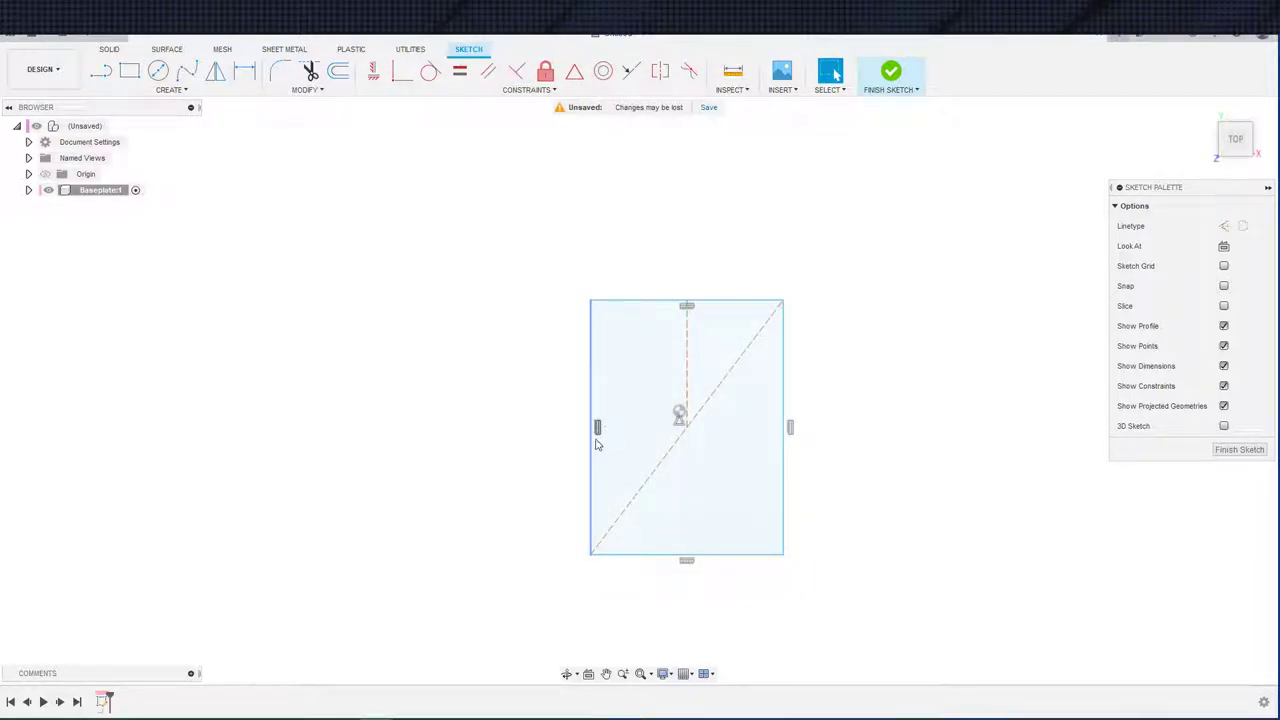
{"action": "left_click", "coordinate": [574, 81]}
{"action": "key", "text": "Escape"}
{"action": "left_click", "coordinate": [521, 76]}
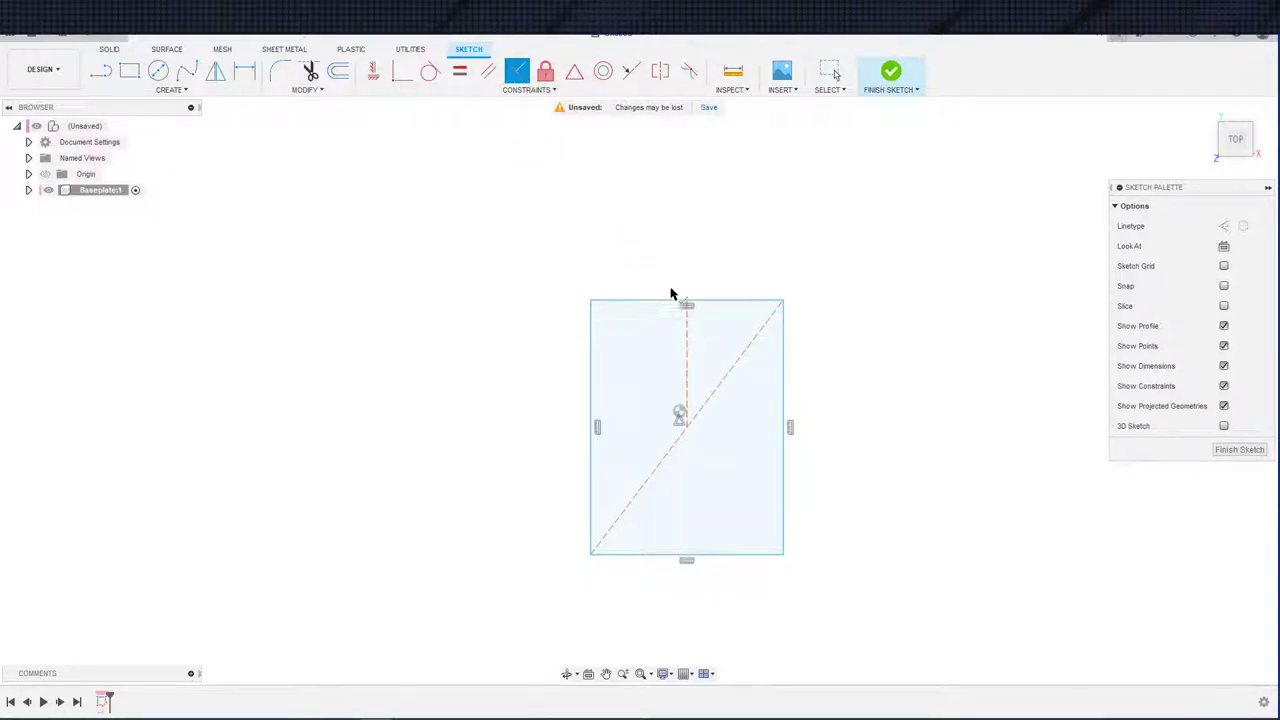
{"action": "left_click", "coordinate": [687, 324]}
{"action": "left_click", "coordinate": [717, 300]}
{"action": "key", "text": "Escape"}
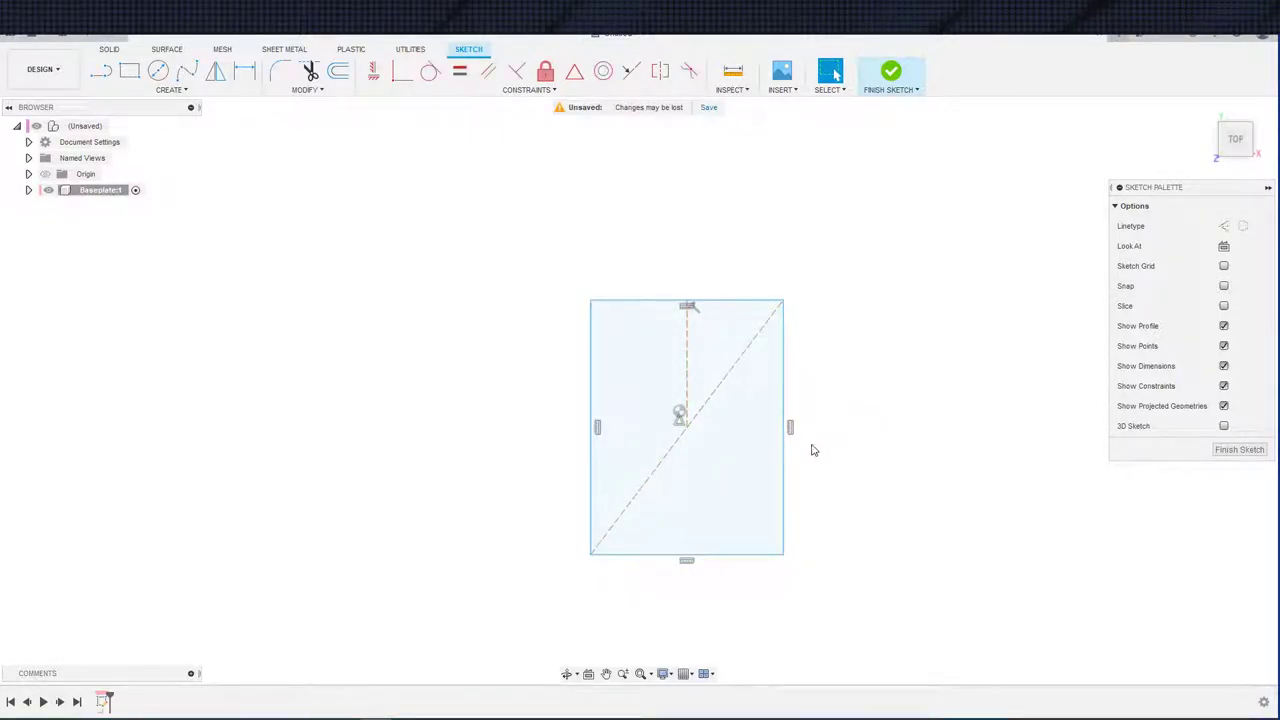
- Draw a circle about 1.29 in in diameter centred on the midpoint of the construction diagonal
{"action": "key", "text": "c"}
{"action": "key", "text": "Escape"}
{"action": "key", "text": "c"}
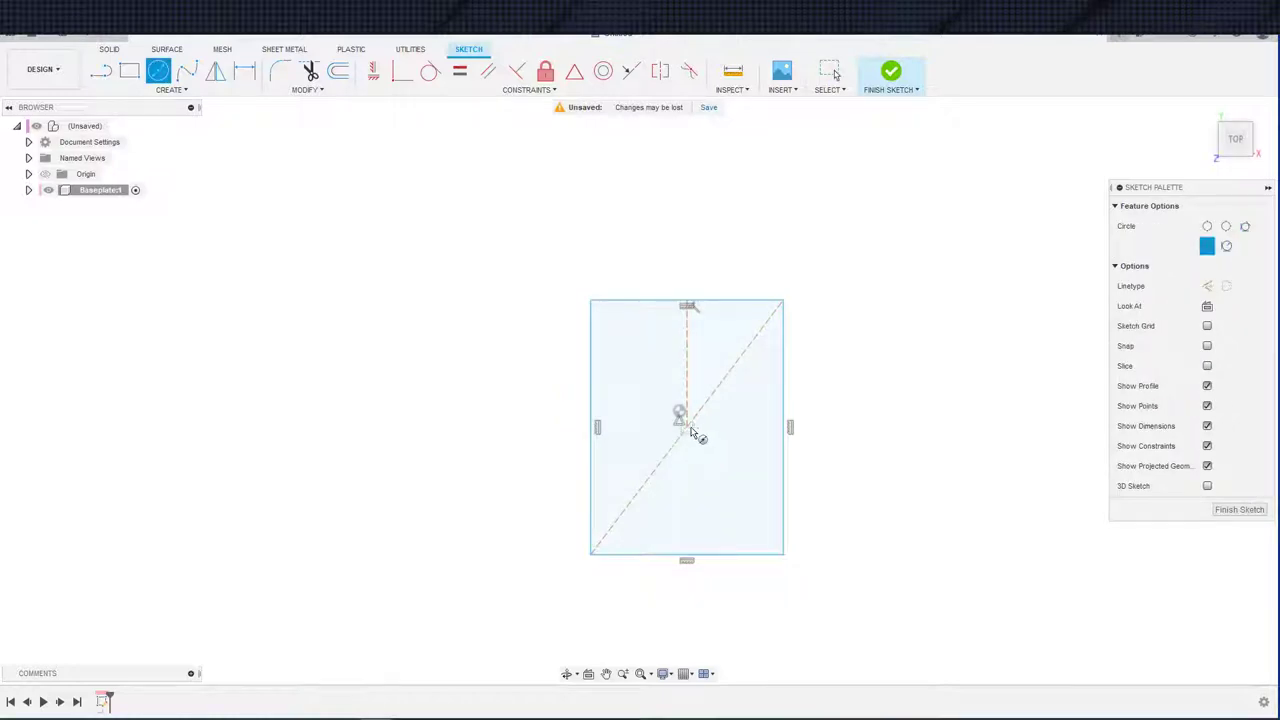
{"action": "left_click", "coordinate": [688, 428]}
{"action": "left_click", "coordinate": [745, 432]}
{"action": "key", "text": "Escape"}
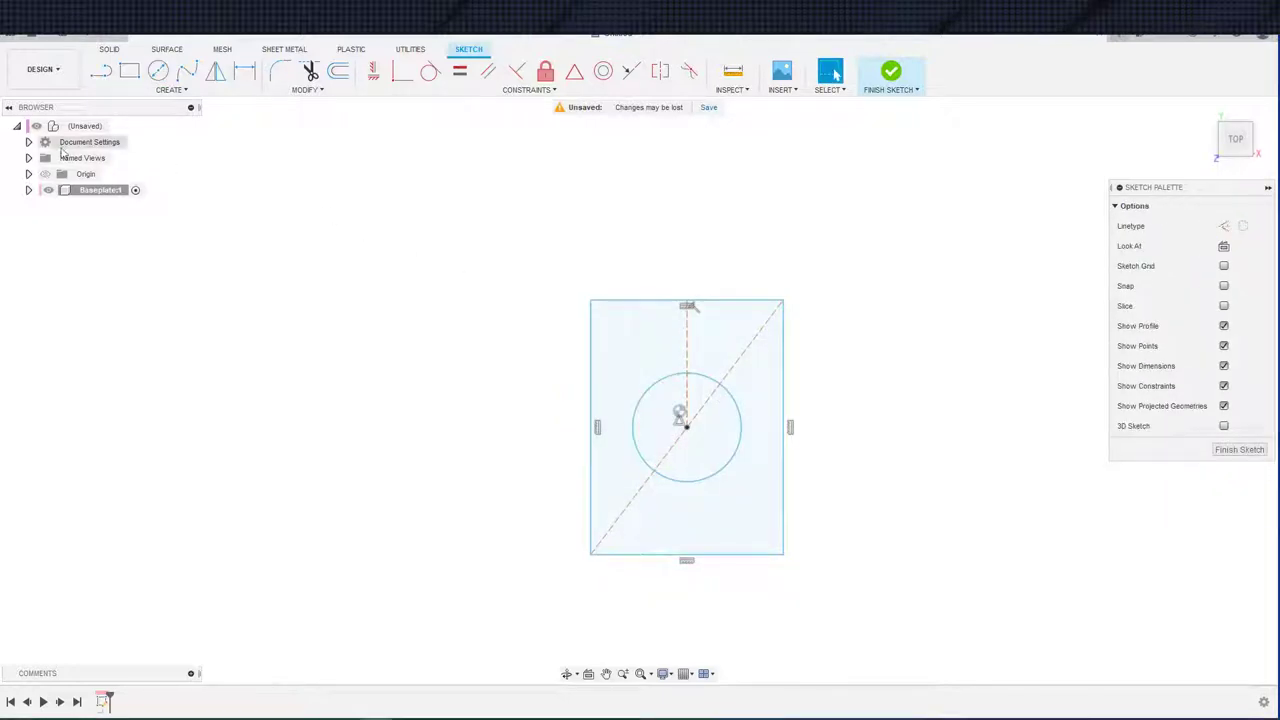
- Change the document's active units to inches
{"action": "left_click", "coordinate": [29, 142]}
{"action": "left_click", "coordinate": [119, 158]}
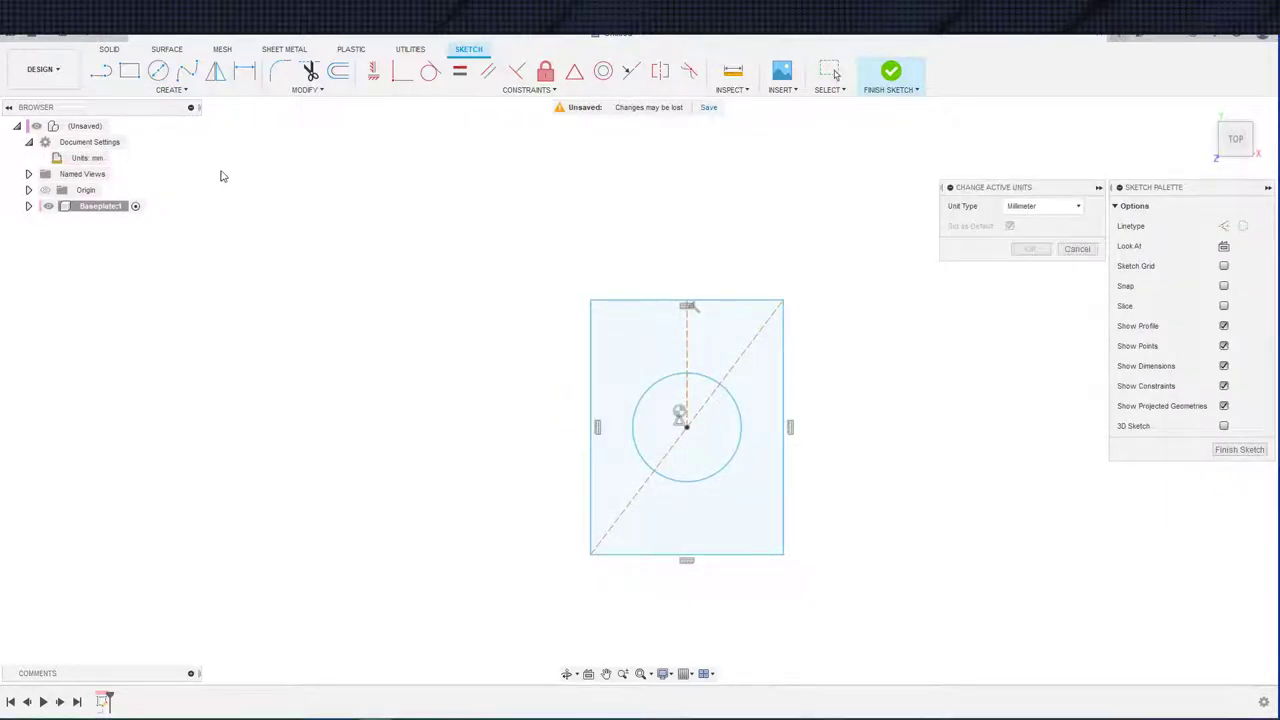
{"action": "left_click", "coordinate": [1045, 208]}
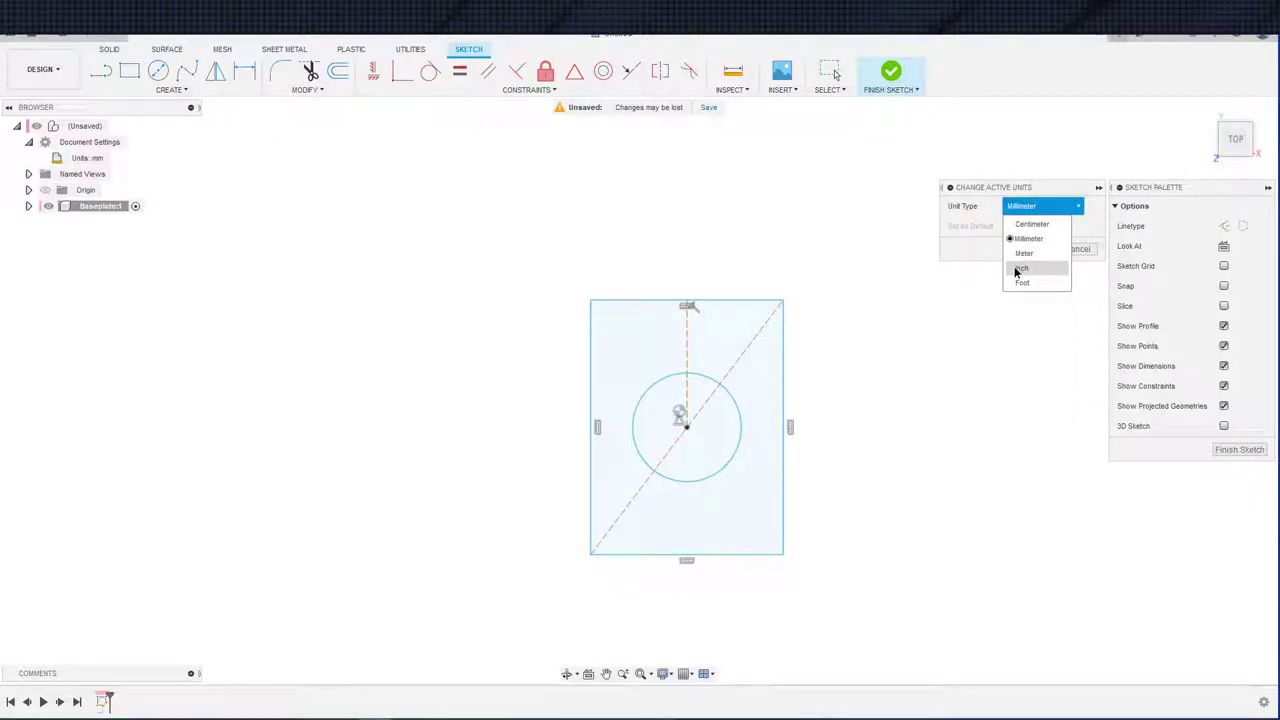
{"action": "left_click", "coordinate": [1017, 269]}
{"action": "left_click", "coordinate": [1017, 250]}
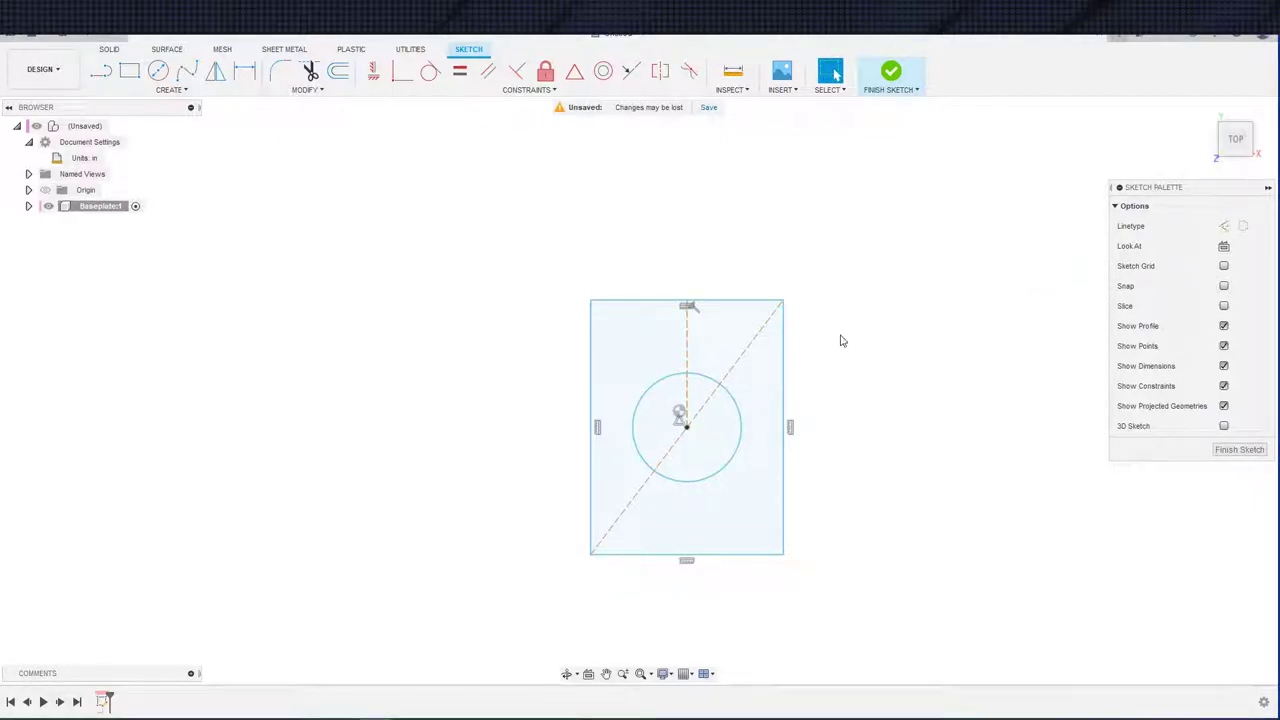
- Dimension the central circle's diameter at 3 in
{"action": "key", "text": "d"}
{"action": "key", "text": "Escape"}
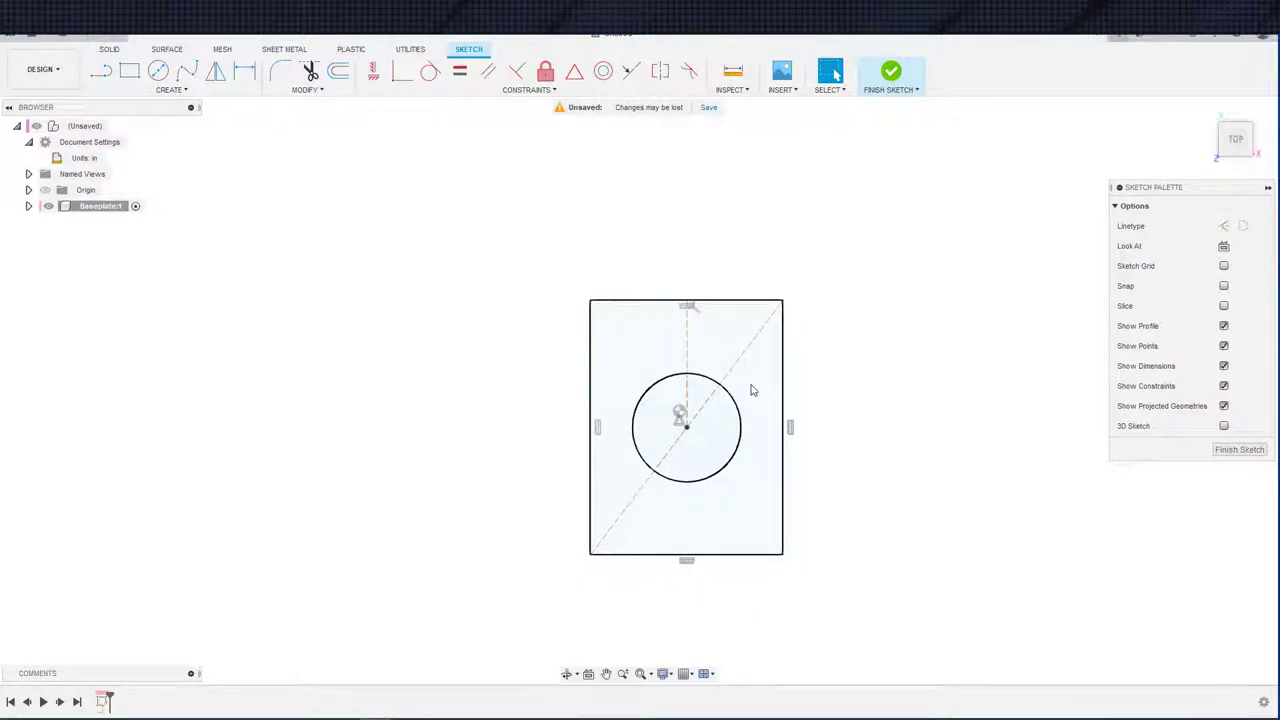
{"action": "key", "text": "d"}
{"action": "left_click", "coordinate": [741, 418]}
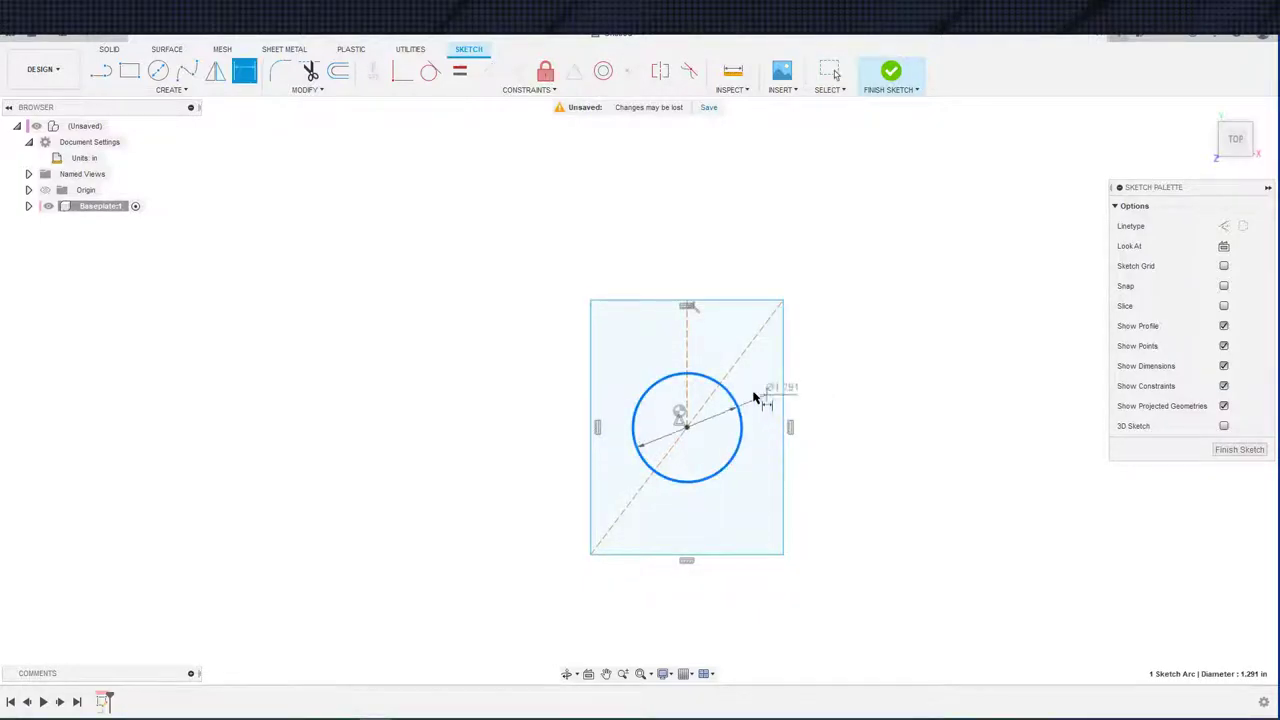
{"action": "left_click", "coordinate": [849, 400]}
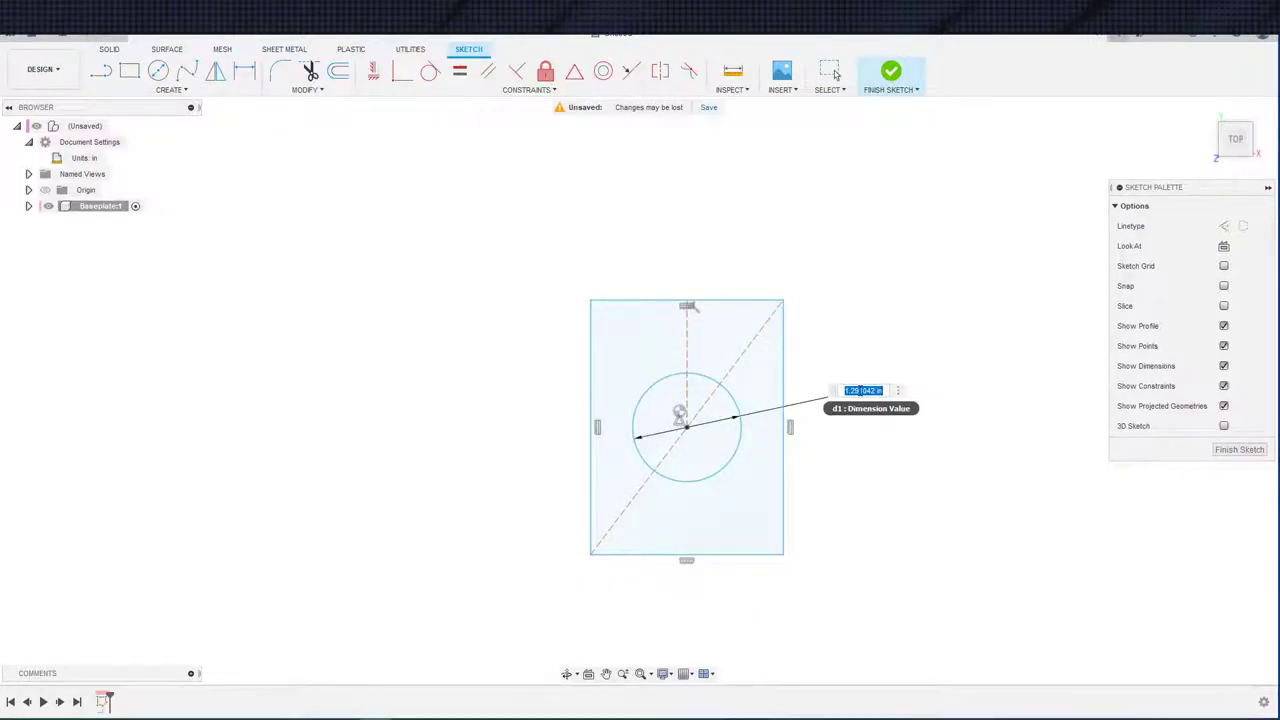
{"action": "type", "text": "3"}
{"action": "key", "text": "Return"}
{"action": "key", "text": "Escape"}
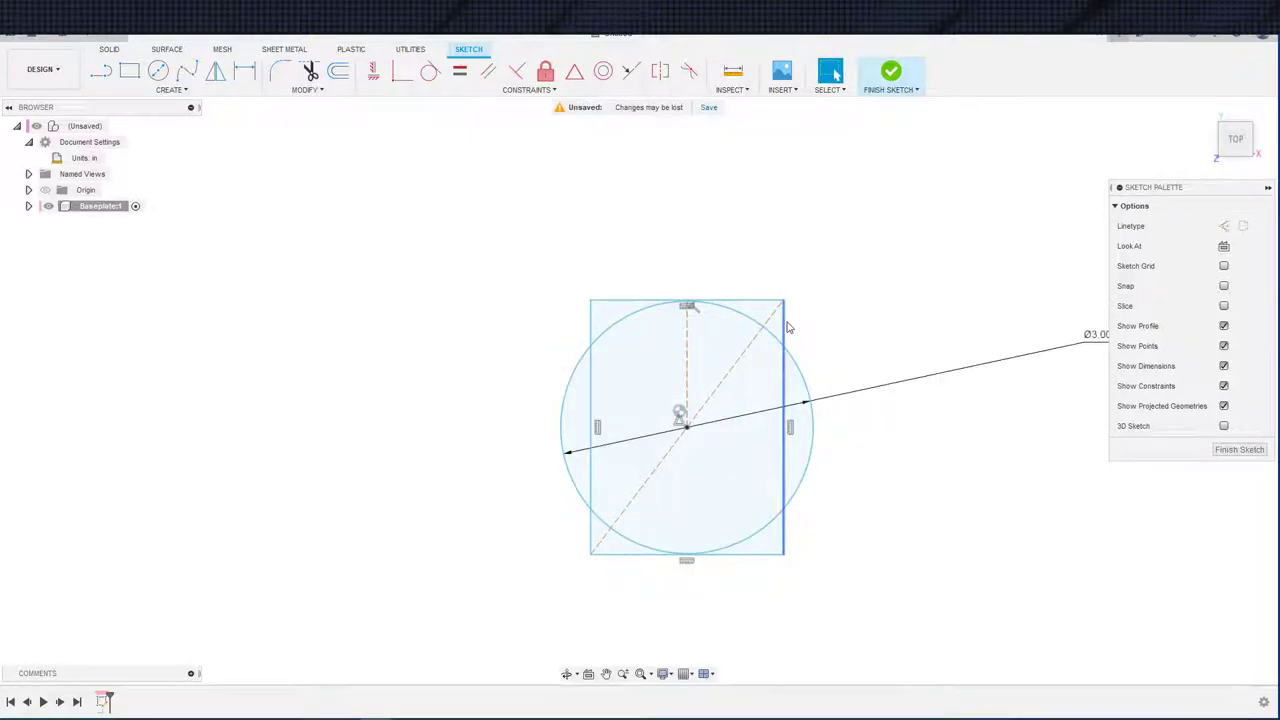
- Enlarge the rectangle around the circle to about 4.38 in wide and 5.79 in high
{"action": "mouse_move", "coordinate": [779, 320]}
{"action": "left_mouse_down"}
{"action": "mouse_move", "coordinate": [840, 311]}
{"action": "mouse_move", "coordinate": [794, 237]}
{"action": "left_mouse_up"}
{"action": "scroll", "coordinate": [796, 240], "scroll_direction": "down", "scroll_amount": 3}
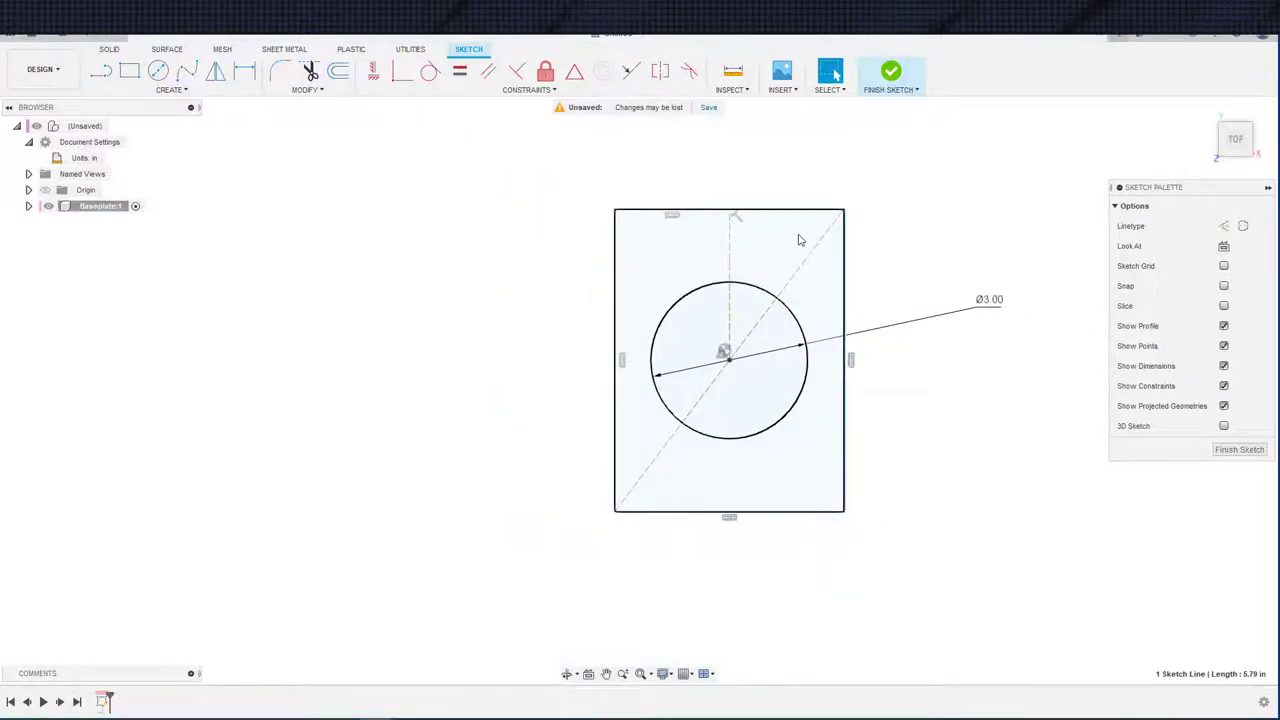
- Dimension the rectangle's lower edge to set its width to 5 in
{"action": "key", "text": "d"}
{"action": "left_click", "coordinate": [746, 214]}
{"action": "key", "text": "Escape"}
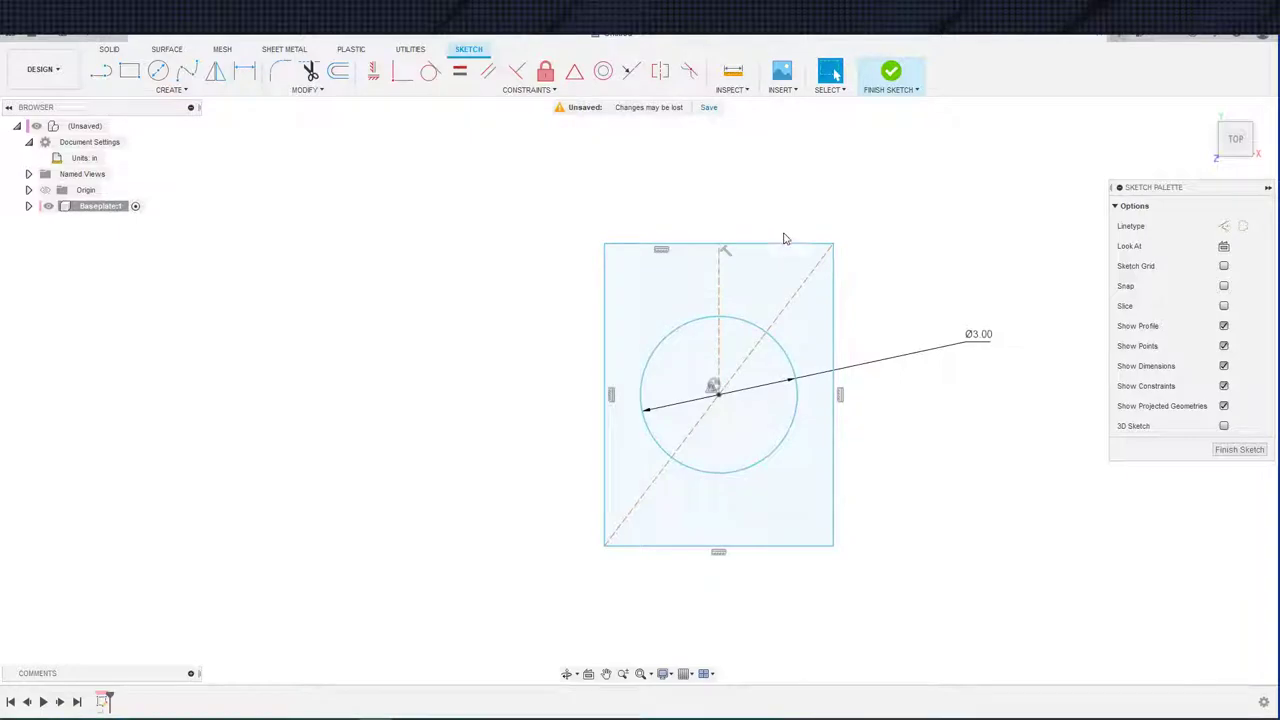
{"action": "left_click", "coordinate": [757, 546]}
{"action": "left_click", "coordinate": [760, 575]}
{"action": "type", "text": "5"}
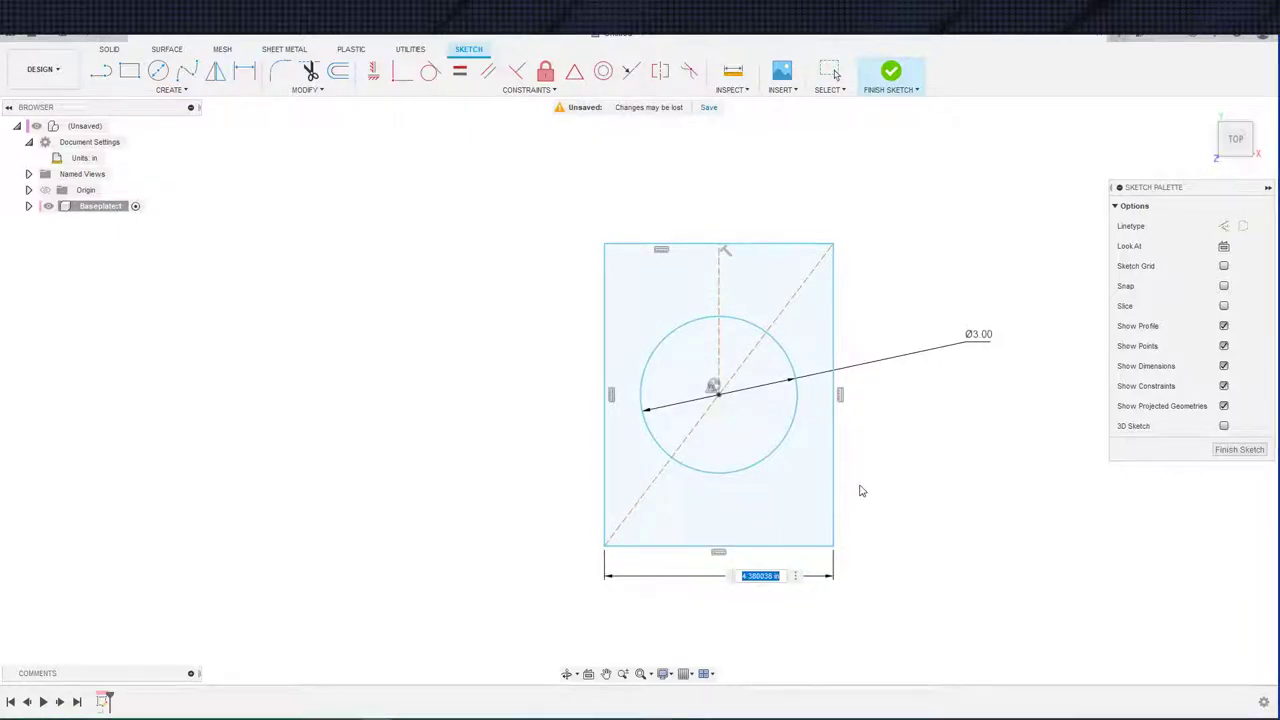
{"action": "key", "text": "Return"}
{"action": "key", "text": "Escape"}
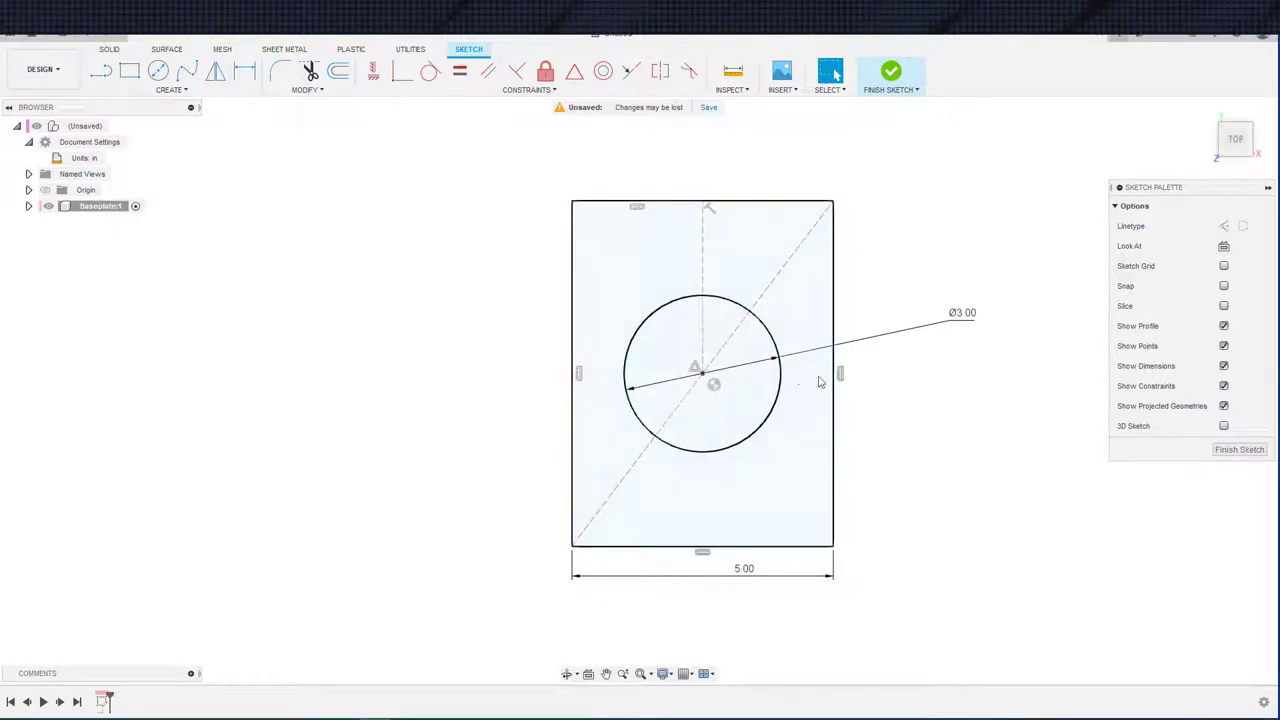
- Draw a second circle on the vertical construction line above the 3 in circle and set its diameter to 1.25 in
{"action": "scroll", "coordinate": [846, 281], "scroll_direction": "down", "scroll_amount": 2}
{"action": "middle_click_drag", "start_coordinate": [845, 280], "coordinate": [857, 356]}
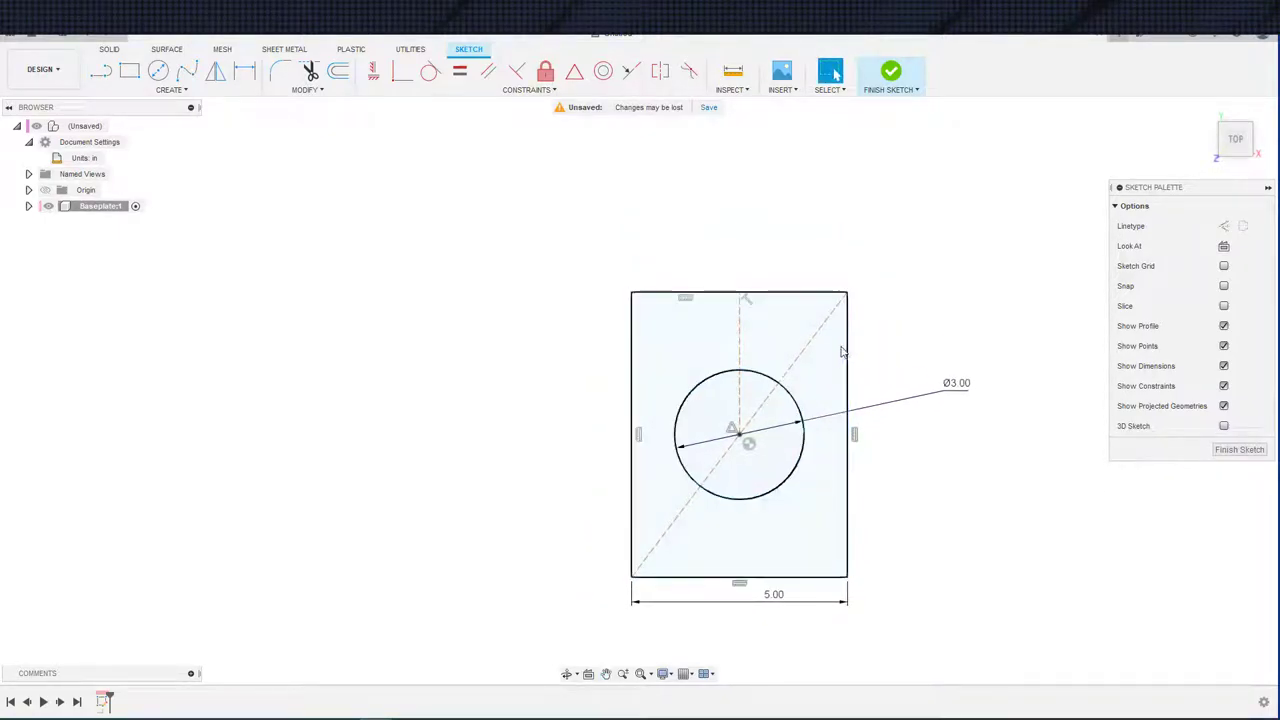
{"action": "scroll", "coordinate": [826, 286], "scroll_direction": "up", "scroll_amount": 3}
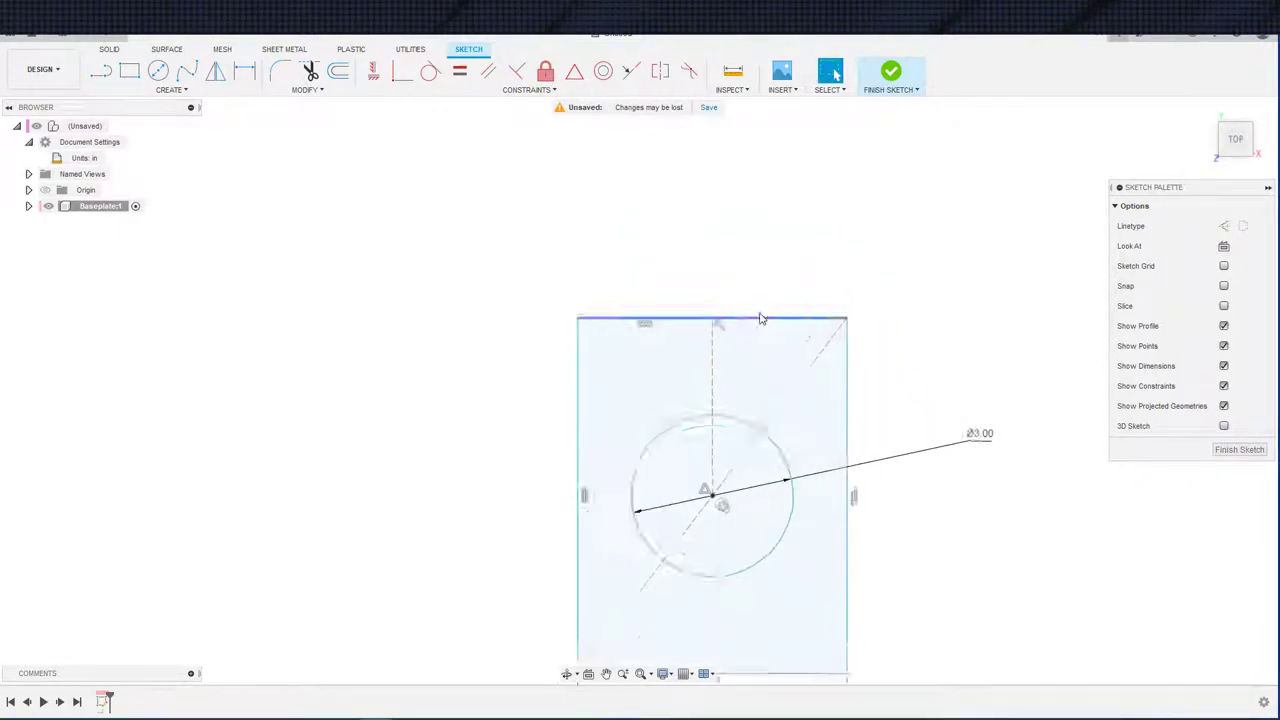
{"action": "scroll", "coordinate": [728, 359], "scroll_direction": "down", "scroll_amount": 1}
{"action": "key", "text": "c"}
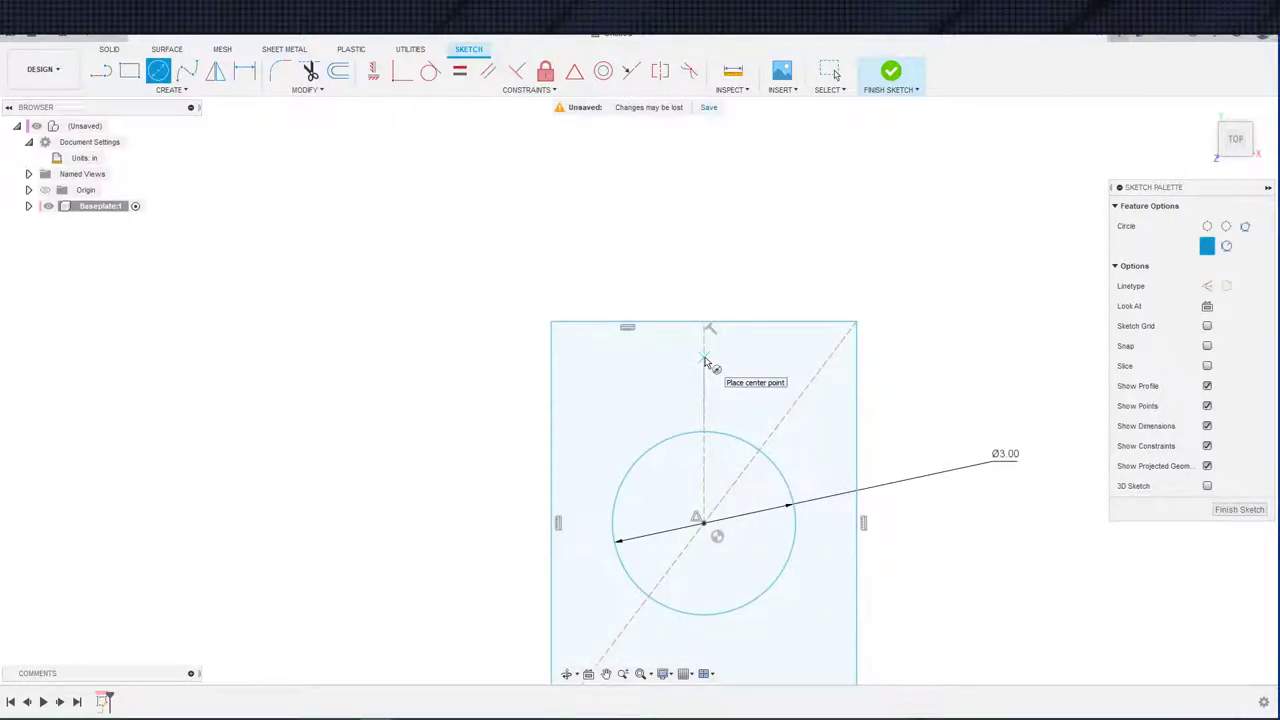
{"action": "left_click", "coordinate": [728, 362]}
{"action": "key", "text": "d"}
{"action": "left_click", "coordinate": [737, 366]}
{"action": "left_click", "coordinate": [766, 277]}
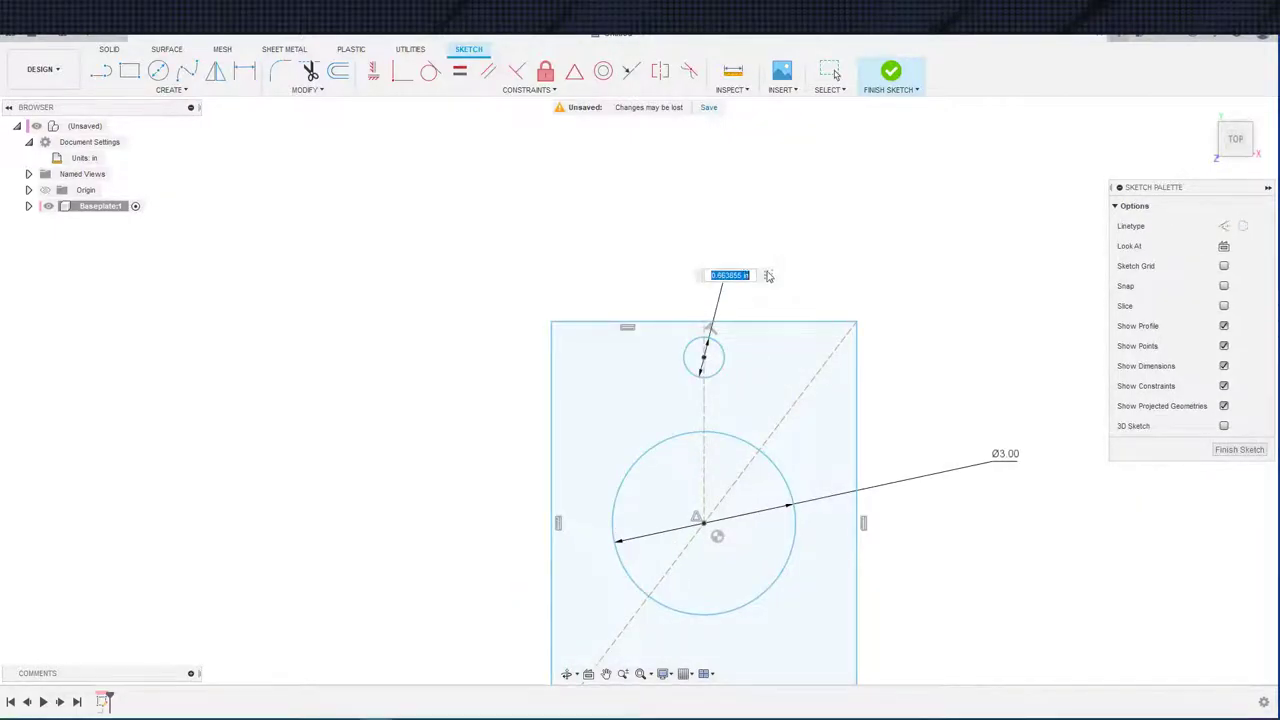
{"action": "type", "text": "1.25"}
{"action": "key", "text": "Return"}
{"action": "key", "text": "Escape"}
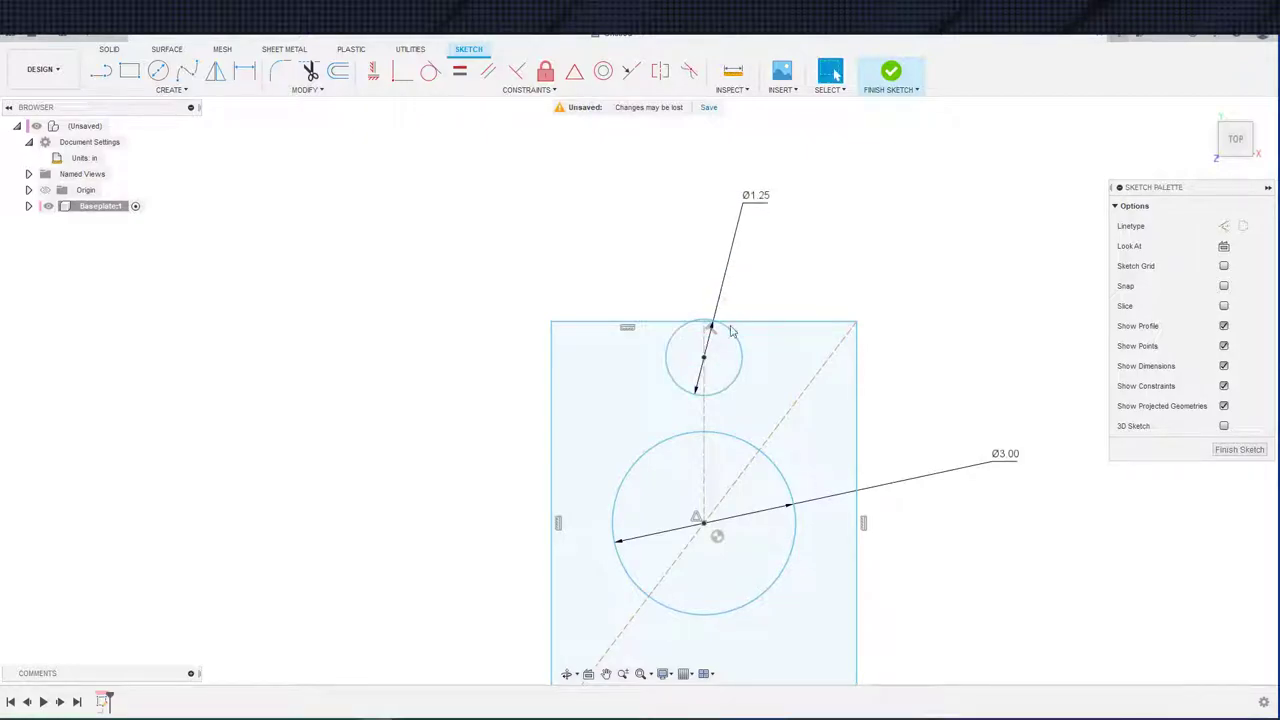
- Move the 1.25 in circle inside the rectangle and dimension its centre from the rectangle's upper edge as d3/2+.25
{"action": "left_click_drag", "start_coordinate": [704, 358], "coordinate": [706, 378]}
{"action": "scroll", "coordinate": [760, 350], "scroll_direction": "up", "scroll_amount": 2}
{"action": "key", "text": "d"}
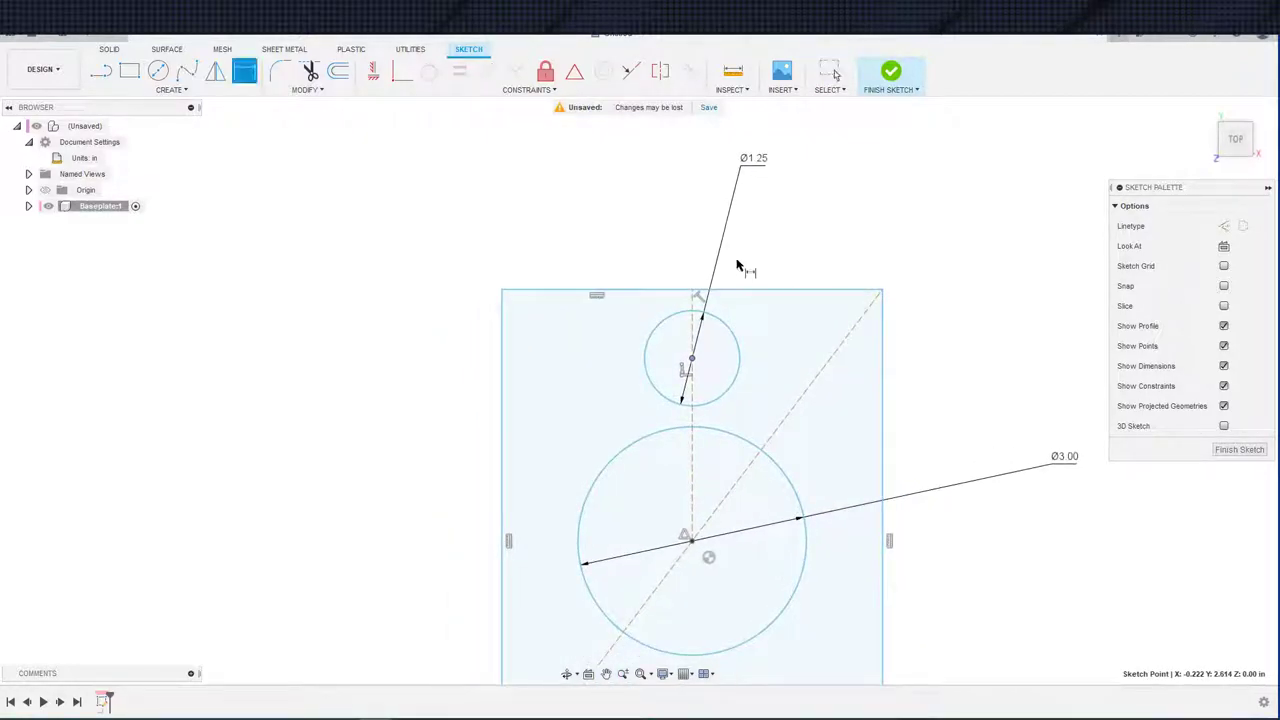
{"action": "left_click", "coordinate": [691, 291]}
{"action": "left_click", "coordinate": [968, 324]}
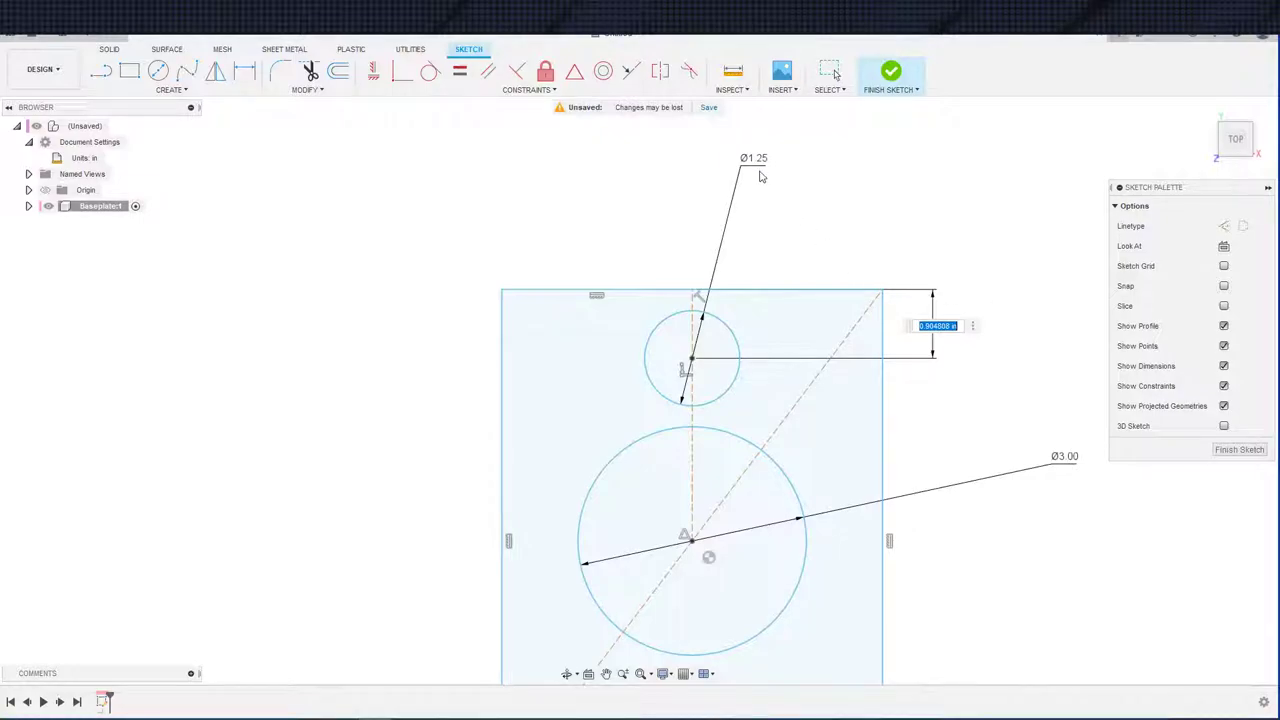
{"action": "key", "text": "BackSpace"}
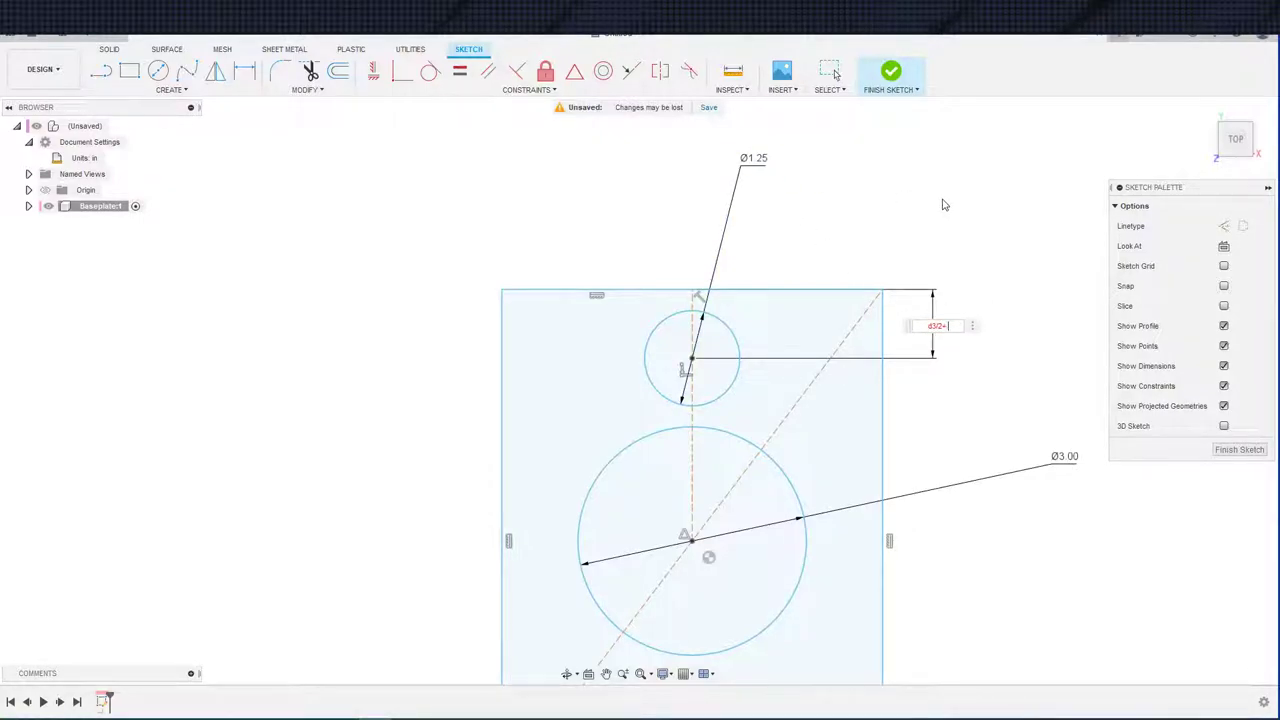
{"action": "type", "text": ".25"}
{"action": "key", "text": "Return"}
{"action": "key", "text": "Escape"}
{"action": "scroll", "coordinate": [930, 311], "scroll_direction": "down", "scroll_amount": 2}
{"action": "scroll", "coordinate": [885, 320], "scroll_direction": "up", "scroll_amount": 2}
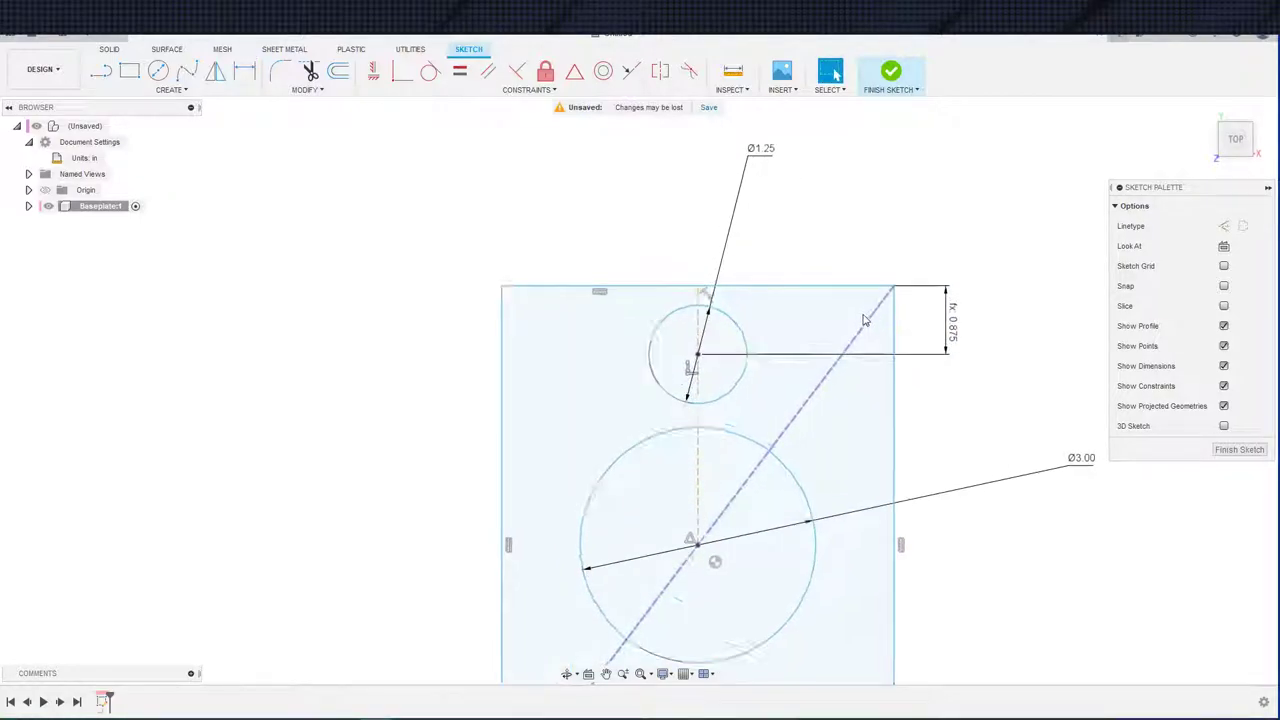
- Delete the dimension between the 1.25 in circle's centre and the rectangle's upper edge
{"action": "left_click", "coordinate": [955, 326]}
{"action": "key", "text": "Delete"}
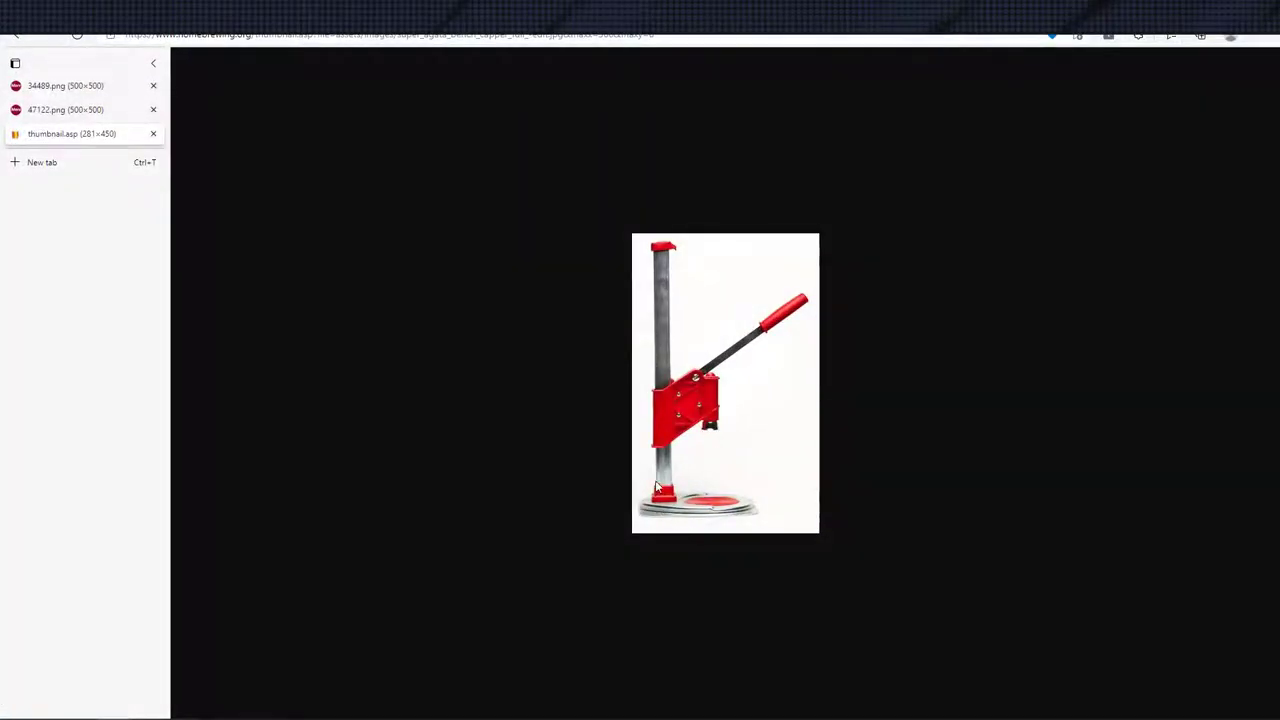
- Compare the bottle capper reference photos in the browser, examining how the column joins the baseplate
{"action": "left_click", "coordinate": [70, 110]}
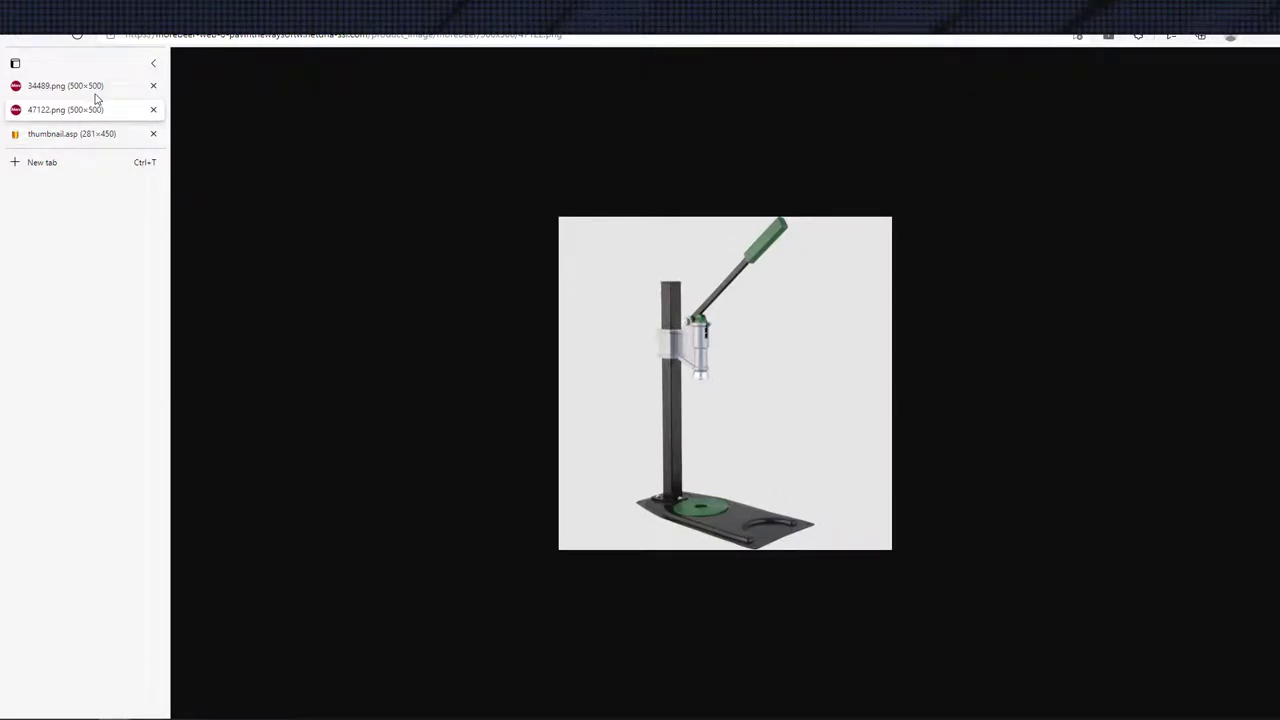
{"action": "left_click", "coordinate": [95, 90]}
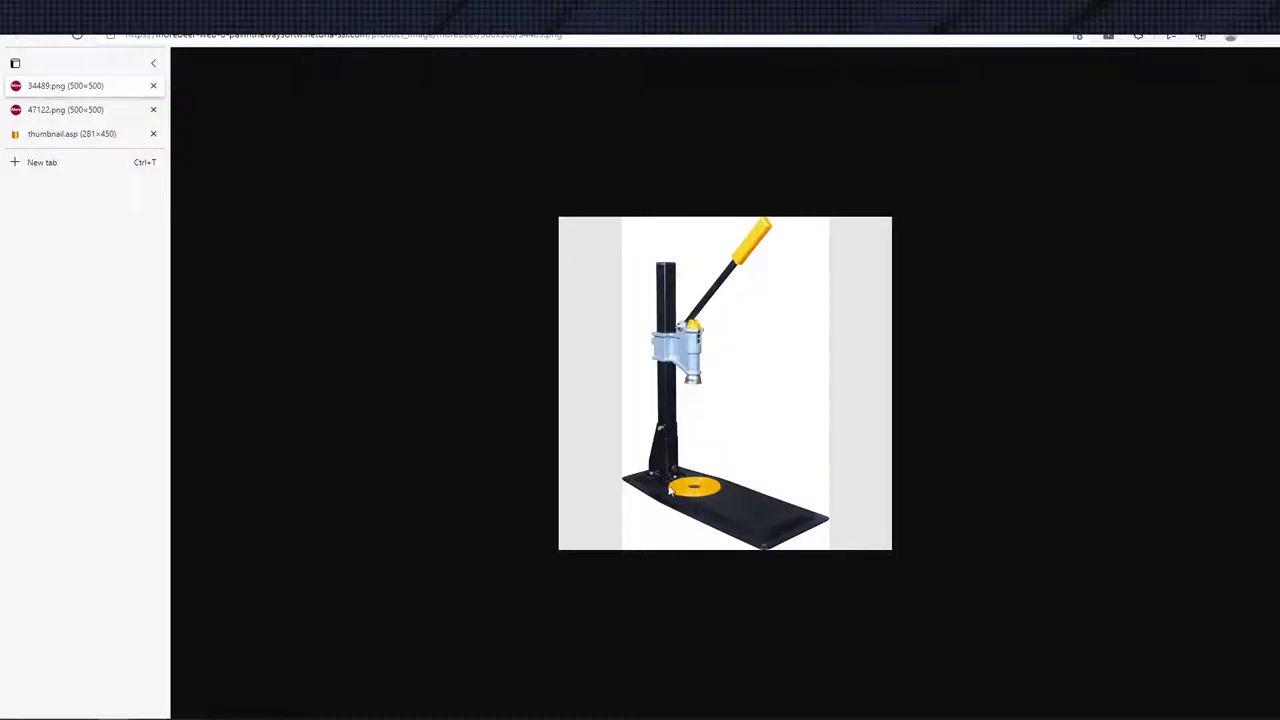
{"action": "left_click", "coordinate": [99, 133]}
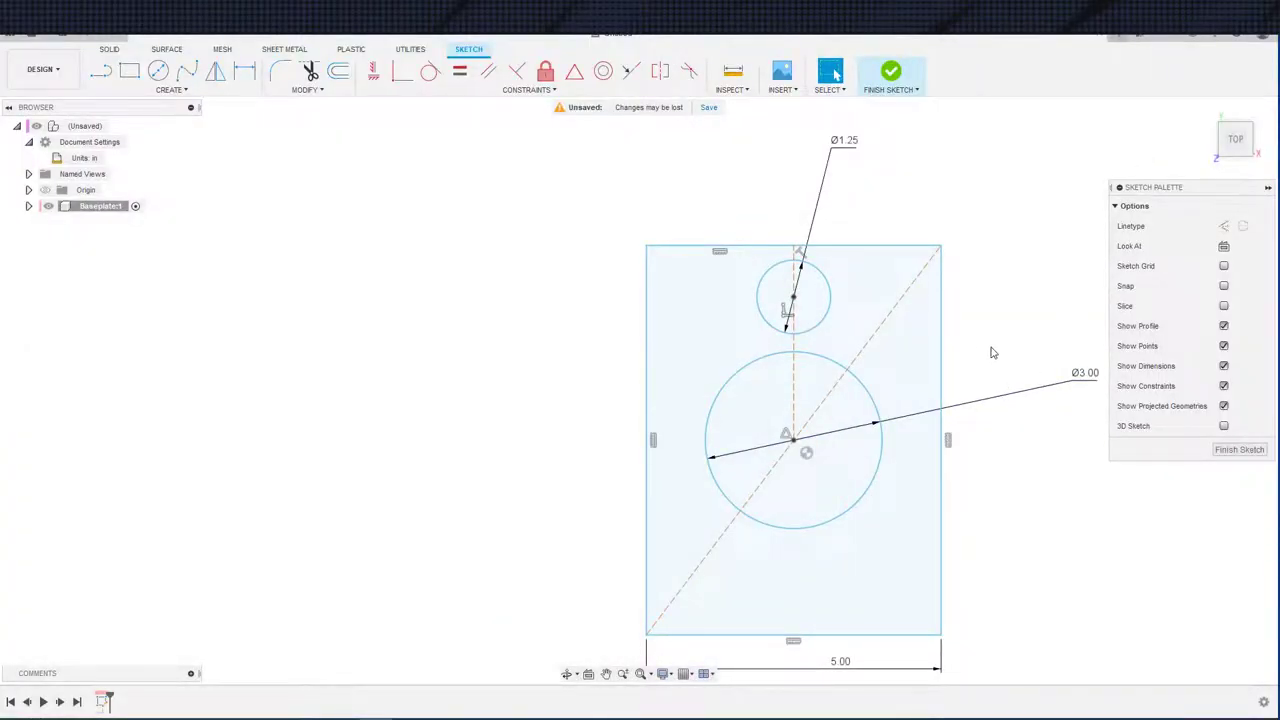
- Draw a larger circle about 2.16 in in diameter, concentric with the 1.25 in circle
{"action": "middle_click_drag", "start_coordinate": [992, 351], "coordinate": [1034, 334]}
{"action": "key", "text": "c"}
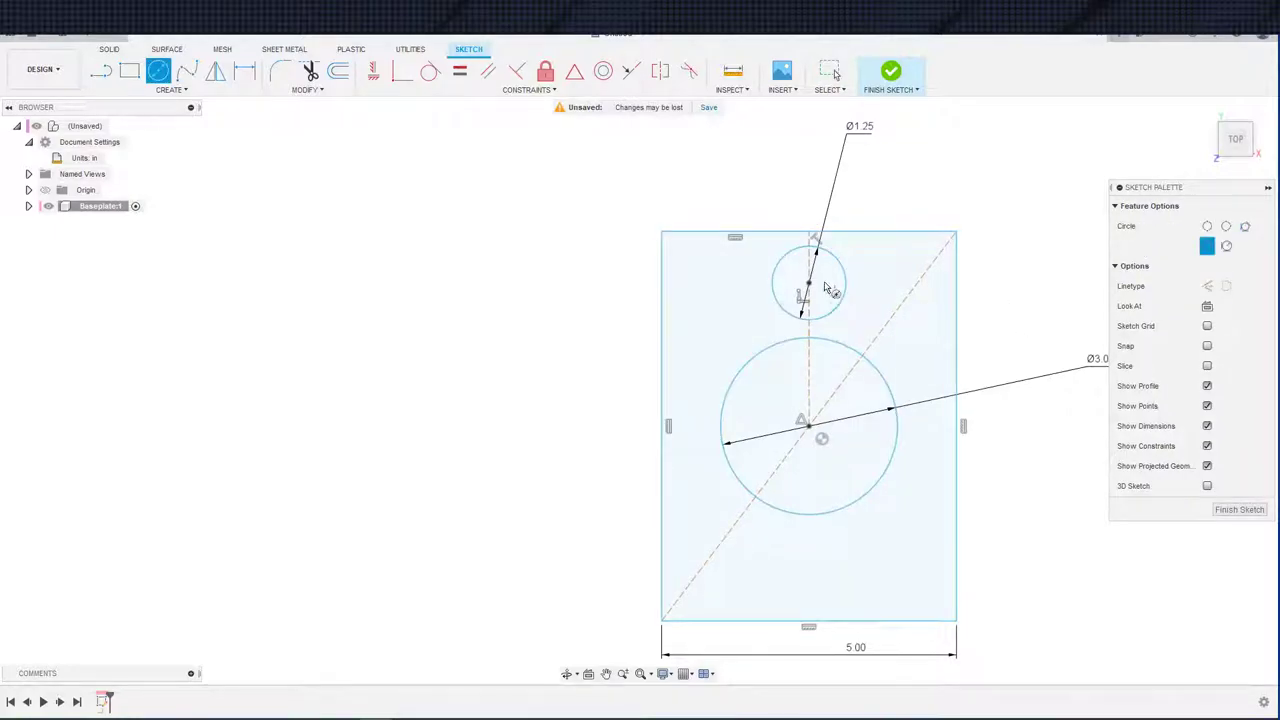
{"action": "key", "text": "o"}
{"action": "left_click", "coordinate": [842, 297]}
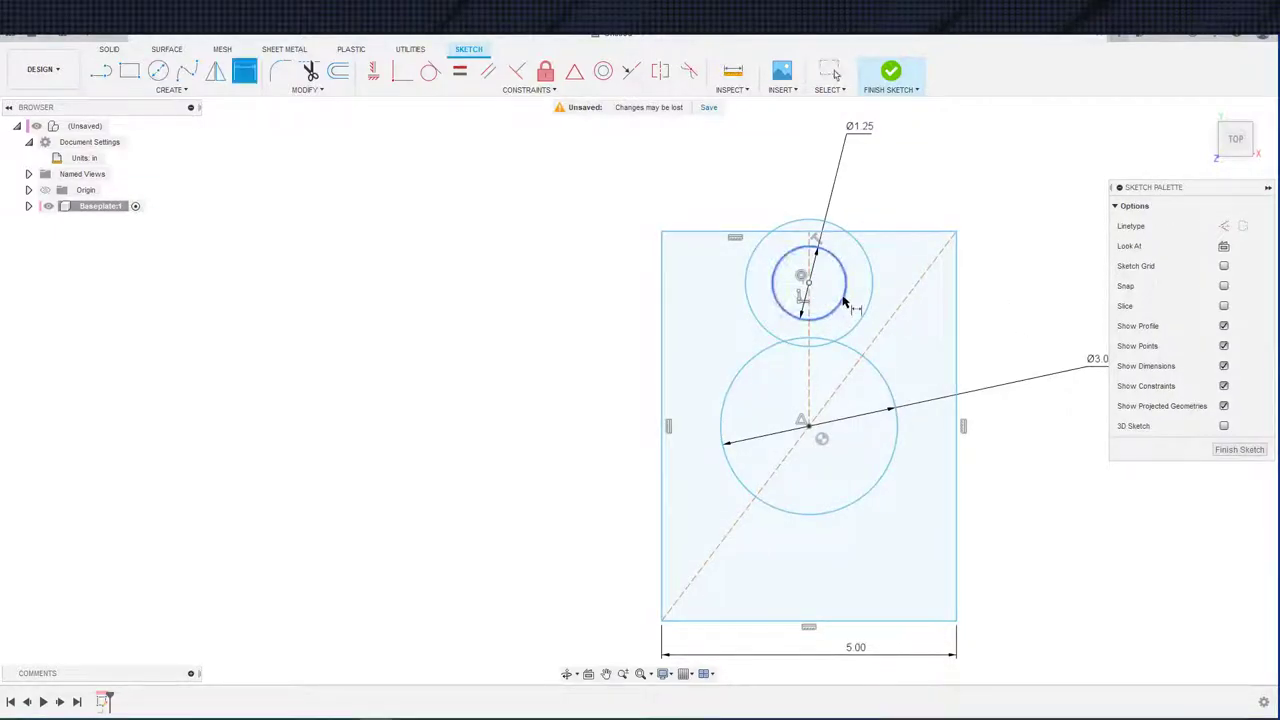
{"action": "left_click", "coordinate": [866, 300]}
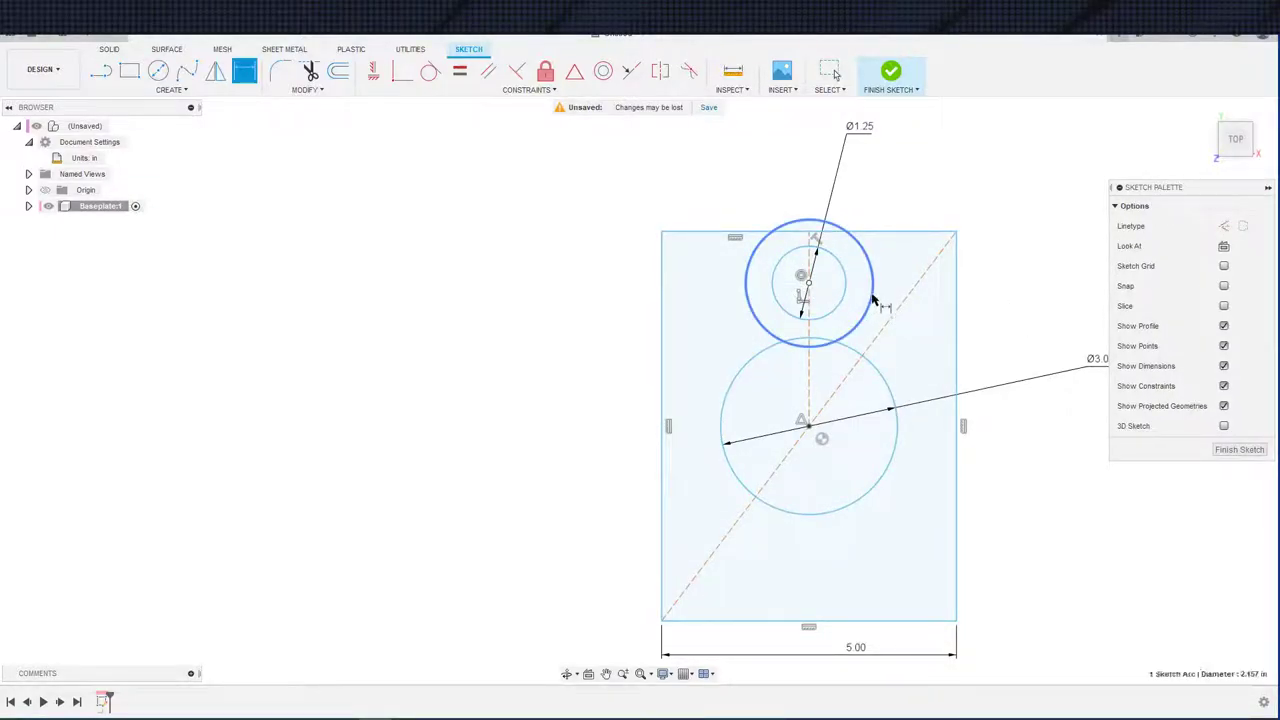
{"action": "left_click", "coordinate": [914, 205]}
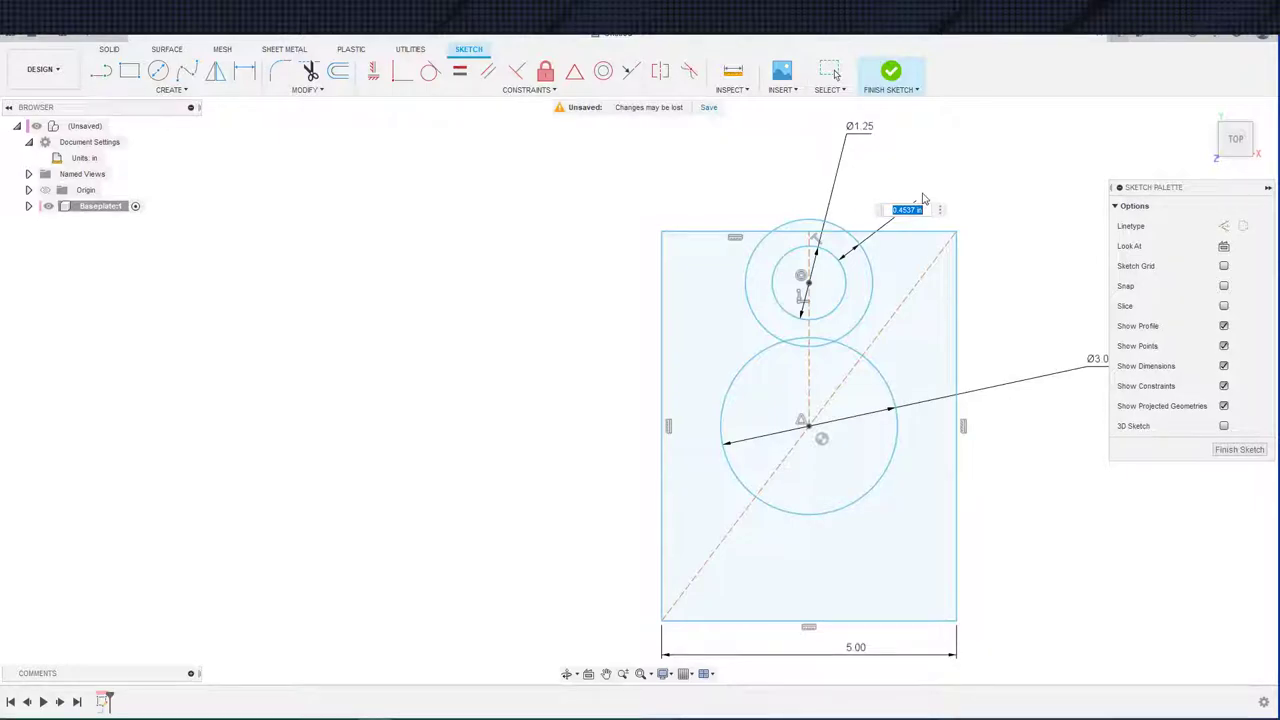
{"action": "key", "text": "Escape"}
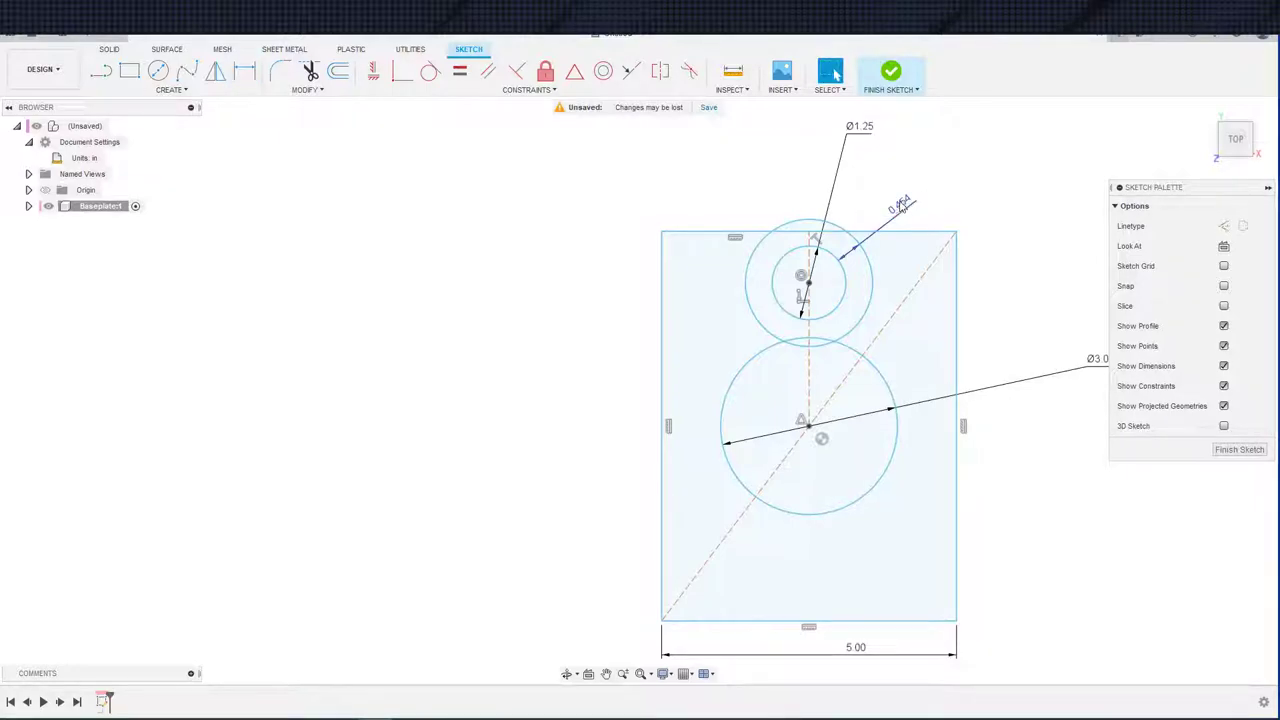
{"action": "left_click", "coordinate": [906, 200]}
{"action": "key", "text": "Delete"}
- Dimension the outer concentric circle's diameter at 1.5 in
{"action": "key", "text": "d"}
{"action": "left_click", "coordinate": [850, 245]}
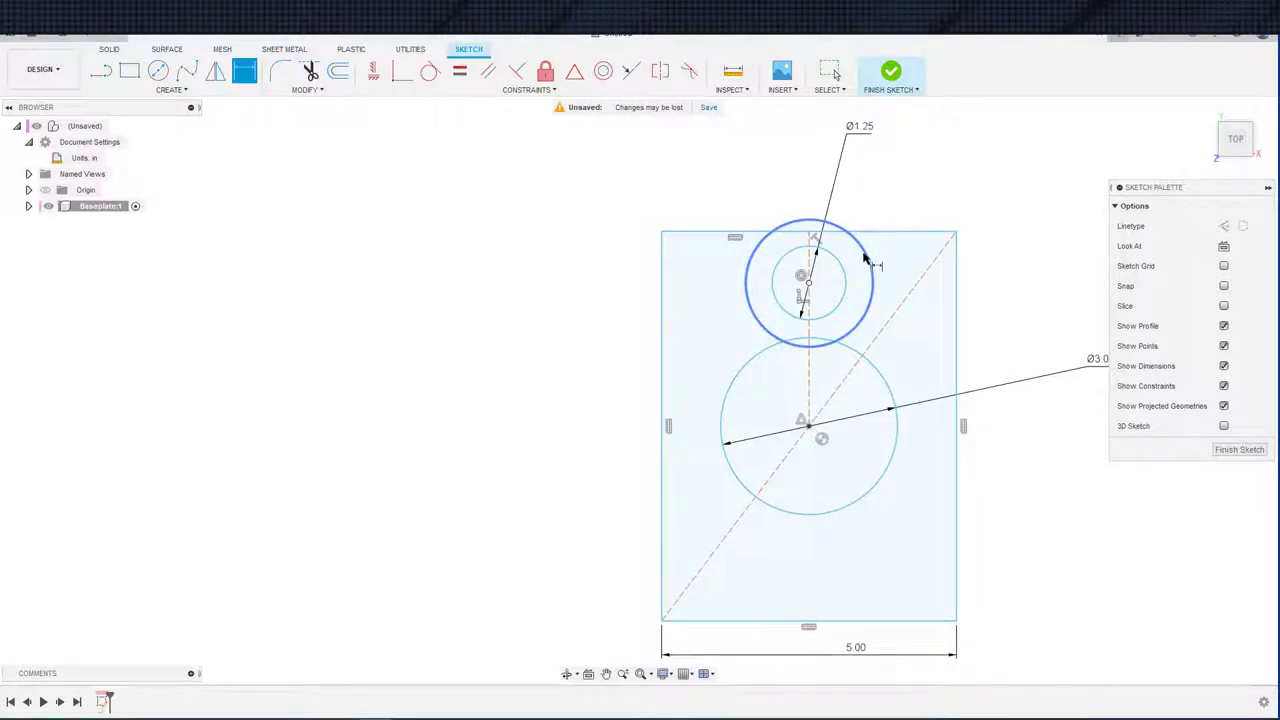
{"action": "left_click", "coordinate": [920, 204]}
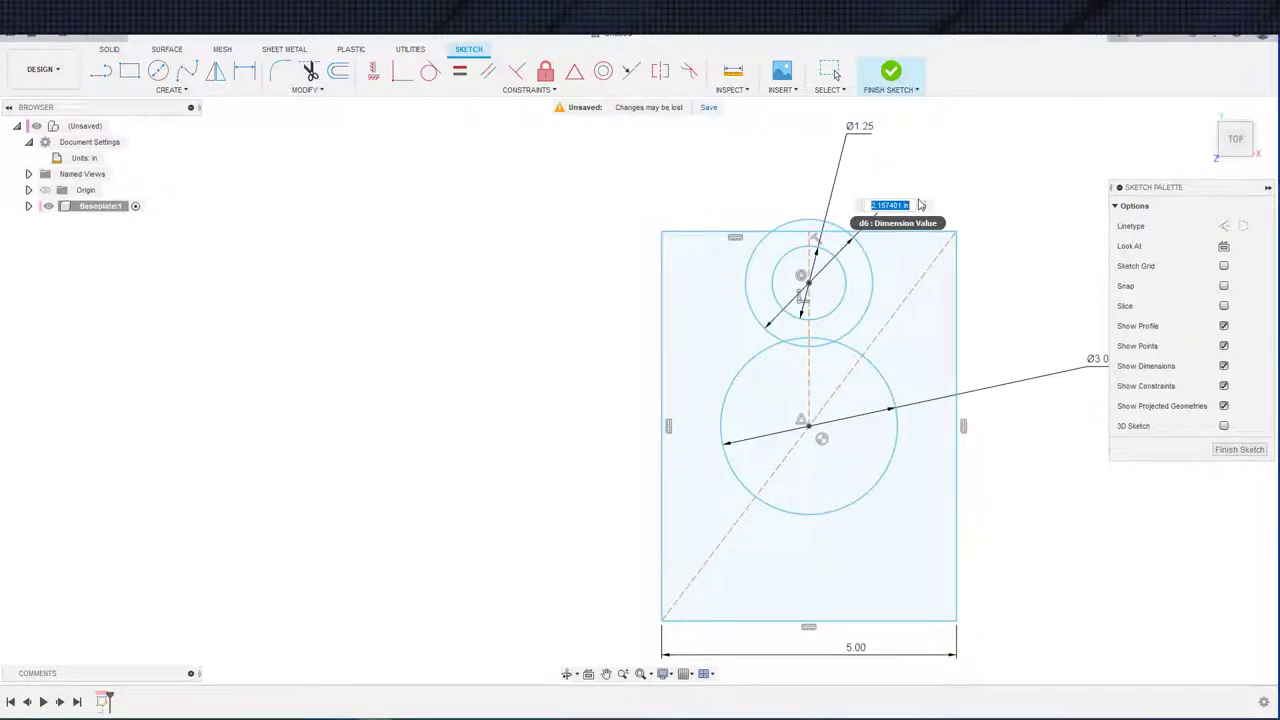
{"action": "type", "text": "1.5"}
{"action": "key", "text": "Return"}
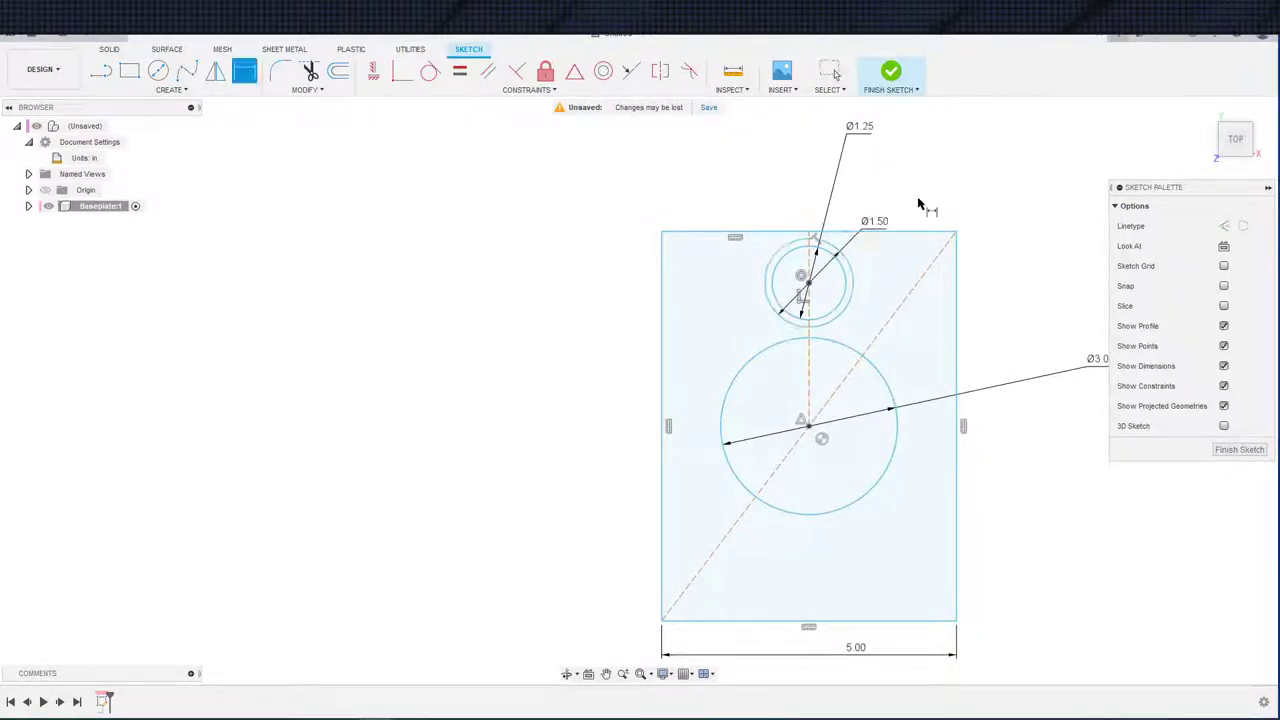
{"action": "key", "text": "Escape"}
{"action": "scroll", "coordinate": [915, 220], "scroll_direction": "up", "scroll_amount": 5}
{"action": "middle_click_drag", "start_coordinate": [792, 292], "coordinate": [874, 277]}
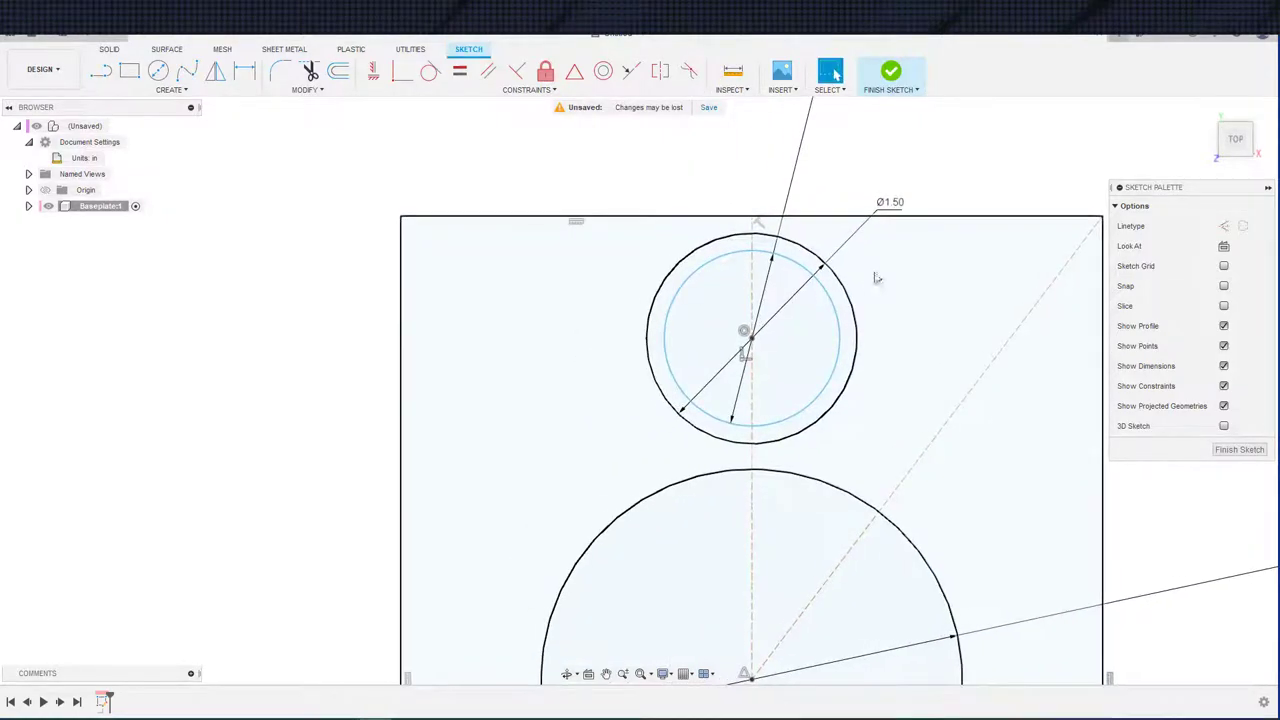
{"action": "key", "text": "d"}
{"action": "left_click", "coordinate": [752, 338]}
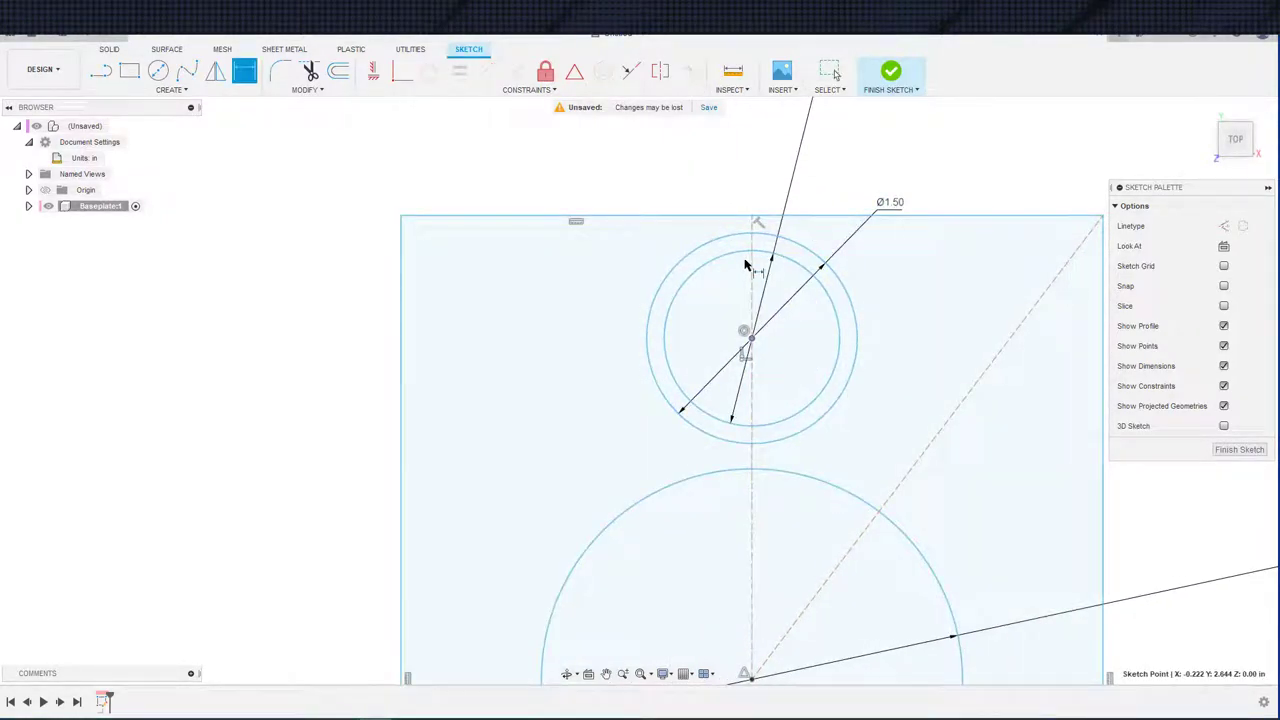
{"action": "key", "text": "Escape"}
{"action": "scroll", "coordinate": [818, 309], "scroll_direction": "down", "scroll_amount": 3}
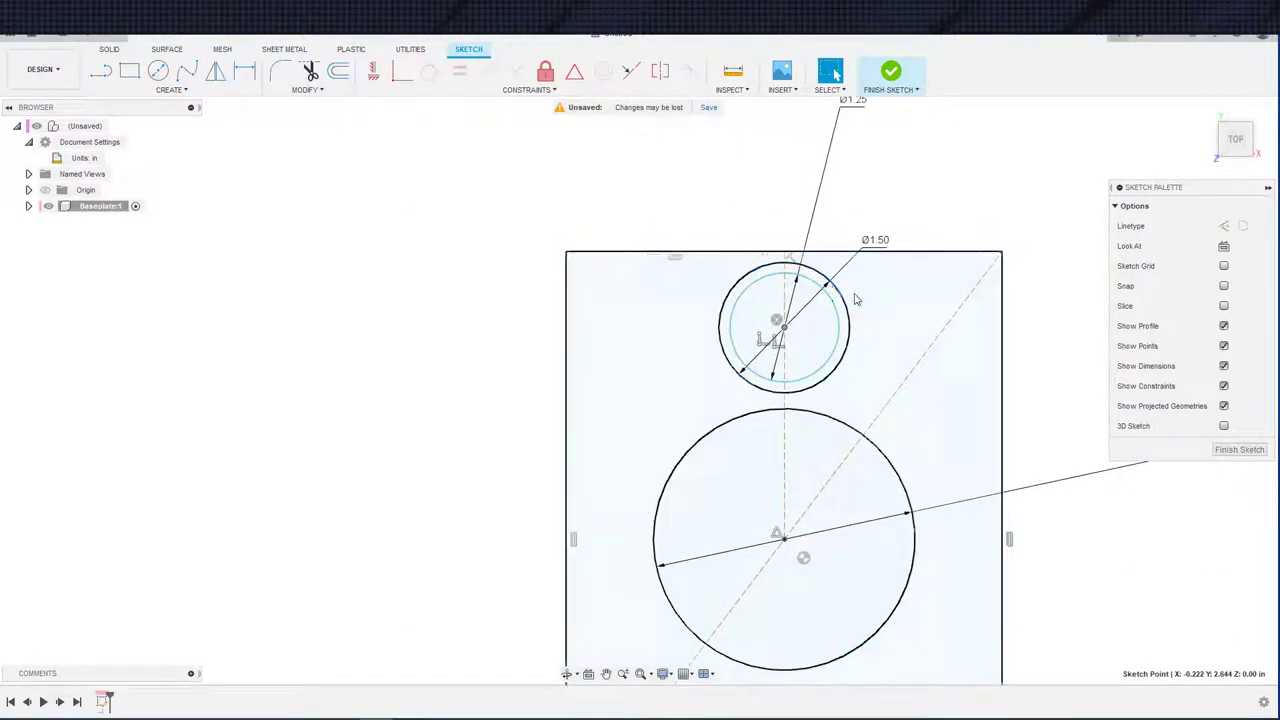
- Dimension the concentric circles' centre from the midpoint of the rectangle's upper edge with the expression d6/2+.25
{"action": "middle_click_drag", "start_coordinate": [817, 323], "coordinate": [760, 323]}
{"action": "key", "text": "d"}
{"action": "left_click", "coordinate": [727, 252]}
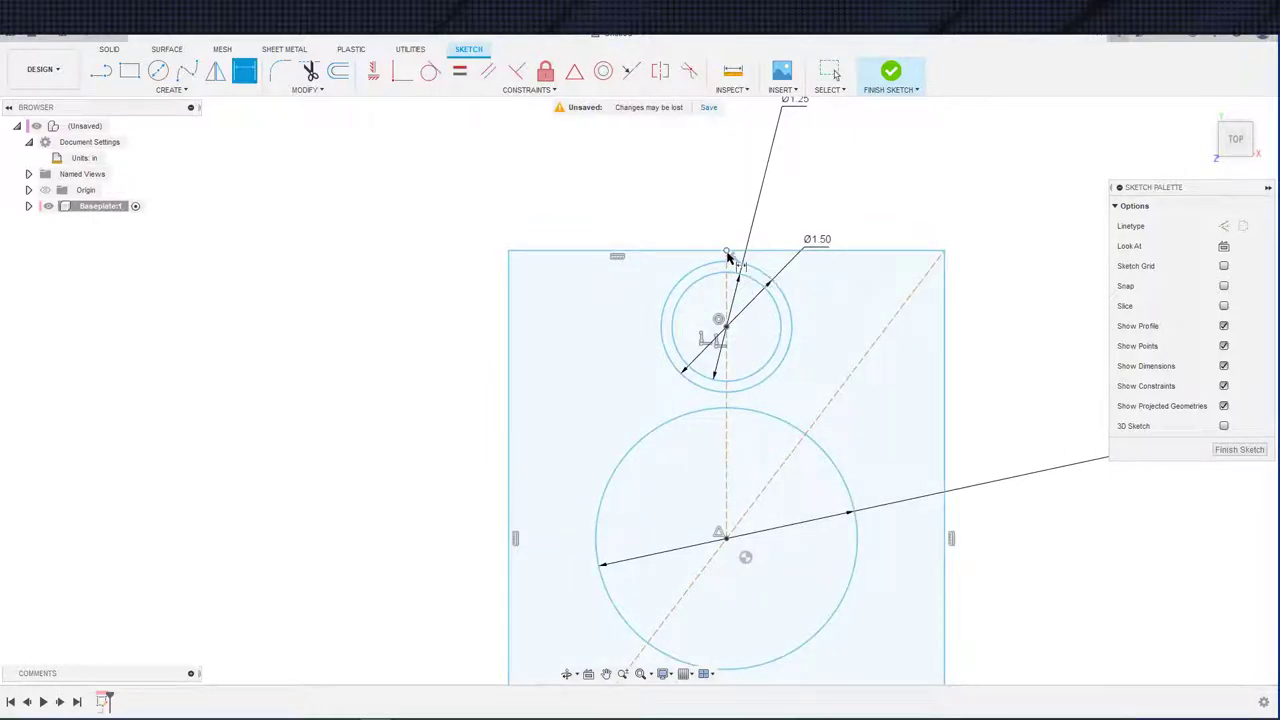
{"action": "left_click", "coordinate": [727, 326]}
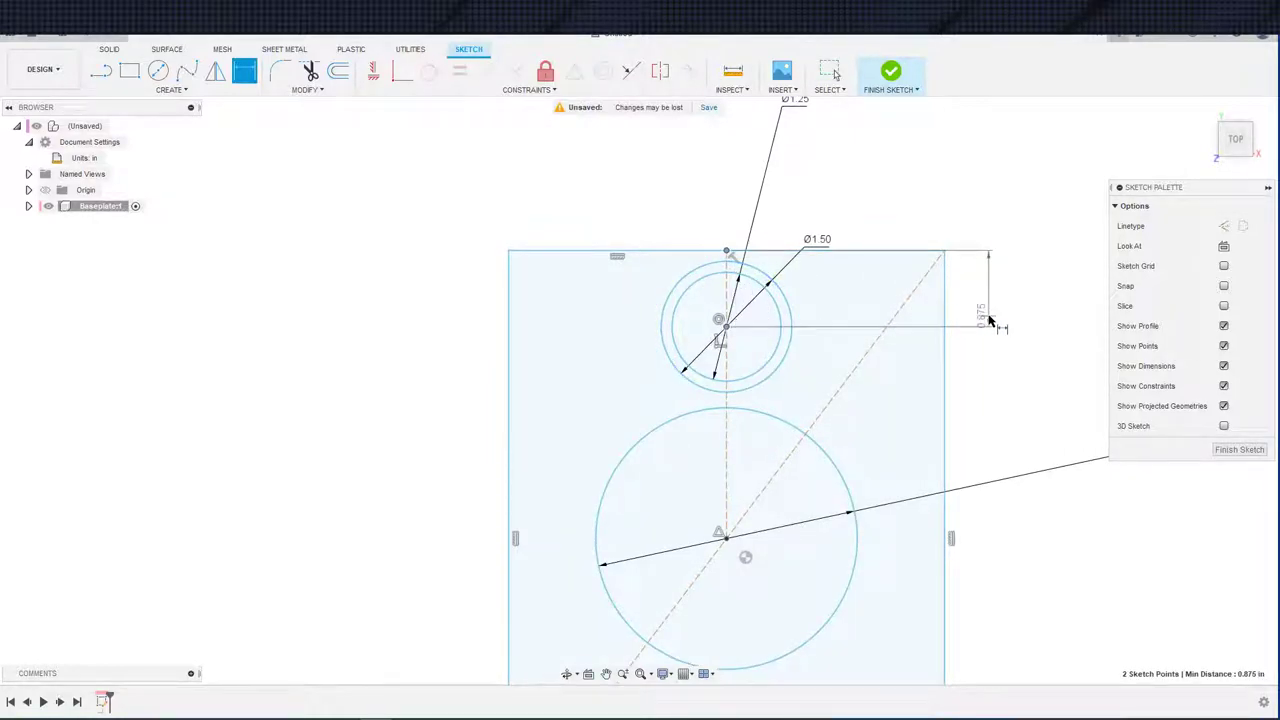
{"action": "left_click", "coordinate": [990, 318]}
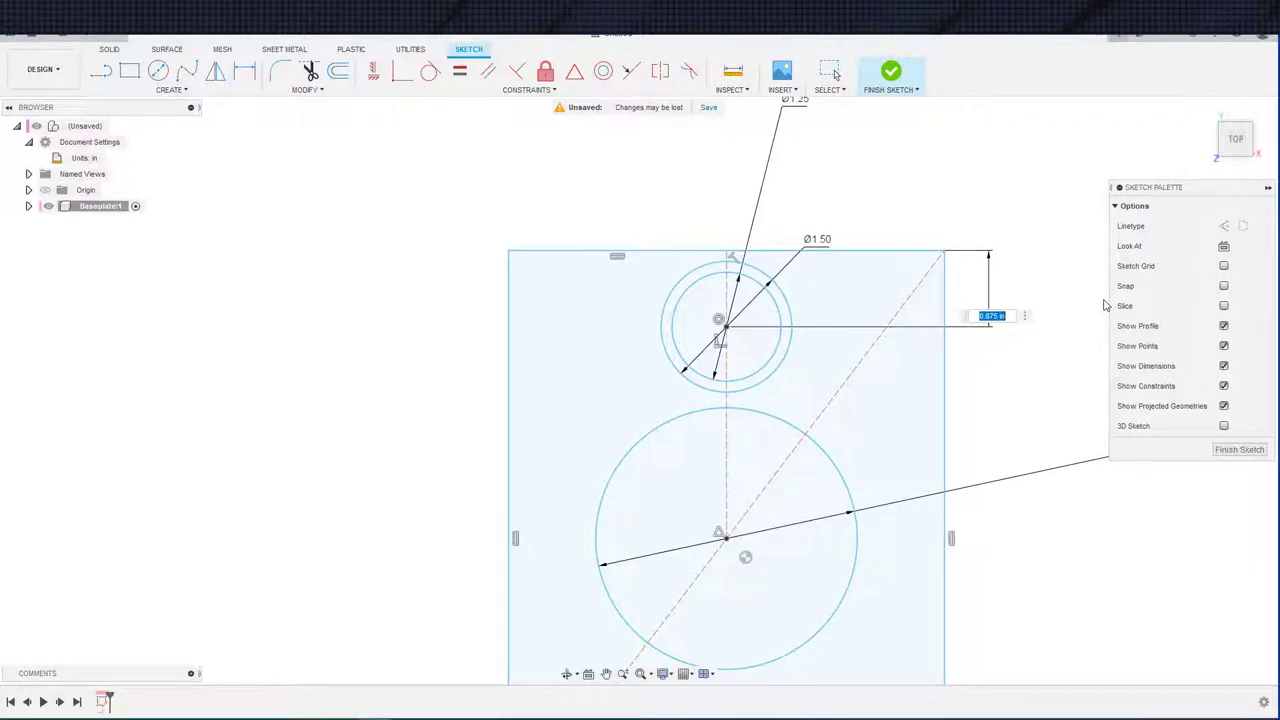
{"action": "key", "text": "BackSpace"}
{"action": "type", "text": "d6/2+.25"}
{"action": "key", "text": "Return"}
{"action": "key", "text": "Escape"}
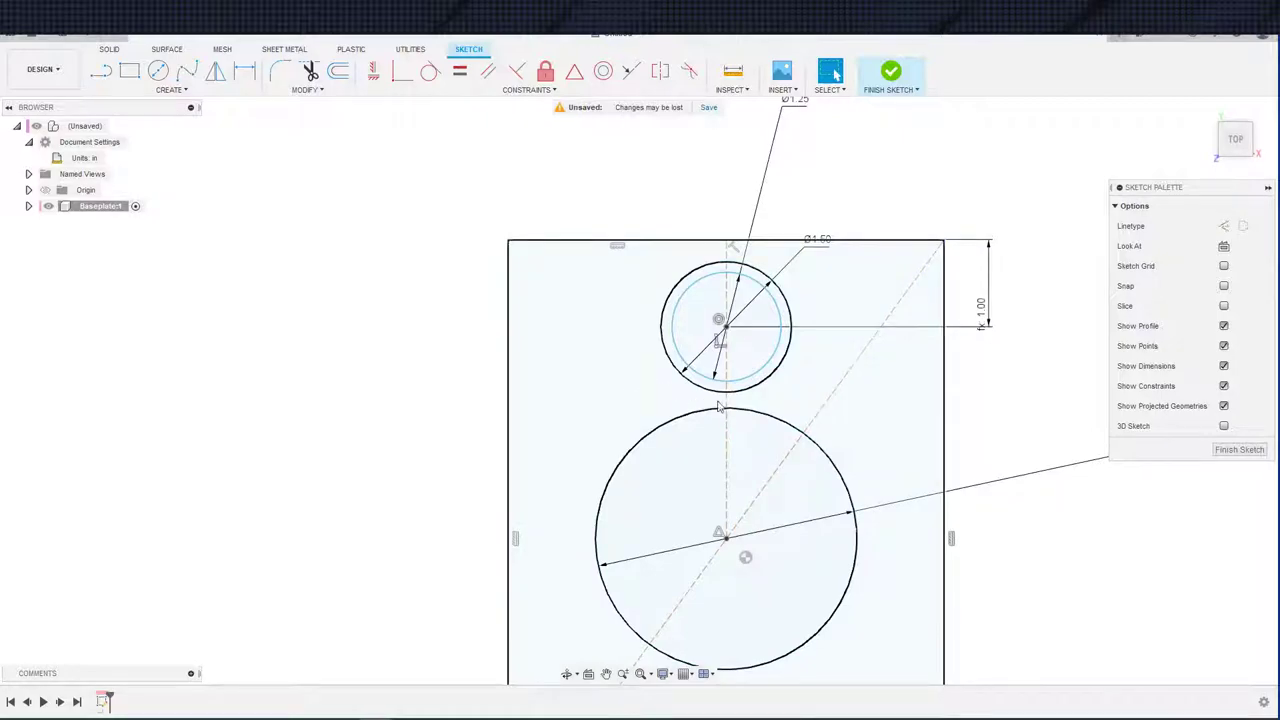
- Dimension the vertical distance between the 3 in circle's centre and the concentric circles' centre as d1/2
{"action": "scroll", "coordinate": [800, 370], "scroll_direction": "down", "scroll_amount": 2}
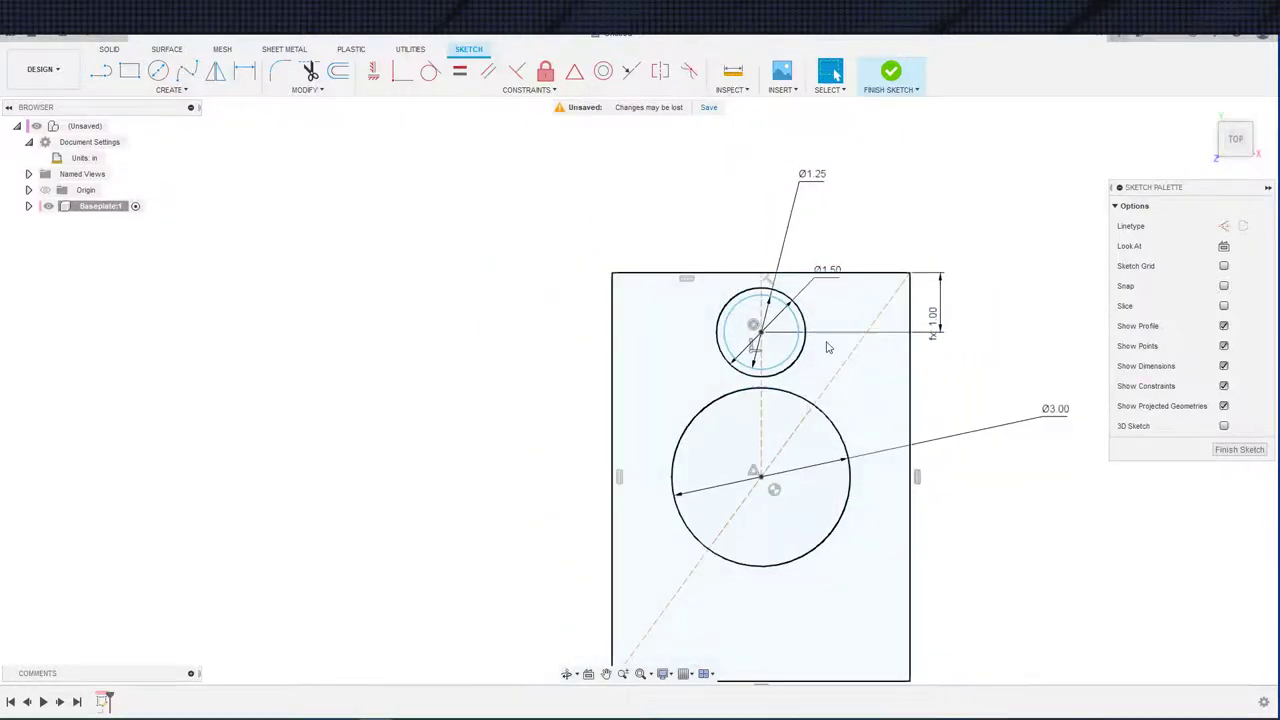
{"action": "key", "text": "d"}
{"action": "left_click", "coordinate": [718, 462]}
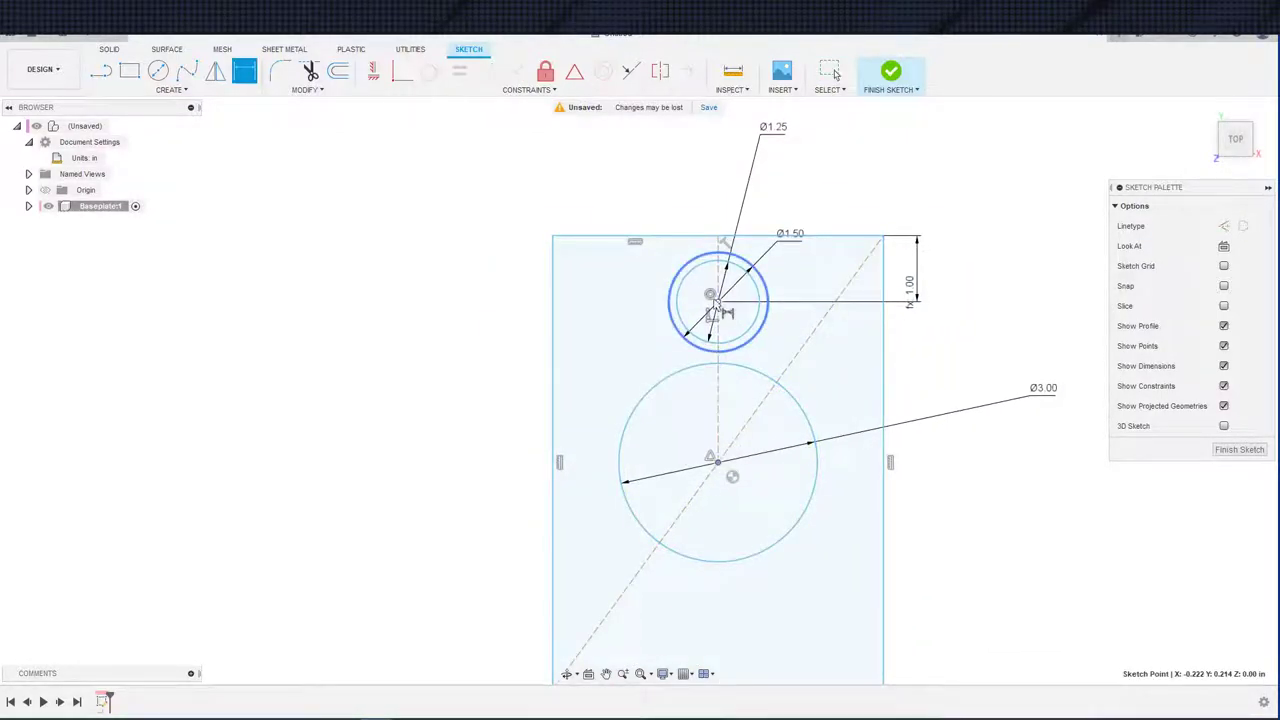
{"action": "left_click", "coordinate": [717, 300]}
{"action": "left_click", "coordinate": [953, 338]}
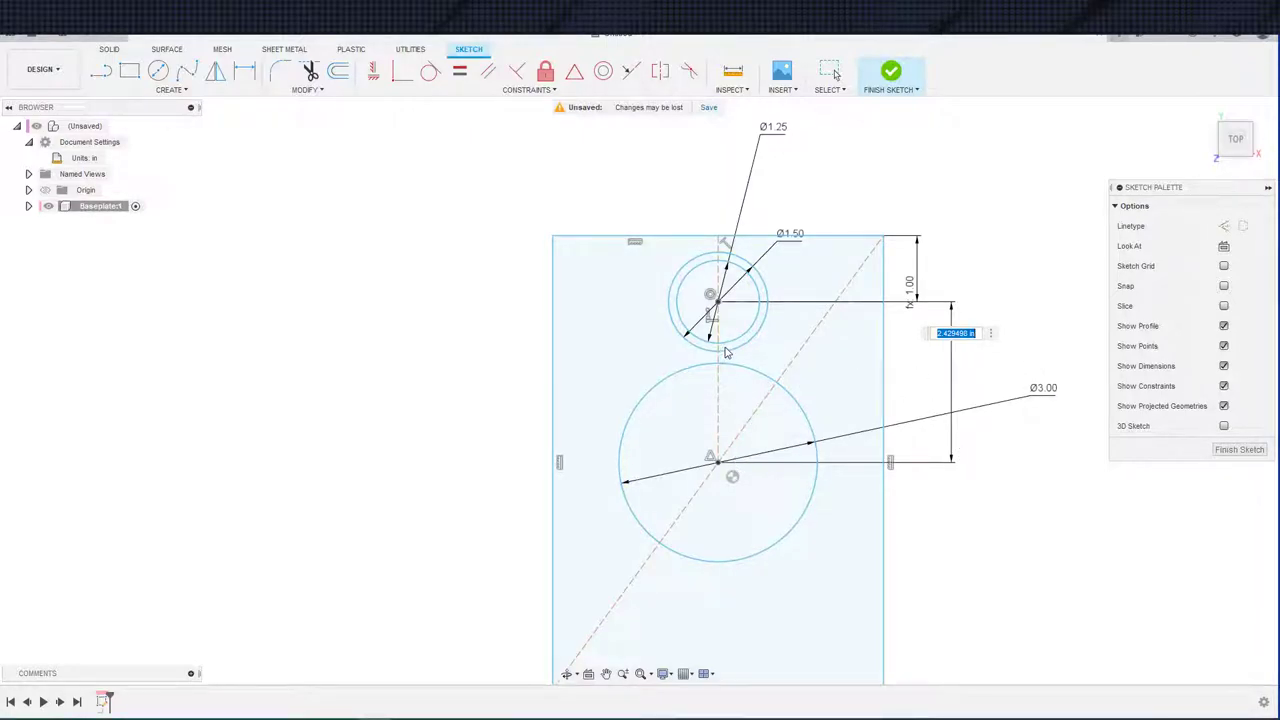
{"action": "key", "text": "BackSpace"}
{"action": "type", "text": "1.5"}
{"action": "key", "text": "Return"}
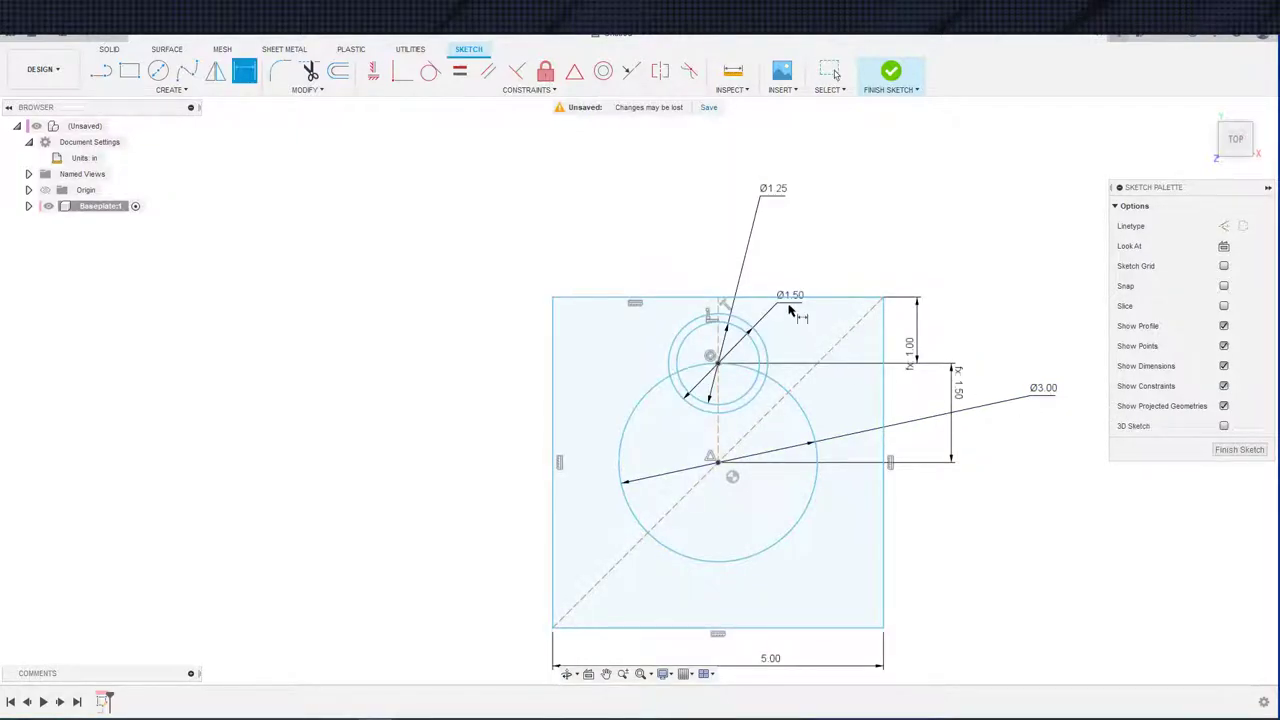
{"action": "key", "text": "Escape"}
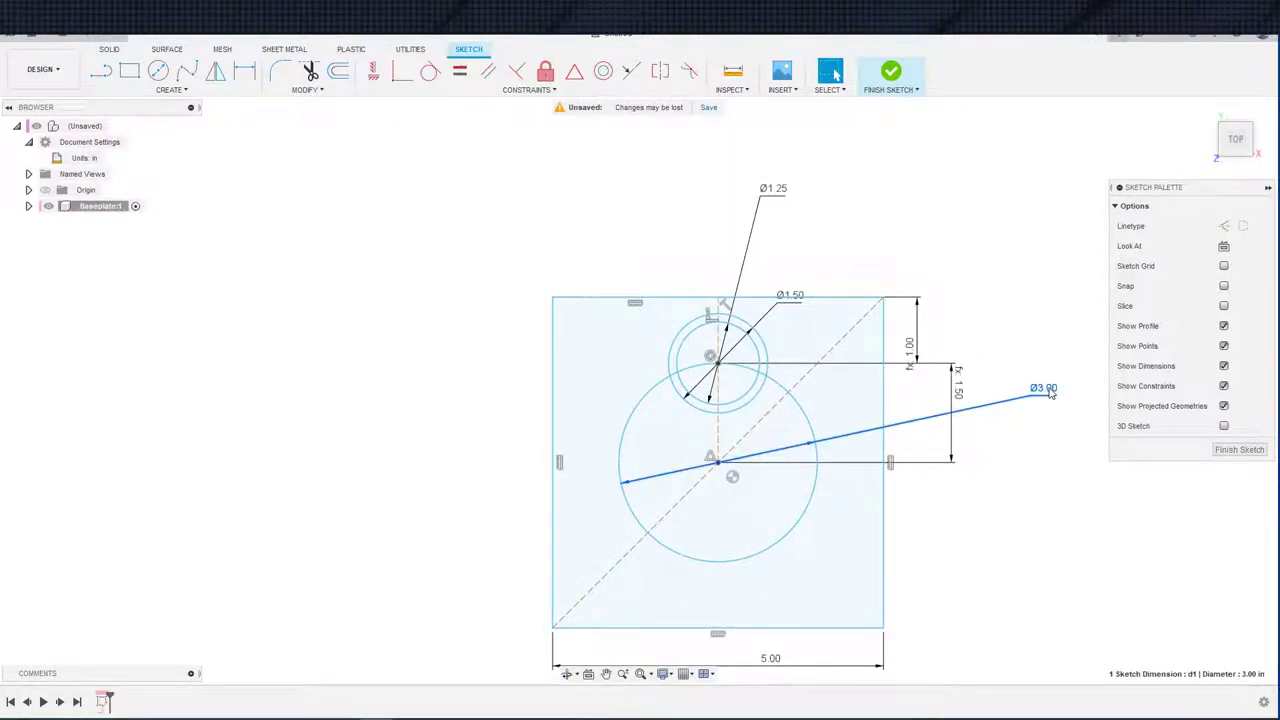
- Change the centre-to-centre distance between the large circle and the concentric circles to the expression d1/2+d6/2+1
{"action": "double_click", "coordinate": [960, 392]}
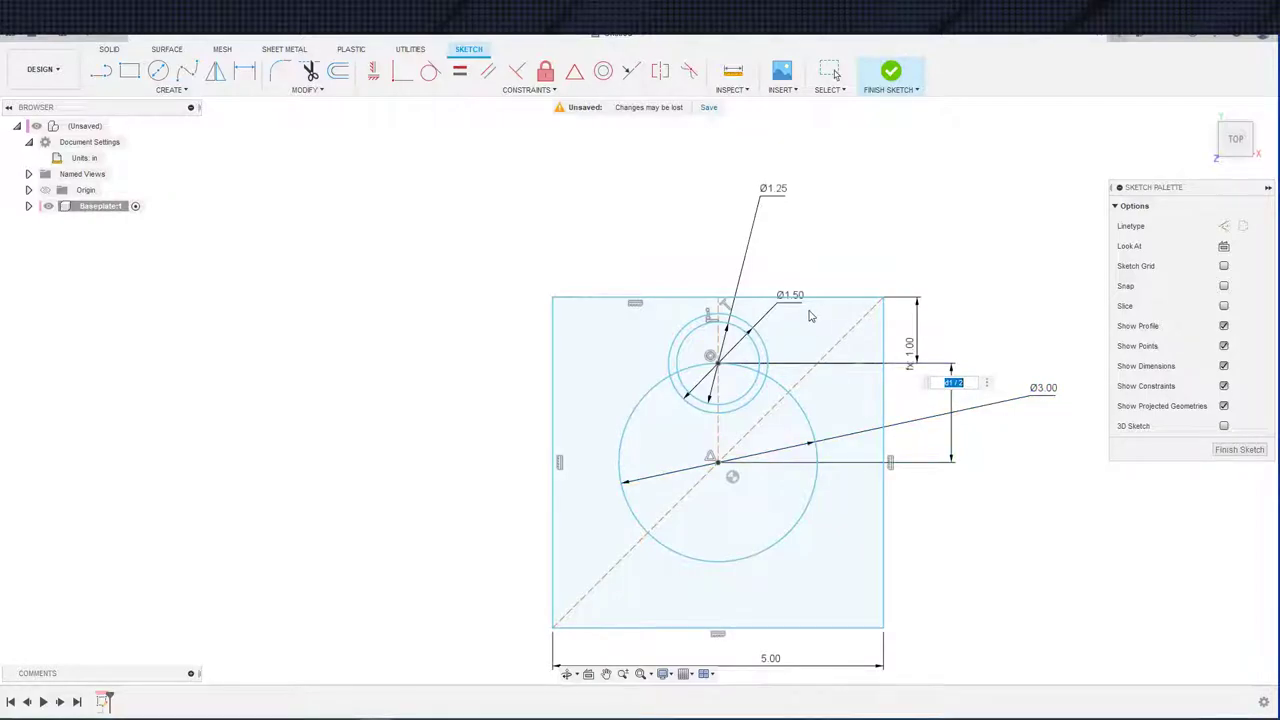
{"action": "key", "text": "Right"}
{"action": "type", "text": "+"}
{"action": "left_click", "coordinate": [793, 305]}
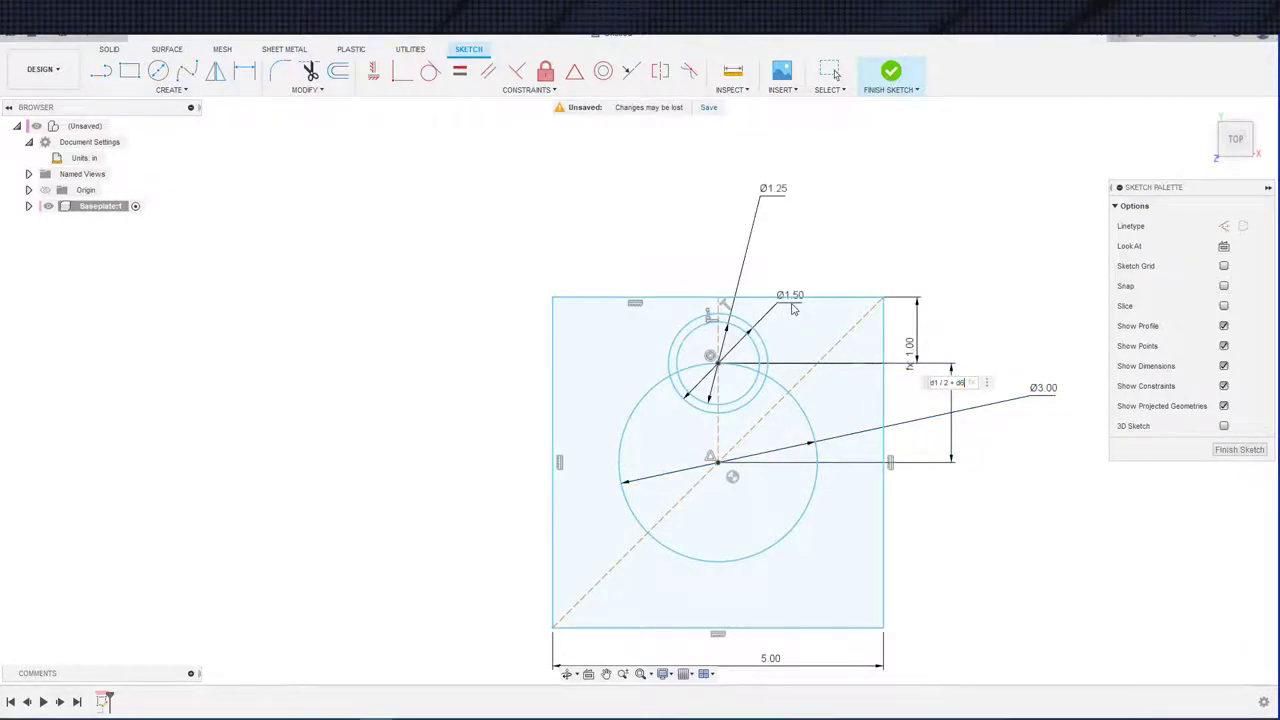
{"action": "type", "text": "/2"}
{"action": "key", "text": "Return"}
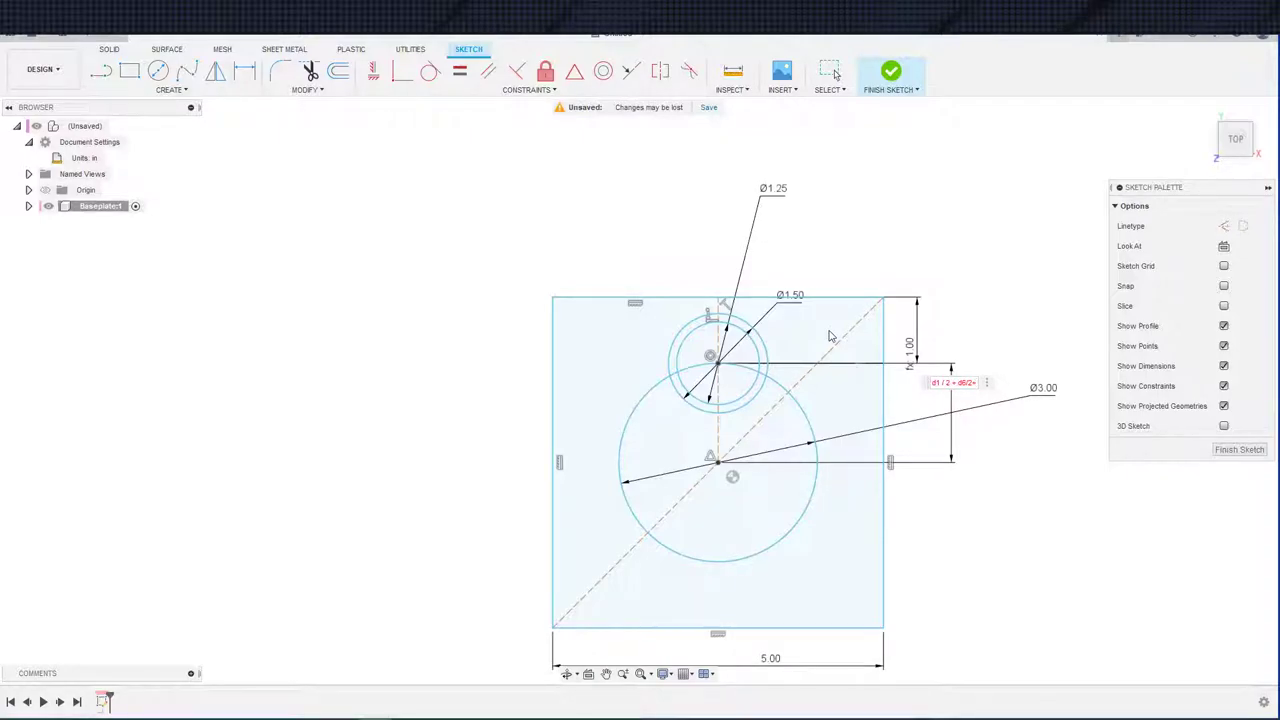
{"action": "type", "text": "1"}
{"action": "key", "text": "Return"}
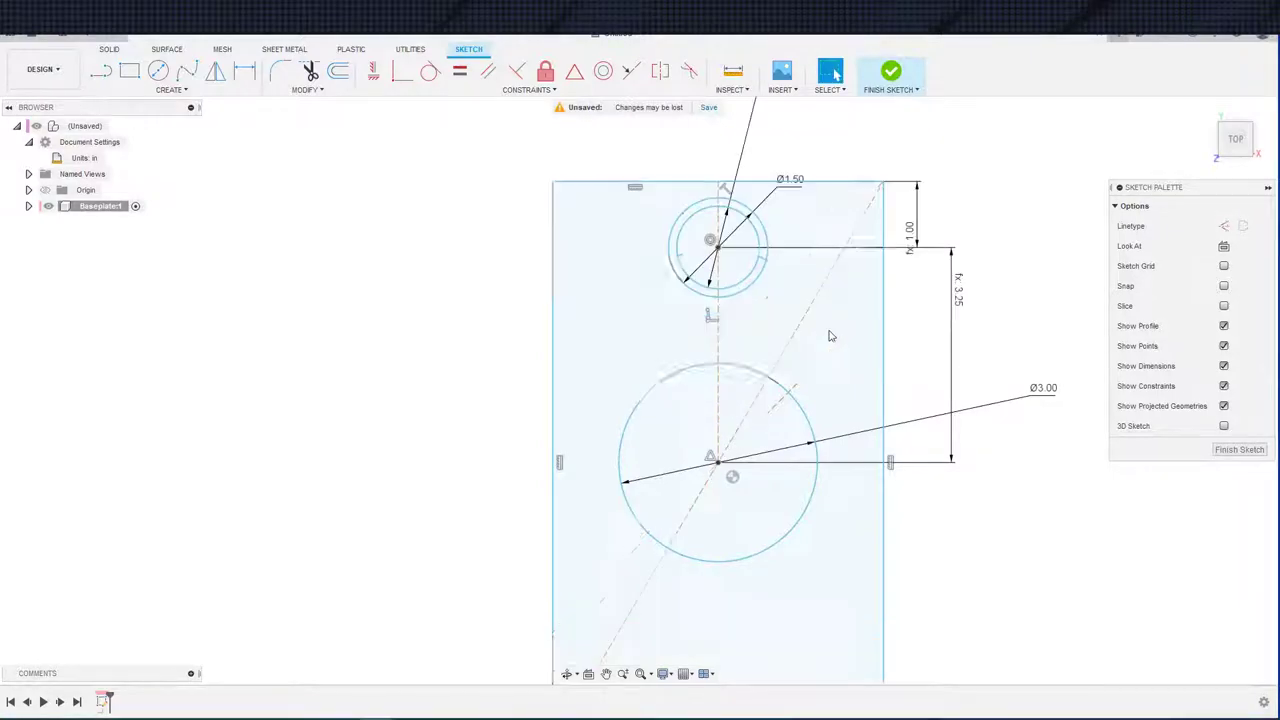
- Move the rectangle's lower-right corner to shift the whole baseplate sketch away from the origin
{"action": "scroll", "coordinate": [872, 463], "scroll_direction": "down", "scroll_amount": 1}
{"action": "scroll", "coordinate": [940, 500], "scroll_direction": "down", "scroll_amount": 3}
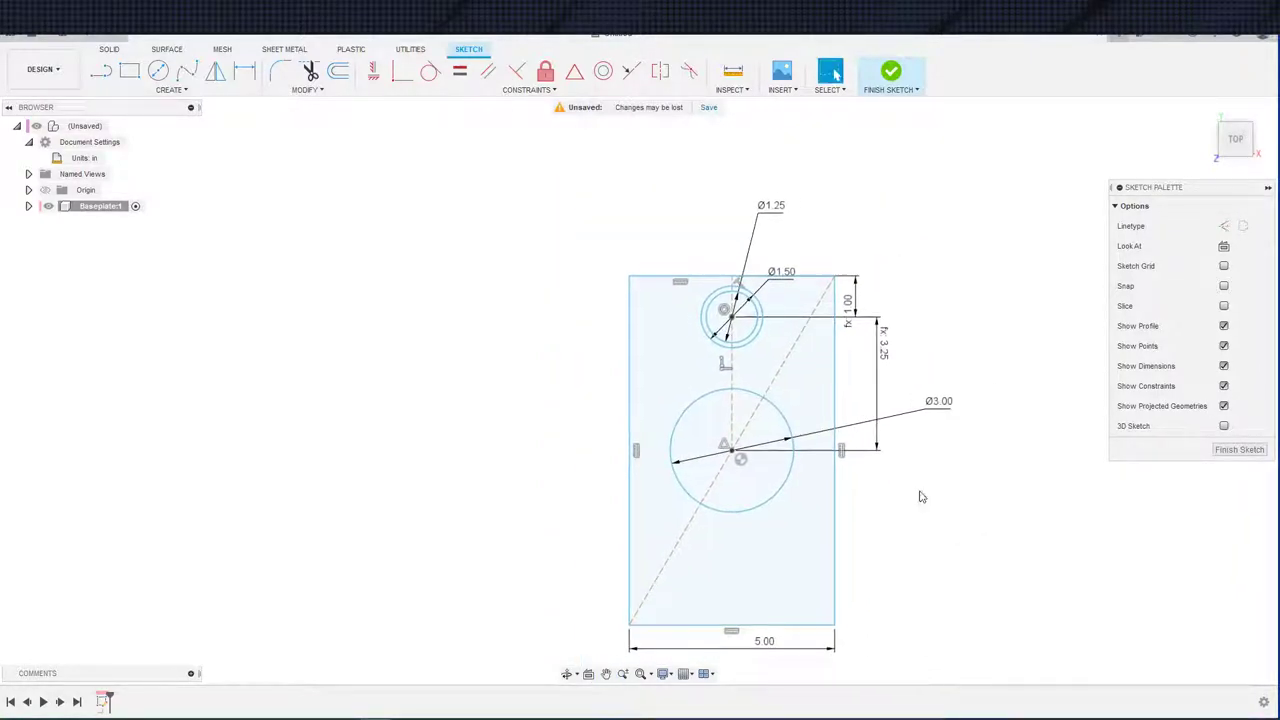
{"action": "key", "text": "d"}
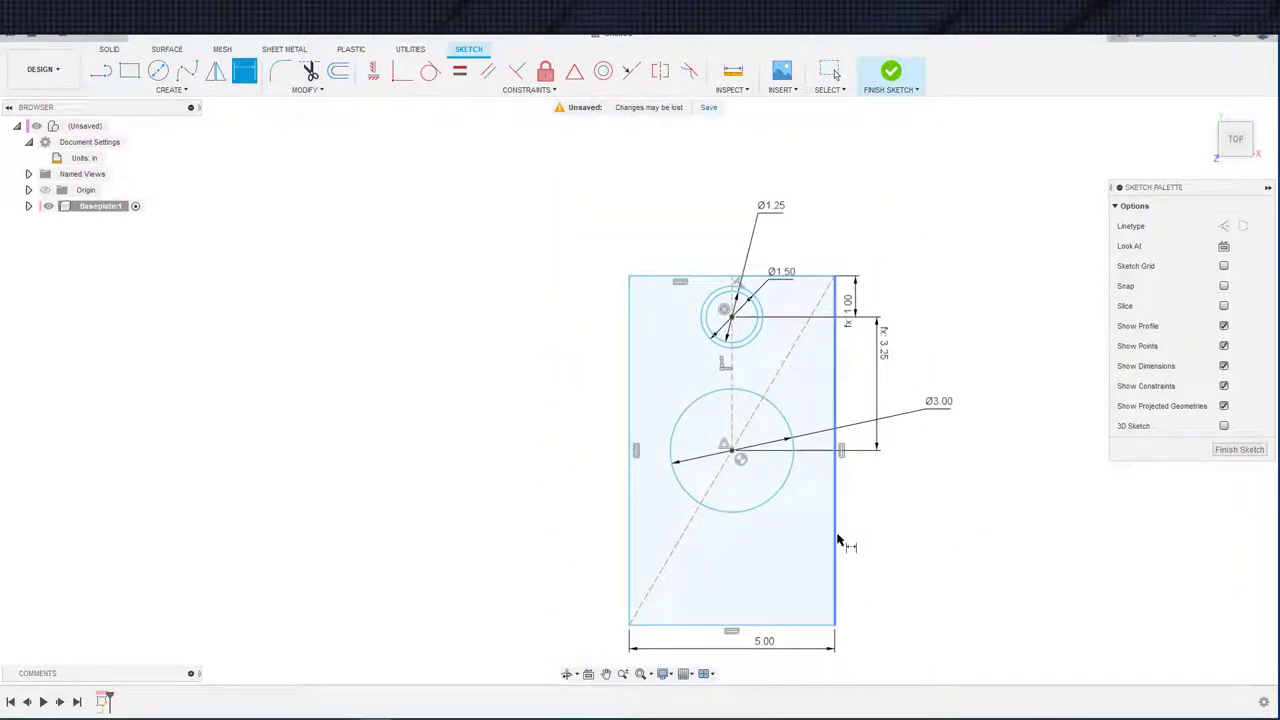
{"action": "key", "text": "Escape"}
{"action": "mouse_move", "coordinate": [831, 633]}
{"action": "left_mouse_down"}
{"action": "mouse_move", "coordinate": [828, 585]}
{"action": "mouse_move", "coordinate": [889, 618]}
{"action": "mouse_move", "coordinate": [891, 605]}
{"action": "left_mouse_up"}
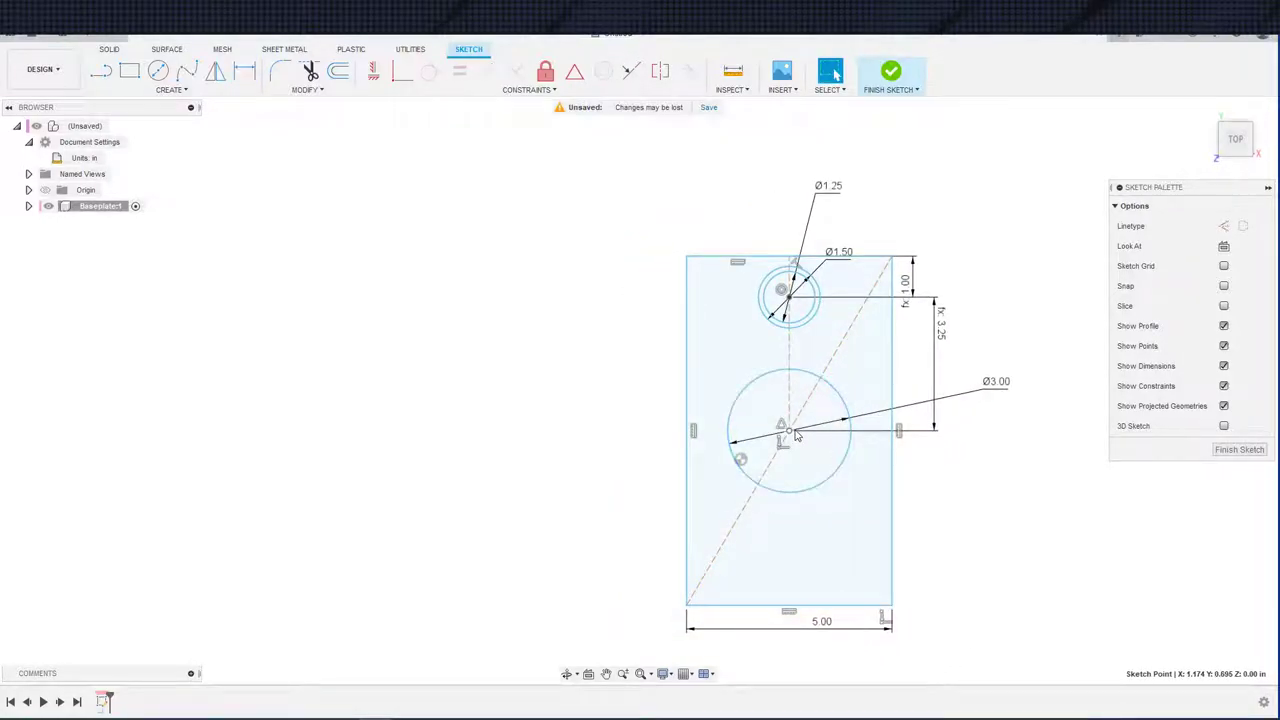
- Constrain the centre of the 3 in circle coincident with the sketch origin
{"action": "left_click", "coordinate": [402, 71]}
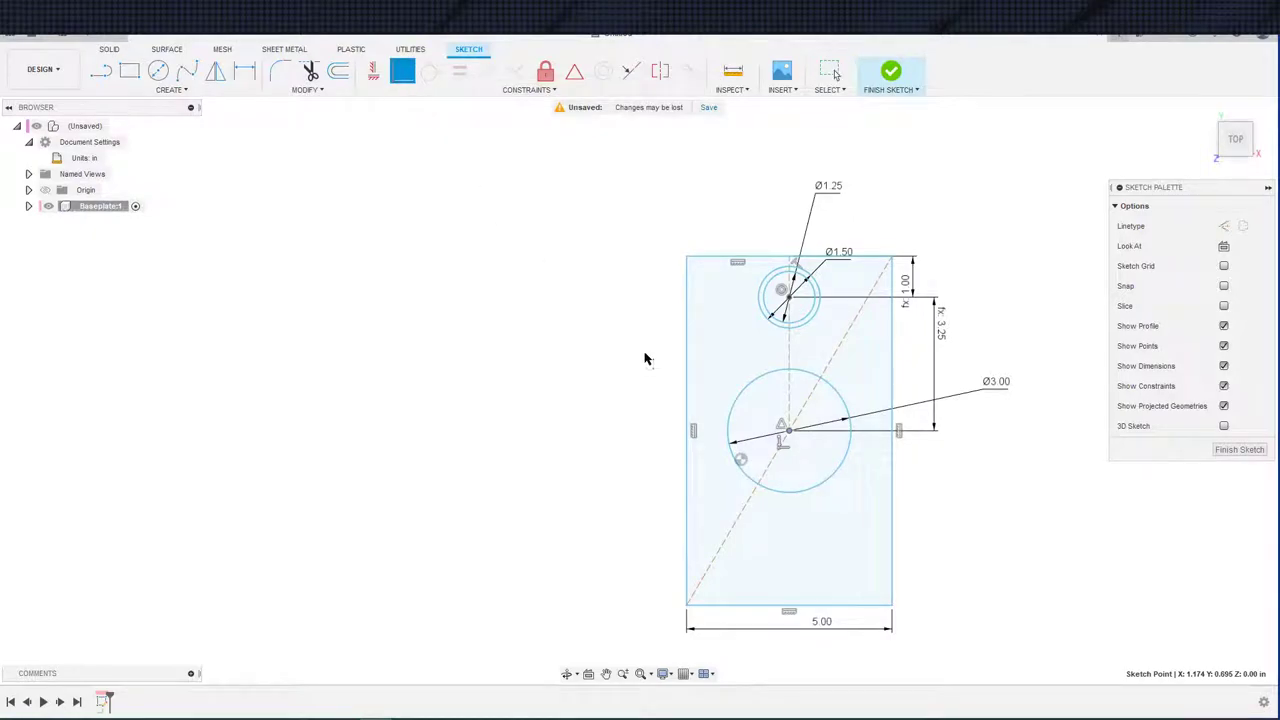
{"action": "left_click", "coordinate": [744, 459]}
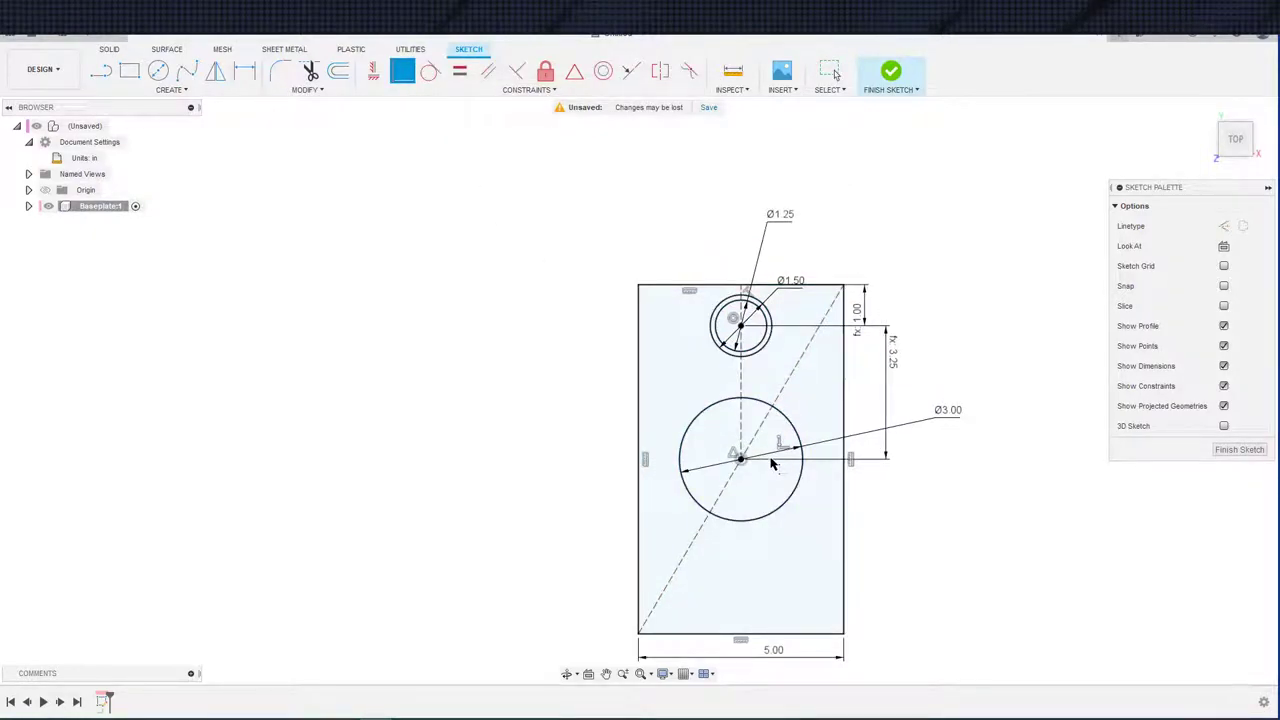
{"action": "key", "text": "Escape"}
{"action": "scroll", "coordinate": [884, 473], "scroll_direction": "down", "scroll_amount": 3}
{"action": "scroll", "coordinate": [884, 477], "scroll_direction": "up", "scroll_amount": 2}
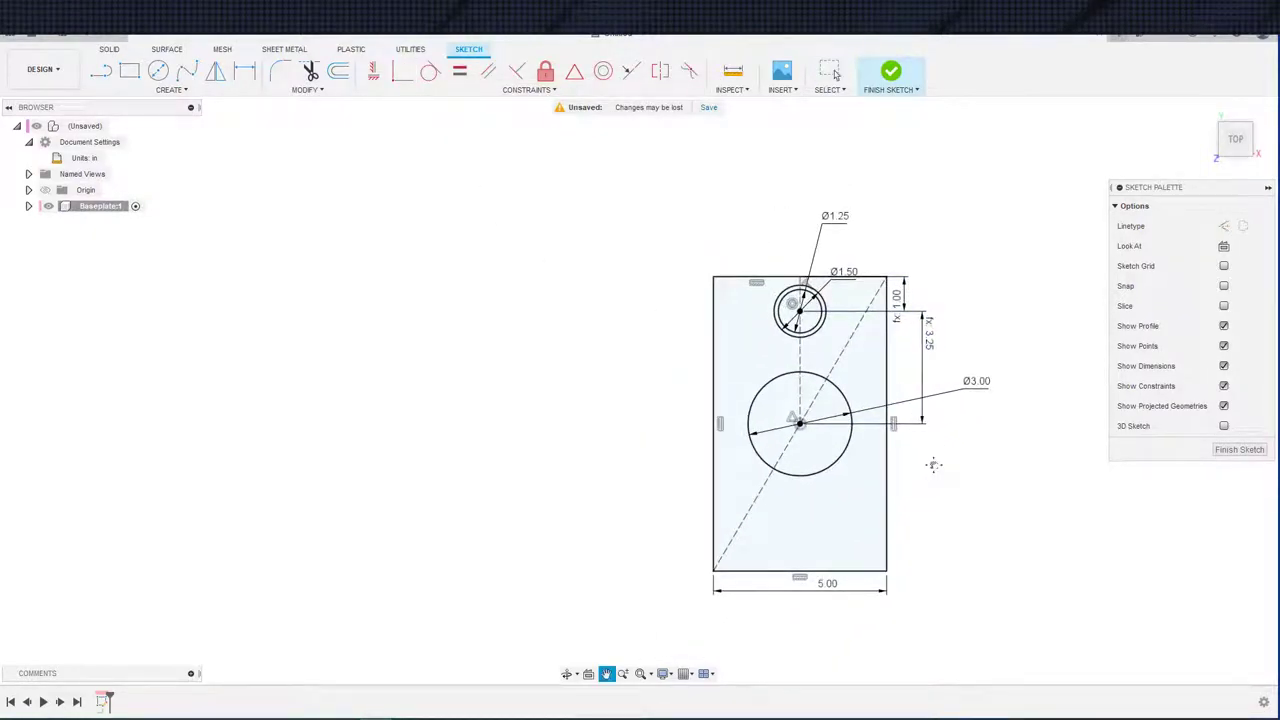
{"action": "scroll", "coordinate": [996, 465], "scroll_direction": "up", "scroll_amount": 2}
{"action": "scroll", "coordinate": [989, 486], "scroll_direction": "down", "scroll_amount": 2}
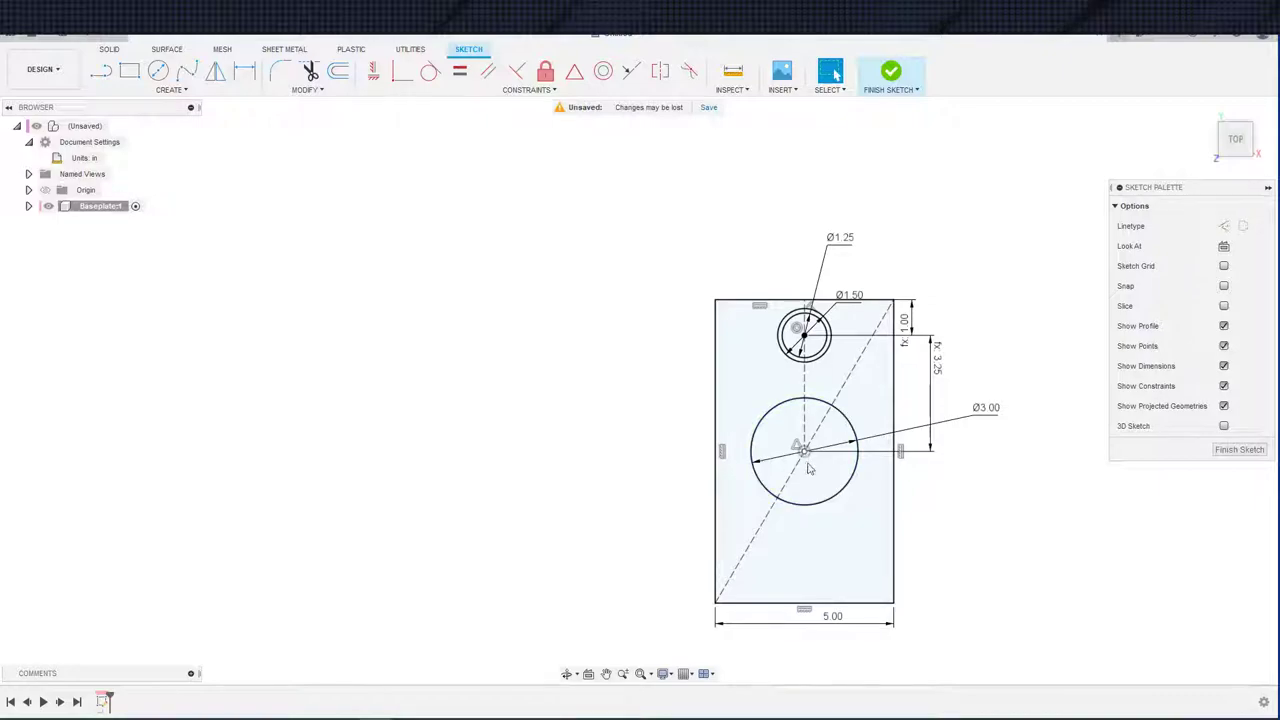
{"action": "left_click", "coordinate": [718, 520]}
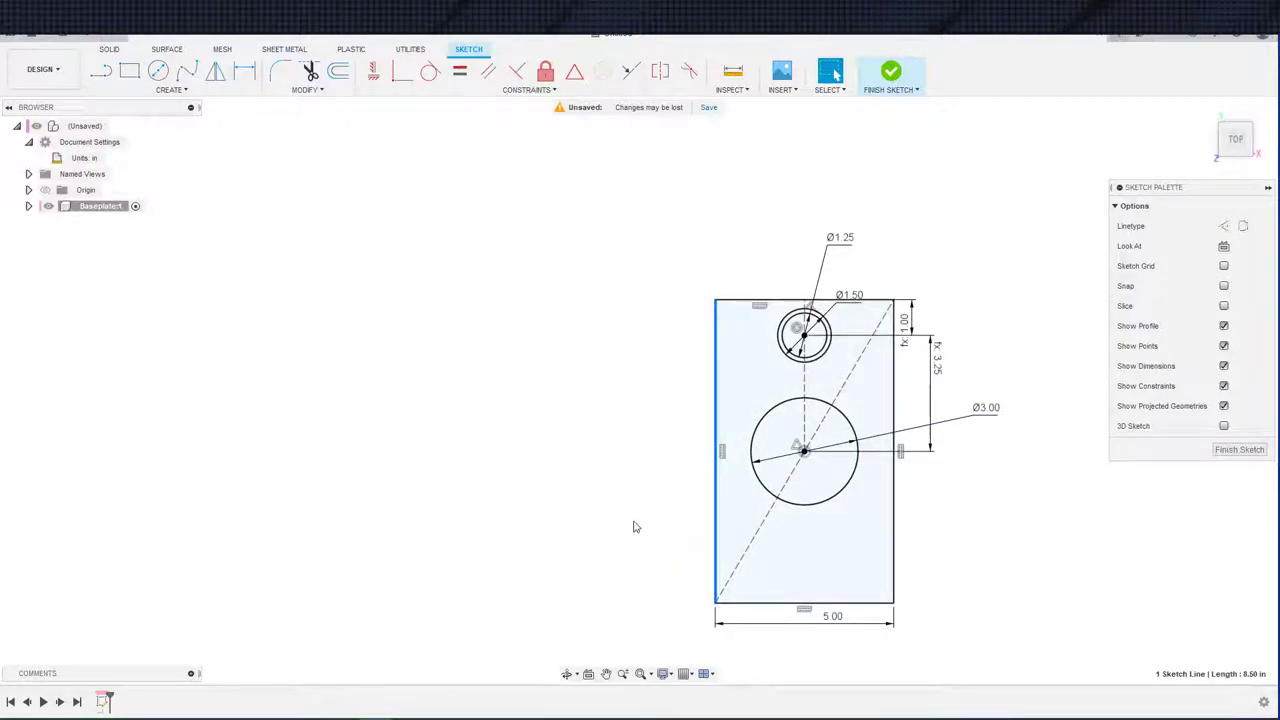
{"action": "key", "text": "d"}
{"action": "key", "text": "Escape"}
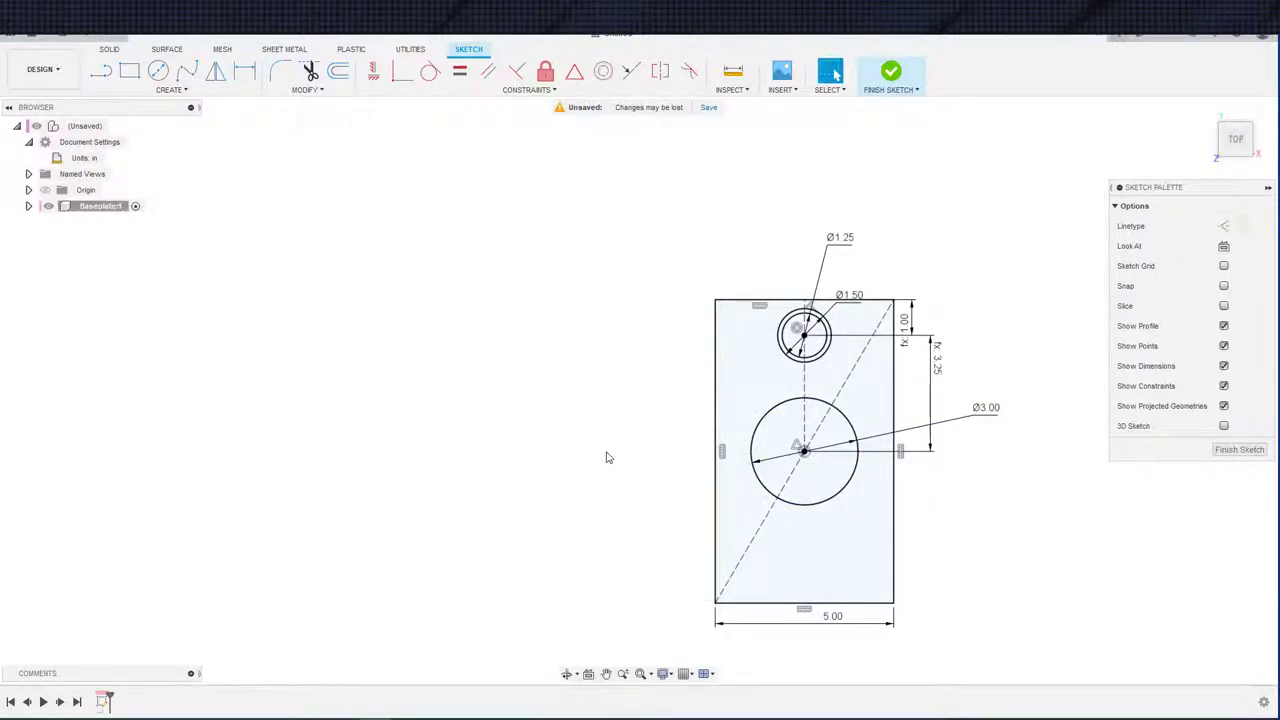
{"action": "mouse_move", "coordinate": [980, 522]}
{"action": "middle_mouse_down"}
{"action": "mouse_move", "coordinate": [969, 521]}
{"action": "mouse_move", "coordinate": [1003, 531]}
{"action": "mouse_move", "coordinate": [1002, 513]}
{"action": "middle_mouse_up"}
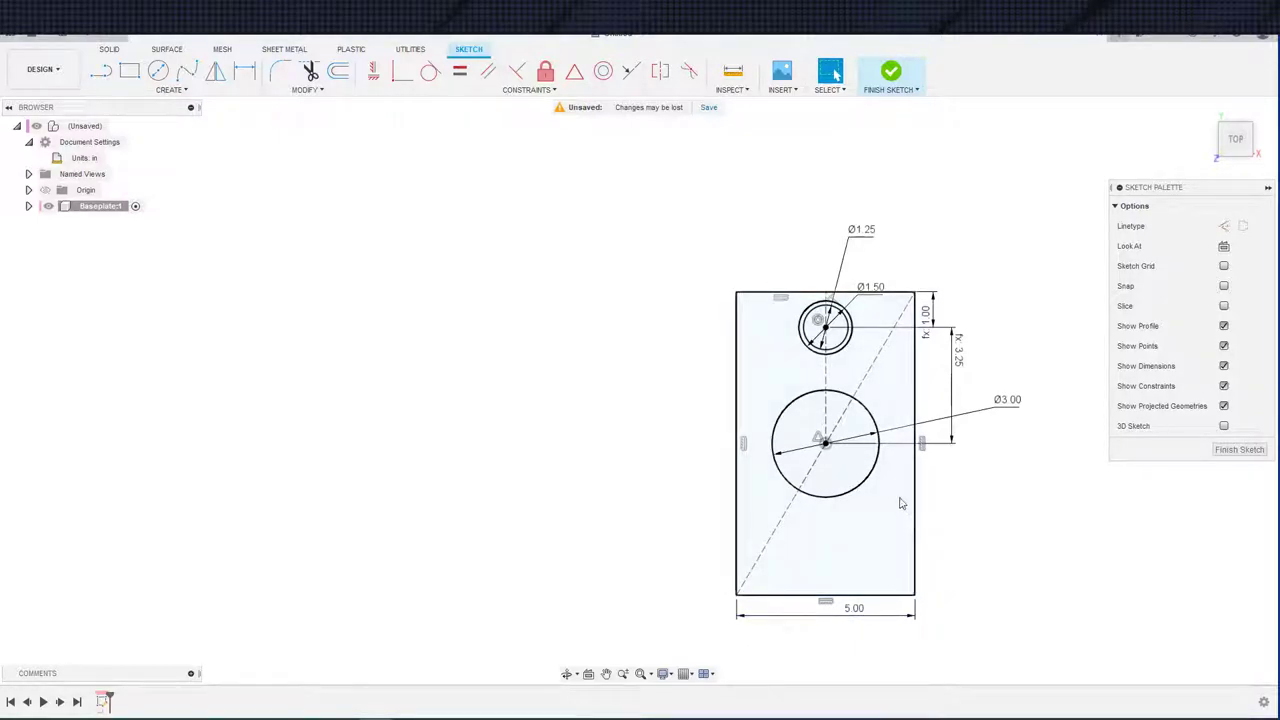
{"action": "scroll", "coordinate": [1005, 503], "scroll_direction": "up", "scroll_amount": 3}
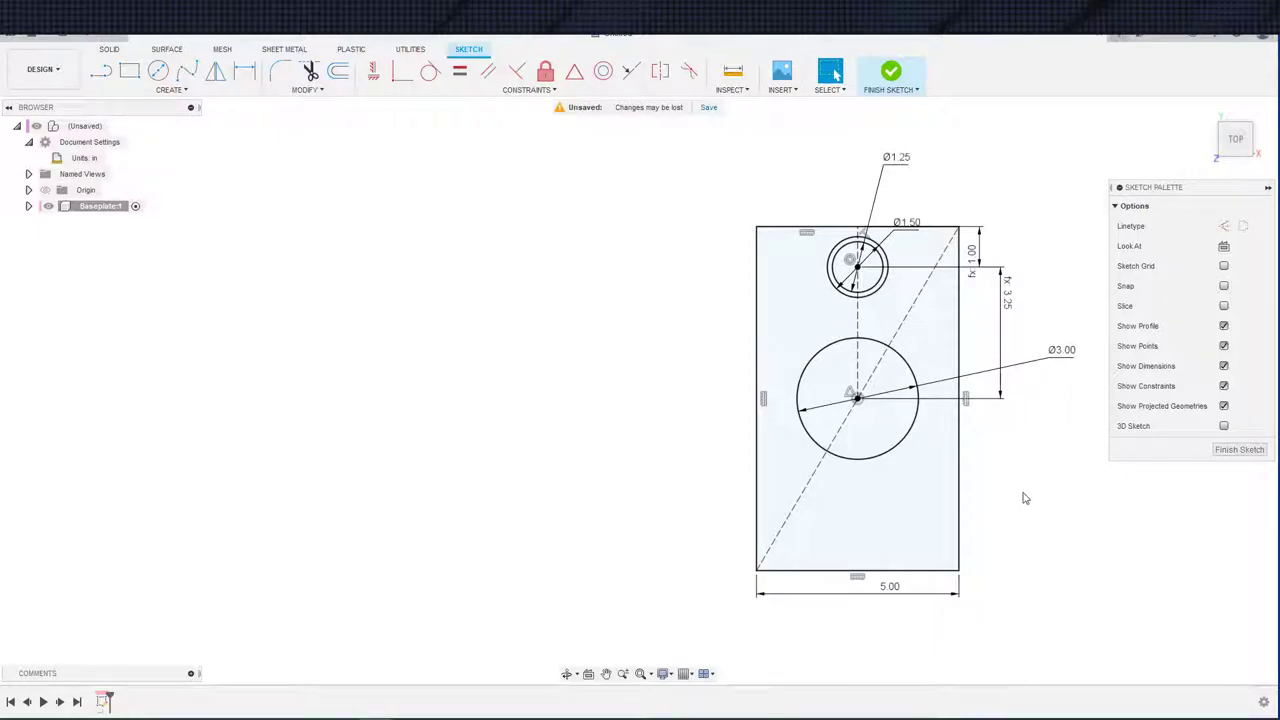
{"action": "middle_click_drag", "start_coordinate": [1049, 487], "coordinate": [1037, 500]}
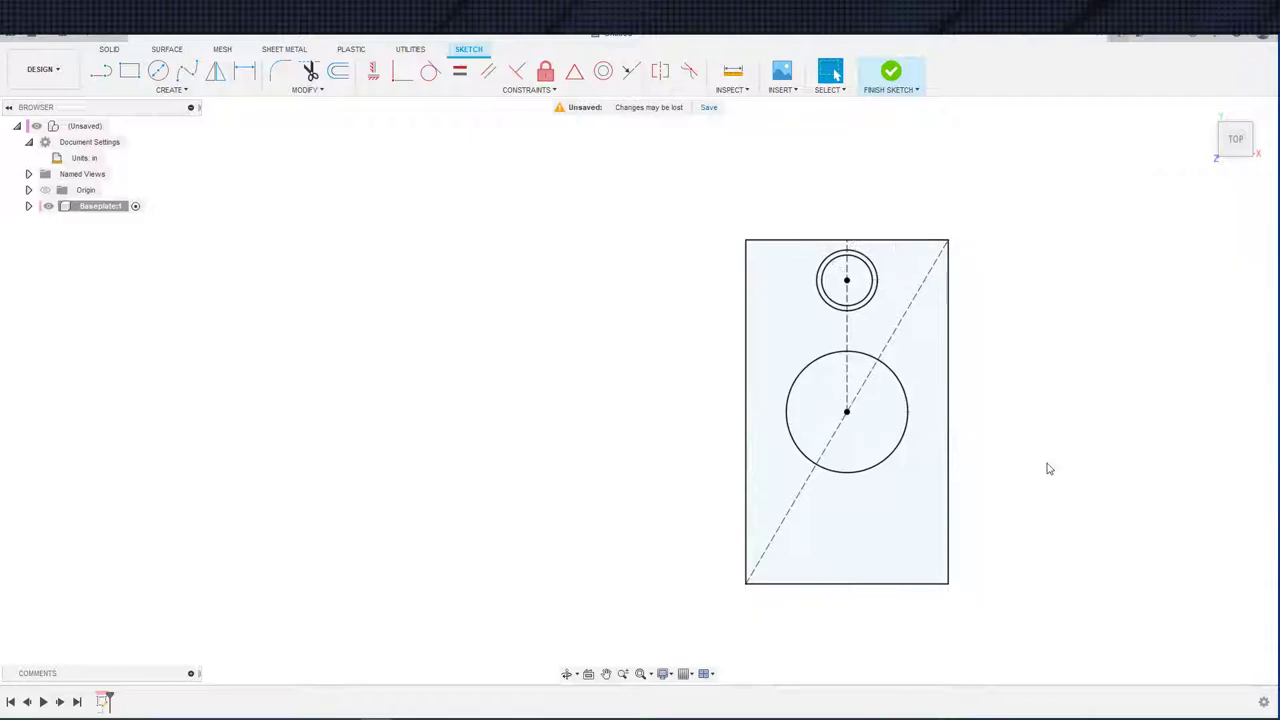
{"action": "key", "text": "e"}
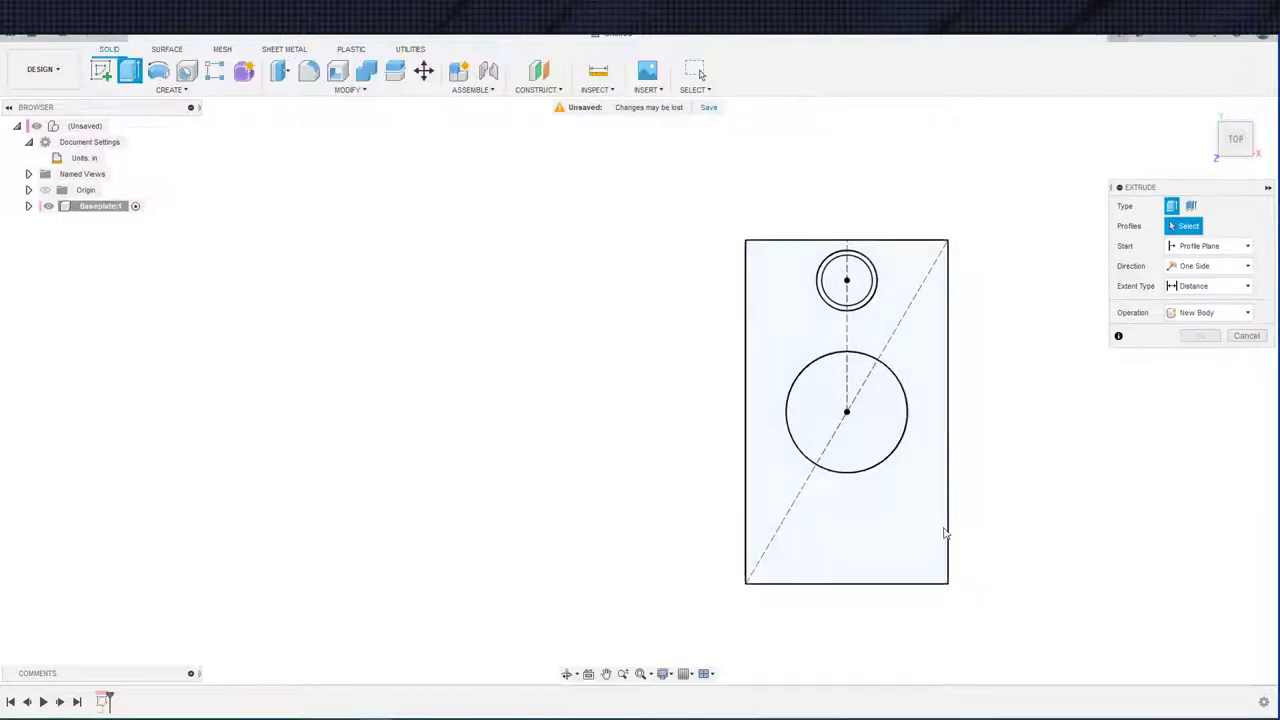
{"action": "left_click", "coordinate": [888, 500]}
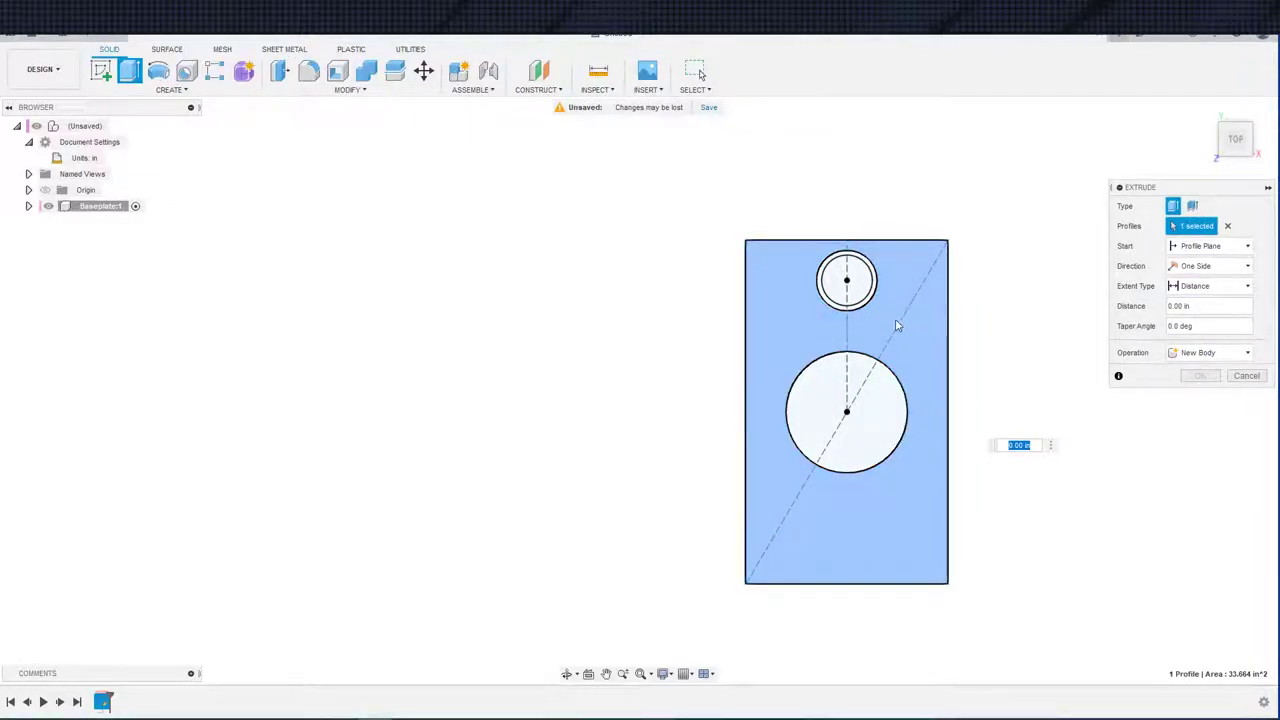
{"action": "left_click", "coordinate": [860, 304]}
{"action": "left_click", "coordinate": [854, 291]}
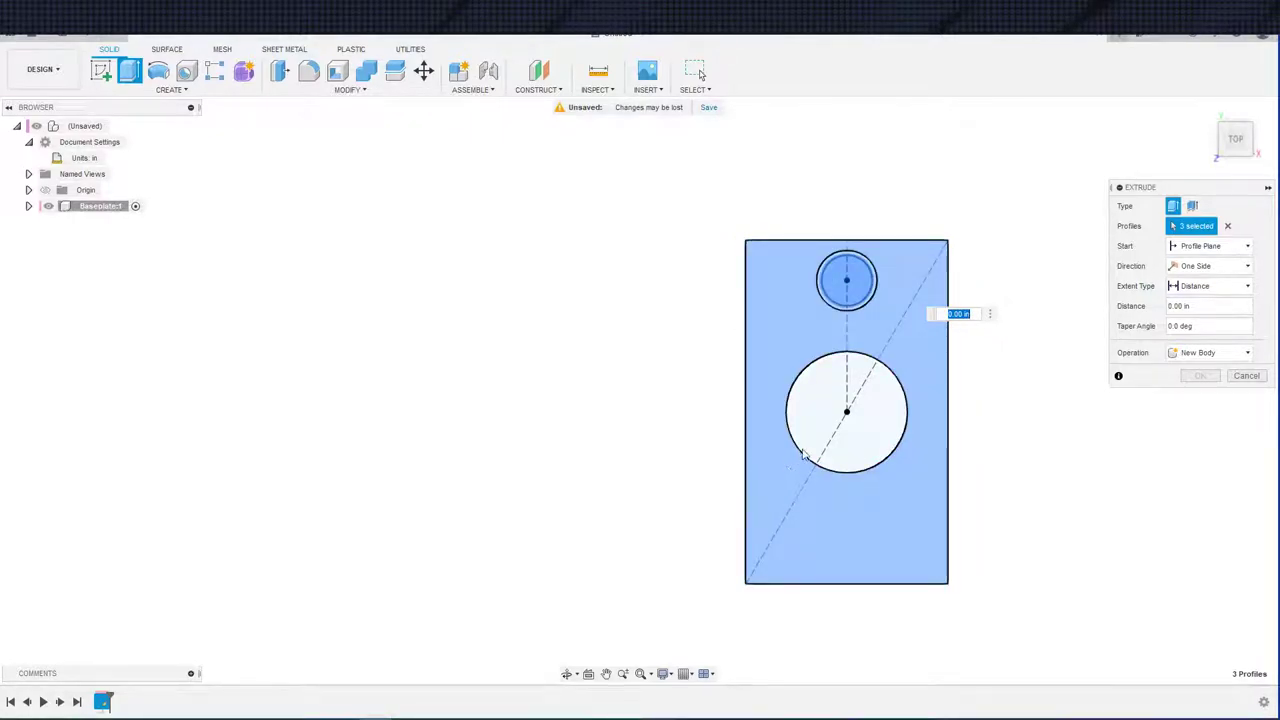
{"action": "key", "text": "Escape"}
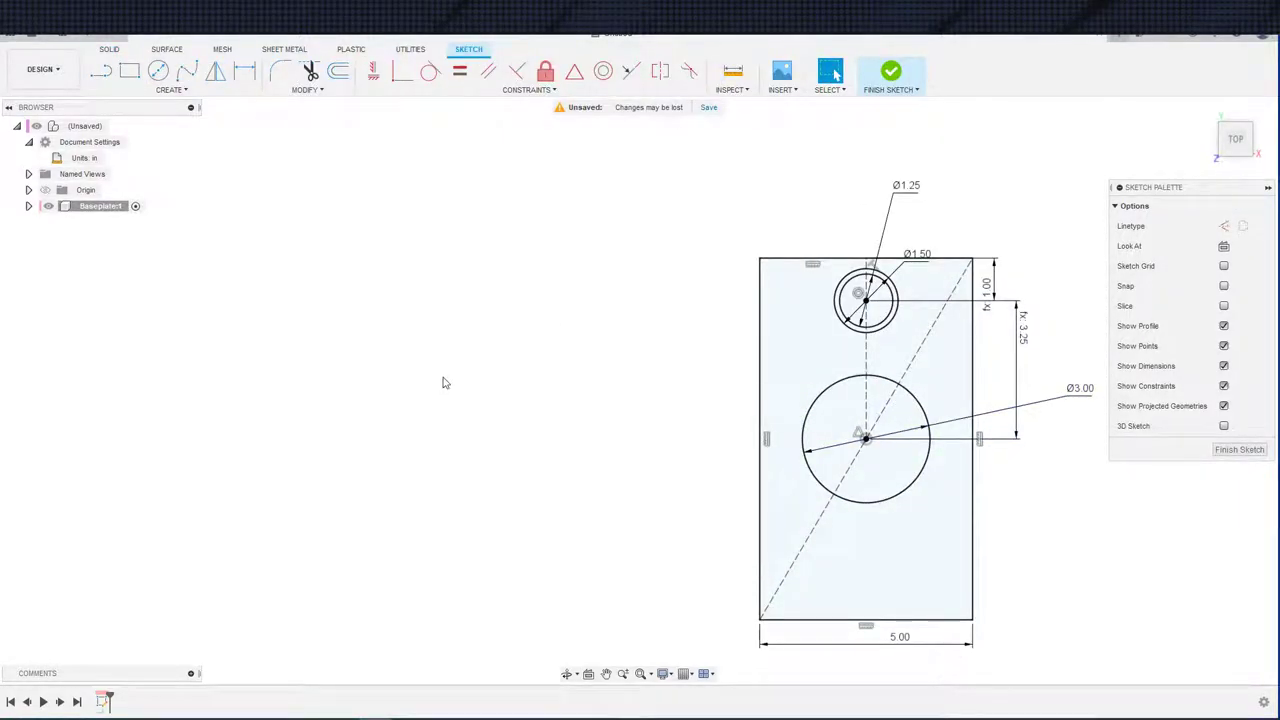
- Switch to the browser to examine the bottle capper reference photo, then return to Fusion 360
{"action": "key", "text": "alt+Tab"}
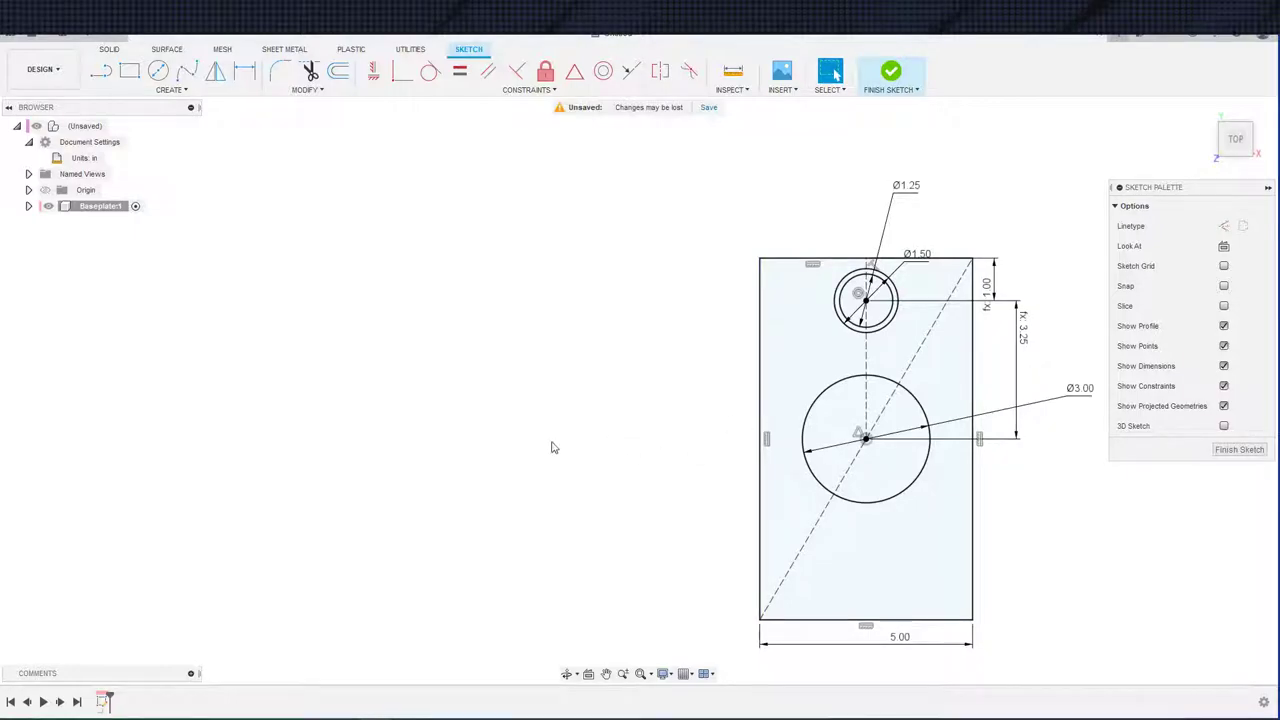
{"action": "key", "text": "alt+Tab"}
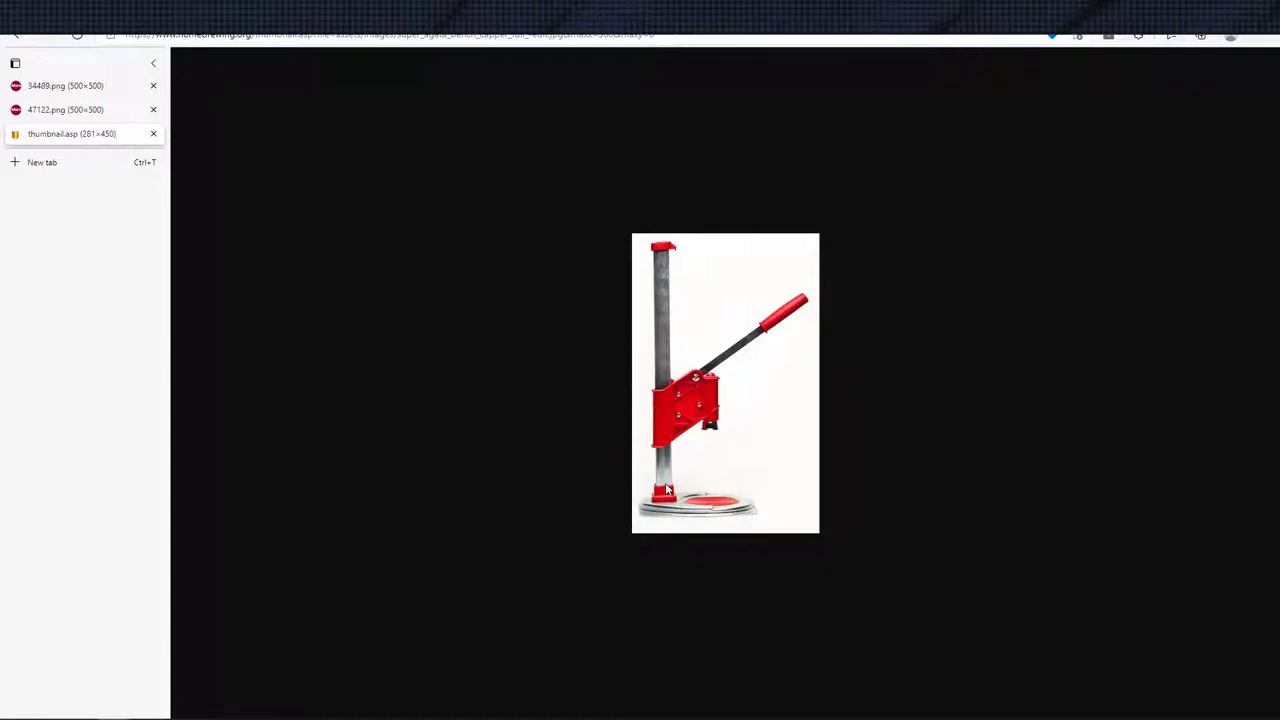
{"action": "key", "text": "alt+Tab"}
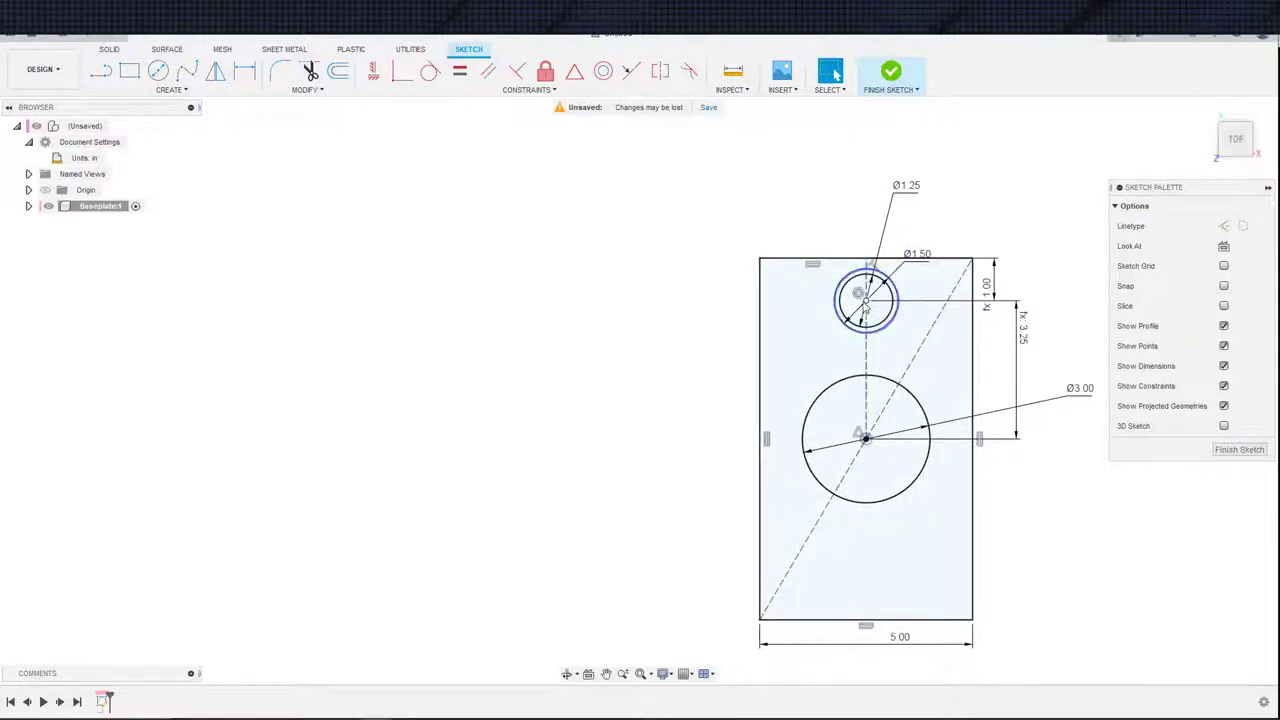
- Extrude the plate profile together with the ring between the concentric circles by 3/16 in as a new body, excluding the 1.25 in and 3 in circles
{"action": "scroll", "coordinate": [929, 366], "scroll_direction": "down", "scroll_amount": 5}
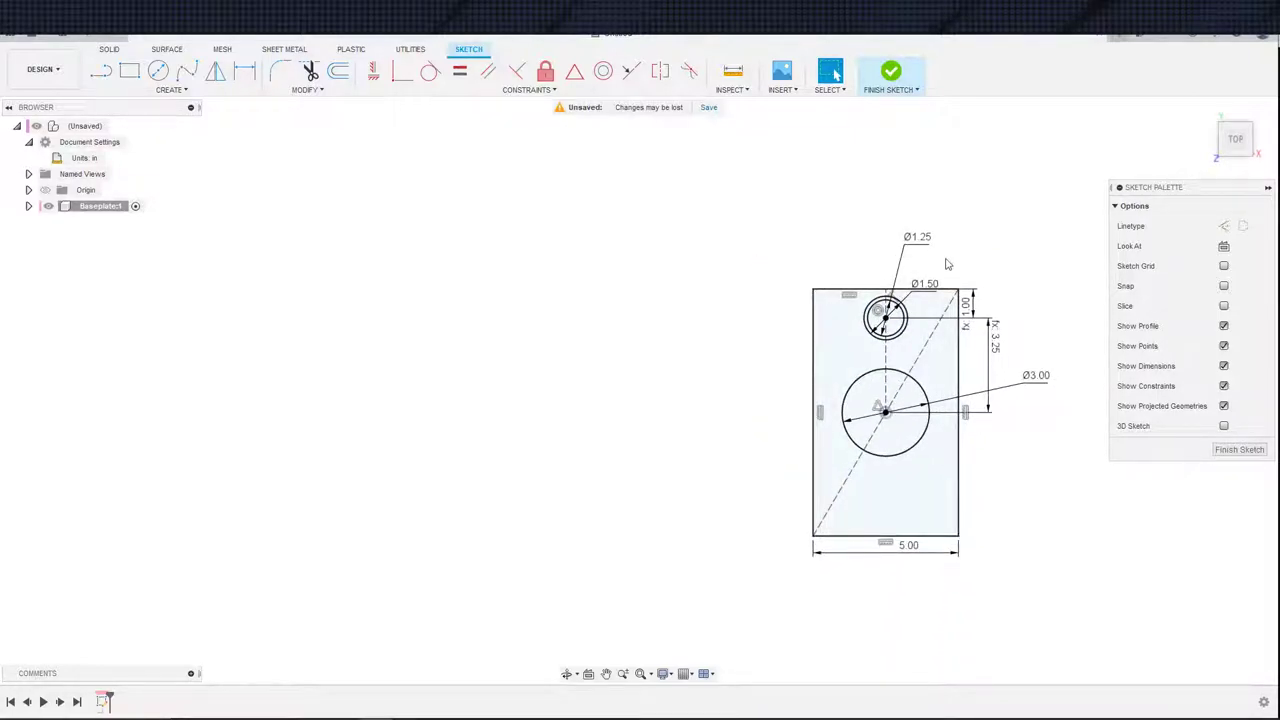
{"action": "scroll", "coordinate": [967, 232], "scroll_direction": "up", "scroll_amount": 3}
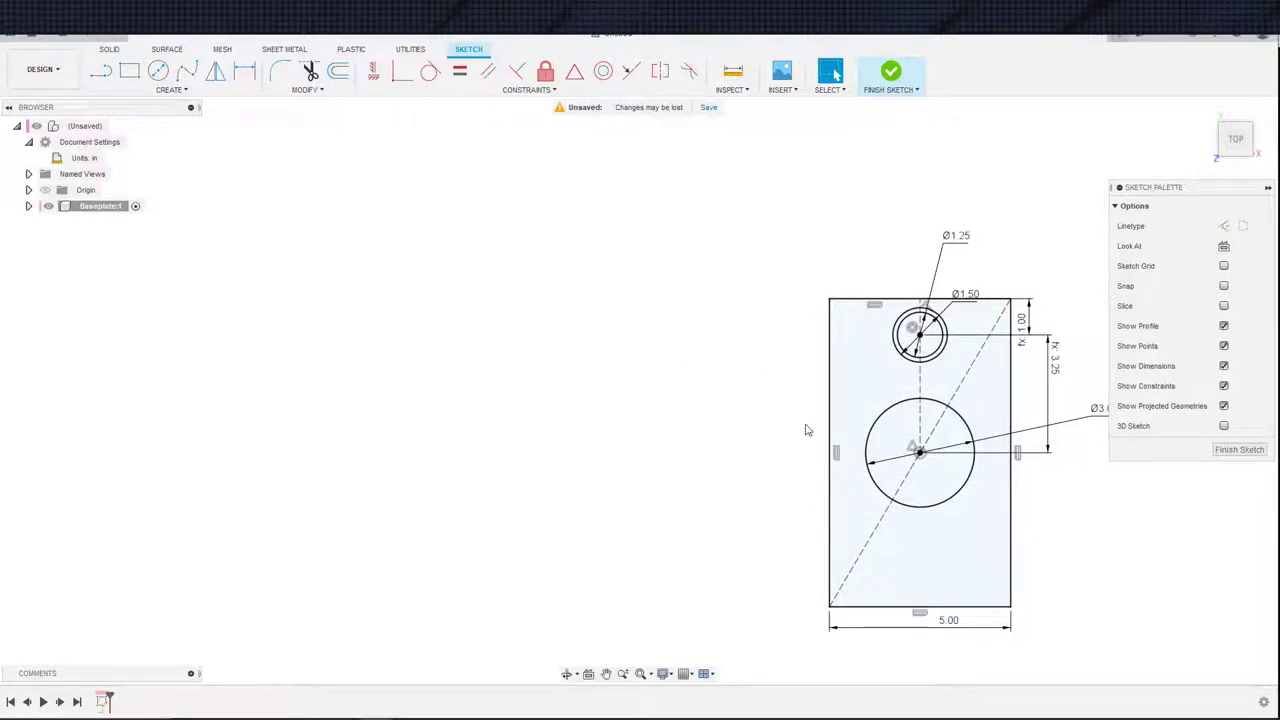
{"action": "middle_click_drag", "start_coordinate": [808, 430], "coordinate": [732, 426]}
{"action": "key", "text": "e"}
{"action": "left_click", "coordinate": [812, 561]}
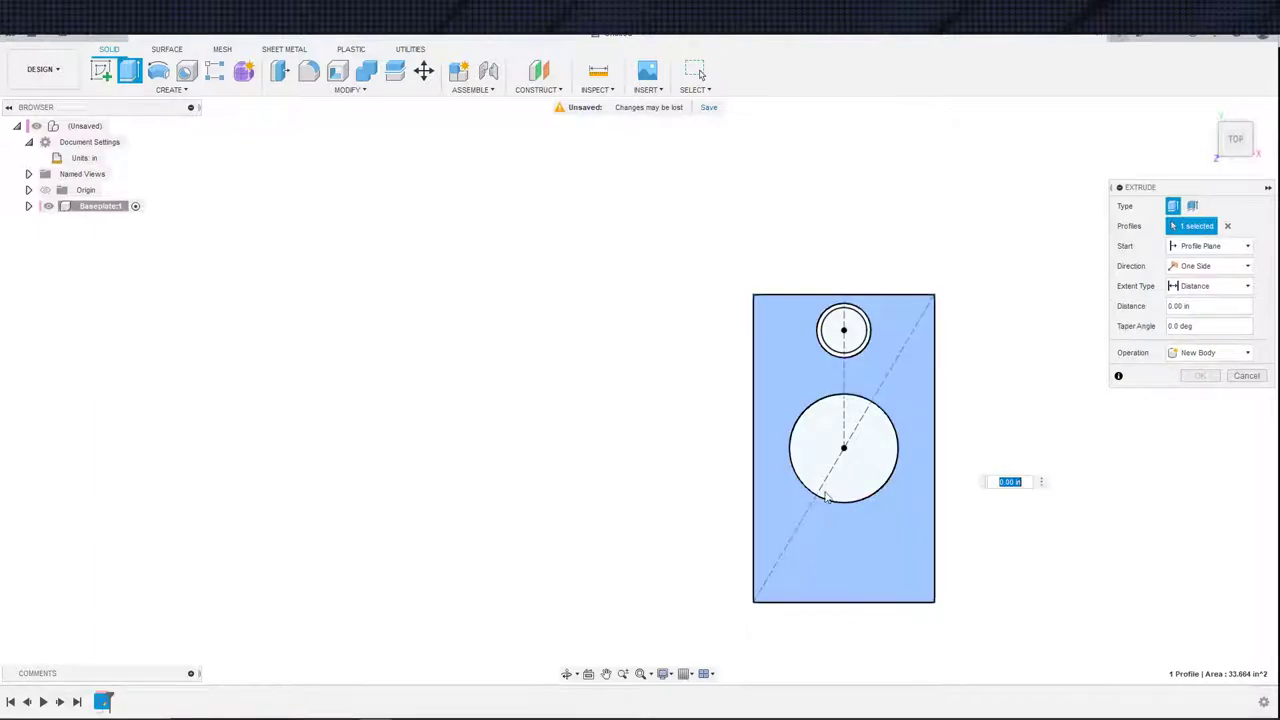
{"action": "scroll", "coordinate": [820, 370], "scroll_direction": "up", "scroll_amount": 2}
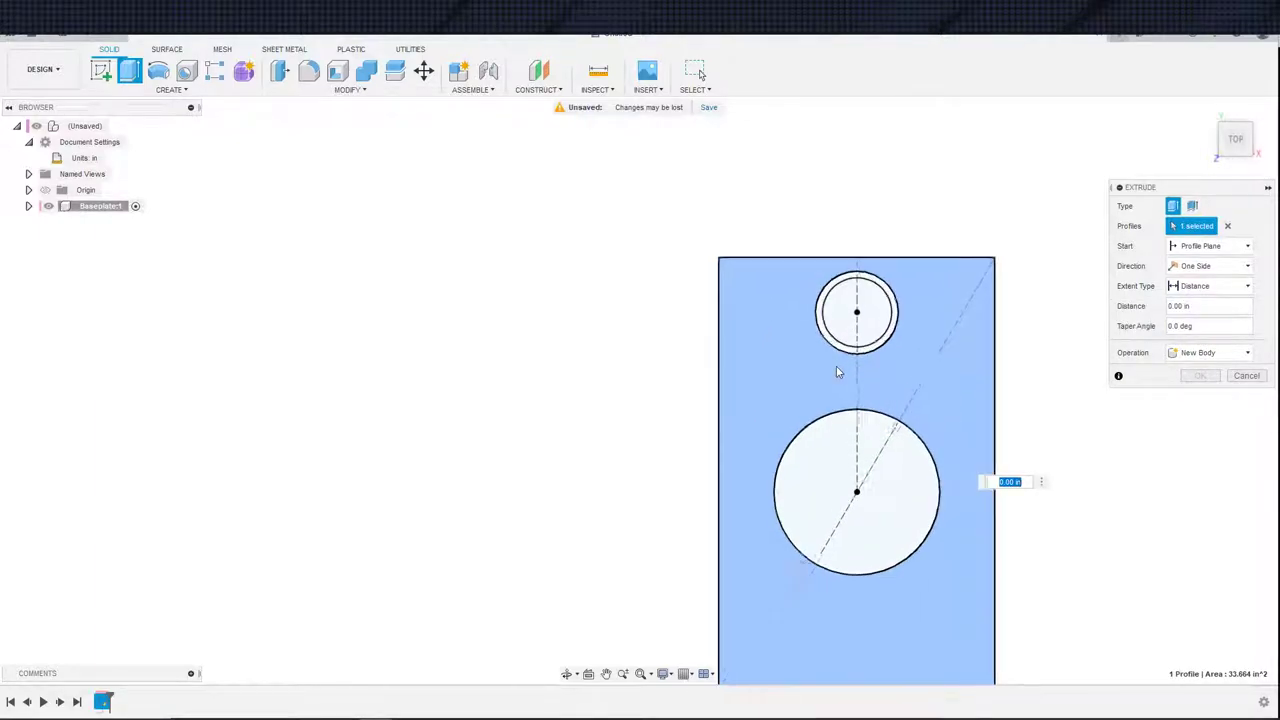
{"action": "scroll", "coordinate": [838, 372], "scroll_direction": "up", "scroll_amount": 1}
{"action": "left_click", "coordinate": [838, 346]}
{"action": "left_click", "coordinate": [848, 334]}
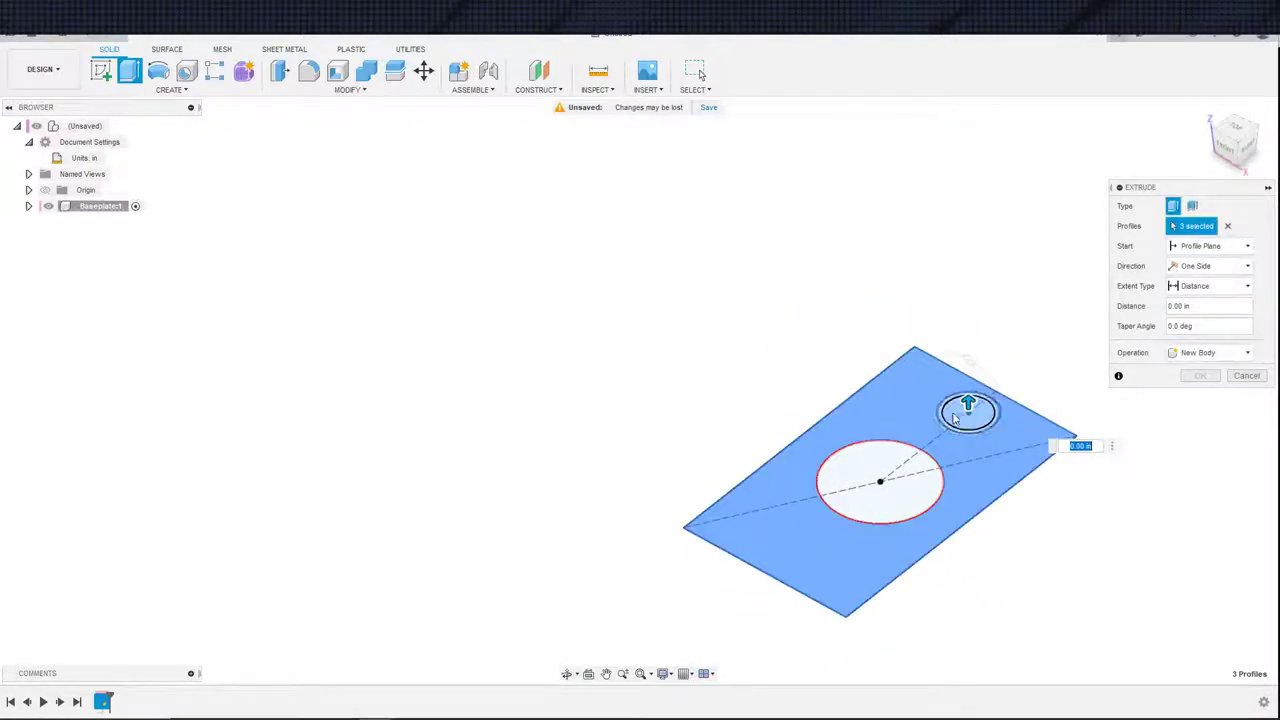
{"action": "left_click", "coordinate": [958, 418]}
{"action": "middle_click_drag", "start_coordinate": [963, 478], "coordinate": [996, 457], "text": "shift"}
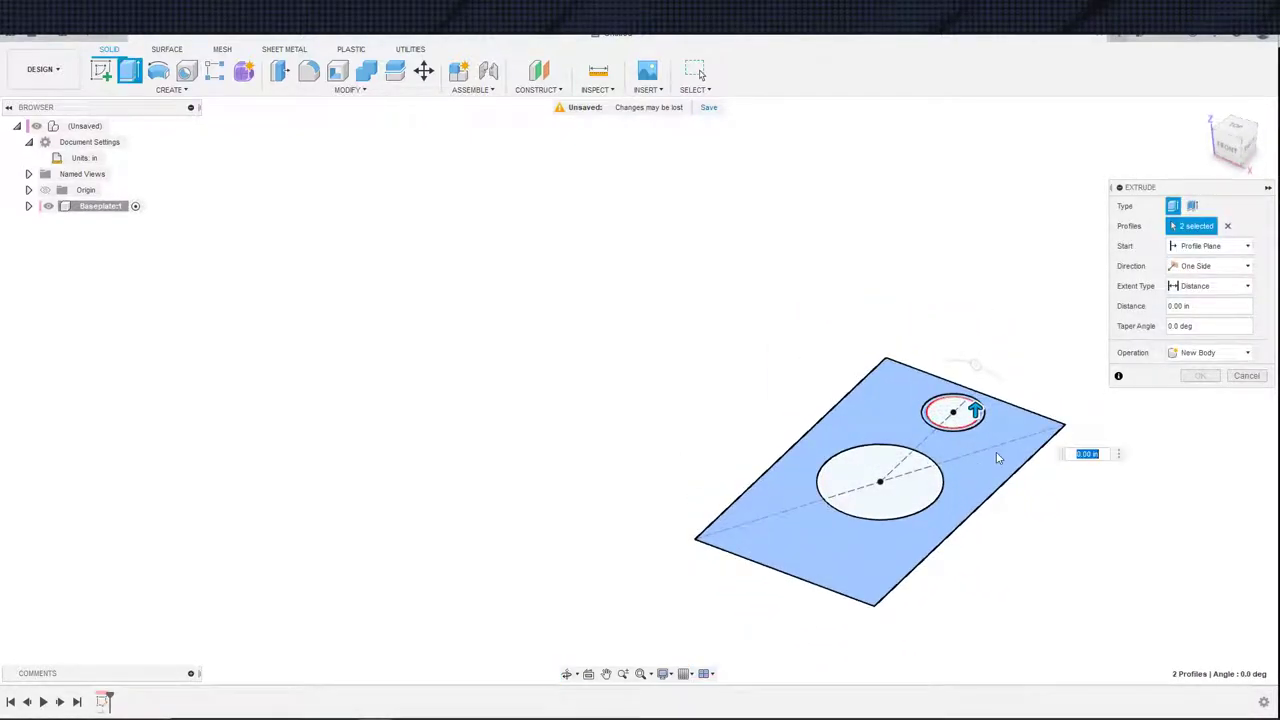
{"action": "type", "text": ".125"}
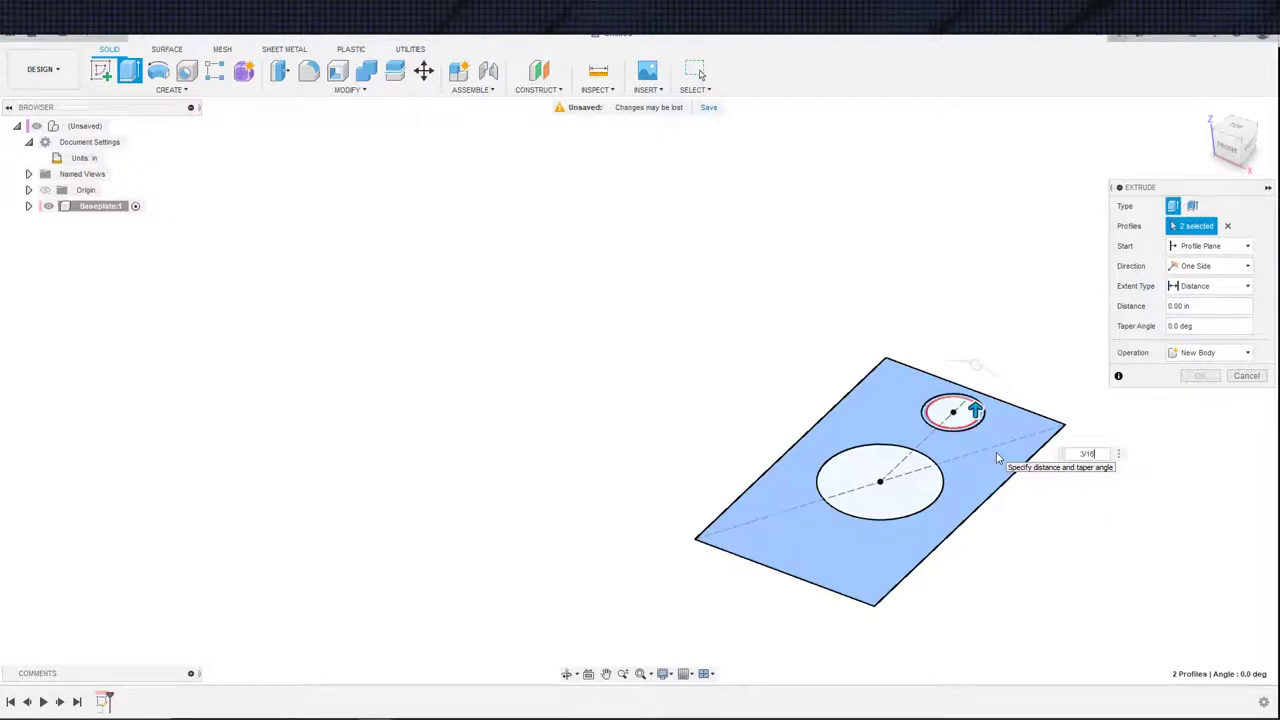
{"action": "key", "text": "Return"}
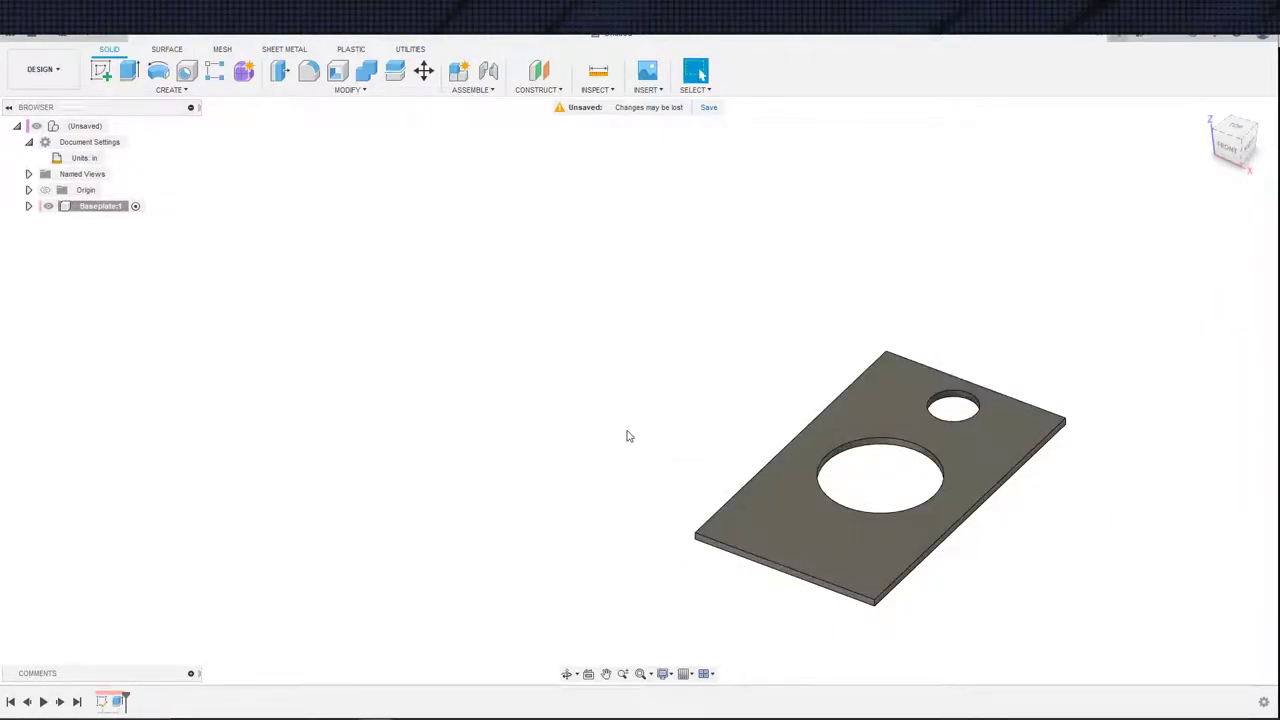
- Fillet the four vertical corner edges of the baseplate with a constant radius of 1.25 in
{"action": "left_click", "coordinate": [309, 70]}
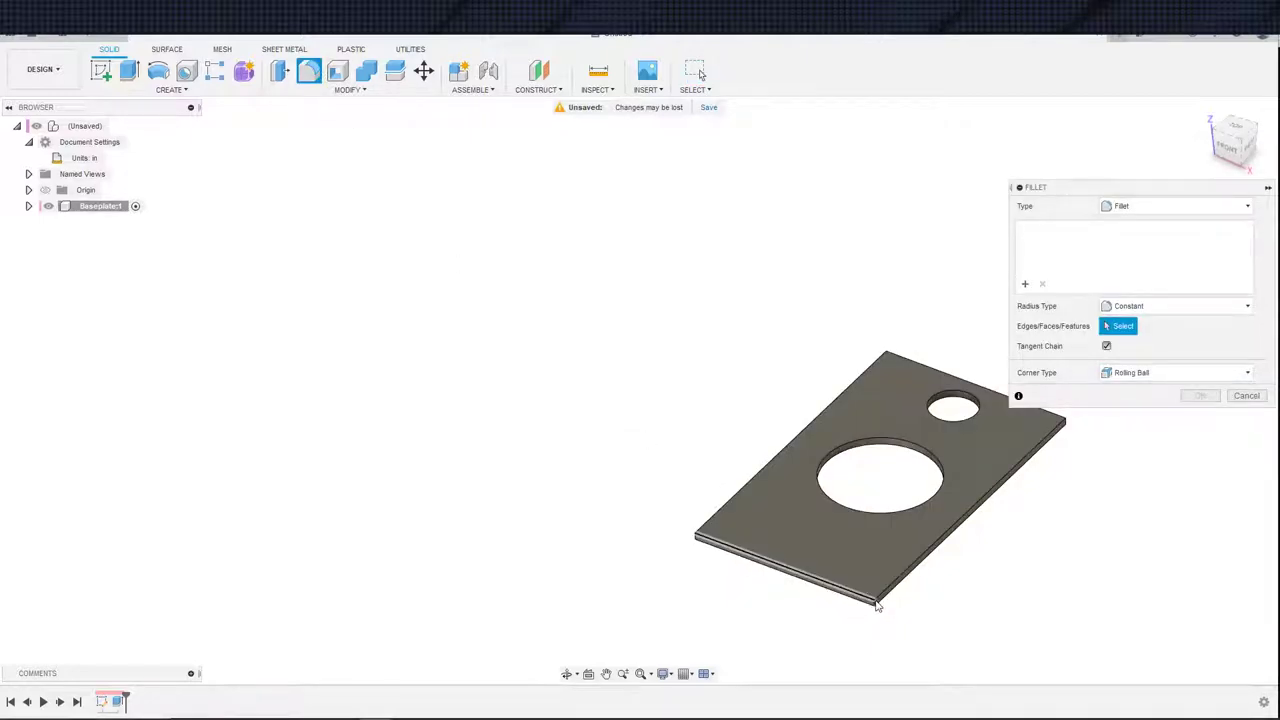
{"action": "scroll", "coordinate": [880, 598], "scroll_direction": "up", "scroll_amount": 2}
{"action": "scroll", "coordinate": [880, 598], "scroll_direction": "up", "scroll_amount": 1}
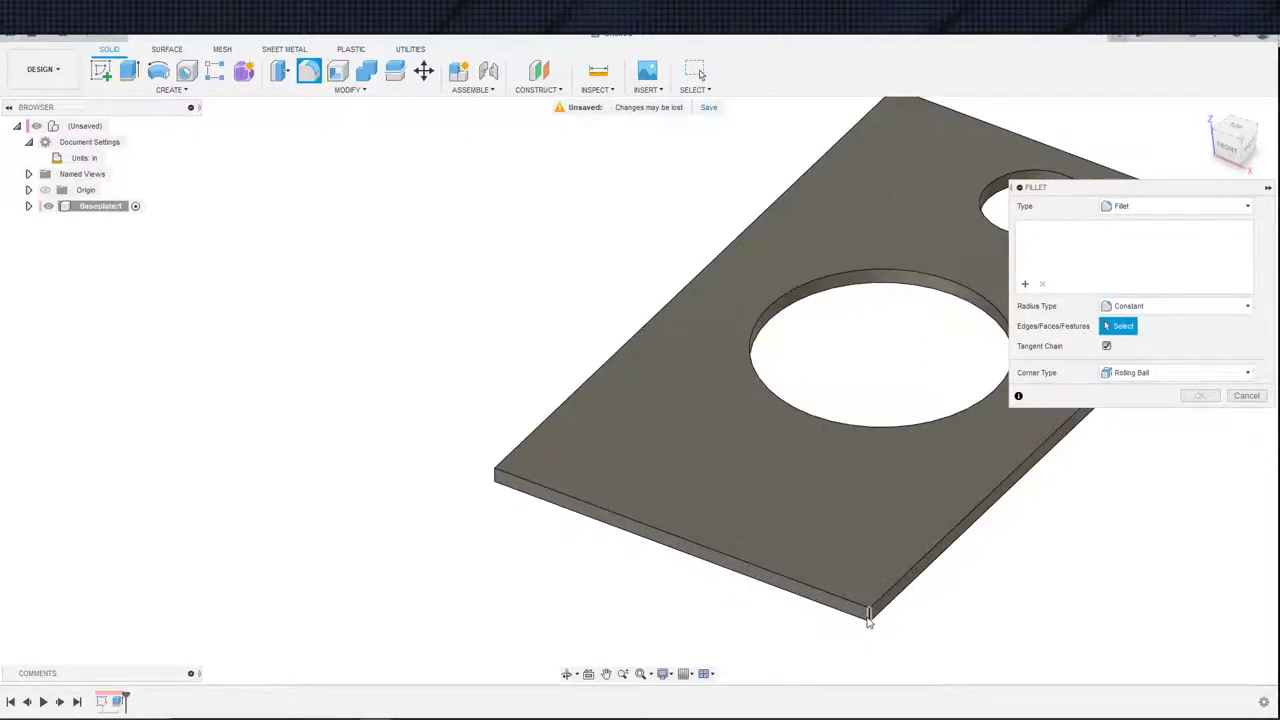
{"action": "left_click", "coordinate": [869, 613]}
{"action": "left_click", "coordinate": [494, 477]}
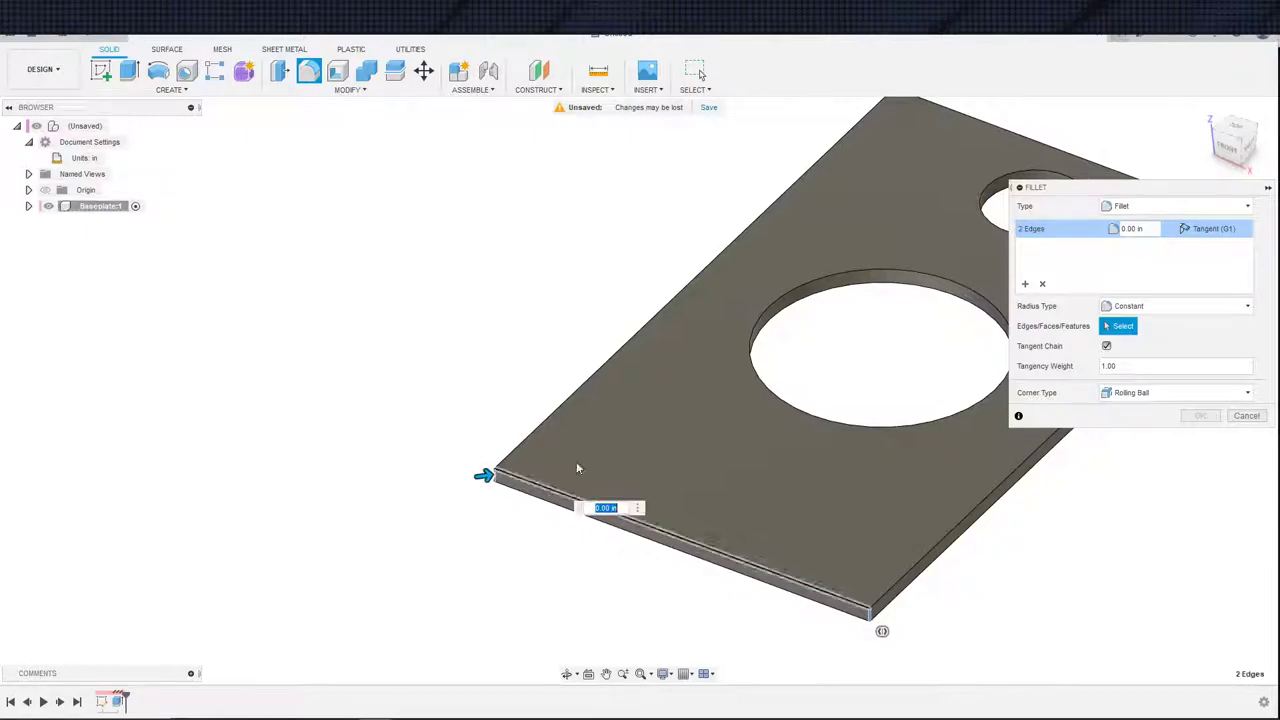
{"action": "middle_click_drag", "start_coordinate": [576, 461], "coordinate": [785, 576], "text": "shift"}
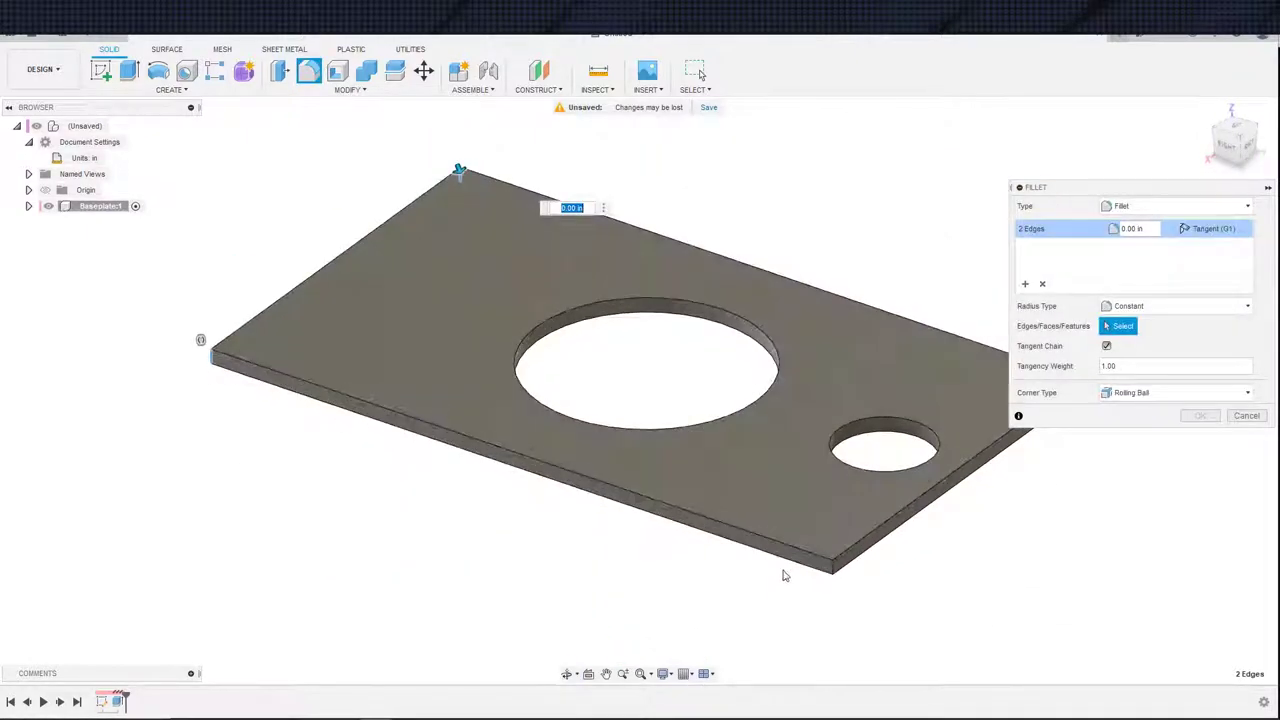
{"action": "left_click", "coordinate": [855, 558]}
{"action": "middle_click_drag", "start_coordinate": [855, 558], "coordinate": [757, 538], "text": "shift"}
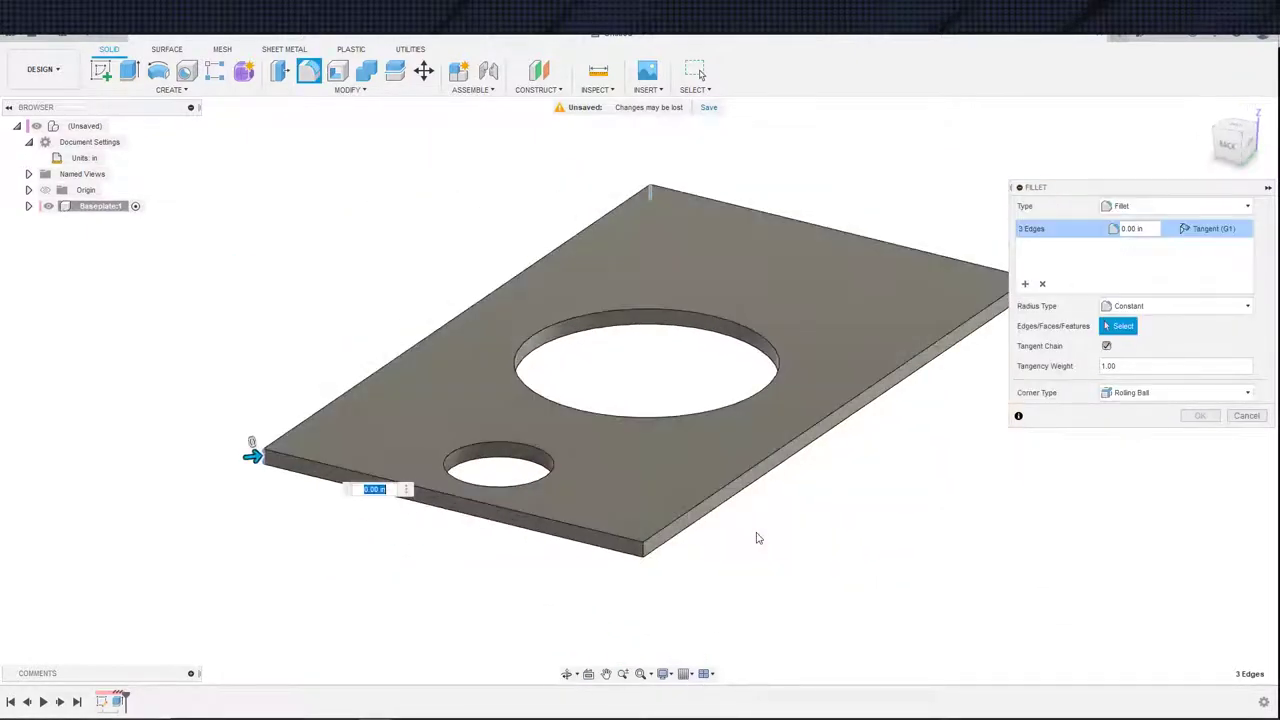
{"action": "left_click", "coordinate": [646, 553]}
{"action": "middle_click_drag", "start_coordinate": [646, 553], "coordinate": [894, 549], "text": "shift"}
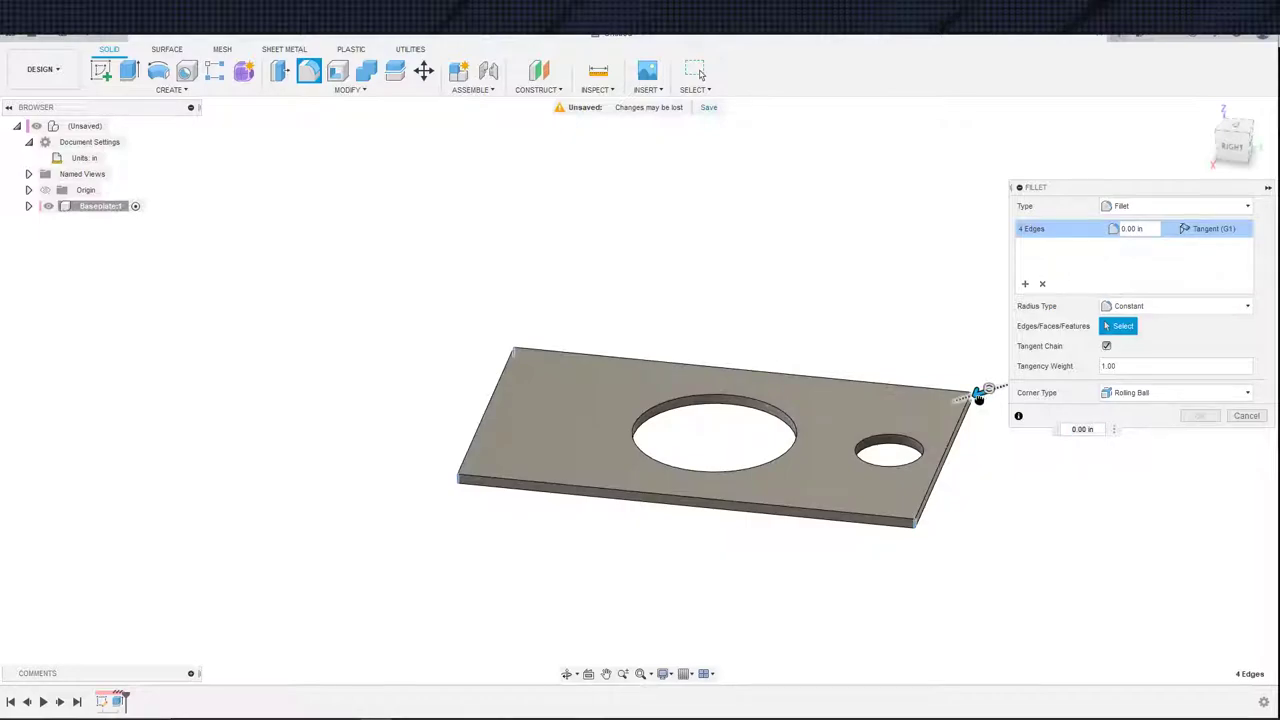
{"action": "left_click_drag", "start_coordinate": [980, 394], "coordinate": [960, 401]}
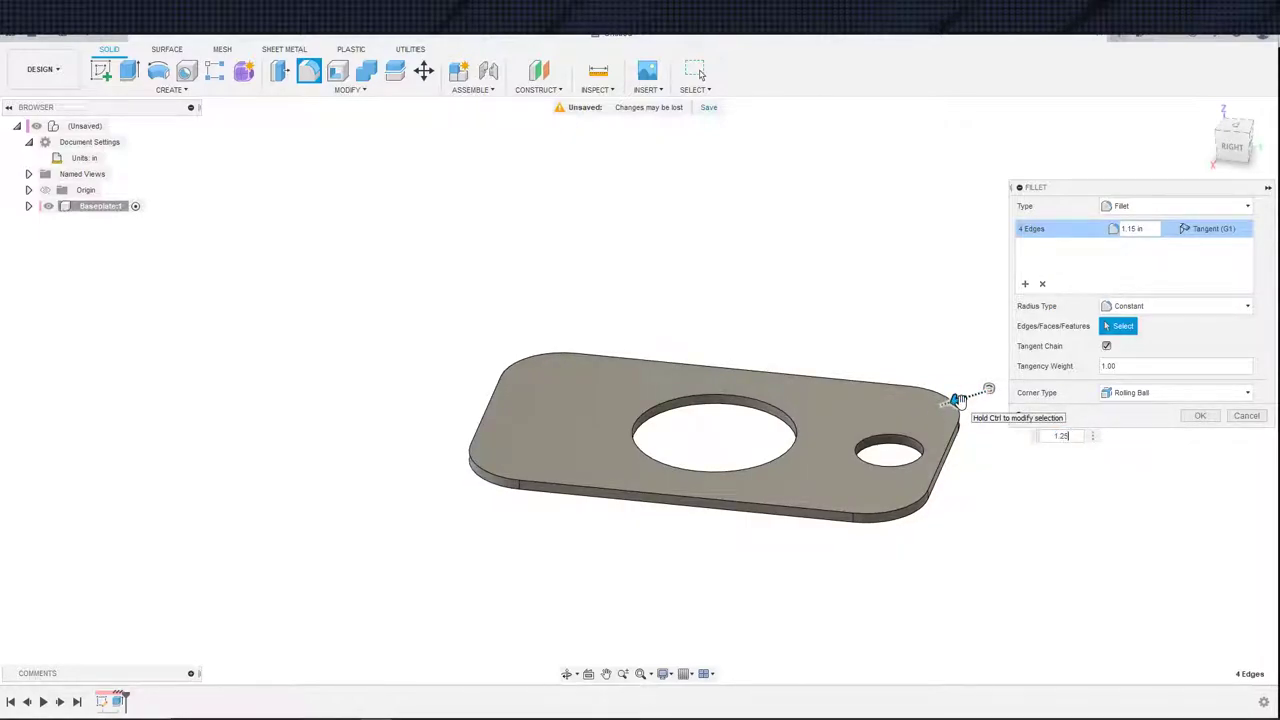
{"action": "middle_click_drag", "start_coordinate": [954, 400], "coordinate": [546, 247], "text": "shift"}
{"action": "mouse_move", "coordinate": [806, 620]}
{"action": "middle_mouse_down", "text": "shift"}
{"action": "mouse_move", "coordinate": [791, 605]}
{"action": "mouse_move", "coordinate": [794, 567]}
{"action": "mouse_move", "coordinate": [806, 571]}
{"action": "mouse_move", "coordinate": [808, 606]}
{"action": "mouse_move", "coordinate": [760, 598]}
{"action": "mouse_move", "coordinate": [732, 511]}
{"action": "middle_mouse_up", "text": "shift"}
{"action": "key", "text": "Return"}
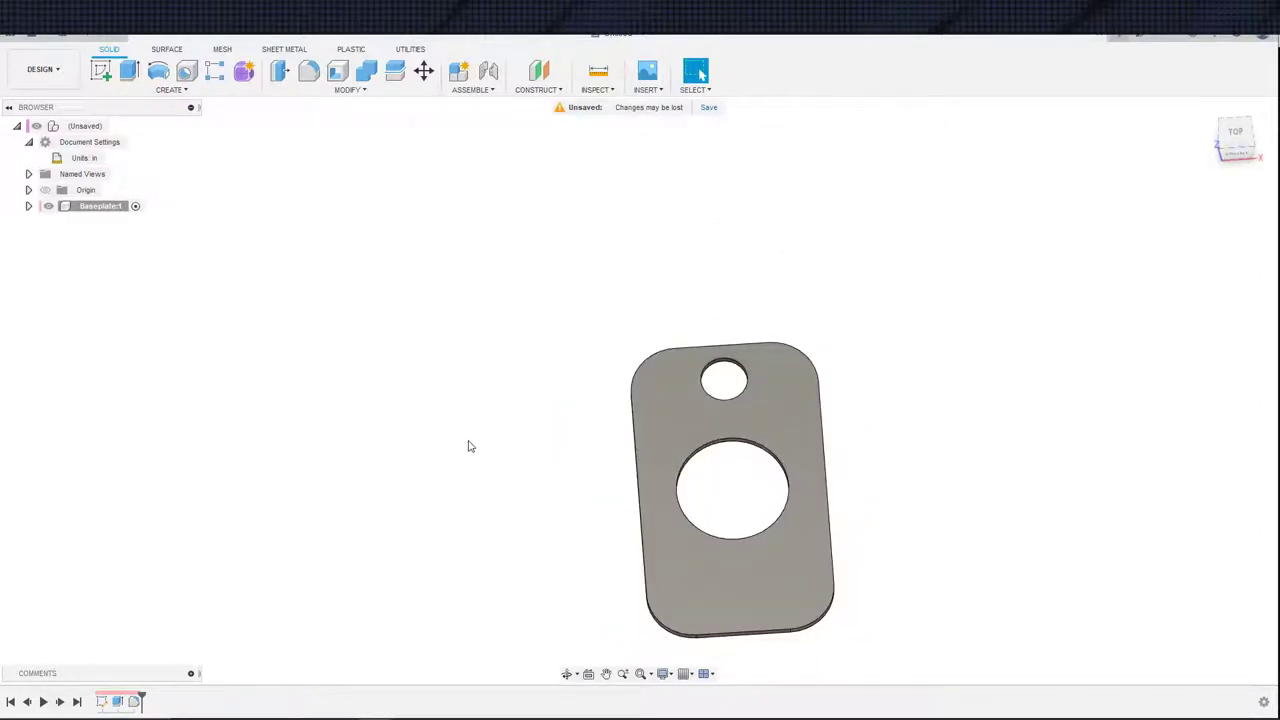
- Create an offset construction plane on the baseplate's top face with a distance of 0.00 in
{"action": "left_click", "coordinate": [538, 70]}
{"action": "left_click", "coordinate": [645, 498]}
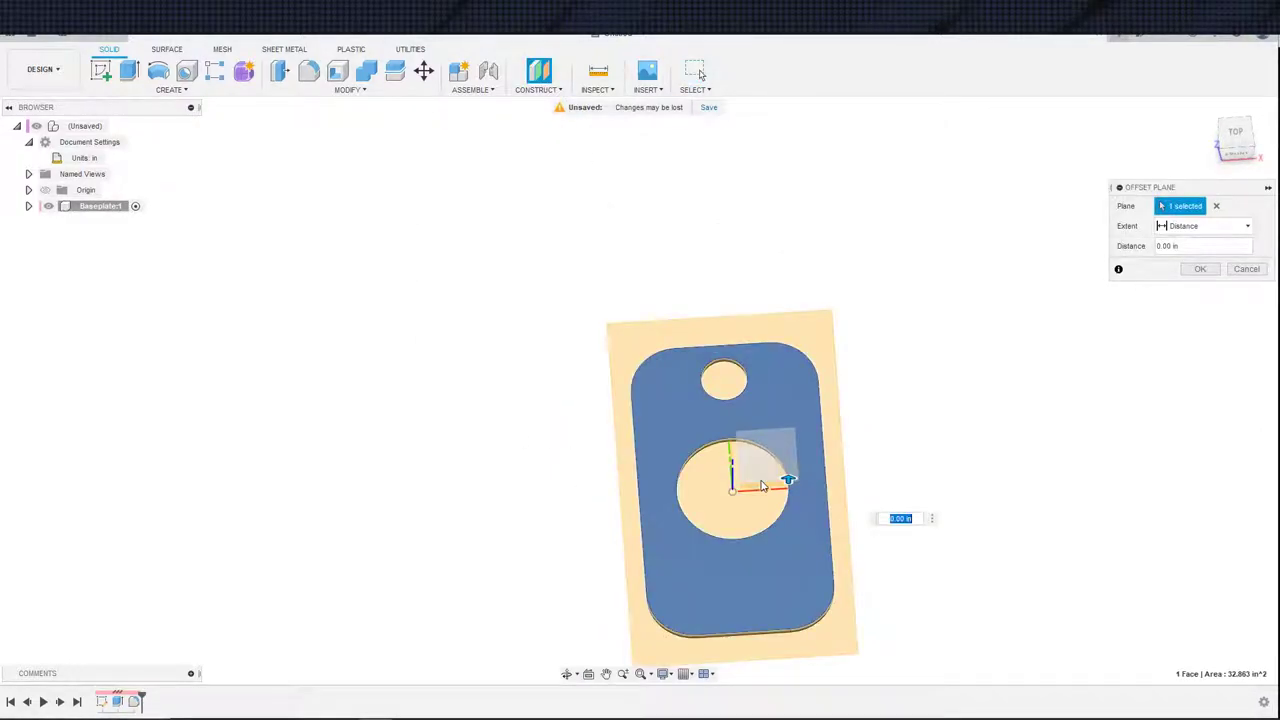
{"action": "left_click", "coordinate": [1204, 269]}
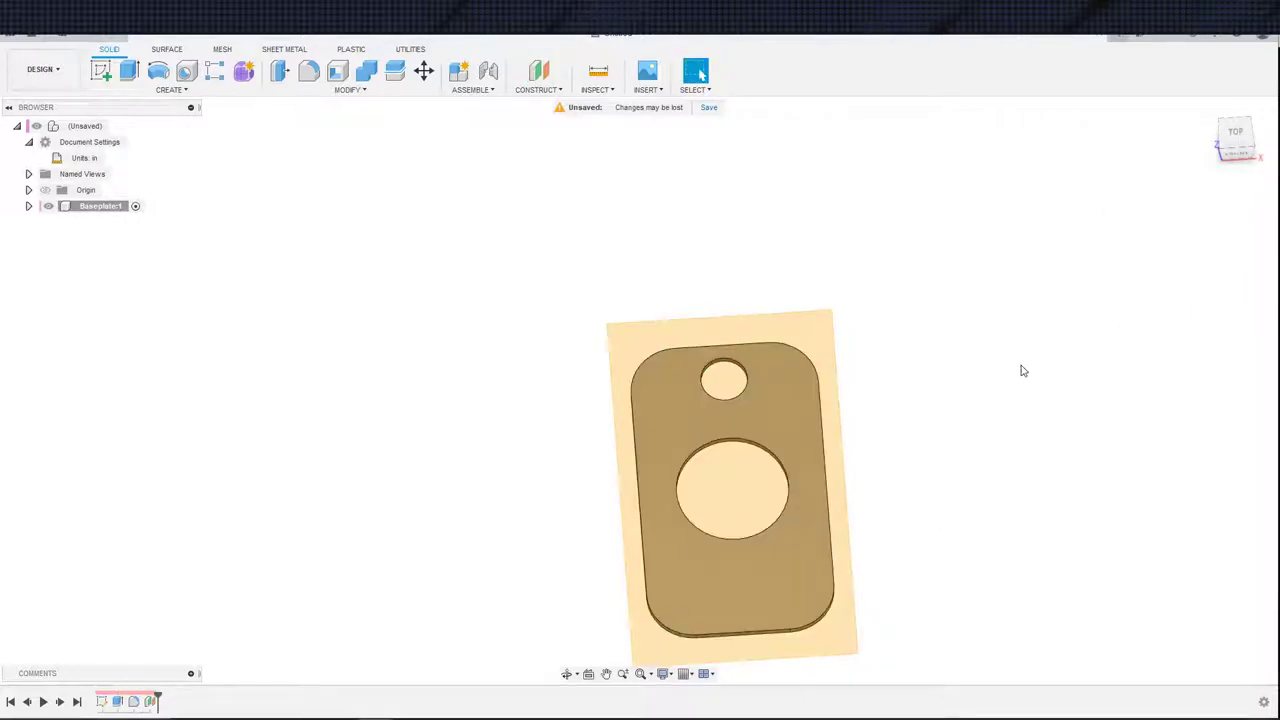
- Start a new sketch on the construction plane at the baseplate's top face
{"action": "scroll", "coordinate": [934, 382], "scroll_direction": "down", "scroll_amount": 1}
{"action": "middle_click_drag", "start_coordinate": [932, 382], "coordinate": [968, 327]}
{"action": "key", "text": "s"}
{"action": "left_click", "coordinate": [999, 374]}
{"action": "left_click", "coordinate": [887, 331]}
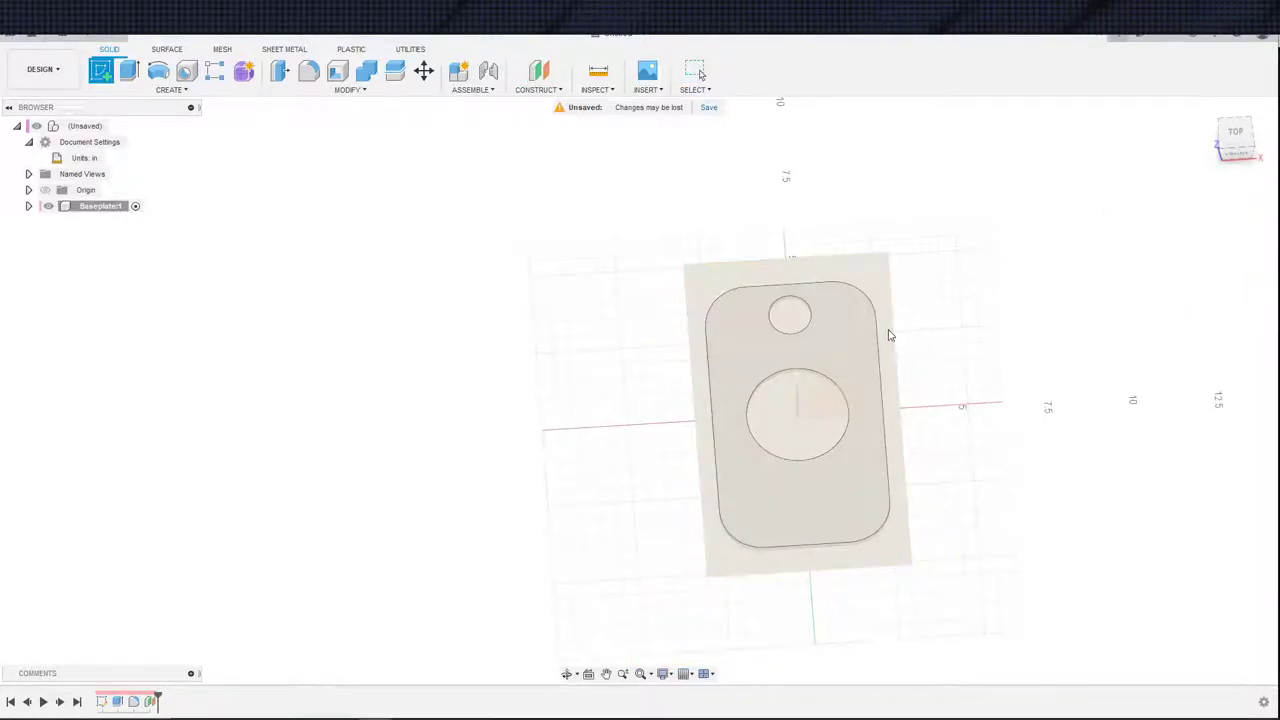
- Project the baseplate's top face, including its rounded outline and both holes, into the active sketch
{"action": "key", "text": "s"}
{"action": "left_click", "coordinate": [948, 474]}
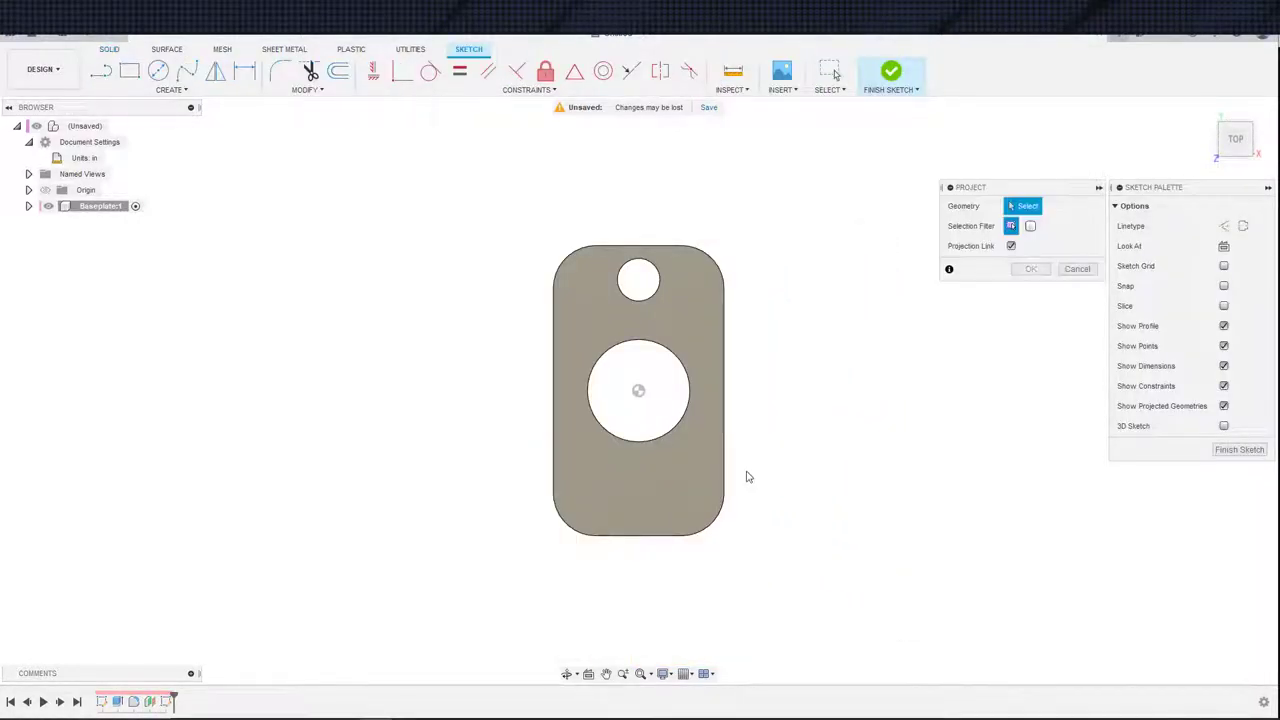
{"action": "left_click", "coordinate": [700, 476]}
{"action": "left_click", "coordinate": [1030, 268]}
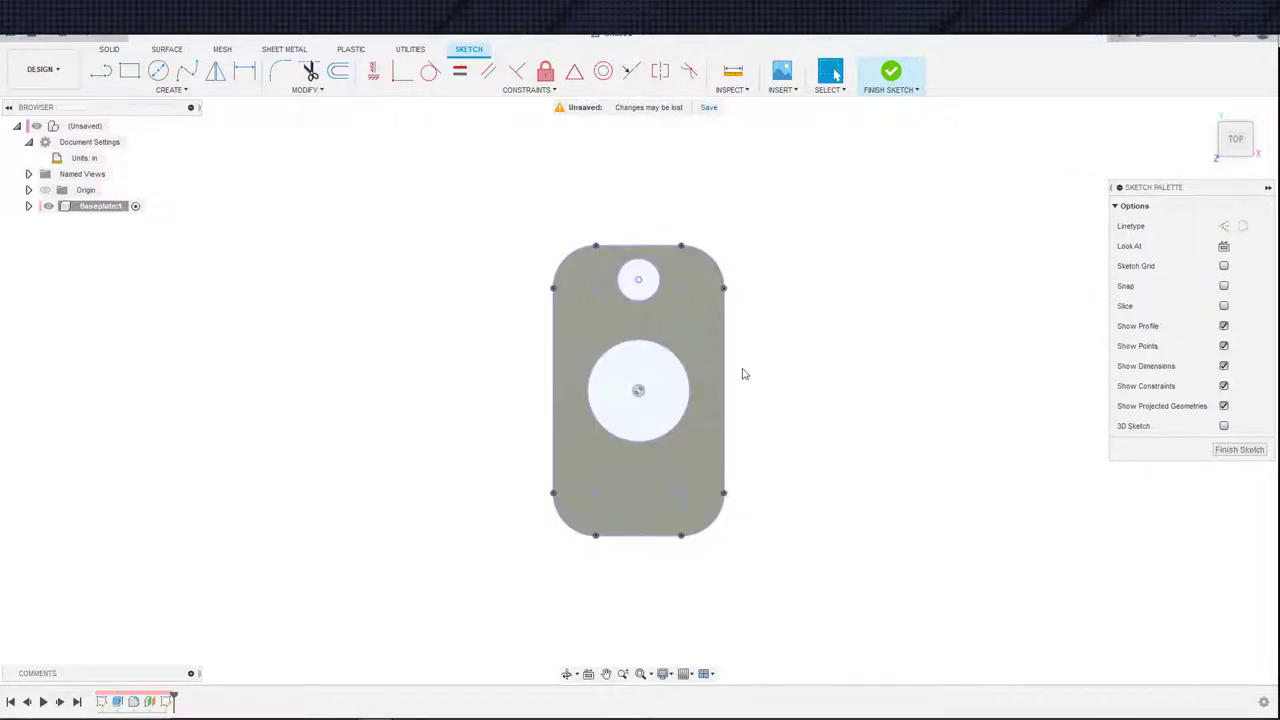
- Show the baseplate's original profile sketch (Sketch1) and hide Sketch2 and the baseplate bodies
{"action": "scroll", "coordinate": [740, 371], "scroll_direction": "up", "scroll_amount": 3}
{"action": "middle_click_drag", "start_coordinate": [833, 405], "coordinate": [884, 366]}
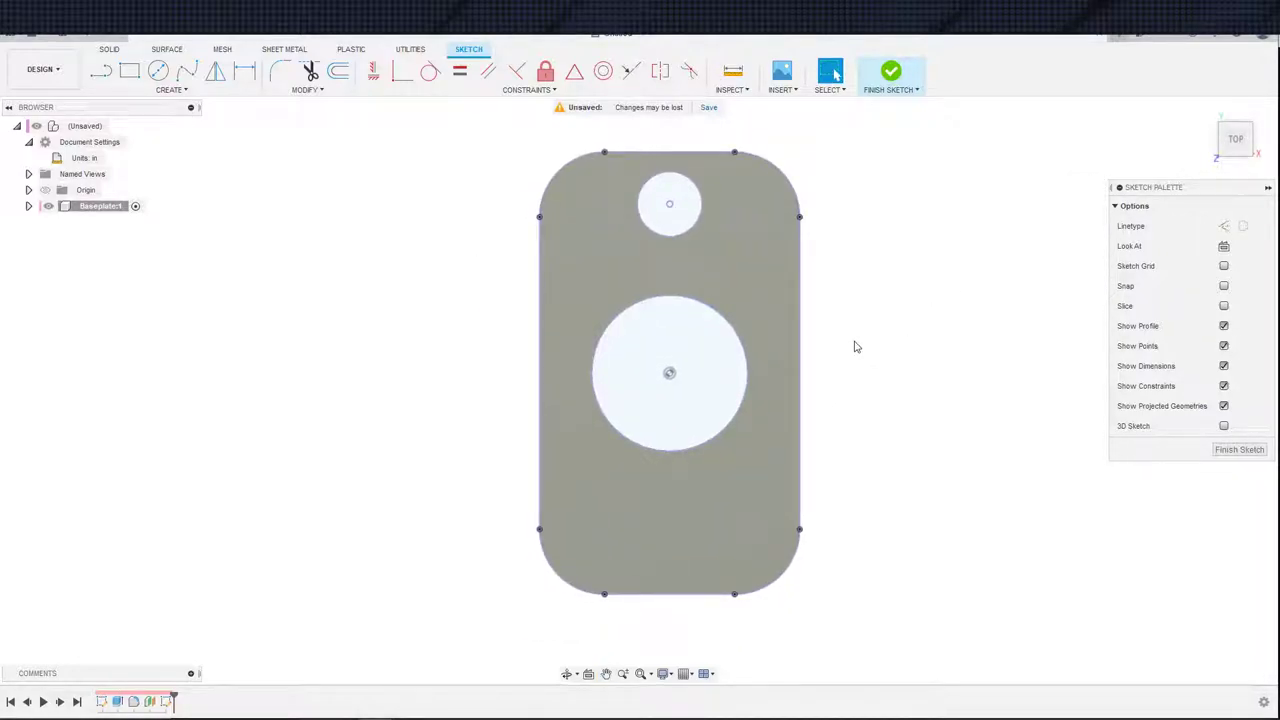
{"action": "scroll", "coordinate": [870, 380], "scroll_direction": "down", "scroll_amount": 2}
{"action": "scroll", "coordinate": [849, 414], "scroll_direction": "up", "scroll_amount": 5}
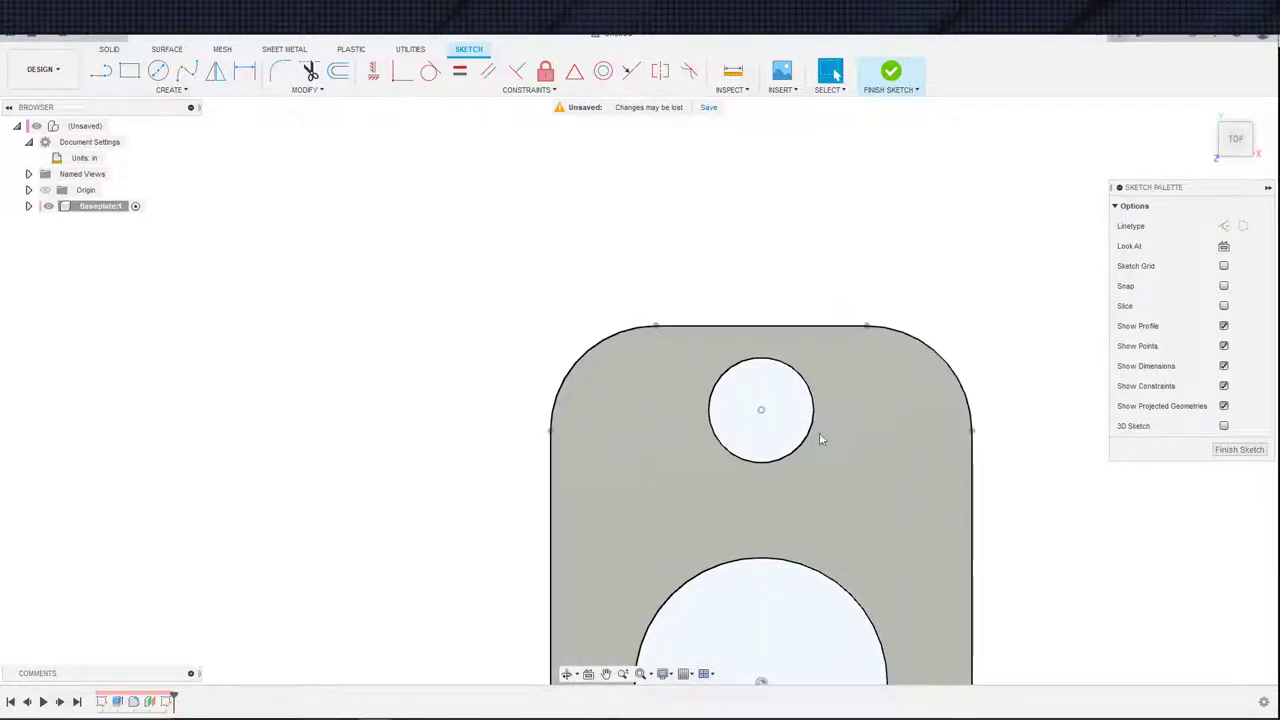
{"action": "left_click", "coordinate": [570, 408]}
{"action": "left_click", "coordinate": [28, 206]}
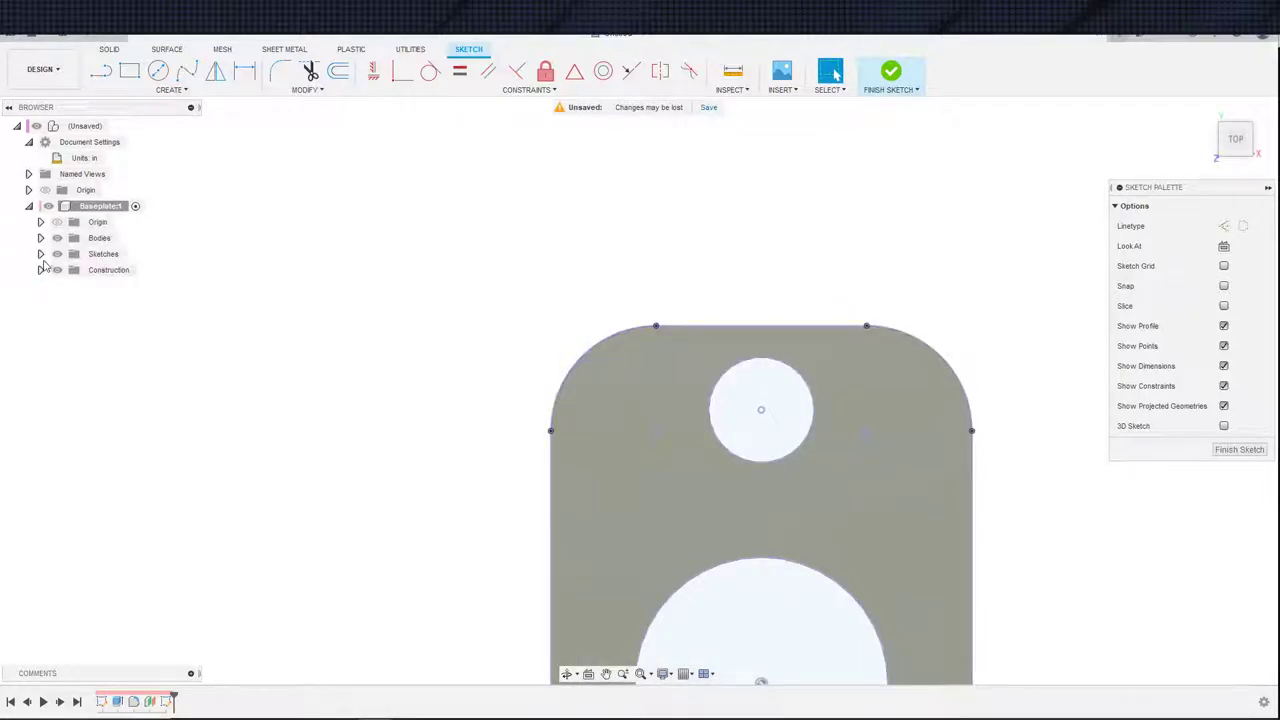
{"action": "left_click", "coordinate": [41, 254]}
{"action": "left_click", "coordinate": [69, 271]}
{"action": "left_click", "coordinate": [69, 286]}
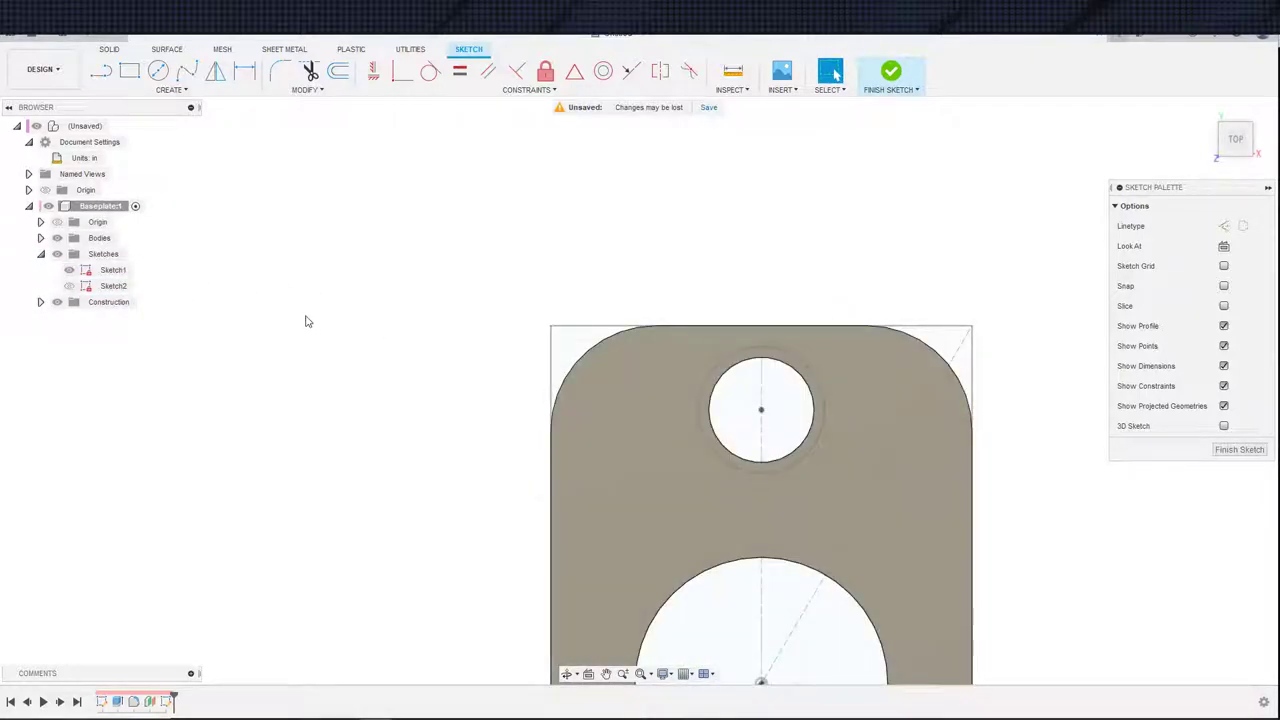
{"action": "middle_click_drag", "start_coordinate": [262, 330], "coordinate": [188, 317]}
{"action": "left_click", "coordinate": [57, 239]}
{"action": "middle_click_drag", "start_coordinate": [286, 331], "coordinate": [260, 309]}
{"action": "scroll", "coordinate": [260, 309], "scroll_direction": "down", "scroll_amount": 3}
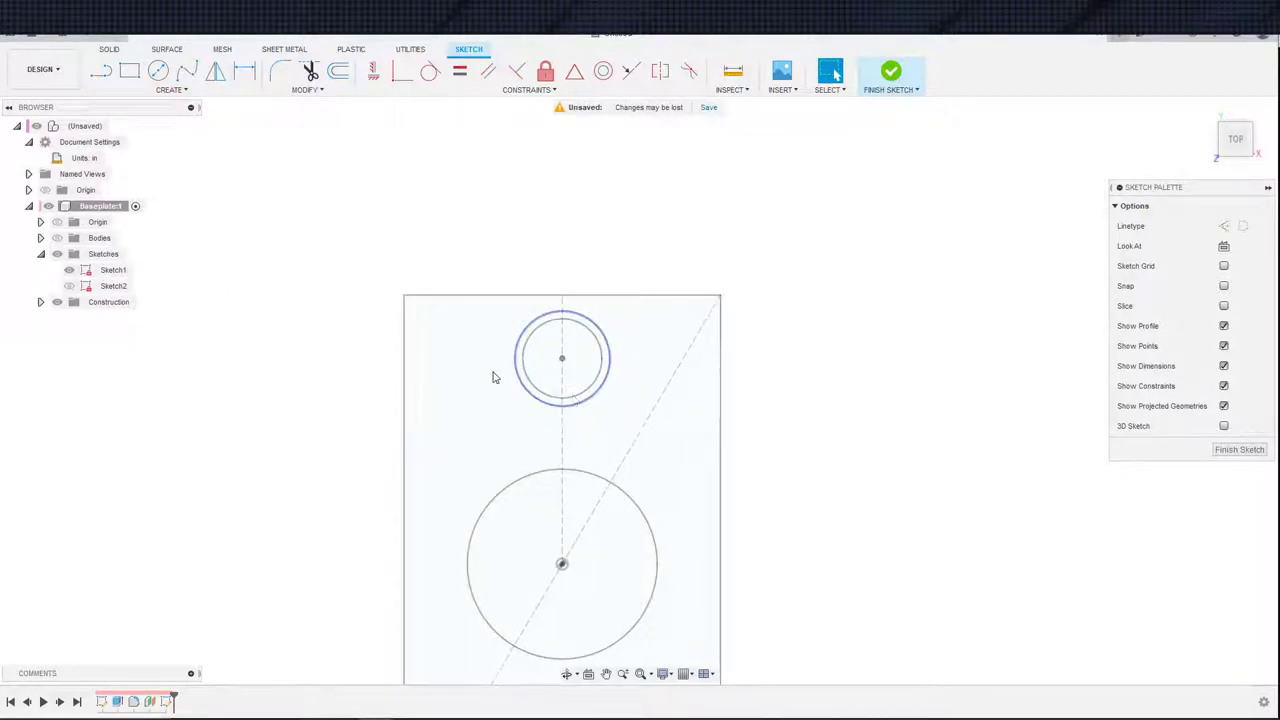
- Project the outer of the two concentric circles from Sketch1 into the active sketch
{"action": "left_click", "coordinate": [571, 402]}
{"action": "key", "text": "s"}
{"action": "left_click", "coordinate": [691, 430]}
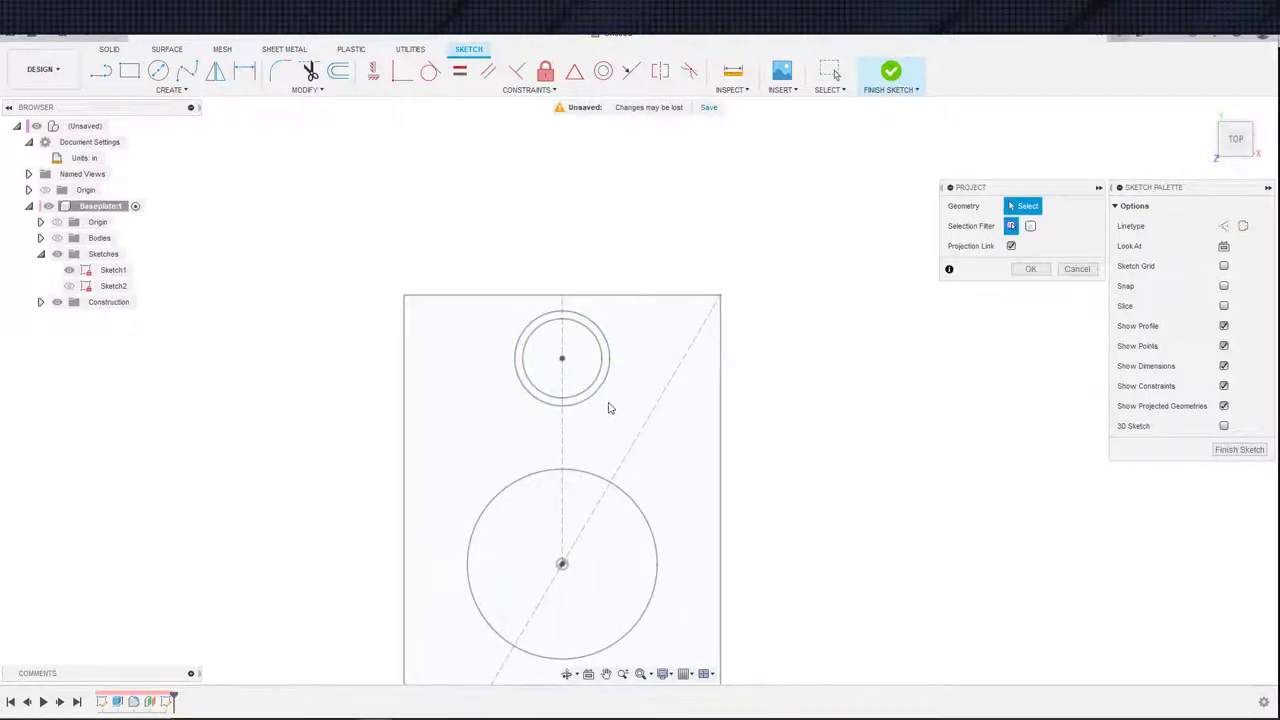
{"action": "left_click", "coordinate": [1030, 269]}
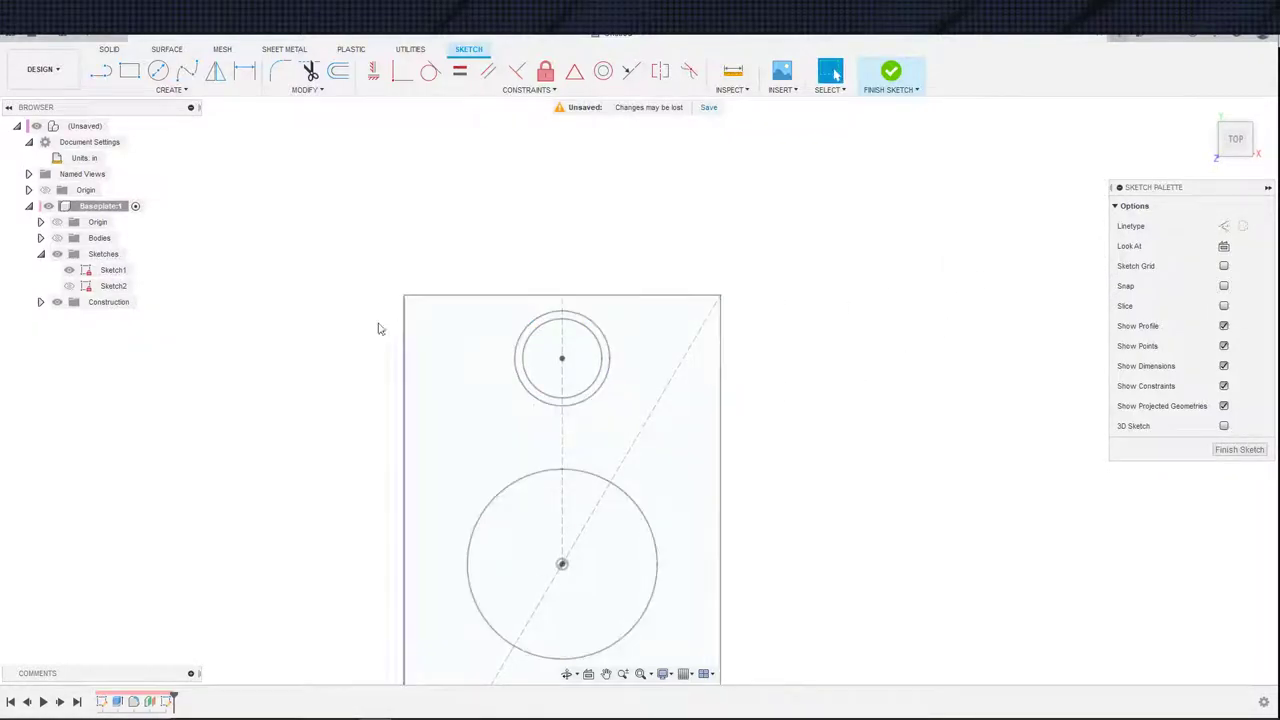
- Hide Sketch1, show Sketch2, and delete the projected 1.25 in circle inside the larger concentric one
{"action": "left_click", "coordinate": [76, 270]}
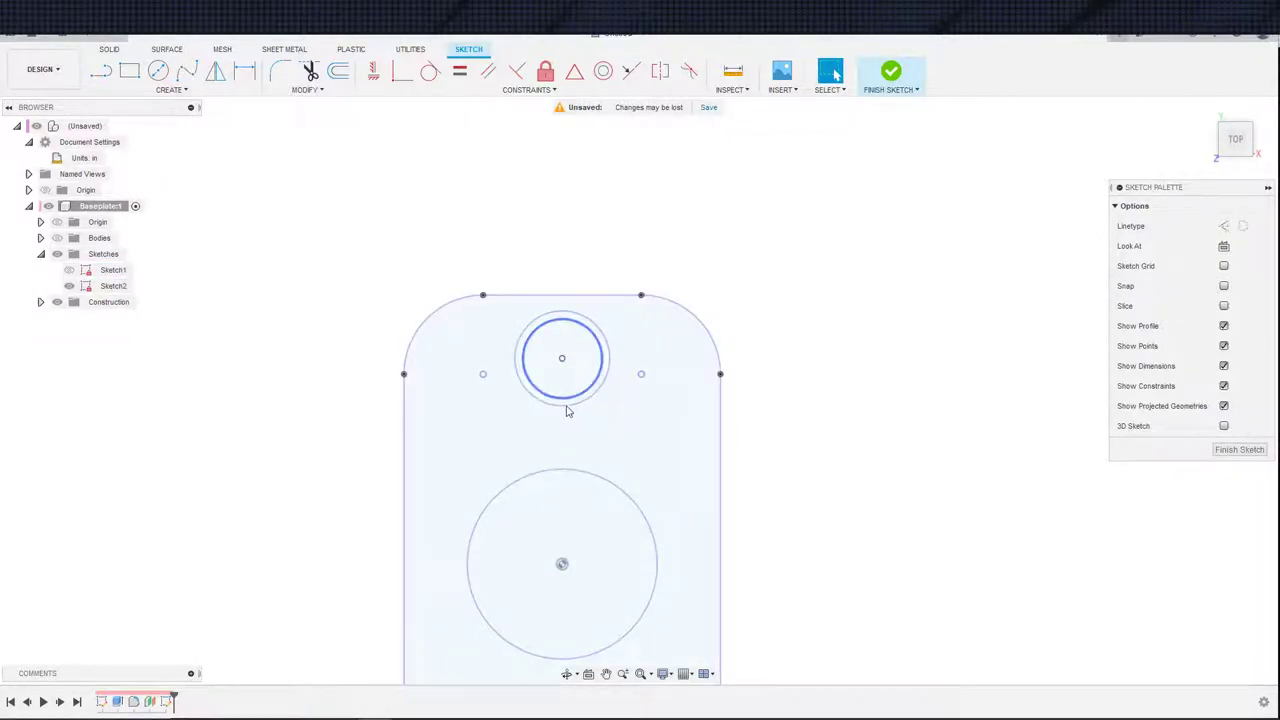
{"action": "left_click", "coordinate": [569, 403]}
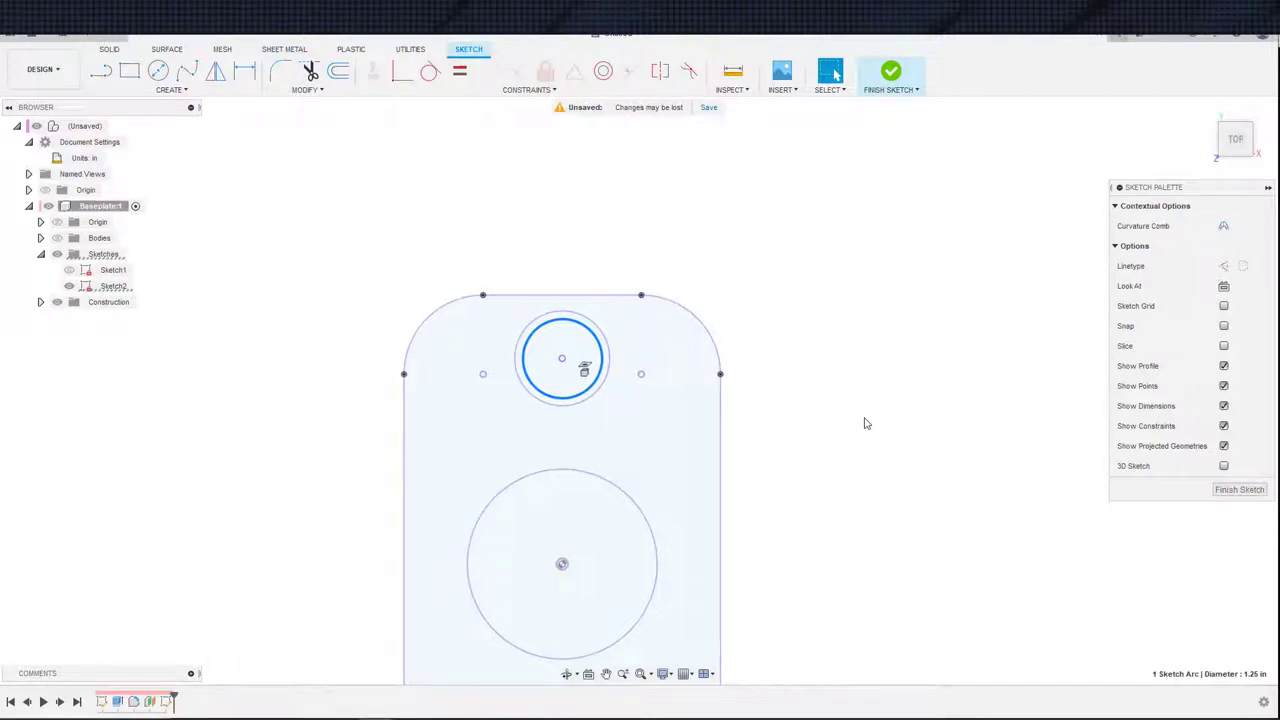
{"action": "key", "text": "Escape"}
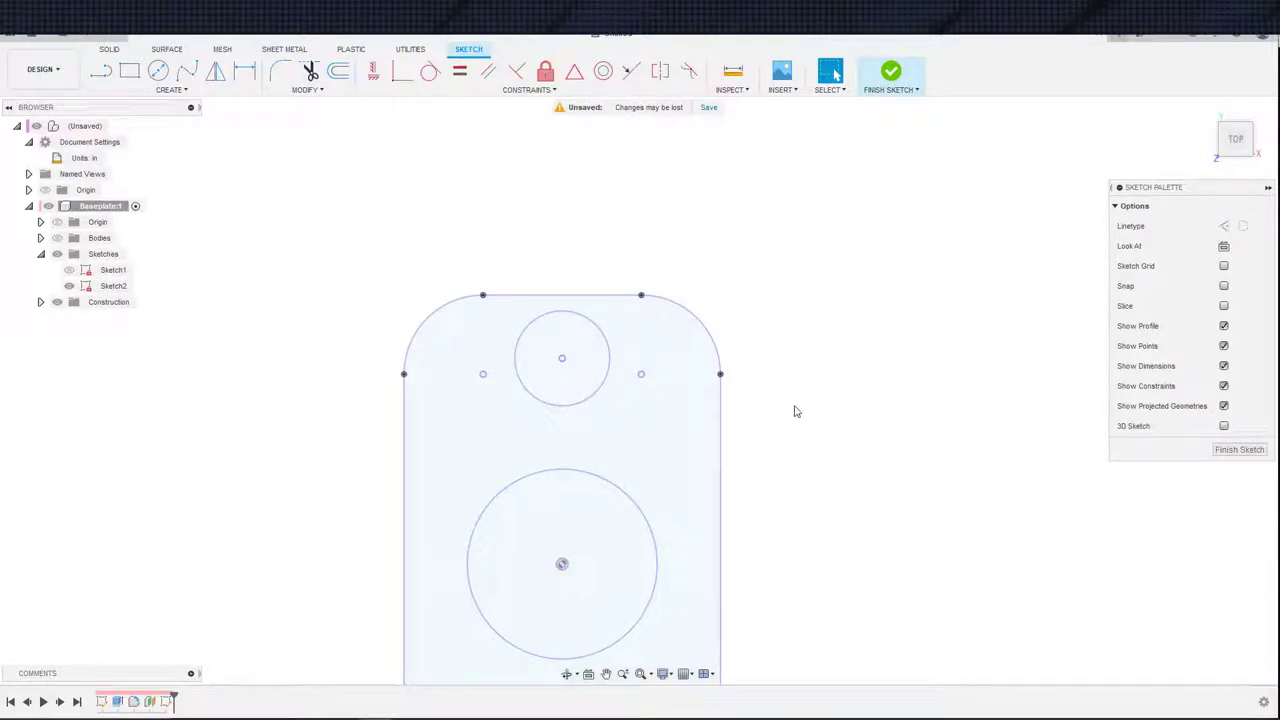
{"action": "middle_click_drag", "start_coordinate": [796, 411], "coordinate": [849, 360]}
{"action": "scroll", "coordinate": [871, 360], "scroll_direction": "down", "scroll_amount": 3}
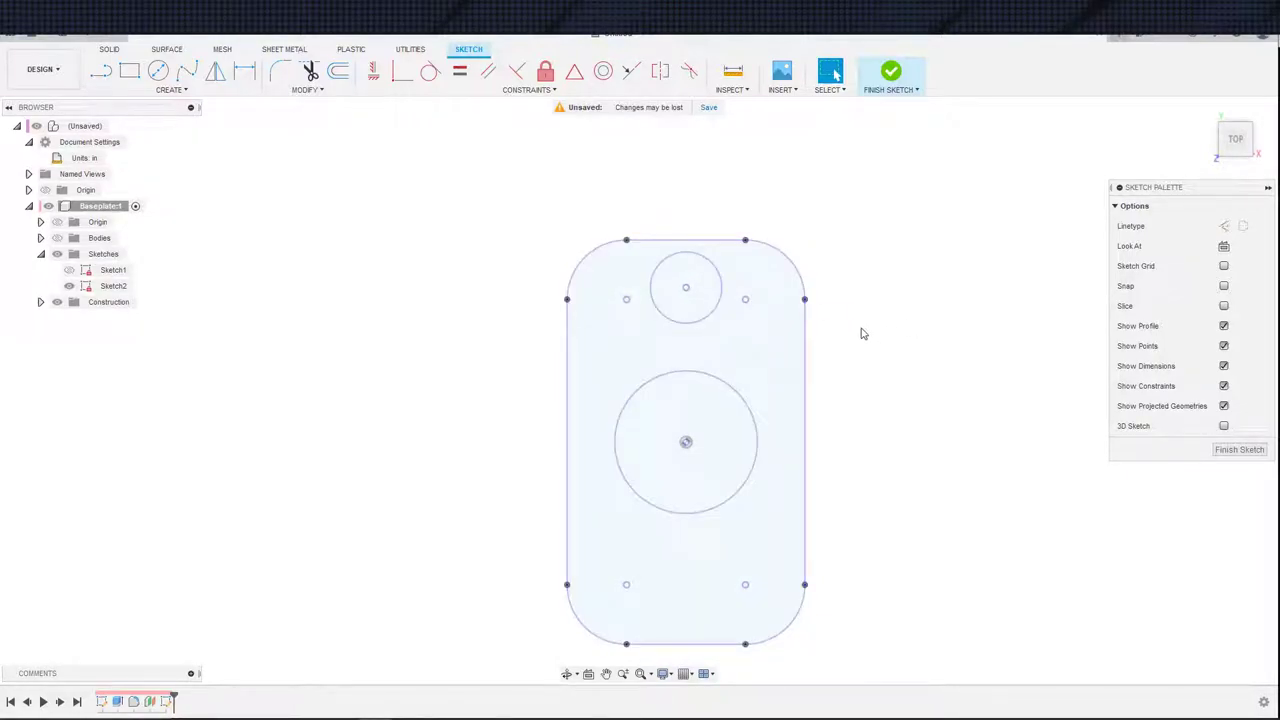
{"action": "scroll", "coordinate": [863, 333], "scroll_direction": "down", "scroll_amount": 2}
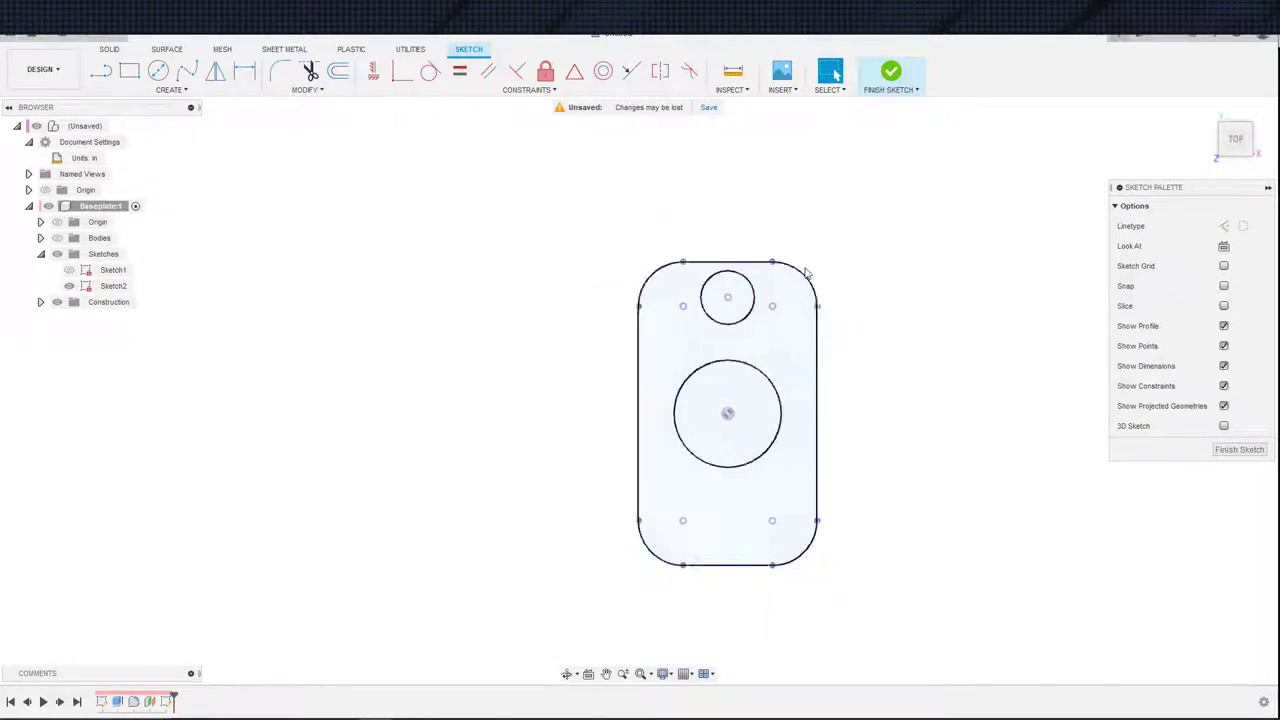
- Rename Sketch2 as DXF
{"action": "left_click", "coordinate": [122, 286]}
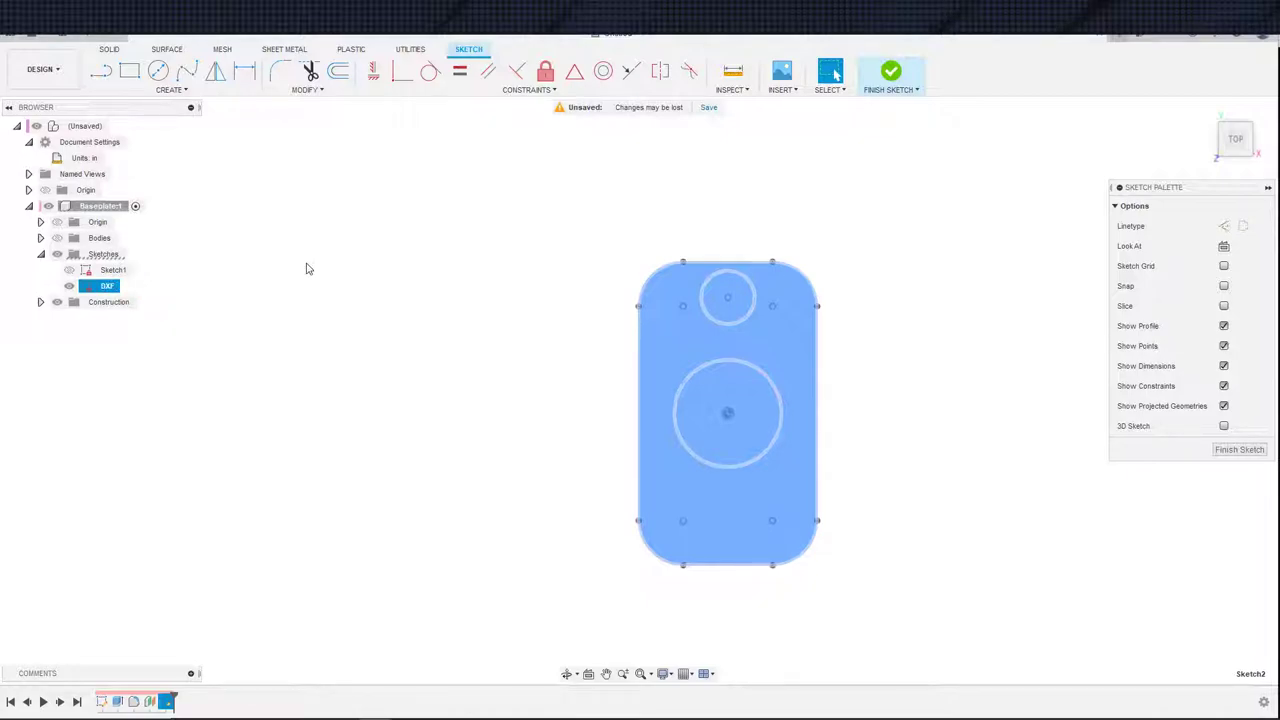
{"action": "left_click", "coordinate": [502, 353]}
{"action": "middle_click_drag", "start_coordinate": [603, 373], "coordinate": [574, 384]}
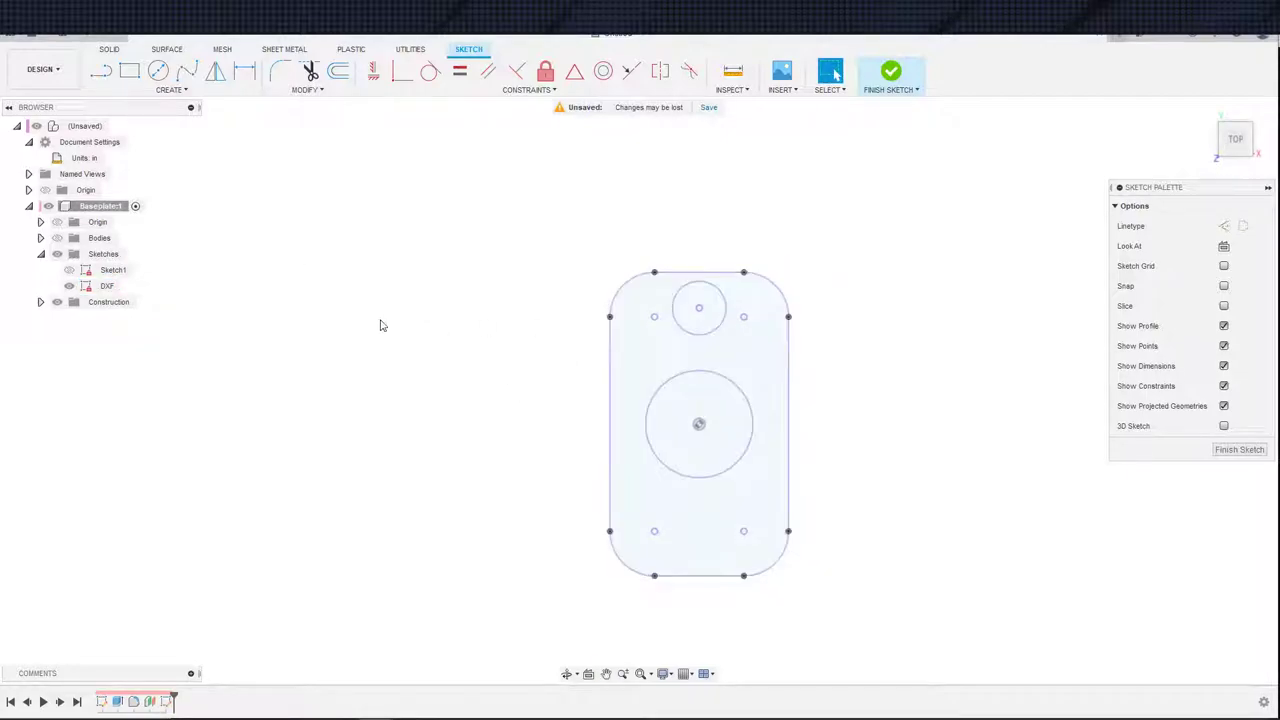
- Show Sketch1 to compare its concentric circles with the DXF sketch, and hide it again
{"action": "left_click", "coordinate": [69, 270]}
{"action": "left_click", "coordinate": [709, 331]}
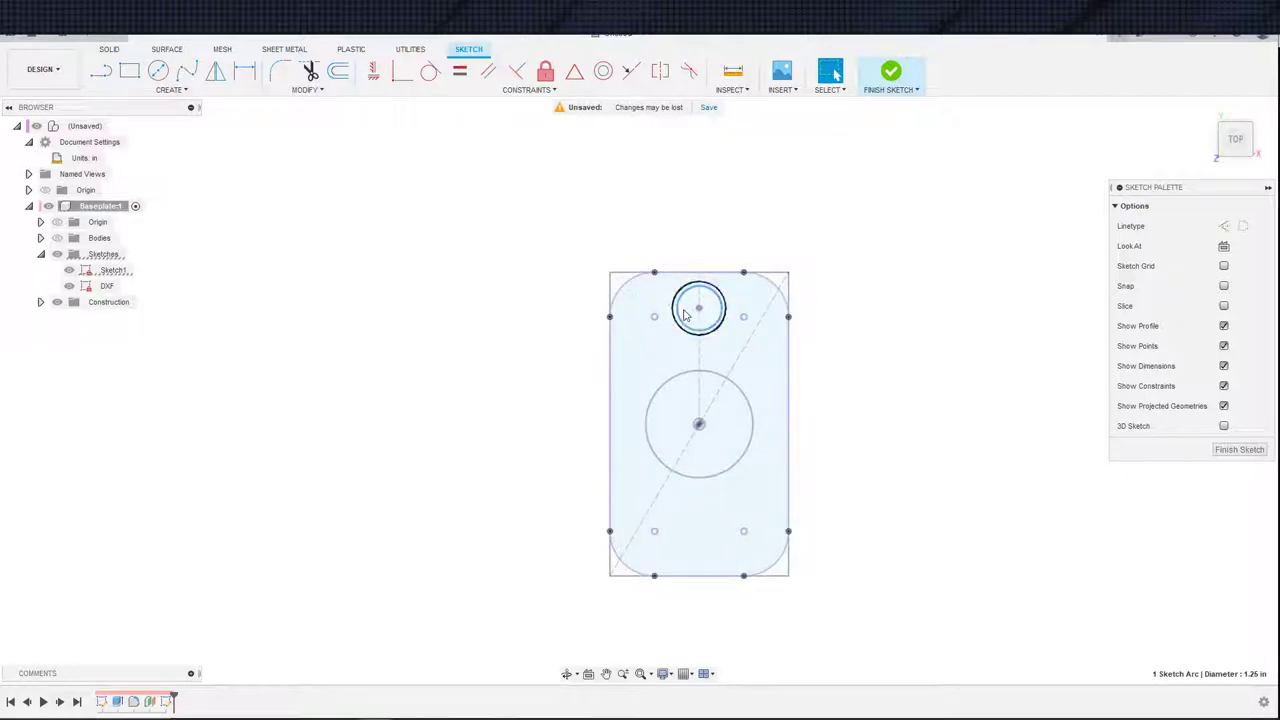
{"action": "left_click", "coordinate": [829, 316]}
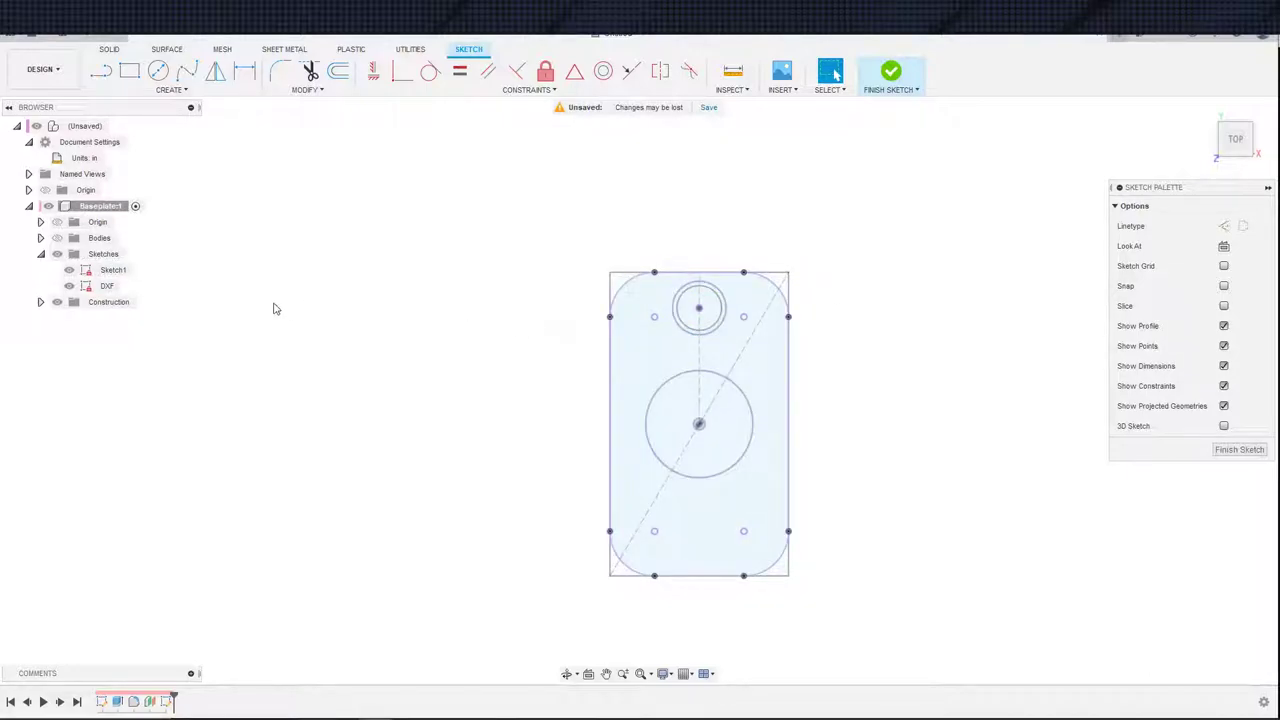
{"action": "left_click", "coordinate": [69, 270]}
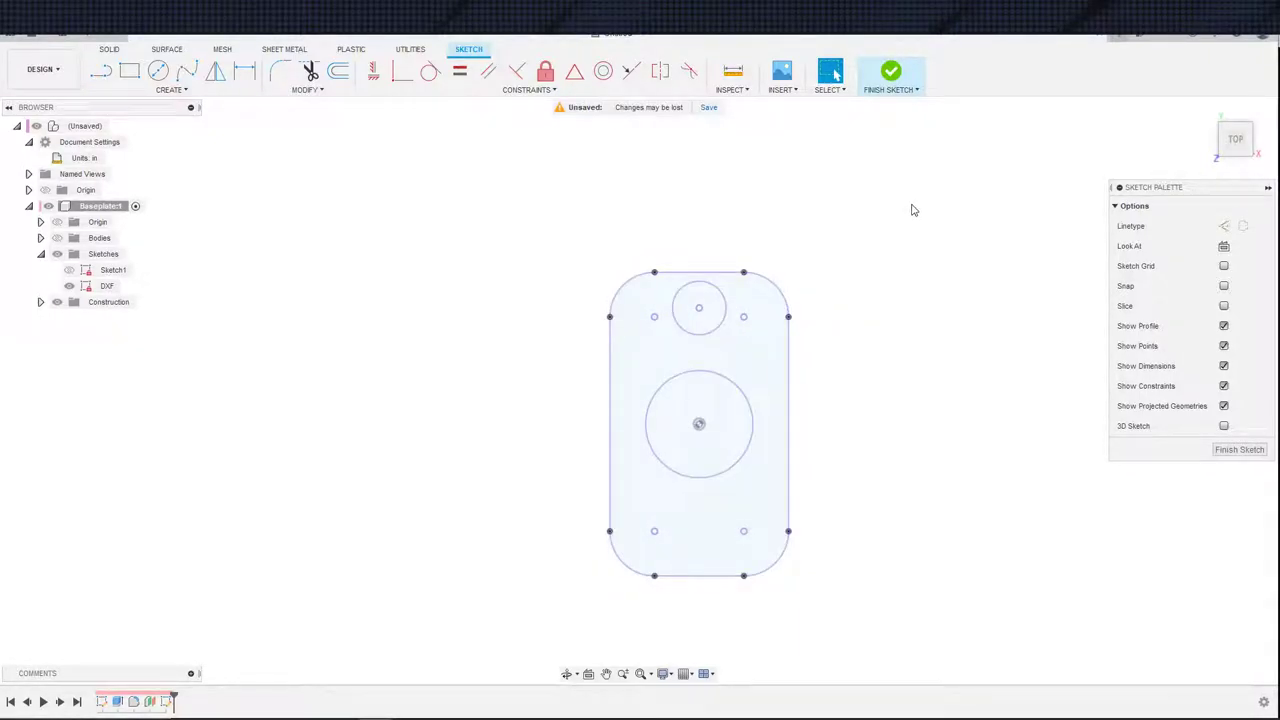
- Finish the DXF sketch and activate the top-level unsaved assembly
{"action": "left_click", "coordinate": [891, 72]}
{"action": "middle_click_drag", "start_coordinate": [799, 286], "coordinate": [630, 245], "text": "shift"}
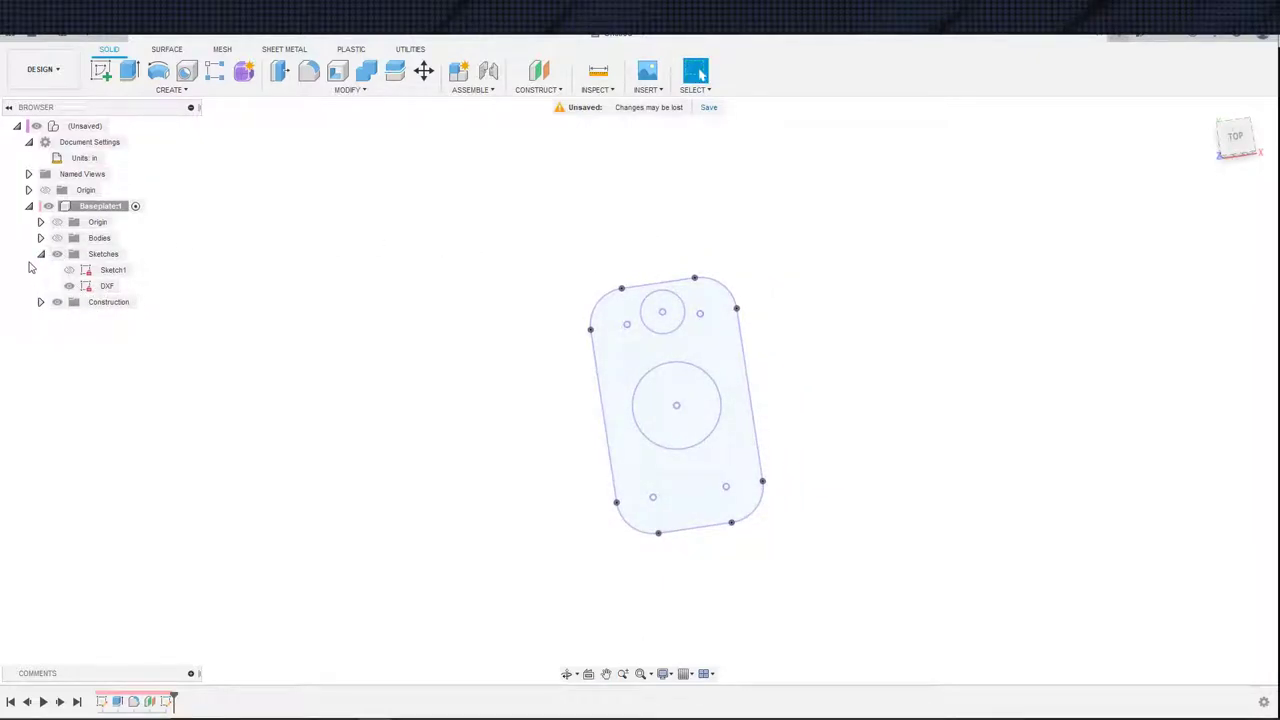
{"action": "left_click", "coordinate": [42, 256]}
{"action": "middle_click_drag", "start_coordinate": [171, 266], "coordinate": [143, 263], "text": "shift"}
{"action": "left_click", "coordinate": [118, 126]}
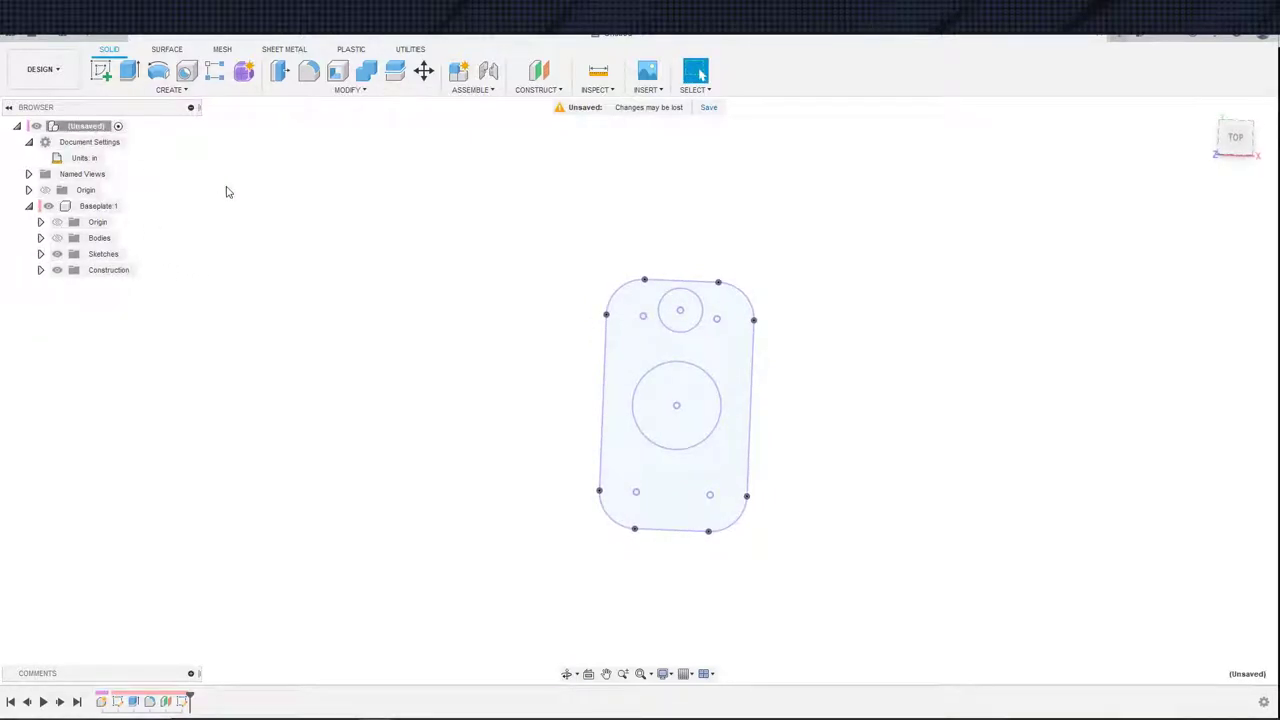
- Show the baseplate's bodies and Sketch1 again, and hide the DXF sketch
{"action": "middle_click_drag", "start_coordinate": [262, 230], "coordinate": [225, 213], "text": "shift"}
{"action": "middle_click_drag", "start_coordinate": [110, 232], "coordinate": [397, 296], "text": "shift"}
{"action": "scroll", "coordinate": [478, 300], "scroll_direction": "down", "scroll_amount": 2}
{"action": "middle_click_drag", "start_coordinate": [777, 320], "coordinate": [584, 338]}
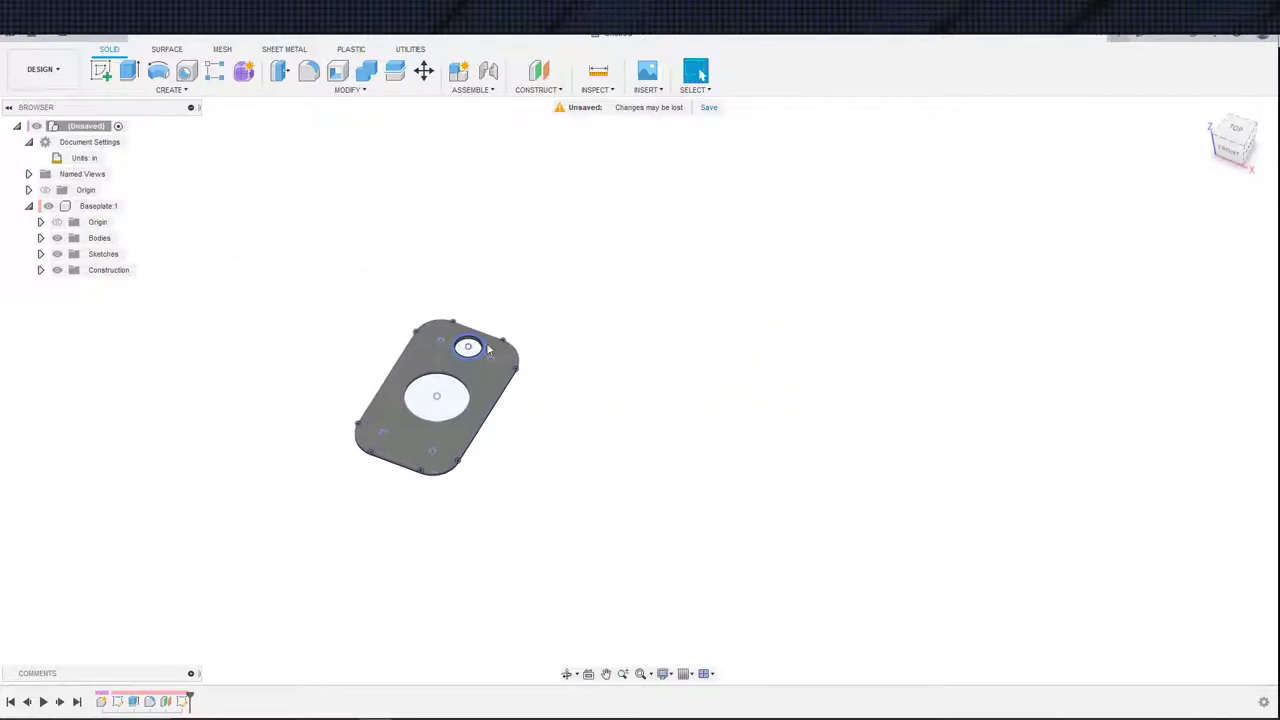
{"action": "scroll", "coordinate": [585, 339], "scroll_direction": "up", "scroll_amount": 4}
{"action": "middle_click_drag", "start_coordinate": [476, 320], "coordinate": [694, 375]}
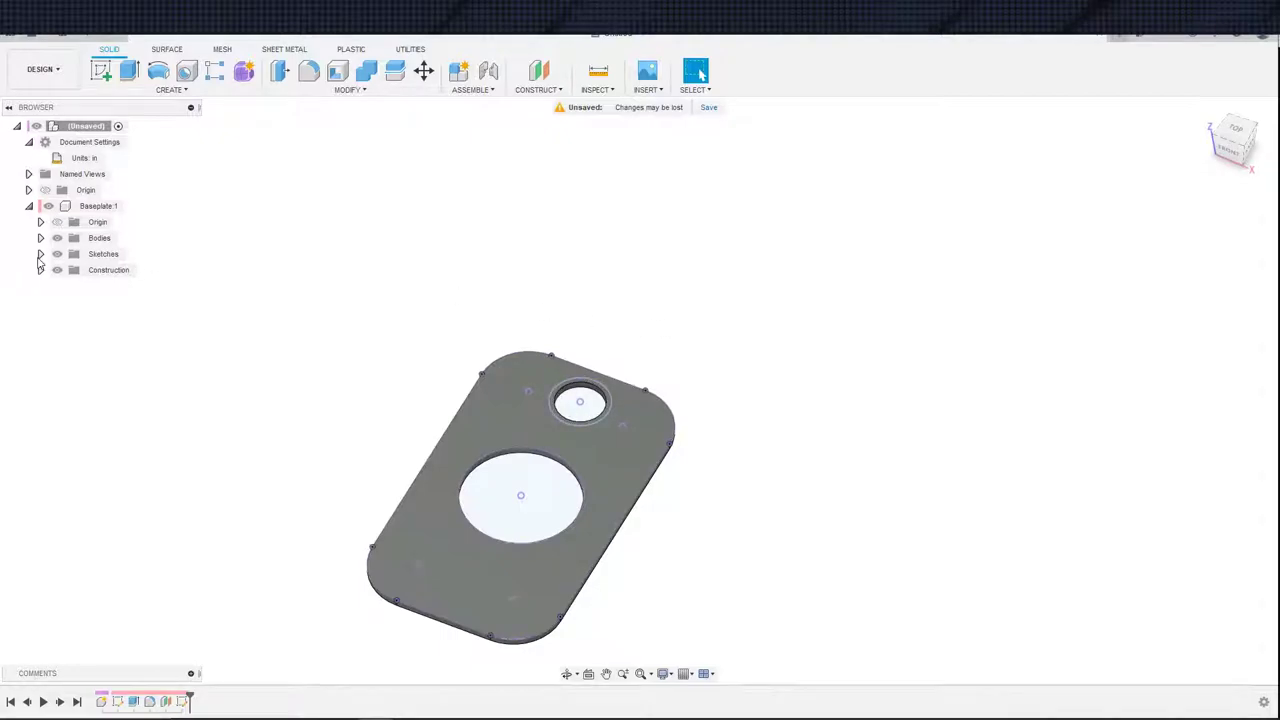
{"action": "left_click", "coordinate": [40, 254]}
{"action": "left_click", "coordinate": [69, 270]}
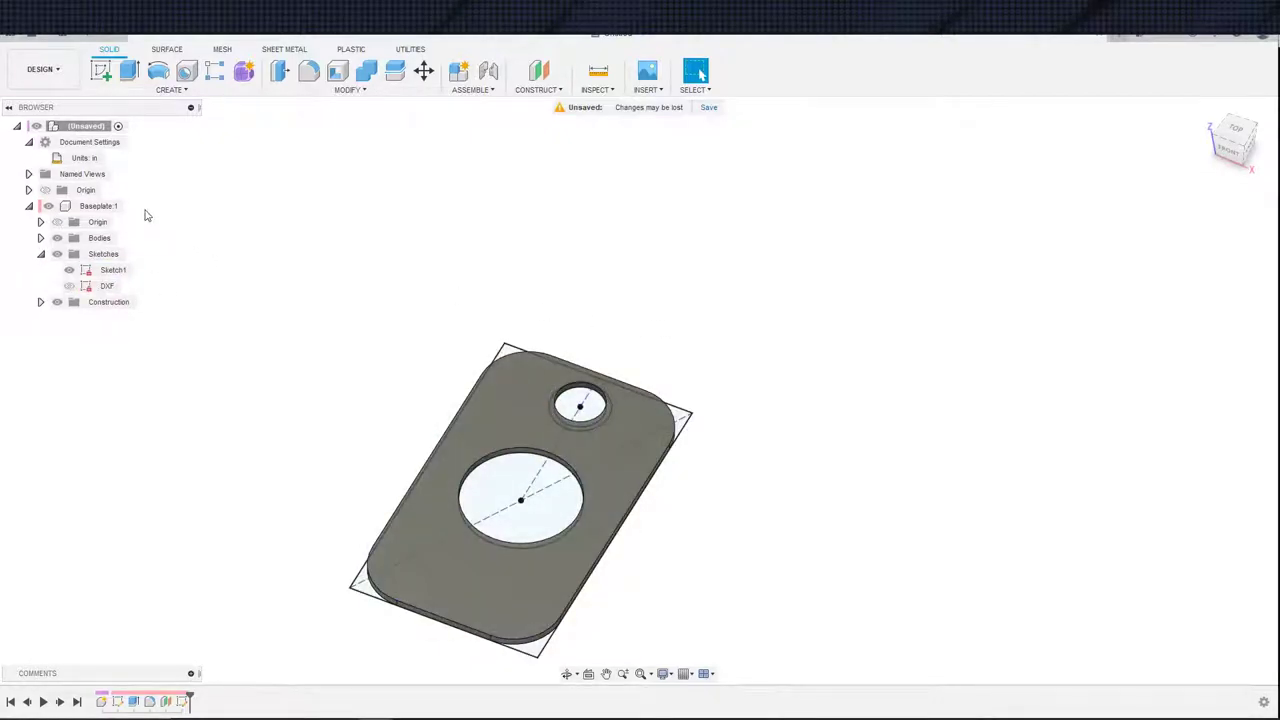
- Create a new internal component named Vertical Shaft under the top-level assembly and activate it
{"action": "right_click", "coordinate": [104, 127]}
{"action": "left_click", "coordinate": [140, 134]}
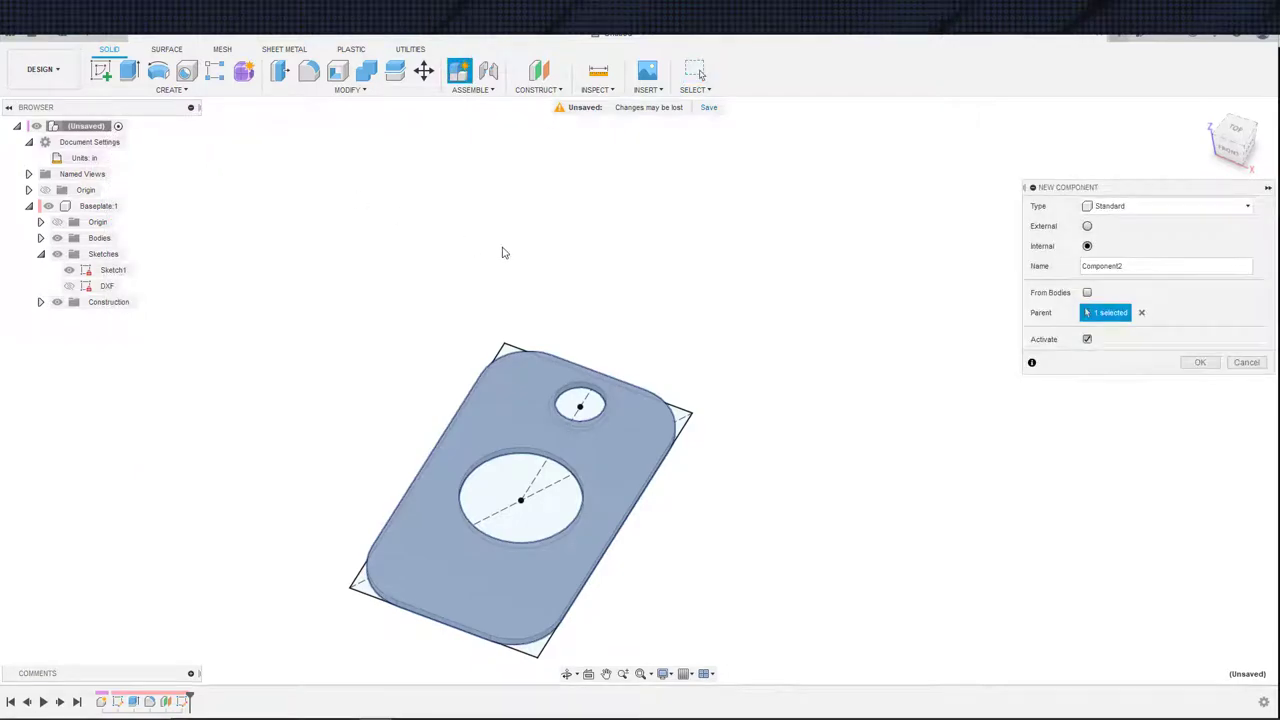
{"action": "type", "text": "Vertical Shaft"}
{"action": "key", "text": "Return"}
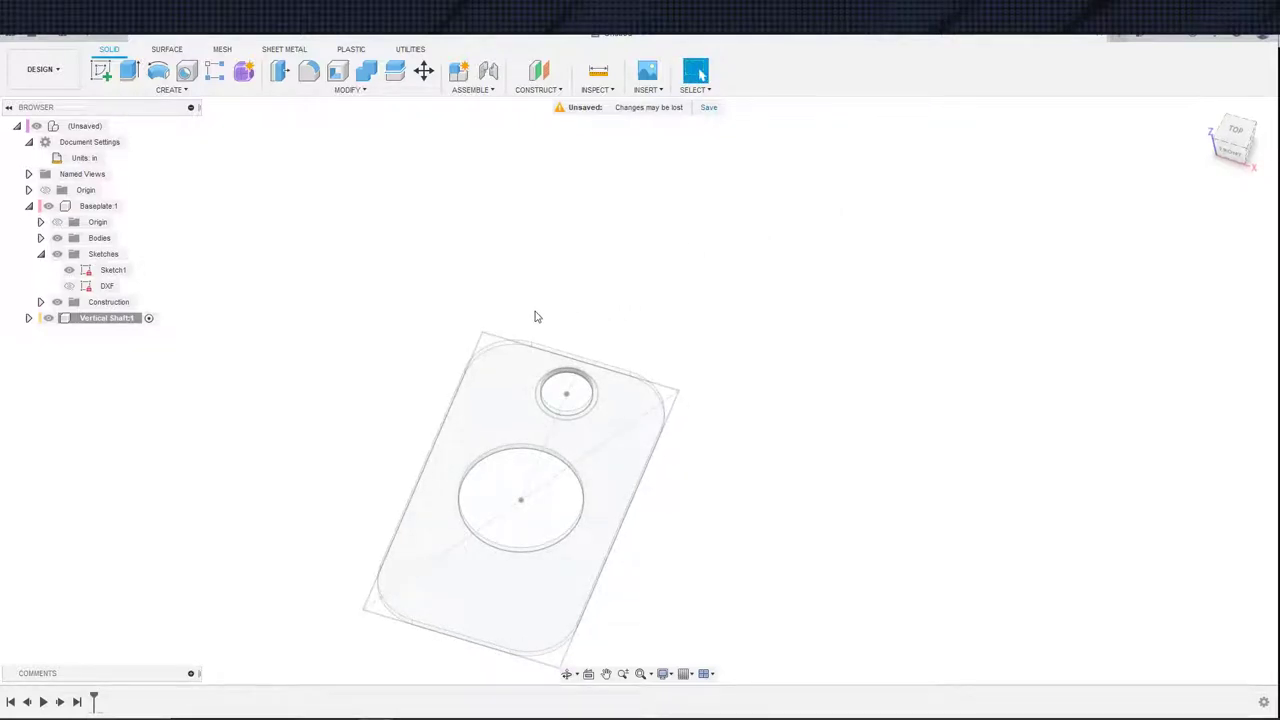
- Rename the baseplate's construction plane as Top of Plate
{"action": "left_click", "coordinate": [40, 302]}
{"action": "left_click", "coordinate": [116, 319]}
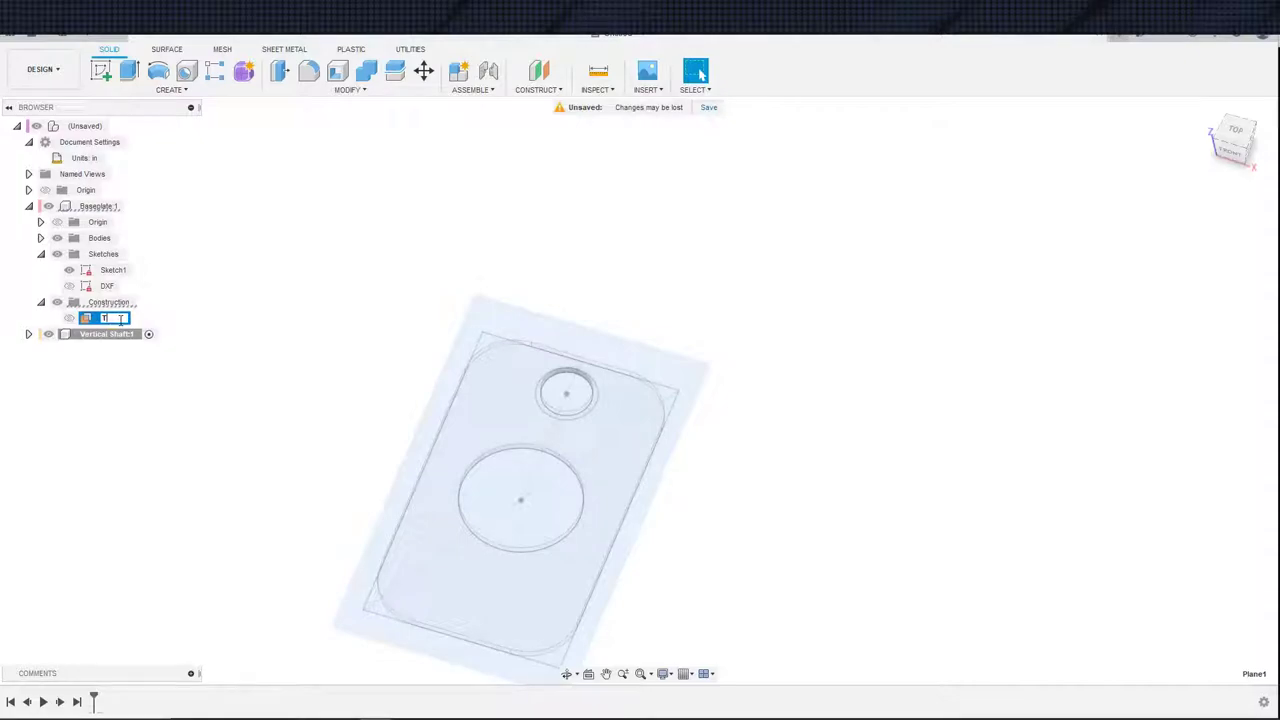
{"action": "key", "text": "Return"}
- Start a sketch in the Vertical Shaft component on the Top of Plate plane
{"action": "key", "text": "s"}
{"action": "left_click", "coordinate": [205, 318]}
{"action": "key", "text": "s"}
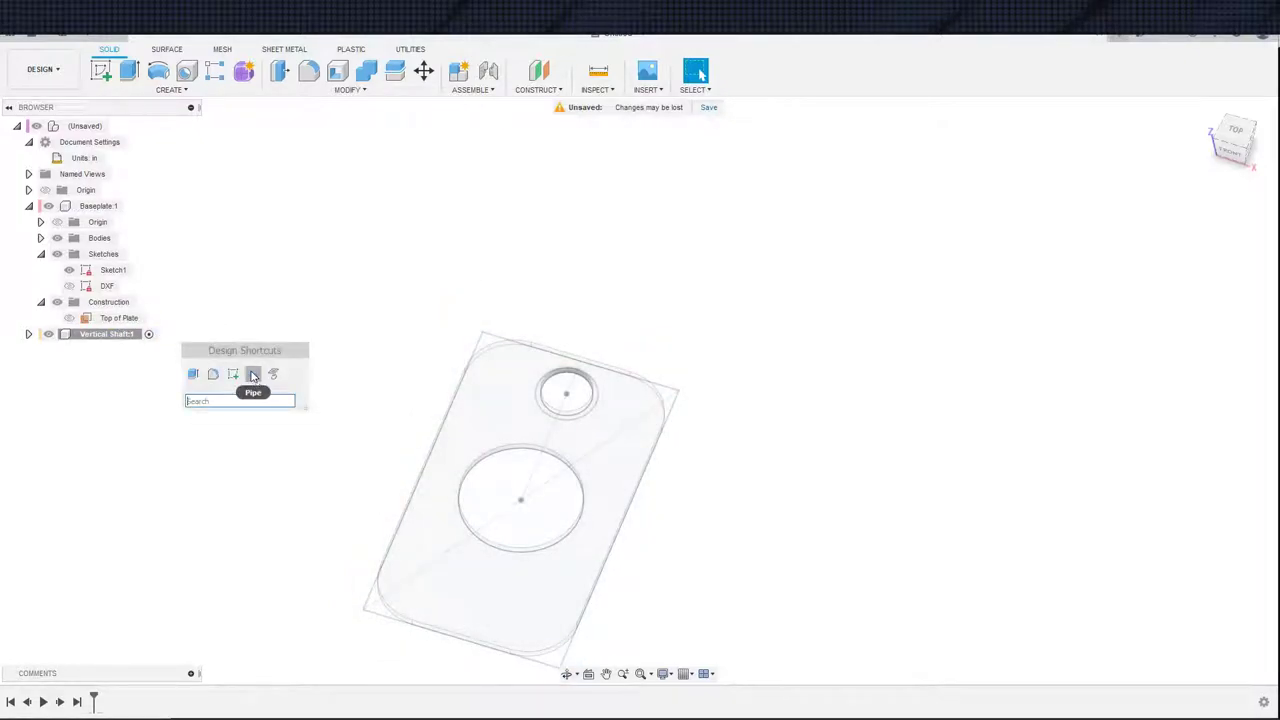
{"action": "left_click", "coordinate": [233, 373]}
{"action": "left_click", "coordinate": [137, 320]}
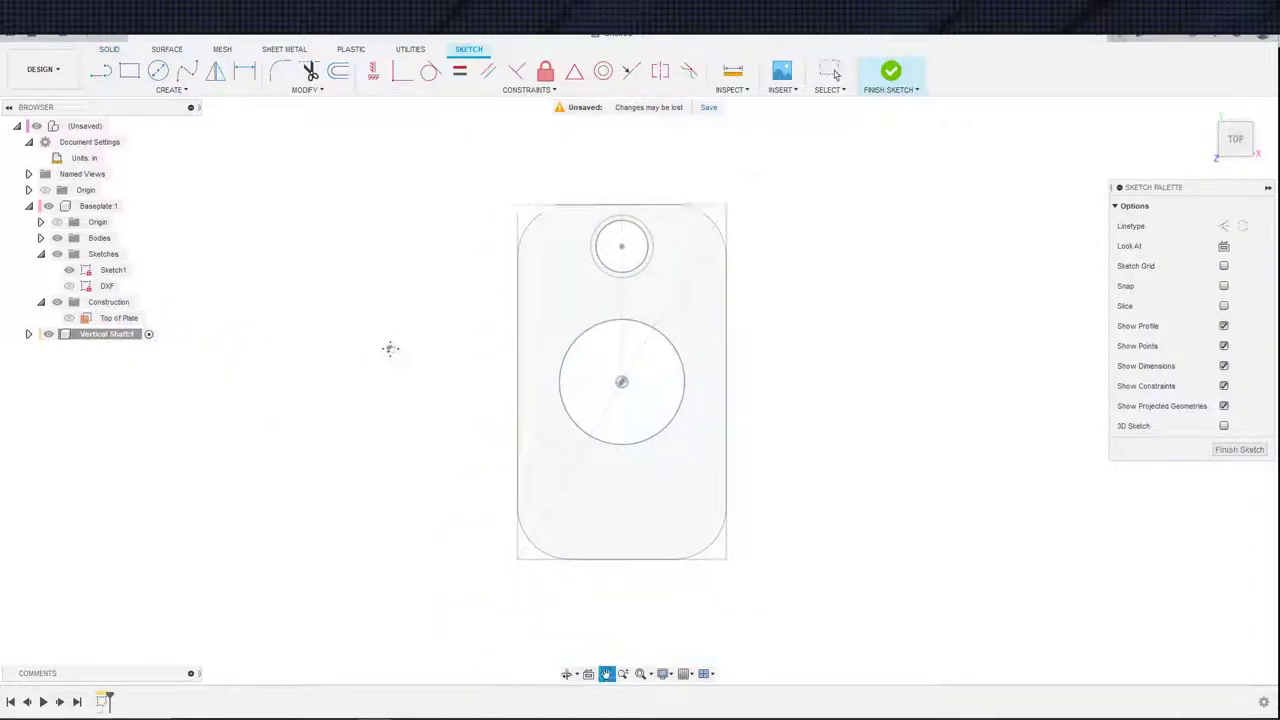
- Project the inner of the baseplate's two concentric circles into the shaft sketch
{"action": "key", "text": "s"}
{"action": "left_click", "coordinate": [550, 416]}
{"action": "scroll", "coordinate": [594, 300], "scroll_direction": "up", "scroll_amount": 3}
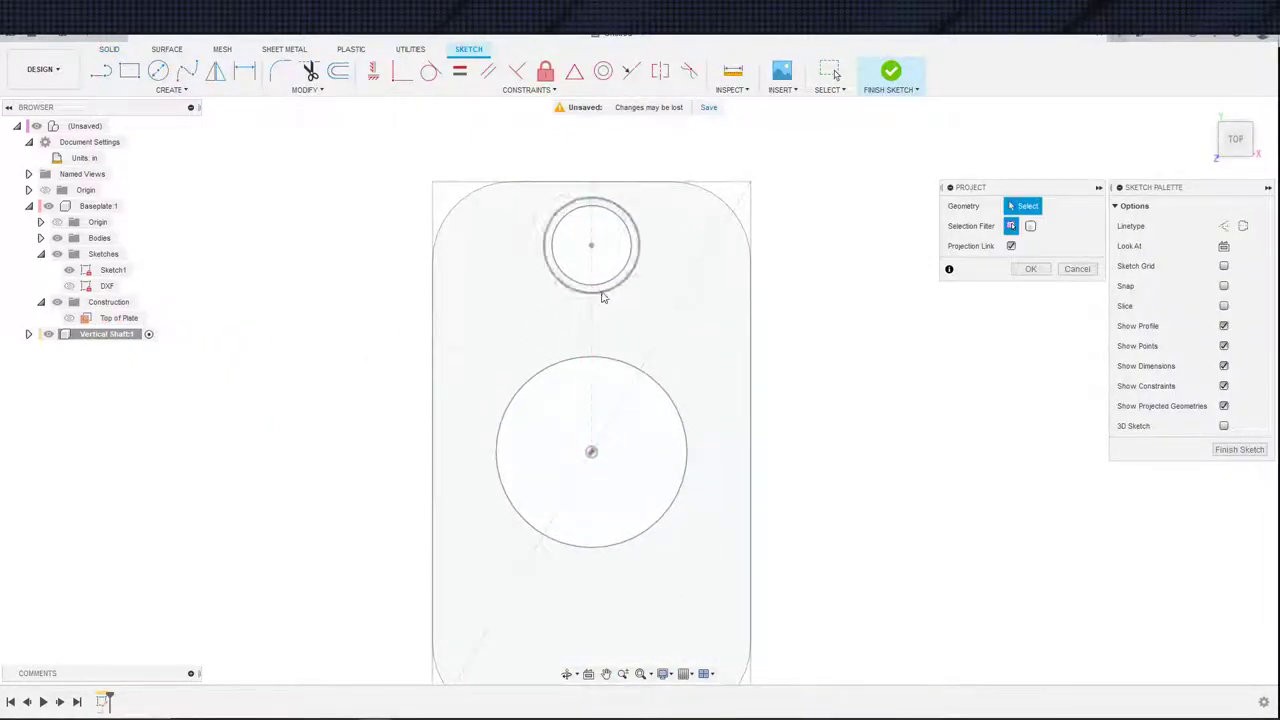
{"action": "left_click", "coordinate": [604, 284]}
{"action": "left_click", "coordinate": [1030, 269]}
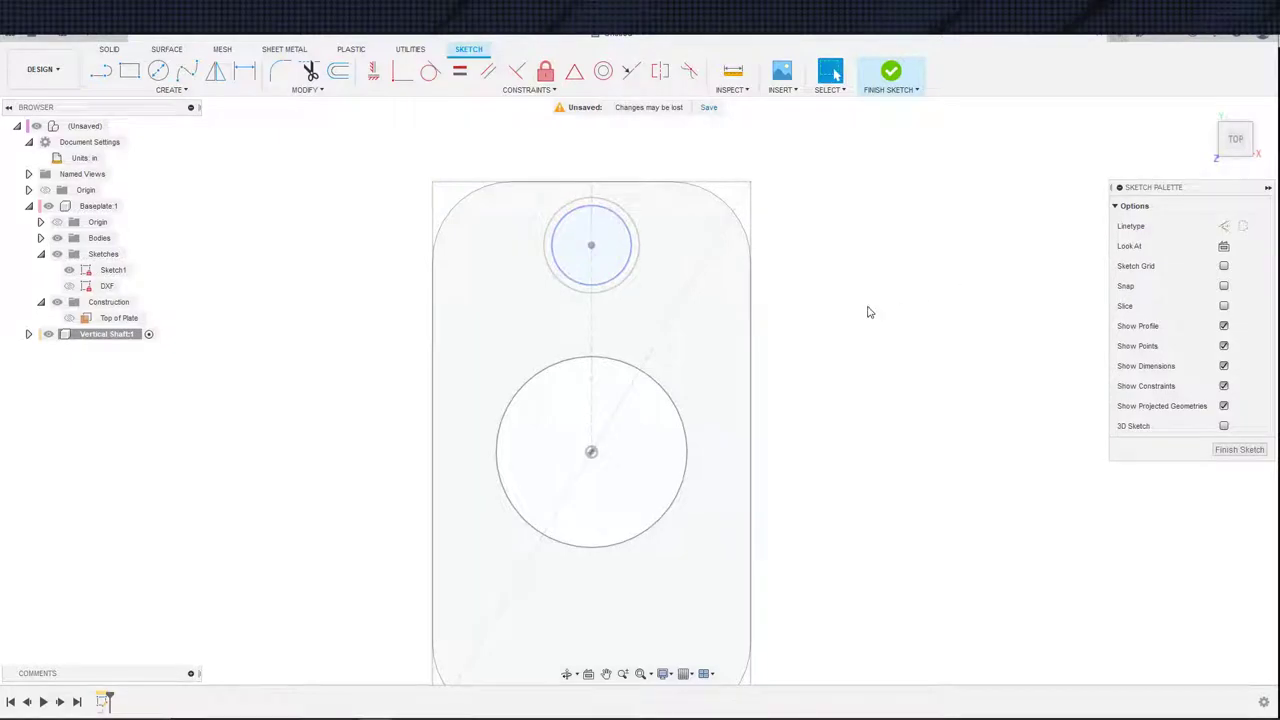
- Extrude the projected circle 16 in upward from the profile plane as a new body for the shaft
{"action": "key", "text": "e"}
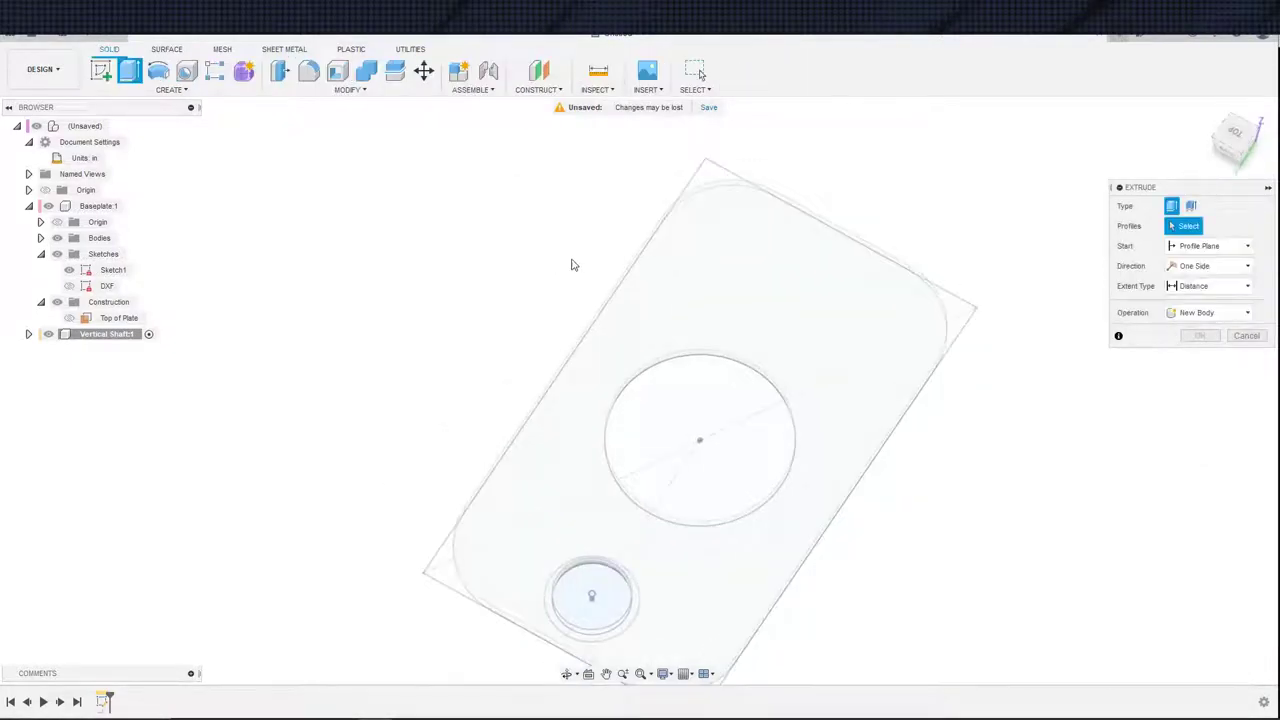
{"action": "middle_click_drag", "start_coordinate": [563, 446], "coordinate": [497, 427], "text": "shift"}
{"action": "left_click", "coordinate": [497, 432]}
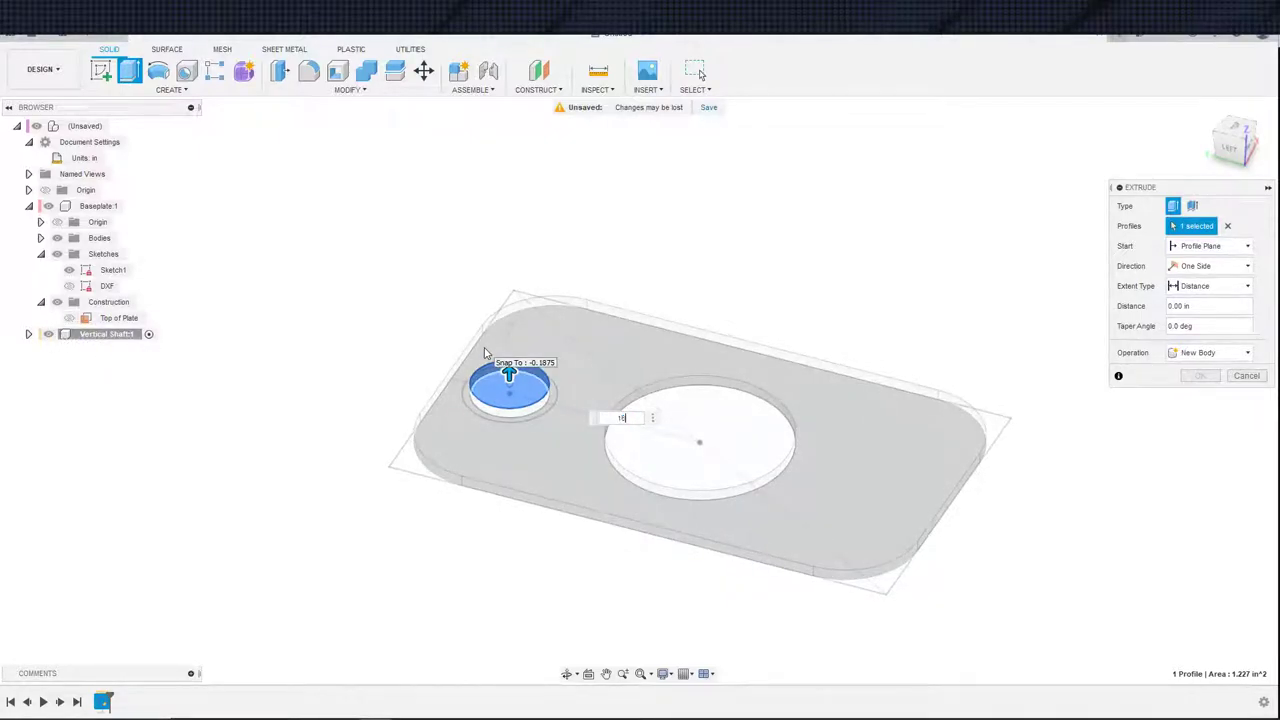
{"action": "scroll", "coordinate": [425, 349], "scroll_direction": "down", "scroll_amount": 6}
{"action": "middle_click_drag", "start_coordinate": [406, 334], "coordinate": [438, 402]}
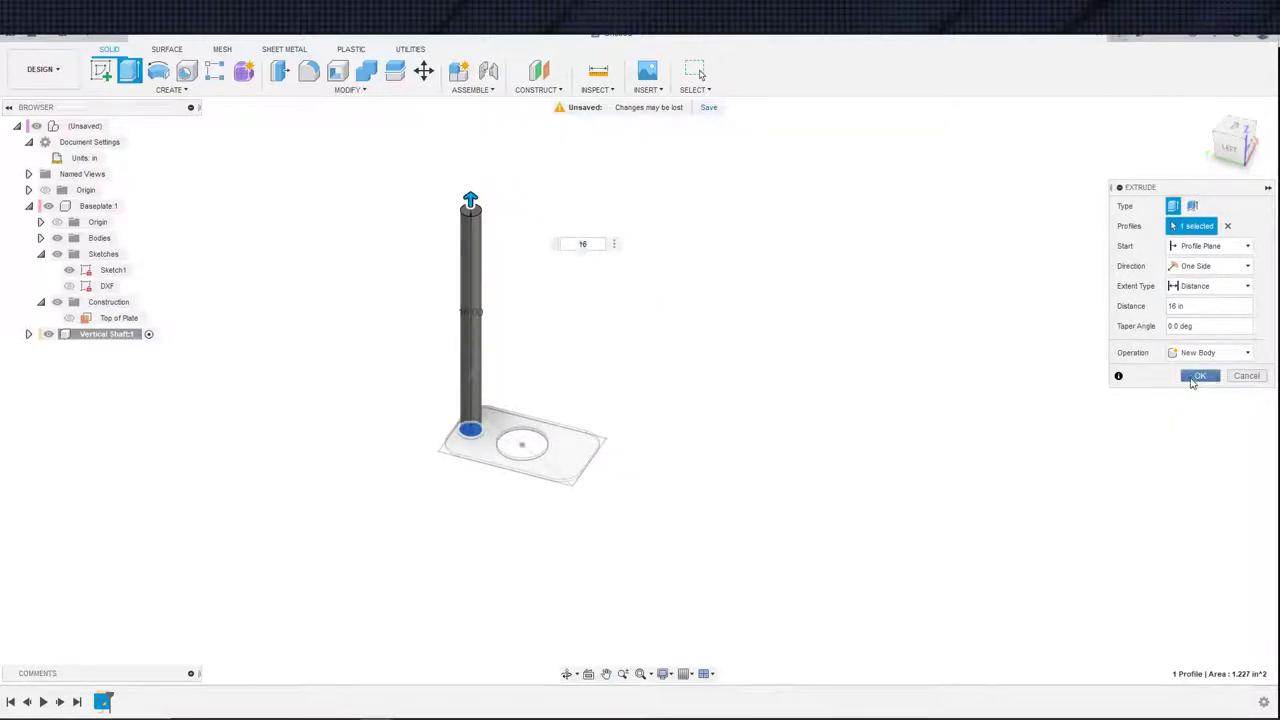
{"action": "left_click", "coordinate": [1198, 376]}
- Create an offset construction plane on the top face of the vertical shaft
{"action": "middle_click_drag", "start_coordinate": [571, 386], "coordinate": [512, 330], "text": "shift"}
{"action": "left_click", "coordinate": [539, 70]}
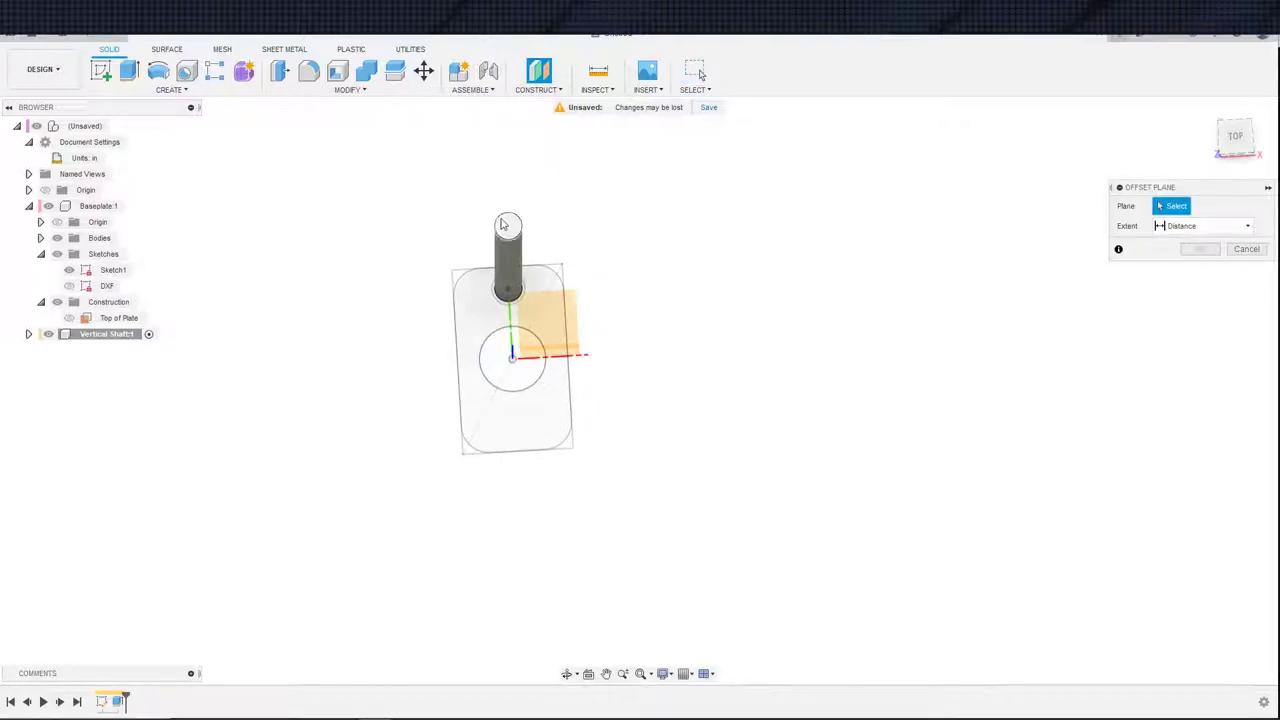
{"action": "left_click", "coordinate": [505, 225]}
{"action": "left_click", "coordinate": [1199, 270]}
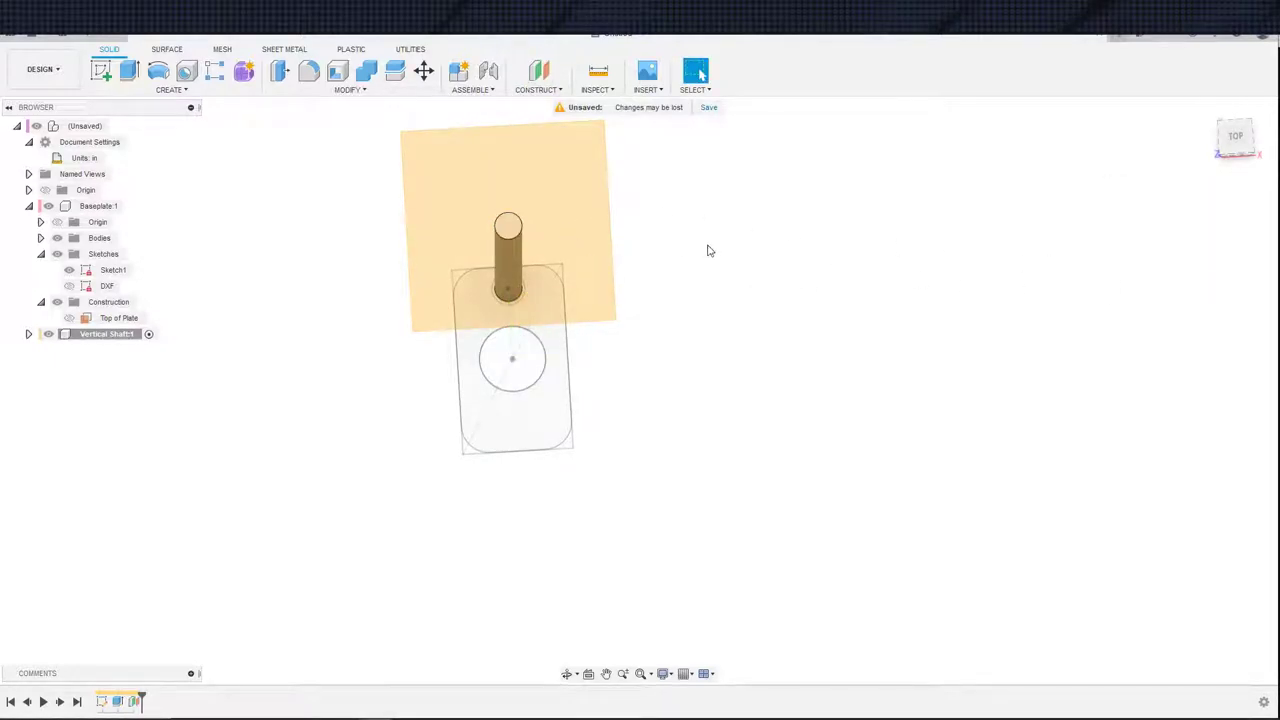
{"action": "key", "text": "s"}
{"action": "left_click", "coordinate": [743, 278]}
{"action": "left_click", "coordinate": [562, 260]}
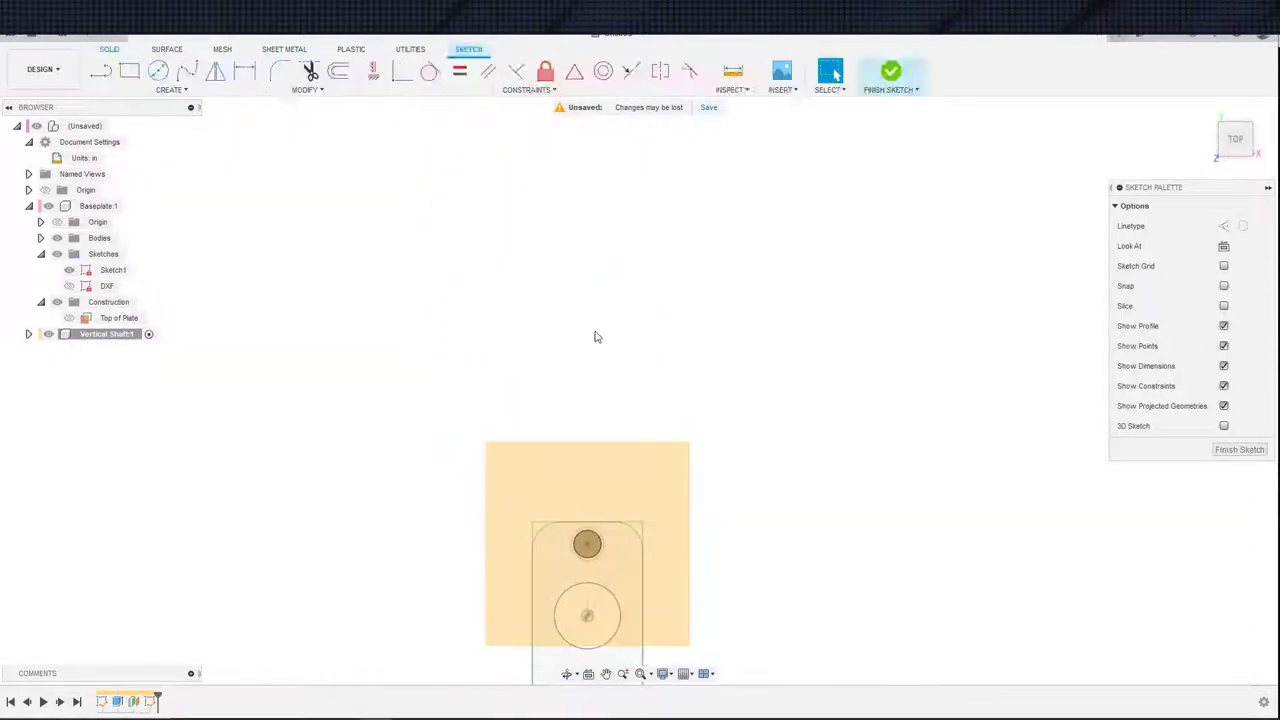
{"action": "key", "text": "ctrl+z"}
- Start a sketch on the construction plane at the shaft's top
{"action": "key", "text": "s"}
{"action": "left_click", "coordinate": [676, 356]}
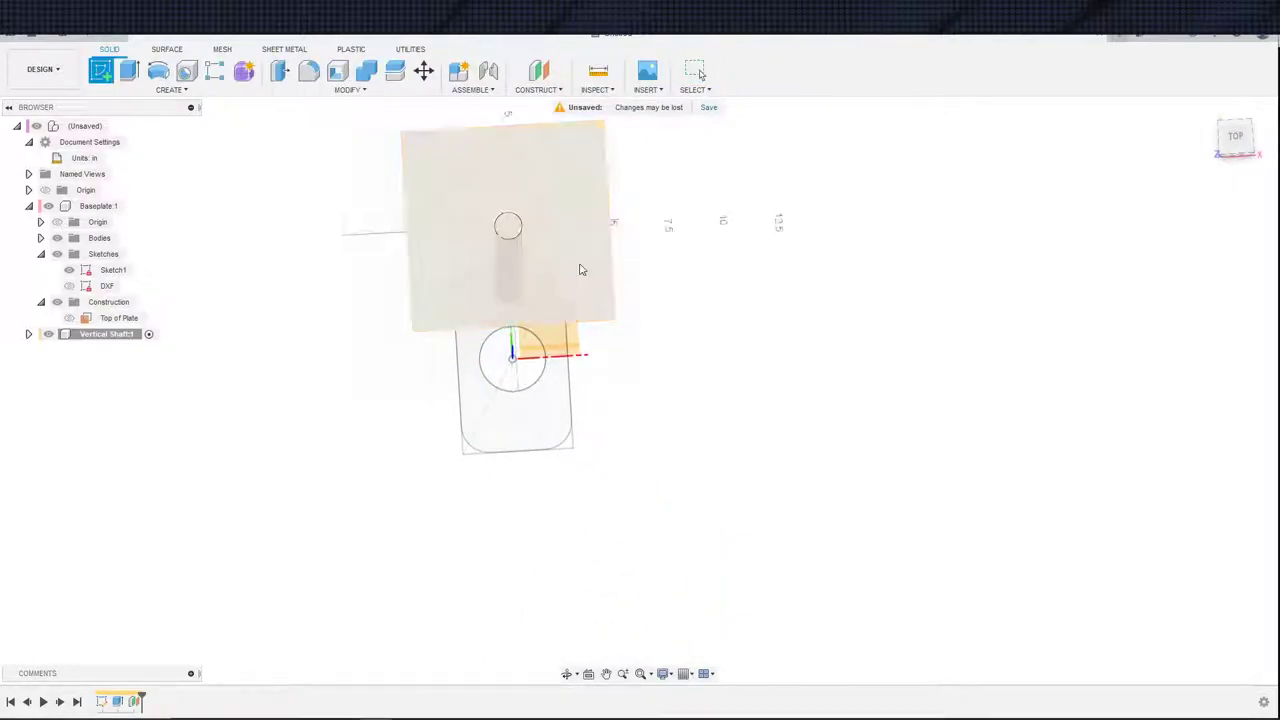
{"action": "left_click", "coordinate": [587, 258]}
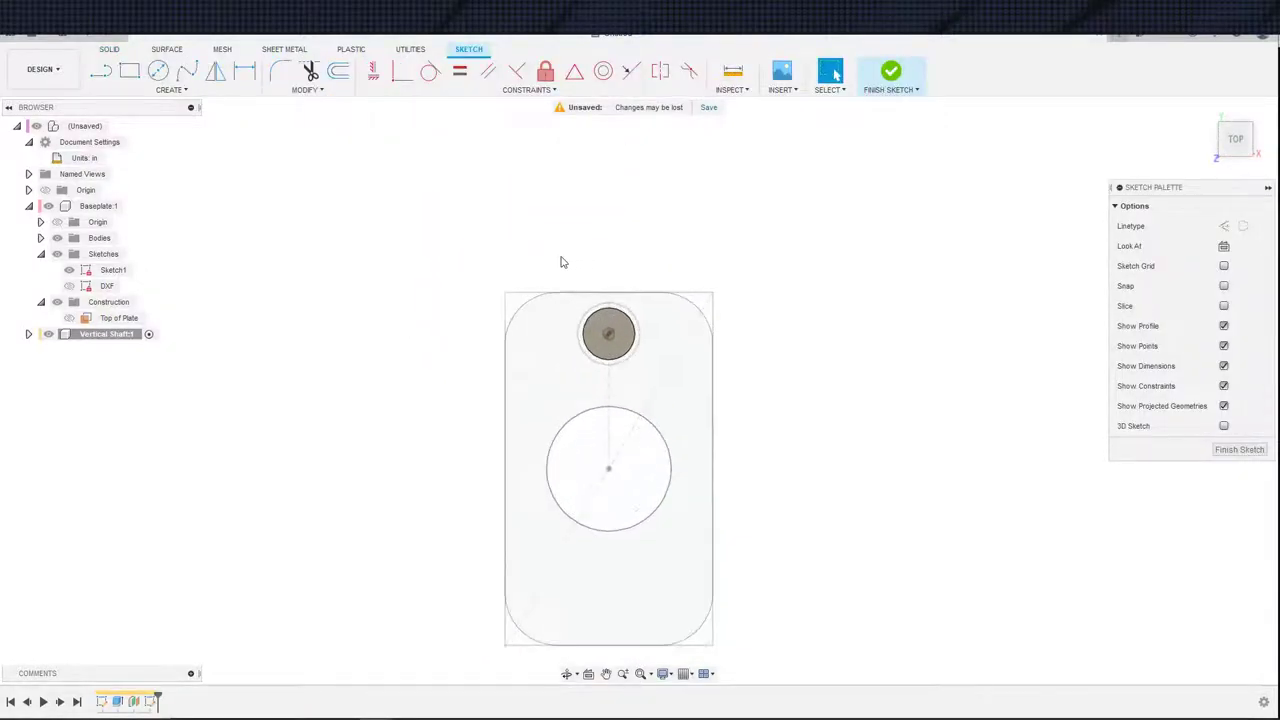
- Project the shaft's circular top face into the sketch with the projection link on
{"action": "scroll", "coordinate": [549, 260], "scroll_direction": "up", "scroll_amount": 1}
{"action": "middle_click_drag", "start_coordinate": [577, 253], "coordinate": [531, 213]}
{"action": "key", "text": "s"}
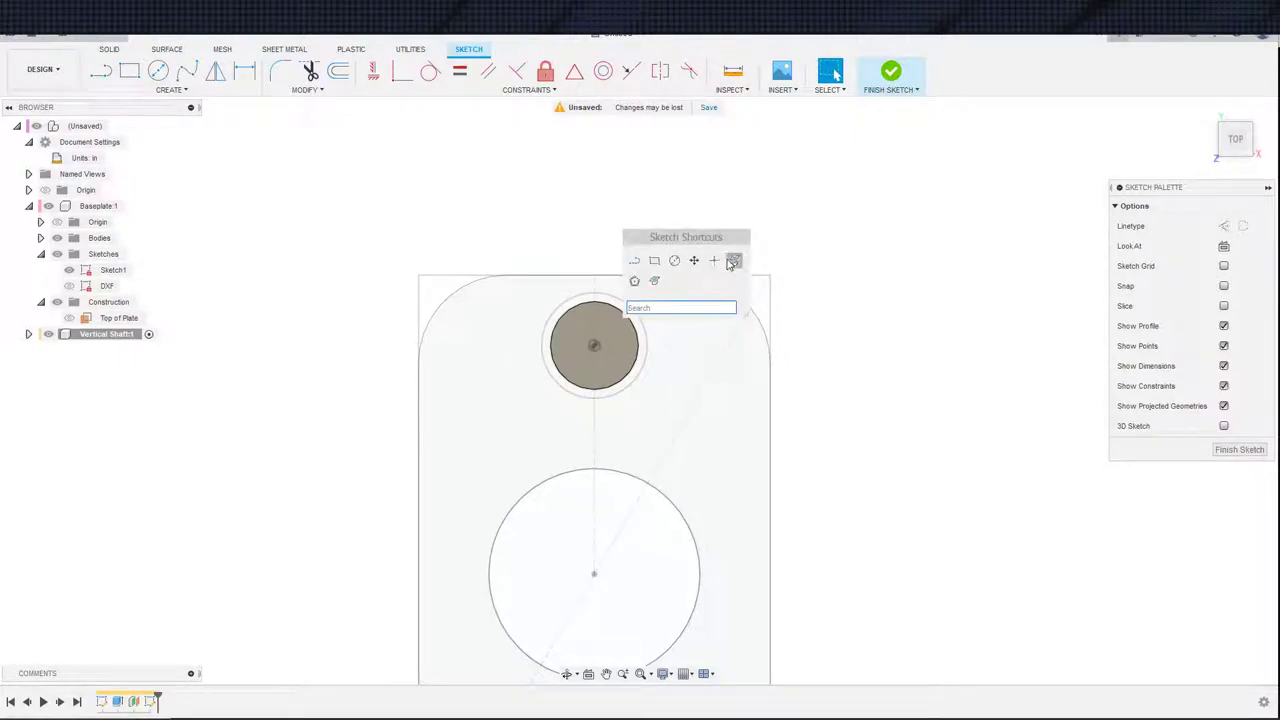
{"action": "left_click", "coordinate": [733, 262]}
{"action": "left_click", "coordinate": [597, 333]}
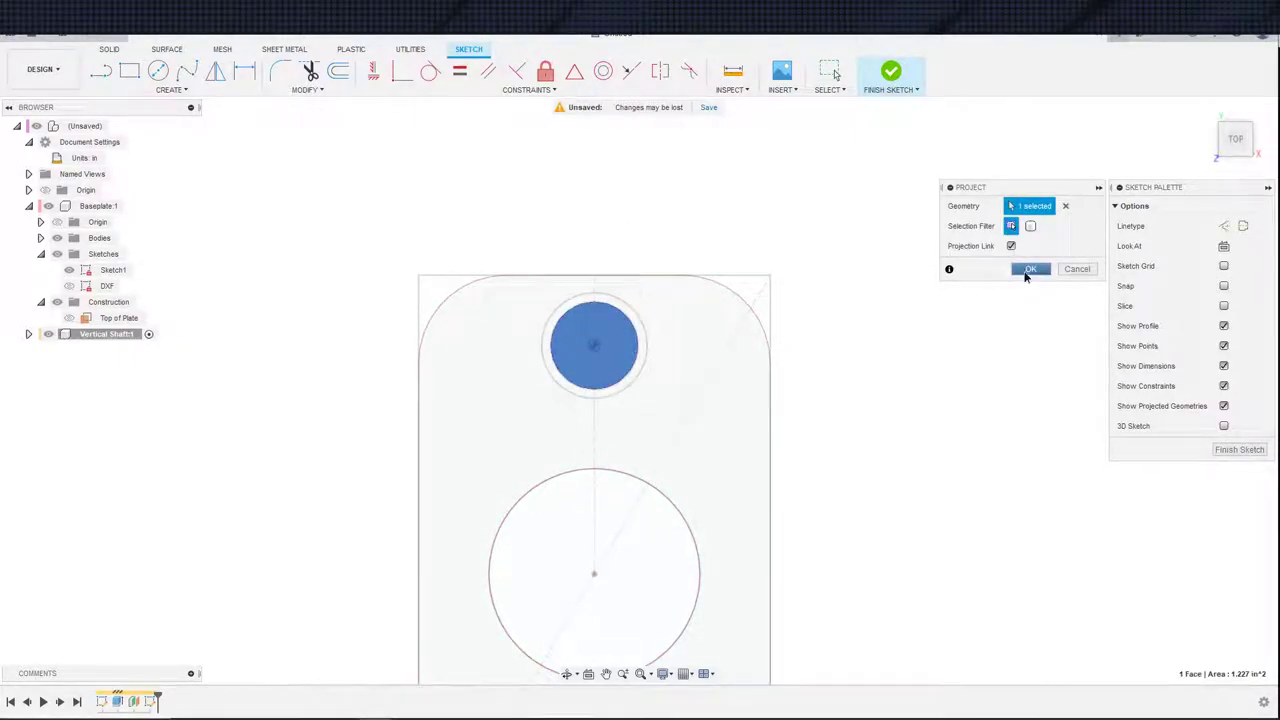
{"action": "left_click", "coordinate": [1030, 268]}
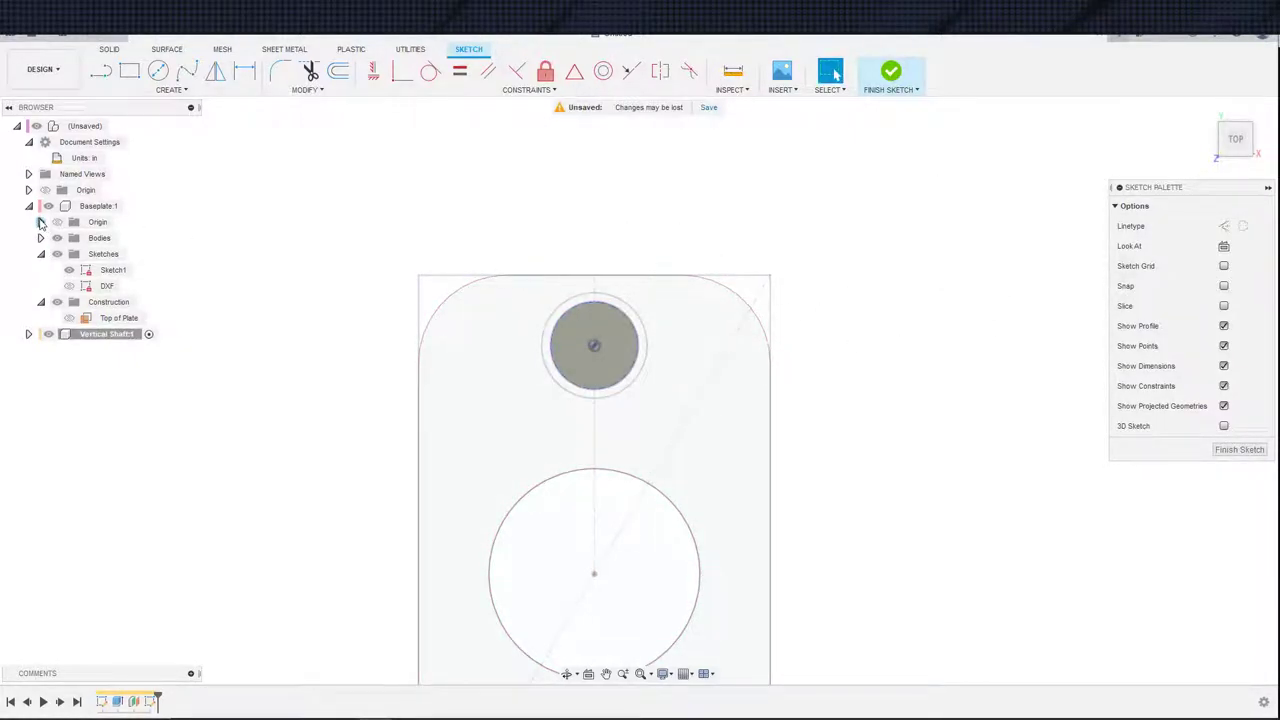
- Hide the Baseplate component and the Vertical Shaft's bodies so that only the projected circle shows
{"action": "left_click", "coordinate": [48, 206]}
{"action": "middle_click_drag", "start_coordinate": [408, 322], "coordinate": [327, 319]}
{"action": "scroll", "coordinate": [340, 319], "scroll_direction": "up", "scroll_amount": 3}
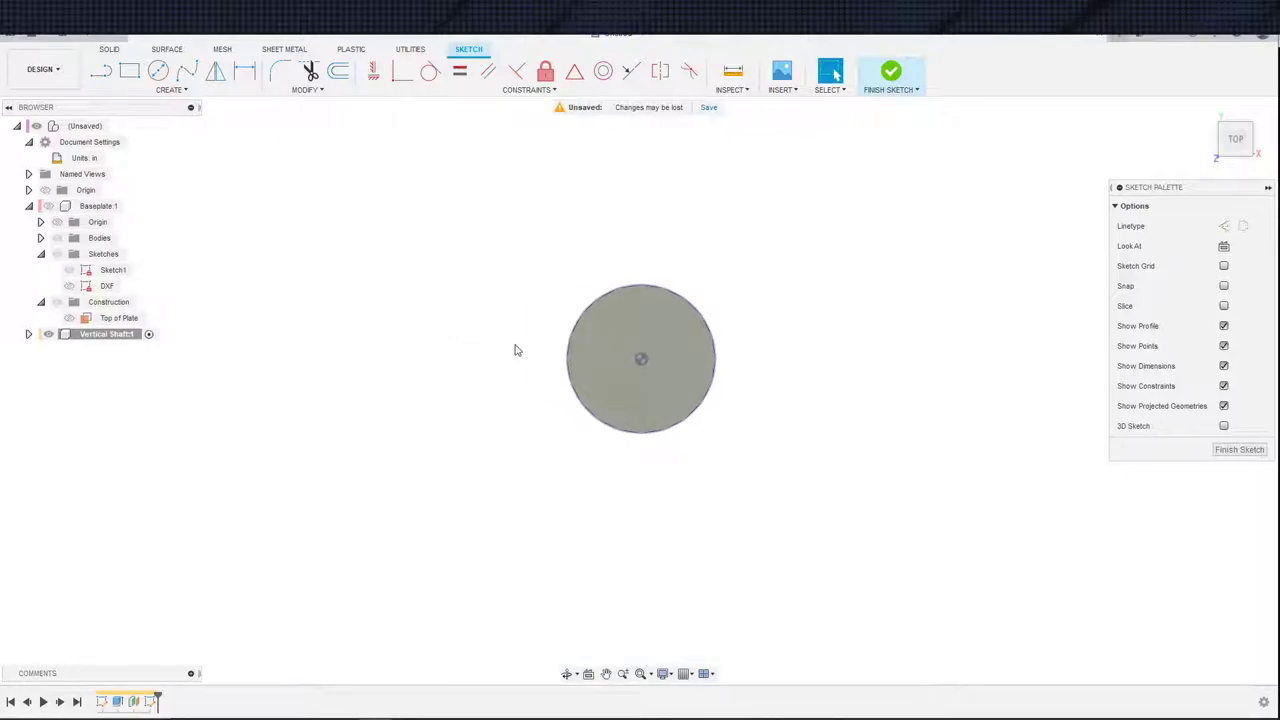
{"action": "left_click", "coordinate": [29, 334]}
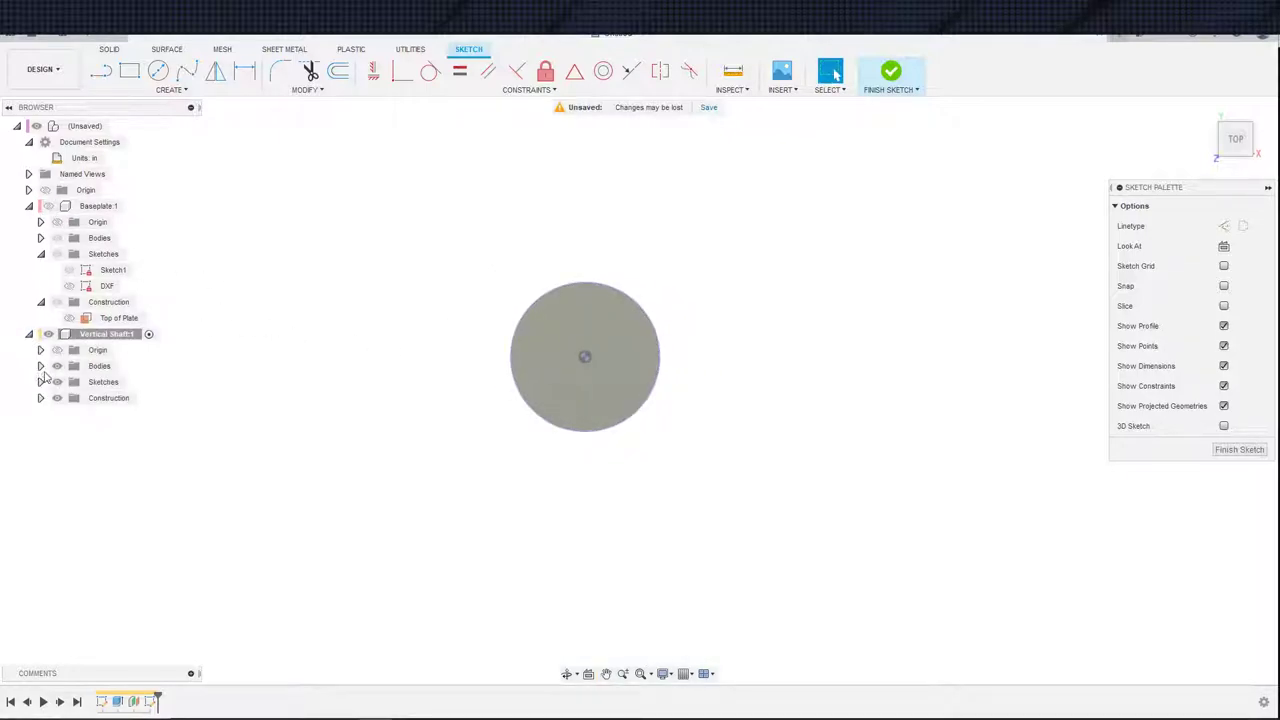
{"action": "left_click", "coordinate": [57, 366]}
- Draw a slightly slanted line about 1.24 in long across the full width of the projected circle
{"action": "key", "text": "s"}
{"action": "left_click", "coordinate": [517, 530]}
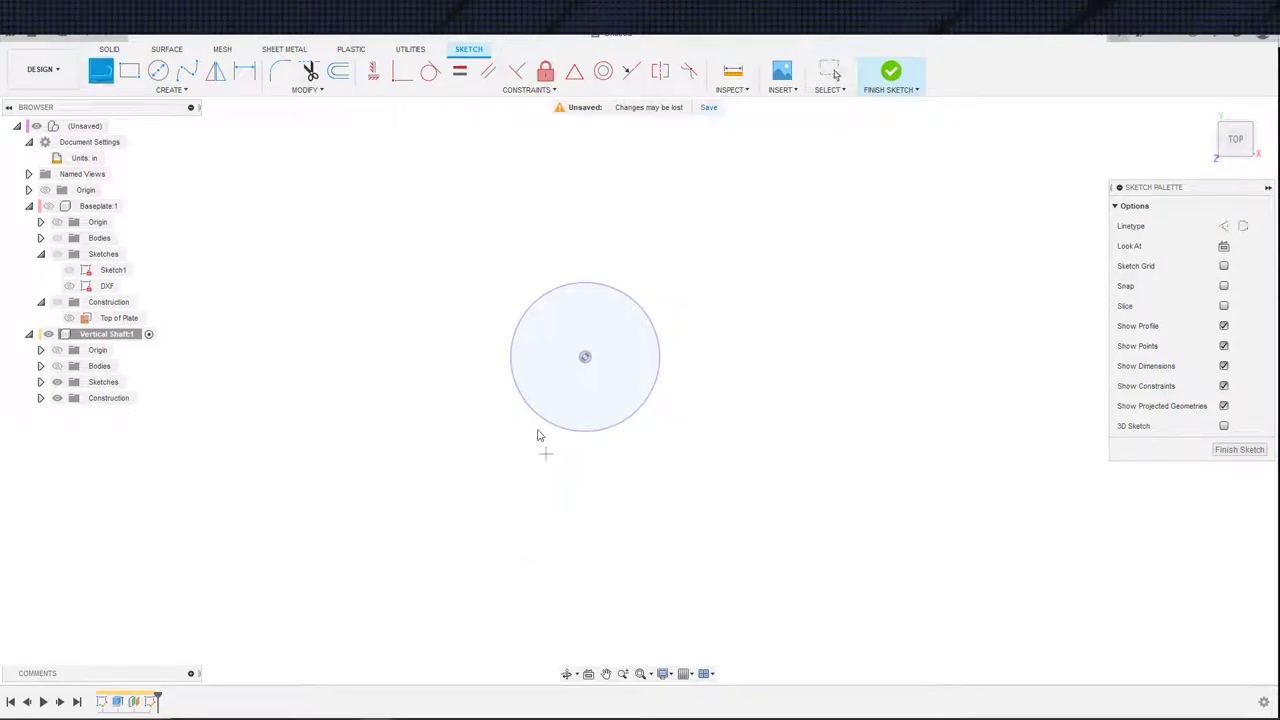
{"action": "left_click", "coordinate": [510, 357]}
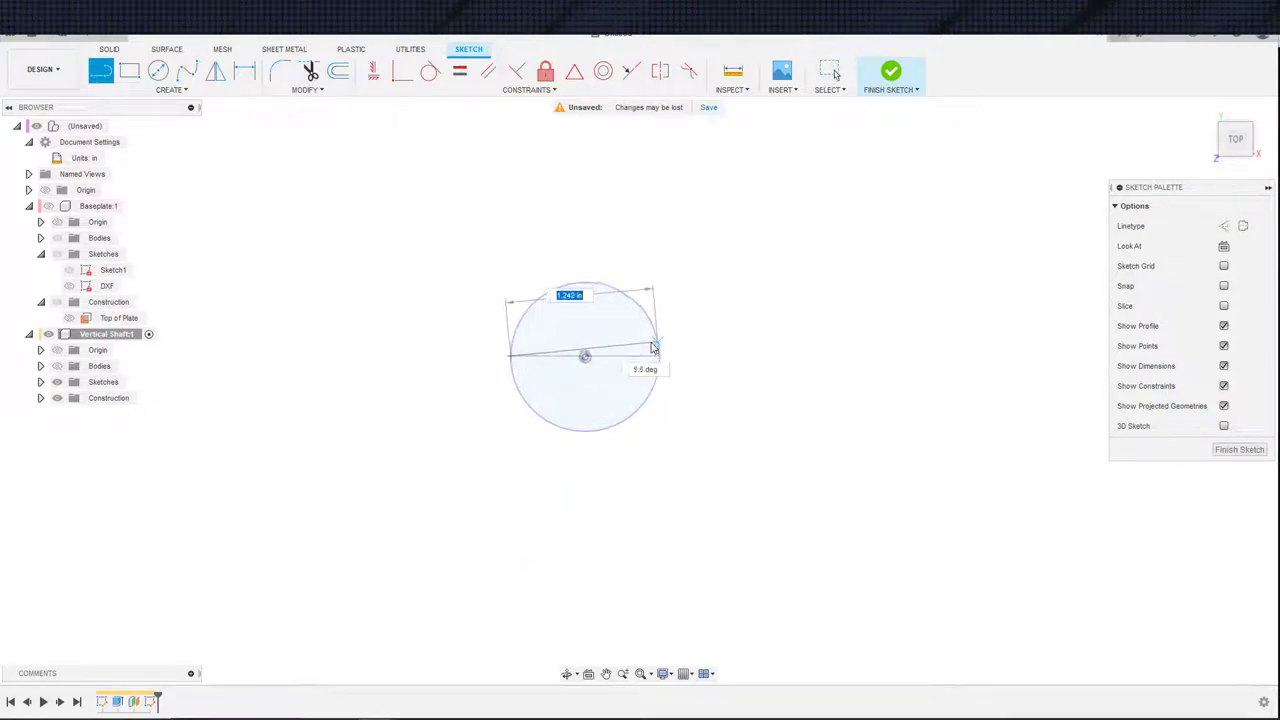
{"action": "left_click", "coordinate": [656, 341]}
{"action": "key", "text": "Escape"}
- Make the line across the circle coincident with the circle's center point
{"action": "left_click", "coordinate": [601, 347]}
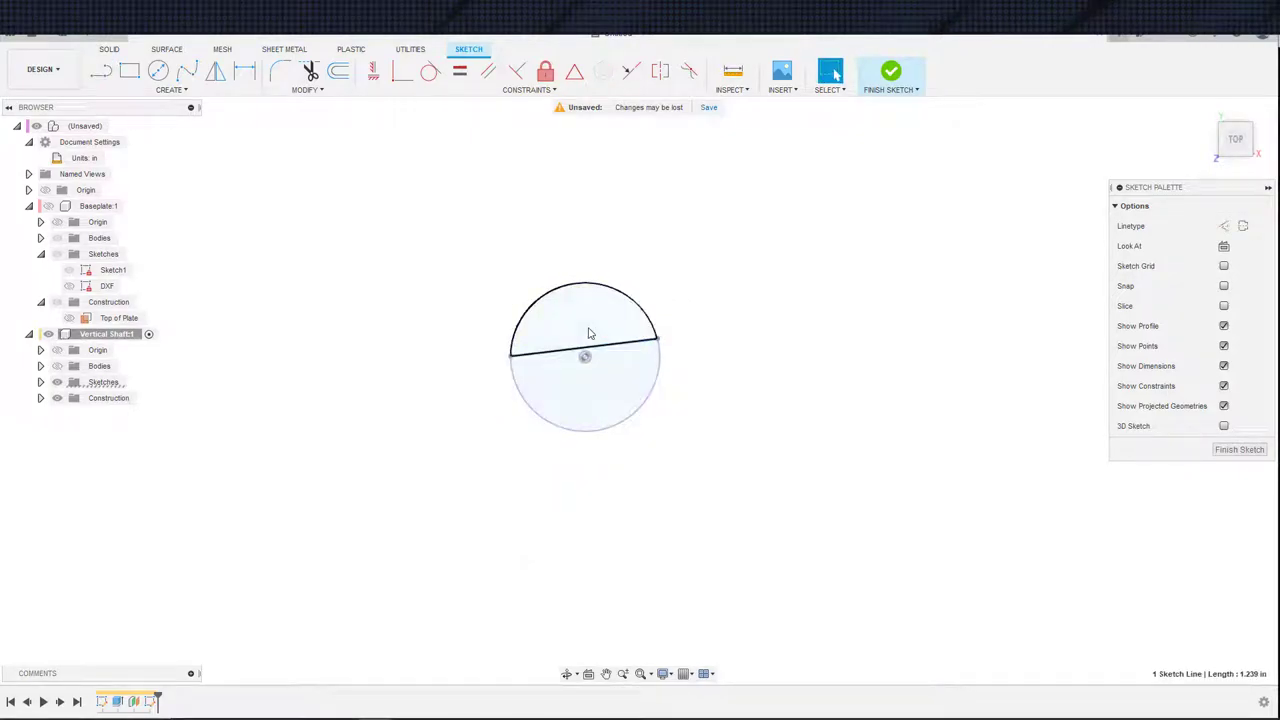
{"action": "left_click", "coordinate": [404, 75]}
{"action": "left_click", "coordinate": [585, 356]}
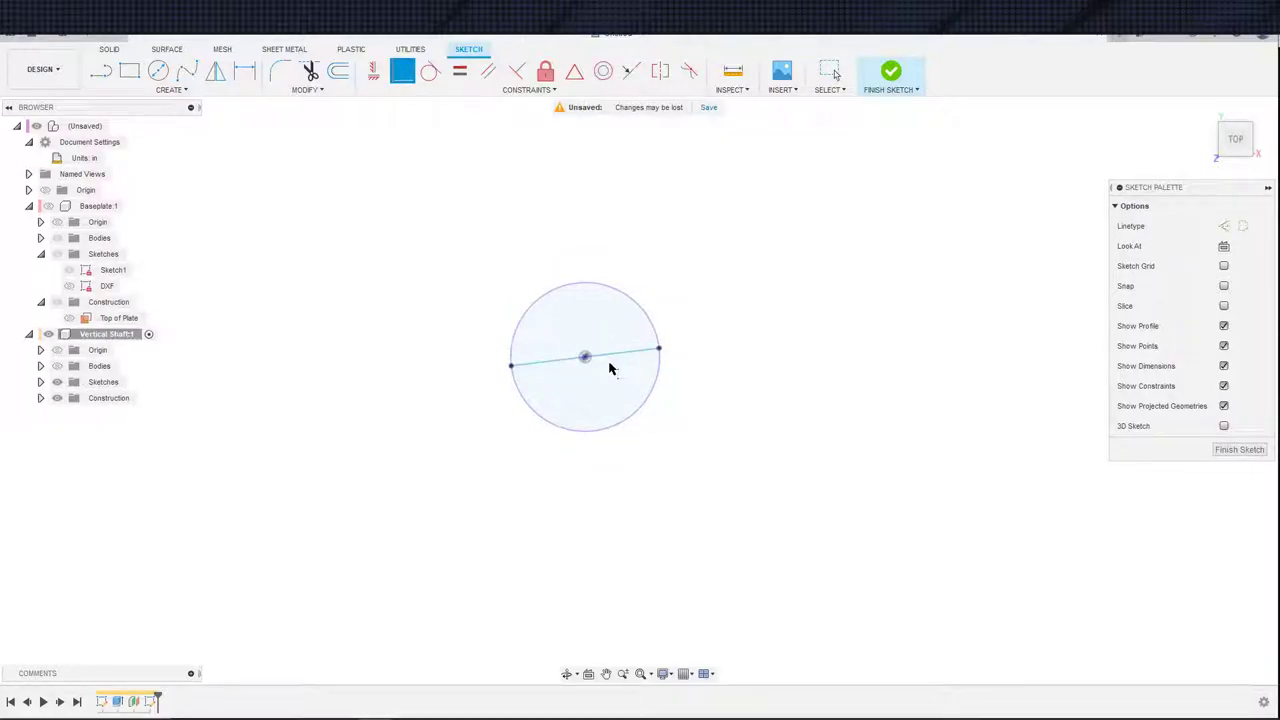
{"action": "key", "text": "Escape"}
- Draw two near-vertical chords across the circle, one on each side of its center
{"action": "key", "text": "s"}
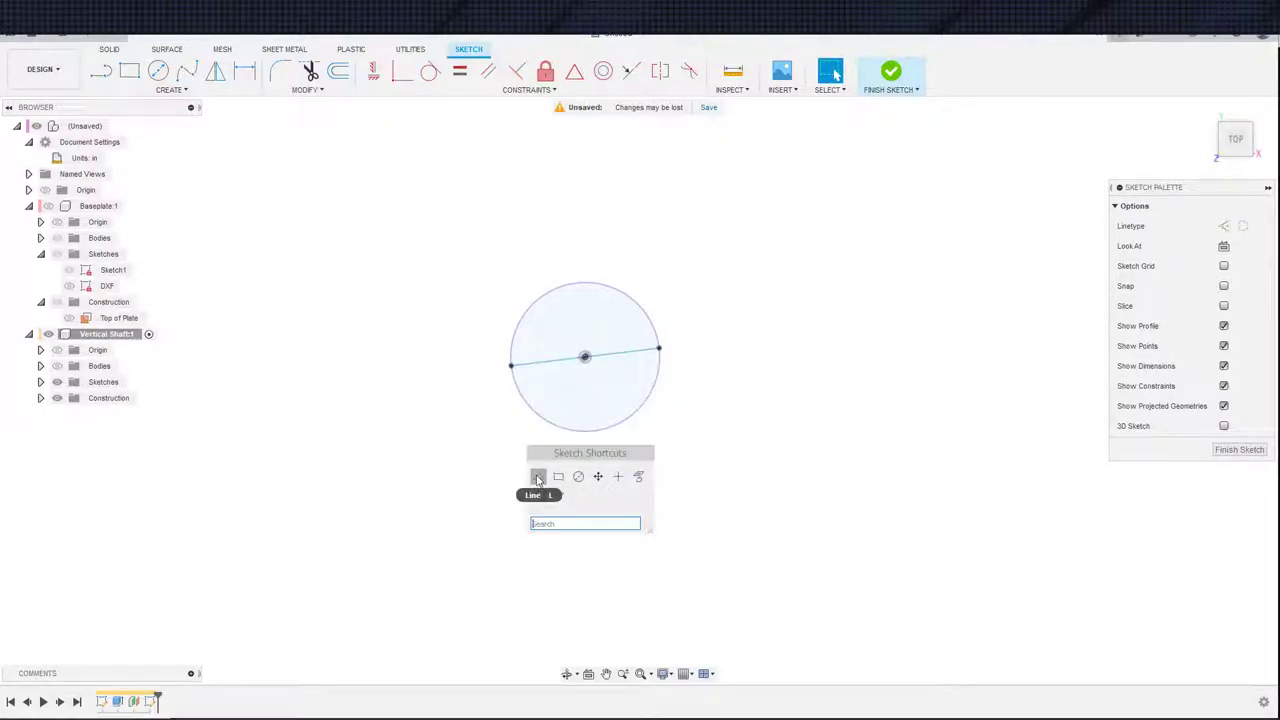
{"action": "left_click", "coordinate": [533, 478]}
{"action": "left_click", "coordinate": [530, 306]}
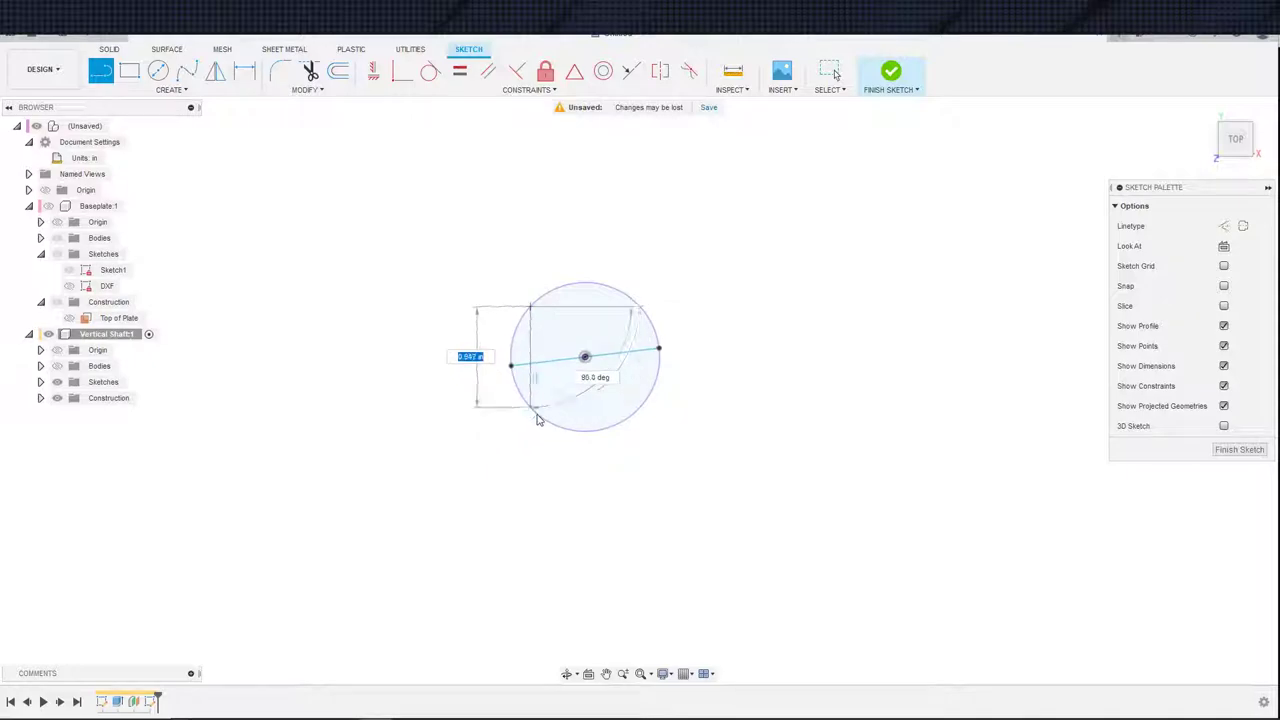
{"action": "left_click", "coordinate": [540, 418]}
{"action": "key", "text": "Escape"}
{"action": "key", "text": "s"}
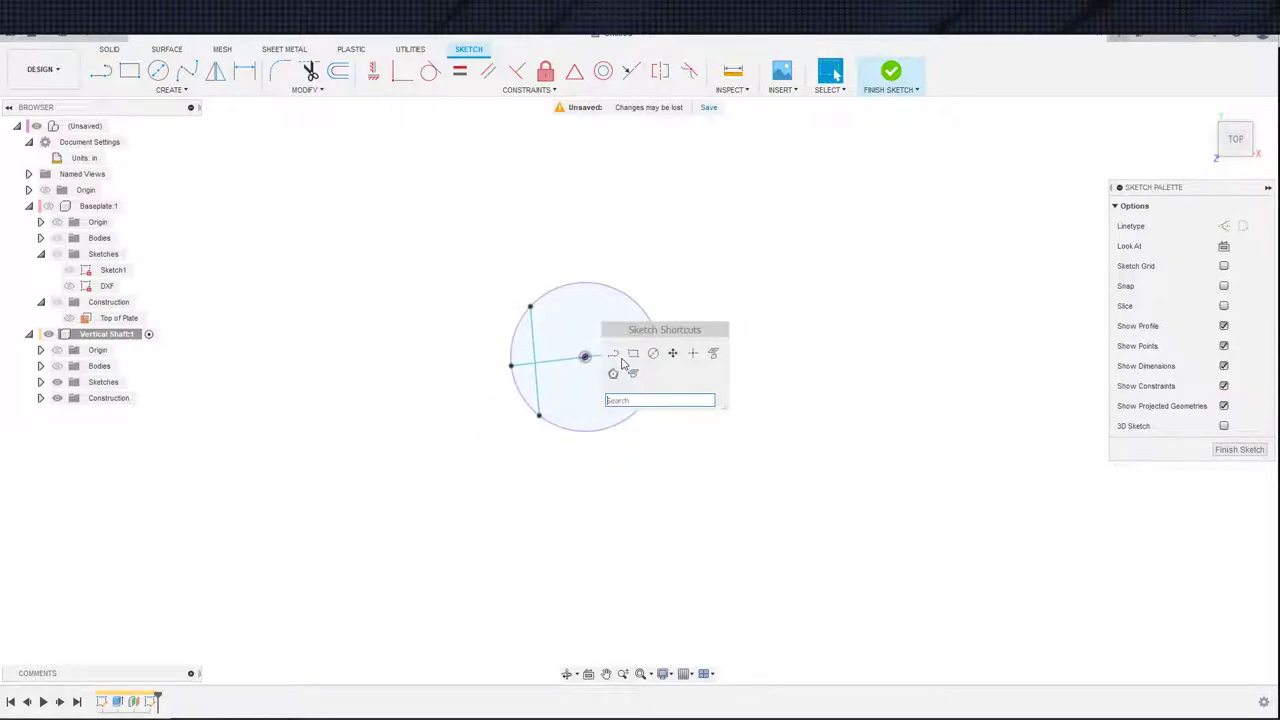
{"action": "left_click", "coordinate": [614, 356]}
{"action": "left_click", "coordinate": [609, 288]}
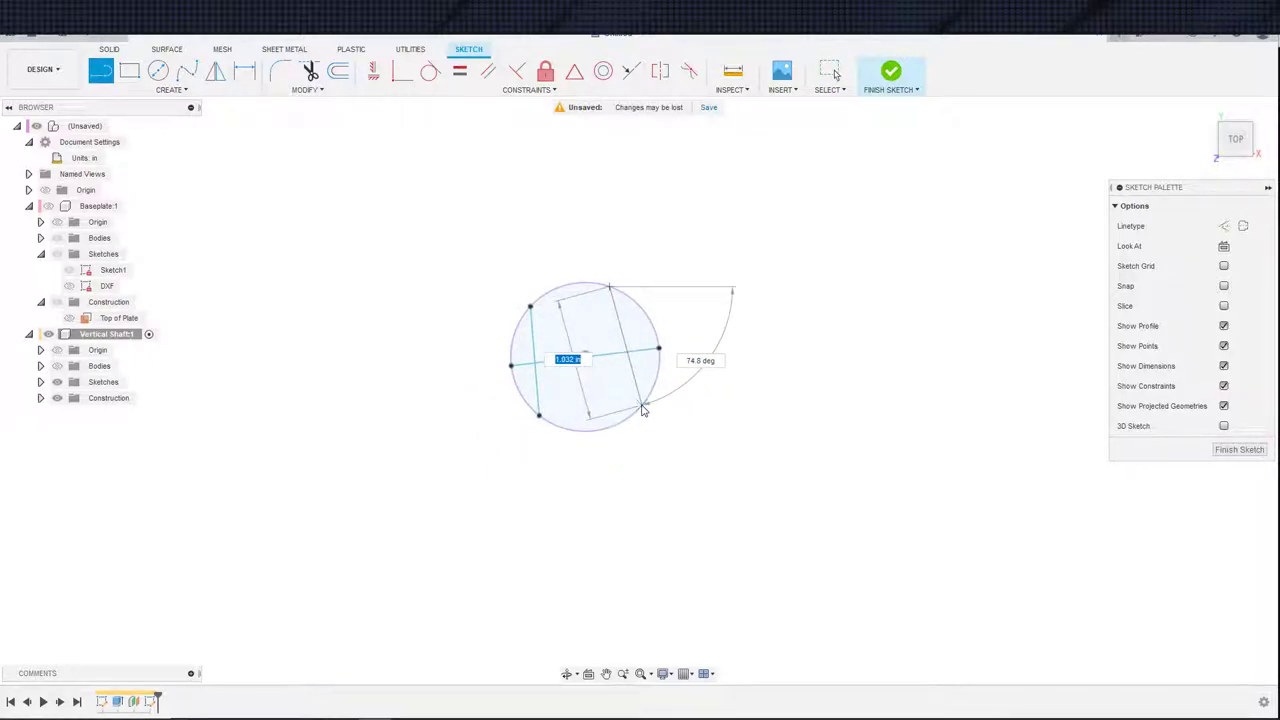
{"action": "left_click", "coordinate": [641, 411]}
{"action": "key", "text": "Escape"}
- Draw a line connecting the midpoints of the two near-vertical chords
{"action": "key", "text": "s"}
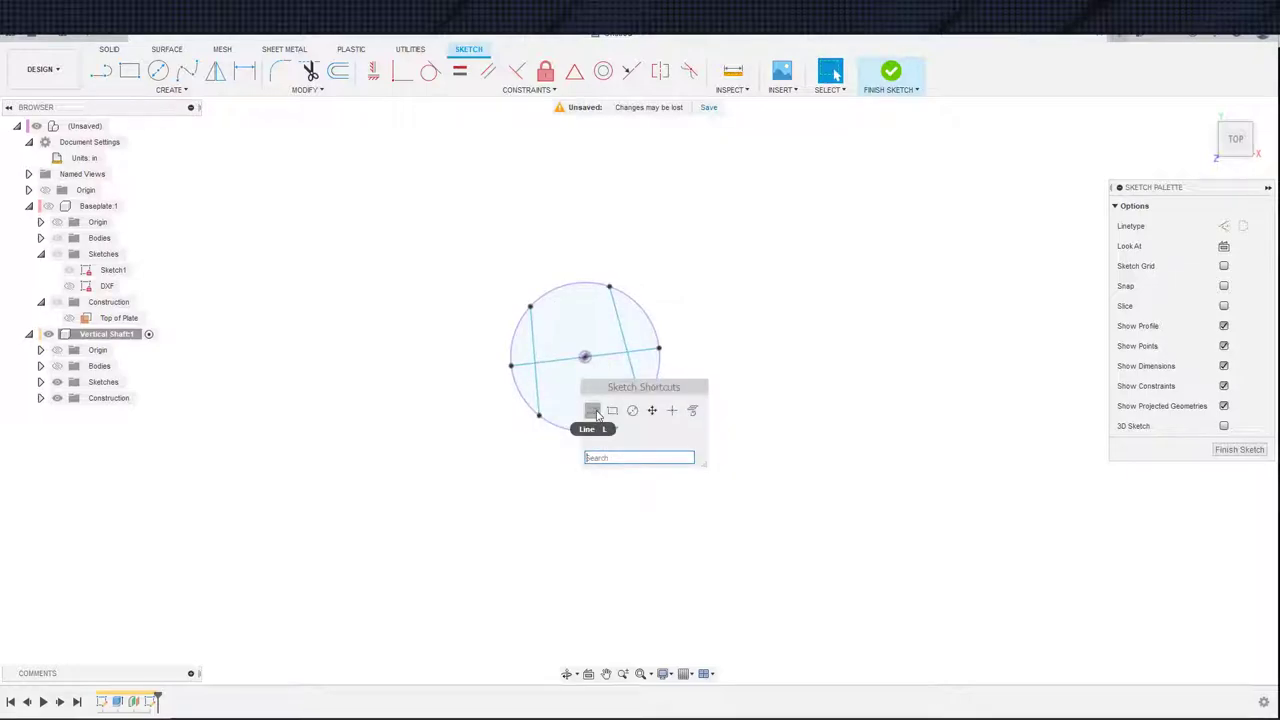
{"action": "left_click", "coordinate": [593, 410]}
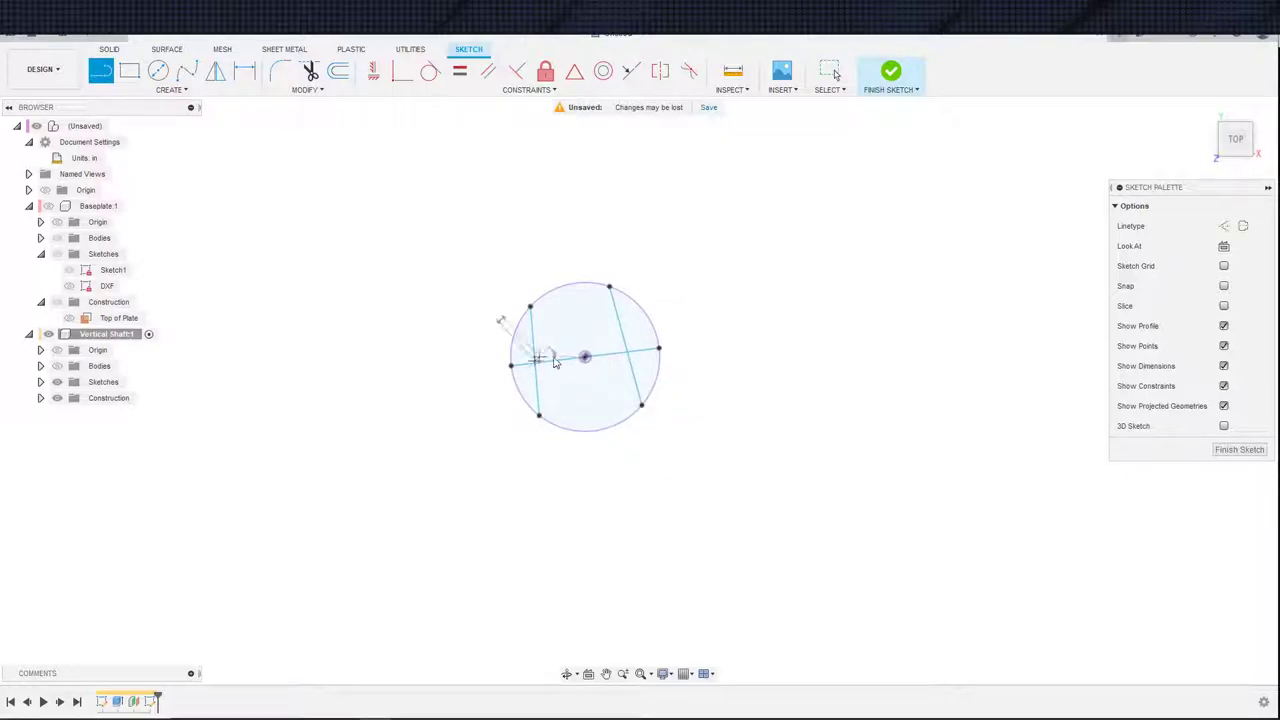
{"action": "left_click", "coordinate": [527, 362]}
{"action": "left_click", "coordinate": [625, 347]}
{"action": "key", "text": "Escape"}
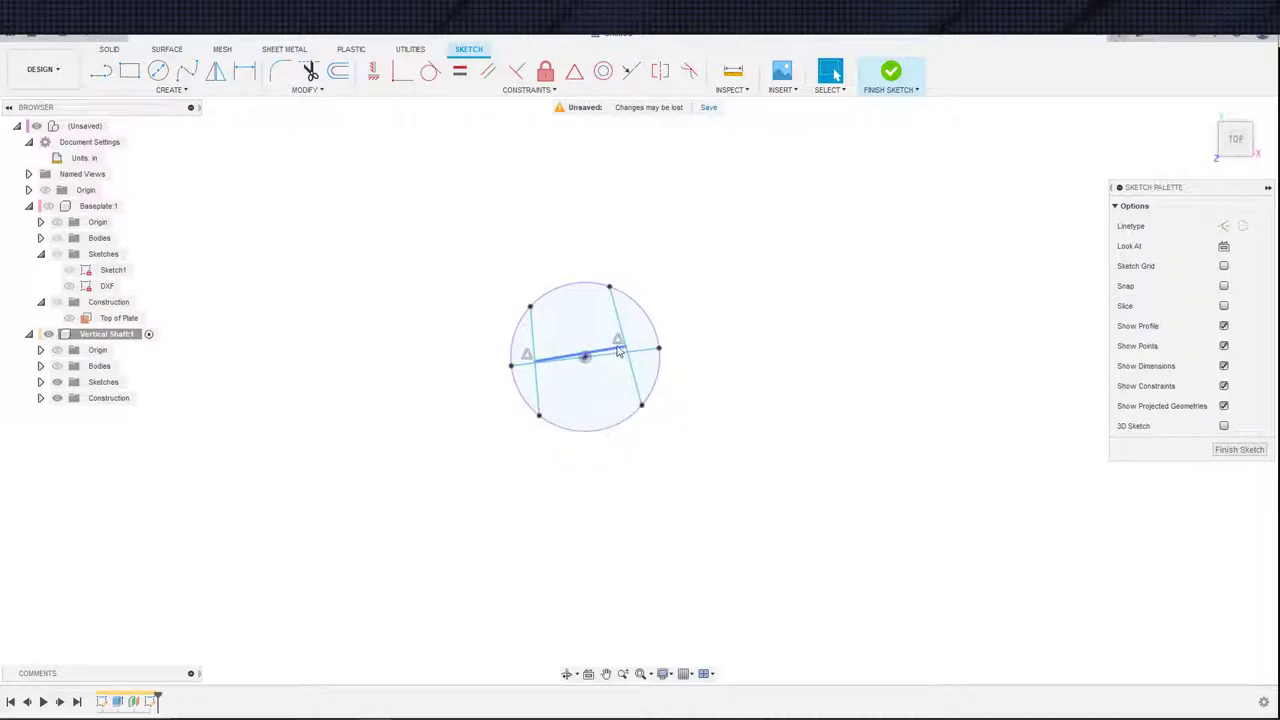
- Constrain the connecting line's midpoint to the circle's center and rotate the full-width line to nearly horizontal
{"action": "left_click", "coordinate": [596, 352]}
{"action": "left_click", "coordinate": [578, 74]}
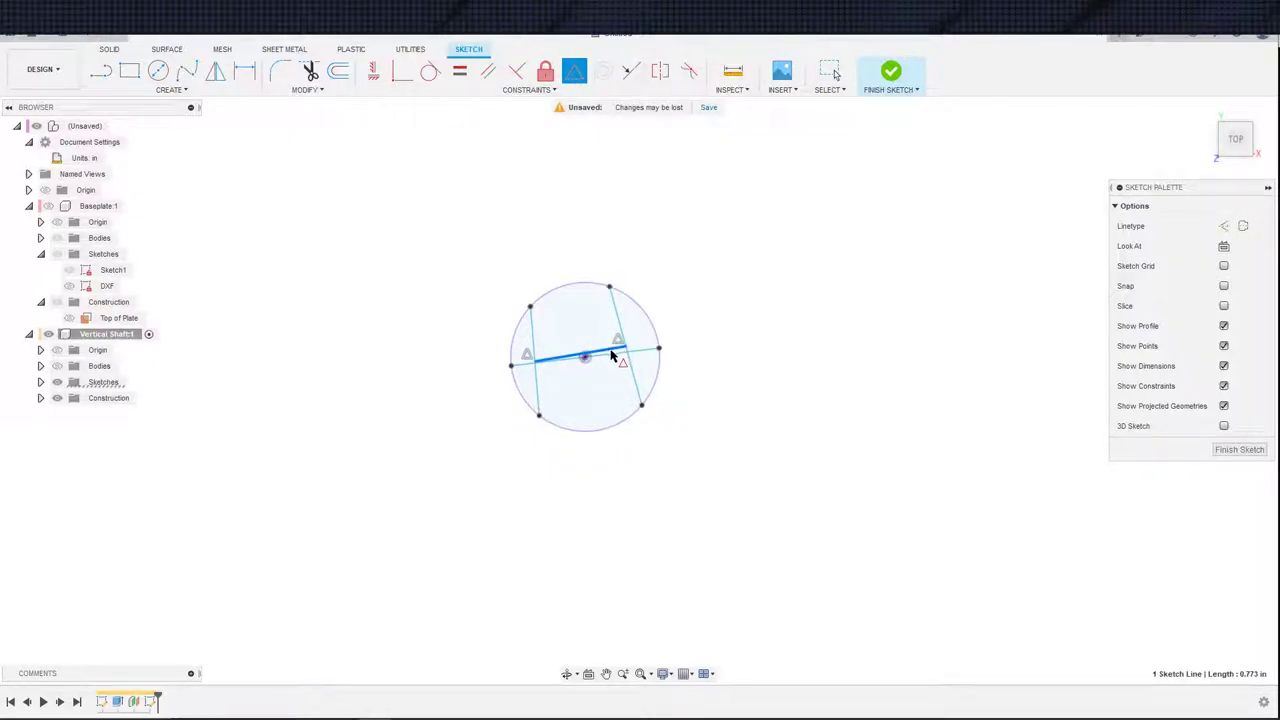
{"action": "left_click", "coordinate": [586, 357]}
{"action": "key", "text": "Escape"}
{"action": "left_click", "coordinate": [646, 350]}
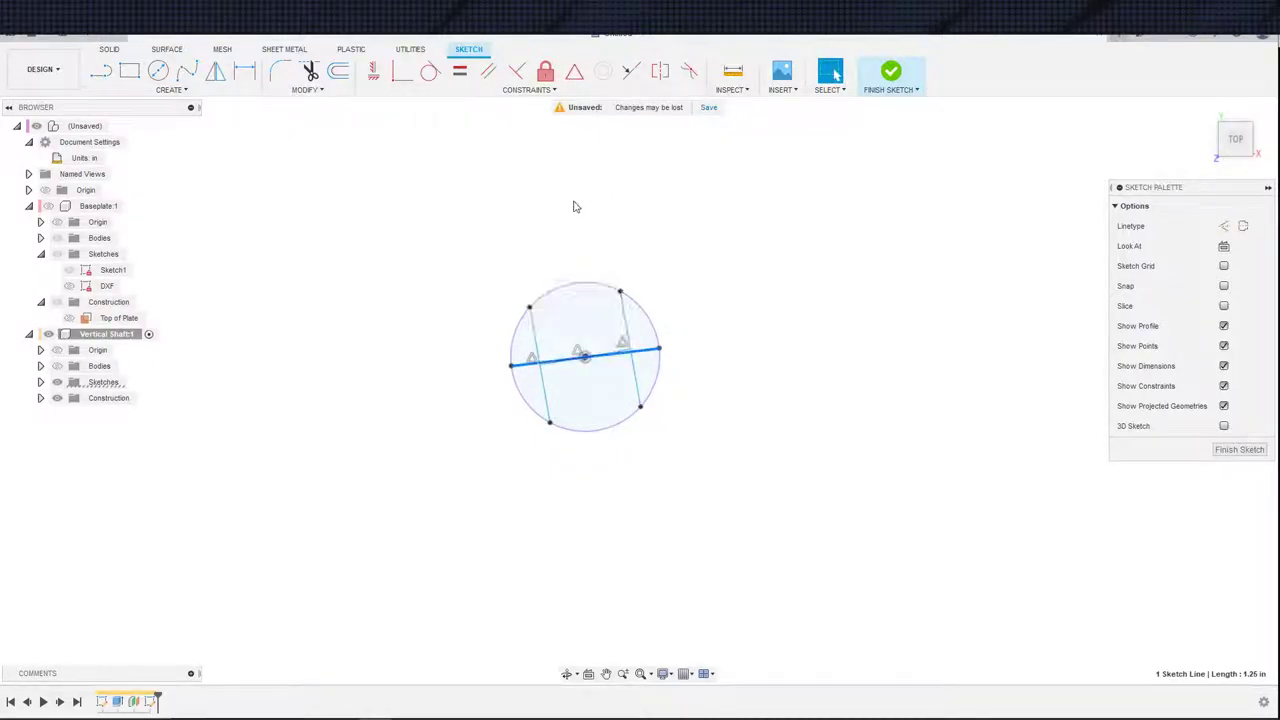
{"action": "left_click_drag", "start_coordinate": [638, 352], "coordinate": [608, 365]}
- Try to make the connecting line perpendicular to the right-hand chord
{"action": "scroll", "coordinate": [592, 344], "scroll_direction": "up", "scroll_amount": 5}
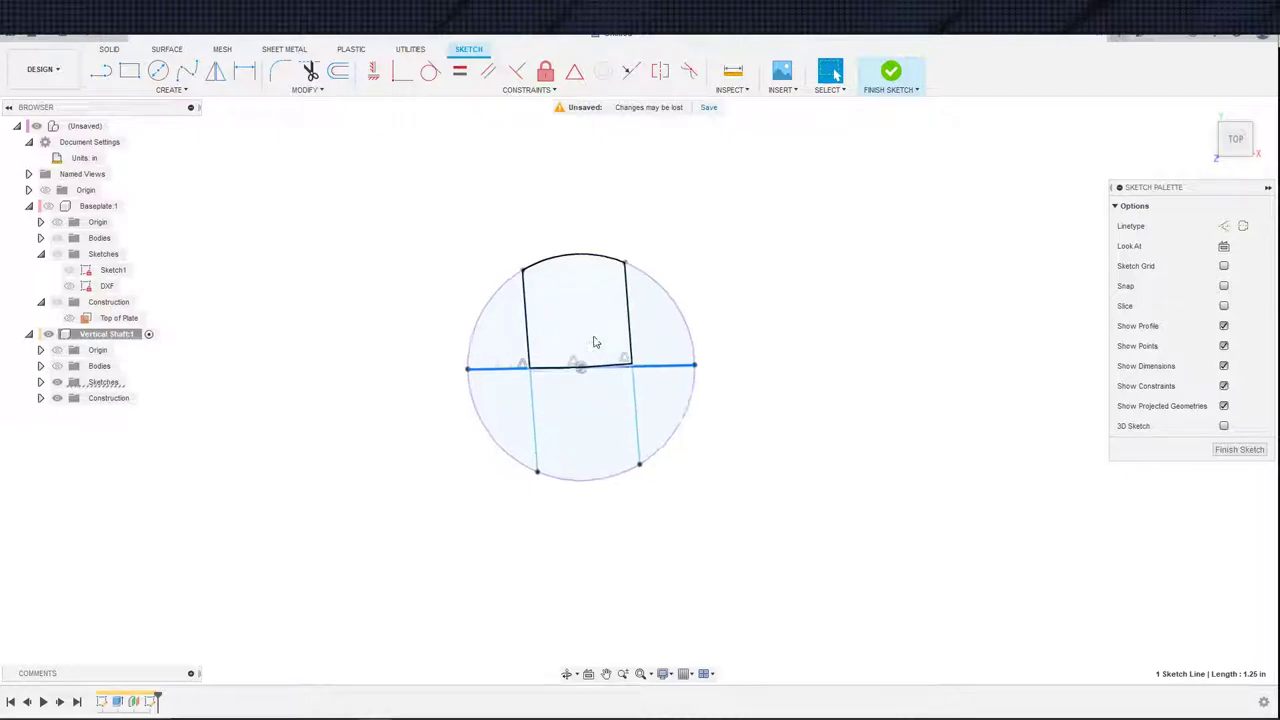
{"action": "left_click", "coordinate": [644, 380]}
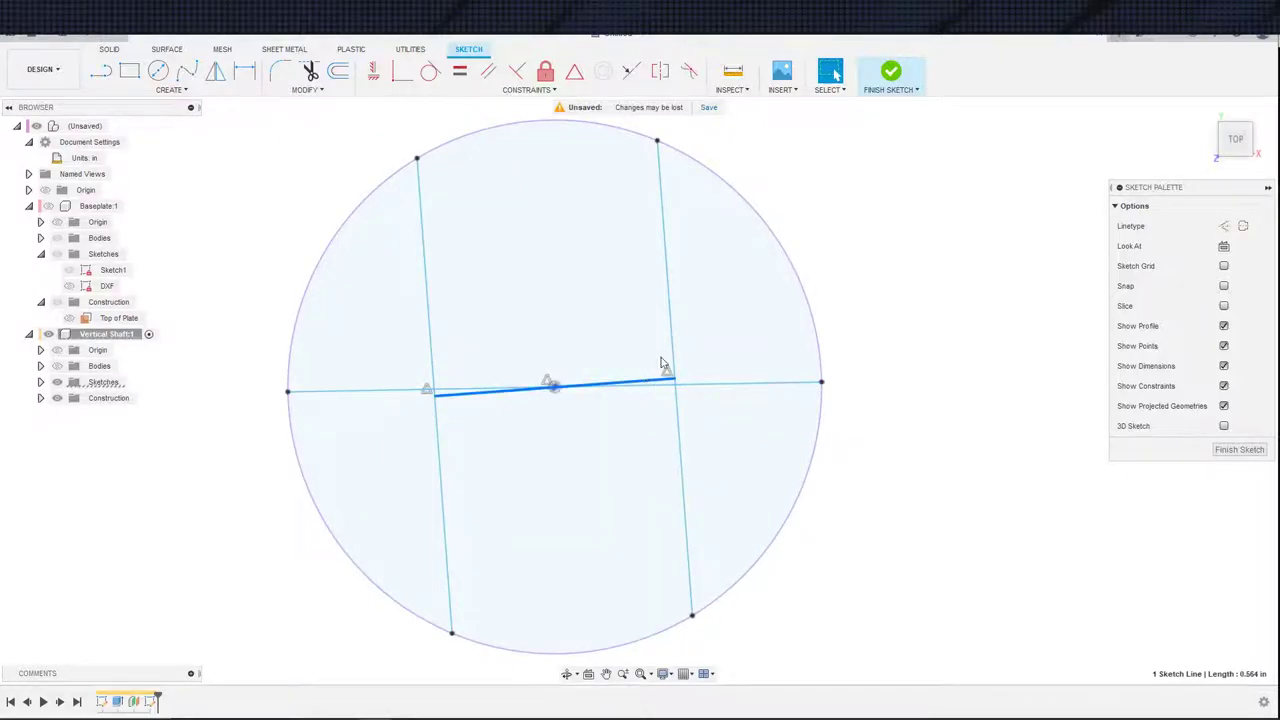
{"action": "left_click", "coordinate": [519, 75]}
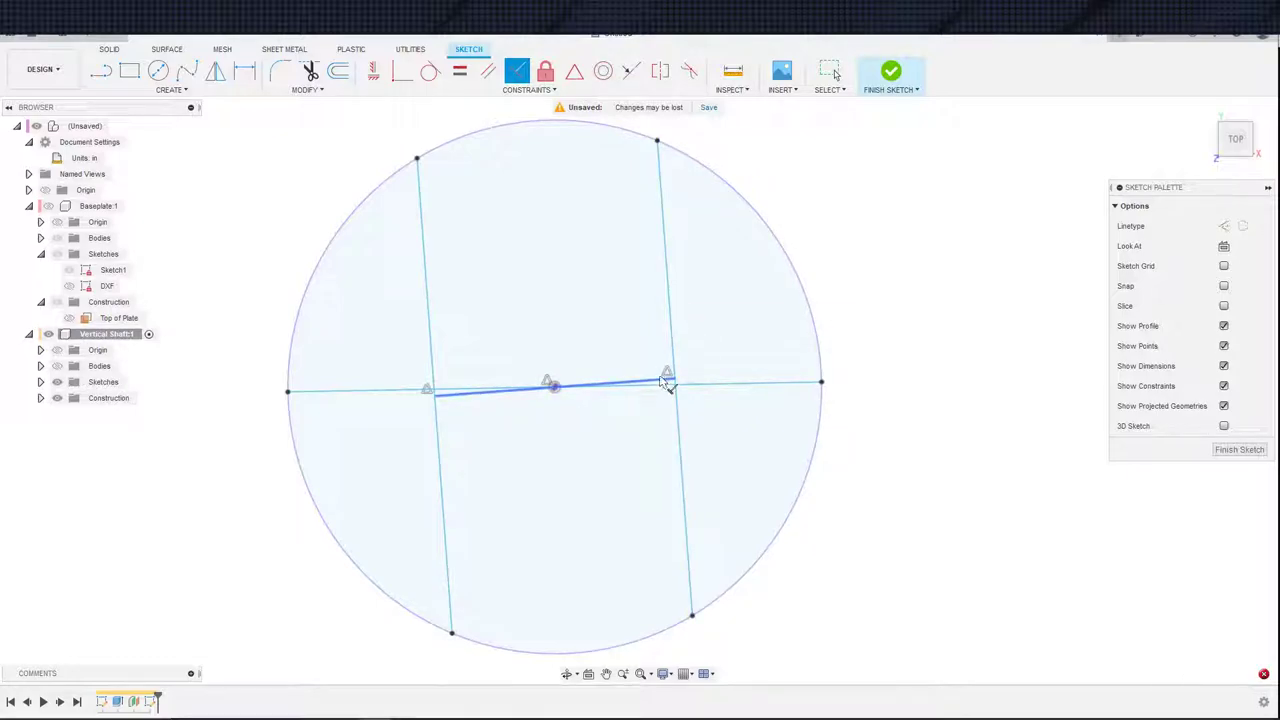
{"action": "left_click", "coordinate": [672, 361]}
{"action": "key", "text": "Escape"}
{"action": "scroll", "coordinate": [628, 360], "scroll_direction": "up", "scroll_amount": 3}
{"action": "scroll", "coordinate": [587, 378], "scroll_direction": "down", "scroll_amount": 2}
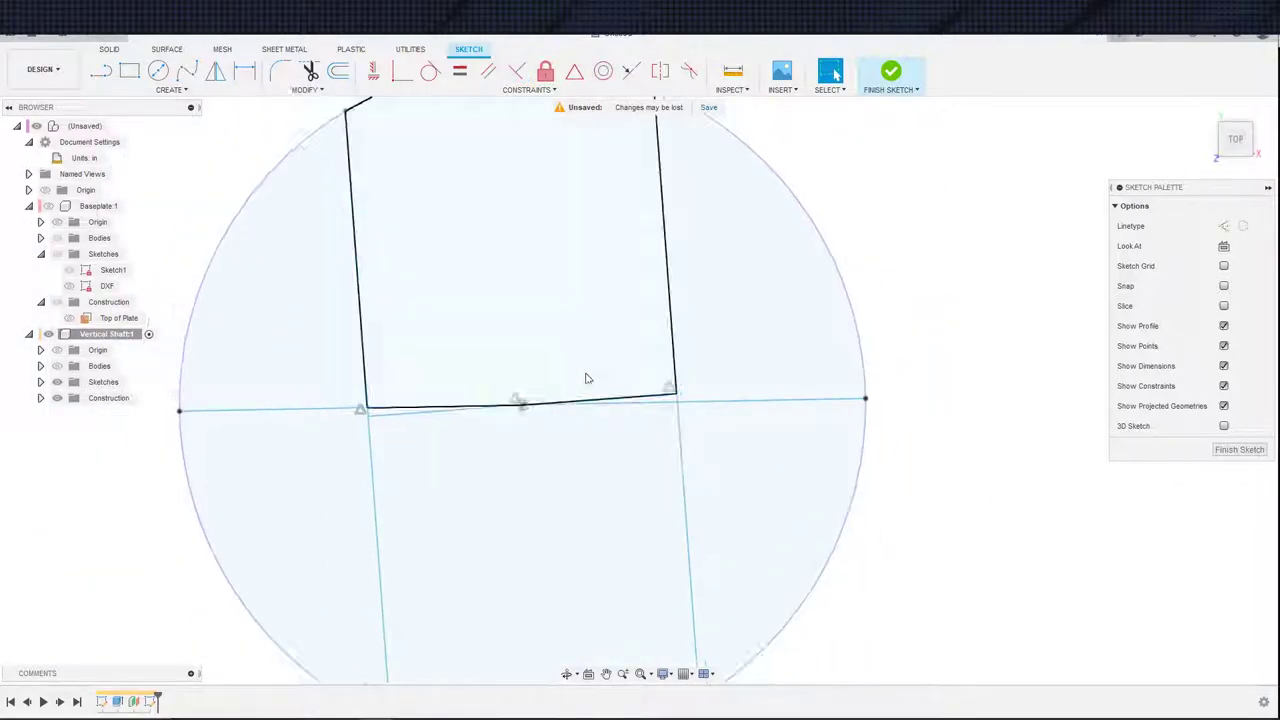
{"action": "key", "text": "ctrl+z"}
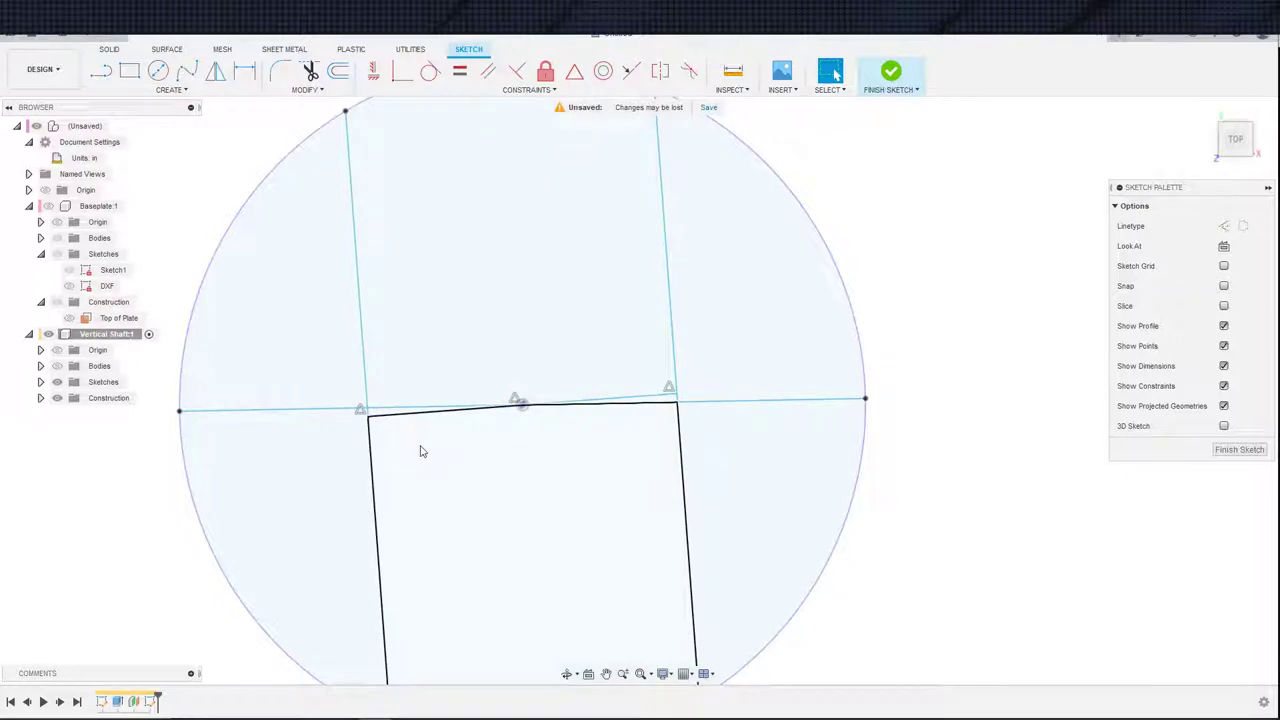
{"action": "scroll", "coordinate": [443, 440], "scroll_direction": "down", "scroll_amount": 3}
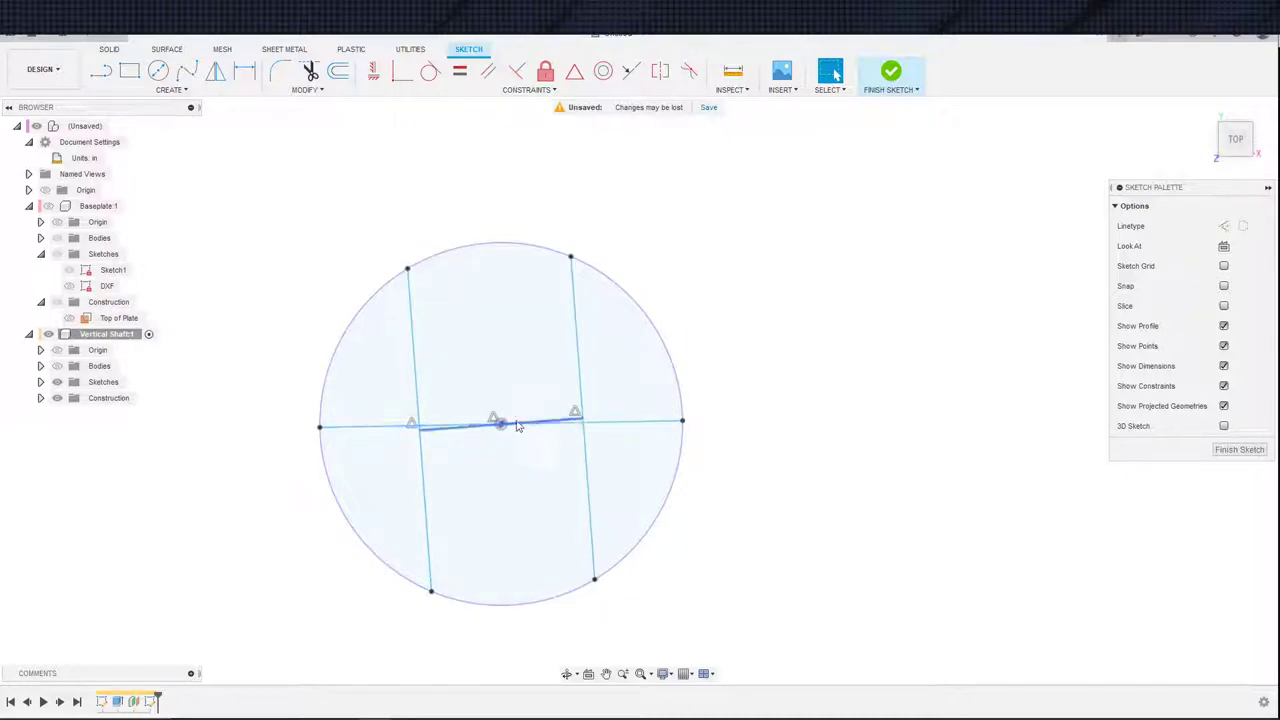
- Make the connecting line collinear with the full-width line, and move the left chord outward to widen the chord spacing
{"action": "left_click", "coordinate": [432, 437]}
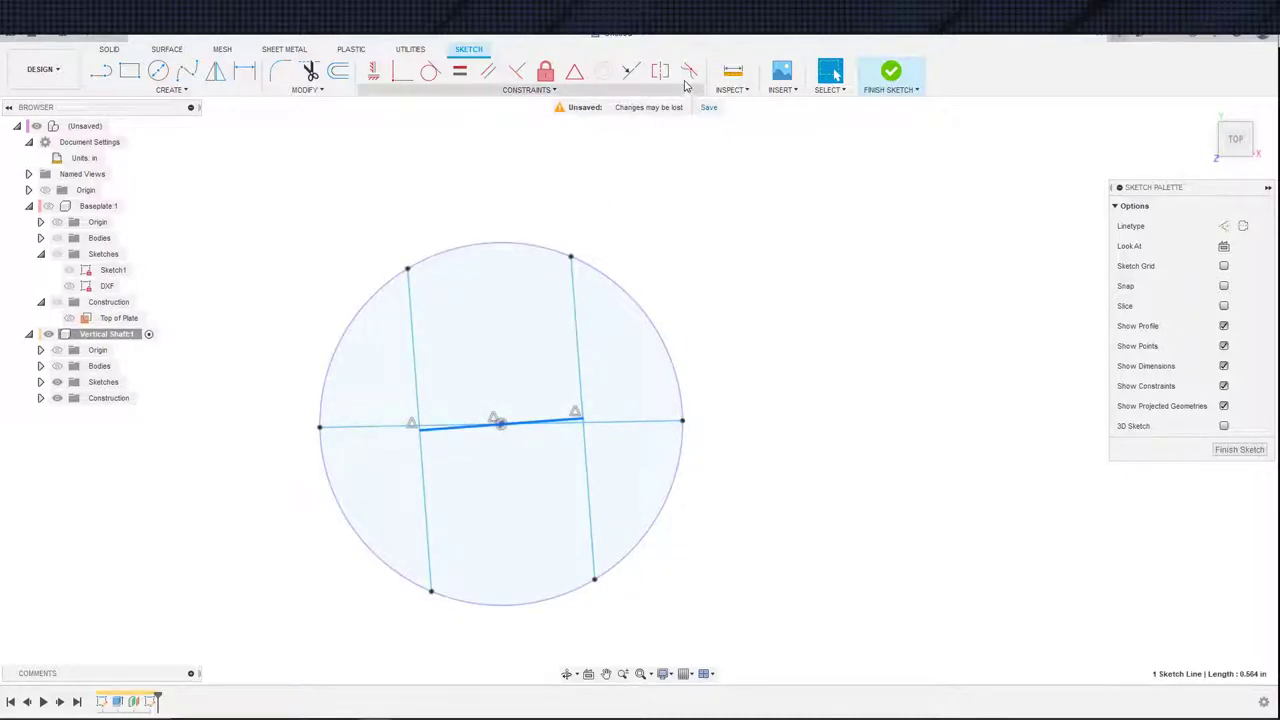
{"action": "left_click", "coordinate": [631, 70]}
{"action": "left_click", "coordinate": [613, 425]}
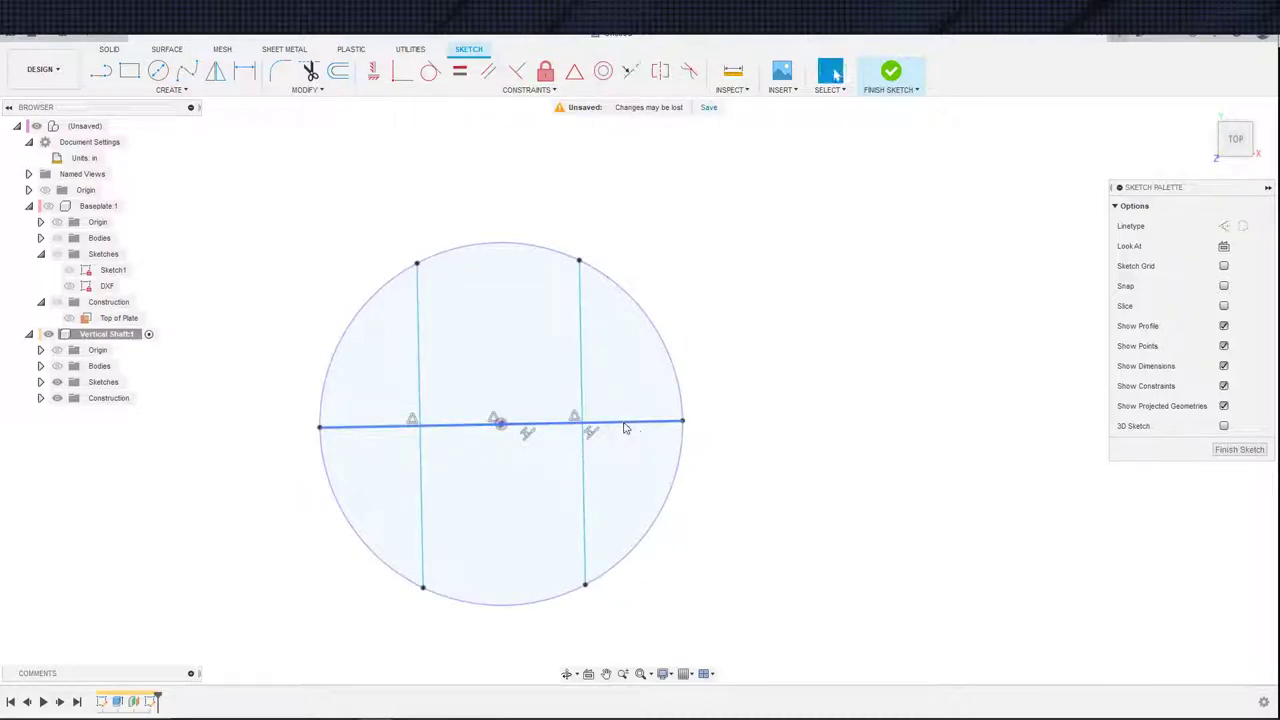
{"action": "left_click_drag", "start_coordinate": [405, 489], "coordinate": [362, 497]}
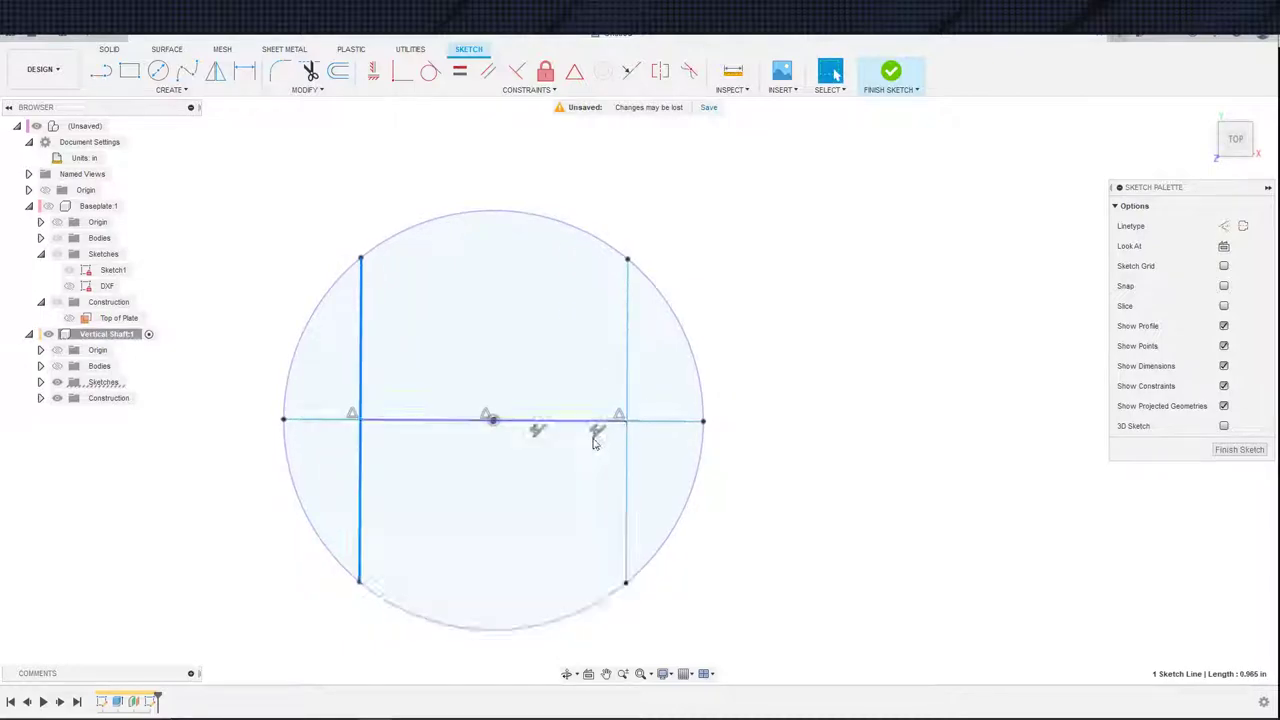
- Make the full-width line parallel to the baseplate's upper edge, showing the baseplate only while applying the constraint
{"action": "left_click", "coordinate": [662, 423]}
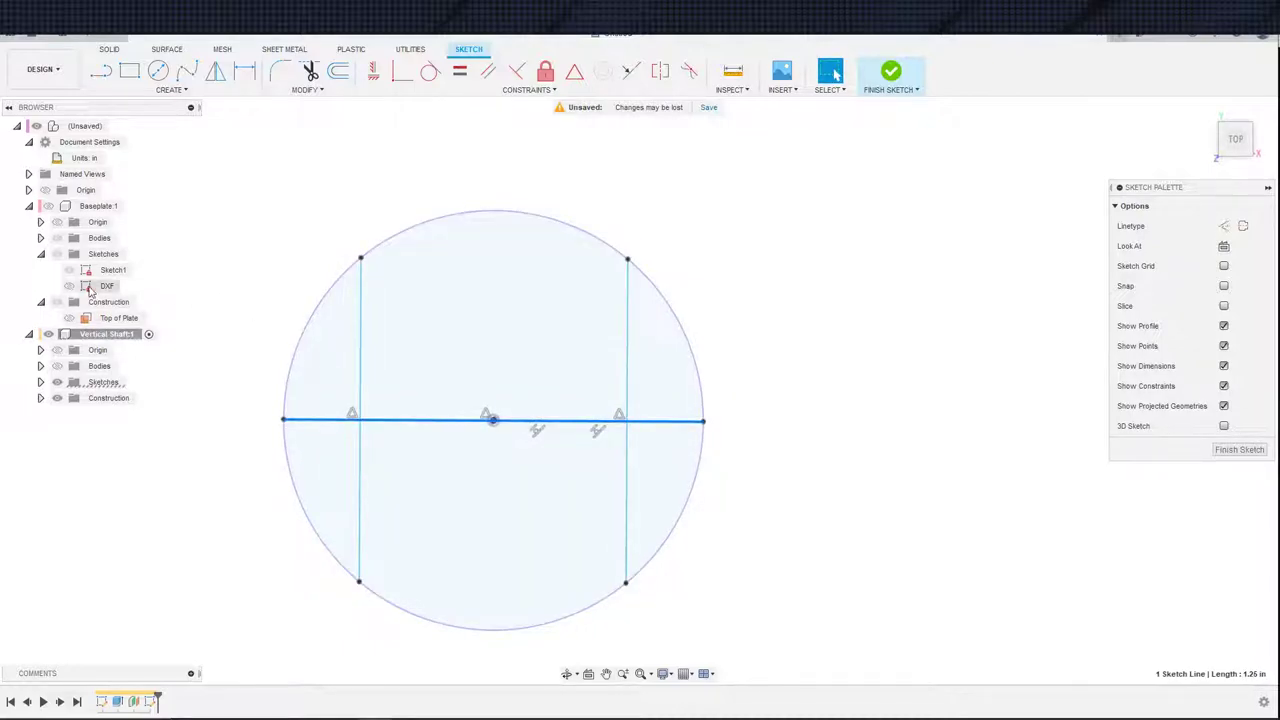
{"action": "left_click", "coordinate": [47, 206]}
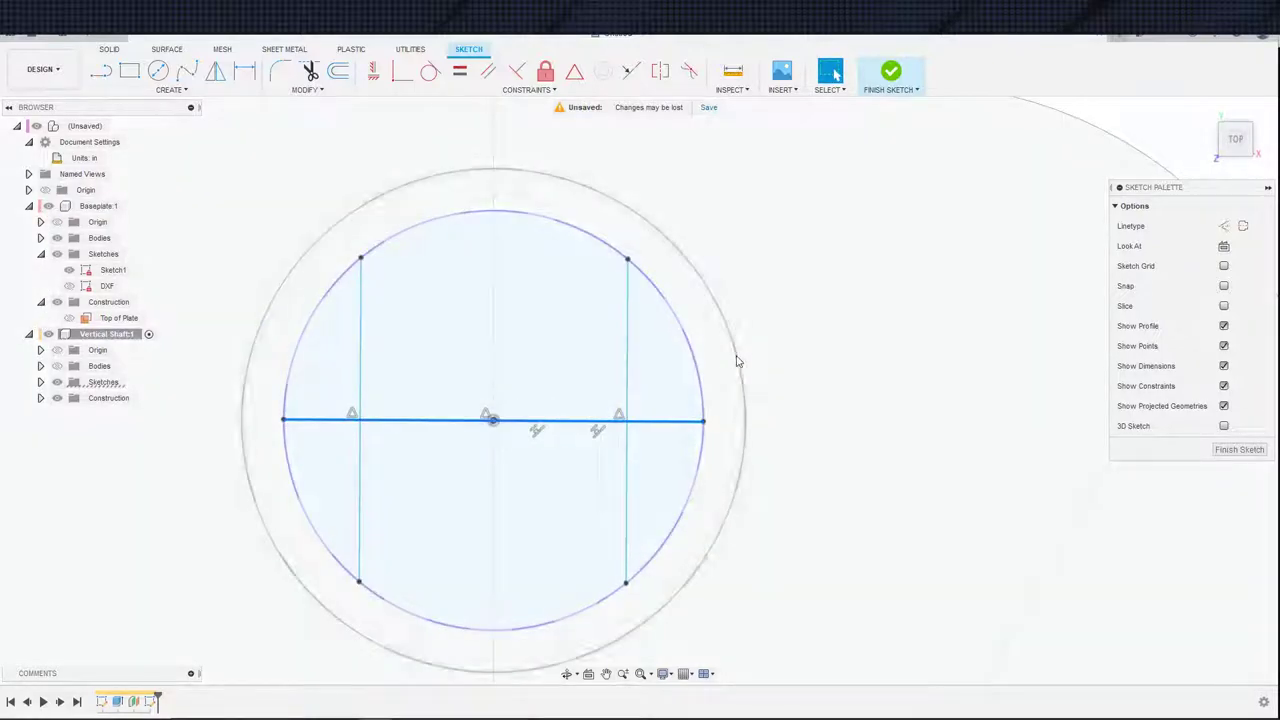
{"action": "scroll", "coordinate": [826, 343], "scroll_direction": "down", "scroll_amount": 5}
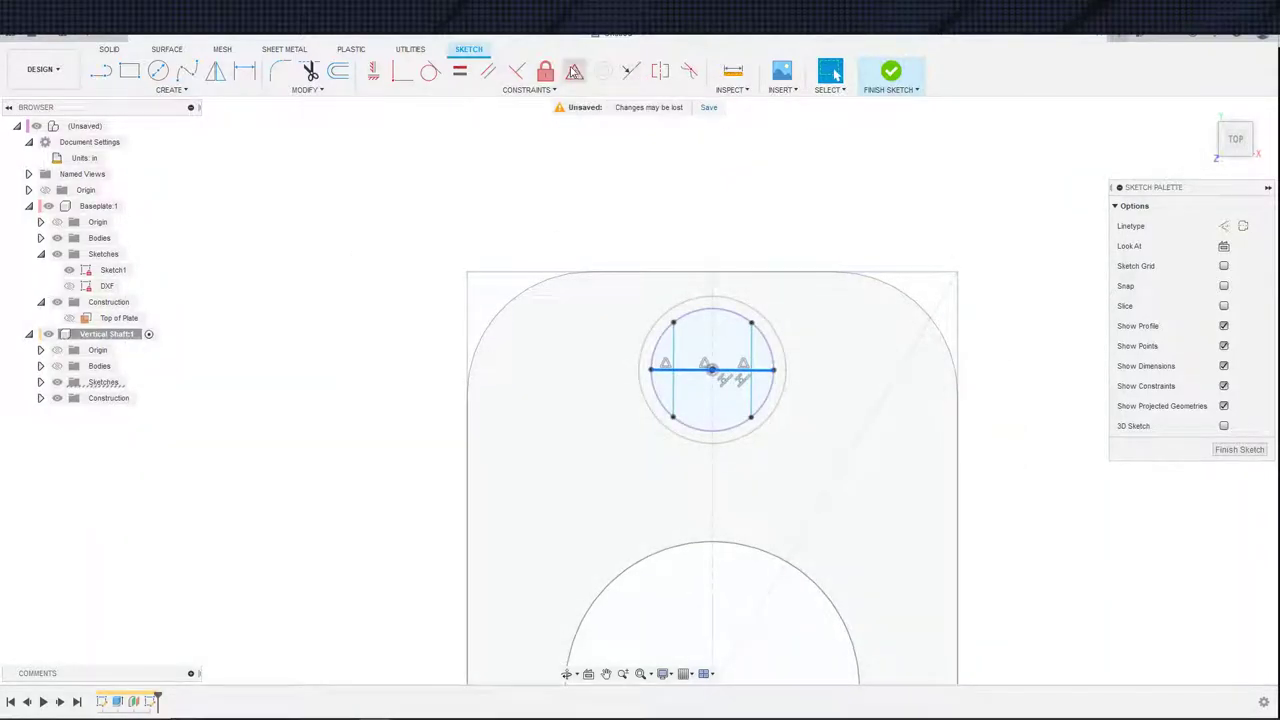
{"action": "left_click", "coordinate": [488, 71]}
{"action": "left_click", "coordinate": [786, 270]}
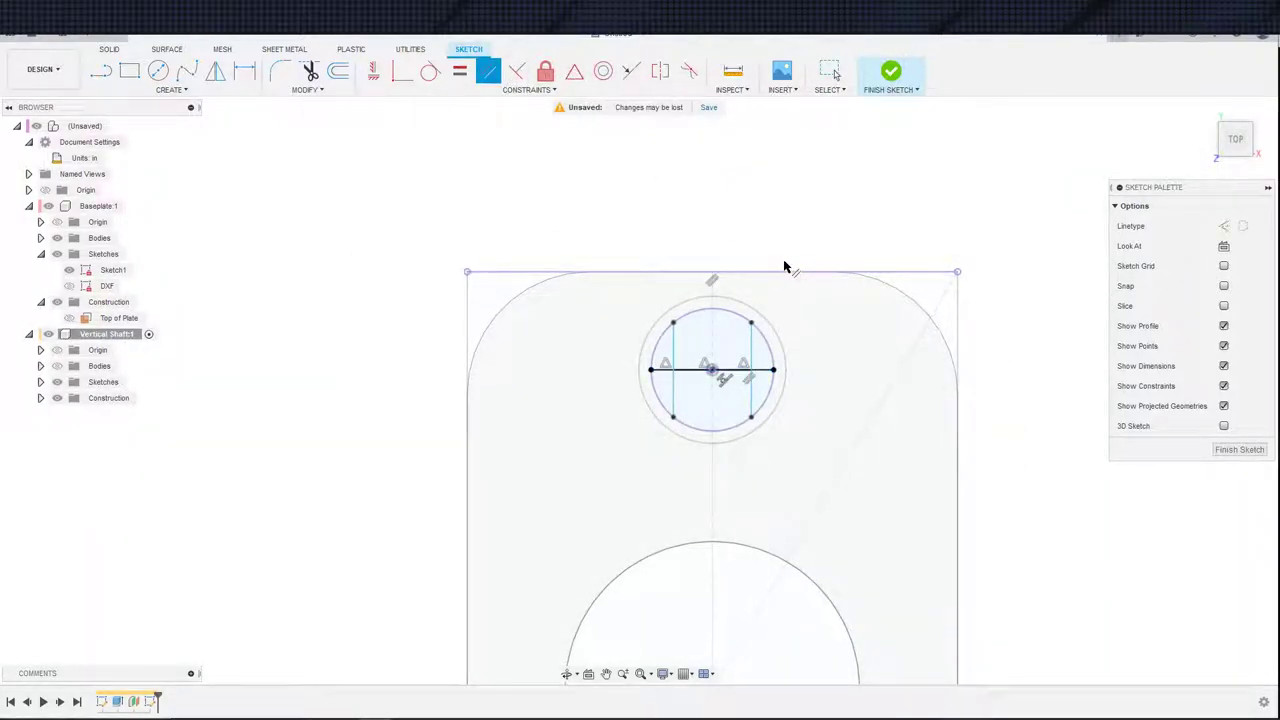
{"action": "key", "text": "Escape"}
{"action": "scroll", "coordinate": [766, 268], "scroll_direction": "up", "scroll_amount": 4}
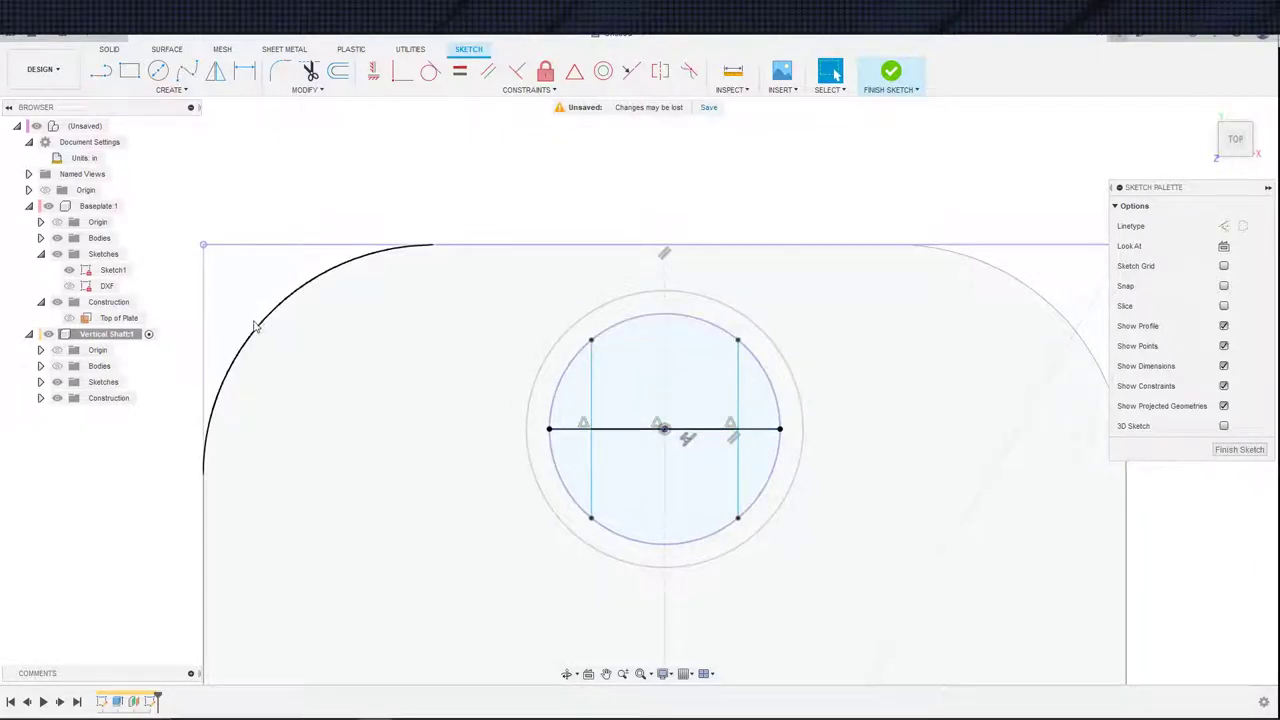
{"action": "left_click", "coordinate": [62, 370]}
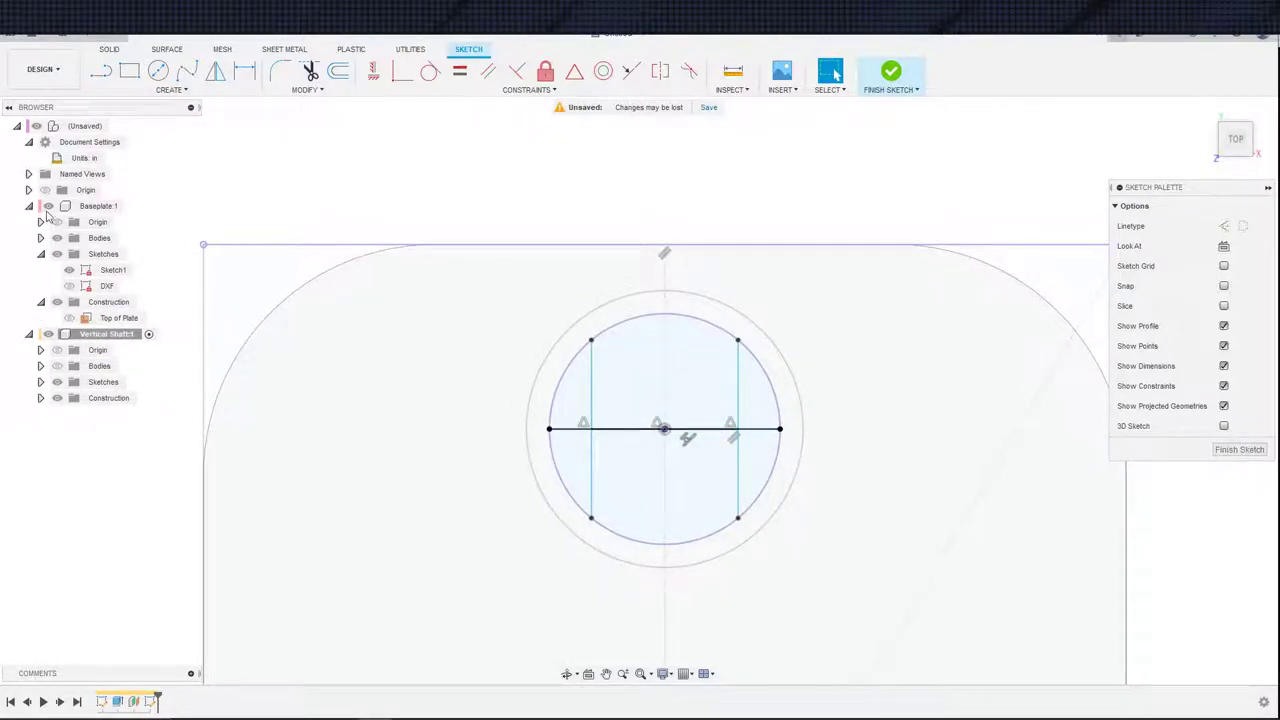
{"action": "left_click", "coordinate": [48, 206]}
- Convert the projected baseplate edge, the full-width line and the connecting line between the chords to construction lines
{"action": "left_click", "coordinate": [467, 245]}
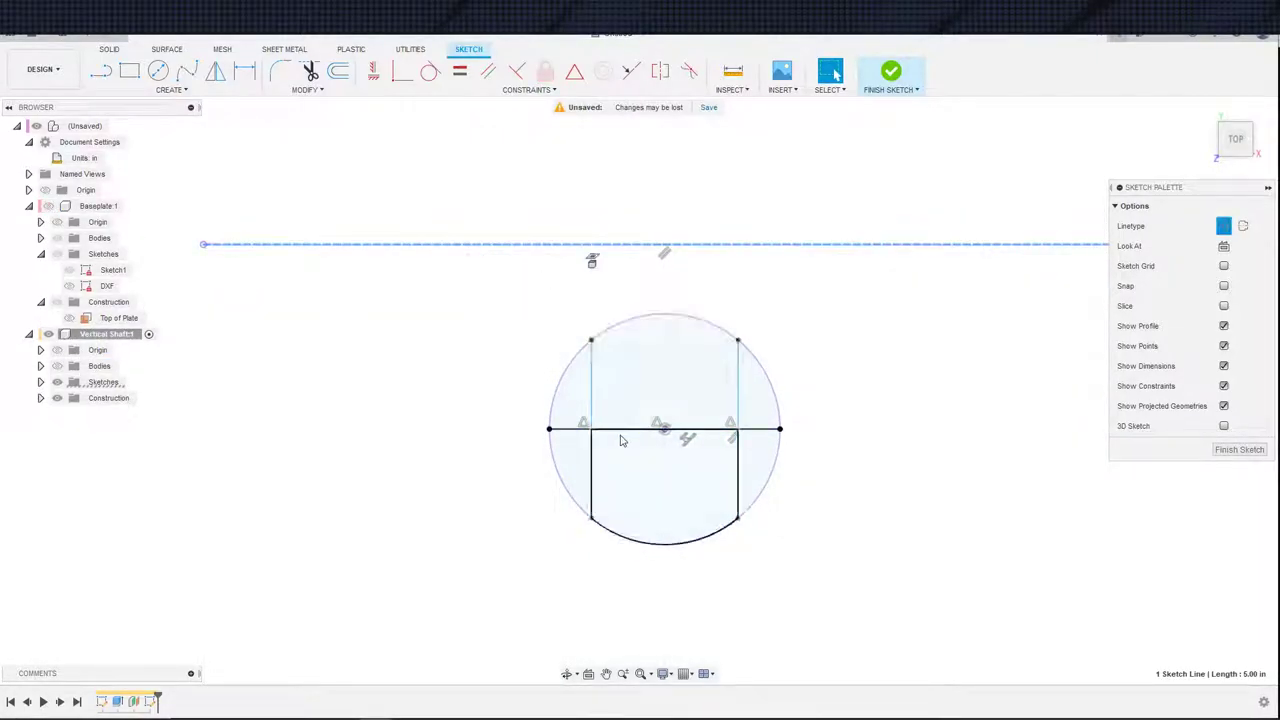
{"action": "left_click", "coordinate": [580, 430]}
{"action": "key", "text": "x"}
{"action": "left_click", "coordinate": [738, 464]}
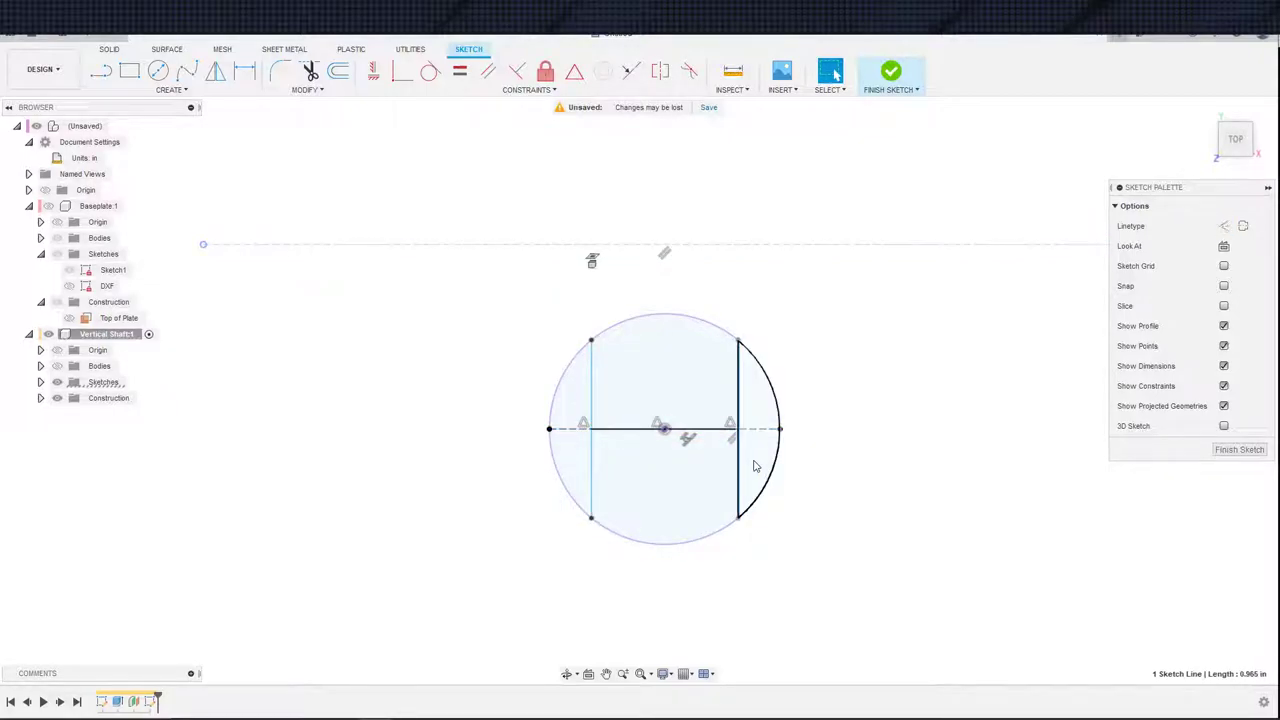
{"action": "left_click", "coordinate": [727, 432]}
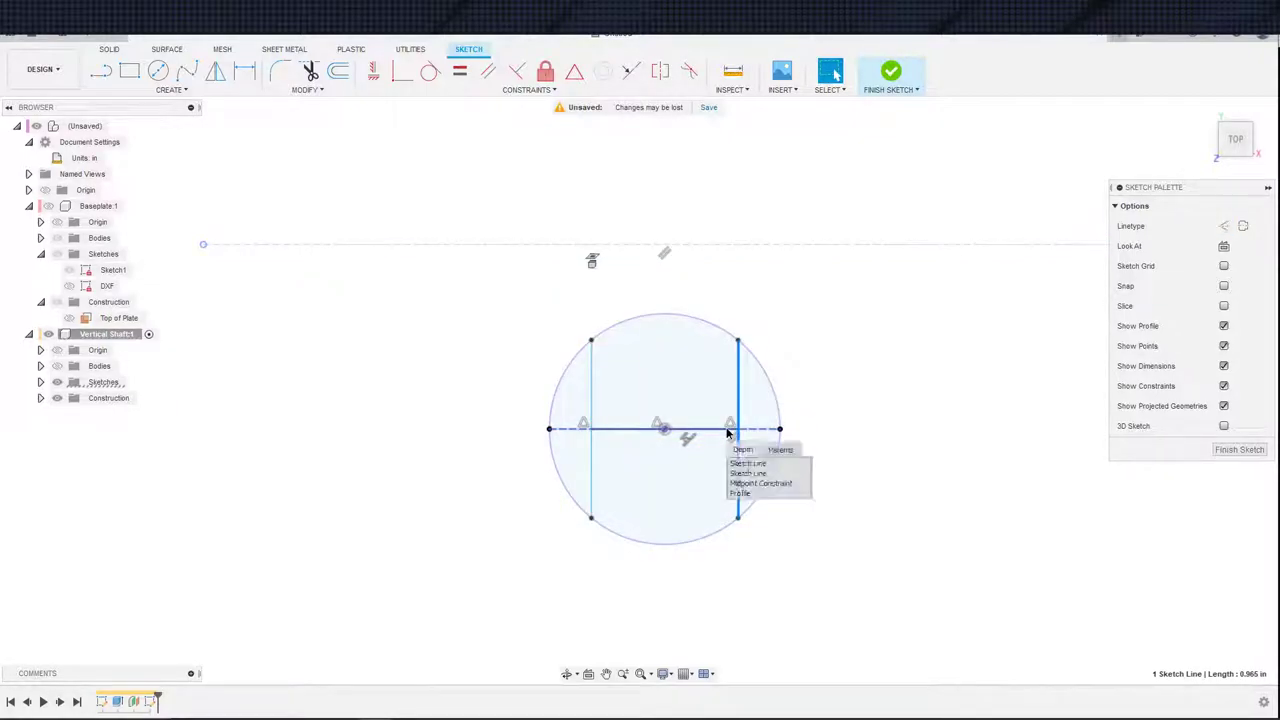
{"action": "left_click", "coordinate": [753, 472]}
{"action": "key", "text": "x"}
{"action": "left_click", "coordinate": [850, 487]}
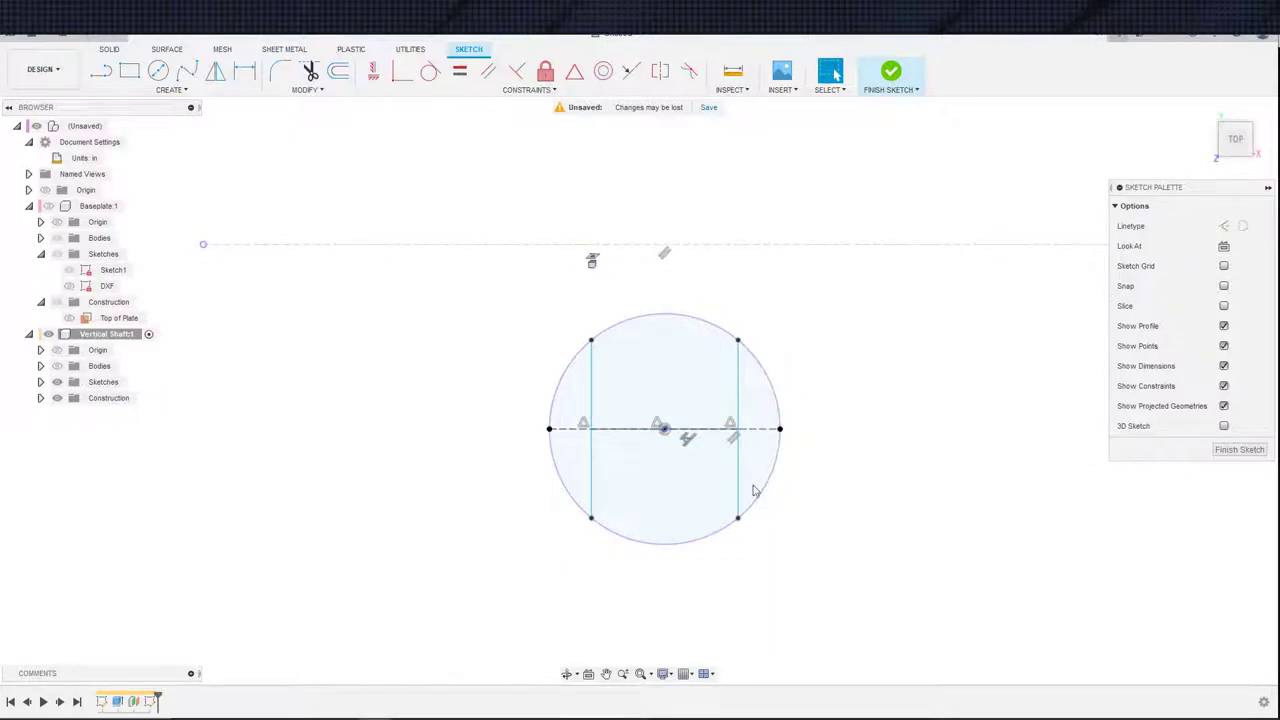
- Dimension the right-hand chord 0.25 in from the full-width line's right endpoint on the circle
{"action": "mouse_move", "coordinate": [737, 486]}
{"action": "left_mouse_down"}
{"action": "mouse_move", "coordinate": [669, 480]}
{"action": "mouse_move", "coordinate": [743, 472]}
{"action": "left_mouse_up"}
{"action": "key", "text": "d"}
{"action": "left_click", "coordinate": [779, 428]}
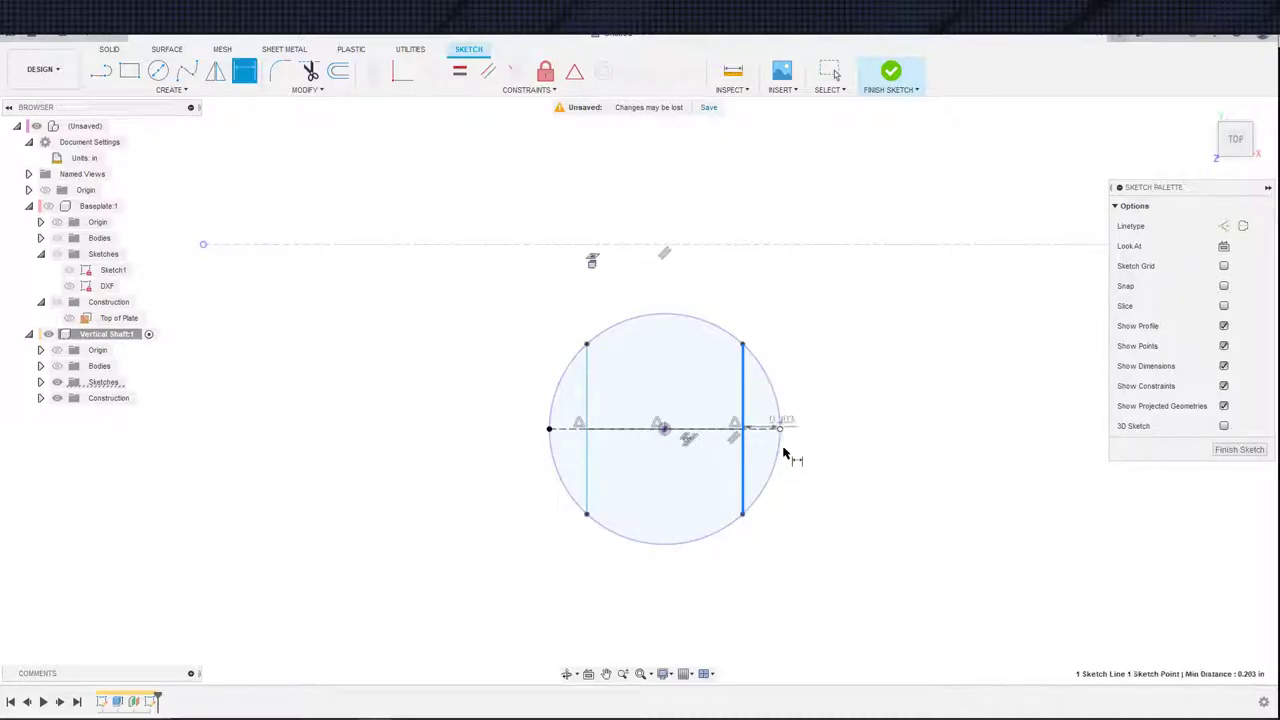
{"action": "left_click", "coordinate": [772, 572]}
{"action": "type", "text": "0.25"}
{"action": "key", "text": "Return"}
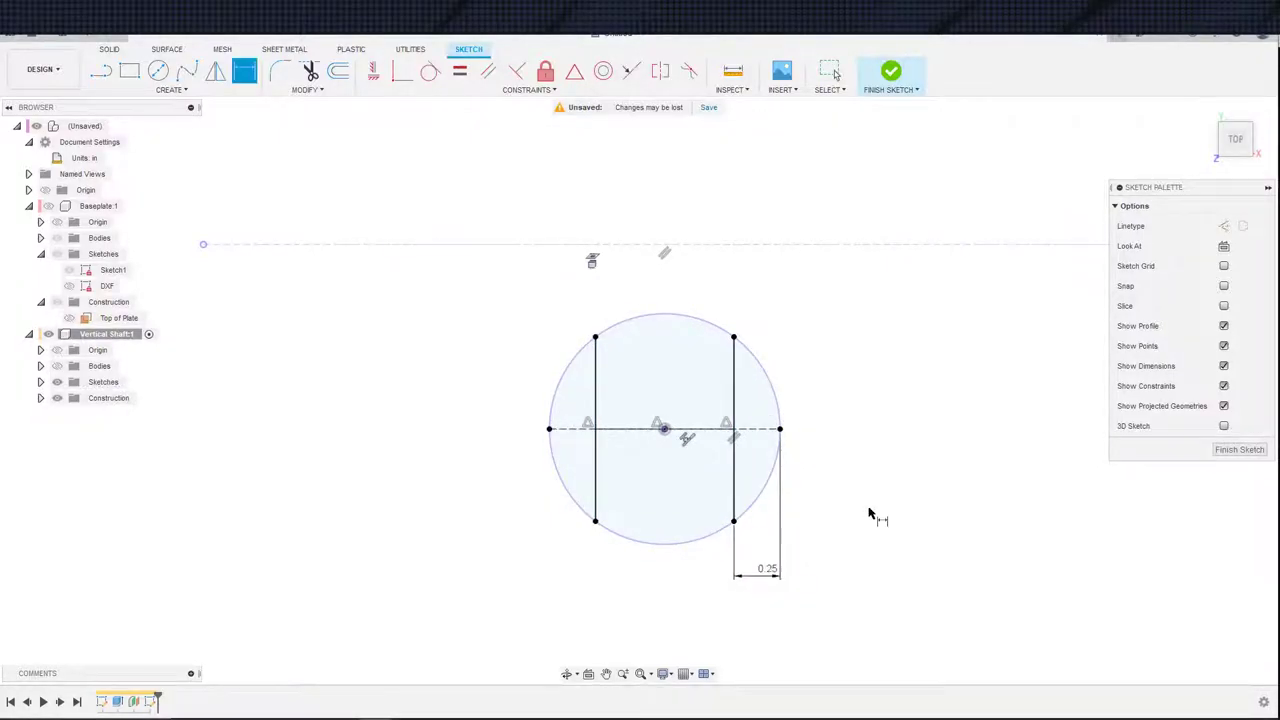
{"action": "key", "text": "Escape"}
- Show the shaft body and extrude the two outer circle segments -10 in as a cut down from its top
{"action": "scroll", "coordinate": [870, 515], "scroll_direction": "down", "scroll_amount": 3}
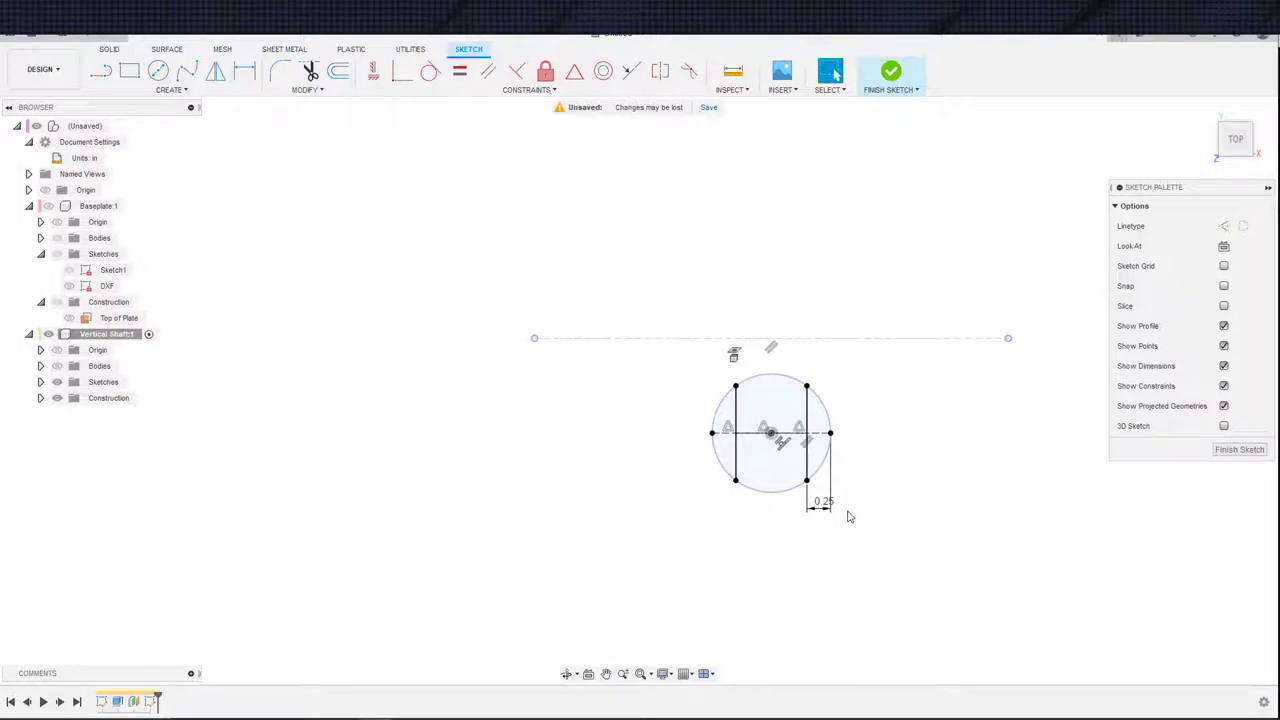
{"action": "key", "text": "e"}
{"action": "key", "text": "Escape"}
{"action": "key", "text": "e"}
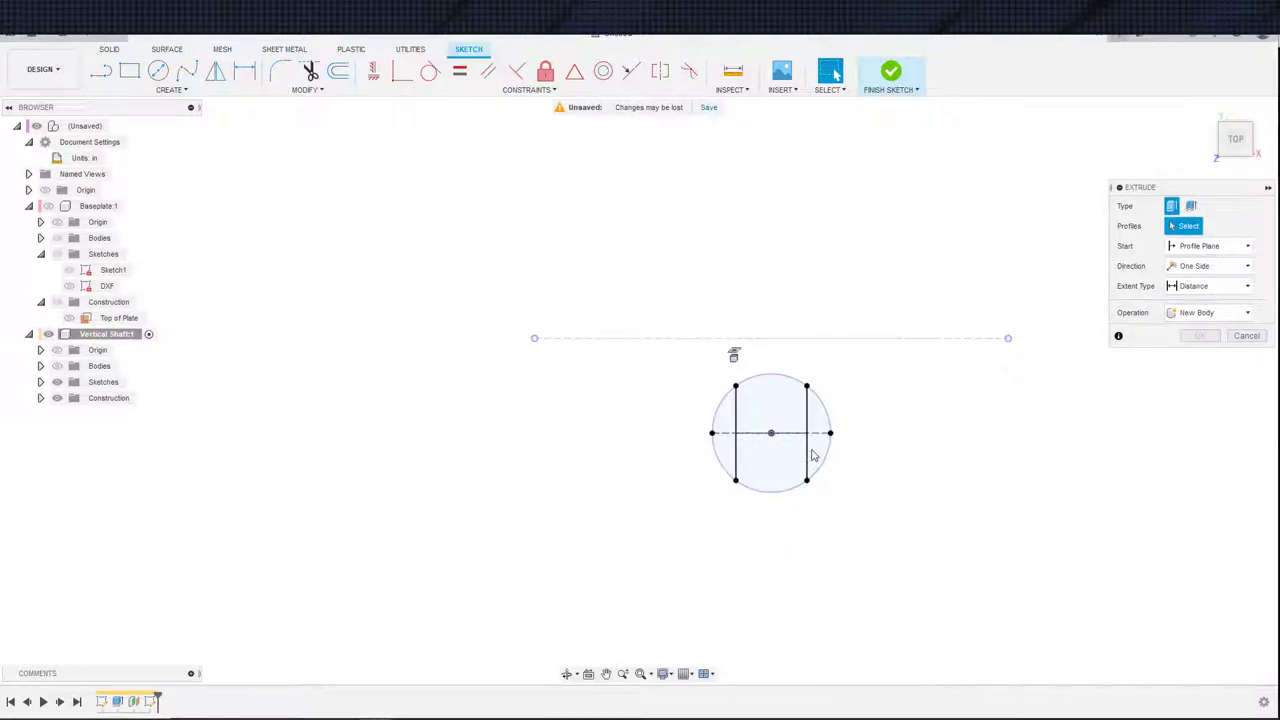
{"action": "left_click", "coordinate": [816, 451]}
{"action": "left_click", "coordinate": [737, 458]}
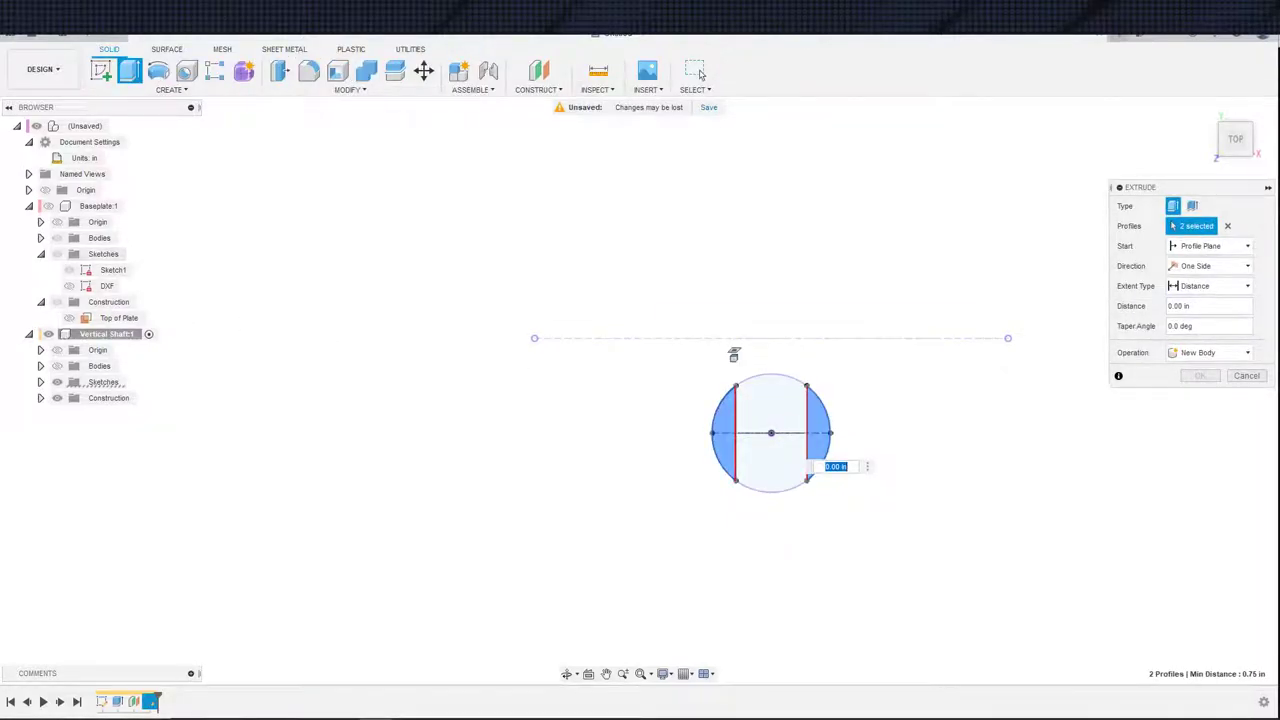
{"action": "left_click", "coordinate": [55, 367]}
{"action": "middle_click_drag", "start_coordinate": [389, 415], "coordinate": [414, 367], "text": "shift"}
{"action": "scroll", "coordinate": [414, 367], "scroll_direction": "down", "scroll_amount": 5}
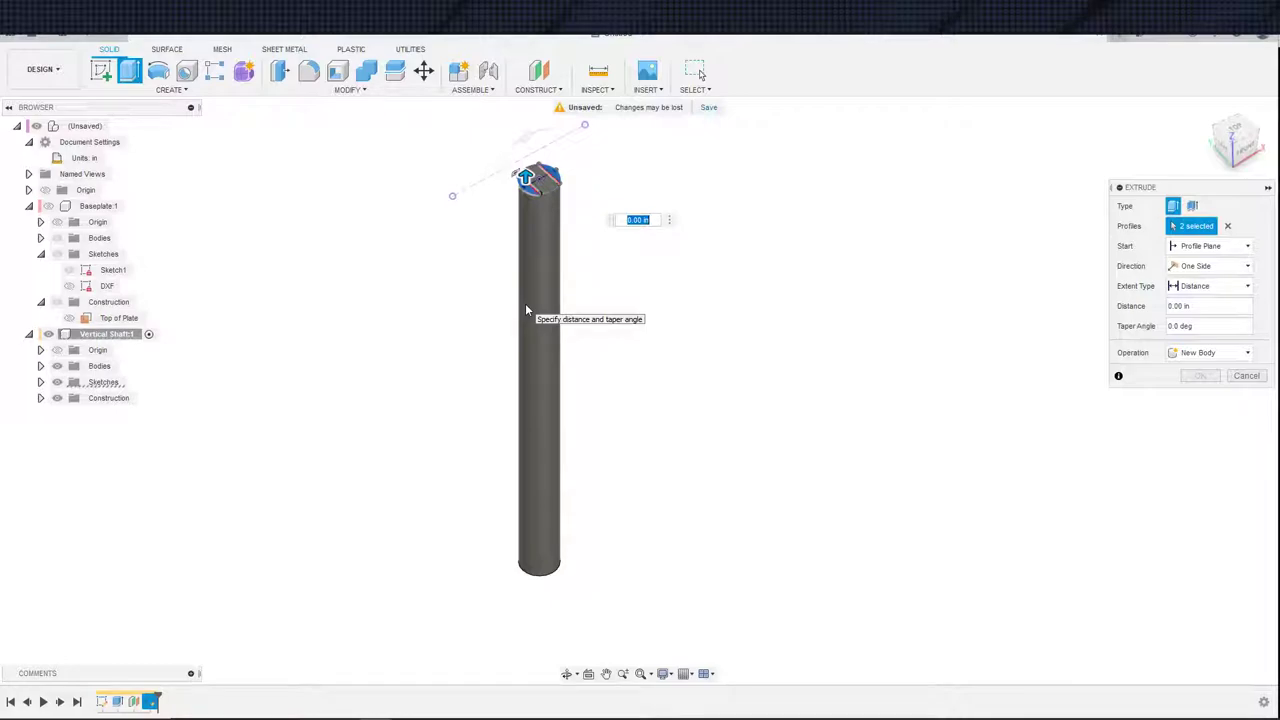
{"action": "key", "text": "BackSpace"}
{"action": "type", "text": "-10"}
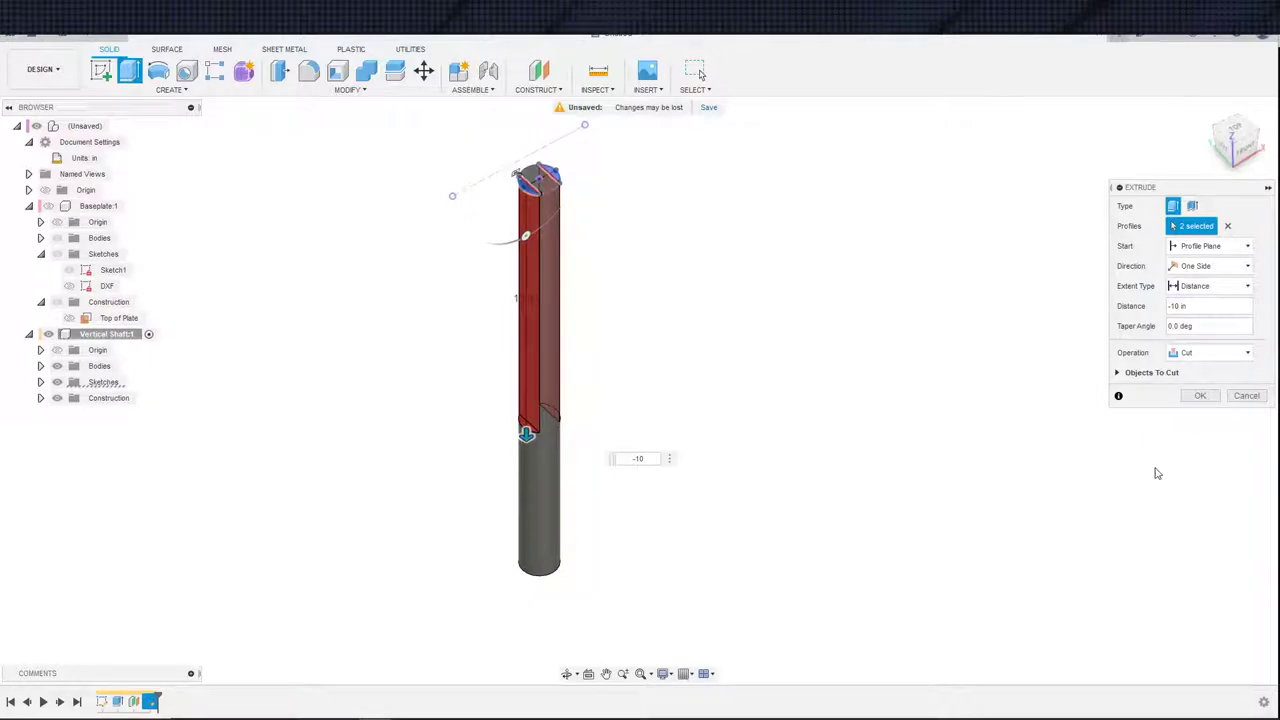
{"action": "left_click", "coordinate": [1201, 395]}
- Construct an offset plane from the flat face cut into the left side of the shaft
{"action": "middle_click_drag", "start_coordinate": [877, 520], "coordinate": [812, 492], "text": "shift"}
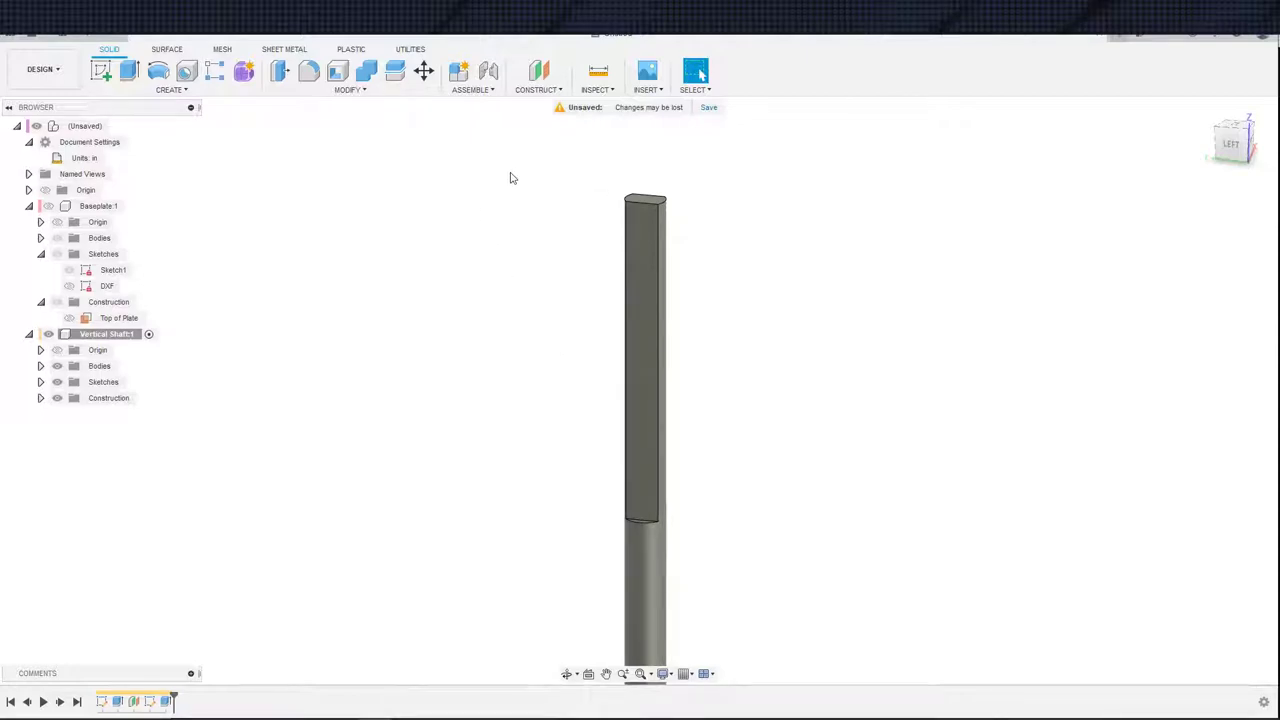
{"action": "left_click", "coordinate": [538, 70]}
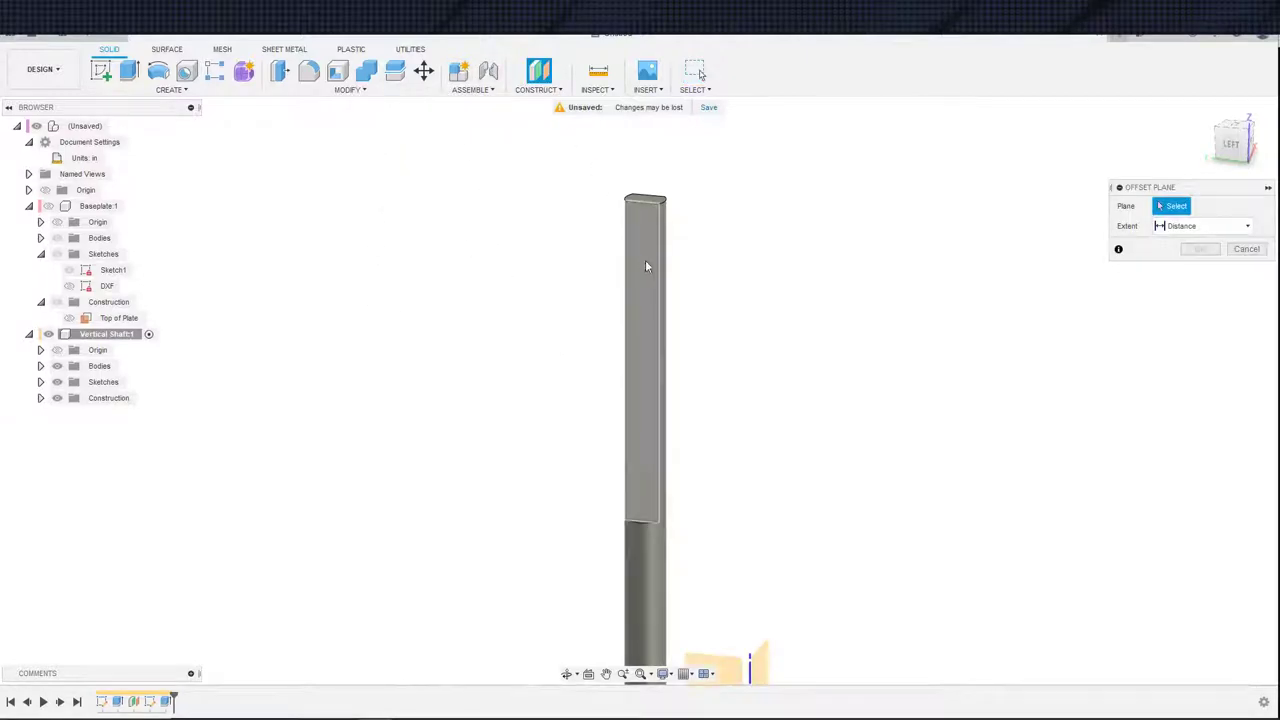
{"action": "left_click", "coordinate": [645, 260]}
{"action": "left_click", "coordinate": [1200, 268]}
- Start a sketch on the new plane and project the outline of the shaft's flat face into it
{"action": "key", "text": "s"}
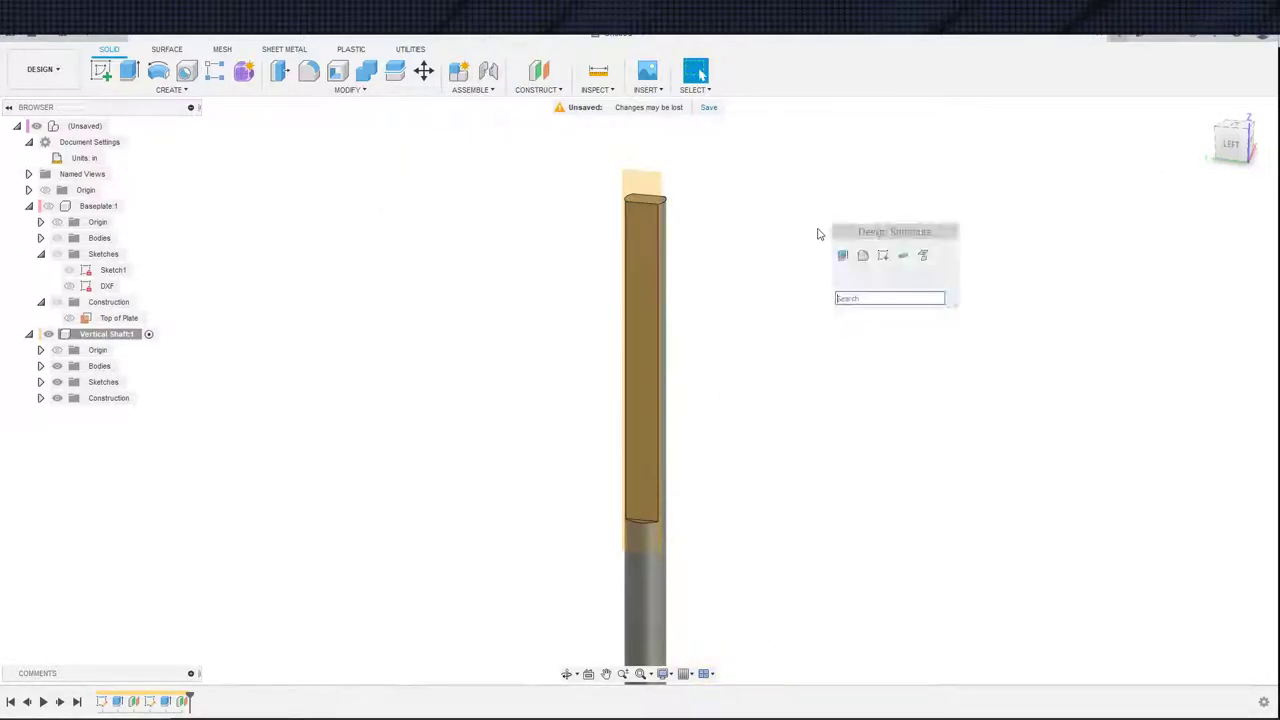
{"action": "left_click", "coordinate": [882, 256]}
{"action": "left_click", "coordinate": [676, 194]}
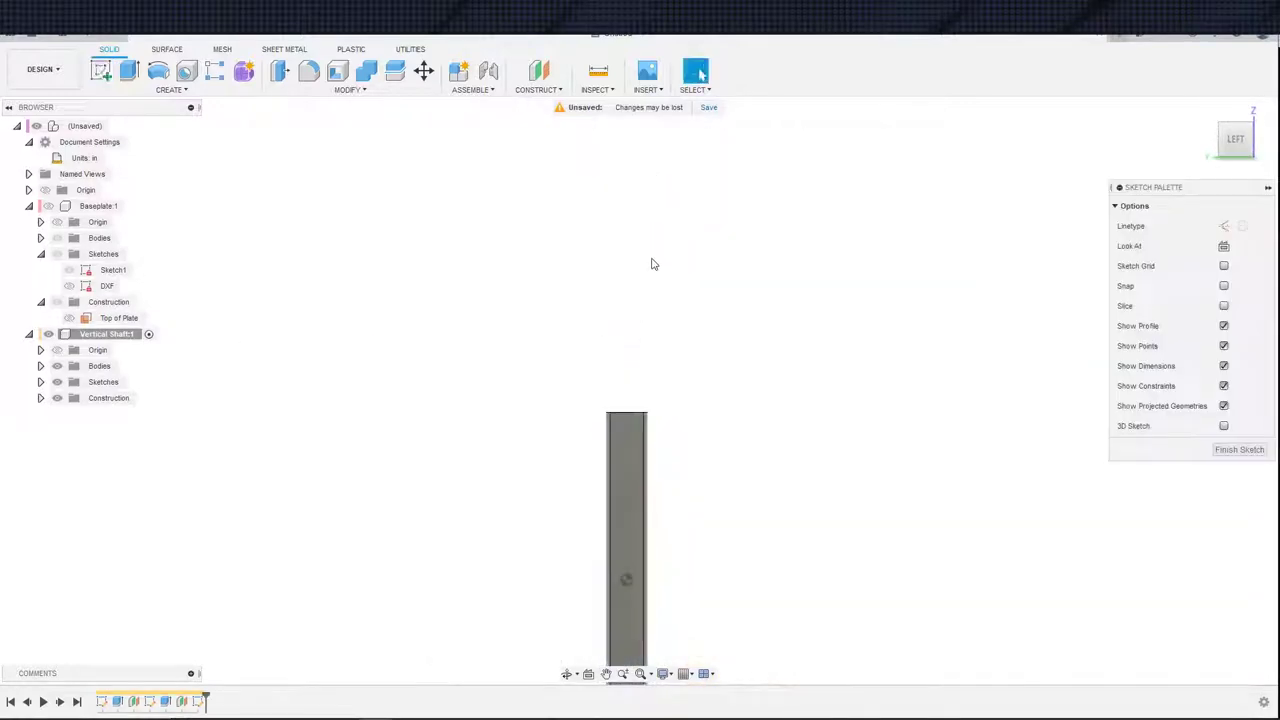
{"action": "key", "text": "s"}
{"action": "key", "text": "s"}
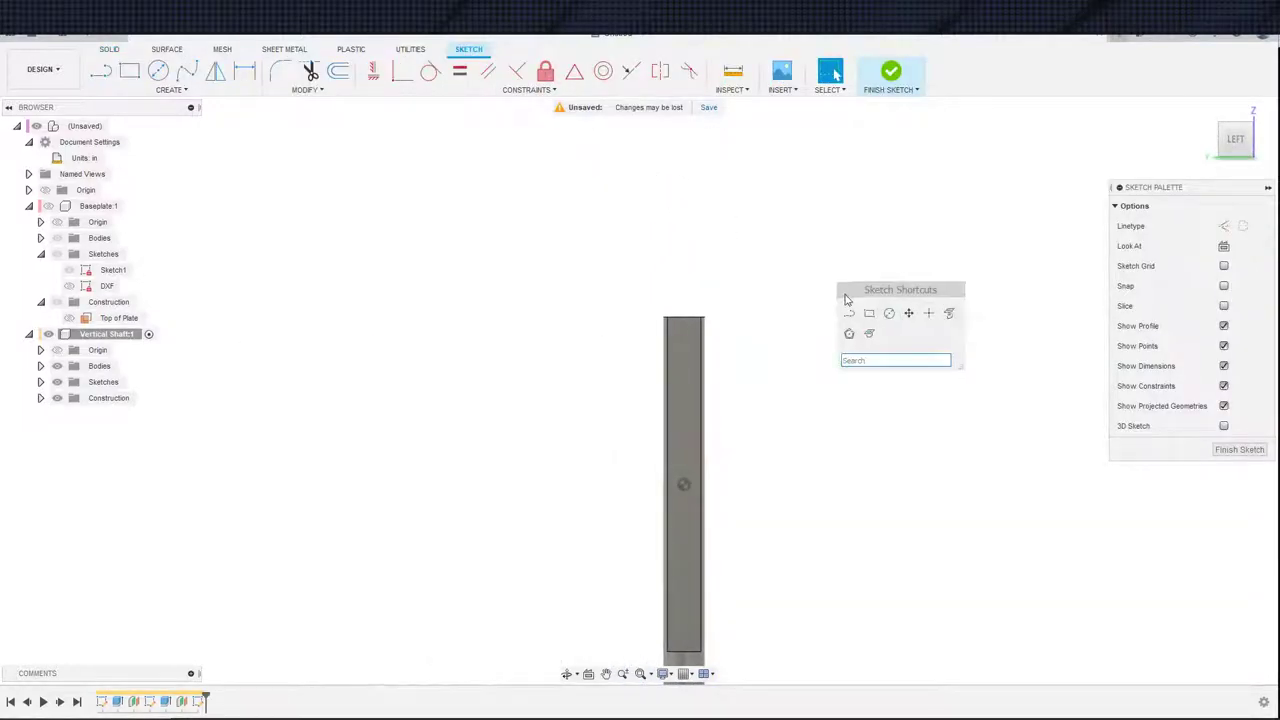
{"action": "left_click", "coordinate": [947, 313]}
{"action": "left_click", "coordinate": [699, 387]}
{"action": "left_click", "coordinate": [1030, 269]}
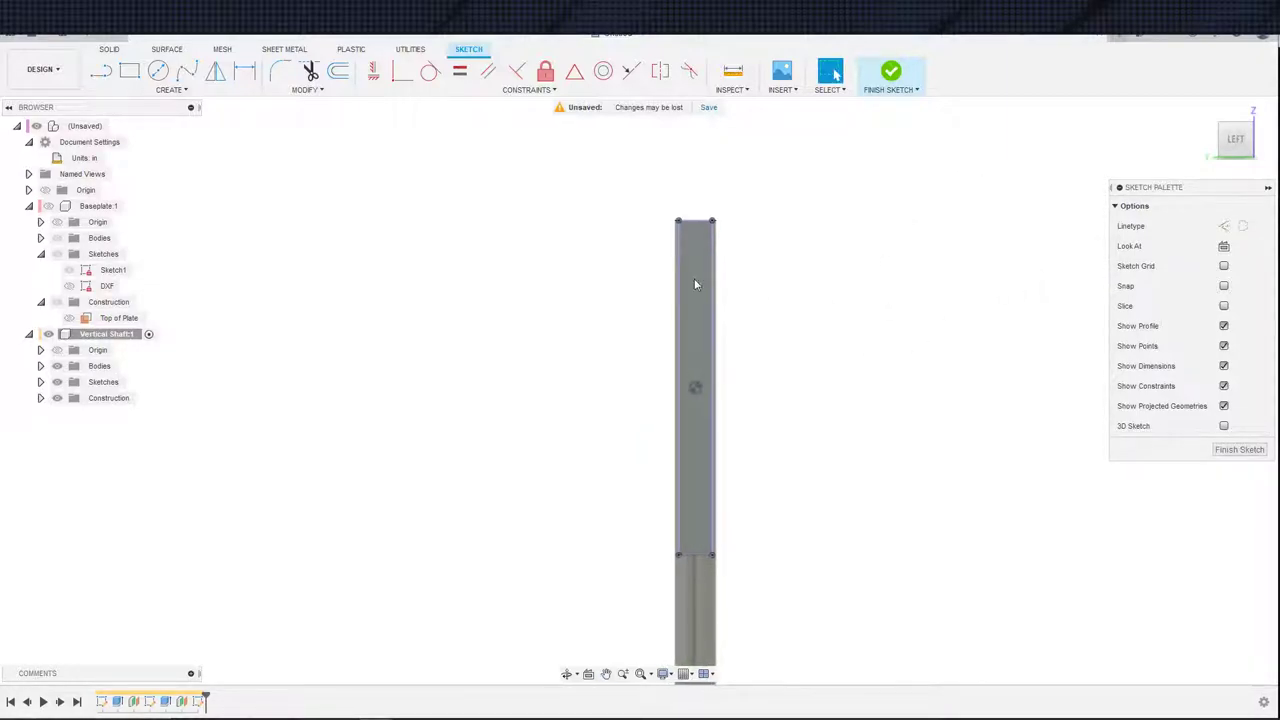
- Hide the shaft body and draw a vertical line joining the midpoints of the projected rectangle's top and bottom edges
{"action": "left_click", "coordinate": [57, 366]}
{"action": "key", "text": "s"}
{"action": "left_click", "coordinate": [521, 362]}
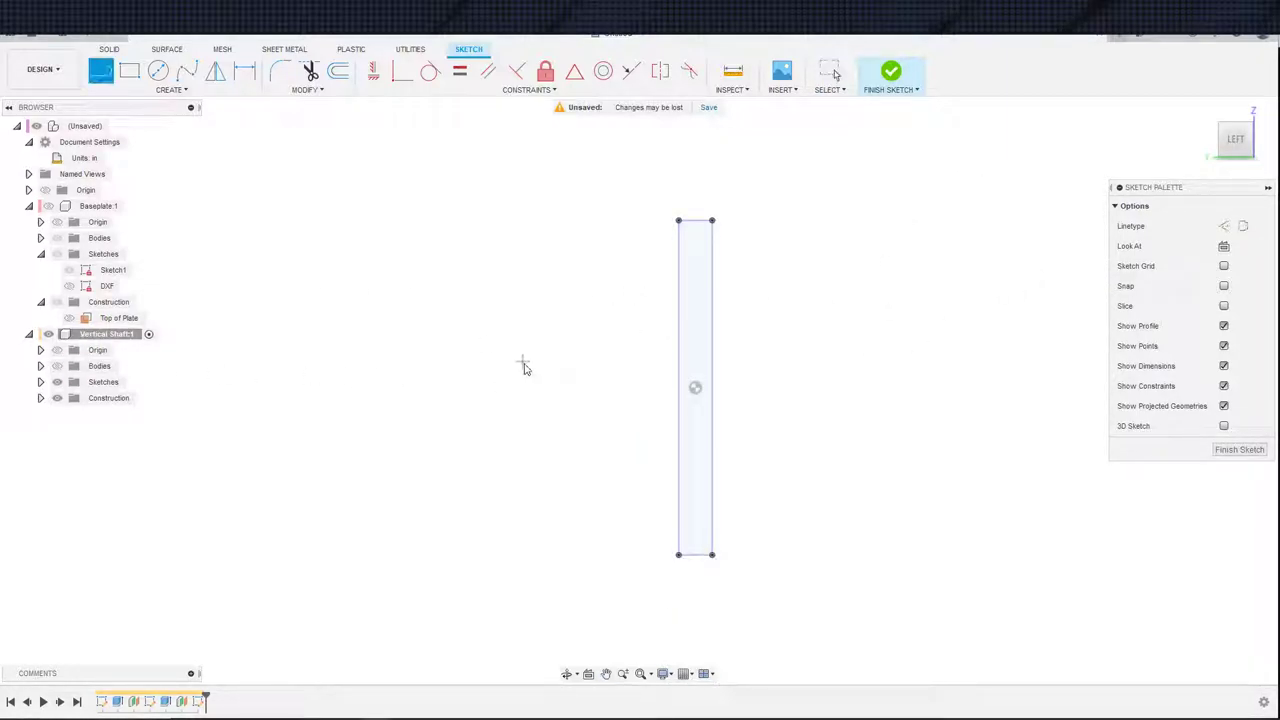
{"action": "left_click", "coordinate": [697, 221]}
{"action": "left_click", "coordinate": [697, 555]}
{"action": "key", "text": "Escape"}
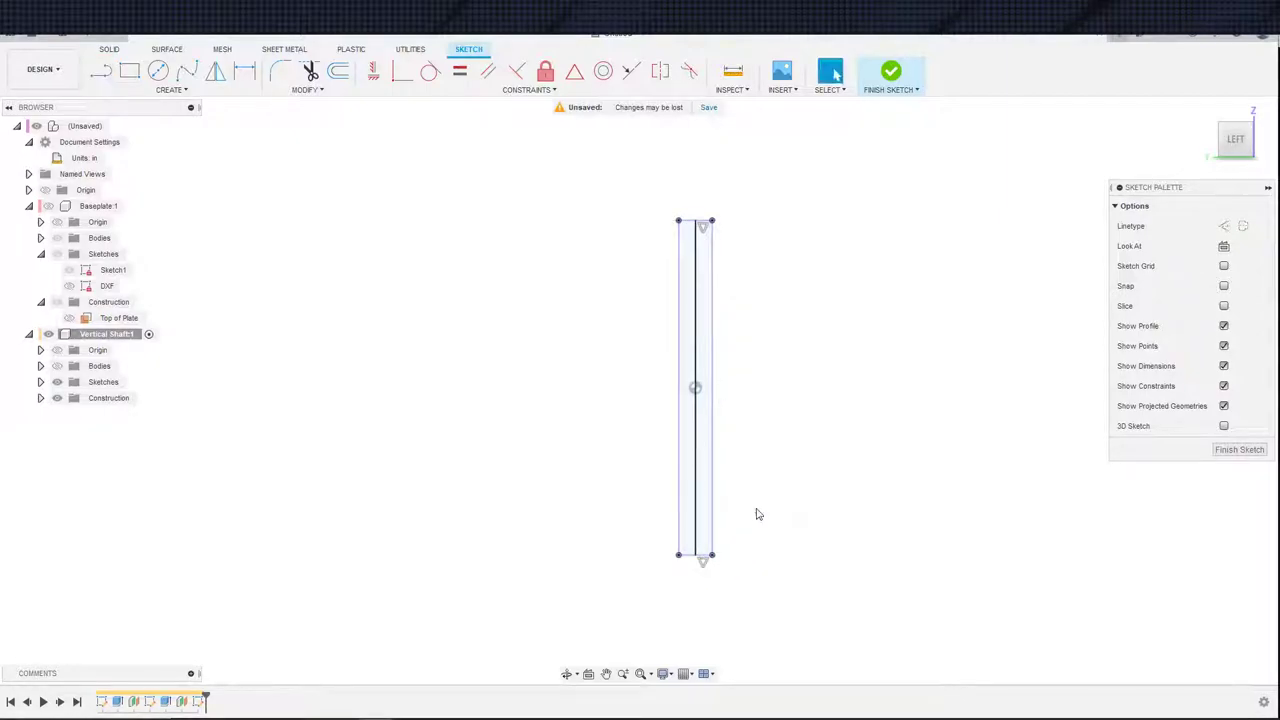
- Draw a circle about 0.37 in in diameter centred on the vertical line near the shaft's top
{"action": "key", "text": "c"}
{"action": "left_click", "coordinate": [700, 245]}
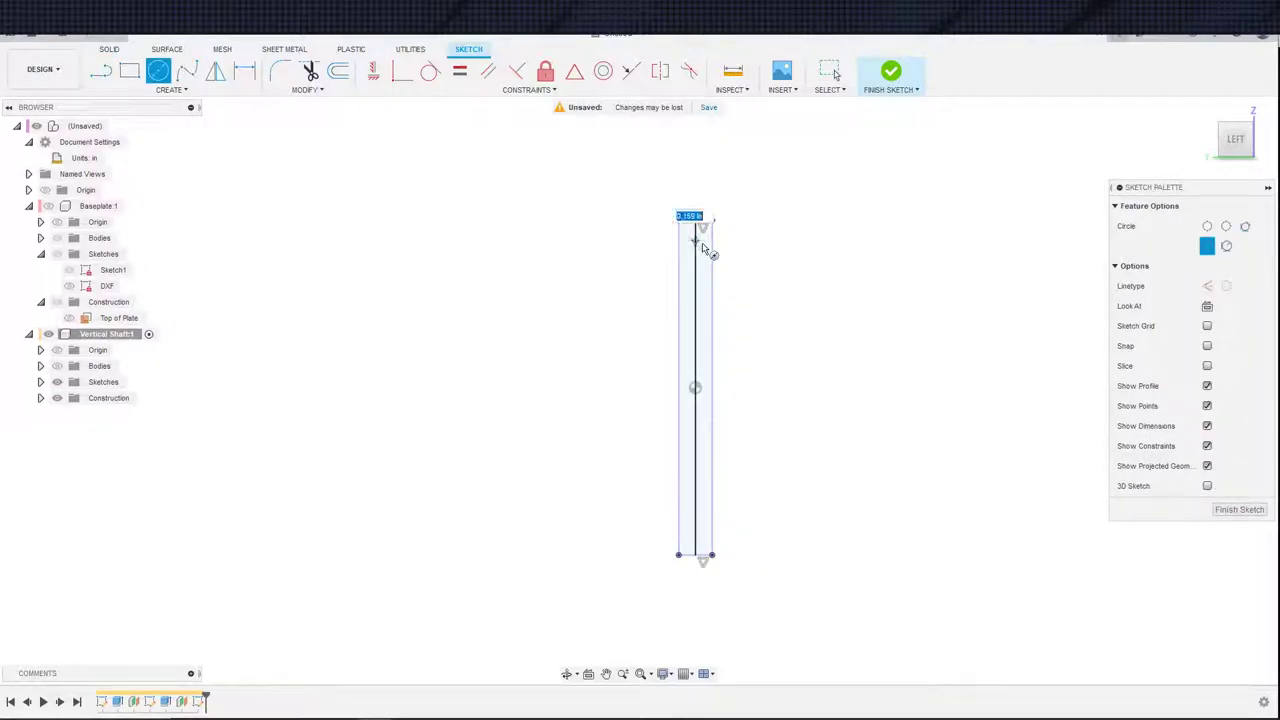
{"action": "scroll", "coordinate": [708, 254], "scroll_direction": "up", "scroll_amount": 5}
{"action": "left_click", "coordinate": [691, 232]}
{"action": "key", "text": "Escape"}
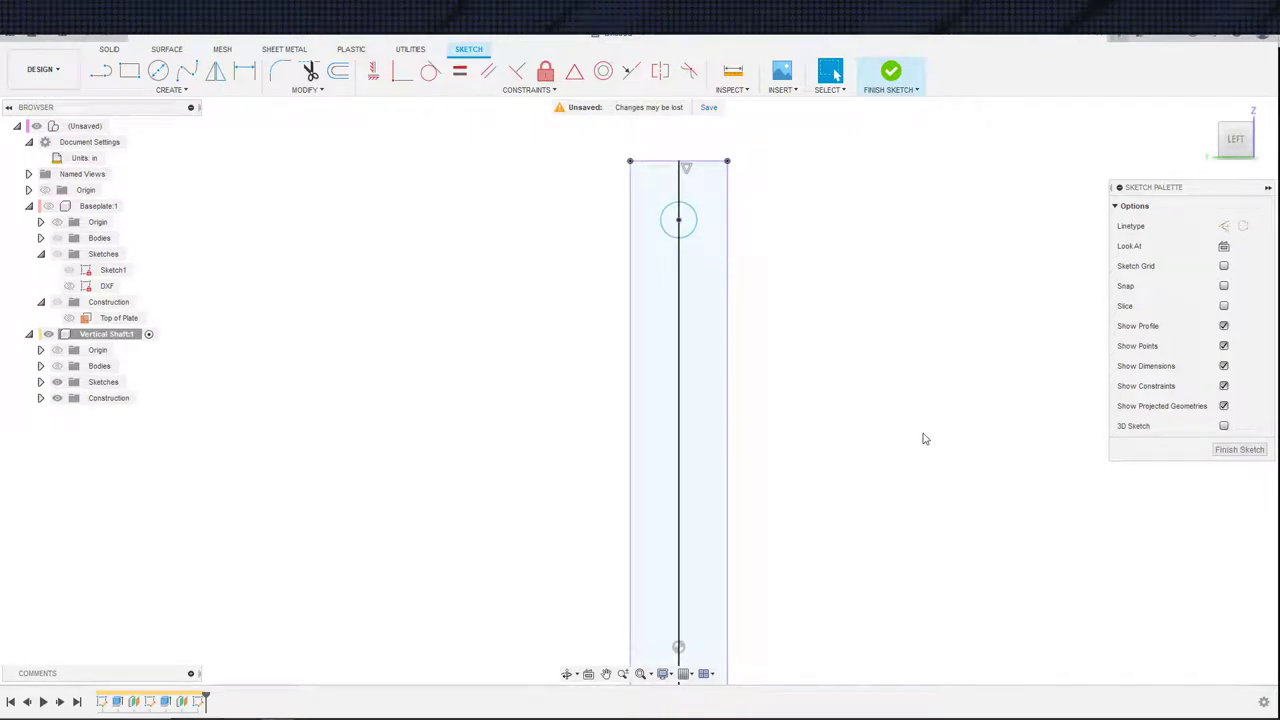
- Set the circle's diameter to 0.375 in
{"action": "left_click", "coordinate": [692, 232]}
{"action": "key", "text": "d"}
{"action": "left_click", "coordinate": [800, 220]}
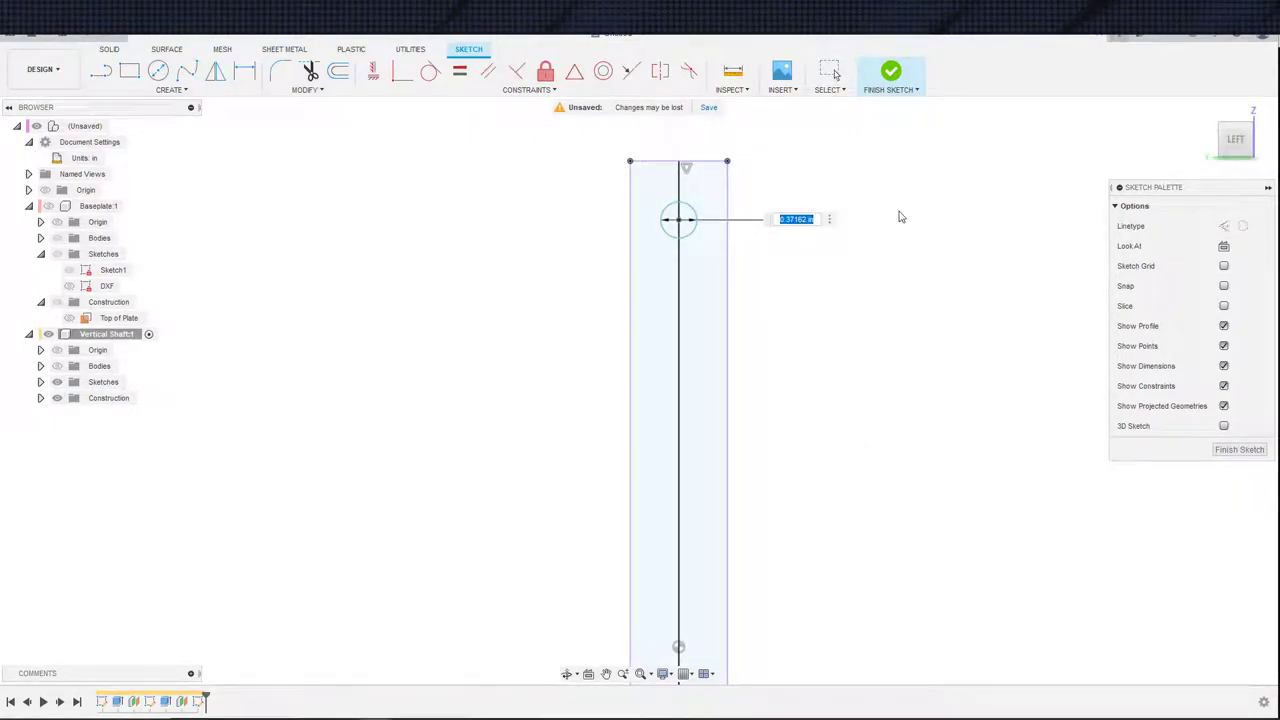
{"action": "key", "text": "Return"}
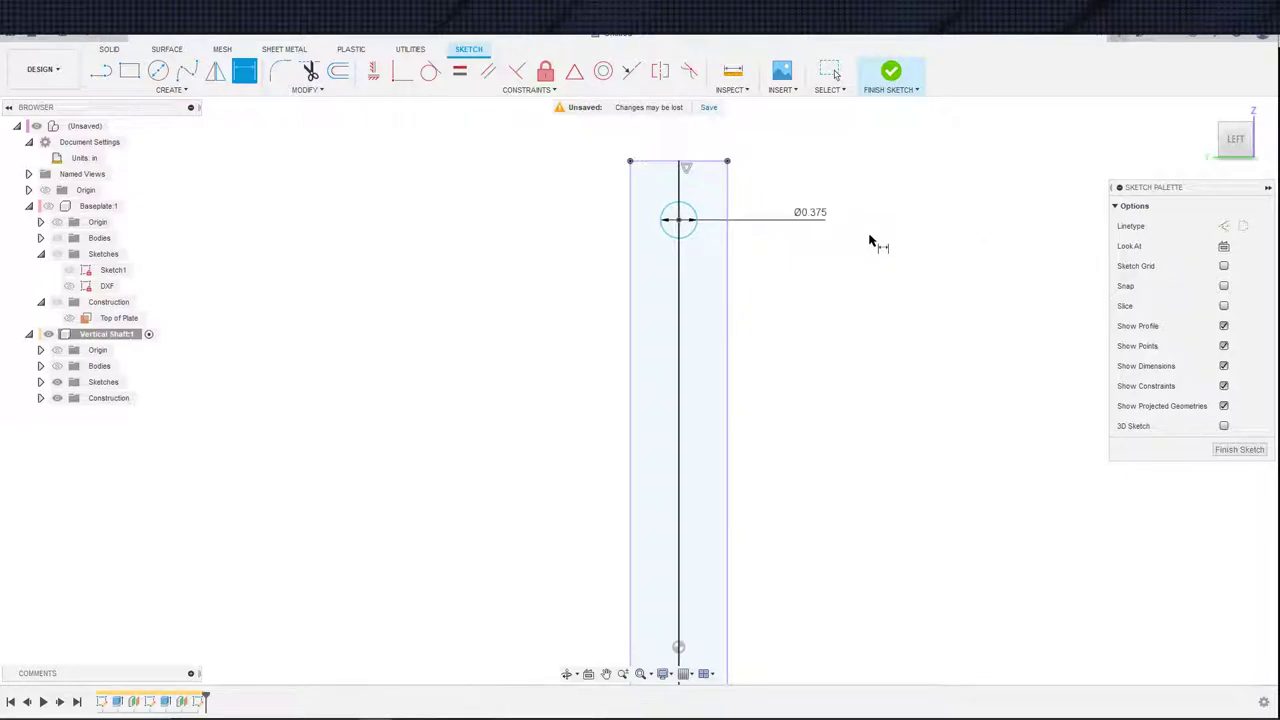
{"action": "key", "text": "Escape"}
- Dimension the circle's centre below the top edge as half its diameter plus 0.25 in, using d21/2 and .25
{"action": "key", "text": "d"}
{"action": "left_click", "coordinate": [679, 220]}
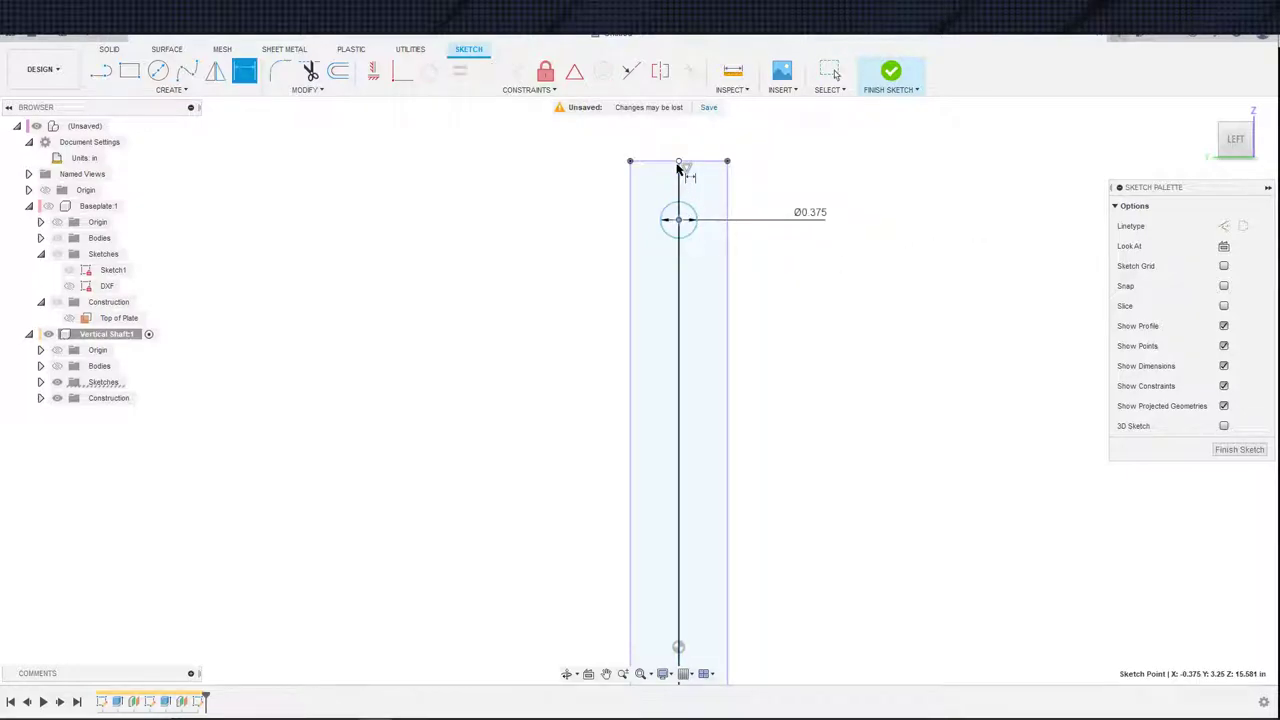
{"action": "left_click", "coordinate": [678, 162]}
{"action": "left_click", "coordinate": [803, 184]}
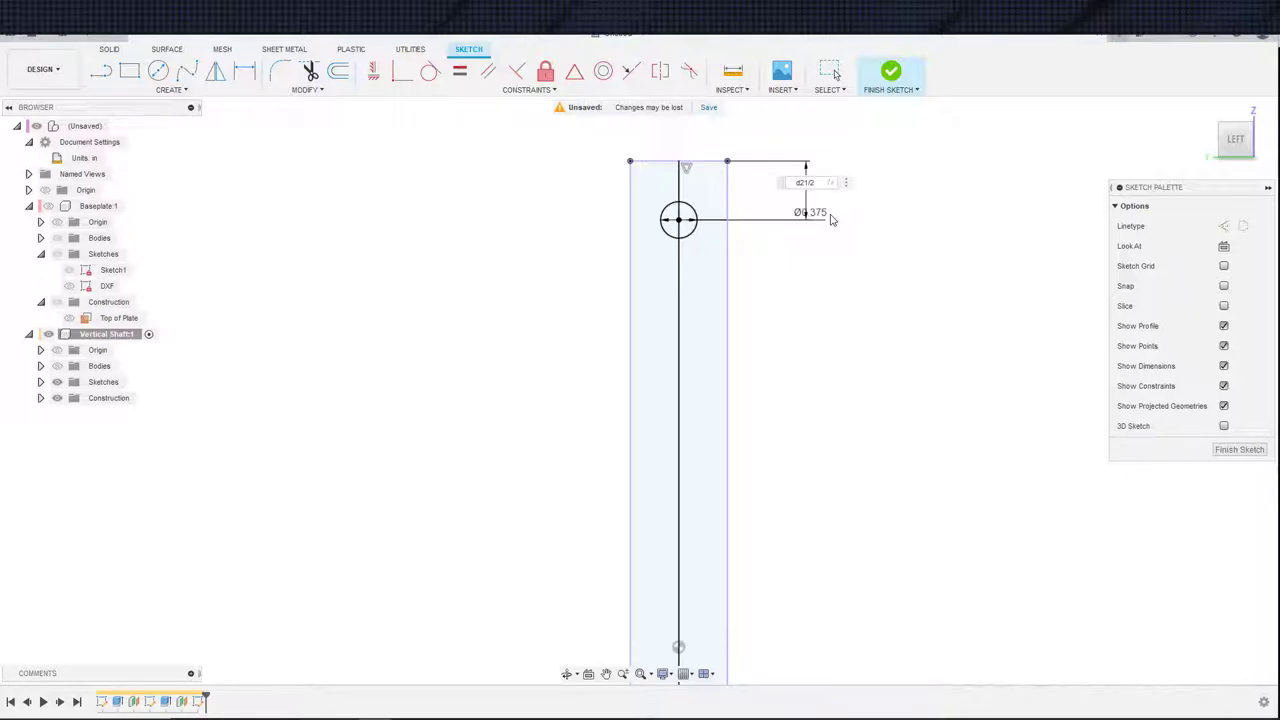
{"action": "type", "text": ".25"}
{"action": "key", "text": "Return"}
{"action": "key", "text": "Escape"}
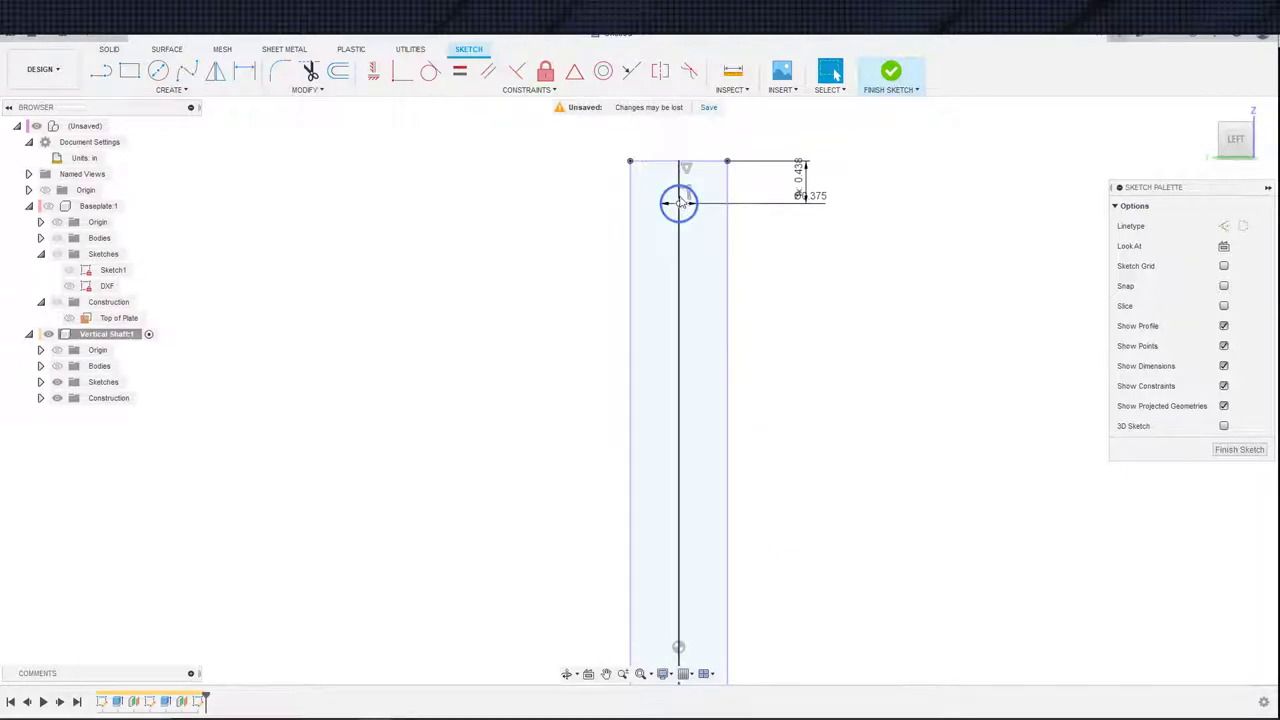
- Convert the vertical centre line and the projected side edges to construction lines
{"action": "left_click", "coordinate": [680, 260]}
{"action": "key", "text": "x"}
{"action": "left_click", "coordinate": [722, 285]}
{"action": "left_click", "coordinate": [729, 289]}
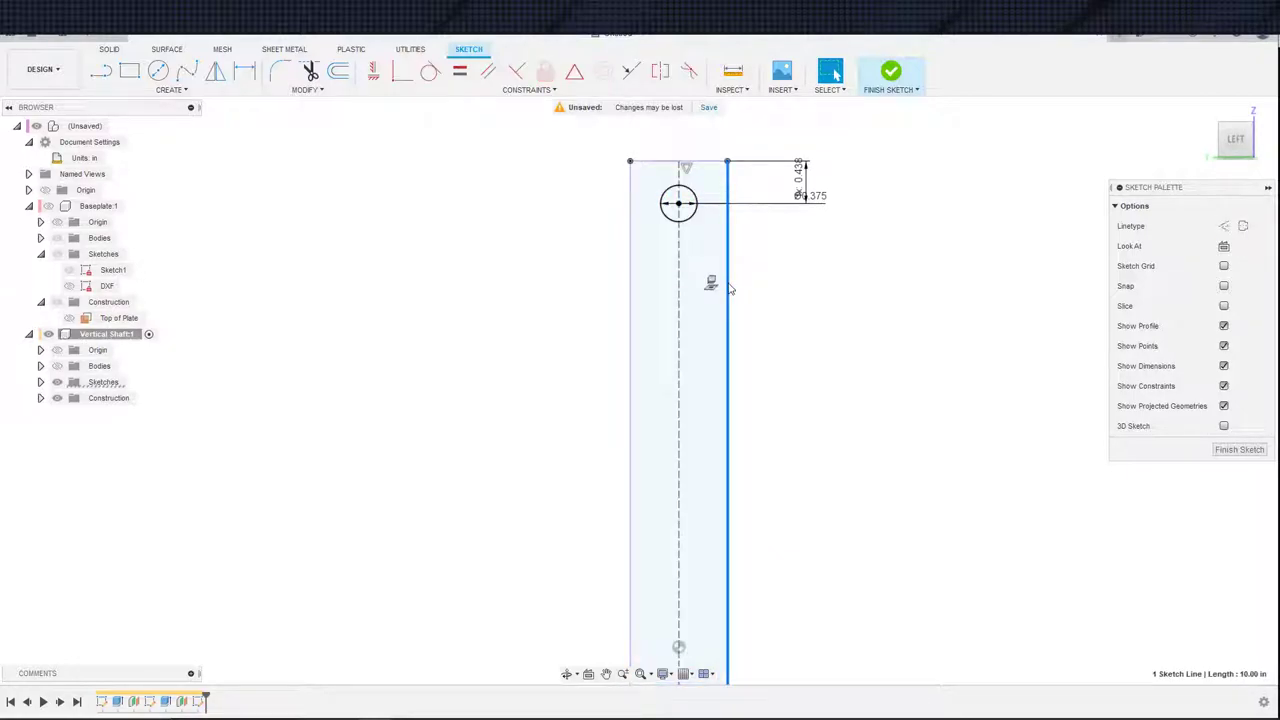
{"action": "double_click", "coordinate": [733, 289]}
{"action": "key", "text": "Delete"}
- Extrude the 0.375 in circle as a one-sided cut through the vertical shaft with the extent set to All
{"action": "key", "text": "e"}
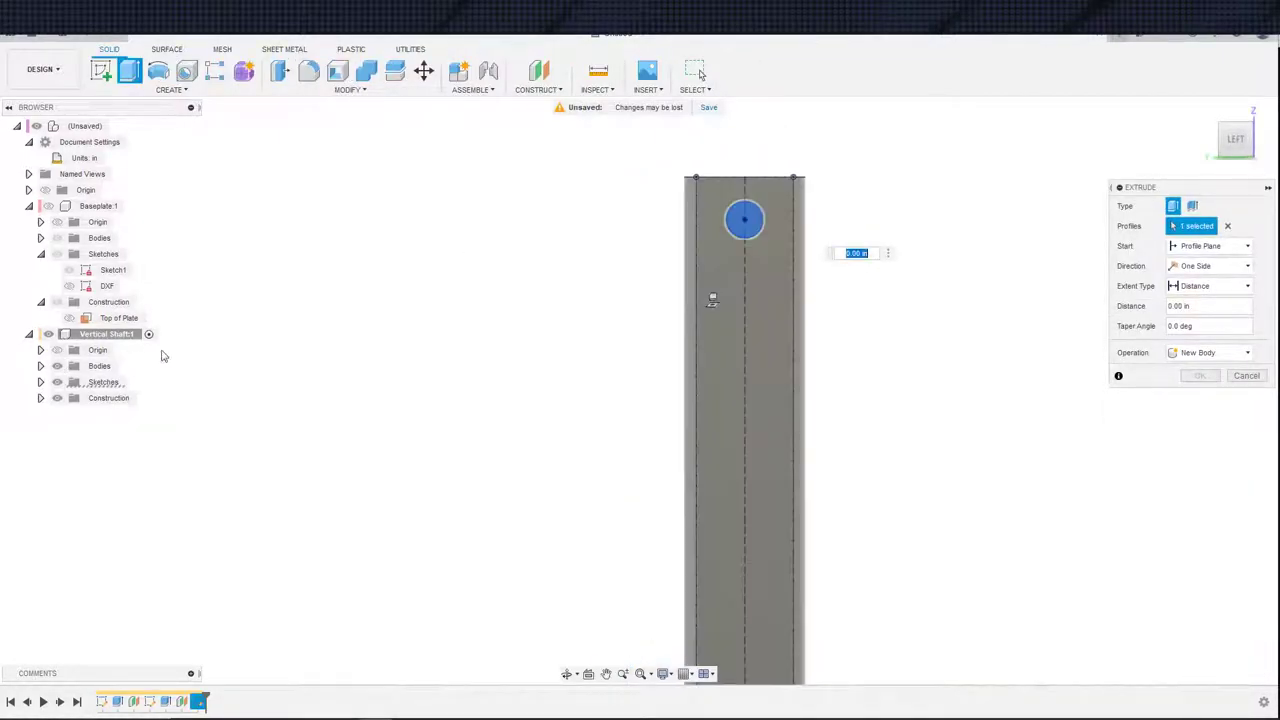
{"action": "left_click", "coordinate": [1210, 266]}
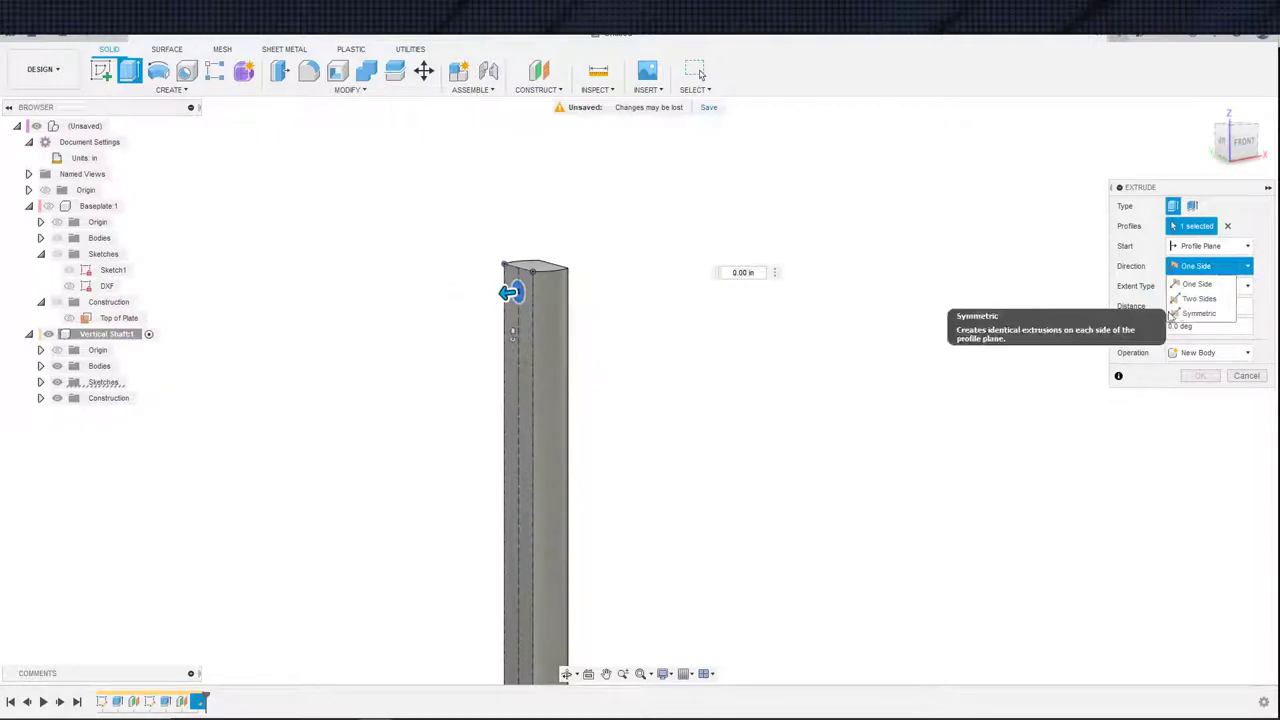
{"action": "left_click", "coordinate": [1200, 315]}
{"action": "left_click", "coordinate": [1205, 286]}
{"action": "left_click", "coordinate": [1189, 317]}
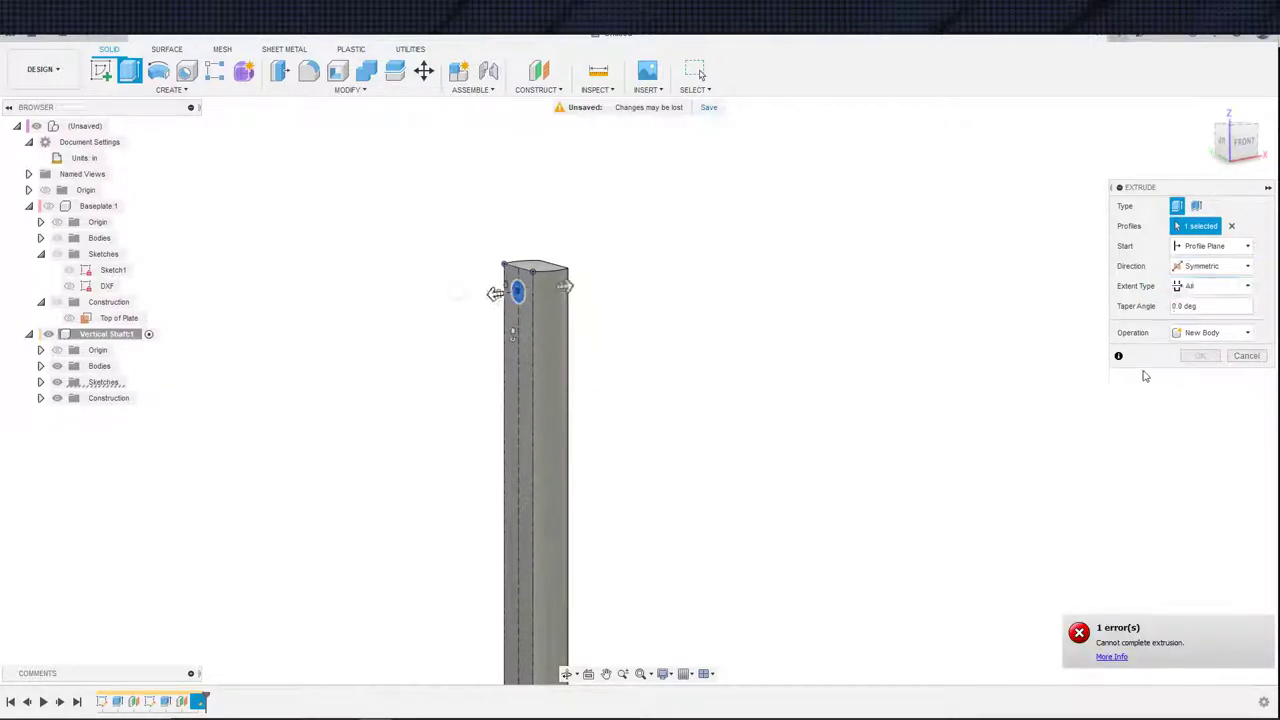
{"action": "left_click", "coordinate": [1205, 266]}
{"action": "left_click", "coordinate": [1195, 280]}
{"action": "left_click", "coordinate": [1190, 396]}
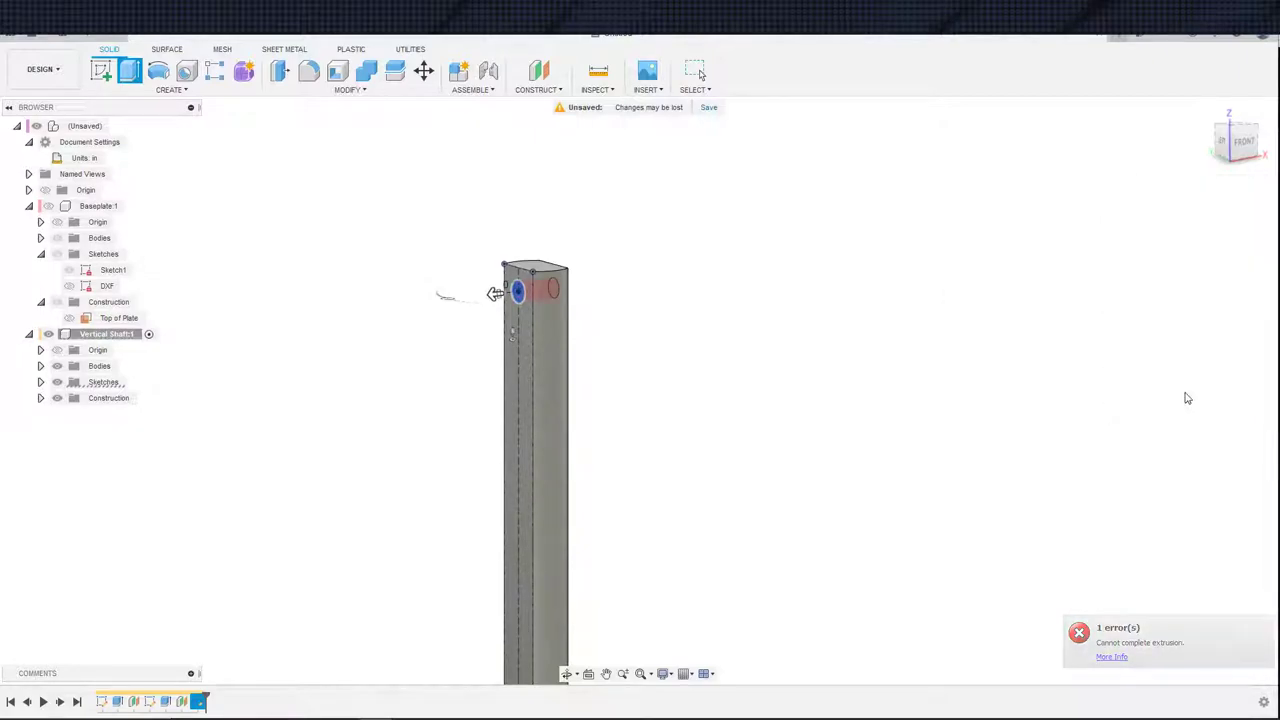
{"action": "left_click", "coordinate": [186, 91]}
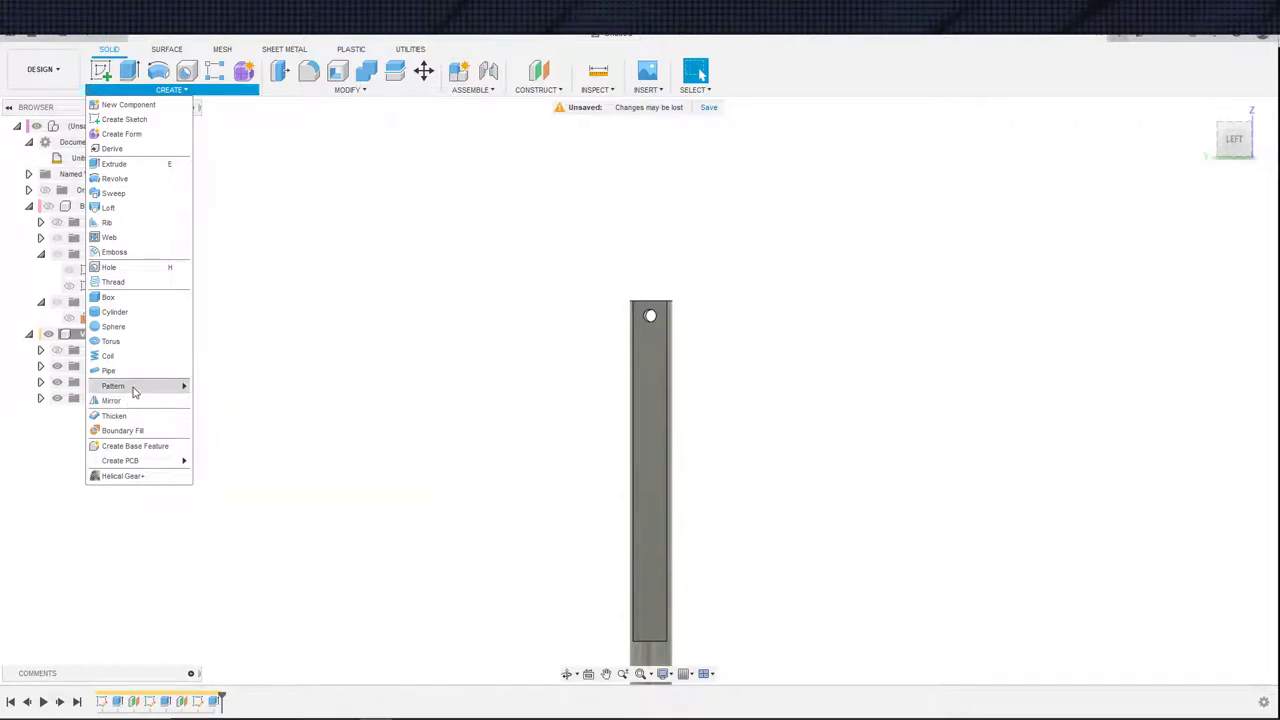
{"action": "mouse_move", "coordinate": [180, 388]}
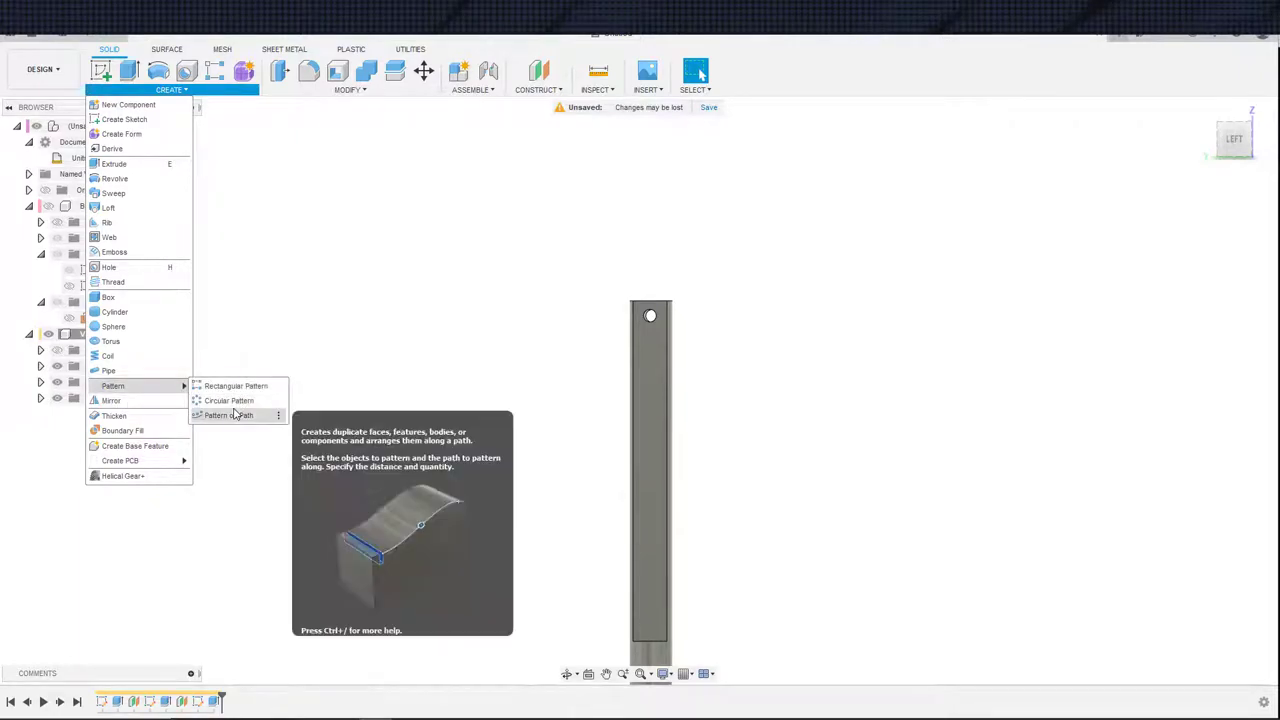
{"action": "left_click", "coordinate": [235, 414]}
{"action": "left_click", "coordinate": [1205, 206]}
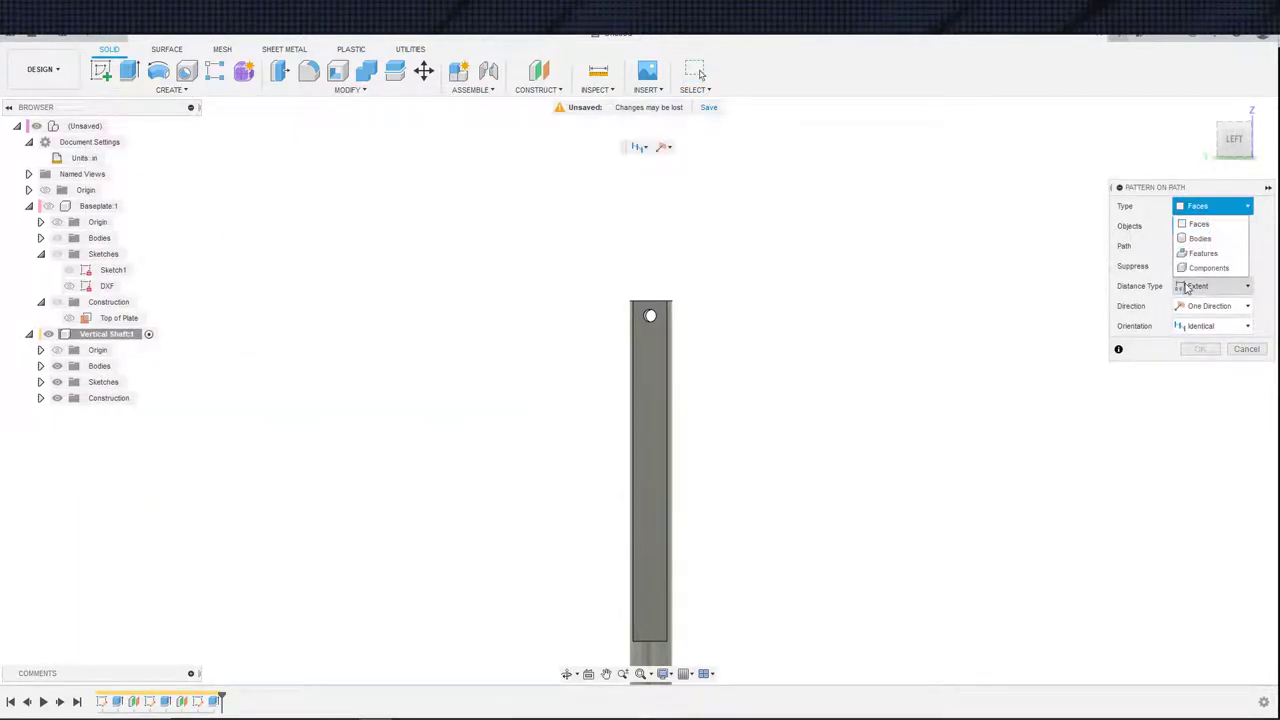
{"action": "scroll", "coordinate": [705, 478], "scroll_direction": "down", "scroll_amount": 3}
{"action": "middle_click_drag", "start_coordinate": [724, 470], "coordinate": [726, 490], "text": "shift"}
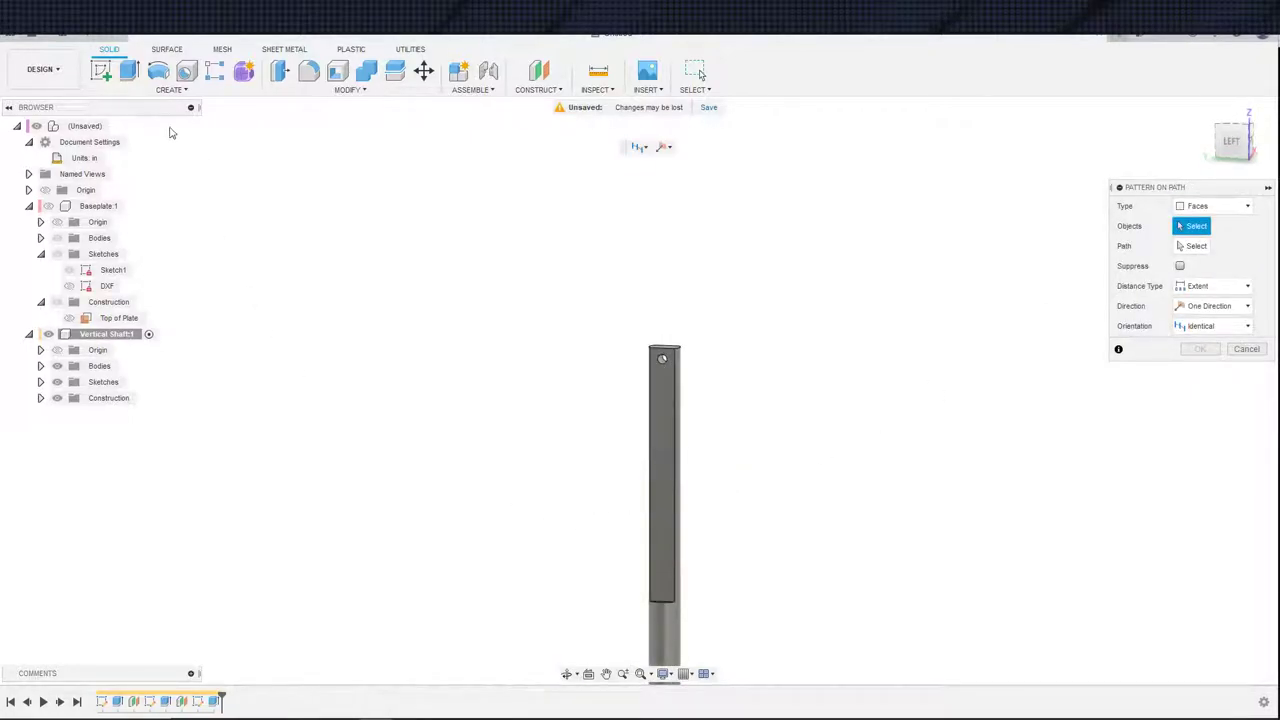
{"action": "left_click", "coordinate": [171, 90]}
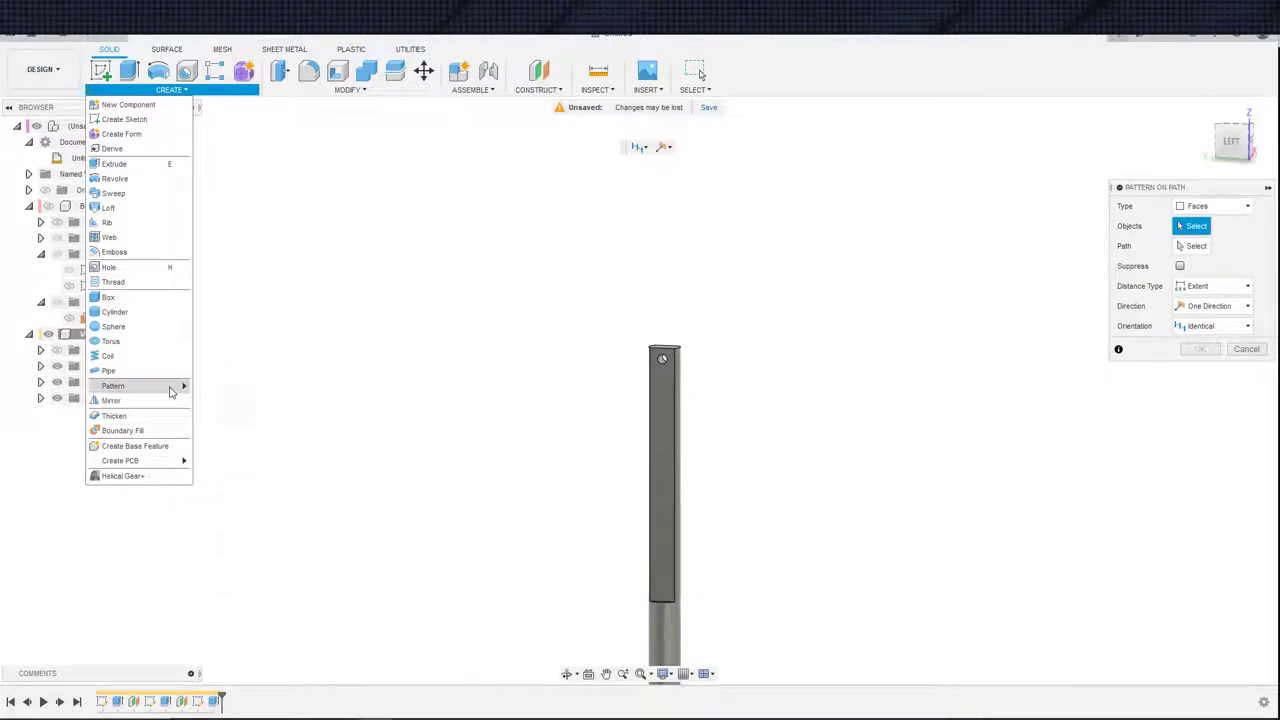
{"action": "mouse_move", "coordinate": [171, 391]}
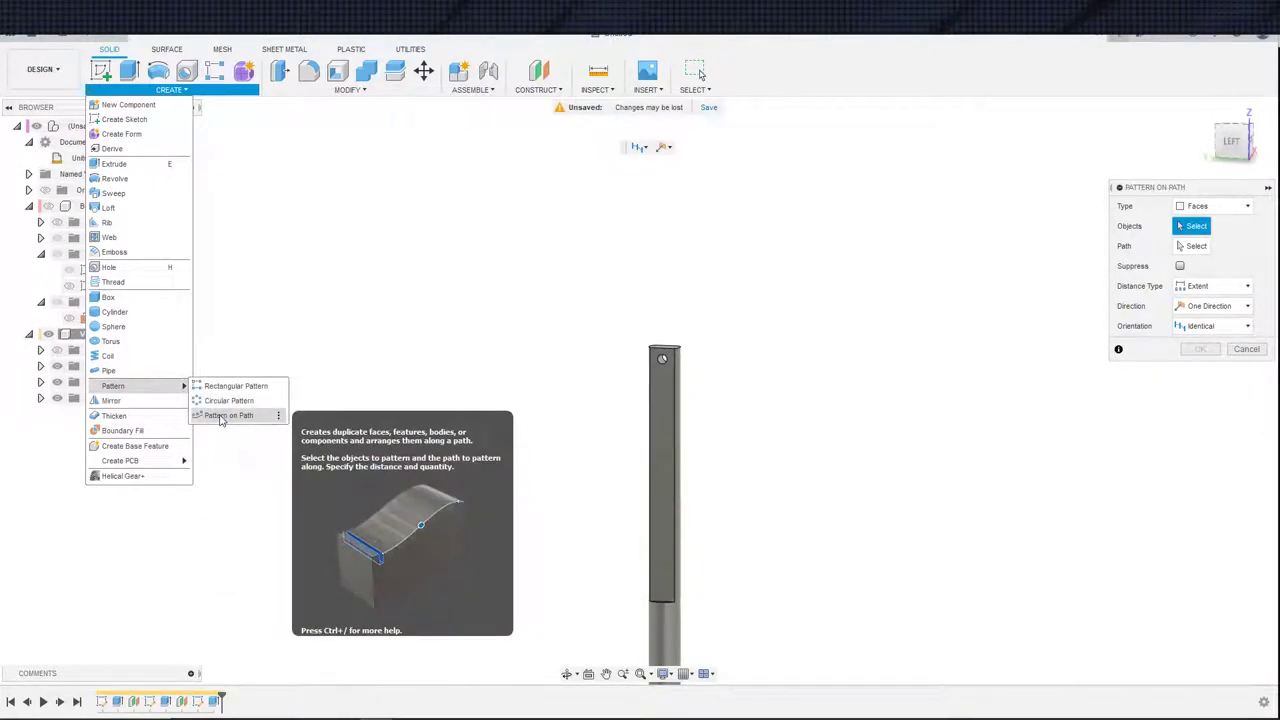
{"action": "key", "text": "Escape"}
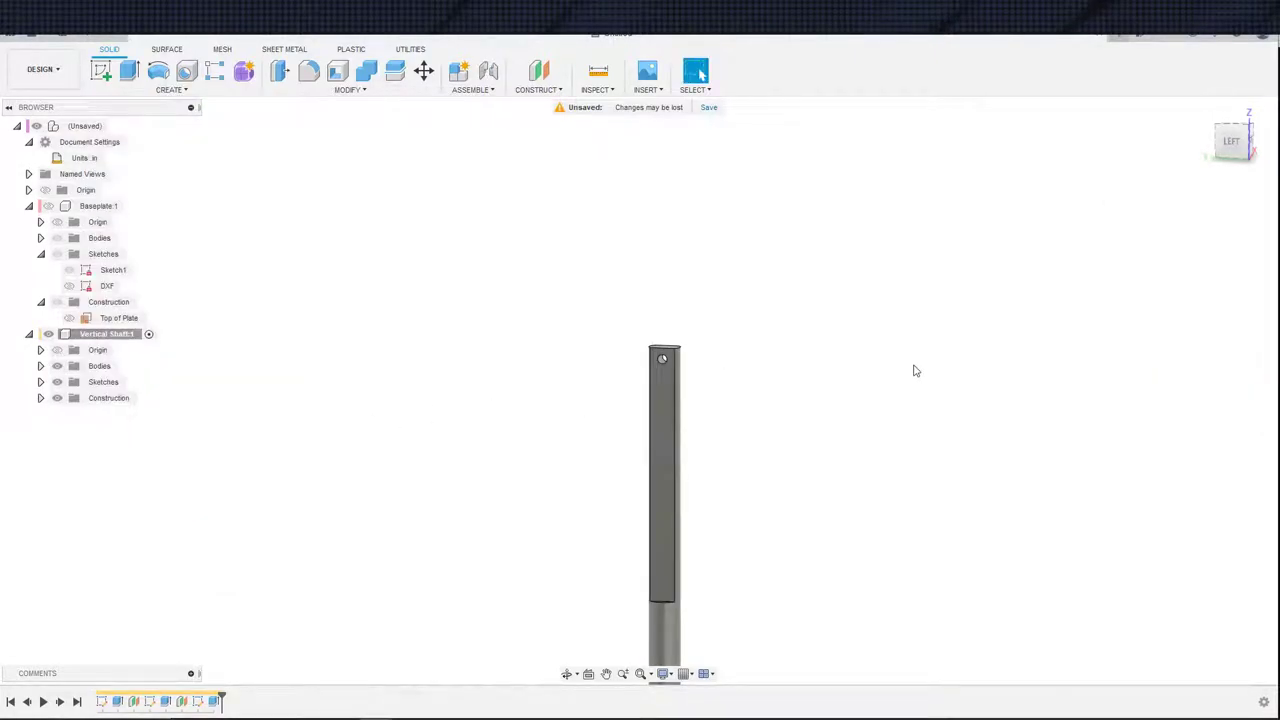
- Start a Pattern on Path of type Features with the shaft's cross-hole cut as the object
{"action": "left_click", "coordinate": [180, 89]}
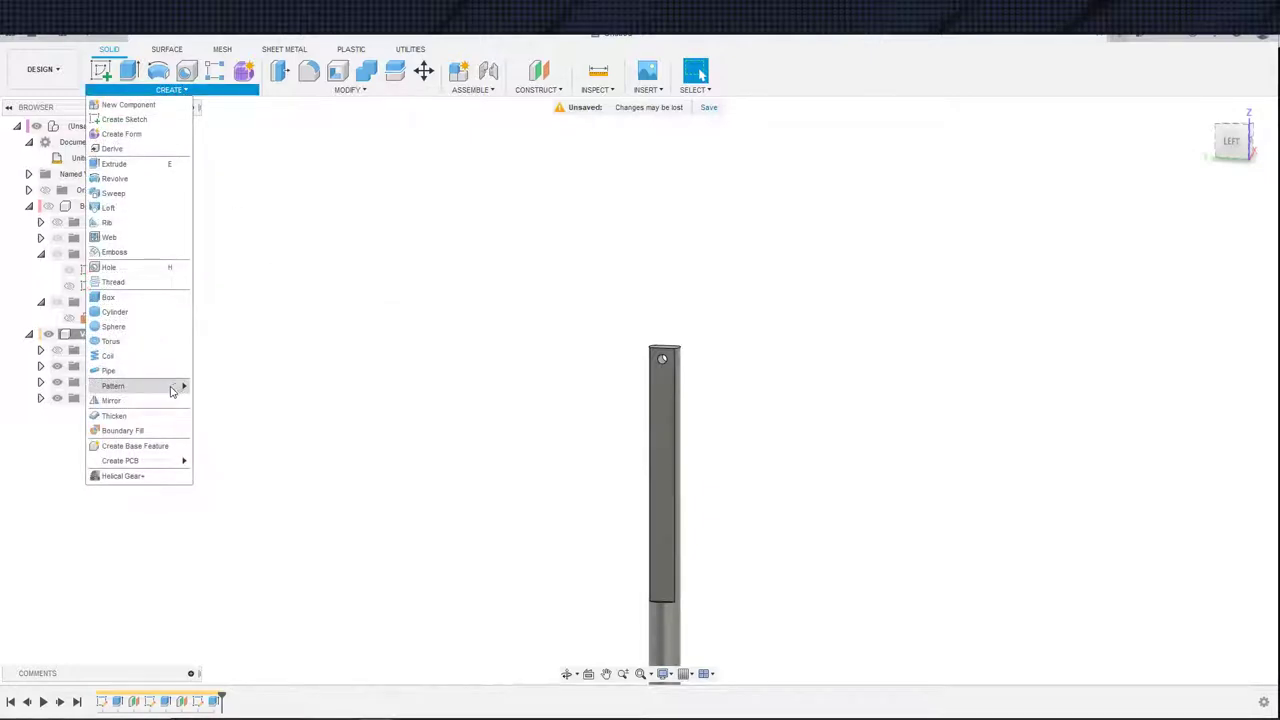
{"action": "mouse_move", "coordinate": [171, 386]}
{"action": "left_click", "coordinate": [225, 416]}
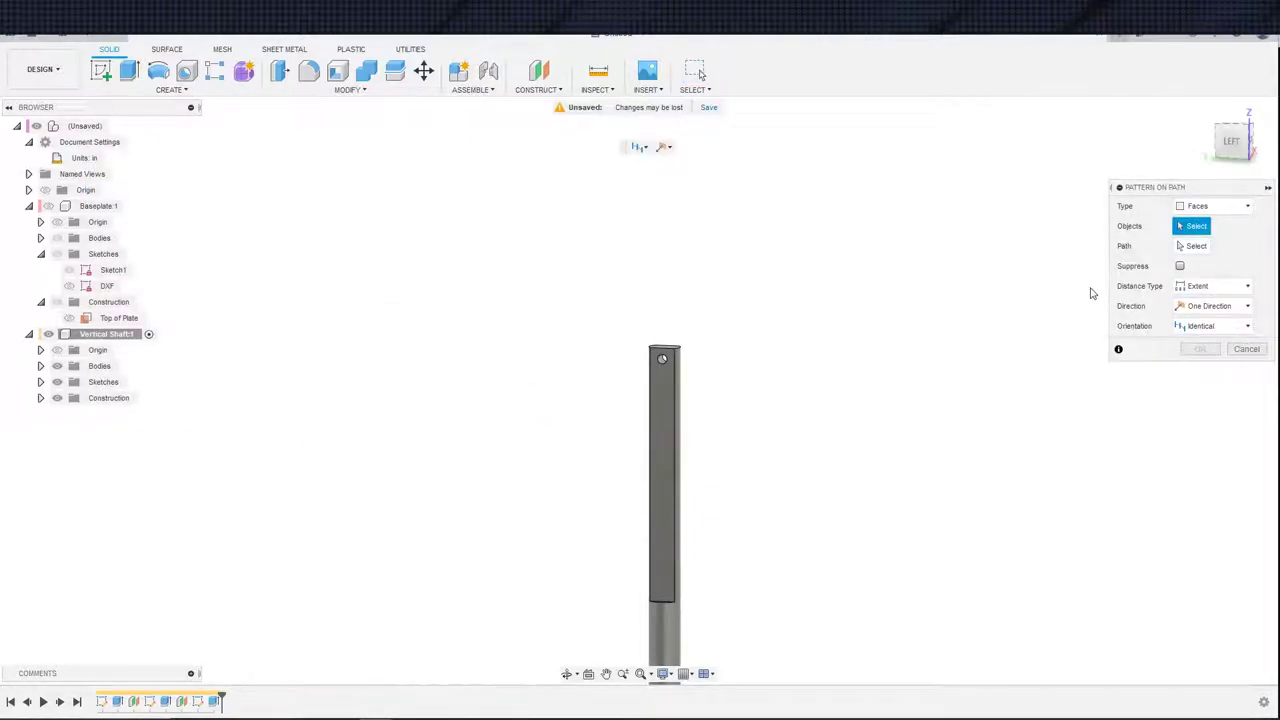
{"action": "left_click", "coordinate": [1210, 206]}
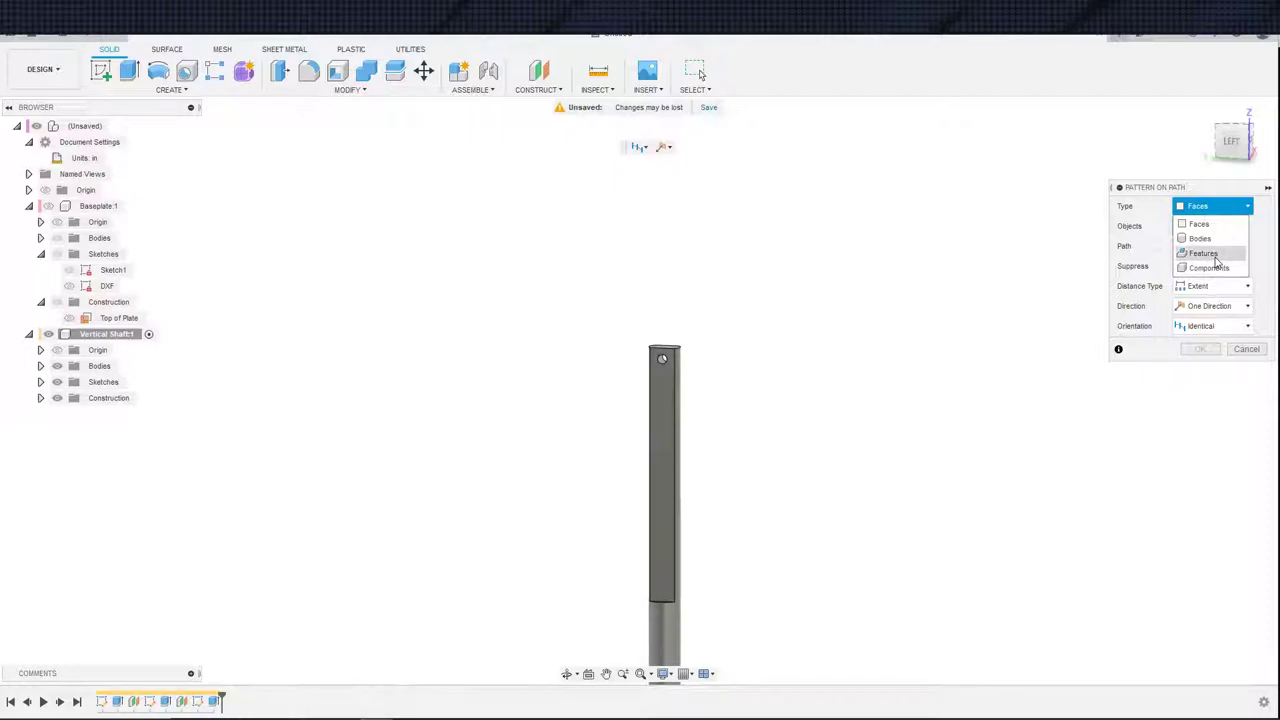
{"action": "left_click", "coordinate": [1205, 254]}
{"action": "scroll", "coordinate": [808, 379], "scroll_direction": "up", "scroll_amount": 2}
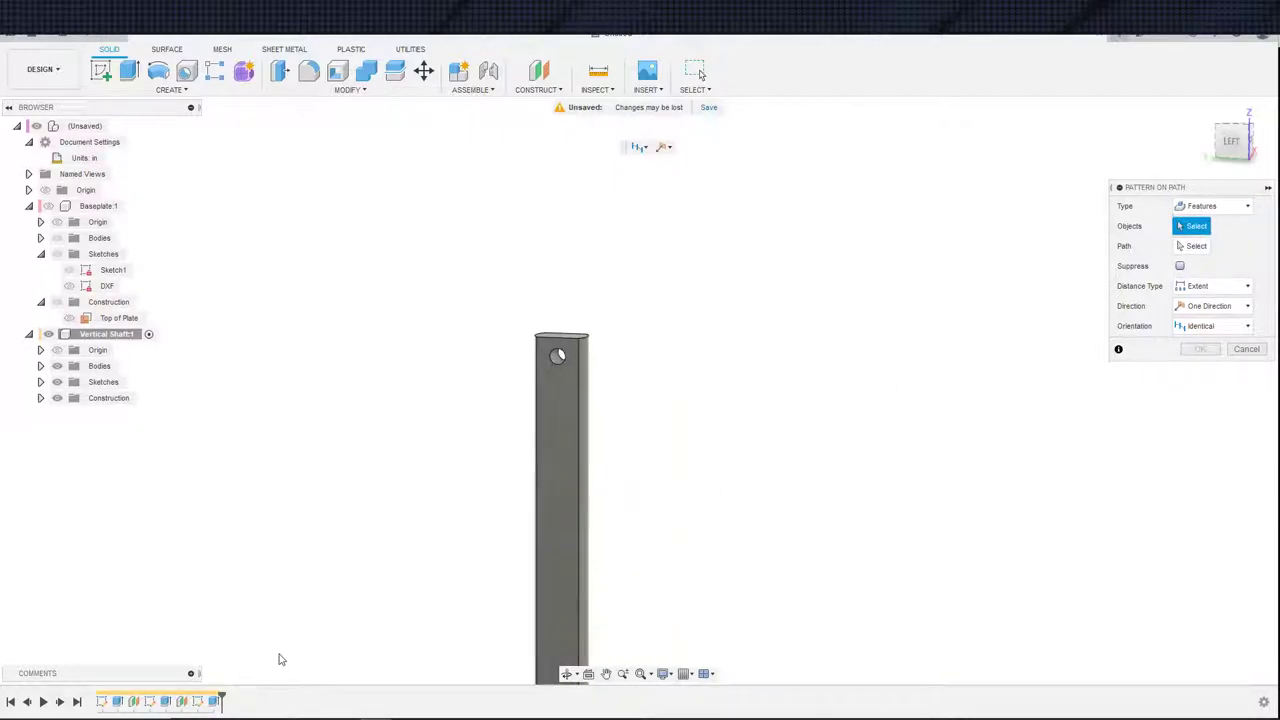
{"action": "left_click", "coordinate": [214, 702]}
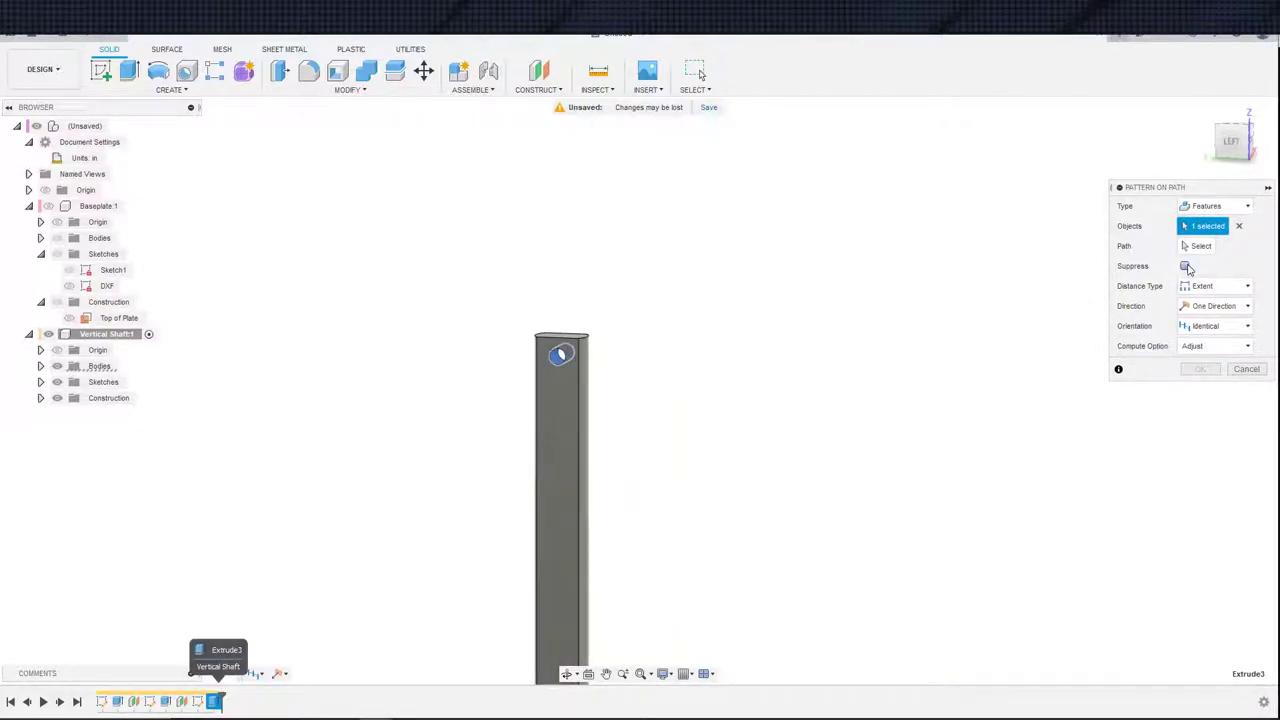
- Use the vertical centre line of the hole sketch as the pattern path and set the distance type to Spacing
{"action": "left_click", "coordinate": [1197, 246]}
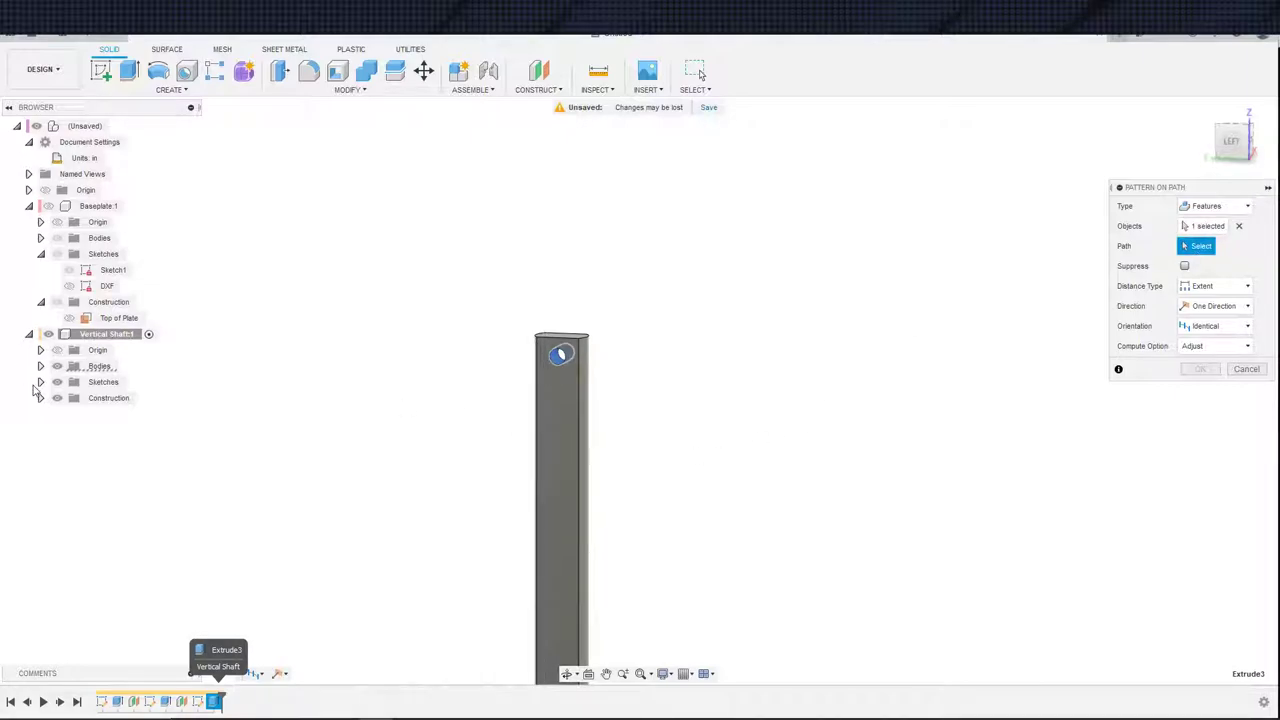
{"action": "left_click", "coordinate": [40, 383]}
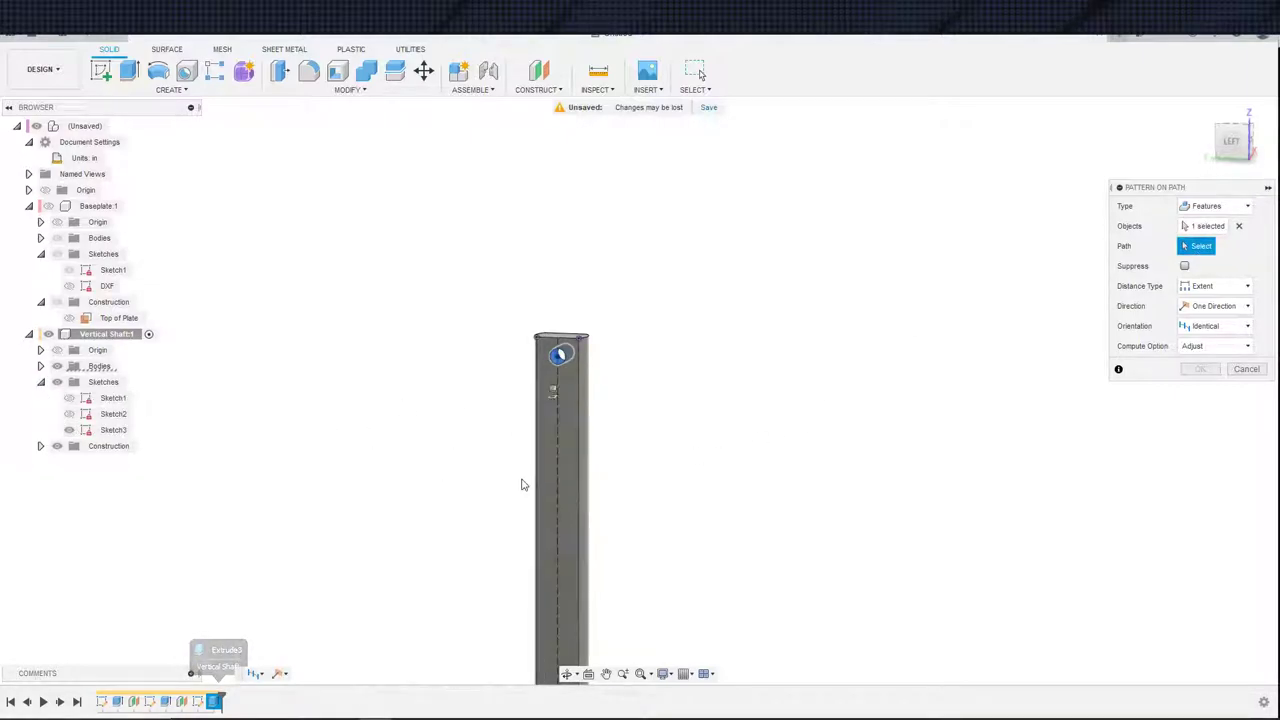
{"action": "left_click", "coordinate": [557, 471]}
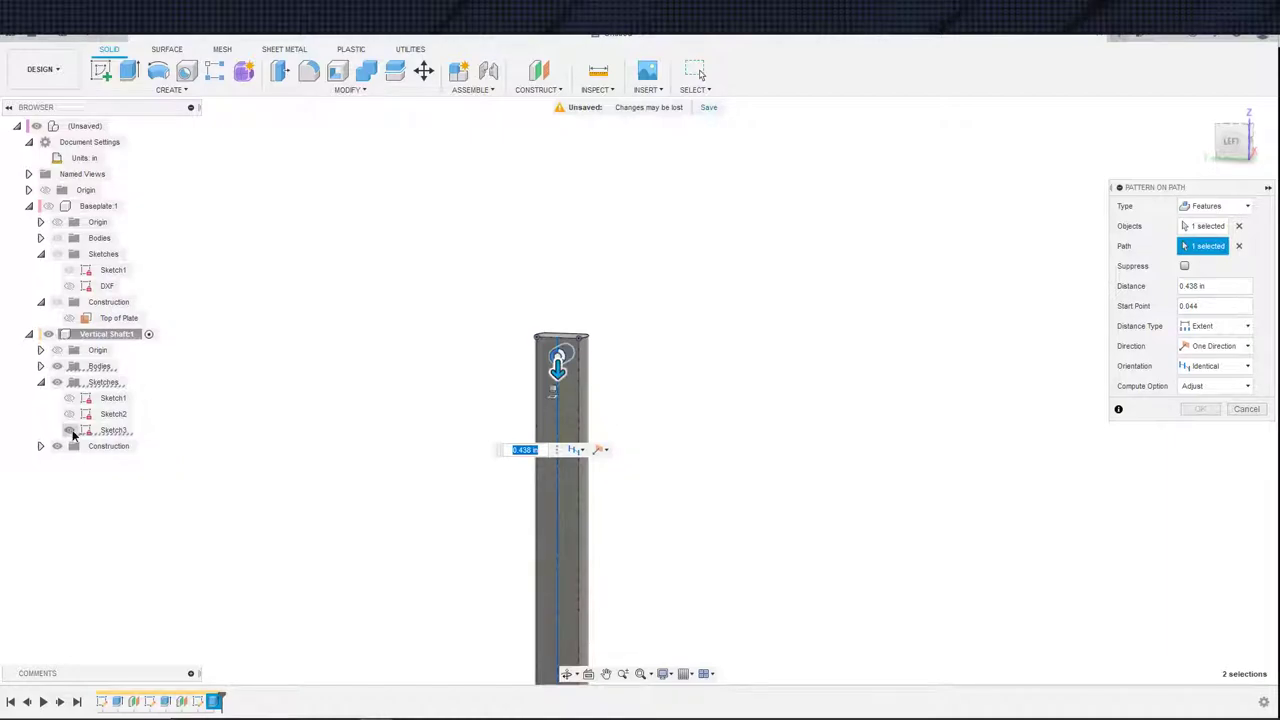
{"action": "left_click", "coordinate": [1208, 338]}
{"action": "left_click", "coordinate": [1203, 358]}
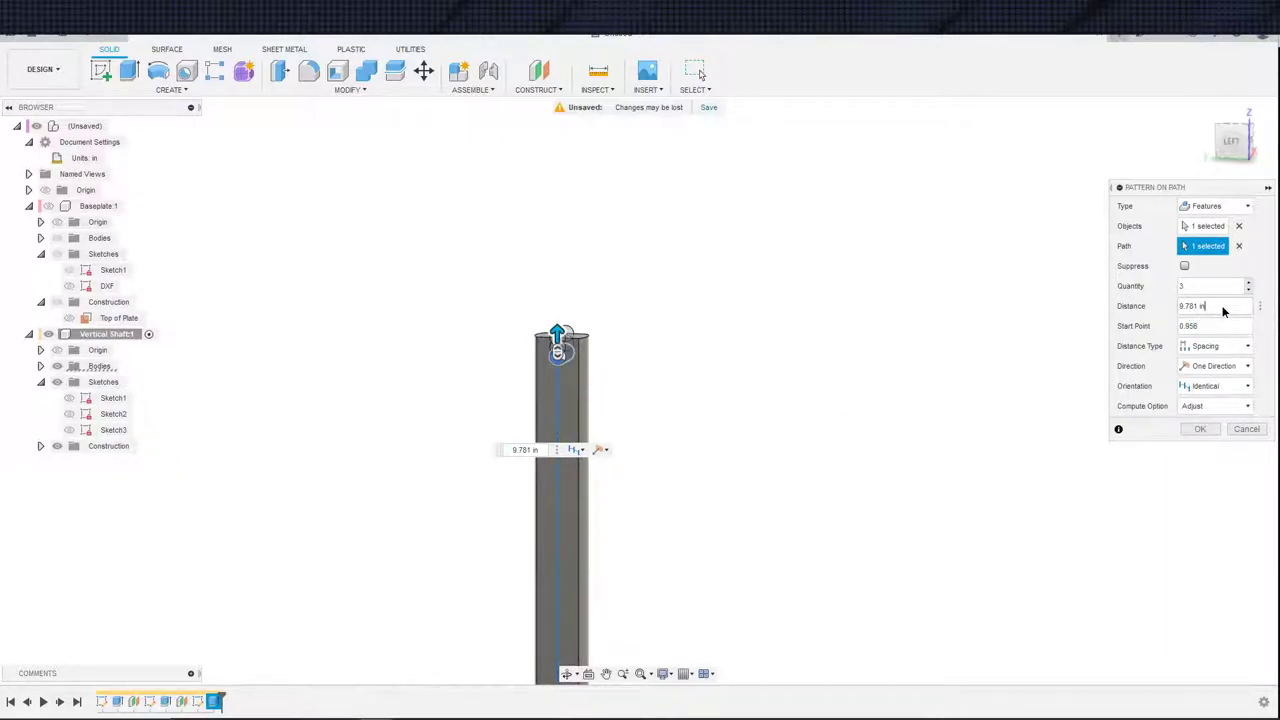
- Set the pattern's distance to 0.5 in and its start point to 0
{"action": "left_click_drag", "start_coordinate": [1222, 312], "coordinate": [1134, 314]}
{"action": "key", "text": "BackSpace"}
{"action": "type", "text": ".5"}
{"action": "key", "text": "Tab"}
{"action": "scroll", "coordinate": [791, 402], "scroll_direction": "up", "scroll_amount": 4}
{"action": "middle_click_drag", "start_coordinate": [513, 379], "coordinate": [784, 398]}
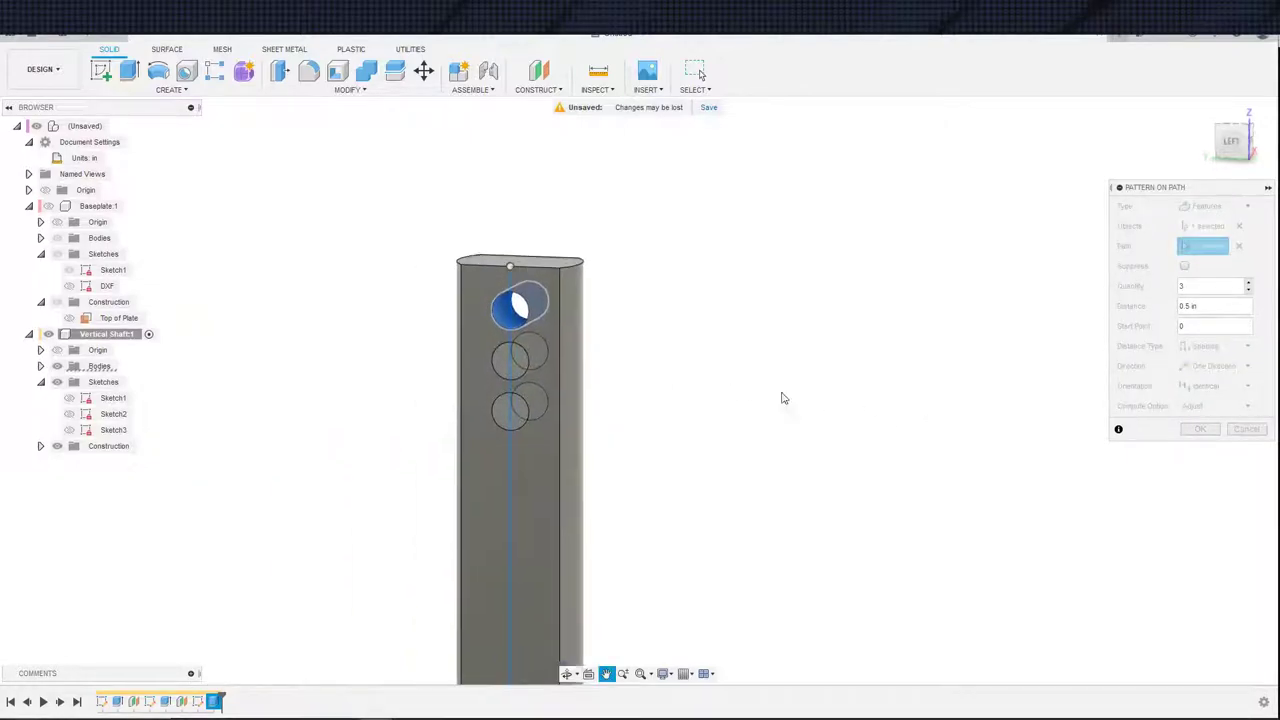
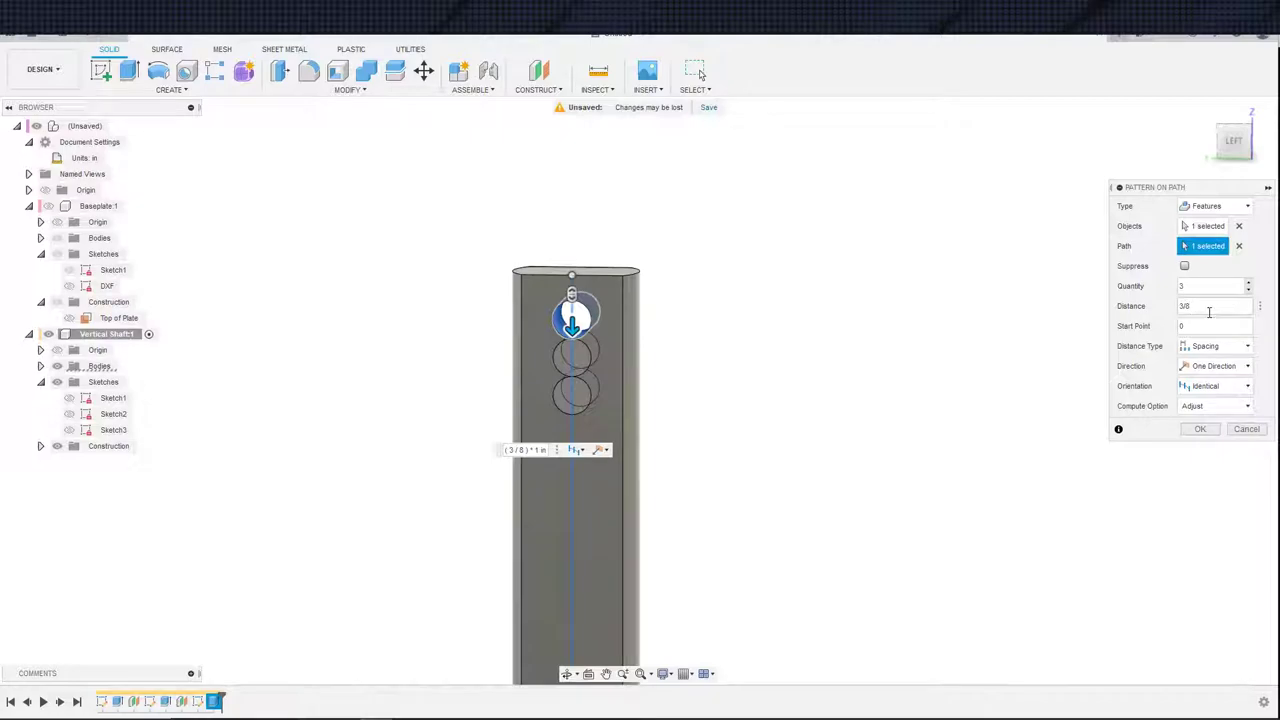
- Try the expression 3/8/2+.25 as the distance between the patterned holes
{"action": "type", "text": "/2"}
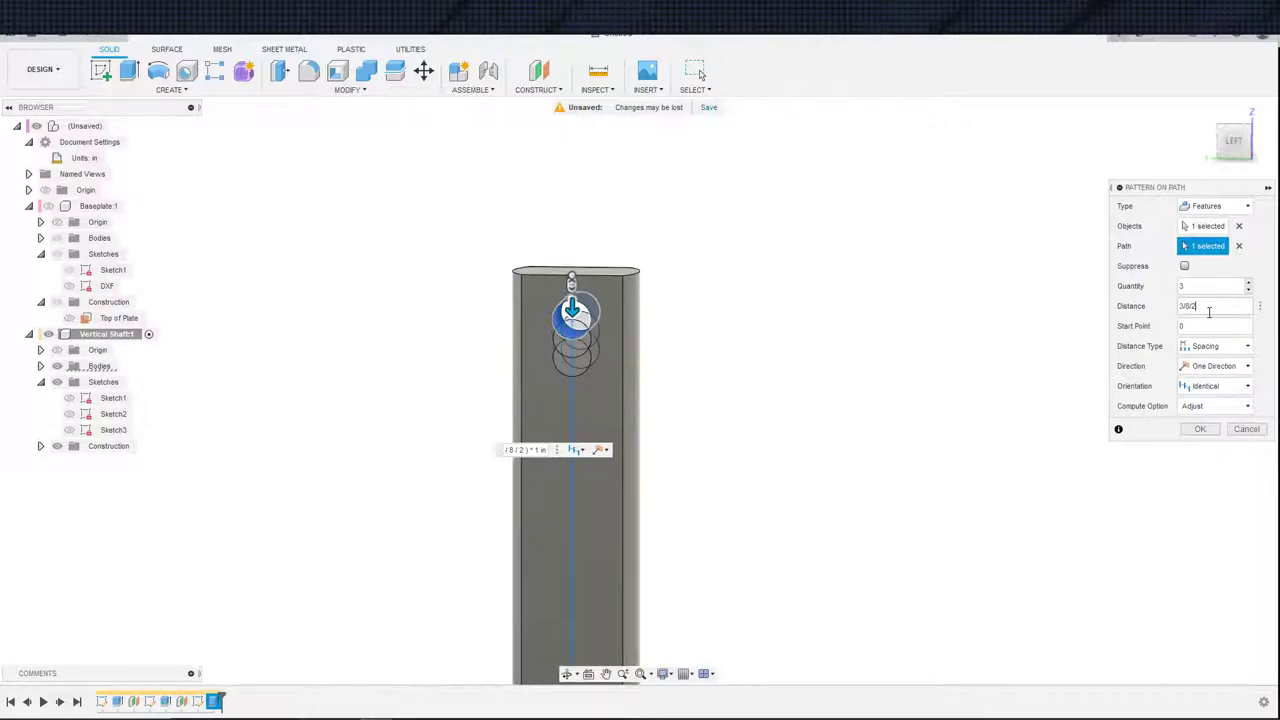
{"action": "type", "text": "+.5"}
{"action": "key", "text": "BackSpace"}
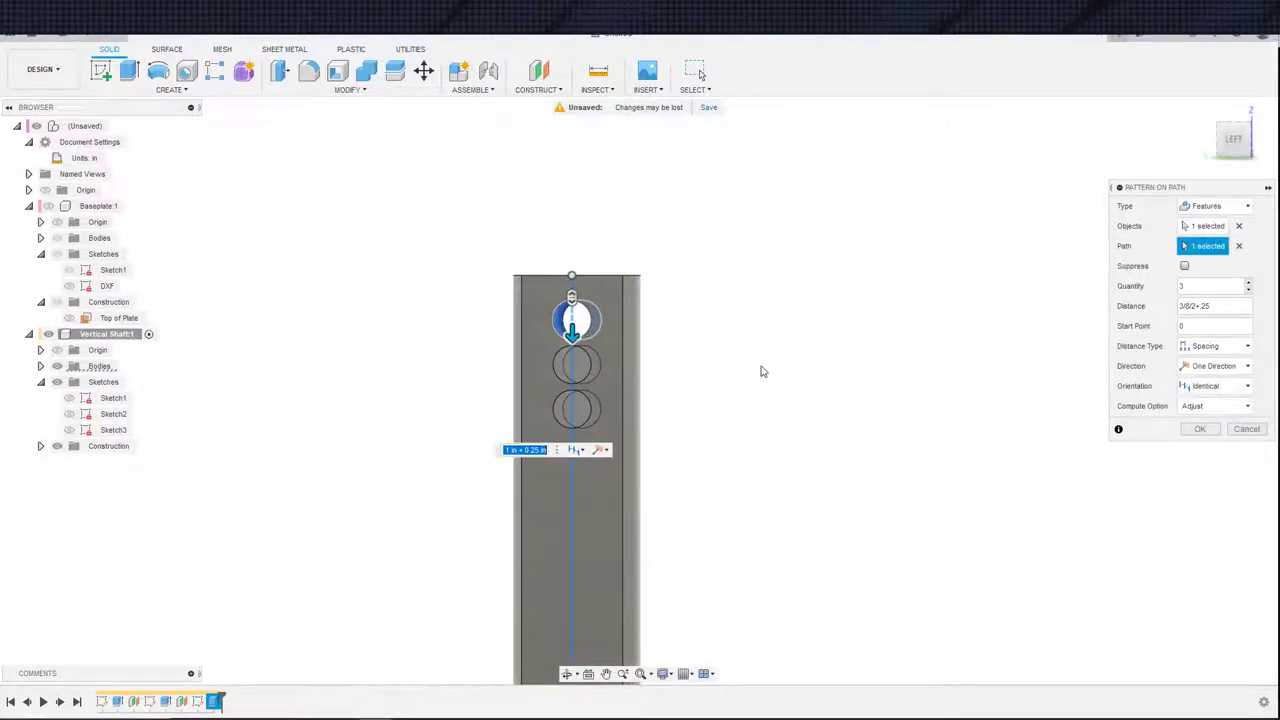
- Set the hole distance to 0.5 in, raise the quantity to 19 and apply the pattern along the shaft
{"action": "left_click", "coordinate": [1208, 306]}
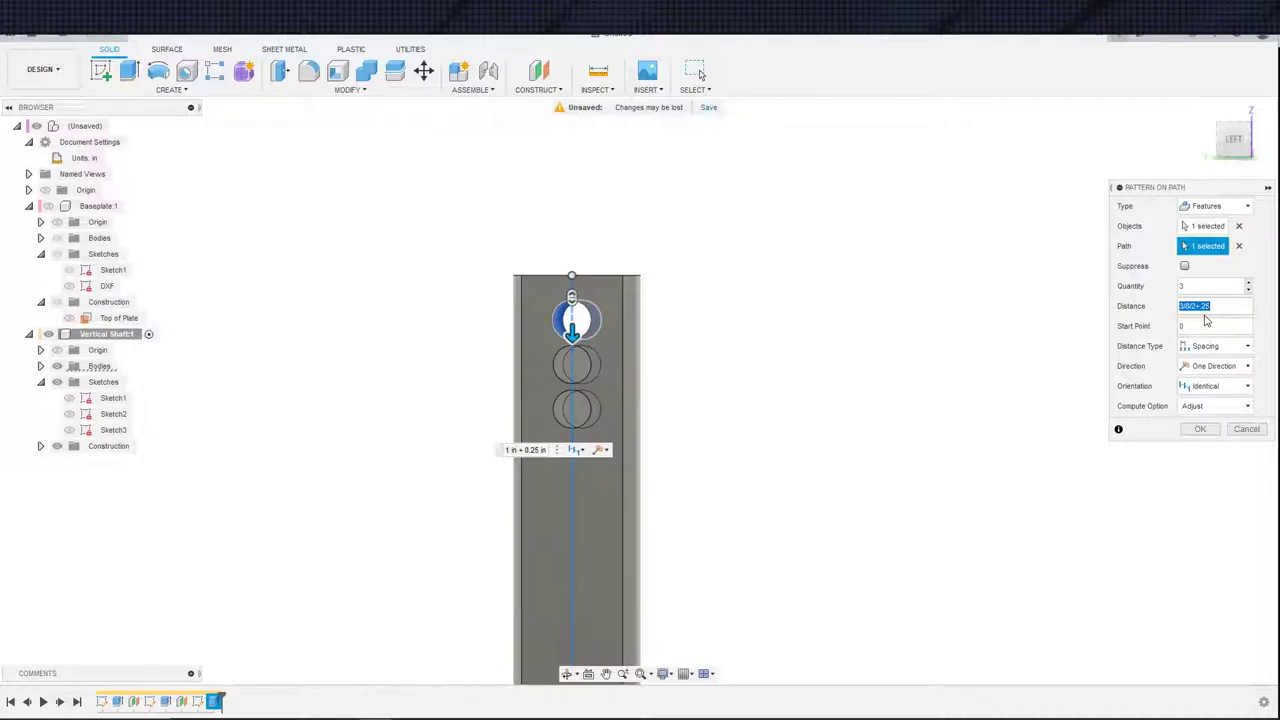
{"action": "key", "text": "BackSpace"}
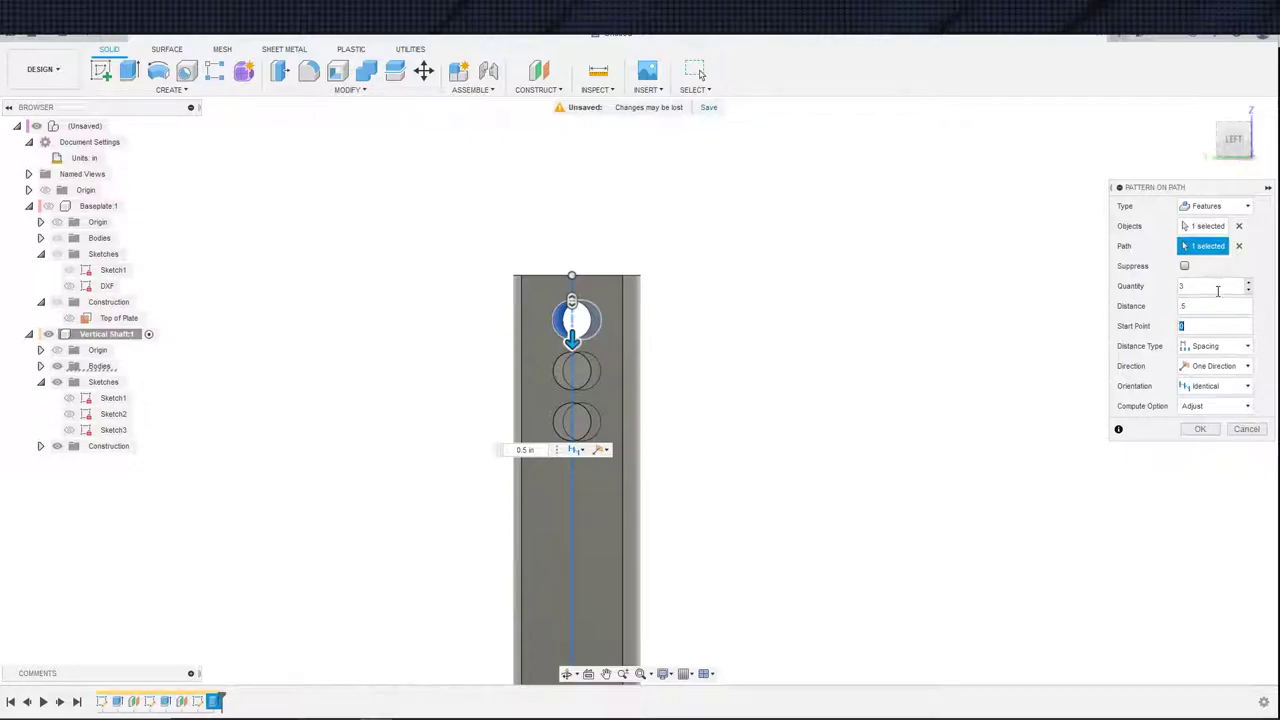
{"action": "scroll", "coordinate": [821, 403], "scroll_direction": "down", "scroll_amount": 3}
{"action": "middle_click_drag", "start_coordinate": [807, 606], "coordinate": [828, 212]}
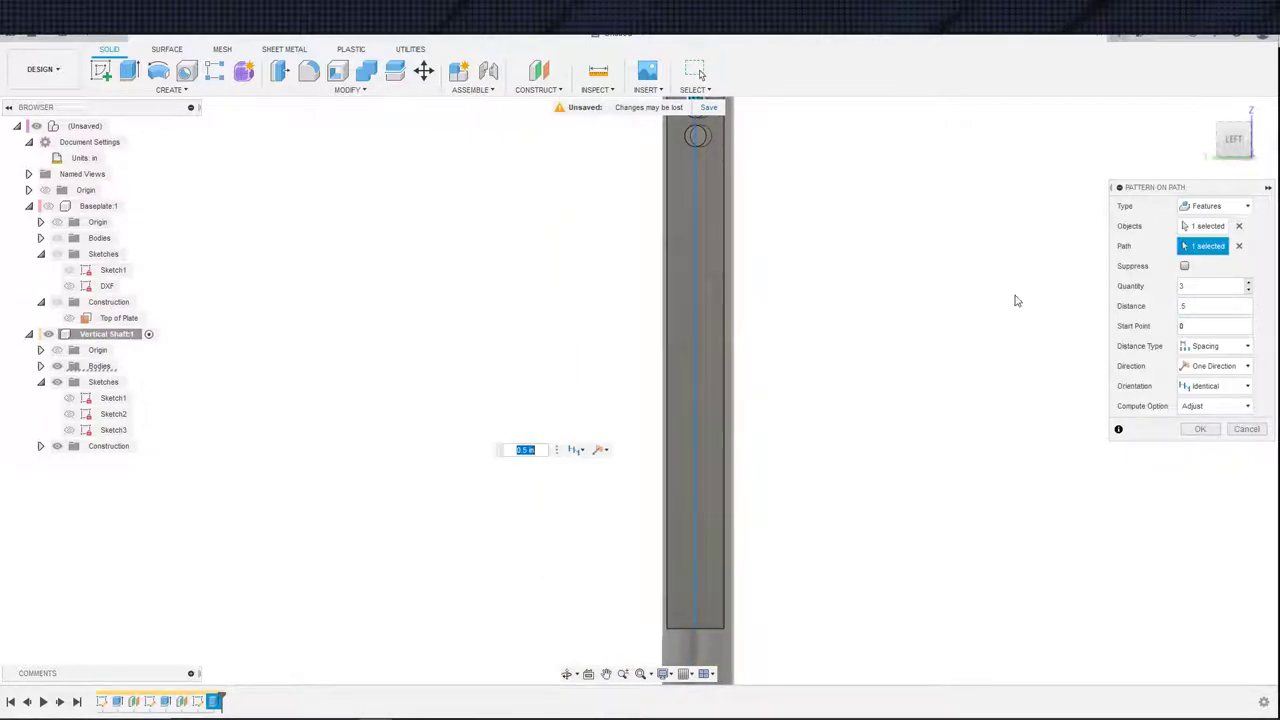
{"action": "left_click", "coordinate": [1247, 282]}
{"action": "left_click", "coordinate": [1247, 282]}
{"action": "left_click", "coordinate": [1247, 282]}
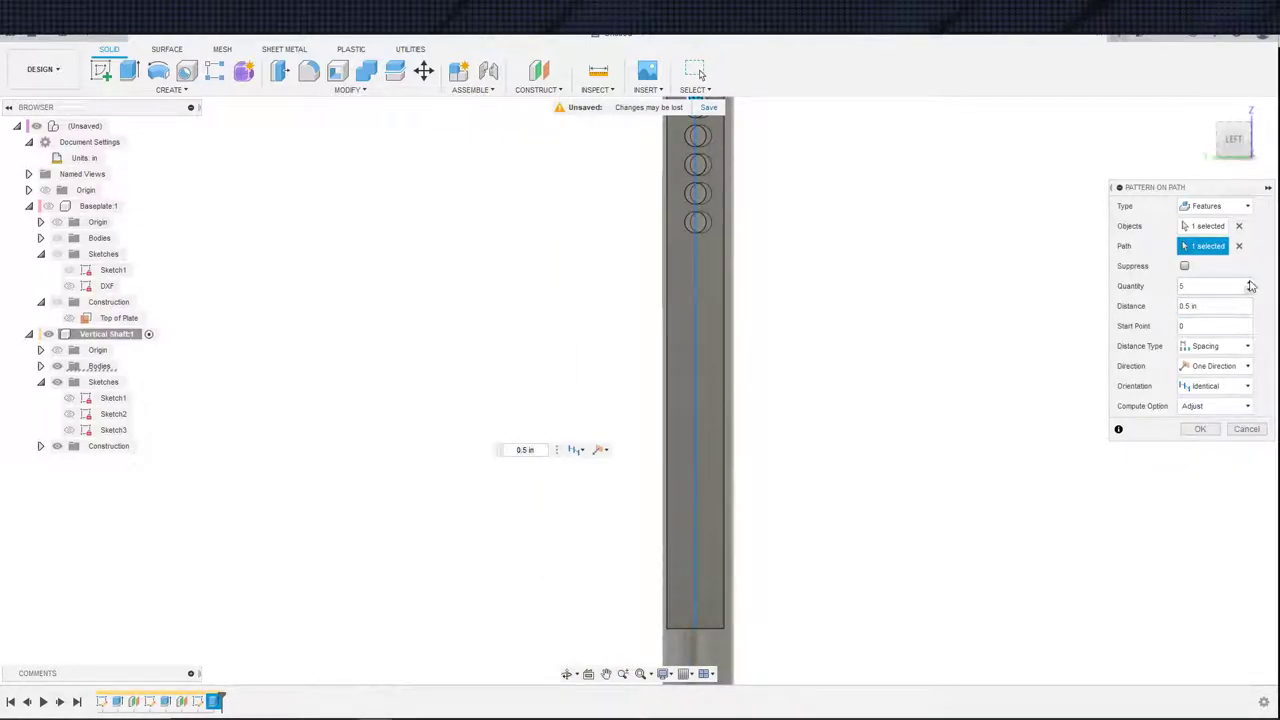
{"action": "left_click", "coordinate": [1248, 283]}
{"action": "left_click", "coordinate": [1249, 283]}
{"action": "left_click", "coordinate": [1249, 283]}
{"action": "left_click", "coordinate": [1249, 283]}
{"action": "left_click", "coordinate": [1249, 283]}
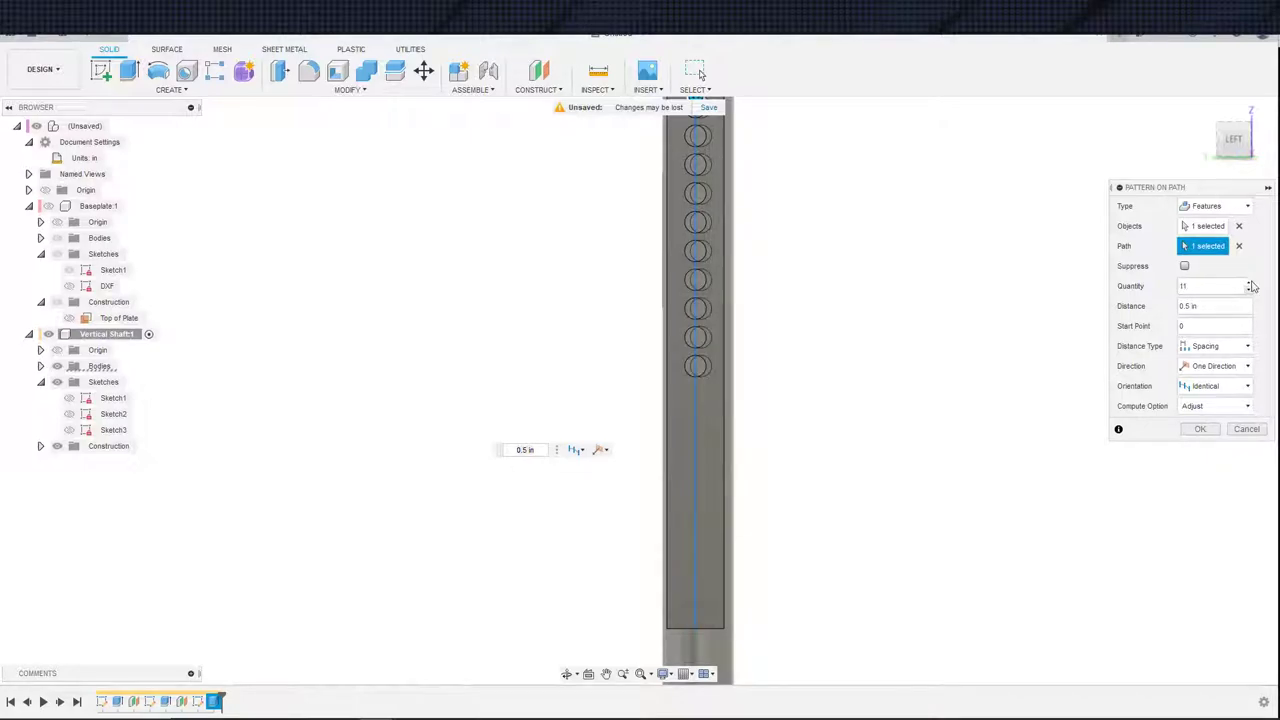
{"action": "left_click", "coordinate": [1249, 283]}
{"action": "left_click", "coordinate": [1249, 283]}
{"action": "left_click", "coordinate": [1250, 283]}
{"action": "left_click", "coordinate": [1250, 283]}
{"action": "left_click", "coordinate": [1250, 289]}
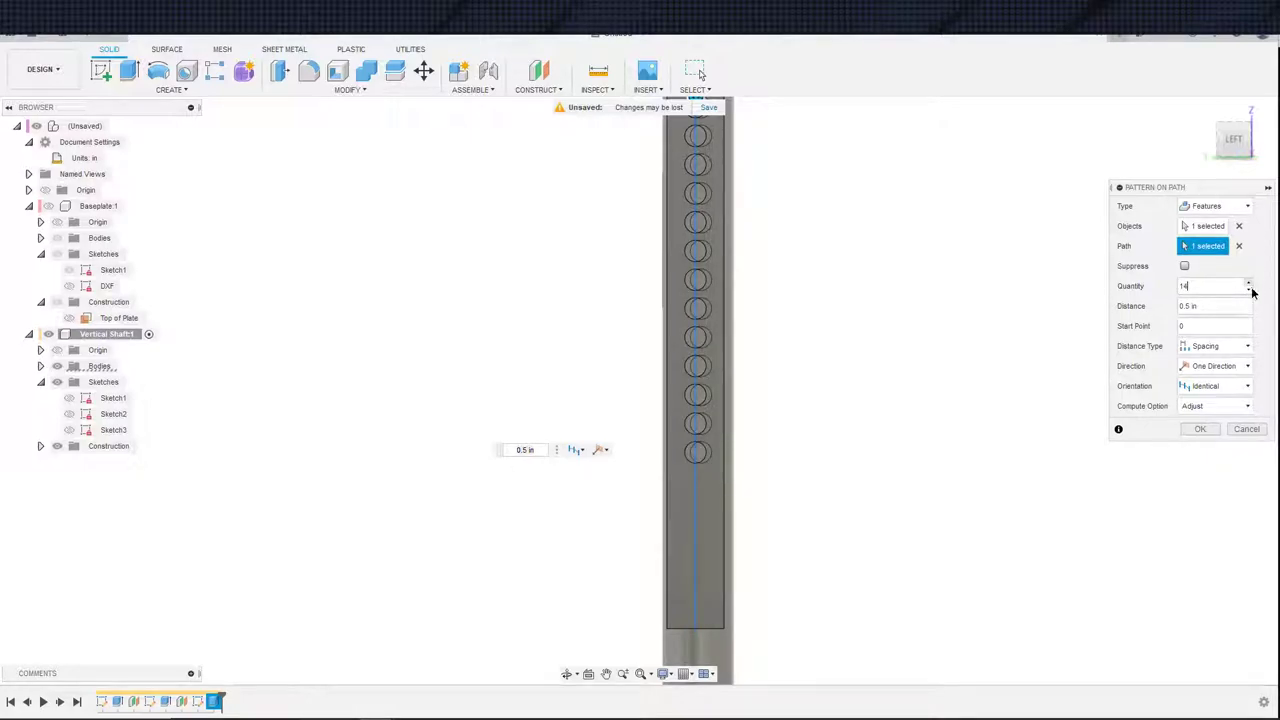
{"action": "left_click", "coordinate": [1250, 289]}
{"action": "left_click", "coordinate": [1249, 284]}
{"action": "left_click", "coordinate": [1249, 284]}
{"action": "left_click", "coordinate": [1249, 284]}
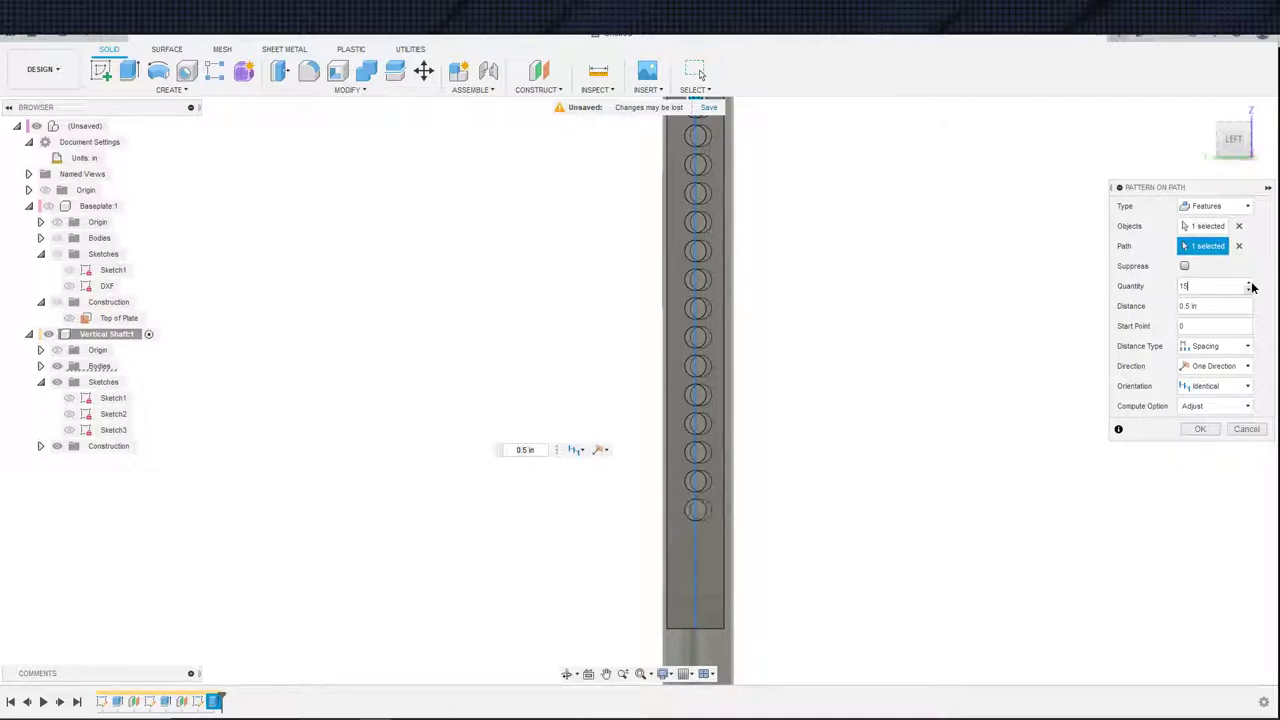
{"action": "left_click", "coordinate": [1249, 284]}
{"action": "left_click", "coordinate": [1249, 284]}
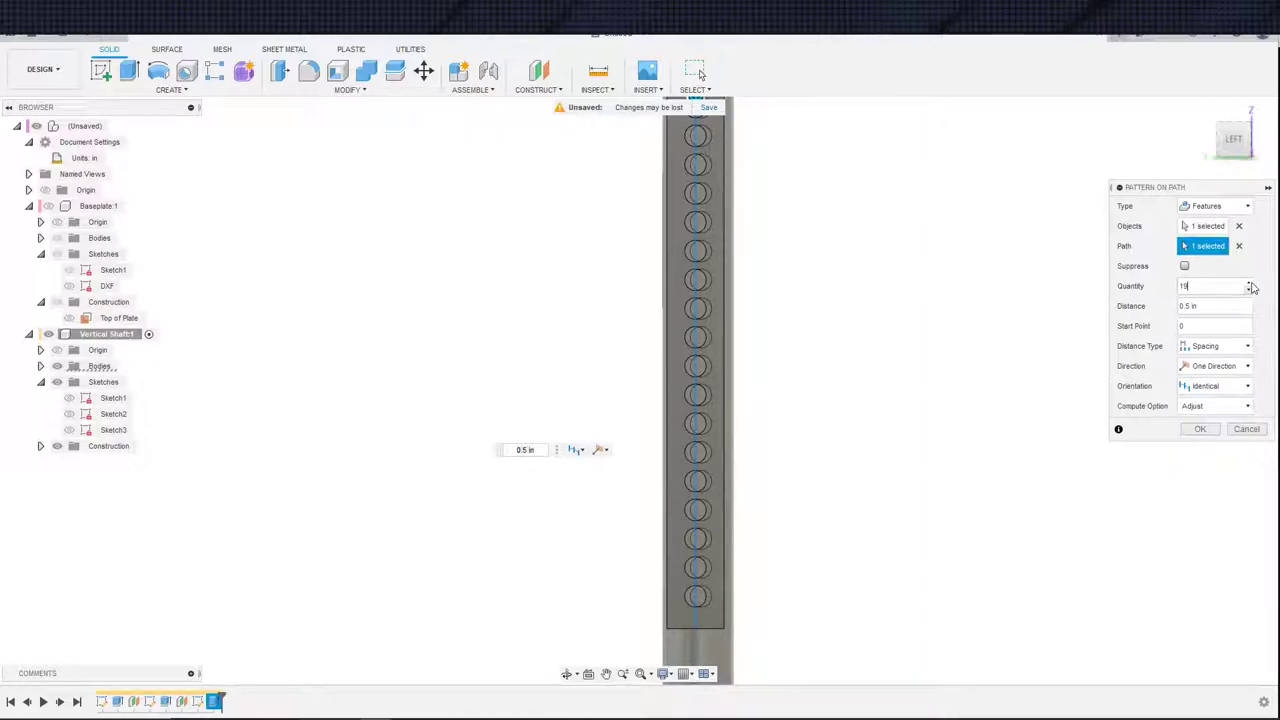
{"action": "left_click", "coordinate": [1205, 429]}
- Reopen the hole pattern on the shaft and set the spacing distance to 1 in
{"action": "middle_click_drag", "start_coordinate": [1098, 480], "coordinate": [886, 483], "text": "shift"}
{"action": "scroll", "coordinate": [968, 470], "scroll_direction": "down", "scroll_amount": 2}
{"action": "scroll", "coordinate": [967, 470], "scroll_direction": "down", "scroll_amount": 2}
{"action": "mouse_move", "coordinate": [886, 483]}
{"action": "middle_mouse_down"}
{"action": "mouse_move", "coordinate": [929, 380]}
{"action": "mouse_move", "coordinate": [939, 434]}
{"action": "mouse_move", "coordinate": [874, 400]}
{"action": "mouse_move", "coordinate": [897, 389]}
{"action": "mouse_move", "coordinate": [802, 390]}
{"action": "mouse_move", "coordinate": [894, 414]}
{"action": "mouse_move", "coordinate": [920, 352]}
{"action": "middle_mouse_up"}
{"action": "left_click", "coordinate": [700, 73]}
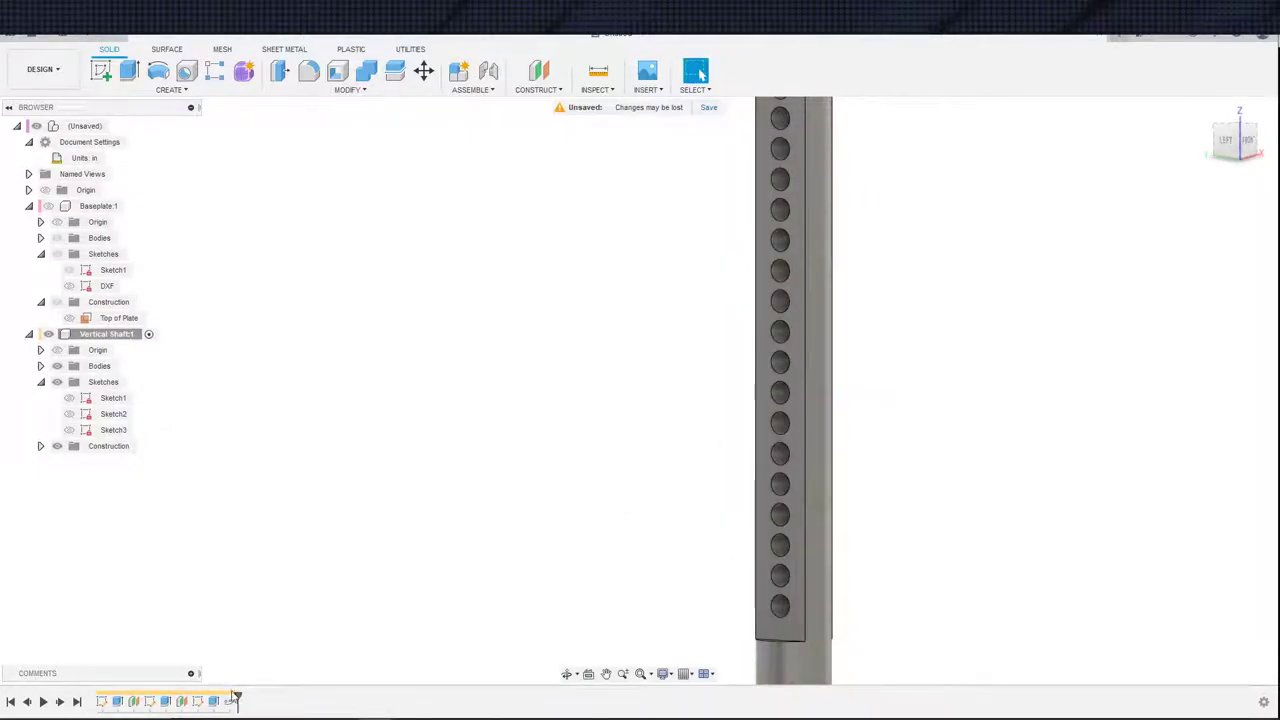
{"action": "left_click", "coordinate": [232, 701]}
{"action": "double_click", "coordinate": [234, 702]}
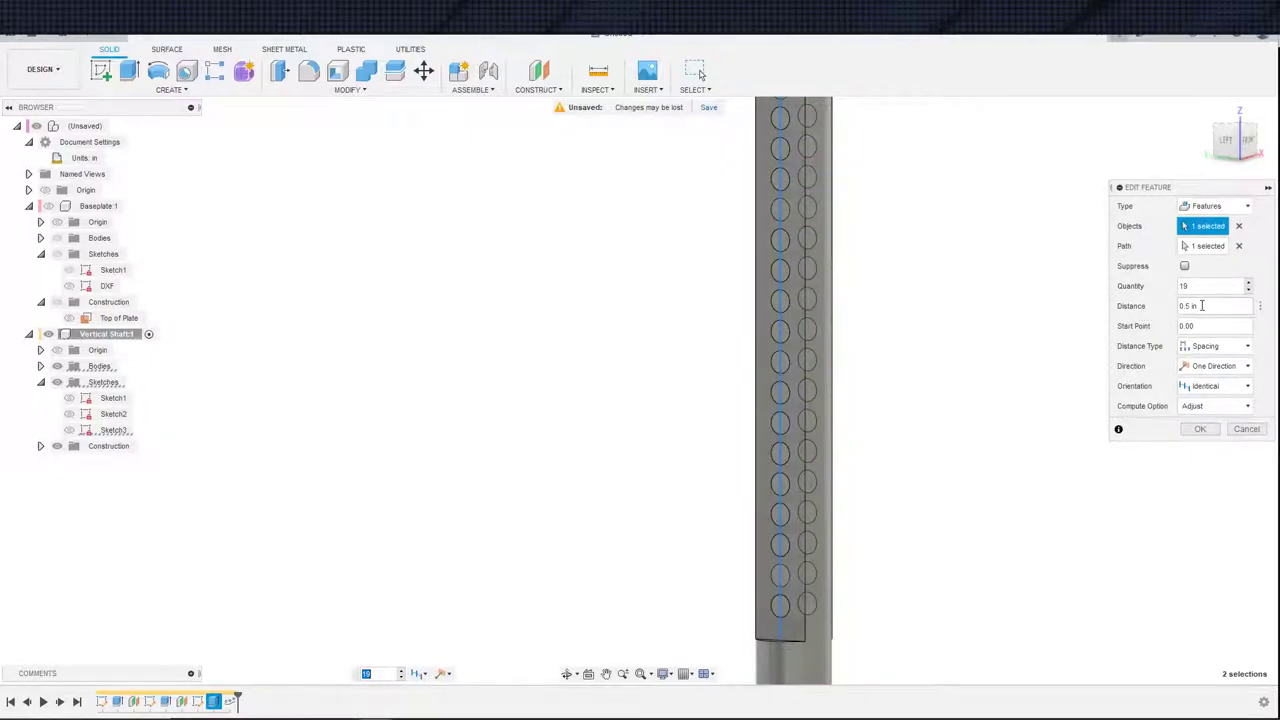
{"action": "left_click_drag", "start_coordinate": [1202, 306], "coordinate": [1104, 311]}
{"action": "type", "text": "1"}
- Set the hole pattern's quantity to 10 and apply the edit
{"action": "left_click_drag", "start_coordinate": [1203, 292], "coordinate": [1149, 292]}
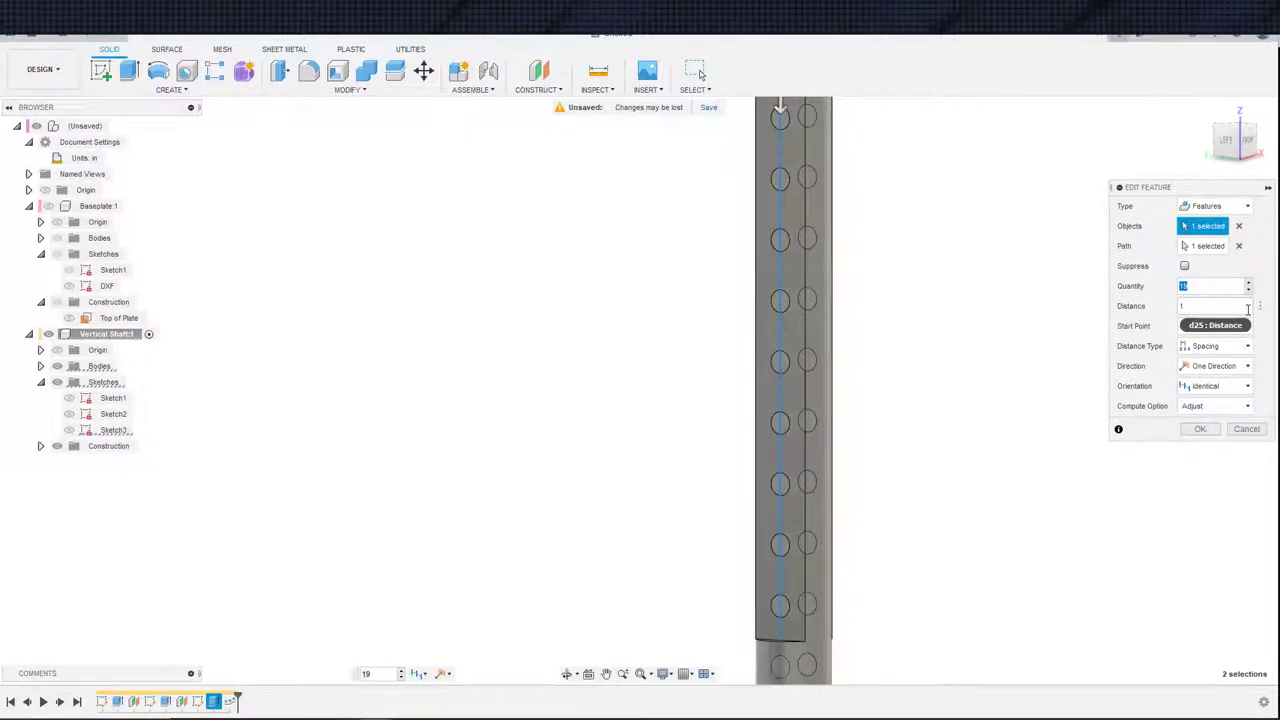
{"action": "type", "text": "8"}
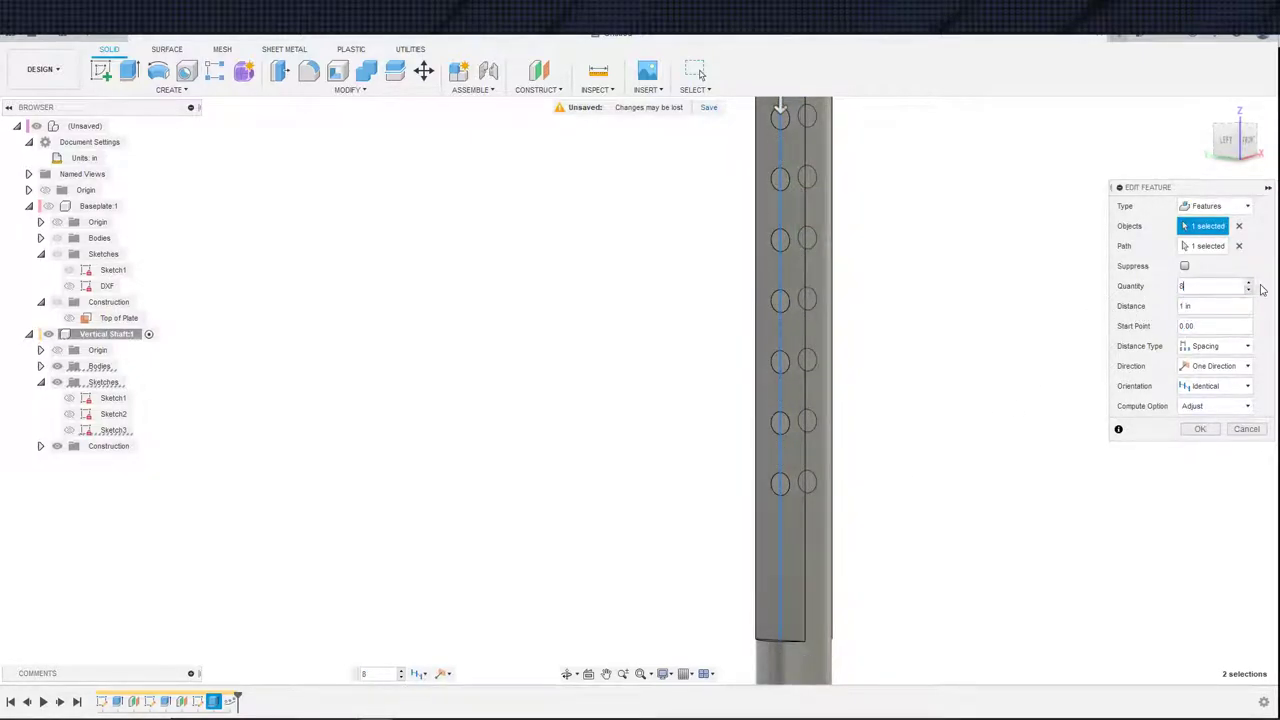
{"action": "left_click", "coordinate": [1249, 283]}
{"action": "left_click", "coordinate": [1249, 283]}
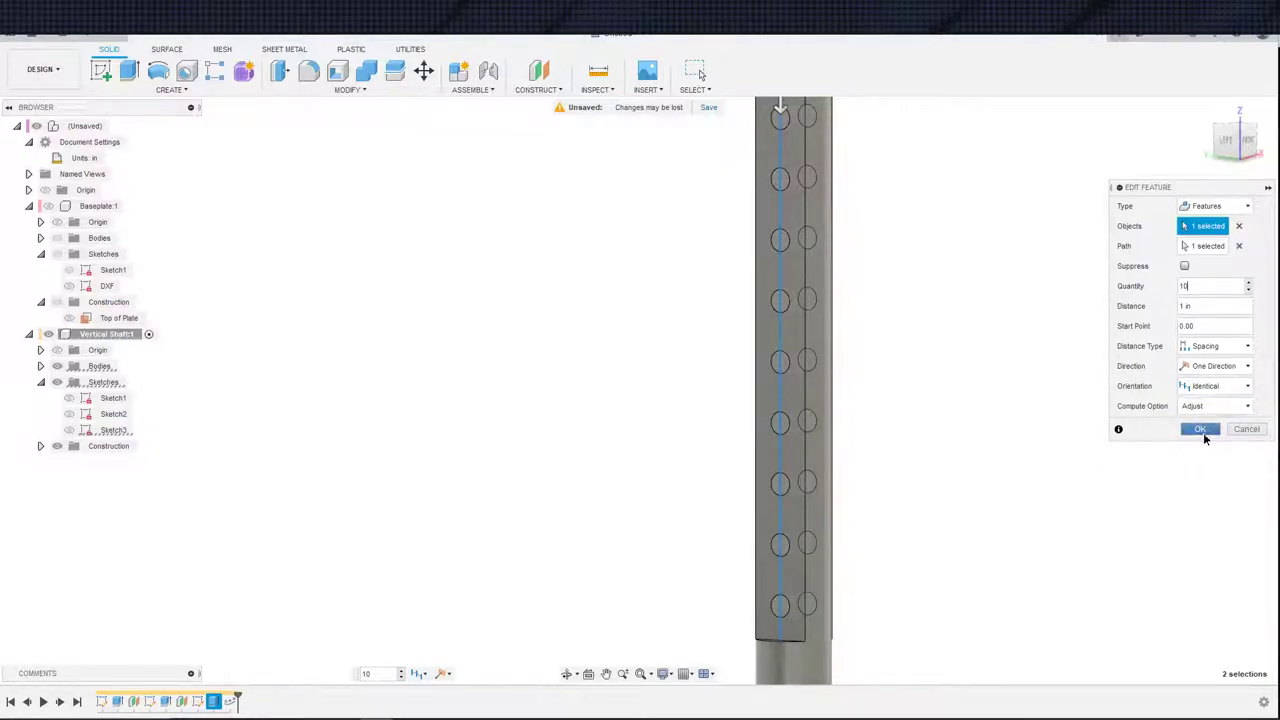
{"action": "left_click", "coordinate": [1203, 434]}
- Activate the top-level design and show the Baseplate component together with the vertical shaft
{"action": "middle_click_drag", "start_coordinate": [974, 571], "coordinate": [648, 557], "text": "shift"}
{"action": "scroll", "coordinate": [966, 541], "scroll_direction": "down", "scroll_amount": 3}
{"action": "scroll", "coordinate": [951, 585], "scroll_direction": "down", "scroll_amount": 2}
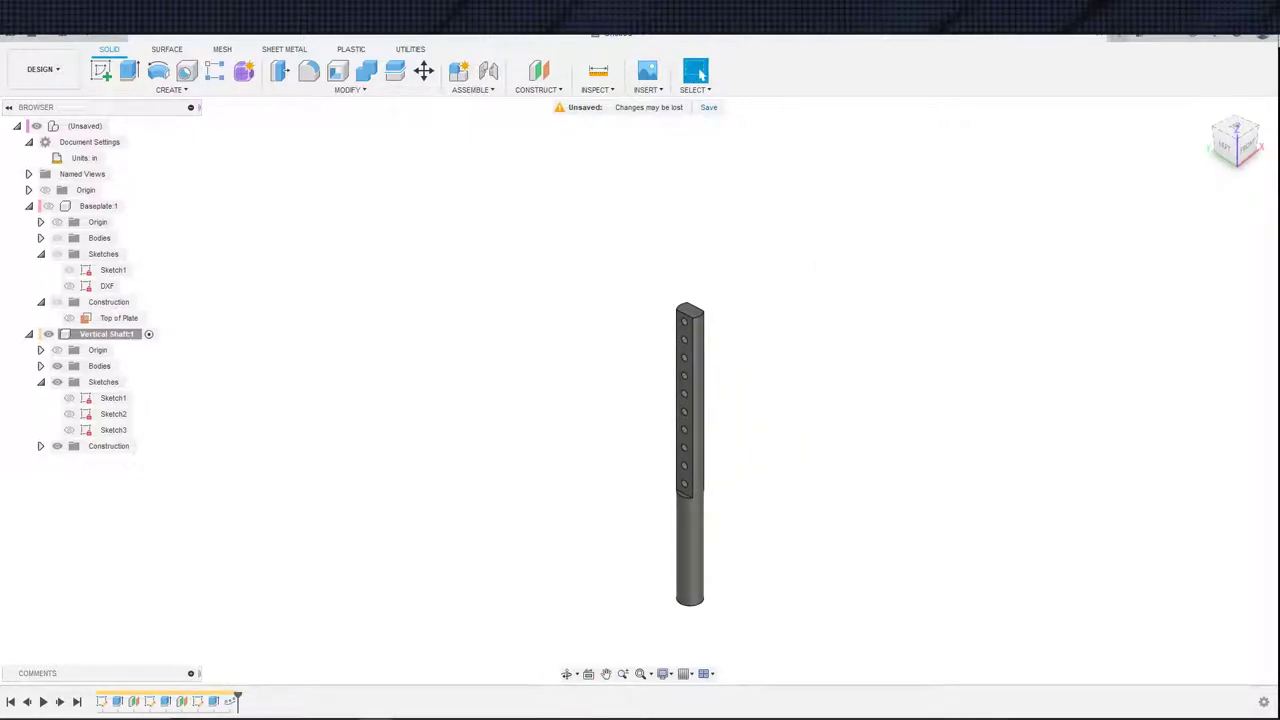
{"action": "left_click", "coordinate": [118, 126]}
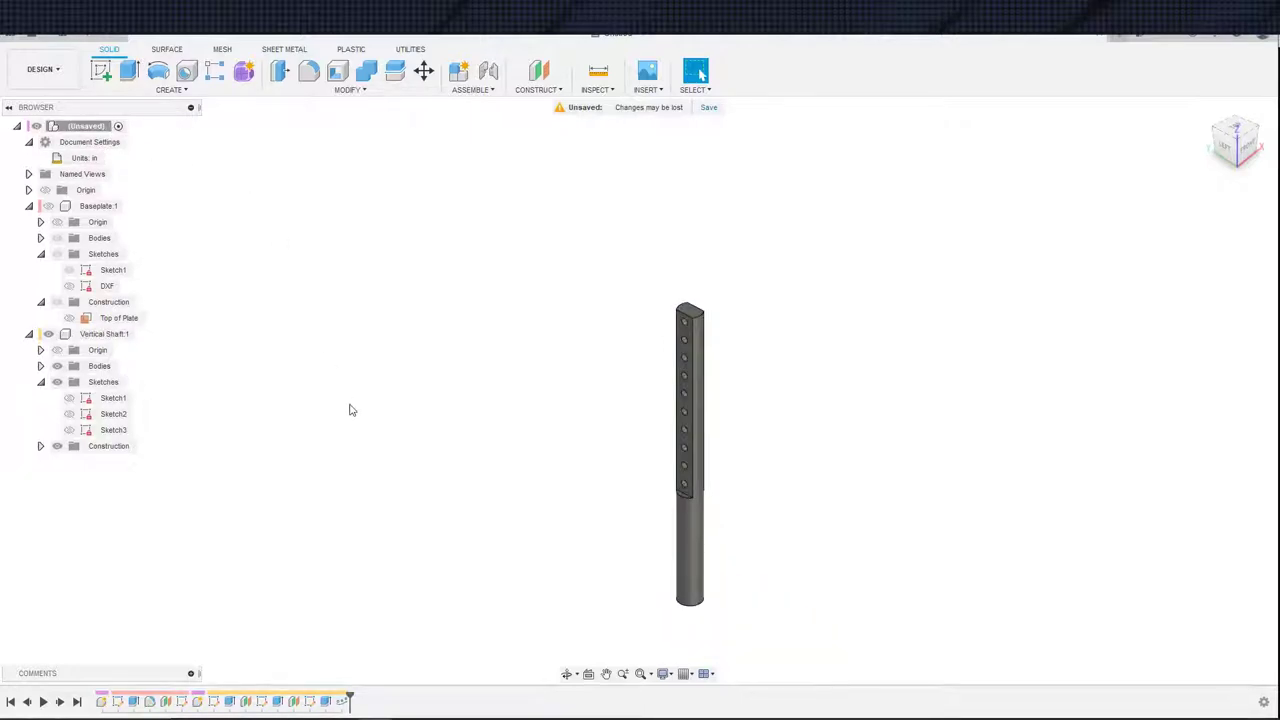
{"action": "left_click", "coordinate": [48, 206]}
{"action": "middle_click_drag", "start_coordinate": [470, 393], "coordinate": [503, 414], "text": "shift"}
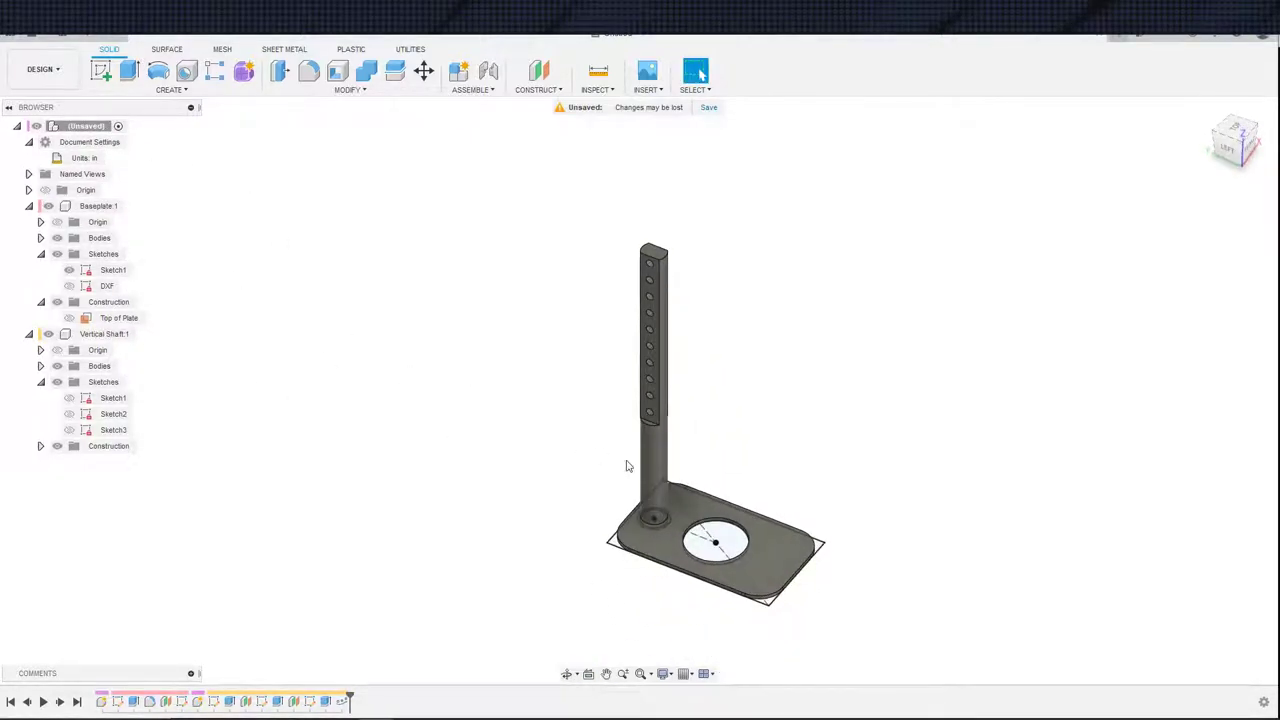
{"action": "scroll", "coordinate": [627, 466], "scroll_direction": "up", "scroll_amount": 6}
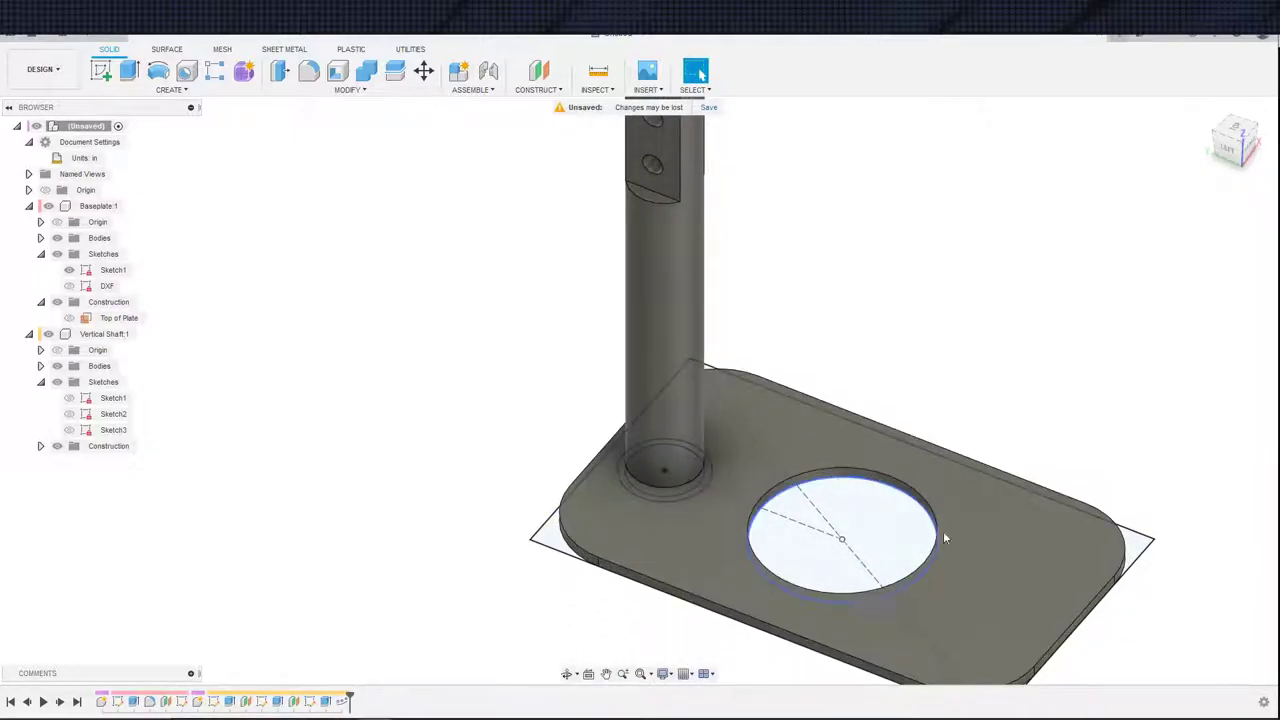
- Activate the Baseplate component and create an internal component named RubberBase inside it
{"action": "right_click", "coordinate": [86, 127]}
{"action": "left_click", "coordinate": [317, 174]}
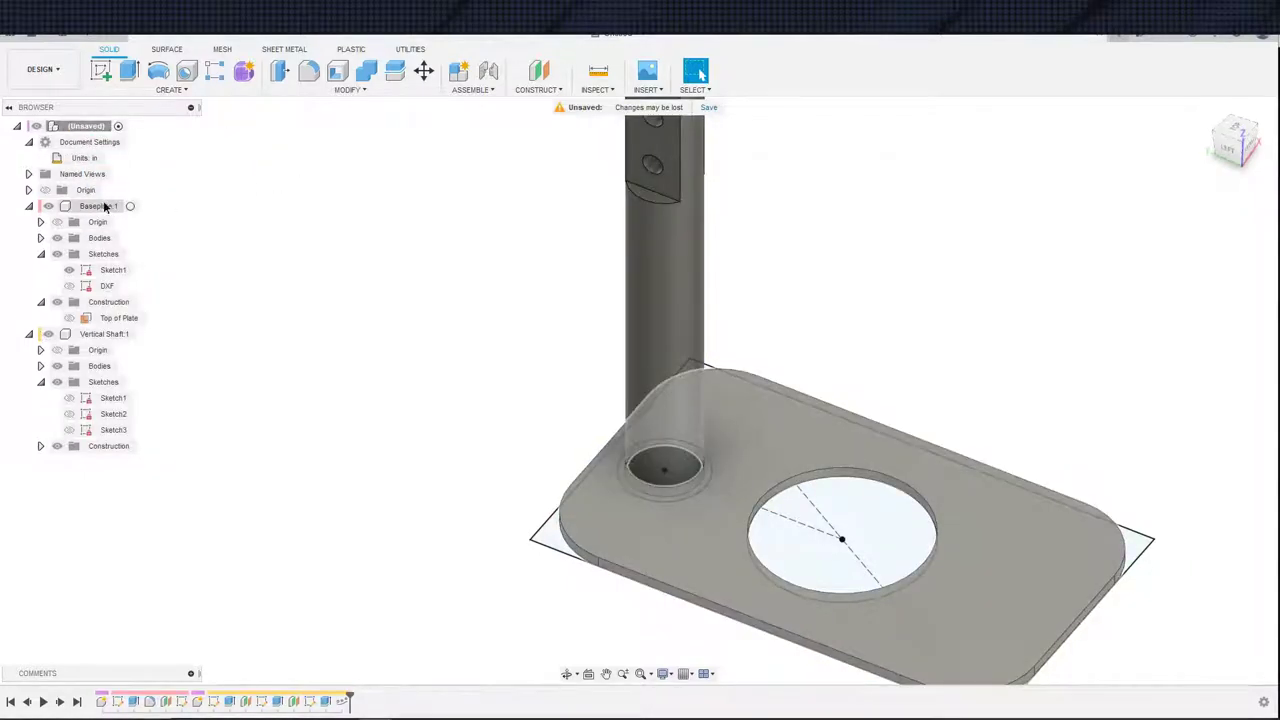
{"action": "right_click", "coordinate": [104, 206]}
{"action": "left_click", "coordinate": [118, 218]}
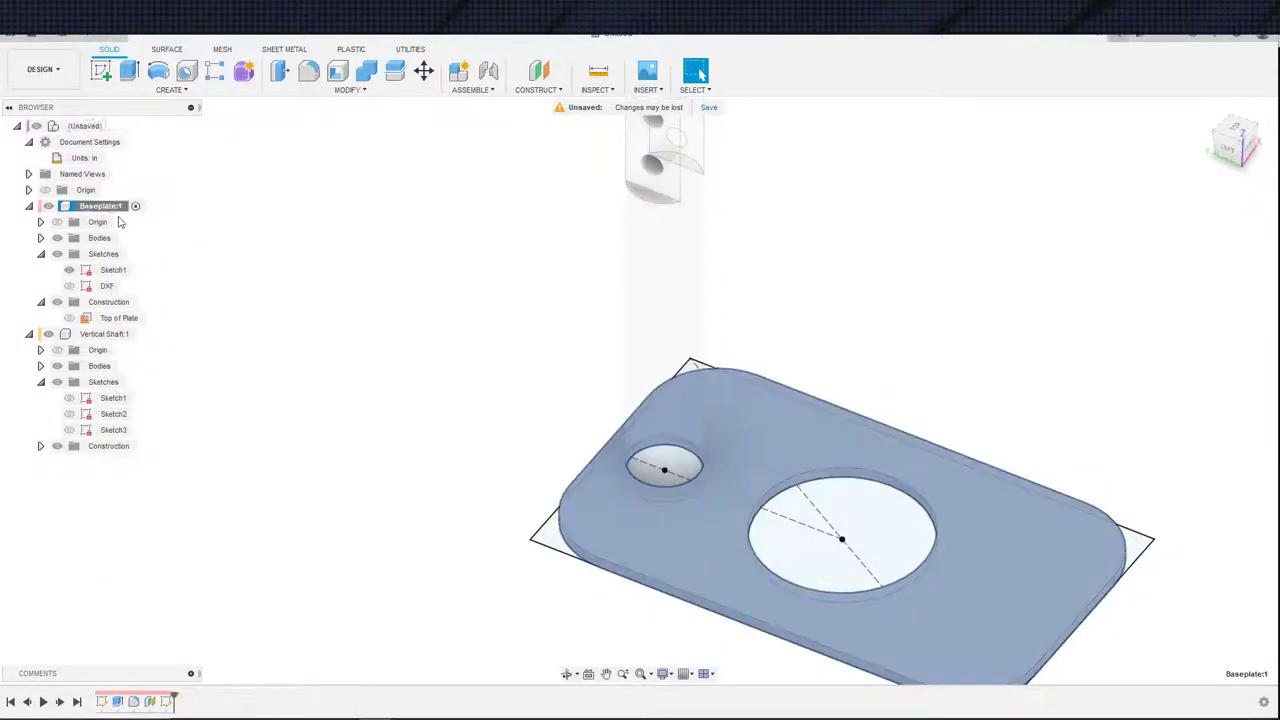
{"action": "right_click", "coordinate": [108, 206]}
{"action": "left_click", "coordinate": [150, 248]}
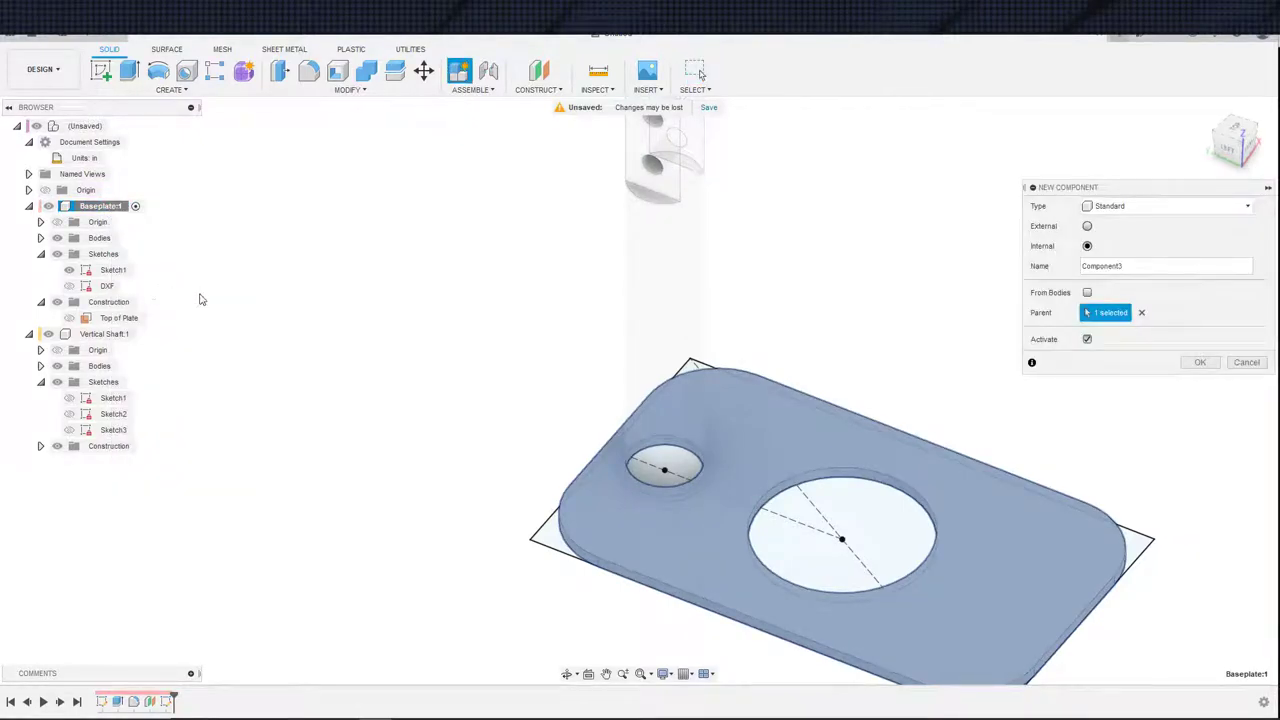
{"action": "double_click", "coordinate": [1154, 265]}
{"action": "type", "text": "RubberBase"}
{"action": "key", "text": "Return"}
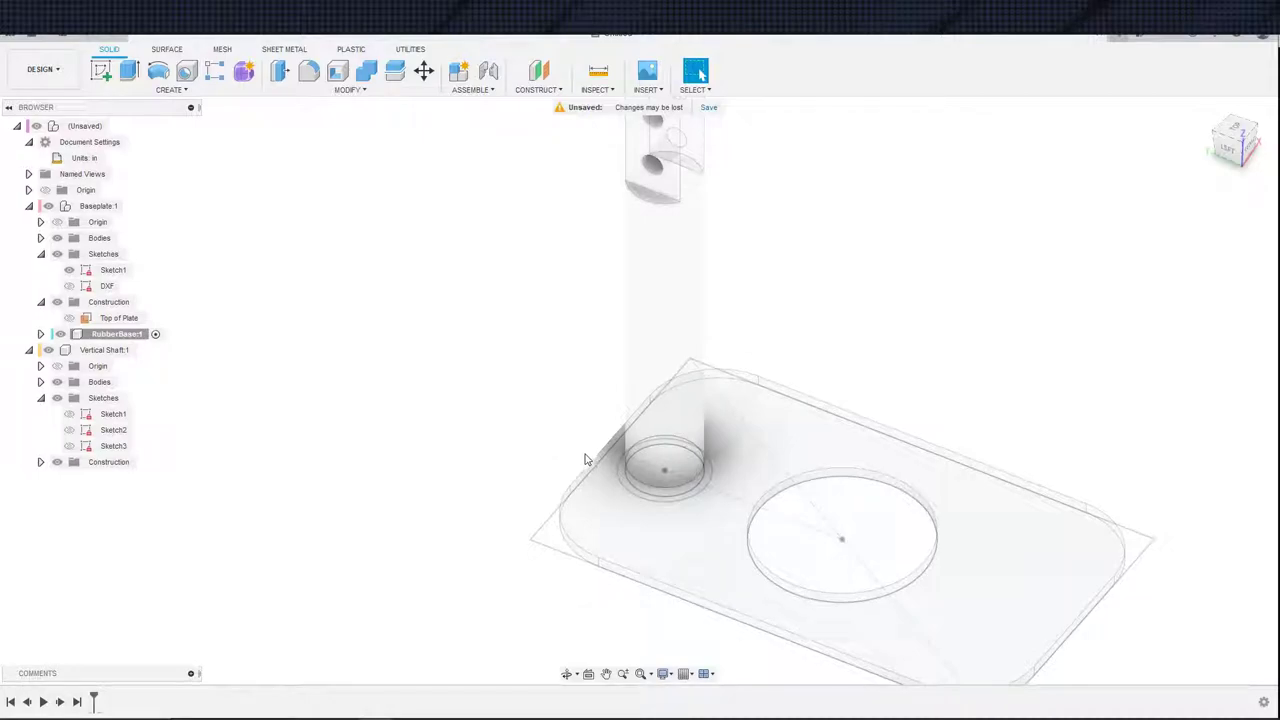
- Try adding an offset construction plane on the baseplate, and undo it
{"action": "scroll", "coordinate": [495, 424], "scroll_direction": "down", "scroll_amount": 1}
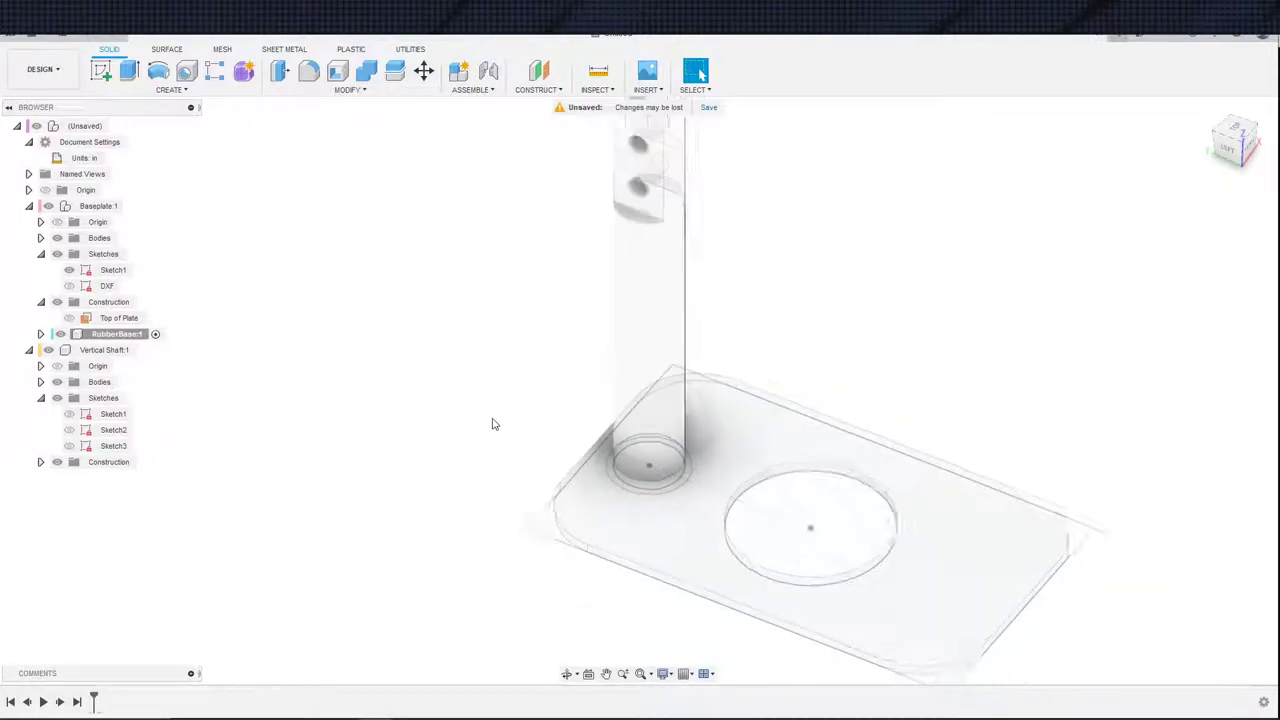
{"action": "middle_click_drag", "start_coordinate": [492, 424], "coordinate": [426, 395]}
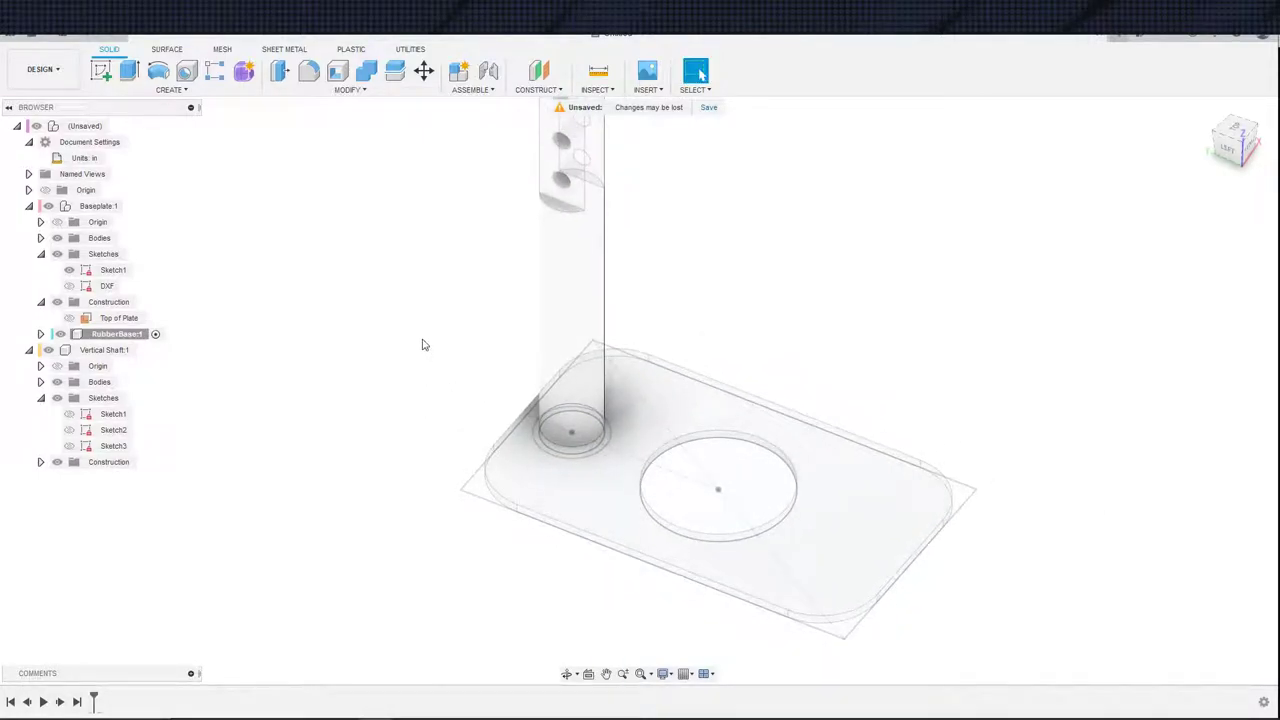
{"action": "scroll", "coordinate": [585, 454], "scroll_direction": "up", "scroll_amount": 2}
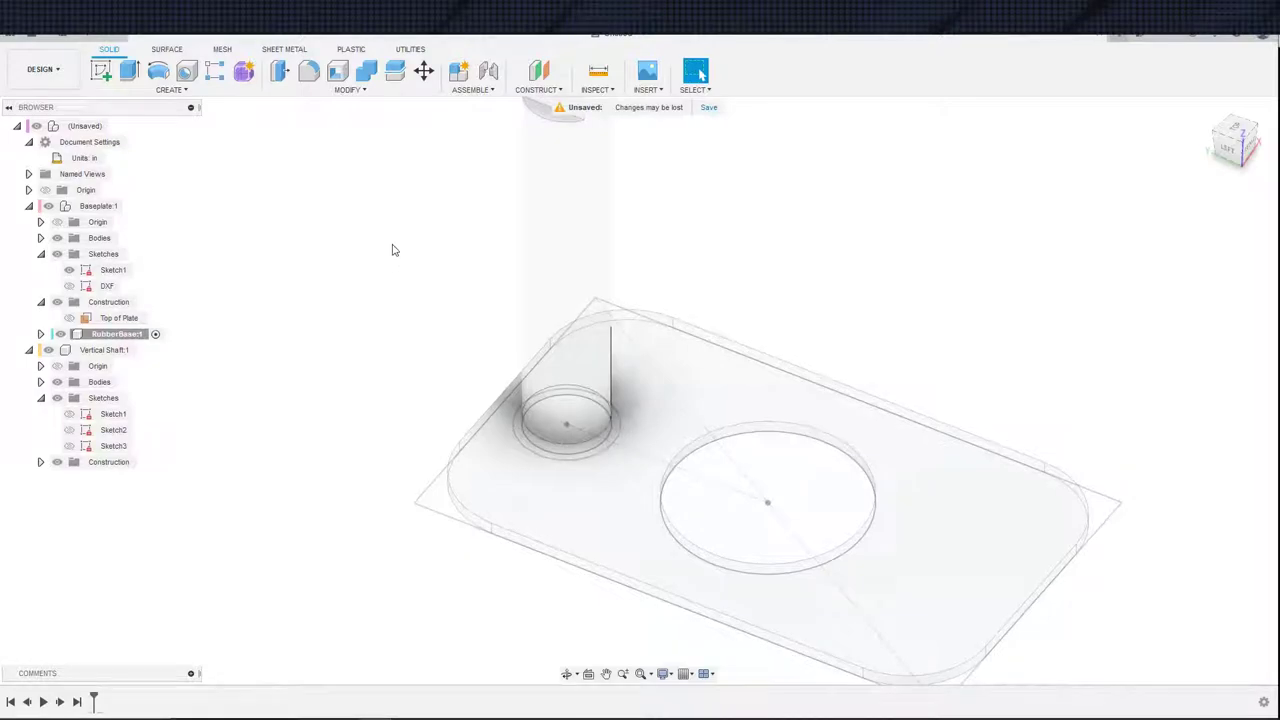
{"action": "left_click", "coordinate": [538, 72]}
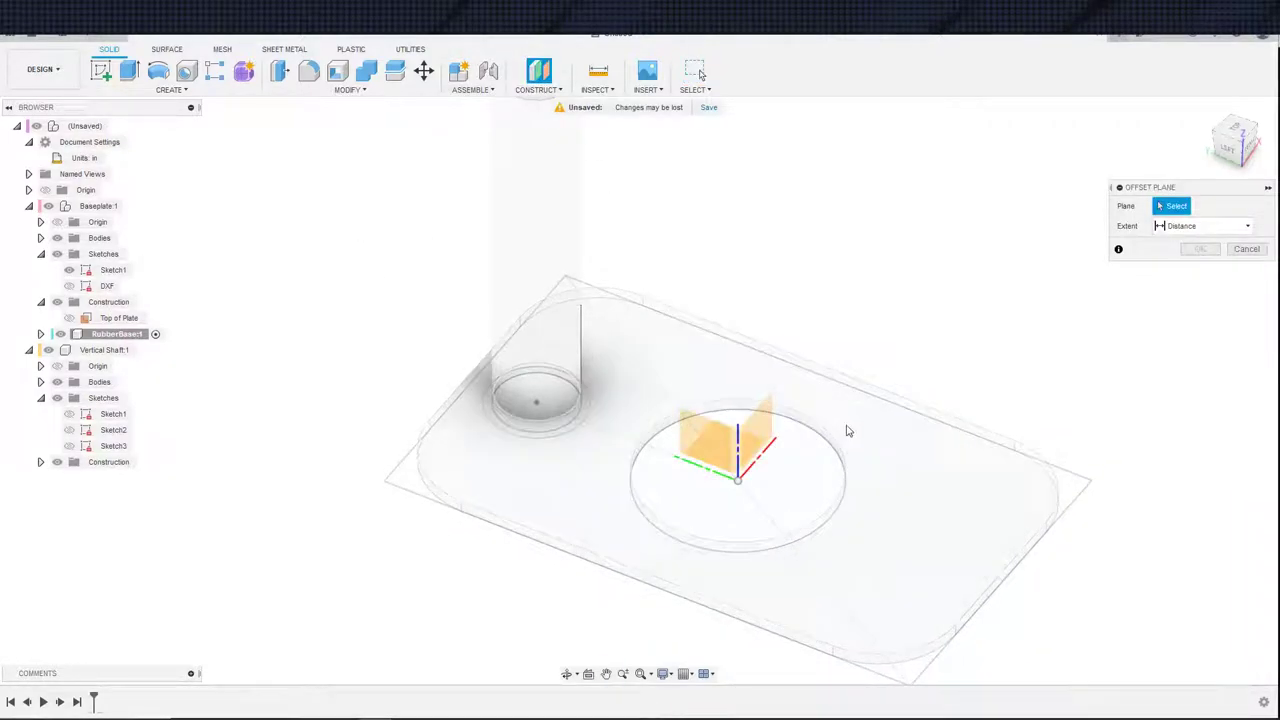
{"action": "left_click", "coordinate": [880, 444]}
{"action": "left_click", "coordinate": [1201, 273]}
{"action": "key", "text": "s"}
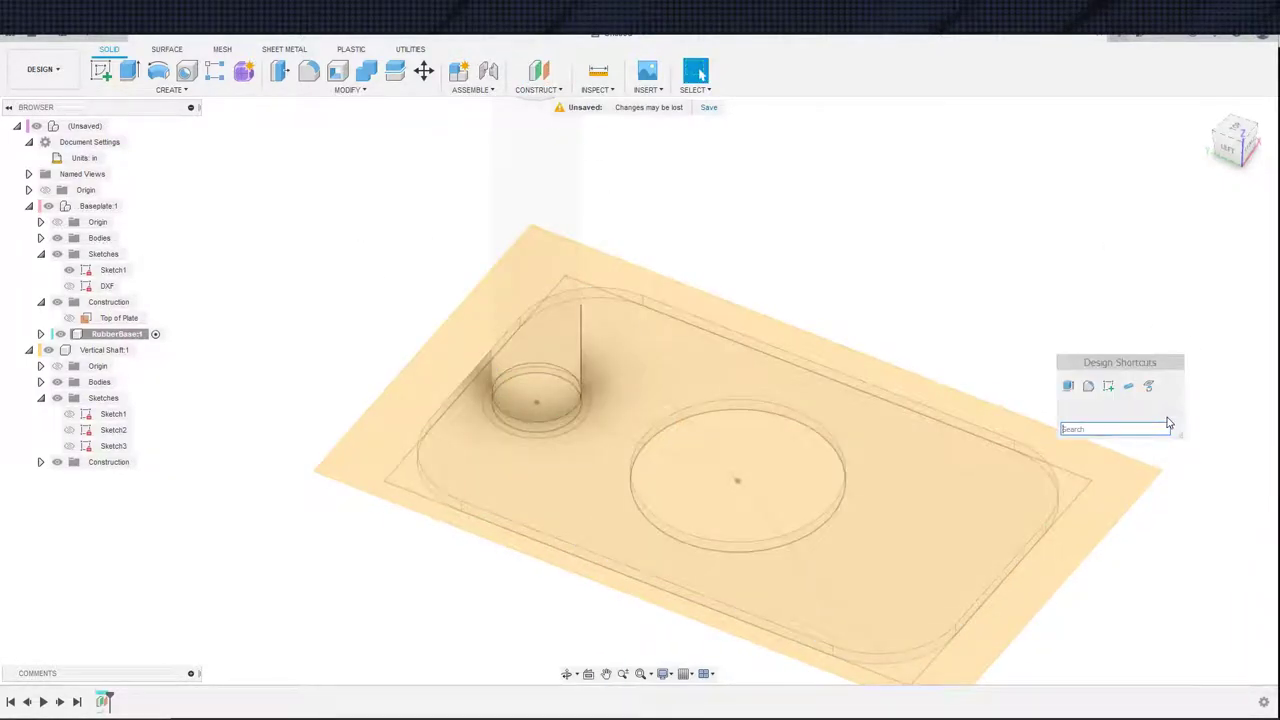
{"action": "key", "text": "Escape"}
{"action": "key", "text": "ctrl+z"}
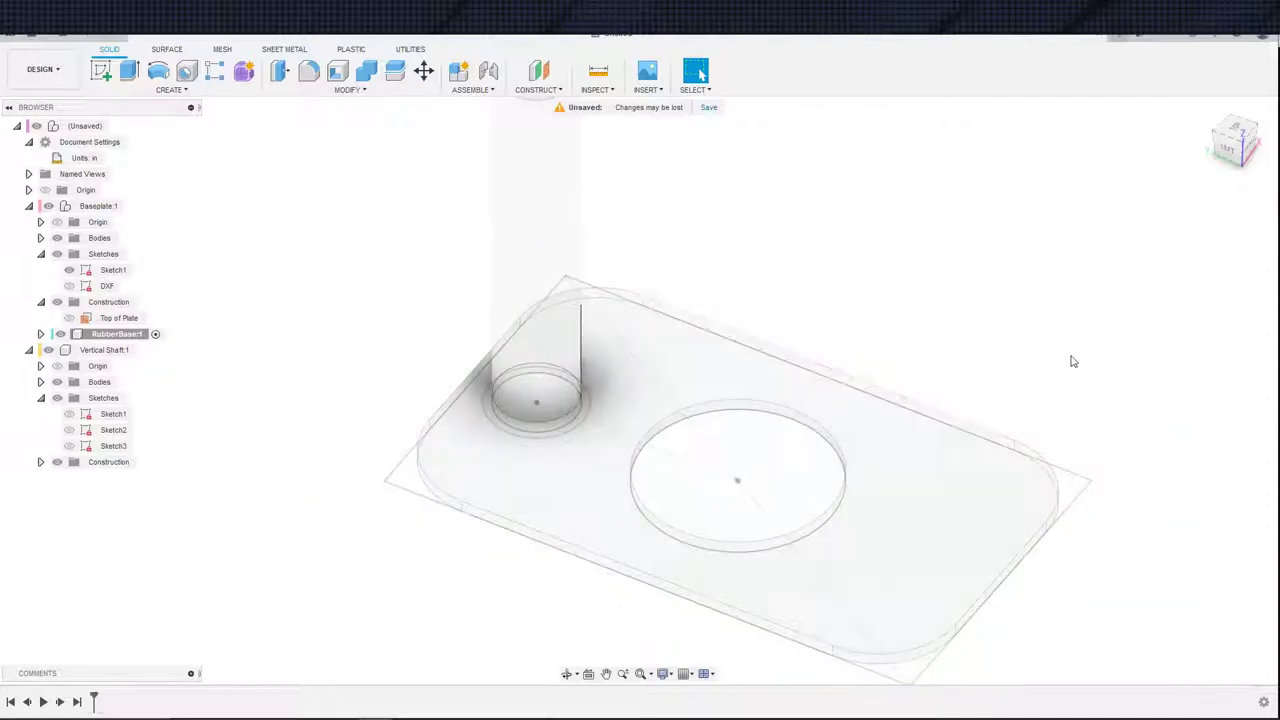
- Start a sketch on the Top of Plate plane and project the edge of the large centre hole into it
{"action": "left_click", "coordinate": [88, 319]}
{"action": "key", "text": "s"}
{"action": "left_click", "coordinate": [159, 355]}
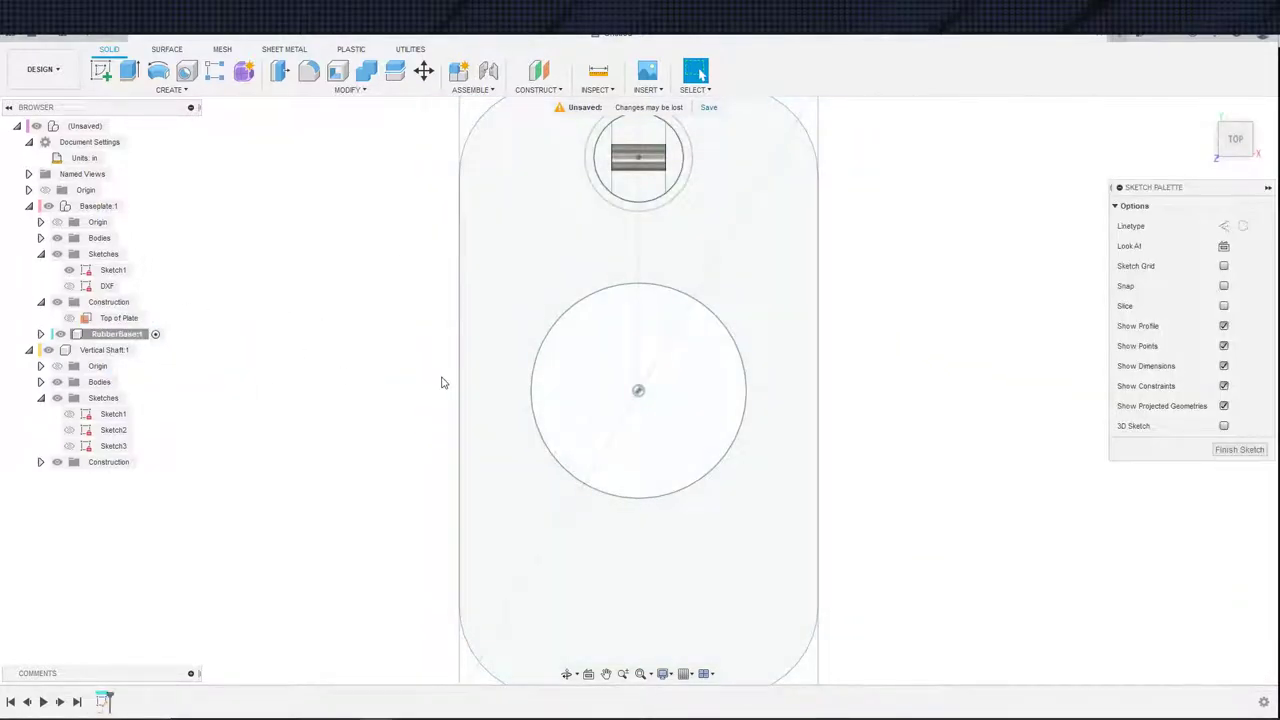
{"action": "key", "text": "s"}
{"action": "left_click", "coordinate": [534, 386]}
{"action": "left_click", "coordinate": [499, 409]}
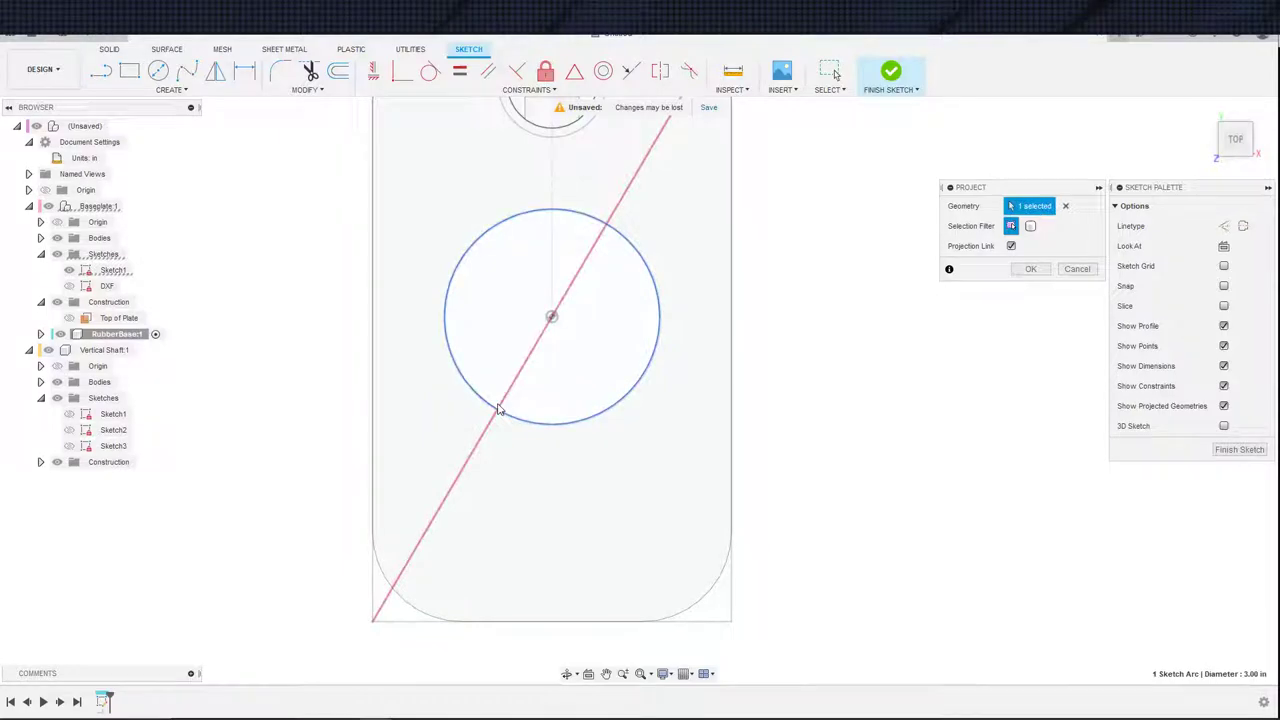
{"action": "left_click", "coordinate": [1029, 269]}
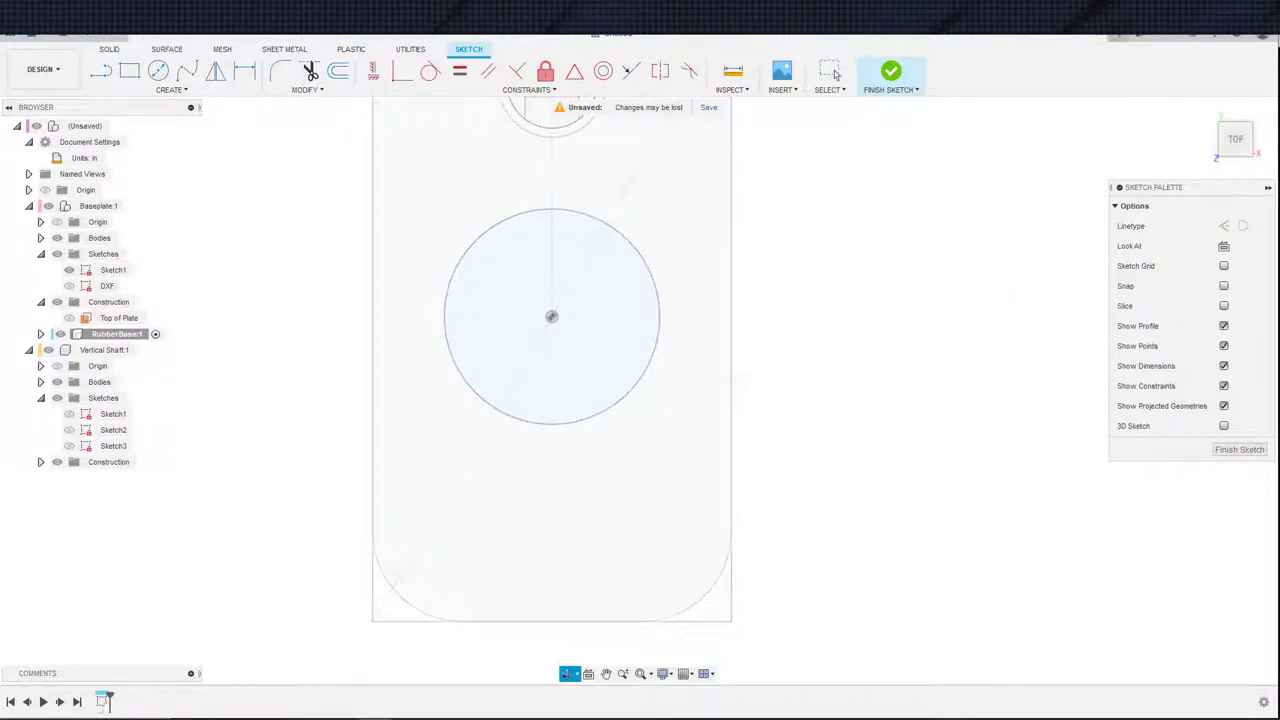
- Draw a circle concentric with the projected centre hole and slightly larger than it
{"action": "middle_click_drag", "start_coordinate": [746, 377], "coordinate": [683, 463], "text": "shift"}
{"action": "key", "text": "c"}
{"action": "left_click", "coordinate": [612, 521]}
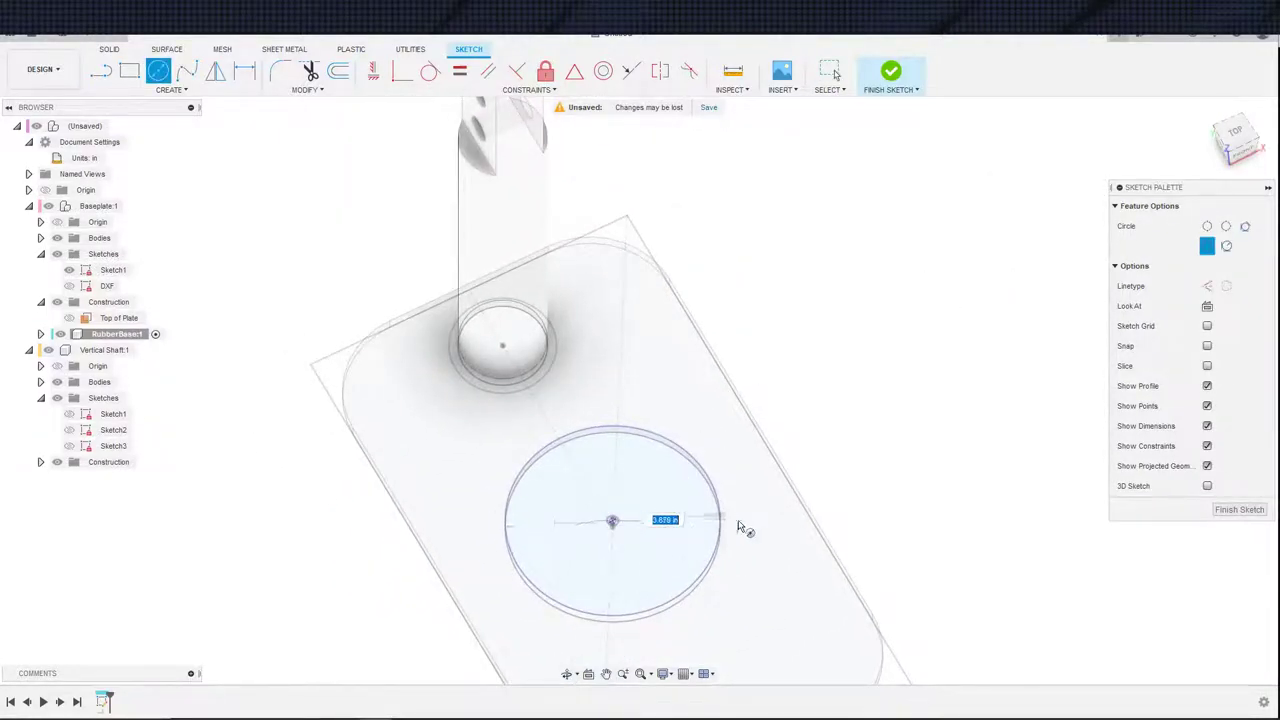
{"action": "left_click", "coordinate": [740, 526]}
{"action": "key", "text": "d"}
{"action": "left_click", "coordinate": [720, 537]}
{"action": "left_click", "coordinate": [743, 531]}
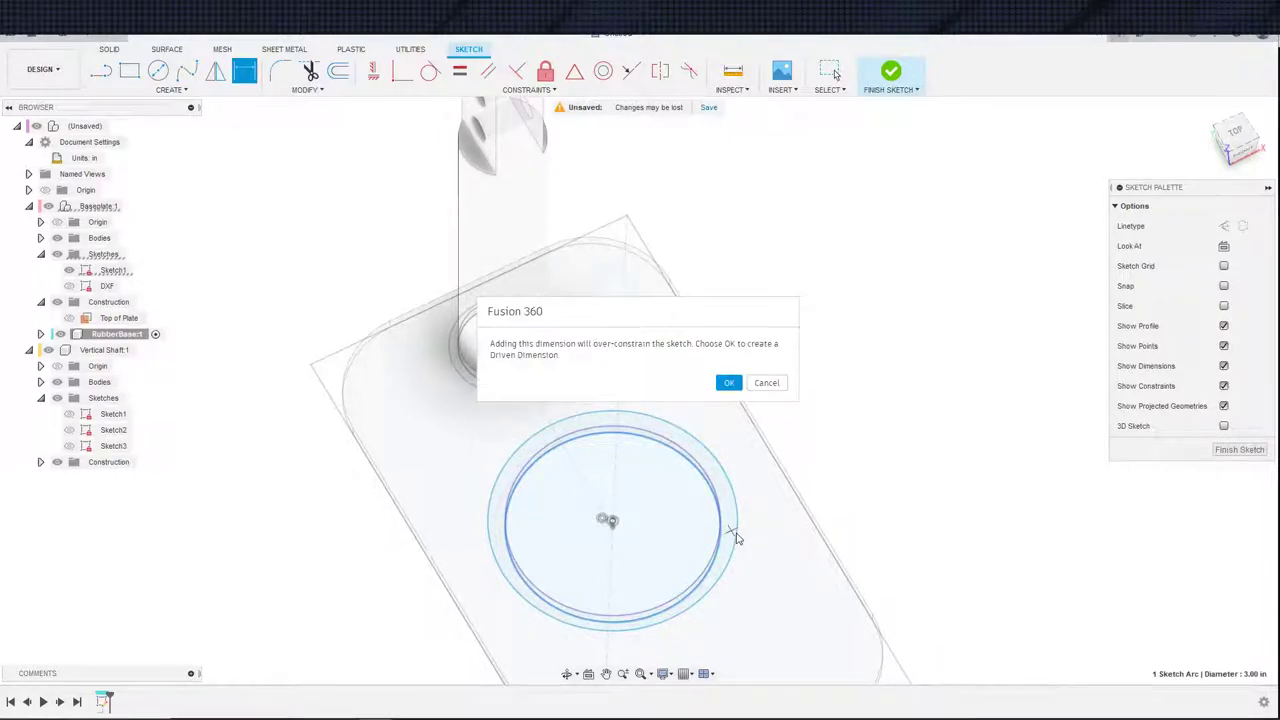
{"action": "key", "text": "Escape"}
{"action": "key", "text": "Escape"}
- Hide the baseplate's bodies, the vertical shaft and the baseplate's Sketch1, and view the active sketch straight on
{"action": "left_click", "coordinate": [57, 238]}
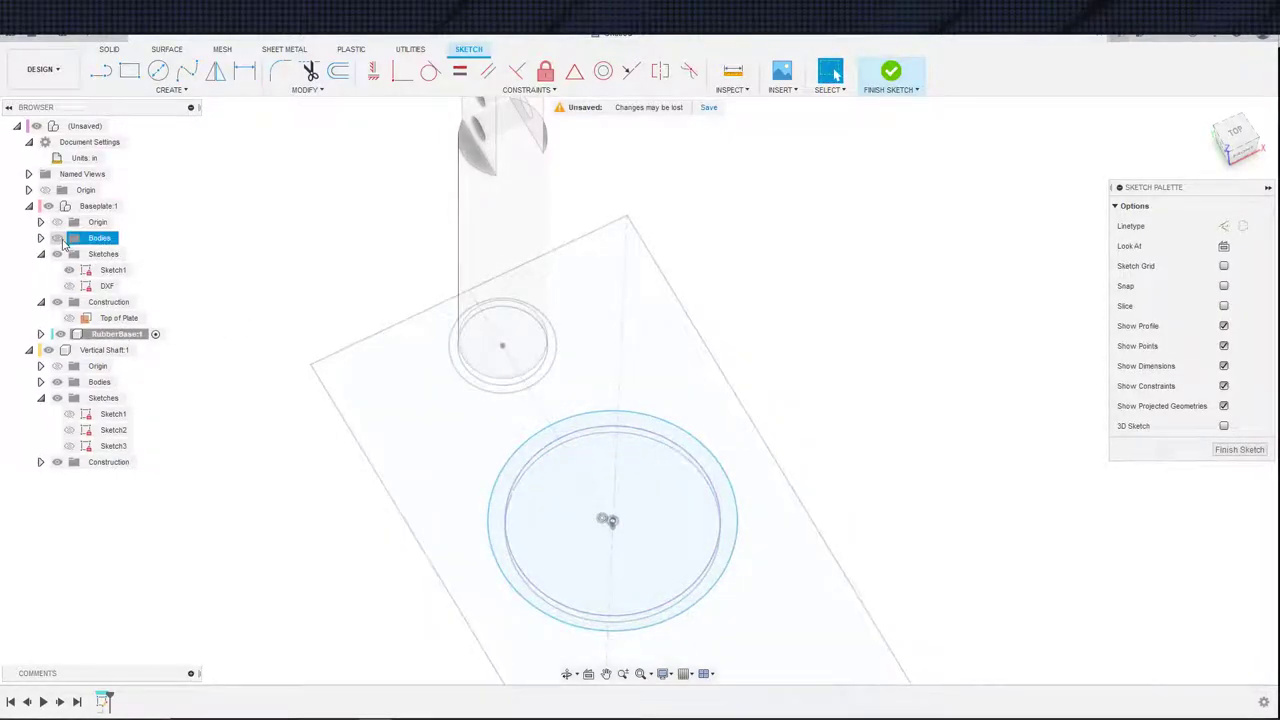
{"action": "left_click", "coordinate": [57, 382]}
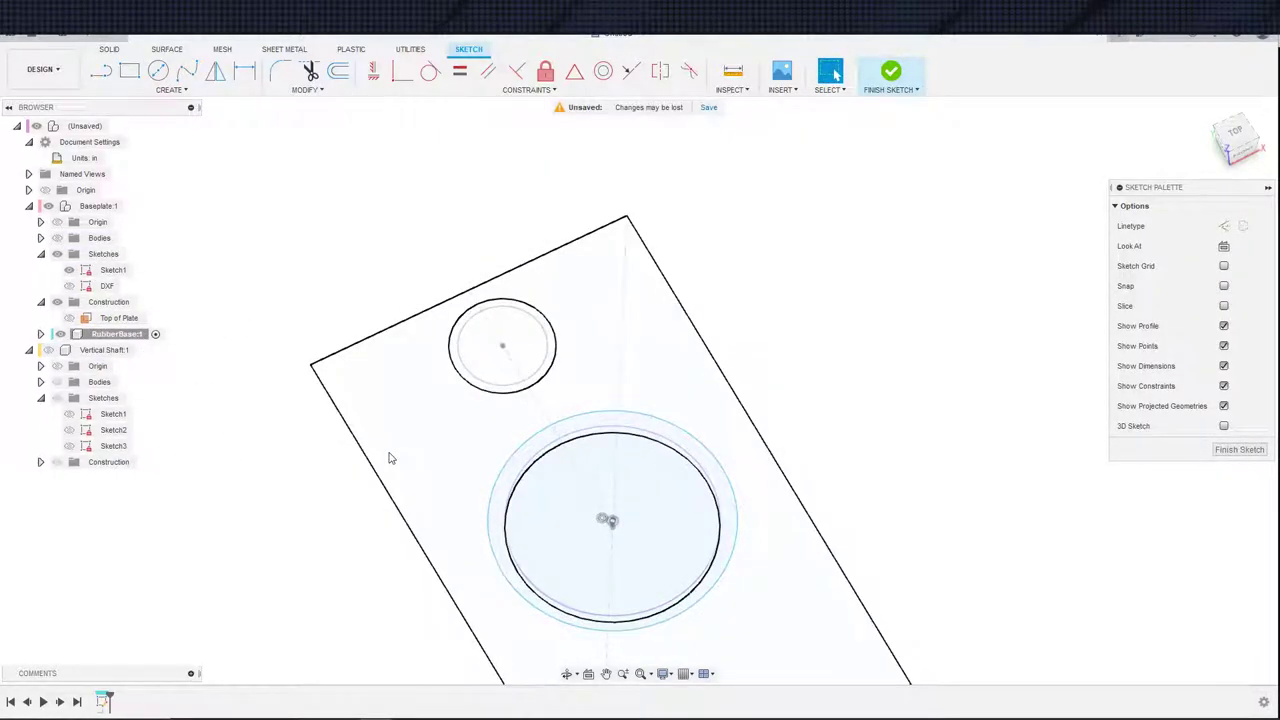
{"action": "left_click", "coordinate": [1224, 246]}
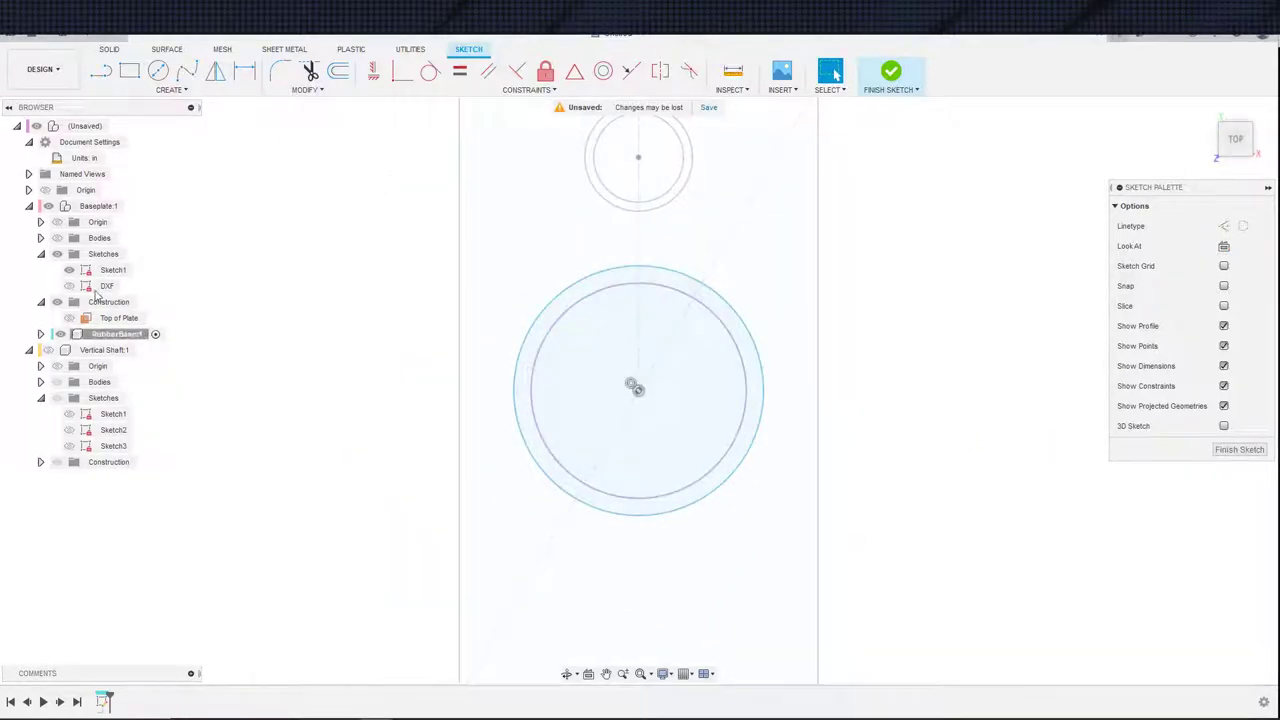
{"action": "left_click", "coordinate": [70, 271]}
{"action": "middle_click_drag", "start_coordinate": [491, 371], "coordinate": [445, 386]}
{"action": "scroll", "coordinate": [445, 386], "scroll_direction": "down", "scroll_amount": 1}
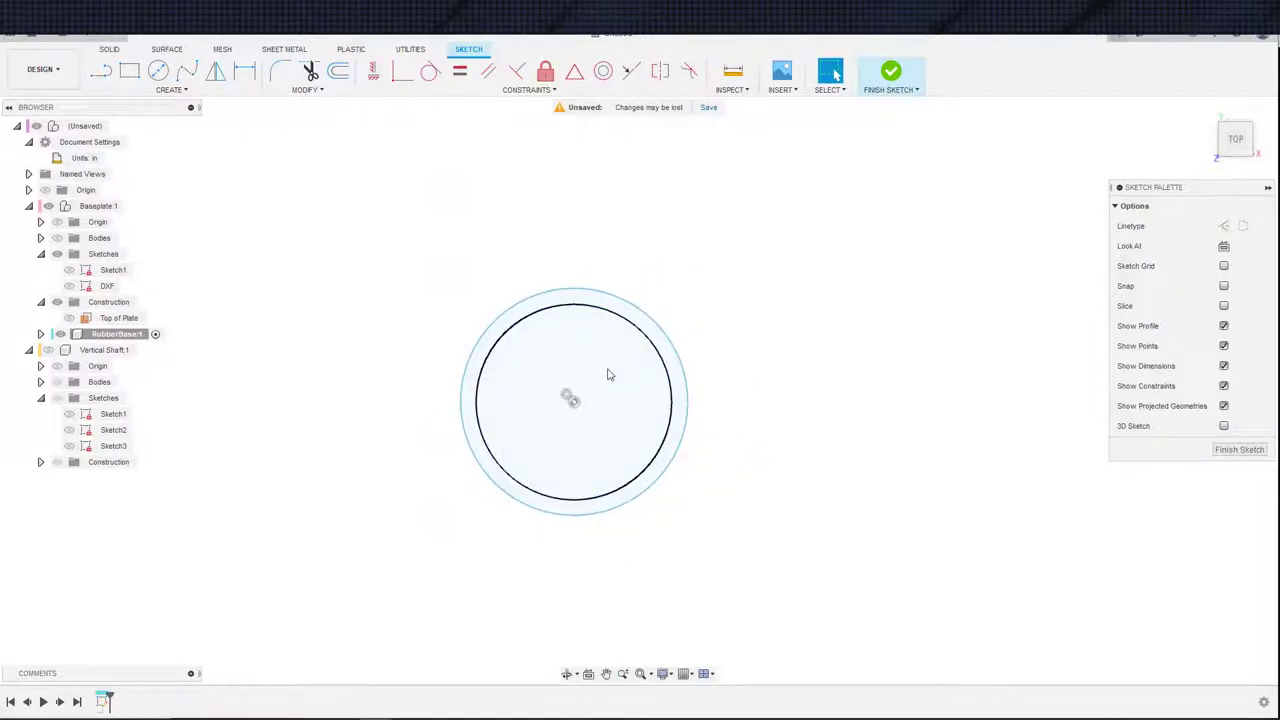
- Dimension the gap between the projected circle and the outer circle to 0.25 in
{"action": "key", "text": "d"}
{"action": "left_click", "coordinate": [674, 401]}
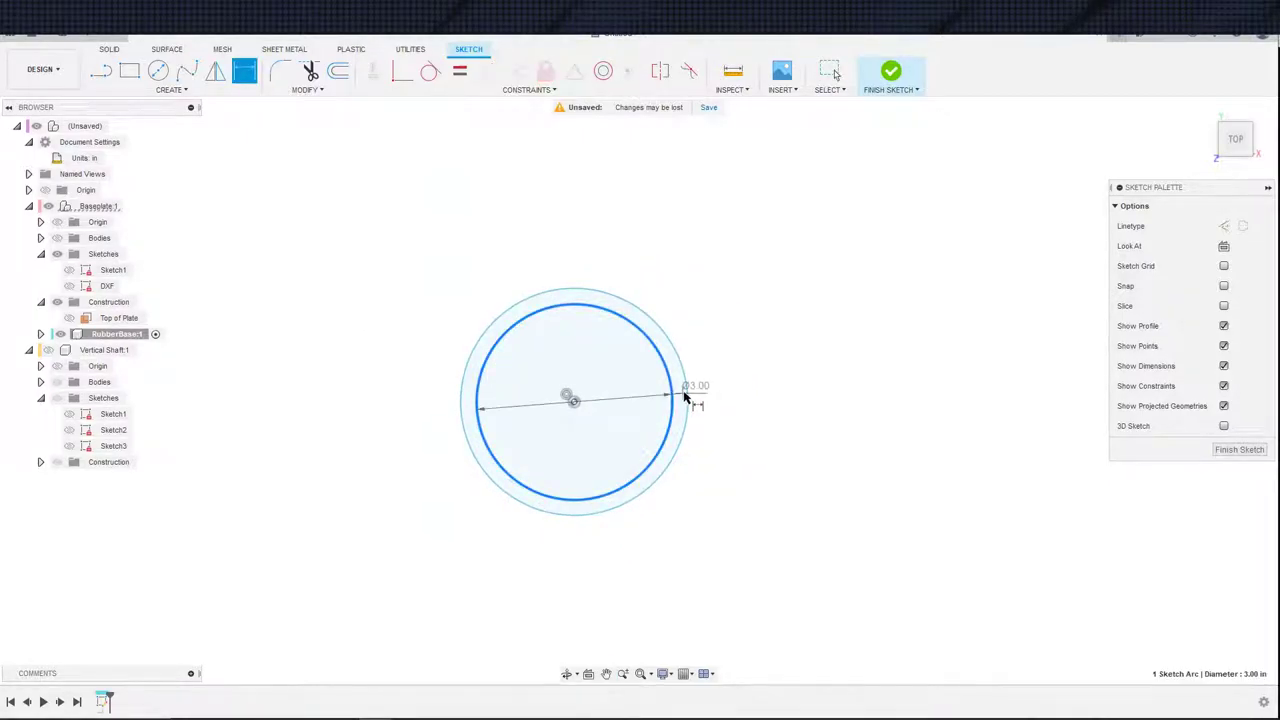
{"action": "left_click", "coordinate": [771, 391]}
{"action": "type", "text": "0.25"}
{"action": "key", "text": "Return"}
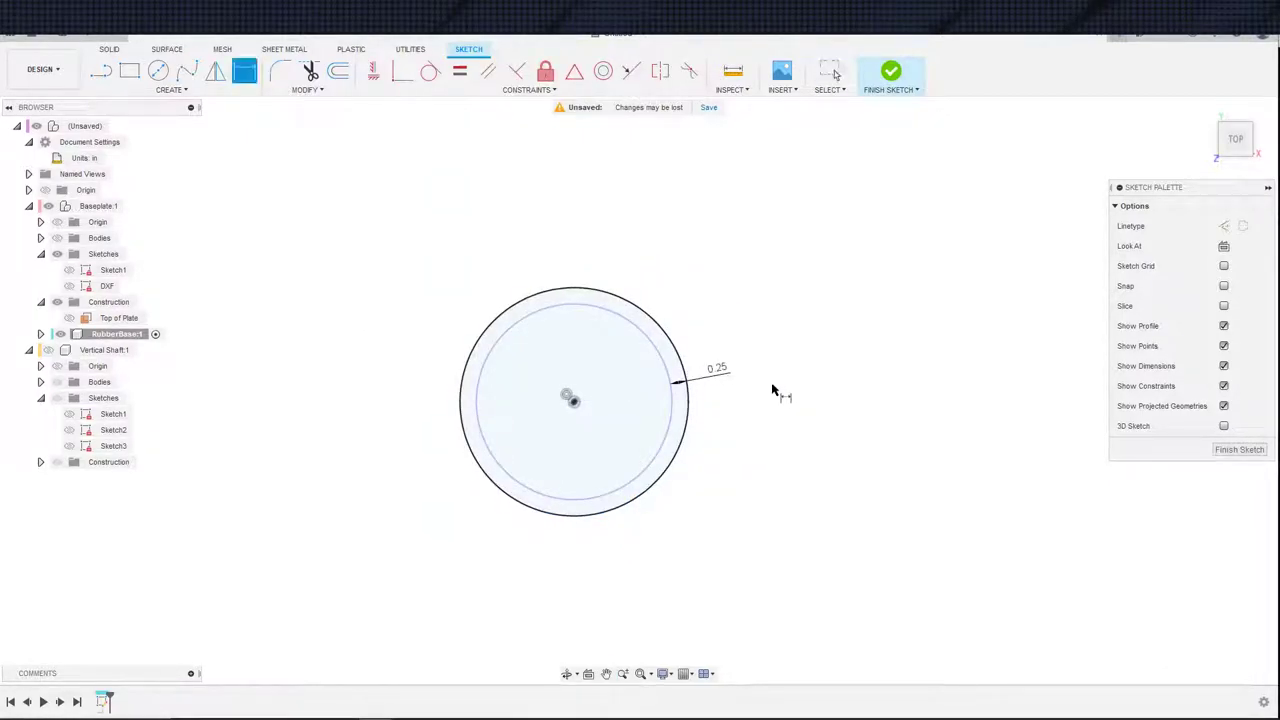
{"action": "key", "text": "Escape"}
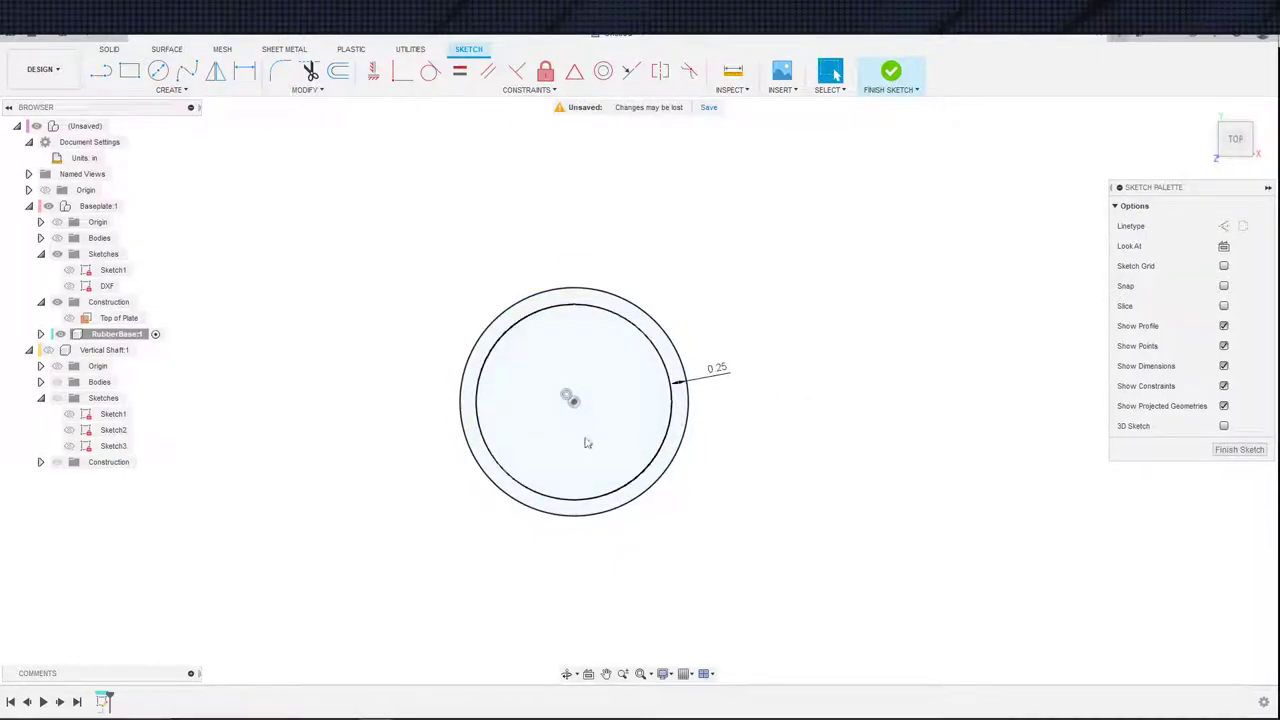
- Extrude both circle profiles 1/8 in as a new body and show the baseplate's bodies again
{"action": "key", "text": "e"}
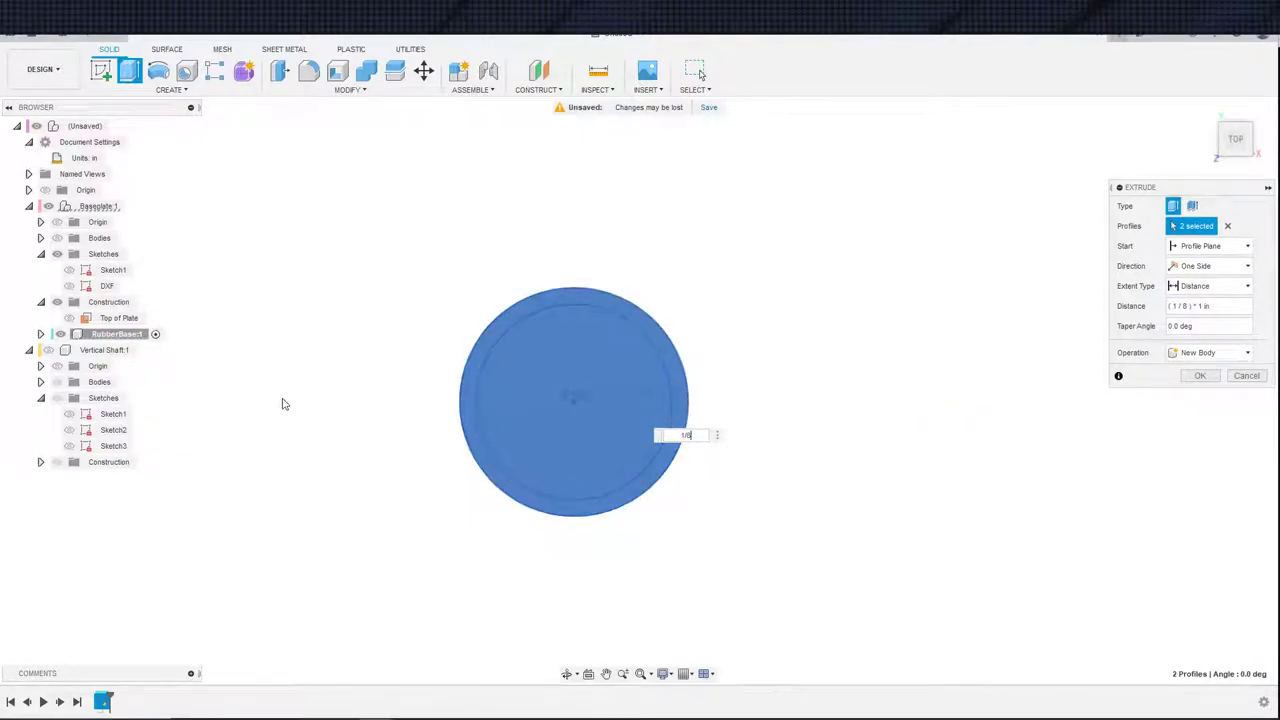
{"action": "key", "text": "Return"}
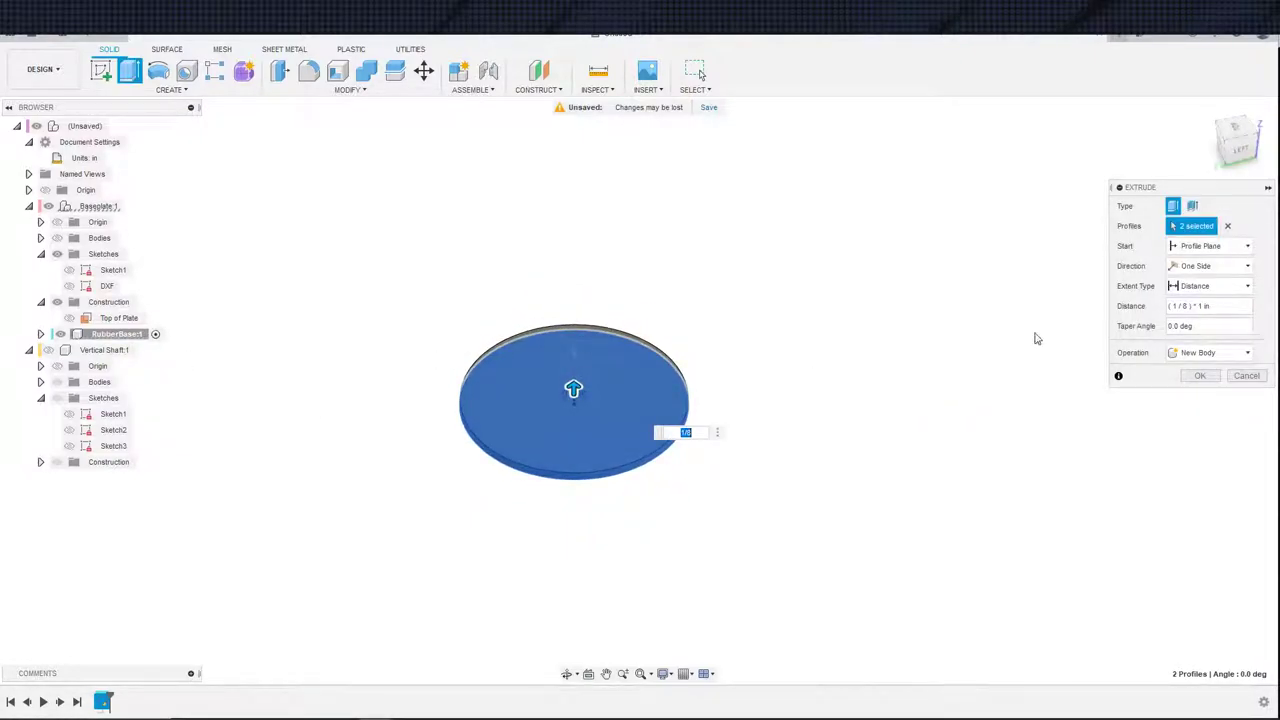
{"action": "left_click", "coordinate": [1200, 375]}
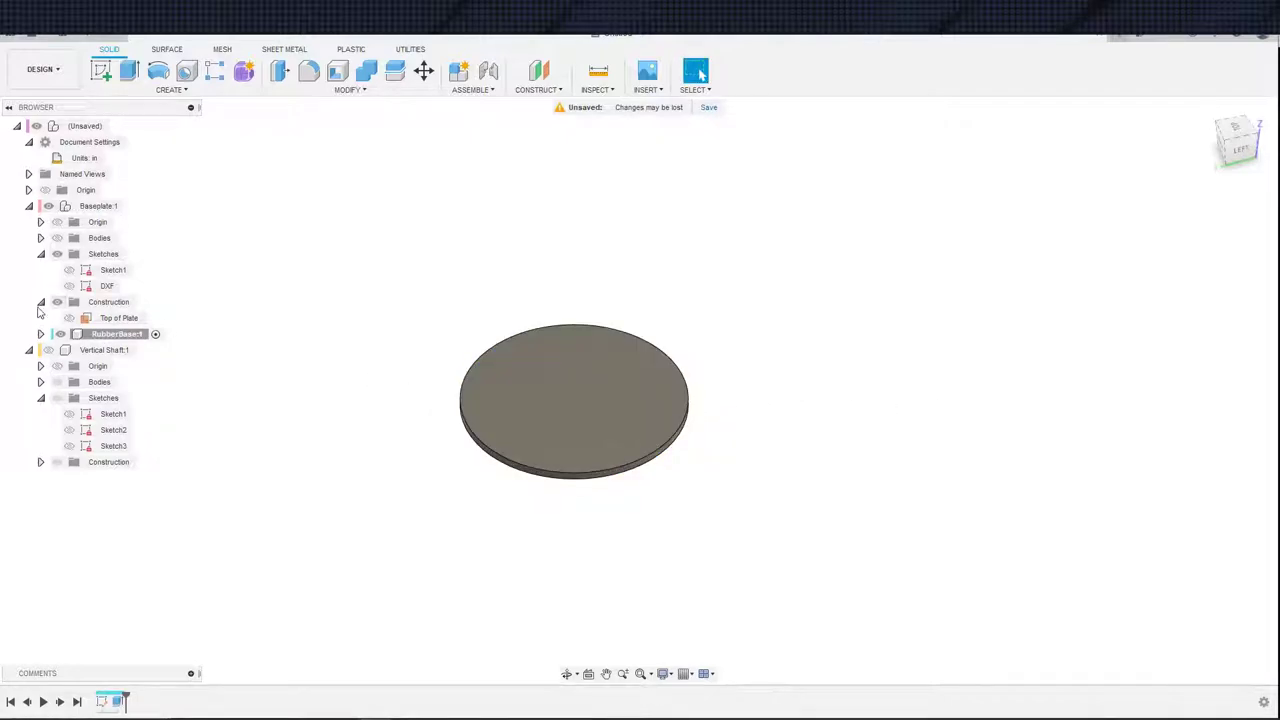
{"action": "middle_click_drag", "start_coordinate": [236, 356], "coordinate": [322, 274], "text": "shift"}
{"action": "left_click", "coordinate": [55, 238]}
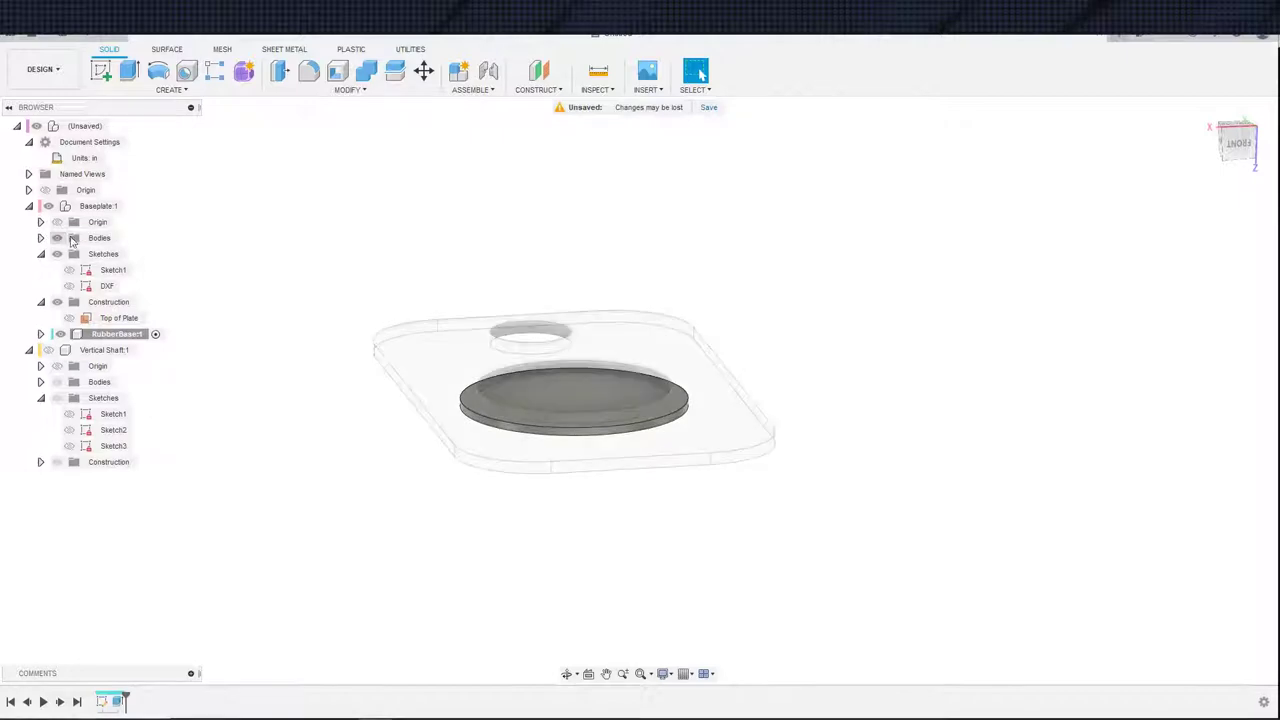
- Examine the rubber base from below, where it meets the baseplate's centre hole
{"action": "middle_click_drag", "start_coordinate": [376, 352], "coordinate": [462, 437], "text": "shift"}
{"action": "scroll", "coordinate": [475, 440], "scroll_direction": "down", "scroll_amount": 2}
{"action": "scroll", "coordinate": [582, 457], "scroll_direction": "up", "scroll_amount": 5}
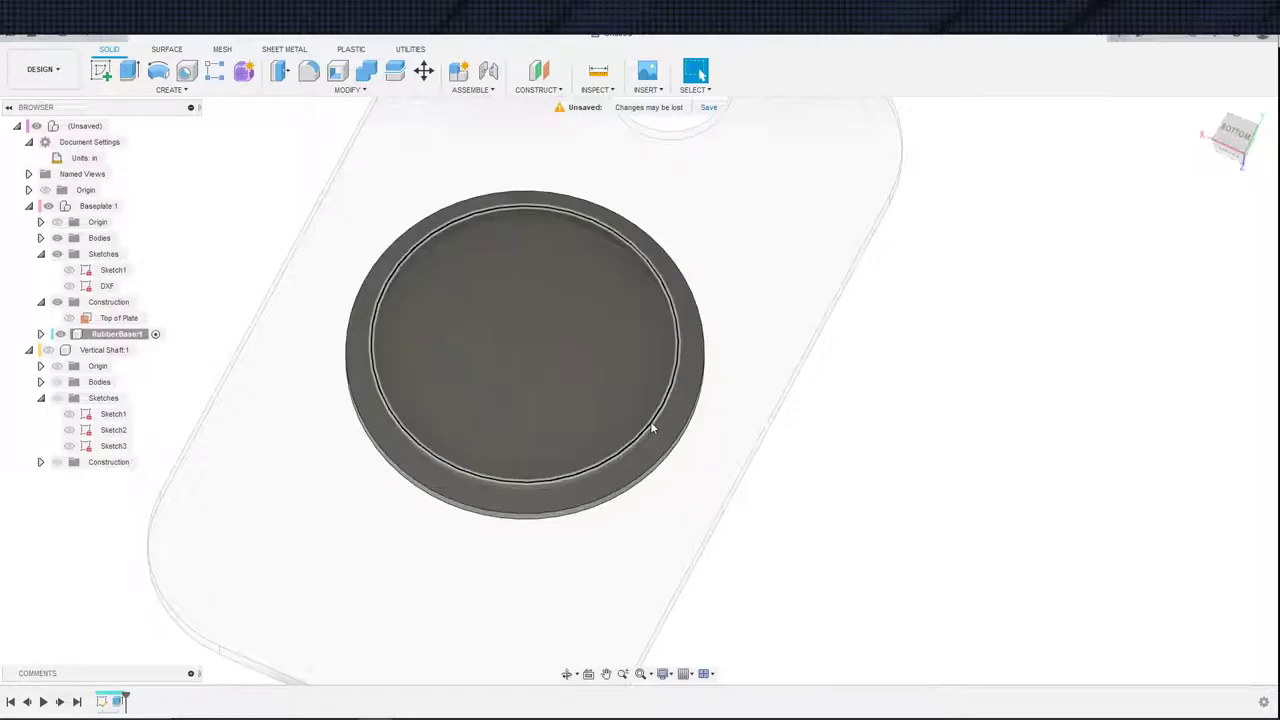
{"action": "scroll", "coordinate": [656, 416], "scroll_direction": "down", "scroll_amount": 3}
{"action": "middle_click_drag", "start_coordinate": [656, 416], "coordinate": [692, 474]}
{"action": "scroll", "coordinate": [668, 460], "scroll_direction": "up", "scroll_amount": 2}
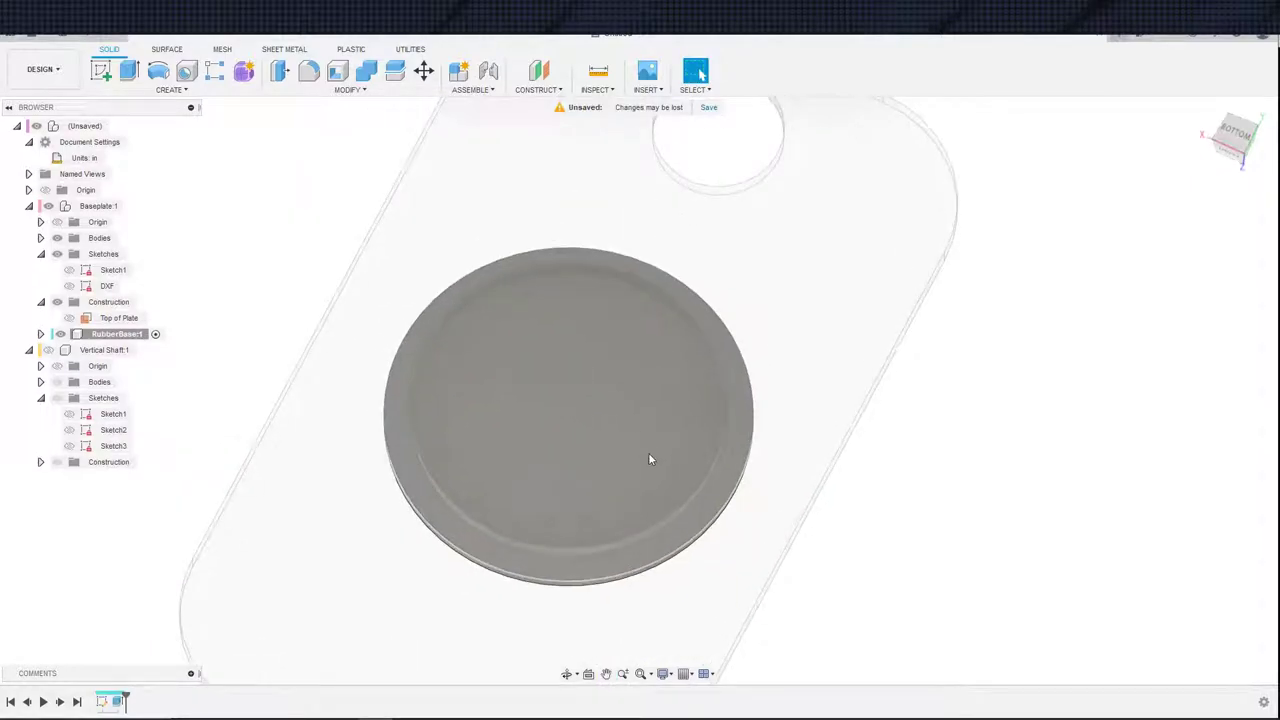
{"action": "middle_click_drag", "start_coordinate": [970, 543], "coordinate": [801, 515], "text": "shift"}
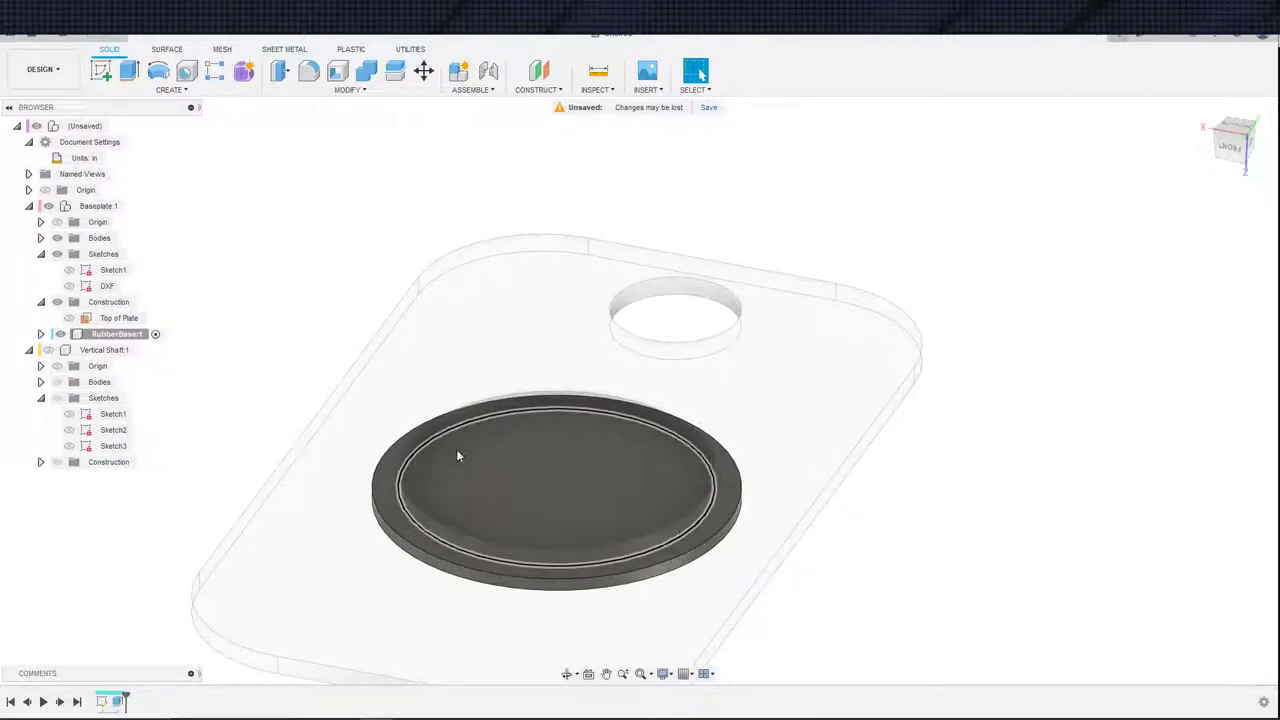
- Show the rubber base's Sketch1 so that its circle profiles can be selected
{"action": "key", "text": "e"}
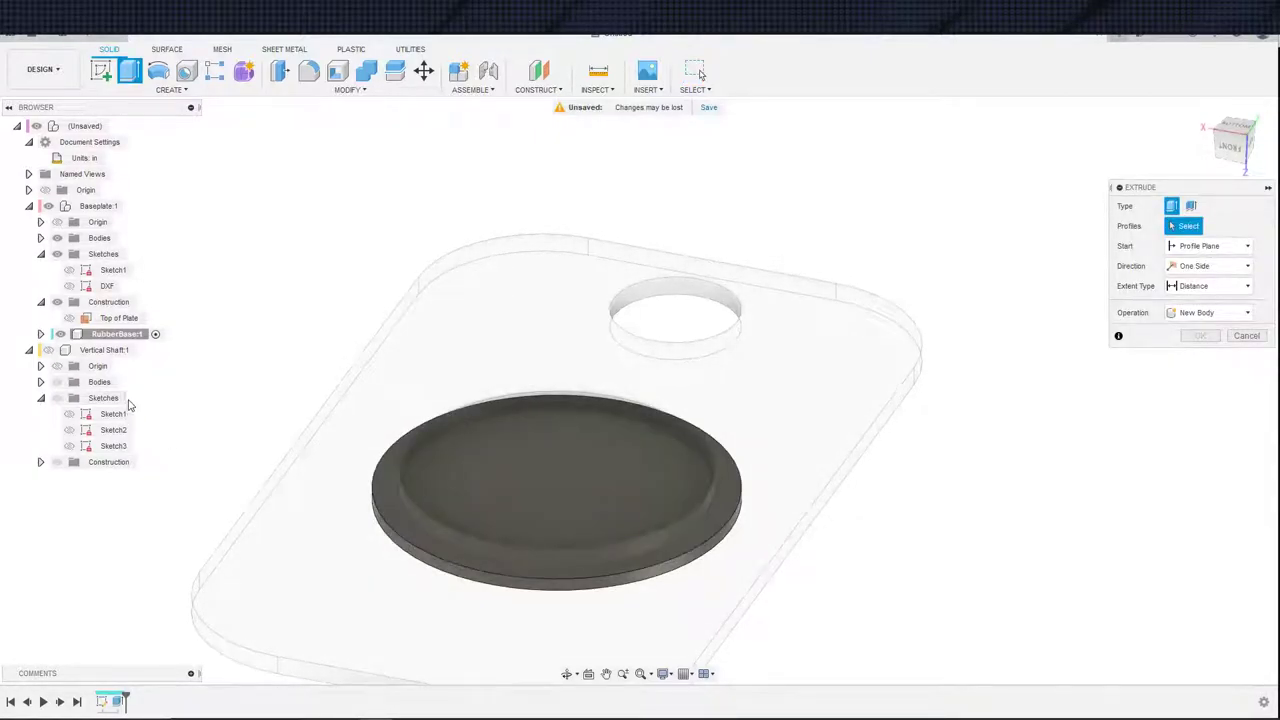
{"action": "key", "text": "Escape"}
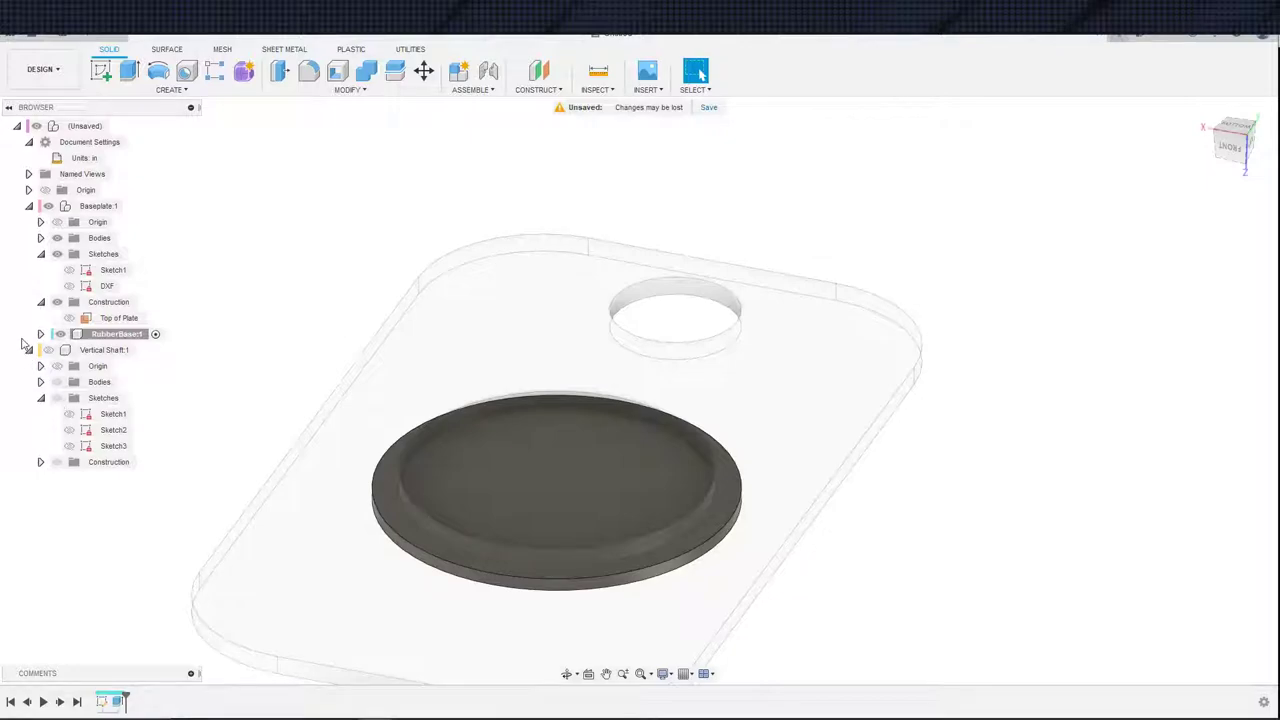
{"action": "left_click", "coordinate": [40, 334]}
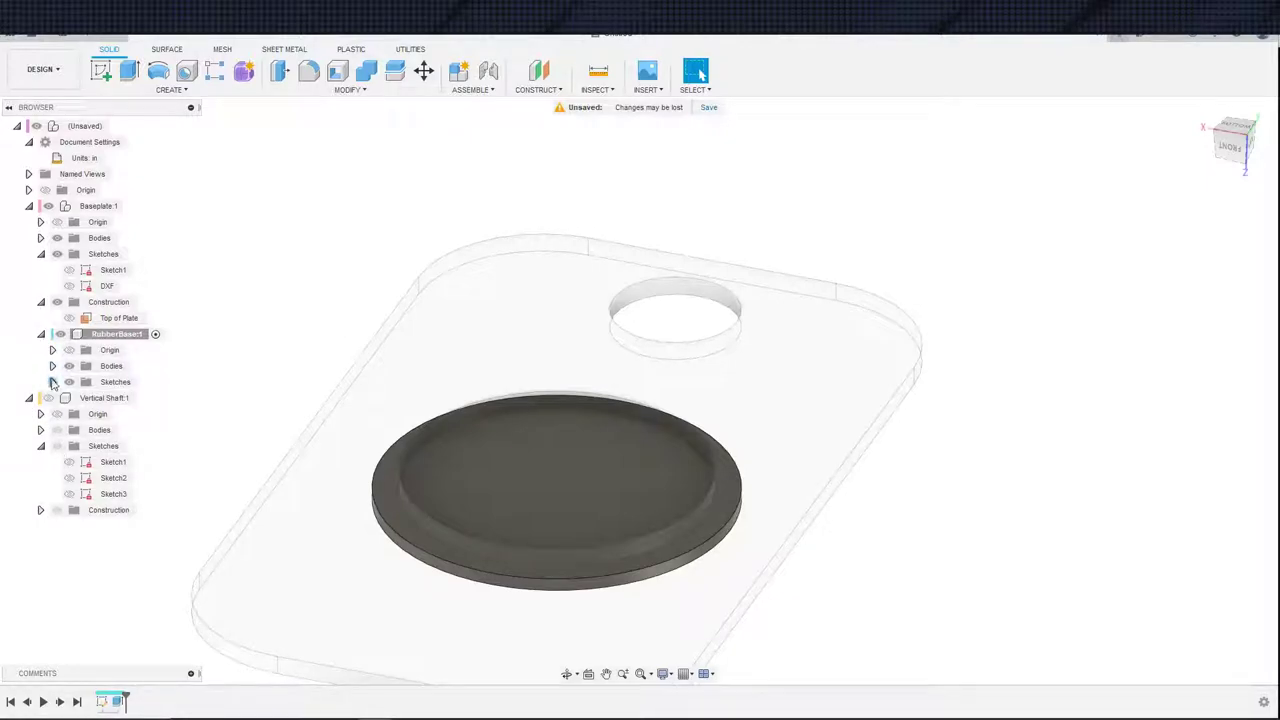
{"action": "left_click", "coordinate": [53, 382]}
{"action": "left_click", "coordinate": [81, 398]}
- Extrude the rubber base's inner circle to the baseplate's bottom face as a join, with the baseplate's bodies hidden
{"action": "key", "text": "e"}
{"action": "left_click", "coordinate": [591, 478]}
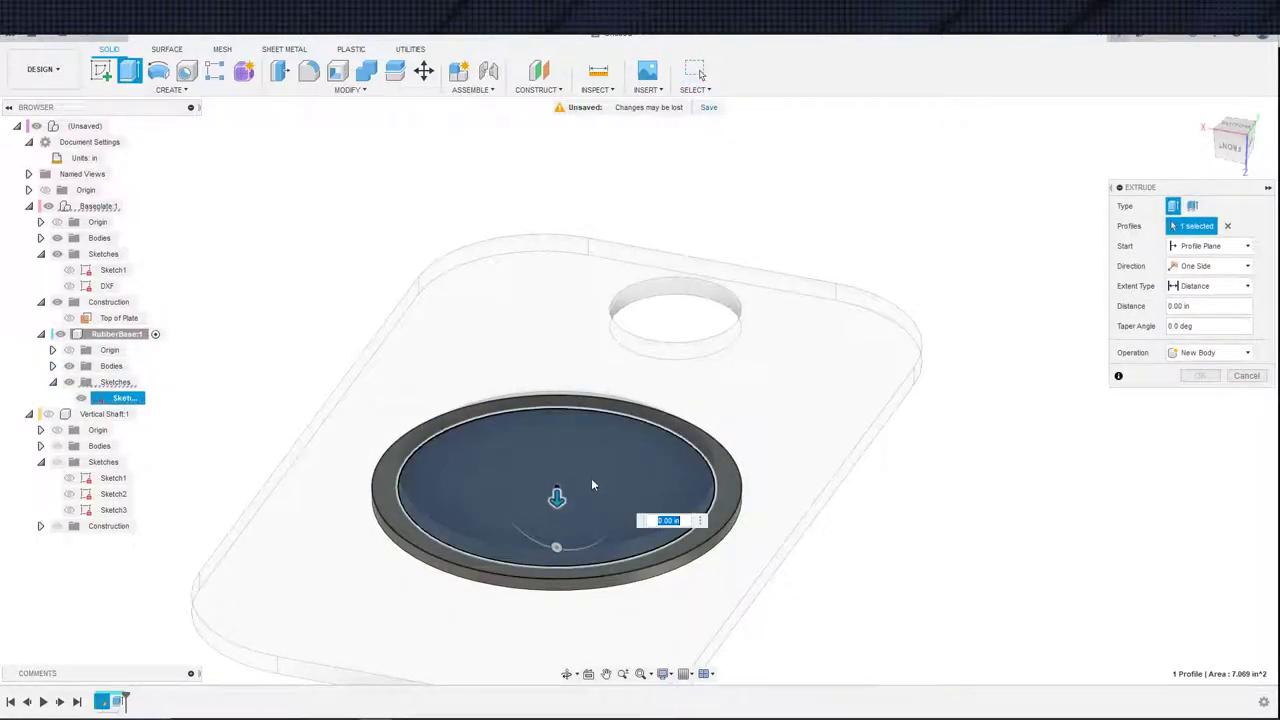
{"action": "left_click", "coordinate": [1190, 287]}
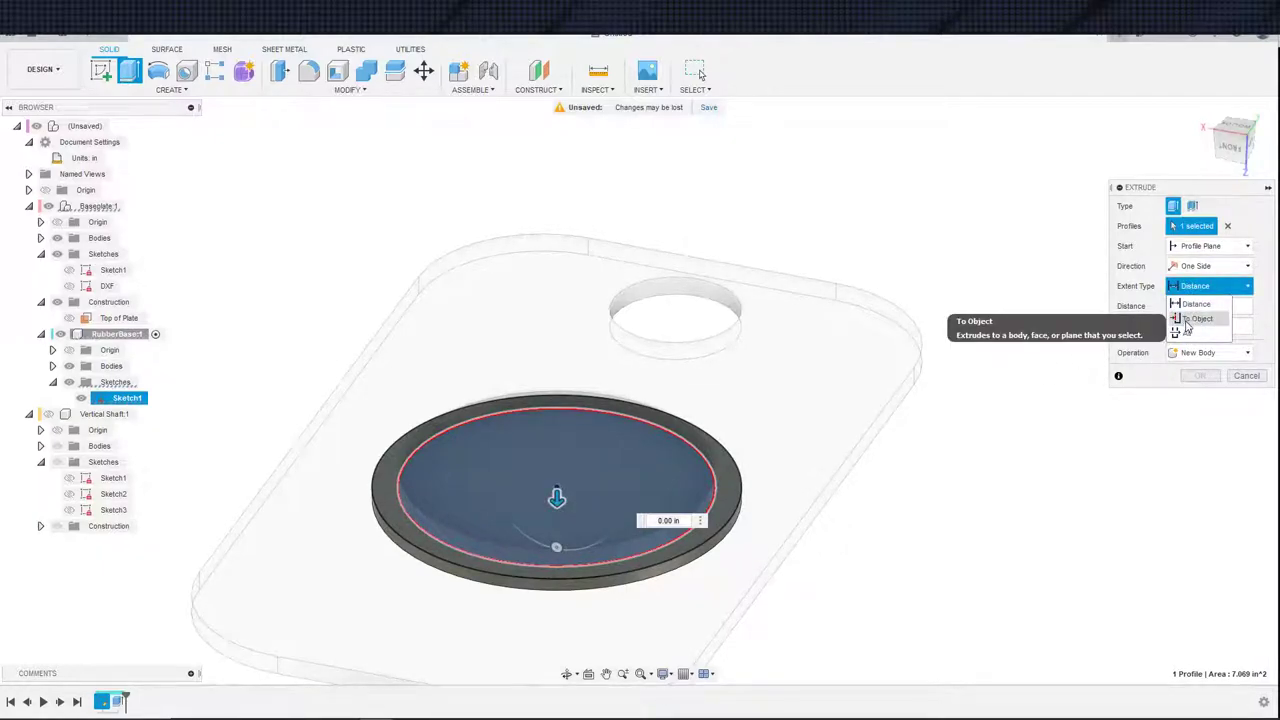
{"action": "left_click", "coordinate": [1197, 318]}
{"action": "left_click", "coordinate": [846, 397]}
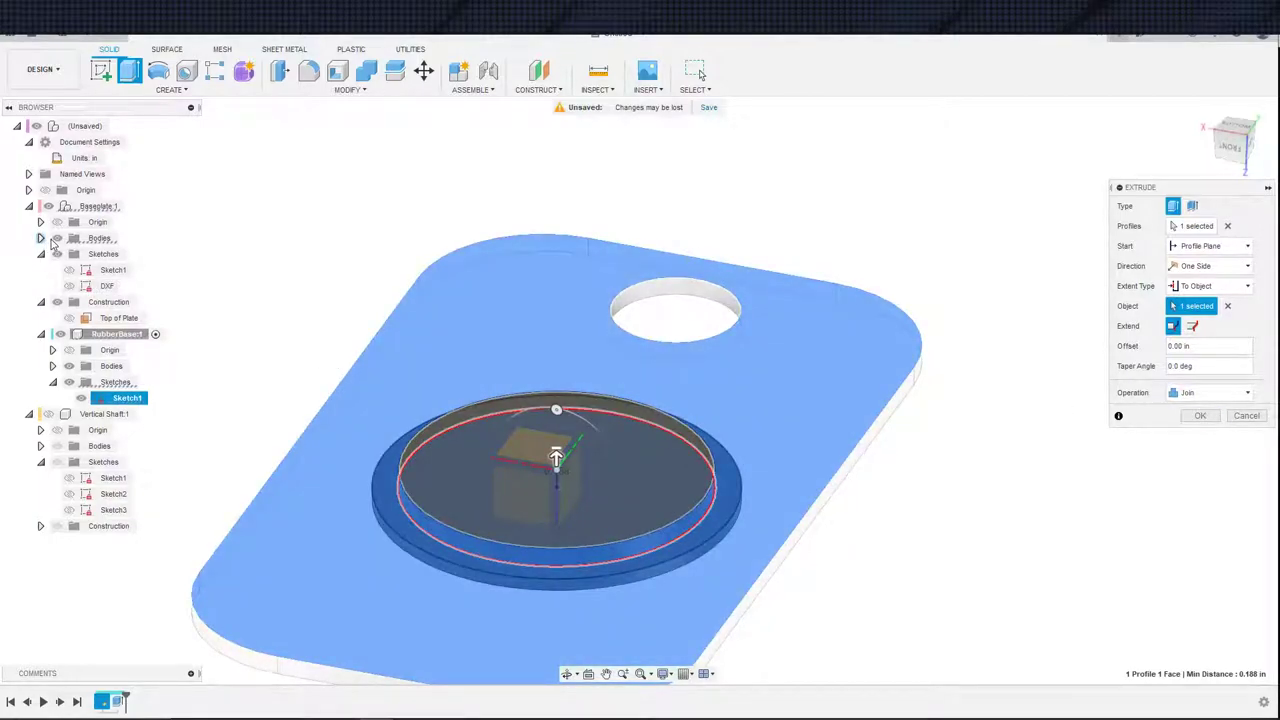
{"action": "left_click", "coordinate": [57, 238]}
{"action": "left_click", "coordinate": [1195, 415]}
{"action": "middle_click_drag", "start_coordinate": [1186, 420], "coordinate": [849, 540], "text": "shift"}
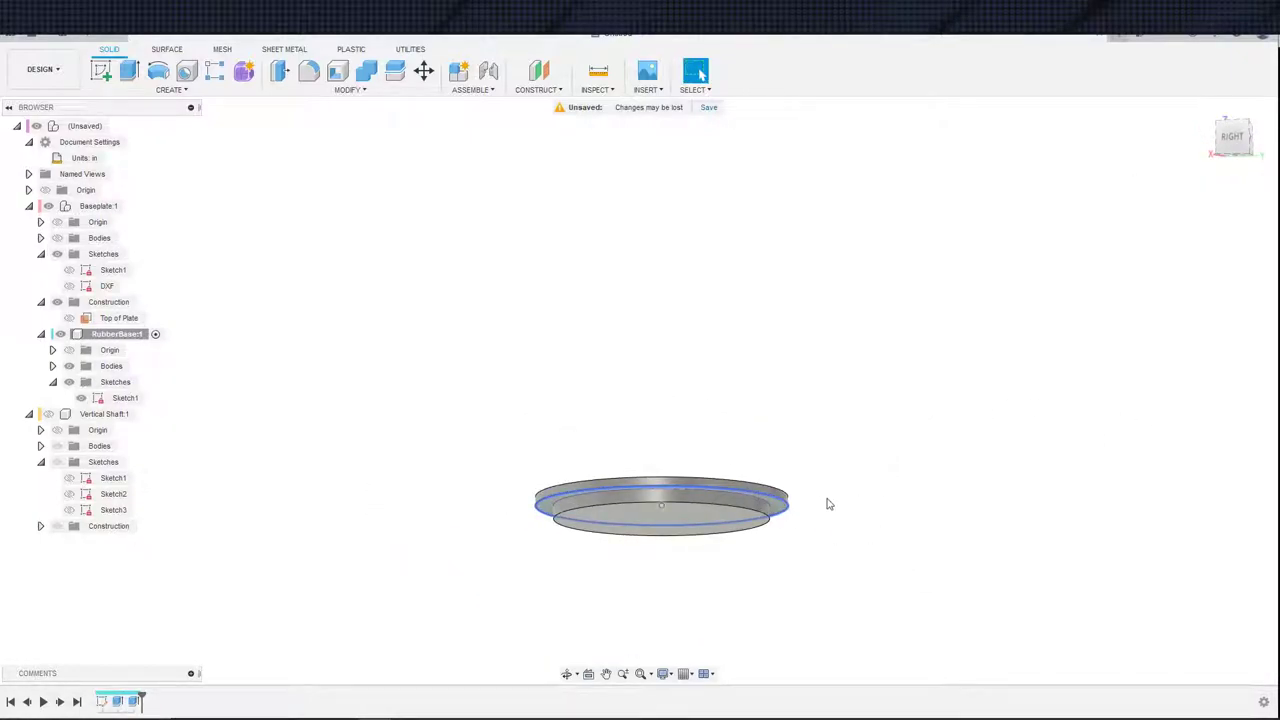
- Search the appearance library for rubber and apply Rubber - Soft to the rubber base
{"action": "key", "text": "a"}
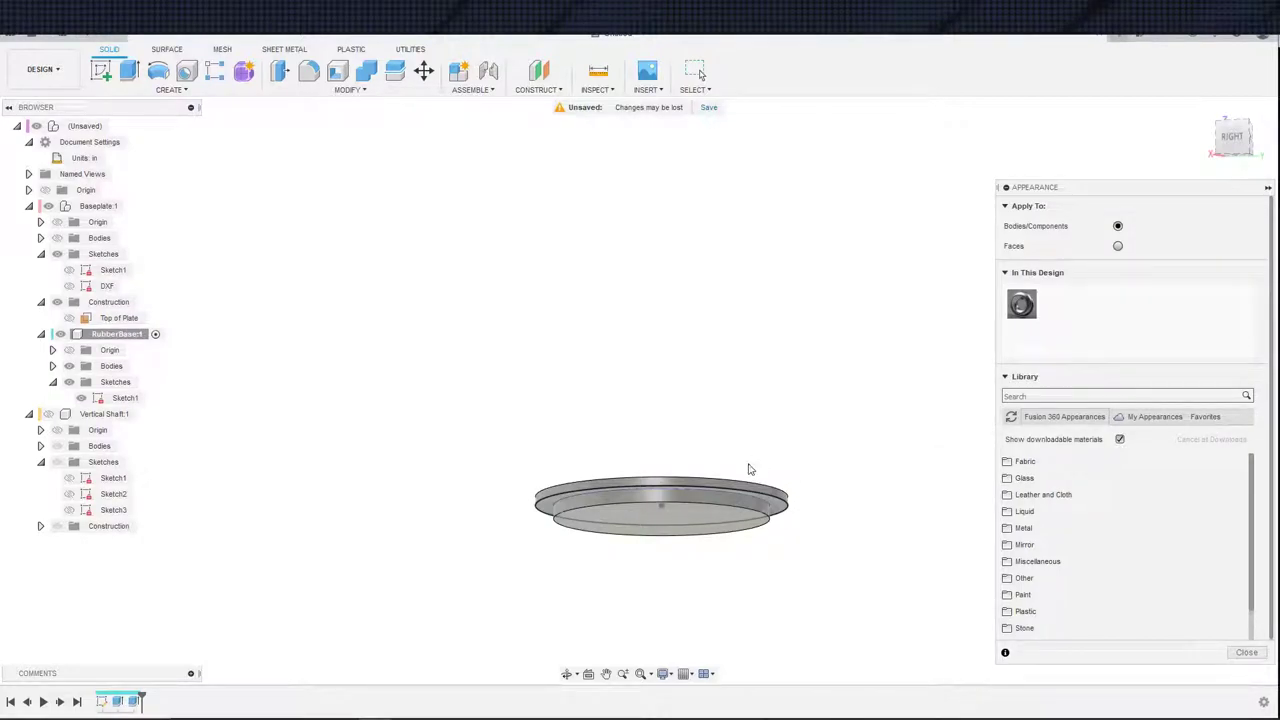
{"action": "scroll", "coordinate": [518, 480], "scroll_direction": "down", "scroll_amount": 3}
{"action": "middle_click_drag", "start_coordinate": [518, 475], "coordinate": [517, 498], "text": "shift"}
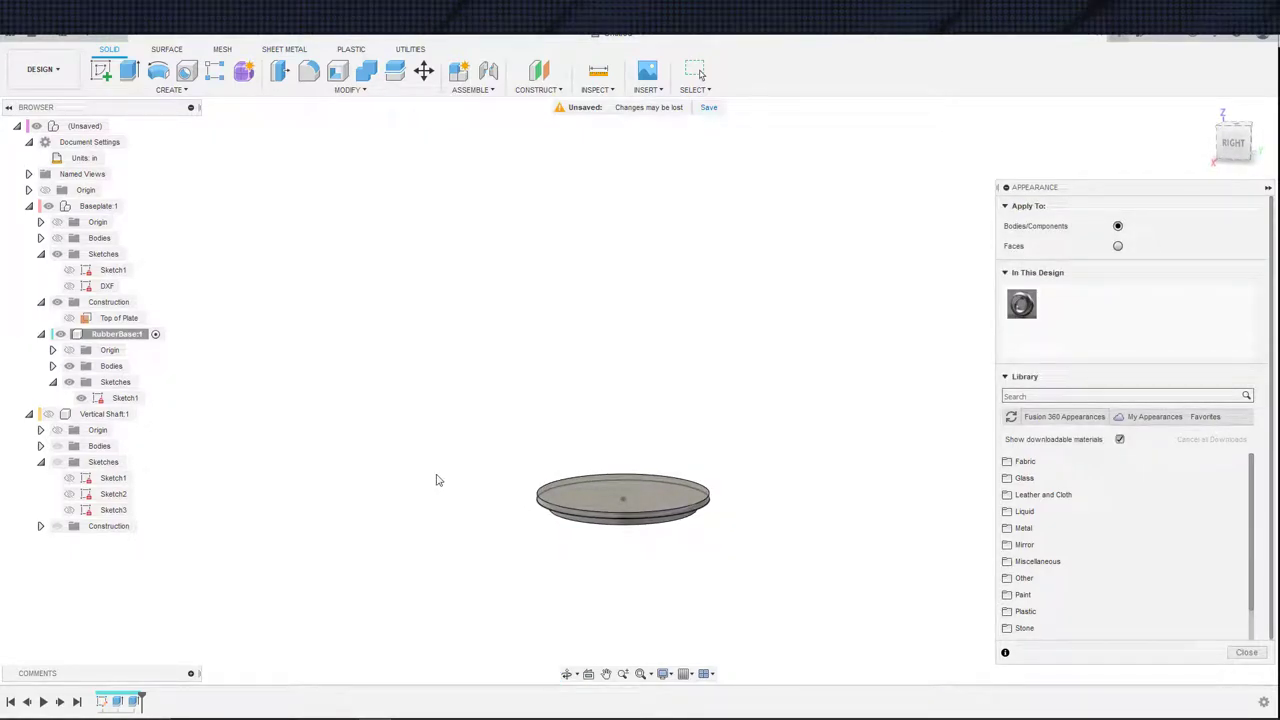
{"action": "left_click", "coordinate": [1047, 397]}
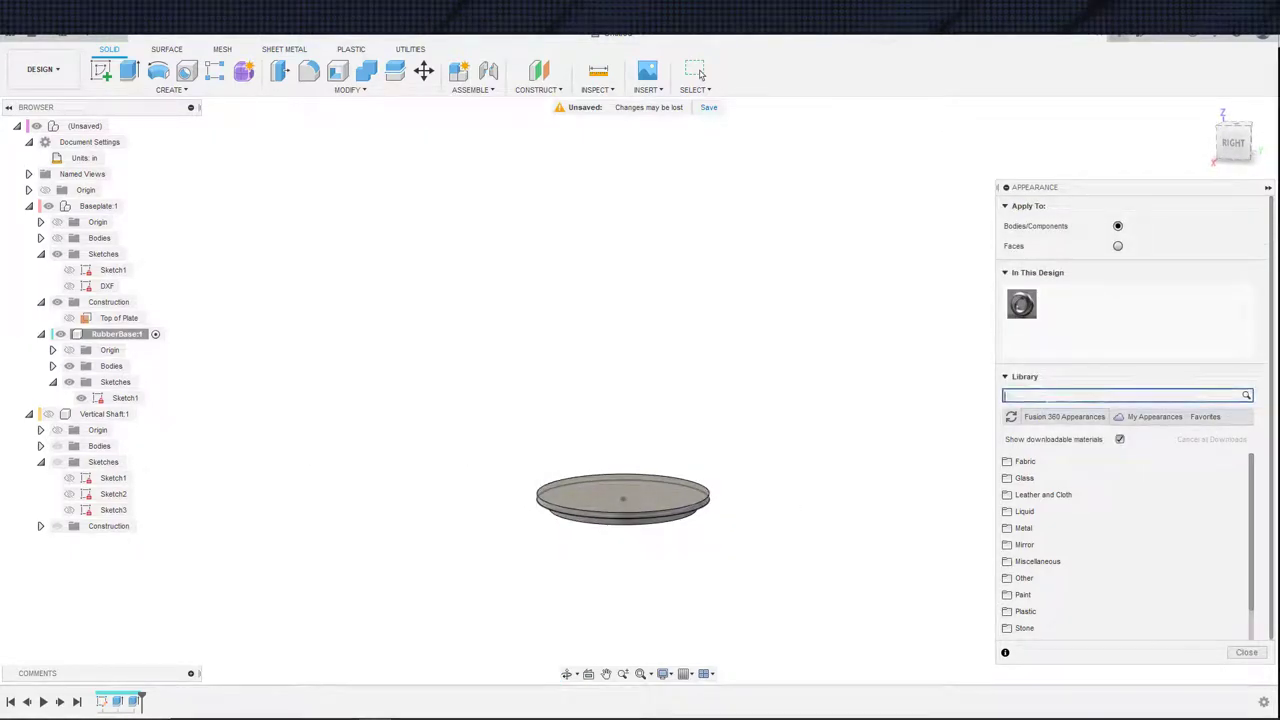
{"action": "middle_click_drag", "start_coordinate": [926, 426], "coordinate": [778, 547], "text": "shift"}
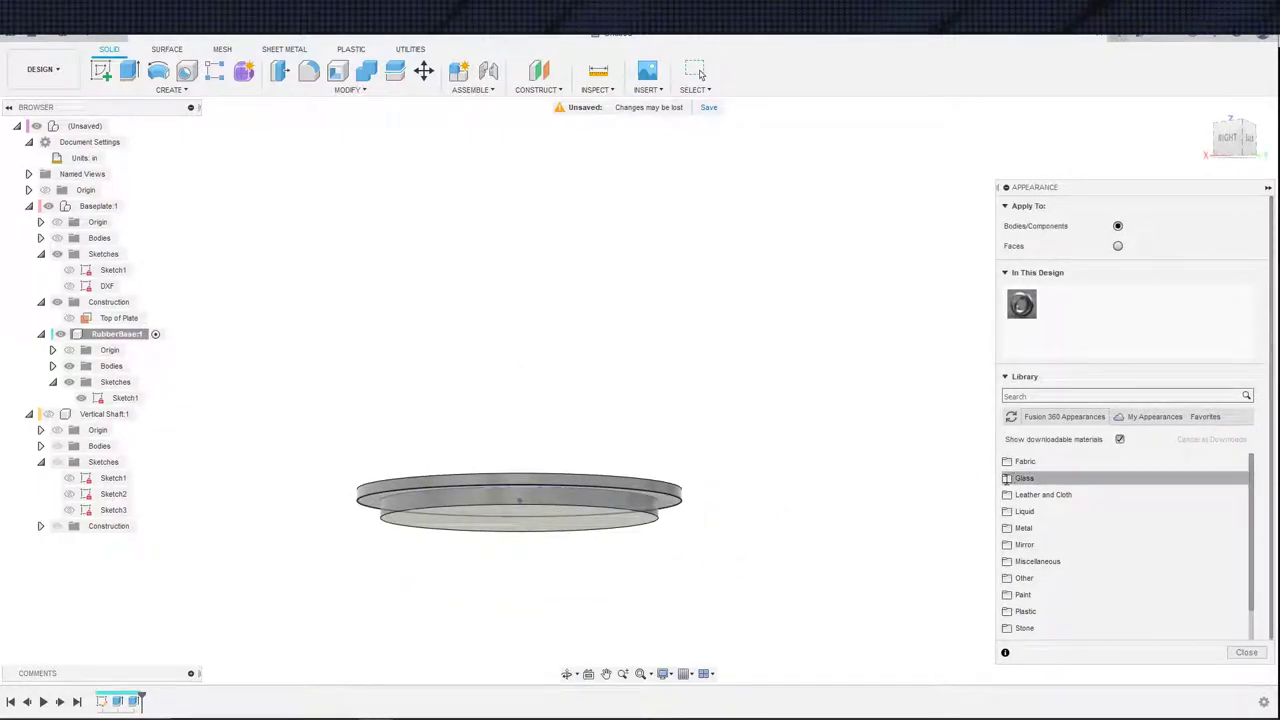
{"action": "left_click", "coordinate": [1035, 395]}
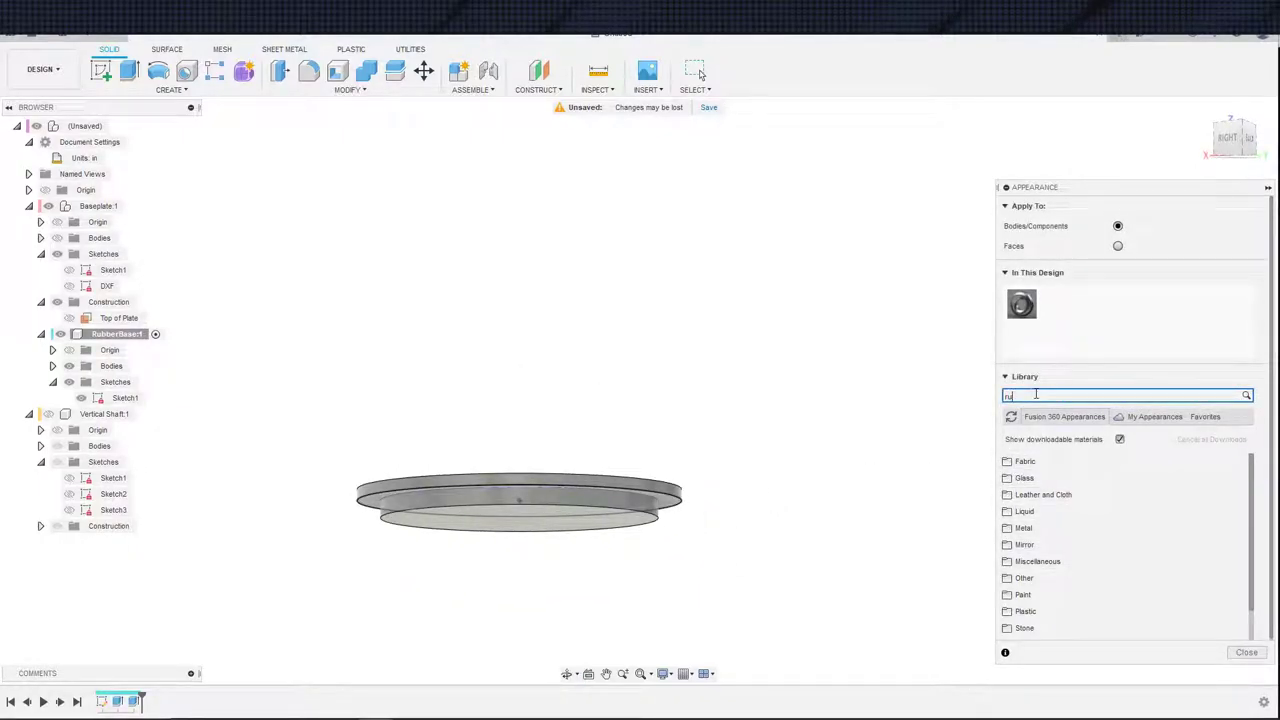
{"action": "type", "text": "rubber"}
{"action": "key", "text": "Return"}
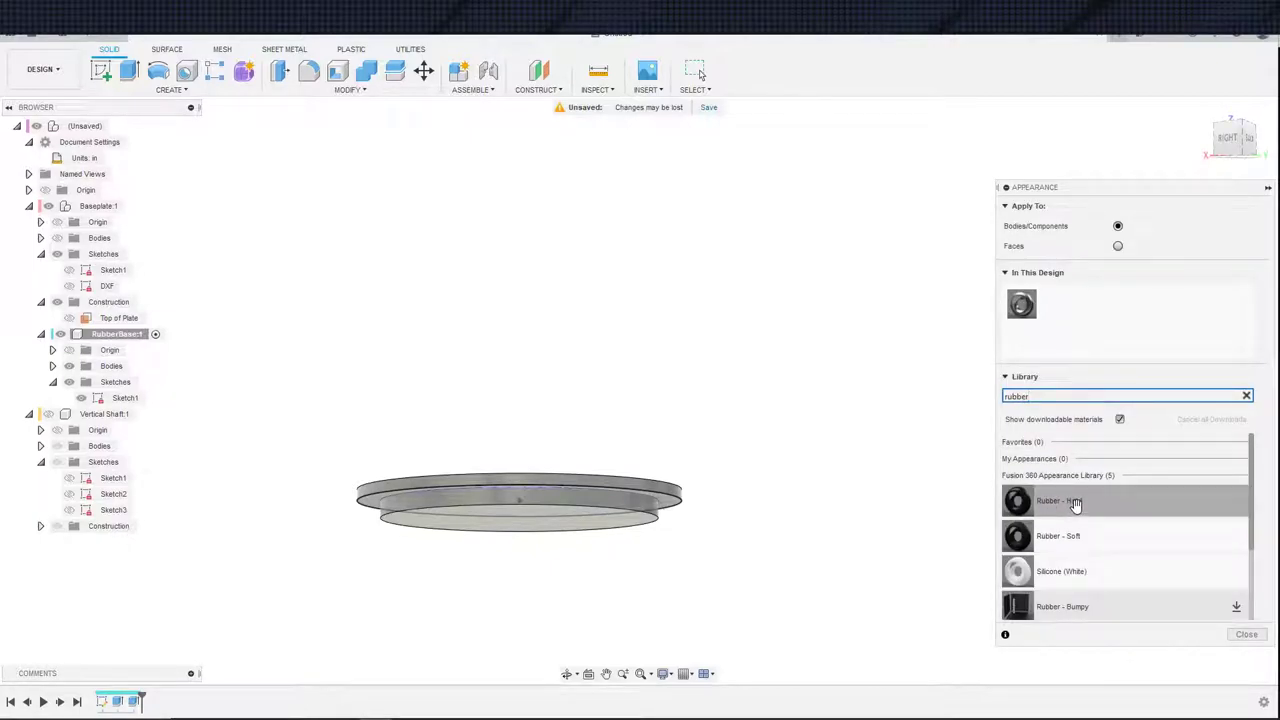
{"action": "left_click_drag", "start_coordinate": [1058, 538], "coordinate": [651, 523]}
{"action": "middle_click_drag", "start_coordinate": [651, 523], "coordinate": [687, 553], "text": "shift"}
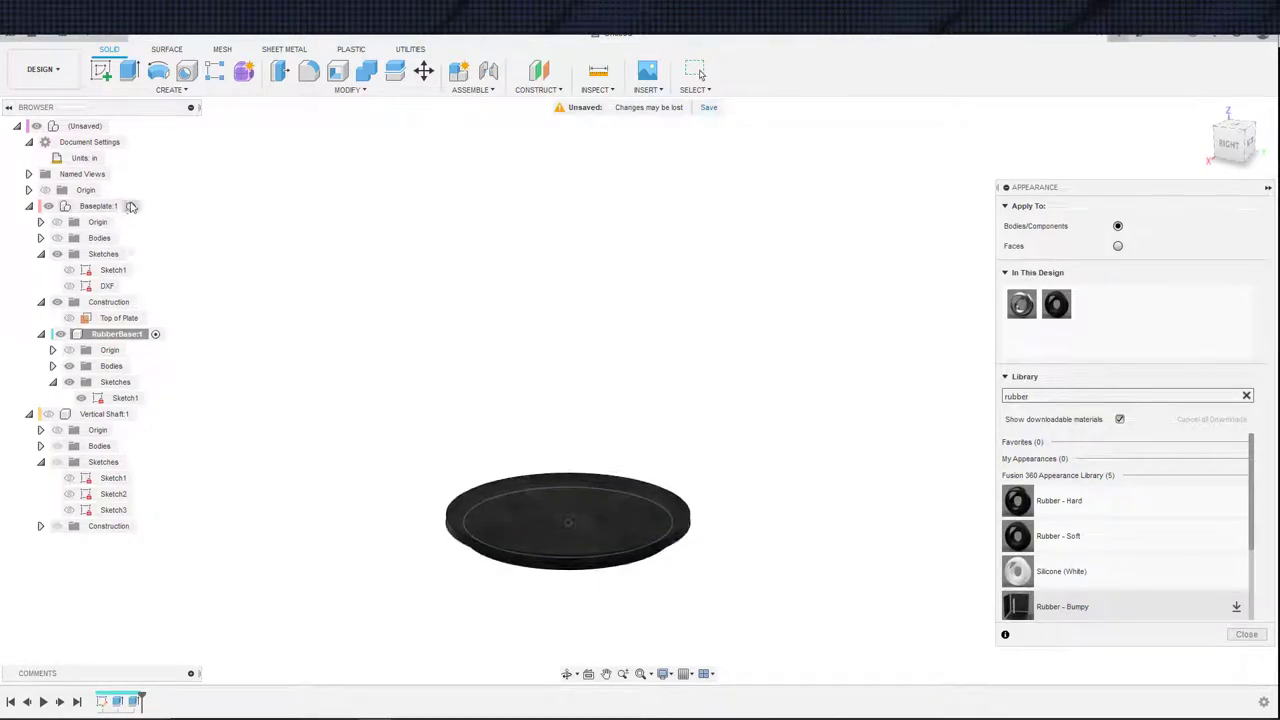
- Activate the Baseplate component, and show its bodies and the vertical shaft again
{"action": "left_click", "coordinate": [131, 206]}
{"action": "left_click", "coordinate": [57, 238]}
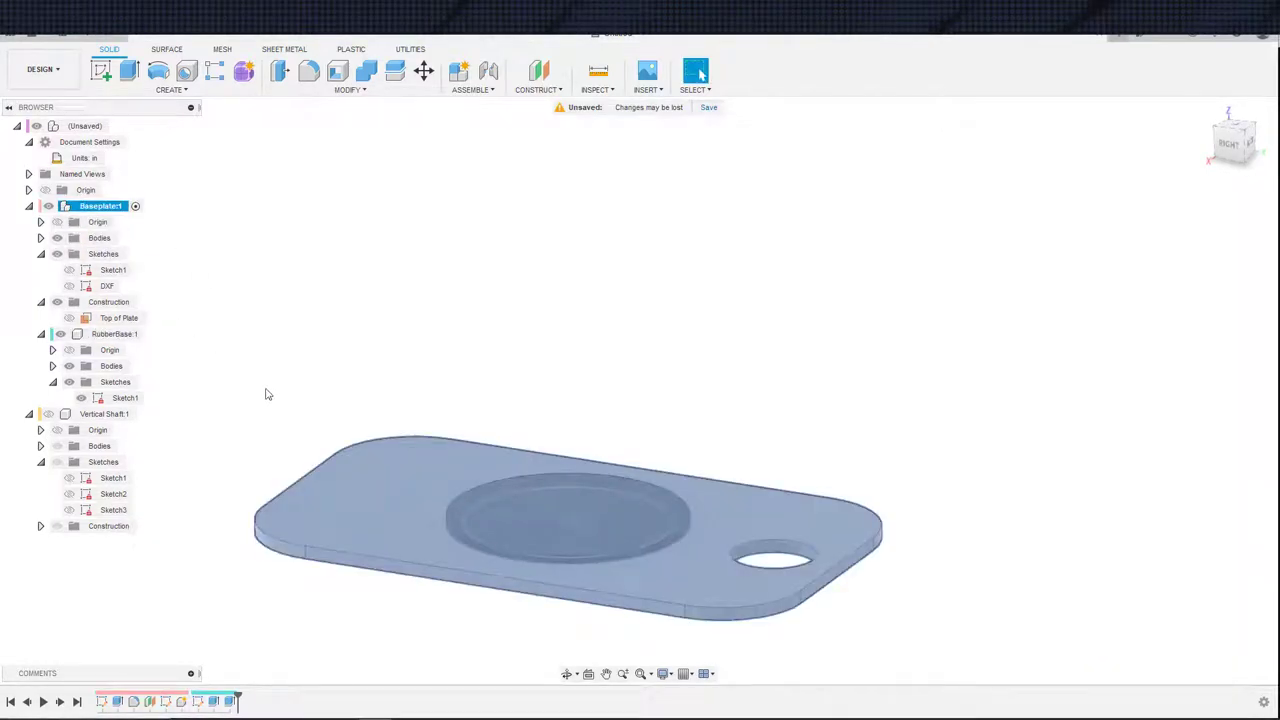
{"action": "left_click", "coordinate": [317, 369]}
{"action": "middle_click_drag", "start_coordinate": [317, 369], "coordinate": [535, 370], "text": "shift"}
{"action": "scroll", "coordinate": [188, 427], "scroll_direction": "down", "scroll_amount": 2}
{"action": "middle_click_drag", "start_coordinate": [209, 420], "coordinate": [314, 381], "text": "shift"}
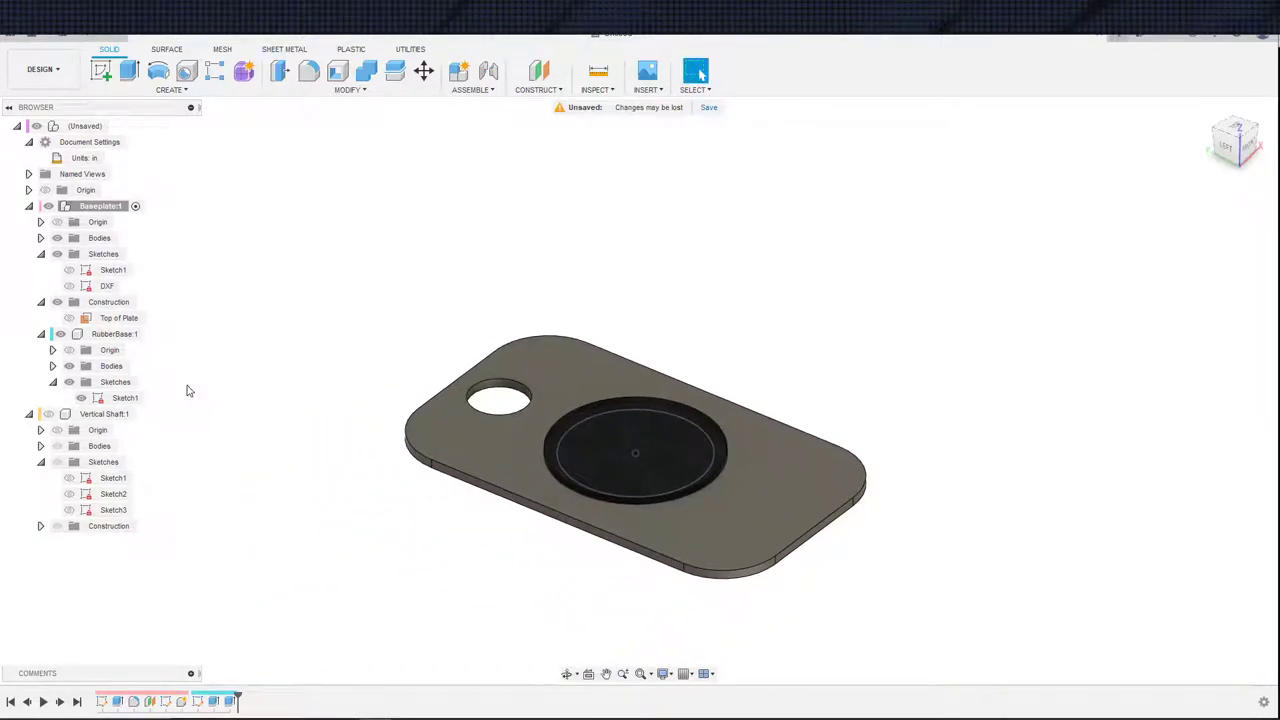
{"action": "left_click", "coordinate": [48, 414]}
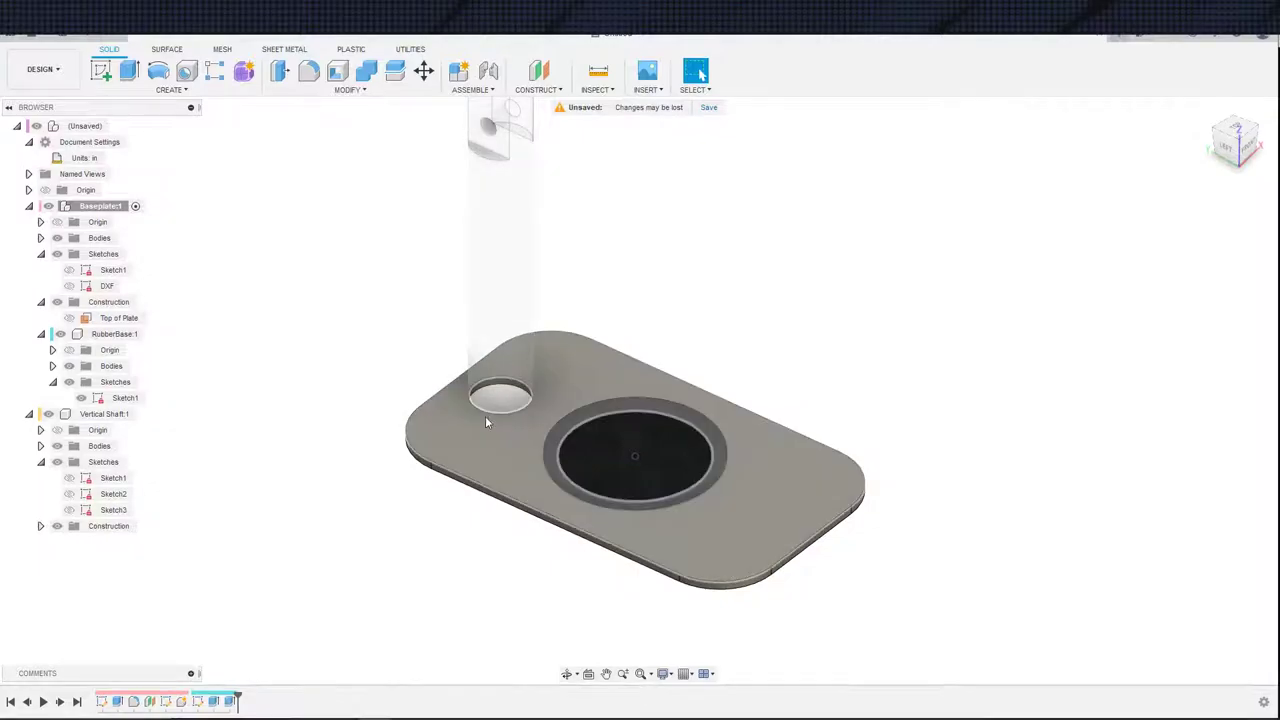
- Create an internal component named Bushing inside the Baseplate component and activate it
{"action": "right_click", "coordinate": [110, 207]}
{"action": "left_click", "coordinate": [154, 250]}
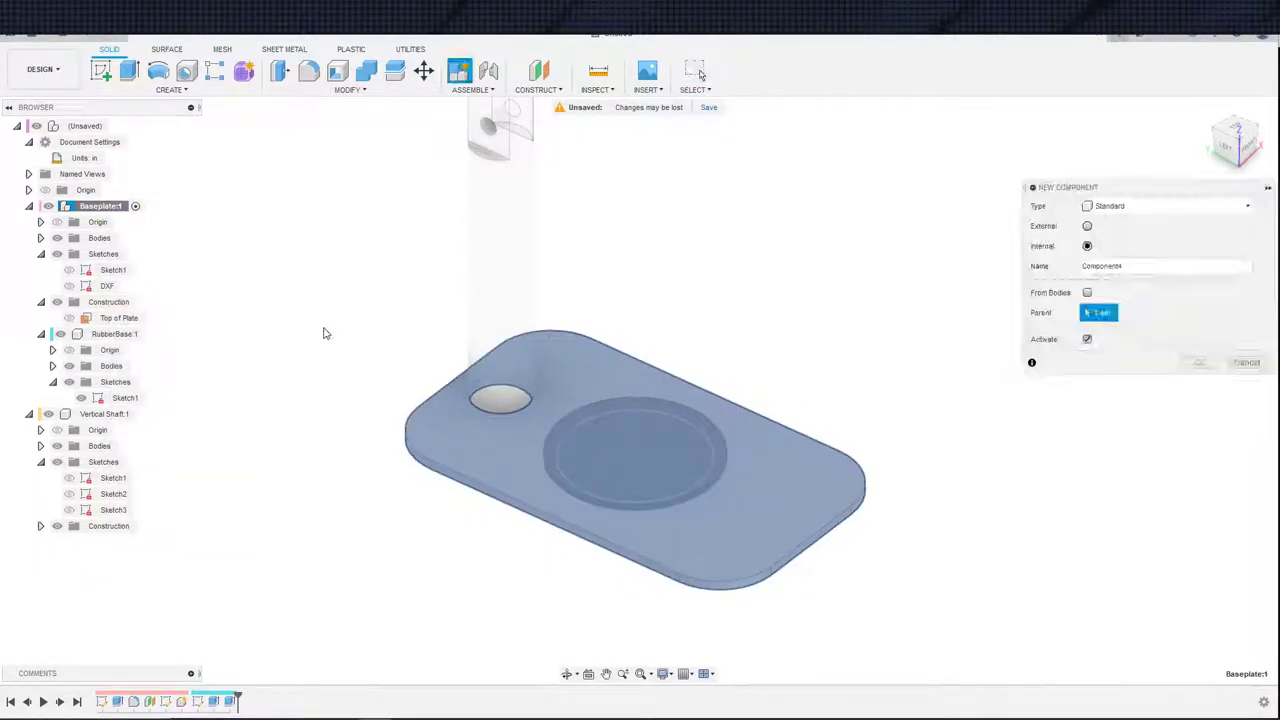
{"action": "double_click", "coordinate": [1133, 271]}
{"action": "type", "text": "B"}
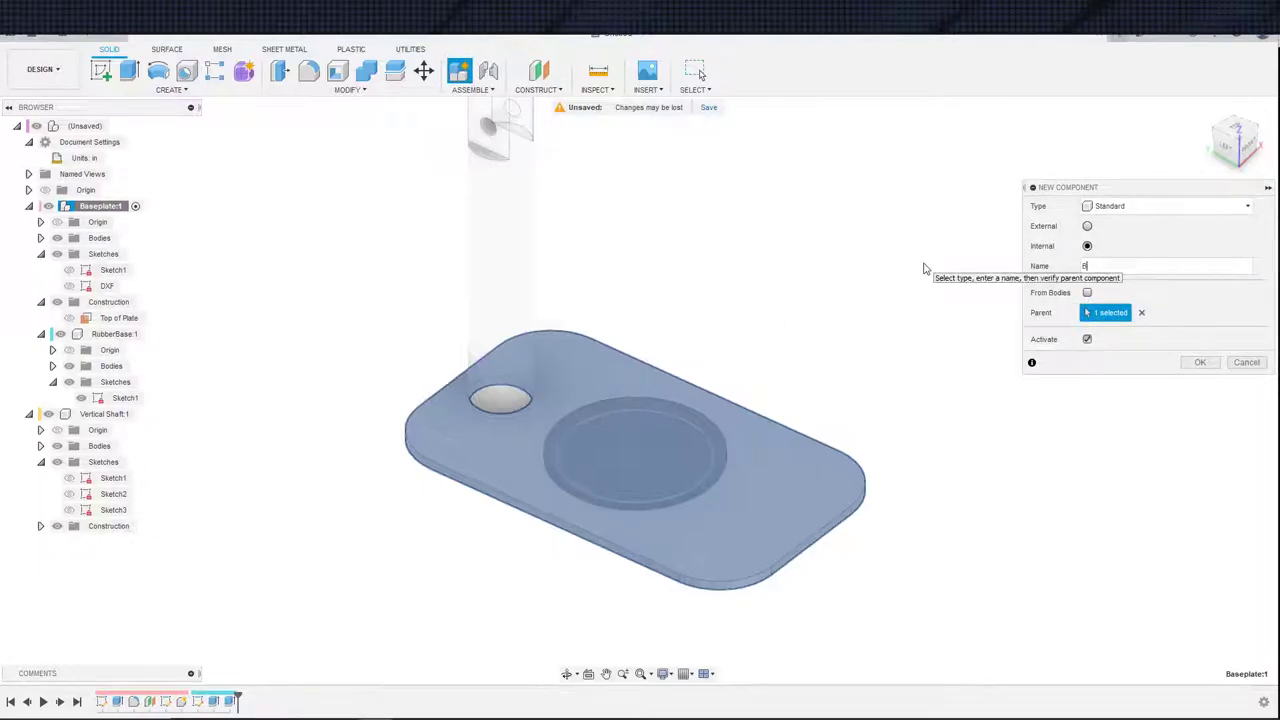
{"action": "type", "text": "ushing"}
{"action": "key", "text": "Return"}
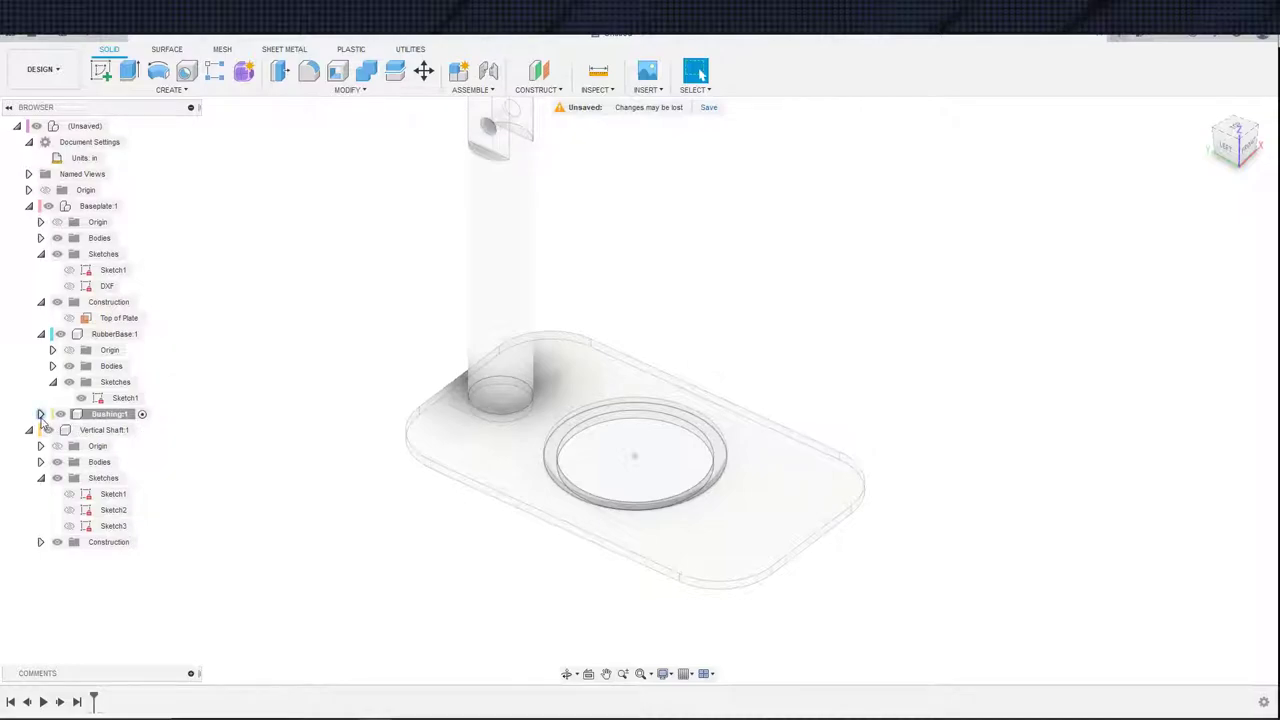
- Begin an extrusion of the ring profile around the shaft hole in the baseplate's Sketch1
{"action": "key", "text": "e"}
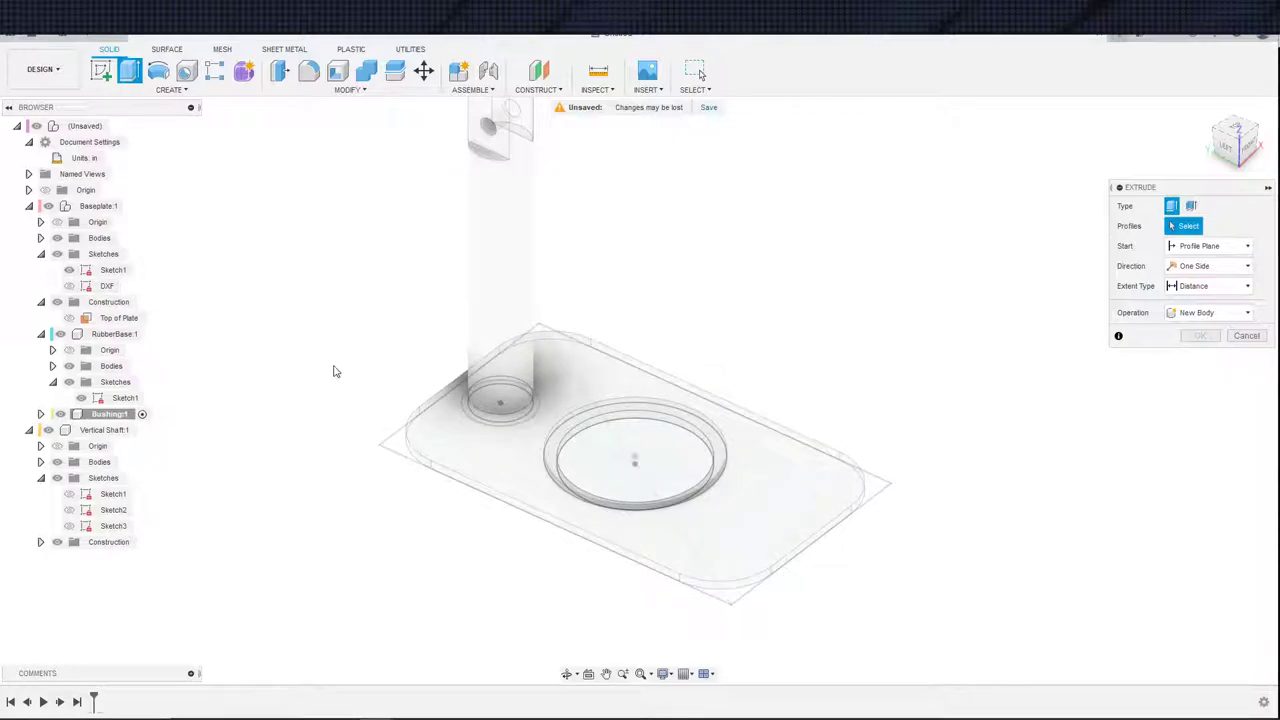
{"action": "scroll", "coordinate": [446, 415], "scroll_direction": "up", "scroll_amount": 3}
{"action": "middle_click_drag", "start_coordinate": [446, 577], "coordinate": [417, 375], "text": "shift"}
{"action": "left_click", "coordinate": [540, 577]}
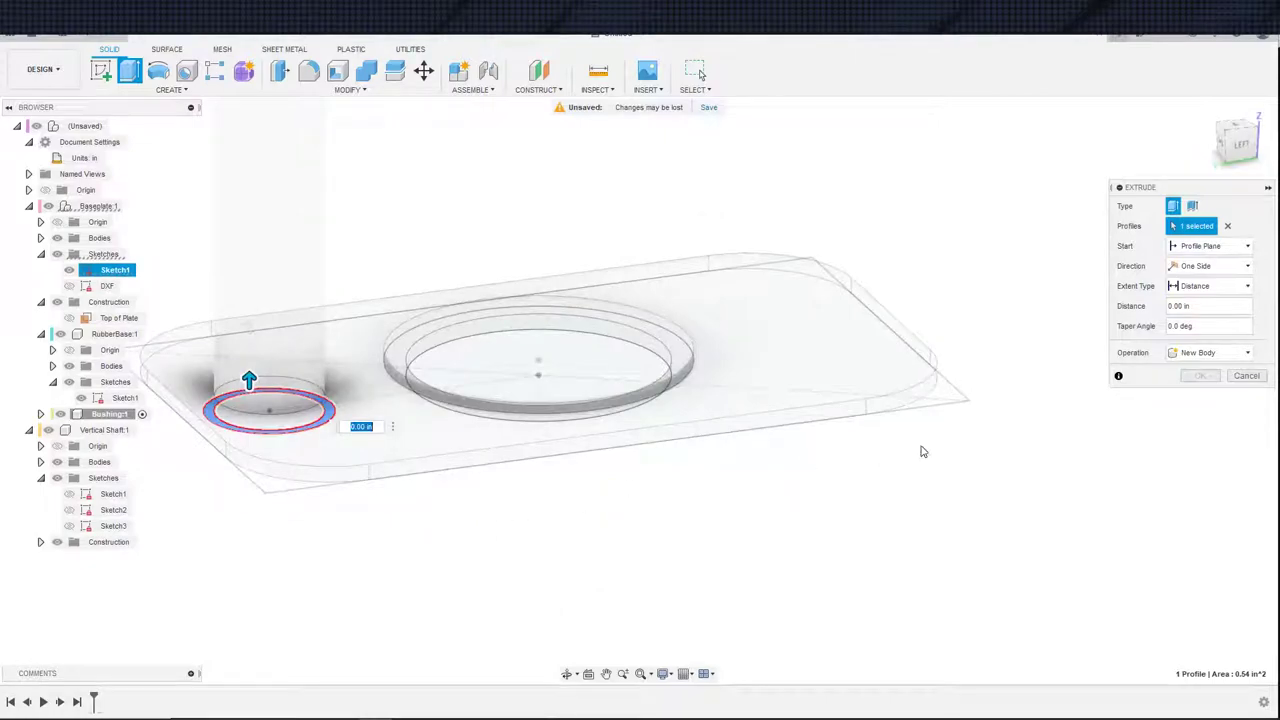
{"action": "left_click", "coordinate": [1200, 286]}
{"action": "left_click", "coordinate": [1190, 312]}
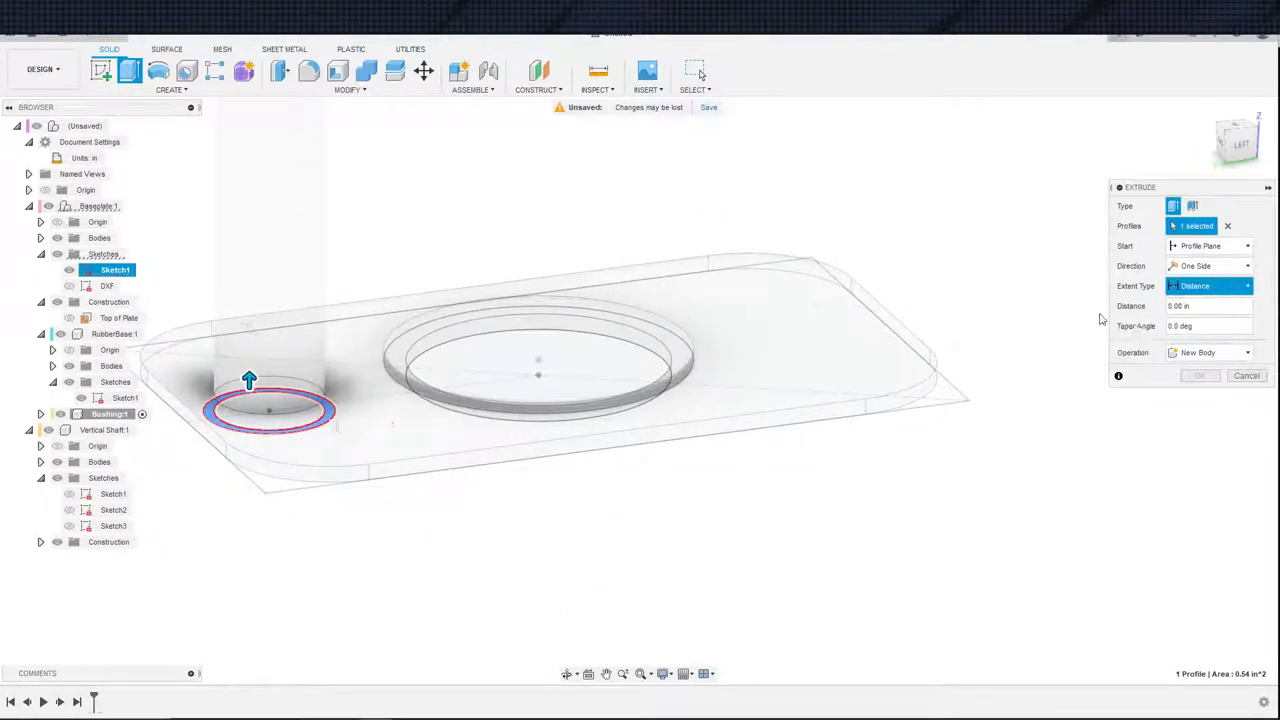
{"action": "left_click", "coordinate": [463, 415]}
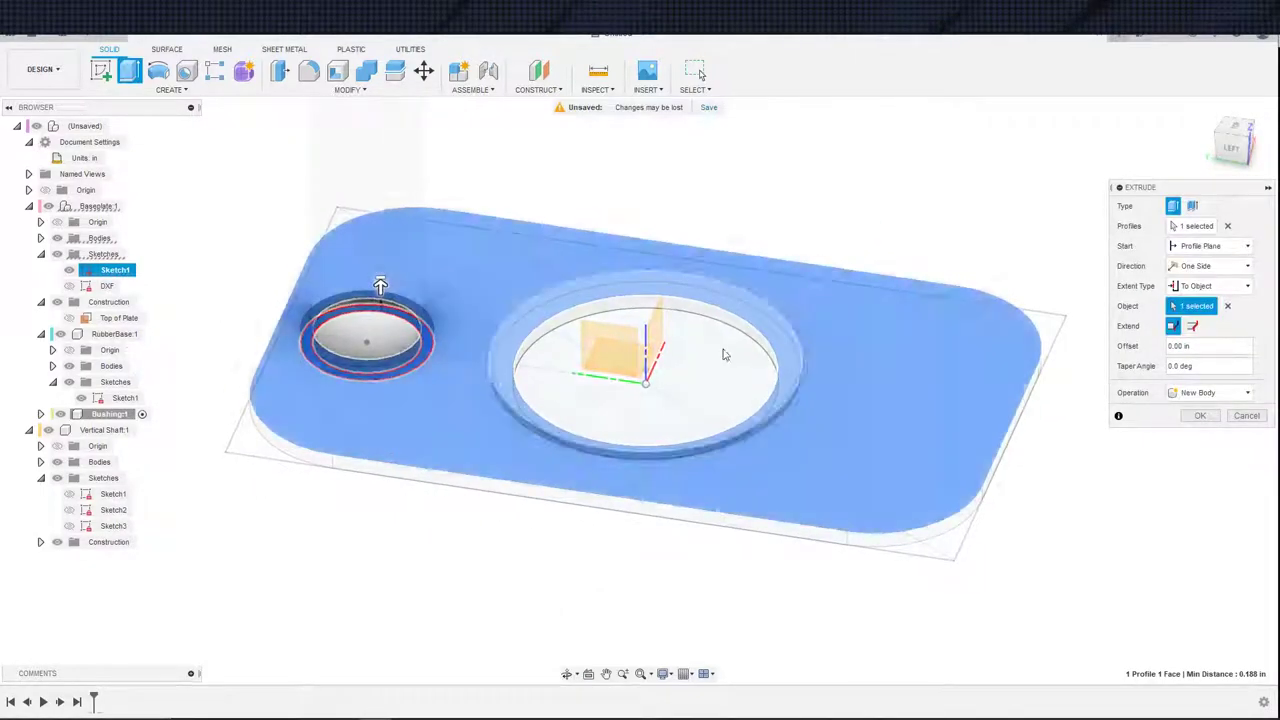
{"action": "left_click", "coordinate": [1246, 246]}
{"action": "left_click", "coordinate": [1231, 328]}
{"action": "left_click", "coordinate": [1228, 306]}
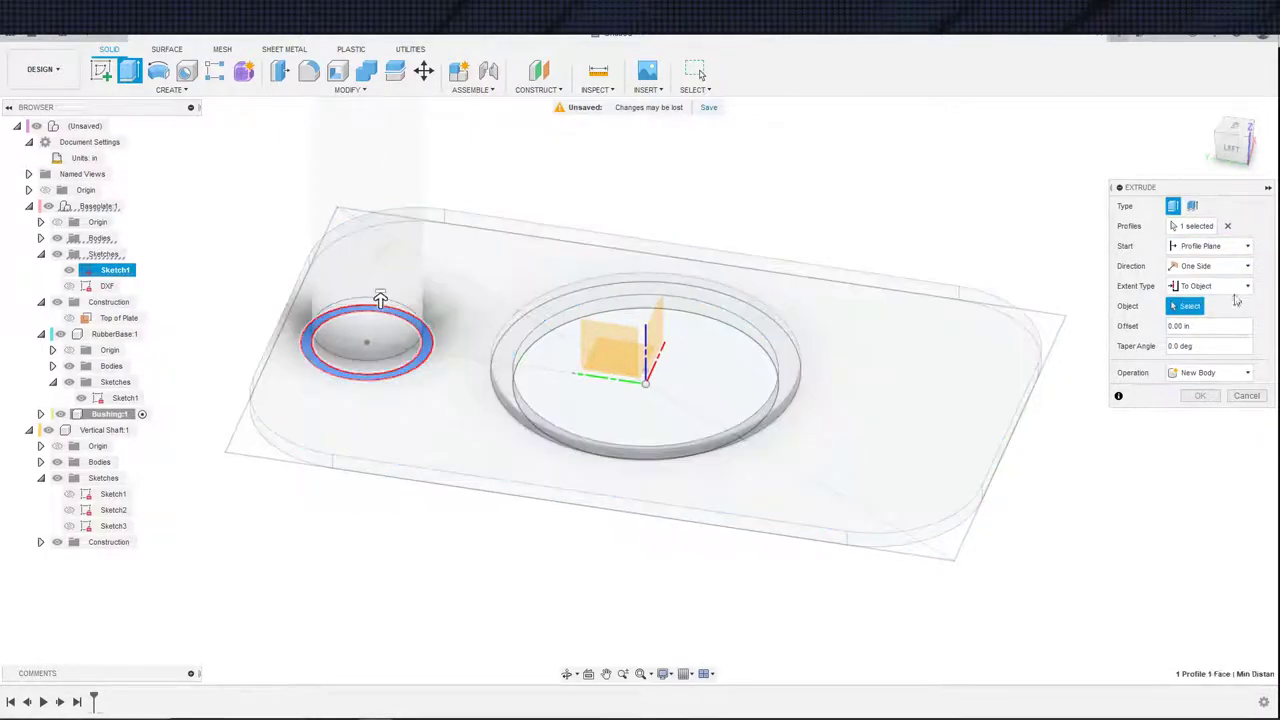
{"action": "left_click", "coordinate": [1220, 286]}
{"action": "left_click", "coordinate": [1195, 299]}
- Extrude the ring 3 in as a new body, starting from the baseplate's top face
{"action": "left_click", "coordinate": [1210, 246]}
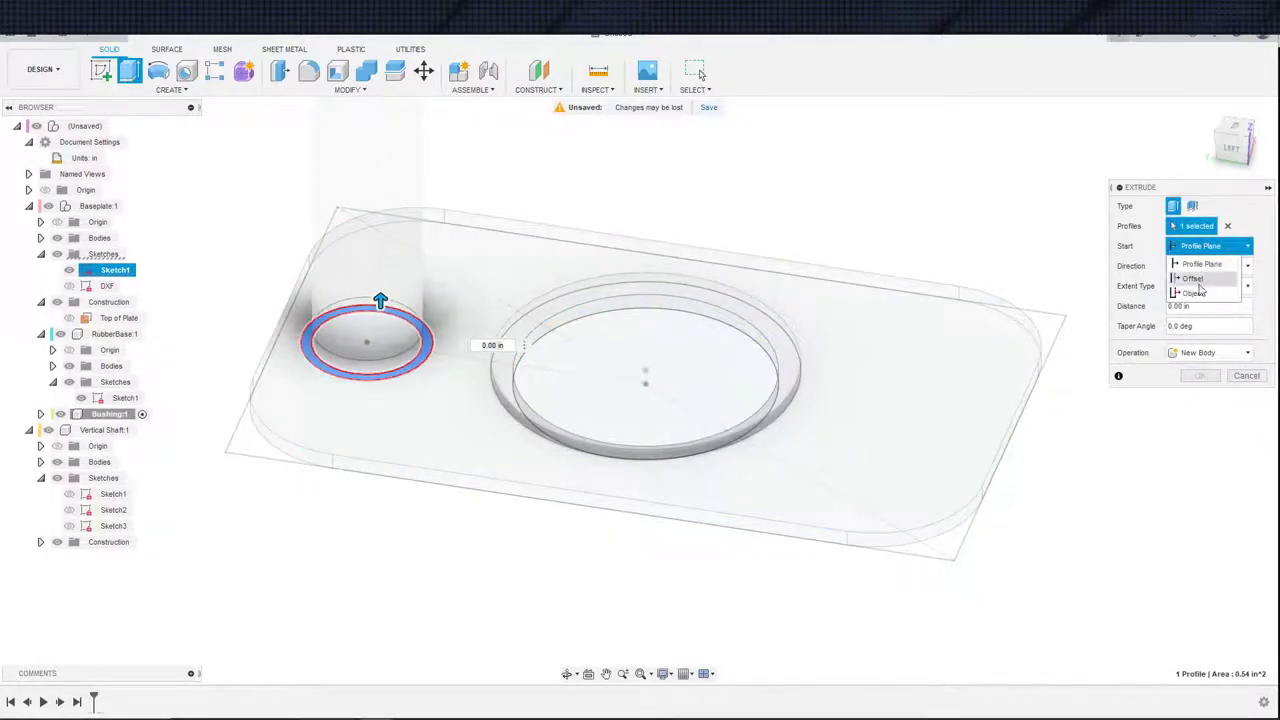
{"action": "left_click", "coordinate": [1200, 293]}
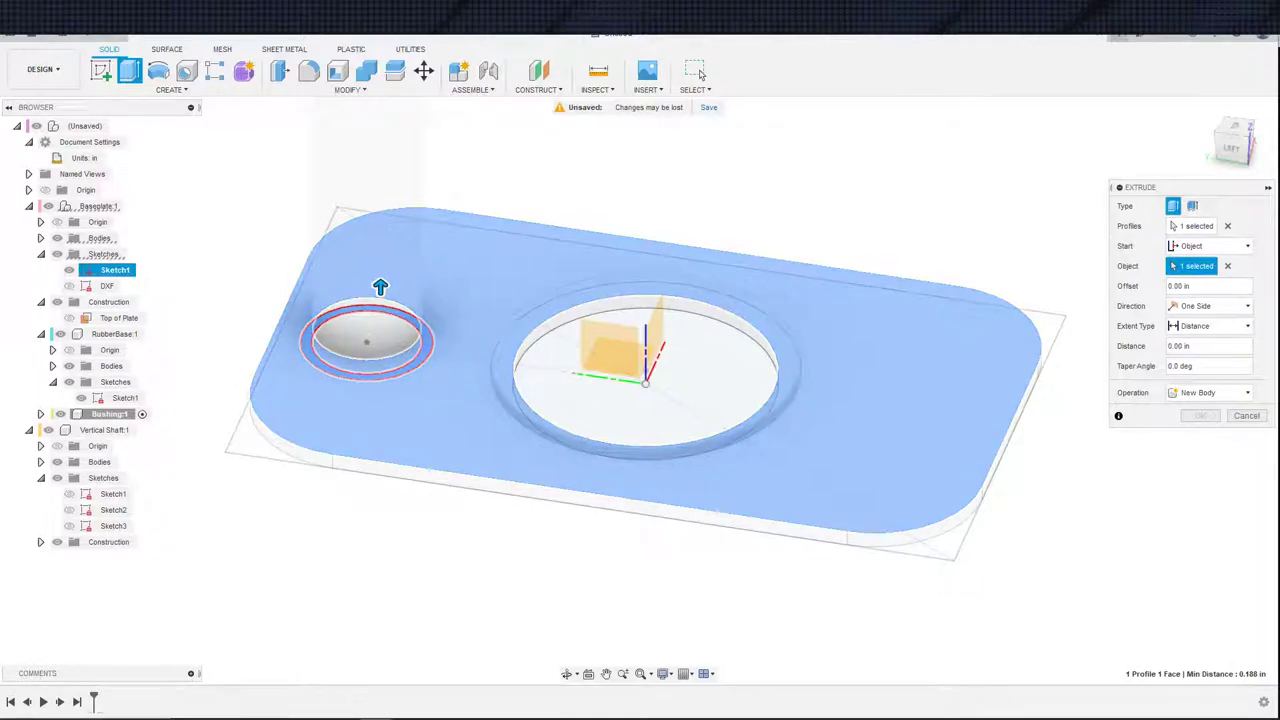
{"action": "left_click", "coordinate": [482, 410]}
{"action": "middle_click_drag", "start_coordinate": [482, 410], "coordinate": [594, 451]}
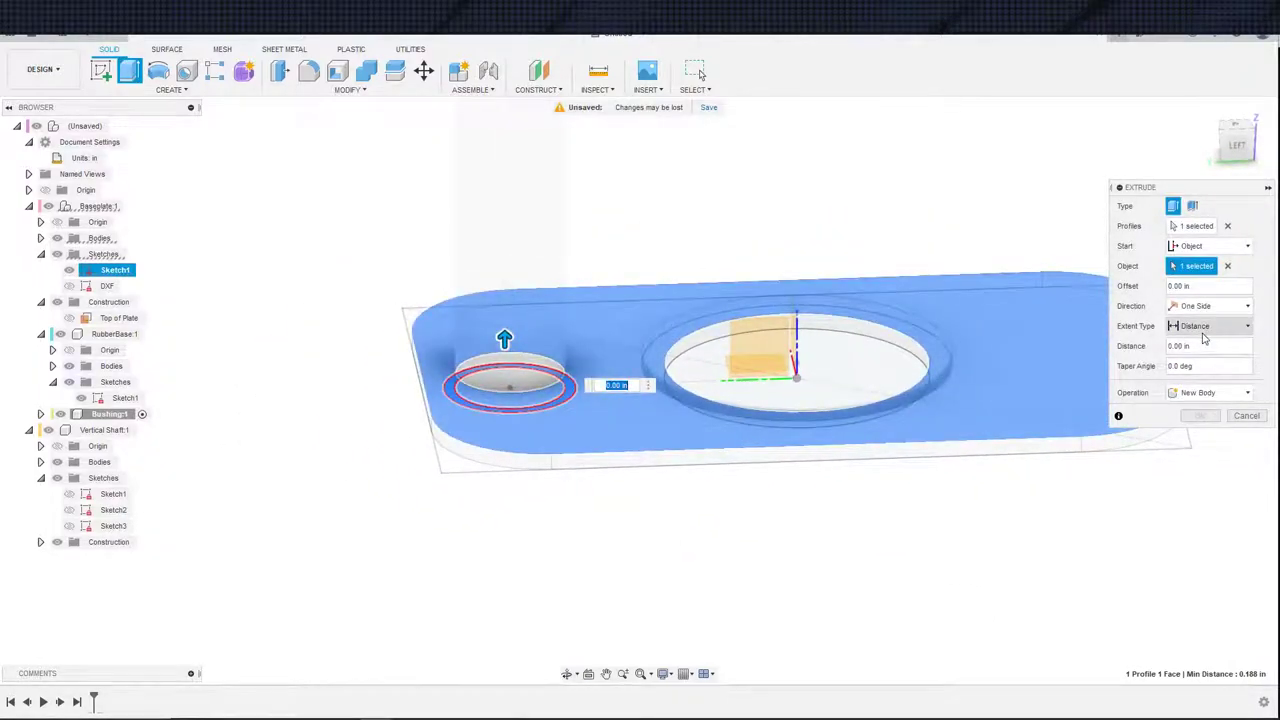
{"action": "left_click_drag", "start_coordinate": [1203, 346], "coordinate": [1128, 351]}
{"action": "type", "text": "3"}
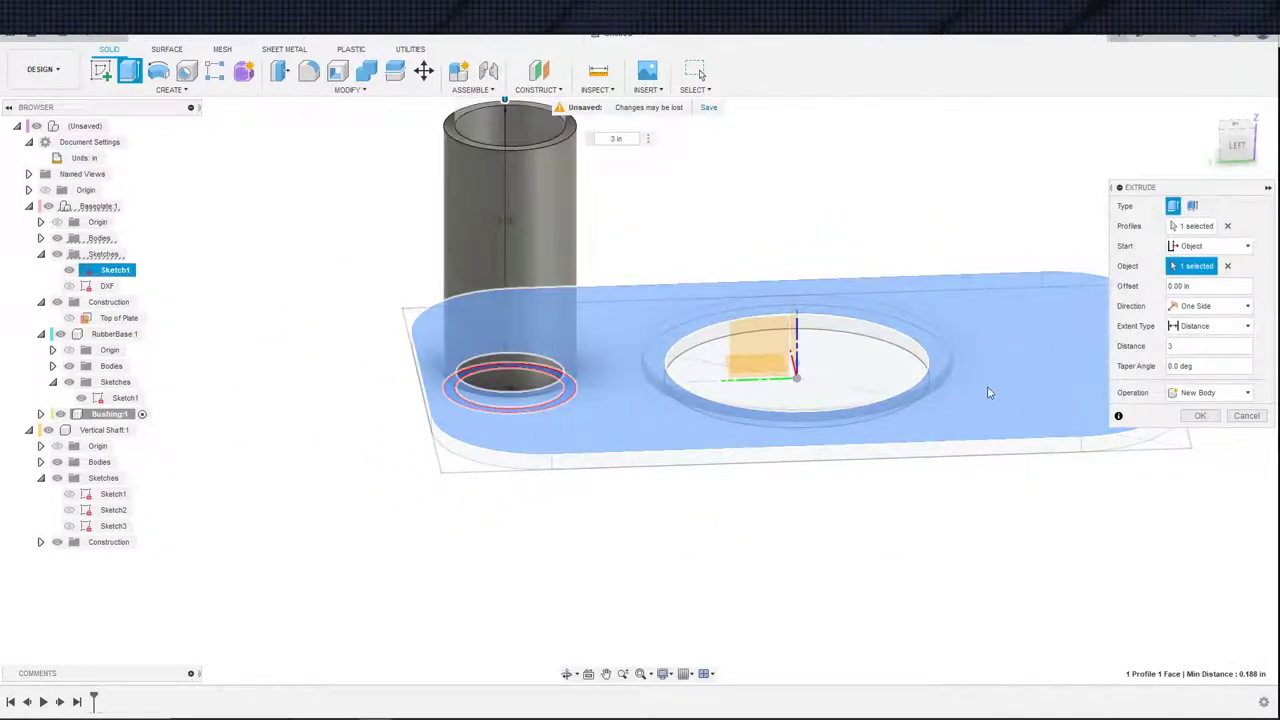
{"action": "scroll", "coordinate": [998, 357], "scroll_direction": "down", "scroll_amount": 3}
{"action": "key", "text": "Return"}
- Search the appearance library for brass and apply the Brass - Matte appearance to the Bushing component
{"action": "middle_click_drag", "start_coordinate": [998, 357], "coordinate": [782, 347], "text": "shift"}
{"action": "key", "text": "a"}
{"action": "left_click", "coordinate": [1036, 397]}
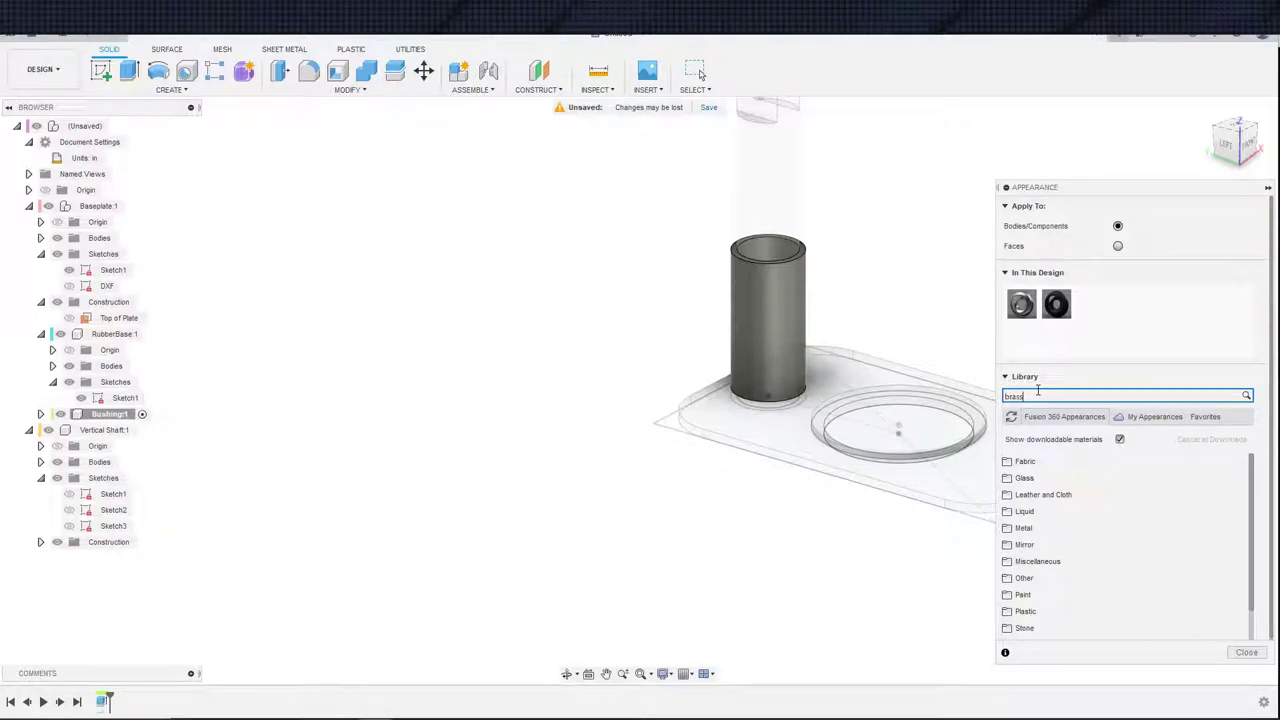
{"action": "type", "text": "brass"}
{"action": "key", "text": "Return"}
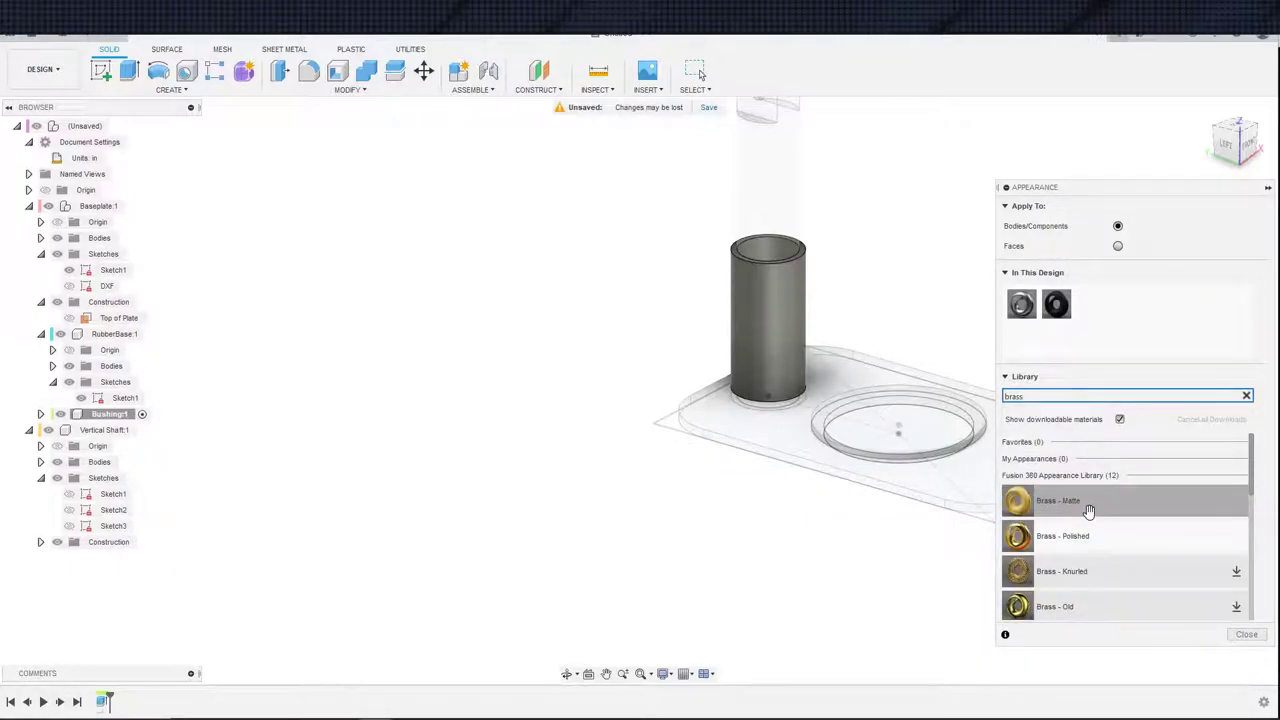
{"action": "left_click_drag", "start_coordinate": [1088, 510], "coordinate": [782, 350]}
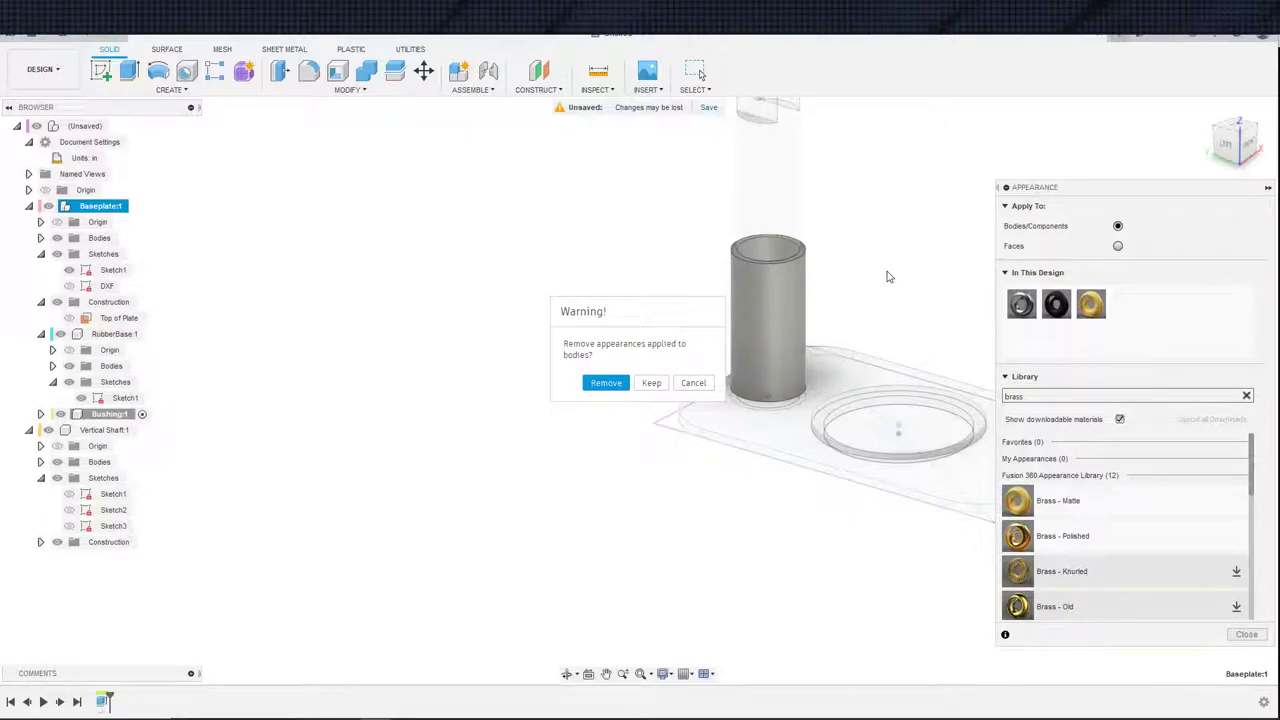
{"action": "left_click", "coordinate": [692, 384]}
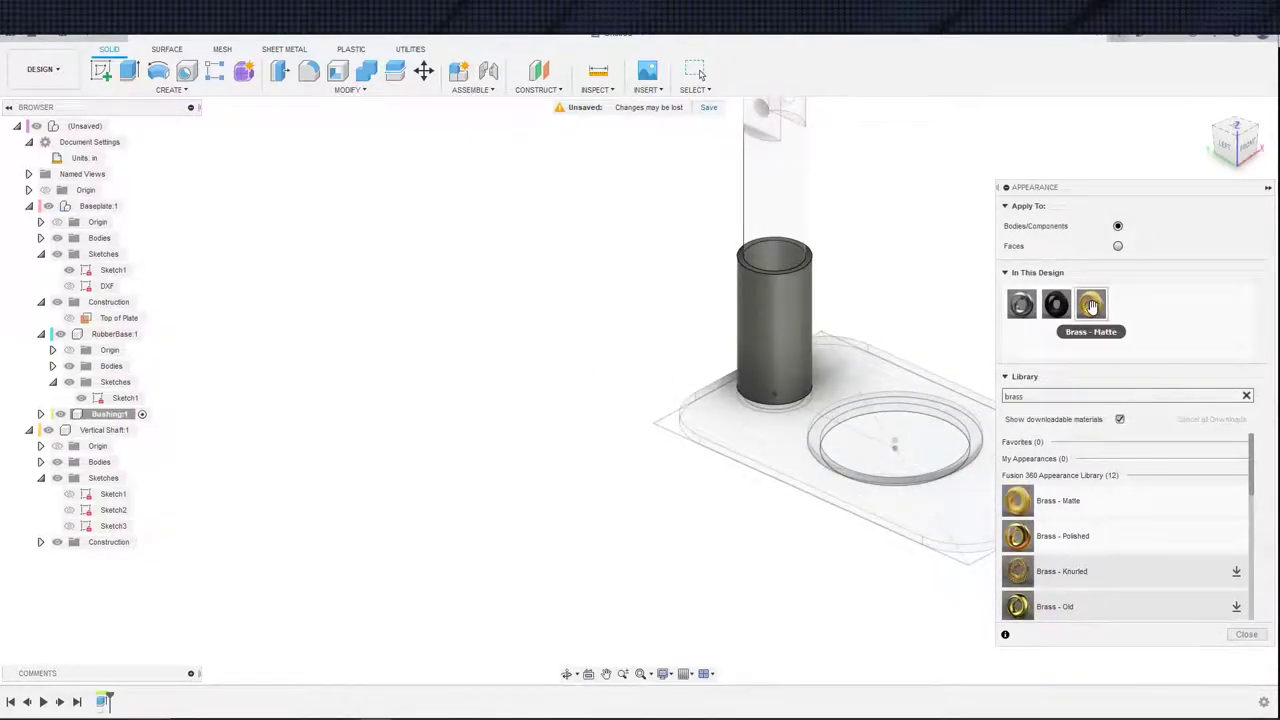
{"action": "left_click_drag", "start_coordinate": [1090, 303], "coordinate": [138, 416]}
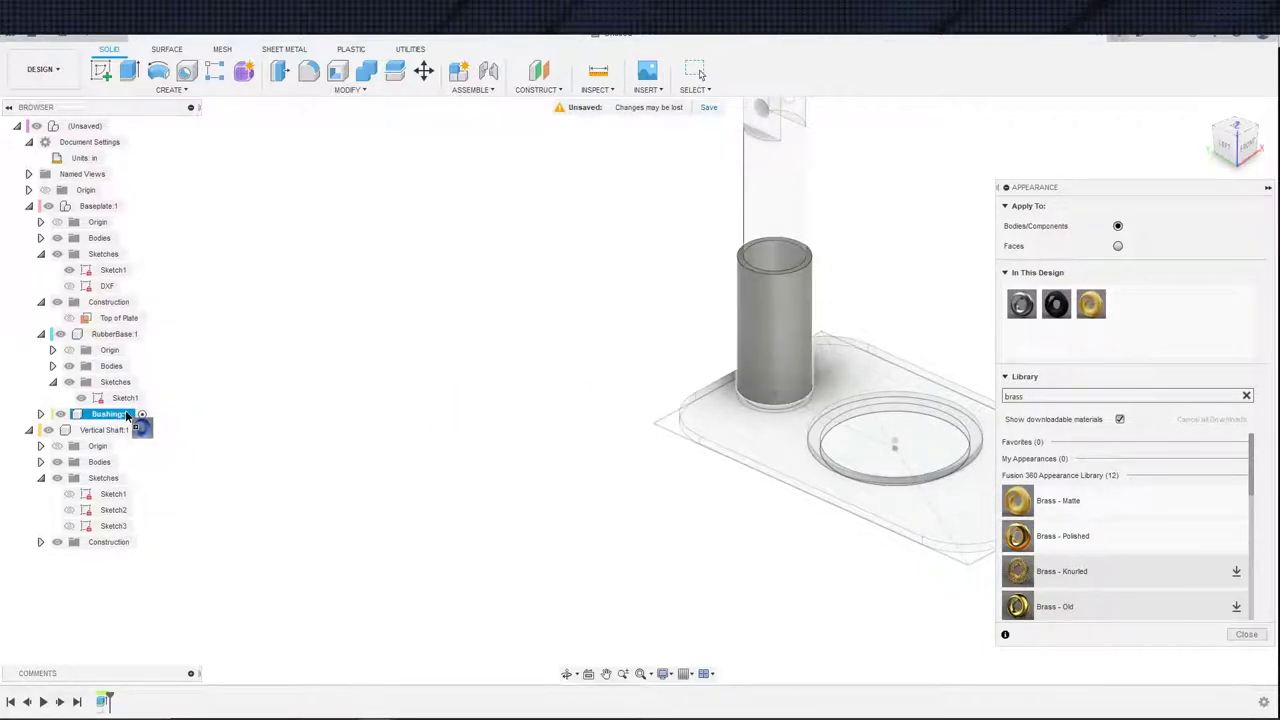
{"action": "scroll", "coordinate": [440, 398], "scroll_direction": "down", "scroll_amount": 2}
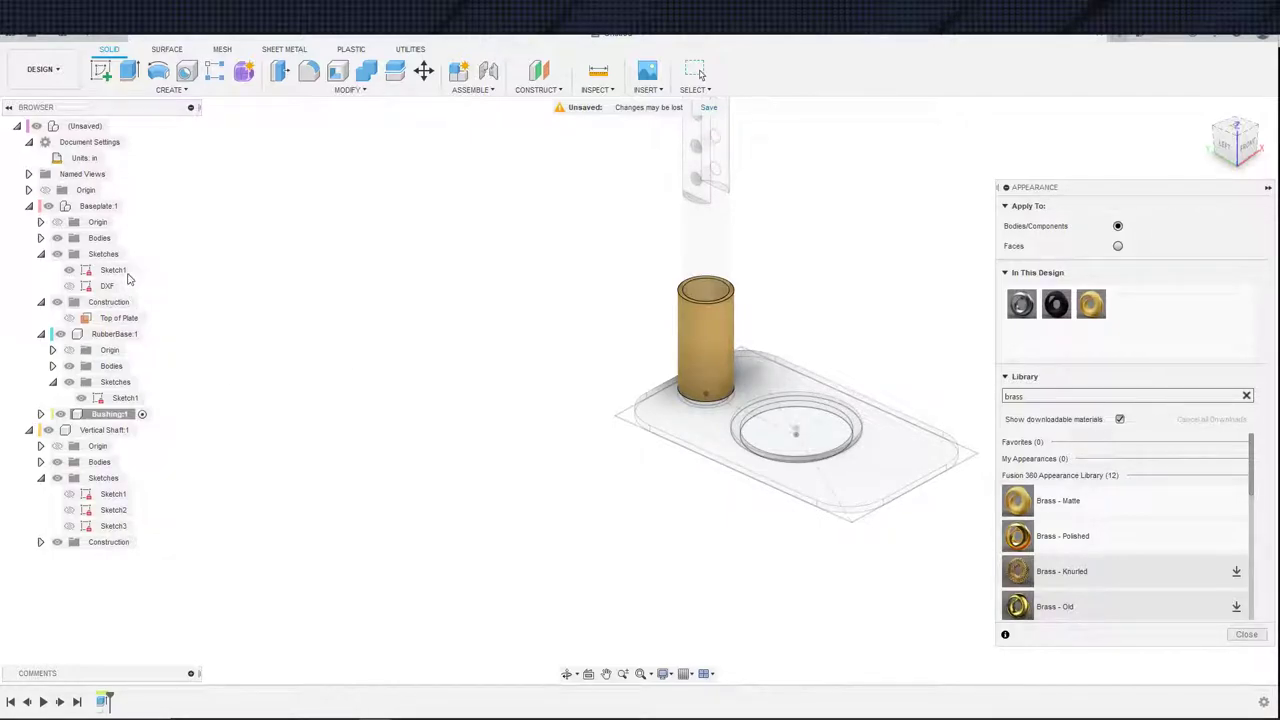
{"action": "key", "text": "Escape"}
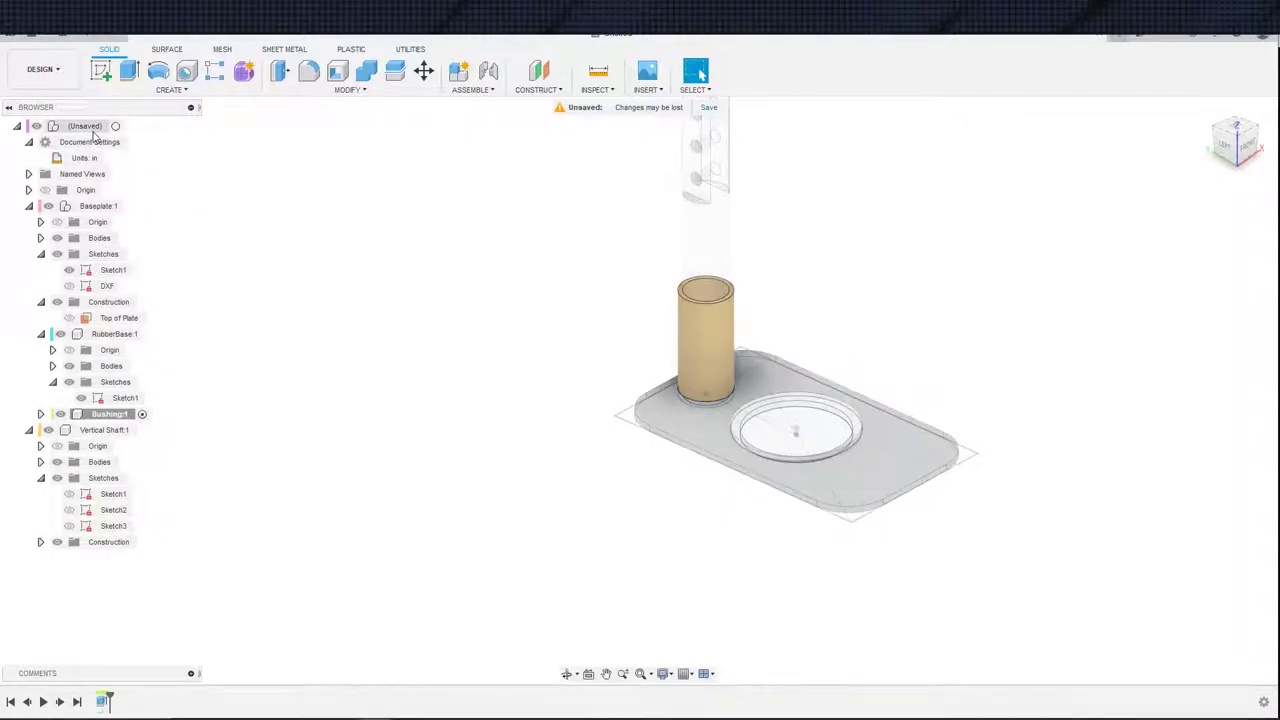
- Activate the top-level component and examine the whole assembly of baseplate, bushing and vertical shaft, ending in a left side view
{"action": "left_click", "coordinate": [118, 127]}
{"action": "middle_click_drag", "start_coordinate": [402, 308], "coordinate": [352, 331]}
{"action": "scroll", "coordinate": [320, 358], "scroll_direction": "down", "scroll_amount": 1}
{"action": "scroll", "coordinate": [333, 316], "scroll_direction": "up", "scroll_amount": 2}
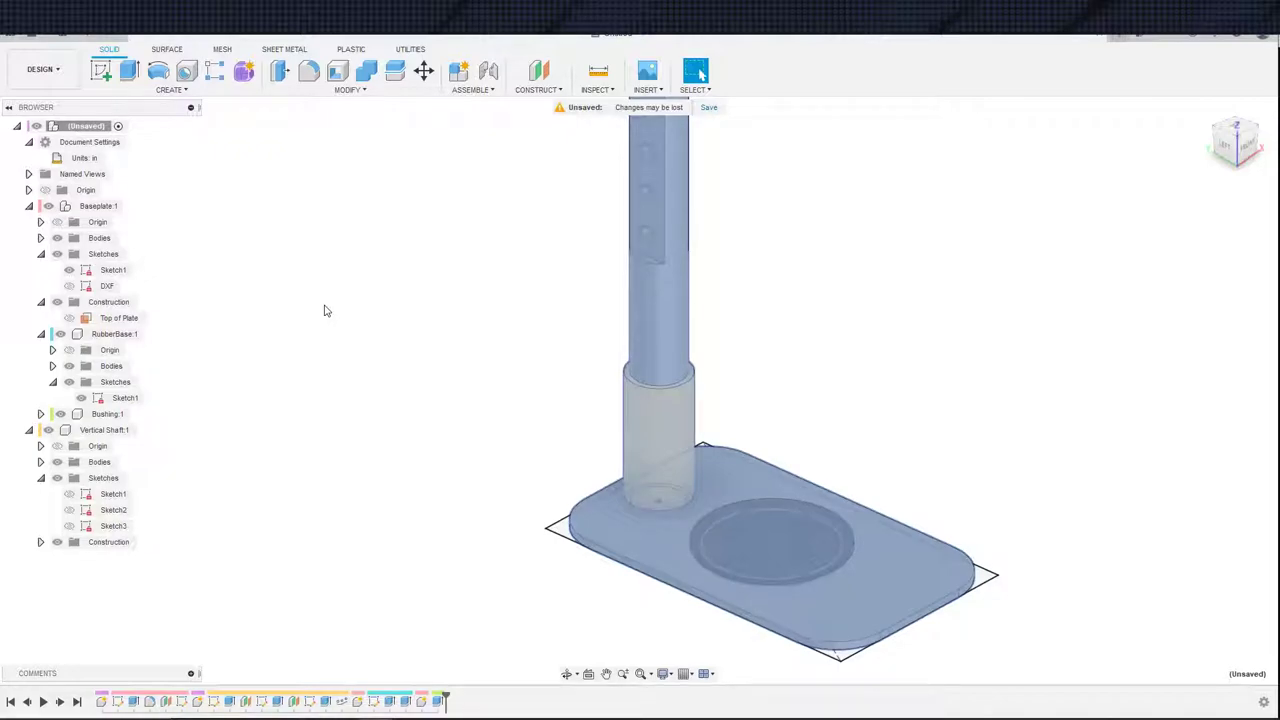
{"action": "scroll", "coordinate": [414, 391], "scroll_direction": "down", "scroll_amount": 2}
{"action": "middle_click_drag", "start_coordinate": [439, 394], "coordinate": [405, 451]}
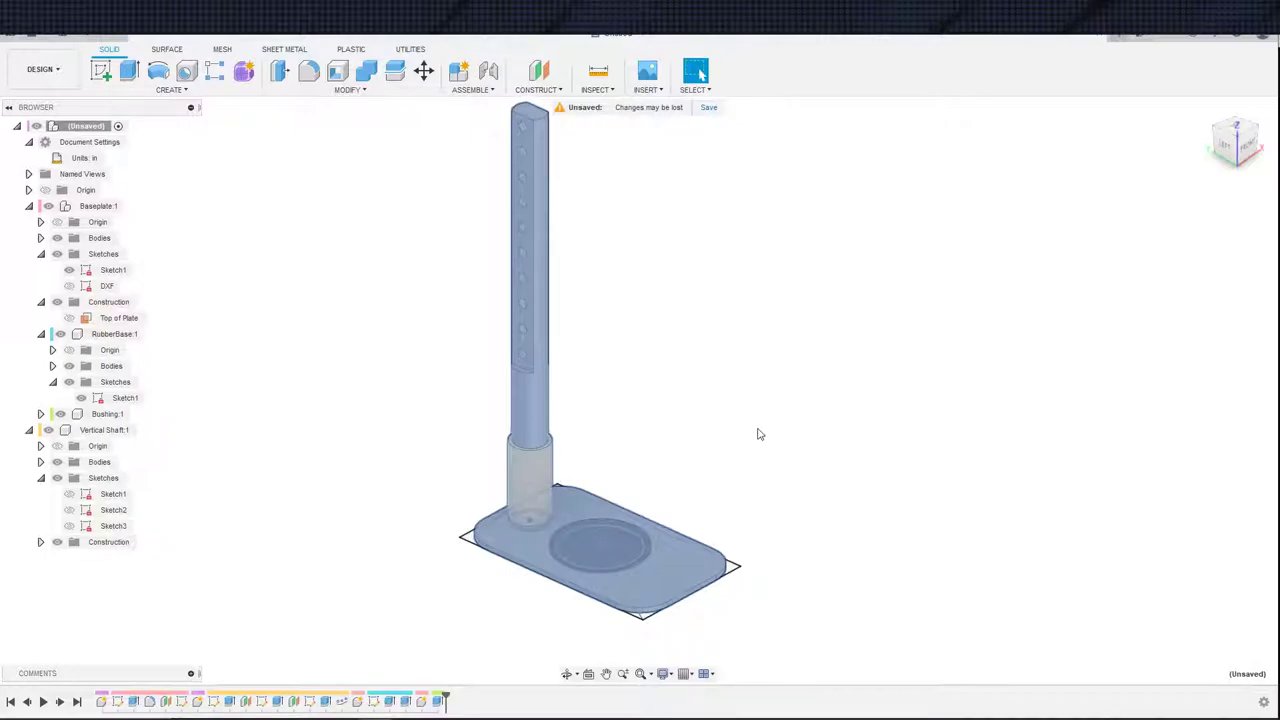
{"action": "scroll", "coordinate": [757, 434], "scroll_direction": "down", "scroll_amount": 2}
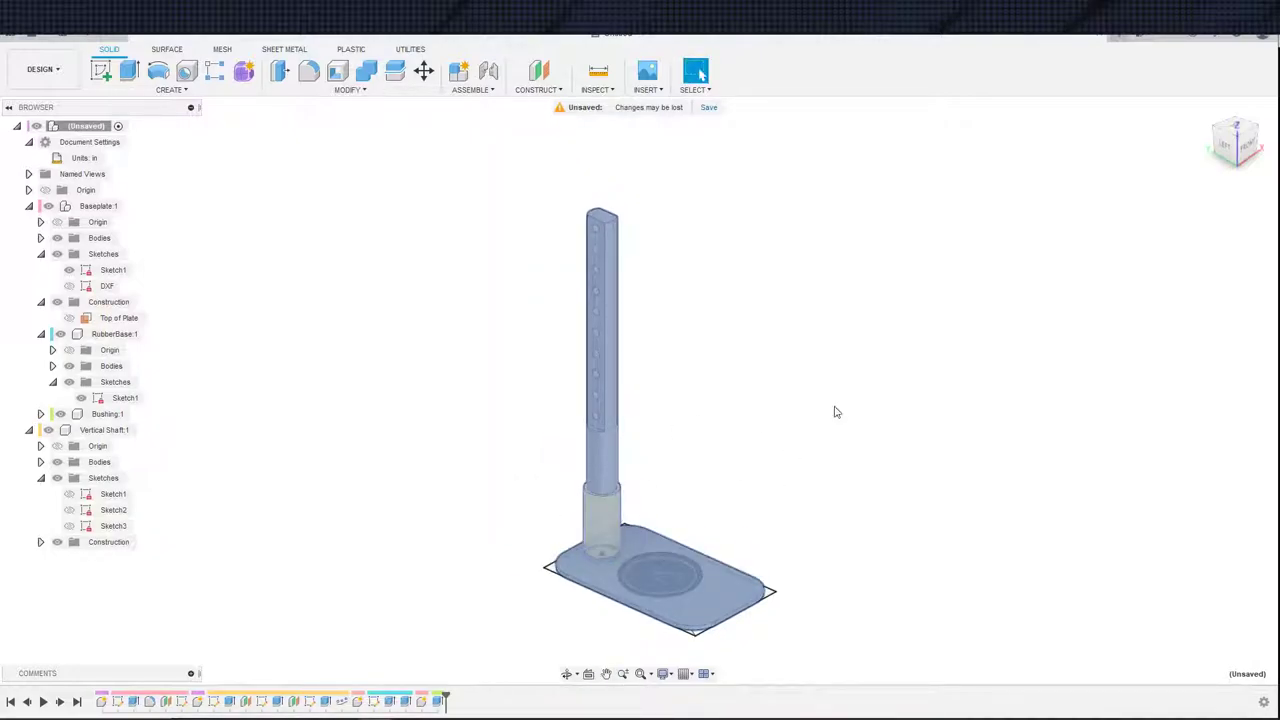
{"action": "middle_click_drag", "start_coordinate": [771, 466], "coordinate": [790, 425]}
{"action": "scroll", "coordinate": [800, 422], "scroll_direction": "down", "scroll_amount": 1}
{"action": "scroll", "coordinate": [796, 426], "scroll_direction": "up", "scroll_amount": 2}
{"action": "left_click", "coordinate": [697, 71]}
{"action": "scroll", "coordinate": [769, 451], "scroll_direction": "down", "scroll_amount": 2}
{"action": "middle_click_drag", "start_coordinate": [790, 425], "coordinate": [703, 435]}
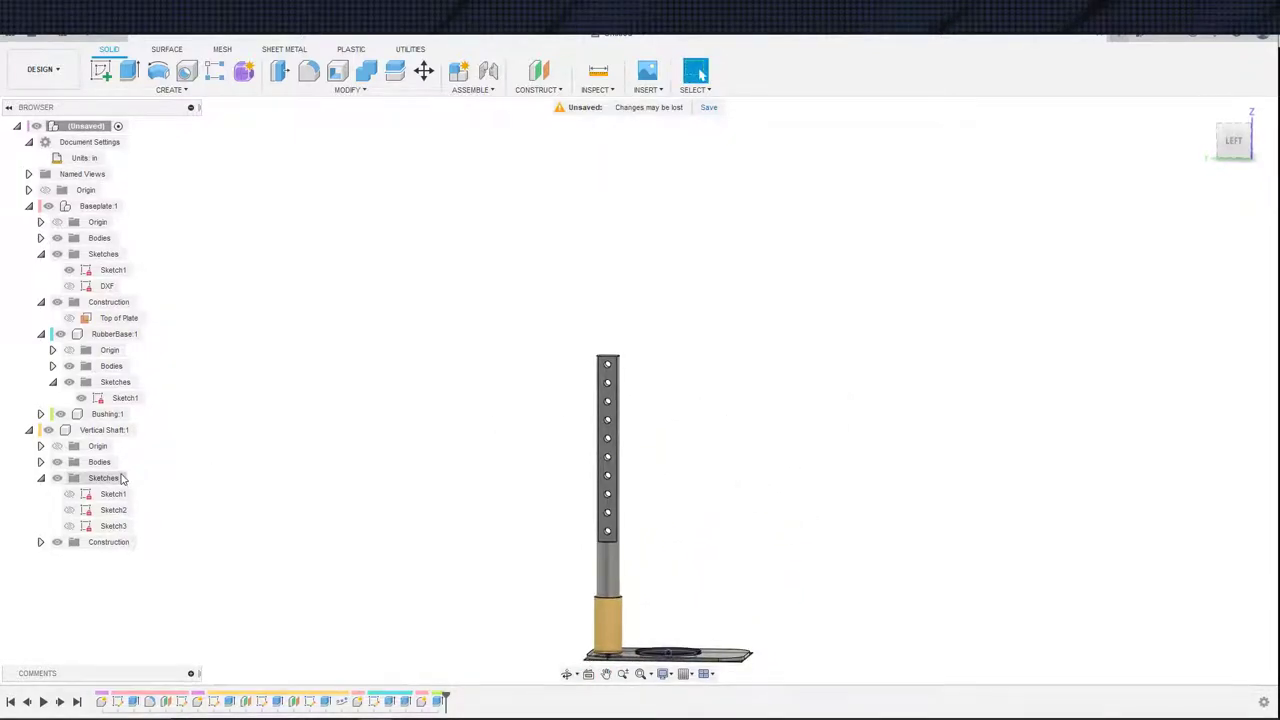
- Switch to the web browser and compare the three bottle capper reference photos, examining how each plunger housing mounts on its shaft
{"action": "left_click", "coordinate": [377, 718]}
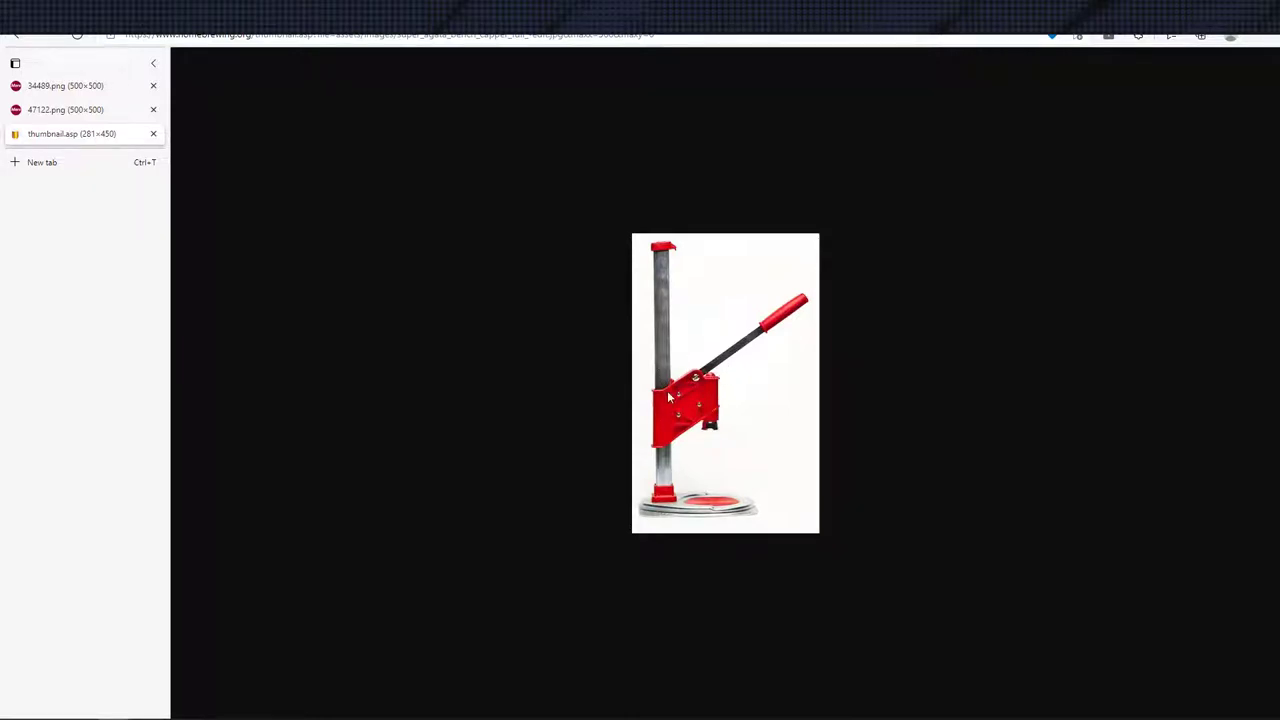
{"action": "left_click", "coordinate": [62, 109]}
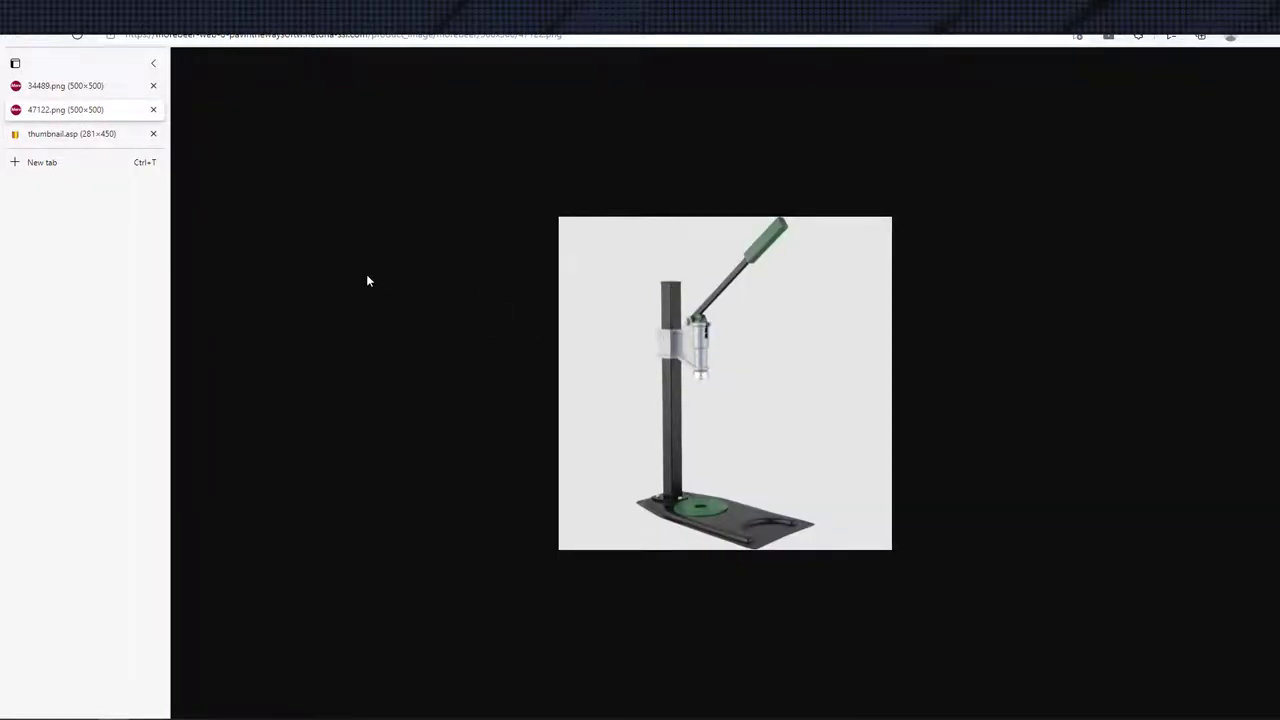
{"action": "left_click", "coordinate": [105, 133]}
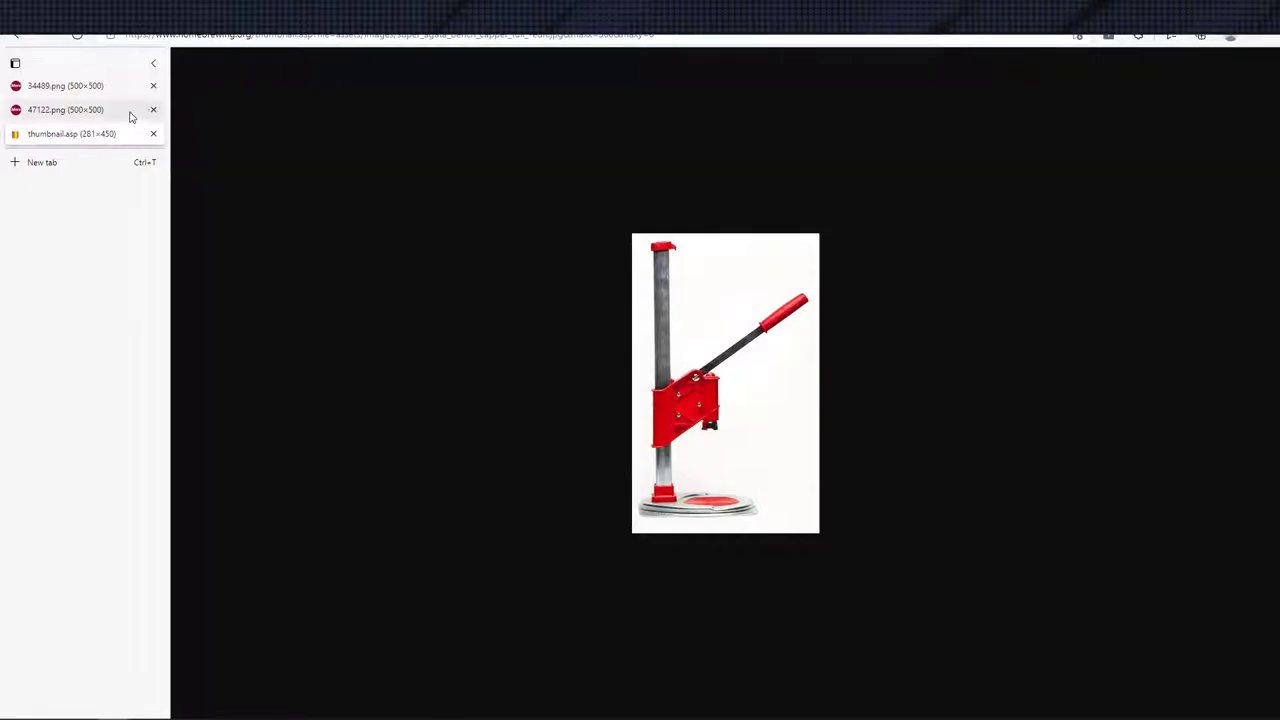
{"action": "left_click", "coordinate": [104, 90]}
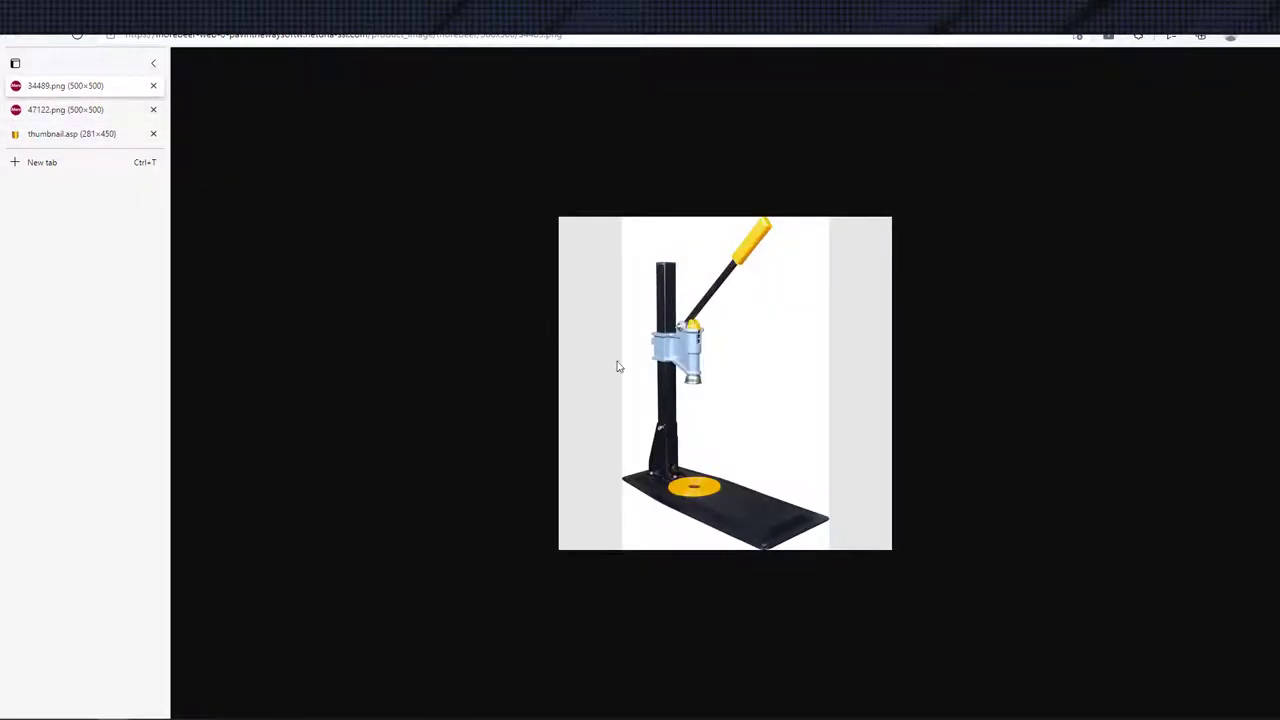
{"action": "left_click", "coordinate": [76, 111]}
{"action": "left_click", "coordinate": [77, 88]}
{"action": "left_click", "coordinate": [78, 107]}
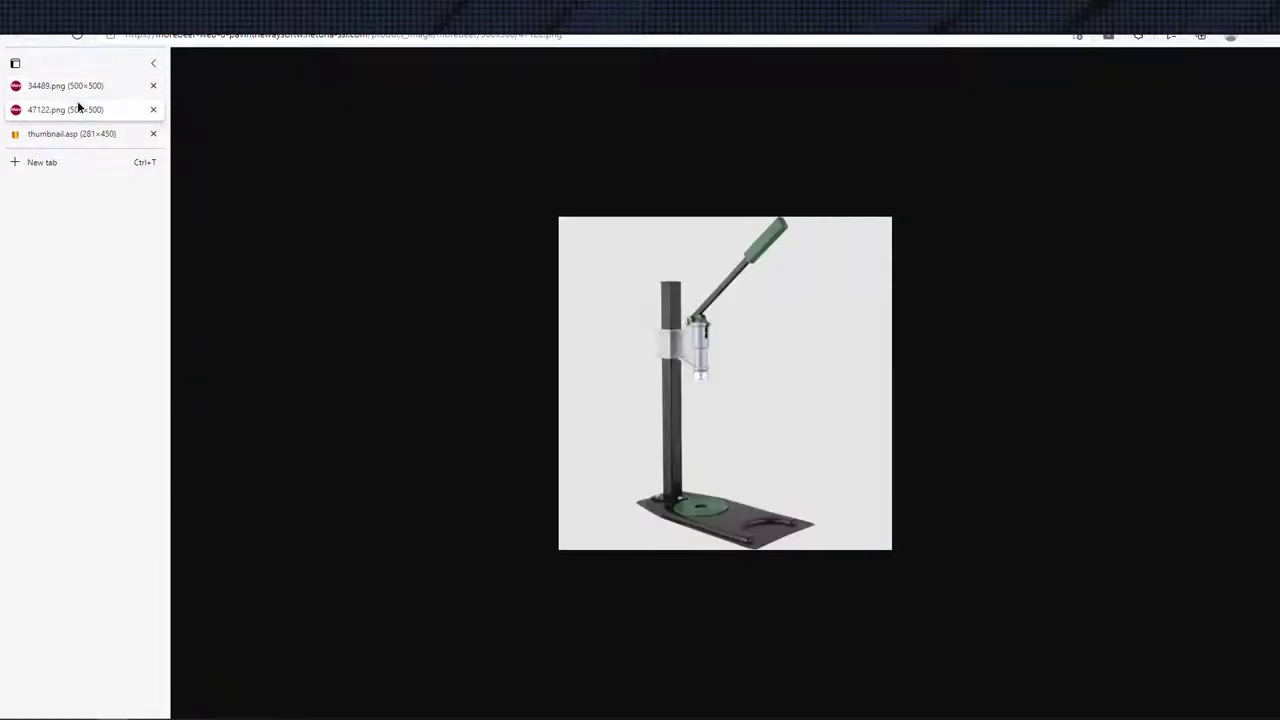
{"action": "left_click", "coordinate": [80, 89]}
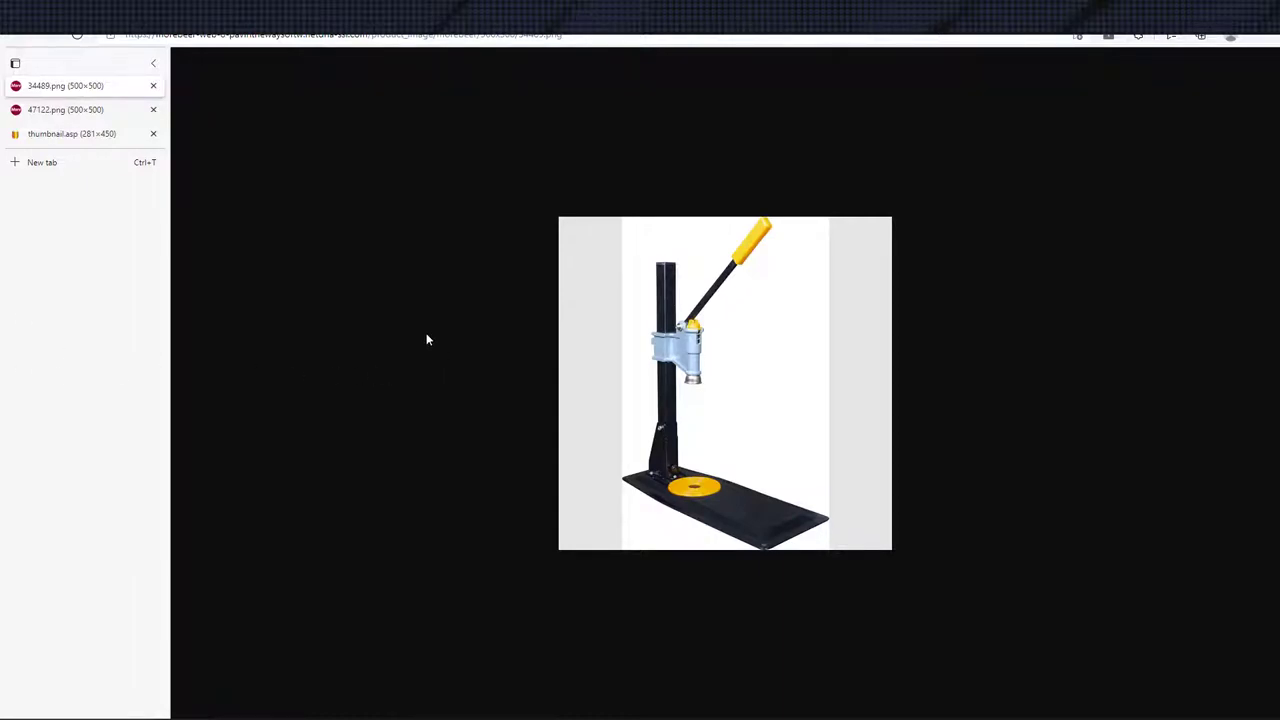
- Switch back to Fusion 360 and create an activated internal component named Plunger Housing under the top-level component
{"action": "key", "text": "alt+Tab"}
{"action": "scroll", "coordinate": [712, 413], "scroll_direction": "up", "scroll_amount": 3}
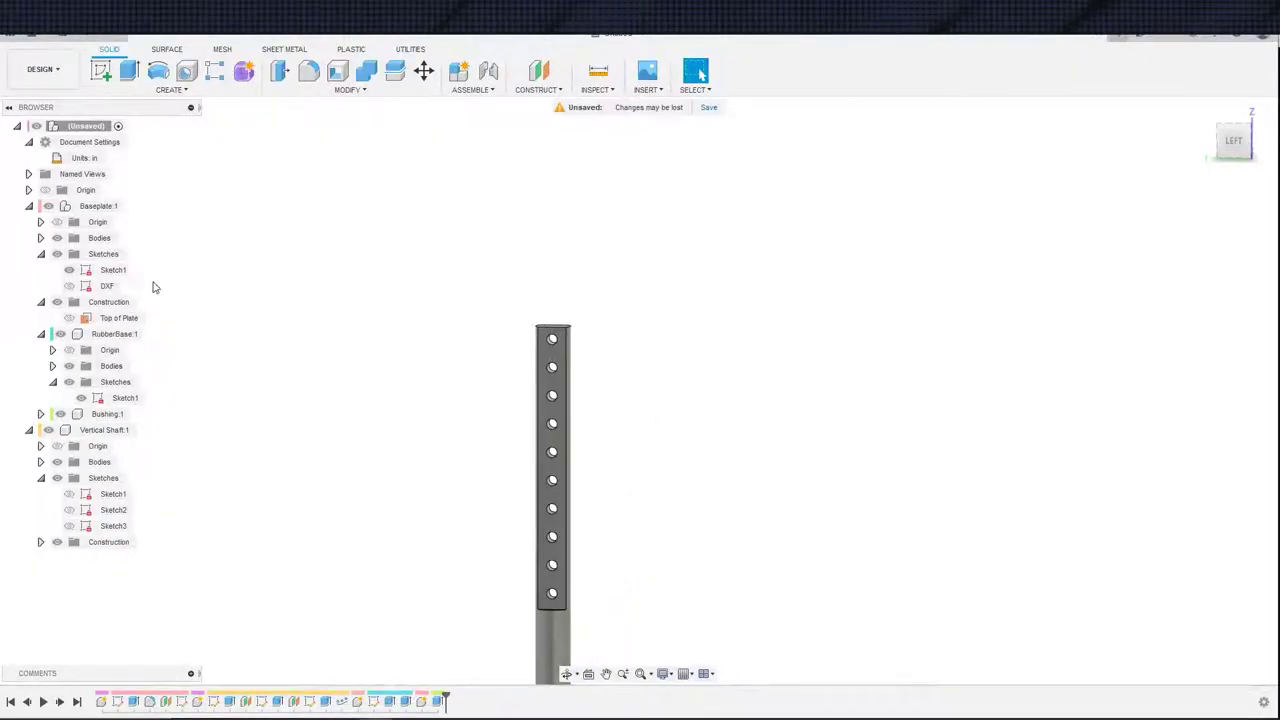
{"action": "left_click", "coordinate": [29, 430]}
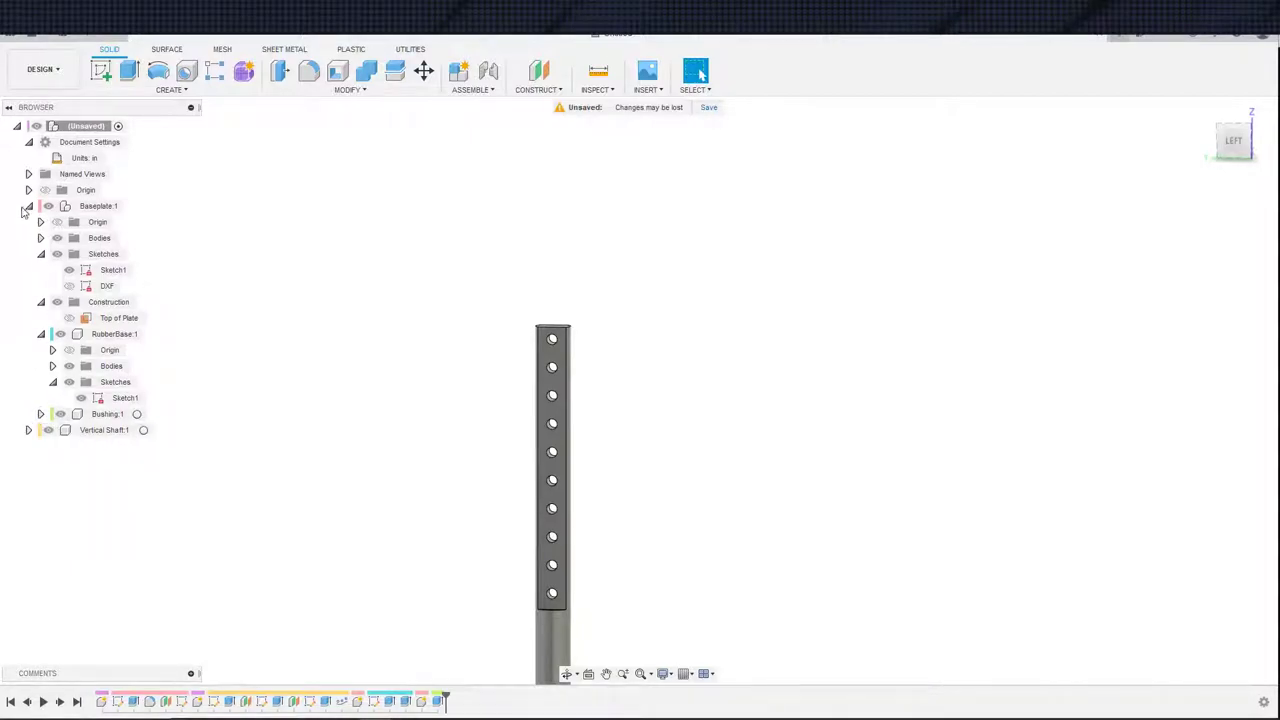
{"action": "left_click", "coordinate": [29, 206]}
{"action": "right_click", "coordinate": [86, 126]}
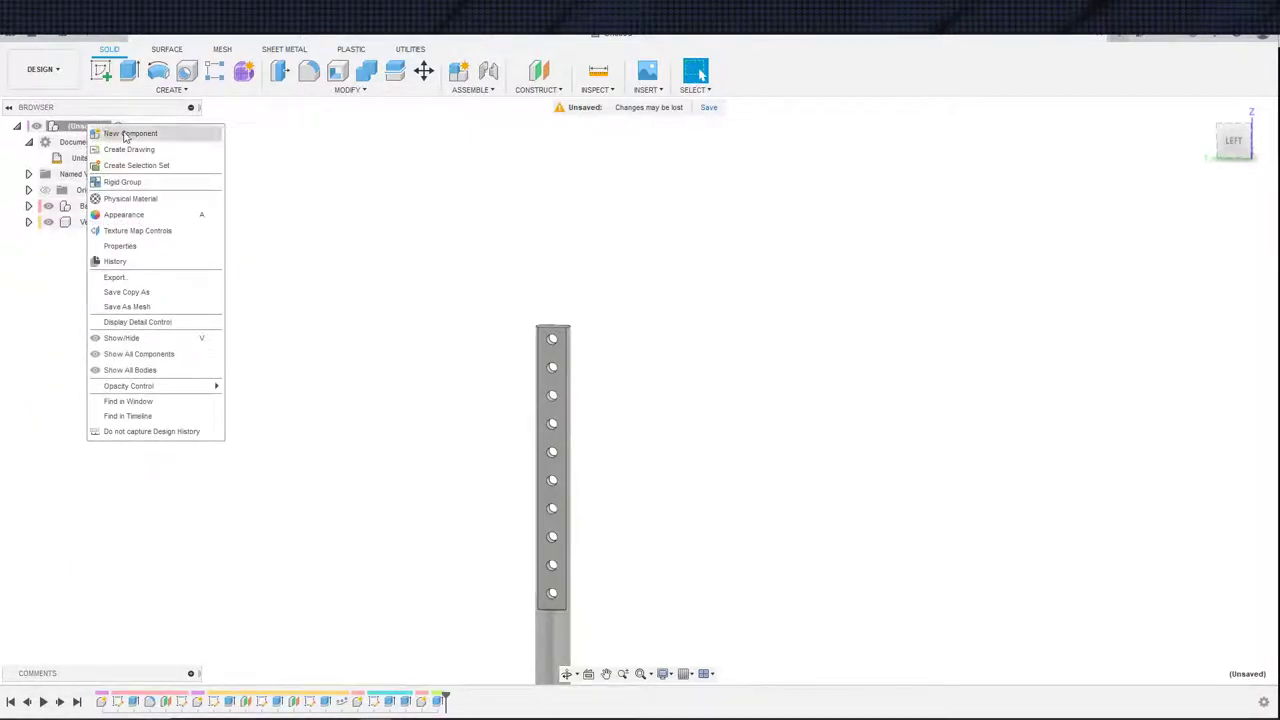
{"action": "left_click", "coordinate": [125, 134]}
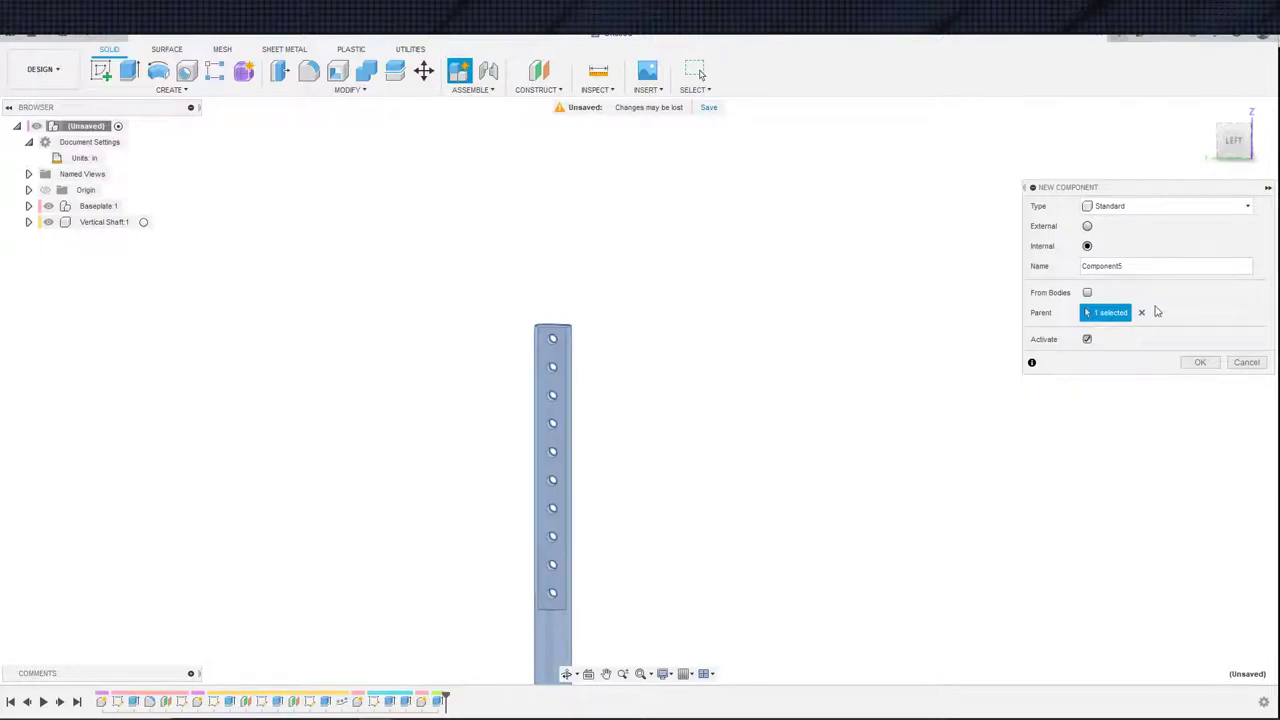
{"action": "left_click_drag", "start_coordinate": [1143, 273], "coordinate": [1004, 249]}
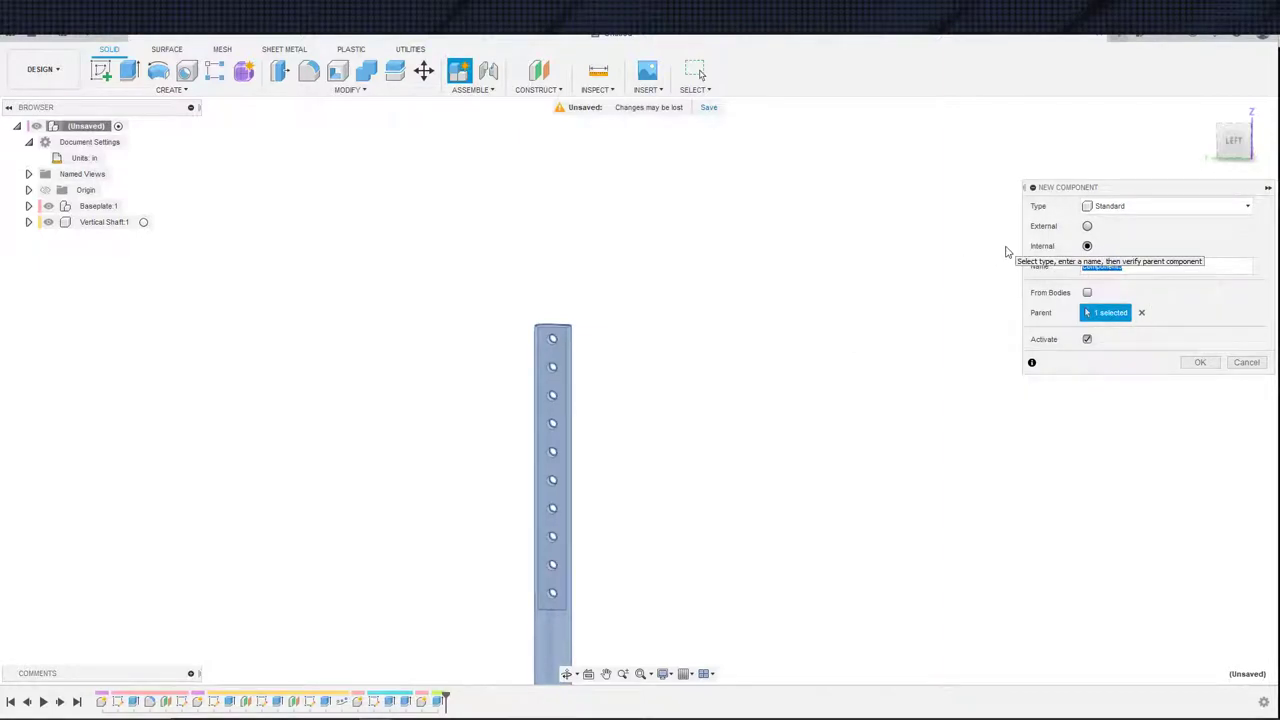
{"action": "key", "text": "BackSpace"}
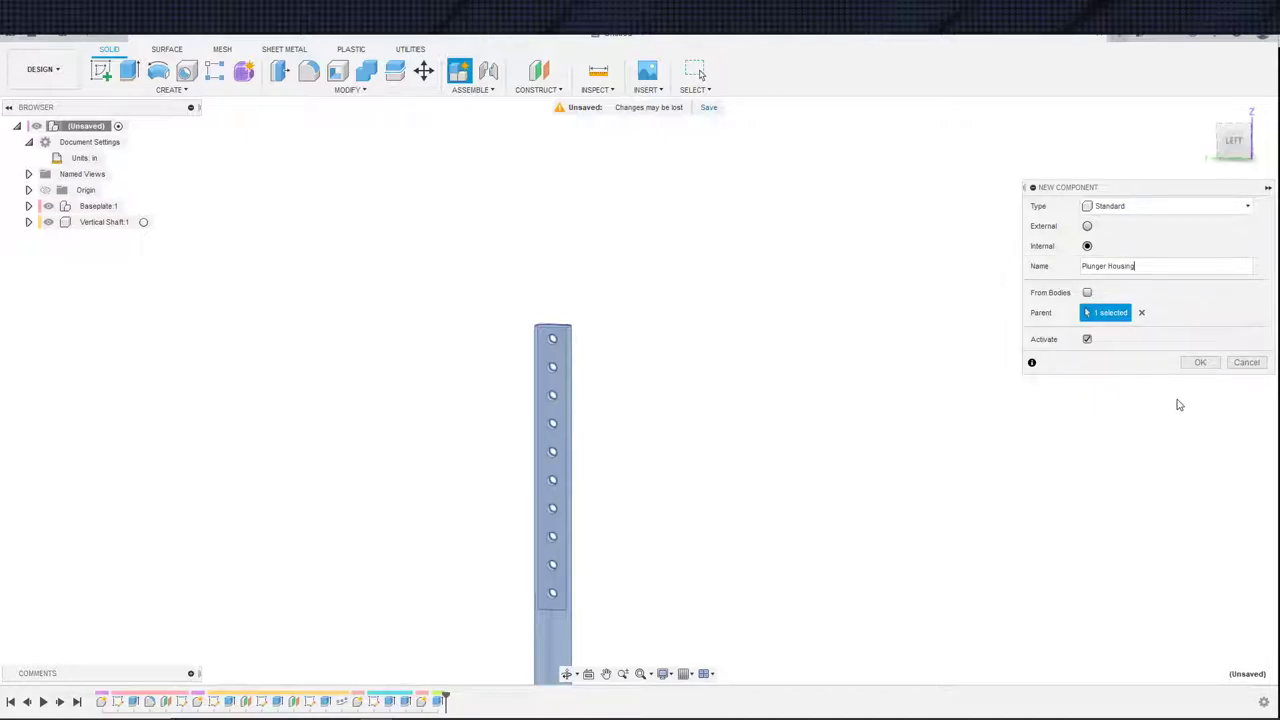
{"action": "left_click", "coordinate": [1195, 364]}
{"action": "left_click", "coordinate": [1190, 364]}
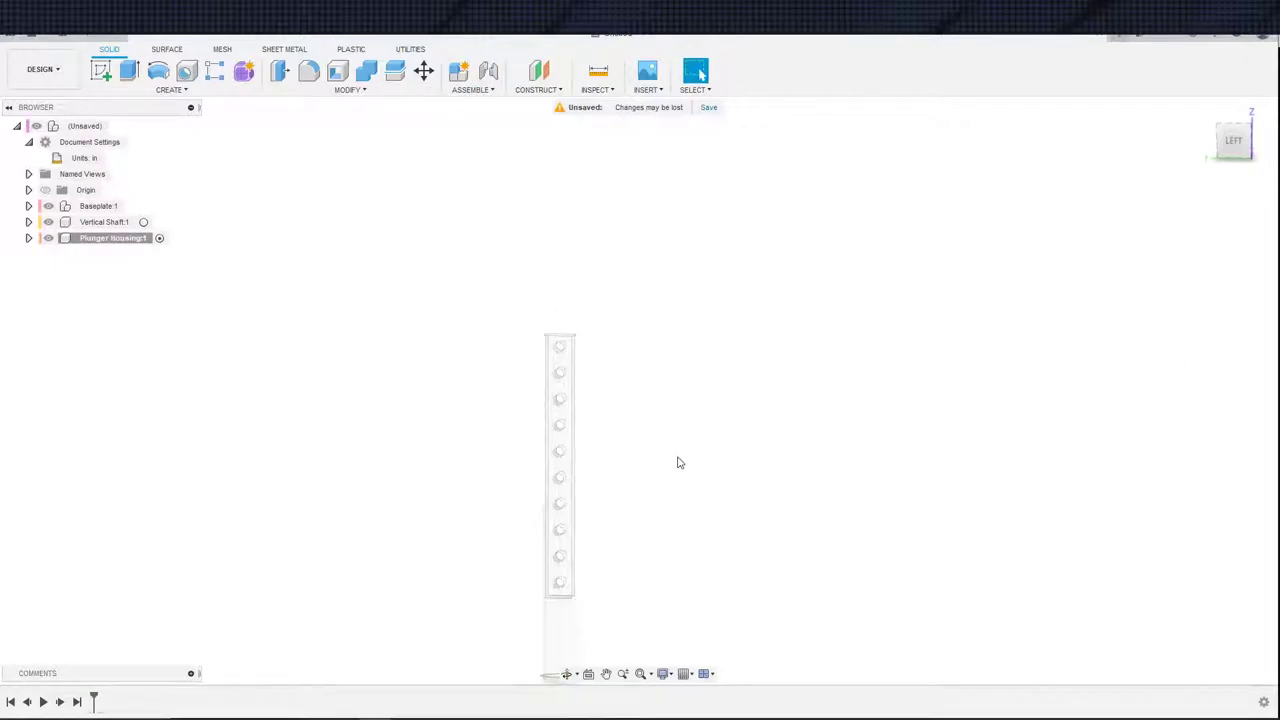
{"action": "middle_click_drag", "start_coordinate": [677, 462], "coordinate": [740, 446]}
{"action": "key", "text": "s"}
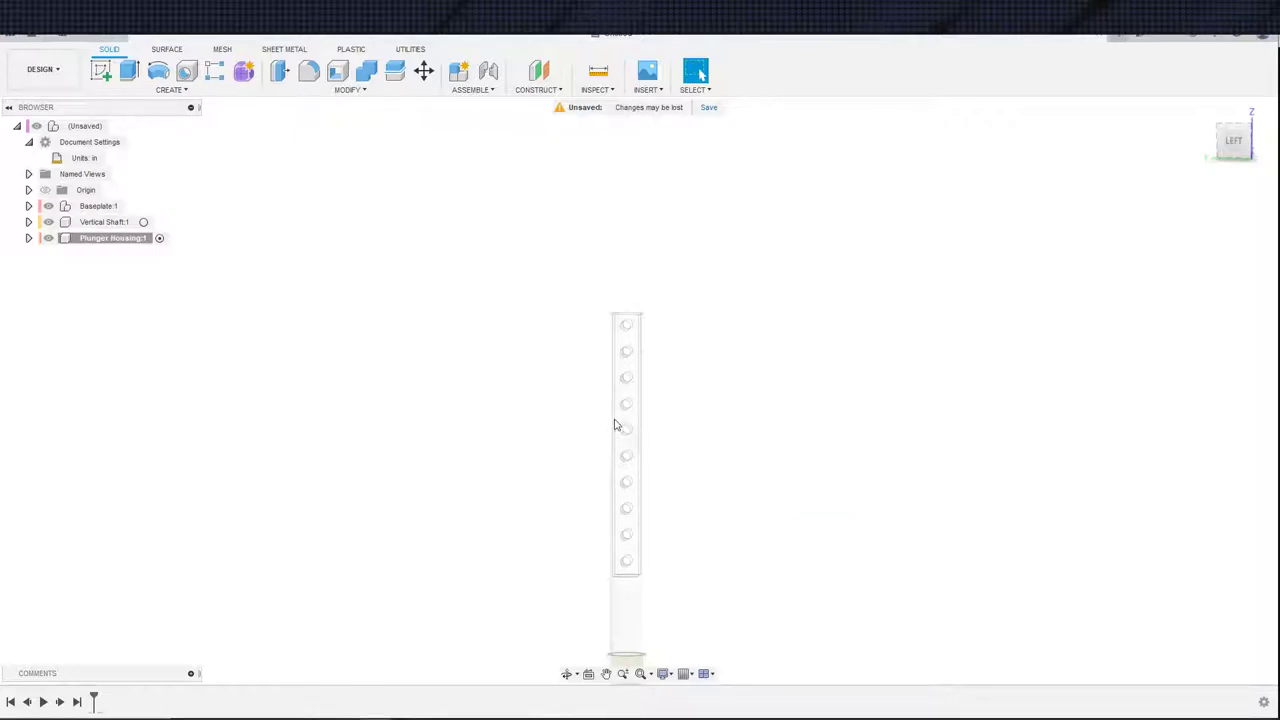
{"action": "middle_click_drag", "start_coordinate": [754, 463], "coordinate": [734, 420], "text": "shift"}
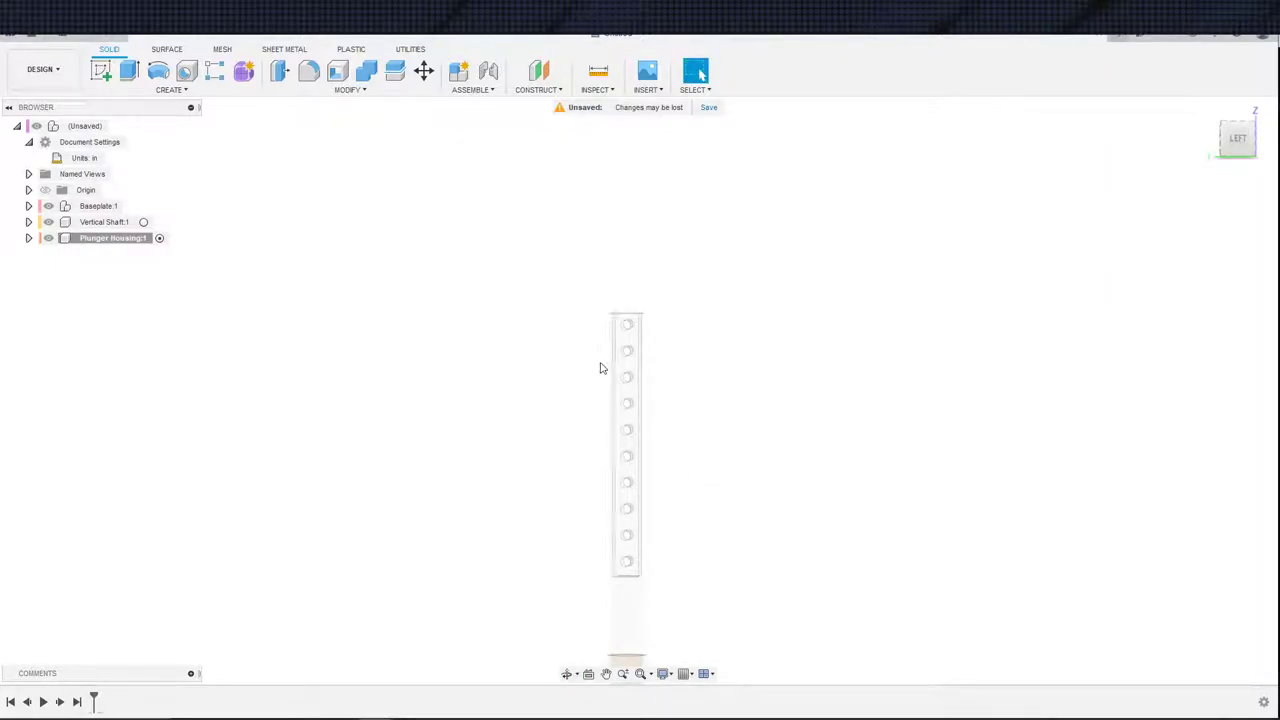
{"action": "middle_click_drag", "start_coordinate": [706, 358], "coordinate": [689, 471], "text": "shift"}
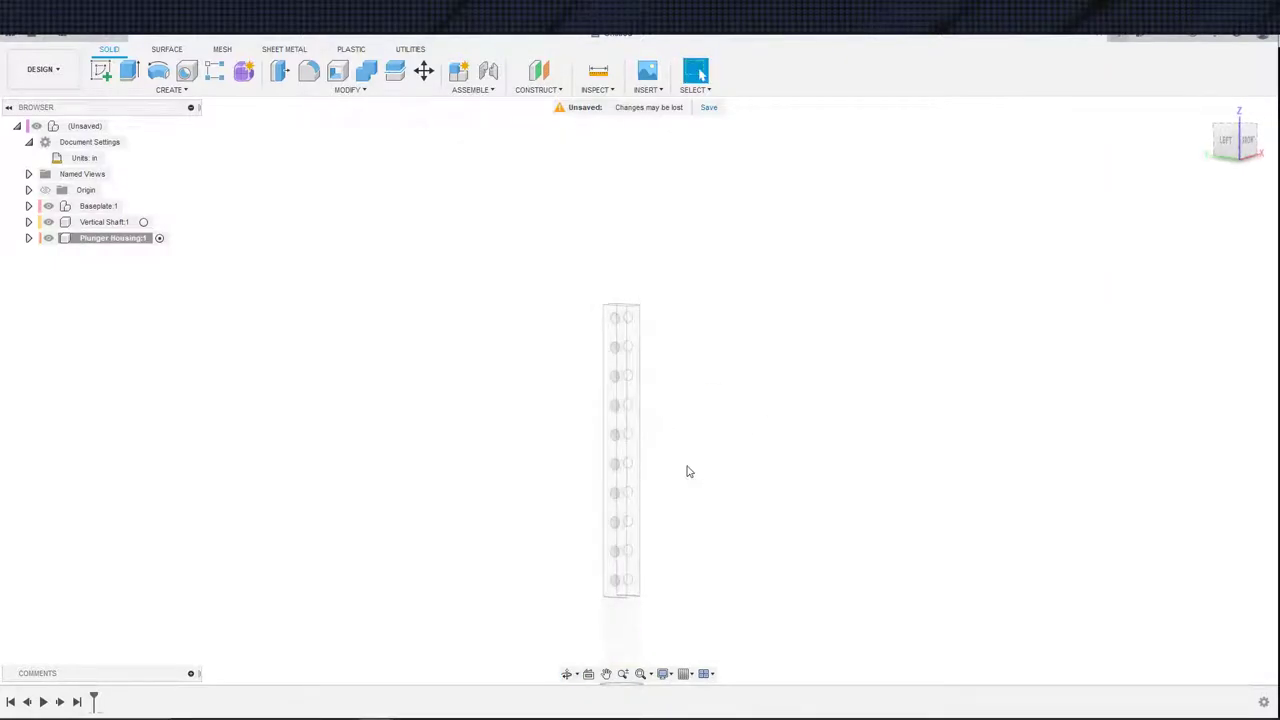
{"action": "middle_click_drag", "start_coordinate": [740, 438], "coordinate": [642, 538], "text": "shift"}
{"action": "left_click", "coordinate": [700, 73]}
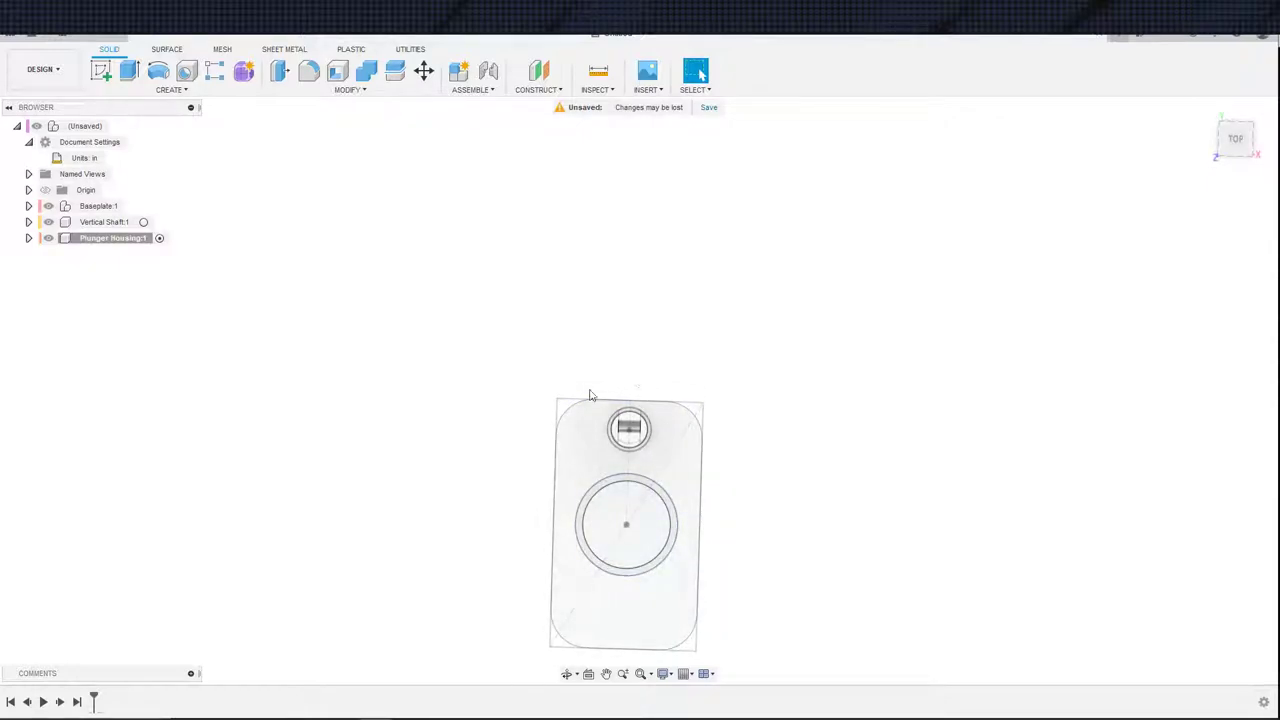
{"action": "middle_click_drag", "start_coordinate": [672, 526], "coordinate": [708, 452], "text": "shift"}
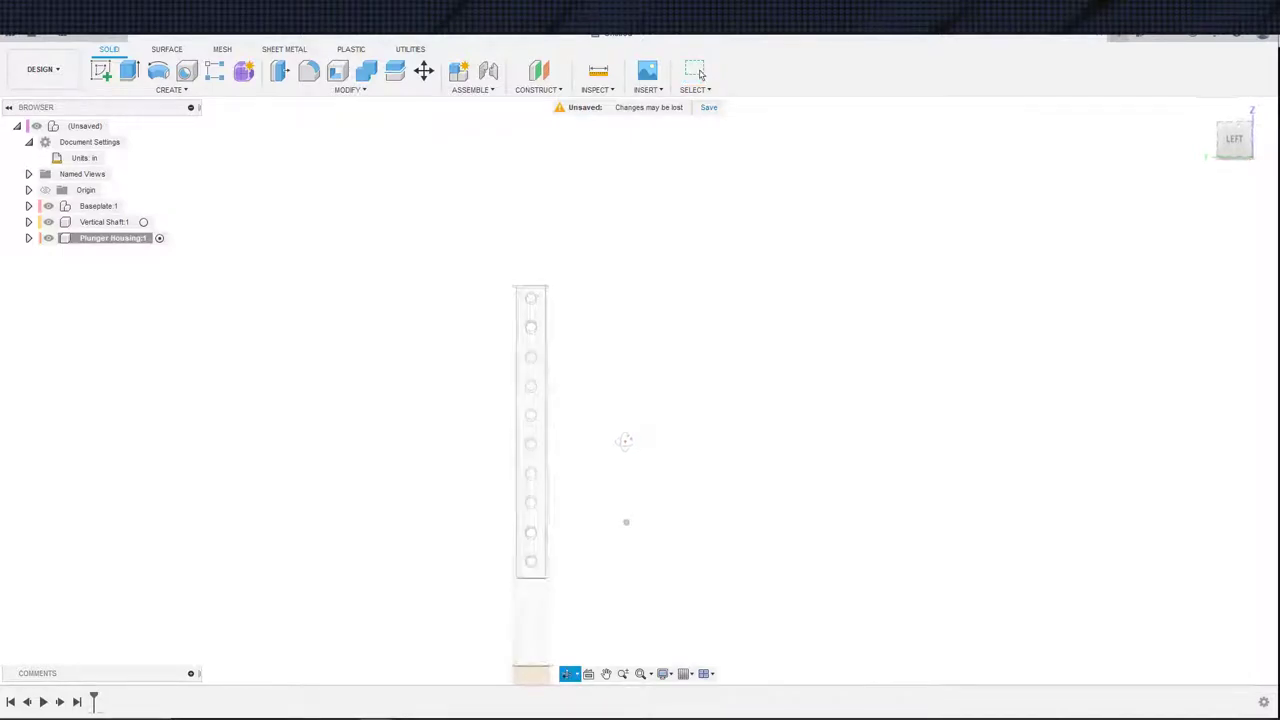
{"action": "middle_click_drag", "start_coordinate": [634, 428], "coordinate": [527, 545], "text": "shift"}
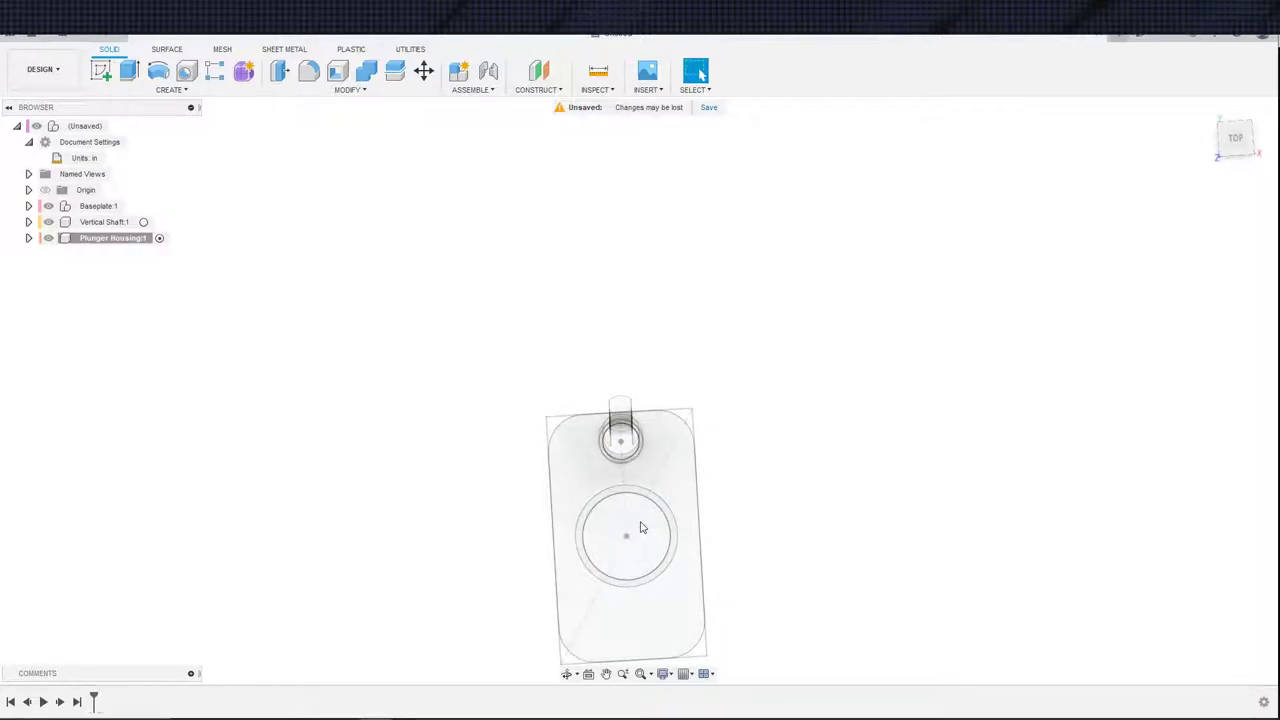
{"action": "middle_click_drag", "start_coordinate": [642, 528], "coordinate": [760, 512], "text": "shift"}
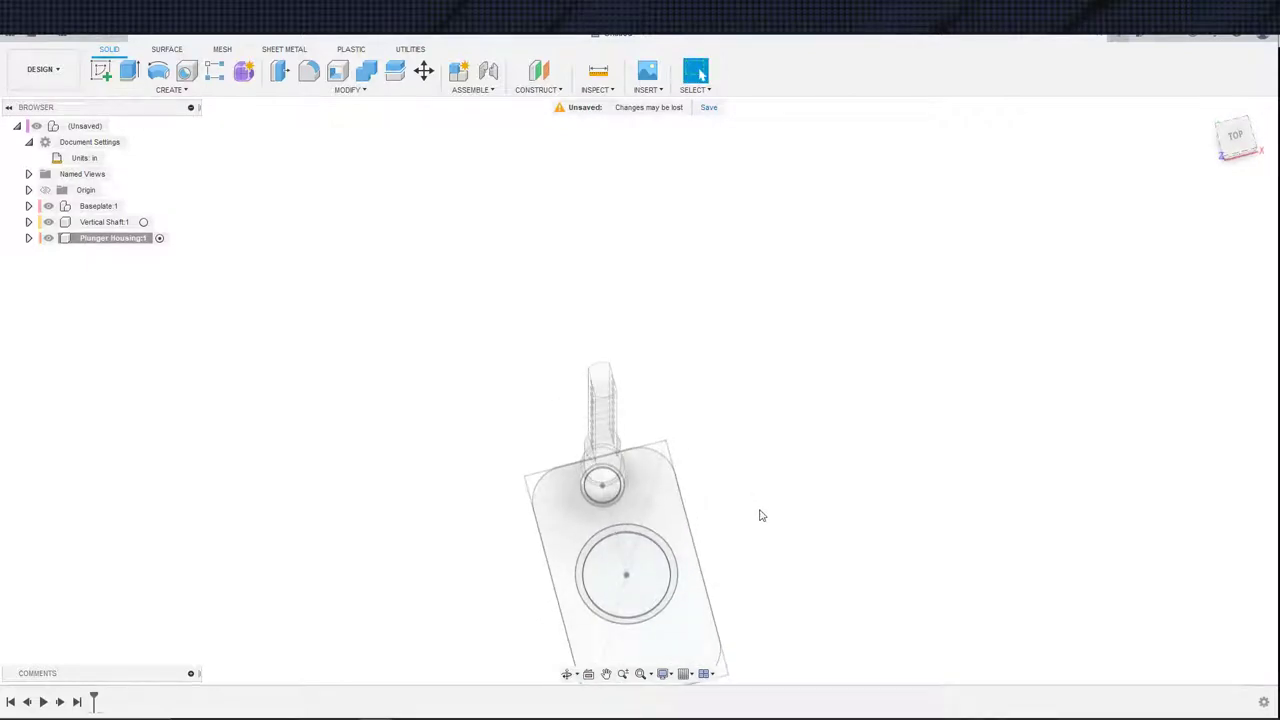
- Create an offset construction plane on the vertical shaft's top face within the Plunger Housing component
{"action": "left_click", "coordinate": [538, 72]}
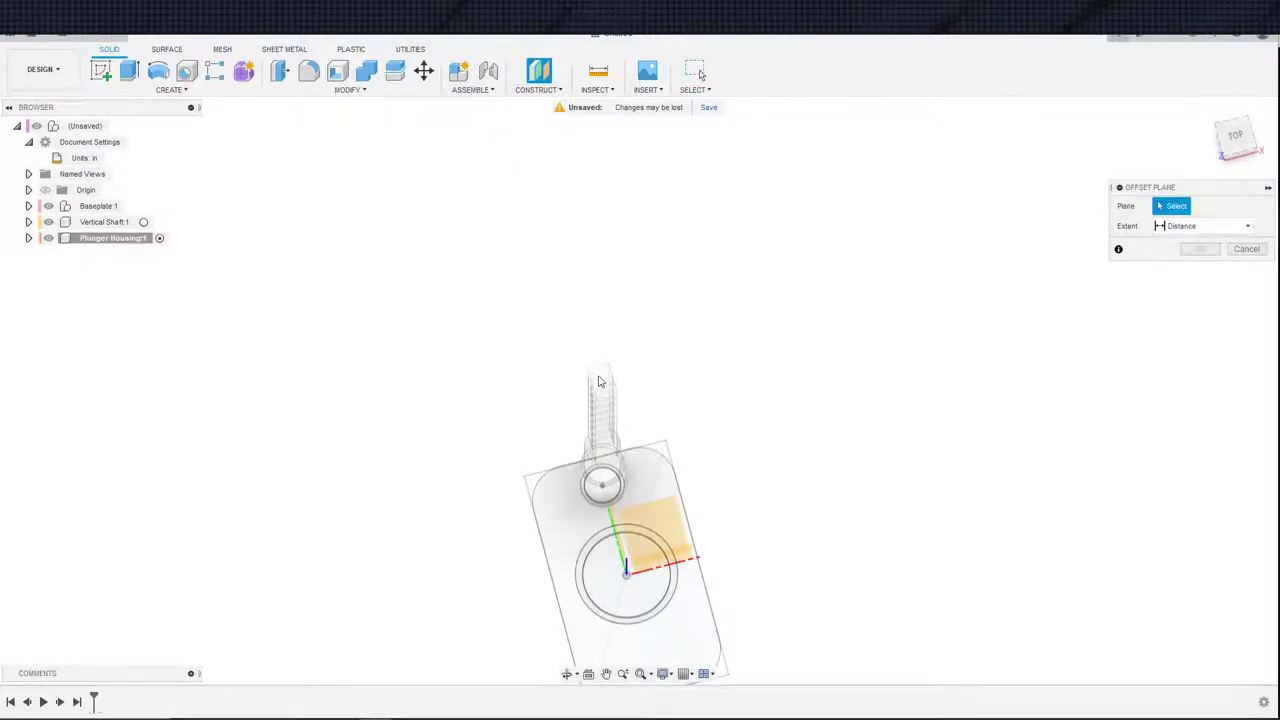
{"action": "left_click", "coordinate": [601, 377]}
{"action": "left_click", "coordinate": [1199, 270]}
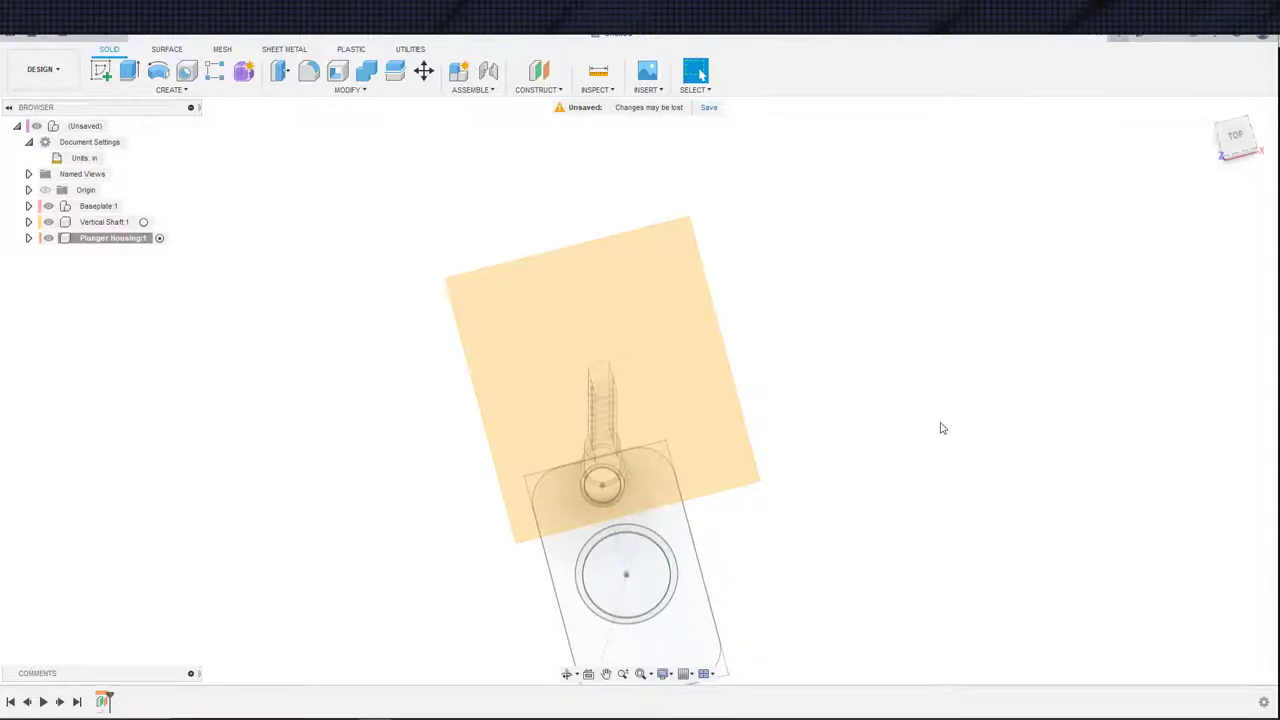
- Switch to the browser and compare the bench capper reference photos, looking at how the plunger housing mounts on the shaft
{"action": "key", "text": "s"}
{"action": "key", "text": "alt+Tab"}
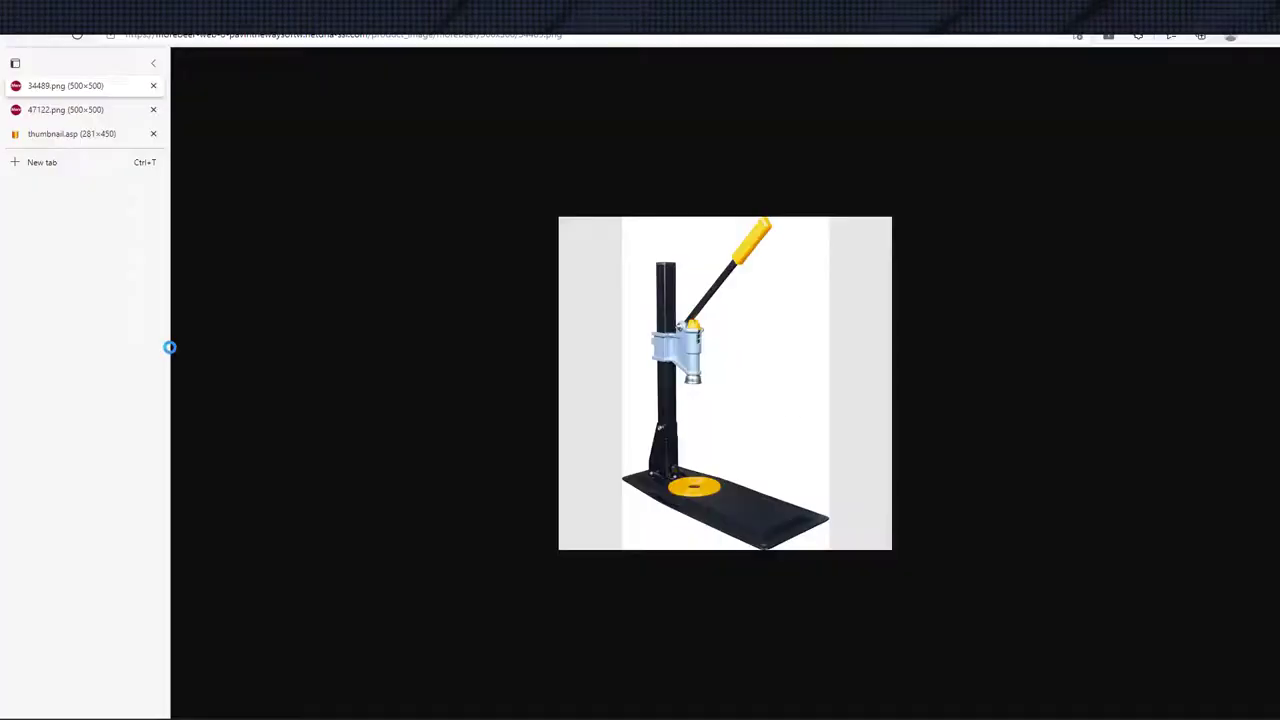
{"action": "key", "text": "ctrl+shift+Tab"}
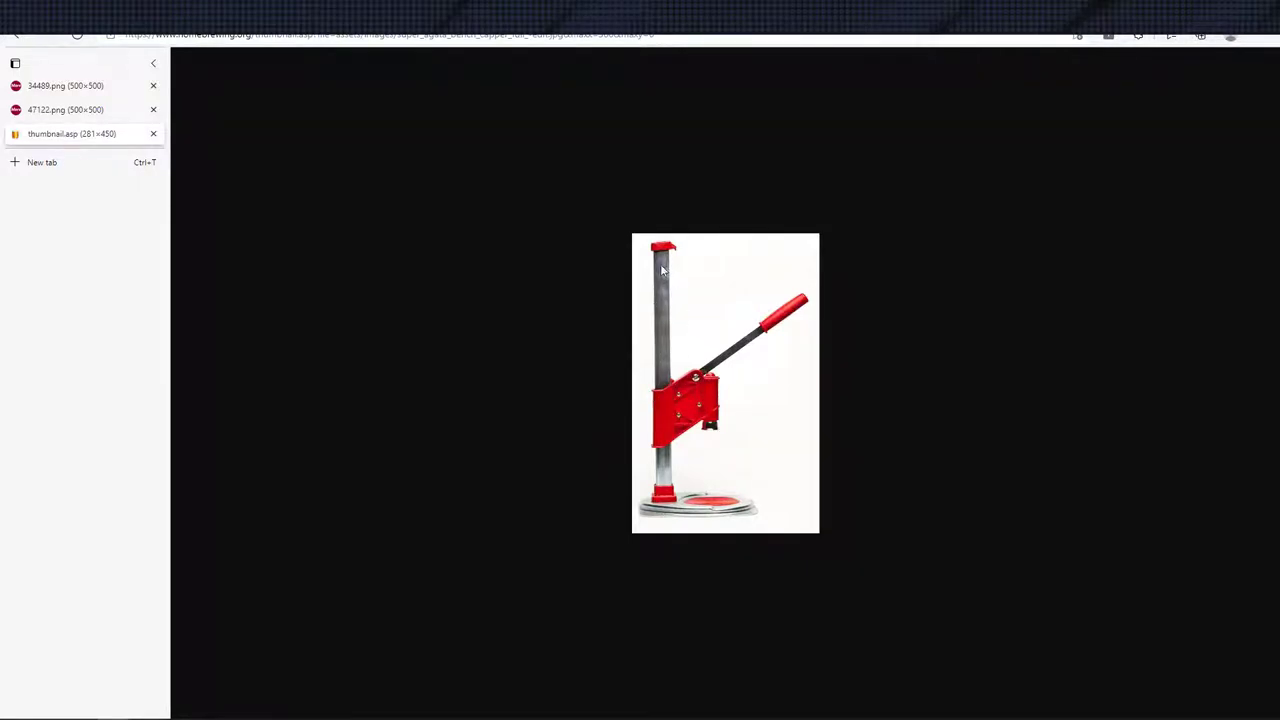
{"action": "left_click", "coordinate": [70, 109]}
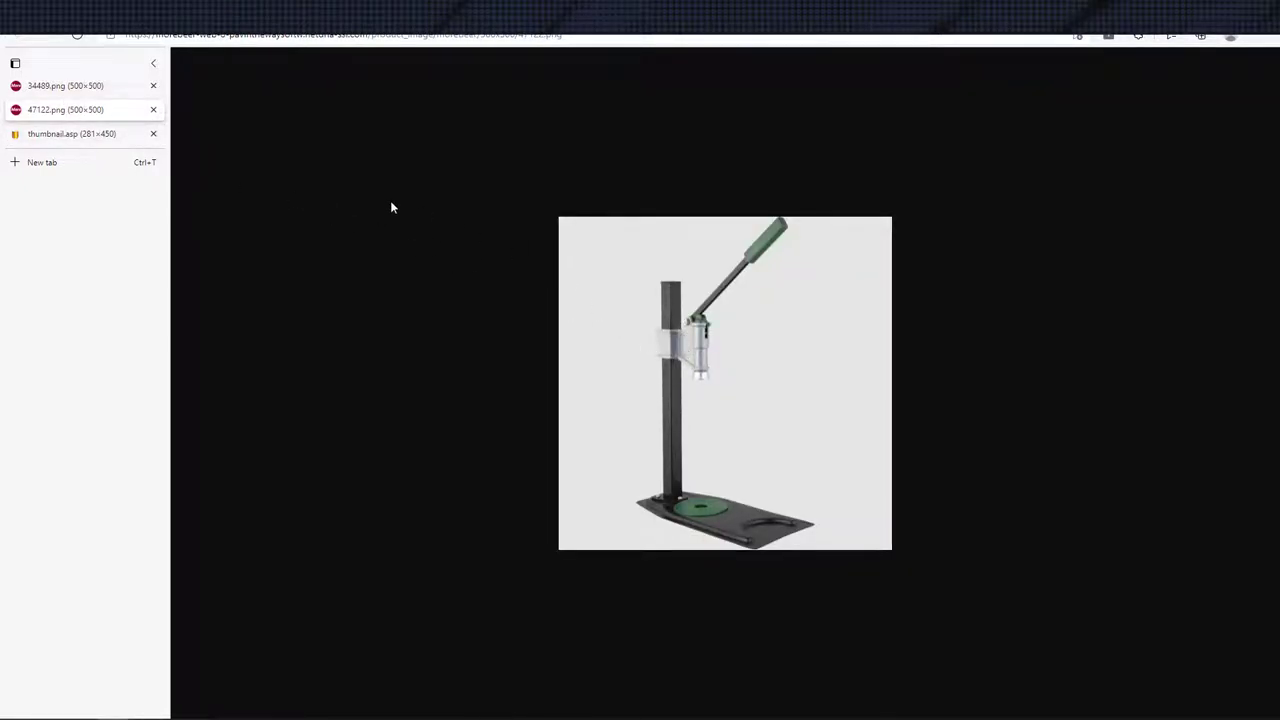
{"action": "left_click", "coordinate": [100, 134]}
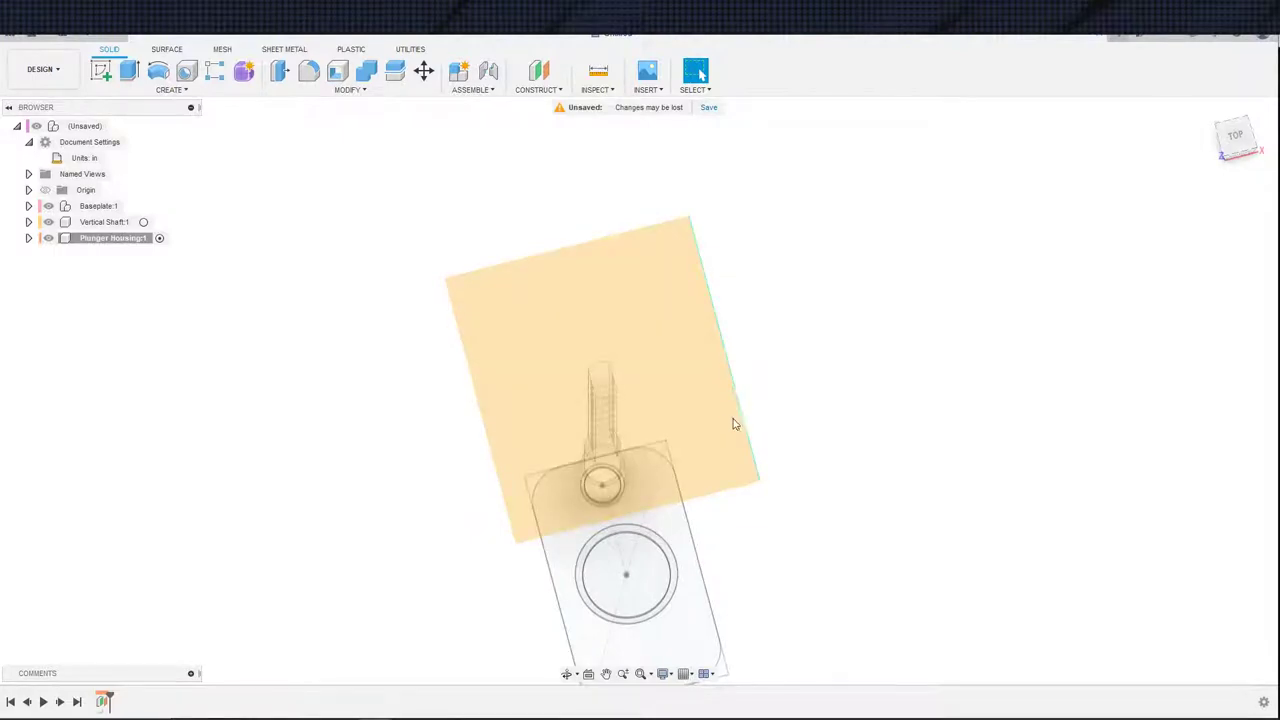
- Start a sketch on the construction plane at the shaft's top and expand the Plunger Housing component's contents
{"action": "key", "text": "s"}
{"action": "left_click", "coordinate": [849, 485]}
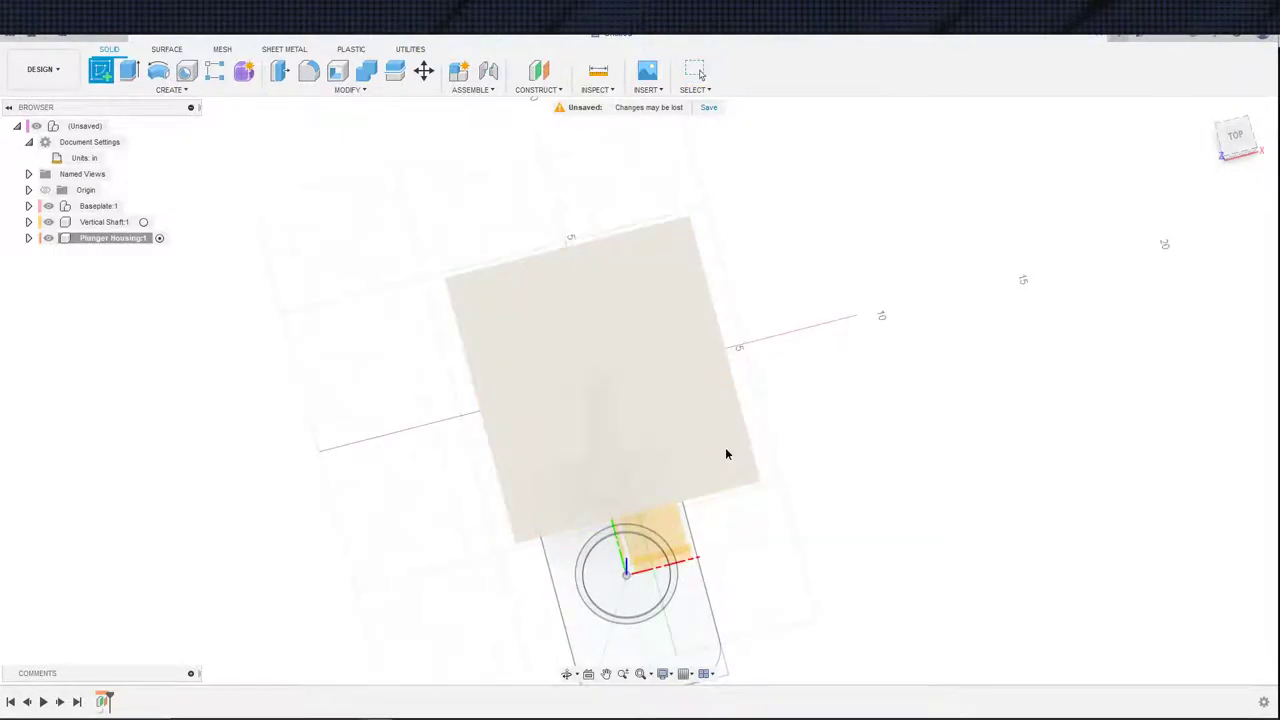
{"action": "left_click", "coordinate": [726, 450]}
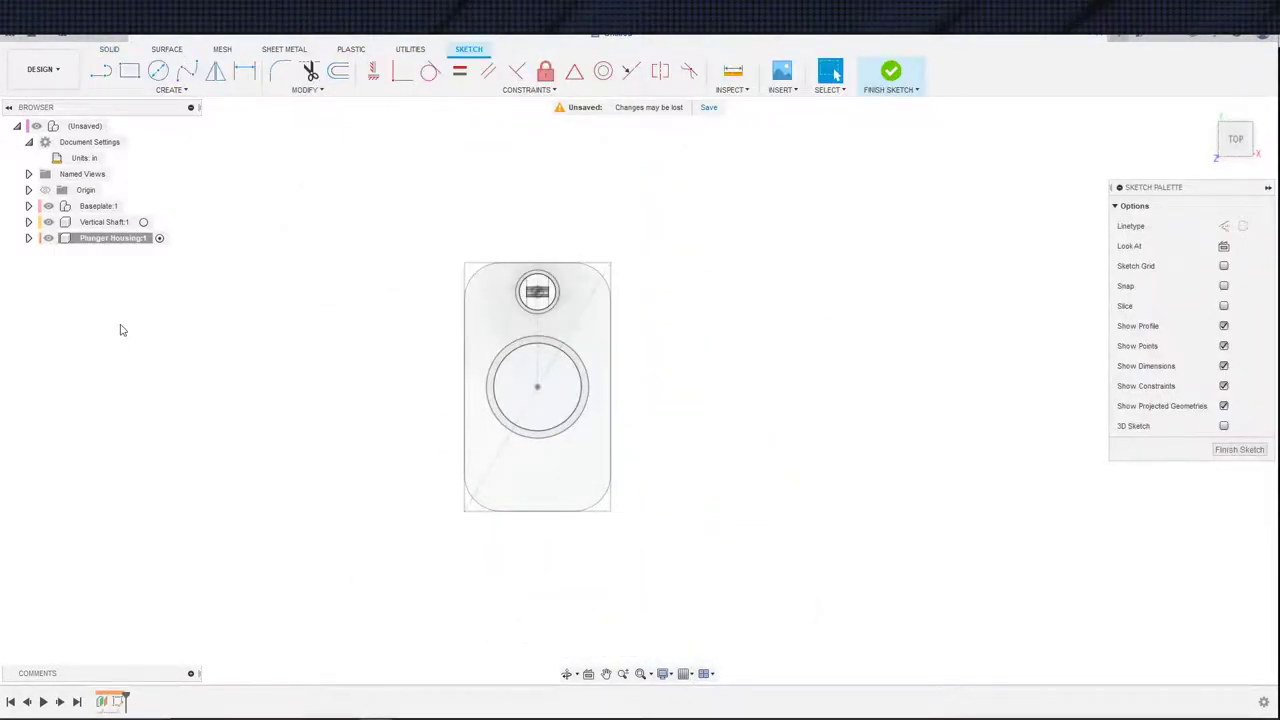
{"action": "left_click", "coordinate": [29, 238]}
{"action": "left_click", "coordinate": [29, 238]}
{"action": "left_click", "coordinate": [29, 238]}
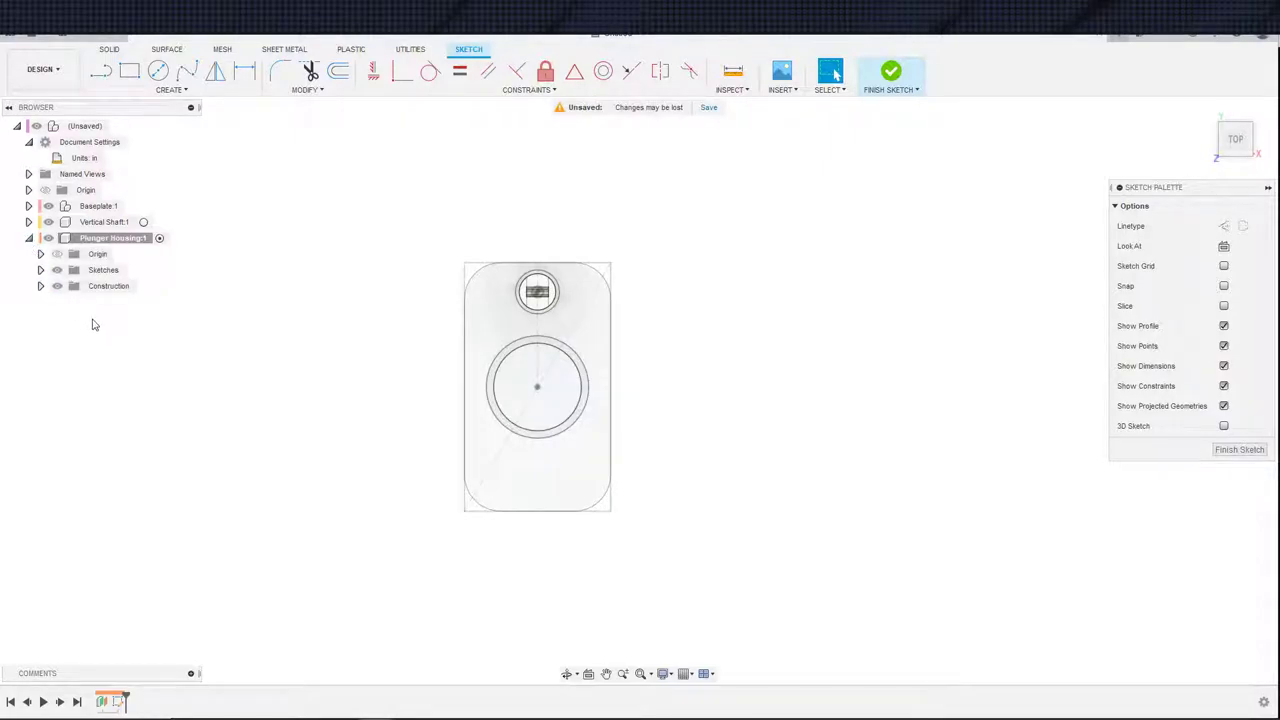
- Undo the new sketch and the offset plane in the Plunger Housing component
{"action": "middle_click_drag", "start_coordinate": [316, 408], "coordinate": [344, 396], "text": "shift"}
{"action": "key", "text": "ctrl+z"}
{"action": "key", "text": "ctrl+z"}
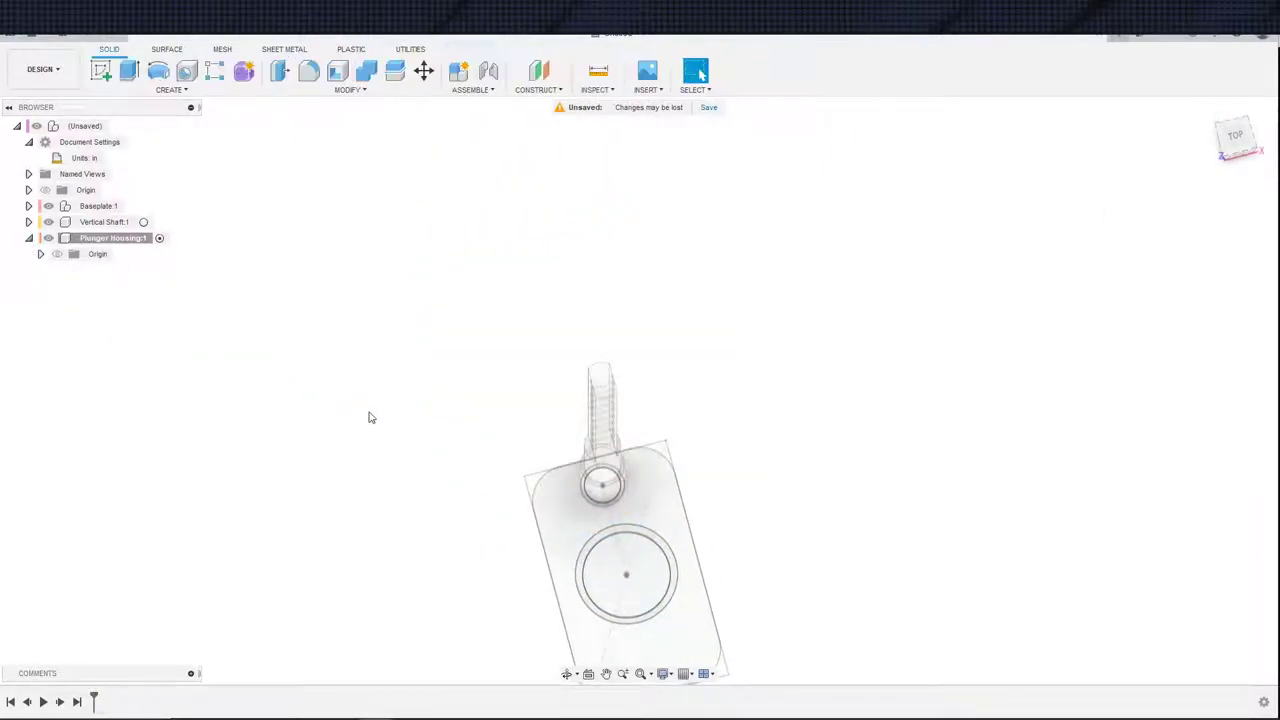
- Activate the Vertical Shaft component and create an offset plane at 0.00 in from the shaft's top face
{"action": "middle_click_drag", "start_coordinate": [317, 445], "coordinate": [328, 435], "text": "shift"}
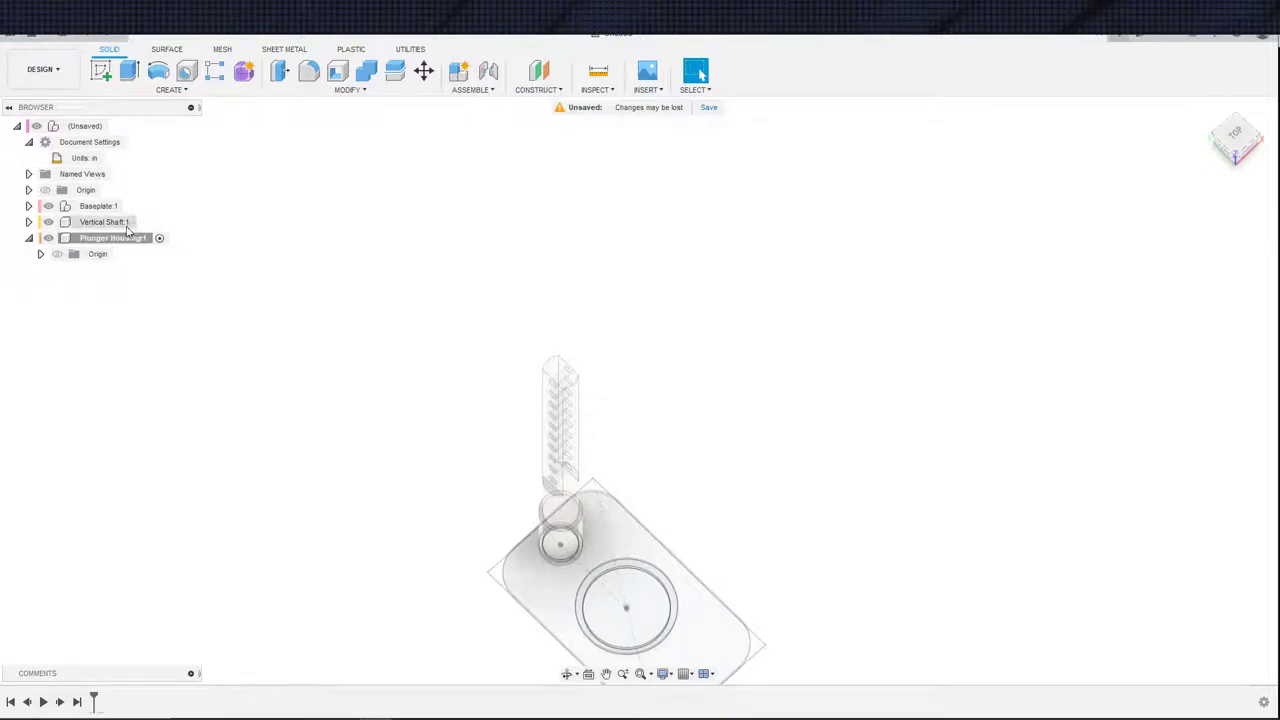
{"action": "left_click", "coordinate": [148, 222]}
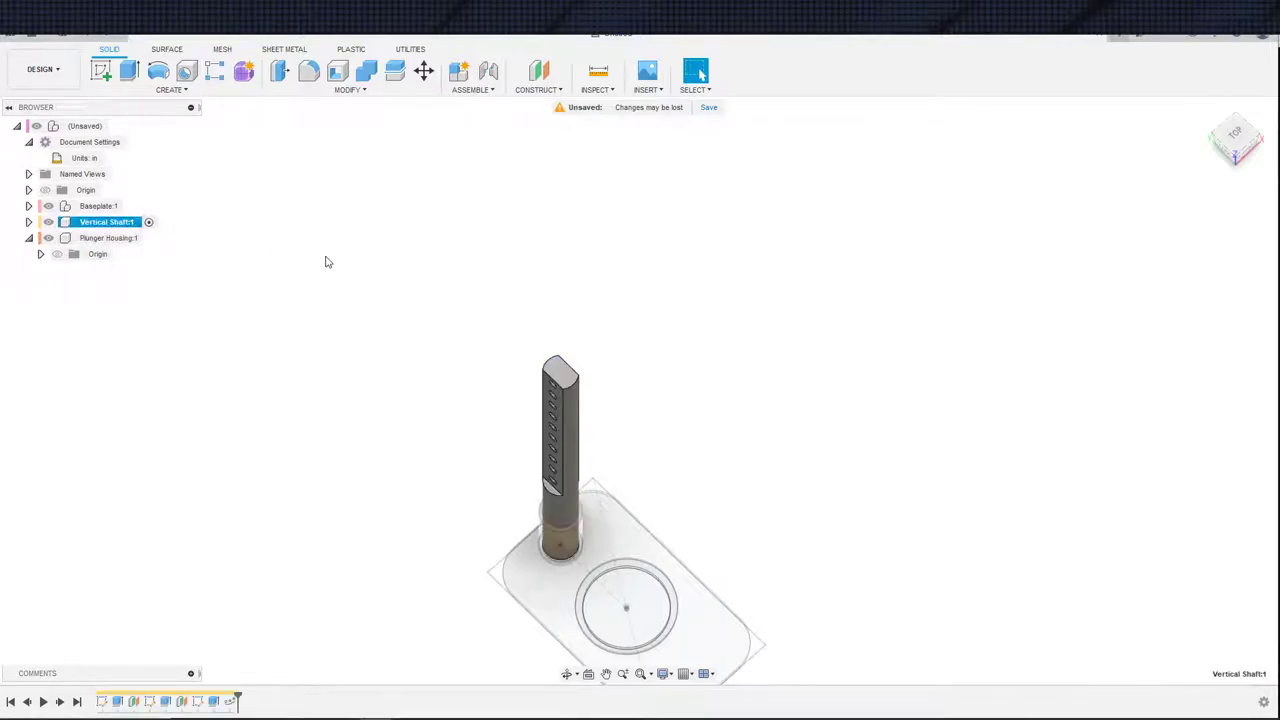
{"action": "left_click", "coordinate": [530, 72]}
{"action": "left_click", "coordinate": [562, 380]}
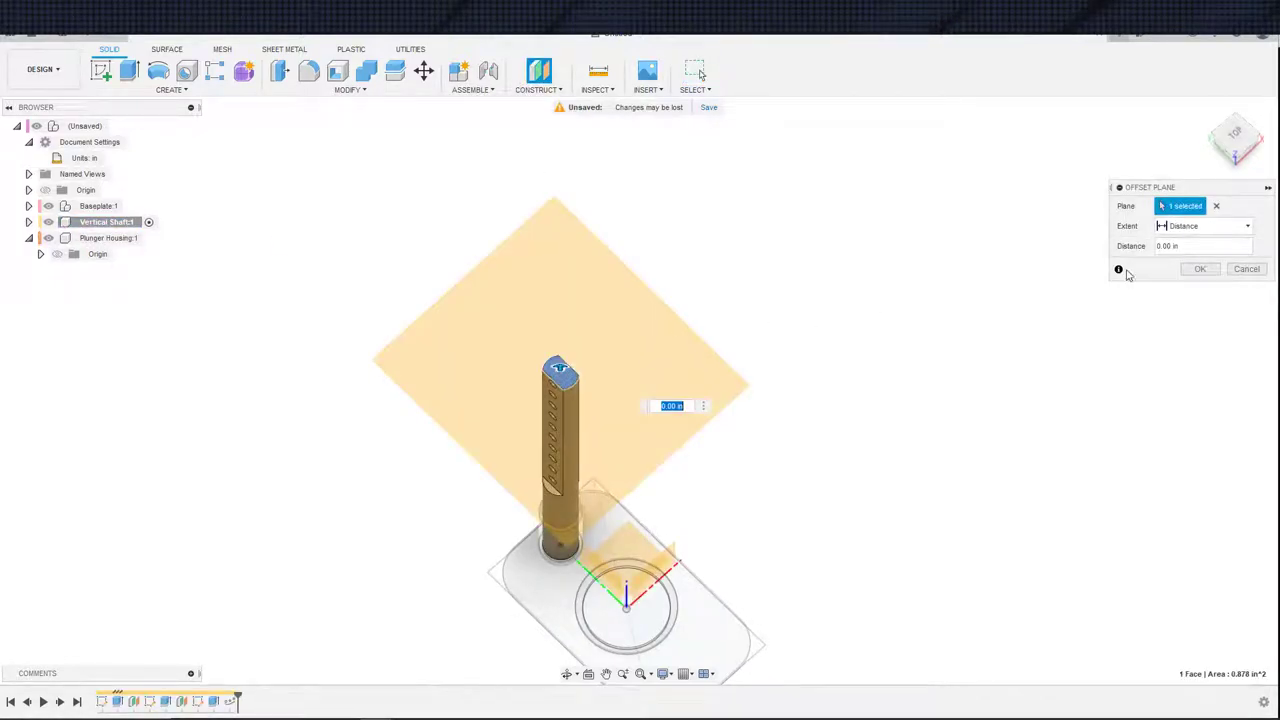
{"action": "left_click", "coordinate": [1199, 270]}
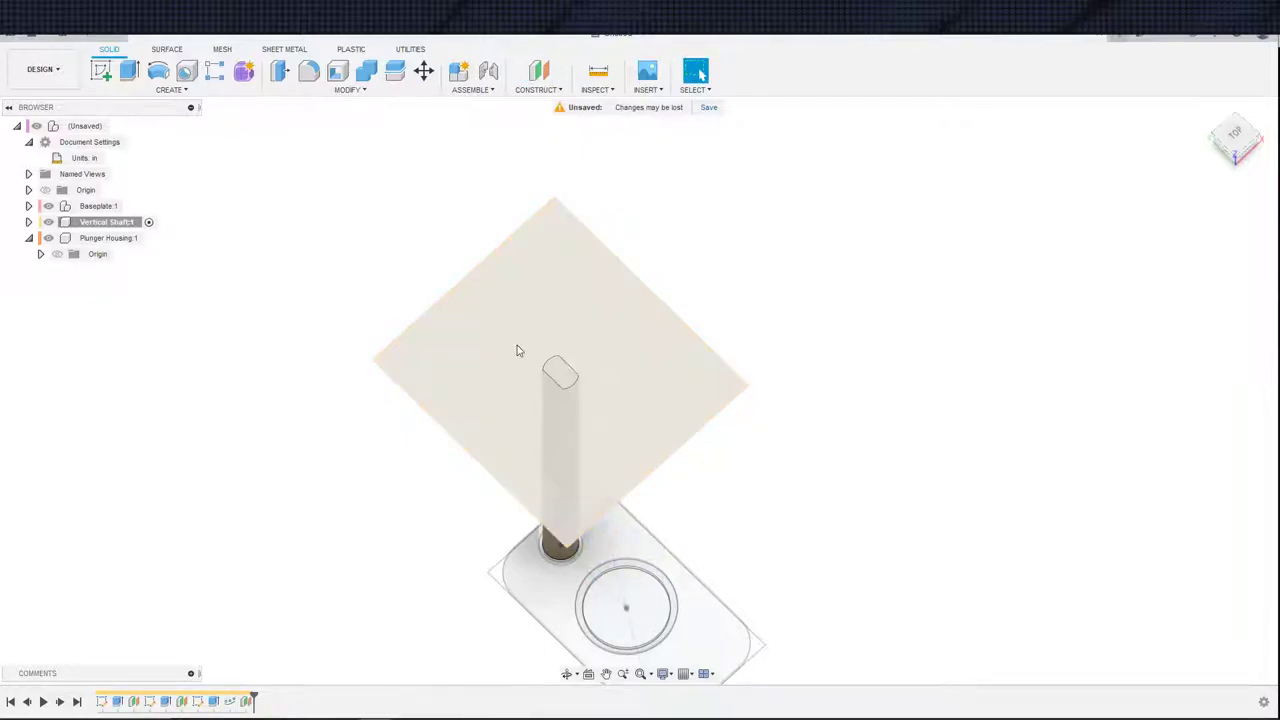
- Rename the new construction plane on the shaft's top face as "Top of Shaft"
{"action": "left_click", "coordinate": [29, 222]}
{"action": "left_click", "coordinate": [40, 334]}
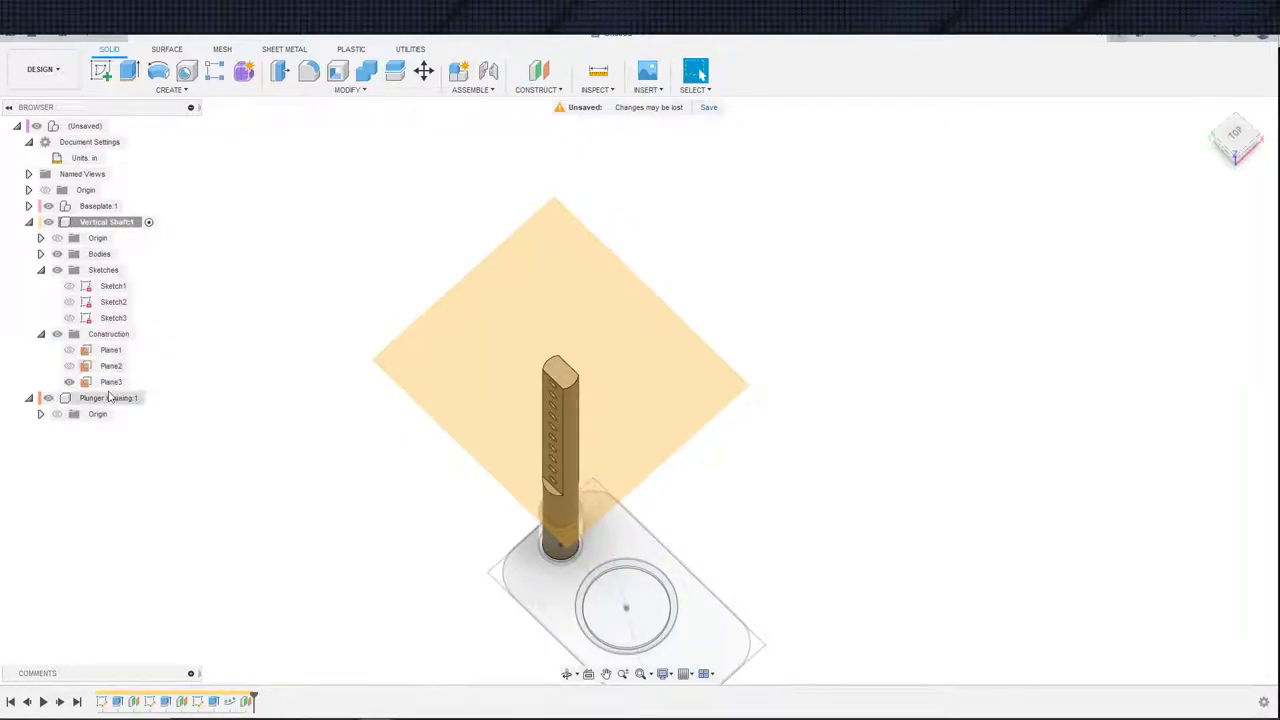
{"action": "double_click", "coordinate": [112, 382]}
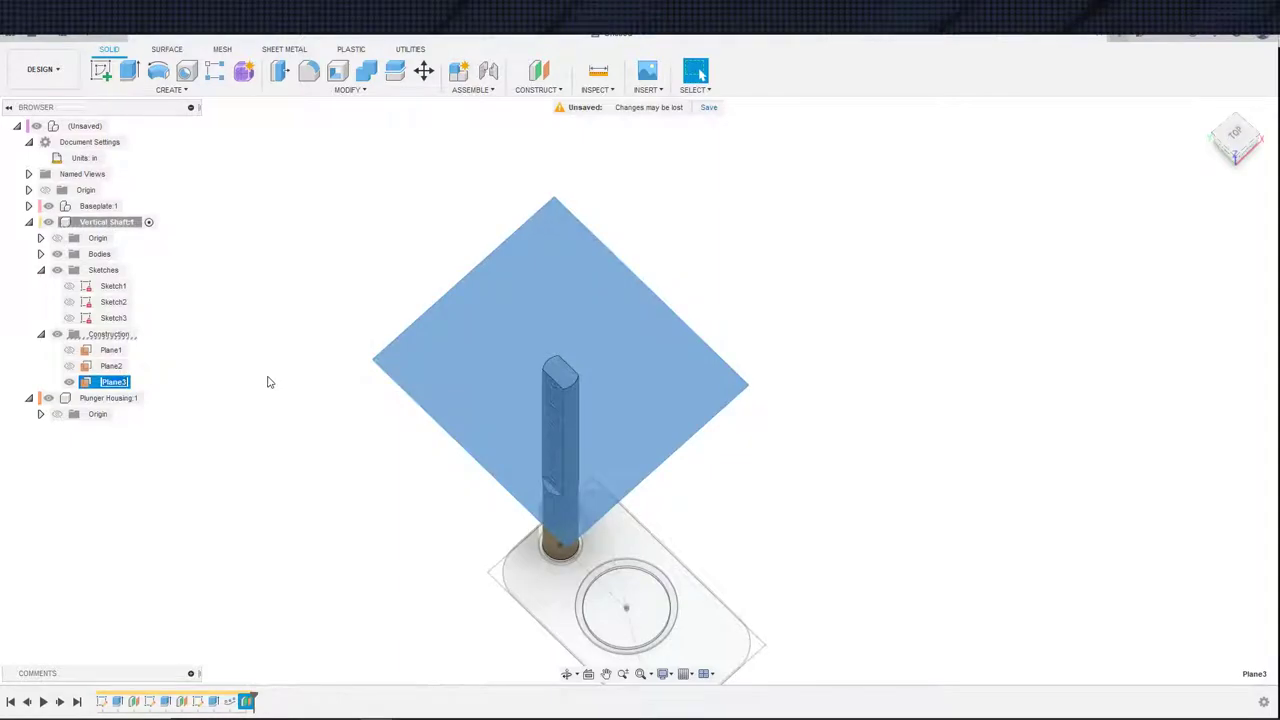
{"action": "key", "text": "BackSpace"}
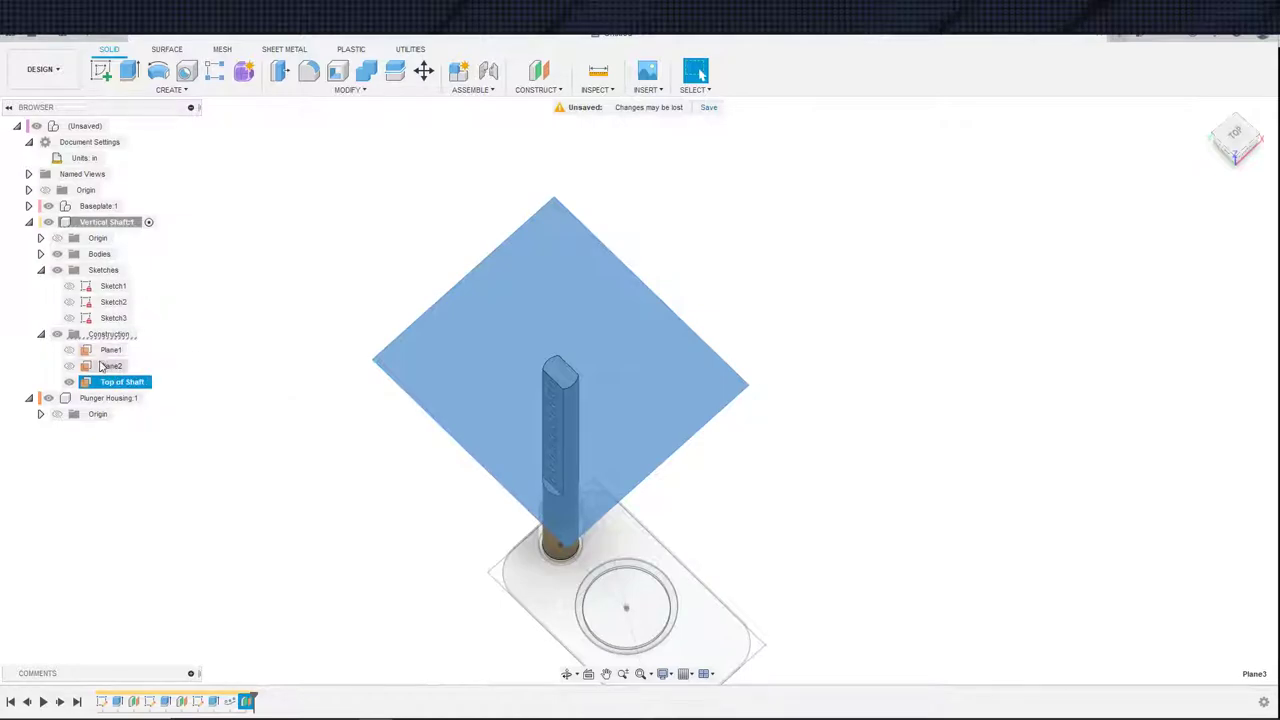
- Rename Plane2, the construction plane on the shaft's flat side, as "Side of DShaft"
{"action": "left_click", "coordinate": [92, 365]}
{"action": "double_click", "coordinate": [116, 370]}
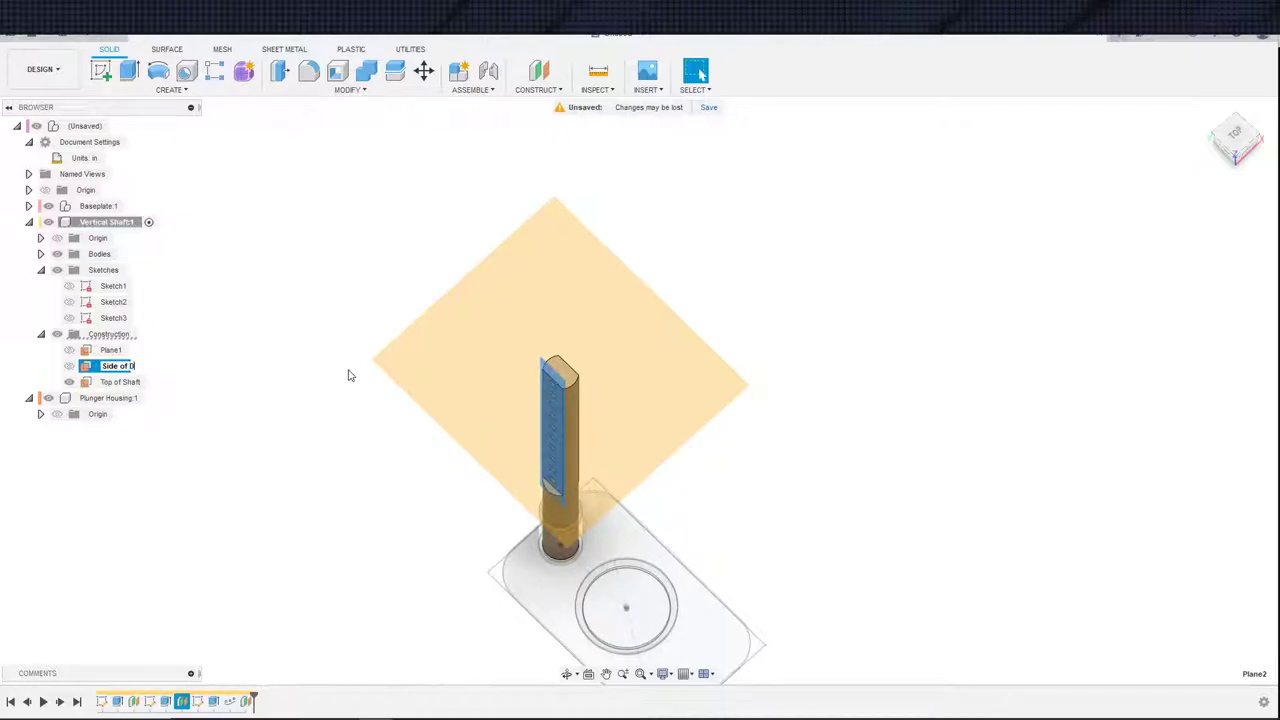
{"action": "key", "text": "Return"}
- Check where Plane1 lies on the shaft and delete the duplicate "Top of Shaft" plane
{"action": "left_click", "coordinate": [110, 351]}
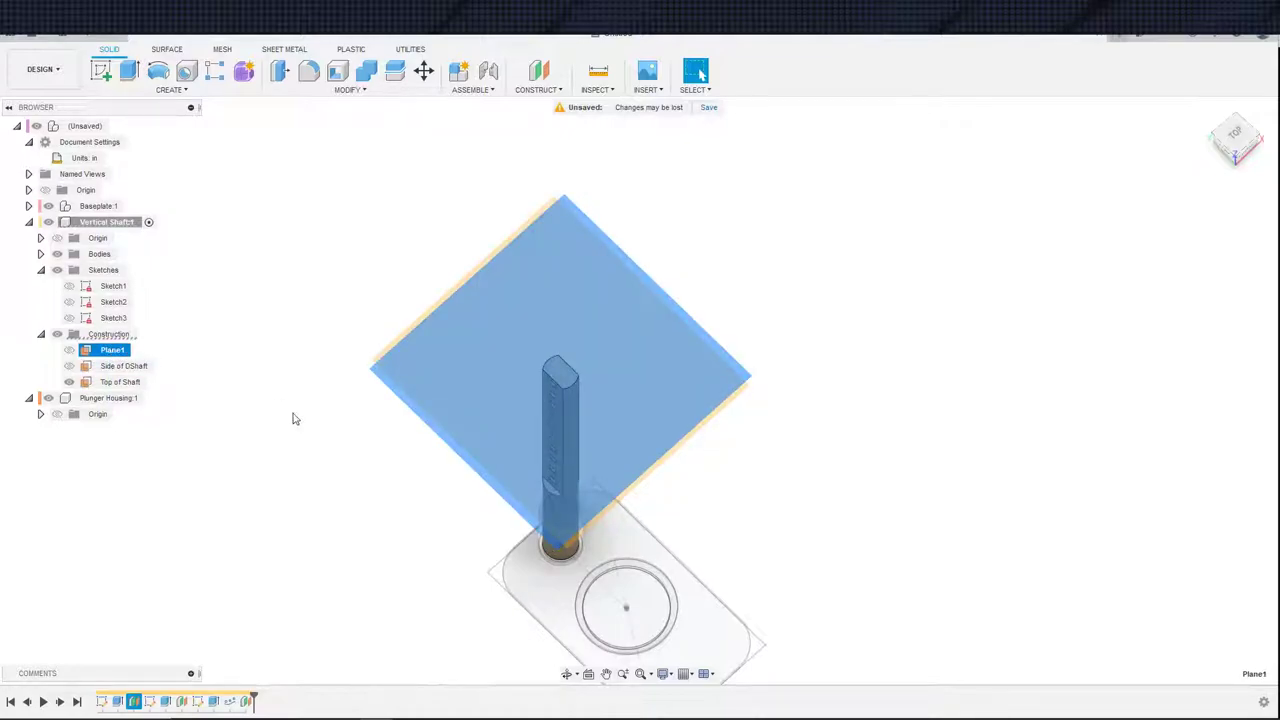
{"action": "middle_click_drag", "start_coordinate": [293, 419], "coordinate": [331, 348], "text": "shift"}
{"action": "left_click", "coordinate": [240, 376]}
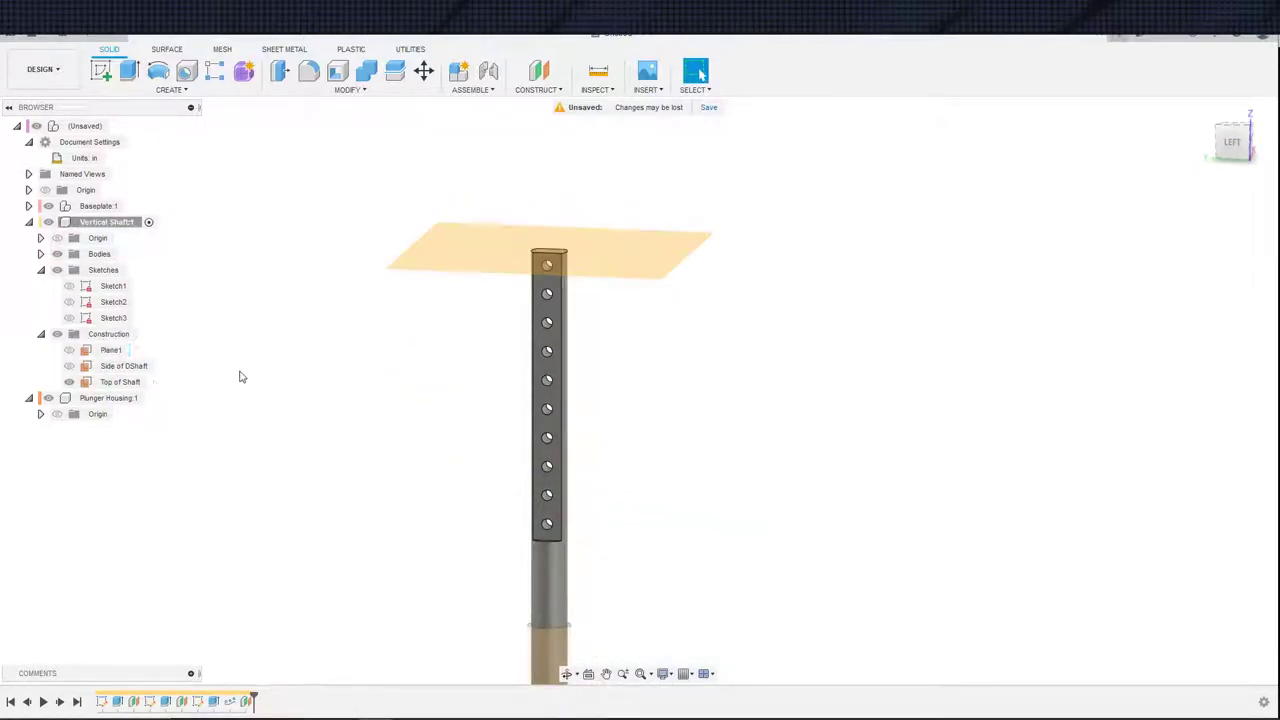
{"action": "left_click", "coordinate": [118, 382]}
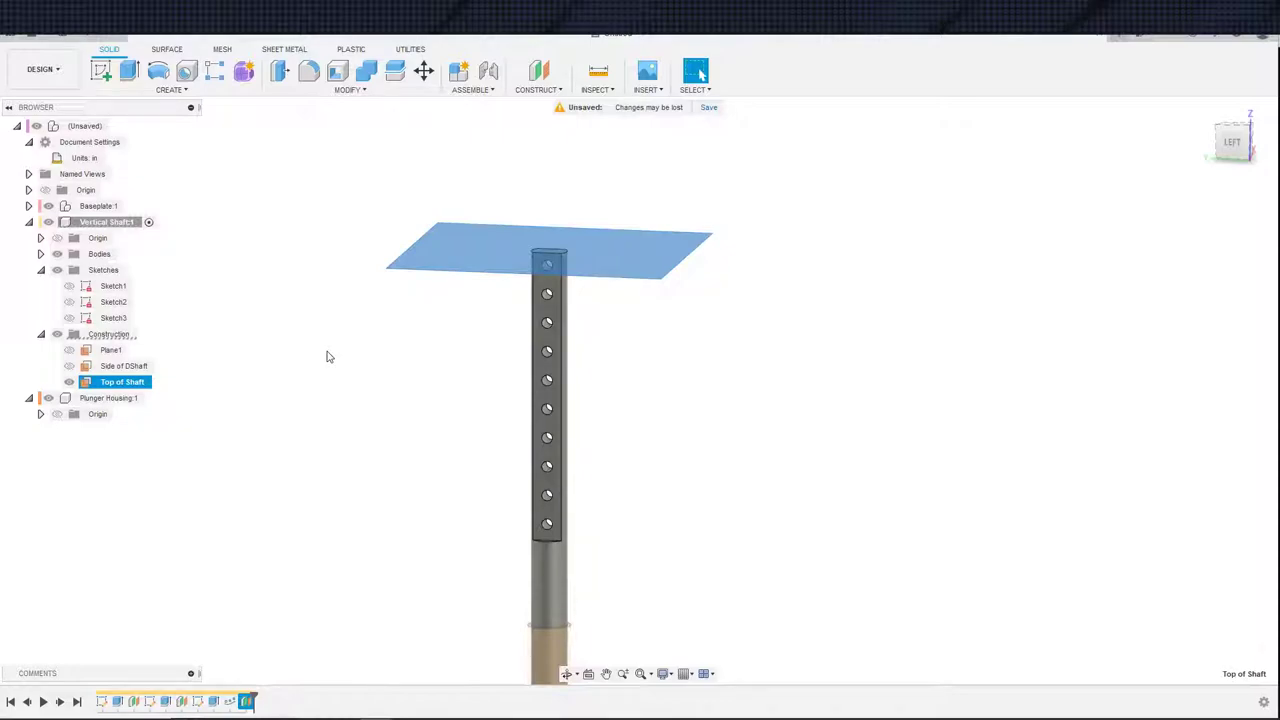
{"action": "key", "text": "Delete"}
- Rename Plane1 of the Vertical Shaft component as "Top of Shaft"
{"action": "left_click", "coordinate": [114, 350]}
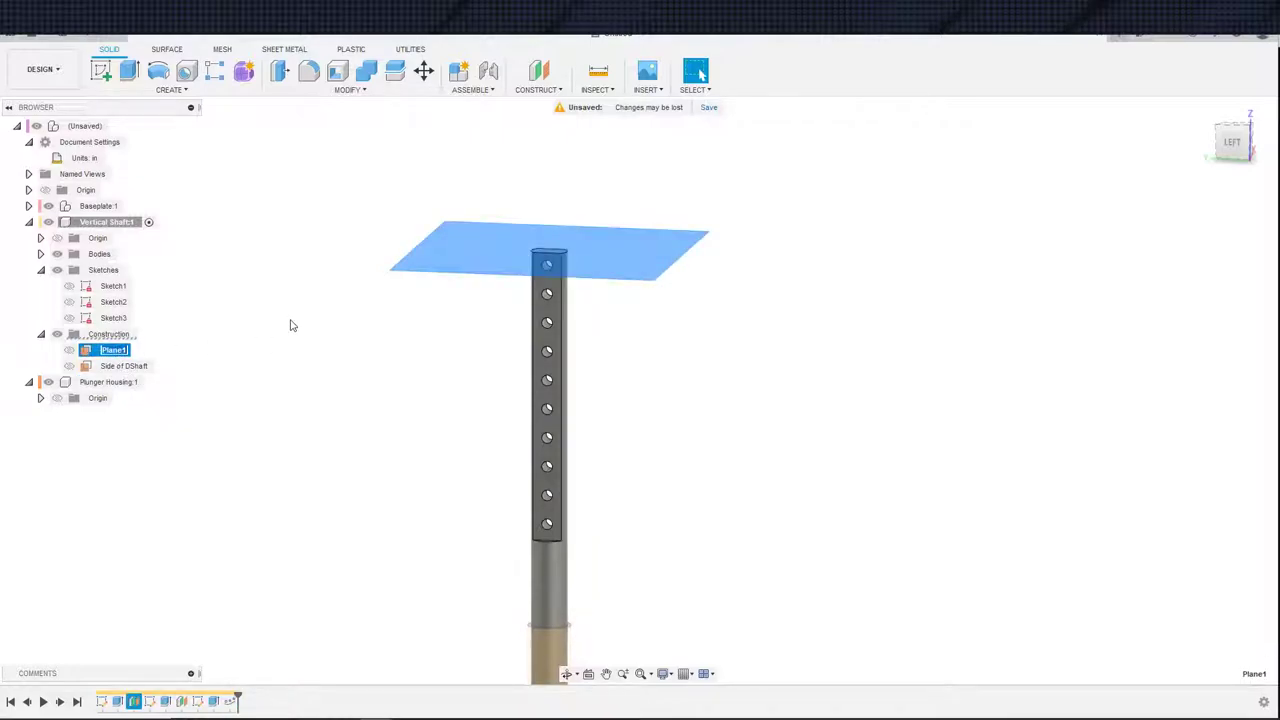
{"action": "type", "text": "Top of Shaft"}
{"action": "key", "text": "Return"}
- Activate the Plunger Housing component and start a sketch on the "Top of Shaft" plane
{"action": "middle_click_drag", "start_coordinate": [281, 403], "coordinate": [252, 448], "text": "shift"}
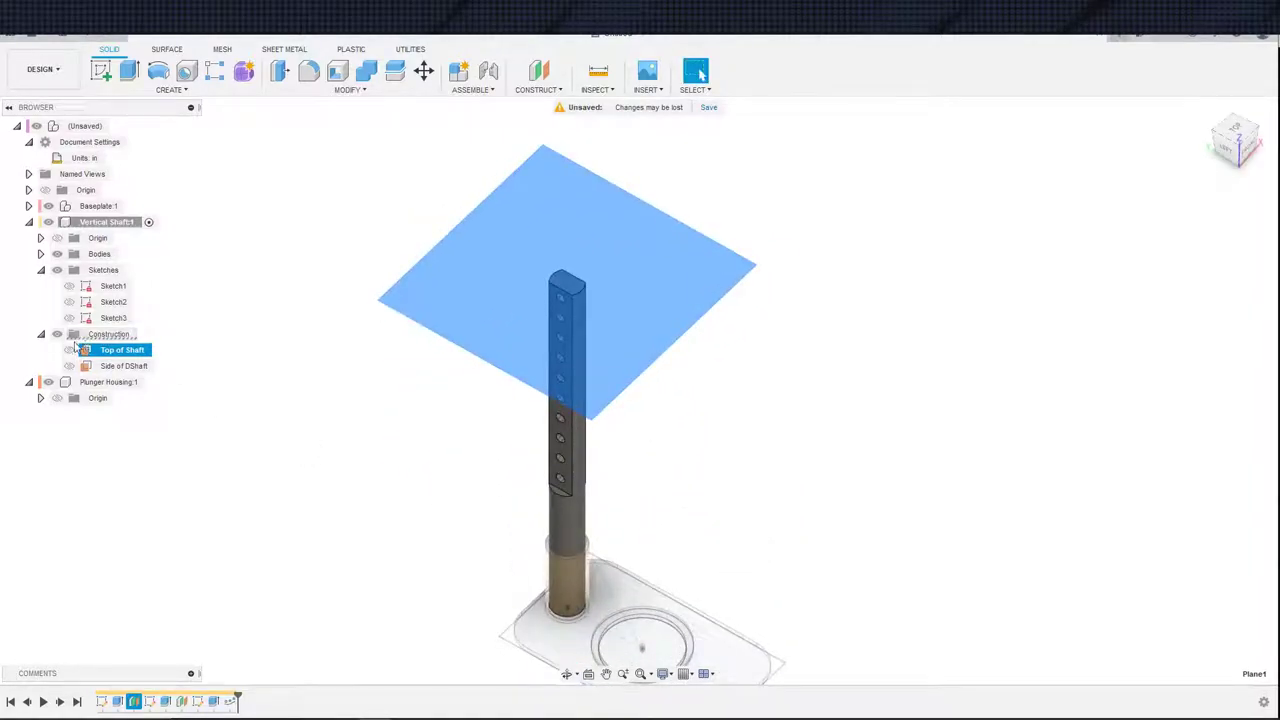
{"action": "left_click", "coordinate": [150, 382]}
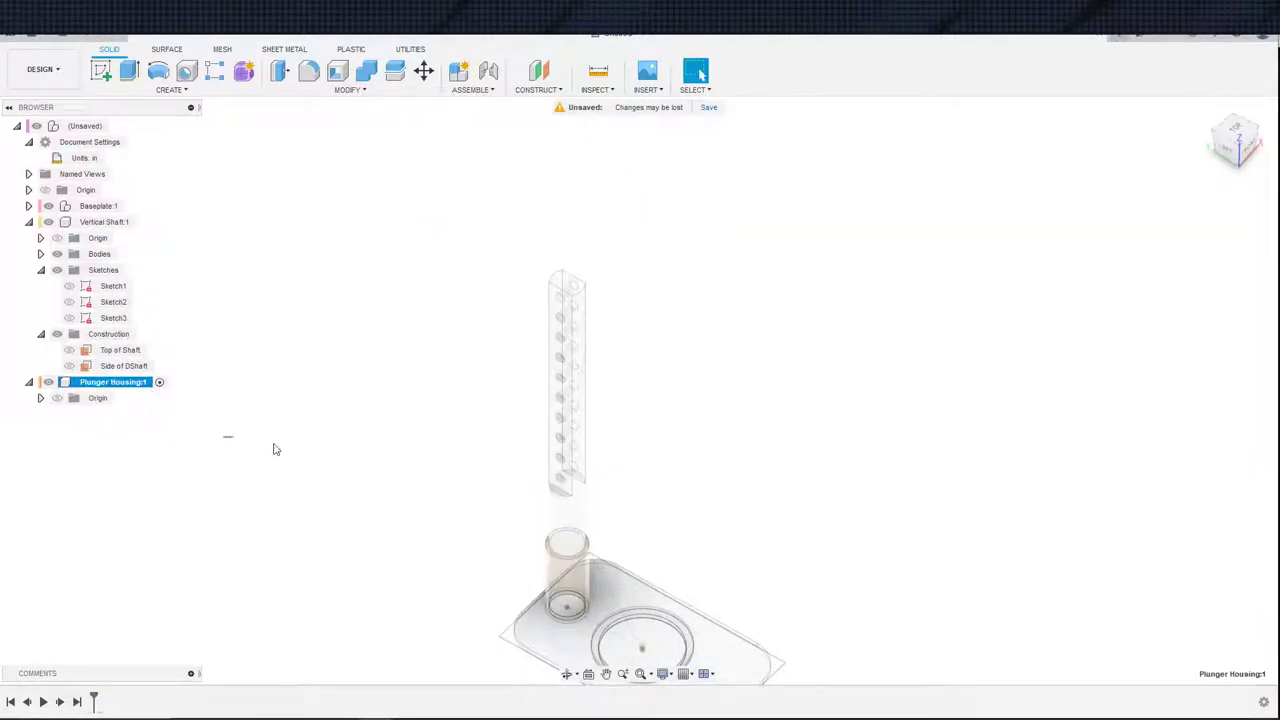
{"action": "left_click", "coordinate": [128, 351]}
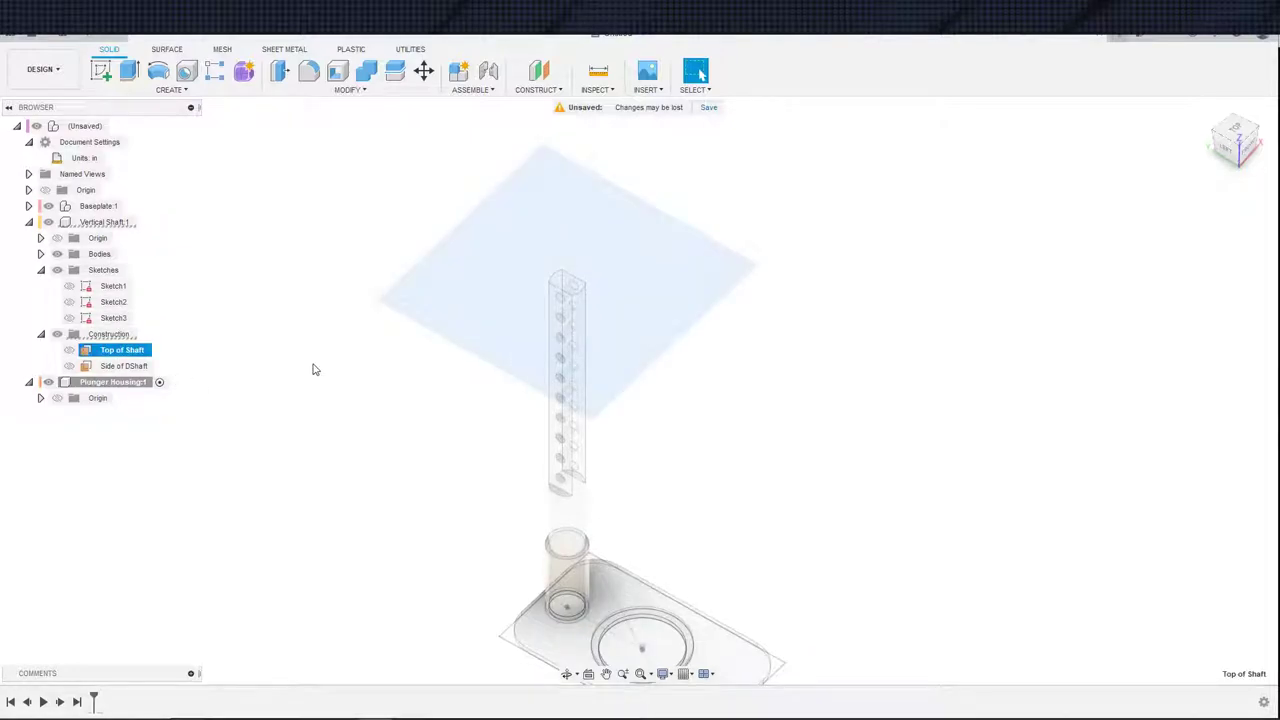
{"action": "key", "text": "s"}
{"action": "left_click", "coordinate": [370, 396]}
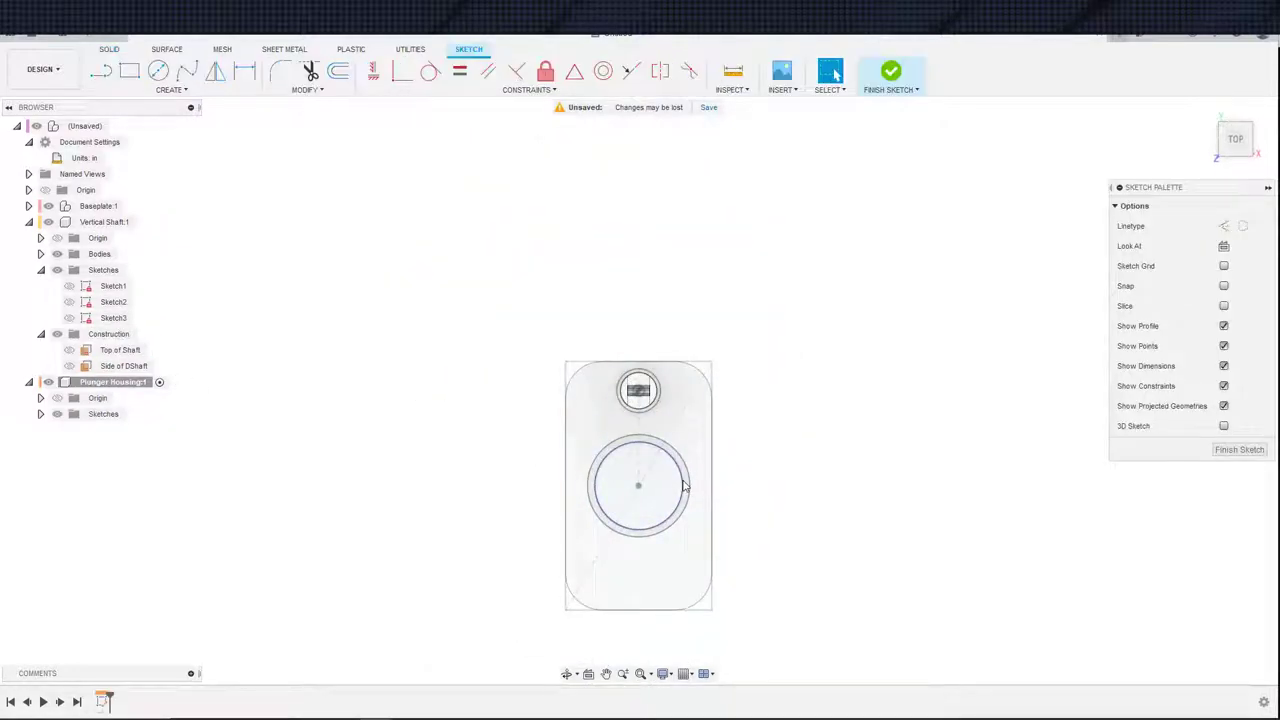
- Project the vertical shaft's top face into the sketch with the projection link enabled
{"action": "mouse_move", "coordinate": [666, 471]}
{"action": "middle_mouse_down", "text": "shift"}
{"action": "mouse_move", "coordinate": [598, 515]}
{"action": "mouse_move", "coordinate": [595, 444]}
{"action": "middle_mouse_up", "text": "shift"}
{"action": "key", "text": "s"}
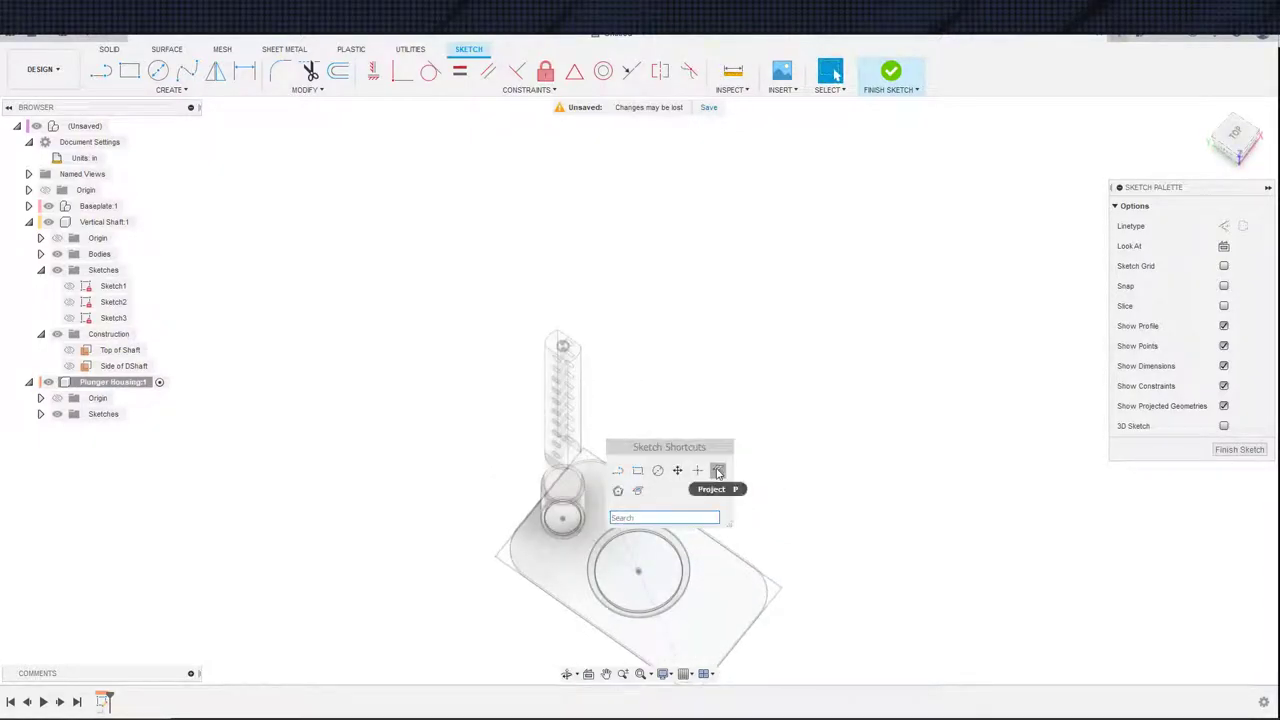
{"action": "left_click", "coordinate": [705, 468]}
{"action": "left_click", "coordinate": [563, 348]}
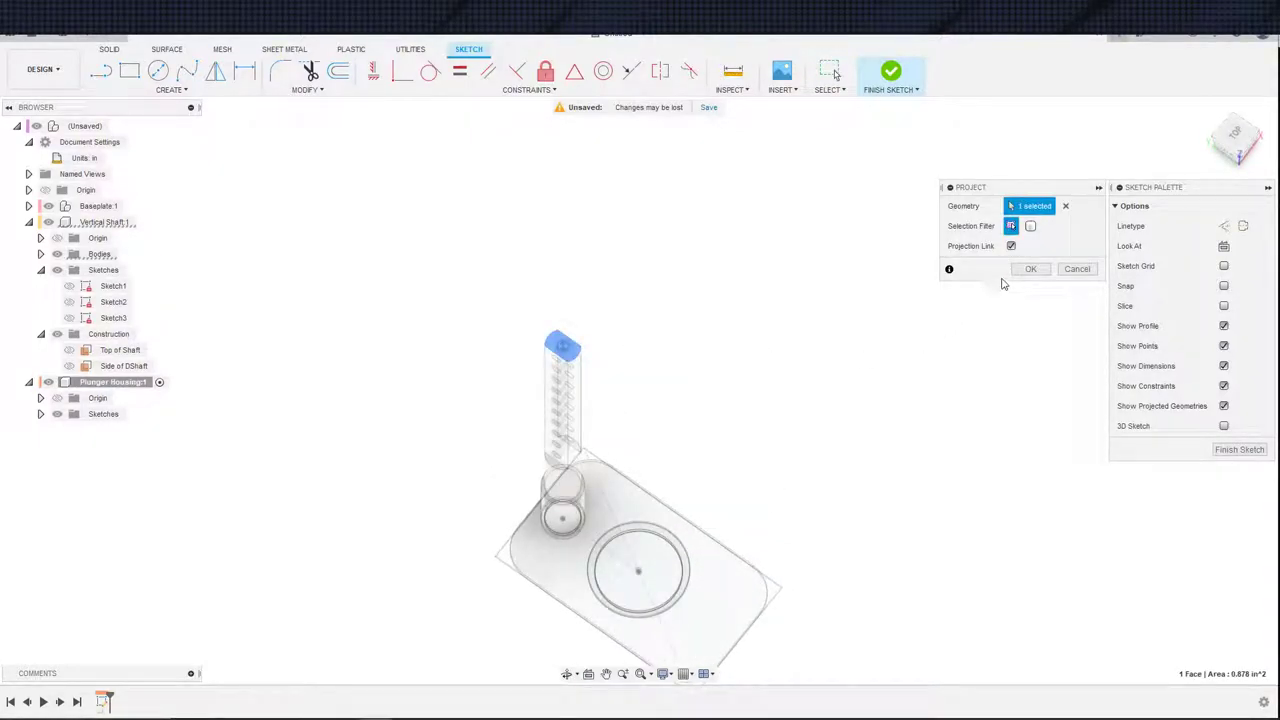
{"action": "left_click", "coordinate": [1027, 270]}
- View the sketch straight on and hide the Vertical Shaft and Baseplate components, leaving the projected shaft profile
{"action": "left_click", "coordinate": [1223, 247]}
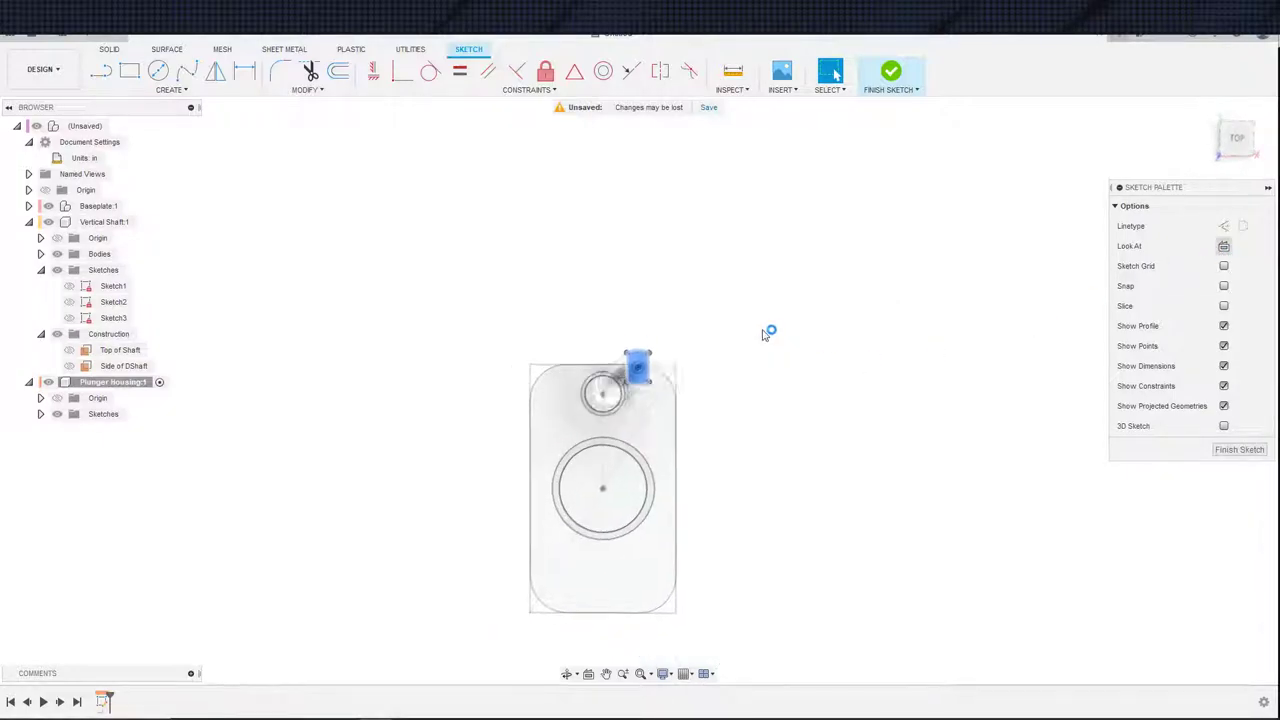
{"action": "left_click", "coordinate": [88, 223]}
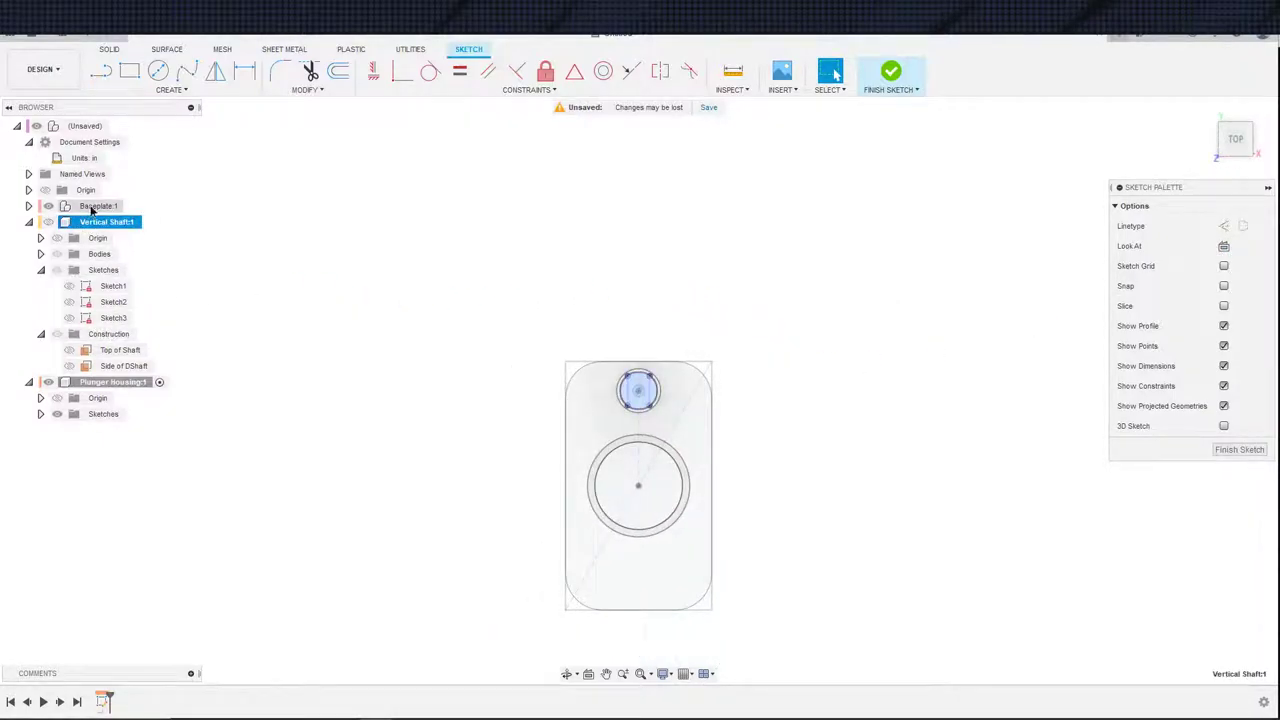
{"action": "left_click", "coordinate": [91, 207], "text": "ctrl"}
{"action": "key", "text": "v"}
{"action": "middle_click_drag", "start_coordinate": [449, 310], "coordinate": [385, 274]}
{"action": "scroll", "coordinate": [537, 323], "scroll_direction": "up", "scroll_amount": 6}
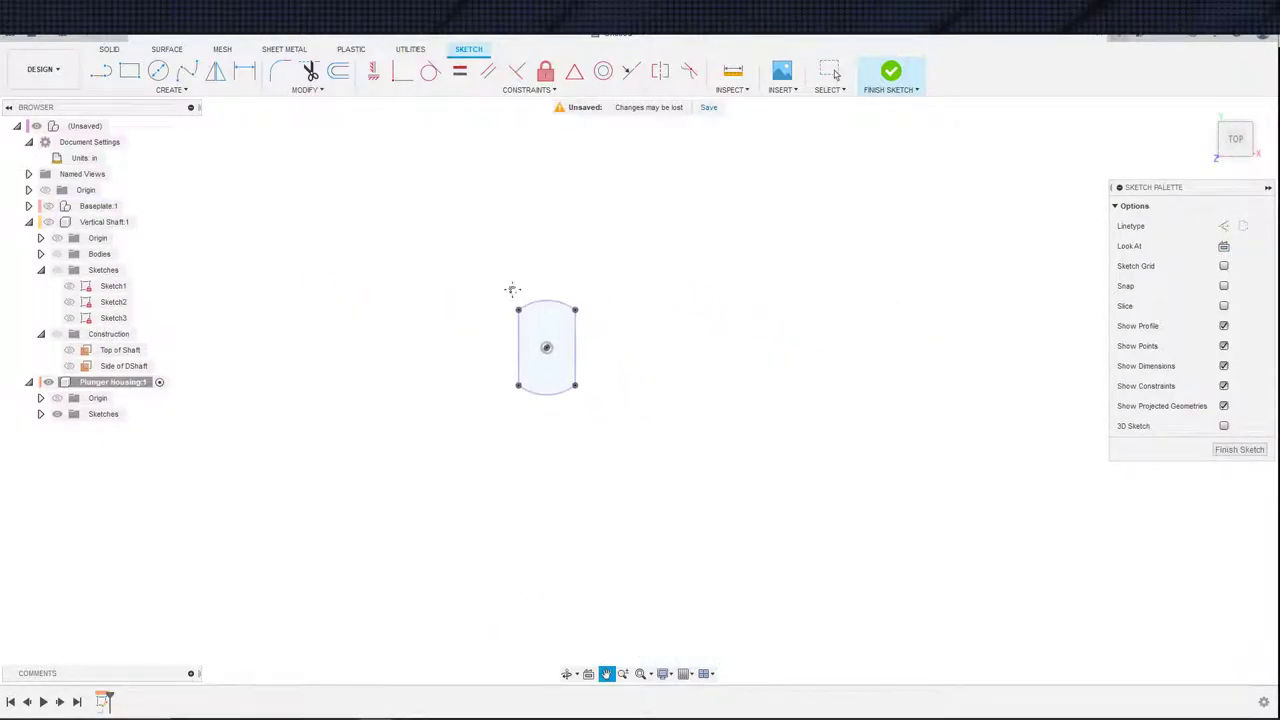
- Project the outer circle of the baseplate's central ring into the sketch with the projection link enabled, and hide the Baseplate again
{"action": "key", "text": "s"}
{"action": "left_click", "coordinate": [452, 348]}
{"action": "scroll", "coordinate": [228, 216], "scroll_direction": "down", "scroll_amount": 3}
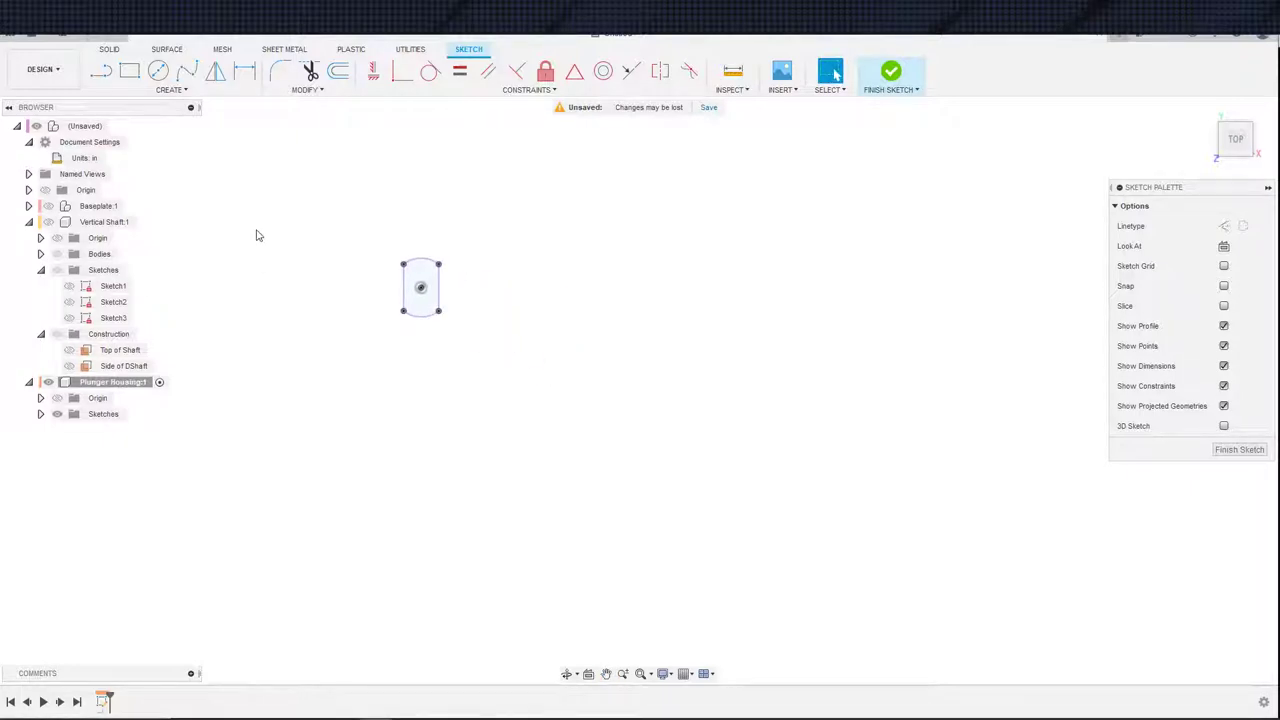
{"action": "middle_click_drag", "start_coordinate": [350, 331], "coordinate": [358, 251]}
{"action": "key", "text": "s"}
{"action": "left_click", "coordinate": [407, 243]}
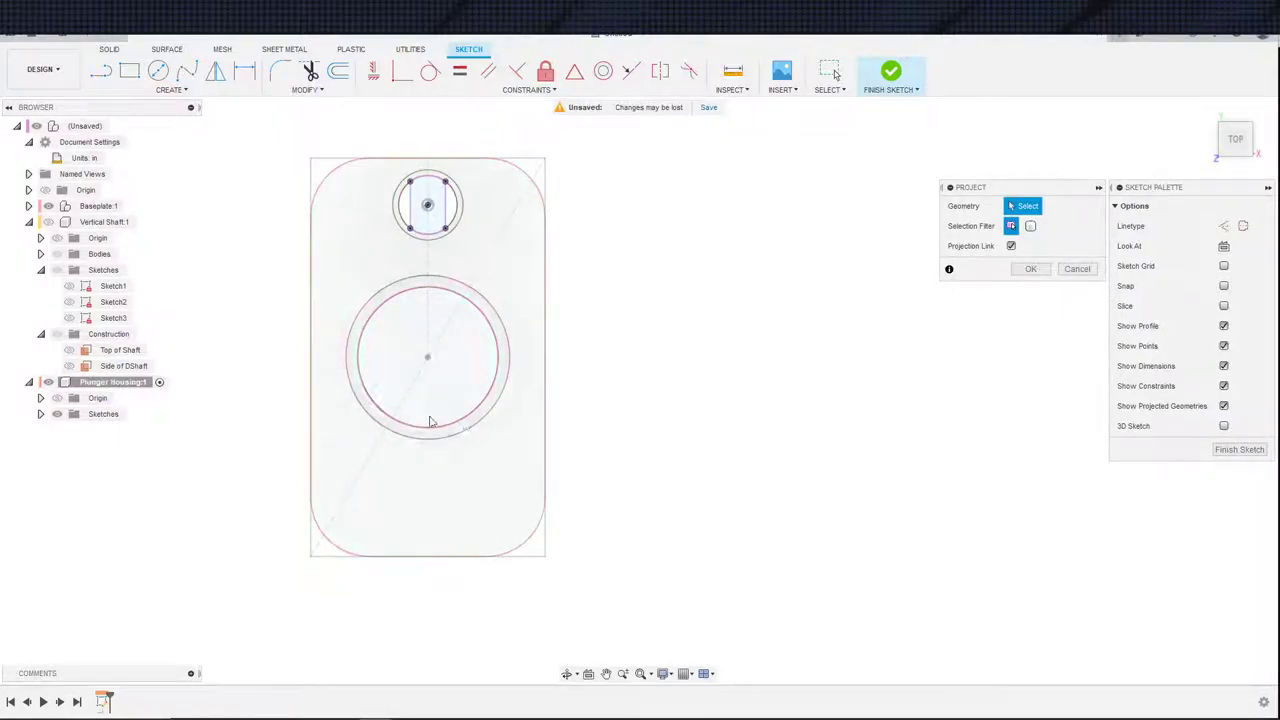
{"action": "left_click", "coordinate": [464, 432]}
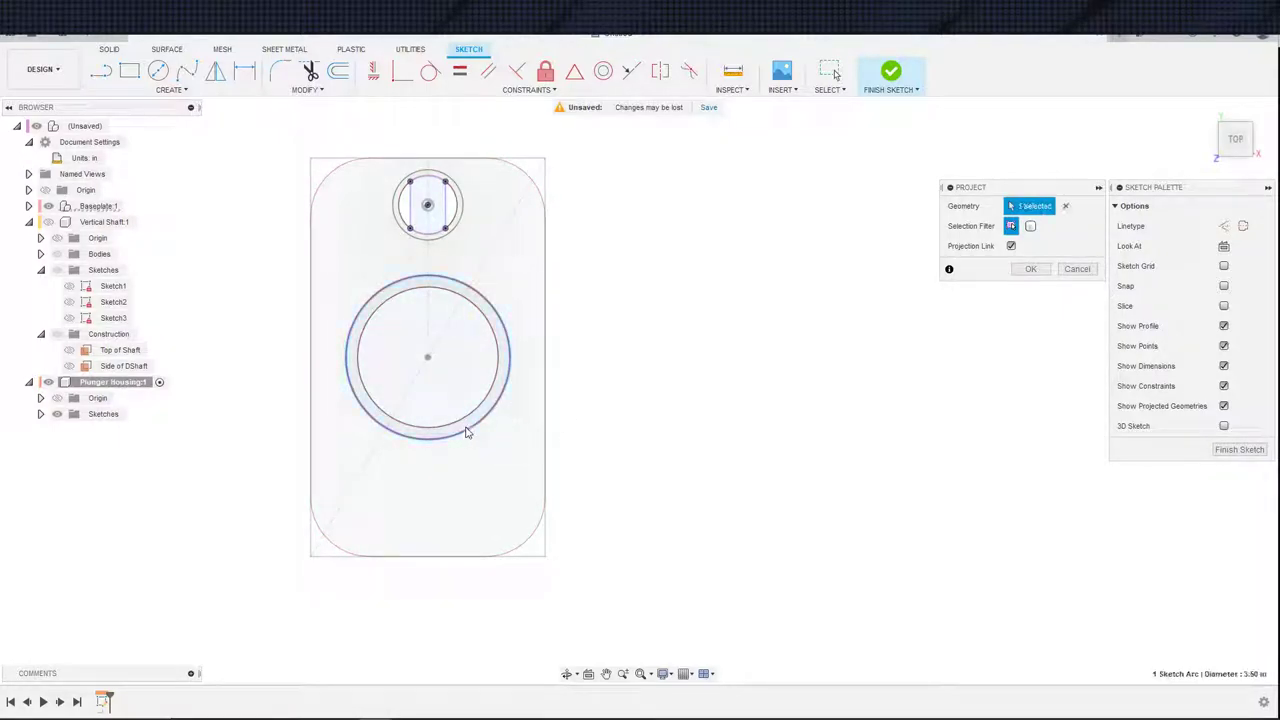
{"action": "left_click", "coordinate": [1030, 269]}
{"action": "scroll", "coordinate": [670, 376], "scroll_direction": "down", "scroll_amount": 2}
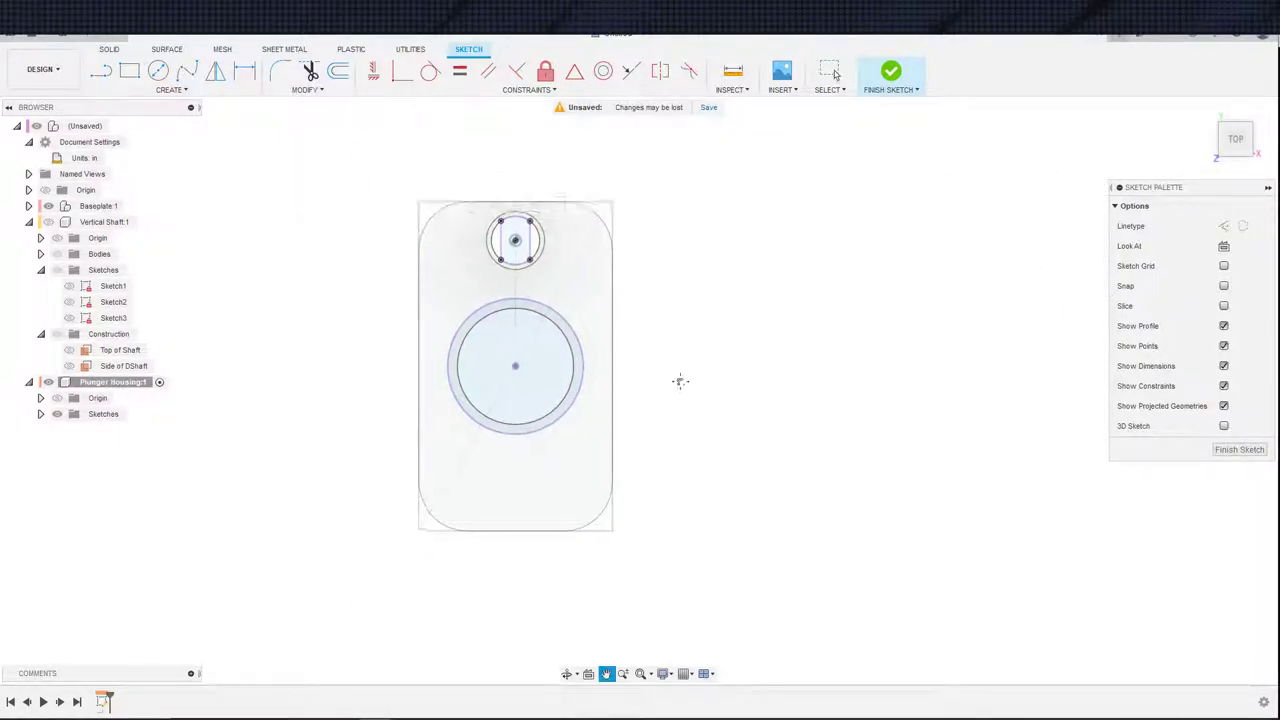
{"action": "left_click", "coordinate": [49, 206]}
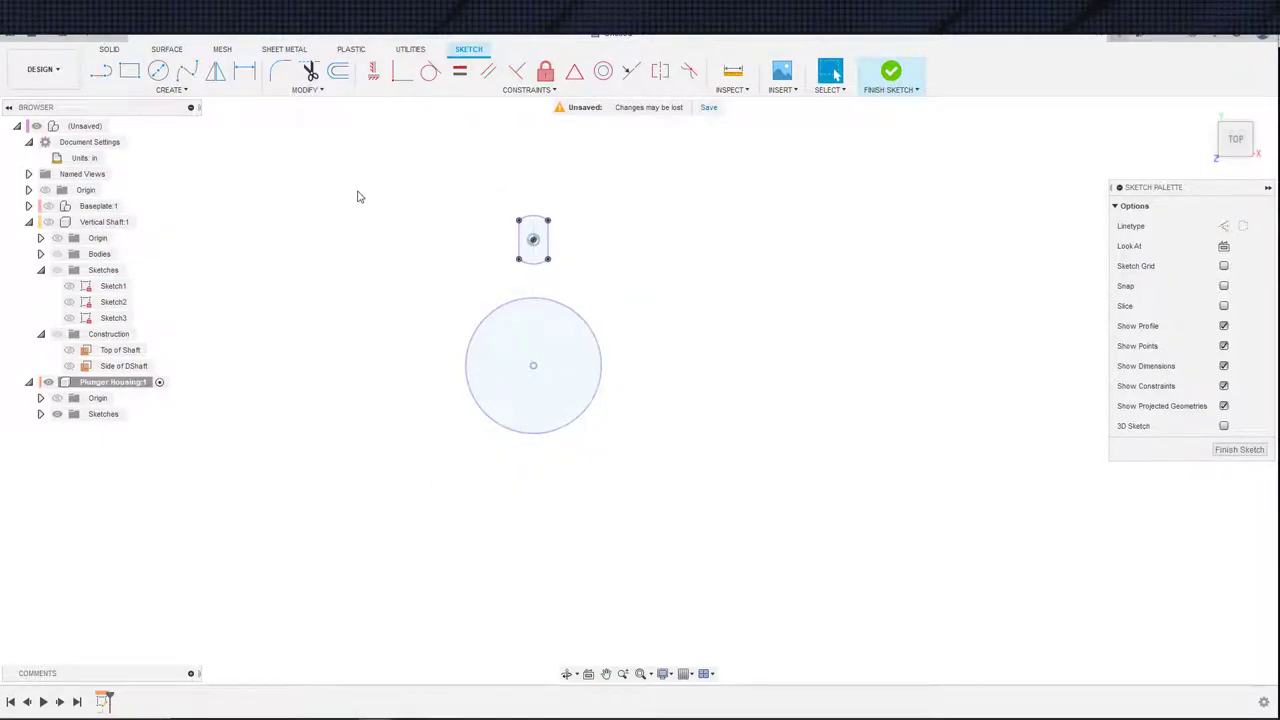
- Convert the projected circle to construction geometry while keeping the shaft profile as normal lines
{"action": "left_click_drag", "start_coordinate": [357, 191], "coordinate": [676, 467]}
{"action": "key", "text": "x"}
{"action": "scroll", "coordinate": [627, 381], "scroll_direction": "up", "scroll_amount": 2}
{"action": "middle_click_drag", "start_coordinate": [608, 373], "coordinate": [635, 401]}
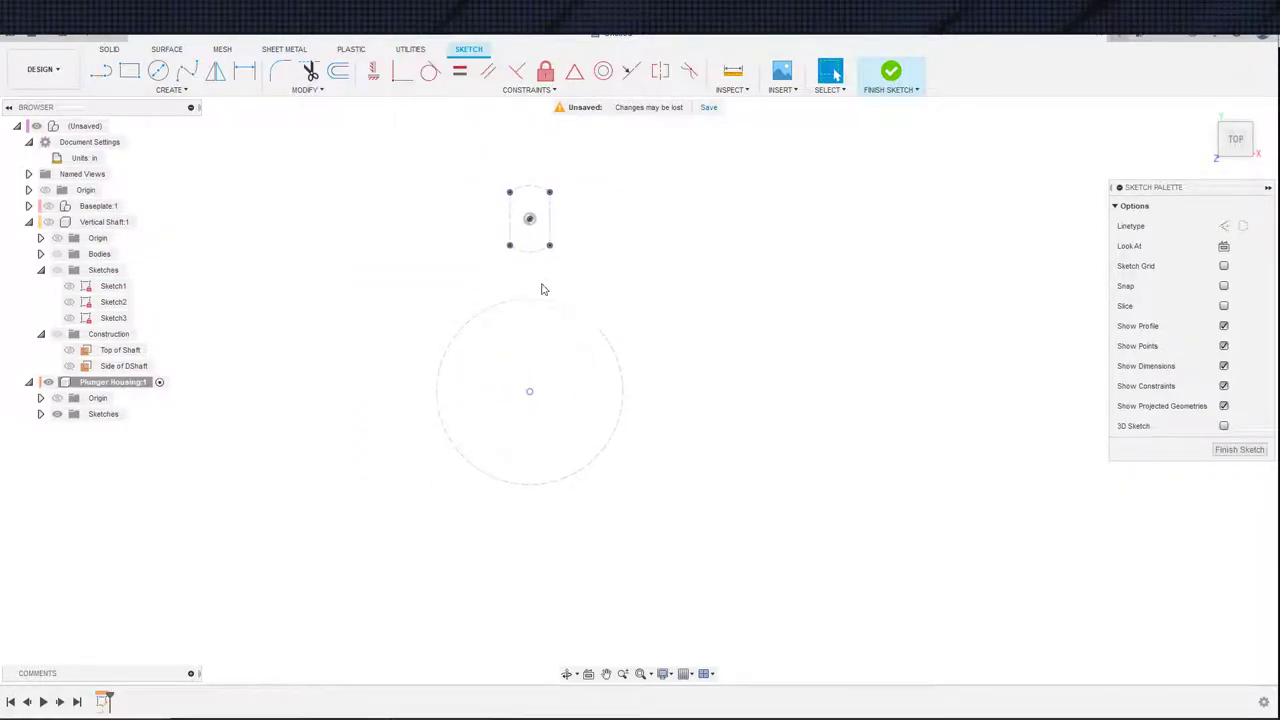
{"action": "key", "text": "s"}
{"action": "left_click", "coordinate": [657, 371]}
{"action": "left_click", "coordinate": [536, 230]}
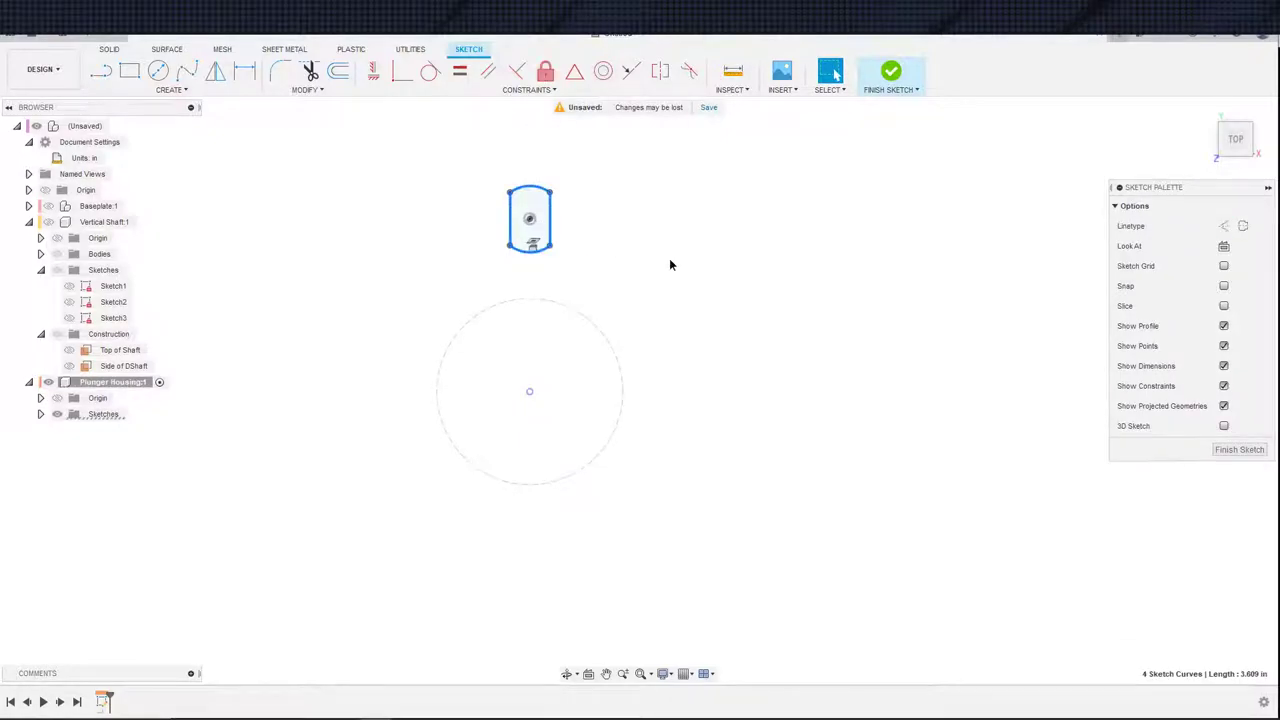
- Offset the four curves of the shaft profile outward by 5 mm
{"action": "key", "text": "s"}
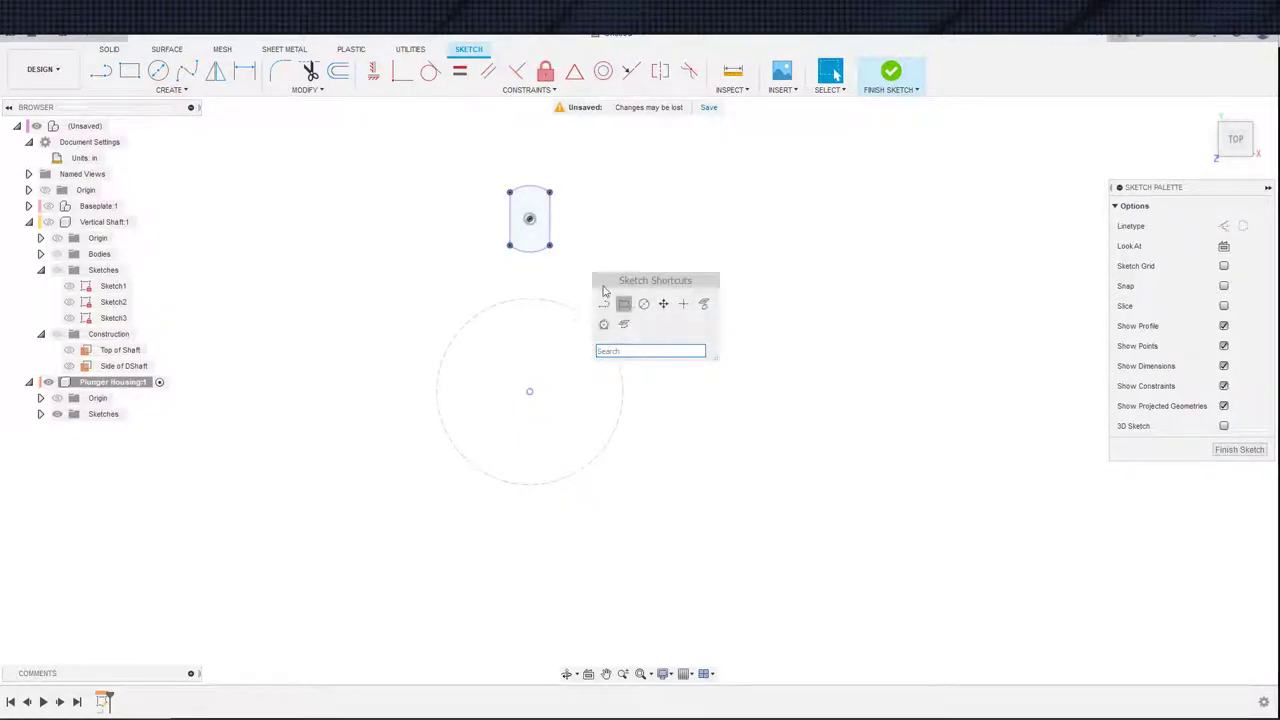
{"action": "double_click", "coordinate": [542, 206]}
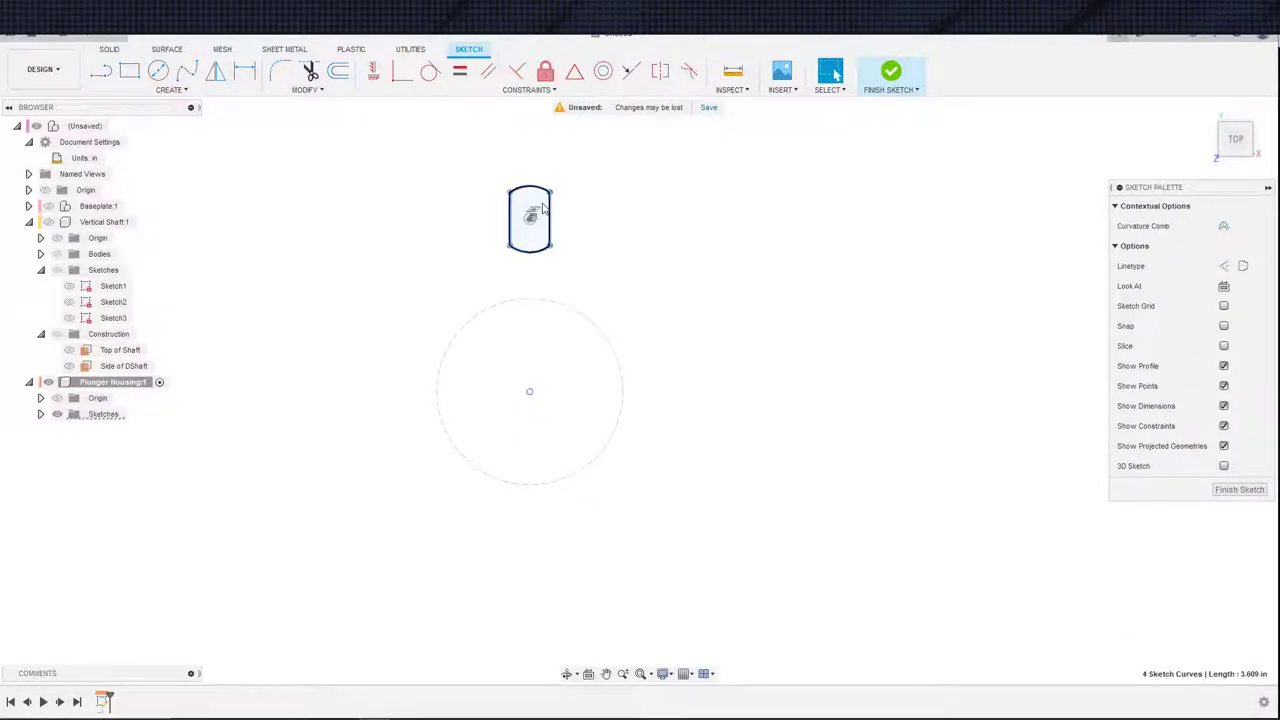
{"action": "left_click", "coordinate": [338, 70]}
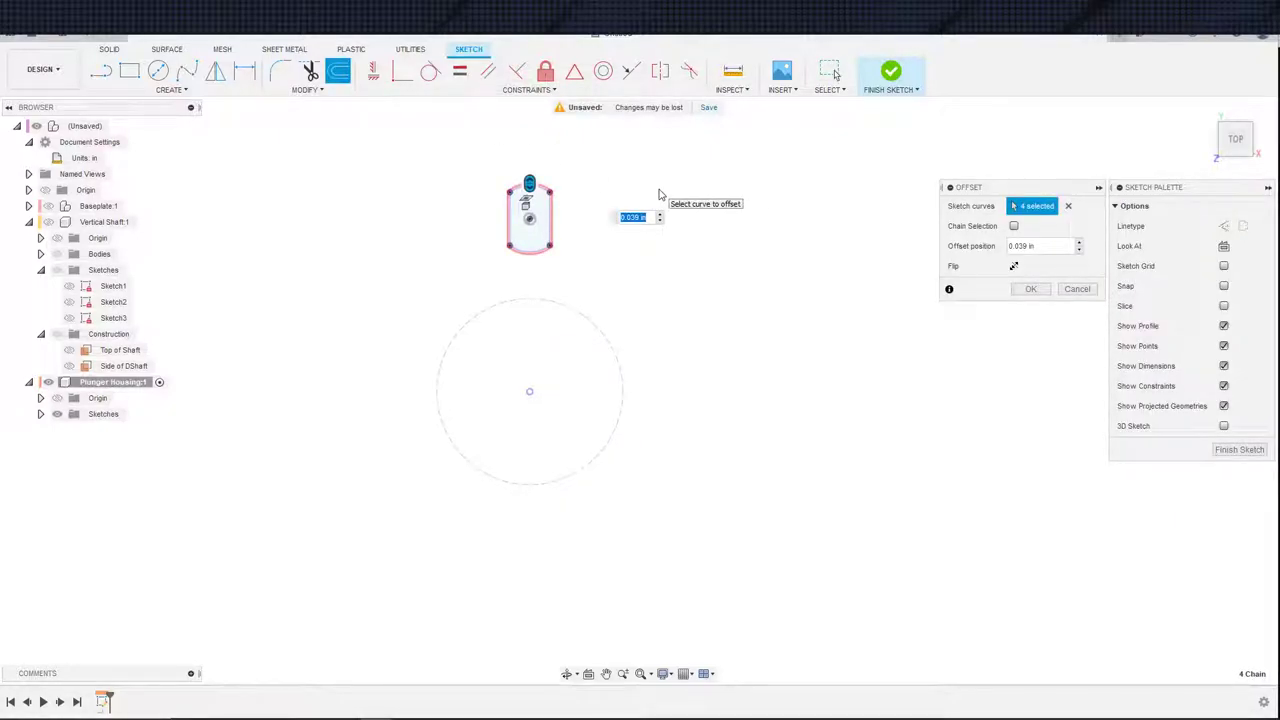
{"action": "type", "text": "5mm"}
{"action": "key", "text": "Return"}
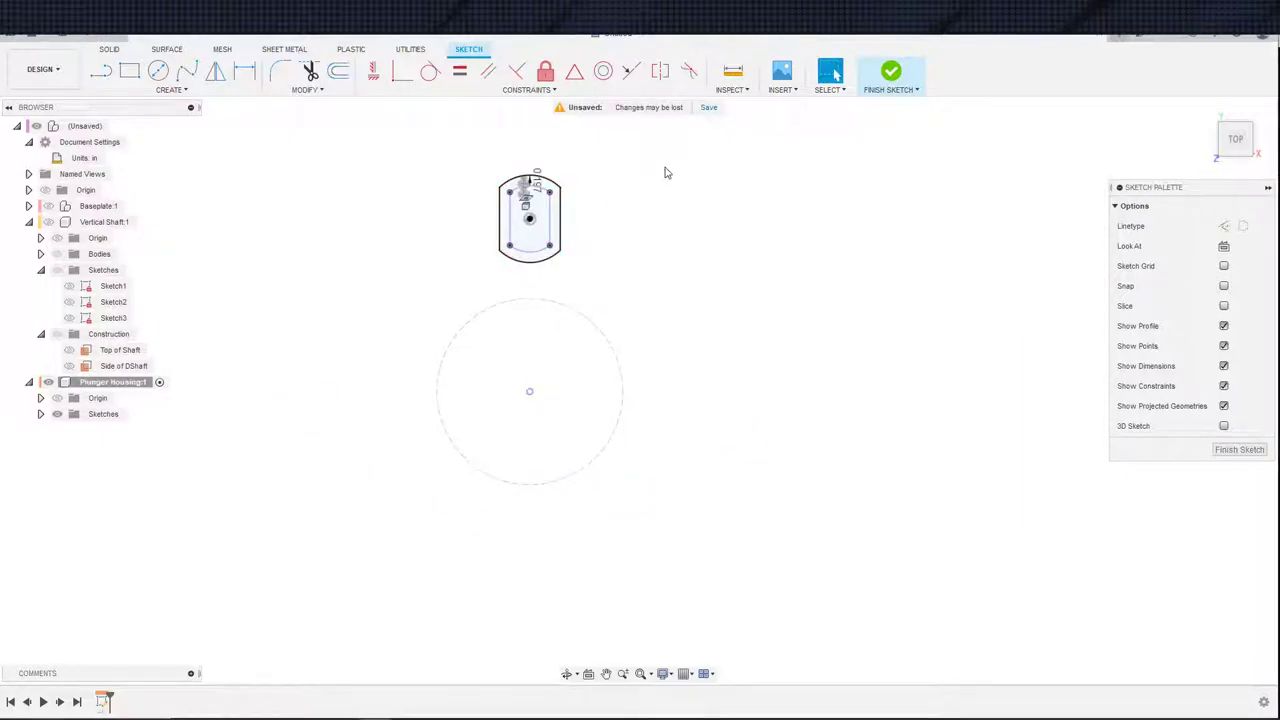
- Convert the offset profile's arc facing the projected circle to construction geometry
{"action": "left_click", "coordinate": [524, 298]}
{"action": "key", "text": "Delete"}
{"action": "key", "text": "ctrl+z"}
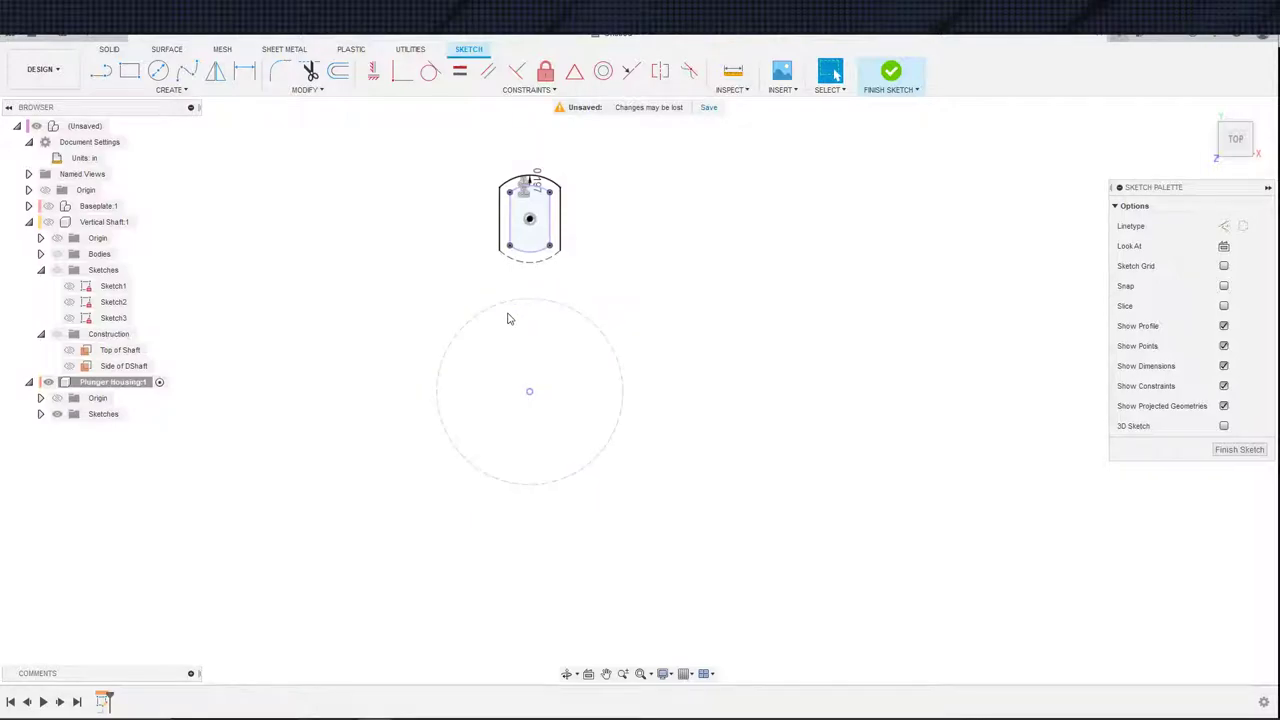
{"action": "key", "text": "s"}
{"action": "left_click", "coordinate": [518, 308]}
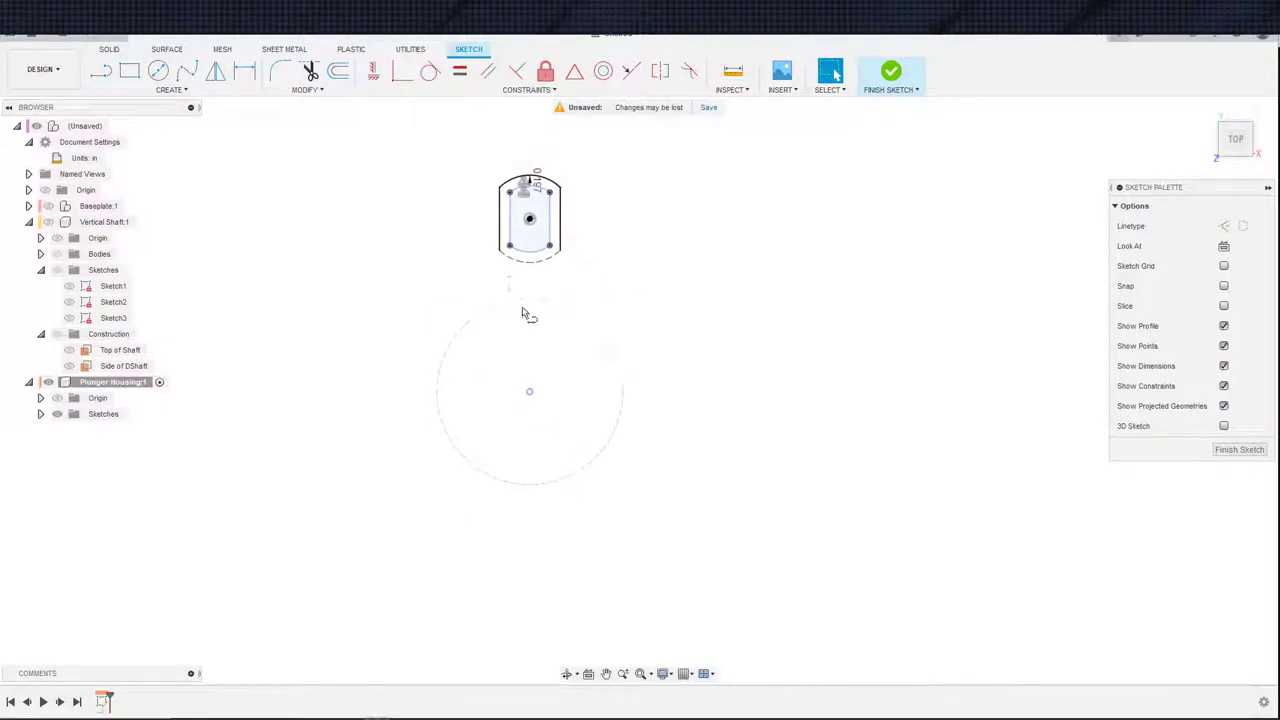
{"action": "left_click", "coordinate": [517, 262]}
{"action": "key", "text": "Escape"}
- Draw a line about 1.8 in long from the offset's construction arc into the circle, and constrain it parallel to the shaft profile's straight side
{"action": "key", "text": "s"}
{"action": "left_click", "coordinate": [530, 383]}
{"action": "key", "text": "l"}
{"action": "left_click", "coordinate": [514, 262]}
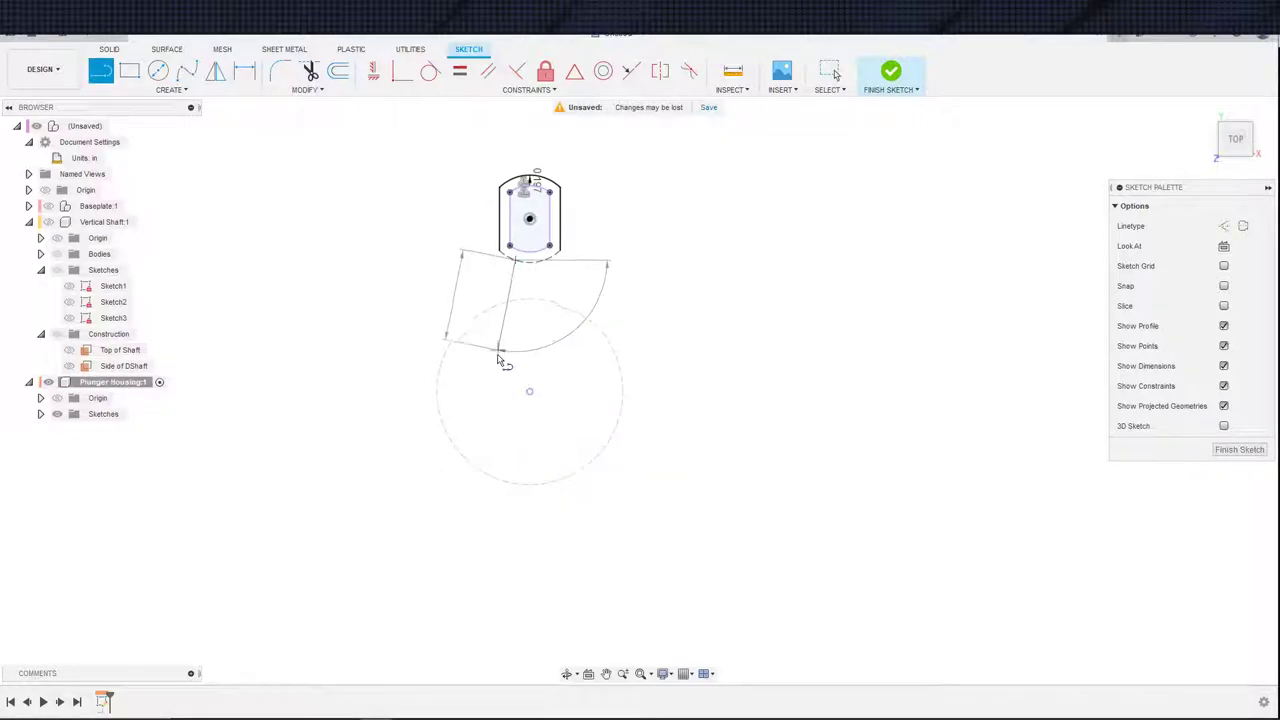
{"action": "left_click", "coordinate": [497, 355]}
{"action": "key", "text": "Escape"}
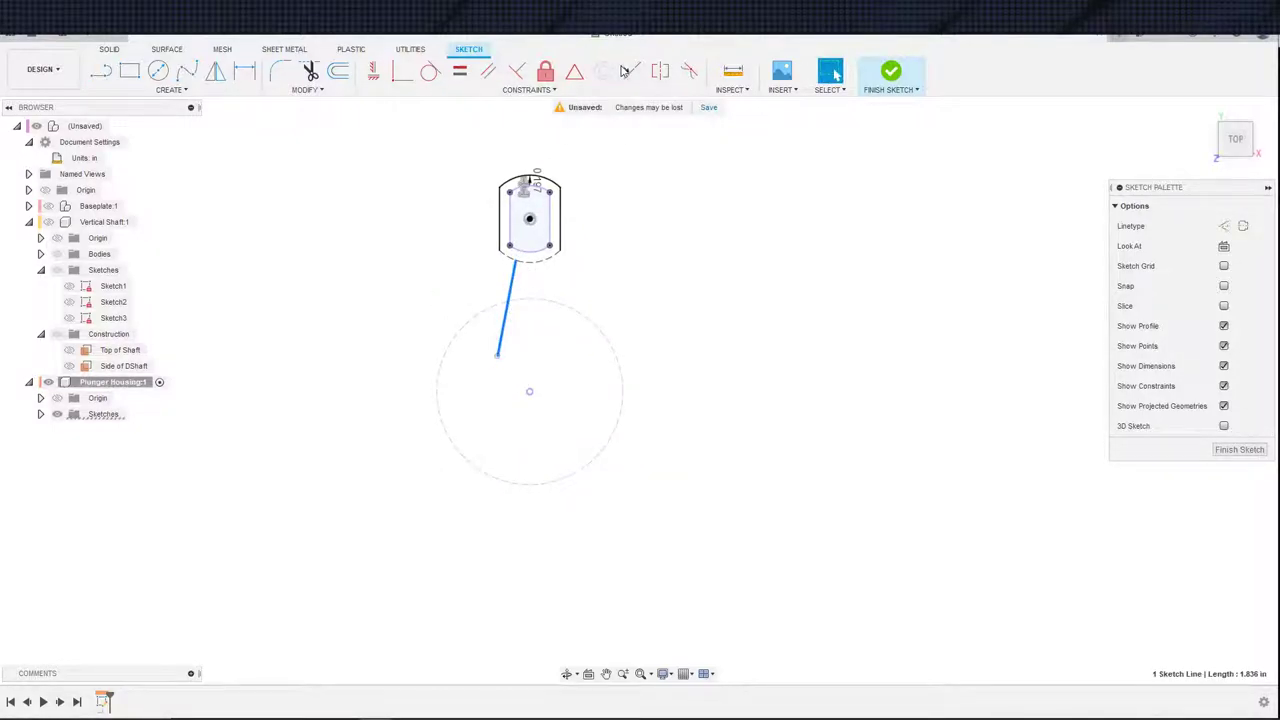
{"action": "left_click", "coordinate": [489, 72]}
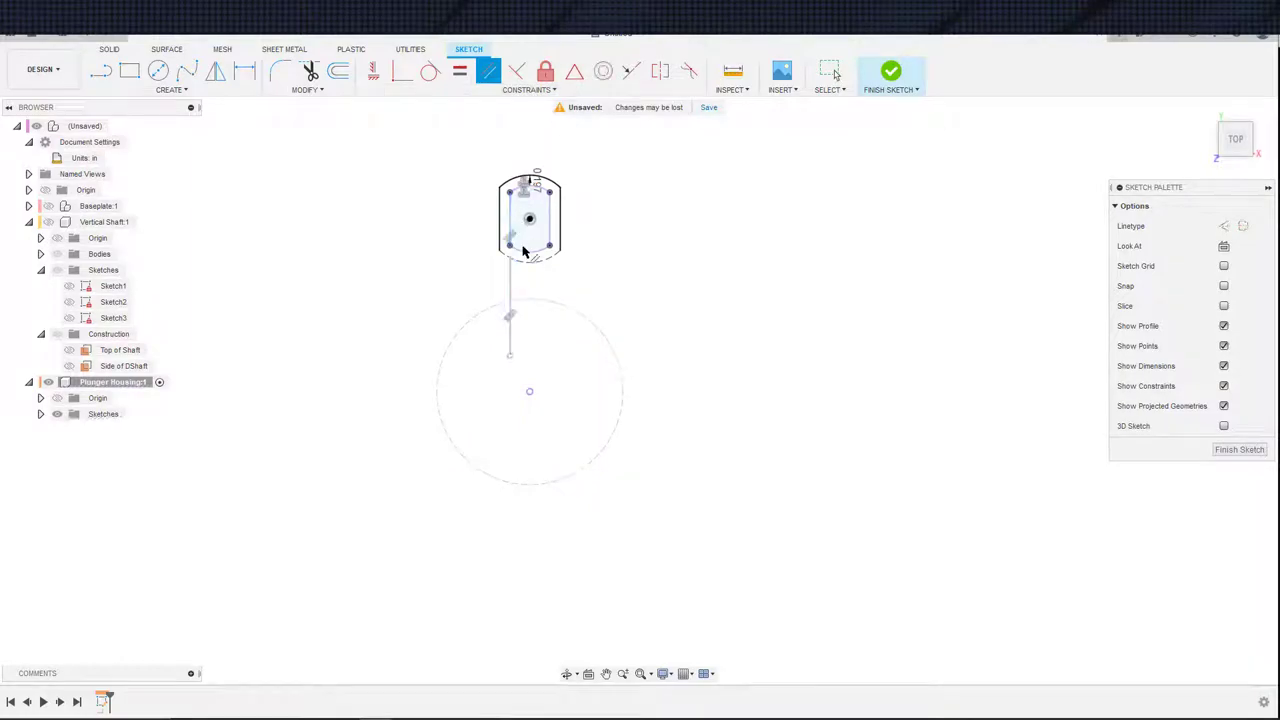
- Draw a second line from the other side of the construction arc into the circle and constrain it parallel to the first line
{"action": "key", "text": "s"}
{"action": "key", "text": "l"}
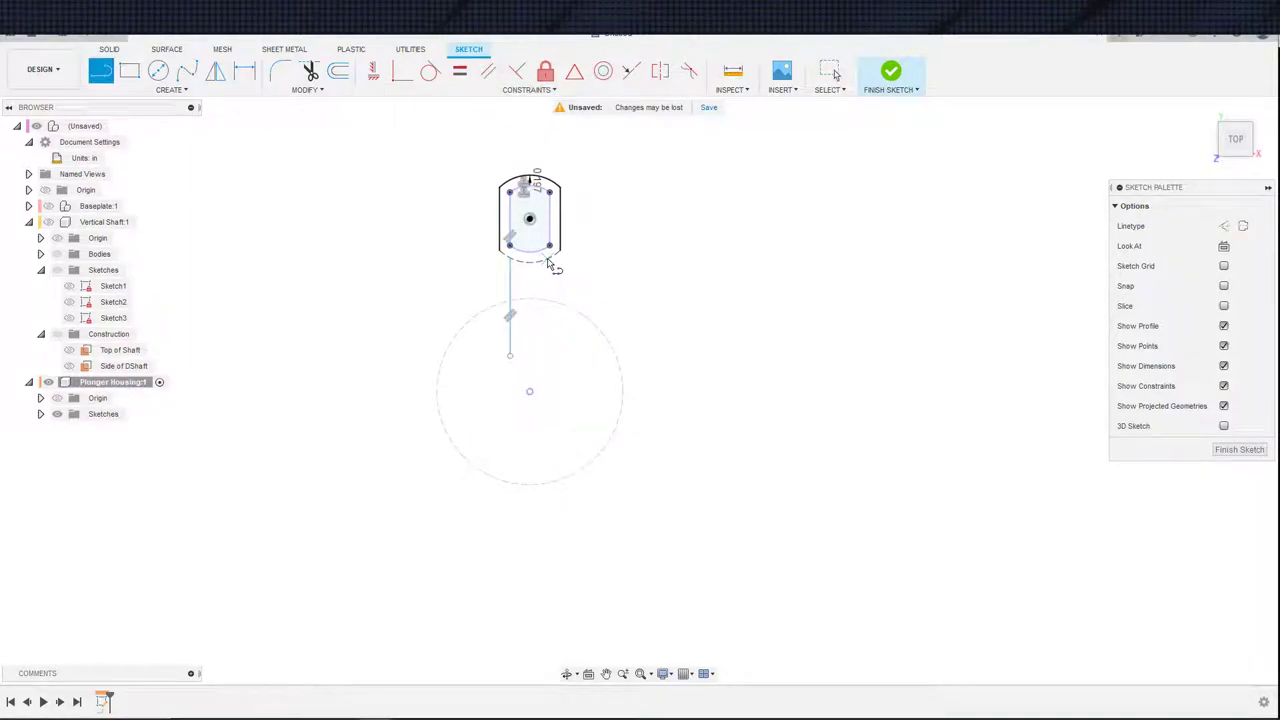
{"action": "left_click", "coordinate": [548, 262]}
{"action": "left_click", "coordinate": [556, 345]}
{"action": "key", "text": "Escape"}
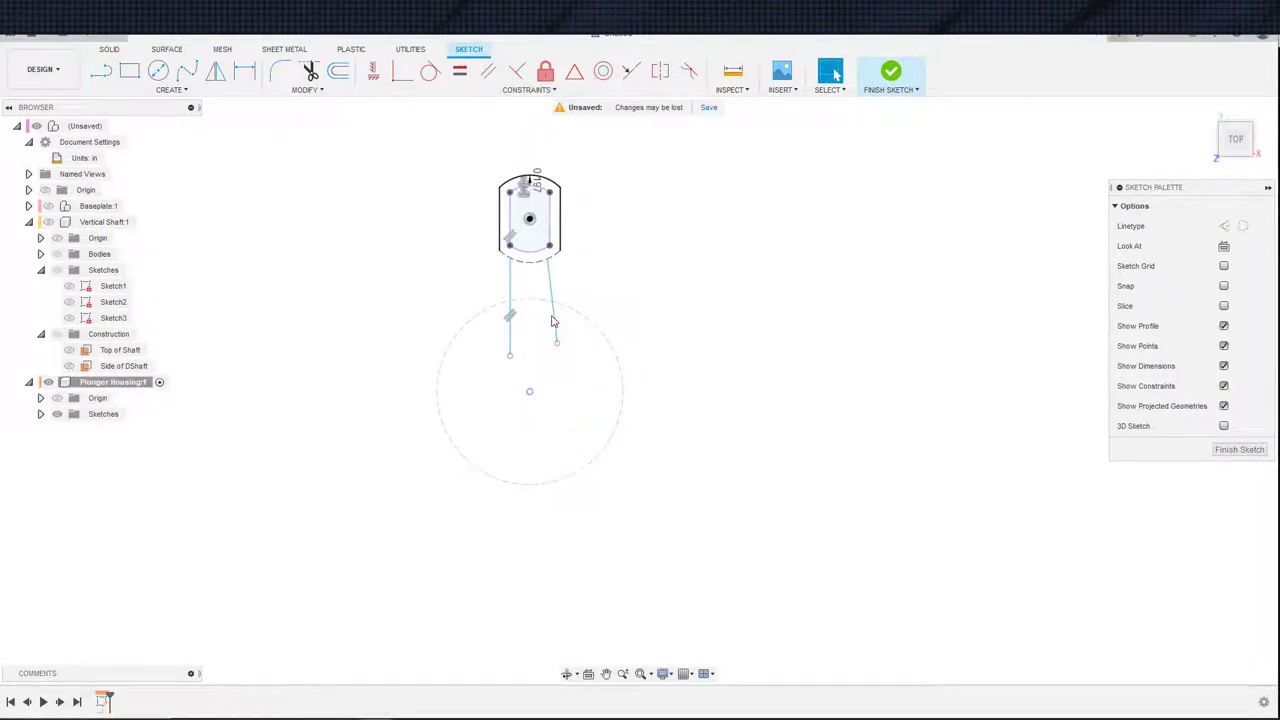
{"action": "left_click", "coordinate": [552, 305]}
{"action": "left_click", "coordinate": [496, 74]}
{"action": "left_click", "coordinate": [509, 335]}
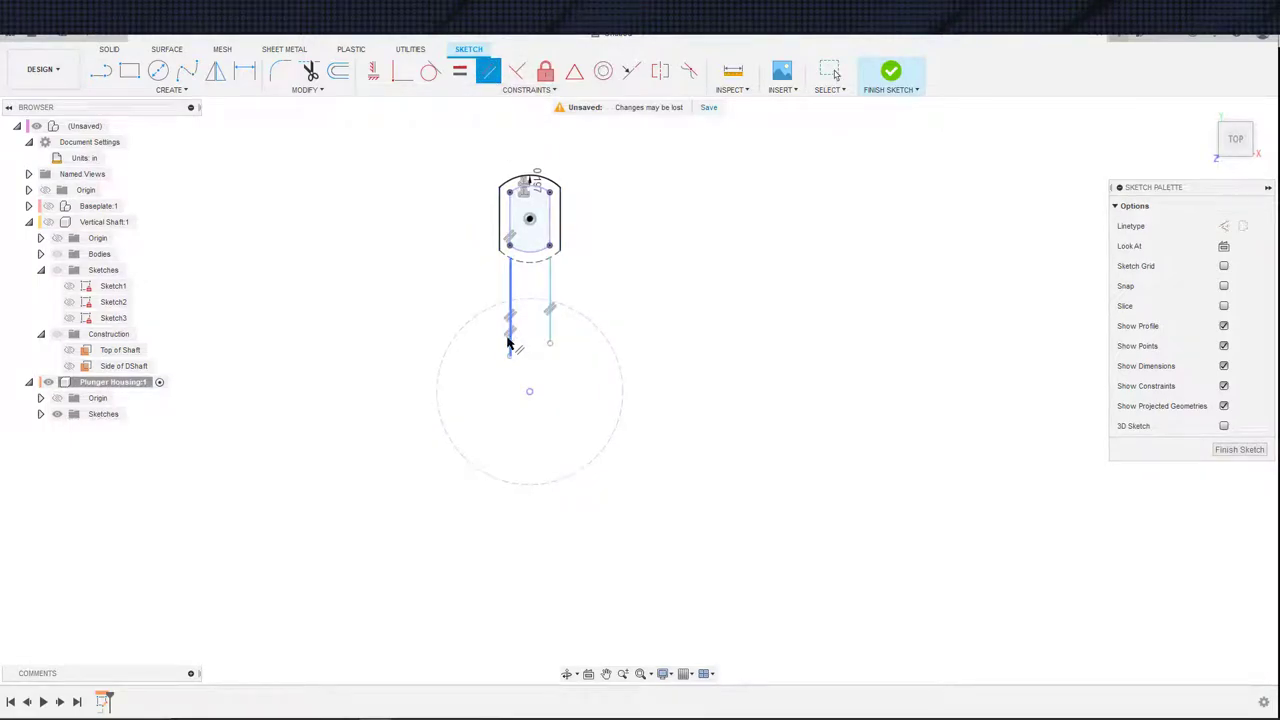
- Dimension the distance between the two parallel lines as 0.25 in plus 10 mm (0.644 in)
{"action": "scroll", "coordinate": [544, 353], "scroll_direction": "up", "scroll_amount": 2}
{"action": "key", "text": "d"}
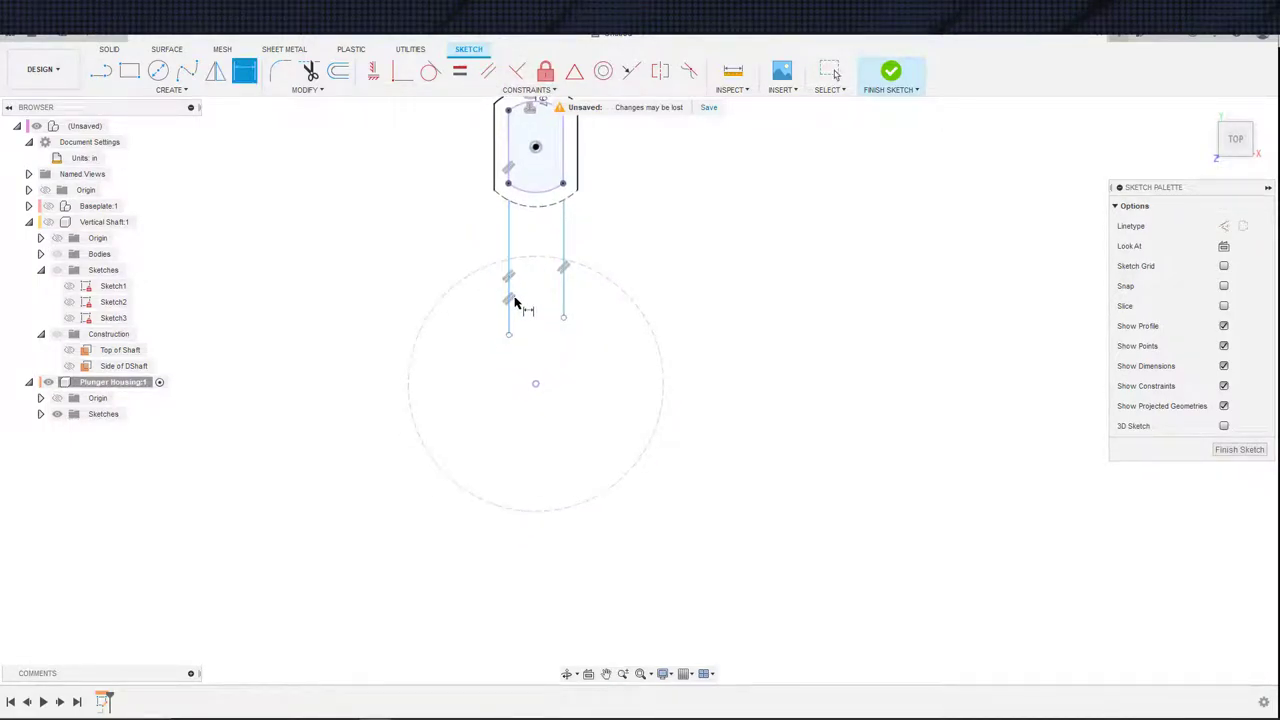
{"action": "left_click", "coordinate": [509, 300]}
{"action": "left_click", "coordinate": [564, 288]}
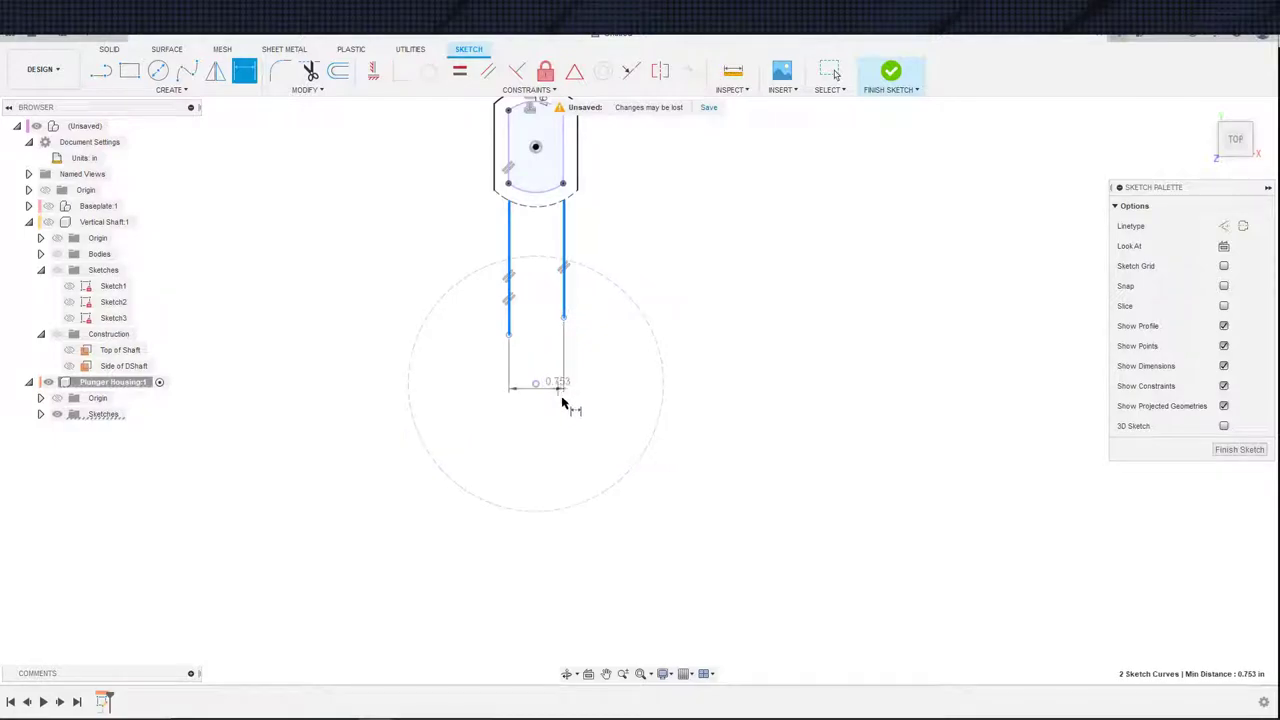
{"action": "left_click", "coordinate": [605, 405]}
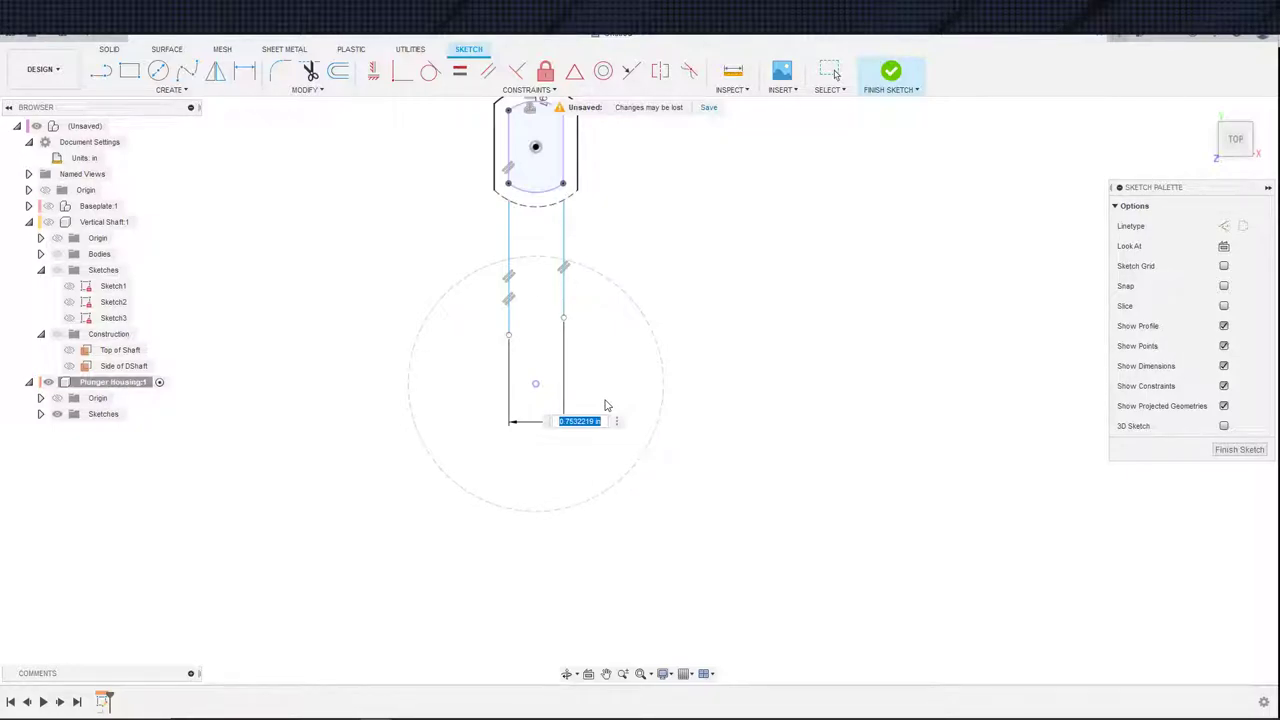
{"action": "type", "text": "25+10mm"}
{"action": "key", "text": "Return"}
{"action": "key", "text": "Escape"}
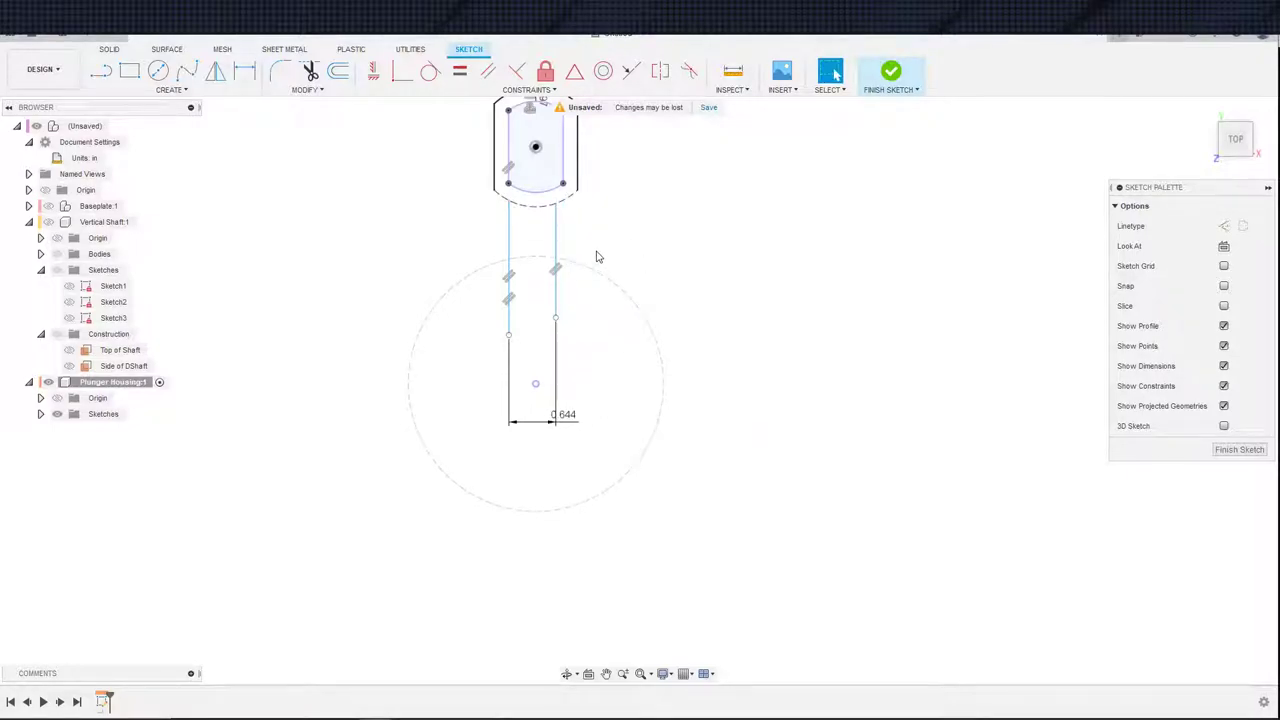
{"action": "scroll", "coordinate": [547, 226], "scroll_direction": "up", "scroll_amount": 1}
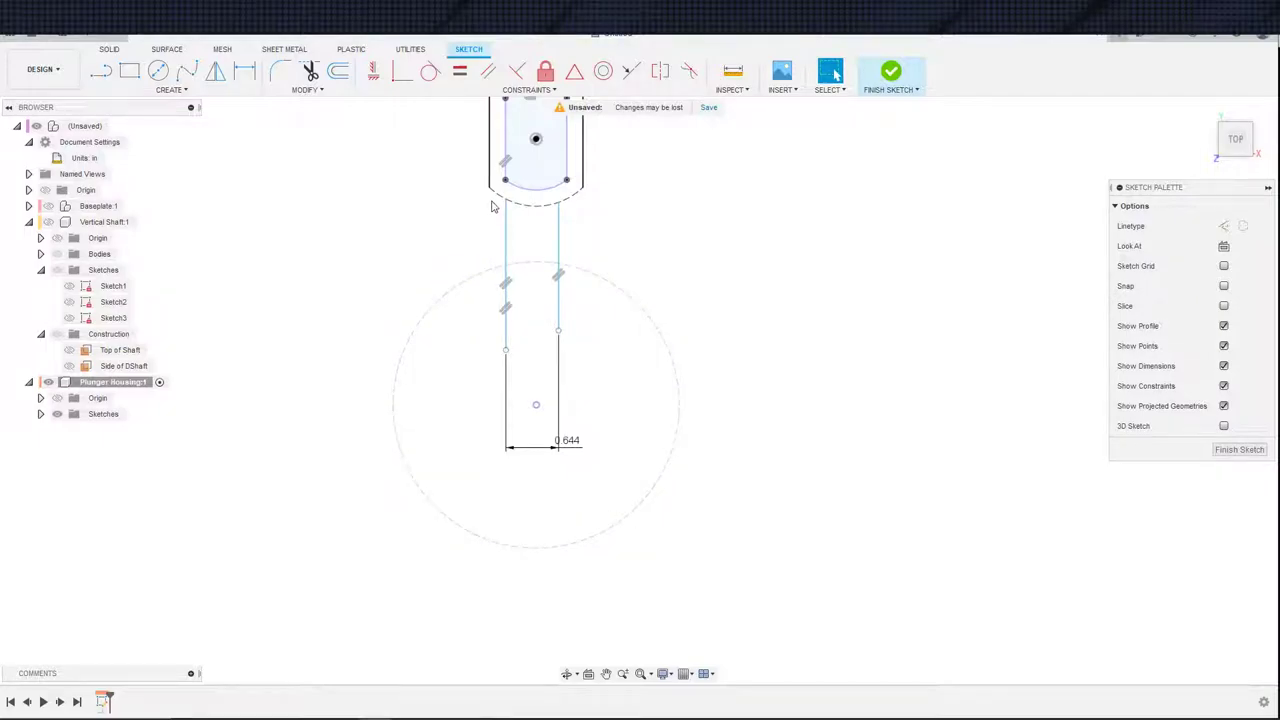
{"action": "key", "text": "l"}
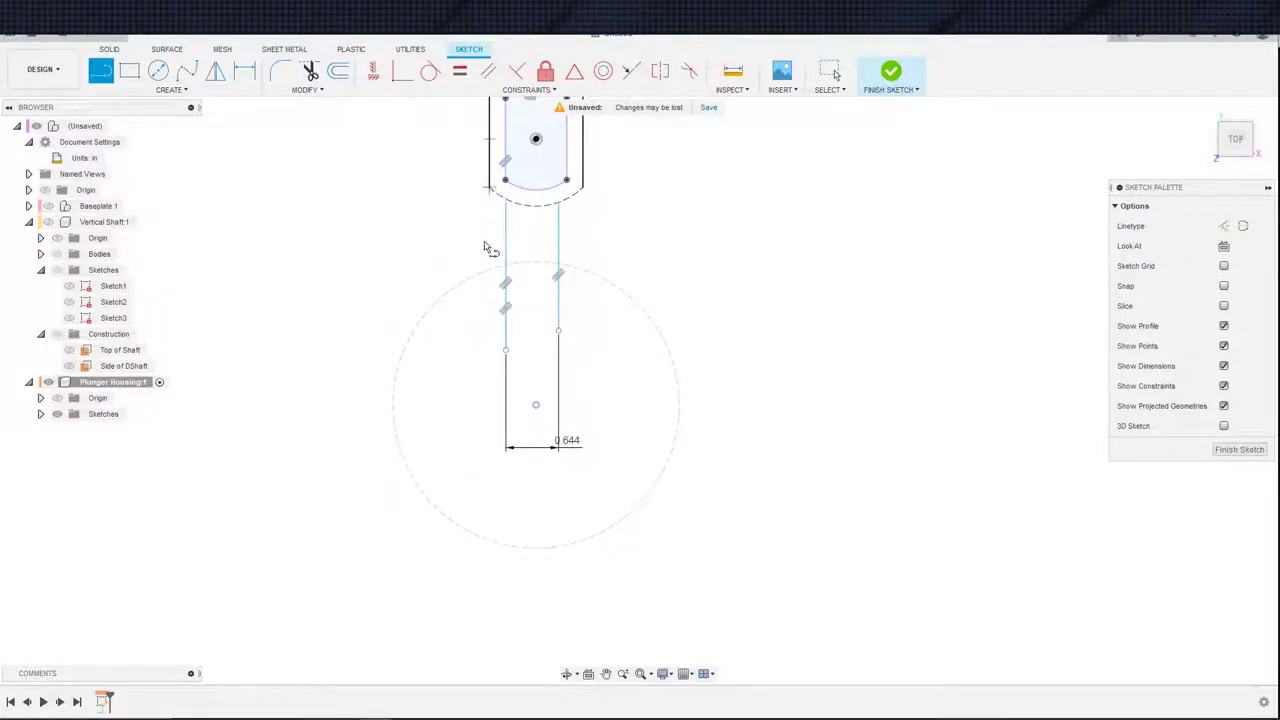
{"action": "left_click", "coordinate": [489, 188]}
{"action": "key", "text": "Escape"}
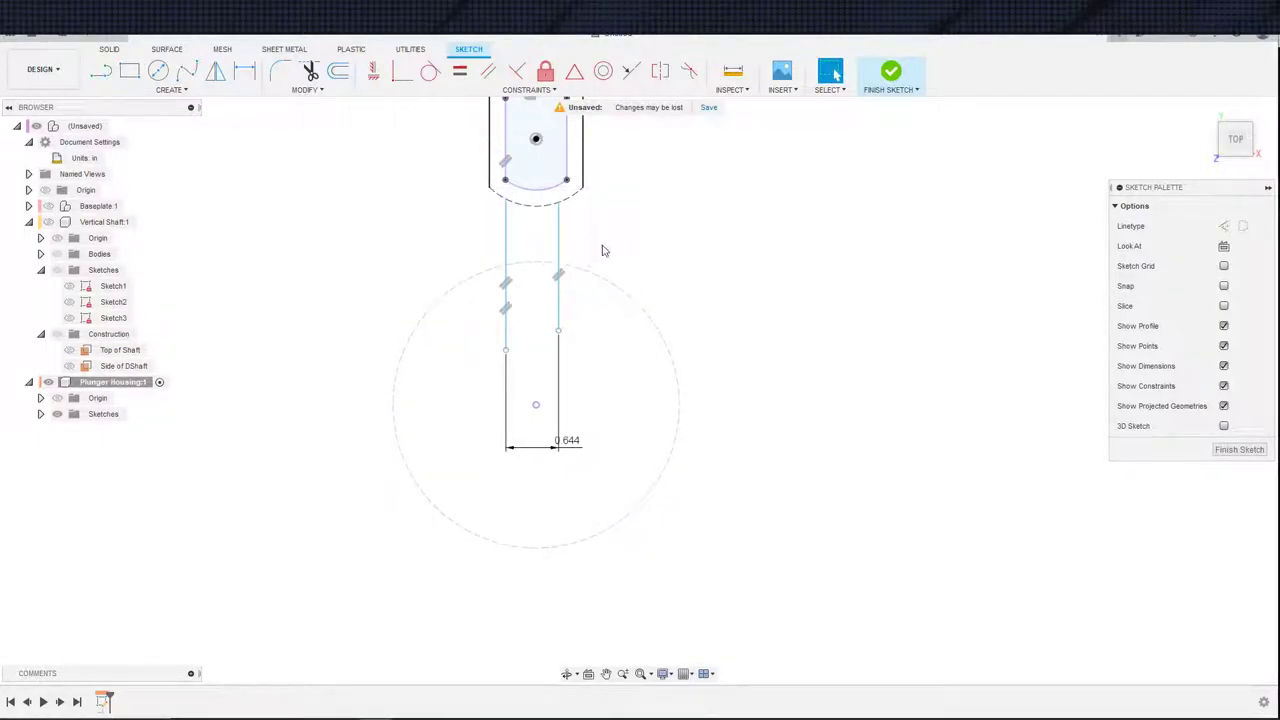
- Draw a line joining the offset profile's two corners at its construction arc, and make it construction geometry
{"action": "middle_click_drag", "start_coordinate": [603, 250], "coordinate": [582, 266]}
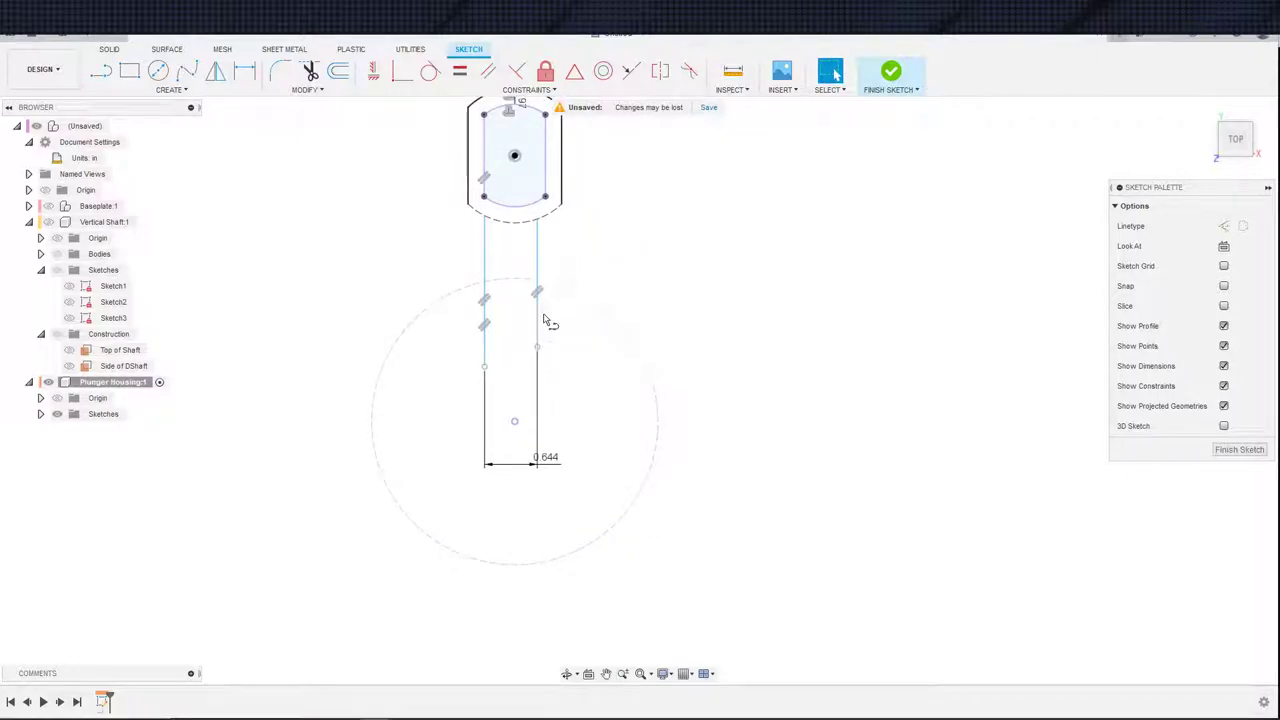
{"action": "key", "text": "l"}
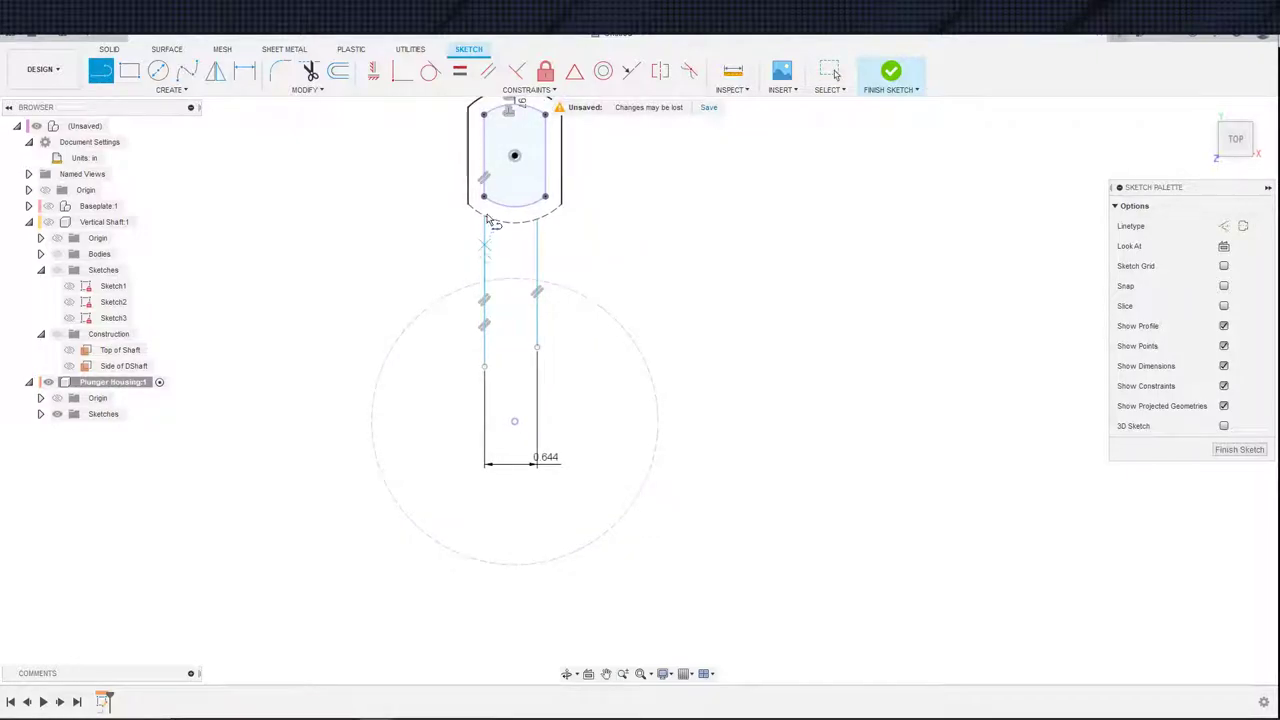
{"action": "key", "text": "Escape"}
{"action": "key", "text": "s"}
{"action": "left_click", "coordinate": [475, 283]}
{"action": "key", "text": "Escape"}
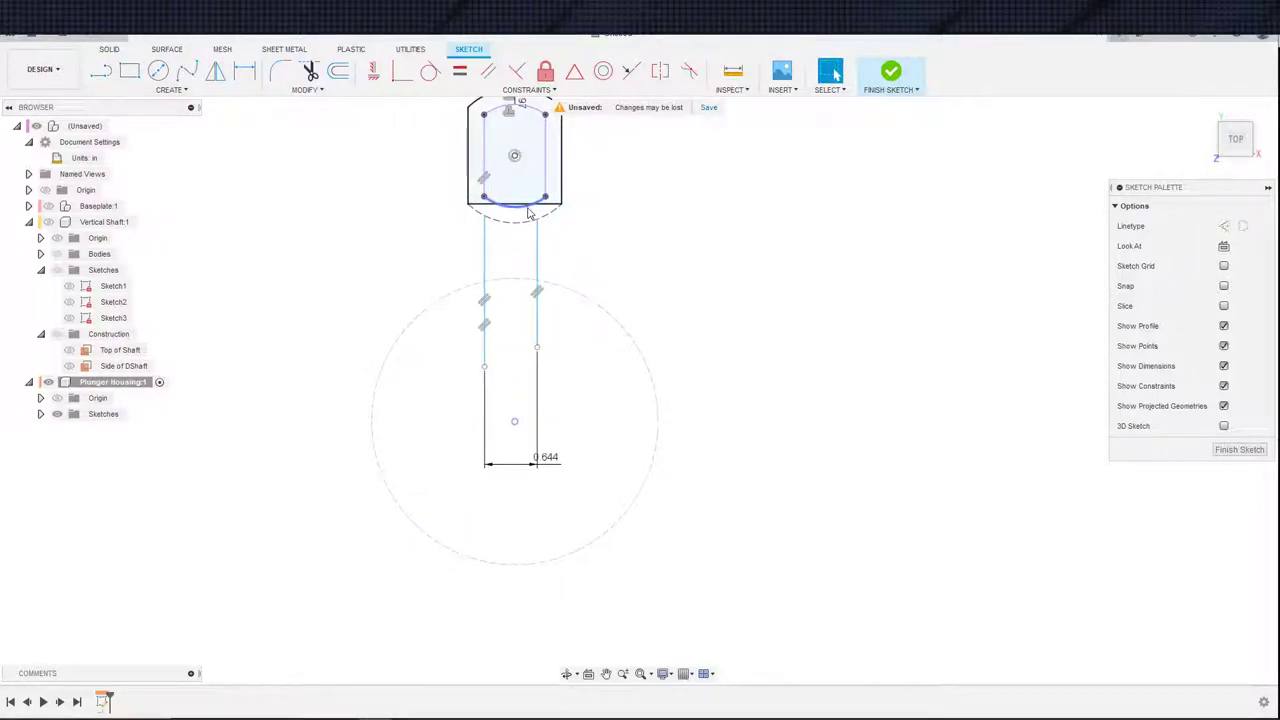
- Draw a perpendicular line about 1.5 in long from the midpoint of the construction line towards the circle's center
{"action": "type", "text": "sl"}
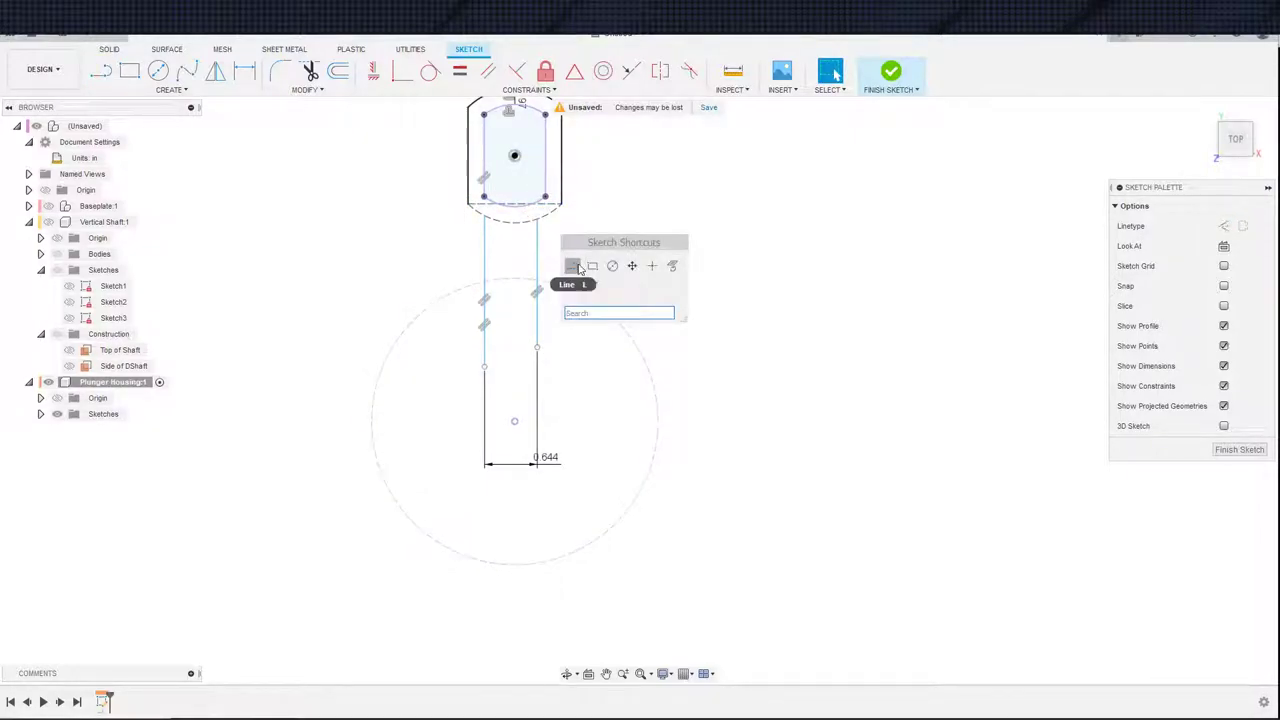
{"action": "key", "text": "Return"}
{"action": "left_click", "coordinate": [514, 200]}
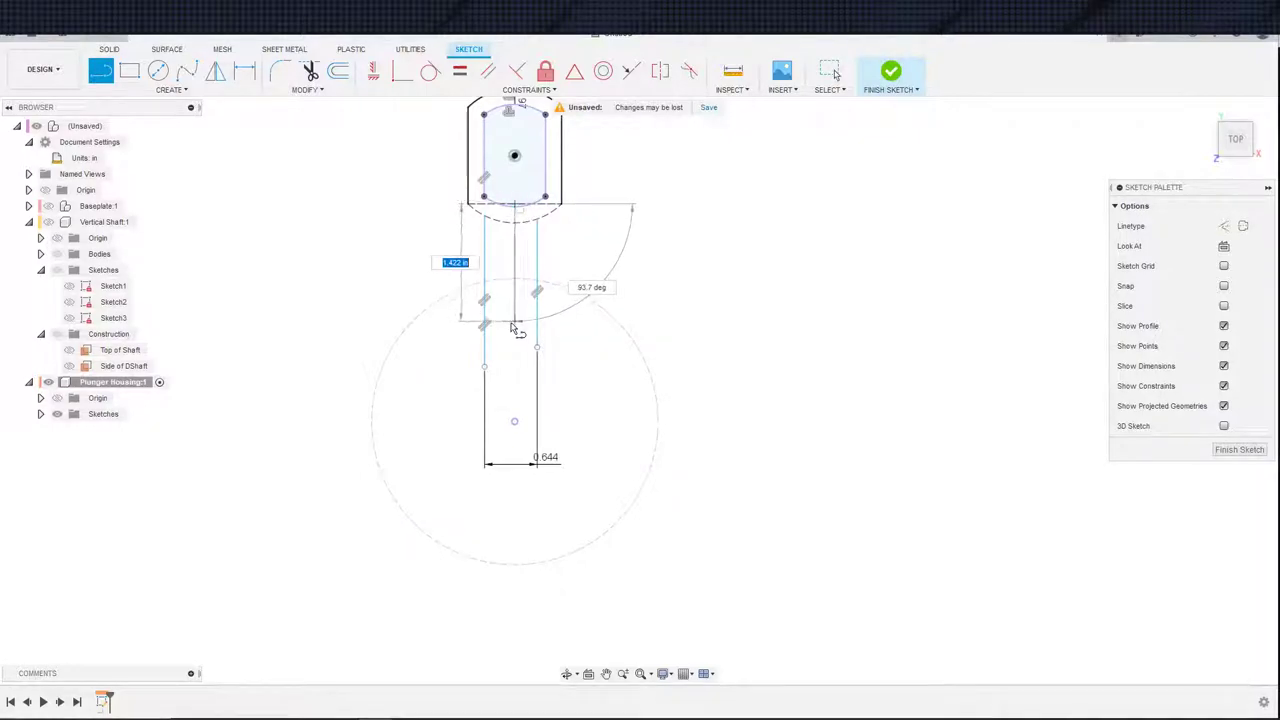
{"action": "left_click", "coordinate": [515, 330]}
{"action": "key", "text": "Escape"}
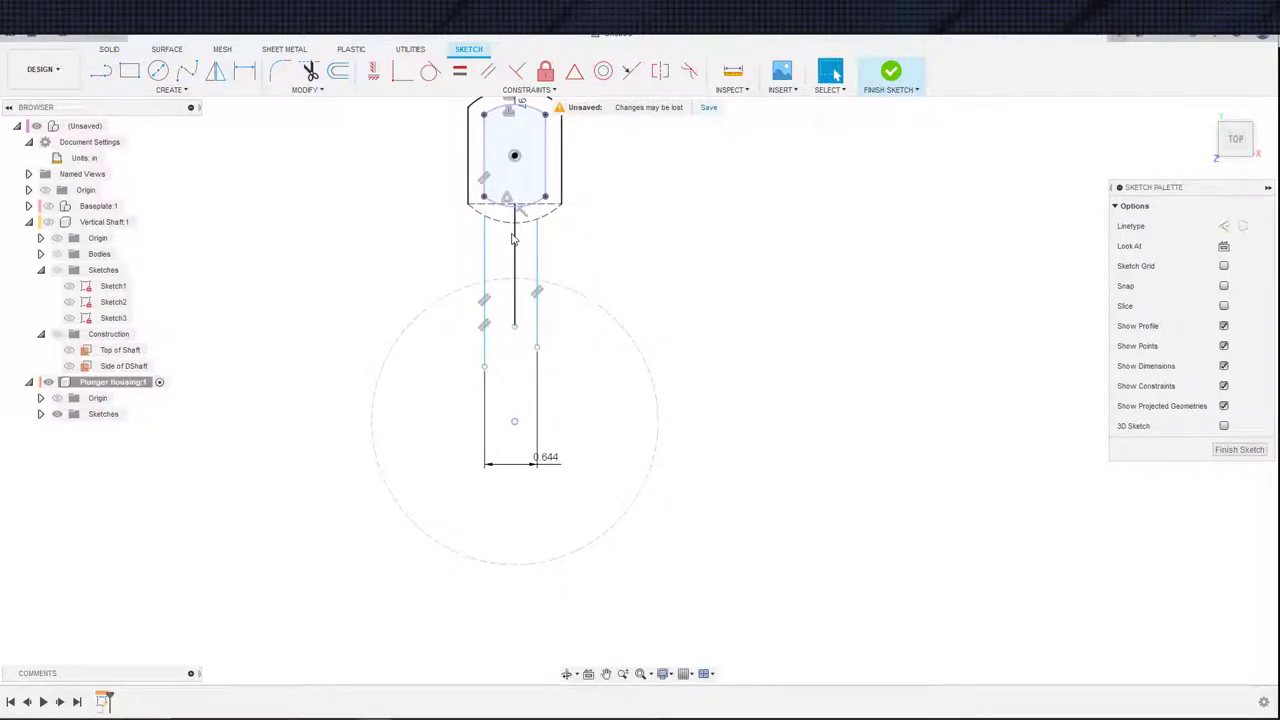
- Make the centerline construction geometry and draw a perpendicular end line from one parallel line's free end towards the other parallel line
{"action": "left_click", "coordinate": [513, 238]}
{"action": "key", "text": "x"}
{"action": "key", "text": "l"}
{"action": "left_click", "coordinate": [485, 365]}
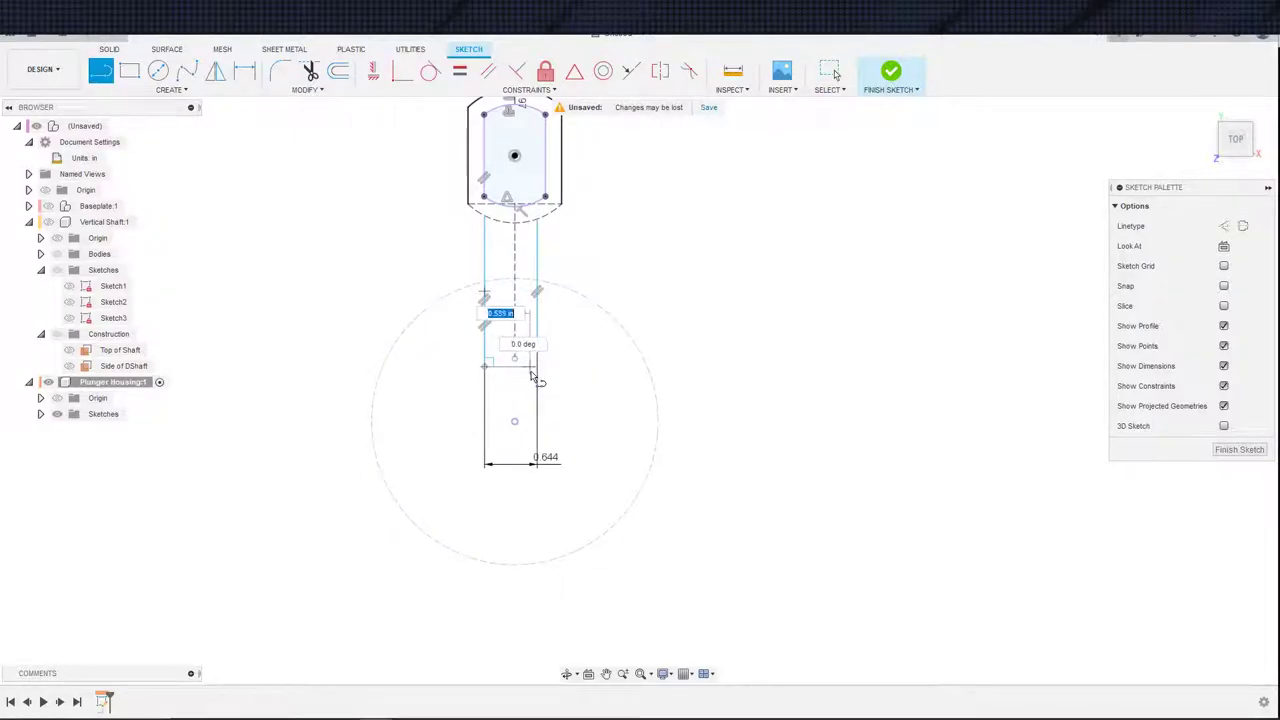
{"action": "left_click", "coordinate": [532, 368]}
{"action": "key", "text": "Escape"}
- Constrain the end line's free endpoint coincident with the other parallel line's endpoint to close the arm
{"action": "left_click", "coordinate": [403, 72]}
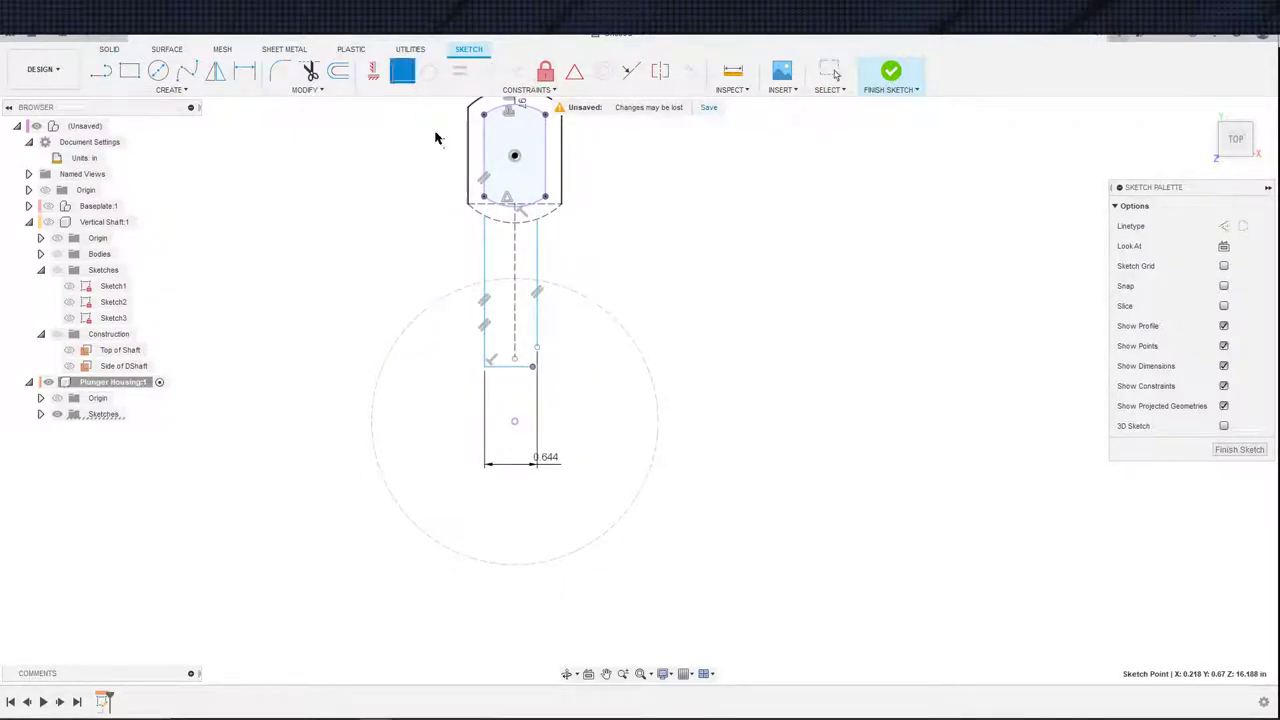
{"action": "left_click", "coordinate": [537, 350]}
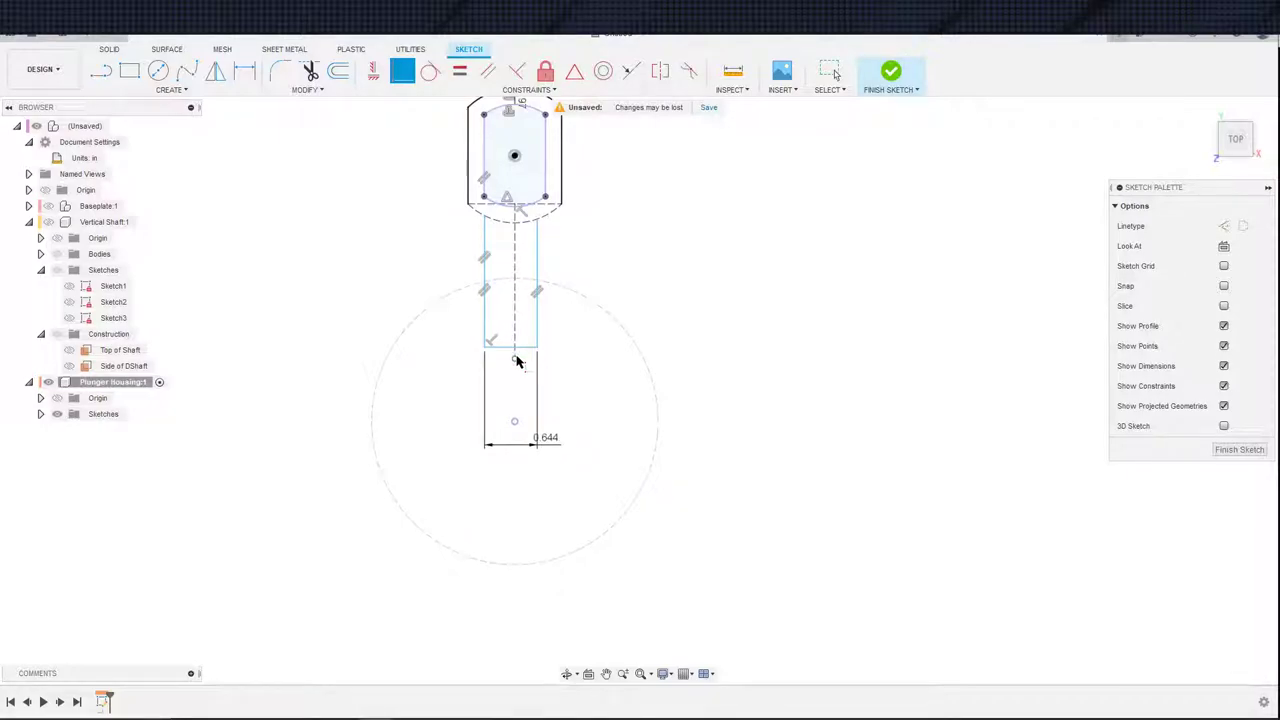
{"action": "key", "text": "Escape"}
- Constrain the construction centerline's free endpoint to the midpoint of the arm's end line
{"action": "middle_click_drag", "start_coordinate": [540, 359], "coordinate": [504, 391]}
{"action": "scroll", "coordinate": [487, 382], "scroll_direction": "down", "scroll_amount": 1}
{"action": "scroll", "coordinate": [494, 396], "scroll_direction": "up", "scroll_amount": 1}
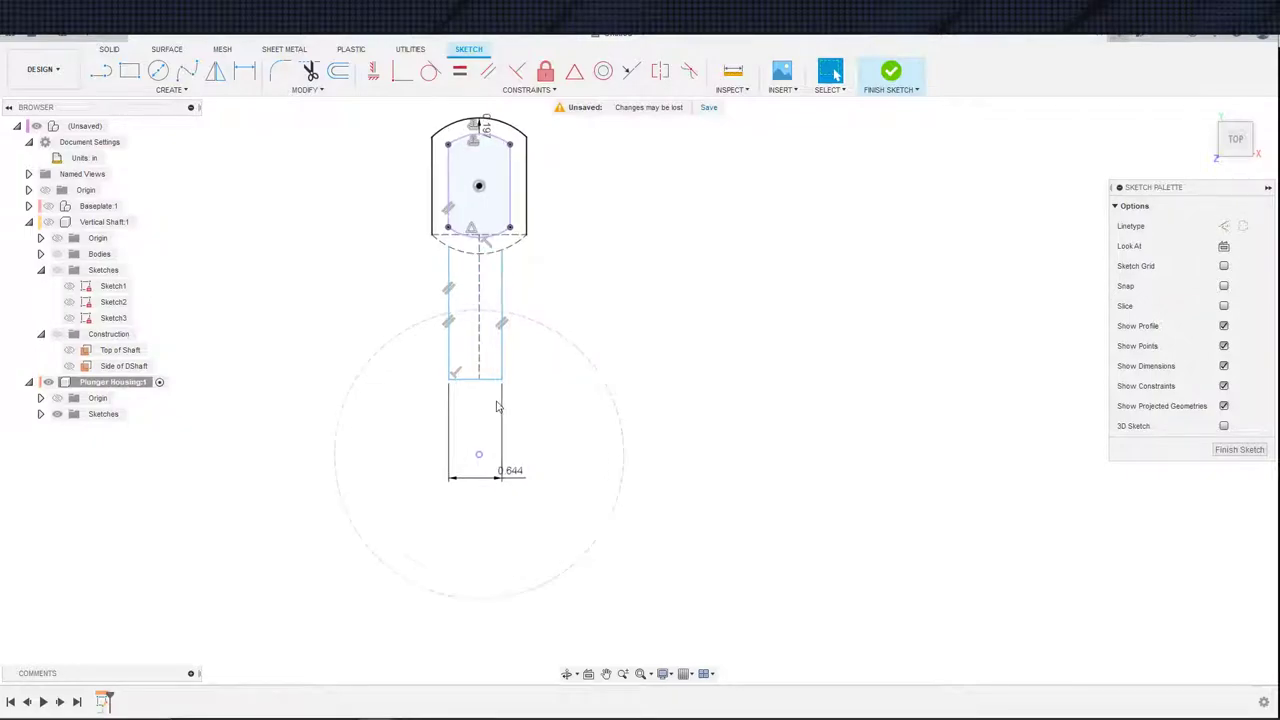
{"action": "left_click", "coordinate": [574, 70]}
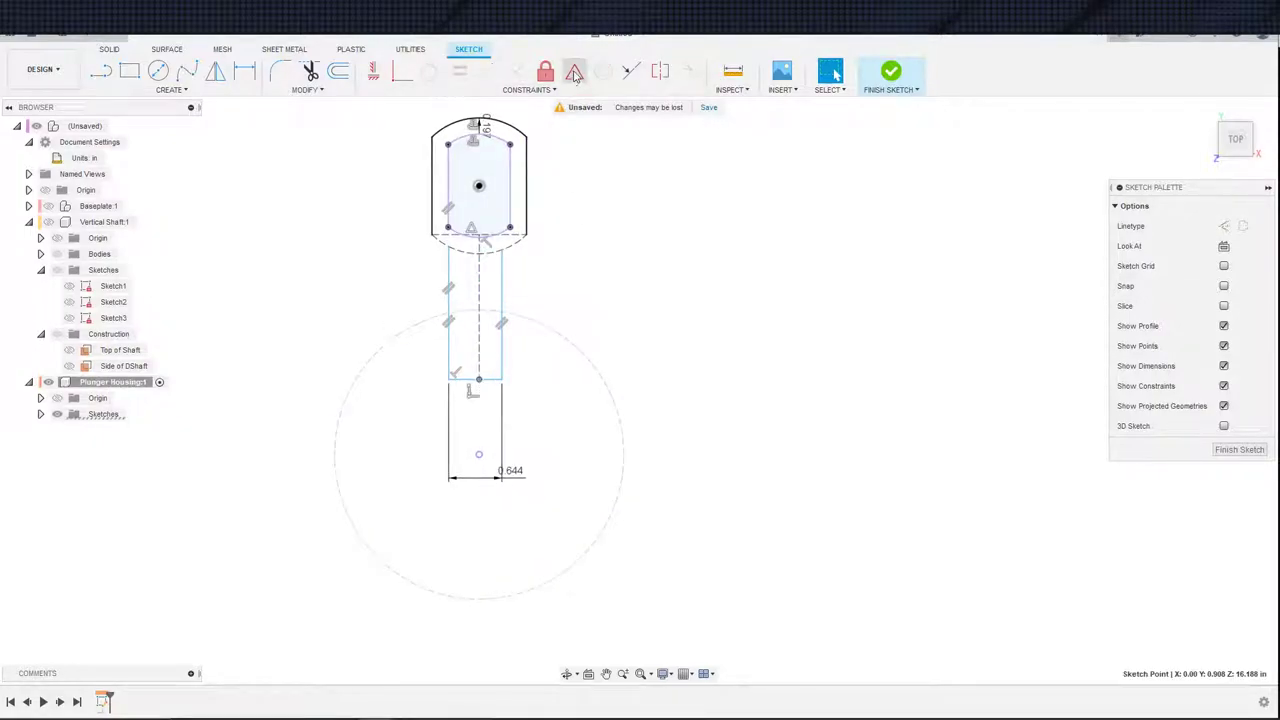
{"action": "left_click", "coordinate": [479, 379]}
{"action": "left_click", "coordinate": [489, 380]}
{"action": "key", "text": "Escape"}
- Draw a circle smaller than the dashed baseplate ring, centered on the ring's center point
{"action": "scroll", "coordinate": [547, 344], "scroll_direction": "down", "scroll_amount": 2}
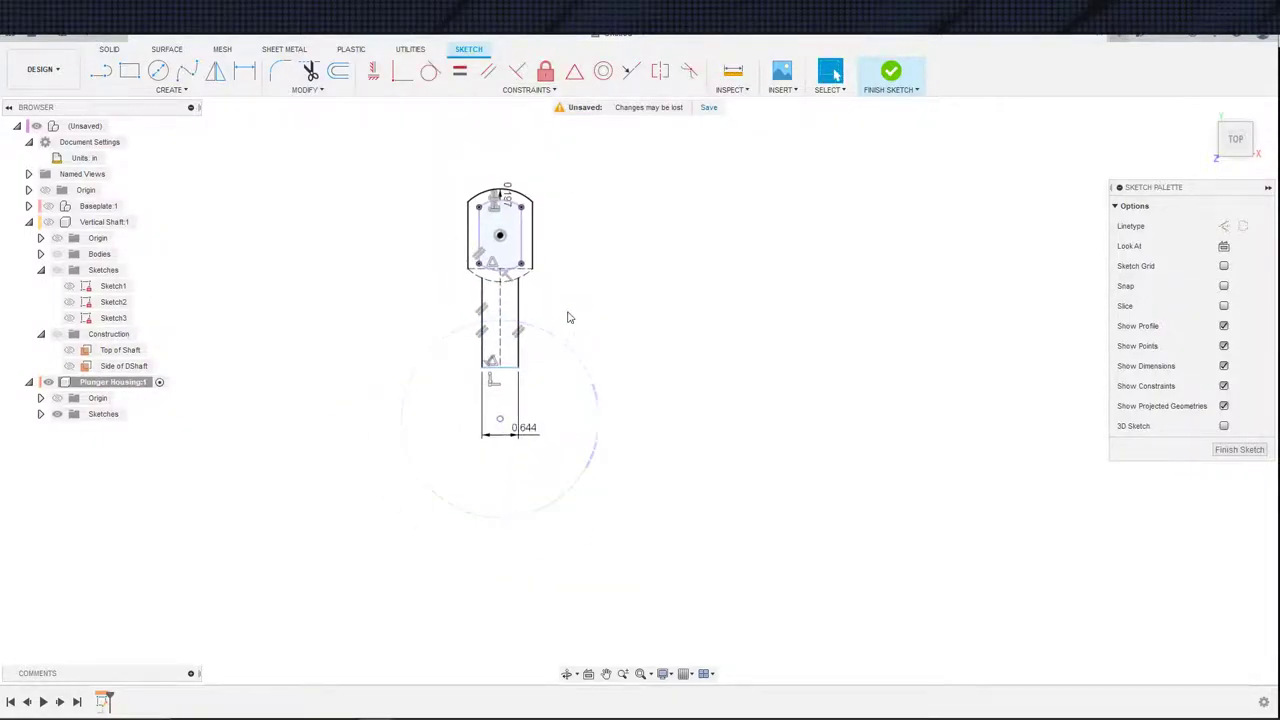
{"action": "middle_click_drag", "start_coordinate": [568, 314], "coordinate": [600, 276]}
{"action": "scroll", "coordinate": [664, 296], "scroll_direction": "up", "scroll_amount": 2}
{"action": "scroll", "coordinate": [658, 314], "scroll_direction": "down", "scroll_amount": 1}
{"action": "middle_click_drag", "start_coordinate": [647, 335], "coordinate": [691, 307]}
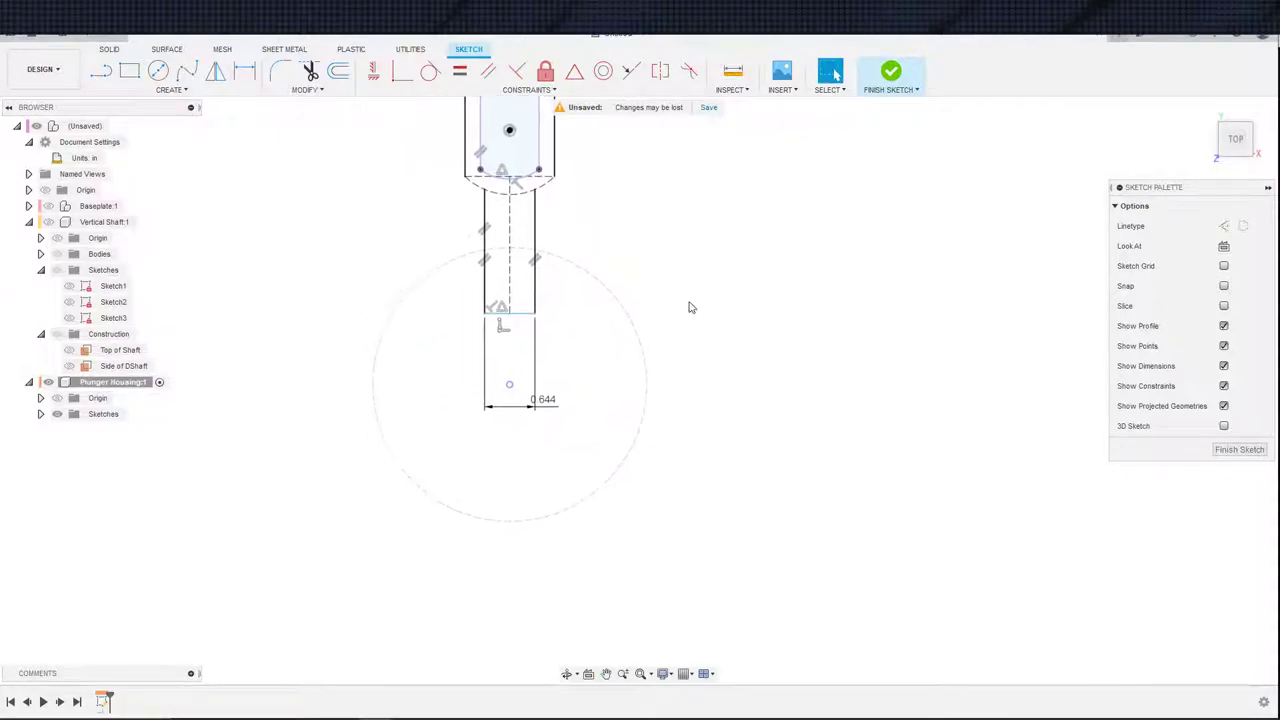
{"action": "key", "text": "c"}
{"action": "left_click", "coordinate": [509, 386]}
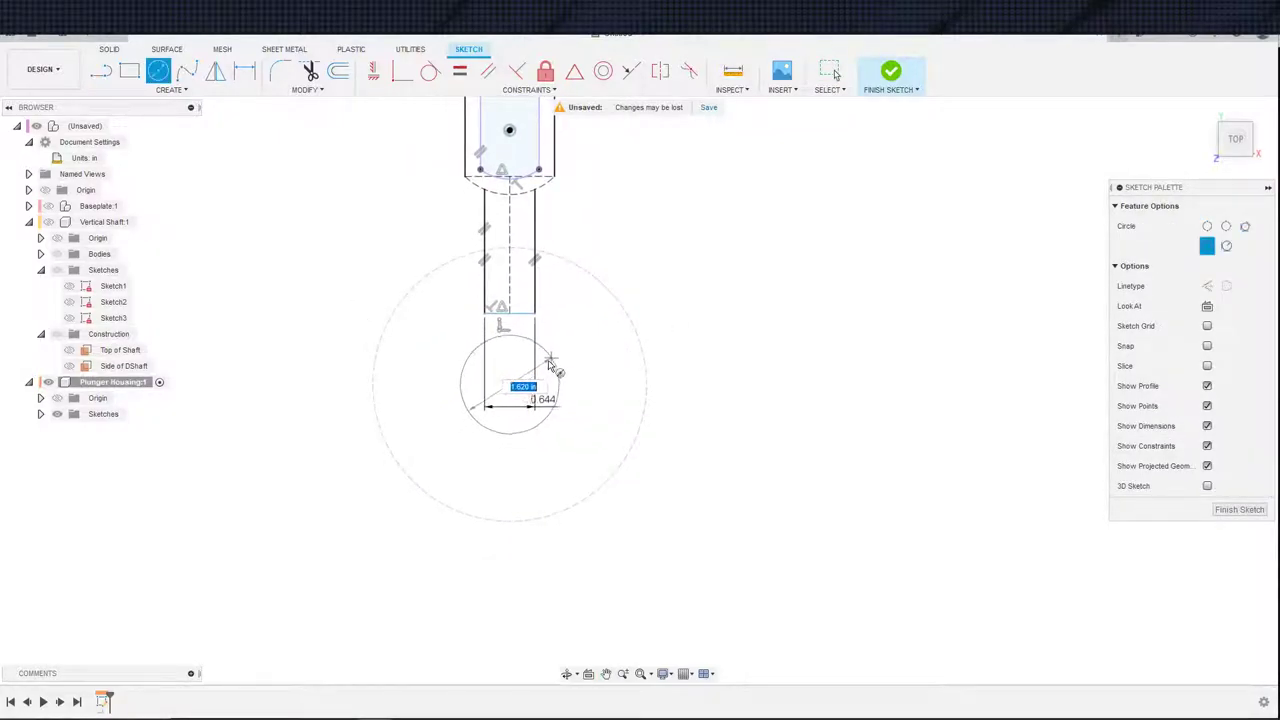
{"action": "left_click", "coordinate": [551, 371]}
{"action": "key", "text": "Escape"}
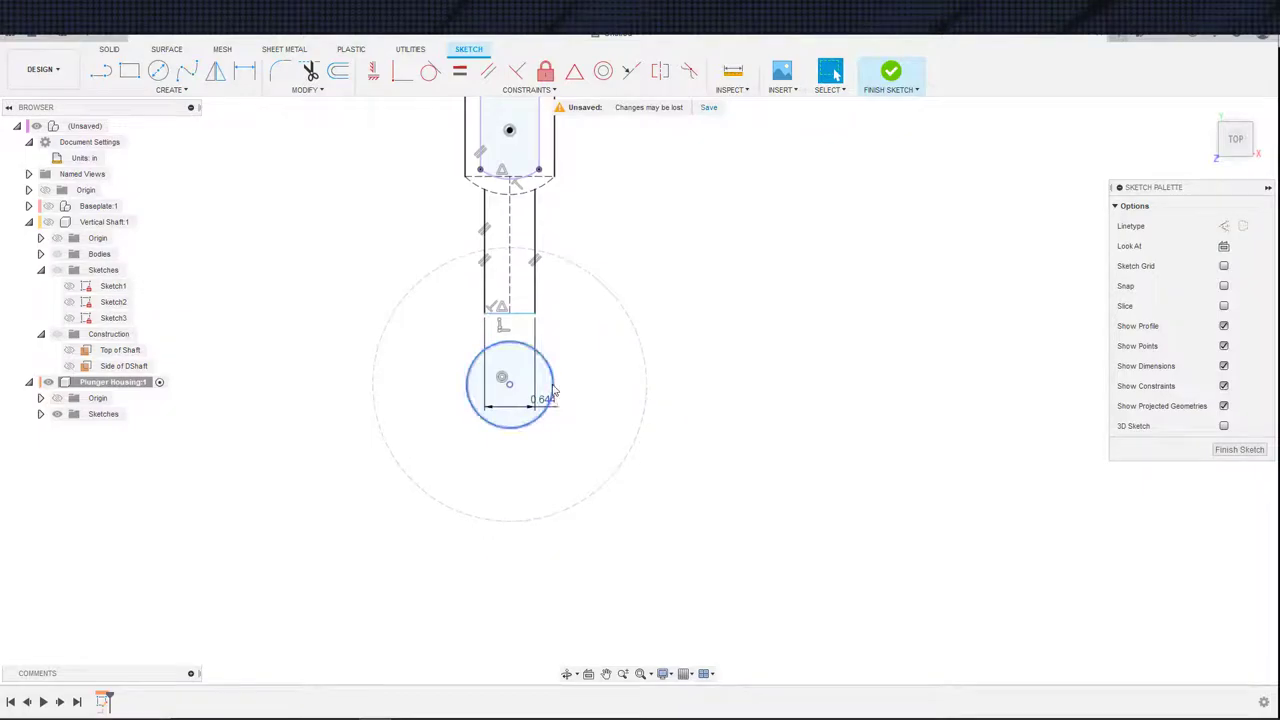
{"action": "left_click", "coordinate": [543, 385]}
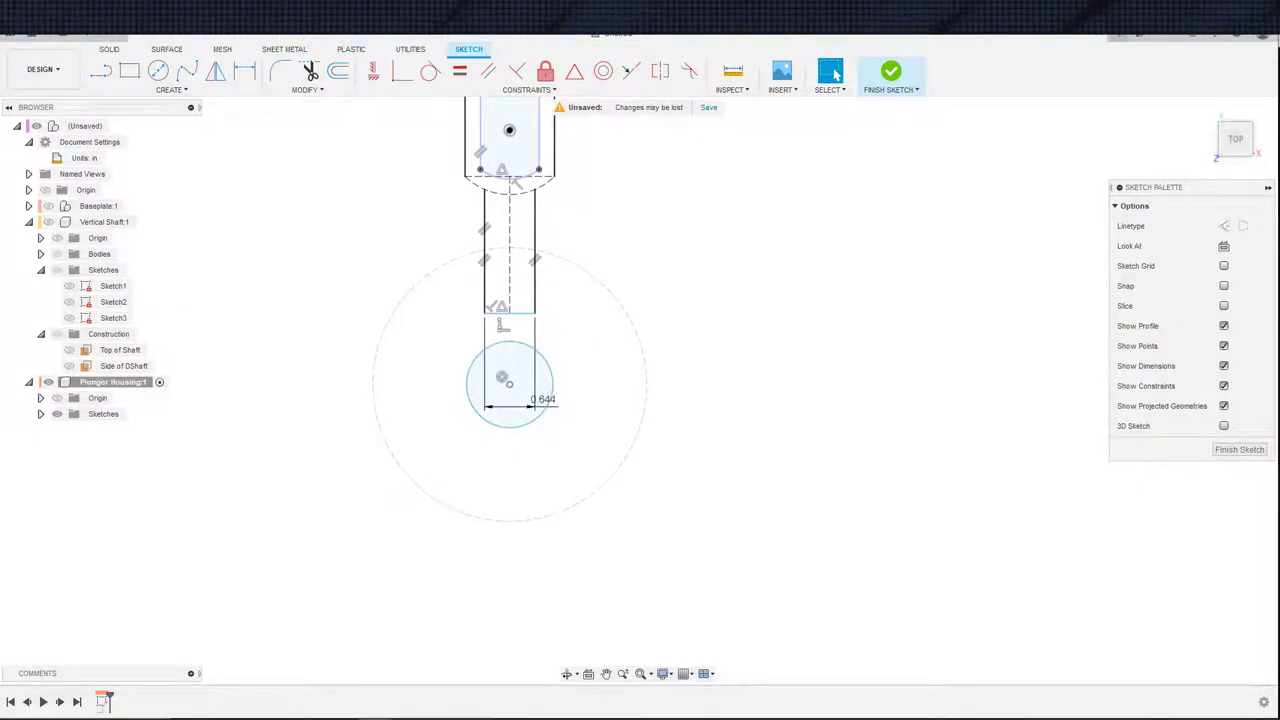
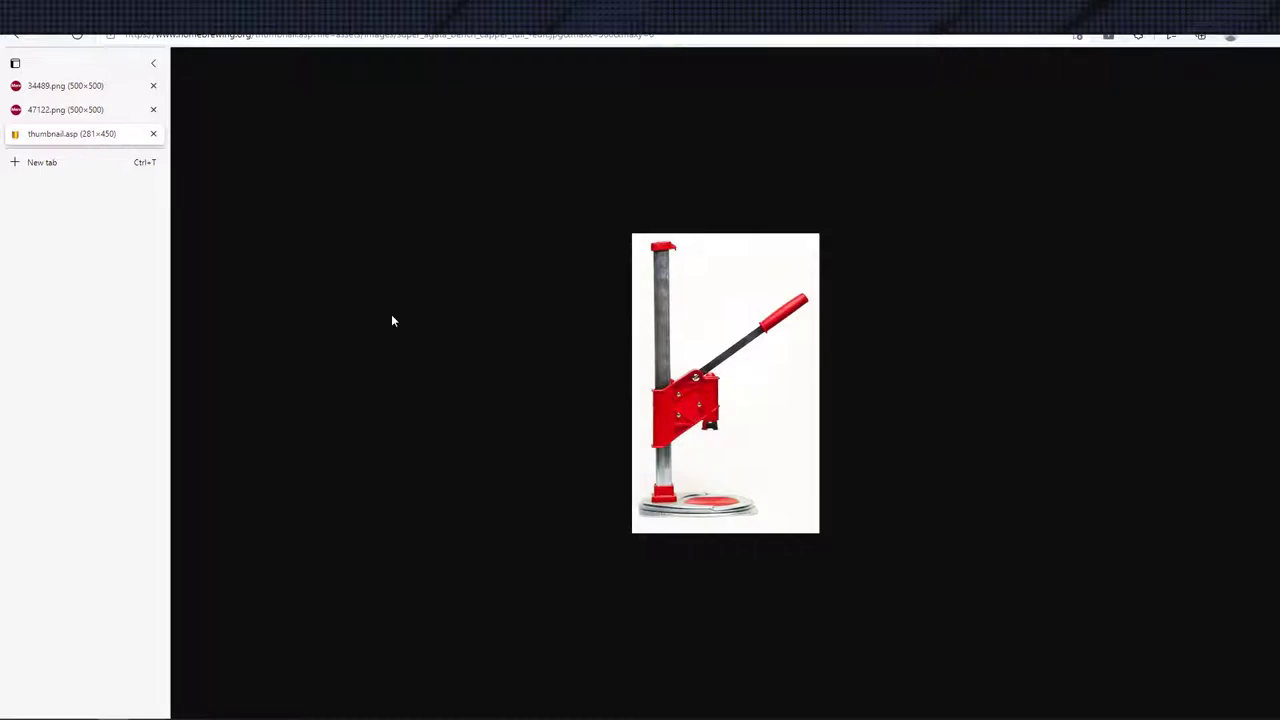
- Examine the three bench capper reference photos in the browser, comparing the shapes of their plunger housings and arms with the sketch
{"action": "left_click", "coordinate": [86, 109]}
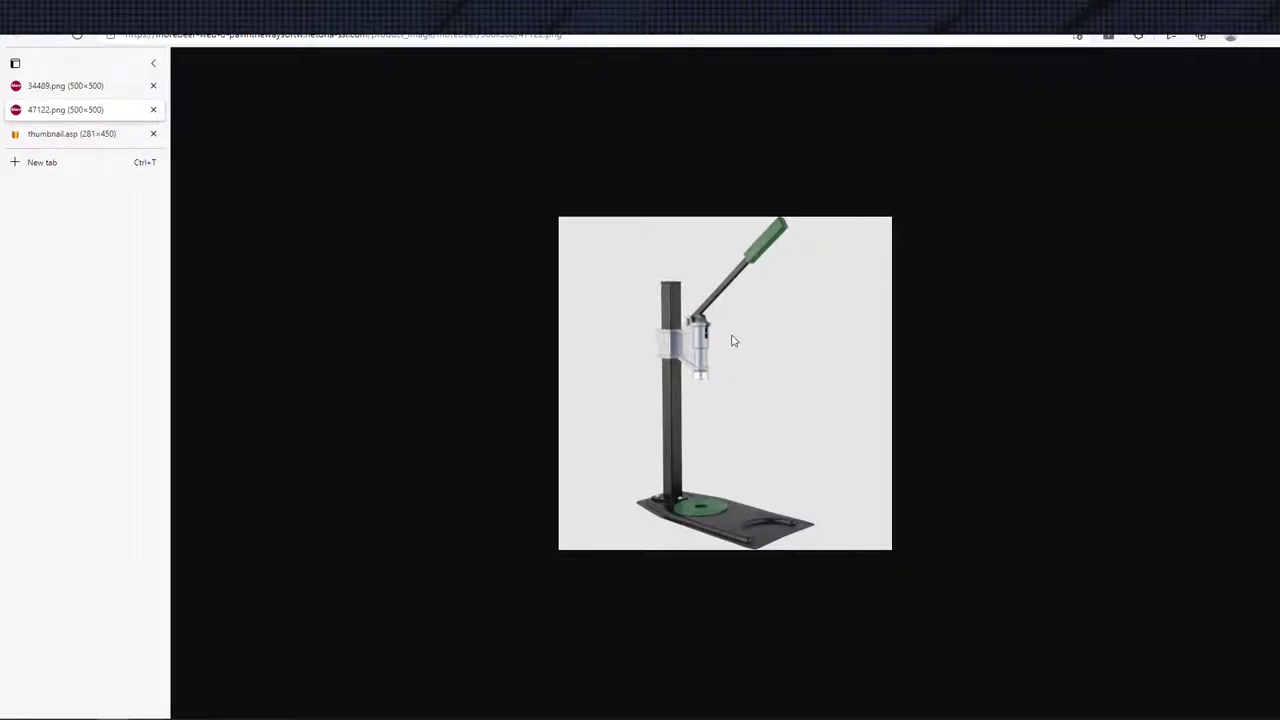
{"action": "left_click", "coordinate": [100, 134]}
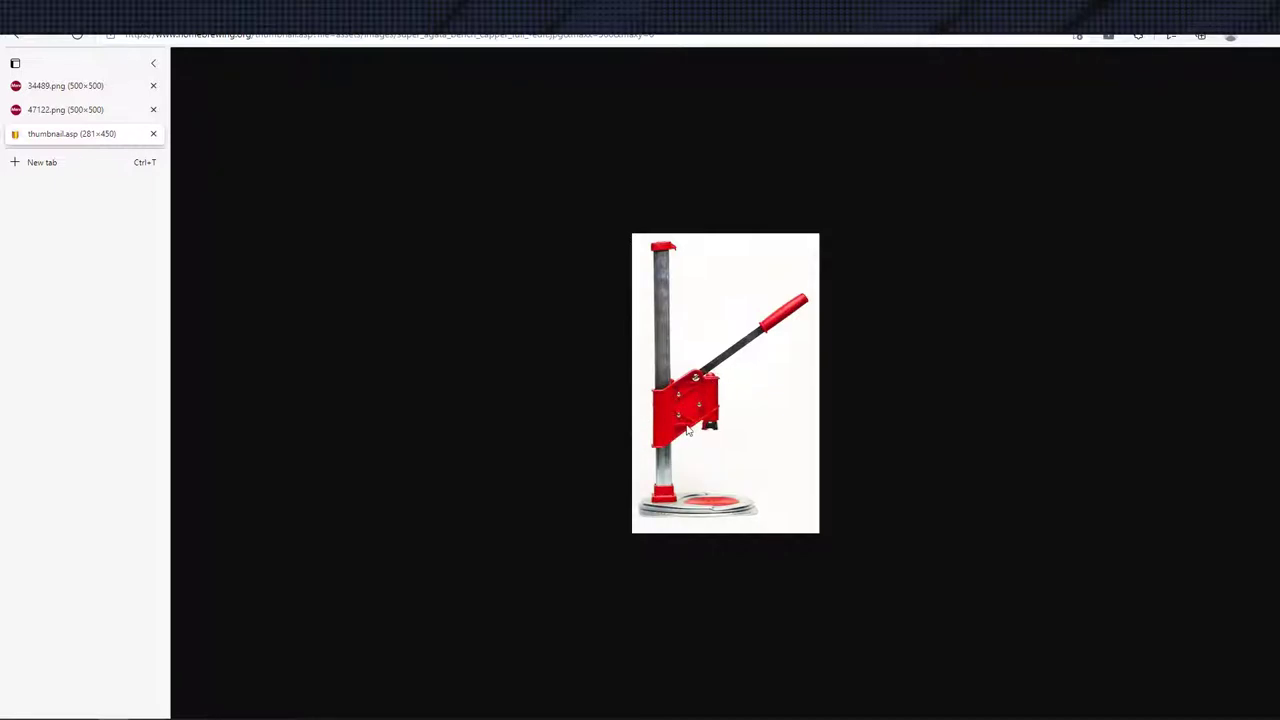
{"action": "left_click", "coordinate": [88, 113]}
{"action": "left_click", "coordinate": [88, 88]}
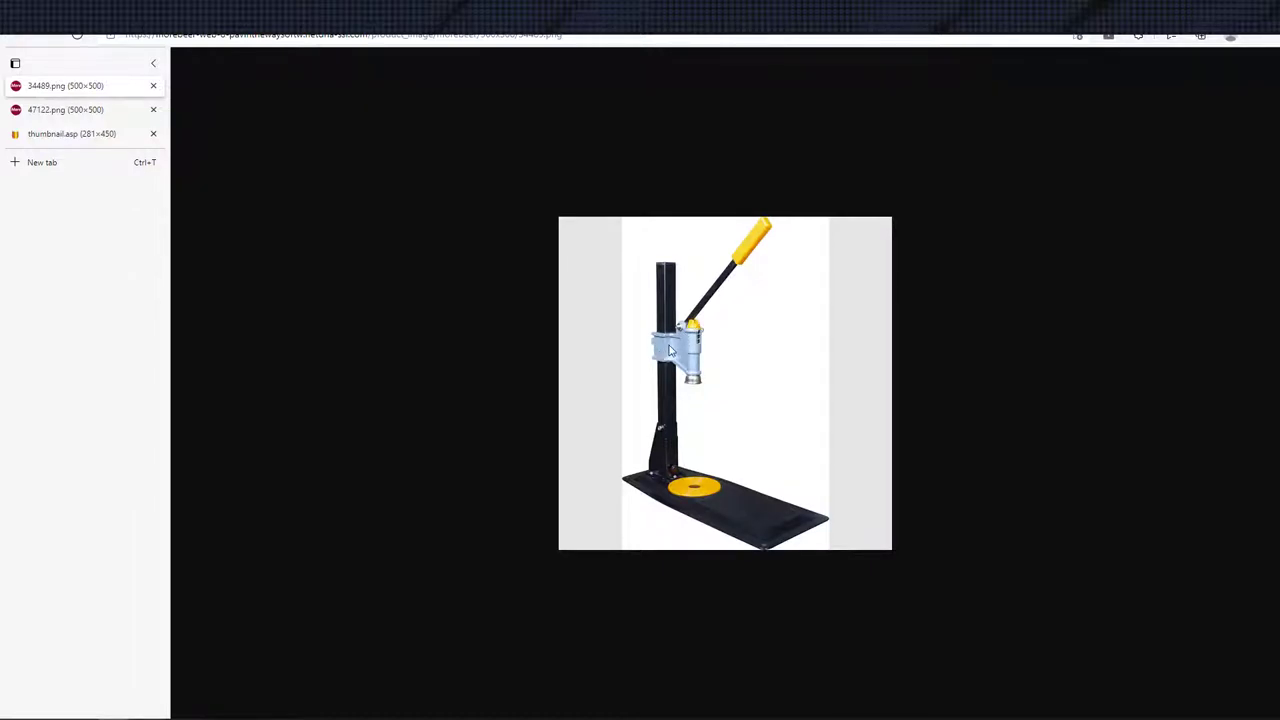
{"action": "left_click", "coordinate": [95, 110]}
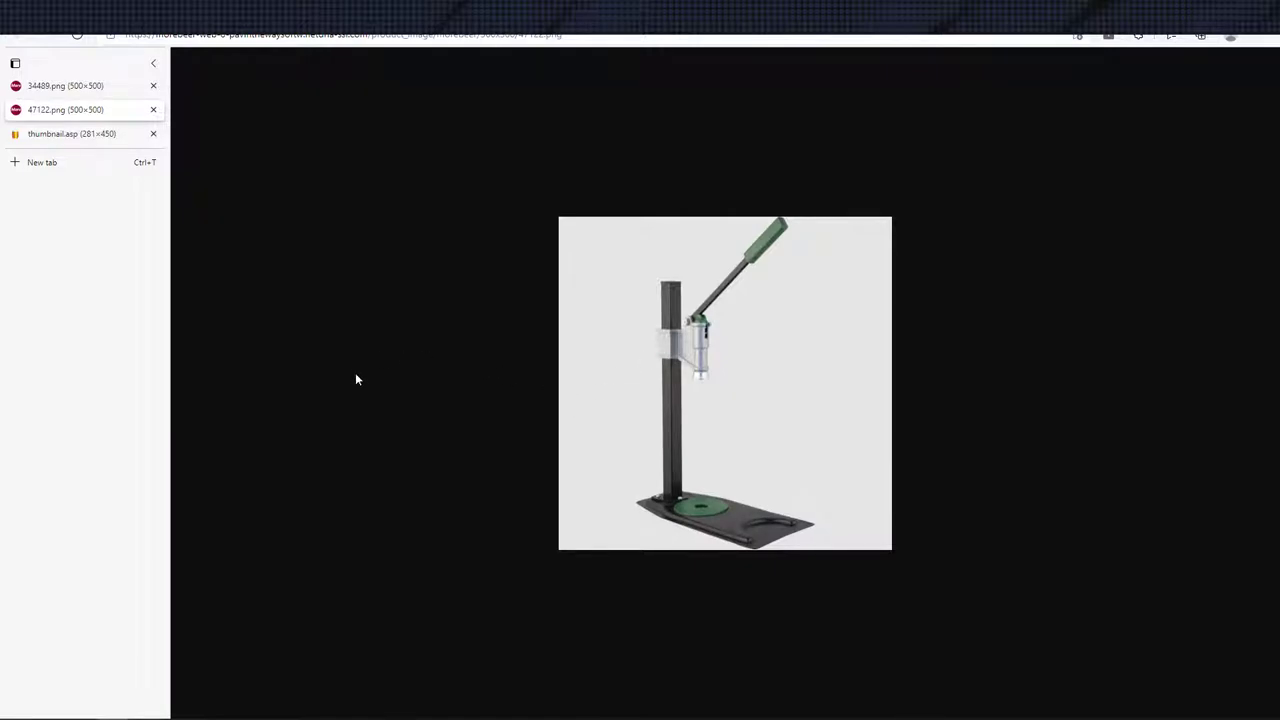
{"action": "key", "text": "ctrl+Tab"}
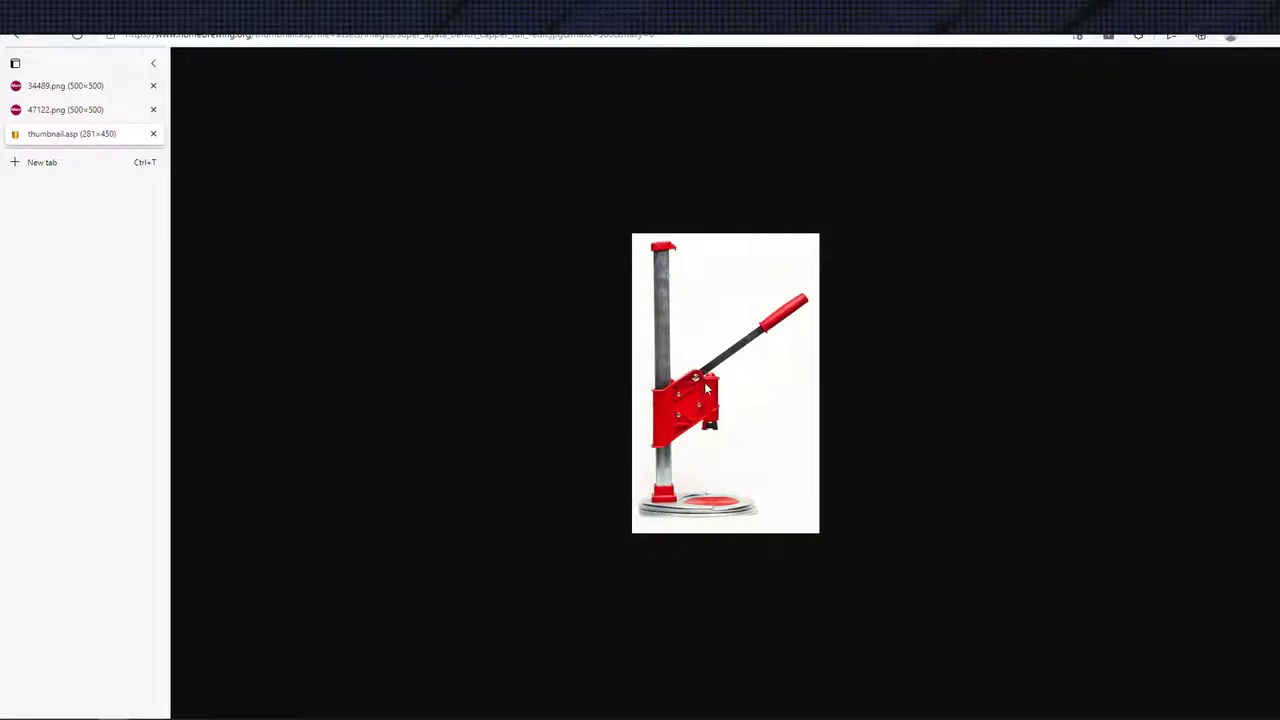
{"action": "left_click", "coordinate": [62, 110]}
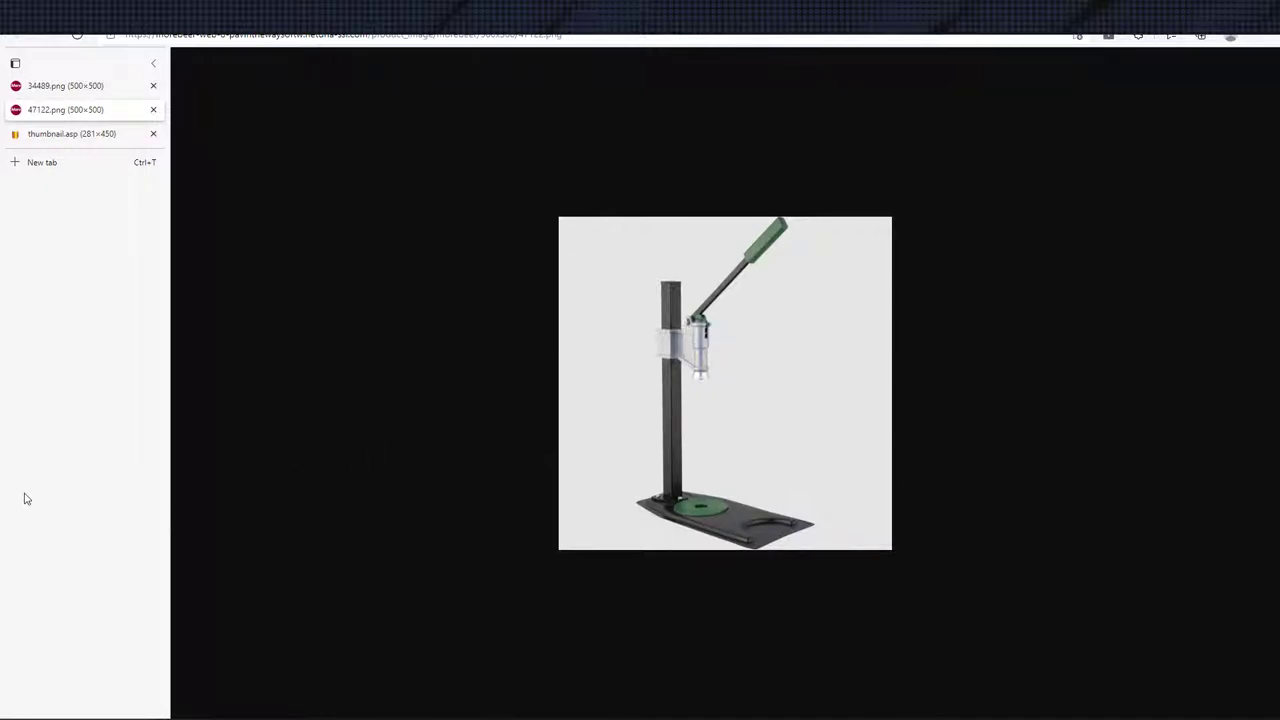
{"action": "key", "text": "alt+Tab"}
{"action": "scroll", "coordinate": [434, 425], "scroll_direction": "down", "scroll_amount": 1}
{"action": "middle_click_drag", "start_coordinate": [437, 419], "coordinate": [480, 516]}
{"action": "scroll", "coordinate": [492, 466], "scroll_direction": "up", "scroll_amount": 2}
{"action": "middle_click_drag", "start_coordinate": [630, 470], "coordinate": [595, 432]}
{"action": "left_click", "coordinate": [580, 437]}
{"action": "left_click", "coordinate": [73, 83]}
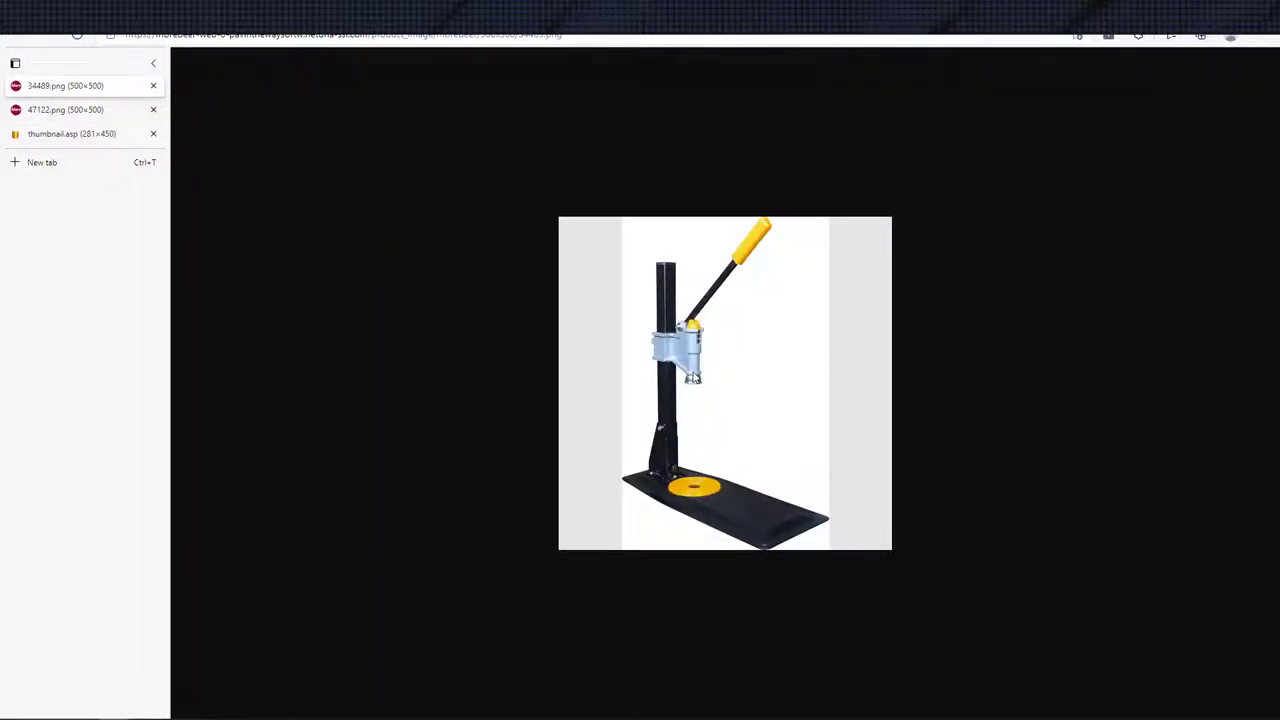
{"action": "left_click", "coordinate": [112, 136]}
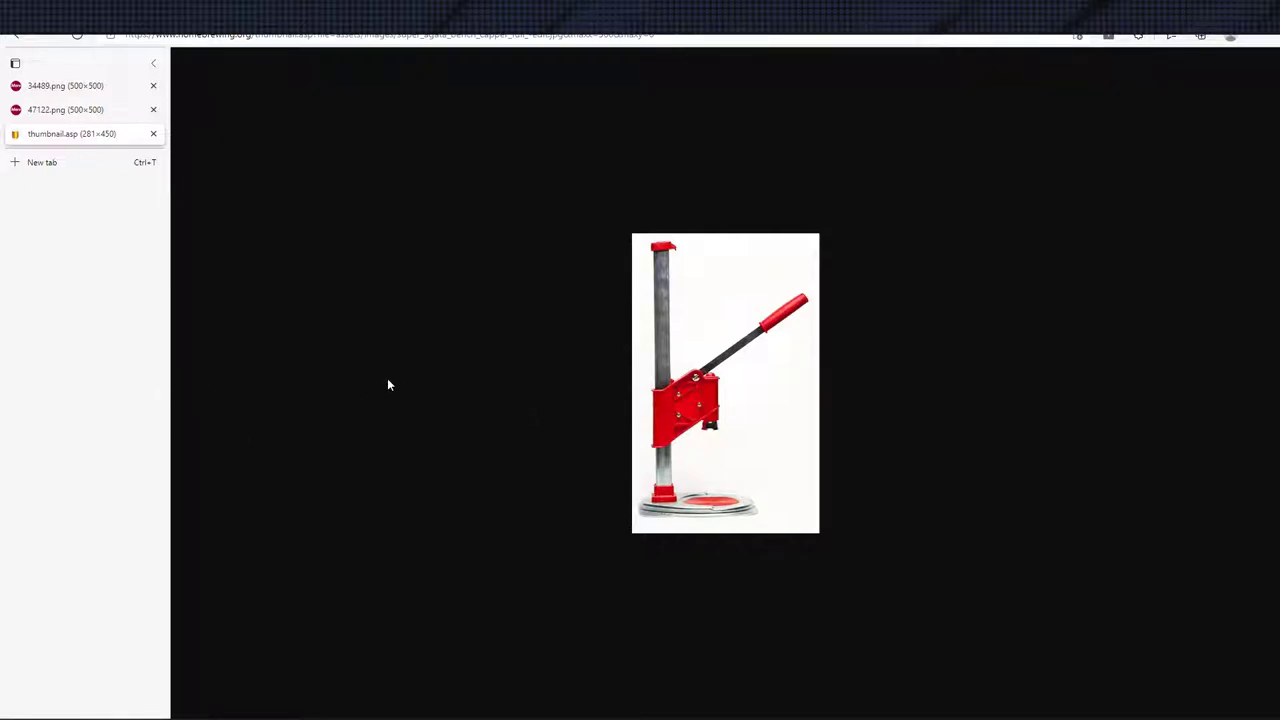
- Switch back to Fusion 360 and dimension the small circle's diameter as 20 mm
{"action": "key", "text": "alt+Tab"}
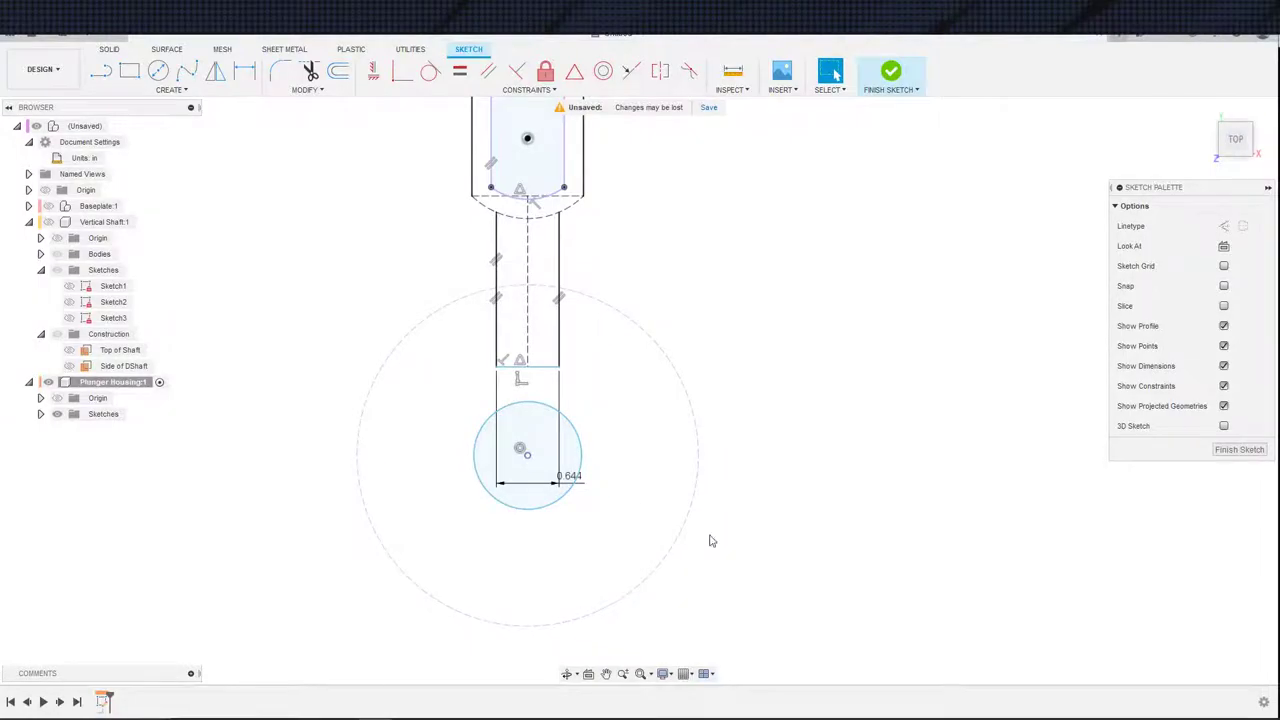
{"action": "middle_click_drag", "start_coordinate": [726, 551], "coordinate": [774, 528]}
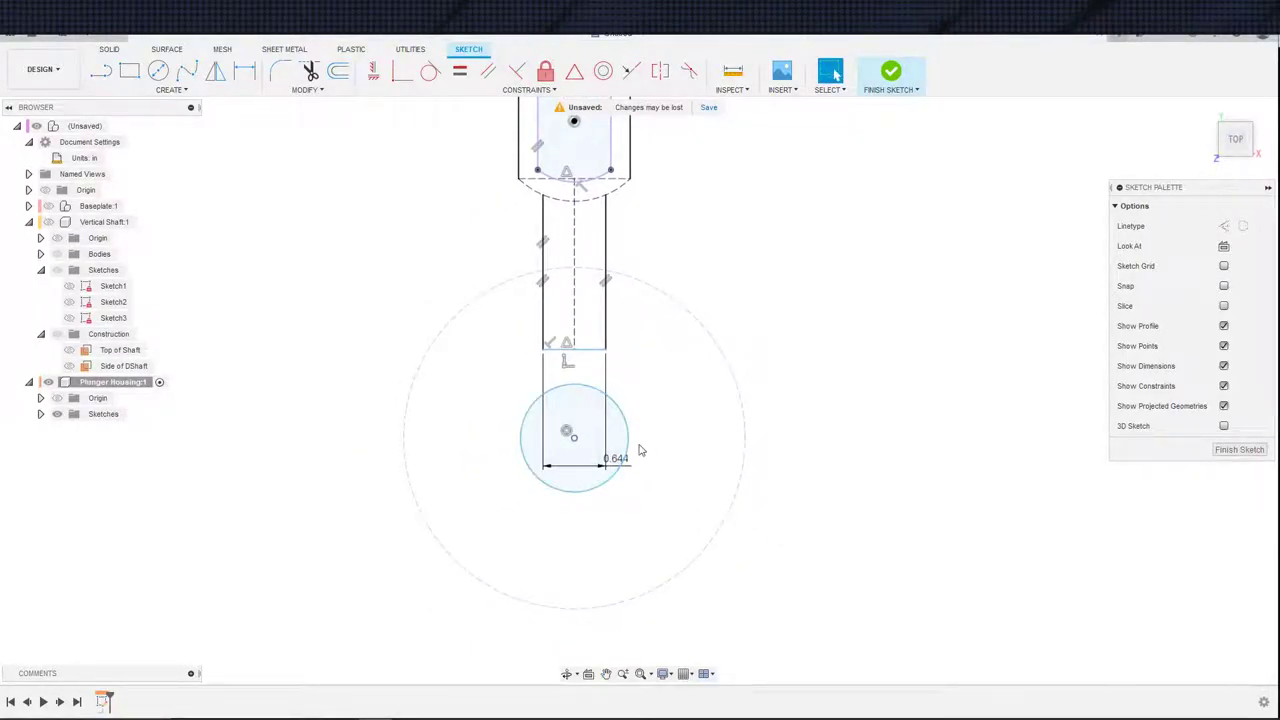
{"action": "key", "text": "d"}
{"action": "left_click", "coordinate": [627, 448]}
{"action": "left_click", "coordinate": [652, 396]}
{"action": "type", "text": "20"}
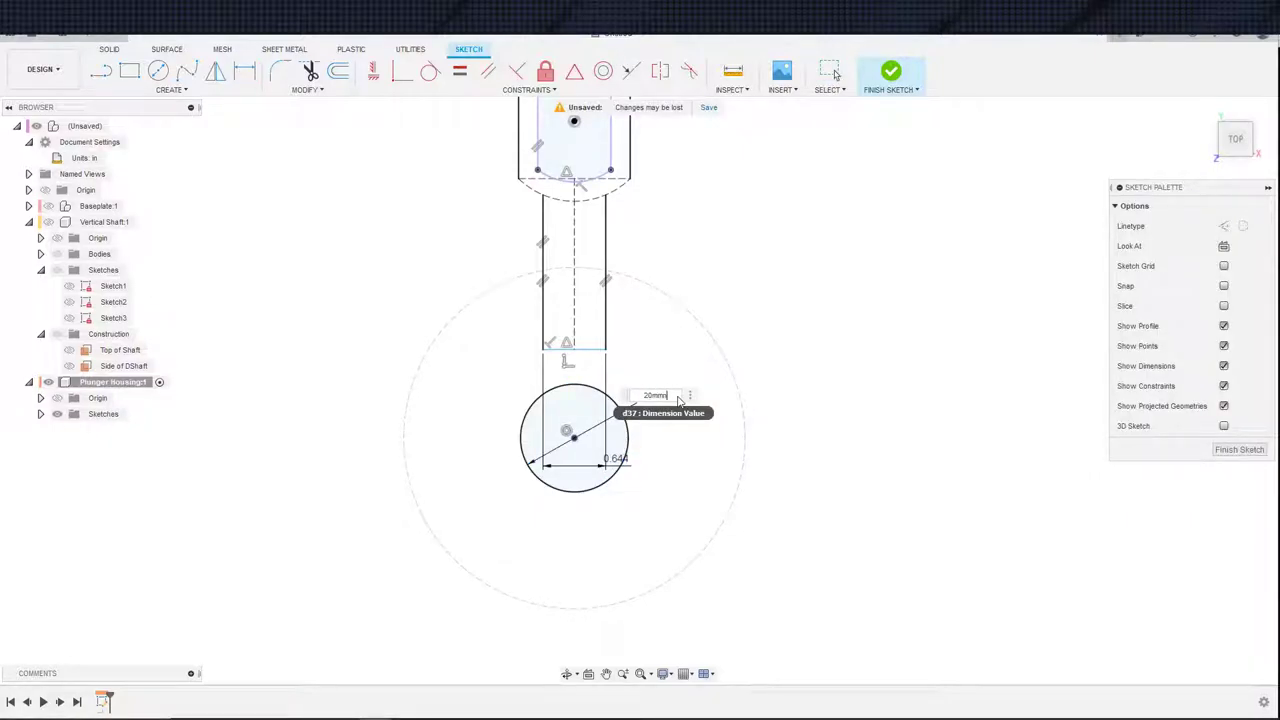
{"action": "type", "text": "mm"}
{"action": "key", "text": "Return"}
{"action": "scroll", "coordinate": [612, 478], "scroll_direction": "up", "scroll_amount": 2}
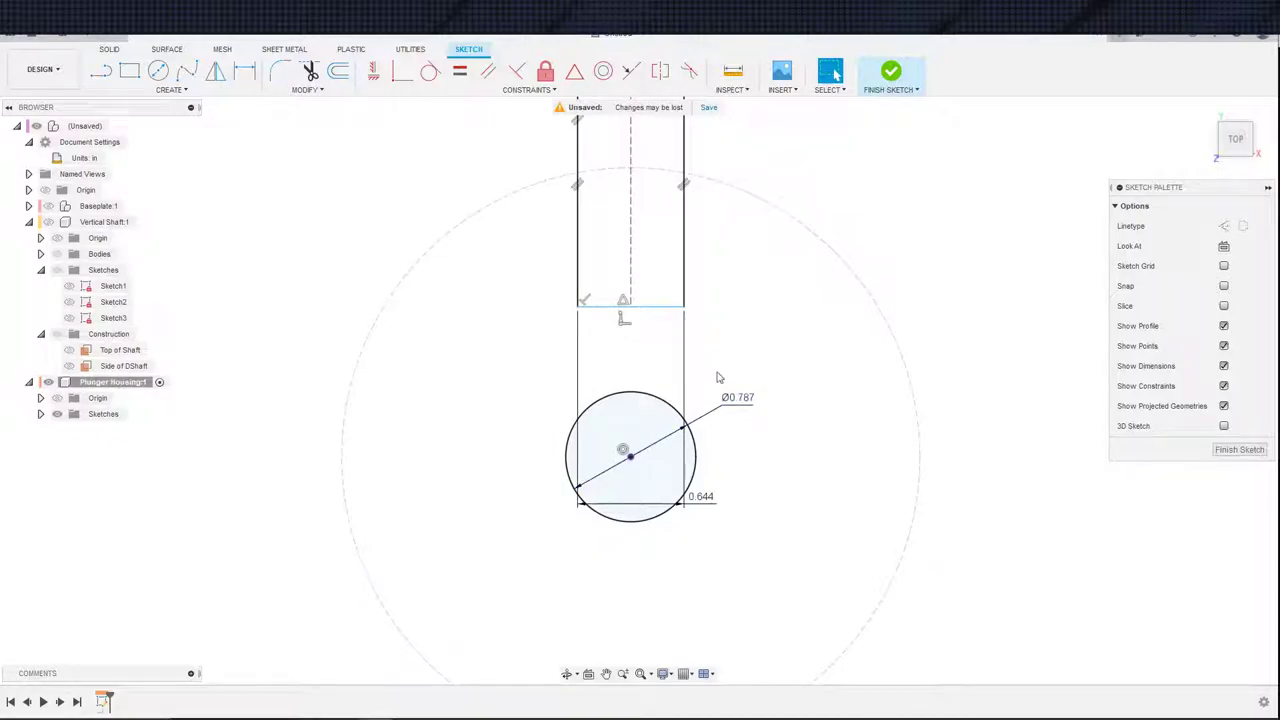
- Check the diameter of the dashed projected baseplate ring against the small circle
{"action": "left_click", "coordinate": [854, 275]}
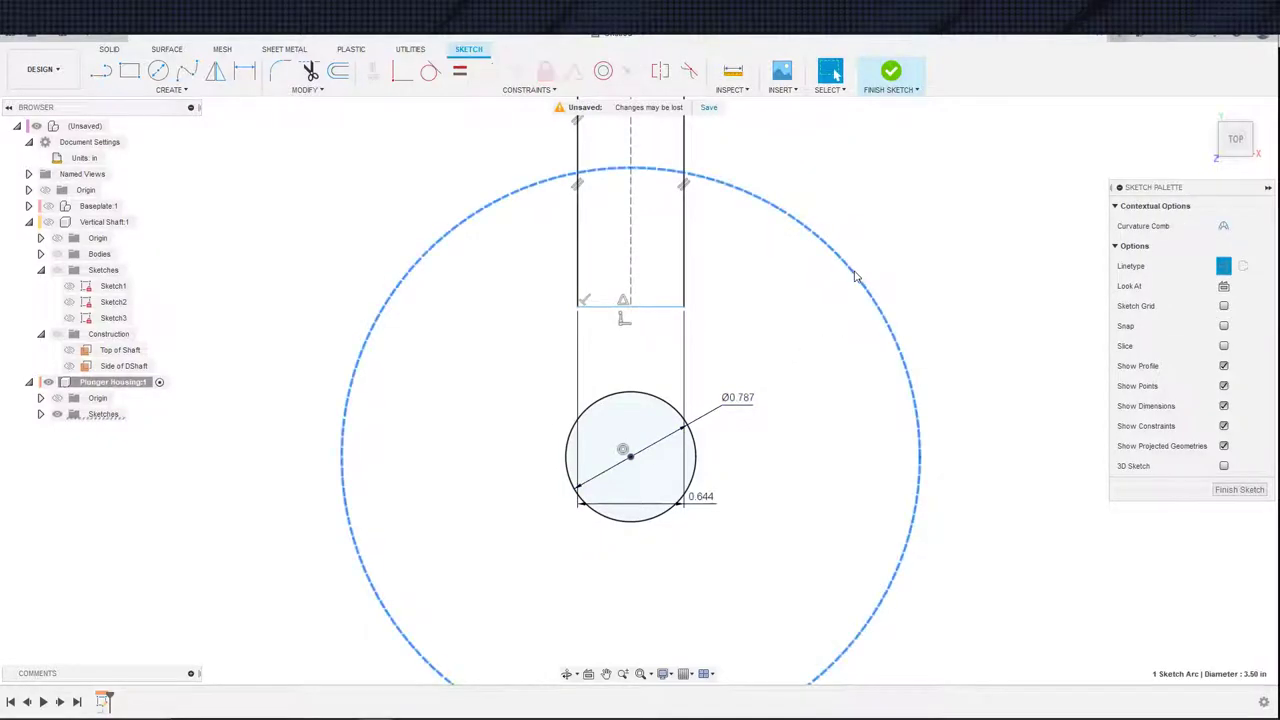
{"action": "left_click", "coordinate": [926, 294]}
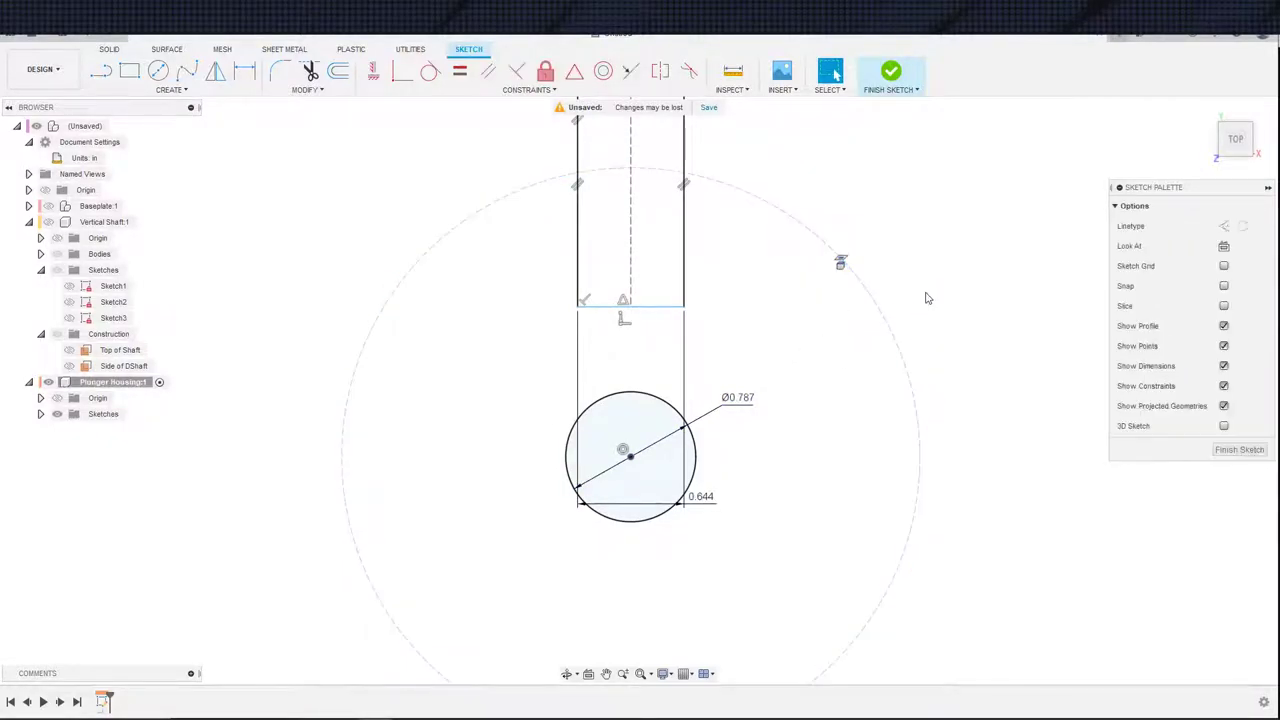
{"action": "left_click", "coordinate": [885, 320]}
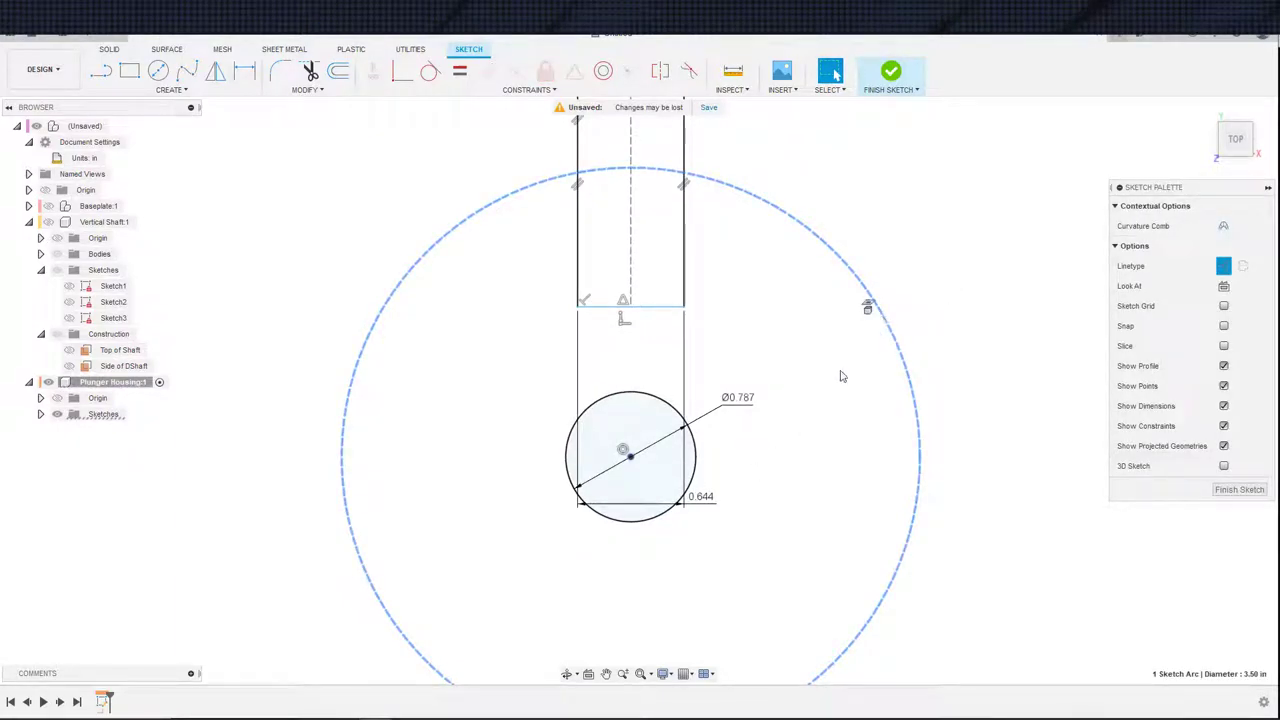
{"action": "left_click", "coordinate": [786, 377]}
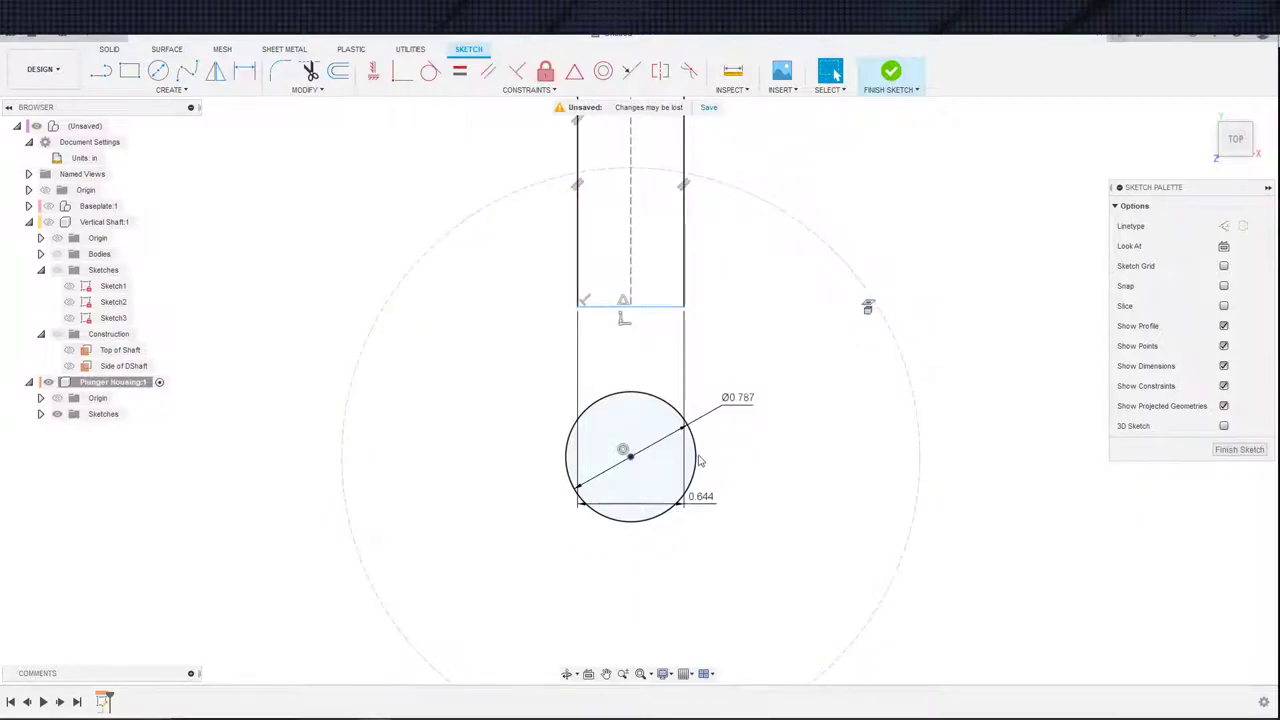
{"action": "scroll", "coordinate": [735, 455], "scroll_direction": "down", "scroll_amount": 1}
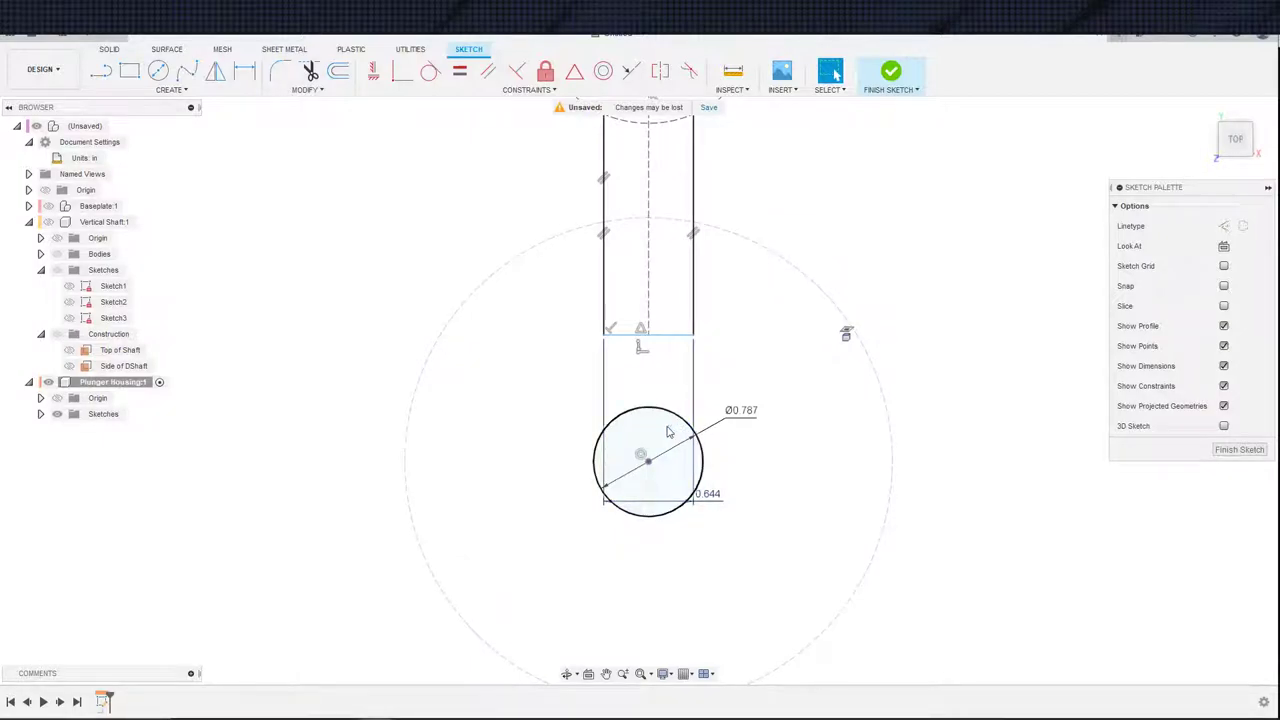
{"action": "left_click", "coordinate": [648, 432]}
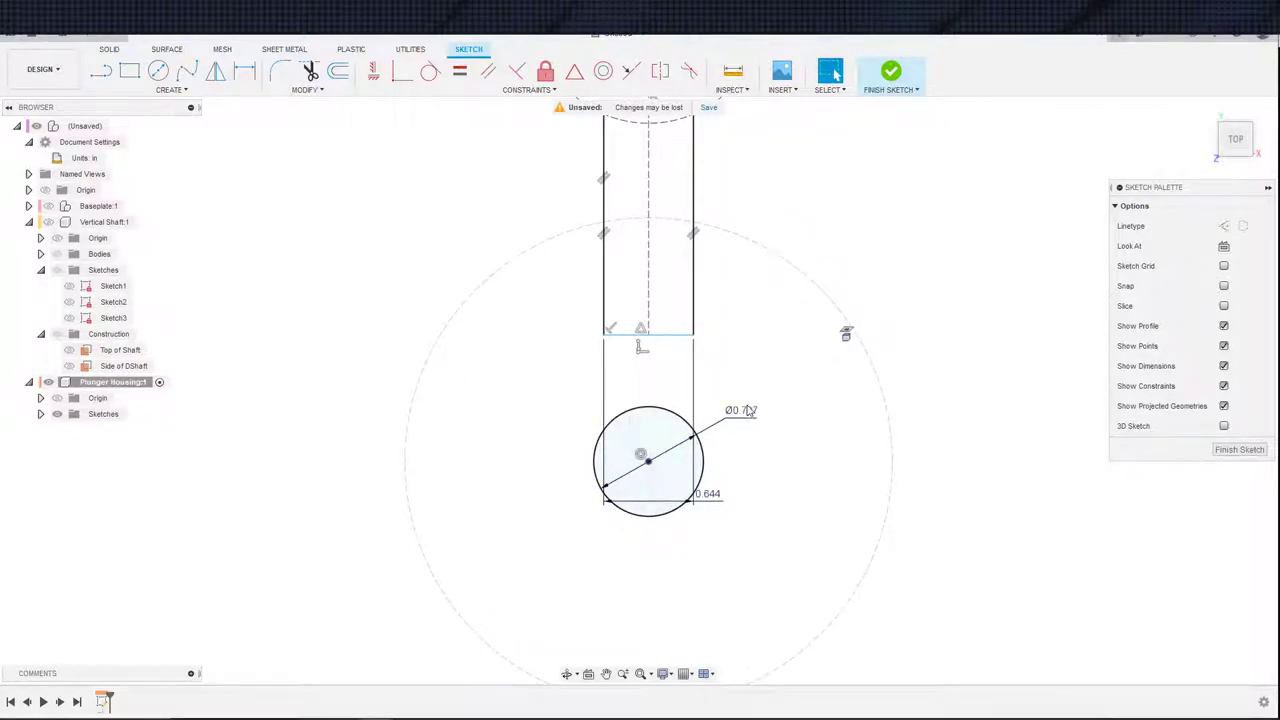
- Draw a larger circle concentric with and around the 20 mm circle
{"action": "scroll", "coordinate": [775, 400], "scroll_direction": "up", "scroll_amount": 2}
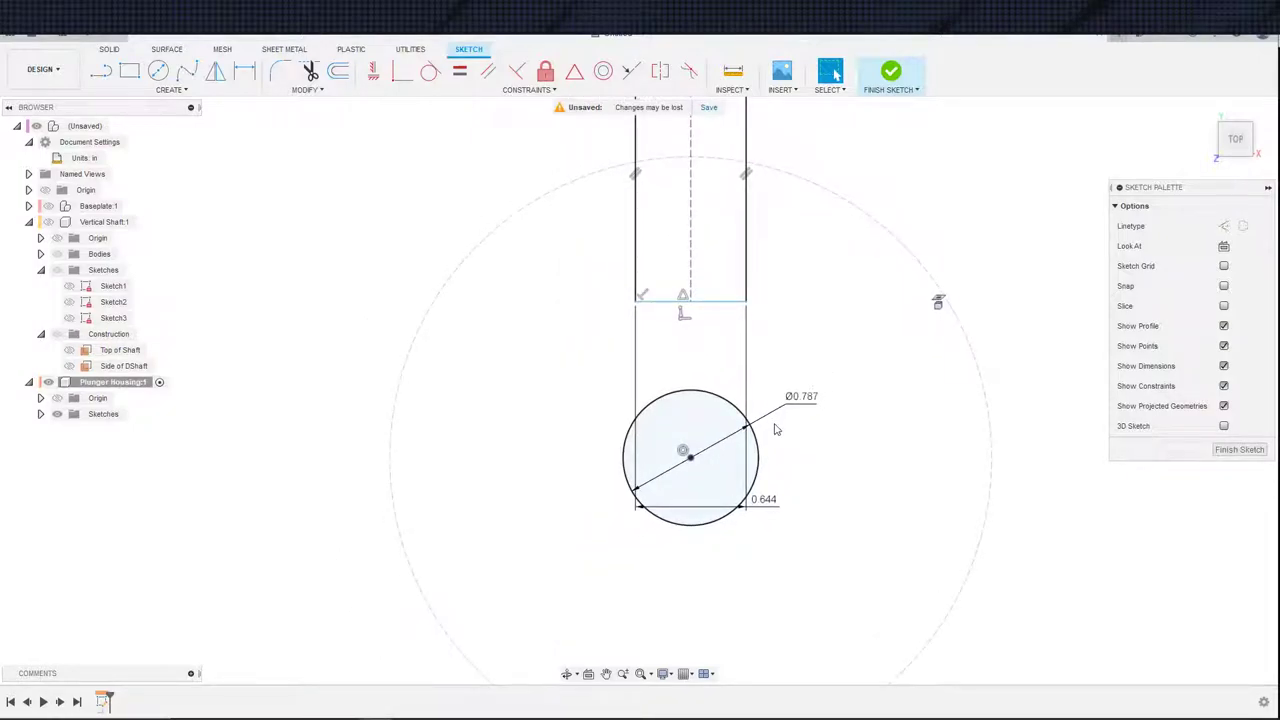
{"action": "key", "text": "c"}
{"action": "left_click", "coordinate": [683, 451]}
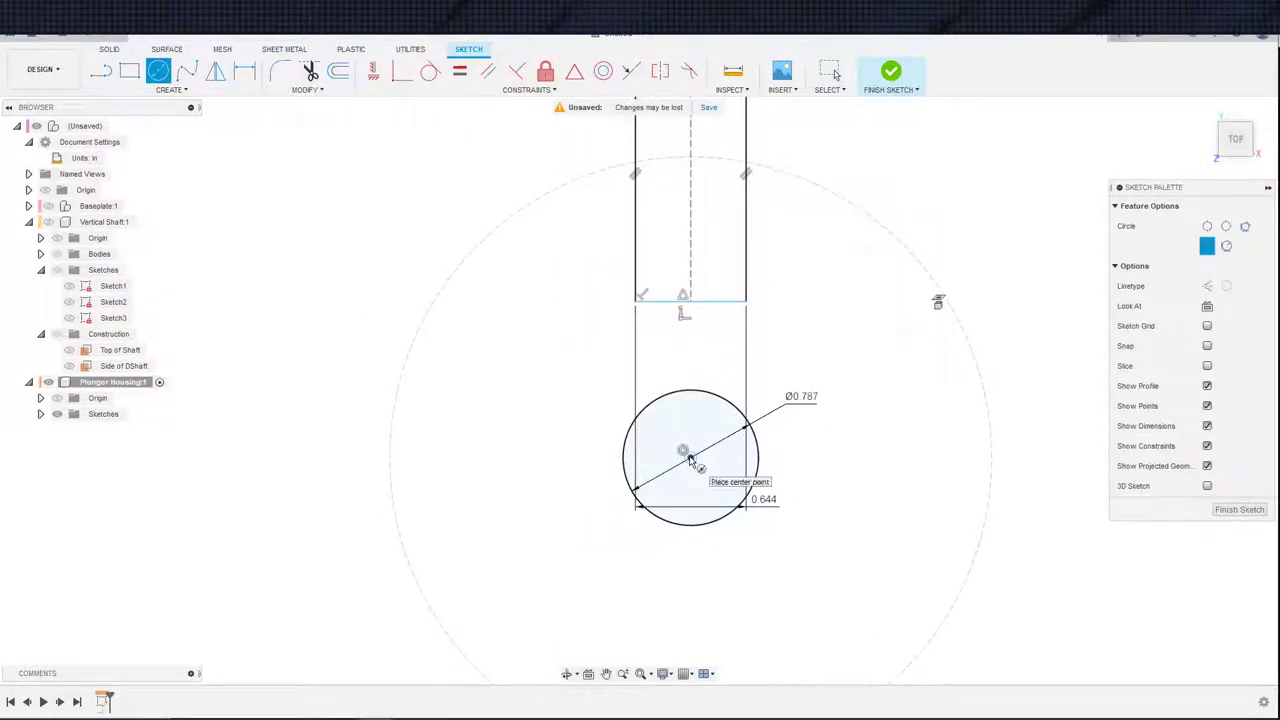
{"action": "left_click", "coordinate": [780, 410]}
- Dimension the gap between the two concentric circles as 5 mm
{"action": "key", "text": "d"}
{"action": "left_click", "coordinate": [762, 455]}
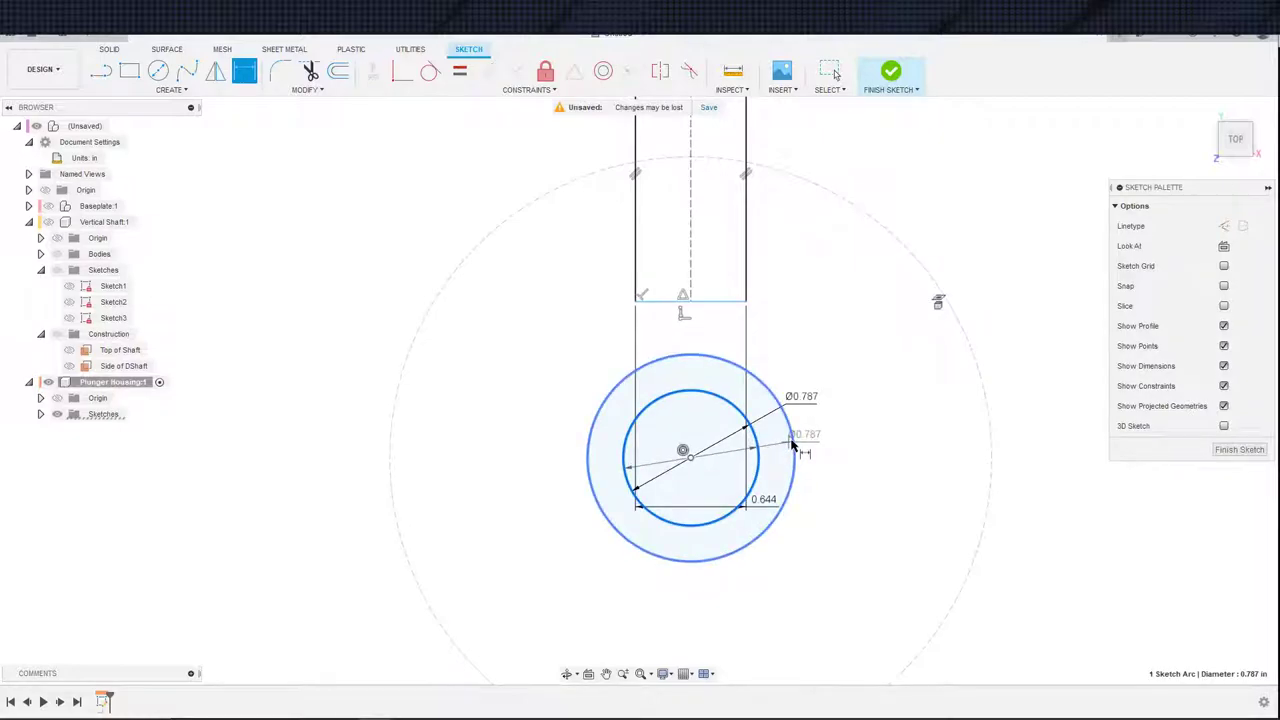
{"action": "left_click", "coordinate": [792, 440]}
{"action": "left_click", "coordinate": [898, 447]}
{"action": "type", "text": "5"}
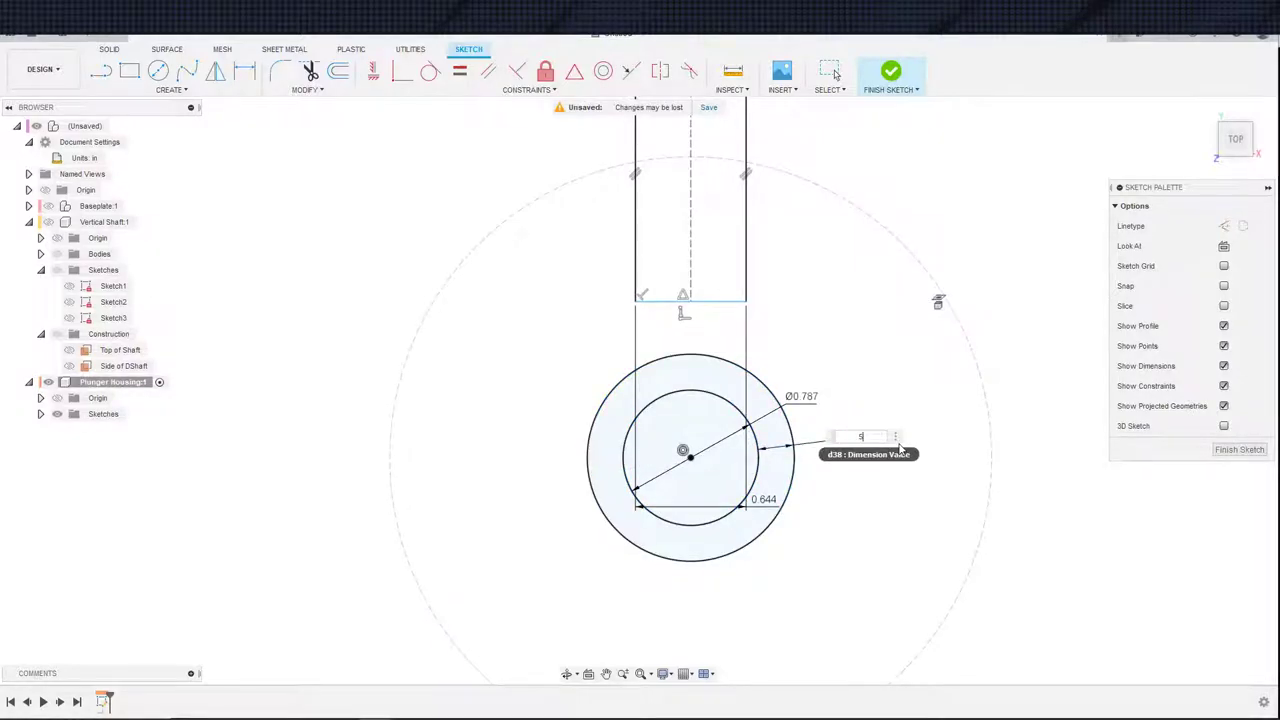
{"action": "type", "text": "mm"}
{"action": "key", "text": "Return"}
{"action": "key", "text": "Escape"}
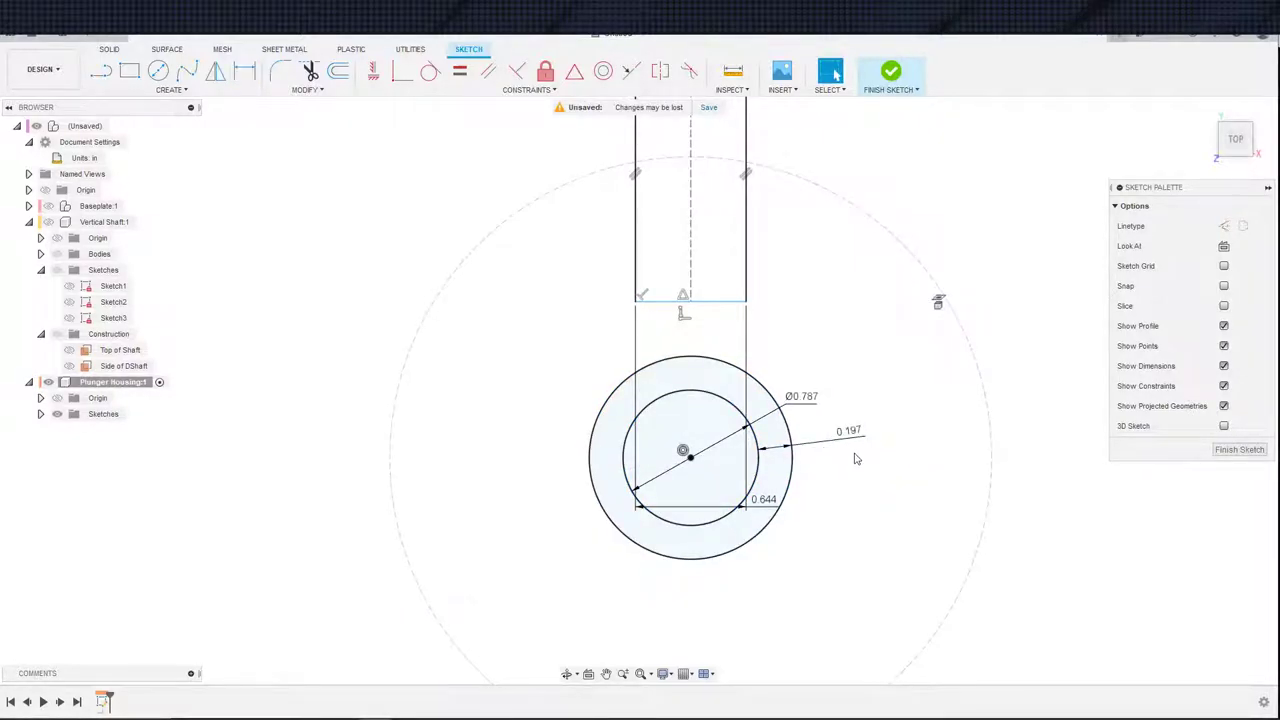
{"action": "scroll", "coordinate": [872, 442], "scroll_direction": "down", "scroll_amount": 1}
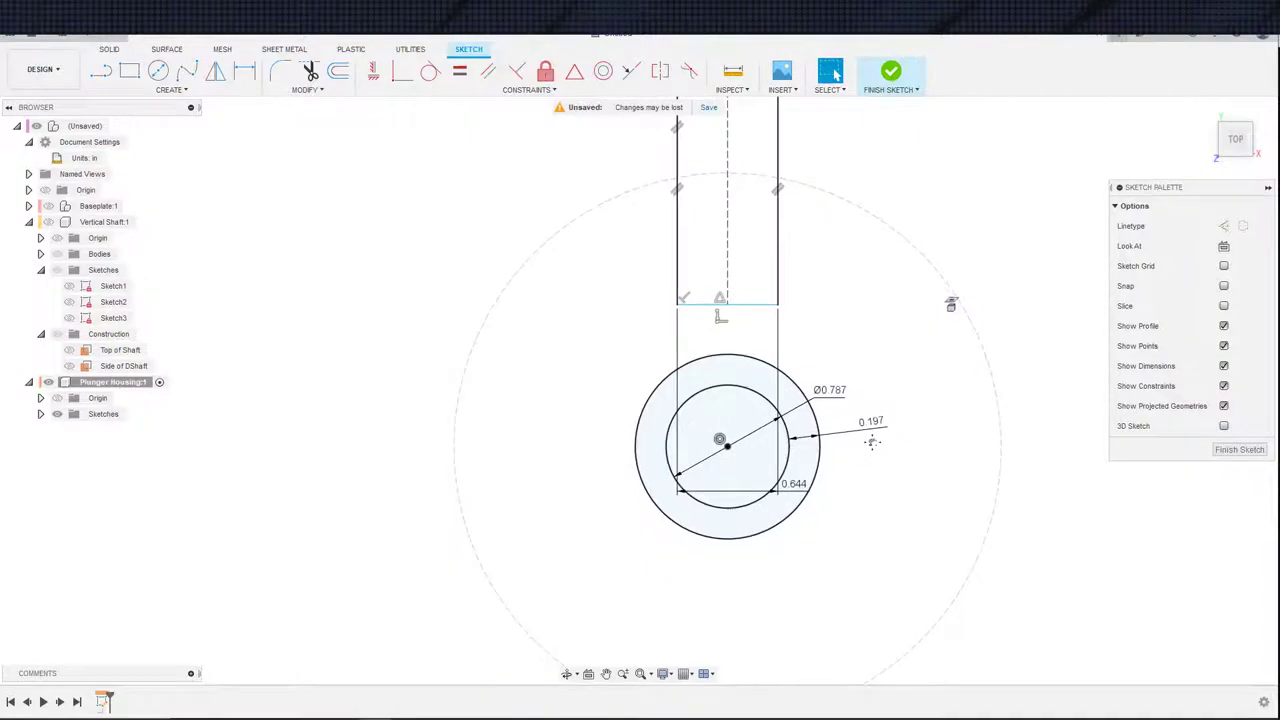
- Constrain the corner point at the arm's free end coincident with the outer plunger circle
{"action": "left_click", "coordinate": [784, 302]}
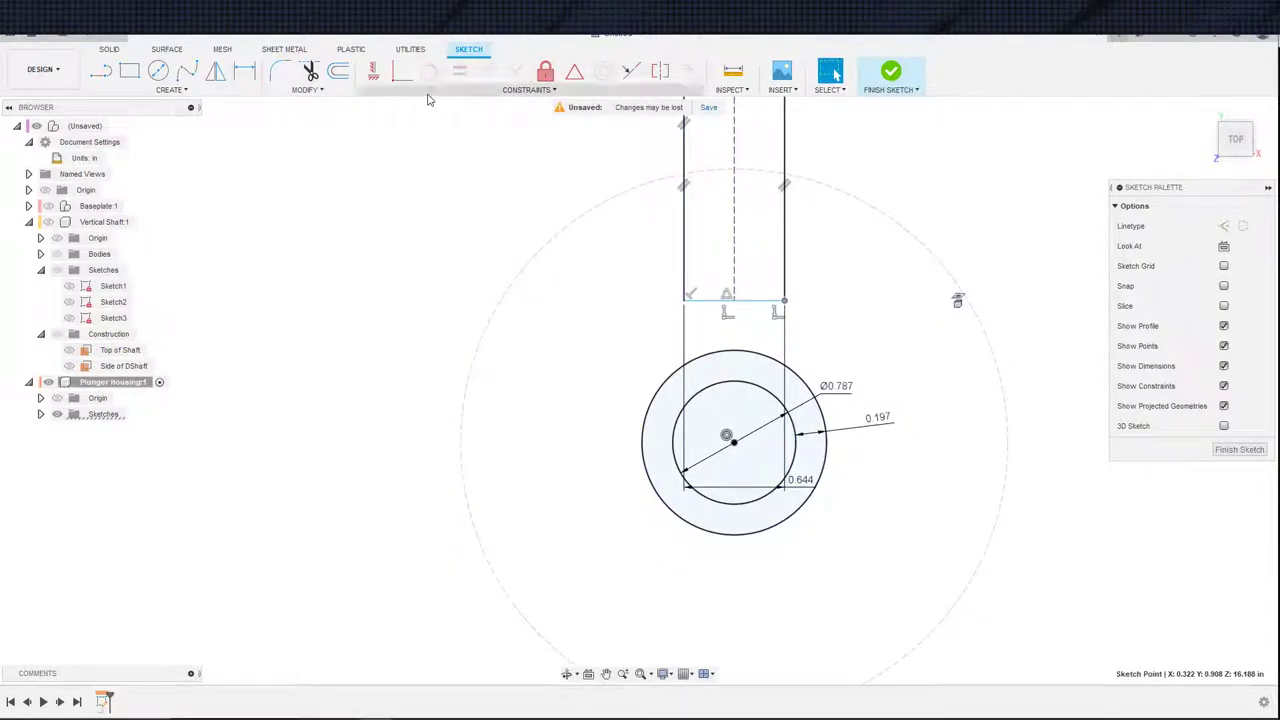
{"action": "left_click", "coordinate": [402, 71]}
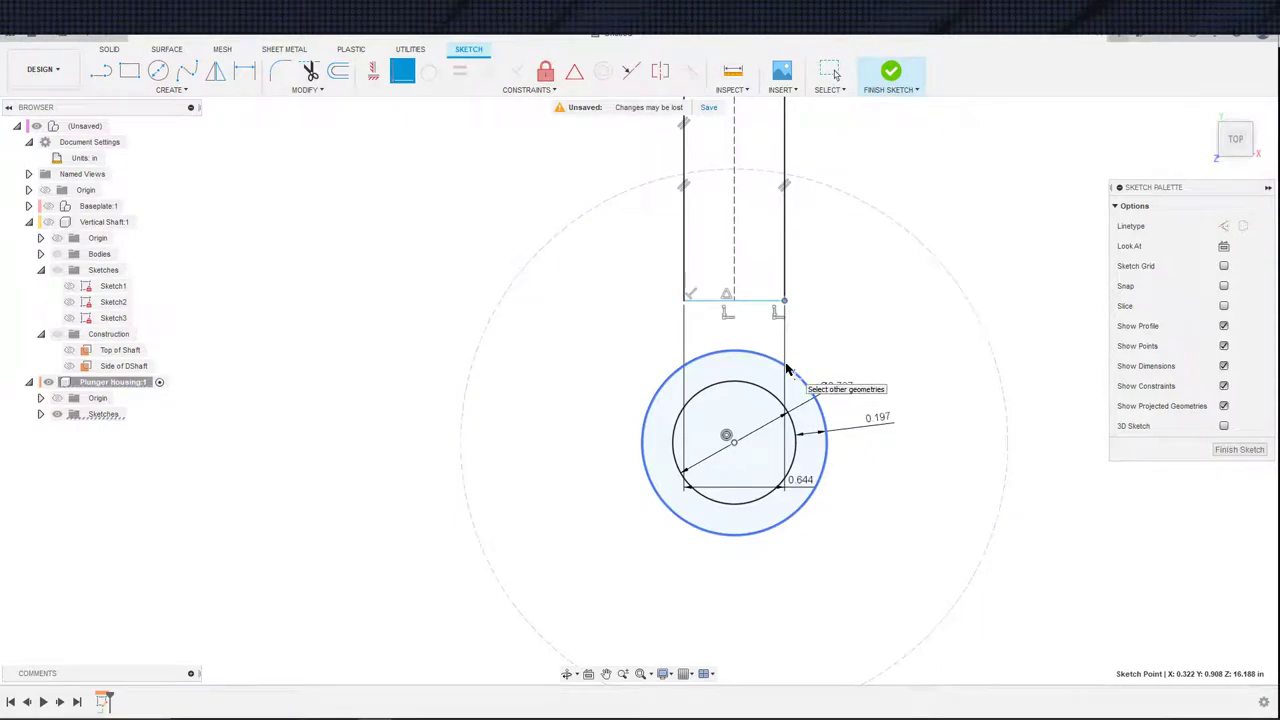
{"action": "left_click", "coordinate": [797, 366]}
{"action": "key", "text": "Escape"}
- Convert the line closing the arm's end inside the outer plunger circle to construction geometry
{"action": "mouse_move", "coordinate": [842, 385]}
{"action": "middle_mouse_down", "text": "shift"}
{"action": "mouse_move", "coordinate": [868, 384]}
{"action": "mouse_move", "coordinate": [806, 338]}
{"action": "mouse_move", "coordinate": [844, 370]}
{"action": "mouse_move", "coordinate": [857, 341]}
{"action": "mouse_move", "coordinate": [861, 372]}
{"action": "mouse_move", "coordinate": [889, 286]}
{"action": "mouse_move", "coordinate": [834, 342]}
{"action": "mouse_move", "coordinate": [851, 351]}
{"action": "middle_mouse_up", "text": "shift"}
{"action": "left_click", "coordinate": [757, 362]}
{"action": "key", "text": "x"}
{"action": "scroll", "coordinate": [851, 351], "scroll_direction": "down", "scroll_amount": 3}
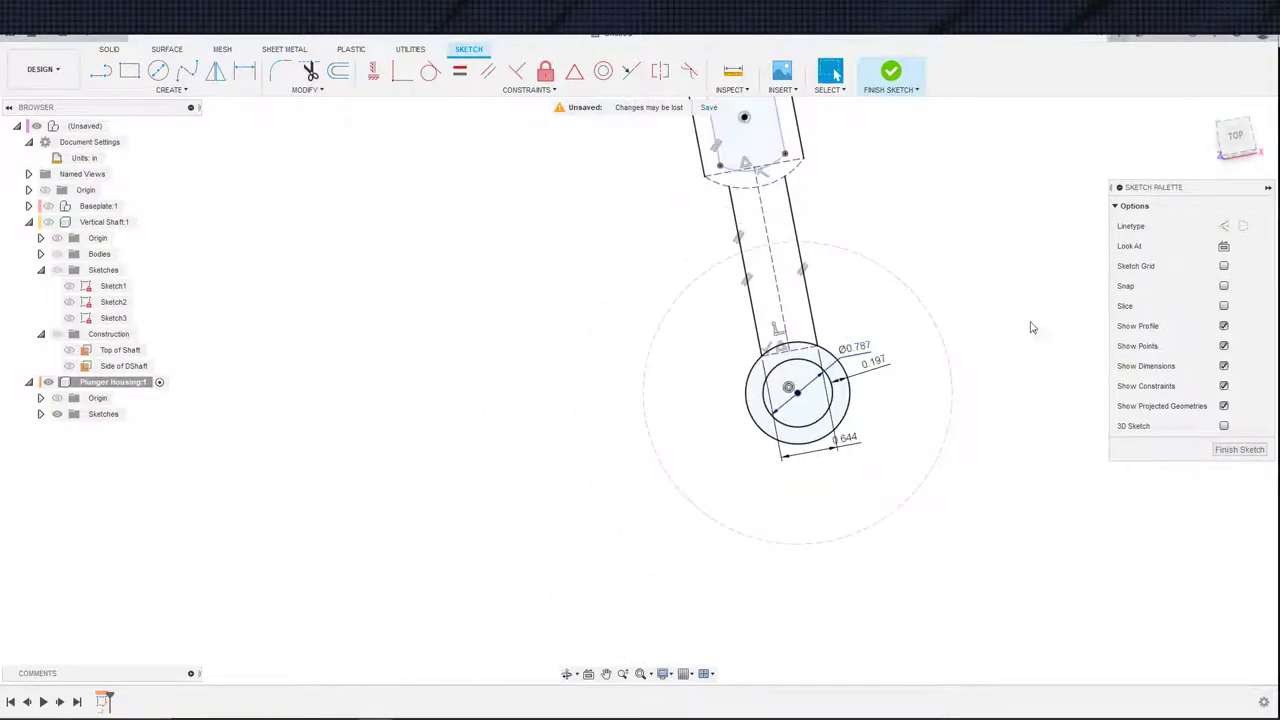
{"action": "left_click", "coordinate": [1224, 246]}
{"action": "middle_click_drag", "start_coordinate": [883, 386], "coordinate": [1089, 199]}
{"action": "key", "text": "e"}
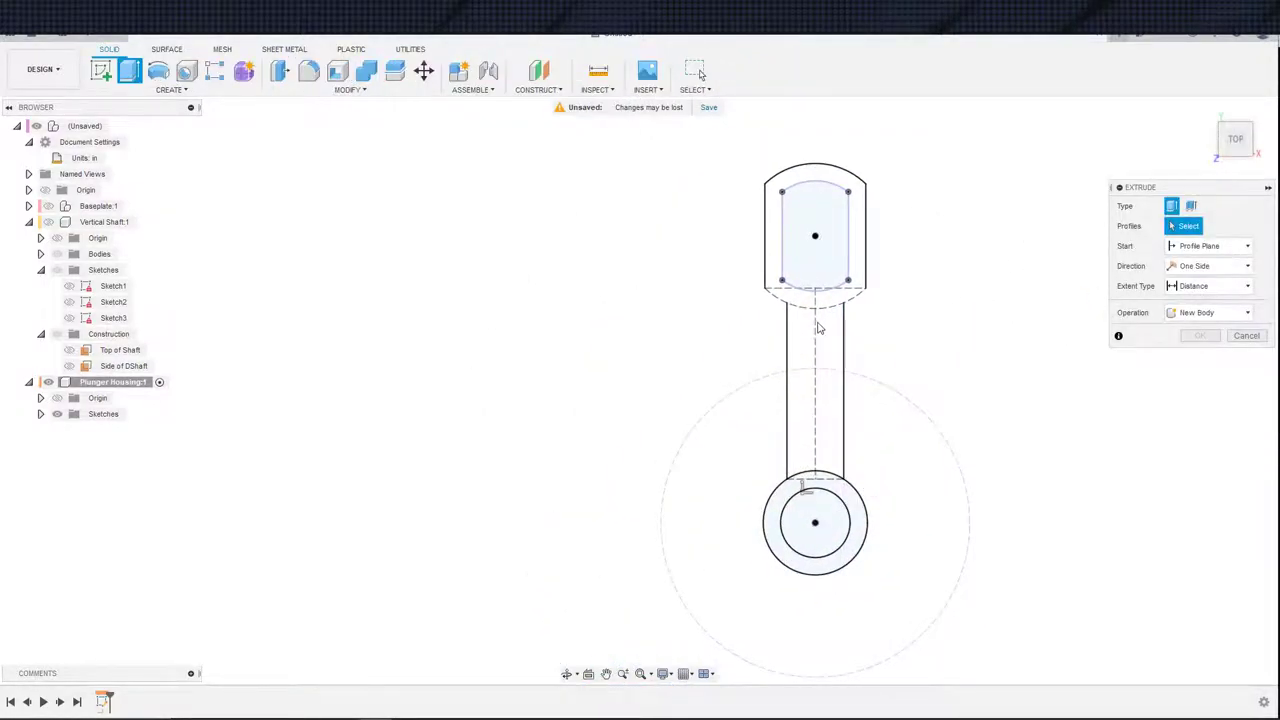
{"action": "middle_click_drag", "start_coordinate": [973, 327], "coordinate": [1011, 267]}
{"action": "scroll", "coordinate": [1011, 267], "scroll_direction": "down", "scroll_amount": 2}
{"action": "key", "text": "Escape"}
{"action": "key", "text": "e"}
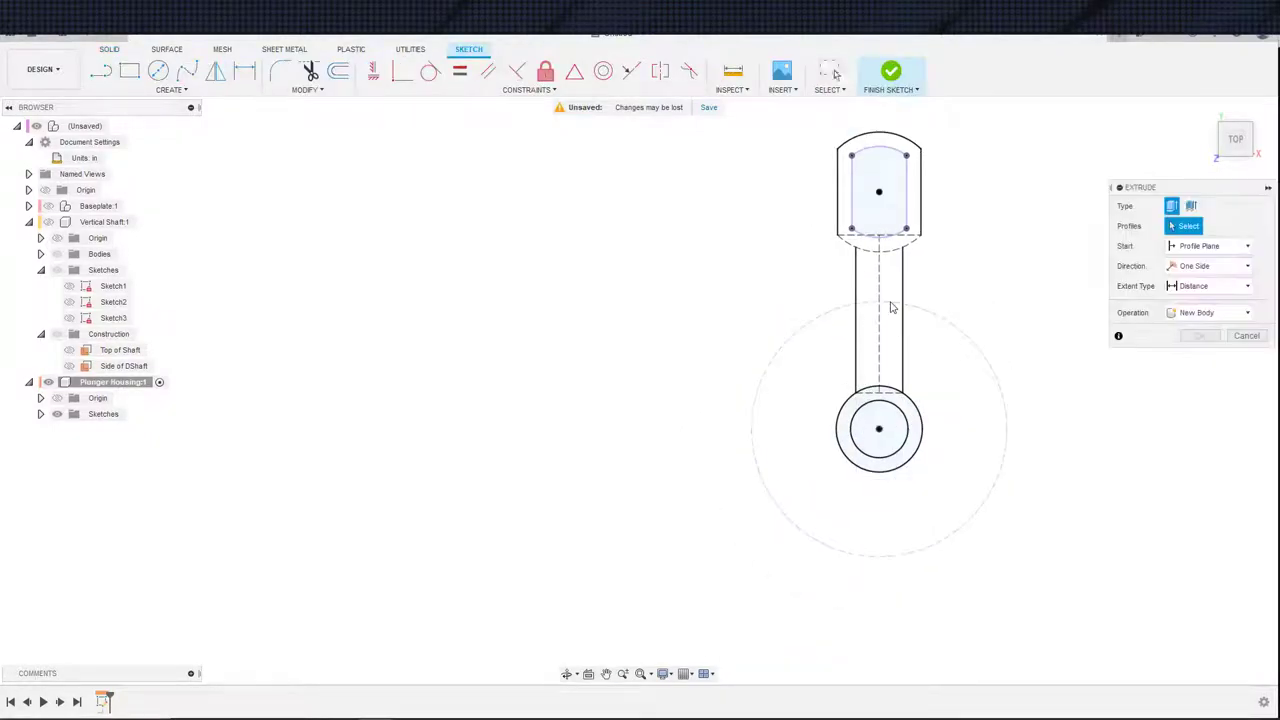
{"action": "key", "text": "Escape"}
{"action": "key", "text": "ctrl+z"}
- Convert the dashed construction arc where the shaft collar meets the arm to a normal sketch line
{"action": "scroll", "coordinate": [900, 340], "scroll_direction": "up", "scroll_amount": 5}
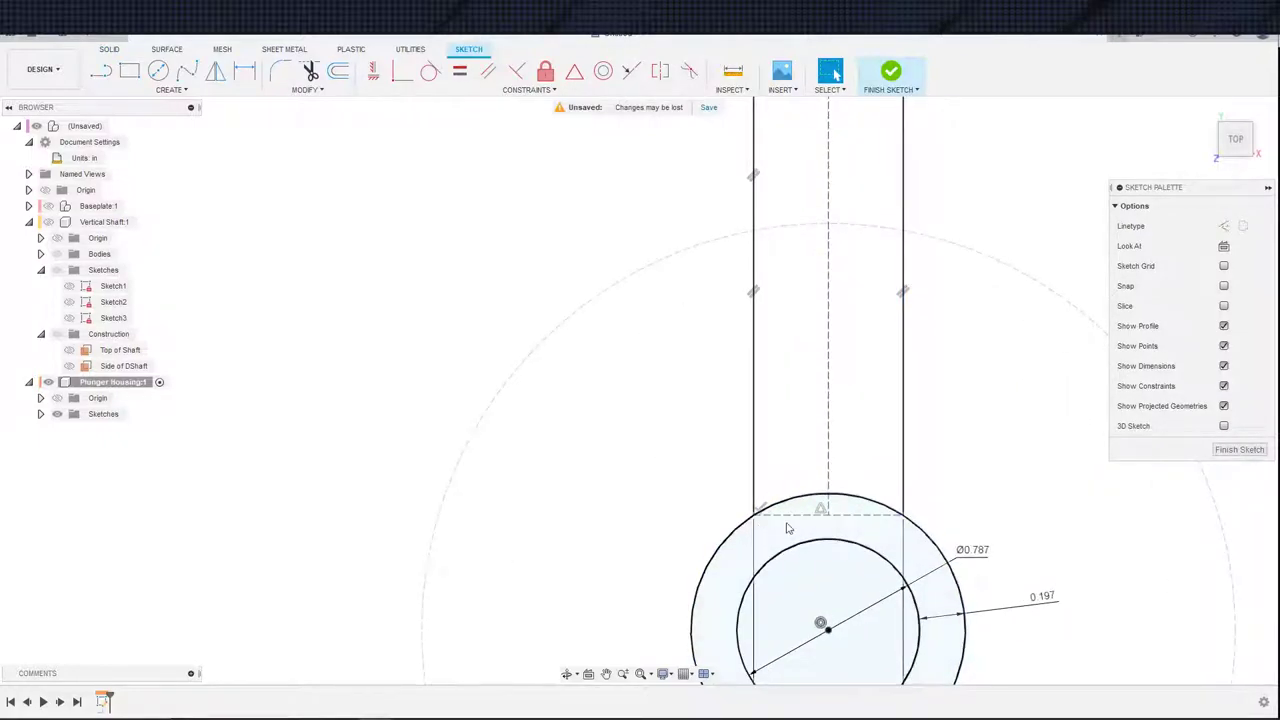
{"action": "scroll", "coordinate": [828, 520], "scroll_direction": "down", "scroll_amount": 2}
{"action": "middle_click_drag", "start_coordinate": [865, 320], "coordinate": [831, 452]}
{"action": "left_click", "coordinate": [885, 277]}
{"action": "left_click", "coordinate": [926, 326]}
{"action": "scroll", "coordinate": [747, 279], "scroll_direction": "down", "scroll_amount": 2}
{"action": "left_click", "coordinate": [795, 295]}
{"action": "key", "text": "x"}
{"action": "scroll", "coordinate": [888, 343], "scroll_direction": "down", "scroll_amount": 2}
{"action": "middle_click_drag", "start_coordinate": [893, 311], "coordinate": [923, 261]}
{"action": "key", "text": "e"}
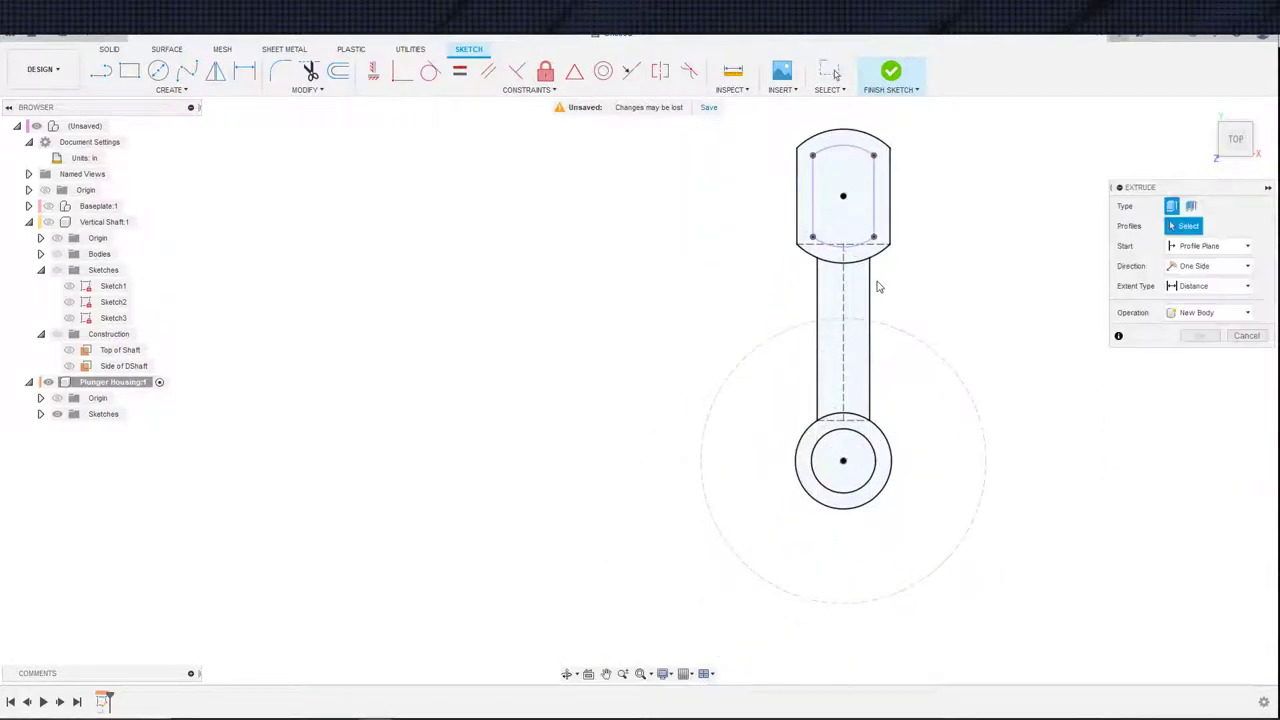
{"action": "left_click", "coordinate": [862, 253]}
{"action": "left_click", "coordinate": [837, 320]}
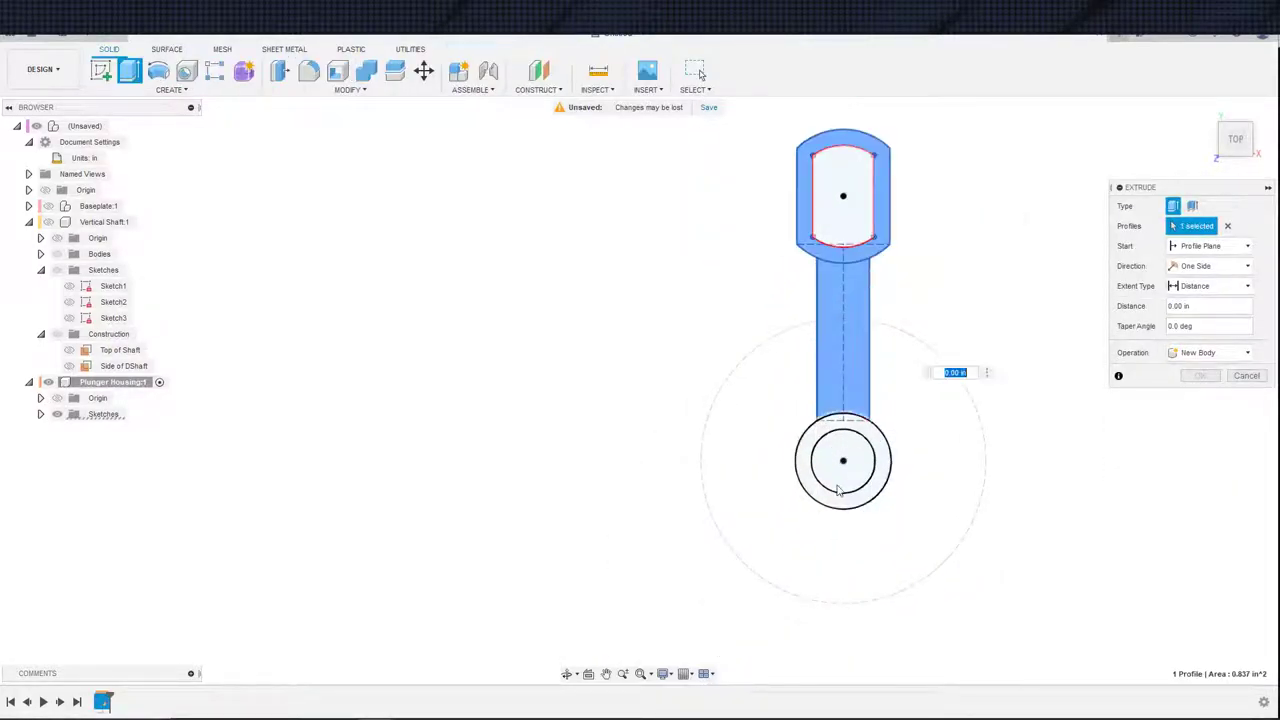
{"action": "left_click", "coordinate": [845, 424]}
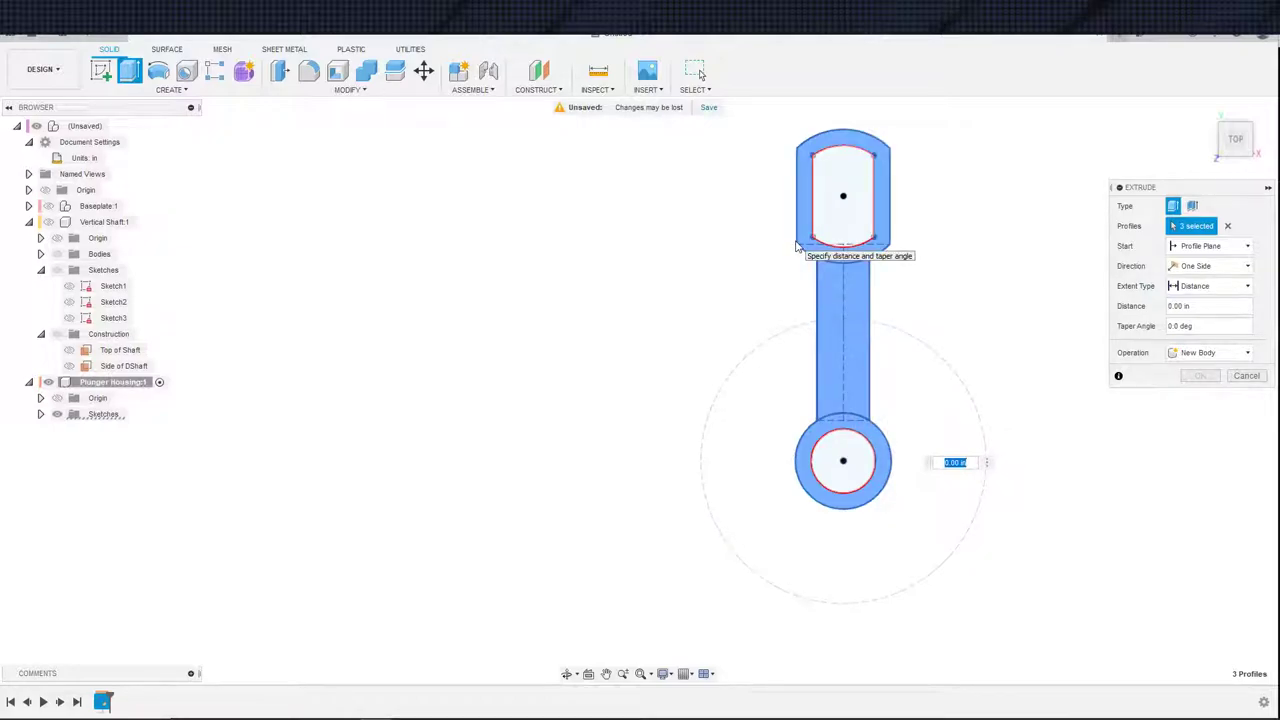
{"action": "right_click", "coordinate": [814, 435]}
{"action": "left_click", "coordinate": [760, 432]}
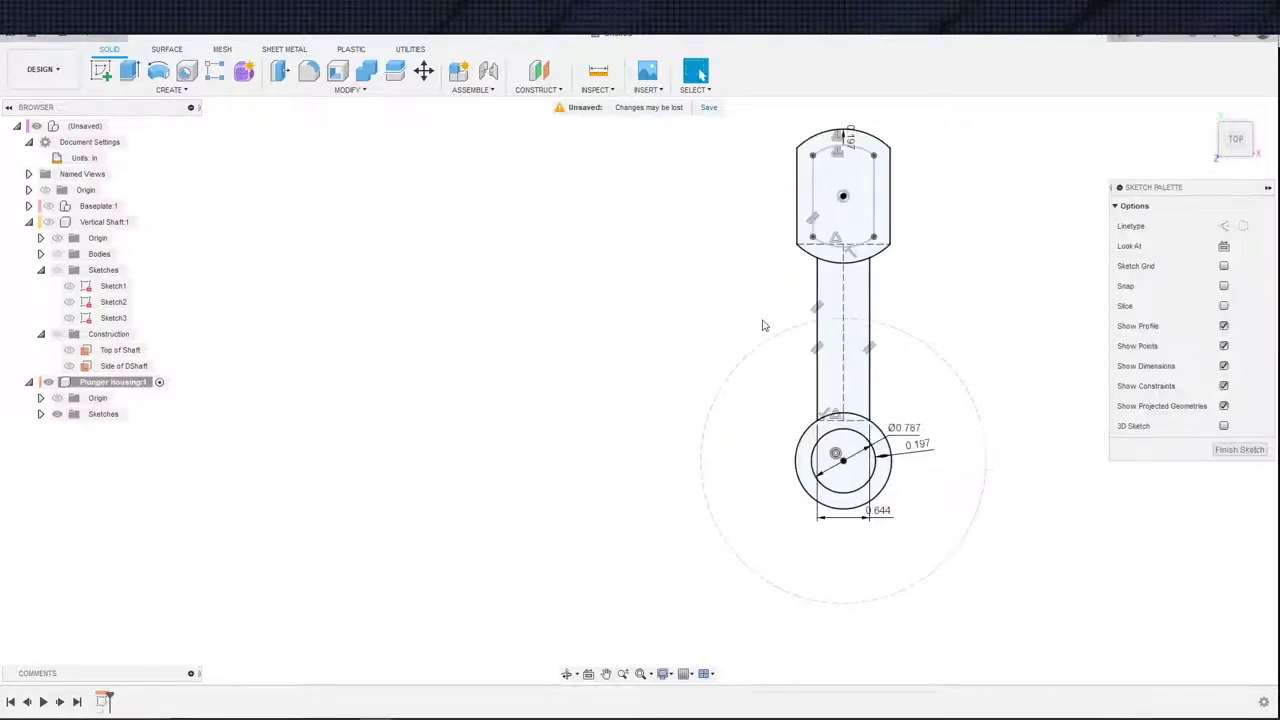
- Try to draw a line from the shaft collar's lower-left corner to the outer plunger circle
{"action": "key", "text": "s"}
{"action": "left_click", "coordinate": [744, 315]}
{"action": "left_click", "coordinate": [797, 244]}
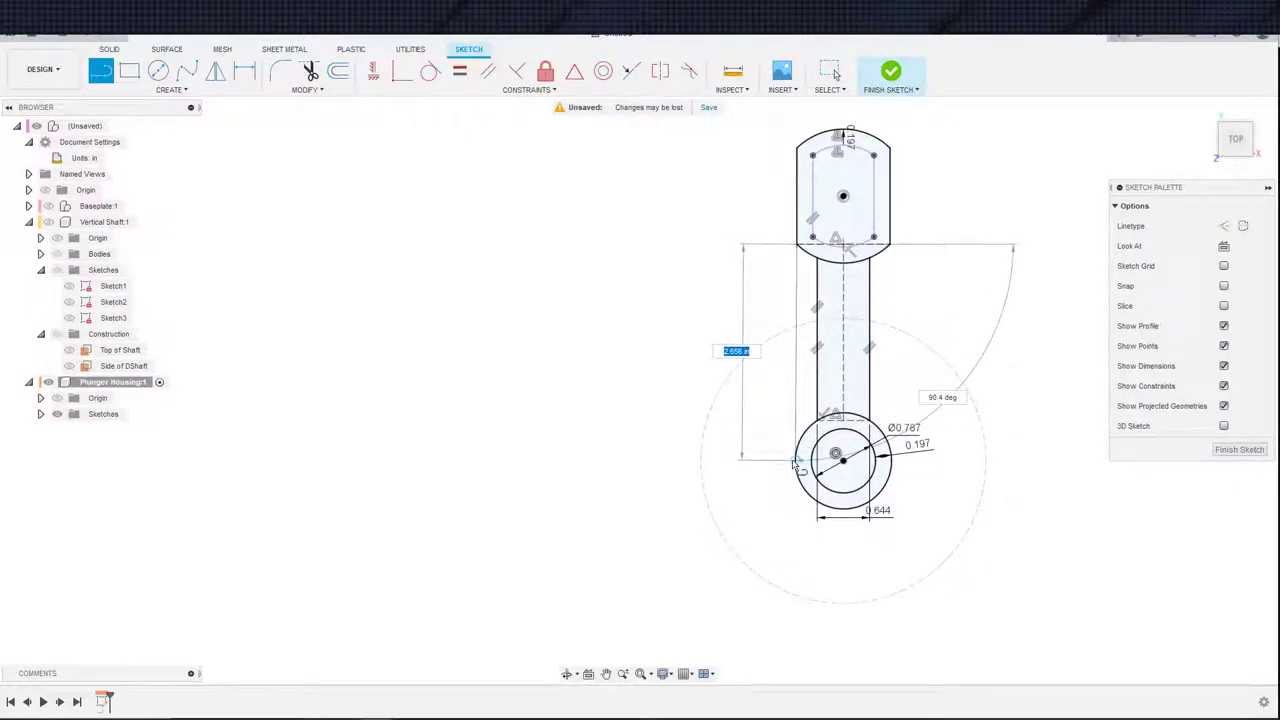
{"action": "left_click", "coordinate": [796, 462]}
{"action": "key", "text": "Escape"}
{"action": "key", "text": "ctrl+z"}
{"action": "key", "text": "s"}
{"action": "left_click", "coordinate": [815, 350]}
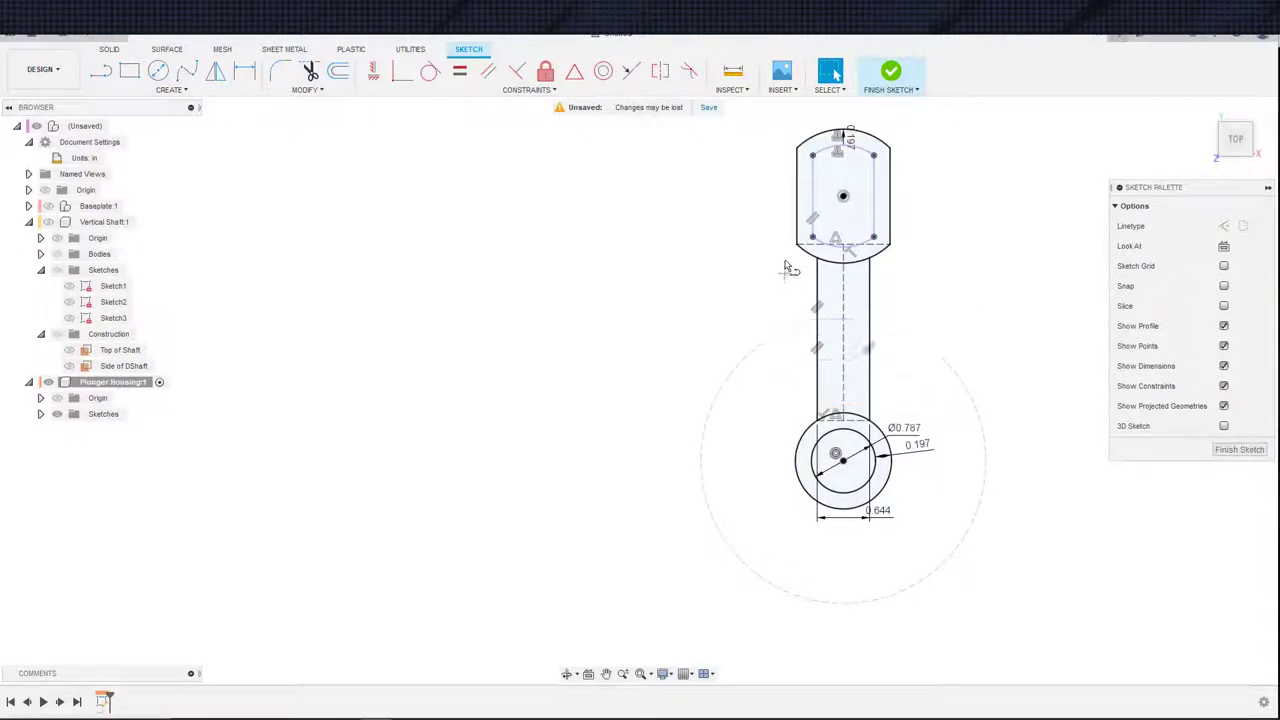
{"action": "key", "text": "l"}
{"action": "left_click", "coordinate": [797, 244]}
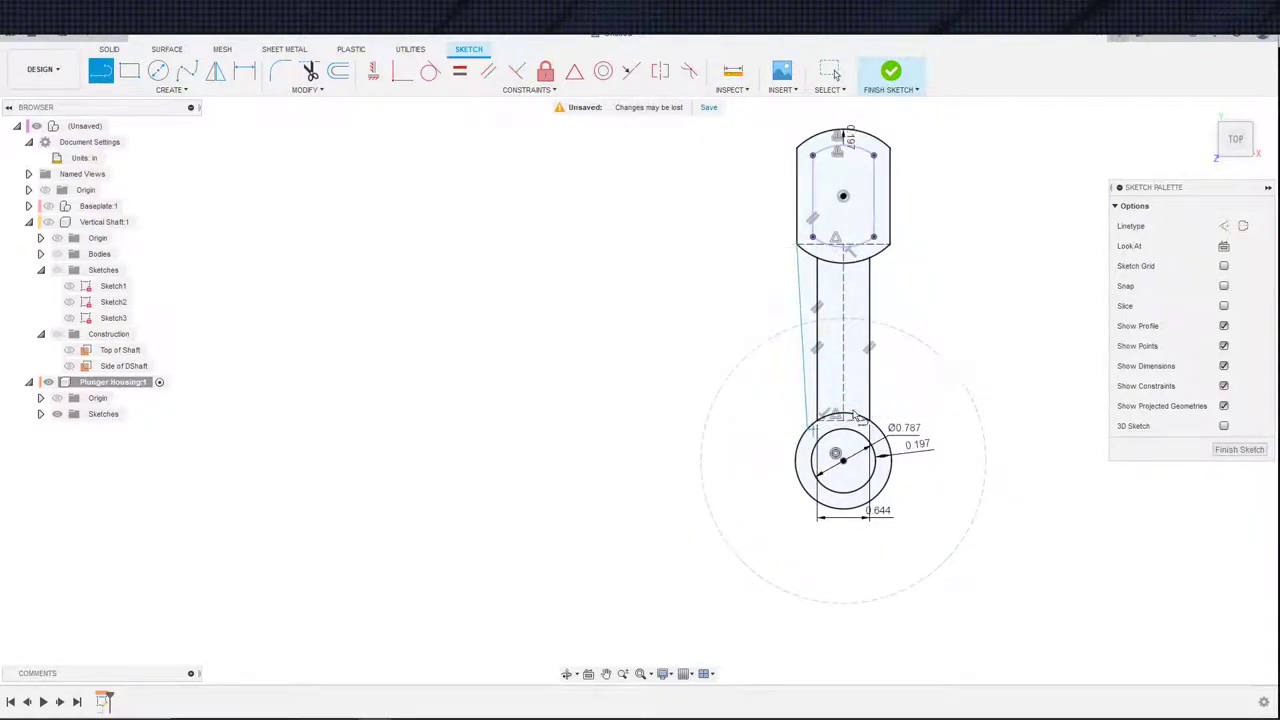
{"action": "key", "text": "Escape"}
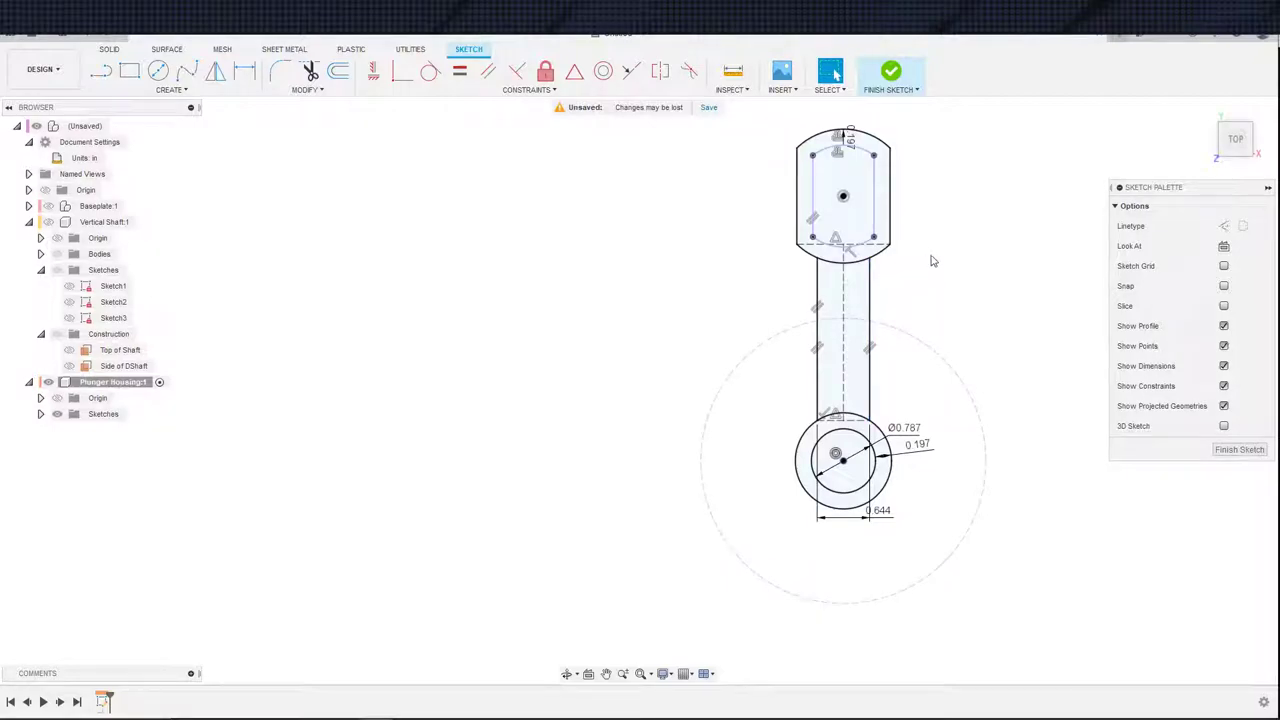
- Select the shaft collar, arm and plunger ring profiles for an extrusion and show the Vertical Shaft component
{"action": "key", "text": "e"}
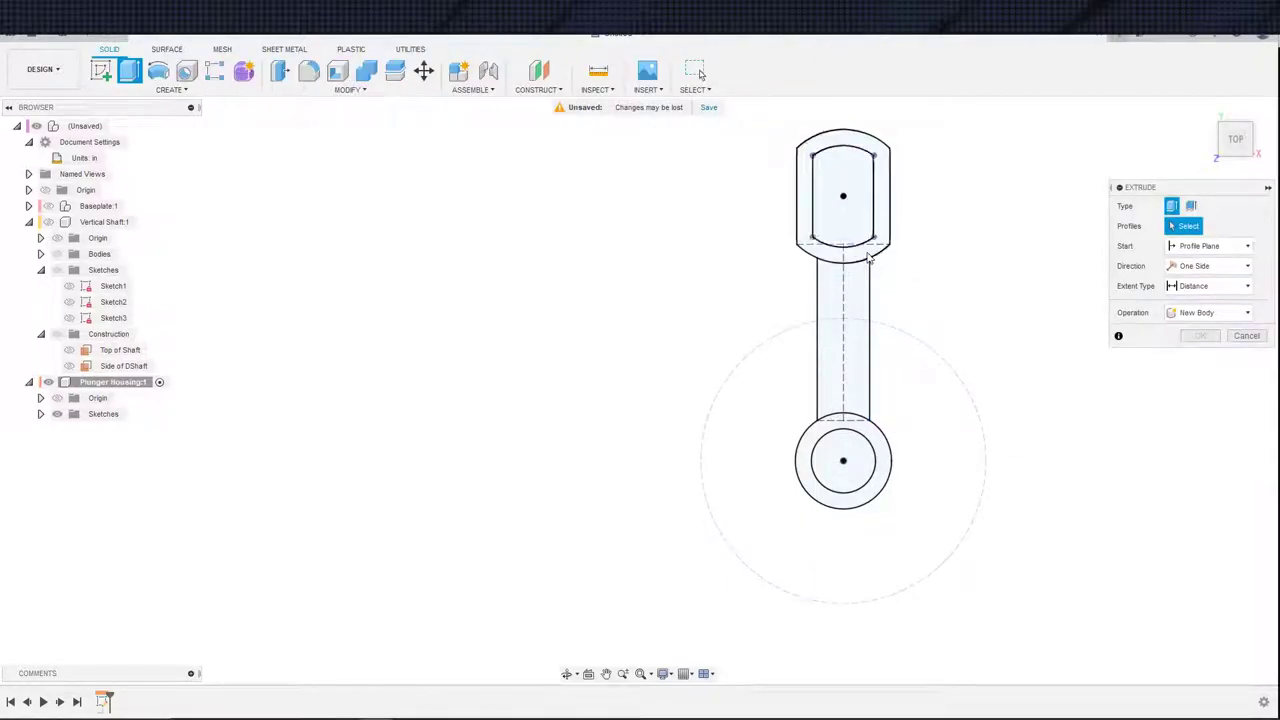
{"action": "left_click", "coordinate": [862, 252]}
{"action": "left_click", "coordinate": [844, 380]}
{"action": "left_click", "coordinate": [842, 441]}
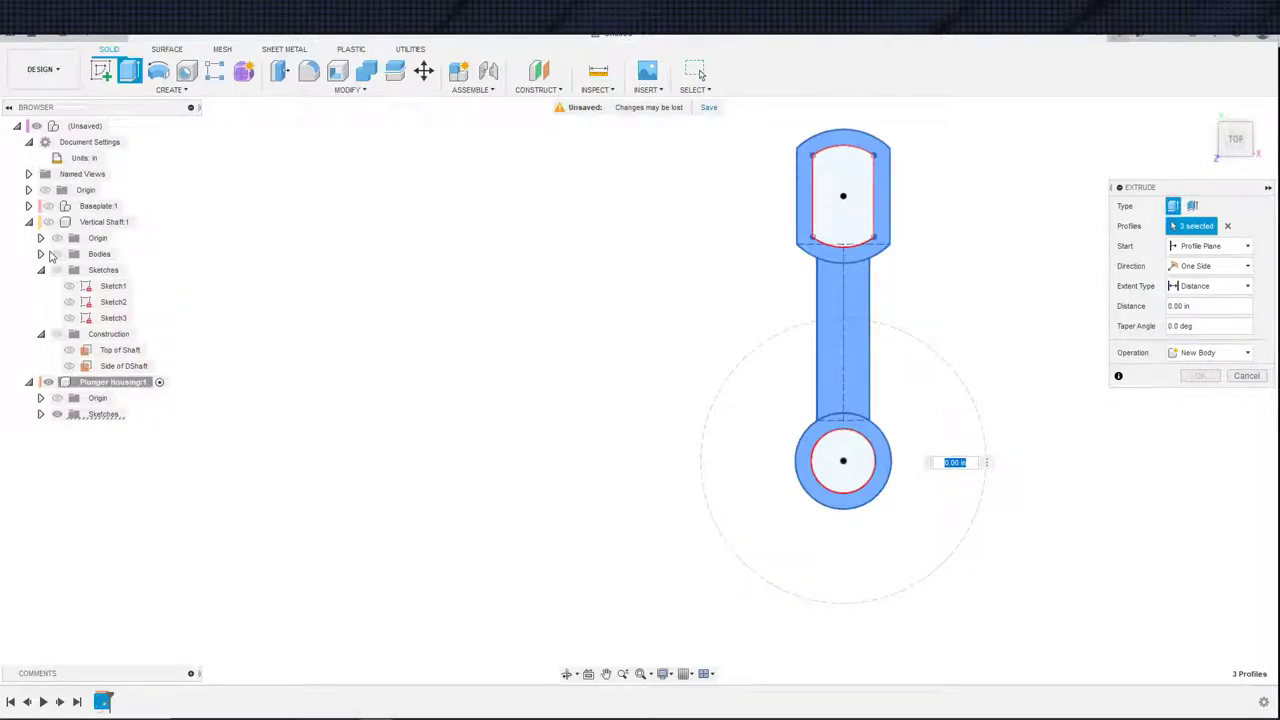
{"action": "middle_click_drag", "start_coordinate": [375, 454], "coordinate": [403, 366], "text": "shift"}
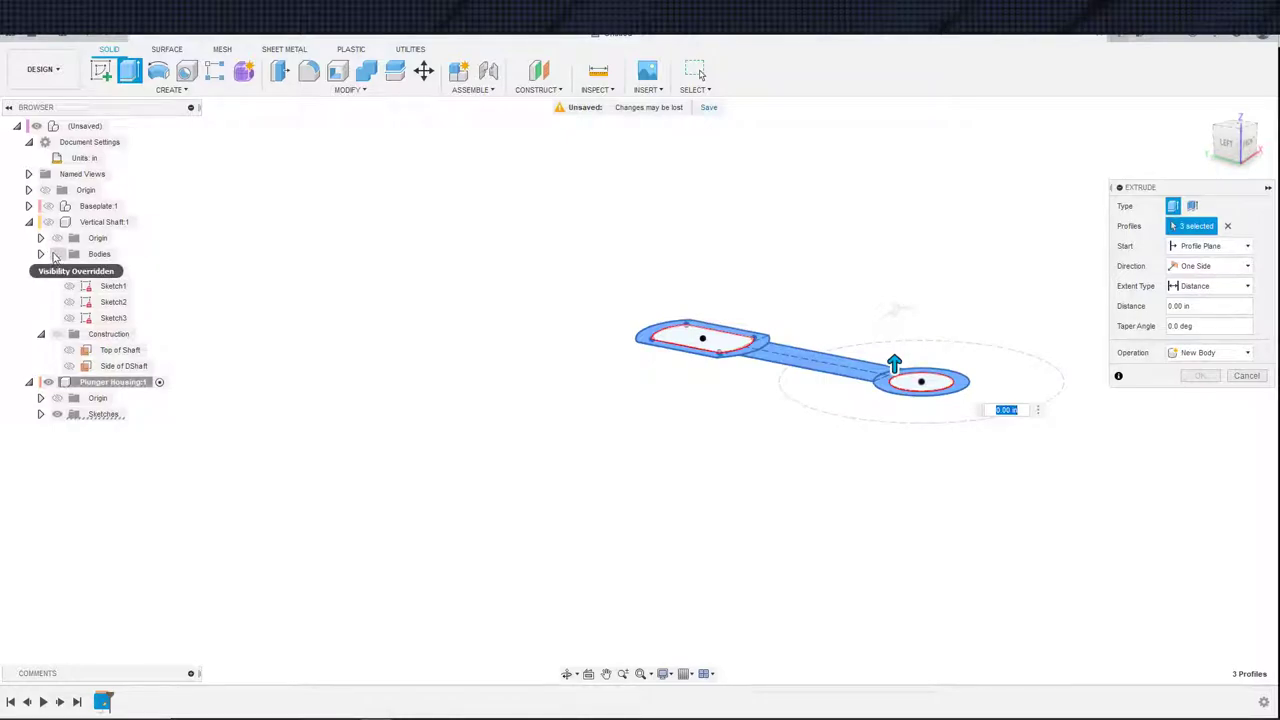
{"action": "left_click", "coordinate": [47, 222]}
{"action": "scroll", "coordinate": [455, 410], "scroll_direction": "down", "scroll_amount": 2}
{"action": "scroll", "coordinate": [763, 414], "scroll_direction": "down", "scroll_amount": 2}
{"action": "middle_click_drag", "start_coordinate": [772, 506], "coordinate": [771, 397]}
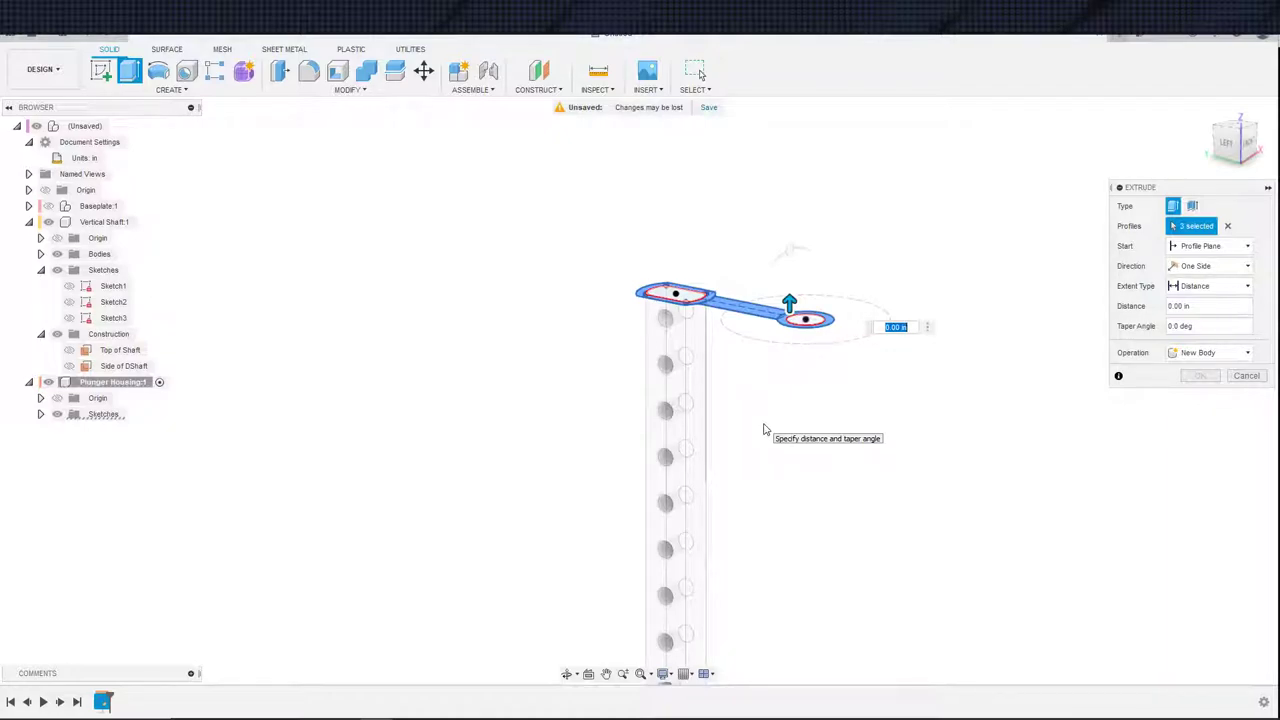
{"action": "left_click", "coordinate": [465, 470]}
- Switch to the browser and compare the plunger housing's height and shape in the three bench capper reference photos
{"action": "key", "text": "alt+Tab"}
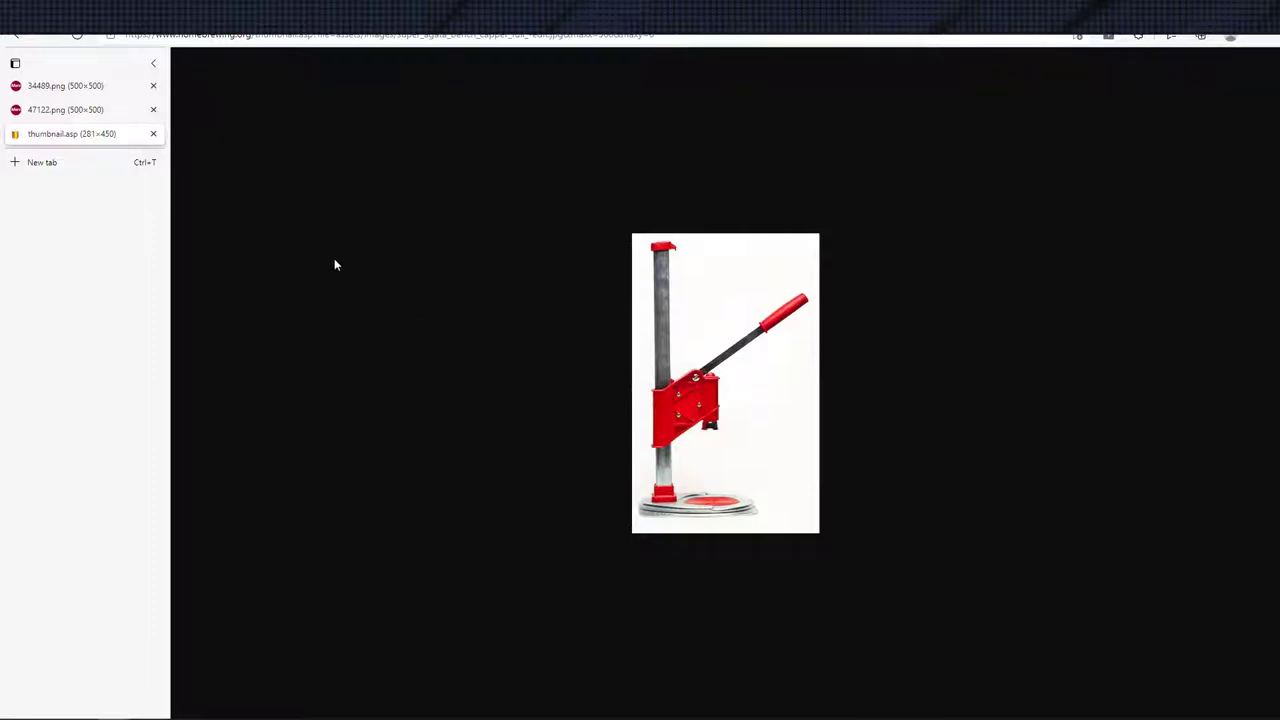
{"action": "left_click", "coordinate": [121, 107]}
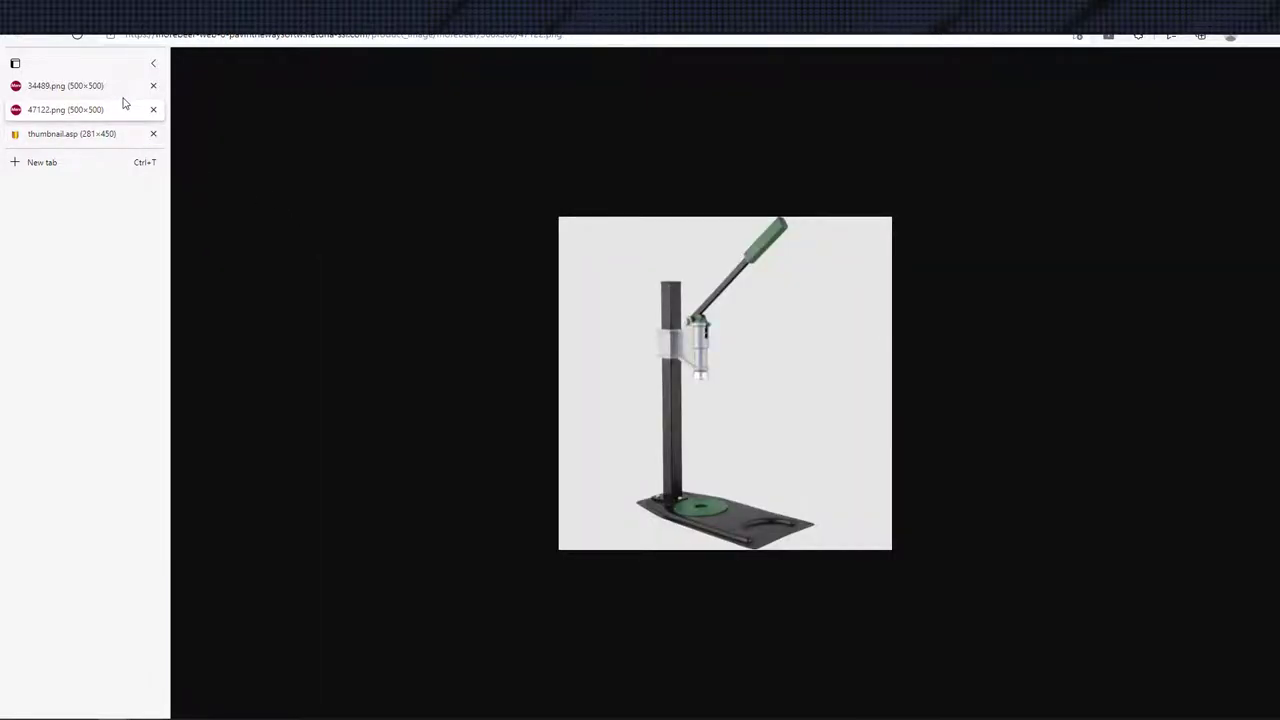
{"action": "left_click", "coordinate": [113, 90]}
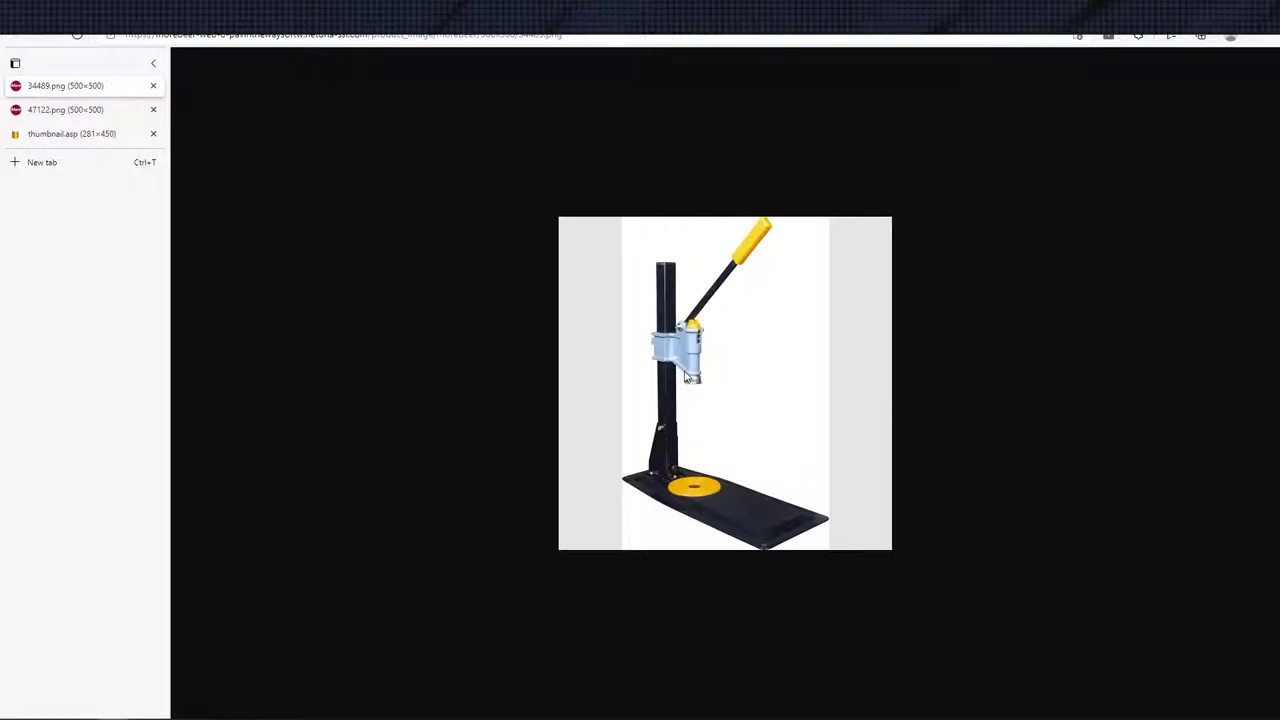
{"action": "left_click", "coordinate": [97, 115]}
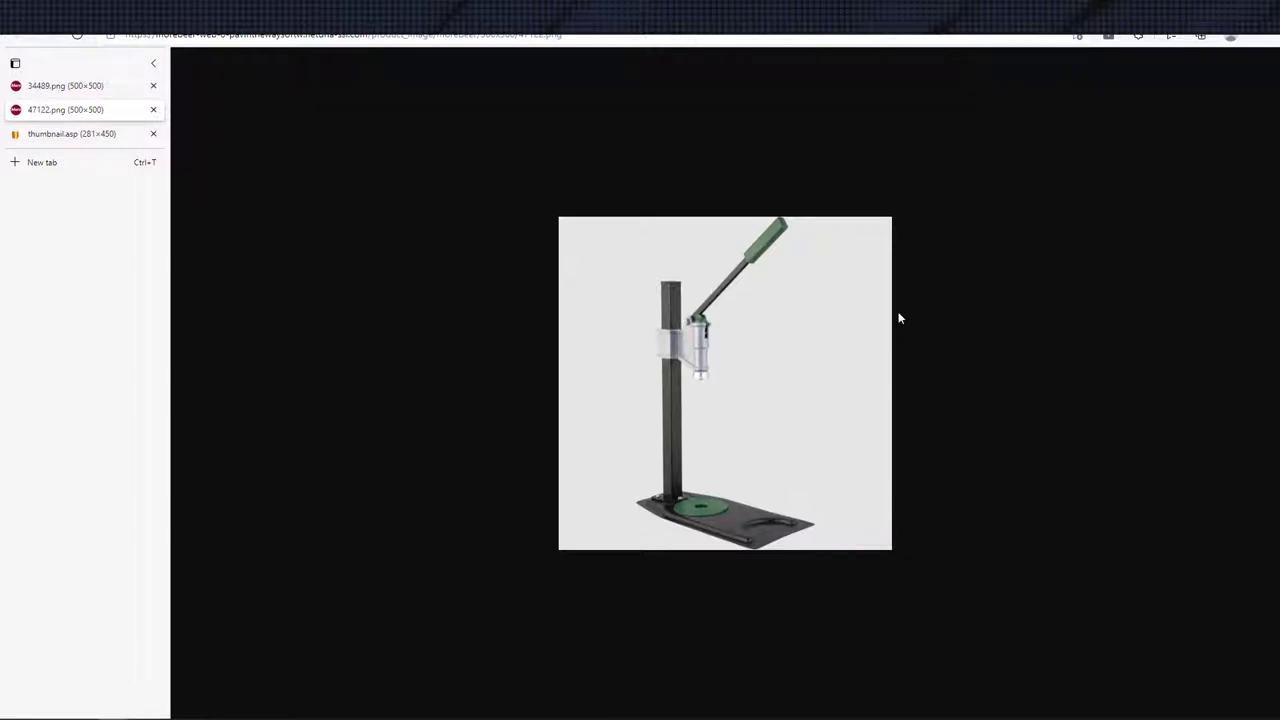
- Switch back to Fusion 360 and extrude the three selected profiles -6 in as a new body
{"action": "key", "text": "alt+Tab"}
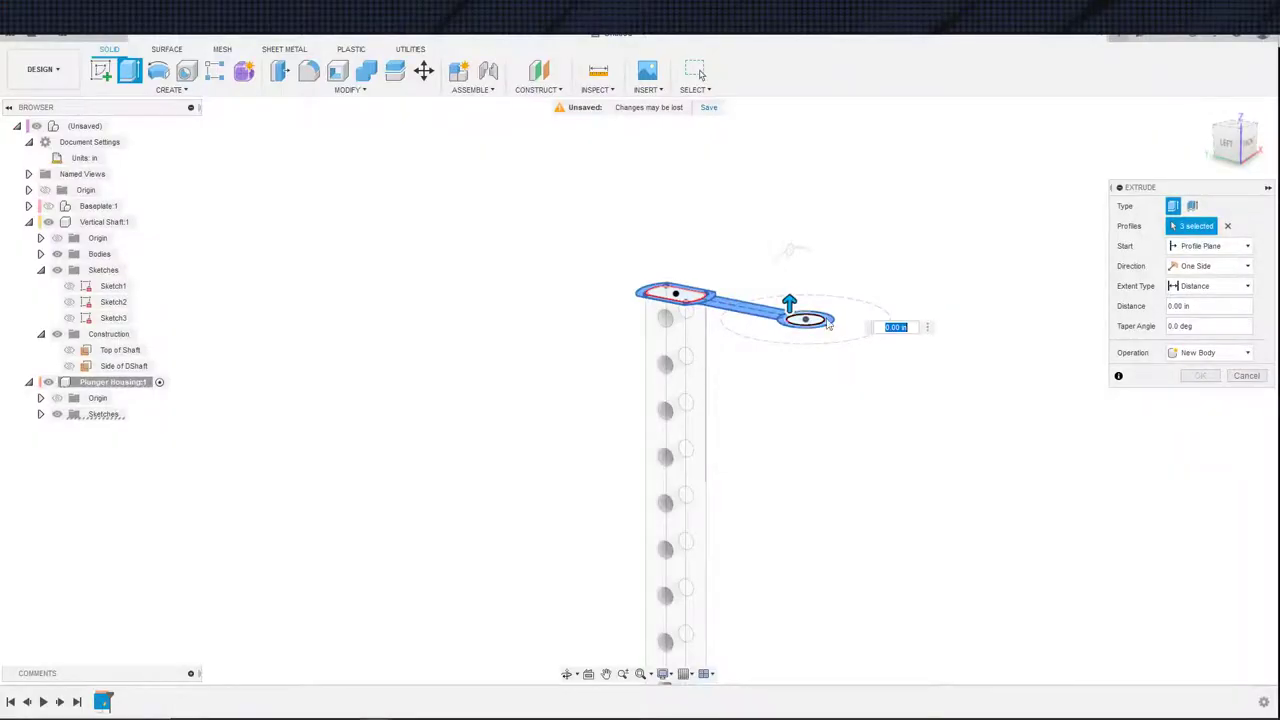
{"action": "key", "text": "BackSpace"}
{"action": "type", "text": "-6"}
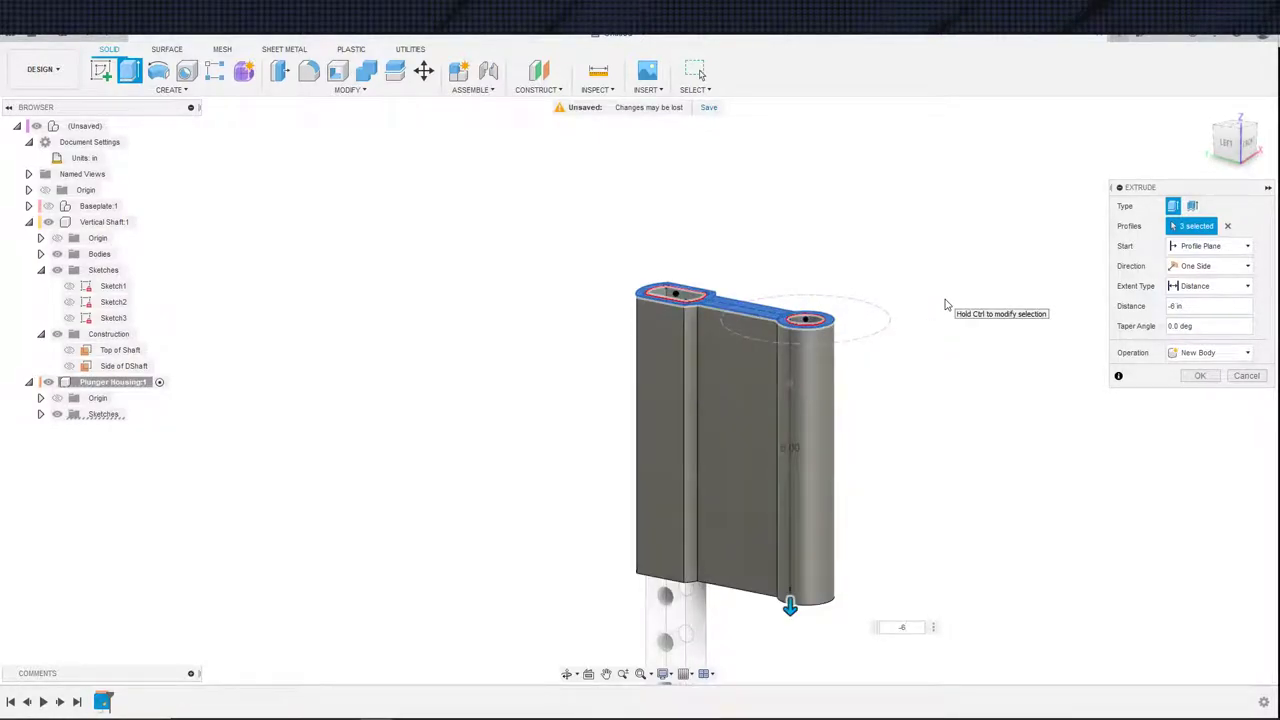
{"action": "left_click", "coordinate": [1200, 375]}
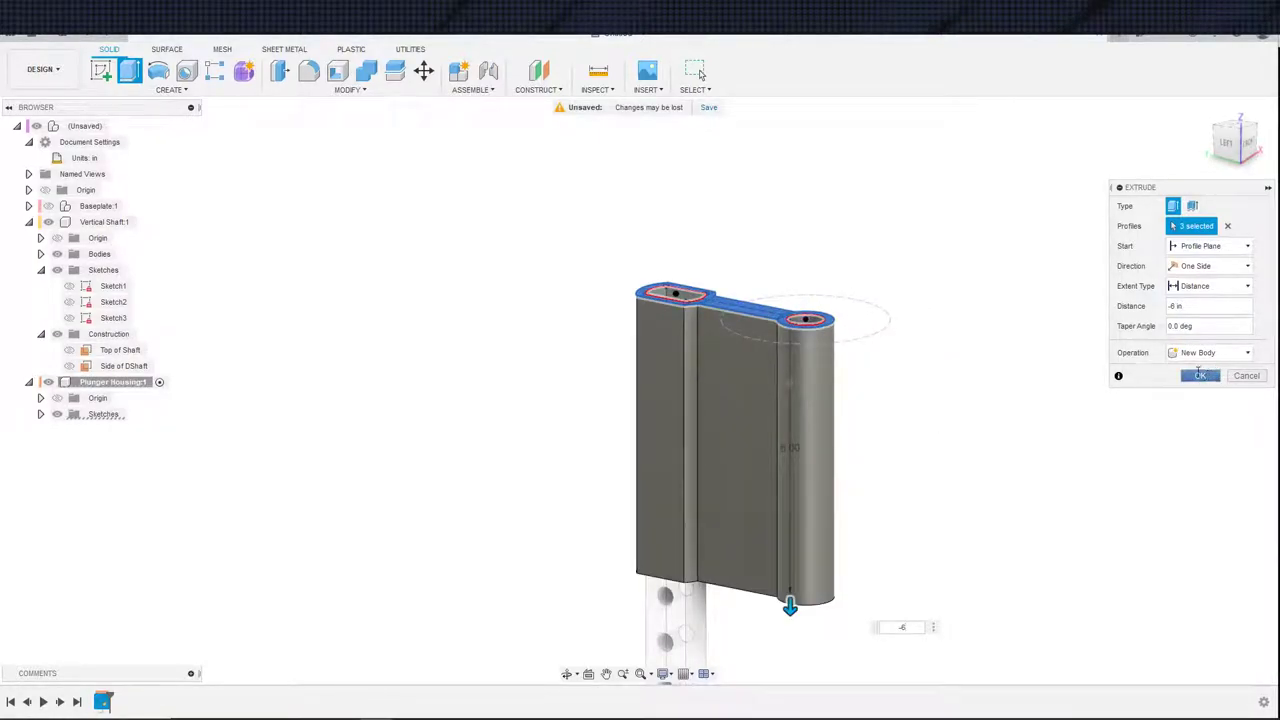
{"action": "middle_click_drag", "start_coordinate": [881, 455], "coordinate": [875, 459], "text": "shift"}
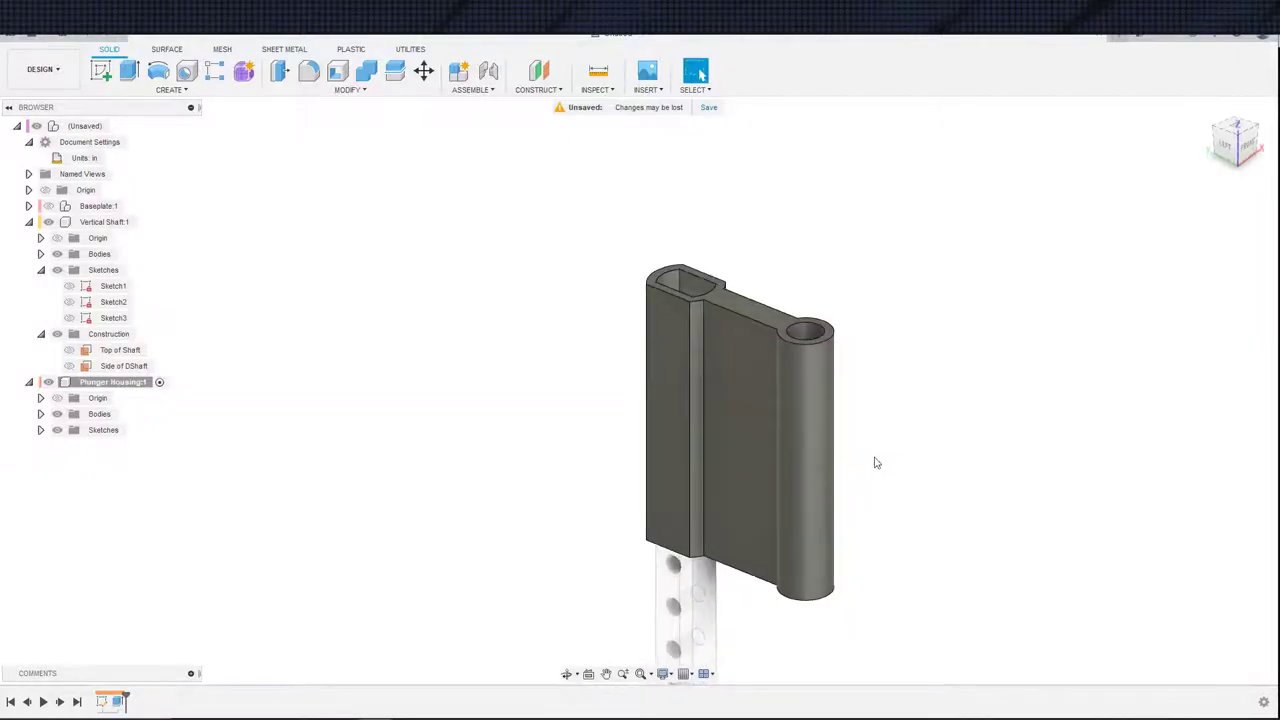
- Check the housing shape in the green and red capper photos in the browser, and return to Fusion 360
{"action": "key", "text": "alt+Tab"}
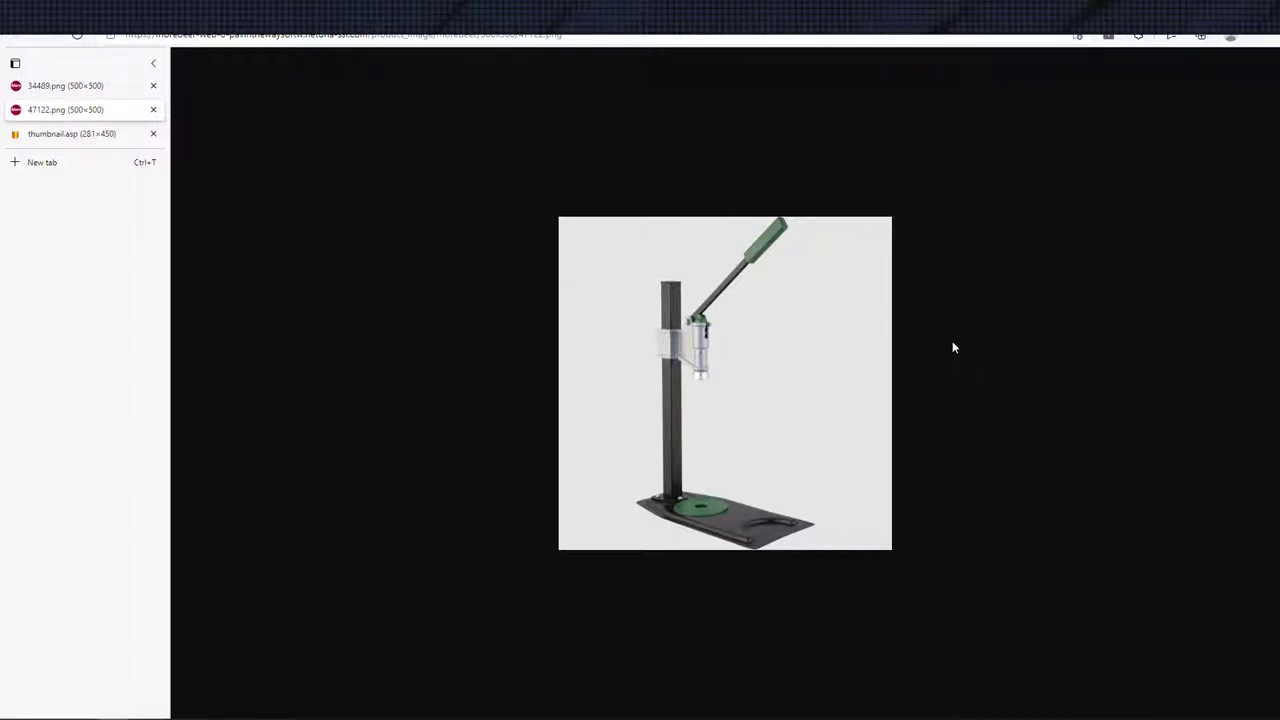
{"action": "left_click", "coordinate": [104, 135]}
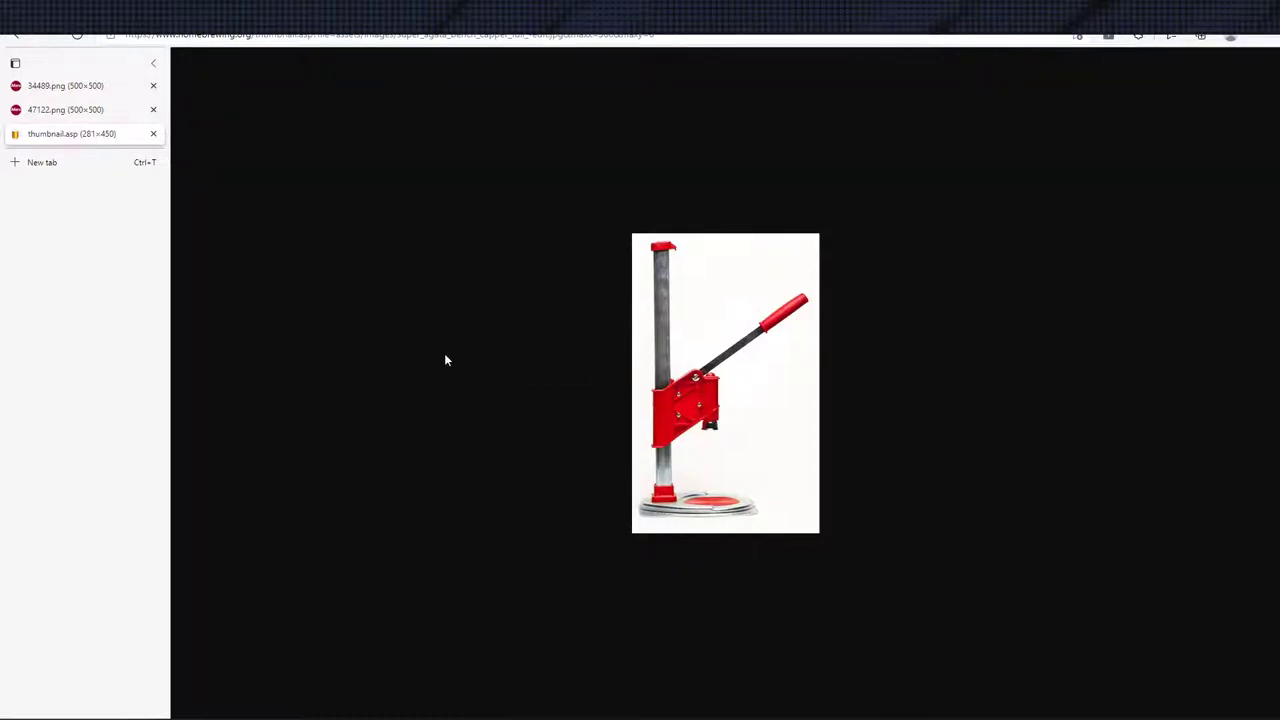
{"action": "key", "text": "alt+Tab"}
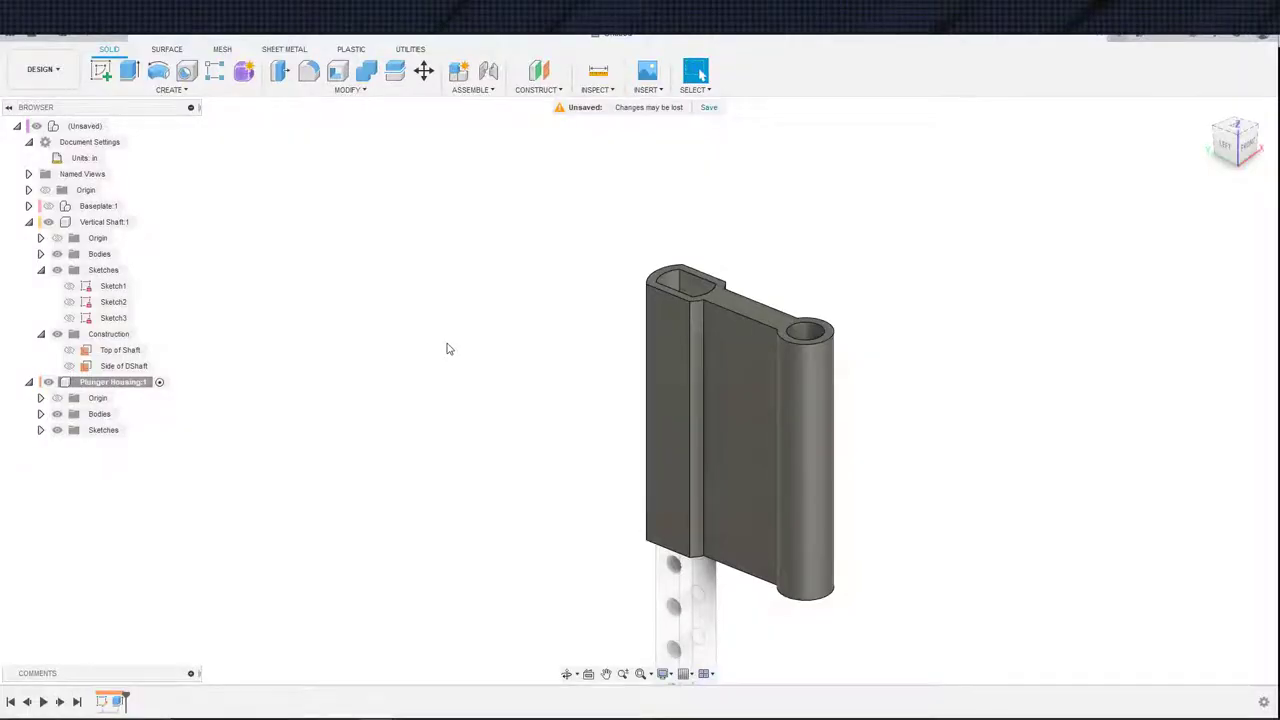
- Reopen the plunger housing sketch and draw a third circle concentric with and between the two existing plunger circles
{"action": "double_click", "coordinate": [103, 701]}
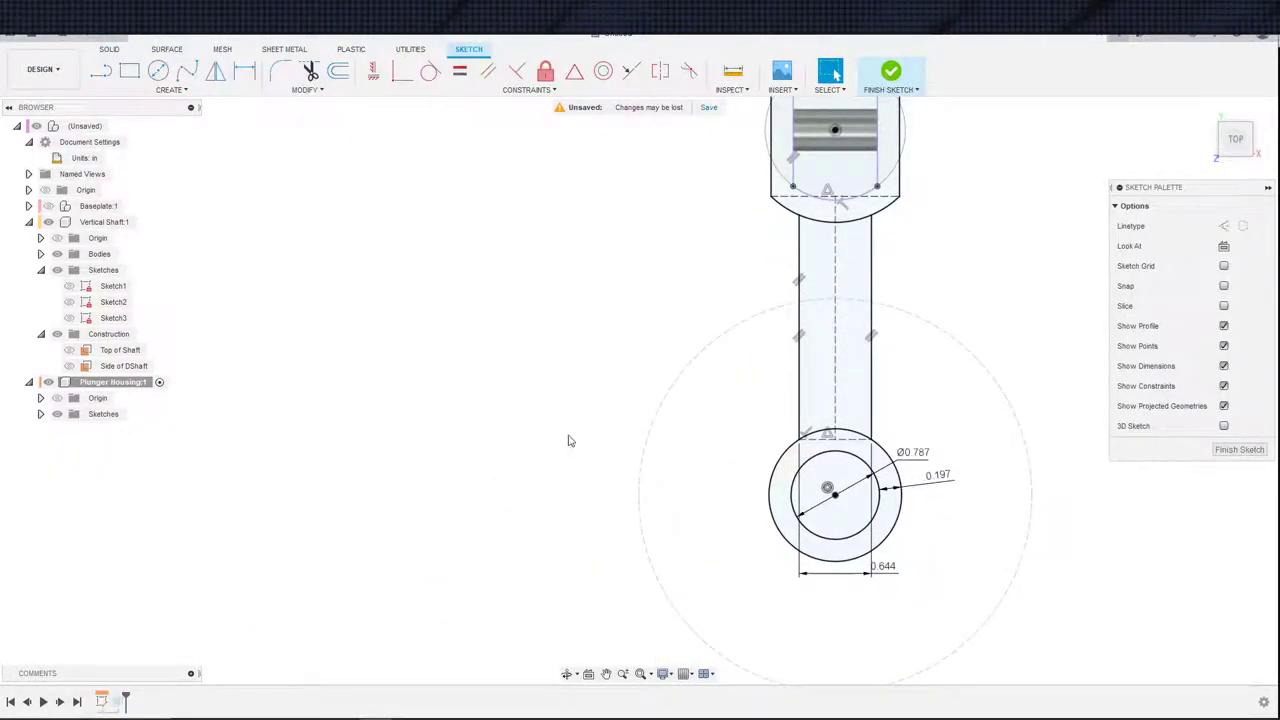
{"action": "key", "text": "c"}
{"action": "left_click", "coordinate": [835, 495]}
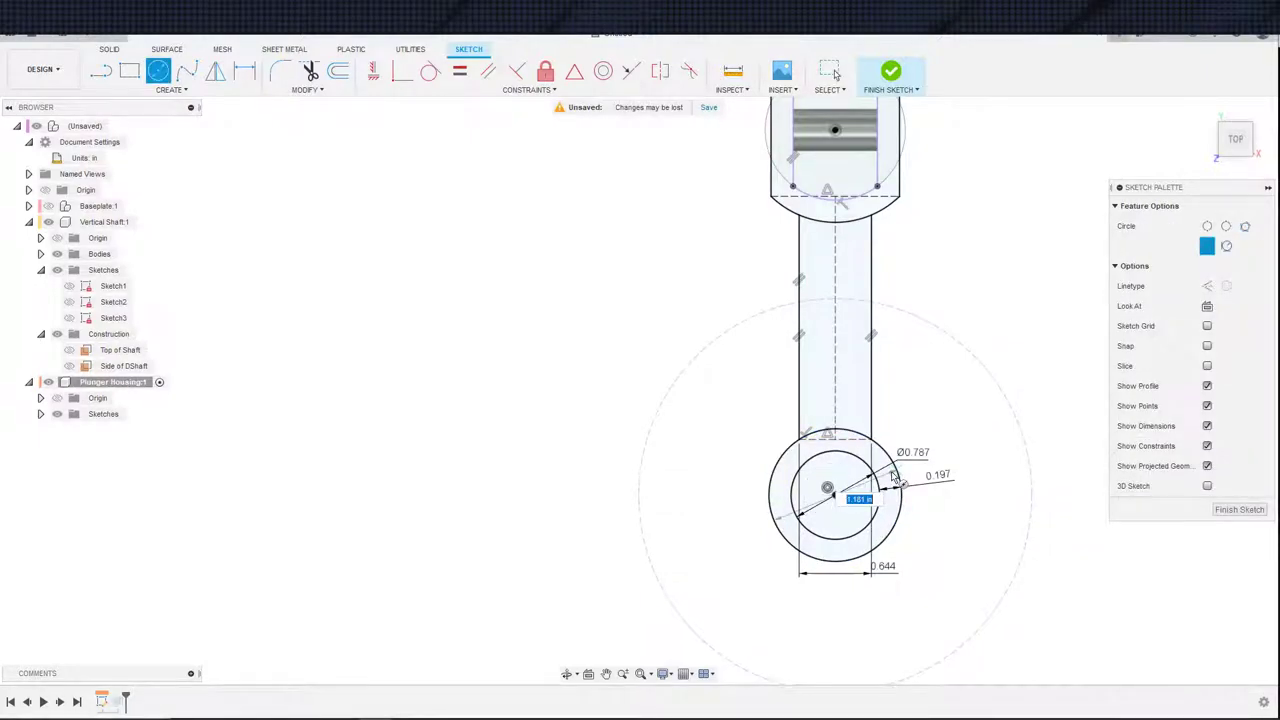
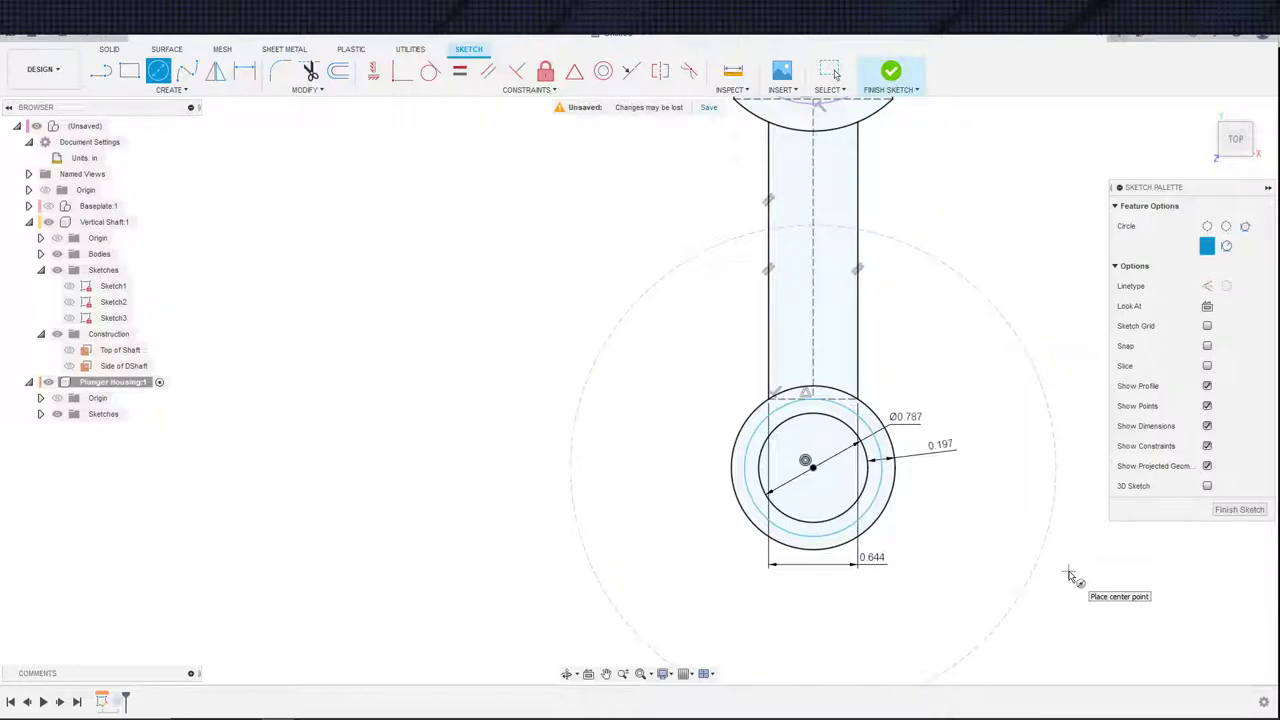
{"action": "scroll", "coordinate": [970, 462], "scroll_direction": "up", "scroll_amount": 1}
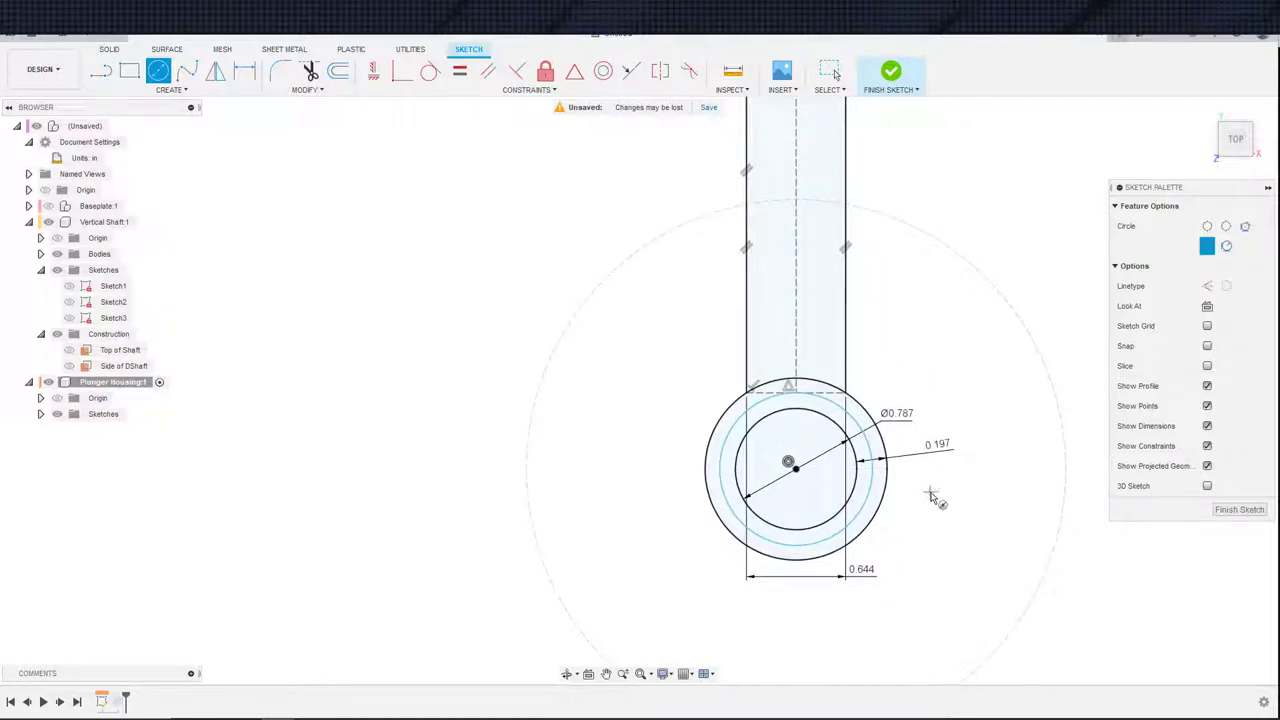
{"action": "scroll", "coordinate": [894, 520], "scroll_direction": "up", "scroll_amount": 1}
{"action": "scroll", "coordinate": [940, 500], "scroll_direction": "up", "scroll_amount": 1}
{"action": "key", "text": "Escape"}
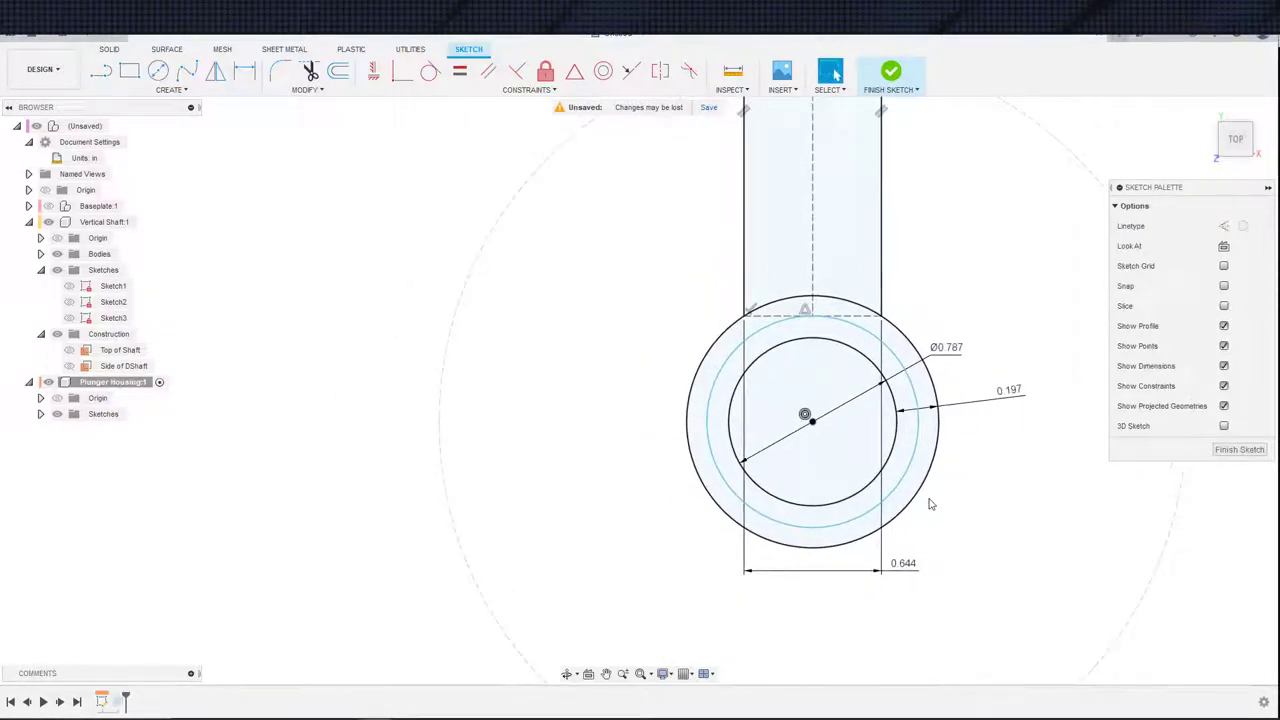
{"action": "scroll", "coordinate": [958, 484], "scroll_direction": "down", "scroll_amount": 1}
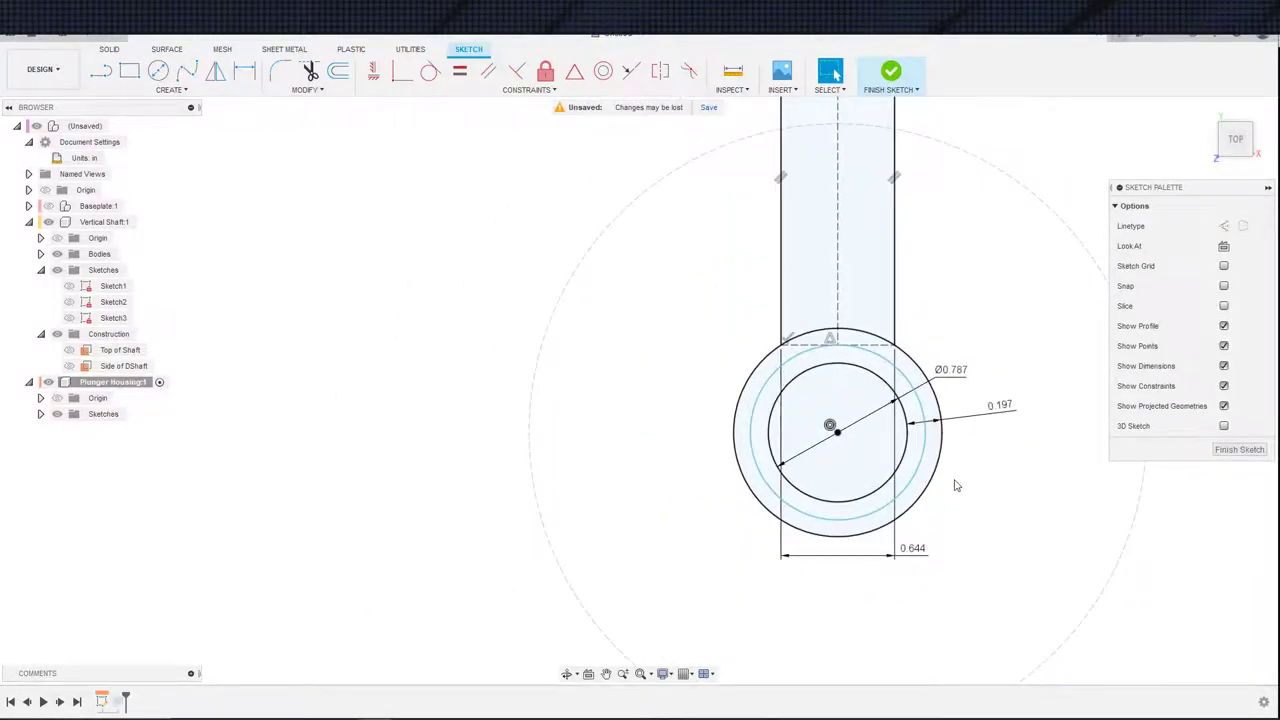
- Delete the 0.197 dimension between the plunger circles and enlarge the outer circle to about 1.434 in in diameter
{"action": "left_click", "coordinate": [948, 418]}
{"action": "key", "text": "Delete"}
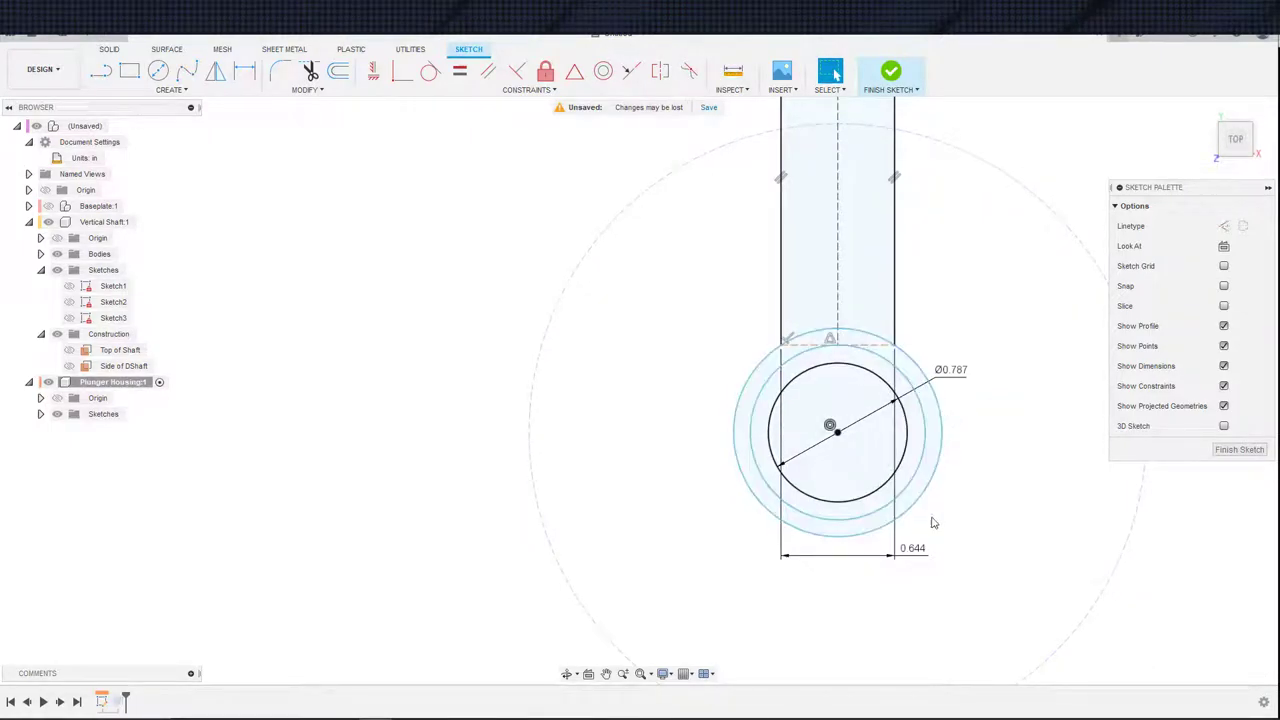
{"action": "left_click_drag", "start_coordinate": [940, 477], "coordinate": [960, 478]}
- Dimension the gap between the inner and middle plunger circles as 0.1 in
{"action": "key", "text": "o"}
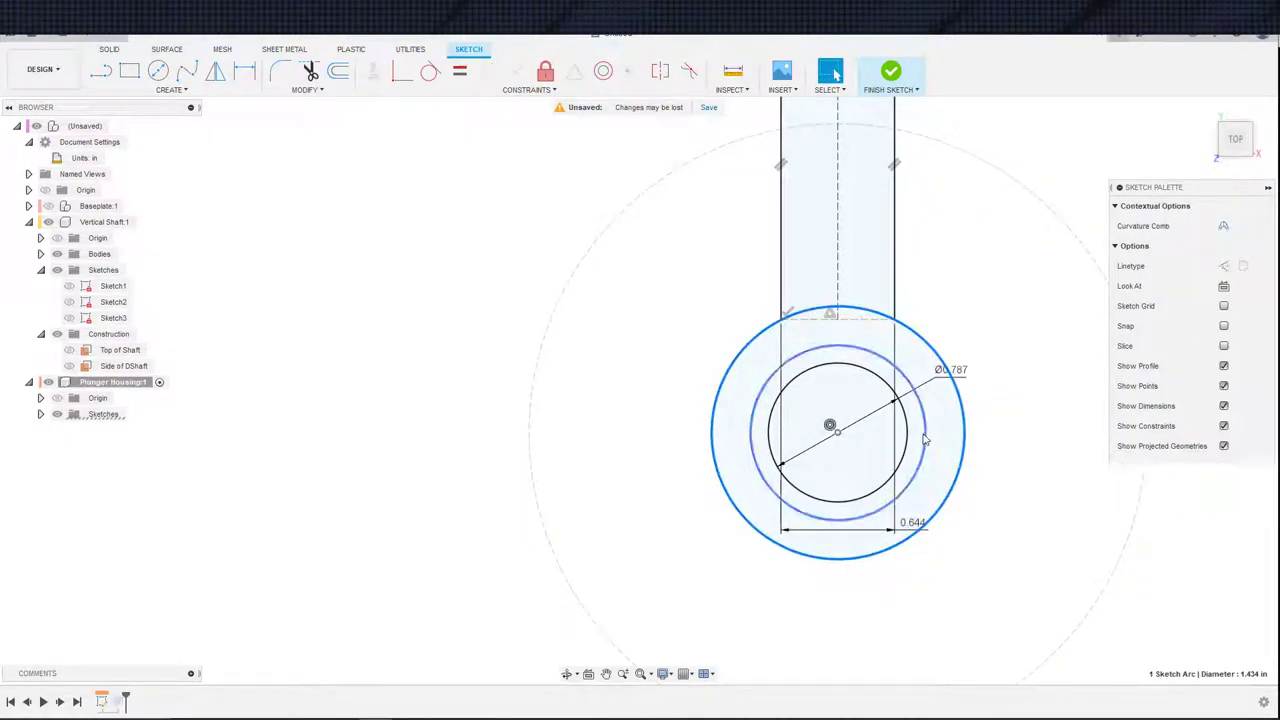
{"action": "left_click", "coordinate": [922, 468]}
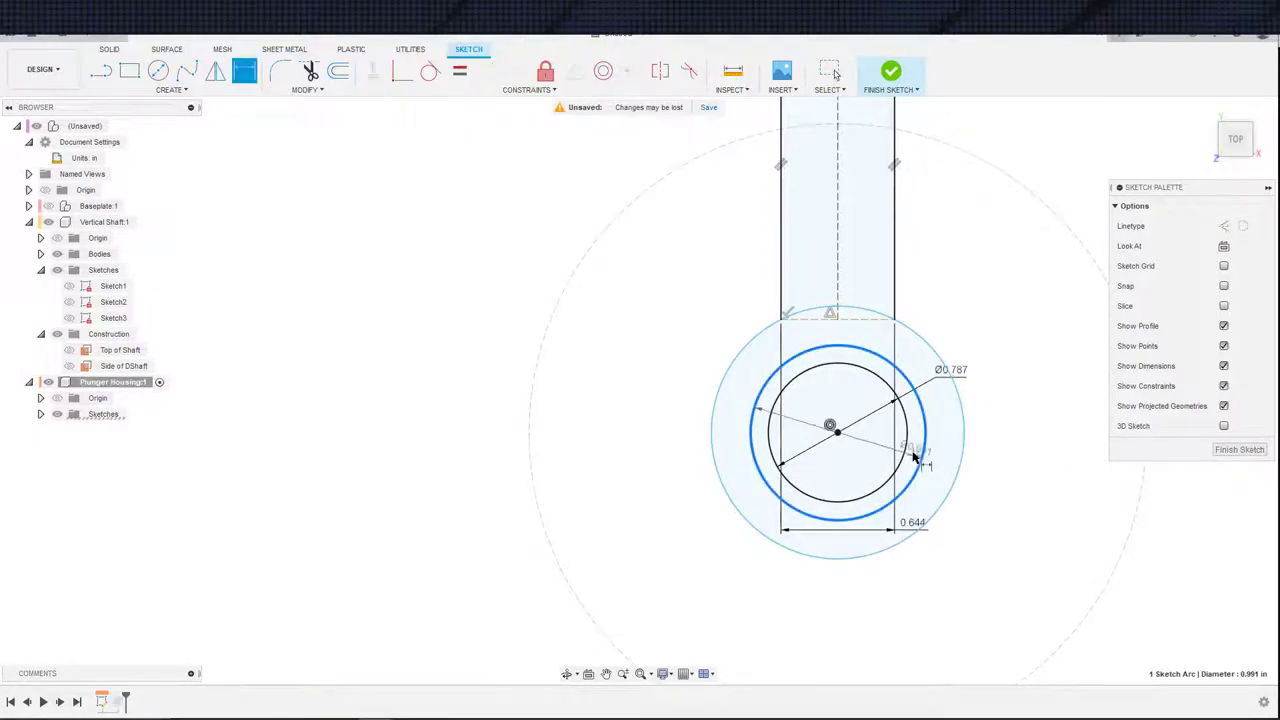
{"action": "left_click", "coordinate": [1015, 402]}
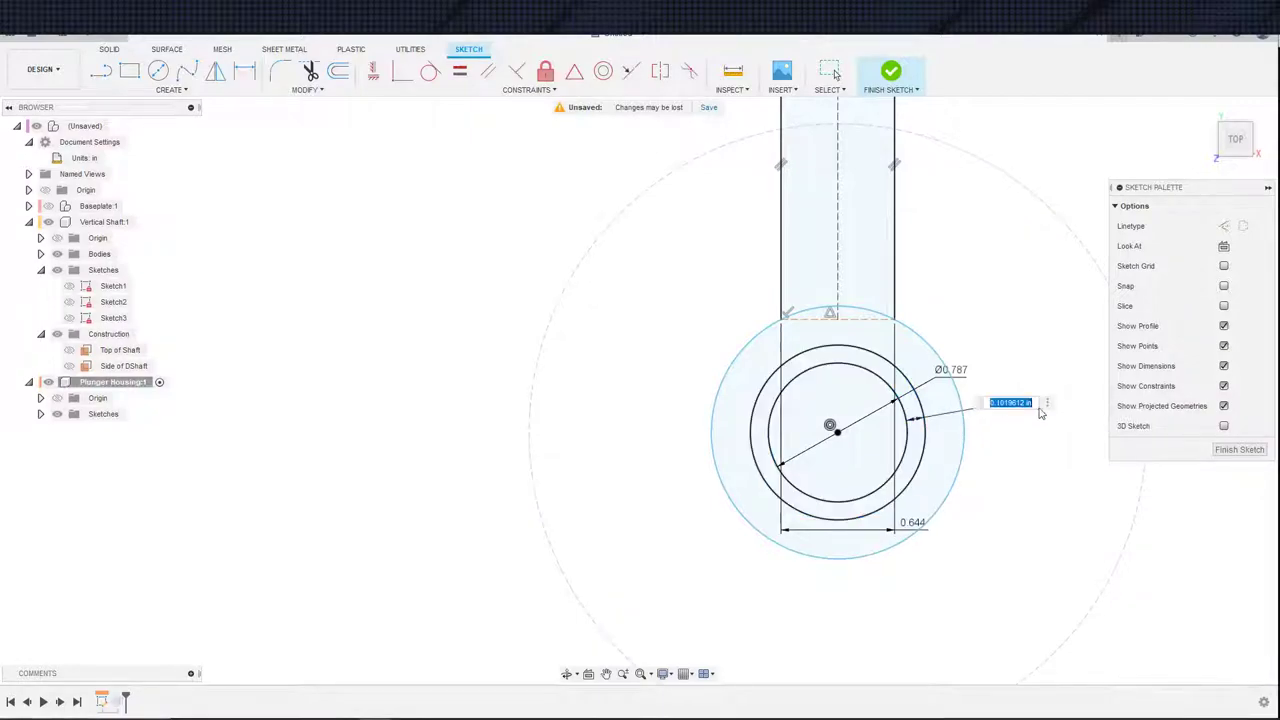
{"action": "type", "text": "1"}
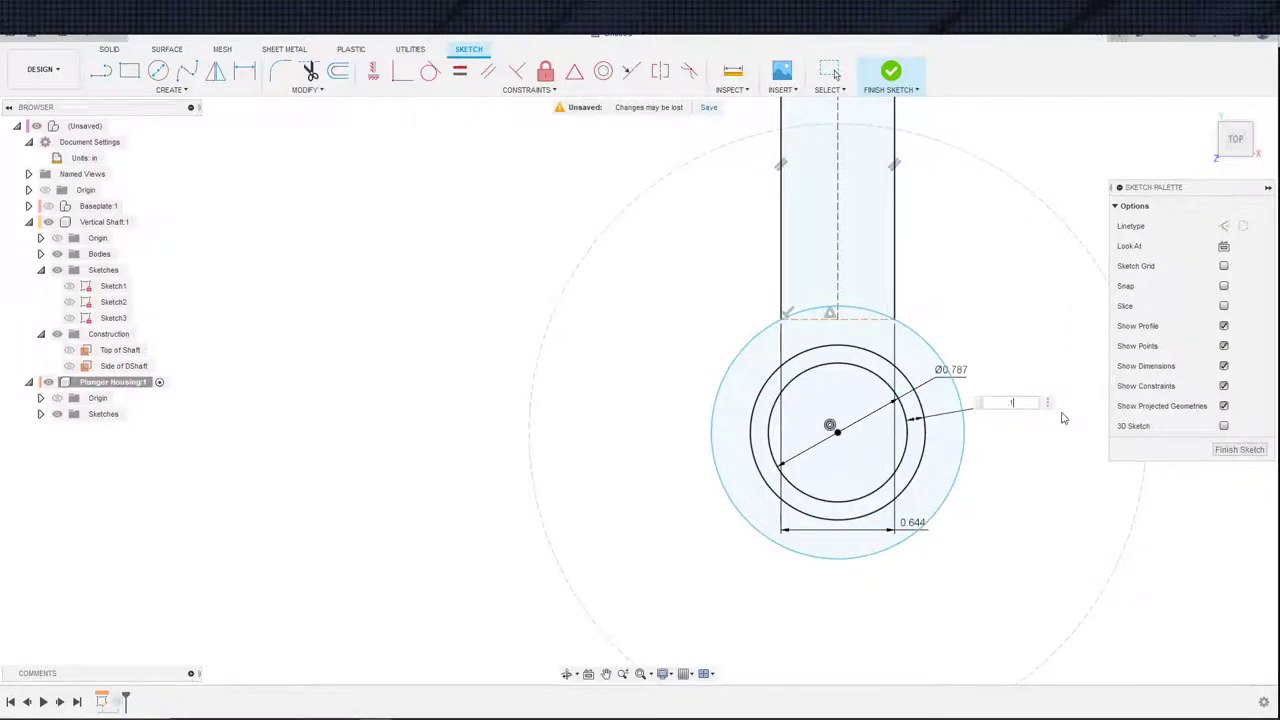
{"action": "key", "text": "Return"}
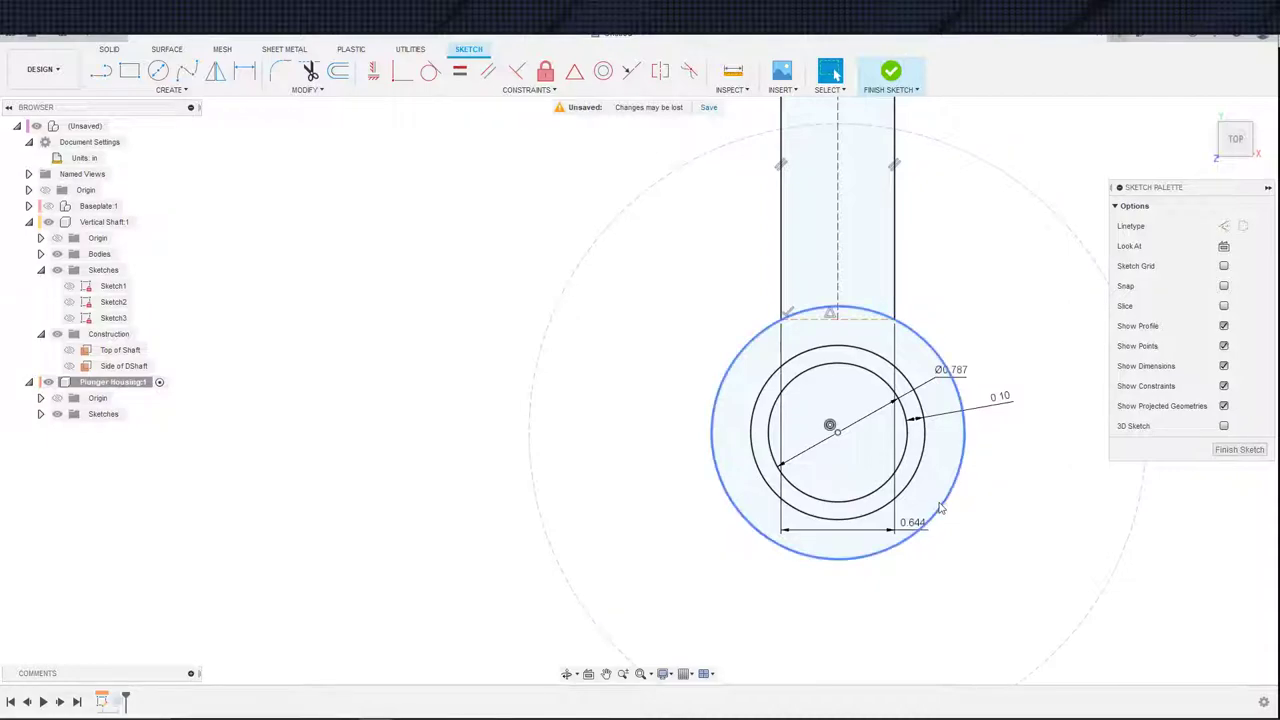
{"action": "left_click", "coordinate": [1002, 397]}
{"action": "double_click", "coordinate": [1003, 398]}
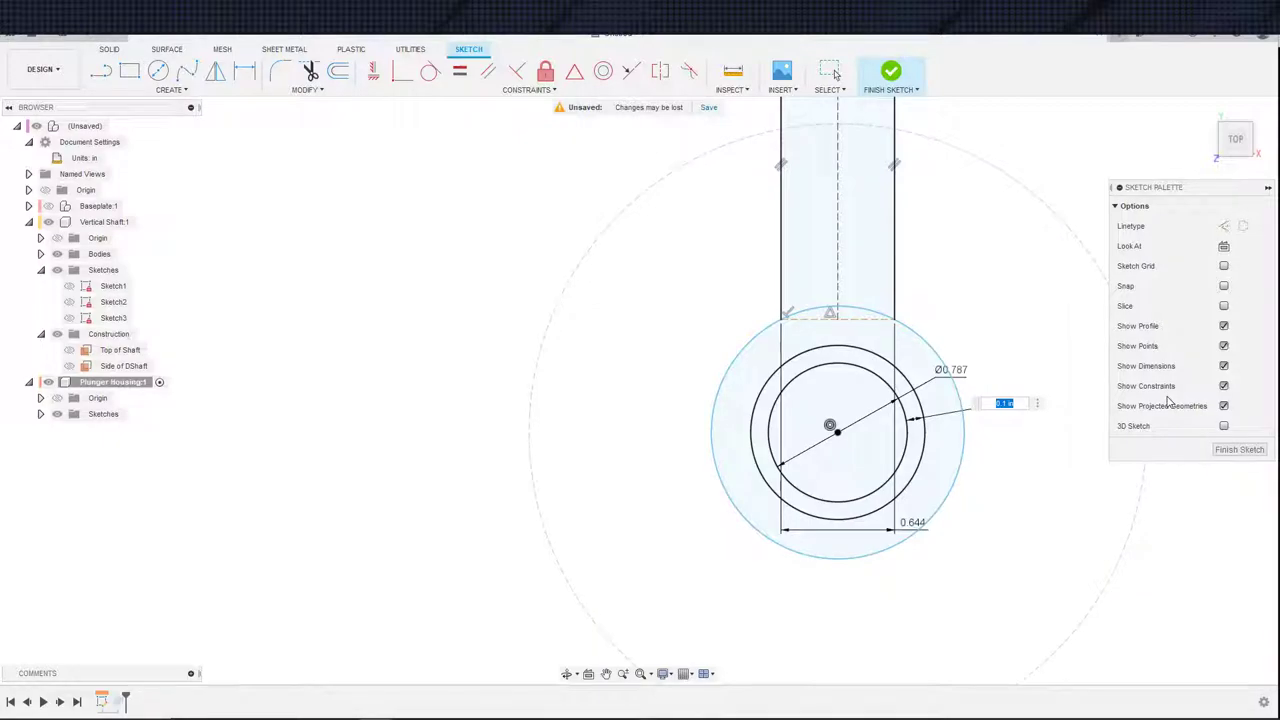
{"action": "type", "text": "1"}
{"action": "key", "text": "Return"}
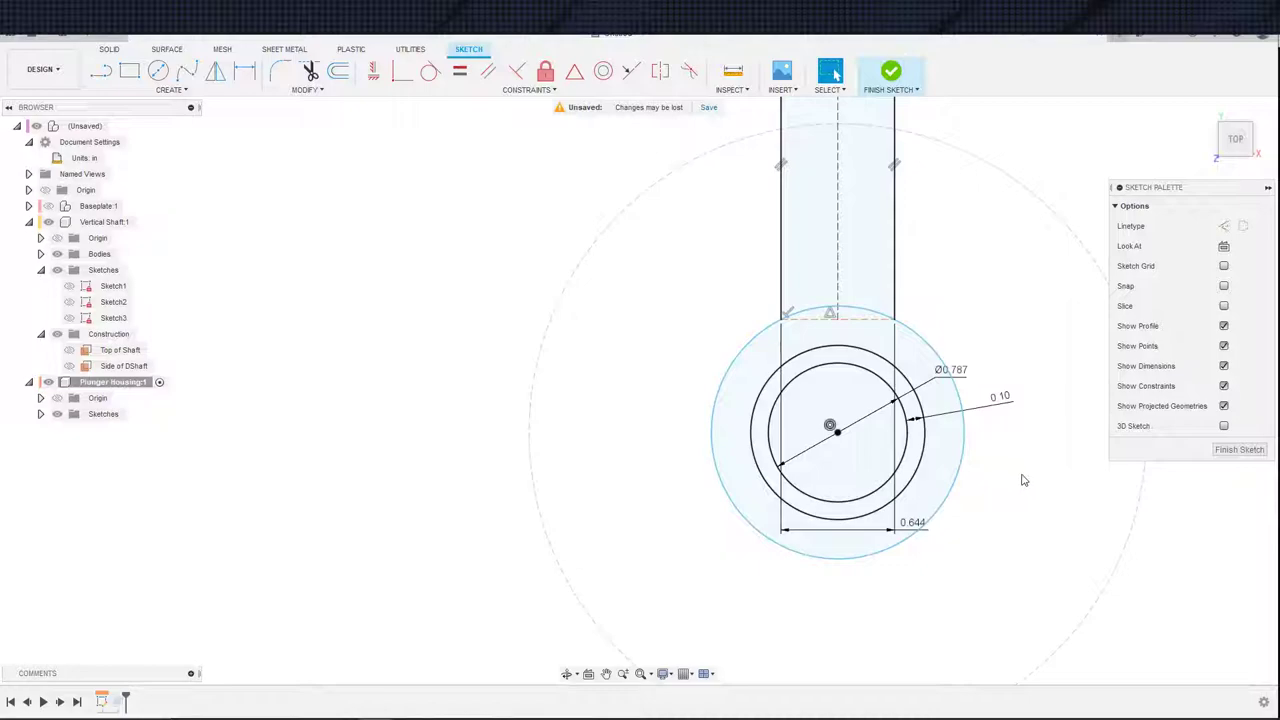
- Dimension the gap between the middle and outer plunger circles as 5 mm
{"action": "scroll", "coordinate": [1003, 526], "scroll_direction": "down", "scroll_amount": 1}
{"action": "scroll", "coordinate": [1023, 497], "scroll_direction": "down", "scroll_amount": 1}
{"action": "scroll", "coordinate": [1023, 497], "scroll_direction": "up", "scroll_amount": 2}
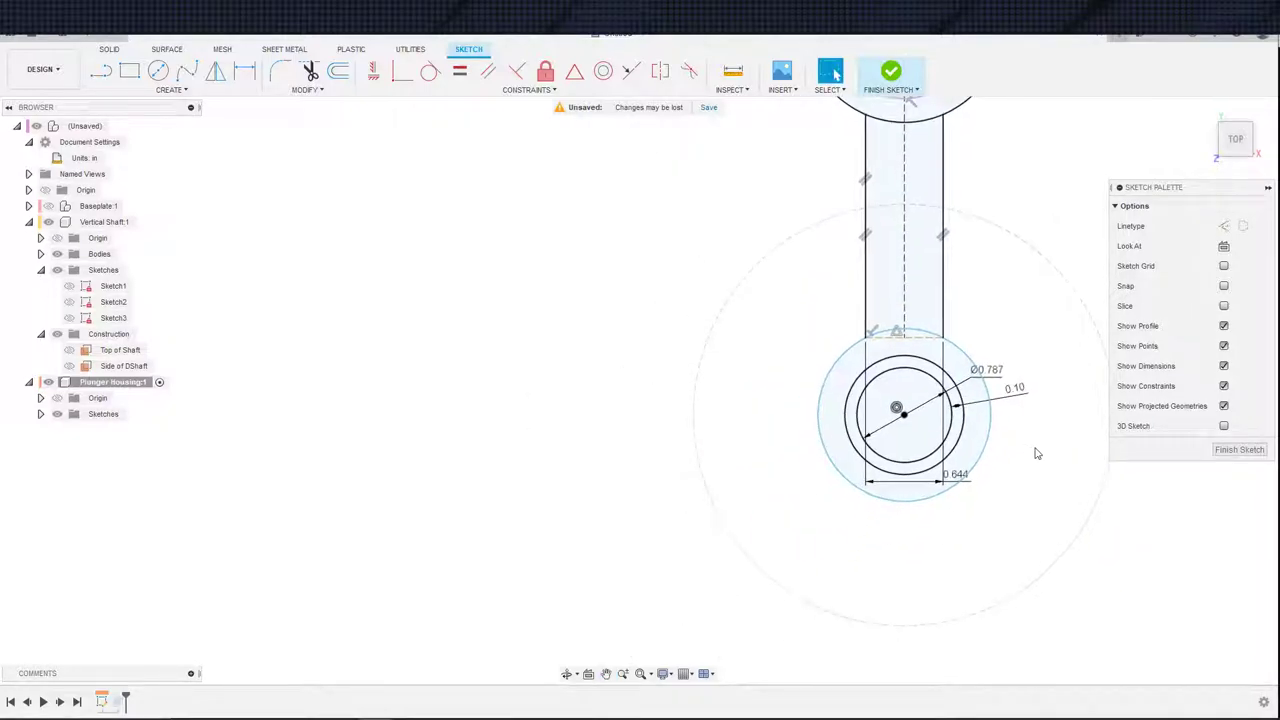
{"action": "key", "text": "d"}
{"action": "left_click", "coordinate": [968, 497]}
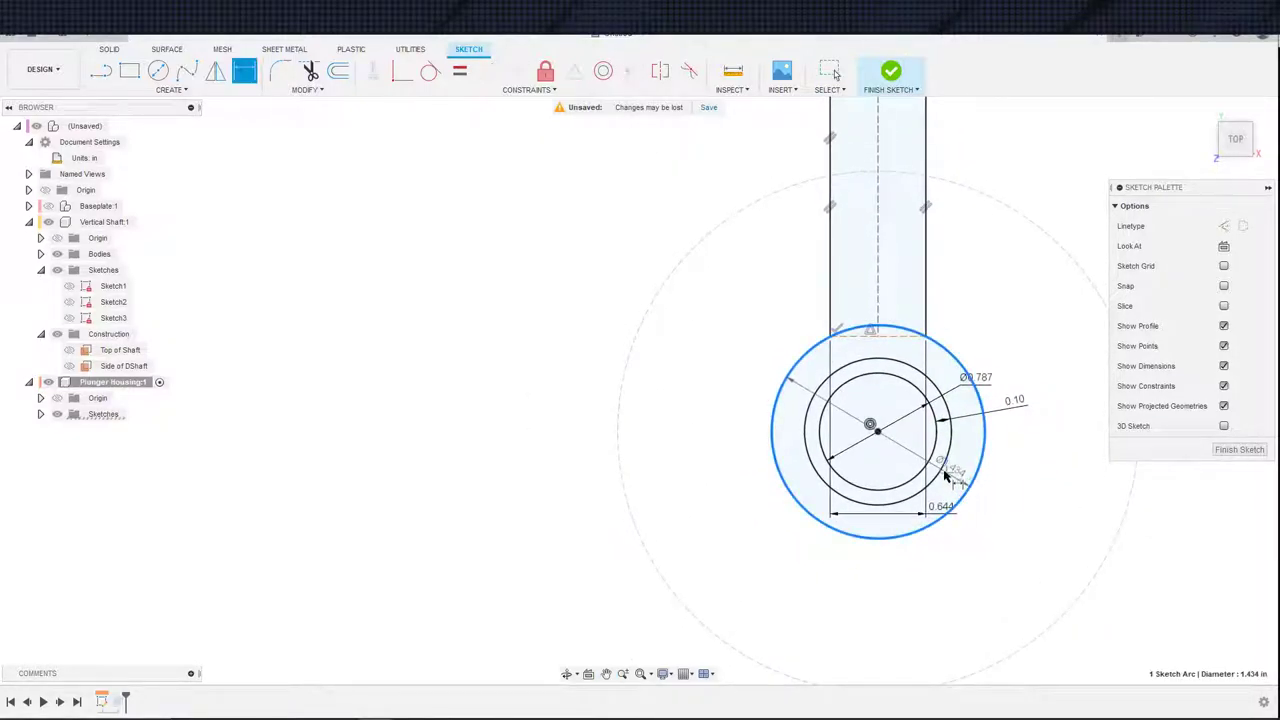
{"action": "left_click", "coordinate": [950, 458]}
{"action": "left_click", "coordinate": [1068, 466]}
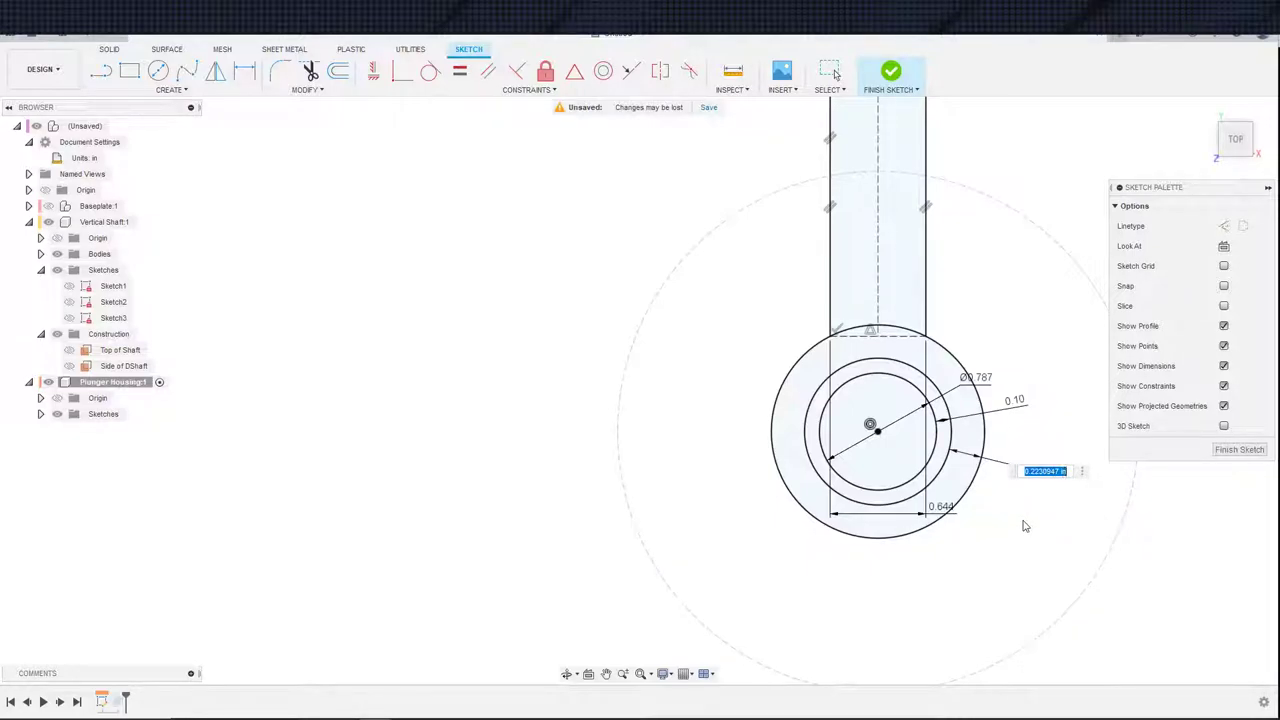
{"action": "type", "text": "25"}
{"action": "key", "text": "Return"}
{"action": "key", "text": "Escape"}
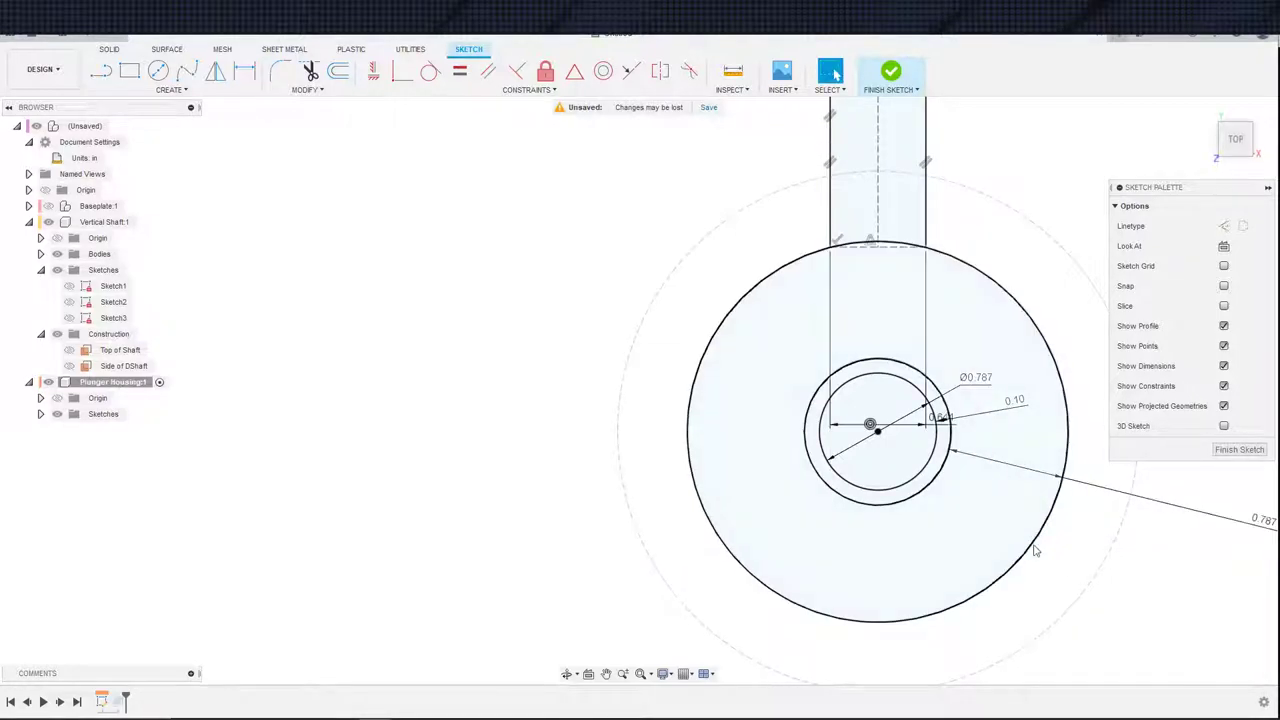
{"action": "double_click", "coordinate": [1261, 520]}
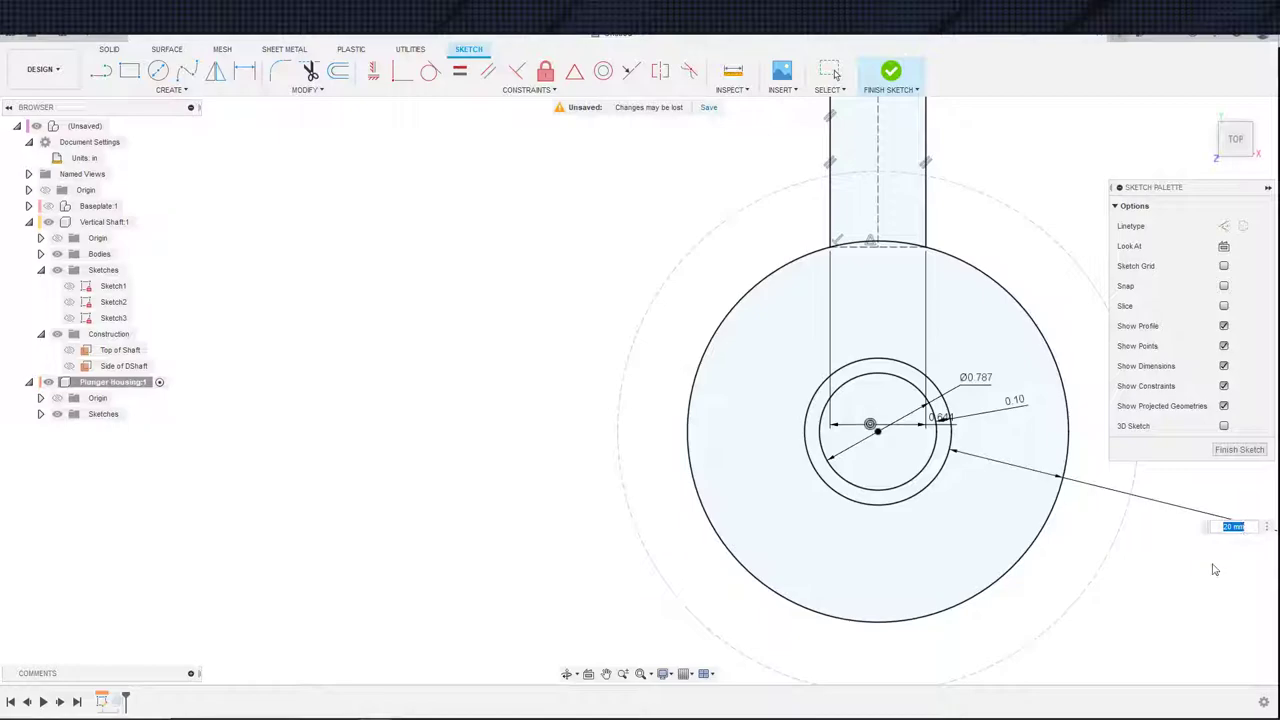
{"action": "type", "text": "5mm"}
{"action": "key", "text": "Return"}
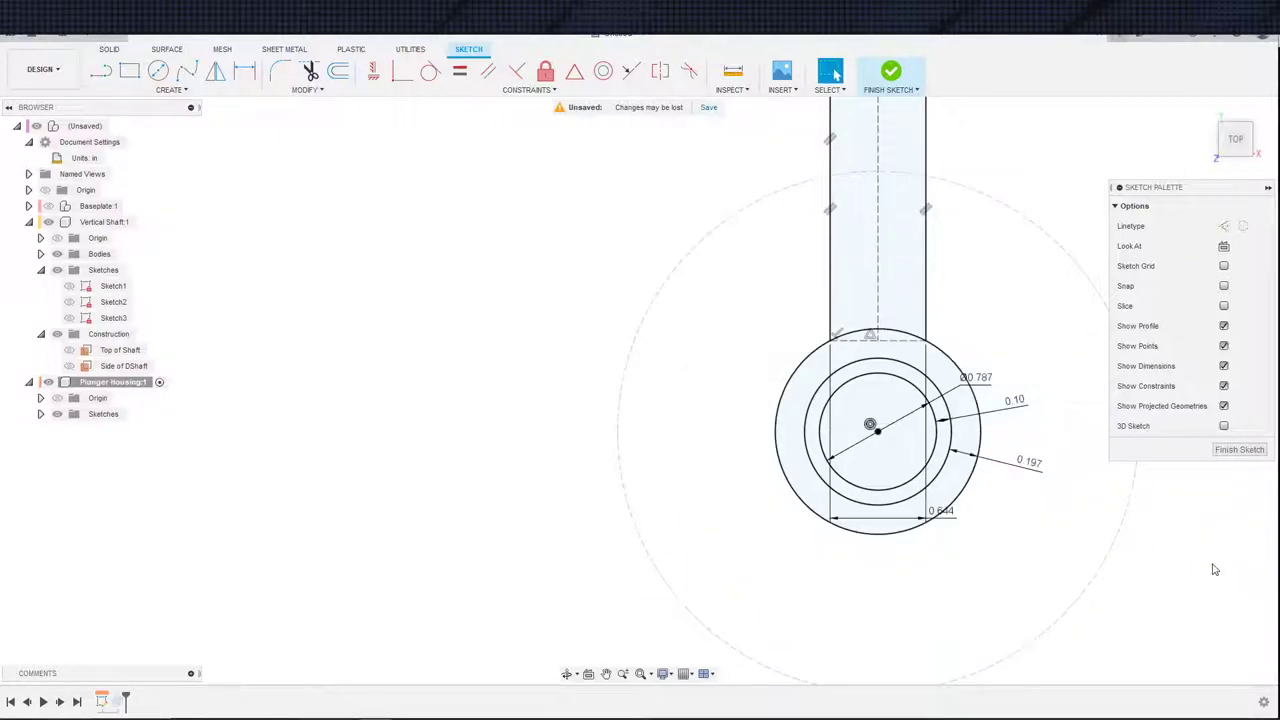
- Finish the sketch and edit the housing extrusion to exclude the thin ring profile between the inner and middle plunger circles
{"action": "scroll", "coordinate": [967, 567], "scroll_direction": "down", "scroll_amount": 1}
{"action": "scroll", "coordinate": [990, 557], "scroll_direction": "down", "scroll_amount": 1}
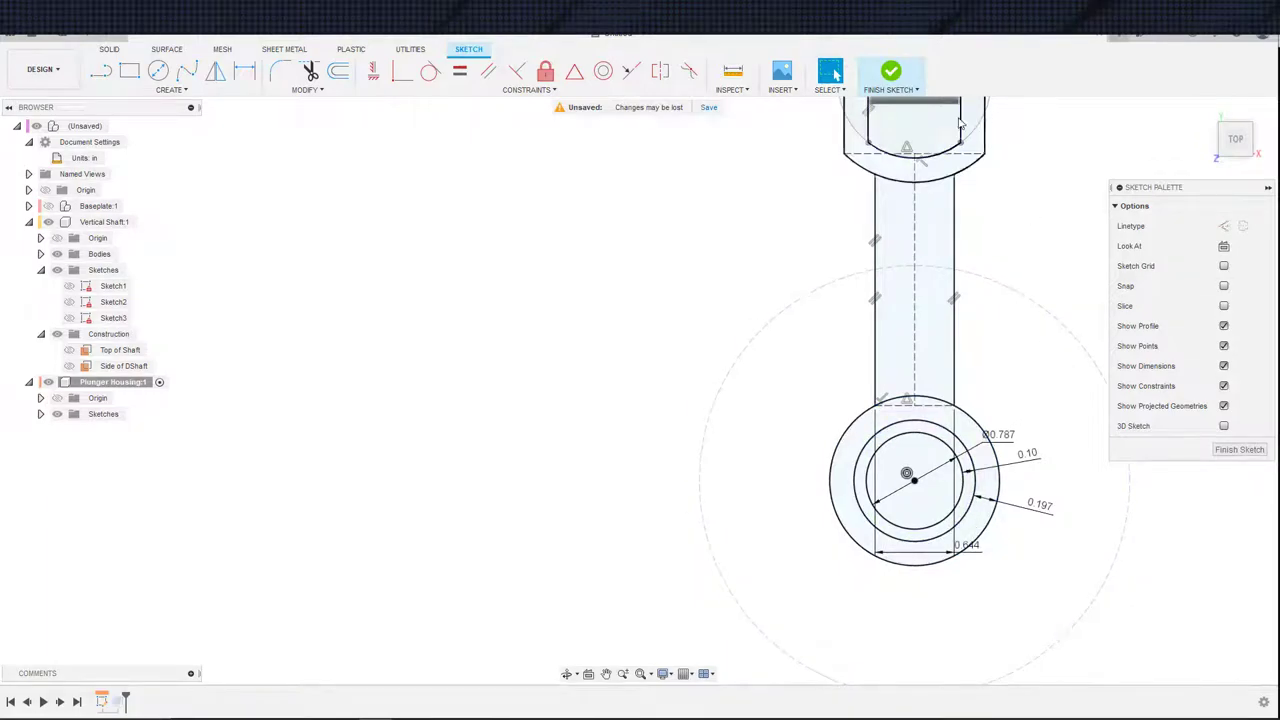
{"action": "left_click", "coordinate": [890, 72]}
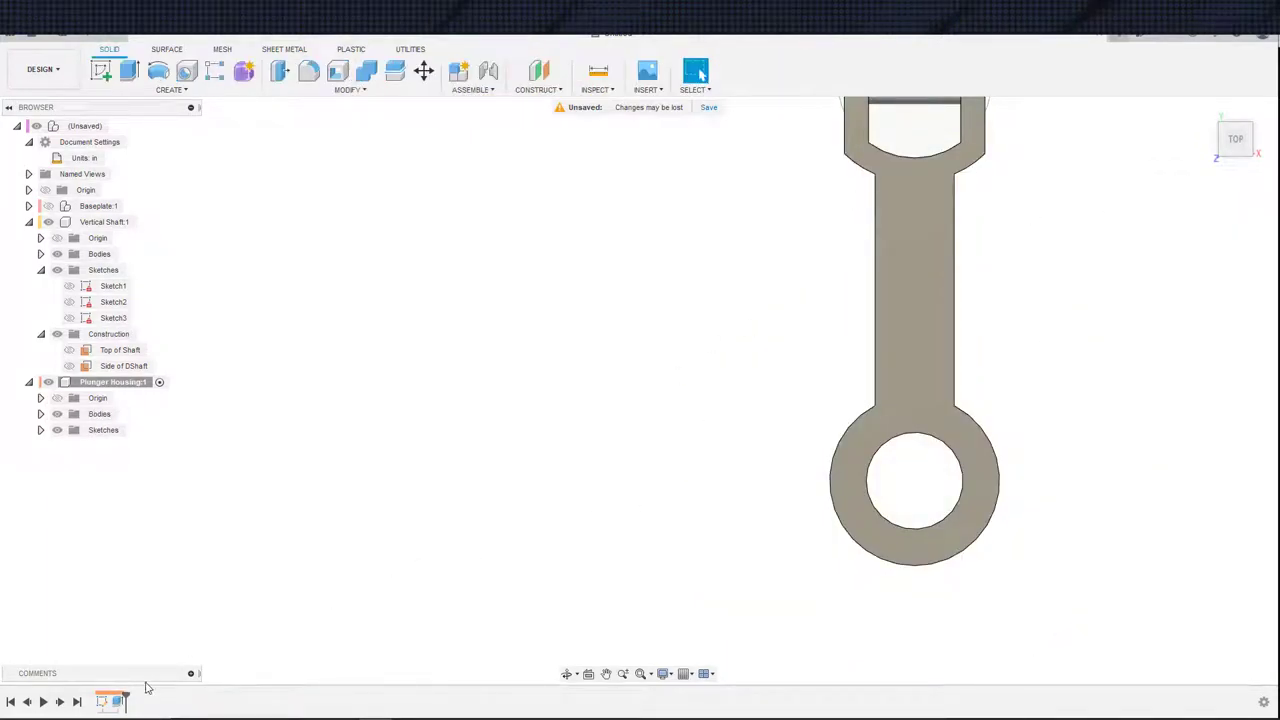
{"action": "double_click", "coordinate": [117, 701]}
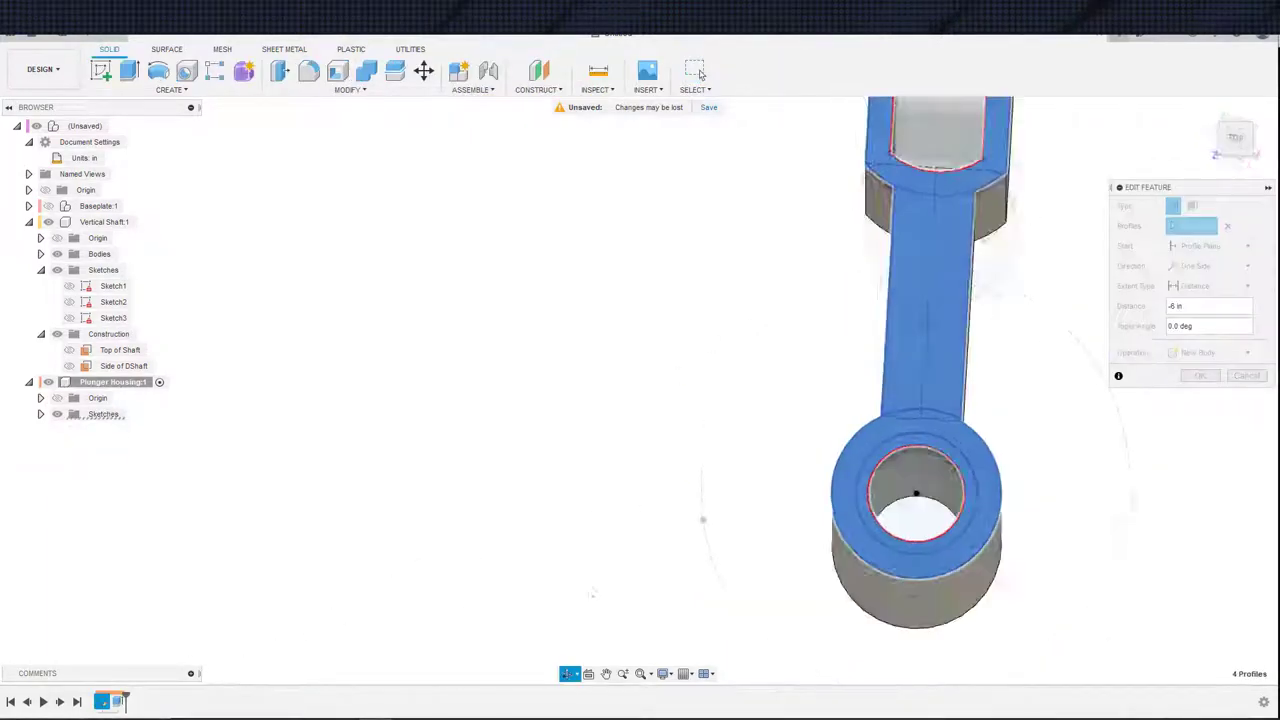
{"action": "left_click", "coordinate": [925, 502]}
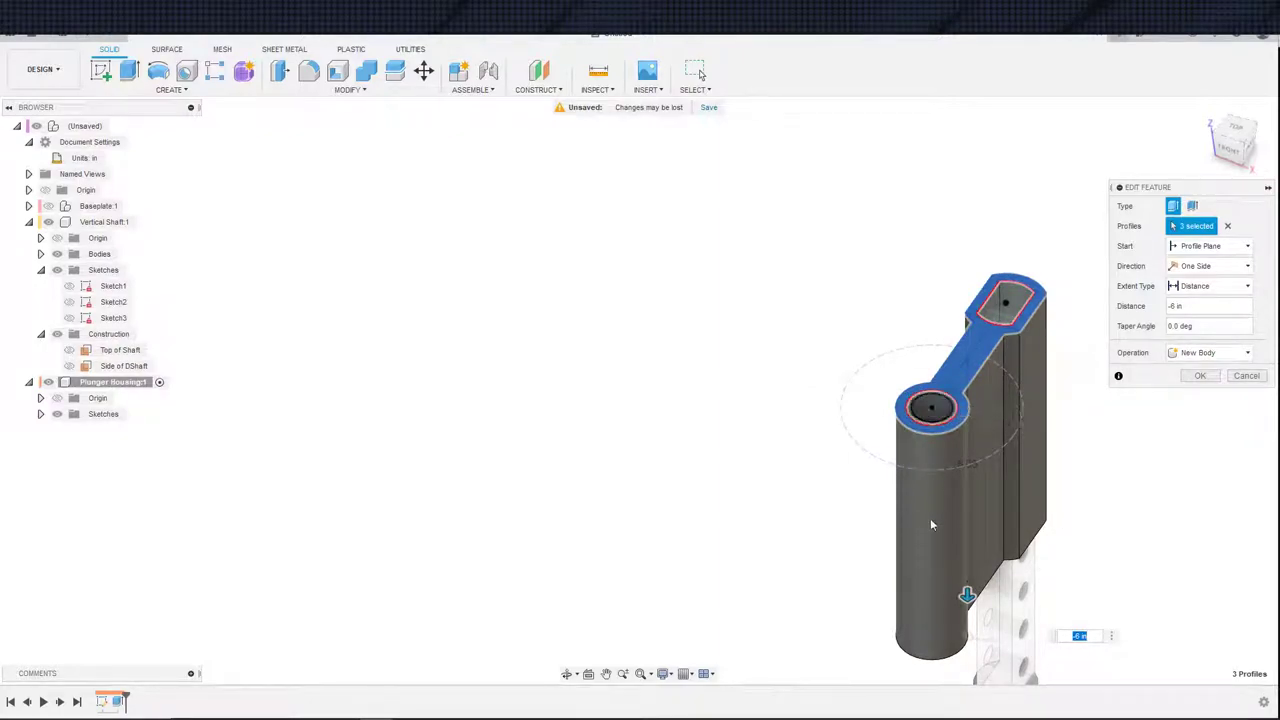
{"action": "scroll", "coordinate": [935, 420], "scroll_direction": "up", "scroll_amount": 3}
{"action": "scroll", "coordinate": [935, 420], "scroll_direction": "up", "scroll_amount": 2}
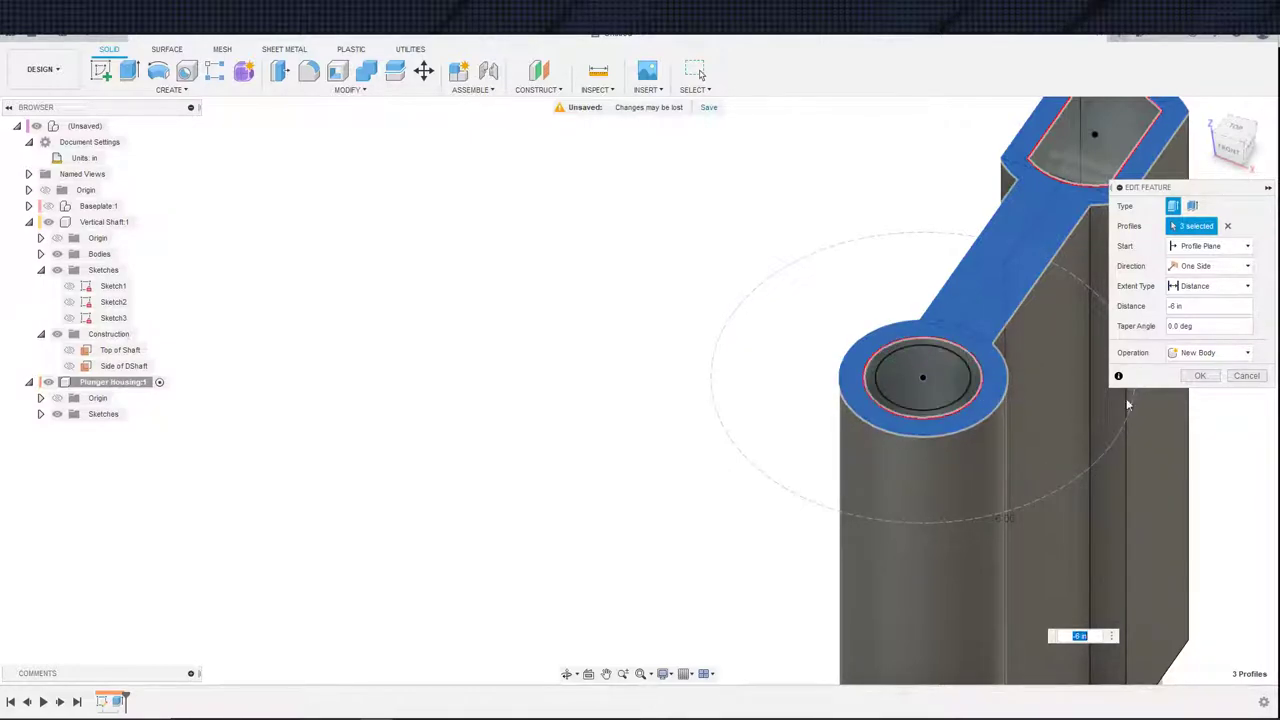
{"action": "left_click", "coordinate": [1200, 376]}
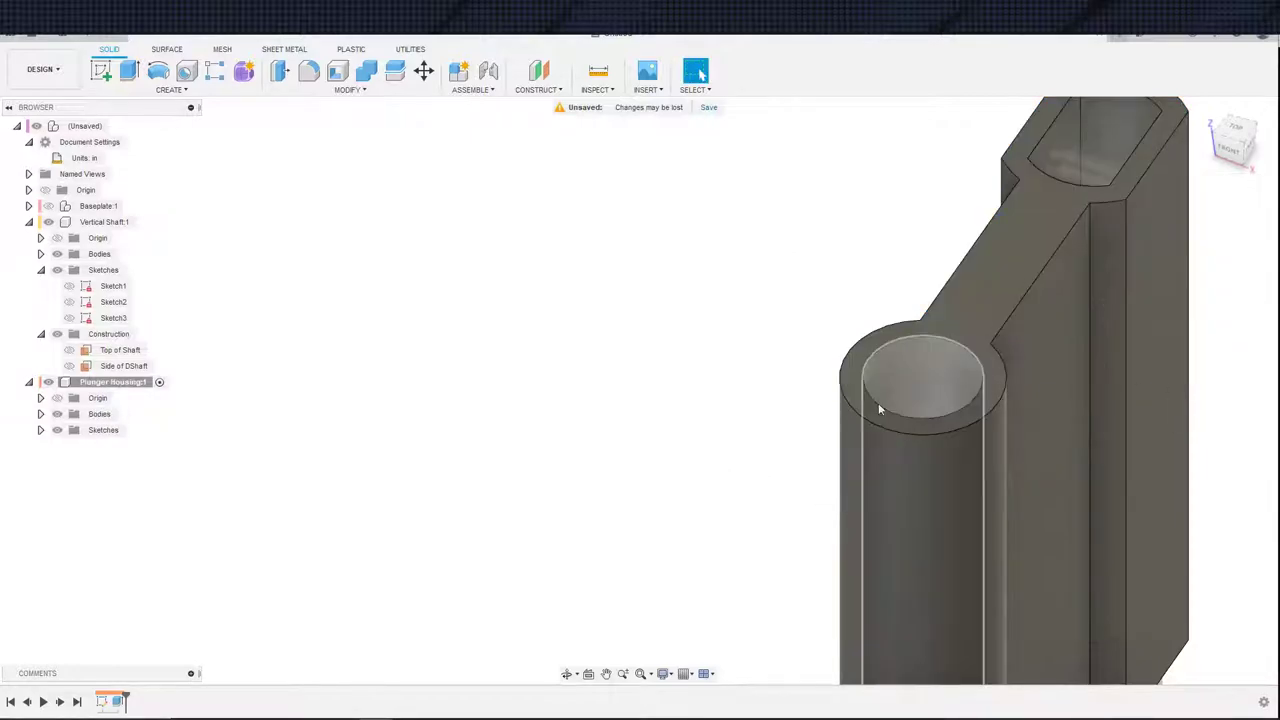
- Show the plunger housing sketch and extrude its thin ring profile -5 mm, joined to the housing
{"action": "key", "text": "e"}
{"action": "left_click", "coordinate": [40, 431]}
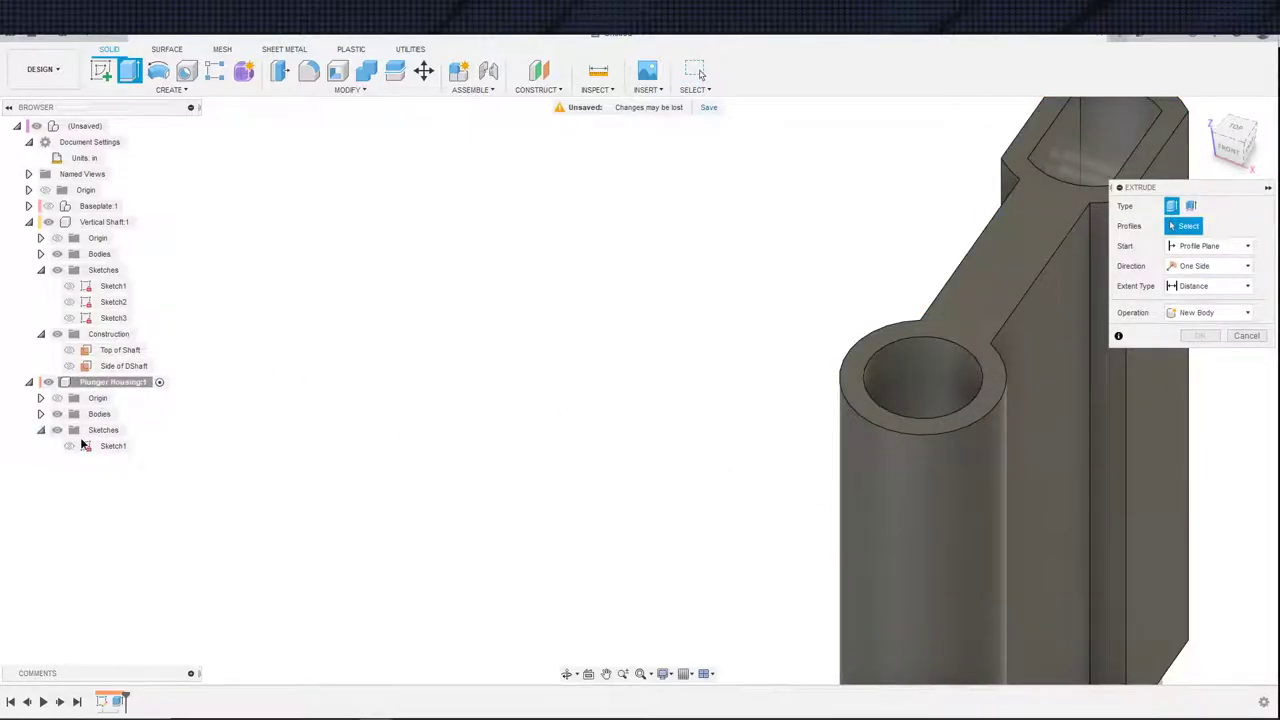
{"action": "left_click", "coordinate": [69, 446]}
{"action": "left_click", "coordinate": [953, 413]}
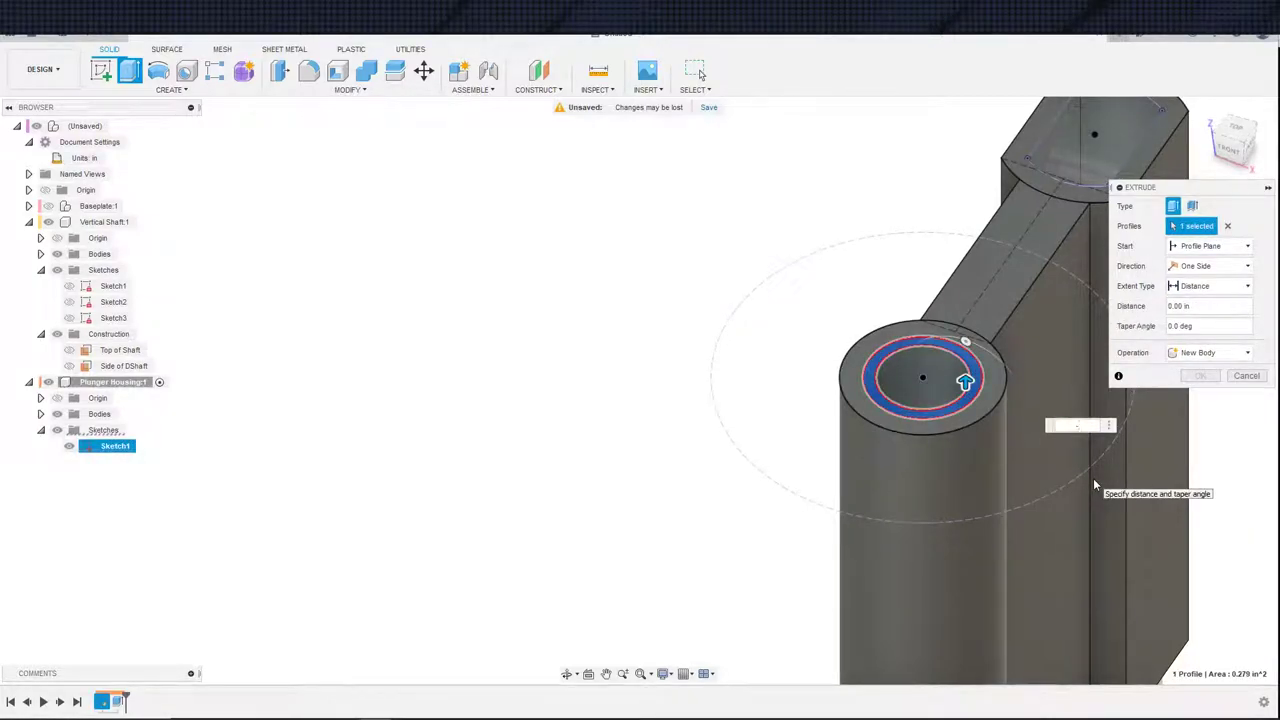
{"action": "type", "text": "-5mm"}
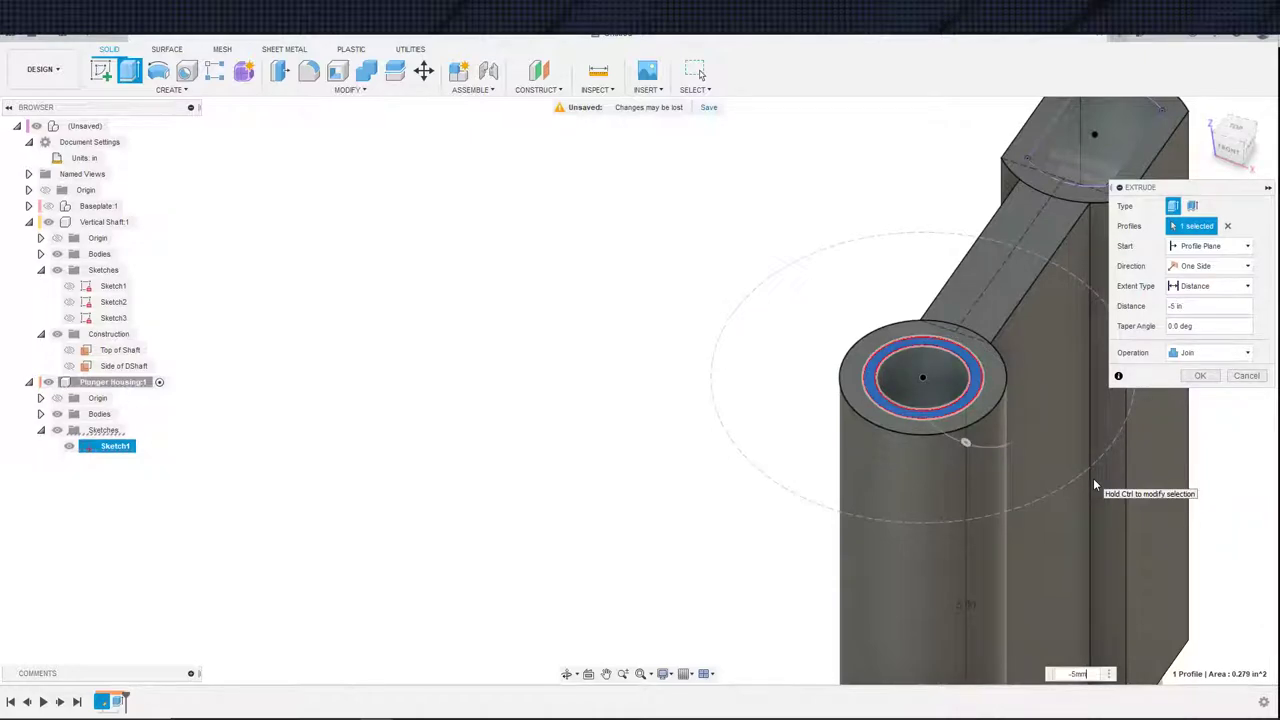
{"action": "key", "text": "Return"}
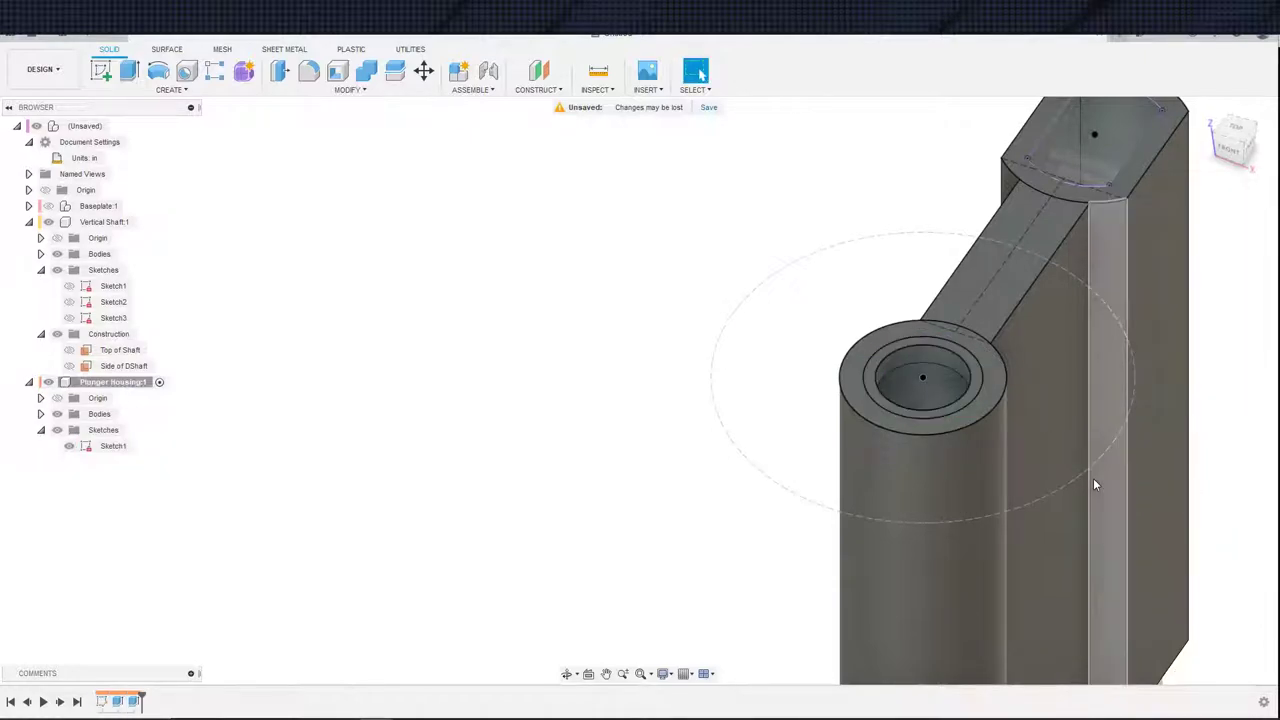
- Examine the plunger tube's opening from the underside and from above
{"action": "middle_click_drag", "start_coordinate": [1094, 484], "coordinate": [782, 374], "text": "shift"}
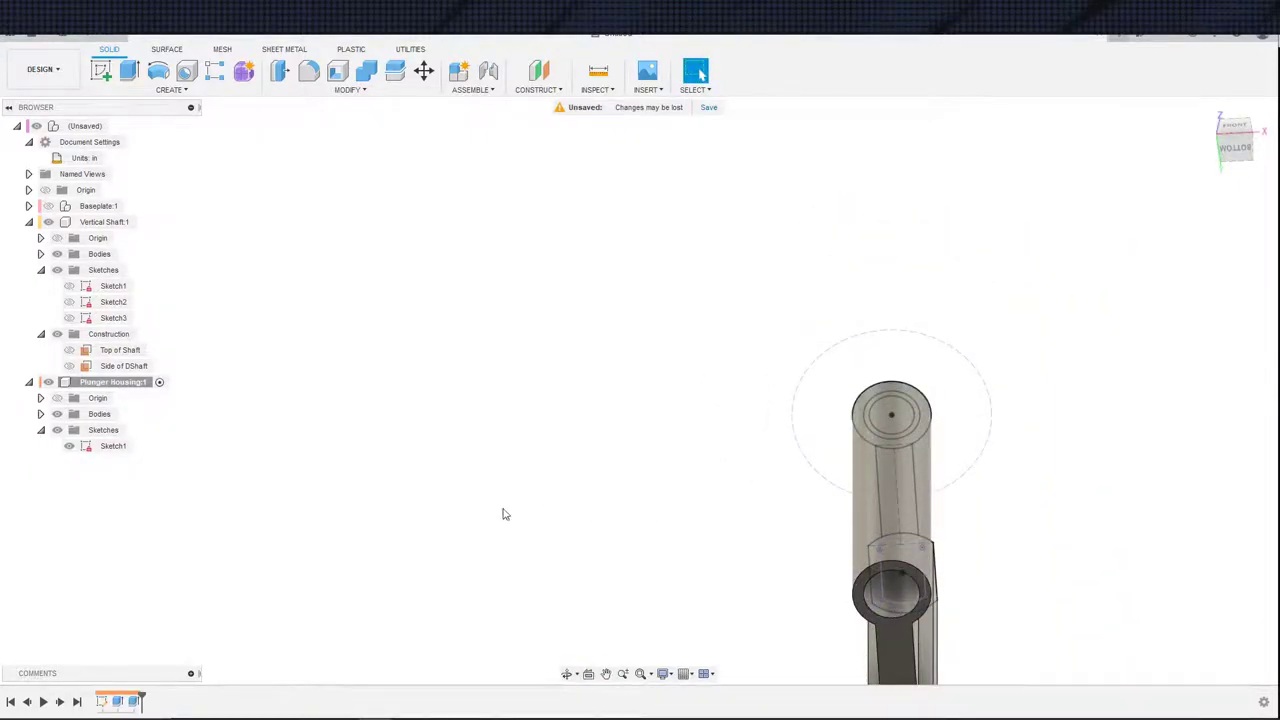
{"action": "left_click", "coordinate": [80, 448]}
{"action": "left_click", "coordinate": [75, 449]}
{"action": "left_click", "coordinate": [40, 414]}
{"action": "left_click", "coordinate": [40, 414]}
{"action": "middle_click_drag", "start_coordinate": [528, 485], "coordinate": [477, 586], "text": "shift"}
{"action": "scroll", "coordinate": [684, 512], "scroll_direction": "up", "scroll_amount": 3}
{"action": "middle_click_drag", "start_coordinate": [822, 496], "coordinate": [650, 591]}
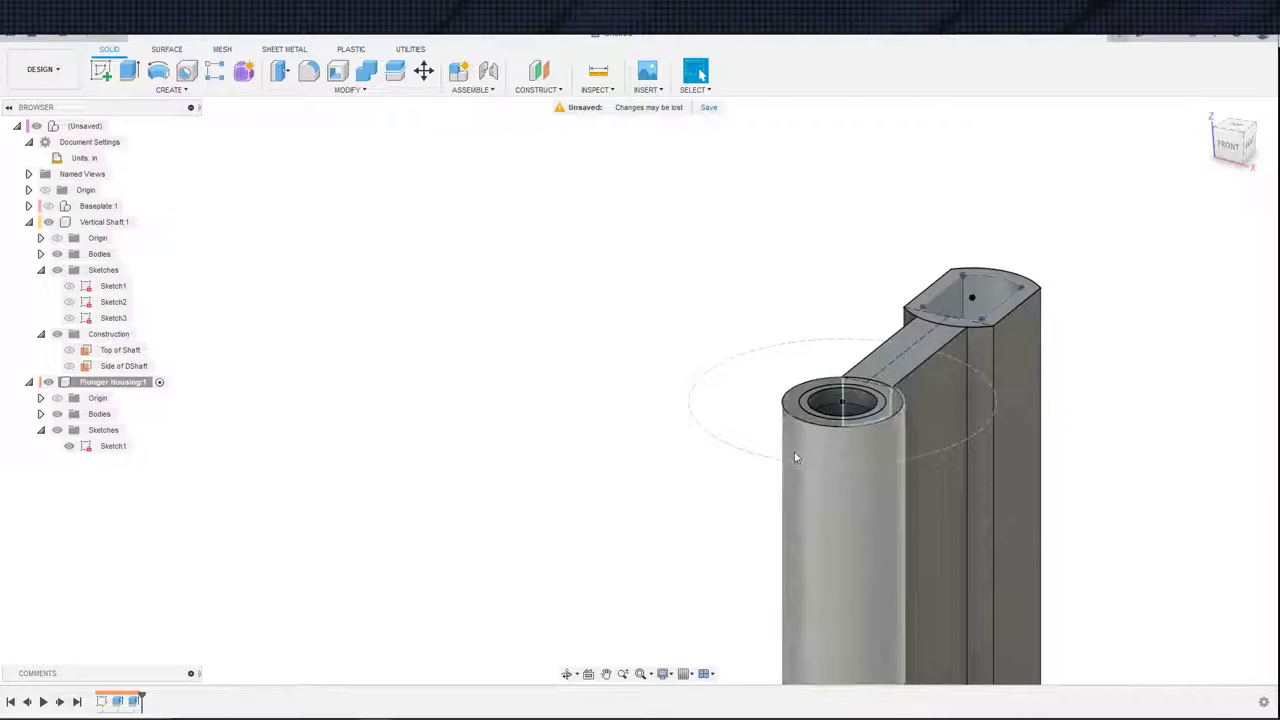
{"action": "scroll", "coordinate": [799, 457], "scroll_direction": "up", "scroll_amount": 3}
{"action": "middle_click_drag", "start_coordinate": [807, 459], "coordinate": [749, 528]}
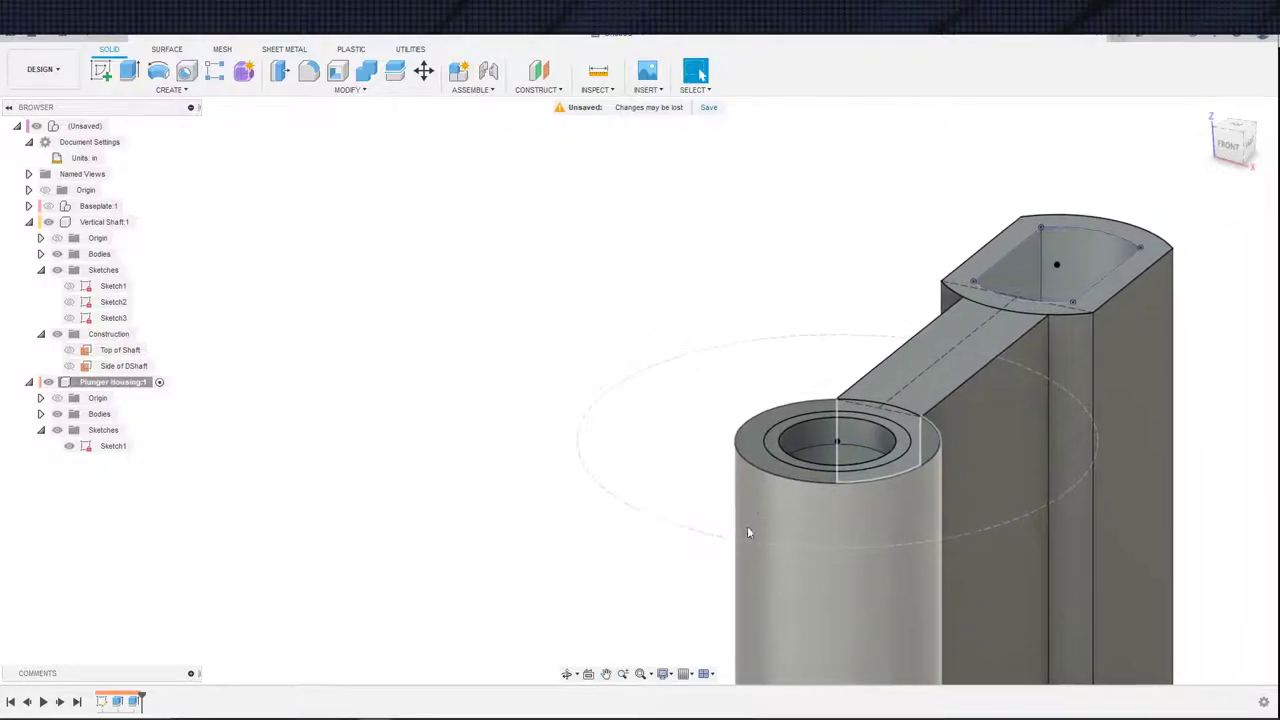
- Extrude the thin ring profile 2 in - 5 mm upward from the housing's bottom face, joined to the housing
{"action": "left_click", "coordinate": [896, 461]}
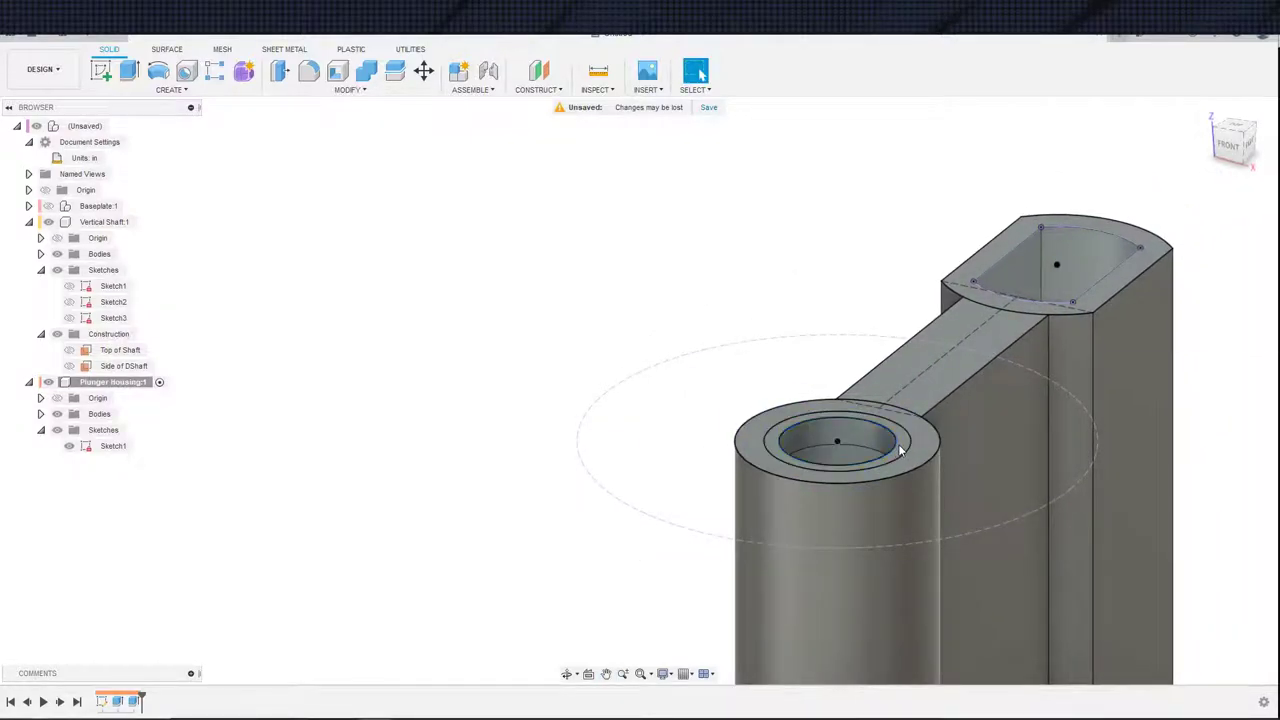
{"action": "key", "text": "e"}
{"action": "left_click", "coordinate": [1214, 247]}
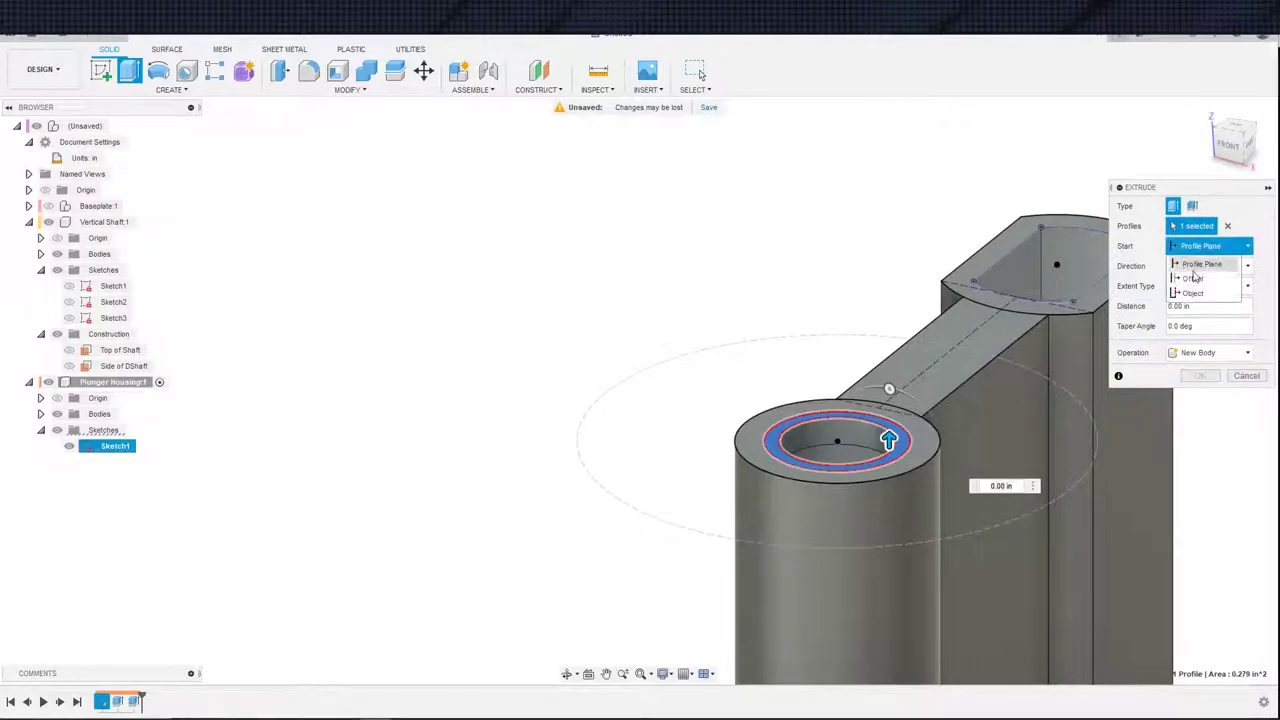
{"action": "left_click", "coordinate": [1186, 295]}
{"action": "middle_click_drag", "start_coordinate": [1094, 503], "coordinate": [1052, 186]}
{"action": "middle_click_drag", "start_coordinate": [951, 381], "coordinate": [981, 585], "text": "shift"}
{"action": "left_click", "coordinate": [978, 602]}
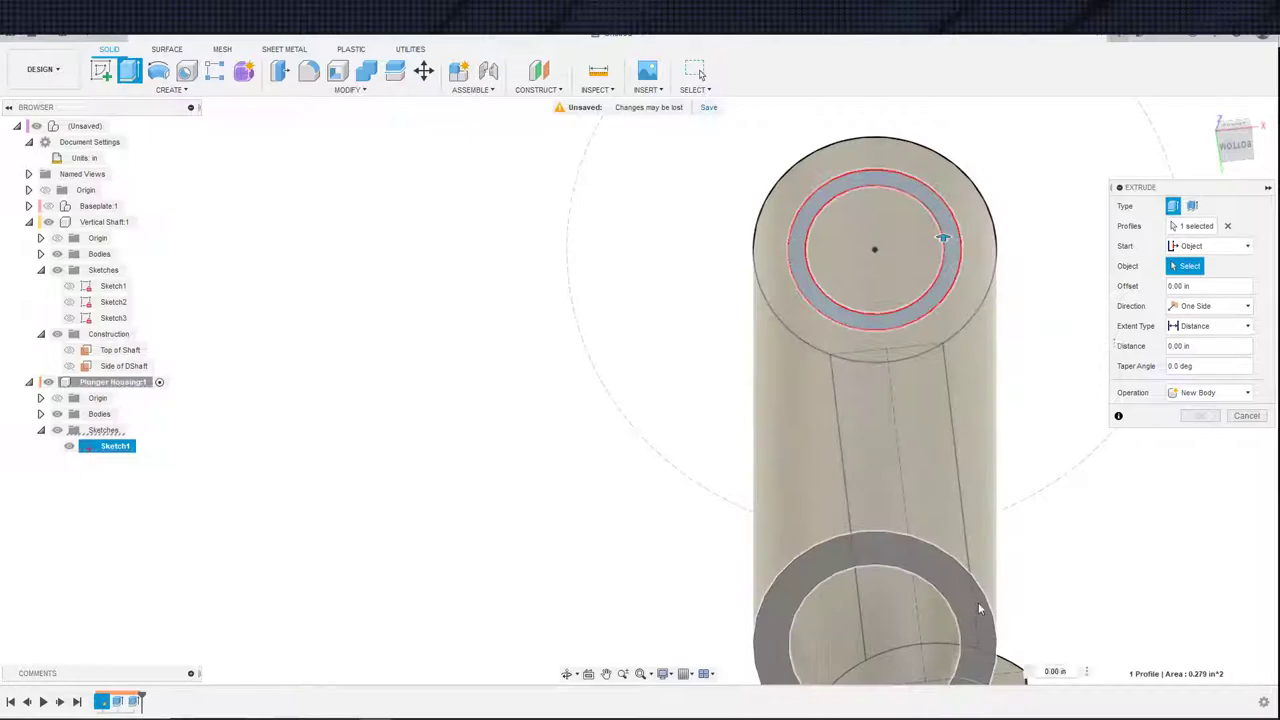
{"action": "scroll", "coordinate": [975, 517], "scroll_direction": "down", "scroll_amount": 3}
{"action": "middle_click_drag", "start_coordinate": [991, 486], "coordinate": [1086, 364]}
{"action": "left_click", "coordinate": [1187, 347]}
{"action": "left_click_drag", "start_coordinate": [1192, 347], "coordinate": [1112, 345]}
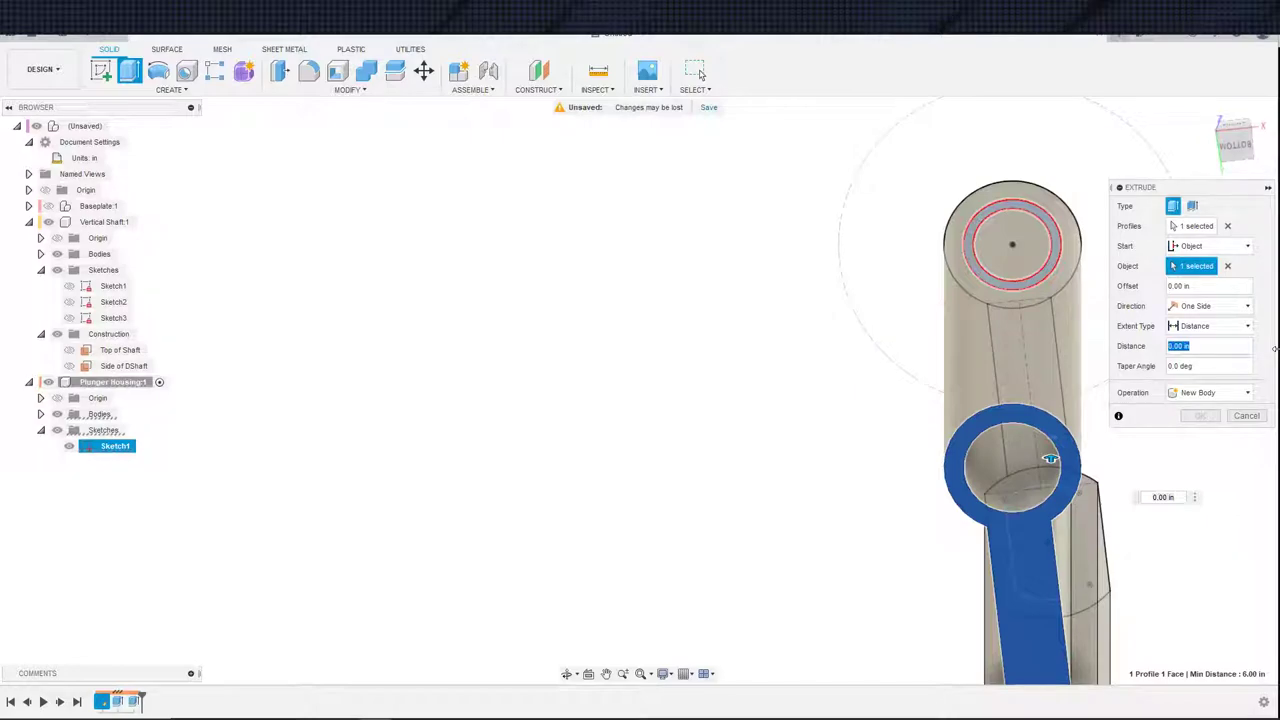
{"action": "middle_click_drag", "start_coordinate": [1146, 492], "coordinate": [1110, 566], "text": "shift"}
{"action": "scroll", "coordinate": [1097, 498], "scroll_direction": "down", "scroll_amount": 4}
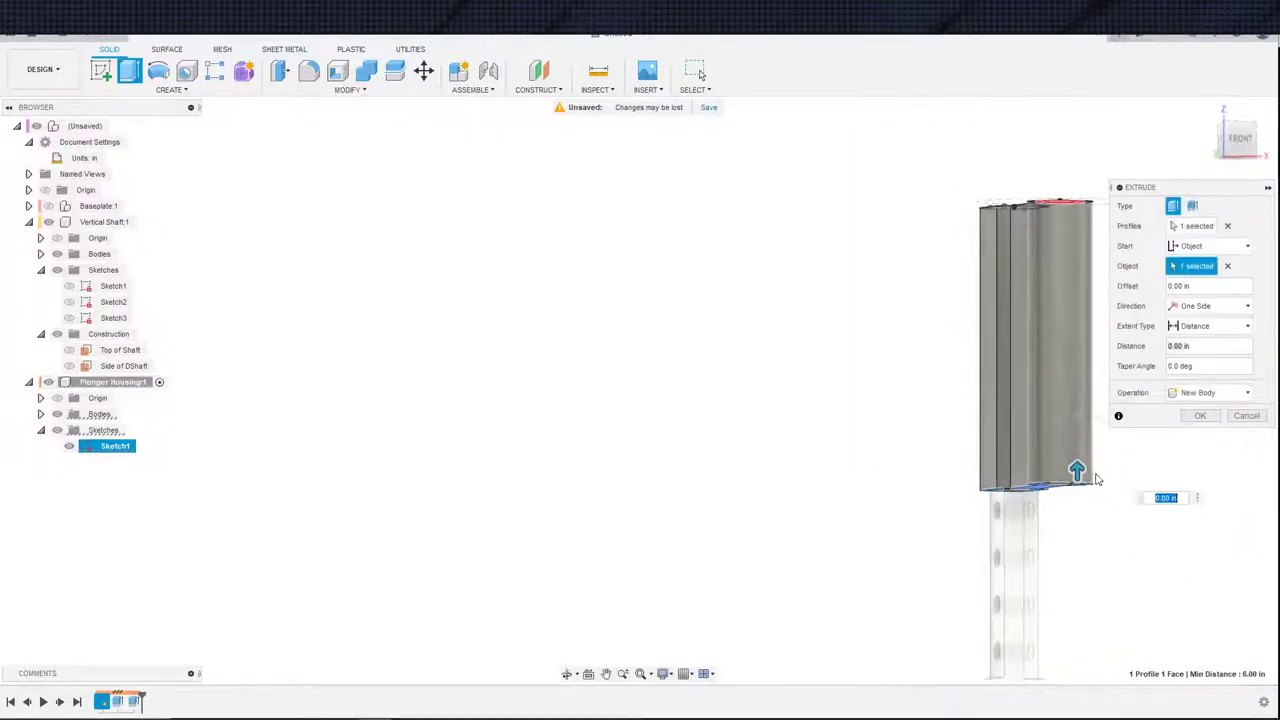
{"action": "middle_click_drag", "start_coordinate": [1094, 470], "coordinate": [1007, 533]}
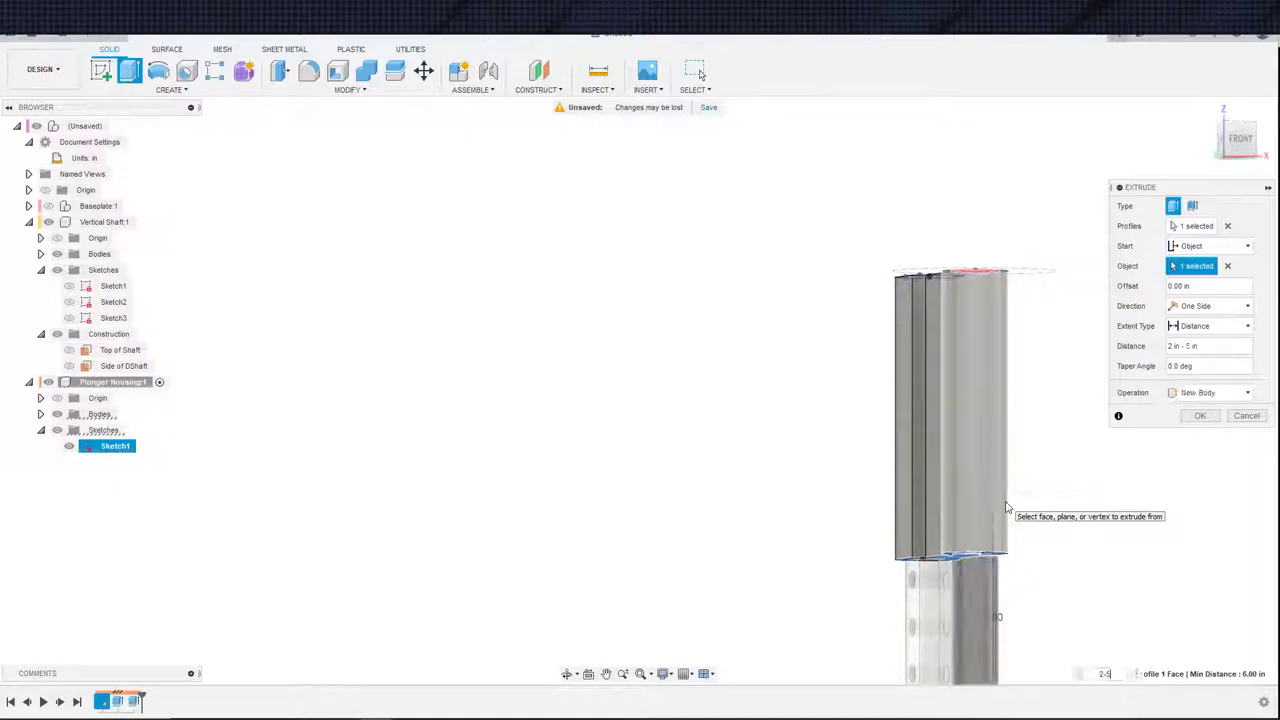
{"action": "type", "text": "mm"}
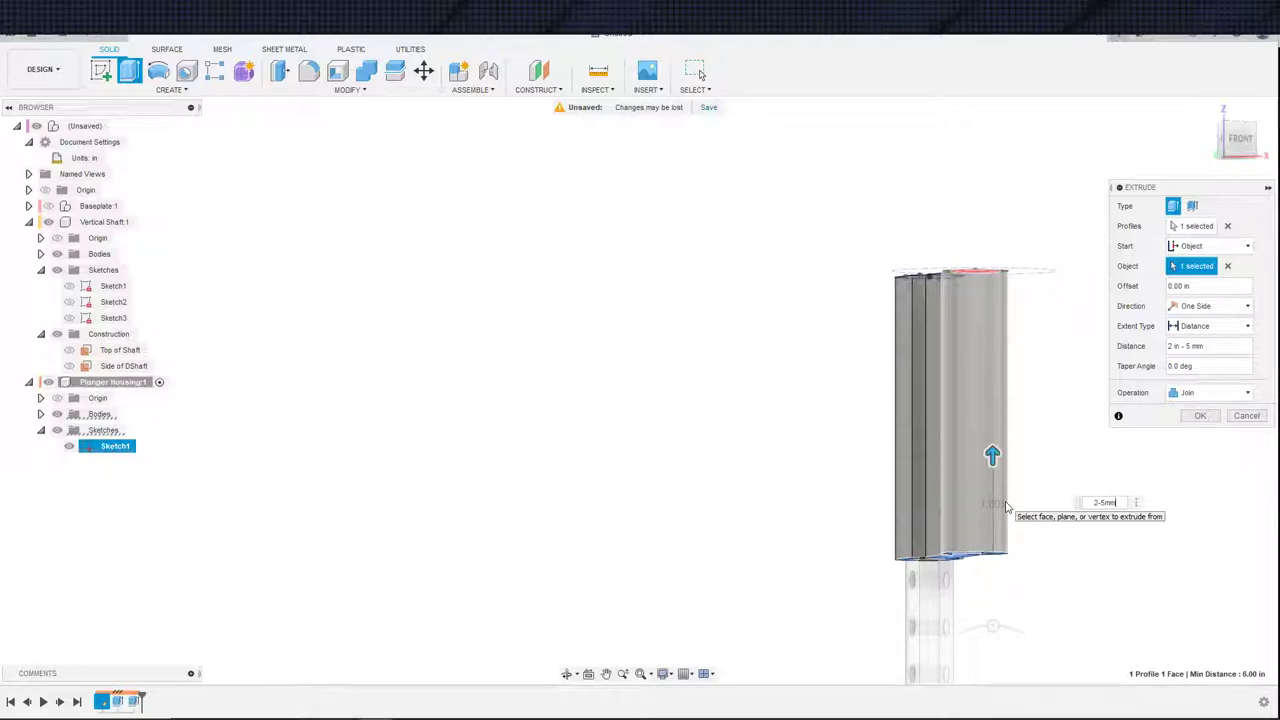
{"action": "key", "text": "Return"}
{"action": "middle_click_drag", "start_coordinate": [1005, 507], "coordinate": [812, 411], "text": "shift"}
{"action": "scroll", "coordinate": [957, 558], "scroll_direction": "down", "scroll_amount": 2}
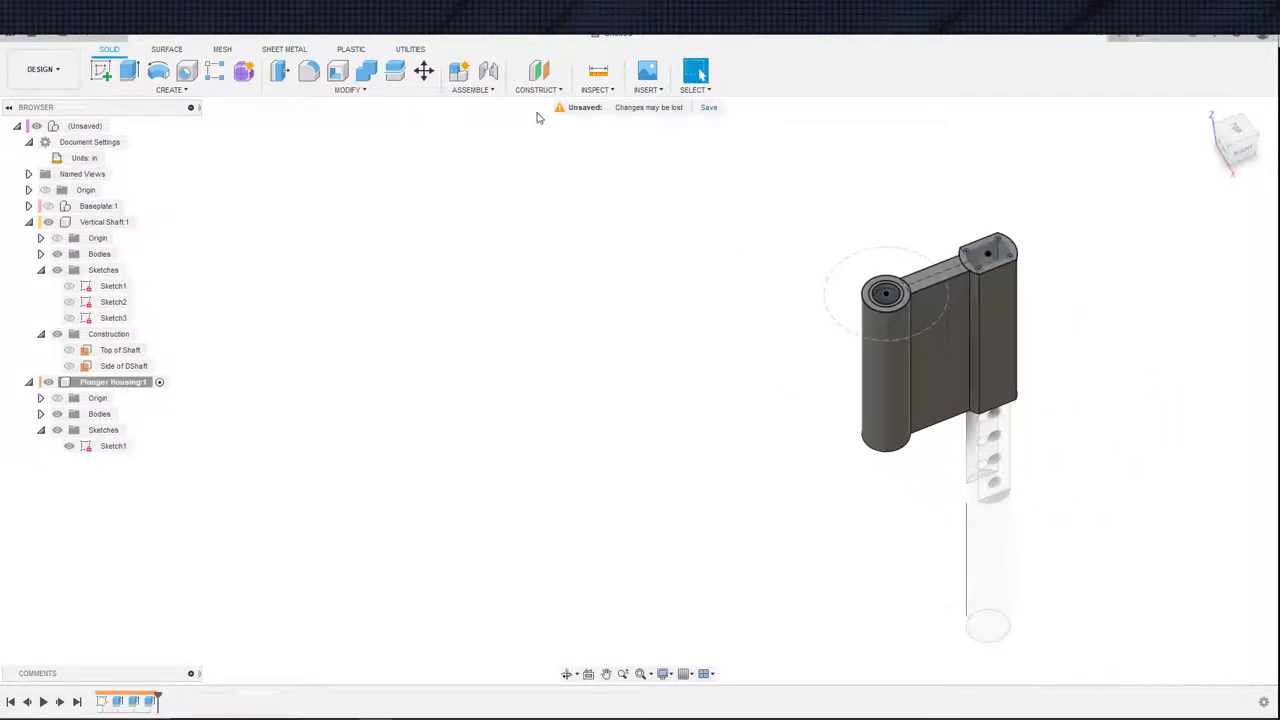
- Cut a section view through the plunger housing on the YZ plane
{"action": "left_click", "coordinate": [537, 89]}
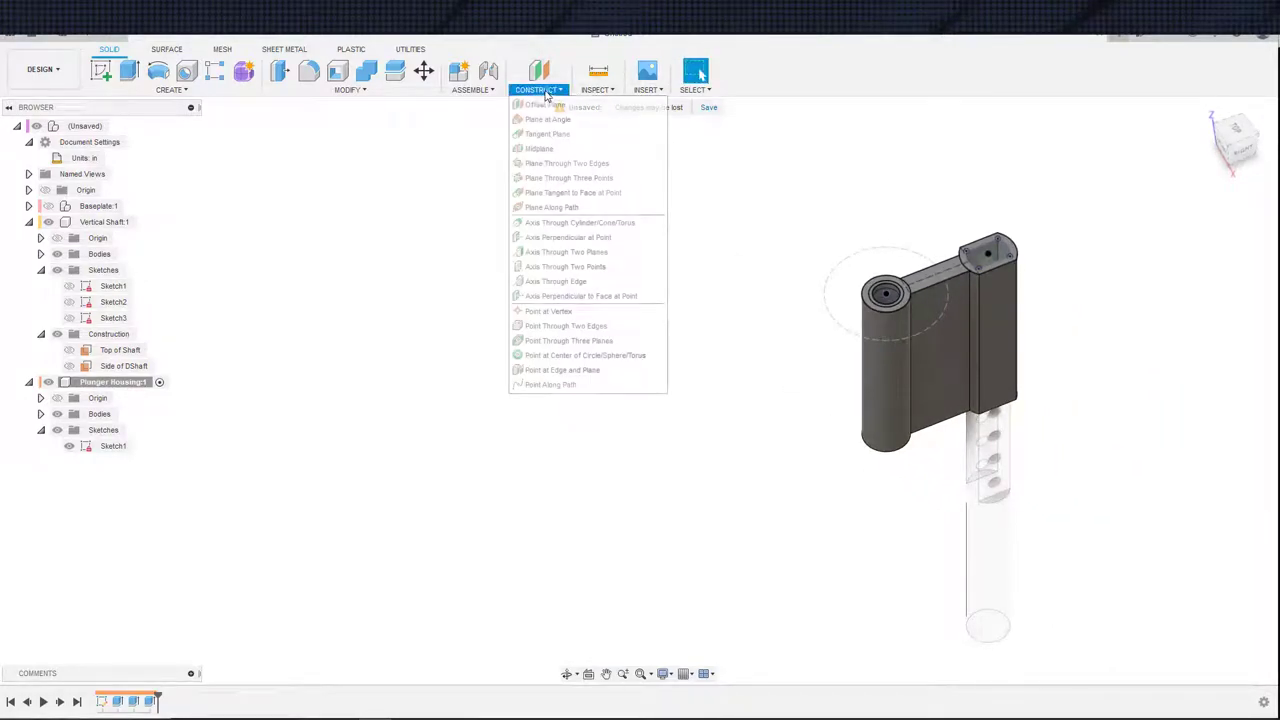
{"action": "left_click", "coordinate": [597, 89]}
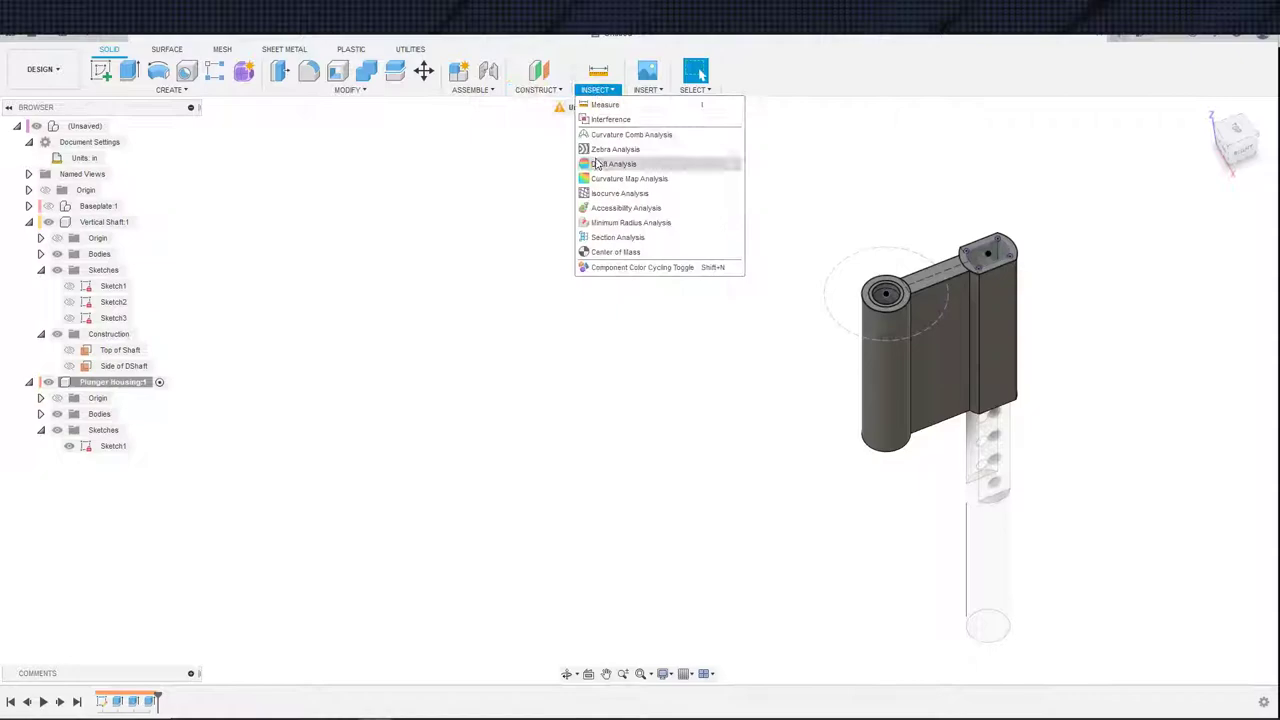
{"action": "left_click", "coordinate": [610, 237]}
{"action": "scroll", "coordinate": [723, 366], "scroll_direction": "down", "scroll_amount": 2}
{"action": "middle_click_drag", "start_coordinate": [723, 366], "coordinate": [734, 240]}
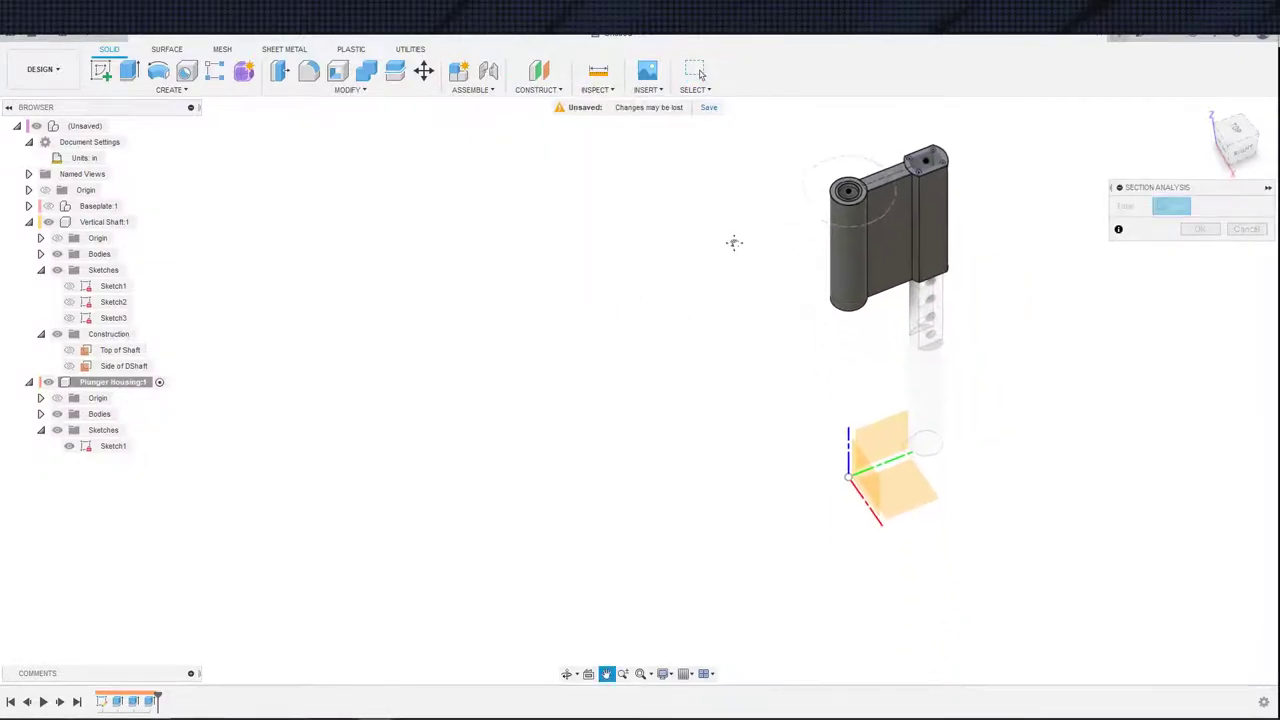
{"action": "left_click", "coordinate": [895, 432]}
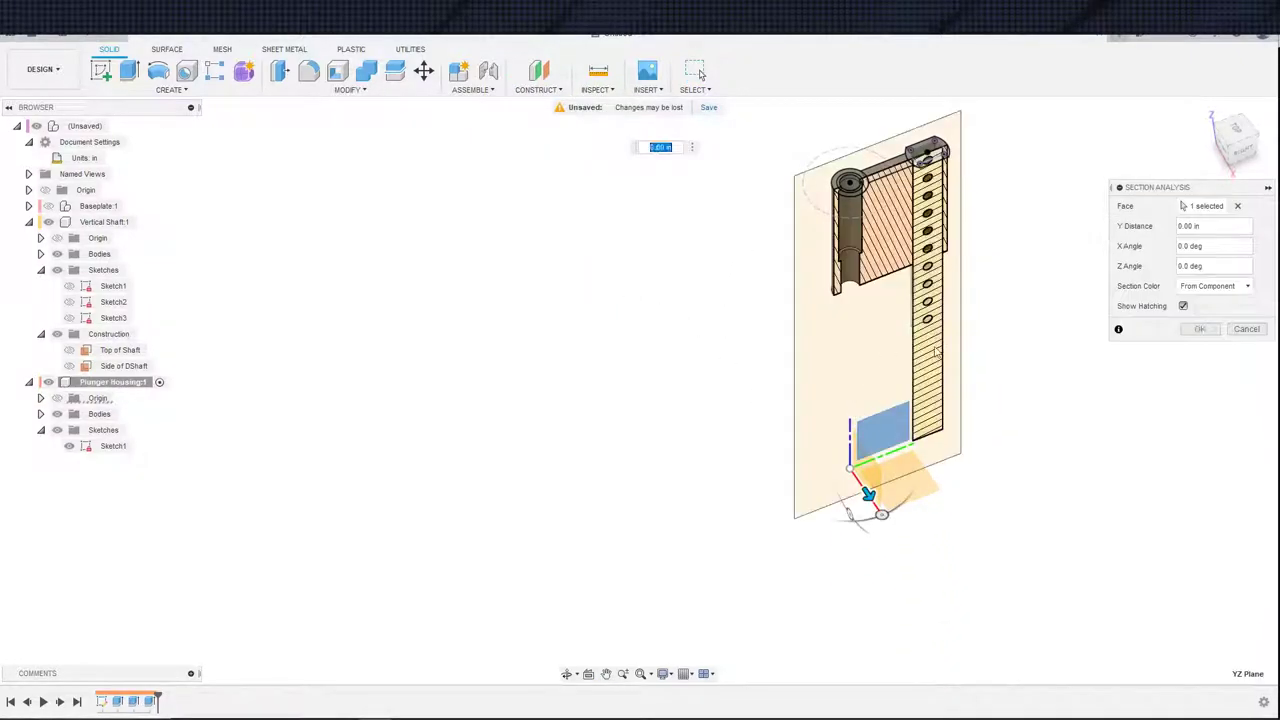
{"action": "middle_click_drag", "start_coordinate": [785, 216], "coordinate": [712, 396]}
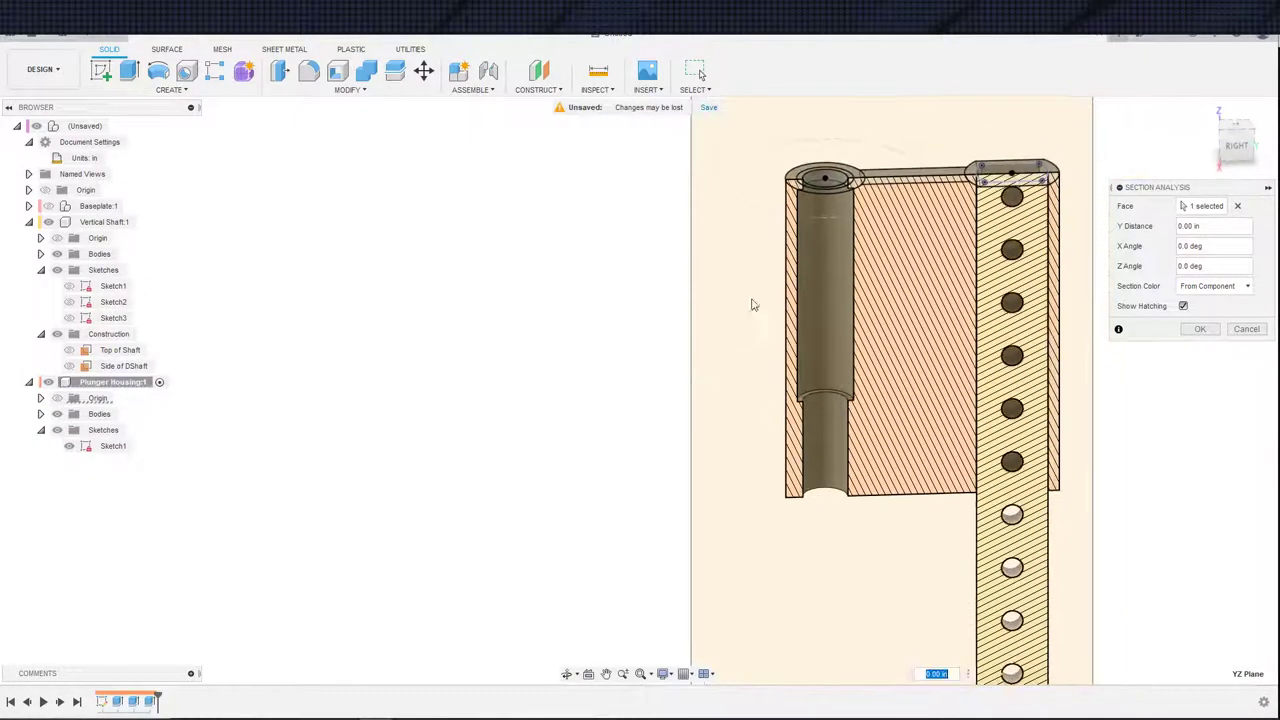
- Examine the sectioned plunger tube's stepped bore and the inner rings at both ends, and discard the section analysis
{"action": "scroll", "coordinate": [706, 281], "scroll_direction": "up", "scroll_amount": 3}
{"action": "middle_click_drag", "start_coordinate": [746, 294], "coordinate": [619, 361]}
{"action": "middle_click_drag", "start_coordinate": [679, 279], "coordinate": [755, 477], "text": "shift"}
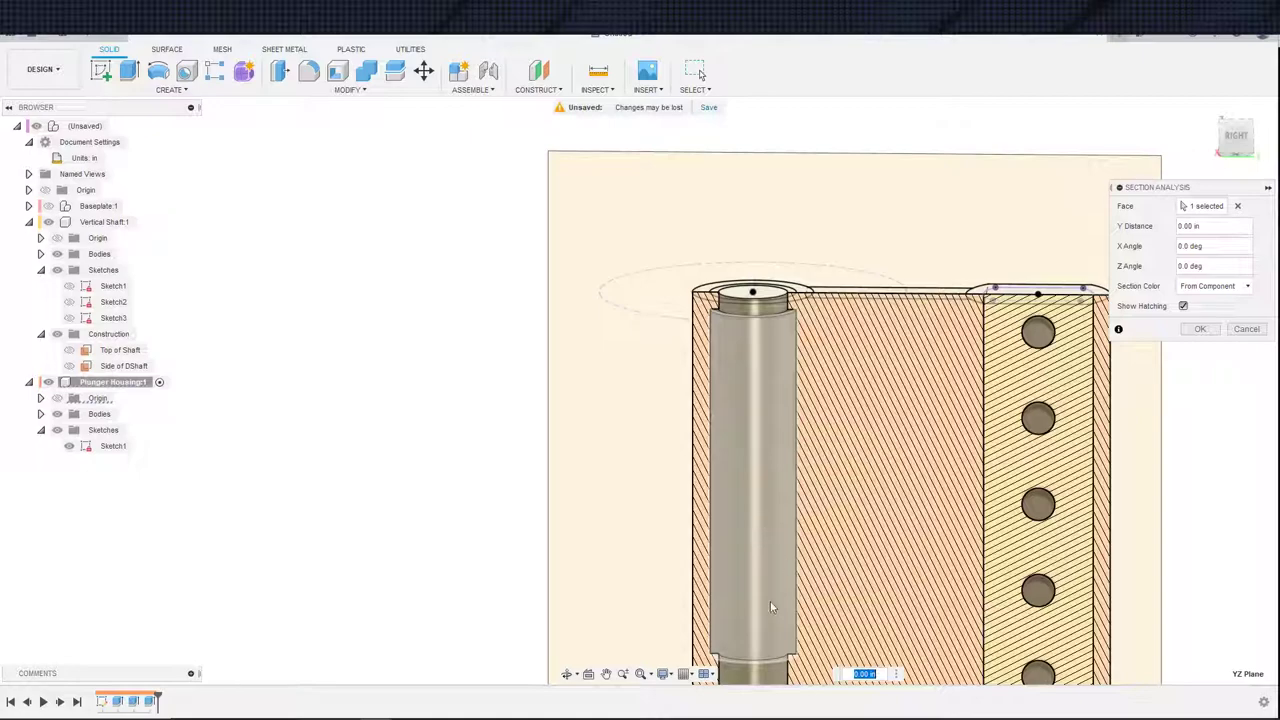
{"action": "middle_click_drag", "start_coordinate": [783, 405], "coordinate": [735, 476], "text": "shift"}
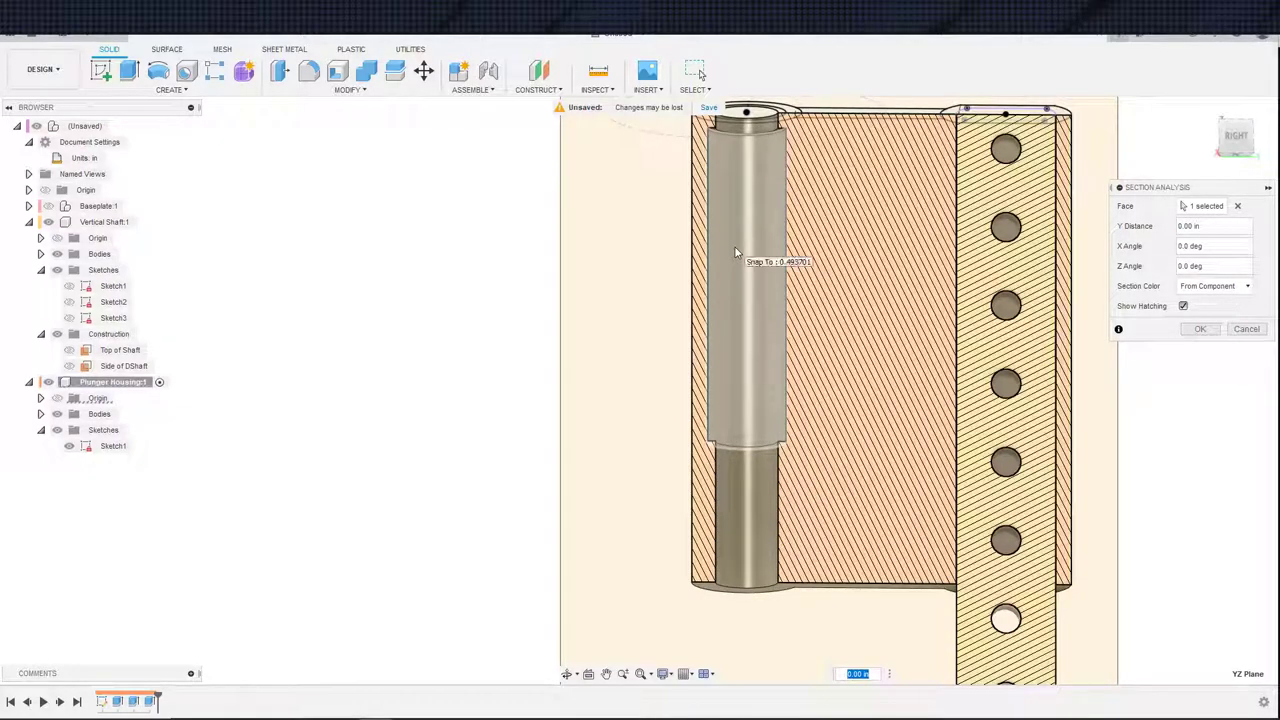
{"action": "scroll", "coordinate": [756, 206], "scroll_direction": "down", "scroll_amount": 3}
{"action": "middle_click_drag", "start_coordinate": [752, 204], "coordinate": [738, 372]}
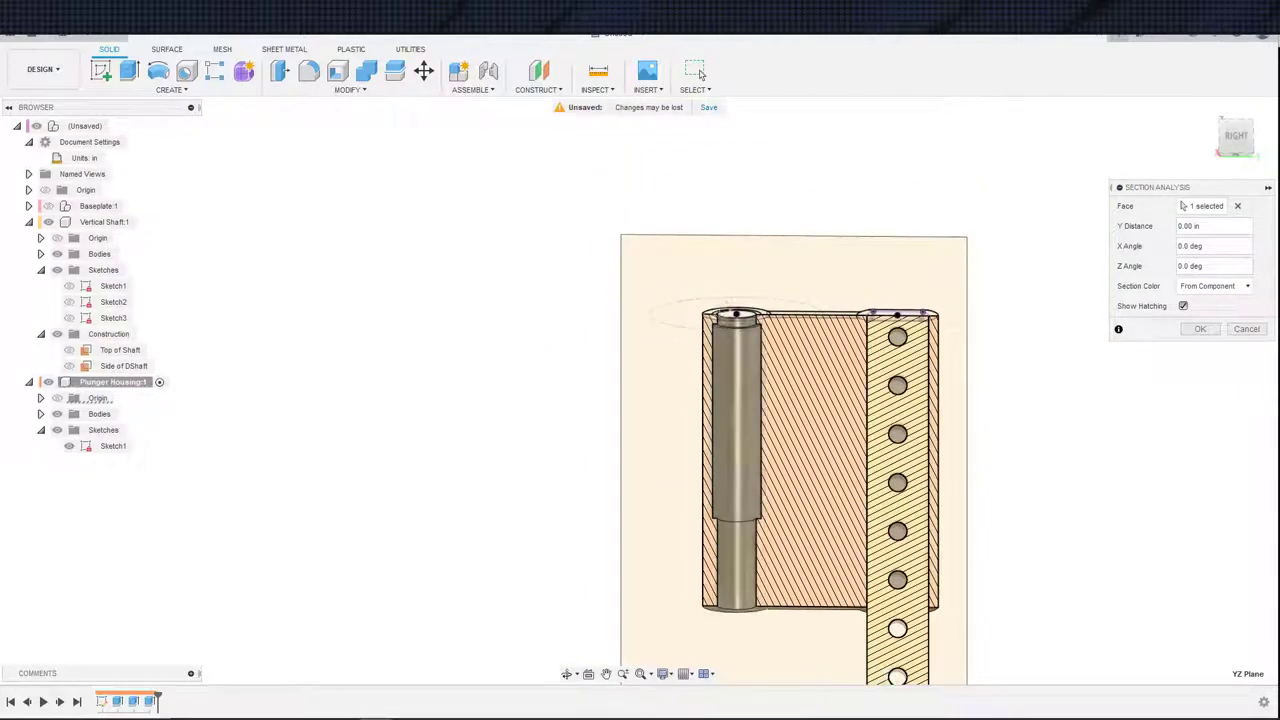
{"action": "middle_click_drag", "start_coordinate": [716, 304], "coordinate": [701, 326], "text": "shift"}
{"action": "scroll", "coordinate": [740, 338], "scroll_direction": "up", "scroll_amount": 2}
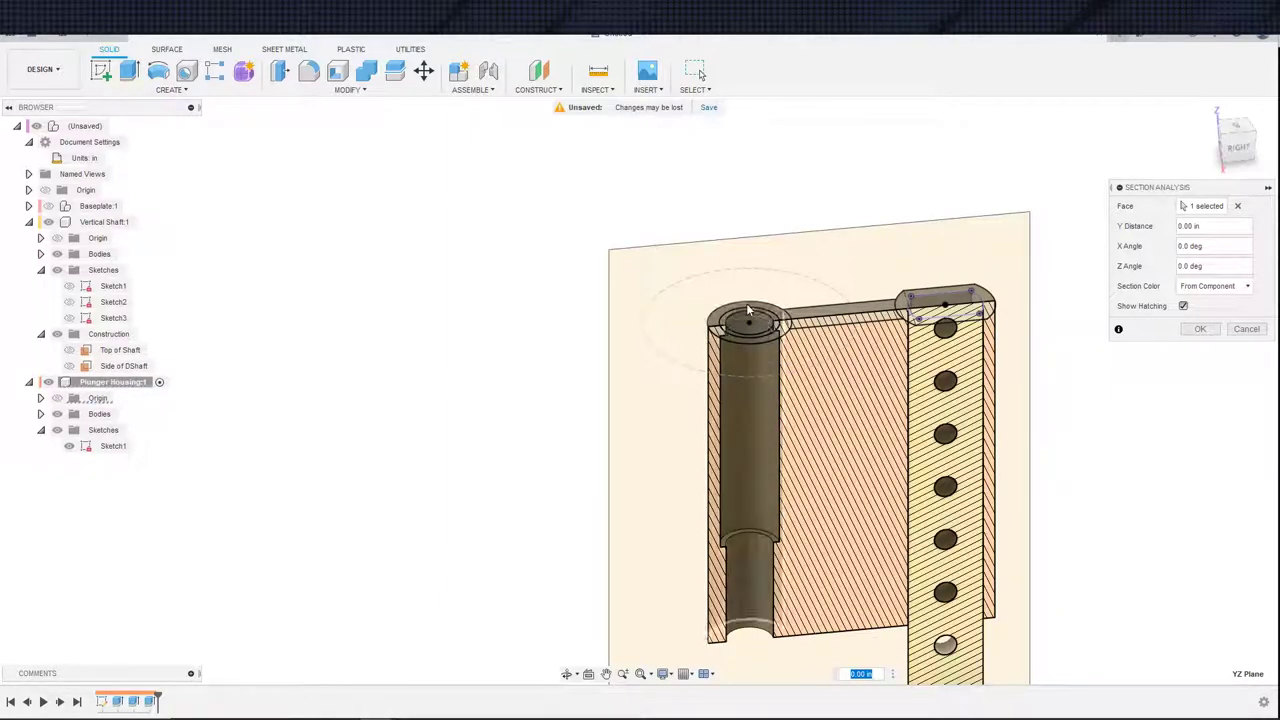
{"action": "scroll", "coordinate": [769, 335], "scroll_direction": "up", "scroll_amount": 2}
{"action": "middle_click_drag", "start_coordinate": [769, 335], "coordinate": [769, 260], "text": "shift"}
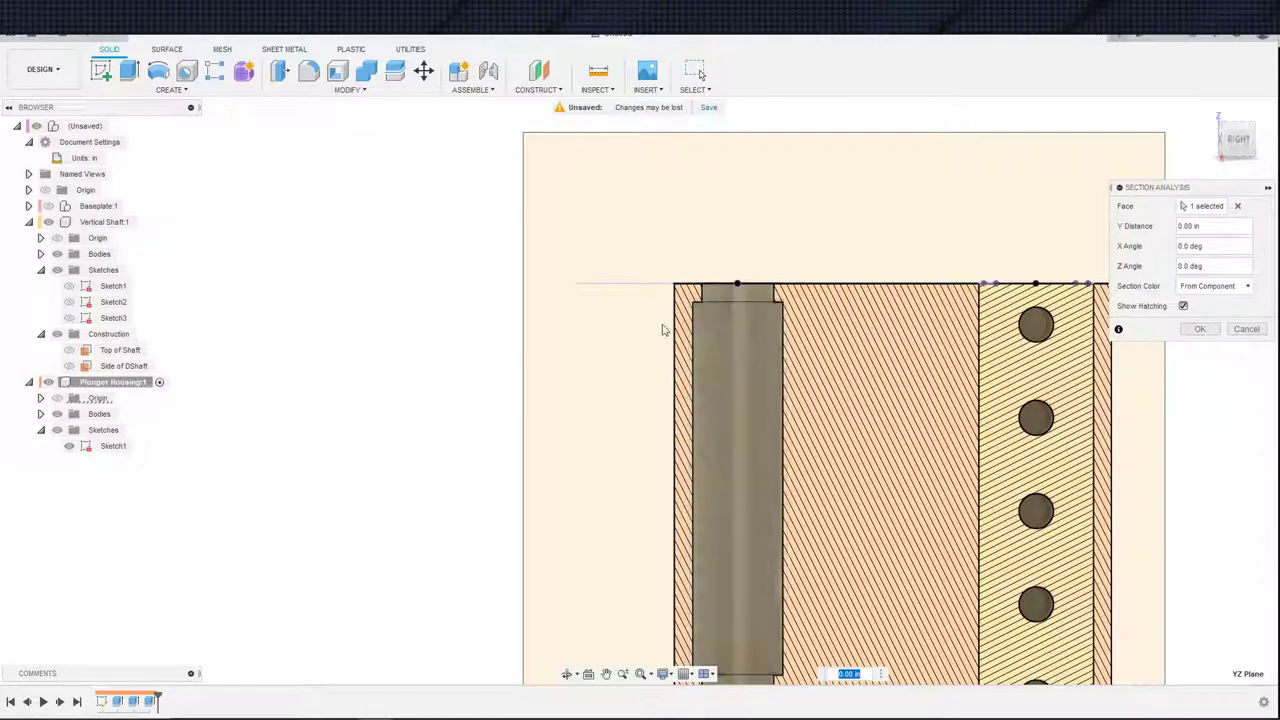
{"action": "middle_click_drag", "start_coordinate": [740, 317], "coordinate": [719, 328], "text": "shift"}
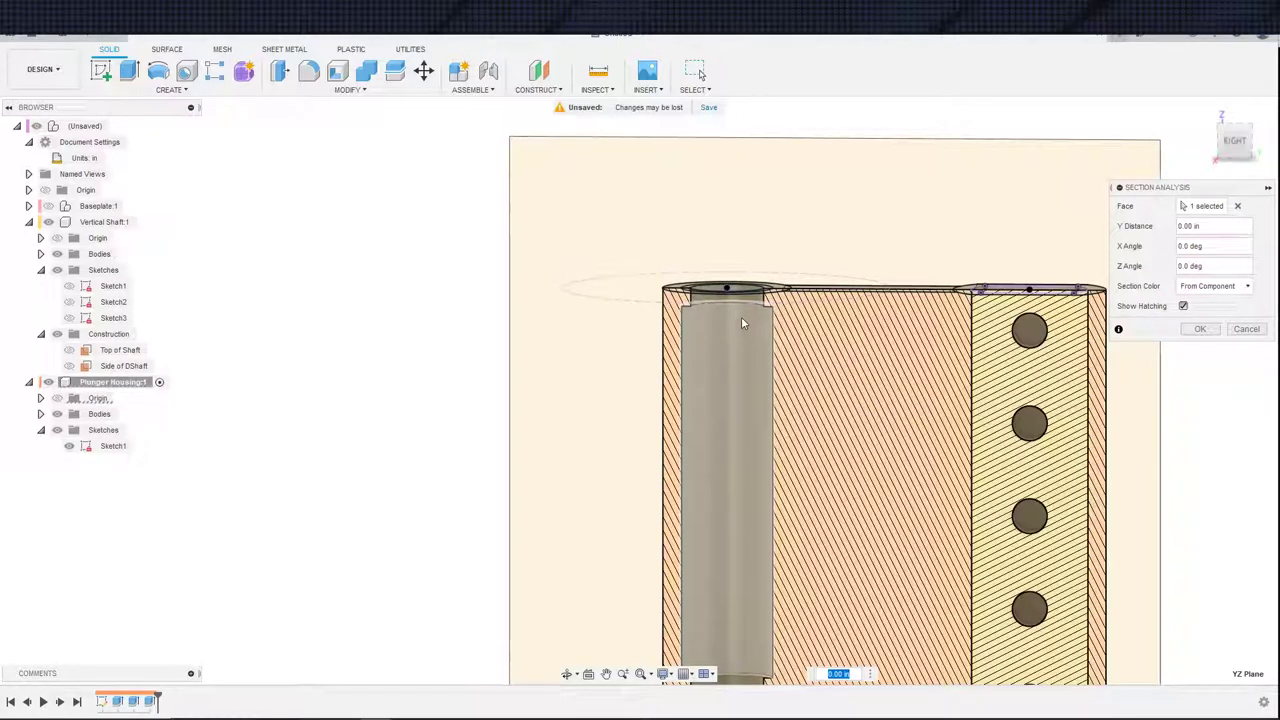
{"action": "middle_click_drag", "start_coordinate": [741, 316], "coordinate": [705, 268], "text": "shift"}
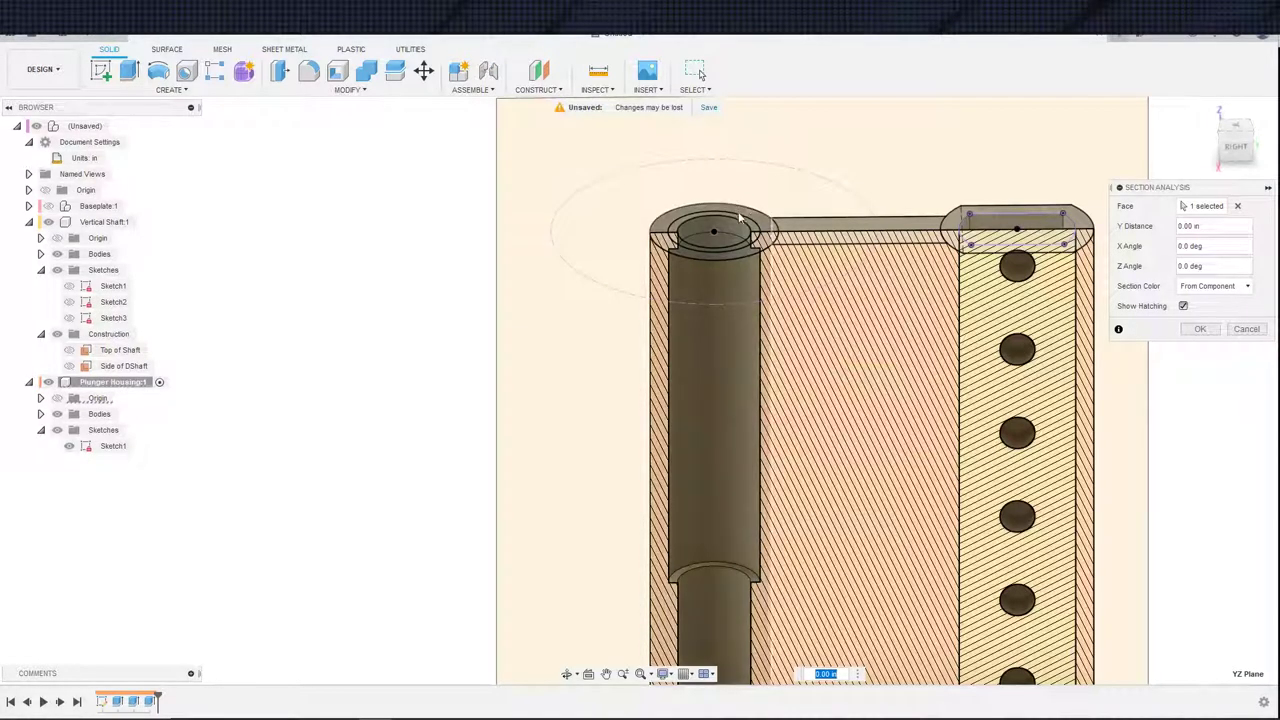
{"action": "middle_click_drag", "start_coordinate": [748, 152], "coordinate": [806, 180], "text": "shift"}
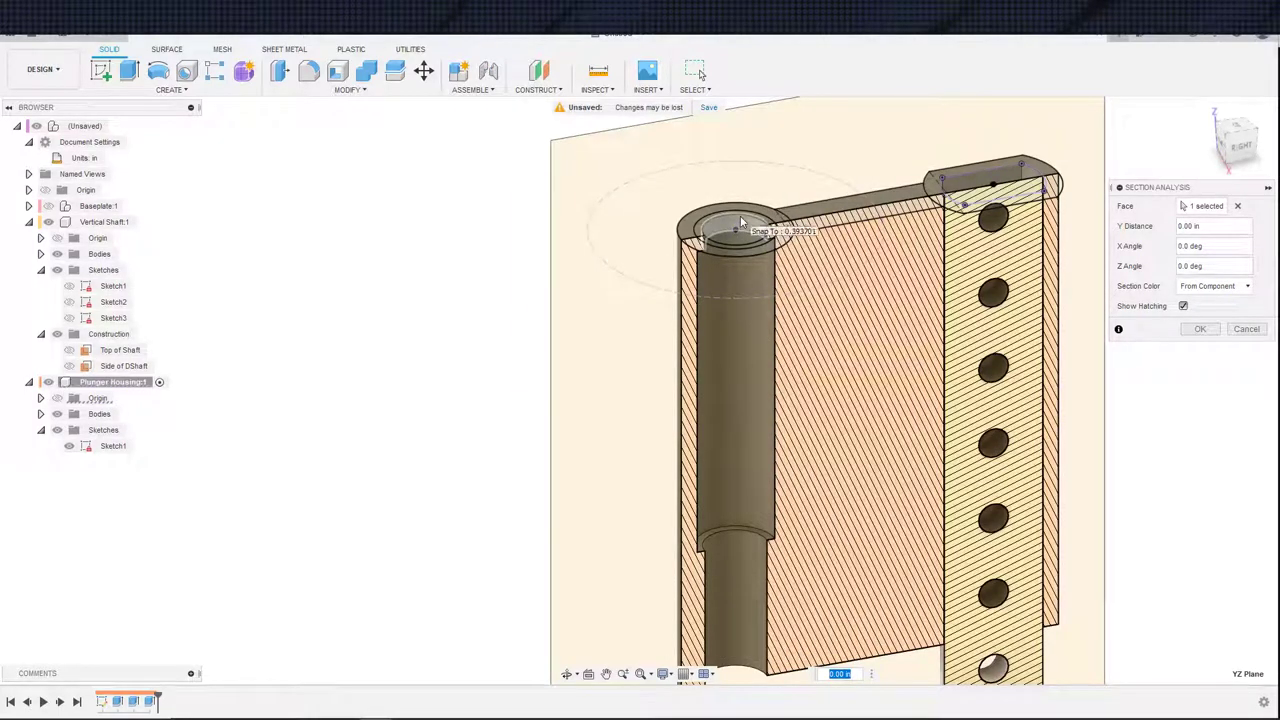
{"action": "middle_click_drag", "start_coordinate": [756, 232], "coordinate": [760, 196], "text": "shift"}
{"action": "key", "text": "Escape"}
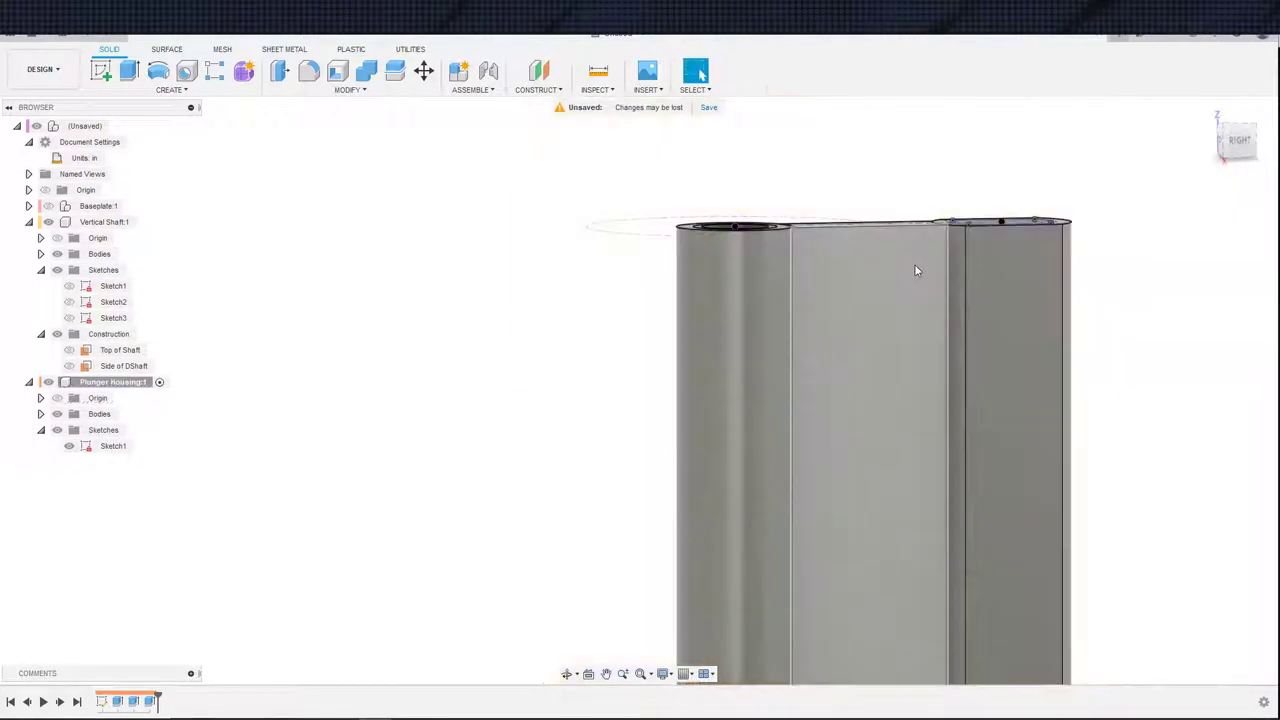
- Create a new sketch on the YZ origin plane through the plunger housing
{"action": "scroll", "coordinate": [800, 262], "scroll_direction": "down", "scroll_amount": 2}
{"action": "key", "text": "s"}
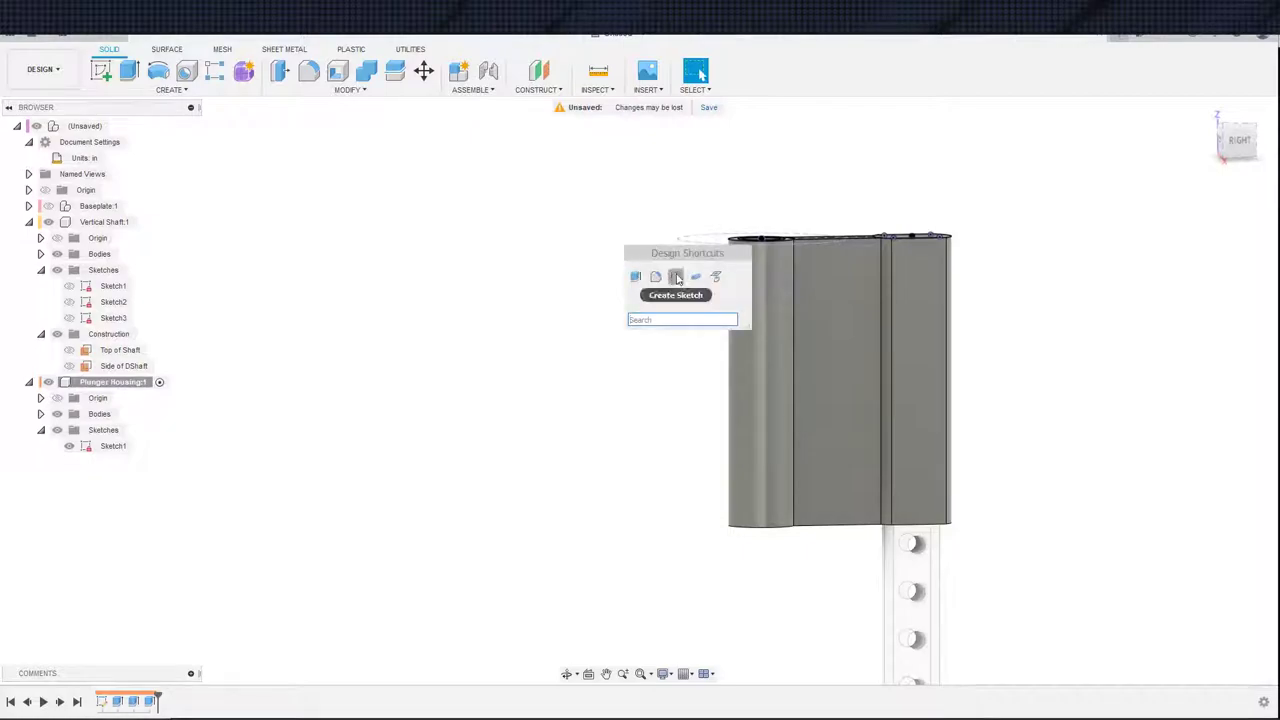
{"action": "left_click", "coordinate": [677, 279]}
{"action": "scroll", "coordinate": [835, 396], "scroll_direction": "down", "scroll_amount": 2}
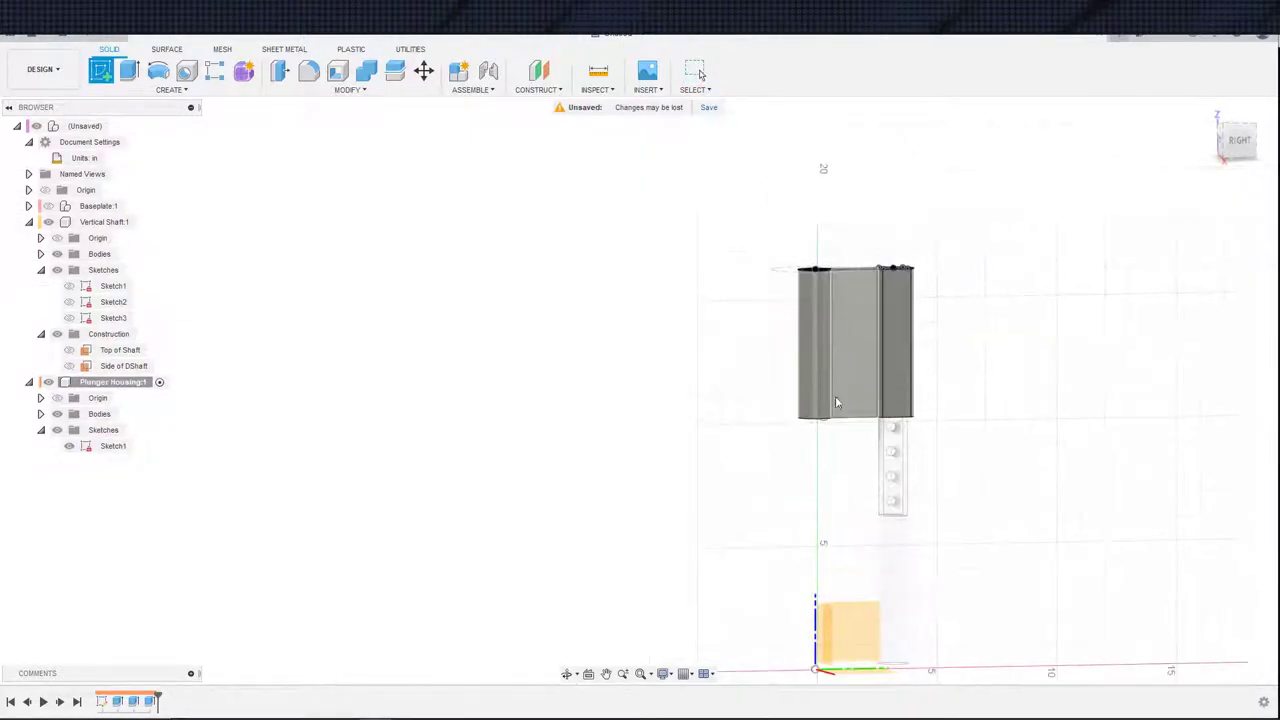
{"action": "left_click", "coordinate": [870, 616]}
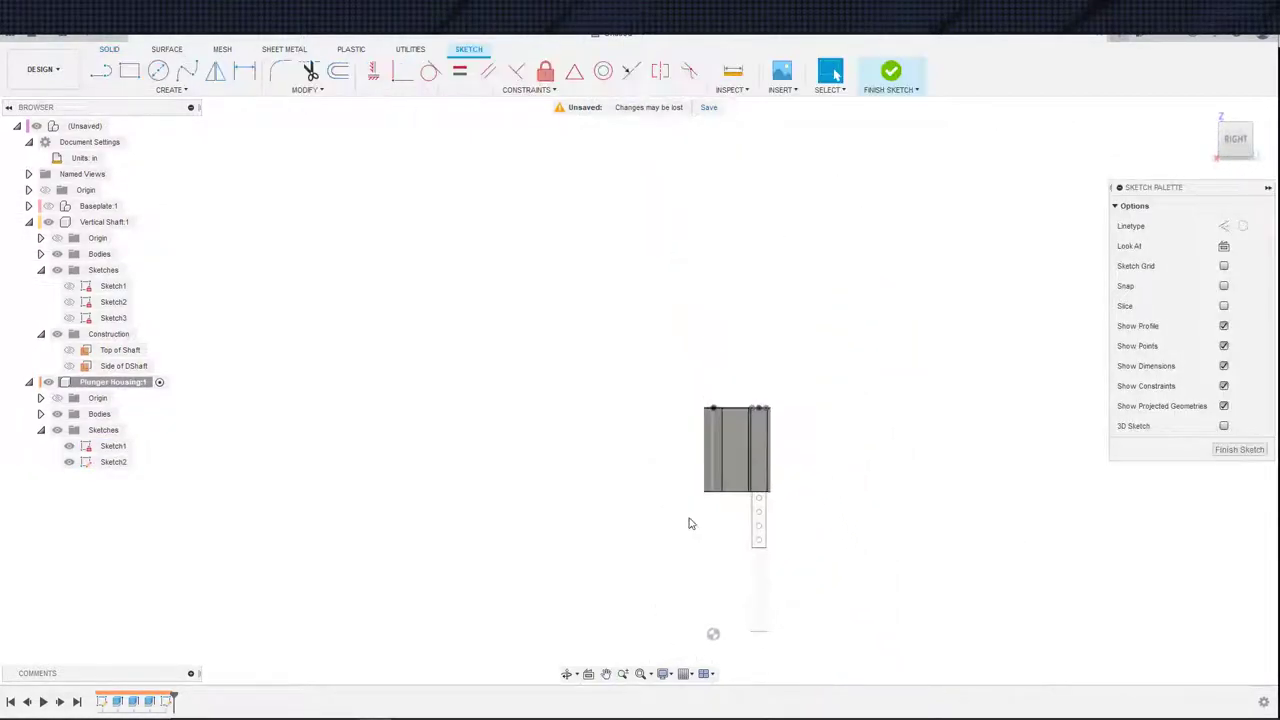
{"action": "scroll", "coordinate": [663, 534], "scroll_direction": "up", "scroll_amount": 4}
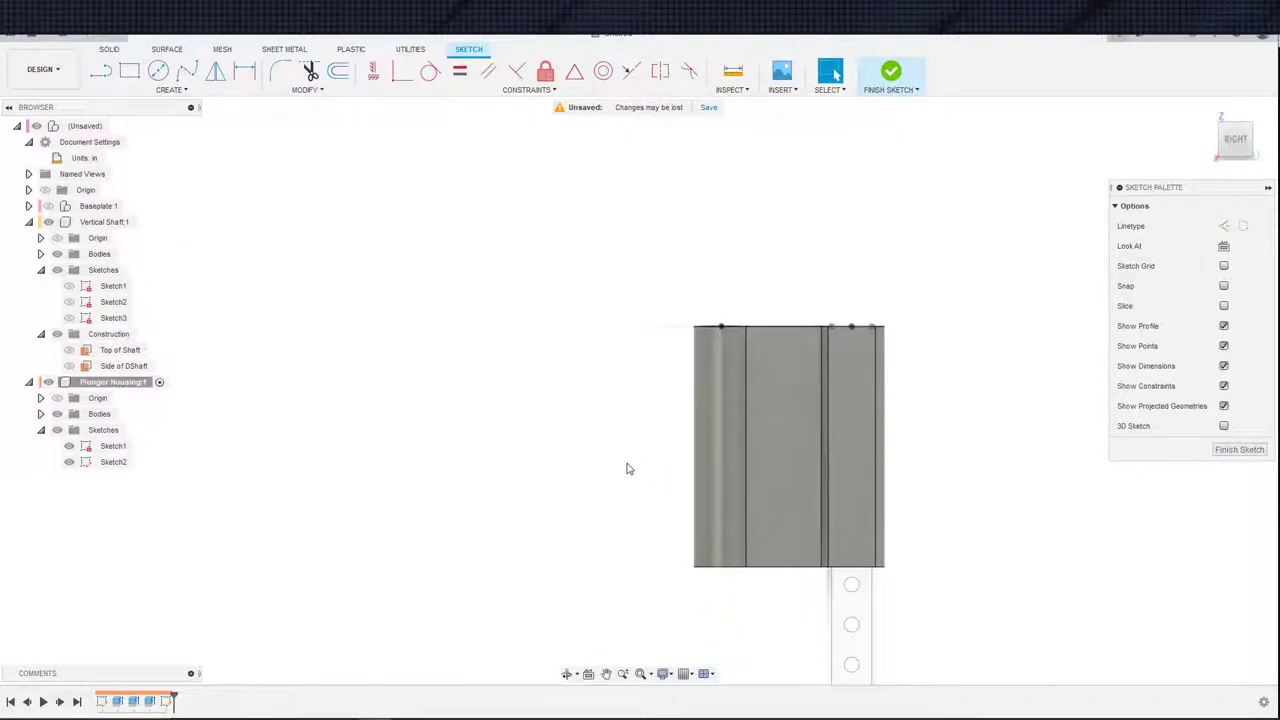
- Intersect the whole plunger housing body with the sketch plane, using the Bodies selection filter
{"action": "key", "text": "s"}
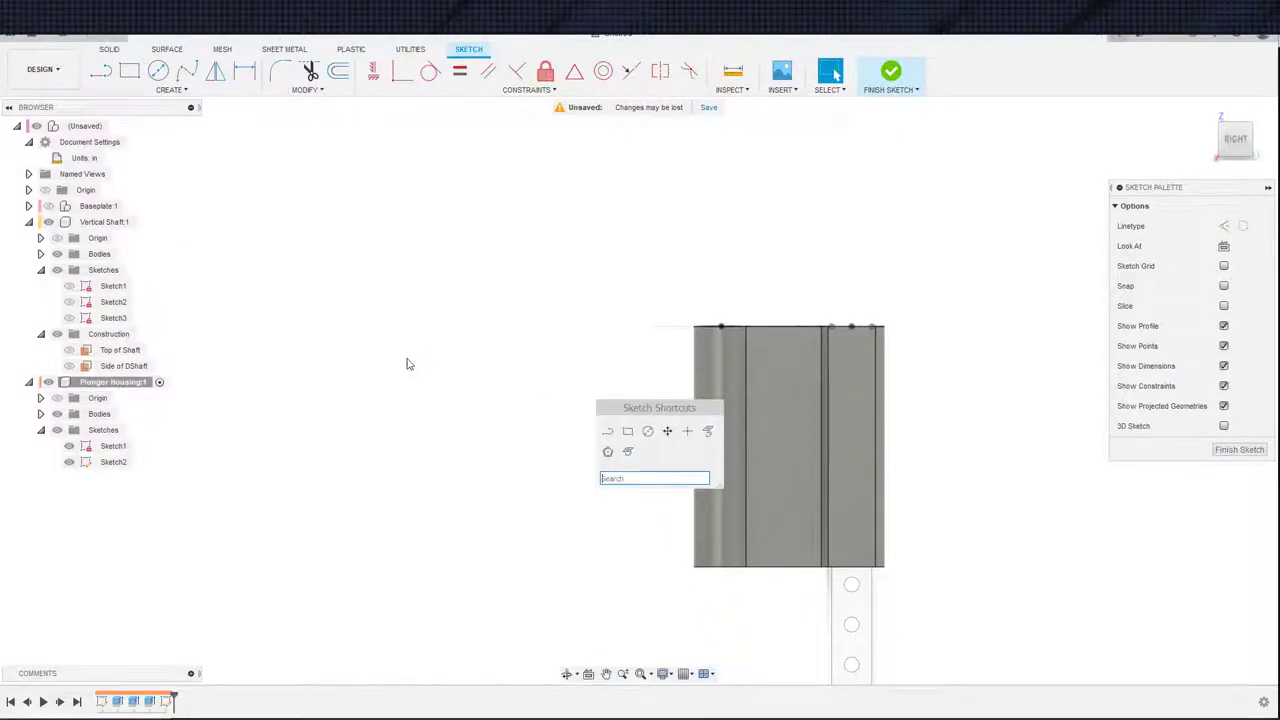
{"action": "left_click", "coordinate": [627, 452]}
{"action": "left_click", "coordinate": [745, 456]}
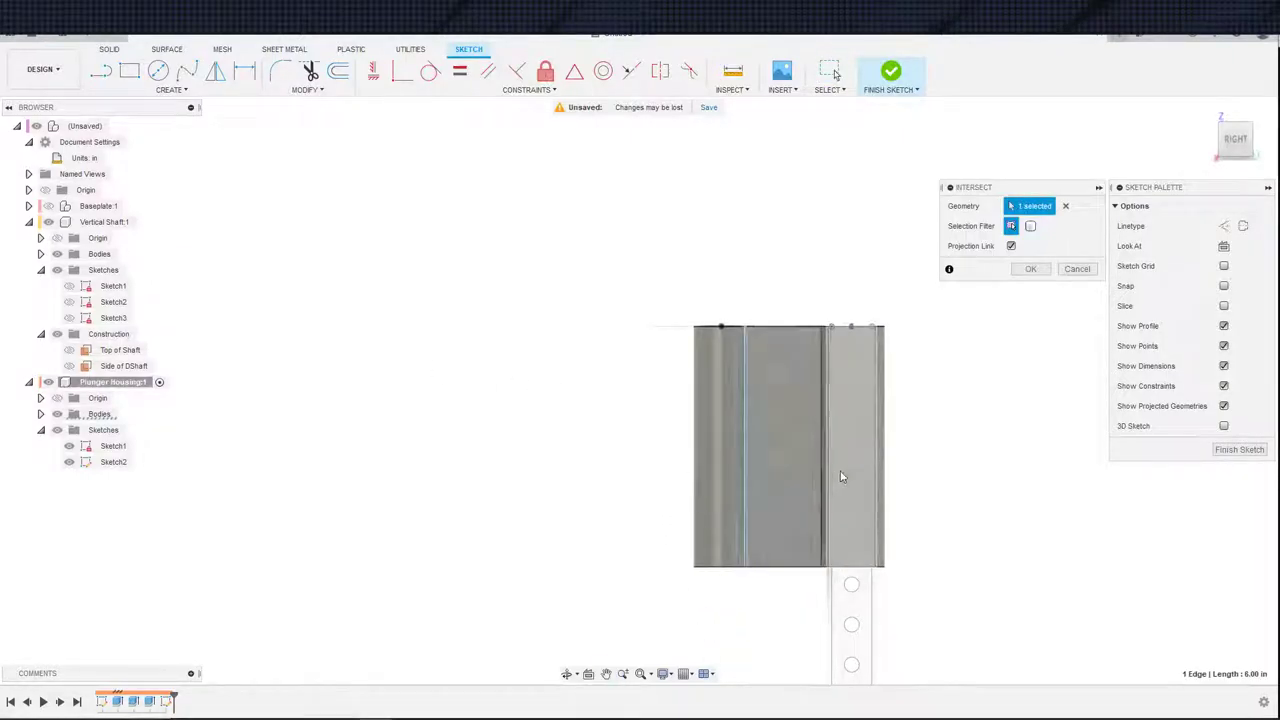
{"action": "left_click", "coordinate": [1064, 206]}
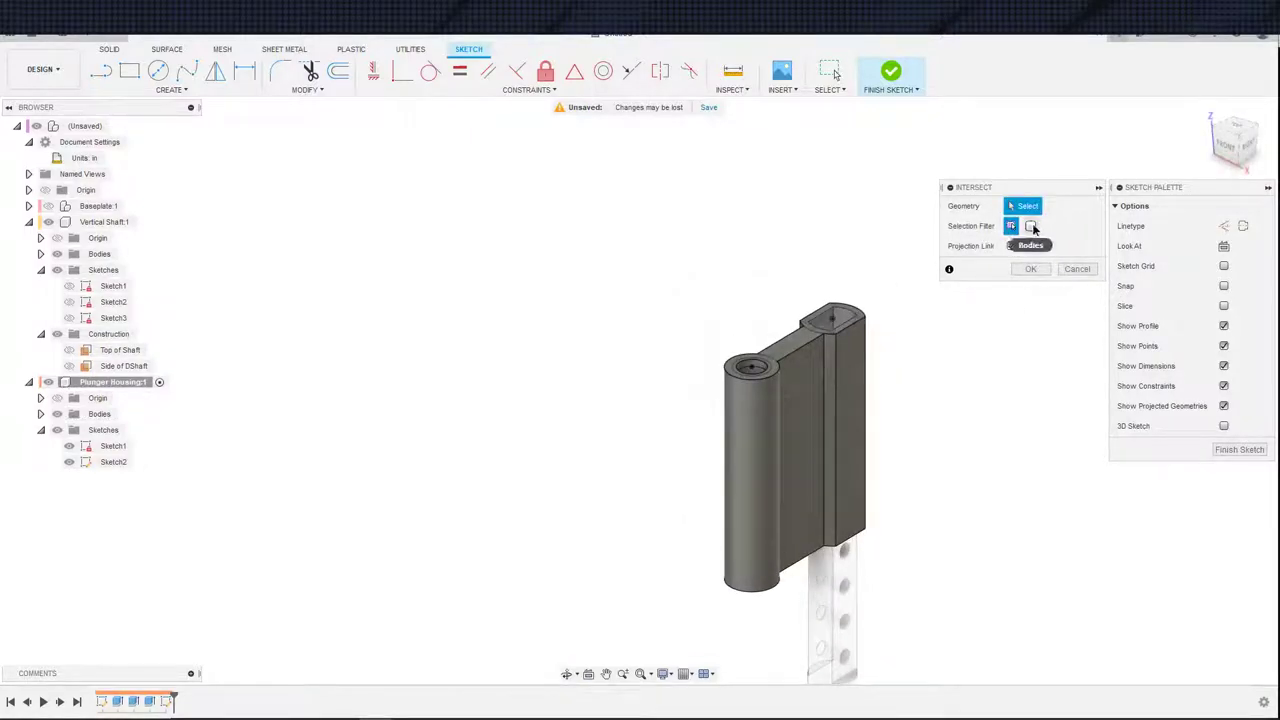
{"action": "left_click", "coordinate": [1034, 229]}
{"action": "left_click", "coordinate": [772, 429]}
{"action": "left_click", "coordinate": [1030, 269]}
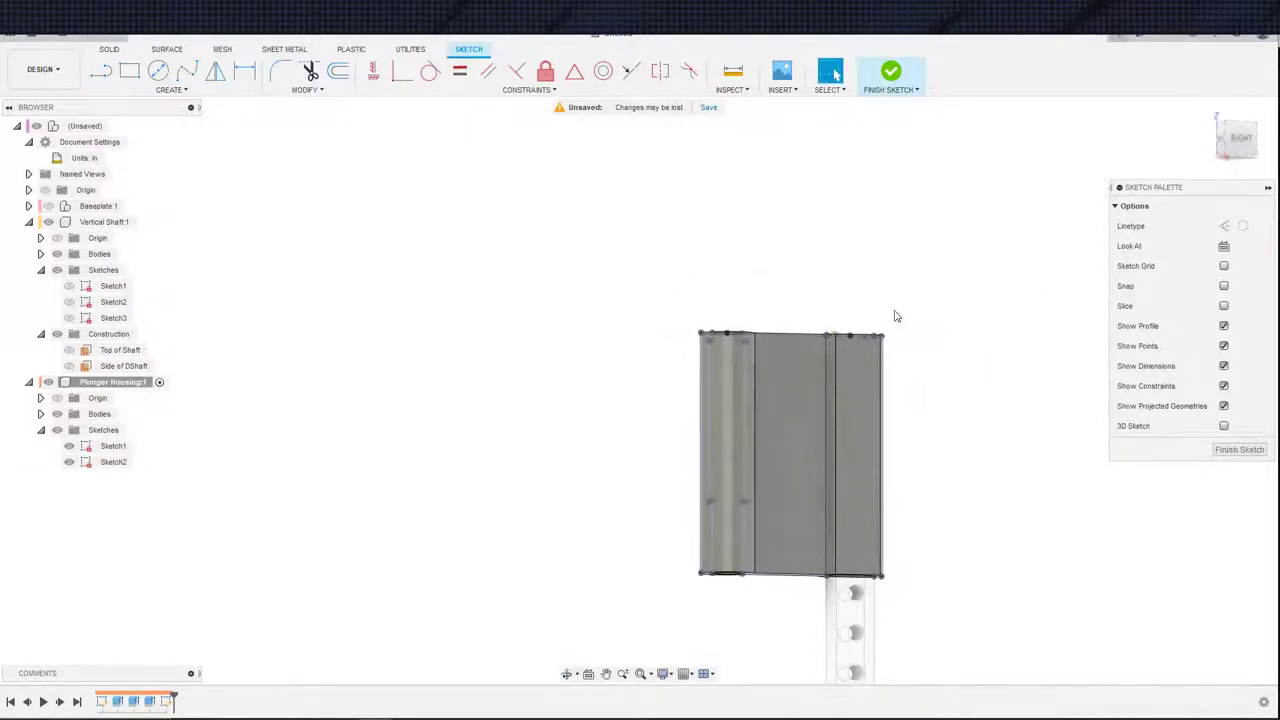
- View the sketch plane squarely and hide the plunger housing's bodies, leaving the section outline at the tube's upper end in view
{"action": "left_click", "coordinate": [1224, 246]}
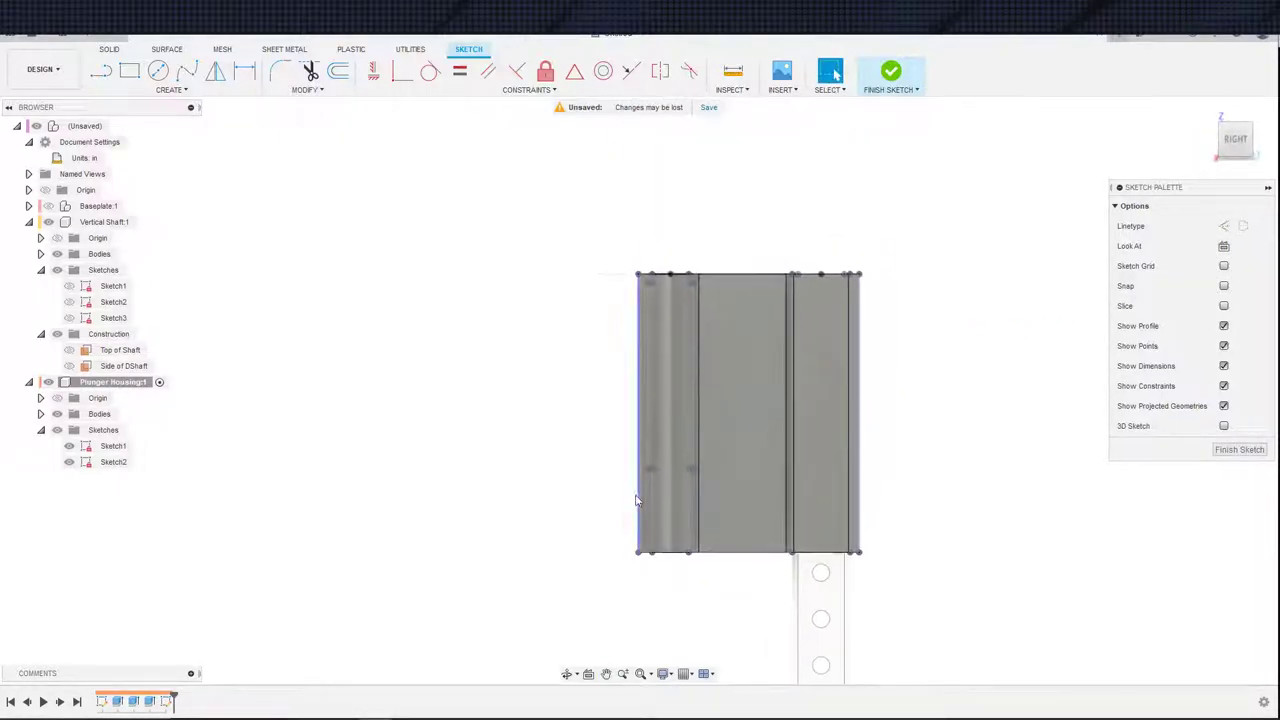
{"action": "left_click", "coordinate": [57, 413]}
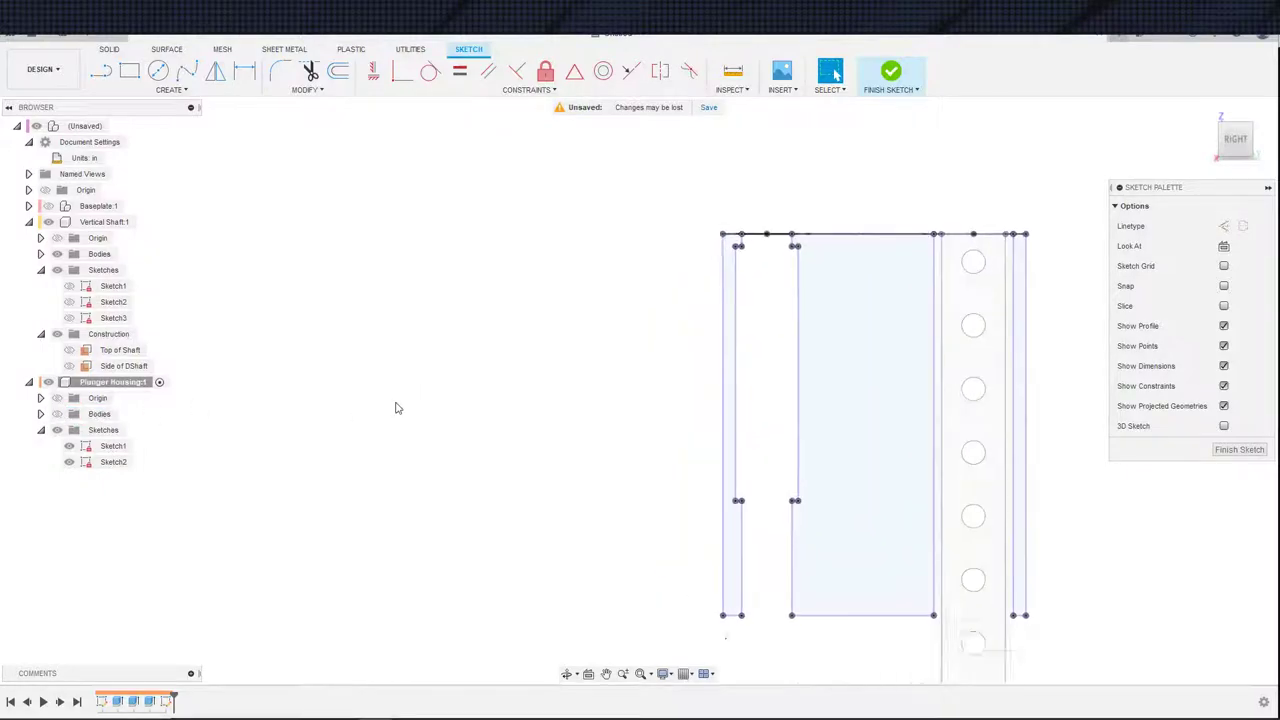
{"action": "scroll", "coordinate": [600, 477], "scroll_direction": "up", "scroll_amount": 5}
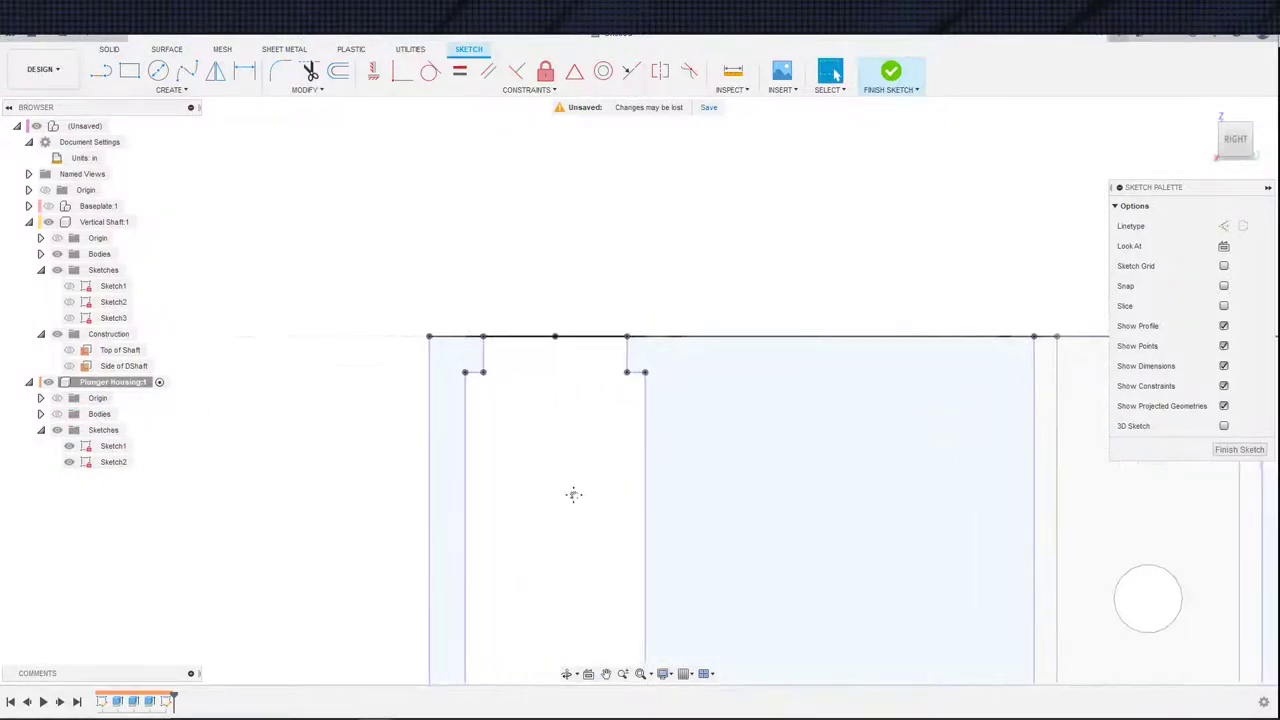
{"action": "key", "text": "s"}
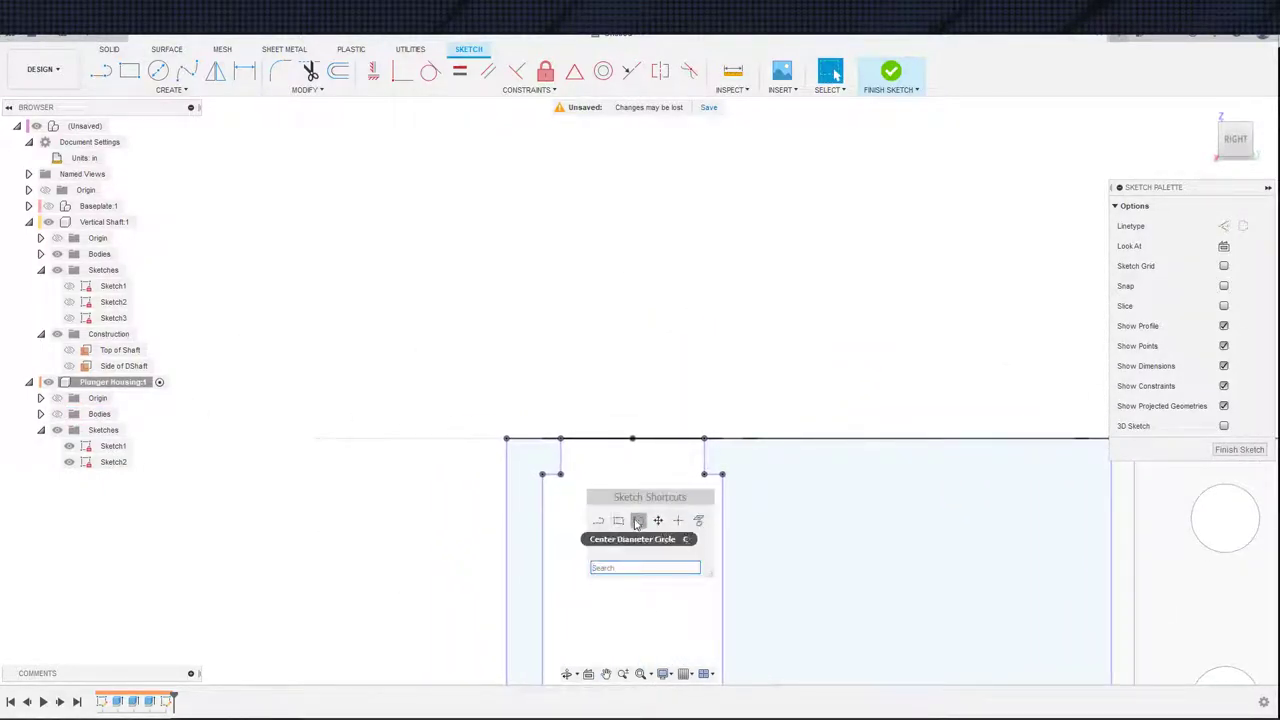
{"action": "left_click", "coordinate": [638, 520]}
{"action": "left_click", "coordinate": [632, 438]}
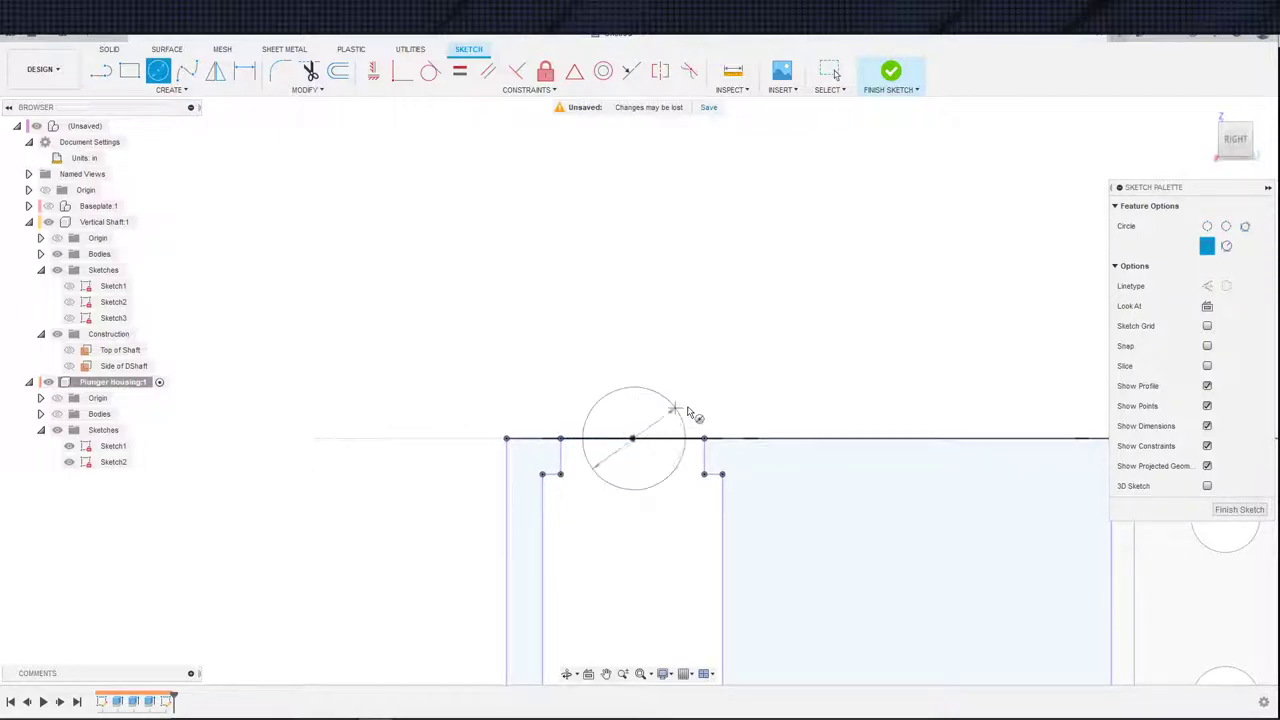
{"action": "key", "text": "Escape"}
{"action": "key", "text": "s"}
{"action": "left_click", "coordinate": [675, 539]}
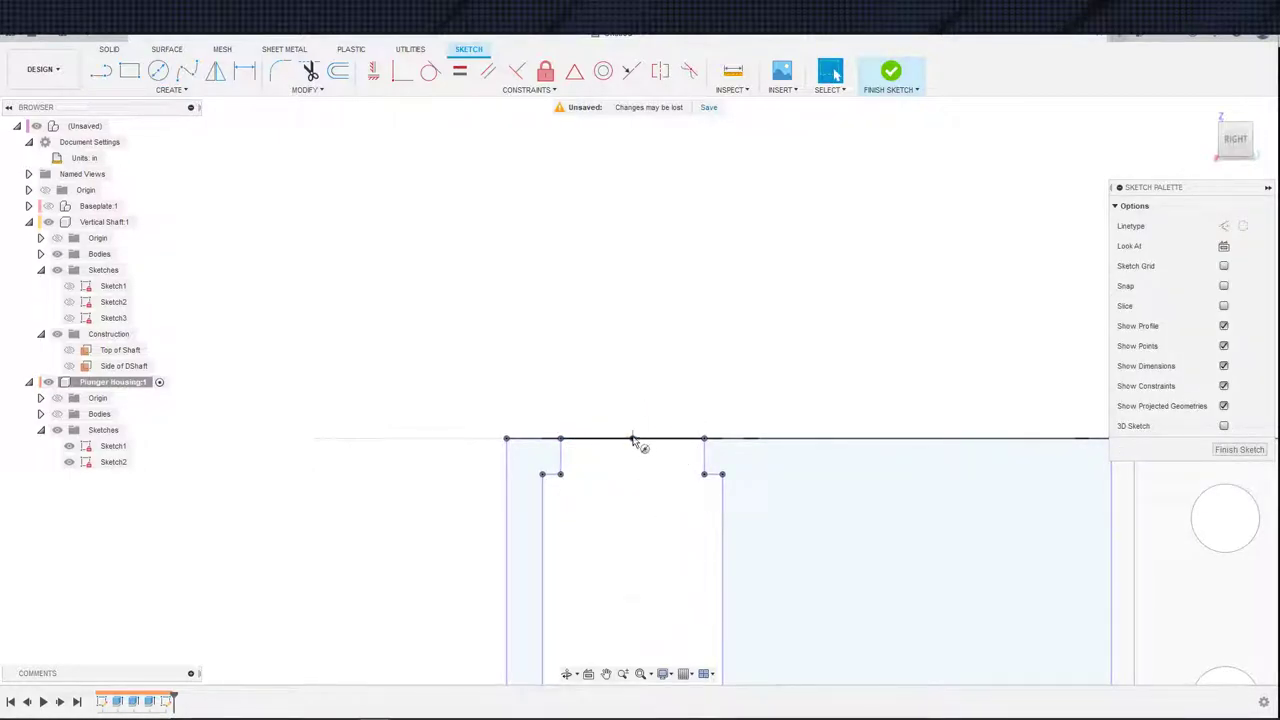
{"action": "key", "text": "Escape"}
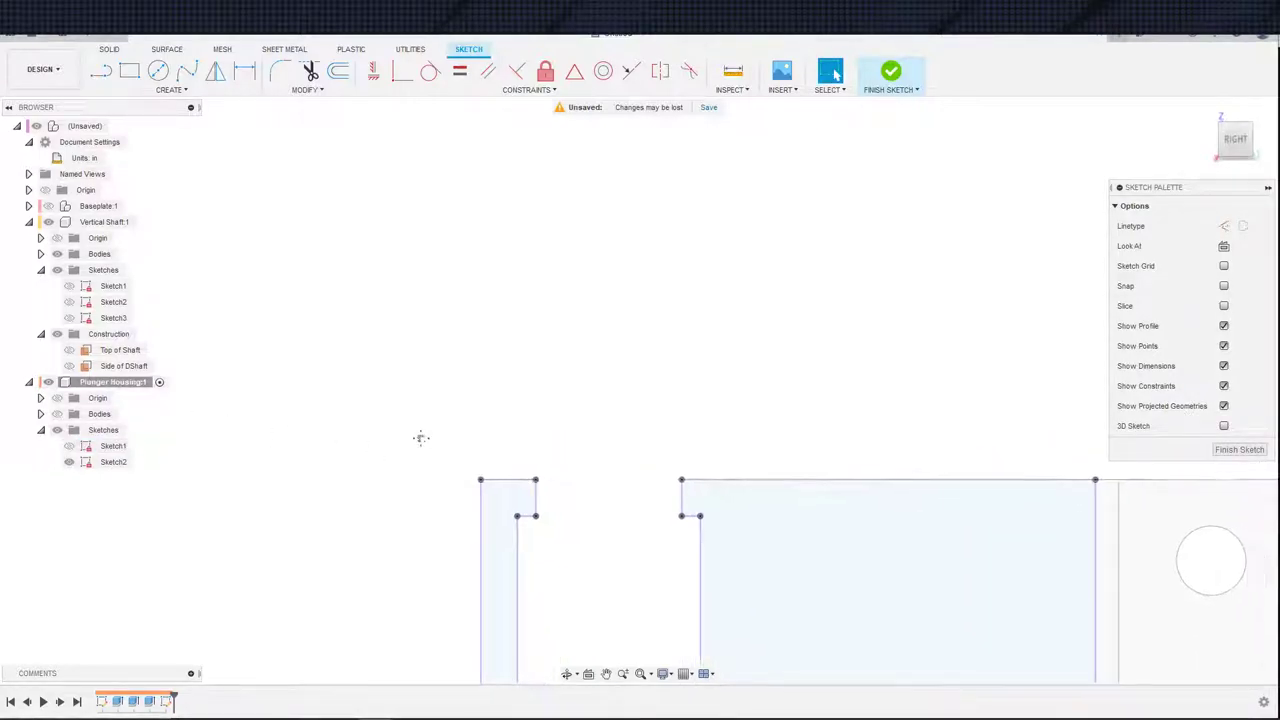
- Draw a horizontal line across the plunger tube's upper opening, joining the ring's two inner top corners
{"action": "key", "text": "s"}
{"action": "key", "text": "l"}
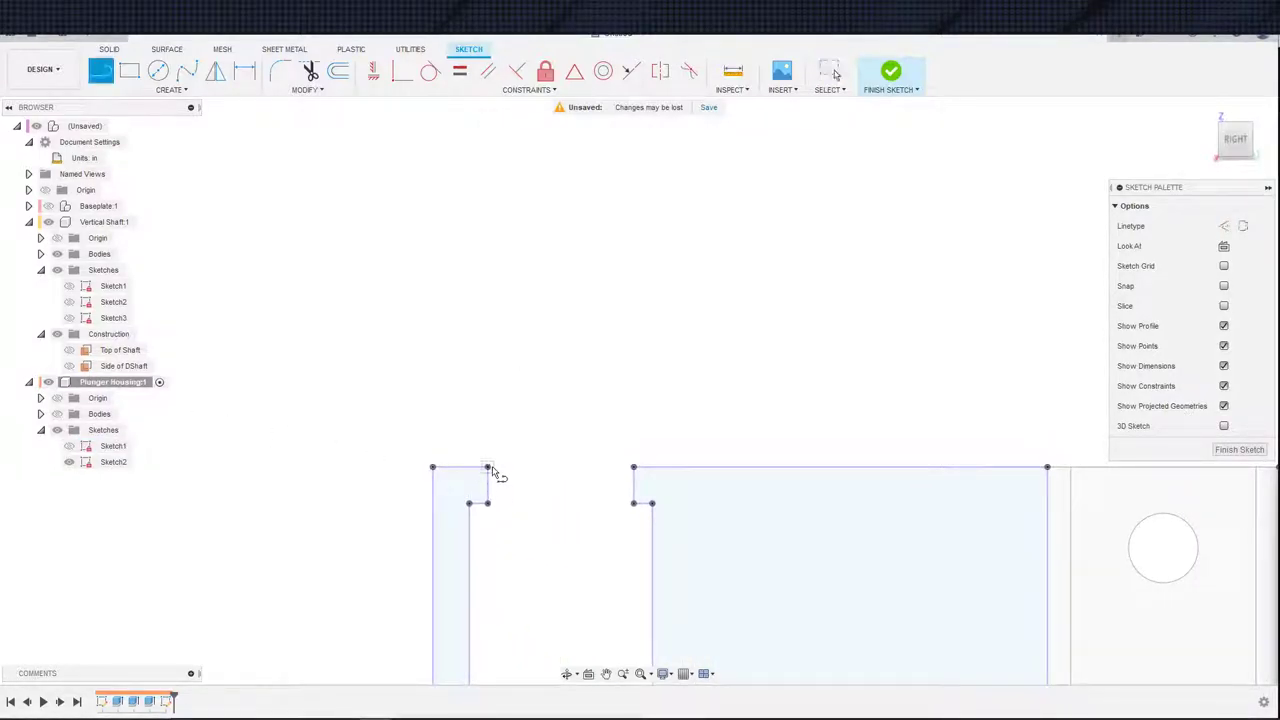
{"action": "left_click", "coordinate": [487, 467]}
{"action": "left_click", "coordinate": [633, 467]}
- Draw a circle about 0.787 in in diameter, centred on the opening line's midpoint and passing through its endpoints
{"action": "key", "text": "c"}
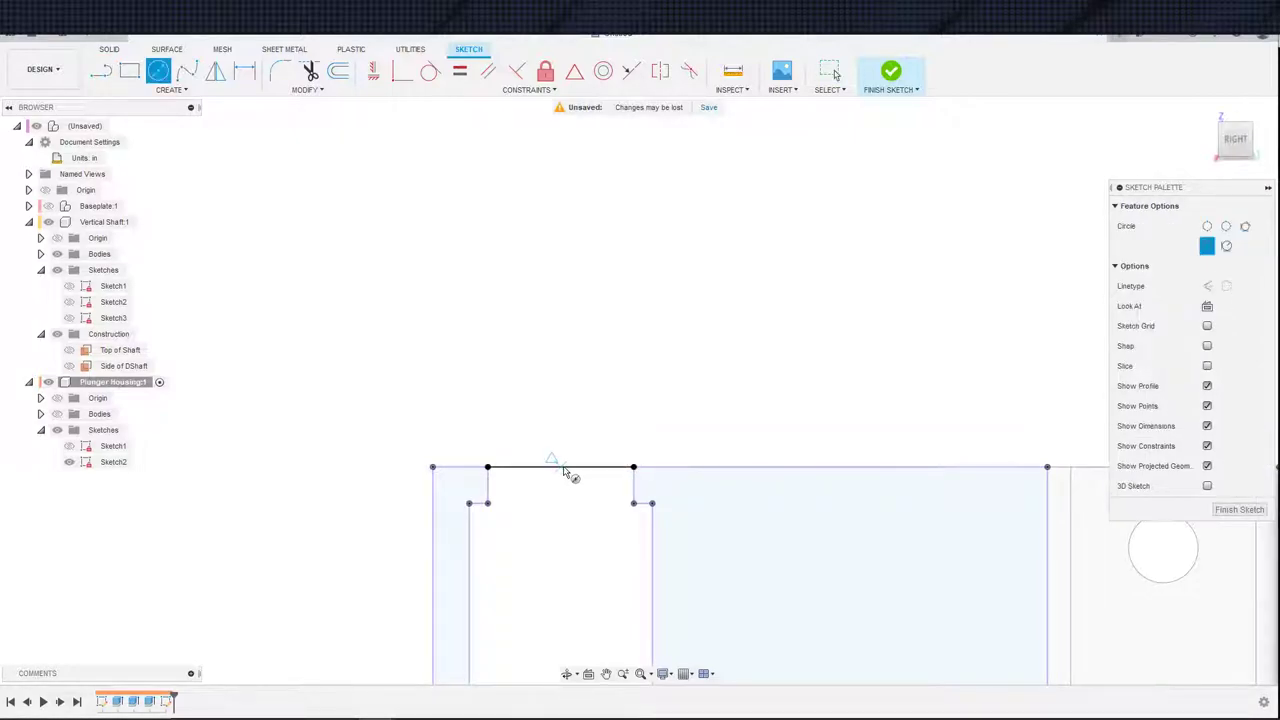
{"action": "left_click", "coordinate": [560, 467]}
{"action": "left_click", "coordinate": [633, 467]}
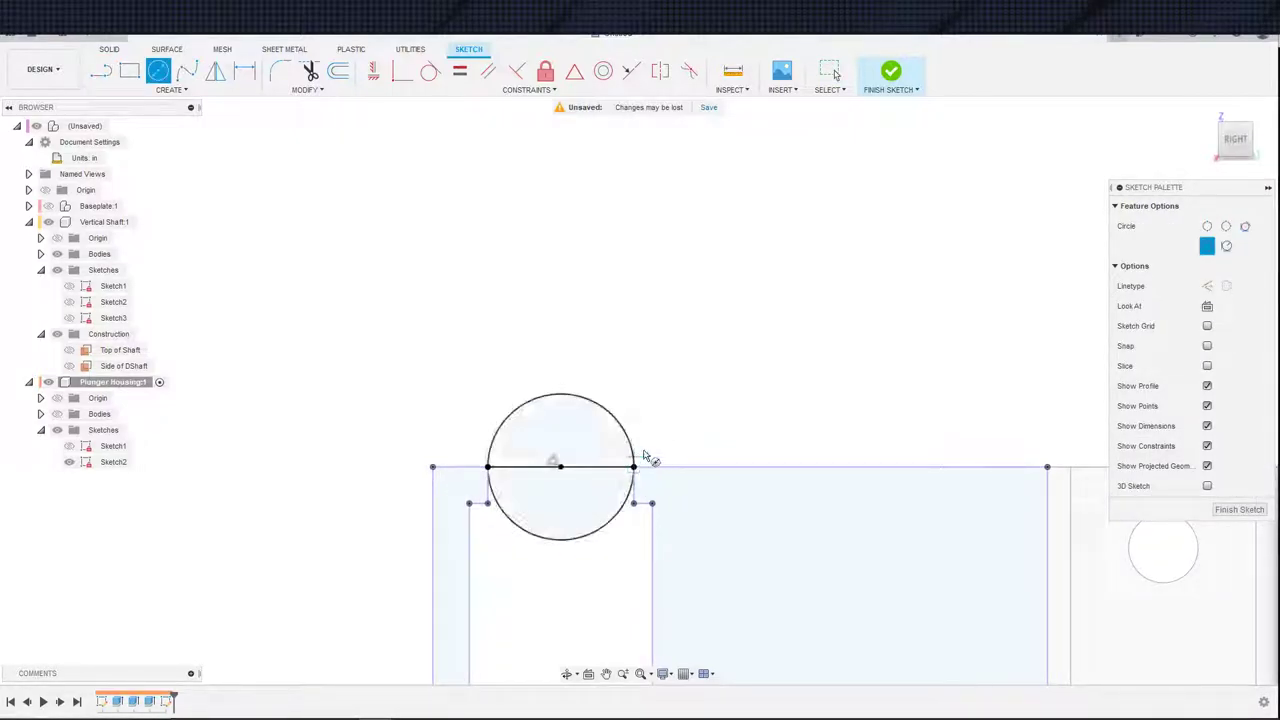
{"action": "key", "text": "Escape"}
{"action": "scroll", "coordinate": [619, 399], "scroll_direction": "down", "scroll_amount": 1}
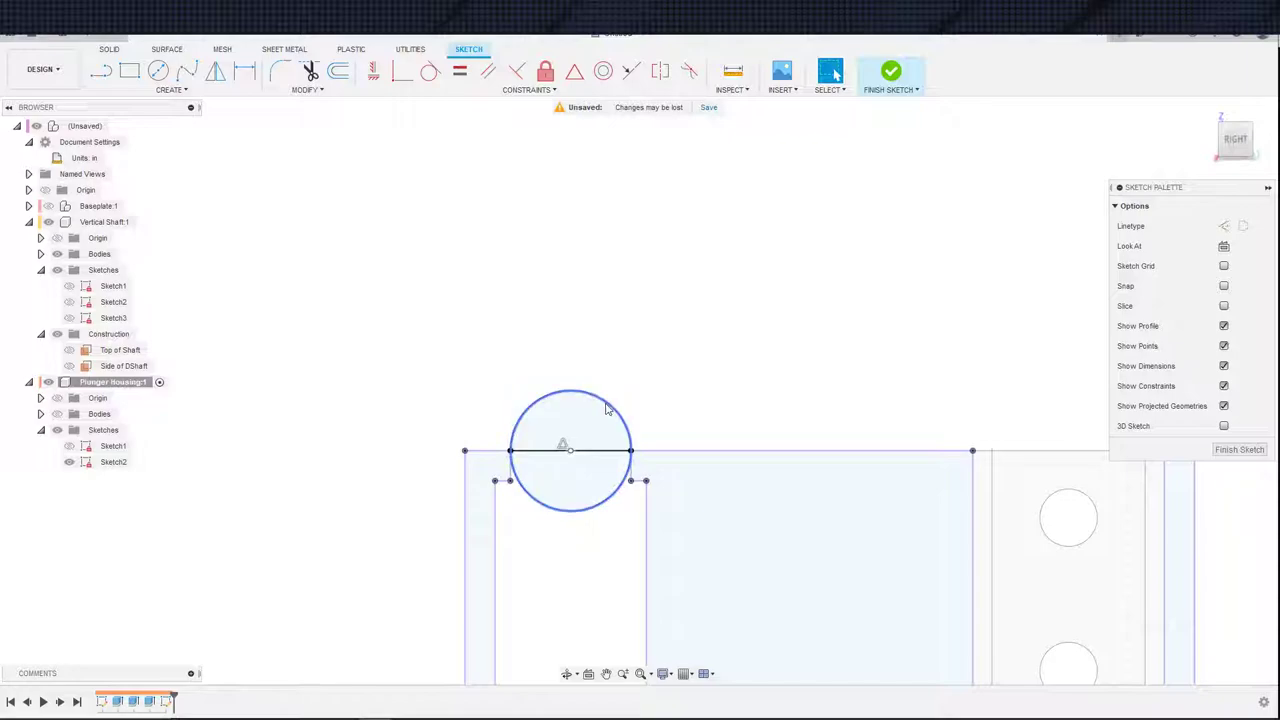
{"action": "left_click", "coordinate": [605, 409]}
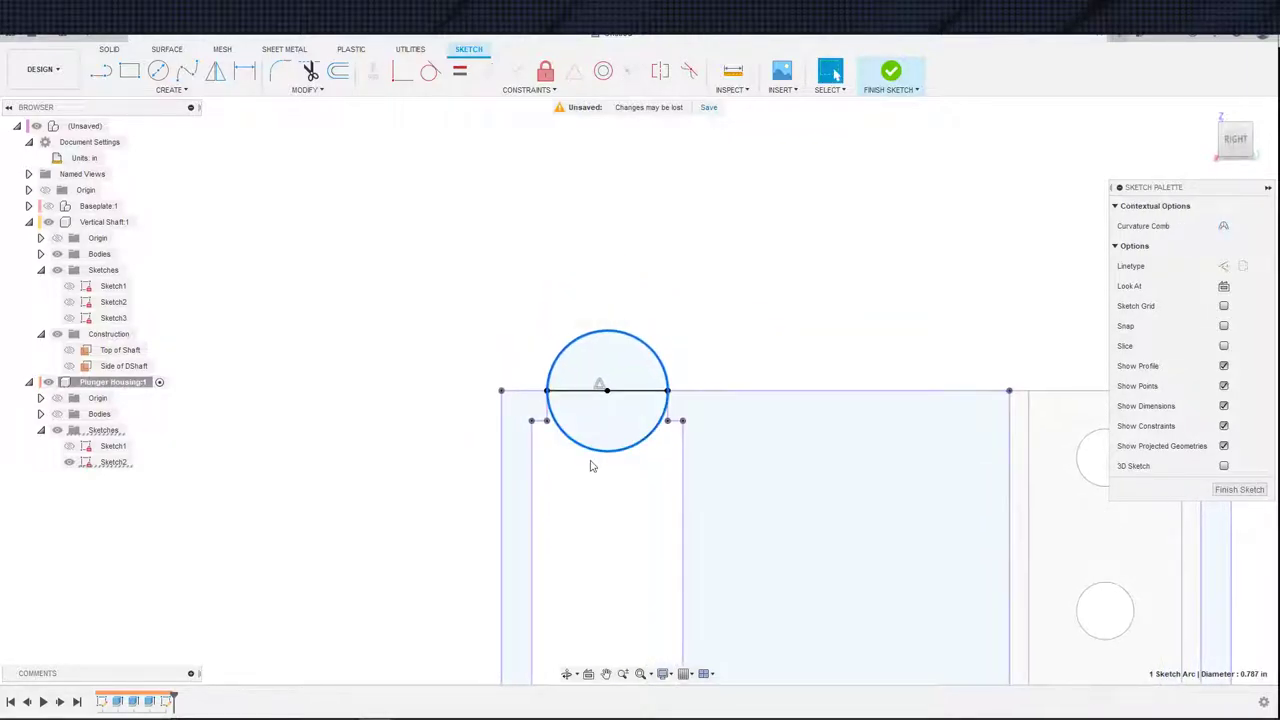
- Draw a horizontal line about 0.987 in long across the plunger tube's bore, just below the inner ring
{"action": "key", "text": "s"}
{"action": "left_click", "coordinate": [602, 492]}
{"action": "left_click", "coordinate": [531, 437]}
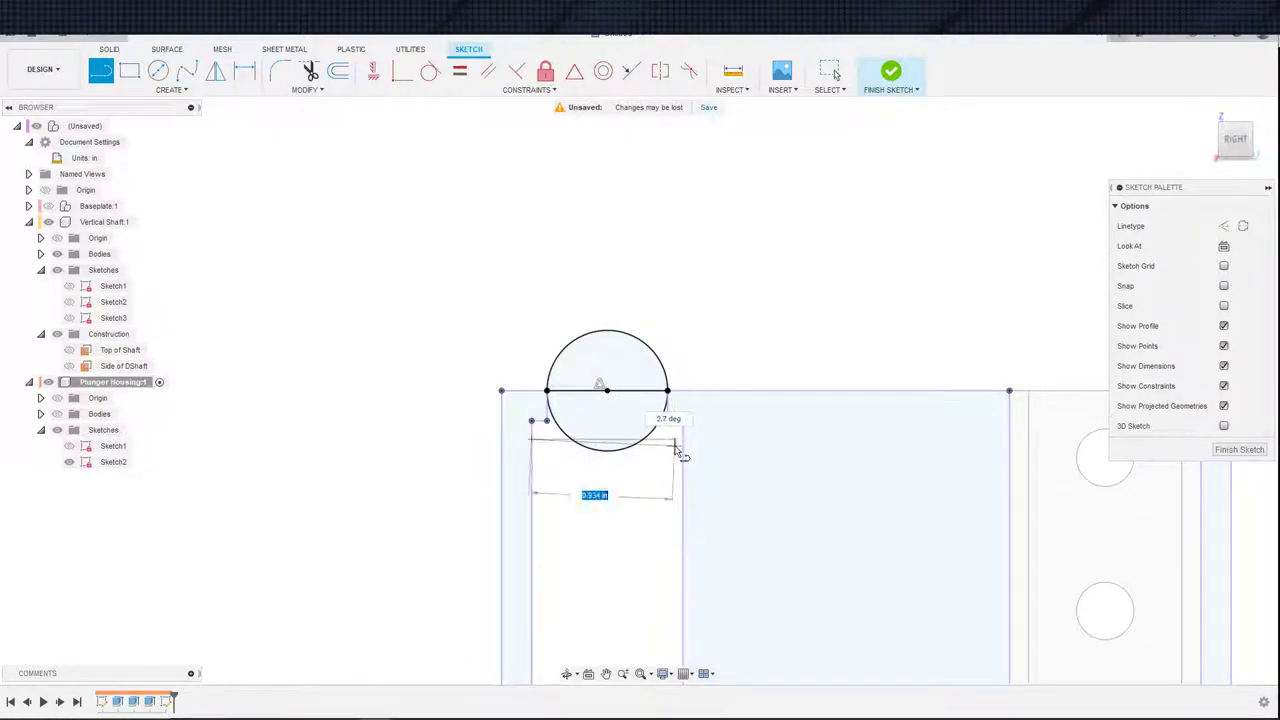
{"action": "left_click", "coordinate": [684, 438]}
{"action": "key", "text": "Escape"}
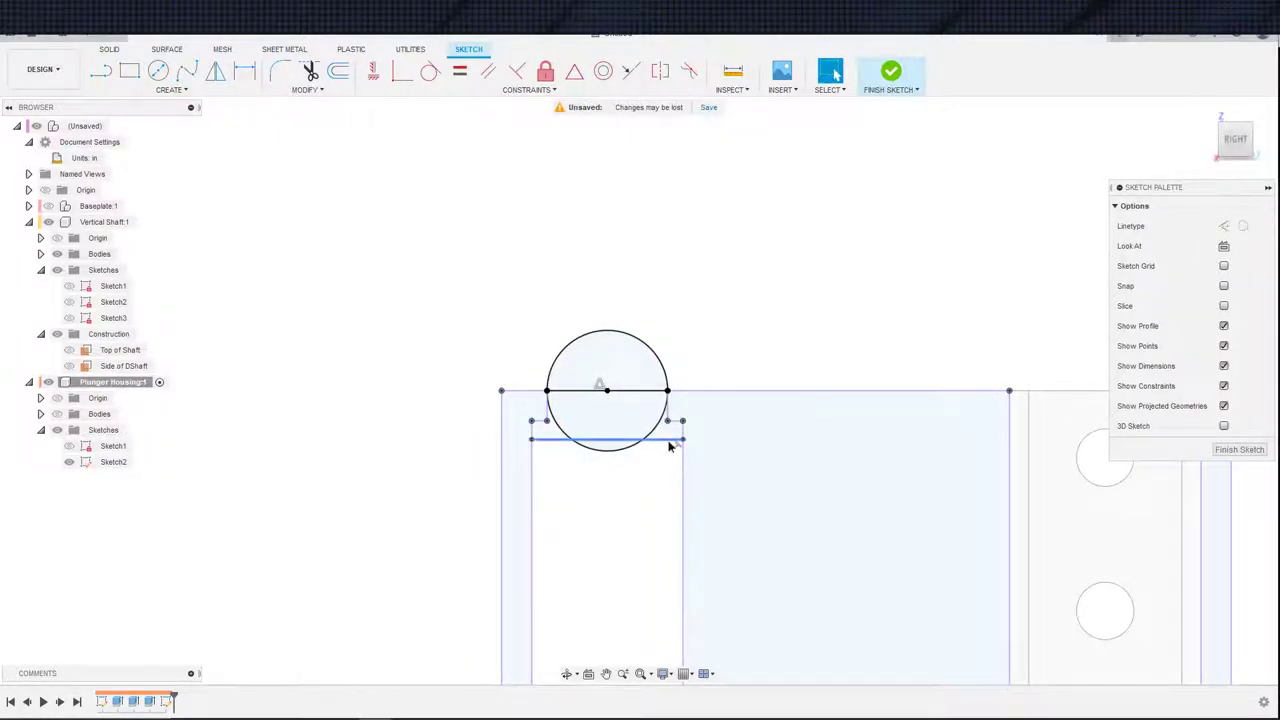
- Make the horizontal bore line tangent to the lowest point of the circle
{"action": "left_click", "coordinate": [431, 71]}
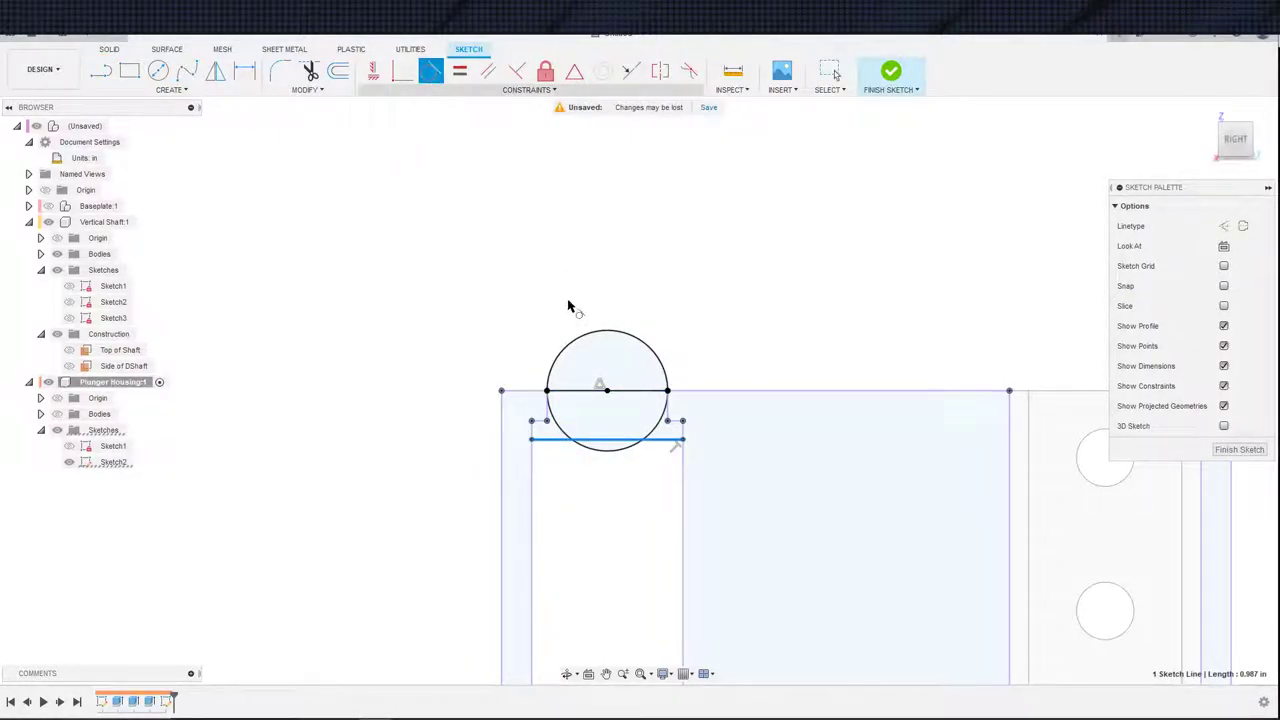
{"action": "left_click", "coordinate": [620, 452]}
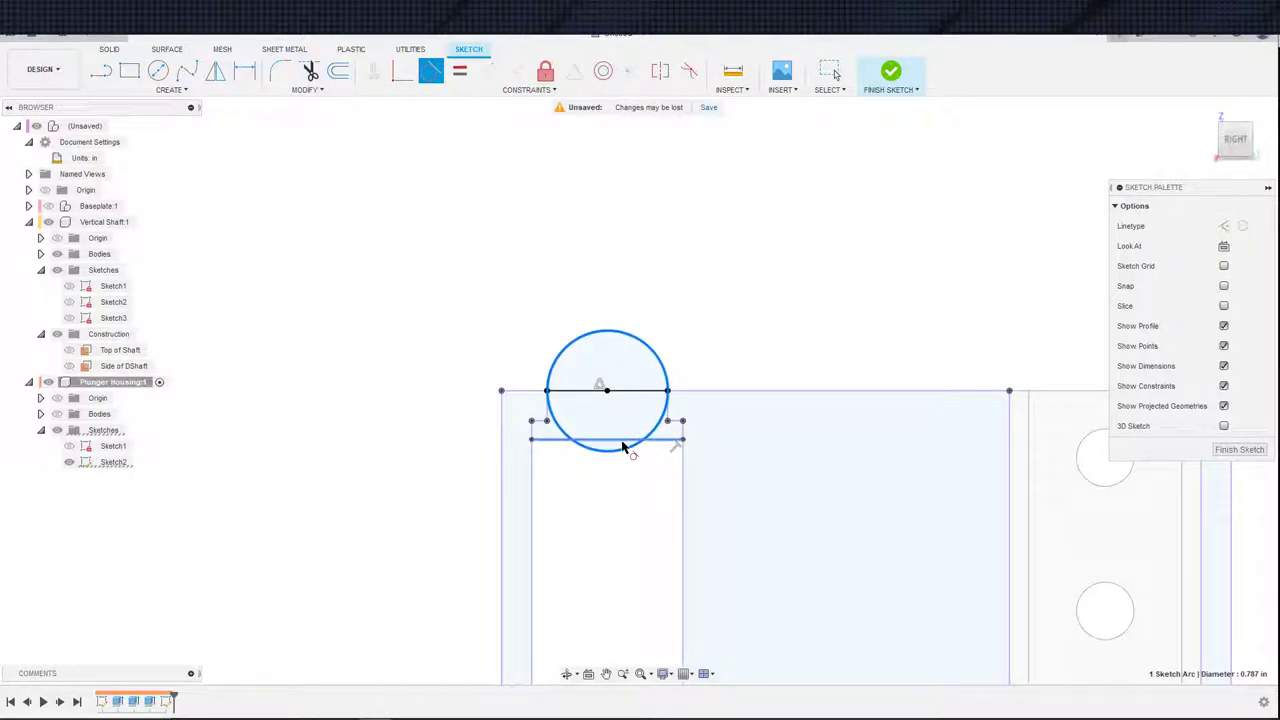
{"action": "left_click", "coordinate": [623, 440]}
{"action": "key", "text": "Escape"}
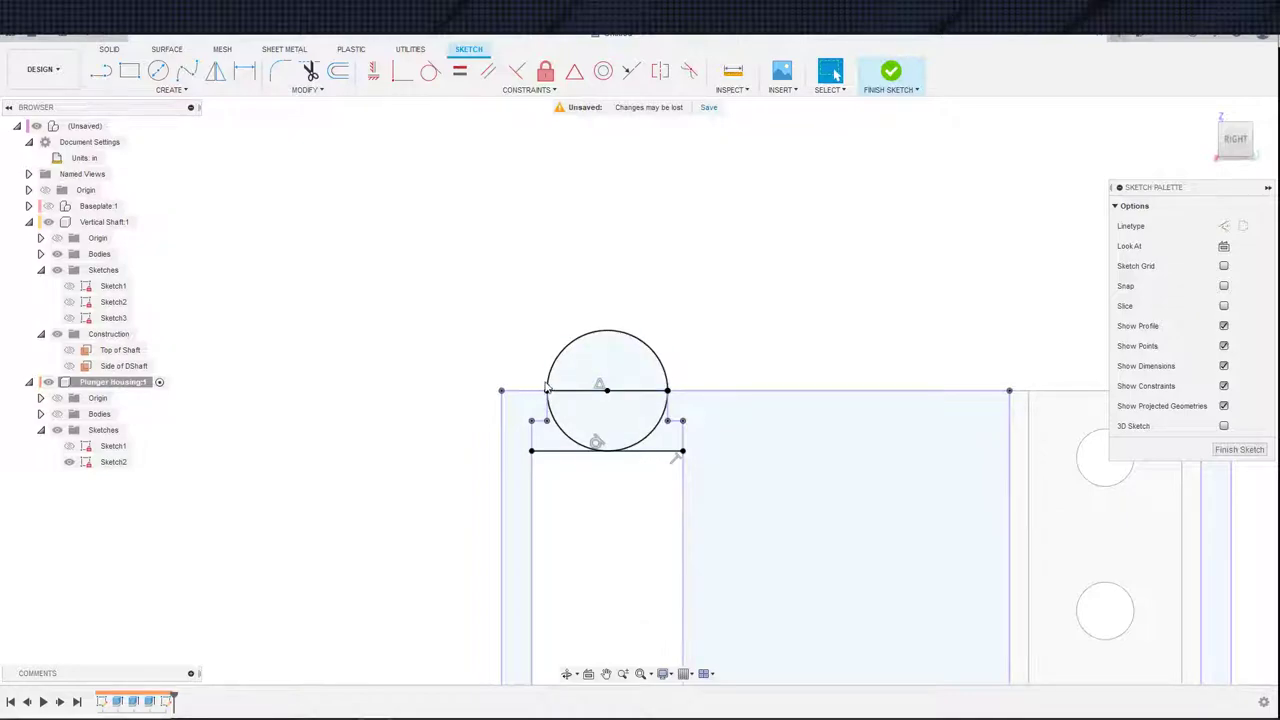
{"action": "key", "text": "s"}
{"action": "left_click", "coordinate": [538, 413]}
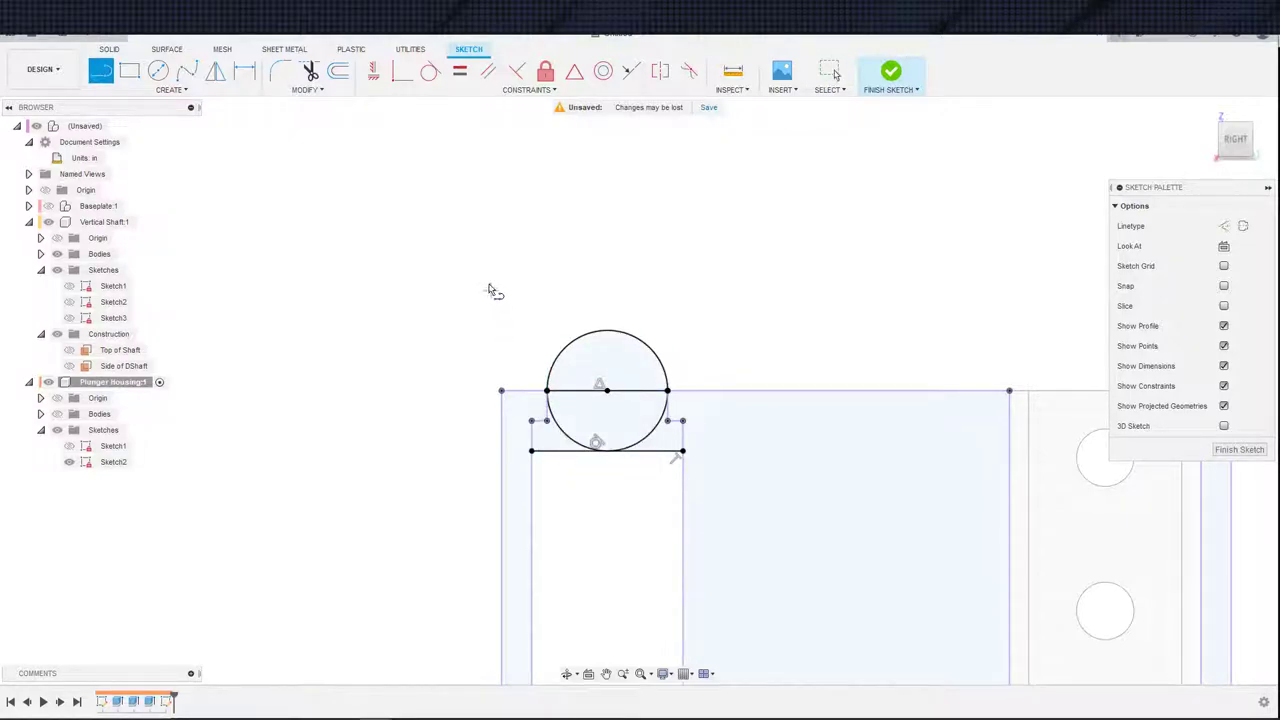
{"action": "key", "text": "Escape"}
- Draw a fit point spline about 1.951 in long arching over the circle, joining both ends of the opening line
{"action": "key", "text": "s"}
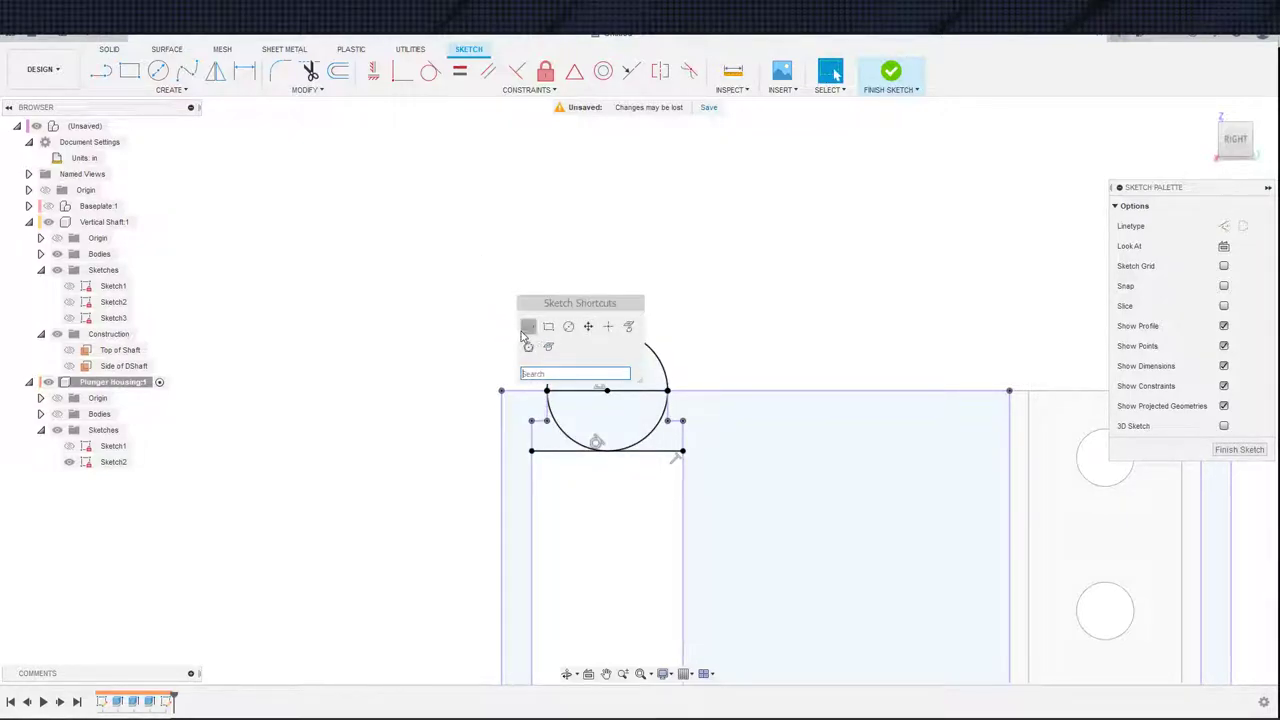
{"action": "left_click", "coordinate": [524, 328]}
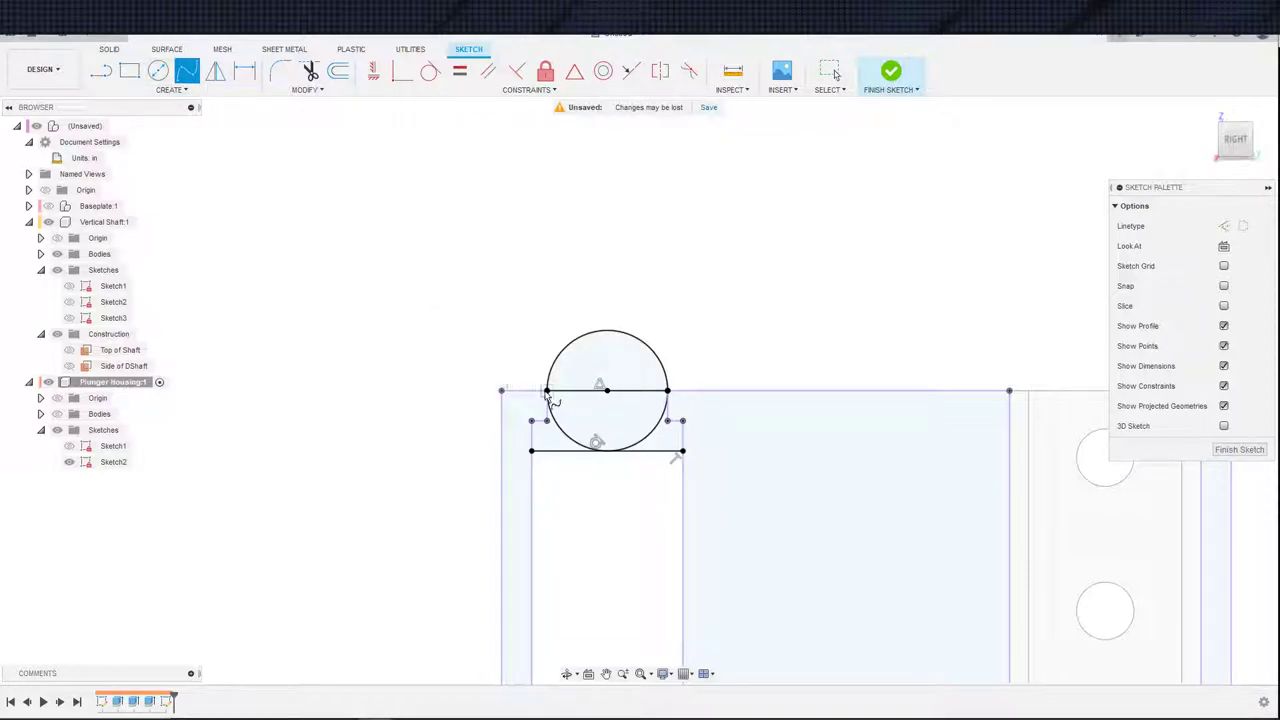
{"action": "left_click", "coordinate": [536, 350]}
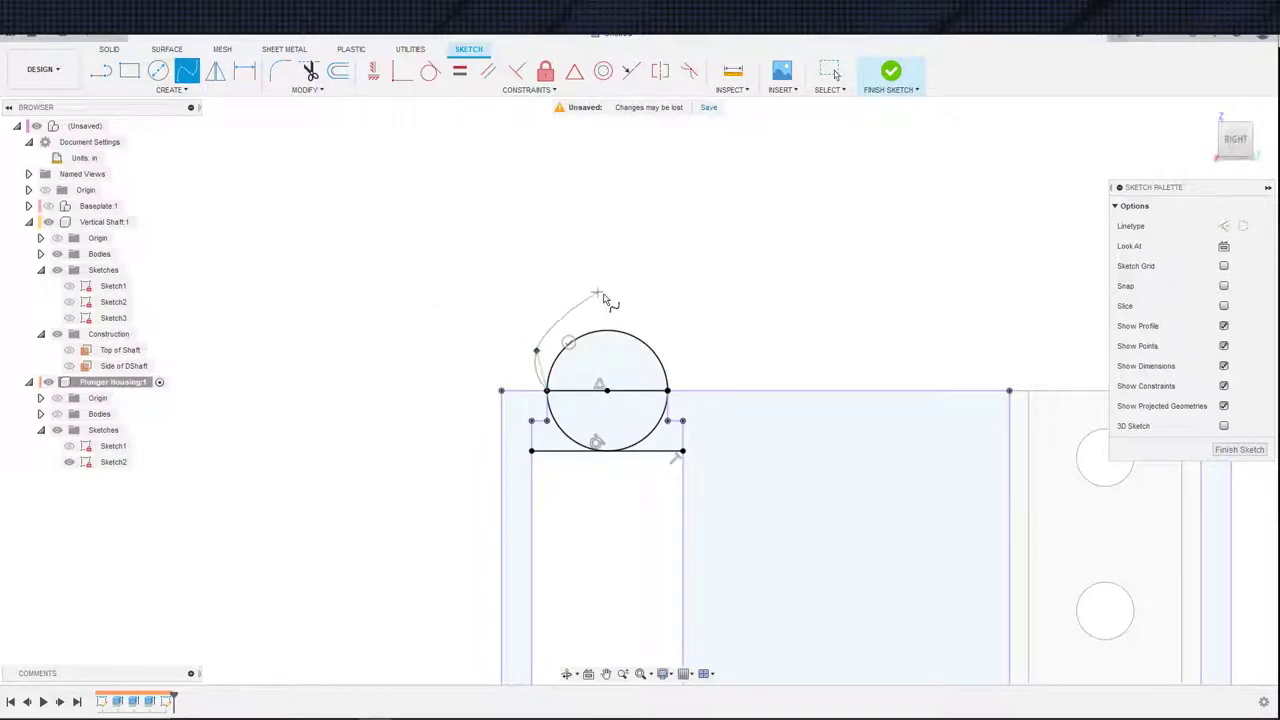
{"action": "left_click", "coordinate": [600, 299]}
{"action": "left_click", "coordinate": [694, 360]}
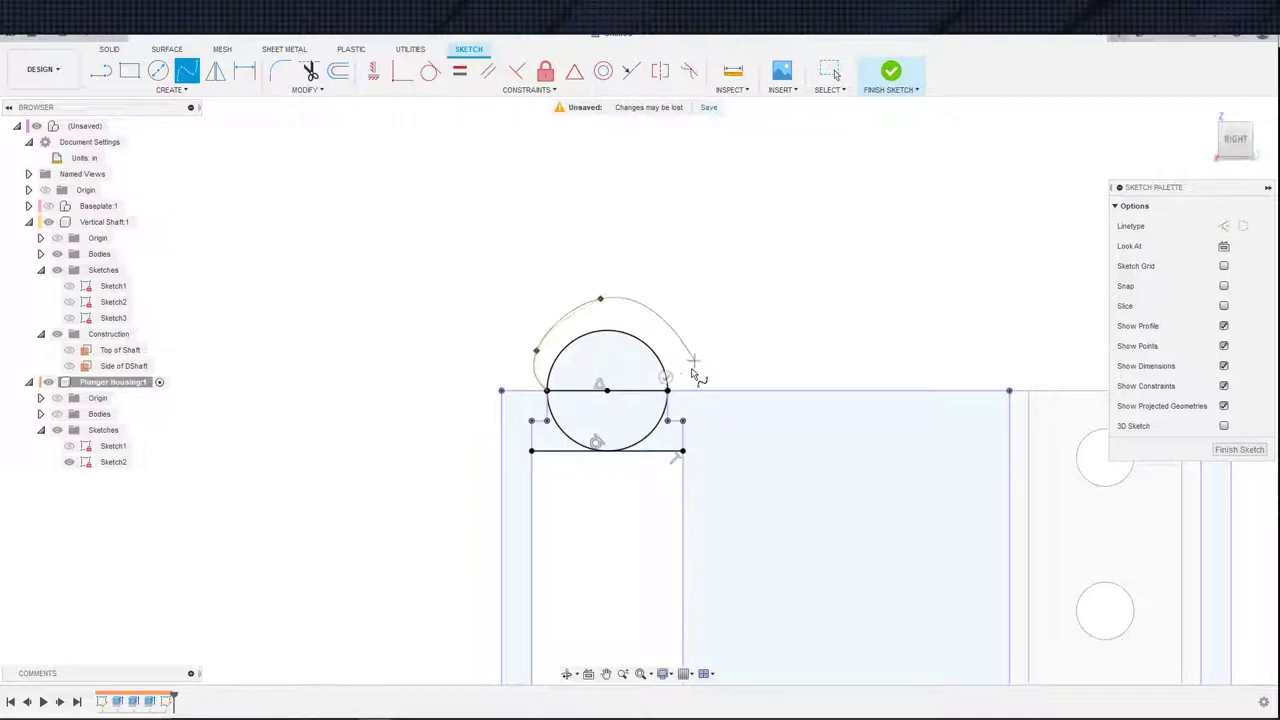
{"action": "left_click", "coordinate": [662, 358]}
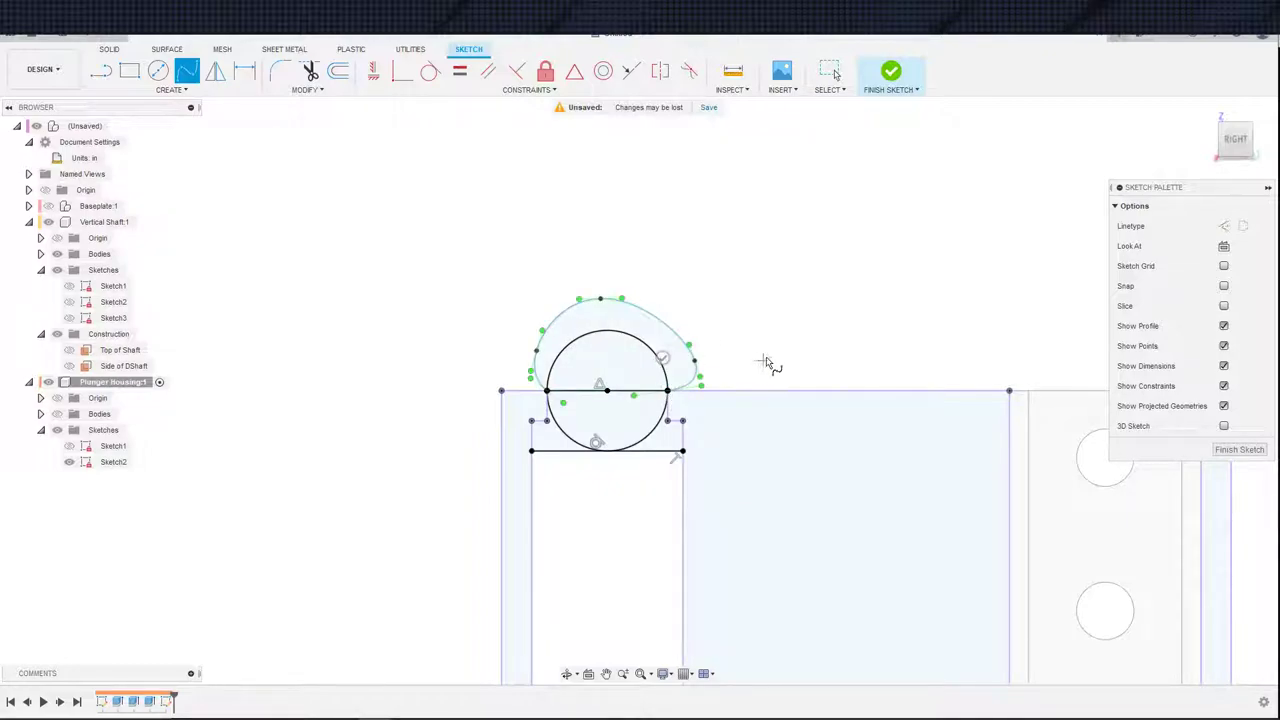
{"action": "key", "text": "Escape"}
- Delete the spline arching over the circle
{"action": "scroll", "coordinate": [606, 371], "scroll_direction": "down", "scroll_amount": 2}
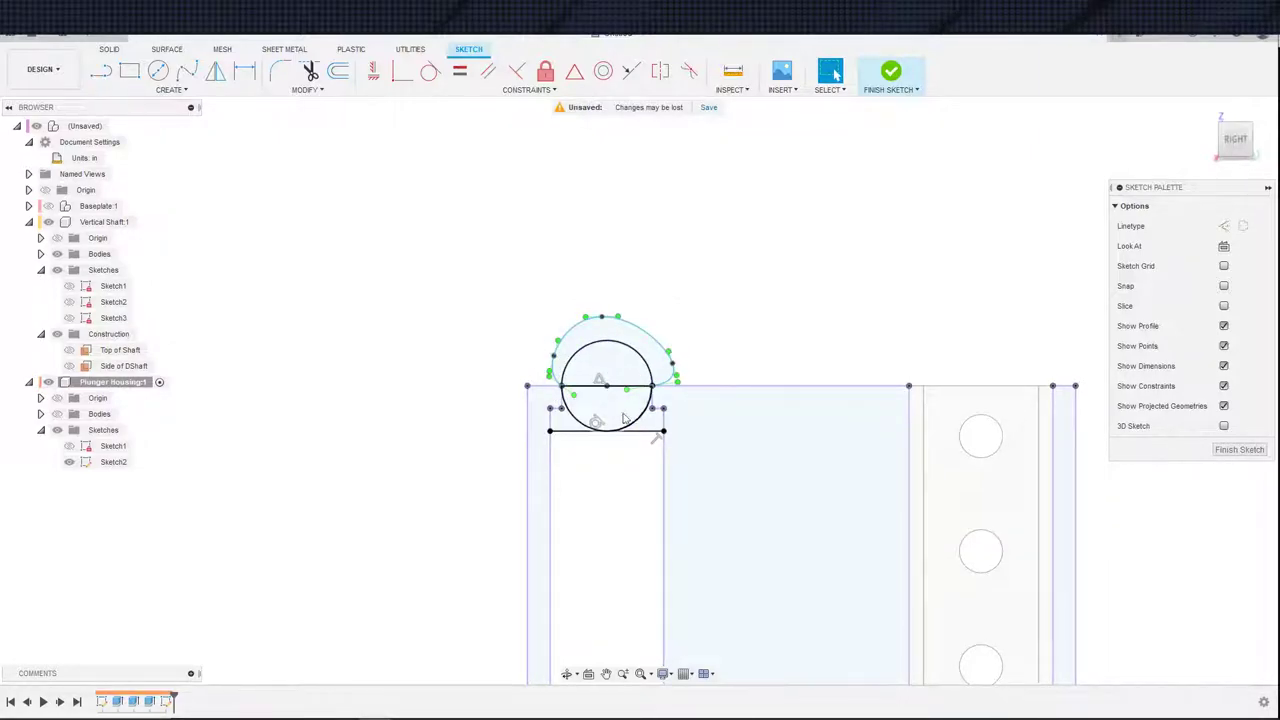
{"action": "left_click", "coordinate": [667, 380]}
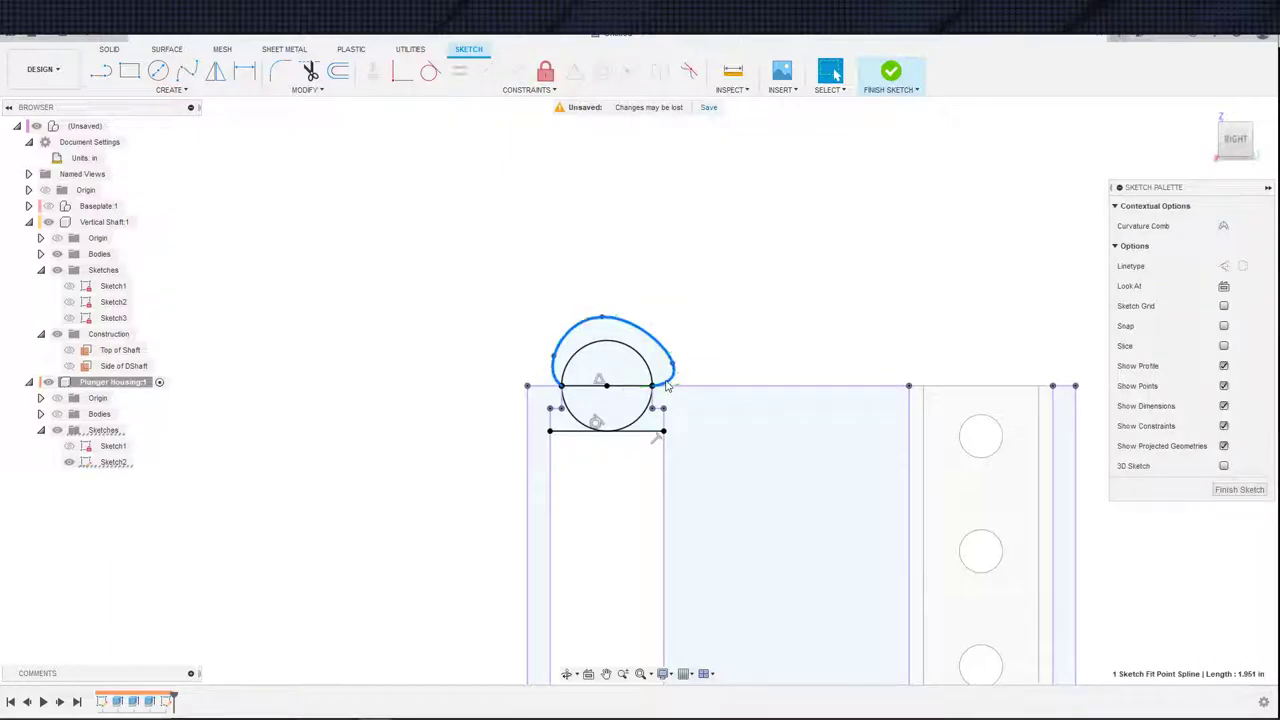
{"action": "key", "text": "Delete"}
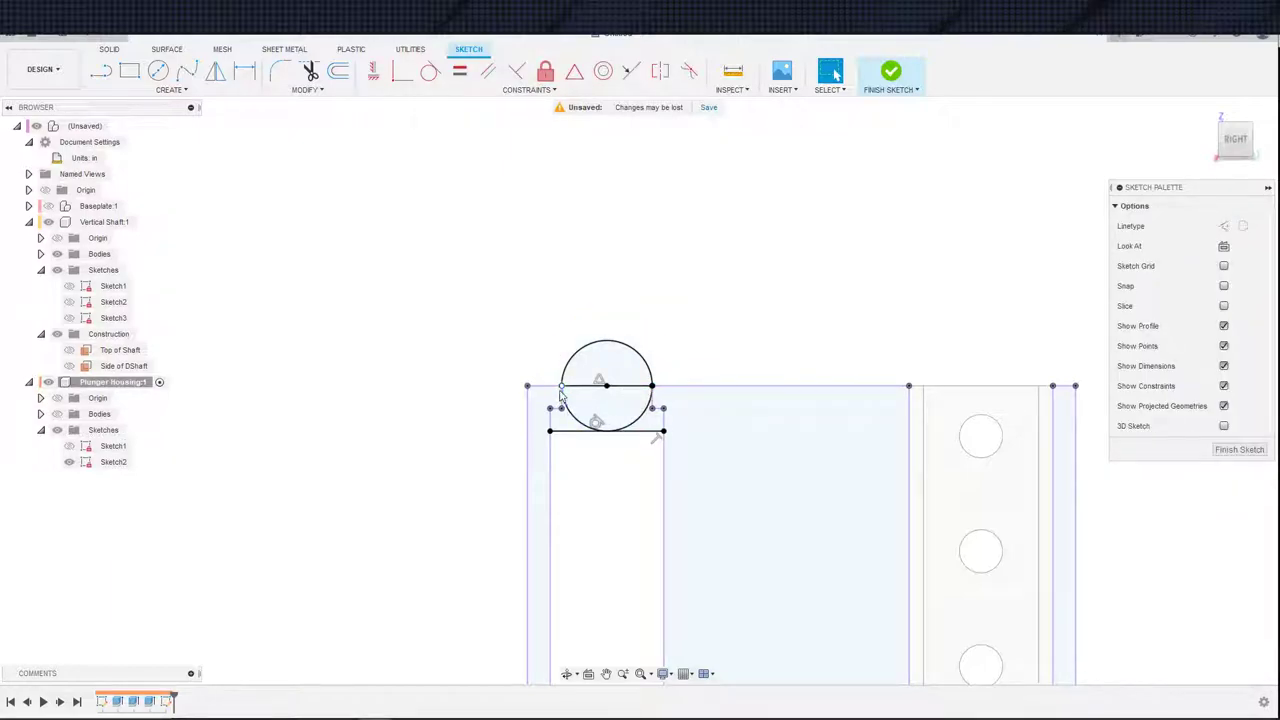
{"action": "left_click", "coordinate": [628, 427]}
{"action": "scroll", "coordinate": [571, 477], "scroll_direction": "up", "scroll_amount": 3}
{"action": "middle_click_drag", "start_coordinate": [571, 477], "coordinate": [584, 520]}
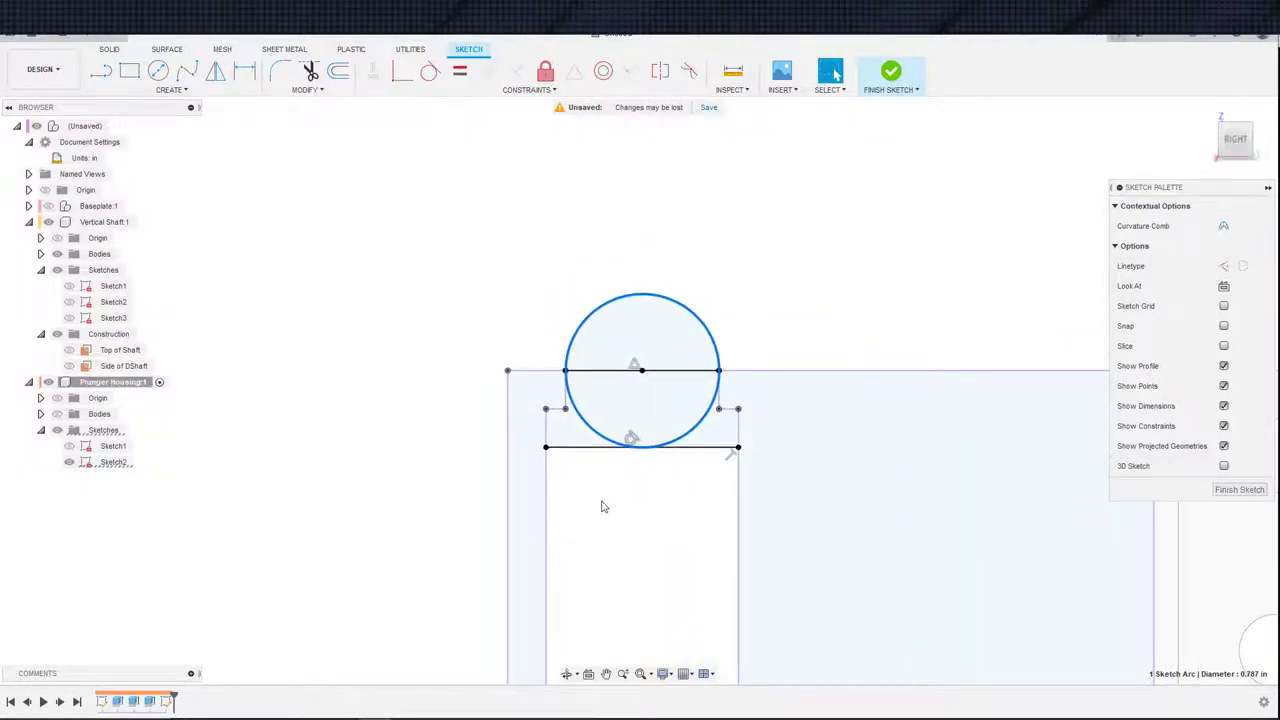
{"action": "left_click", "coordinate": [637, 485]}
{"action": "key", "text": "s"}
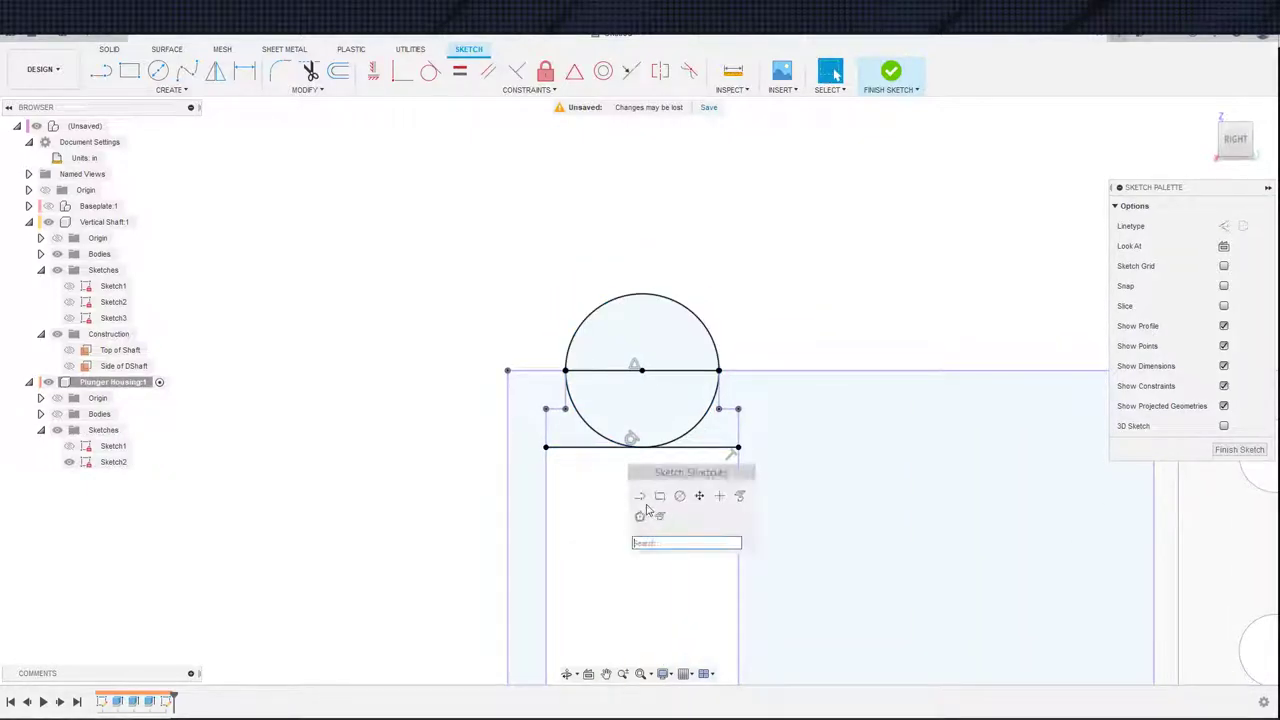
{"action": "left_click", "coordinate": [643, 502]}
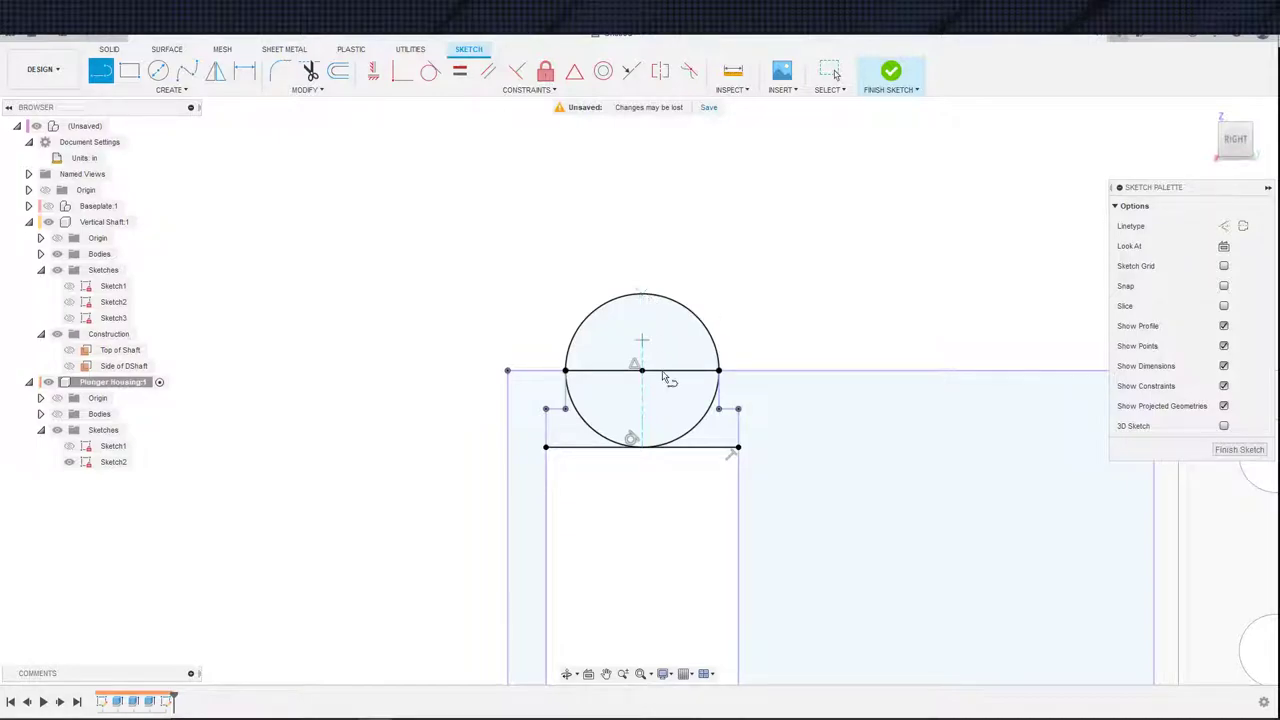
{"action": "key", "text": "Escape"}
- Delete the circle centred on the tube's opening line
{"action": "left_click", "coordinate": [700, 330]}
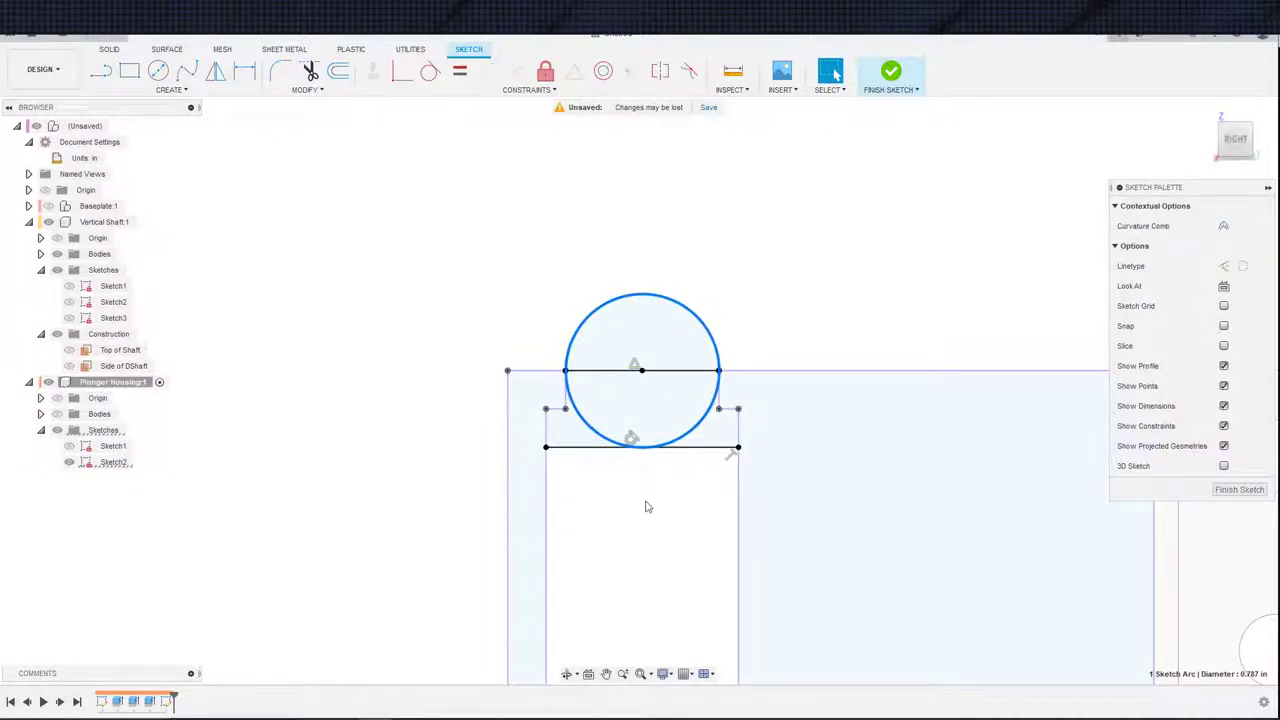
{"action": "key", "text": "s"}
{"action": "key", "text": "Delete"}
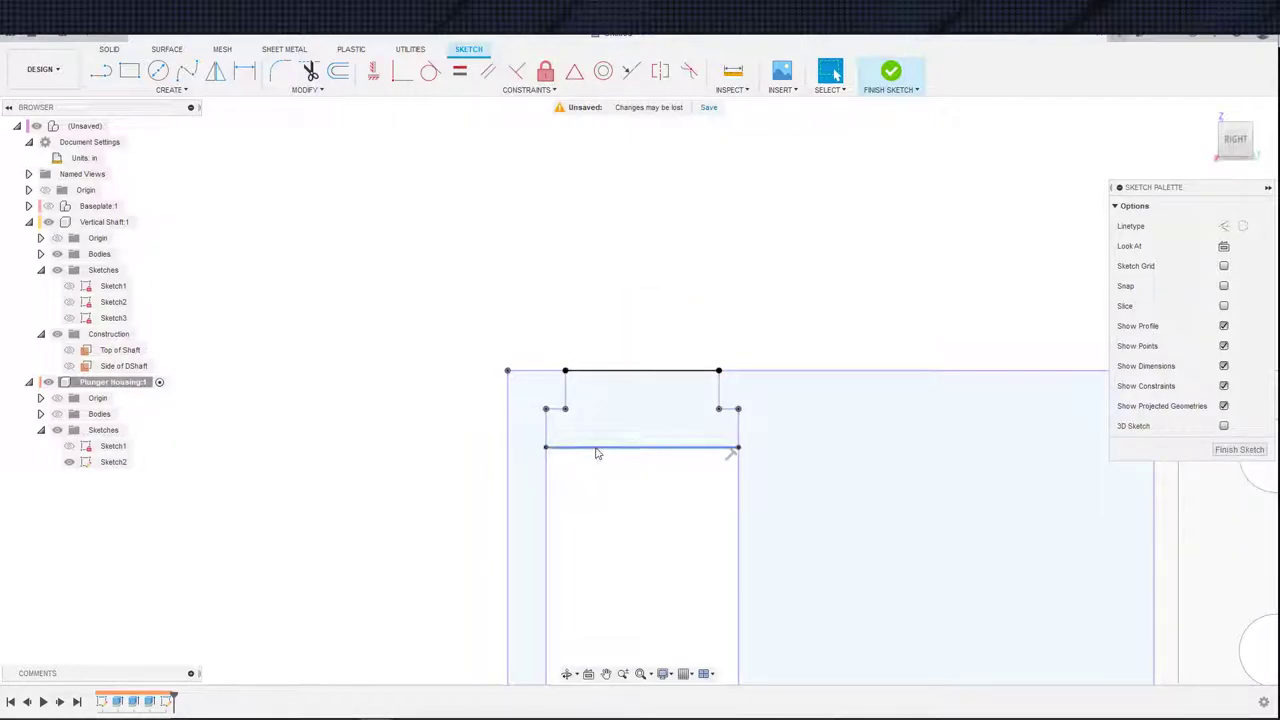
- Undo the recent edits back to before the mid-plane section sketch was created in the plunger housing
{"action": "left_click", "coordinate": [597, 448]}
{"action": "left_click", "coordinate": [171, 89]}
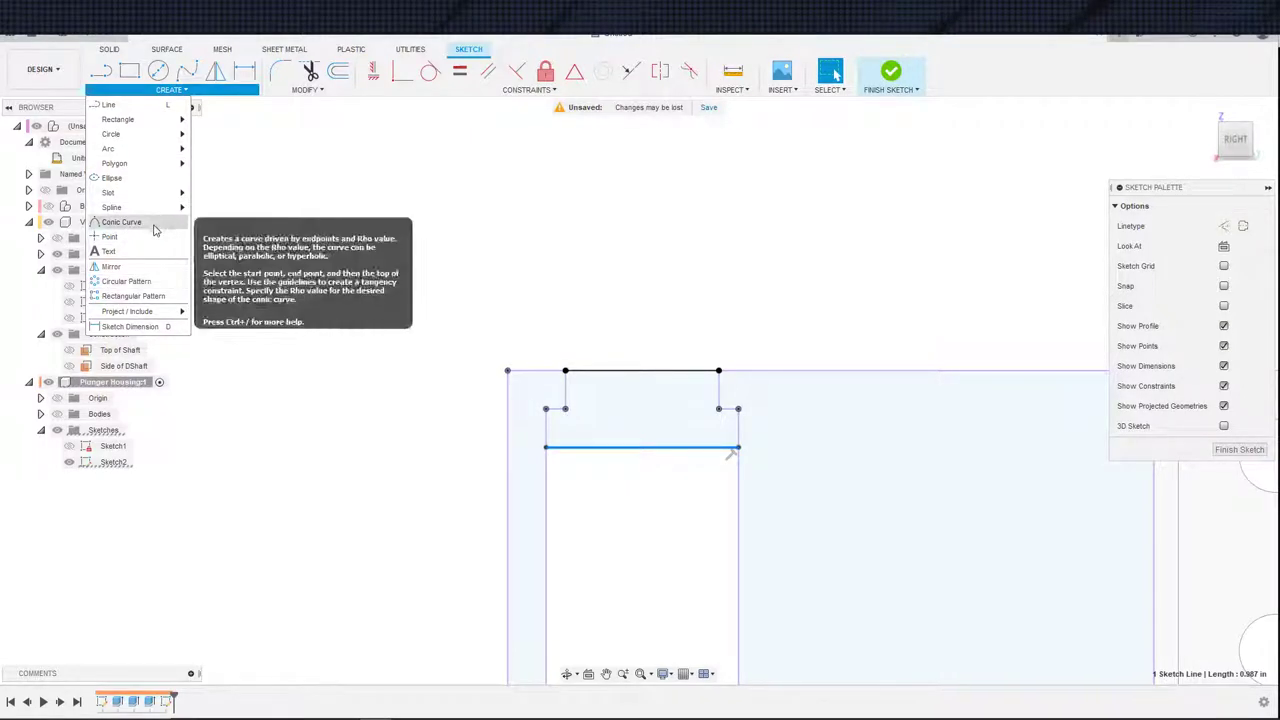
{"action": "left_click", "coordinate": [313, 333]}
{"action": "key", "text": "ctrl+z"}
{"action": "key", "text": "ctrl+z"}
{"action": "key", "text": "ctrl+z"}
{"action": "key", "text": "ctrl+z"}
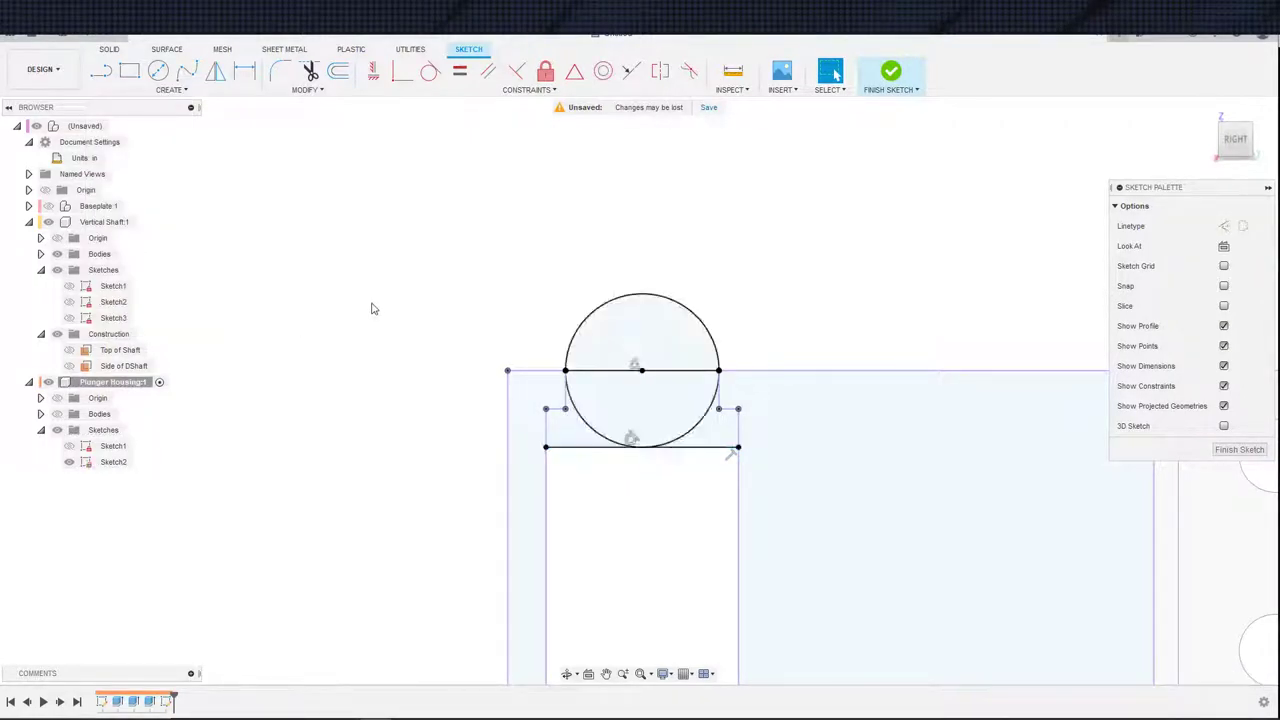
{"action": "key", "text": "ctrl+z"}
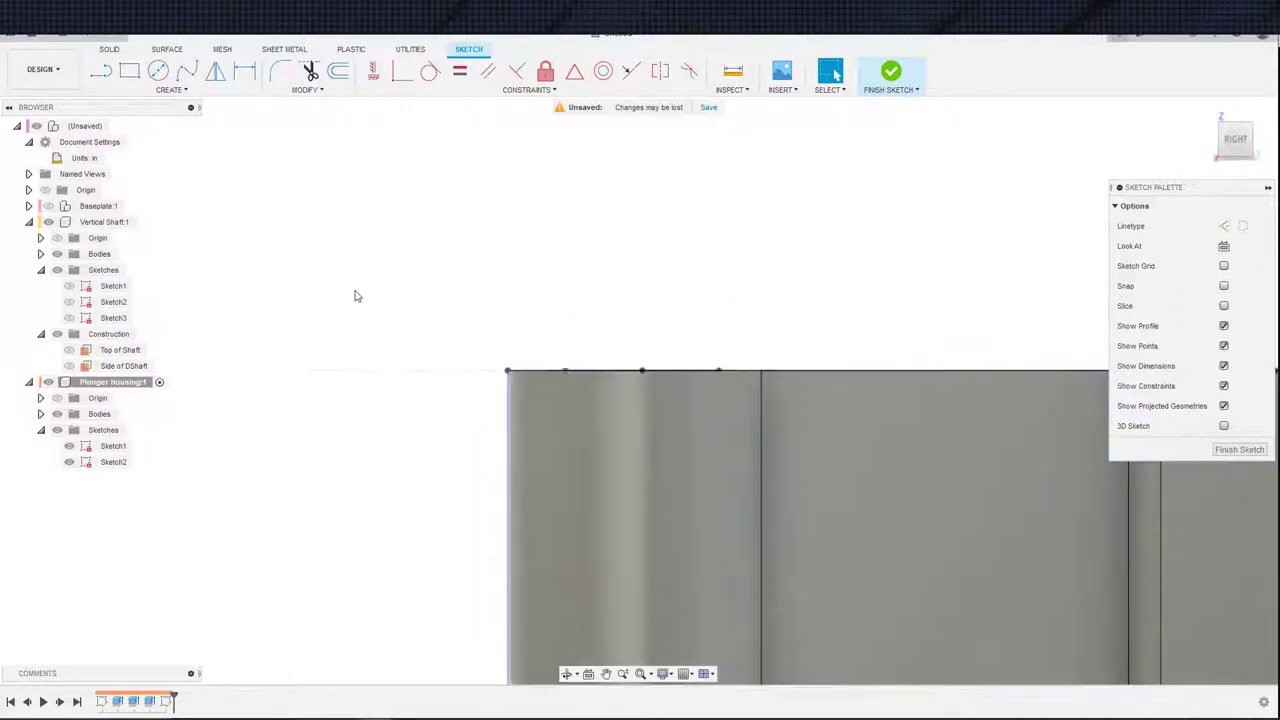
{"action": "key", "text": "ctrl+z"}
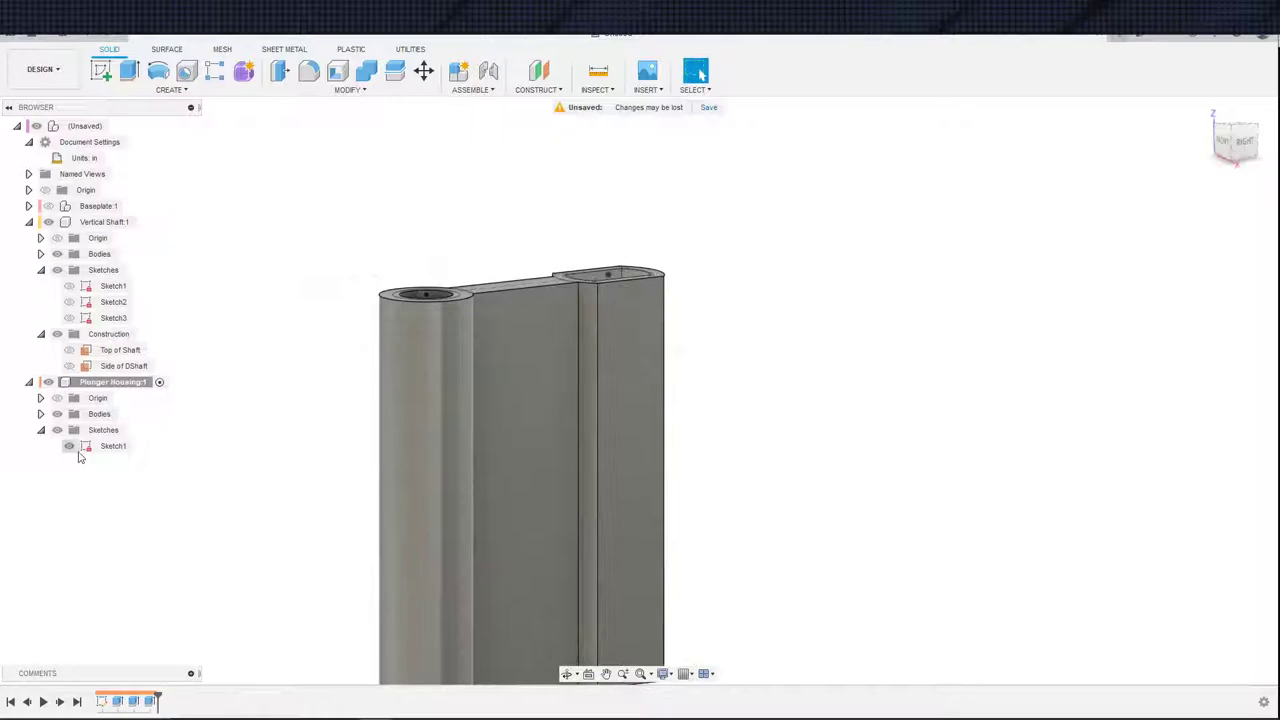
- Create an internal standard component named Plunger Cap inside the Plunger Housing component and activate it
{"action": "right_click", "coordinate": [126, 383]}
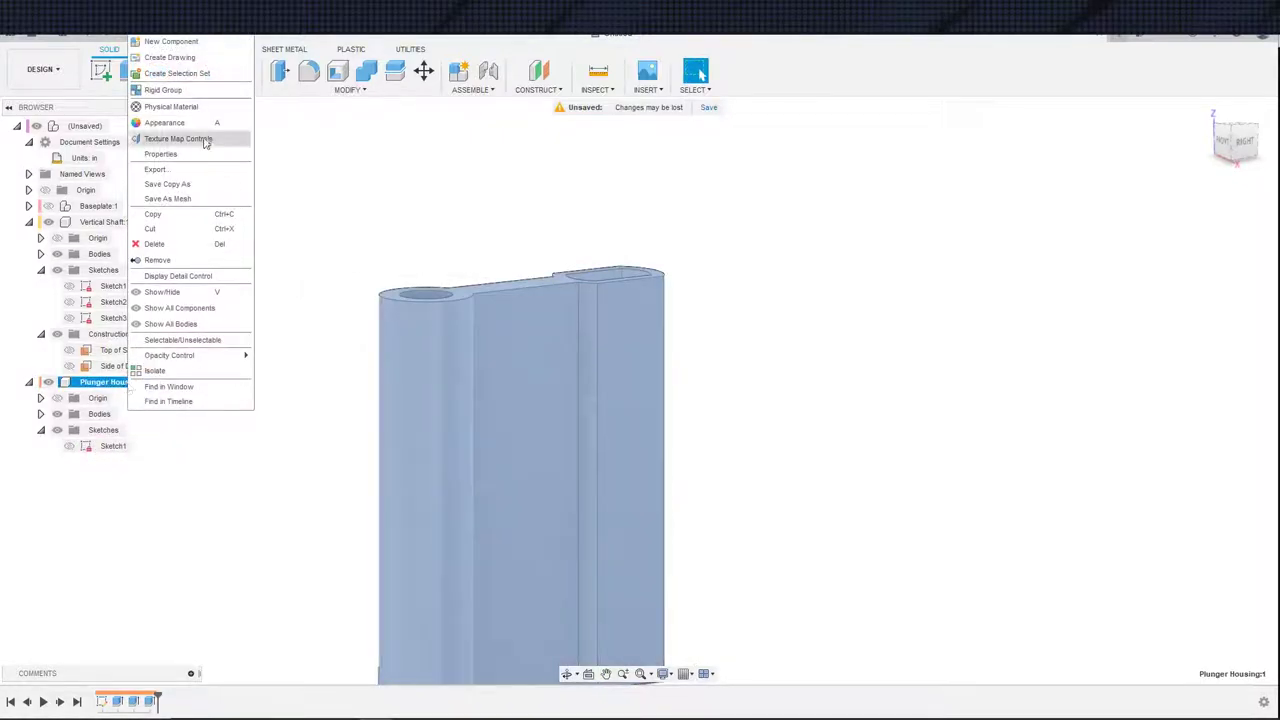
{"action": "left_click", "coordinate": [170, 41]}
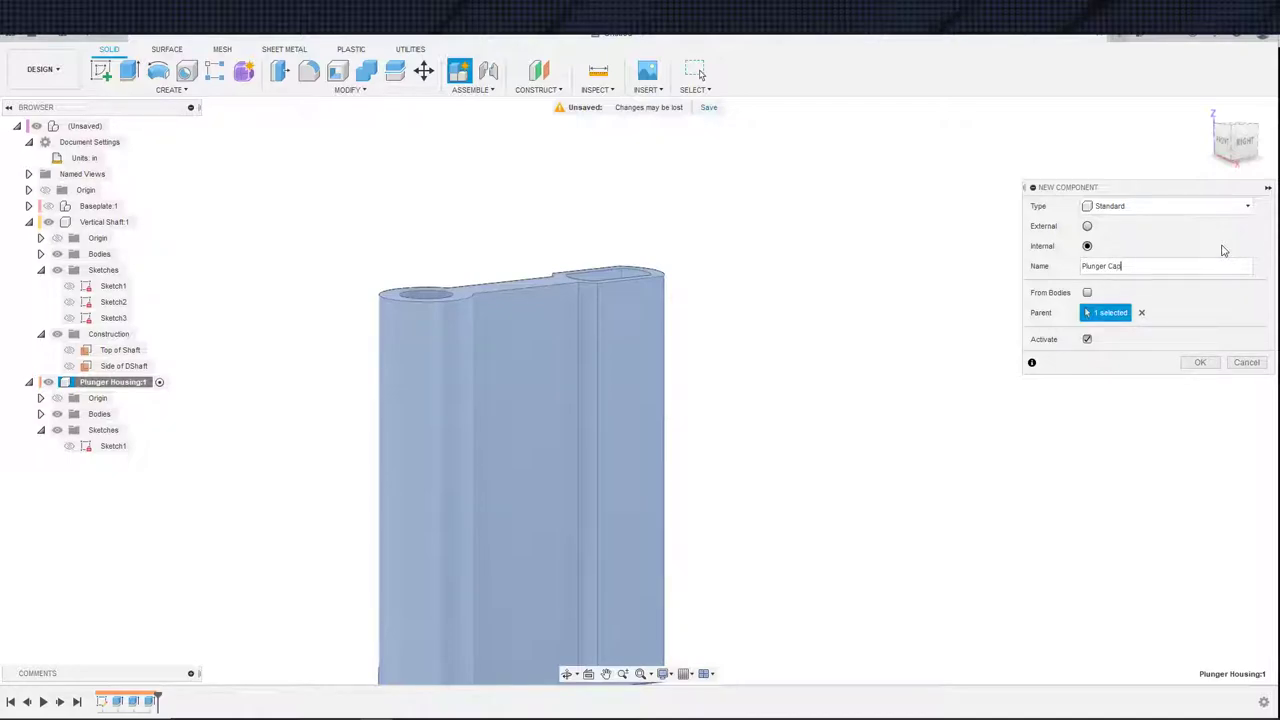
{"action": "key", "text": "Return"}
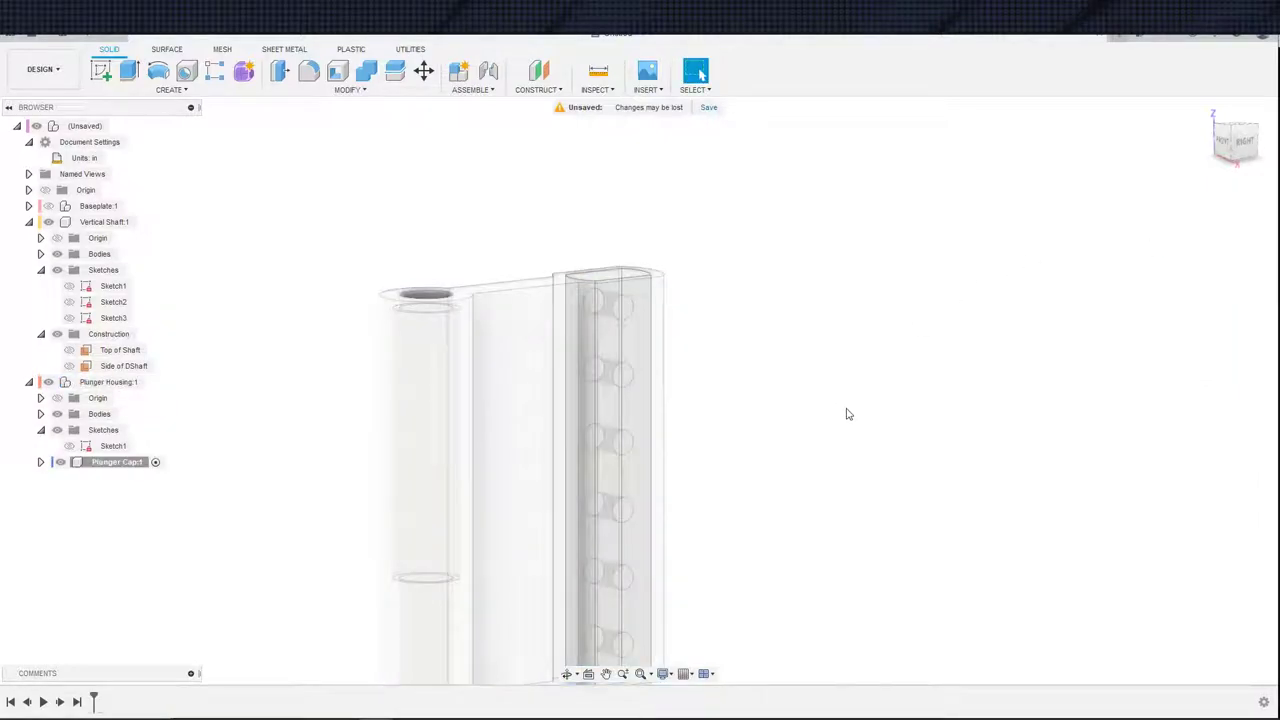
- Start a sketch for the Plunger Cap on the vertical origin plane that faces the right view
{"action": "middle_click_drag", "start_coordinate": [327, 337], "coordinate": [380, 234]}
{"action": "key", "text": "s"}
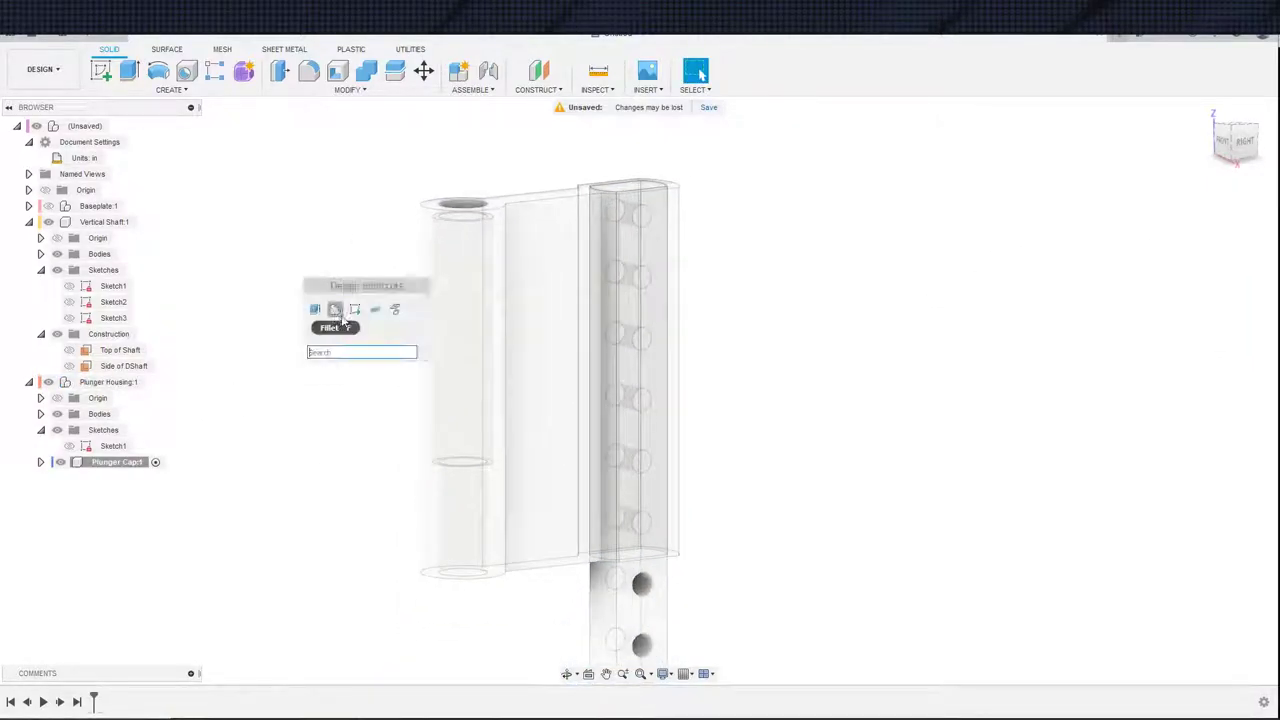
{"action": "left_click", "coordinate": [357, 312]}
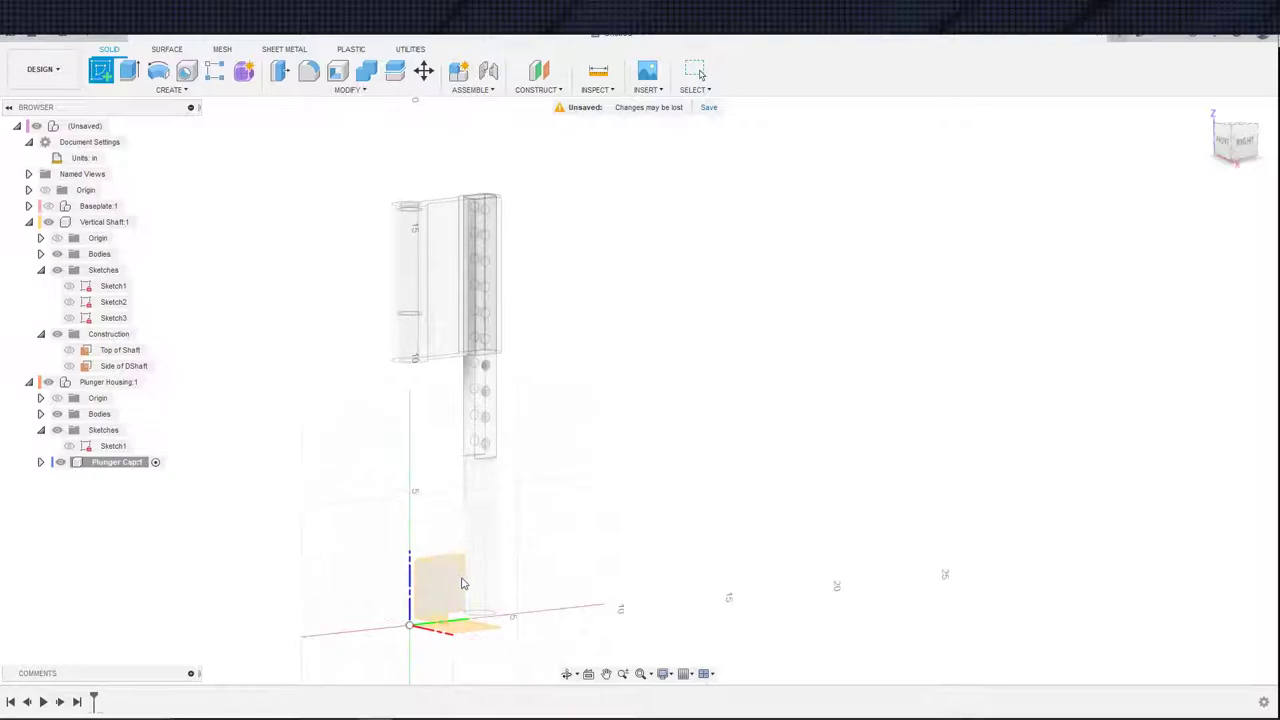
{"action": "left_click", "coordinate": [409, 496]}
- Intersect the whole plunger housing body with the sketch plane, using the Bodies selection filter
{"action": "key", "text": "s"}
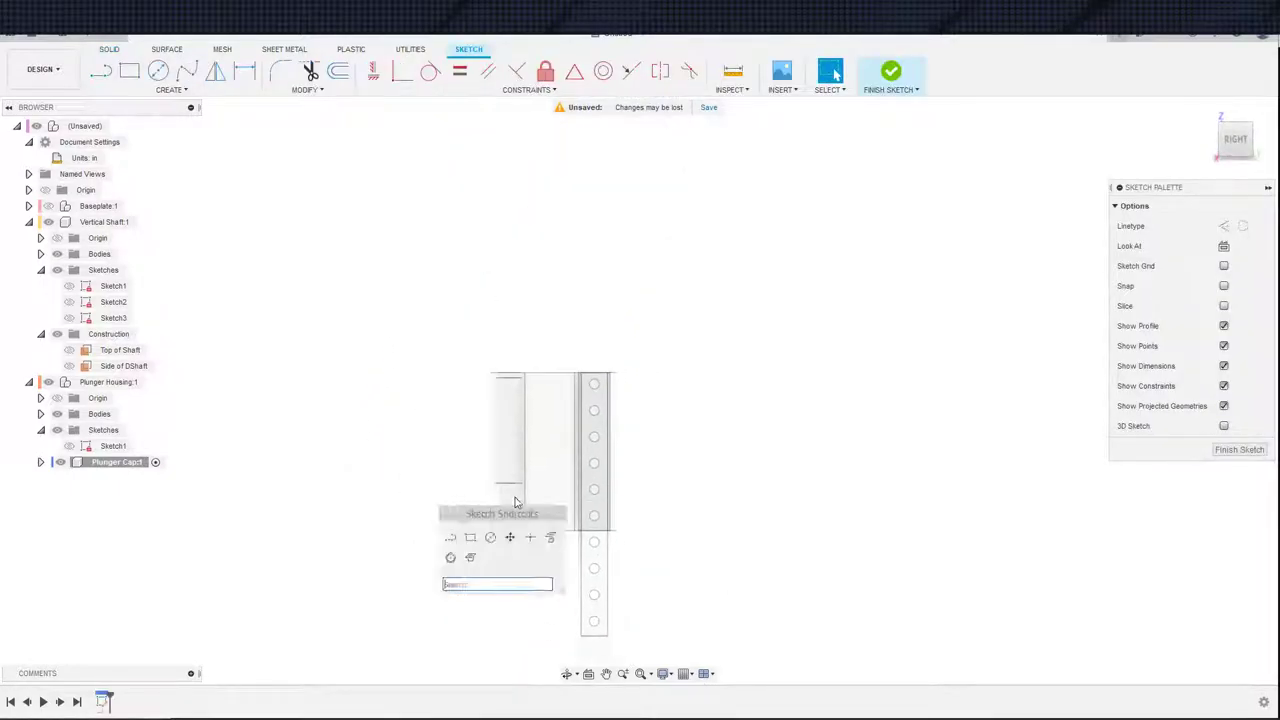
{"action": "left_click", "coordinate": [451, 560]}
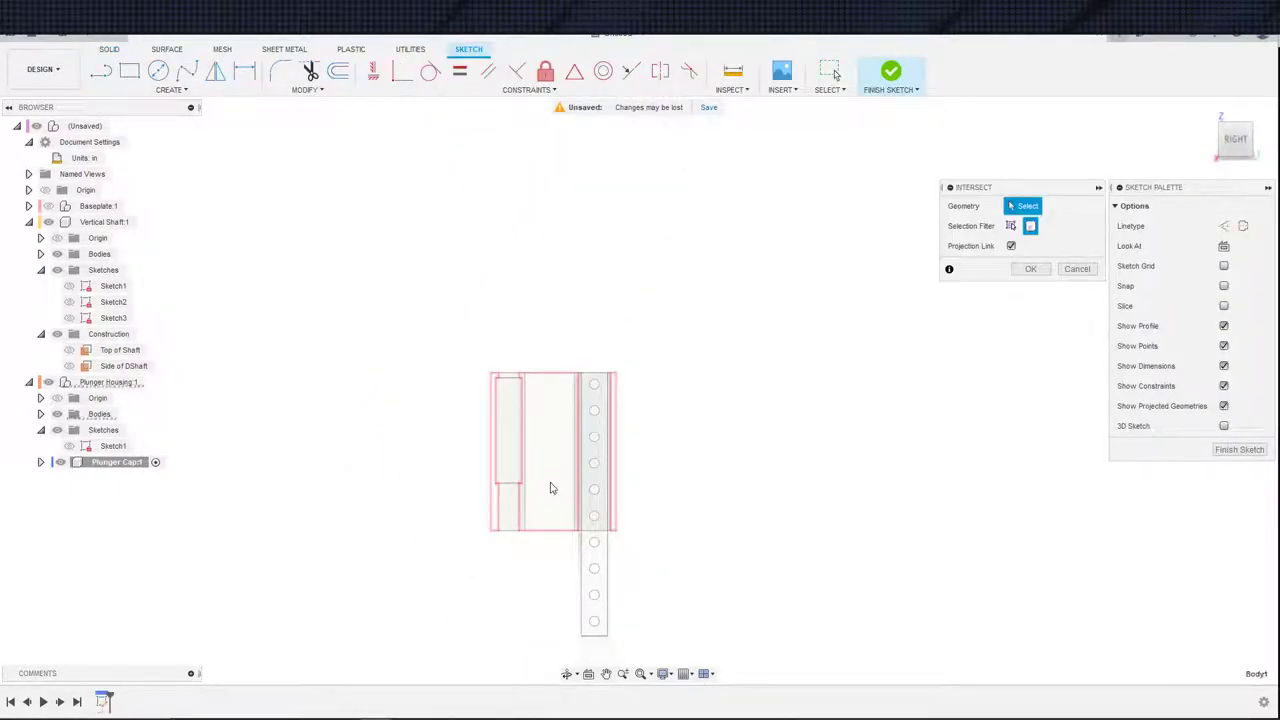
{"action": "left_click", "coordinate": [551, 486]}
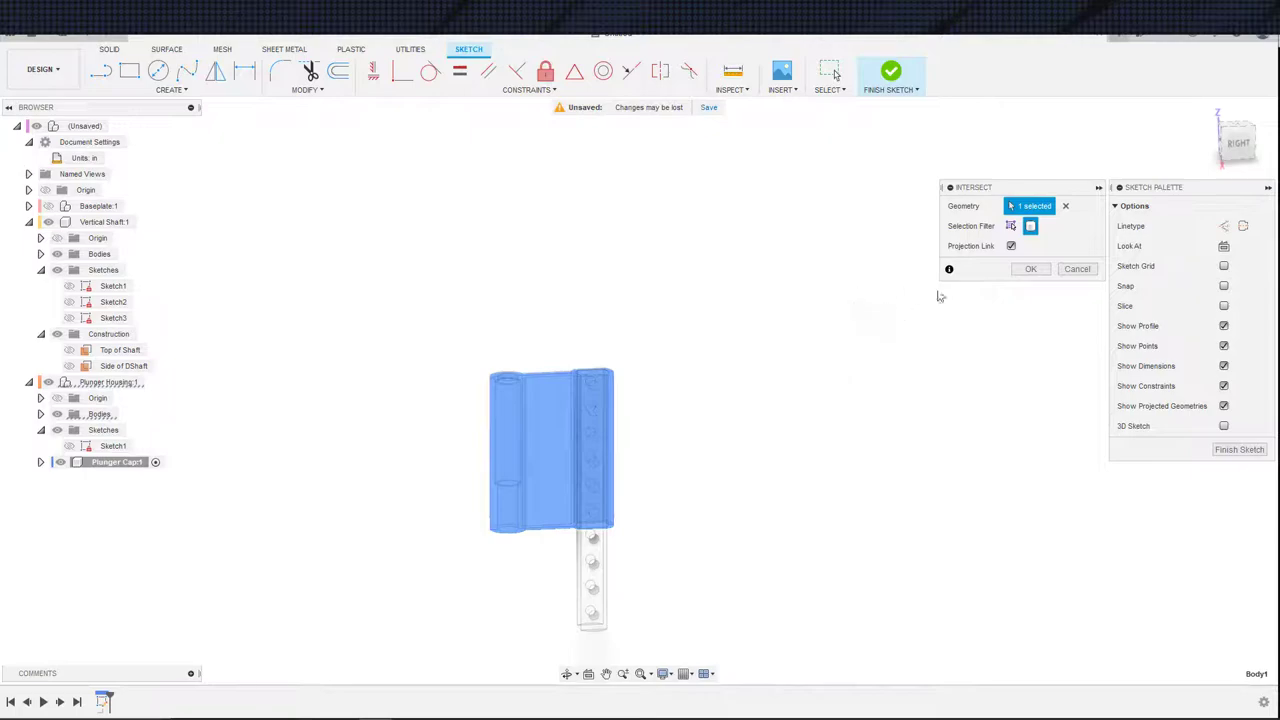
{"action": "left_click", "coordinate": [1030, 268]}
- View the sketch plane squarely and convert all the intersected housing outlines to construction lines
{"action": "left_click", "coordinate": [1223, 245]}
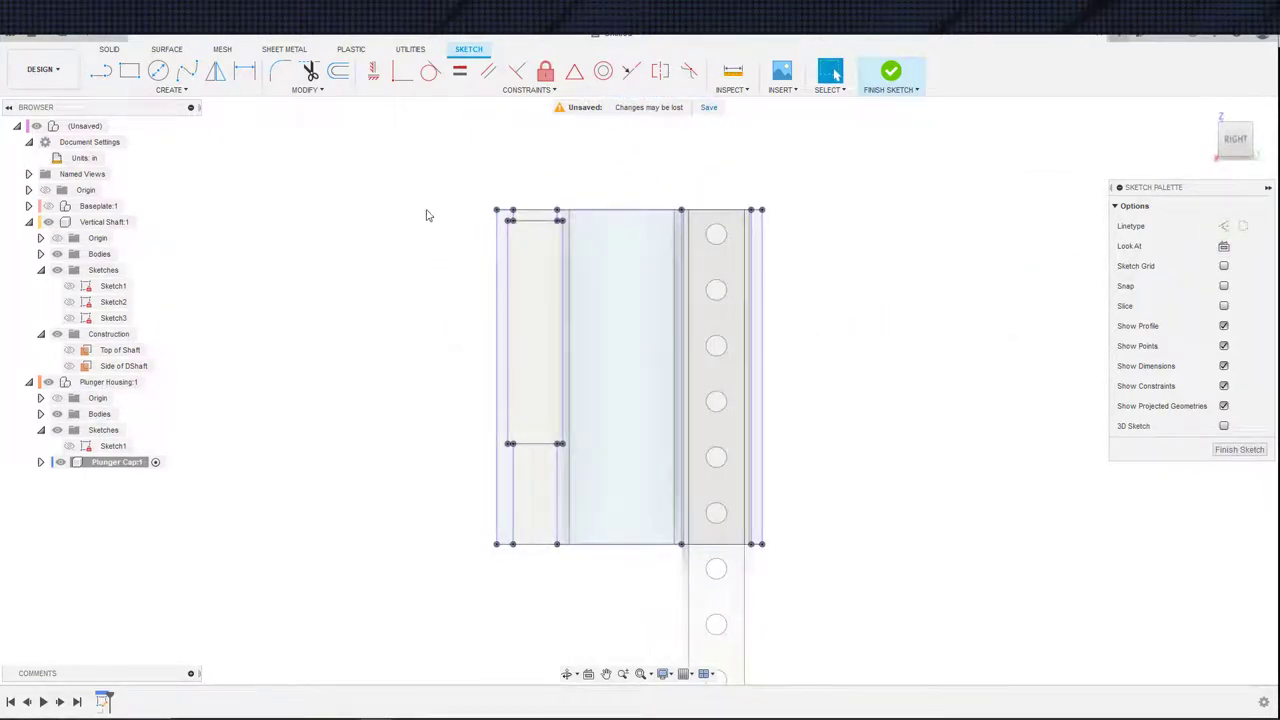
{"action": "left_click_drag", "start_coordinate": [429, 211], "coordinate": [843, 503]}
{"action": "left_click_drag", "start_coordinate": [432, 170], "coordinate": [828, 588]}
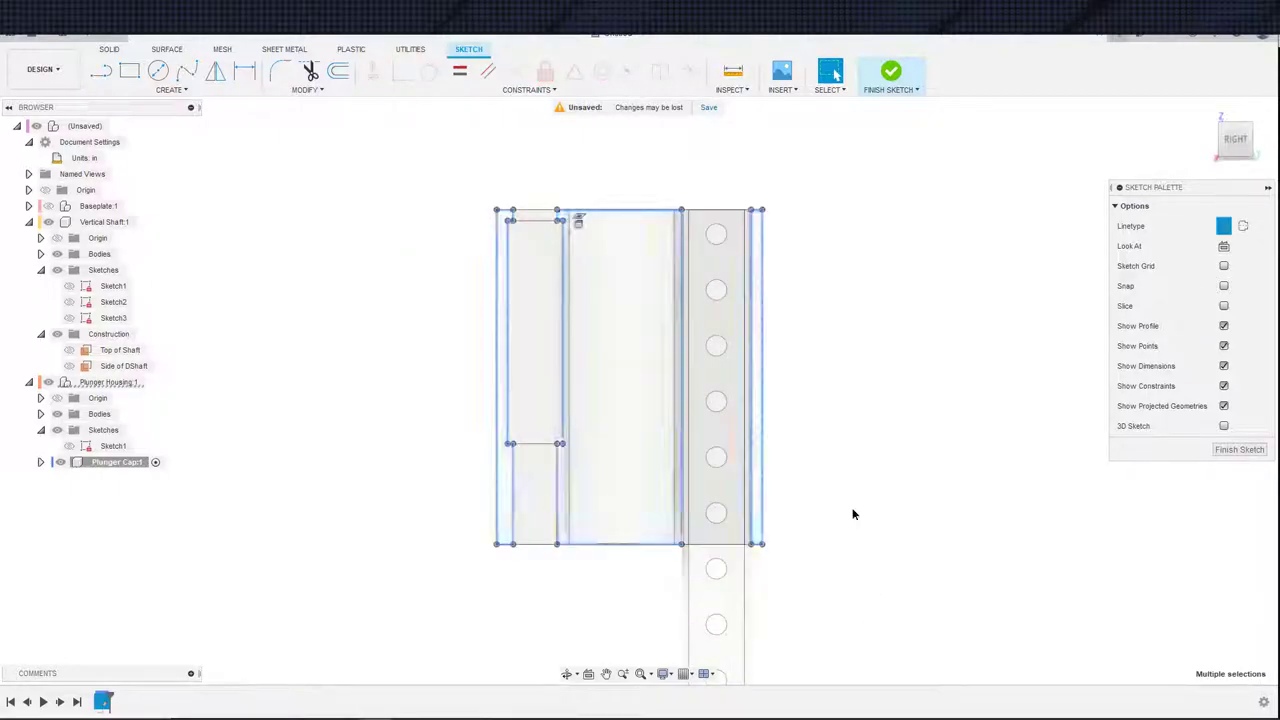
- Hide the plunger housing's bodies and the vertical shaft component, leaving only the construction section outline in view
{"action": "left_click", "coordinate": [96, 415]}
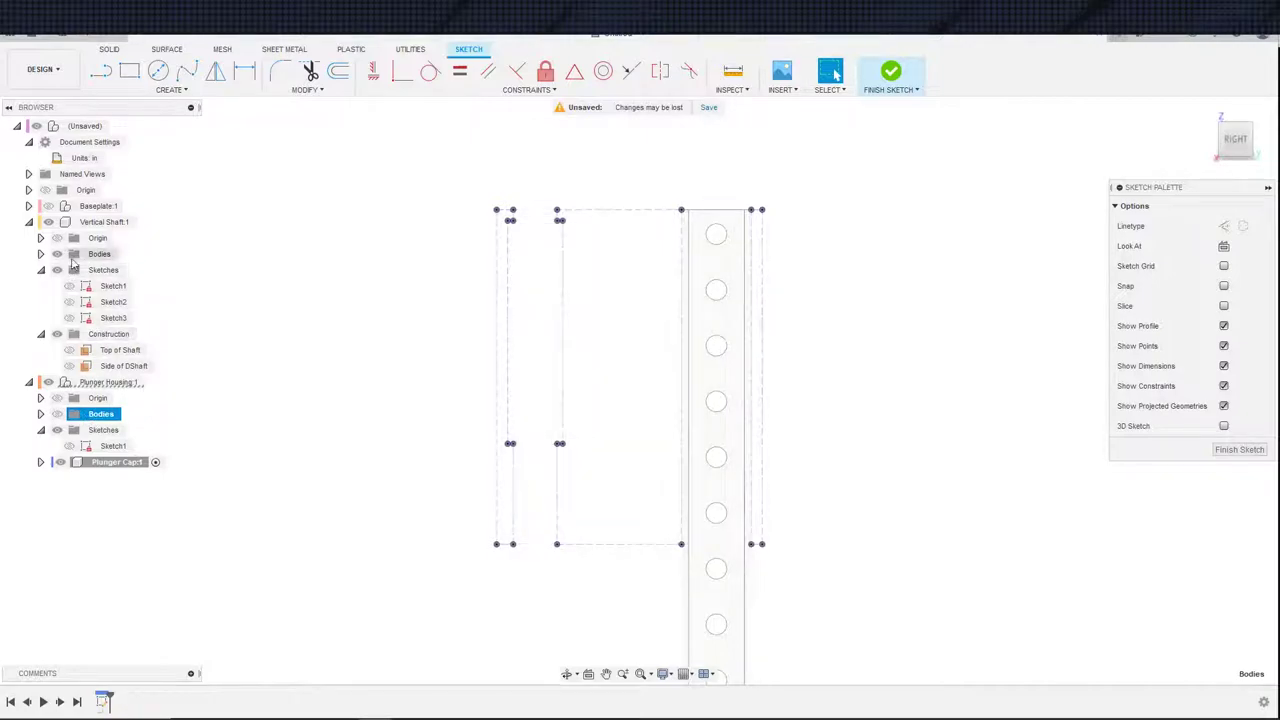
{"action": "left_click", "coordinate": [81, 209]}
{"action": "left_click", "coordinate": [83, 224]}
{"action": "key", "text": "v"}
{"action": "middle_click_drag", "start_coordinate": [397, 389], "coordinate": [336, 395]}
{"action": "scroll", "coordinate": [323, 377], "scroll_direction": "up", "scroll_amount": 3}
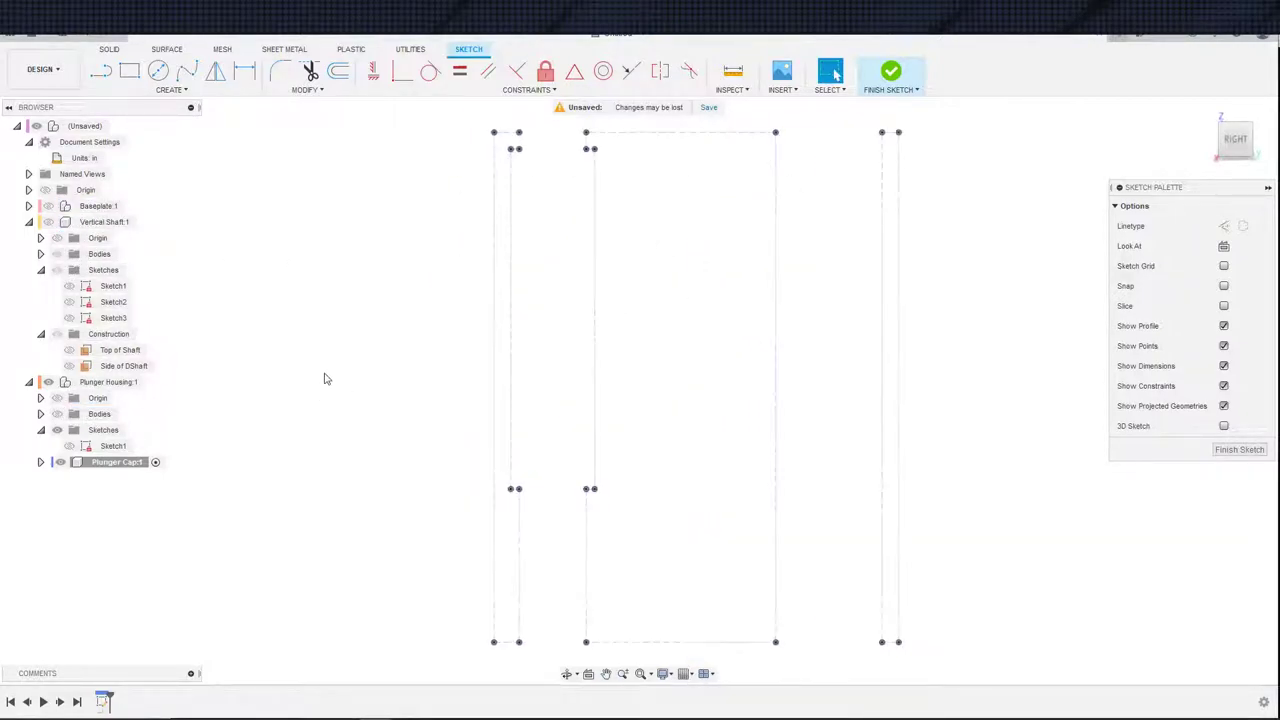
- Draw a line across the mouth of the narrow bore, joining its two corners at the housing's top edge
{"action": "mouse_move", "coordinate": [384, 221]}
{"action": "middle_mouse_down"}
{"action": "mouse_move", "coordinate": [377, 387]}
{"action": "mouse_move", "coordinate": [296, 538]}
{"action": "middle_mouse_up"}
{"action": "key", "text": "s"}
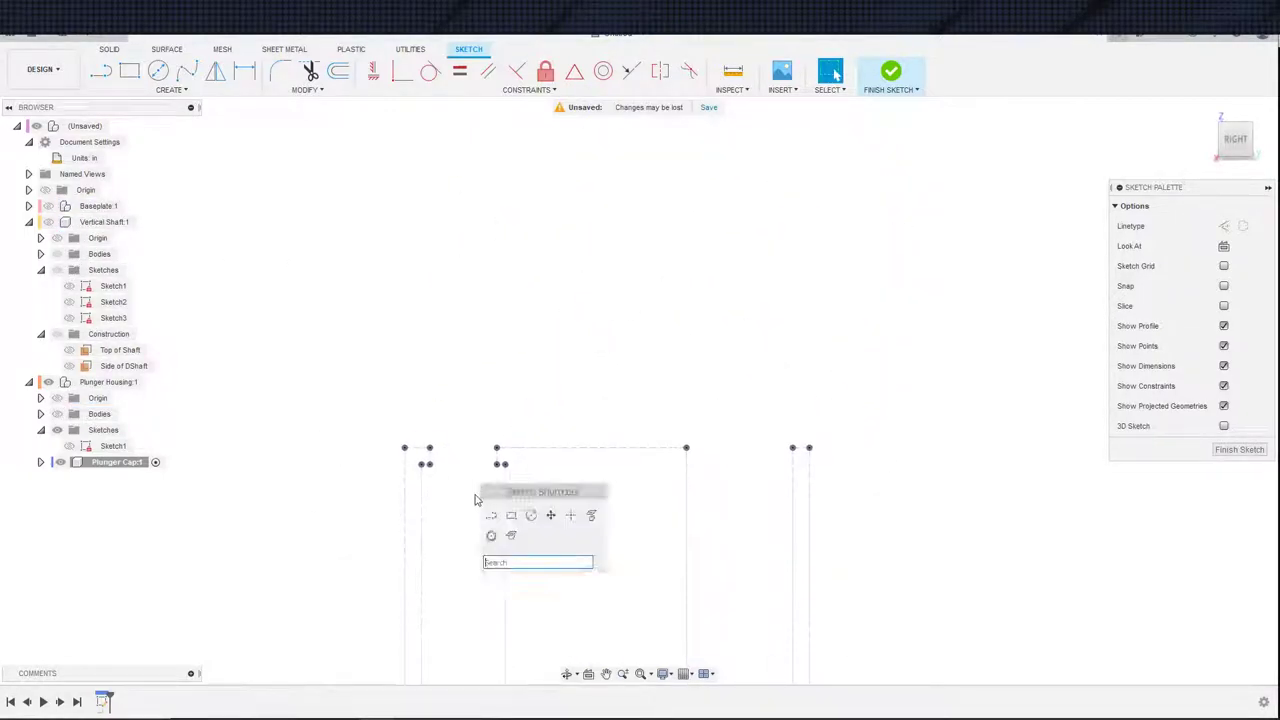
{"action": "left_click", "coordinate": [490, 516]}
{"action": "left_click", "coordinate": [430, 448]}
{"action": "left_click", "coordinate": [430, 447]}
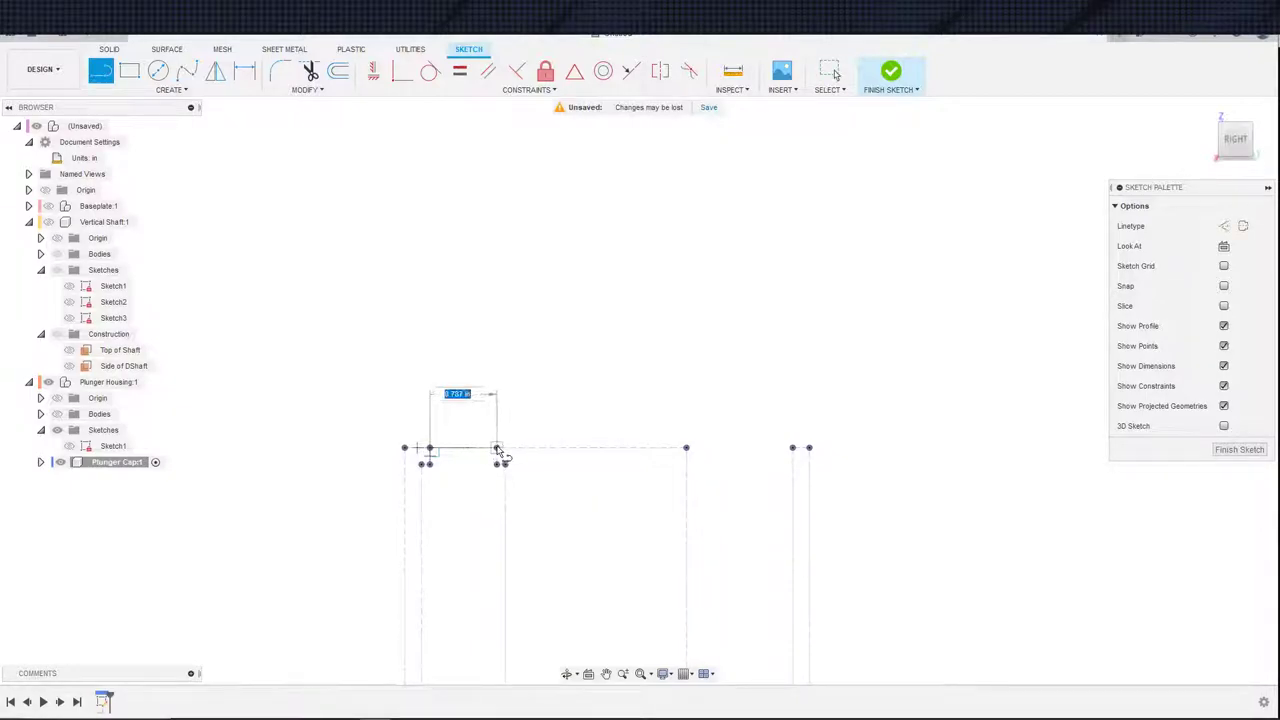
{"action": "left_click", "coordinate": [497, 447]}
{"action": "key", "text": "Escape"}
- Draw a horizontal line across the wider bore section, from wall to wall, a short distance below the step
{"action": "key", "text": "s"}
{"action": "left_click", "coordinate": [448, 520]}
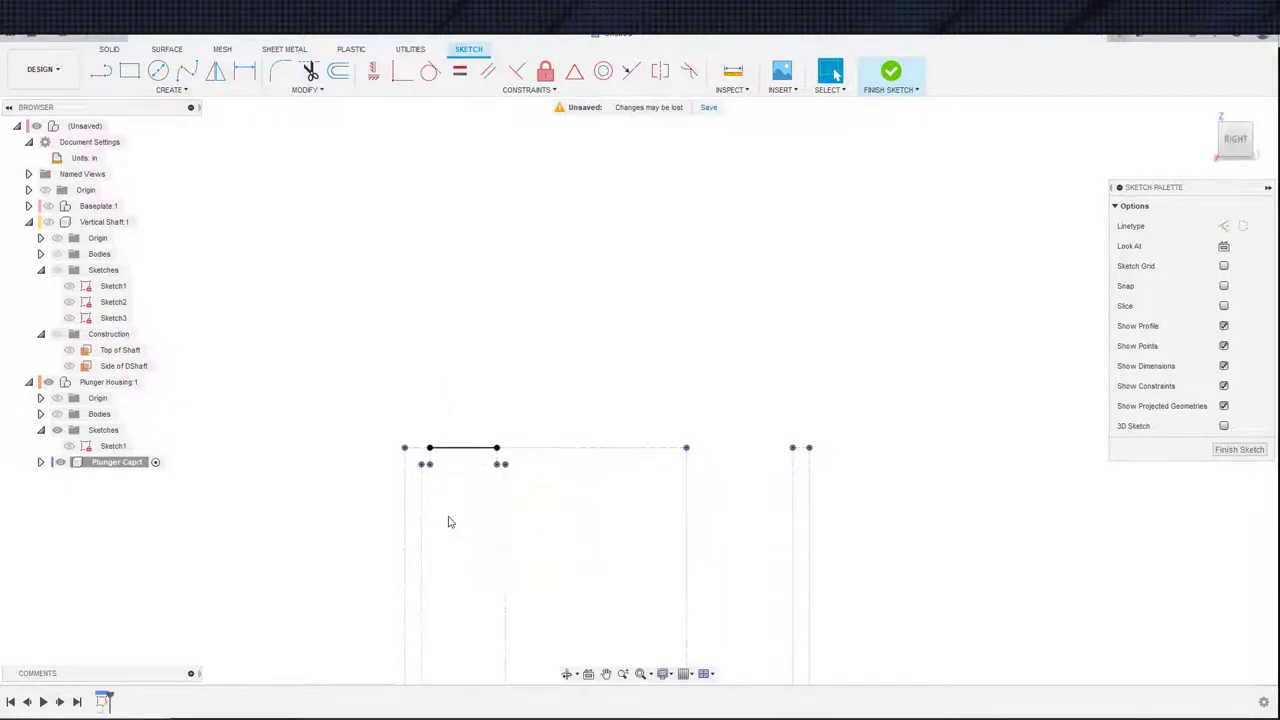
{"action": "left_click", "coordinate": [421, 483]}
{"action": "left_click", "coordinate": [504, 483]}
{"action": "key", "text": "Escape"}
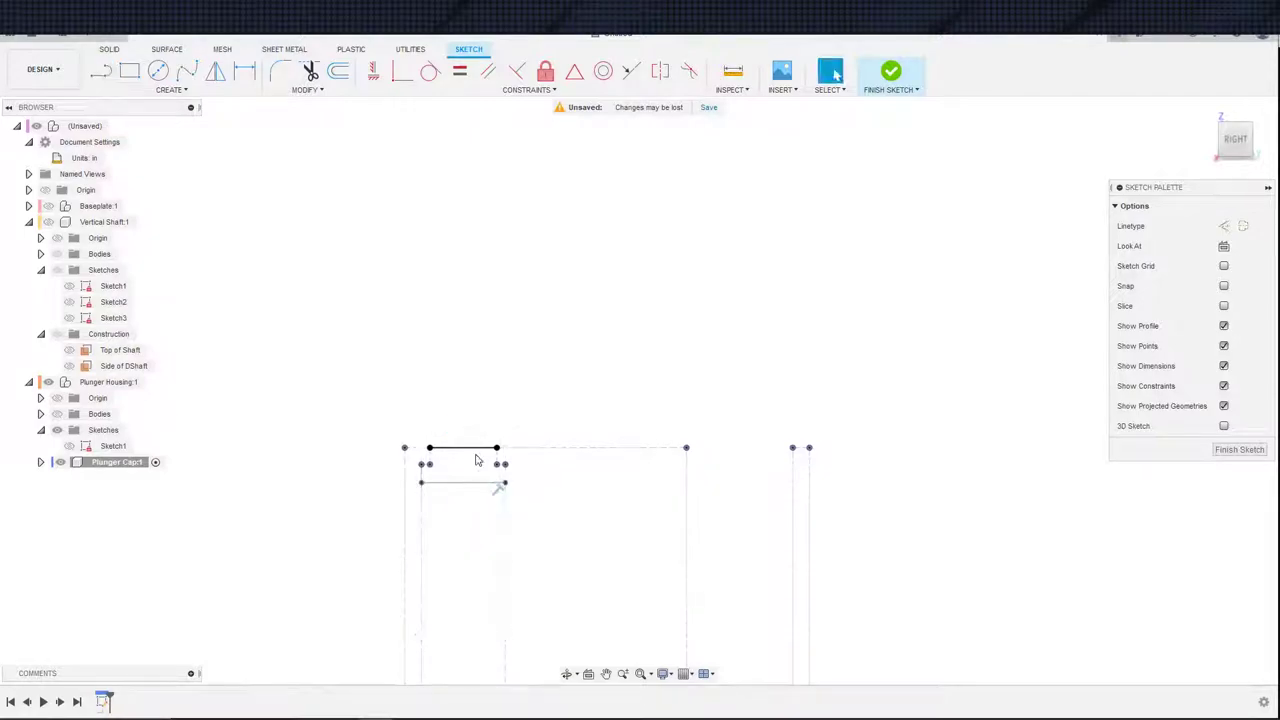
- Make the bore-mouth line construction and convert the near-side neck and wider bore wall outlines to solid lines
{"action": "left_click", "coordinate": [469, 449]}
{"action": "key", "text": "x"}
{"action": "scroll", "coordinate": [440, 456], "scroll_direction": "up", "scroll_amount": 5}
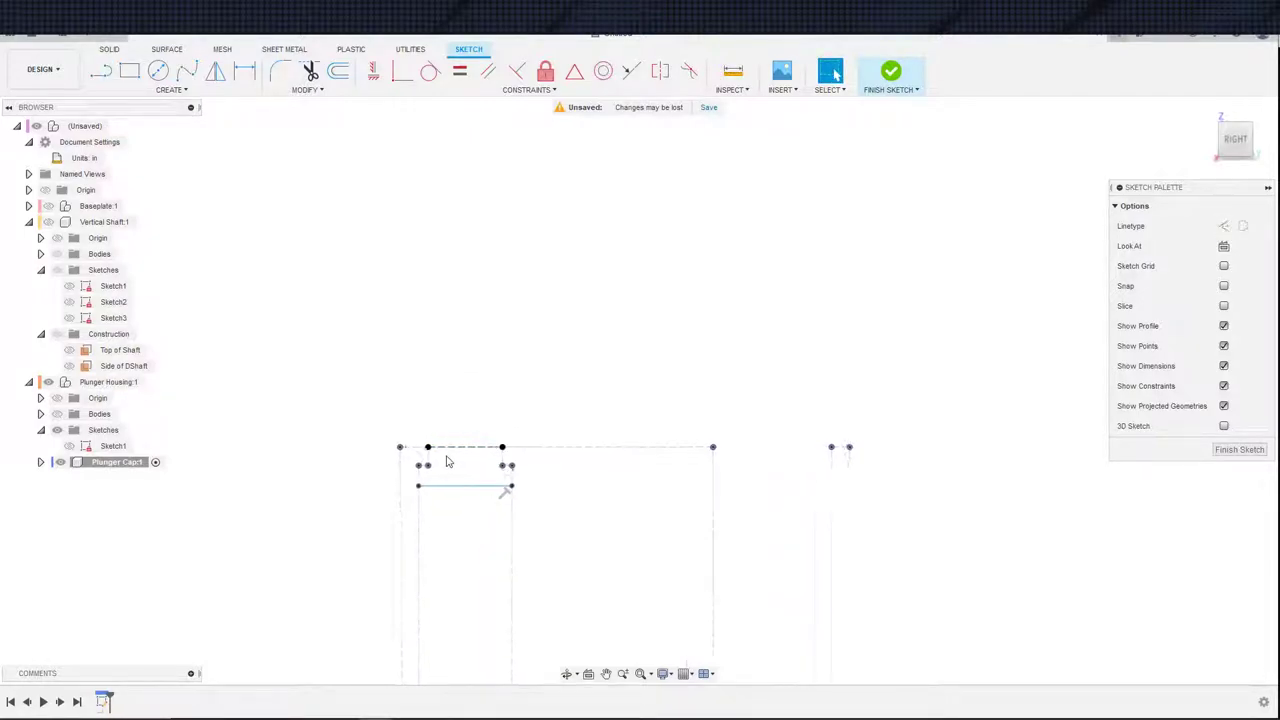
{"action": "left_click", "coordinate": [418, 457]}
{"action": "key", "text": "x"}
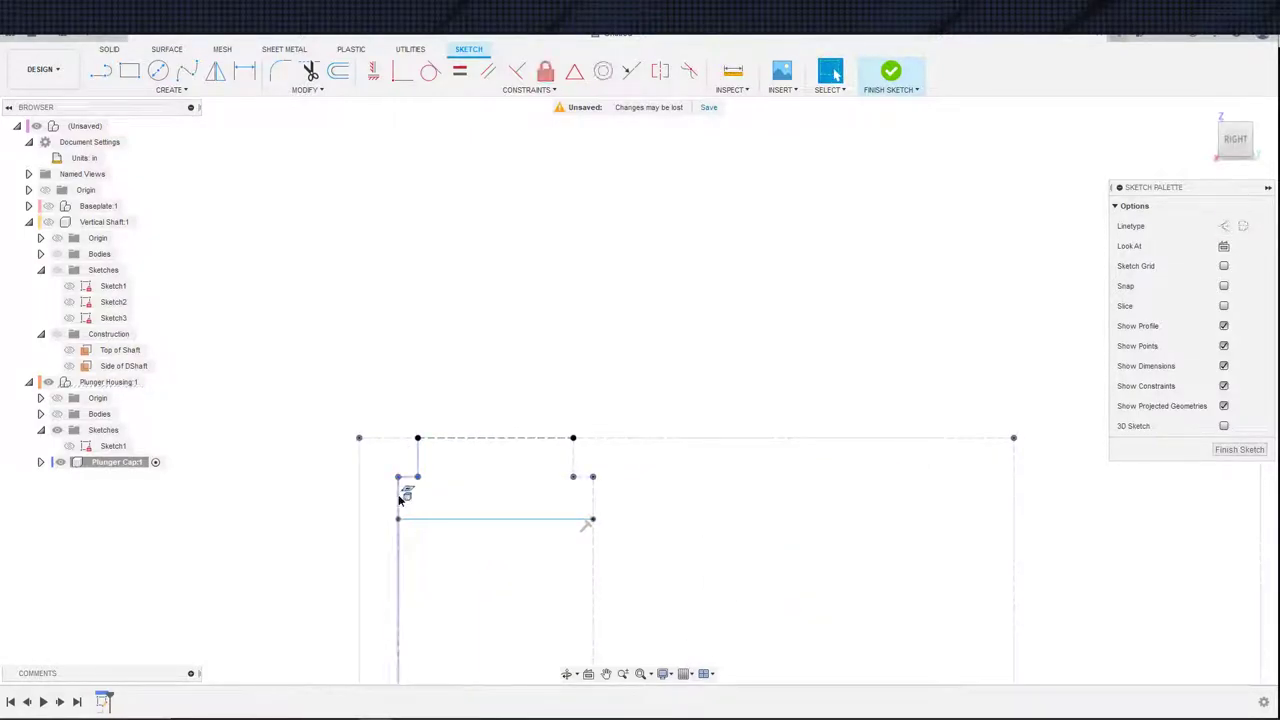
{"action": "left_click", "coordinate": [399, 492]}
{"action": "key", "text": "x"}
{"action": "middle_click_drag", "start_coordinate": [444, 463], "coordinate": [402, 504]}
{"action": "scroll", "coordinate": [402, 504], "scroll_direction": "down", "scroll_amount": 3}
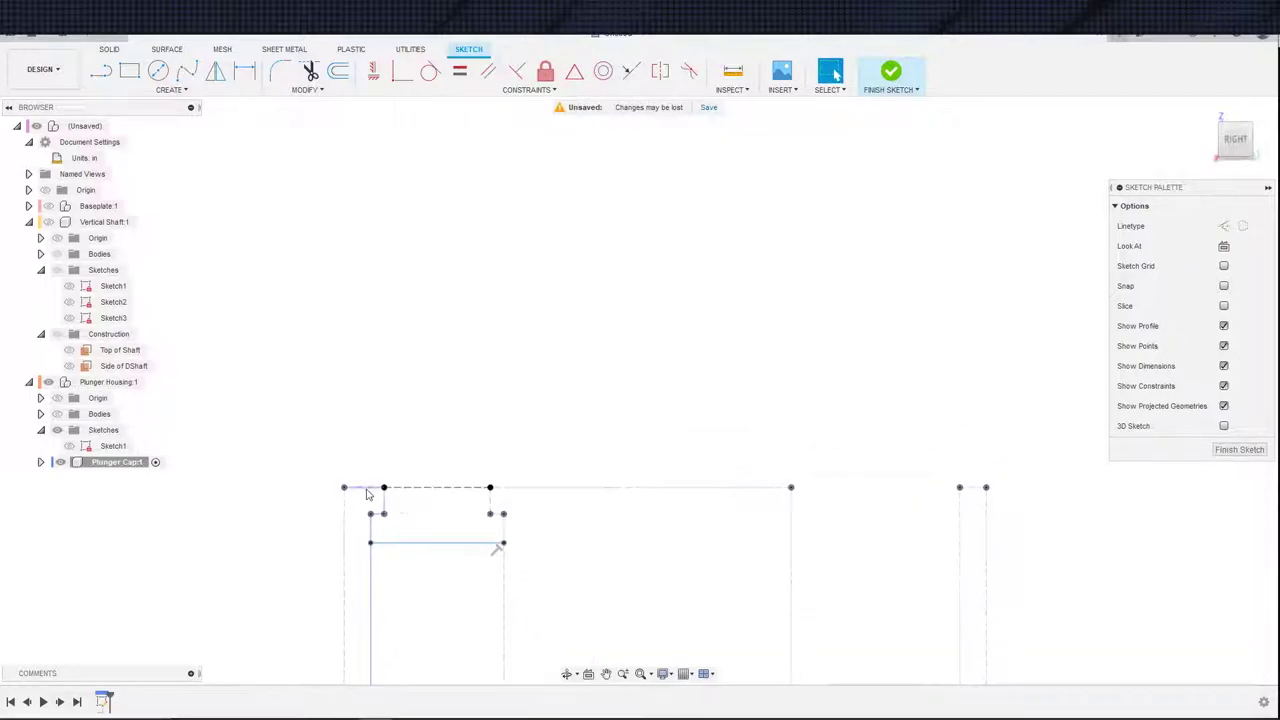
{"action": "left_click", "coordinate": [165, 89]}
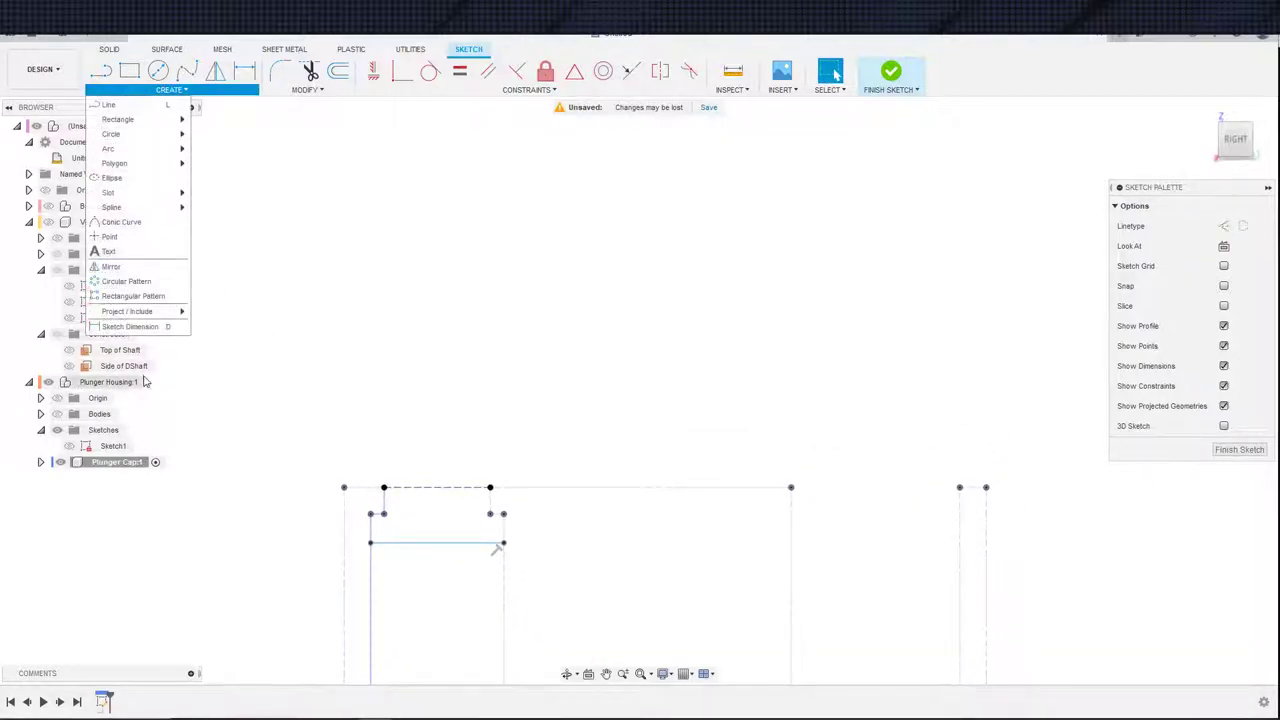
{"action": "left_click", "coordinate": [220, 364]}
{"action": "key", "text": "s"}
{"action": "left_click", "coordinate": [375, 520]}
{"action": "key", "text": "l"}
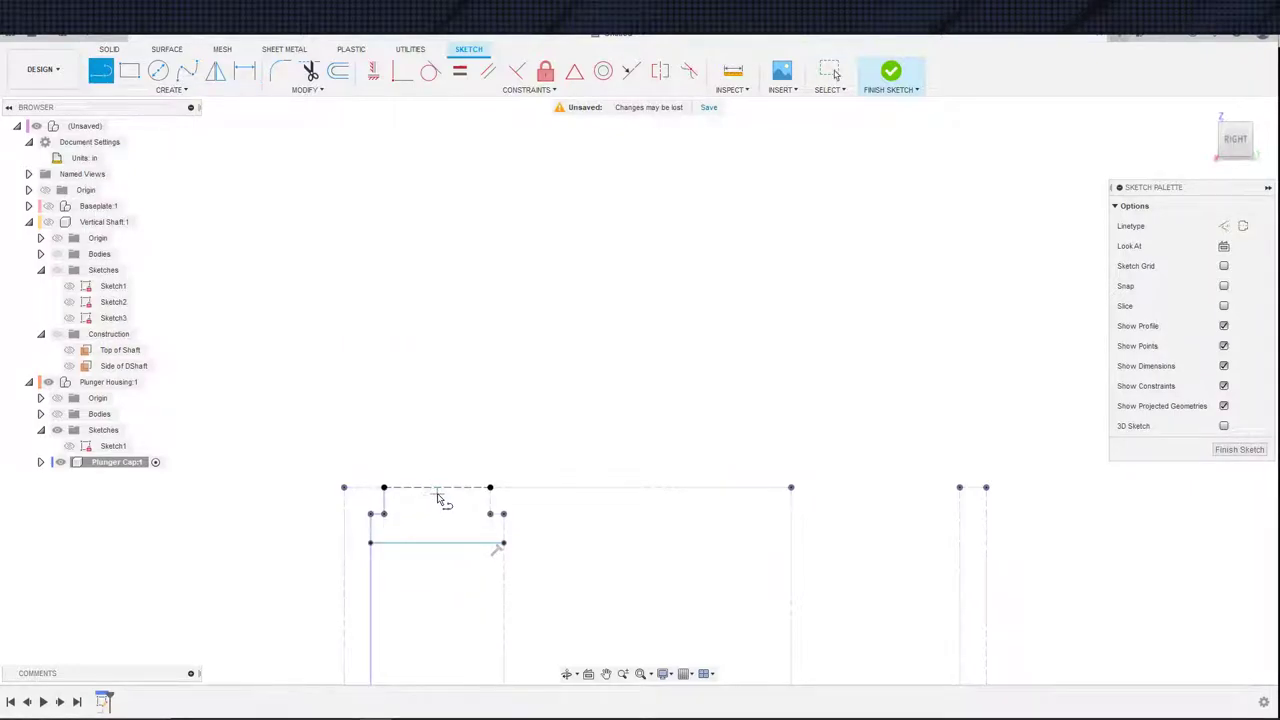
{"action": "left_click", "coordinate": [437, 489]}
{"action": "left_click", "coordinate": [437, 457]}
{"action": "key", "text": "Escape"}
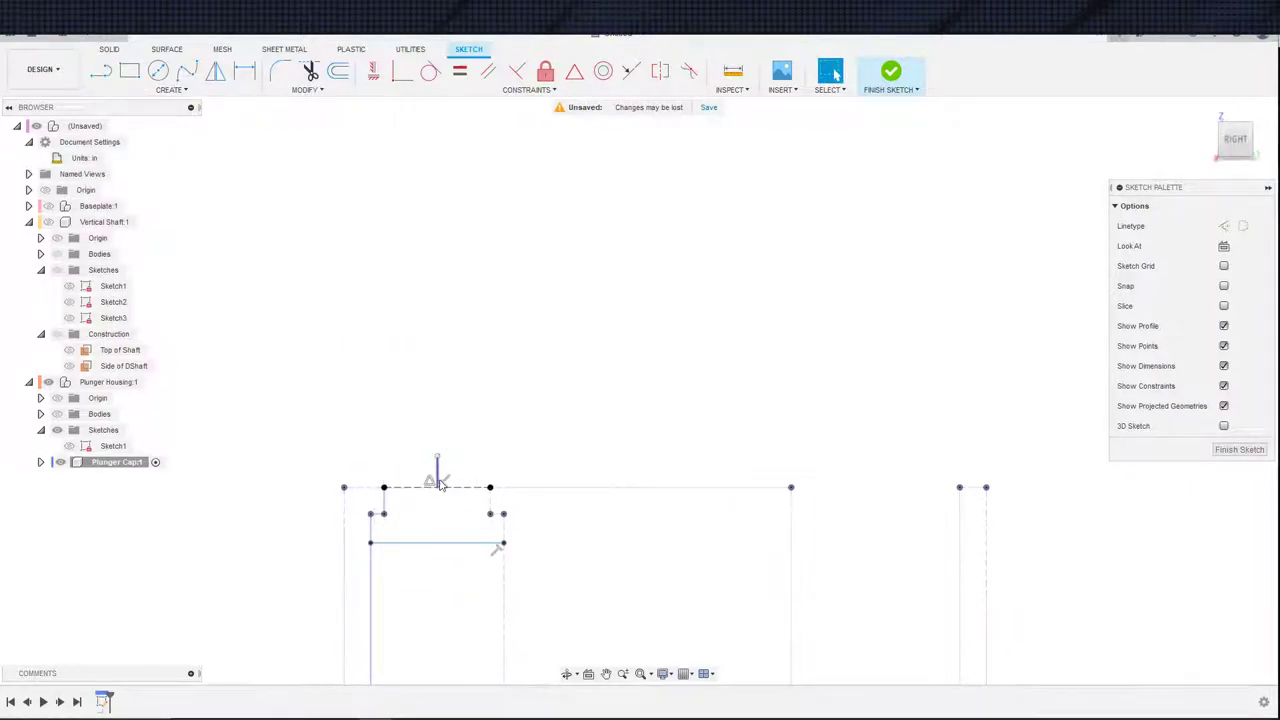
{"action": "left_click", "coordinate": [438, 474]}
{"action": "key", "text": "x"}
{"action": "left_click", "coordinate": [475, 438]}
{"action": "key", "text": "ctrl+z"}
- Draw a vertical centre line from the midpoint of the lower bore line to above the bore mouth
{"action": "key", "text": "s"}
{"action": "left_click", "coordinate": [457, 585]}
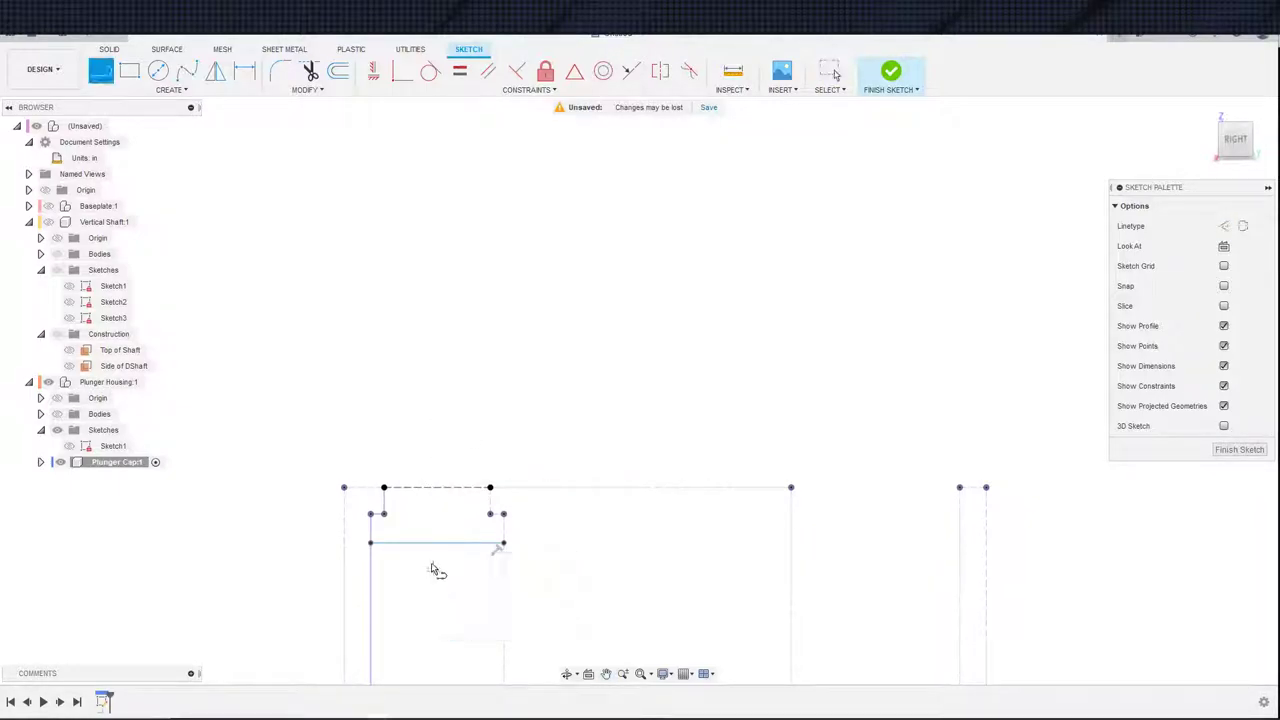
{"action": "left_click", "coordinate": [436, 543]}
{"action": "left_click", "coordinate": [436, 455]}
{"action": "key", "text": "Escape"}
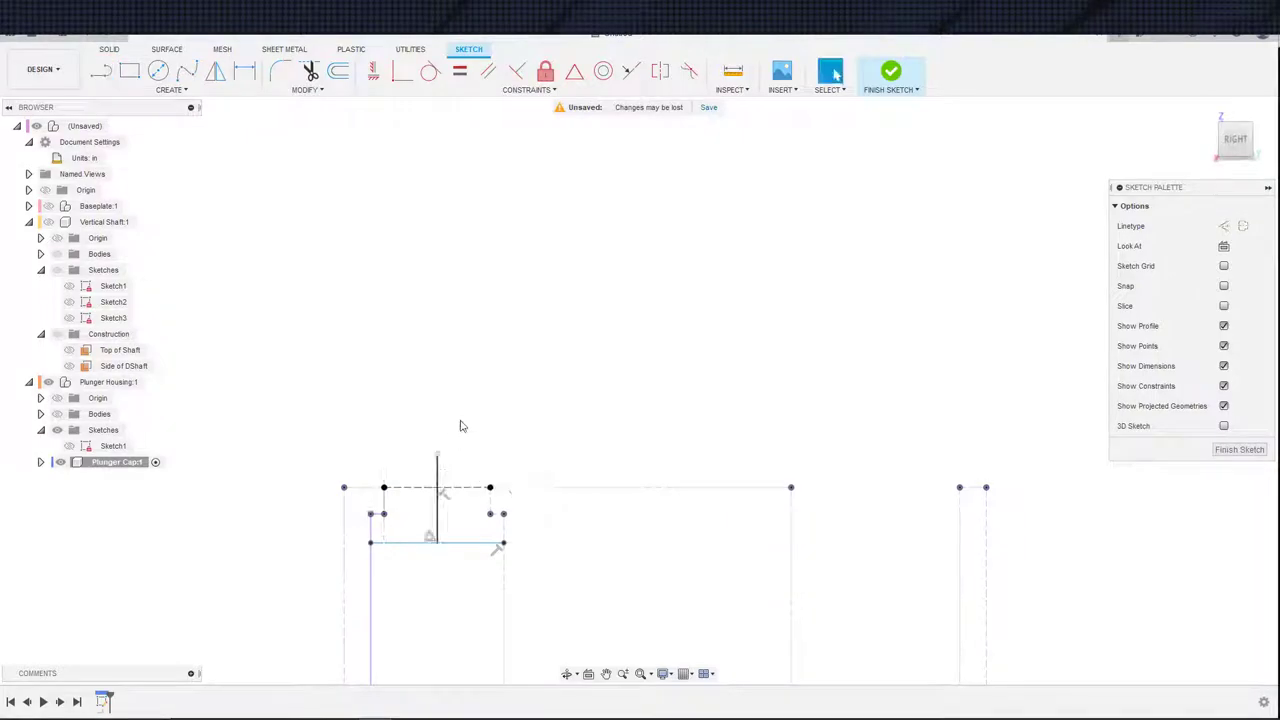
- Draw a center-point quarter arc centred on the bore-mouth line's midpoint, from its outer corner up to directly above the centre
{"action": "left_click", "coordinate": [170, 89]}
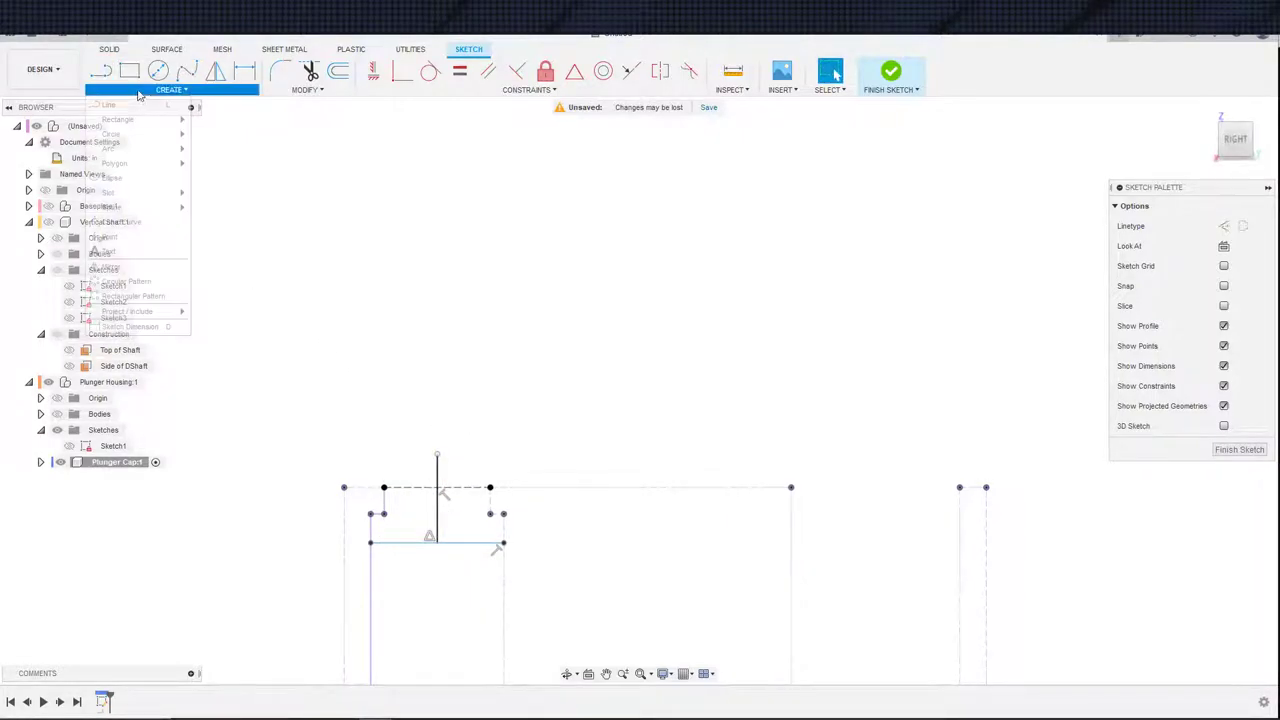
{"action": "mouse_move", "coordinate": [112, 163]}
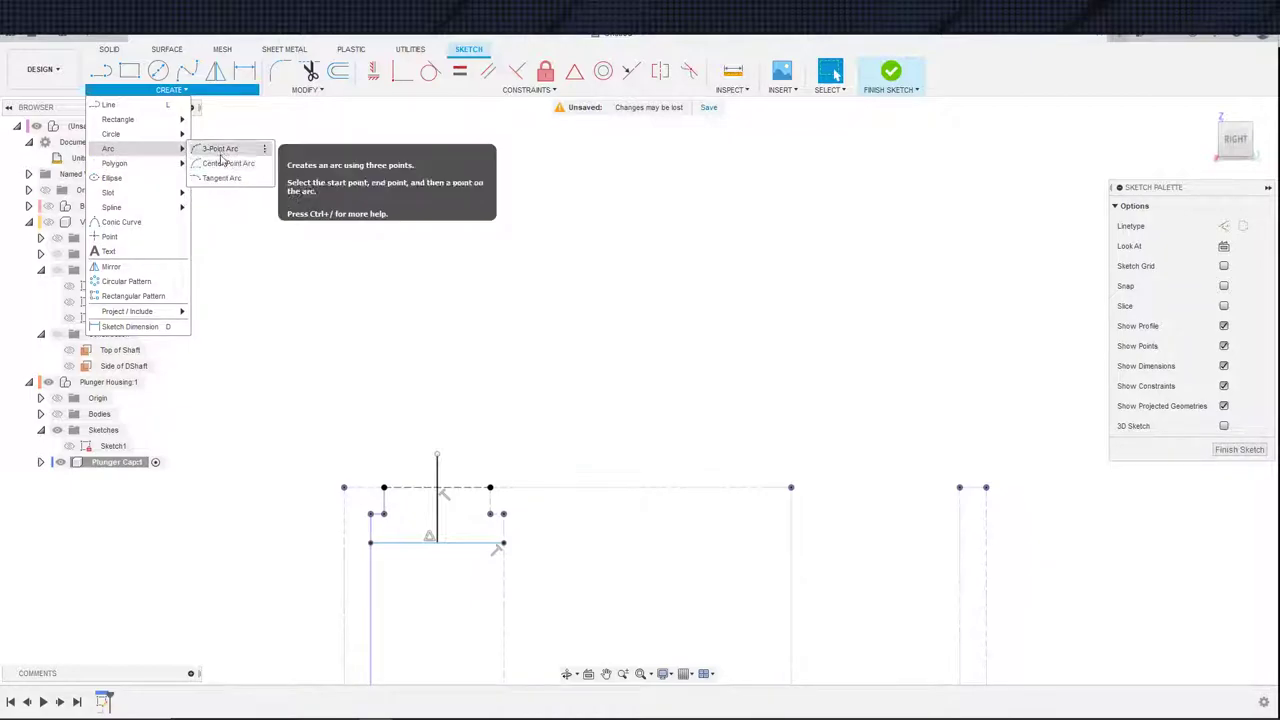
{"action": "left_click", "coordinate": [221, 167]}
{"action": "left_click", "coordinate": [437, 489]}
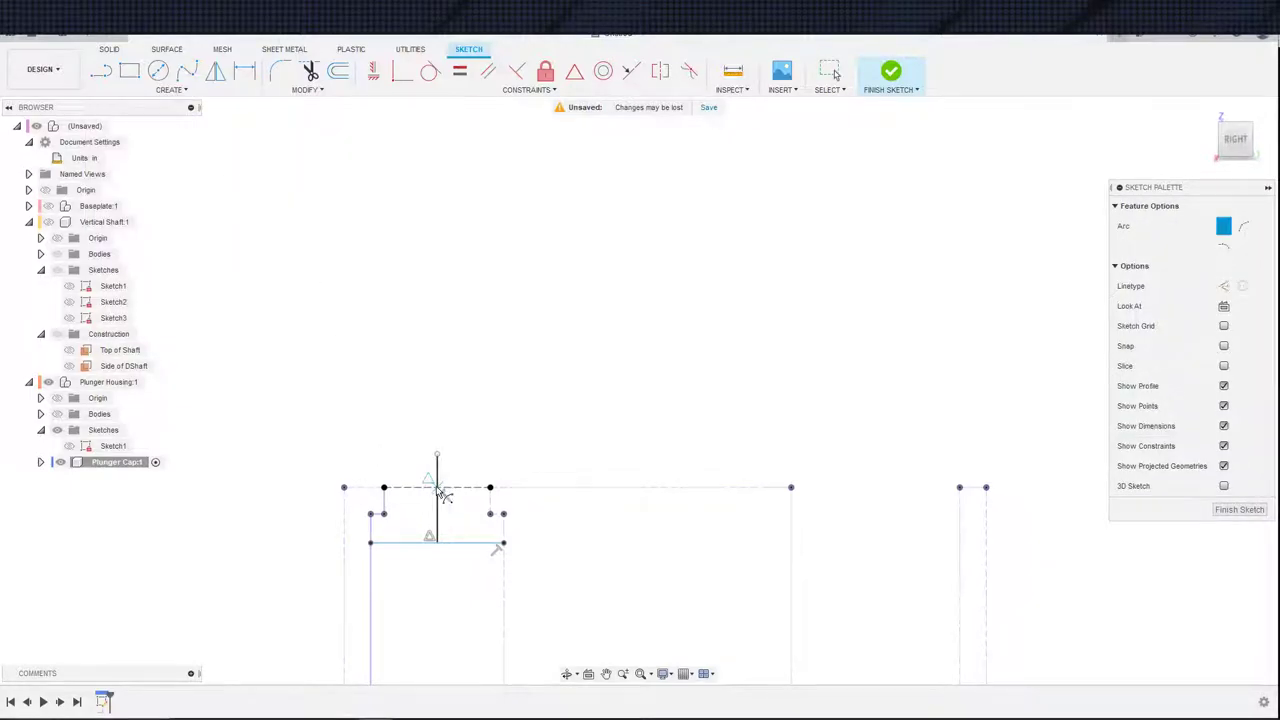
{"action": "left_click", "coordinate": [385, 488]}
{"action": "left_click", "coordinate": [437, 457]}
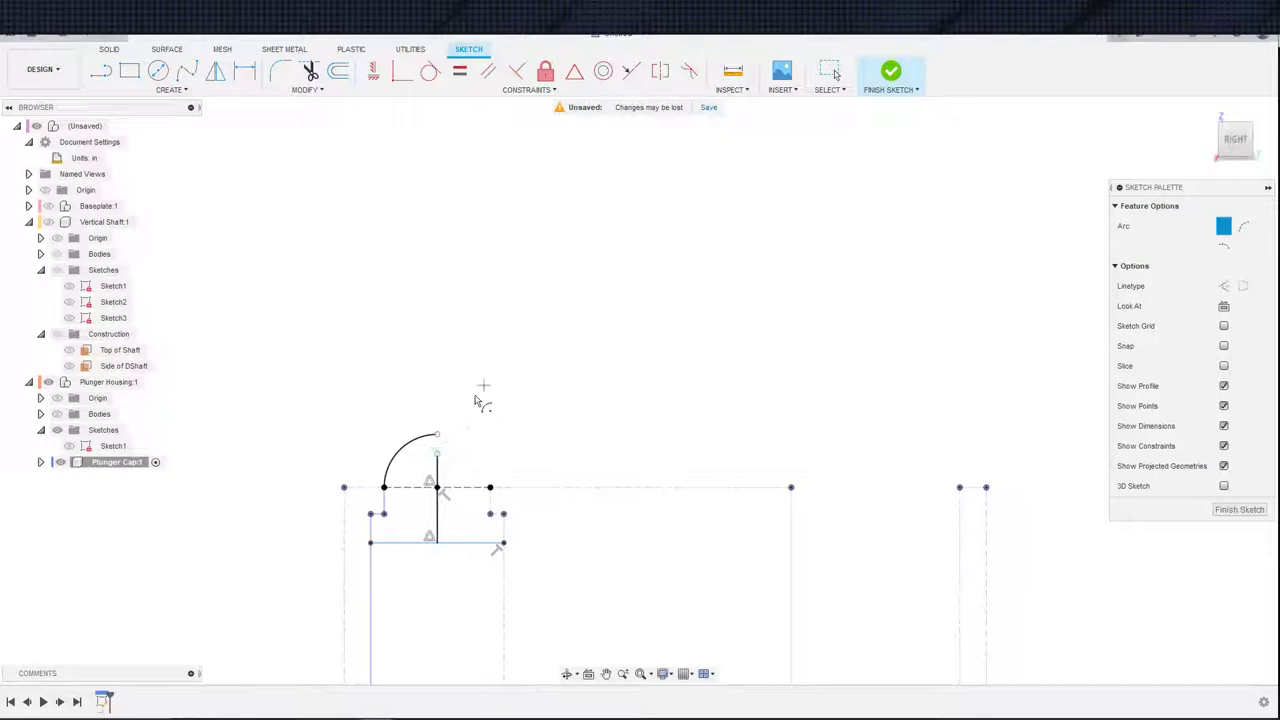
{"action": "key", "text": "Escape"}
- Make the centre line's upper endpoint coincident with the arc's top end to close the cap's half profile
{"action": "left_click", "coordinate": [437, 457]}
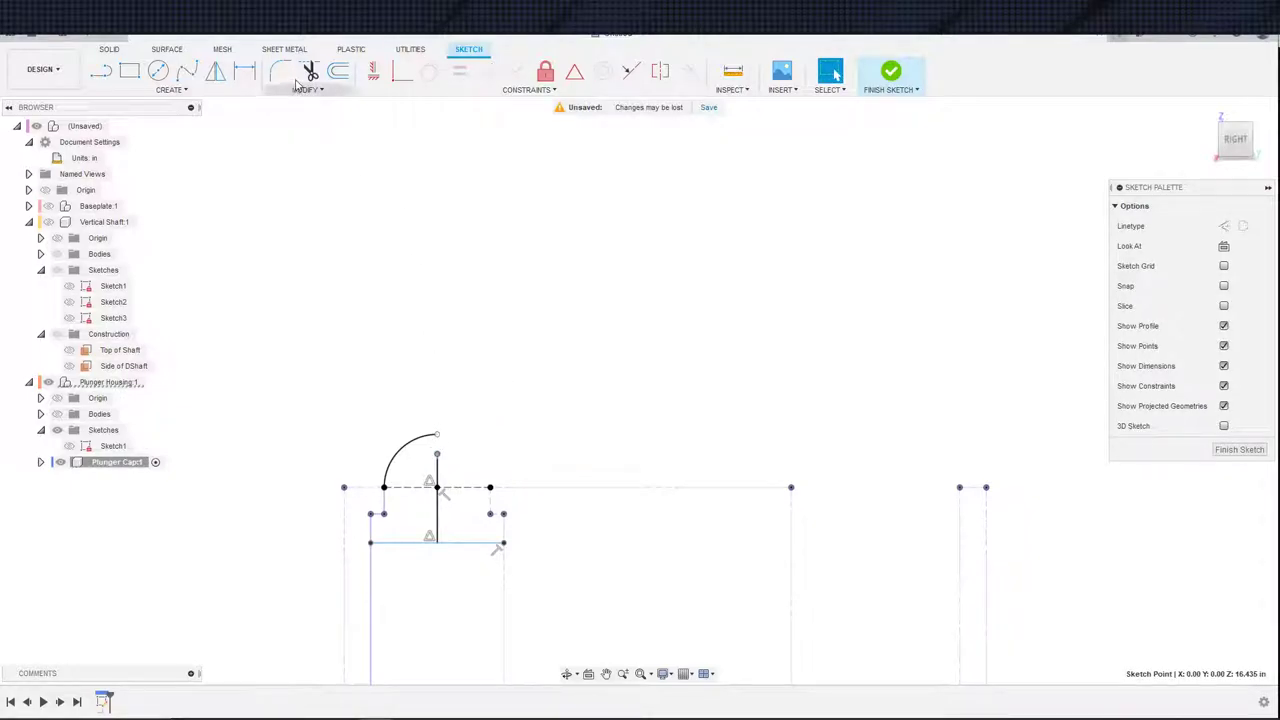
{"action": "left_click", "coordinate": [402, 70]}
{"action": "left_click", "coordinate": [439, 436]}
{"action": "key", "text": "Escape"}
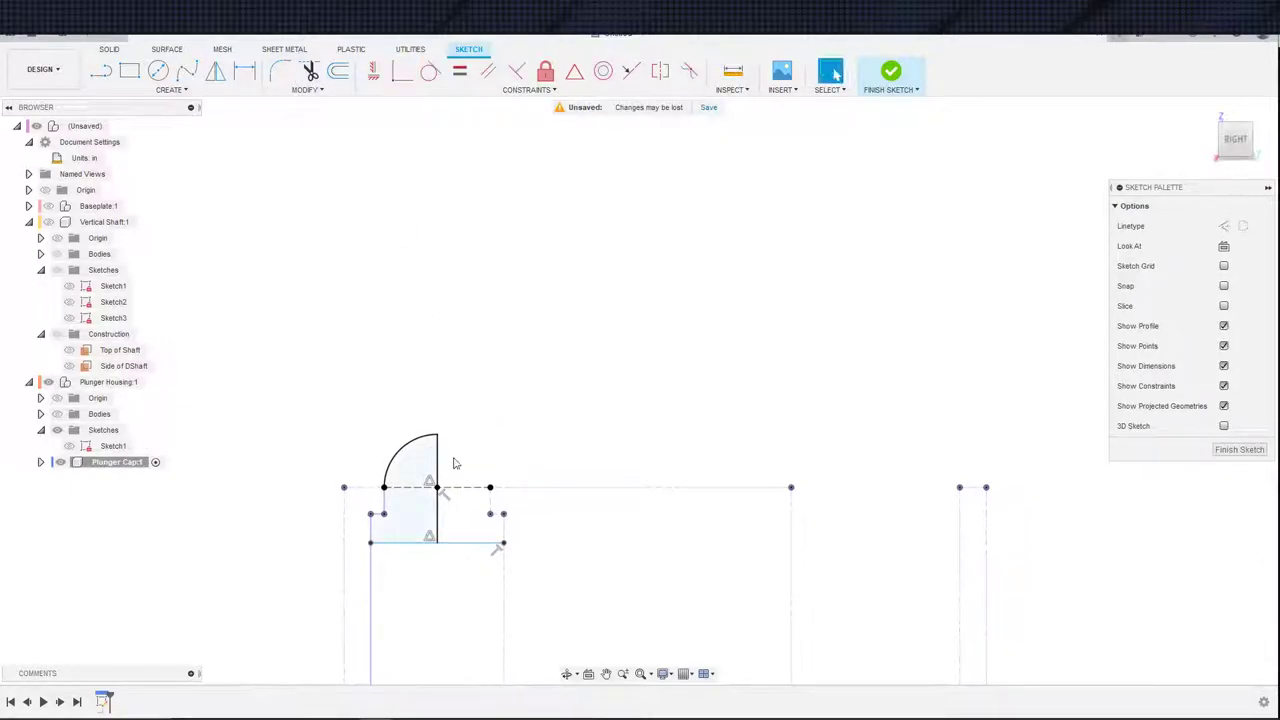
- Dimension the distance between the bore step and the cap's base line as 5 mm
{"action": "middle_click_drag", "start_coordinate": [455, 463], "coordinate": [474, 348]}
{"action": "scroll", "coordinate": [459, 400], "scroll_direction": "down", "scroll_amount": 1}
{"action": "scroll", "coordinate": [474, 348], "scroll_direction": "up", "scroll_amount": 2}
{"action": "scroll", "coordinate": [440, 432], "scroll_direction": "up", "scroll_amount": 2}
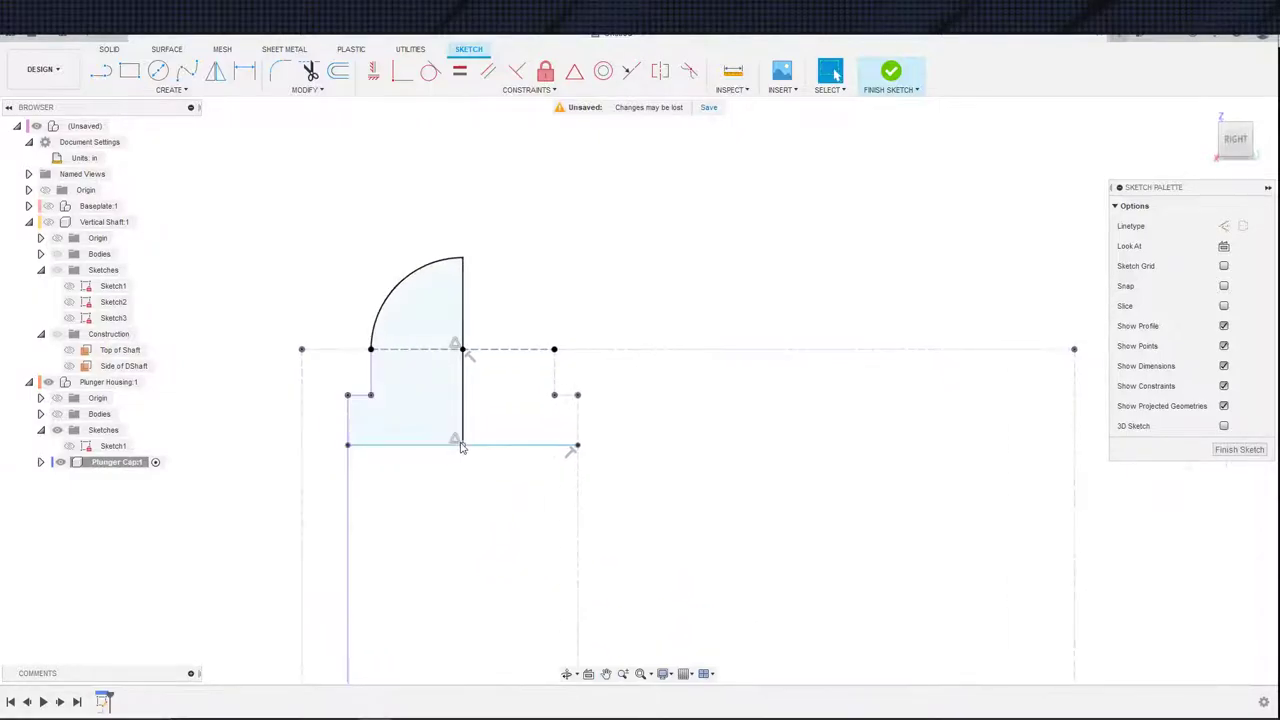
{"action": "key", "text": "d"}
{"action": "left_click", "coordinate": [382, 445]}
{"action": "left_click", "coordinate": [349, 395]}
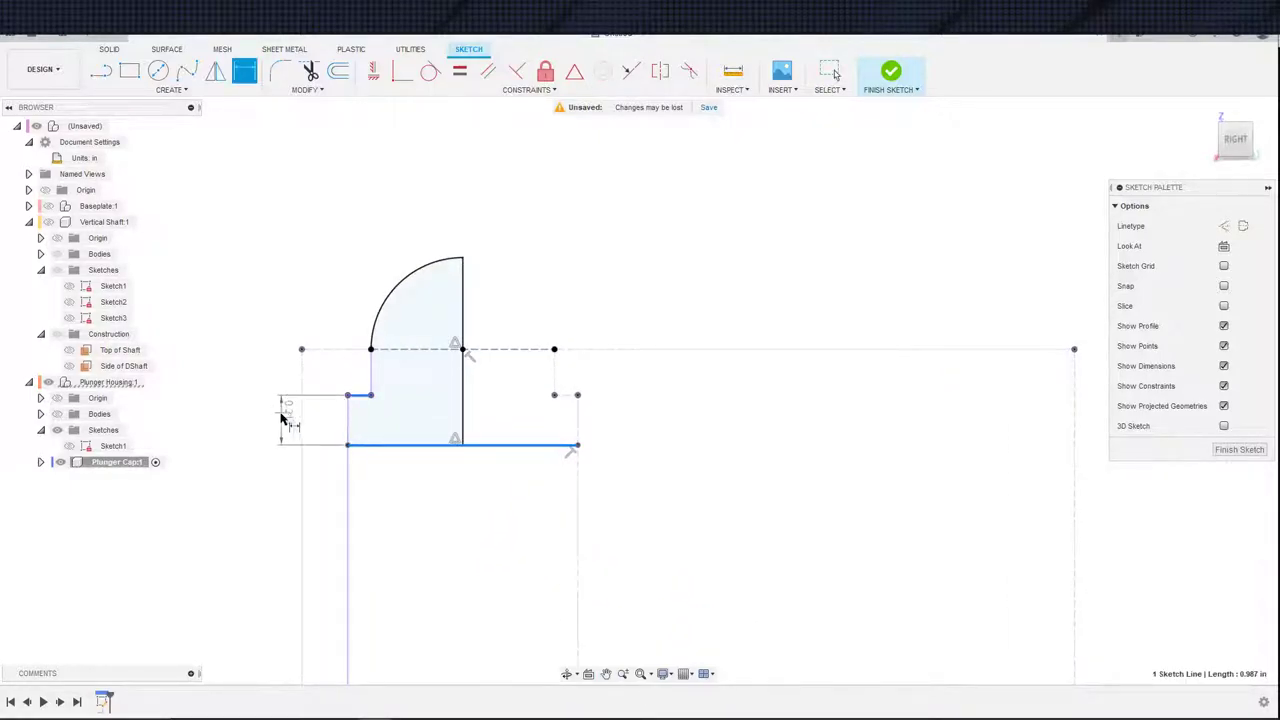
{"action": "left_click", "coordinate": [232, 419]}
{"action": "type", "text": "5"}
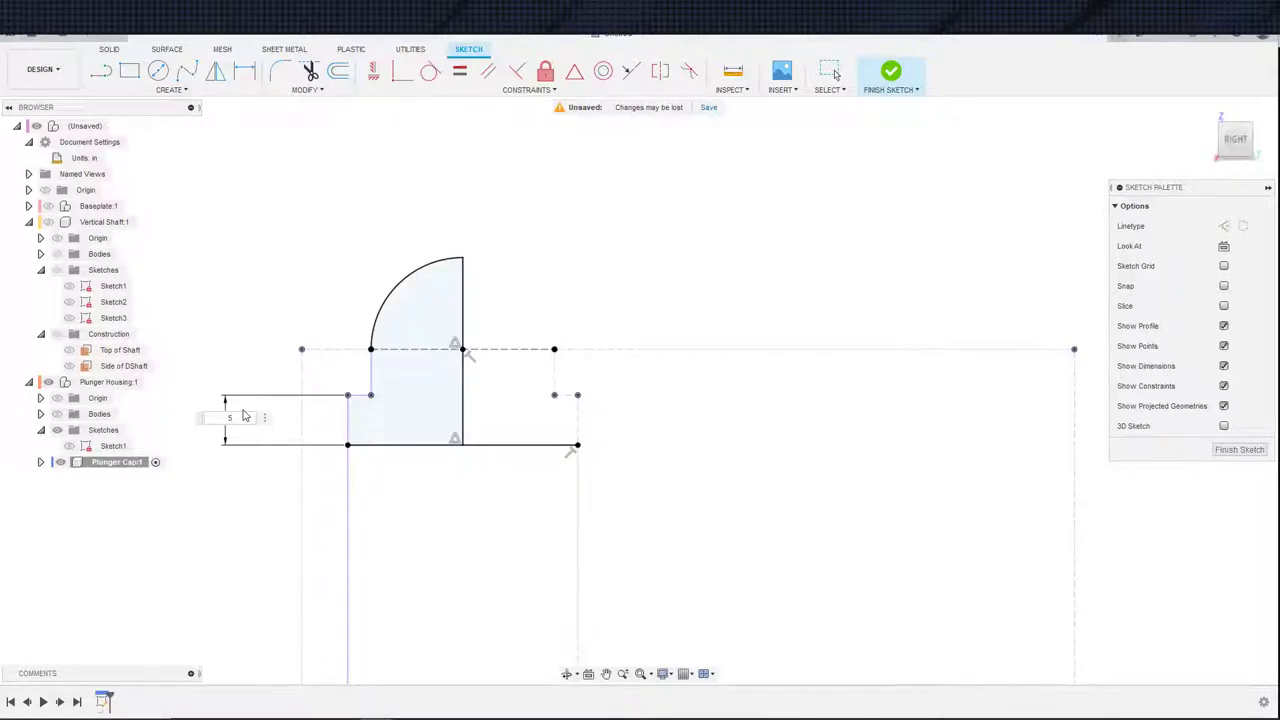
{"action": "type", "text": "mm"}
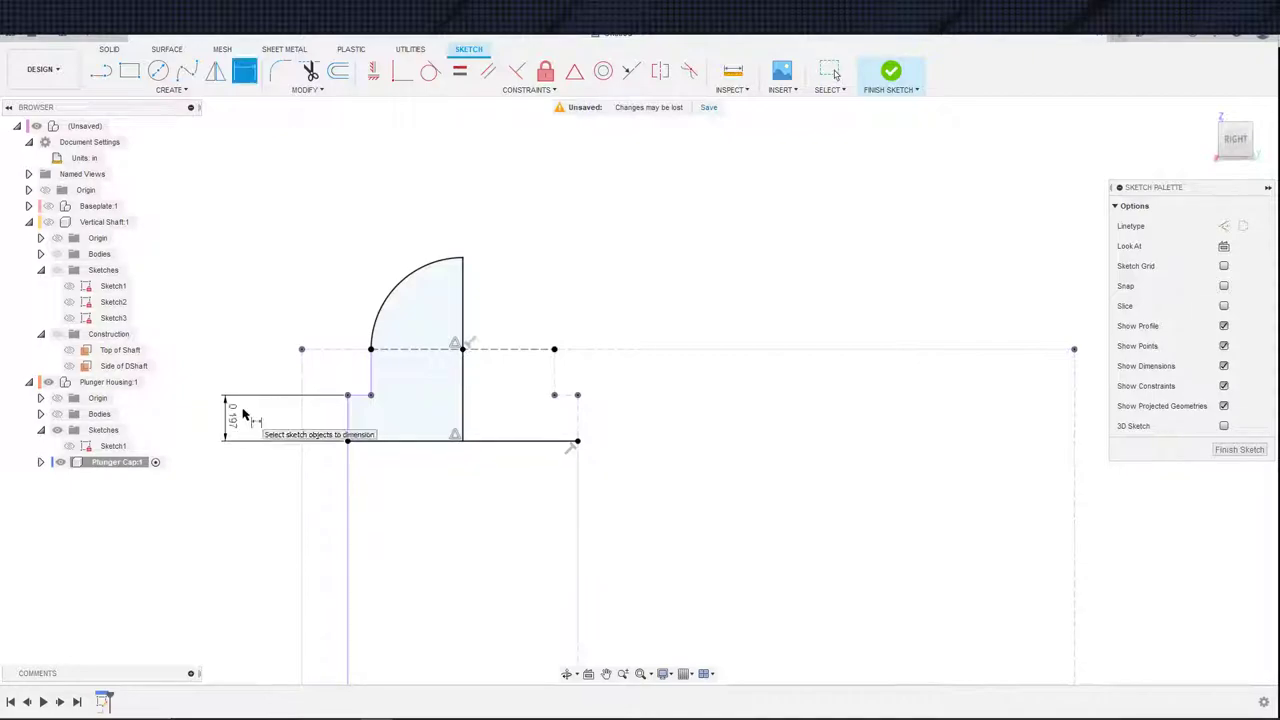
{"action": "key", "text": "Return"}
{"action": "scroll", "coordinate": [417, 500], "scroll_direction": "down", "scroll_amount": 2}
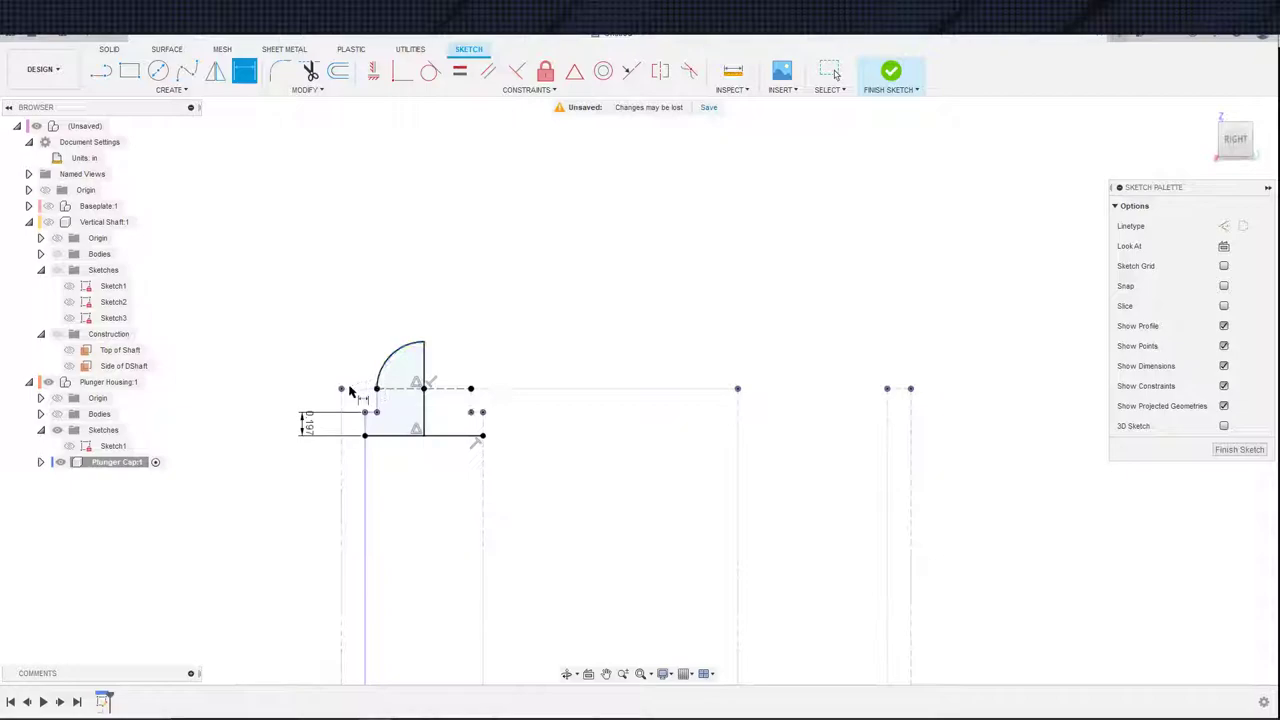
{"action": "left_click", "coordinate": [424, 427]}
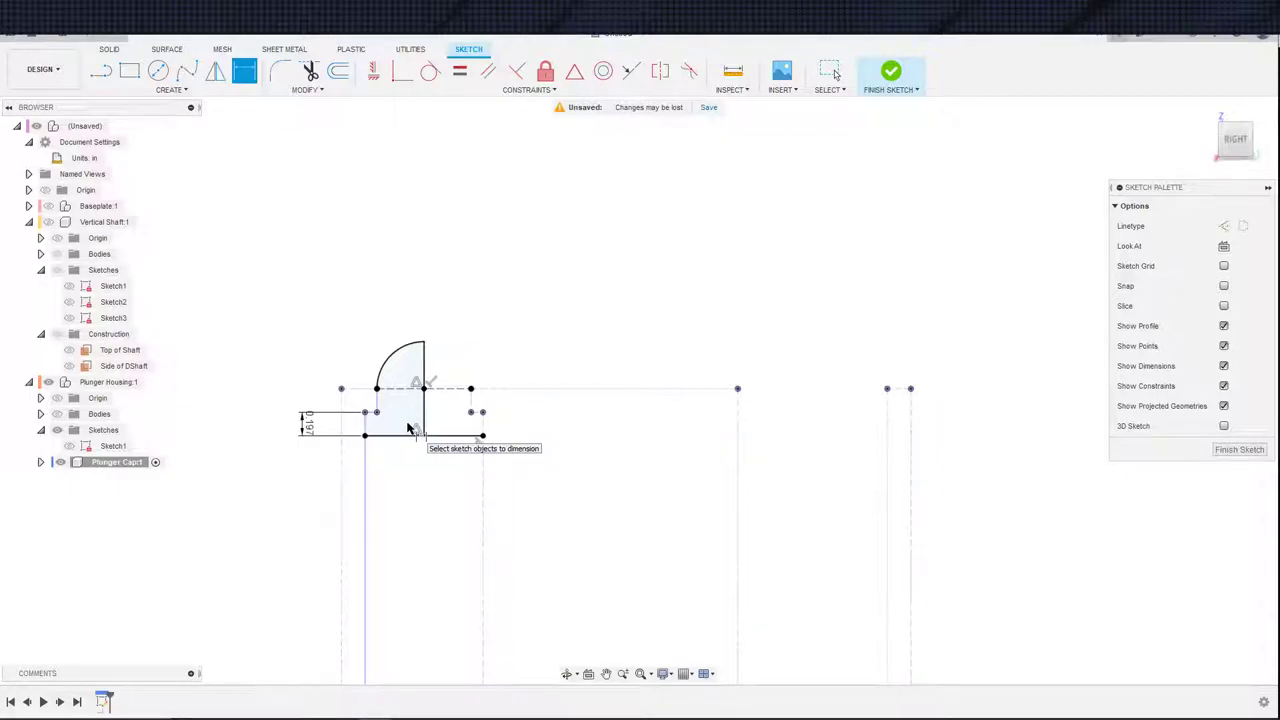
{"action": "key", "text": "Escape"}
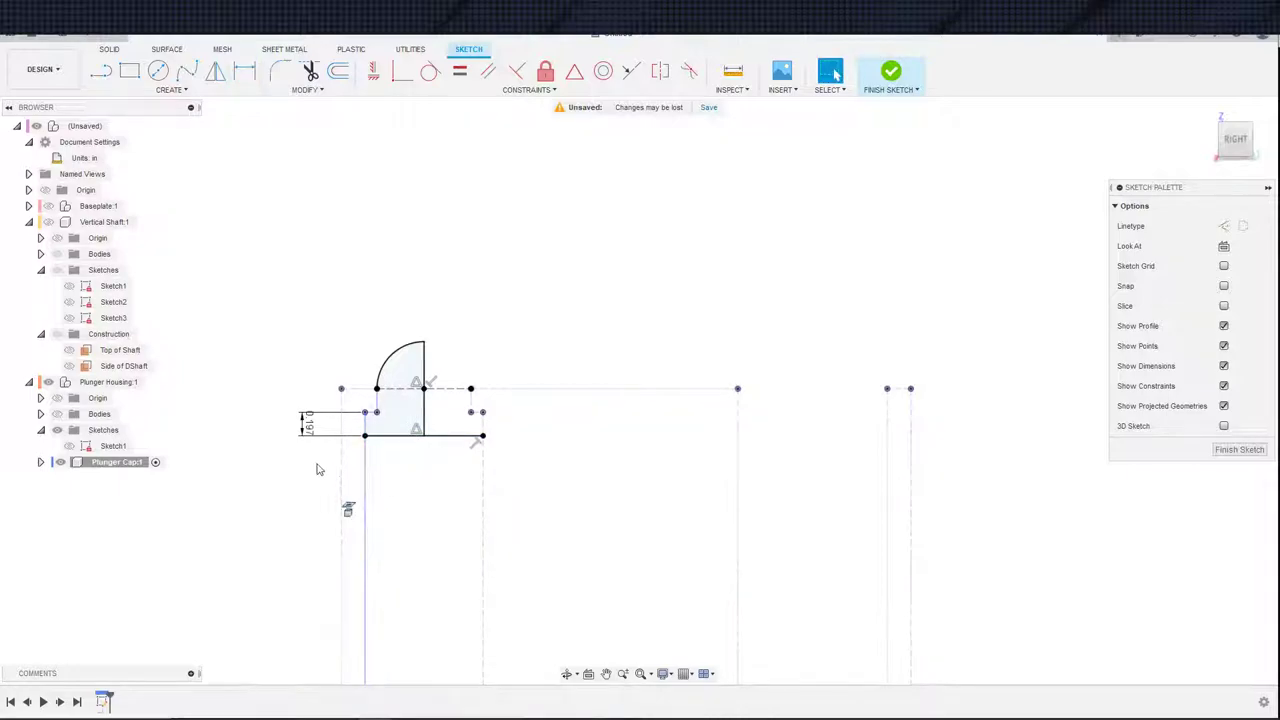
{"action": "double_click", "coordinate": [307, 428]}
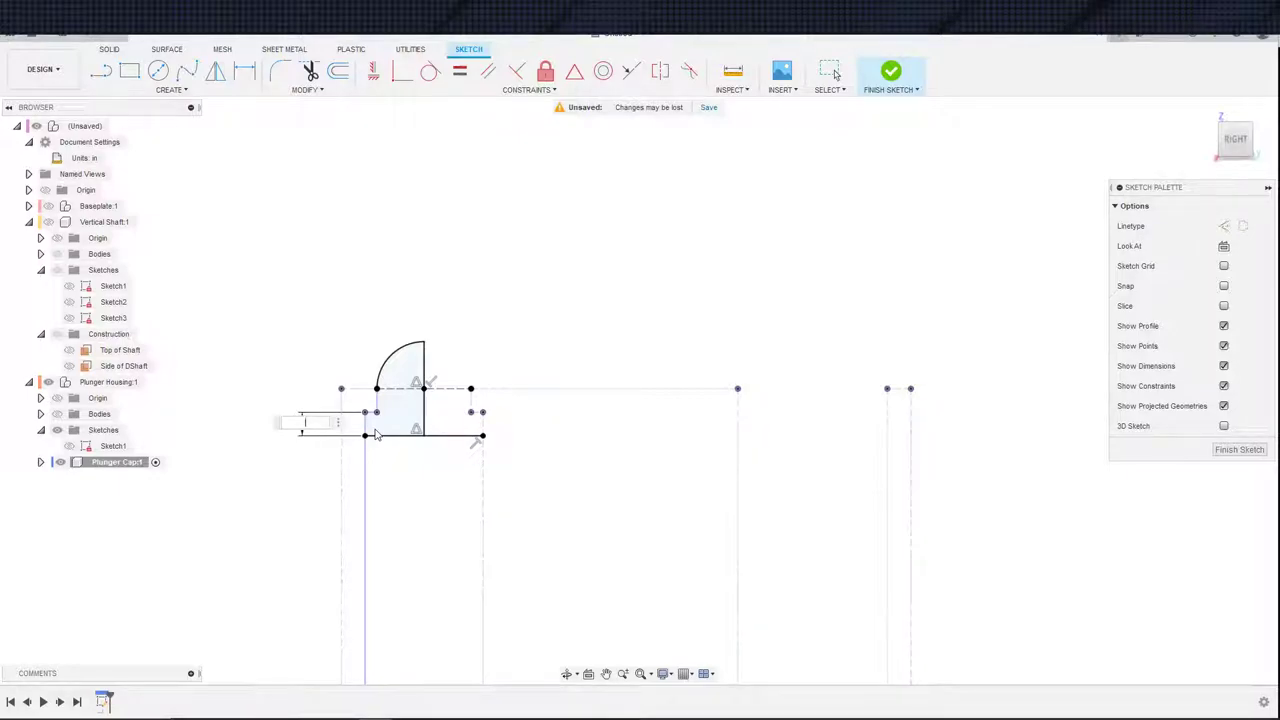
{"action": "key", "text": "Return"}
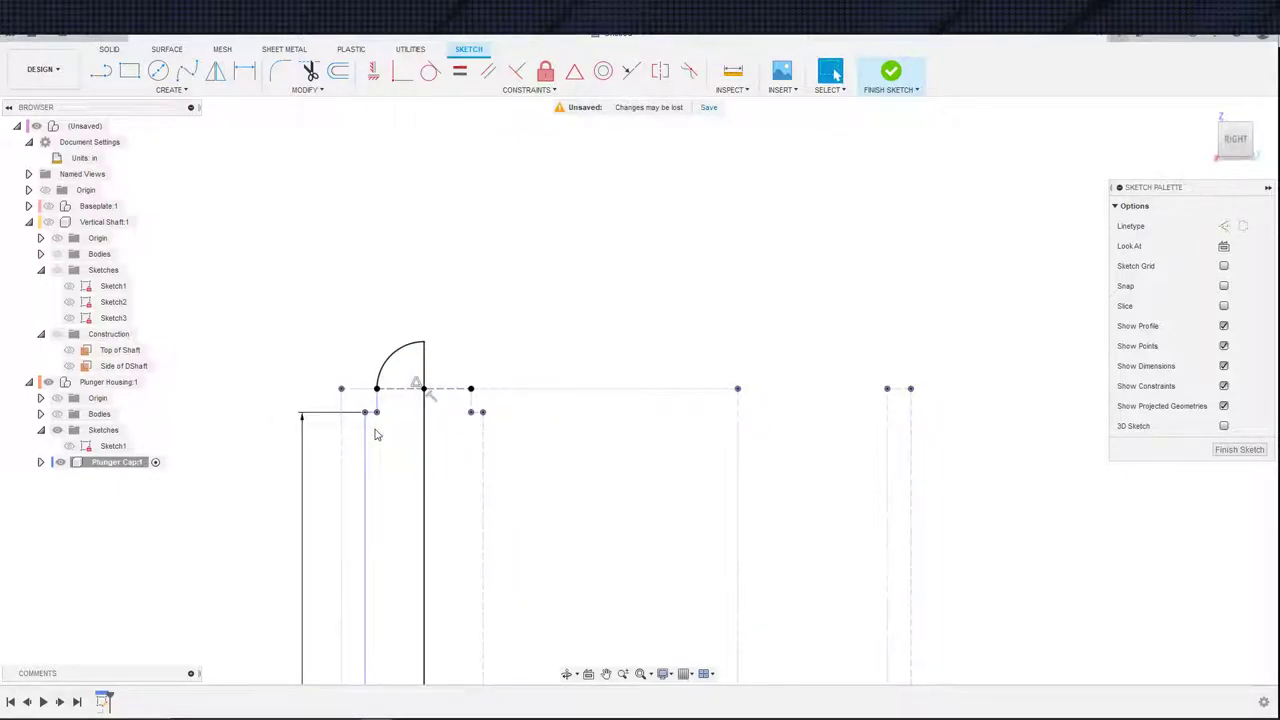
{"action": "key", "text": "ctrl+z"}
- Set the distance between the bore step and the cap's base line to 10 mm
{"action": "double_click", "coordinate": [311, 425]}
{"action": "type", "text": ".1"}
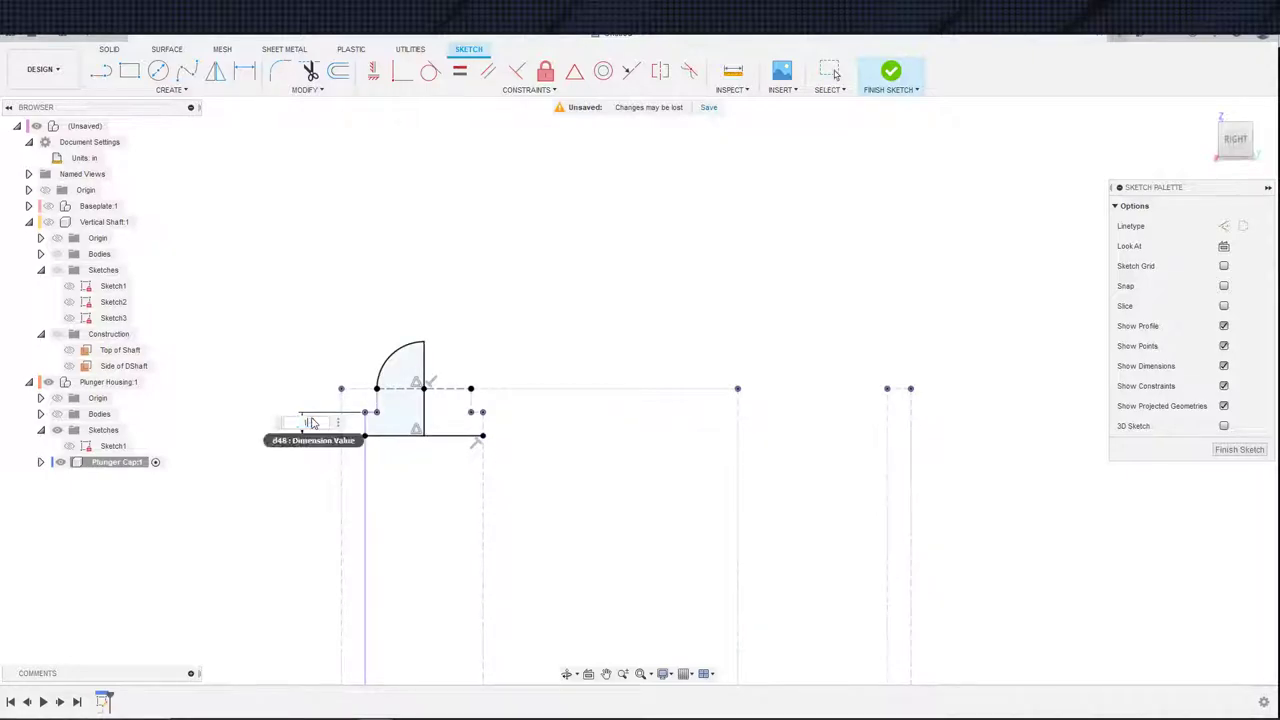
{"action": "type", "text": "10mm"}
{"action": "key", "text": "Return"}
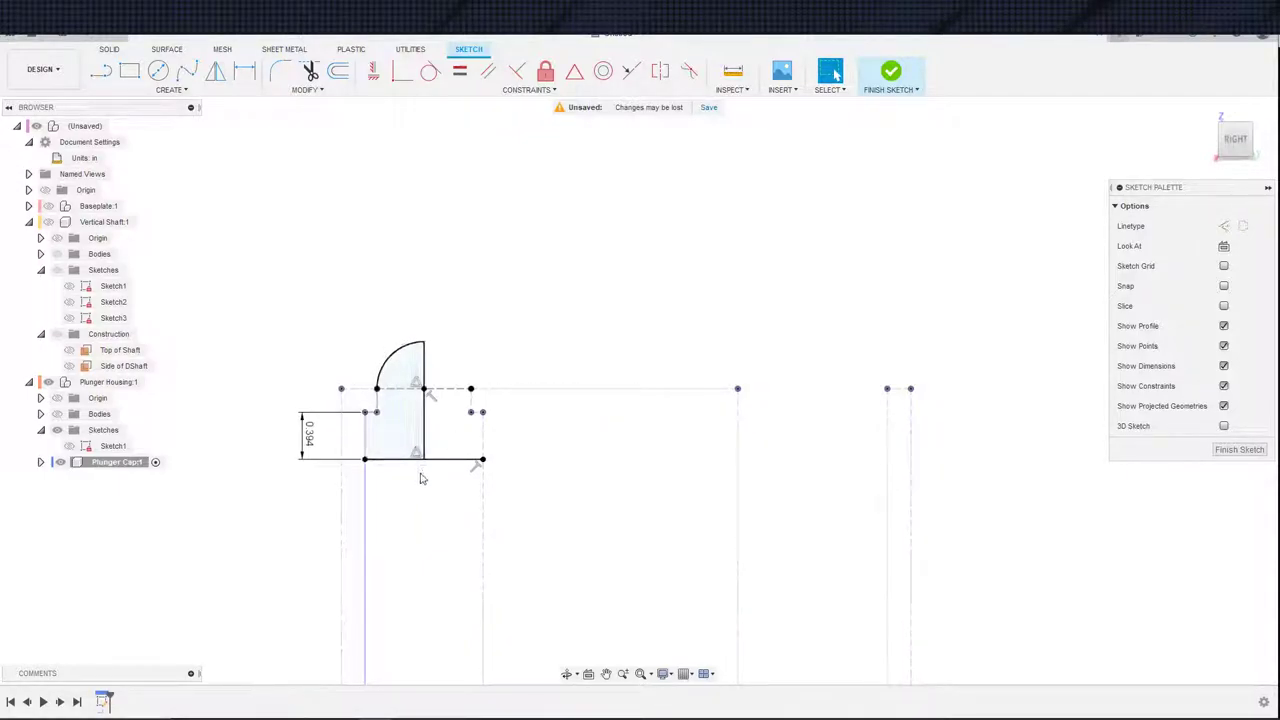
- Finish the sketch of the plunger cap's half profile
{"action": "left_click", "coordinate": [220, 92]}
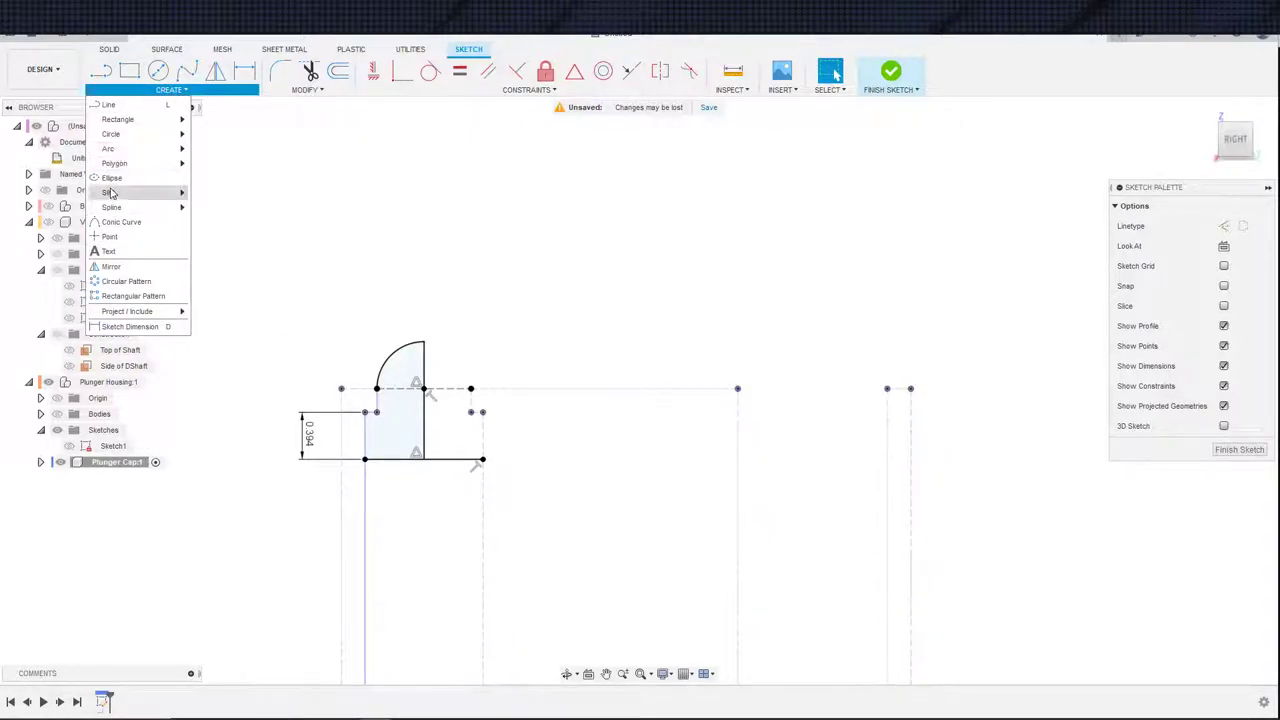
{"action": "key", "text": "Escape"}
{"action": "left_click", "coordinate": [890, 72]}
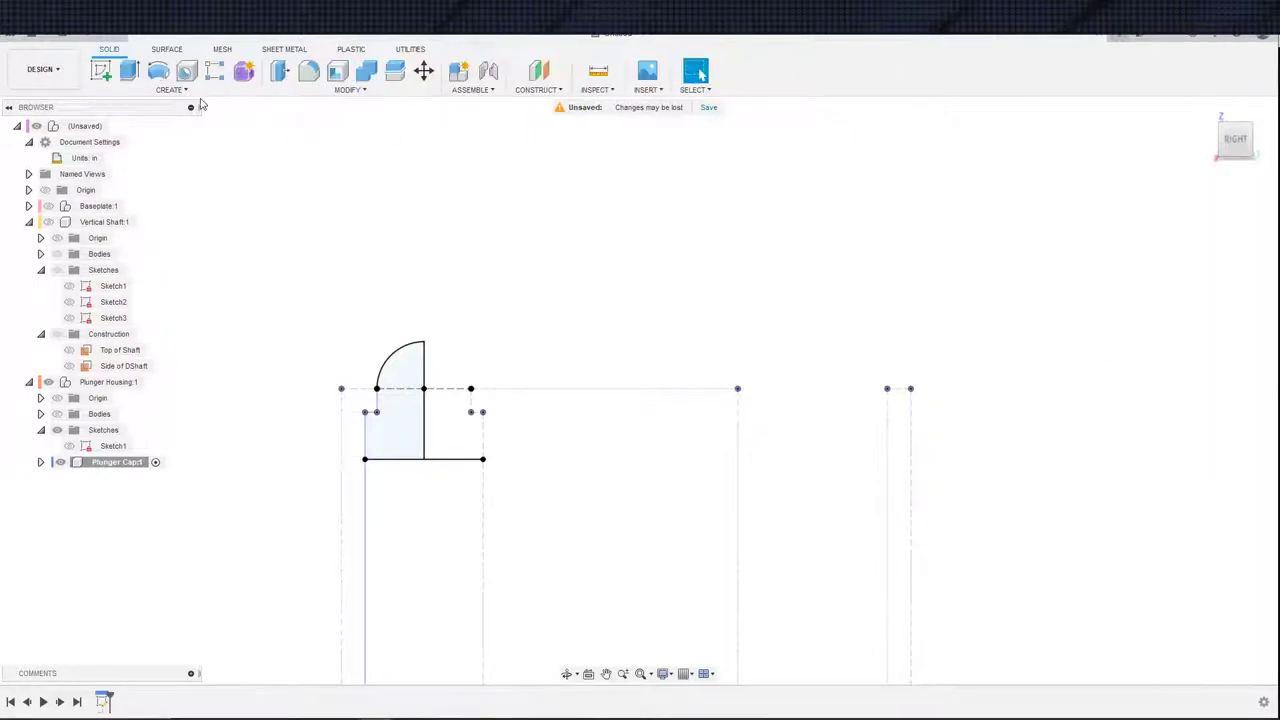
- Revolve the cap's half profile 360 degrees about its vertical centre line as a new body
{"action": "left_click", "coordinate": [172, 90]}
{"action": "left_click", "coordinate": [156, 76]}
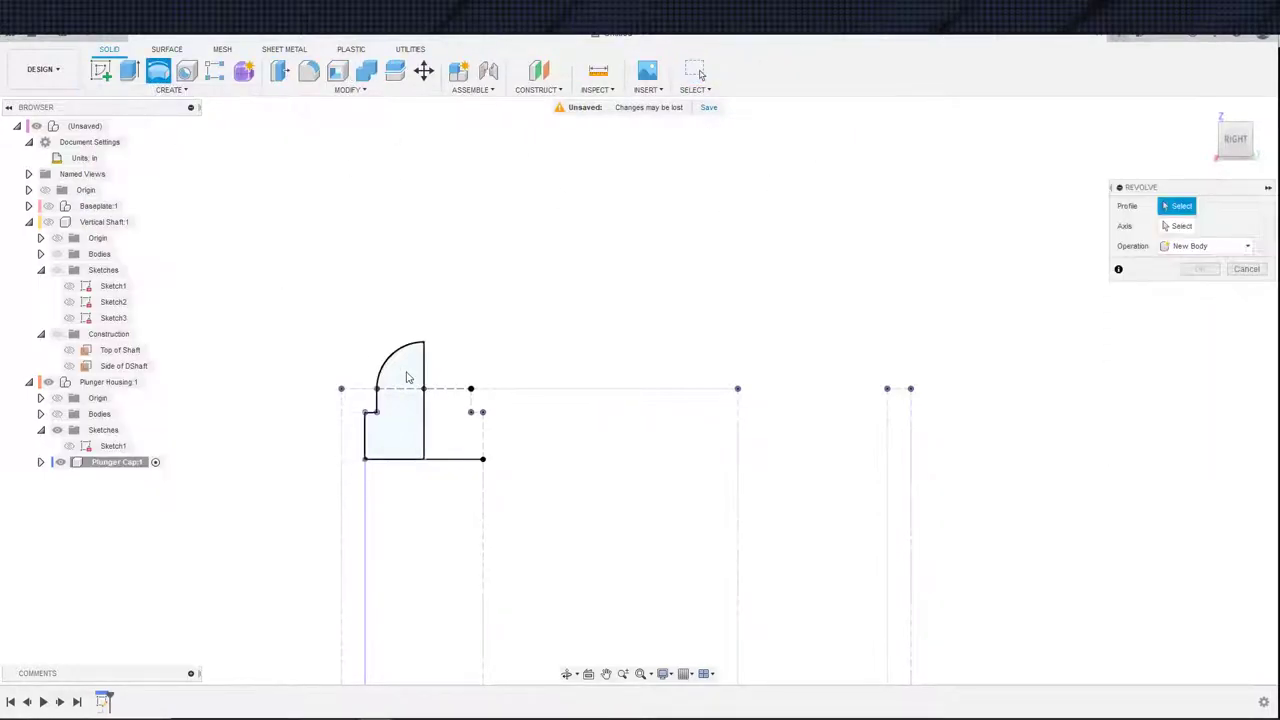
{"action": "left_click", "coordinate": [423, 440]}
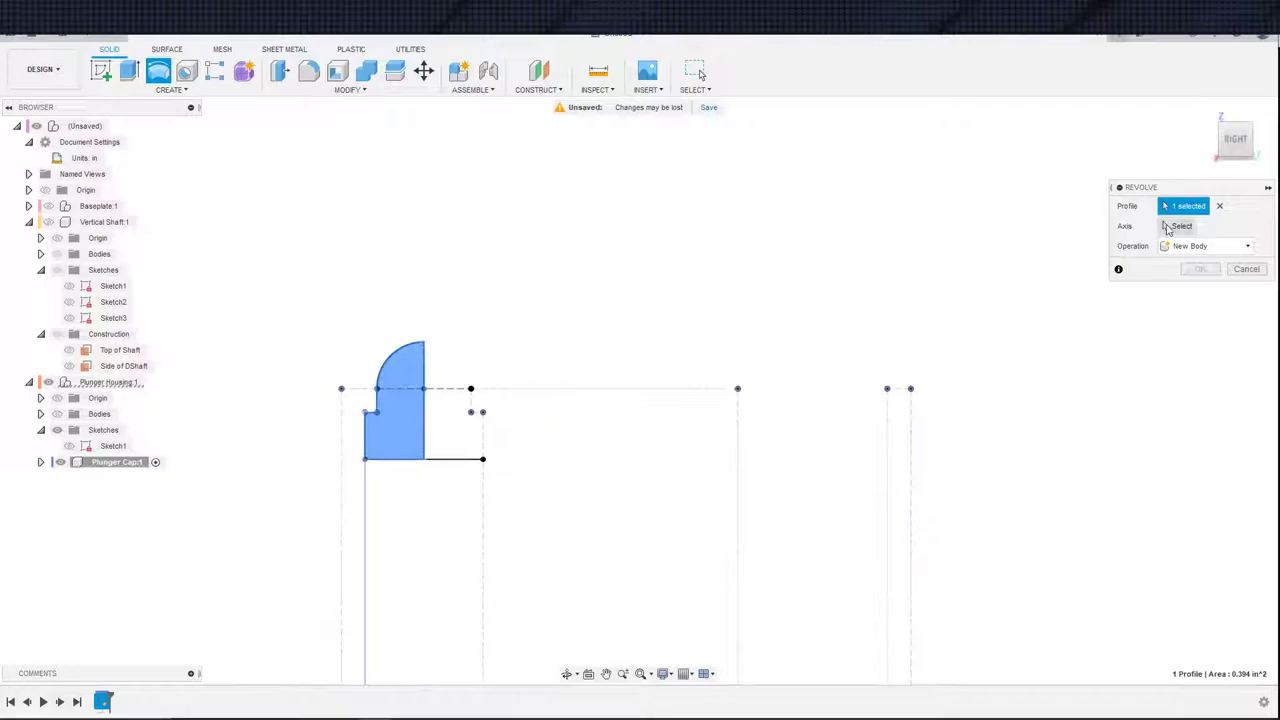
{"action": "left_click", "coordinate": [425, 425]}
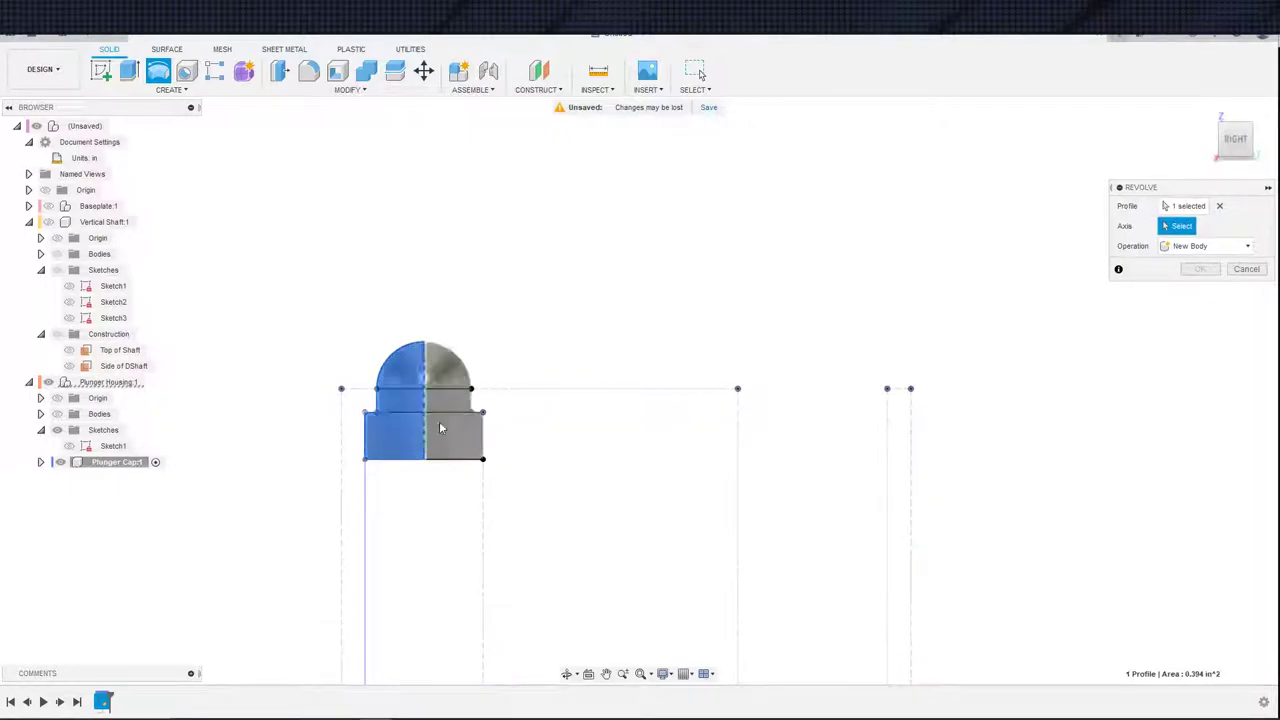
{"action": "mouse_move", "coordinate": [439, 421]}
{"action": "middle_mouse_down", "text": "shift"}
{"action": "mouse_move", "coordinate": [441, 519]}
{"action": "mouse_move", "coordinate": [397, 415]}
{"action": "middle_mouse_up", "text": "shift"}
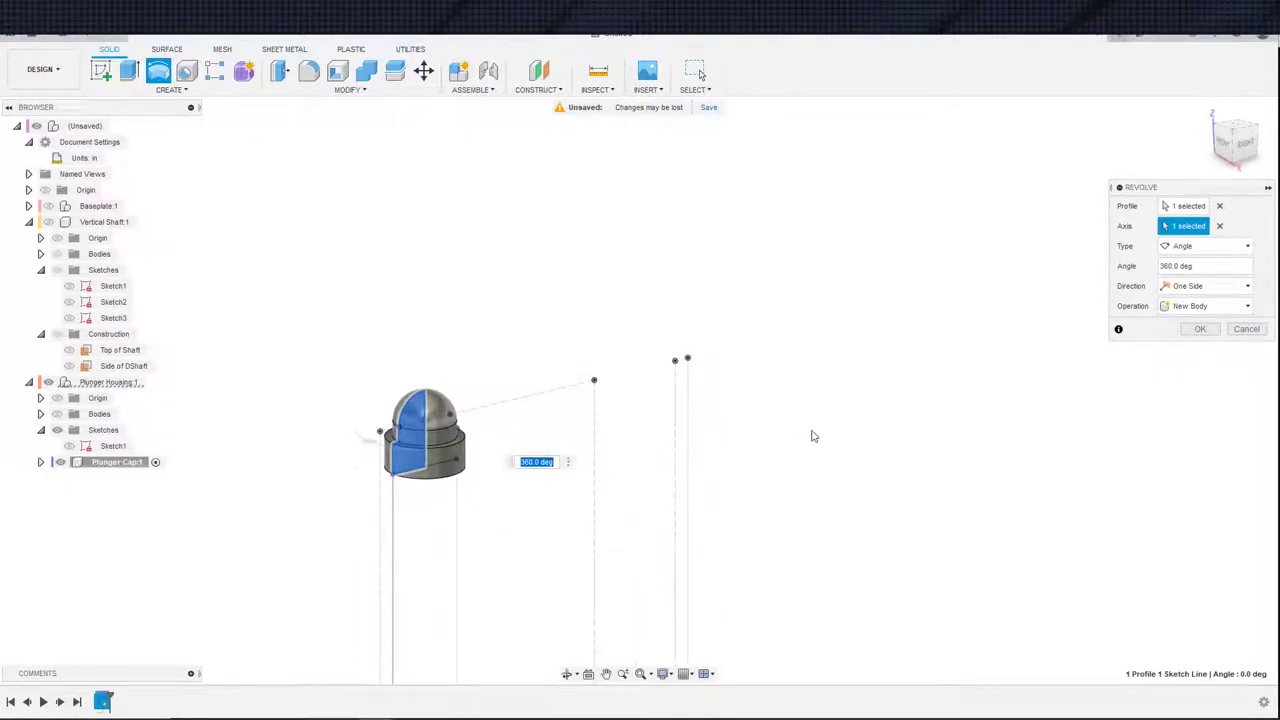
{"action": "type", "text": "180"}
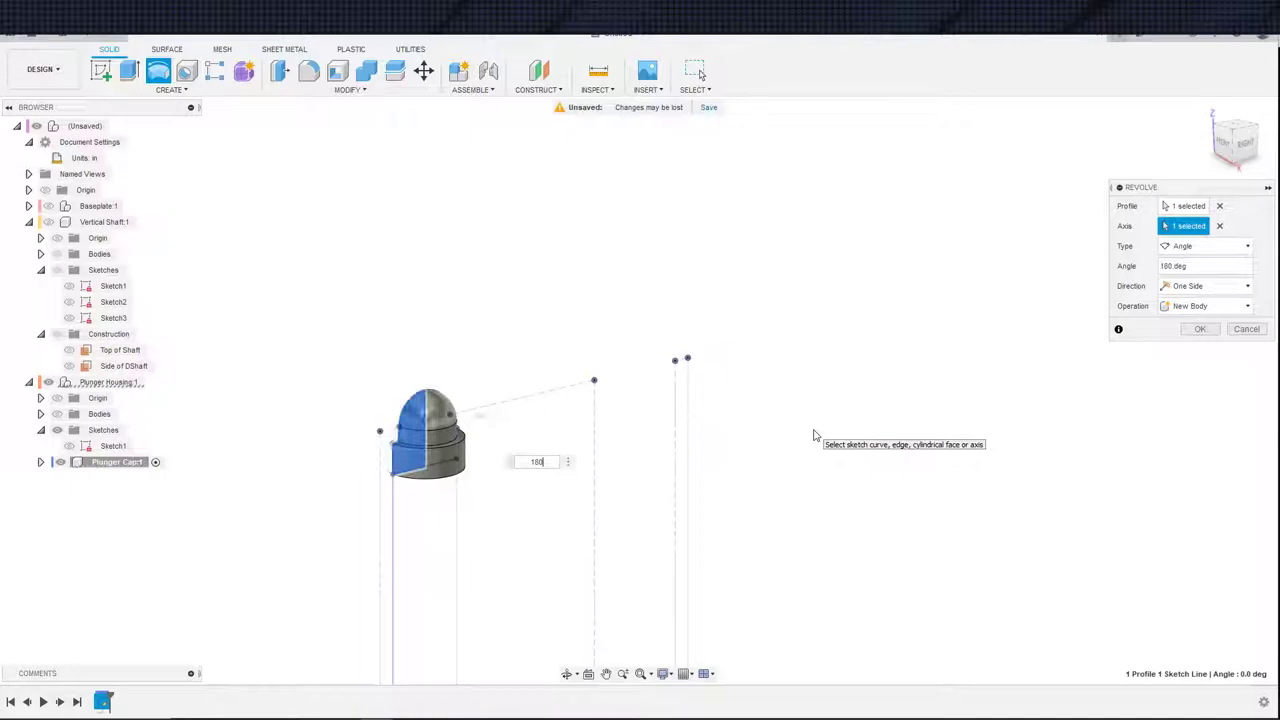
{"action": "middle_click_drag", "start_coordinate": [717, 514], "coordinate": [545, 500], "text": "shift"}
{"action": "type", "text": "25"}
{"action": "middle_click_drag", "start_coordinate": [756, 586], "coordinate": [645, 541], "text": "shift"}
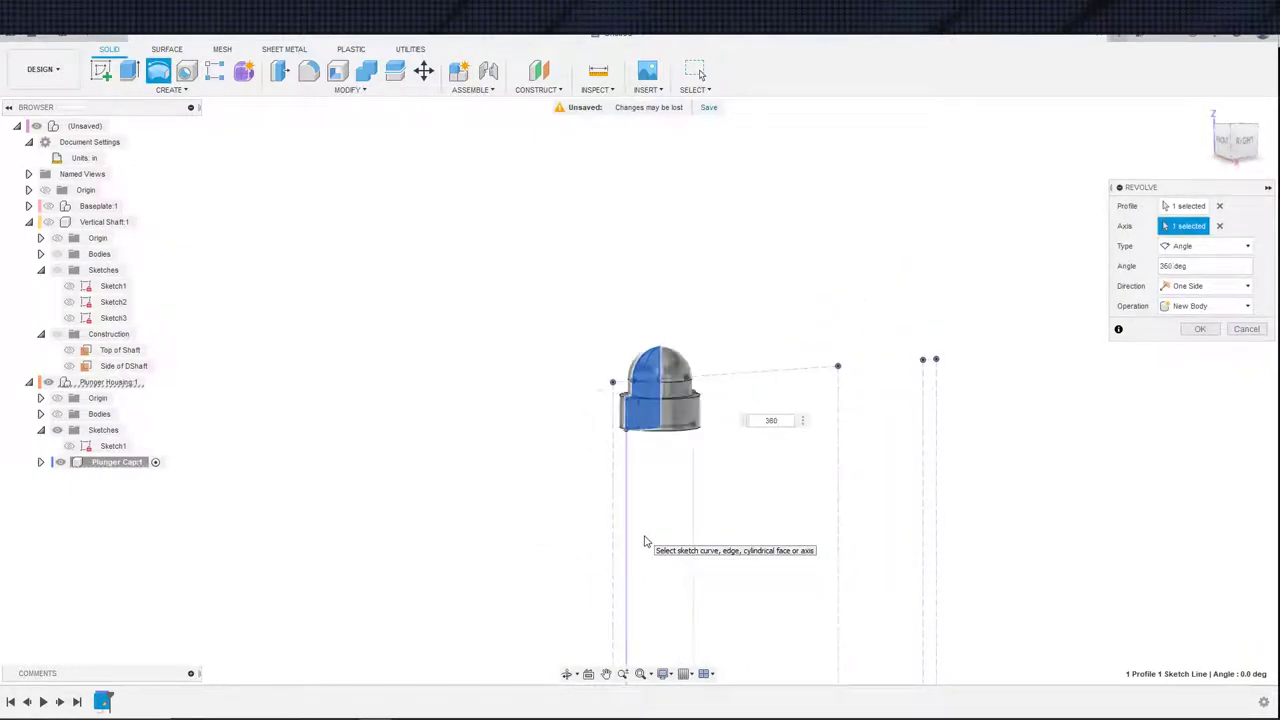
{"action": "key", "text": "Return"}
{"action": "middle_click_drag", "start_coordinate": [645, 505], "coordinate": [613, 476], "text": "shift"}
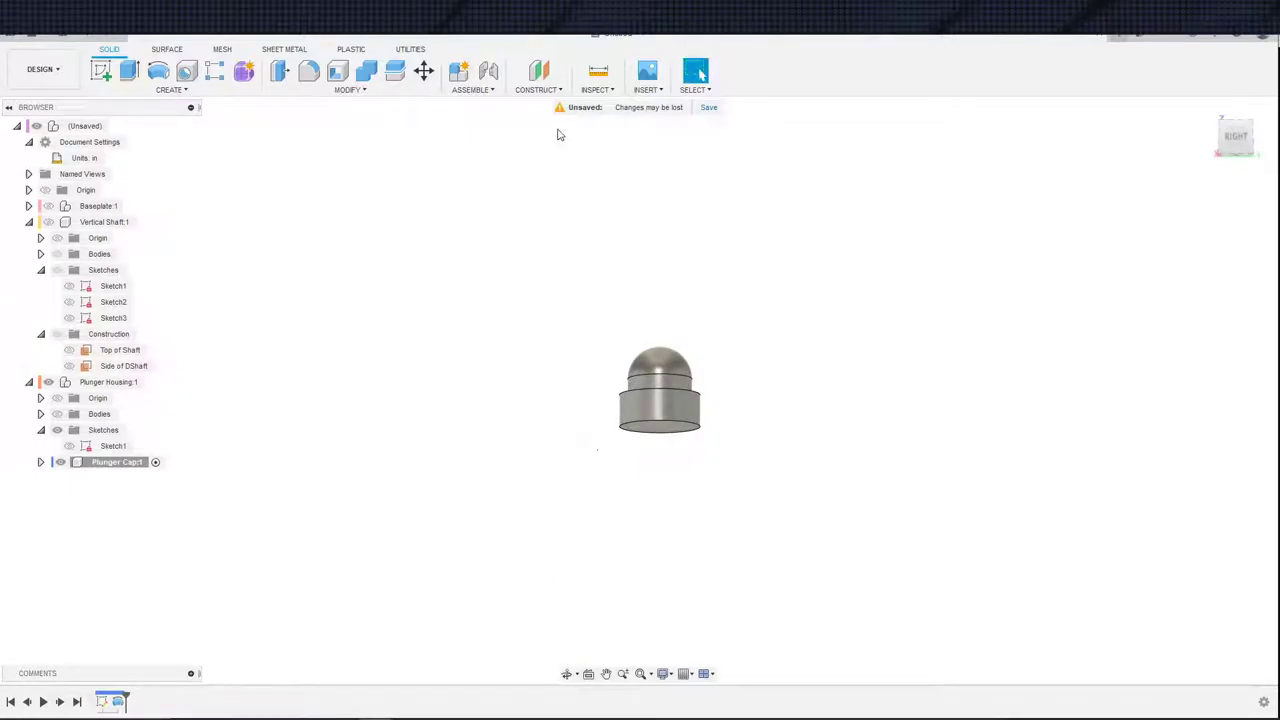
- Try placing an offset plane at 0.00 in on the cap's flat base face, and undo it
{"action": "left_click", "coordinate": [538, 70]}
{"action": "left_click", "coordinate": [660, 425]}
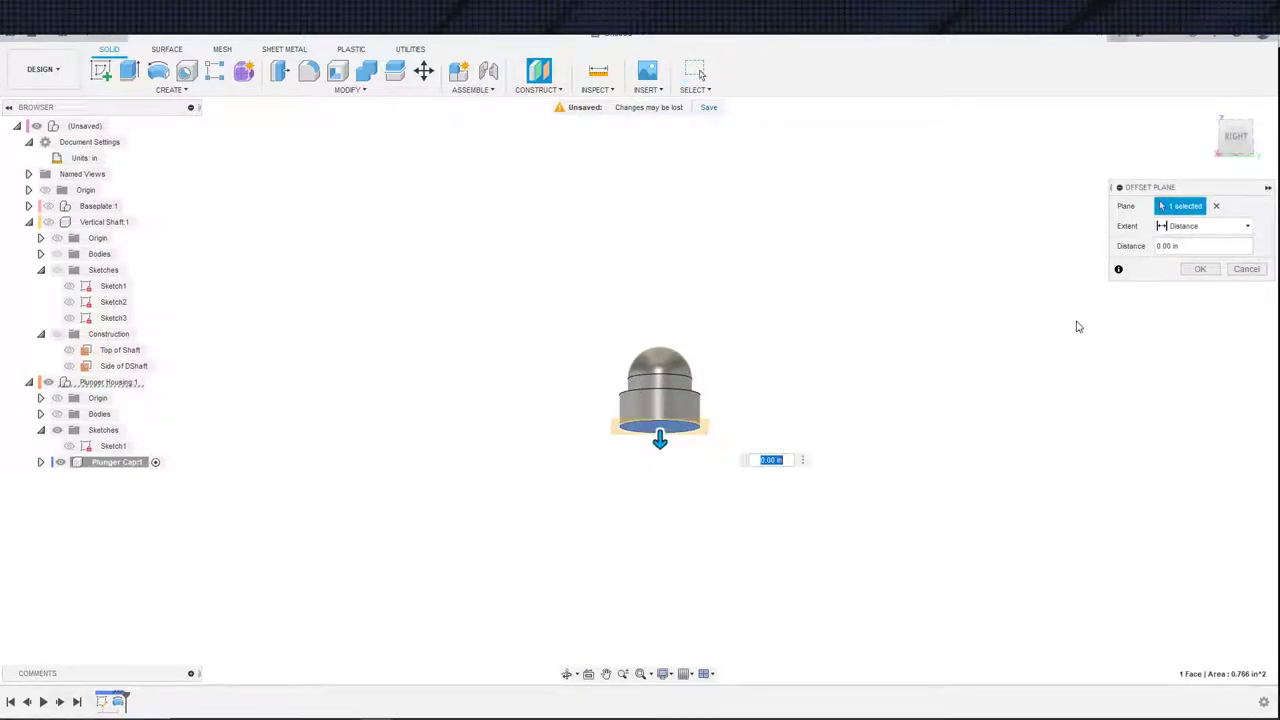
{"action": "left_click", "coordinate": [1200, 269]}
{"action": "scroll", "coordinate": [794, 374], "scroll_direction": "up", "scroll_amount": 5}
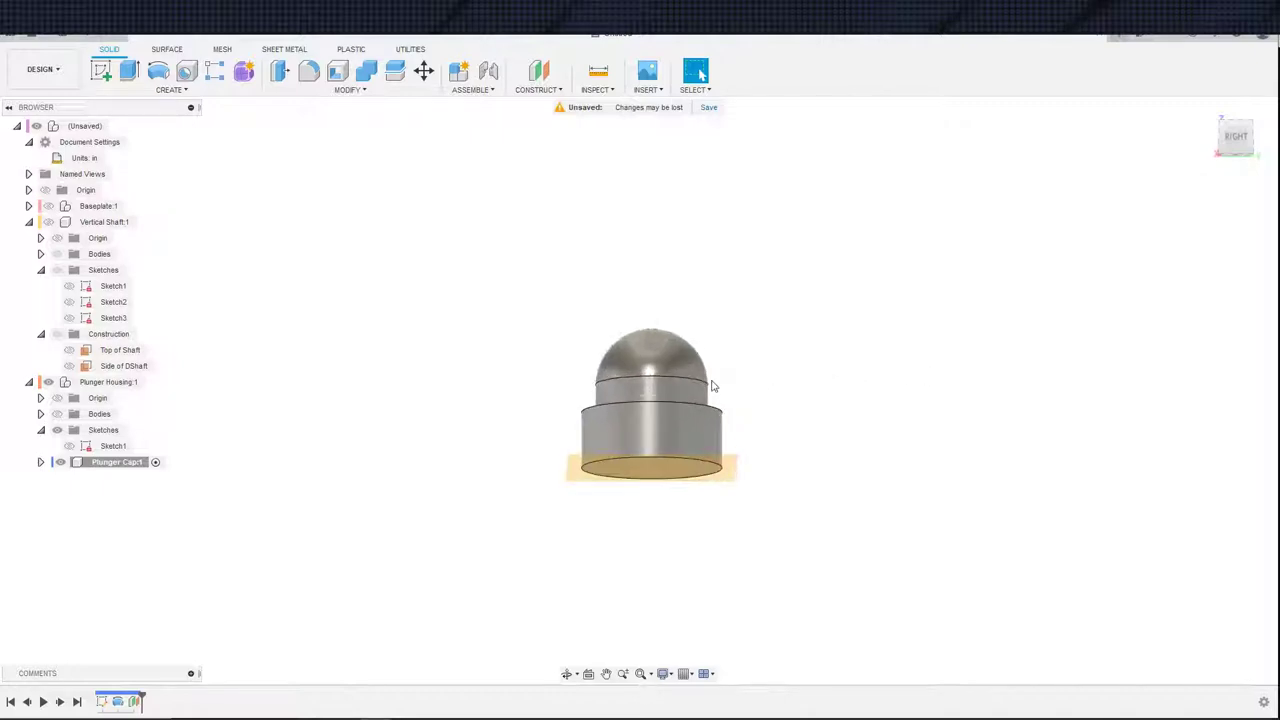
{"action": "key", "text": "ctrl+z"}
- Search the appearance library for plastic, download Plastic - Matte (Blue) and apply it to the plunger cap
{"action": "scroll", "coordinate": [754, 456], "scroll_direction": "down", "scroll_amount": 3}
{"action": "middle_click_drag", "start_coordinate": [800, 405], "coordinate": [812, 438], "text": "shift"}
{"action": "key", "text": "a"}
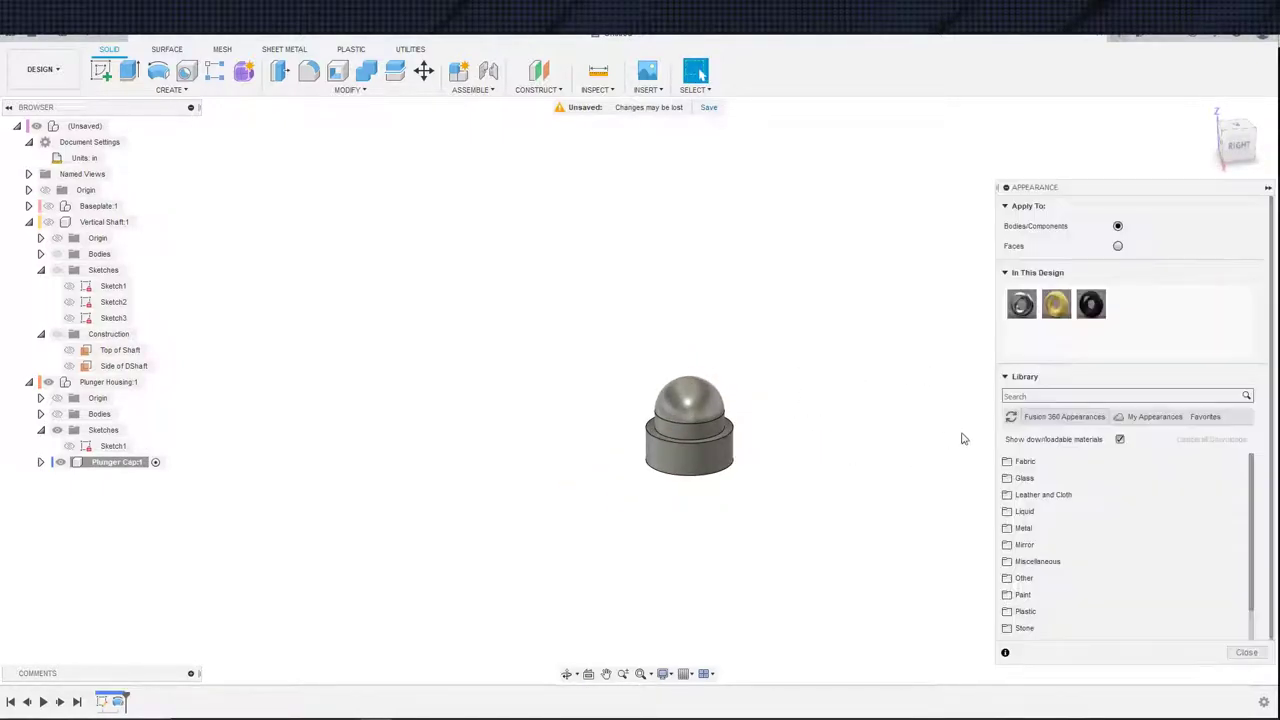
{"action": "left_click", "coordinate": [1038, 394]}
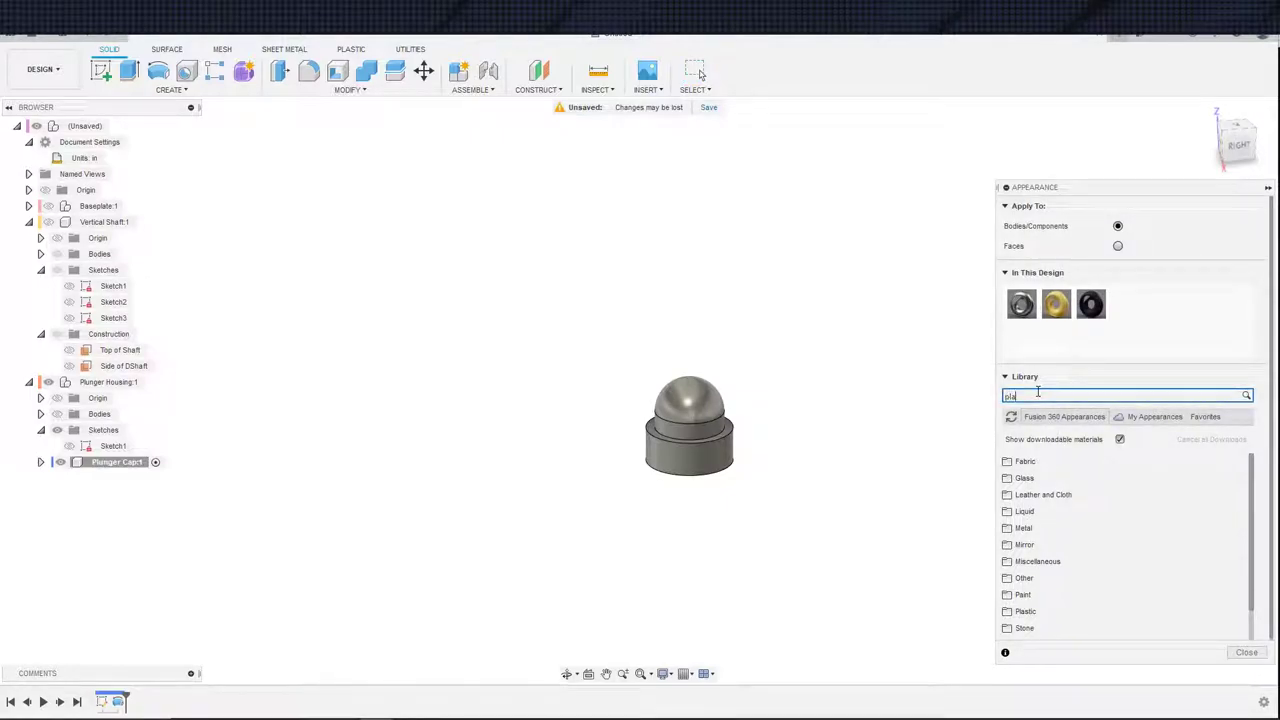
{"action": "key", "text": "Return"}
{"action": "left_click_drag", "start_coordinate": [1056, 488], "coordinate": [714, 456]}
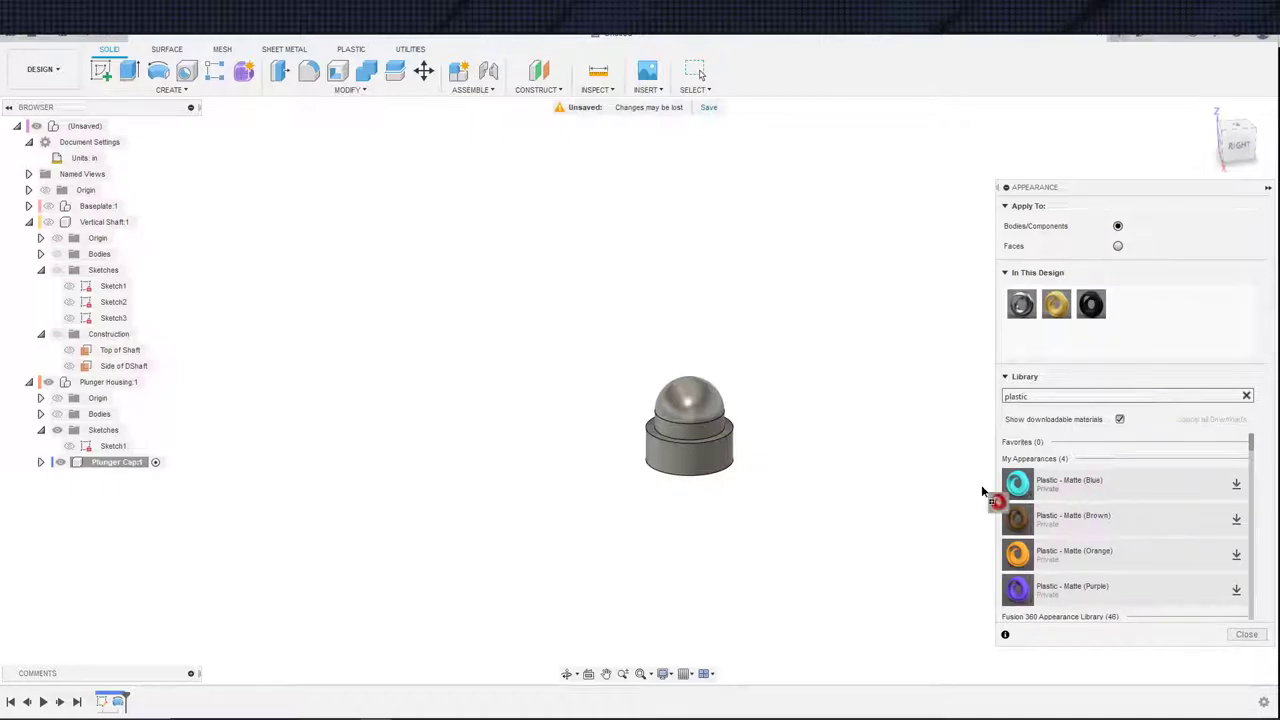
{"action": "left_click", "coordinate": [1236, 484]}
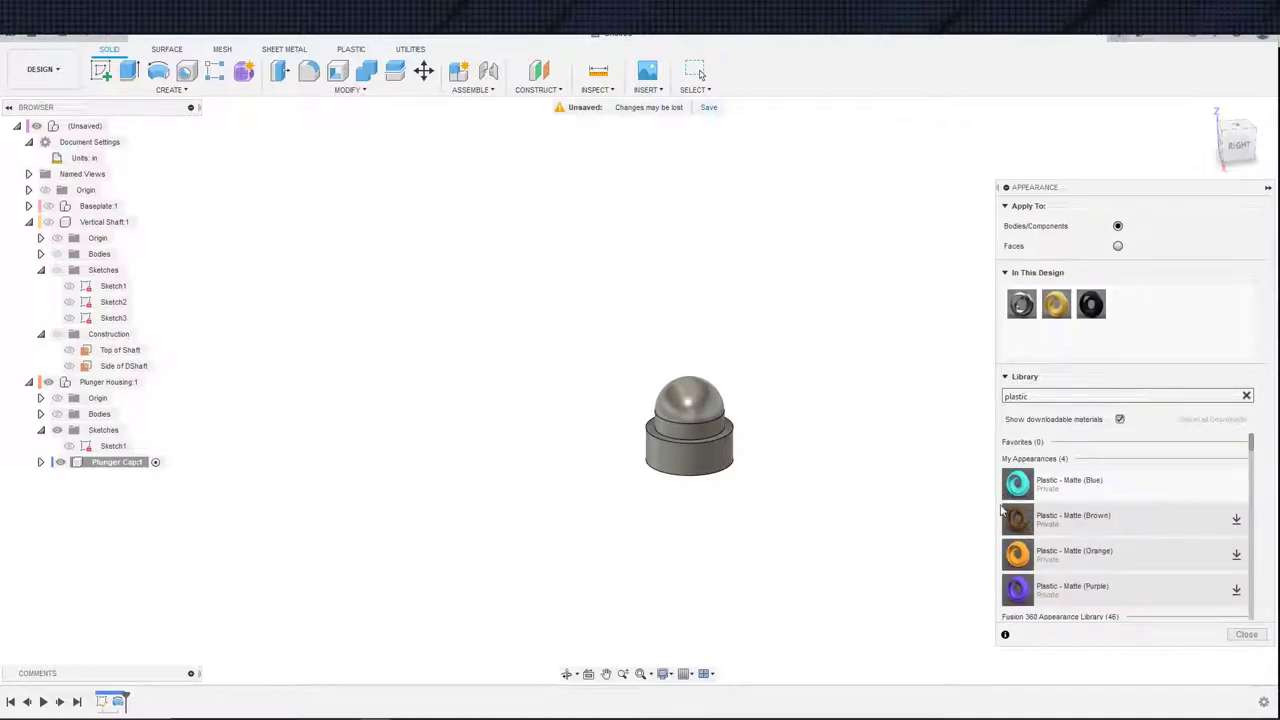
{"action": "left_click_drag", "start_coordinate": [1045, 488], "coordinate": [752, 458]}
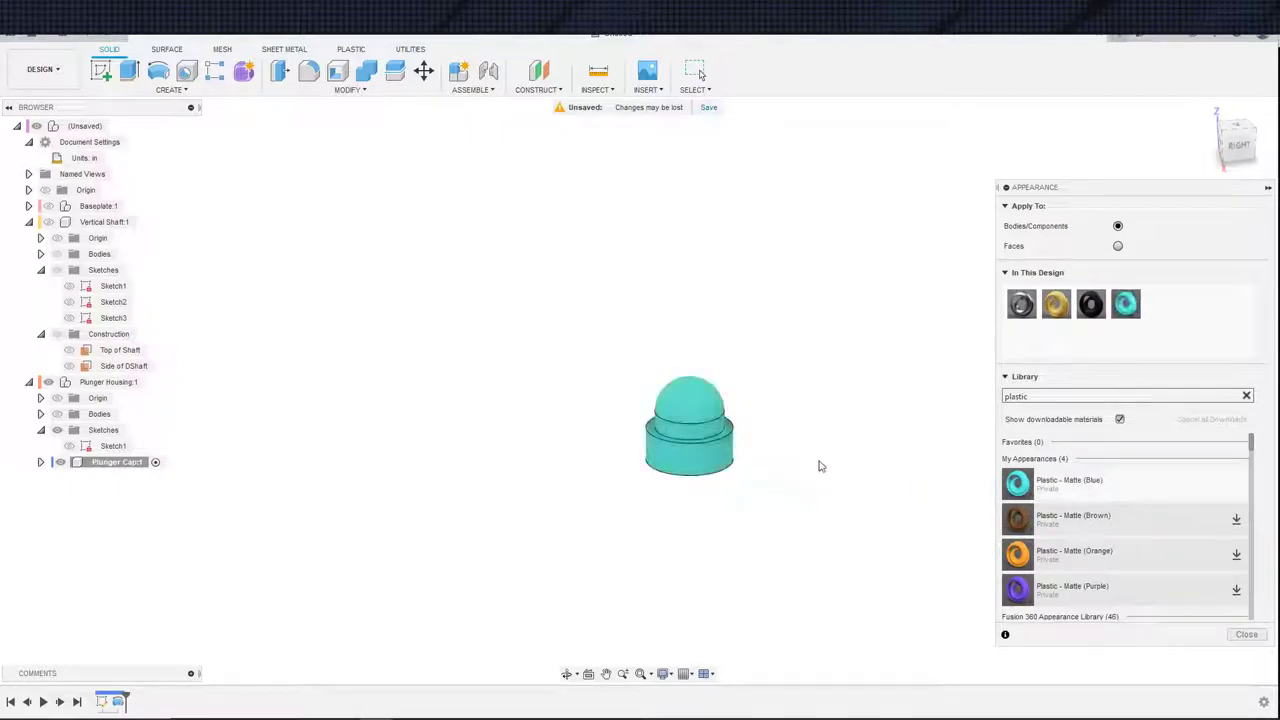
{"action": "key", "text": "Escape"}
- Activate the Plunger Housing component
{"action": "scroll", "coordinate": [785, 438], "scroll_direction": "down", "scroll_amount": 3}
{"action": "scroll", "coordinate": [802, 436], "scroll_direction": "up", "scroll_amount": 2}
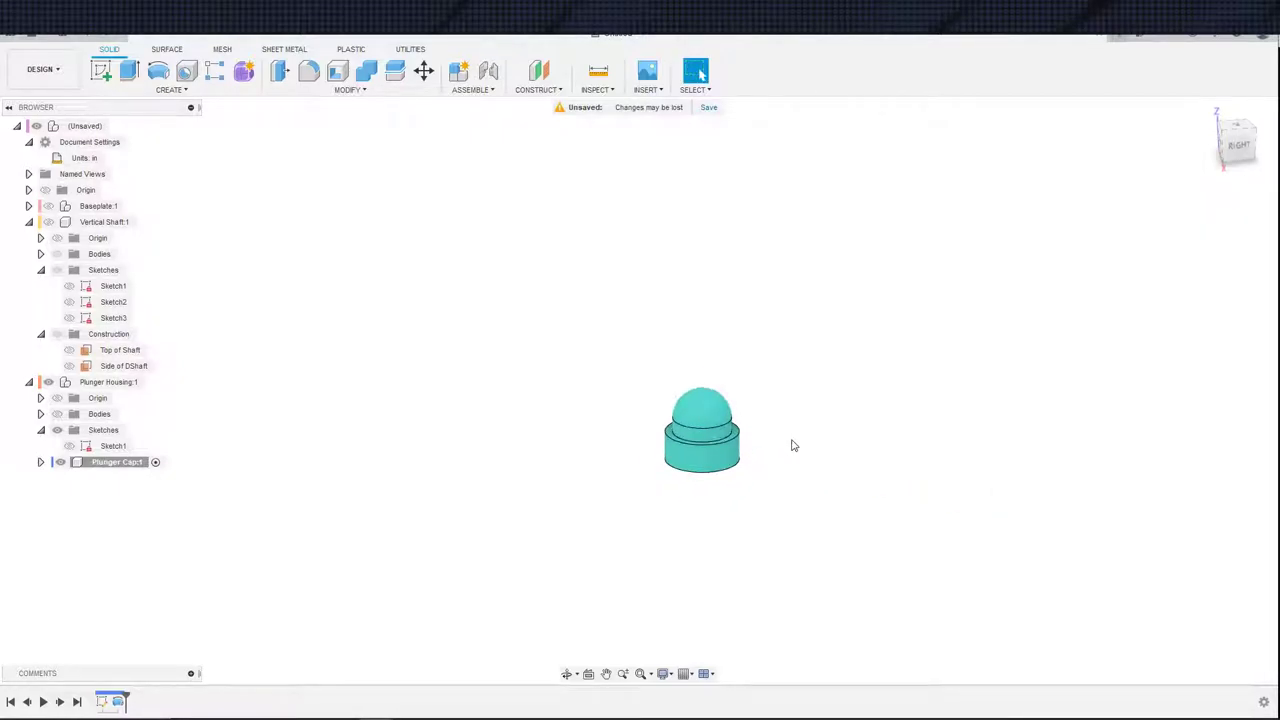
{"action": "middle_click_drag", "start_coordinate": [794, 446], "coordinate": [797, 430], "text": "shift"}
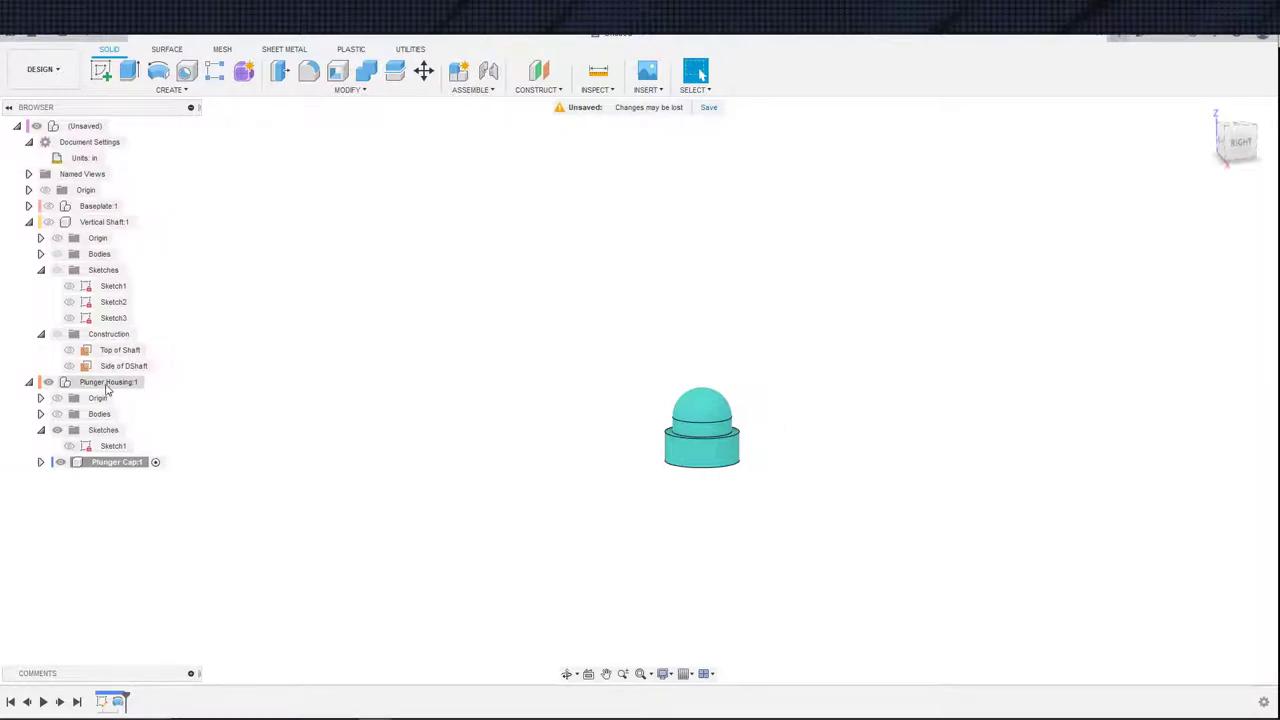
{"action": "right_click", "coordinate": [107, 388]}
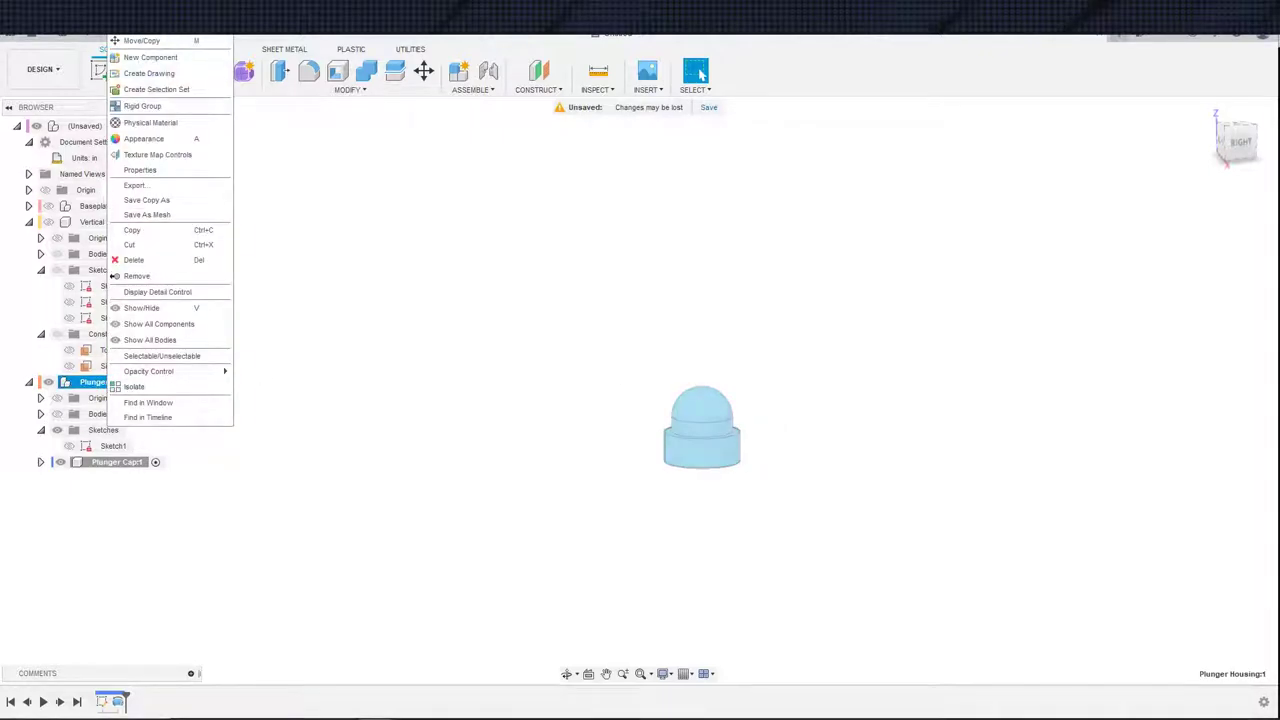
{"action": "left_click", "coordinate": [137, 25]}
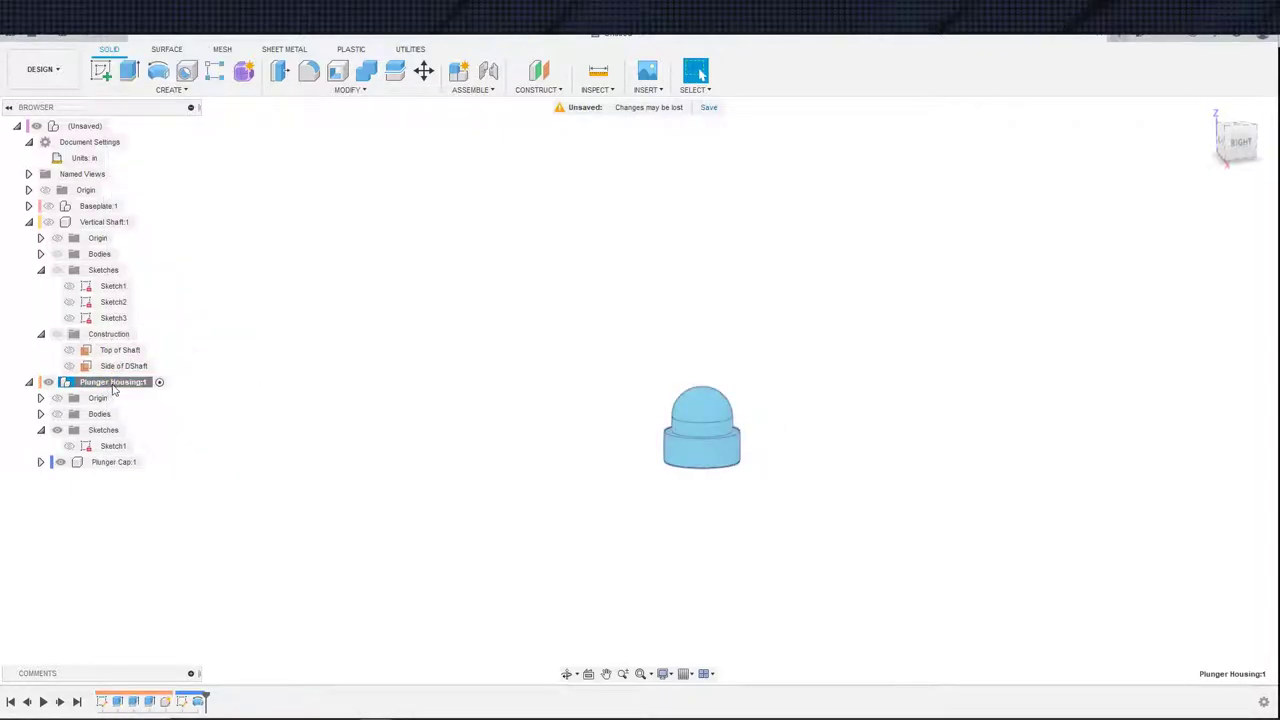
- Create a new component named Plunger inside Plunger Housing and rename it Plunger Shaft
{"action": "right_click", "coordinate": [114, 387]}
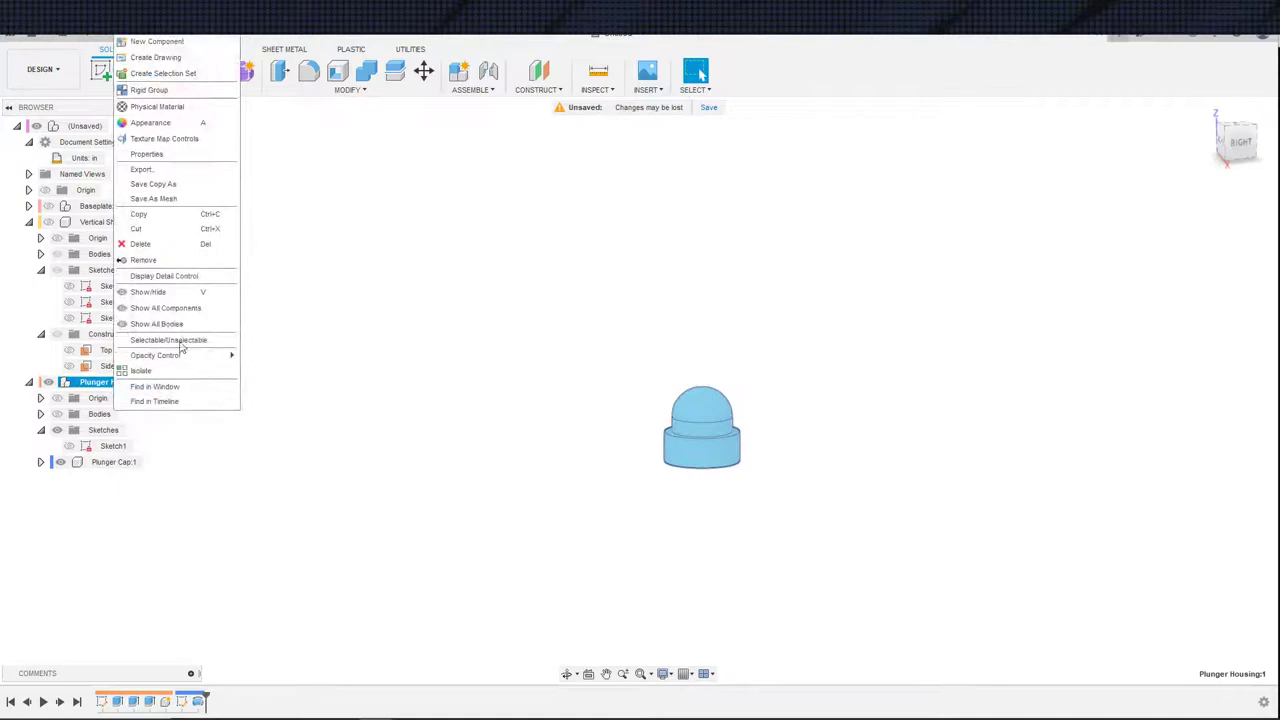
{"action": "left_click", "coordinate": [154, 42]}
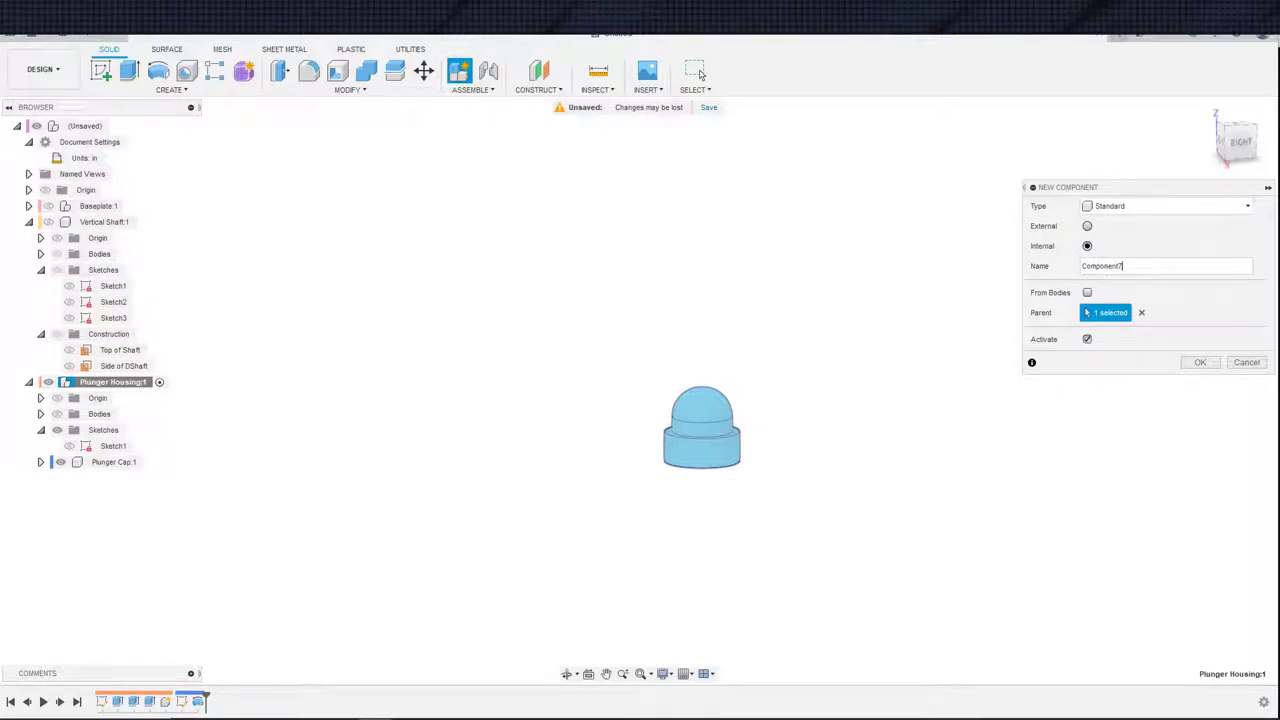
{"action": "double_click", "coordinate": [1118, 264]}
{"action": "type", "text": "Plunger"}
{"action": "key", "text": "Return"}
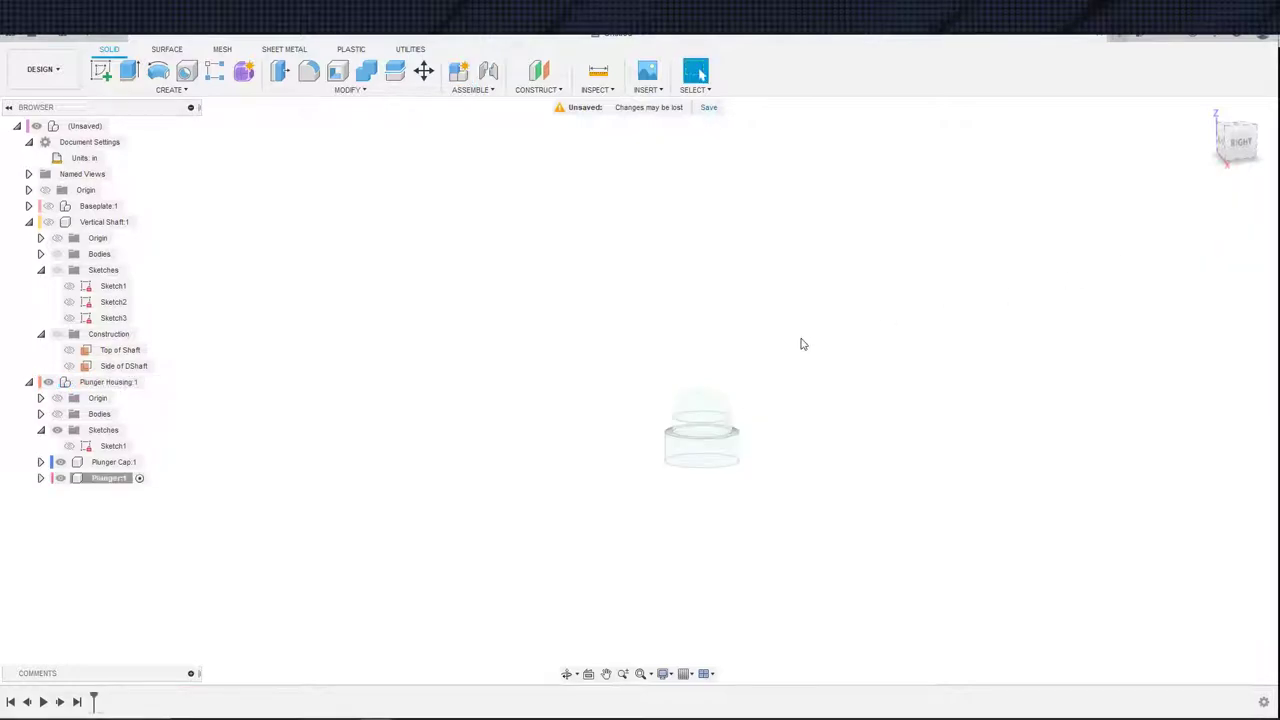
{"action": "double_click", "coordinate": [110, 478]}
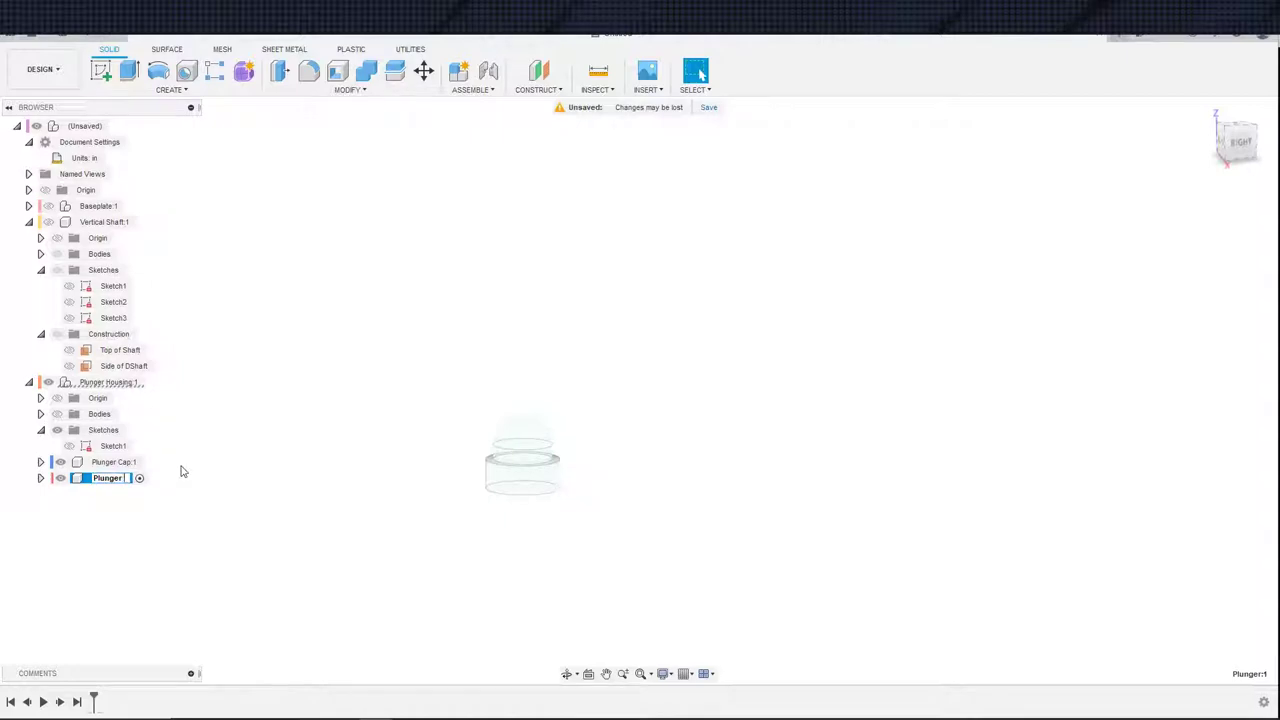
{"action": "key", "text": "Return"}
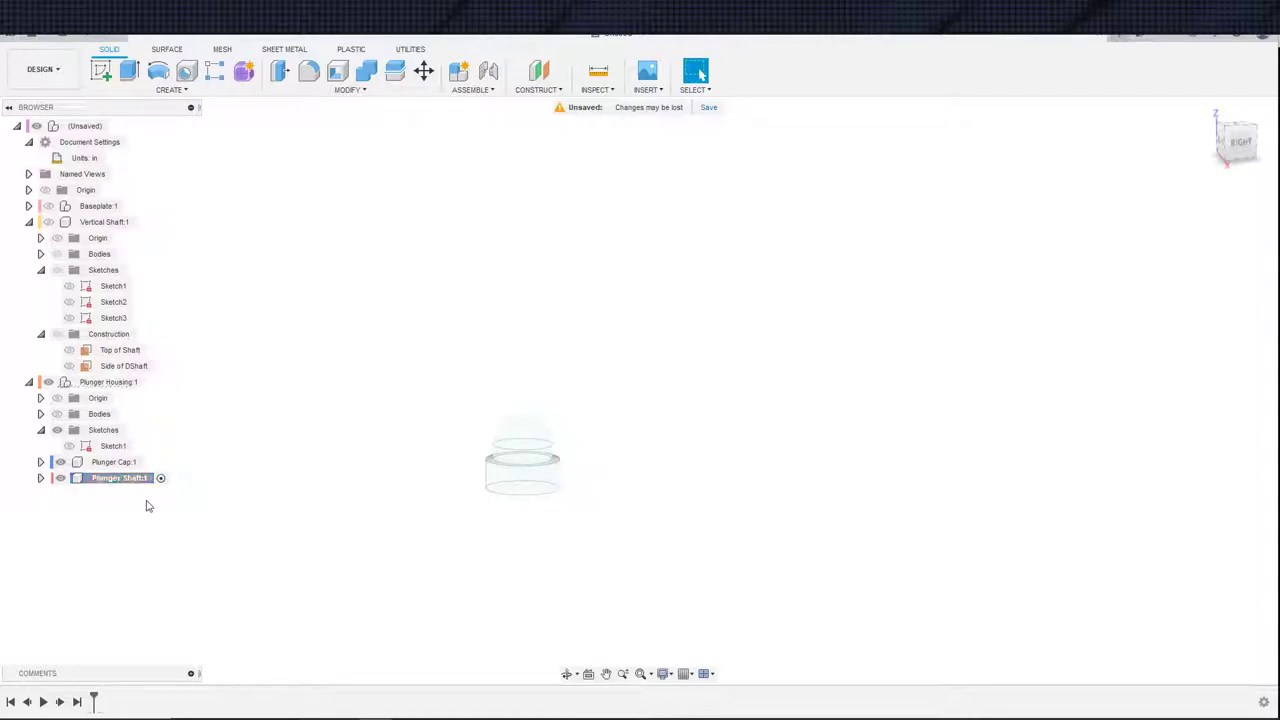
{"action": "scroll", "coordinate": [452, 503], "scroll_direction": "up", "scroll_amount": 4}
{"action": "key", "text": "s"}
{"action": "key", "text": "Escape"}
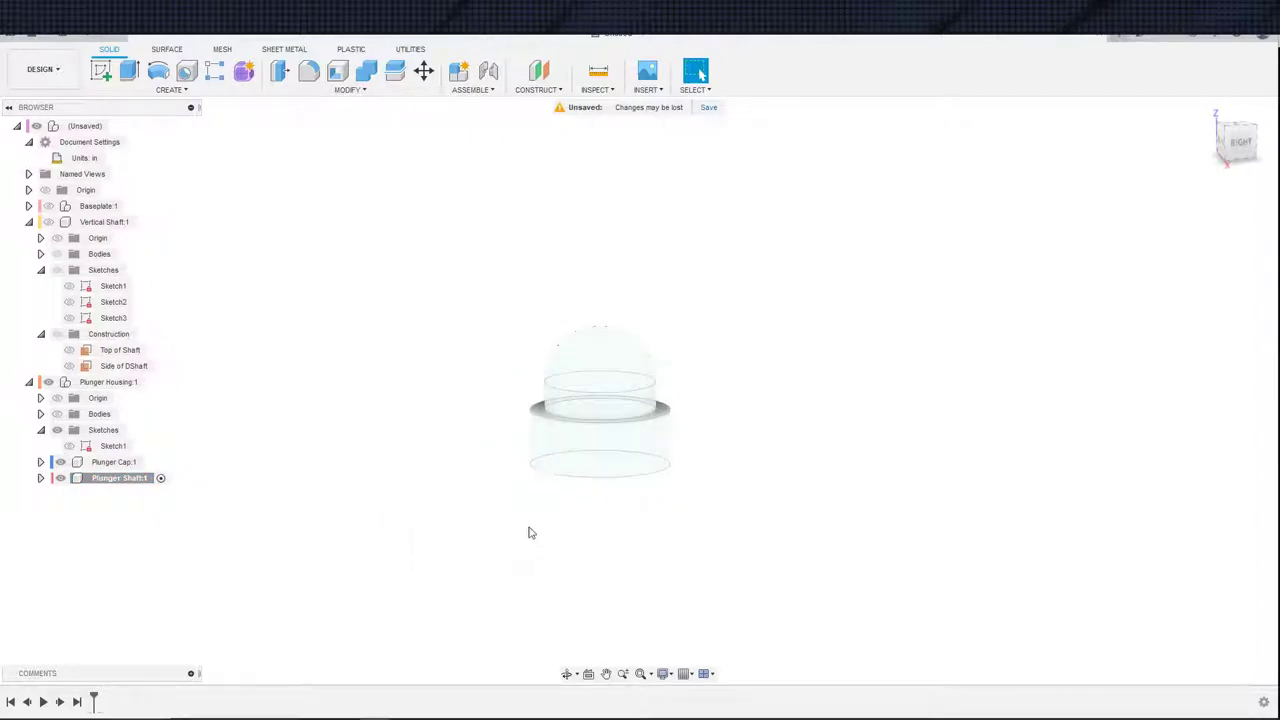
{"action": "middle_click_drag", "start_coordinate": [528, 531], "coordinate": [638, 468], "text": "shift"}
{"action": "key", "text": "Escape"}
{"action": "middle_click_drag", "start_coordinate": [360, 449], "coordinate": [394, 508], "text": "shift"}
{"action": "scroll", "coordinate": [394, 508], "scroll_direction": "down", "scroll_amount": 2}
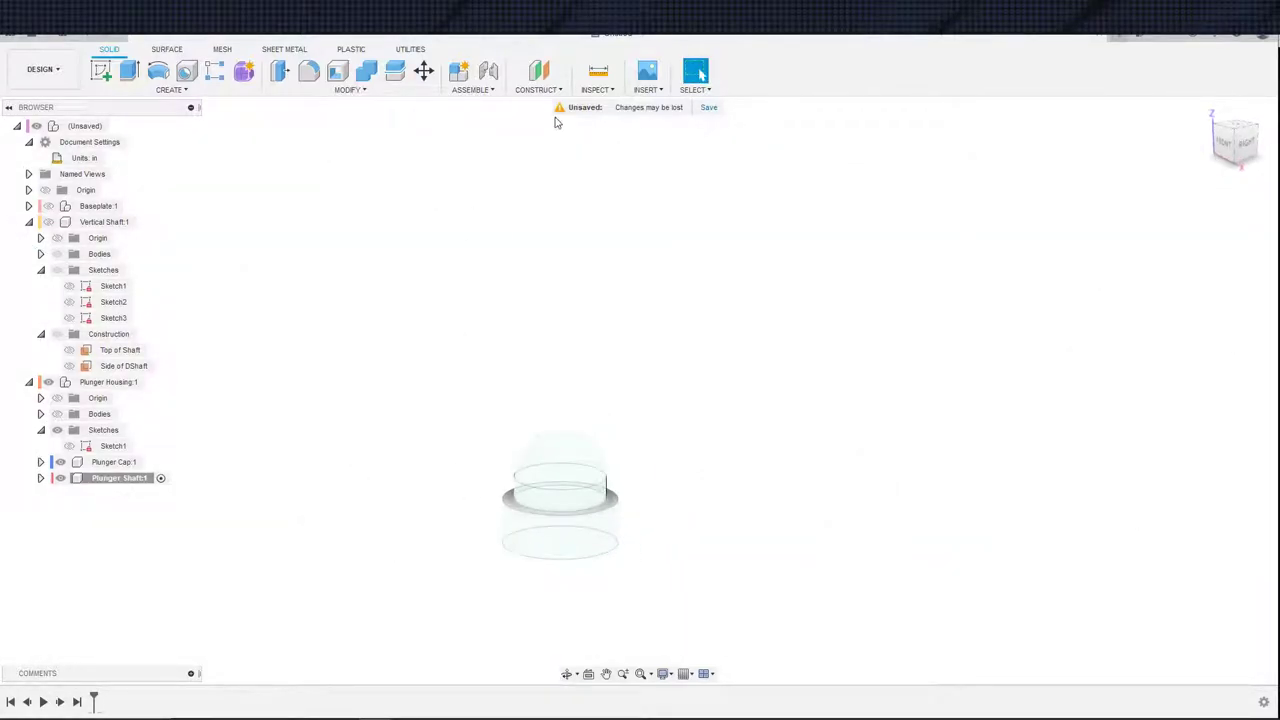
- Construct an offset plane at -3 mm from the cap's ring-shaped shoulder face
{"action": "scroll", "coordinate": [545, 430], "scroll_direction": "up", "scroll_amount": 5}
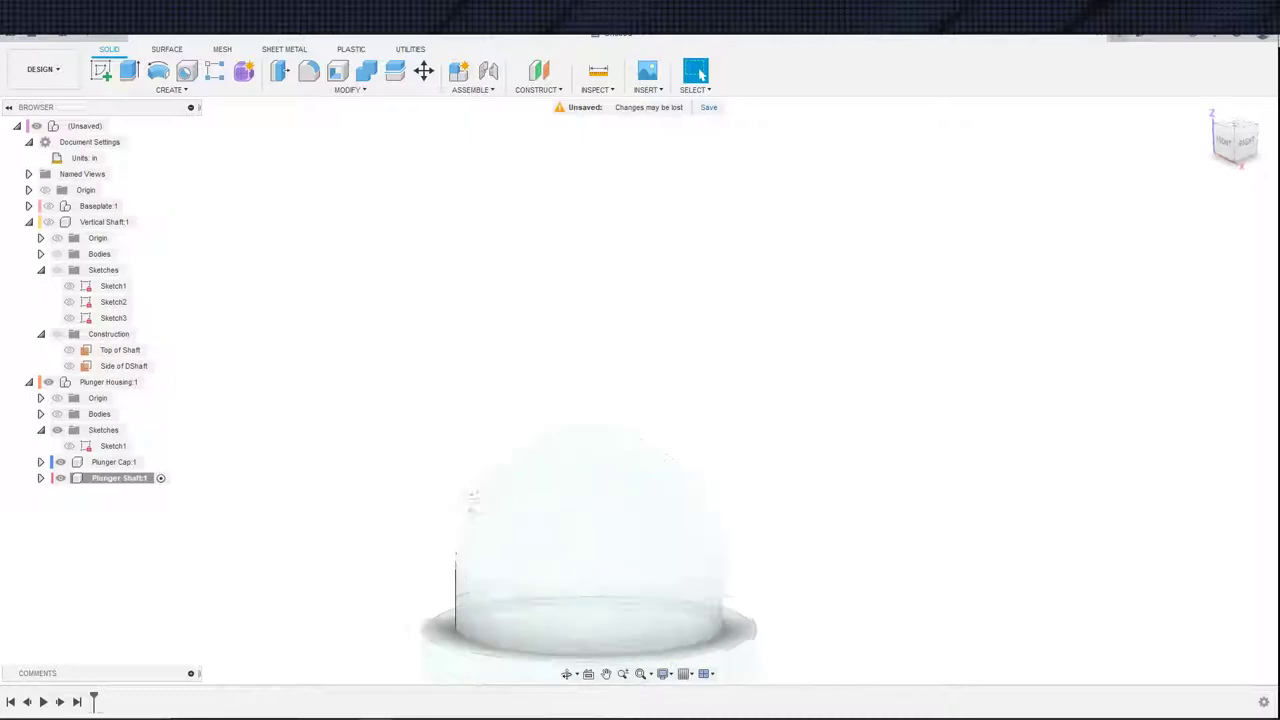
{"action": "middle_click_drag", "start_coordinate": [471, 498], "coordinate": [477, 545], "text": "shift"}
{"action": "middle_click_drag", "start_coordinate": [477, 545], "coordinate": [449, 306]}
{"action": "left_click", "coordinate": [466, 431]}
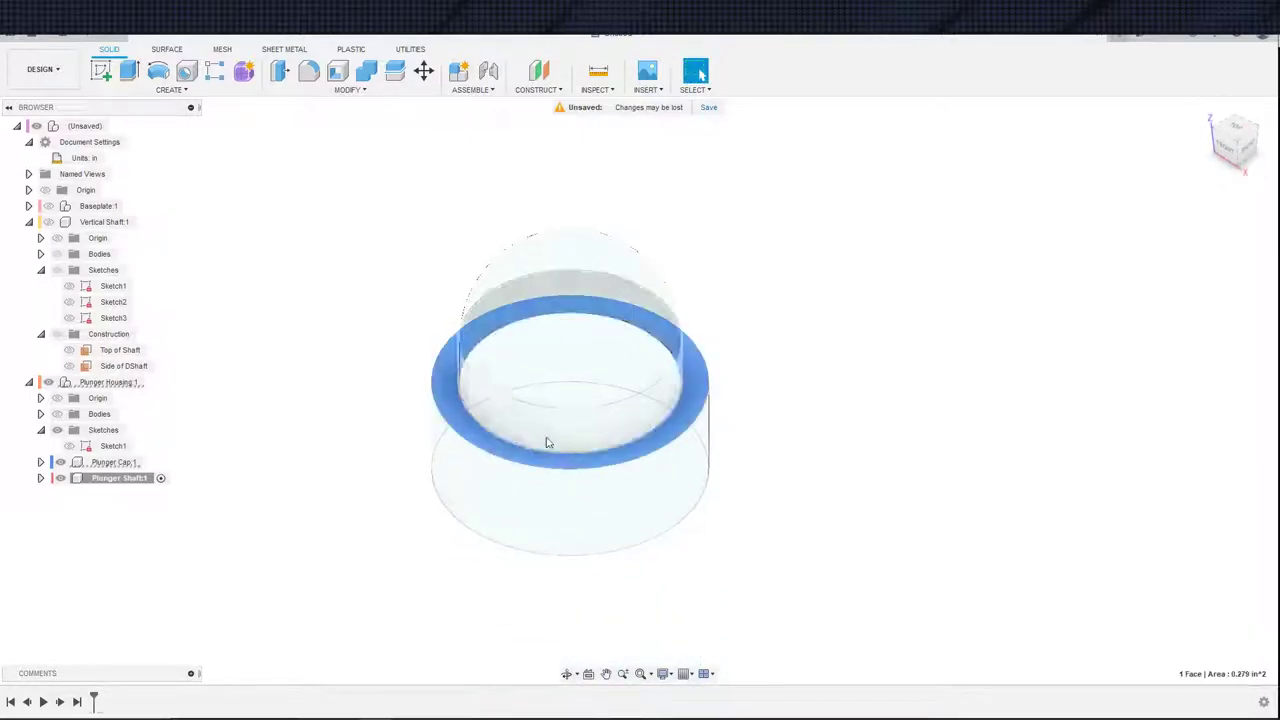
{"action": "middle_click_drag", "start_coordinate": [546, 442], "coordinate": [555, 341], "text": "shift"}
{"action": "left_click", "coordinate": [699, 73]}
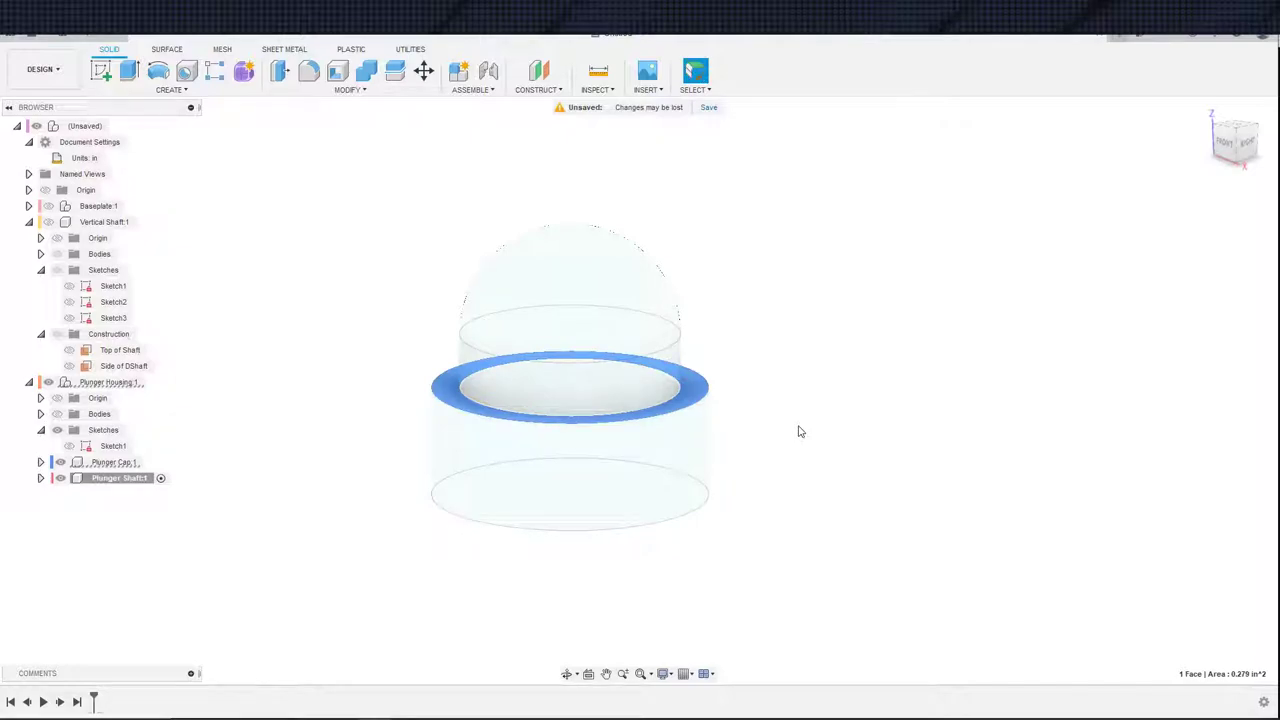
{"action": "left_click", "coordinate": [799, 431]}
{"action": "left_click", "coordinate": [538, 70]}
{"action": "left_click", "coordinate": [481, 400]}
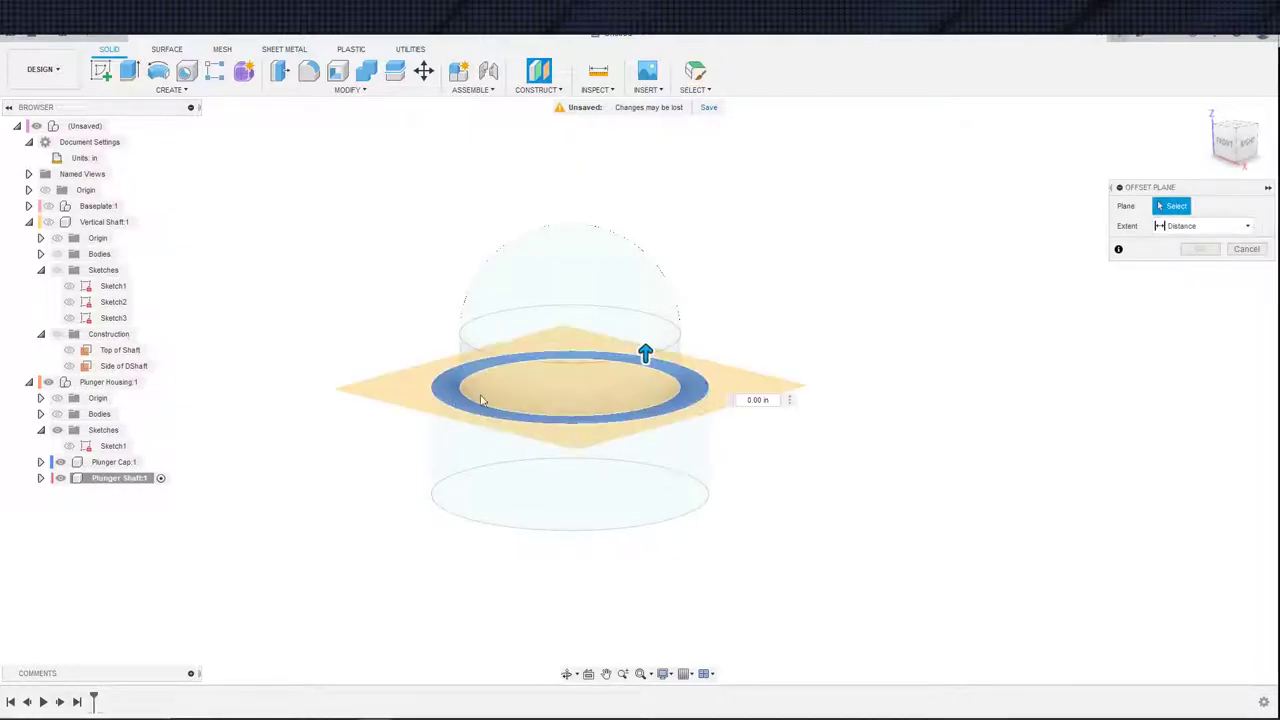
{"action": "type", "text": "-3mm"}
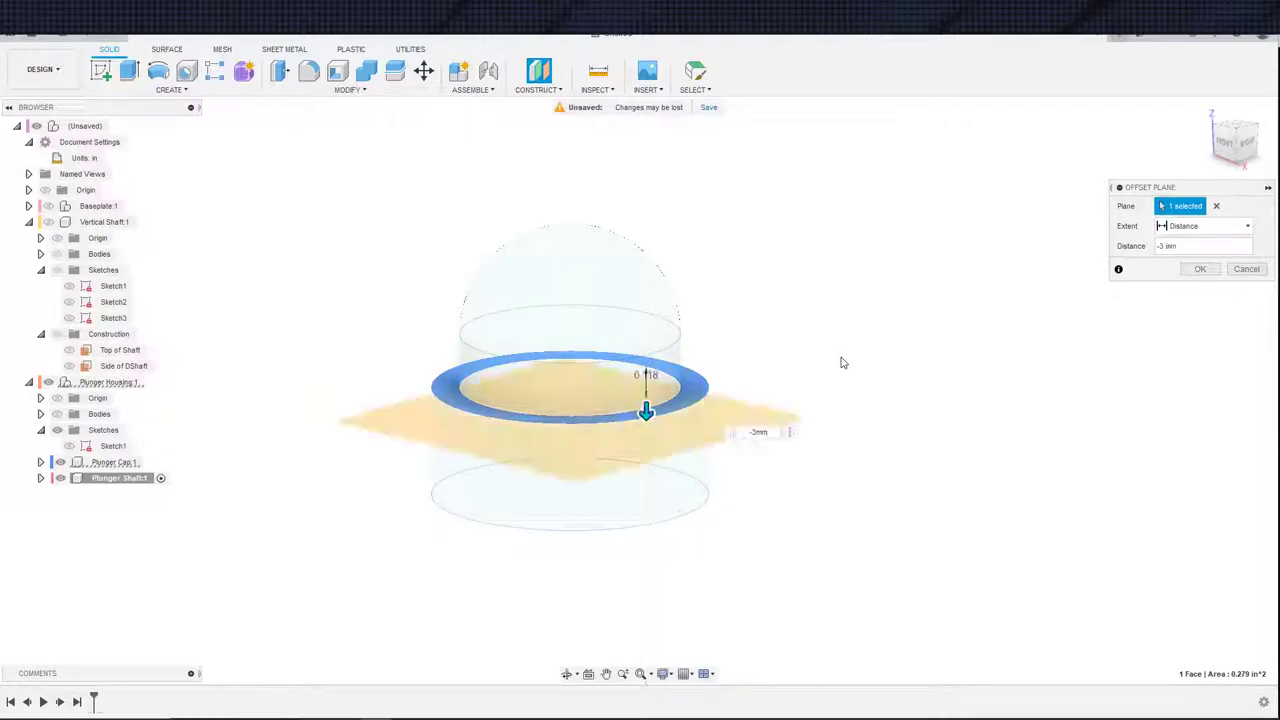
{"action": "key", "text": "Return"}
- Start a sketch on the offset plane and project the plunger cap's flat circular underside into it
{"action": "key", "text": "s"}
{"action": "left_click", "coordinate": [798, 430]}
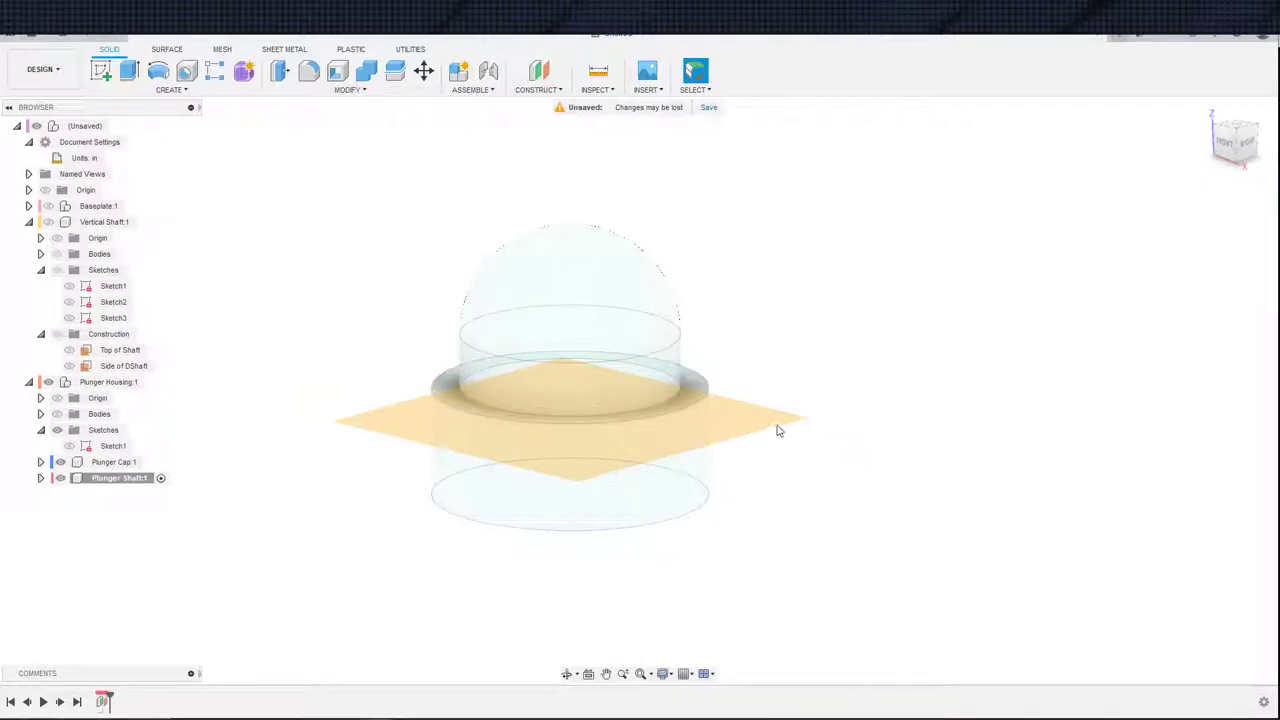
{"action": "left_click", "coordinate": [777, 429]}
{"action": "key", "text": "s"}
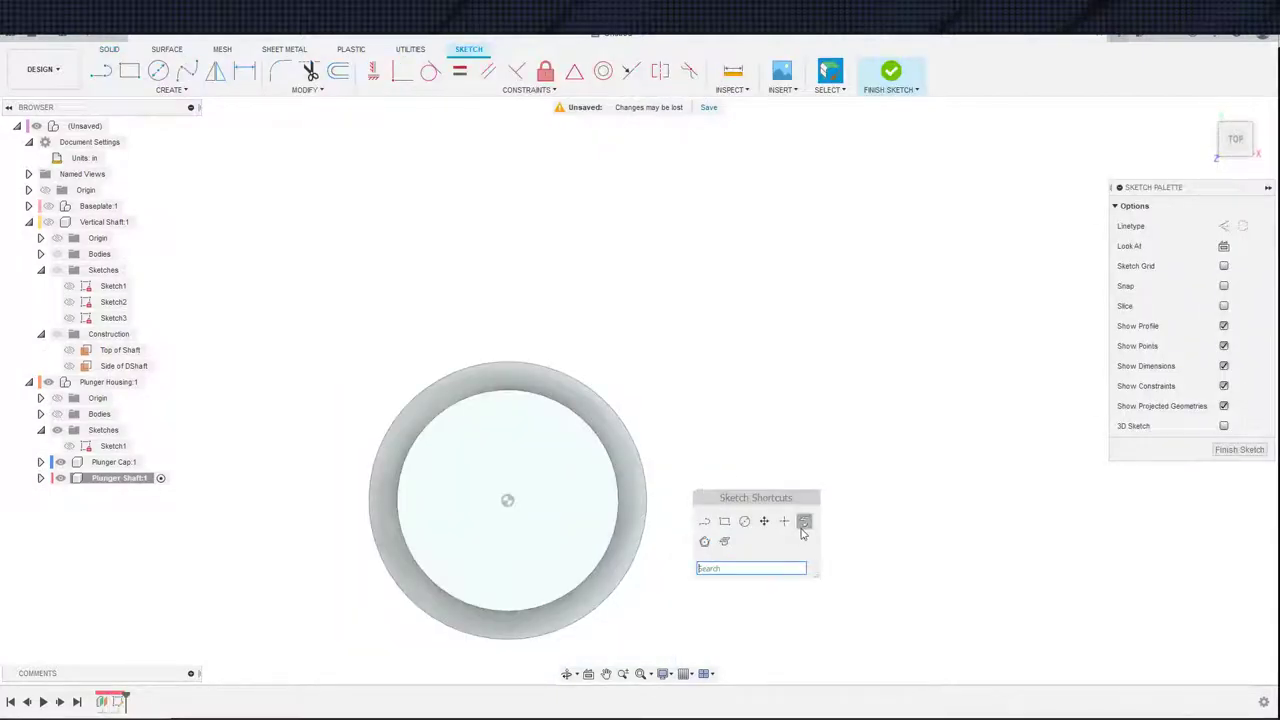
{"action": "left_click", "coordinate": [804, 521]}
{"action": "scroll", "coordinate": [700, 512], "scroll_direction": "down", "scroll_amount": 3}
{"action": "mouse_move", "coordinate": [624, 502]}
{"action": "middle_mouse_down", "text": "shift"}
{"action": "mouse_move", "coordinate": [689, 517]}
{"action": "mouse_move", "coordinate": [749, 574]}
{"action": "mouse_move", "coordinate": [655, 546]}
{"action": "middle_mouse_up", "text": "shift"}
{"action": "left_click", "coordinate": [634, 477]}
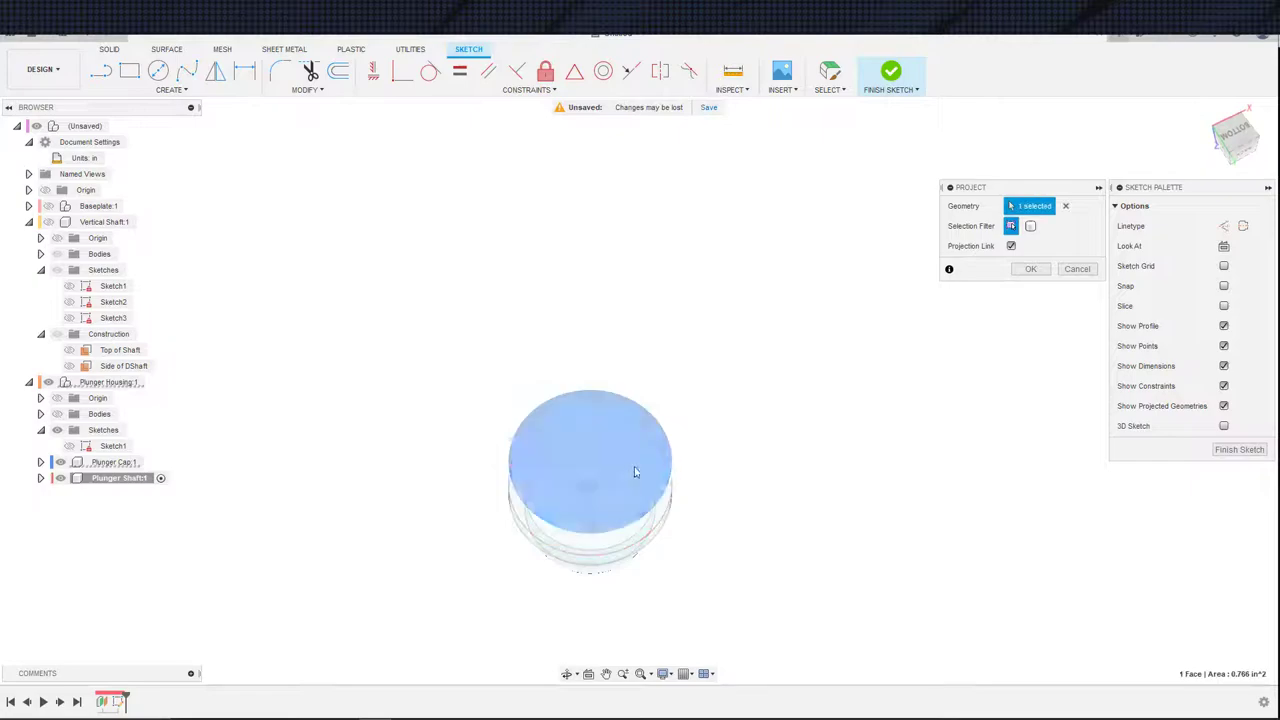
{"action": "left_click", "coordinate": [1030, 268]}
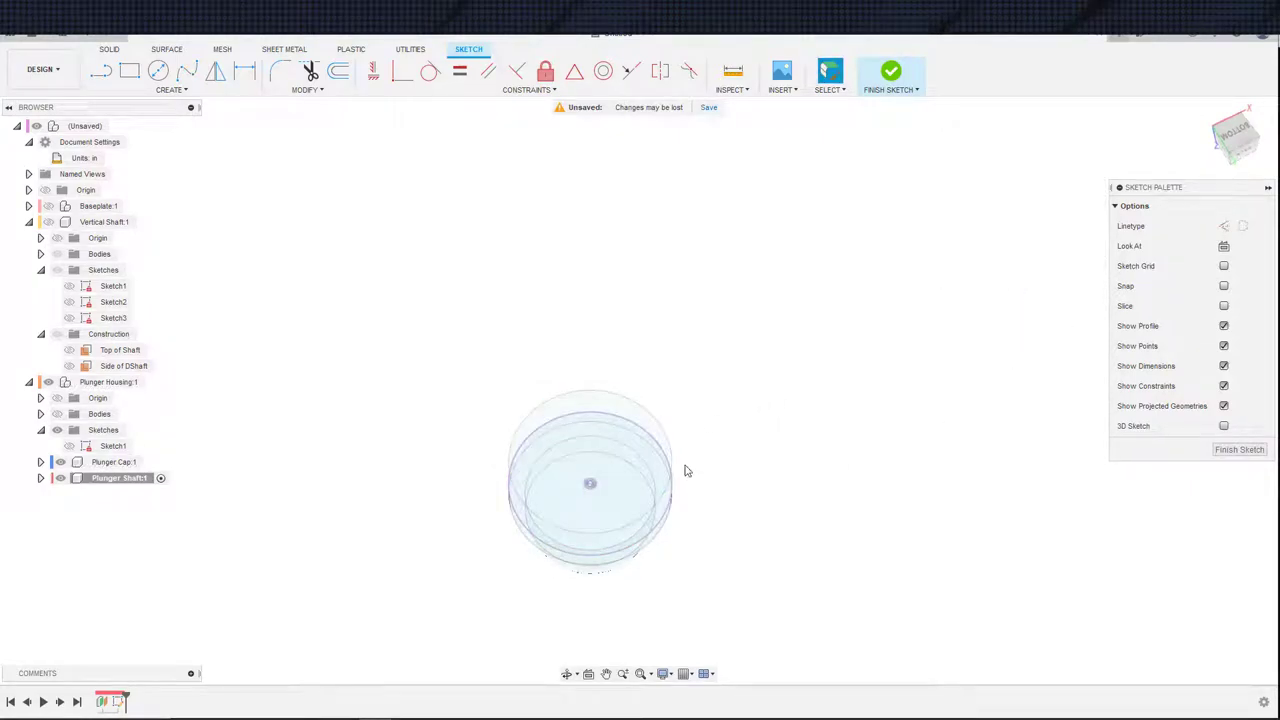
- Hide the Plunger Cap and sketch a circle about 0.55 in in diameter, concentric with the projected outline
{"action": "left_click", "coordinate": [1224, 246]}
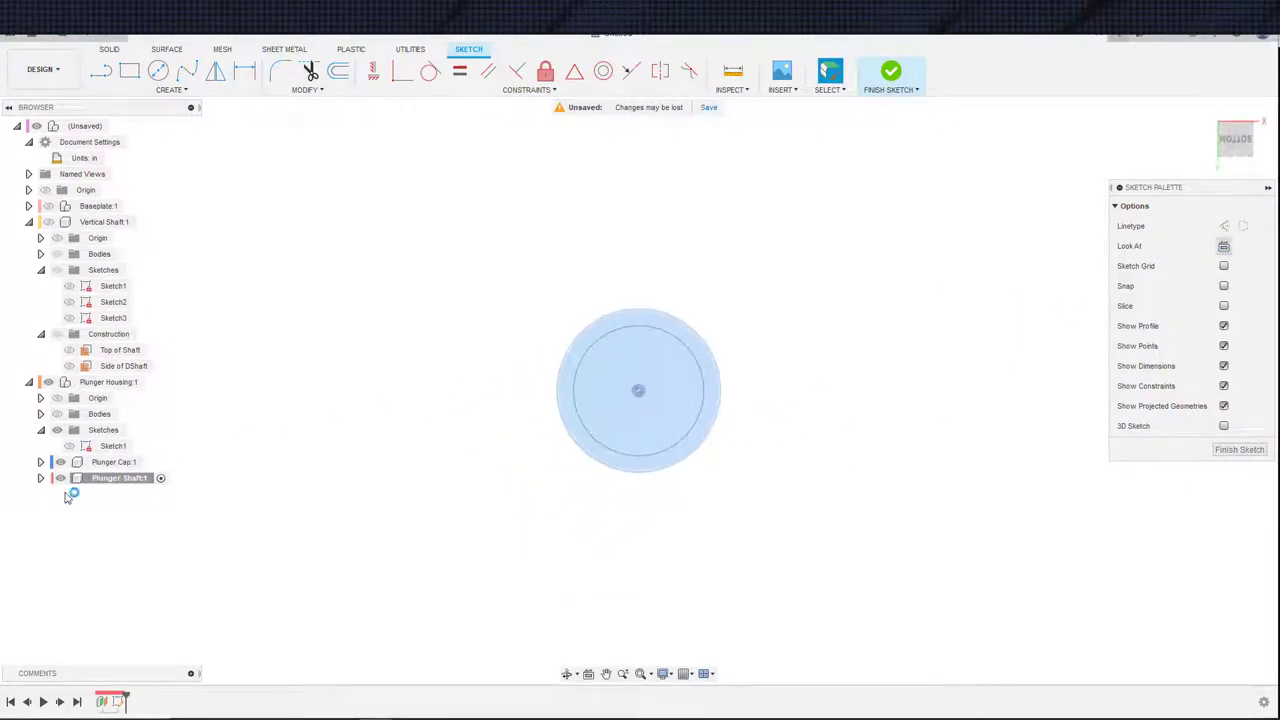
{"action": "left_click", "coordinate": [61, 463]}
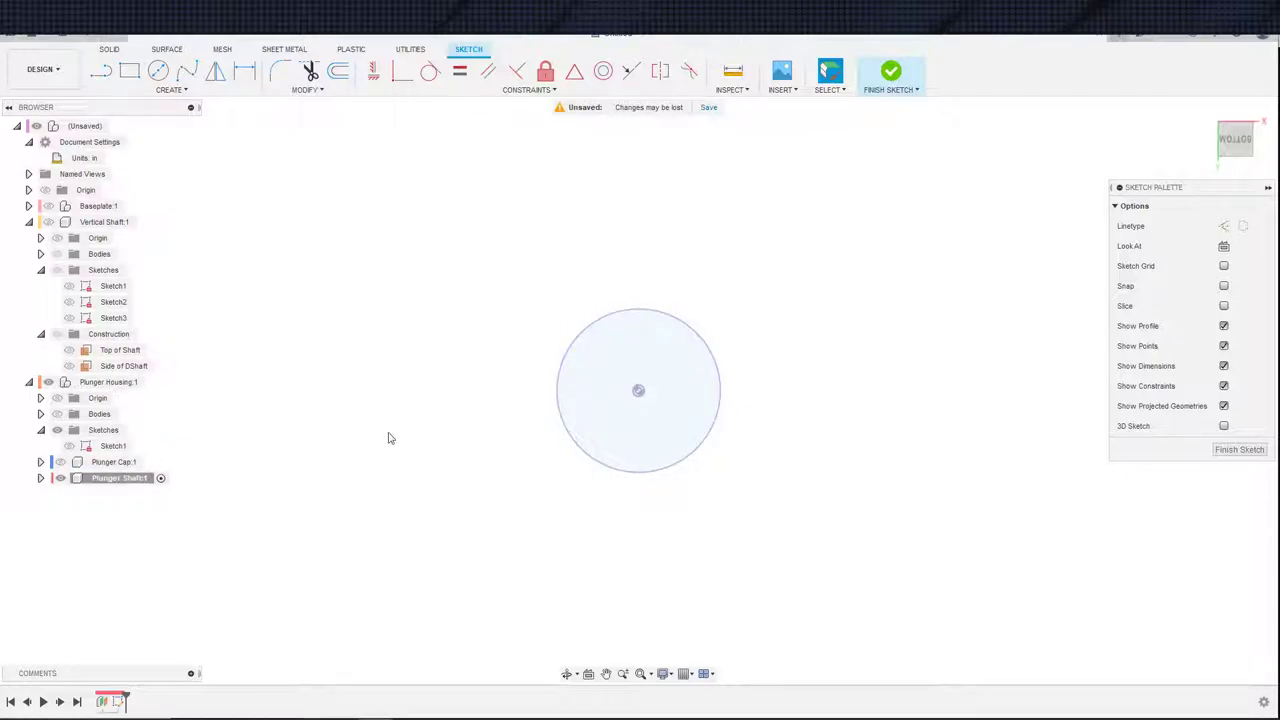
{"action": "key", "text": "c"}
{"action": "left_click", "coordinate": [523, 388]}
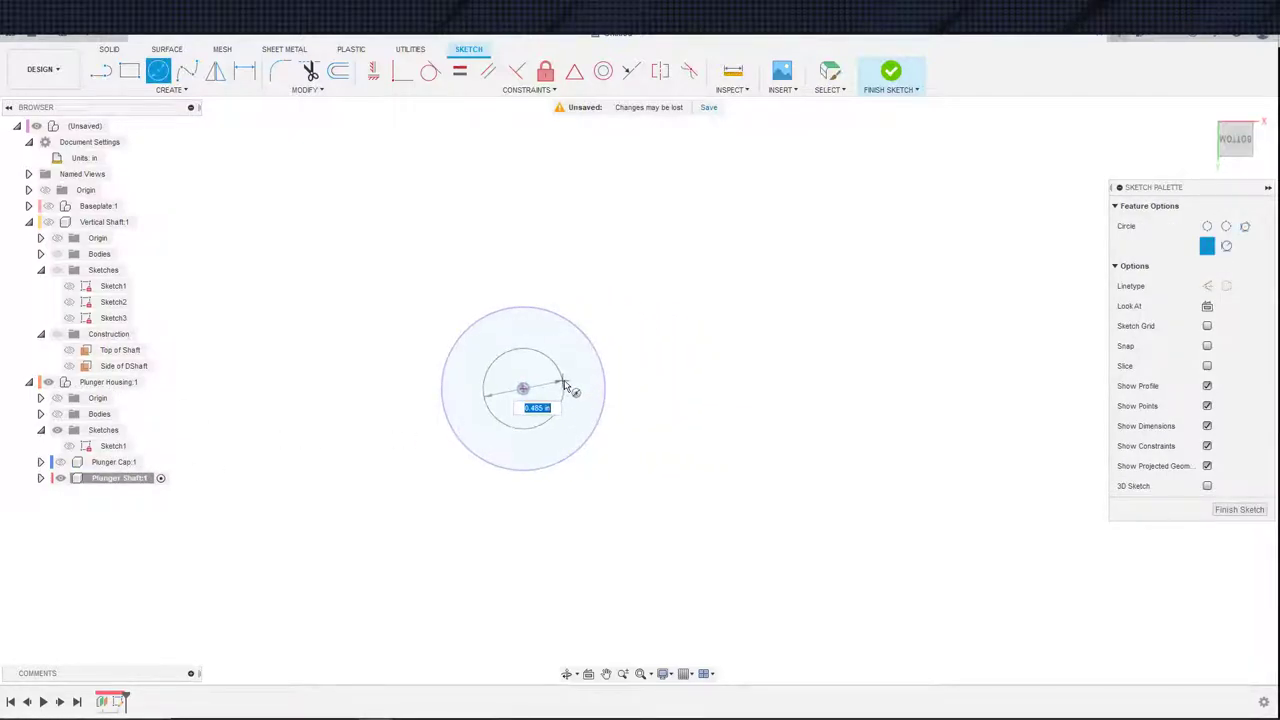
{"action": "left_click", "coordinate": [568, 392]}
- Set the inner circle's diameter to 0.787 in and convert the projected outer circle to construction geometry
{"action": "key", "text": "d"}
{"action": "left_click", "coordinate": [569, 390]}
{"action": "left_click", "coordinate": [658, 350]}
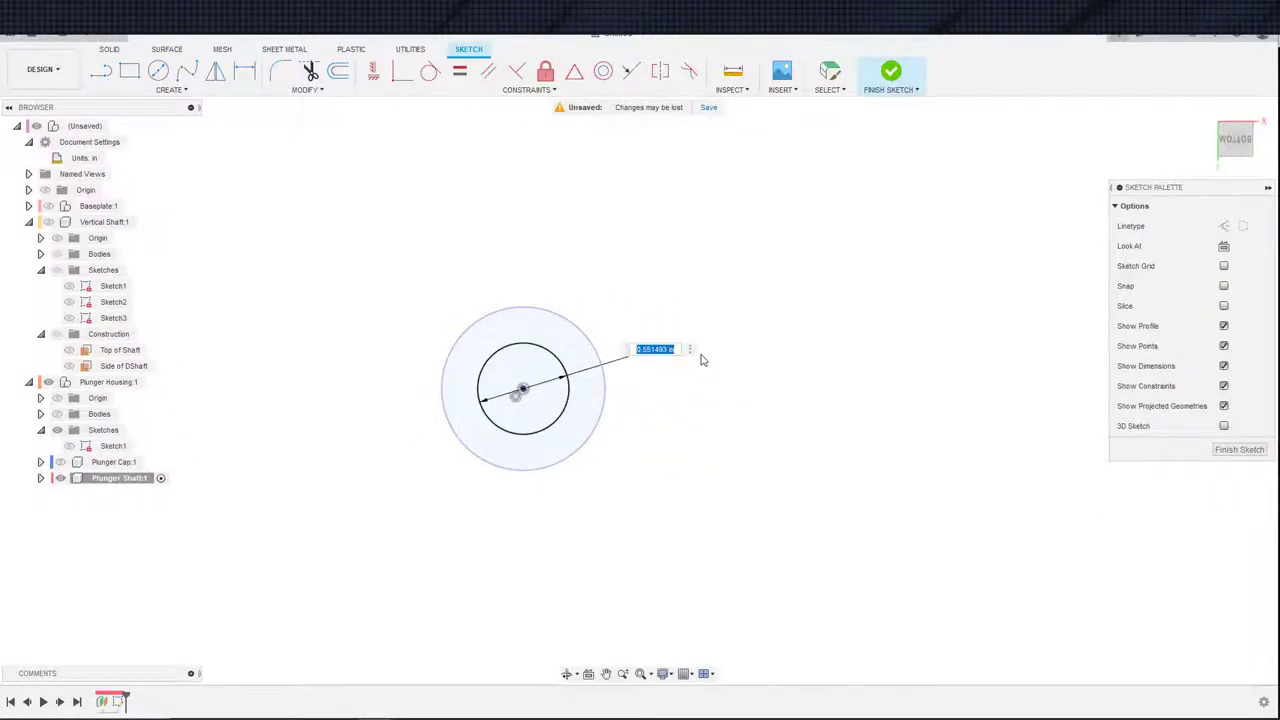
{"action": "key", "text": "Return"}
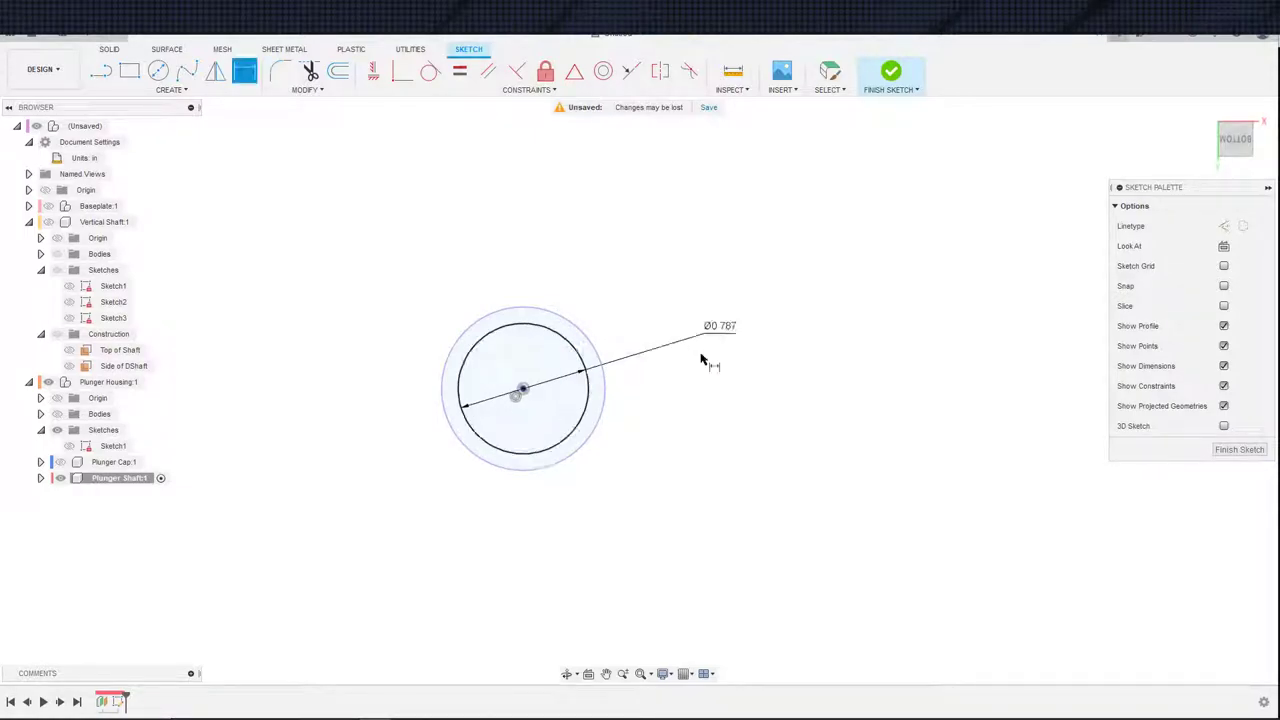
{"action": "mouse_move", "coordinate": [706, 363]}
{"action": "middle_mouse_down"}
{"action": "mouse_move", "coordinate": [677, 437]}
{"action": "mouse_move", "coordinate": [729, 485]}
{"action": "middle_mouse_up"}
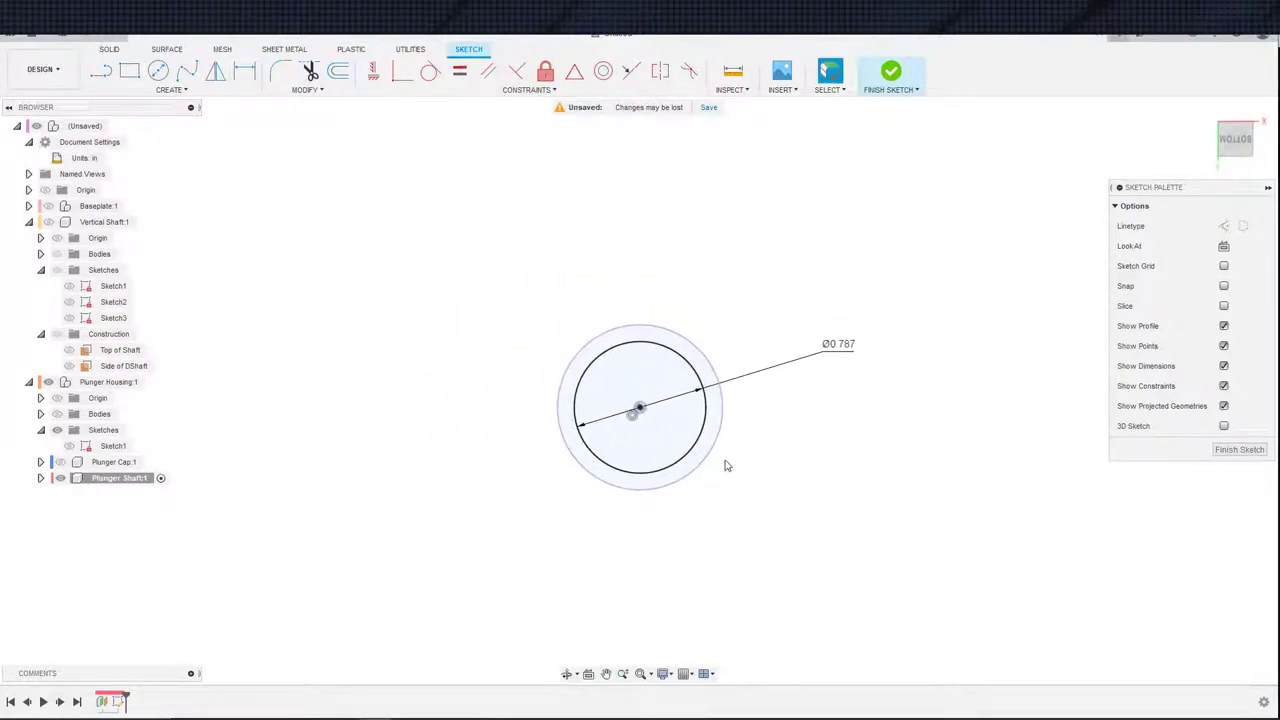
{"action": "left_click", "coordinate": [707, 458]}
{"action": "key", "text": "Delete"}
- Show the Plunger Housing bodies and extrude the inner circle -5.685 in as a new body, down to the housing's lower end
{"action": "key", "text": "e"}
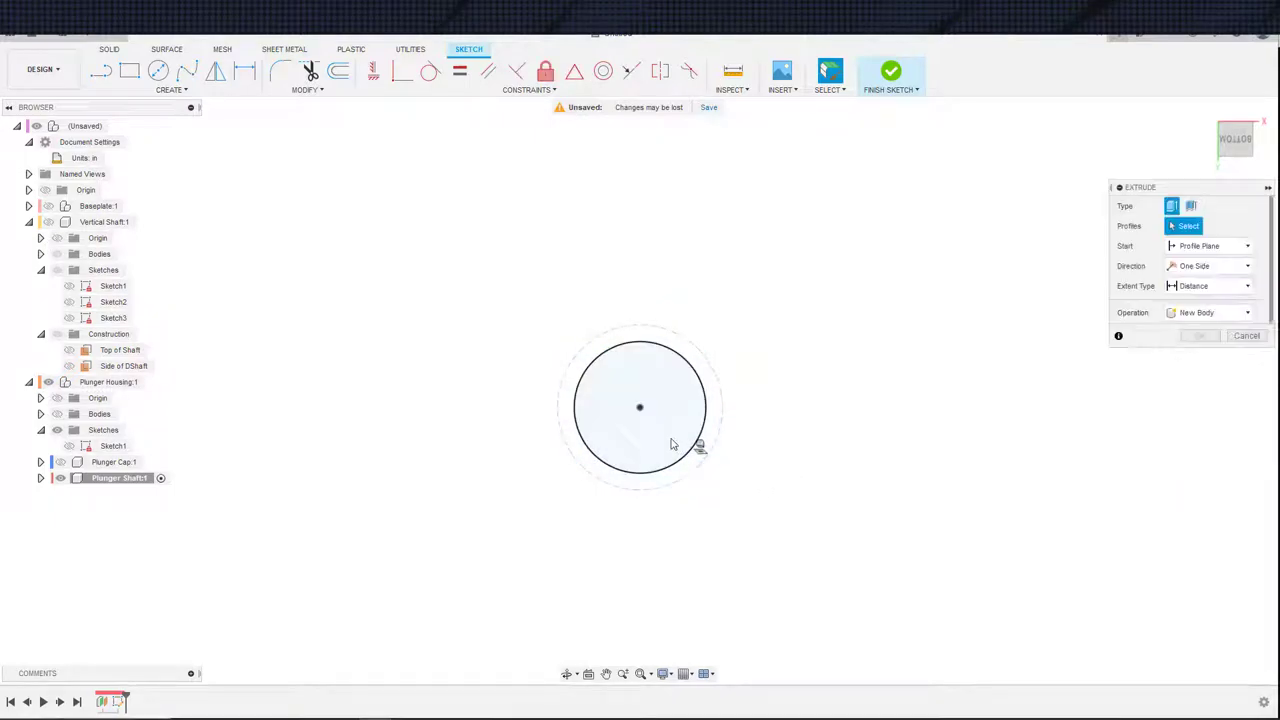
{"action": "left_click", "coordinate": [646, 448]}
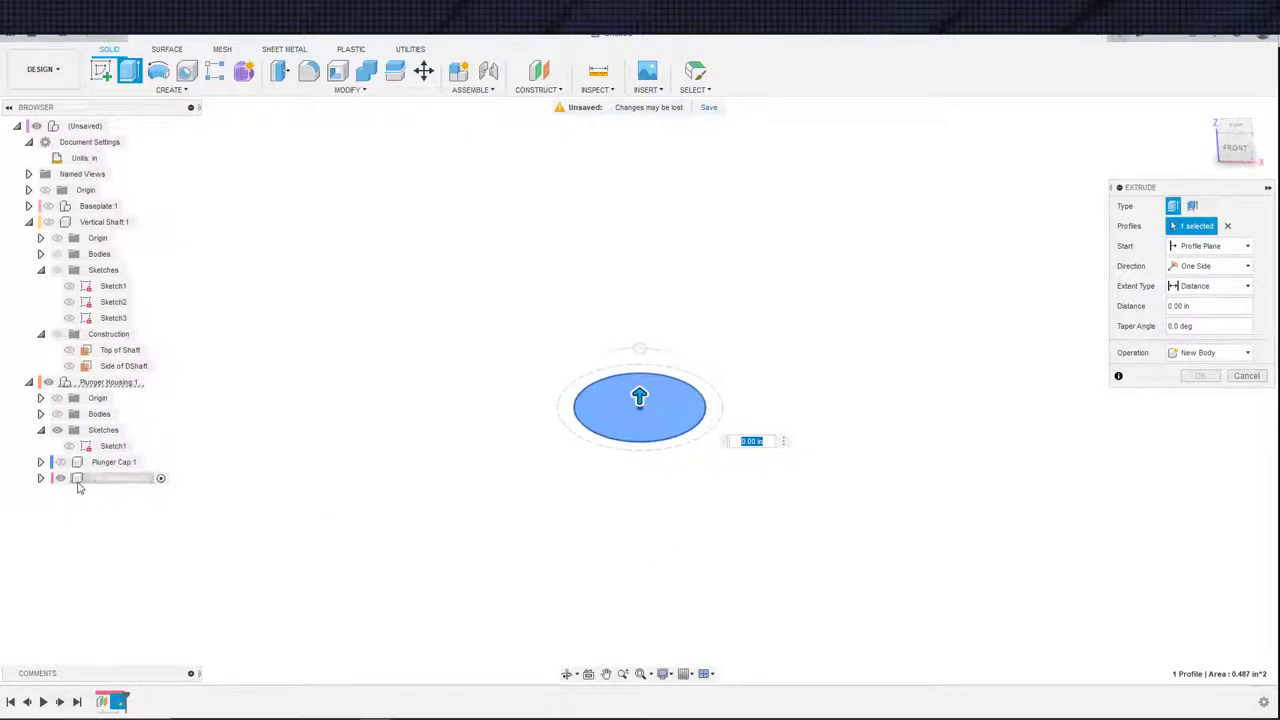
{"action": "left_click", "coordinate": [58, 414]}
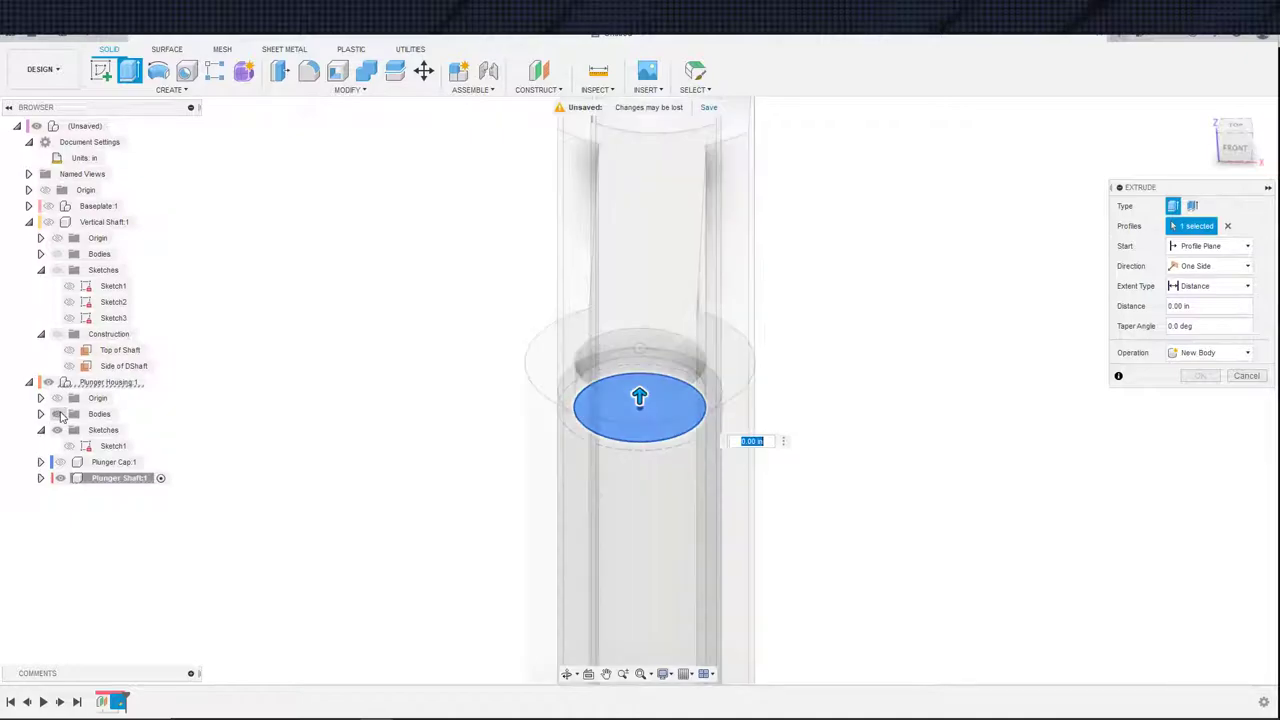
{"action": "scroll", "coordinate": [404, 521], "scroll_direction": "down", "scroll_amount": 4}
{"action": "middle_click_drag", "start_coordinate": [408, 490], "coordinate": [369, 139]}
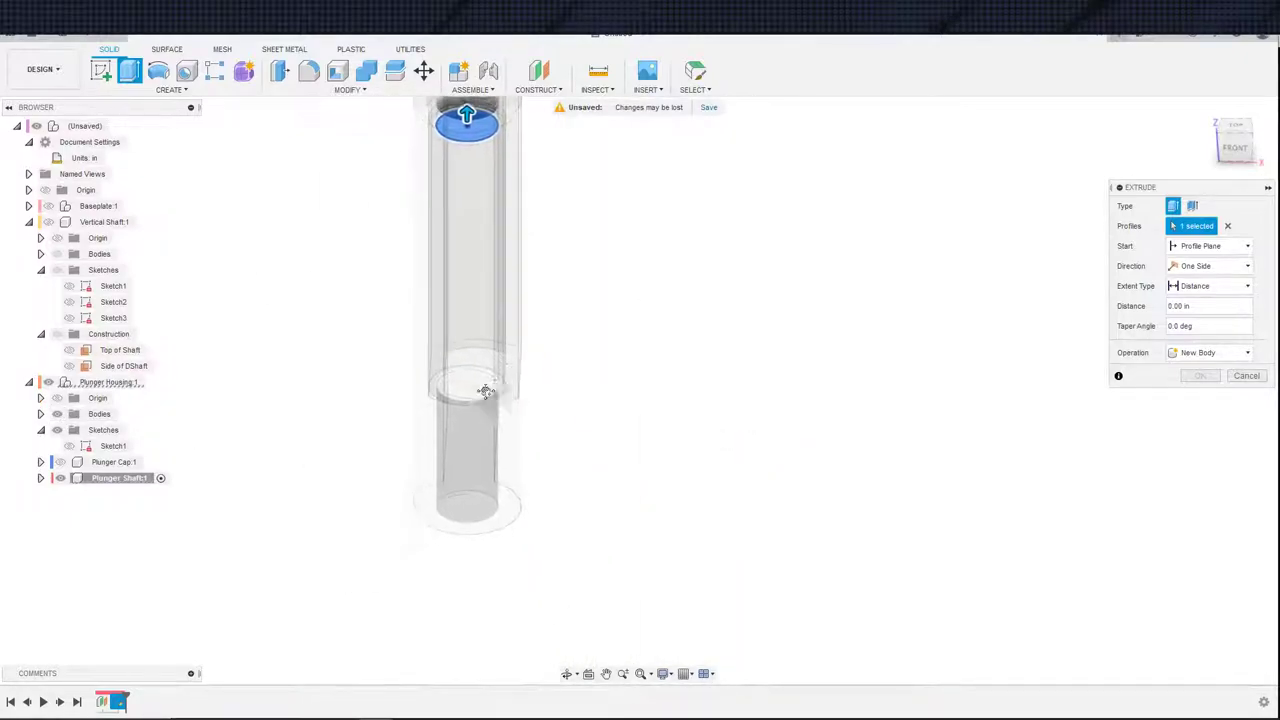
{"action": "middle_click_drag", "start_coordinate": [717, 437], "coordinate": [530, 495], "text": "shift"}
{"action": "left_click", "coordinate": [561, 425]}
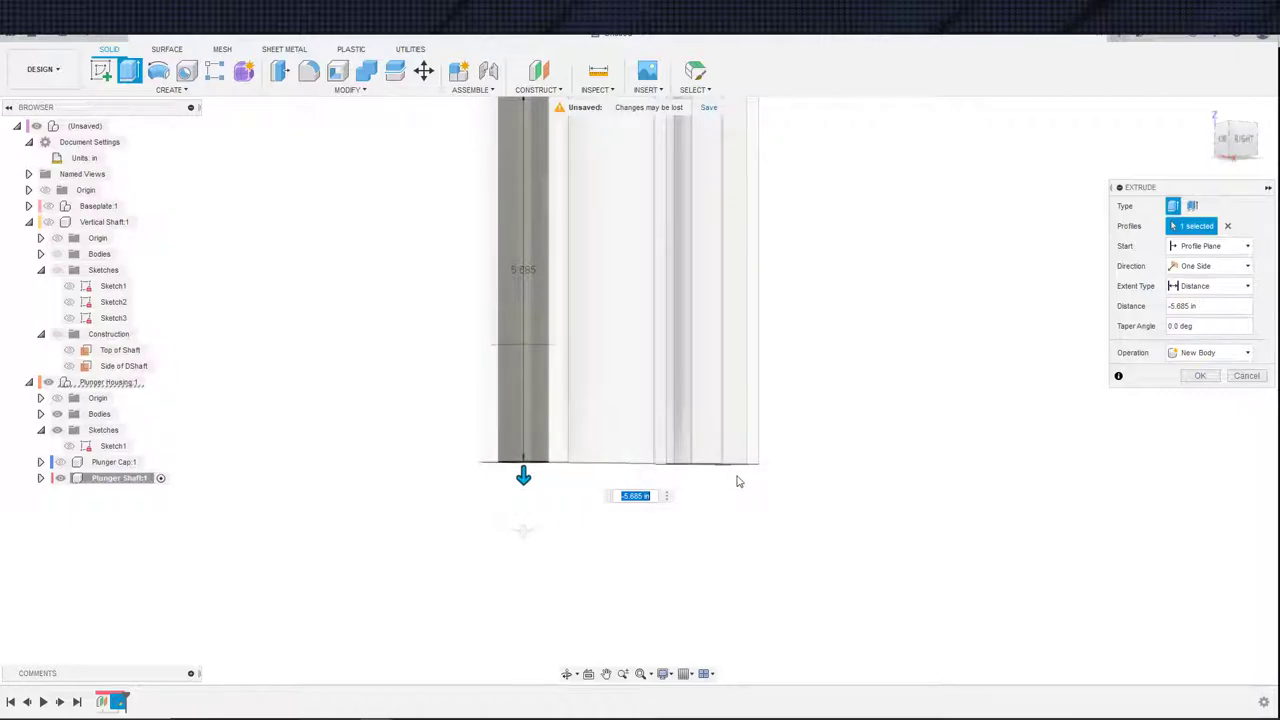
{"action": "left_click", "coordinate": [1200, 378]}
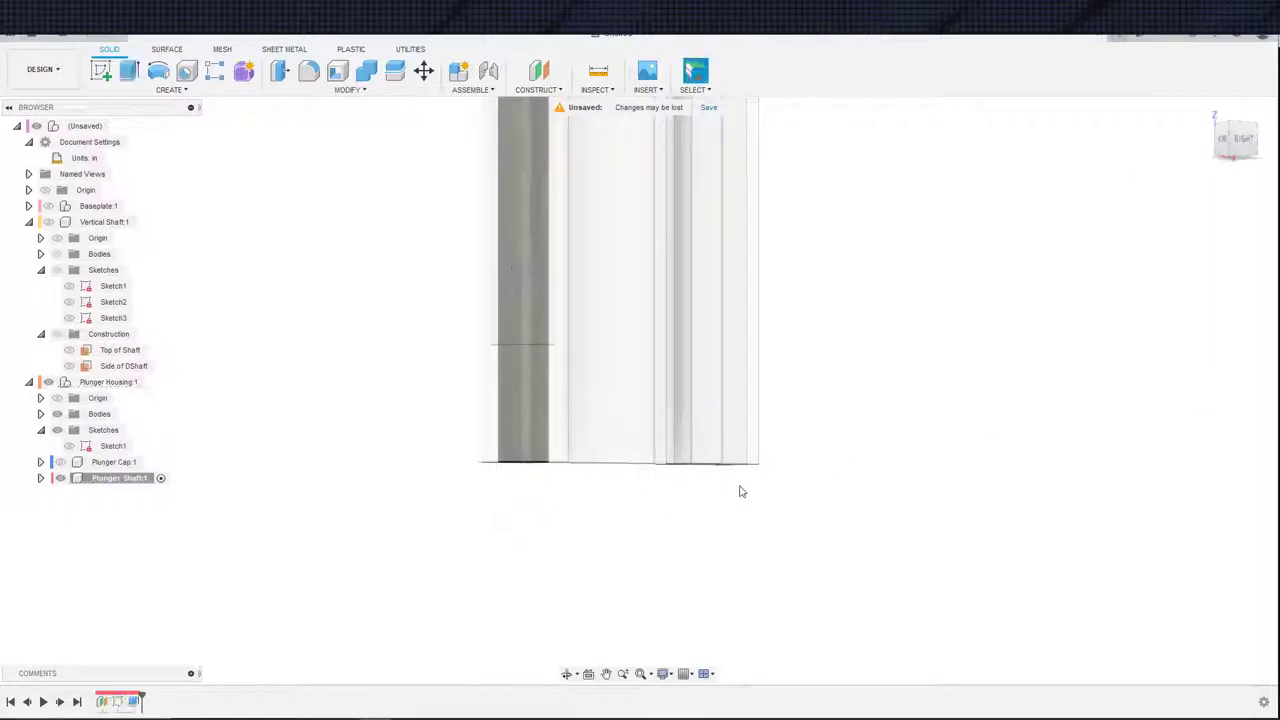
- Activate the Plunger Housing component and show the Plunger Cap again
{"action": "middle_click_drag", "start_coordinate": [583, 190], "coordinate": [580, 556], "text": "shift"}
{"action": "scroll", "coordinate": [638, 455], "scroll_direction": "down", "scroll_amount": 3}
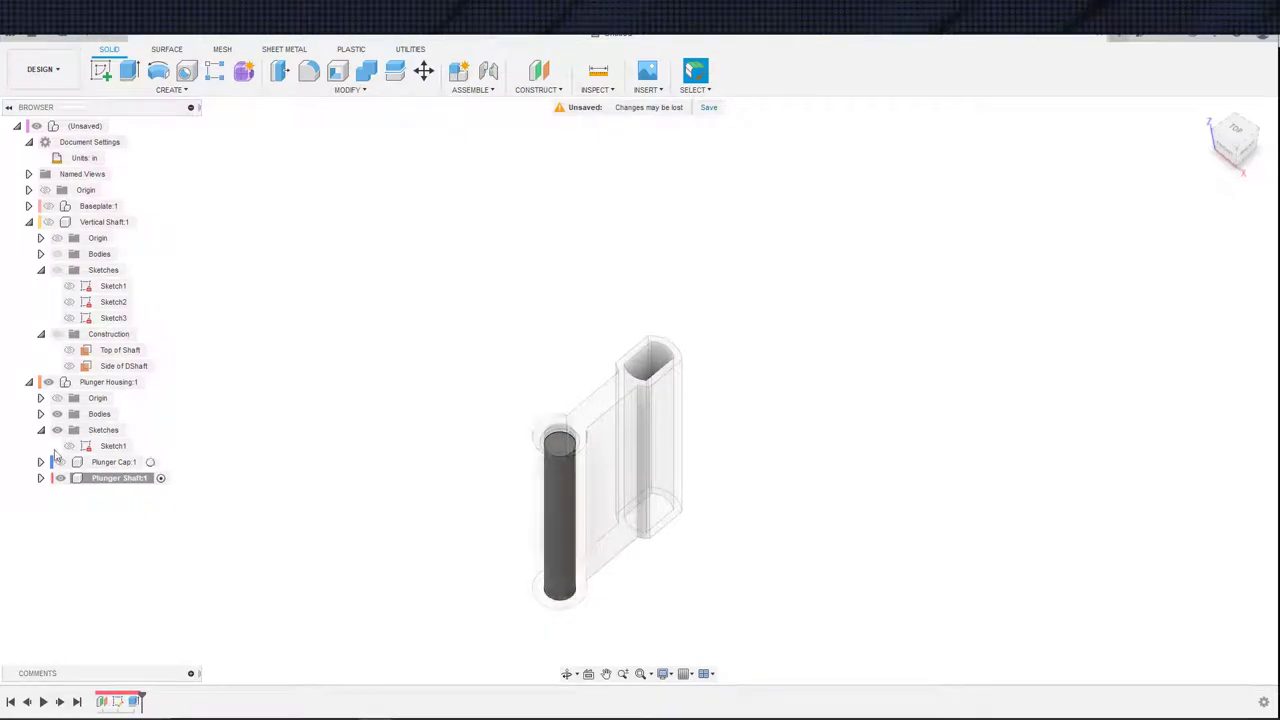
{"action": "left_click", "coordinate": [152, 382]}
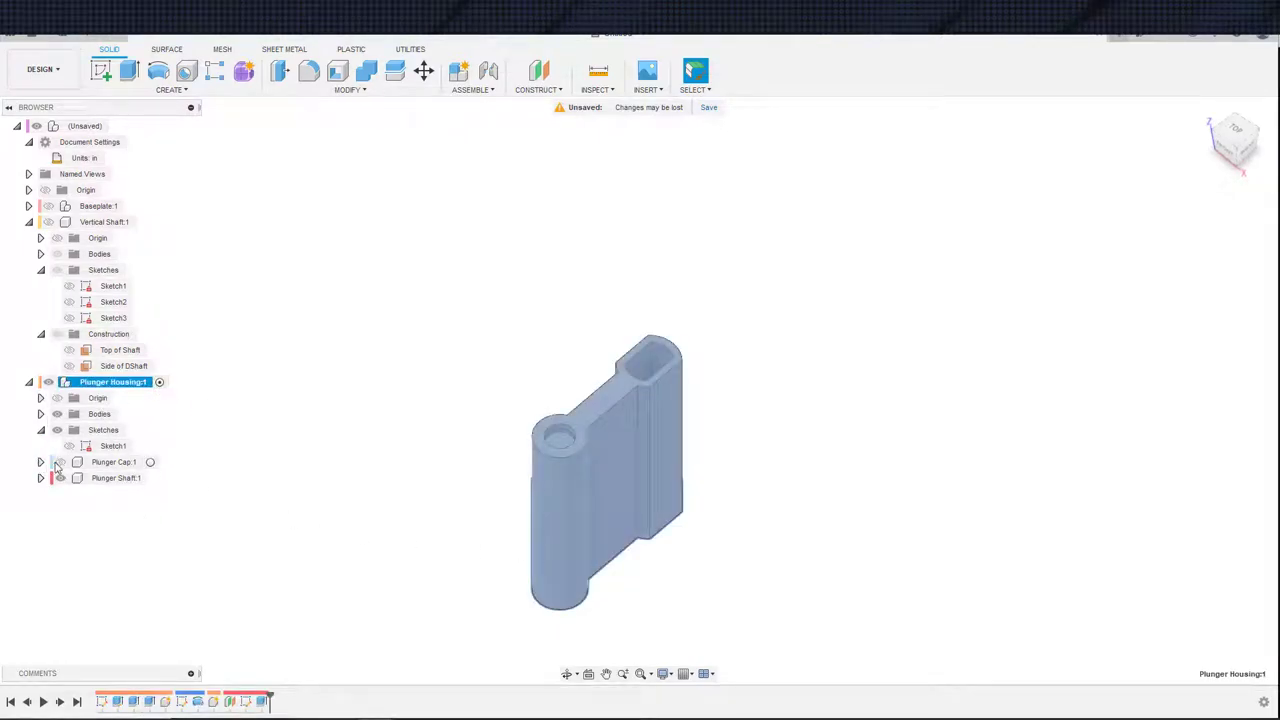
{"action": "middle_click_drag", "start_coordinate": [367, 410], "coordinate": [285, 430]}
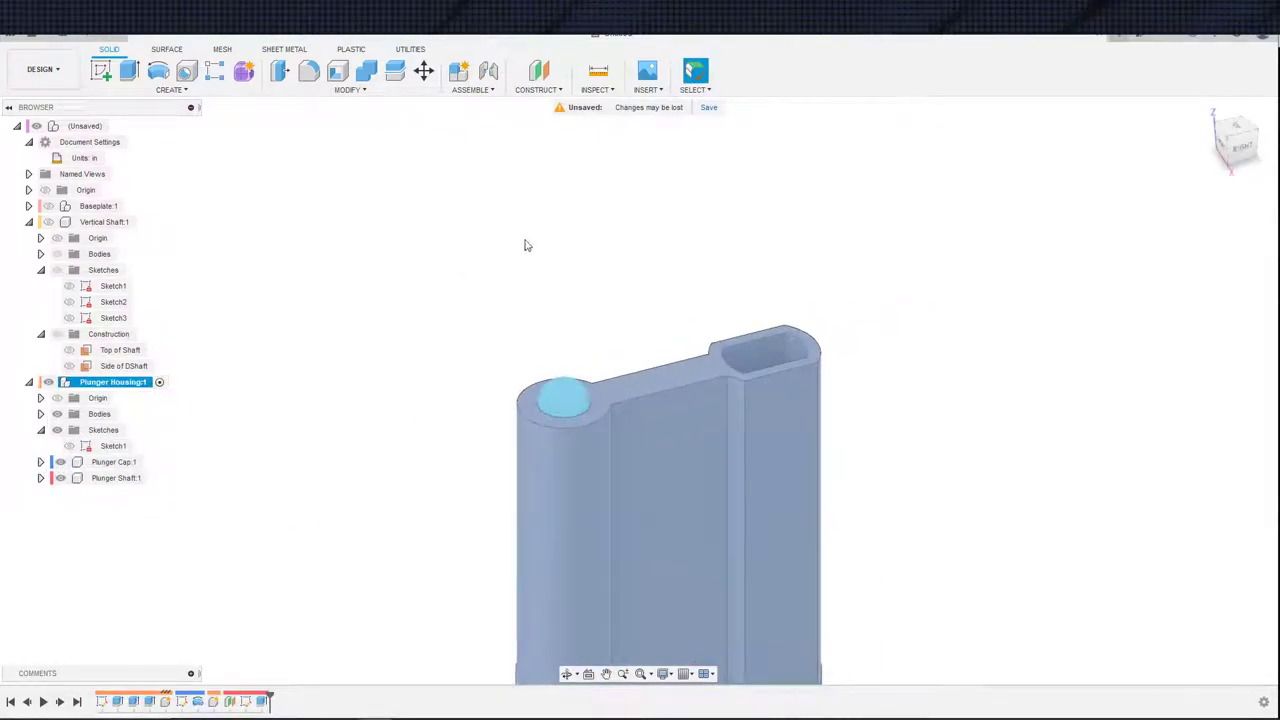
- Combine with the Cut operation, using the Plunger Cap as target and the Plunger Shaft as tool body, with Keep Tools enabled
{"action": "left_click", "coordinate": [470, 89]}
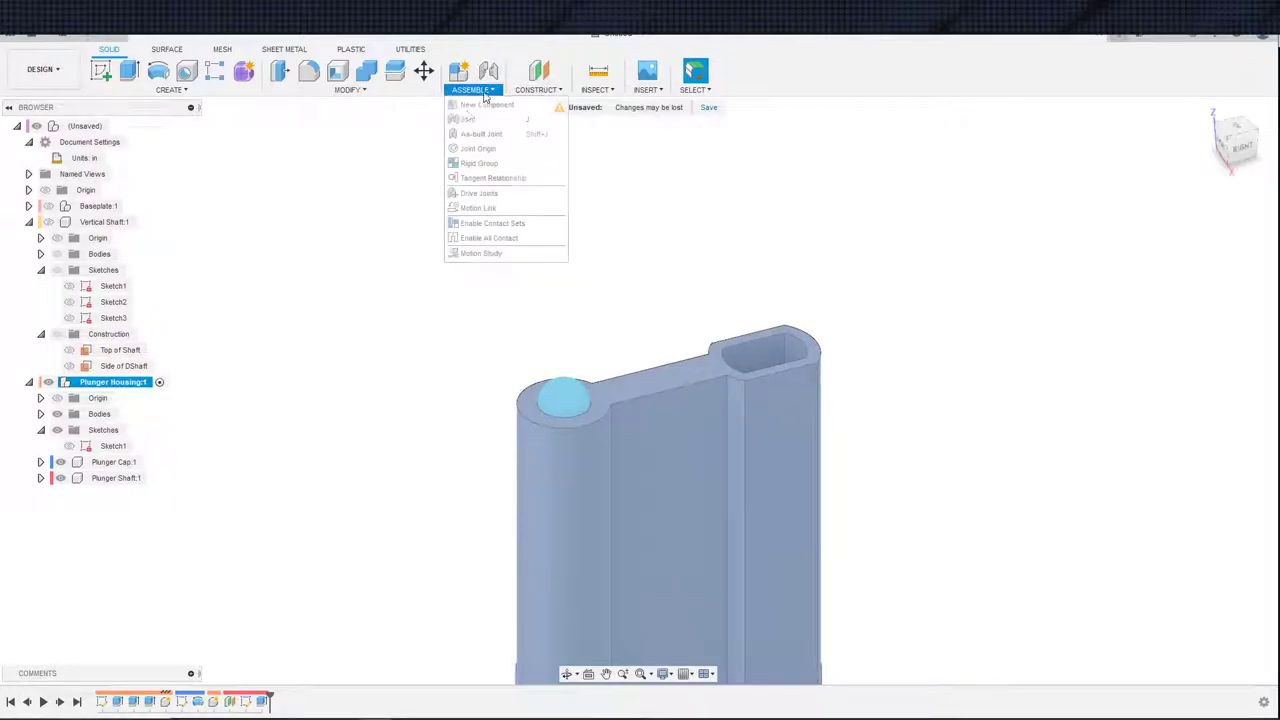
{"action": "left_click", "coordinate": [366, 70]}
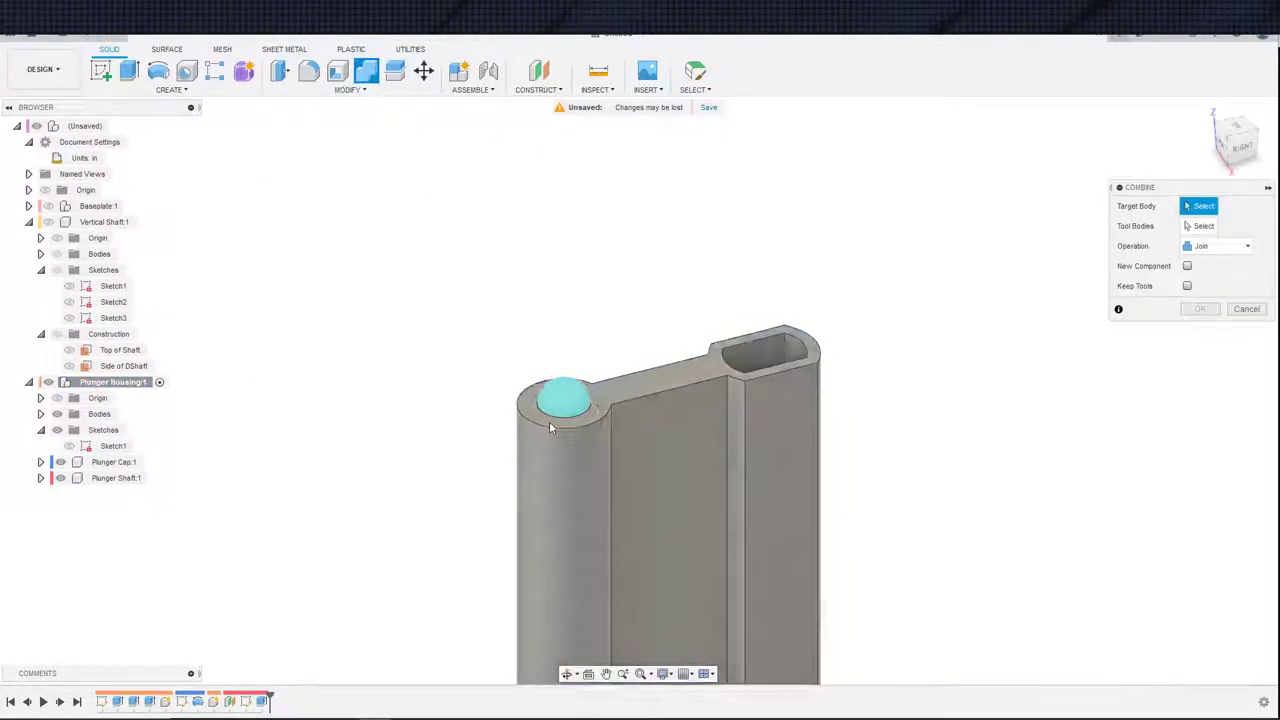
{"action": "left_click", "coordinate": [549, 428]}
{"action": "middle_click_drag", "start_coordinate": [400, 397], "coordinate": [441, 153]}
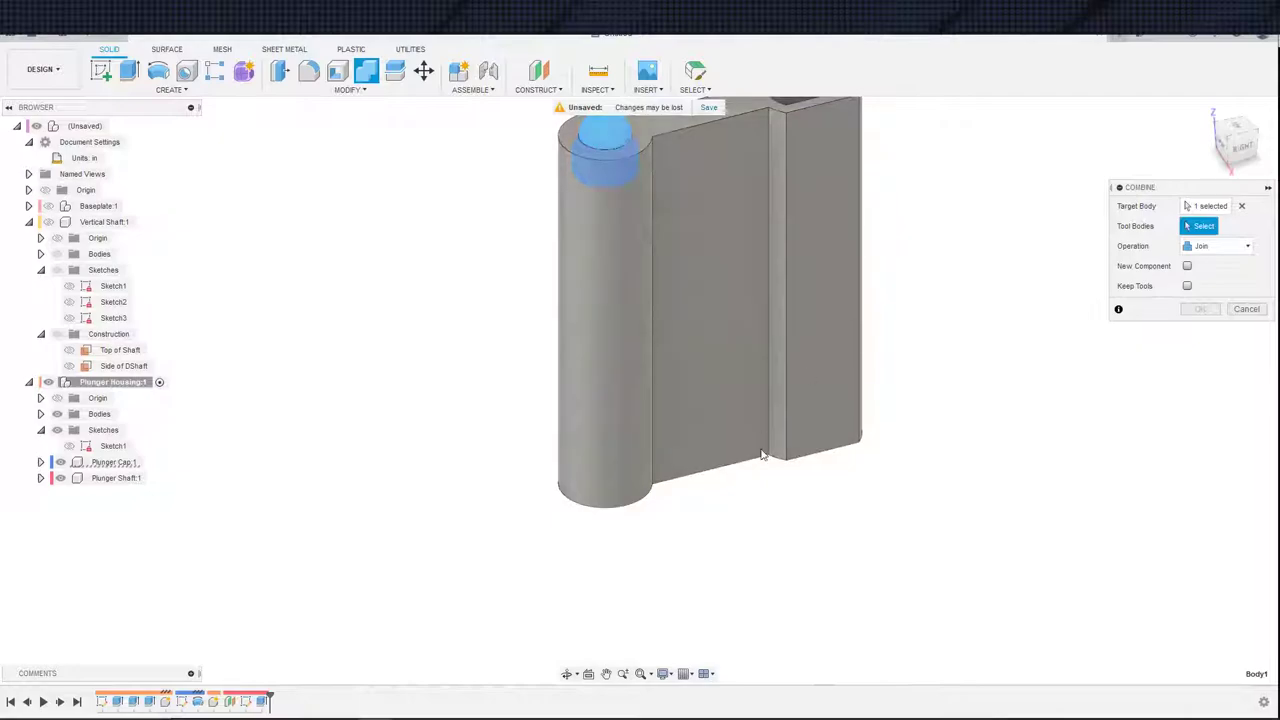
{"action": "middle_click_drag", "start_coordinate": [761, 454], "coordinate": [734, 391], "text": "shift"}
{"action": "left_click", "coordinate": [616, 346]}
{"action": "middle_click_drag", "start_coordinate": [575, 348], "coordinate": [615, 398], "text": "shift"}
{"action": "scroll", "coordinate": [615, 398], "scroll_direction": "down", "scroll_amount": 2}
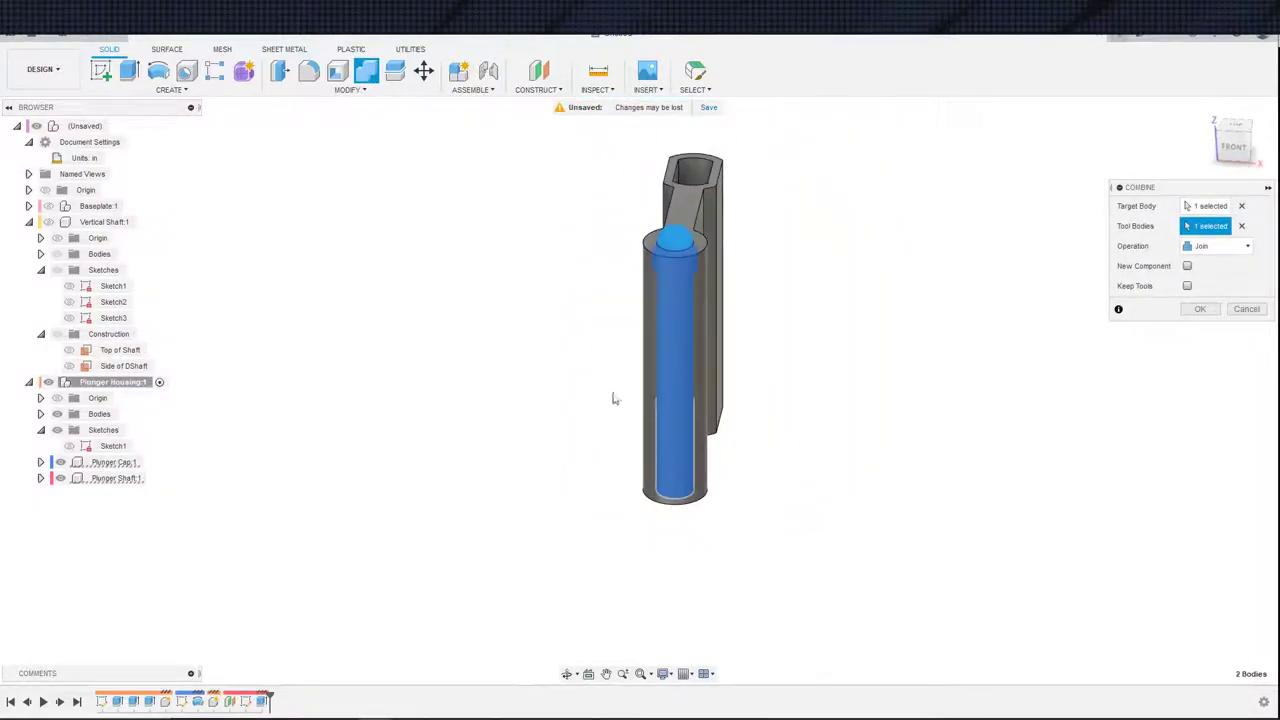
{"action": "left_click", "coordinate": [1215, 246]}
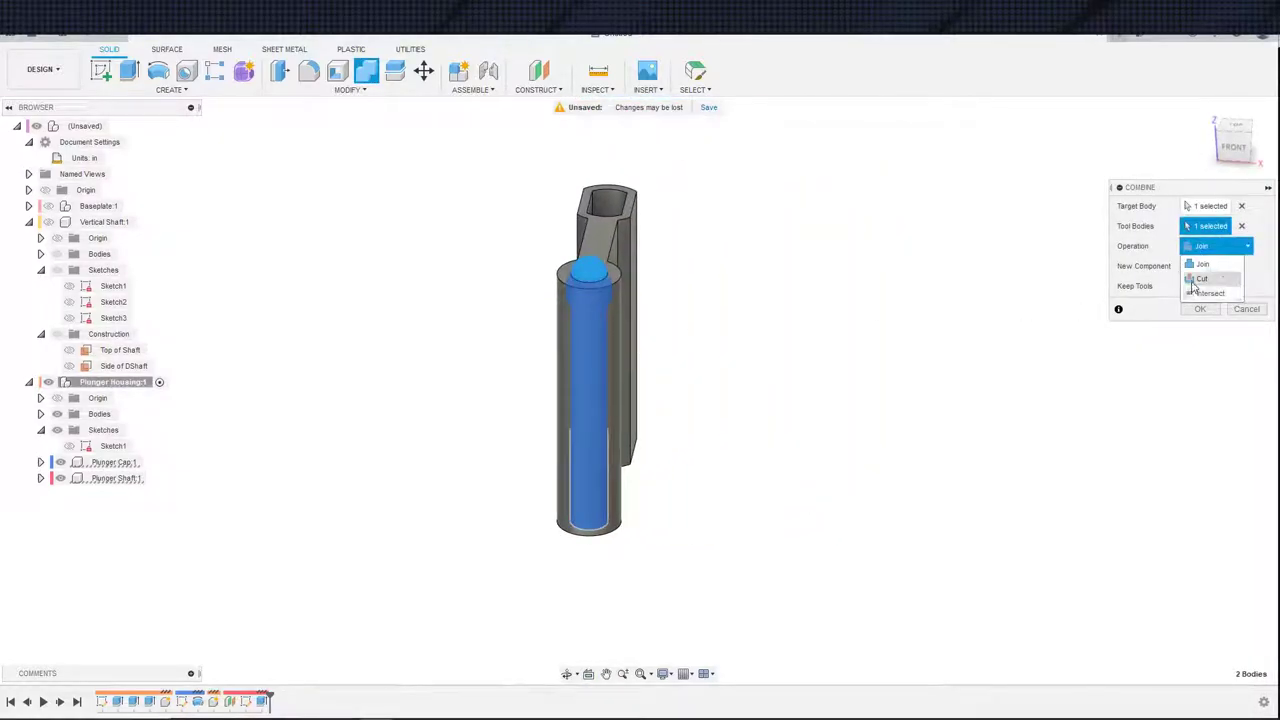
{"action": "left_click", "coordinate": [1200, 279]}
{"action": "left_click", "coordinate": [1187, 286]}
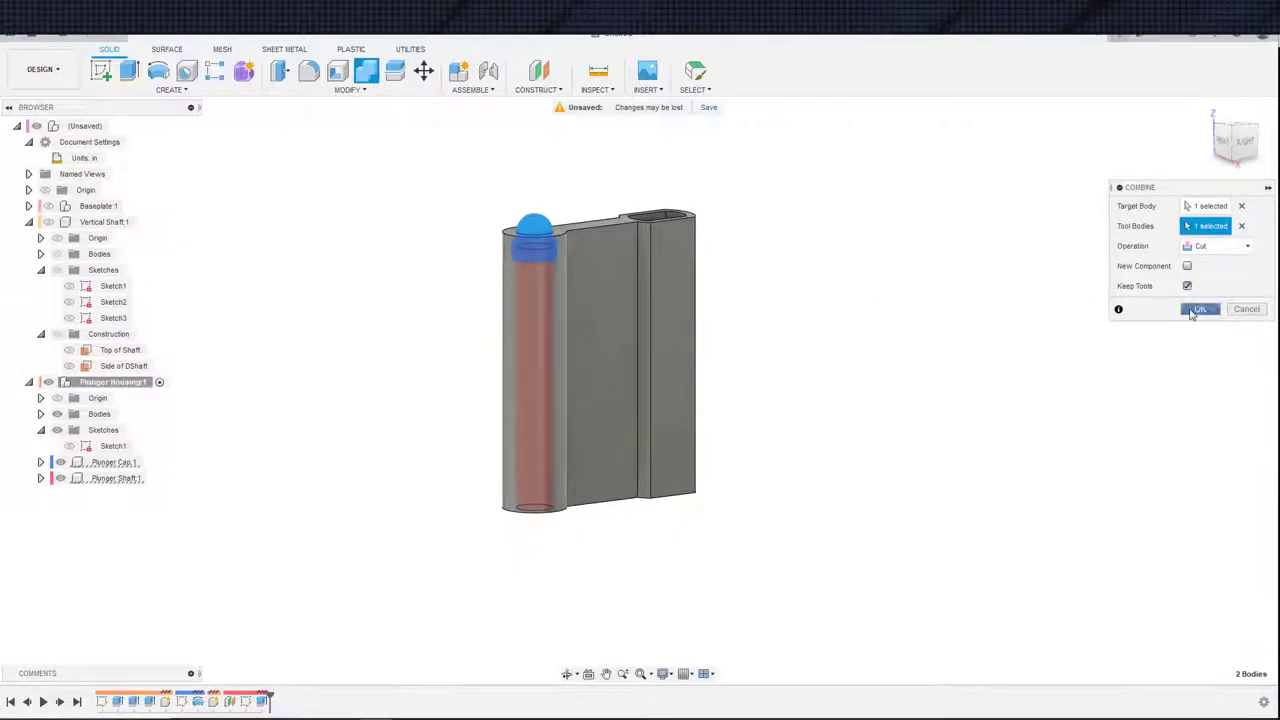
- Cut the plunger shaft's shape out of the plunger cap with Combine, keeping the tool body
{"action": "left_click", "coordinate": [1191, 314]}
{"action": "middle_click_drag", "start_coordinate": [982, 382], "coordinate": [926, 417], "text": "shift"}
{"action": "scroll", "coordinate": [810, 412], "scroll_direction": "down", "scroll_amount": 2}
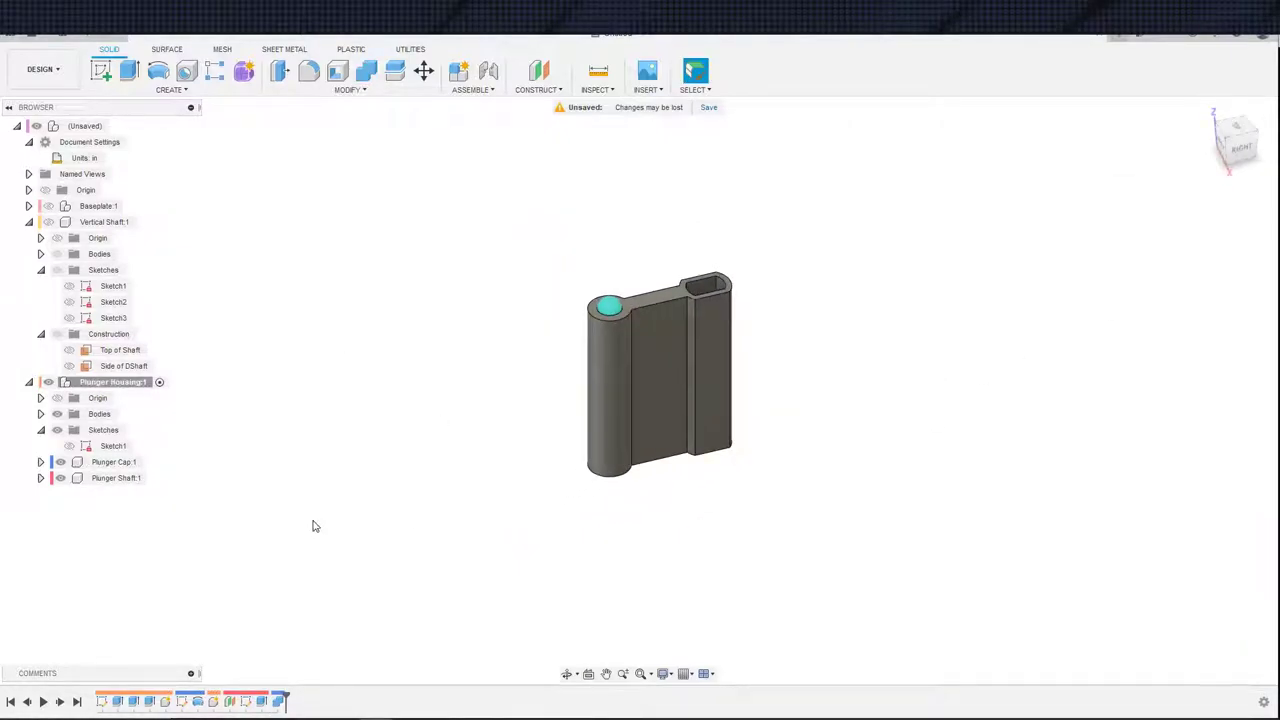
- Examine how the cap, shaft and housing fit together using a temporary section analysis on the YZ plane
{"action": "left_click", "coordinate": [595, 89]}
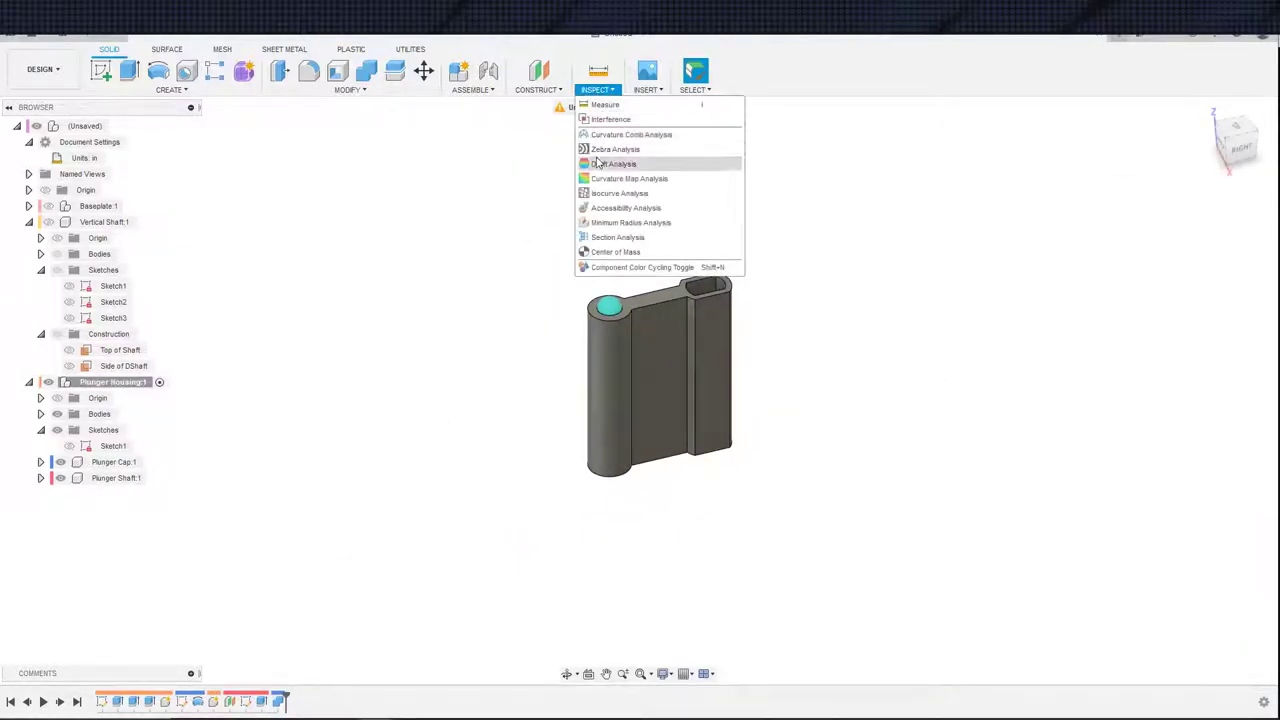
{"action": "left_click", "coordinate": [622, 237]}
{"action": "middle_click_drag", "start_coordinate": [800, 423], "coordinate": [774, 323]}
{"action": "scroll", "coordinate": [774, 323], "scroll_direction": "down", "scroll_amount": 3}
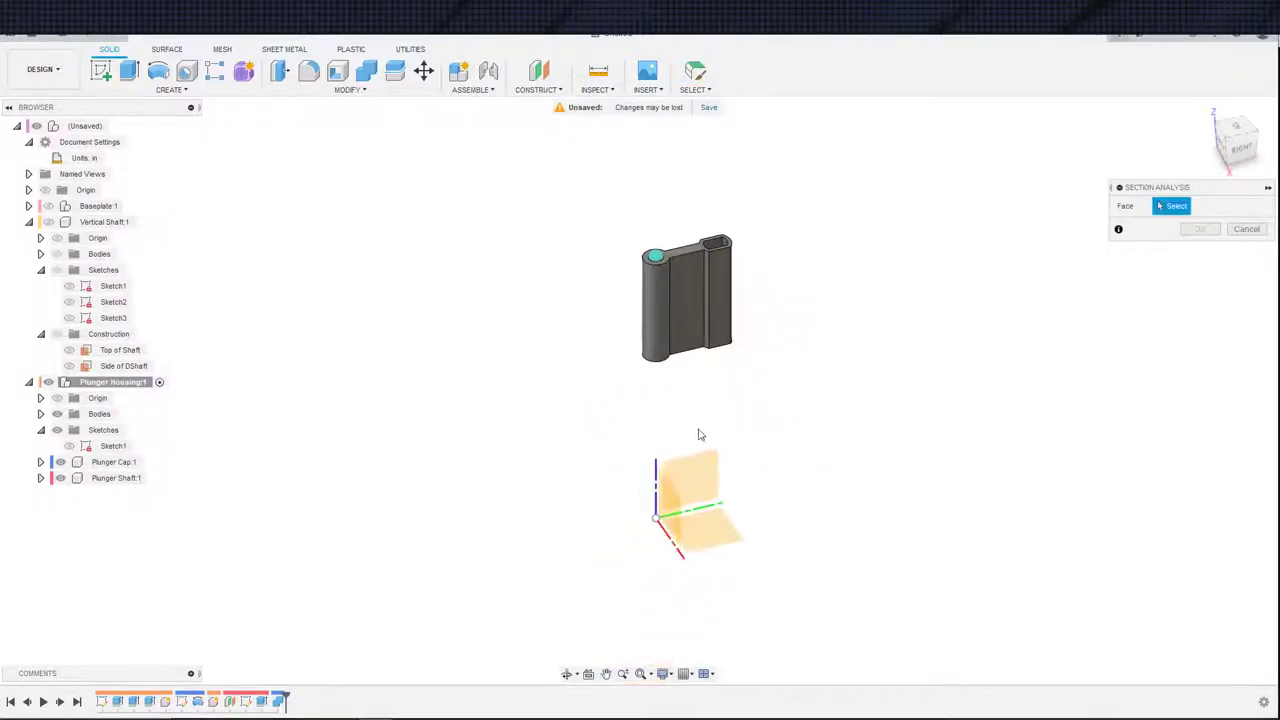
{"action": "left_click", "coordinate": [706, 458]}
{"action": "scroll", "coordinate": [604, 345], "scroll_direction": "up", "scroll_amount": 4}
{"action": "scroll", "coordinate": [618, 335], "scroll_direction": "up", "scroll_amount": 3}
{"action": "middle_click_drag", "start_coordinate": [634, 294], "coordinate": [575, 320], "text": "shift"}
{"action": "middle_click_drag", "start_coordinate": [575, 320], "coordinate": [452, 443]}
{"action": "scroll", "coordinate": [574, 294], "scroll_direction": "up", "scroll_amount": 3}
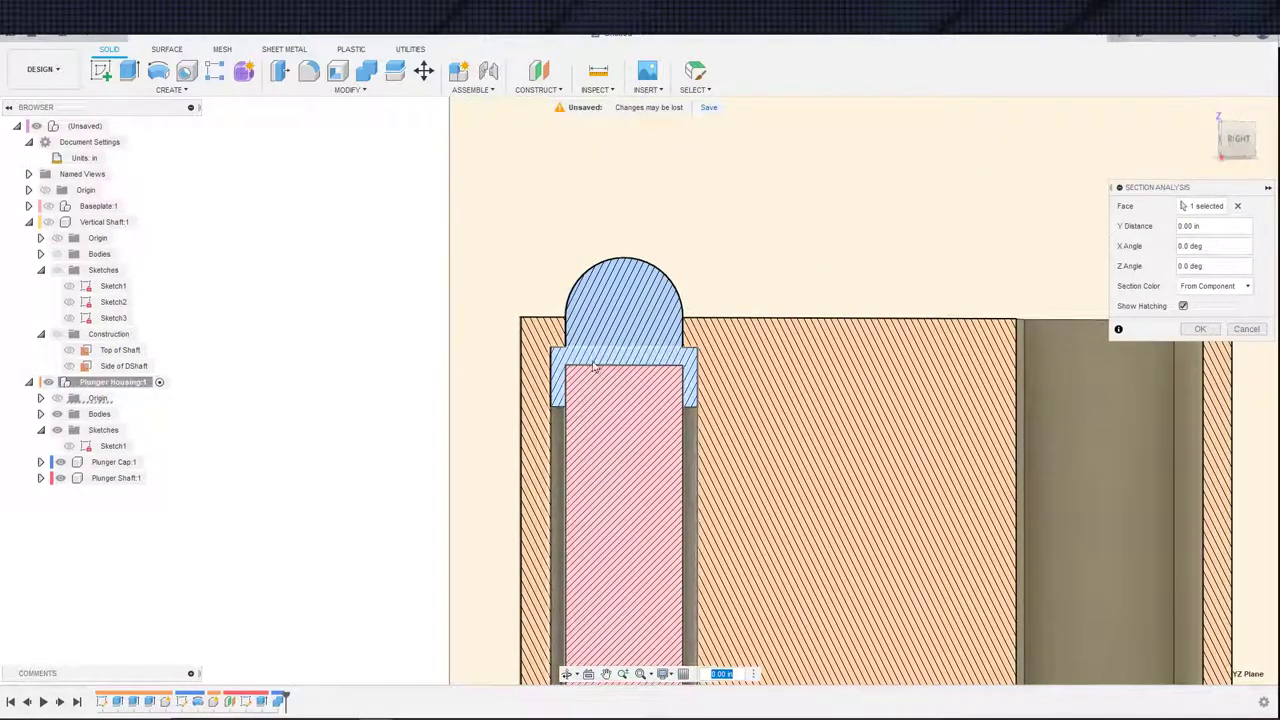
{"action": "scroll", "coordinate": [580, 370], "scroll_direction": "down", "scroll_amount": 5}
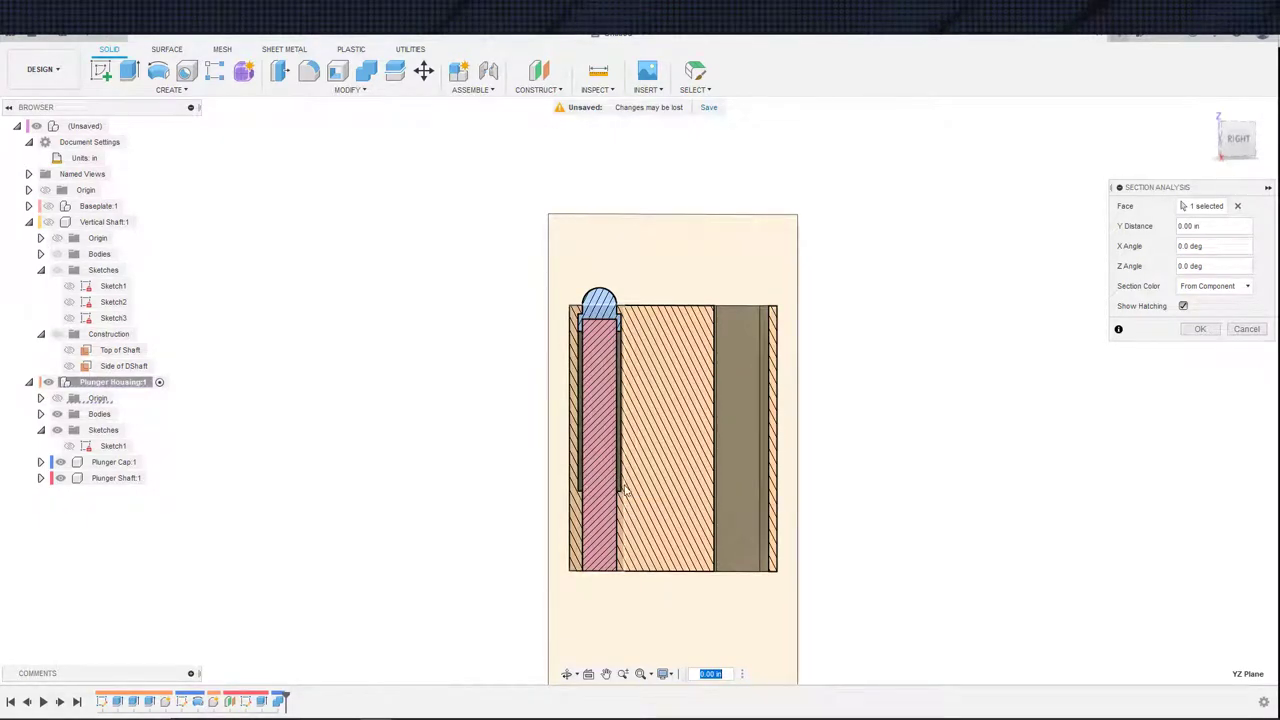
{"action": "mouse_move", "coordinate": [857, 717]}
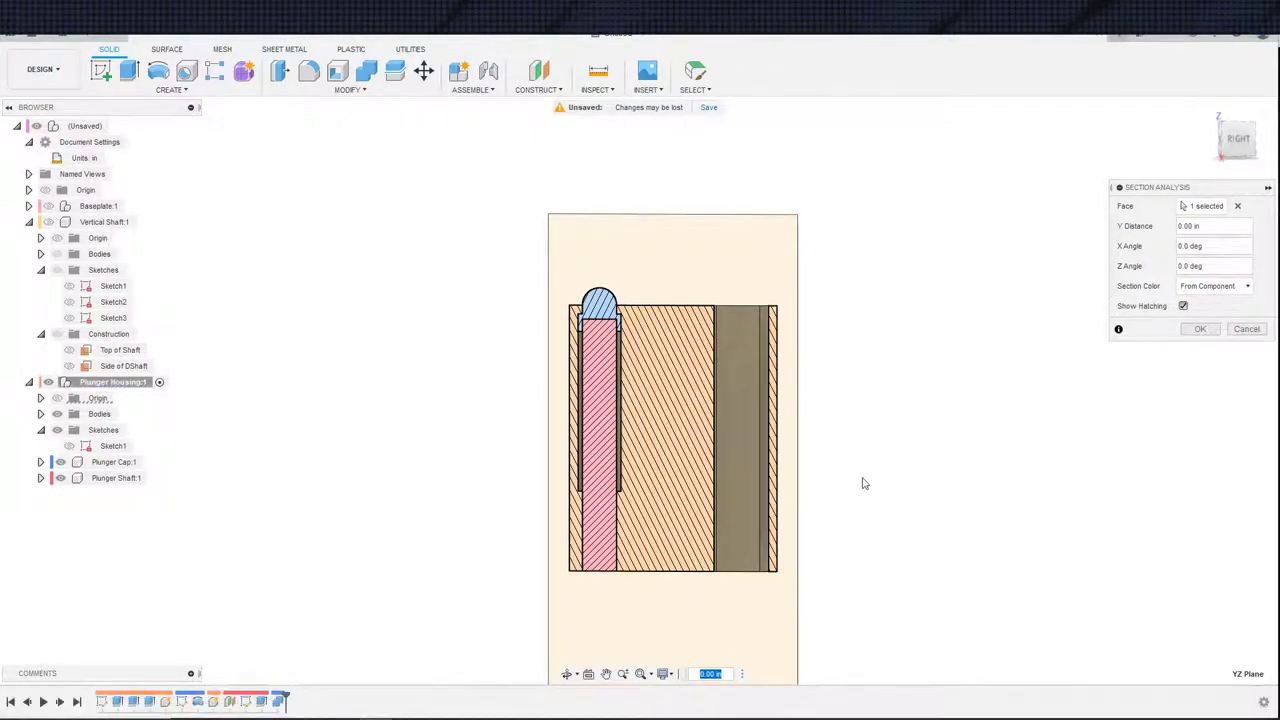
{"action": "scroll", "coordinate": [896, 526], "scroll_direction": "down", "scroll_amount": 2}
{"action": "key", "text": "Escape"}
{"action": "scroll", "coordinate": [876, 519], "scroll_direction": "down", "scroll_amount": 2}
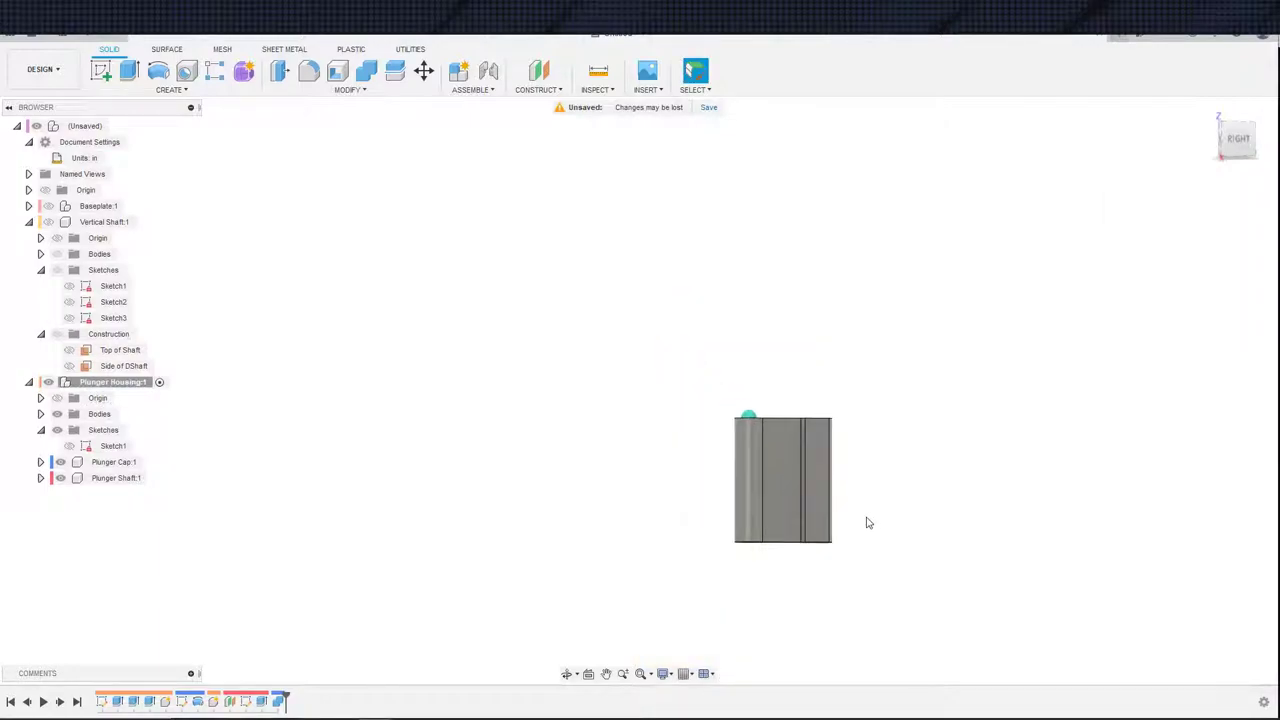
- Activate the Plunger Shaft component and hide the Plunger Housing bodies
{"action": "middle_click_drag", "start_coordinate": [877, 573], "coordinate": [590, 498], "text": "shift"}
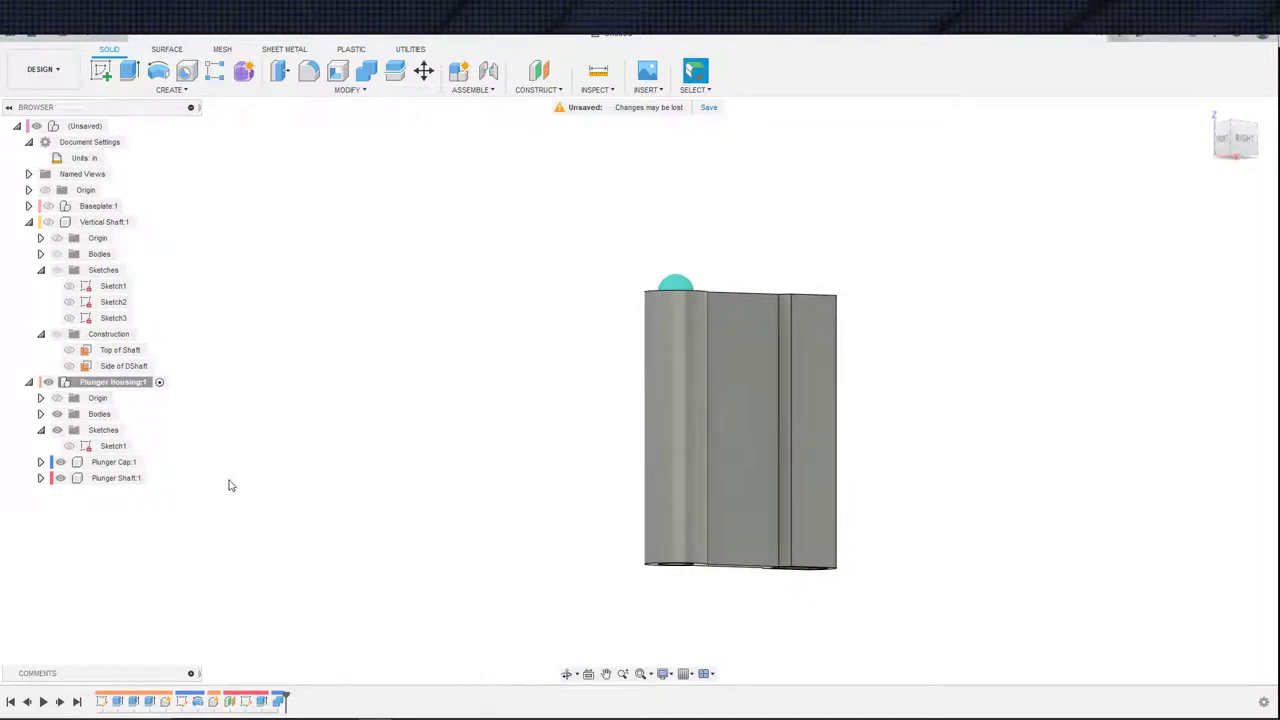
{"action": "left_click", "coordinate": [160, 478]}
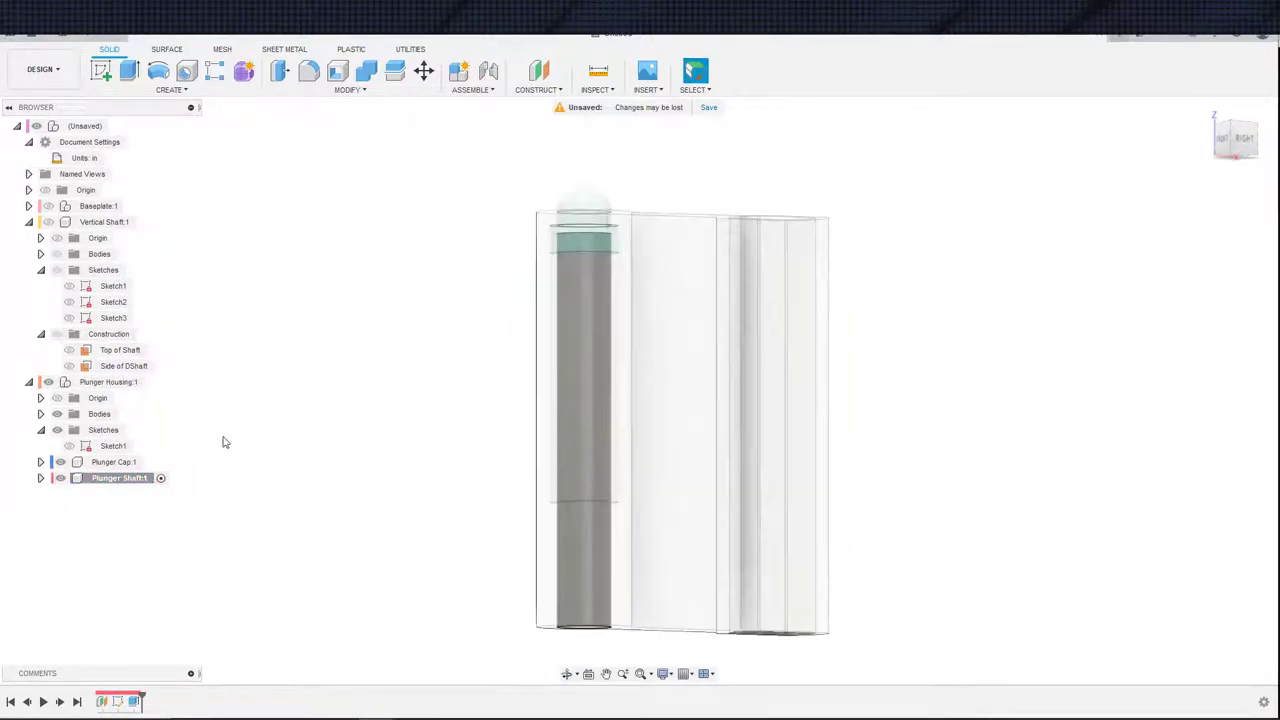
{"action": "left_click", "coordinate": [58, 414]}
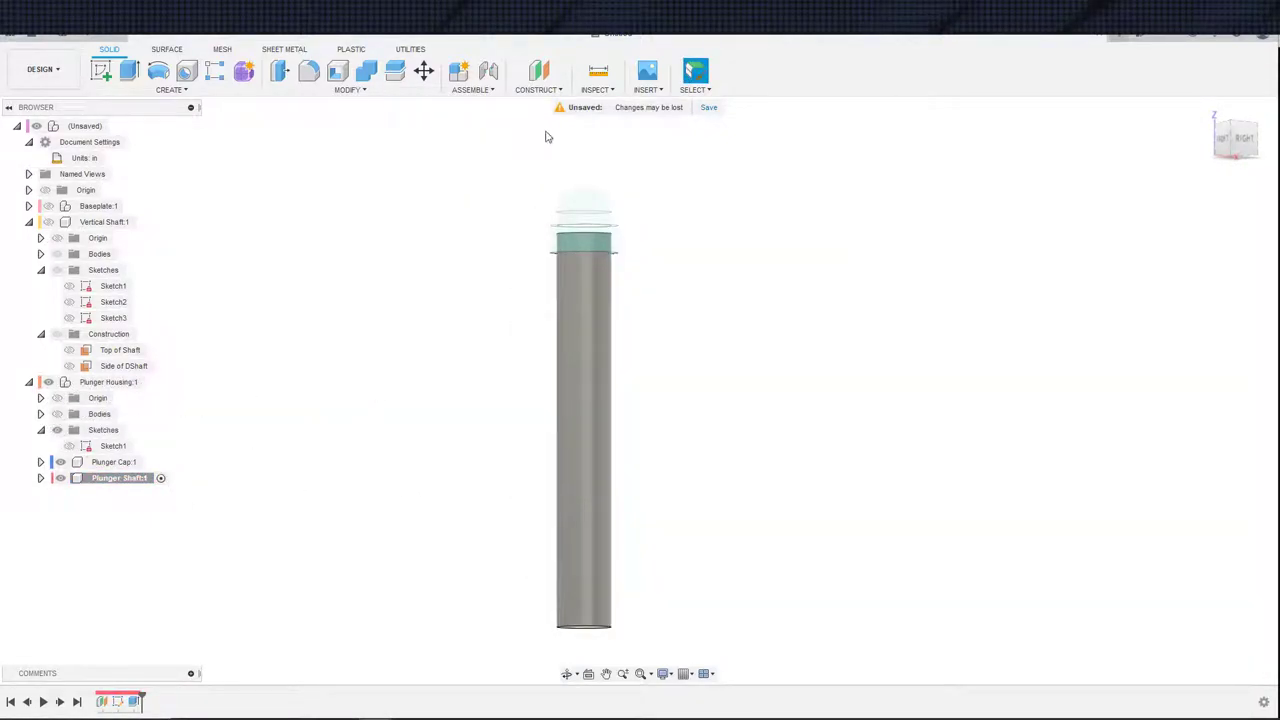
- Add a 10 mm long, right-hand 5/8-11 UNC thread, size 0.625 in, at the lower end of the plunger shaft
{"action": "left_click", "coordinate": [171, 89]}
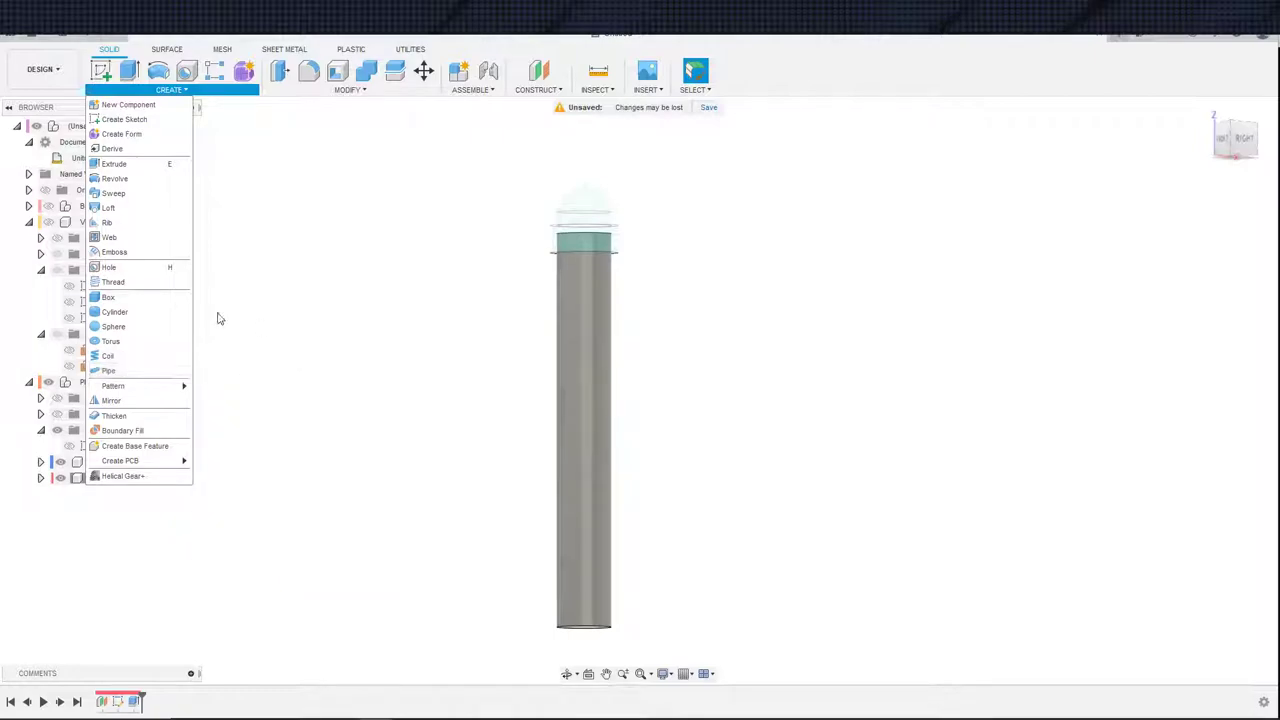
{"action": "left_click", "coordinate": [120, 282]}
{"action": "left_click", "coordinate": [594, 608]}
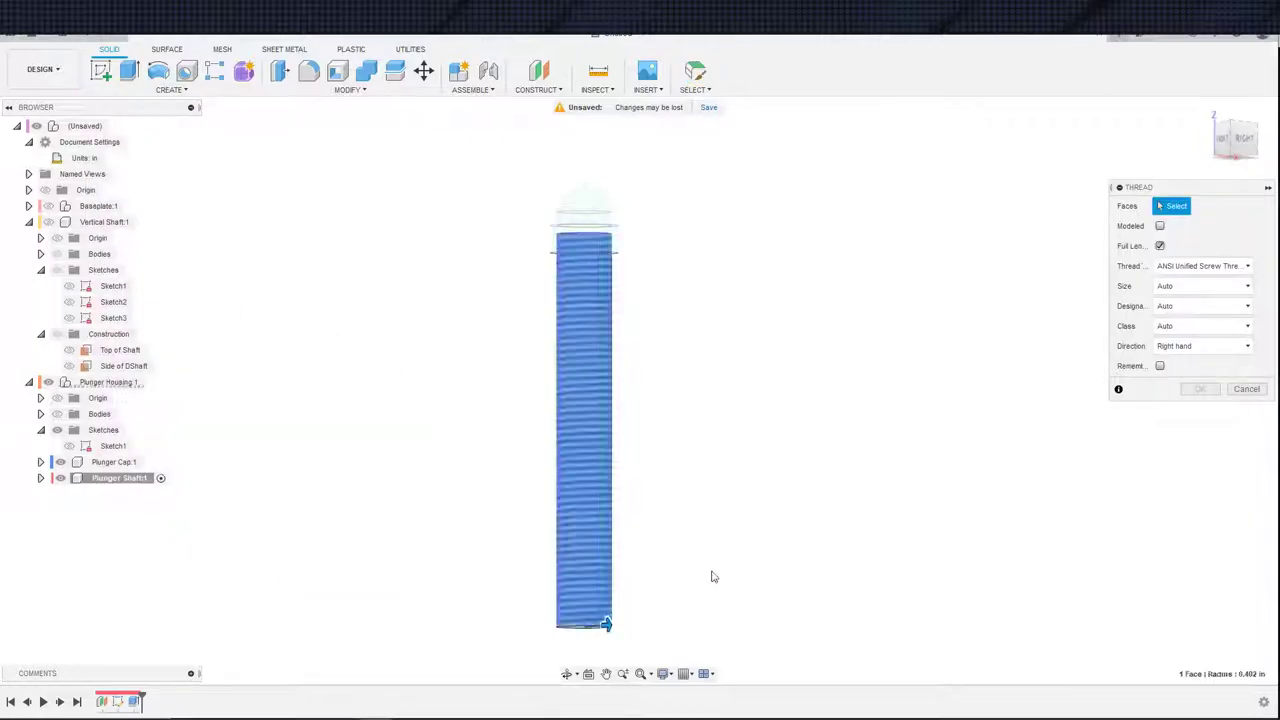
{"action": "left_click", "coordinate": [1187, 287]}
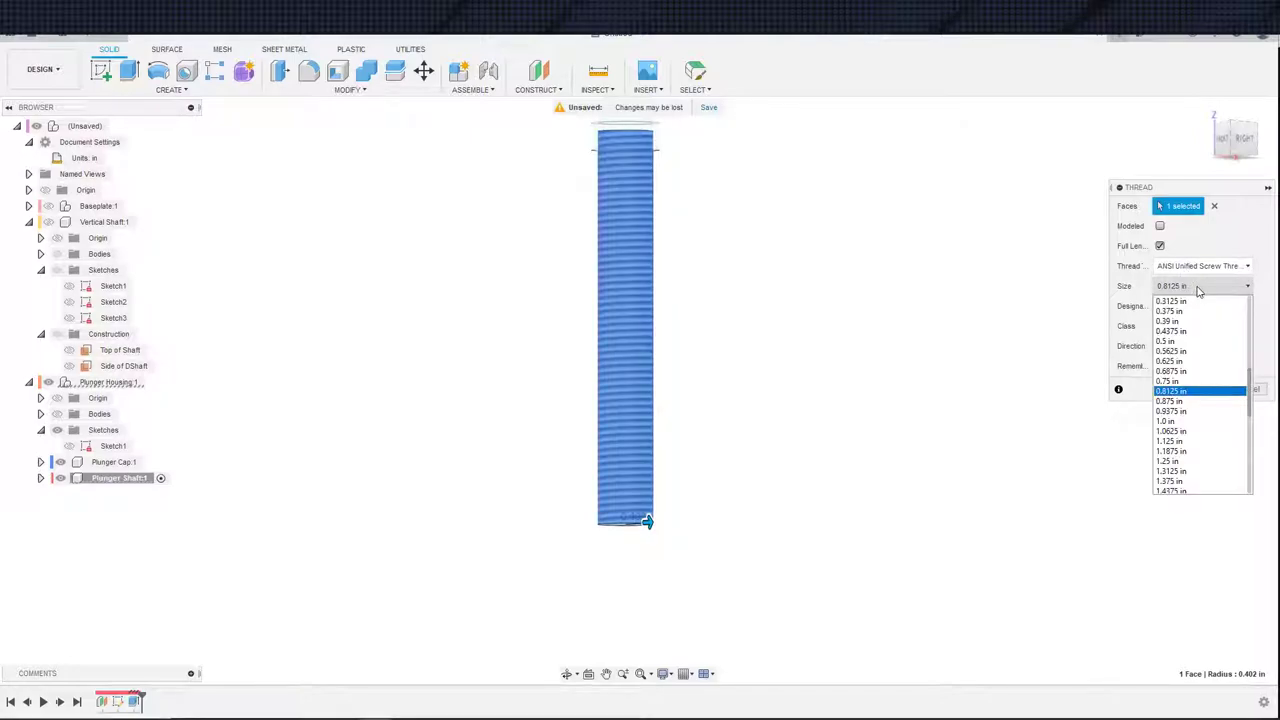
{"action": "left_click", "coordinate": [1183, 361]}
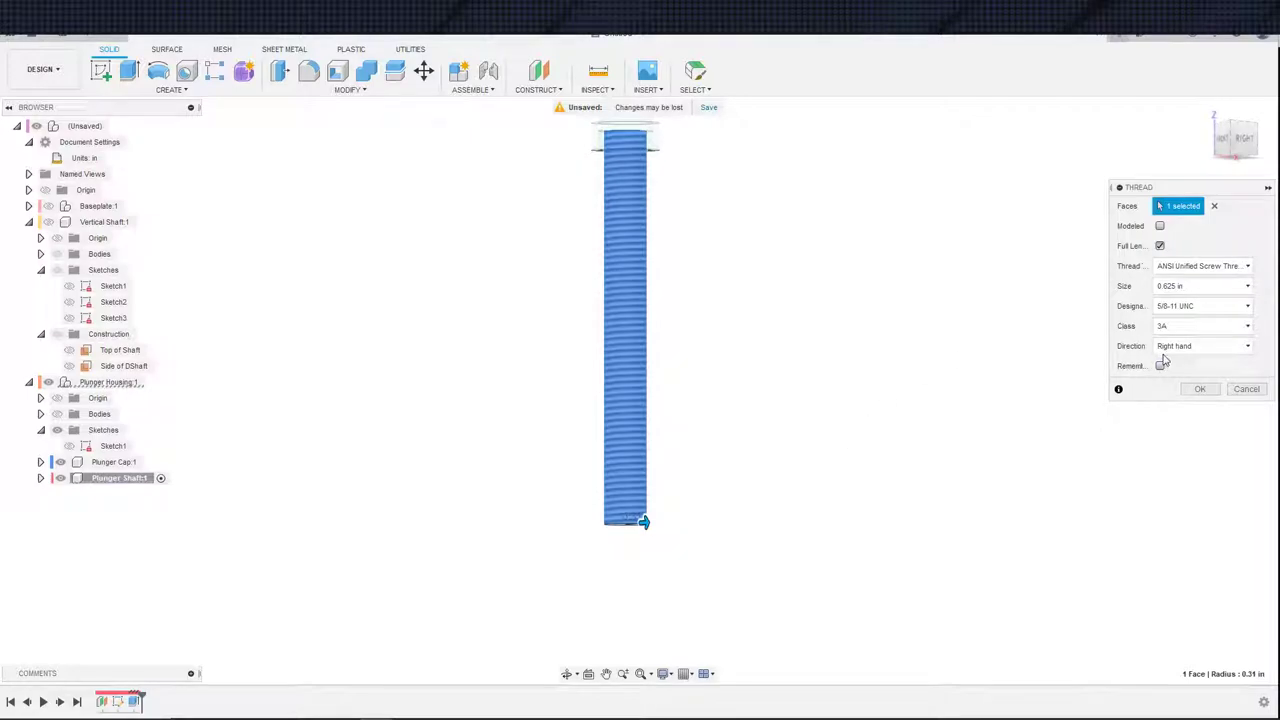
{"action": "left_click", "coordinate": [1160, 245]}
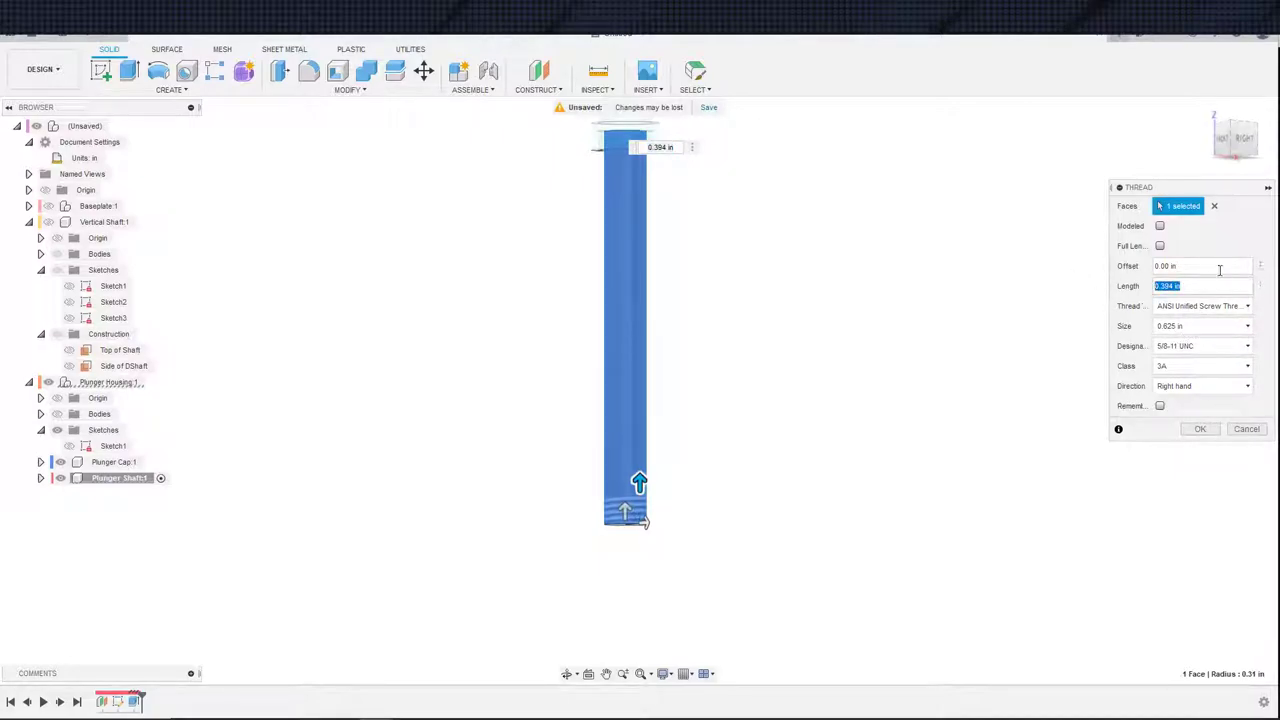
{"action": "type", "text": "mm"}
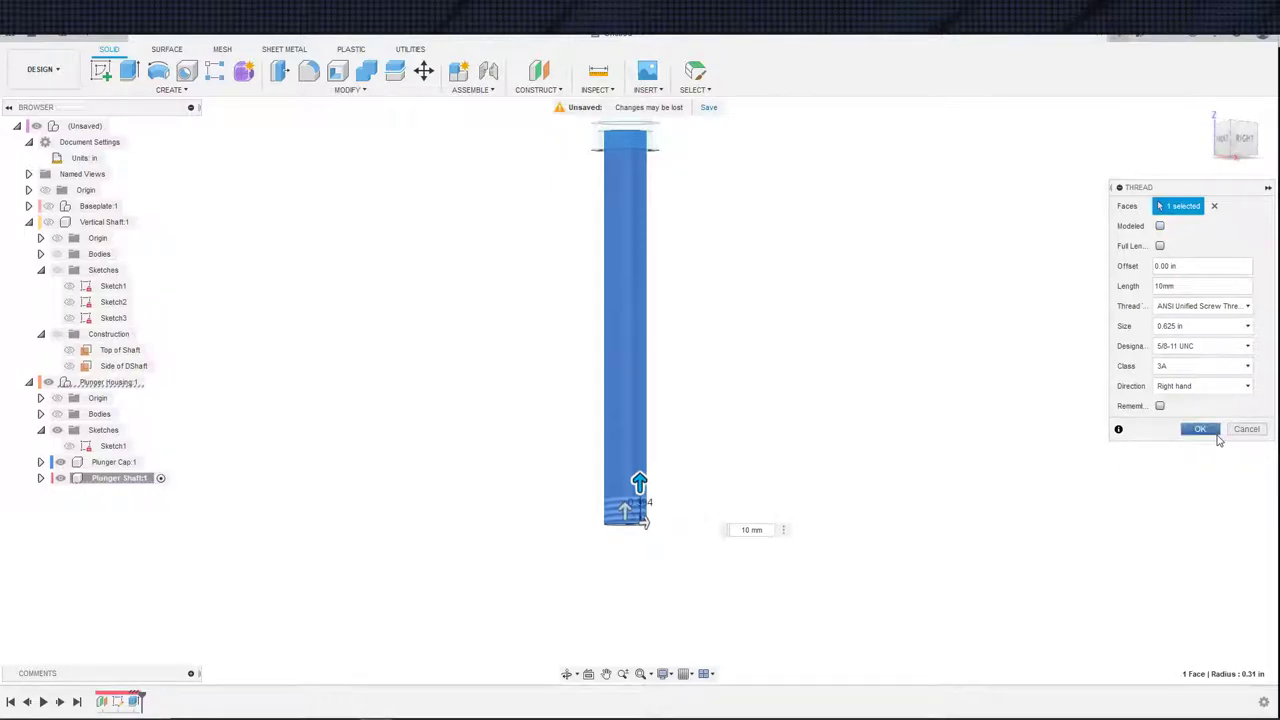
{"action": "left_click", "coordinate": [1216, 437]}
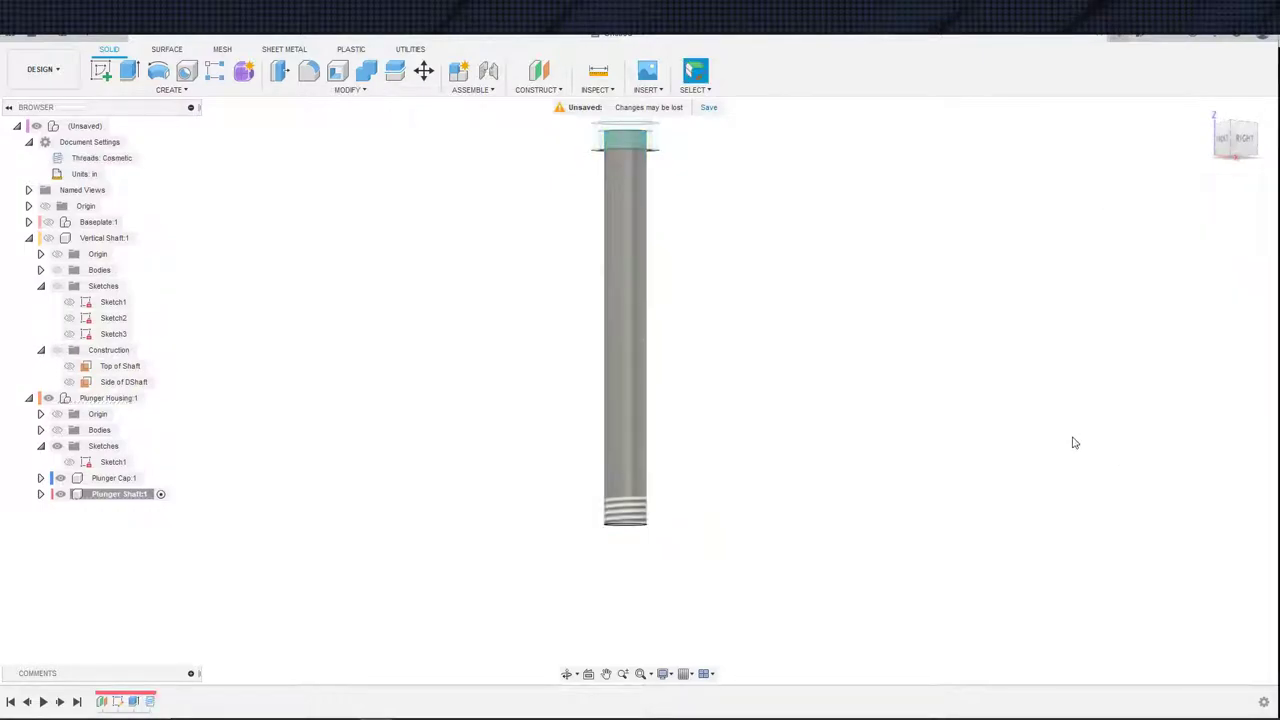
- Examine the thread at the lower end of the plunger shaft up close
{"action": "scroll", "coordinate": [597, 534], "scroll_direction": "up", "scroll_amount": 2}
{"action": "middle_click_drag", "start_coordinate": [587, 548], "coordinate": [630, 531], "text": "shift"}
{"action": "middle_click_drag", "start_coordinate": [730, 620], "coordinate": [600, 565]}
{"action": "scroll", "coordinate": [640, 463], "scroll_direction": "up", "scroll_amount": 3}
{"action": "scroll", "coordinate": [595, 528], "scroll_direction": "up", "scroll_amount": 3}
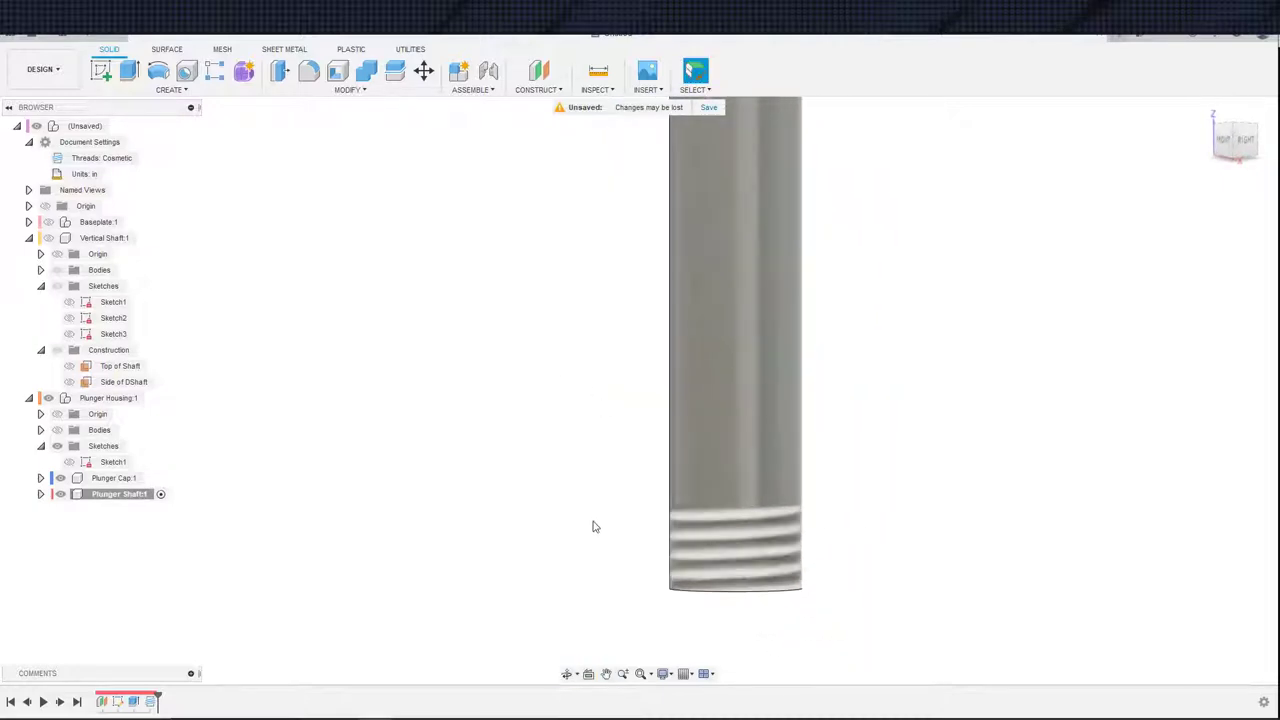
{"action": "middle_click_drag", "start_coordinate": [597, 502], "coordinate": [506, 552]}
{"action": "scroll", "coordinate": [535, 473], "scroll_direction": "down", "scroll_amount": 5}
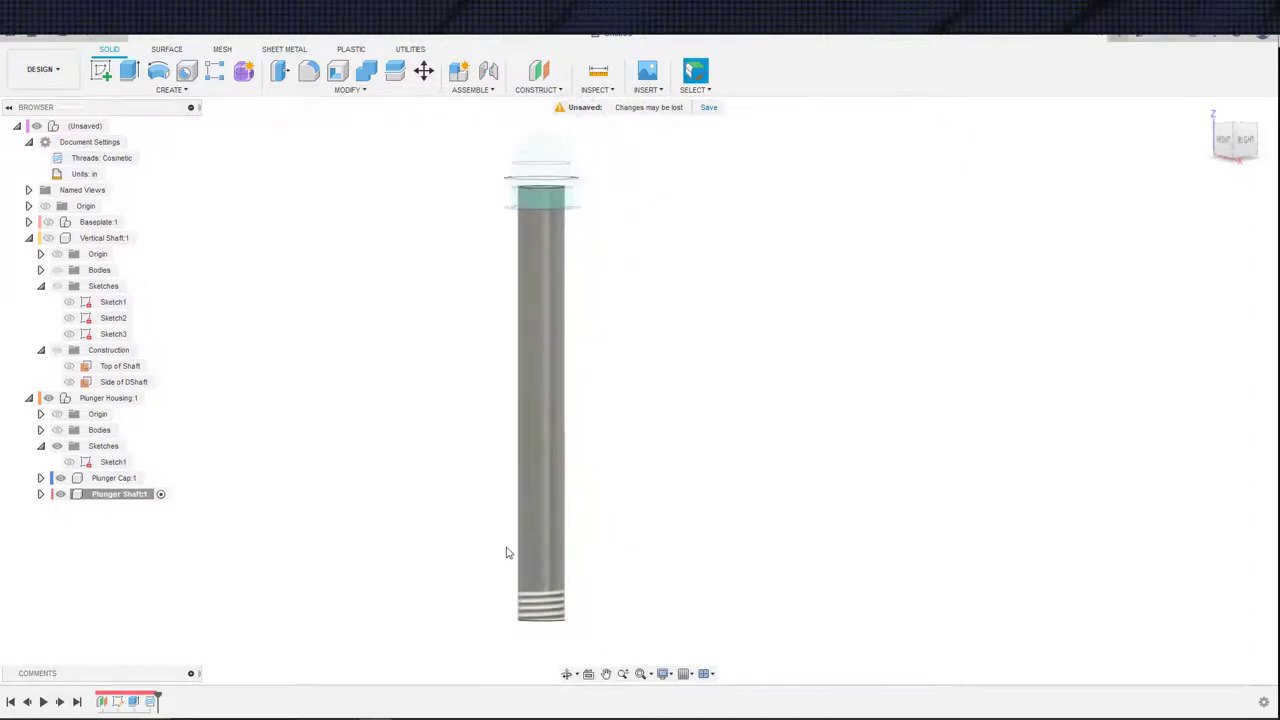
- Activate the Plunger Housing component and make its body visible again
{"action": "left_click", "coordinate": [158, 398]}
{"action": "scroll", "coordinate": [277, 449], "scroll_direction": "down", "scroll_amount": 2}
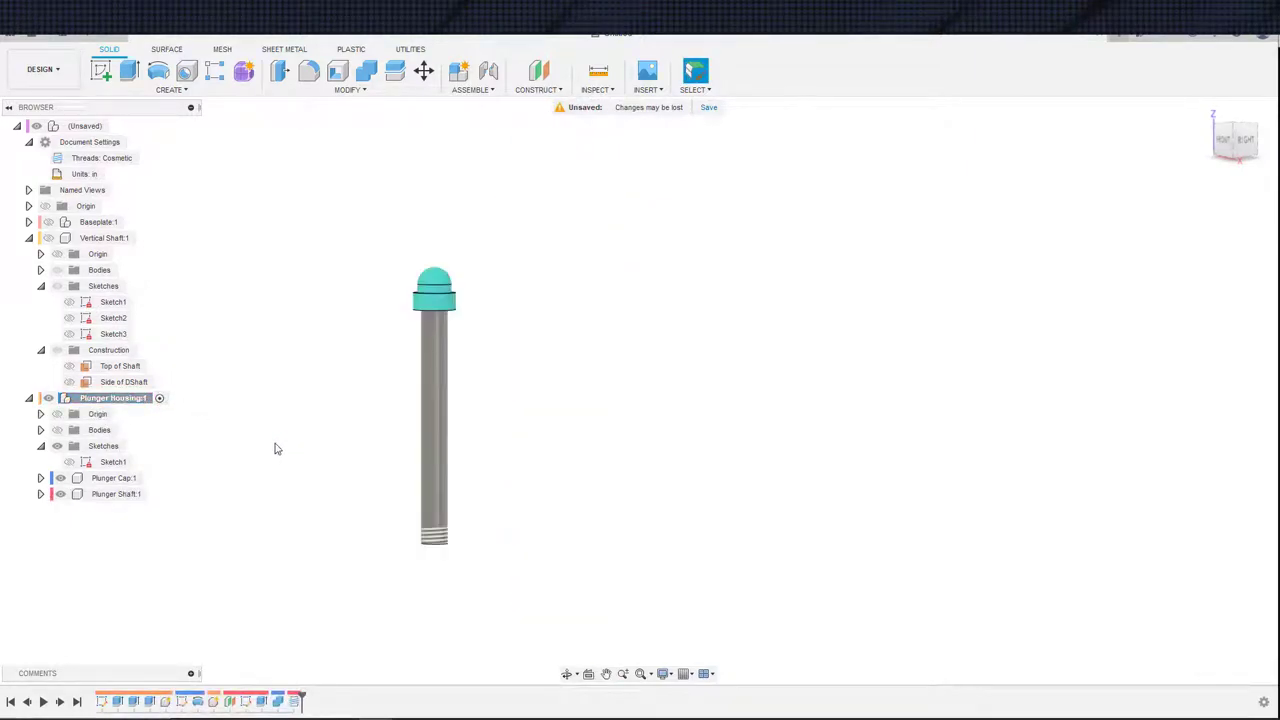
{"action": "left_click", "coordinate": [40, 430]}
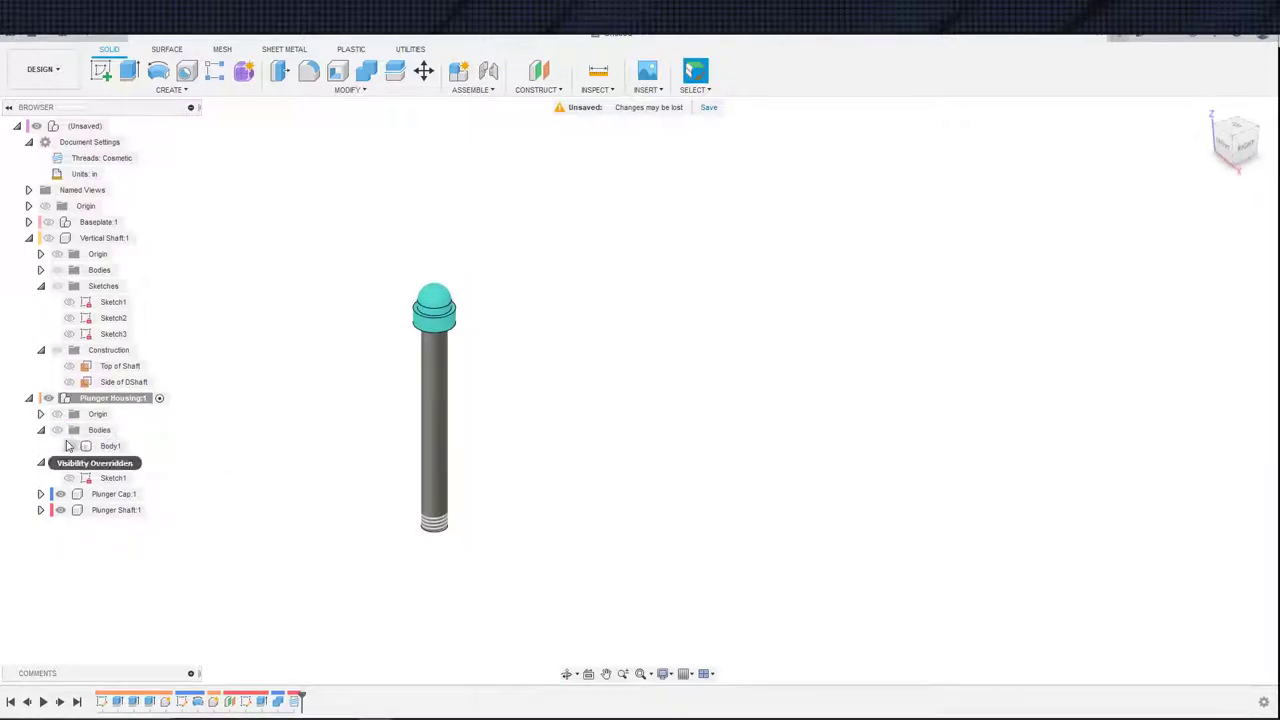
{"action": "left_click", "coordinate": [58, 430]}
{"action": "left_click", "coordinate": [70, 446]}
{"action": "left_click", "coordinate": [70, 446]}
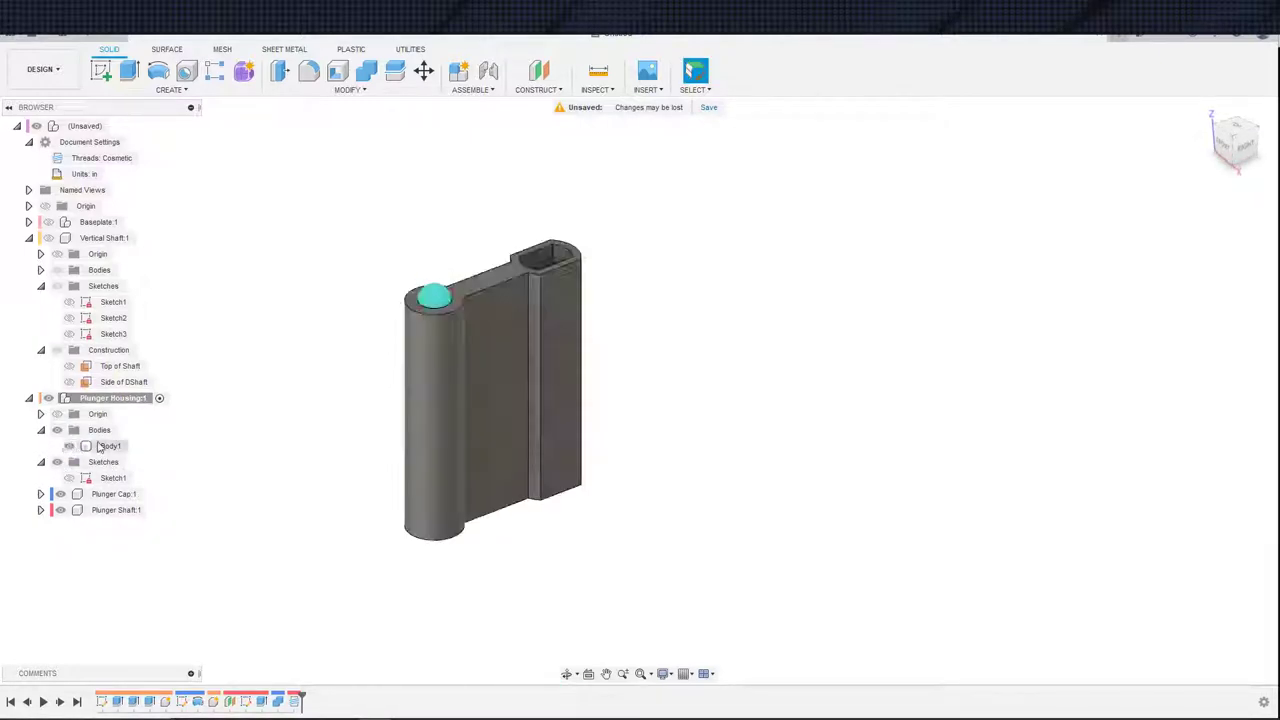
{"action": "middle_click_drag", "start_coordinate": [245, 442], "coordinate": [330, 485]}
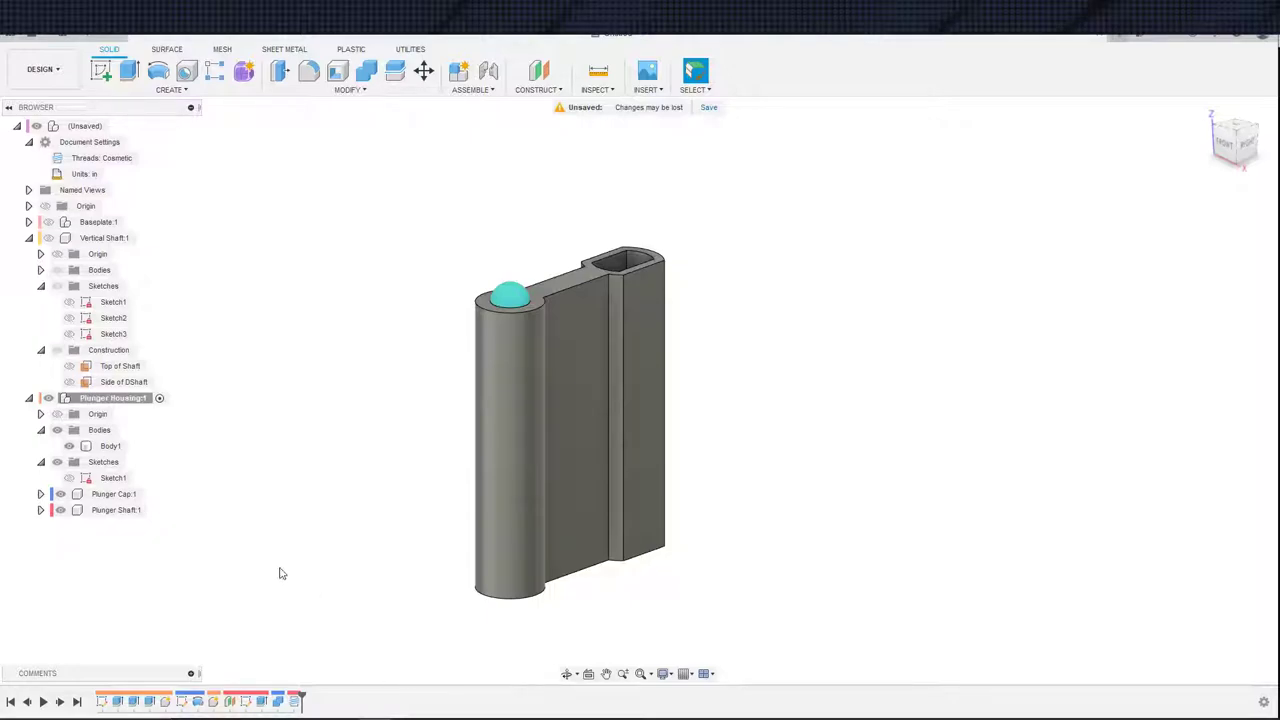
- Show the Baseplate and Vertical Shaft components and activate the top-level assembly
{"action": "left_click", "coordinate": [48, 221]}
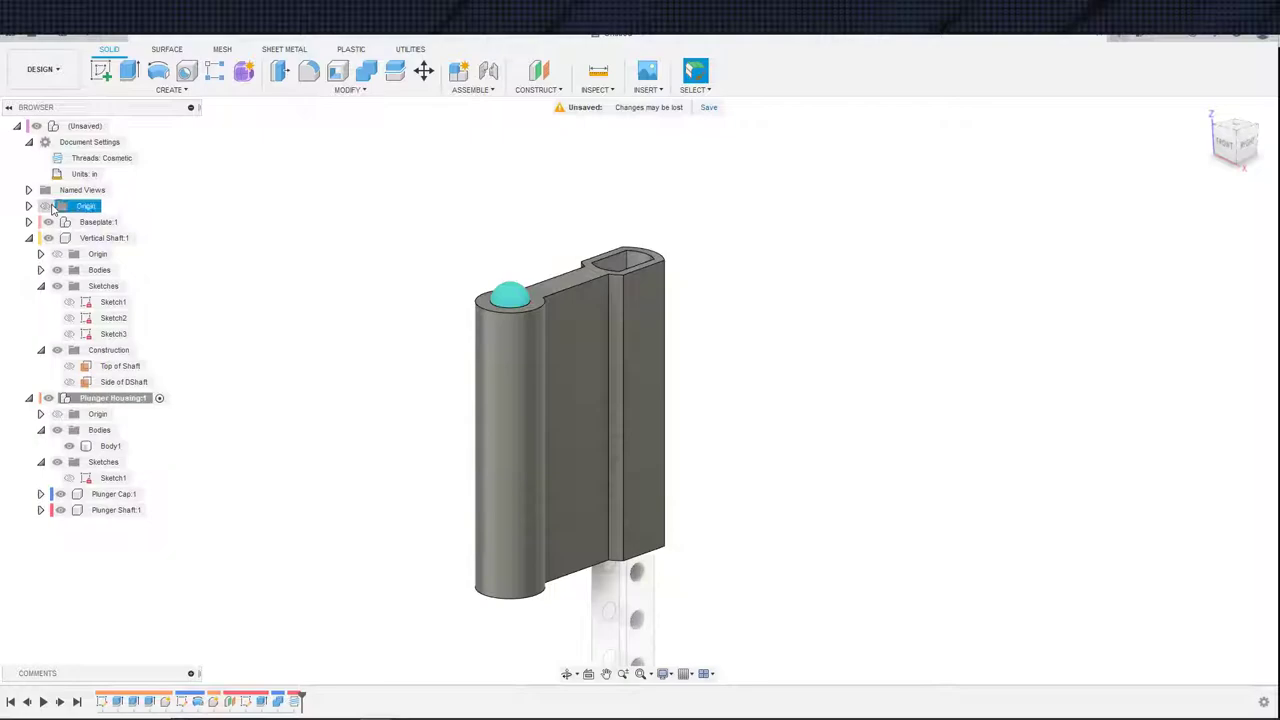
{"action": "left_click", "coordinate": [116, 128]}
{"action": "scroll", "coordinate": [312, 420], "scroll_direction": "down", "scroll_amount": 5}
{"action": "mouse_move", "coordinate": [316, 420]}
{"action": "middle_mouse_down"}
{"action": "mouse_move", "coordinate": [343, 371]}
{"action": "mouse_move", "coordinate": [371, 410]}
{"action": "mouse_move", "coordinate": [342, 508]}
{"action": "middle_mouse_up"}
{"action": "scroll", "coordinate": [350, 368], "scroll_direction": "up", "scroll_amount": 3}
{"action": "middle_click_drag", "start_coordinate": [342, 508], "coordinate": [391, 496], "text": "shift"}
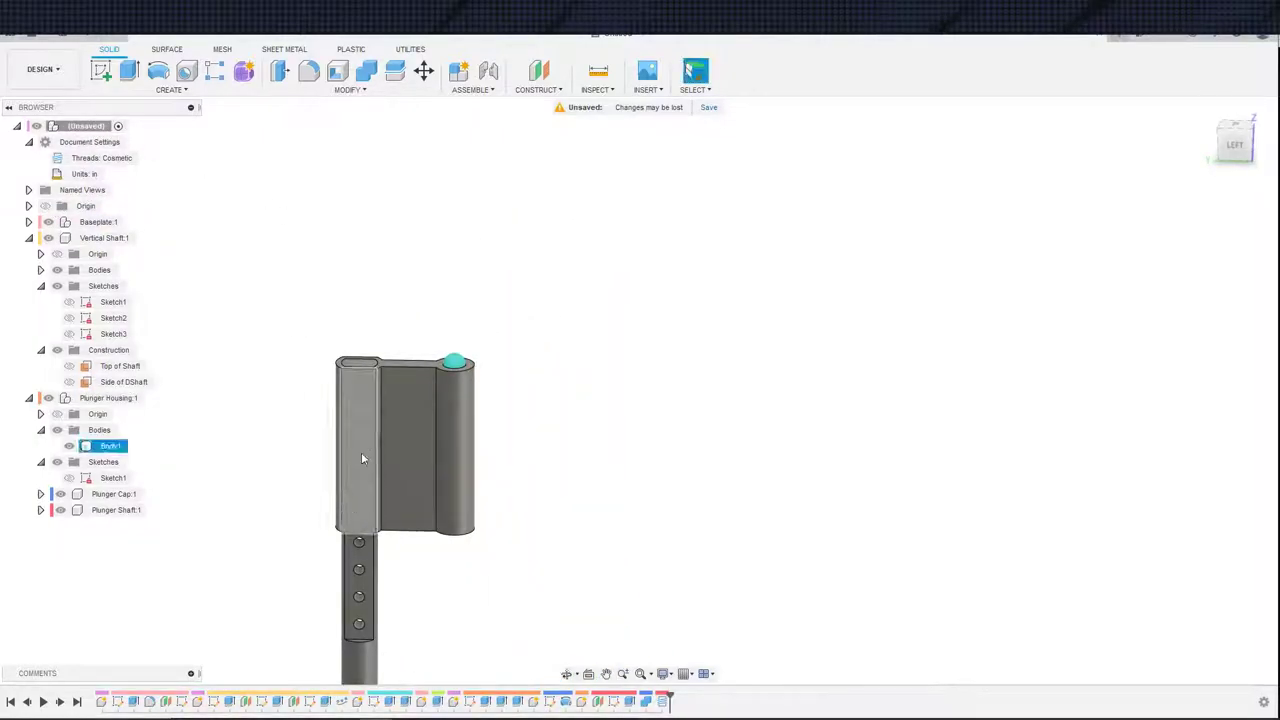
- Examine the full assembly, from the plunger housing down the vertical shaft to its lower collar and the baseplate
{"action": "middle_click_drag", "start_coordinate": [533, 526], "coordinate": [414, 373], "text": "shift"}
{"action": "scroll", "coordinate": [490, 573], "scroll_direction": "down", "scroll_amount": 3}
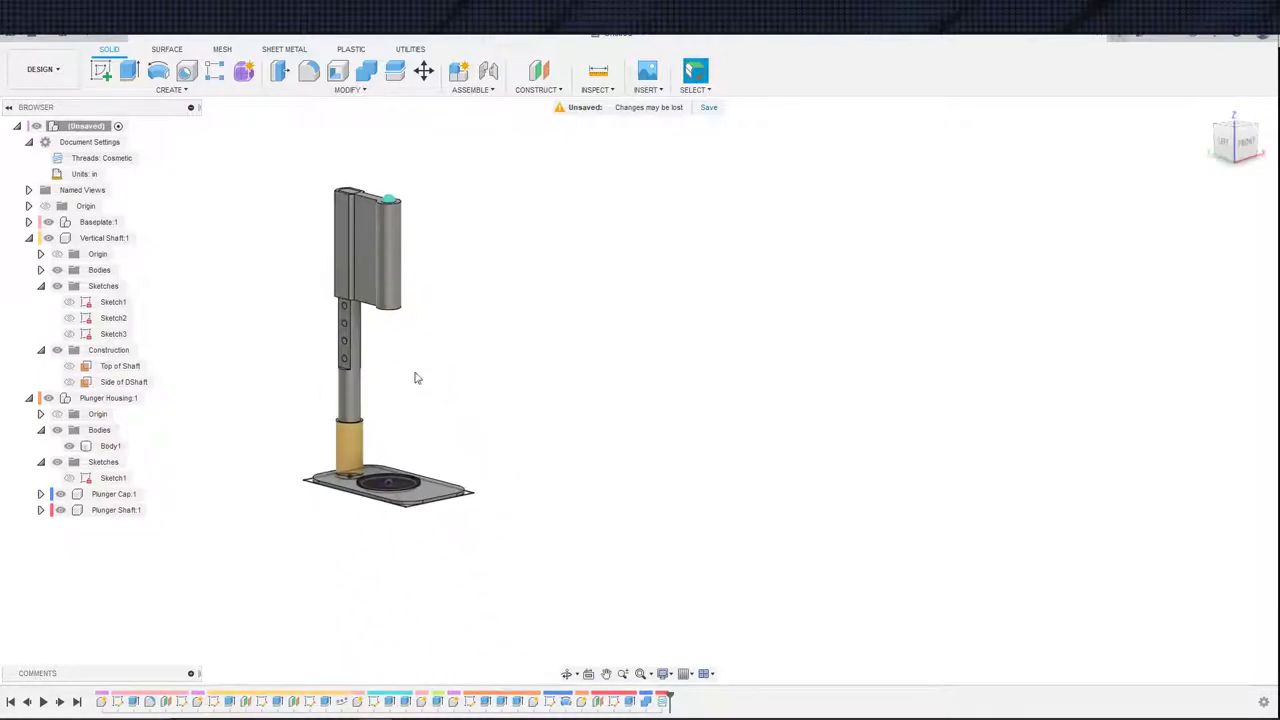
{"action": "middle_click_drag", "start_coordinate": [388, 423], "coordinate": [370, 536]}
{"action": "scroll", "coordinate": [389, 484], "scroll_direction": "up", "scroll_amount": 3}
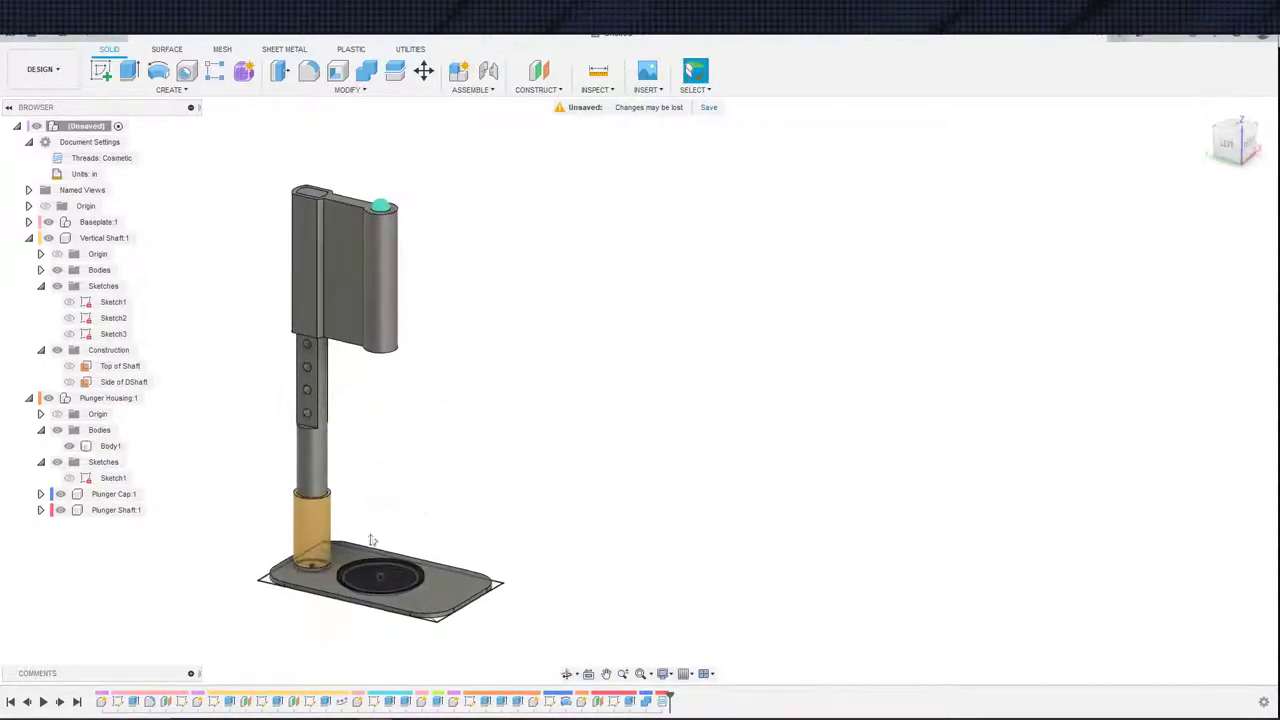
{"action": "scroll", "coordinate": [242, 567], "scroll_direction": "up", "scroll_amount": 2}
{"action": "scroll", "coordinate": [241, 568], "scroll_direction": "up", "scroll_amount": 3}
{"action": "middle_click_drag", "start_coordinate": [241, 568], "coordinate": [362, 611], "text": "shift"}
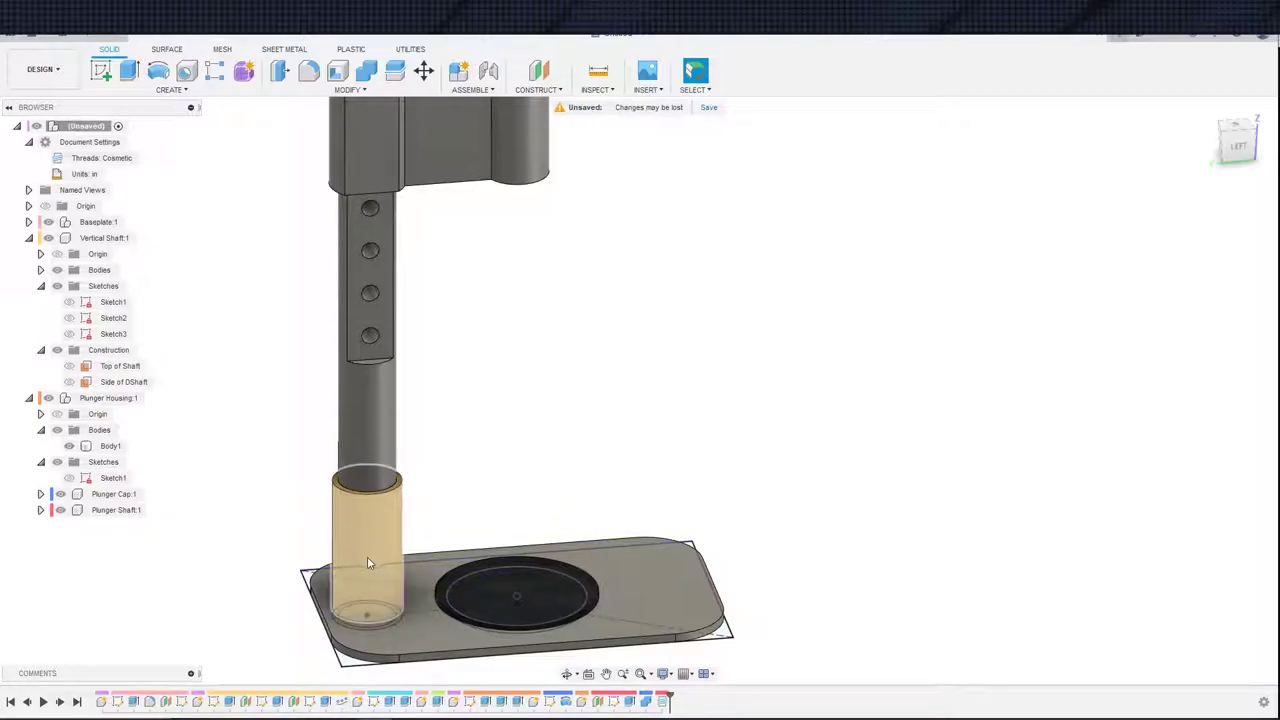
{"action": "scroll", "coordinate": [425, 502], "scroll_direction": "down", "scroll_amount": 3}
{"action": "middle_click_drag", "start_coordinate": [428, 504], "coordinate": [485, 575]}
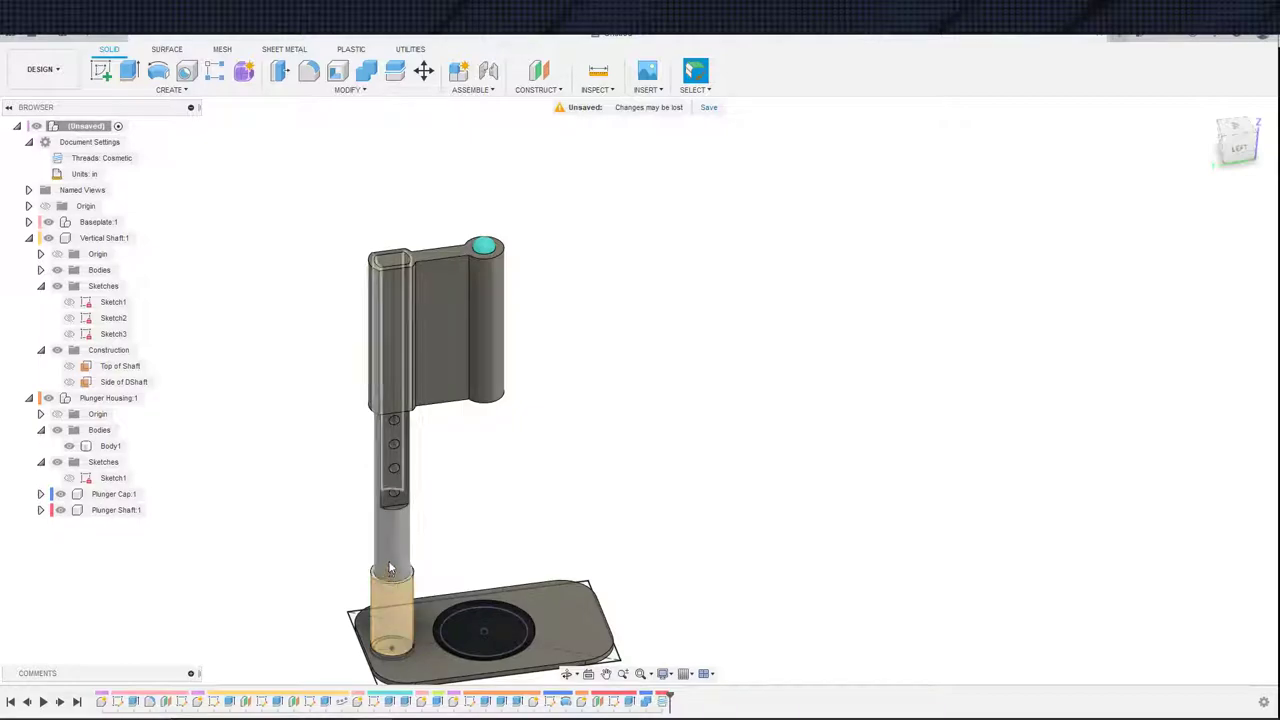
{"action": "scroll", "coordinate": [411, 633], "scroll_direction": "down", "scroll_amount": 2}
{"action": "scroll", "coordinate": [411, 628], "scroll_direction": "up", "scroll_amount": 5}
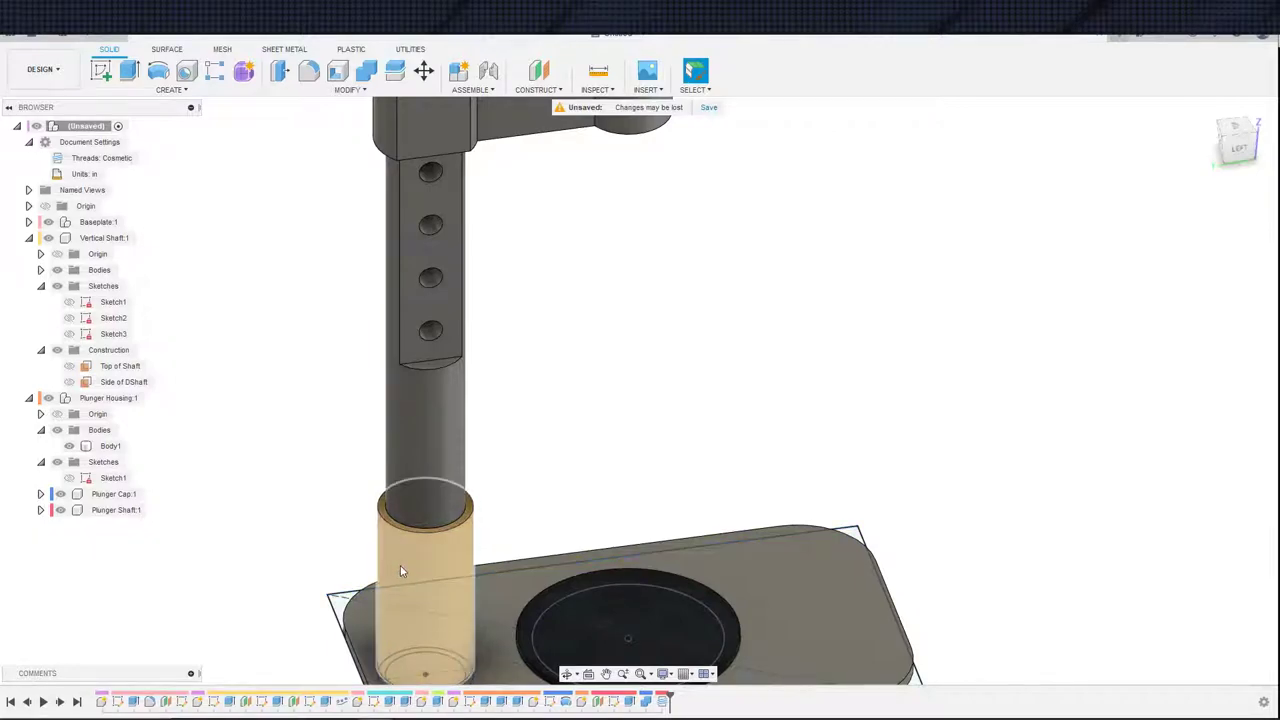
{"action": "scroll", "coordinate": [463, 568], "scroll_direction": "down", "scroll_amount": 1}
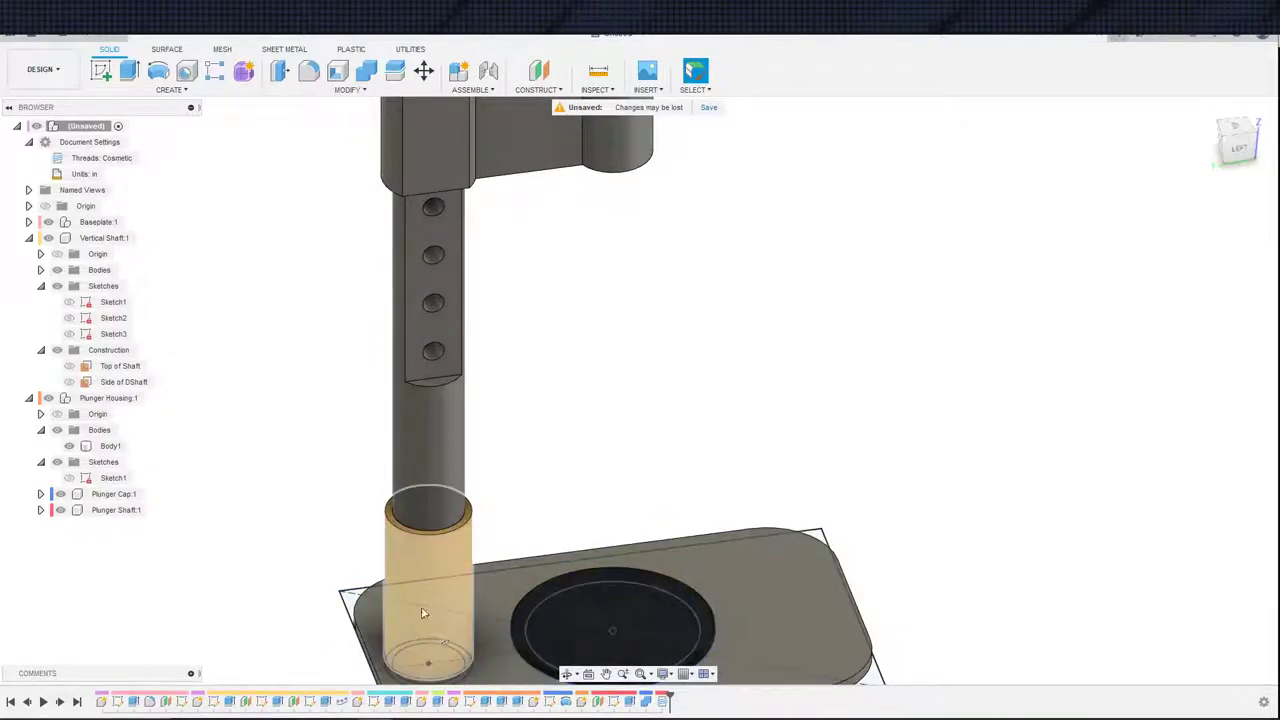
{"action": "scroll", "coordinate": [474, 598], "scroll_direction": "down", "scroll_amount": 2}
{"action": "middle_click_drag", "start_coordinate": [474, 598], "coordinate": [453, 519]}
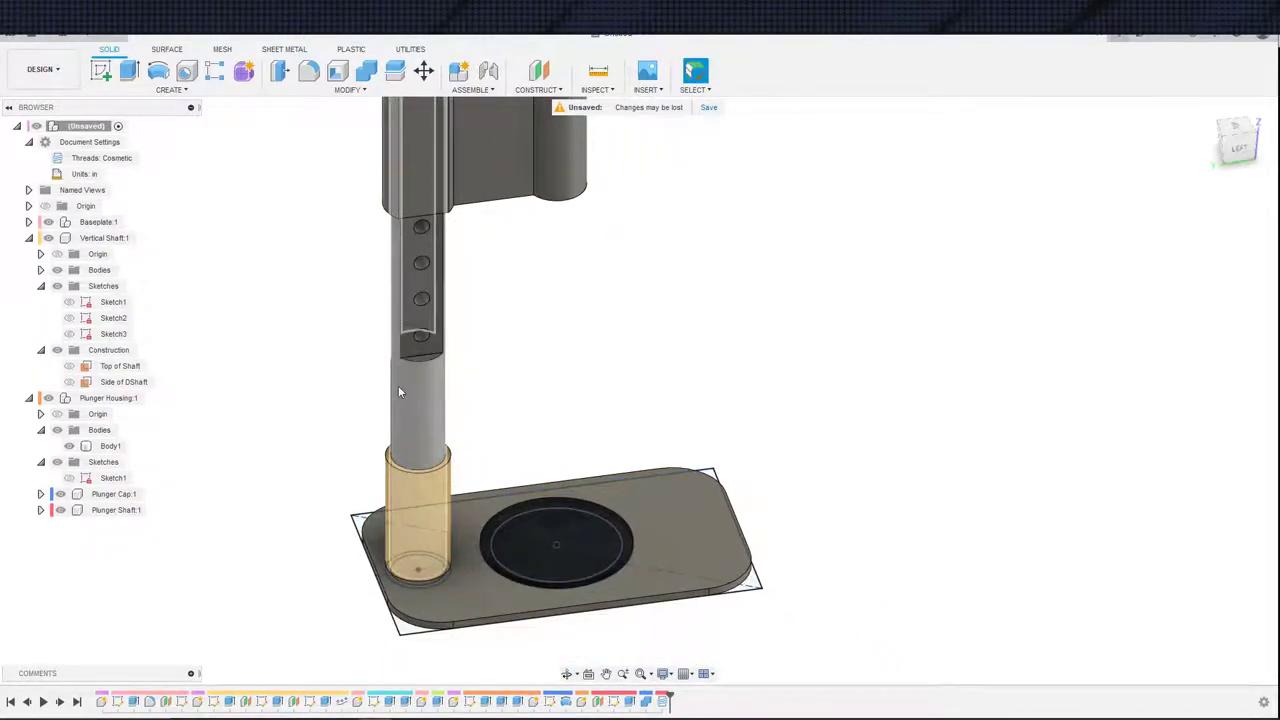
{"action": "scroll", "coordinate": [465, 440], "scroll_direction": "down", "scroll_amount": 3}
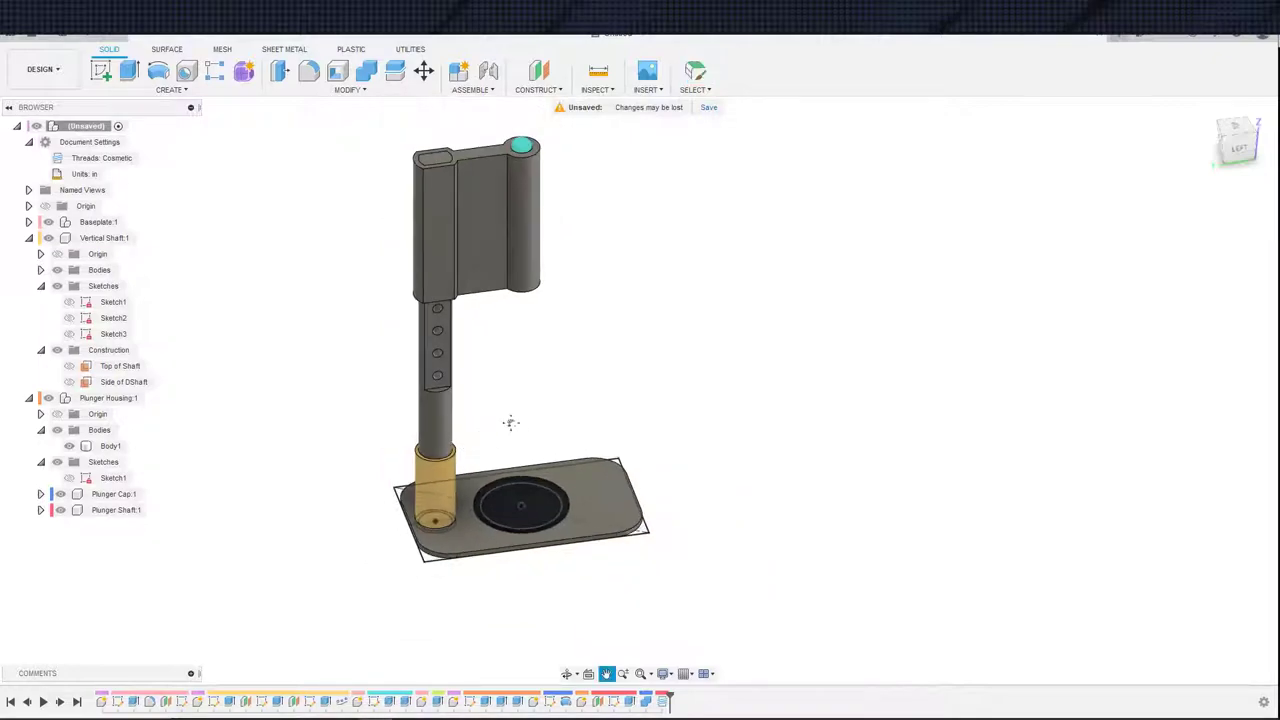
{"action": "middle_click_drag", "start_coordinate": [508, 423], "coordinate": [490, 445]}
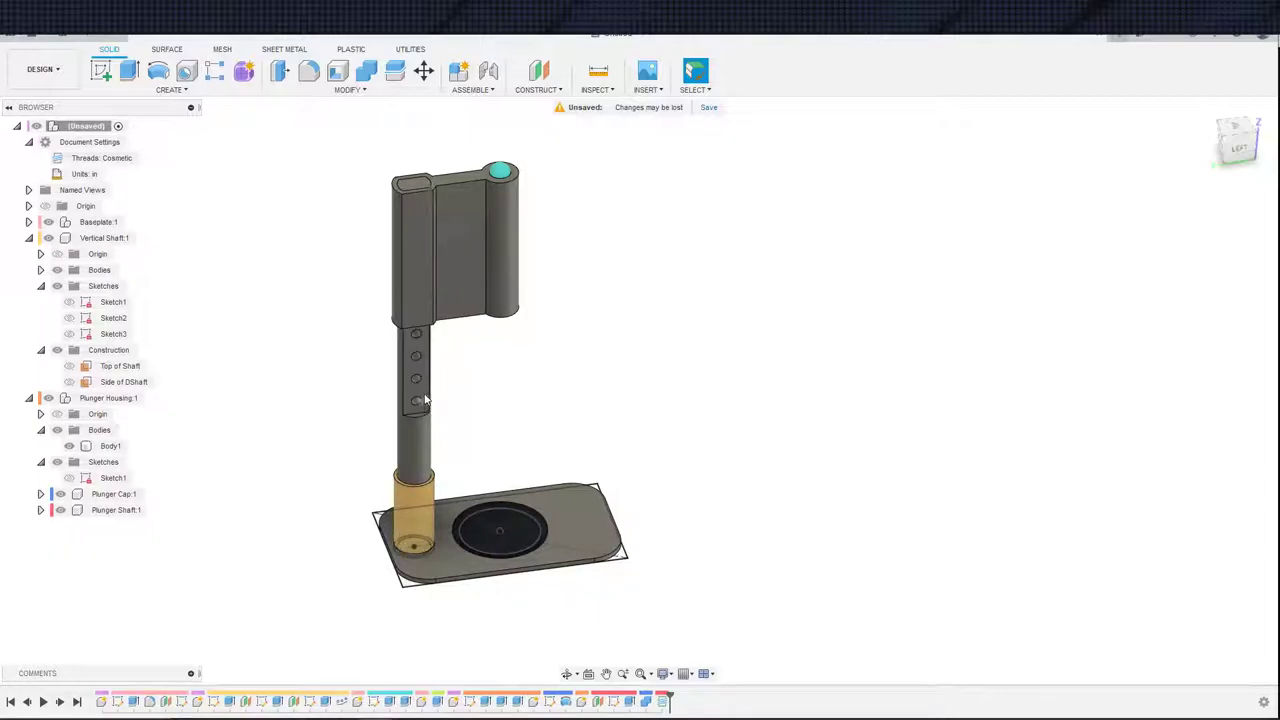
{"action": "scroll", "coordinate": [519, 400], "scroll_direction": "down", "scroll_amount": 2}
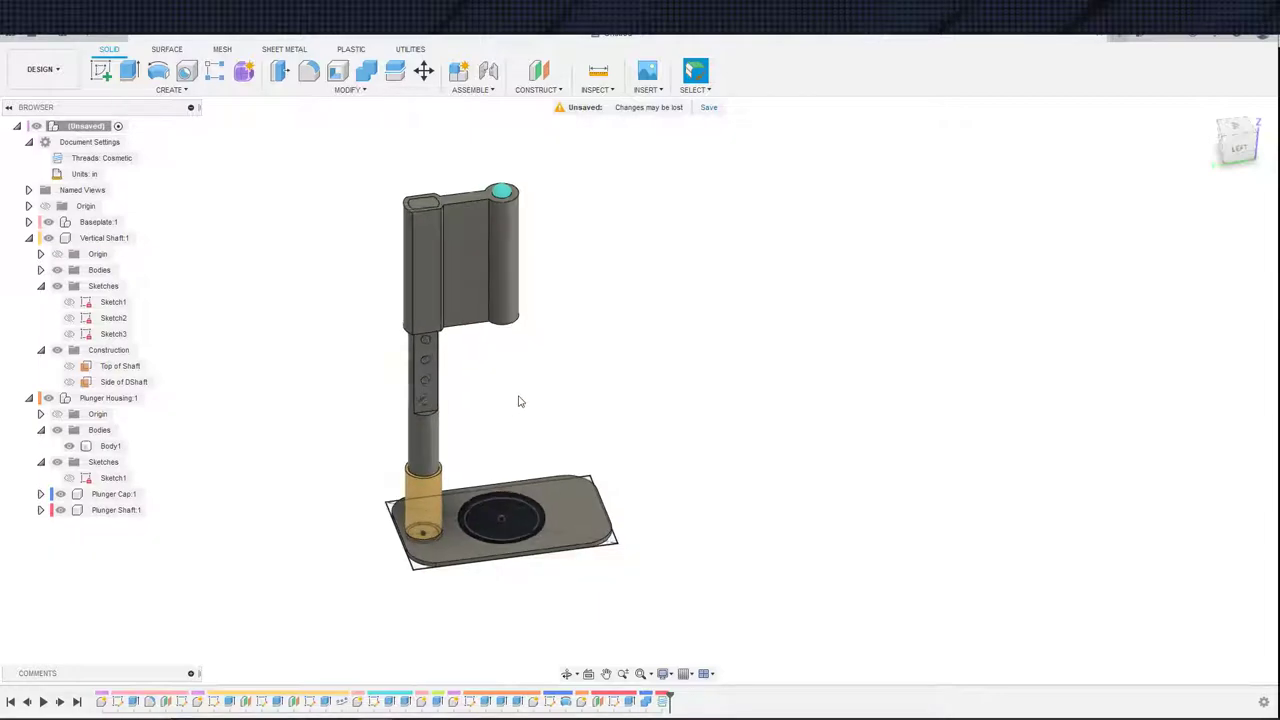
- Examine the row of holes in the vertical shaft, the collar at its lower end and the baseplate
{"action": "scroll", "coordinate": [531, 403], "scroll_direction": "up", "scroll_amount": 2}
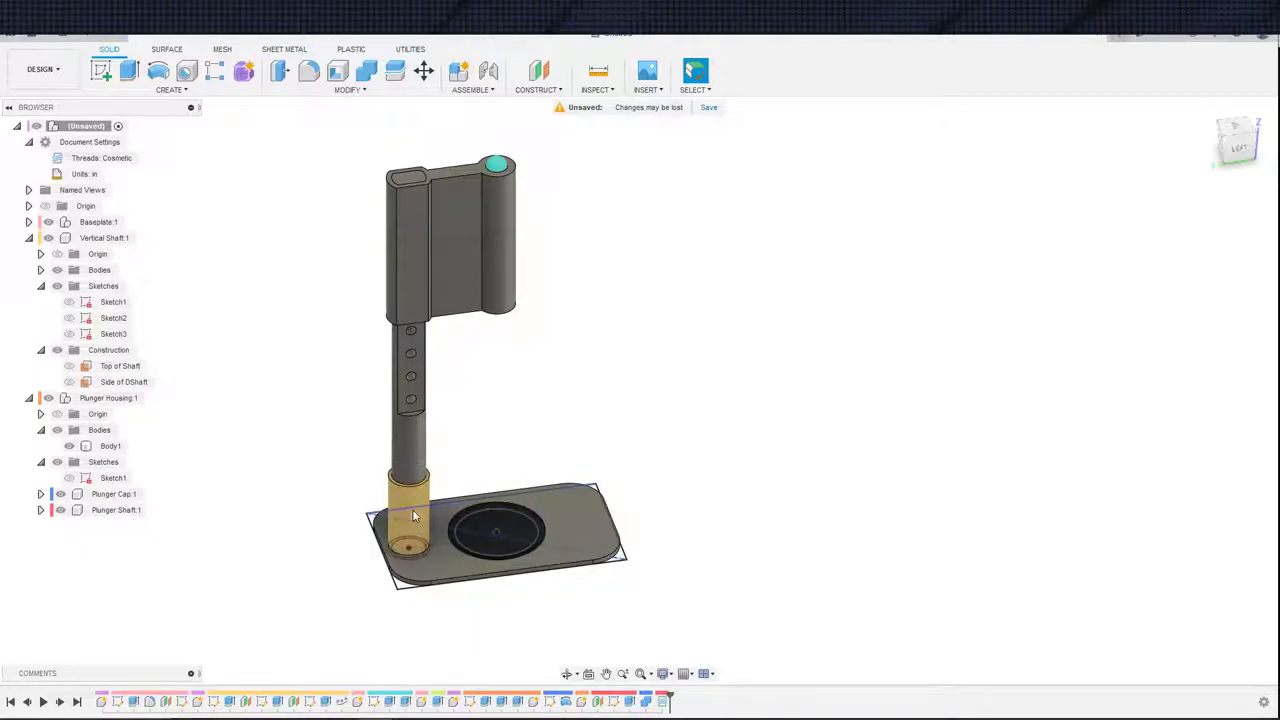
{"action": "scroll", "coordinate": [449, 488], "scroll_direction": "up", "scroll_amount": 4}
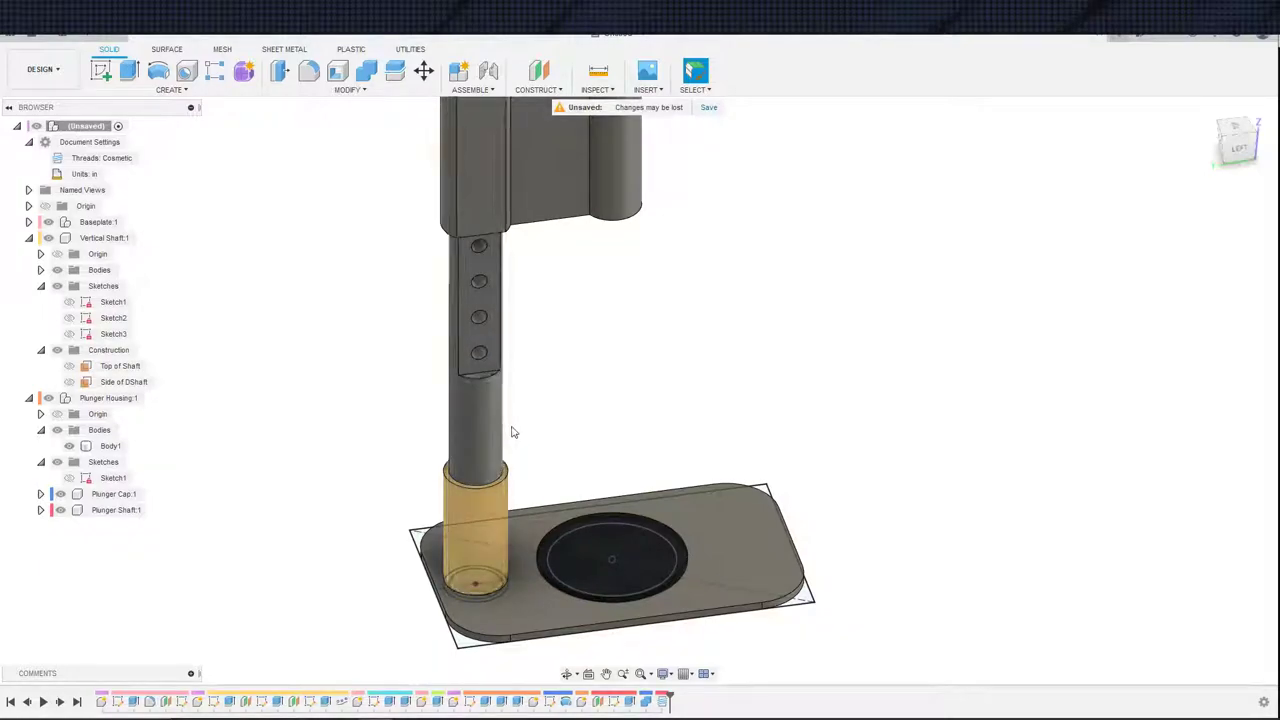
{"action": "scroll", "coordinate": [520, 457], "scroll_direction": "down", "scroll_amount": 2}
{"action": "scroll", "coordinate": [554, 426], "scroll_direction": "up", "scroll_amount": 3}
{"action": "scroll", "coordinate": [559, 427], "scroll_direction": "down", "scroll_amount": 2}
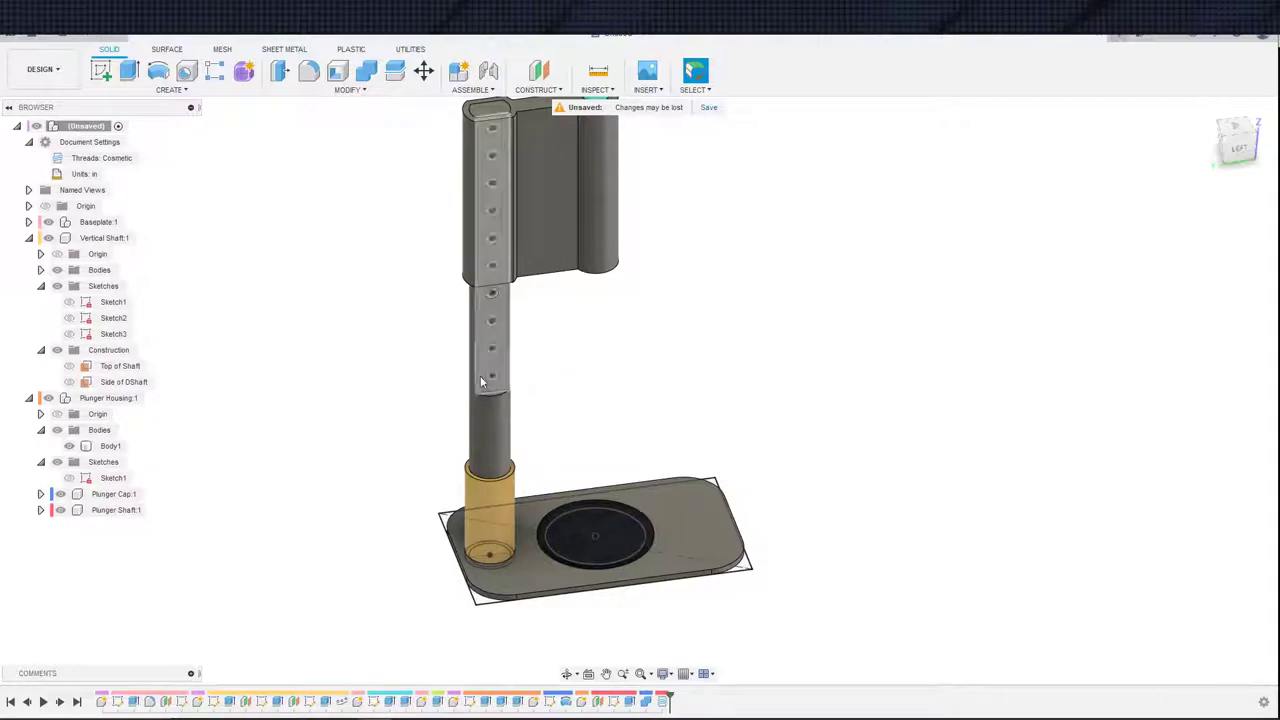
{"action": "middle_click_drag", "start_coordinate": [583, 400], "coordinate": [623, 395], "text": "shift"}
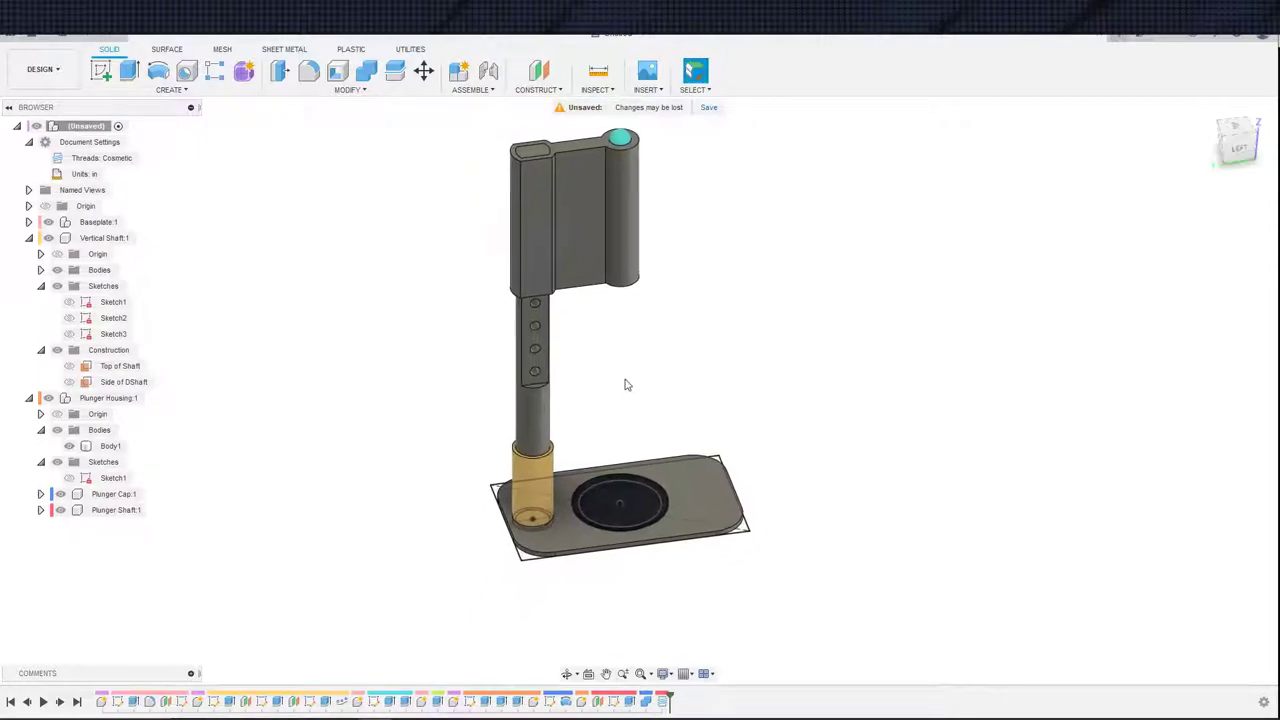
{"action": "middle_click_drag", "start_coordinate": [587, 445], "coordinate": [597, 410], "text": "shift"}
{"action": "scroll", "coordinate": [554, 494], "scroll_direction": "up", "scroll_amount": 2}
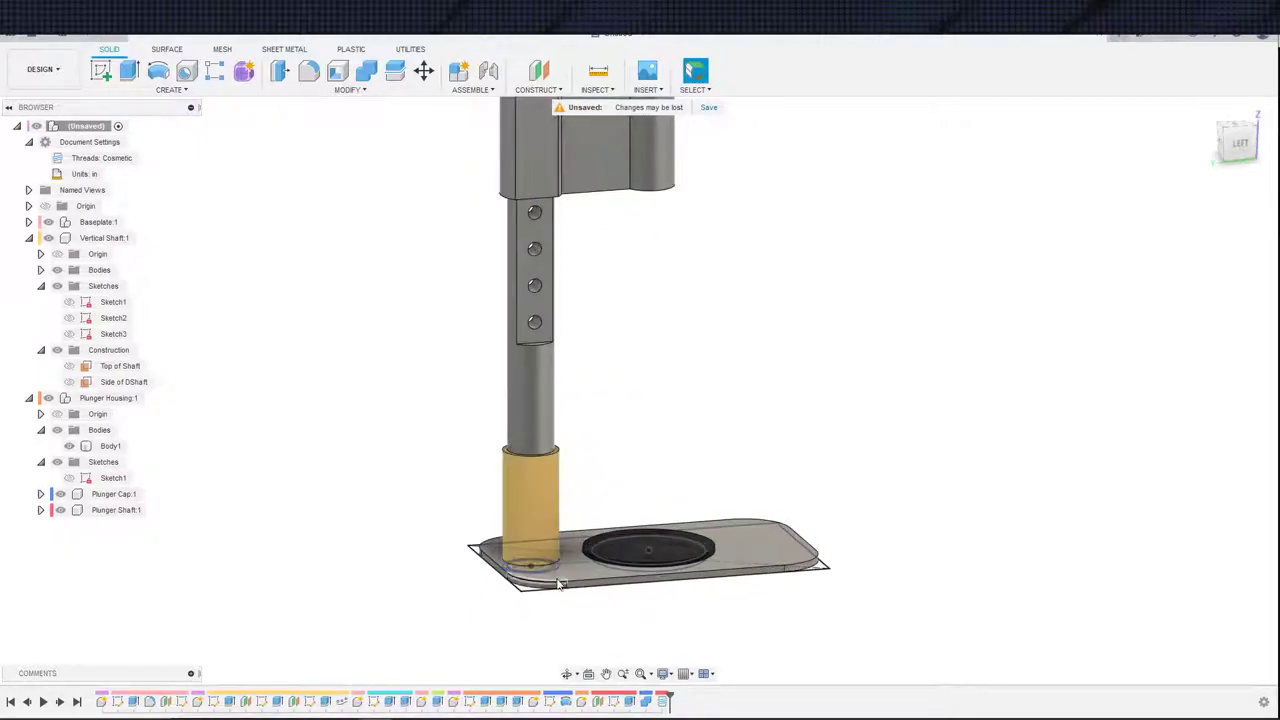
{"action": "scroll", "coordinate": [537, 531], "scroll_direction": "up", "scroll_amount": 1}
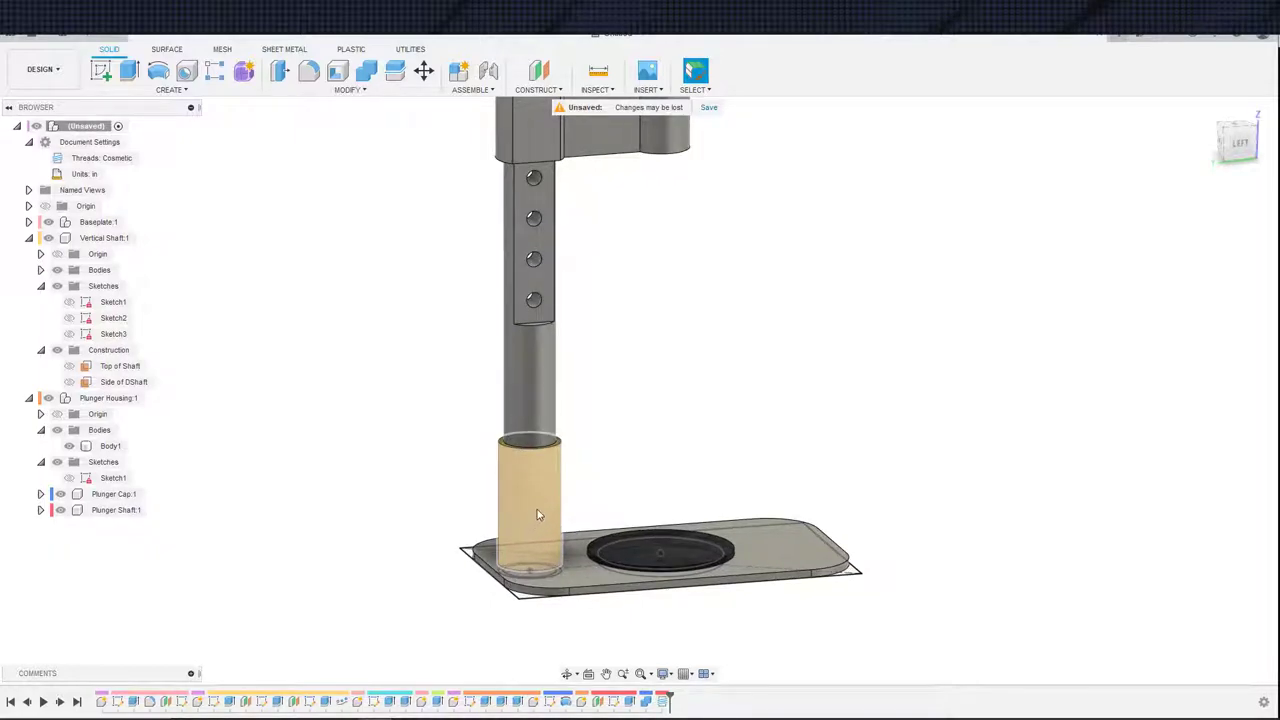
{"action": "middle_click_drag", "start_coordinate": [537, 515], "coordinate": [575, 480], "text": "shift"}
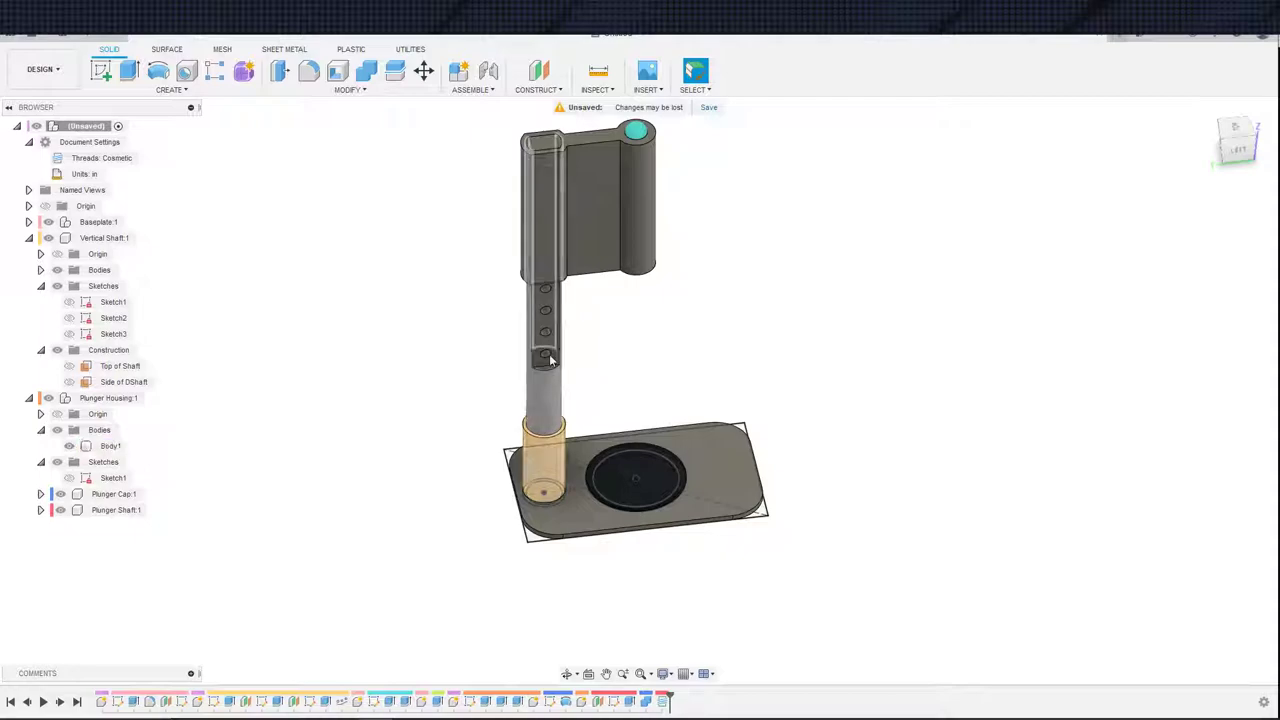
{"action": "middle_click_drag", "start_coordinate": [620, 360], "coordinate": [717, 332], "text": "shift"}
{"action": "middle_click_drag", "start_coordinate": [718, 512], "coordinate": [601, 509], "text": "shift"}
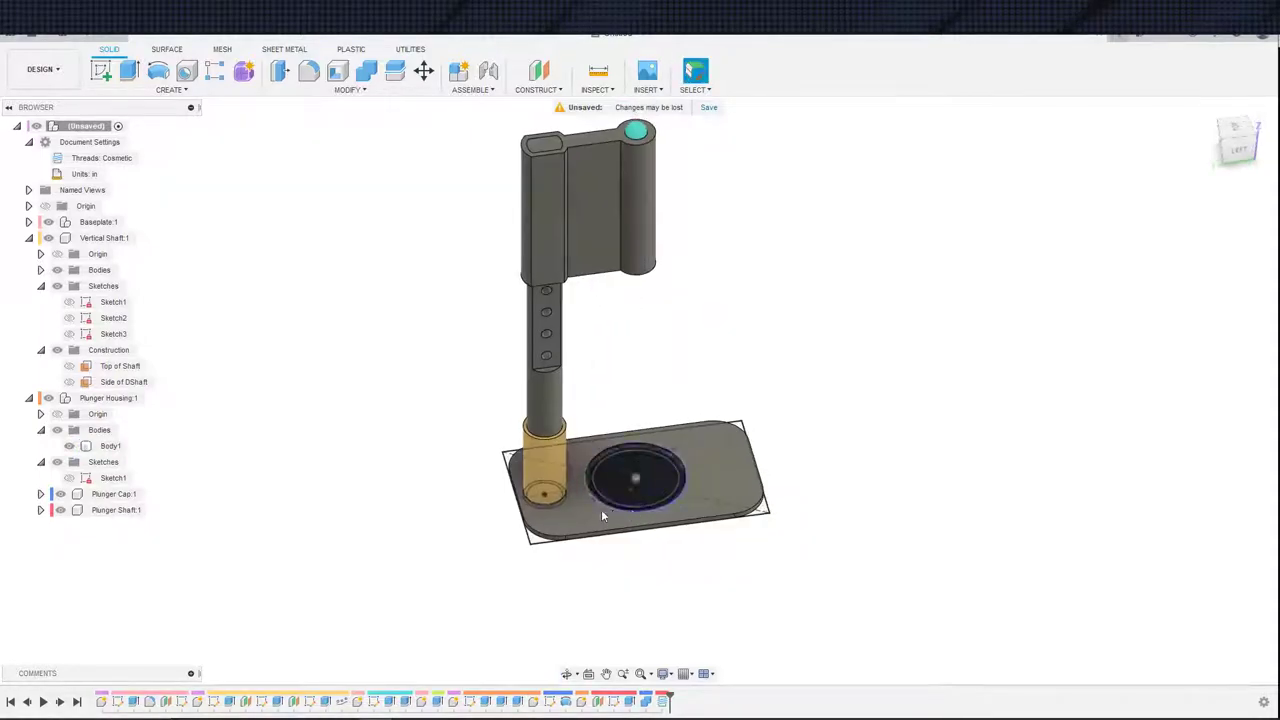
{"action": "scroll", "coordinate": [655, 433], "scroll_direction": "down", "scroll_amount": 4}
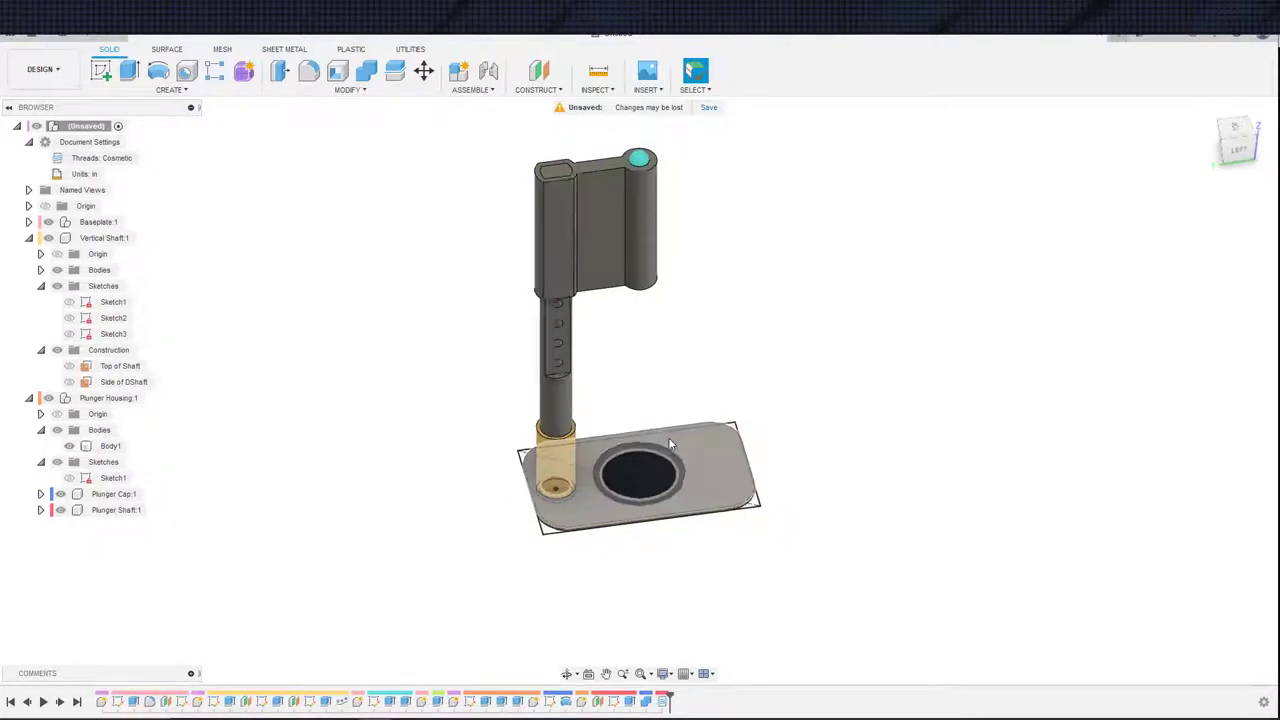
- Examine the plunger housing and where it slides over the perforated section of the vertical shaft
{"action": "middle_click_drag", "start_coordinate": [744, 406], "coordinate": [808, 474], "text": "shift"}
{"action": "scroll", "coordinate": [736, 403], "scroll_direction": "up", "scroll_amount": 3}
{"action": "middle_click_drag", "start_coordinate": [751, 353], "coordinate": [725, 482], "text": "shift"}
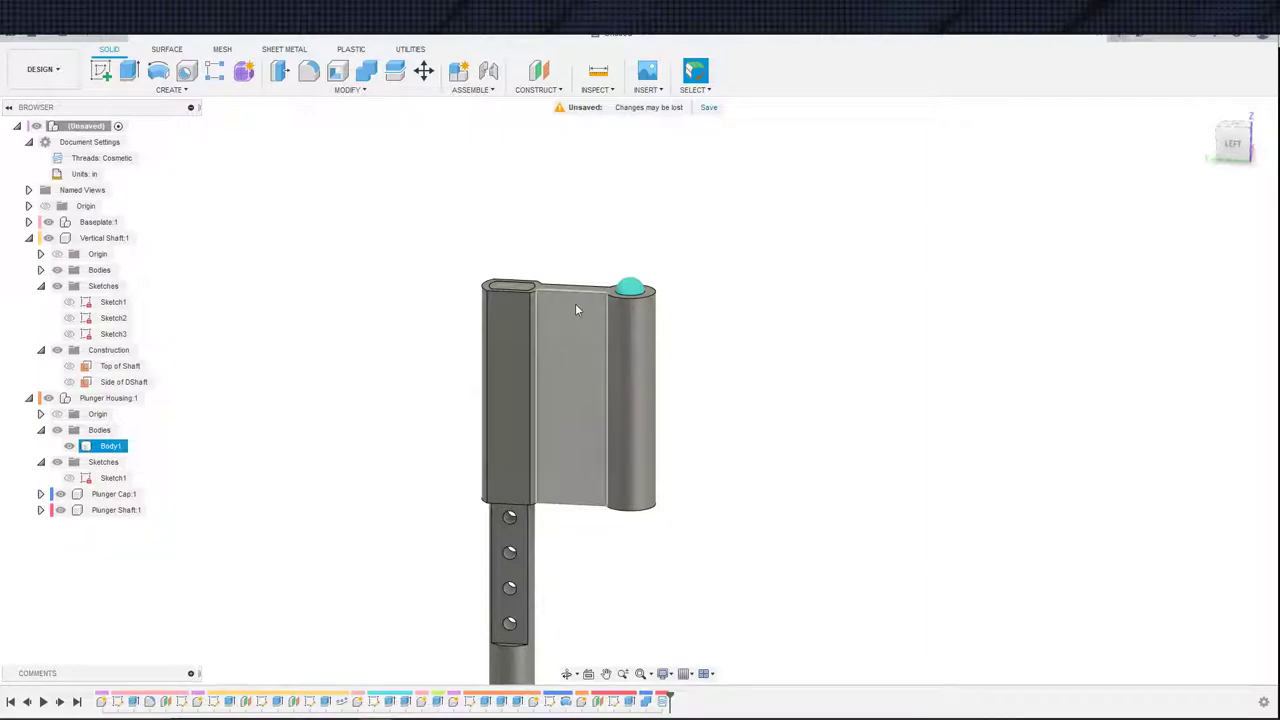
{"action": "scroll", "coordinate": [565, 298], "scroll_direction": "up", "scroll_amount": 2}
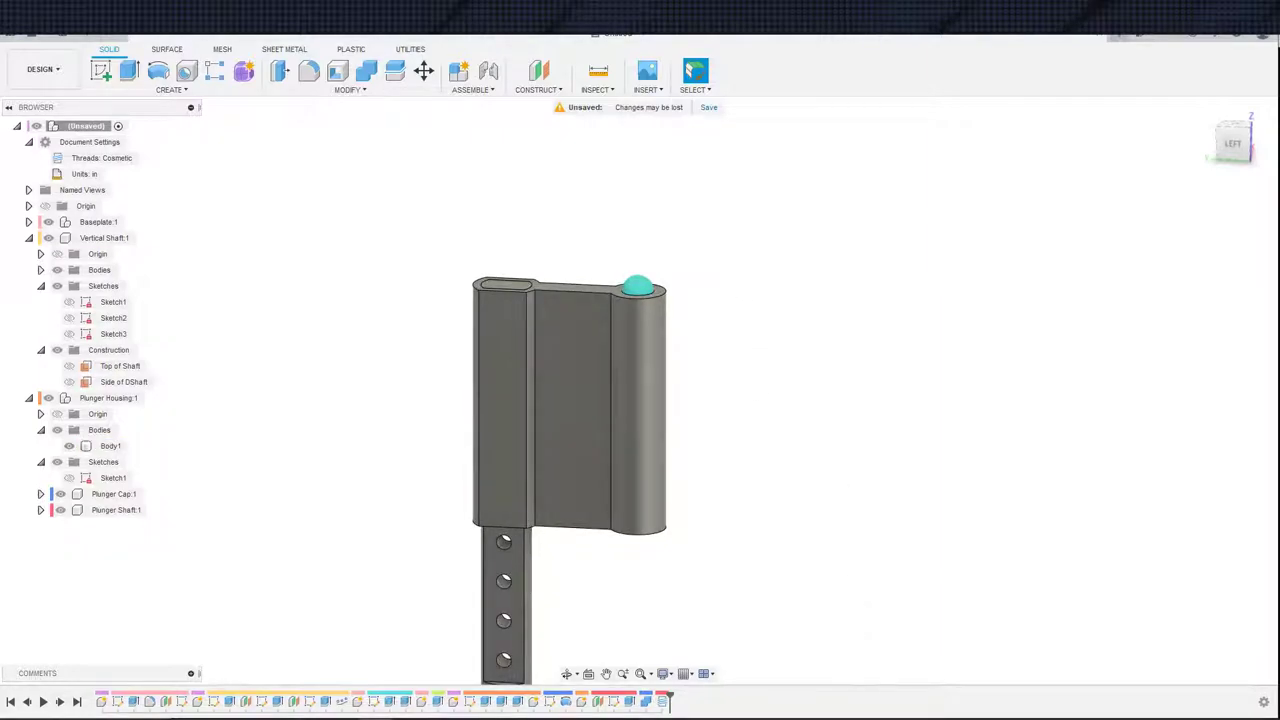
{"action": "mouse_move", "coordinate": [884, 713]}
{"action": "scroll", "coordinate": [815, 607], "scroll_direction": "down", "scroll_amount": 3}
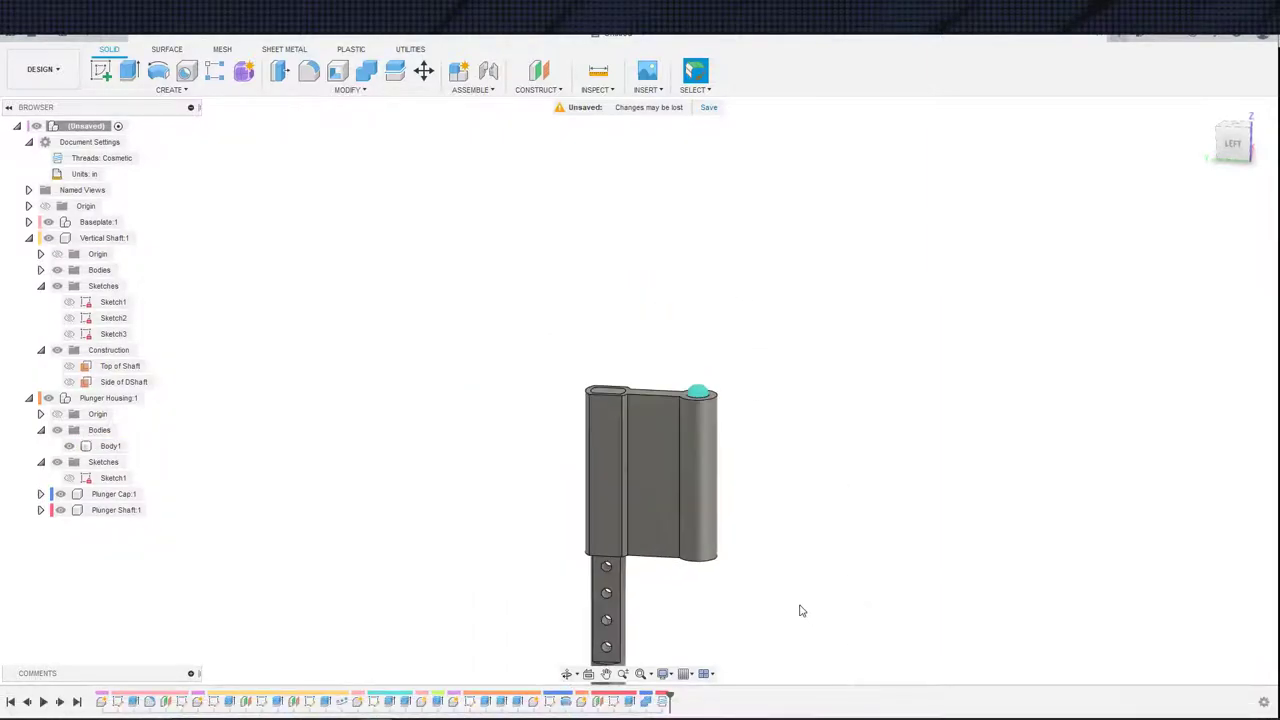
{"action": "middle_click_drag", "start_coordinate": [802, 612], "coordinate": [841, 492]}
{"action": "scroll", "coordinate": [830, 563], "scroll_direction": "down", "scroll_amount": 2}
{"action": "scroll", "coordinate": [840, 489], "scroll_direction": "up", "scroll_amount": 2}
{"action": "scroll", "coordinate": [828, 515], "scroll_direction": "up", "scroll_amount": 2}
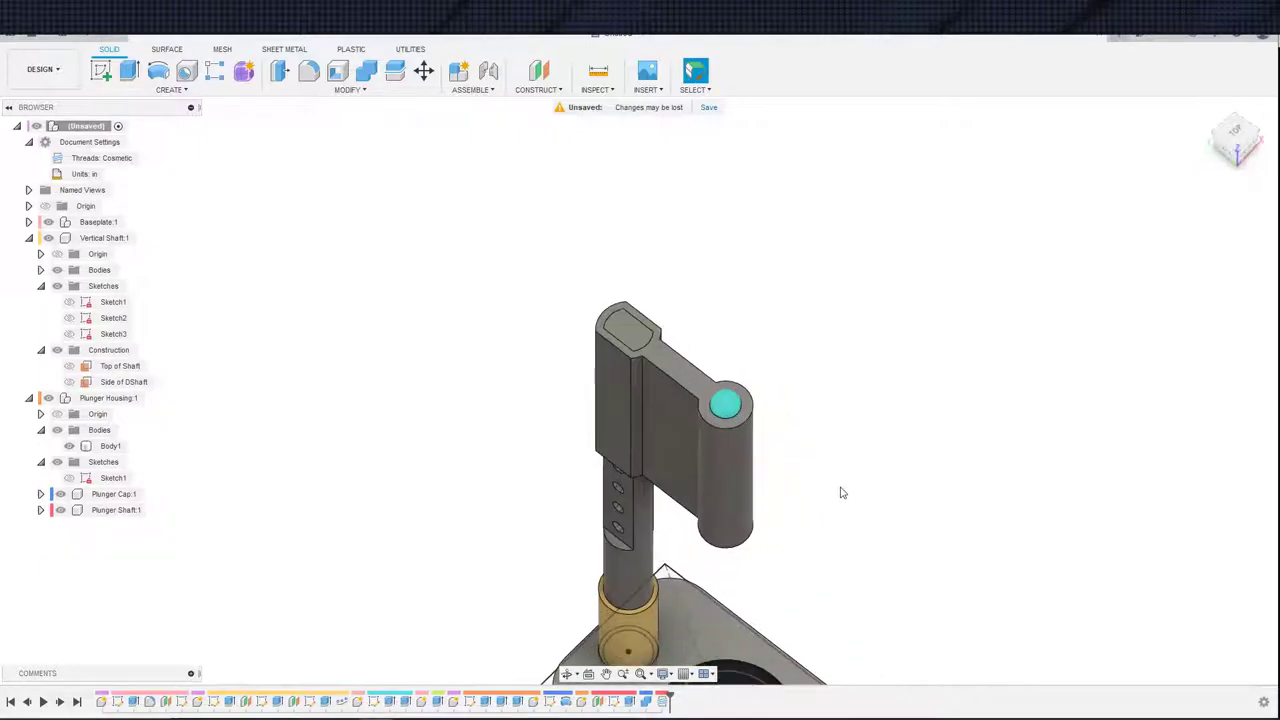
{"action": "middle_click_drag", "start_coordinate": [765, 443], "coordinate": [796, 434], "text": "shift"}
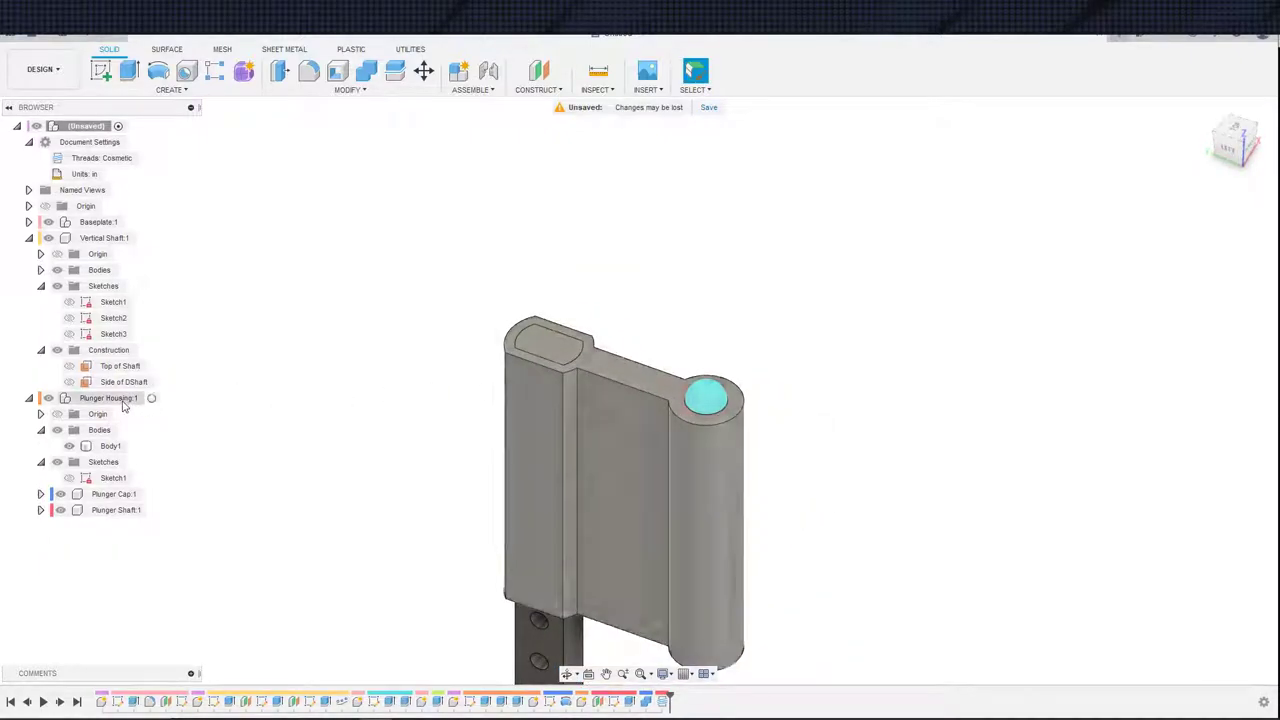
- Activate the Plunger Housing component and create a construction plane offset 0.00 in from the flat outer face of its shaft sleeve
{"action": "left_click", "coordinate": [158, 398]}
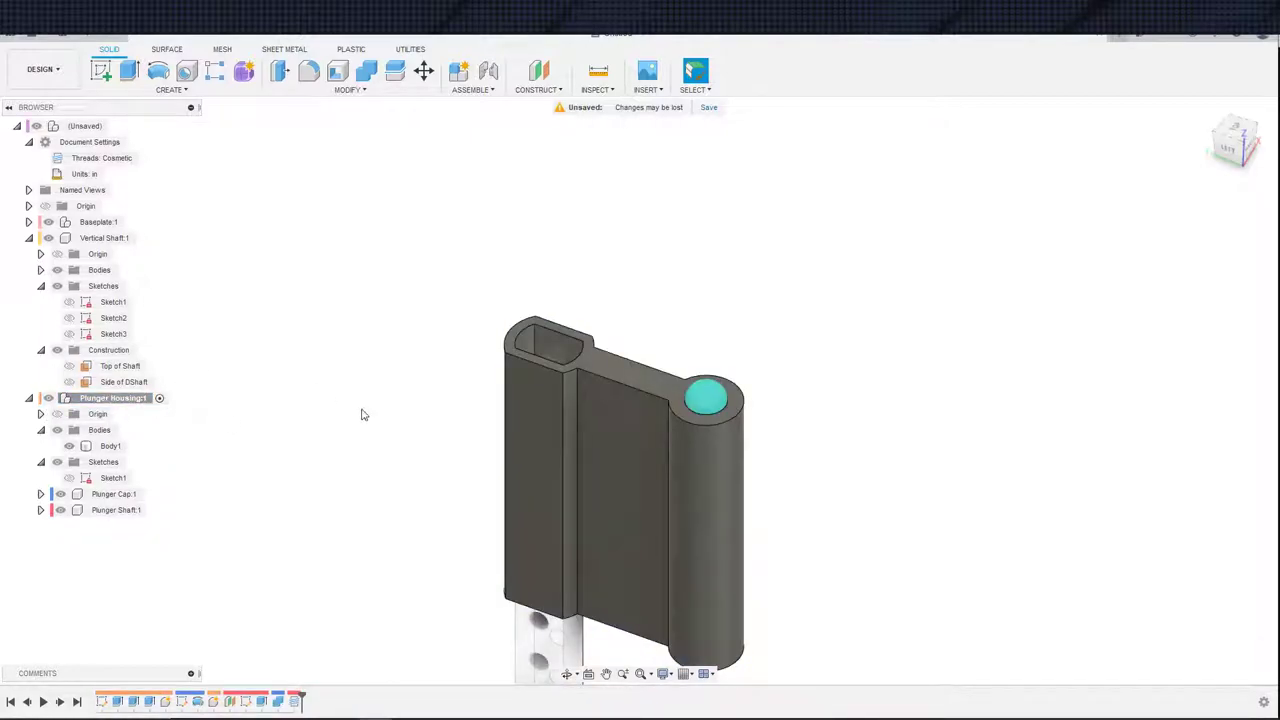
{"action": "scroll", "coordinate": [380, 405], "scroll_direction": "up", "scroll_amount": 3}
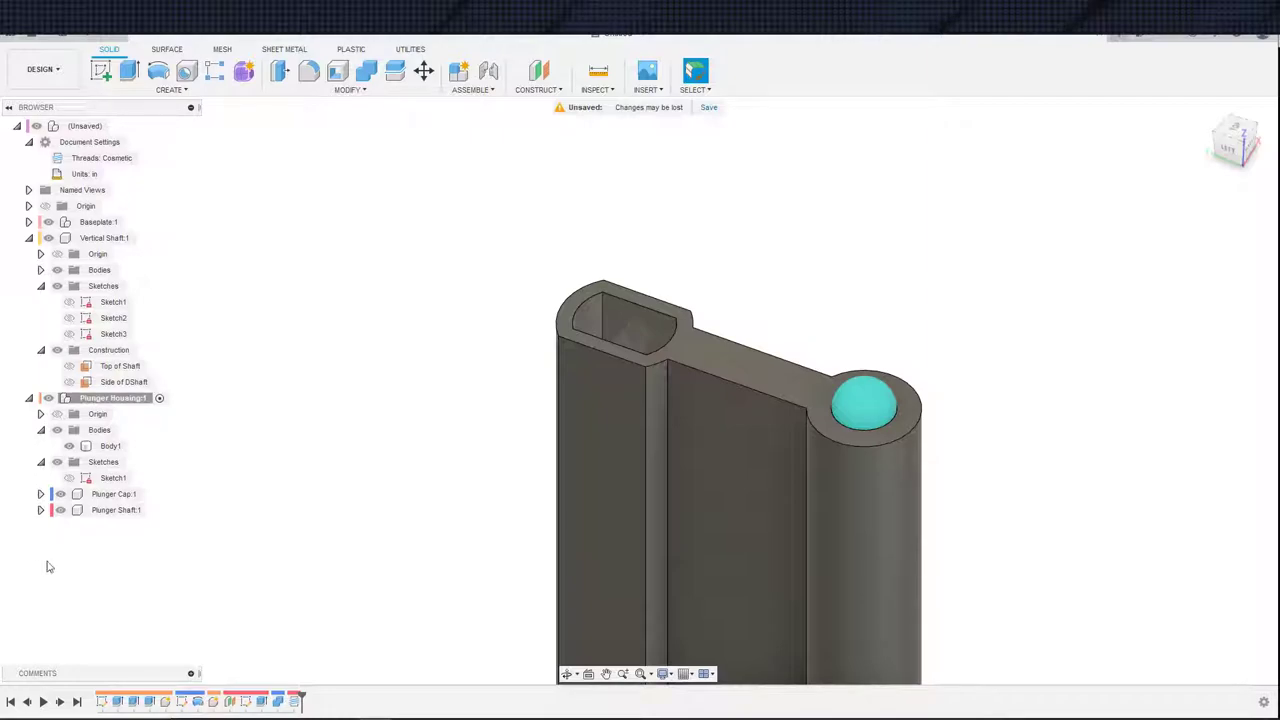
{"action": "scroll", "coordinate": [375, 572], "scroll_direction": "down", "scroll_amount": 3}
{"action": "middle_click_drag", "start_coordinate": [291, 486], "coordinate": [234, 423]}
{"action": "mouse_move", "coordinate": [369, 530]}
{"action": "middle_mouse_down", "text": "shift"}
{"action": "mouse_move", "coordinate": [300, 523]}
{"action": "mouse_move", "coordinate": [405, 464]}
{"action": "mouse_move", "coordinate": [366, 547]}
{"action": "middle_mouse_up", "text": "shift"}
{"action": "scroll", "coordinate": [388, 495], "scroll_direction": "down", "scroll_amount": 2}
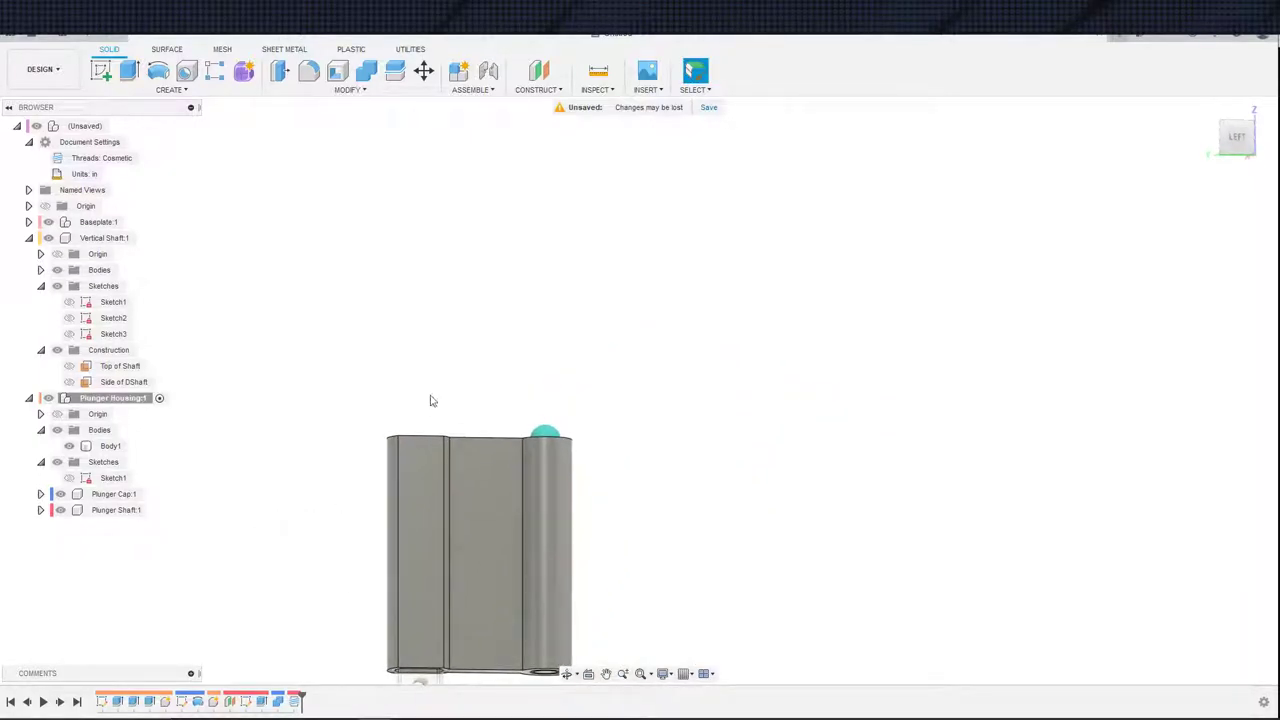
{"action": "left_click", "coordinate": [548, 72]}
{"action": "left_click", "coordinate": [420, 548]}
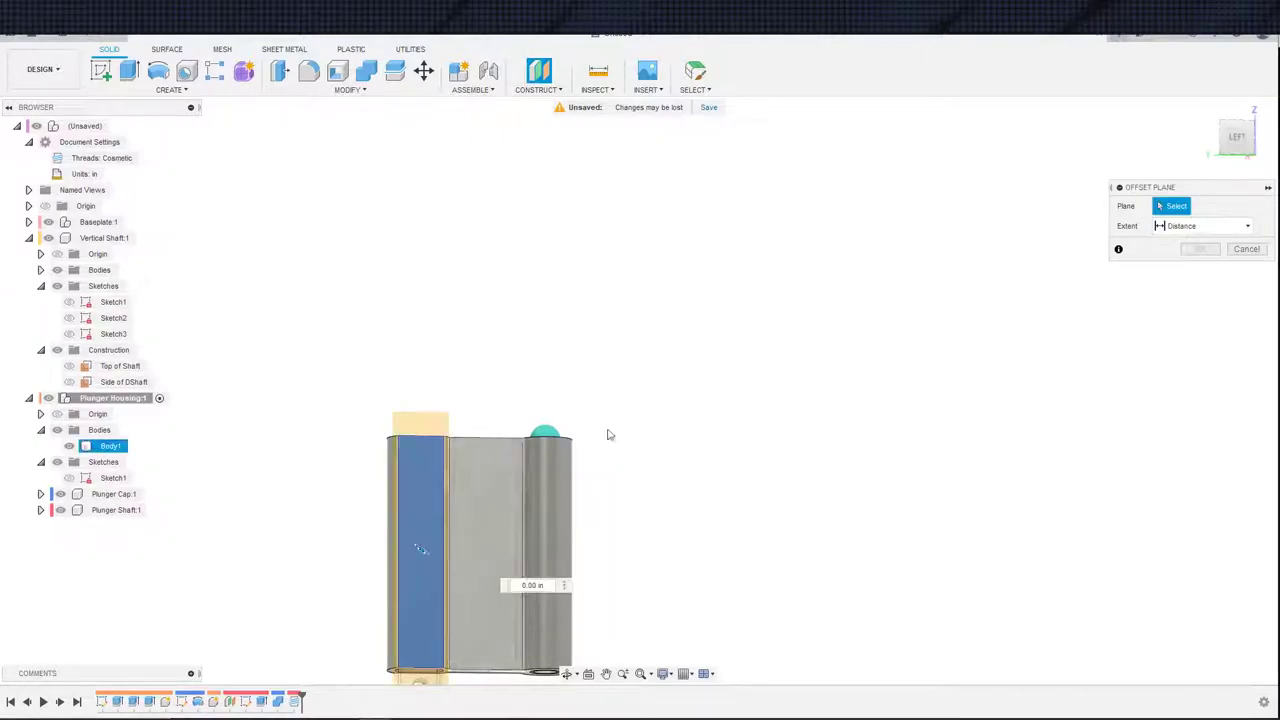
{"action": "left_click", "coordinate": [1207, 272]}
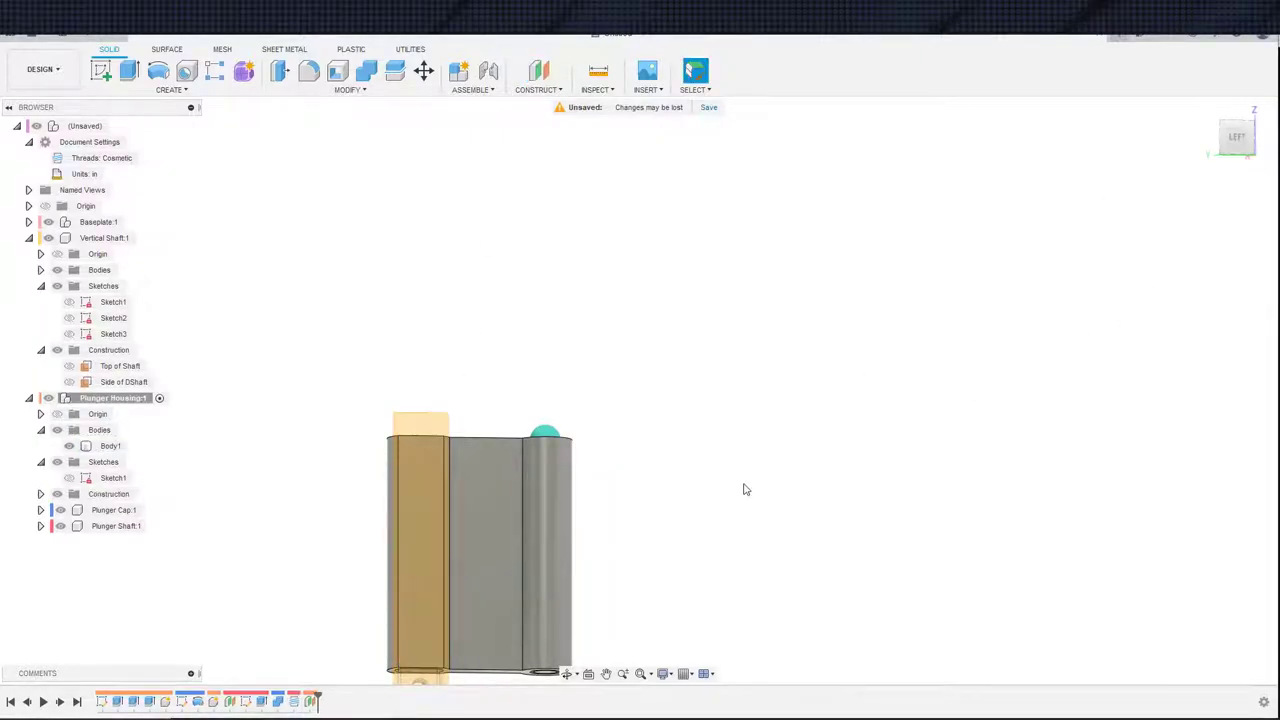
- Start a sketch on the new construction plane at the housing's flat sleeve face
{"action": "key", "text": "s"}
{"action": "left_click", "coordinate": [794, 516]}
{"action": "left_click", "coordinate": [440, 426]}
{"action": "left_click", "coordinate": [484, 428]}
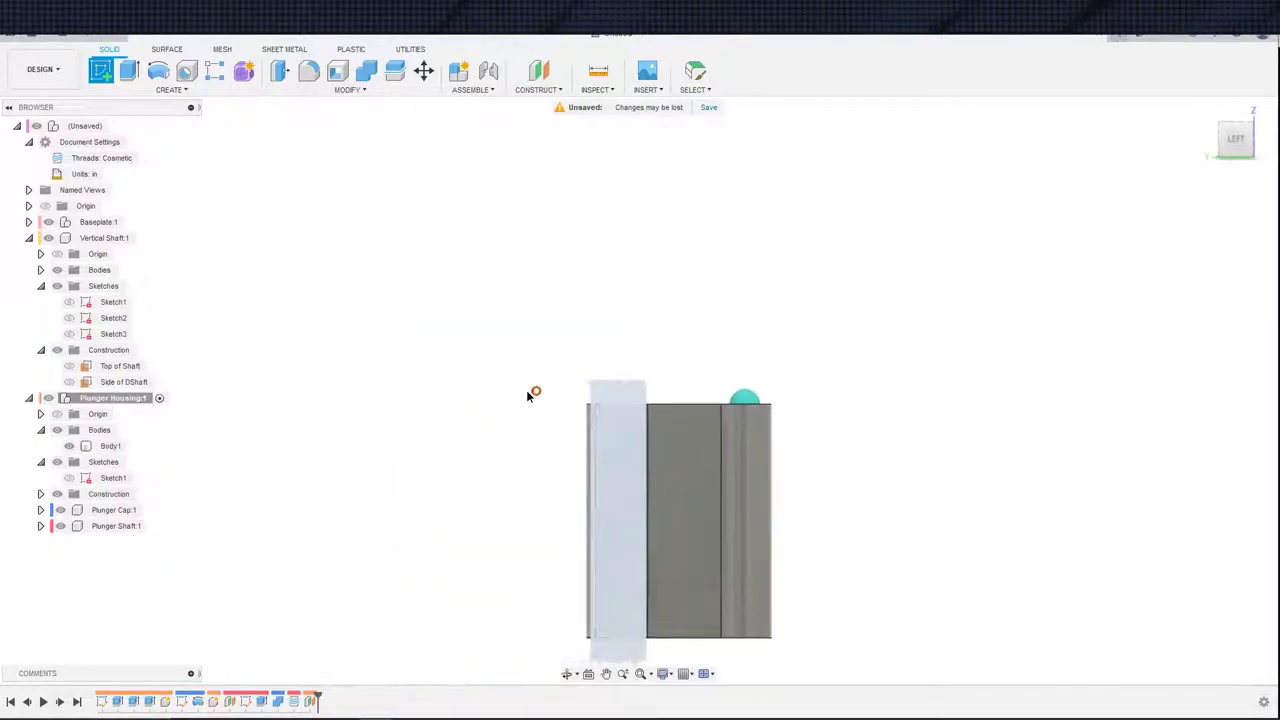
- Project the housing sleeve's flat outer face and the vertical shaft's flat face with its holes into the sketch
{"action": "key", "text": "s"}
{"action": "left_click", "coordinate": [682, 490]}
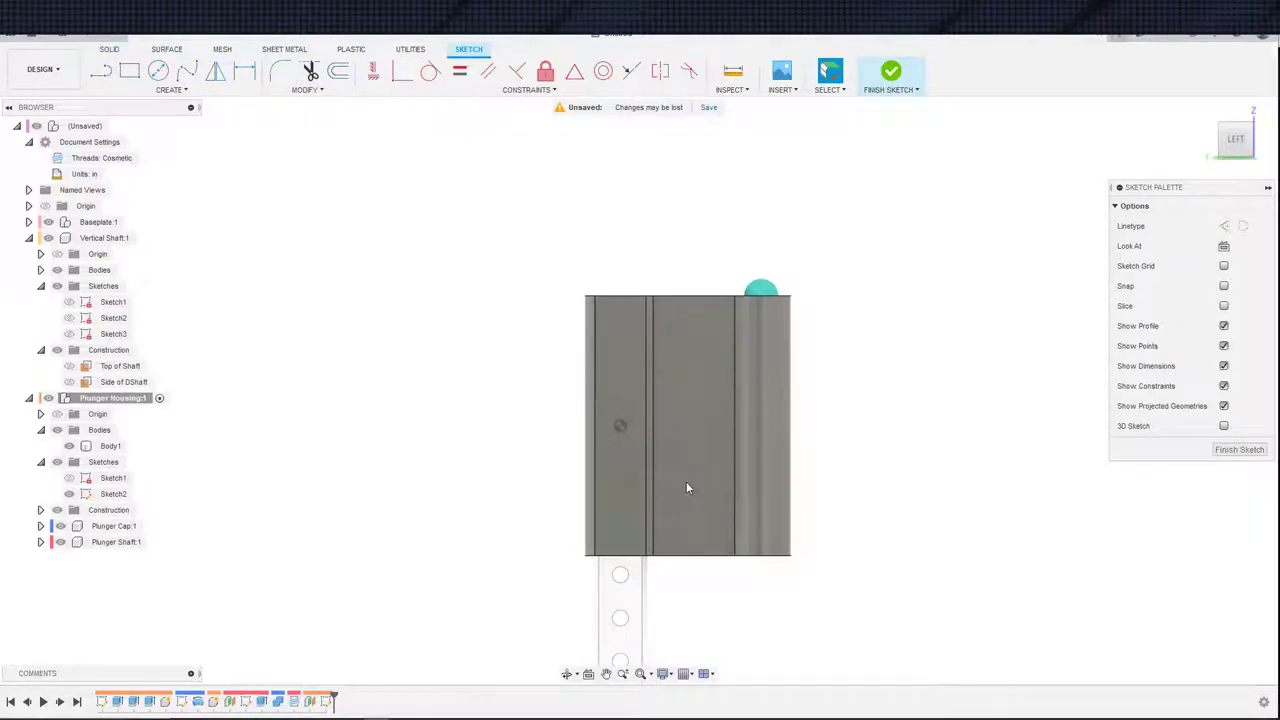
{"action": "left_click", "coordinate": [606, 386]}
{"action": "middle_click_drag", "start_coordinate": [606, 386], "coordinate": [604, 423], "text": "shift"}
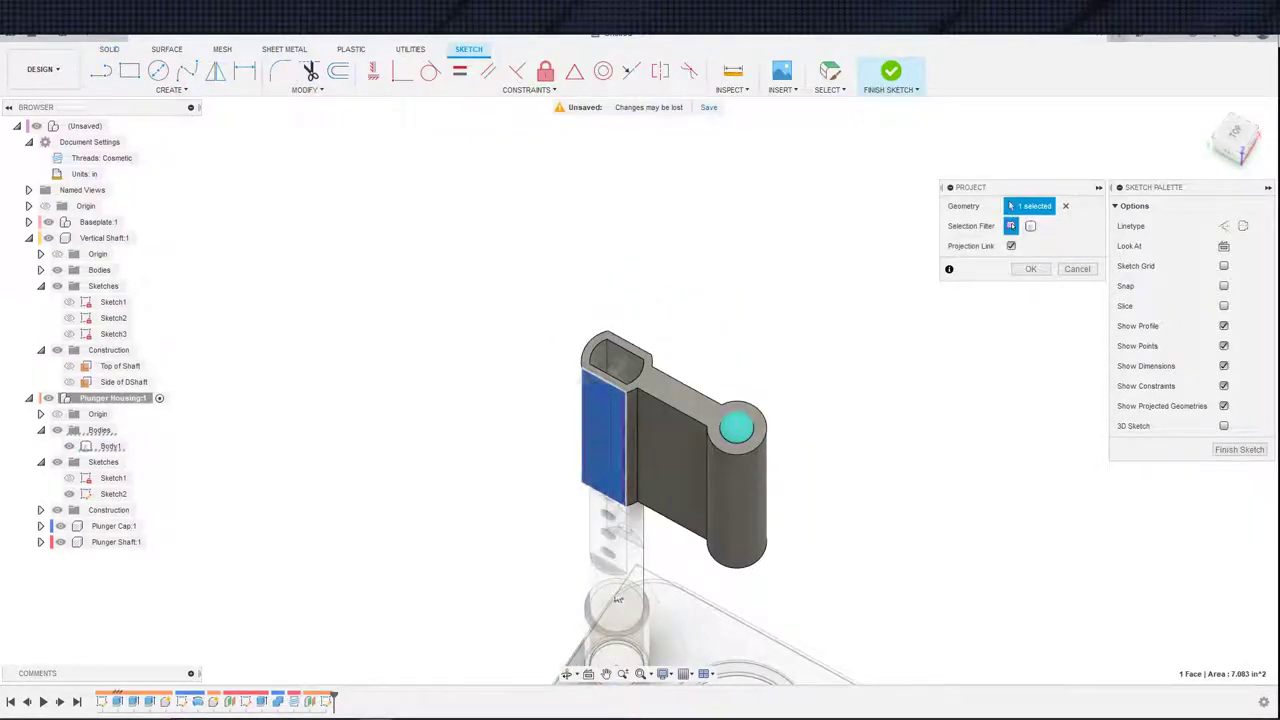
{"action": "left_click", "coordinate": [620, 566]}
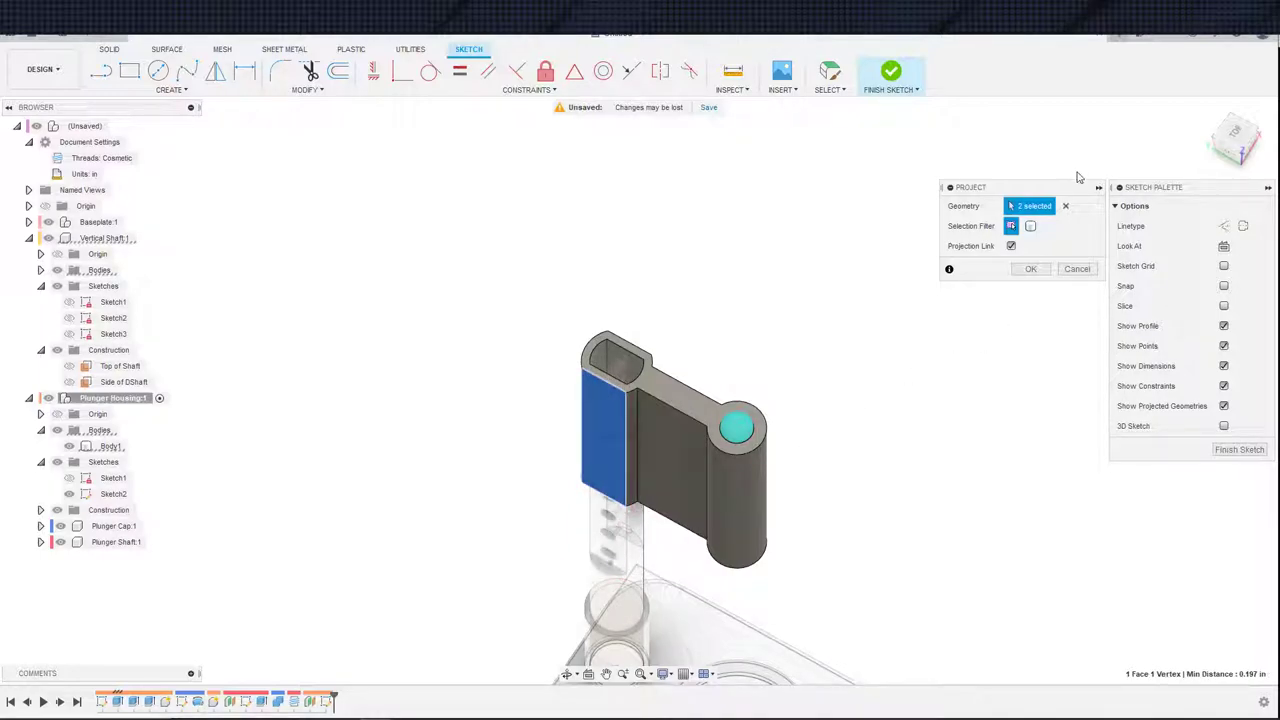
{"action": "left_click", "coordinate": [1066, 207]}
{"action": "scroll", "coordinate": [669, 400], "scroll_direction": "up", "scroll_amount": 4}
{"action": "left_click", "coordinate": [539, 460]}
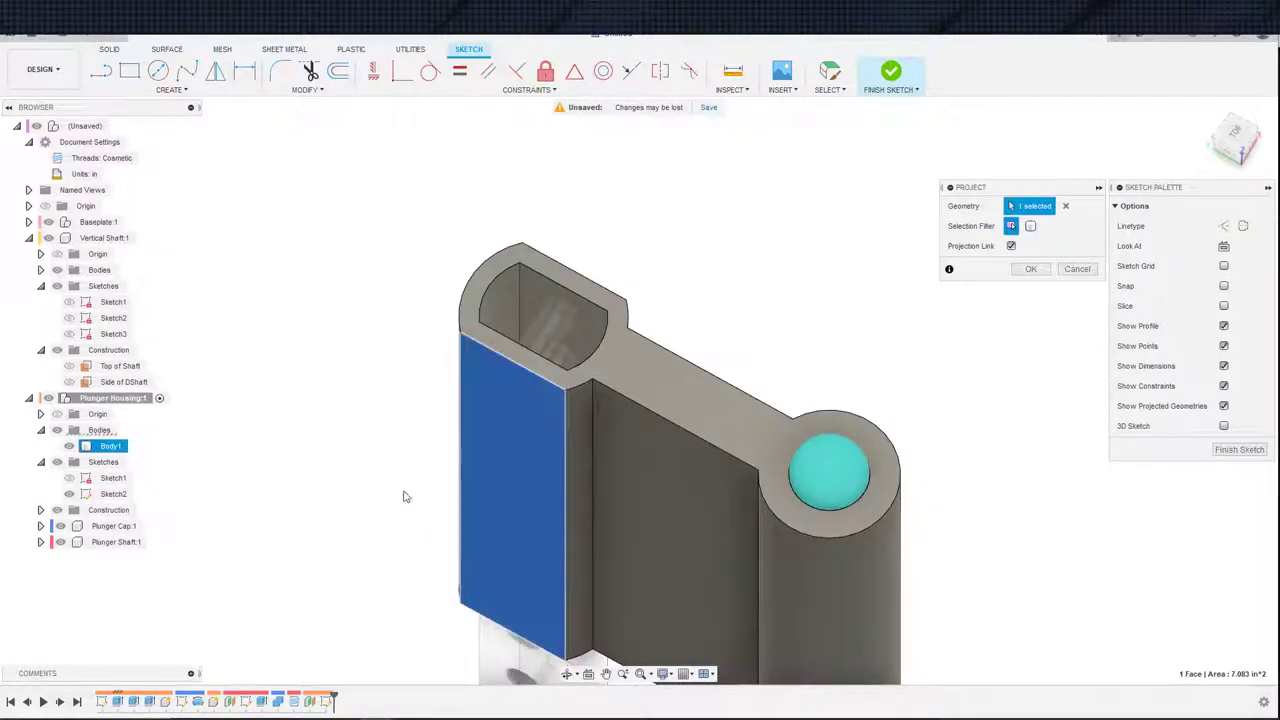
{"action": "middle_click_drag", "start_coordinate": [391, 635], "coordinate": [473, 461]}
{"action": "left_click", "coordinate": [578, 480]}
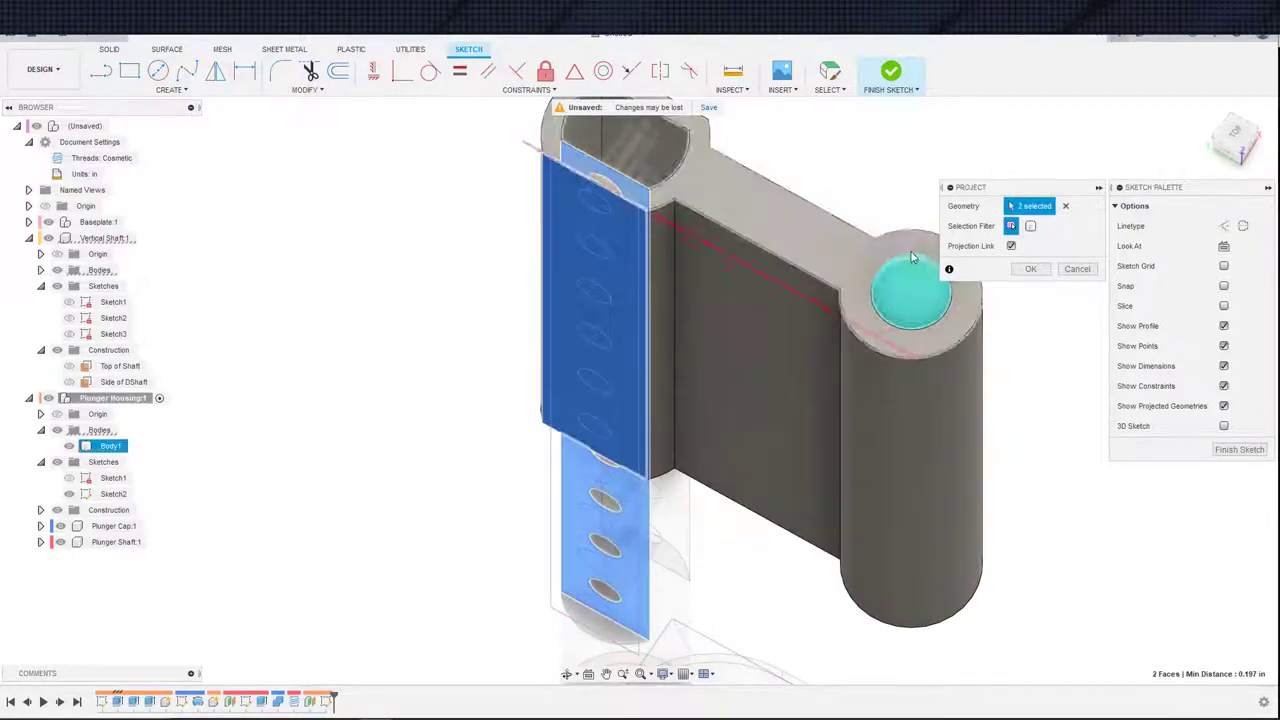
{"action": "left_click", "coordinate": [1021, 268]}
- Convert all the projected outlines and hole circles in the sketch to construction geometry
{"action": "scroll", "coordinate": [846, 298], "scroll_direction": "down", "scroll_amount": 4}
{"action": "key", "text": "ctrl+a"}
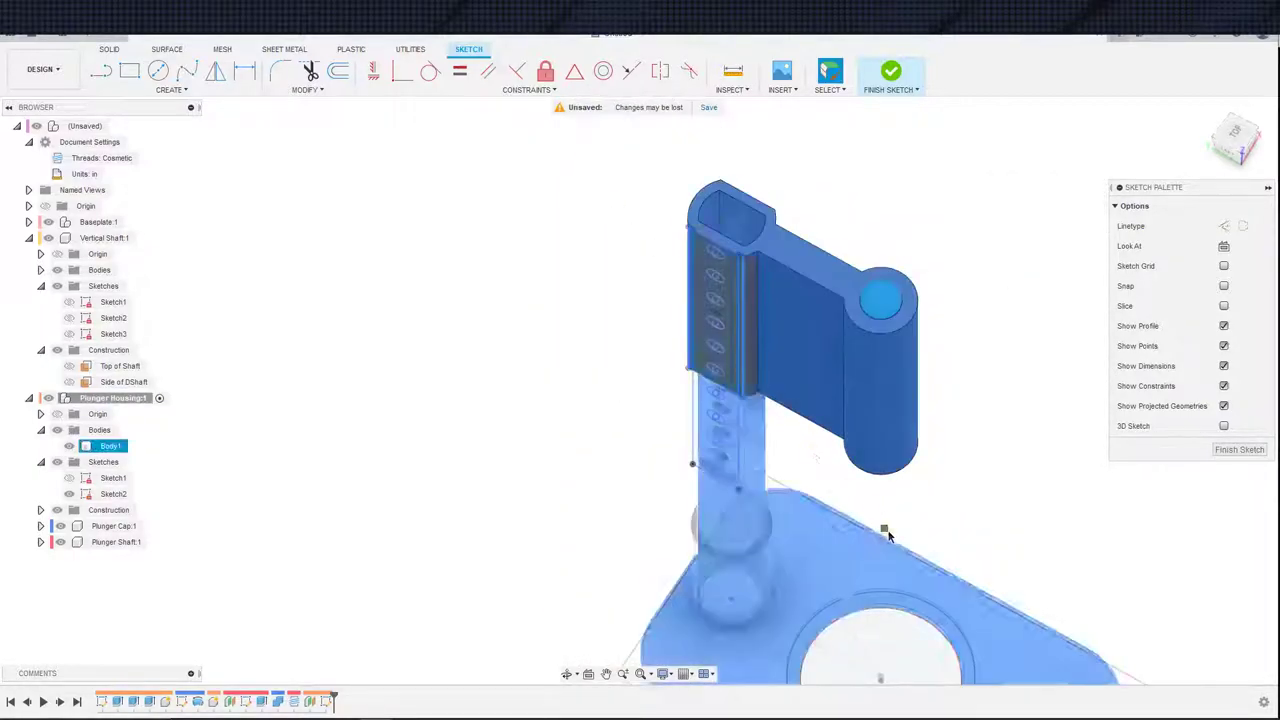
{"action": "left_click", "coordinate": [1043, 440]}
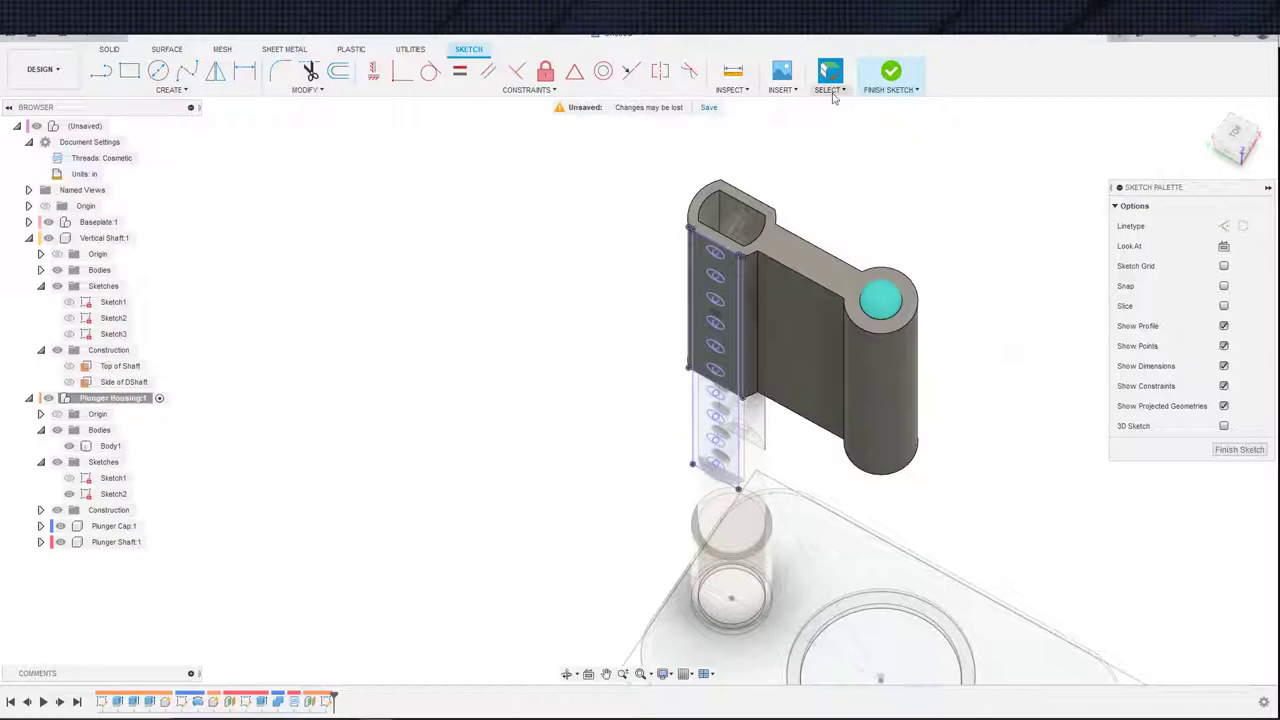
{"action": "left_click", "coordinate": [832, 91]}
{"action": "left_click_drag", "start_coordinate": [600, 192], "coordinate": [904, 541]}
{"action": "key", "text": "x"}
- Change the uppermost and lowermost projected hole circles on the housing's sleeve face back to regular sketch geometry
{"action": "middle_click_drag", "start_coordinate": [974, 403], "coordinate": [1007, 352], "text": "shift"}
{"action": "scroll", "coordinate": [930, 300], "scroll_direction": "up", "scroll_amount": 3}
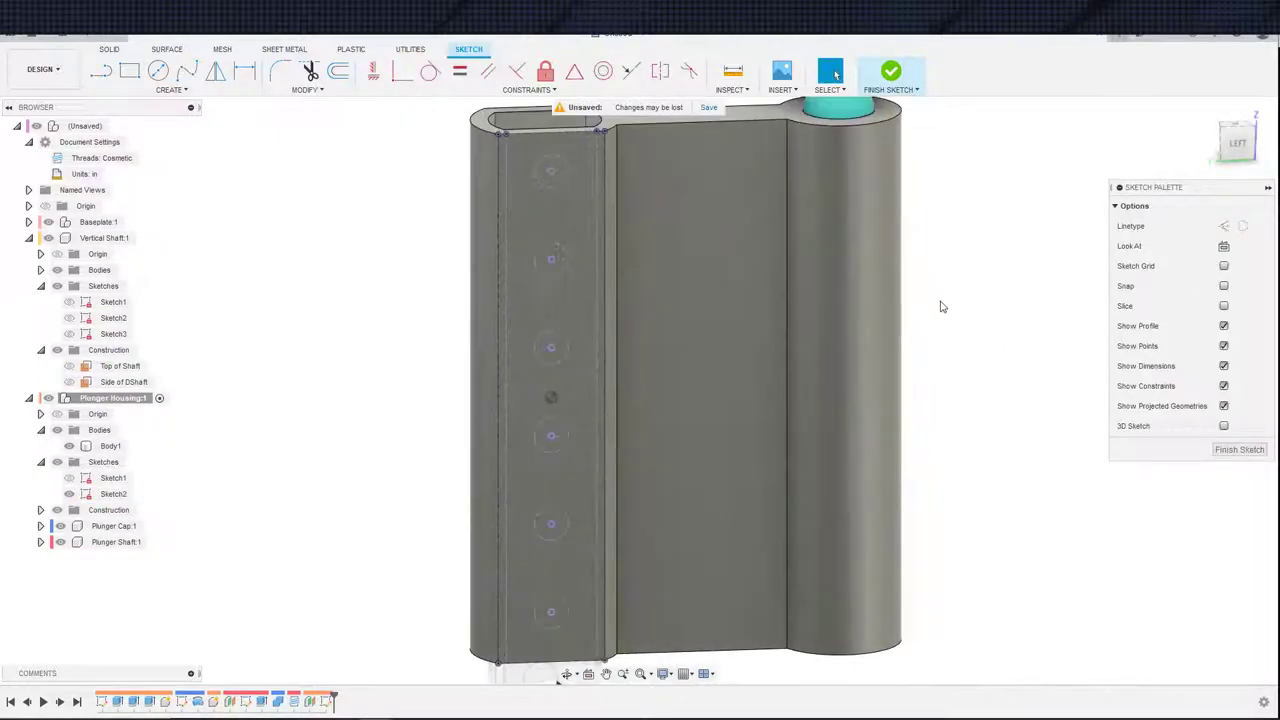
{"action": "middle_click_drag", "start_coordinate": [942, 304], "coordinate": [985, 301]}
{"action": "scroll", "coordinate": [985, 301], "scroll_direction": "down", "scroll_amount": 2}
{"action": "left_click", "coordinate": [712, 185]}
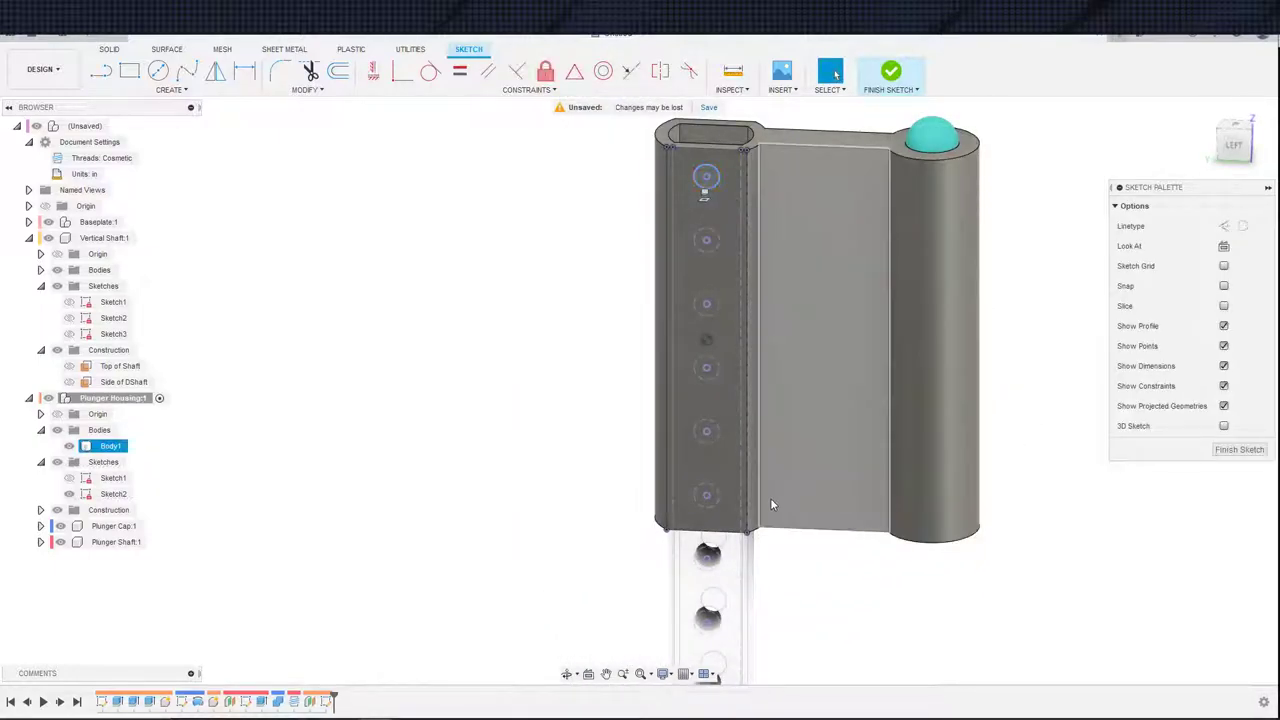
{"action": "left_click", "coordinate": [716, 504], "text": "shift"}
{"action": "middle_click_drag", "start_coordinate": [814, 510], "coordinate": [820, 412]}
{"action": "scroll", "coordinate": [827, 502], "scroll_direction": "down", "scroll_amount": 3}
{"action": "middle_click_drag", "start_coordinate": [829, 506], "coordinate": [806, 426], "text": "shift"}
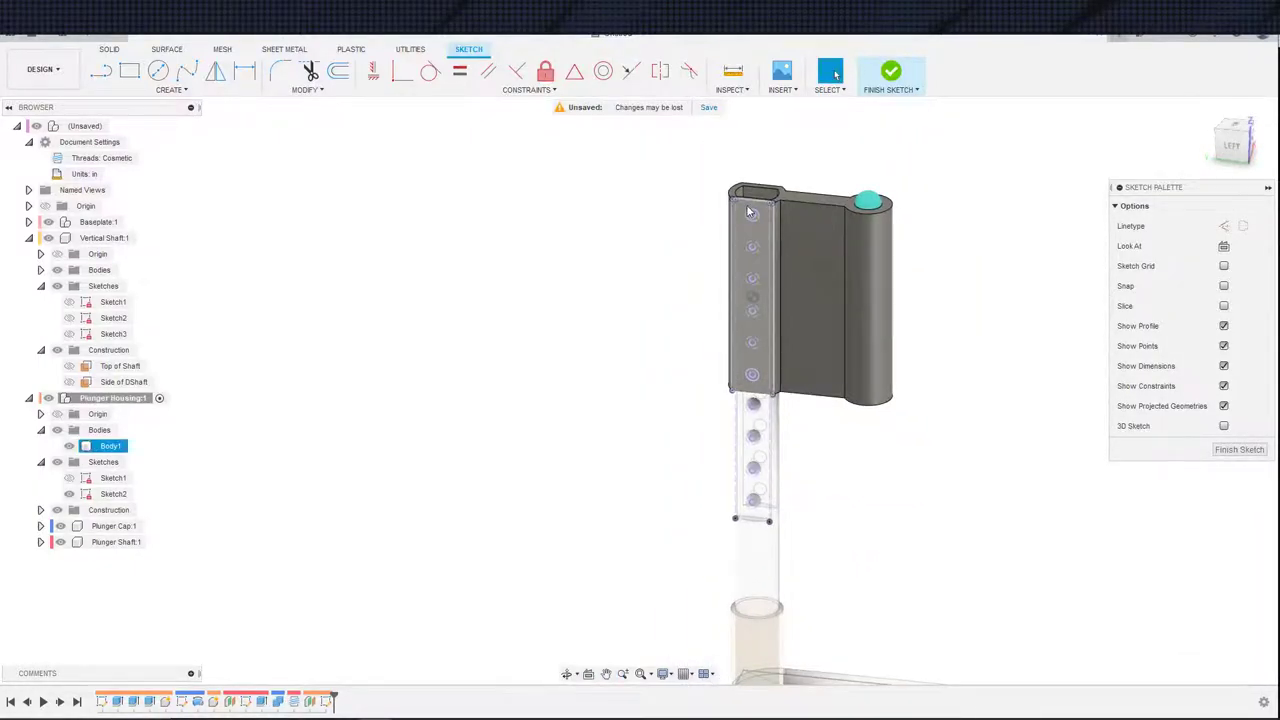
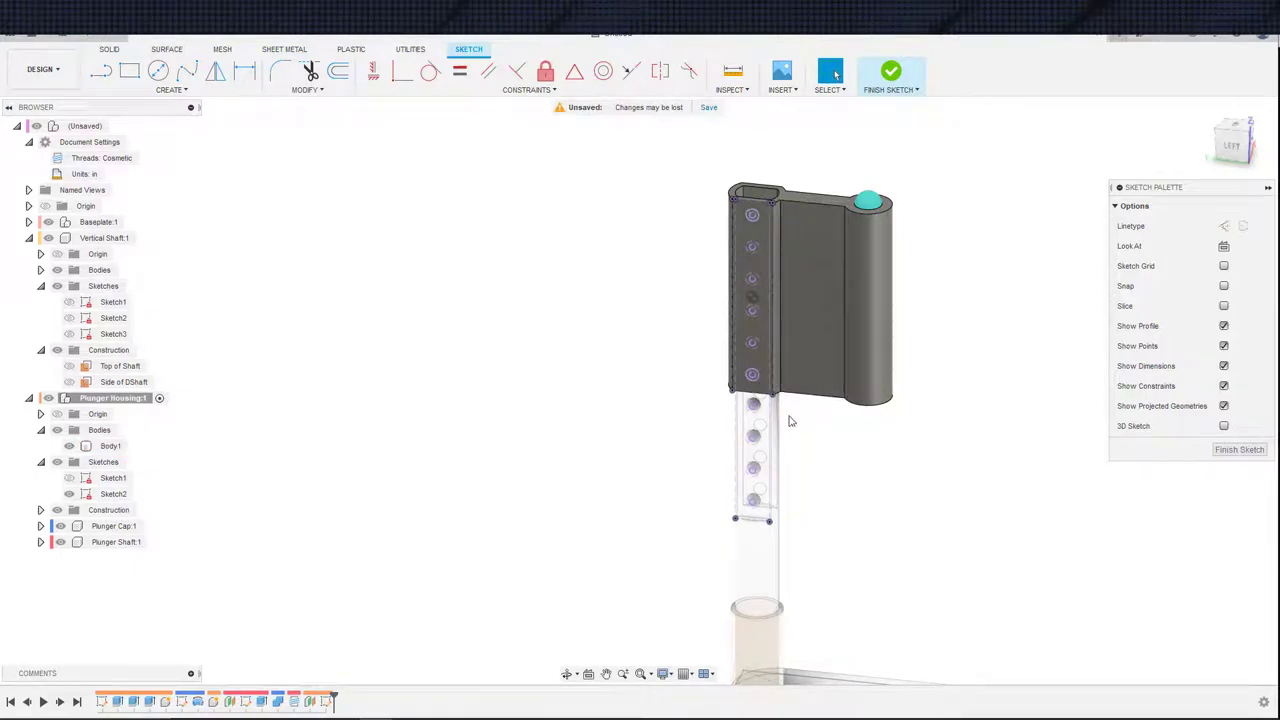
{"action": "scroll", "coordinate": [849, 488], "scroll_direction": "down", "scroll_amount": 4}
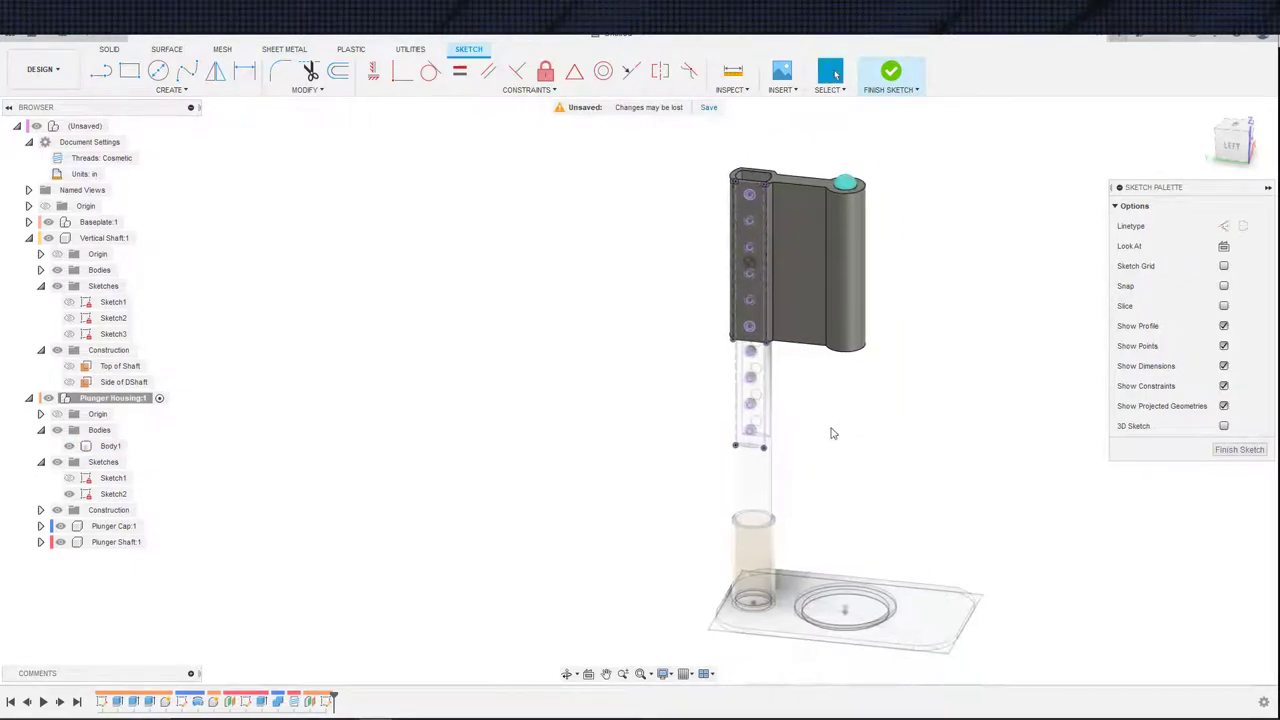
{"action": "scroll", "coordinate": [892, 435], "scroll_direction": "up", "scroll_amount": 3}
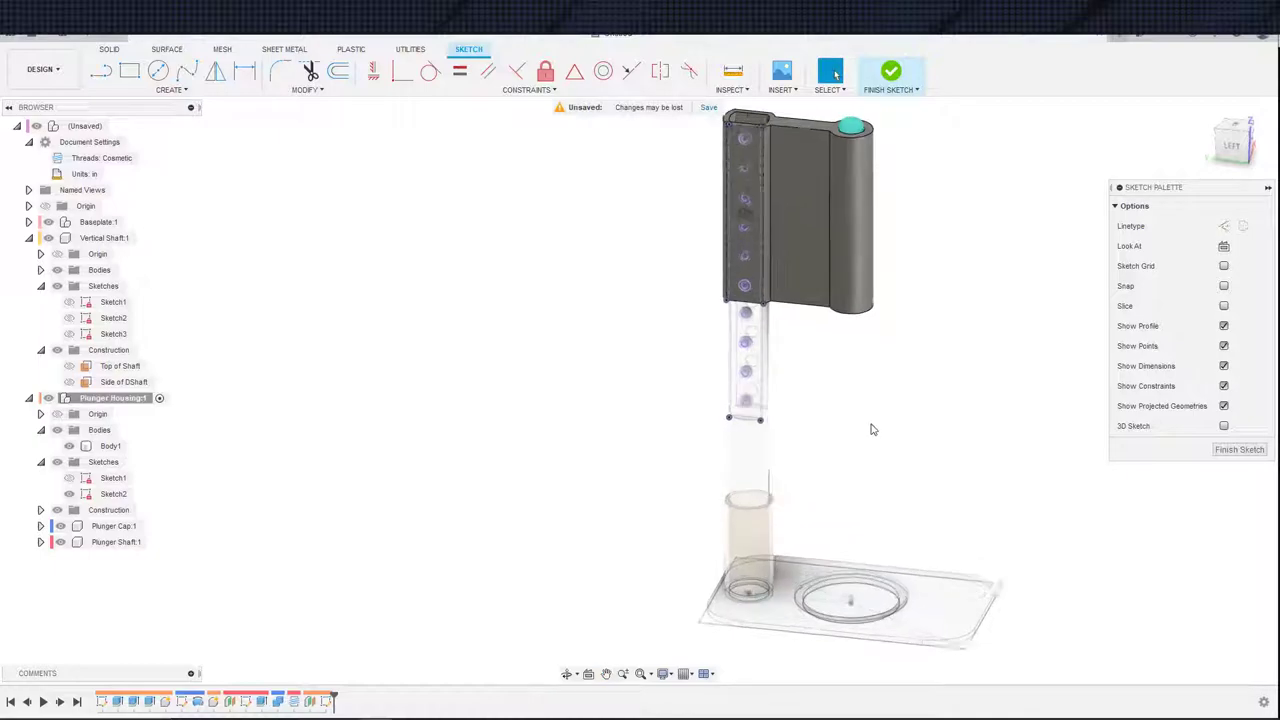
{"action": "middle_click_drag", "start_coordinate": [945, 463], "coordinate": [938, 499]}
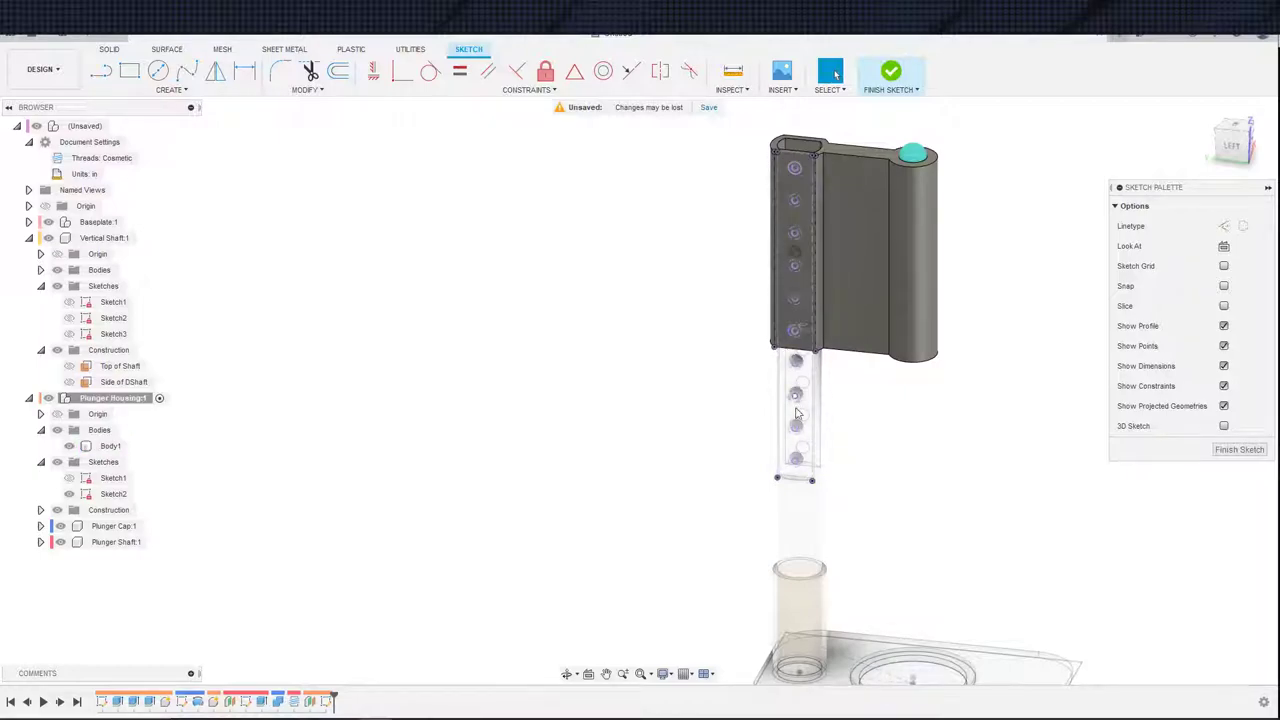
{"action": "middle_click_drag", "start_coordinate": [917, 483], "coordinate": [908, 510]}
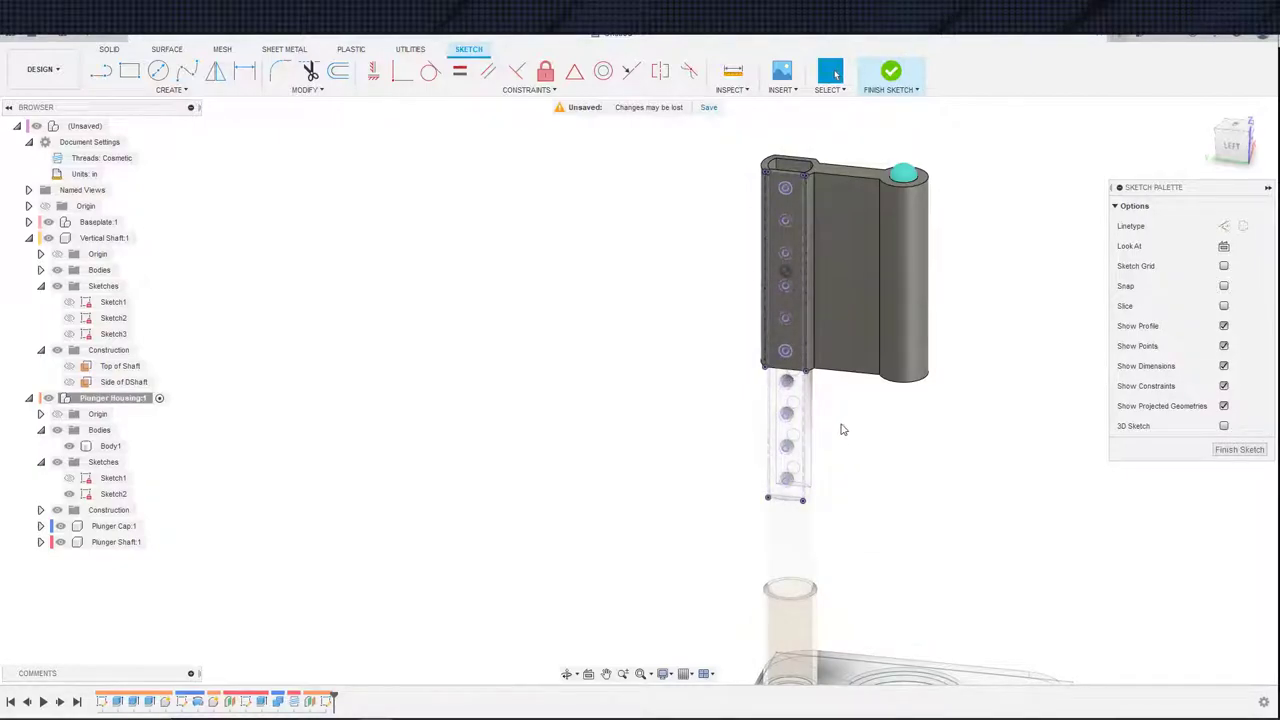
- Start an Extrude of the uppermost and lowermost hole circles on the housing's sleeve face with the extent set to All
{"action": "scroll", "coordinate": [853, 448], "scroll_direction": "down", "scroll_amount": 2}
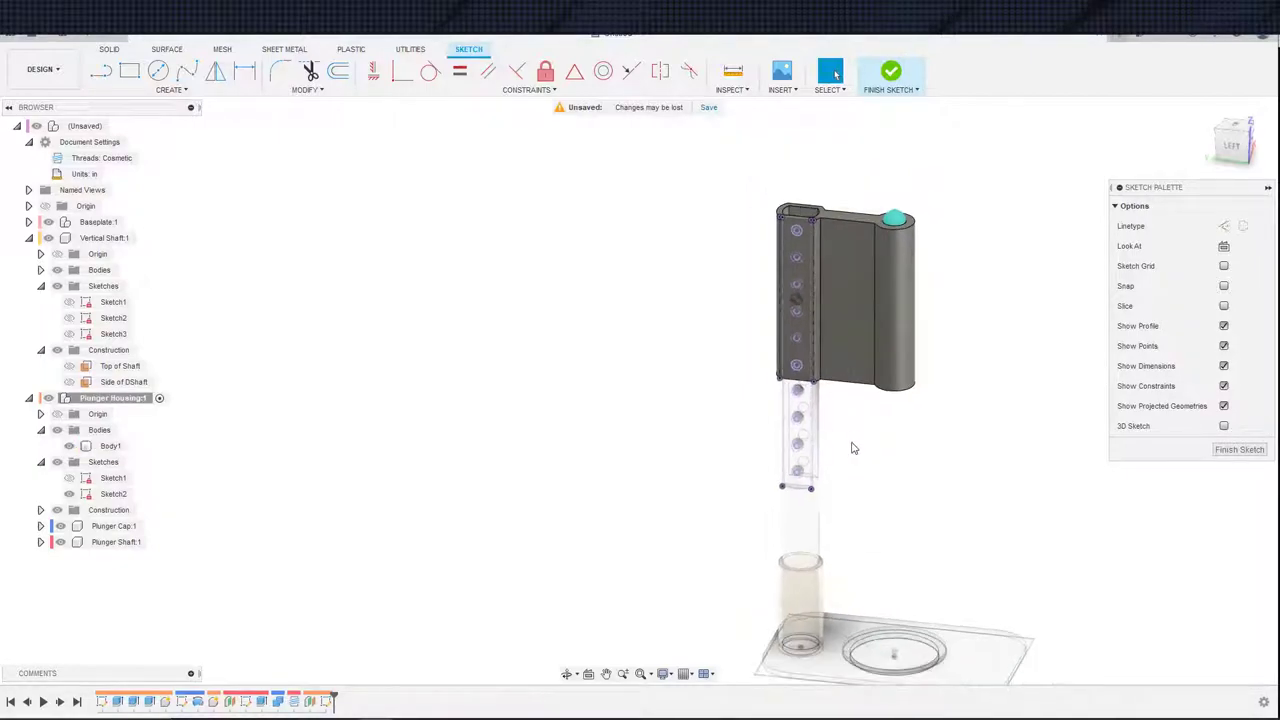
{"action": "scroll", "coordinate": [860, 460], "scroll_direction": "up", "scroll_amount": 3}
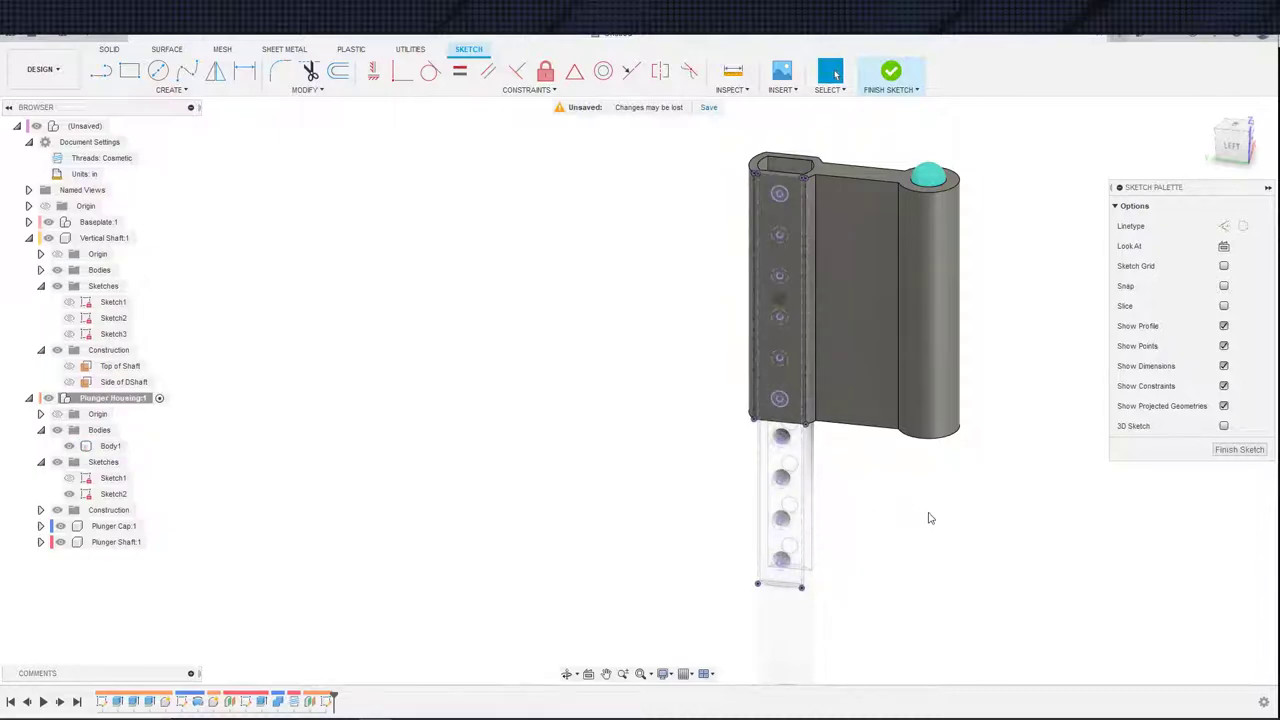
{"action": "scroll", "coordinate": [923, 543], "scroll_direction": "down", "scroll_amount": 1}
{"action": "scroll", "coordinate": [895, 530], "scroll_direction": "up", "scroll_amount": 3}
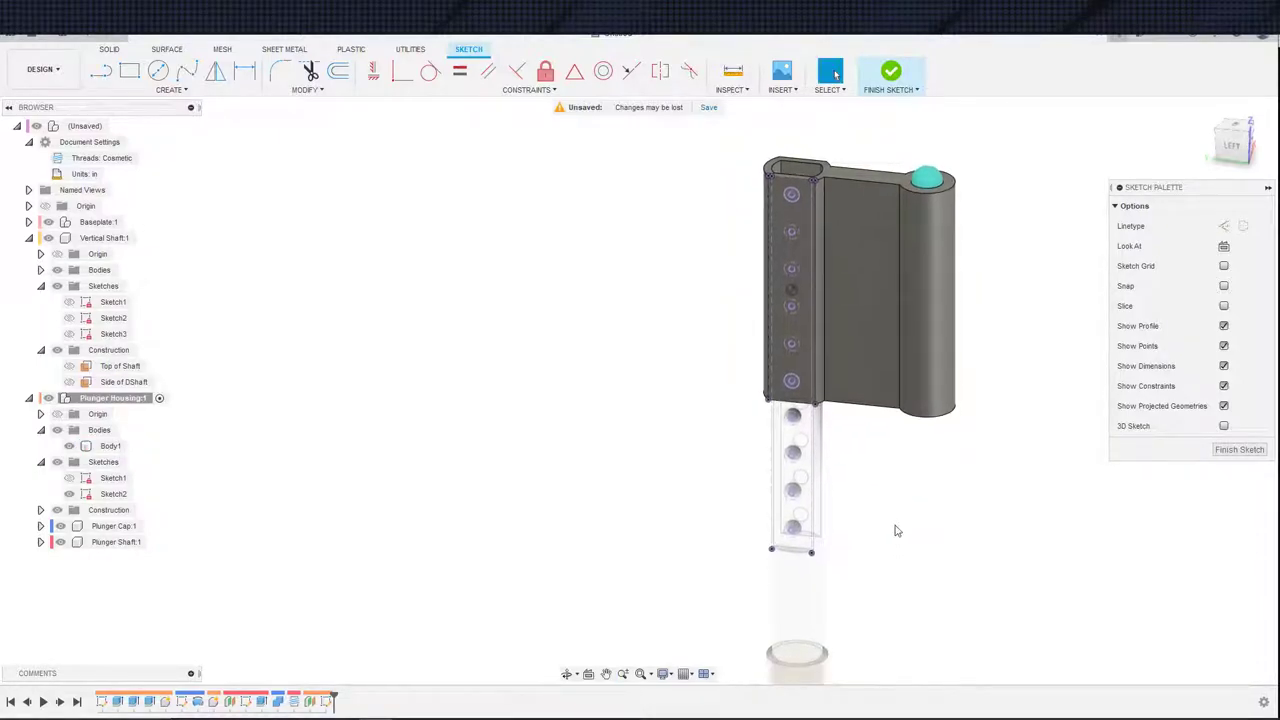
{"action": "mouse_move", "coordinate": [900, 486]}
{"action": "middle_mouse_down", "text": "shift"}
{"action": "mouse_move", "coordinate": [886, 457]}
{"action": "mouse_move", "coordinate": [914, 487]}
{"action": "mouse_move", "coordinate": [884, 503]}
{"action": "middle_mouse_up", "text": "shift"}
{"action": "middle_click_drag", "start_coordinate": [884, 503], "coordinate": [873, 592]}
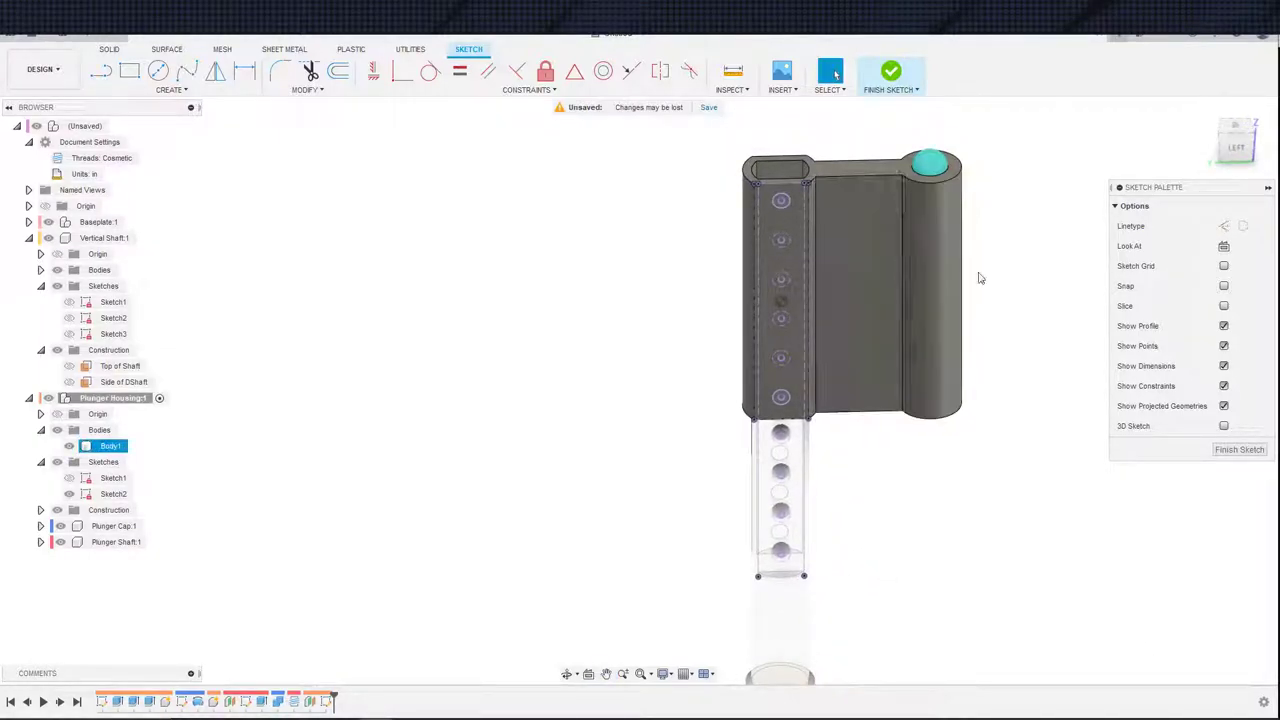
{"action": "key", "text": "e"}
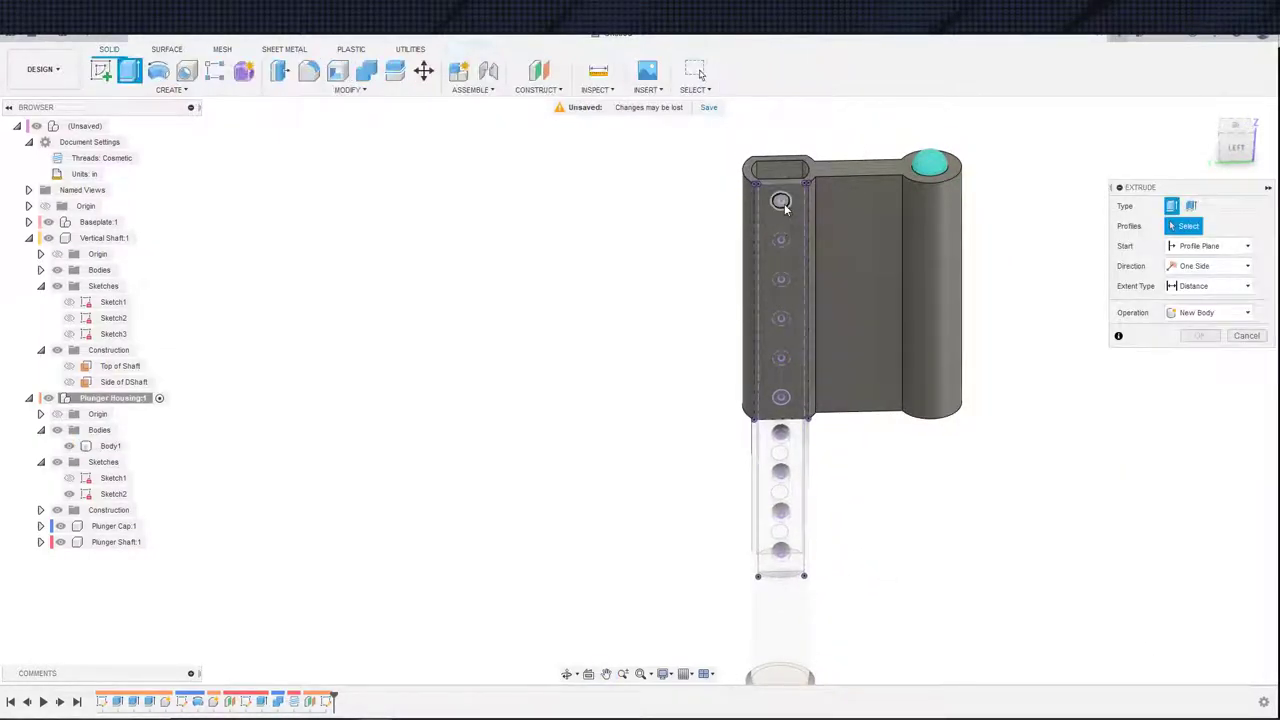
{"action": "left_click", "coordinate": [781, 203]}
{"action": "left_click", "coordinate": [781, 399]}
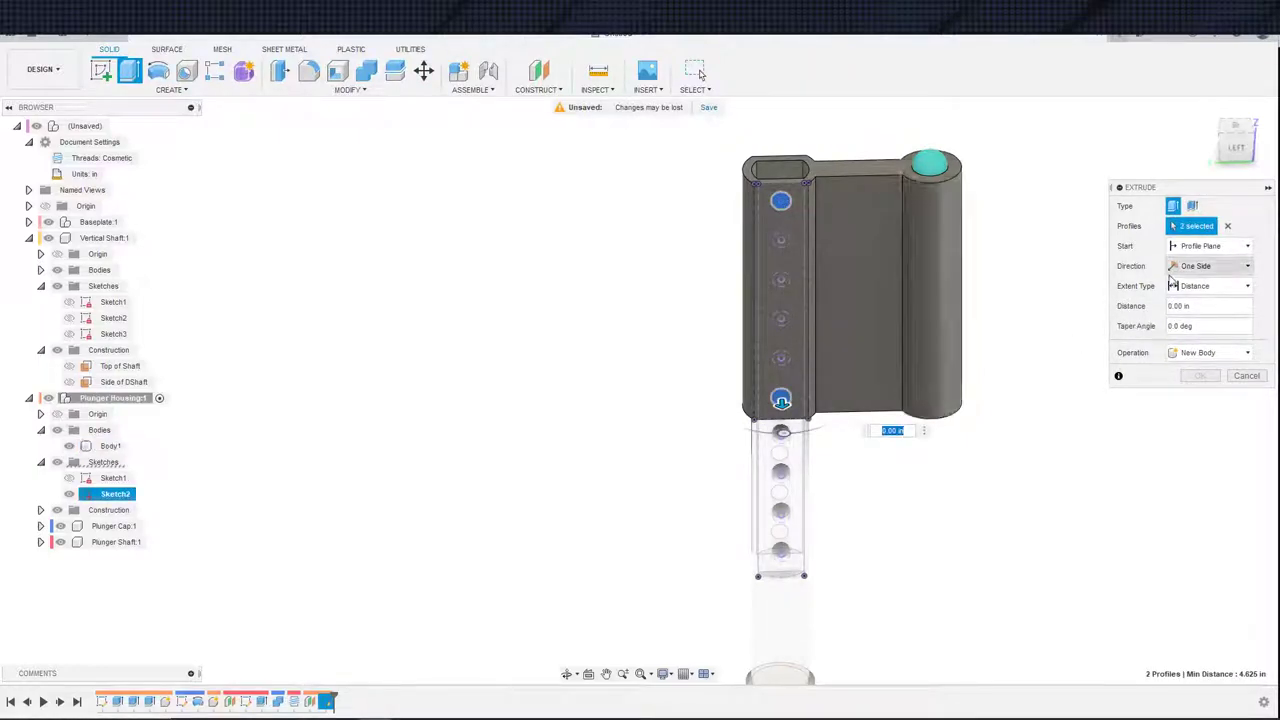
{"action": "left_click", "coordinate": [1210, 286]}
{"action": "left_click", "coordinate": [1184, 339]}
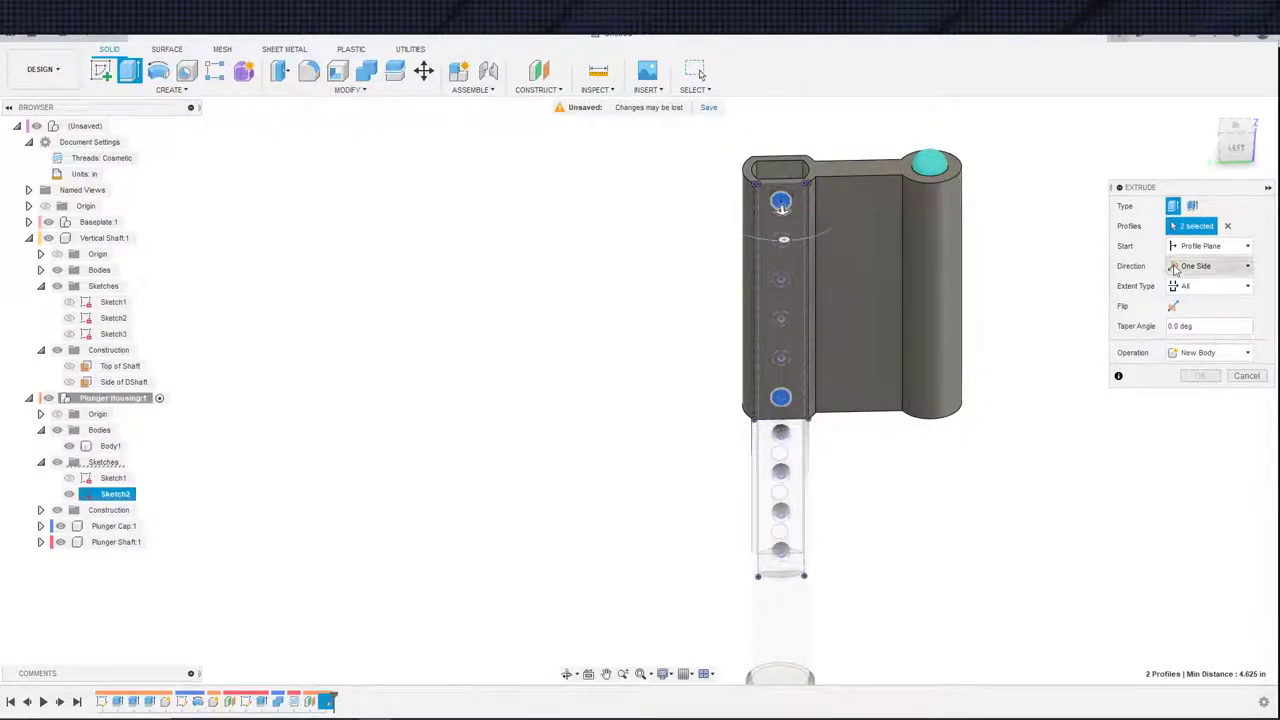
- Try the Symmetric direction for the hole extrusion, and return it to One Side
{"action": "left_click", "coordinate": [1175, 268]}
{"action": "left_click", "coordinate": [1184, 312]}
{"action": "left_click", "coordinate": [1180, 268]}
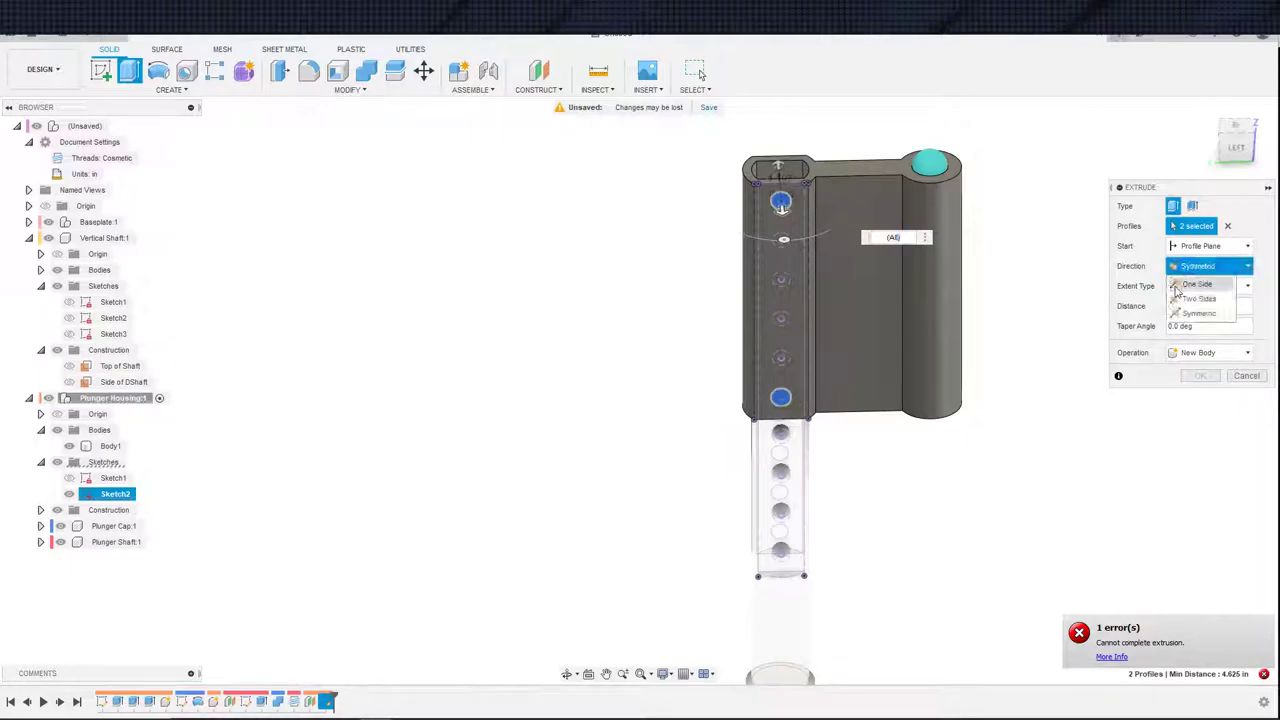
{"action": "left_click", "coordinate": [1182, 283]}
- Flip the extrusion toward the housing and cut the two mounting holes through the Plunger Housing body only
{"action": "middle_click_drag", "start_coordinate": [1080, 383], "coordinate": [1133, 377], "text": "shift"}
{"action": "scroll", "coordinate": [972, 390], "scroll_direction": "down", "scroll_amount": 3}
{"action": "left_click", "coordinate": [1173, 306]}
{"action": "scroll", "coordinate": [935, 375], "scroll_direction": "down", "scroll_amount": 2}
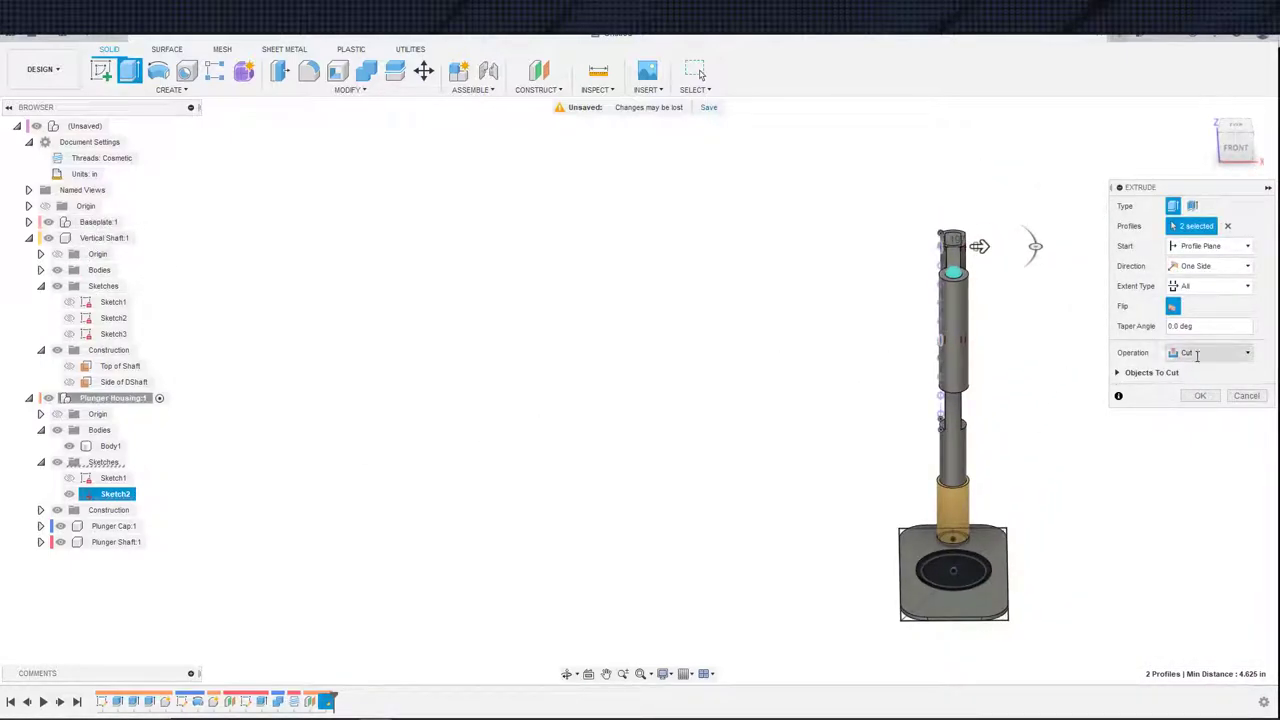
{"action": "left_click", "coordinate": [1120, 372]}
{"action": "scroll", "coordinate": [1037, 392], "scroll_direction": "up", "scroll_amount": 3}
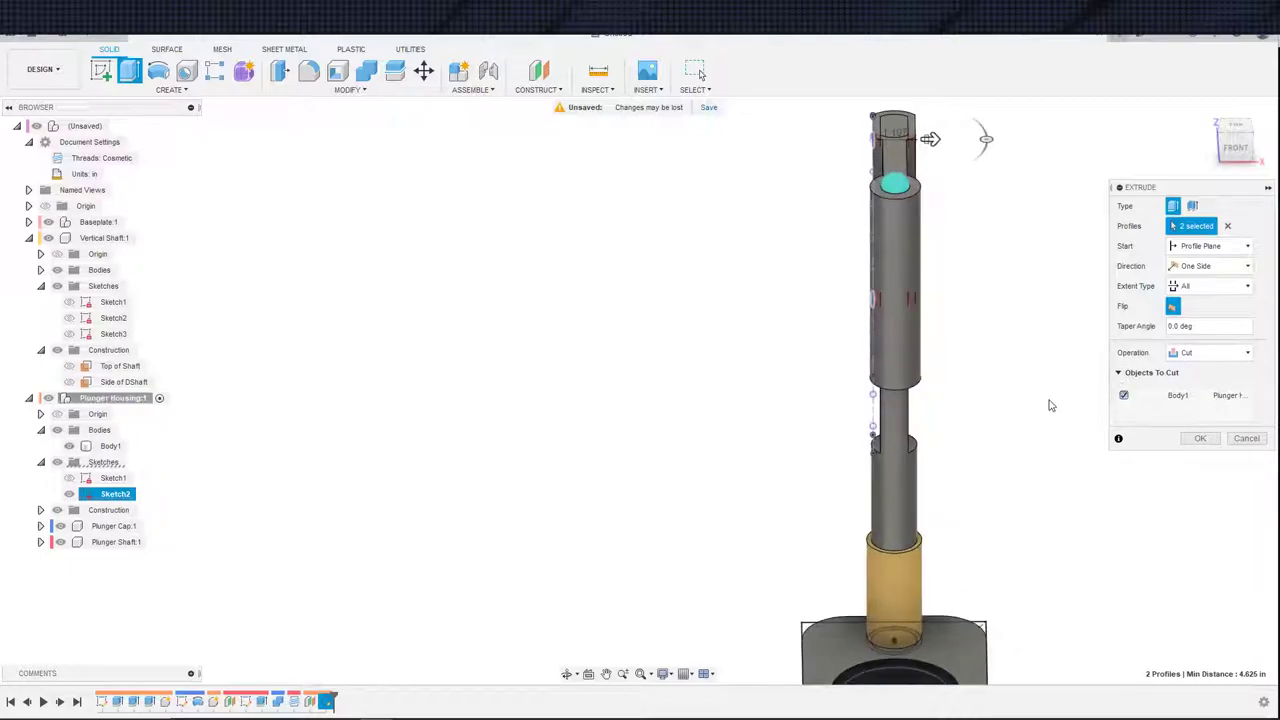
{"action": "middle_click_drag", "start_coordinate": [1017, 437], "coordinate": [1038, 422], "text": "shift"}
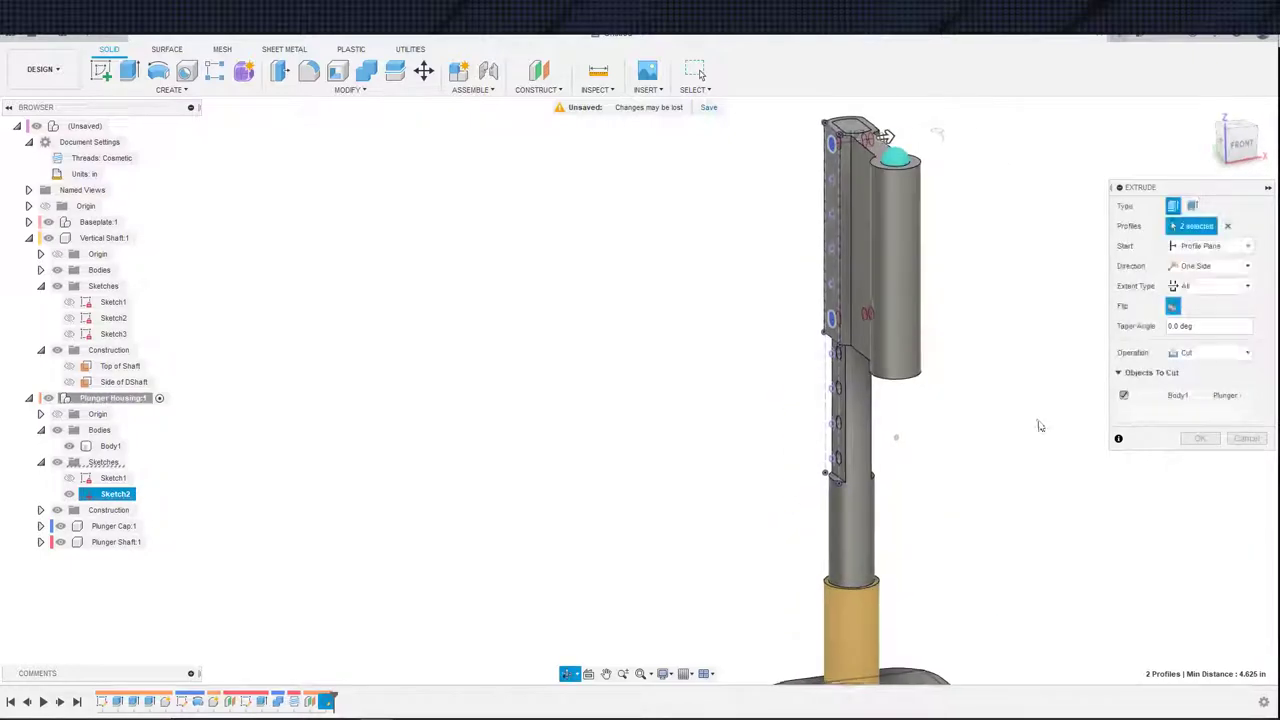
{"action": "left_click", "coordinate": [1201, 443]}
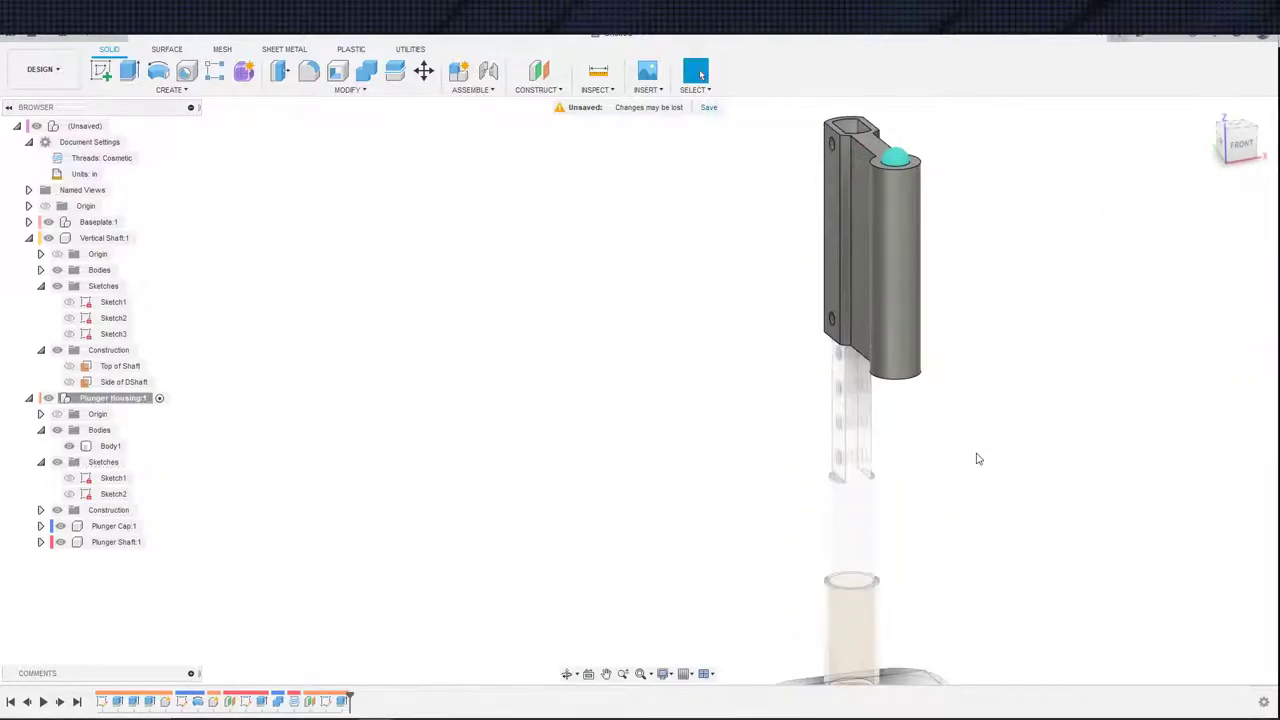
{"action": "middle_click_drag", "start_coordinate": [977, 457], "coordinate": [1014, 497], "text": "shift"}
{"action": "scroll", "coordinate": [963, 470], "scroll_direction": "down", "scroll_amount": 2}
{"action": "middle_click_drag", "start_coordinate": [1014, 497], "coordinate": [956, 615]}
{"action": "scroll", "coordinate": [947, 453], "scroll_direction": "up", "scroll_amount": 3}
{"action": "middle_click_drag", "start_coordinate": [946, 452], "coordinate": [969, 515]}
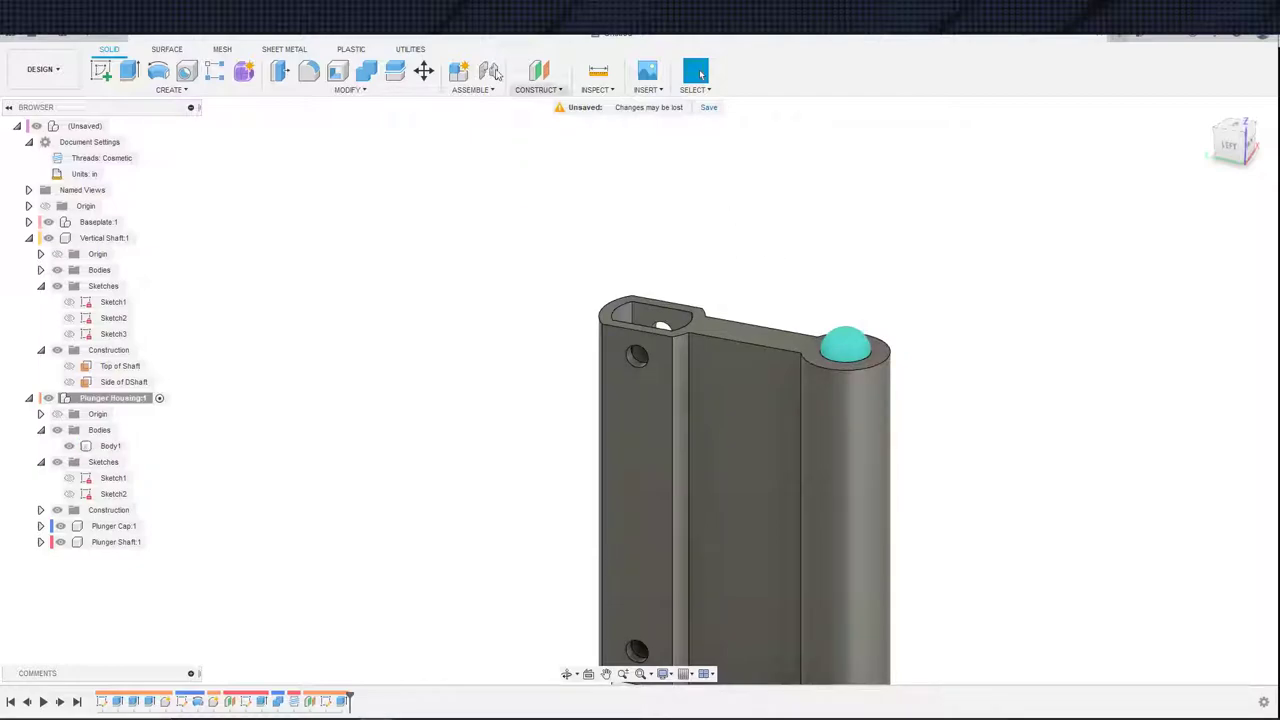
{"action": "left_click", "coordinate": [538, 70]}
{"action": "left_click", "coordinate": [769, 343]}
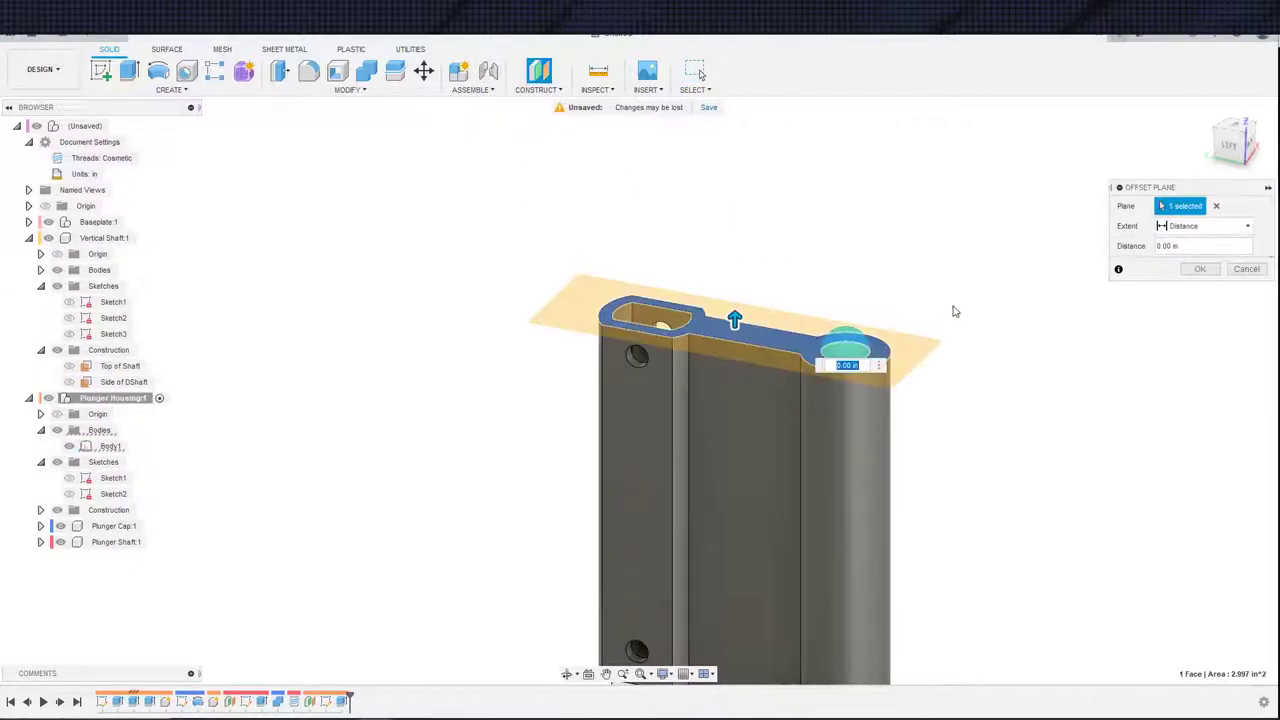
{"action": "key", "text": "Escape"}
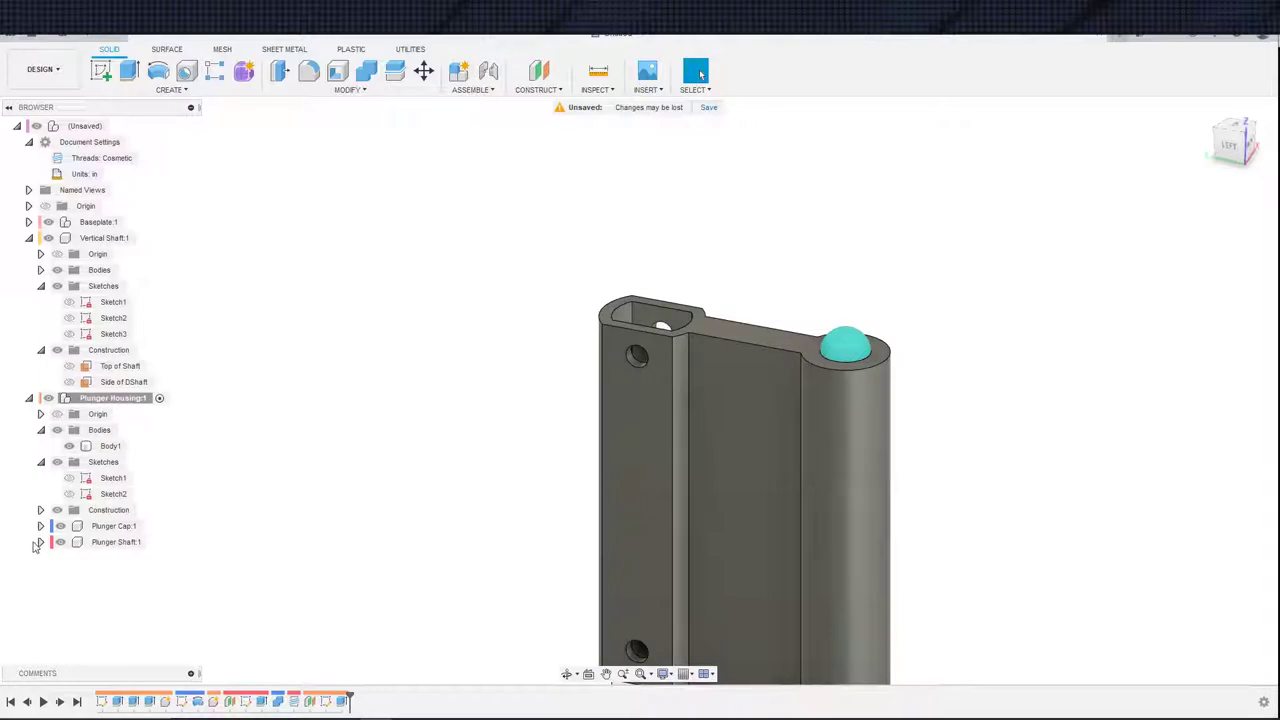
- Rename the Plunger Housing's construction plane as Face of Mounting Holes
{"action": "left_click", "coordinate": [40, 510]}
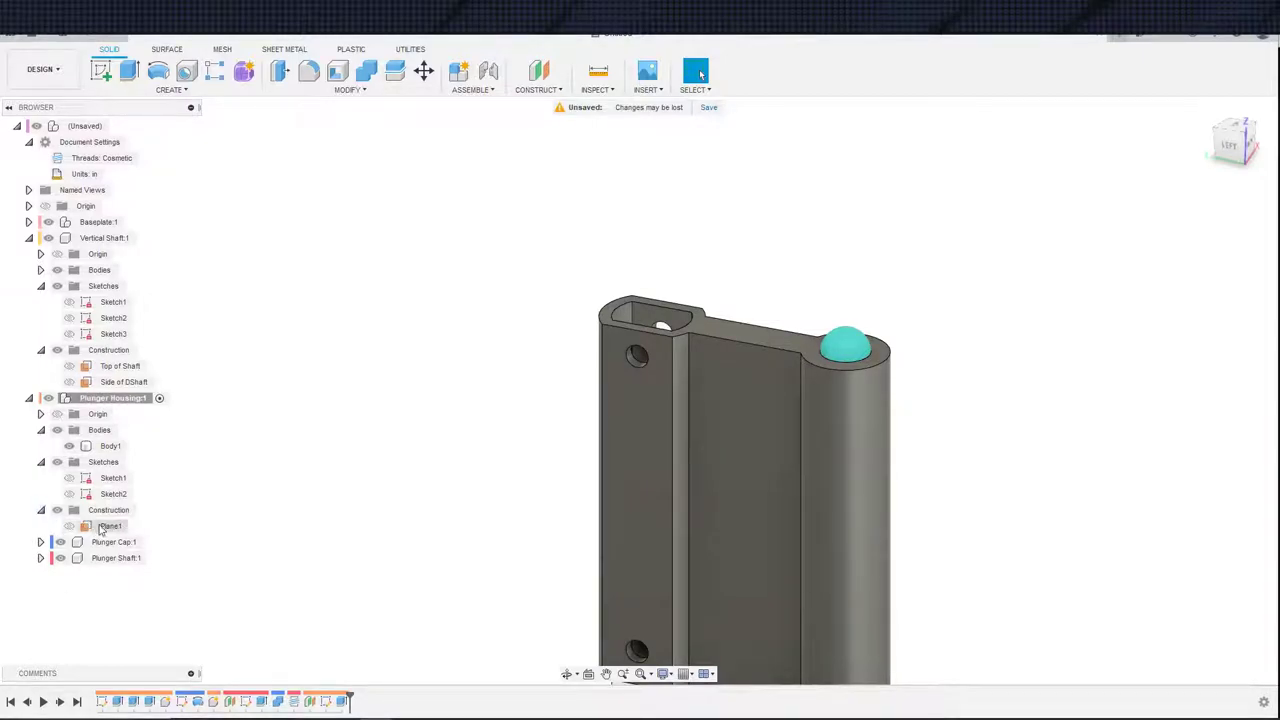
{"action": "double_click", "coordinate": [105, 526]}
{"action": "type", "text": "Face of Mounting"}
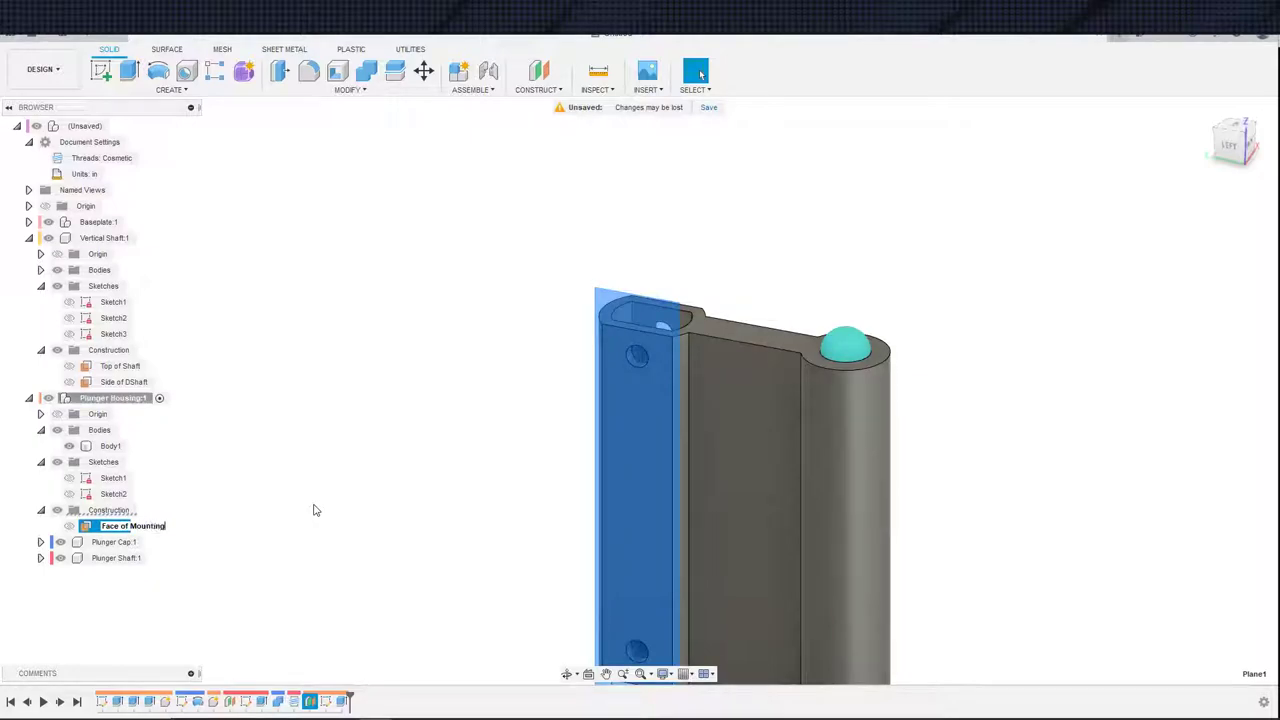
{"action": "type", "text": " Holes"}
{"action": "key", "text": "Return"}
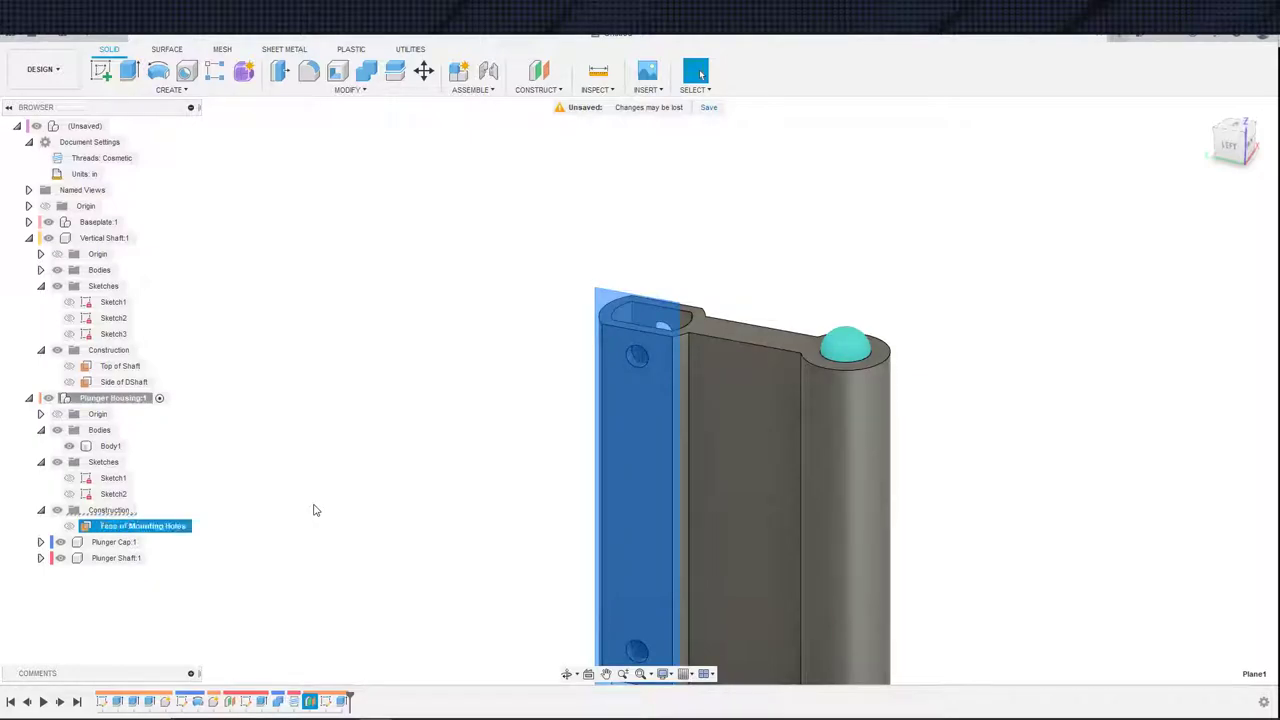
- Collapse the Plunger Housing's Construction and Sketches folders, and check what Plunger Cap and Plunger Shaft contain
{"action": "left_click", "coordinate": [41, 511]}
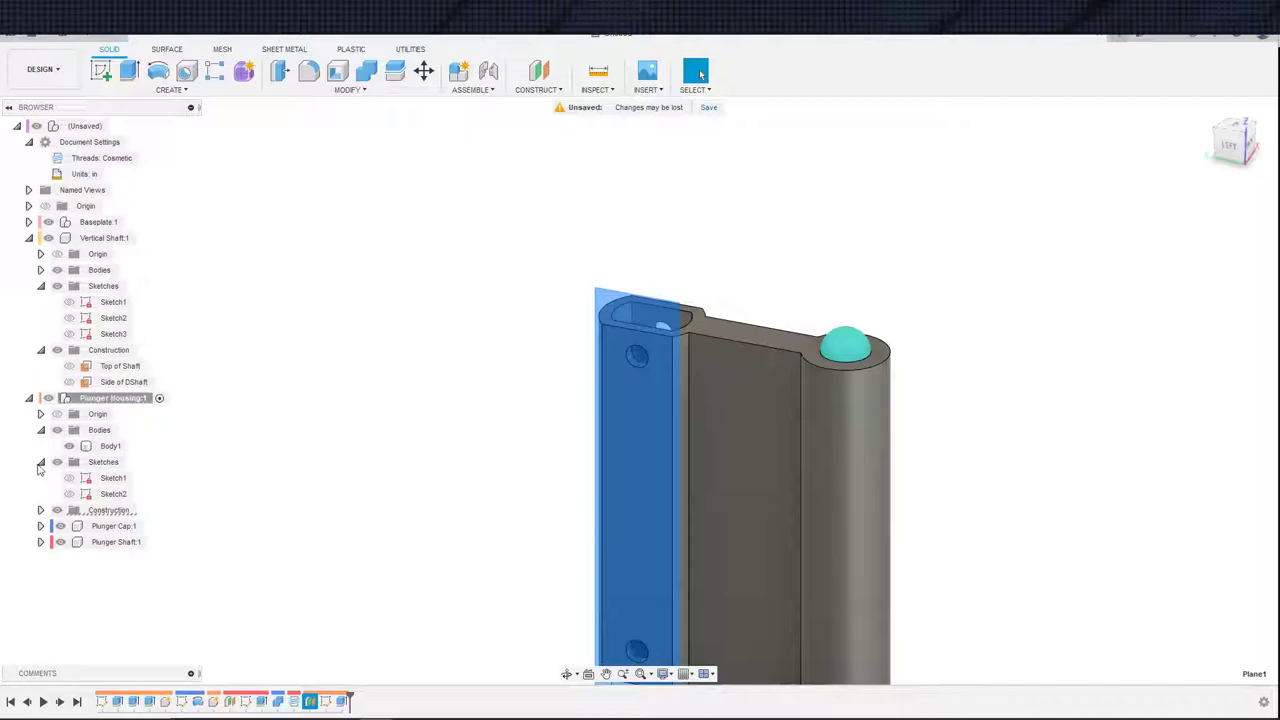
{"action": "left_click", "coordinate": [41, 464]}
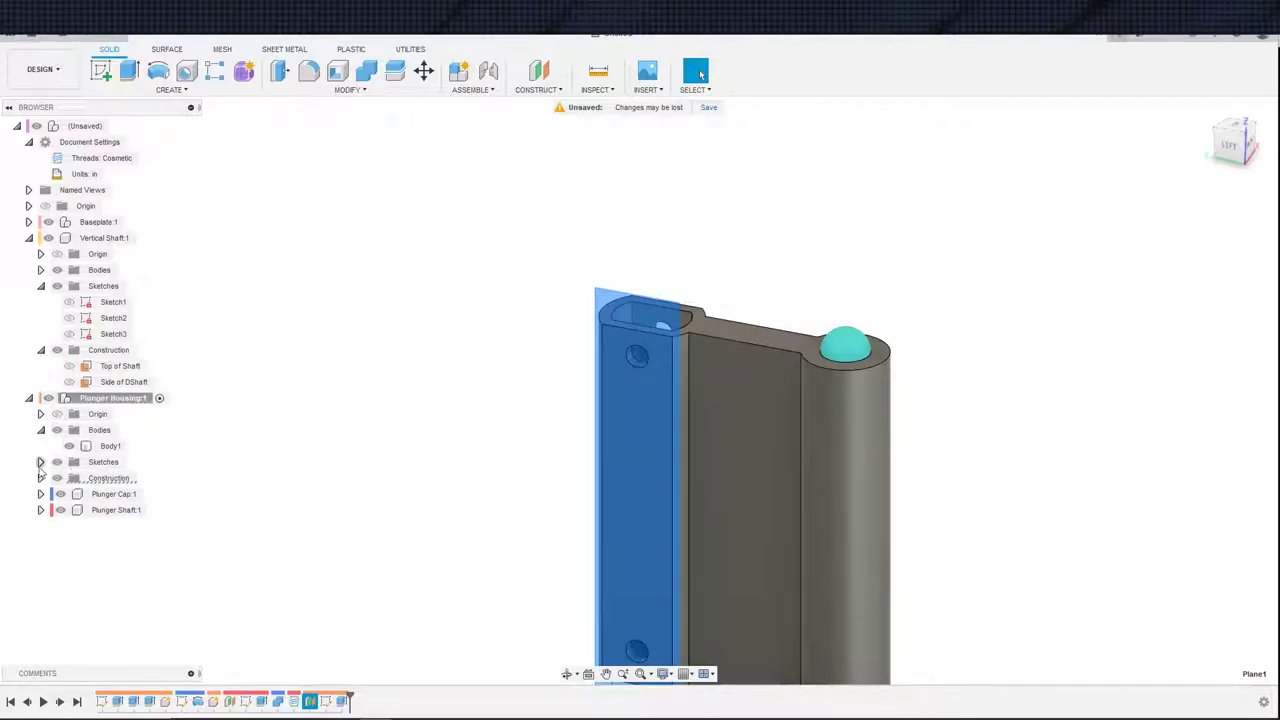
{"action": "left_click", "coordinate": [41, 494]}
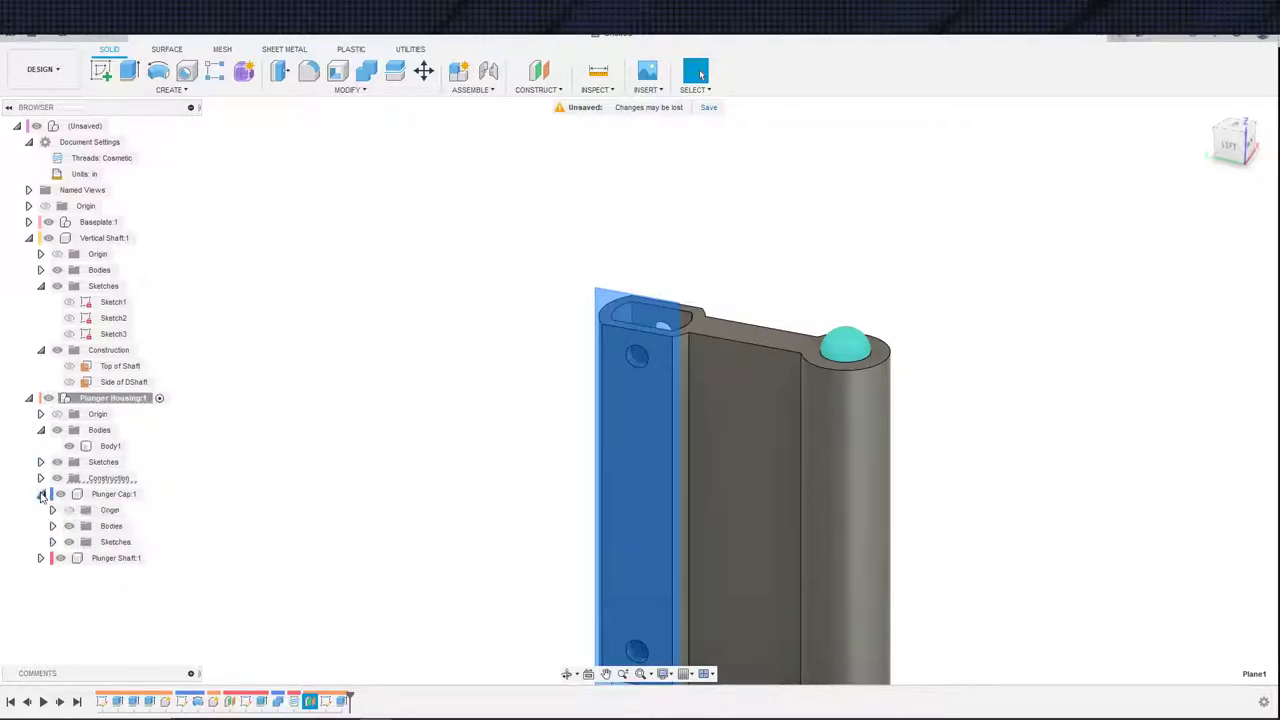
{"action": "left_click", "coordinate": [41, 494]}
{"action": "left_click", "coordinate": [41, 510]}
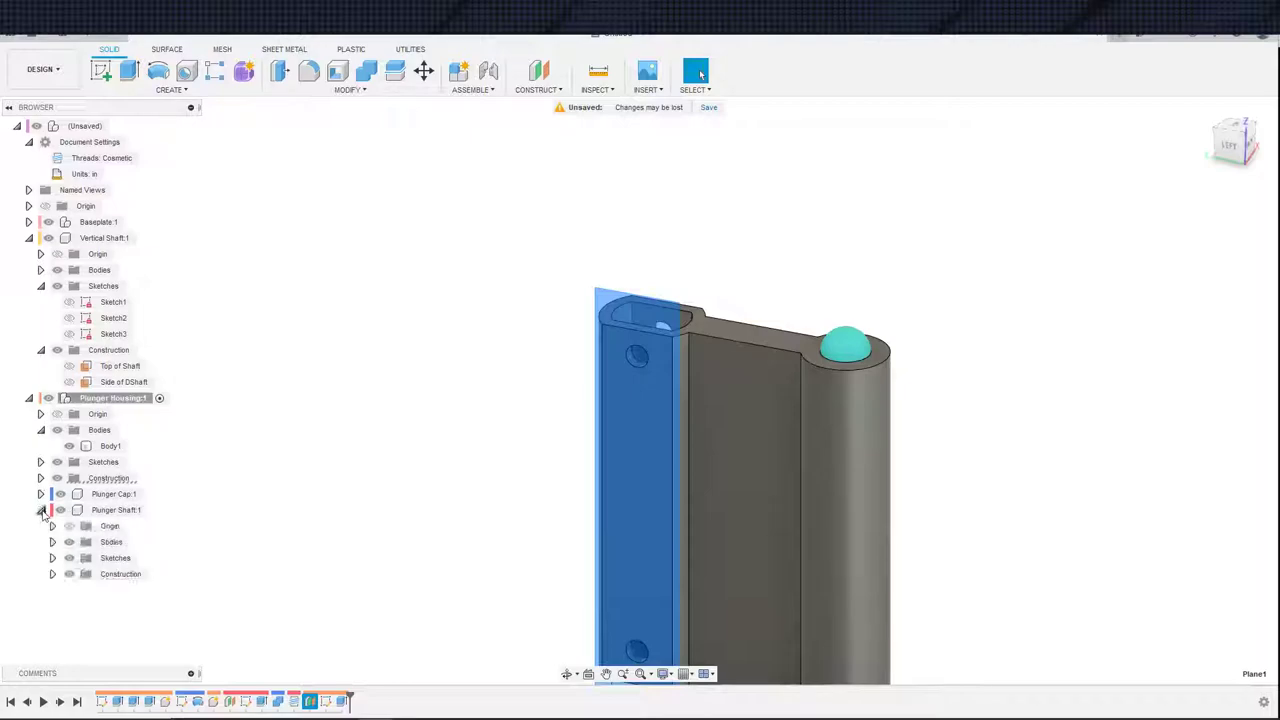
{"action": "left_click", "coordinate": [41, 510]}
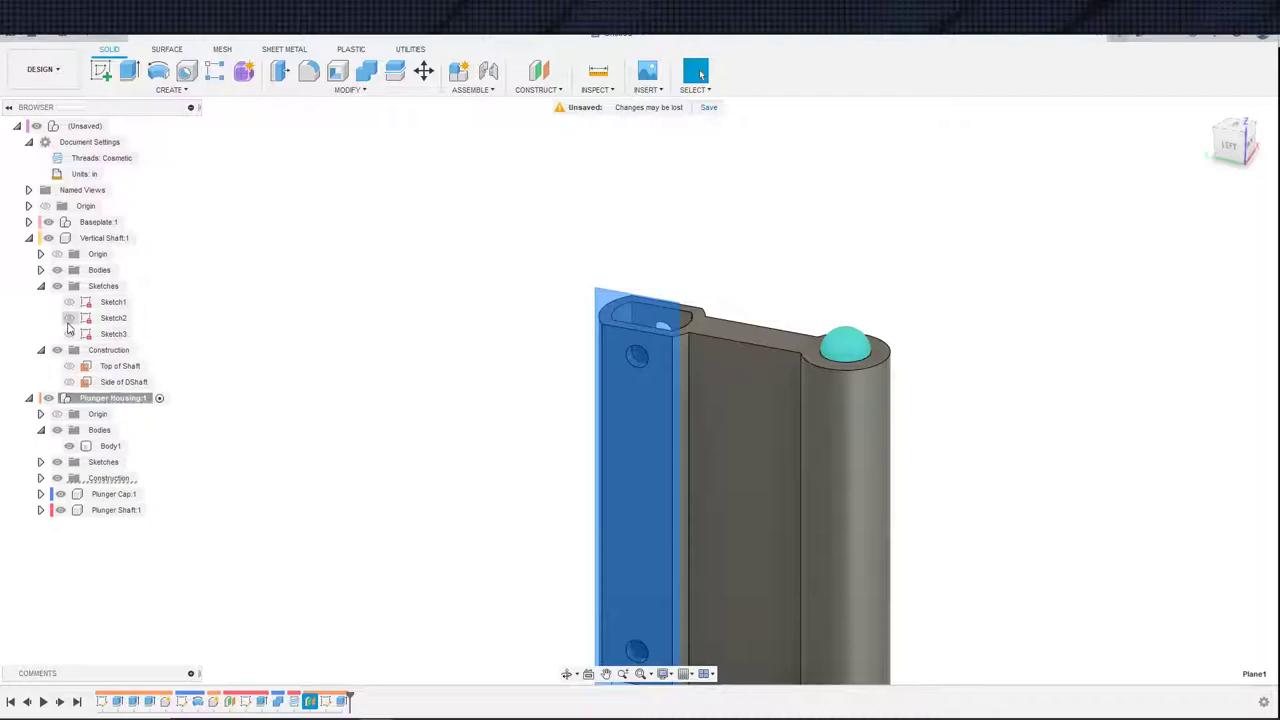
- Start a sketch on the Top of Shaft plane and project the plunger housing's top face outline into it
{"action": "left_click", "coordinate": [115, 366]}
{"action": "scroll", "coordinate": [306, 374], "scroll_direction": "down", "scroll_amount": 4}
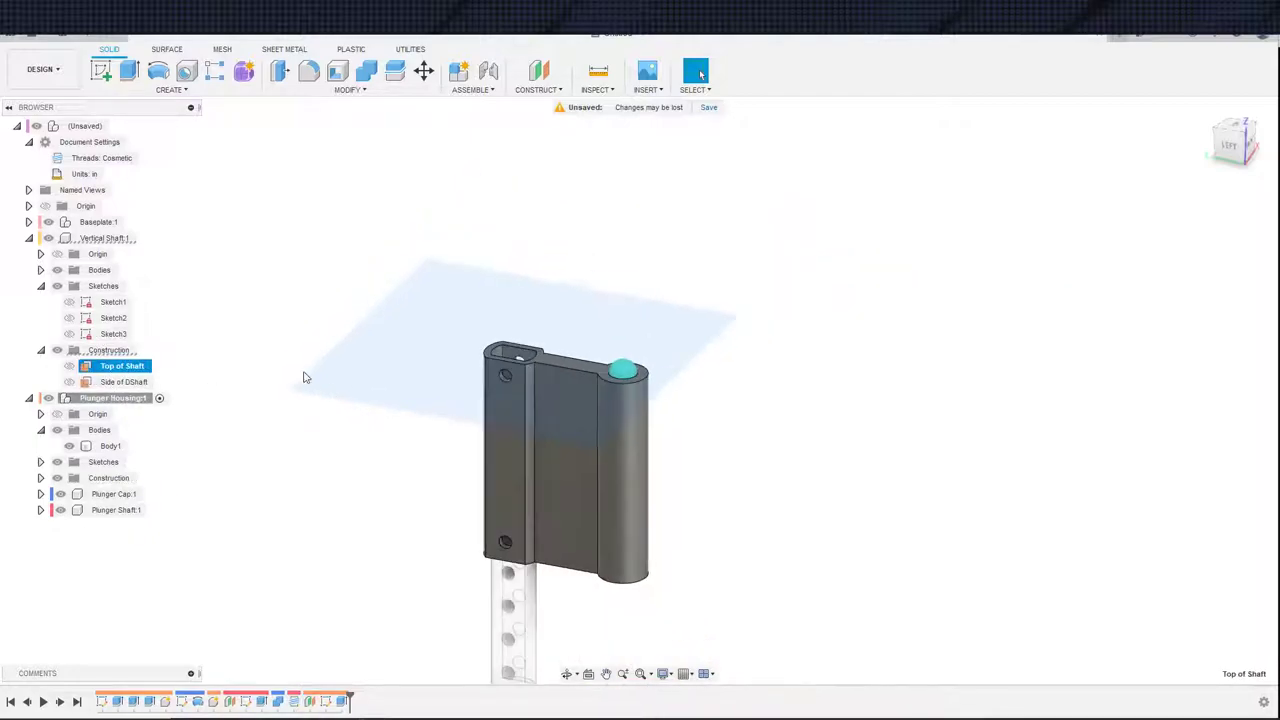
{"action": "key", "text": "s"}
{"action": "left_click", "coordinate": [355, 417]}
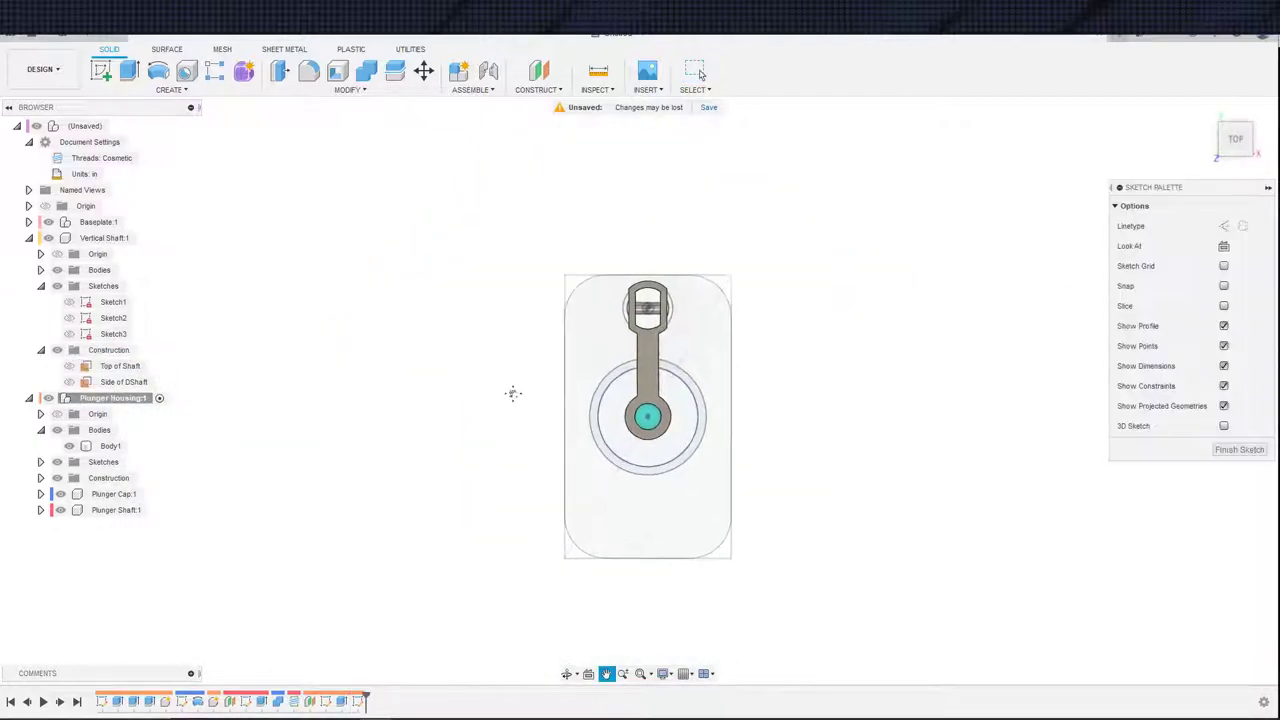
{"action": "middle_click_drag", "start_coordinate": [680, 490], "coordinate": [540, 437]}
{"action": "key", "text": "s"}
{"action": "left_click", "coordinate": [677, 486]}
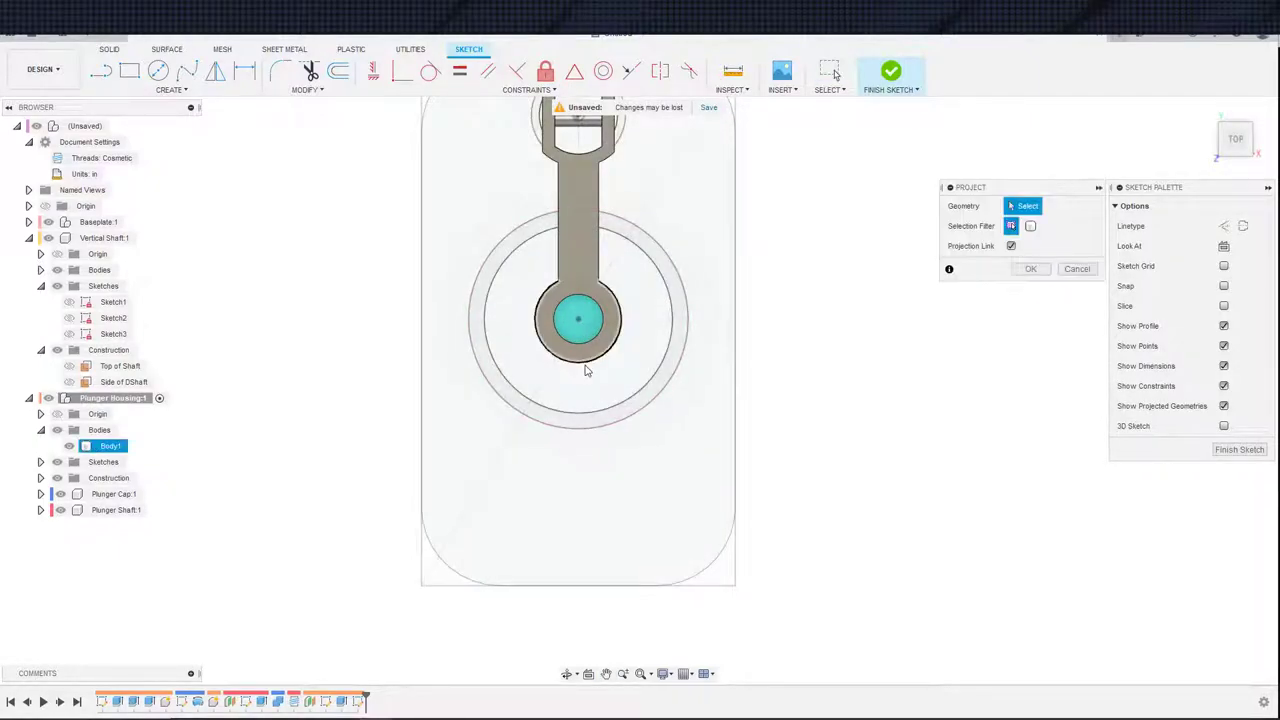
{"action": "left_click", "coordinate": [589, 352]}
{"action": "left_click", "coordinate": [1030, 268]}
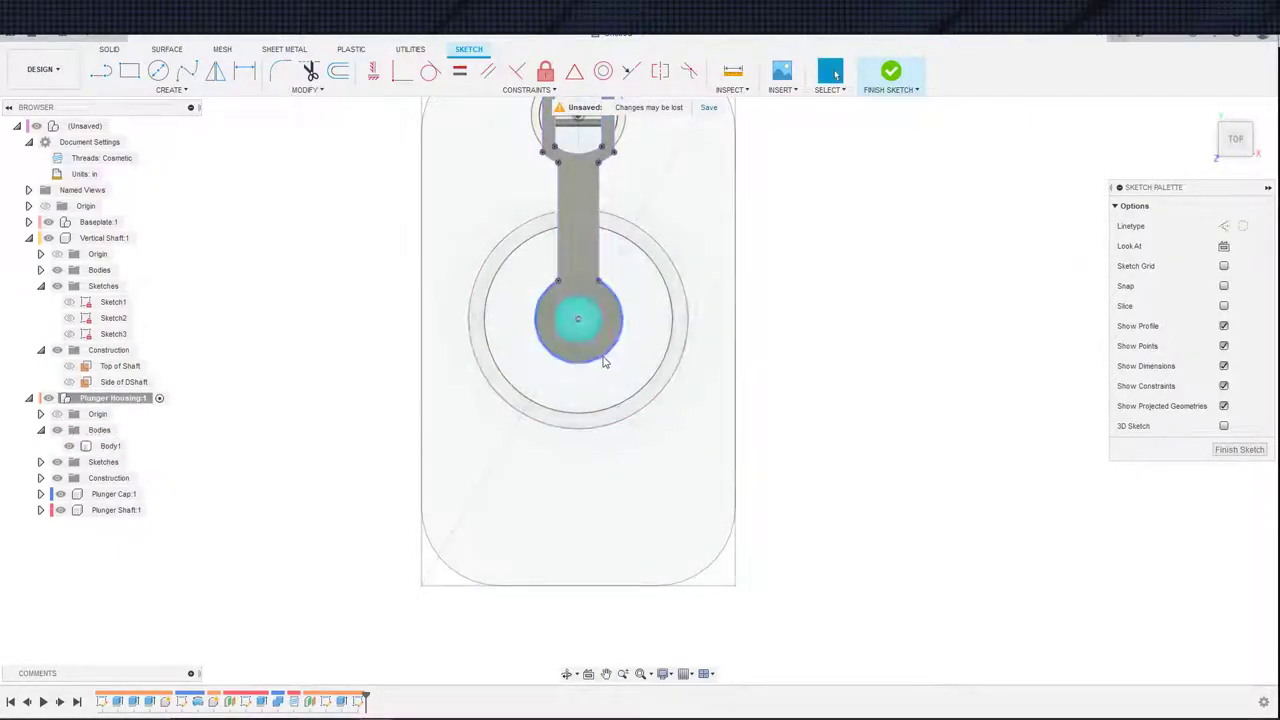
- Convert the projected housing outline to construction geometry and finish the sketch
{"action": "scroll", "coordinate": [652, 352], "scroll_direction": "up", "scroll_amount": 1}
{"action": "scroll", "coordinate": [527, 252], "scroll_direction": "down", "scroll_amount": 3}
{"action": "middle_click_drag", "start_coordinate": [532, 231], "coordinate": [522, 316]}
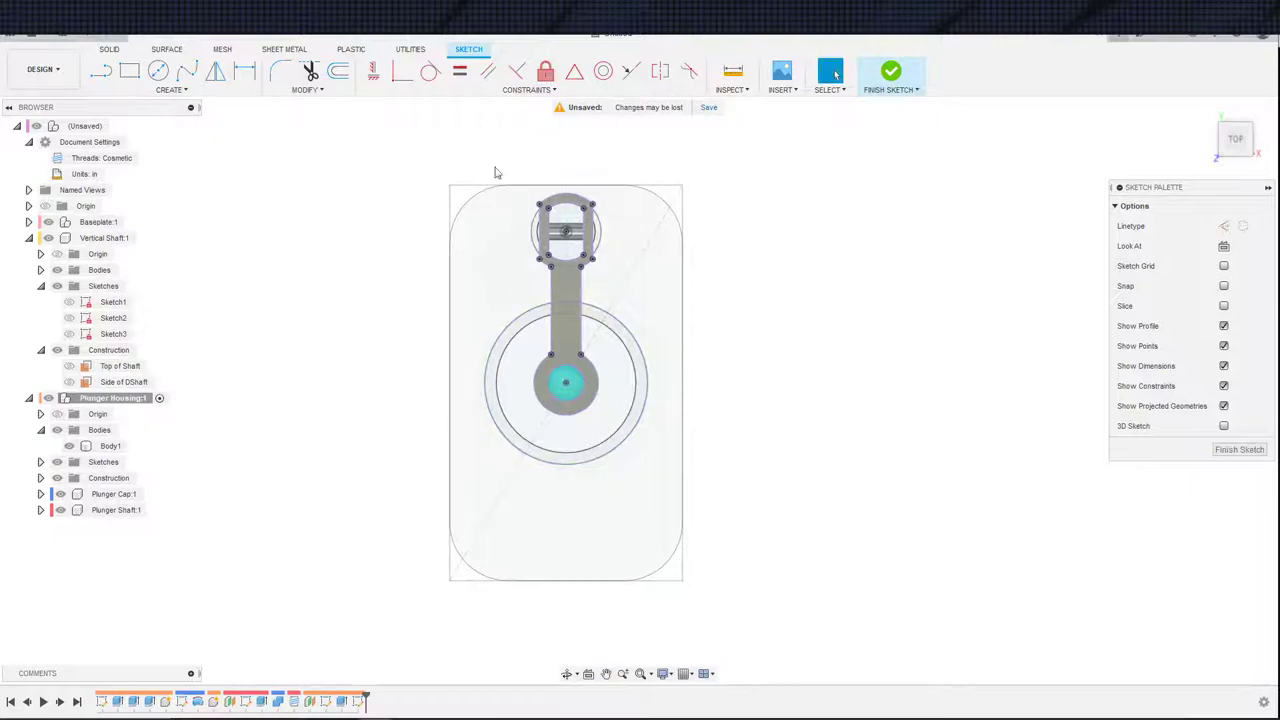
{"action": "left_click_drag", "start_coordinate": [485, 163], "coordinate": [554, 297]}
{"action": "left_click", "coordinate": [555, 302]}
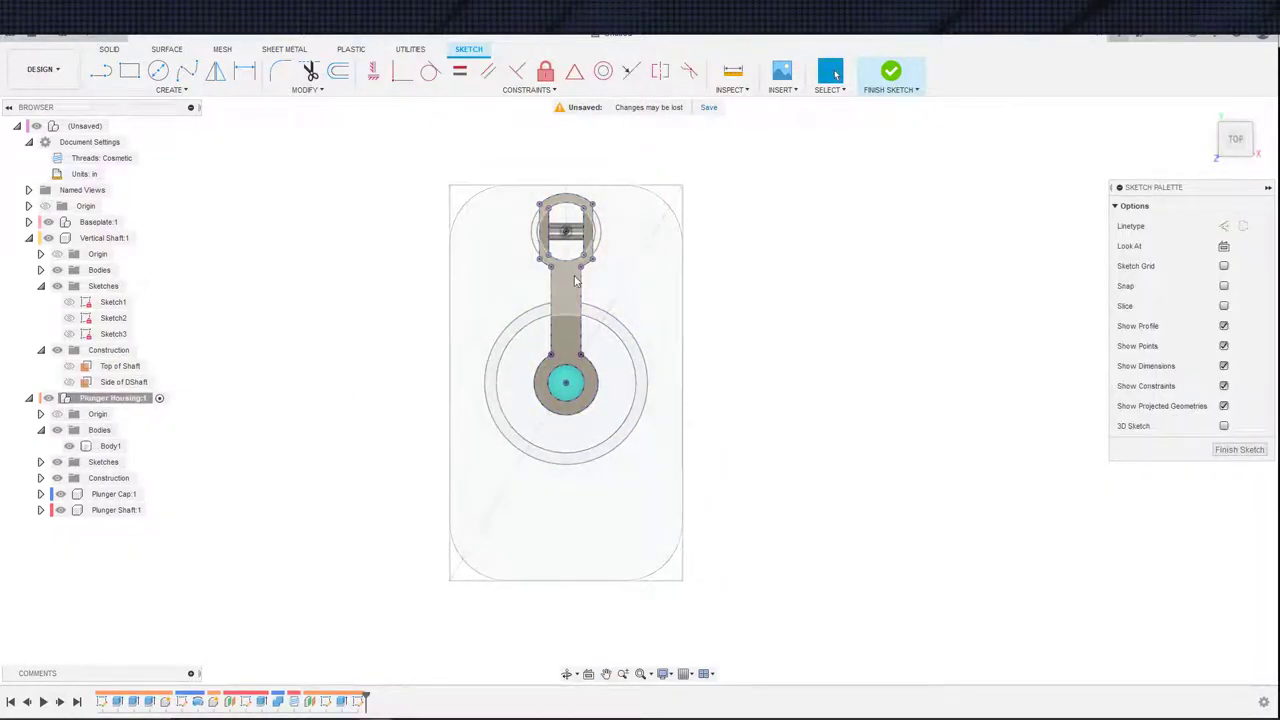
{"action": "left_click", "coordinate": [890, 72]}
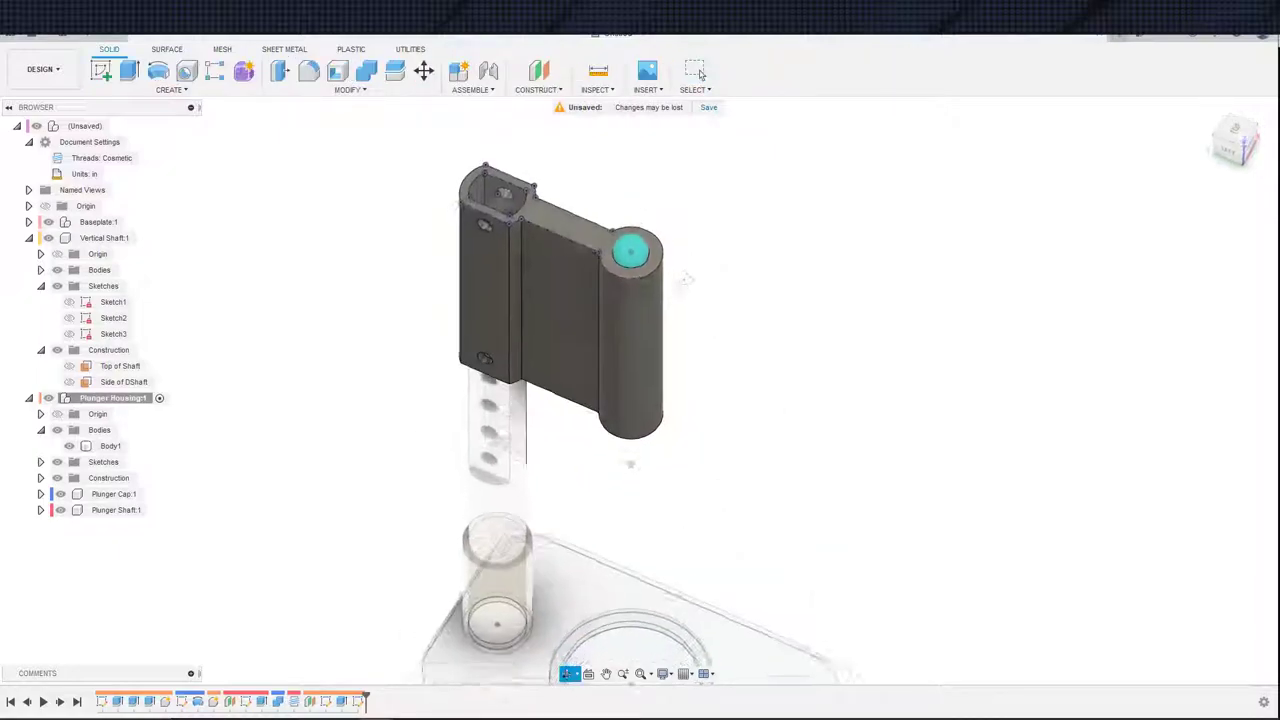
{"action": "left_click", "coordinate": [26, 703]}
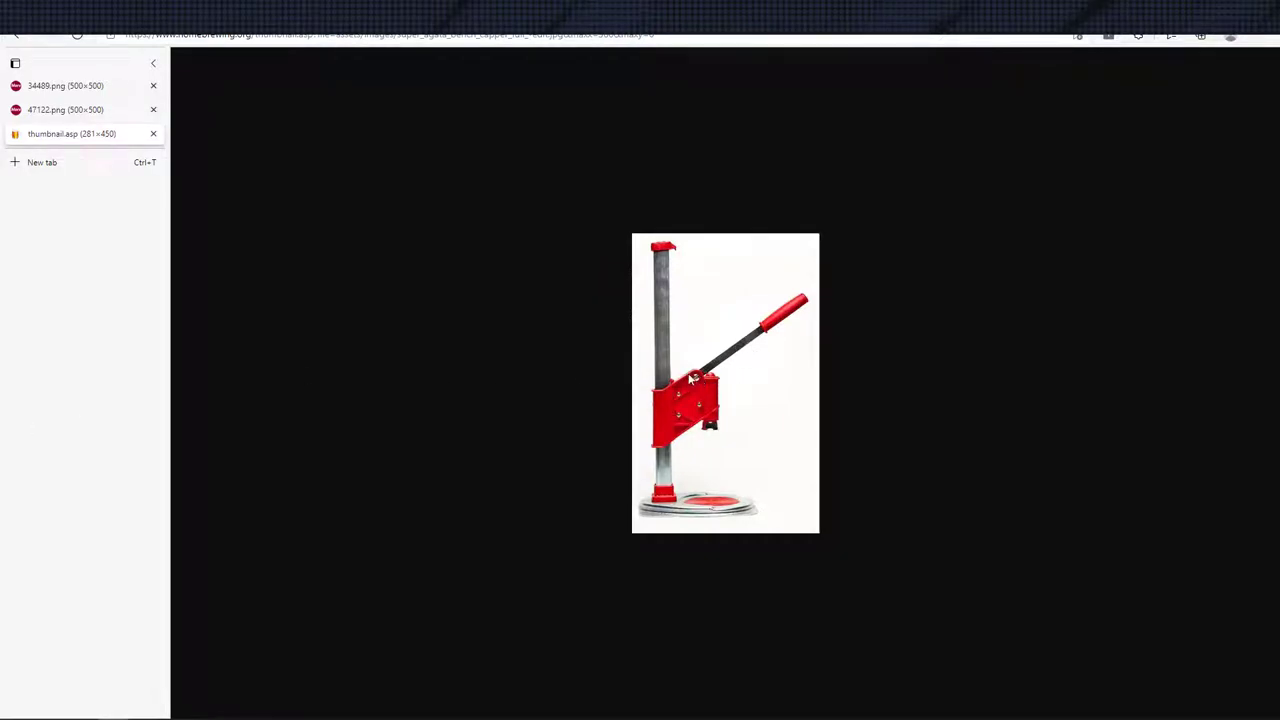
- Compare the bench capper reference photos in the browser, and examine the upper end of the plunger housing in the model
{"action": "left_click", "coordinate": [101, 114]}
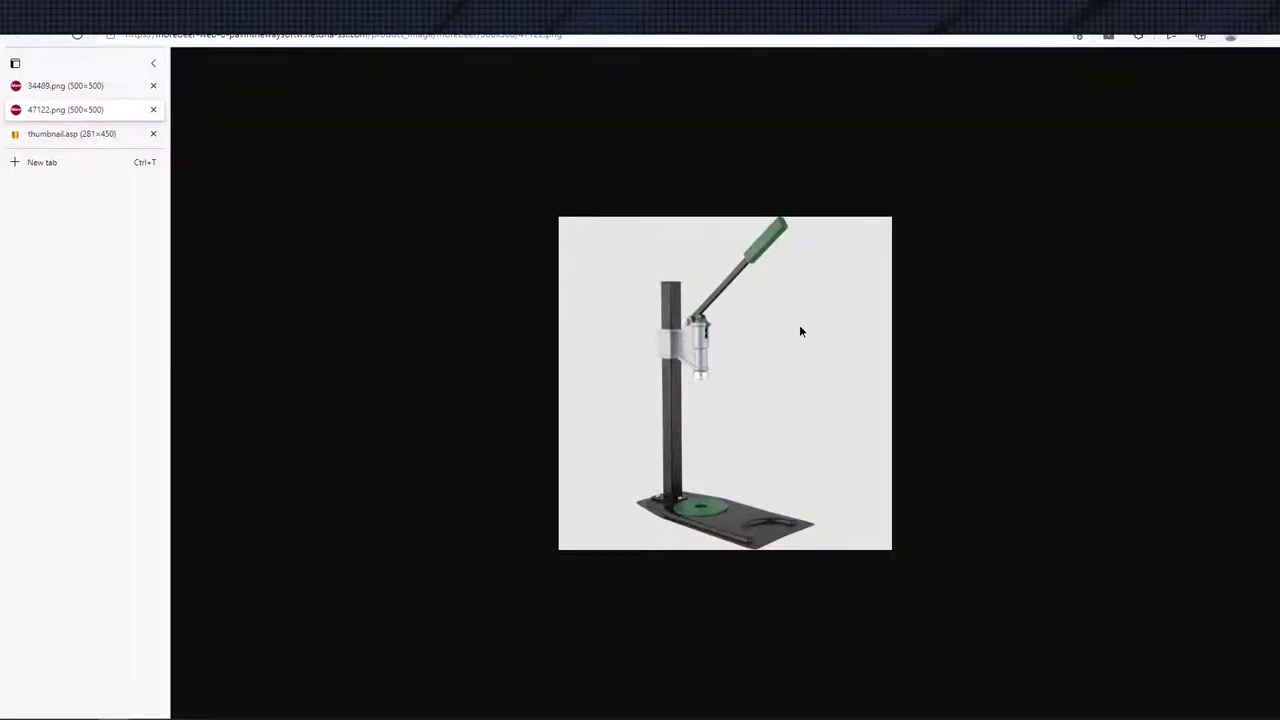
{"action": "left_click", "coordinate": [92, 88]}
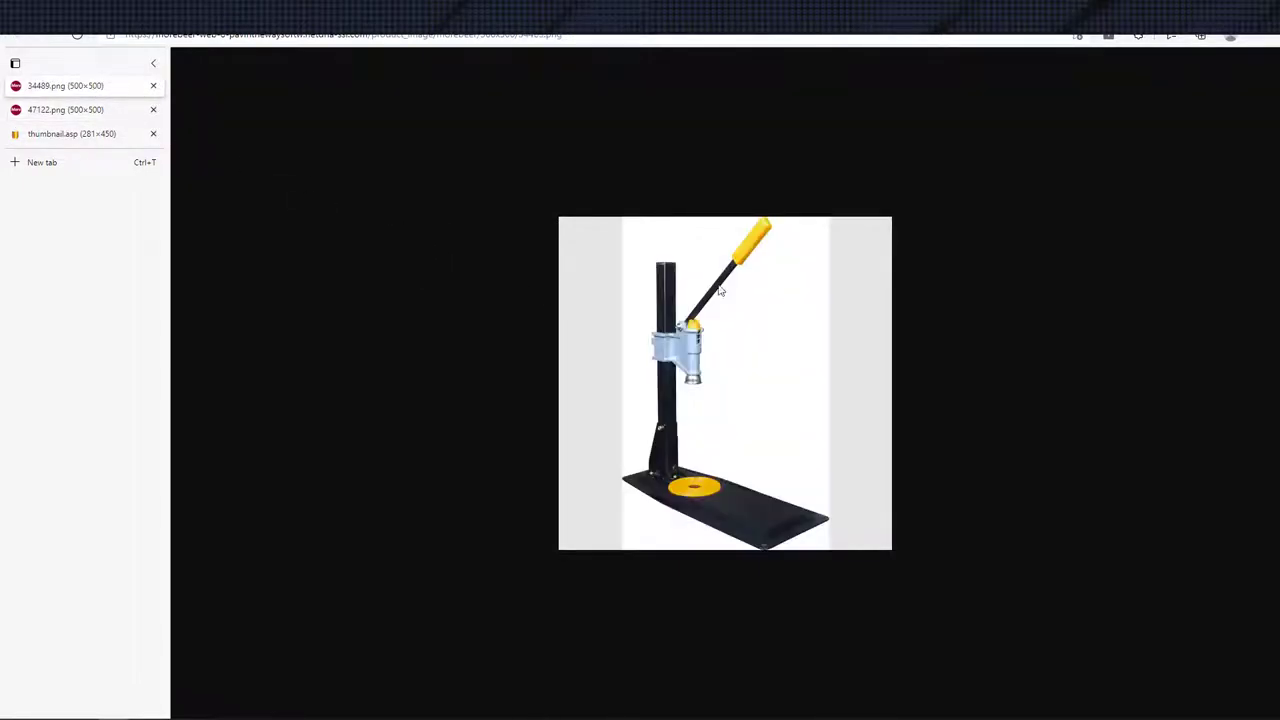
{"action": "left_click", "coordinate": [94, 136]}
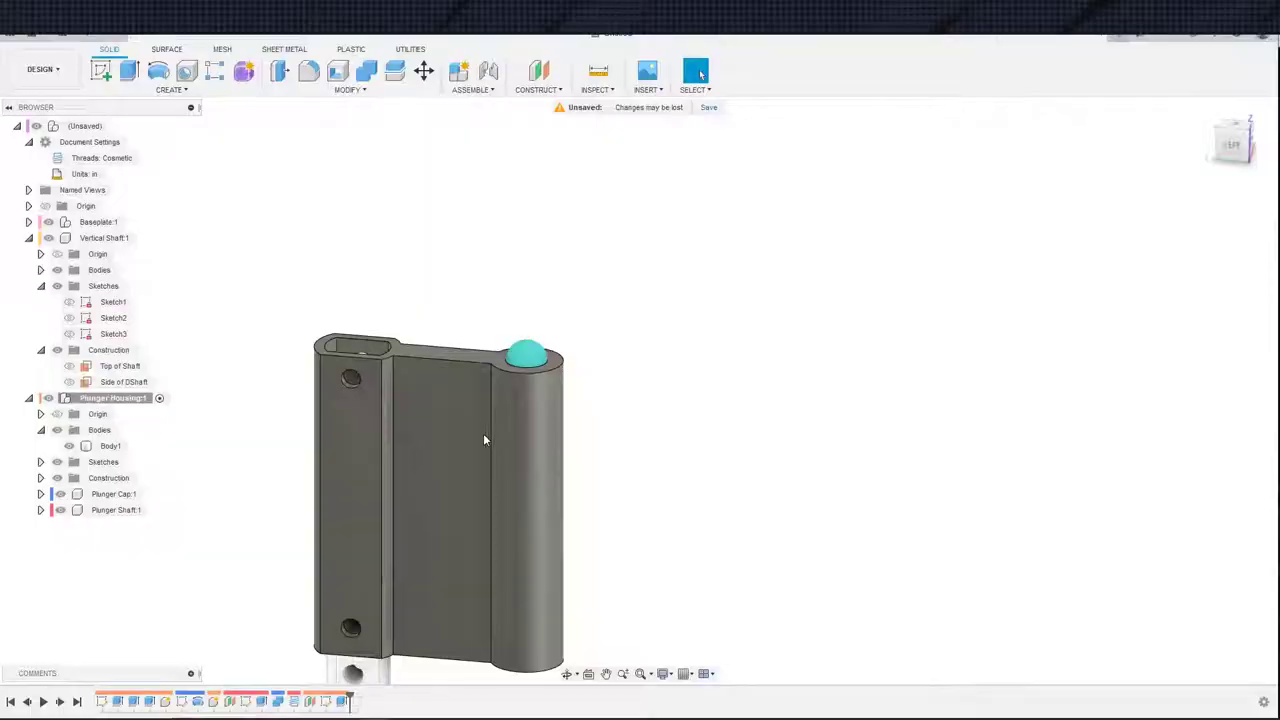
{"action": "scroll", "coordinate": [603, 454], "scroll_direction": "up", "scroll_amount": 5}
{"action": "scroll", "coordinate": [724, 446], "scroll_direction": "down", "scroll_amount": 5}
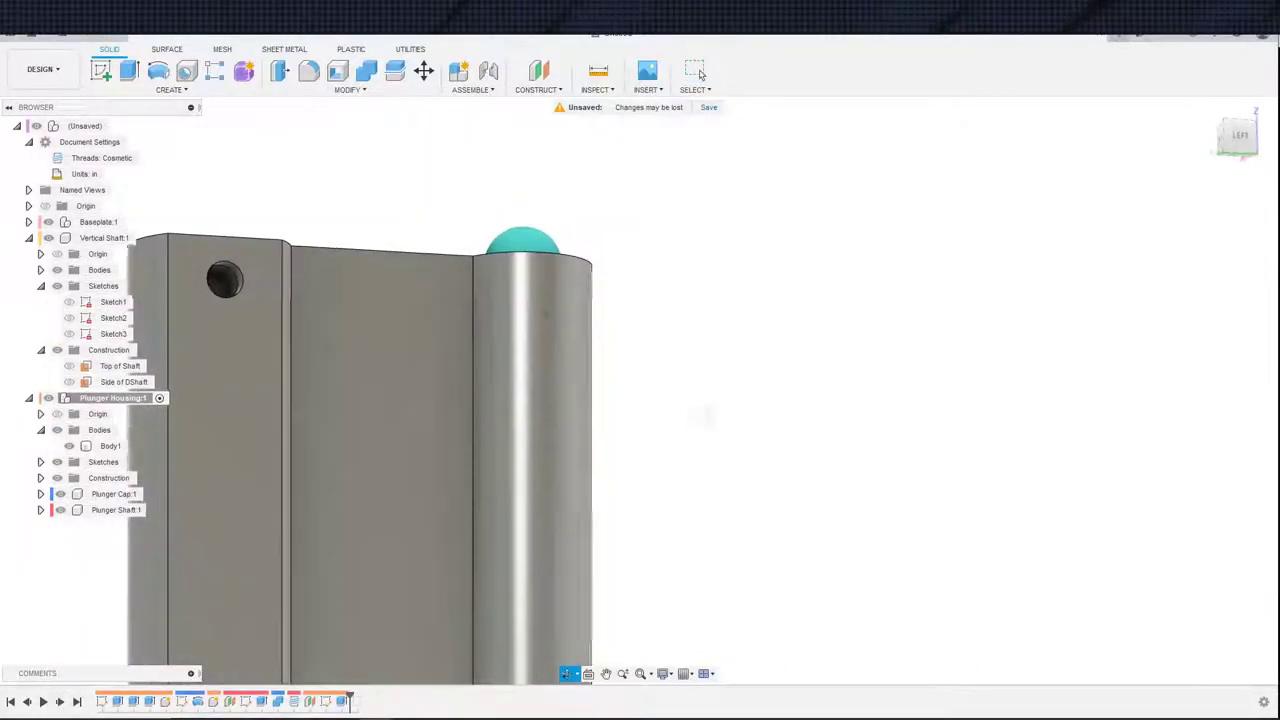
- Start a new sketch in the Plunger Housing on the vertical origin plane parallel to the housing's flat web
{"action": "scroll", "coordinate": [710, 320], "scroll_direction": "down", "scroll_amount": 6}
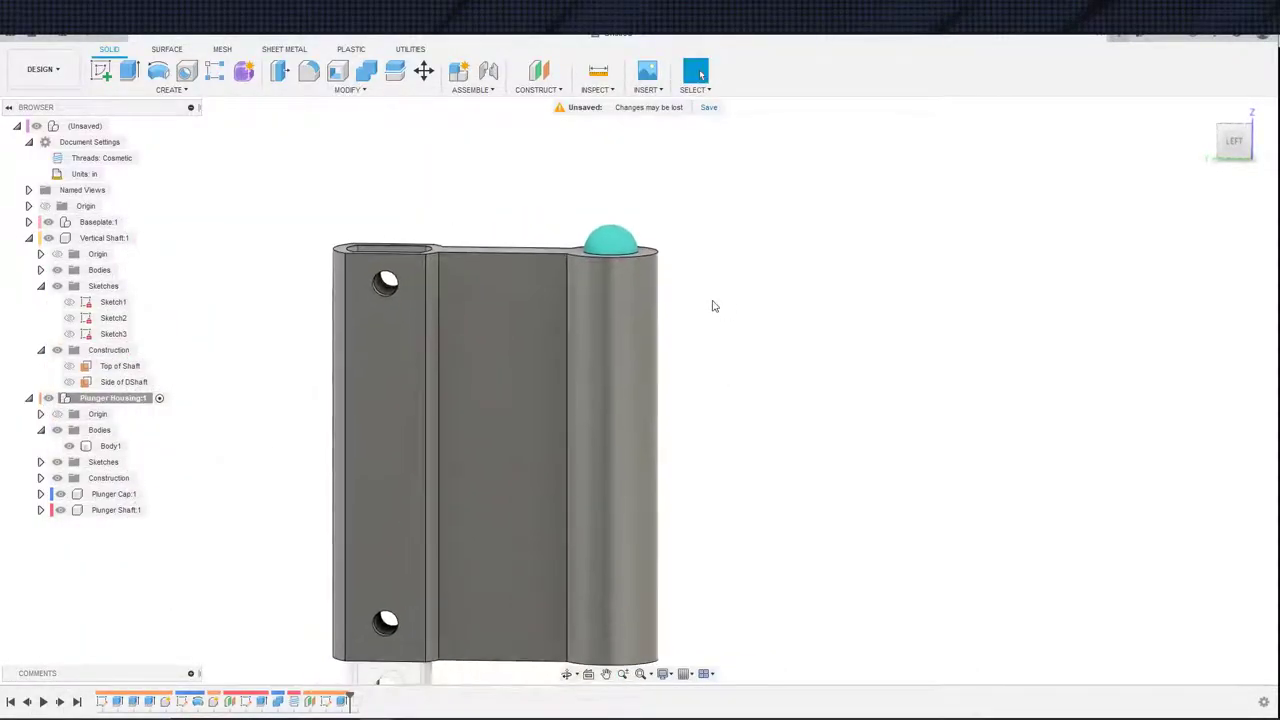
{"action": "key", "text": "s"}
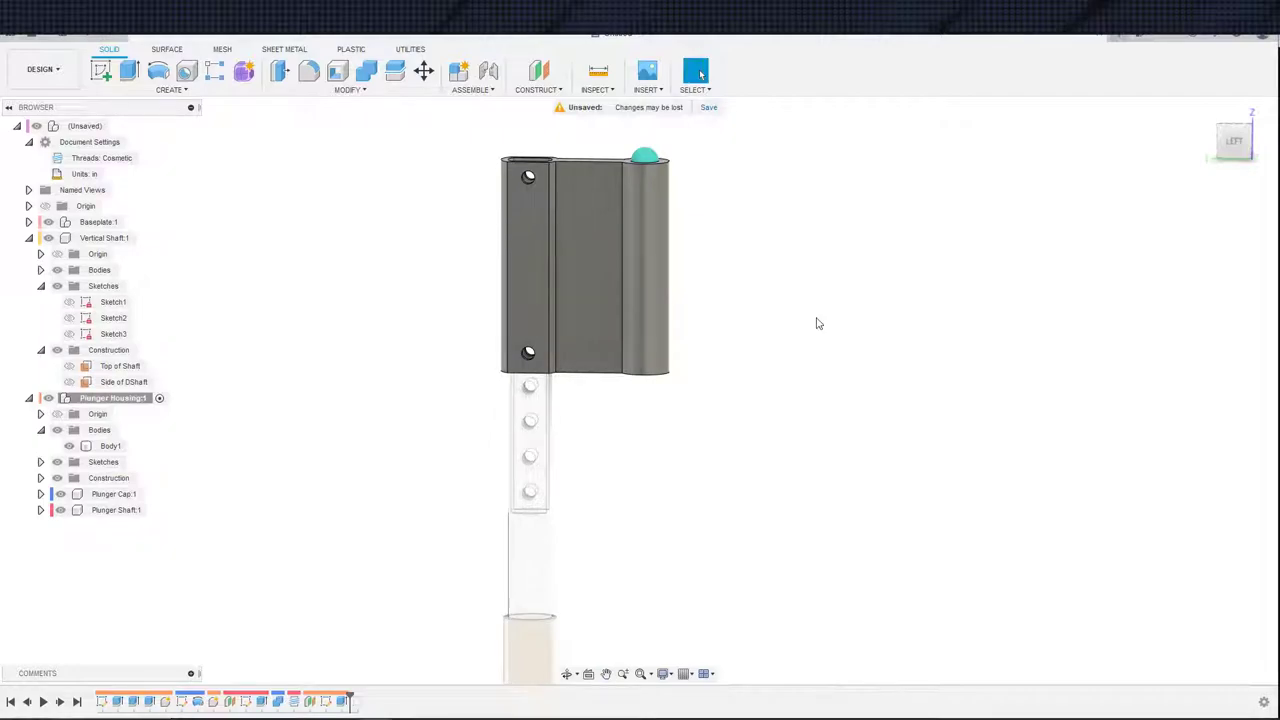
{"action": "scroll", "coordinate": [720, 417], "scroll_direction": "down", "scroll_amount": 5}
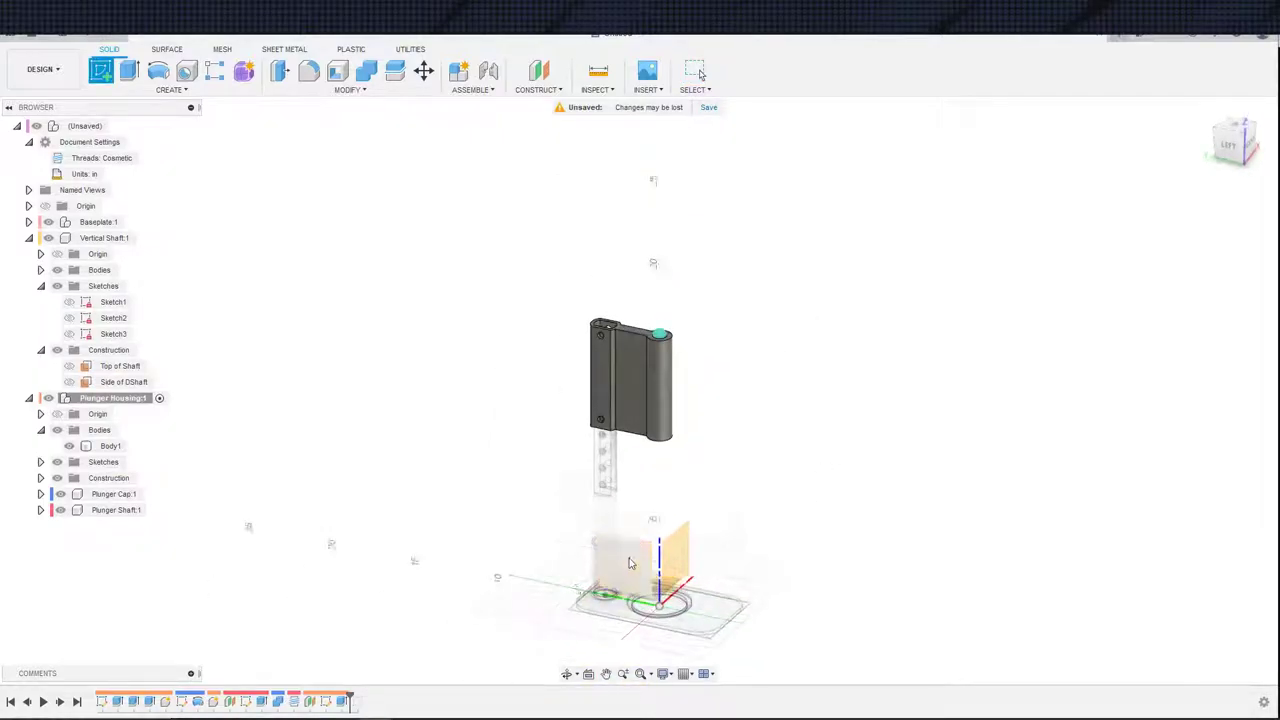
{"action": "left_click", "coordinate": [681, 494]}
{"action": "scroll", "coordinate": [616, 469], "scroll_direction": "up", "scroll_amount": 6}
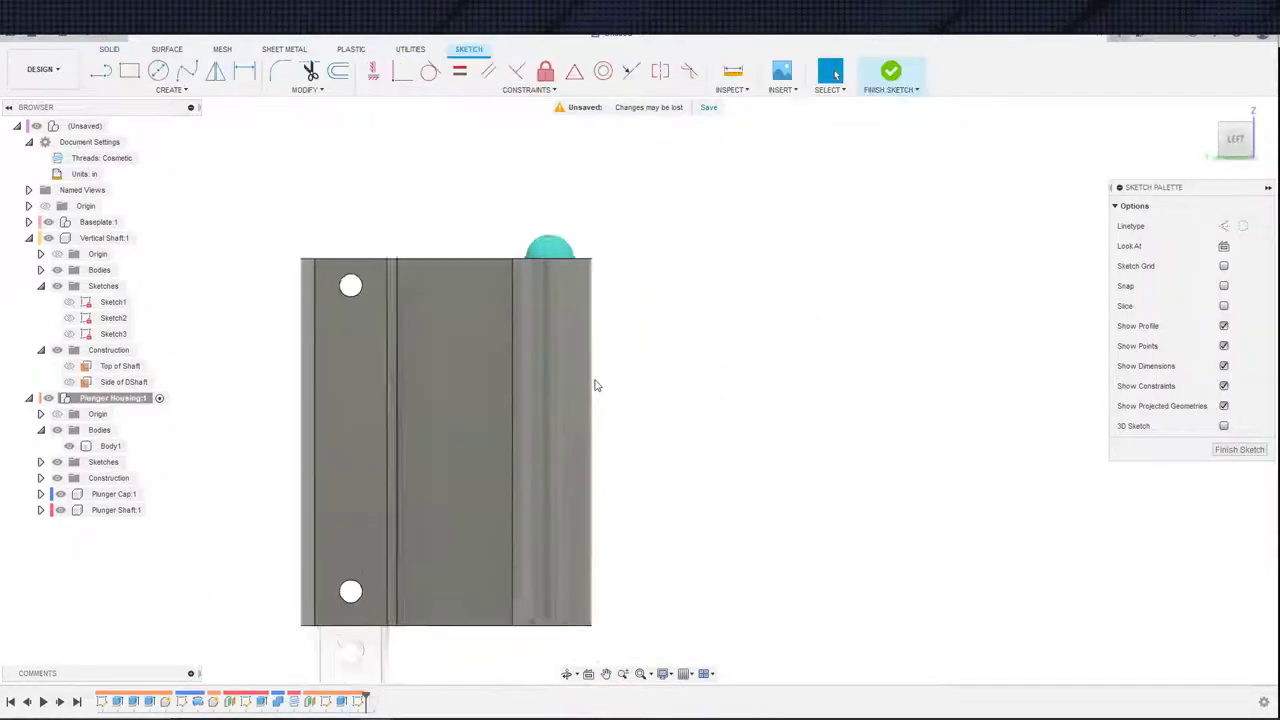
- Project the plunger cap's dome and the housing's flat middle face into the sketch
{"action": "key", "text": "s"}
{"action": "left_click", "coordinate": [822, 489]}
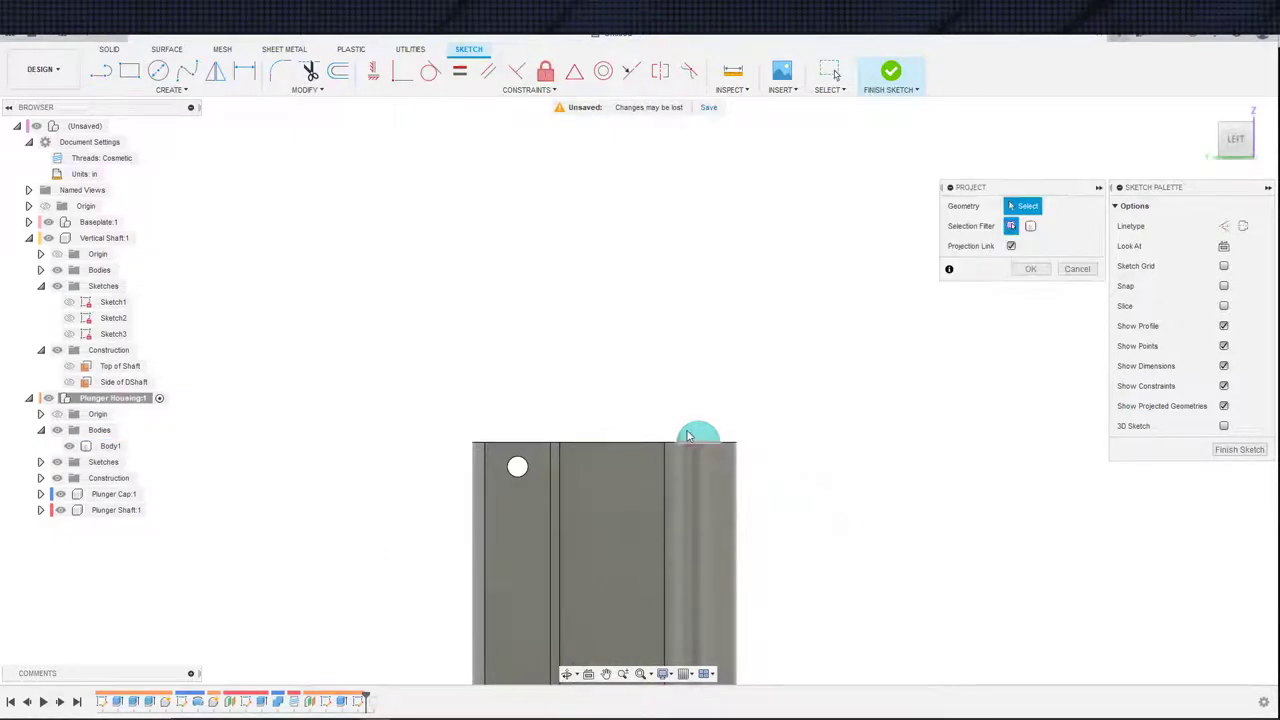
{"action": "left_click", "coordinate": [645, 478]}
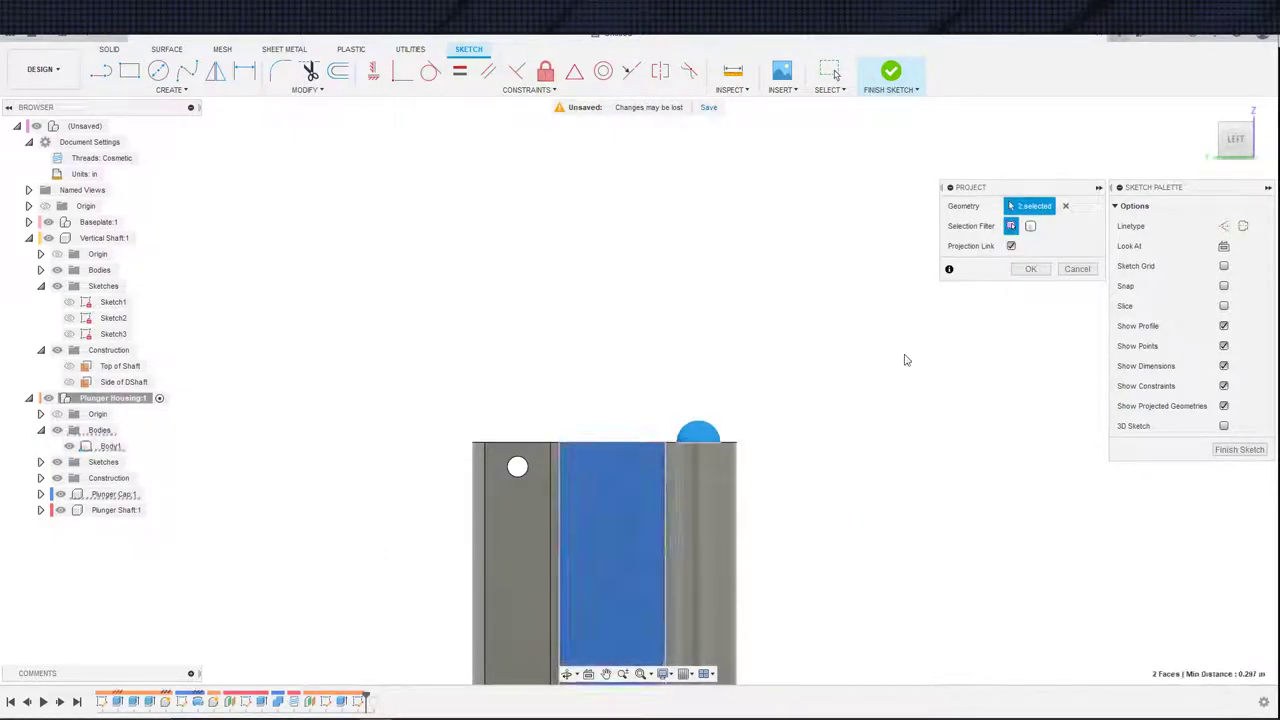
{"action": "left_click", "coordinate": [1030, 268]}
{"action": "scroll", "coordinate": [729, 418], "scroll_direction": "up", "scroll_amount": 2}
{"action": "middle_click_drag", "start_coordinate": [788, 386], "coordinate": [885, 368]}
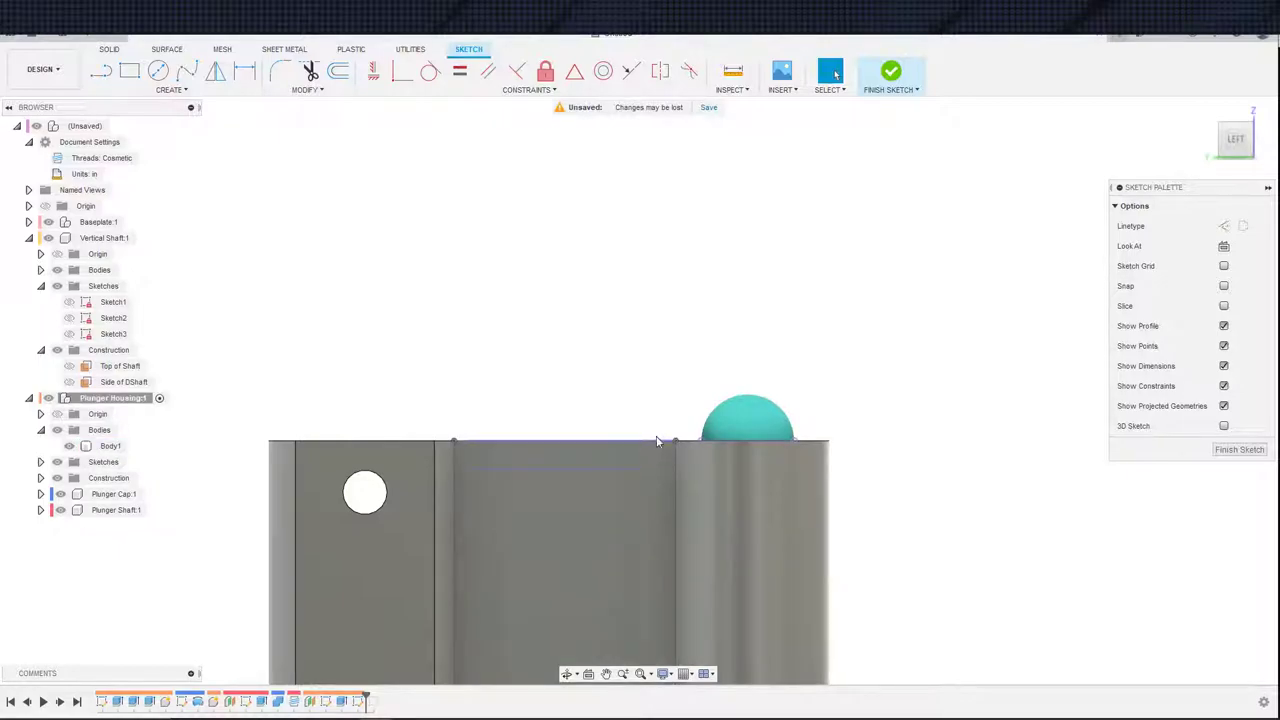
- Try sketching a small circle just above the housing's middle section, beside the plunger cap
{"action": "key", "text": "c"}
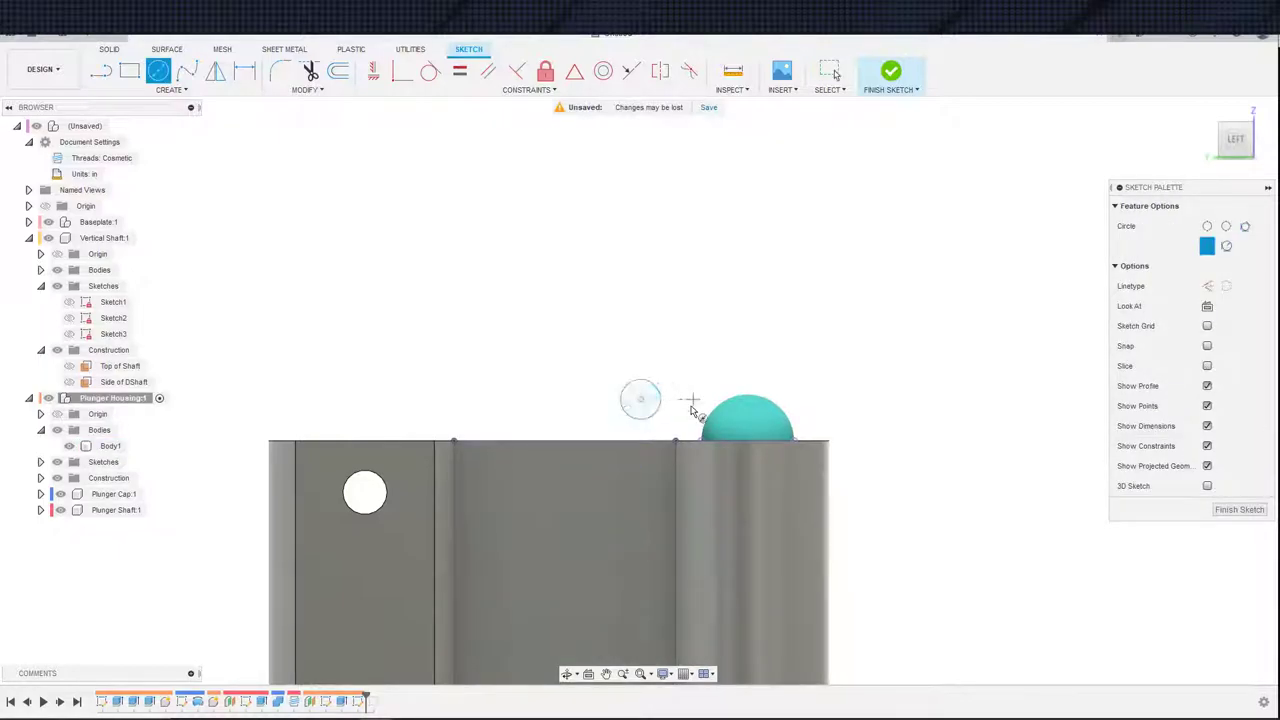
{"action": "key", "text": "Escape"}
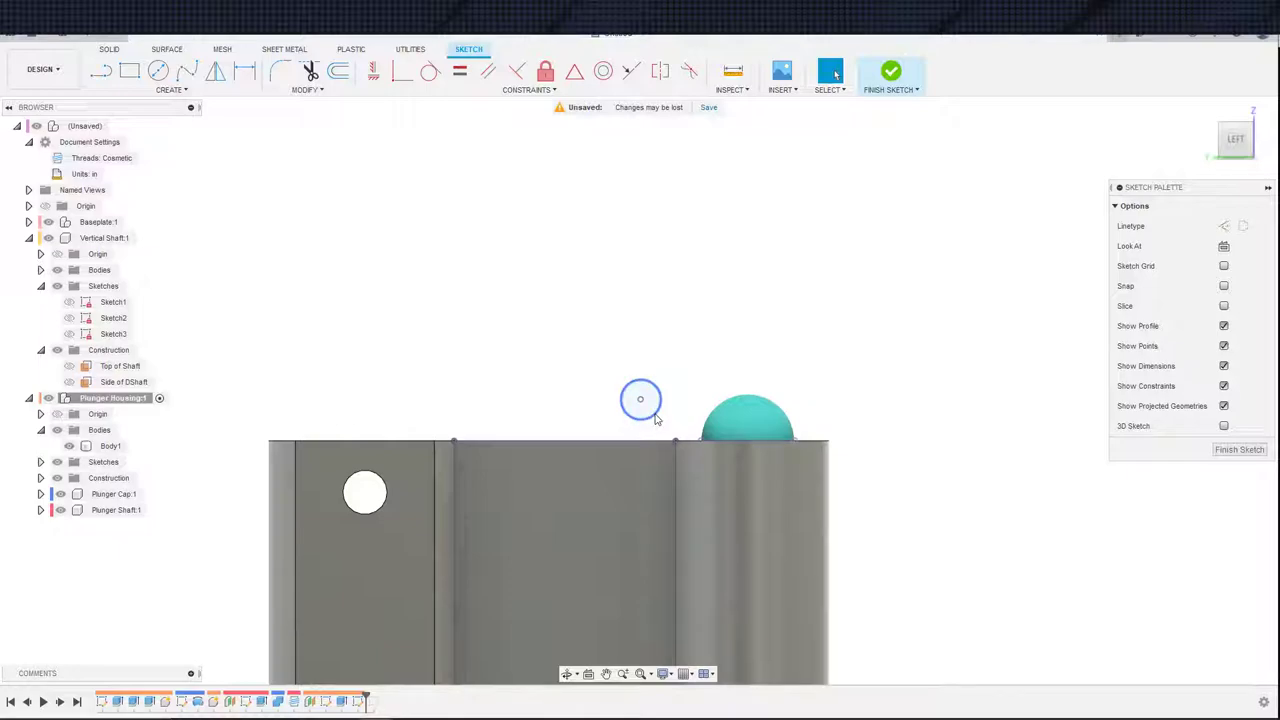
{"action": "key", "text": "s"}
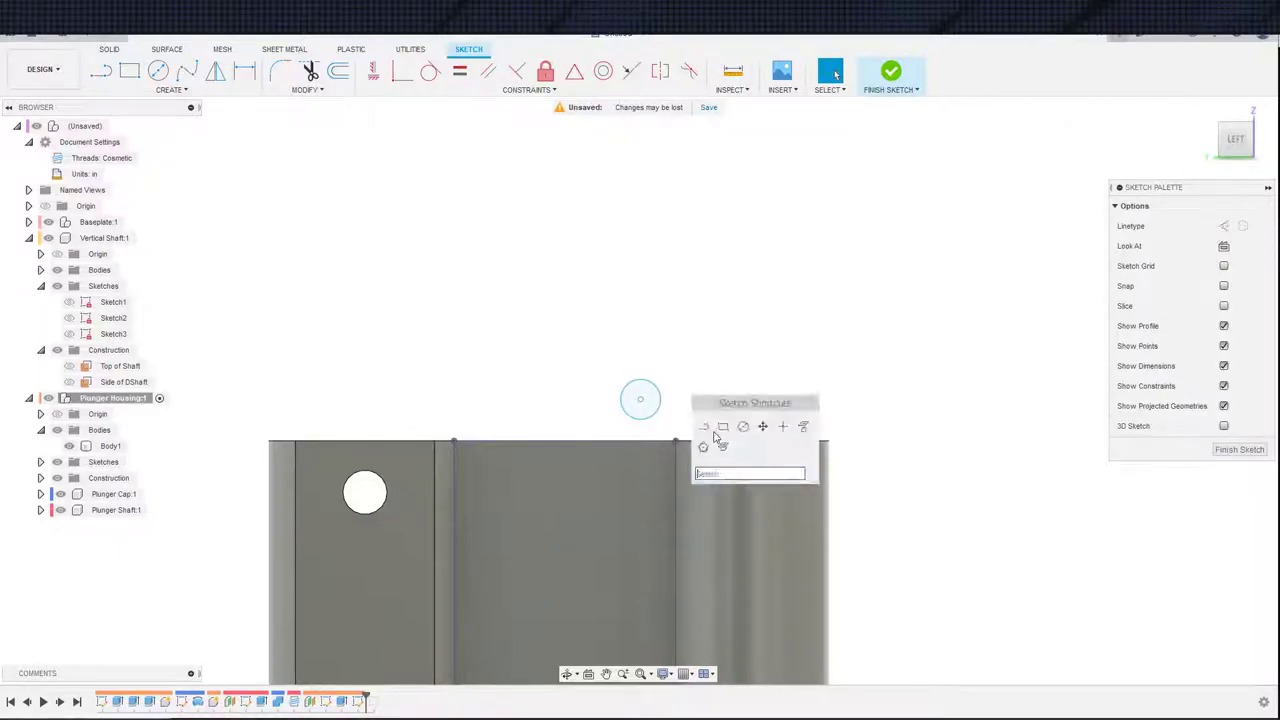
{"action": "key", "text": "Escape"}
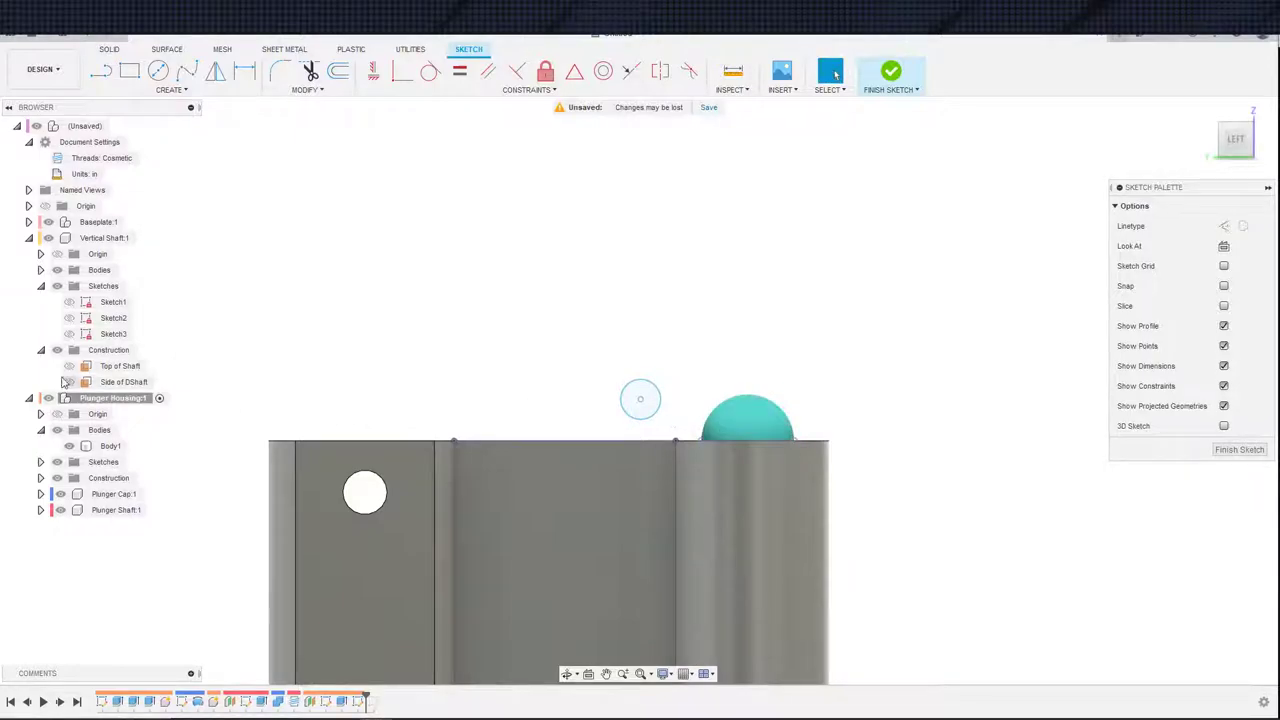
{"action": "scroll", "coordinate": [672, 351], "scroll_direction": "down", "scroll_amount": 1}
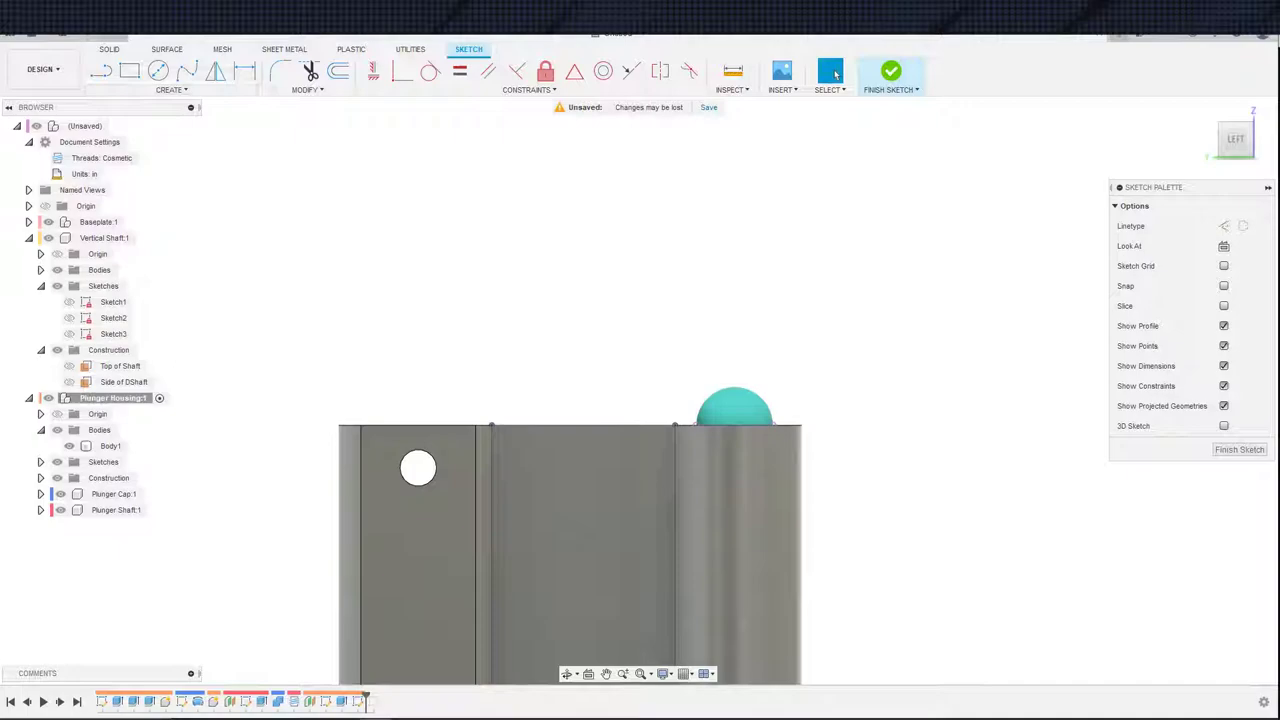
- Project the housing's flat middle face into the sketch with Project
{"action": "middle_click_drag", "start_coordinate": [732, 239], "coordinate": [560, 197]}
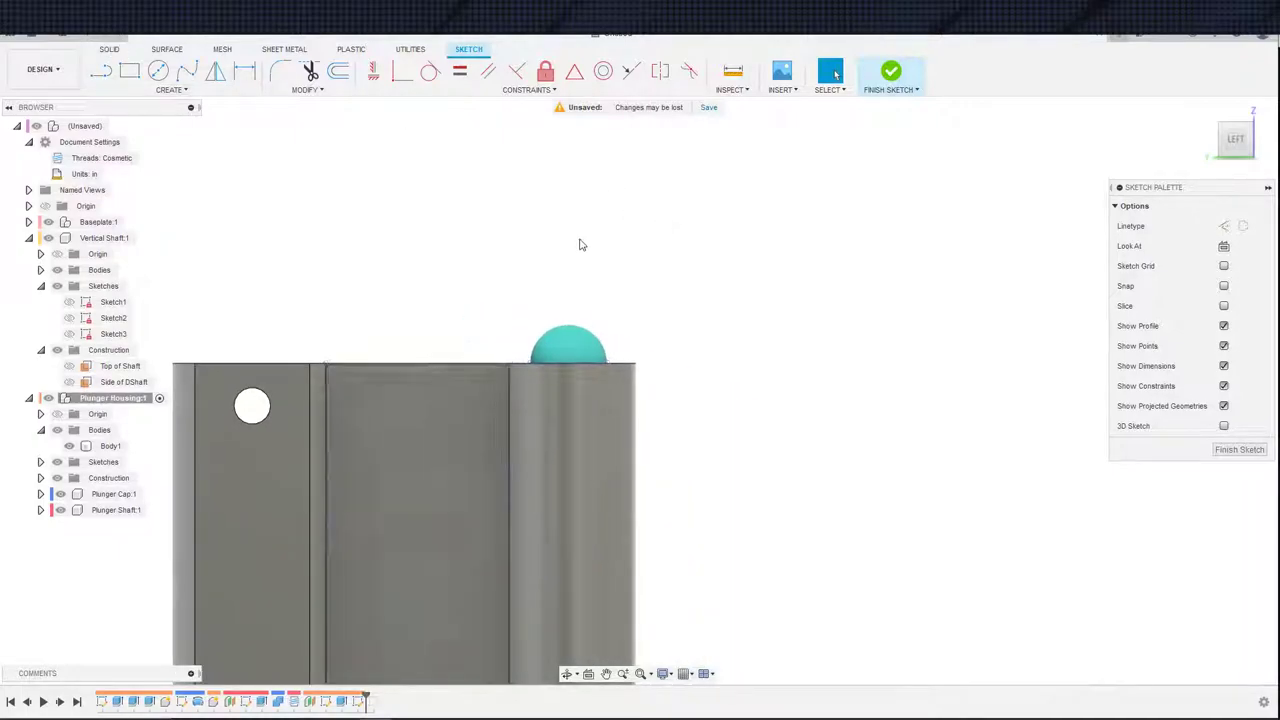
{"action": "key", "text": "s"}
{"action": "left_click", "coordinate": [697, 278]}
{"action": "left_click", "coordinate": [426, 437]}
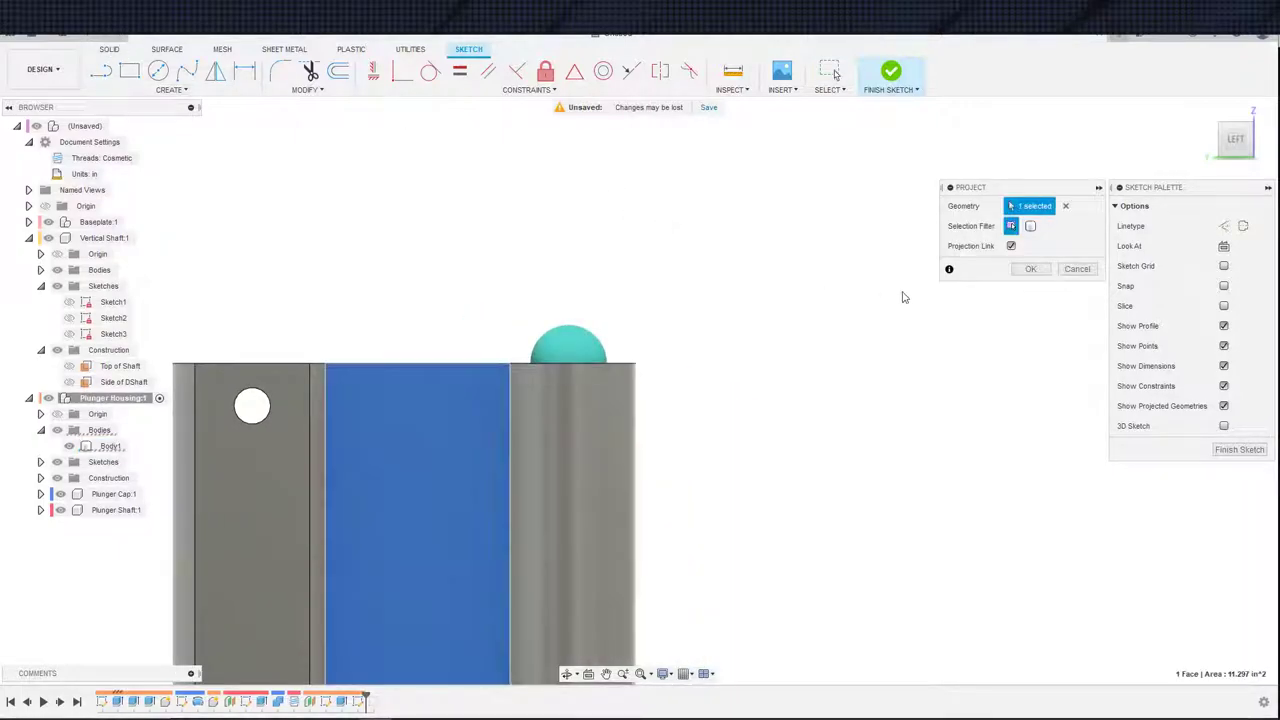
{"action": "left_click", "coordinate": [1028, 269]}
- Bring the plunger cap's cross-section into the sketch with Intersect
{"action": "scroll", "coordinate": [647, 272], "scroll_direction": "up", "scroll_amount": 3}
{"action": "middle_click_drag", "start_coordinate": [610, 374], "coordinate": [767, 348]}
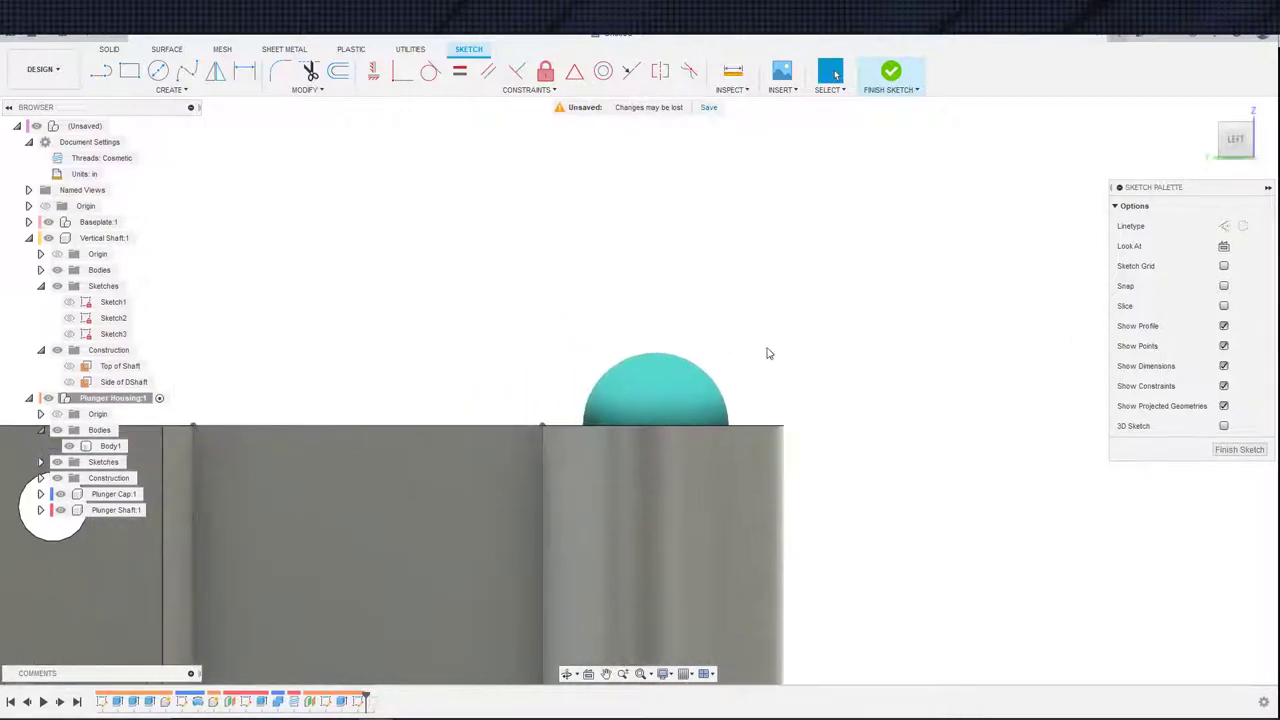
{"action": "key", "text": "s"}
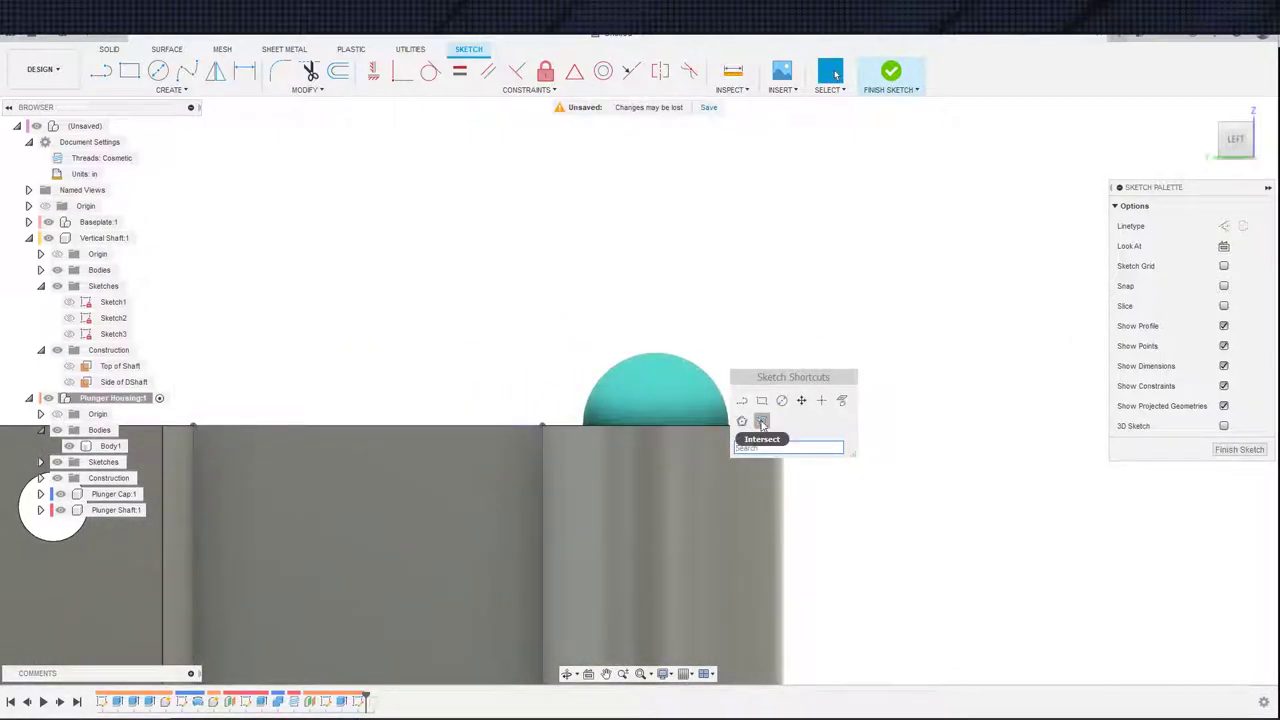
{"action": "left_click", "coordinate": [761, 421]}
{"action": "left_click", "coordinate": [649, 405]}
{"action": "left_click", "coordinate": [1033, 269]}
{"action": "scroll", "coordinate": [784, 291], "scroll_direction": "down", "scroll_amount": 2}
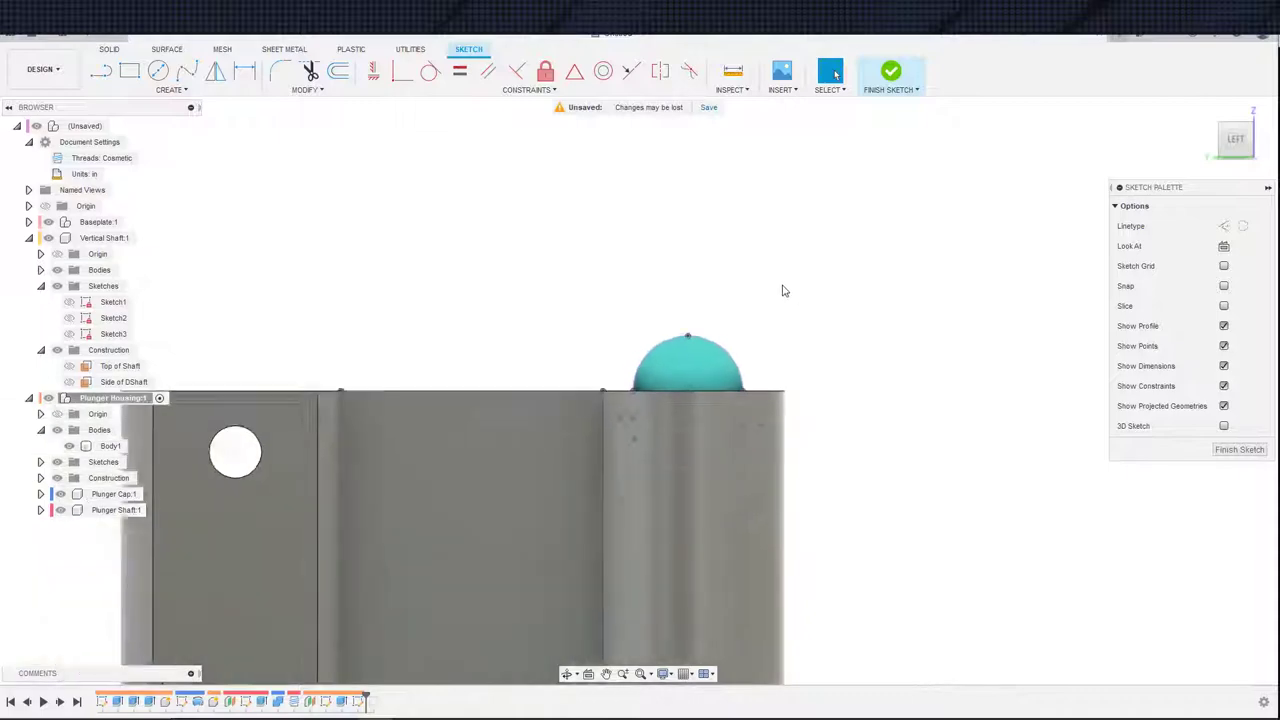
{"action": "scroll", "coordinate": [790, 280], "scroll_direction": "up", "scroll_amount": 3}
- Hide the Plunger Cap, the Plunger Shaft and the housing's Body1 so only the sketch geometry is left to work on
{"action": "key", "text": "s"}
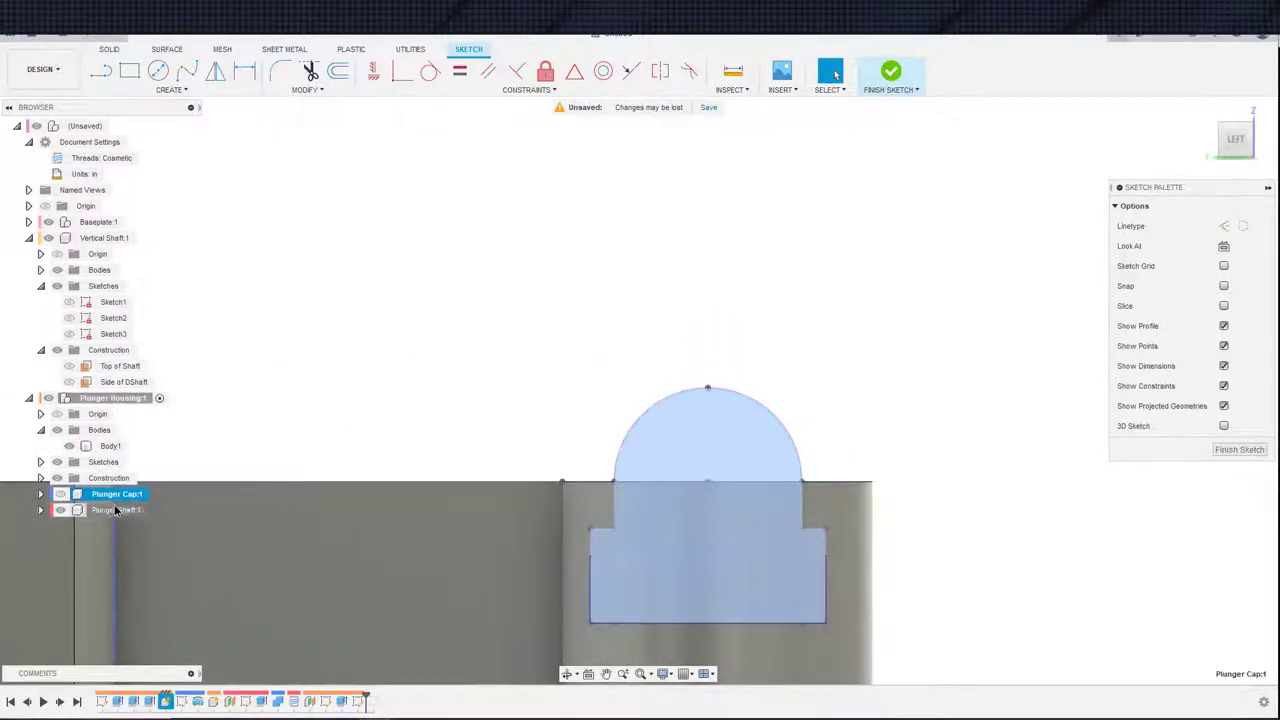
{"action": "left_click", "coordinate": [69, 446]}
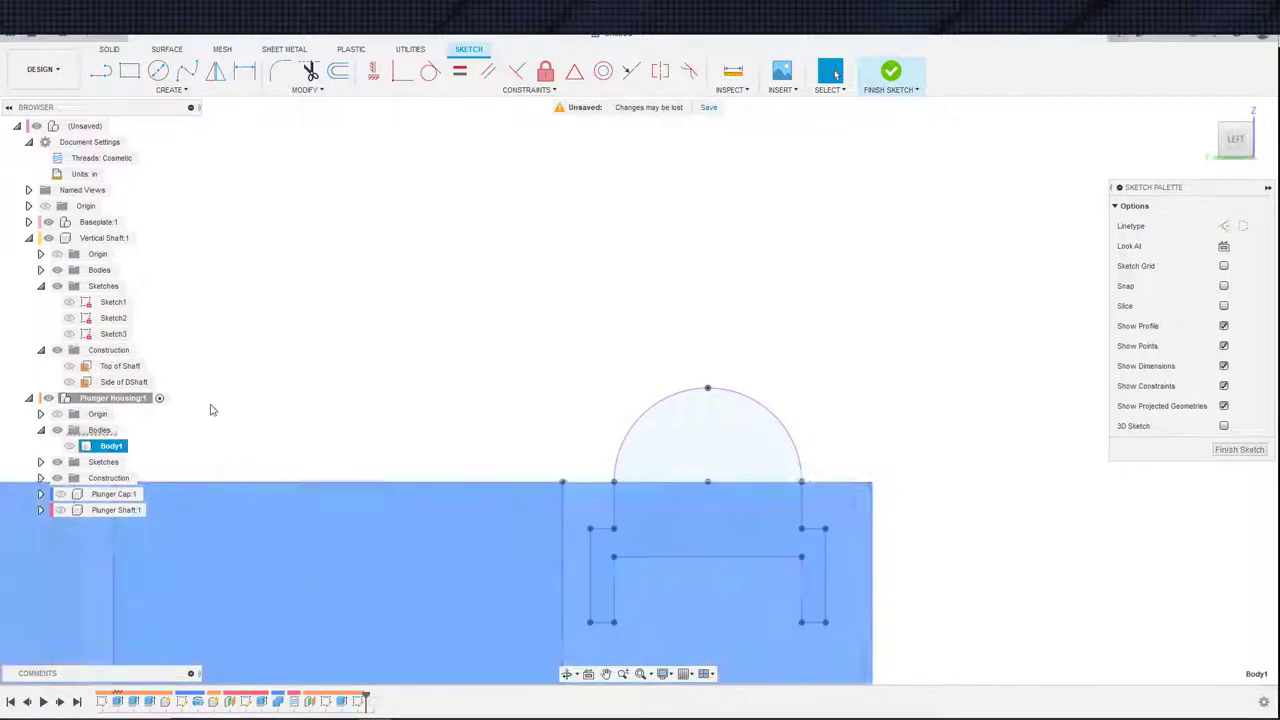
{"action": "middle_click_drag", "start_coordinate": [492, 500], "coordinate": [449, 423]}
{"action": "scroll", "coordinate": [461, 411], "scroll_direction": "down", "scroll_amount": 3}
{"action": "scroll", "coordinate": [499, 358], "scroll_direction": "down", "scroll_amount": 7}
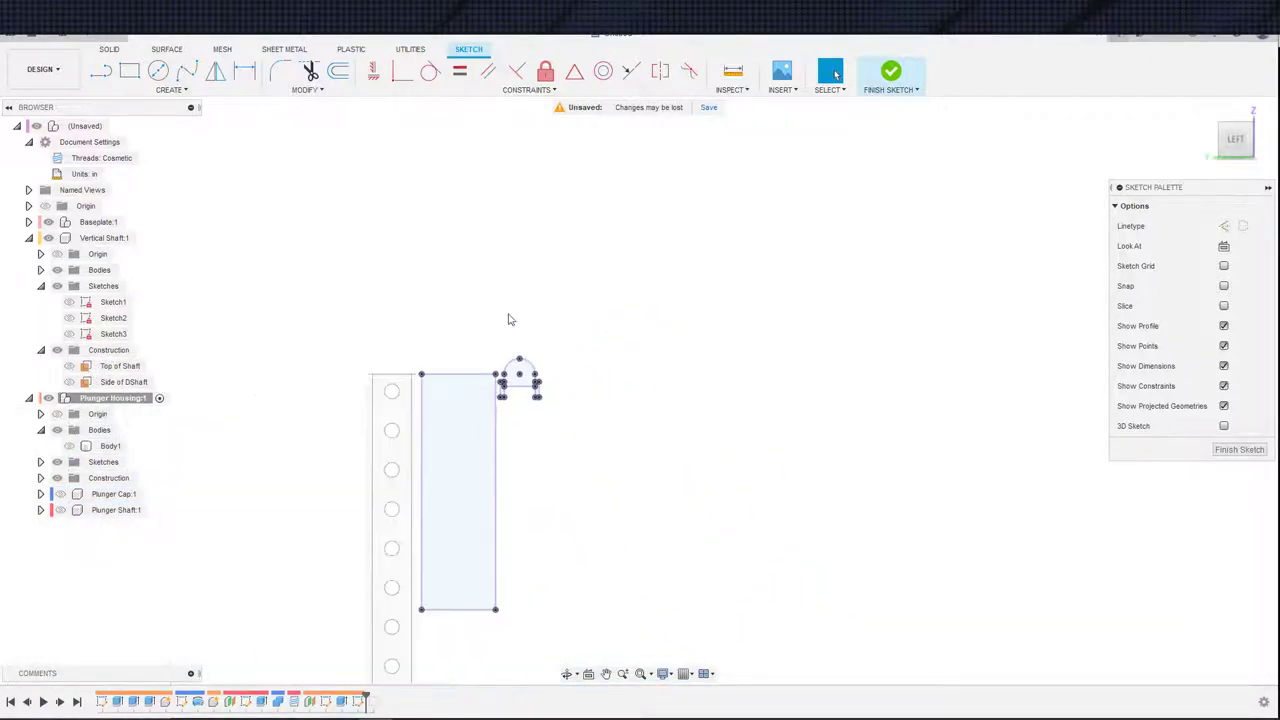
- Convert all the projected housing and cap outlines to construction geometry
{"action": "left_click_drag", "start_coordinate": [349, 272], "coordinate": [655, 545]}
{"action": "key", "text": "x"}
{"action": "scroll", "coordinate": [540, 388], "scroll_direction": "up", "scroll_amount": 3}
{"action": "scroll", "coordinate": [606, 483], "scroll_direction": "up", "scroll_amount": 10}
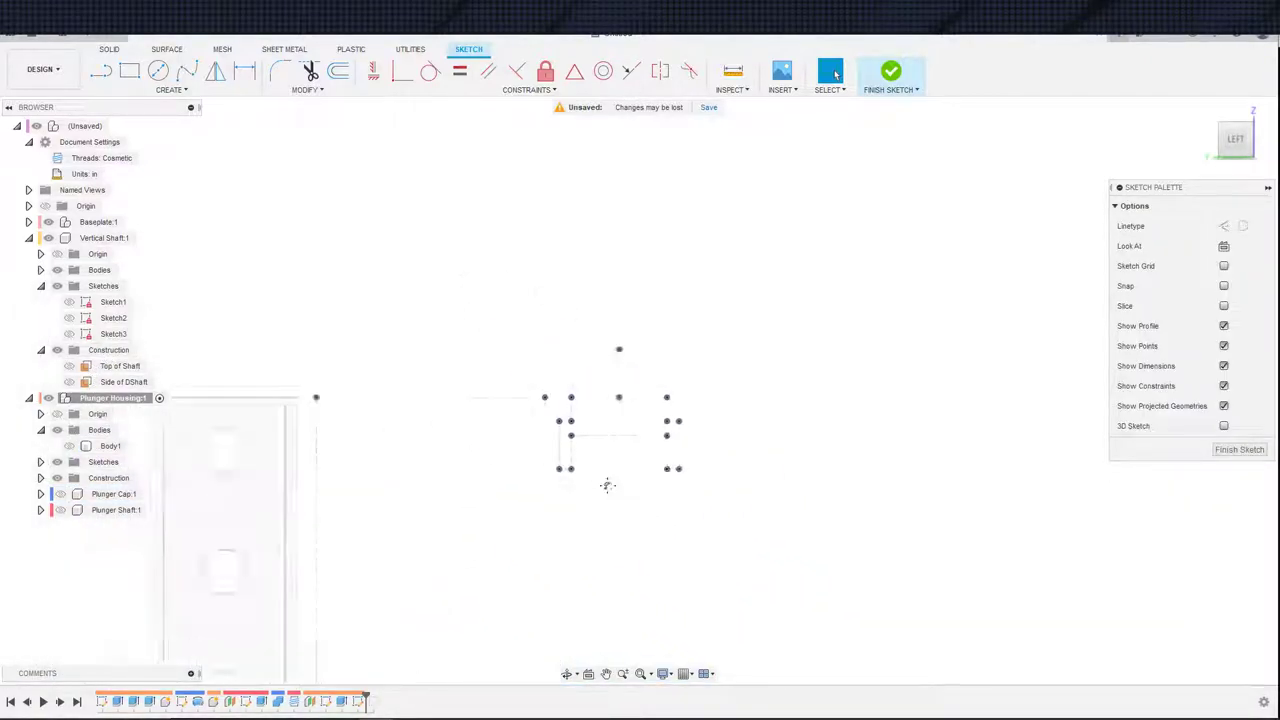
- Sketch a vertical line from the centre of the cap's dome to its apex
{"action": "key", "text": "s"}
{"action": "left_click", "coordinate": [584, 485]}
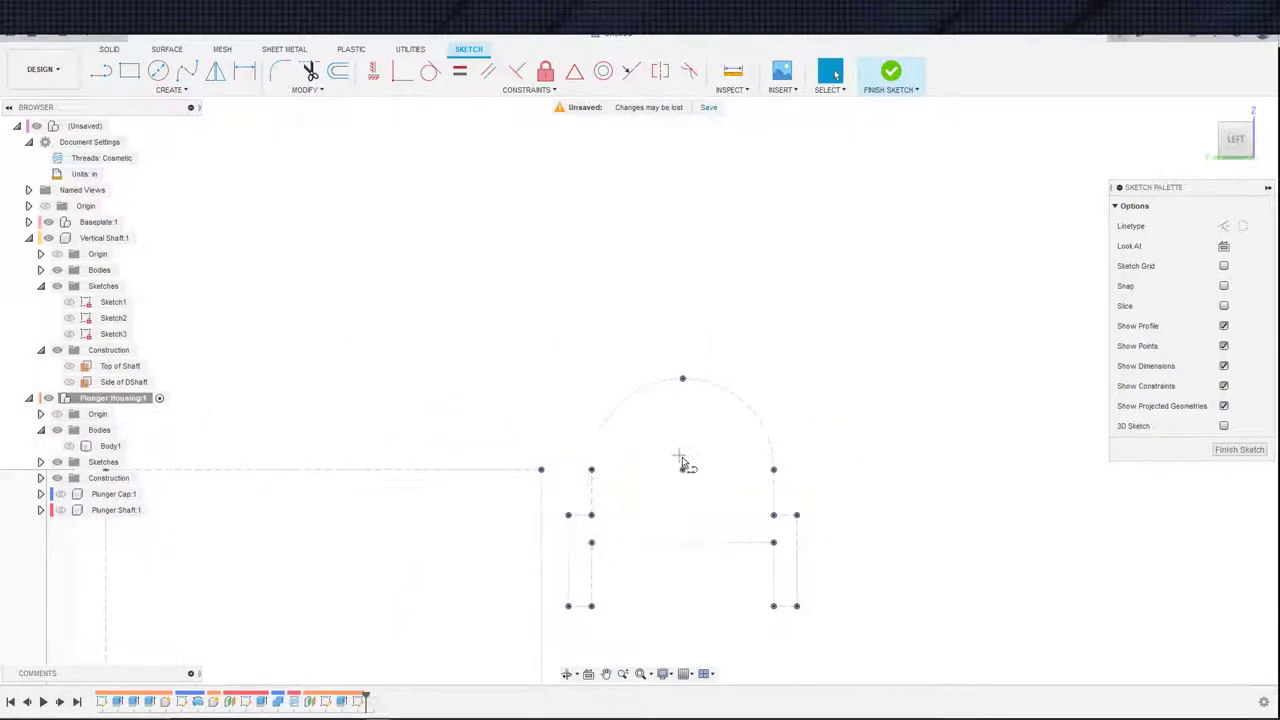
{"action": "left_click", "coordinate": [683, 469]}
{"action": "left_click", "coordinate": [683, 379]}
{"action": "key", "text": "Escape"}
{"action": "left_click", "coordinate": [683, 445]}
{"action": "key", "text": "s"}
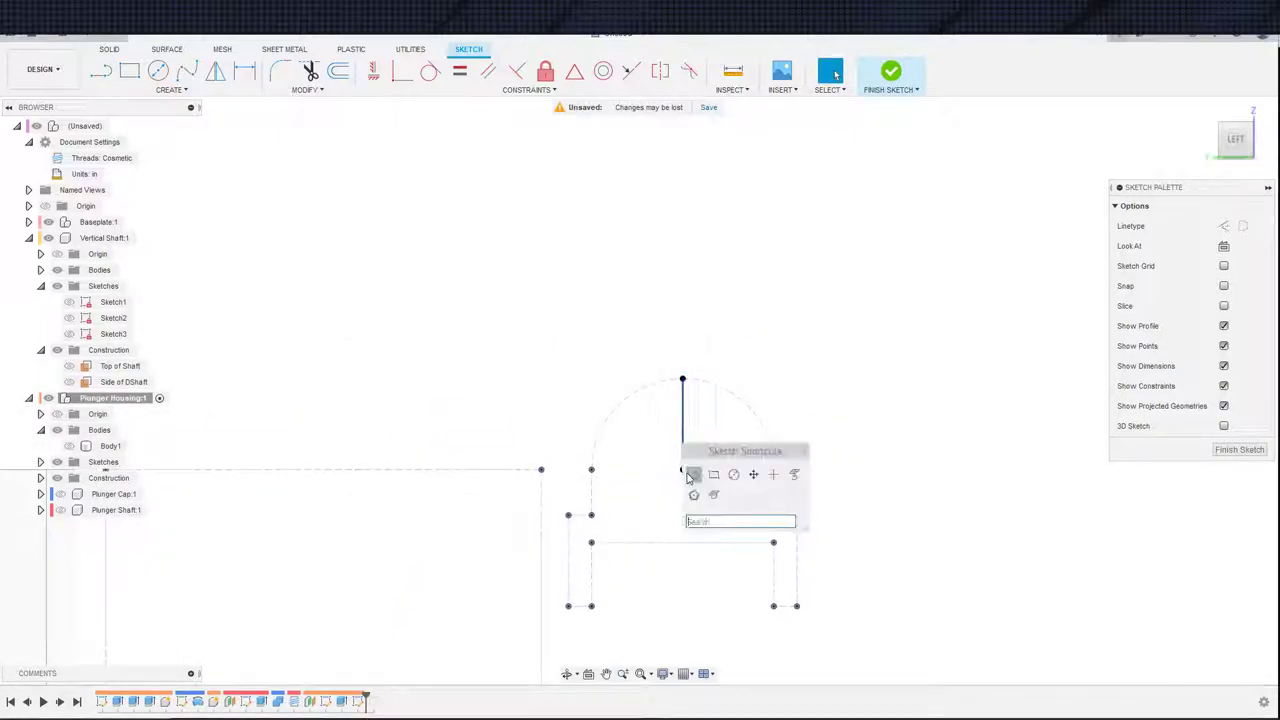
- Sketch a horizontal line from the midpoint of the vertical dome line out over the housing's middle section
{"action": "key", "text": "Escape"}
{"action": "key", "text": "l"}
{"action": "left_click", "coordinate": [682, 423]}
{"action": "left_click", "coordinate": [424, 424]}
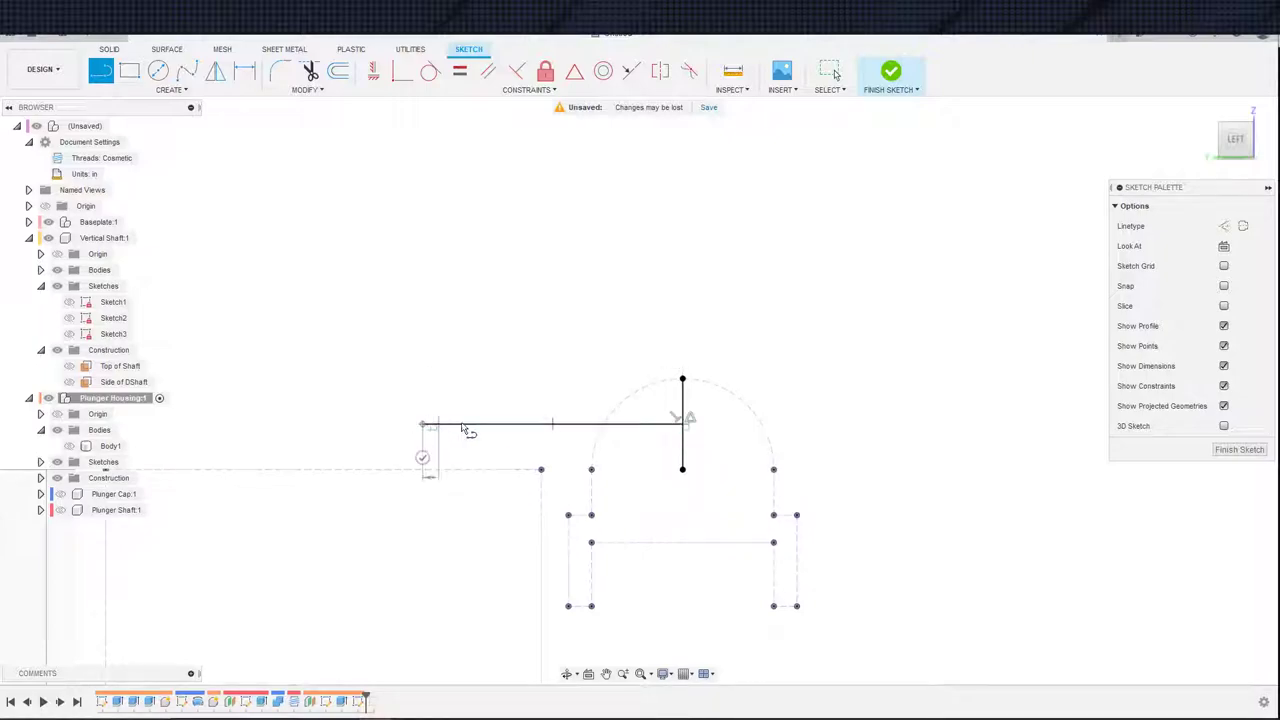
{"action": "key", "text": "Escape"}
- Sketch a circle about 0.83 in in diameter centred on the free end of the horizontal line
{"action": "key", "text": "c"}
{"action": "left_click", "coordinate": [423, 424]}
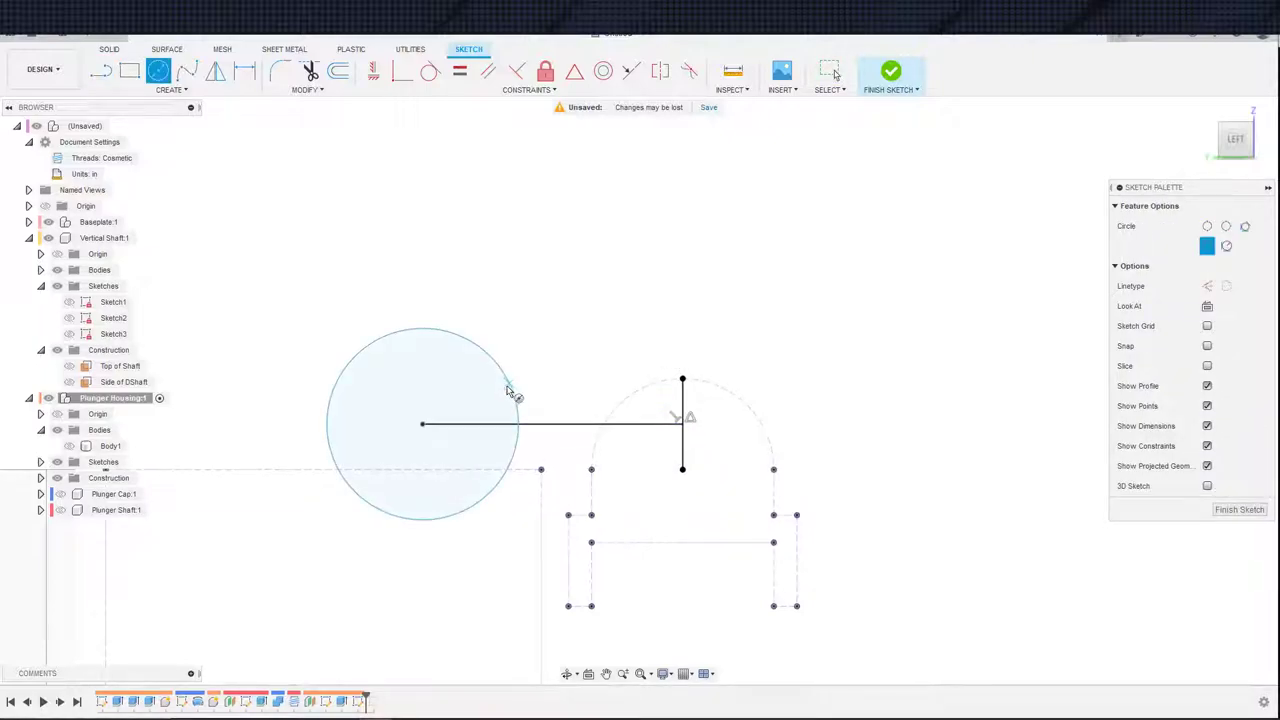
{"action": "left_click", "coordinate": [514, 392]}
{"action": "key", "text": "Escape"}
- Make the circle tangent to the projected vertical edge of the housing's middle face nearest the cap
{"action": "left_click", "coordinate": [520, 449]}
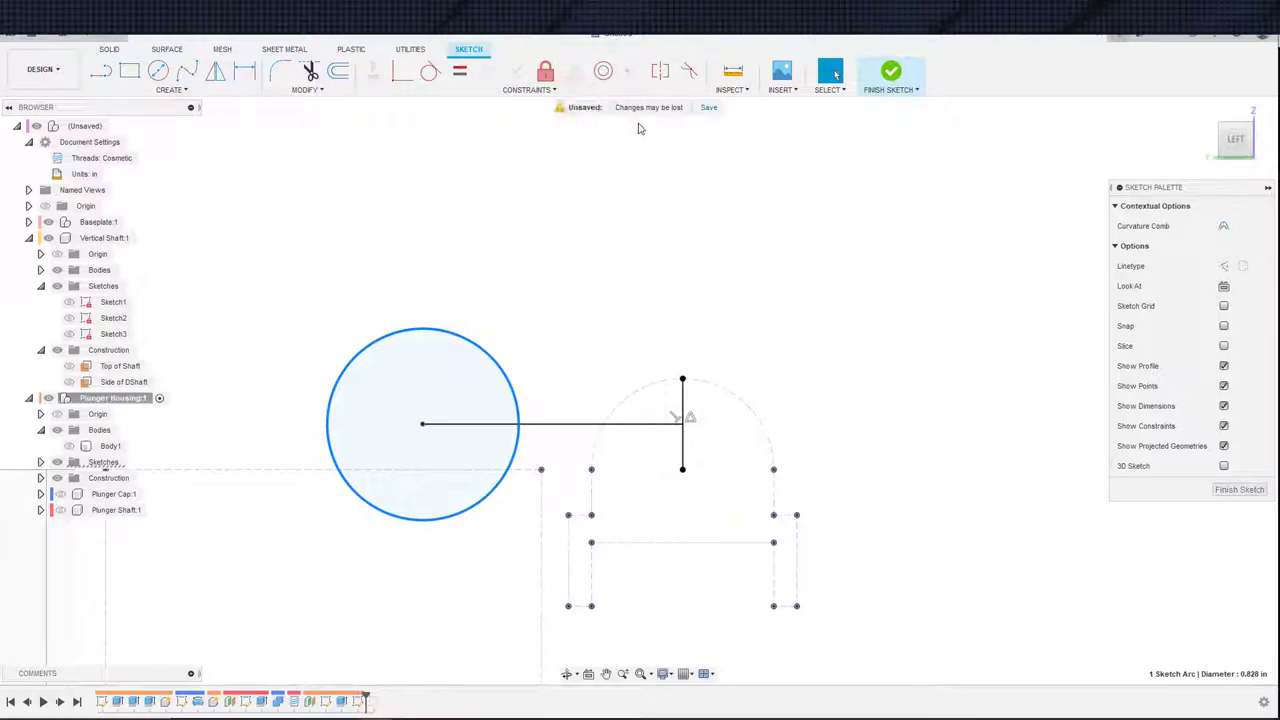
{"action": "left_click", "coordinate": [431, 72]}
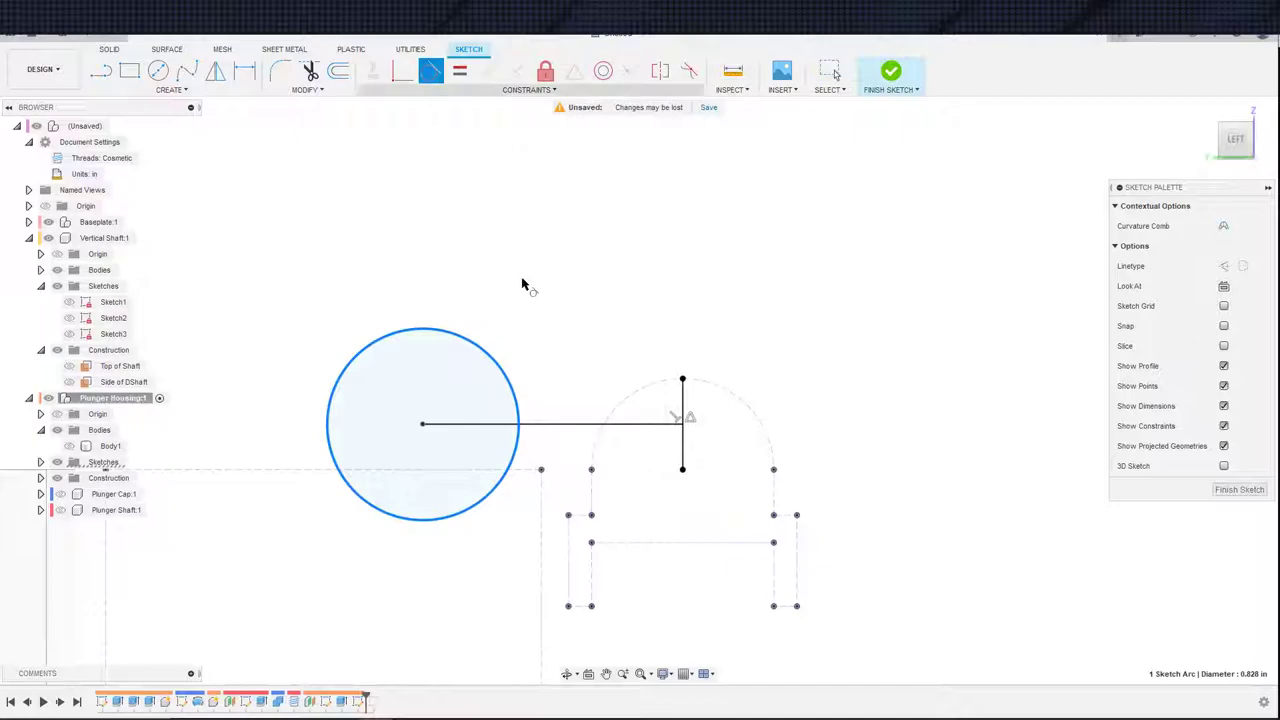
{"action": "left_click", "coordinate": [542, 480]}
{"action": "key", "text": "Escape"}
{"action": "scroll", "coordinate": [540, 290], "scroll_direction": "down", "scroll_amount": 3}
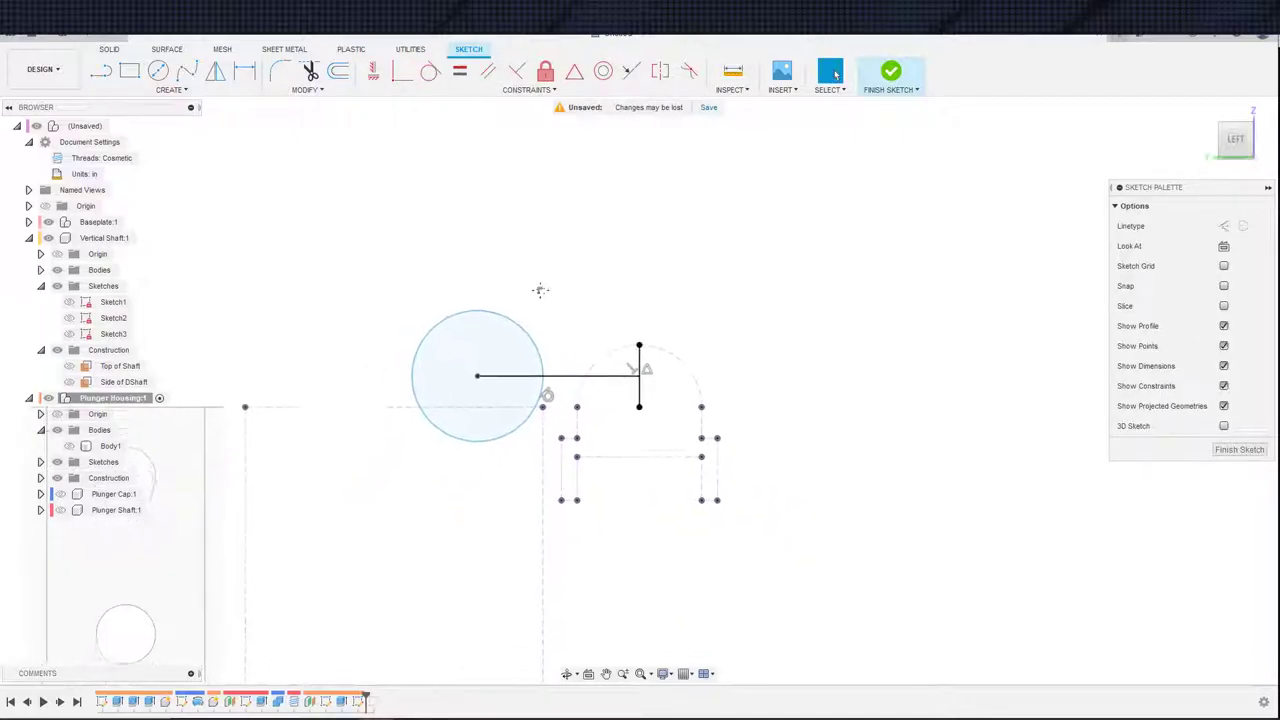
{"action": "scroll", "coordinate": [538, 325], "scroll_direction": "up", "scroll_amount": 4}
{"action": "scroll", "coordinate": [537, 325], "scroll_direction": "up", "scroll_amount": 2}
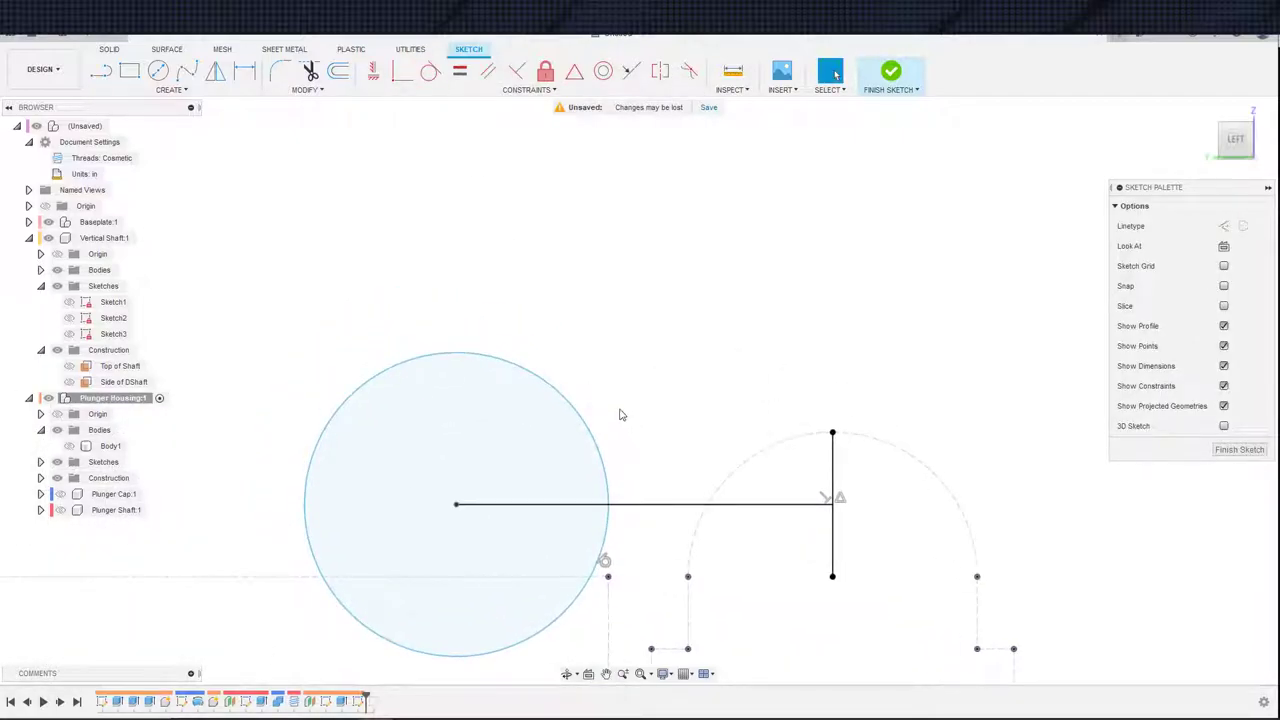
- Dimension the circle's diameter, accepting the size as drawn
{"action": "key", "text": "d"}
{"action": "left_click", "coordinate": [600, 455]}
{"action": "left_click", "coordinate": [636, 406]}
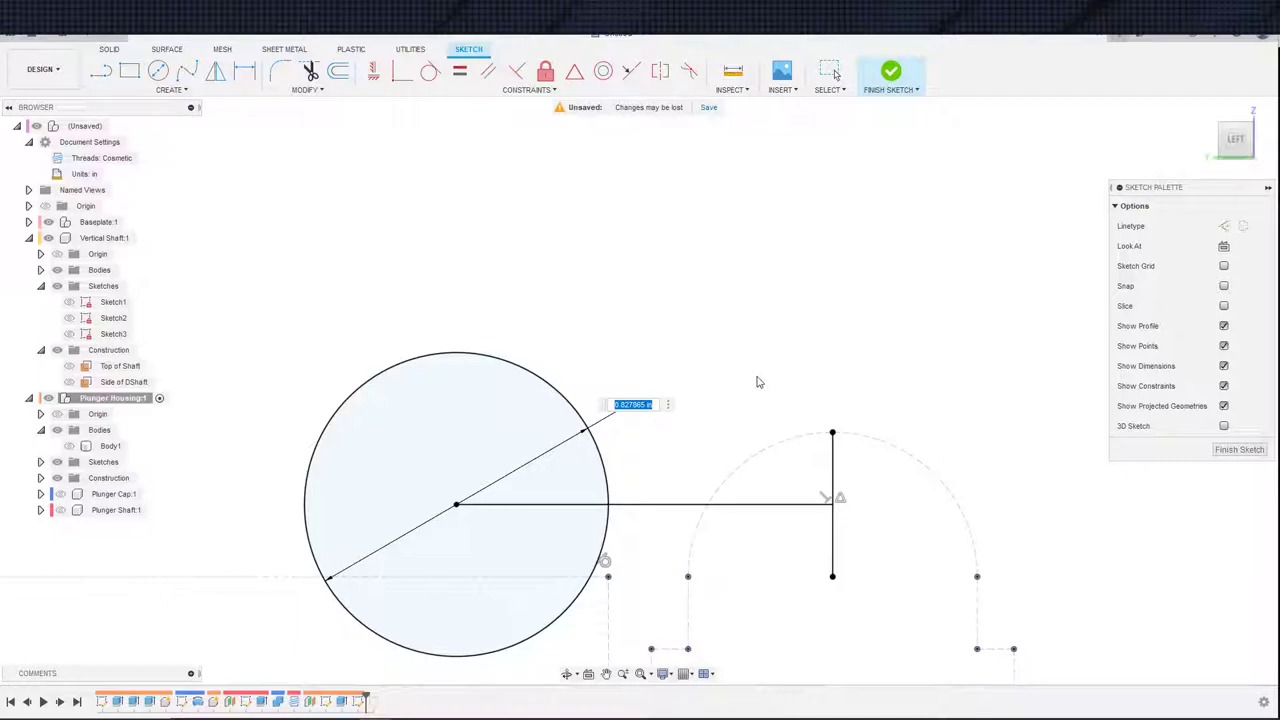
{"action": "key", "text": "Return"}
{"action": "scroll", "coordinate": [627, 395], "scroll_direction": "down", "scroll_amount": 1}
{"action": "middle_click_drag", "start_coordinate": [637, 371], "coordinate": [675, 256]}
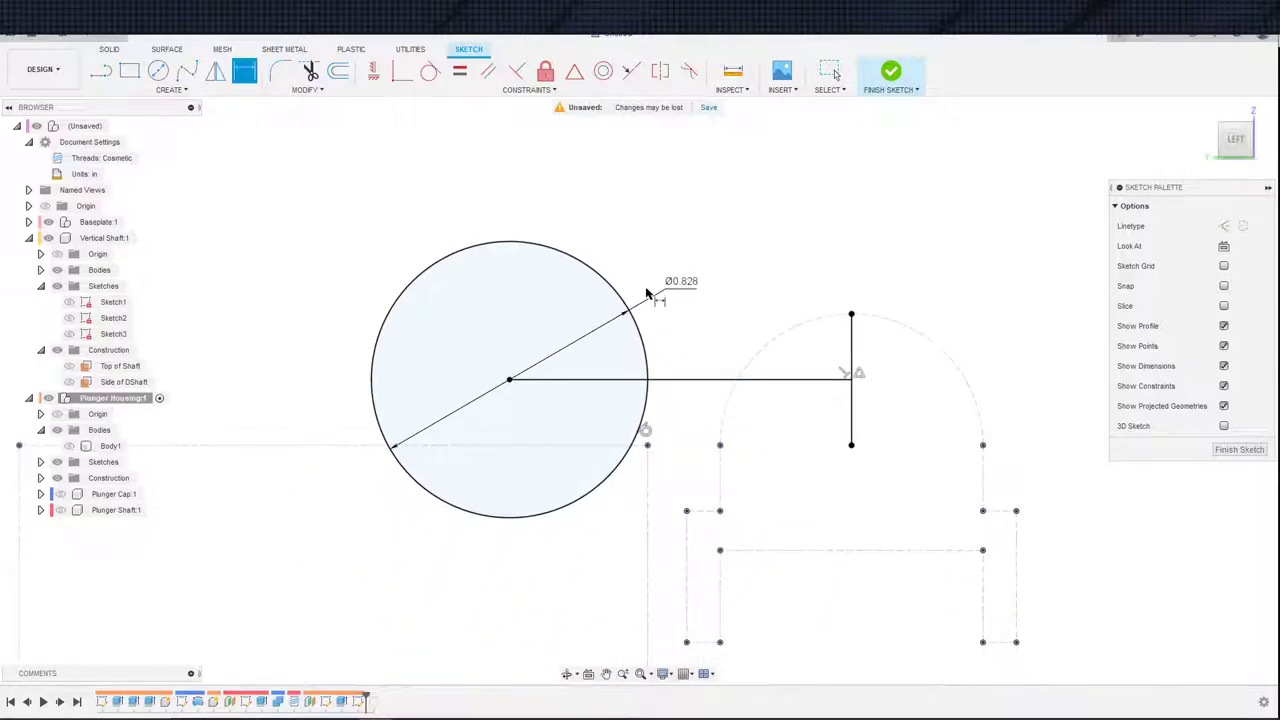
- Sketch two sloped lines rising towards the cap side, one along the circle's upper side and one crossing its lower part
{"action": "scroll", "coordinate": [646, 293], "scroll_direction": "down", "scroll_amount": 3}
{"action": "key", "text": "l"}
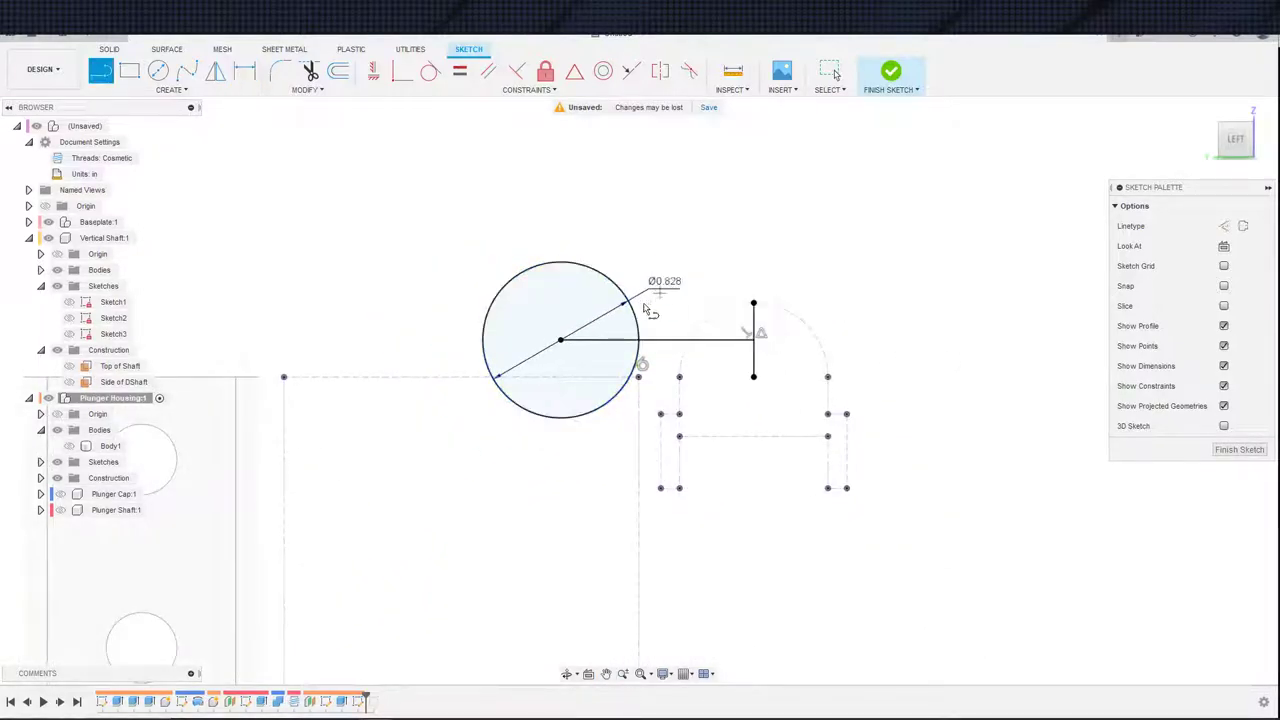
{"action": "left_click", "coordinate": [380, 311]}
{"action": "left_click", "coordinate": [831, 177]}
{"action": "key", "text": "Escape"}
{"action": "key", "text": "s"}
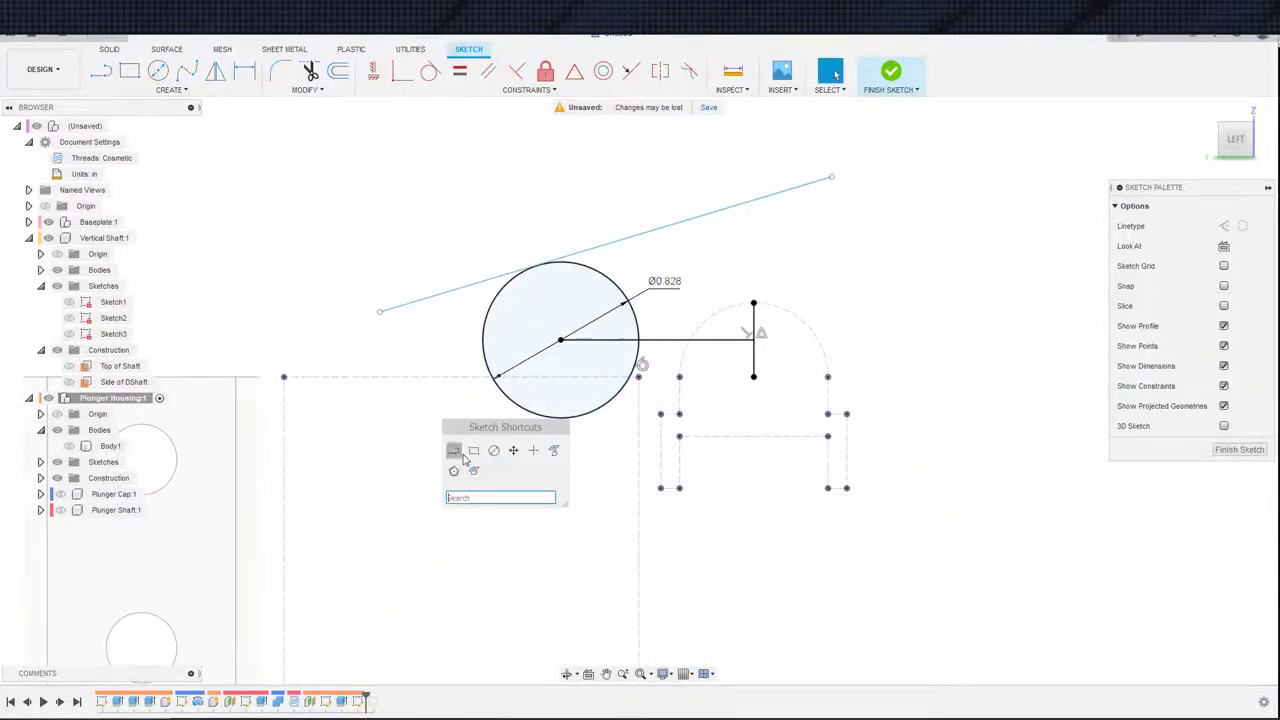
{"action": "left_click", "coordinate": [455, 451]}
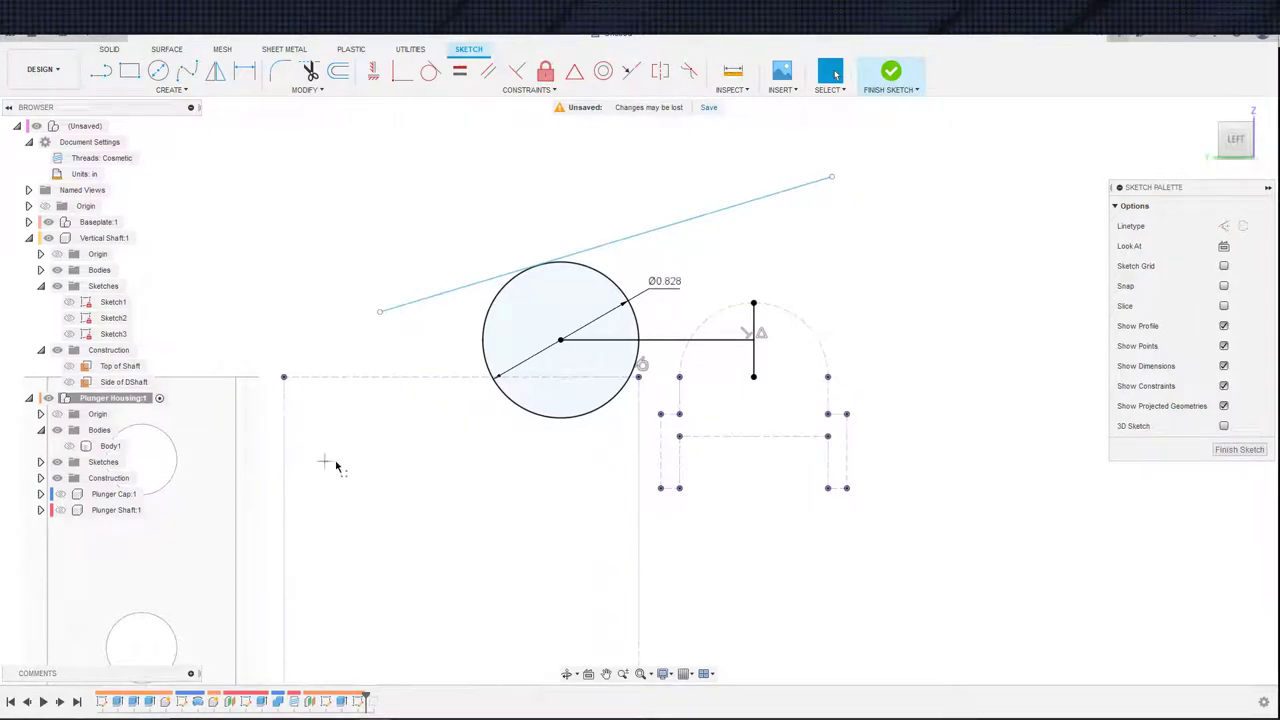
{"action": "left_click", "coordinate": [325, 461]}
{"action": "left_click", "coordinate": [895, 292]}
{"action": "key", "text": "Escape"}
{"action": "scroll", "coordinate": [710, 281], "scroll_direction": "down", "scroll_amount": 2}
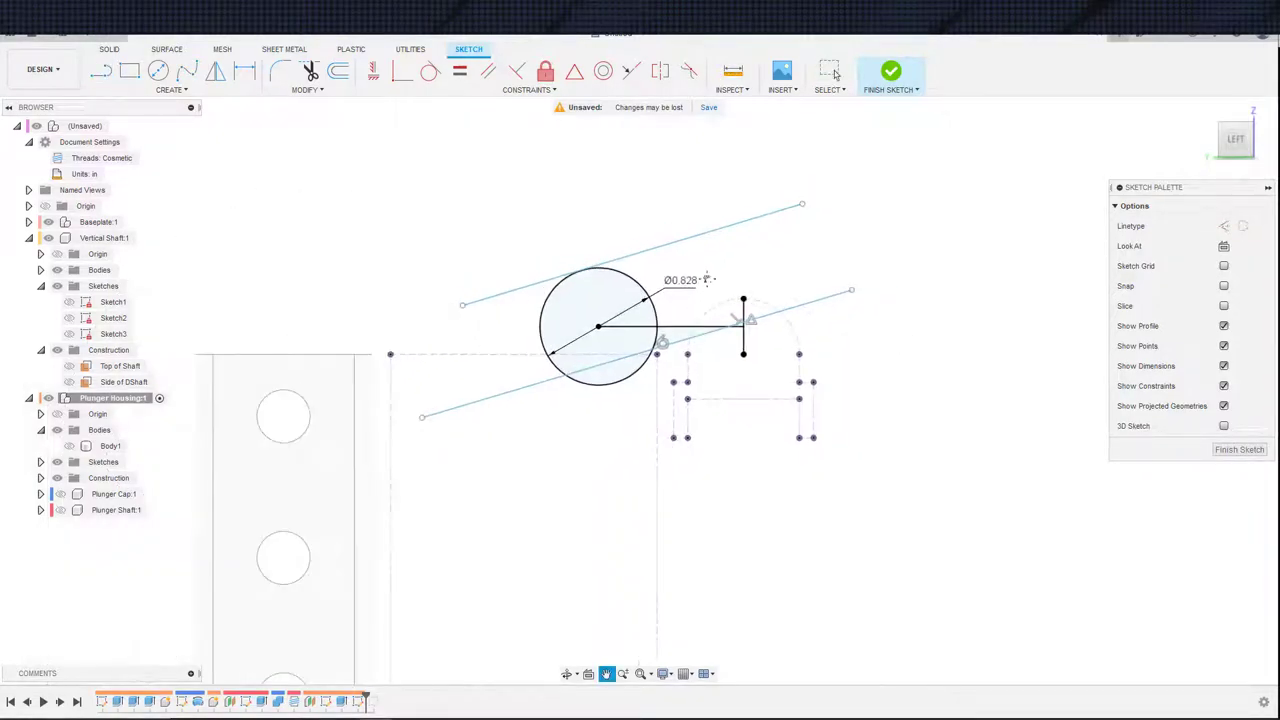
{"action": "middle_click_drag", "start_coordinate": [707, 279], "coordinate": [694, 349]}
{"action": "key", "text": "d"}
{"action": "left_click", "coordinate": [786, 374]}
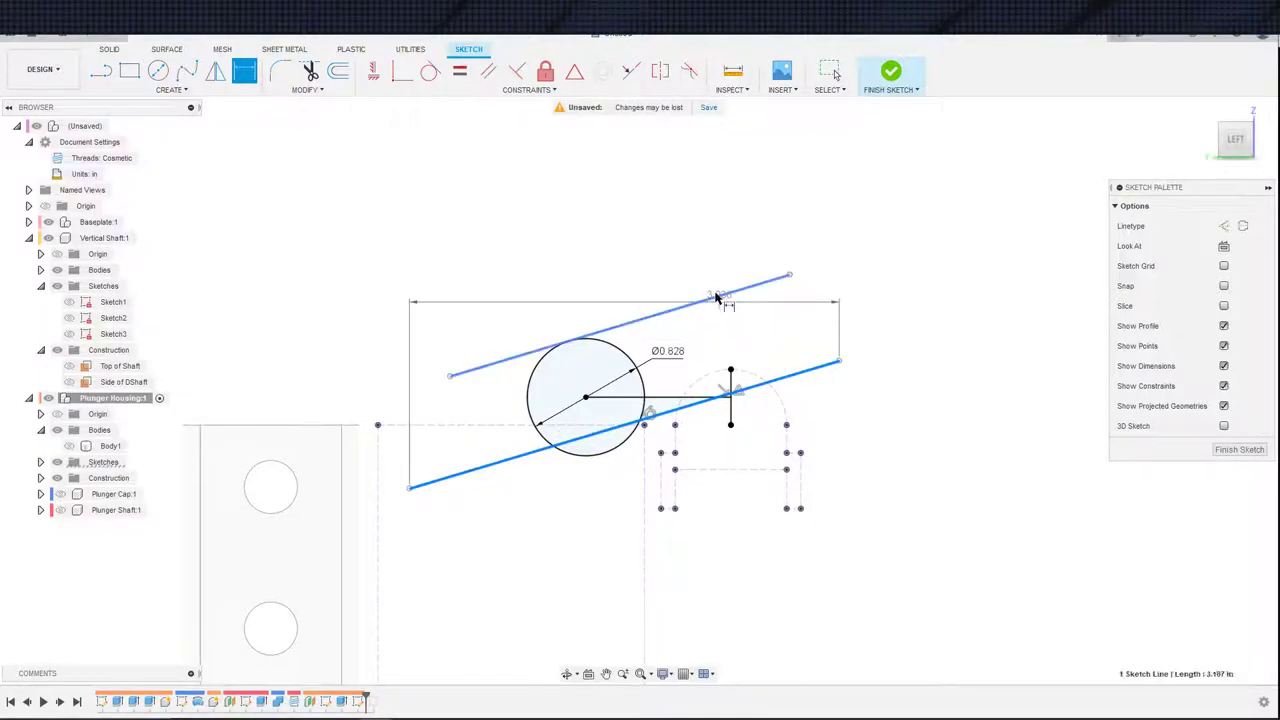
{"action": "left_click", "coordinate": [716, 298]}
{"action": "left_click", "coordinate": [768, 330]}
{"action": "key", "text": "Escape"}
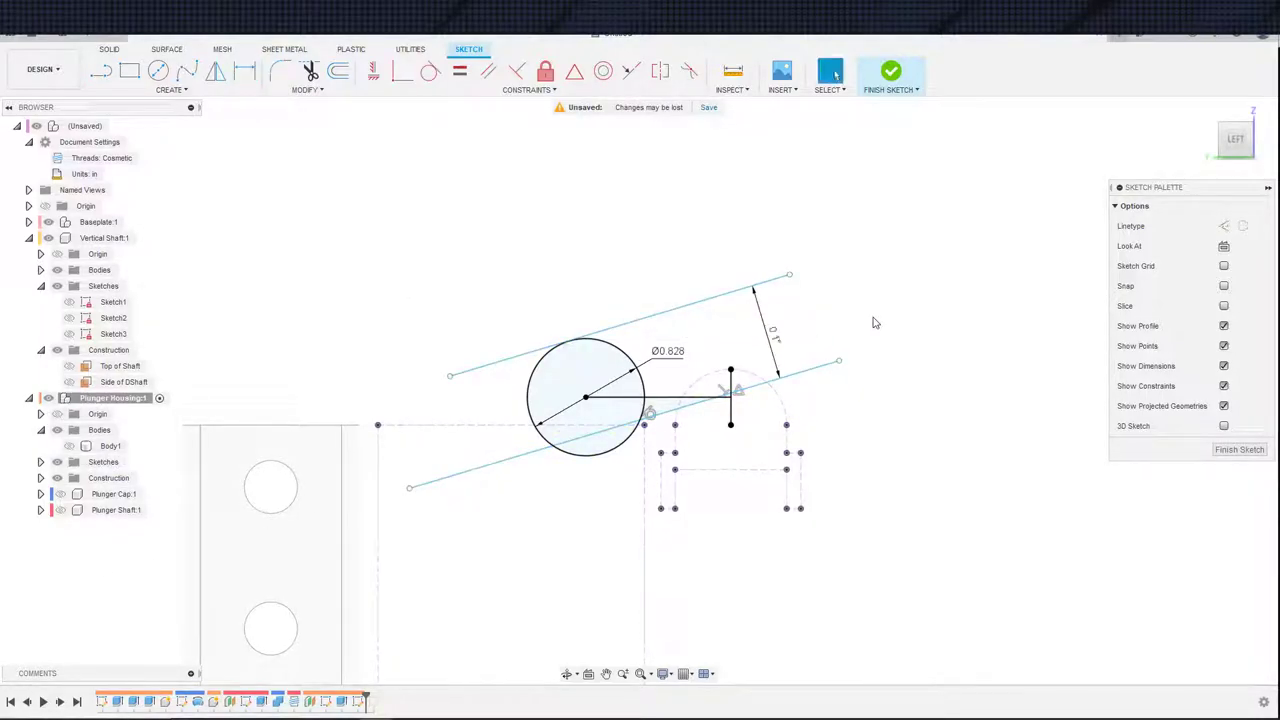
- Make the two sloped lines above and below the circle's centre parallel to each other
{"action": "left_click", "coordinate": [488, 70]}
{"action": "left_click", "coordinate": [690, 303]}
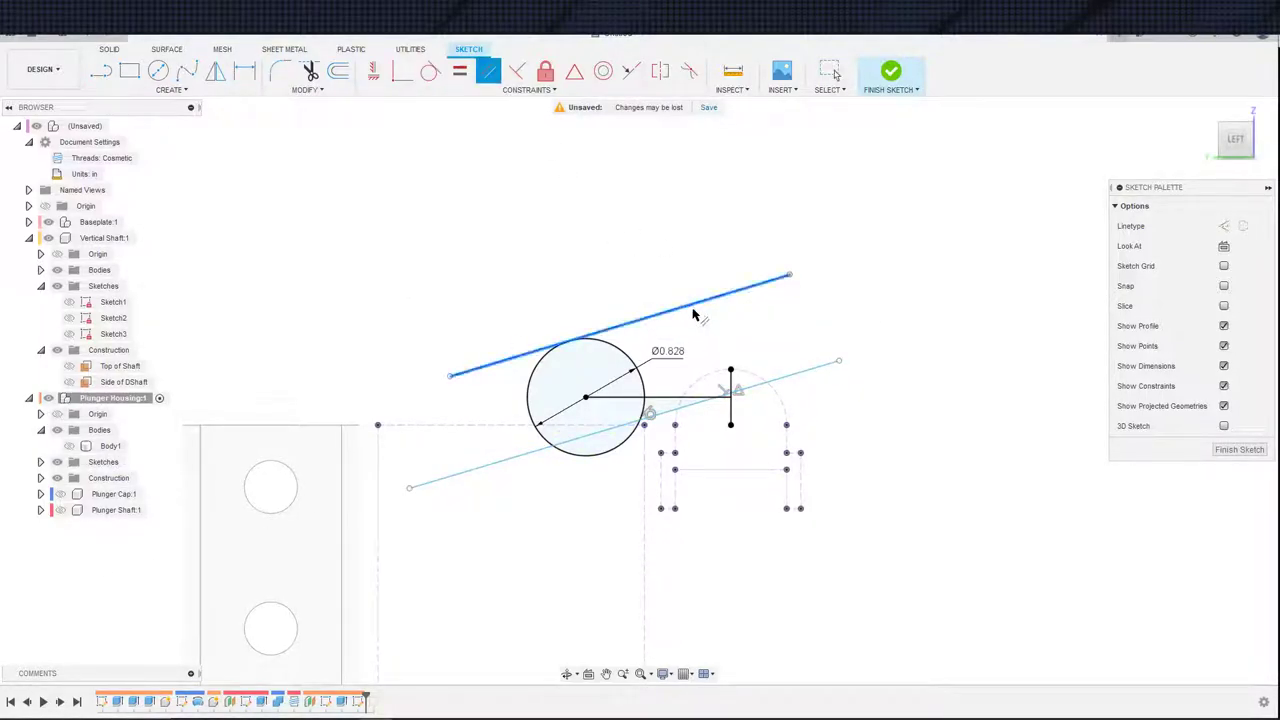
{"action": "left_click", "coordinate": [775, 379]}
{"action": "key", "text": "Escape"}
- Add a distance dimension between the two parallel sloped lines on the cap side
{"action": "key", "text": "d"}
{"action": "left_click", "coordinate": [729, 392]}
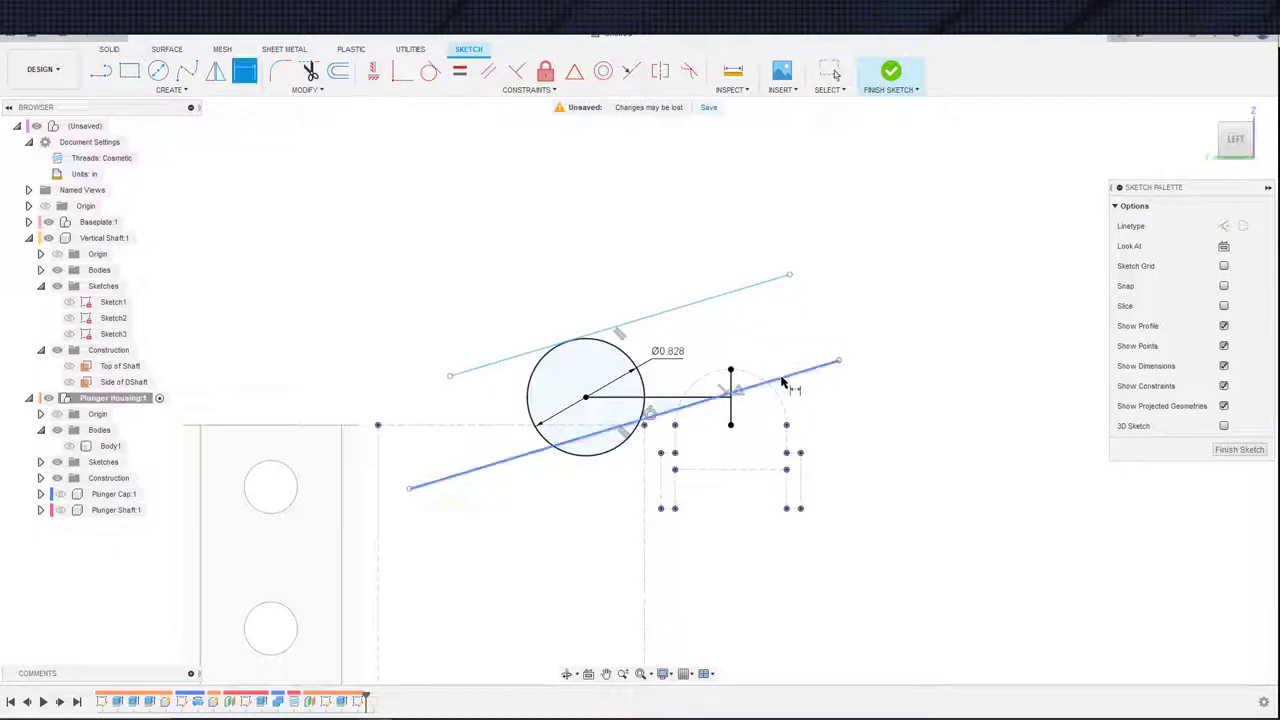
{"action": "left_click", "coordinate": [711, 299]}
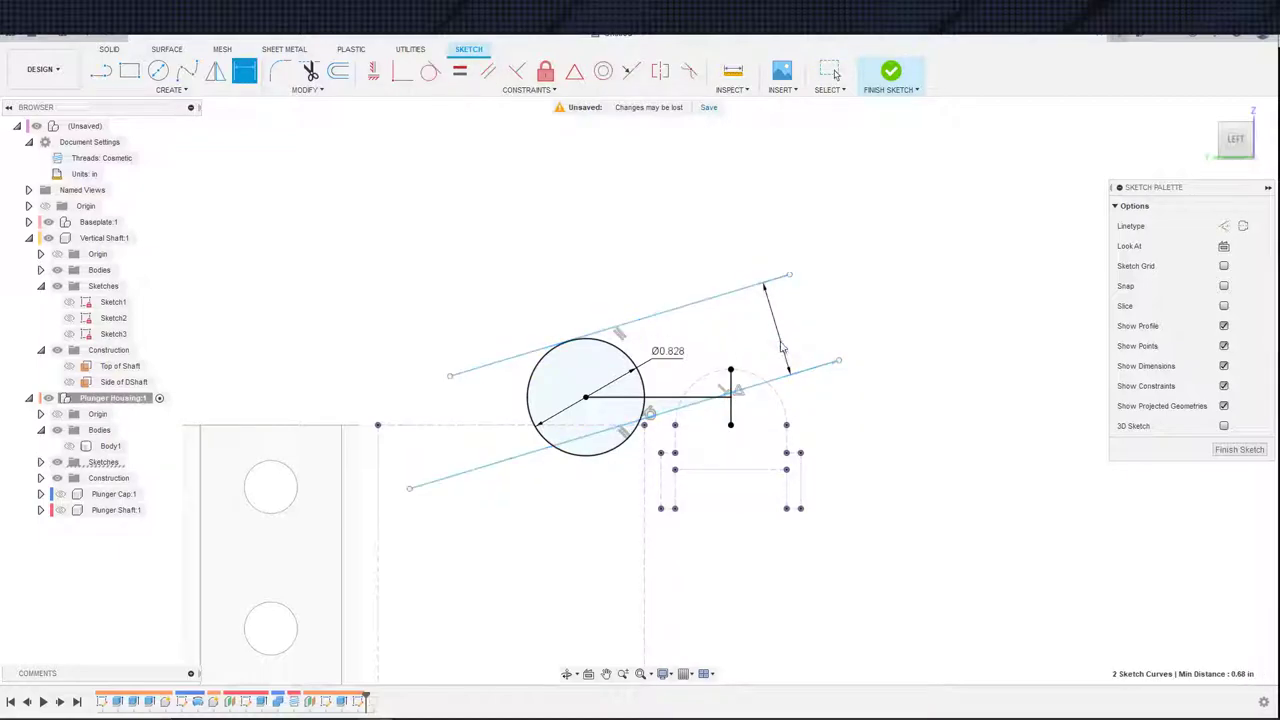
{"action": "left_click", "coordinate": [800, 337]}
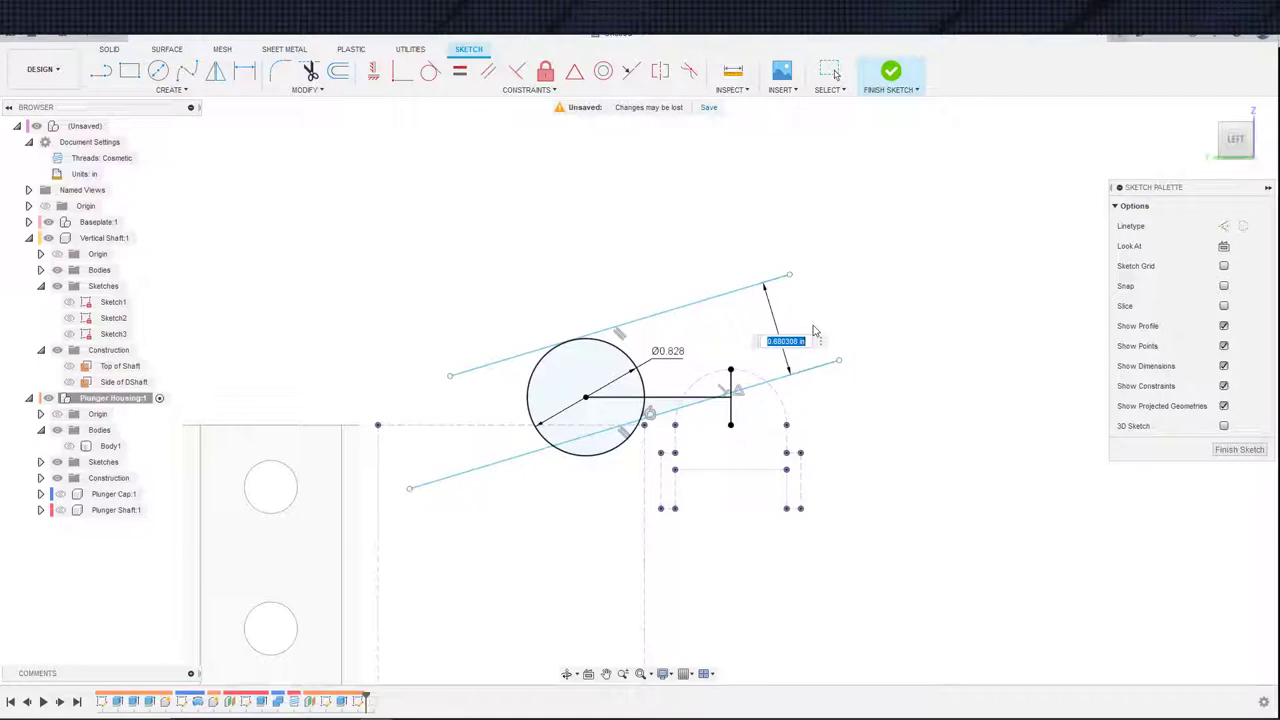
{"action": "type", "text": "0.75"}
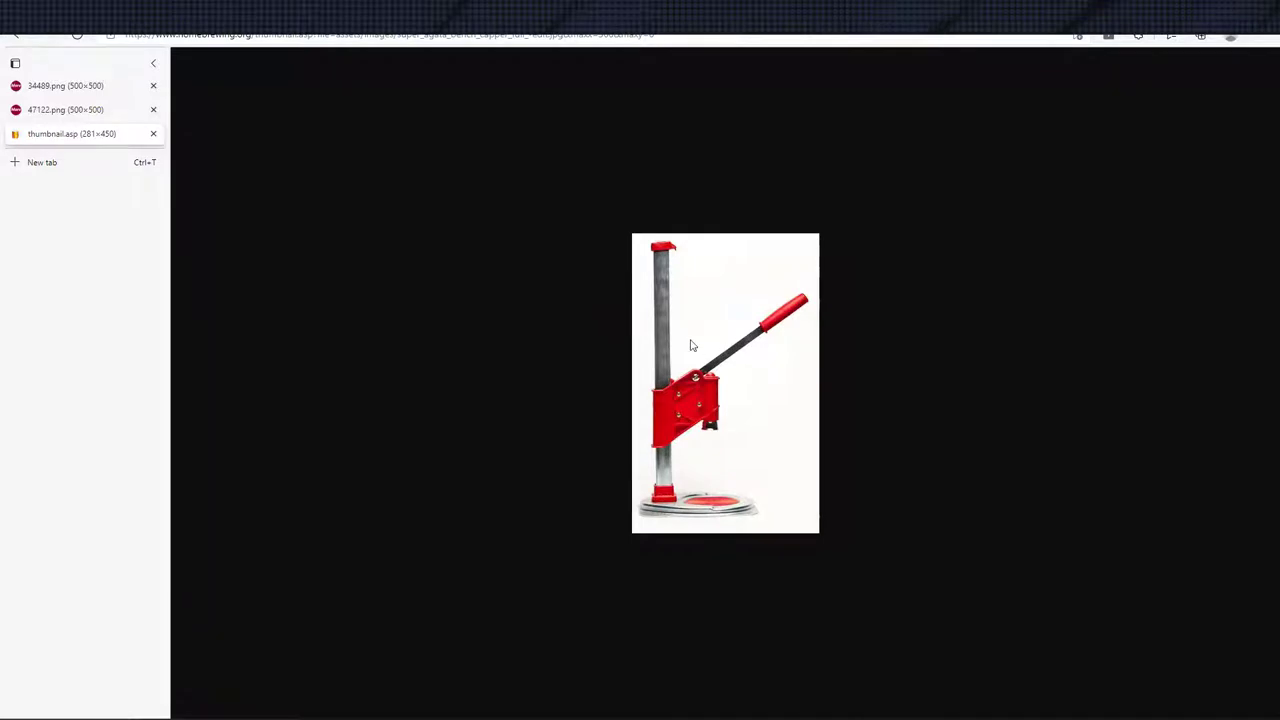
- Compare the bench capper reference photos in the browser, then return to Fusion and set the spacing between the sloped lines to 1 in
{"action": "key", "text": "ctrl+Tab"}
{"action": "key", "text": "ctrl+Tab"}
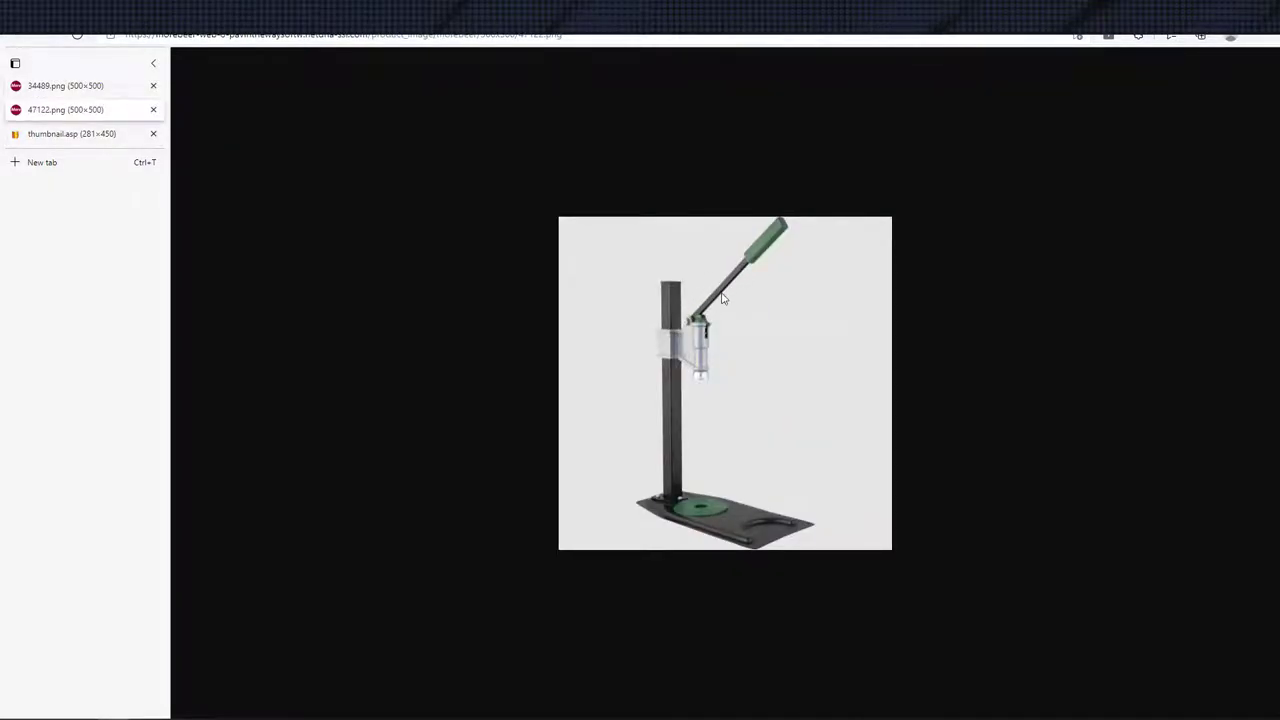
{"action": "key", "text": "ctrl+Tab"}
{"action": "key", "text": "ctrl+Tab"}
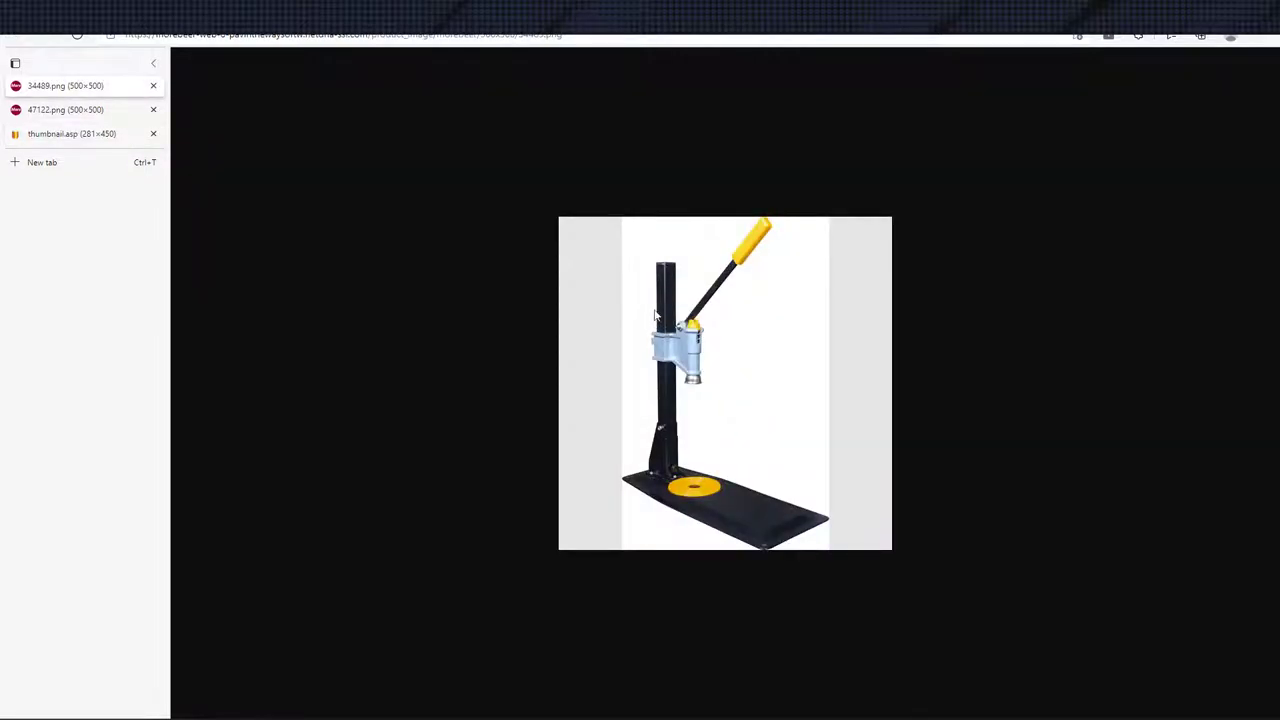
{"action": "key", "text": "alt+Tab"}
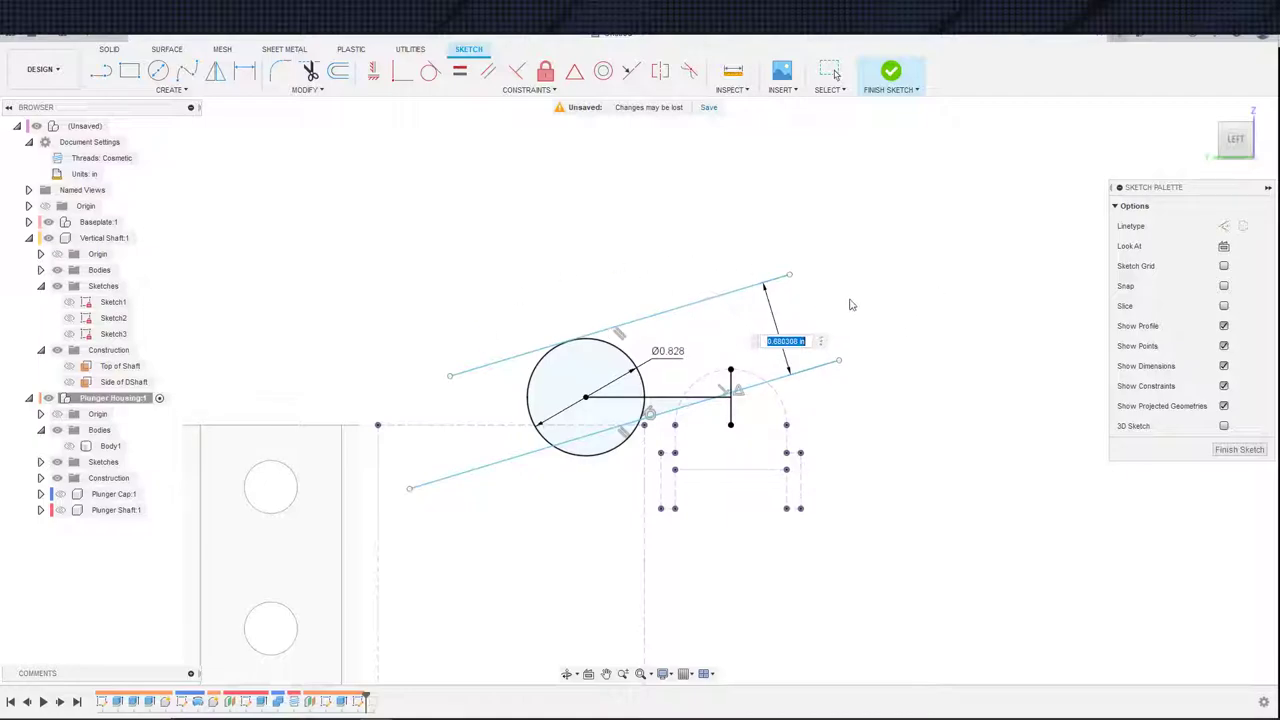
{"action": "type", "text": "1"}
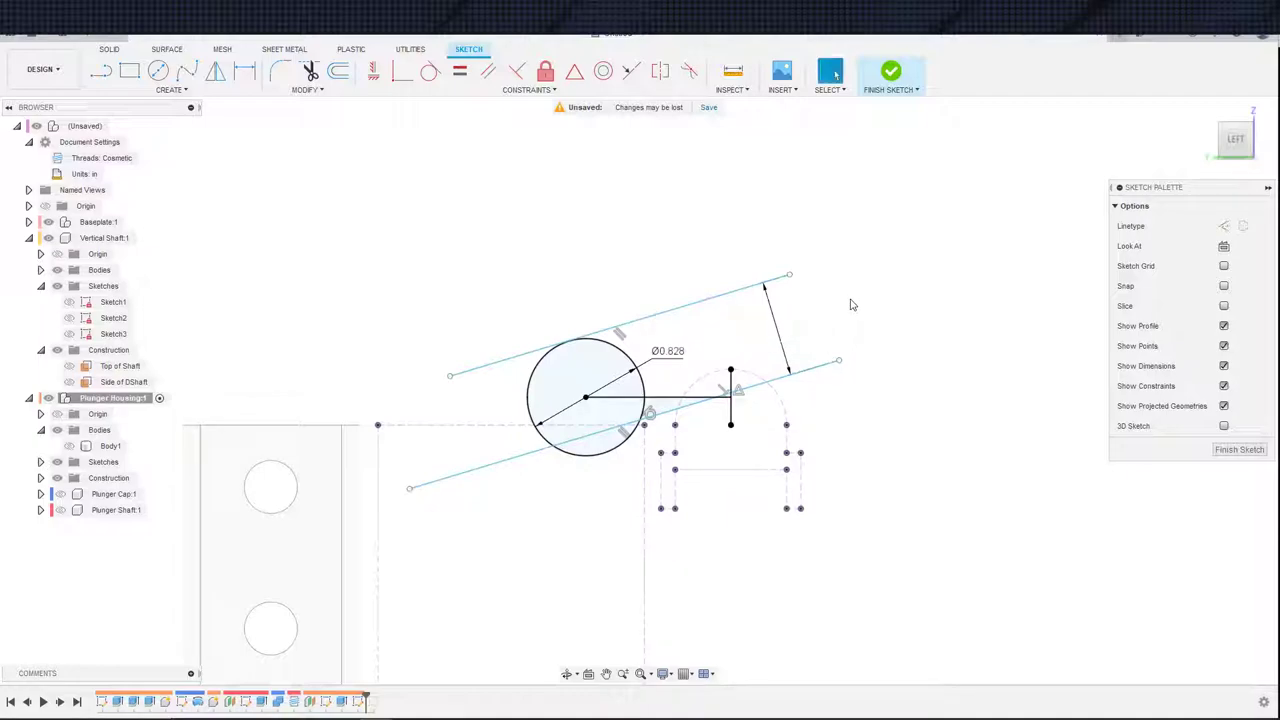
{"action": "key", "text": "Return"}
- Sketch a third sloped line about 2.96 in long between the other two, crossing the circle, and make it parallel to the upper line
{"action": "key", "text": "s"}
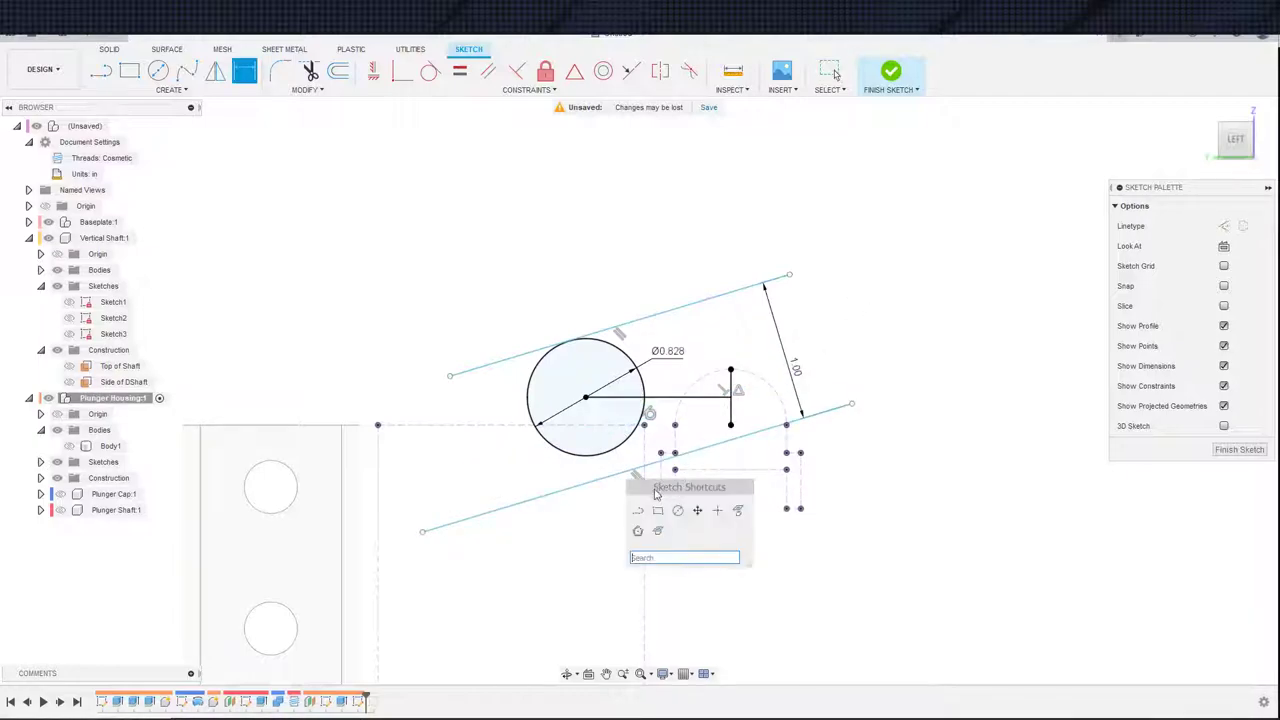
{"action": "left_click", "coordinate": [636, 511]}
{"action": "left_click", "coordinate": [430, 458]}
{"action": "left_click", "coordinate": [832, 338]}
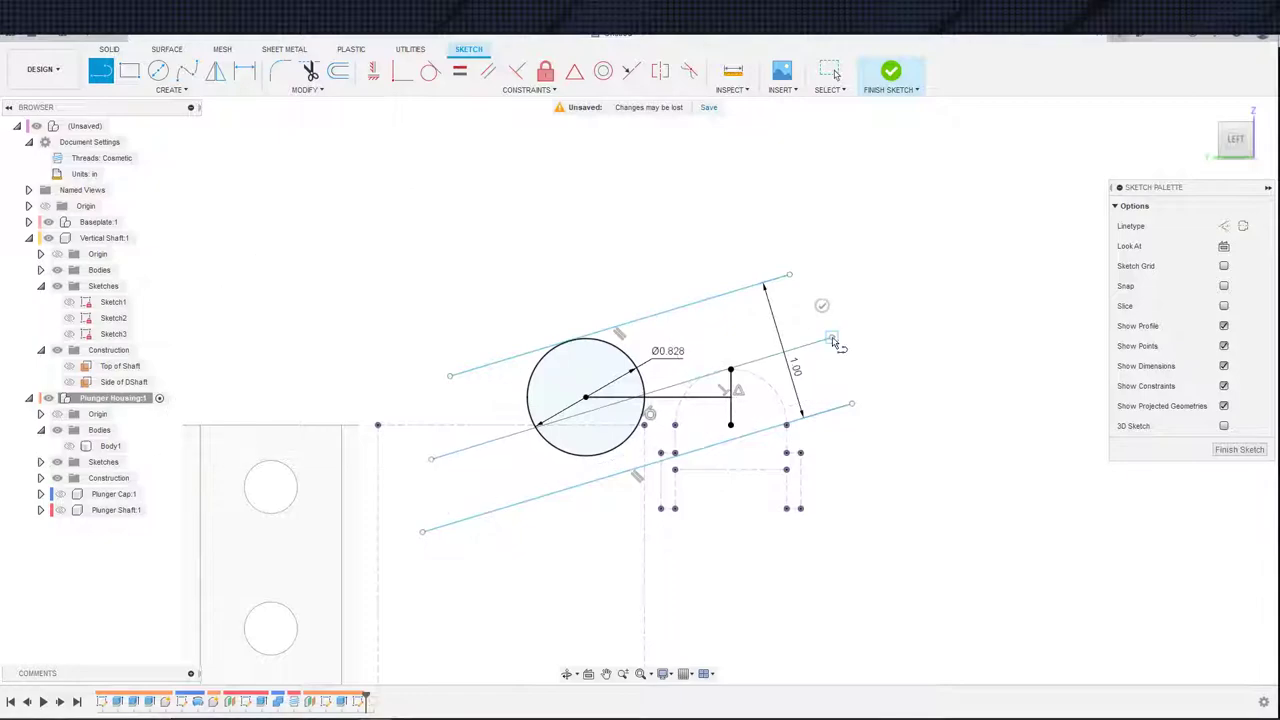
{"action": "key", "text": "Escape"}
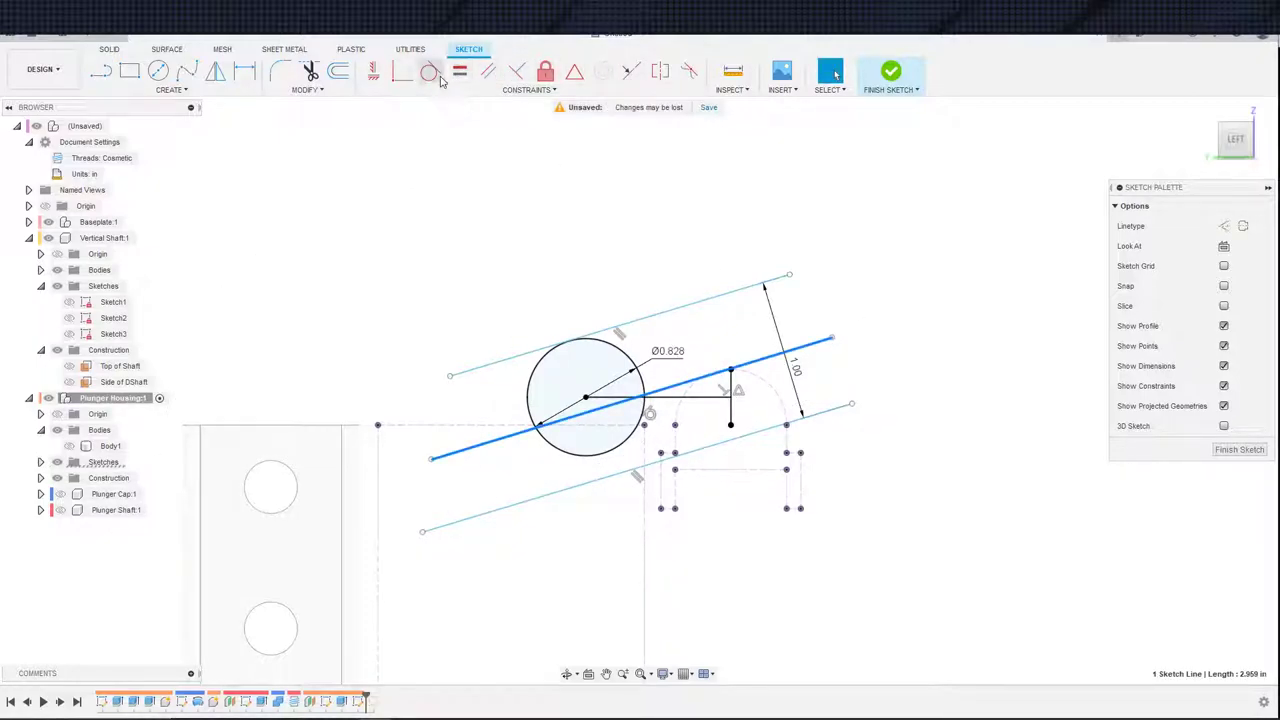
{"action": "left_click", "coordinate": [488, 71]}
{"action": "left_click", "coordinate": [480, 368]}
{"action": "key", "text": "Escape"}
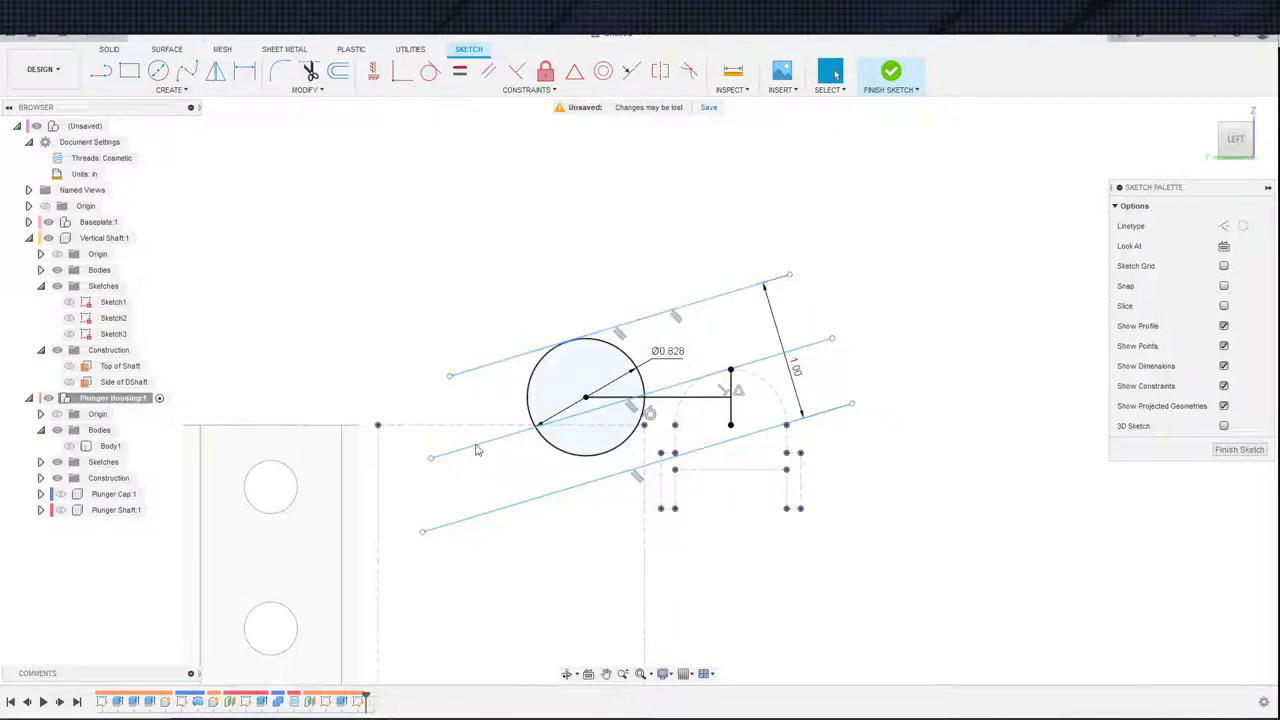
- Sketch a cross line from the upper sloped line perpendicular to the lower one, beside the circle on the side away from the cap
{"action": "key", "text": "s"}
{"action": "left_click", "coordinate": [483, 439]}
{"action": "left_click", "coordinate": [485, 370]}
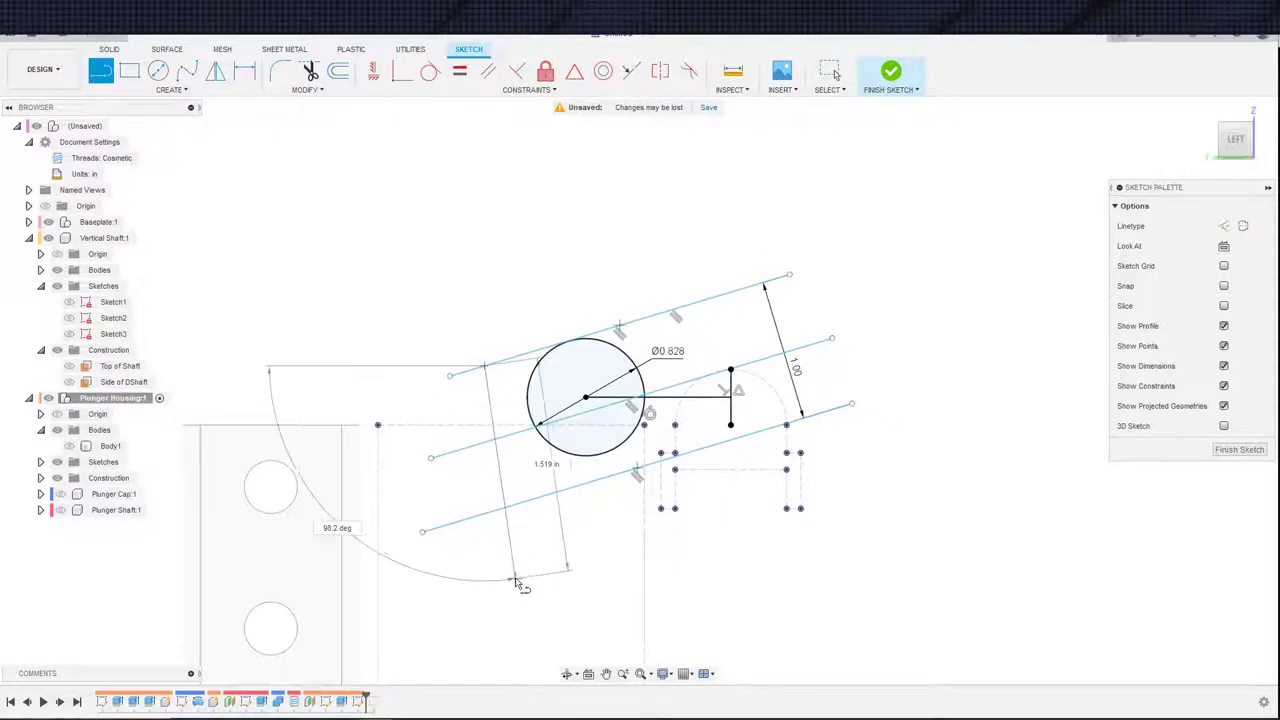
{"action": "left_click", "coordinate": [530, 505]}
{"action": "key", "text": "Escape"}
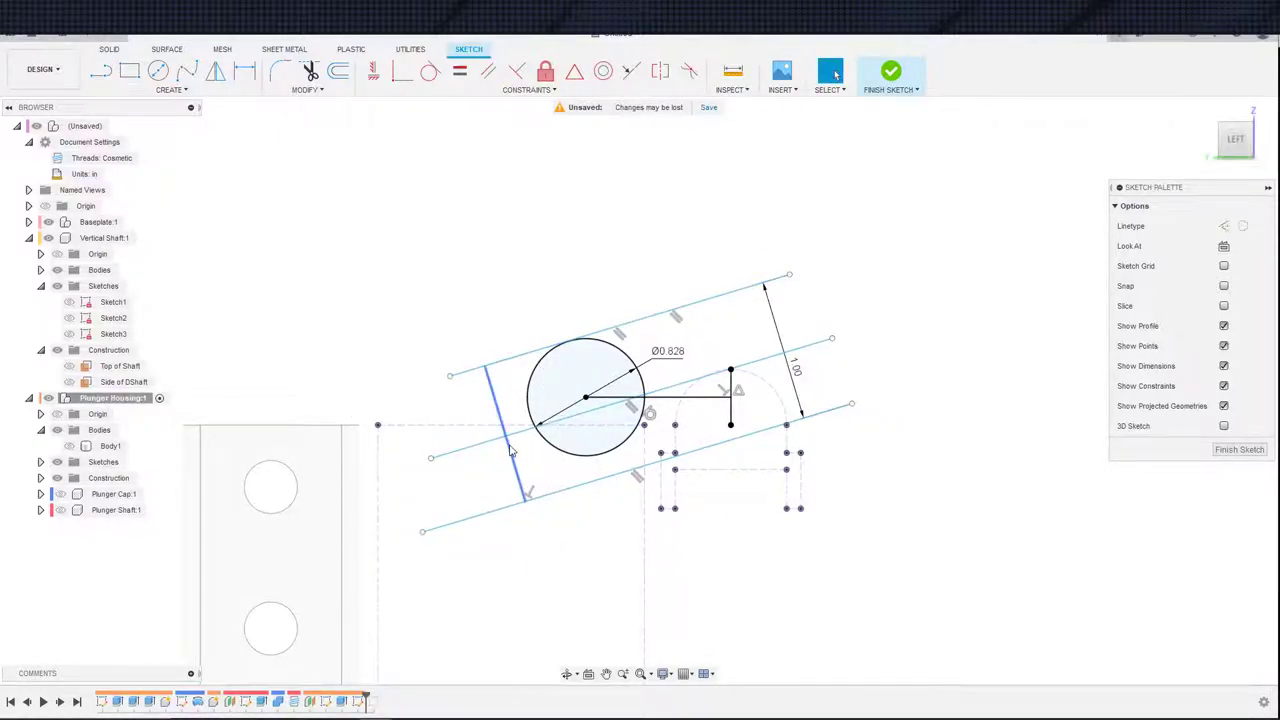
- Place a sketch point at the cross line's midpoint and make it coincident with the middle sloped line
{"action": "left_click", "coordinate": [510, 436]}
{"action": "key", "text": "s"}
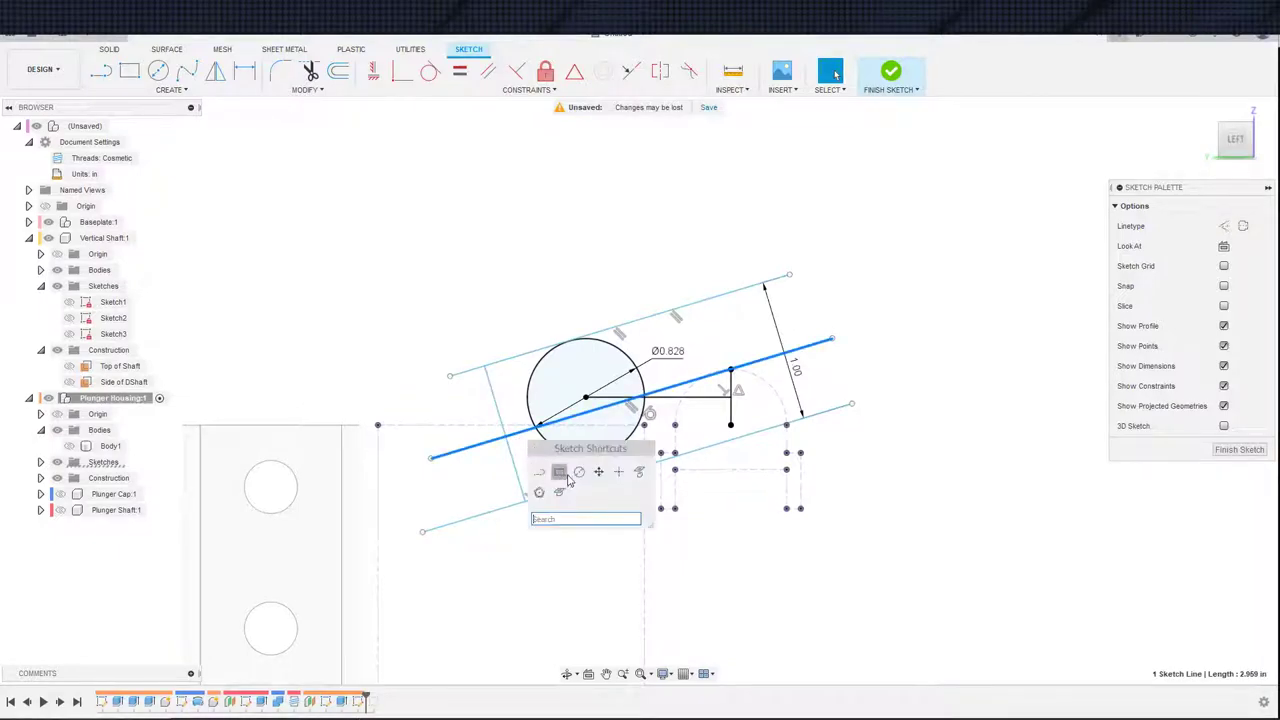
{"action": "left_click", "coordinate": [619, 474]}
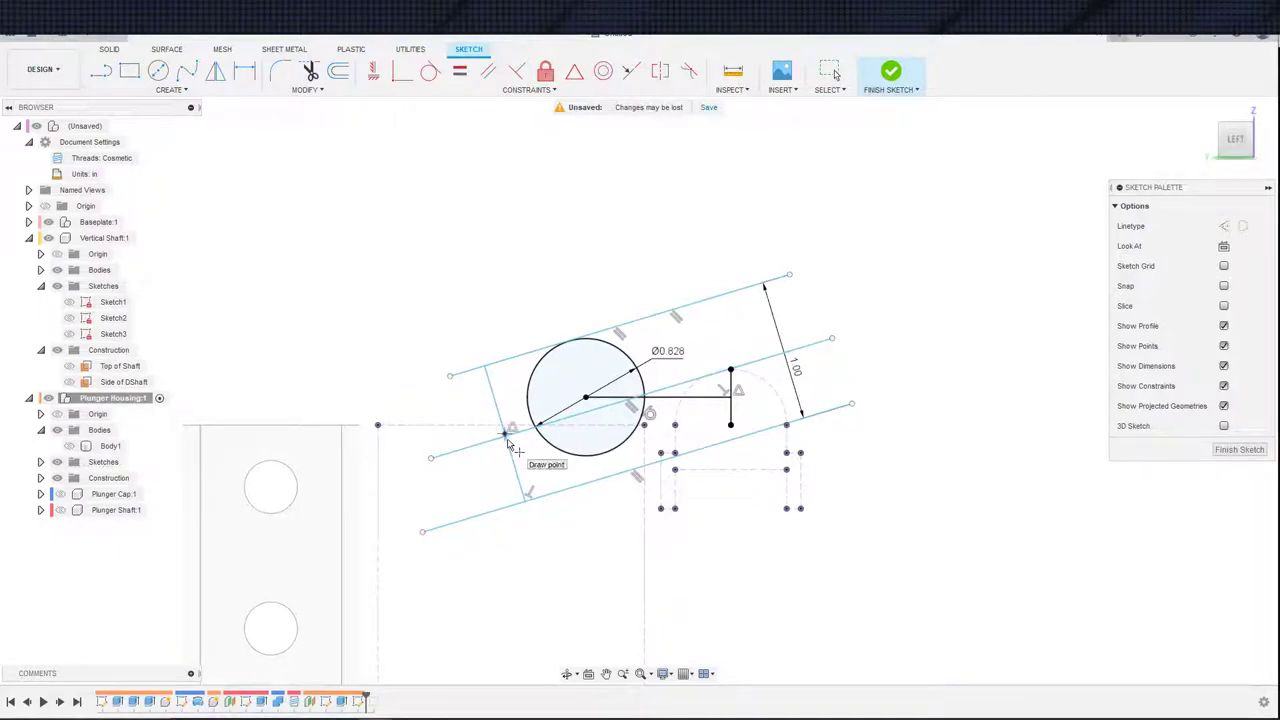
{"action": "left_click", "coordinate": [508, 440]}
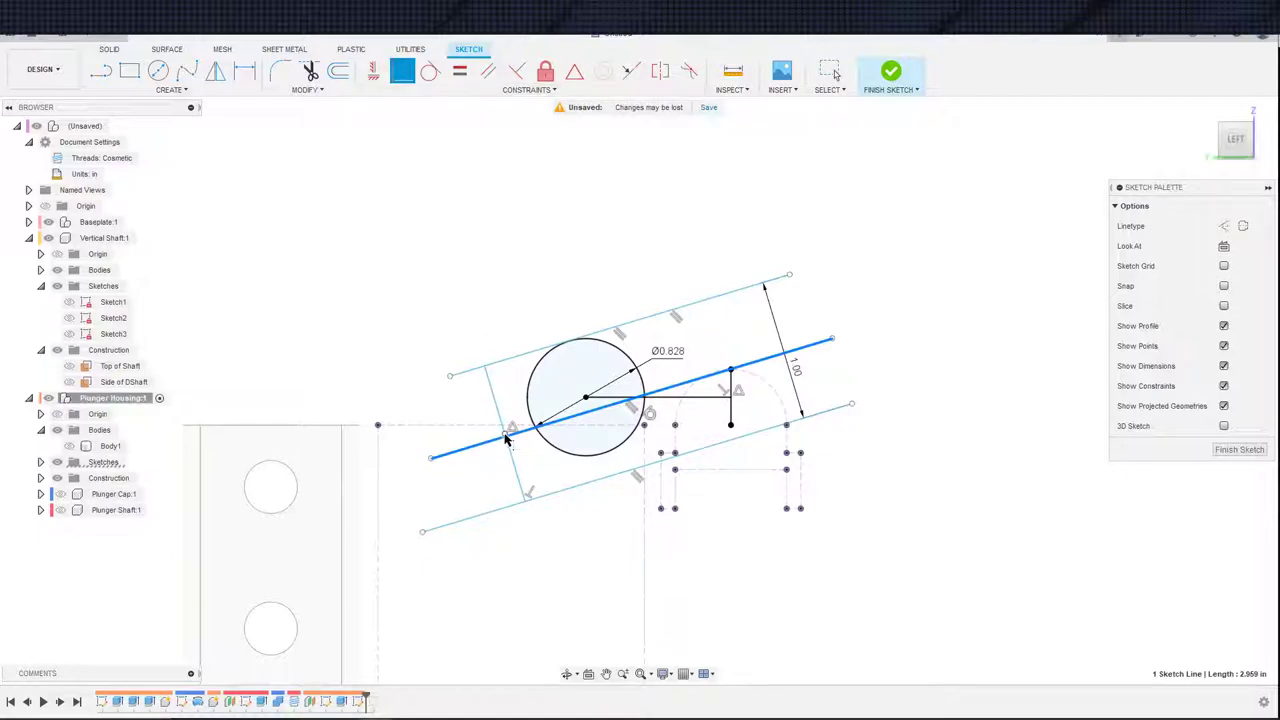
{"action": "left_click", "coordinate": [505, 436]}
{"action": "key", "text": "Escape"}
- Make the middle sloped line coincident with the circle's centre point
{"action": "scroll", "coordinate": [686, 405], "scroll_direction": "down", "scroll_amount": 3}
{"action": "scroll", "coordinate": [680, 405], "scroll_direction": "up", "scroll_amount": 2}
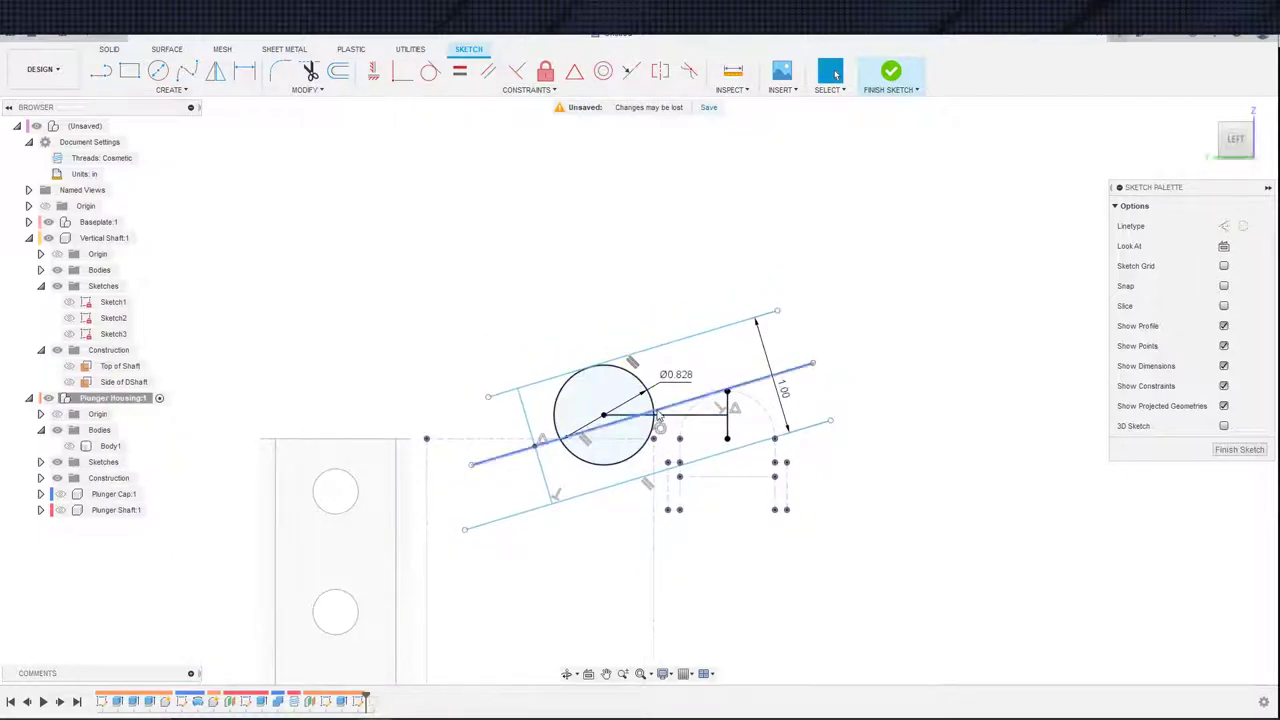
{"action": "left_click", "coordinate": [658, 413]}
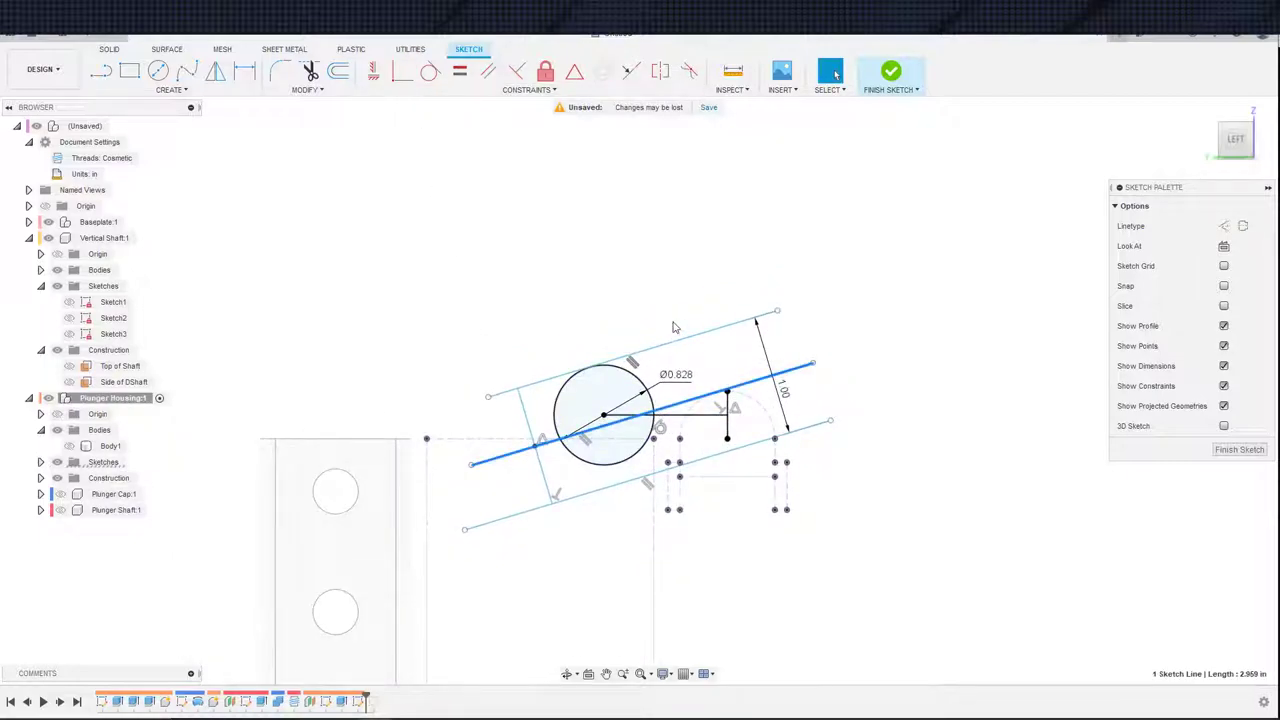
{"action": "left_click", "coordinate": [604, 415]}
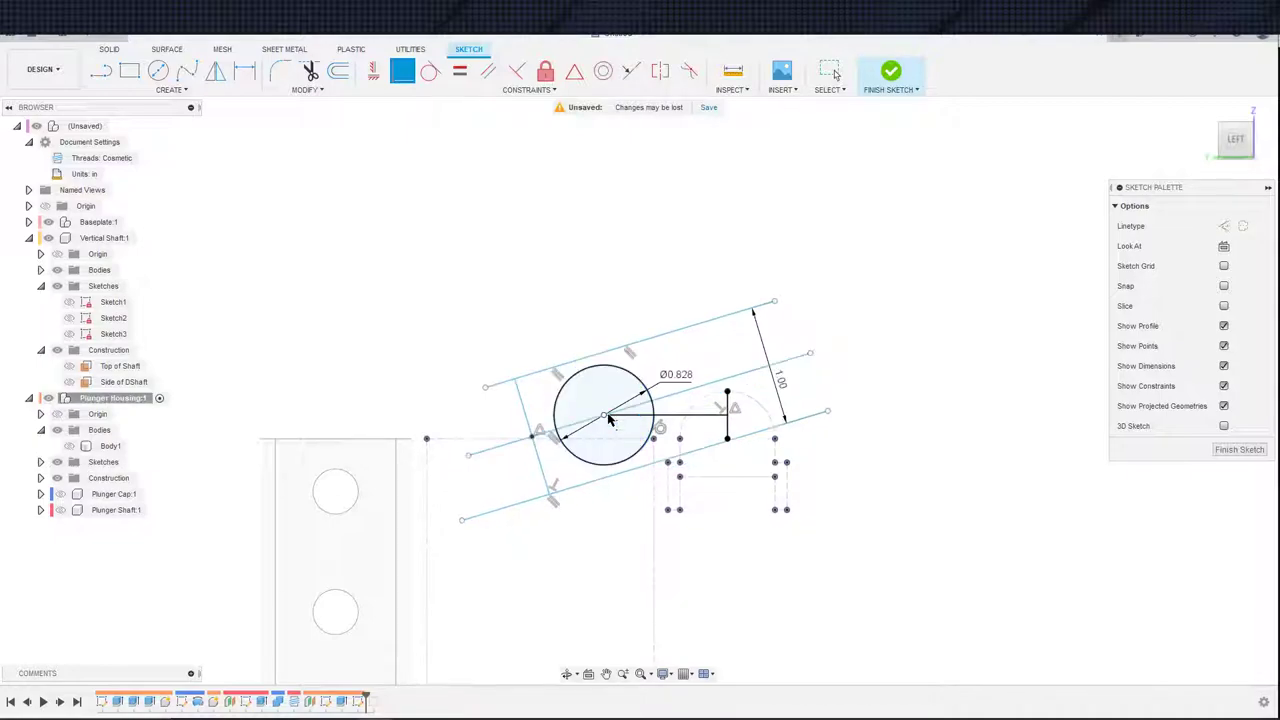
{"action": "key", "text": "Escape"}
{"action": "scroll", "coordinate": [724, 345], "scroll_direction": "down", "scroll_amount": 1}
{"action": "middle_click_drag", "start_coordinate": [720, 310], "coordinate": [727, 372]}
{"action": "scroll", "coordinate": [716, 369], "scroll_direction": "up", "scroll_amount": 2}
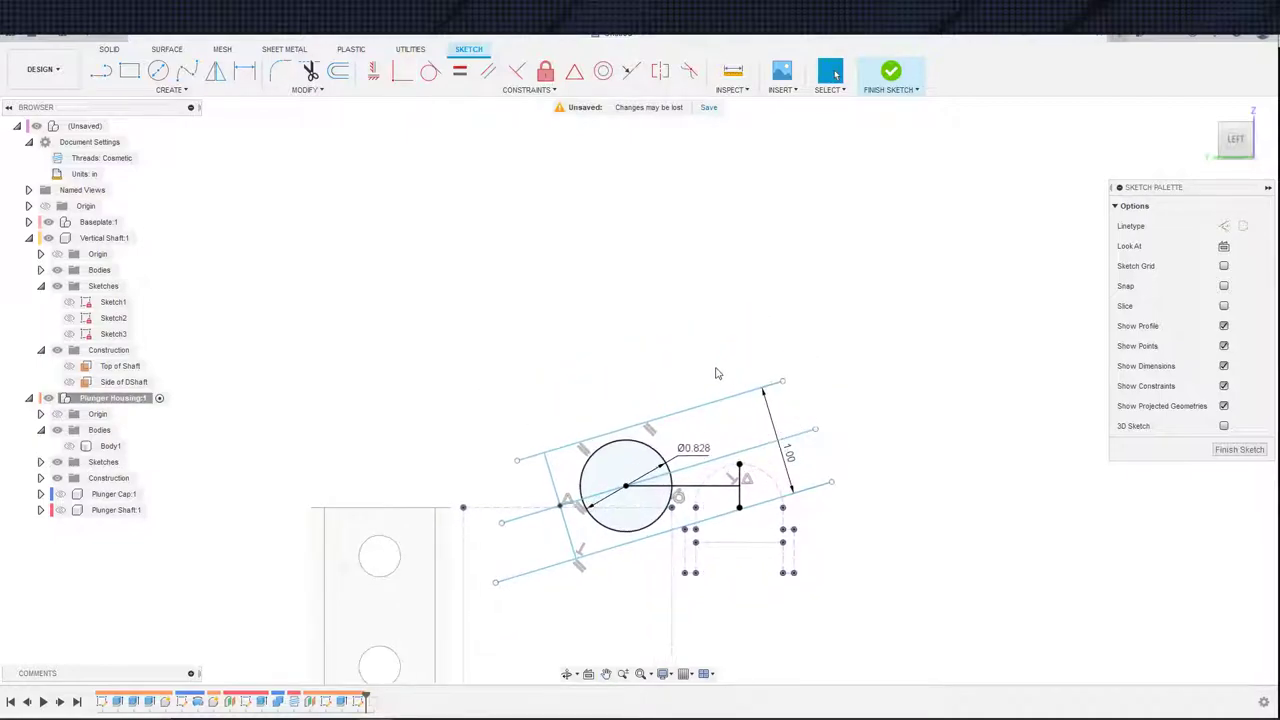
{"action": "scroll", "coordinate": [666, 350], "scroll_direction": "up", "scroll_amount": 2}
{"action": "middle_click_drag", "start_coordinate": [655, 317], "coordinate": [668, 266]}
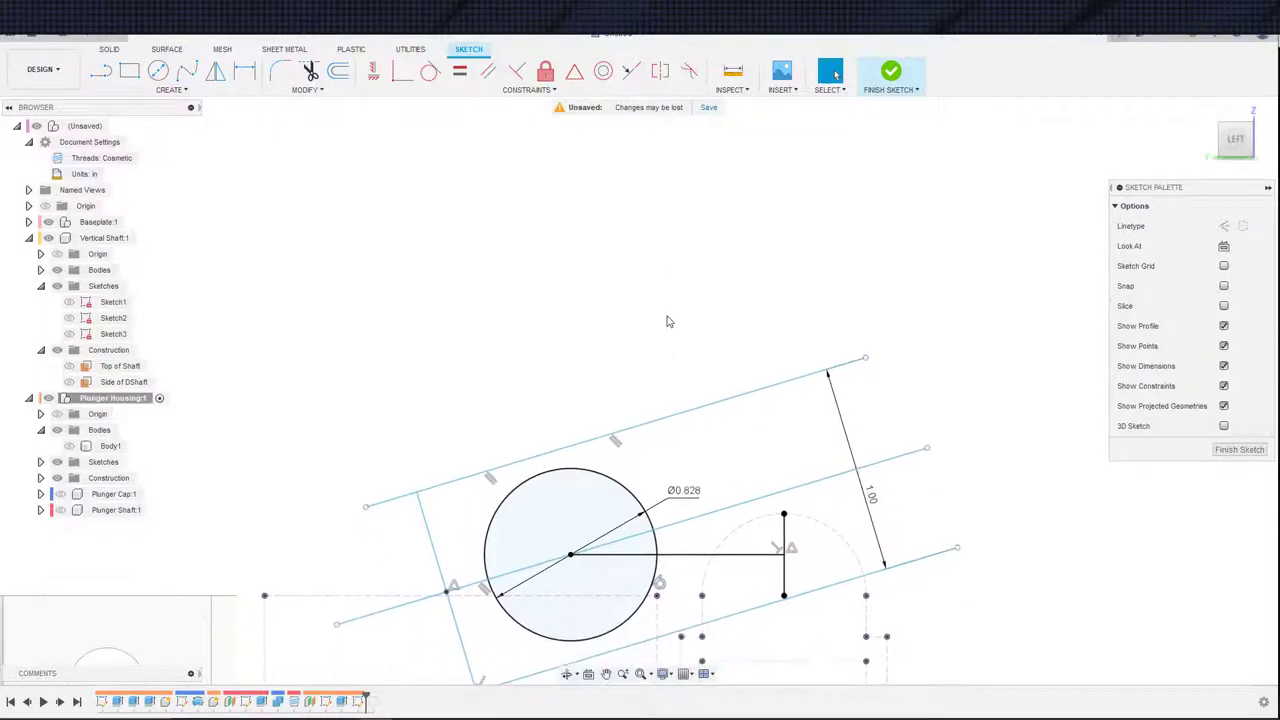
{"action": "double_click", "coordinate": [681, 504]}
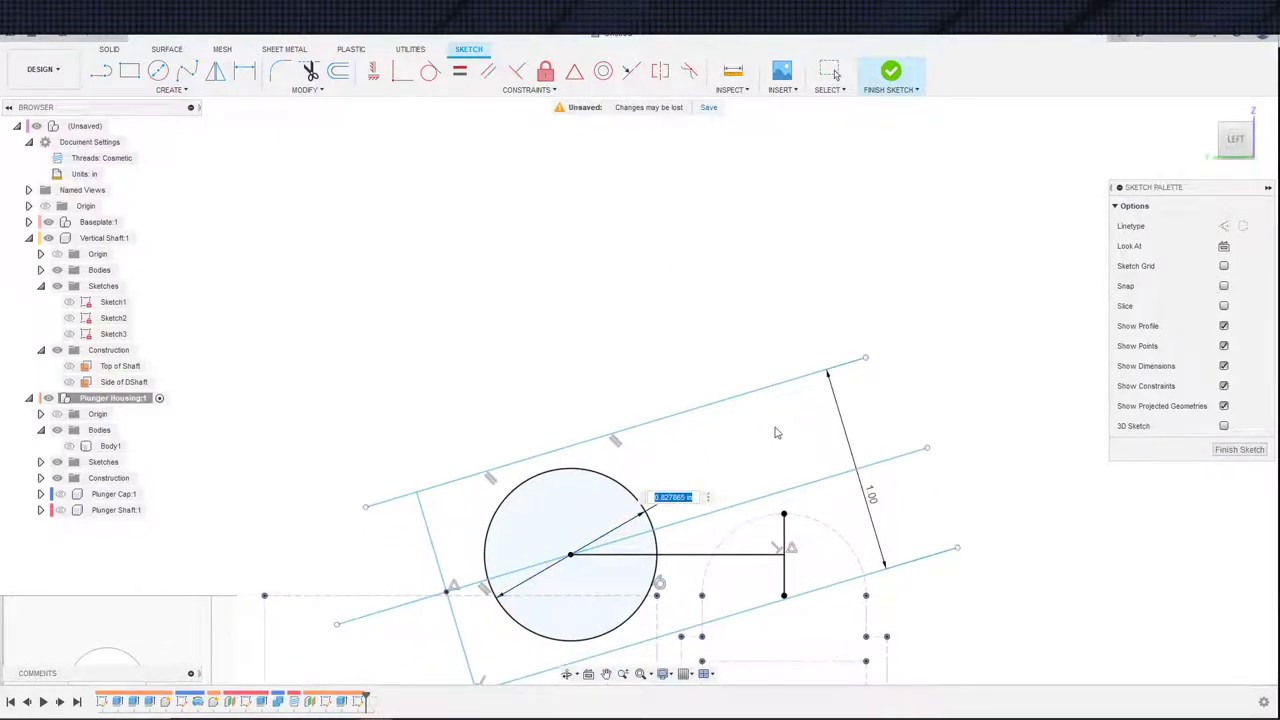
{"action": "key", "text": "Escape"}
{"action": "scroll", "coordinate": [716, 393], "scroll_direction": "down", "scroll_amount": 2}
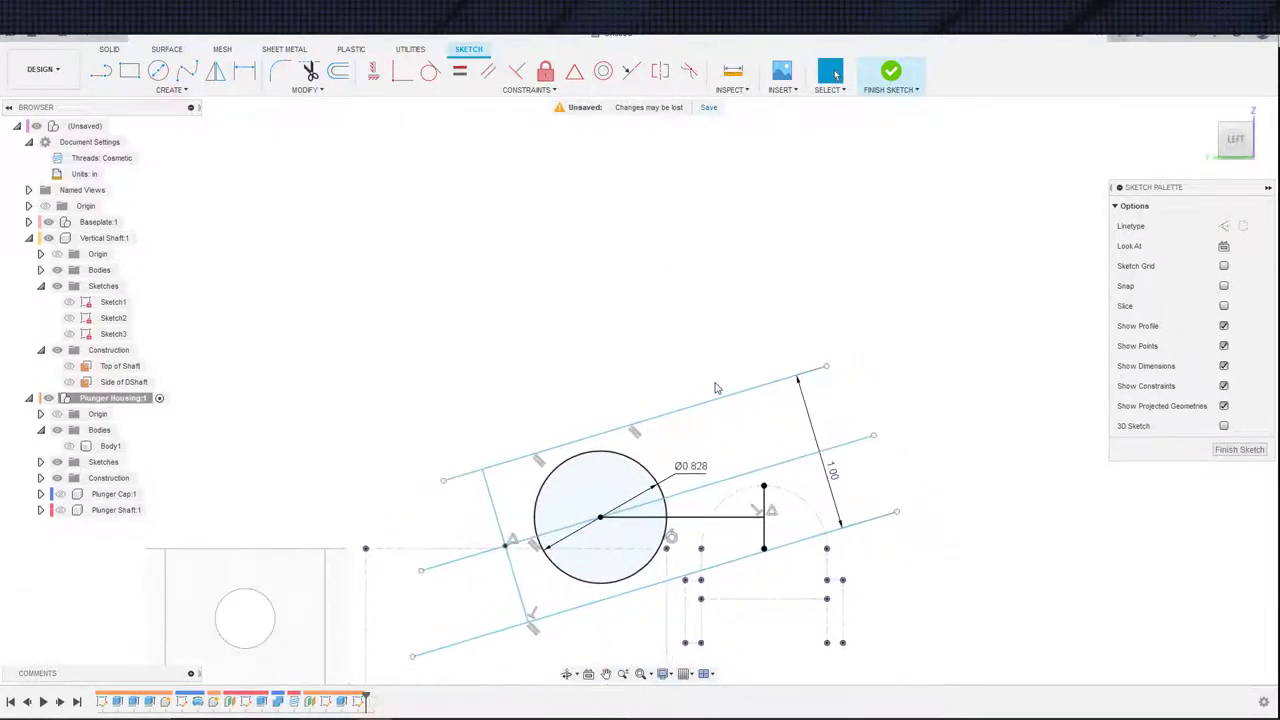
- Convert the horizontal line from the circle's centre and the short vertical line above the cap to construction geometry
{"action": "left_click", "coordinate": [600, 515]}
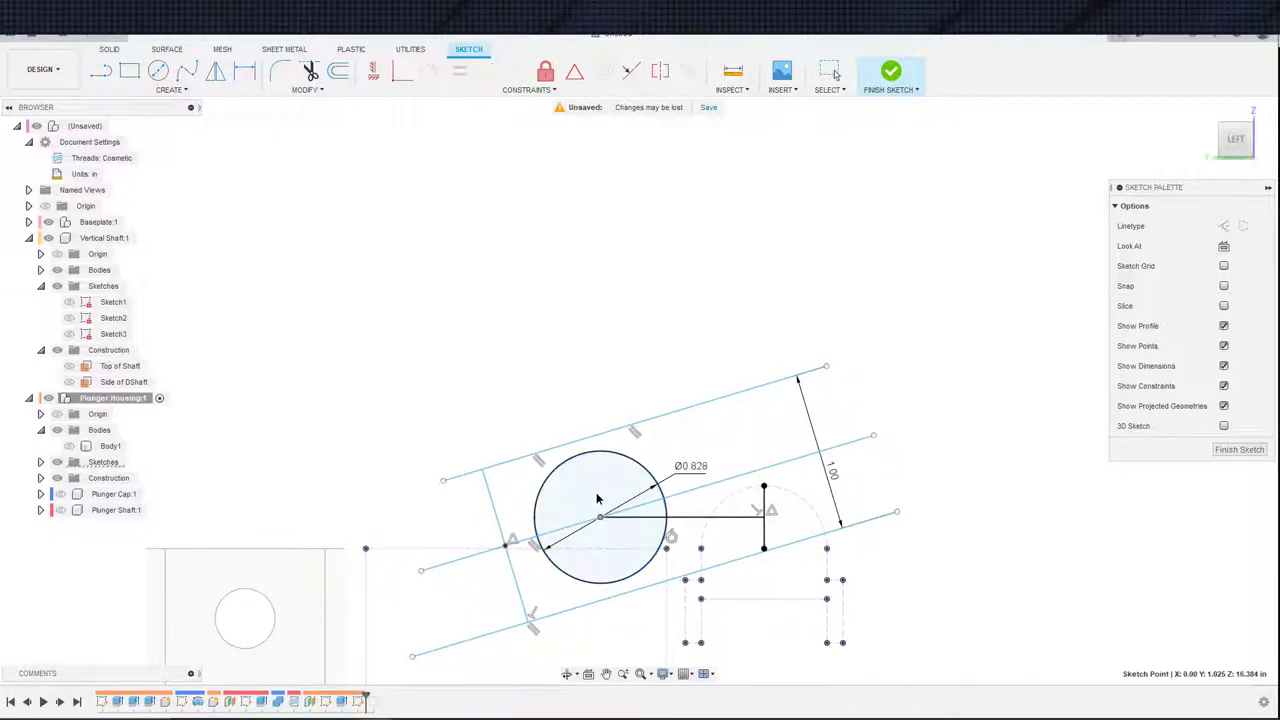
{"action": "left_click", "coordinate": [758, 517]}
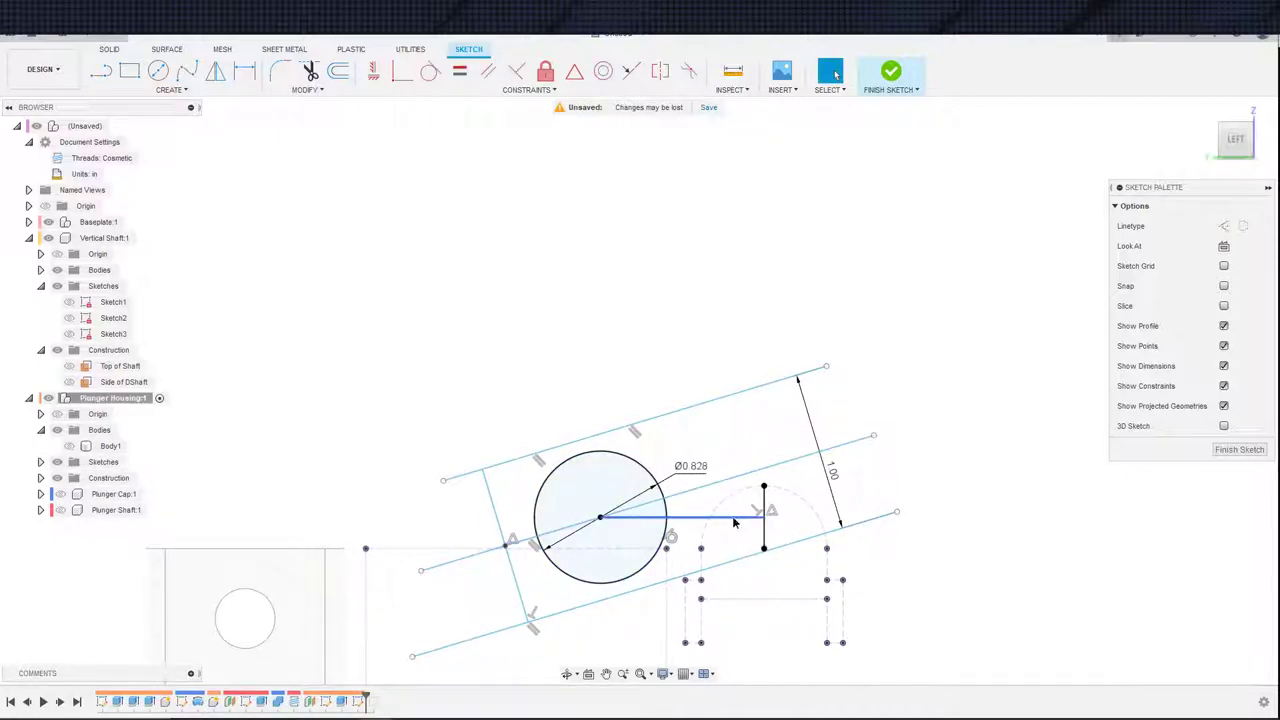
{"action": "left_click", "coordinate": [640, 505]}
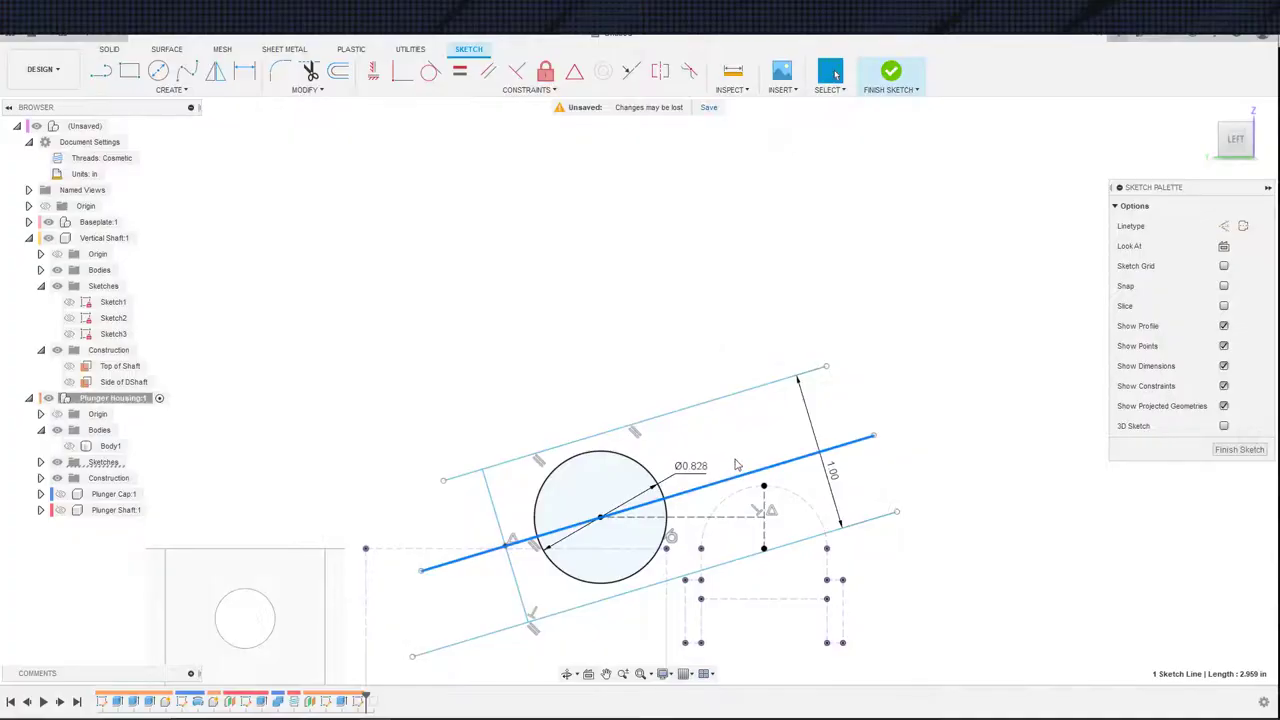
- Reposition the sloped lines and their cross line so that the cross line passes through the circle
{"action": "left_click_drag", "start_coordinate": [739, 467], "coordinate": [767, 471]}
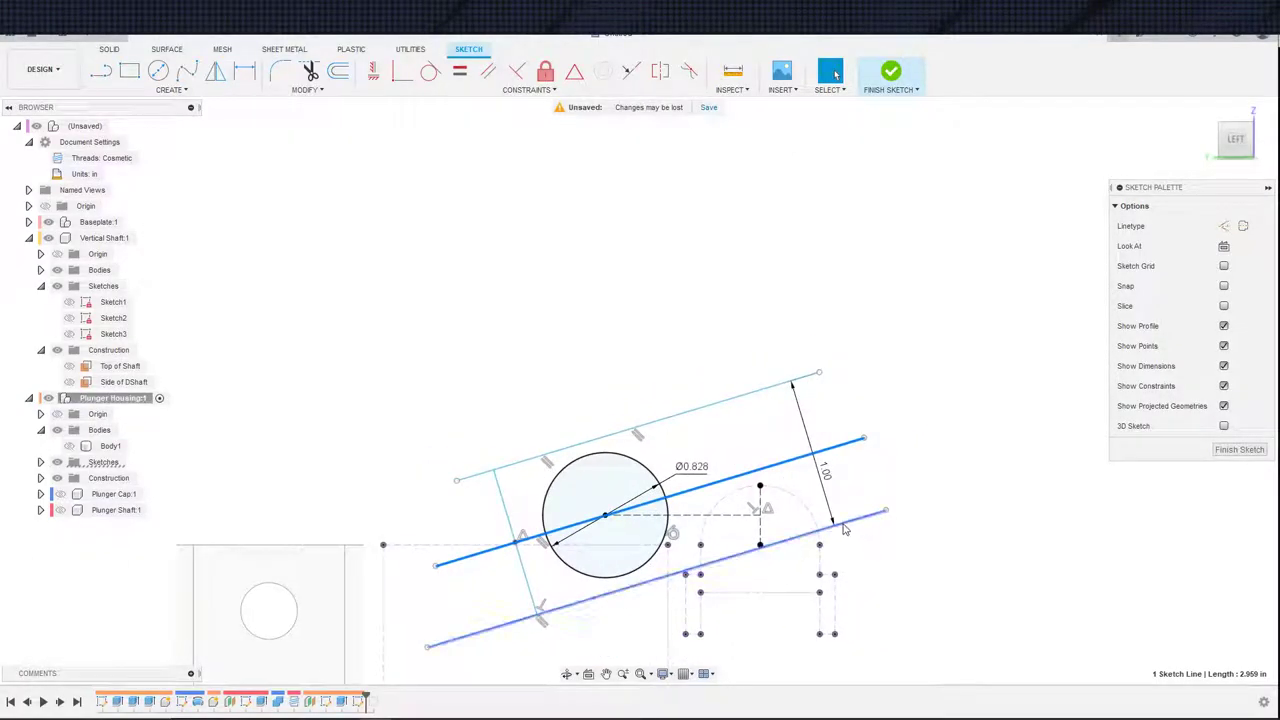
{"action": "left_click_drag", "start_coordinate": [845, 527], "coordinate": [840, 510]}
{"action": "left_click", "coordinate": [822, 506]}
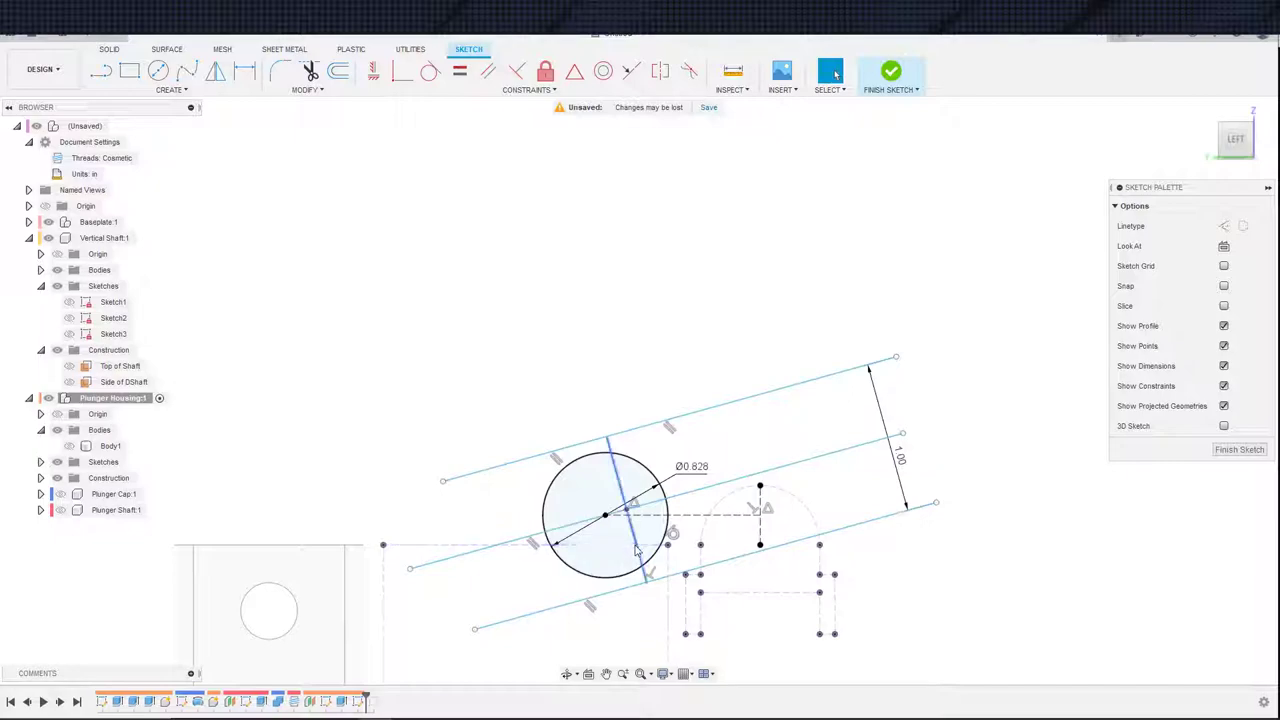
- Make the upper sloped line's lower endpoint coincident with the cross line's upper endpoint
{"action": "left_click", "coordinate": [636, 549]}
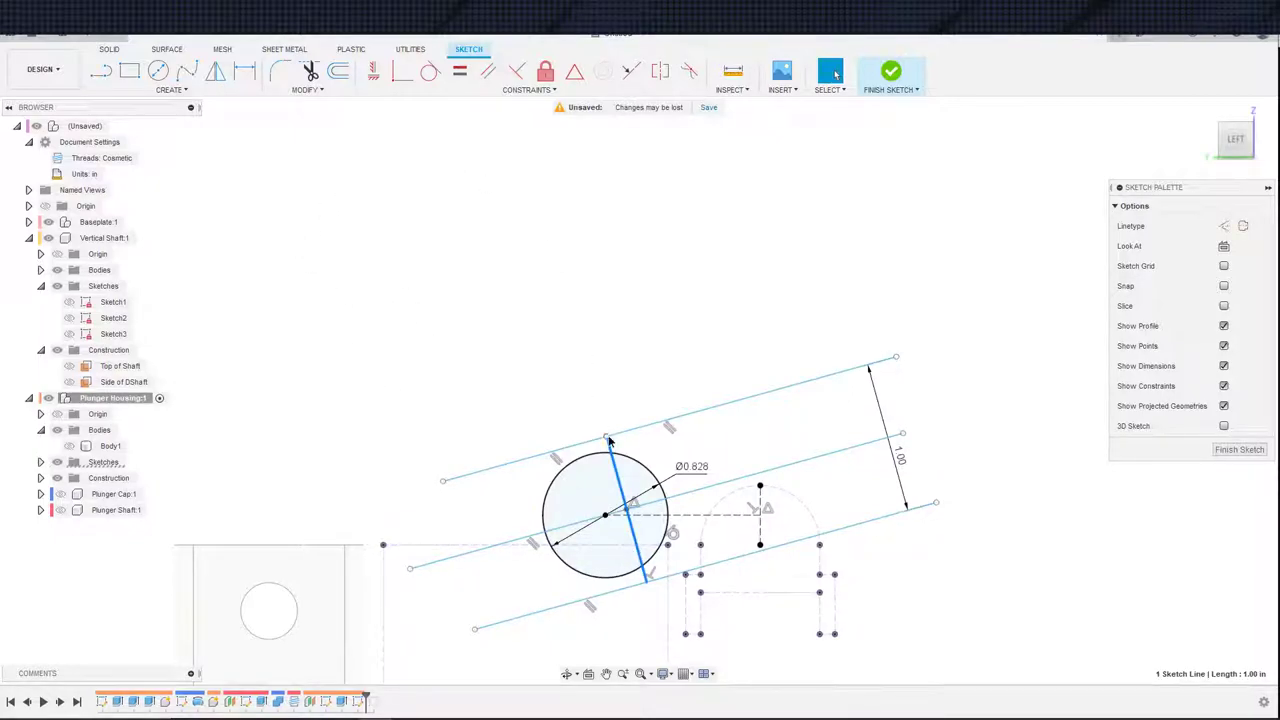
{"action": "left_click", "coordinate": [402, 70]}
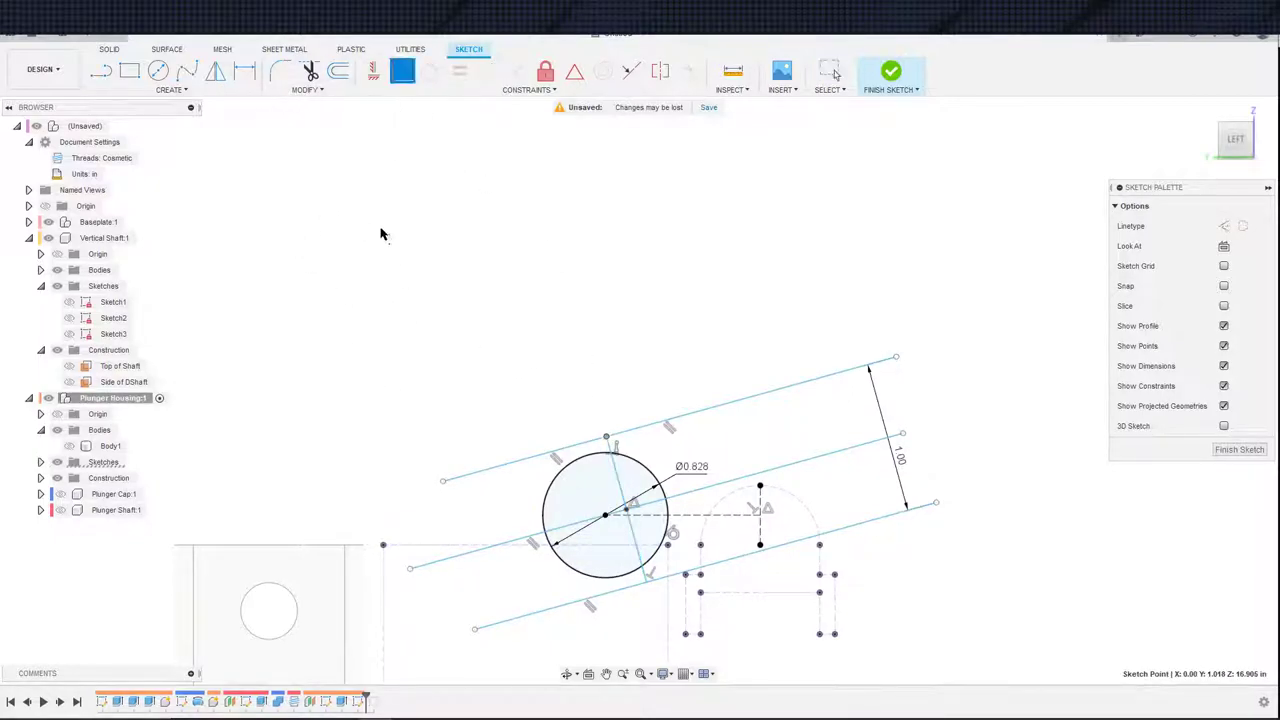
{"action": "left_click", "coordinate": [440, 483]}
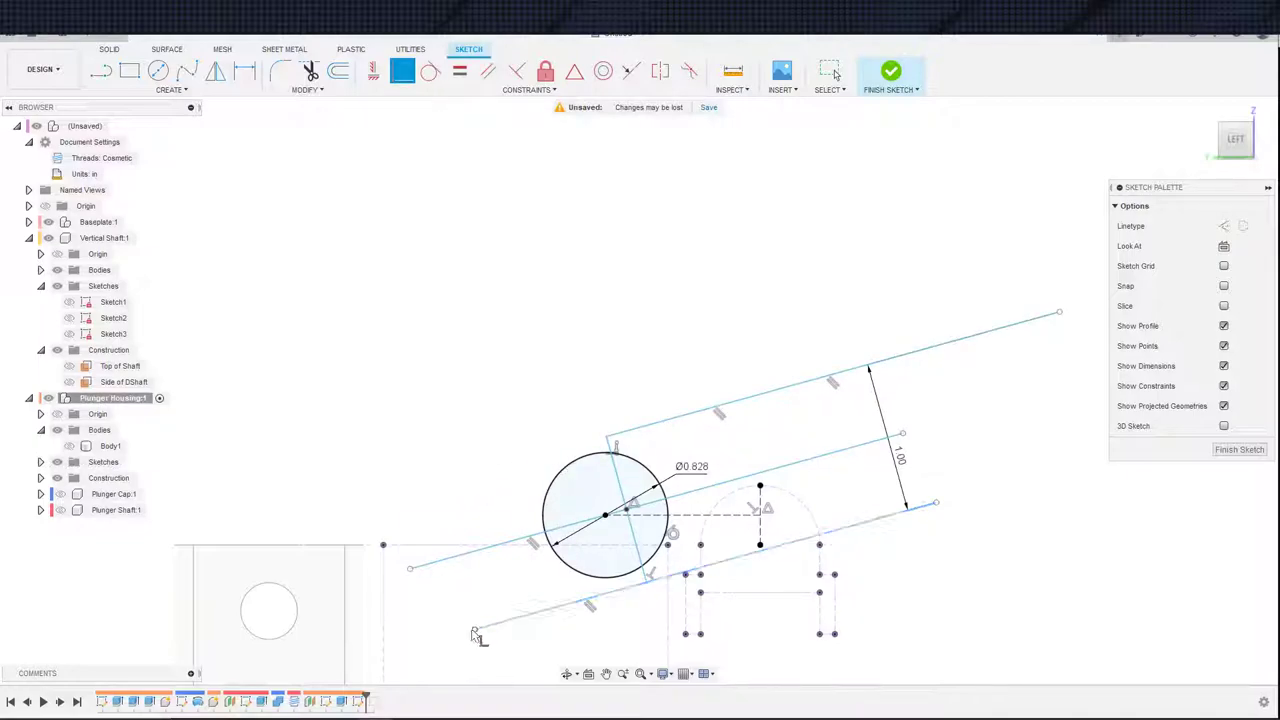
- Make the near ends of the lower and middle sloped lines coincident with the cross line's lower endpoint and midpoint
{"action": "left_click_drag", "start_coordinate": [474, 634], "coordinate": [480, 606]}
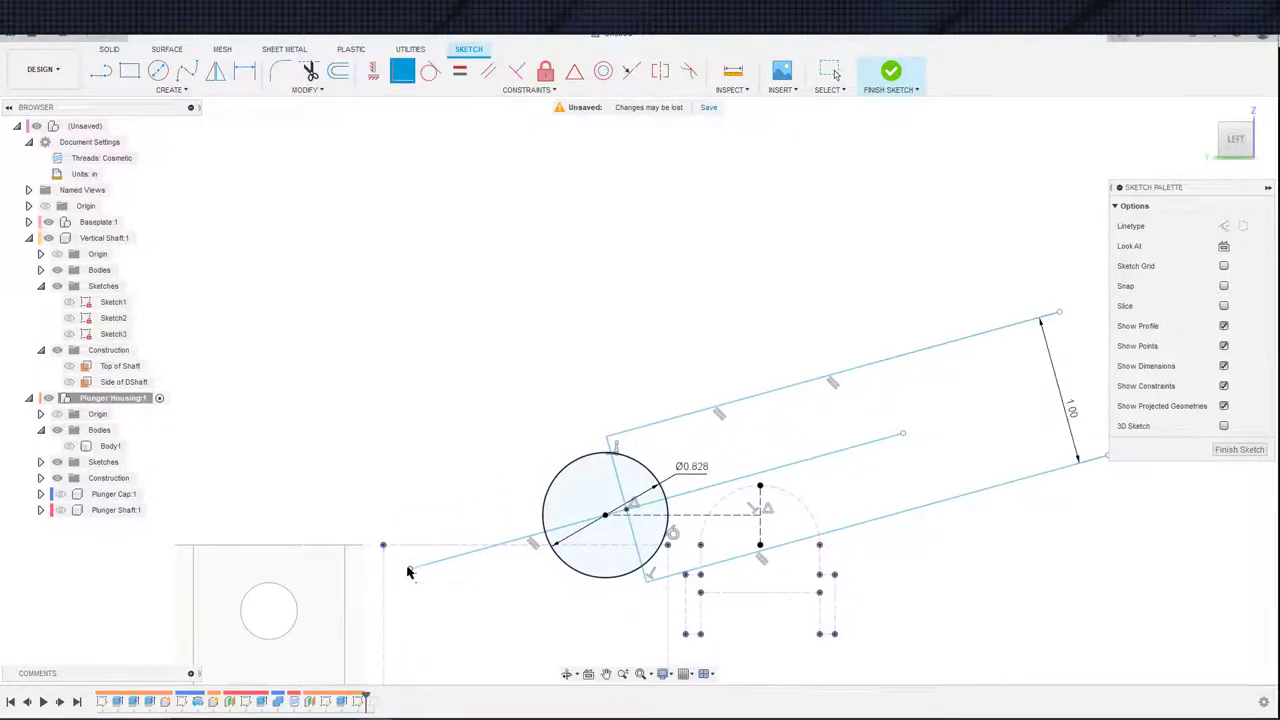
{"action": "mouse_move", "coordinate": [408, 572]}
{"action": "left_mouse_down"}
{"action": "mouse_move", "coordinate": [628, 530]}
{"action": "mouse_move", "coordinate": [628, 512]}
{"action": "mouse_move", "coordinate": [645, 512]}
{"action": "mouse_move", "coordinate": [632, 530]}
{"action": "mouse_move", "coordinate": [612, 522]}
{"action": "mouse_move", "coordinate": [655, 545]}
{"action": "mouse_move", "coordinate": [571, 600]}
{"action": "mouse_move", "coordinate": [437, 606]}
{"action": "mouse_move", "coordinate": [163, 580]}
{"action": "mouse_move", "coordinate": [209, 563]}
{"action": "mouse_move", "coordinate": [275, 570]}
{"action": "mouse_move", "coordinate": [265, 566]}
{"action": "left_mouse_up"}
{"action": "left_click", "coordinate": [627, 511]}
{"action": "key", "text": "ctrl+z"}
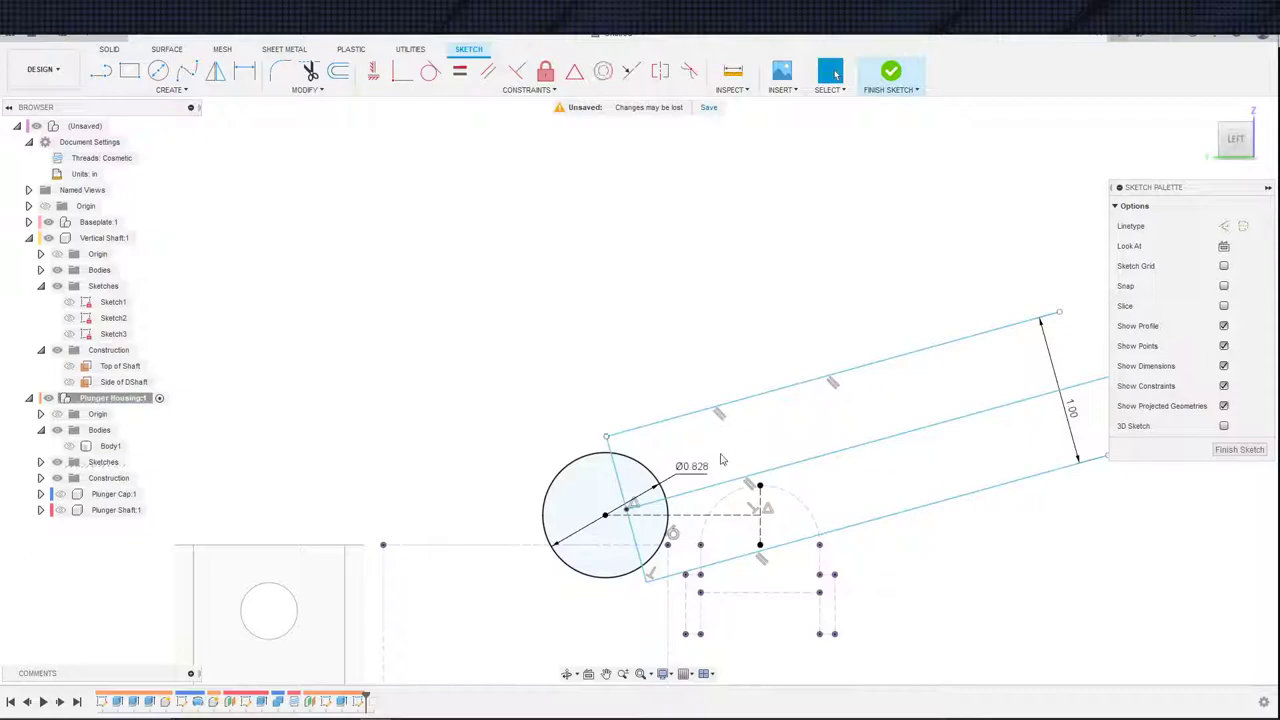
- Draw a closing line between the far endpoints of the upper and lower sloped lines
{"action": "scroll", "coordinate": [721, 460], "scroll_direction": "down", "scroll_amount": 4}
{"action": "middle_click_drag", "start_coordinate": [740, 423], "coordinate": [597, 431]}
{"action": "key", "text": "s"}
{"action": "left_click", "coordinate": [600, 483]}
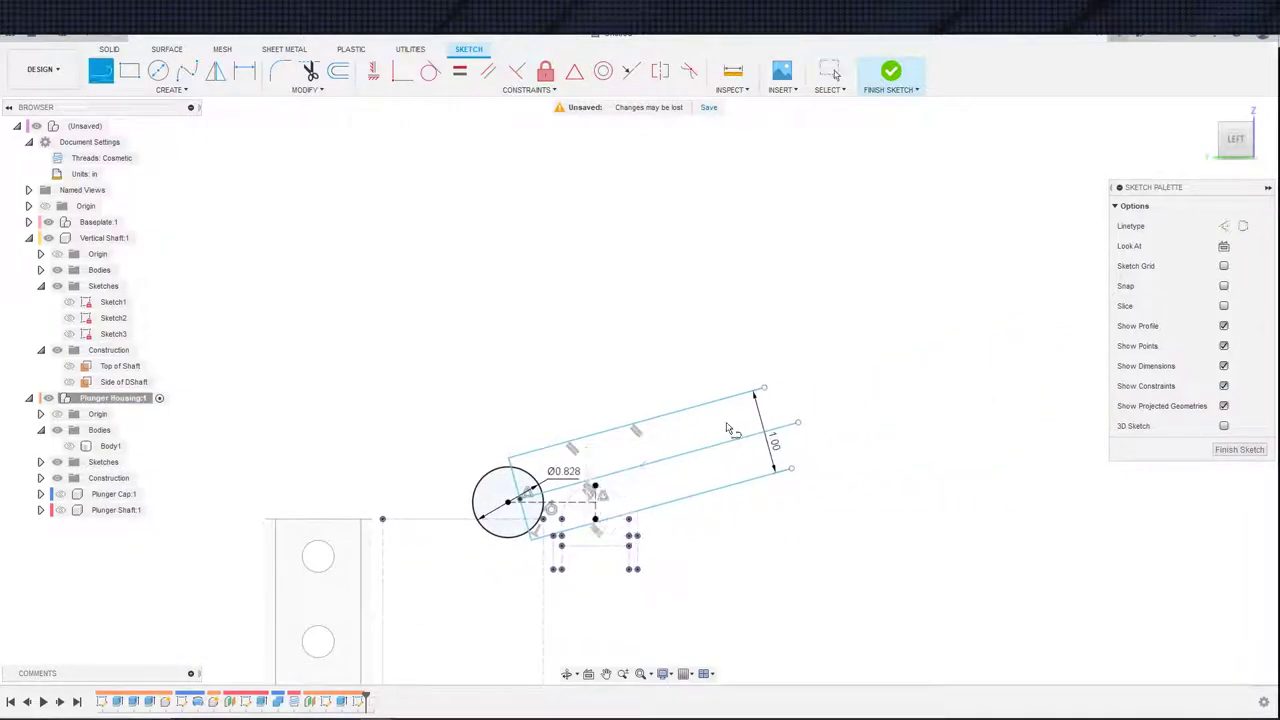
{"action": "left_click", "coordinate": [764, 388]}
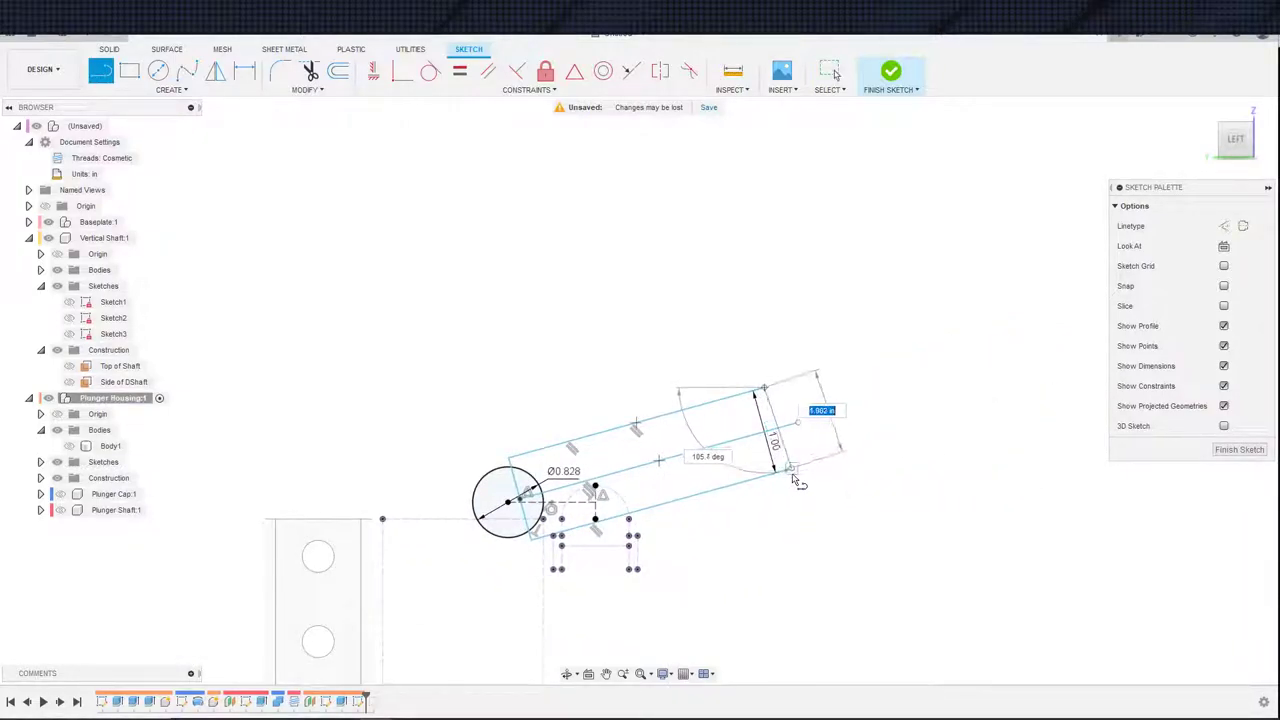
{"action": "key", "text": "Escape"}
- Make the closing end line perpendicular to the long sloped lines of the lever profile
{"action": "scroll", "coordinate": [814, 395], "scroll_direction": "up", "scroll_amount": 3}
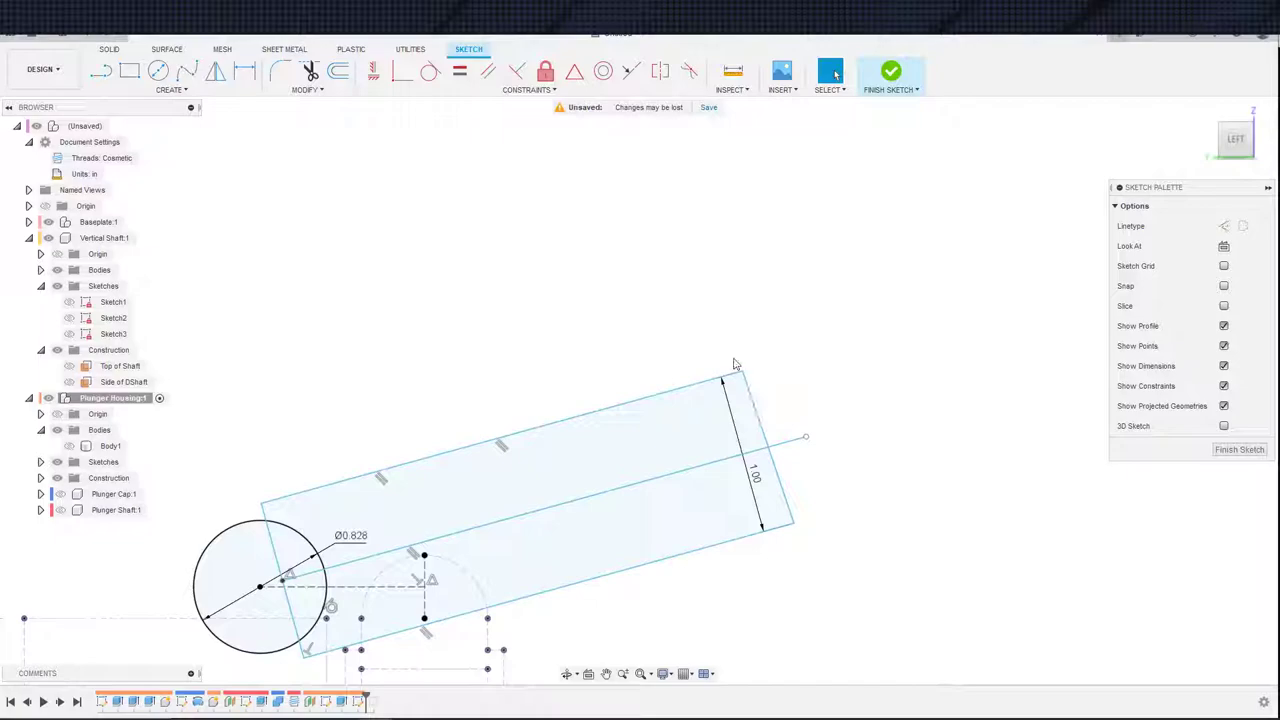
{"action": "left_click", "coordinate": [516, 70]}
{"action": "left_click", "coordinate": [702, 384]}
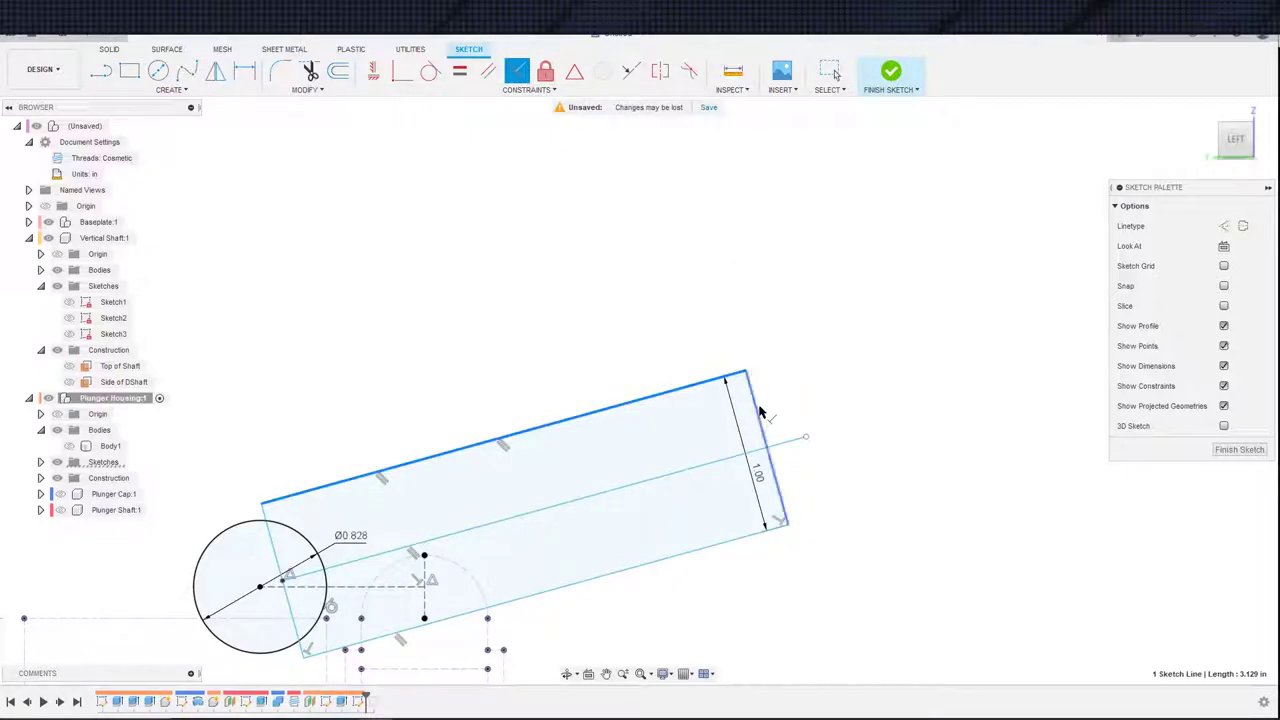
{"action": "key", "text": "Escape"}
- Make the middle line's far endpoint coincident with the closing end line of the lever profile
{"action": "scroll", "coordinate": [609, 291], "scroll_direction": "down", "scroll_amount": 5}
{"action": "middle_click_drag", "start_coordinate": [785, 263], "coordinate": [884, 242]}
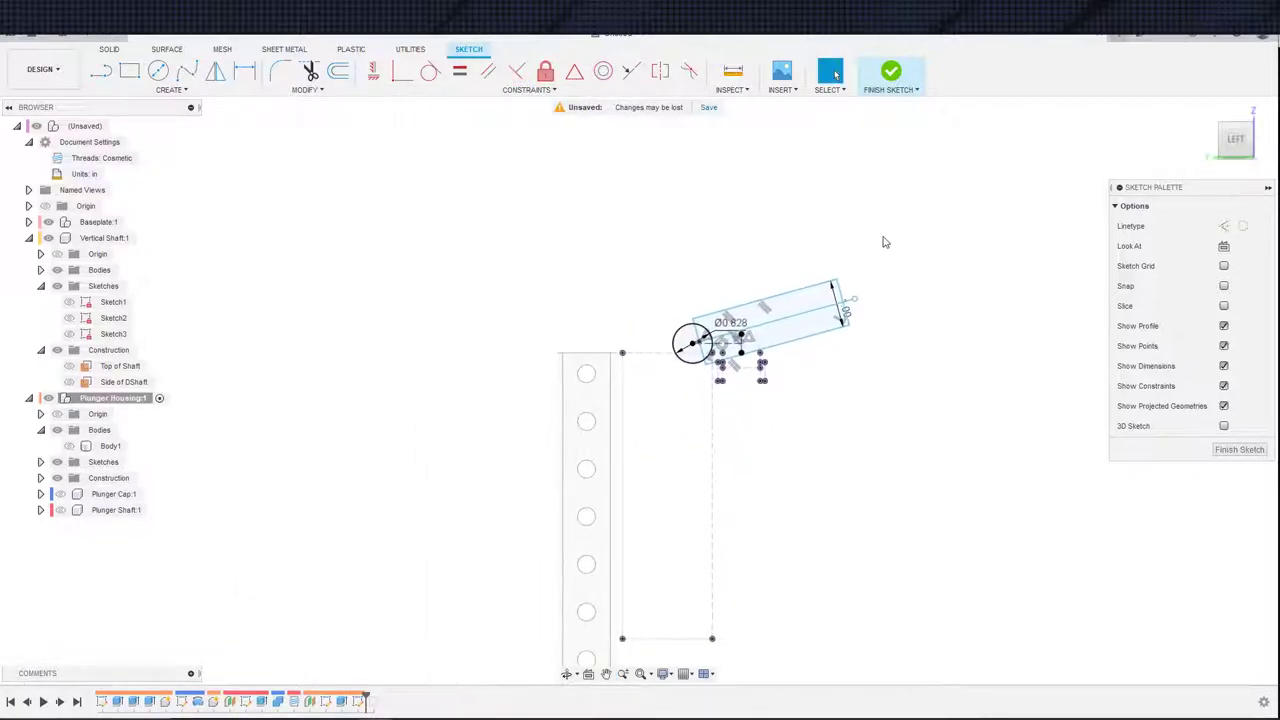
{"action": "scroll", "coordinate": [845, 247], "scroll_direction": "up", "scroll_amount": 5}
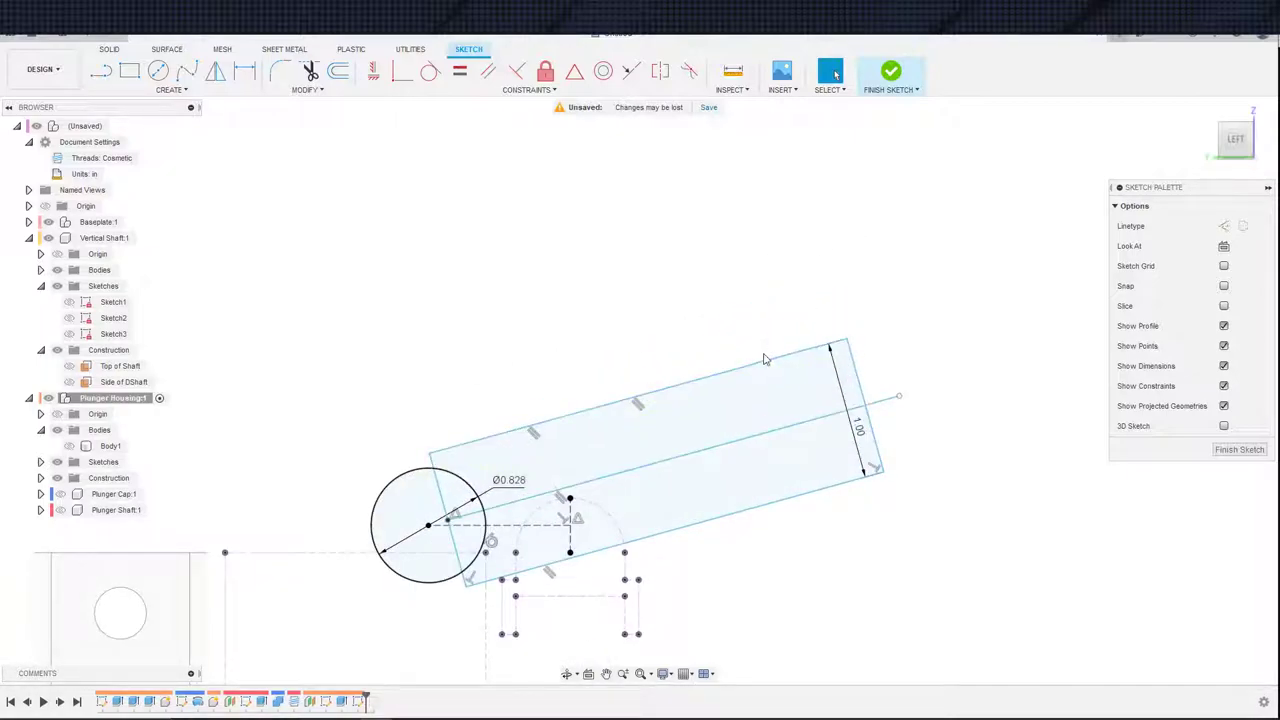
{"action": "scroll", "coordinate": [740, 340], "scroll_direction": "up", "scroll_amount": 3}
{"action": "scroll", "coordinate": [750, 330], "scroll_direction": "down", "scroll_amount": 2}
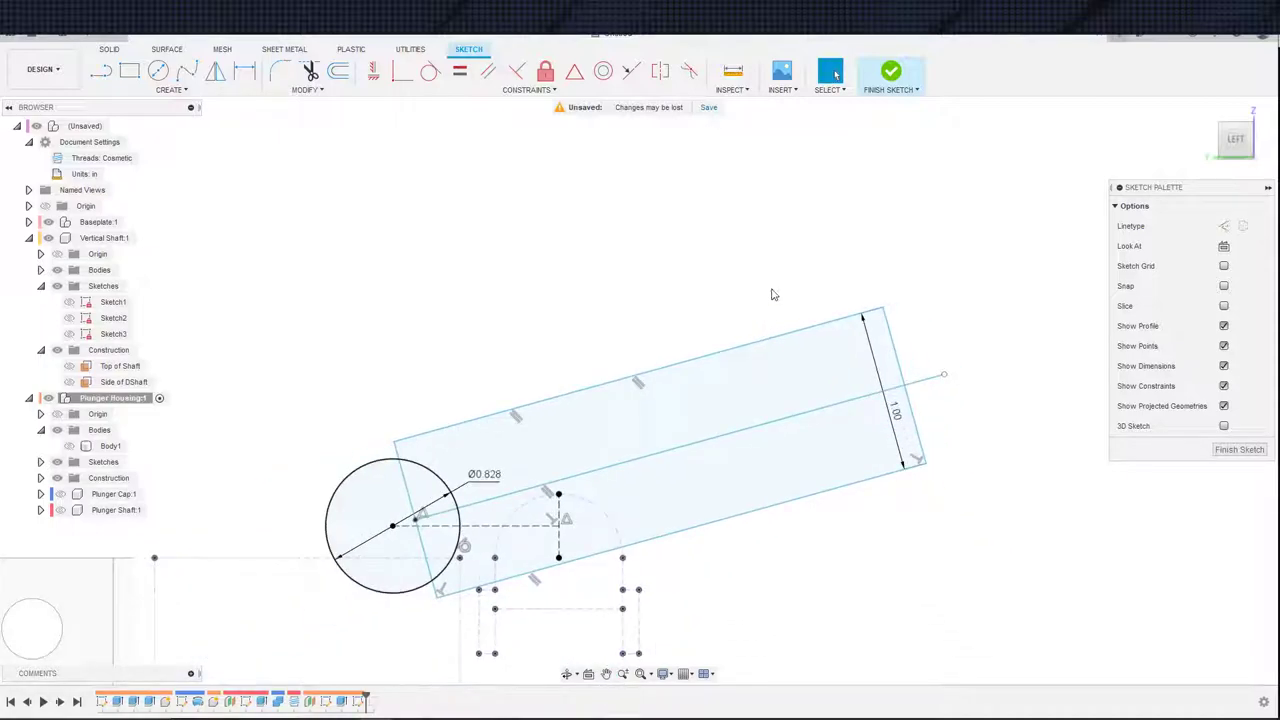
{"action": "scroll", "coordinate": [917, 294], "scroll_direction": "up", "scroll_amount": 3}
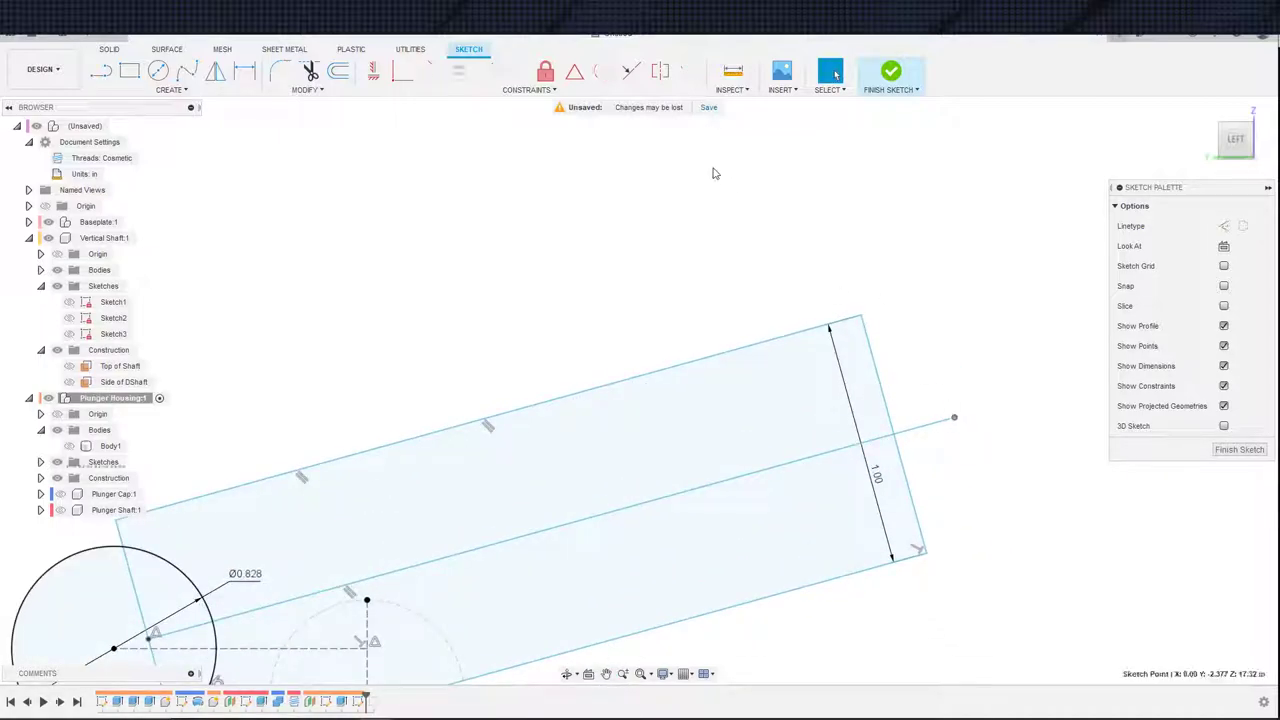
{"action": "left_click", "coordinate": [402, 70]}
{"action": "left_click", "coordinate": [886, 409]}
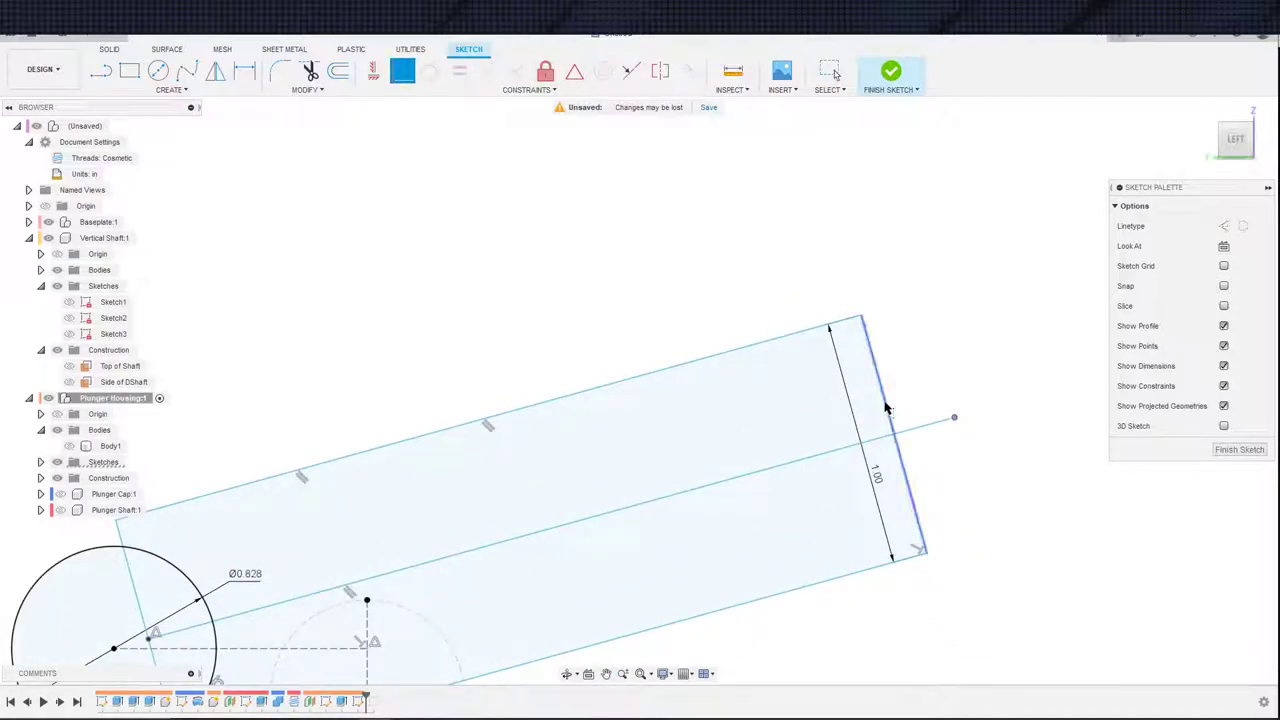
- Move the profile's lower end edge beyond the pivot circle so the circle lies inside a longer, steeper lever profile
{"action": "scroll", "coordinate": [777, 363], "scroll_direction": "down", "scroll_amount": 4}
{"action": "middle_click_drag", "start_coordinate": [777, 363], "coordinate": [914, 303]}
{"action": "scroll", "coordinate": [686, 370], "scroll_direction": "up", "scroll_amount": 3}
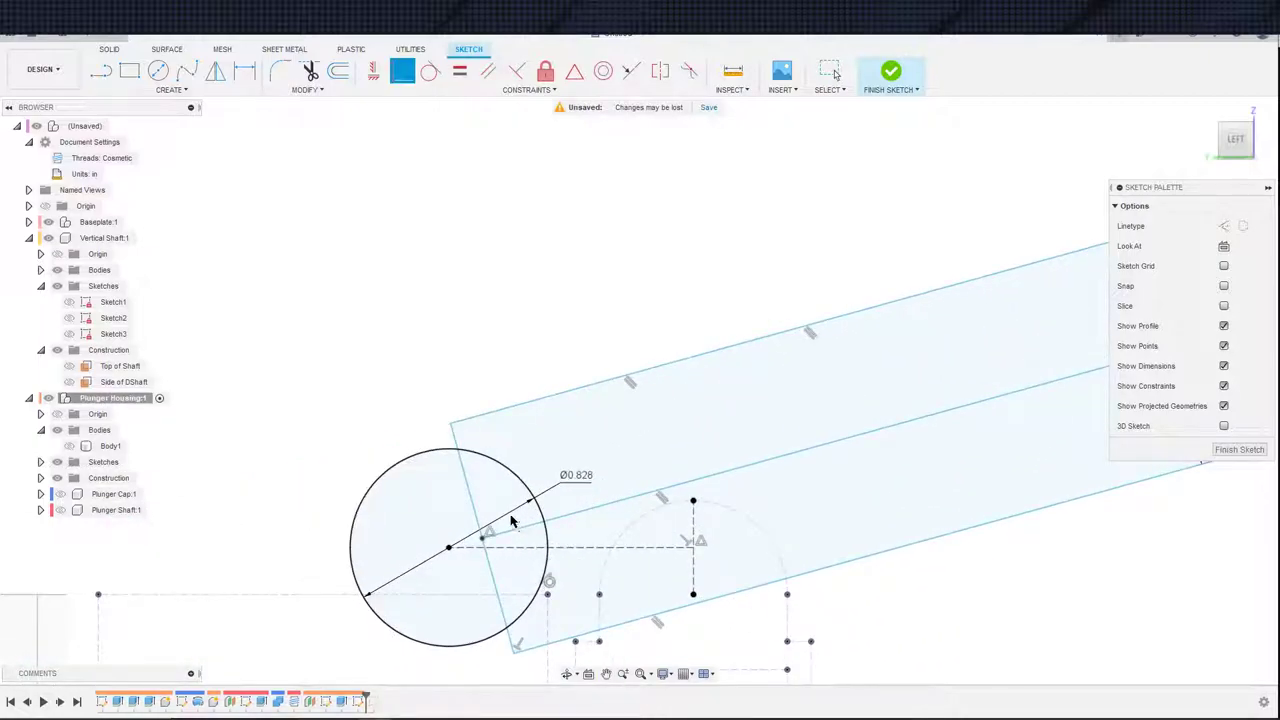
{"action": "scroll", "coordinate": [511, 520], "scroll_direction": "down", "scroll_amount": 2}
{"action": "left_click", "coordinate": [708, 470]}
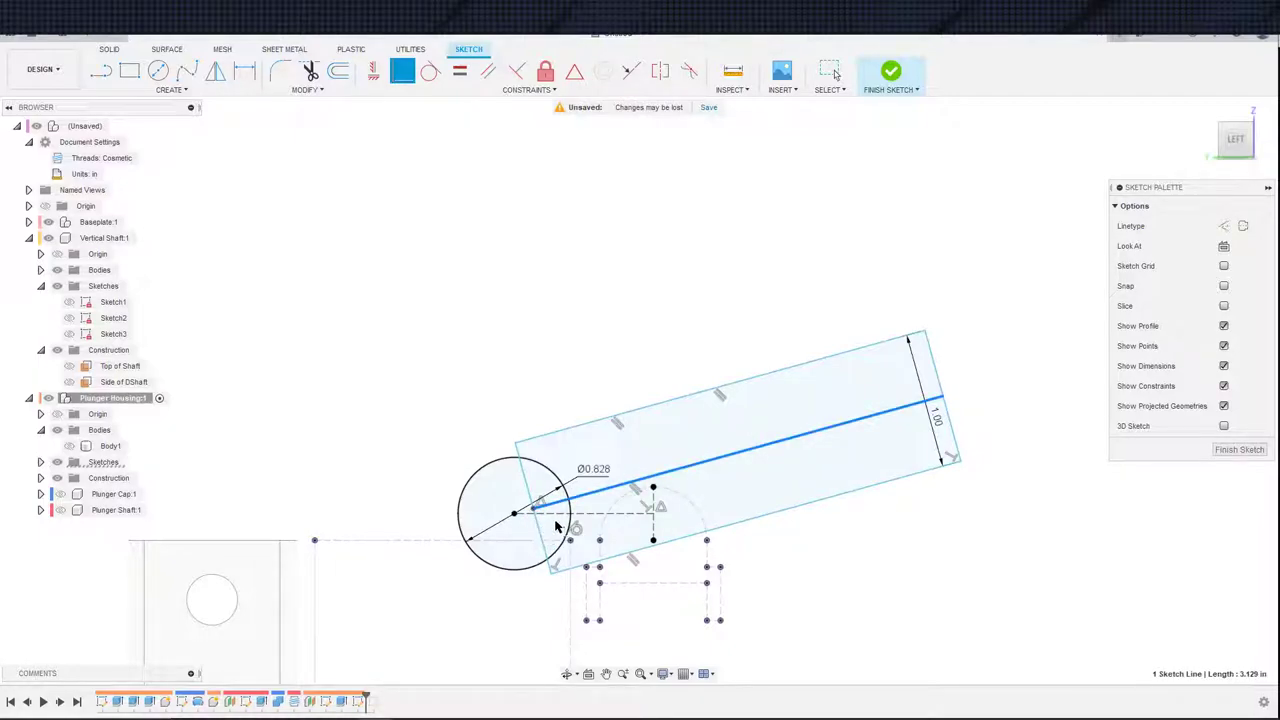
{"action": "left_click_drag", "start_coordinate": [555, 527], "coordinate": [495, 540]}
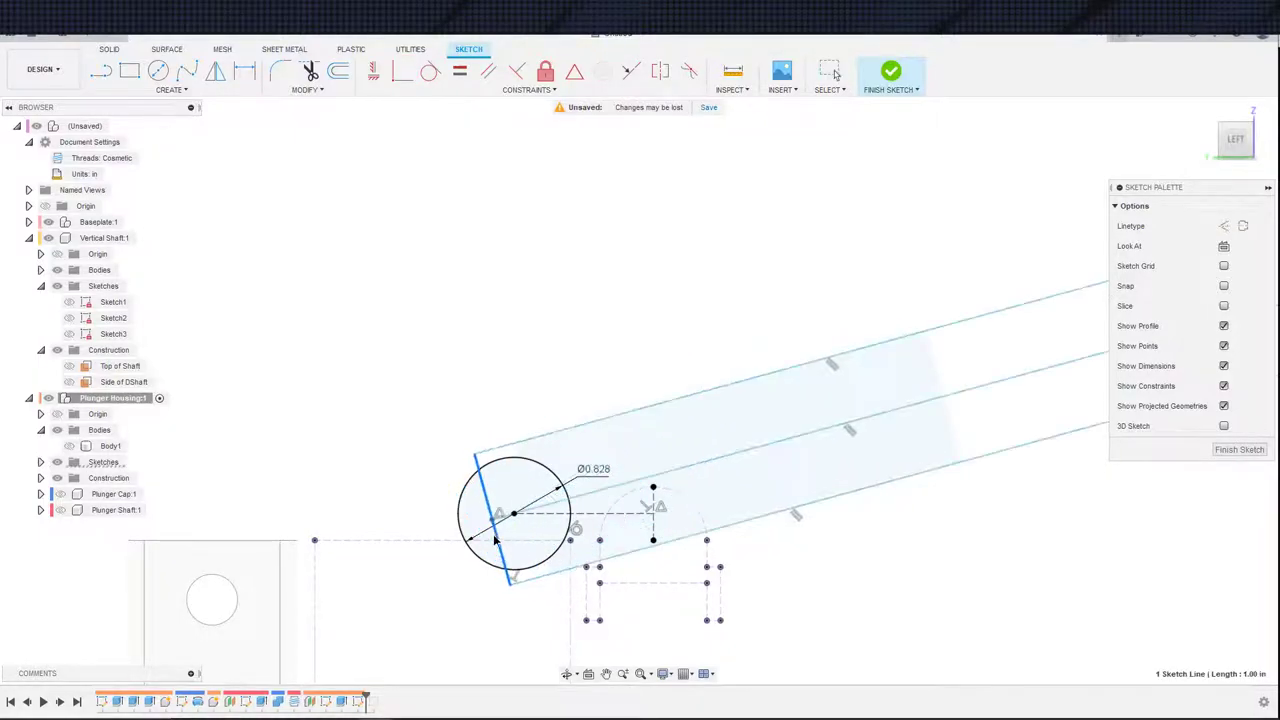
{"action": "scroll", "coordinate": [495, 540], "scroll_direction": "up", "scroll_amount": 5}
{"action": "key", "text": "d"}
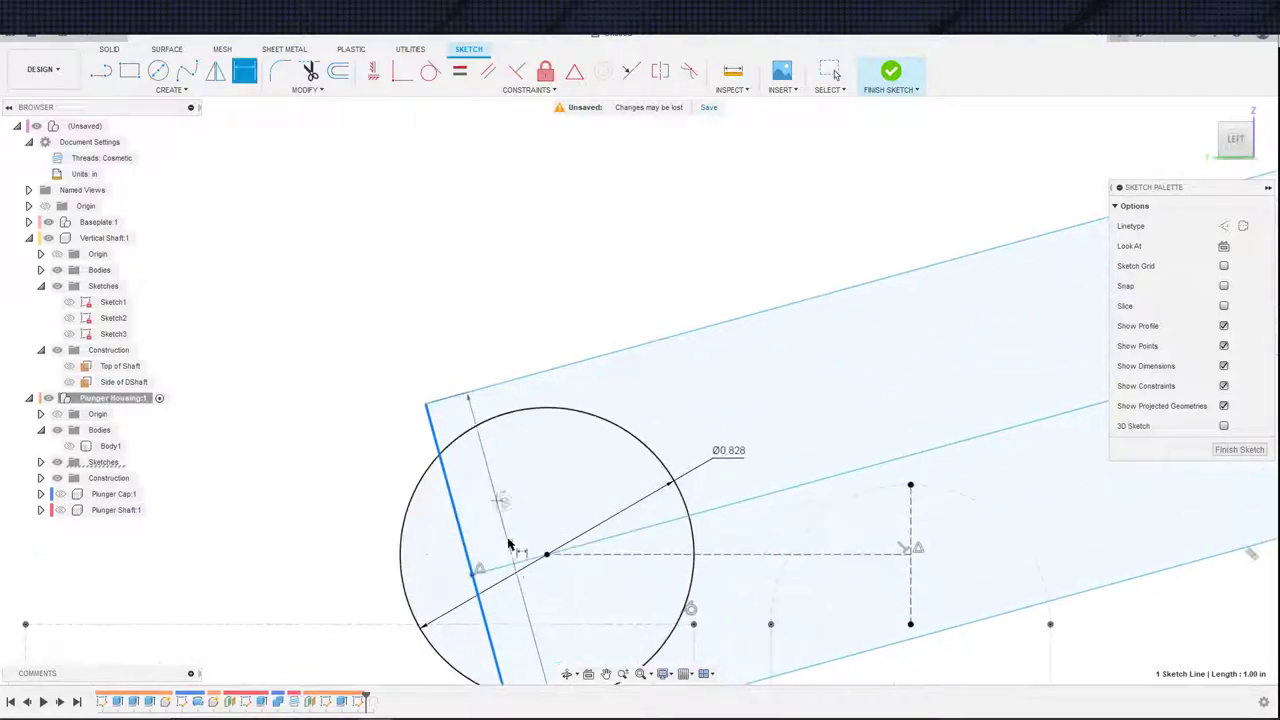
{"action": "key", "text": "Escape"}
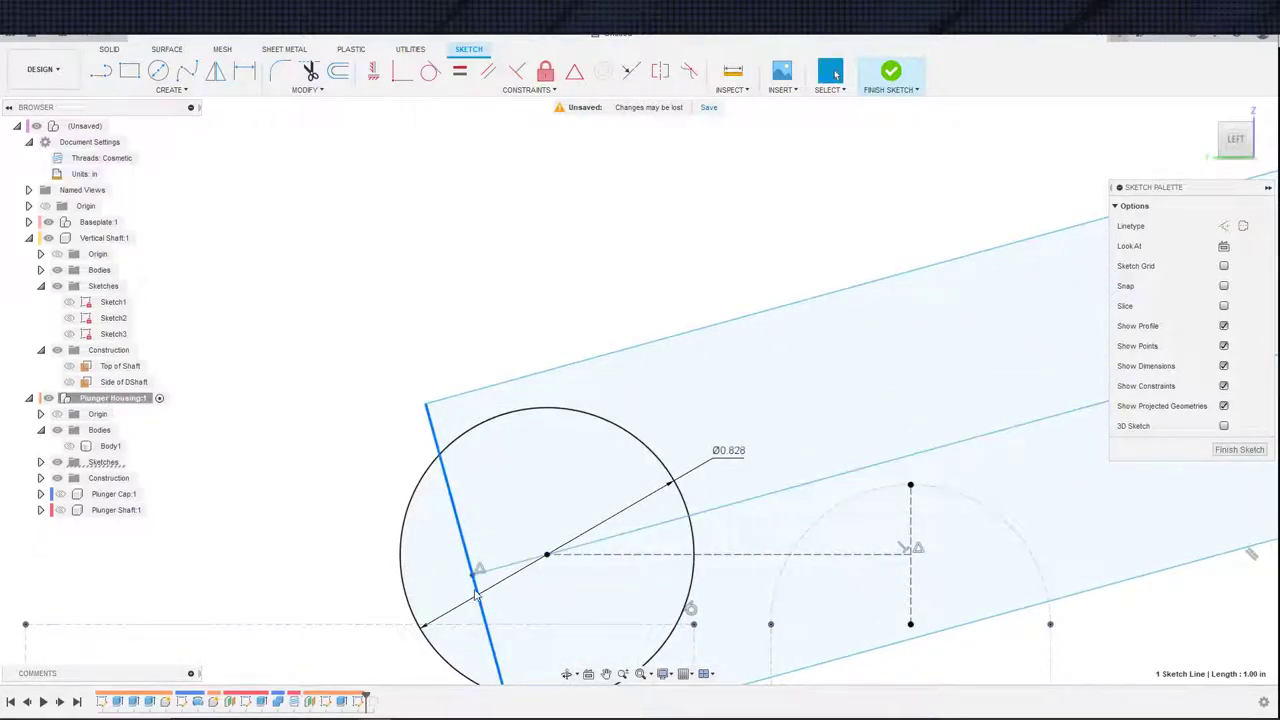
{"action": "left_click_drag", "start_coordinate": [454, 597], "coordinate": [410, 606]}
{"action": "middle_click_drag", "start_coordinate": [515, 588], "coordinate": [623, 403]}
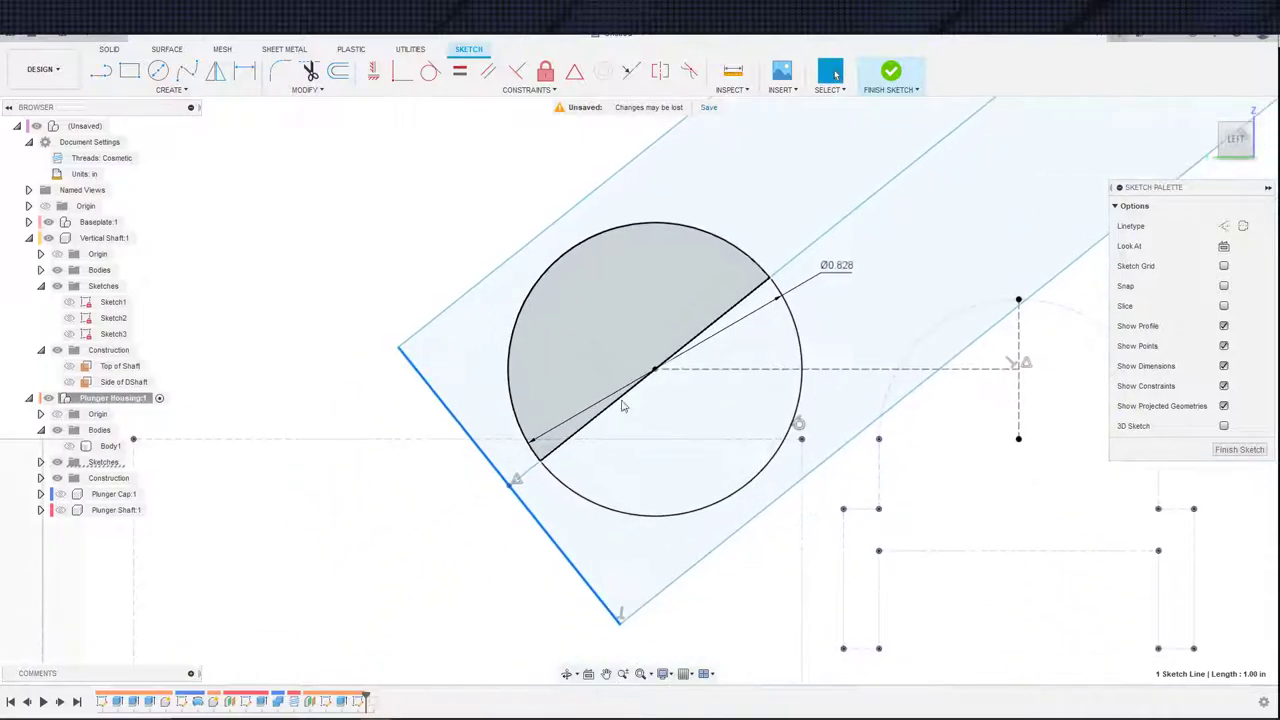
{"action": "scroll", "coordinate": [620, 433], "scroll_direction": "down", "scroll_amount": 3}
{"action": "scroll", "coordinate": [621, 432], "scroll_direction": "down", "scroll_amount": 2}
- Make the lever profile's lower long edge tangent to the plunger cap's projected arc
{"action": "left_click", "coordinate": [800, 362]}
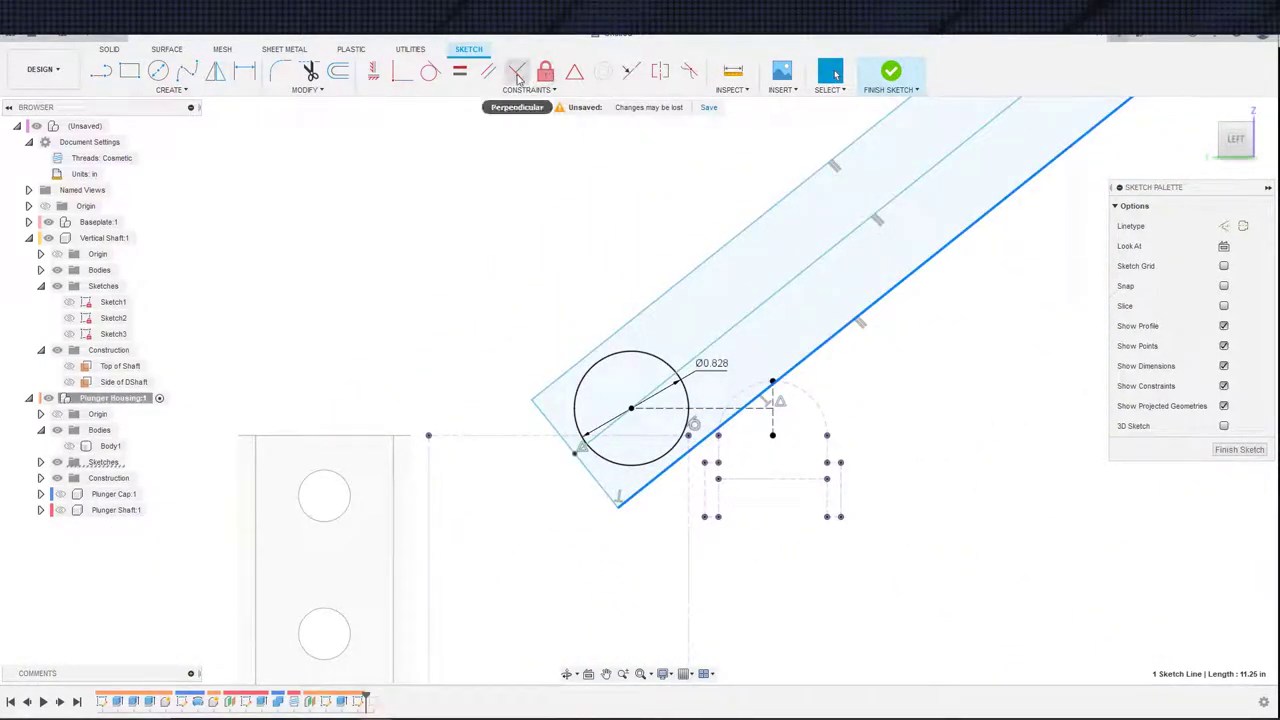
{"action": "left_click", "coordinate": [430, 70]}
{"action": "left_click", "coordinate": [750, 388]}
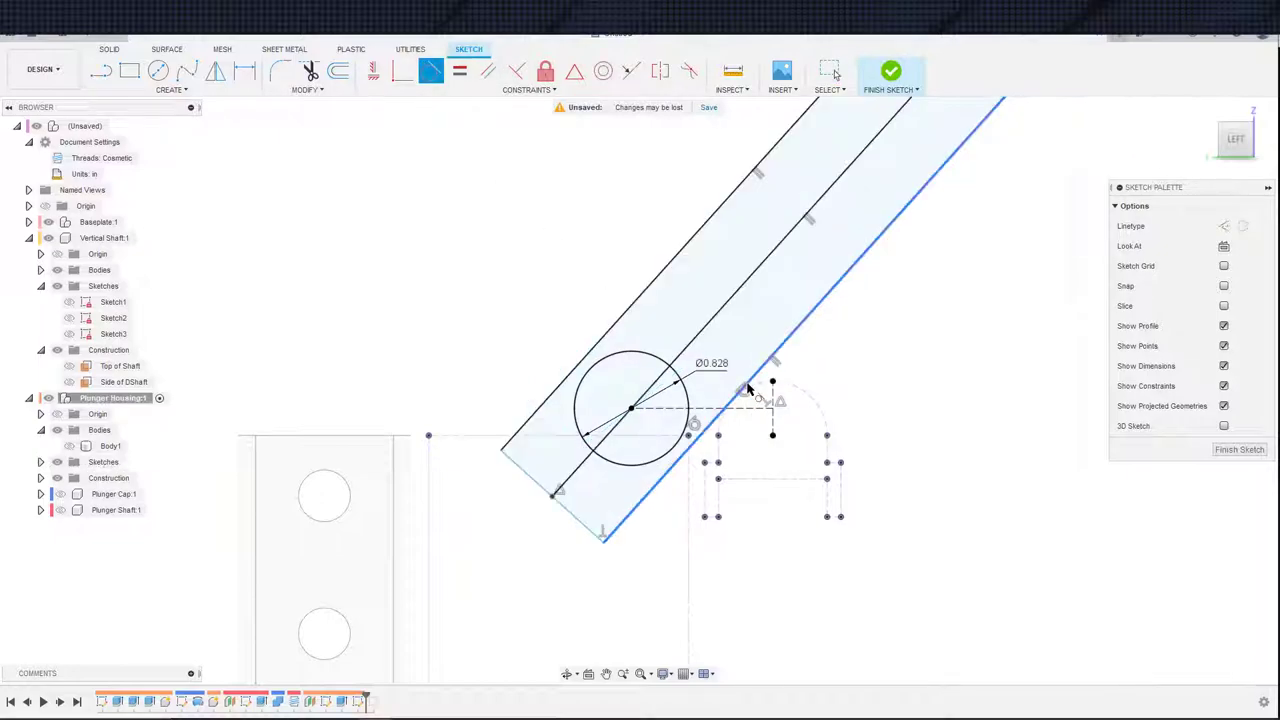
{"action": "left_click", "coordinate": [834, 70]}
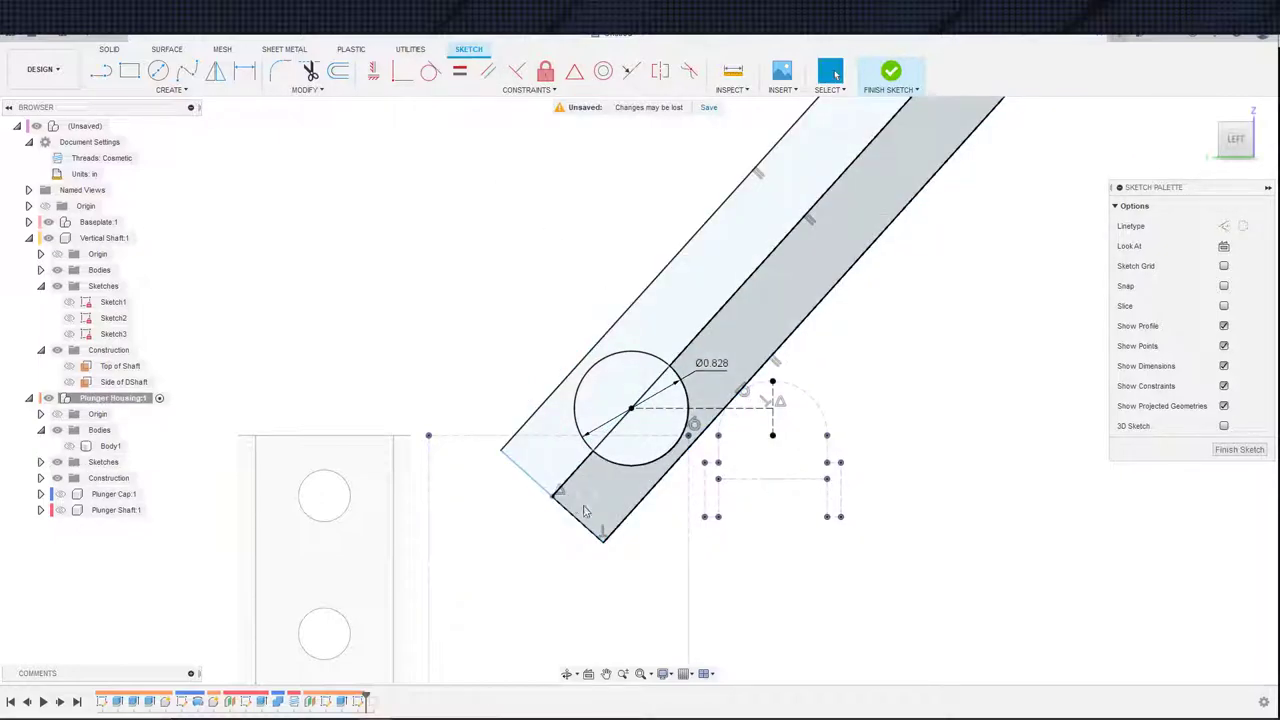
- Dimension the lever's short lower edge 0.539 in from the pivot circle's centre, using an expression that references the circle's diameter dimension
{"action": "left_click", "coordinate": [558, 508]}
{"action": "key", "text": "d"}
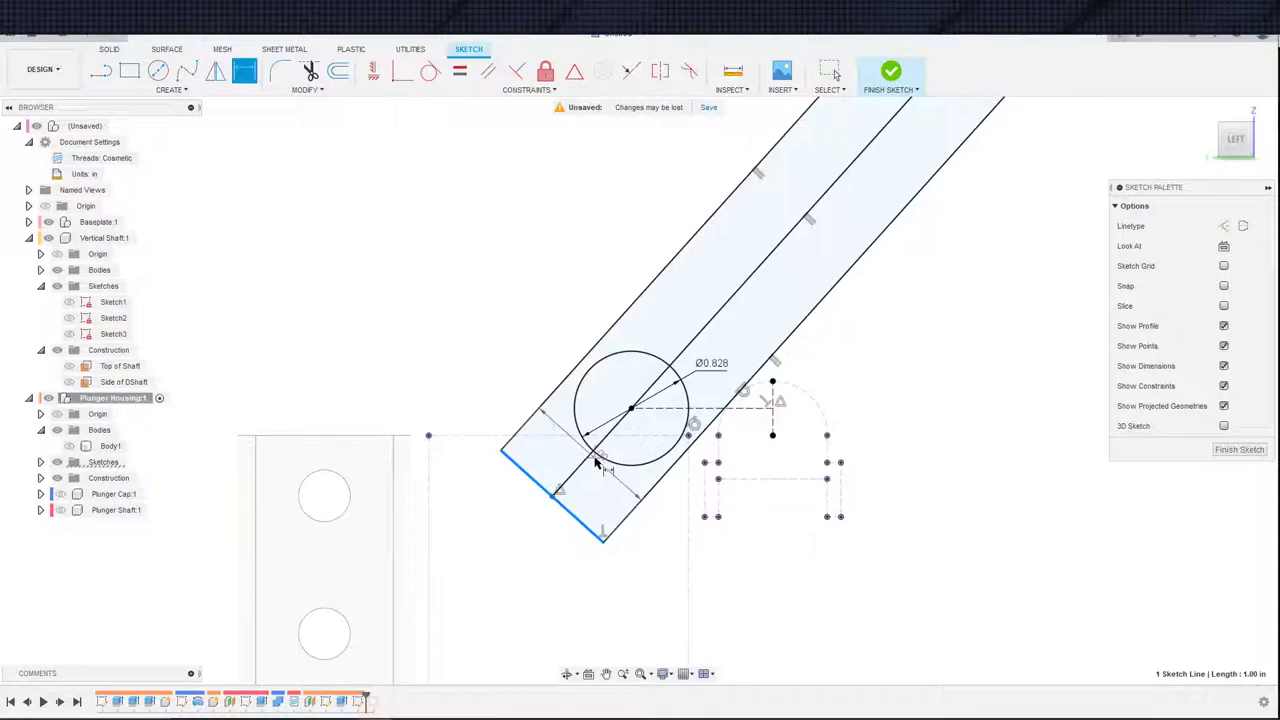
{"action": "left_click", "coordinate": [631, 408]}
{"action": "left_click", "coordinate": [668, 520]}
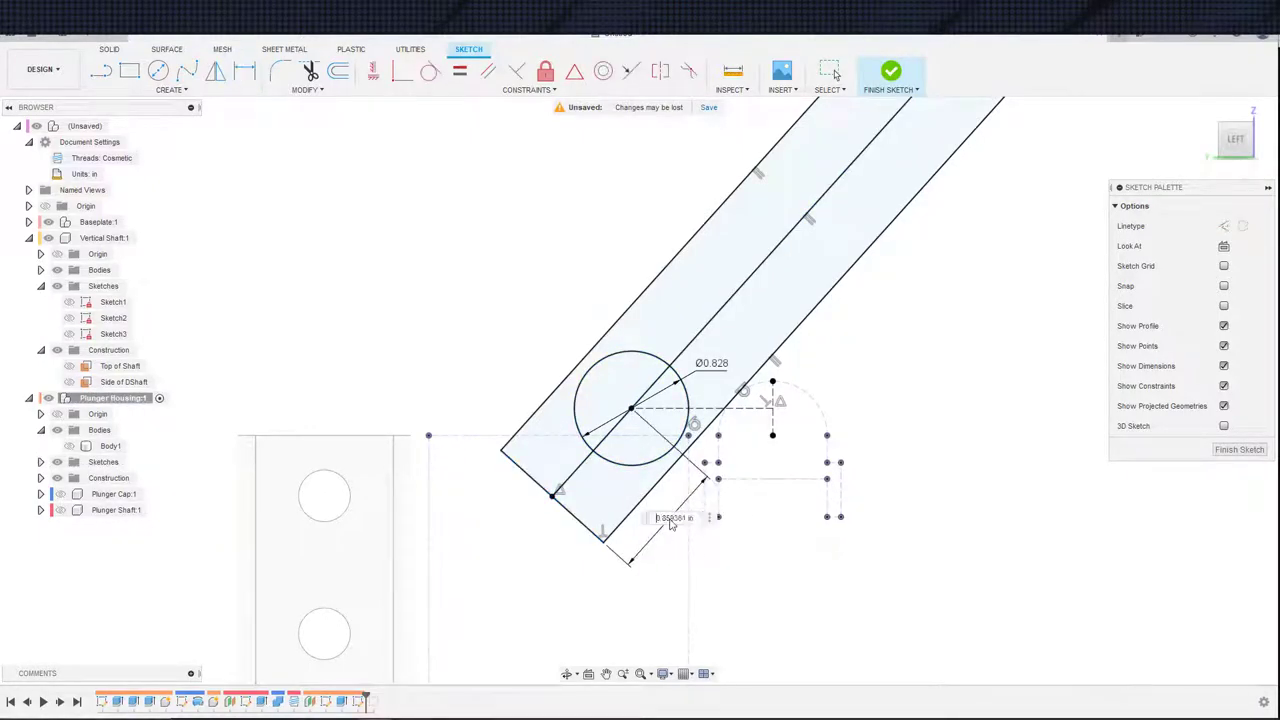
{"action": "left_click", "coordinate": [714, 375]}
{"action": "key", "text": "Return"}
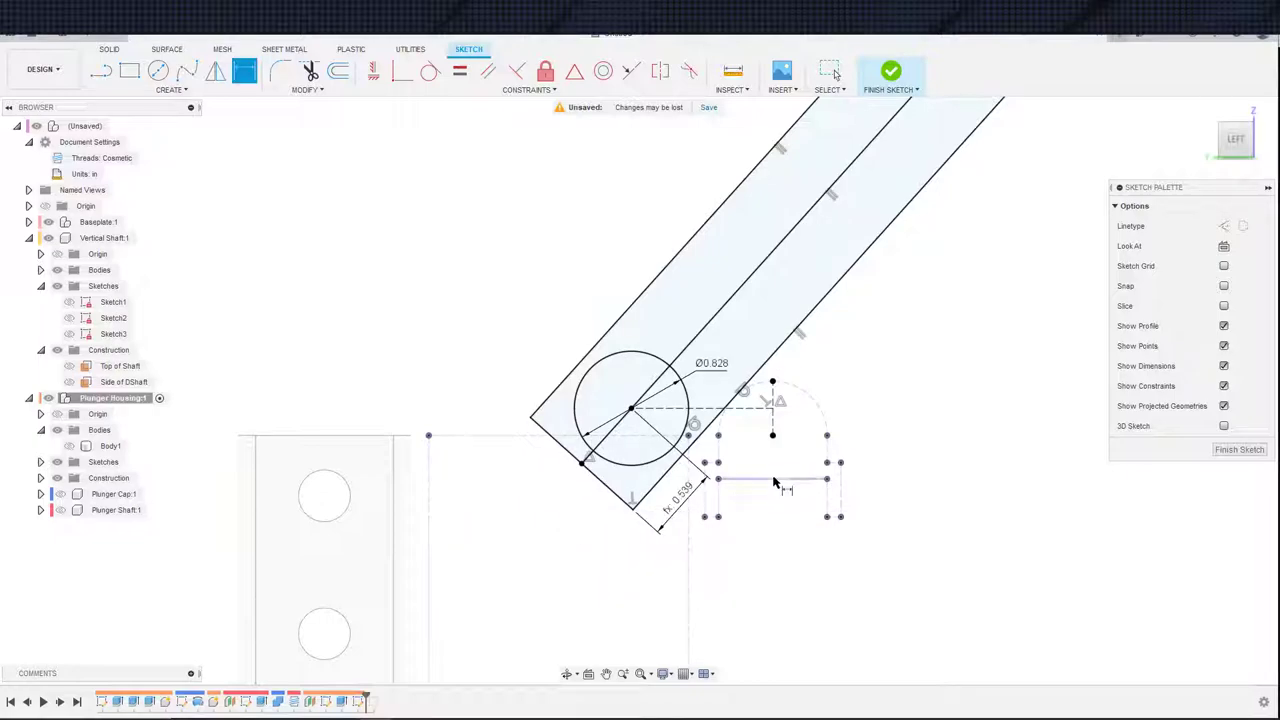
{"action": "key", "text": "Escape"}
- Convert the lever profile's middle line, including its portion through the pivot circle, to construction geometry
{"action": "scroll", "coordinate": [653, 457], "scroll_direction": "down", "scroll_amount": 2}
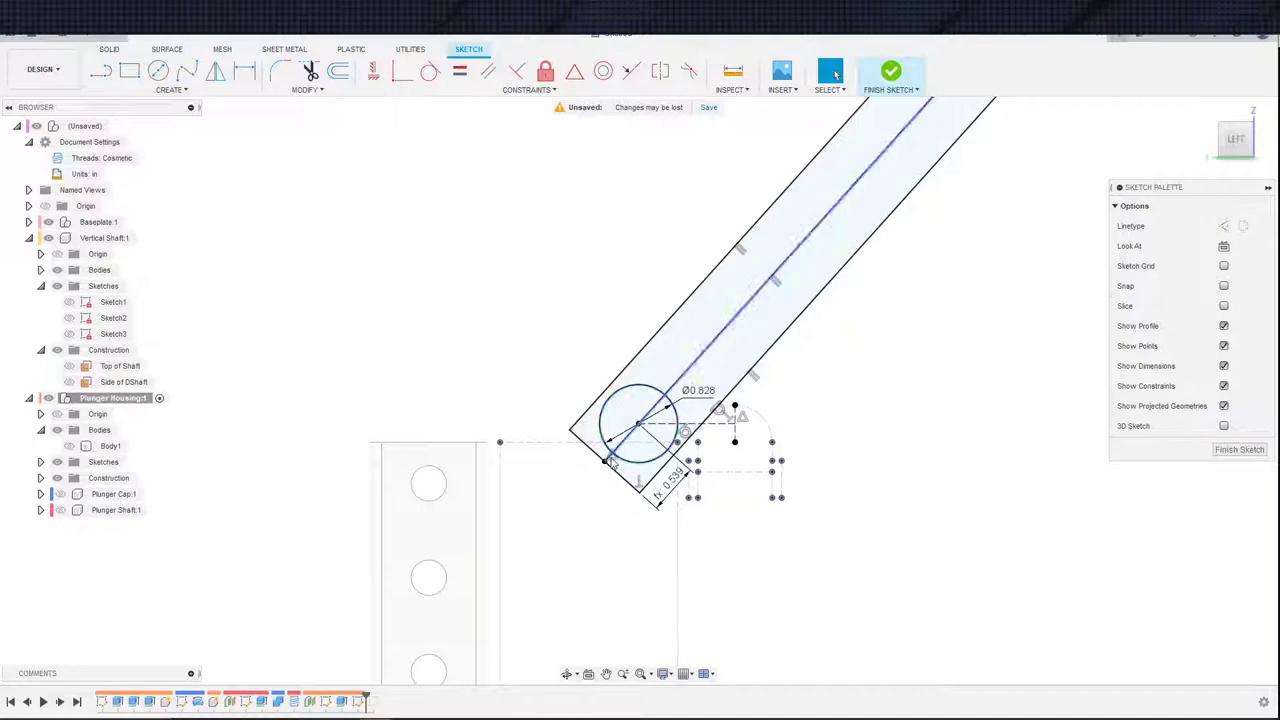
{"action": "left_click", "coordinate": [606, 458]}
{"action": "left_click", "coordinate": [611, 457]}
{"action": "scroll", "coordinate": [606, 460], "scroll_direction": "up", "scroll_amount": 3}
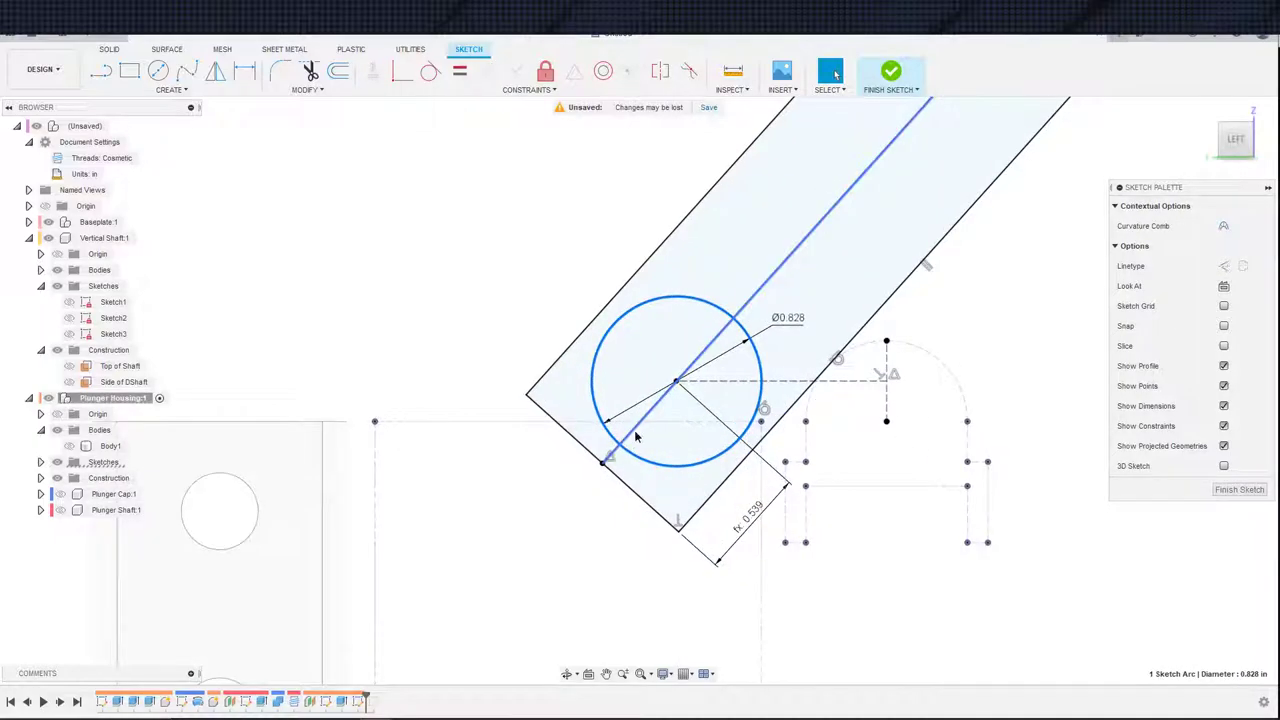
{"action": "left_click", "coordinate": [629, 433]}
{"action": "key", "text": "x"}
- Dimension the lever profile's long edge and set its length to 12 in
{"action": "scroll", "coordinate": [742, 420], "scroll_direction": "down", "scroll_amount": 3}
{"action": "scroll", "coordinate": [906, 360], "scroll_direction": "down", "scroll_amount": 5}
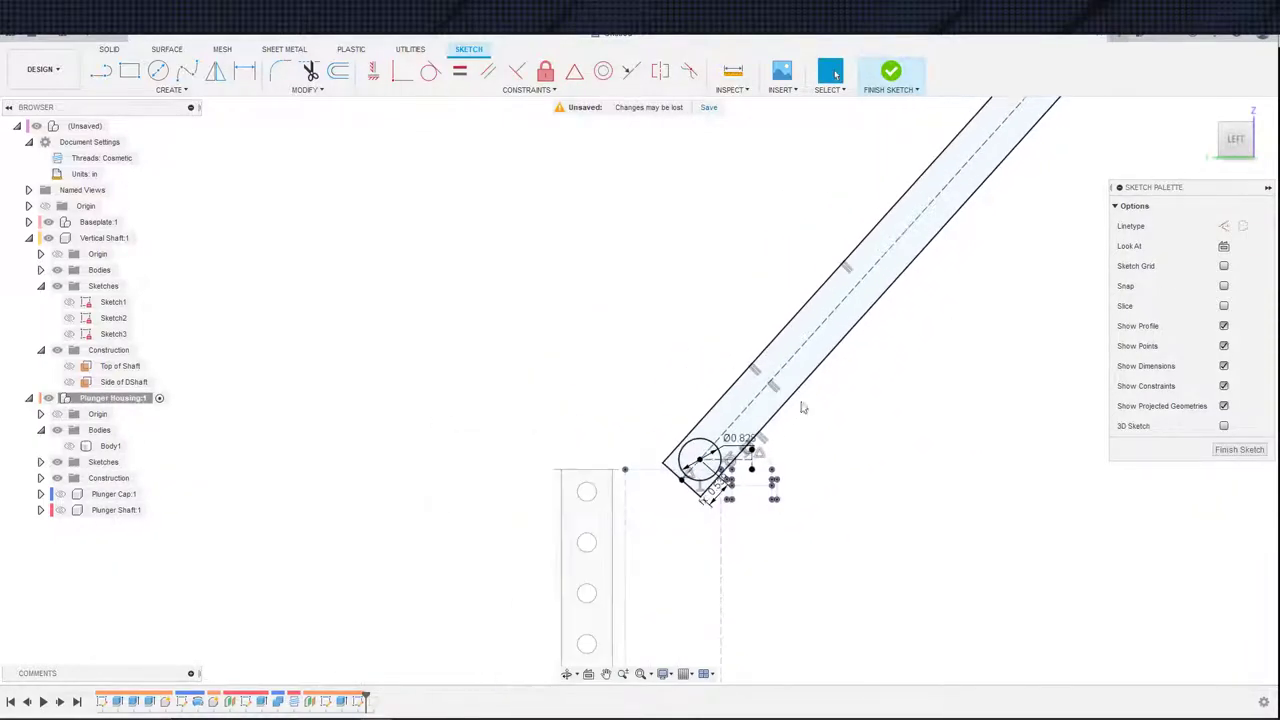
{"action": "left_click", "coordinate": [645, 391]}
{"action": "key", "text": "d"}
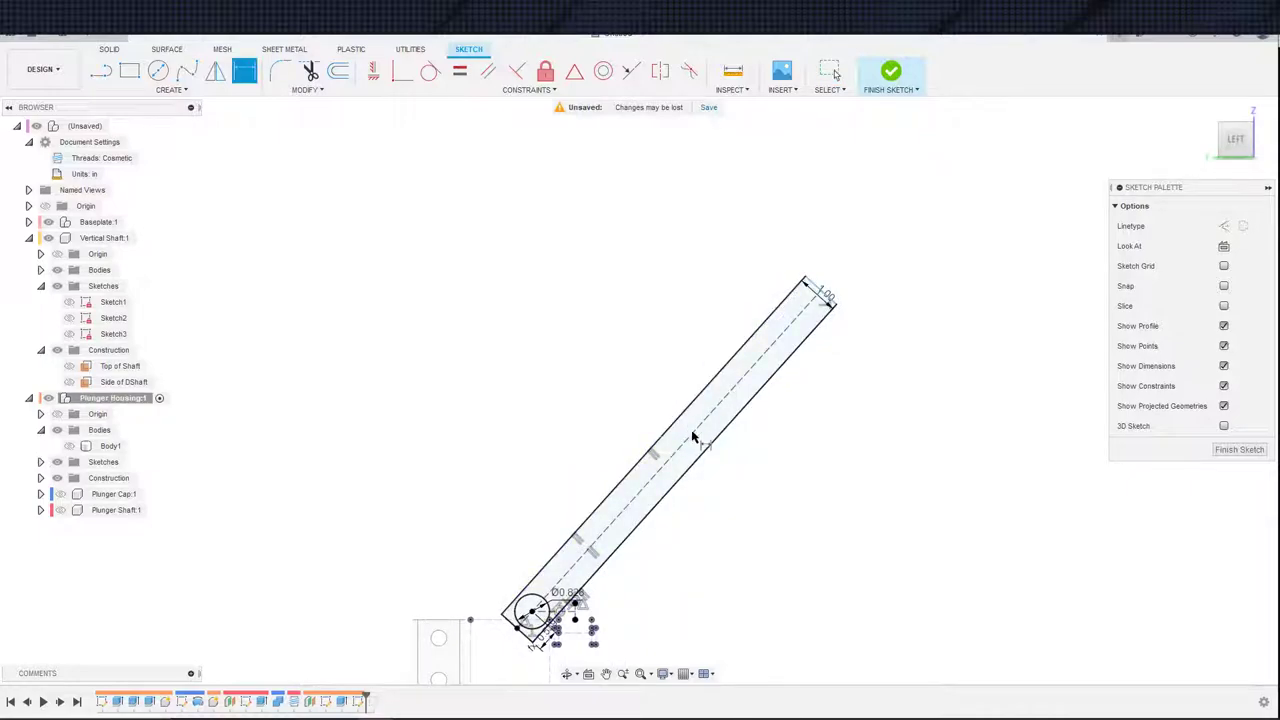
{"action": "left_click", "coordinate": [666, 434]}
{"action": "left_click", "coordinate": [622, 412]}
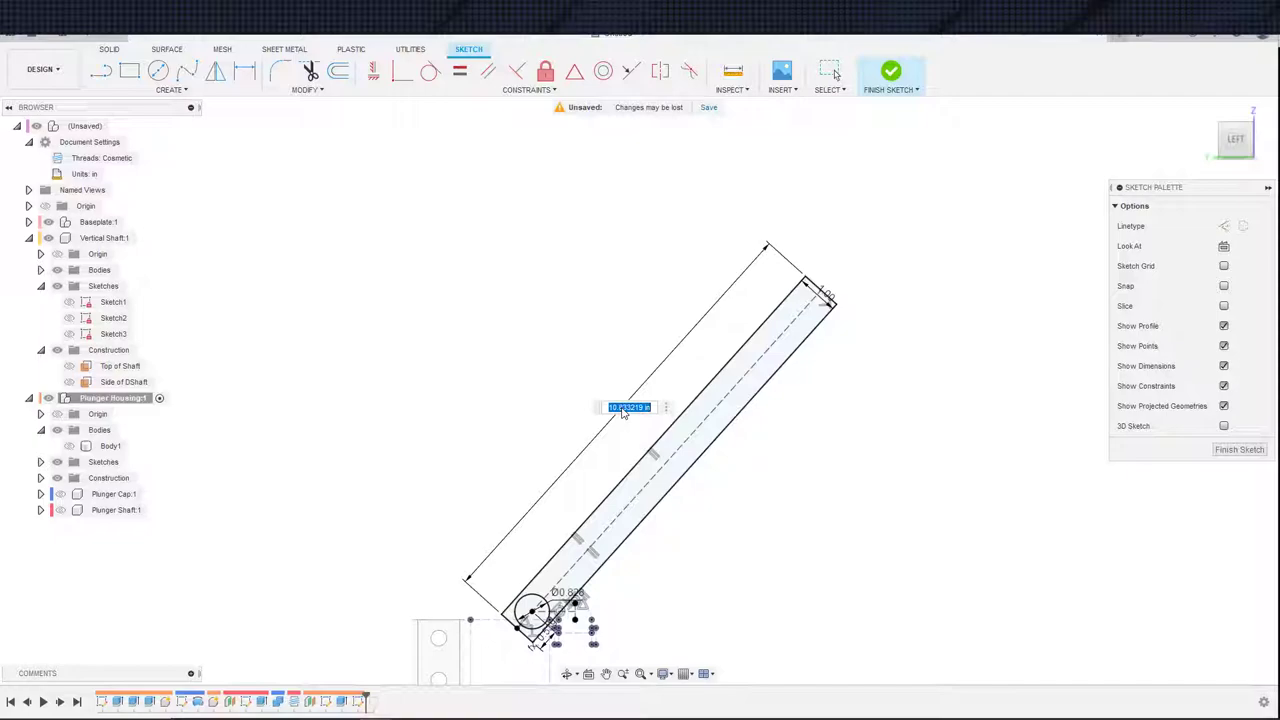
{"action": "type", "text": "12"}
{"action": "key", "text": "Return"}
{"action": "scroll", "coordinate": [640, 400], "scroll_direction": "down", "scroll_amount": 2}
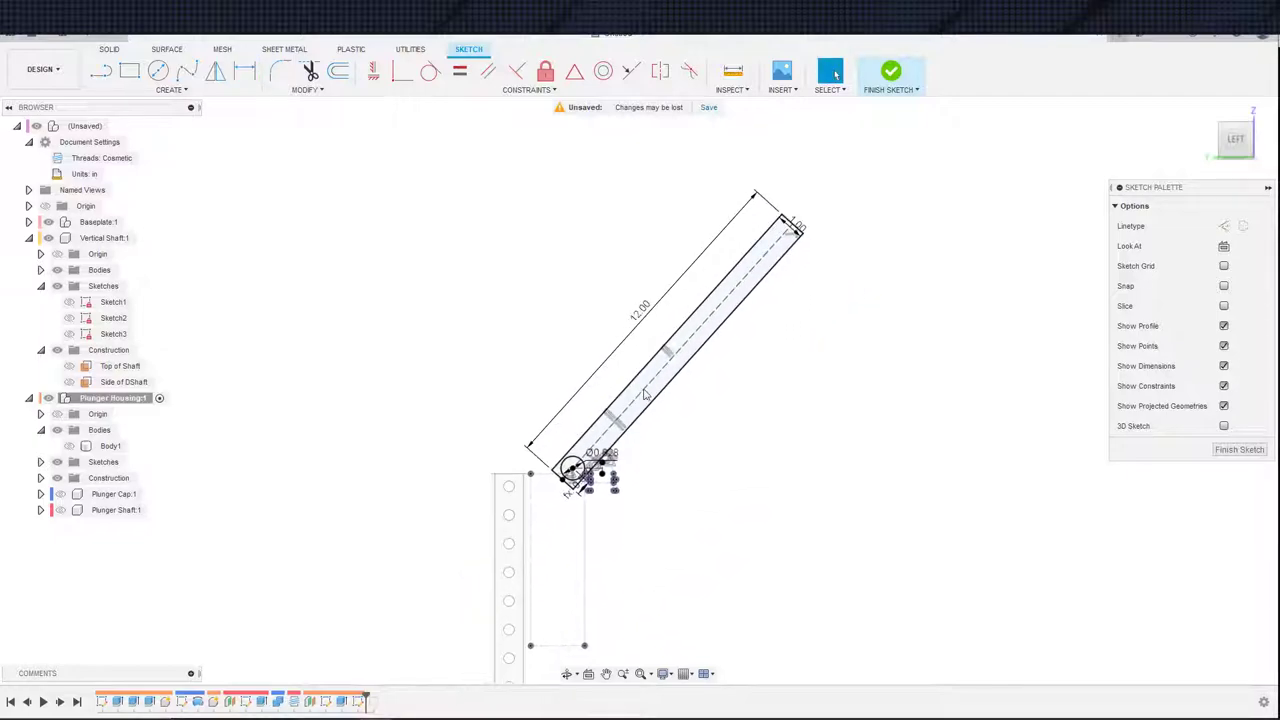
- Compare the lever's length and angle with the bench capper reference photos in the web browser, and return to the Fusion 360 sketch
{"action": "scroll", "coordinate": [717, 457], "scroll_direction": "up", "scroll_amount": 5}
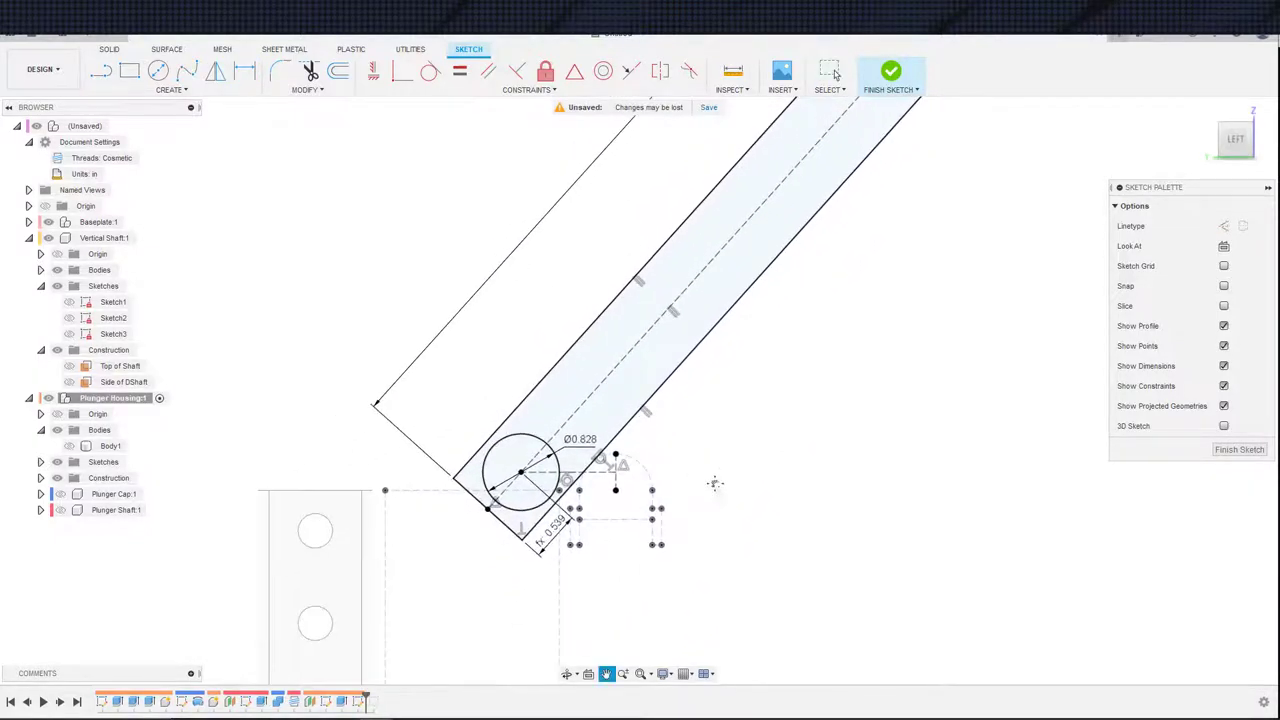
{"action": "scroll", "coordinate": [714, 483], "scroll_direction": "down", "scroll_amount": 6}
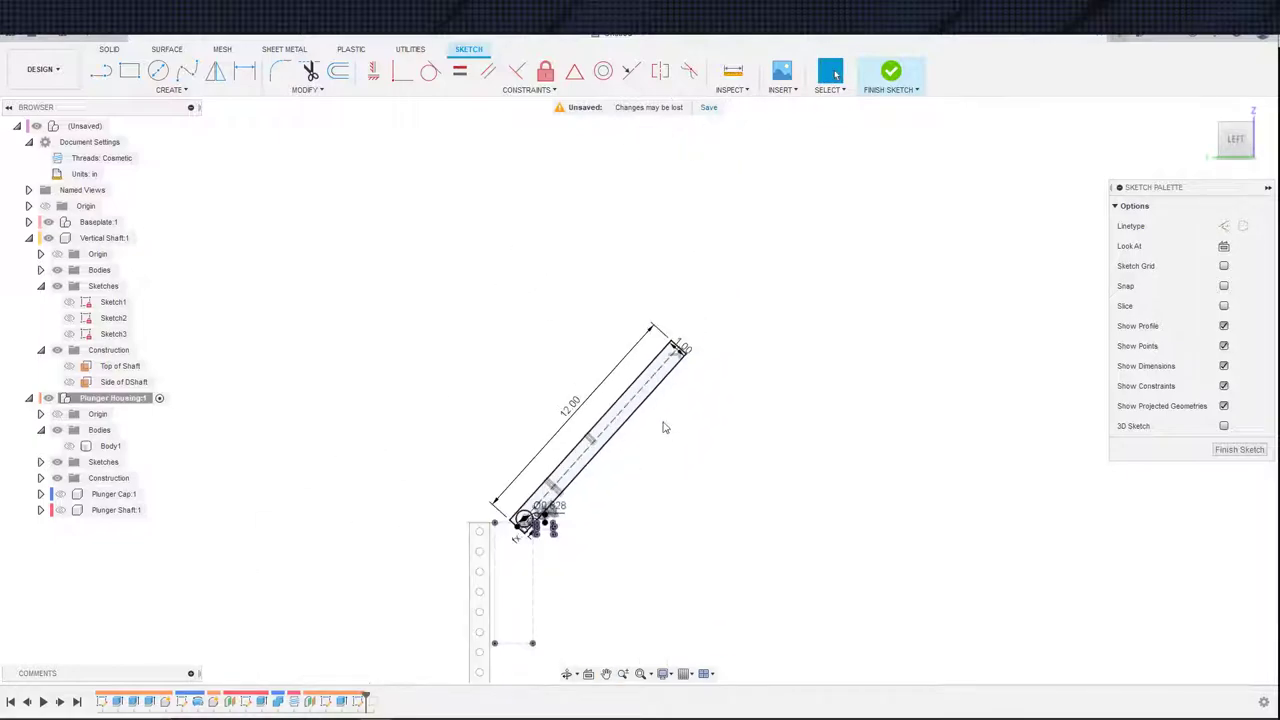
{"action": "middle_click_drag", "start_coordinate": [766, 366], "coordinate": [732, 396], "text": "shift"}
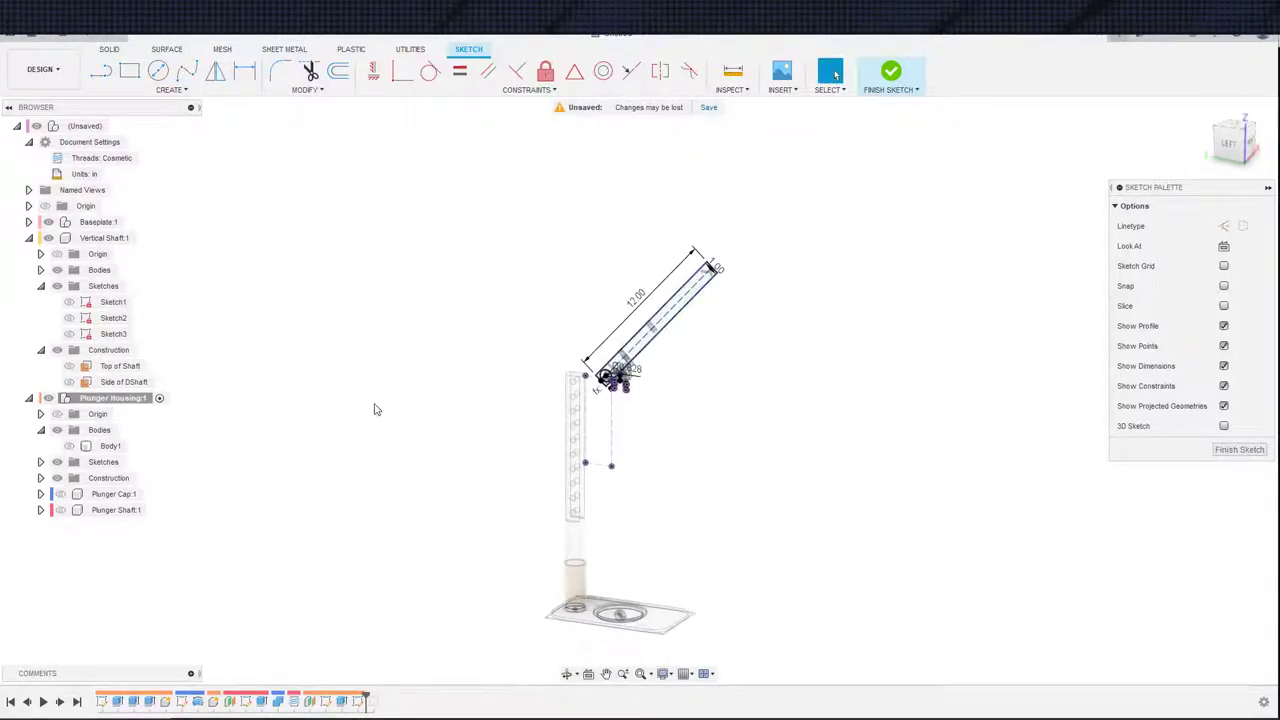
{"action": "key", "text": "alt+Tab"}
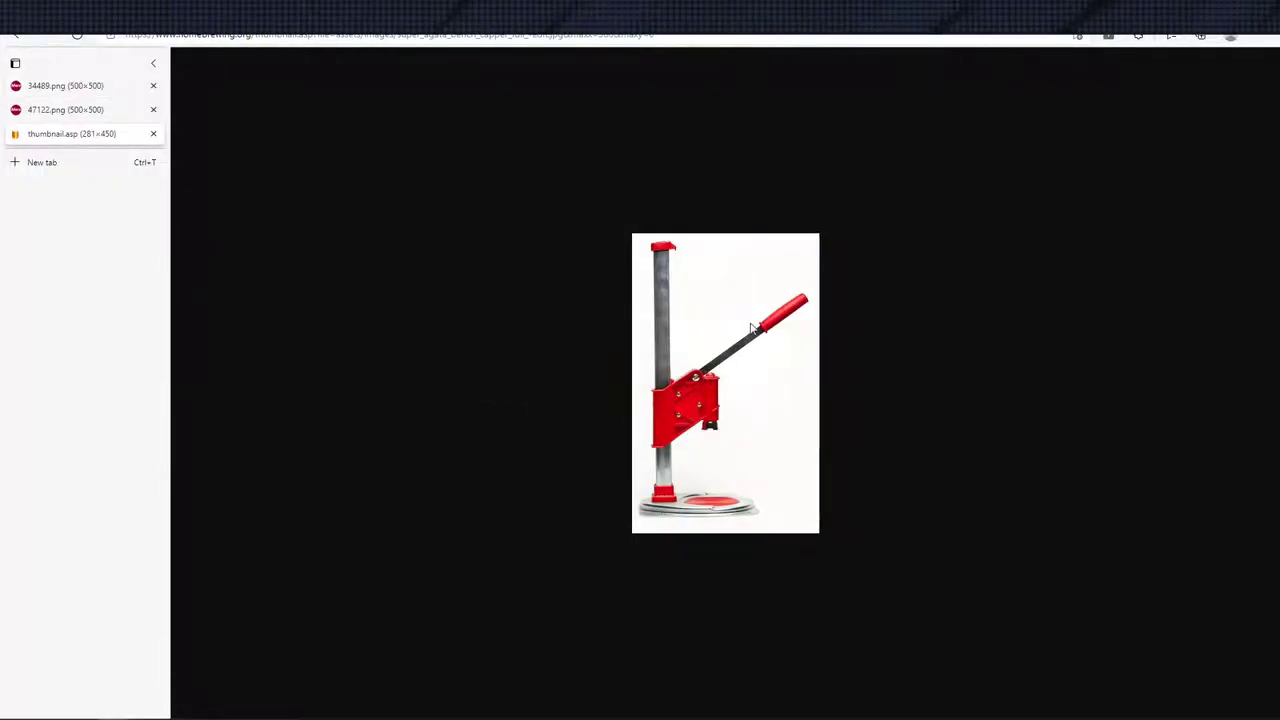
{"action": "key", "text": "ctrl+shift+Tab"}
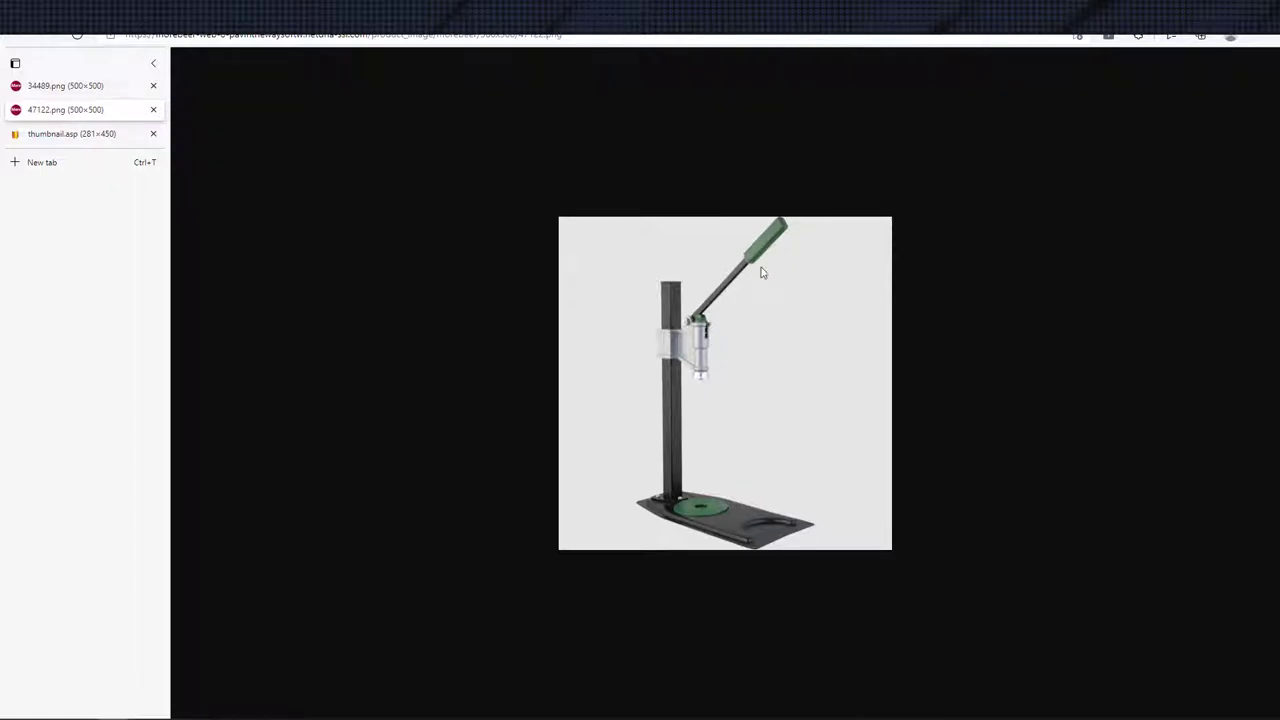
{"action": "key", "text": "ctrl+Tab"}
{"action": "key", "text": "ctrl+shift+Tab"}
{"action": "key", "text": "alt+Tab"}
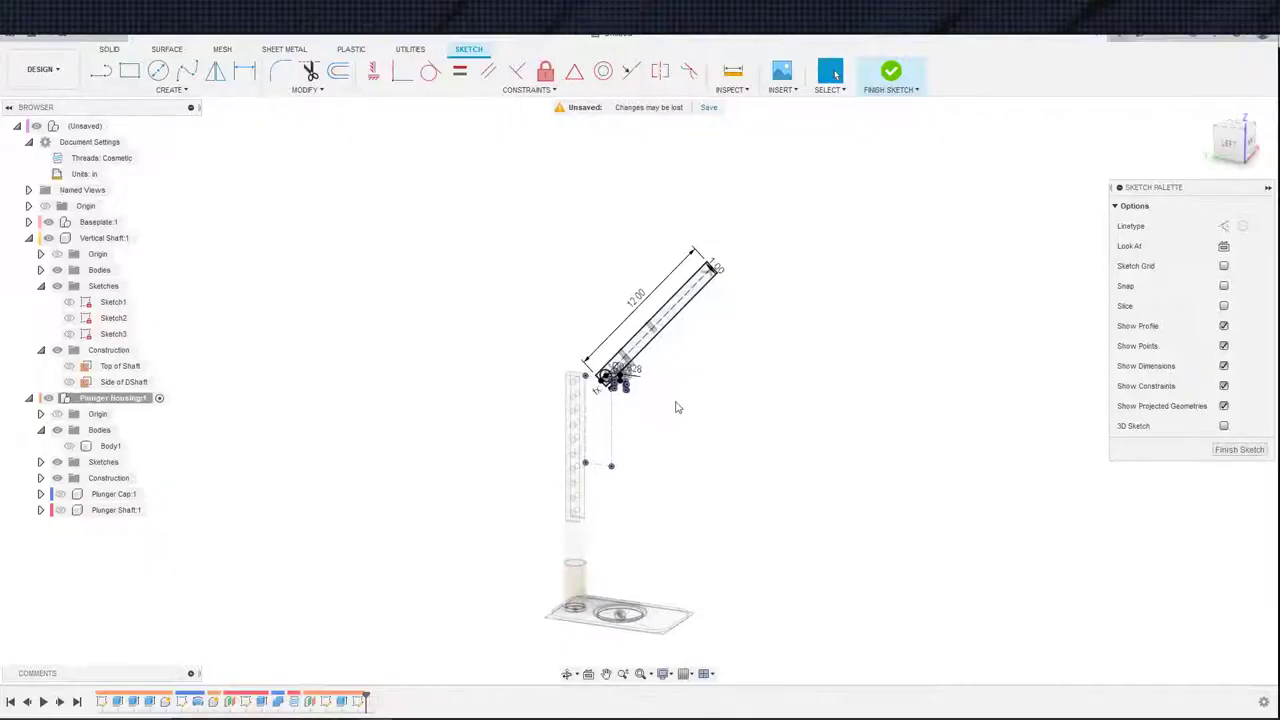
- Compare the lever pivot at the plunger housing with the bench capper reference photos in the web browser, and return to the Fusion 360 sketch
{"action": "scroll", "coordinate": [632, 375], "scroll_direction": "up", "scroll_amount": 6}
{"action": "scroll", "coordinate": [590, 452], "scroll_direction": "up", "scroll_amount": 3}
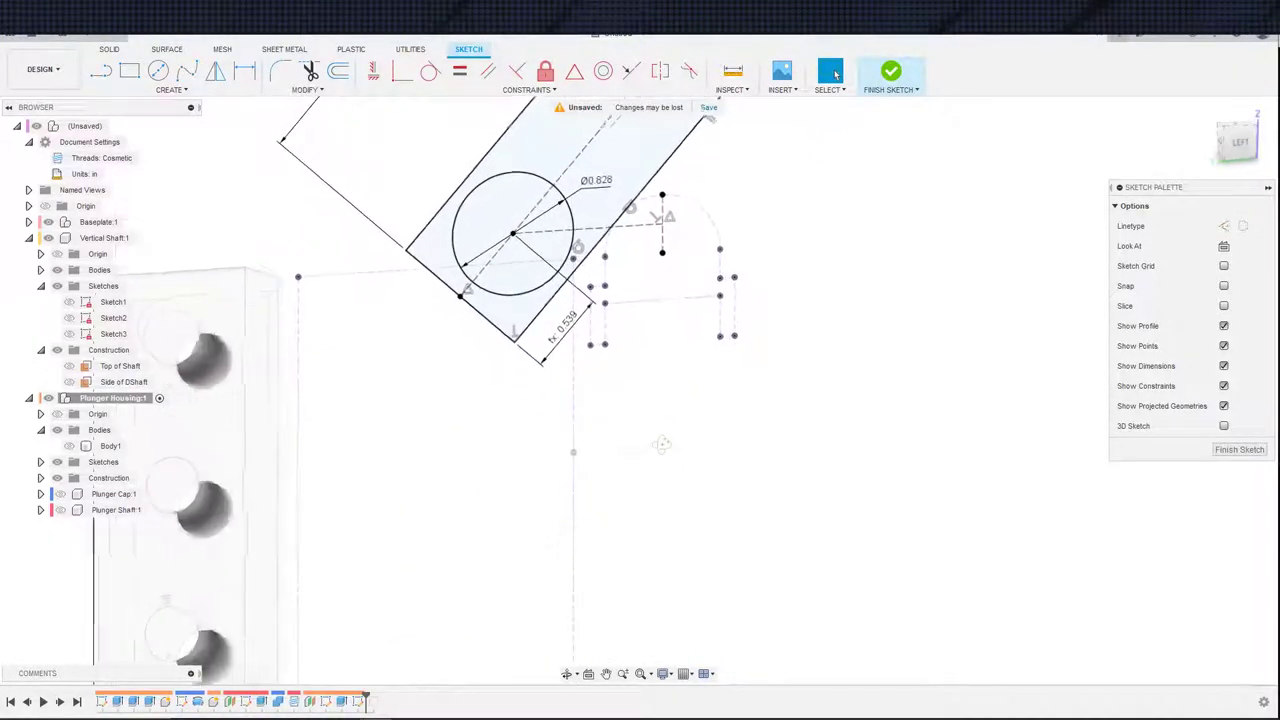
{"action": "key", "text": "alt+Tab"}
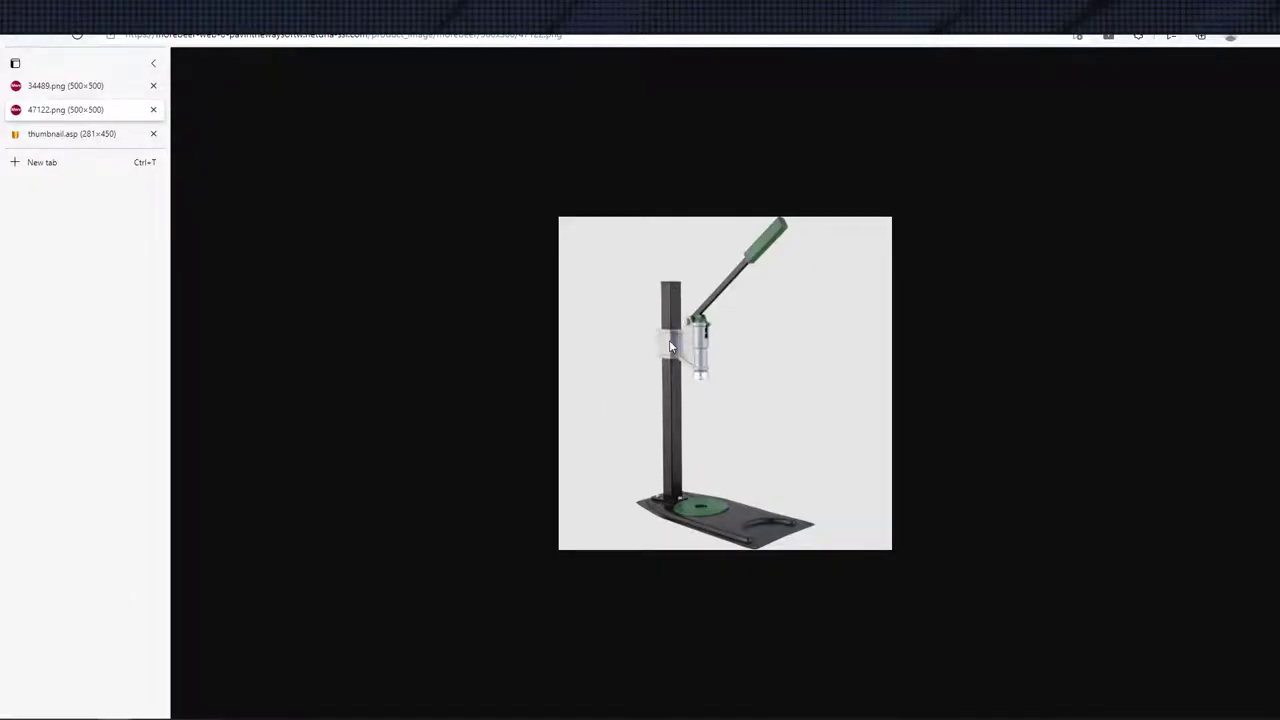
{"action": "key", "text": "ctrl+Tab"}
{"action": "key", "text": "ctrl+Tab"}
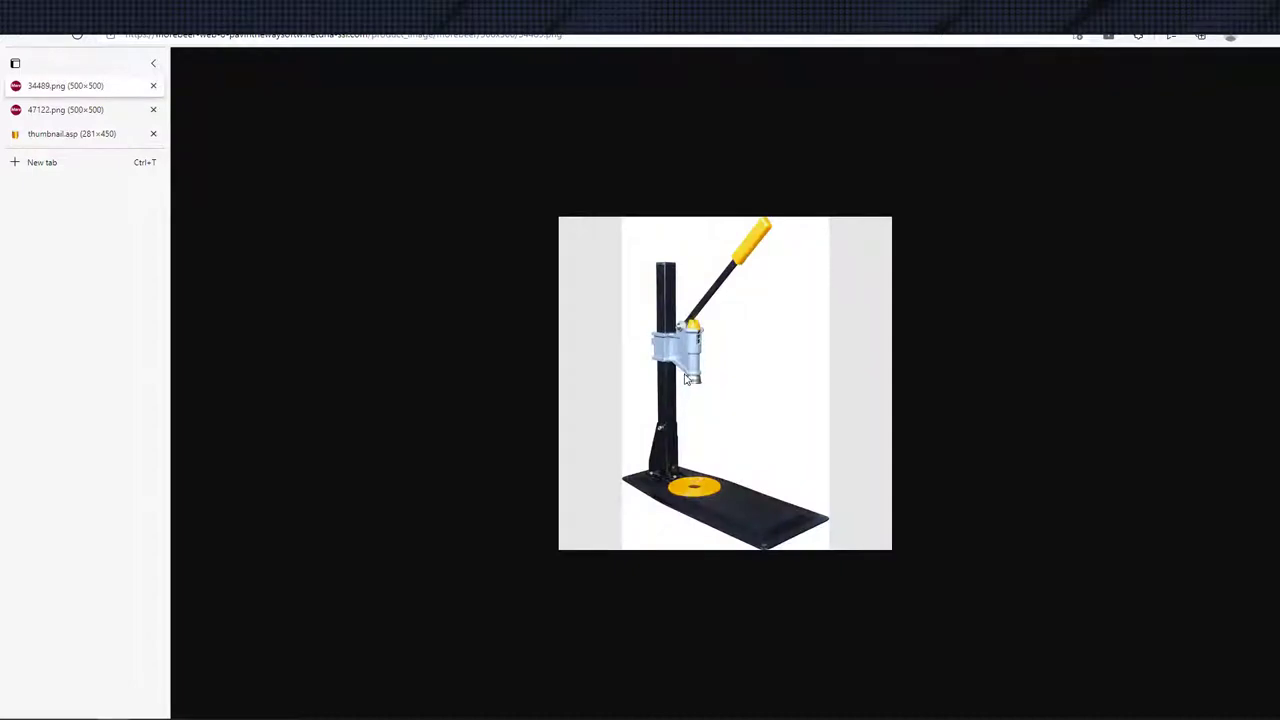
{"action": "key", "text": "ctrl+Tab"}
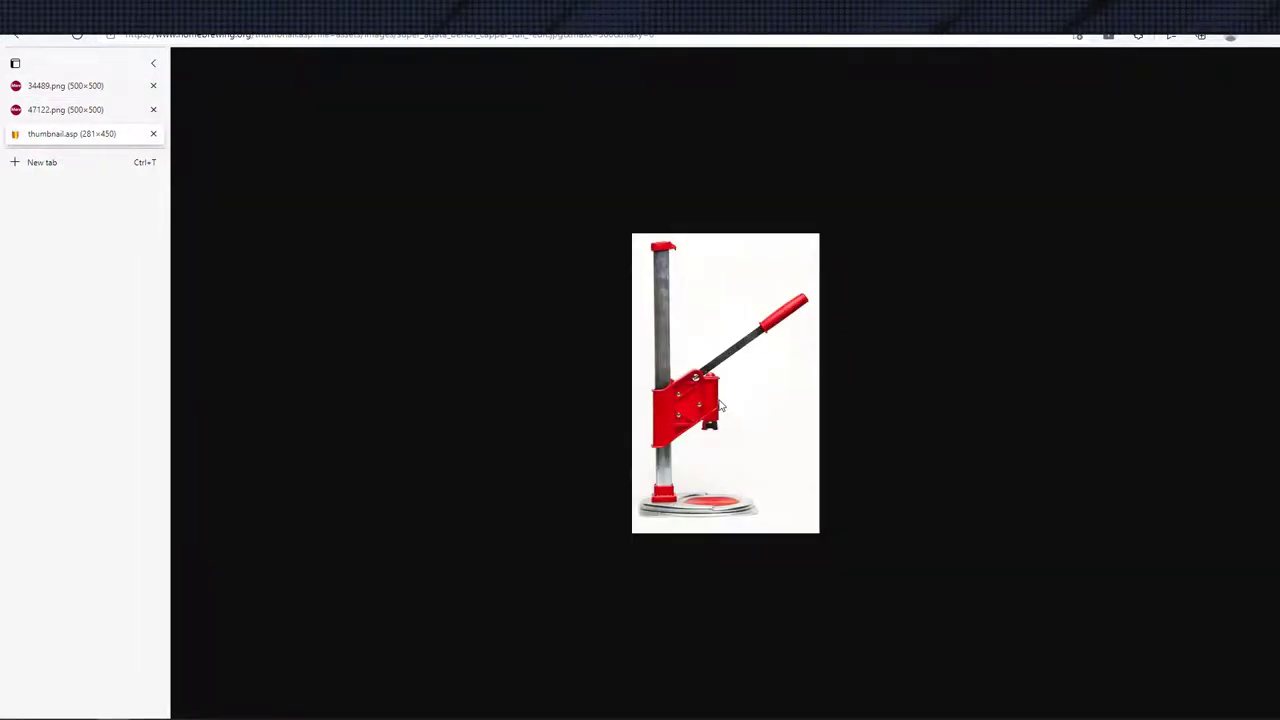
{"action": "key", "text": "ctrl+shift+Tab"}
{"action": "key", "text": "ctrl+Tab"}
{"action": "key", "text": "ctrl+Tab"}
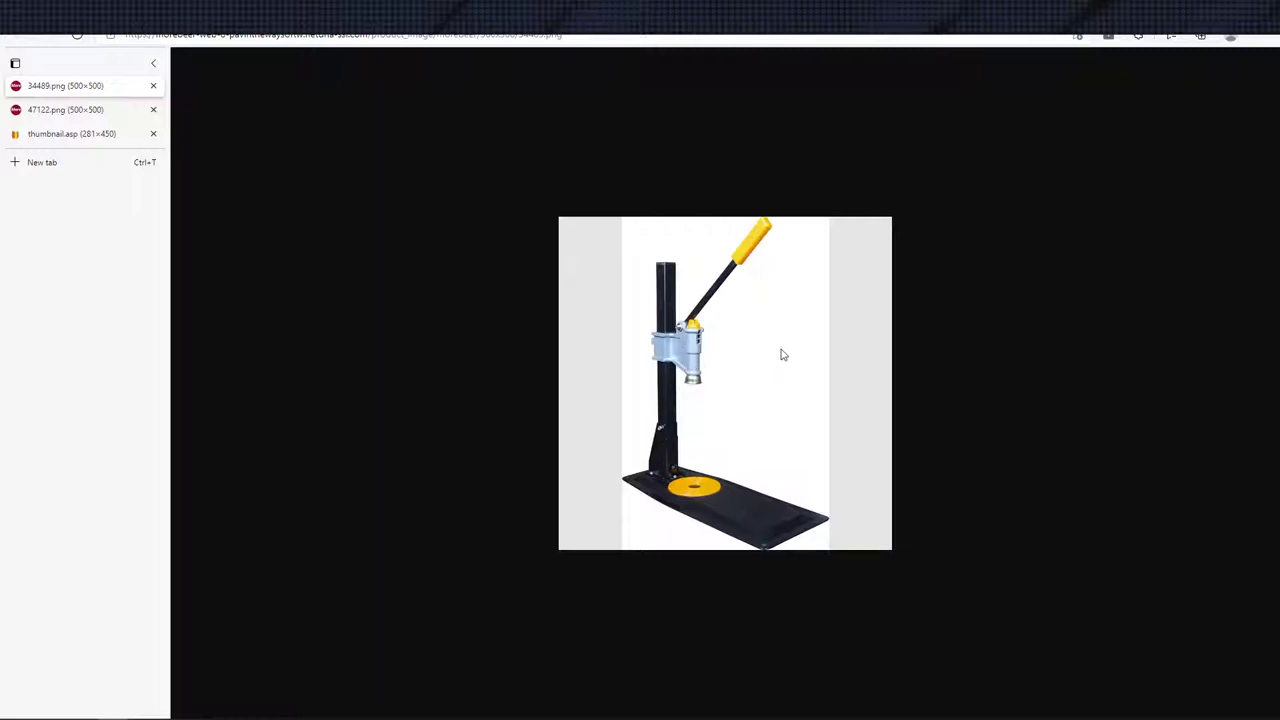
{"action": "key", "text": "ctrl+shift+Tab"}
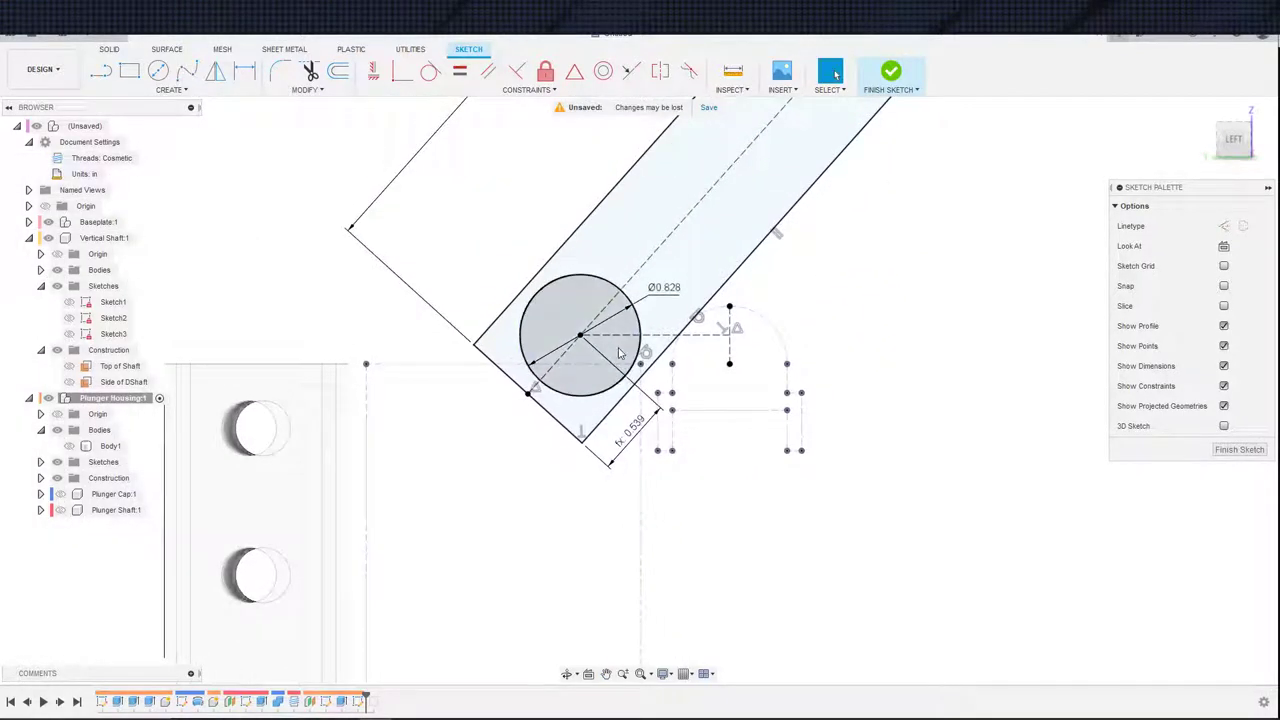
- Delete the tangent constraint between the pivot circle and the vertical dashed reference line
{"action": "left_click", "coordinate": [646, 353]}
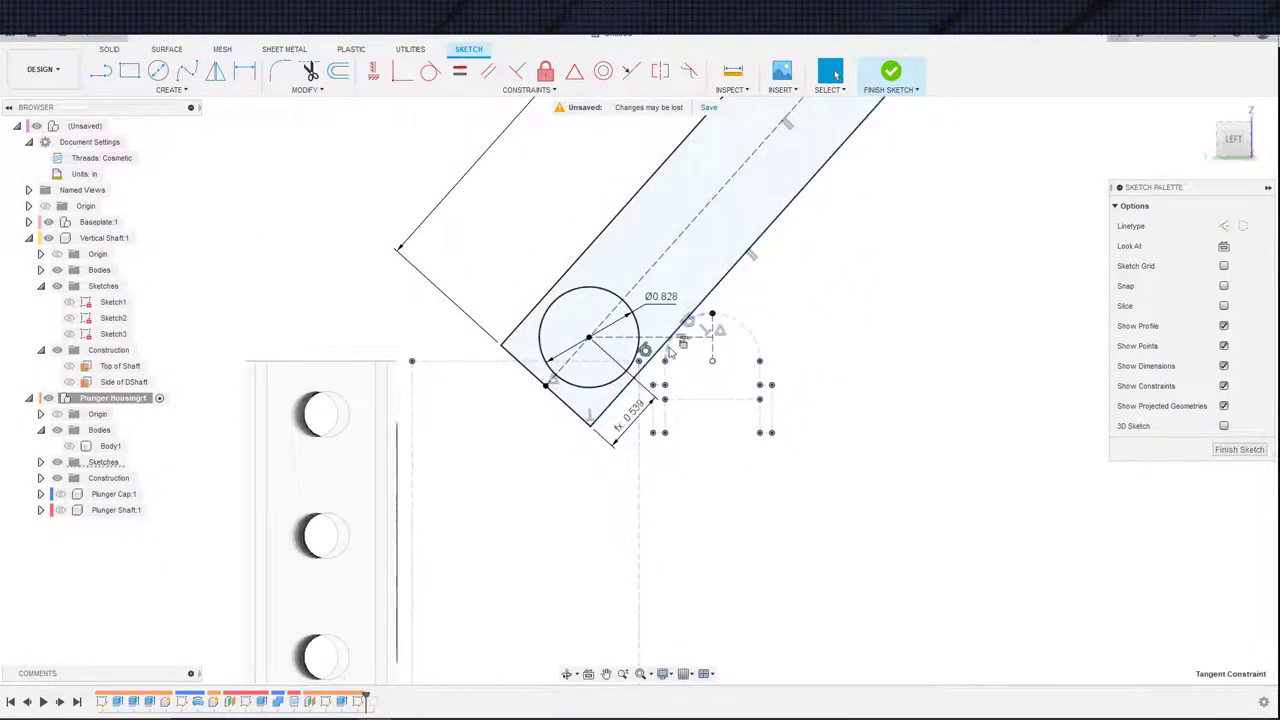
{"action": "key", "text": "Delete"}
- Try a concentric circle about 1.08 in in diameter around the pivot circle
{"action": "key", "text": "c"}
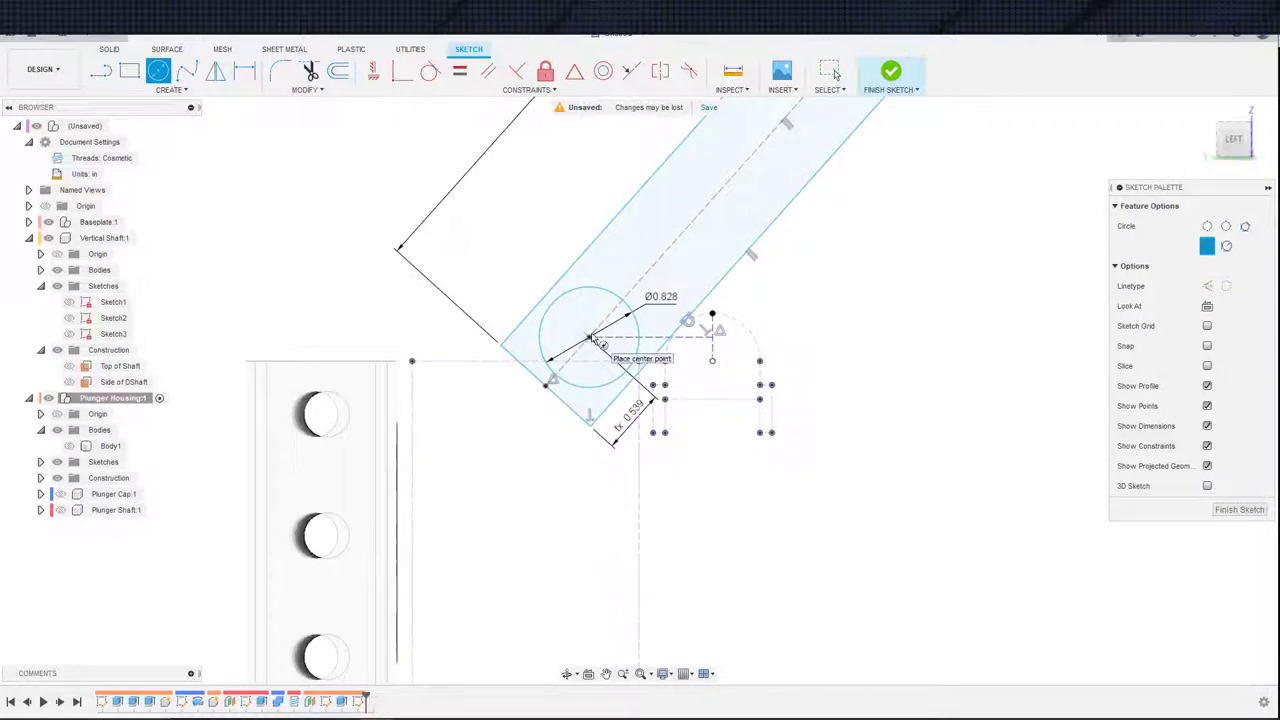
{"action": "left_click", "coordinate": [588, 338]}
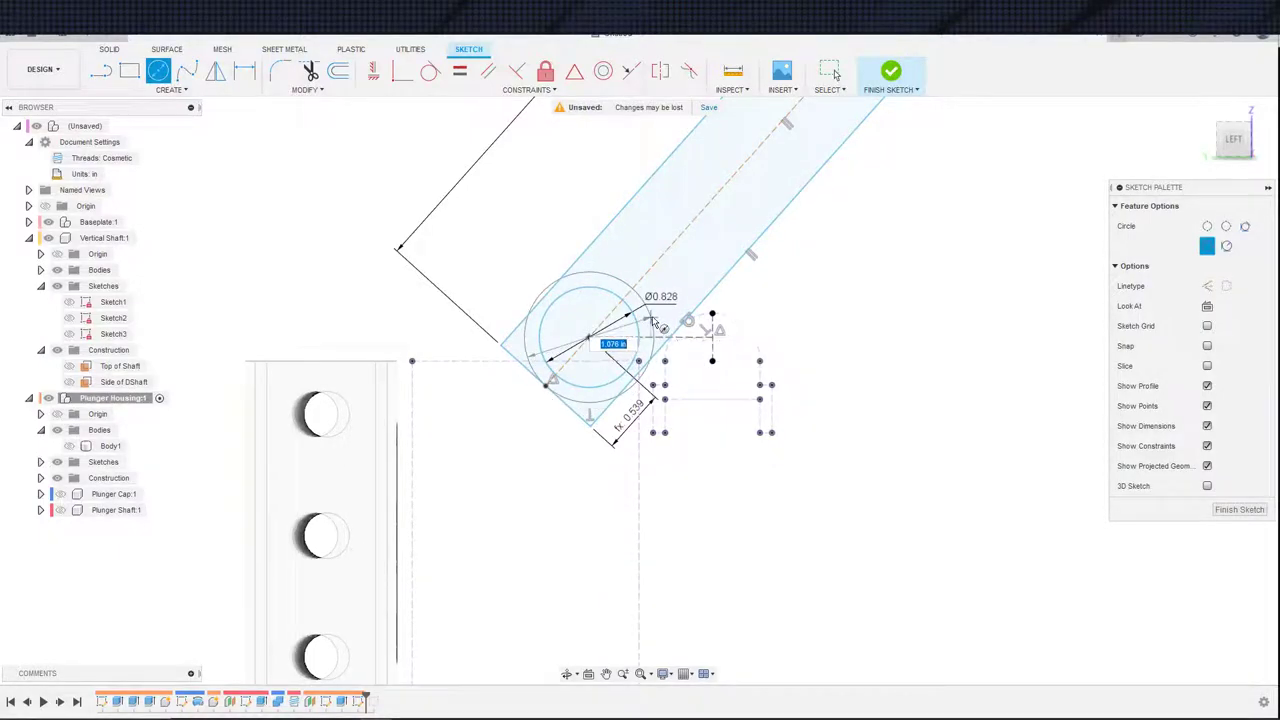
{"action": "left_click", "coordinate": [654, 319]}
{"action": "key", "text": "Escape"}
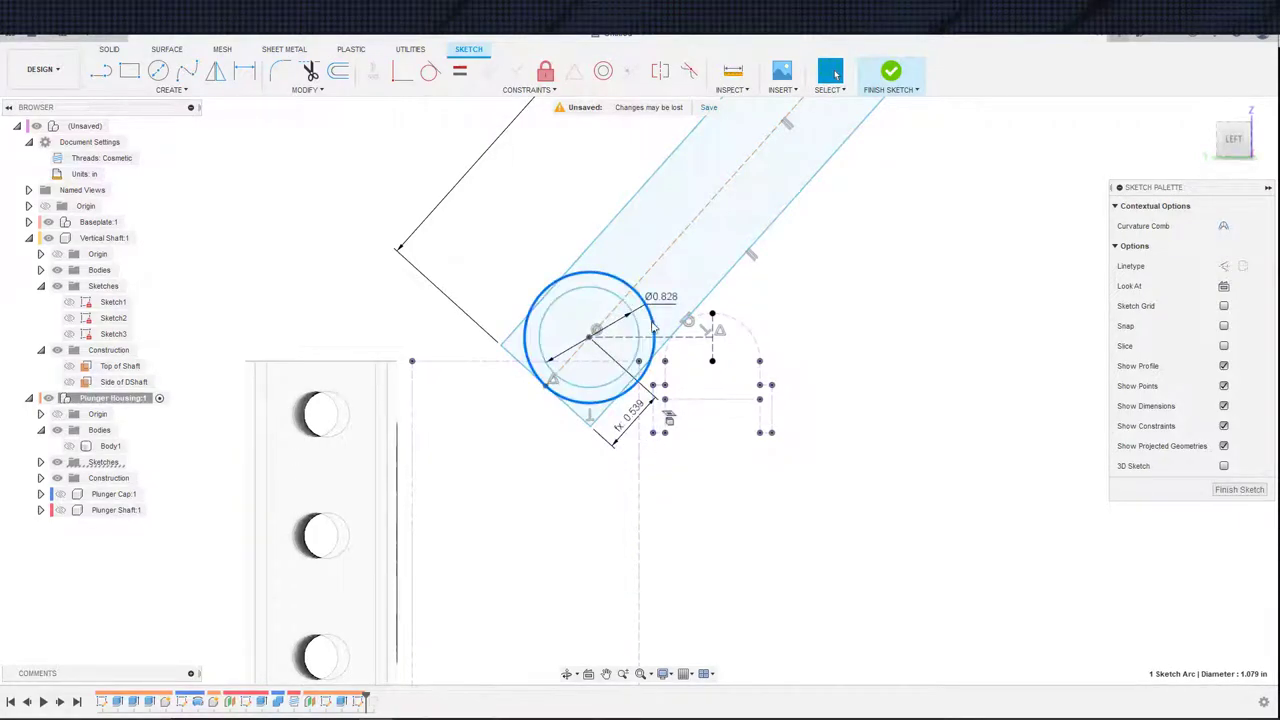
{"action": "key", "text": "Escape"}
{"action": "left_click", "coordinate": [639, 356]}
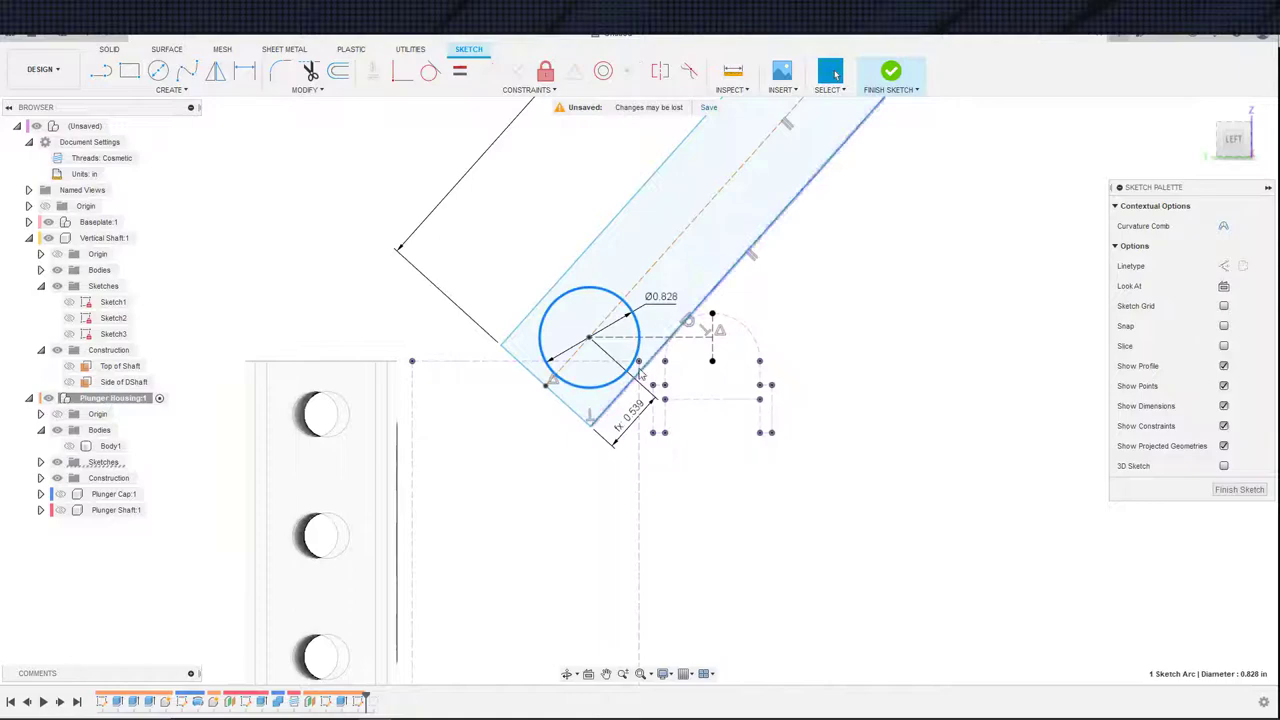
{"action": "key", "text": "s"}
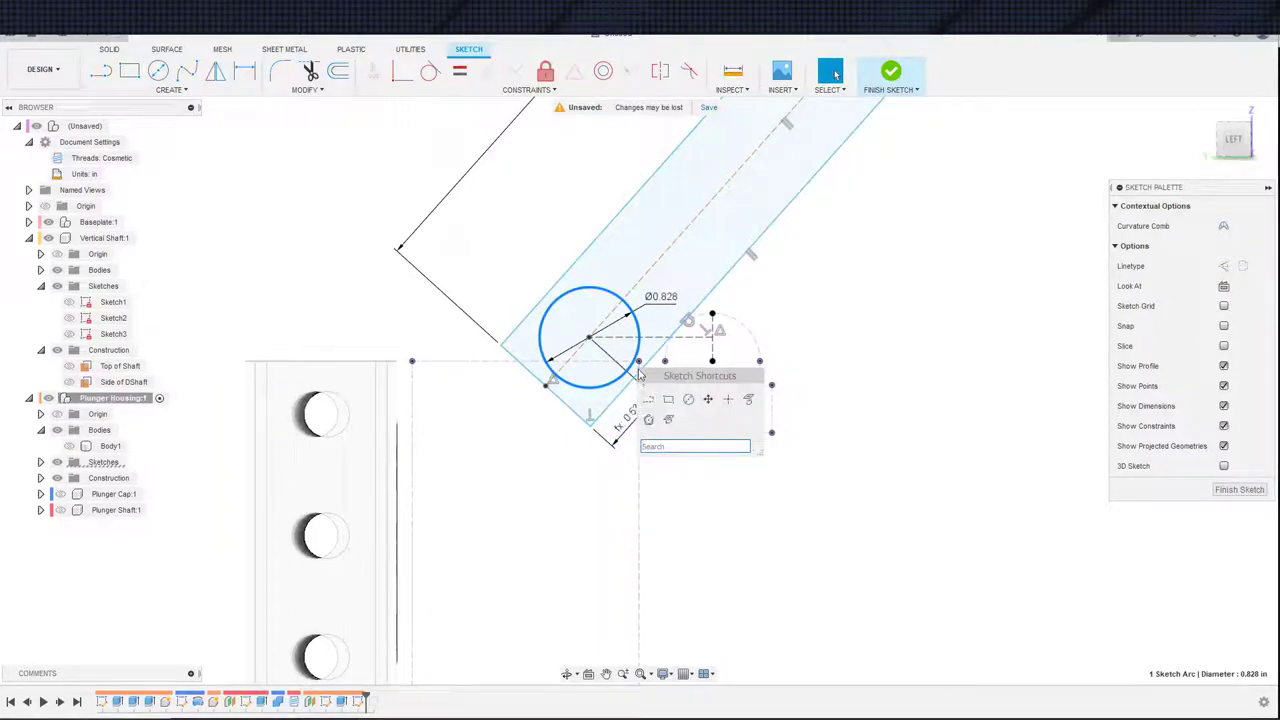
{"action": "key", "text": "Escape"}
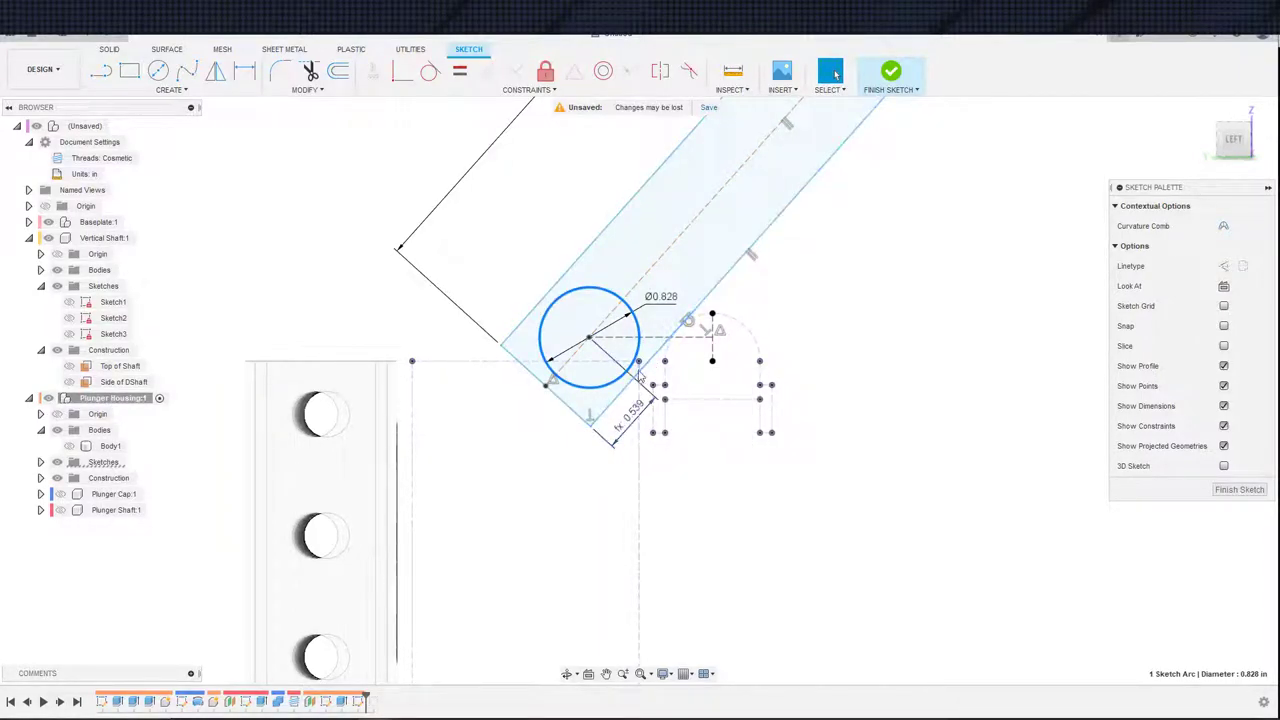
{"action": "key", "text": "s"}
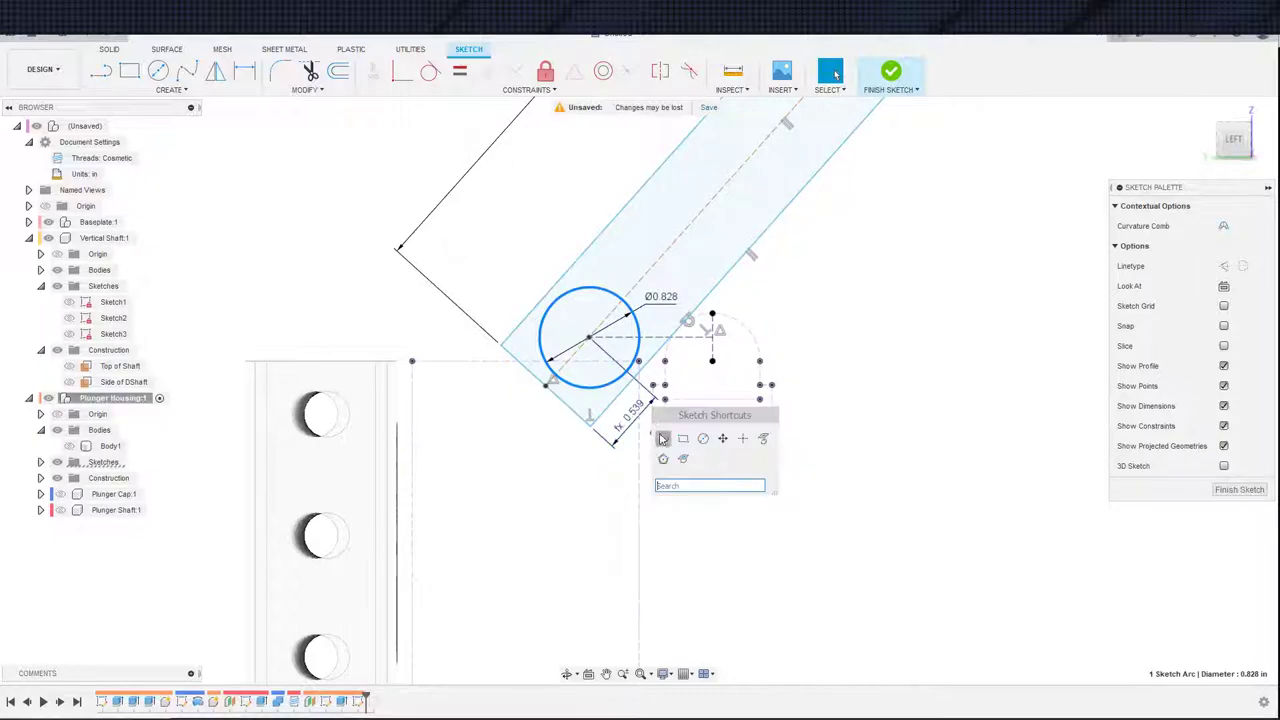
{"action": "key", "text": "s"}
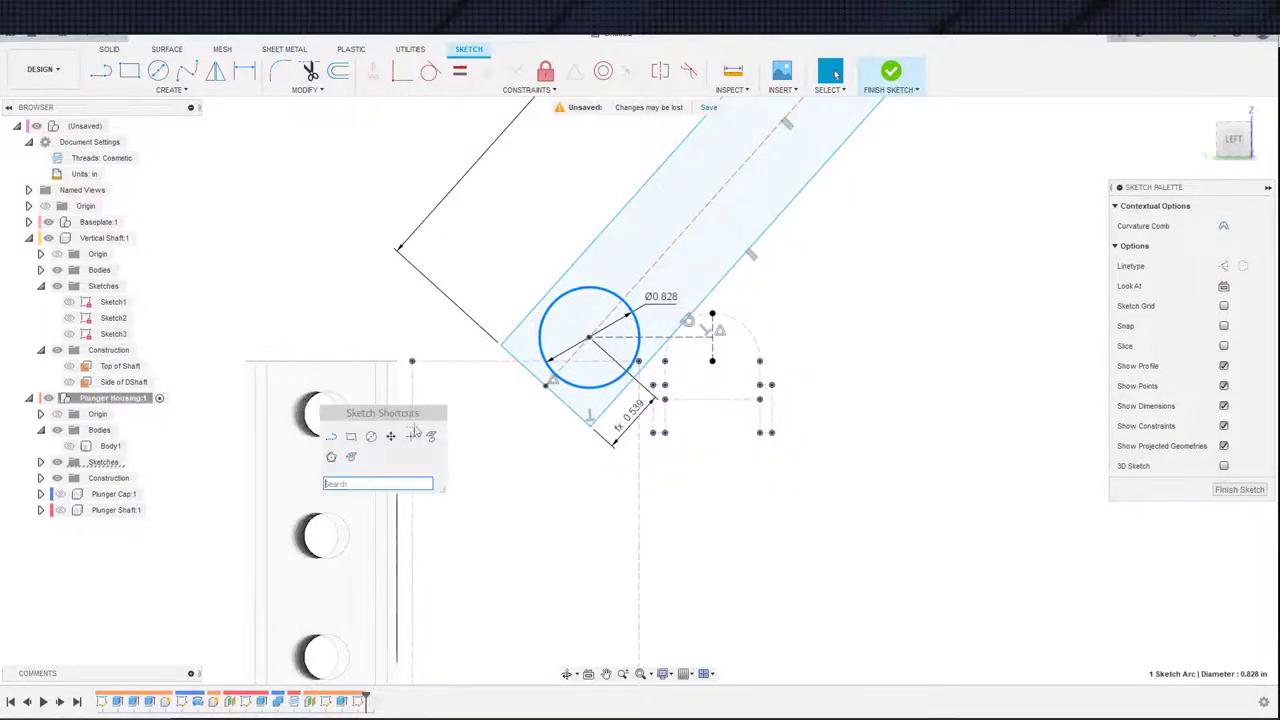
{"action": "left_click", "coordinate": [331, 457]}
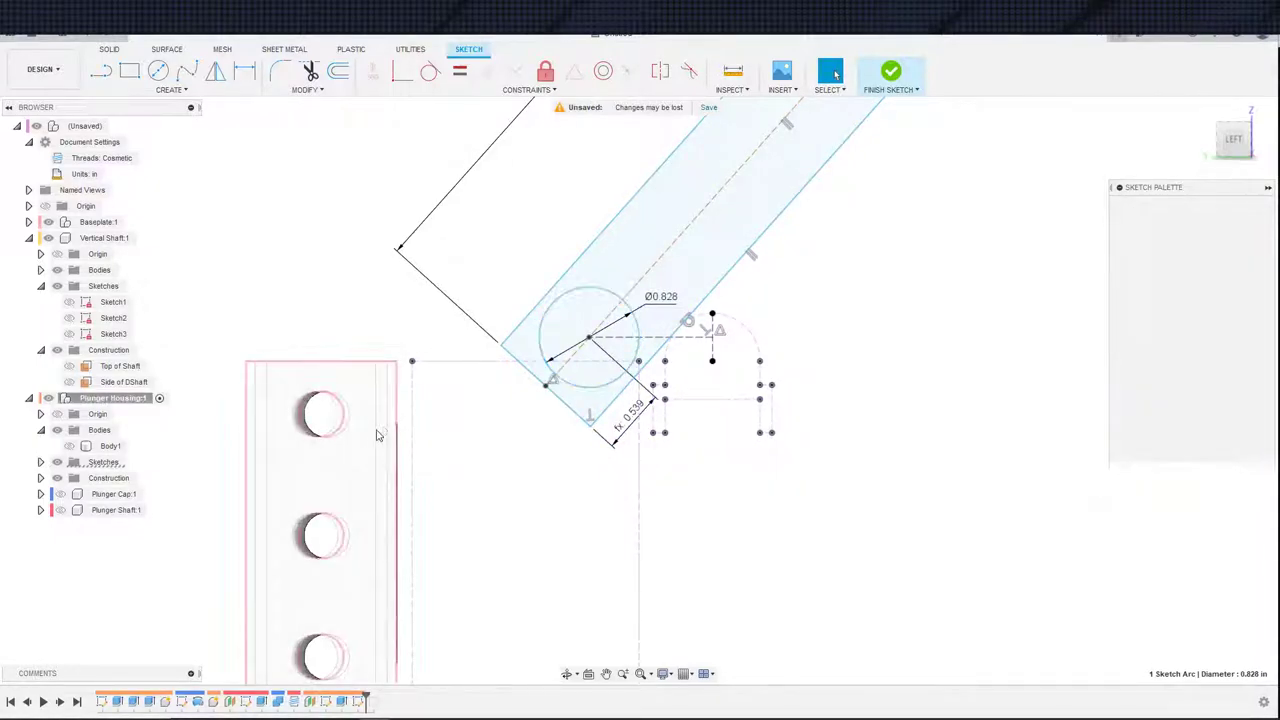
- Replace the projected dashed outline under the pivot circle with intersection curves of the plunger housing's Body1
{"action": "double_click", "coordinate": [471, 362]}
{"action": "key", "text": "Delete"}
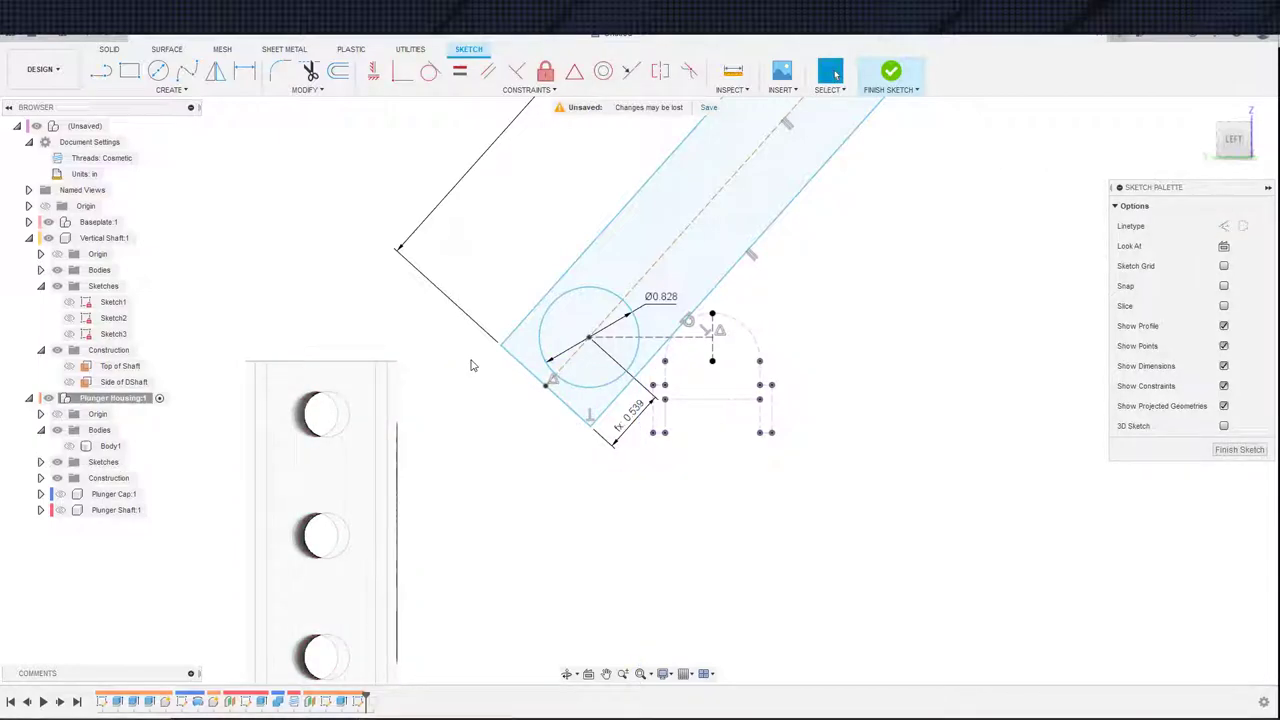
{"action": "key", "text": "s"}
{"action": "left_click", "coordinate": [504, 412]}
{"action": "left_click", "coordinate": [69, 446]}
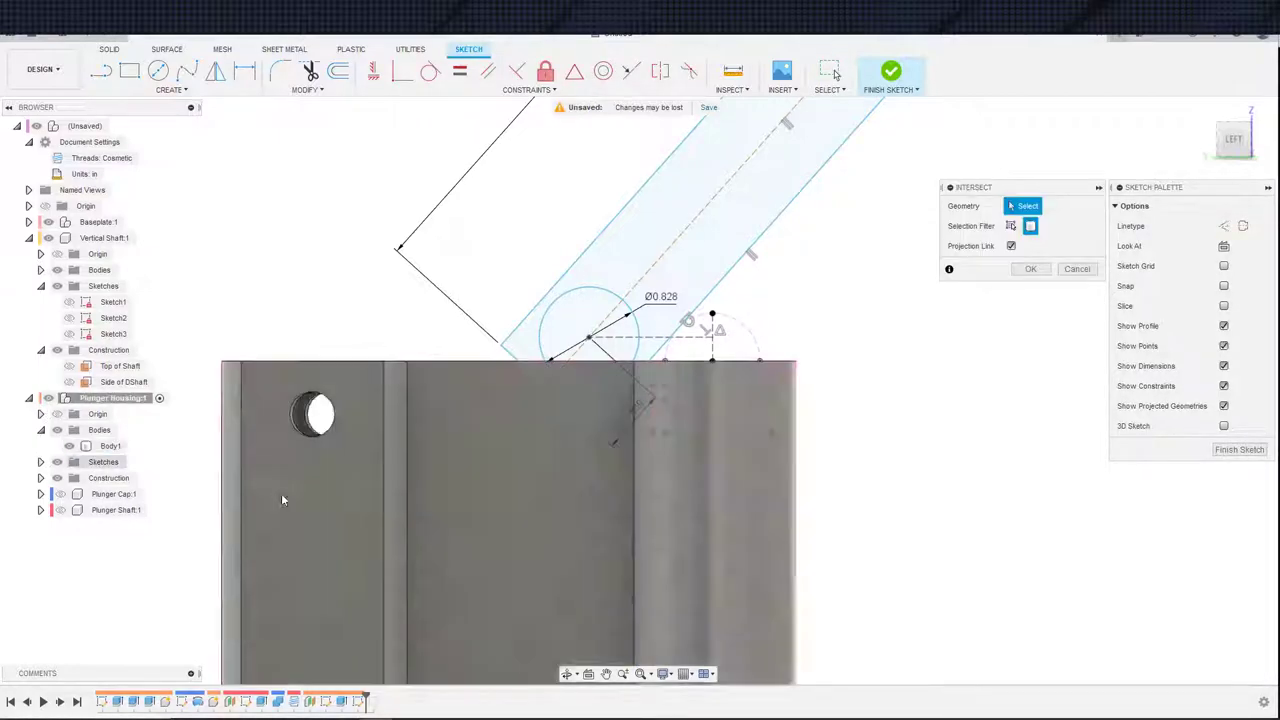
{"action": "left_click", "coordinate": [554, 511]}
{"action": "left_click", "coordinate": [1030, 269]}
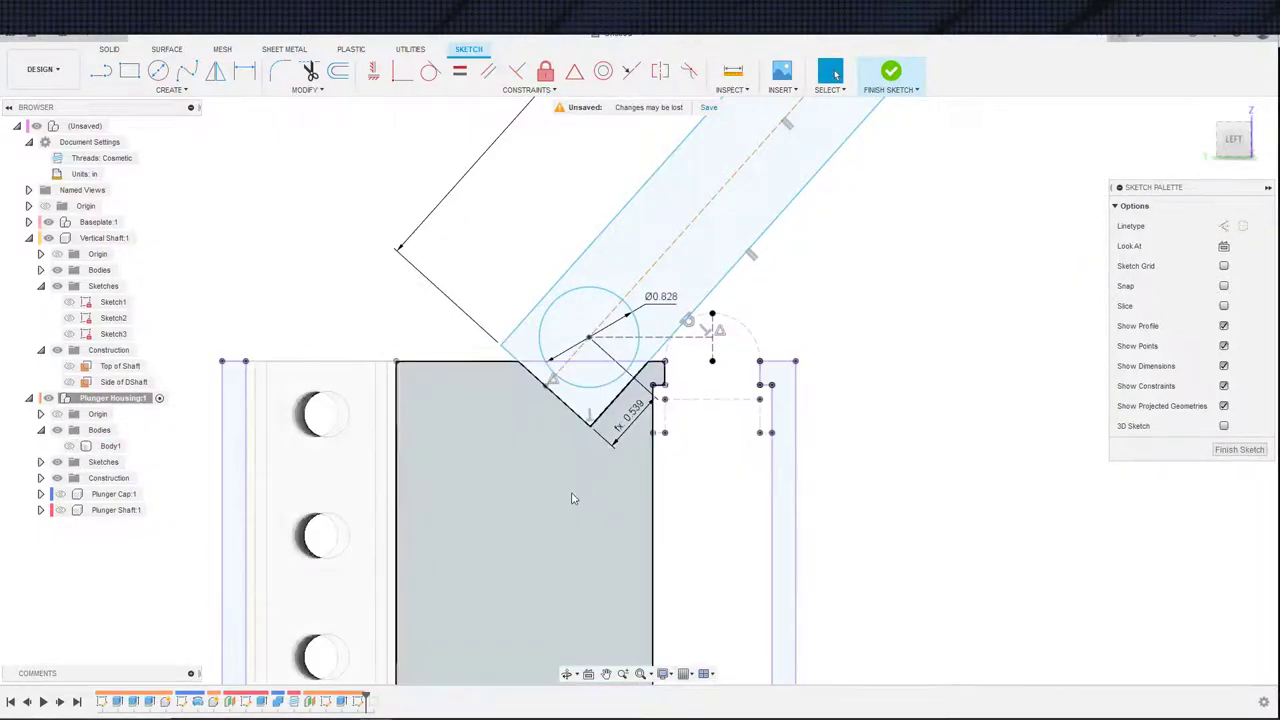
- Convert the intersected section outlines of the plunger housing to construction geometry
{"action": "scroll", "coordinate": [592, 492], "scroll_direction": "down", "scroll_amount": 3}
{"action": "scroll", "coordinate": [794, 466], "scroll_direction": "up", "scroll_amount": 4}
{"action": "middle_click_drag", "start_coordinate": [790, 467], "coordinate": [834, 533]}
{"action": "key", "text": "Escape"}
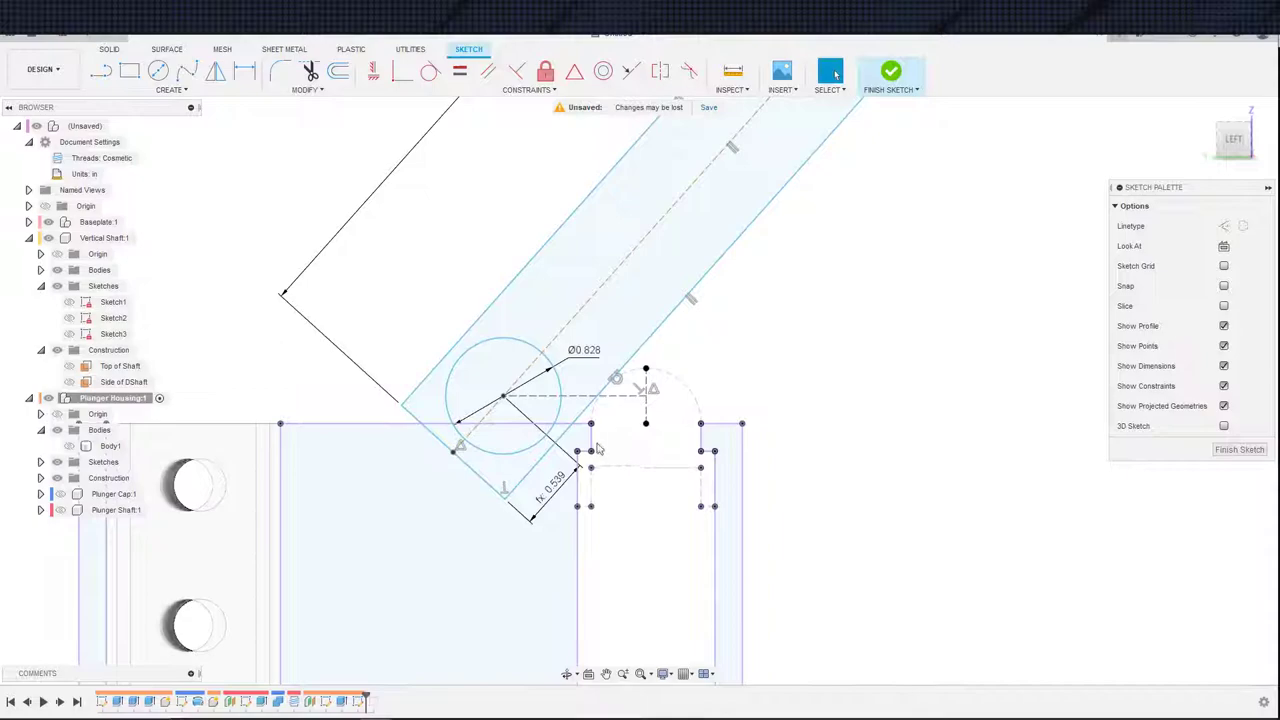
{"action": "double_click", "coordinate": [578, 540]}
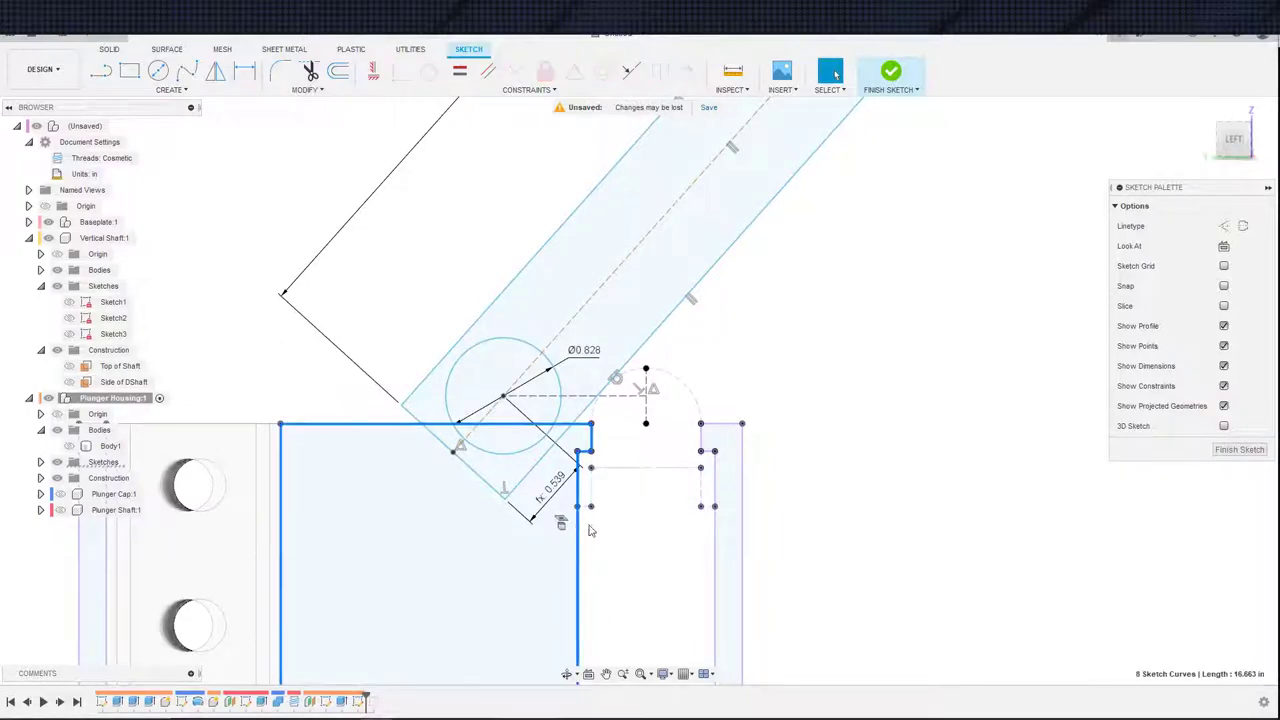
{"action": "key", "text": "Delete"}
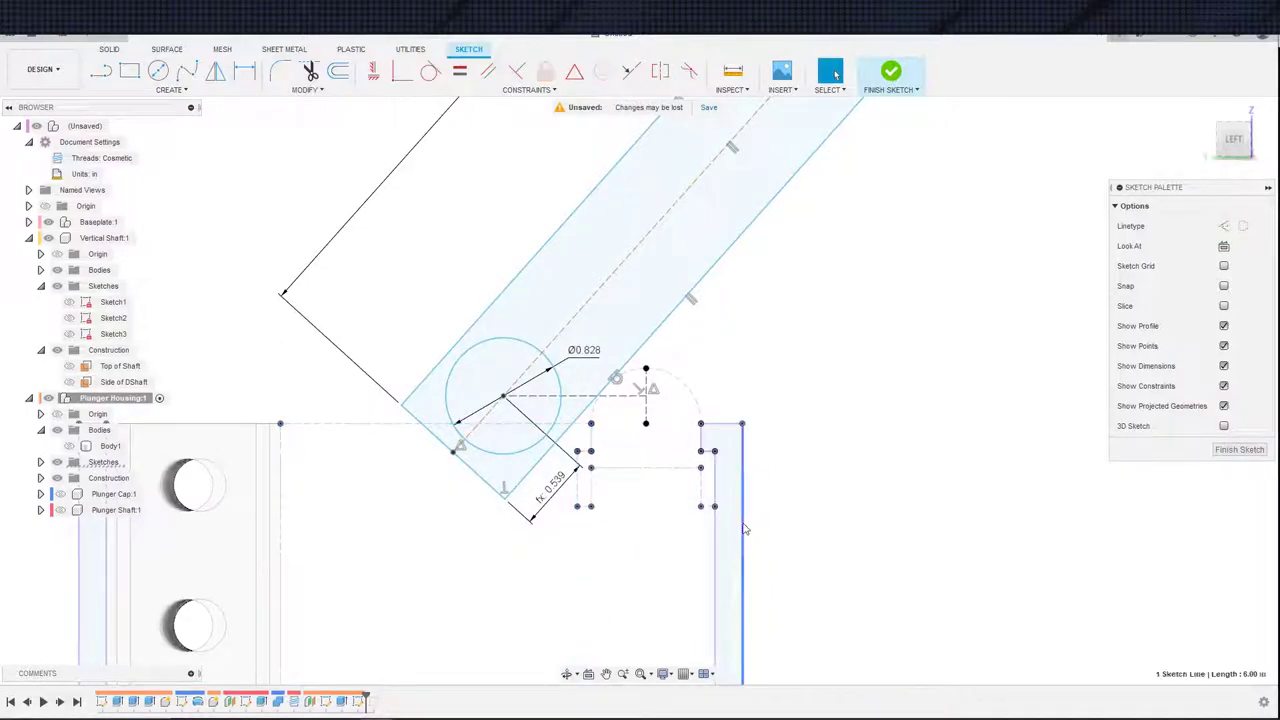
{"action": "scroll", "coordinate": [830, 505], "scroll_direction": "down", "scroll_amount": 3}
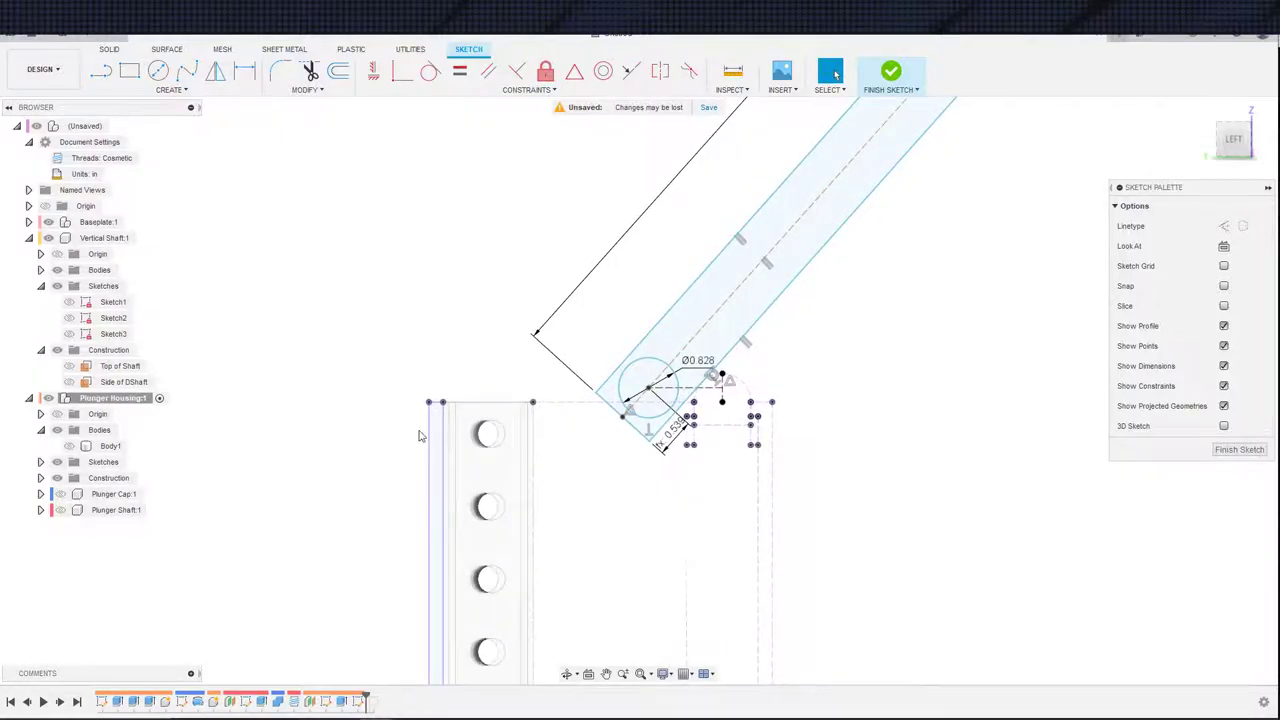
{"action": "scroll", "coordinate": [451, 360], "scroll_direction": "up", "scroll_amount": 3}
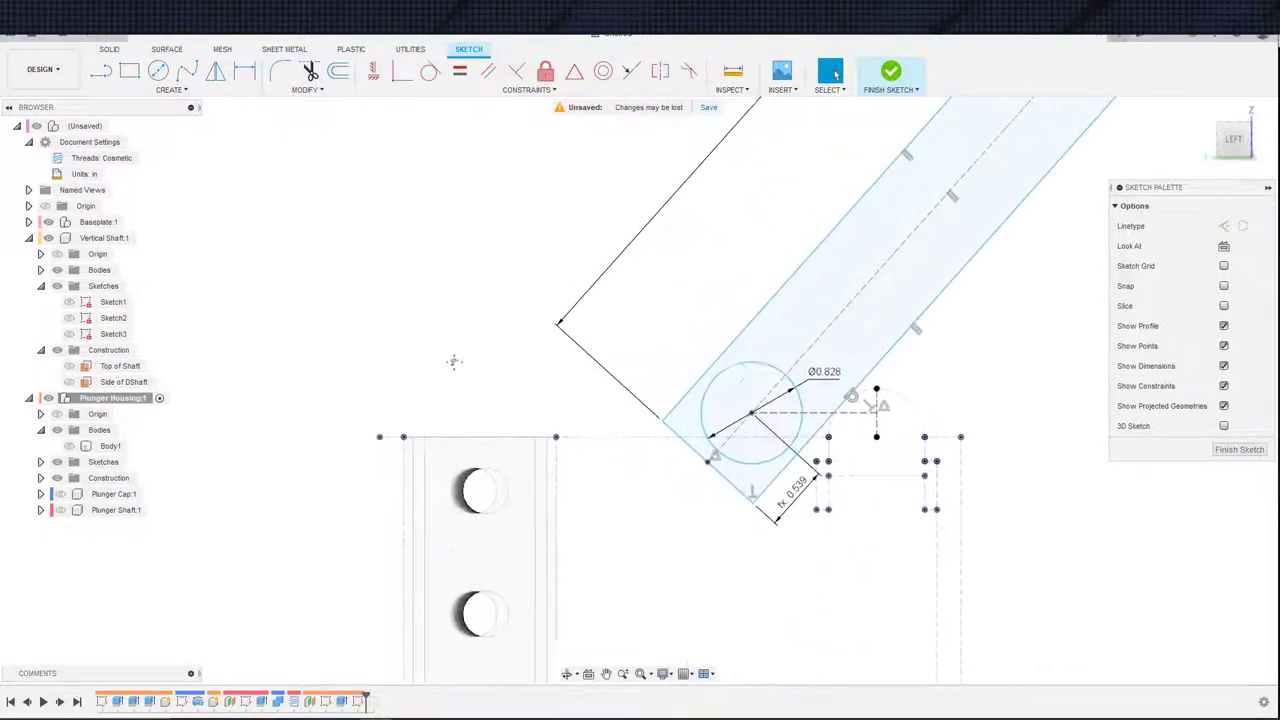
- Hide the Vertical Shaft component to clear the area around the lever sketch
{"action": "left_click", "coordinate": [100, 221]}
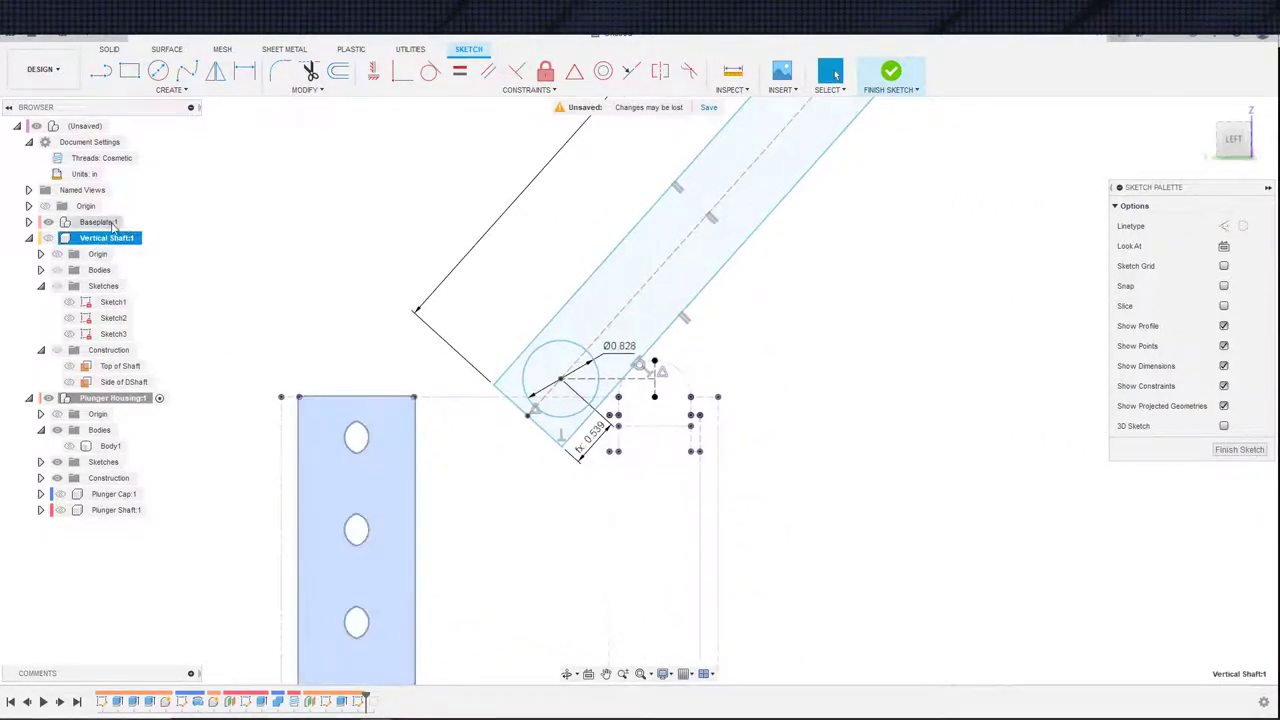
{"action": "scroll", "coordinate": [356, 308], "scroll_direction": "down", "scroll_amount": 1}
{"action": "left_click", "coordinate": [352, 346]}
{"action": "scroll", "coordinate": [400, 352], "scroll_direction": "up", "scroll_amount": 4}
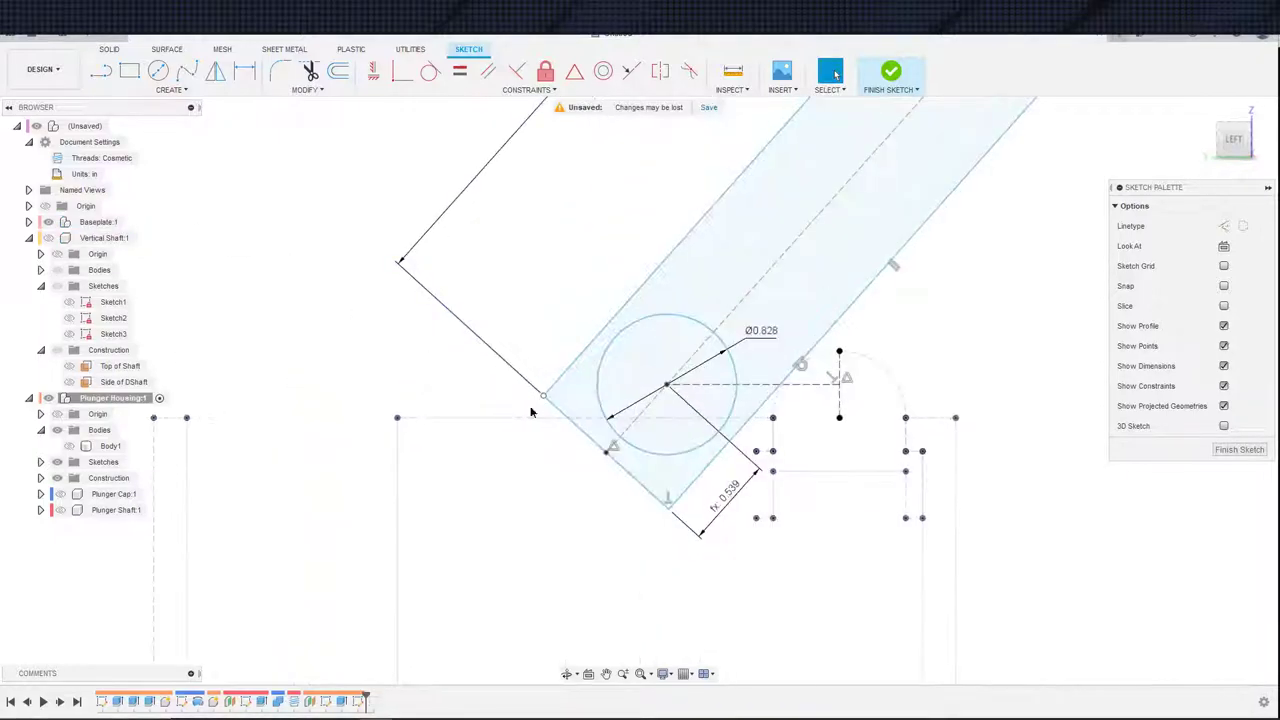
{"action": "middle_click_drag", "start_coordinate": [585, 407], "coordinate": [376, 424]}
{"action": "scroll", "coordinate": [506, 500], "scroll_direction": "down", "scroll_amount": 2}
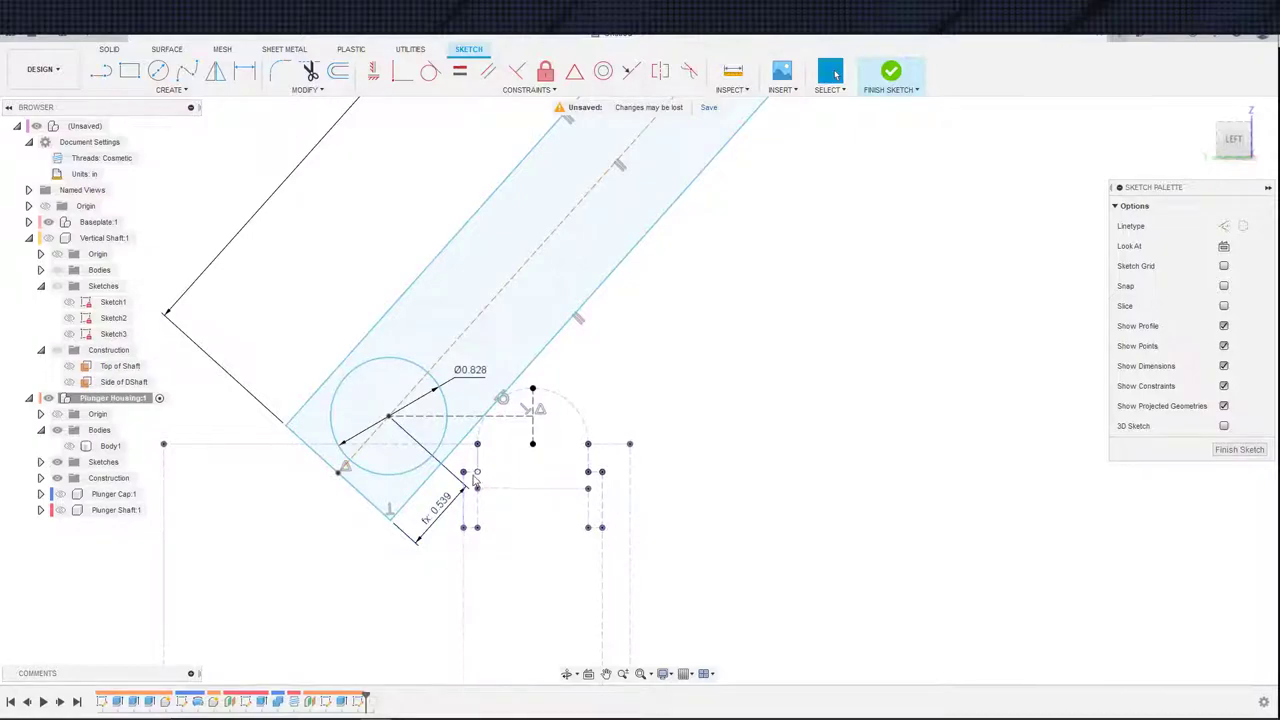
- Make the pivot circle tangent to the long vertical construction line along the near side of the housing's plunger bore
{"action": "left_click", "coordinate": [478, 460]}
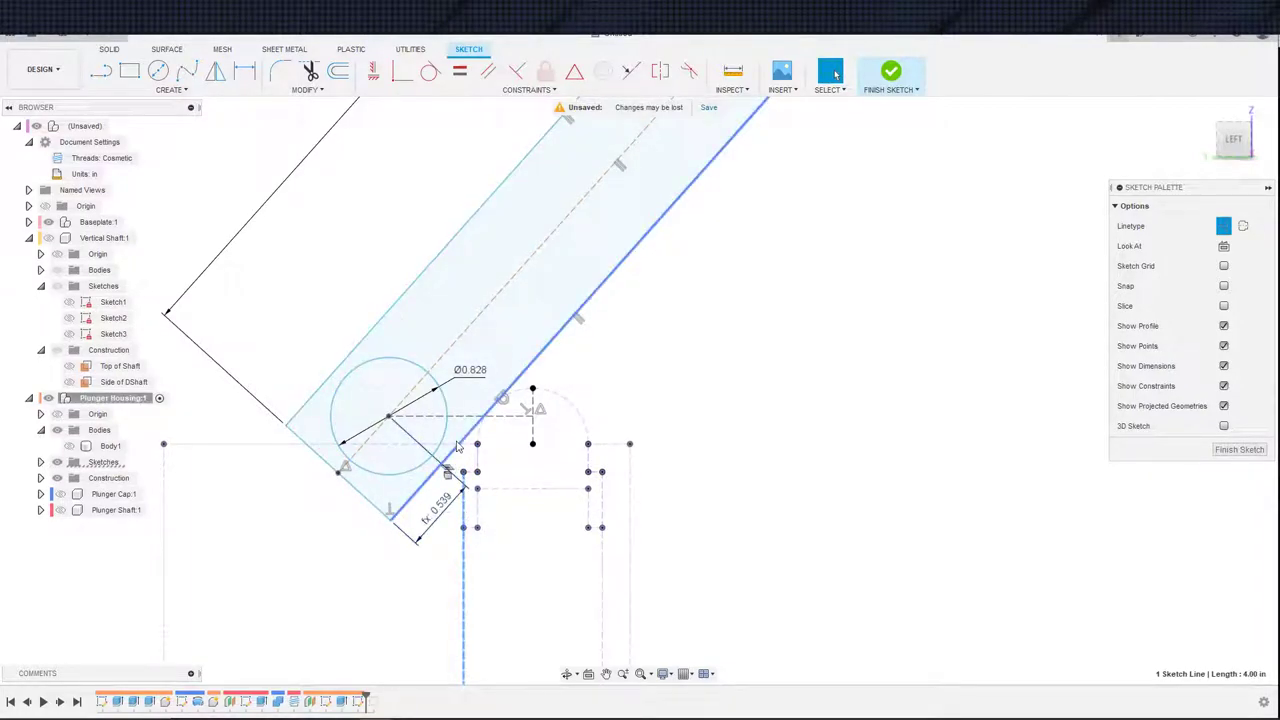
{"action": "left_click", "coordinate": [431, 70]}
{"action": "left_click", "coordinate": [448, 418]}
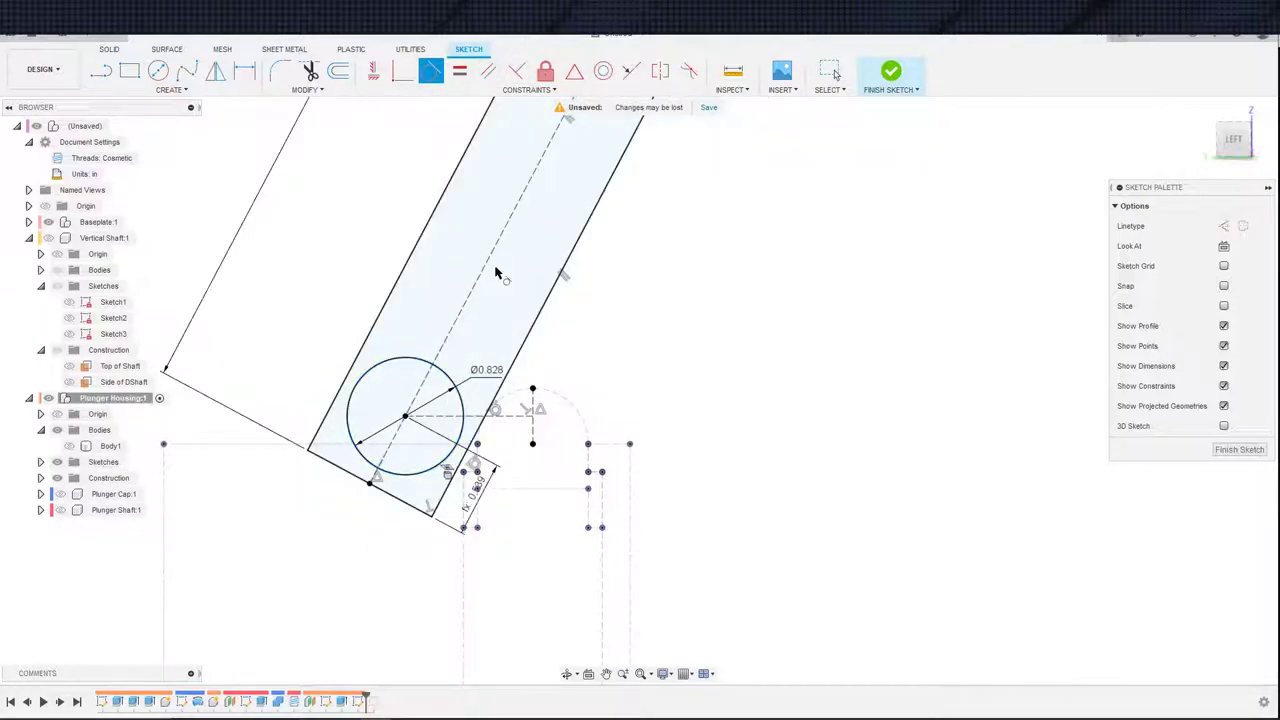
{"action": "key", "text": "Escape"}
- Draw a circle about 1.1 in in diameter concentric with the pivot circle at the lever's lower end
{"action": "scroll", "coordinate": [523, 266], "scroll_direction": "down", "scroll_amount": 5}
{"action": "middle_click_drag", "start_coordinate": [607, 236], "coordinate": [611, 154]}
{"action": "scroll", "coordinate": [606, 198], "scroll_direction": "up", "scroll_amount": 2}
{"action": "scroll", "coordinate": [606, 198], "scroll_direction": "up", "scroll_amount": 2}
{"action": "mouse_move", "coordinate": [606, 200]}
{"action": "middle_mouse_down"}
{"action": "mouse_move", "coordinate": [643, 306]}
{"action": "mouse_move", "coordinate": [651, 299]}
{"action": "middle_mouse_up"}
{"action": "mouse_move", "coordinate": [683, 279]}
{"action": "middle_mouse_down", "text": "shift"}
{"action": "mouse_move", "coordinate": [691, 312]}
{"action": "mouse_move", "coordinate": [699, 295]}
{"action": "middle_mouse_up", "text": "shift"}
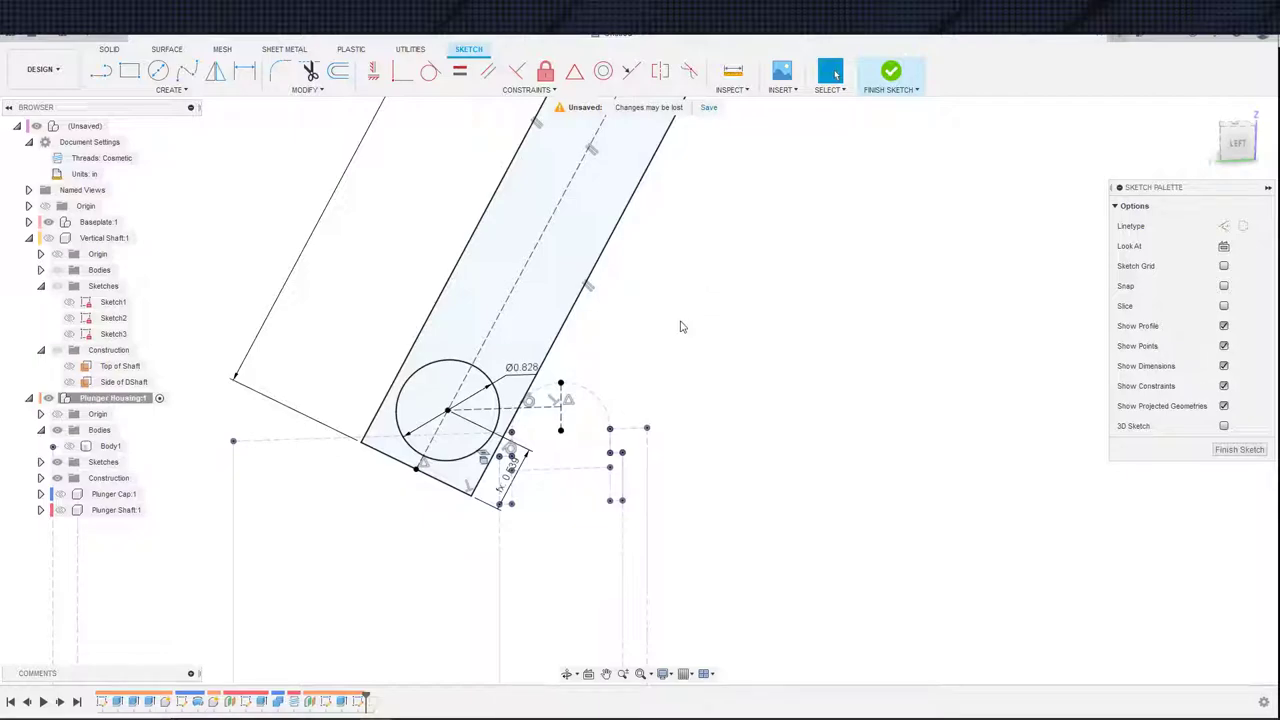
{"action": "middle_click_drag", "start_coordinate": [681, 326], "coordinate": [698, 290], "text": "shift"}
{"action": "key", "text": "c"}
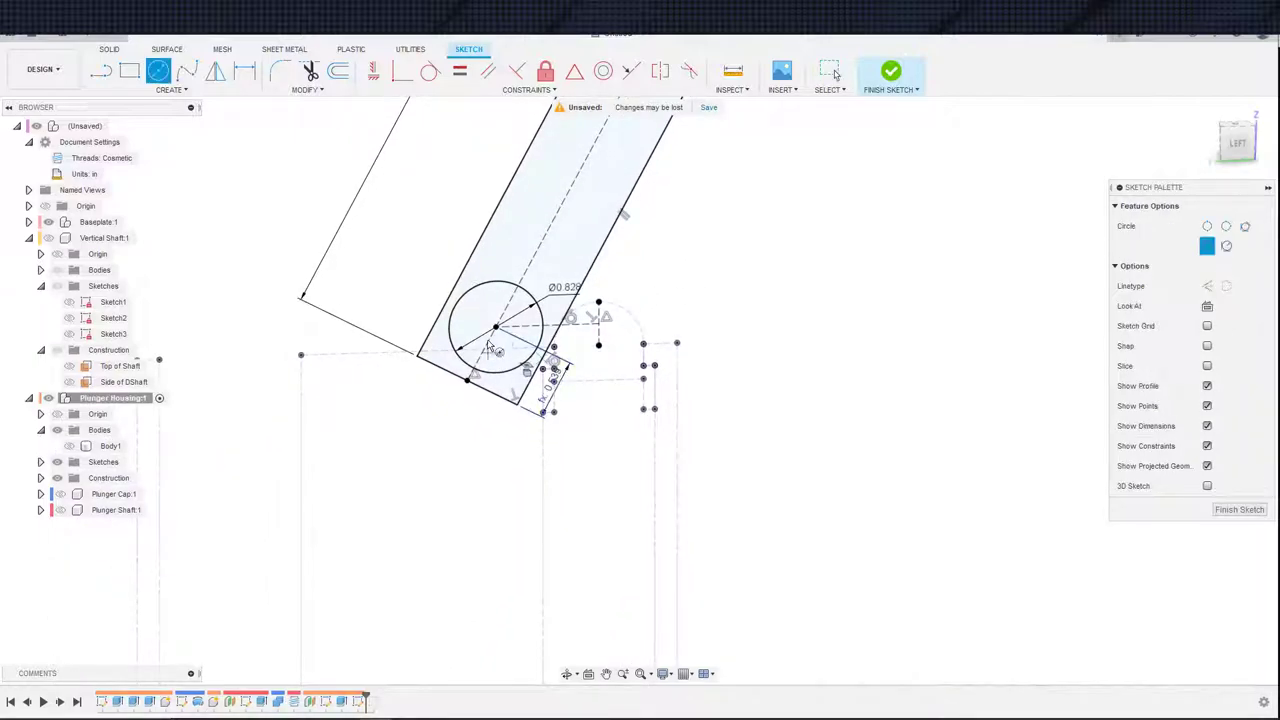
{"action": "left_click", "coordinate": [496, 328]}
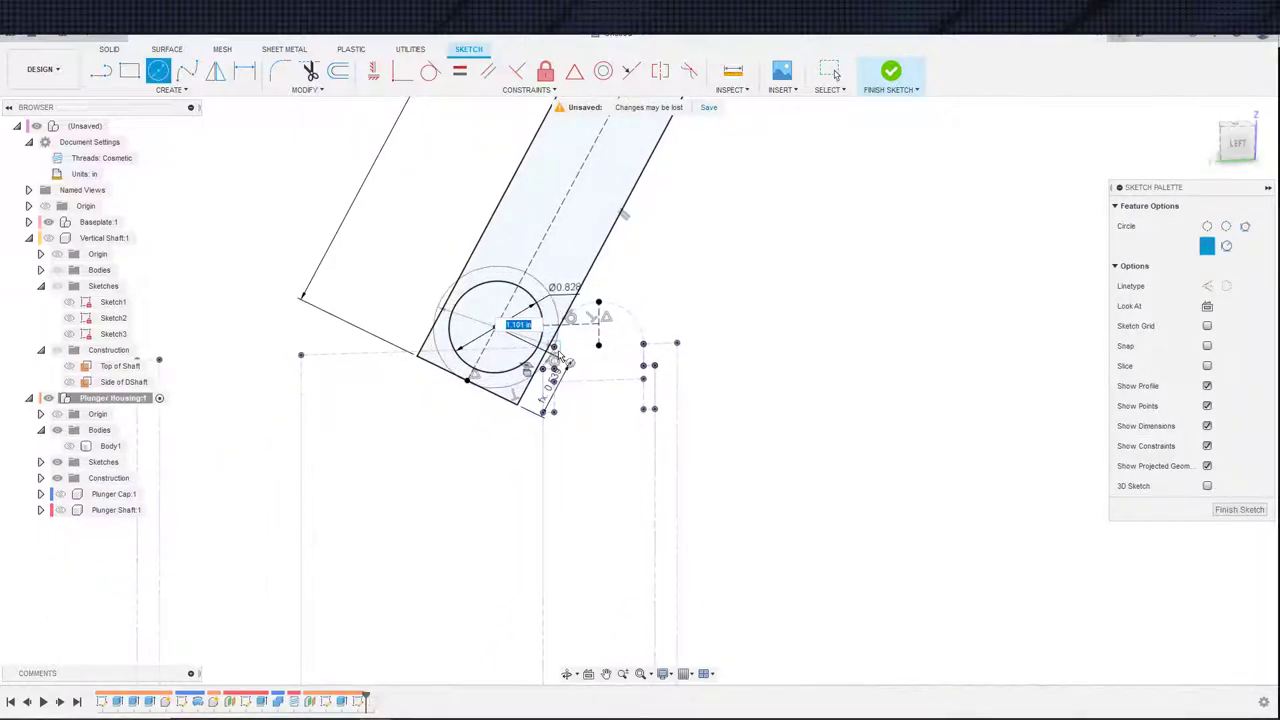
{"action": "left_click", "coordinate": [552, 352]}
{"action": "scroll", "coordinate": [514, 350], "scroll_direction": "down", "scroll_amount": 3}
{"action": "scroll", "coordinate": [517, 350], "scroll_direction": "up", "scroll_amount": 4}
{"action": "key", "text": "Escape"}
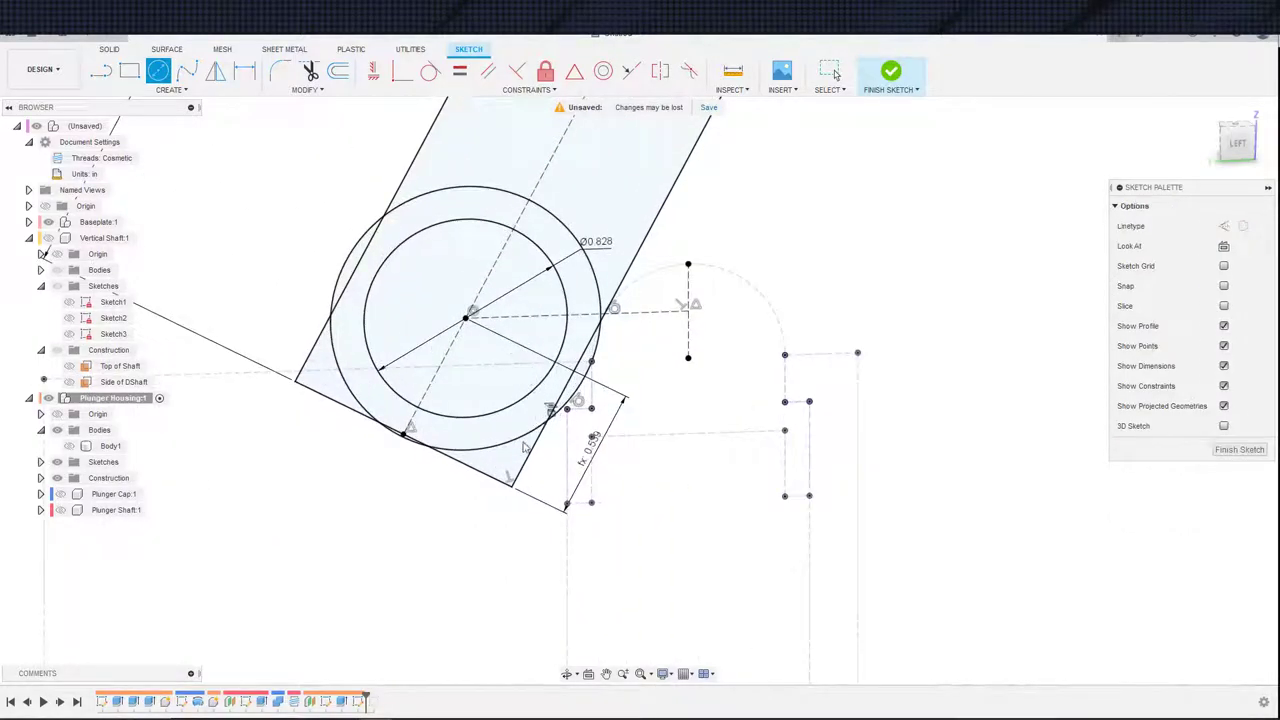
- Convert the lever profile's two long edges to construction geometry
{"action": "double_click", "coordinate": [533, 447]}
{"action": "key", "text": "x"}
{"action": "left_click", "coordinate": [740, 239]}
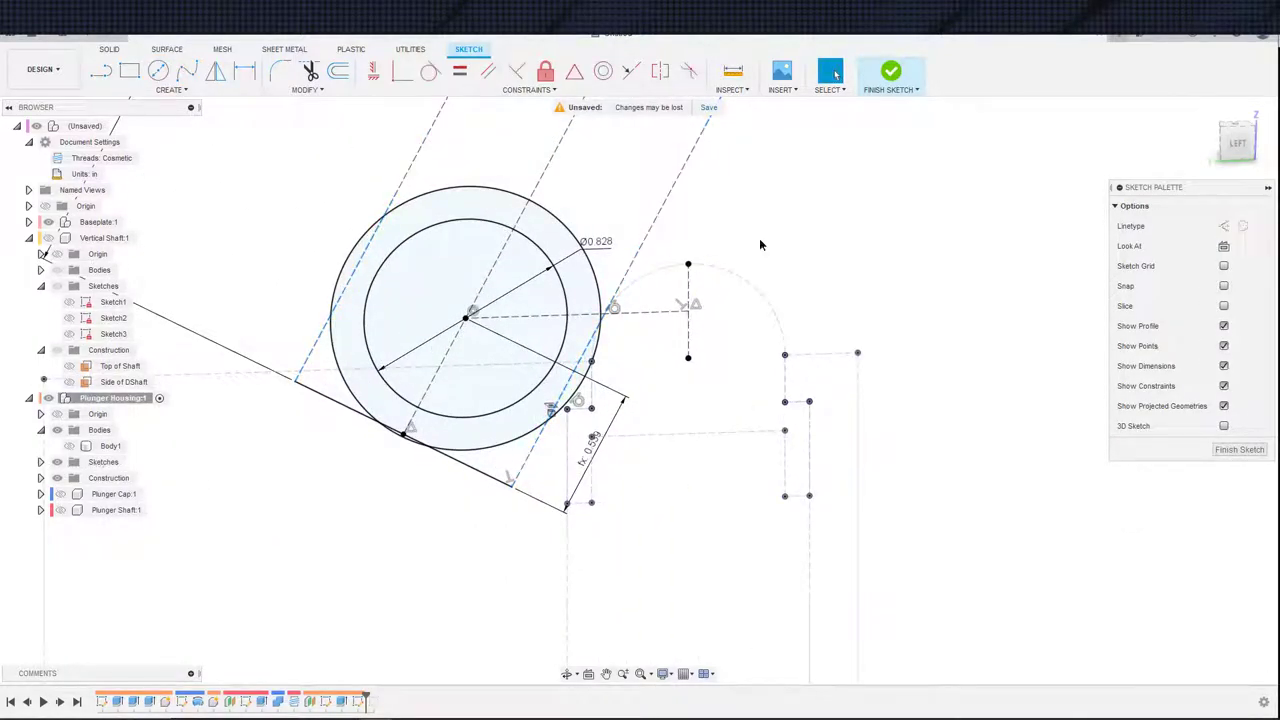
{"action": "scroll", "coordinate": [761, 243], "scroll_direction": "down", "scroll_amount": 3}
{"action": "mouse_move", "coordinate": [754, 276]}
{"action": "middle_mouse_down"}
{"action": "mouse_move", "coordinate": [784, 239]}
{"action": "mouse_move", "coordinate": [763, 334]}
{"action": "middle_mouse_up"}
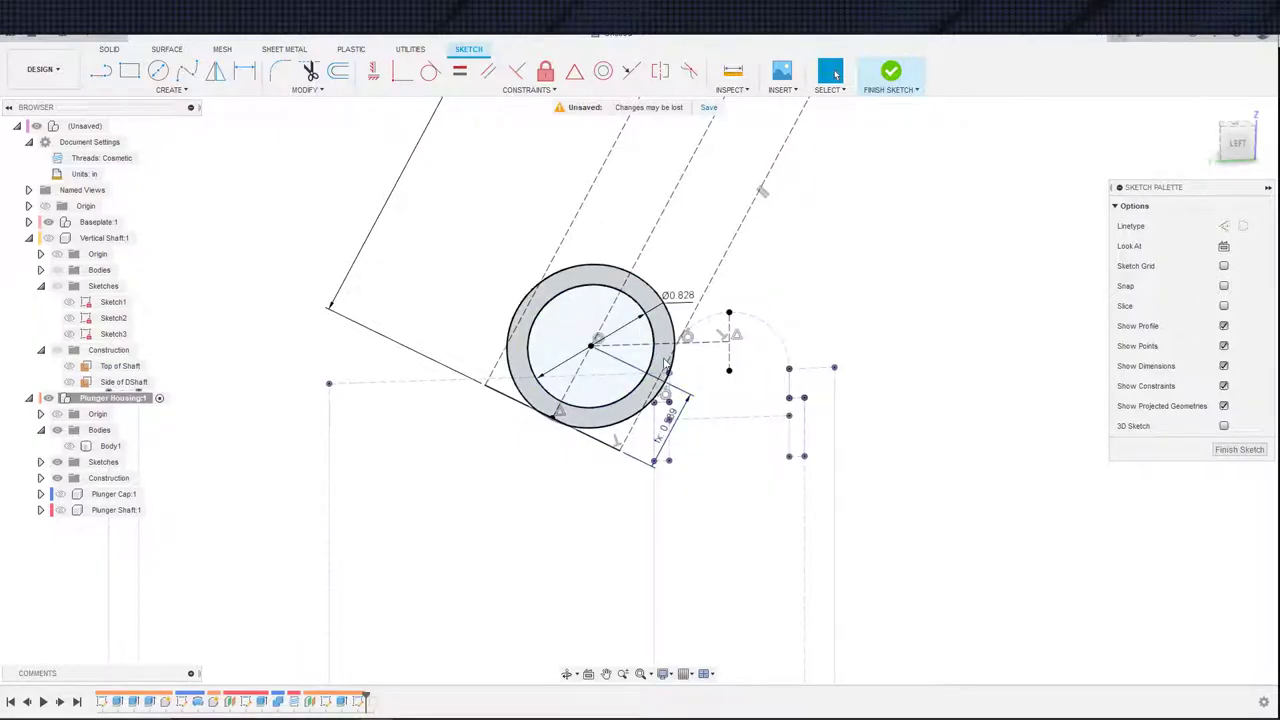
- Undo the 1.1 in concentric circle and the conversion of the lever profile's long edges to construction geometry
{"action": "scroll", "coordinate": [681, 355], "scroll_direction": "up", "scroll_amount": 5}
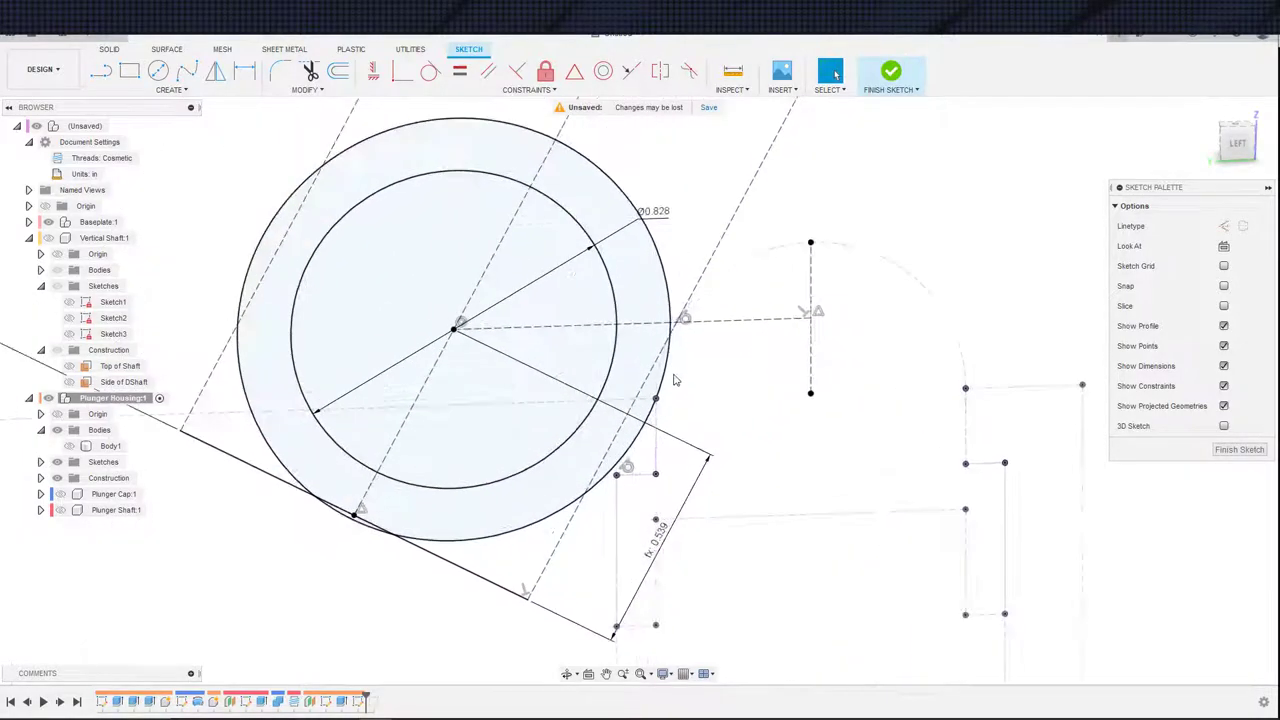
{"action": "left_click", "coordinate": [668, 381]}
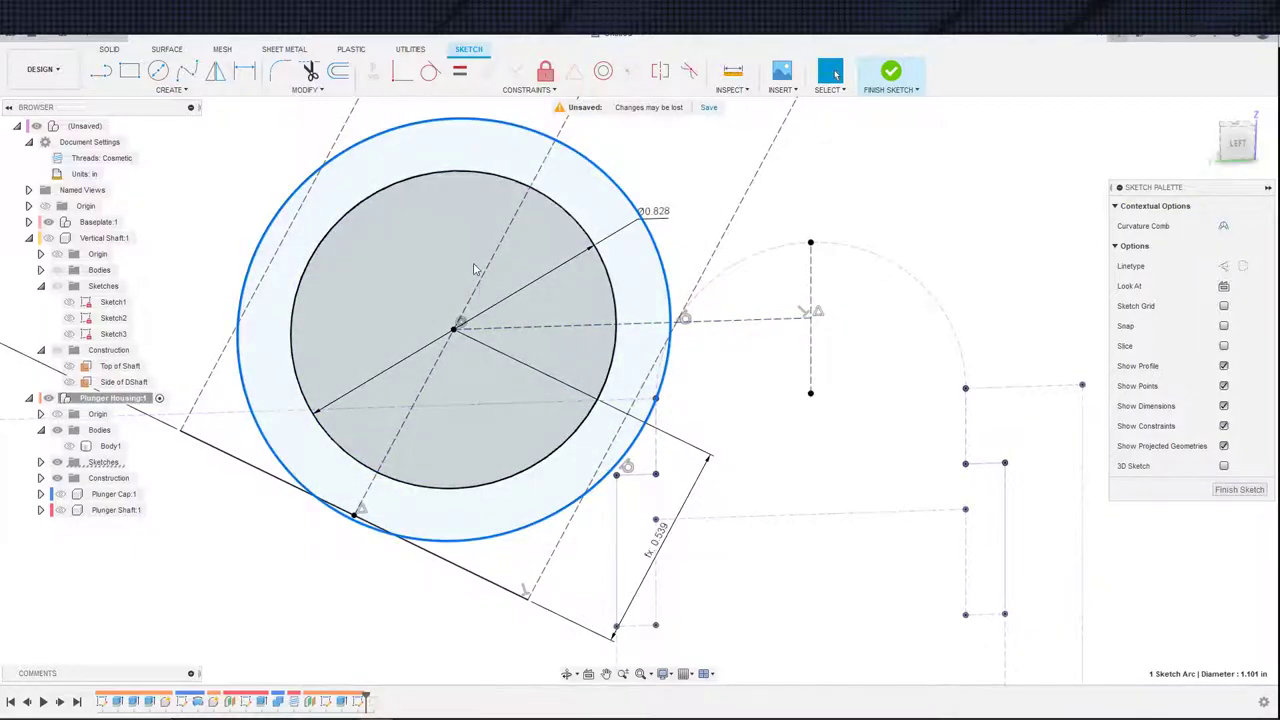
{"action": "left_click", "coordinate": [657, 402]}
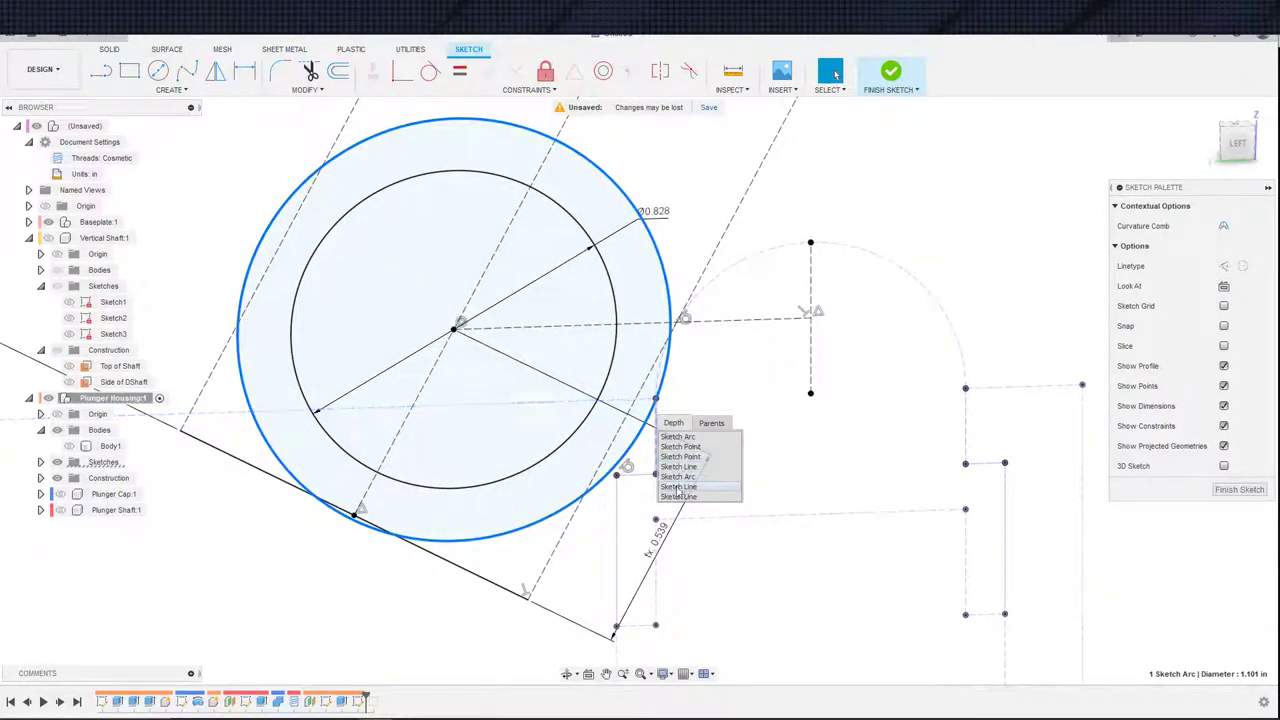
{"action": "left_click", "coordinate": [686, 402]}
{"action": "scroll", "coordinate": [686, 378], "scroll_direction": "down", "scroll_amount": 2}
{"action": "middle_click_drag", "start_coordinate": [687, 381], "coordinate": [697, 364]}
{"action": "key", "text": "ctrl+z"}
{"action": "key", "text": "ctrl+z"}
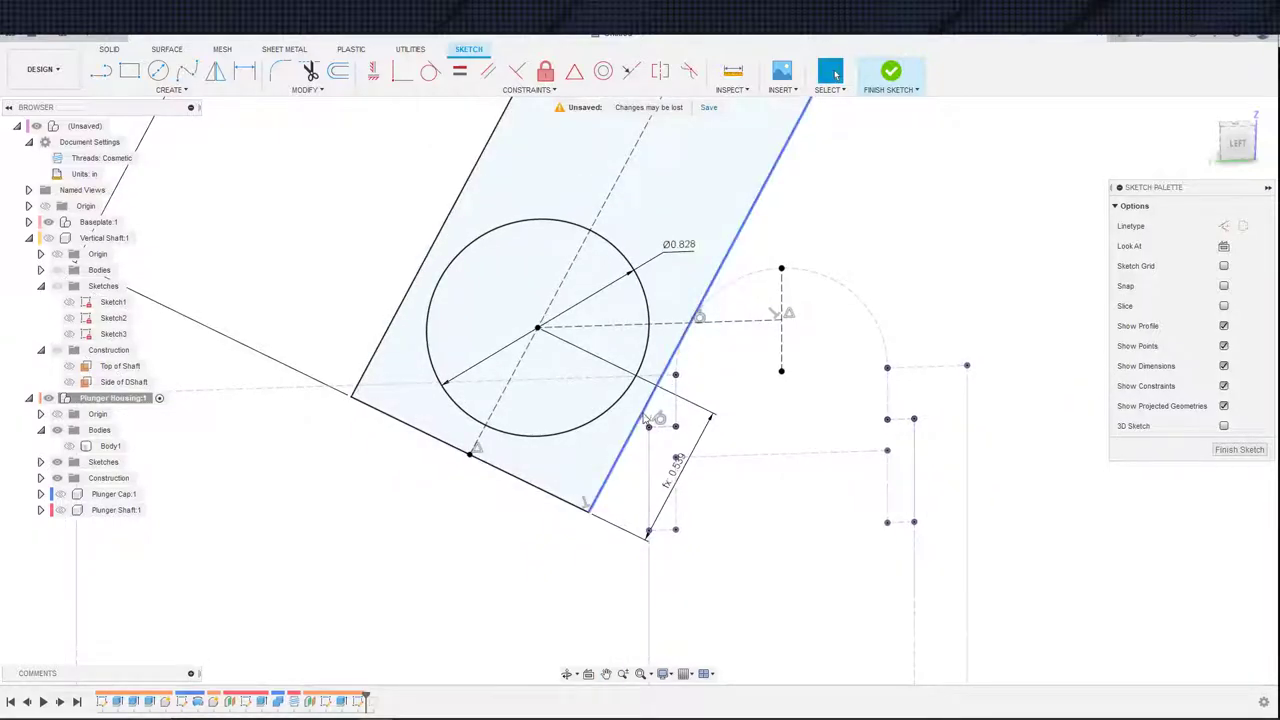
- Convert the lever profile's two long edges to construction geometry
{"action": "double_click", "coordinate": [643, 416]}
{"action": "key", "text": "x"}
{"action": "left_click", "coordinate": [374, 271]}
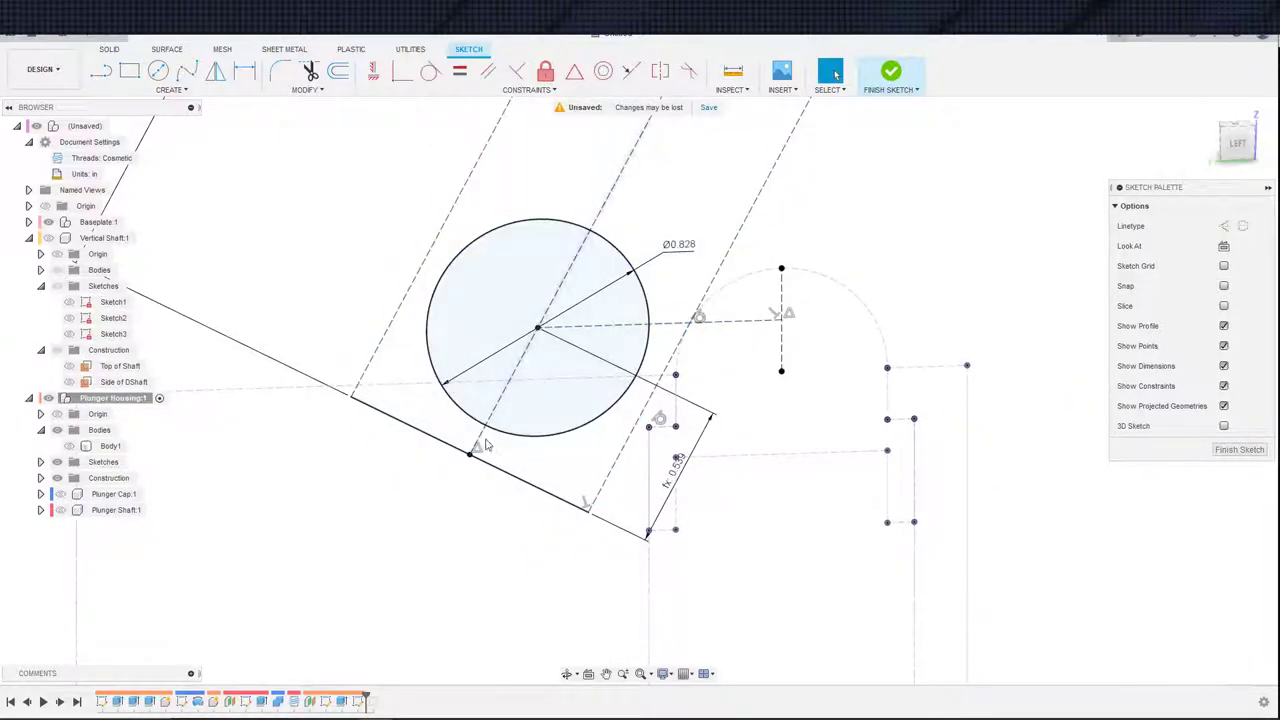
{"action": "left_click", "coordinate": [455, 321]}
{"action": "scroll", "coordinate": [540, 390], "scroll_direction": "up", "scroll_amount": 2}
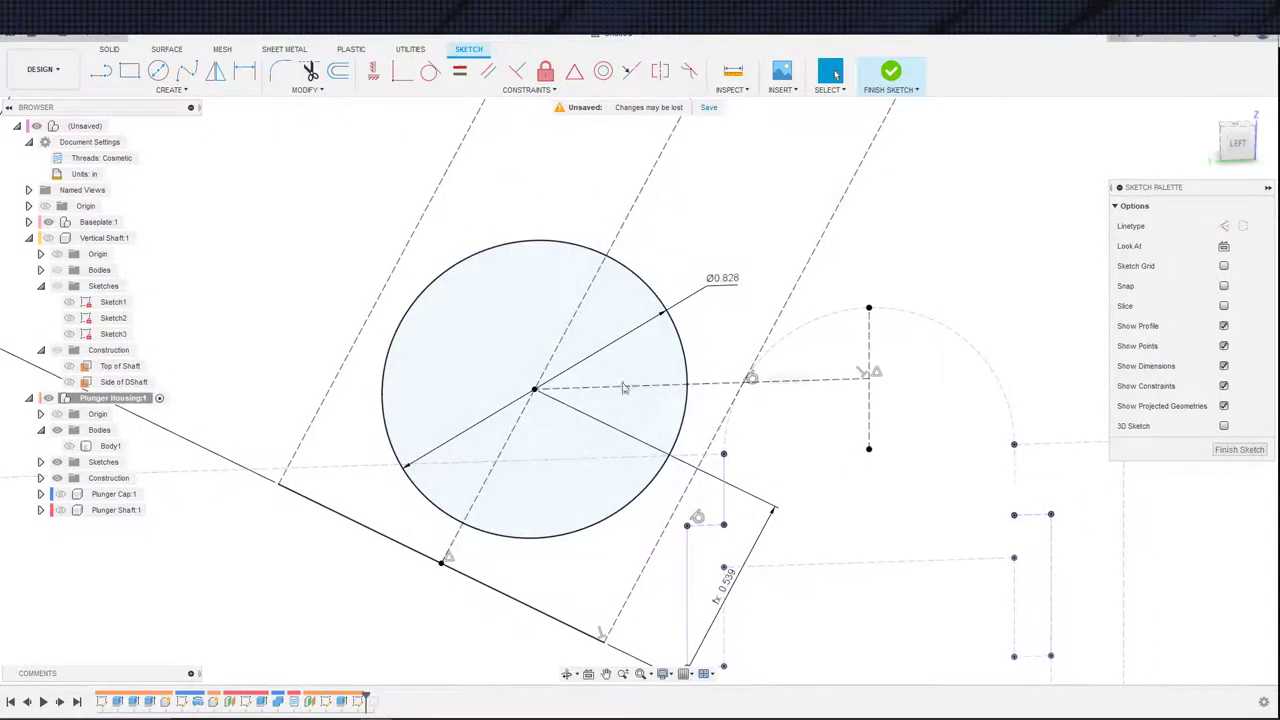
- Draw a circle about 1.01 in in diameter concentric with the 0.828 in pivot circle
{"action": "key", "text": "c"}
{"action": "left_click", "coordinate": [534, 388]}
{"action": "left_click", "coordinate": [720, 372]}
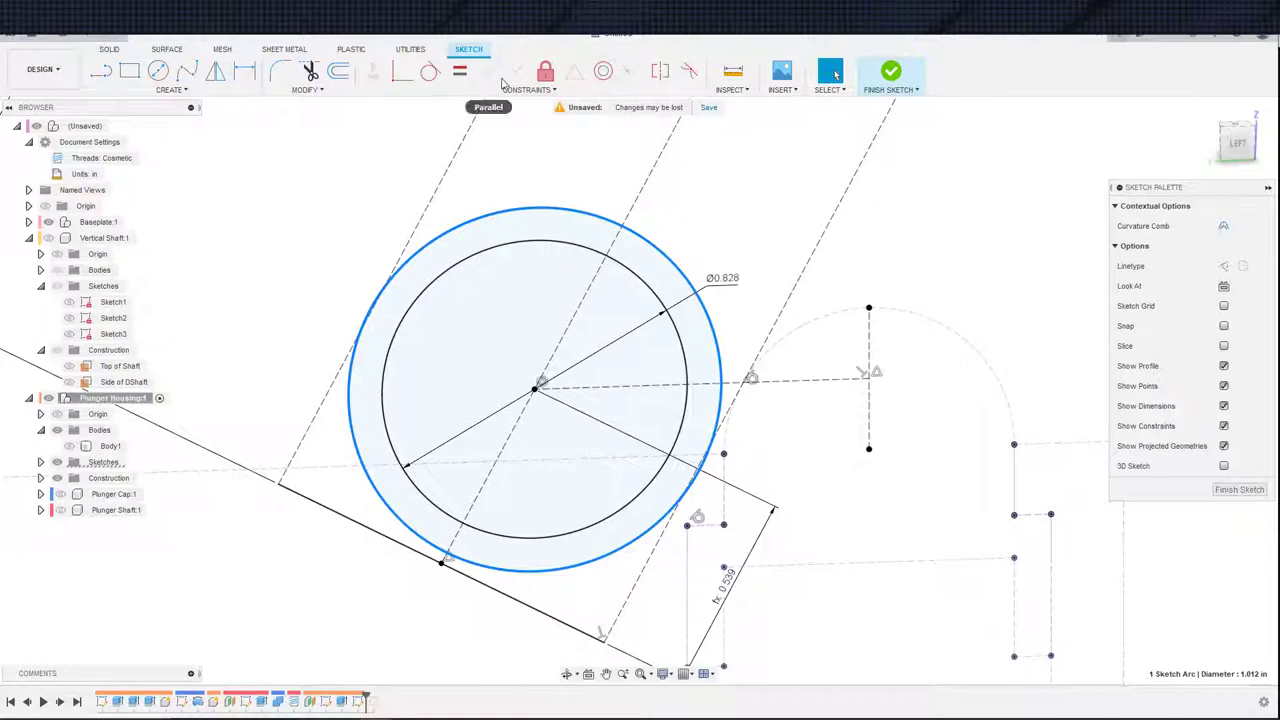
{"action": "left_click", "coordinate": [430, 70]}
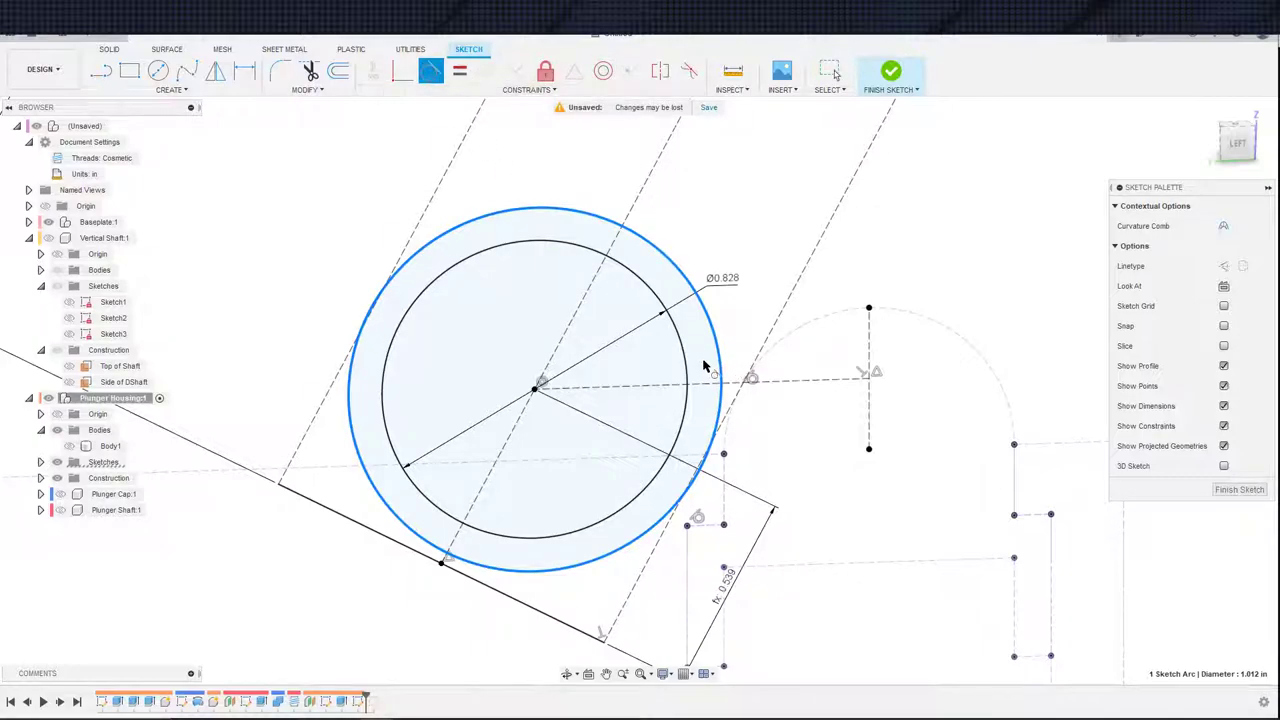
{"action": "key", "text": "Escape"}
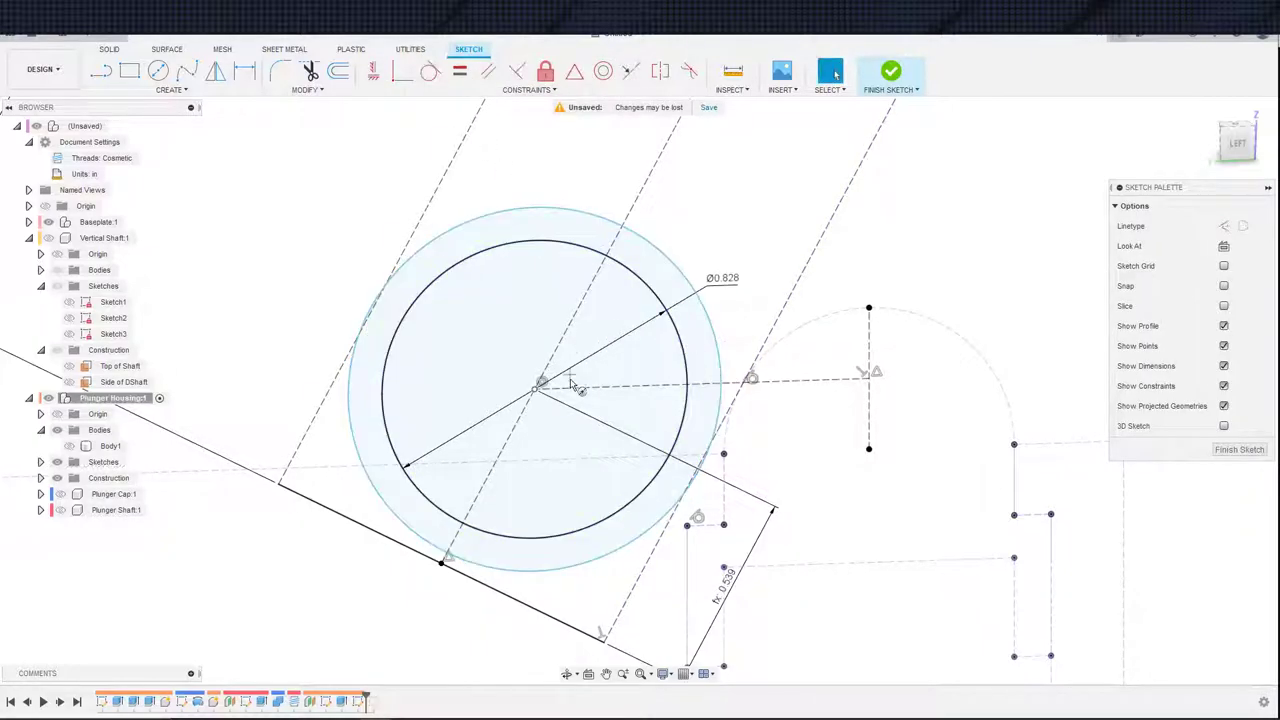
- Draw a slightly larger concentric circle around the two pivot circles and set its gap to the middle circle to 0.039 in
{"action": "key", "text": "c"}
{"action": "left_click", "coordinate": [538, 390]}
{"action": "key", "text": "Escape"}
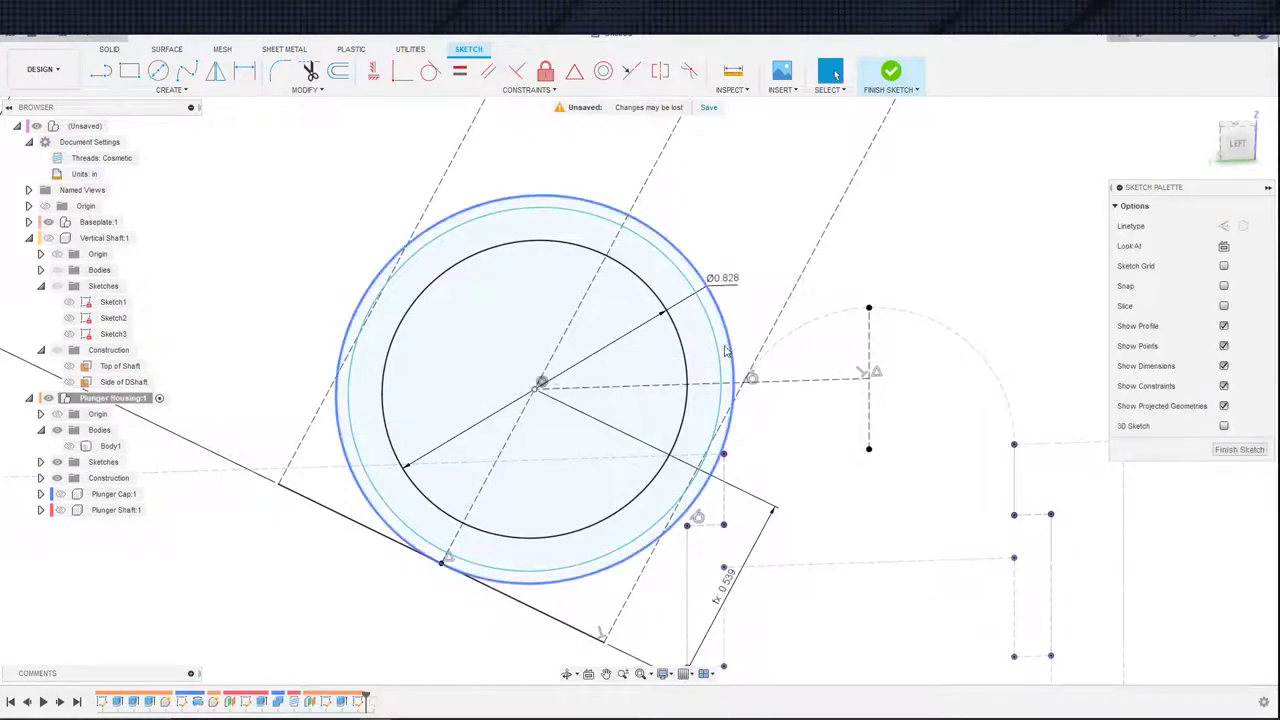
{"action": "key", "text": "o"}
{"action": "left_click", "coordinate": [742, 362]}
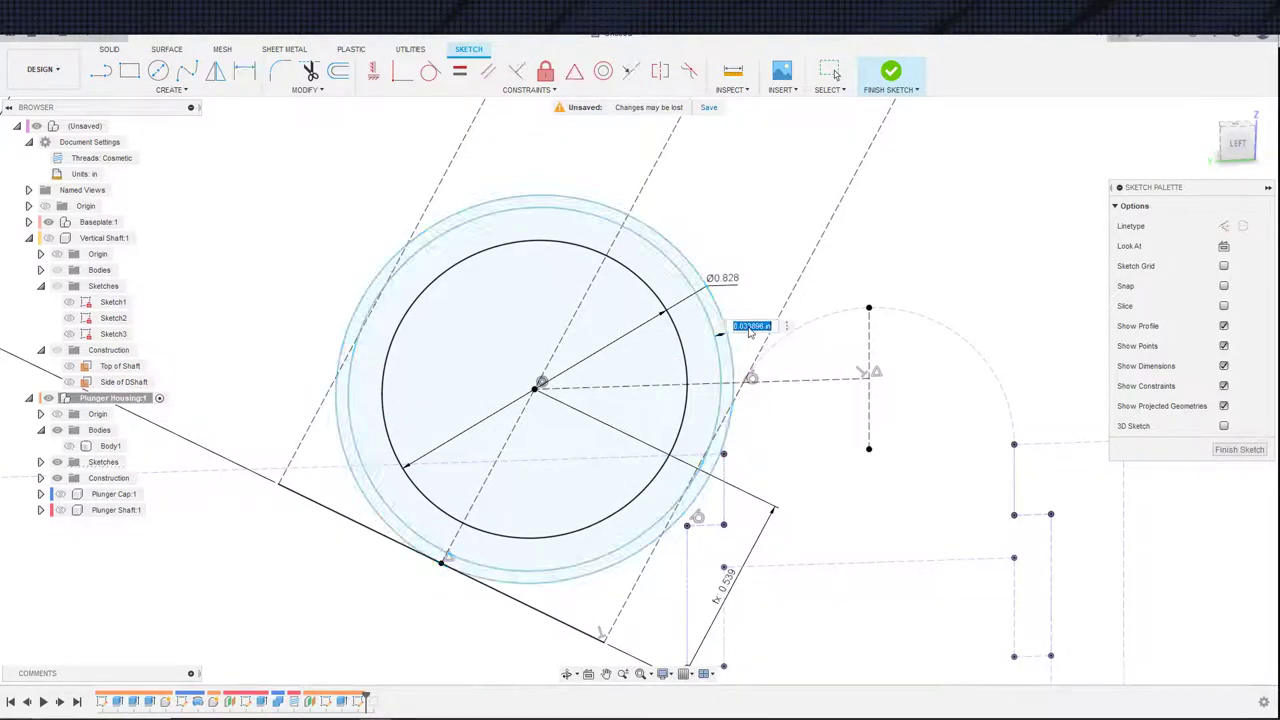
{"action": "key", "text": "Return"}
{"action": "key", "text": "d"}
{"action": "key", "text": "Escape"}
{"action": "key", "text": "Return"}
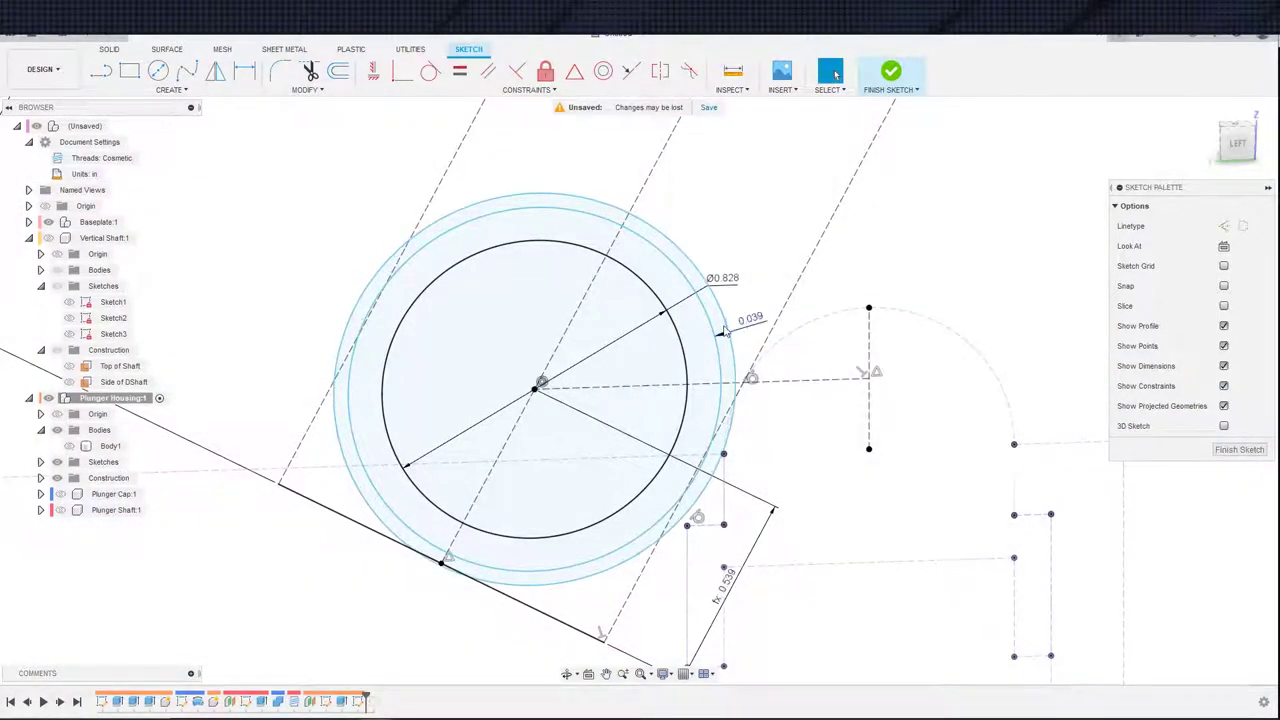
- Convert the outermost circle to construction geometry and make it tangent to the projected rounded arc at the housing's top
{"action": "left_click", "coordinate": [740, 377]}
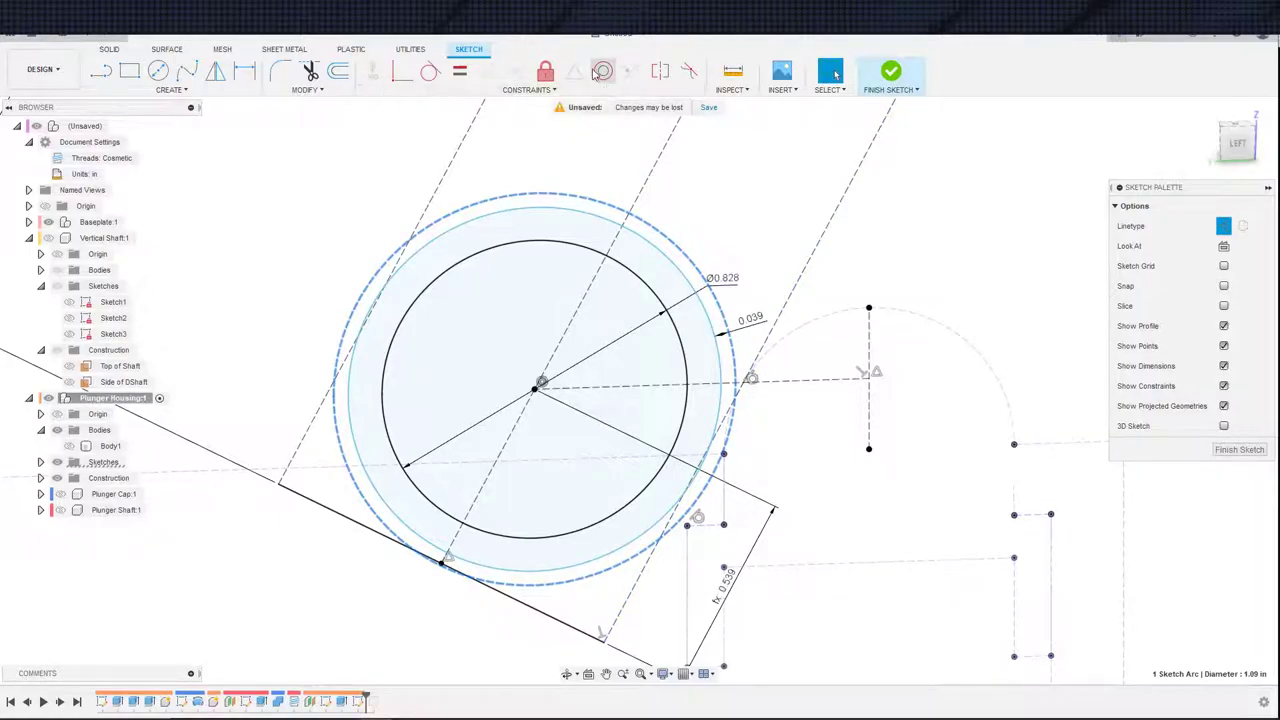
{"action": "left_click", "coordinate": [430, 73]}
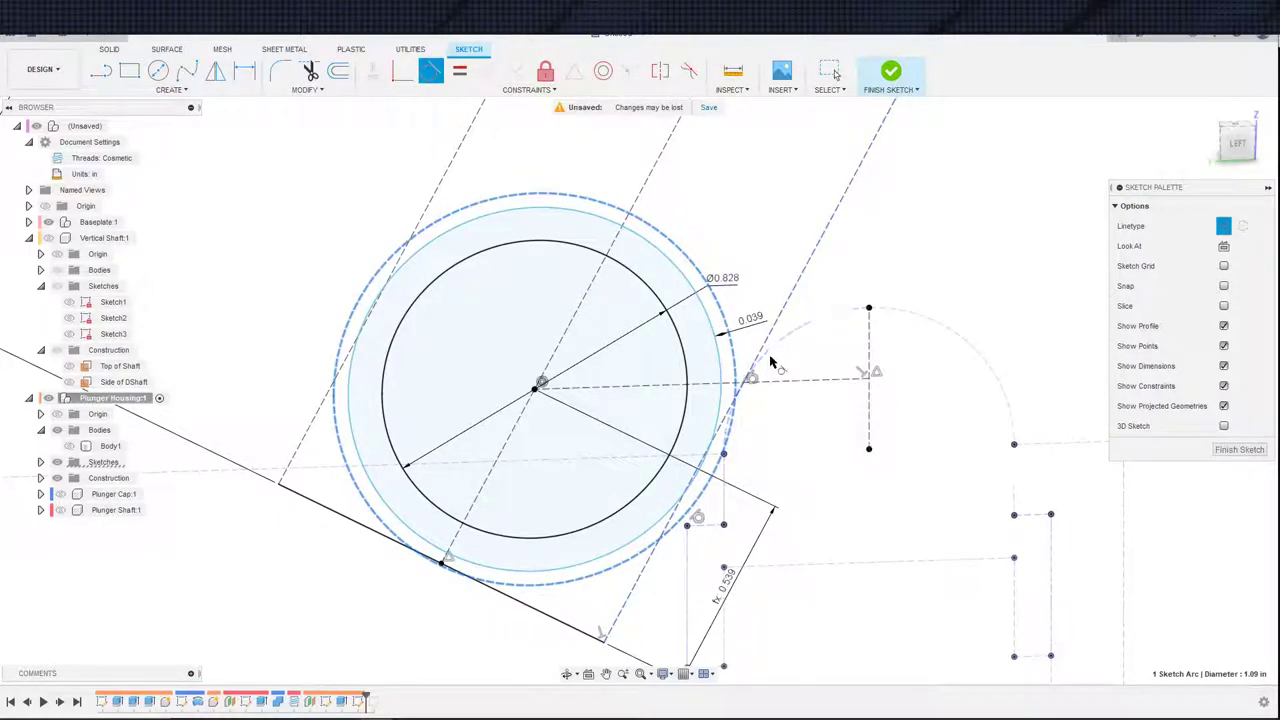
{"action": "key", "text": "Escape"}
{"action": "scroll", "coordinate": [791, 367], "scroll_direction": "down", "scroll_amount": 3}
{"action": "middle_click_drag", "start_coordinate": [791, 367], "coordinate": [788, 288]}
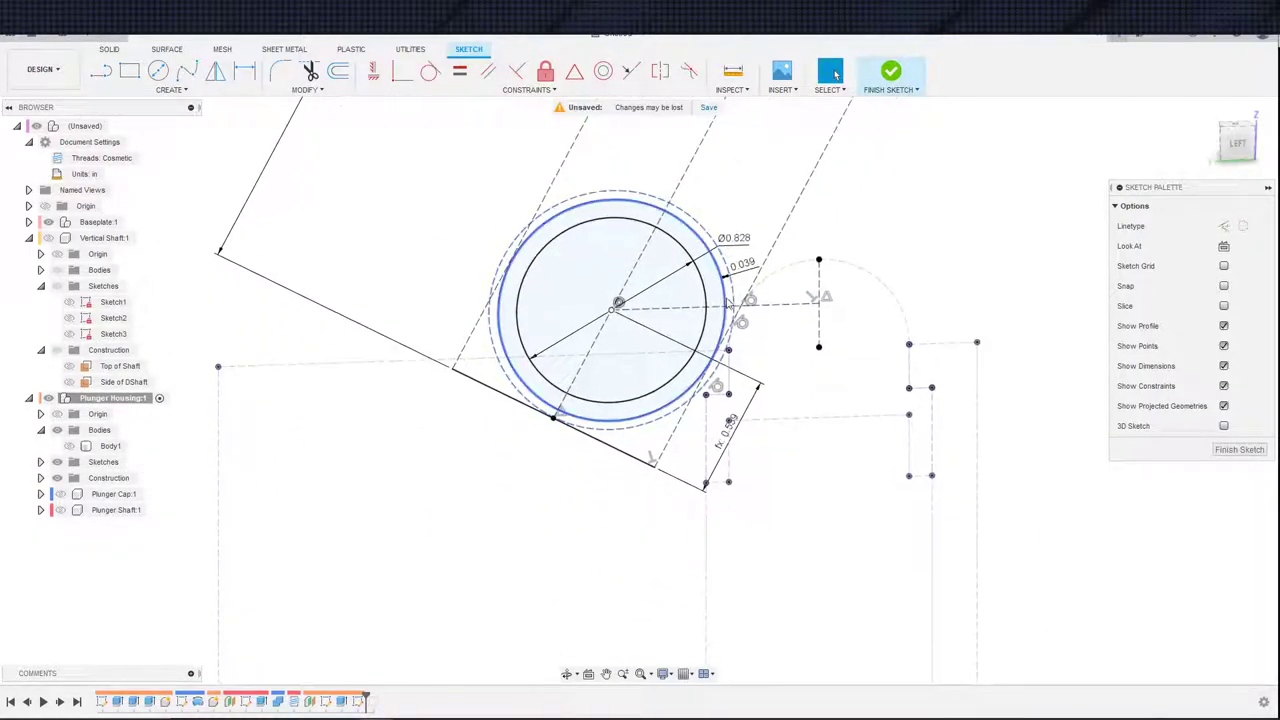
{"action": "scroll", "coordinate": [787, 290], "scroll_direction": "up", "scroll_amount": 3}
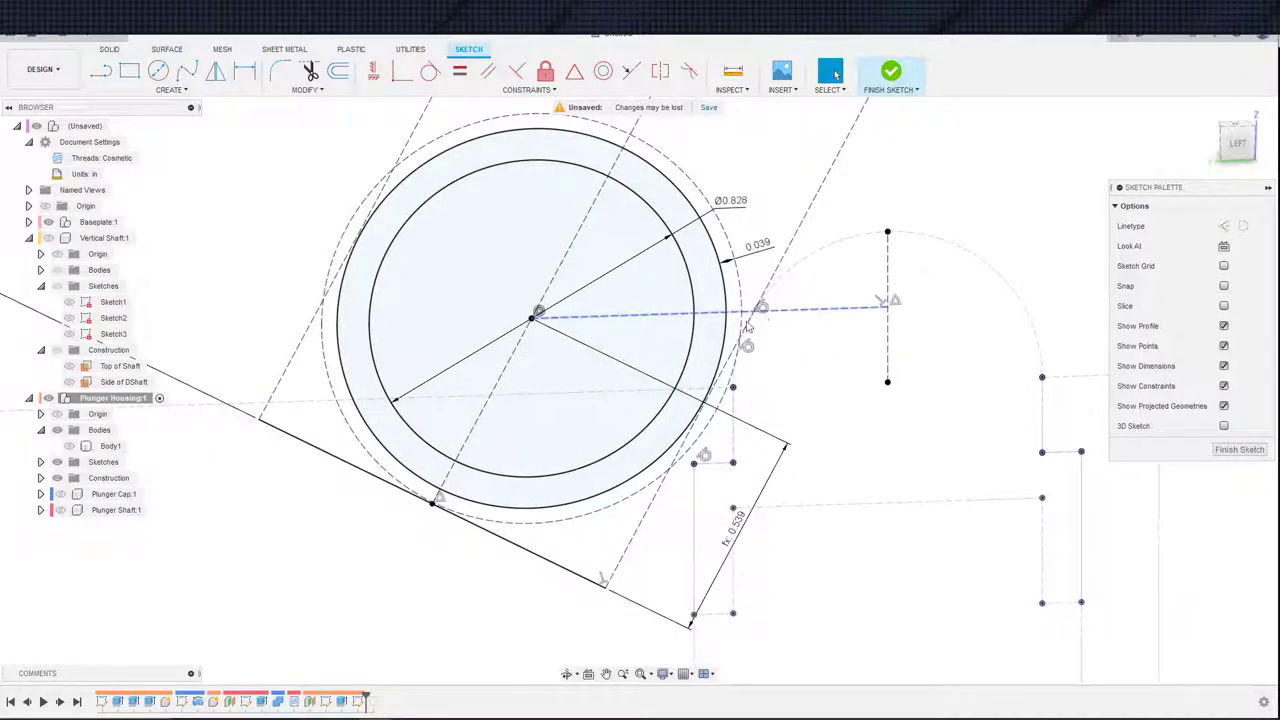
{"action": "scroll", "coordinate": [685, 346], "scroll_direction": "down", "scroll_amount": 2}
{"action": "left_click", "coordinate": [709, 350]}
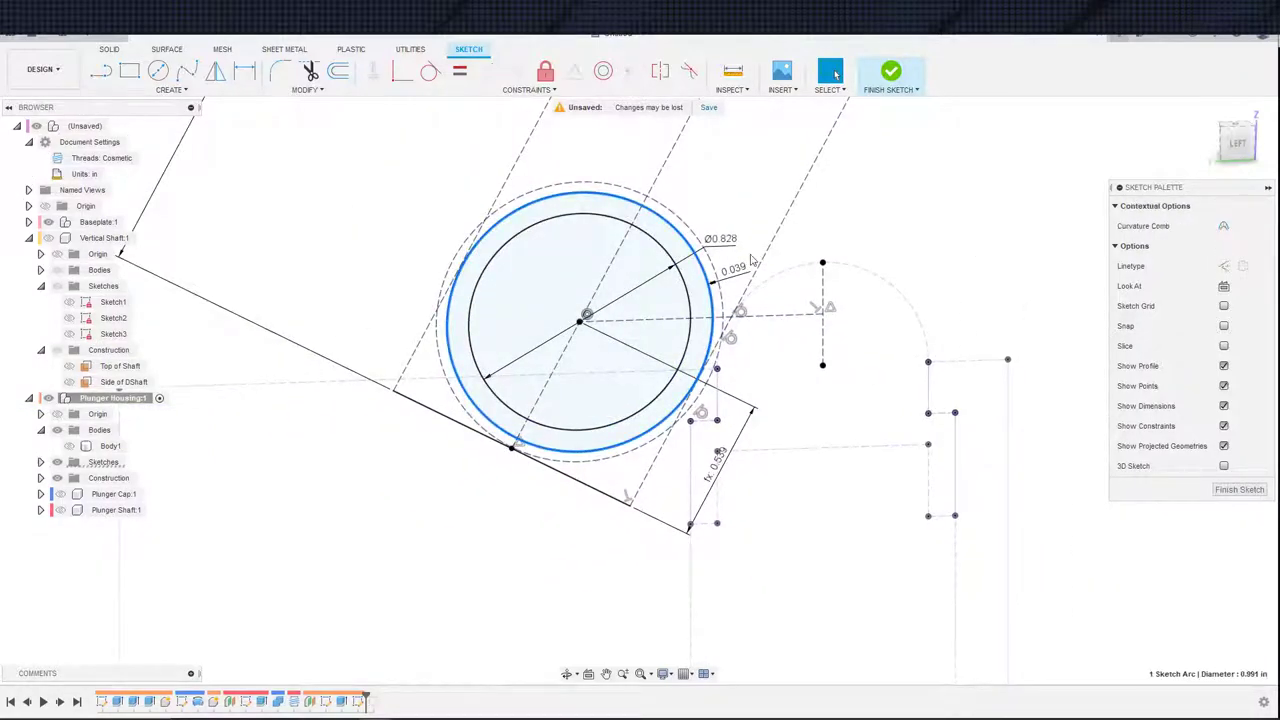
- Draw a line about 0.3 in long from the larger solid circle down to the near lower end of the housing's rounded arc
{"action": "scroll", "coordinate": [752, 259], "scroll_direction": "up", "scroll_amount": 3}
{"action": "key", "text": "Escape"}
{"action": "key", "text": "s"}
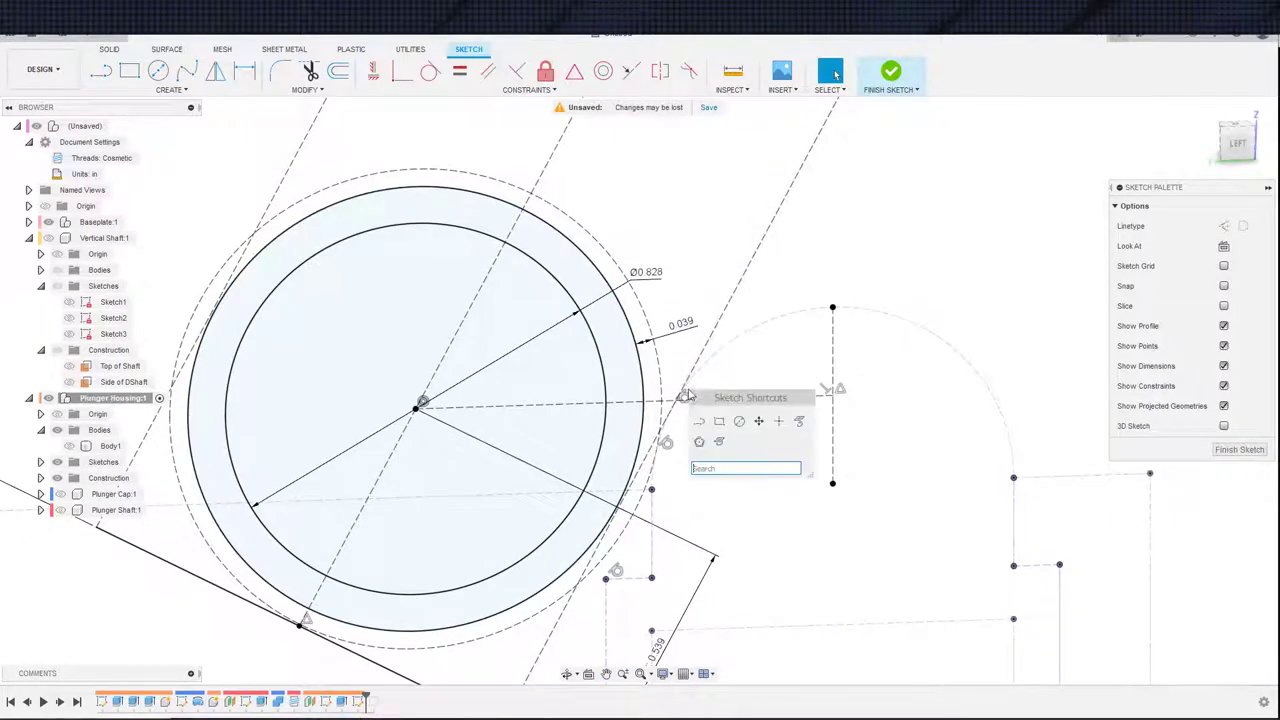
{"action": "left_click", "coordinate": [700, 421]}
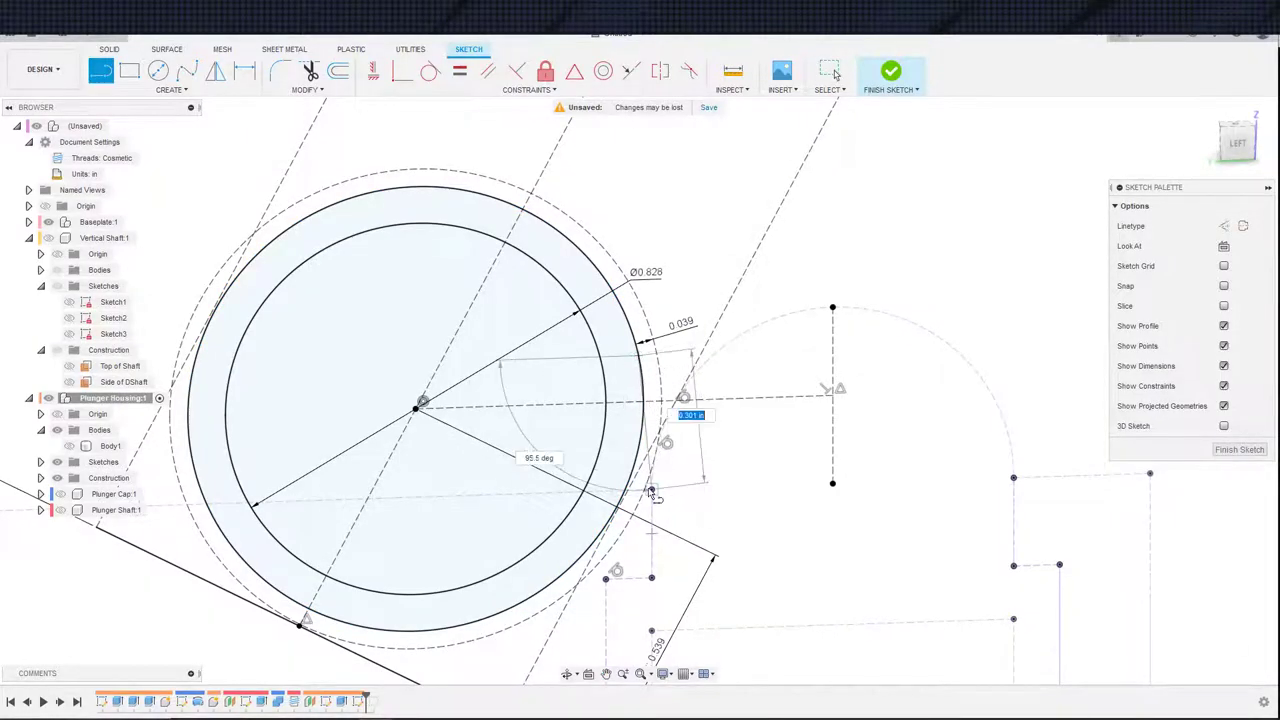
{"action": "key", "text": "Escape"}
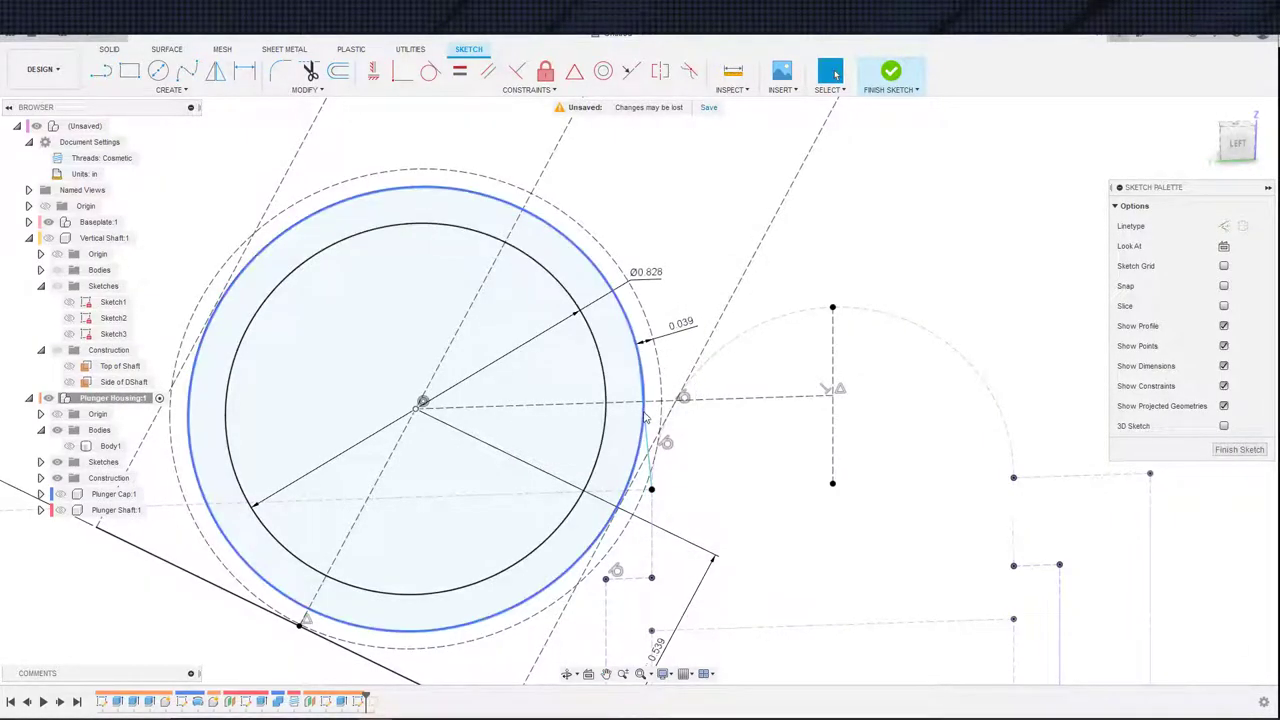
- Make the short line at the rounded arc's lower end tangent to the larger solid circle
{"action": "left_click", "coordinate": [645, 428]}
{"action": "left_click", "coordinate": [648, 440]}
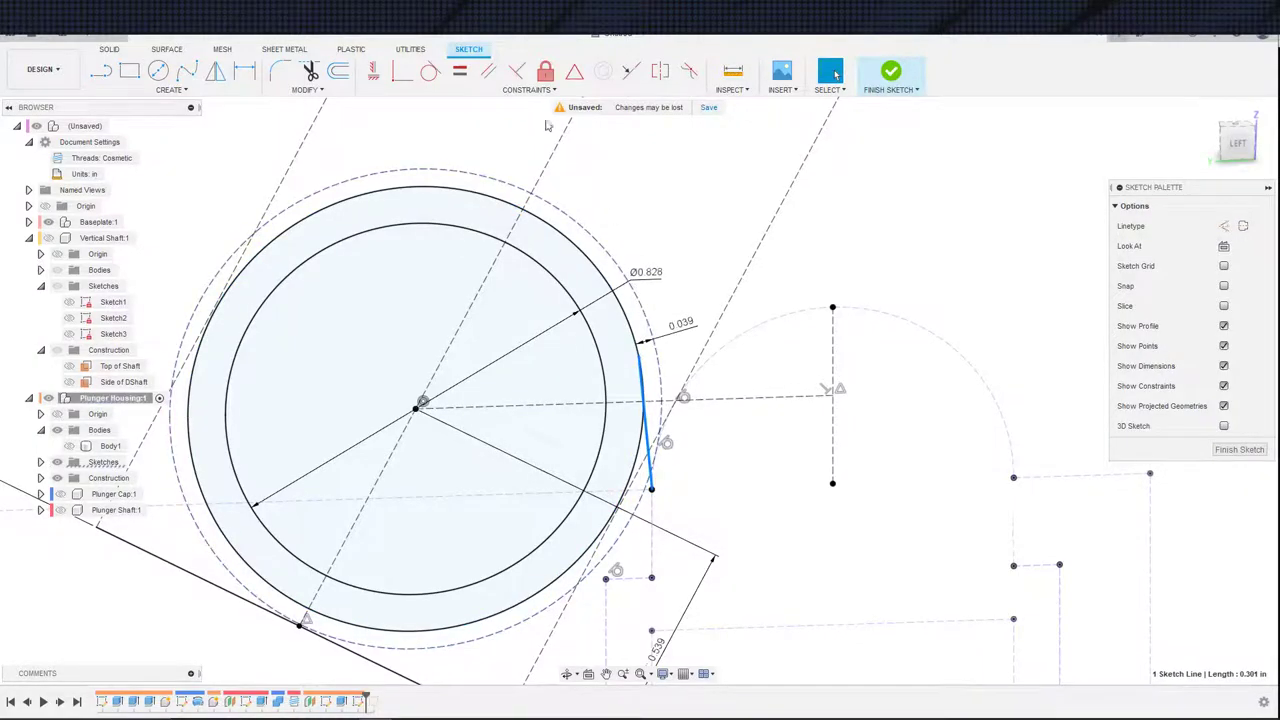
{"action": "left_click", "coordinate": [619, 302]}
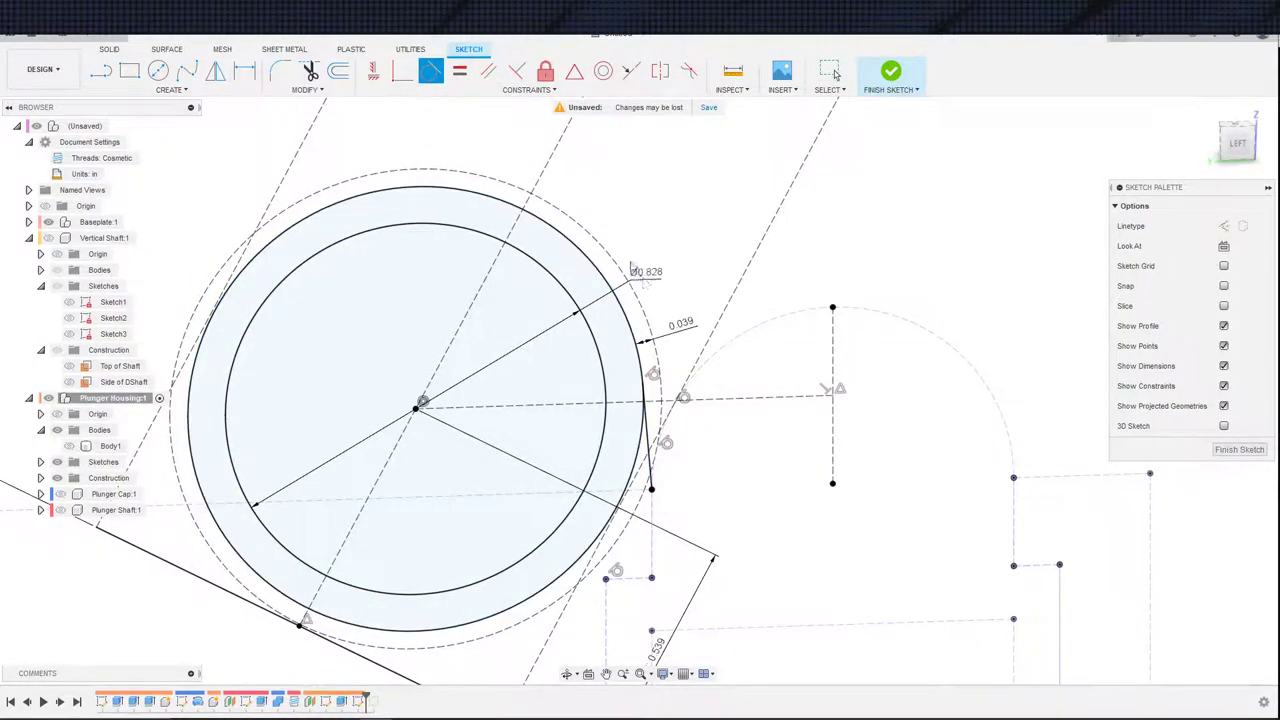
{"action": "key", "text": "Escape"}
{"action": "scroll", "coordinate": [636, 276], "scroll_direction": "down", "scroll_amount": 4}
{"action": "middle_click_drag", "start_coordinate": [650, 336], "coordinate": [669, 238]}
{"action": "scroll", "coordinate": [669, 236], "scroll_direction": "up", "scroll_amount": 5}
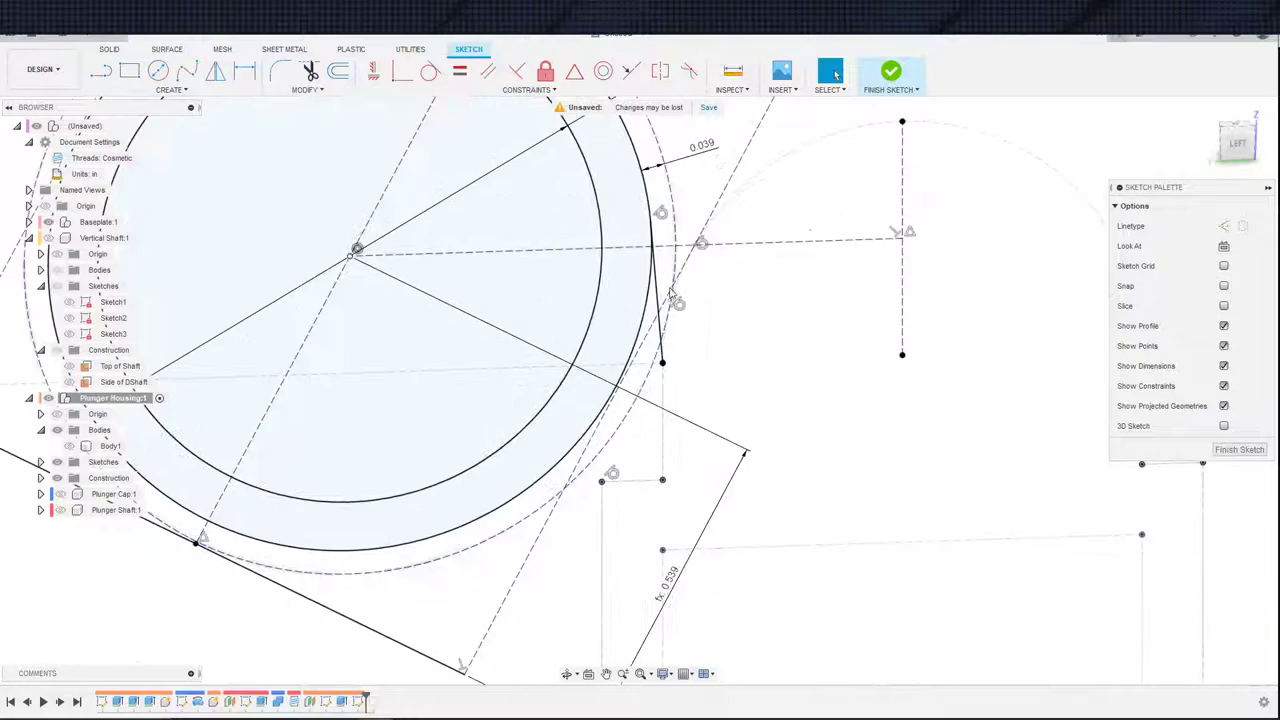
- Draw a slanted line about 0.47 in long from the projected housing top edge up toward the pivot circles, on the side away from the arc
{"action": "left_click", "coordinate": [638, 378]}
{"action": "scroll", "coordinate": [638, 364], "scroll_direction": "down", "scroll_amount": 5}
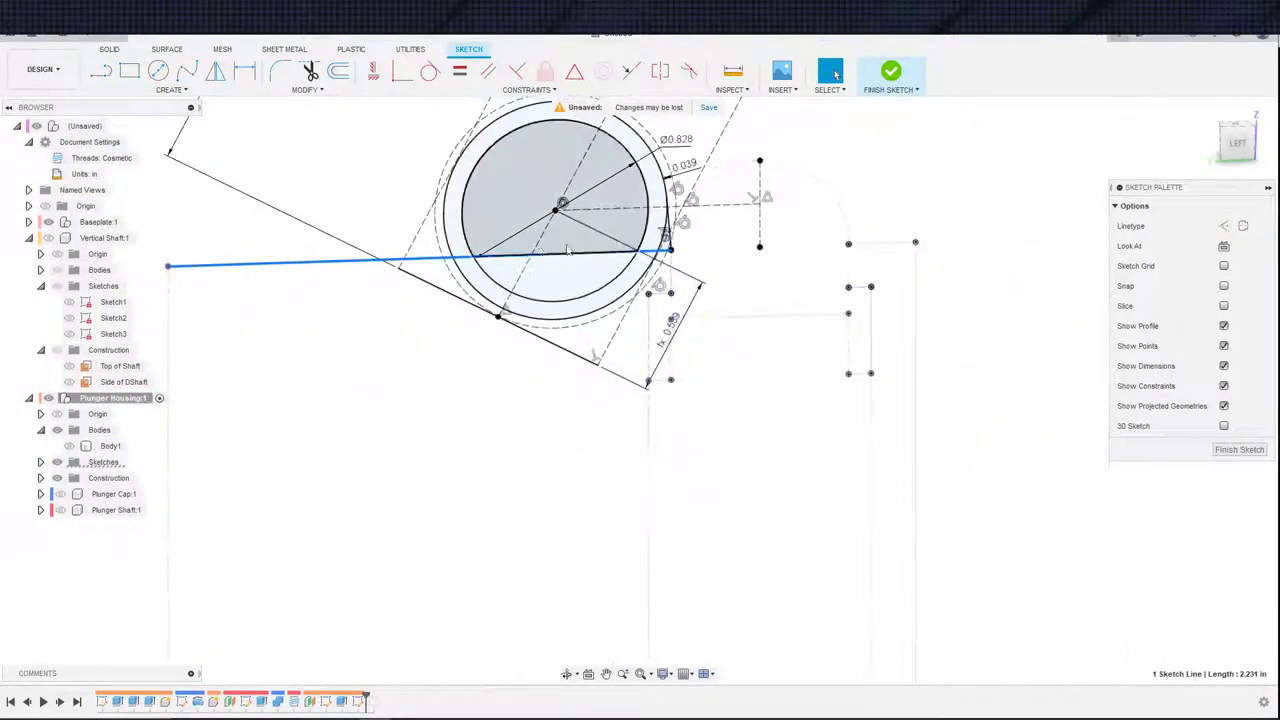
{"action": "key", "text": "Escape"}
{"action": "scroll", "coordinate": [450, 376], "scroll_direction": "up", "scroll_amount": 2}
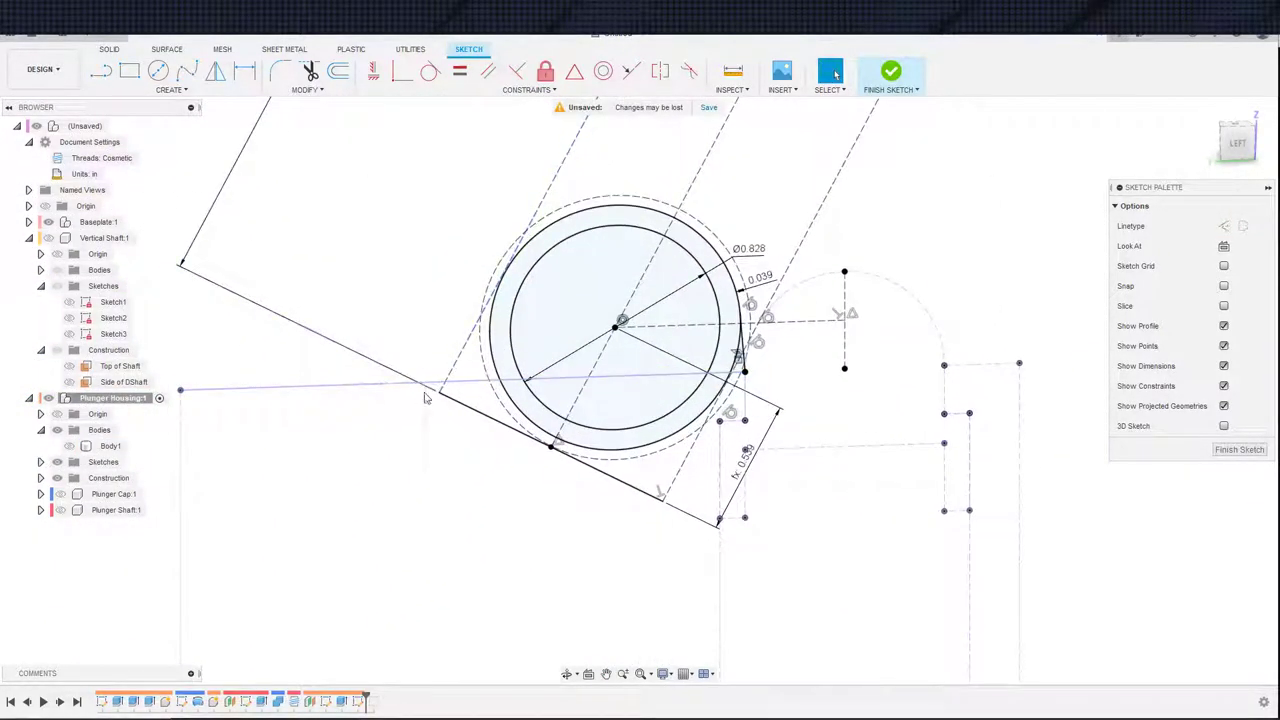
{"action": "right_click", "coordinate": [424, 398]}
{"action": "left_click", "coordinate": [433, 416]}
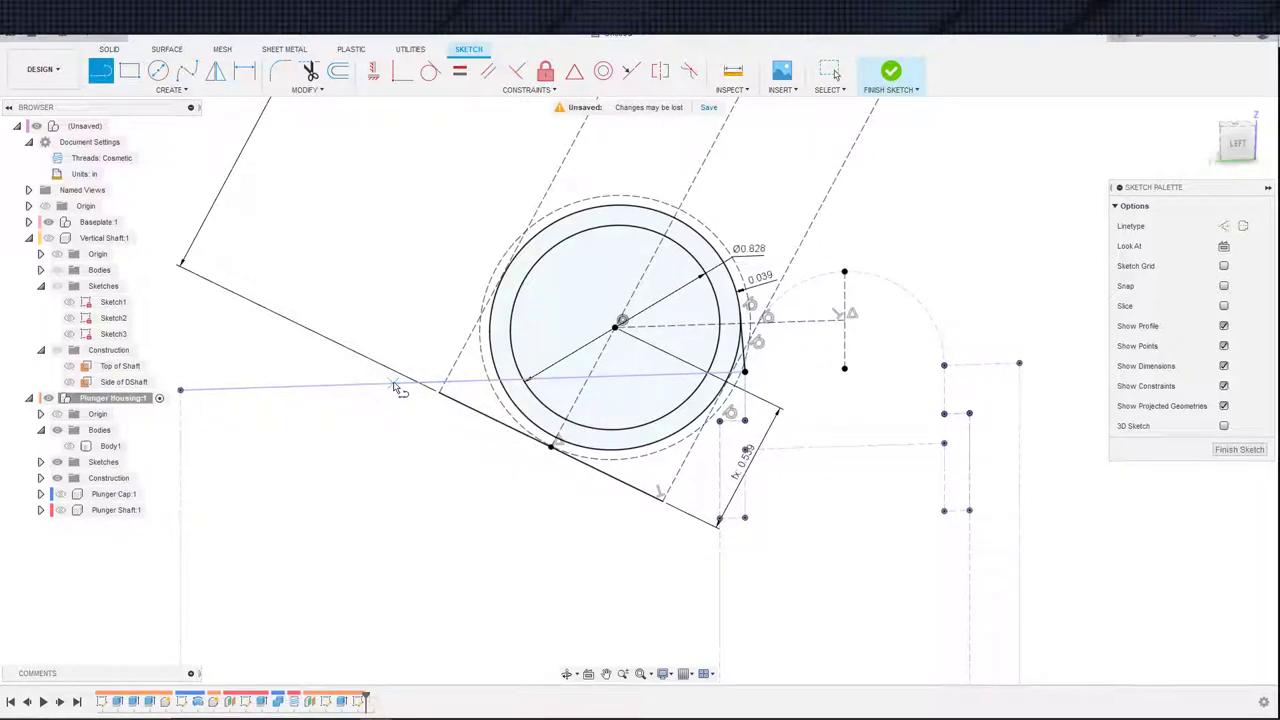
{"action": "left_click", "coordinate": [462, 287]}
{"action": "key", "text": "Escape"}
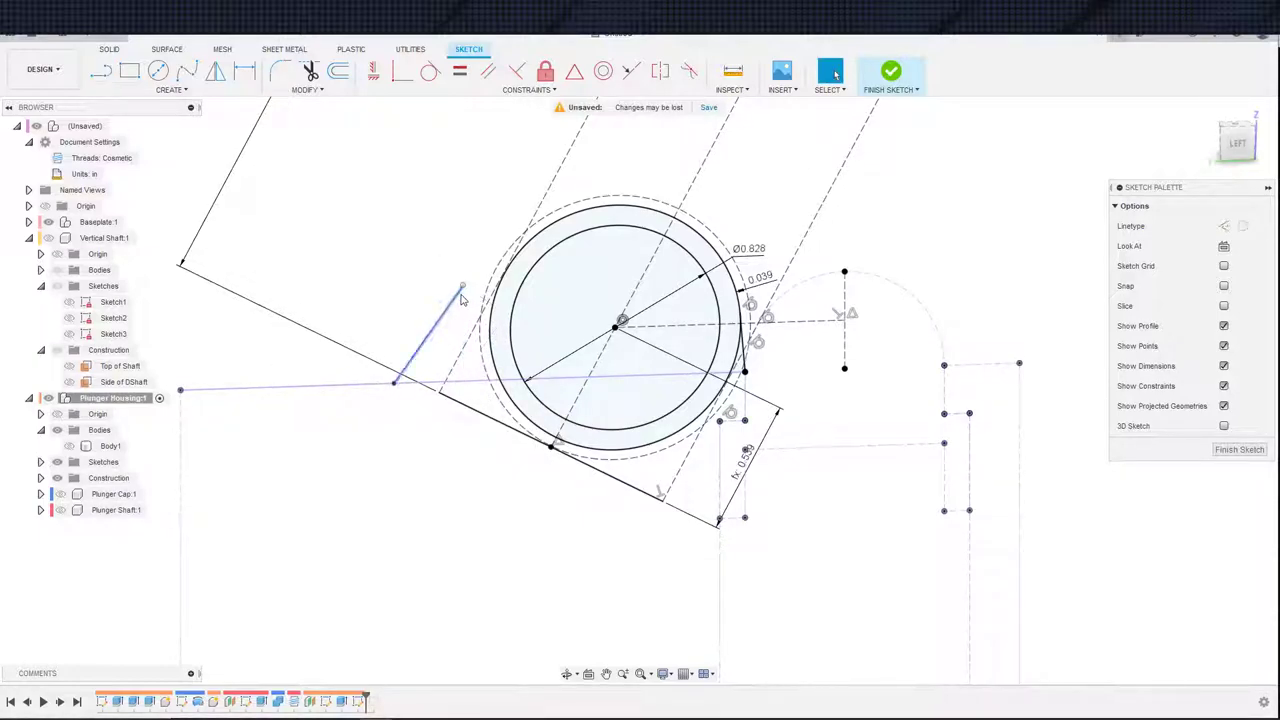
- Make the slanted line tangent to the larger solid circle and its upper endpoint coincident with that circle
{"action": "left_click", "coordinate": [426, 346]}
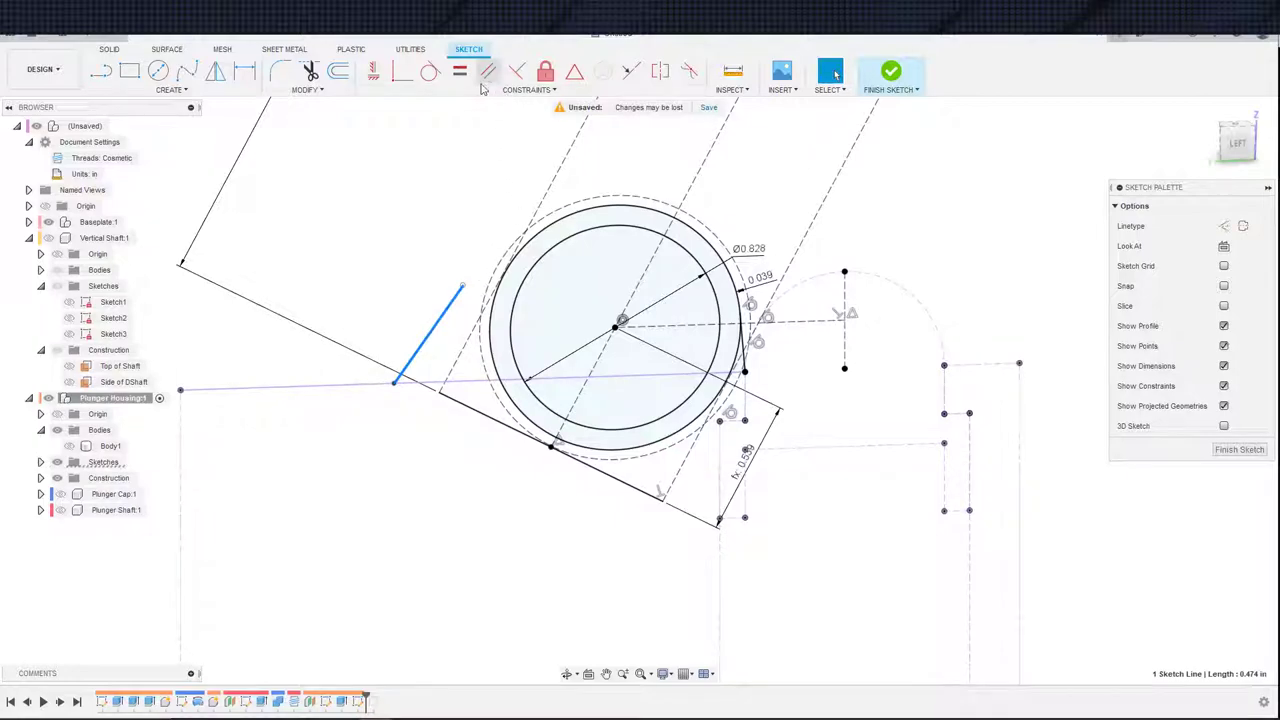
{"action": "left_click", "coordinate": [430, 71]}
{"action": "left_click", "coordinate": [512, 256]}
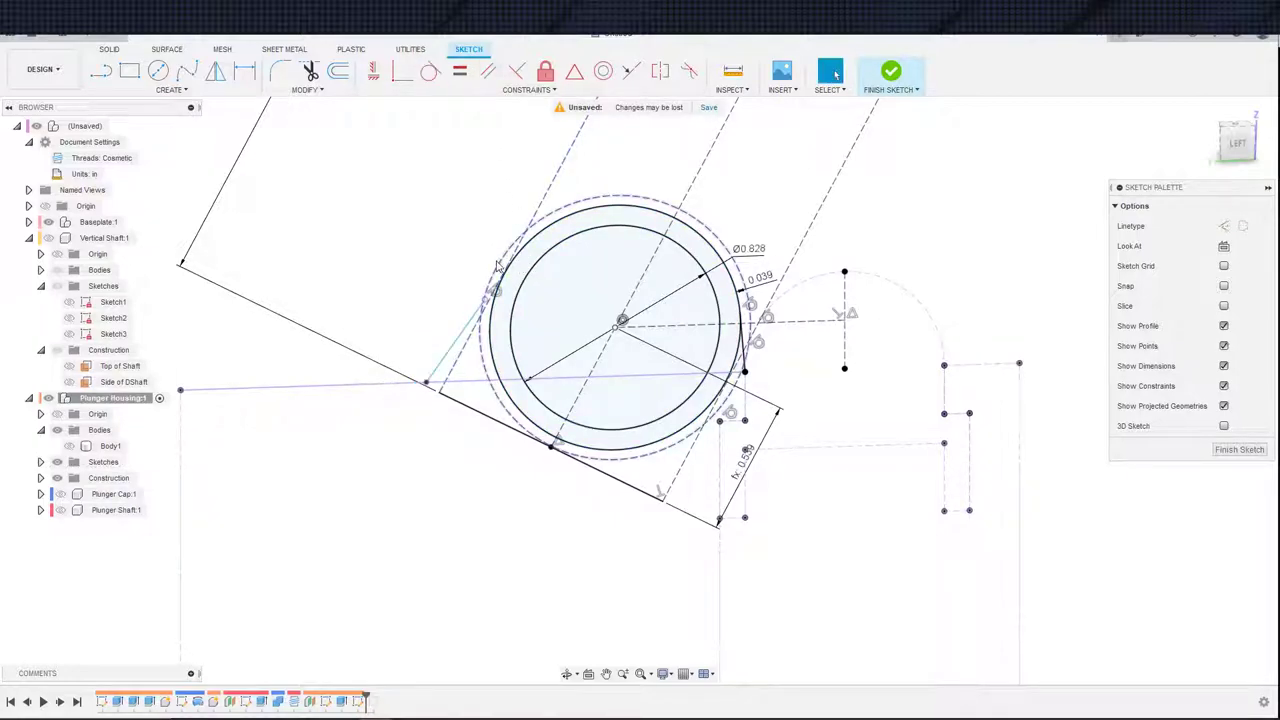
{"action": "left_click", "coordinate": [485, 299]}
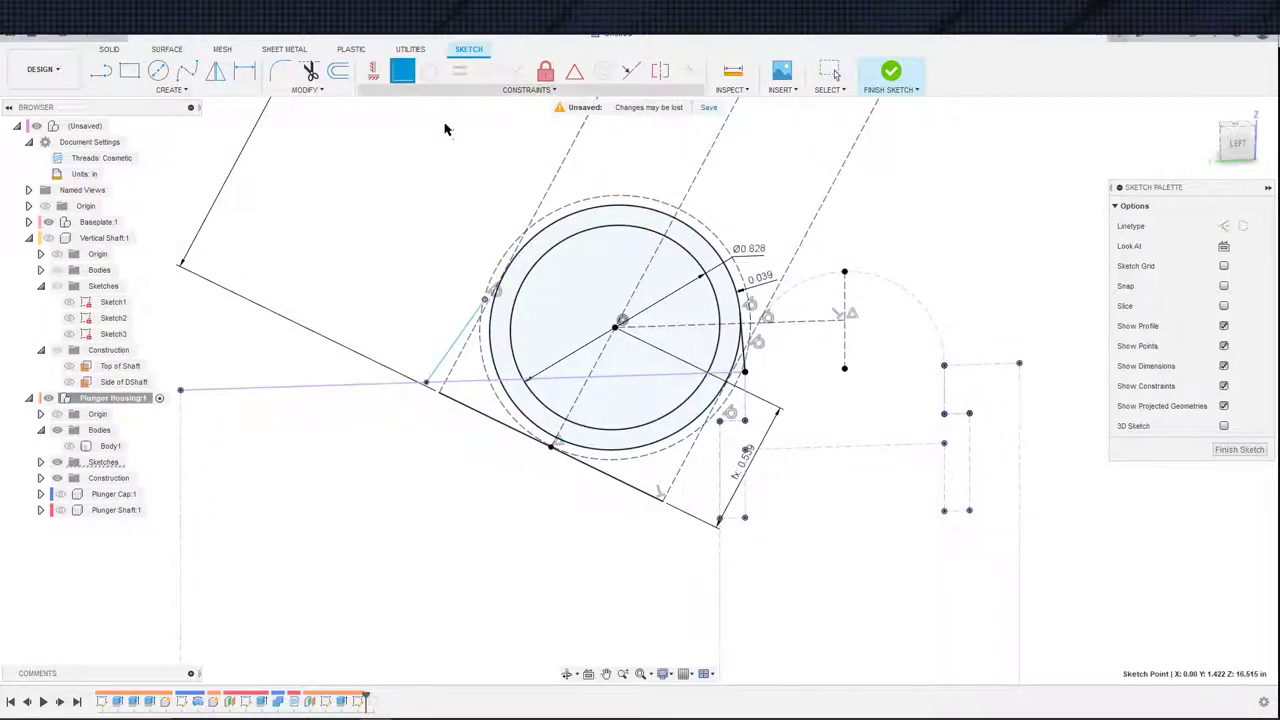
{"action": "left_click", "coordinate": [530, 237]}
{"action": "scroll", "coordinate": [478, 314], "scroll_direction": "up", "scroll_amount": 4}
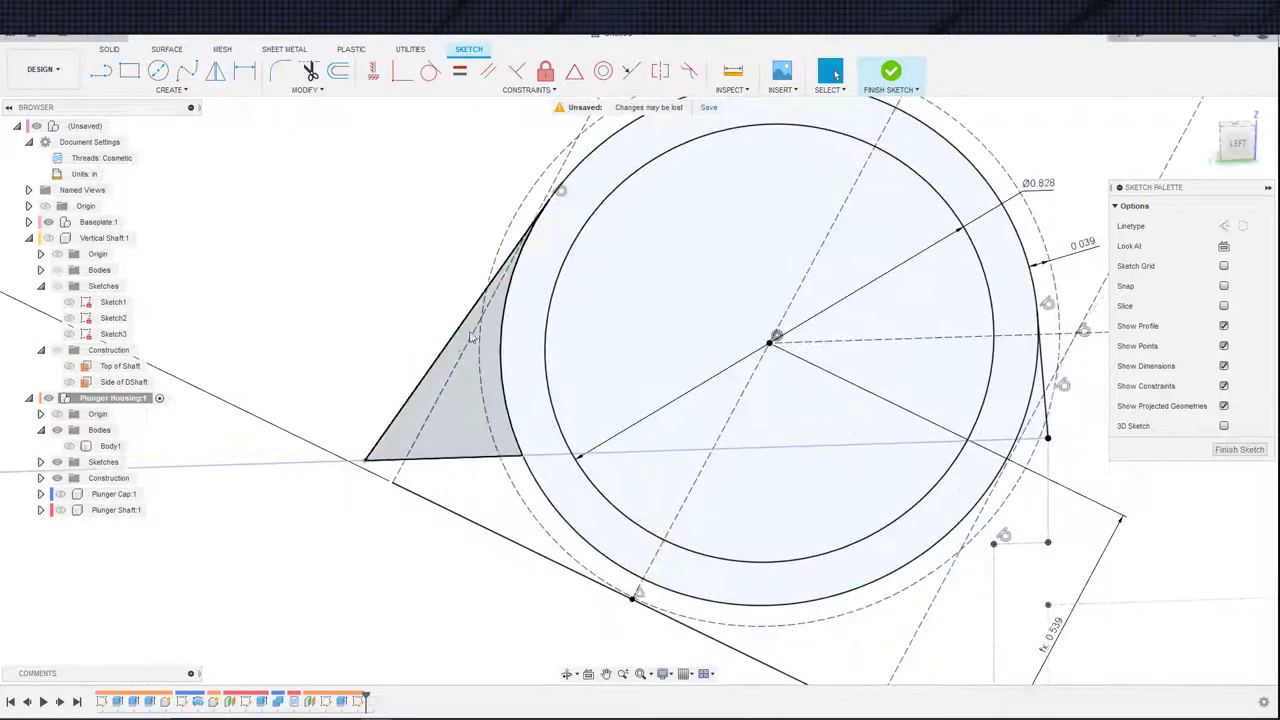
{"action": "scroll", "coordinate": [430, 340], "scroll_direction": "down", "scroll_amount": 3}
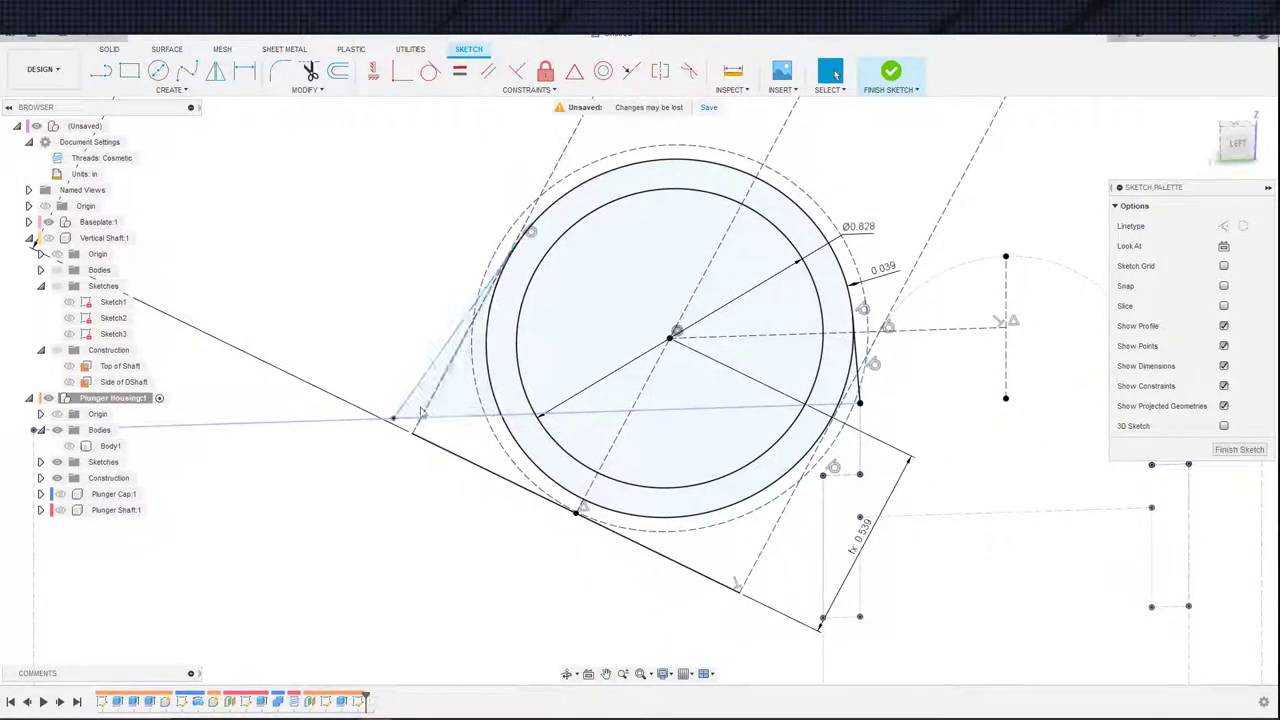
{"action": "left_click", "coordinate": [394, 418]}
{"action": "key", "text": "Escape"}
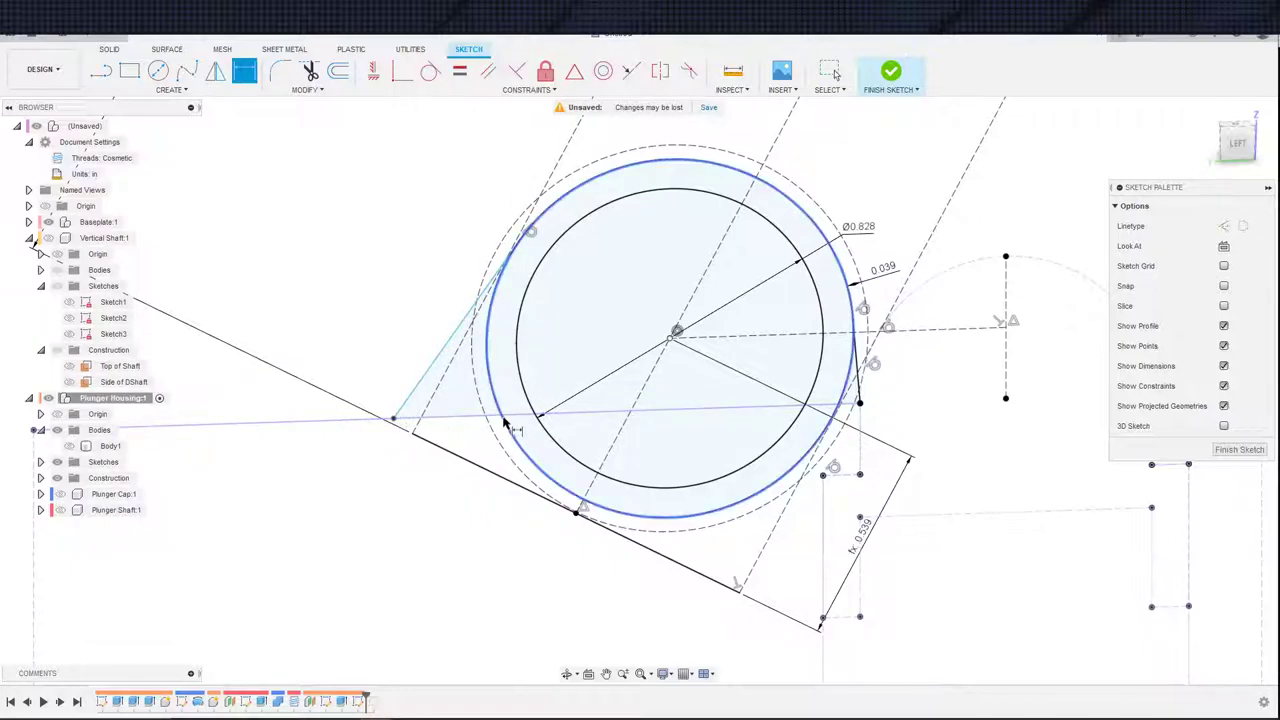
{"action": "key", "text": "Escape"}
- Place a sketch point on the larger solid circle, just below the projected housing top edge on the slanted line's side
{"action": "key", "text": "s"}
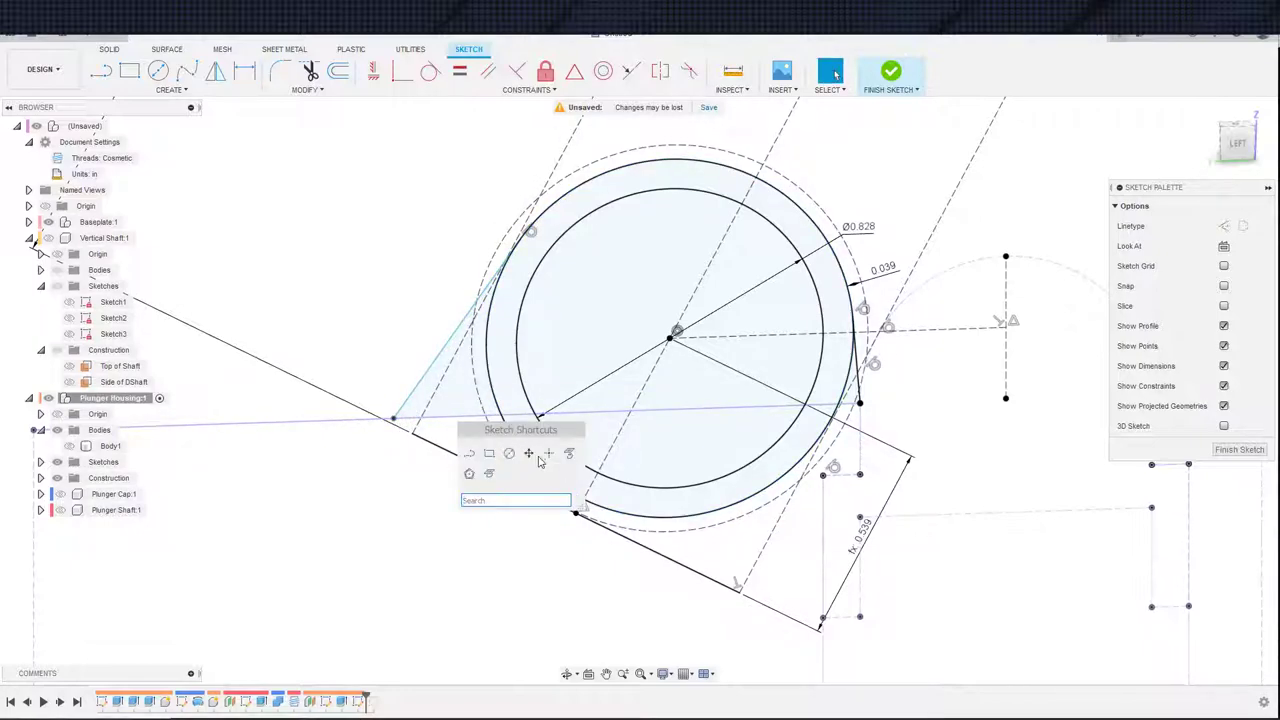
{"action": "left_click", "coordinate": [549, 454]}
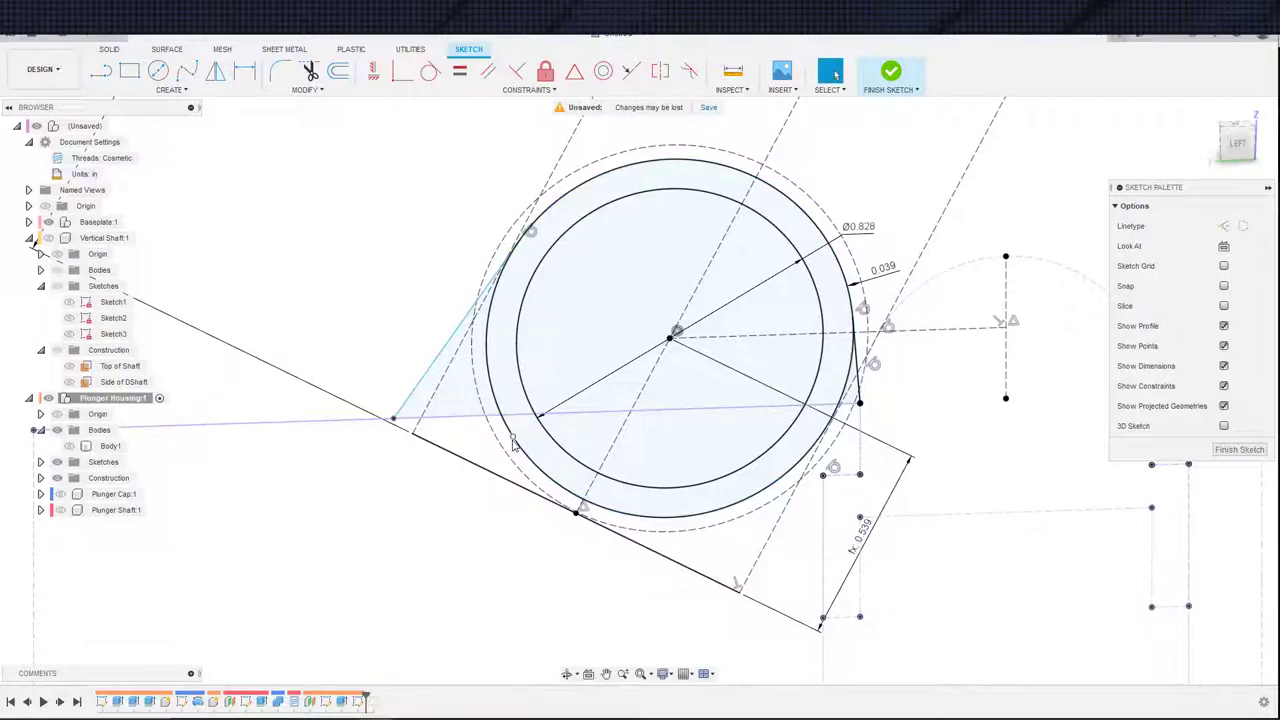
- Make the sketch point coincident with the projected housing top edge and set its distance from the slanted line's lower end to 0.25 in
{"action": "left_click", "coordinate": [512, 438]}
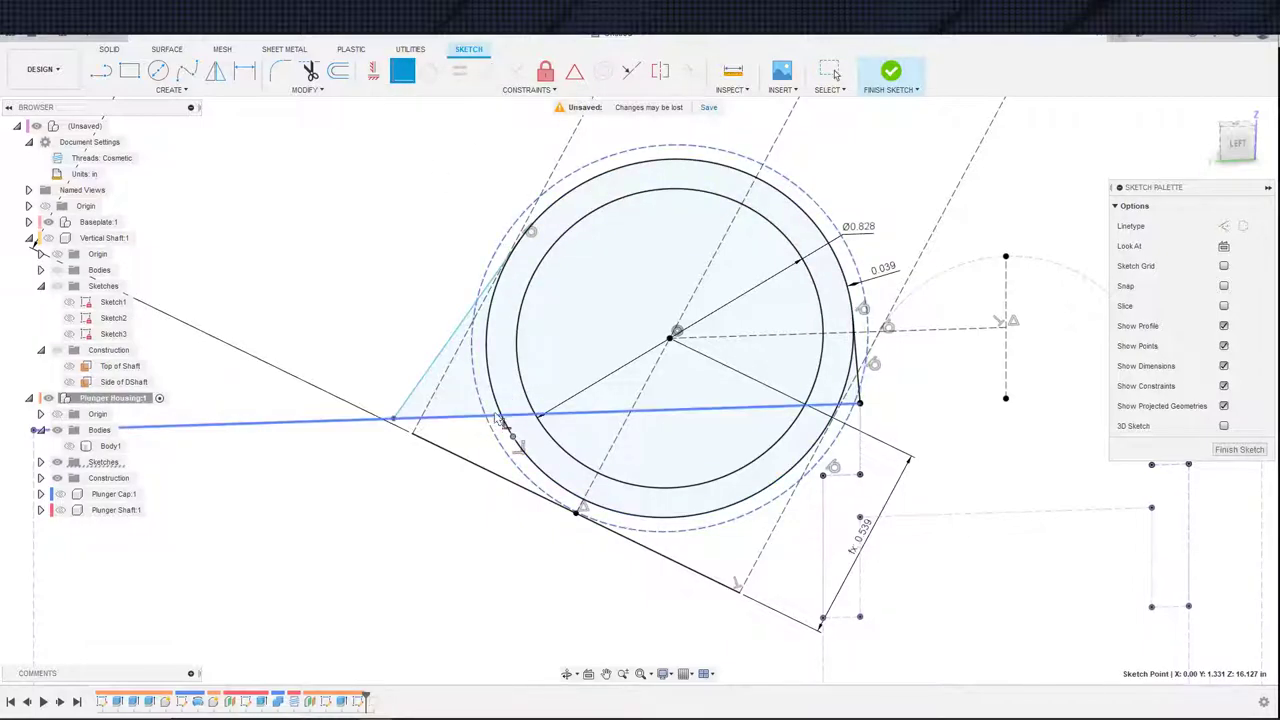
{"action": "left_click", "coordinate": [435, 418]}
{"action": "left_click", "coordinate": [394, 420]}
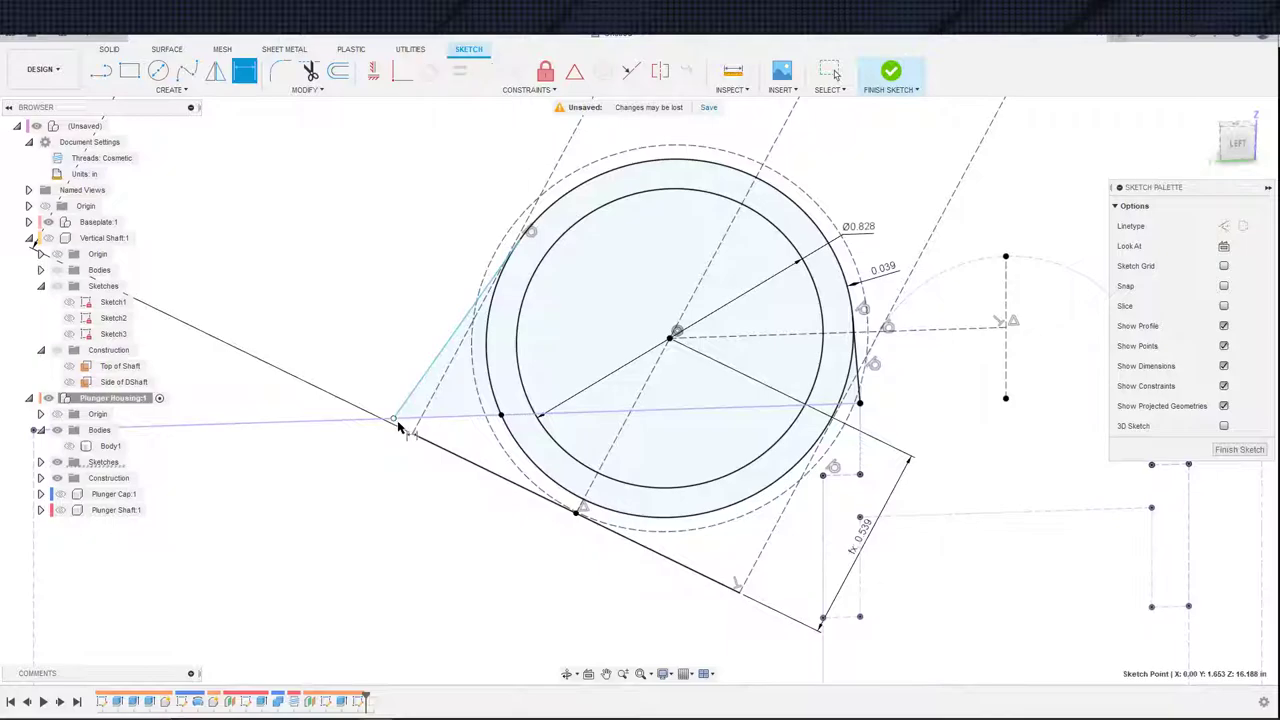
{"action": "left_click", "coordinate": [502, 417]}
{"action": "left_click", "coordinate": [462, 518]}
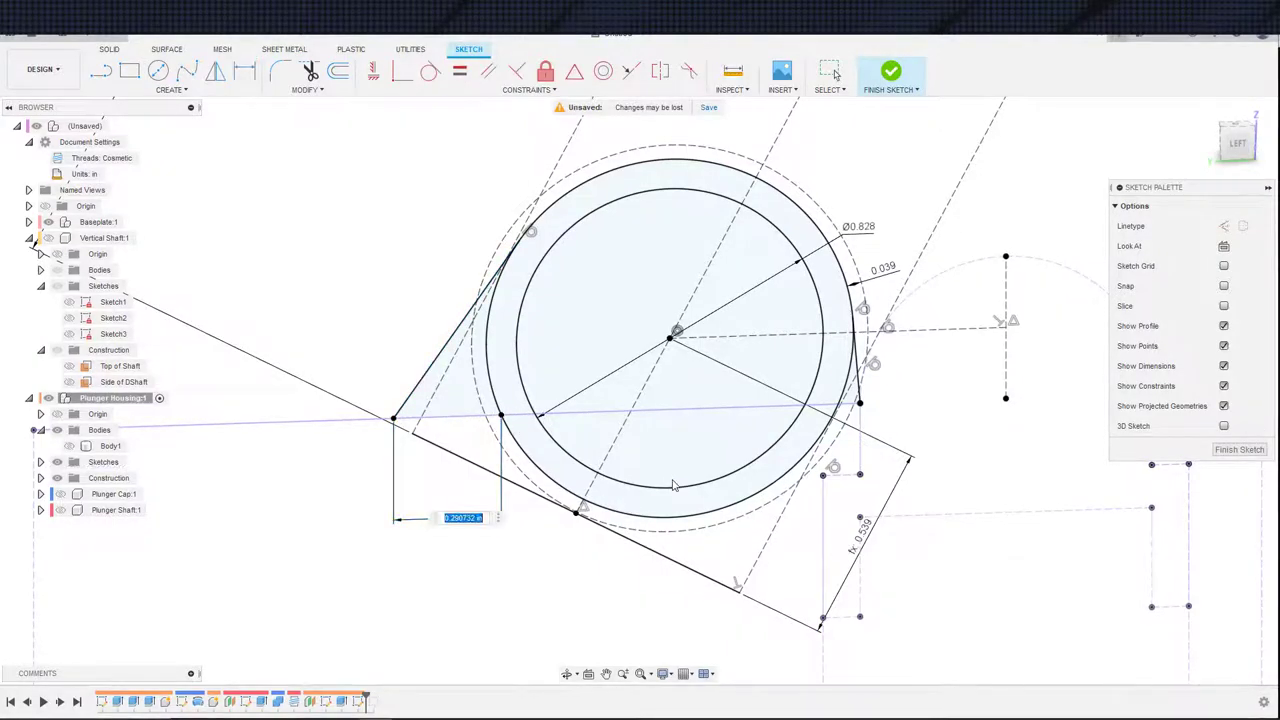
{"action": "type", "text": ".25"}
{"action": "key", "text": "Return"}
{"action": "scroll", "coordinate": [620, 400], "scroll_direction": "down", "scroll_amount": 3}
{"action": "scroll", "coordinate": [460, 452], "scroll_direction": "up", "scroll_amount": 4}
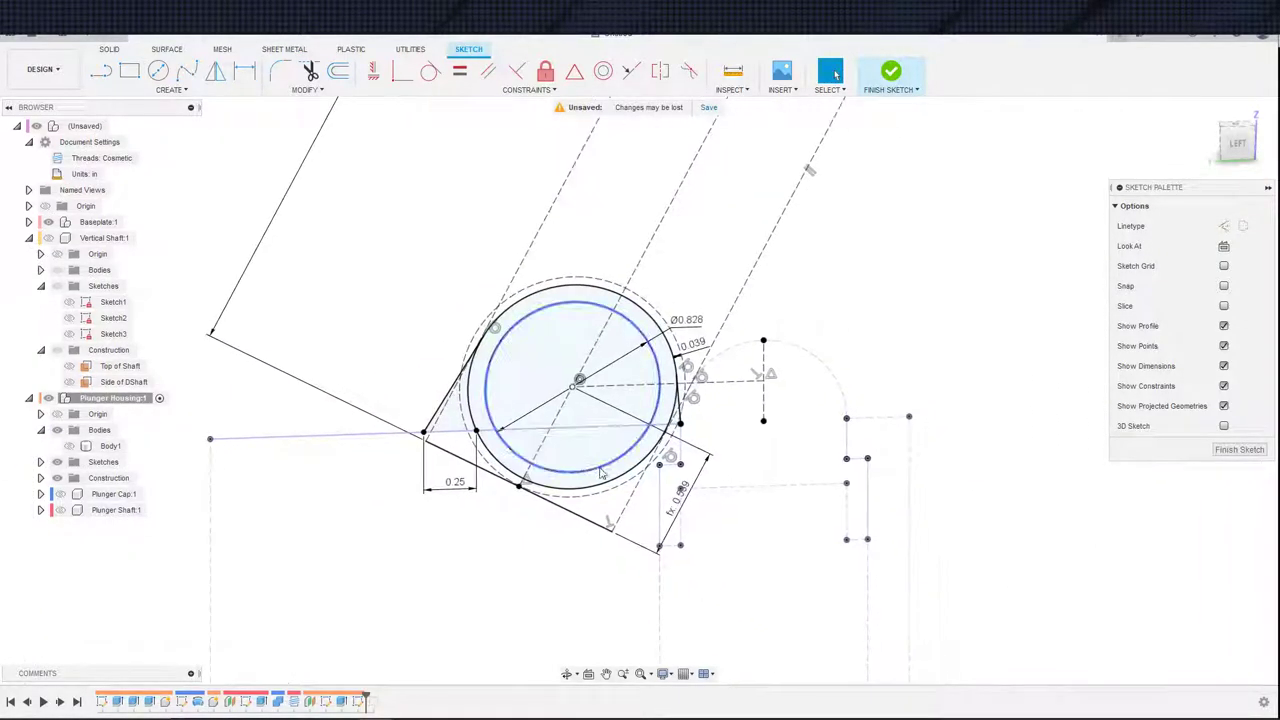
{"action": "scroll", "coordinate": [460, 450], "scroll_direction": "down", "scroll_amount": 1}
- Start an Extrude of the slanted triangle, the upper ring segment and the sliver by the short line, and show the housing body
{"action": "key", "text": "e"}
{"action": "left_click", "coordinate": [428, 413]}
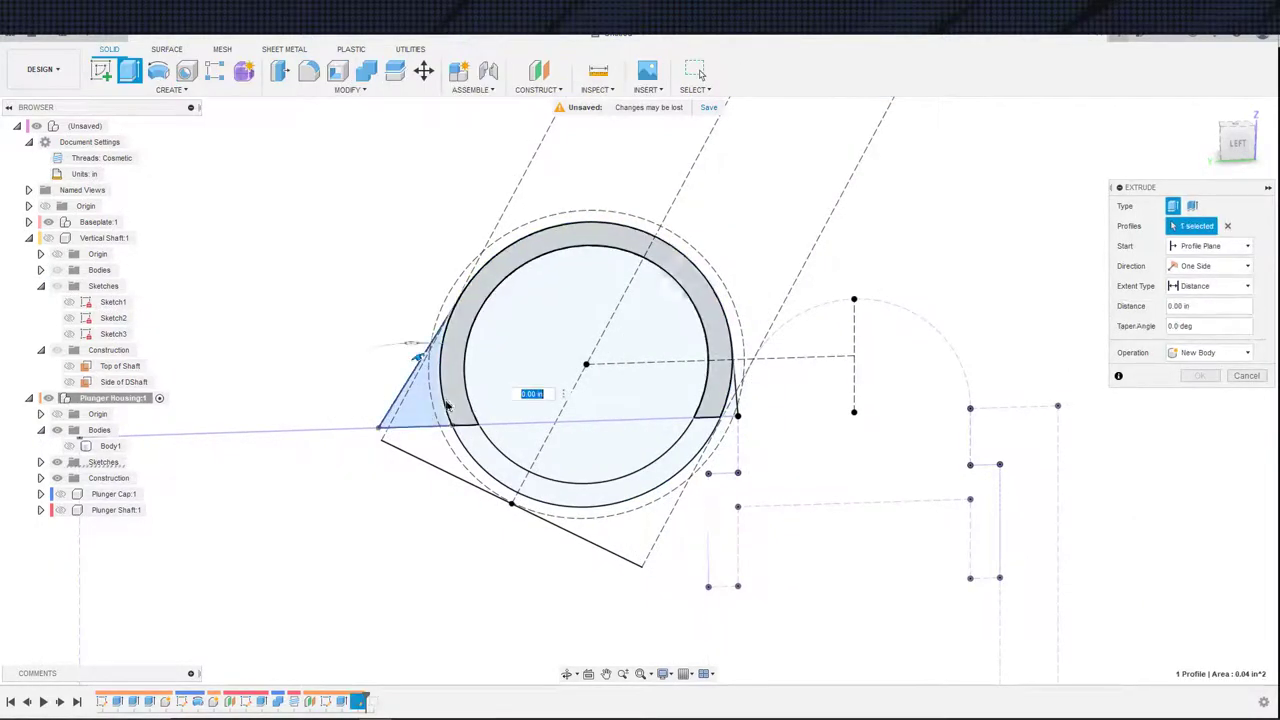
{"action": "left_click", "coordinate": [457, 406]}
{"action": "left_click", "coordinate": [693, 421]}
{"action": "scroll", "coordinate": [610, 435], "scroll_direction": "down", "scroll_amount": 3}
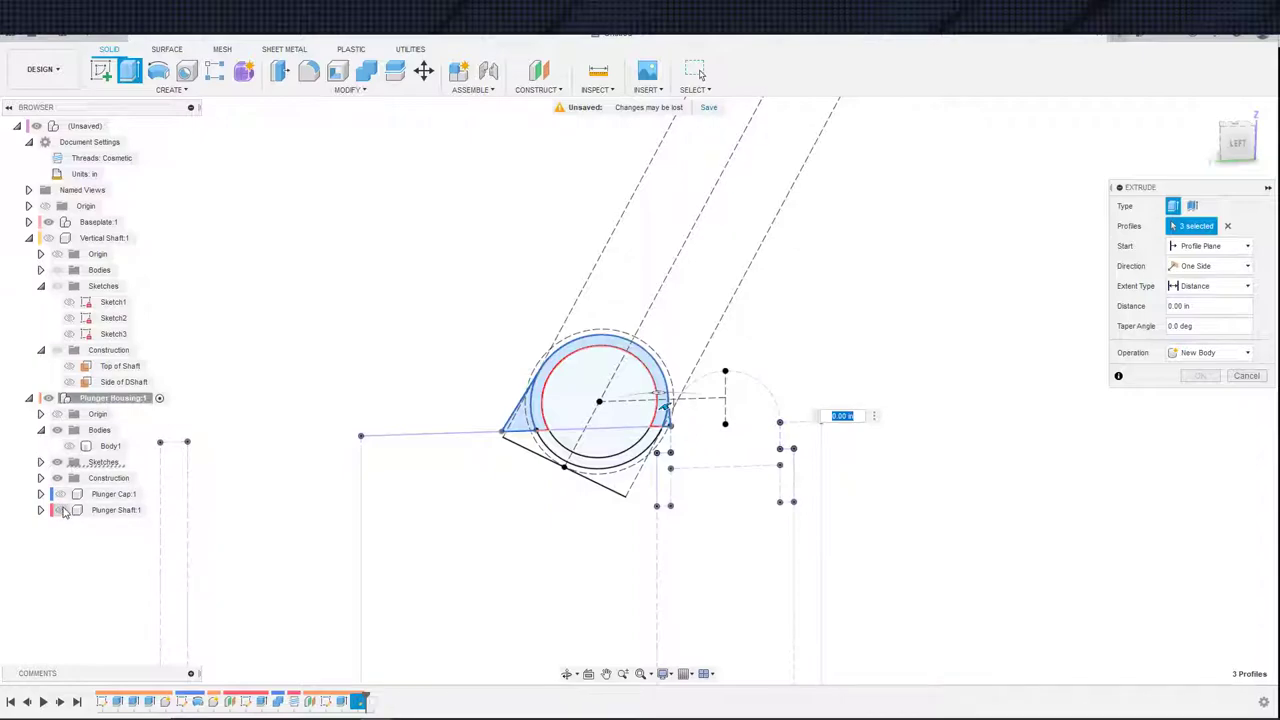
{"action": "left_click", "coordinate": [69, 446]}
{"action": "middle_click_drag", "start_coordinate": [480, 400], "coordinate": [257, 474], "text": "shift"}
- Try extruding the selected profiles symmetrically with the extent set to All
{"action": "left_click", "coordinate": [1245, 266]}
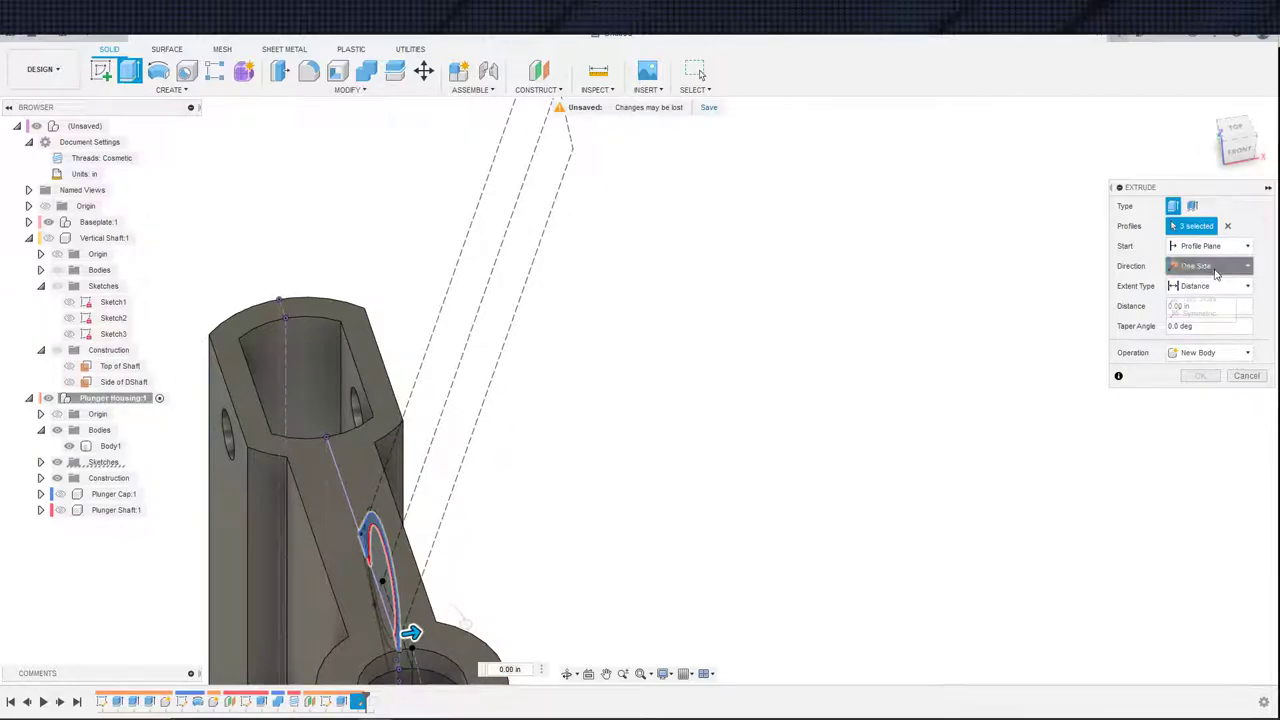
{"action": "left_click", "coordinate": [1200, 284]}
{"action": "middle_click_drag", "start_coordinate": [763, 480], "coordinate": [1034, 284], "text": "shift"}
{"action": "left_click", "coordinate": [1189, 266]}
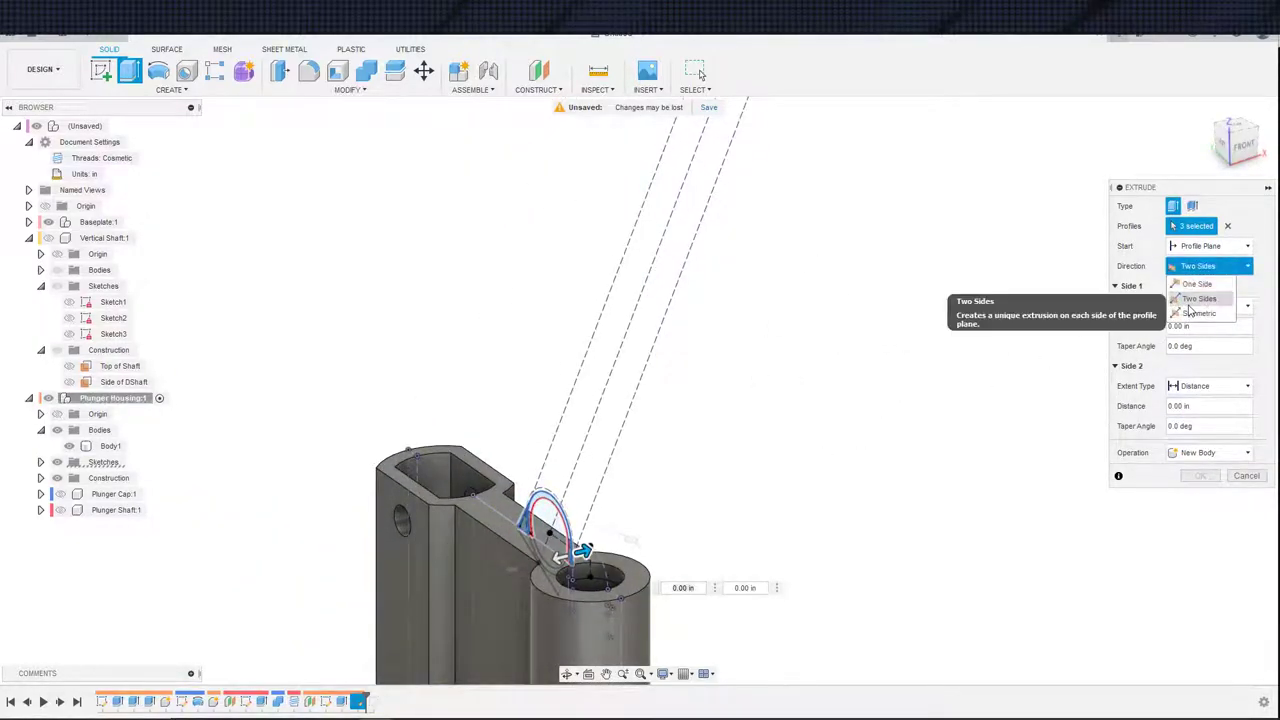
{"action": "left_click", "coordinate": [1184, 320]}
{"action": "left_click", "coordinate": [1208, 286]}
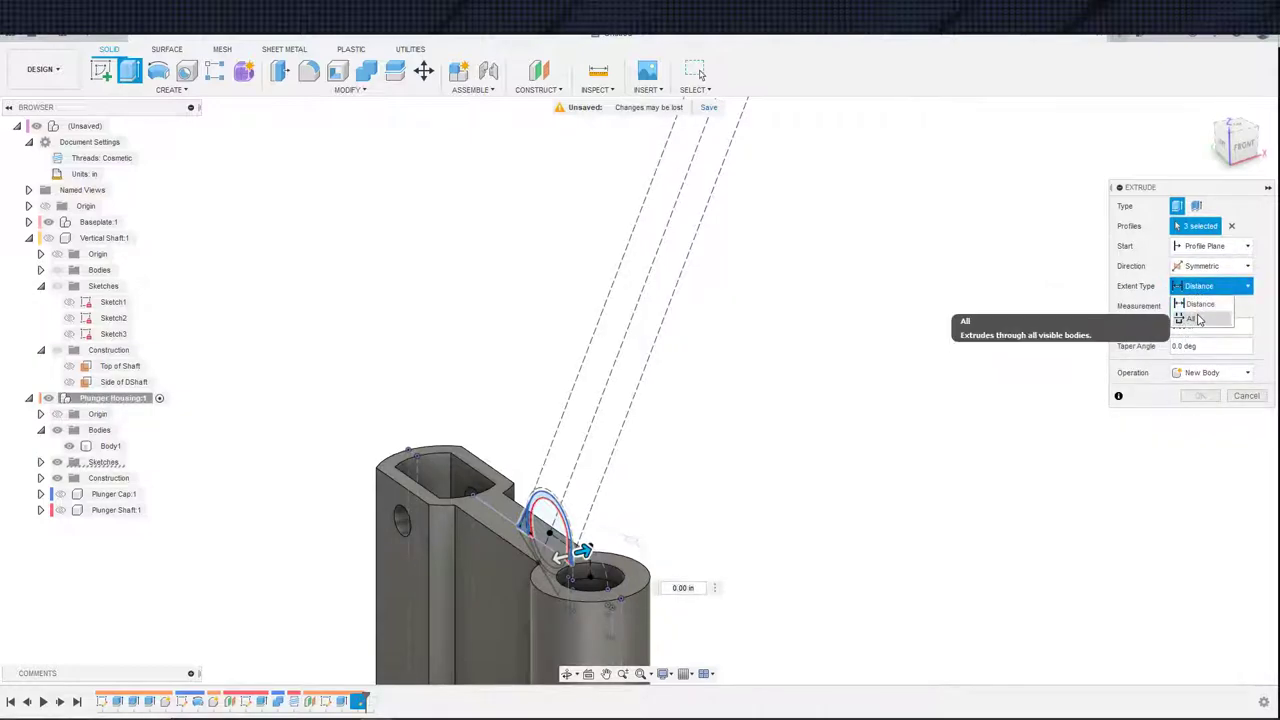
{"action": "left_click", "coordinate": [1190, 321]}
{"action": "left_click", "coordinate": [1192, 288]}
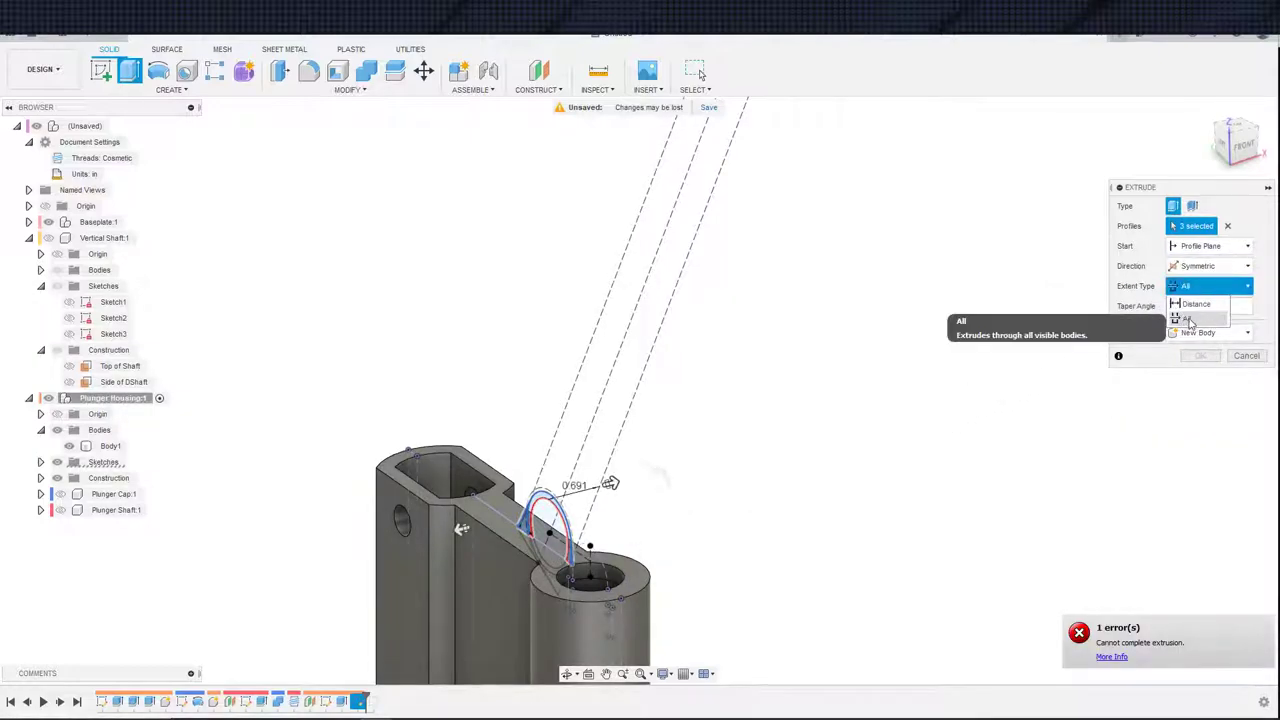
- Set the extrusion to Join in two directions and end its first side at the housing web's side face with a To Object extent
{"action": "left_click", "coordinate": [1205, 332]}
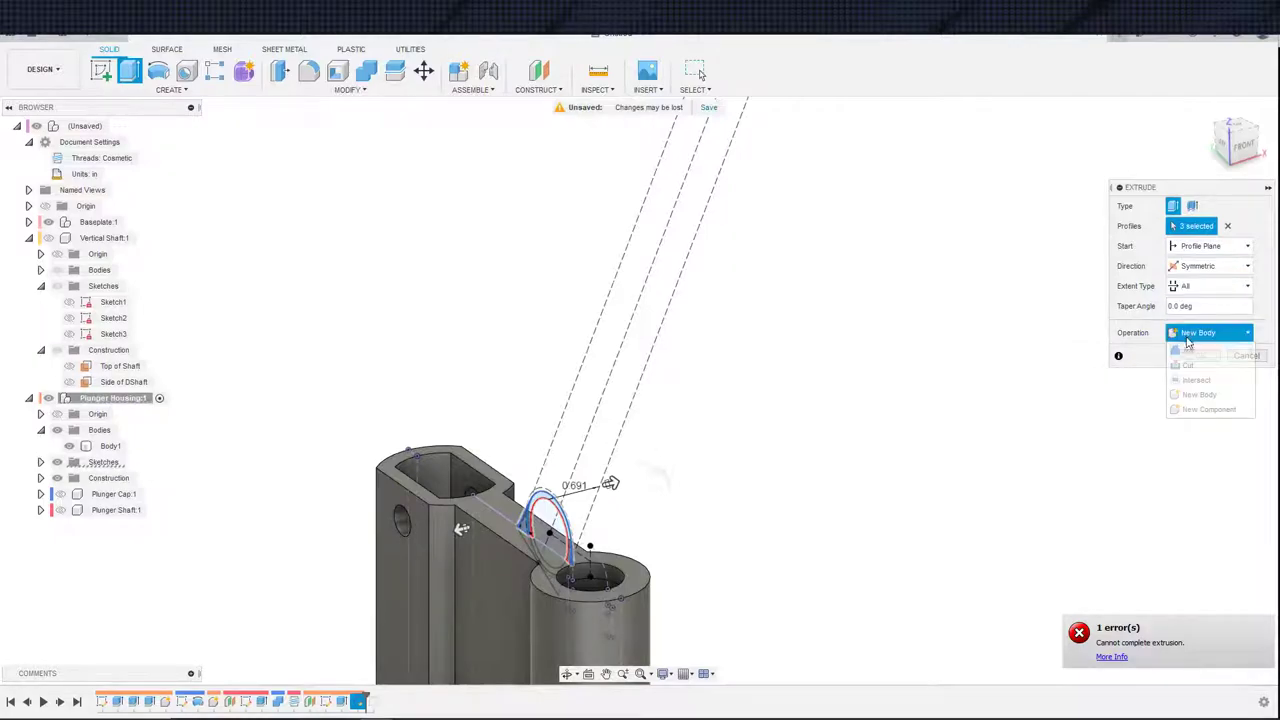
{"action": "left_click", "coordinate": [1188, 347]}
{"action": "middle_click_drag", "start_coordinate": [750, 460], "coordinate": [803, 310], "text": "shift"}
{"action": "scroll", "coordinate": [723, 449], "scroll_direction": "up", "scroll_amount": 3}
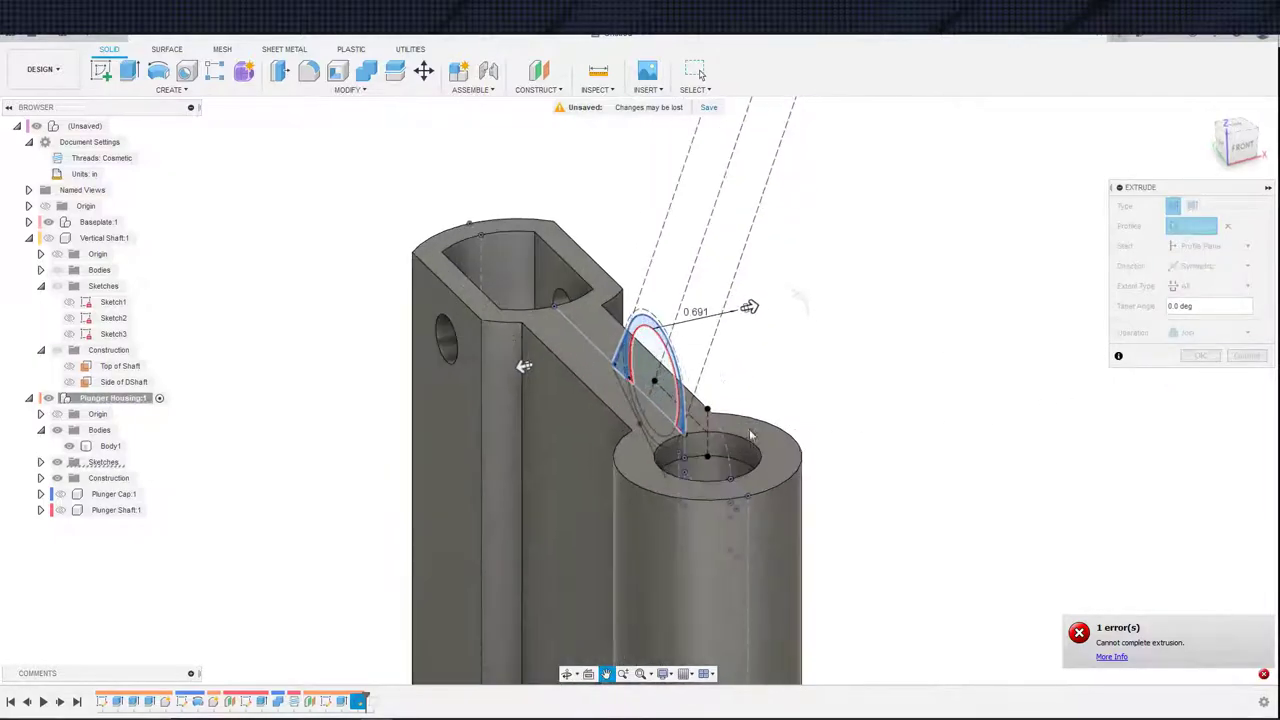
{"action": "middle_click_drag", "start_coordinate": [765, 440], "coordinate": [818, 443], "text": "shift"}
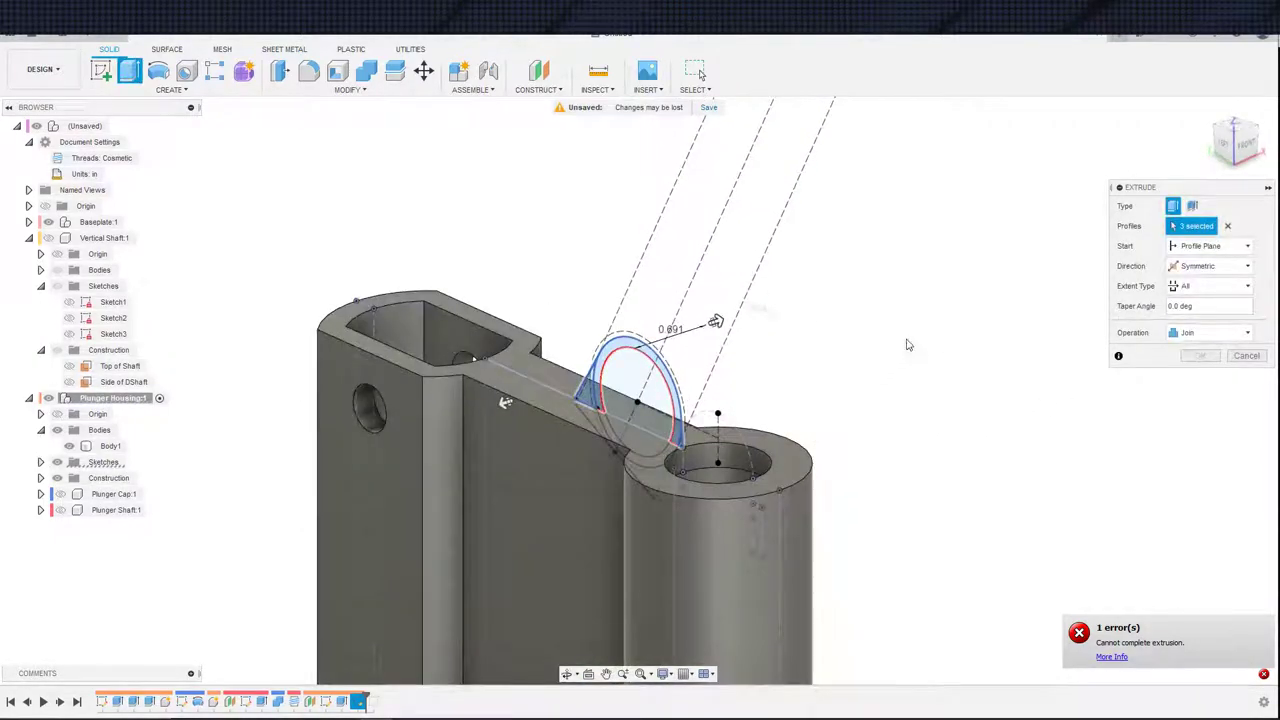
{"action": "left_click", "coordinate": [1199, 299]}
{"action": "left_click", "coordinate": [1210, 306]}
{"action": "left_click", "coordinate": [1180, 342]}
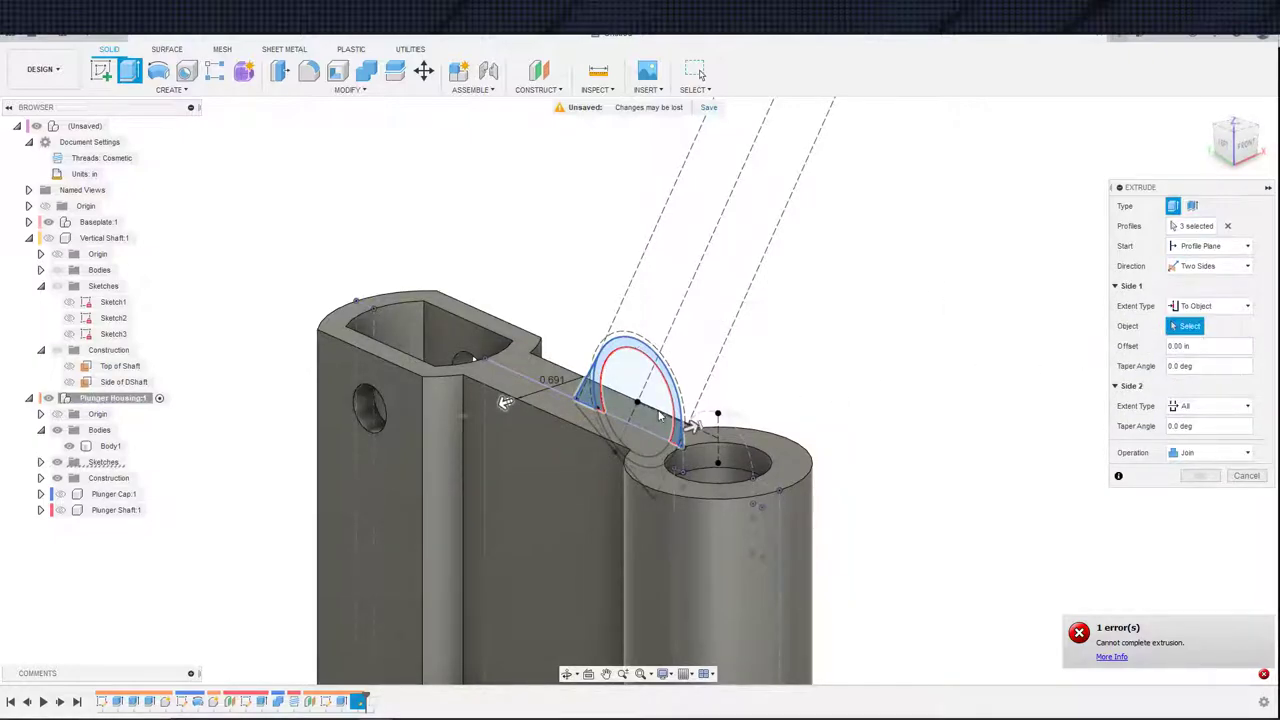
{"action": "middle_click_drag", "start_coordinate": [690, 430], "coordinate": [460, 425], "text": "shift"}
{"action": "left_click", "coordinate": [841, 421]}
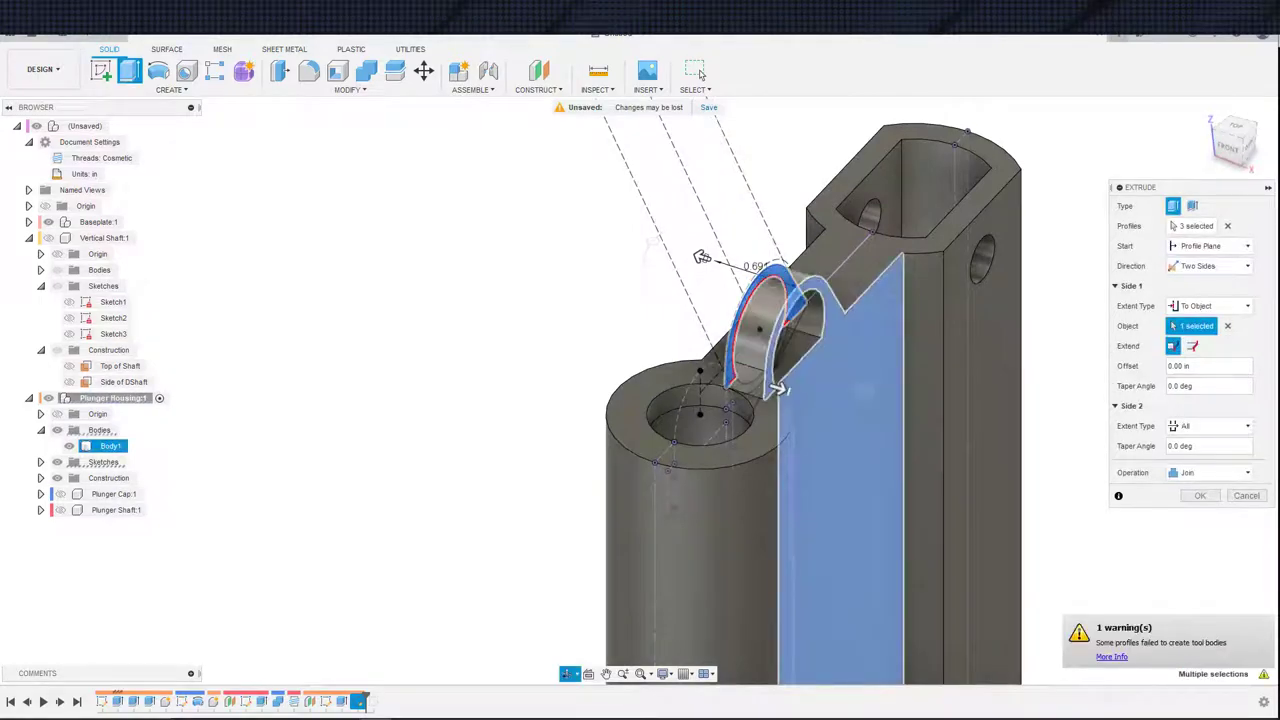
- End the extrusion's second side at the web's opposite side face with a To Object extent and complete the extrusion
{"action": "middle_click_drag", "start_coordinate": [841, 421], "coordinate": [1000, 420], "text": "shift"}
{"action": "left_click", "coordinate": [1183, 428]}
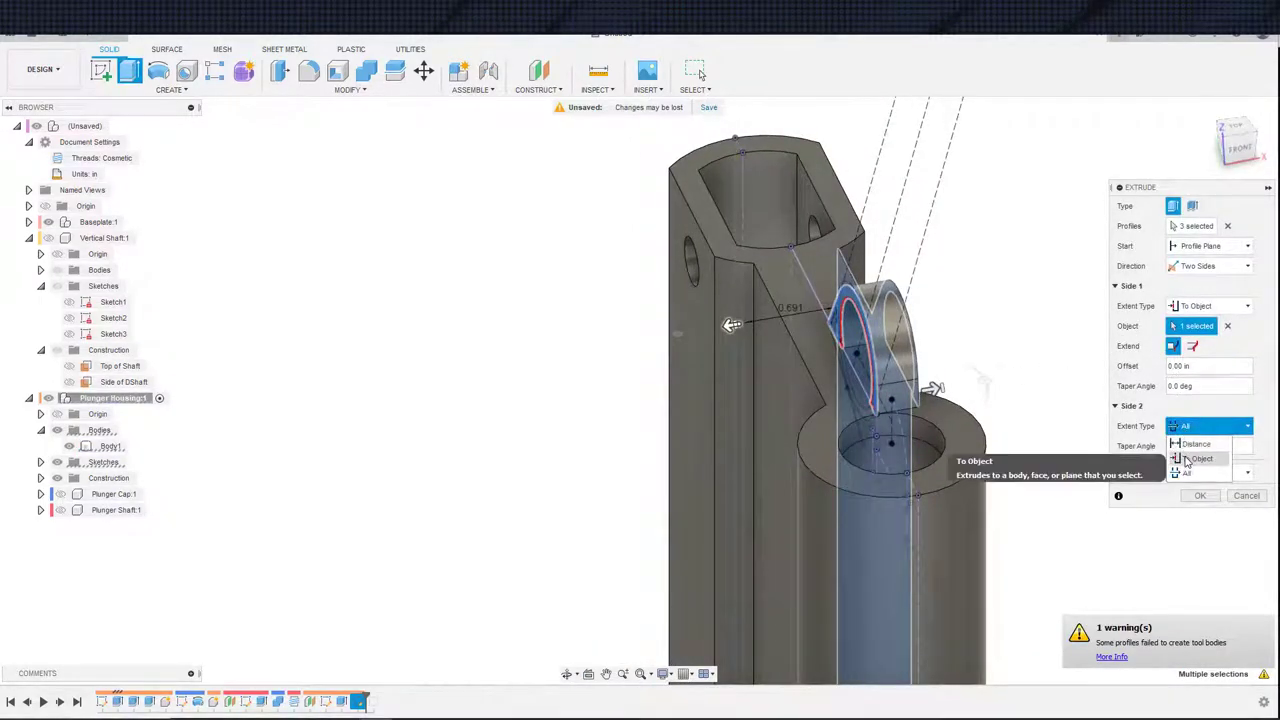
{"action": "left_click", "coordinate": [1188, 458]}
{"action": "left_click", "coordinate": [797, 428]}
{"action": "middle_click_drag", "start_coordinate": [797, 428], "coordinate": [932, 437], "text": "shift"}
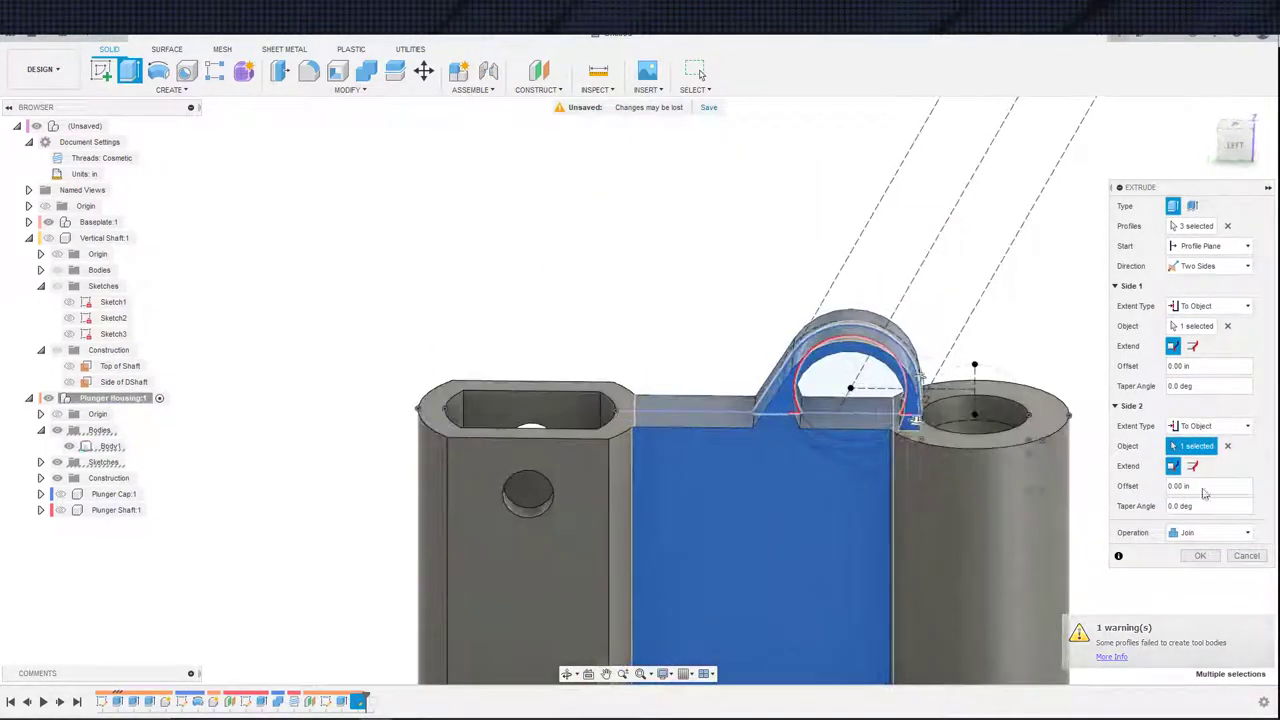
{"action": "left_click", "coordinate": [1202, 556]}
{"action": "scroll", "coordinate": [1086, 430], "scroll_direction": "down", "scroll_amount": 3}
{"action": "middle_click_drag", "start_coordinate": [1079, 430], "coordinate": [1117, 417], "text": "shift"}
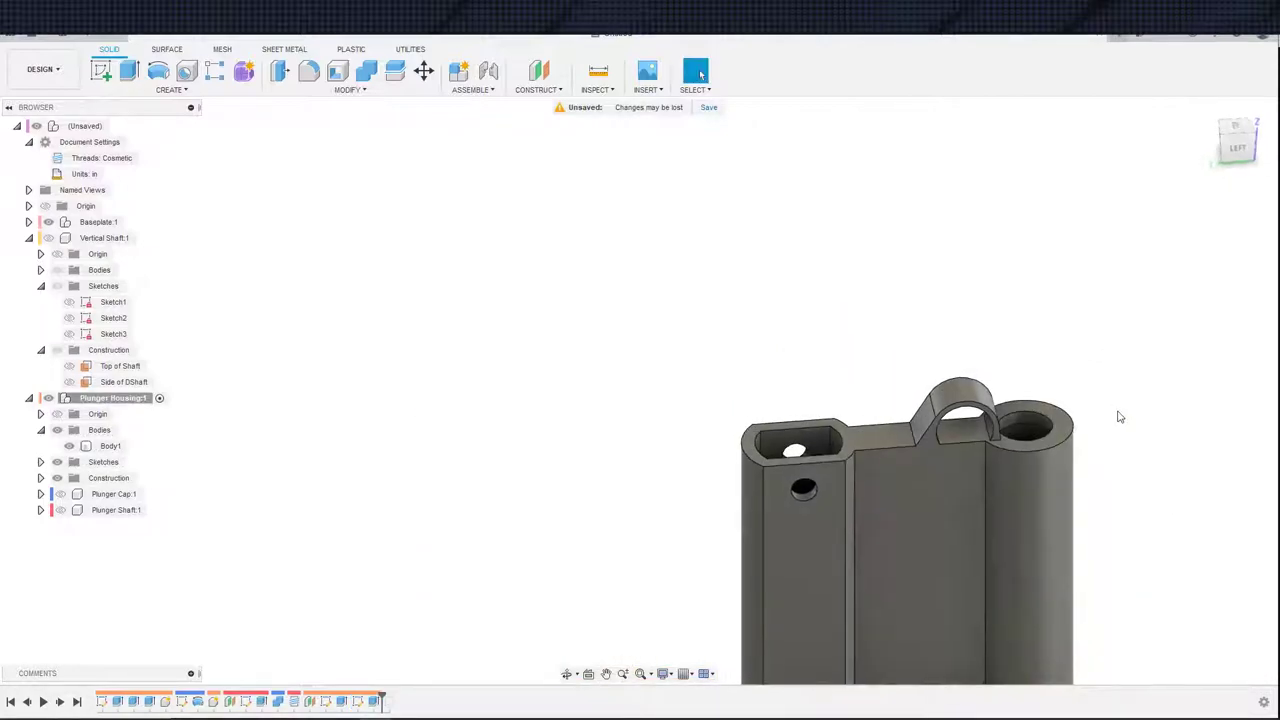
- Reopen the pivot boss sketch for editing and reposition the inner circle's diameter dimension above the circles
{"action": "double_click", "coordinate": [373, 703]}
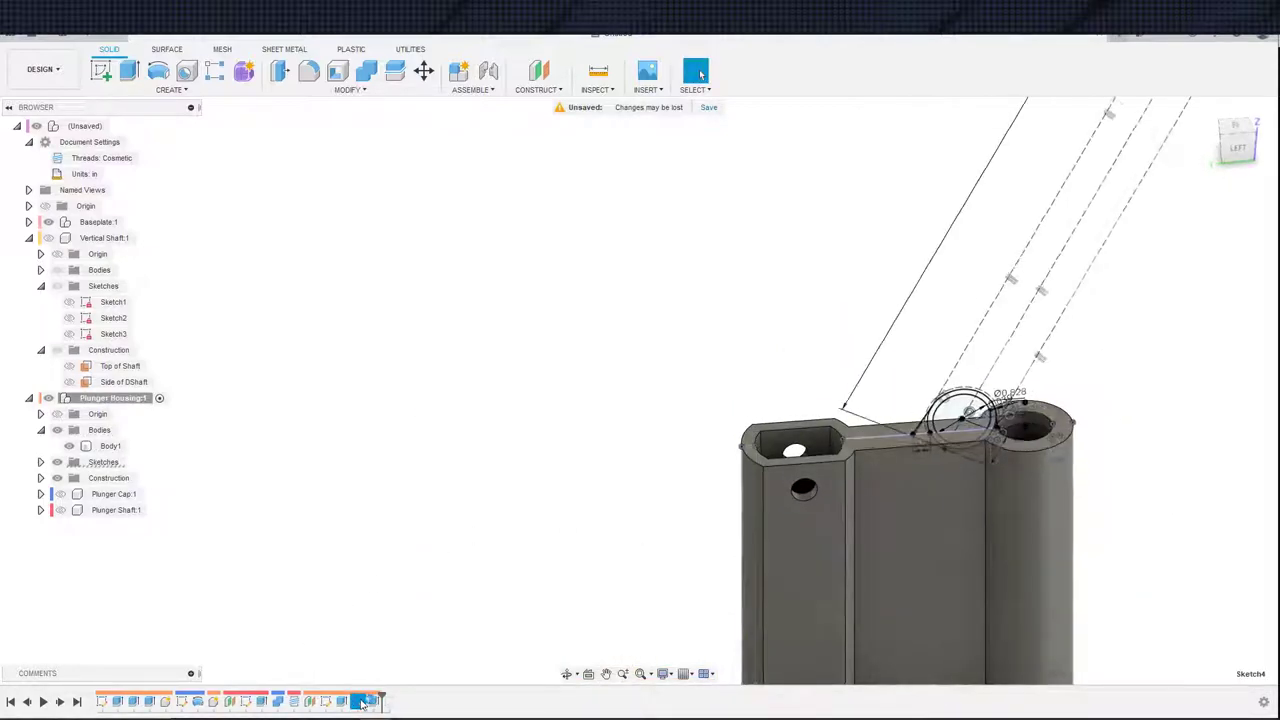
{"action": "middle_click_drag", "start_coordinate": [765, 500], "coordinate": [695, 533]}
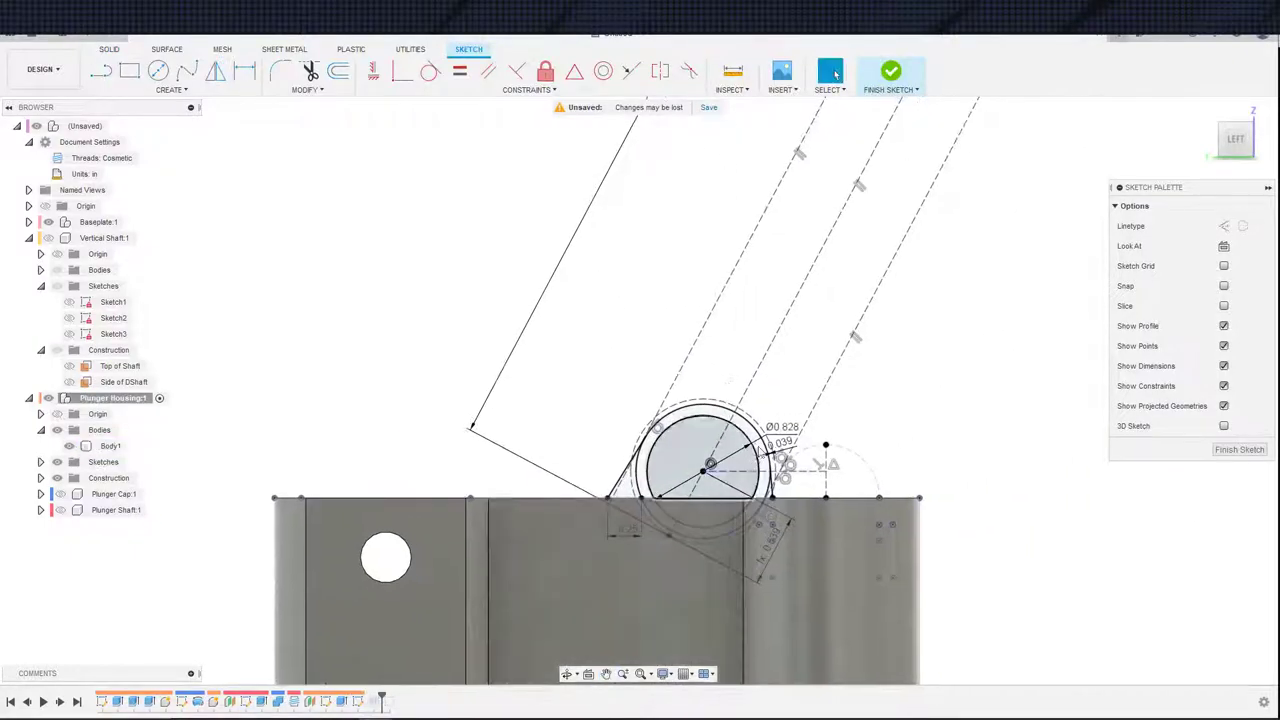
{"action": "left_click_drag", "start_coordinate": [777, 426], "coordinate": [717, 357]}
{"action": "double_click", "coordinate": [717, 357]}
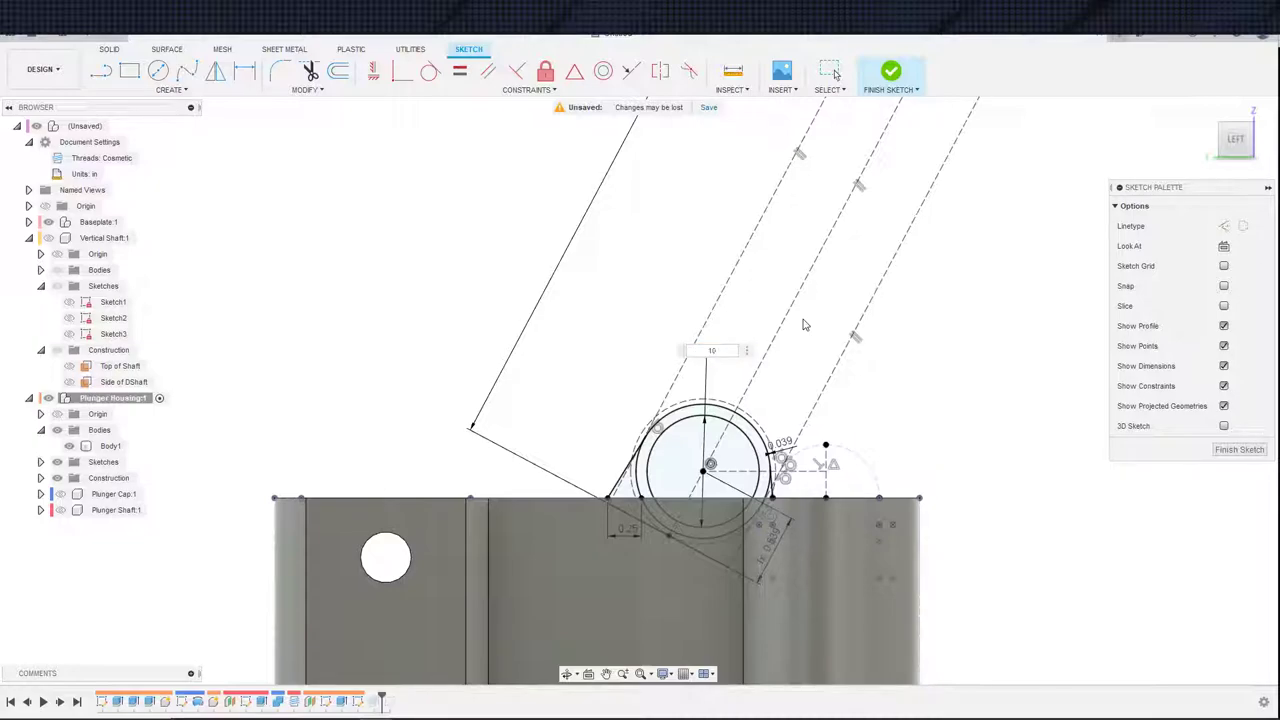
{"action": "key", "text": "Escape"}
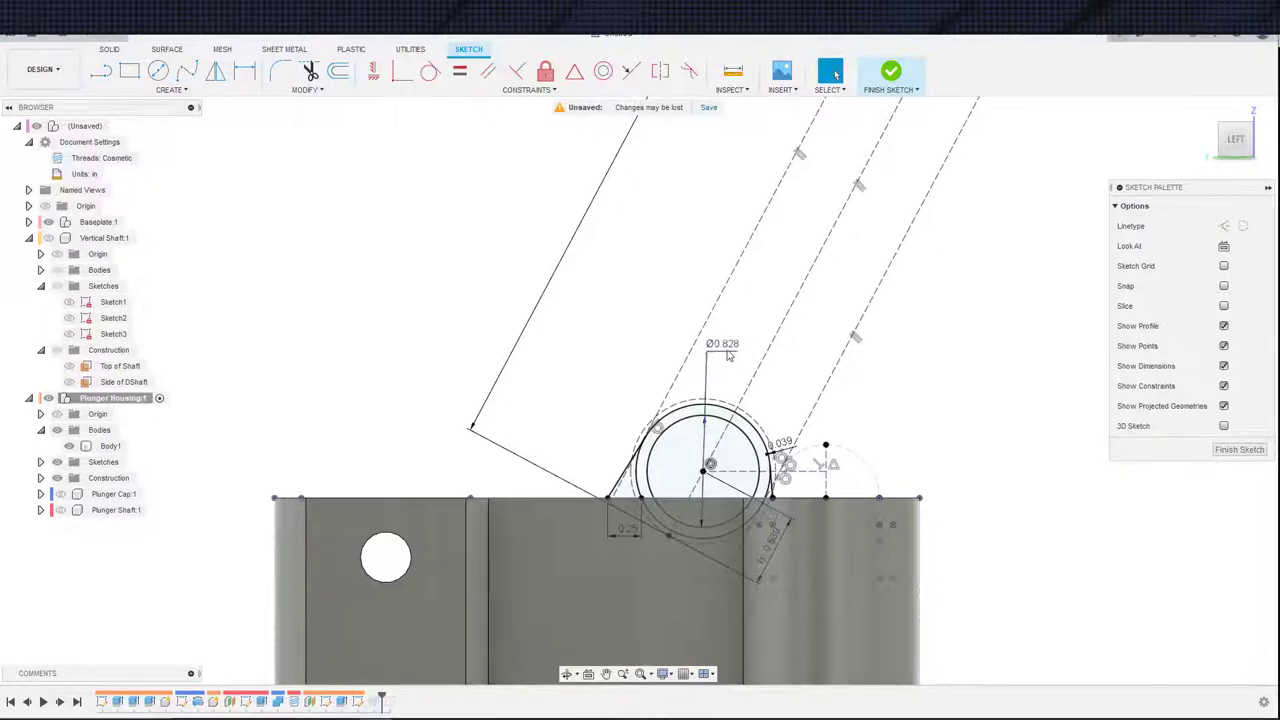
- Delete the 0.25 in dimension at the slanted line's lower end and hide the housing body
{"action": "scroll", "coordinate": [763, 423], "scroll_direction": "up", "scroll_amount": 3}
{"action": "scroll", "coordinate": [783, 484], "scroll_direction": "up", "scroll_amount": 2}
{"action": "middle_click_drag", "start_coordinate": [783, 484], "coordinate": [768, 392]}
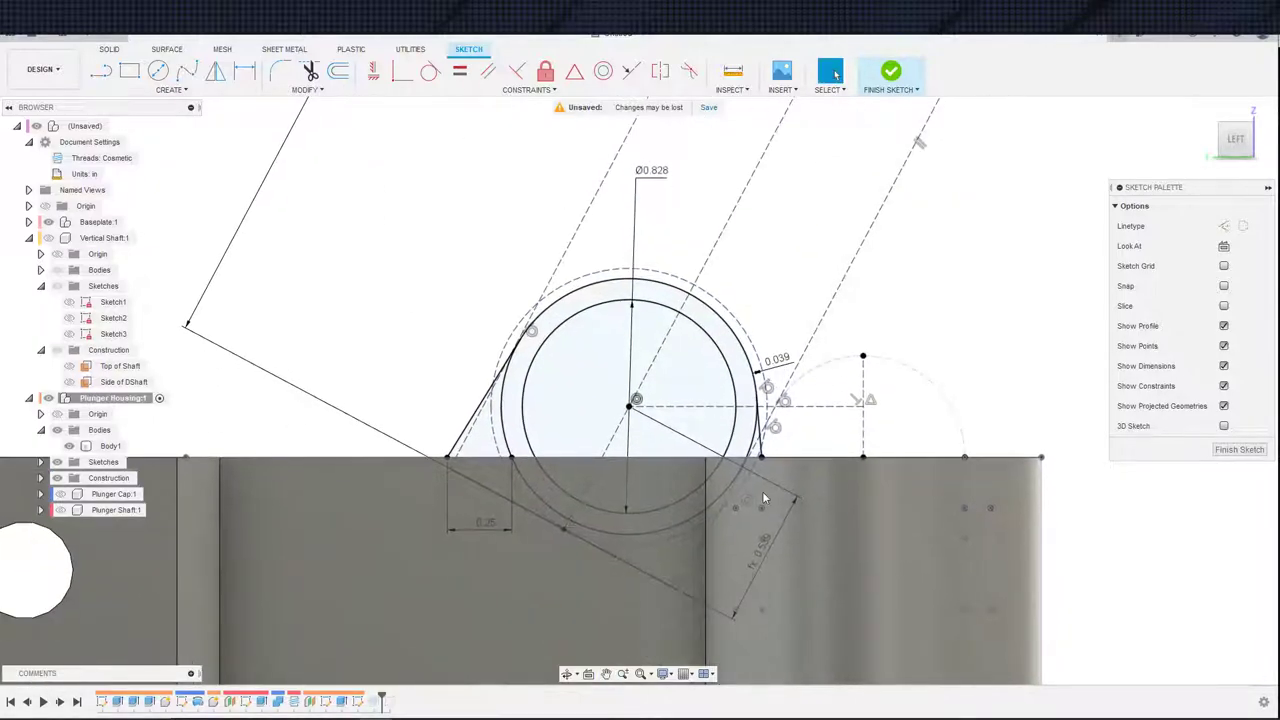
{"action": "left_click", "coordinate": [773, 545]}
{"action": "scroll", "coordinate": [800, 509], "scroll_direction": "down", "scroll_amount": 2}
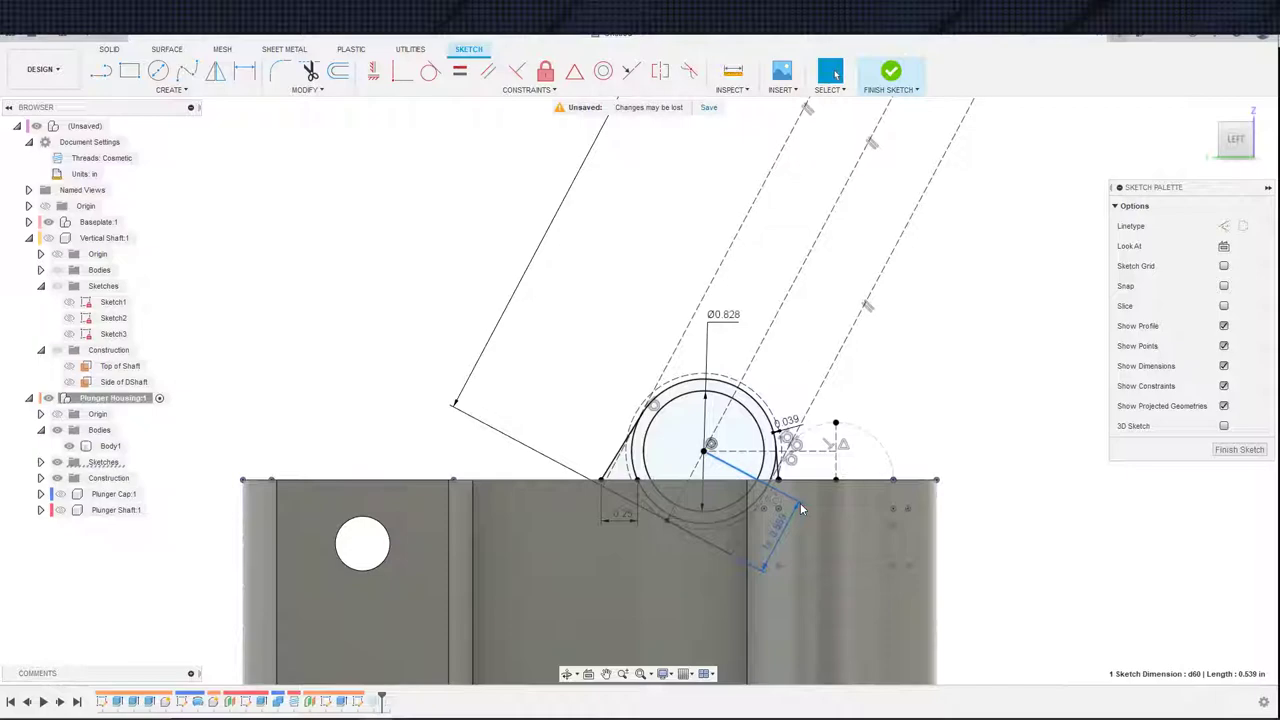
{"action": "key", "text": "Delete"}
{"action": "scroll", "coordinate": [648, 558], "scroll_direction": "down", "scroll_amount": 2}
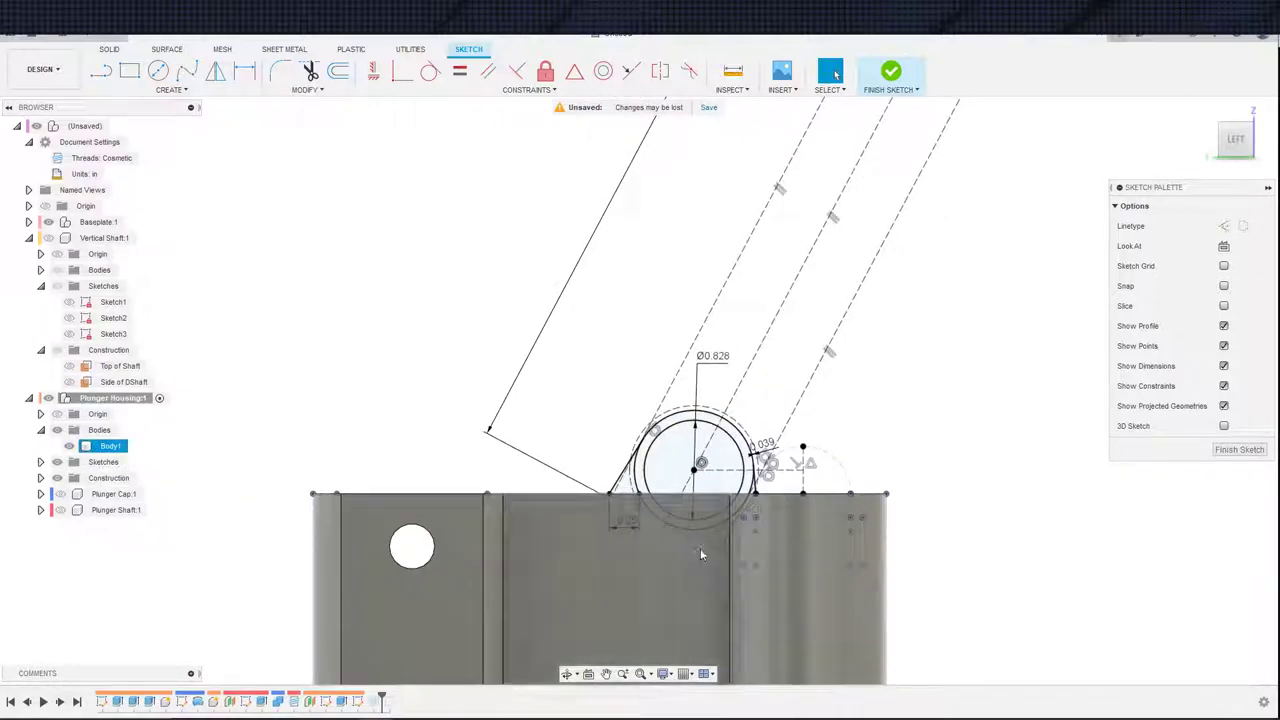
{"action": "scroll", "coordinate": [696, 555], "scroll_direction": "up", "scroll_amount": 3}
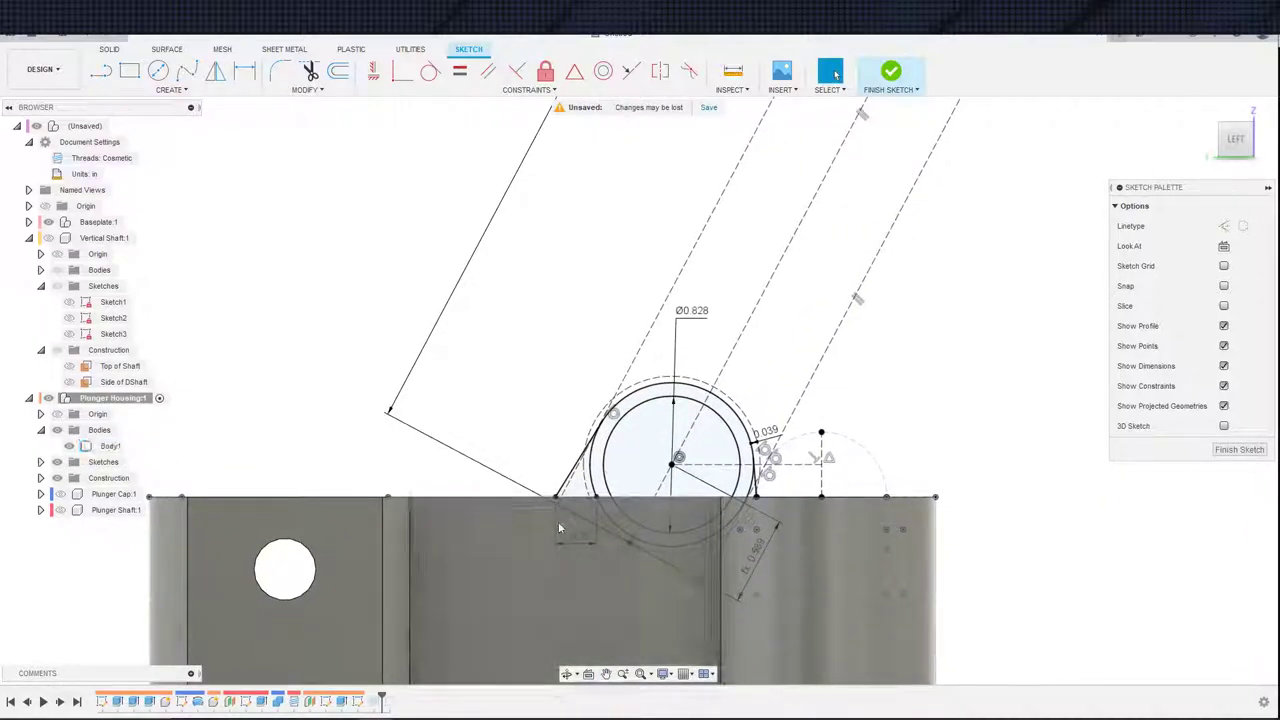
{"action": "left_click", "coordinate": [580, 535]}
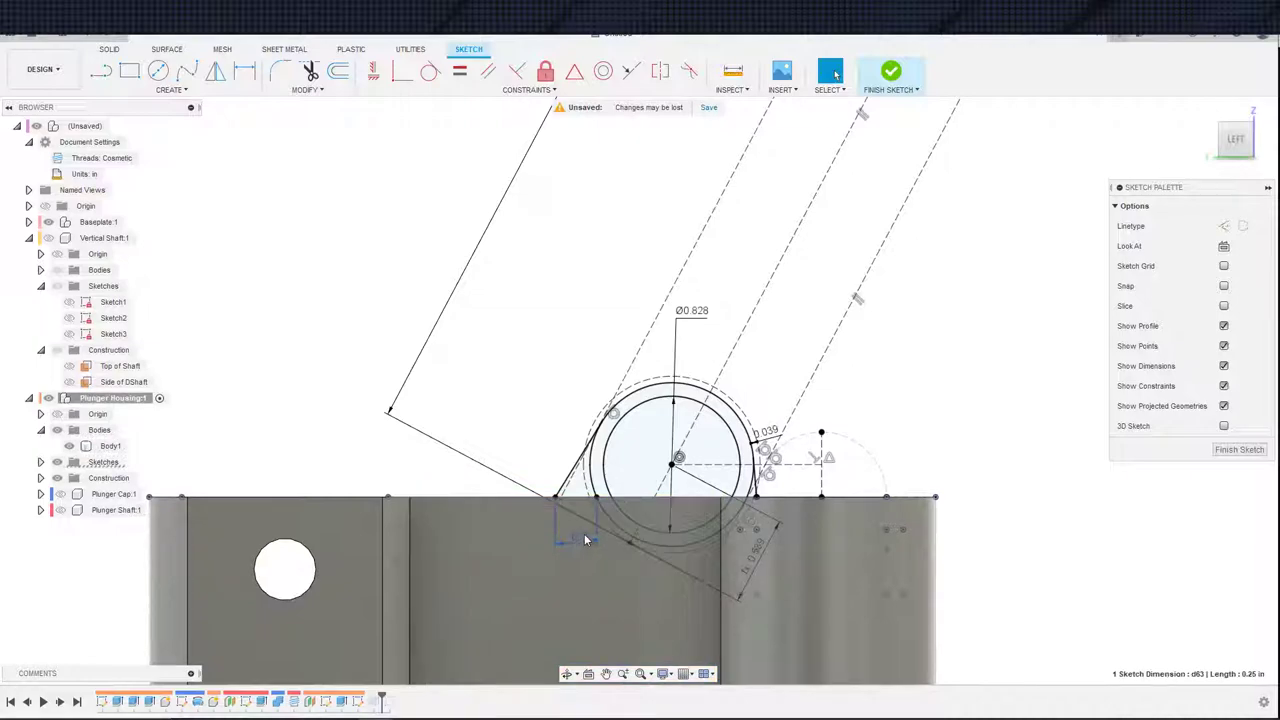
{"action": "left_click", "coordinate": [86, 447]}
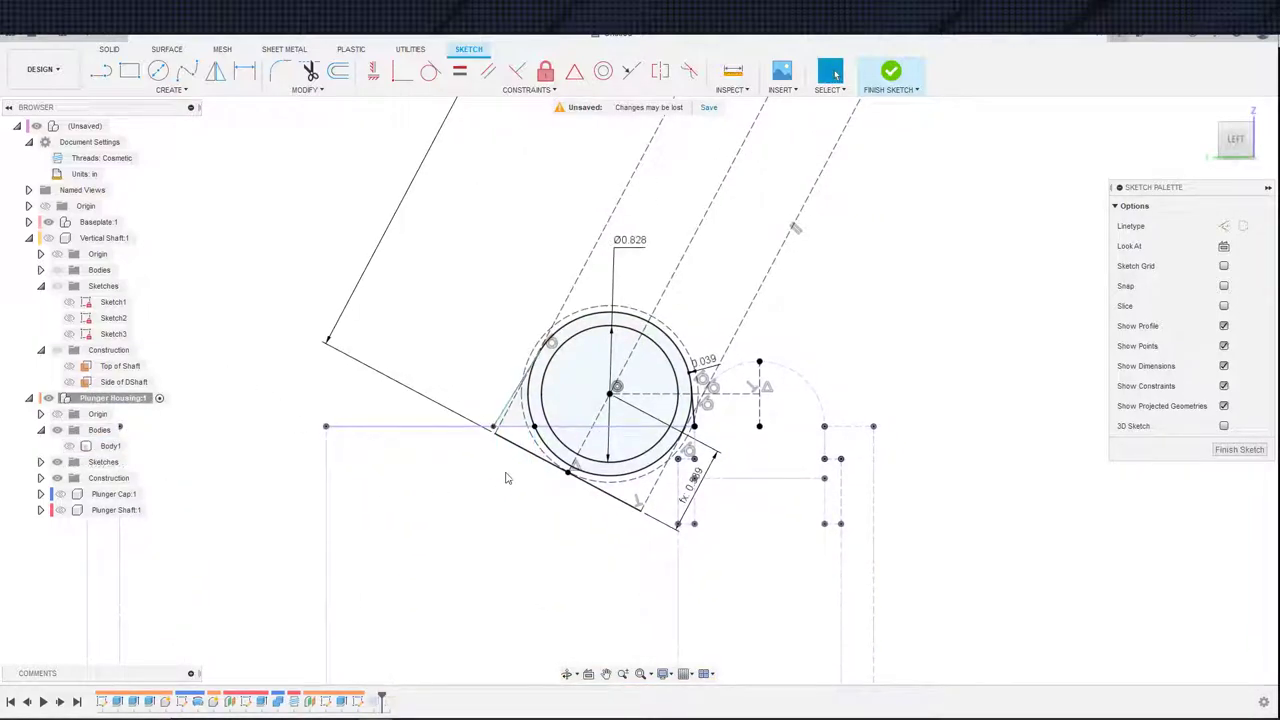
- Delete the inner circle's diameter dimension and the formula-driven 0.539 in dimension between the circle center and the angled line's end
{"action": "scroll", "coordinate": [463, 557], "scroll_direction": "up", "scroll_amount": 4}
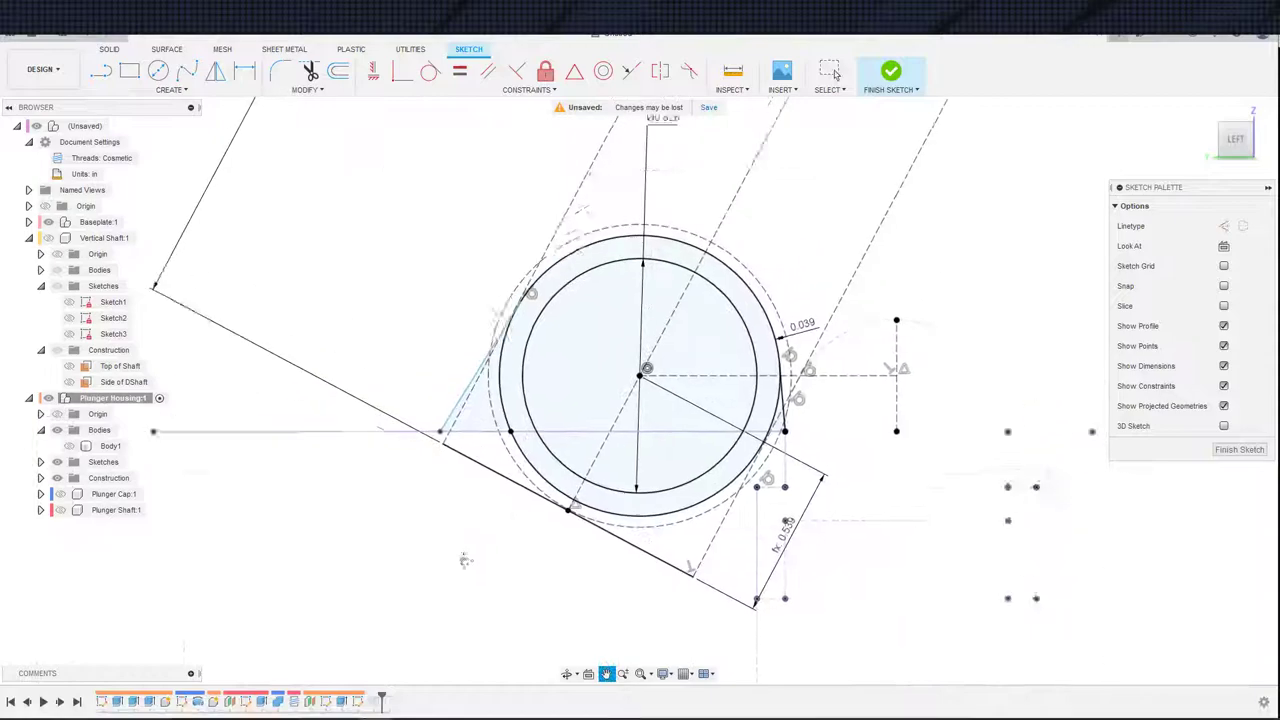
{"action": "middle_click_drag", "start_coordinate": [485, 564], "coordinate": [414, 567]}
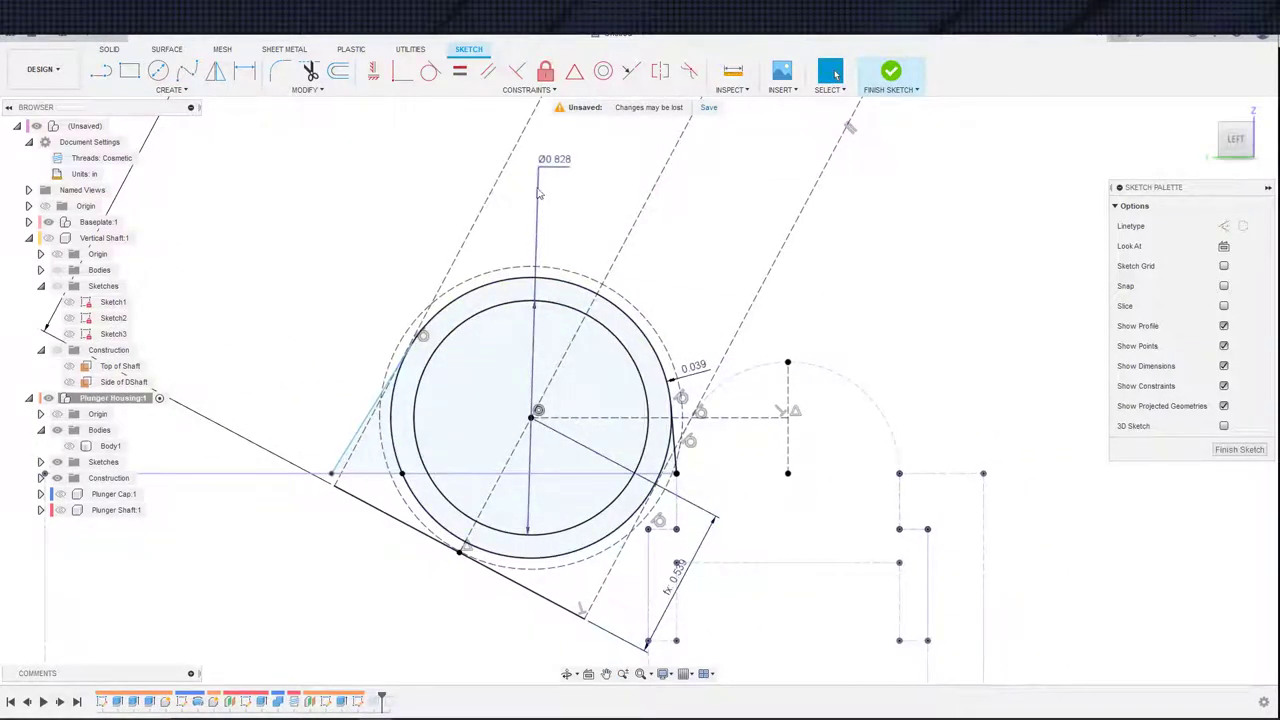
{"action": "left_click", "coordinate": [566, 172]}
{"action": "key", "text": "Delete"}
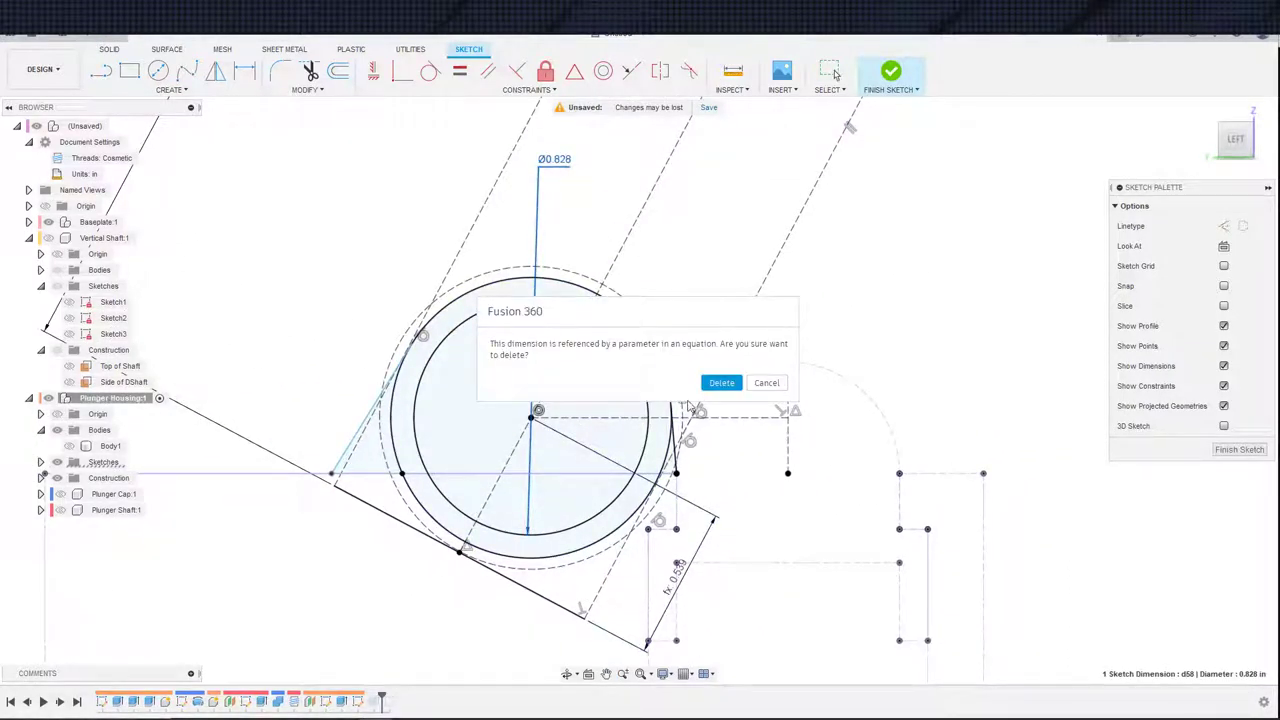
{"action": "left_click", "coordinate": [721, 383]}
{"action": "scroll", "coordinate": [656, 340], "scroll_direction": "down", "scroll_amount": 3}
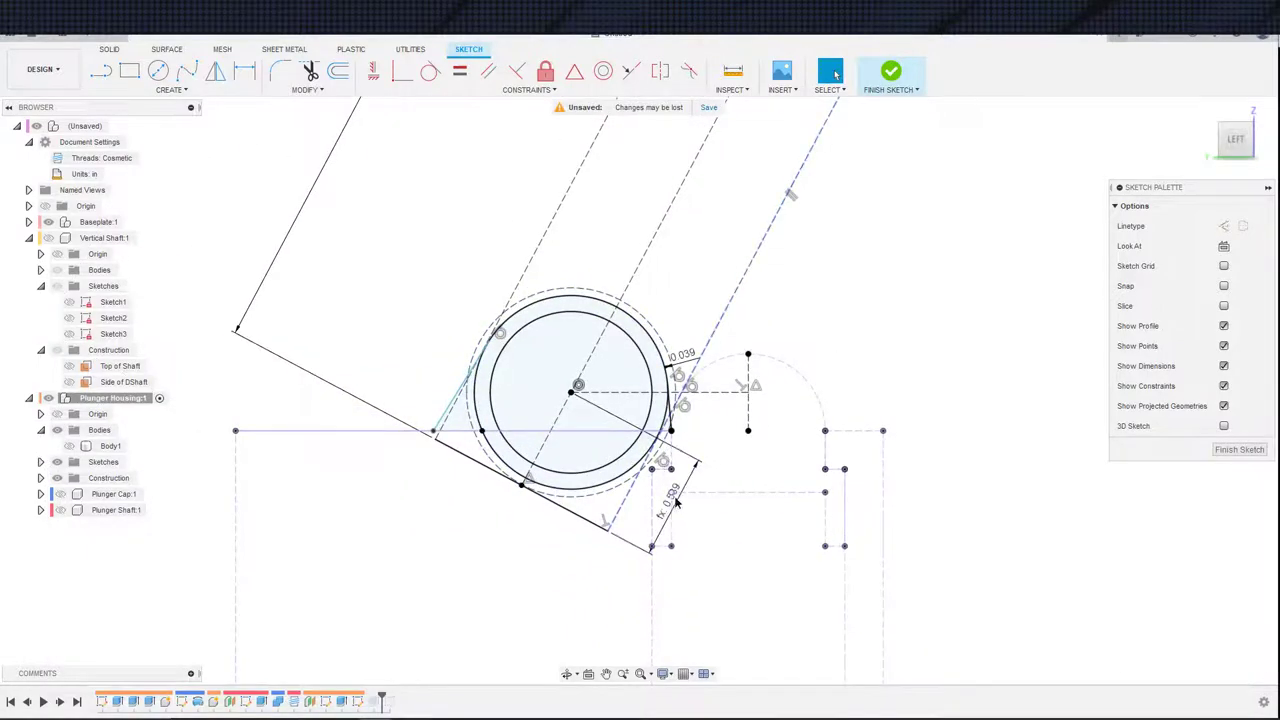
{"action": "left_click", "coordinate": [677, 504]}
{"action": "key", "text": "Delete"}
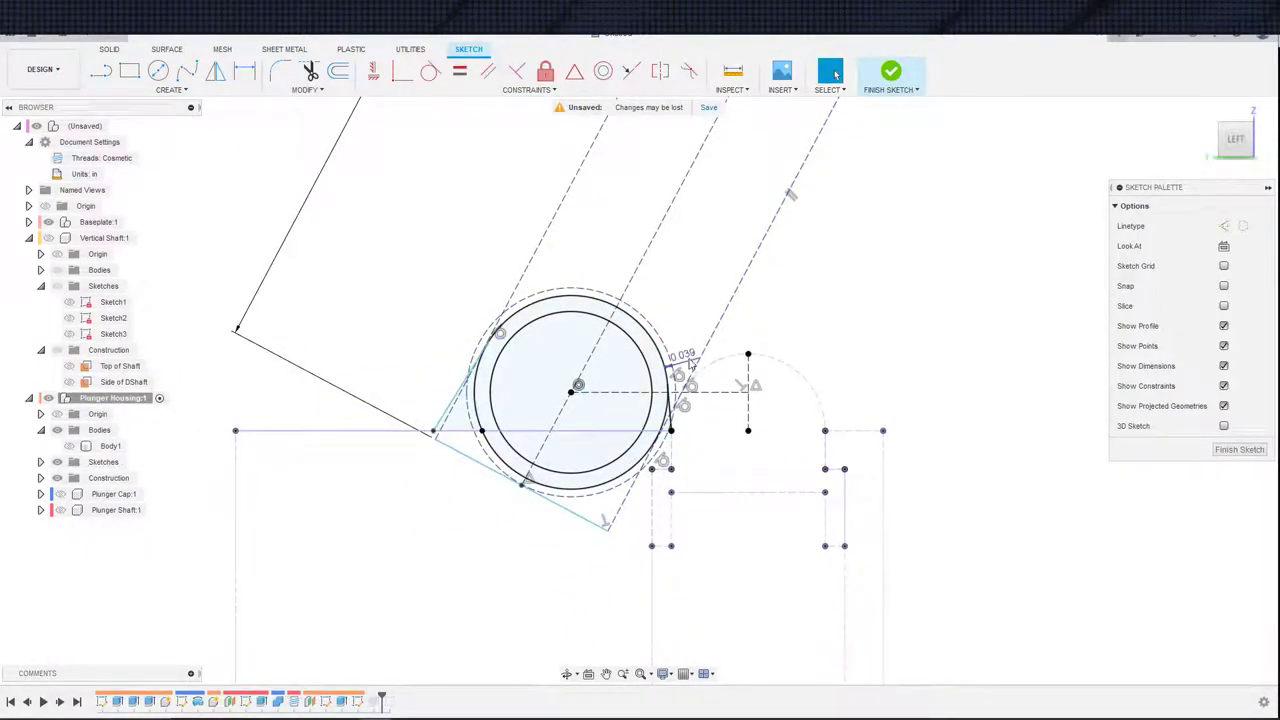
- Dimension the inner circle's diameter, placing the dimension outside the upper part of the circles
{"action": "left_click", "coordinate": [648, 415]}
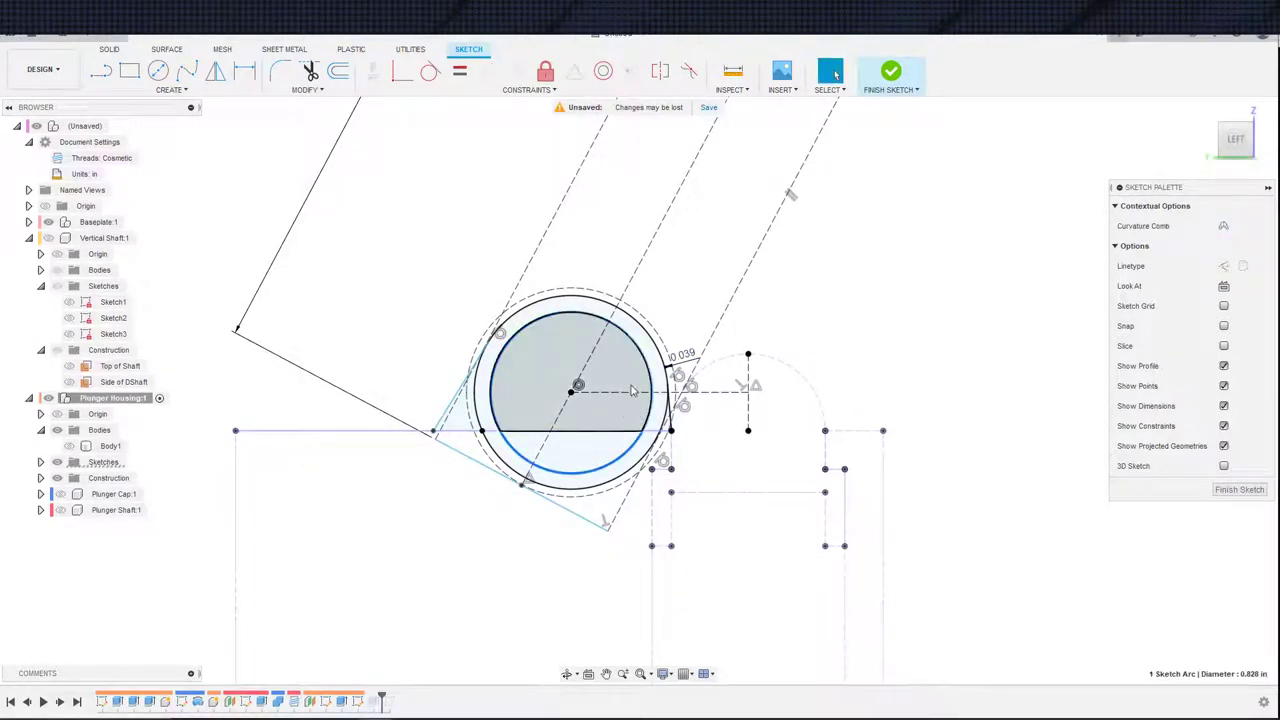
{"action": "scroll", "coordinate": [560, 368], "scroll_direction": "down", "scroll_amount": 3}
{"action": "mouse_move", "coordinate": [558, 357]}
{"action": "left_mouse_down"}
{"action": "mouse_move", "coordinate": [528, 357]}
{"action": "mouse_move", "coordinate": [571, 360]}
{"action": "left_mouse_up"}
{"action": "scroll", "coordinate": [575, 360], "scroll_direction": "up", "scroll_amount": 2}
{"action": "scroll", "coordinate": [583, 370], "scroll_direction": "up", "scroll_amount": 2}
{"action": "key", "text": "d"}
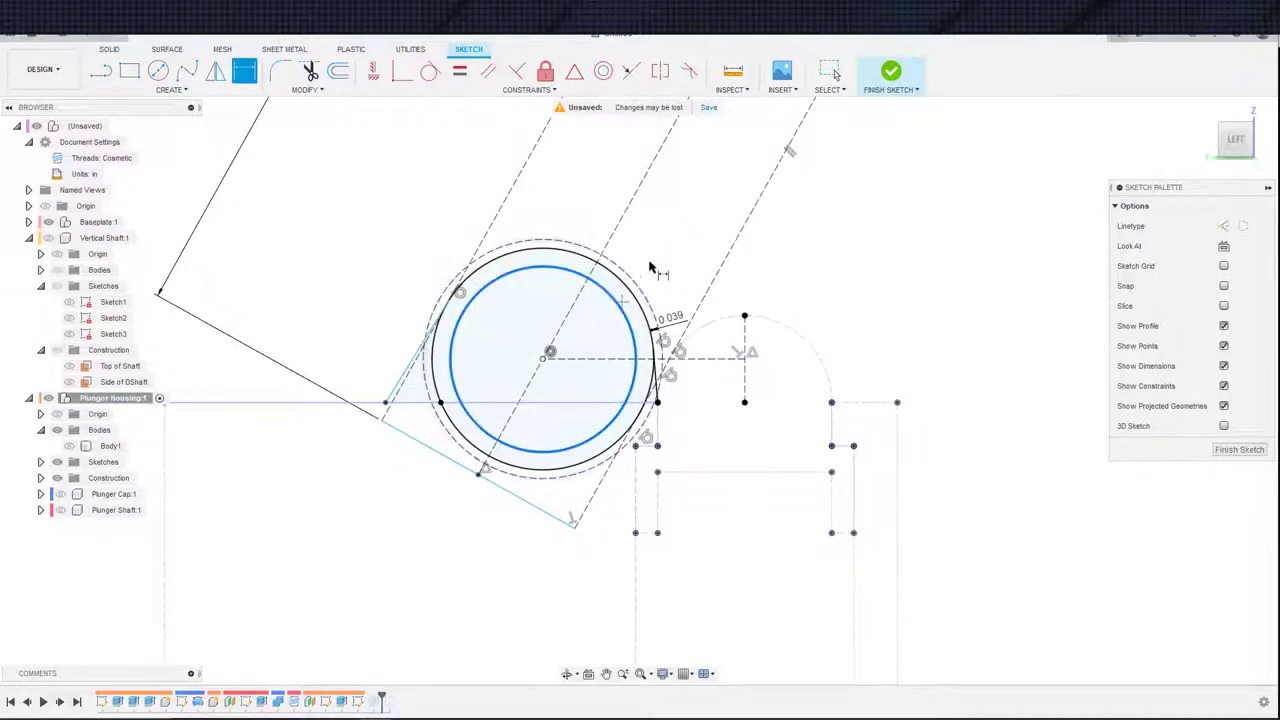
{"action": "left_click", "coordinate": [630, 314]}
{"action": "left_click", "coordinate": [690, 254]}
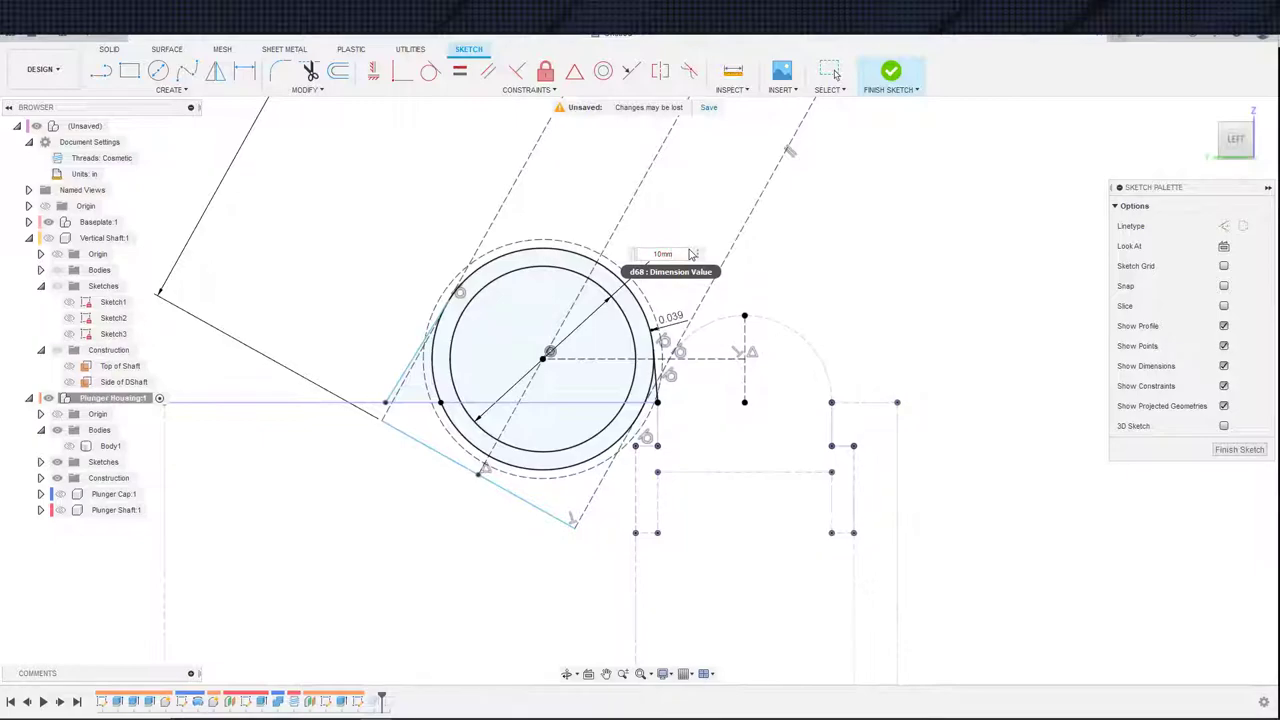
{"action": "key", "text": "Escape"}
{"action": "key", "text": "Escape"}
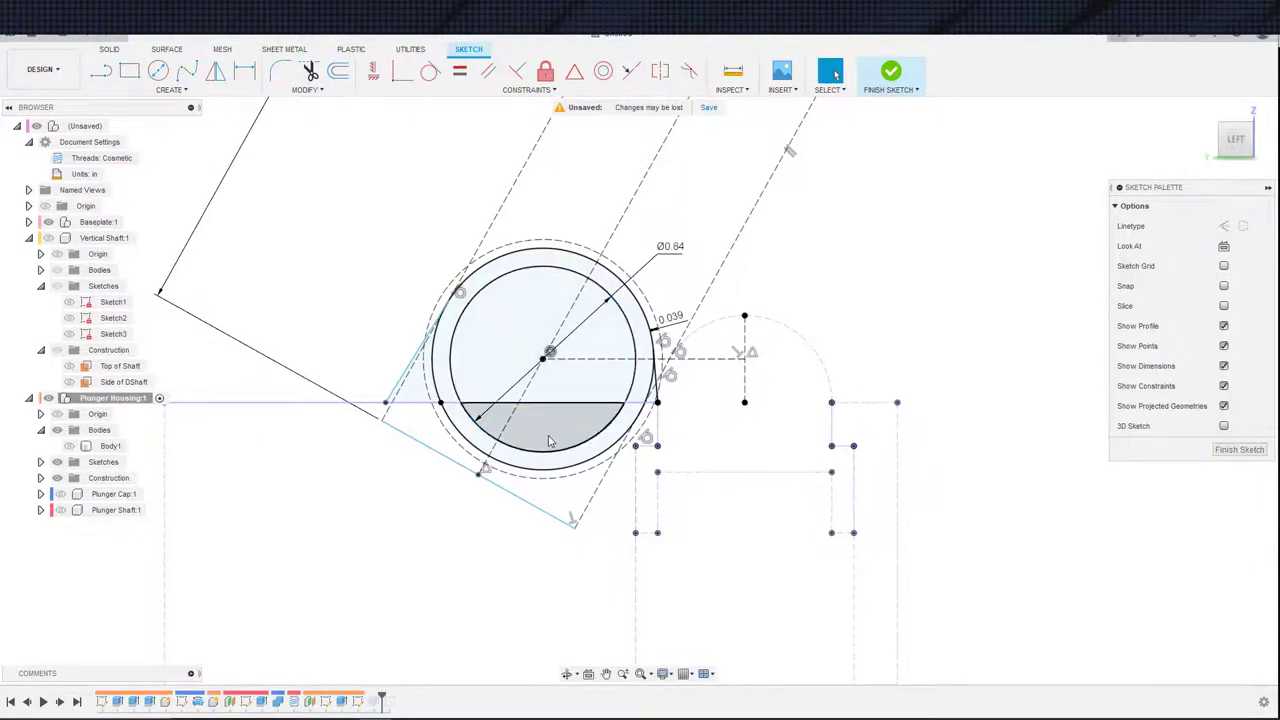
- Delete the tangent constraint at the upper end of the short line on the boss circle's right side
{"action": "scroll", "coordinate": [548, 441], "scroll_direction": "down", "scroll_amount": 2}
{"action": "scroll", "coordinate": [652, 330], "scroll_direction": "up", "scroll_amount": 4}
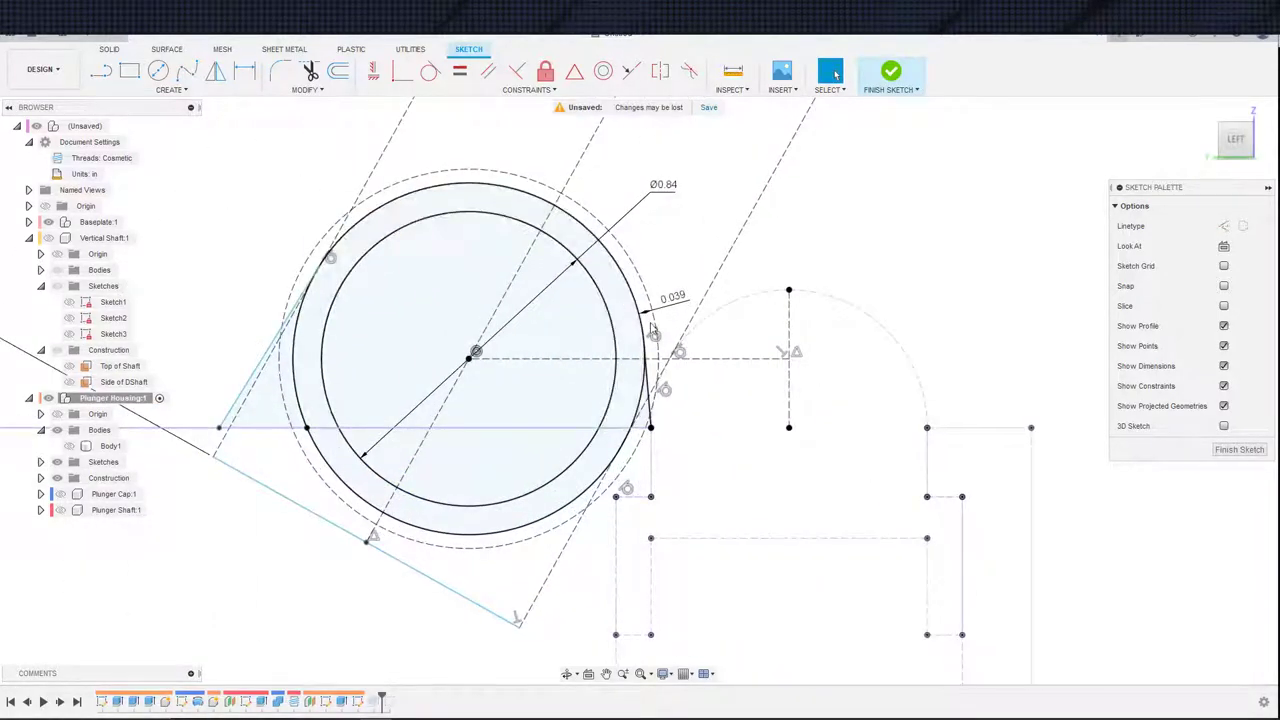
{"action": "left_click", "coordinate": [653, 330]}
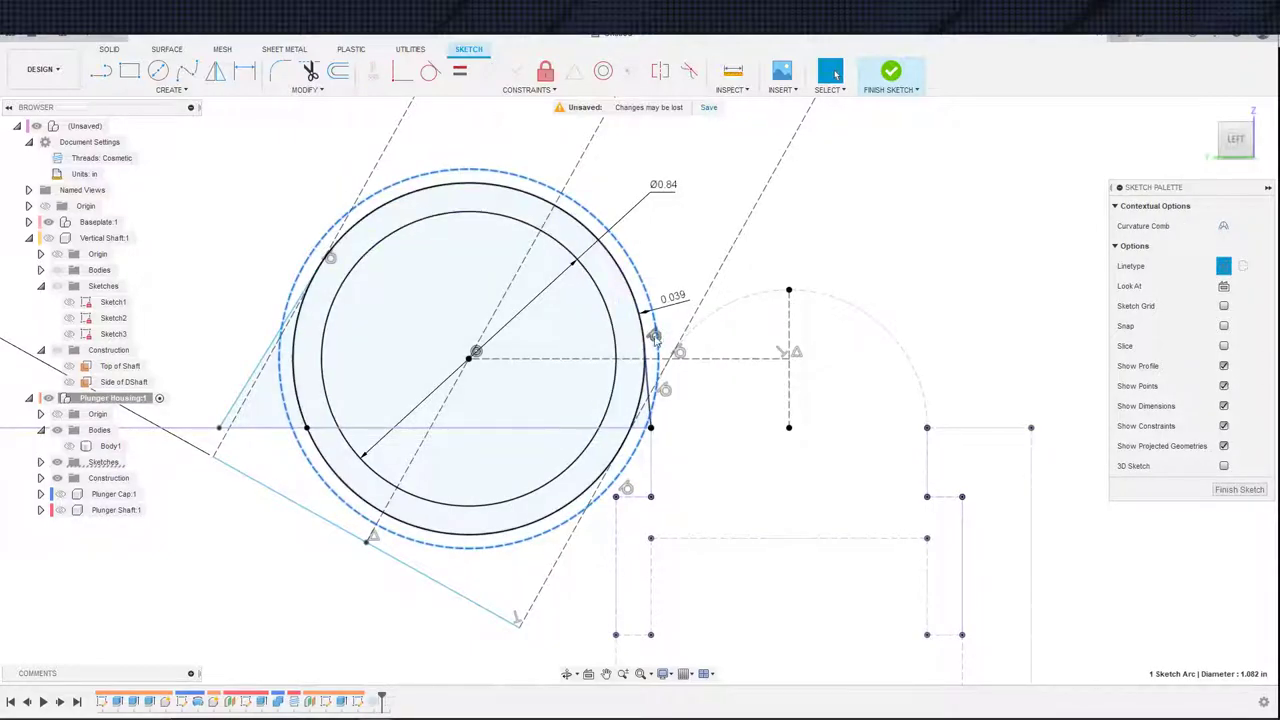
{"action": "left_click", "coordinate": [656, 336]}
{"action": "key", "text": "Delete"}
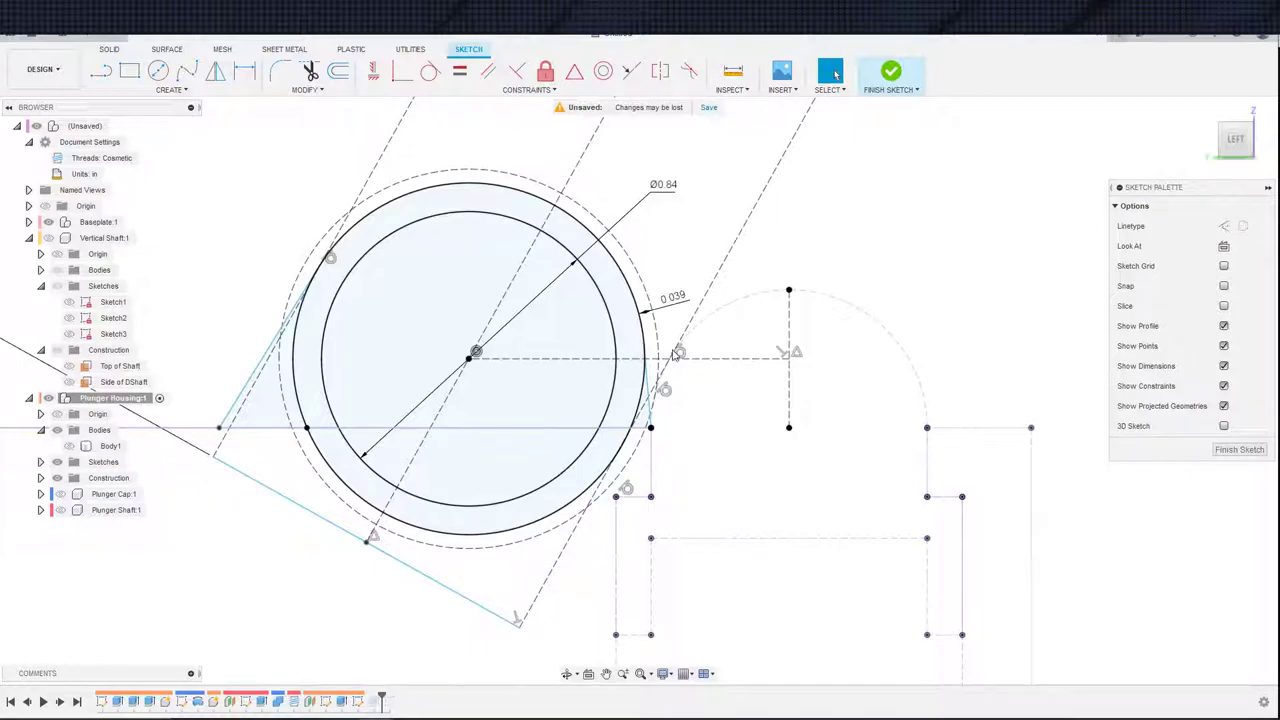
- Delete the short line on the boss circle's right side and the slanted solid line on its left side
{"action": "left_click", "coordinate": [655, 407]}
{"action": "key", "text": "Delete"}
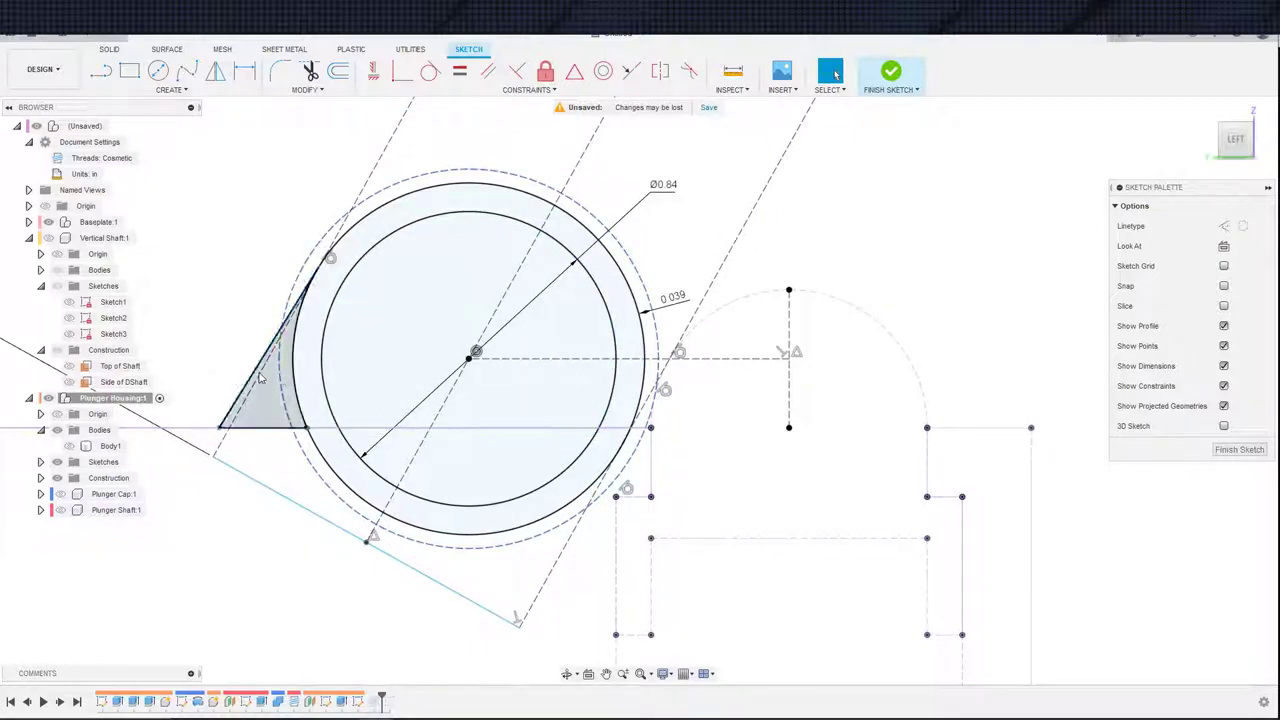
{"action": "left_click", "coordinate": [244, 385]}
{"action": "key", "text": "Delete"}
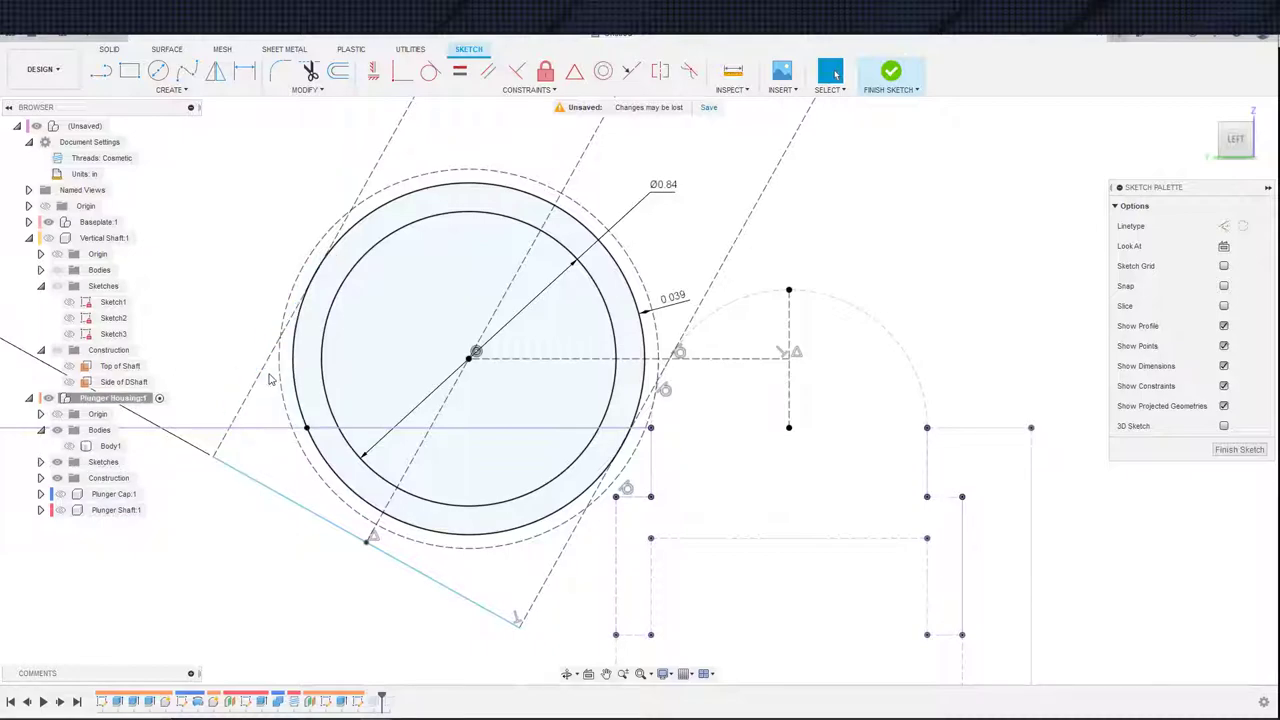
- Delete the two tangent constraints just outside the dashed construction circle's right edge
{"action": "left_click", "coordinate": [680, 352]}
{"action": "key", "text": "Delete"}
{"action": "left_click", "coordinate": [668, 393]}
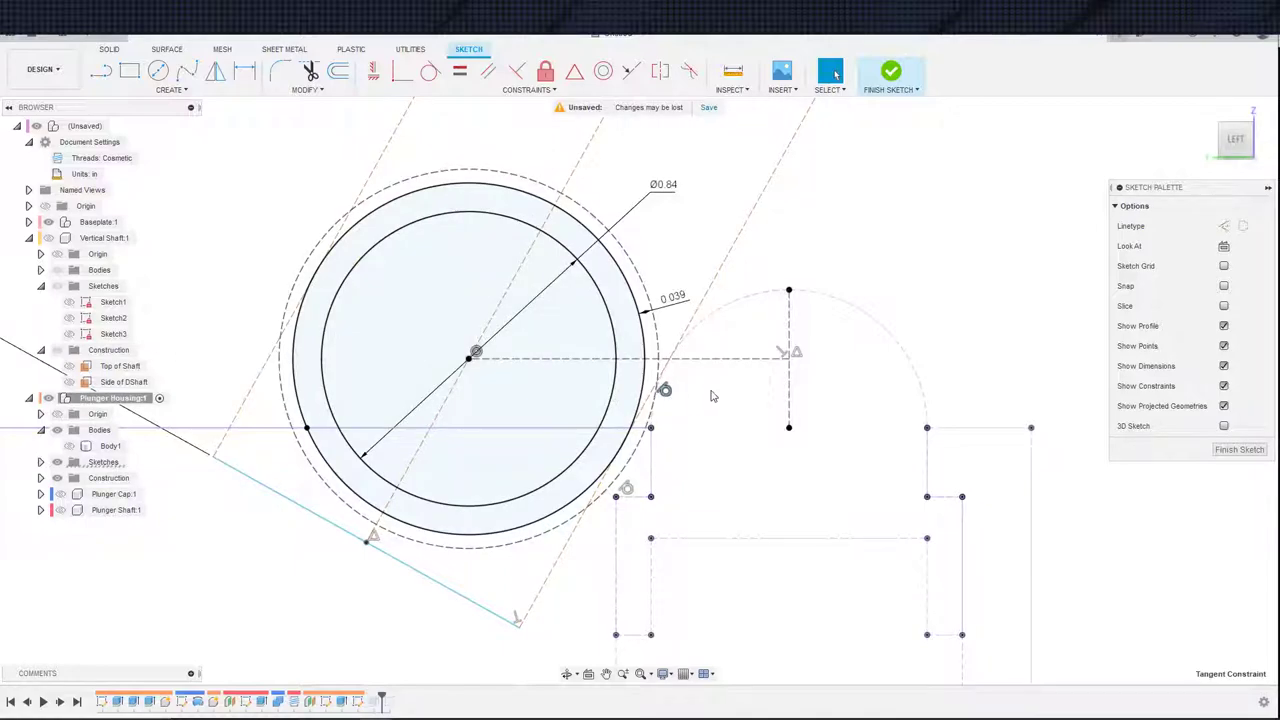
{"action": "key", "text": "Delete"}
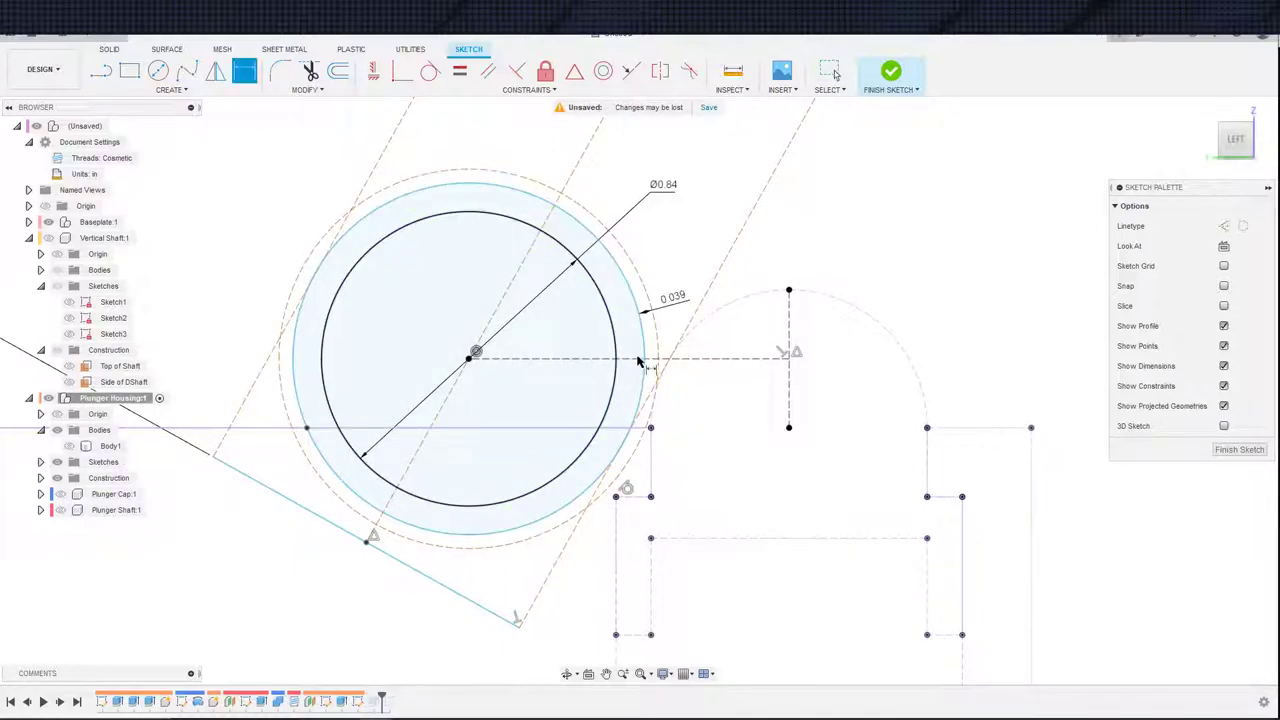
- Set the inner circle's diameter to 10 mm
{"action": "double_click", "coordinate": [656, 193]}
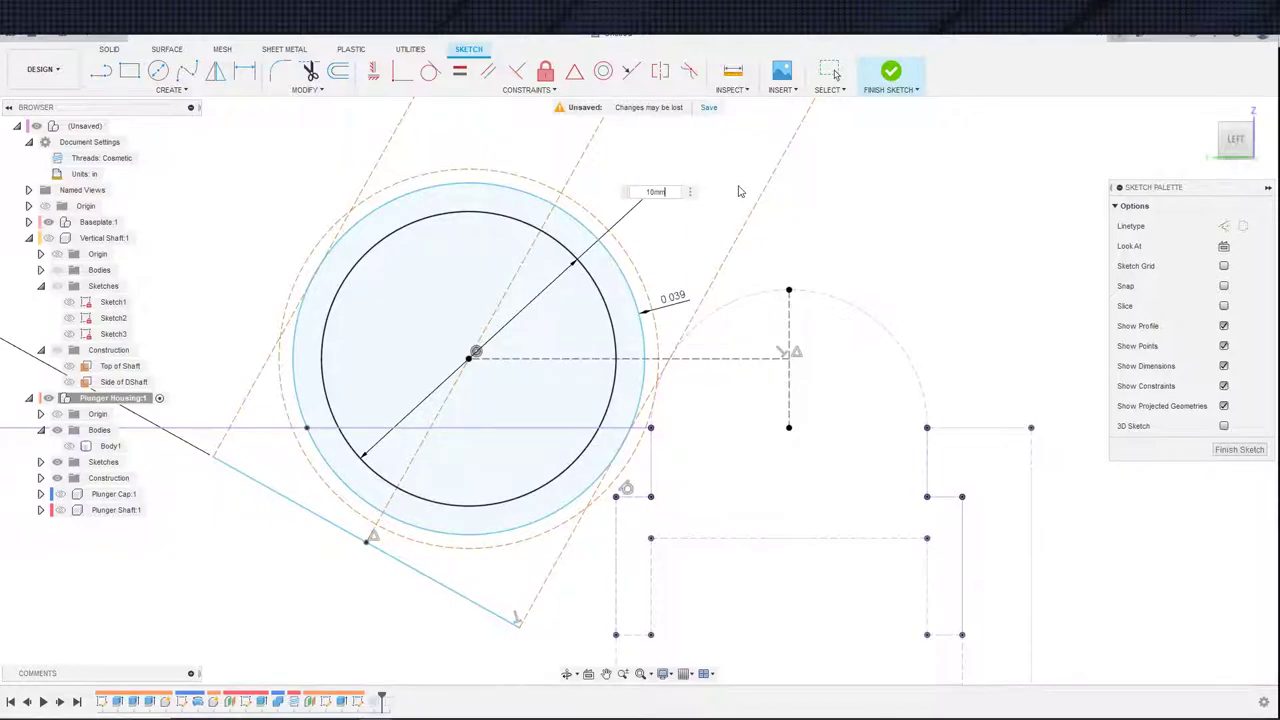
{"action": "key", "text": "Return"}
{"action": "scroll", "coordinate": [710, 256], "scroll_direction": "down", "scroll_amount": 4}
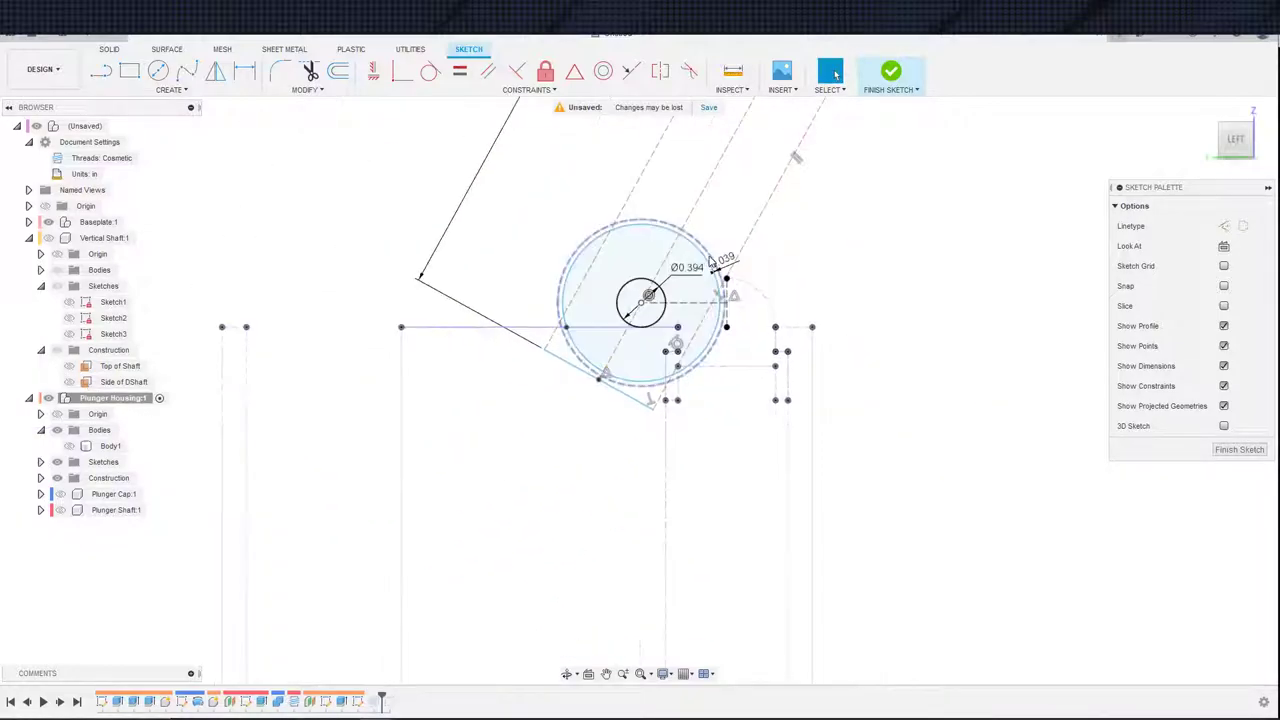
- Dimension the radial distance between the solid outer circle and the inner circle
{"action": "scroll", "coordinate": [710, 260], "scroll_direction": "up", "scroll_amount": 5}
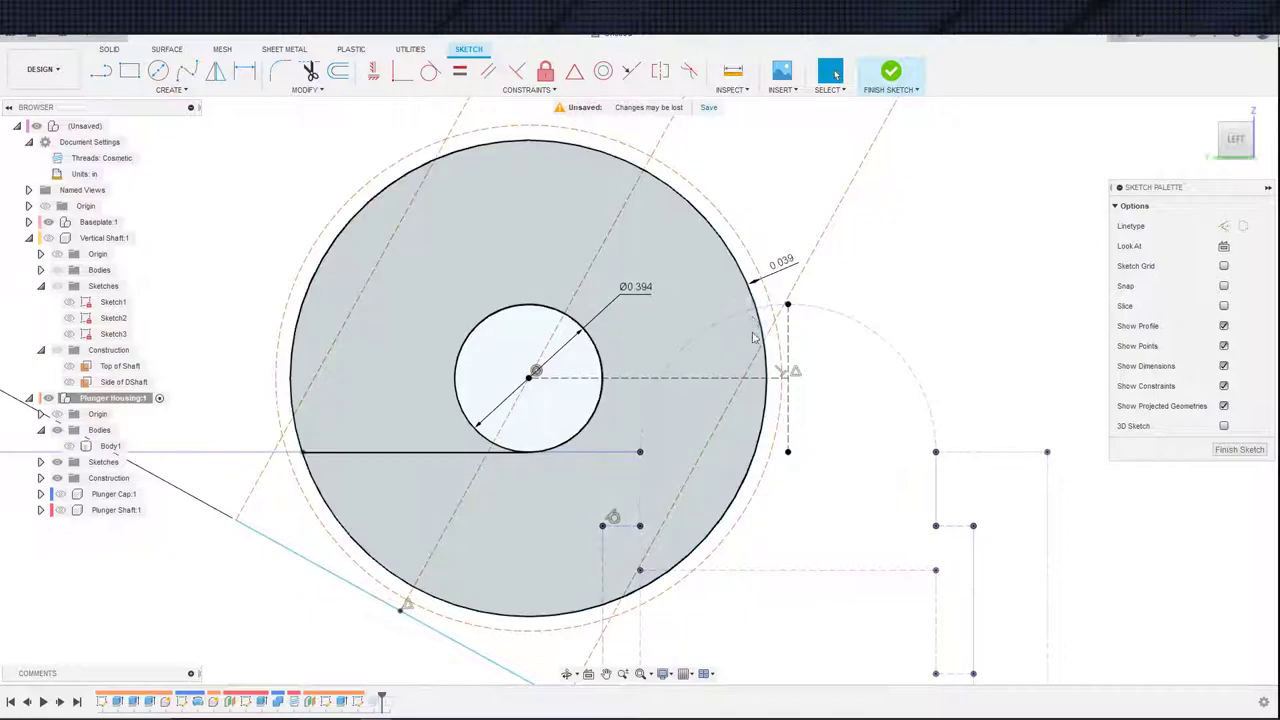
{"action": "left_click", "coordinate": [764, 345]}
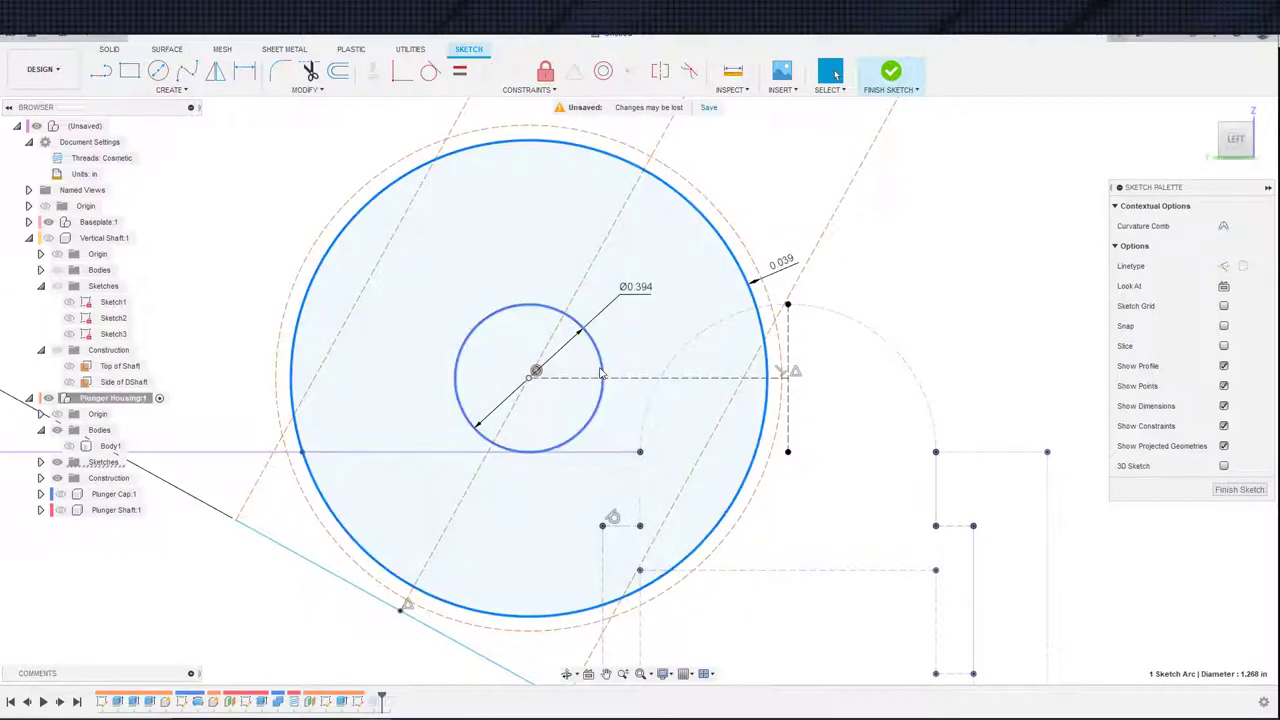
{"action": "key", "text": "d"}
{"action": "left_click", "coordinate": [602, 374]}
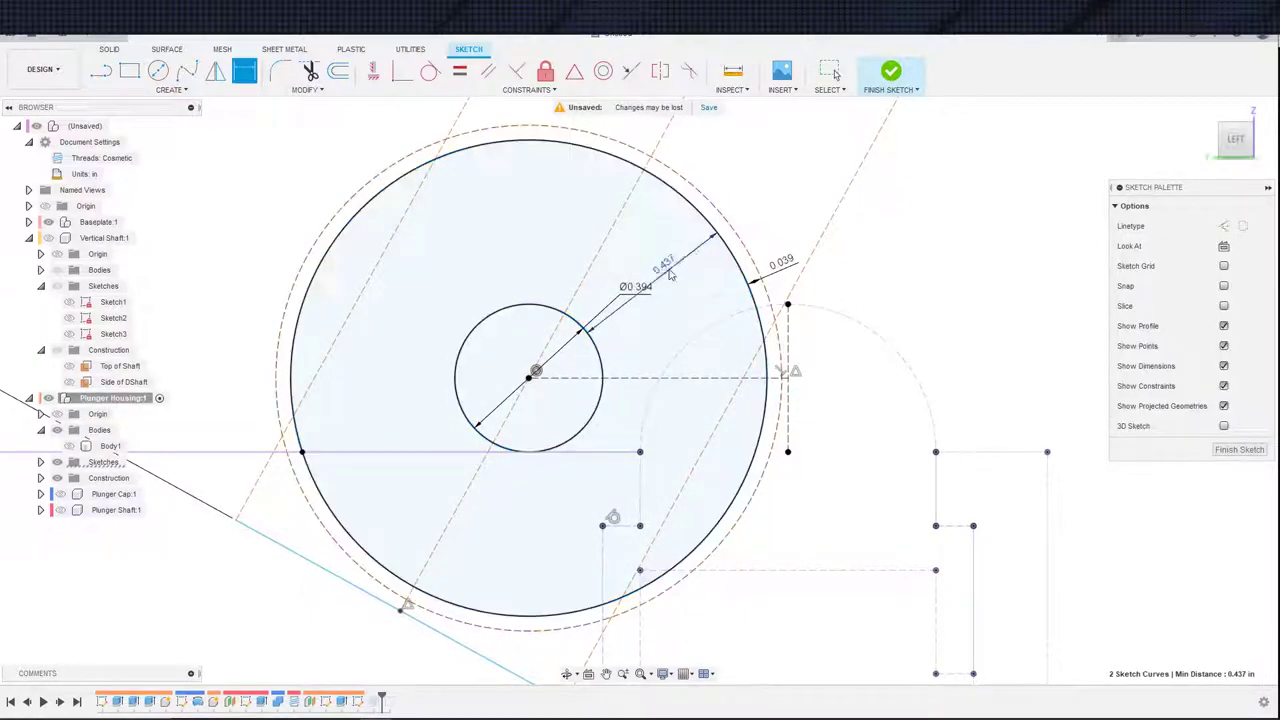
- Try dimensioning the gap between the inner and outer concentric circles, and remove that dimension
{"action": "left_click", "coordinate": [670, 273]}
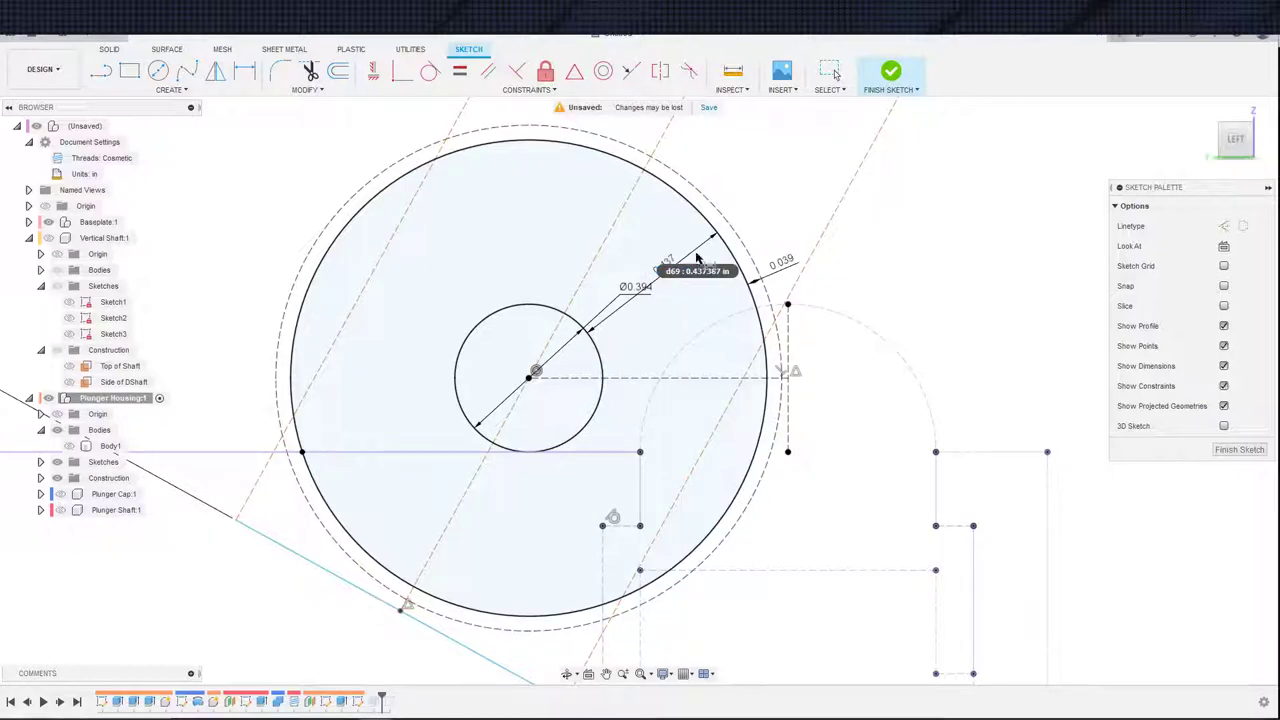
{"action": "key", "text": "Return"}
{"action": "key", "text": "Escape"}
{"action": "key", "text": "Delete"}
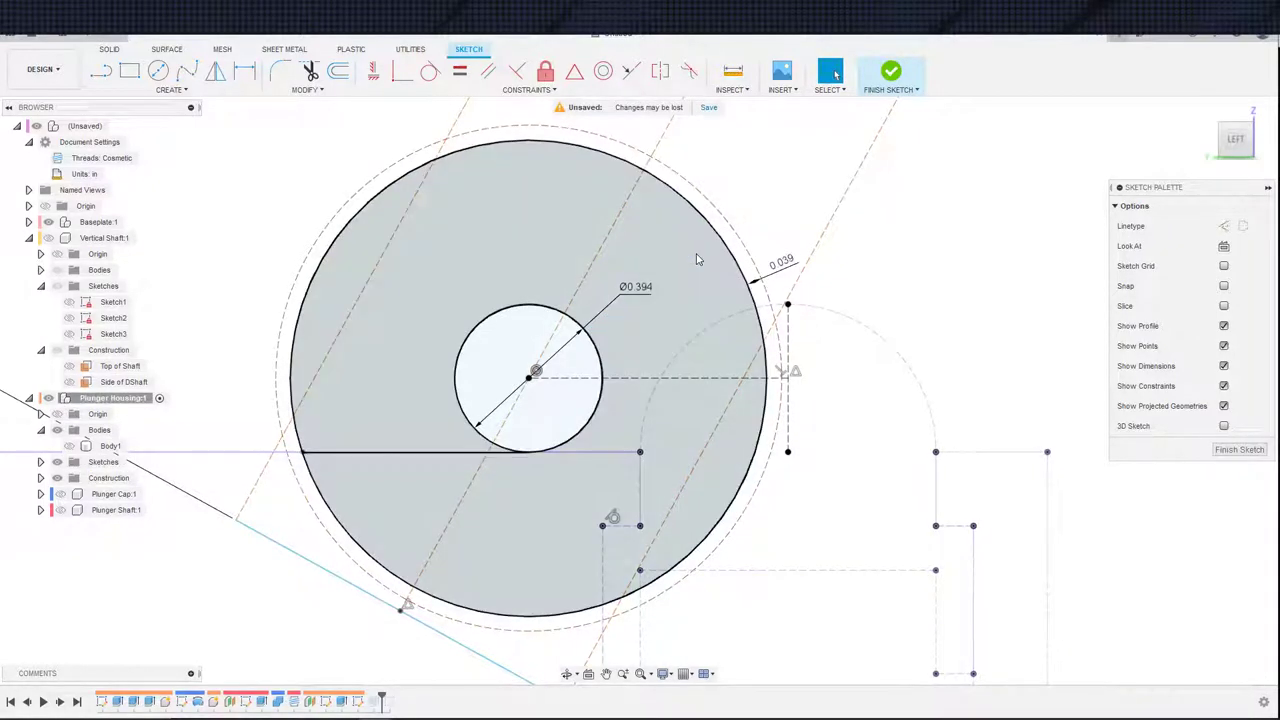
- Delete the tangent constraint beside the short stepped edge at the left of the domed profile
{"action": "left_click", "coordinate": [762, 405]}
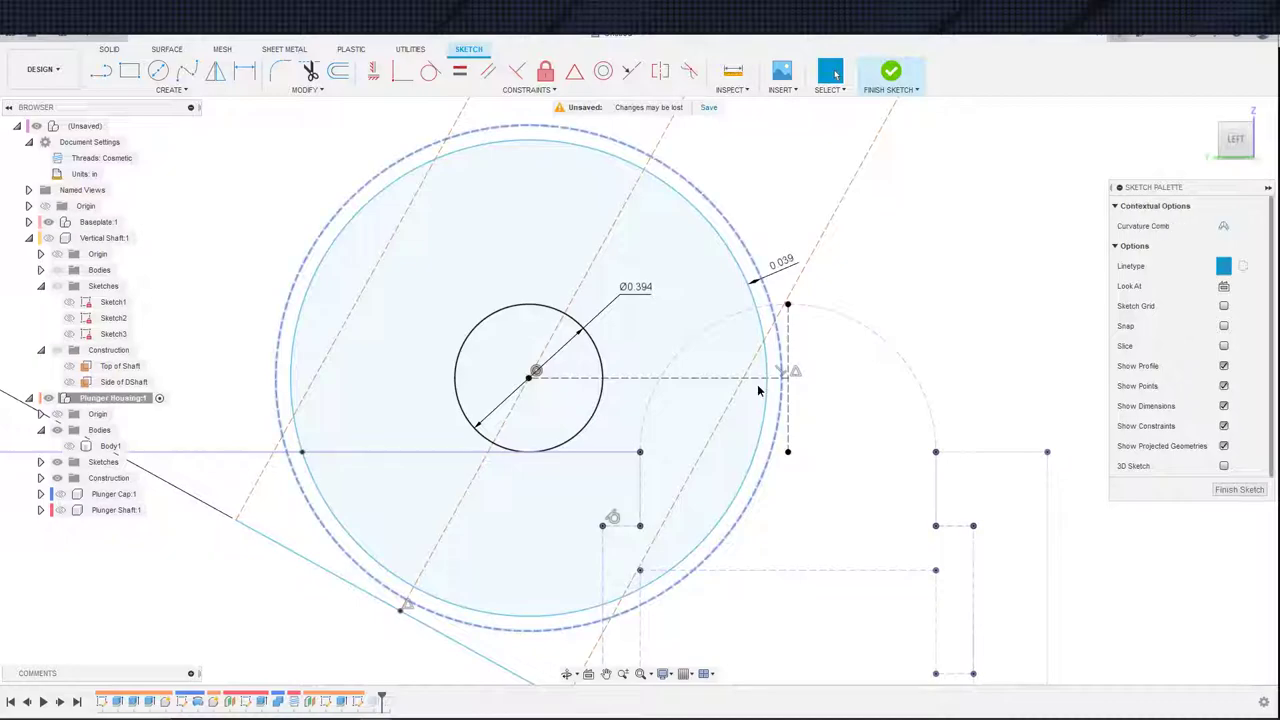
{"action": "left_click", "coordinate": [764, 405]}
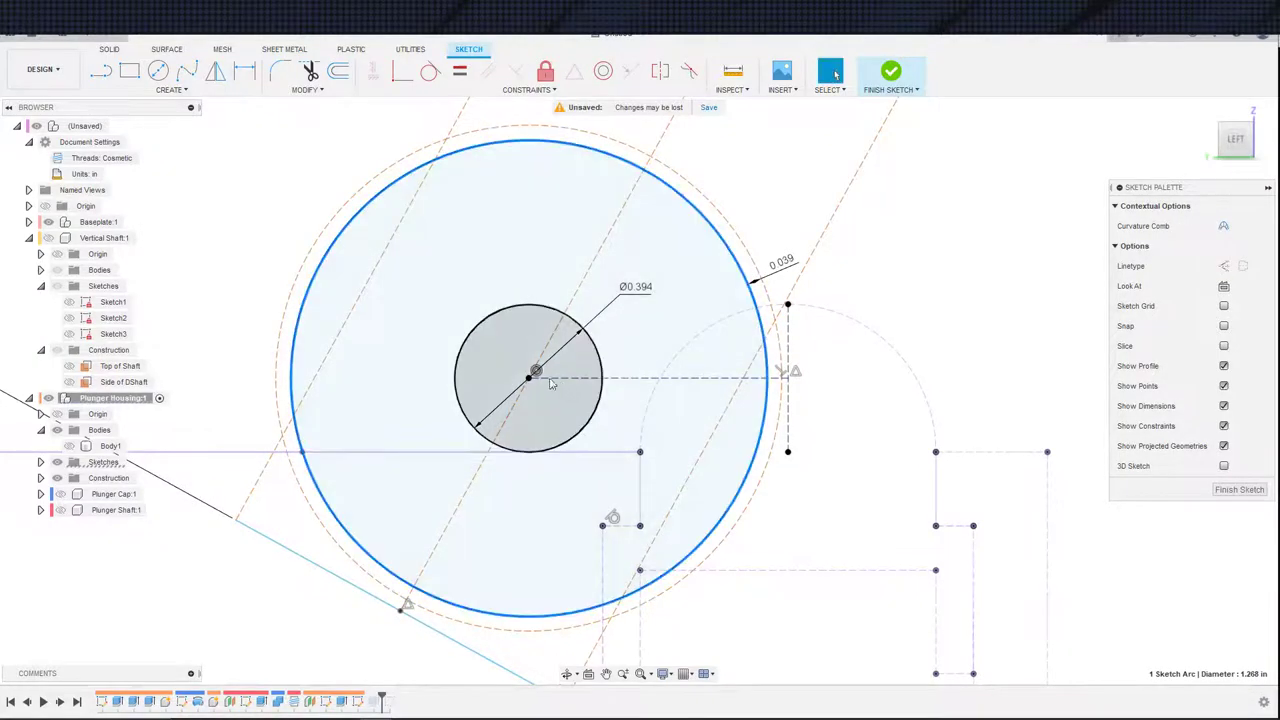
{"action": "key", "text": "Escape"}
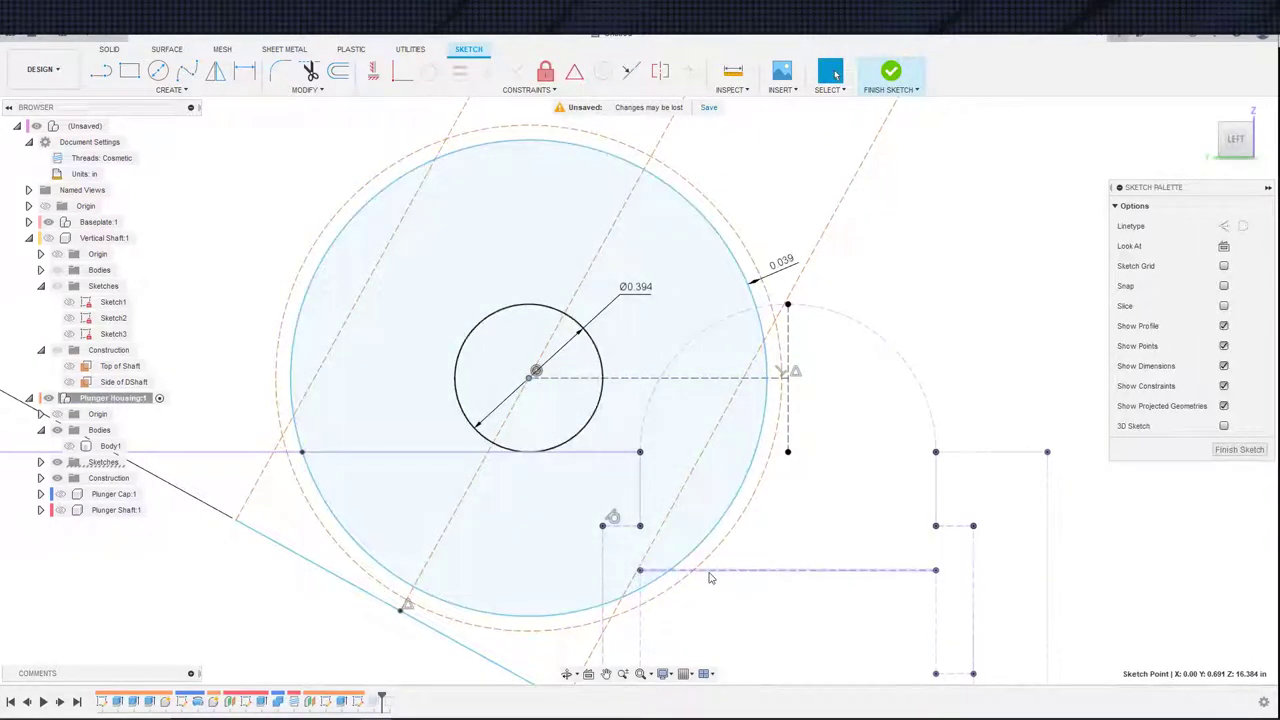
{"action": "left_click", "coordinate": [617, 526]}
{"action": "key", "text": "Delete"}
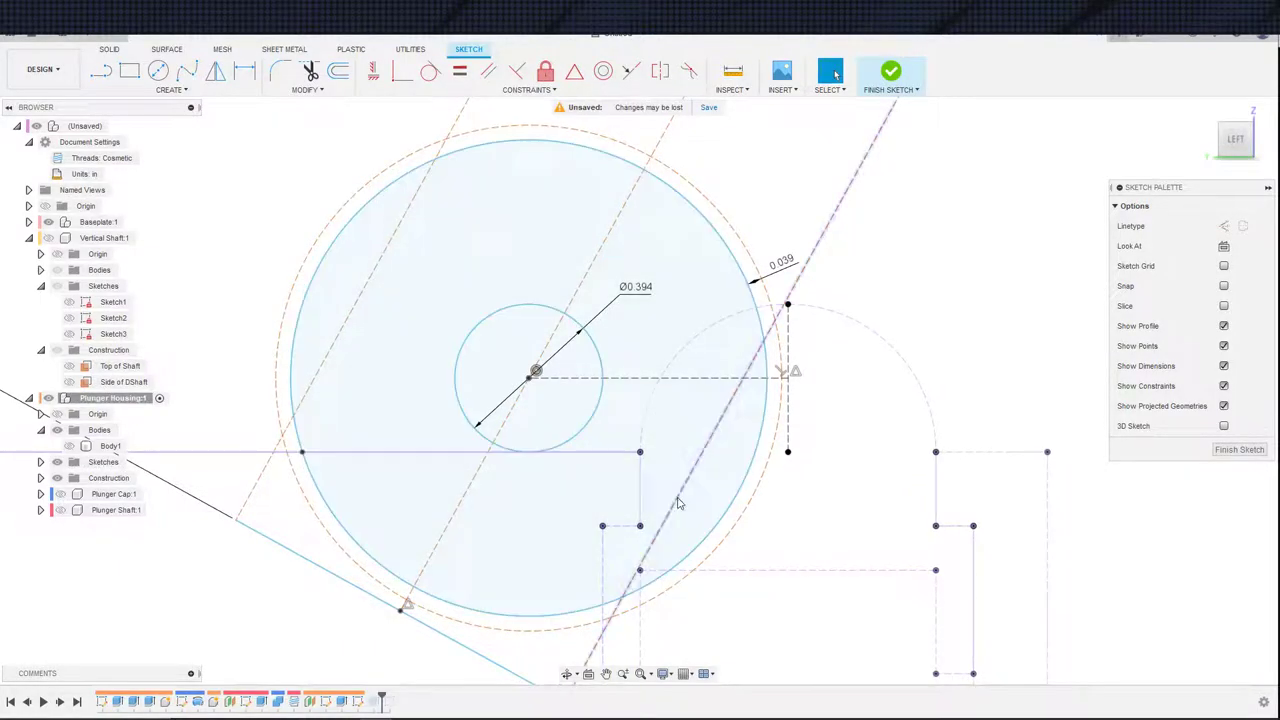
- Move the concentric circles away from the domed profile and make the dashed outer circle tangent to the dome arc
{"action": "left_click", "coordinate": [694, 549]}
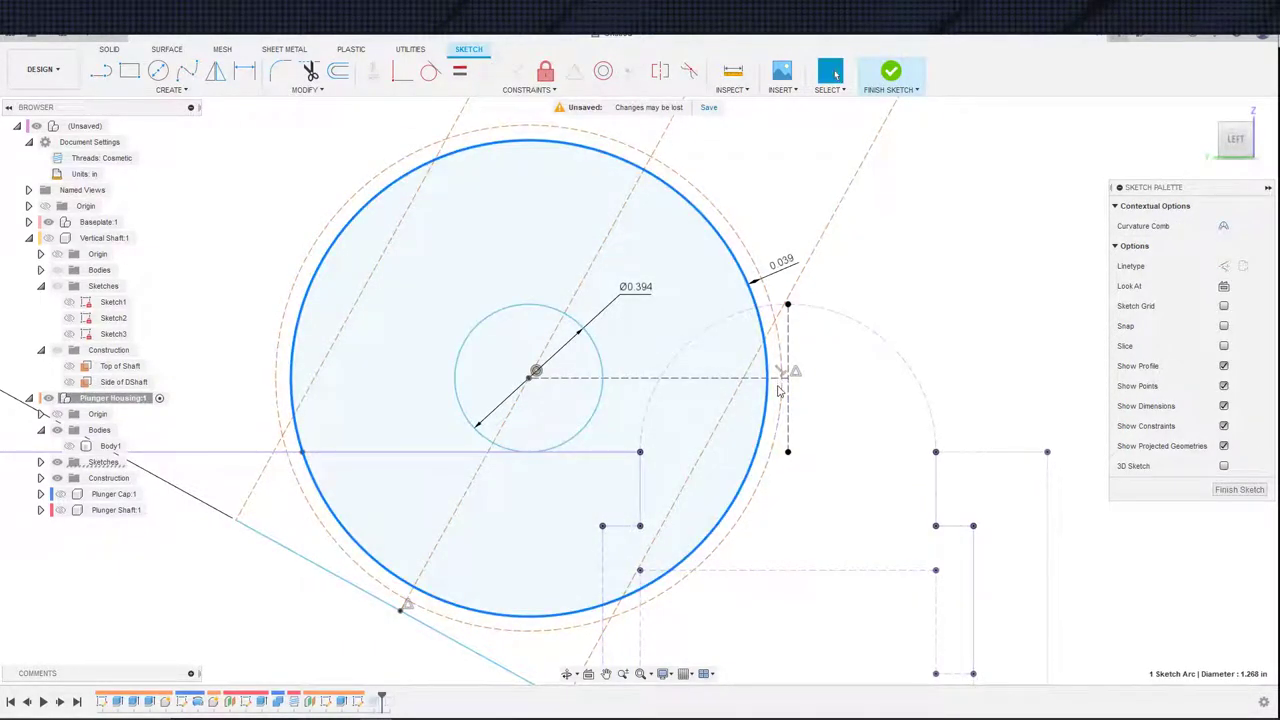
{"action": "left_click_drag", "start_coordinate": [780, 392], "coordinate": [580, 385]}
{"action": "scroll", "coordinate": [555, 410], "scroll_direction": "down", "scroll_amount": 3}
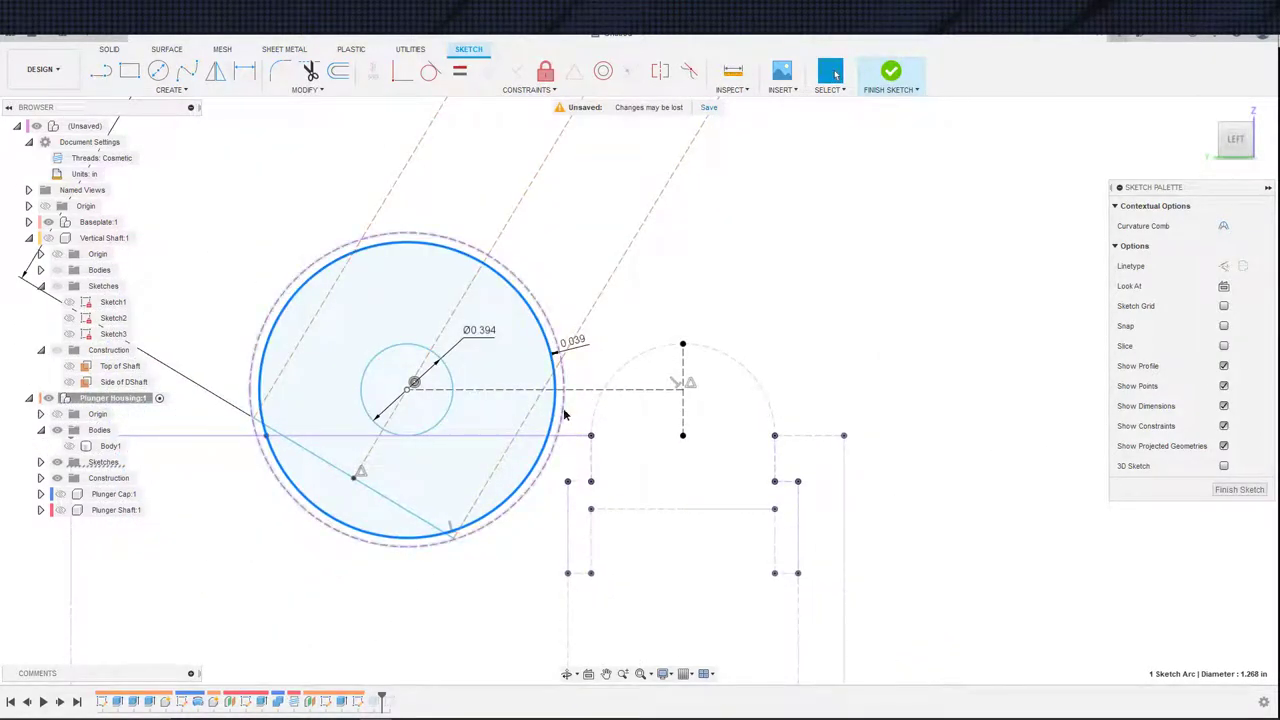
{"action": "left_click", "coordinate": [560, 333]}
{"action": "left_click", "coordinate": [430, 73]}
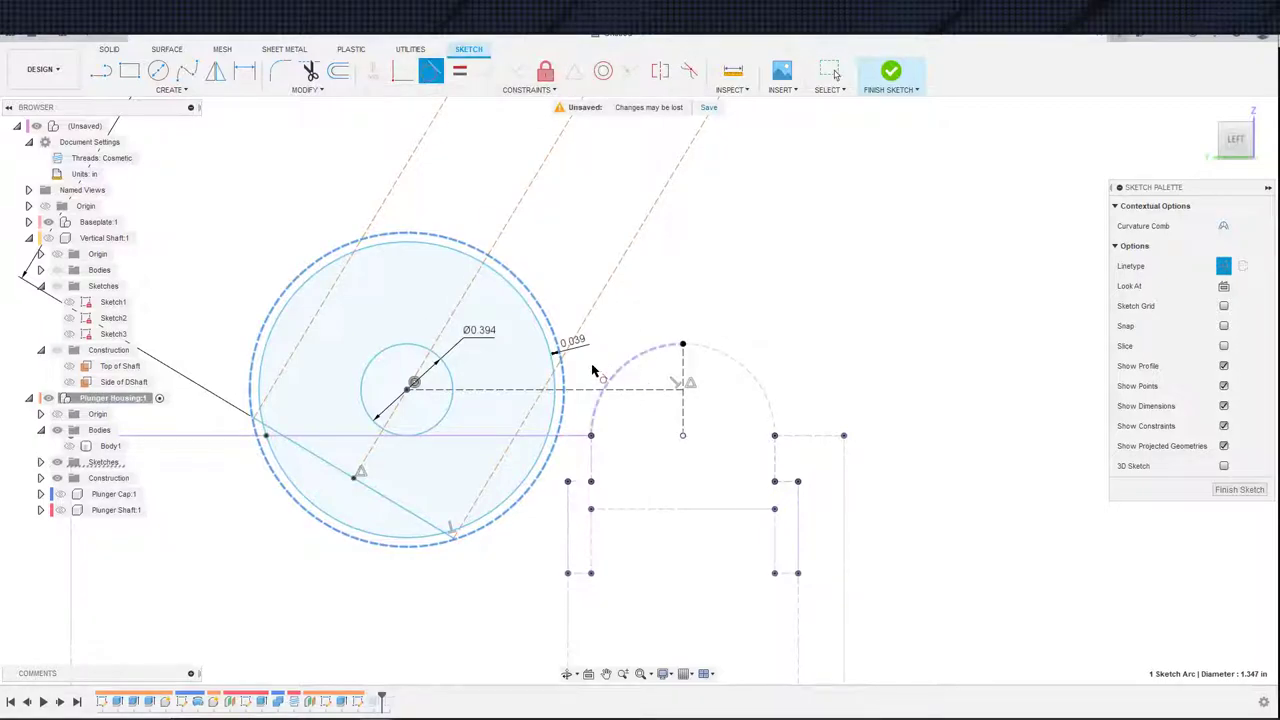
{"action": "left_click", "coordinate": [611, 379]}
{"action": "key", "text": "Escape"}
- Dimension the distance from the circles' center to the angled line's midpoint with a formula that evaluates to 0.322 in
{"action": "scroll", "coordinate": [586, 399], "scroll_direction": "up", "scroll_amount": 3}
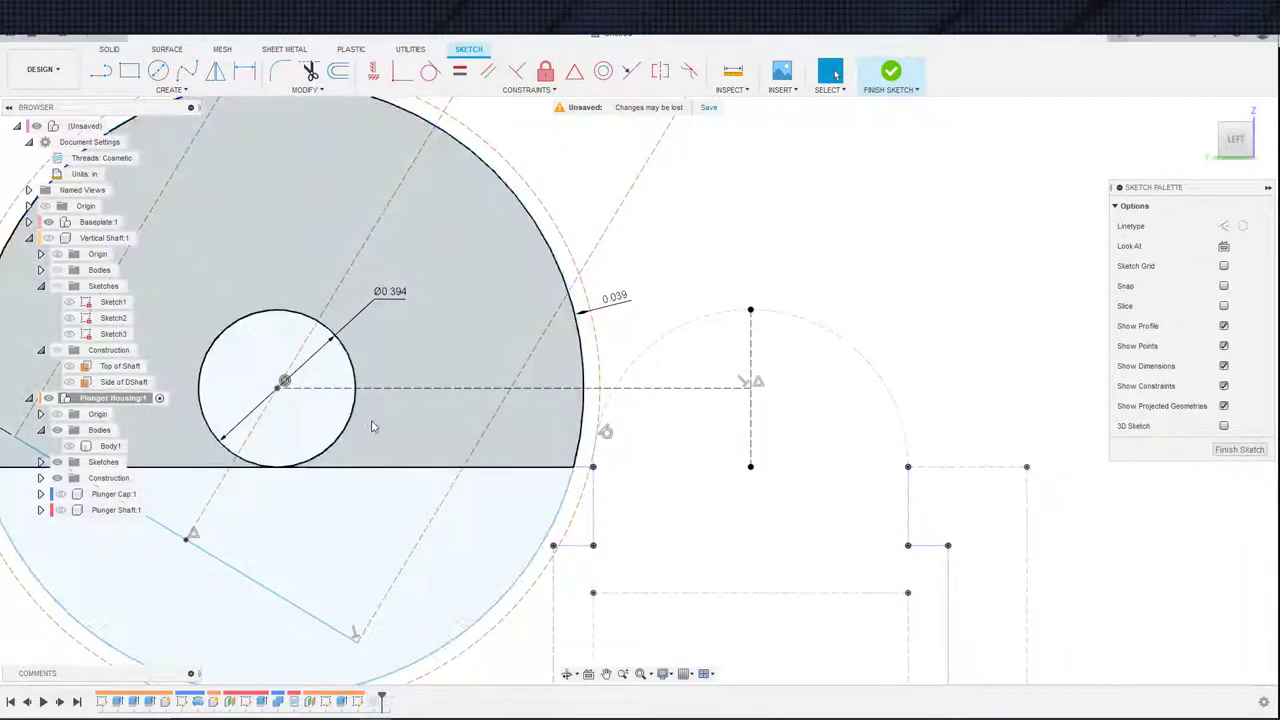
{"action": "scroll", "coordinate": [392, 417], "scroll_direction": "up", "scroll_amount": 1}
{"action": "scroll", "coordinate": [395, 416], "scroll_direction": "down", "scroll_amount": 3}
{"action": "scroll", "coordinate": [397, 417], "scroll_direction": "down", "scroll_amount": 3}
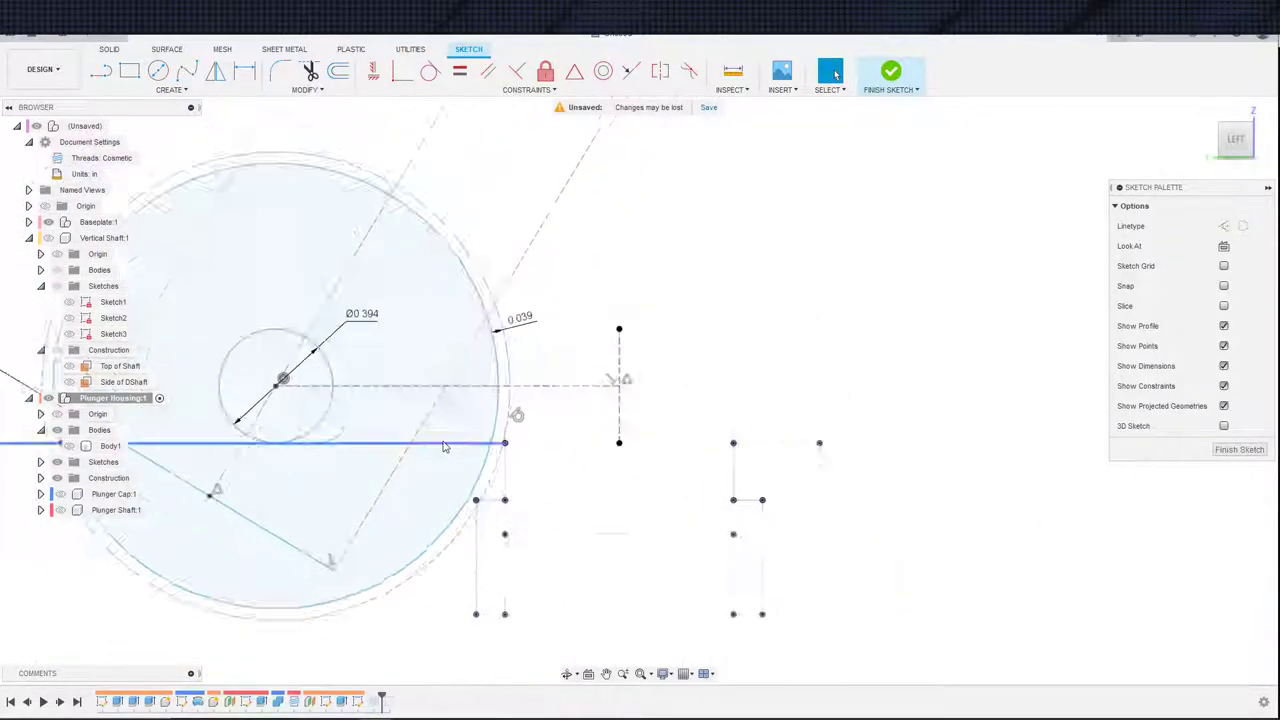
{"action": "scroll", "coordinate": [378, 490], "scroll_direction": "up", "scroll_amount": 2}
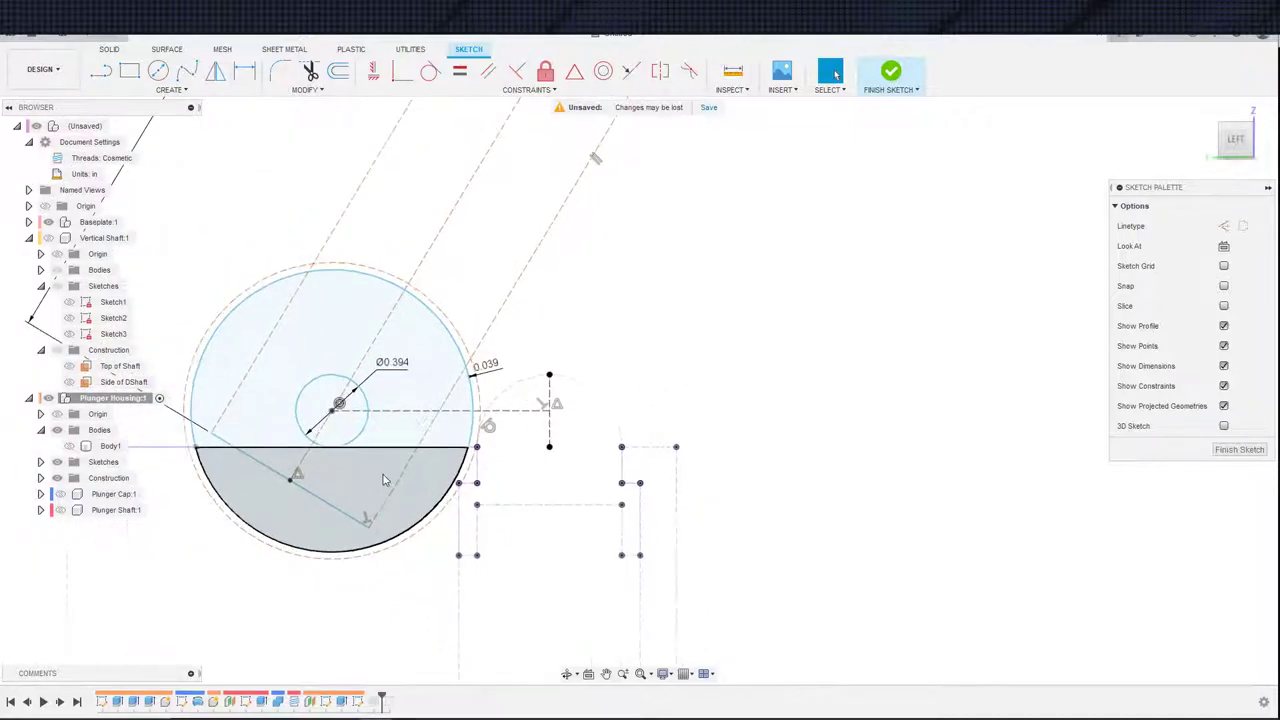
{"action": "key", "text": "d"}
{"action": "left_click", "coordinate": [290, 481]}
{"action": "left_click", "coordinate": [332, 411]}
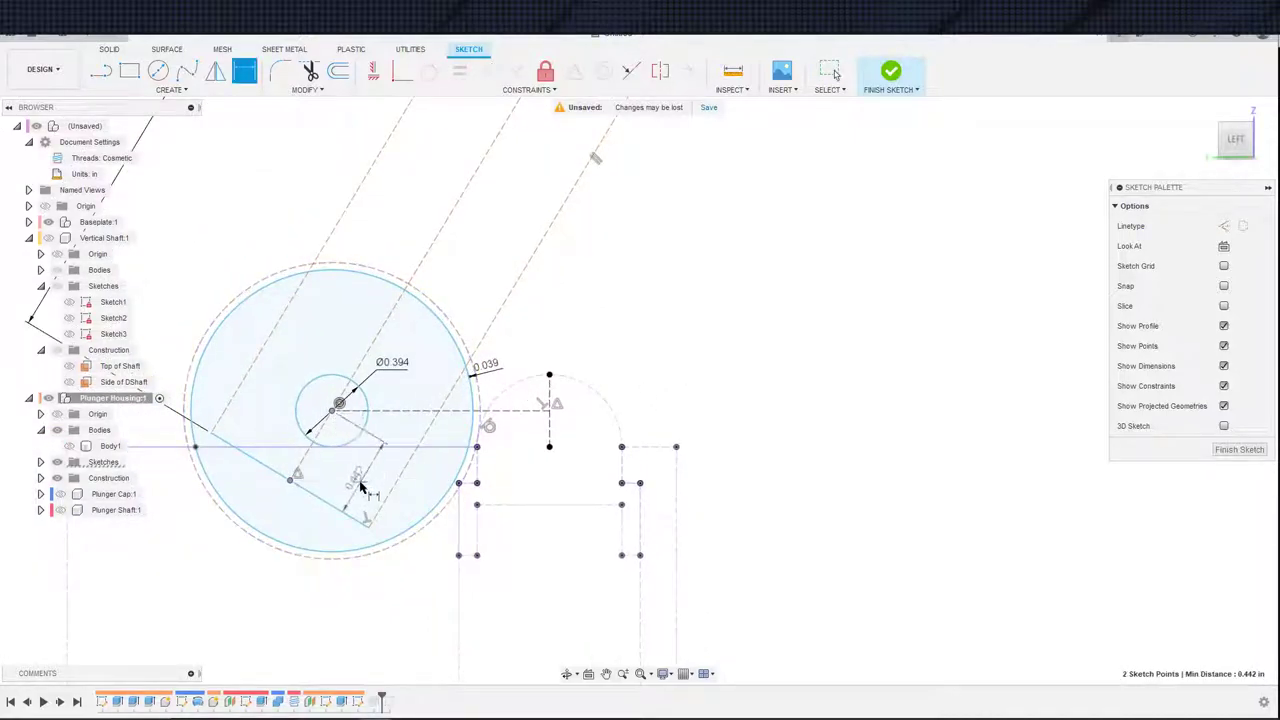
{"action": "left_click", "coordinate": [362, 485]}
{"action": "key", "text": "BackSpace"}
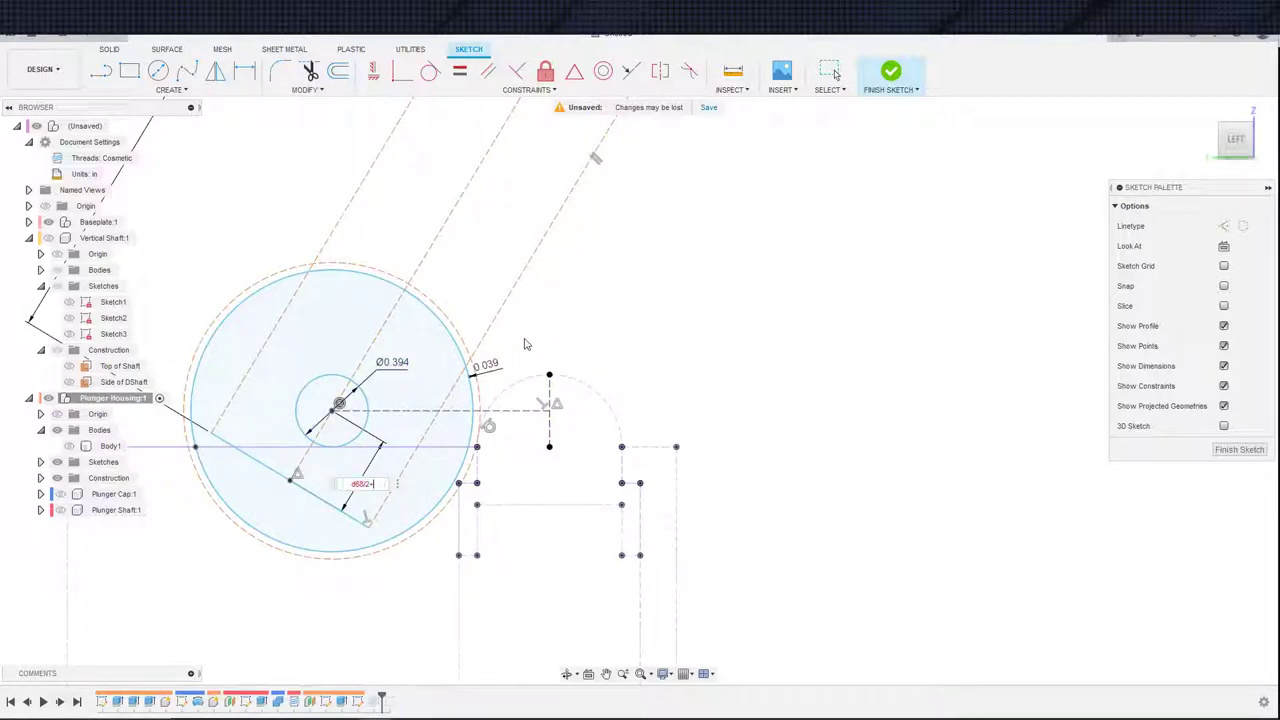
{"action": "key", "text": "Return"}
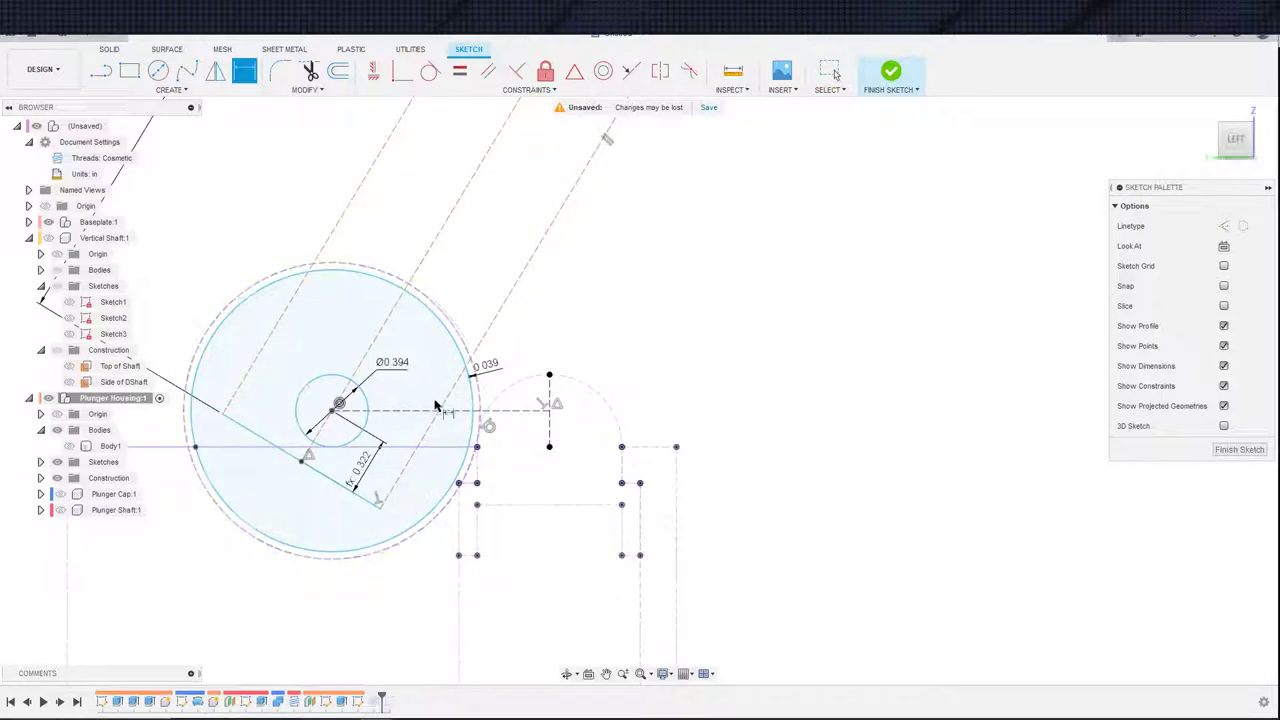
{"action": "key", "text": "Escape"}
- Make the dashed construction line nearest the dome tangent to the dome arc
{"action": "scroll", "coordinate": [430, 405], "scroll_direction": "up", "scroll_amount": 3}
{"action": "scroll", "coordinate": [417, 461], "scroll_direction": "down", "scroll_amount": 5}
{"action": "scroll", "coordinate": [417, 460], "scroll_direction": "down", "scroll_amount": 3}
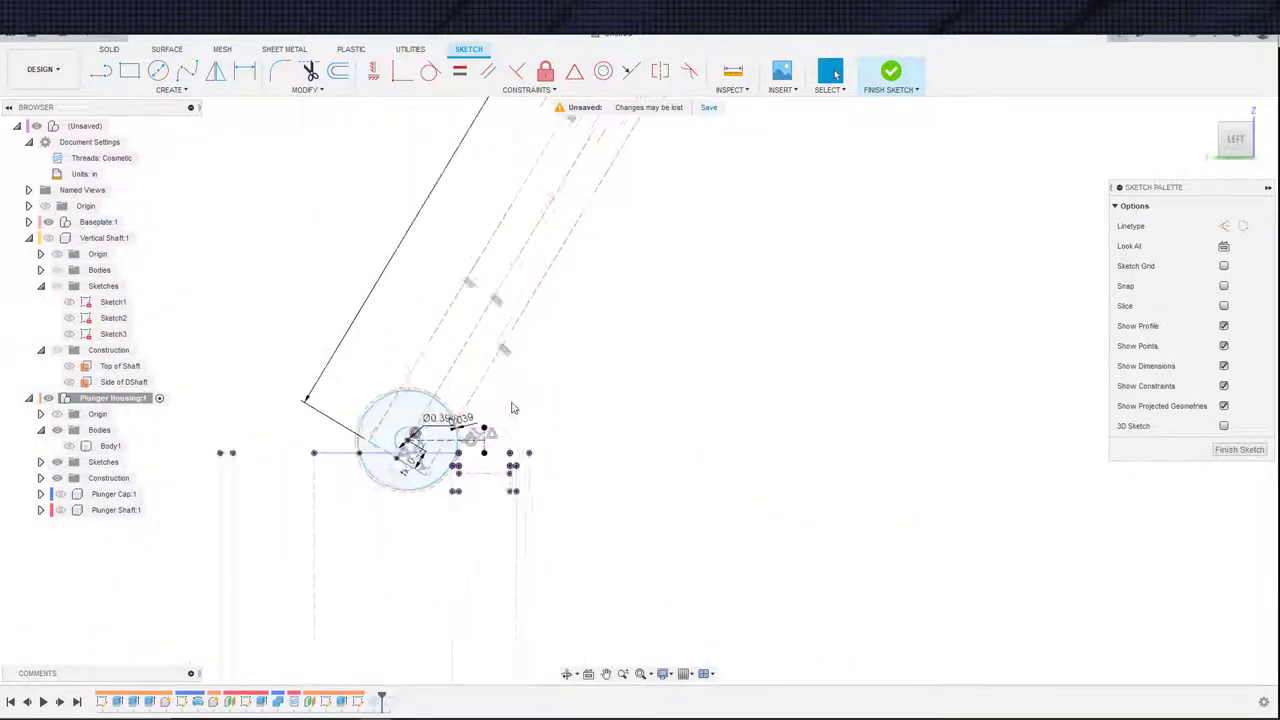
{"action": "scroll", "coordinate": [405, 505], "scroll_direction": "up", "scroll_amount": 6}
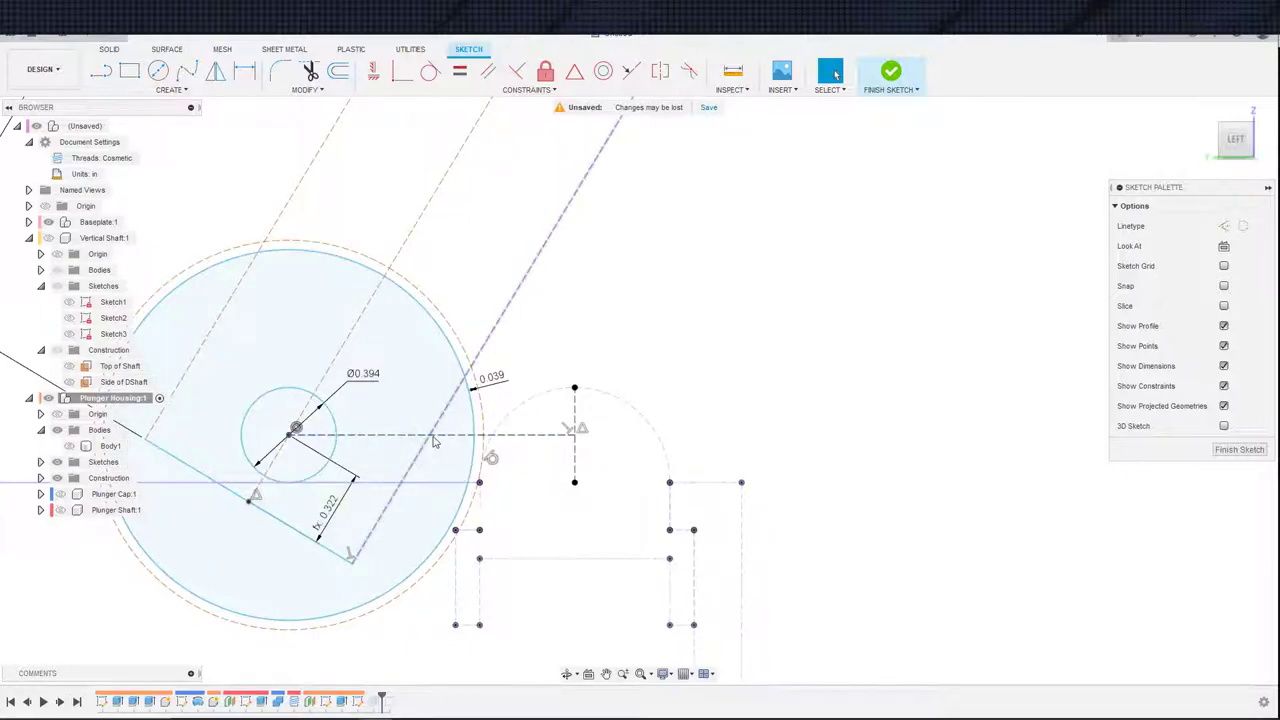
{"action": "left_click", "coordinate": [425, 442]}
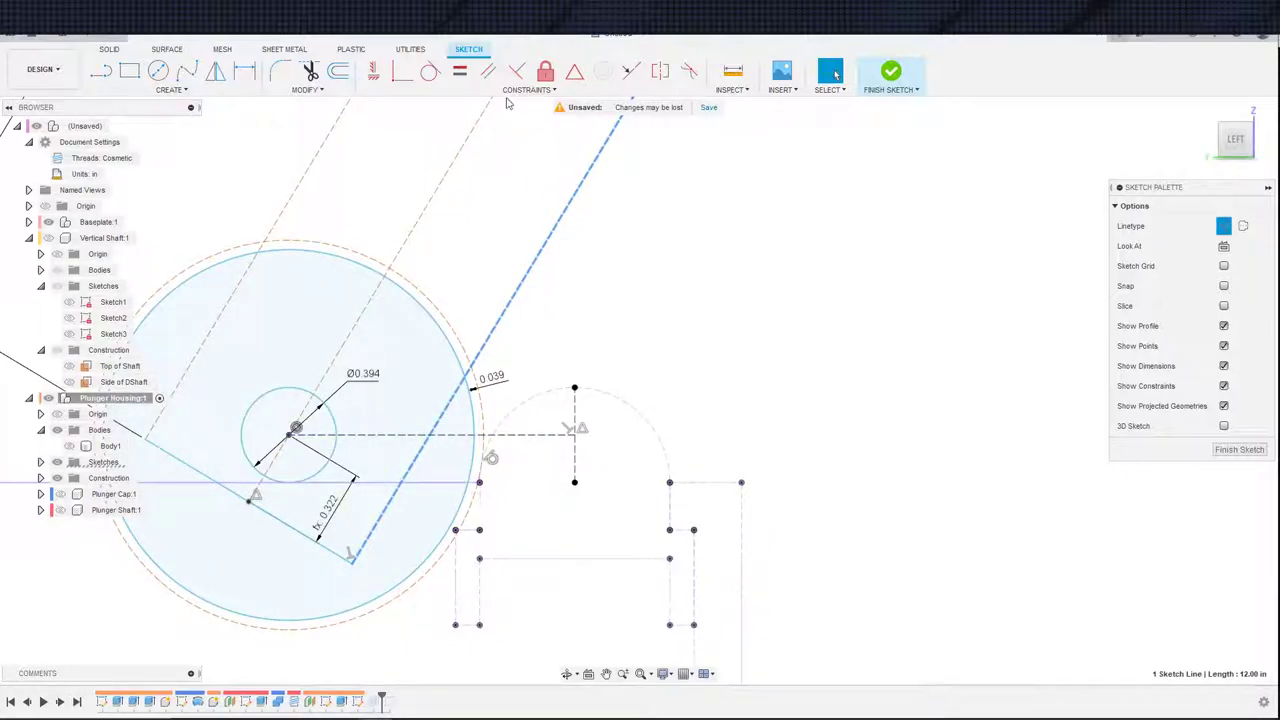
{"action": "left_click", "coordinate": [430, 70]}
{"action": "left_click", "coordinate": [535, 398]}
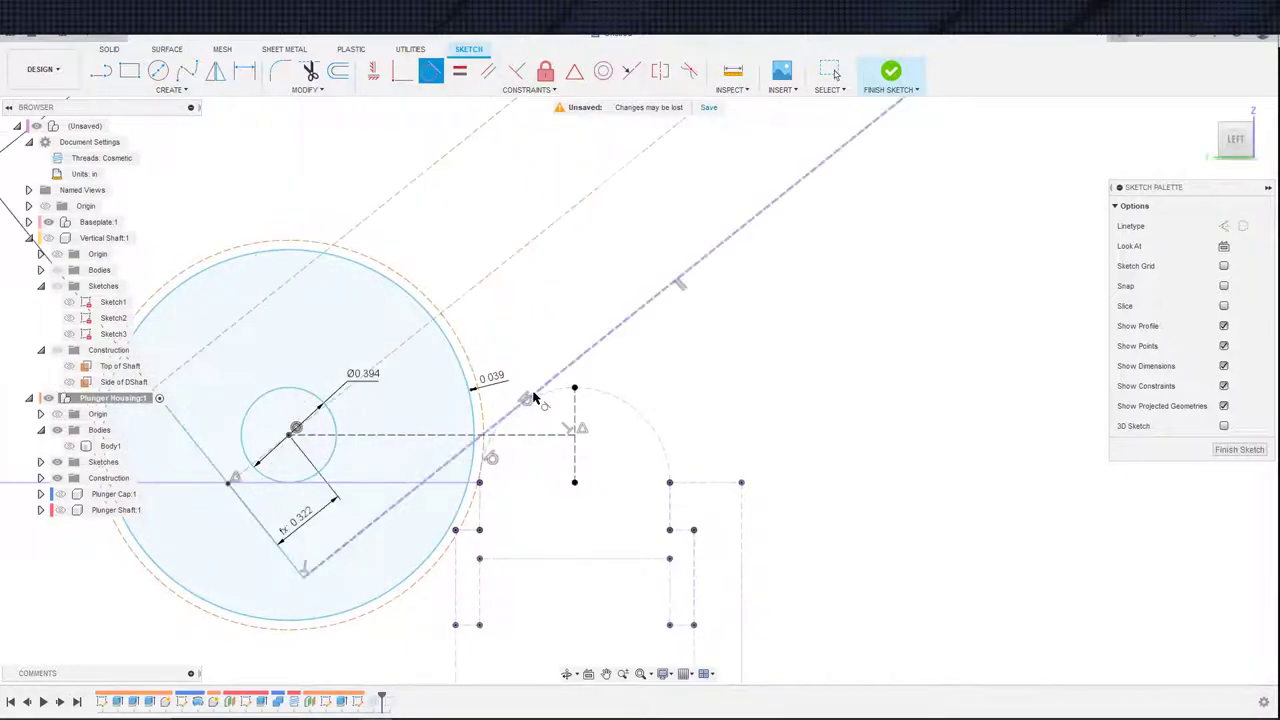
{"action": "key", "text": "Escape"}
- Reposition the angled line's lower endpoint so the dashed lines stand steeper and the solid outer circle is about 0.96 in in diameter
{"action": "scroll", "coordinate": [423, 360], "scroll_direction": "down", "scroll_amount": 4}
{"action": "middle_click_drag", "start_coordinate": [425, 358], "coordinate": [512, 287]}
{"action": "scroll", "coordinate": [400, 357], "scroll_direction": "up", "scroll_amount": 4}
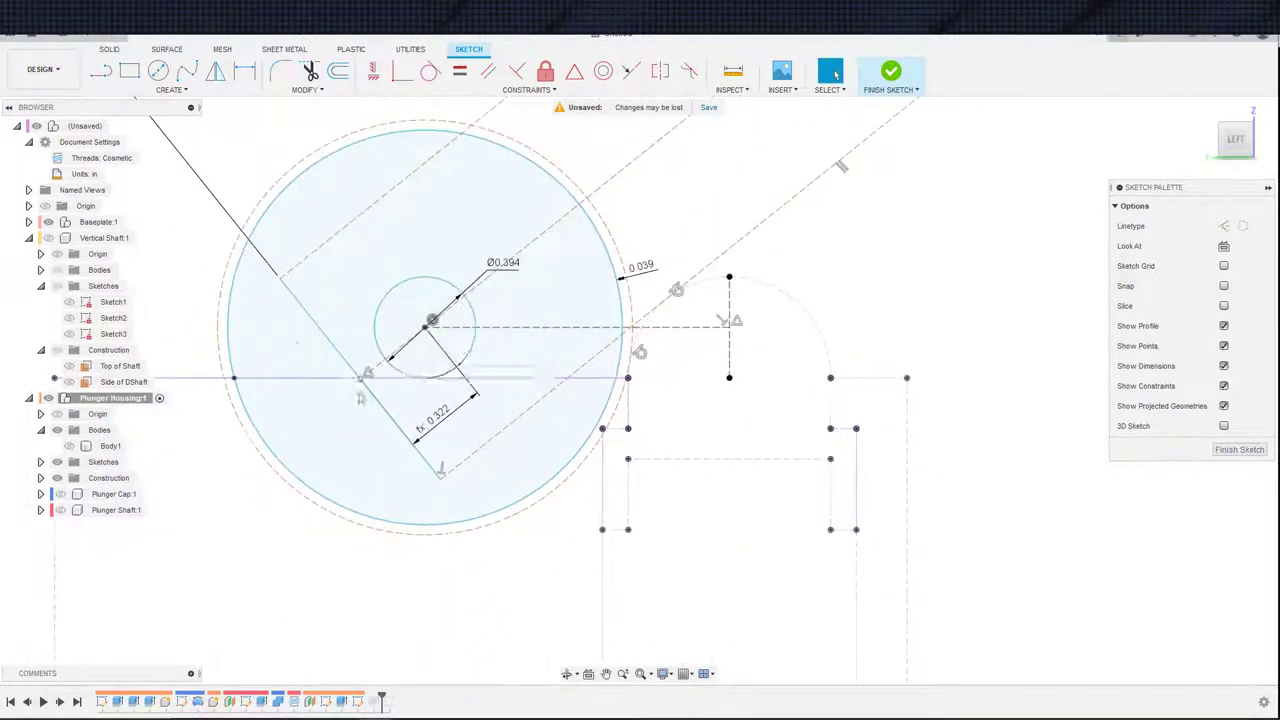
{"action": "left_click_drag", "start_coordinate": [437, 470], "coordinate": [487, 454]}
{"action": "scroll", "coordinate": [397, 457], "scroll_direction": "down", "scroll_amount": 3}
{"action": "scroll", "coordinate": [362, 421], "scroll_direction": "up", "scroll_amount": 1}
{"action": "scroll", "coordinate": [487, 454], "scroll_direction": "up", "scroll_amount": 4}
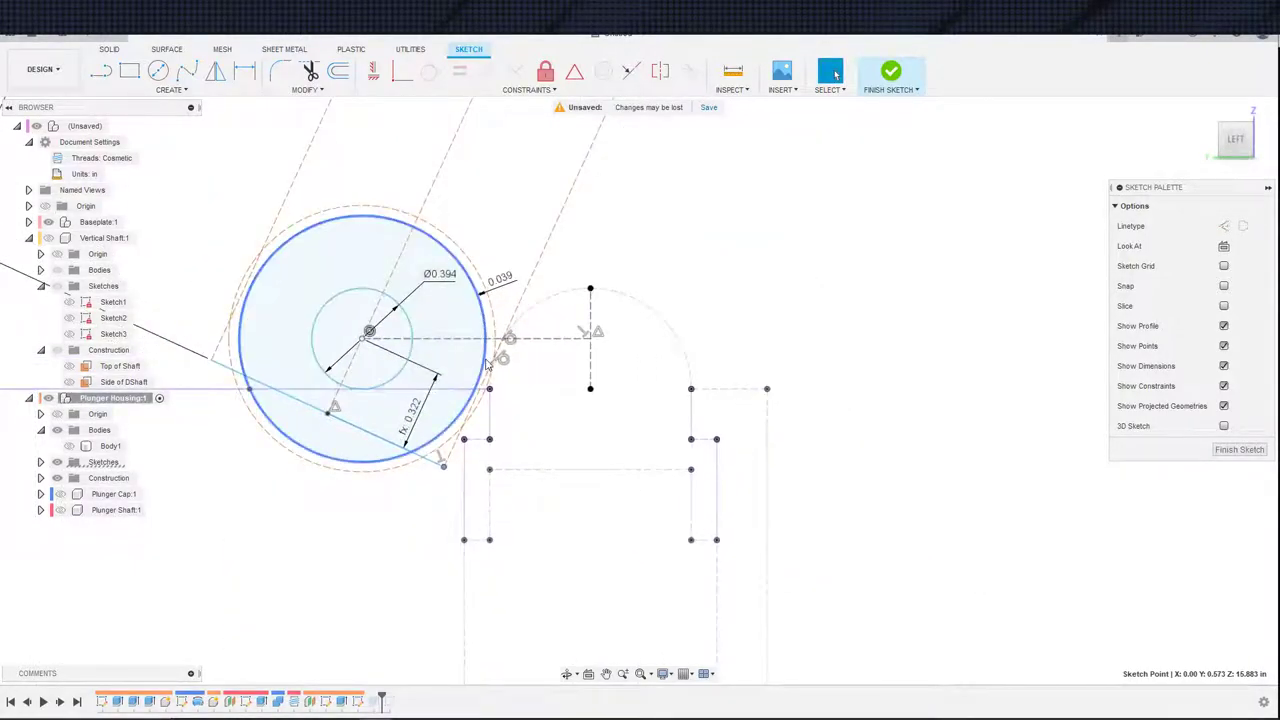
- Try setting the gap between the inner and outer circles to 5 in, and undo that value
{"action": "key", "text": "d"}
{"action": "left_click", "coordinate": [428, 362]}
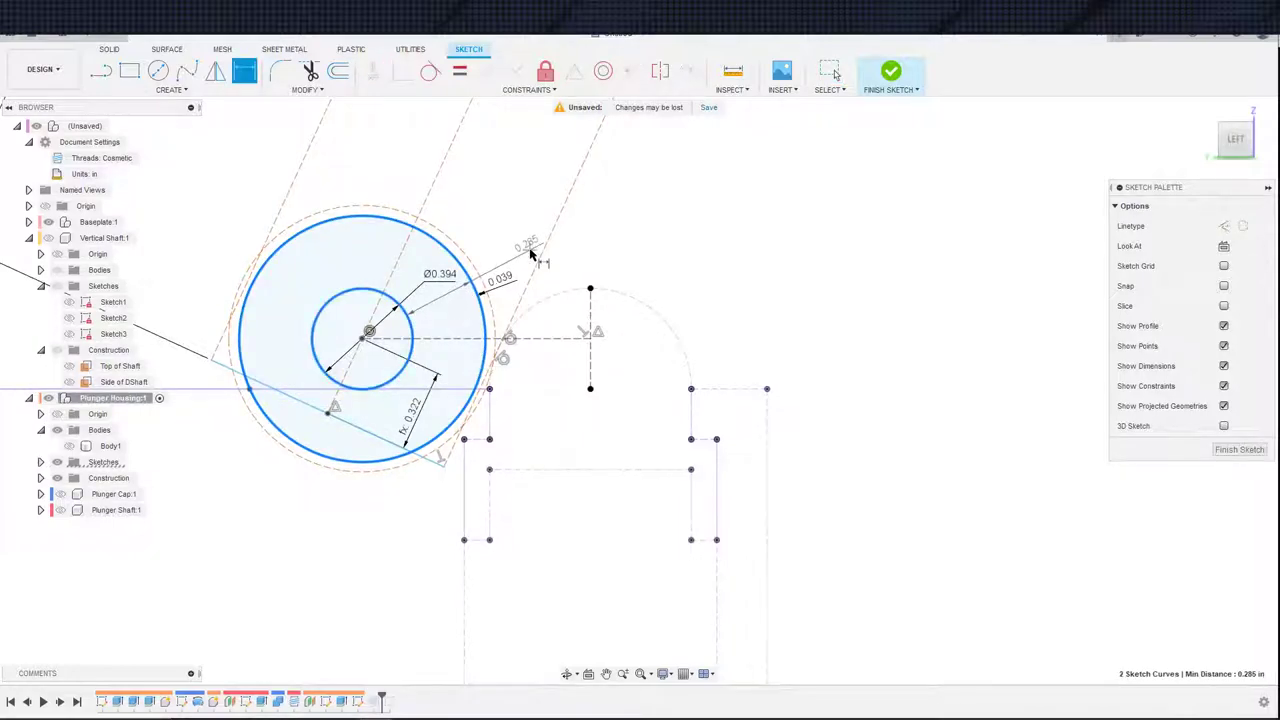
{"action": "left_click", "coordinate": [560, 230]}
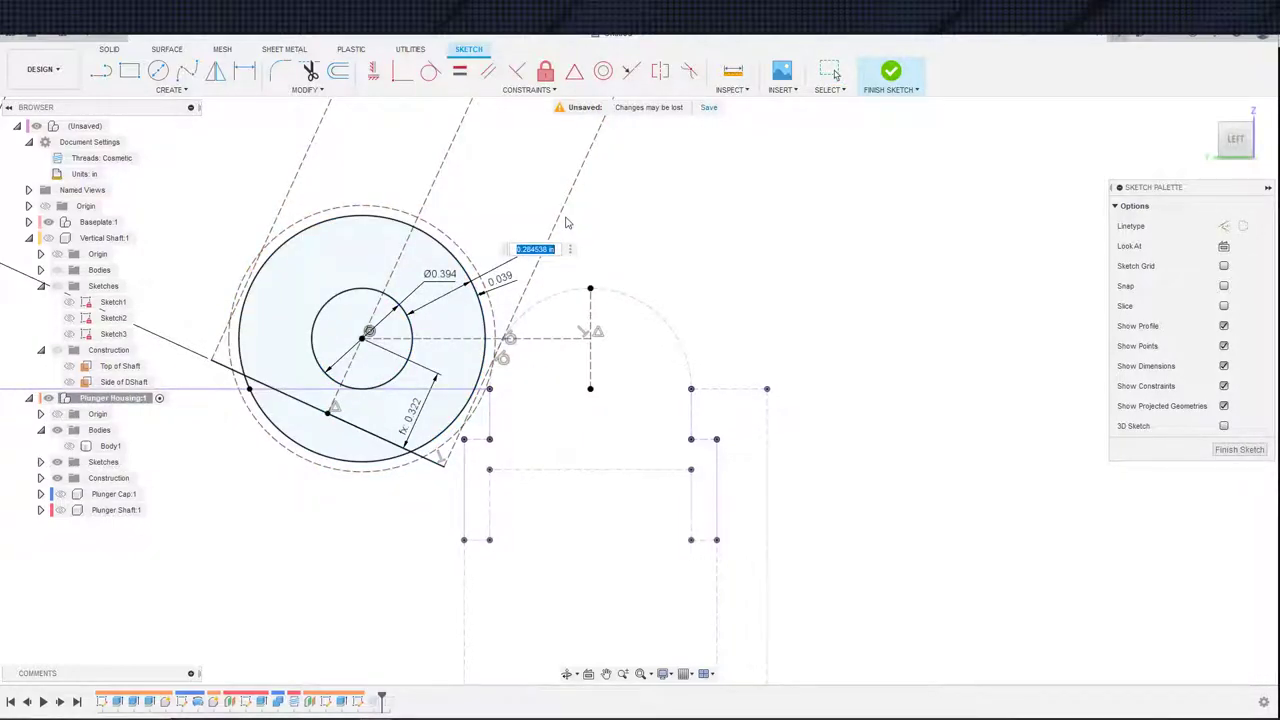
{"action": "type", "text": "5"}
{"action": "key", "text": "Return"}
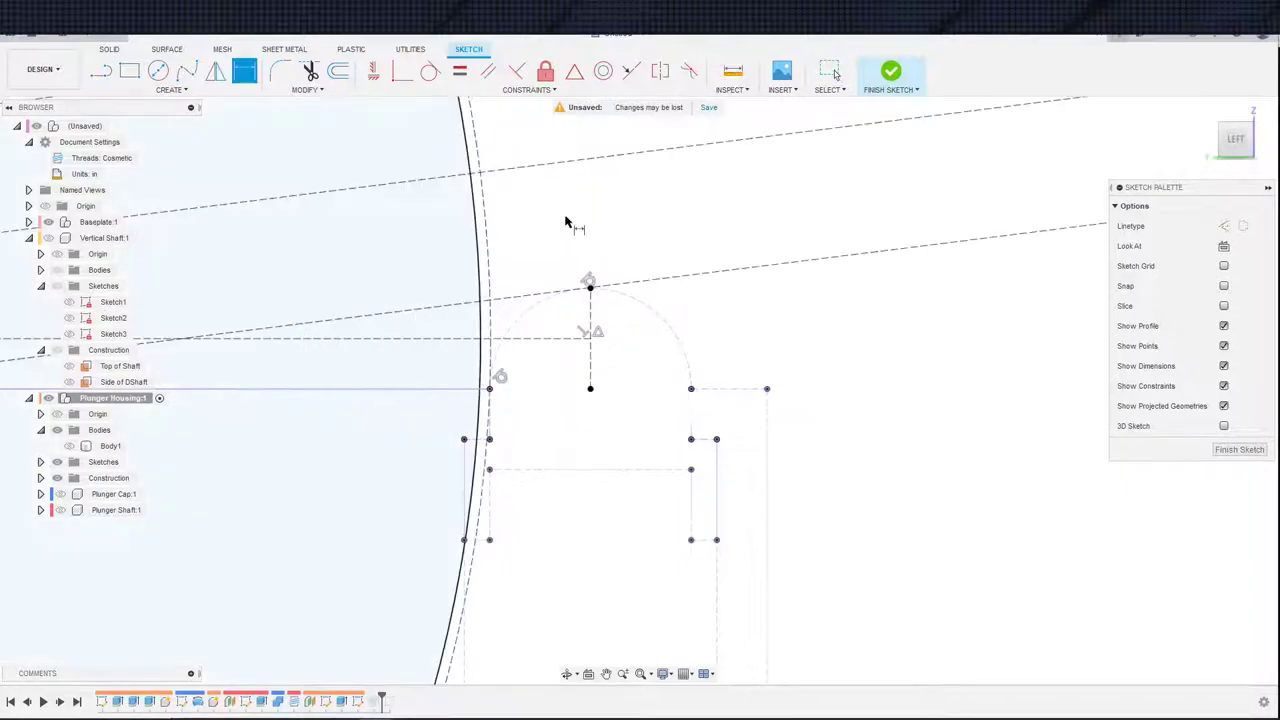
{"action": "key", "text": "Escape"}
{"action": "key", "text": "ctrl+z"}
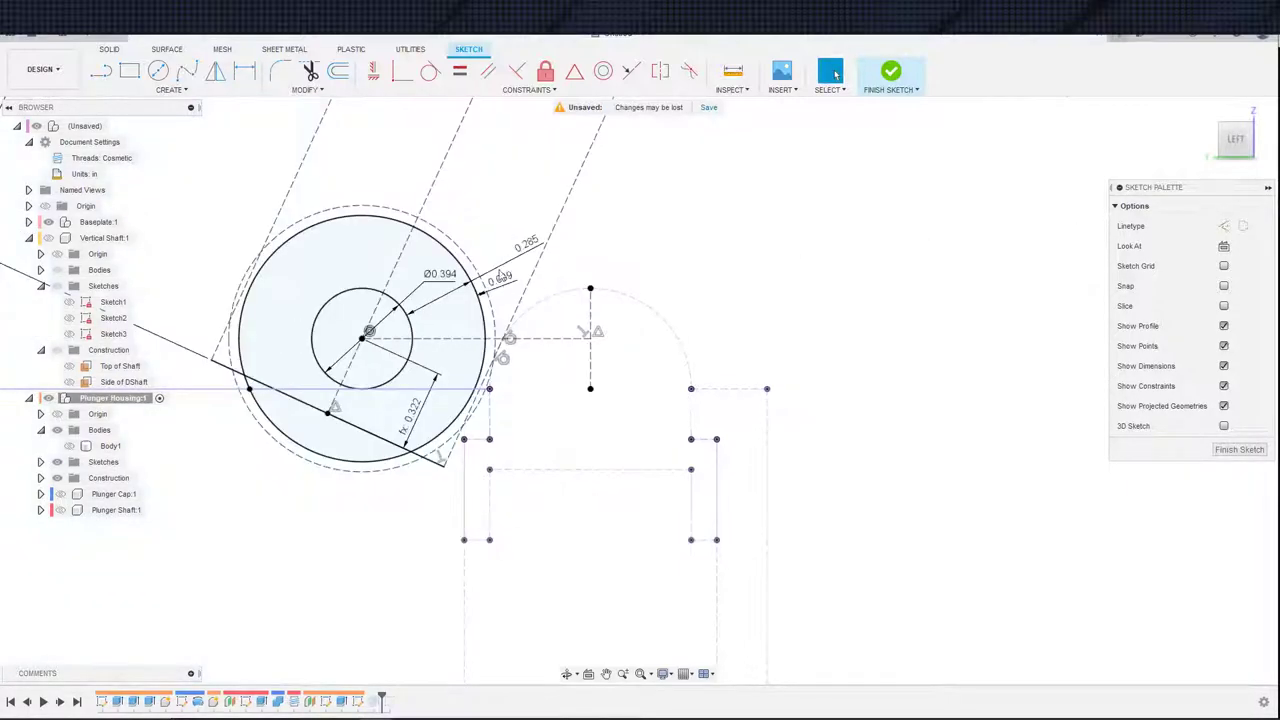
- Delete the gap dimension between the inner and outer circles
{"action": "double_click", "coordinate": [524, 250]}
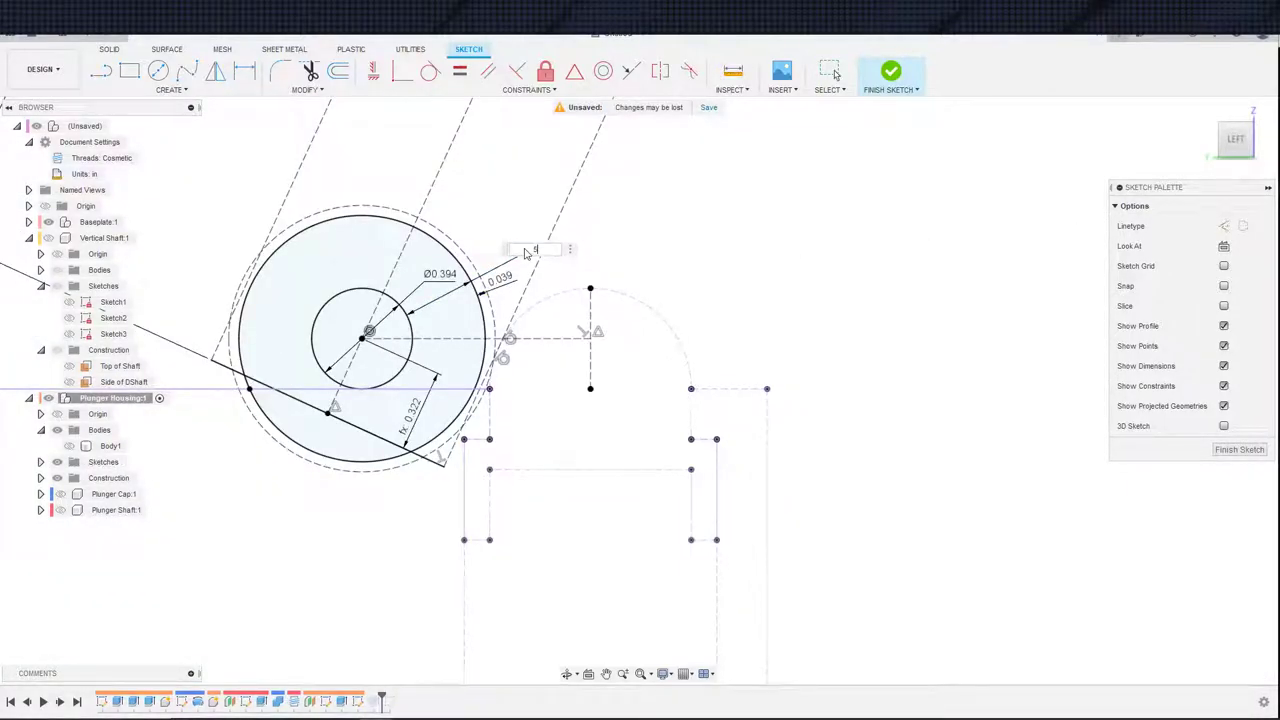
{"action": "key", "text": "Escape"}
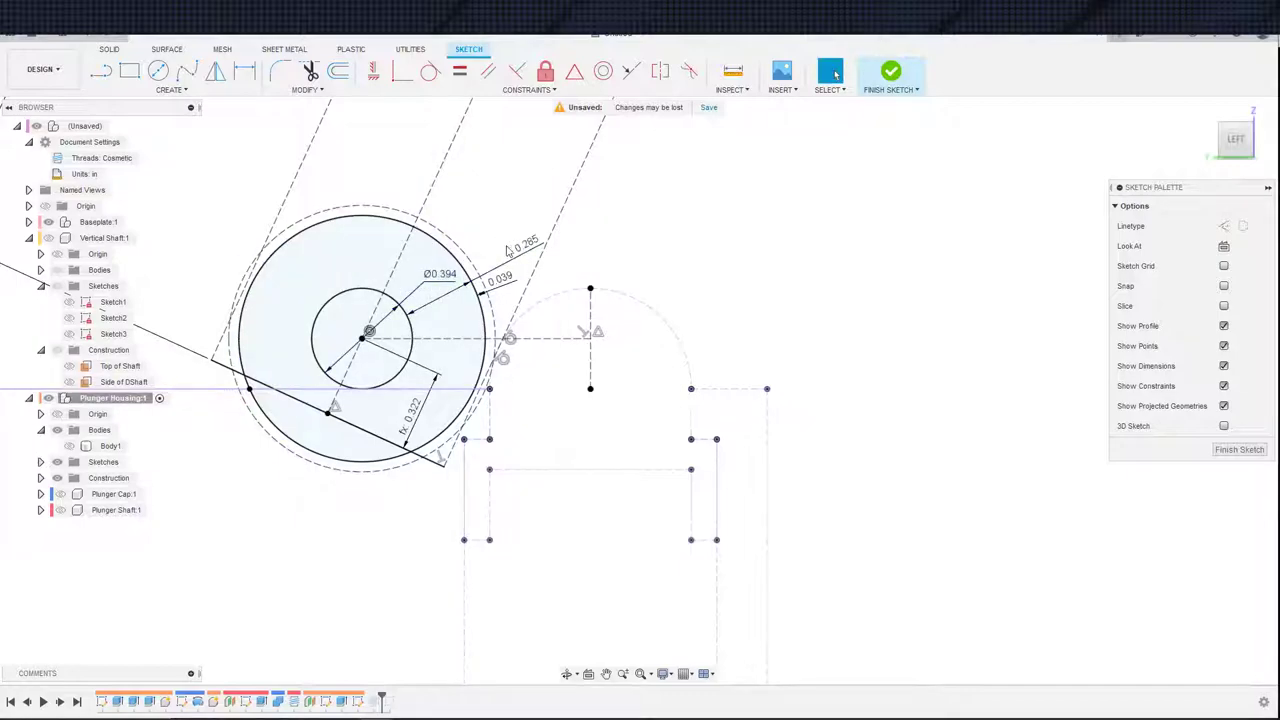
{"action": "left_click", "coordinate": [527, 249]}
{"action": "key", "text": "Delete"}
- Try dimensioning the gap between the inner and solid outer circles again, and undo it
{"action": "key", "text": "d"}
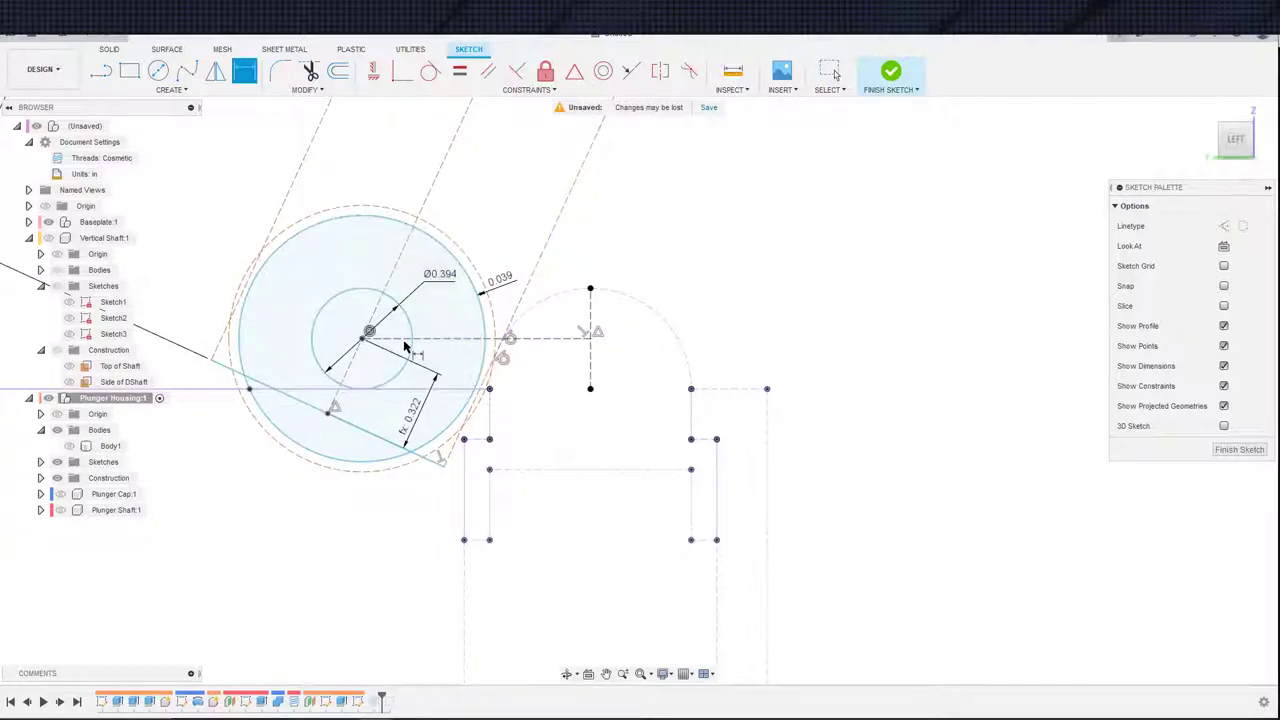
{"action": "left_click", "coordinate": [405, 312]}
{"action": "left_click", "coordinate": [484, 300]}
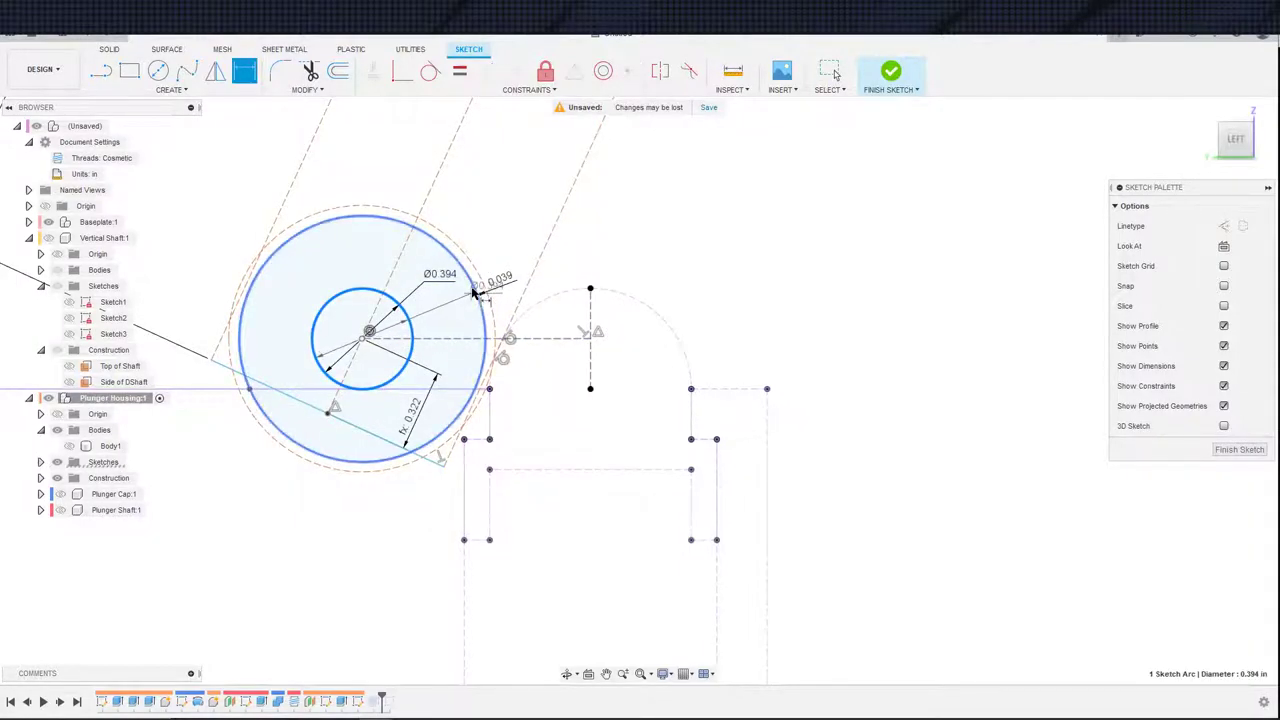
{"action": "left_click", "coordinate": [531, 236]}
{"action": "type", "text": "5mm"}
{"action": "key", "text": "Return"}
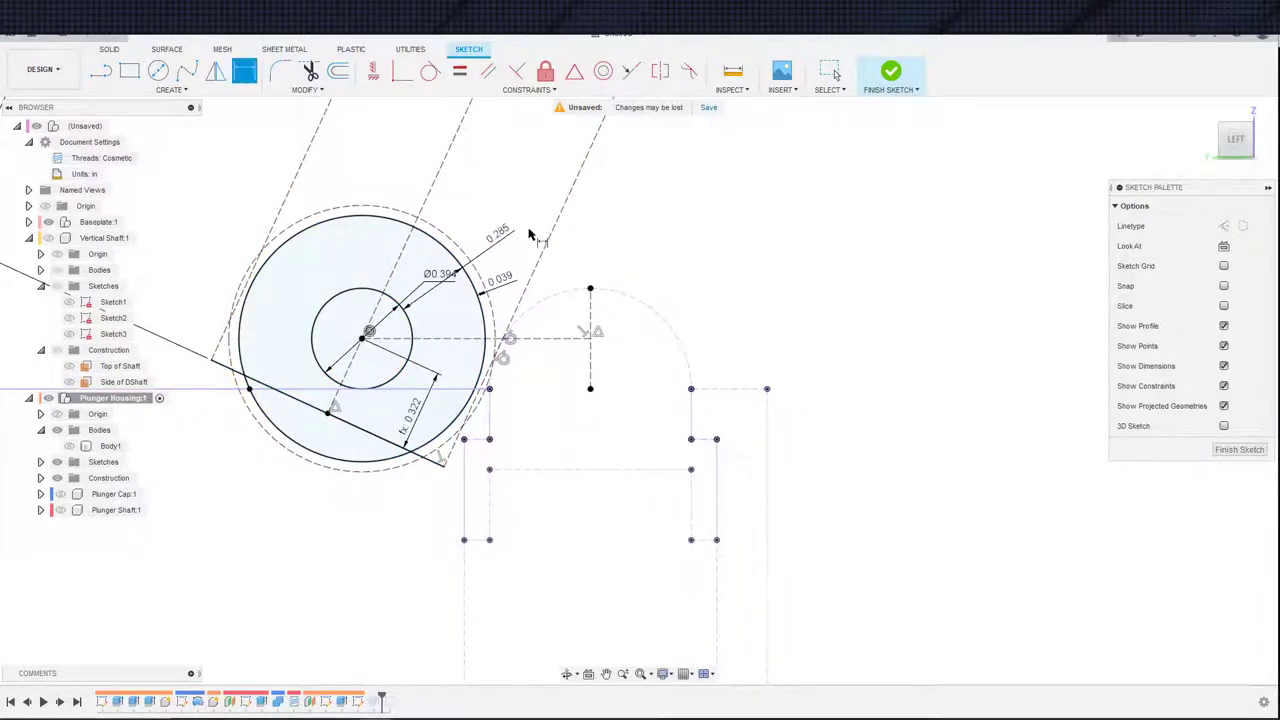
{"action": "key", "text": "Escape"}
{"action": "key", "text": "ctrl+z"}
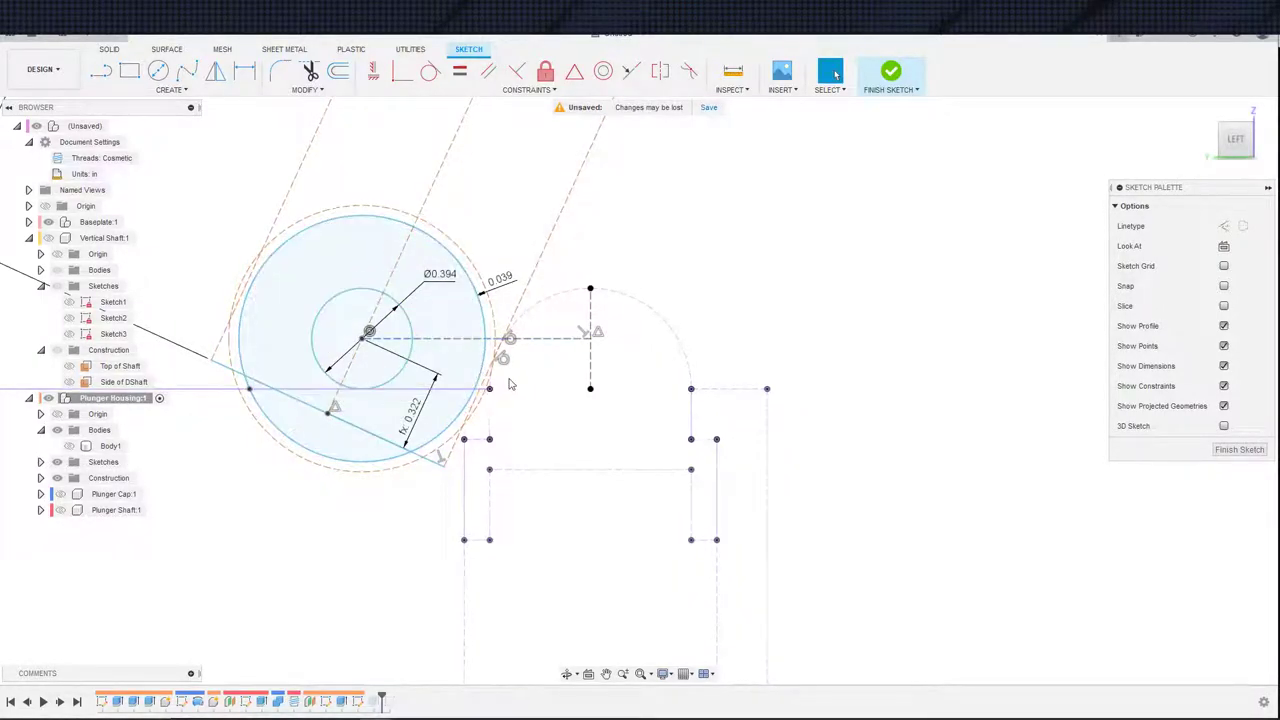
- Delete the two tangent constraints that tie the dashed circle and the dashed line to the dome arc
{"action": "scroll", "coordinate": [509, 384], "scroll_direction": "up", "scroll_amount": 2}
{"action": "scroll", "coordinate": [487, 401], "scroll_direction": "down", "scroll_amount": 5}
{"action": "scroll", "coordinate": [496, 376], "scroll_direction": "up", "scroll_amount": 2}
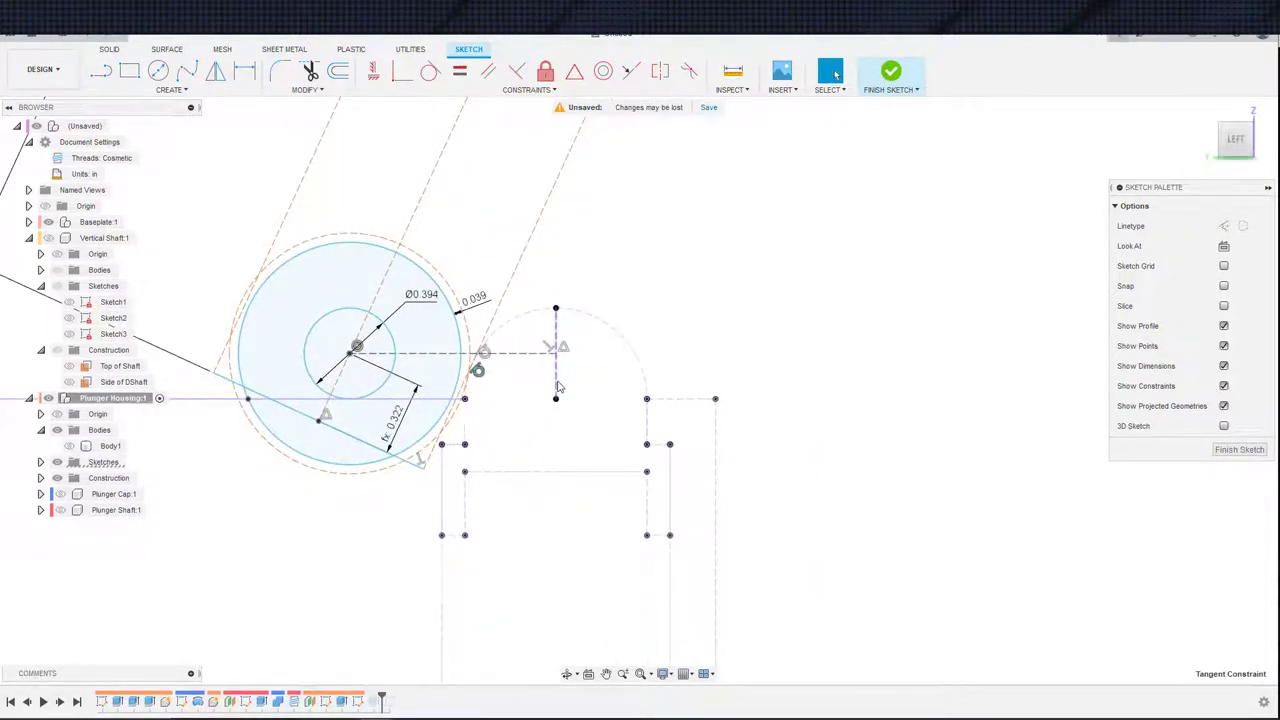
{"action": "left_click", "coordinate": [490, 352]}
{"action": "left_click", "coordinate": [485, 355]}
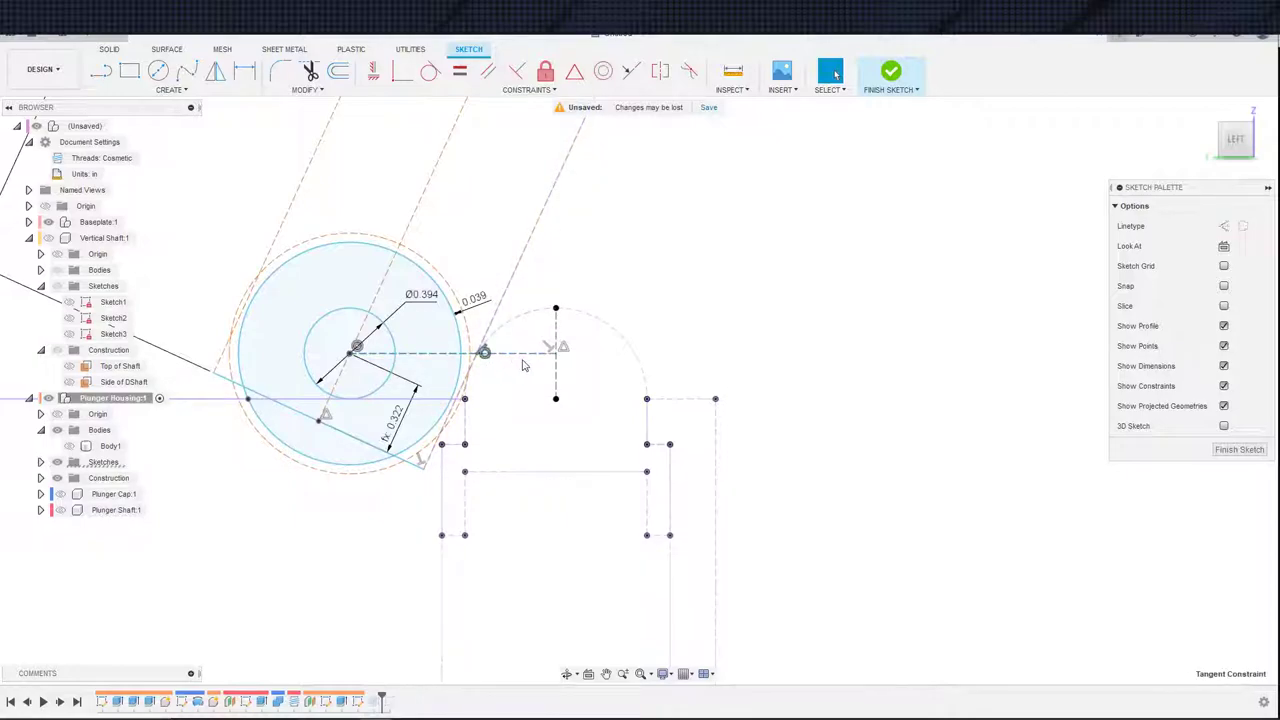
{"action": "key", "text": "Delete"}
- Dimension the gap between the inner circle and the outer solid circle at 5 mm
{"action": "left_click", "coordinate": [462, 385]}
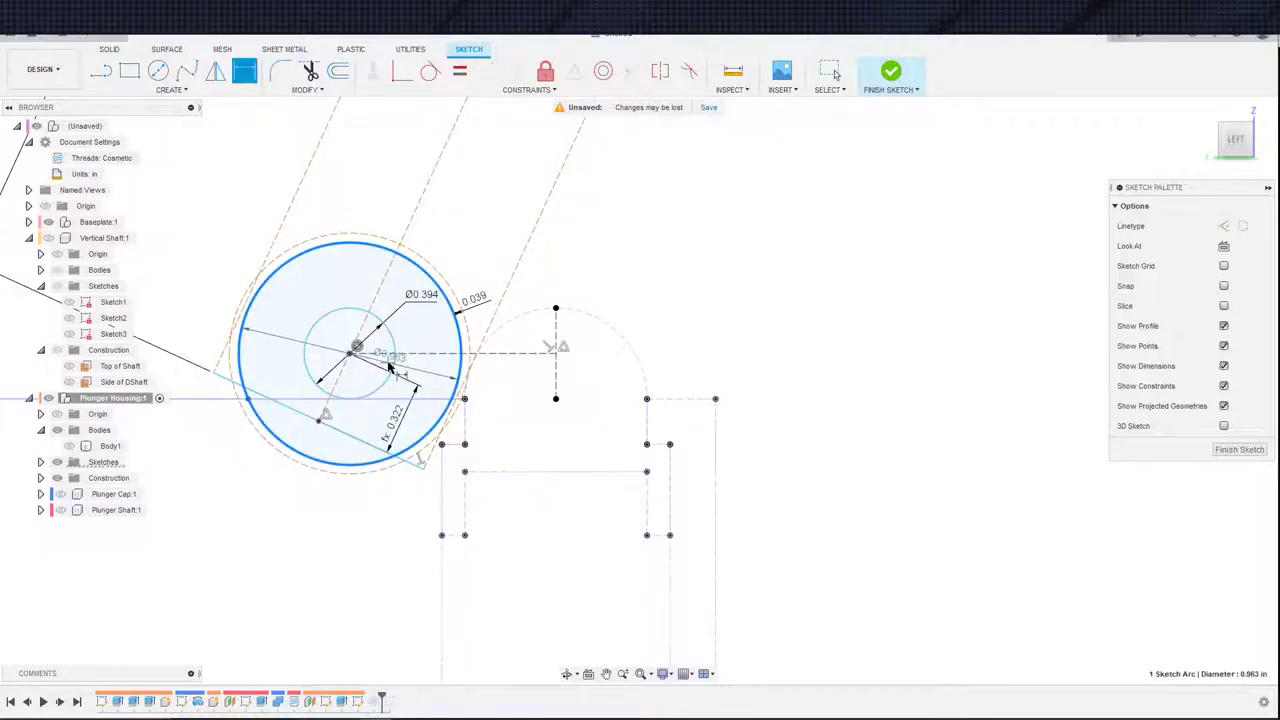
{"action": "left_click", "coordinate": [398, 374]}
{"action": "left_click", "coordinate": [447, 370]}
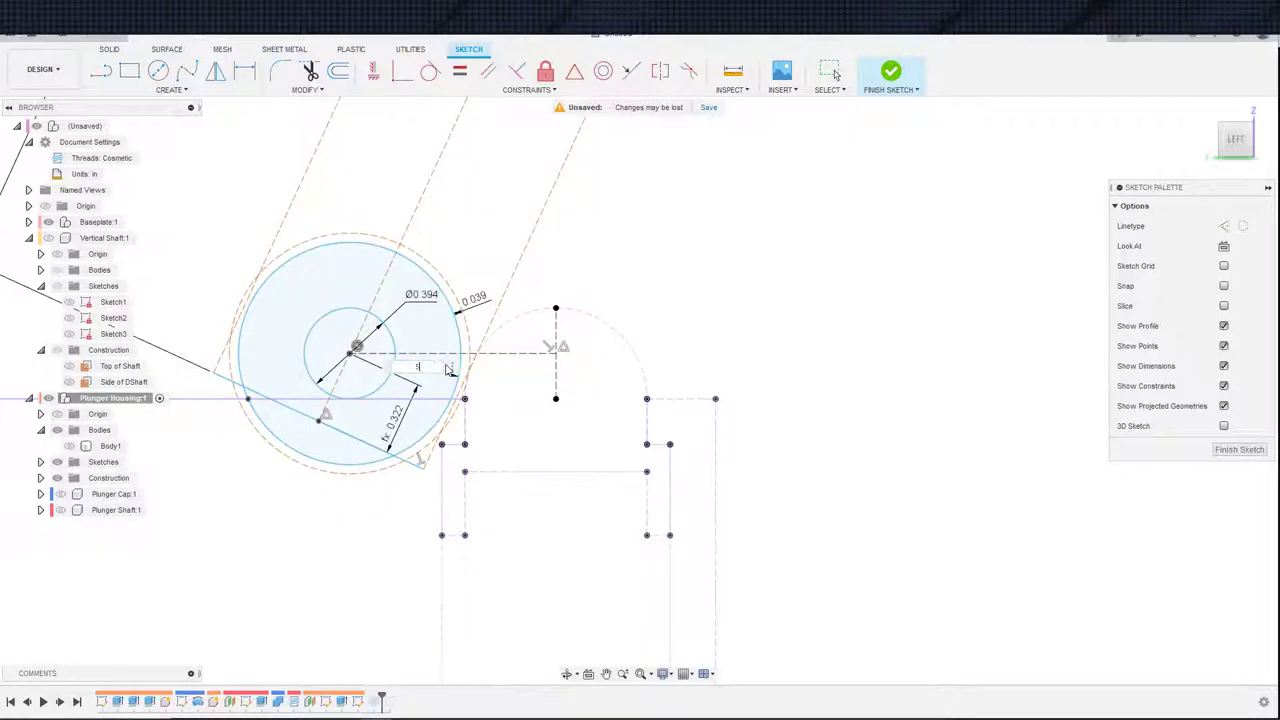
{"action": "type", "text": "5mm"}
{"action": "key", "text": "Return"}
{"action": "key", "text": "Escape"}
{"action": "scroll", "coordinate": [500, 395], "scroll_direction": "up", "scroll_amount": 4}
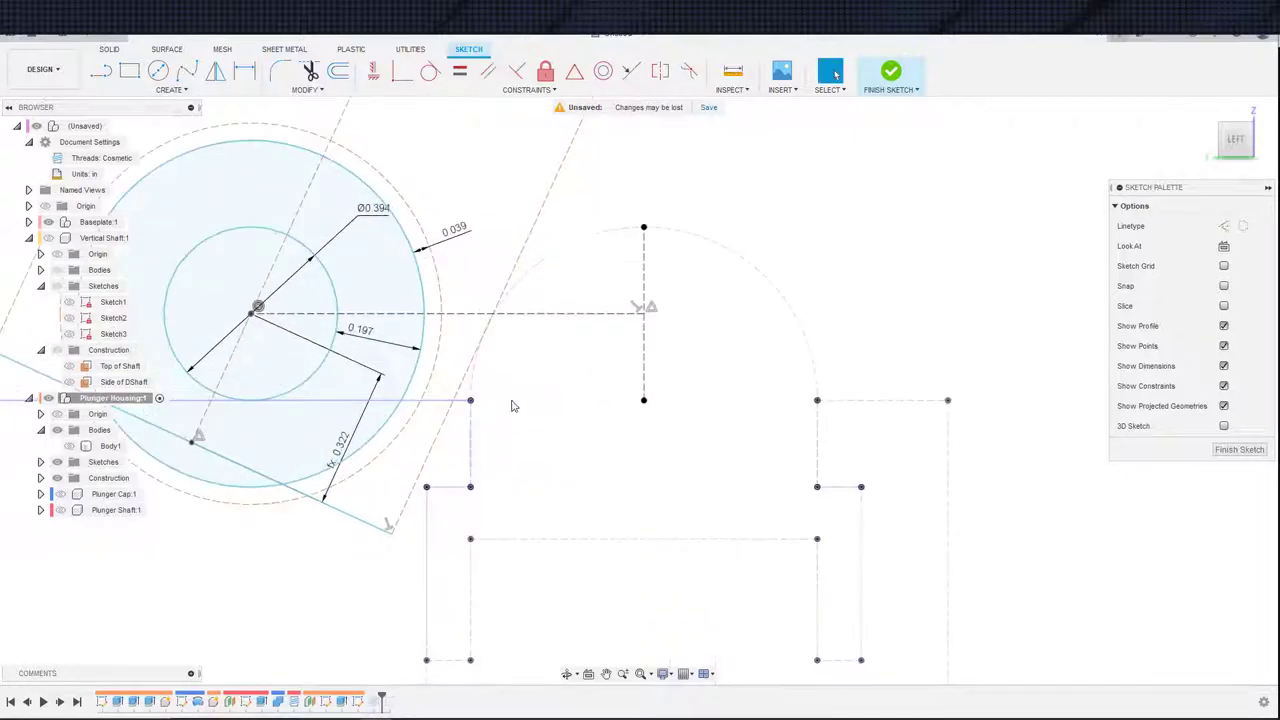
- Draw a line from the base of the dome nearest the circles to the outer solid circle, ending tangent to it
{"action": "key", "text": "s"}
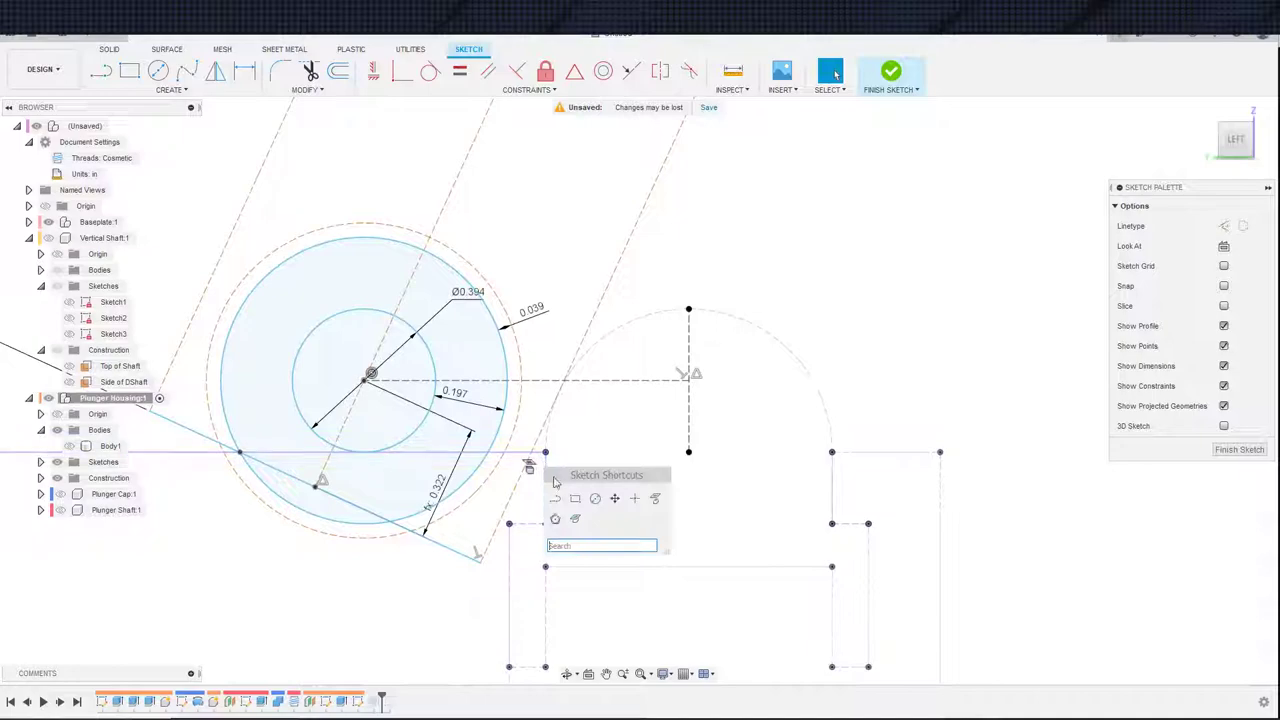
{"action": "left_click", "coordinate": [557, 498]}
{"action": "left_click", "coordinate": [545, 451]}
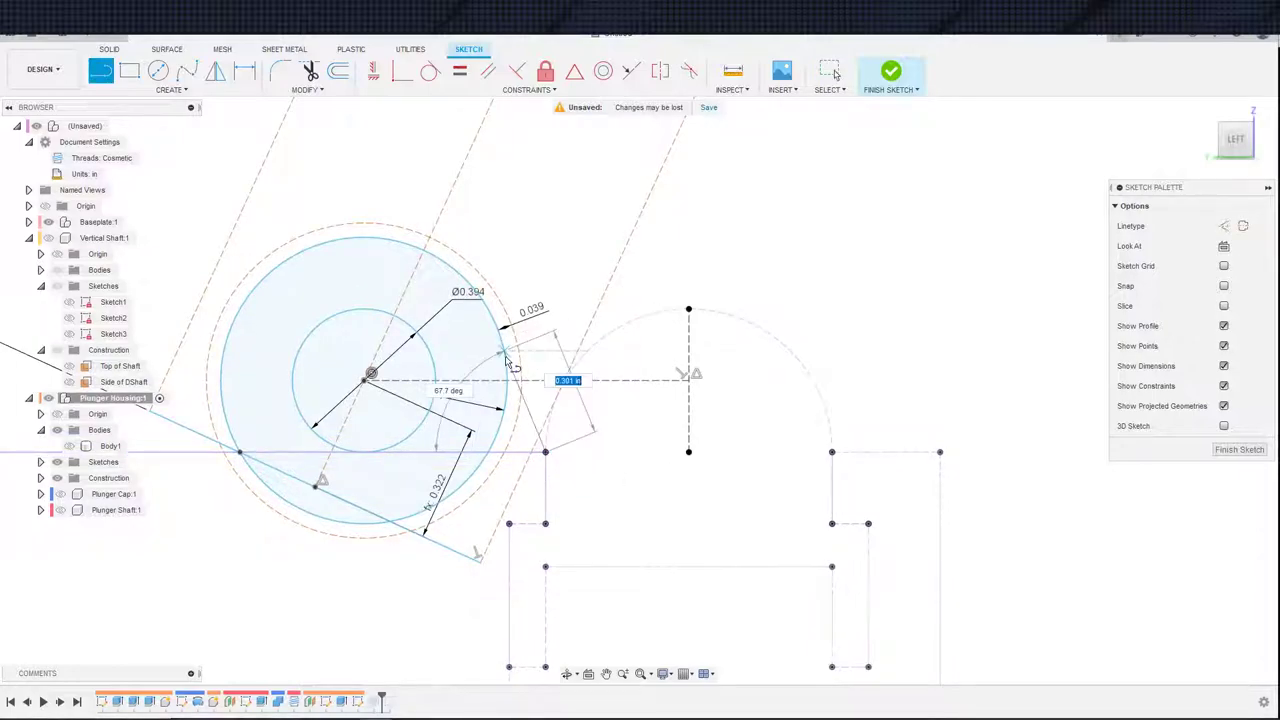
{"action": "left_click", "coordinate": [500, 328]}
{"action": "key", "text": "Escape"}
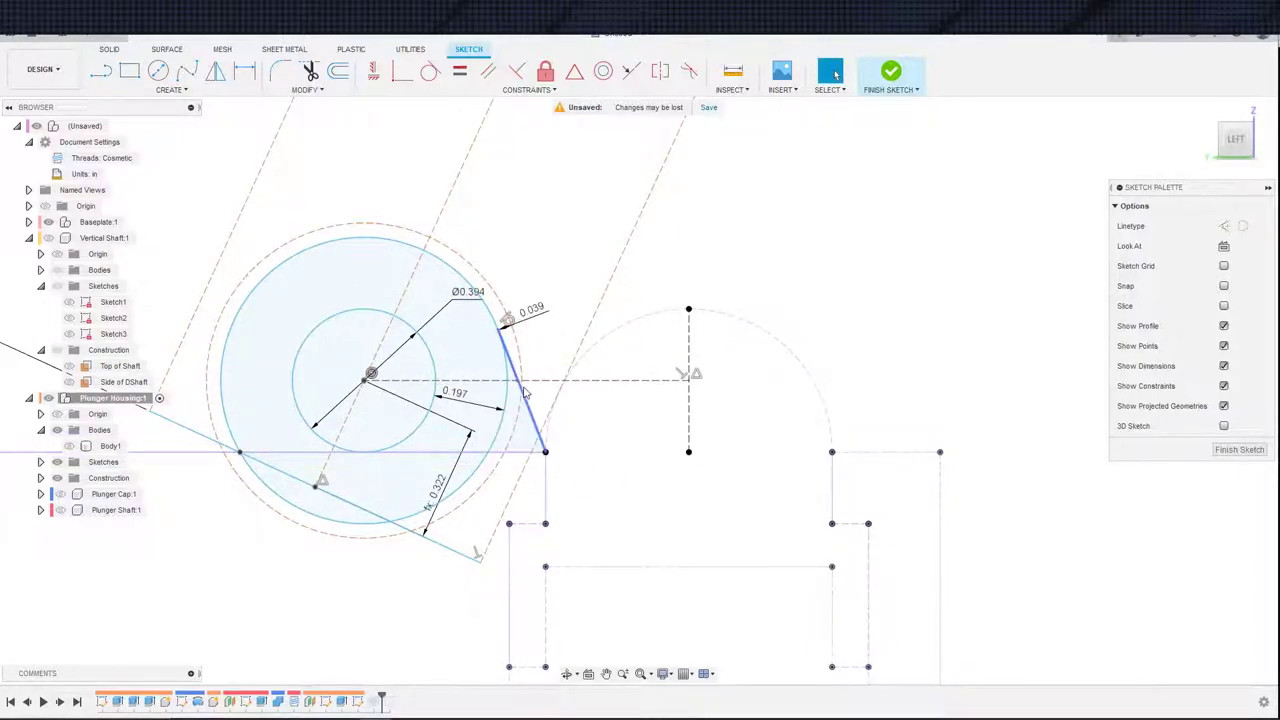
- Make the dashed circle tangent to the dome arc, and try making the dashed line nearest the dome tangent to it too
{"action": "left_click", "coordinate": [518, 410]}
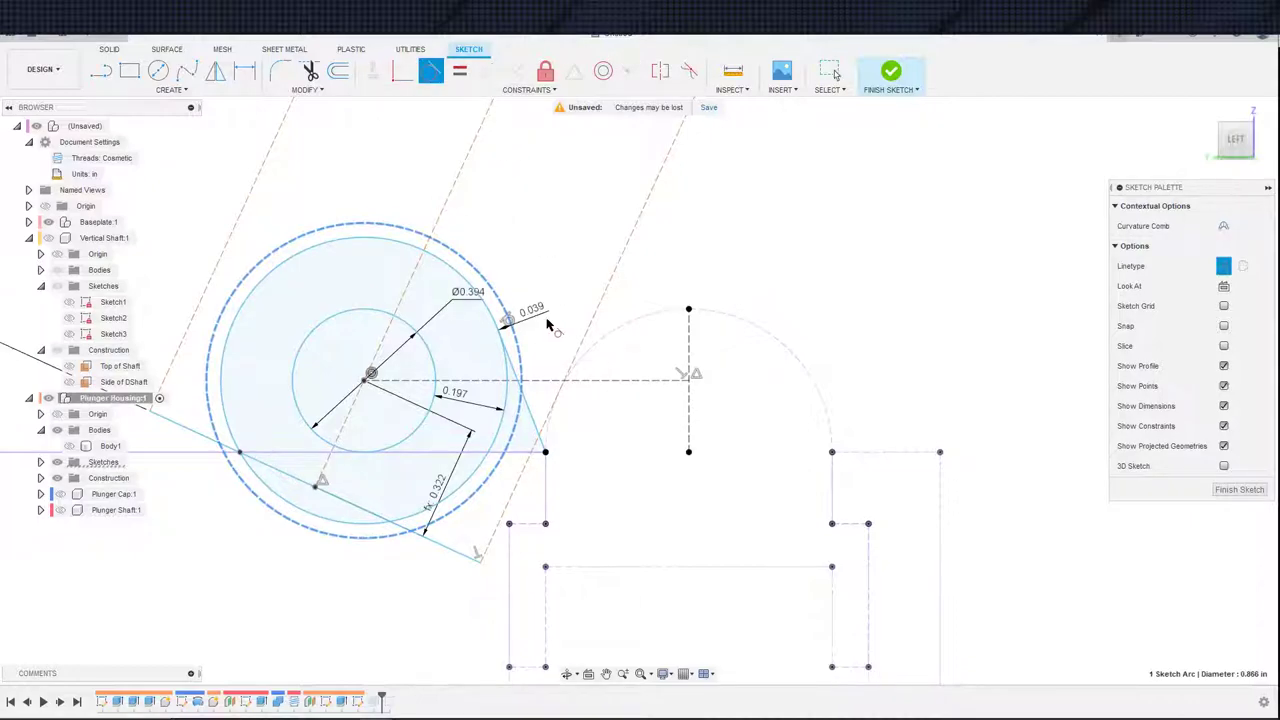
{"action": "left_click", "coordinate": [596, 360]}
{"action": "left_click", "coordinate": [592, 387]}
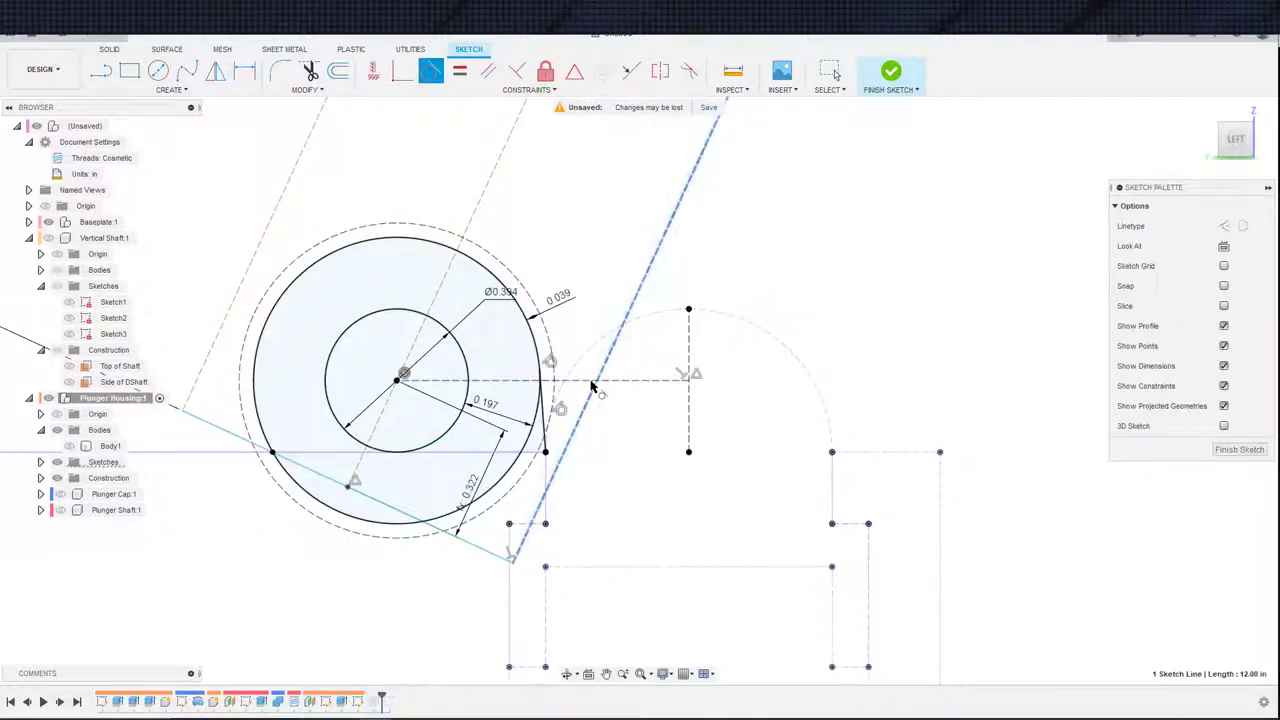
{"action": "left_click", "coordinate": [584, 361]}
{"action": "key", "text": "Escape"}
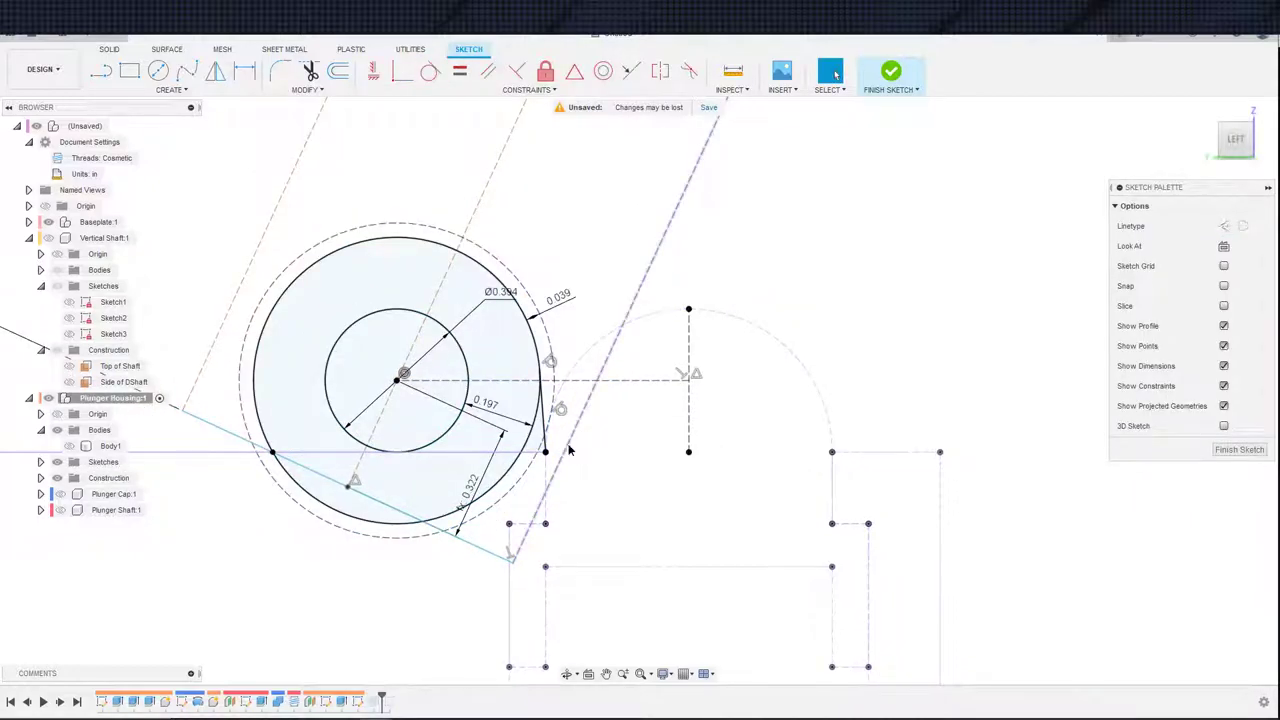
- Rotate the dashed line nearest the dome and delete the gap dimension between the two solid circles
{"action": "mouse_move", "coordinate": [567, 447]}
{"action": "left_mouse_down"}
{"action": "mouse_move", "coordinate": [538, 440]}
{"action": "mouse_move", "coordinate": [560, 443]}
{"action": "left_mouse_up"}
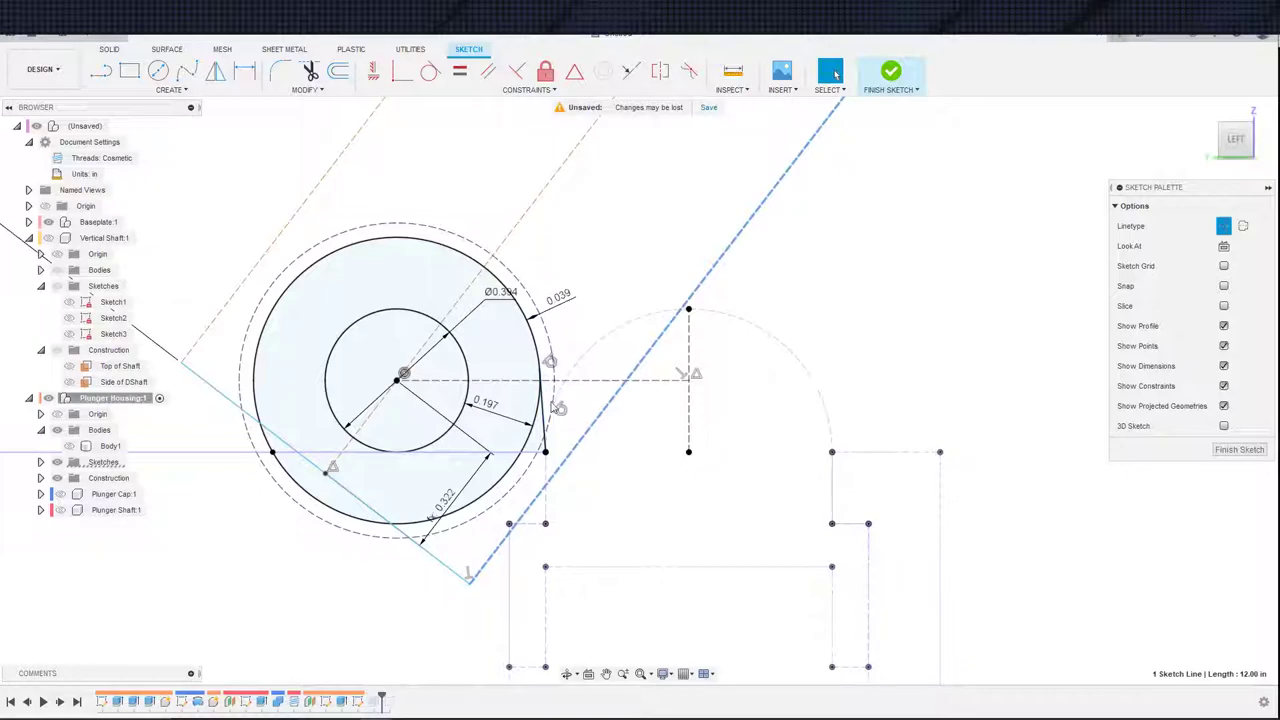
{"action": "left_click", "coordinate": [509, 421]}
{"action": "key", "text": "Delete"}
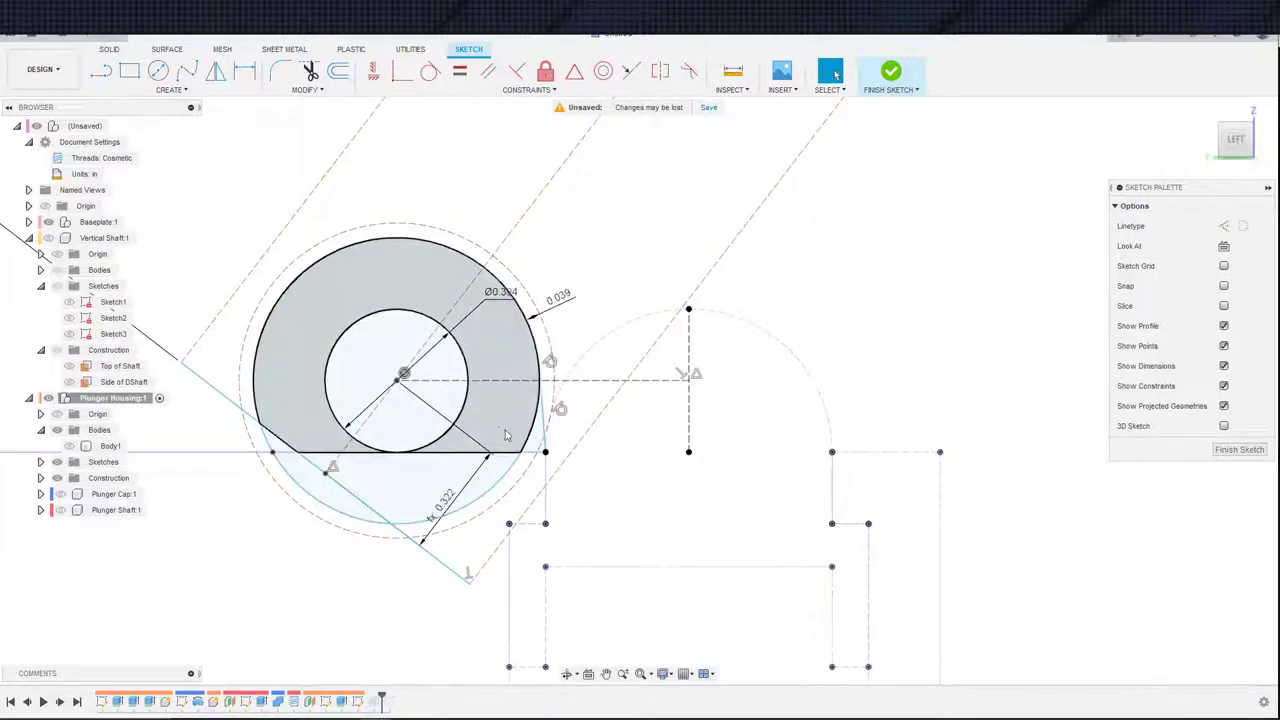
- Apply a tangent constraint between the dashed line nearest the dome and the dome arc
{"action": "left_click", "coordinate": [566, 450]}
{"action": "left_click", "coordinate": [430, 70]}
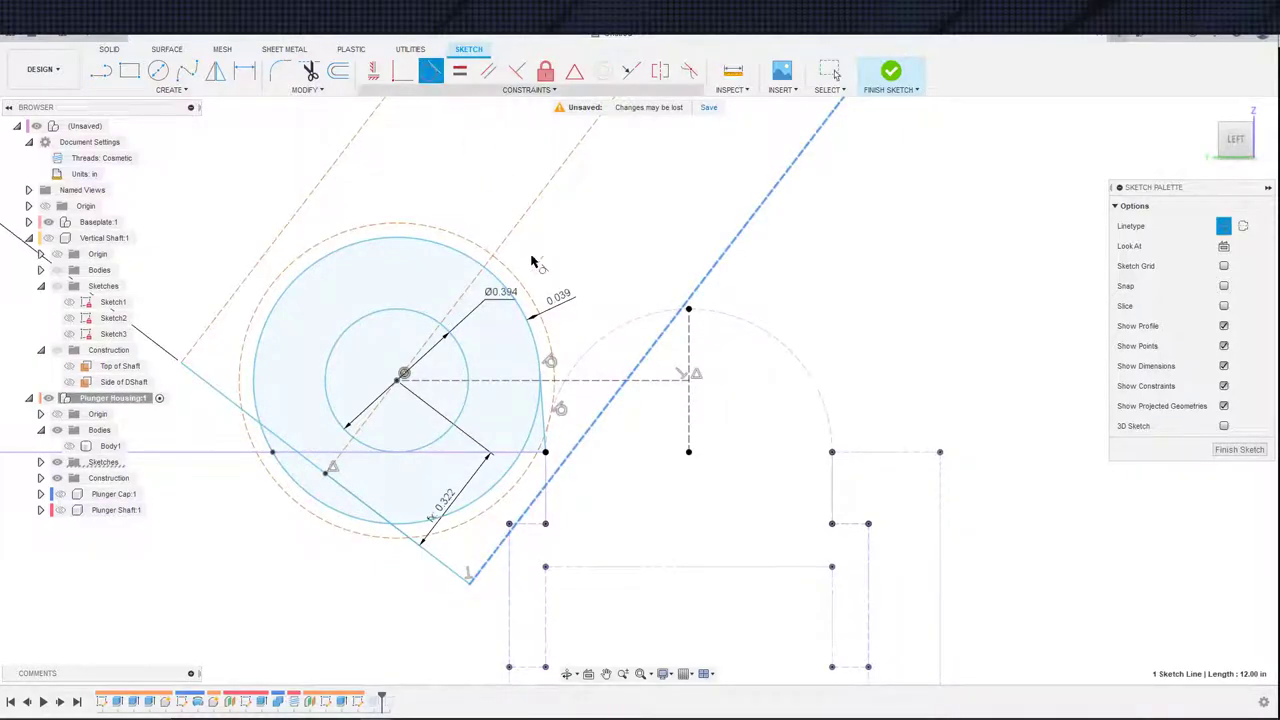
{"action": "left_click", "coordinate": [605, 344]}
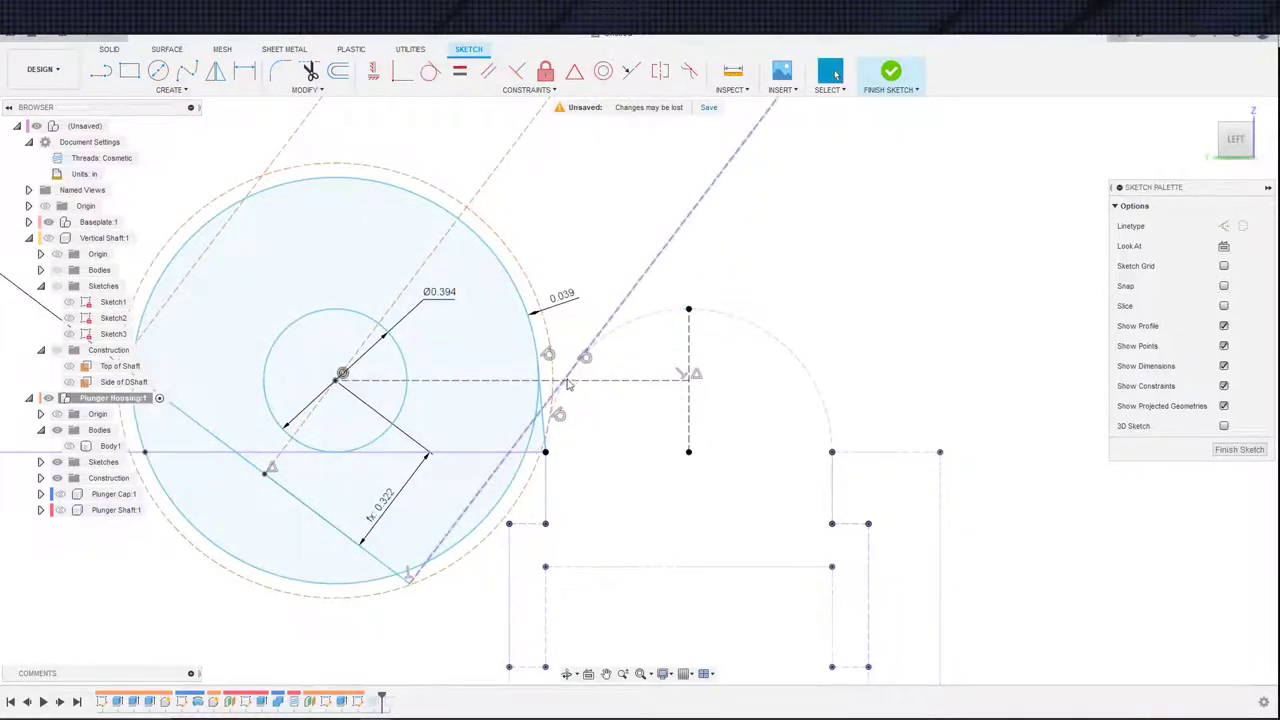
{"action": "key", "text": "Escape"}
- Shift the circles' center slightly toward the dome and set the angle between the central dashed line and the horizontal edge to 45 degrees
{"action": "middle_click_drag", "start_coordinate": [433, 420], "coordinate": [549, 376]}
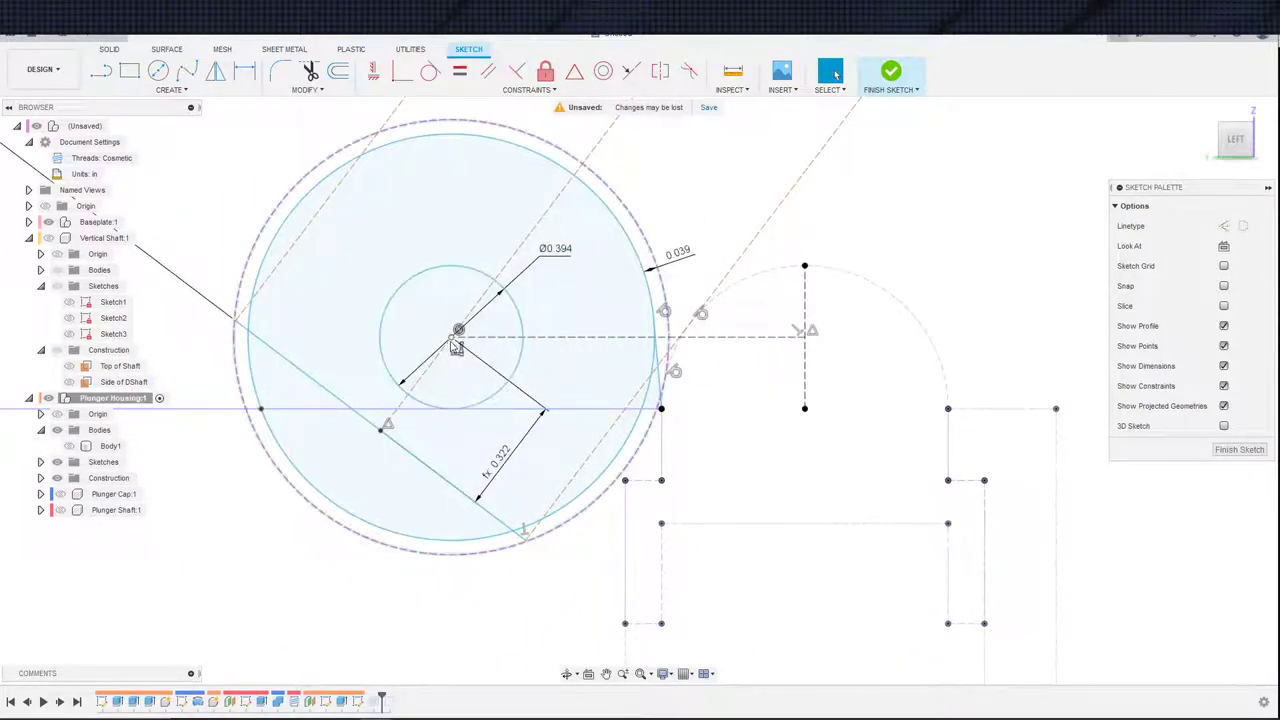
{"action": "left_click", "coordinate": [648, 398]}
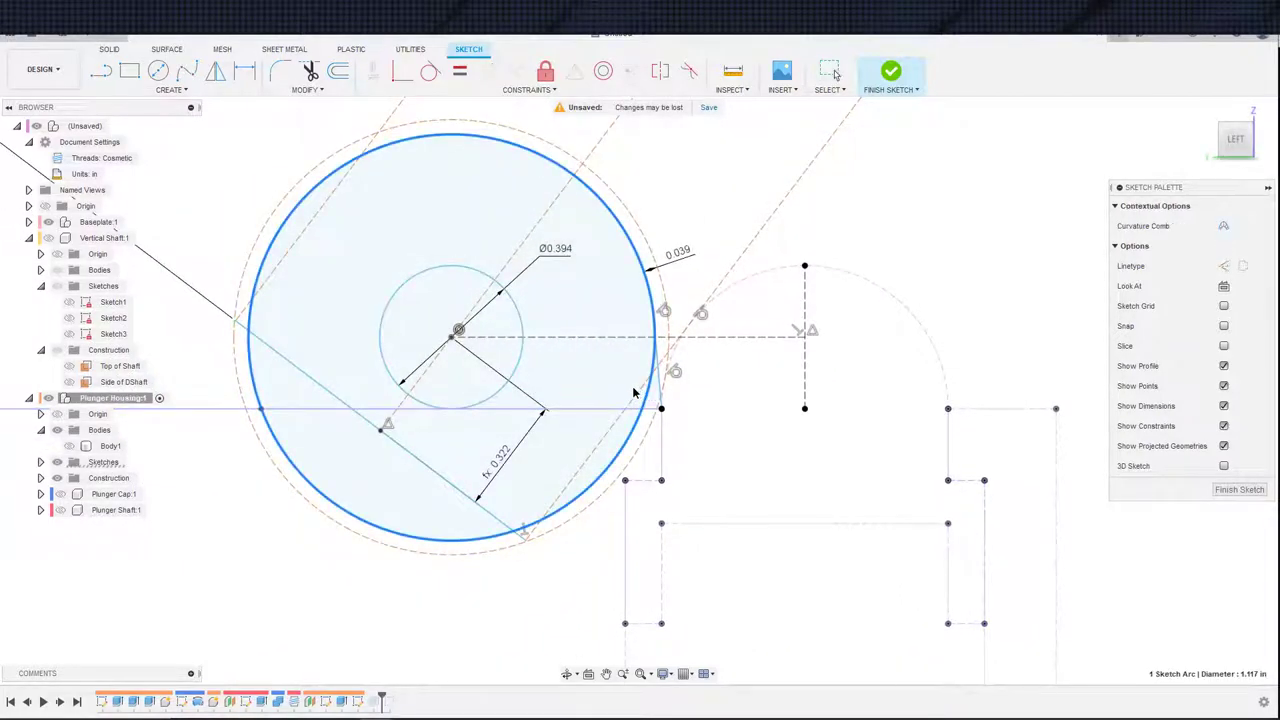
{"action": "mouse_move", "coordinate": [452, 338]}
{"action": "left_mouse_down"}
{"action": "mouse_move", "coordinate": [401, 338]}
{"action": "mouse_move", "coordinate": [660, 365]}
{"action": "mouse_move", "coordinate": [725, 350]}
{"action": "mouse_move", "coordinate": [769, 297]}
{"action": "mouse_move", "coordinate": [684, 336]}
{"action": "mouse_move", "coordinate": [676, 328]}
{"action": "mouse_move", "coordinate": [694, 312]}
{"action": "mouse_move", "coordinate": [676, 322]}
{"action": "left_mouse_up"}
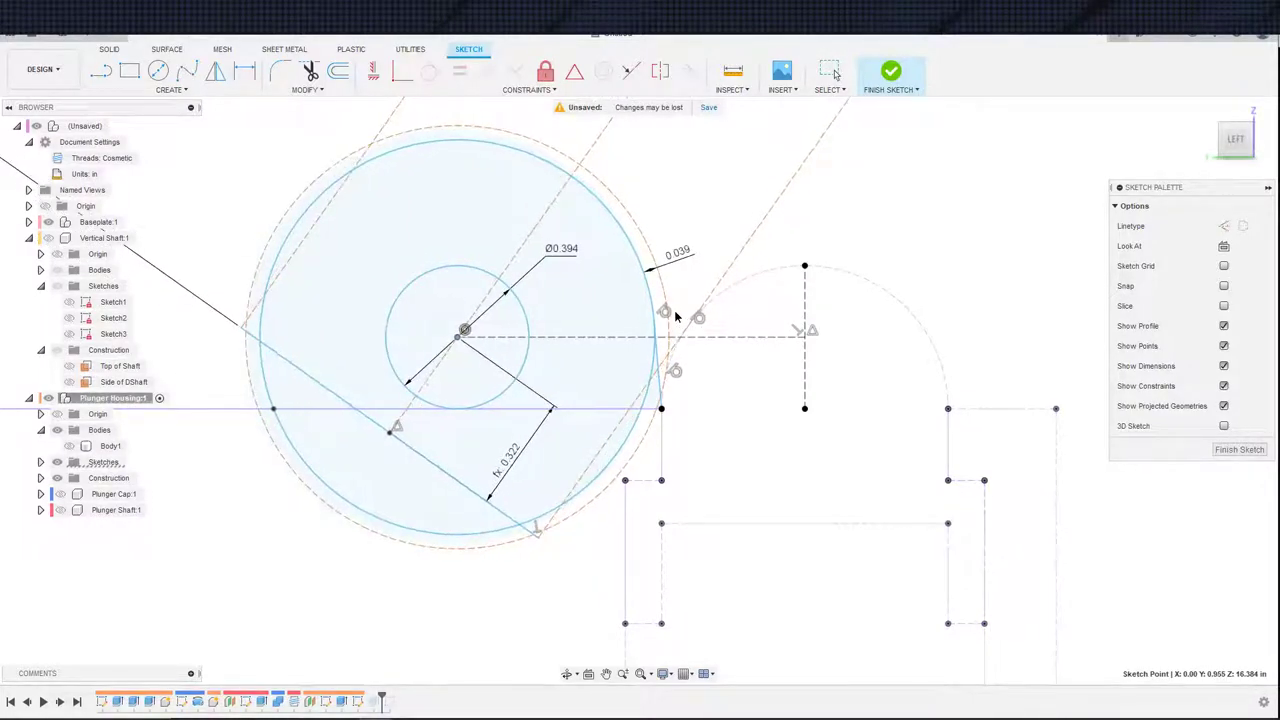
{"action": "key", "text": "d"}
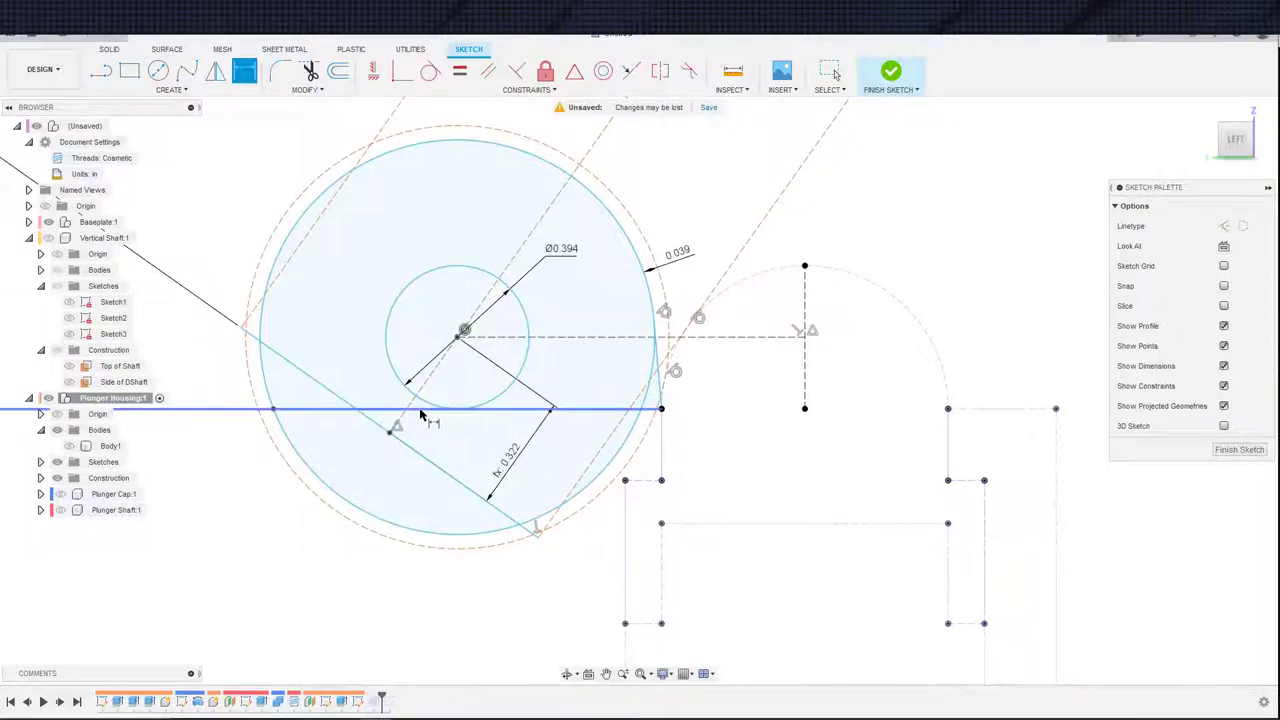
{"action": "left_click", "coordinate": [424, 409]}
{"action": "left_click", "coordinate": [405, 410]}
{"action": "left_click", "coordinate": [560, 295]}
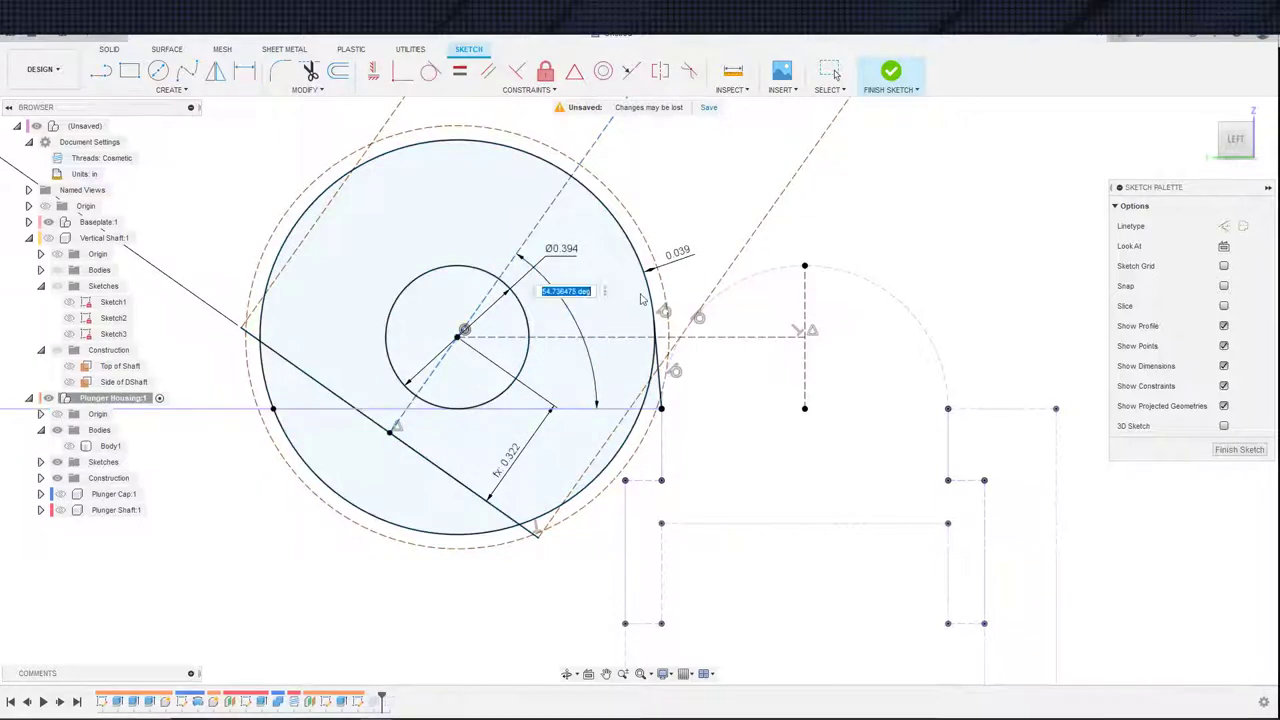
{"action": "type", "text": "45"}
{"action": "key", "text": "Return"}
{"action": "key", "text": "Escape"}
- Examine how the angled construction lines and circles sit relative to the whole housing and baseplate
{"action": "scroll", "coordinate": [641, 298], "scroll_direction": "down", "scroll_amount": 10}
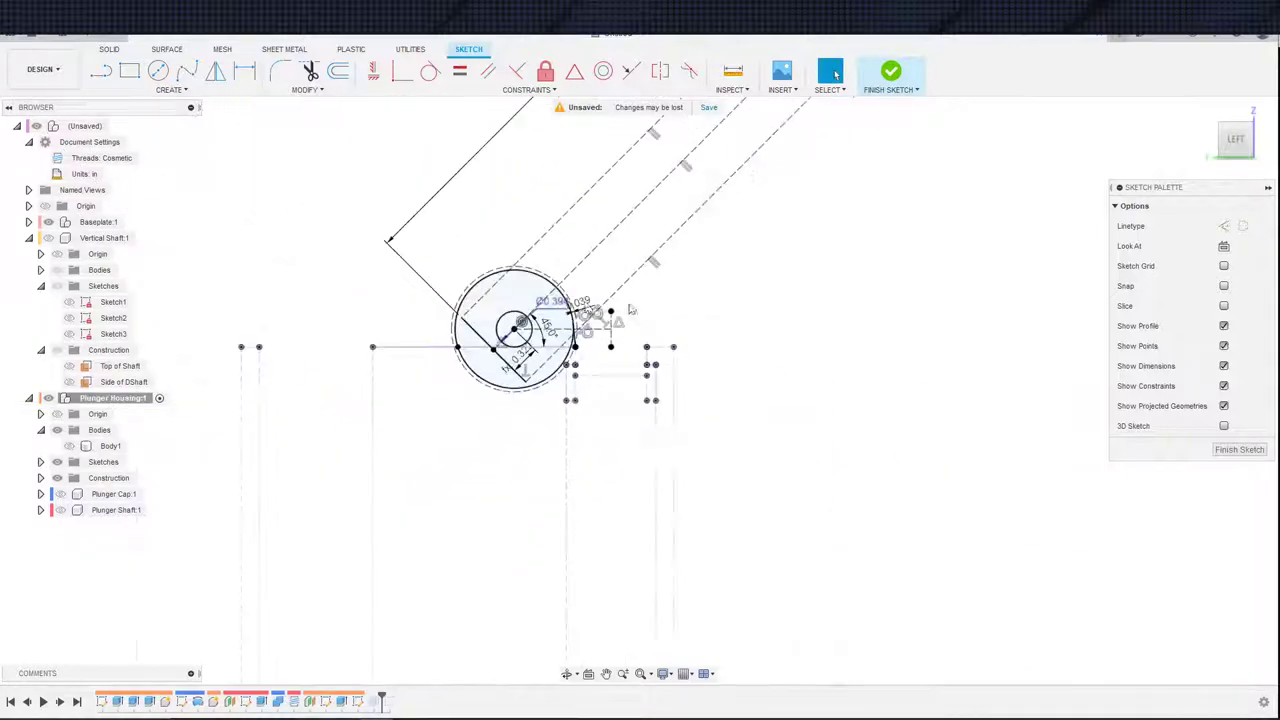
{"action": "scroll", "coordinate": [730, 267], "scroll_direction": "down", "scroll_amount": 4}
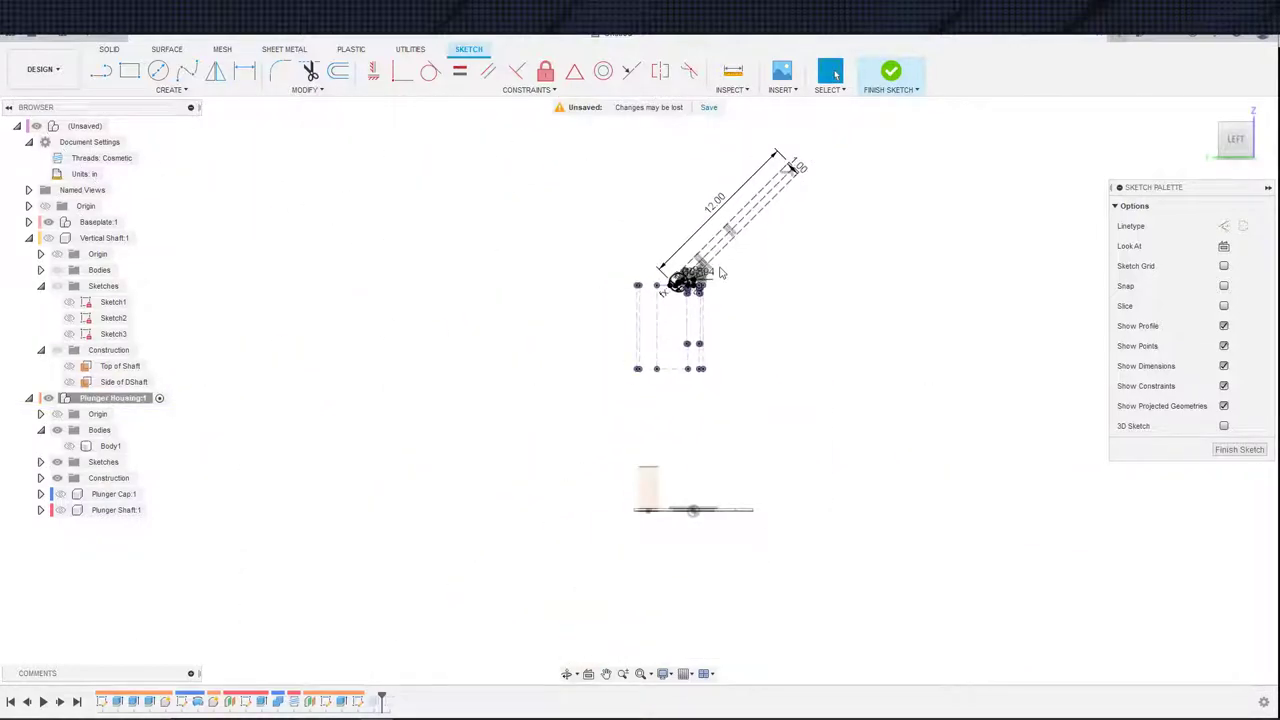
{"action": "scroll", "coordinate": [720, 272], "scroll_direction": "up", "scroll_amount": 12}
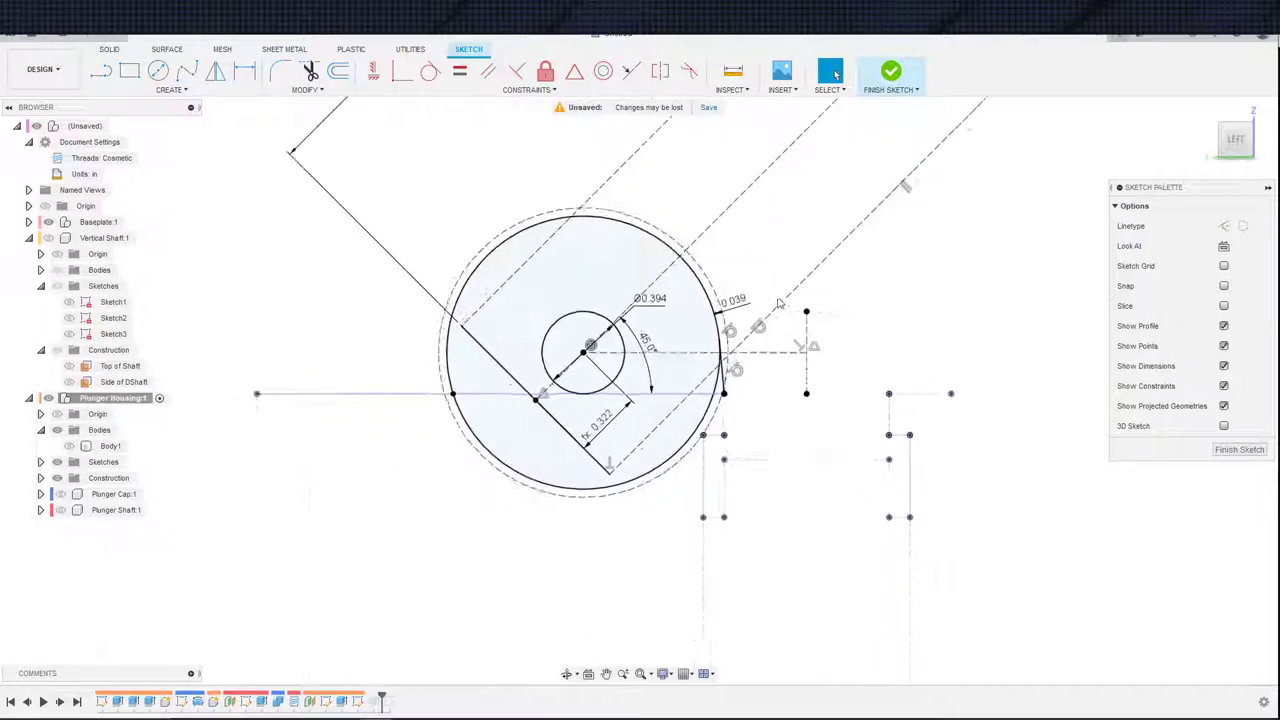
{"action": "scroll", "coordinate": [760, 305], "scroll_direction": "up", "scroll_amount": 2}
{"action": "scroll", "coordinate": [748, 315], "scroll_direction": "down", "scroll_amount": 1}
{"action": "scroll", "coordinate": [740, 330], "scroll_direction": "up", "scroll_amount": 1}
{"action": "scroll", "coordinate": [651, 346], "scroll_direction": "down", "scroll_amount": 1}
{"action": "middle_click_drag", "start_coordinate": [651, 346], "coordinate": [752, 294]}
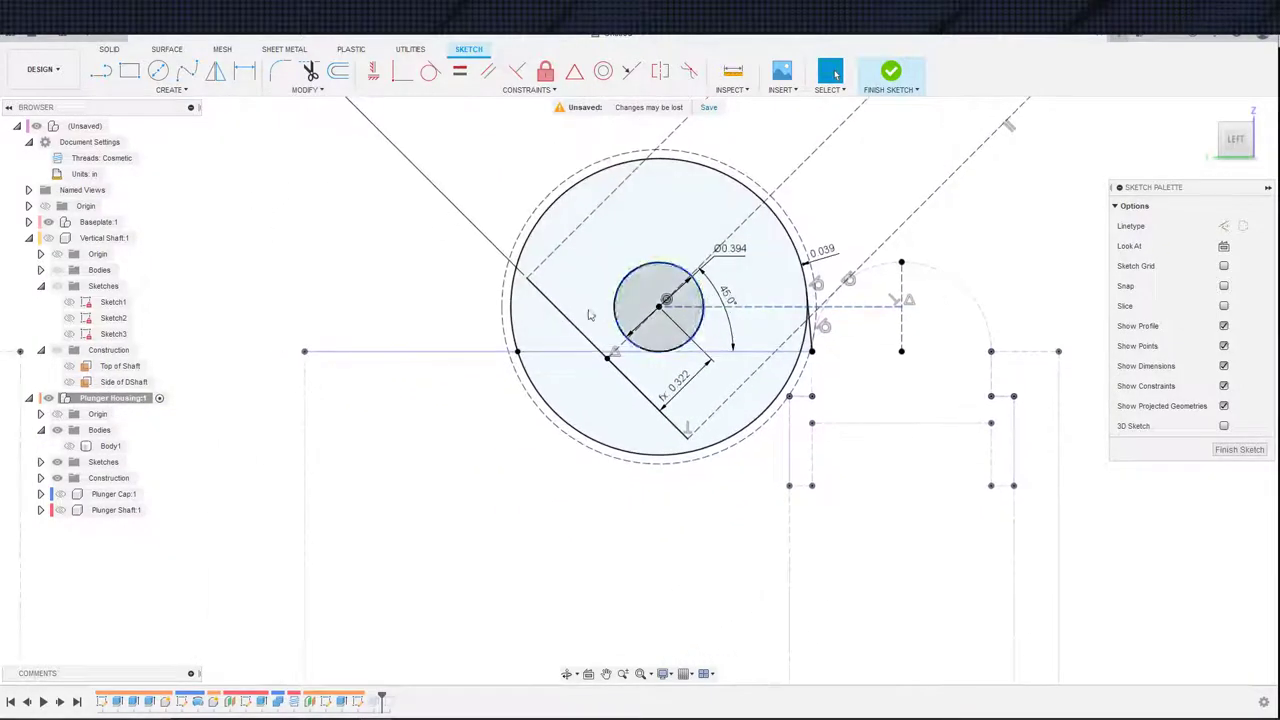
{"action": "key", "text": "s"}
{"action": "left_click", "coordinate": [595, 362]}
{"action": "key", "text": "Escape"}
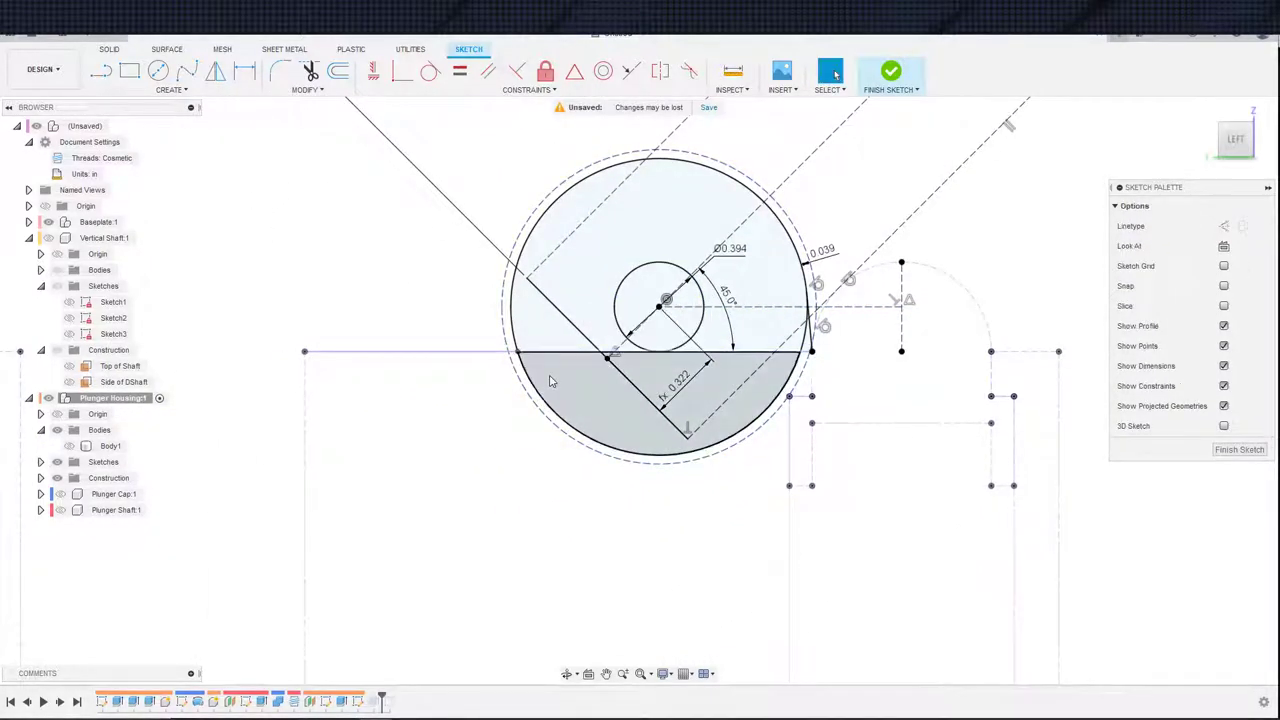
{"action": "key", "text": "s"}
{"action": "key", "text": "Escape"}
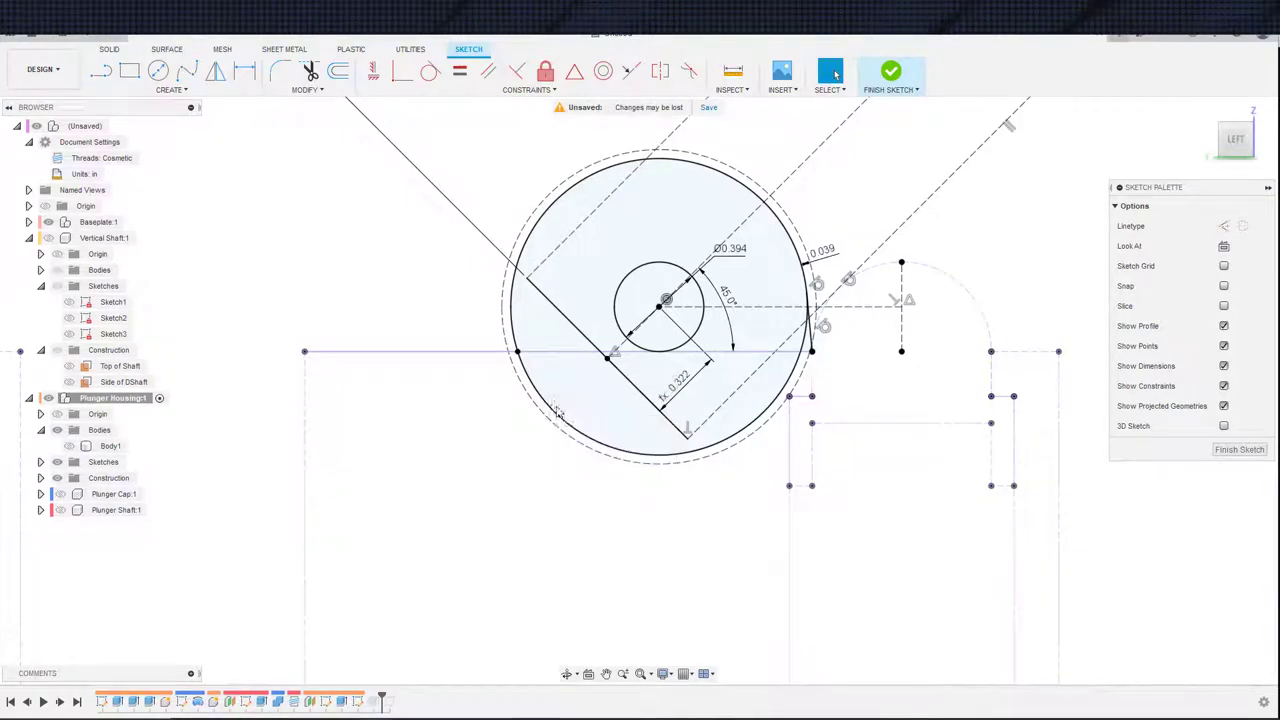
{"action": "left_click", "coordinate": [517, 353]}
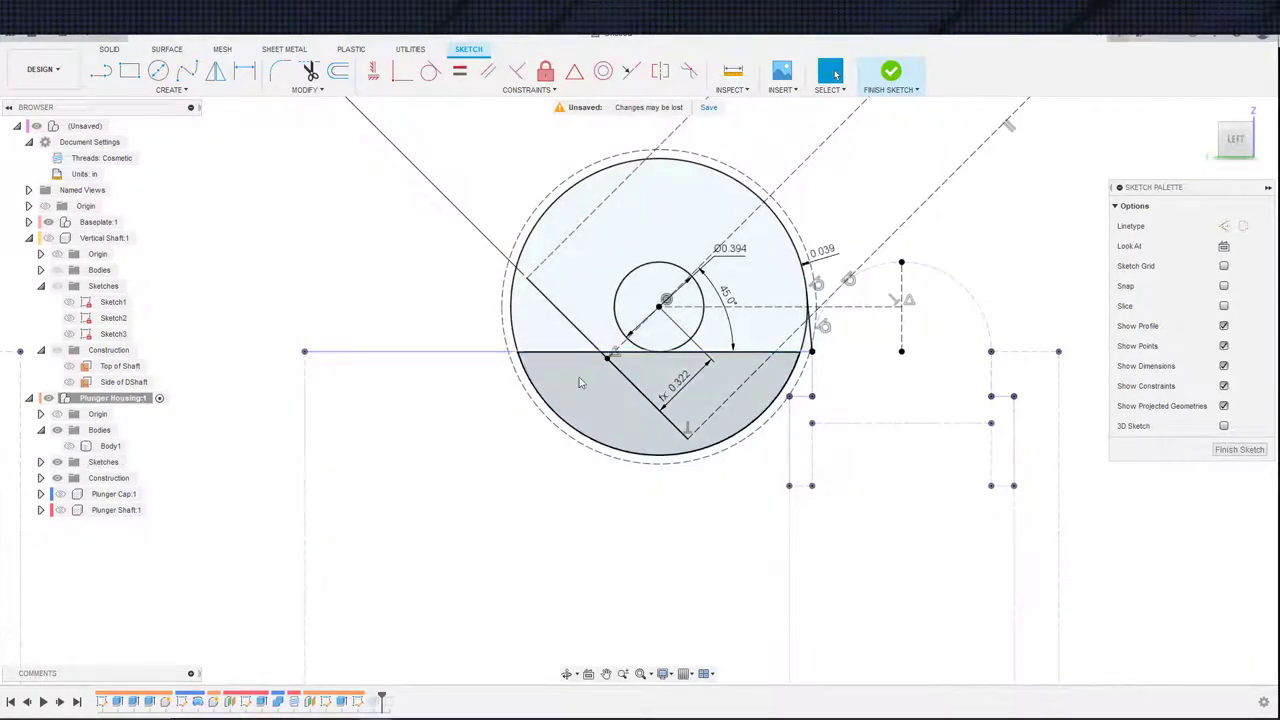
- Draw a line from the horizontal edge up to the outer solid circle, tangent to it on the side away from the dome
{"action": "key", "text": "s"}
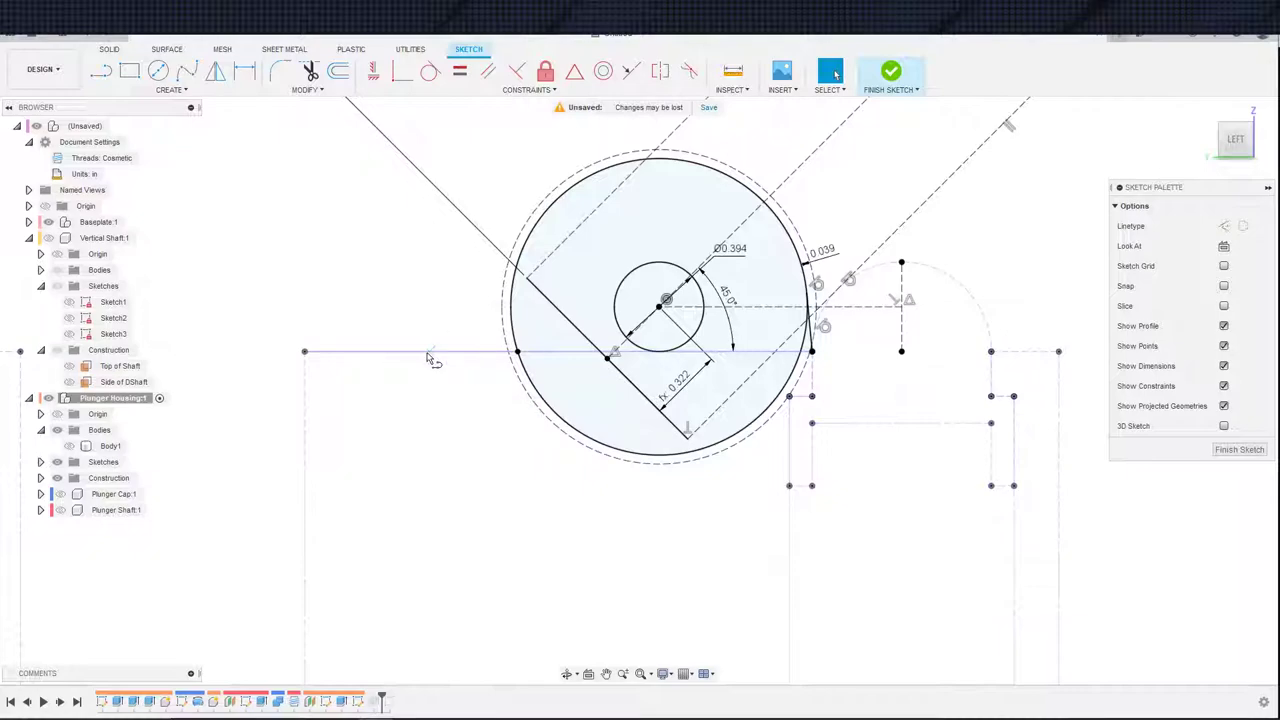
{"action": "key", "text": "s"}
{"action": "left_click", "coordinate": [449, 416]}
{"action": "left_click_drag", "start_coordinate": [435, 352], "coordinate": [544, 220]}
{"action": "key", "text": "Escape"}
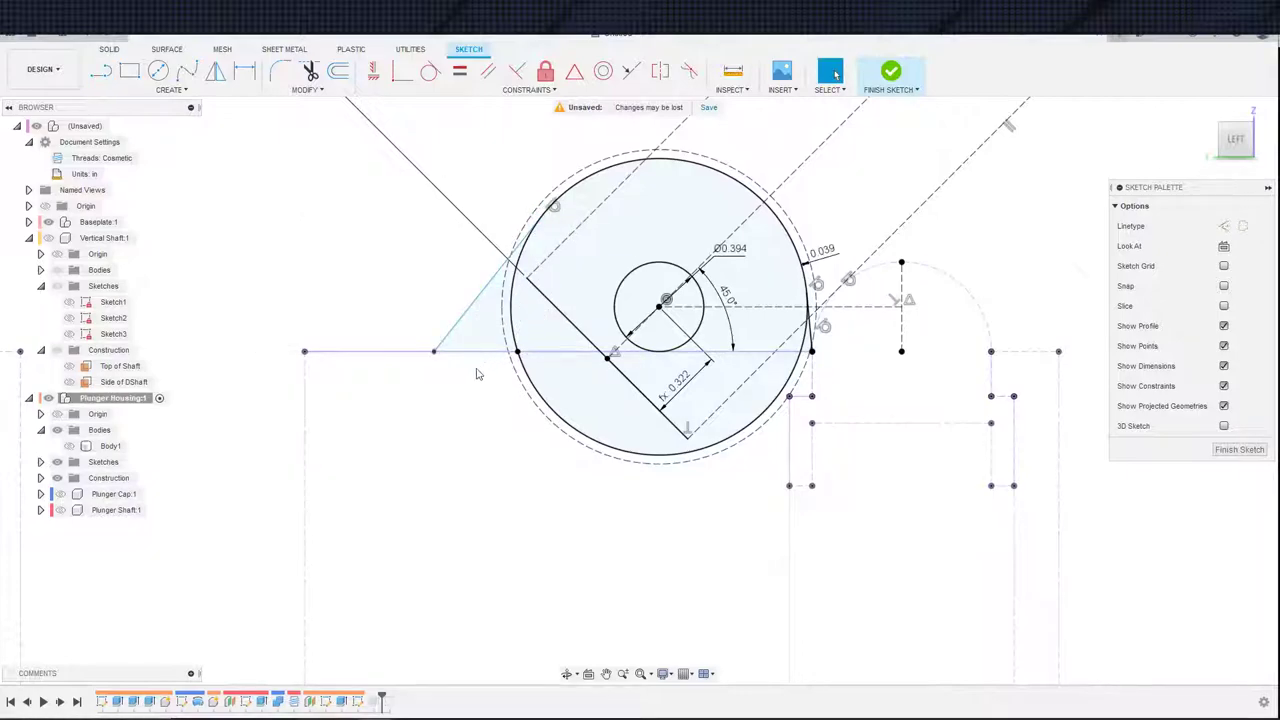
- Set the distance from the new tangent line's lower endpoint to the circle's intersection with the horizontal edge to 0.25 in
{"action": "scroll", "coordinate": [477, 374], "scroll_direction": "up", "scroll_amount": 2}
{"action": "key", "text": "d"}
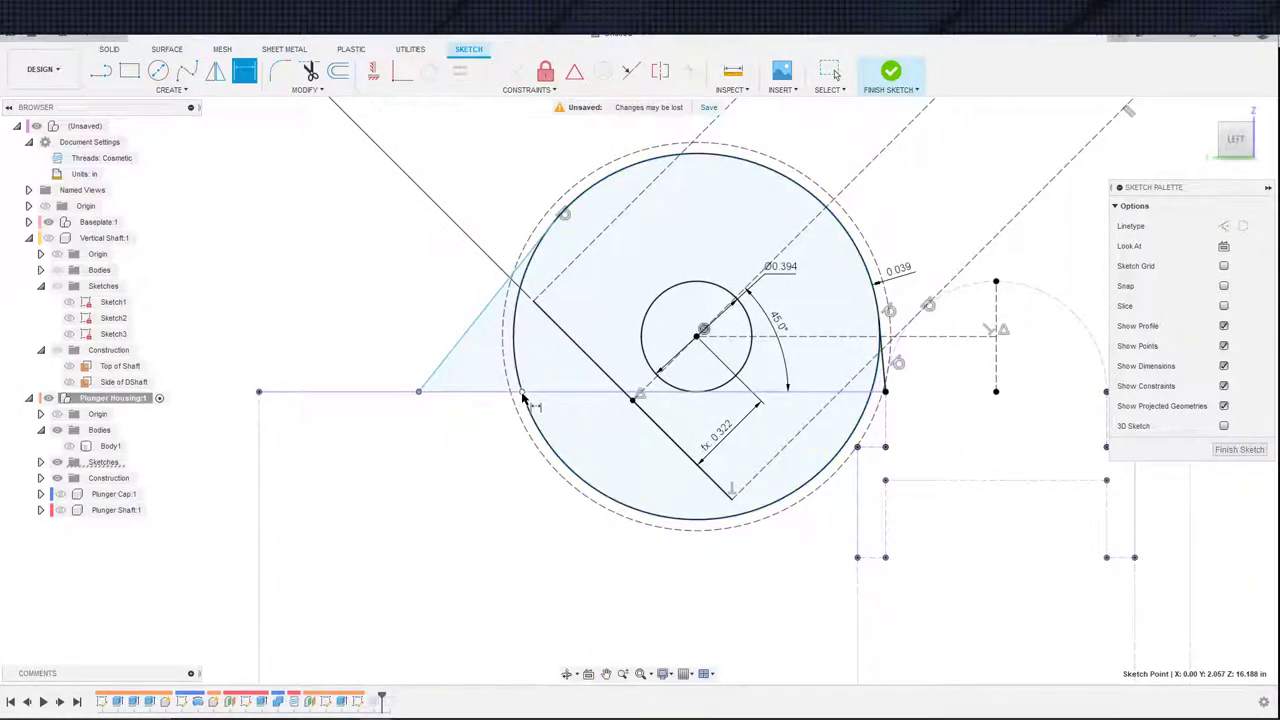
{"action": "left_click", "coordinate": [522, 396]}
{"action": "left_click", "coordinate": [507, 423]}
{"action": "type", "text": "0.25"}
{"action": "key", "text": "Return"}
{"action": "key", "text": "Escape"}
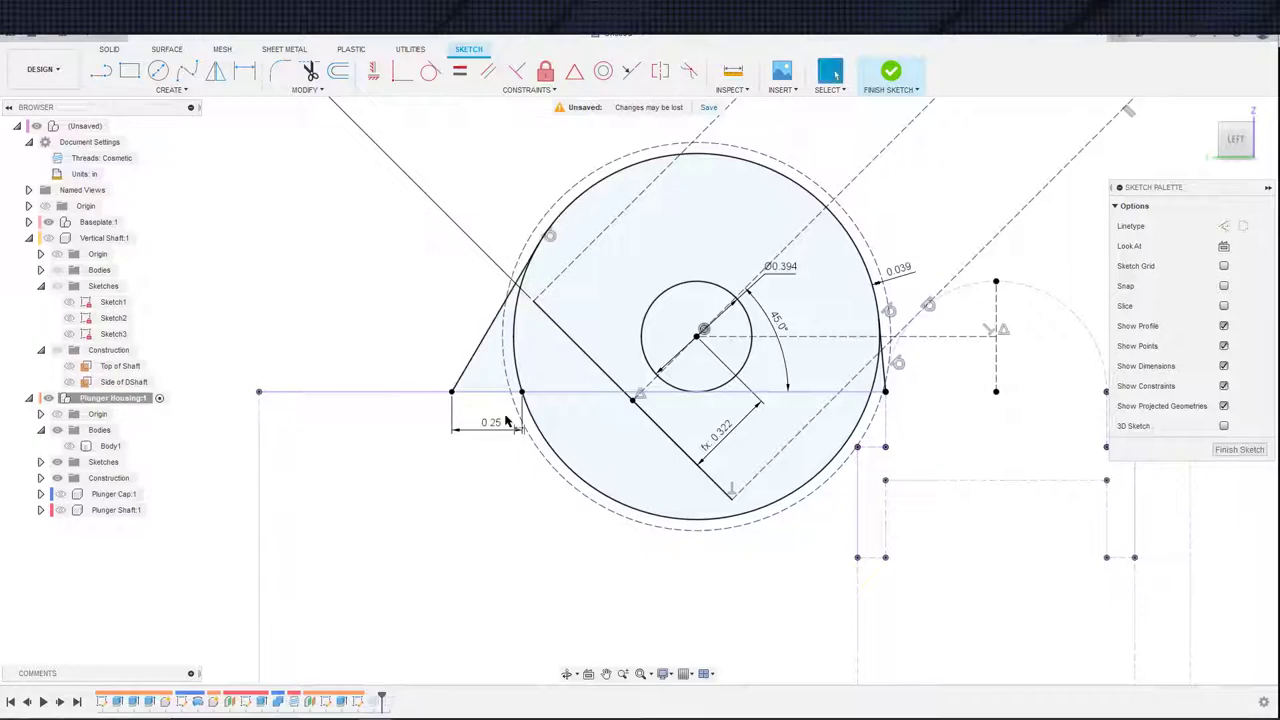
- Start an extrusion of the outer circle's two regions around the hole plus both side wedges, and show Body1
{"action": "scroll", "coordinate": [600, 445], "scroll_direction": "down", "scroll_amount": 3}
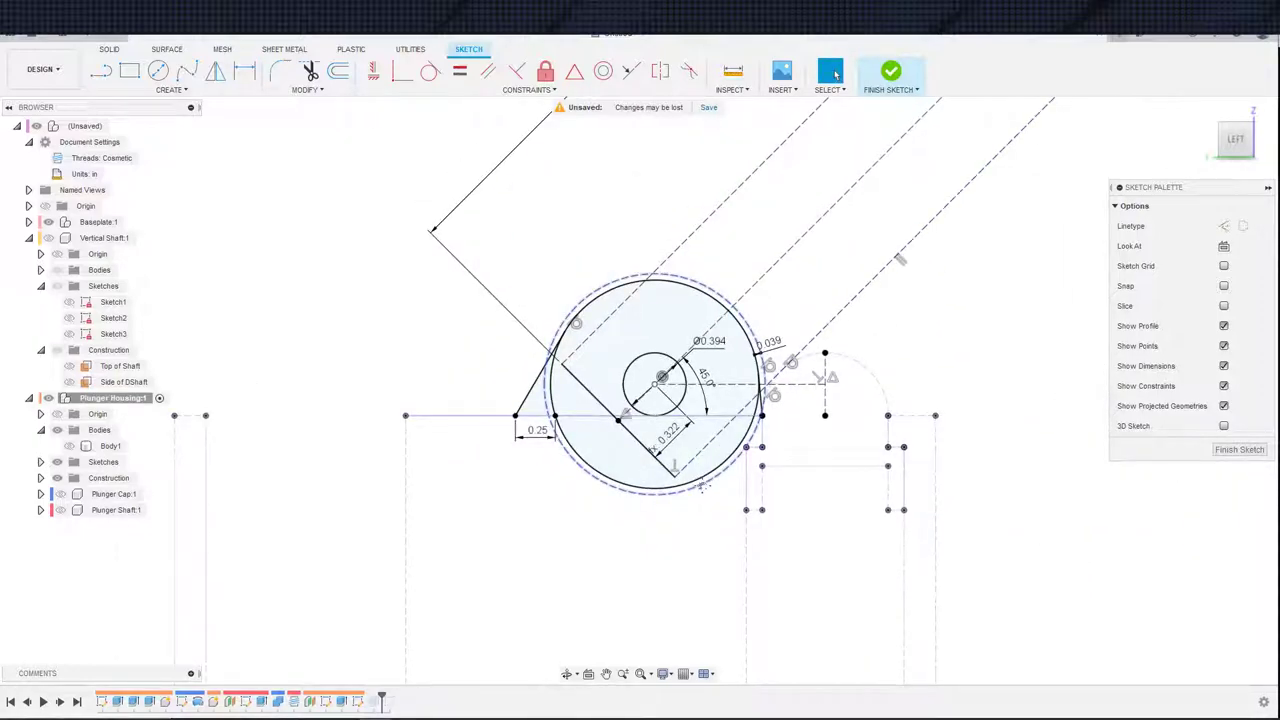
{"action": "key", "text": "e"}
{"action": "left_click", "coordinate": [598, 502]}
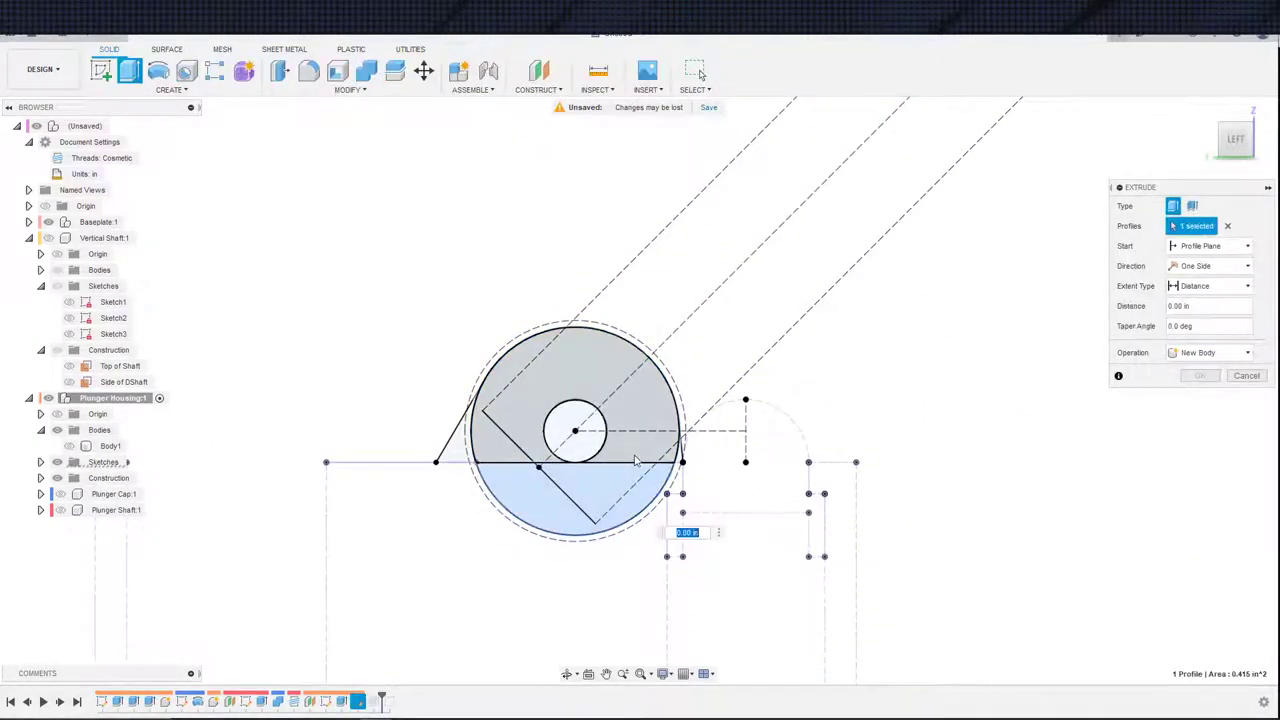
{"action": "left_click", "coordinate": [635, 453]}
{"action": "left_click", "coordinate": [460, 450]}
{"action": "left_click", "coordinate": [575, 428]}
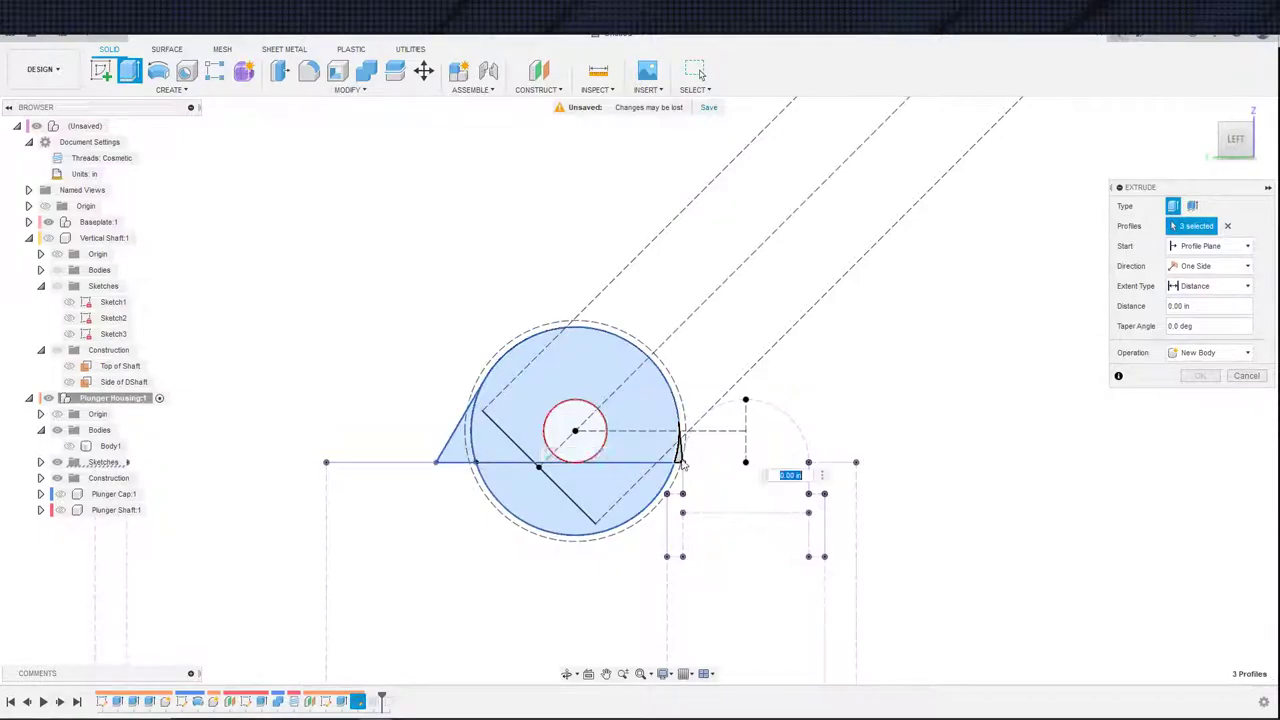
{"action": "left_click", "coordinate": [70, 447]}
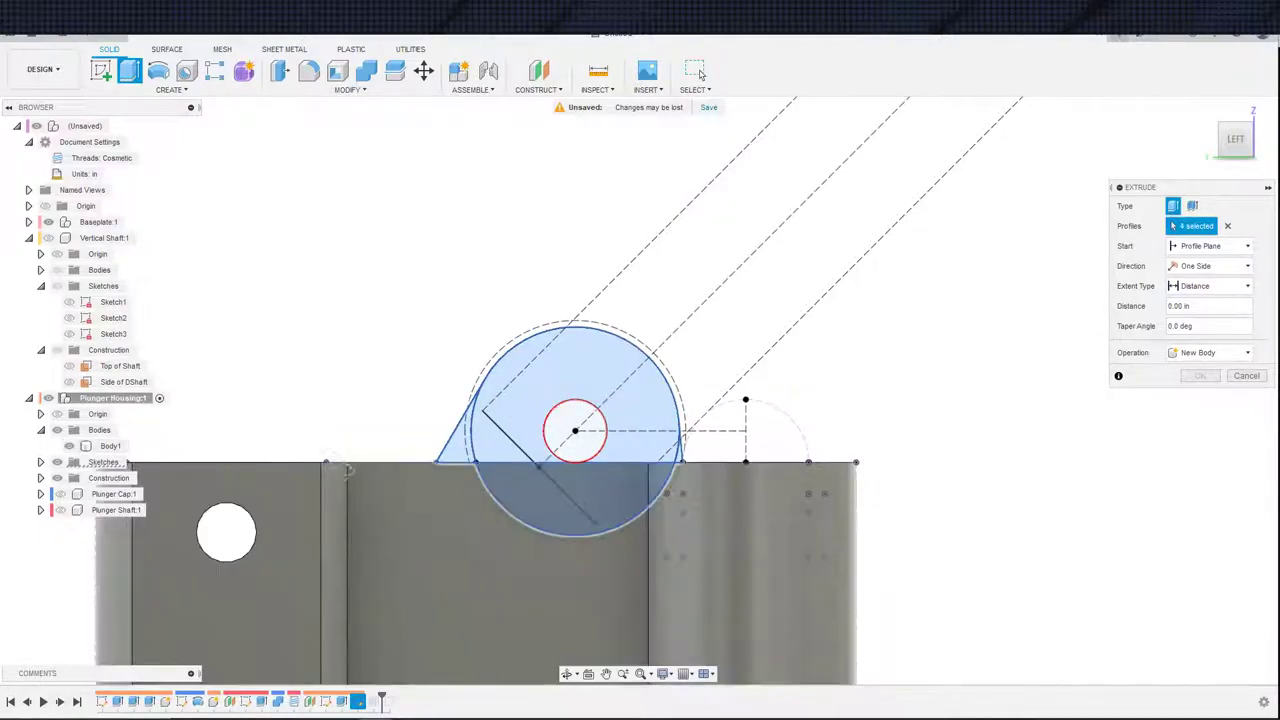
- Set the mount profile extrusion to two sides, with side 1 extending to the adjacent flat face of the housing's central web
{"action": "middle_click_drag", "start_coordinate": [76, 456], "coordinate": [471, 471], "text": "shift"}
{"action": "left_click", "coordinate": [1192, 247]}
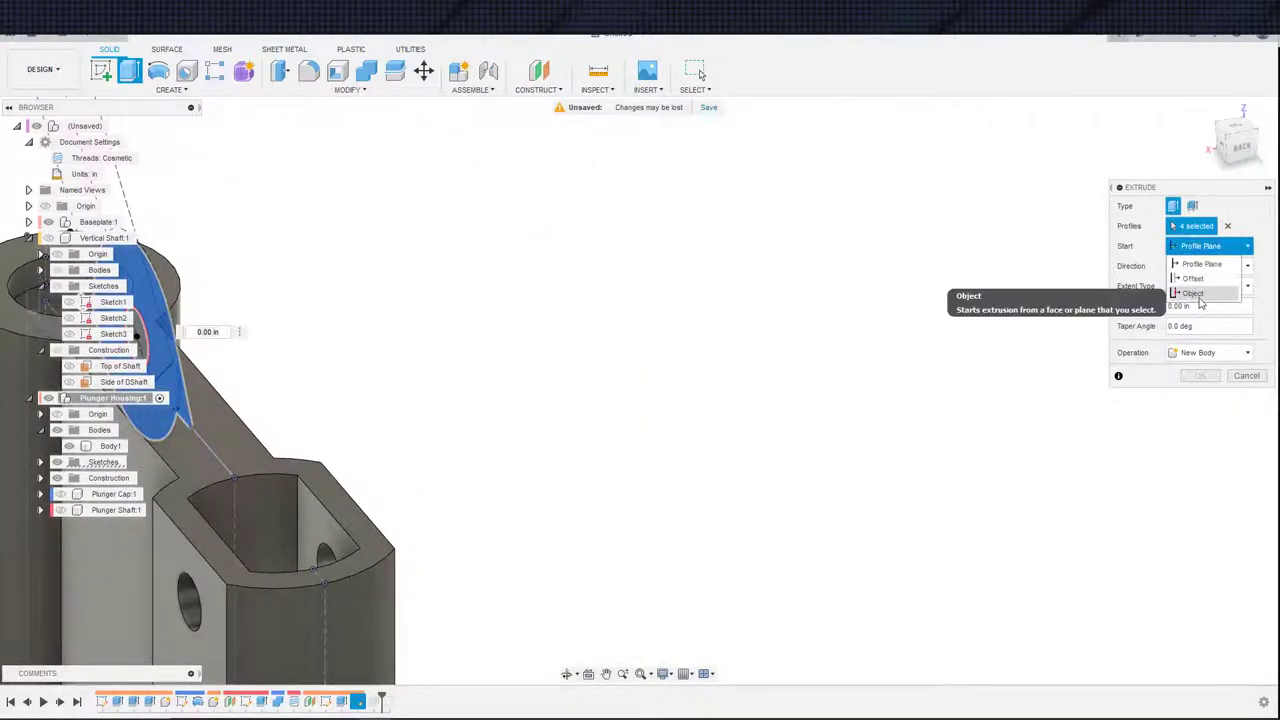
{"action": "left_click", "coordinate": [1200, 263]}
{"action": "left_click", "coordinate": [1205, 266]}
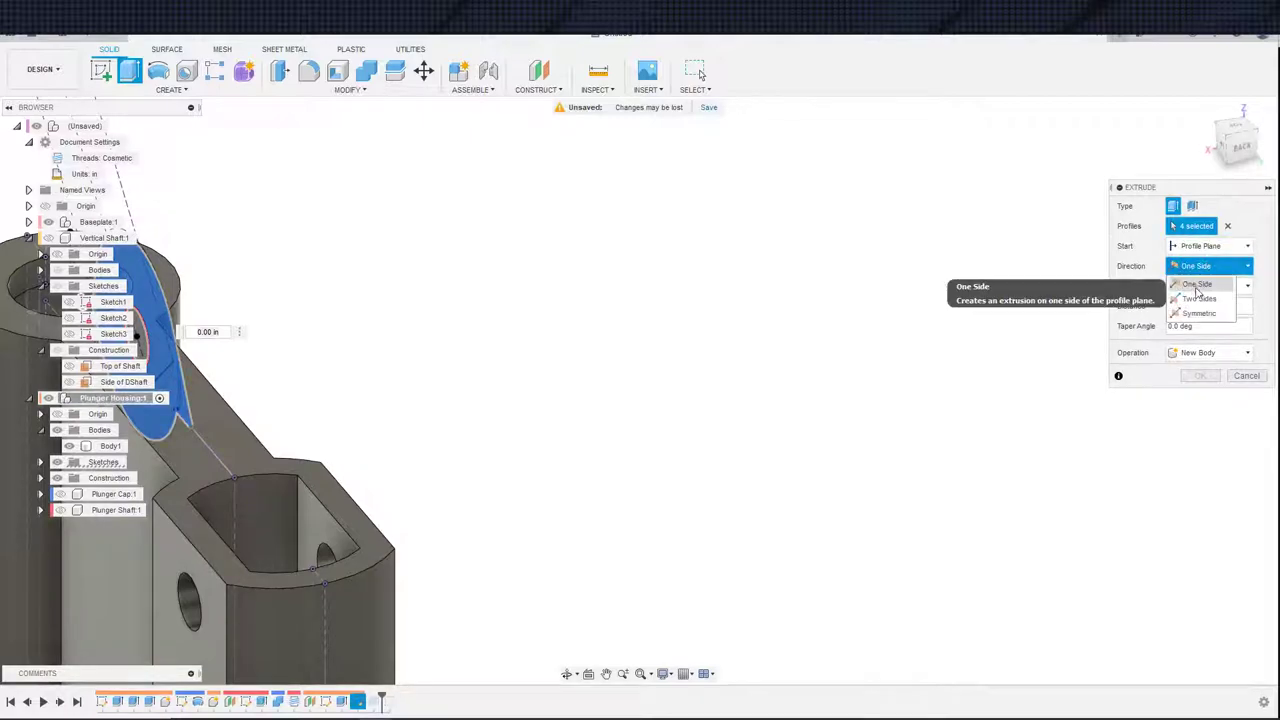
{"action": "left_click", "coordinate": [1197, 288]}
{"action": "left_click", "coordinate": [1205, 306]}
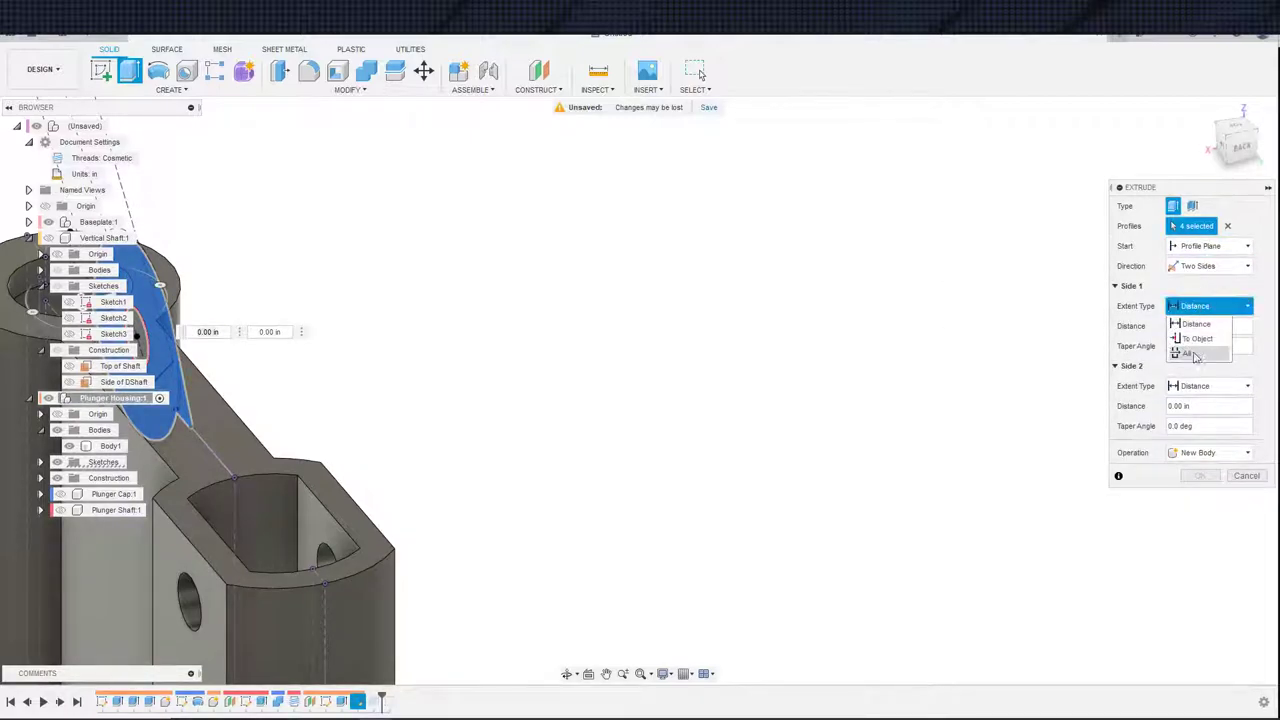
{"action": "left_click", "coordinate": [1197, 340]}
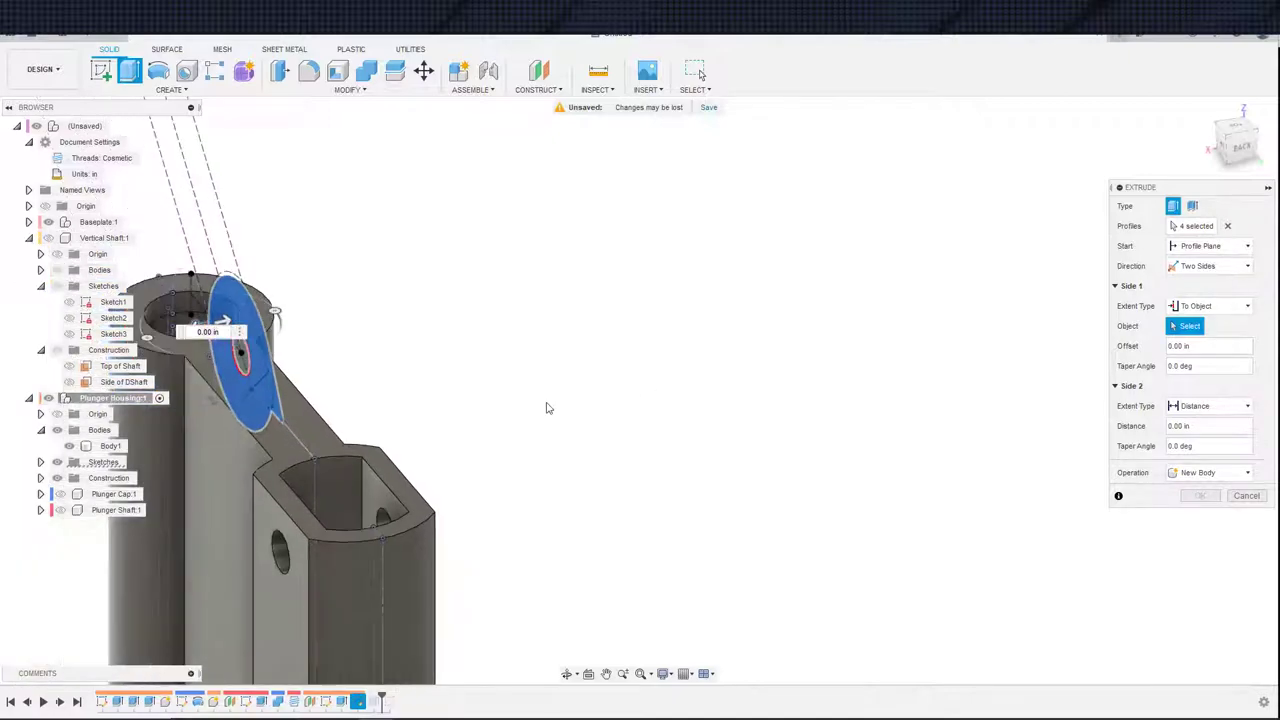
{"action": "left_click", "coordinate": [414, 460]}
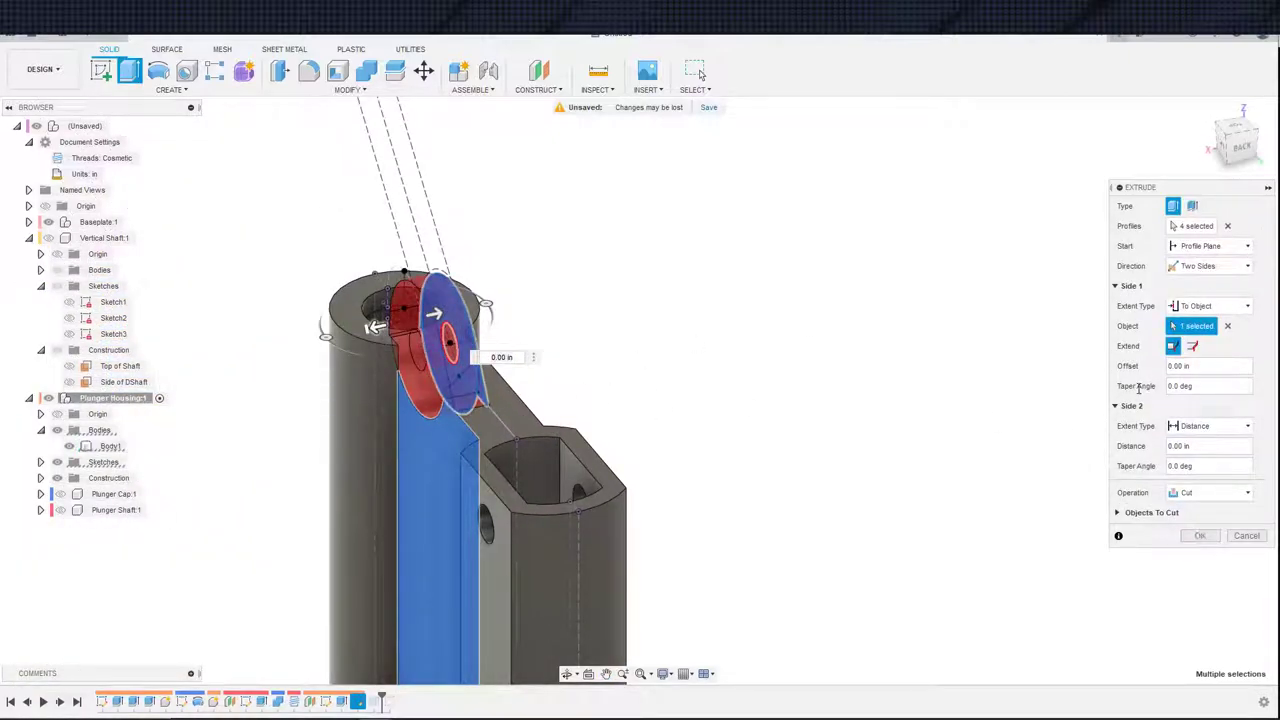
- Extend side 2 of the extrusion to the web's opposite flat face and join the mount to the housing body
{"action": "left_click", "coordinate": [1205, 426]}
{"action": "left_click", "coordinate": [1197, 460]}
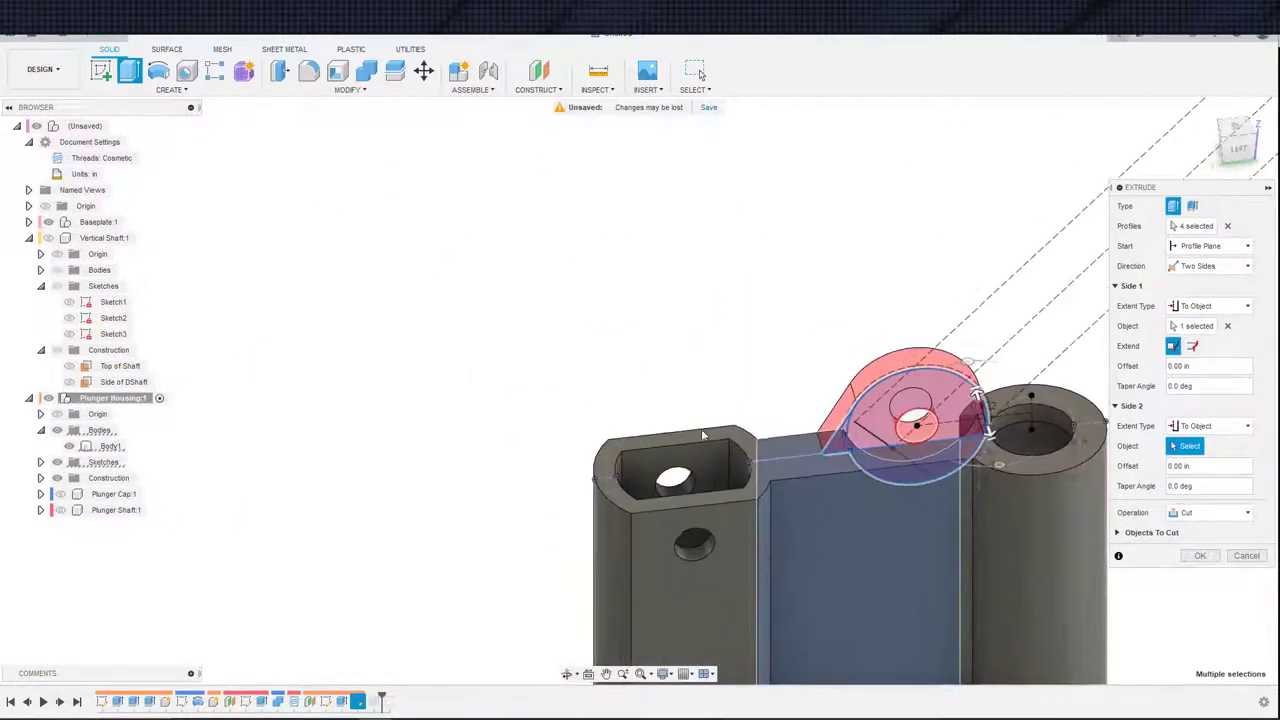
{"action": "left_click", "coordinate": [869, 514]}
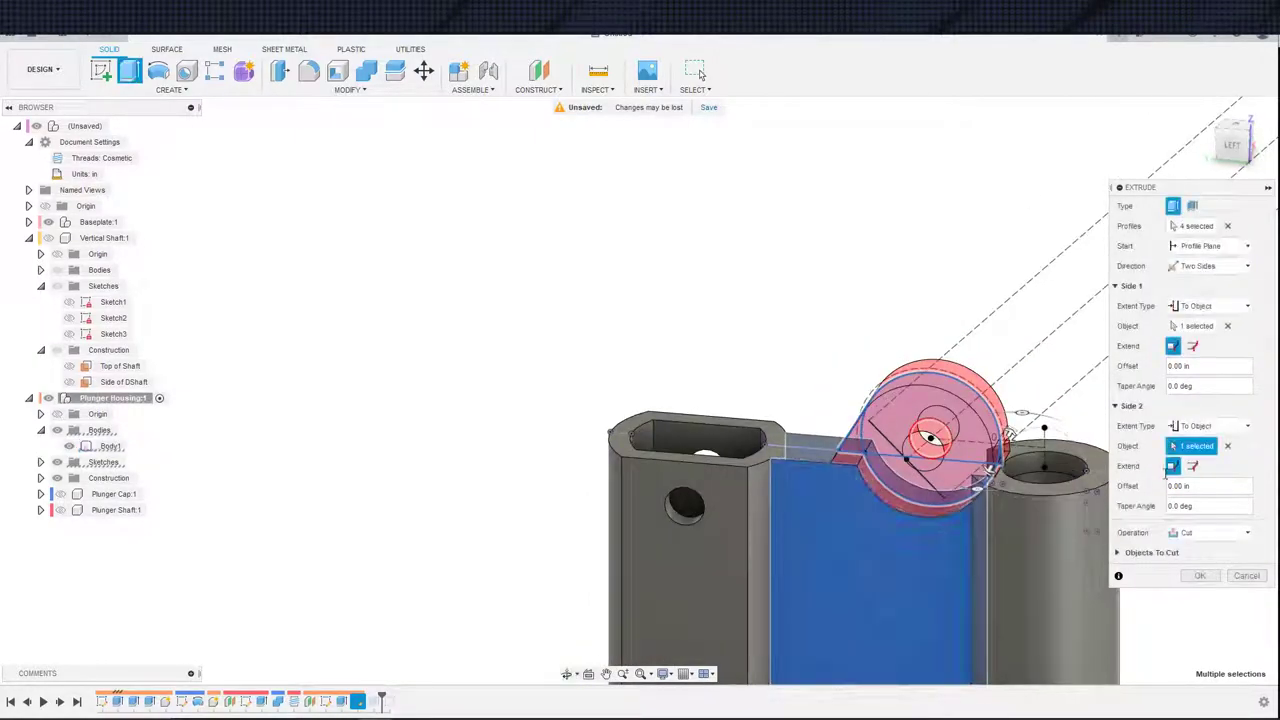
{"action": "left_click", "coordinate": [1199, 533]}
{"action": "left_click", "coordinate": [1190, 551]}
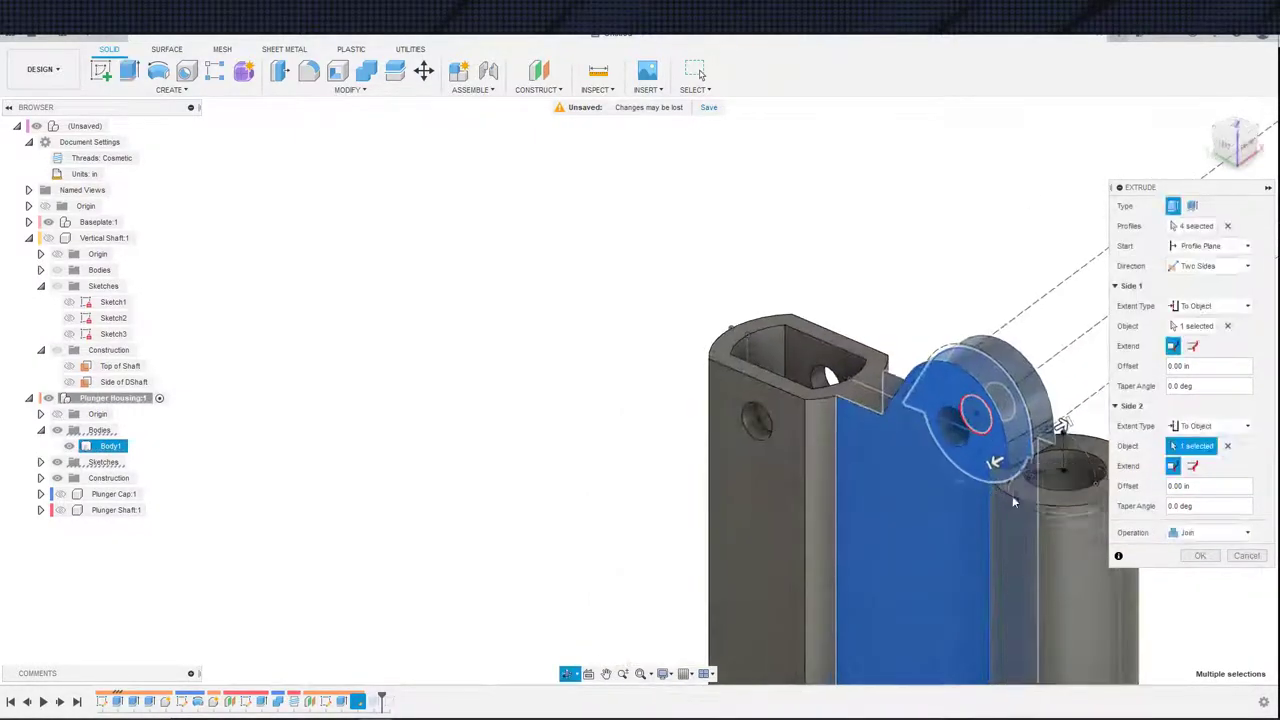
{"action": "left_click", "coordinate": [1200, 555]}
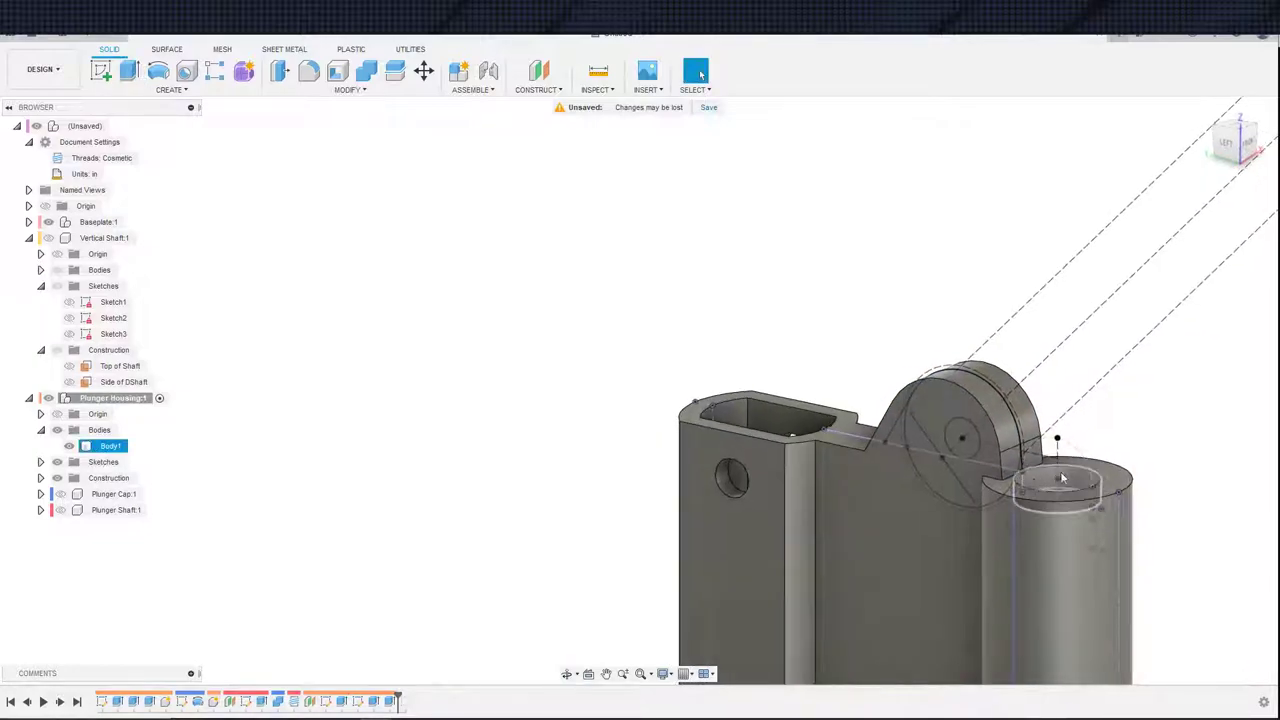
- Cut the inner circle through the mount as a symmetric extrusion with extent All, hiding Body1 only while selecting the profile
{"action": "key", "text": "e"}
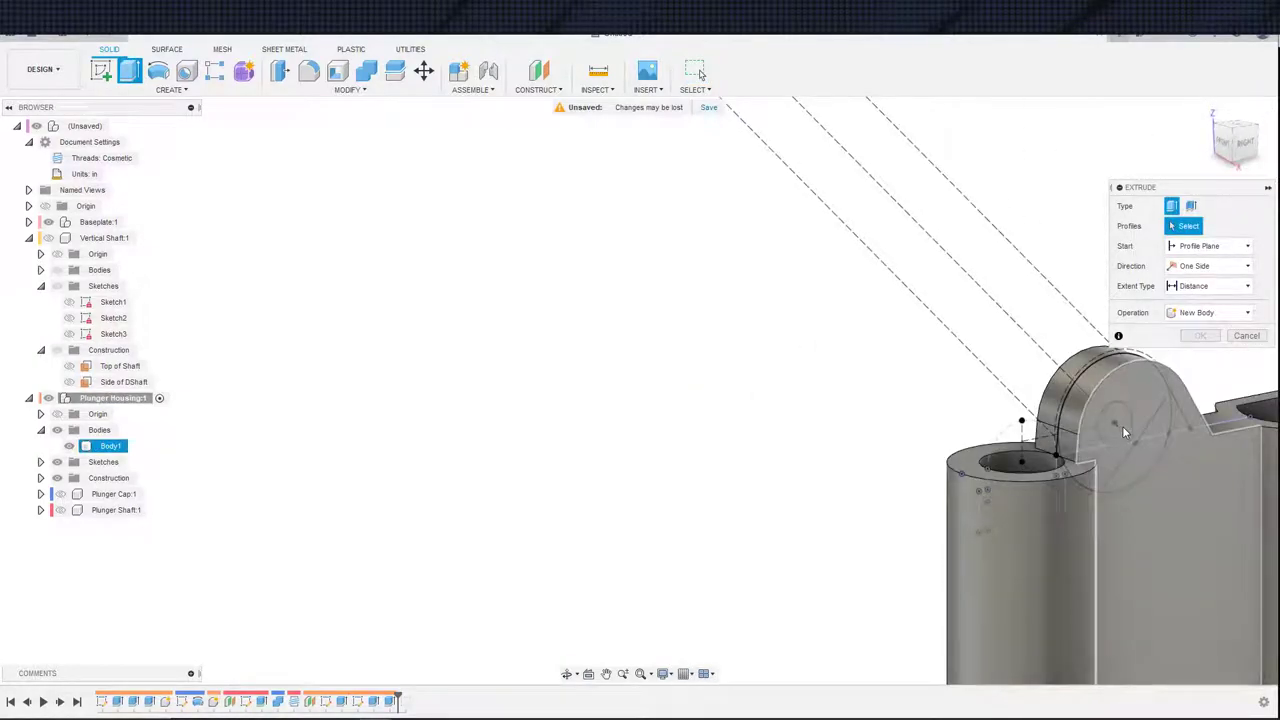
{"action": "left_click", "coordinate": [68, 446]}
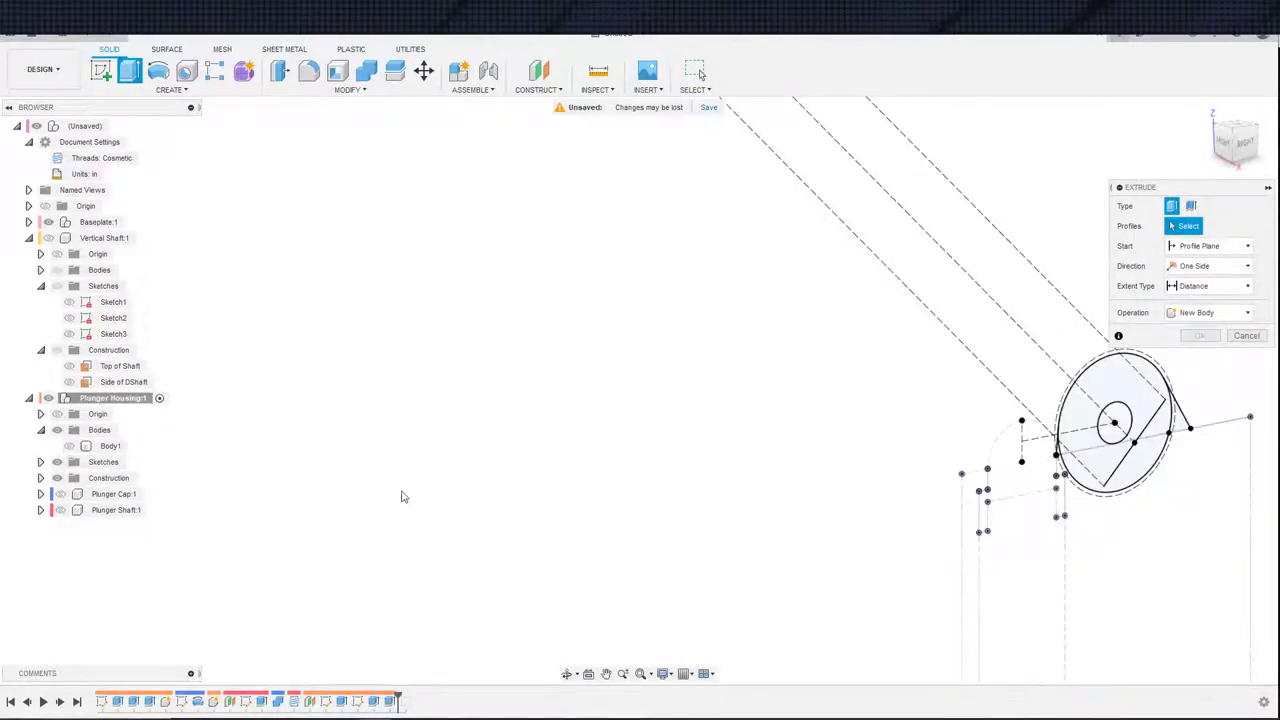
{"action": "left_click", "coordinate": [1113, 431]}
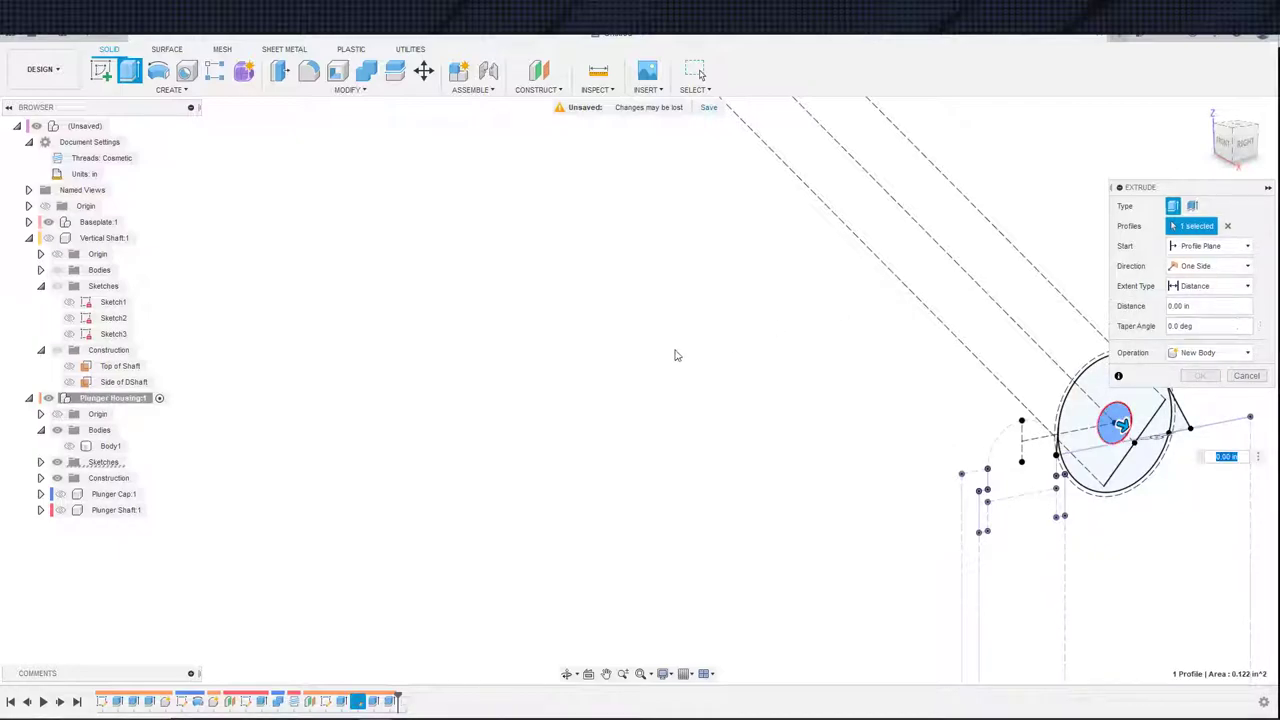
{"action": "left_click", "coordinate": [68, 446]}
{"action": "middle_click_drag", "start_coordinate": [898, 381], "coordinate": [1031, 408], "text": "shift"}
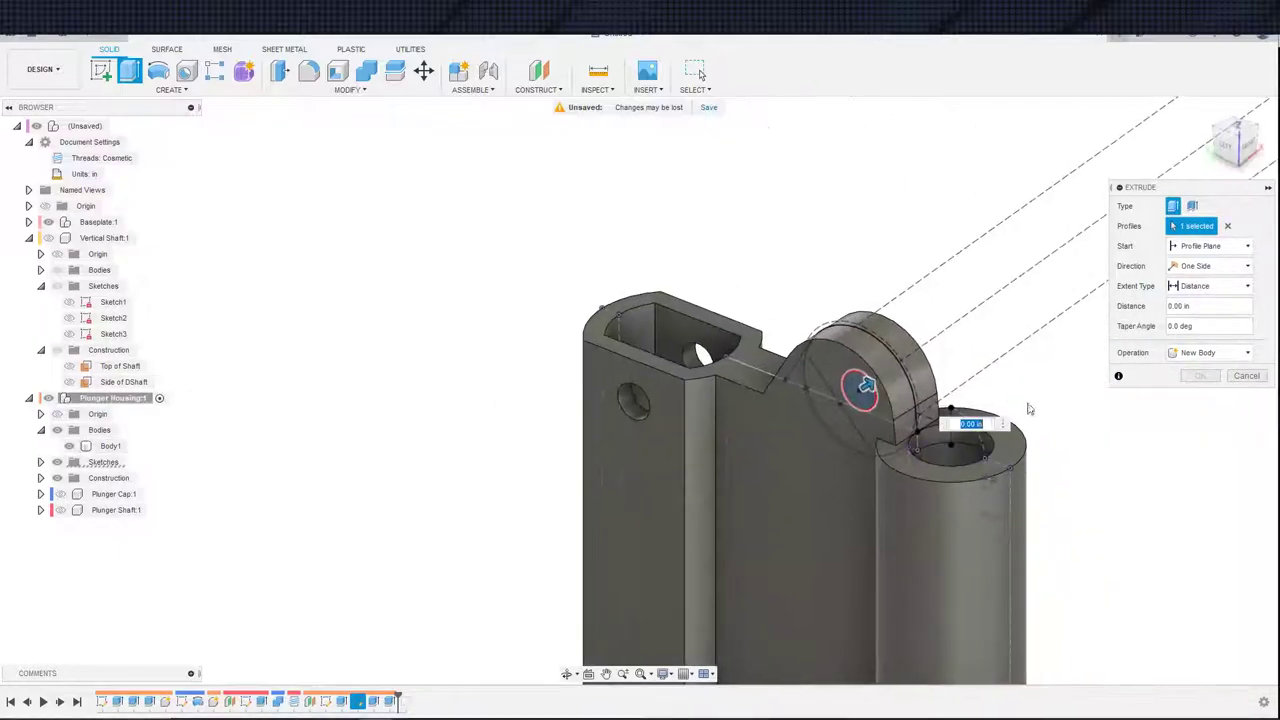
{"action": "scroll", "coordinate": [1018, 408], "scroll_direction": "down", "scroll_amount": 3}
{"action": "left_click", "coordinate": [1210, 287]}
{"action": "left_click", "coordinate": [1182, 332]}
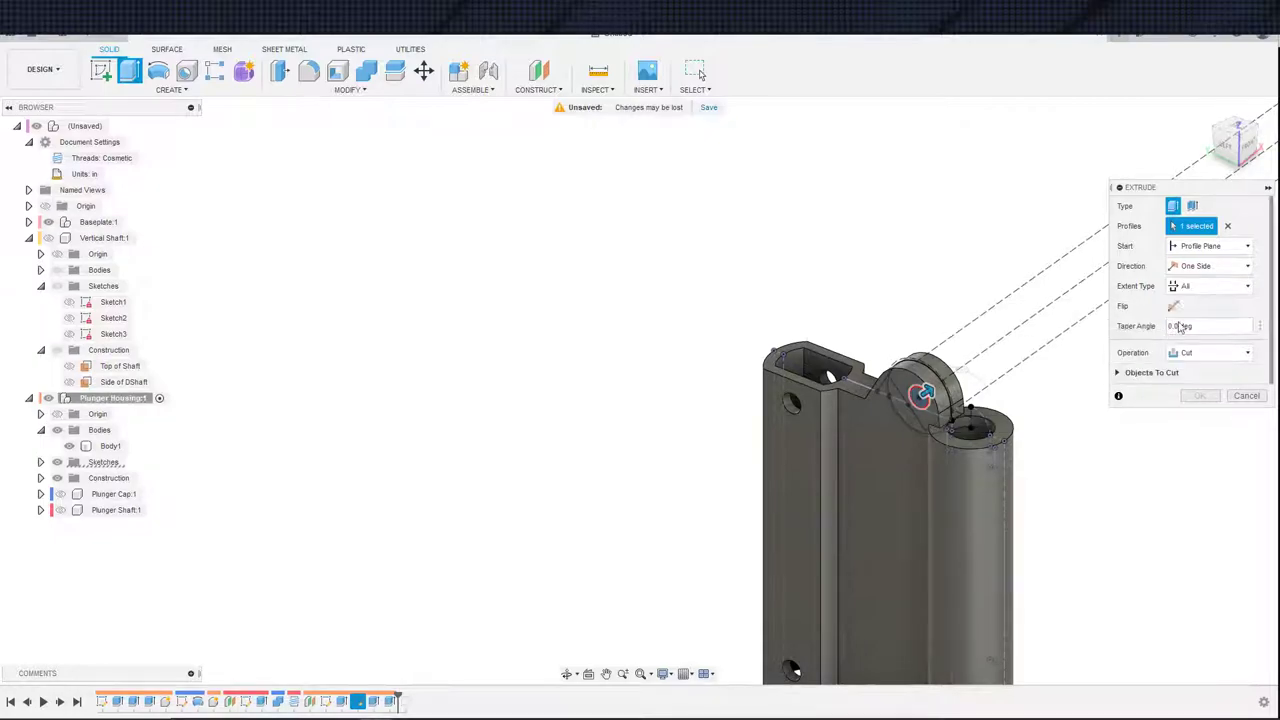
{"action": "left_click", "coordinate": [1200, 266]}
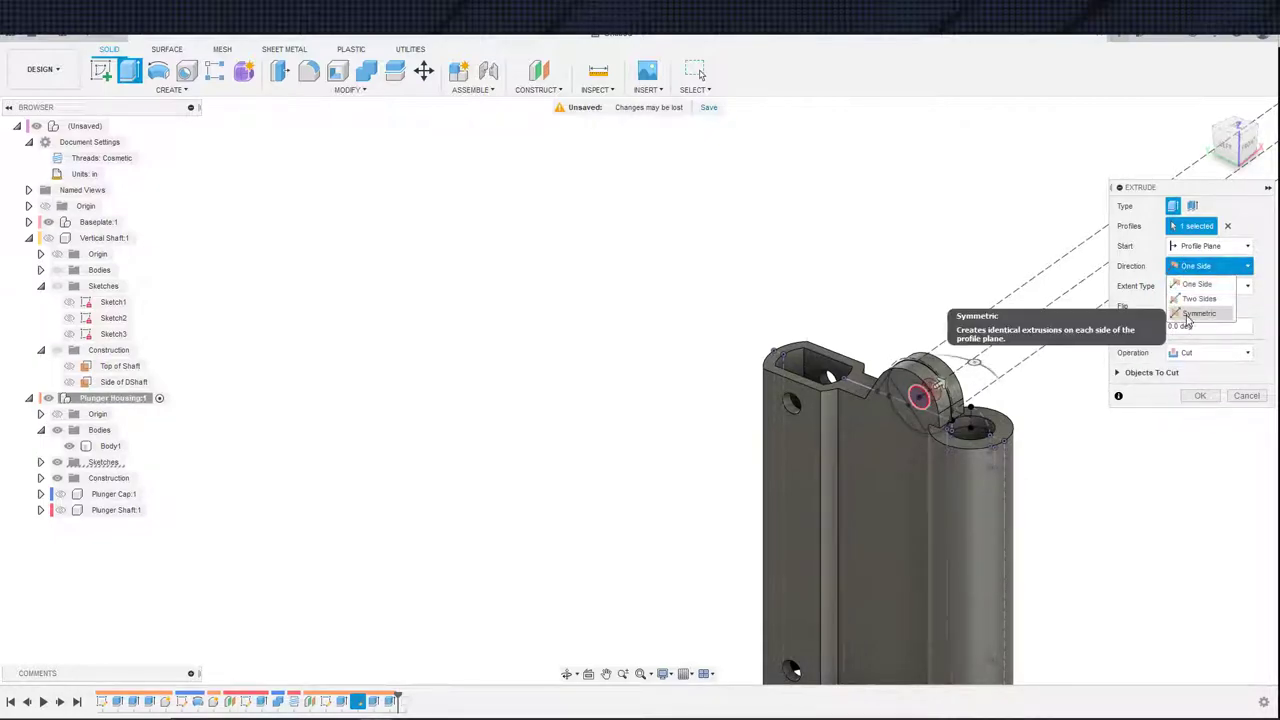
{"action": "left_click", "coordinate": [1192, 314]}
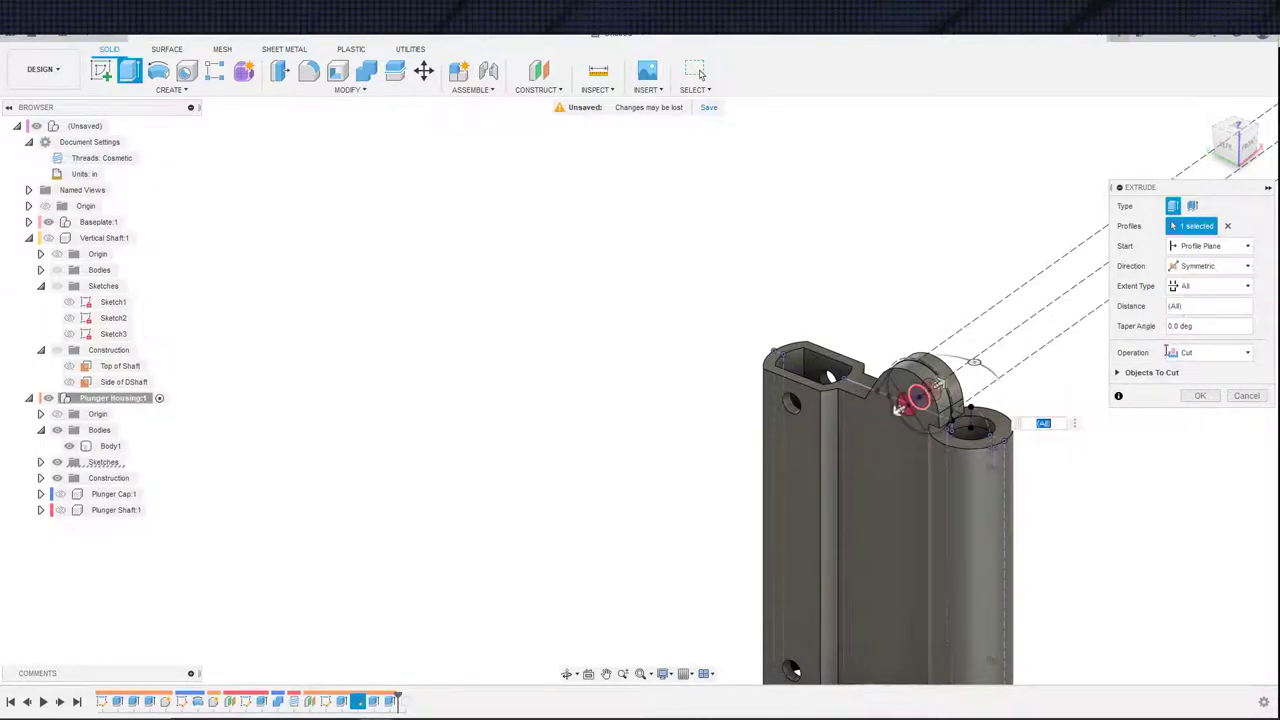
{"action": "left_click", "coordinate": [1194, 398]}
- Create a new internal standard component inside Plunger Housing and activate it
{"action": "middle_click_drag", "start_coordinate": [1004, 422], "coordinate": [1066, 272], "text": "shift"}
{"action": "scroll", "coordinate": [1066, 272], "scroll_direction": "down", "scroll_amount": 3}
{"action": "scroll", "coordinate": [1101, 345], "scroll_direction": "up", "scroll_amount": 2}
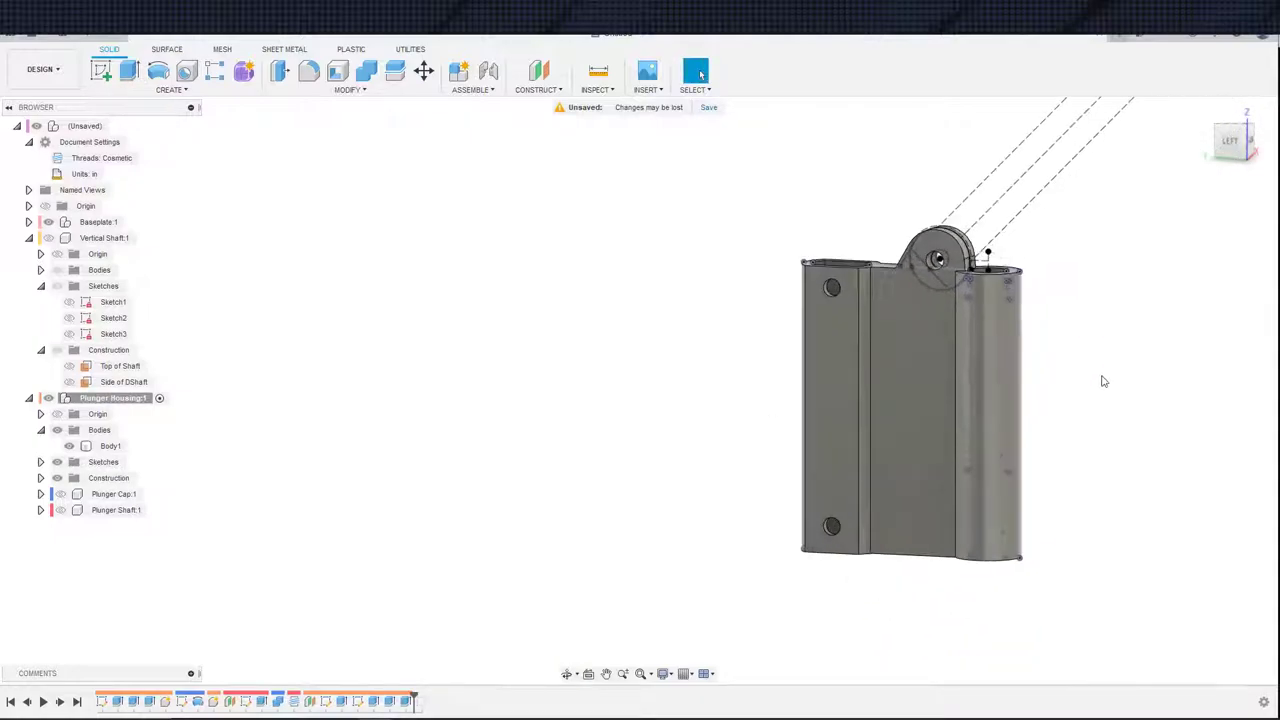
{"action": "middle_click_drag", "start_coordinate": [1104, 381], "coordinate": [1077, 407], "text": "shift"}
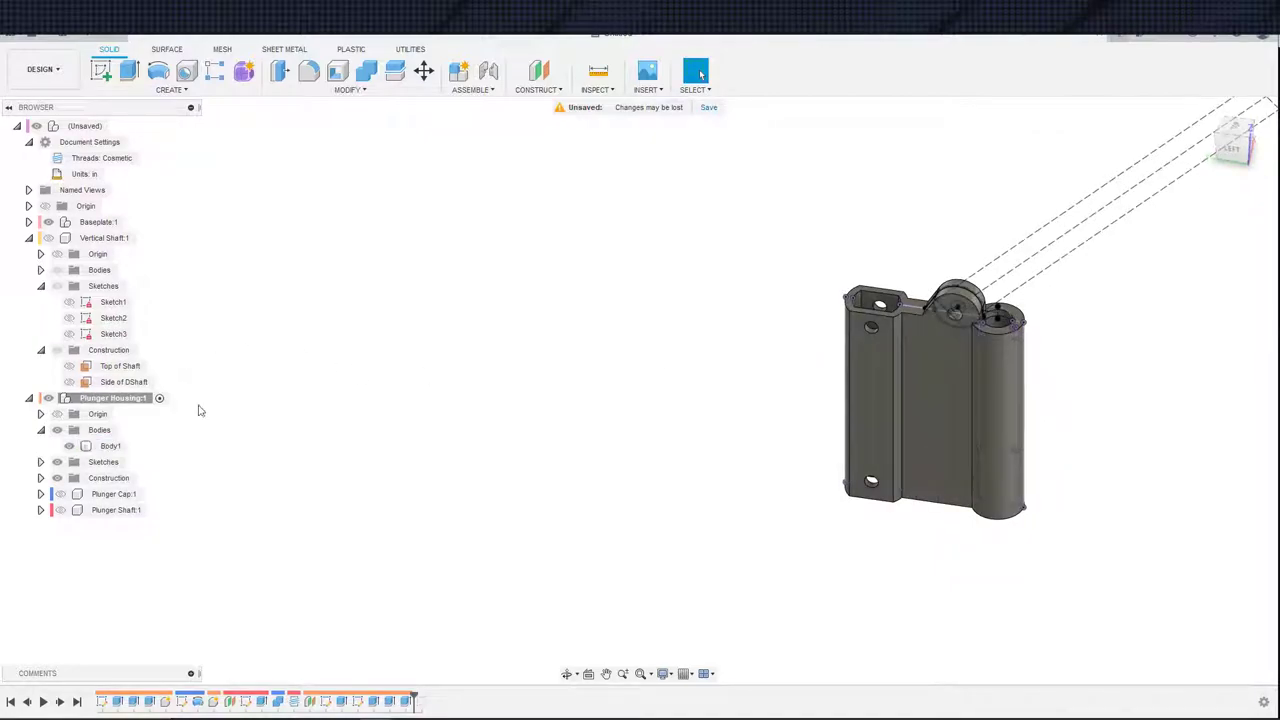
{"action": "right_click", "coordinate": [132, 405]}
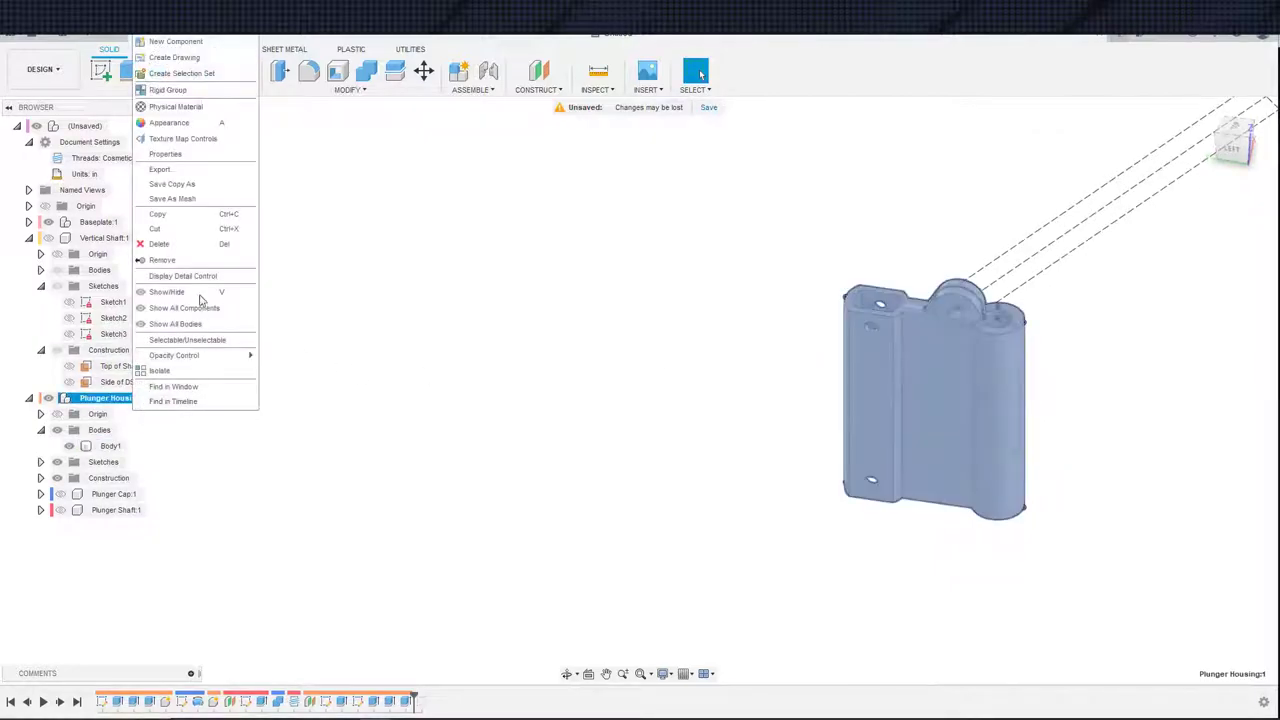
{"action": "left_click", "coordinate": [195, 45]}
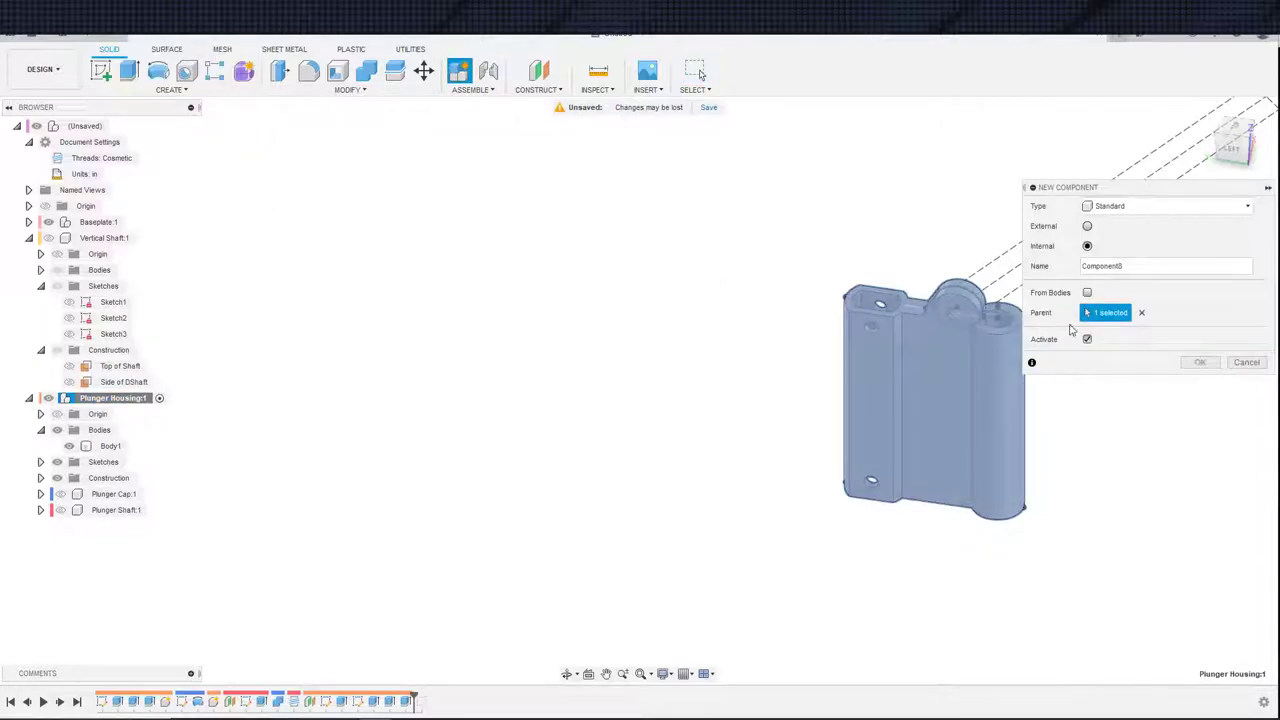
{"action": "left_click", "coordinate": [1199, 363]}
- Start a sketch in the new component on the vertical YZ origin plane
{"action": "middle_click_drag", "start_coordinate": [1088, 374], "coordinate": [869, 420]}
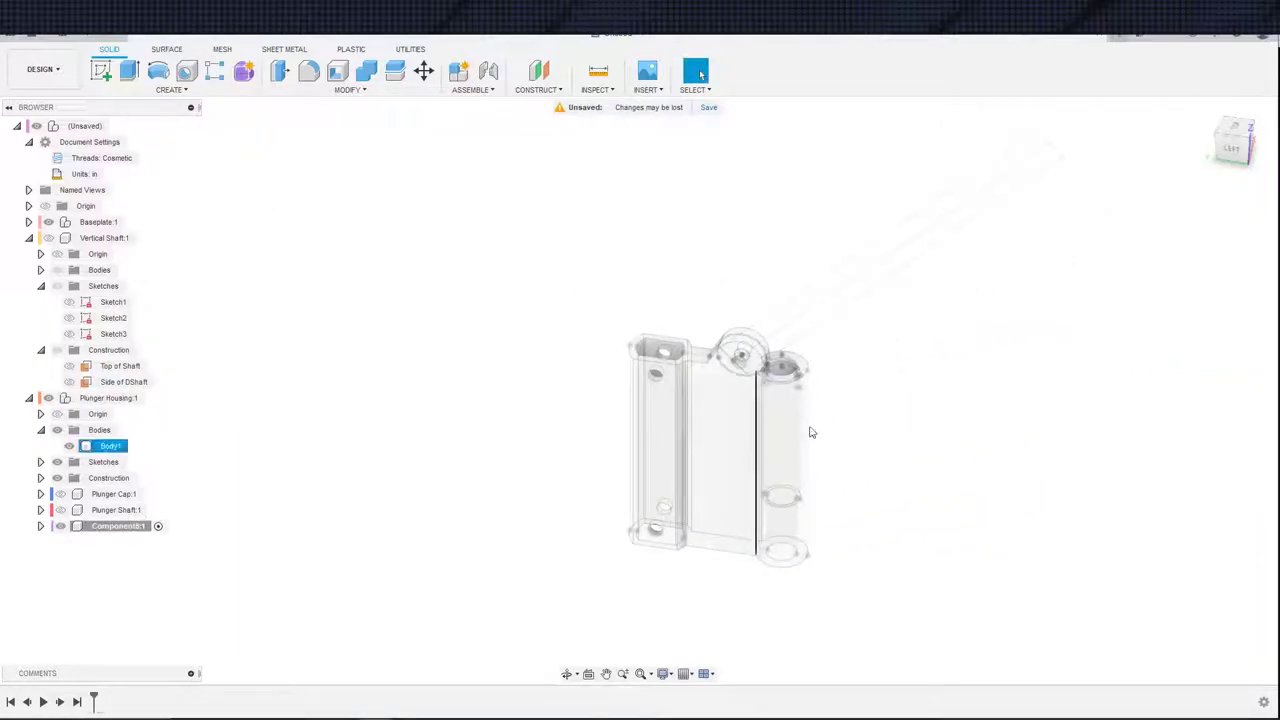
{"action": "key", "text": "s"}
{"action": "key", "text": "Escape"}
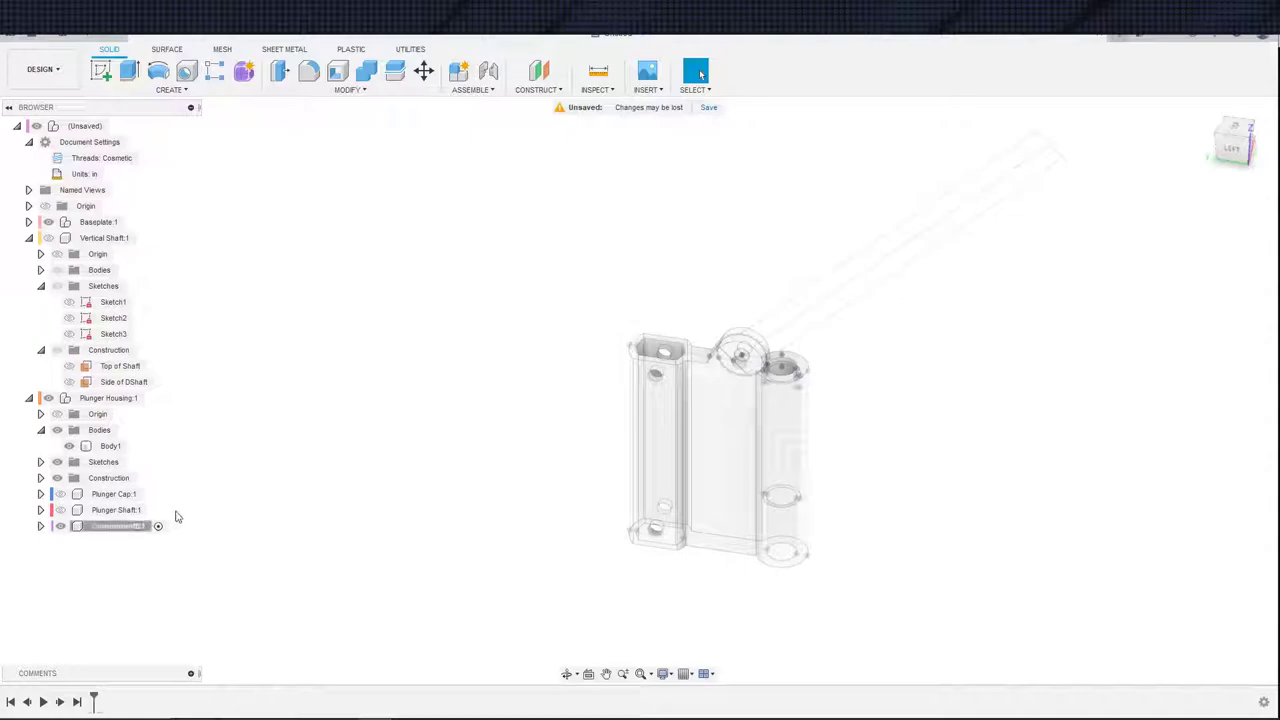
{"action": "key", "text": "s"}
{"action": "left_click", "coordinate": [234, 547]}
{"action": "scroll", "coordinate": [383, 556], "scroll_direction": "down", "scroll_amount": 4}
{"action": "middle_click_drag", "start_coordinate": [566, 660], "coordinate": [585, 608]}
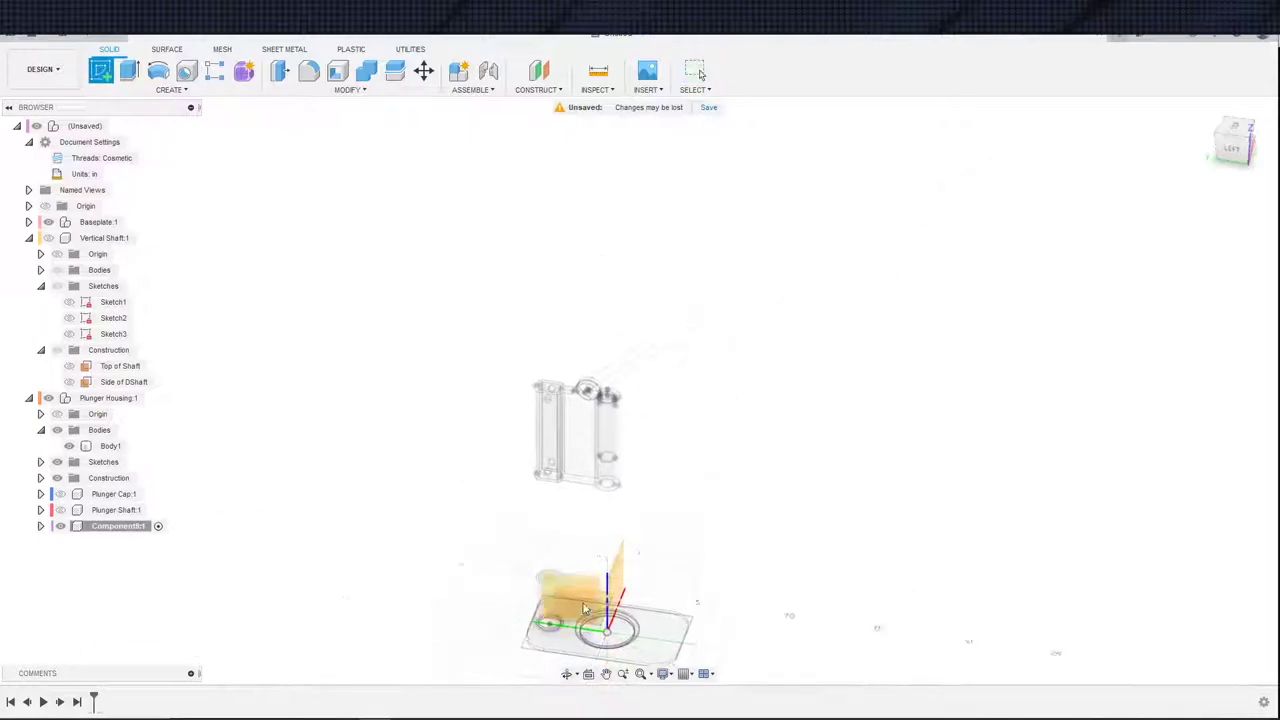
{"action": "left_click", "coordinate": [585, 608]}
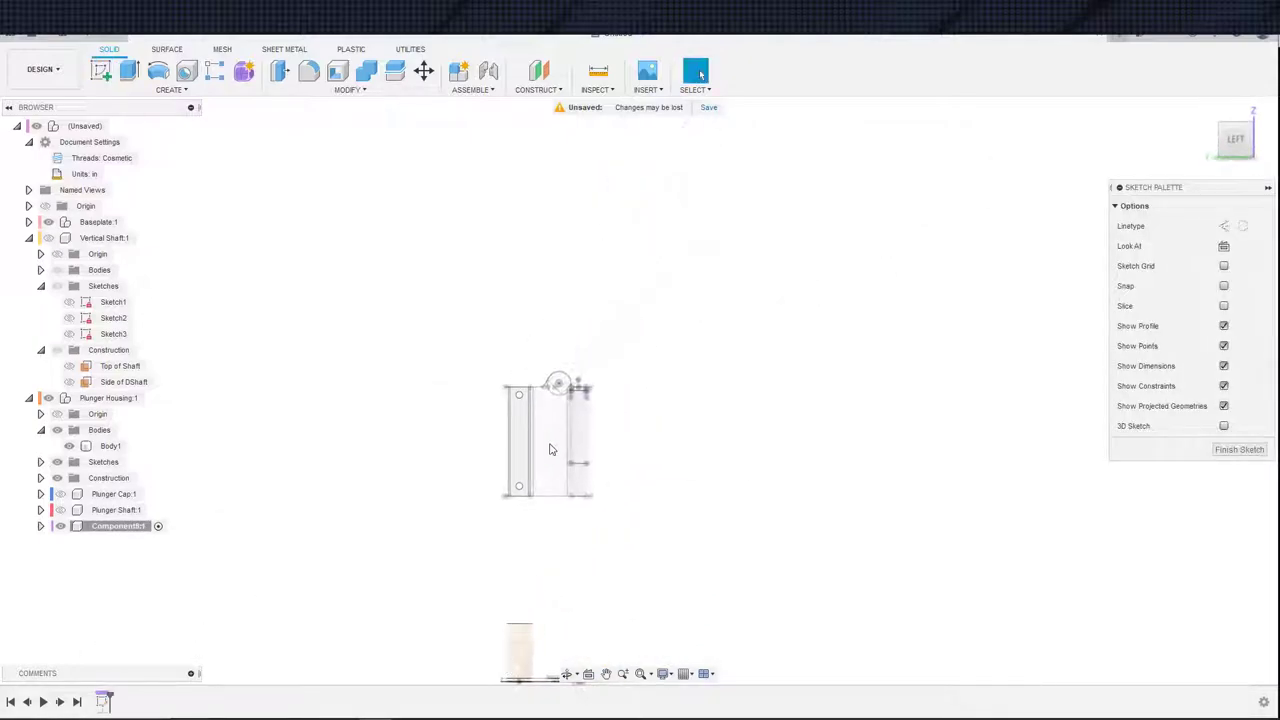
- Project the two long angled outer lines and both short end lines of the housing sketch into the new sketch
{"action": "scroll", "coordinate": [552, 449], "scroll_direction": "up", "scroll_amount": 4}
{"action": "middle_click_drag", "start_coordinate": [577, 411], "coordinate": [556, 585]}
{"action": "scroll", "coordinate": [560, 570], "scroll_direction": "up", "scroll_amount": 2}
{"action": "key", "text": "s"}
{"action": "left_click", "coordinate": [692, 485]}
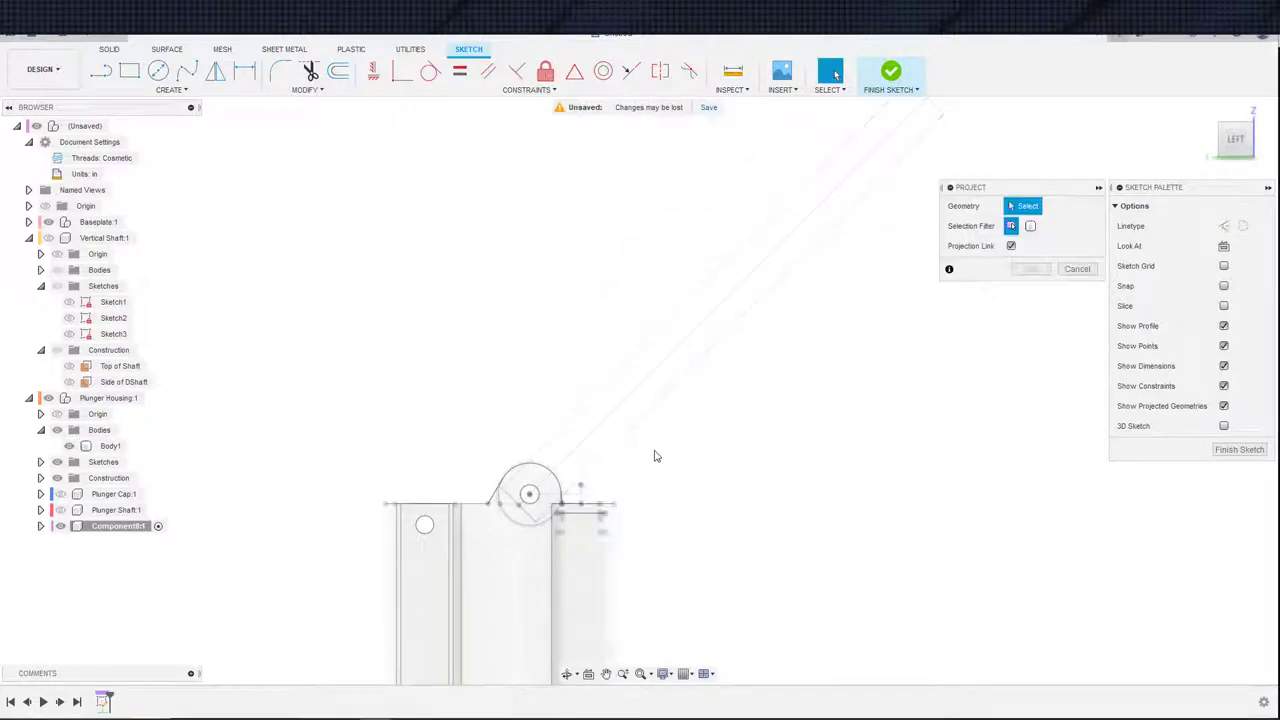
{"action": "left_click", "coordinate": [584, 418]}
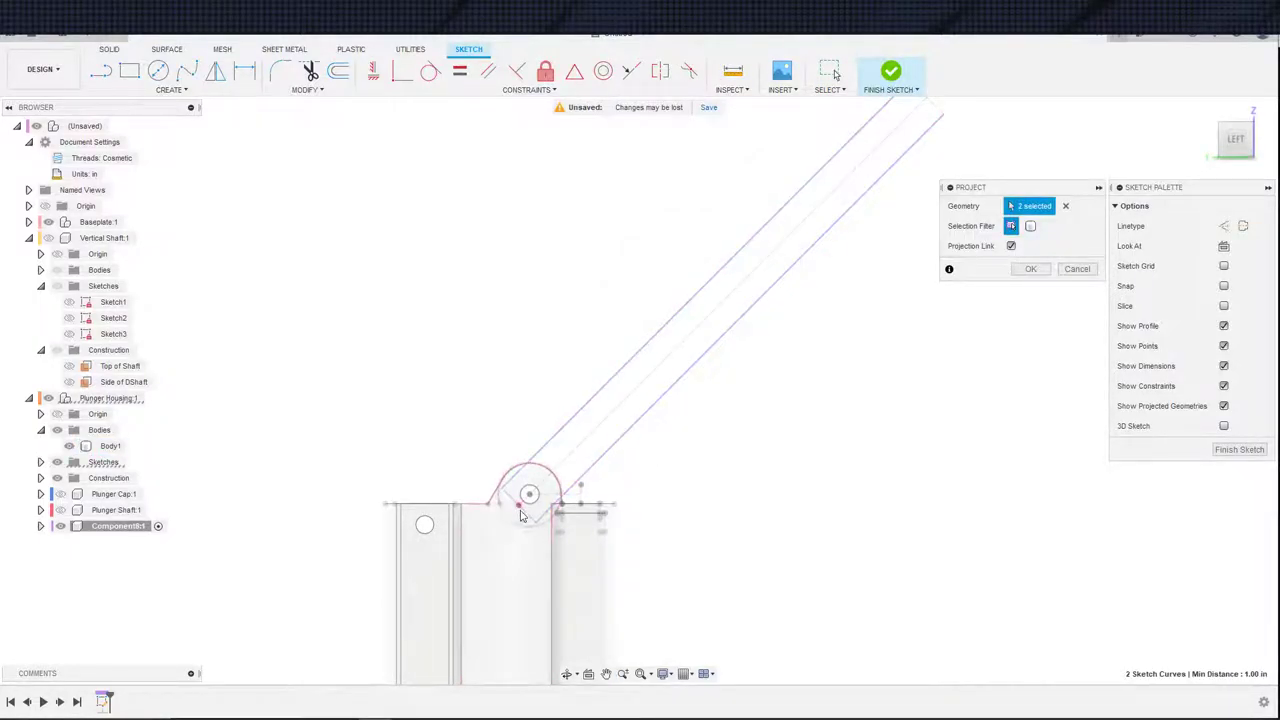
{"action": "middle_click_drag", "start_coordinate": [660, 372], "coordinate": [522, 473]}
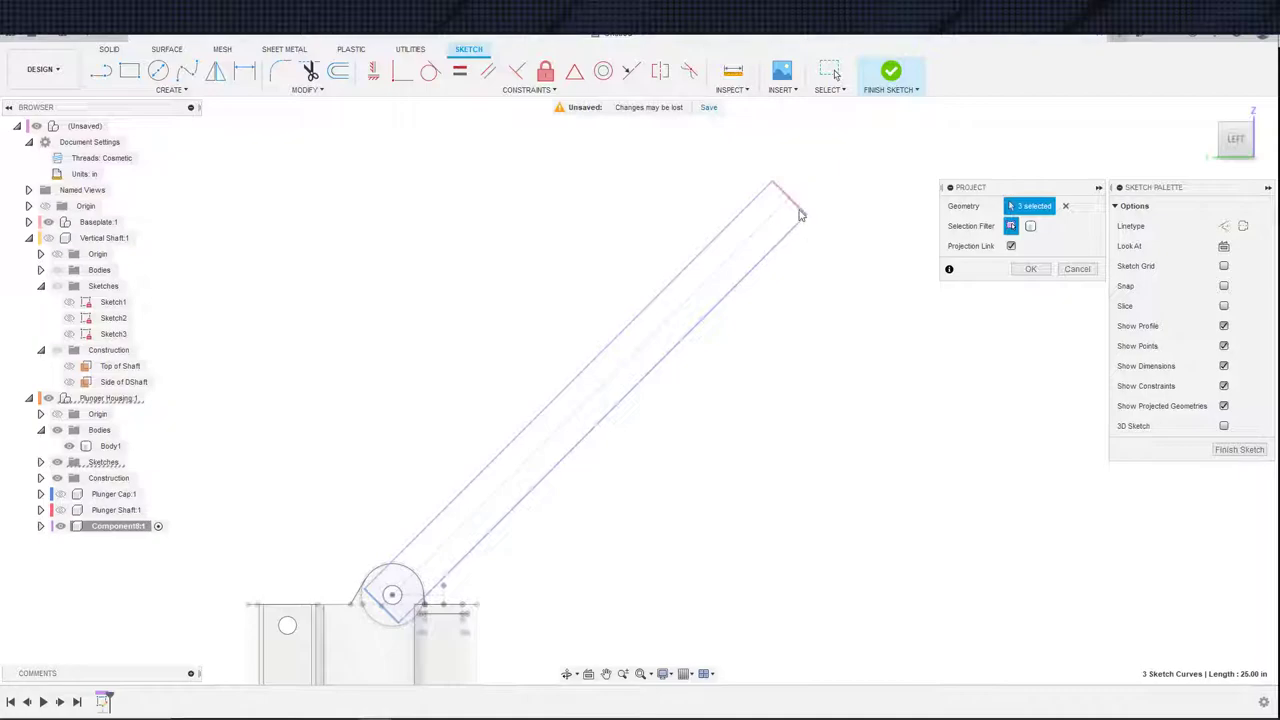
{"action": "left_click", "coordinate": [1031, 270]}
- Extrude the projected angled rectangle symmetrically with a distance of 0.25 in as a new body
{"action": "key", "text": "e"}
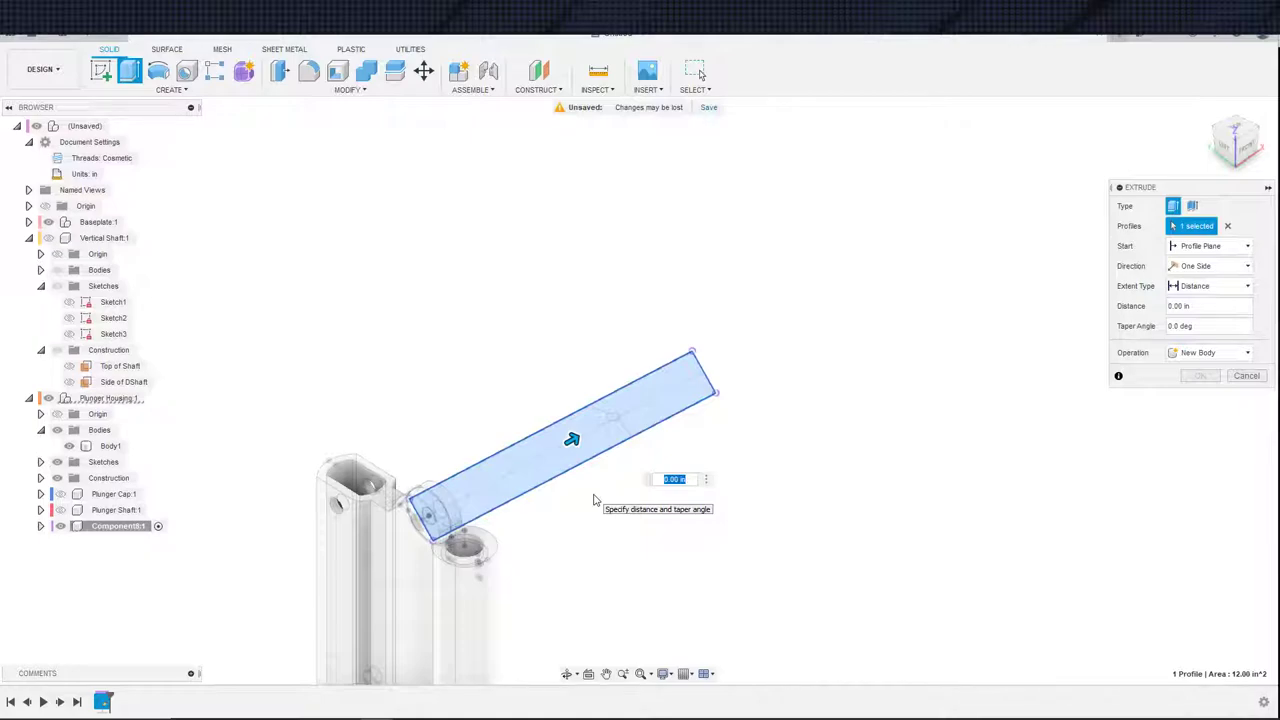
{"action": "type", "text": "25"}
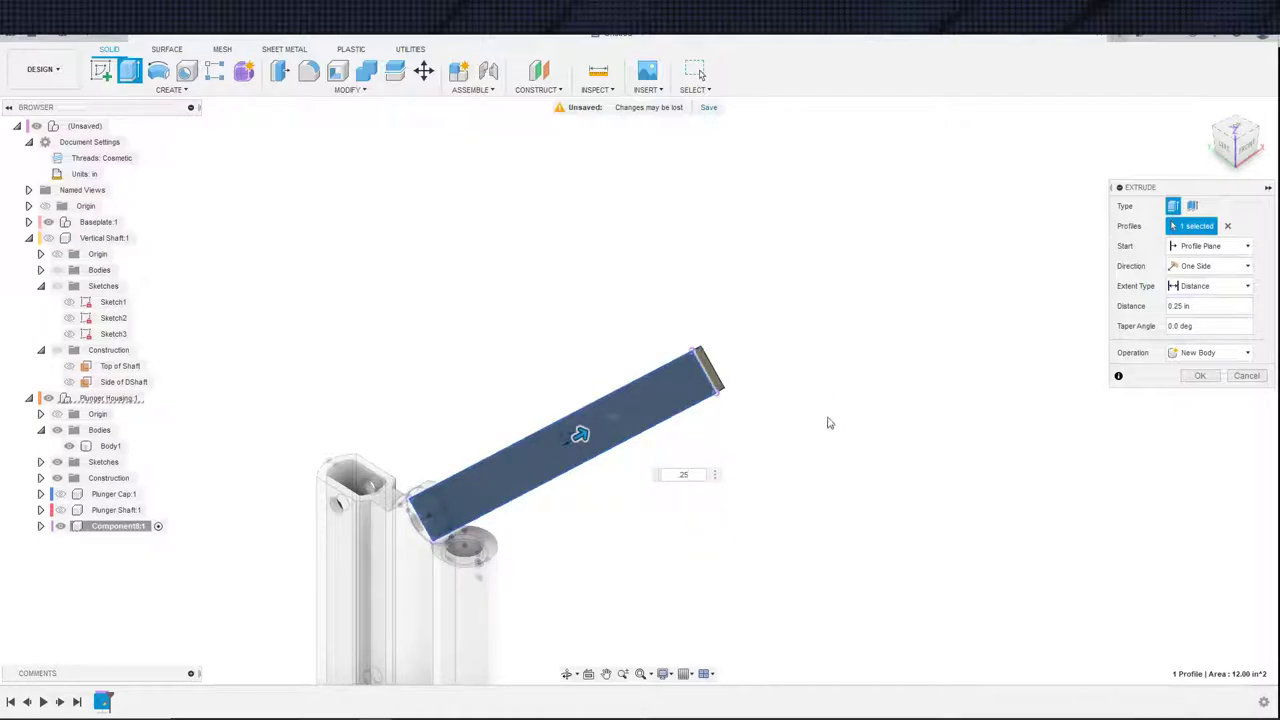
{"action": "left_click", "coordinate": [1210, 266]}
{"action": "left_click", "coordinate": [1200, 312]}
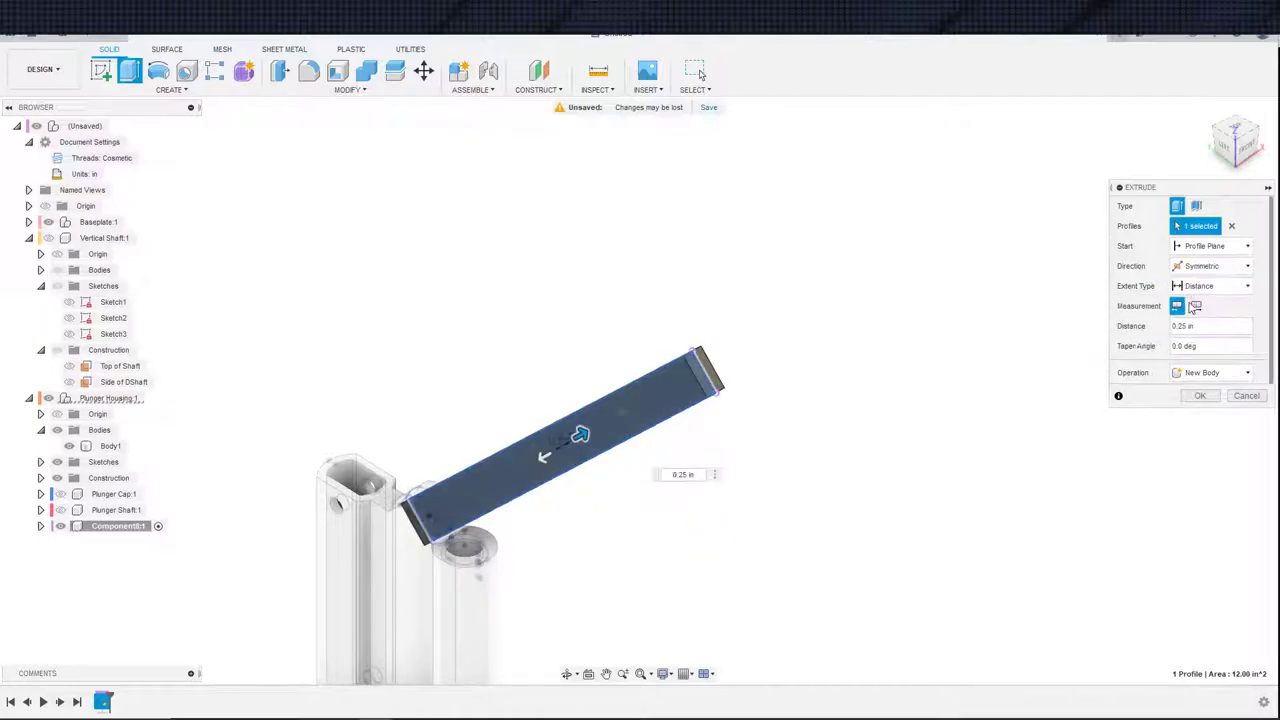
{"action": "left_click", "coordinate": [1200, 397]}
- Rename the new bar component as Draw Handle
{"action": "middle_click_drag", "start_coordinate": [980, 486], "coordinate": [866, 384], "text": "shift"}
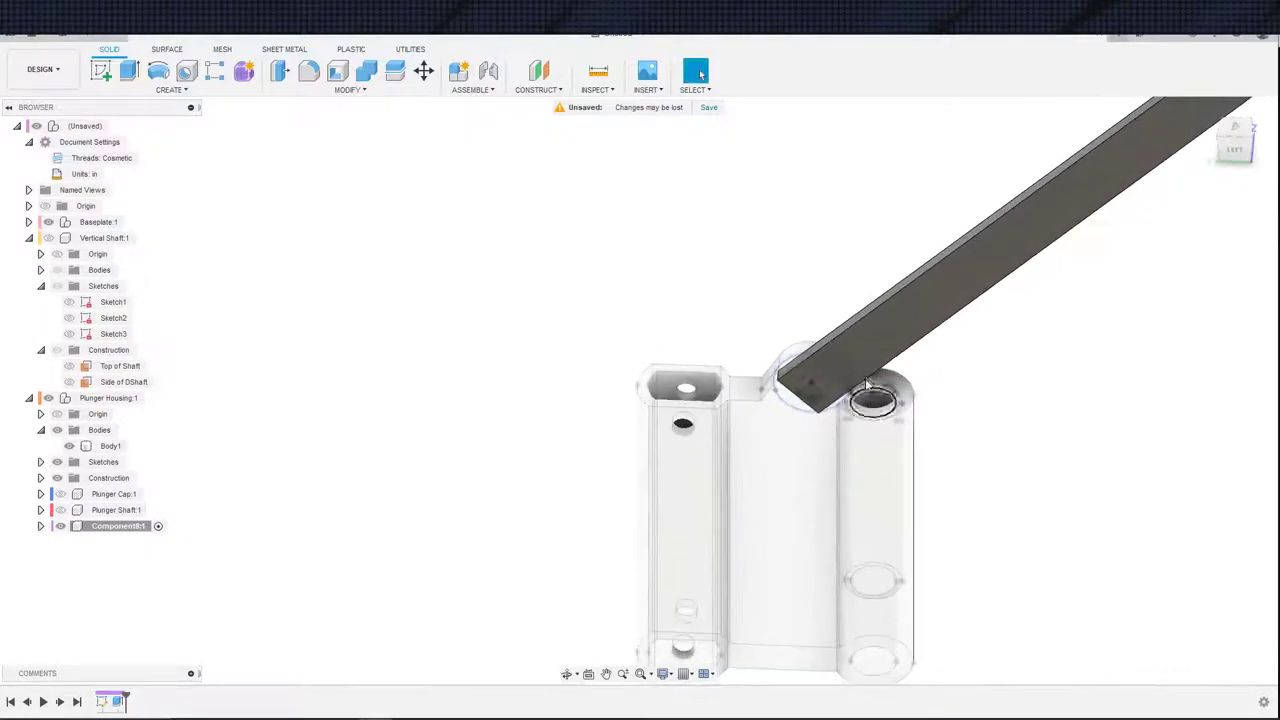
{"action": "left_click_drag", "start_coordinate": [786, 434], "coordinate": [784, 438]}
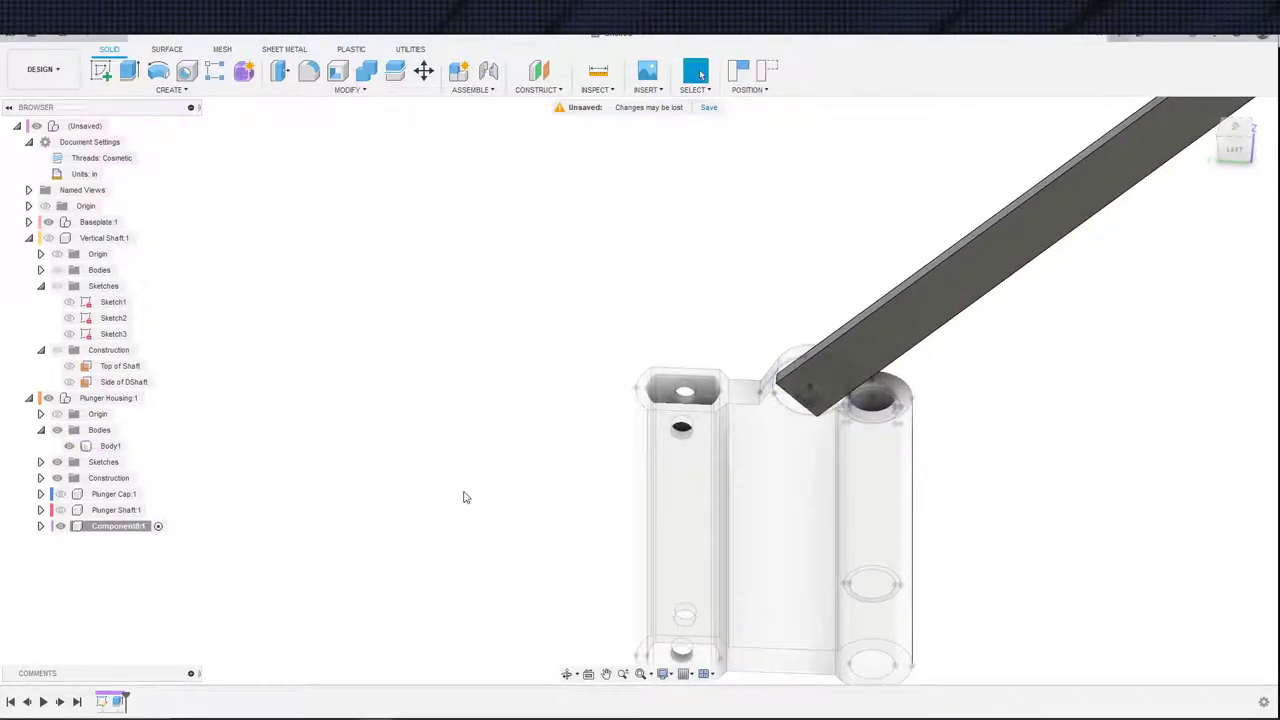
{"action": "left_click", "coordinate": [107, 526]}
{"action": "left_click", "coordinate": [107, 526]}
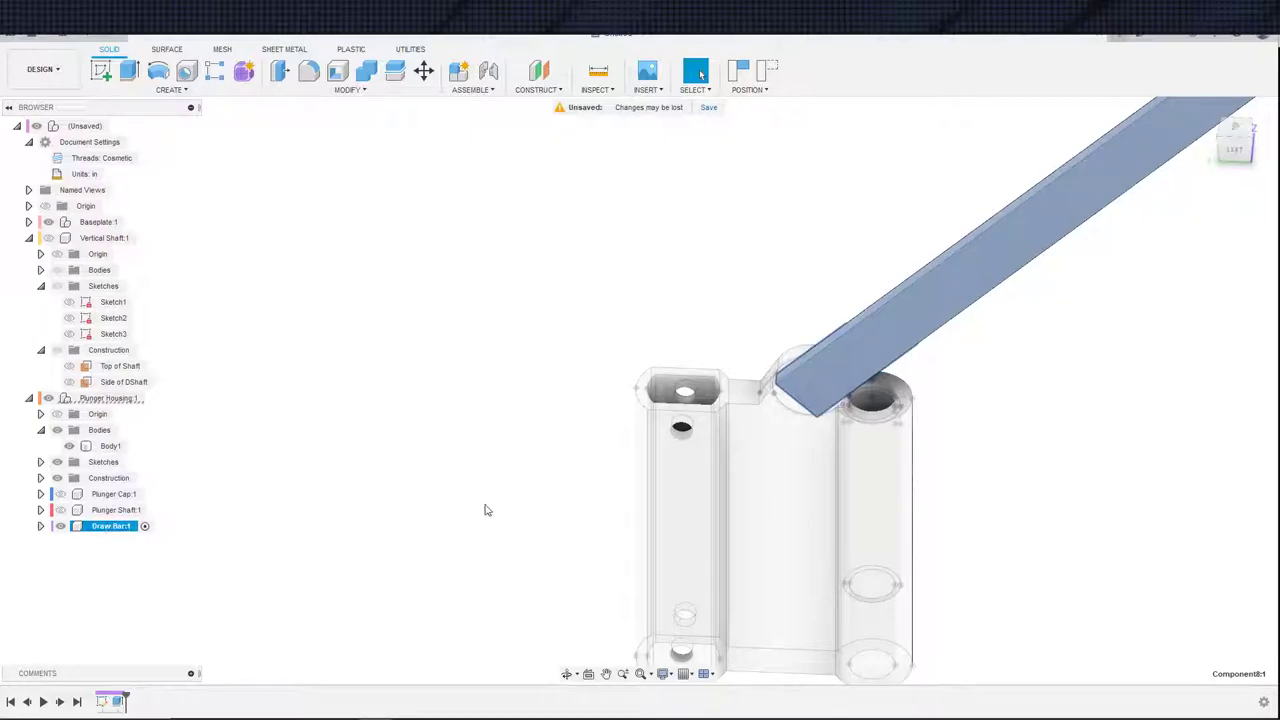
{"action": "left_click", "coordinate": [120, 527]}
{"action": "left_click_drag", "start_coordinate": [113, 530], "coordinate": [188, 531]}
- Start a sketch on the Top of Shaft construction plane, reverting the moved component positions
{"action": "scroll", "coordinate": [431, 386], "scroll_direction": "up", "scroll_amount": 6}
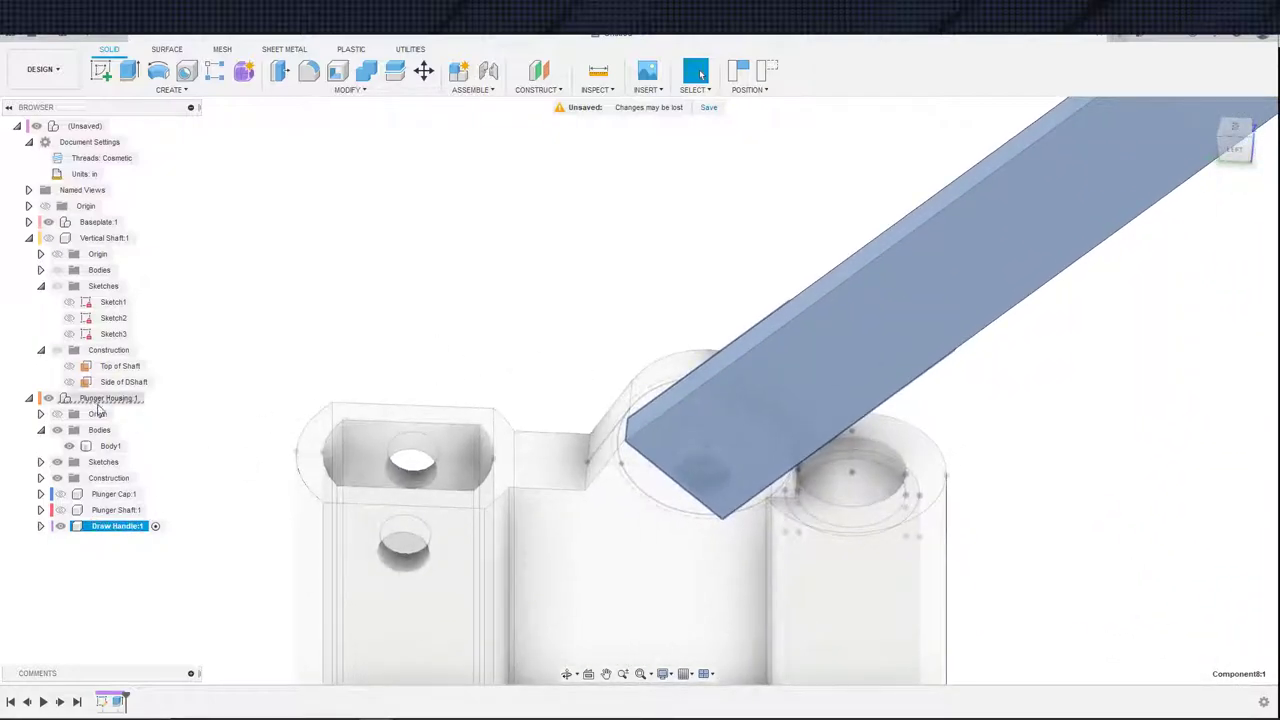
{"action": "left_click", "coordinate": [125, 381]}
{"action": "key", "text": "s"}
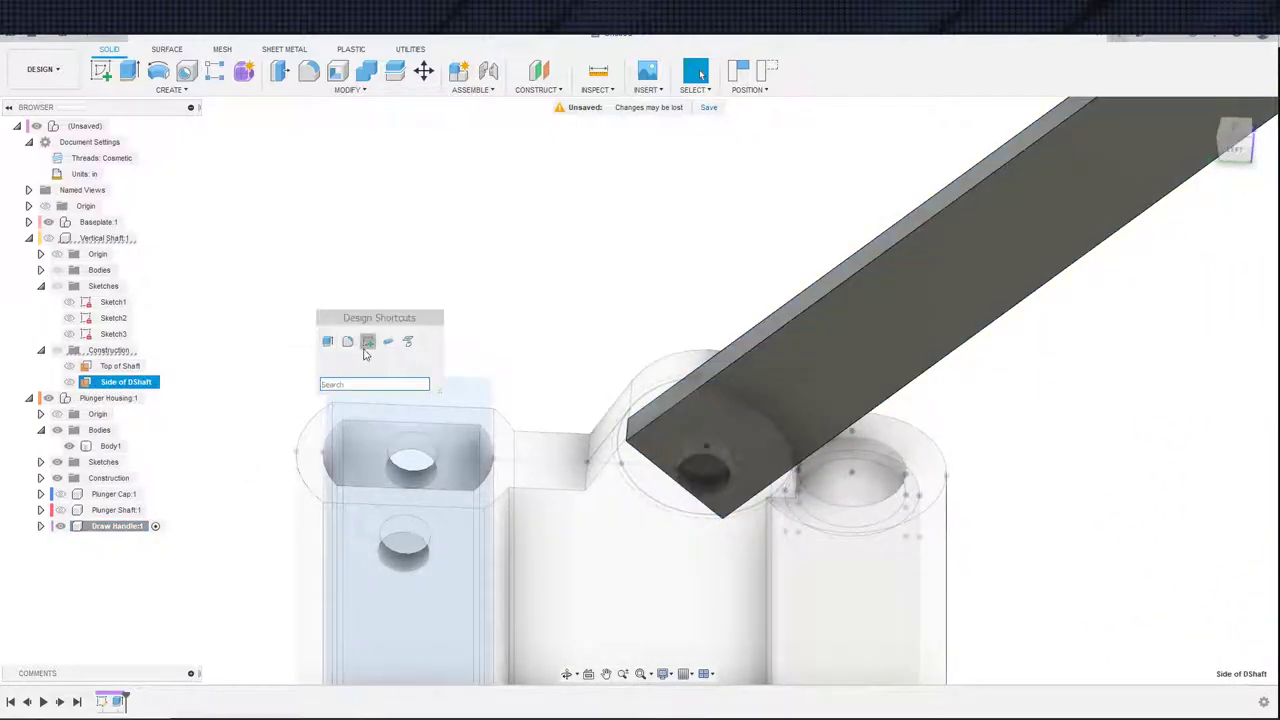
{"action": "left_click", "coordinate": [368, 345]}
{"action": "left_click", "coordinate": [150, 366]}
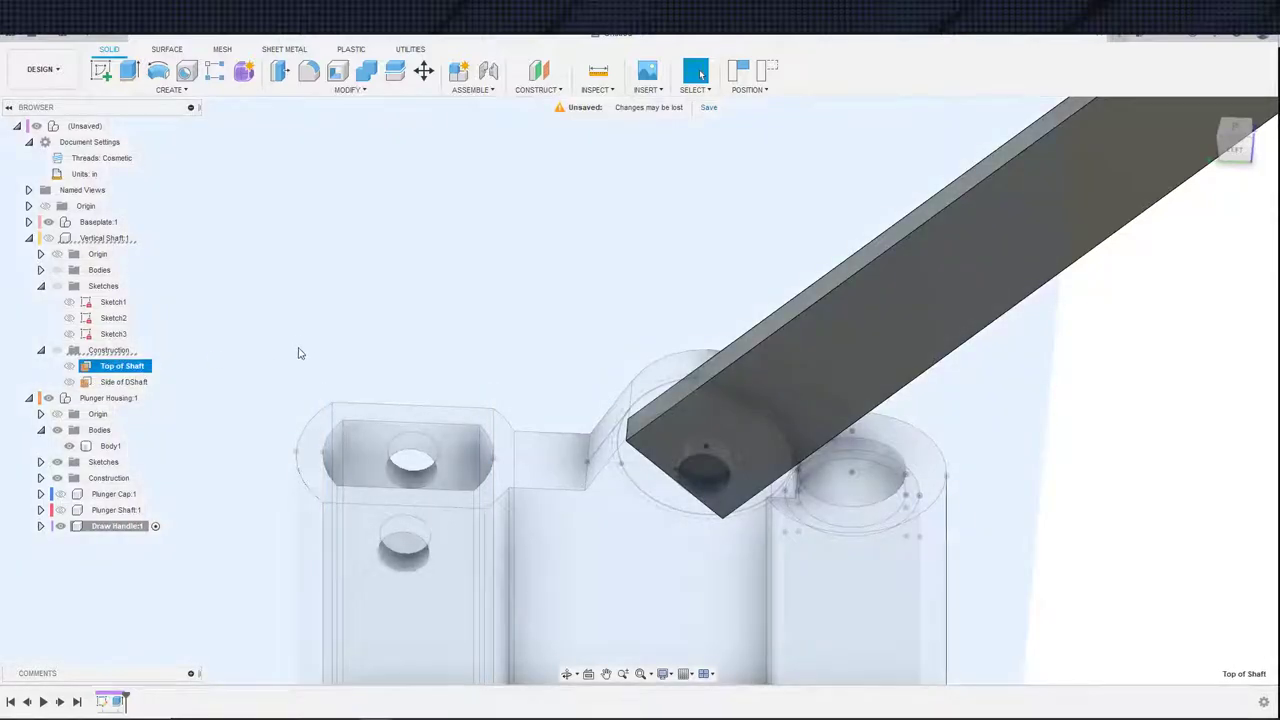
{"action": "key", "text": "s"}
{"action": "left_click", "coordinate": [354, 386]}
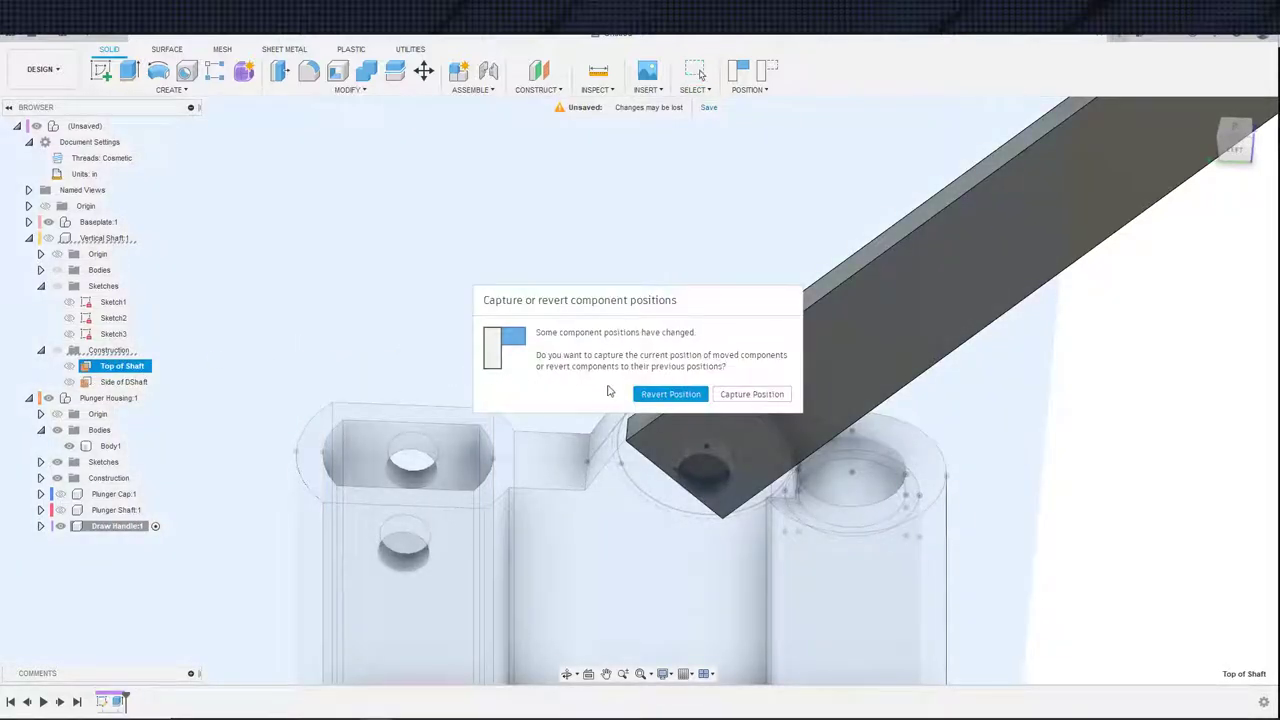
{"action": "left_click", "coordinate": [670, 394]}
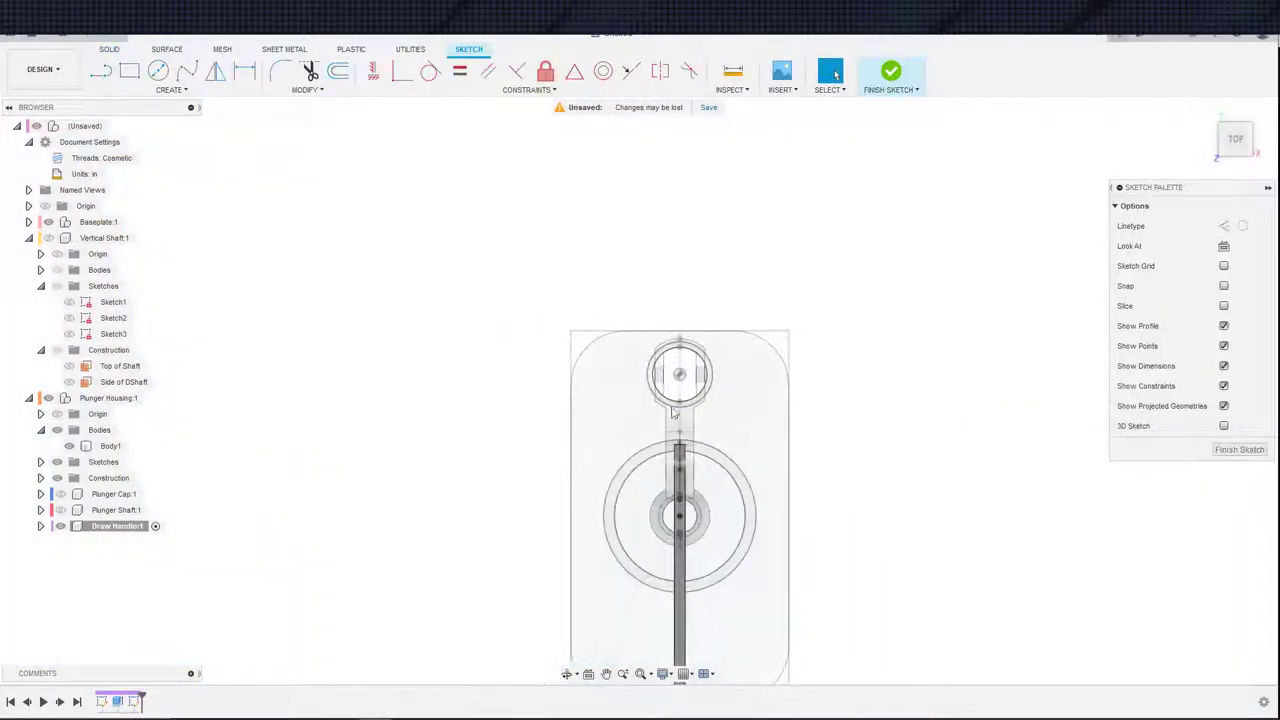
- Project the angled bar's face into the new sketch with the projection link kept on
{"action": "key", "text": "s"}
{"action": "left_click", "coordinate": [795, 460]}
{"action": "scroll", "coordinate": [707, 451], "scroll_direction": "up", "scroll_amount": 4}
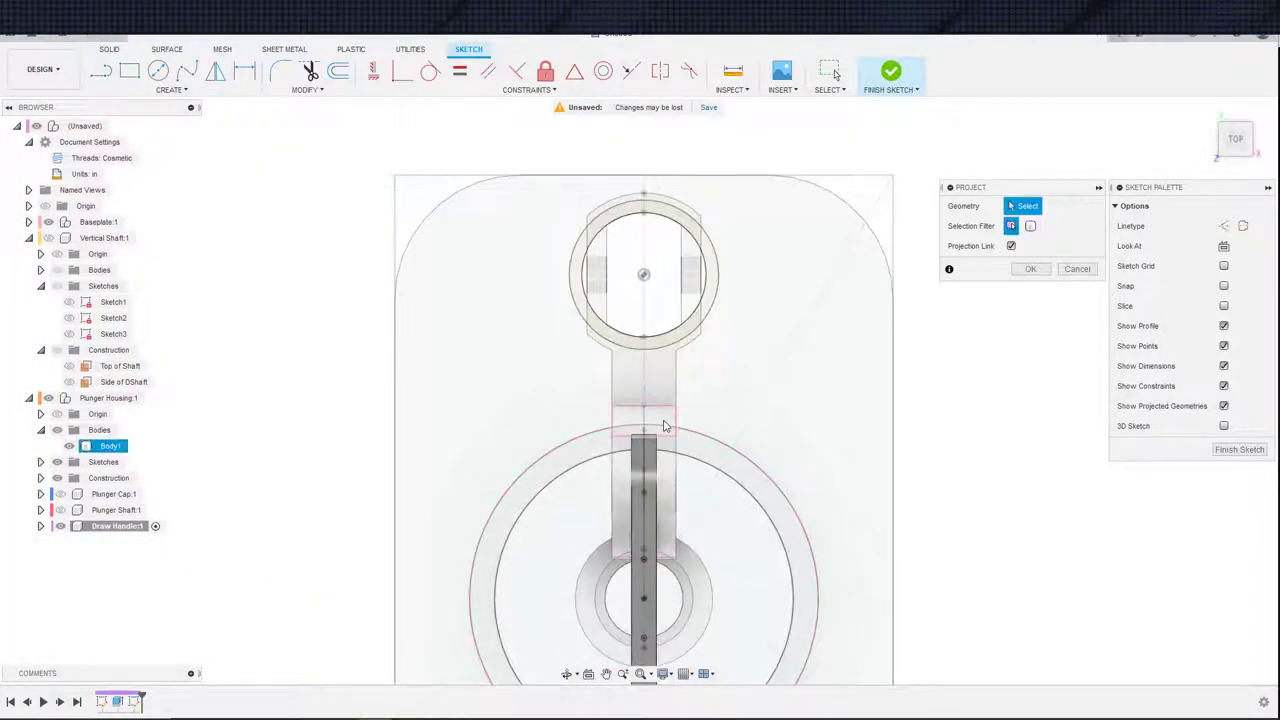
{"action": "scroll", "coordinate": [639, 487], "scroll_direction": "down", "scroll_amount": 3}
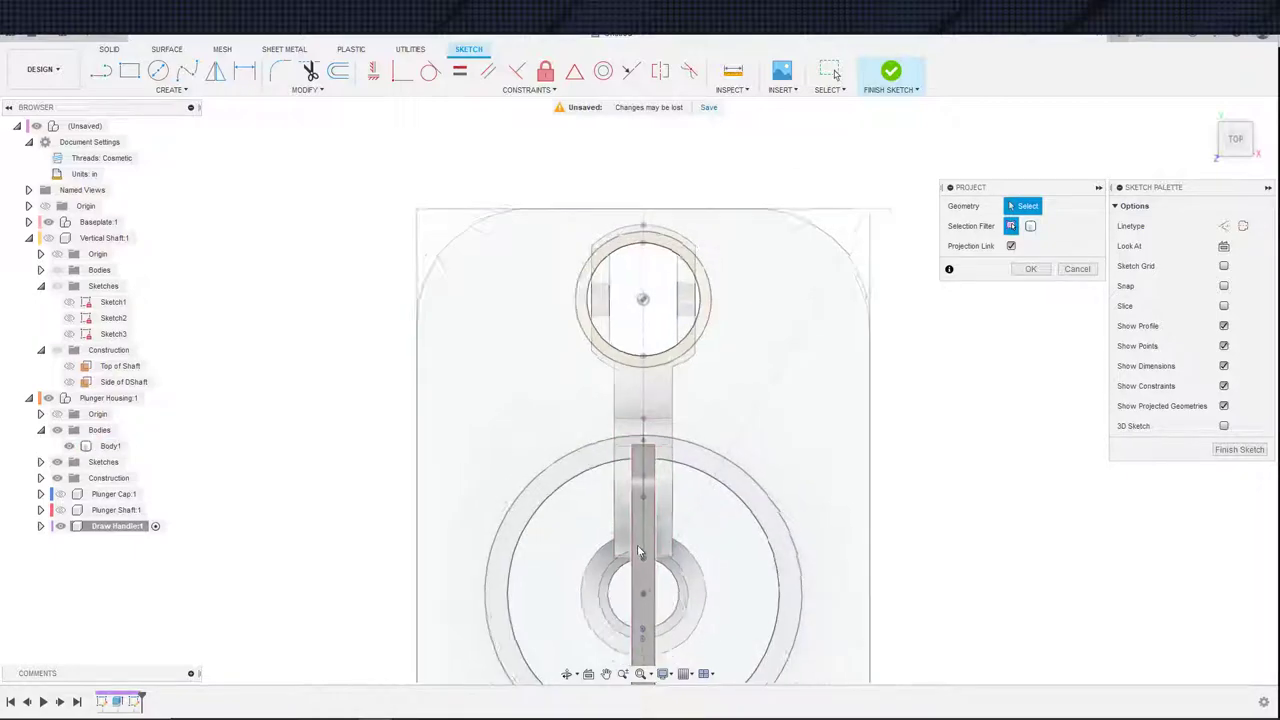
{"action": "scroll", "coordinate": [637, 520], "scroll_direction": "up", "scroll_amount": 5}
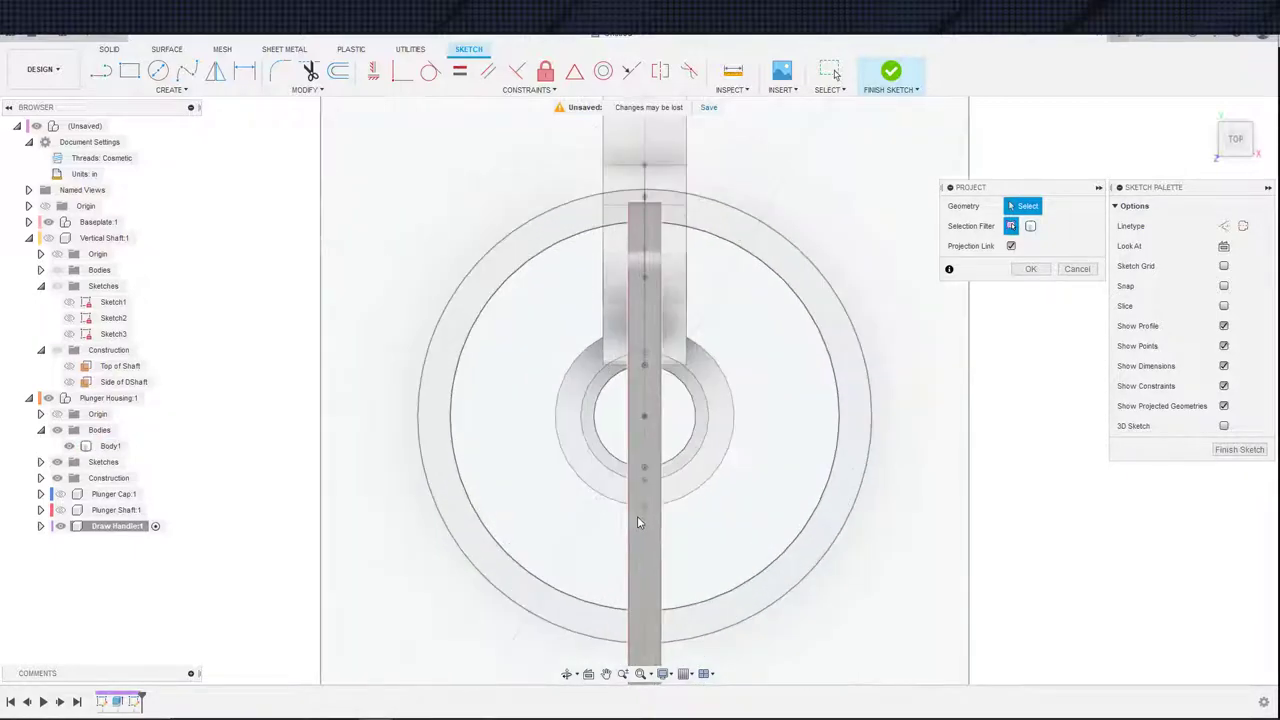
{"action": "left_click", "coordinate": [637, 516]}
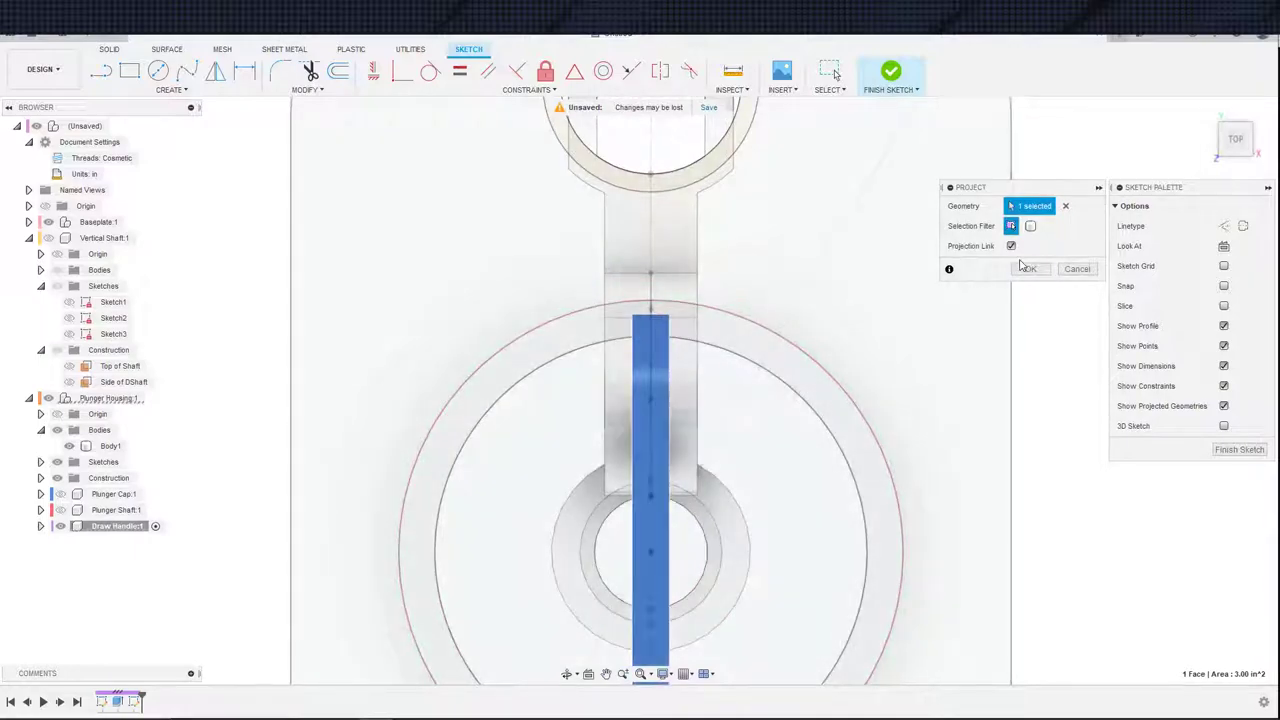
{"action": "left_click", "coordinate": [1030, 268]}
- Check the projected outline against the angled bar and undo both the projection and the Top of Shaft sketch
{"action": "scroll", "coordinate": [743, 363], "scroll_direction": "down", "scroll_amount": 2}
{"action": "left_click", "coordinate": [692, 502]}
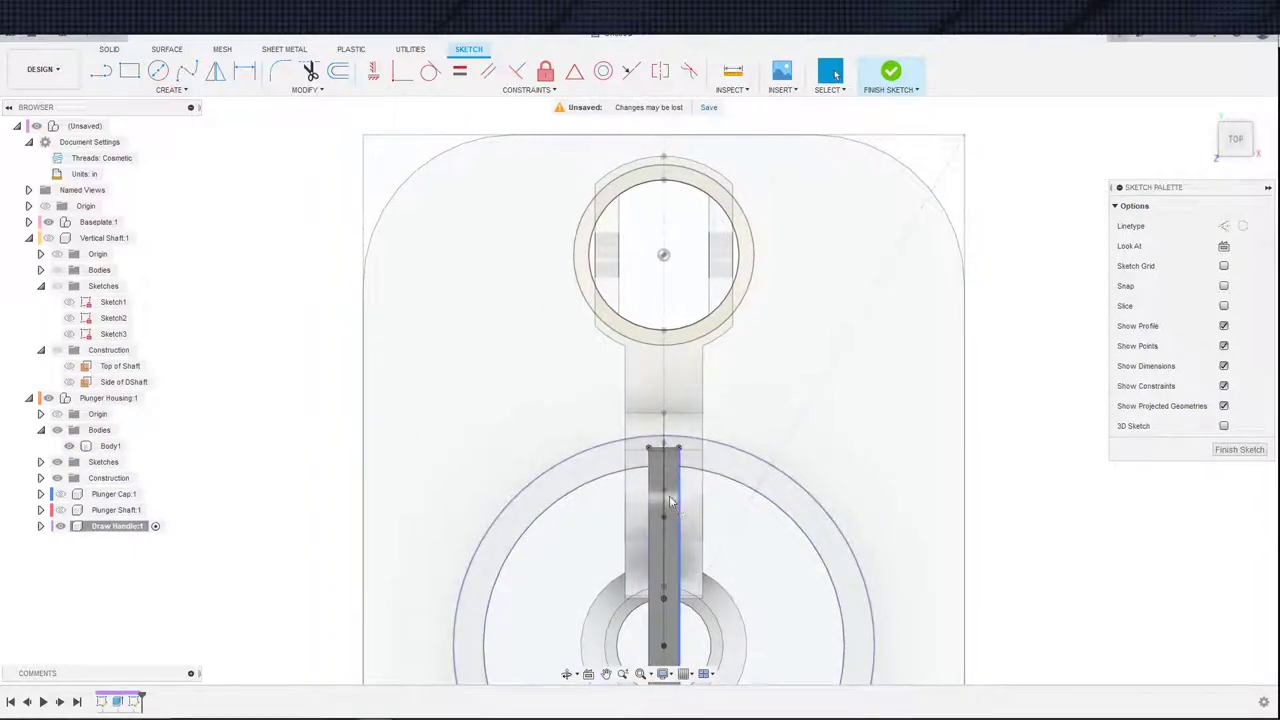
{"action": "left_click", "coordinate": [650, 494]}
{"action": "left_click", "coordinate": [640, 497]}
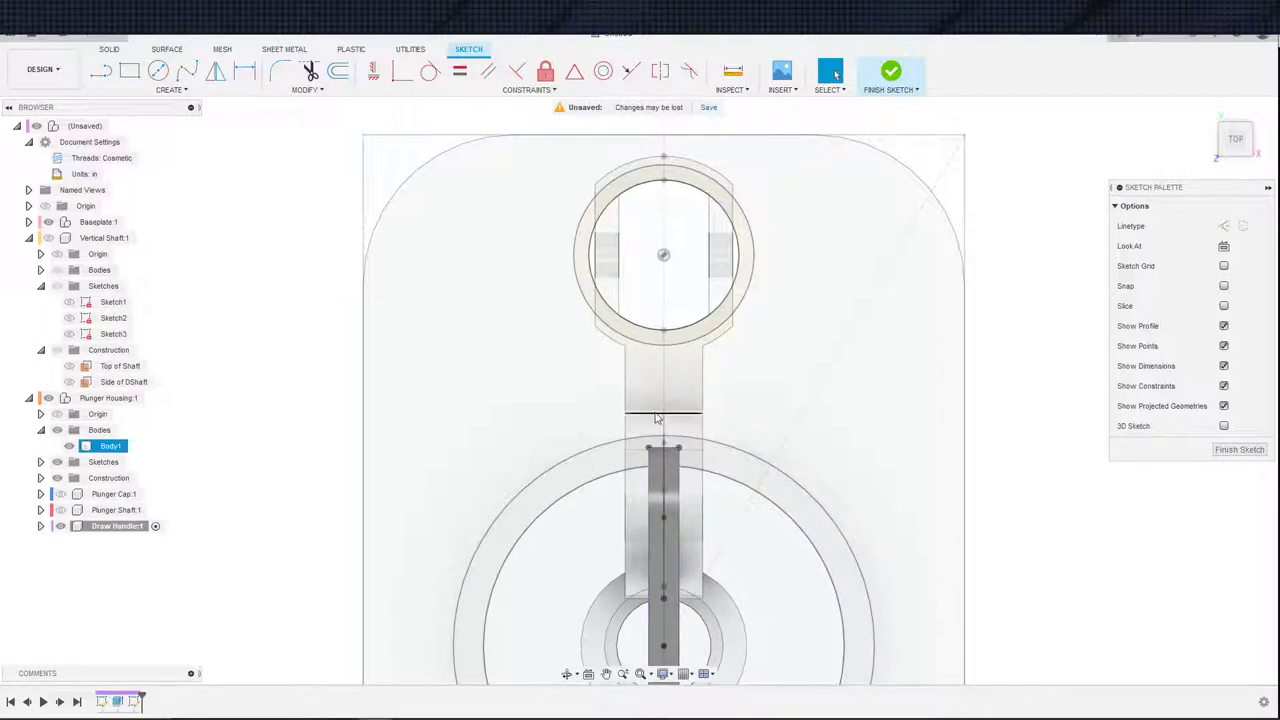
{"action": "key", "text": "Escape"}
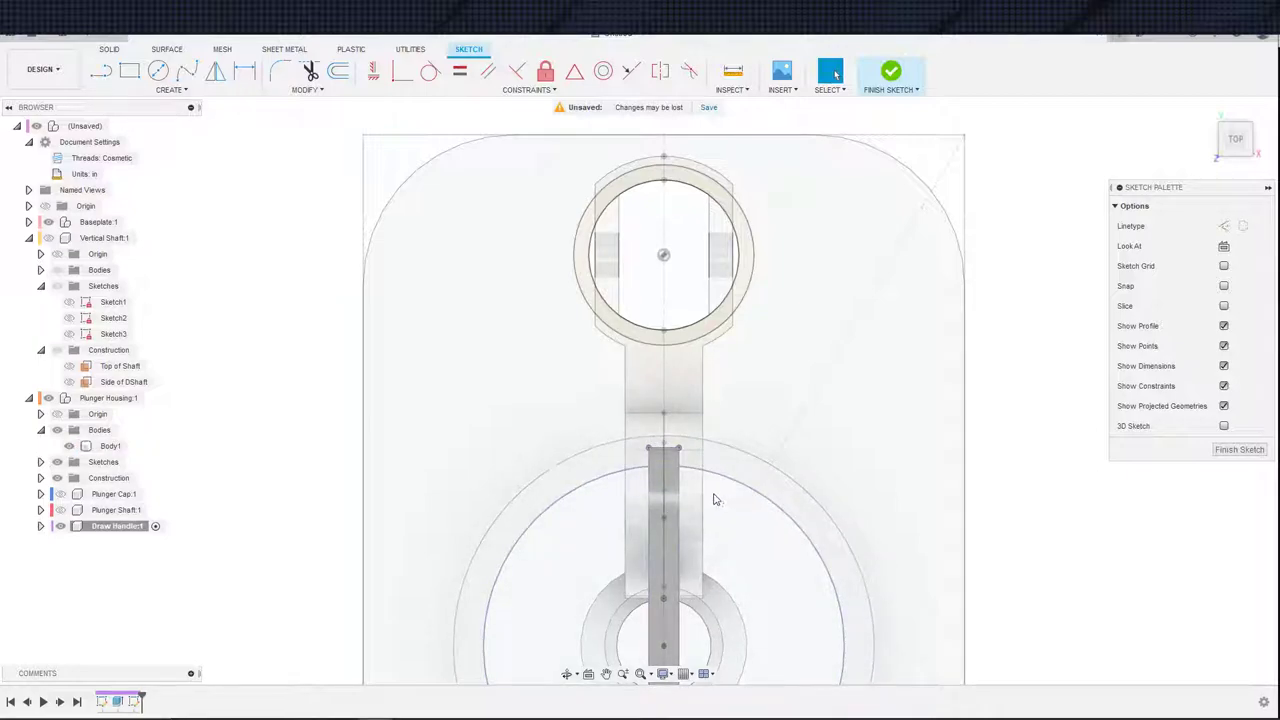
{"action": "middle_click_drag", "start_coordinate": [711, 494], "coordinate": [803, 406], "text": "shift"}
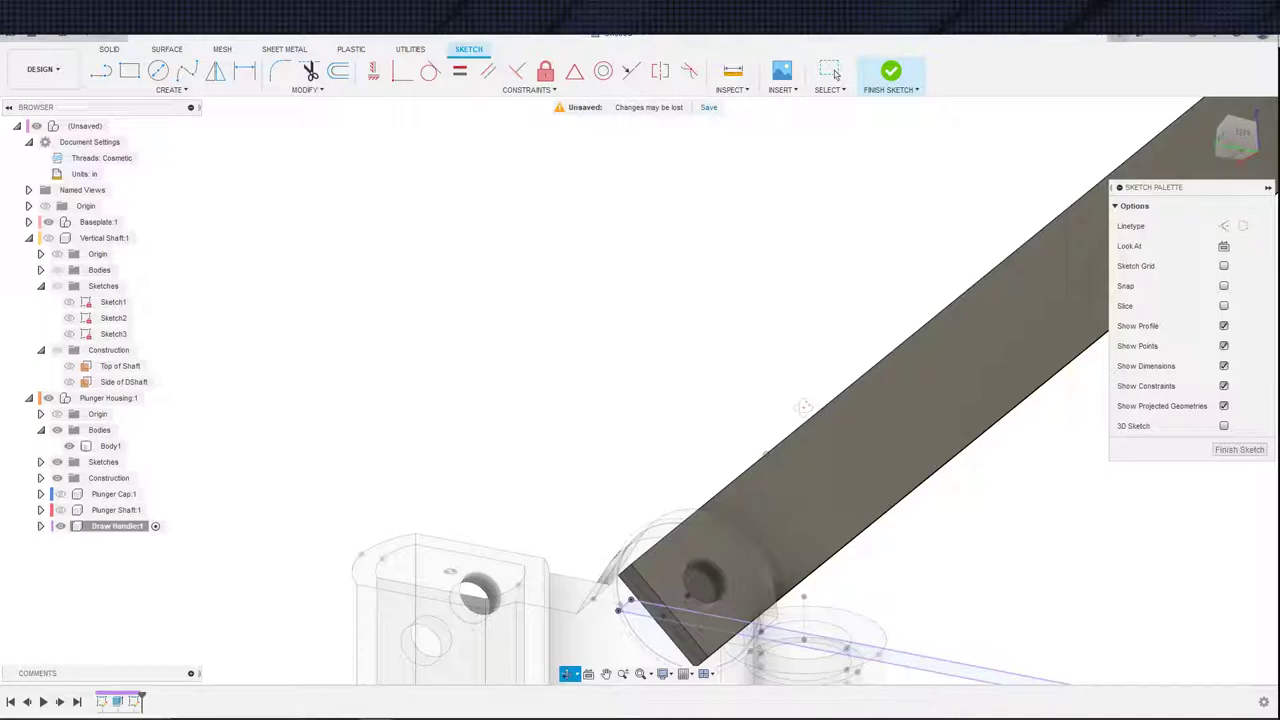
{"action": "middle_click_drag", "start_coordinate": [803, 406], "coordinate": [774, 476], "text": "shift"}
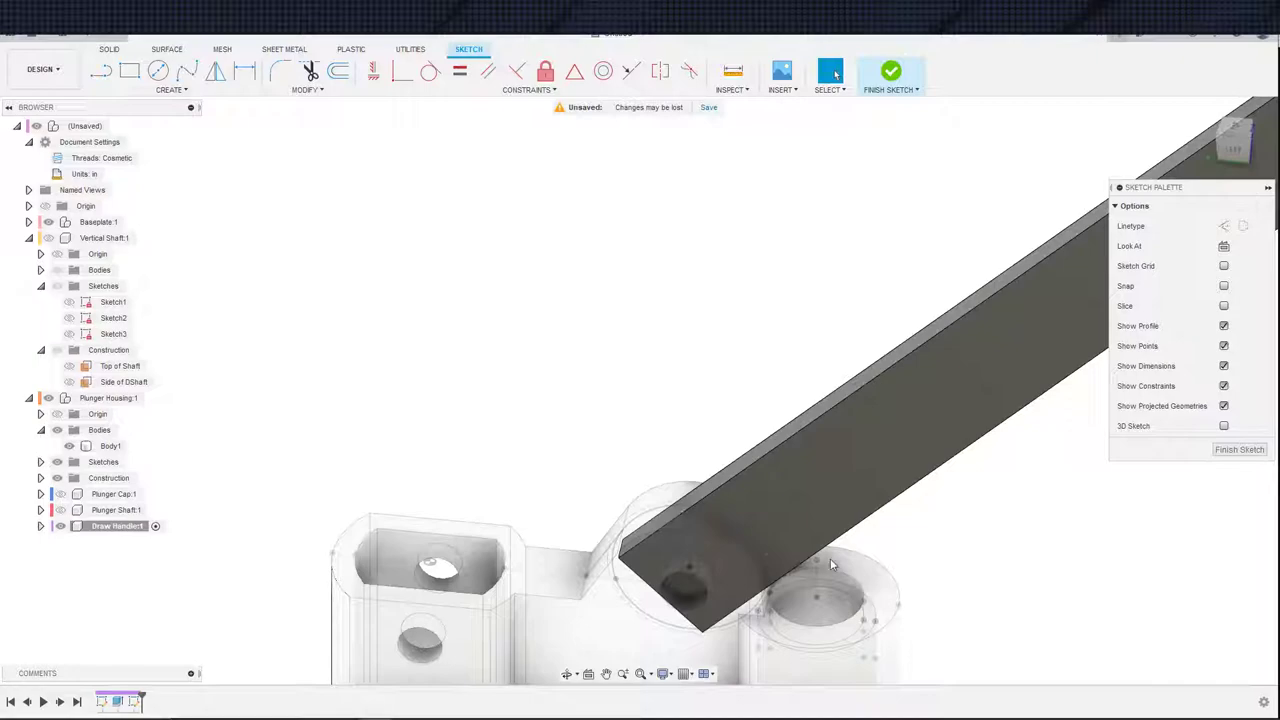
{"action": "key", "text": "ctrl+z"}
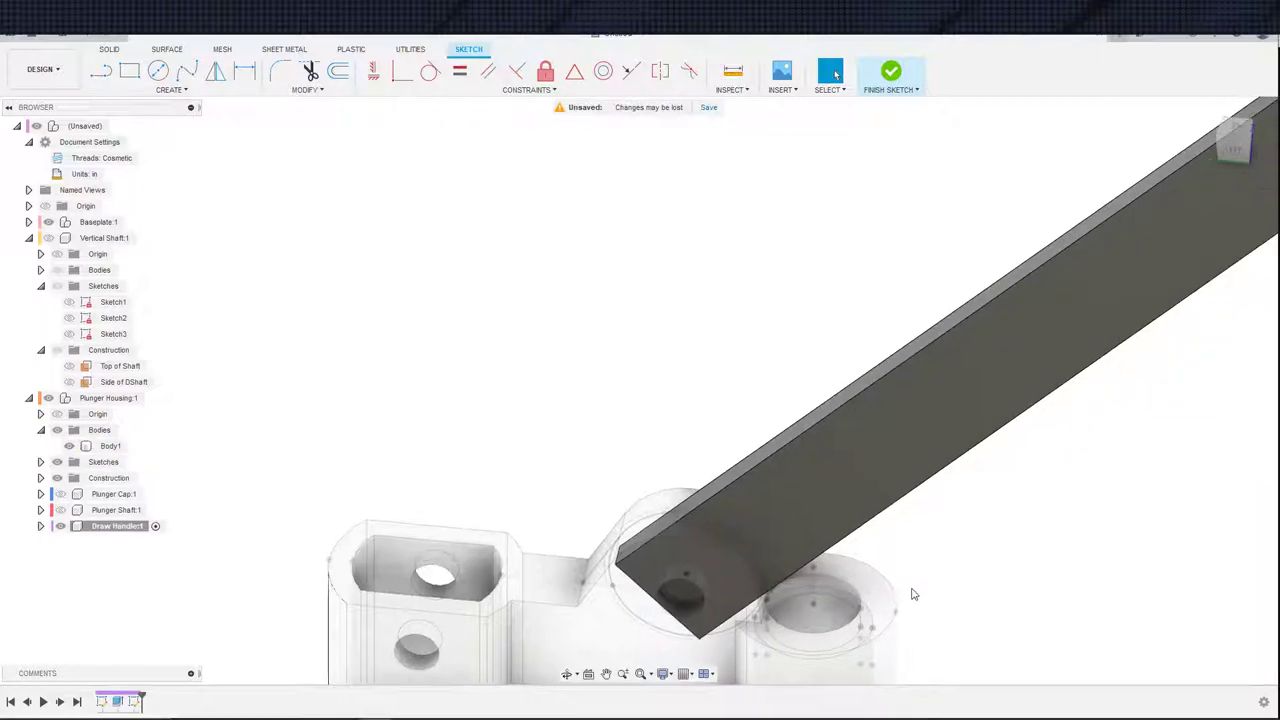
{"action": "scroll", "coordinate": [765, 604], "scroll_direction": "down", "scroll_amount": 4}
{"action": "scroll", "coordinate": [728, 597], "scroll_direction": "up", "scroll_amount": 3}
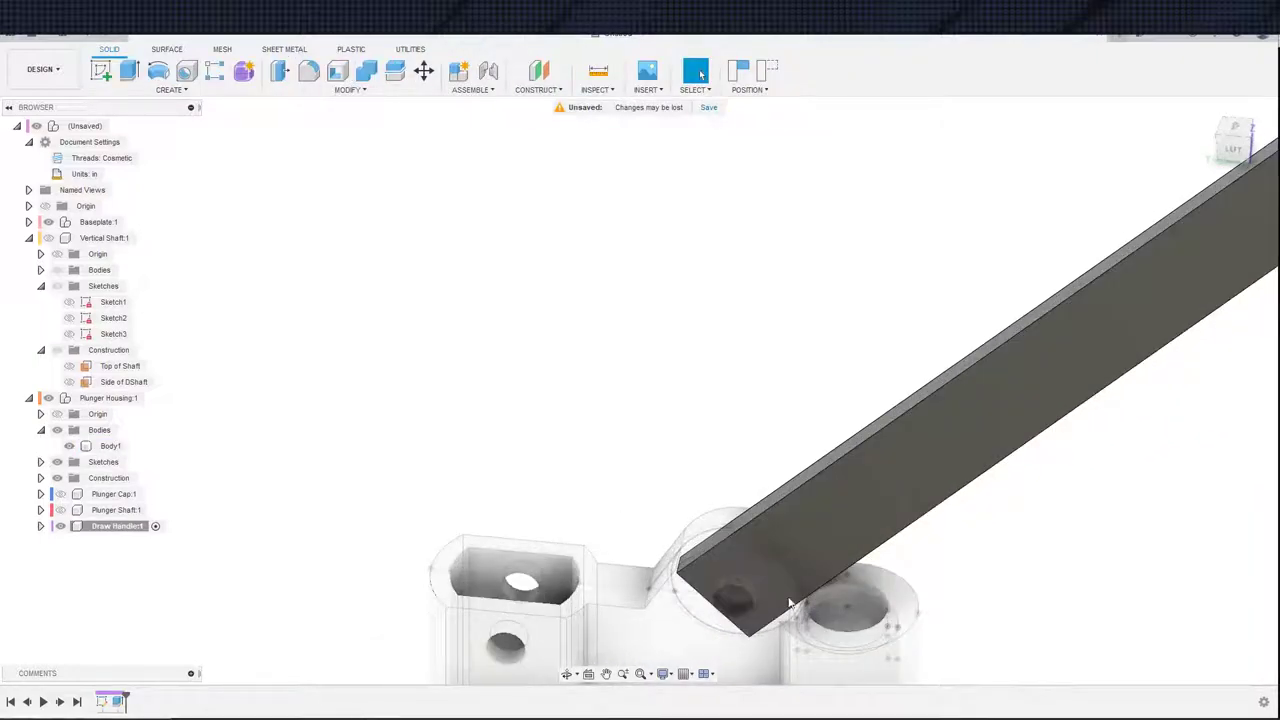
{"action": "key", "text": "s"}
{"action": "left_click", "coordinate": [840, 630]}
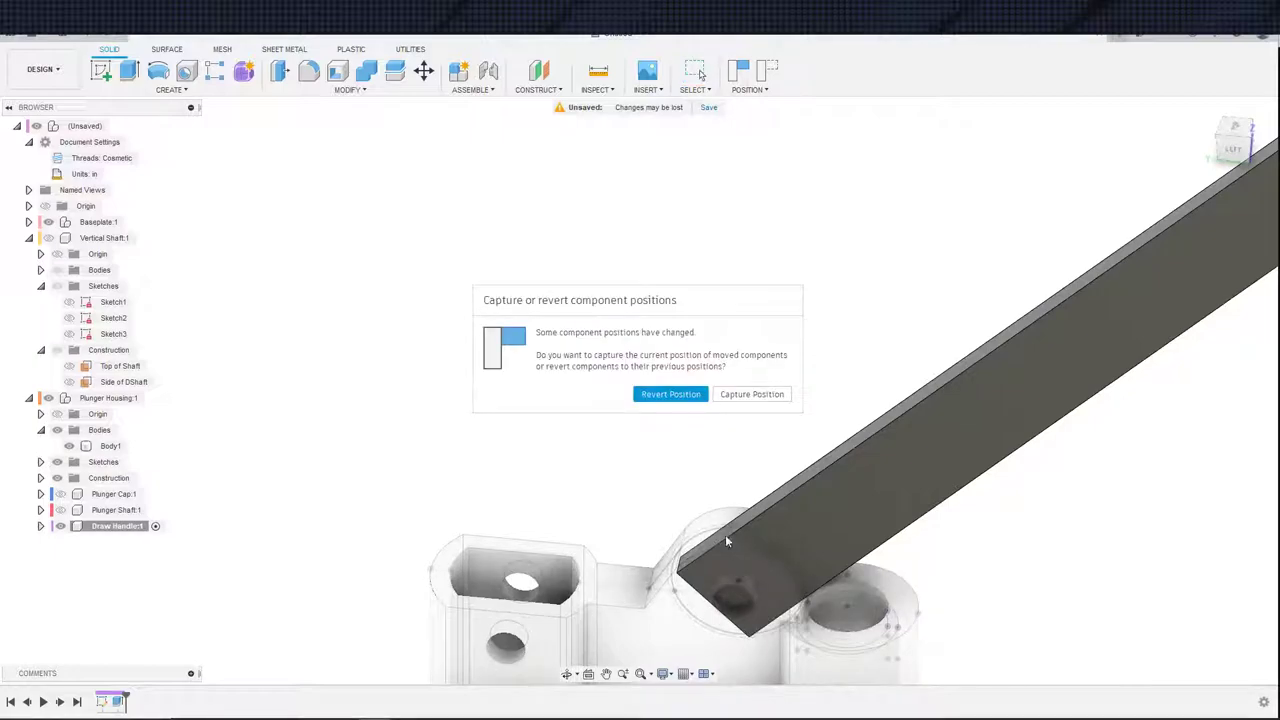
{"action": "left_click", "coordinate": [670, 394]}
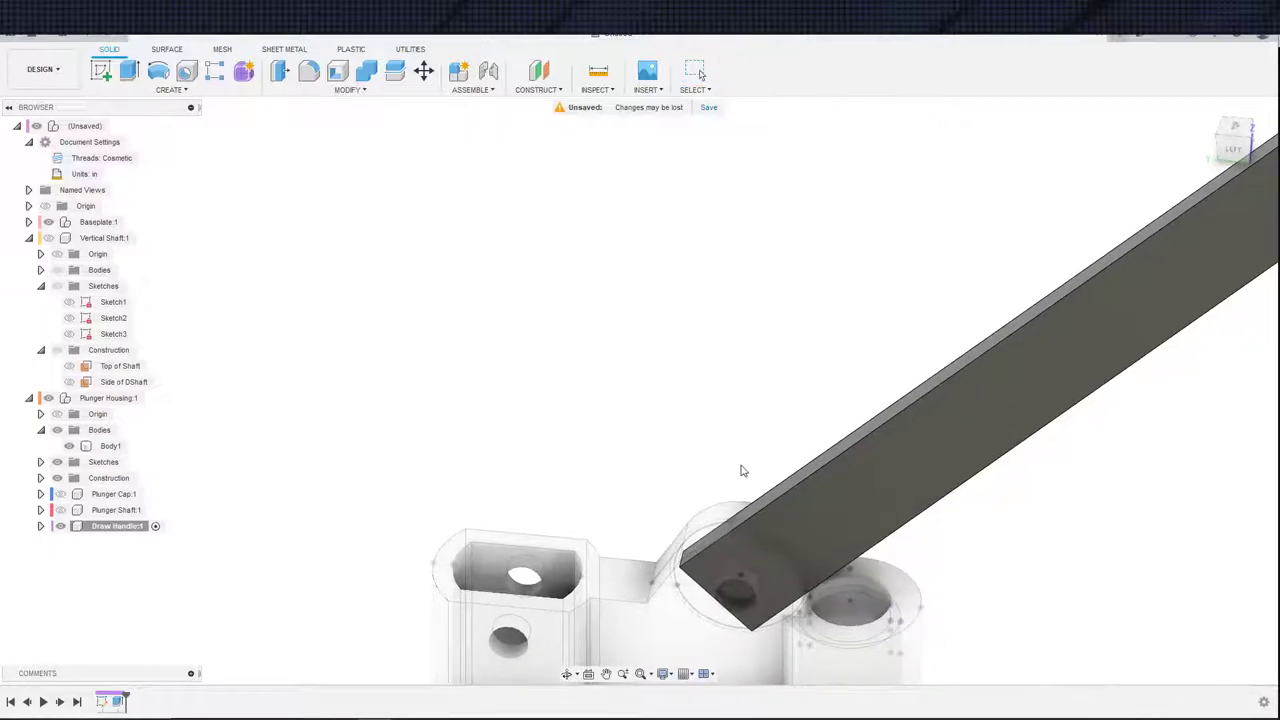
{"action": "key", "text": "ctrl+z"}
{"action": "scroll", "coordinate": [717, 449], "scroll_direction": "down", "scroll_amount": 3}
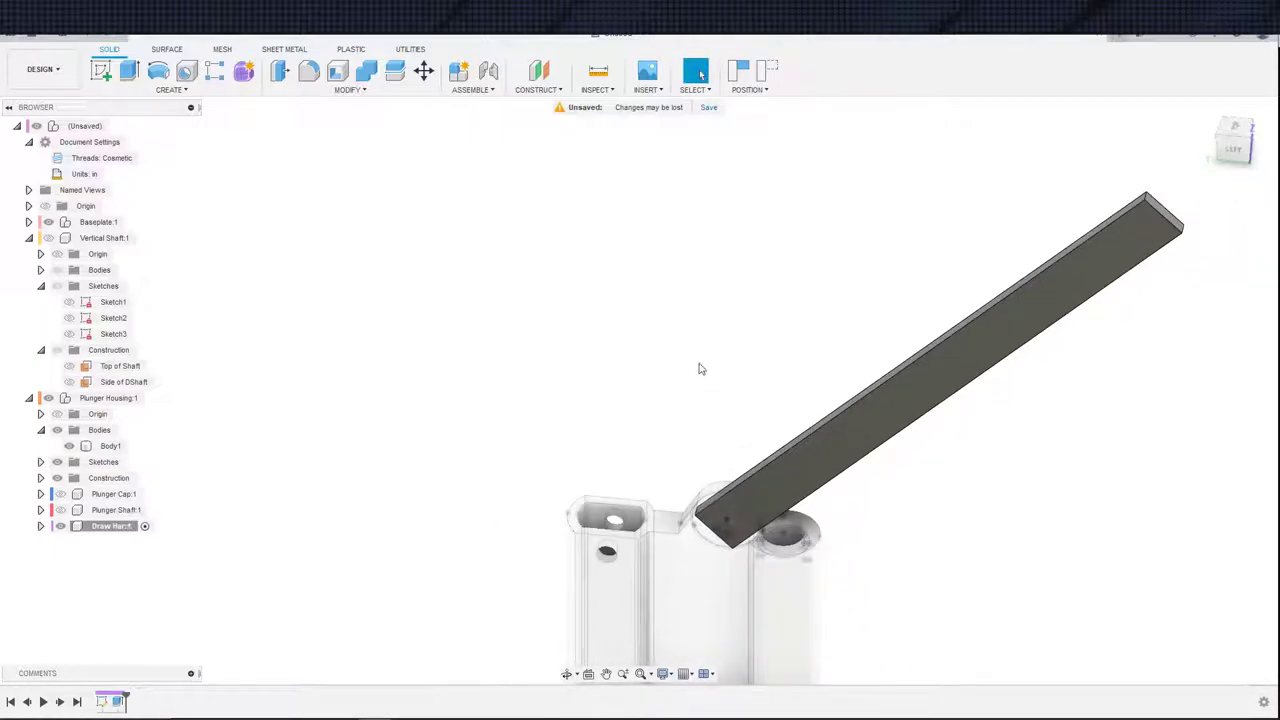
{"action": "middle_click_drag", "start_coordinate": [703, 358], "coordinate": [727, 301]}
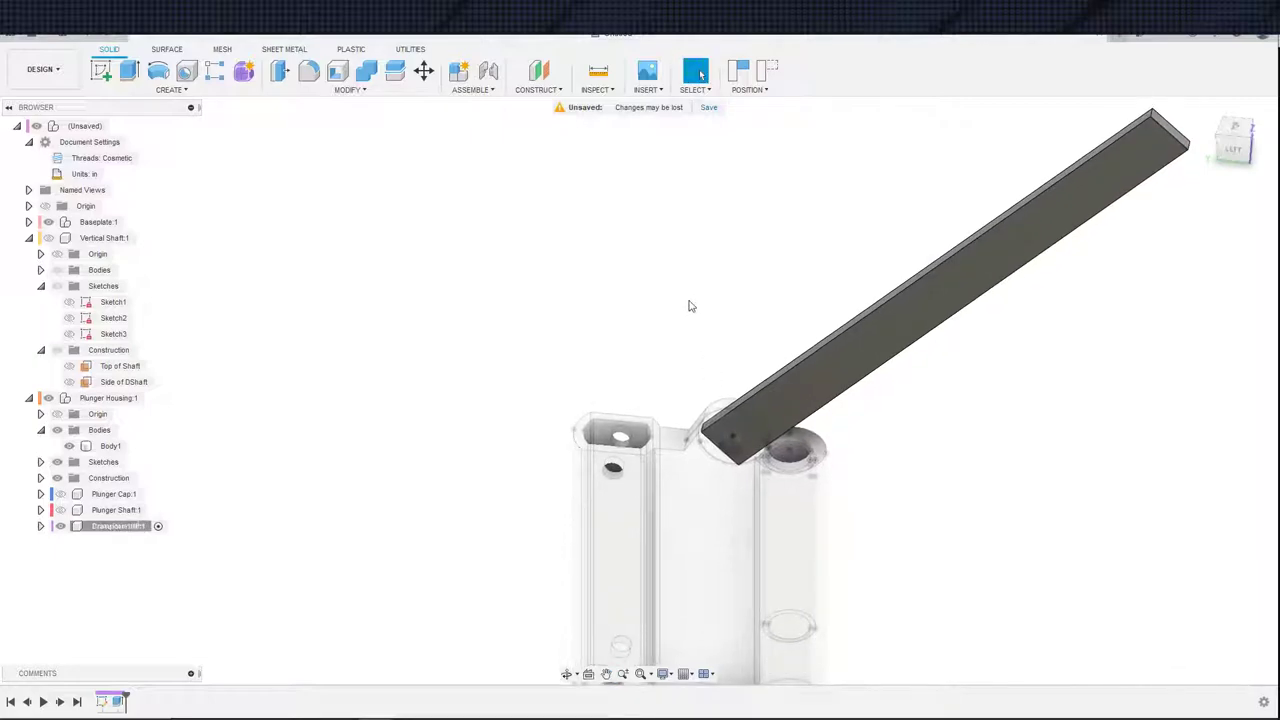
{"action": "key", "text": "ctrl+z"}
{"action": "scroll", "coordinate": [640, 265], "scroll_direction": "up", "scroll_amount": 6}
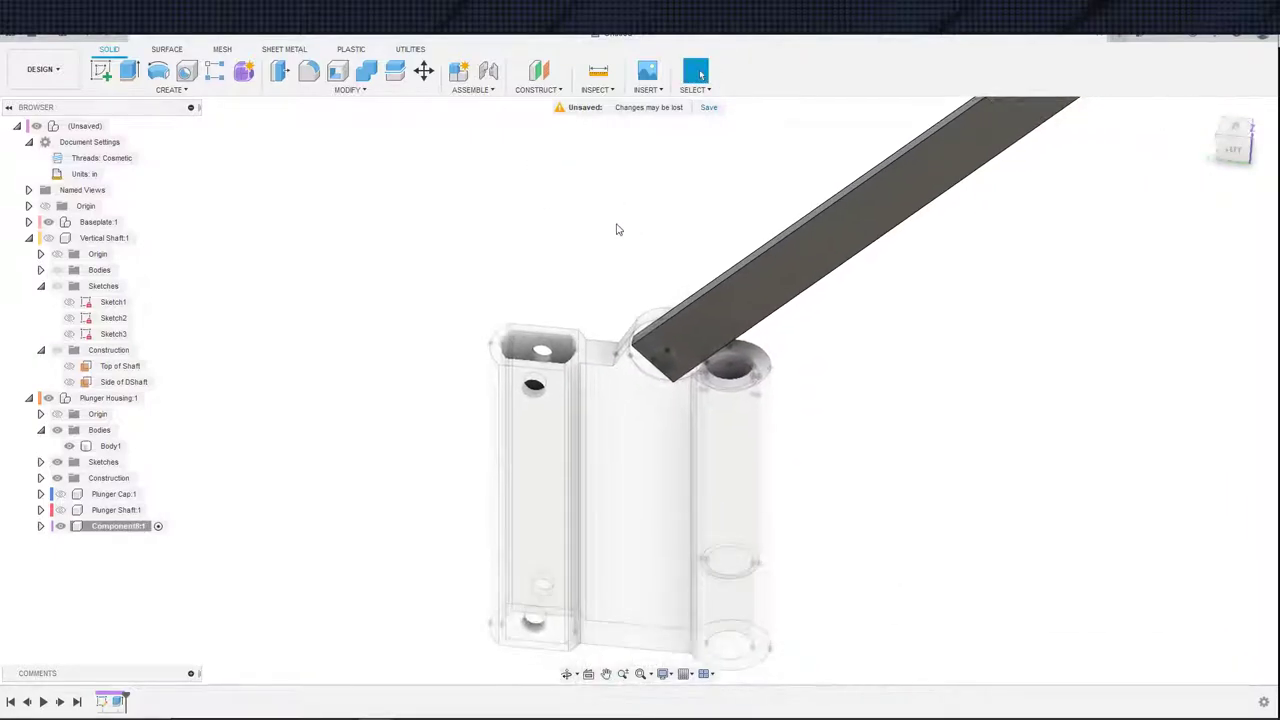
- Rename the angled bar's component again as Draw Handle
{"action": "key", "text": "s"}
{"action": "key", "text": "Escape"}
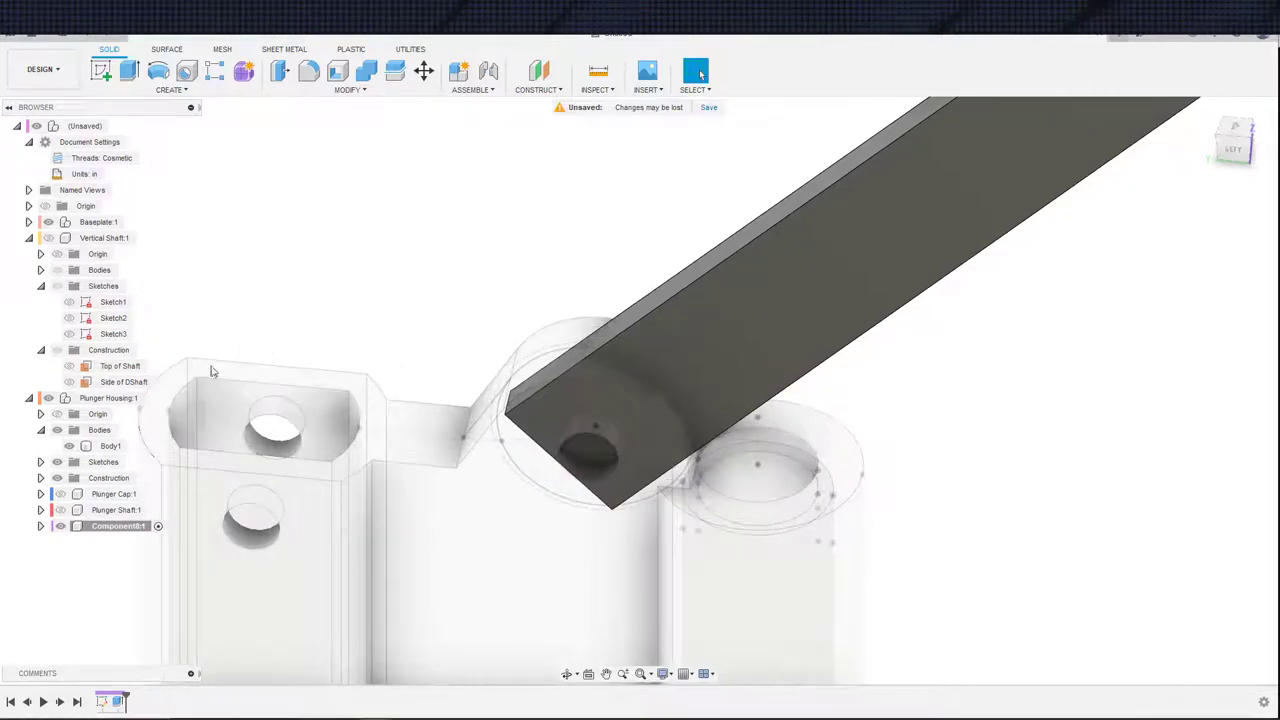
{"action": "type", "text": "Draw Handle"}
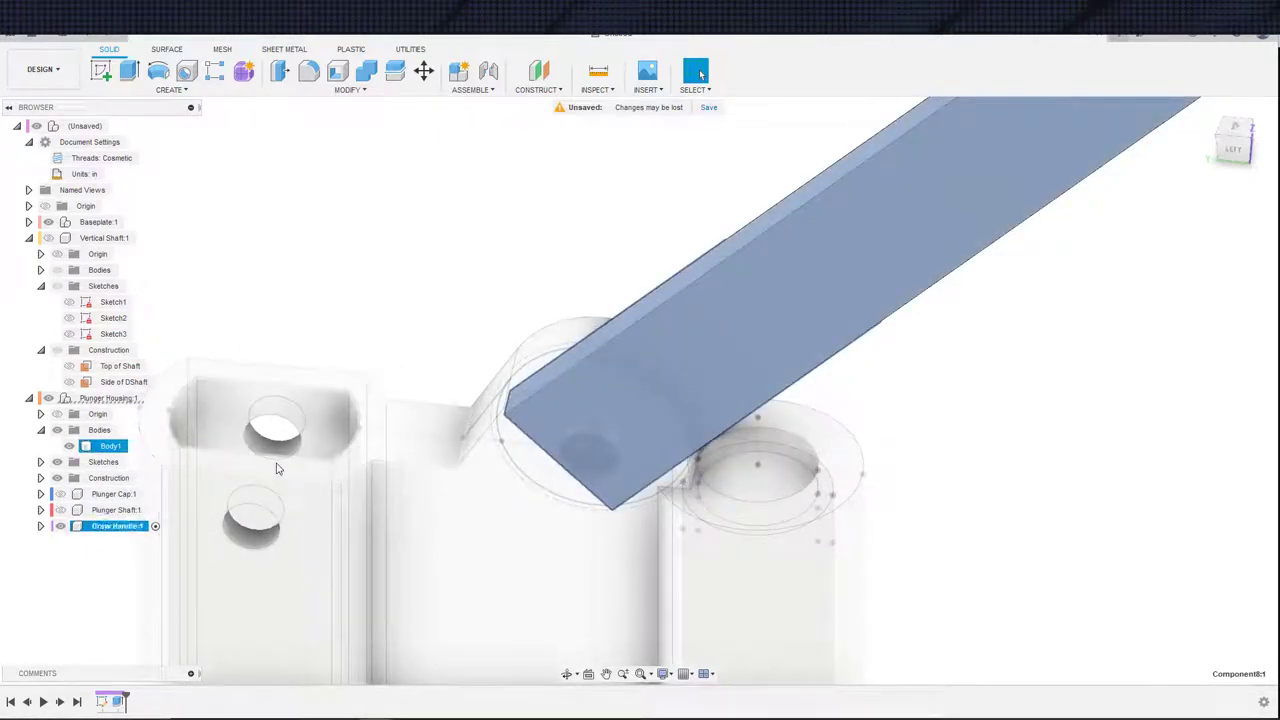
- Examine from several angles how the Draw Handle's lower end sits in the Plunger Housing's pivot mount and hole
{"action": "scroll", "coordinate": [249, 417], "scroll_direction": "down", "scroll_amount": 3}
{"action": "left_click", "coordinate": [409, 311]}
{"action": "scroll", "coordinate": [412, 309], "scroll_direction": "down", "scroll_amount": 1}
{"action": "middle_click_drag", "start_coordinate": [446, 345], "coordinate": [457, 279]}
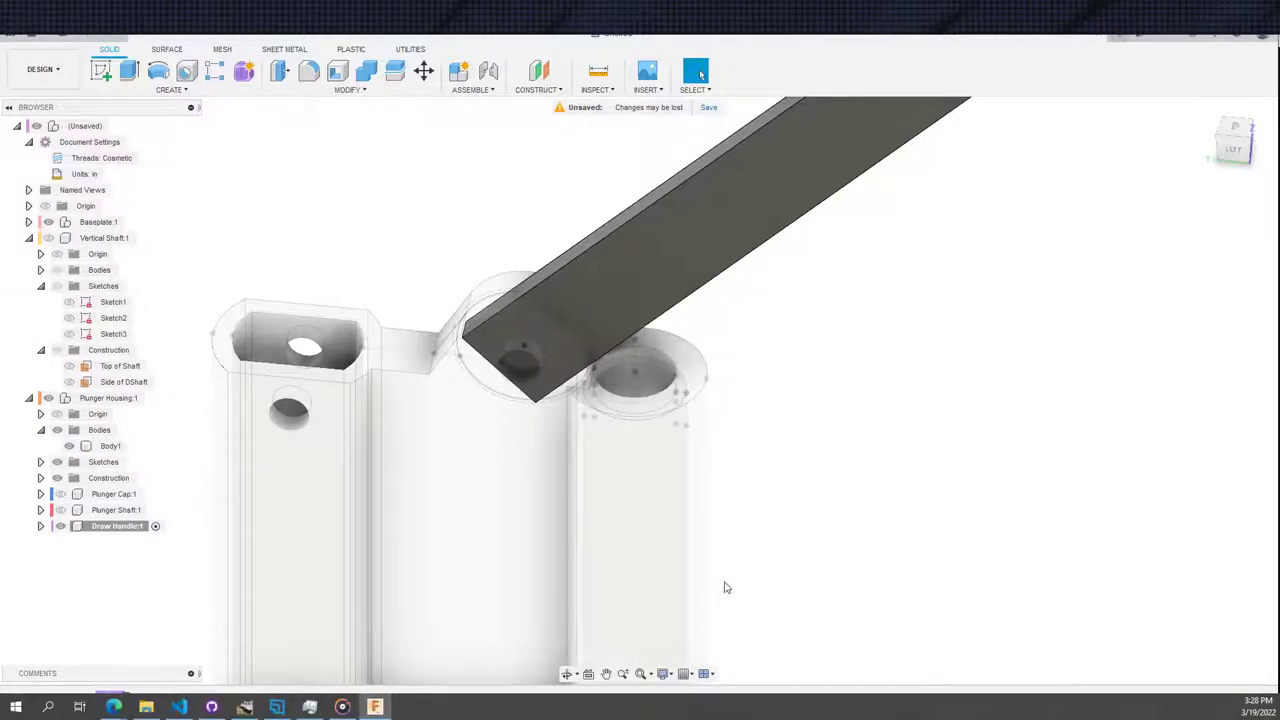
{"action": "scroll", "coordinate": [769, 561], "scroll_direction": "down", "scroll_amount": 2}
{"action": "middle_click_drag", "start_coordinate": [770, 562], "coordinate": [867, 497]}
{"action": "scroll", "coordinate": [911, 563], "scroll_direction": "down", "scroll_amount": 2}
{"action": "scroll", "coordinate": [867, 497], "scroll_direction": "down", "scroll_amount": 1}
{"action": "scroll", "coordinate": [887, 538], "scroll_direction": "up", "scroll_amount": 3}
{"action": "middle_click_drag", "start_coordinate": [914, 534], "coordinate": [897, 569], "text": "shift"}
{"action": "scroll", "coordinate": [899, 562], "scroll_direction": "down", "scroll_amount": 2}
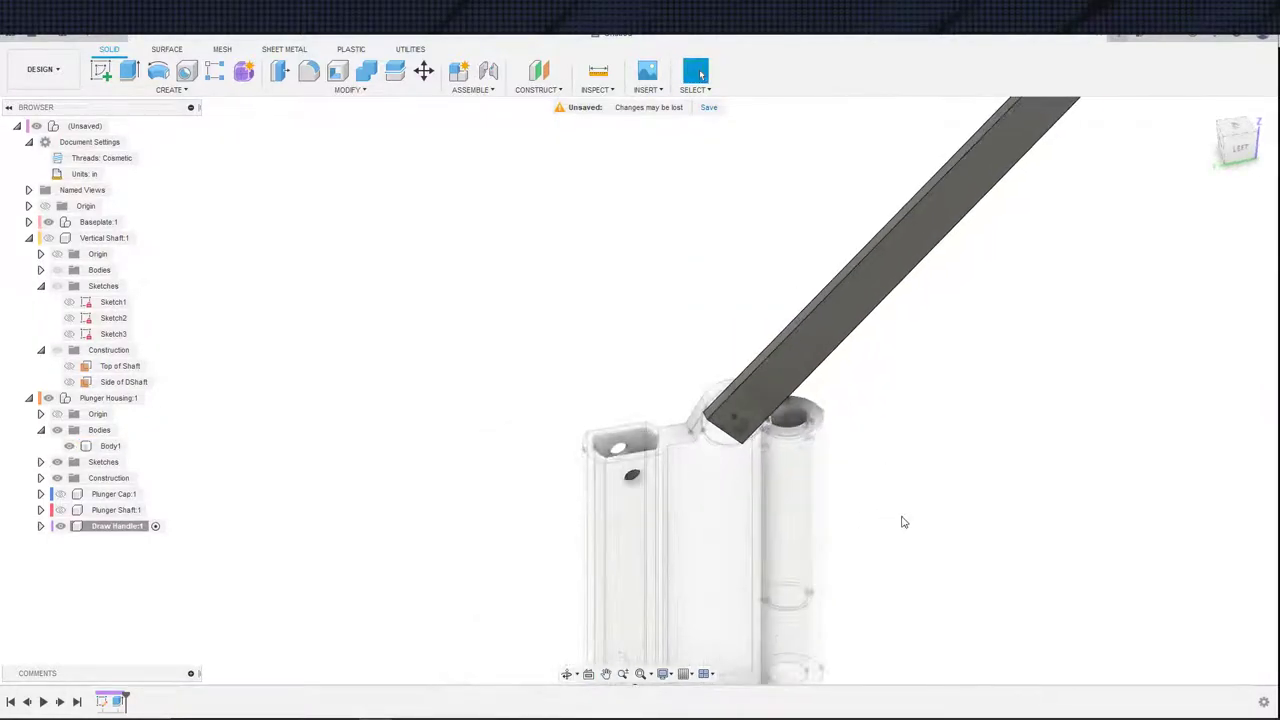
{"action": "middle_click_drag", "start_coordinate": [903, 520], "coordinate": [775, 502]}
{"action": "left_click_drag", "start_coordinate": [775, 502], "coordinate": [863, 491], "text": "shift"}
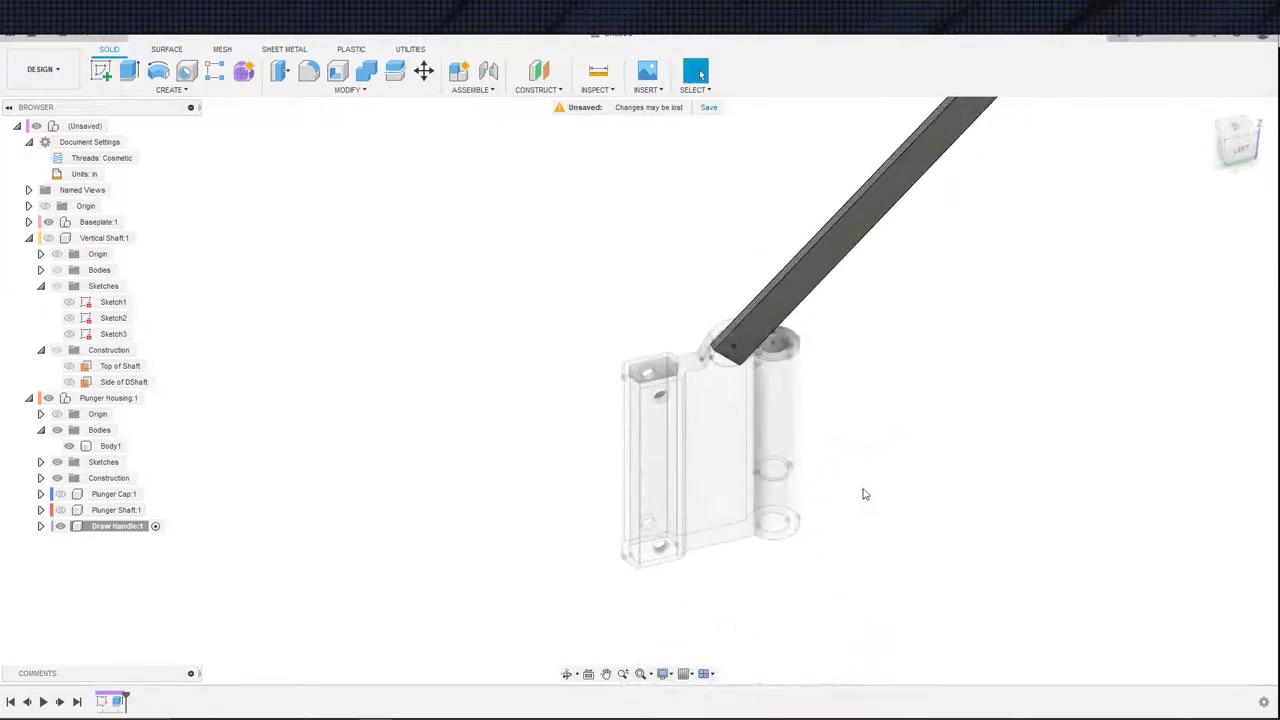
{"action": "scroll", "coordinate": [863, 497], "scroll_direction": "down", "scroll_amount": 2}
{"action": "middle_click_drag", "start_coordinate": [863, 500], "coordinate": [1090, 500], "text": "shift"}
{"action": "scroll", "coordinate": [855, 520], "scroll_direction": "up", "scroll_amount": 2}
{"action": "scroll", "coordinate": [997, 546], "scroll_direction": "up", "scroll_amount": 2}
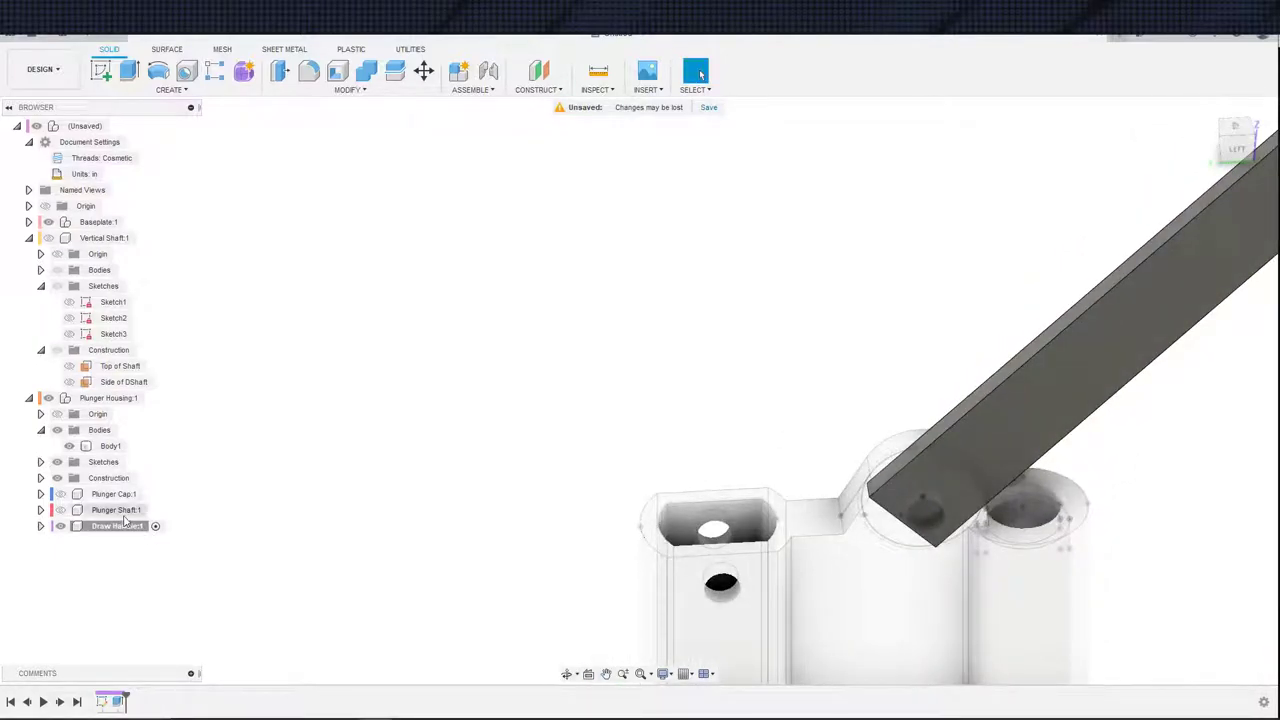
{"action": "scroll", "coordinate": [300, 554], "scroll_direction": "down", "scroll_amount": 3}
{"action": "middle_click_drag", "start_coordinate": [352, 552], "coordinate": [205, 515]}
{"action": "middle_click_drag", "start_coordinate": [297, 514], "coordinate": [380, 503], "text": "shift"}
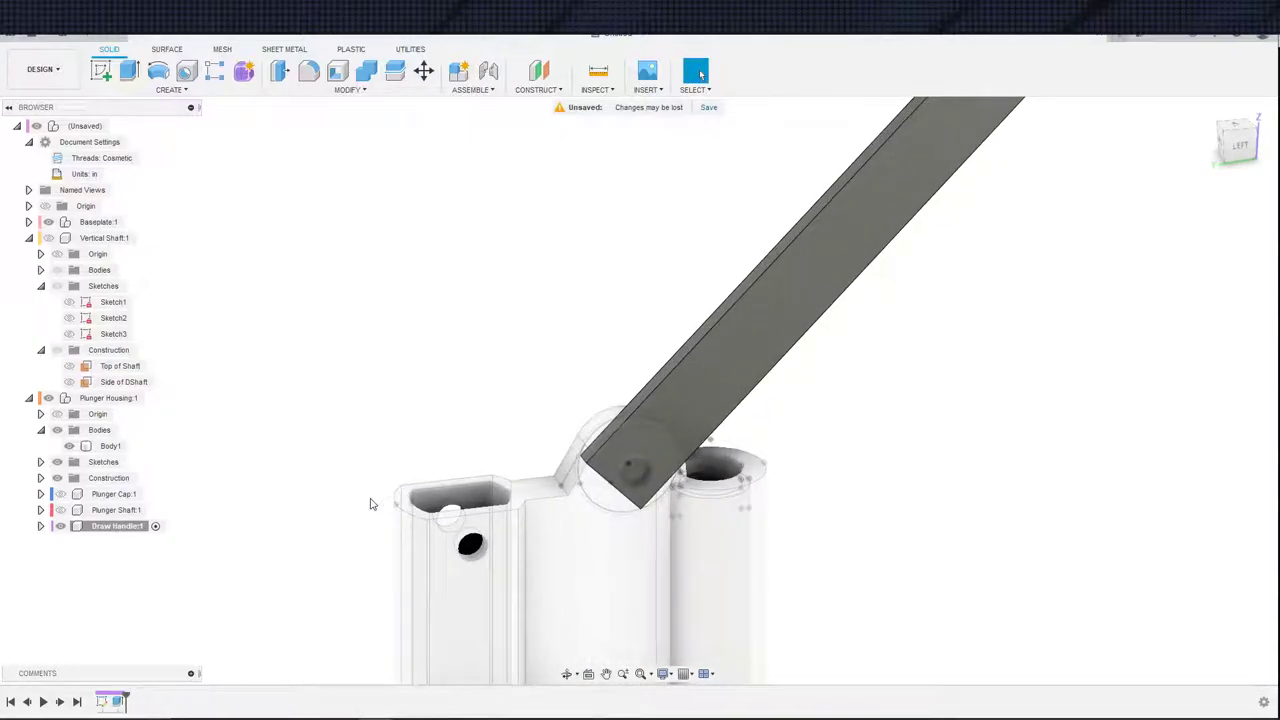
{"action": "left_click", "coordinate": [613, 470]}
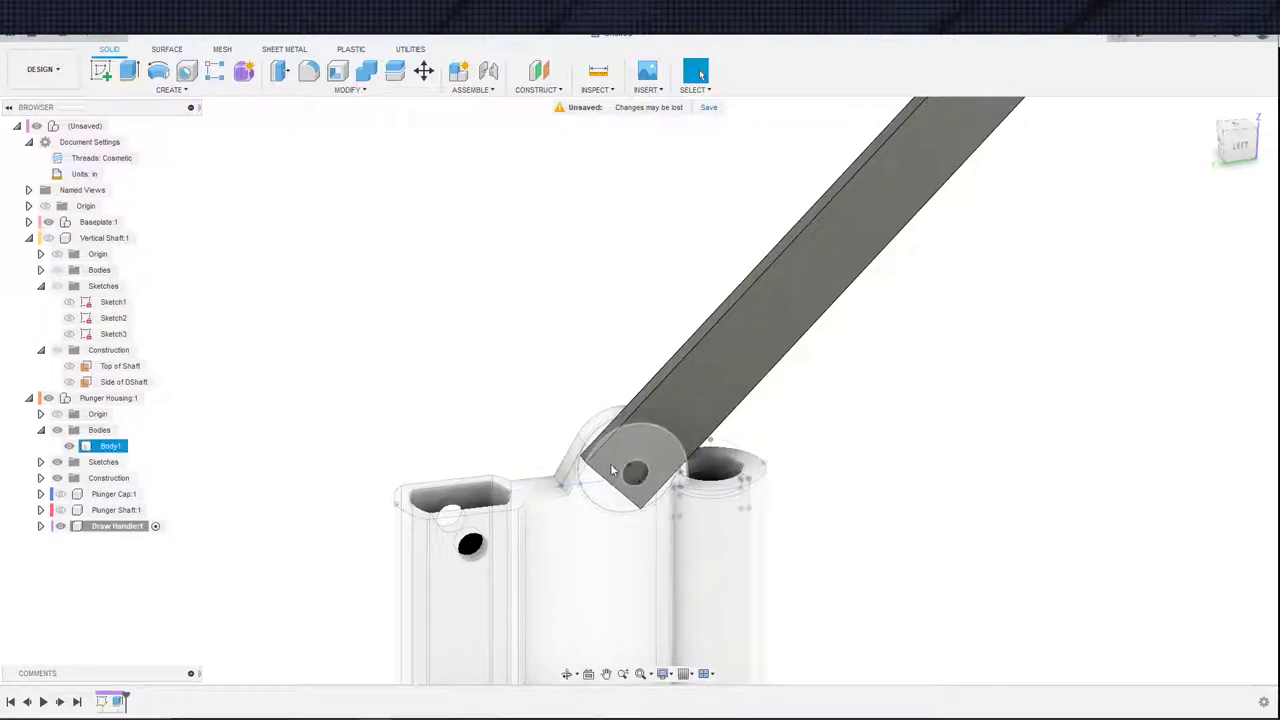
{"action": "key", "text": "Escape"}
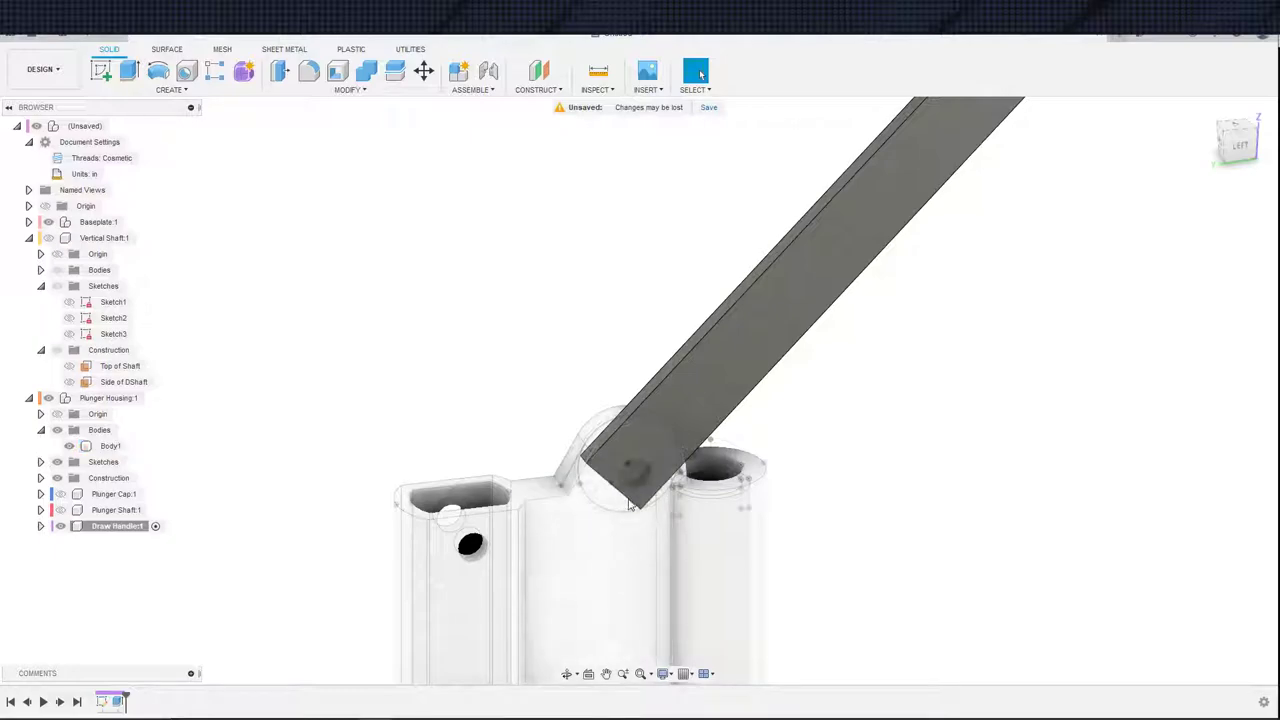
{"action": "scroll", "coordinate": [597, 505], "scroll_direction": "down", "scroll_amount": 3}
{"action": "scroll", "coordinate": [590, 507], "scroll_direction": "up", "scroll_amount": 3}
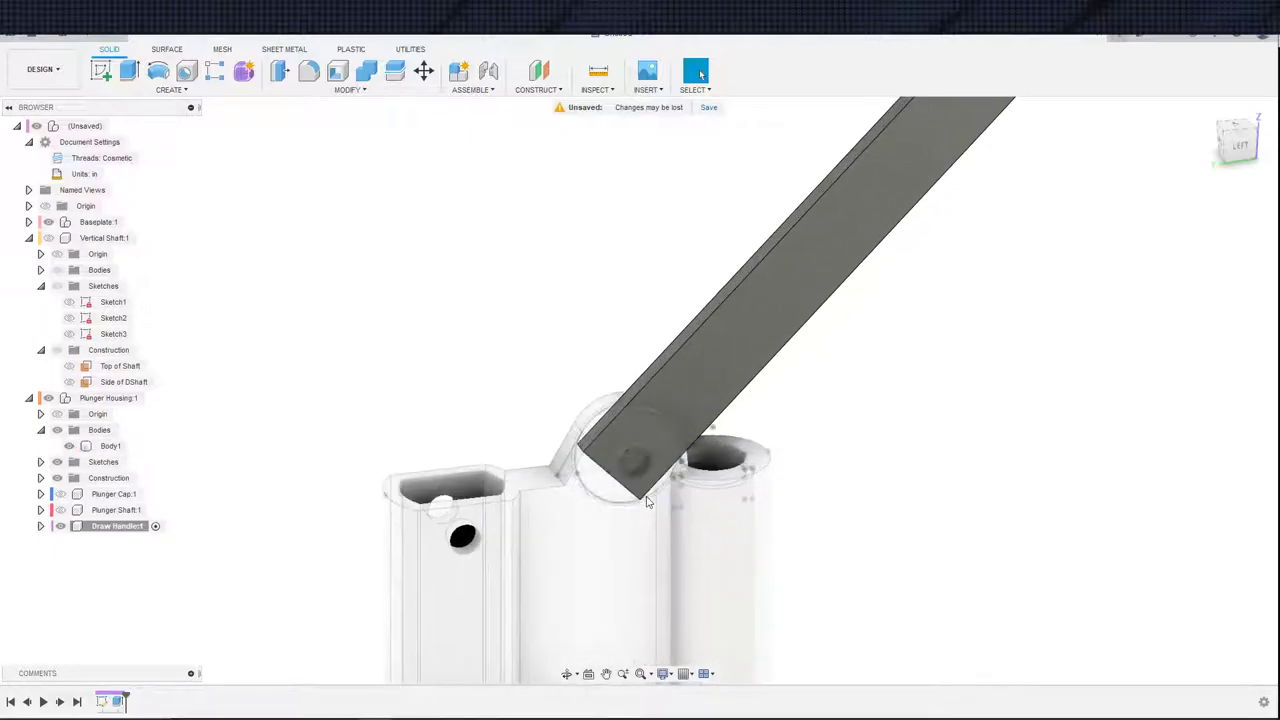
{"action": "middle_click_drag", "start_coordinate": [590, 507], "coordinate": [500, 490], "text": "shift"}
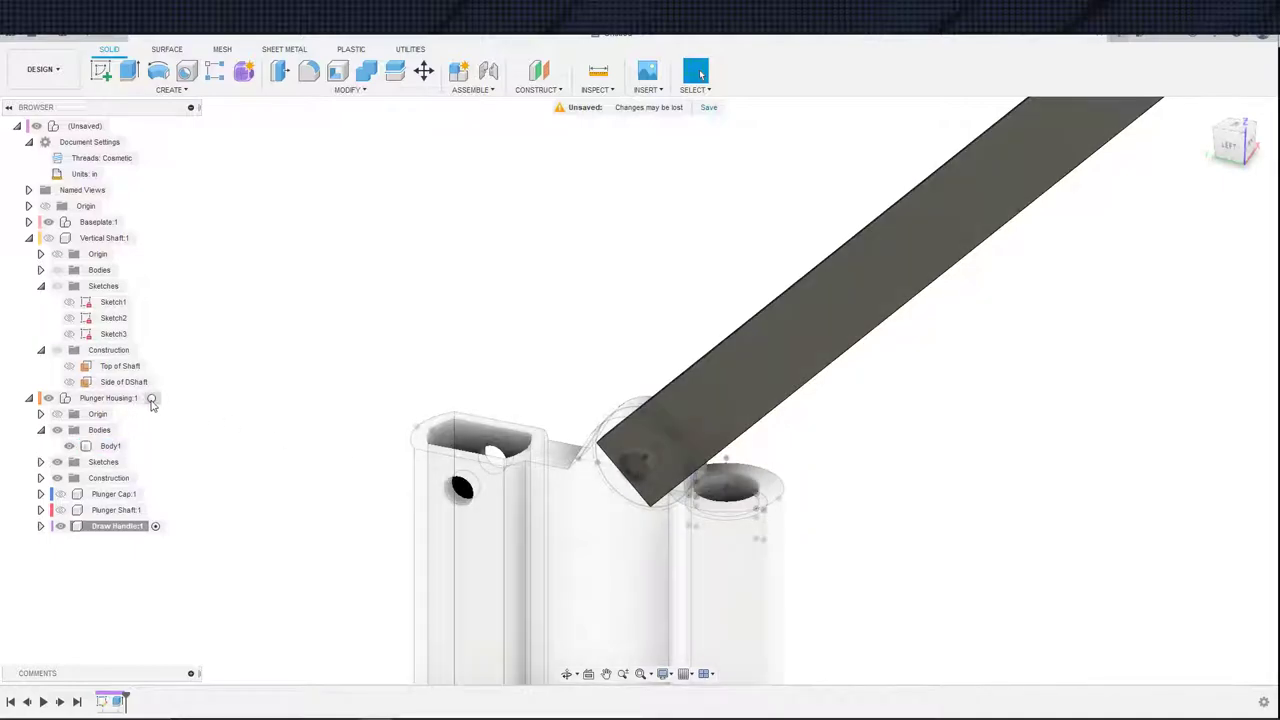
- Make the Plunger Housing the active component for editing
{"action": "left_click", "coordinate": [156, 398]}
{"action": "key", "text": "e"}
{"action": "middle_click_drag", "start_coordinate": [577, 364], "coordinate": [358, 501], "text": "shift"}
{"action": "key", "text": "Escape"}
{"action": "scroll", "coordinate": [456, 467], "scroll_direction": "down", "scroll_amount": 2}
- Start a new sketch in the Plunger Housing on the origin plane parallel to the Draw Handle's side face
{"action": "key", "text": "s"}
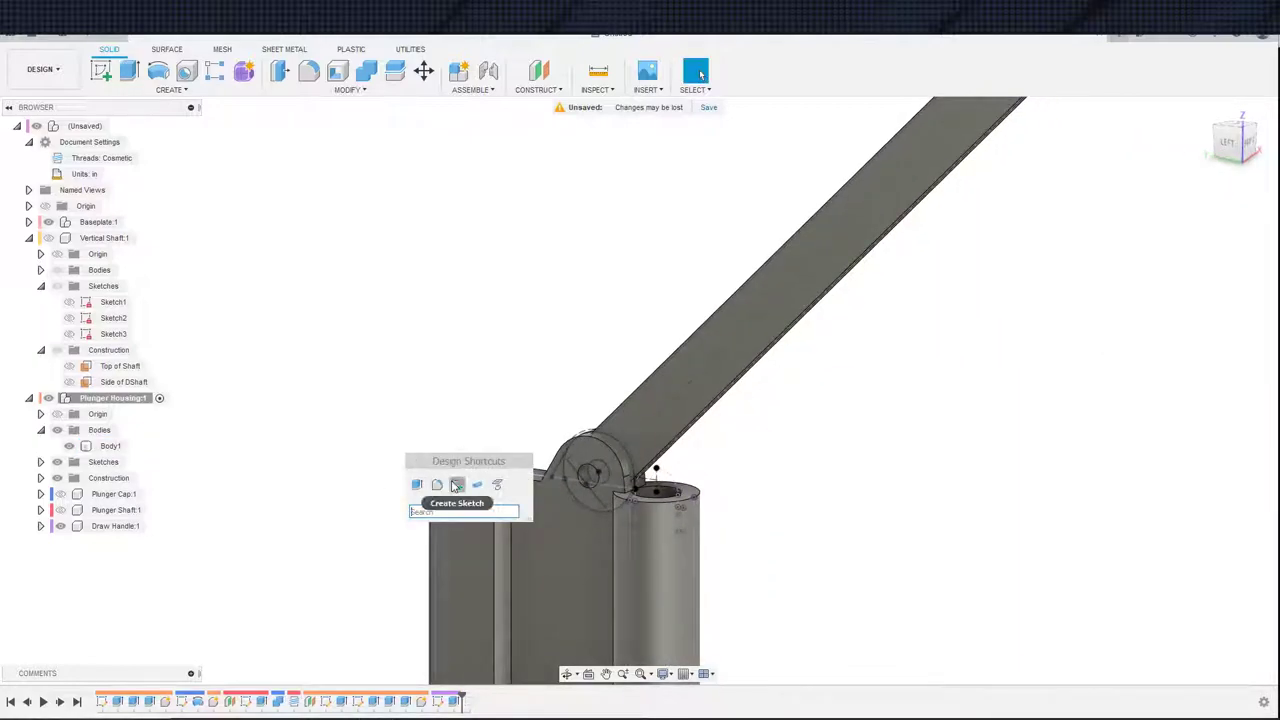
{"action": "key", "text": "Escape"}
{"action": "key", "text": "s"}
{"action": "left_click", "coordinate": [338, 535]}
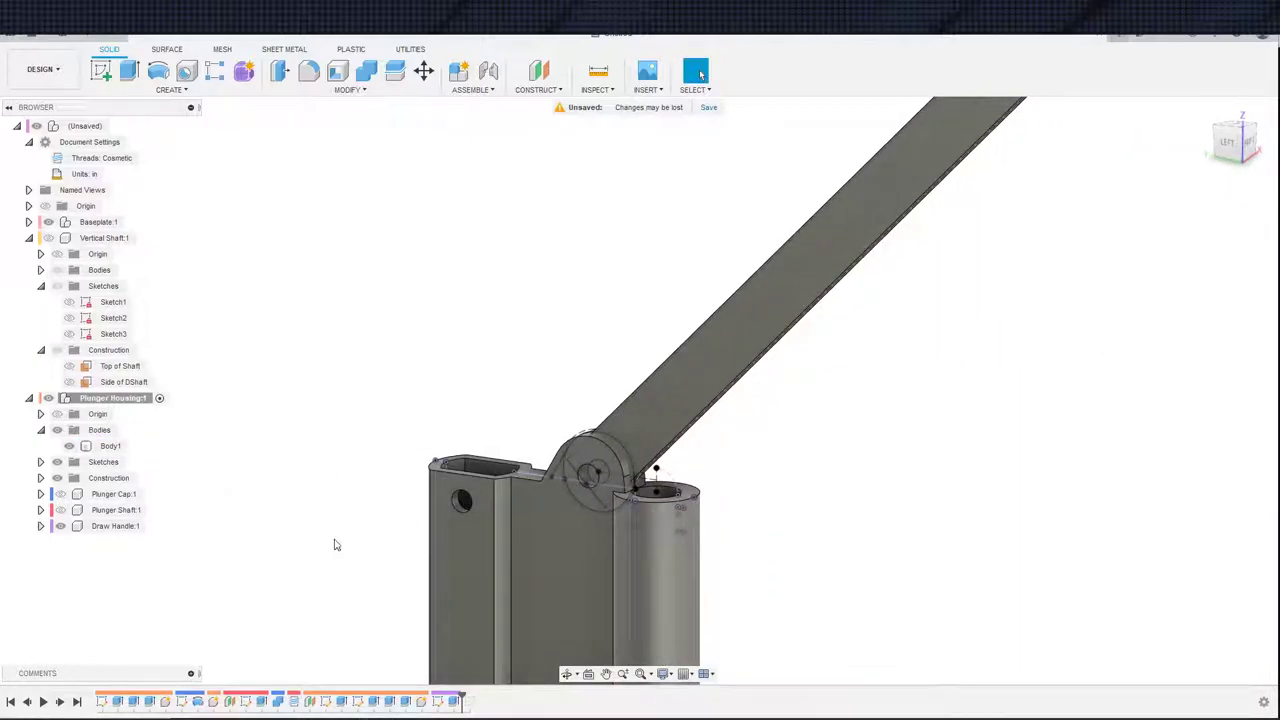
{"action": "scroll", "coordinate": [295, 476], "scroll_direction": "down", "scroll_amount": 4}
{"action": "middle_click_drag", "start_coordinate": [316, 450], "coordinate": [386, 322]}
{"action": "scroll", "coordinate": [515, 522], "scroll_direction": "up", "scroll_amount": 2}
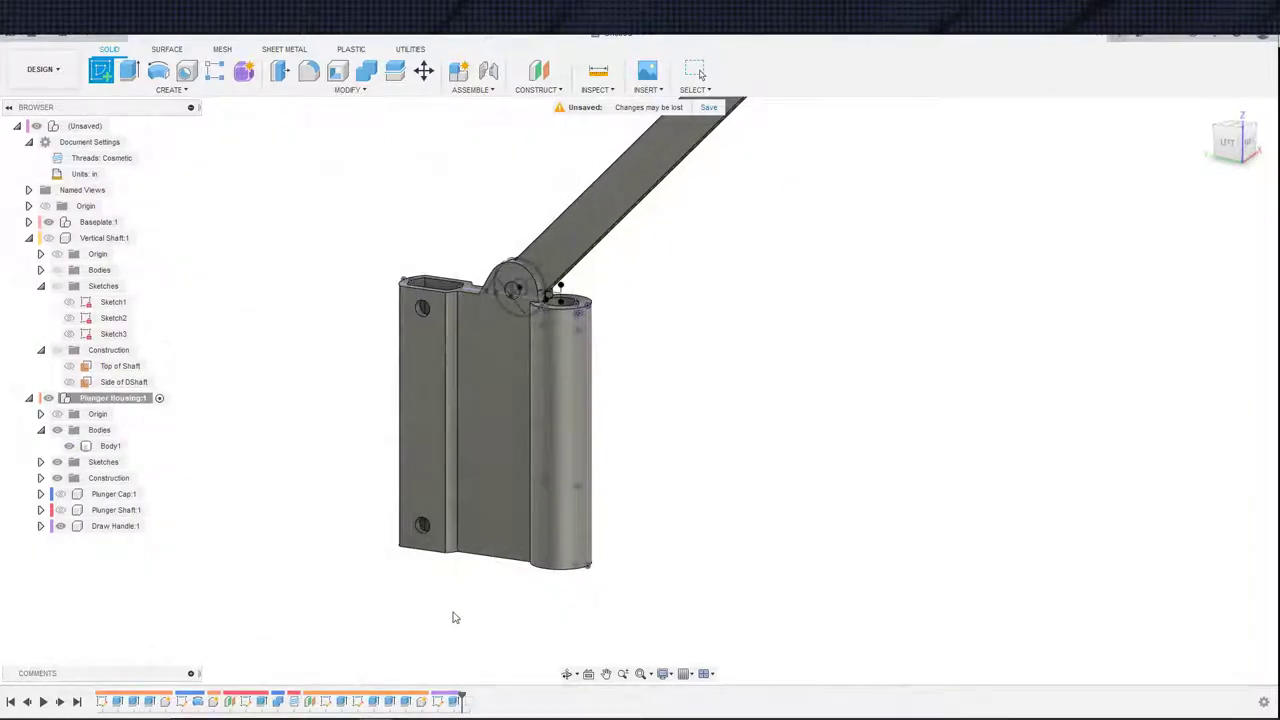
{"action": "scroll", "coordinate": [440, 590], "scroll_direction": "down", "scroll_amount": 5}
{"action": "left_click", "coordinate": [470, 584]}
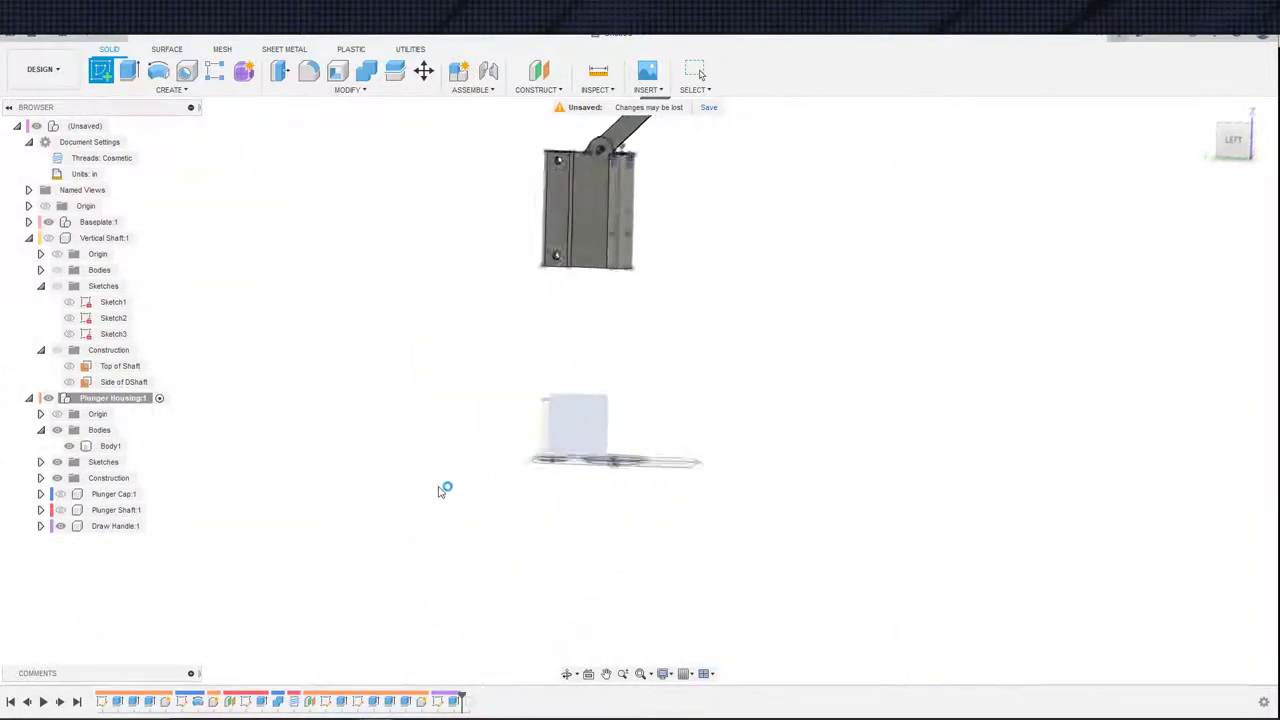
{"action": "scroll", "coordinate": [490, 543], "scroll_direction": "up", "scroll_amount": 5}
{"action": "scroll", "coordinate": [490, 543], "scroll_direction": "up", "scroll_amount": 8}
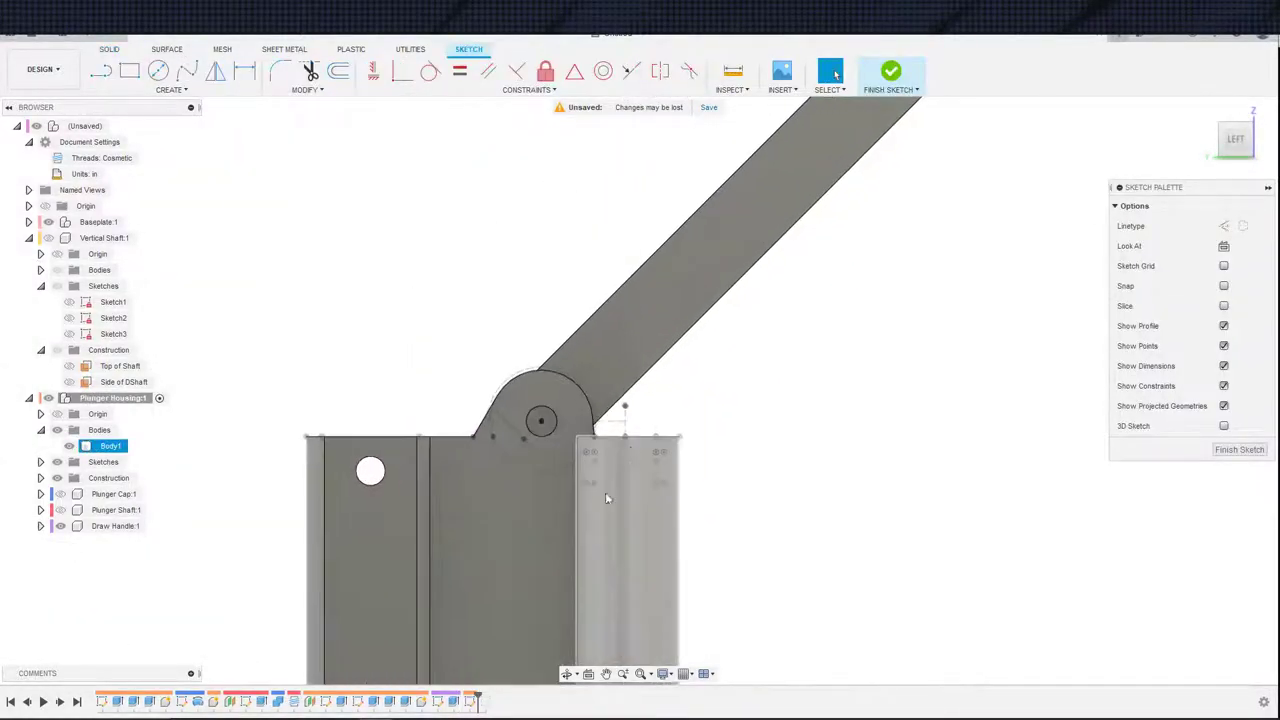
- Project the Draw Handle's side face and the pivot hole's circle into the sketch with the projection link on
{"action": "key", "text": "s"}
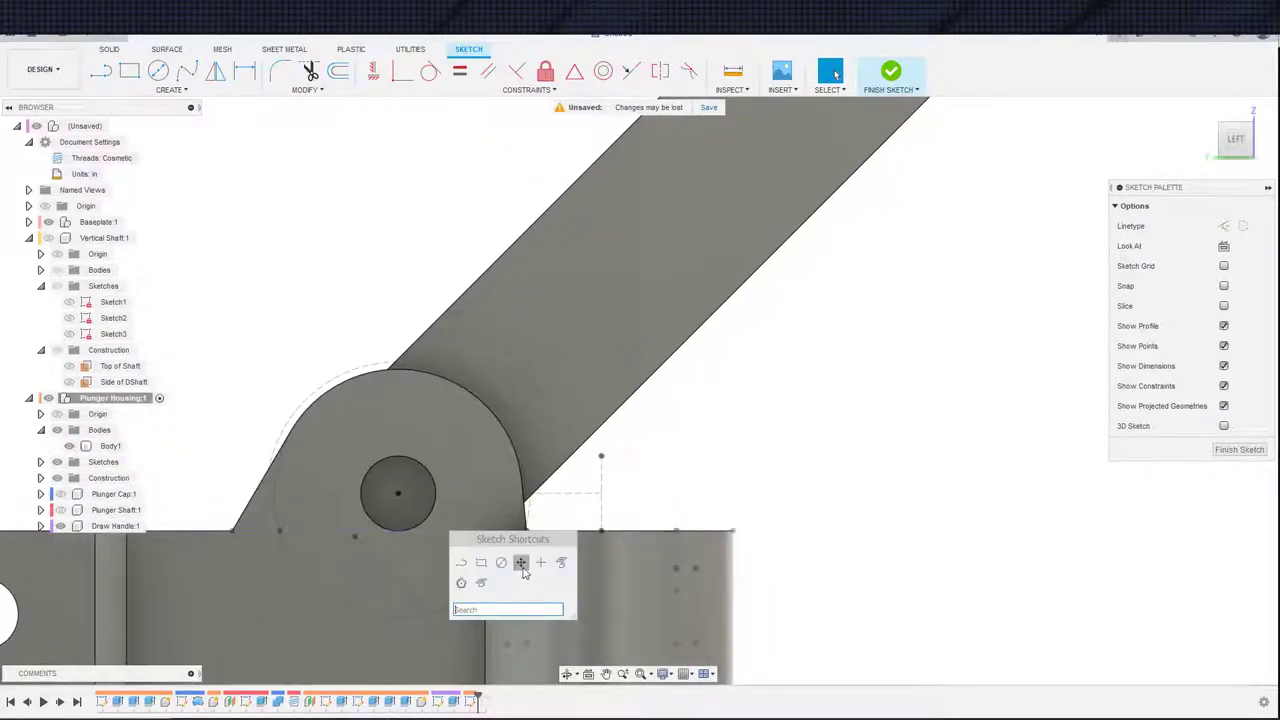
{"action": "left_click", "coordinate": [564, 561]}
{"action": "left_click", "coordinate": [551, 420]}
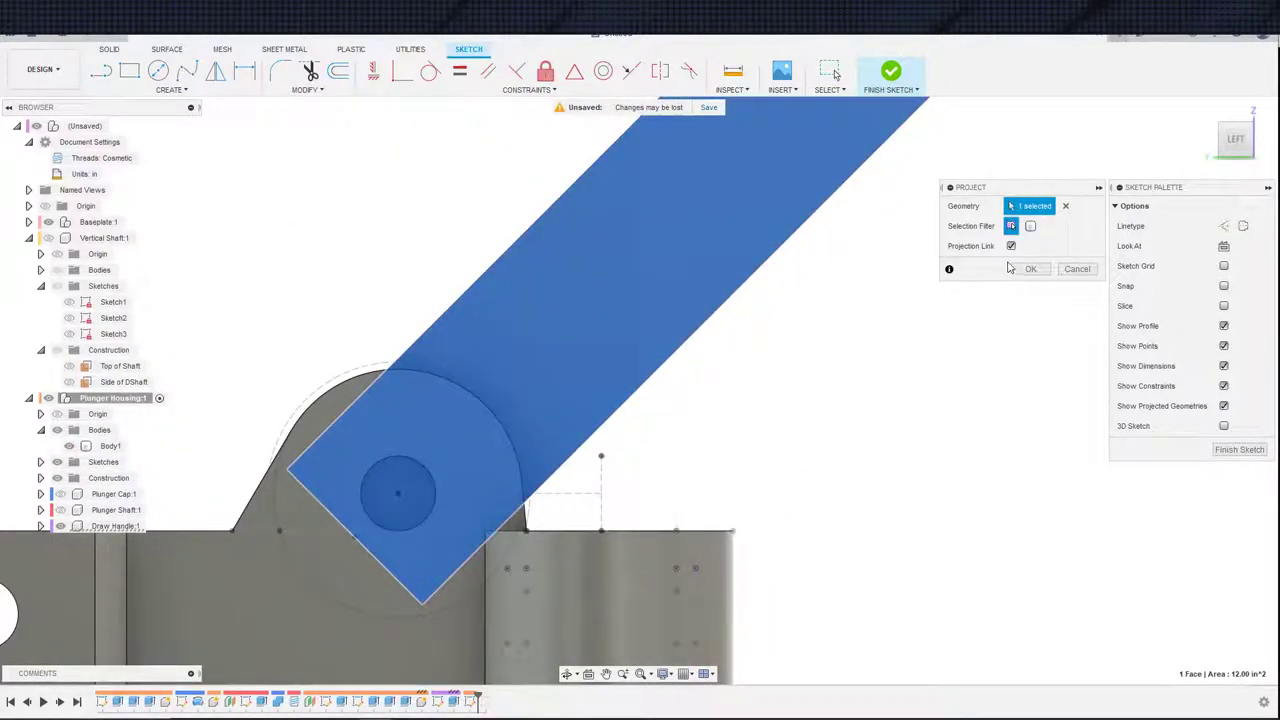
{"action": "left_click", "coordinate": [1029, 268]}
{"action": "key", "text": "s"}
{"action": "left_click", "coordinate": [833, 425]}
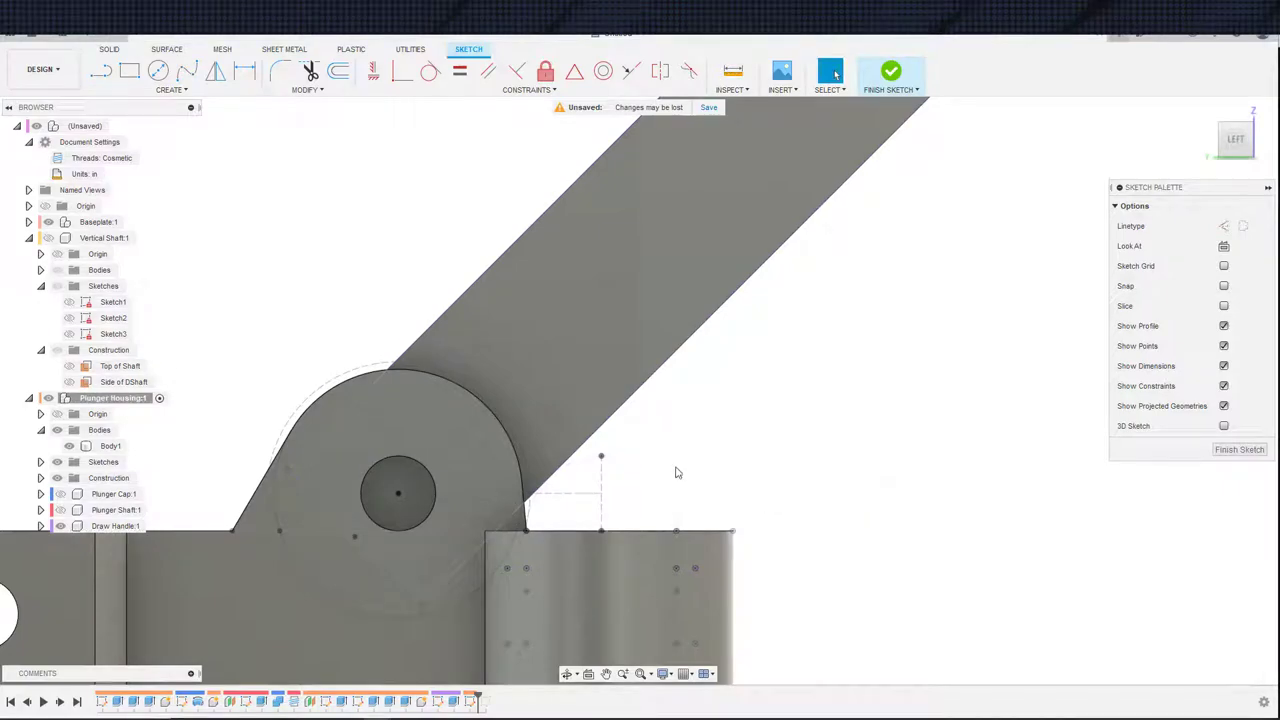
{"action": "left_click", "coordinate": [430, 511]}
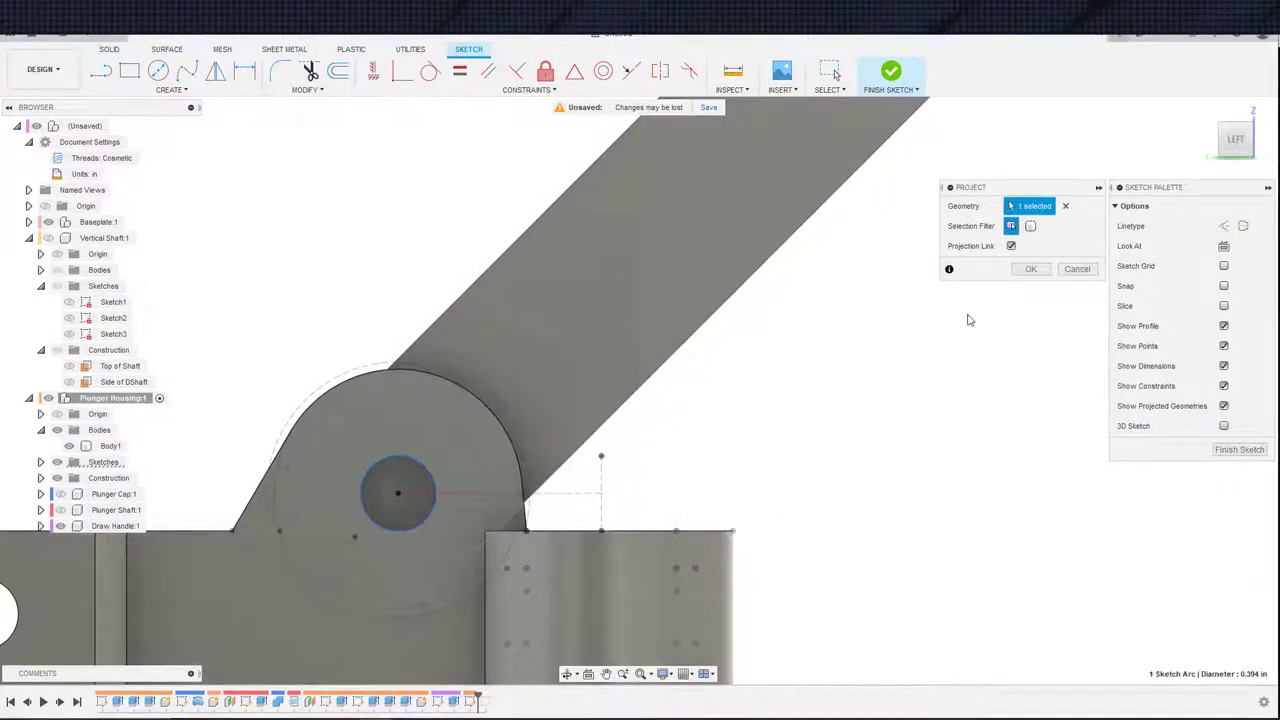
{"action": "left_click", "coordinate": [1029, 269]}
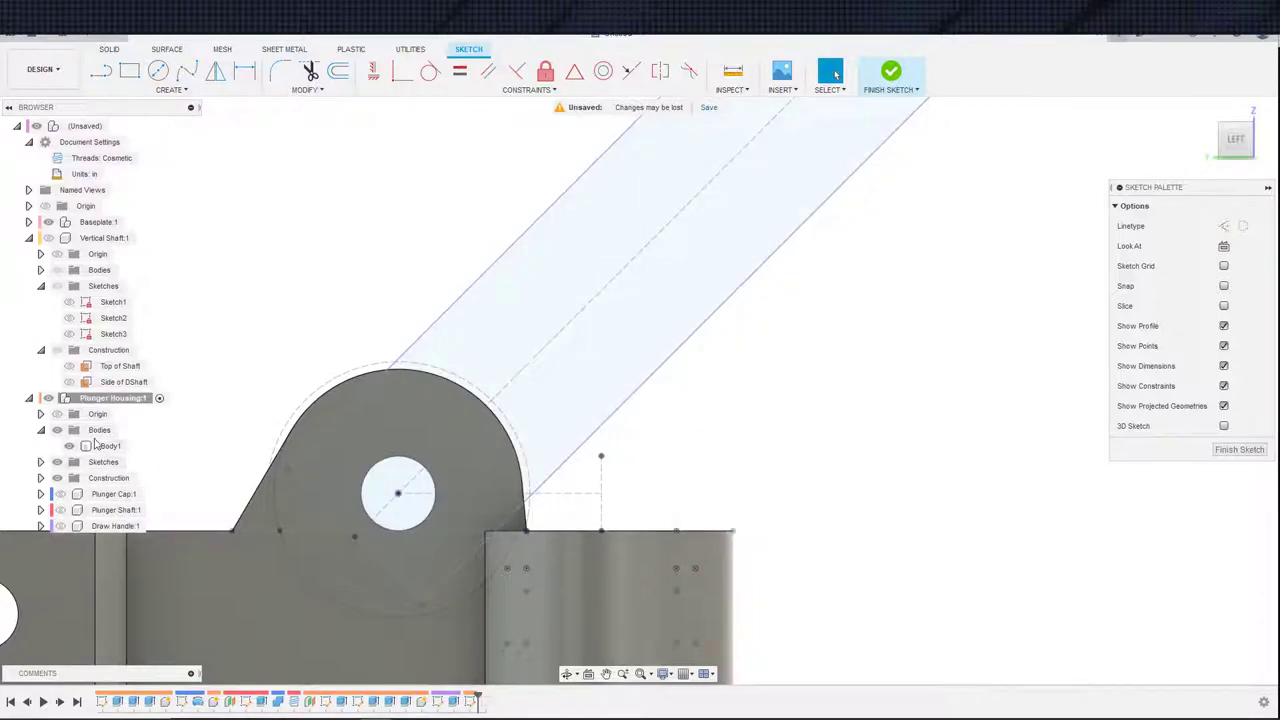
- Hide the housing's Body1 and Sketch4, and convert the projected handle outline and hole circle to construction geometry
{"action": "left_click", "coordinate": [69, 445]}
{"action": "scroll", "coordinate": [323, 474], "scroll_direction": "down", "scroll_amount": 3}
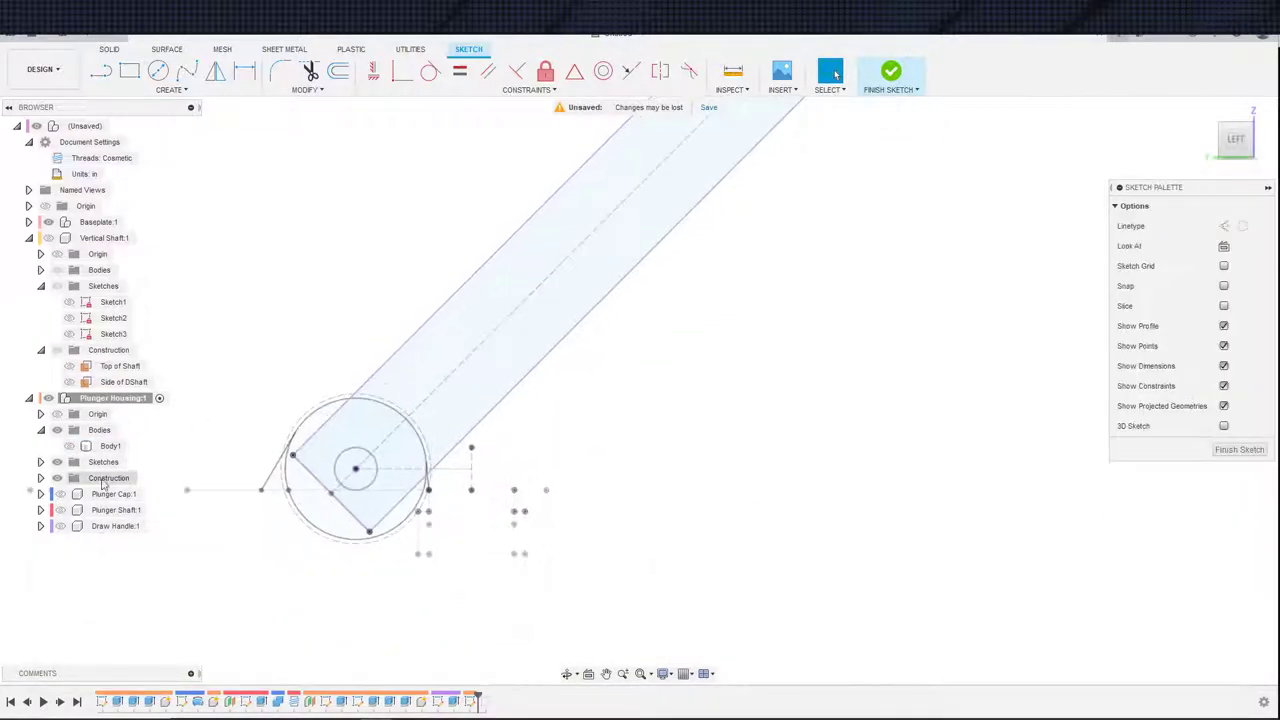
{"action": "left_click", "coordinate": [41, 462]}
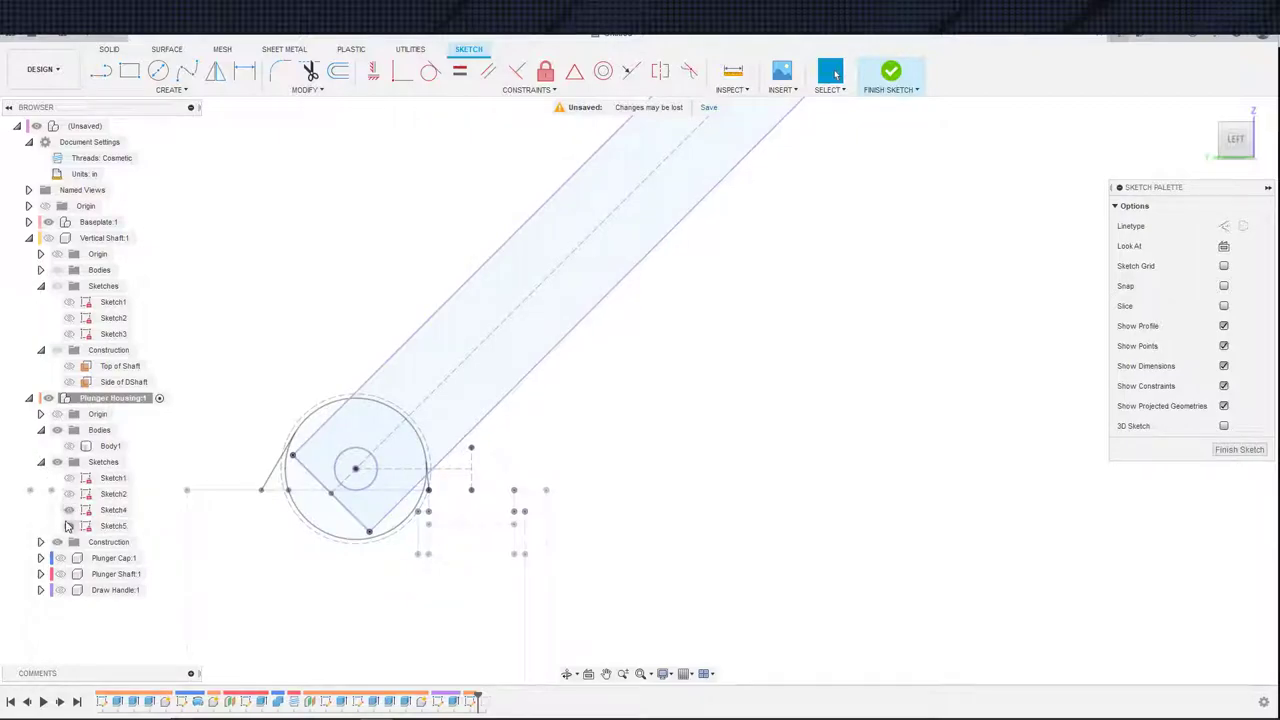
{"action": "left_click", "coordinate": [69, 510]}
{"action": "left_click", "coordinate": [69, 526]}
{"action": "left_click", "coordinate": [69, 526]}
{"action": "scroll", "coordinate": [245, 467], "scroll_direction": "down", "scroll_amount": 1}
{"action": "middle_click_drag", "start_coordinate": [248, 465], "coordinate": [343, 431]}
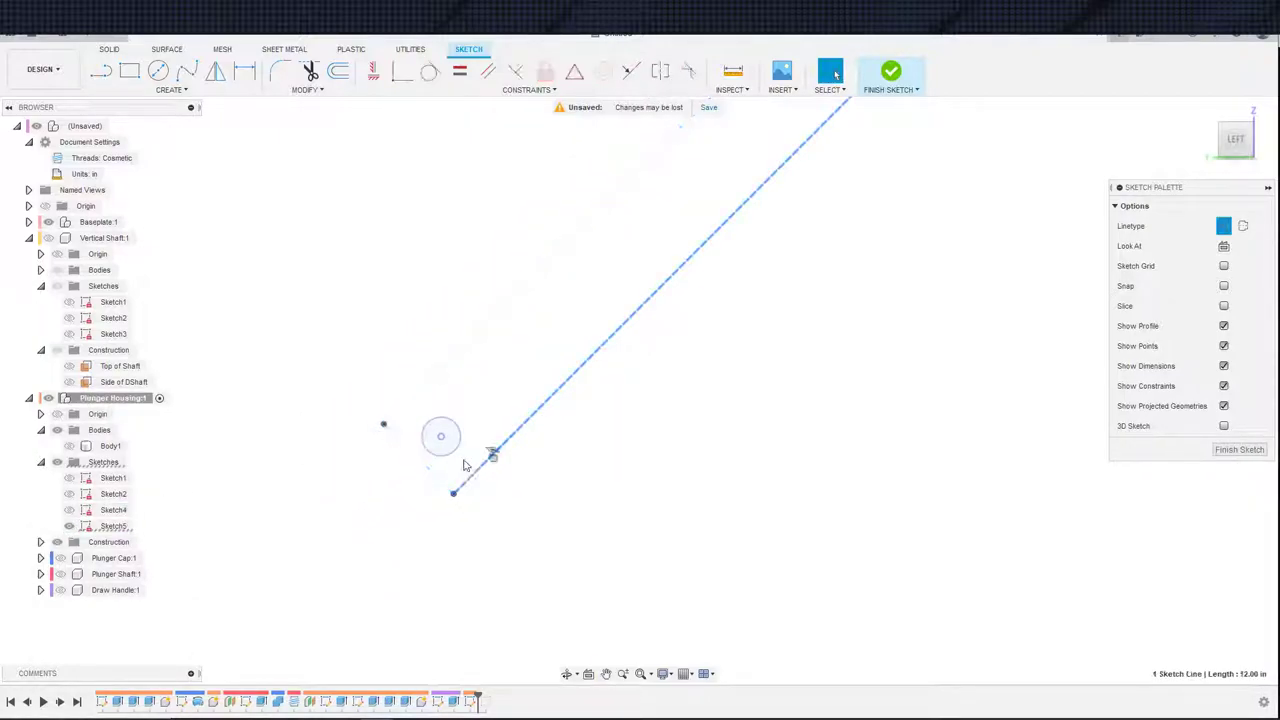
{"action": "left_click", "coordinate": [443, 460]}
{"action": "key", "text": "Delete"}
- Draw a circle about 1.88 in in diameter centred on the pivot hole and constrain it coincident with the handle's lower corner
{"action": "key", "text": "c"}
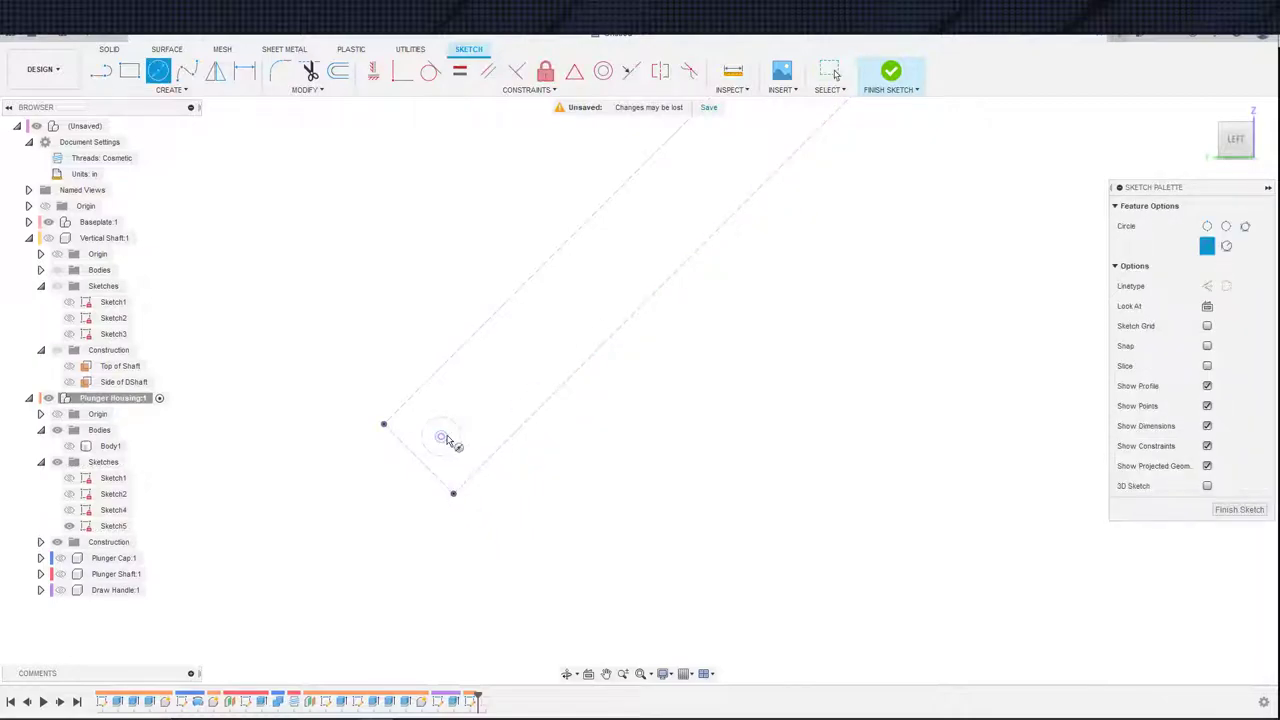
{"action": "left_click", "coordinate": [441, 436]}
{"action": "left_click", "coordinate": [510, 497]}
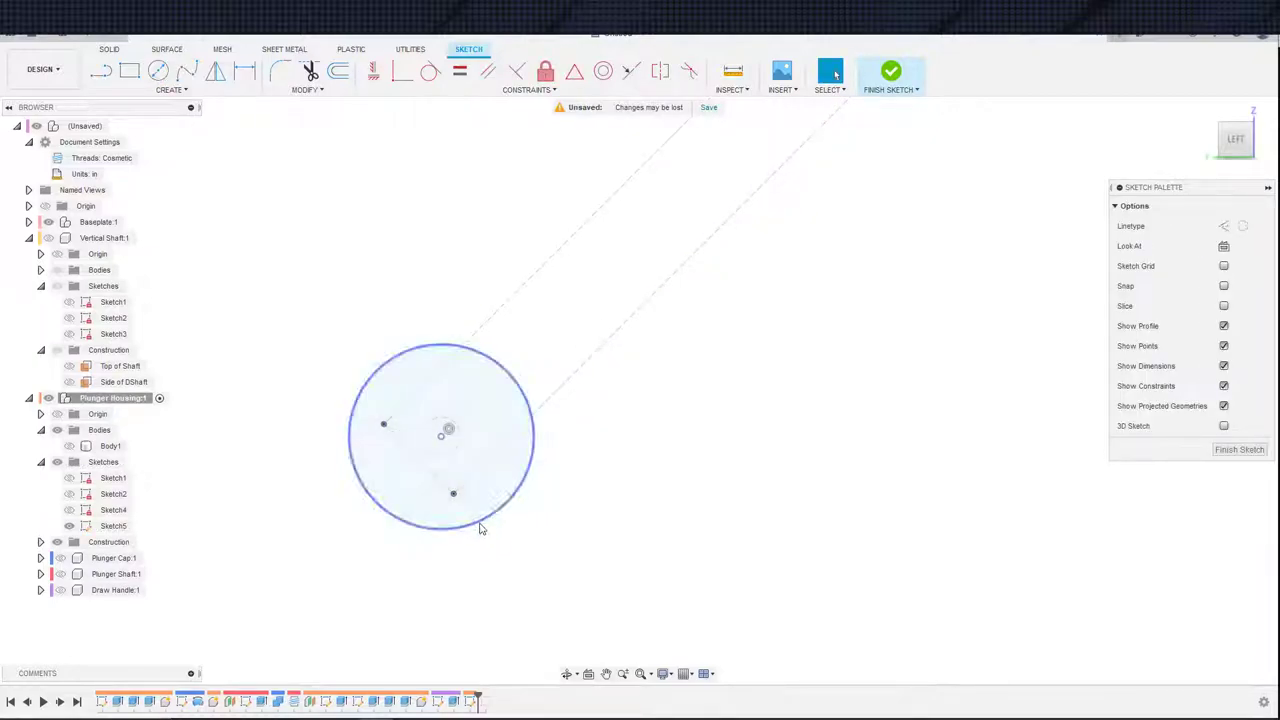
{"action": "left_click", "coordinate": [480, 522]}
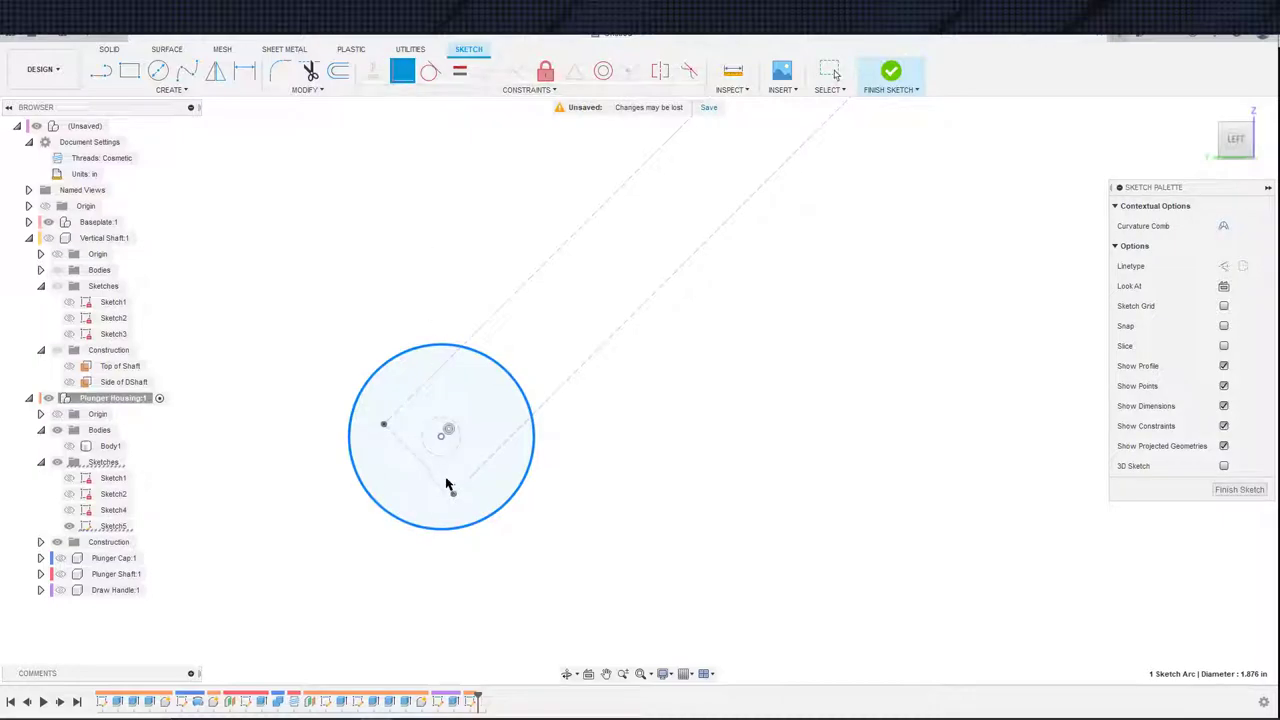
{"action": "left_click", "coordinate": [453, 493]}
{"action": "key", "text": "Escape"}
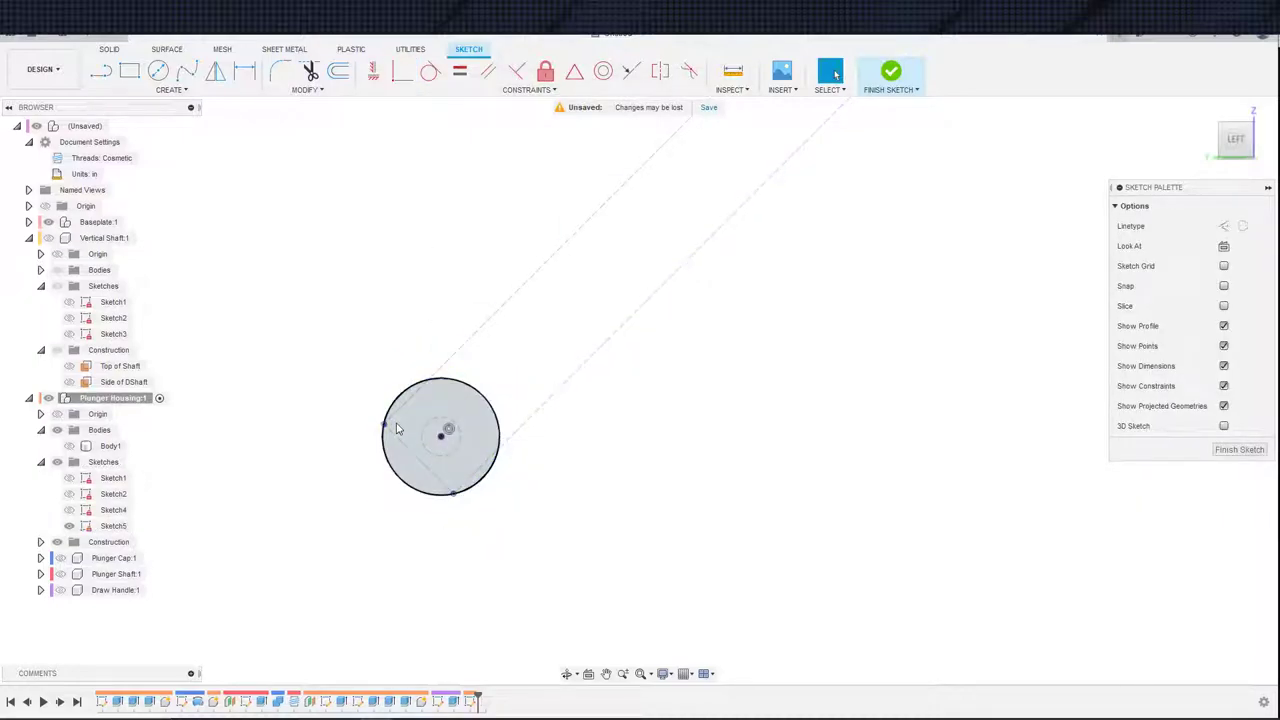
- Start an extrusion of the circle profile with Two Sides direction and show the housing's Body1 again
{"action": "key", "text": "e"}
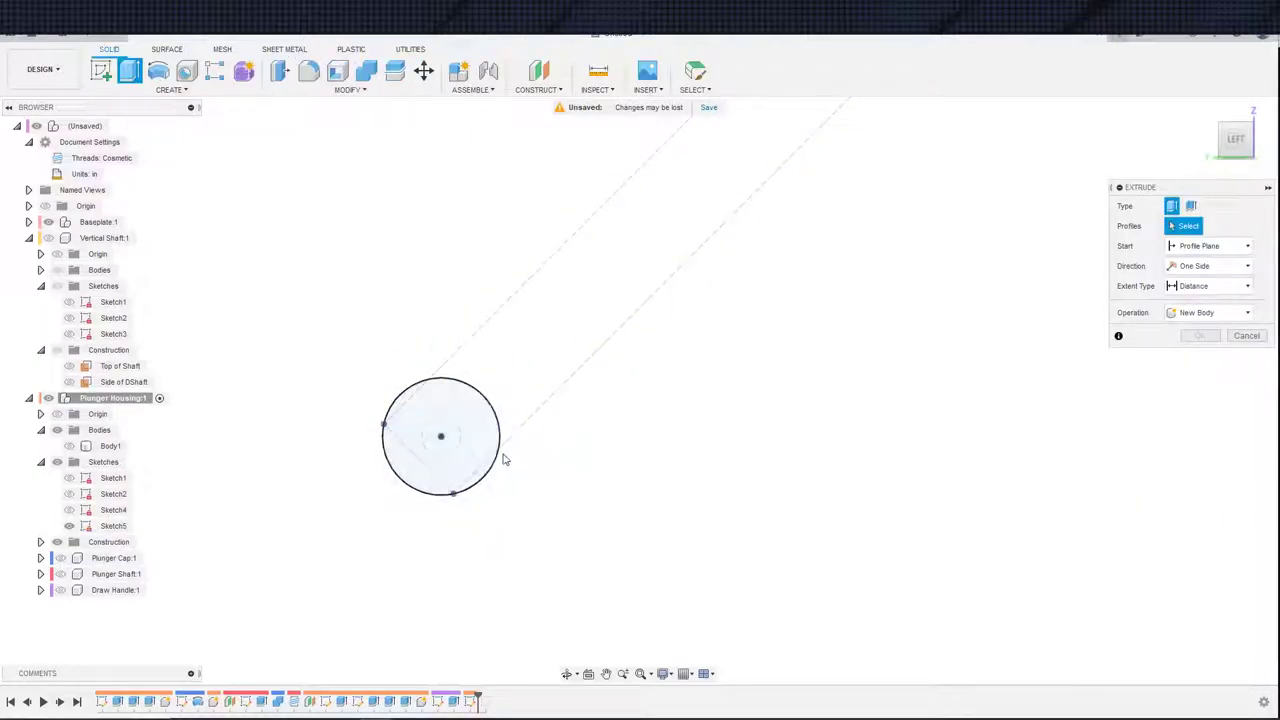
{"action": "left_click", "coordinate": [485, 453]}
{"action": "scroll", "coordinate": [421, 441], "scroll_direction": "down", "scroll_amount": 2}
{"action": "scroll", "coordinate": [402, 448], "scroll_direction": "down", "scroll_amount": 1}
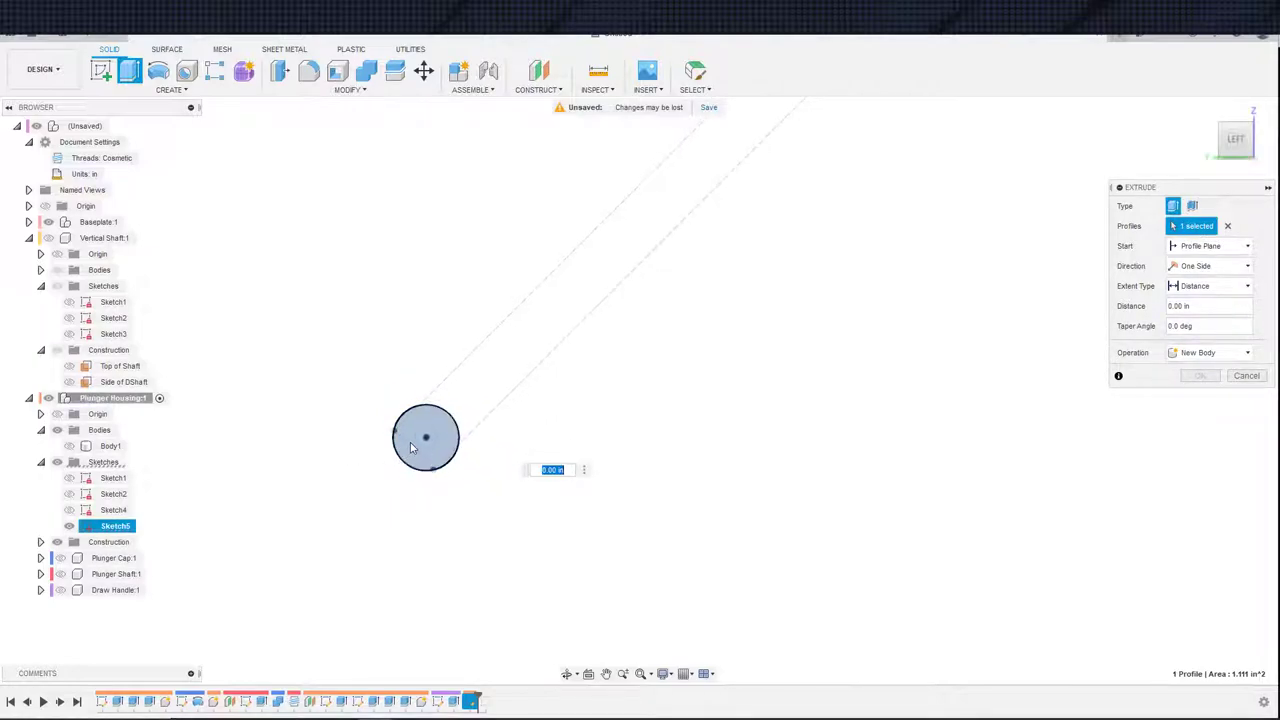
{"action": "scroll", "coordinate": [411, 446], "scroll_direction": "up", "scroll_amount": 2}
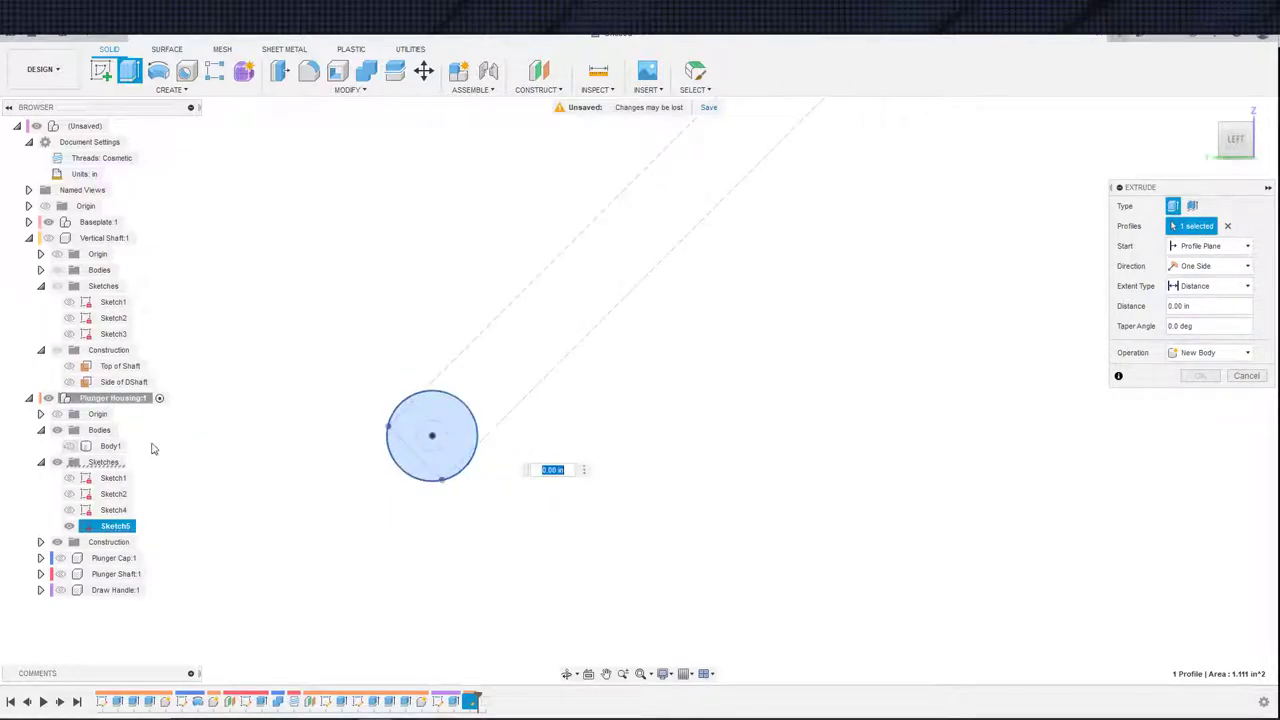
{"action": "left_click", "coordinate": [70, 446]}
{"action": "middle_click_drag", "start_coordinate": [400, 408], "coordinate": [200, 475], "text": "shift"}
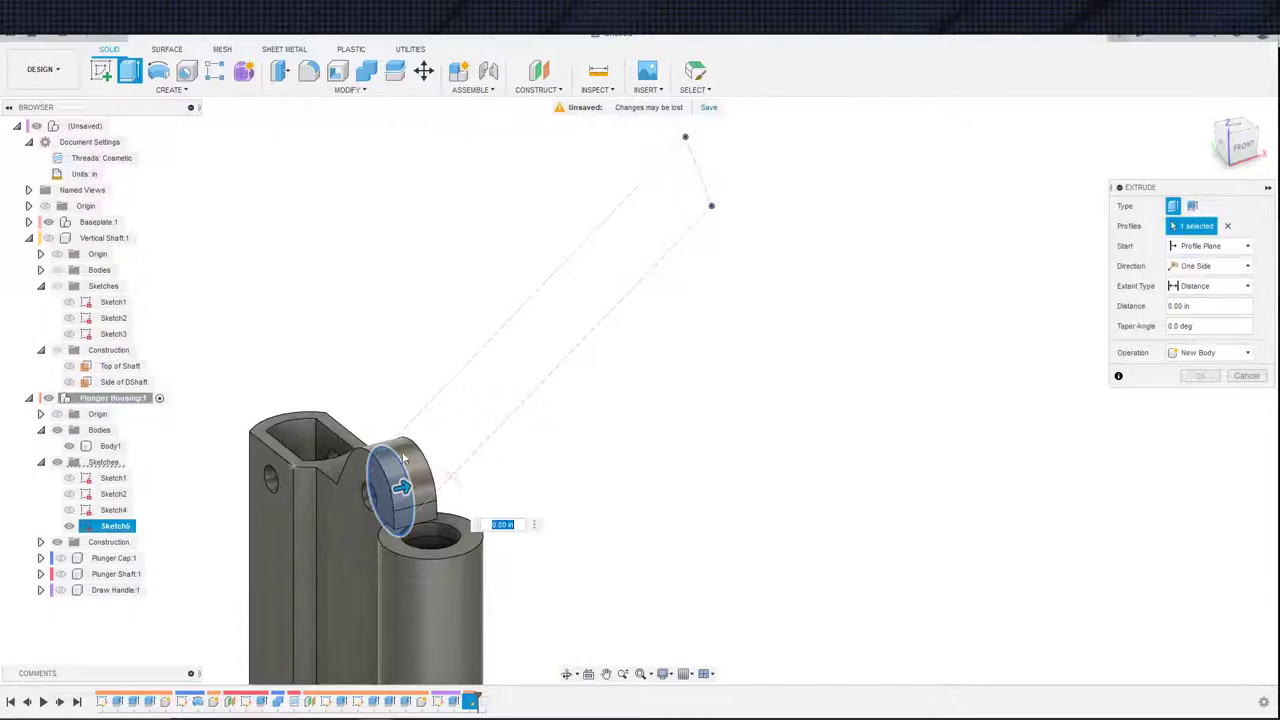
{"action": "left_click", "coordinate": [1207, 272]}
{"action": "left_click", "coordinate": [1200, 300]}
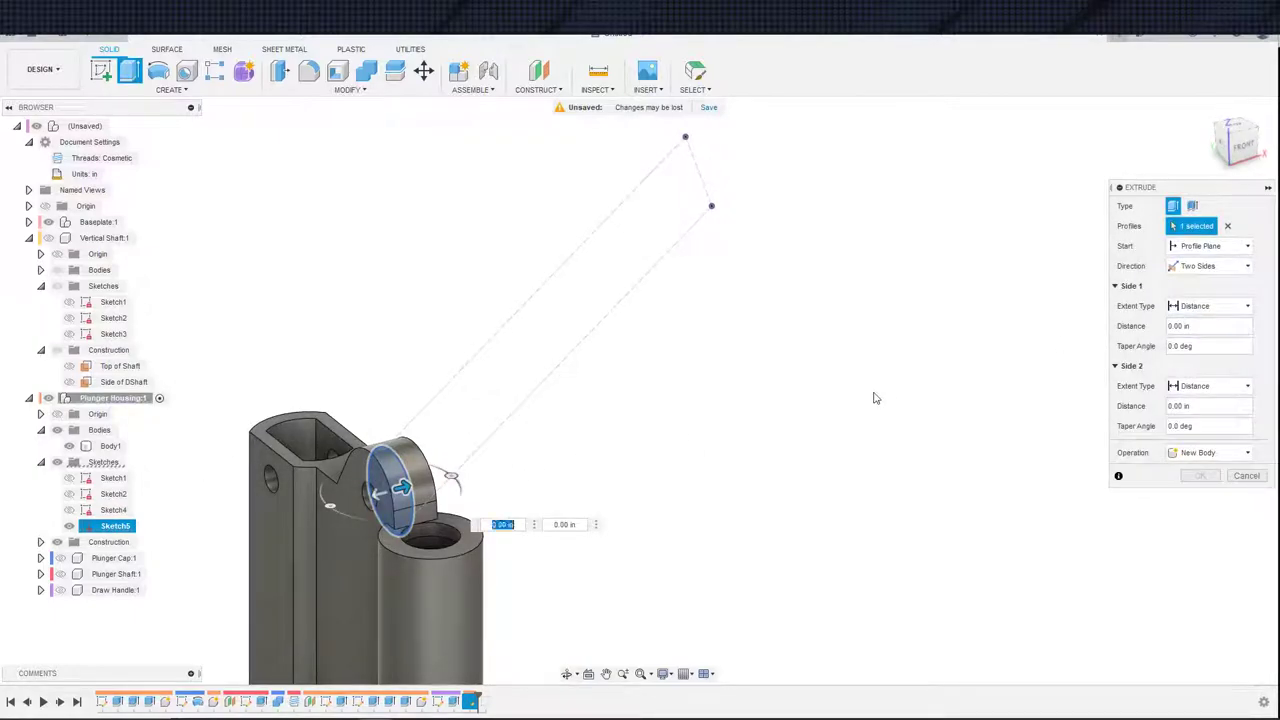
- Show the Draw Handle and cut the circle into the housing, with both sides extending To Object up to the handle's opposite faces
{"action": "left_click", "coordinate": [60, 590]}
{"action": "left_click", "coordinate": [1207, 306]}
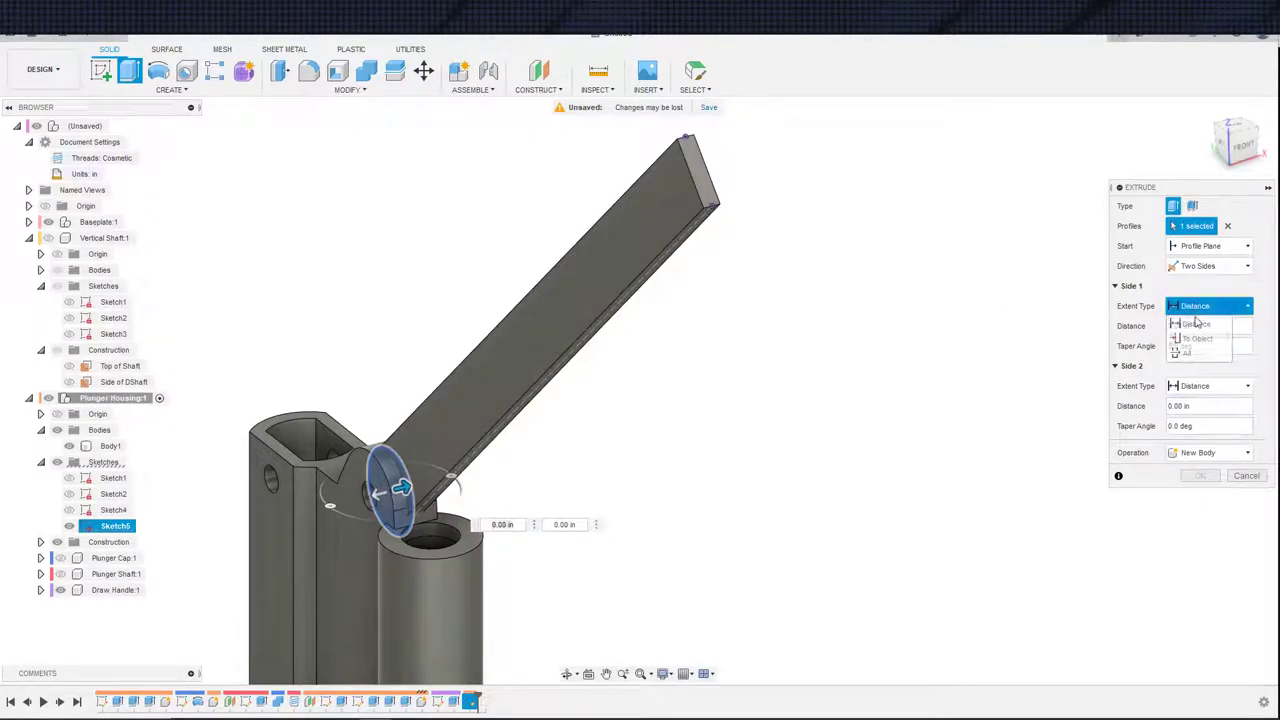
{"action": "left_click", "coordinate": [1195, 340]}
{"action": "middle_click_drag", "start_coordinate": [616, 427], "coordinate": [445, 435], "text": "shift"}
{"action": "left_click", "coordinate": [671, 443]}
{"action": "middle_click_drag", "start_coordinate": [621, 503], "coordinate": [794, 495], "text": "shift"}
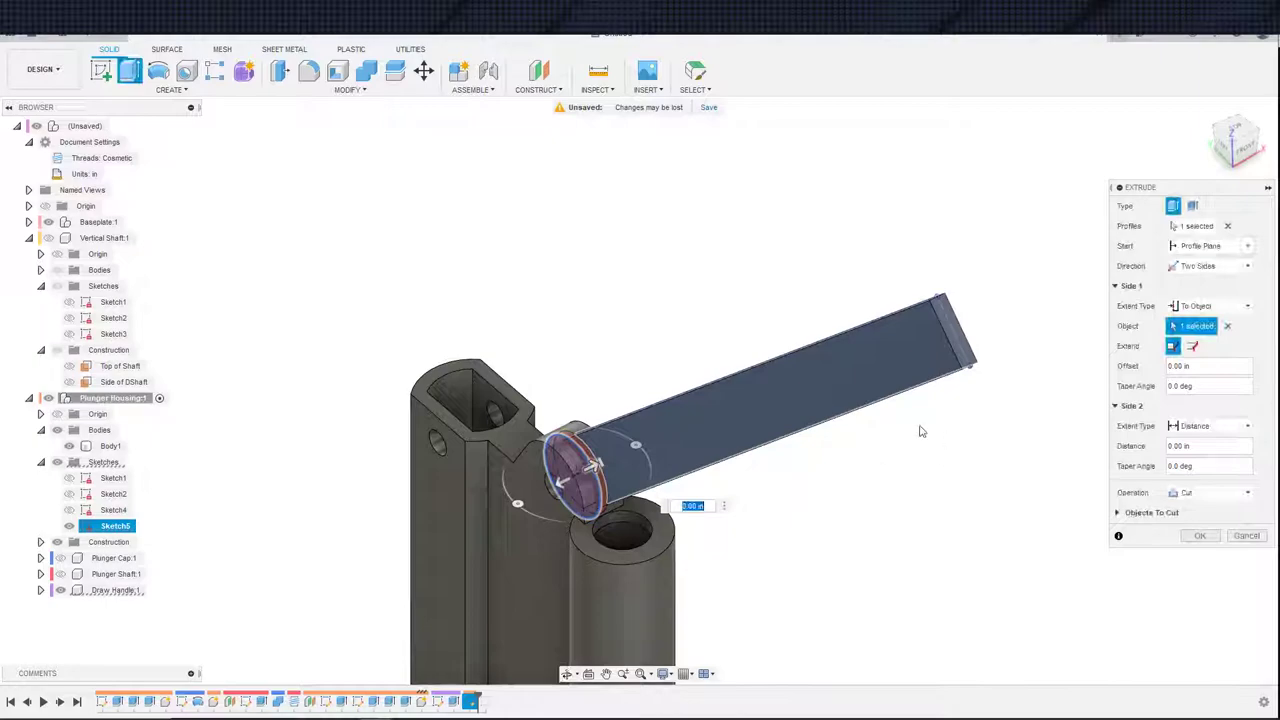
{"action": "left_click", "coordinate": [1207, 430]}
{"action": "left_click", "coordinate": [1197, 458]}
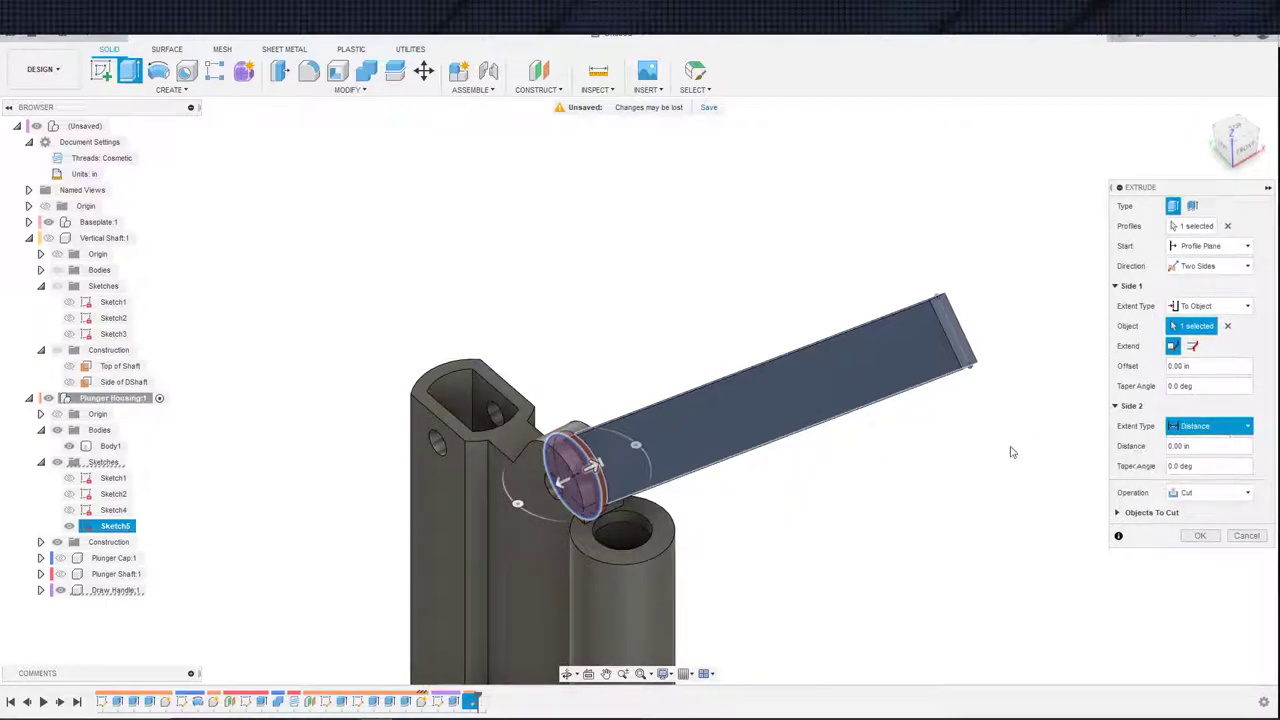
{"action": "left_click", "coordinate": [852, 387]}
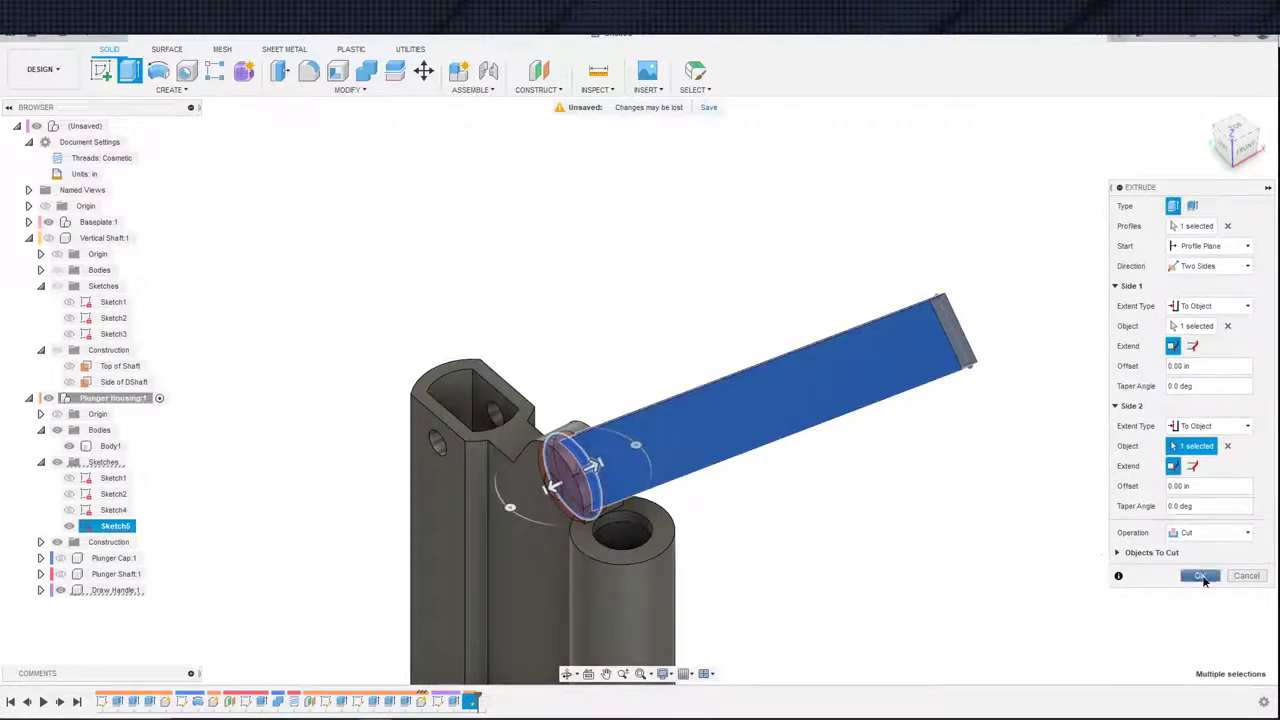
{"action": "left_click", "coordinate": [1204, 580]}
- Check the cut around the pivot and its sketch, and delete the two-sided cut feature
{"action": "middle_click_drag", "start_coordinate": [900, 566], "coordinate": [1062, 450], "text": "shift"}
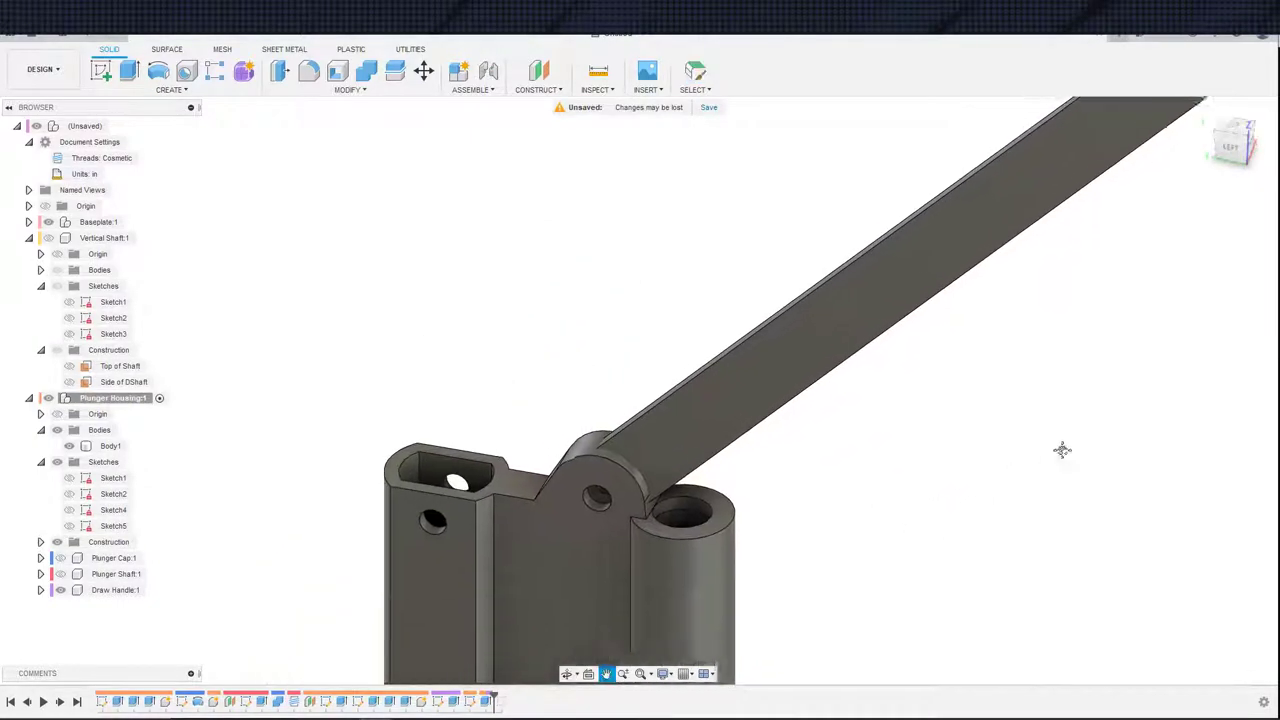
{"action": "scroll", "coordinate": [1000, 475], "scroll_direction": "down", "scroll_amount": 3}
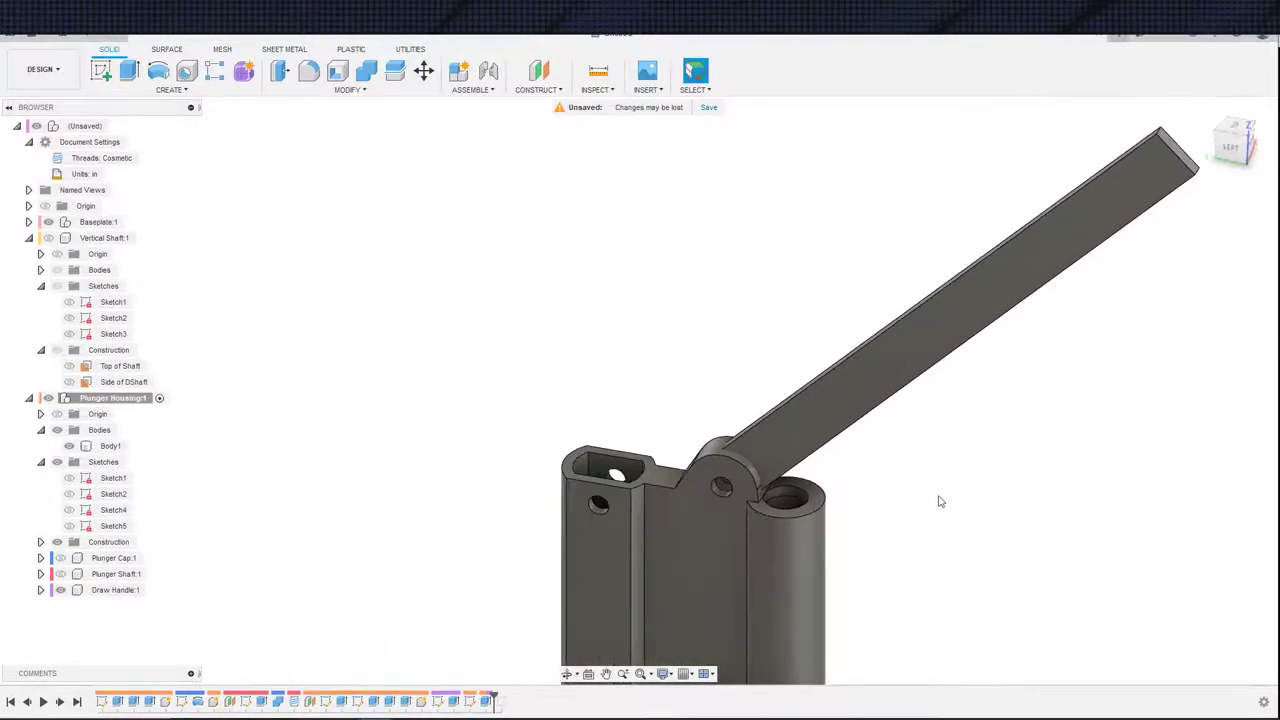
{"action": "double_click", "coordinate": [469, 701]}
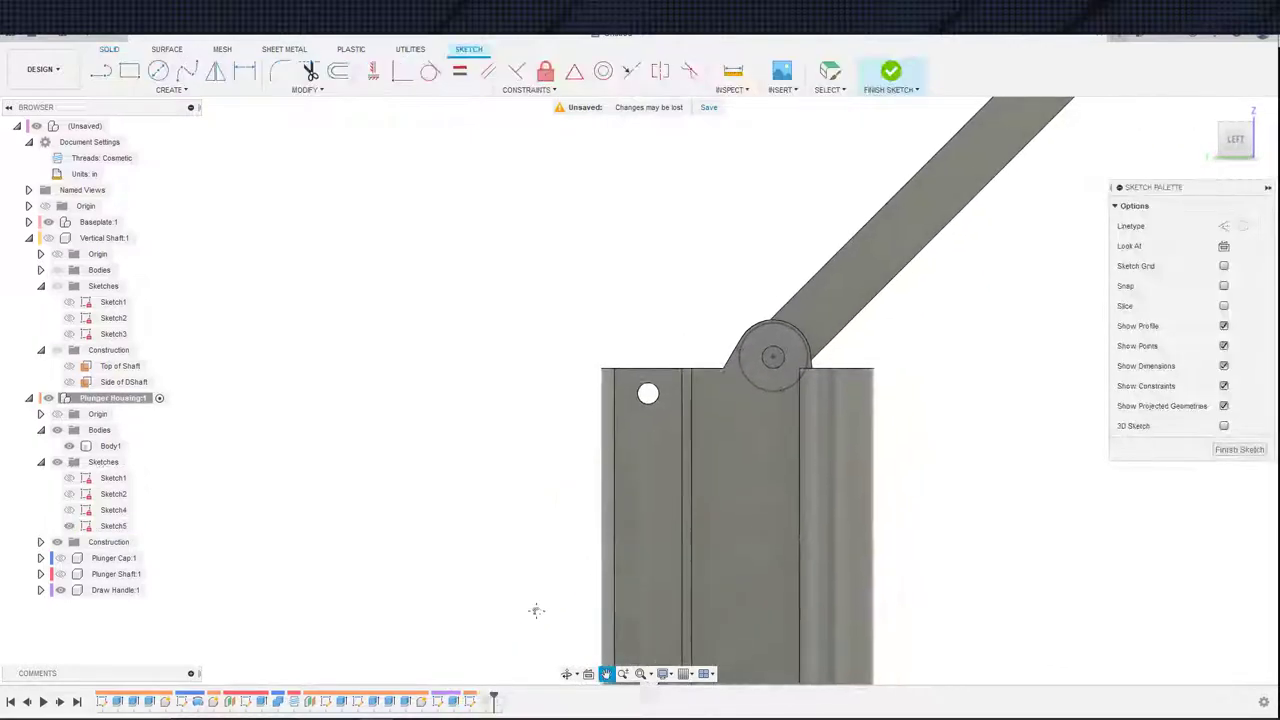
{"action": "middle_click_drag", "start_coordinate": [615, 553], "coordinate": [591, 622]}
{"action": "key", "text": "ctrl+z"}
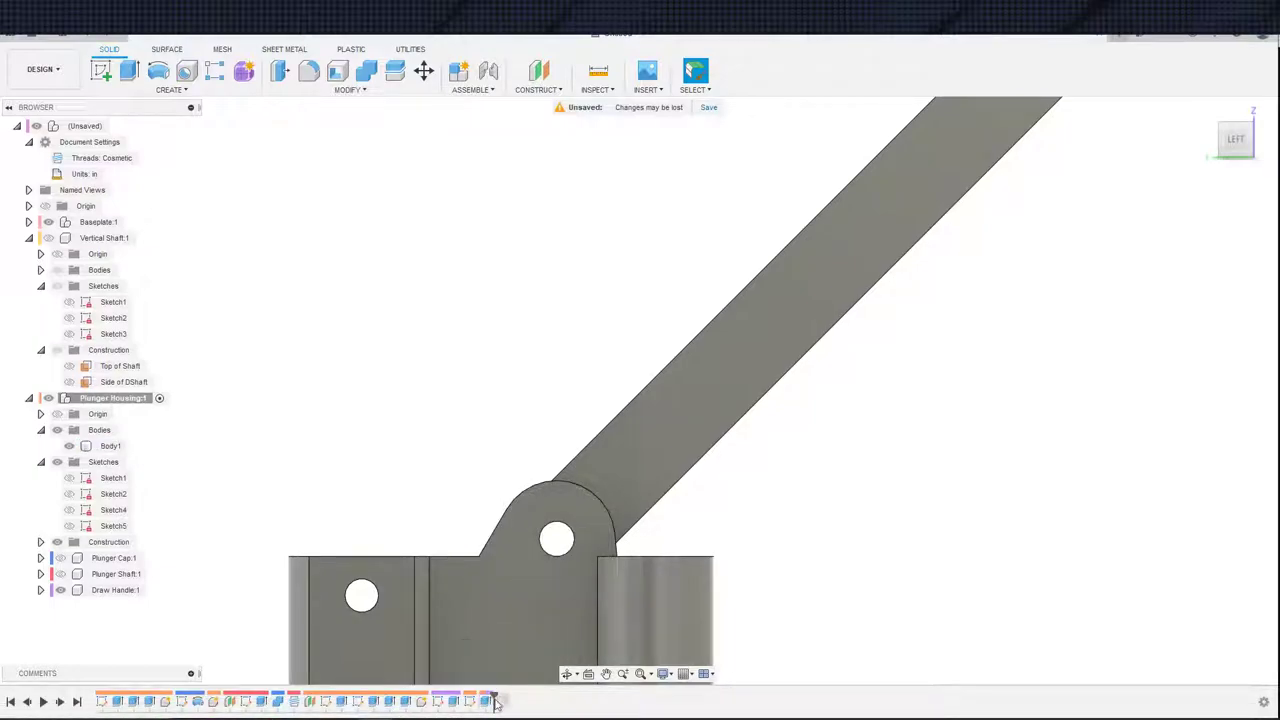
{"action": "left_click", "coordinate": [487, 703]}
{"action": "key", "text": "Delete"}
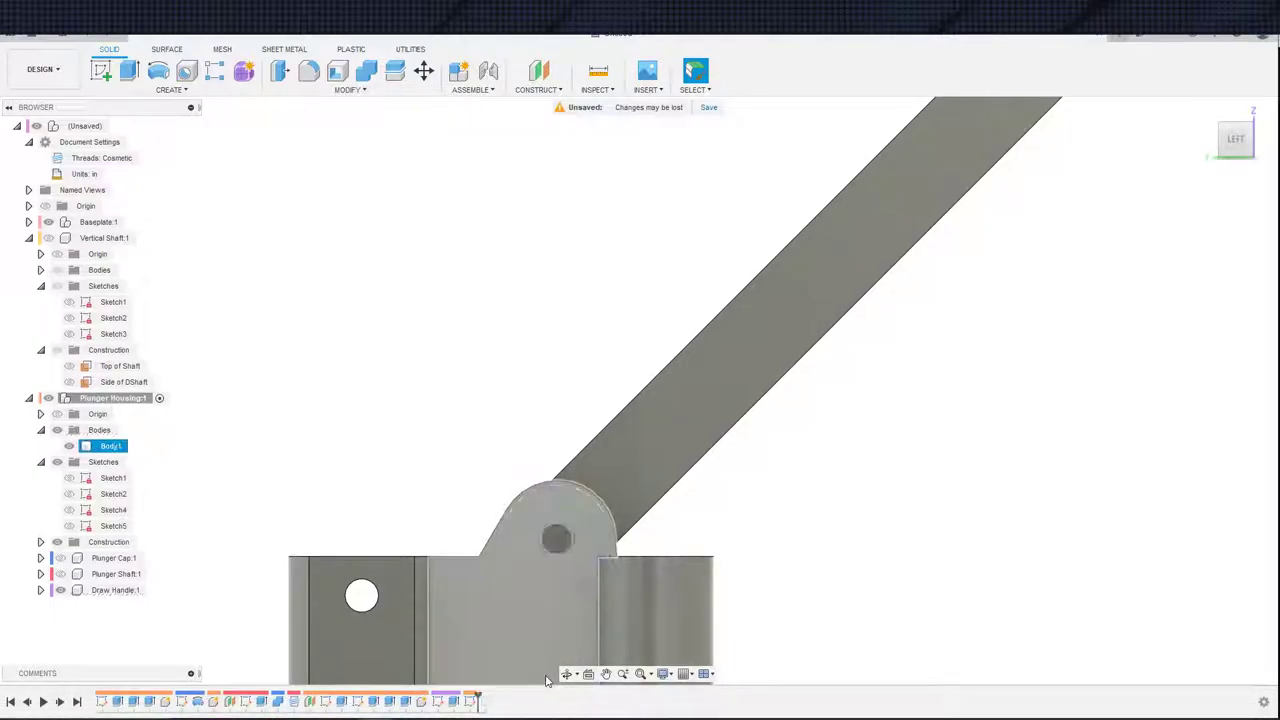
- Edit the circle sketch in the Plunger Housing, project the pivot mount's outer side face into it, and hide Body1
{"action": "left_click", "coordinate": [476, 698]}
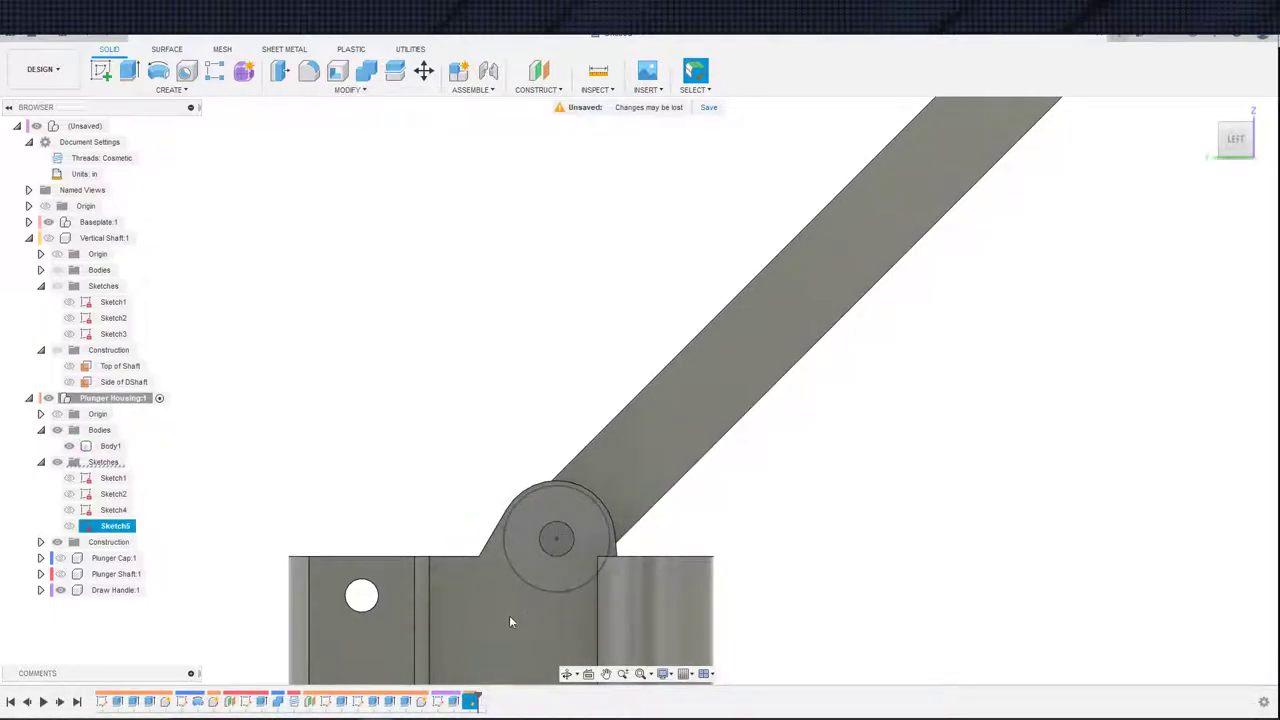
{"action": "scroll", "coordinate": [492, 603], "scroll_direction": "up", "scroll_amount": 4}
{"action": "mouse_move", "coordinate": [522, 583]}
{"action": "middle_mouse_down"}
{"action": "mouse_move", "coordinate": [520, 643]}
{"action": "mouse_move", "coordinate": [545, 535]}
{"action": "middle_mouse_up"}
{"action": "scroll", "coordinate": [520, 640], "scroll_direction": "up", "scroll_amount": 2}
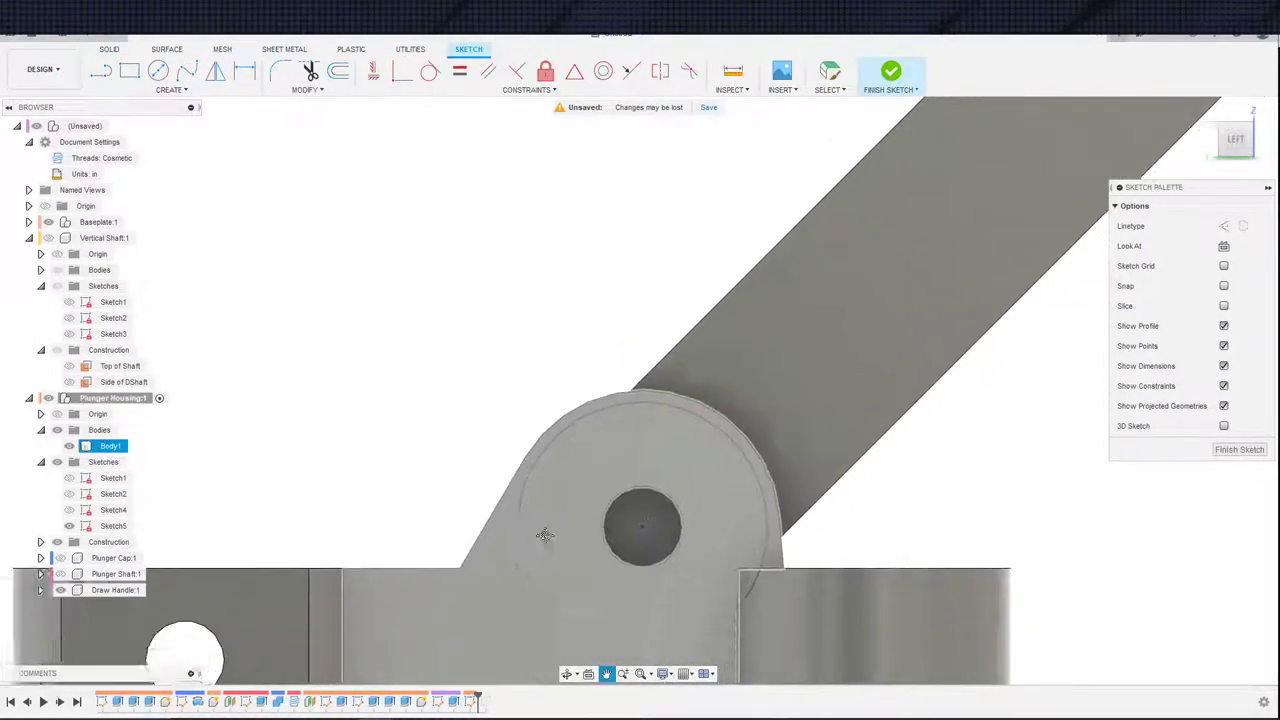
{"action": "scroll", "coordinate": [547, 540], "scroll_direction": "down", "scroll_amount": 1}
{"action": "middle_click_drag", "start_coordinate": [591, 531], "coordinate": [484, 569], "text": "shift"}
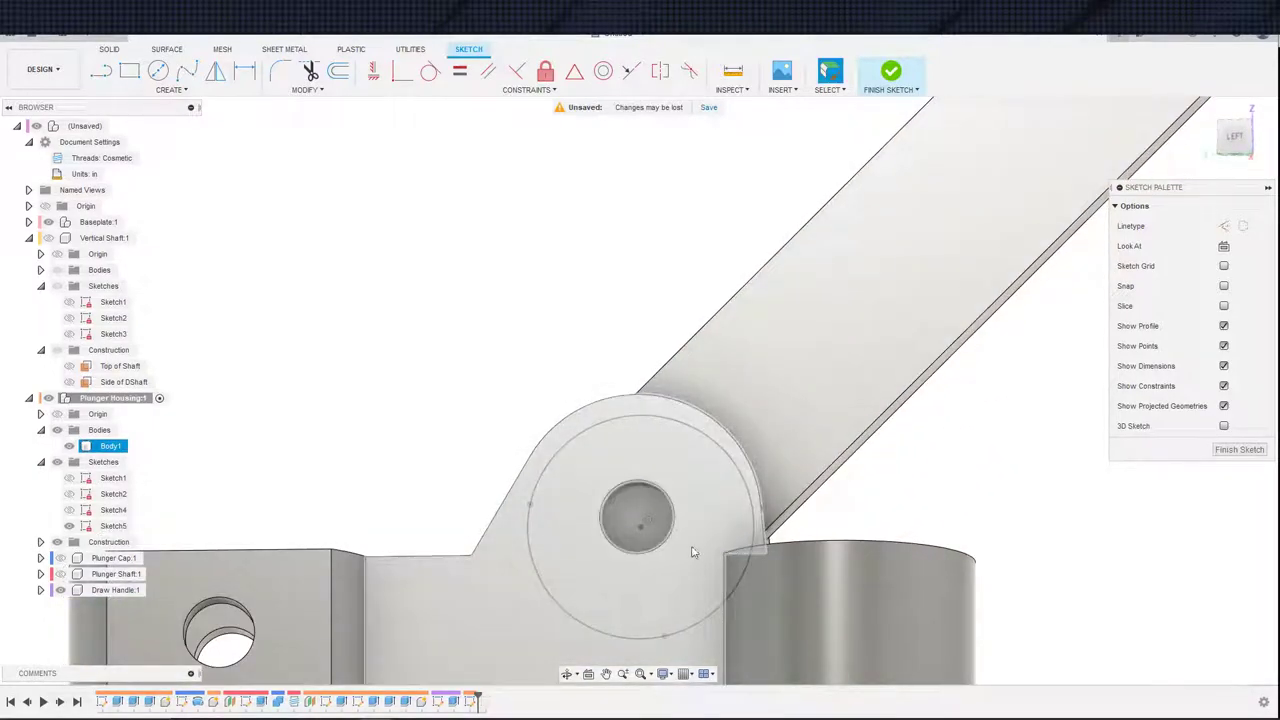
{"action": "middle_click_drag", "start_coordinate": [693, 551], "coordinate": [529, 585], "text": "shift"}
{"action": "key", "text": "s"}
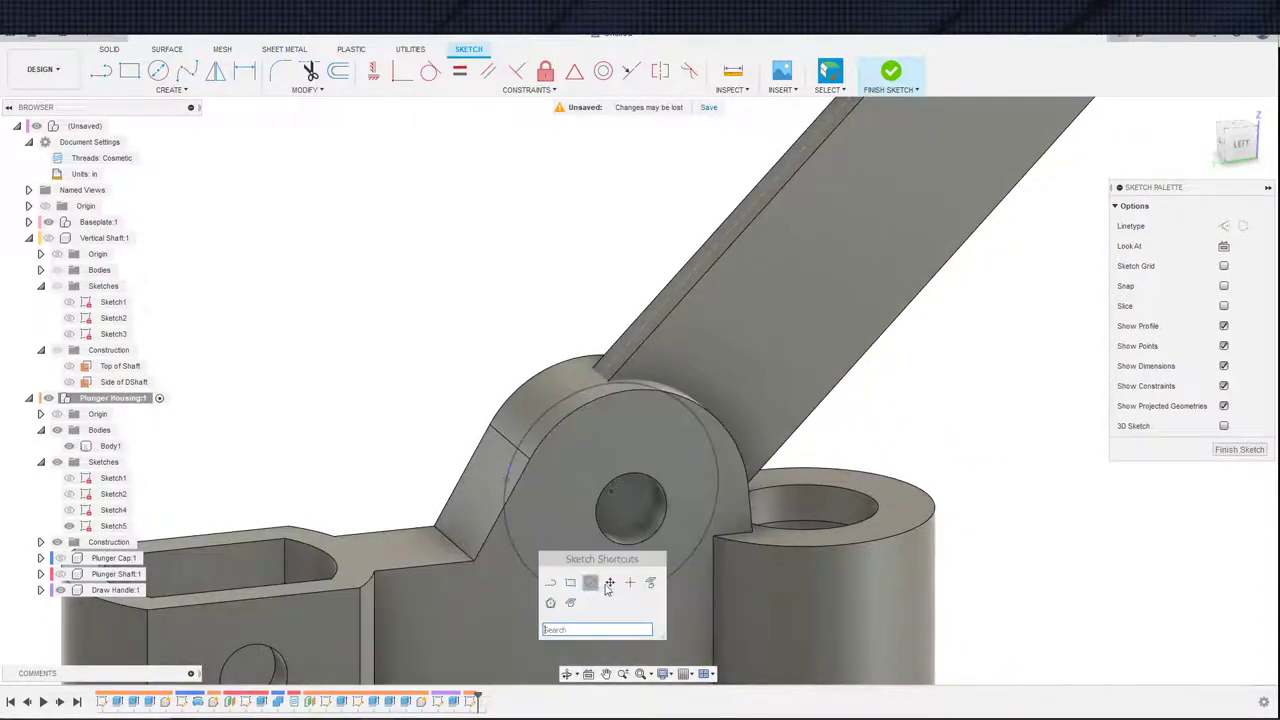
{"action": "left_click", "coordinate": [651, 584]}
{"action": "left_click", "coordinate": [516, 559]}
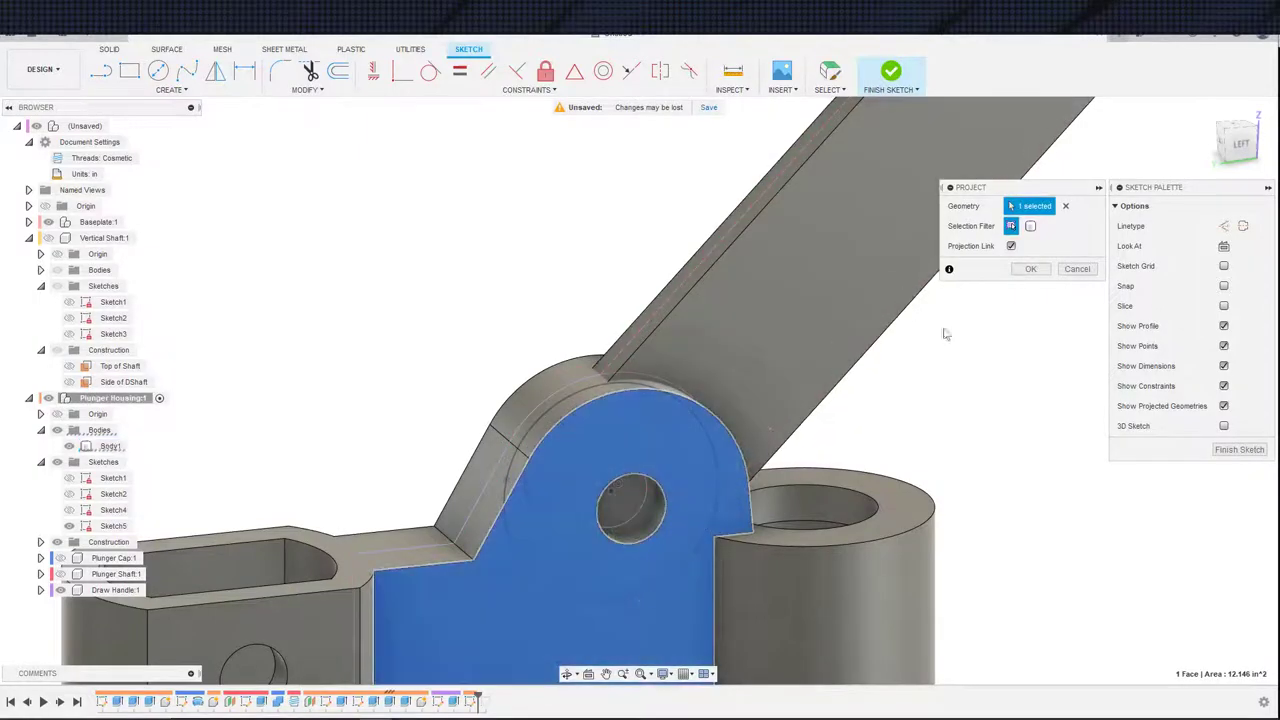
{"action": "left_click", "coordinate": [1034, 272]}
{"action": "middle_click_drag", "start_coordinate": [505, 480], "coordinate": [620, 434], "text": "shift"}
{"action": "scroll", "coordinate": [602, 446], "scroll_direction": "down", "scroll_amount": 3}
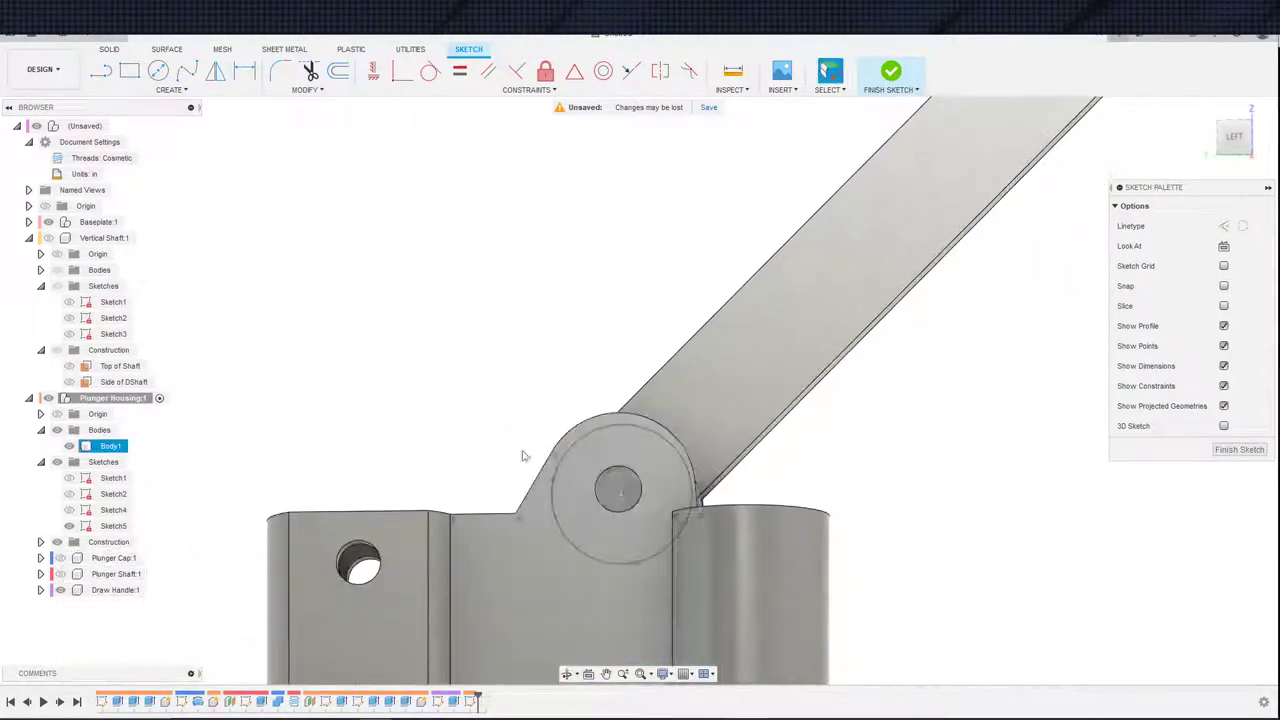
{"action": "left_click", "coordinate": [69, 446]}
{"action": "scroll", "coordinate": [513, 531], "scroll_direction": "up", "scroll_amount": 3}
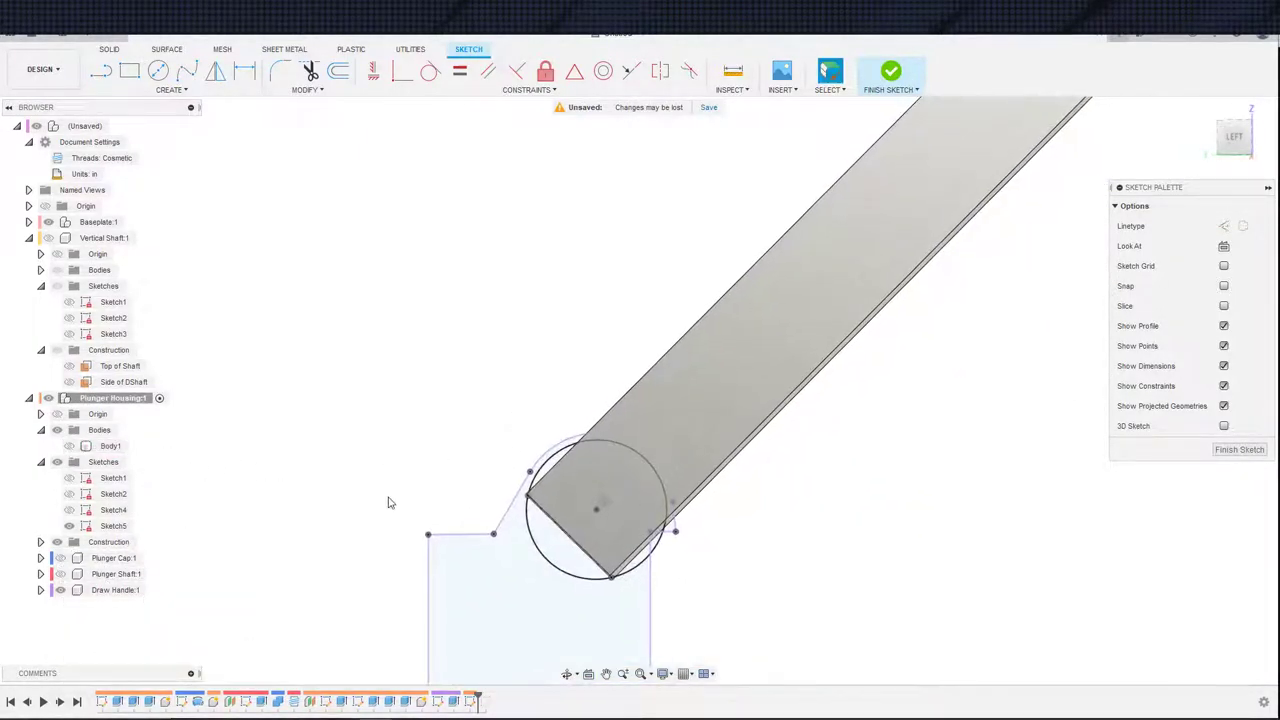
{"action": "key", "text": "l"}
{"action": "left_click", "coordinate": [545, 441]}
{"action": "left_click", "coordinate": [497, 531]}
{"action": "key", "text": "s"}
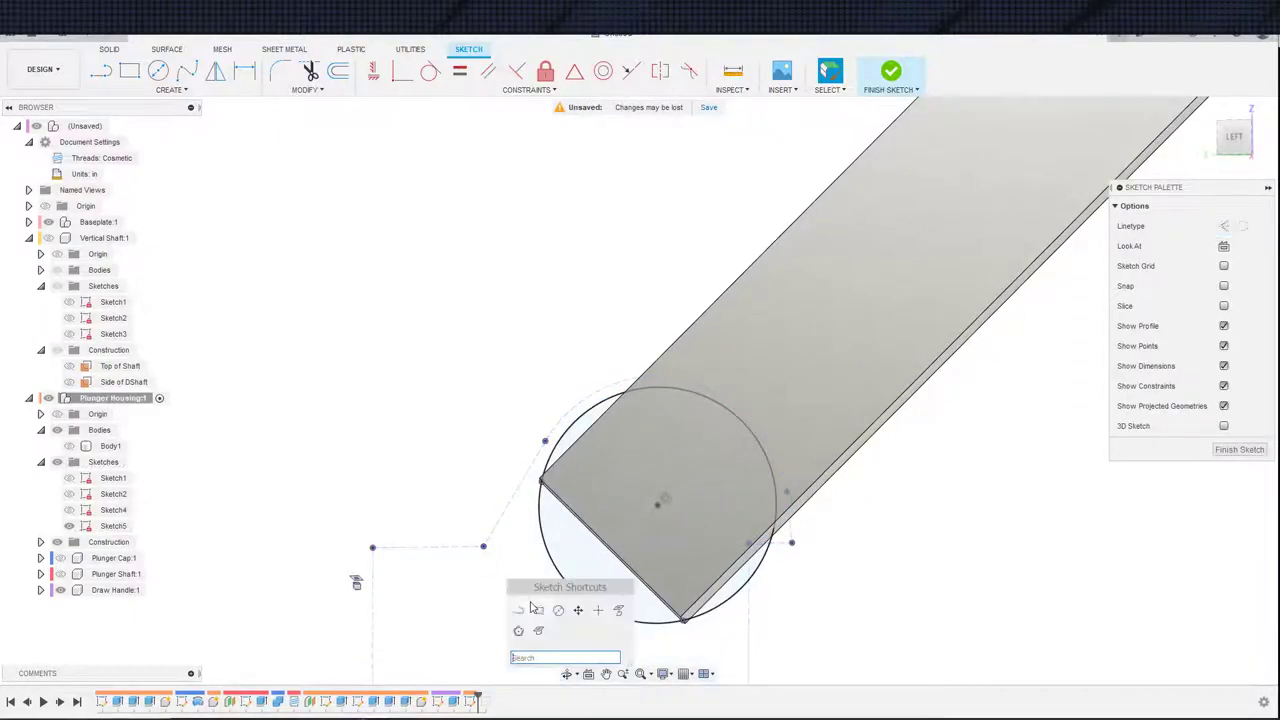
{"action": "left_click", "coordinate": [517, 612]}
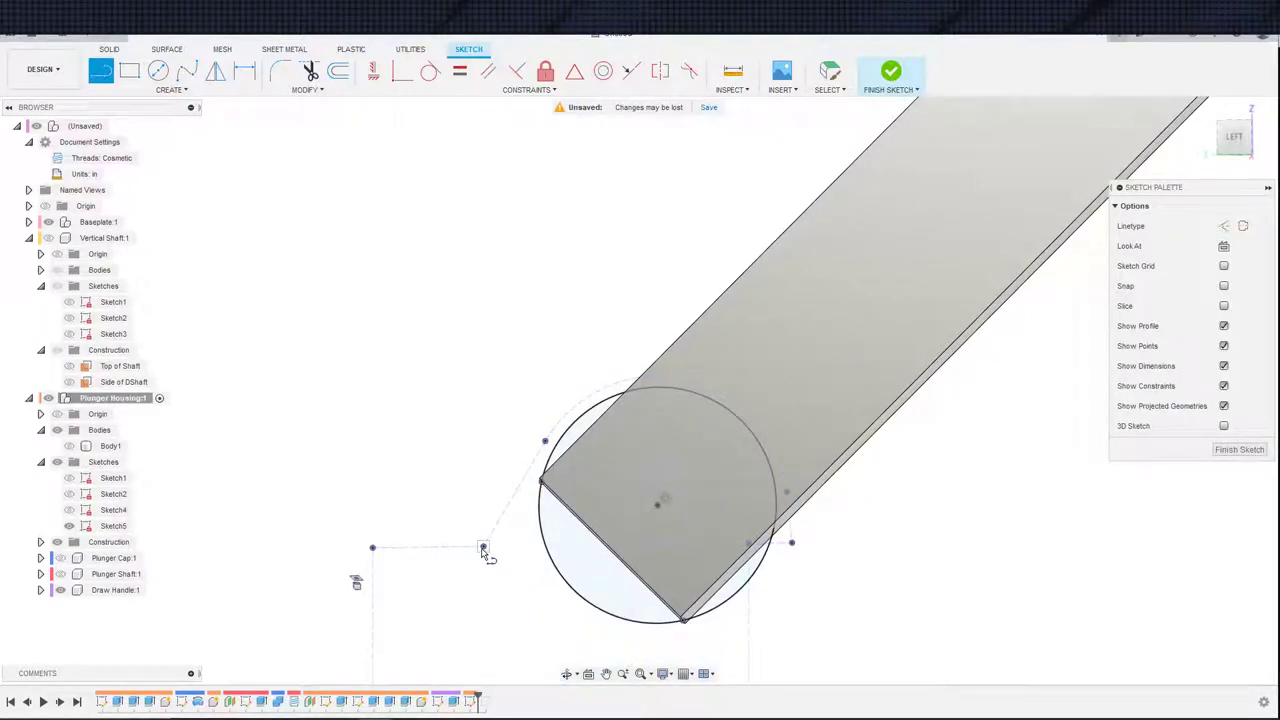
{"action": "key", "text": "Escape"}
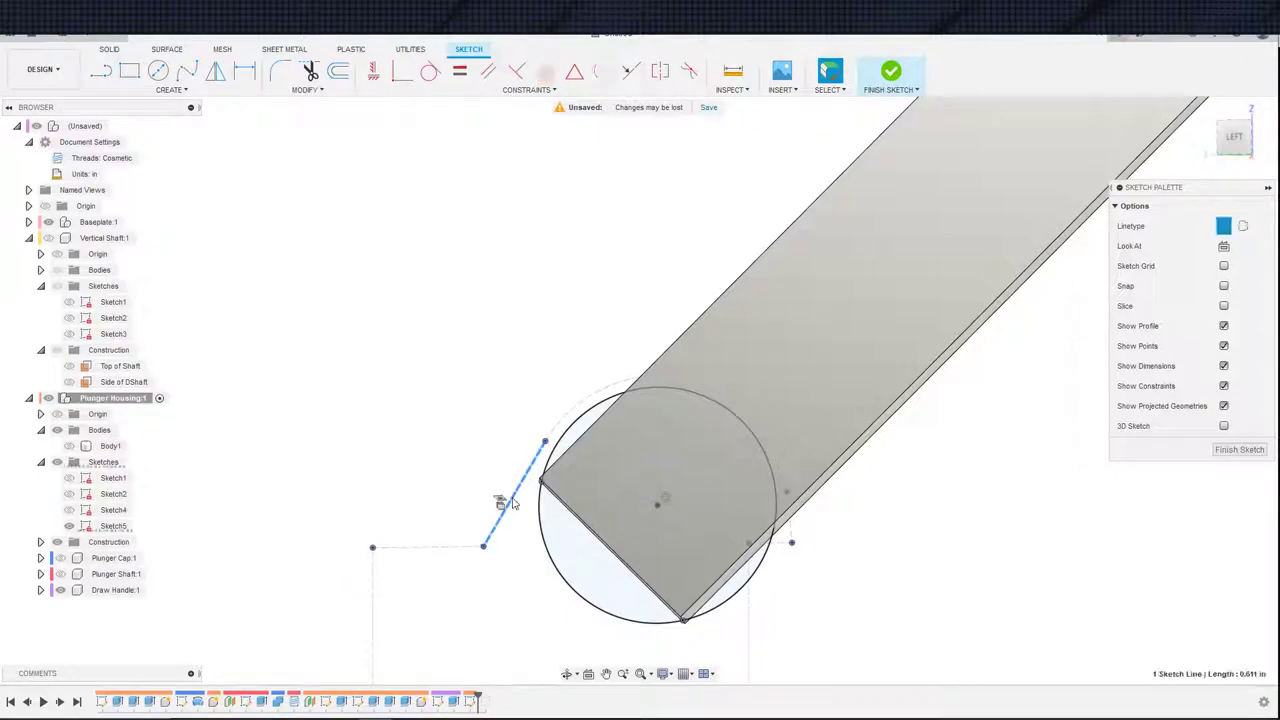
{"action": "double_click", "coordinate": [514, 503]}
{"action": "key", "text": "x"}
- Draw a line across the base of the rounded pivot mount, connecting its two lower projected corners
{"action": "key", "text": "s"}
{"action": "left_click", "coordinate": [500, 580]}
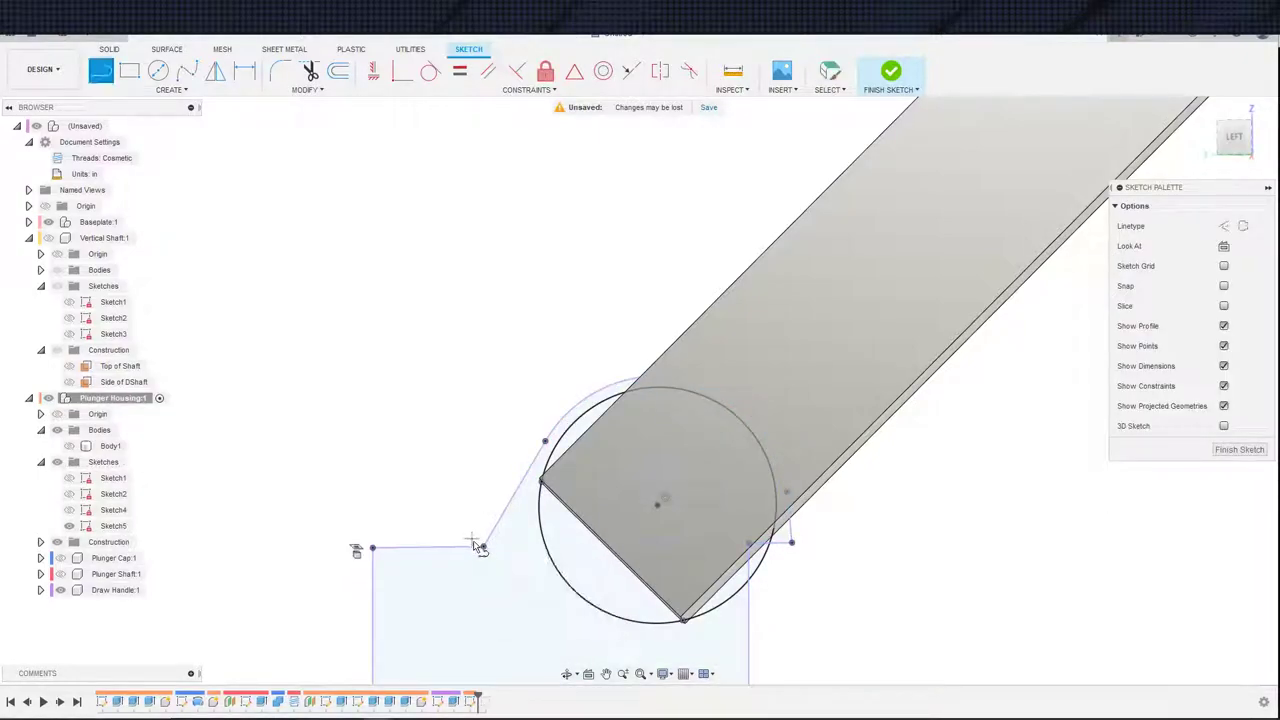
{"action": "left_click", "coordinate": [483, 548]}
{"action": "left_click", "coordinate": [748, 544]}
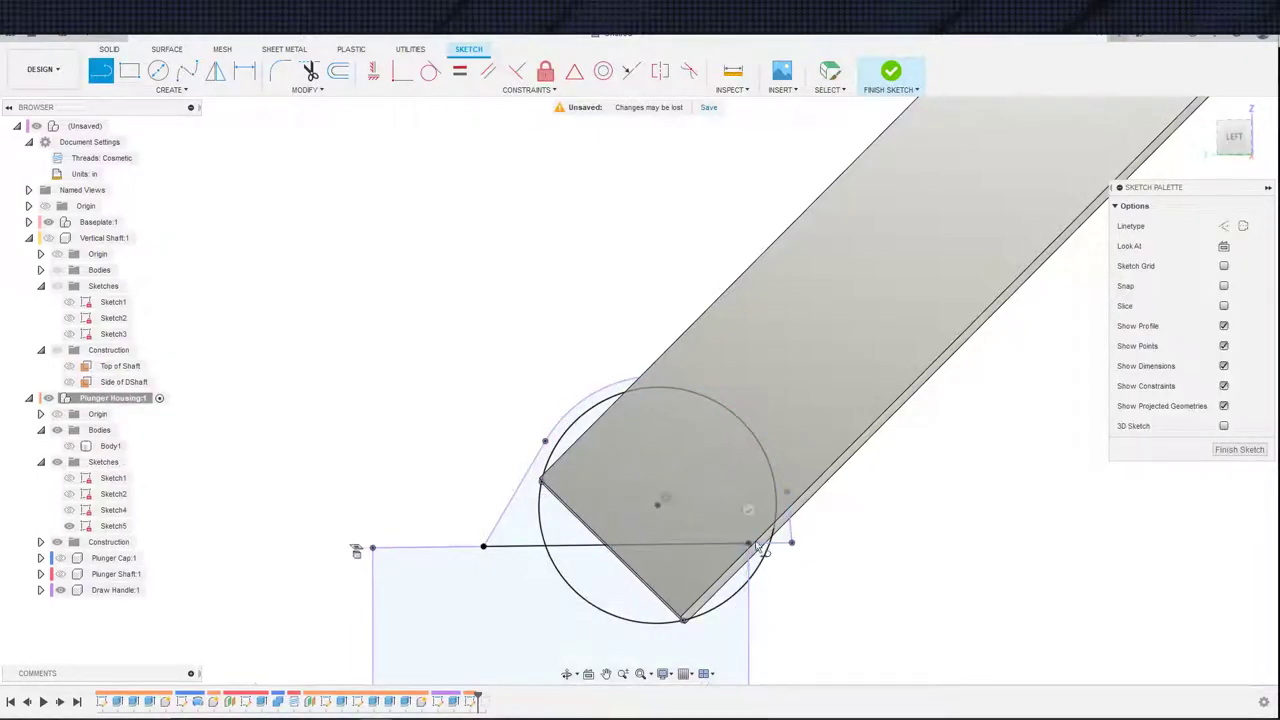
{"action": "key", "text": "Escape"}
- Start an extrusion with the Draw Handle hidden and select the three mount profiles above the base line
{"action": "scroll", "coordinate": [797, 521], "scroll_direction": "down", "scroll_amount": 2}
{"action": "scroll", "coordinate": [866, 509], "scroll_direction": "up", "scroll_amount": 5}
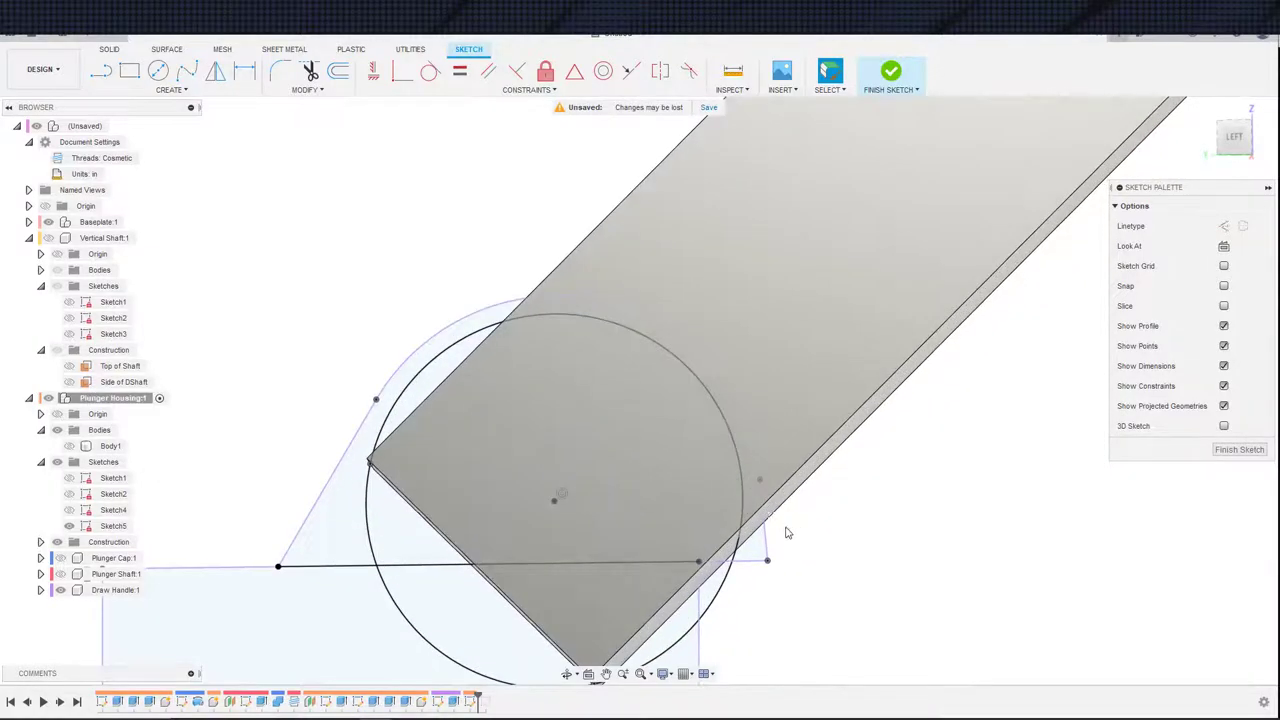
{"action": "scroll", "coordinate": [786, 529], "scroll_direction": "down", "scroll_amount": 3}
{"action": "key", "text": "e"}
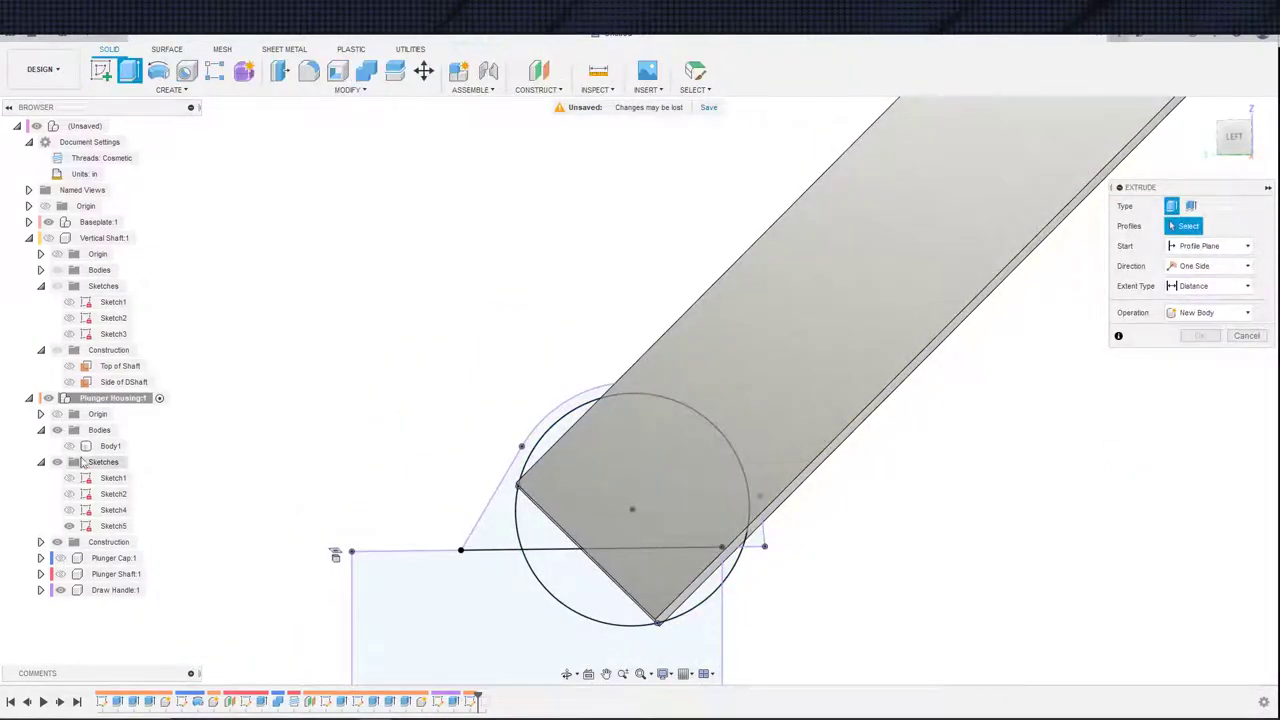
{"action": "left_click", "coordinate": [64, 591]}
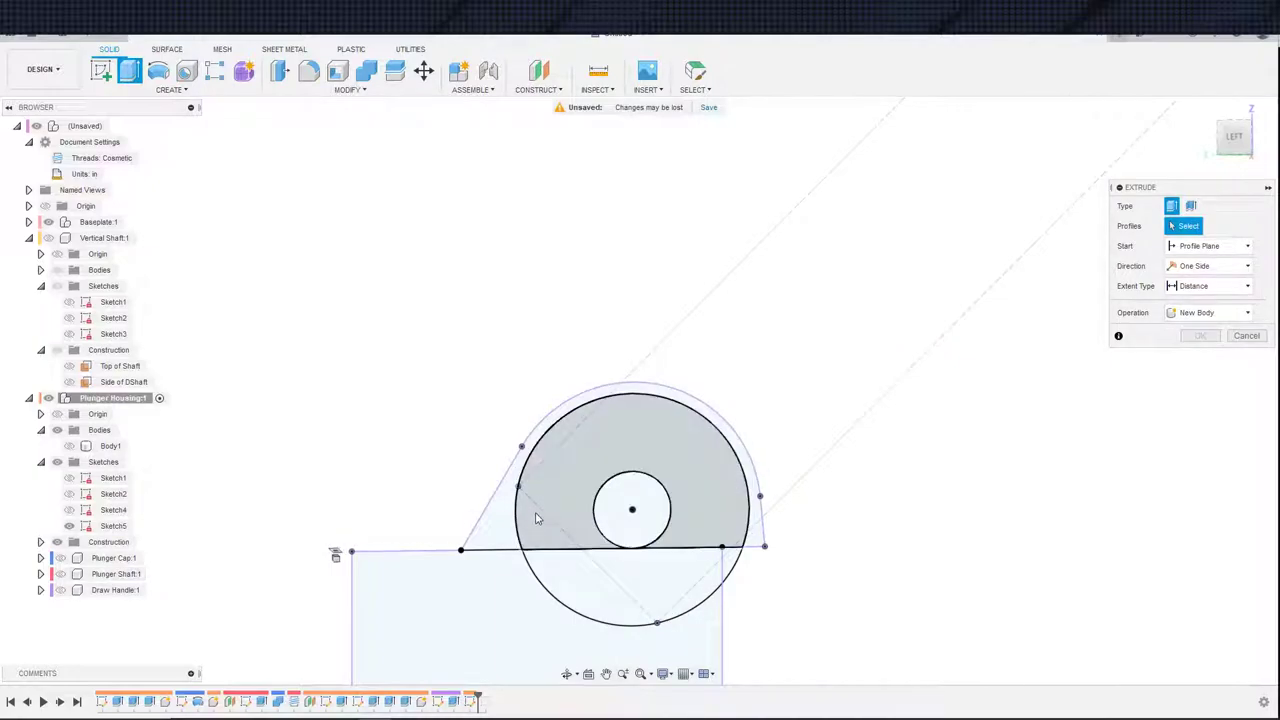
{"action": "left_click", "coordinate": [502, 522]}
{"action": "left_click", "coordinate": [564, 529]}
{"action": "left_click", "coordinate": [622, 523]}
{"action": "scroll", "coordinate": [851, 509], "scroll_direction": "up", "scroll_amount": 2}
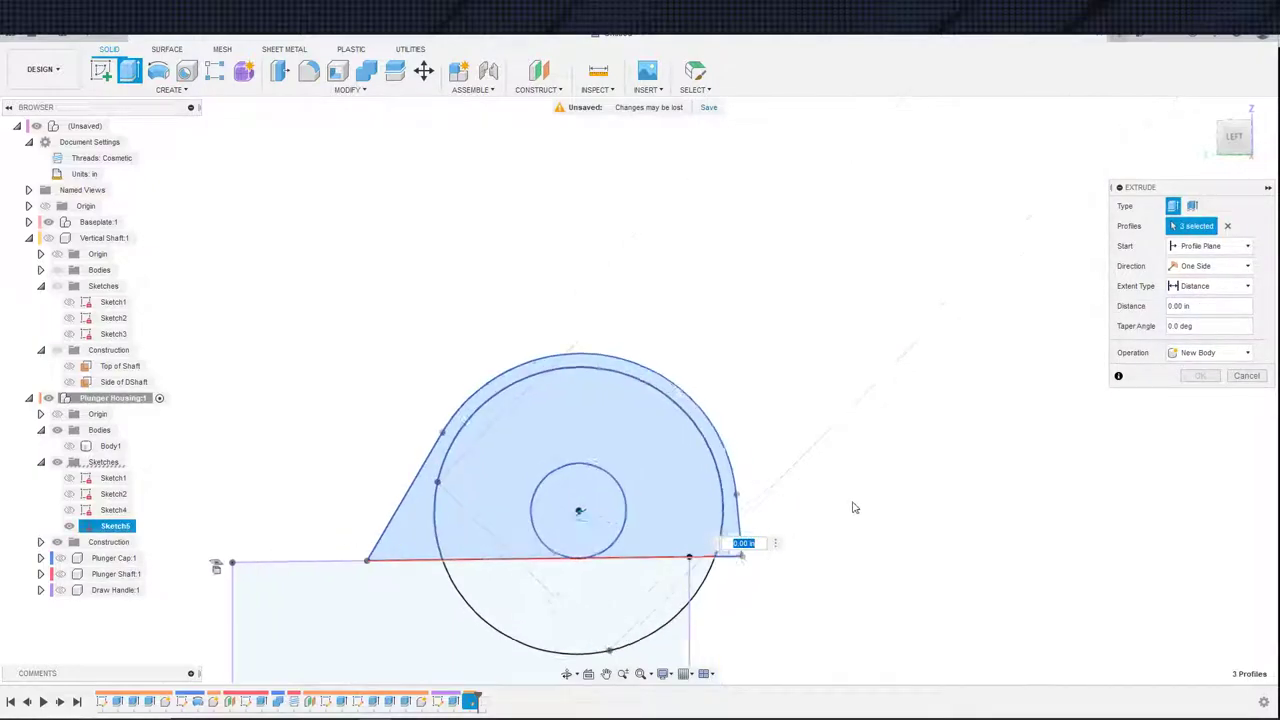
{"action": "middle_click_drag", "start_coordinate": [763, 406], "coordinate": [785, 540], "text": "shift"}
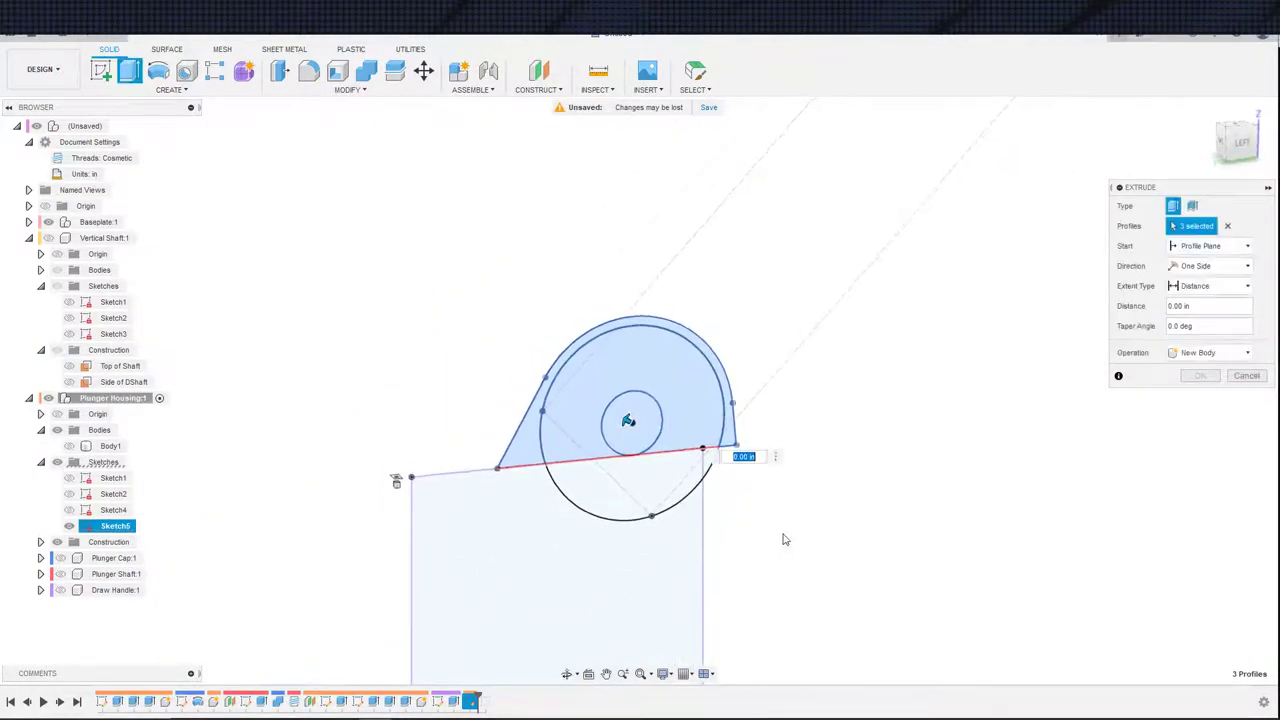
- Show Body1, set the extrusion to Two Sides with Side 1 To Object, and clear the housing face picked as its target
{"action": "left_click", "coordinate": [69, 446]}
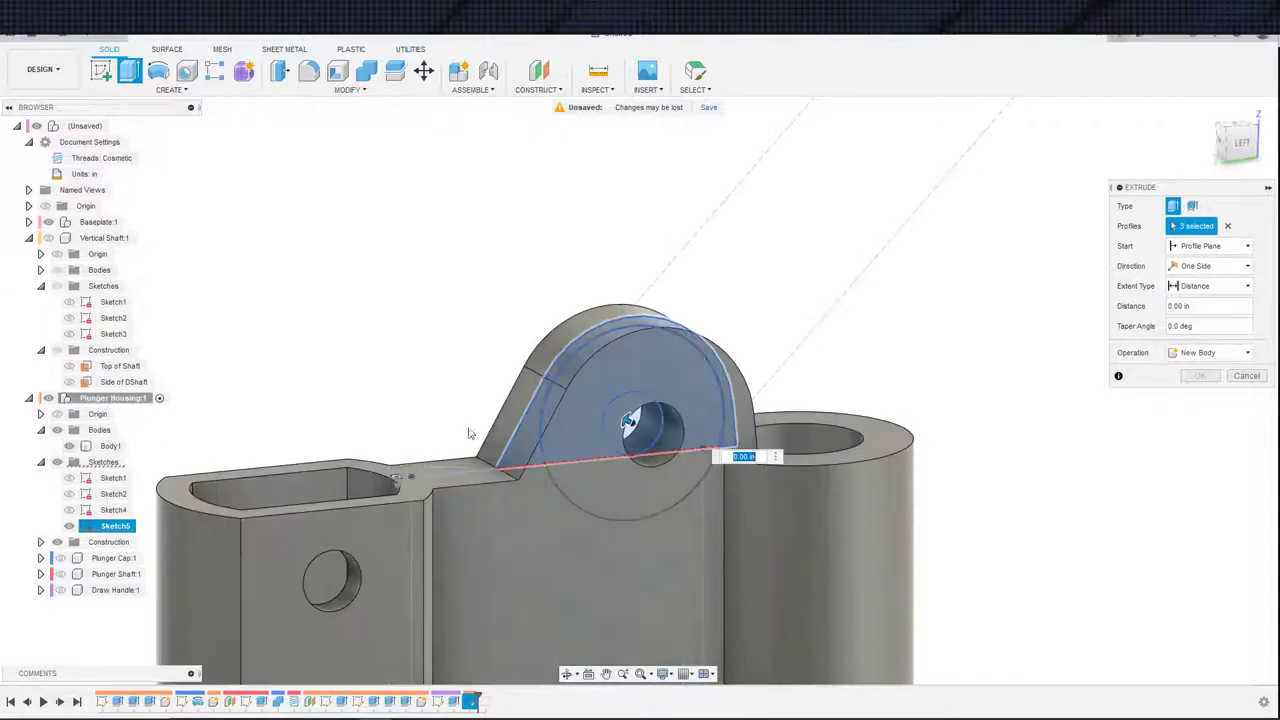
{"action": "middle_click_drag", "start_coordinate": [390, 440], "coordinate": [416, 418], "text": "shift"}
{"action": "left_click", "coordinate": [1240, 266]}
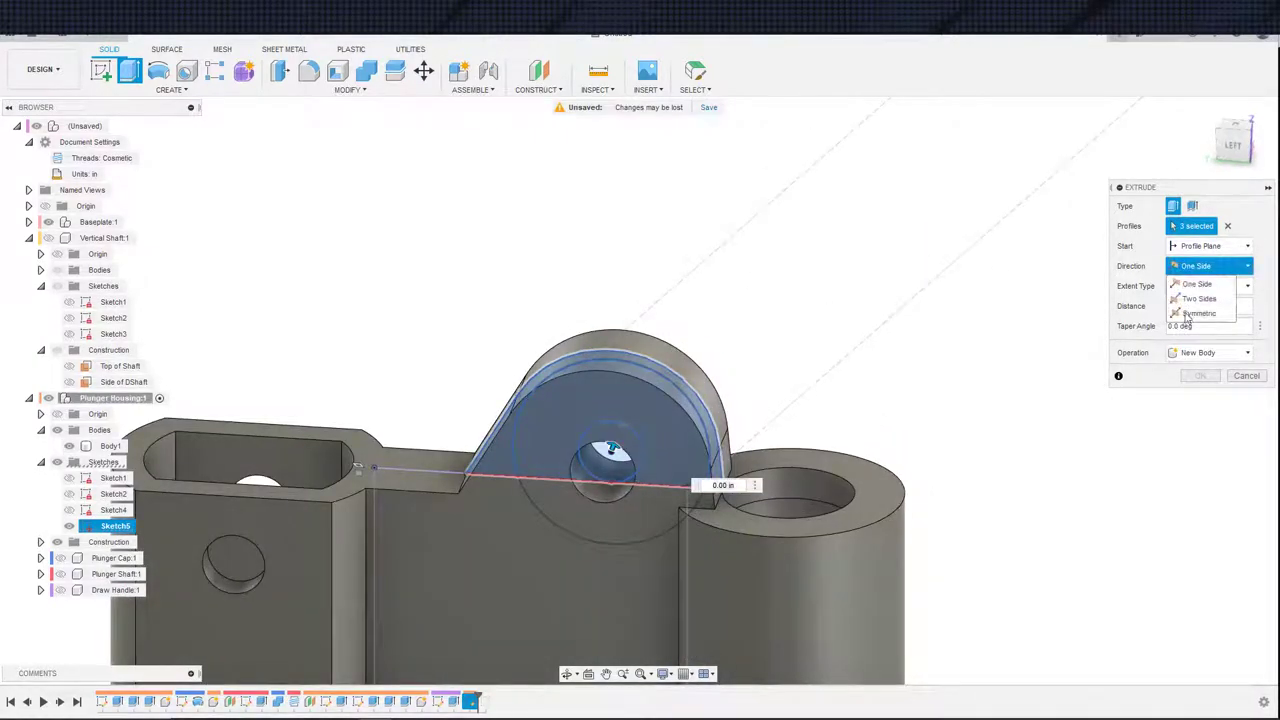
{"action": "left_click", "coordinate": [1188, 305]}
{"action": "left_click", "coordinate": [1183, 308]}
{"action": "left_click", "coordinate": [1186, 341]}
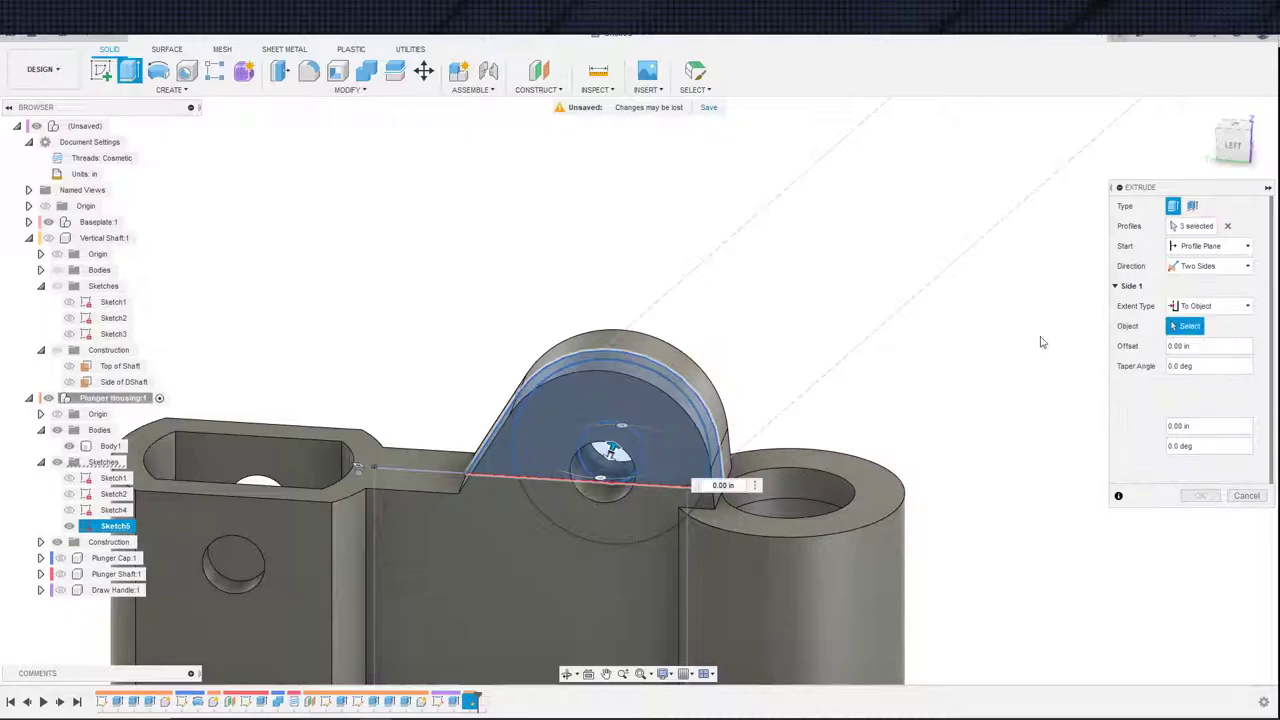
{"action": "middle_click_drag", "start_coordinate": [1043, 343], "coordinate": [1018, 369], "text": "shift"}
{"action": "left_click", "coordinate": [1071, 377]}
{"action": "middle_click_drag", "start_coordinate": [800, 240], "coordinate": [1120, 326], "text": "shift"}
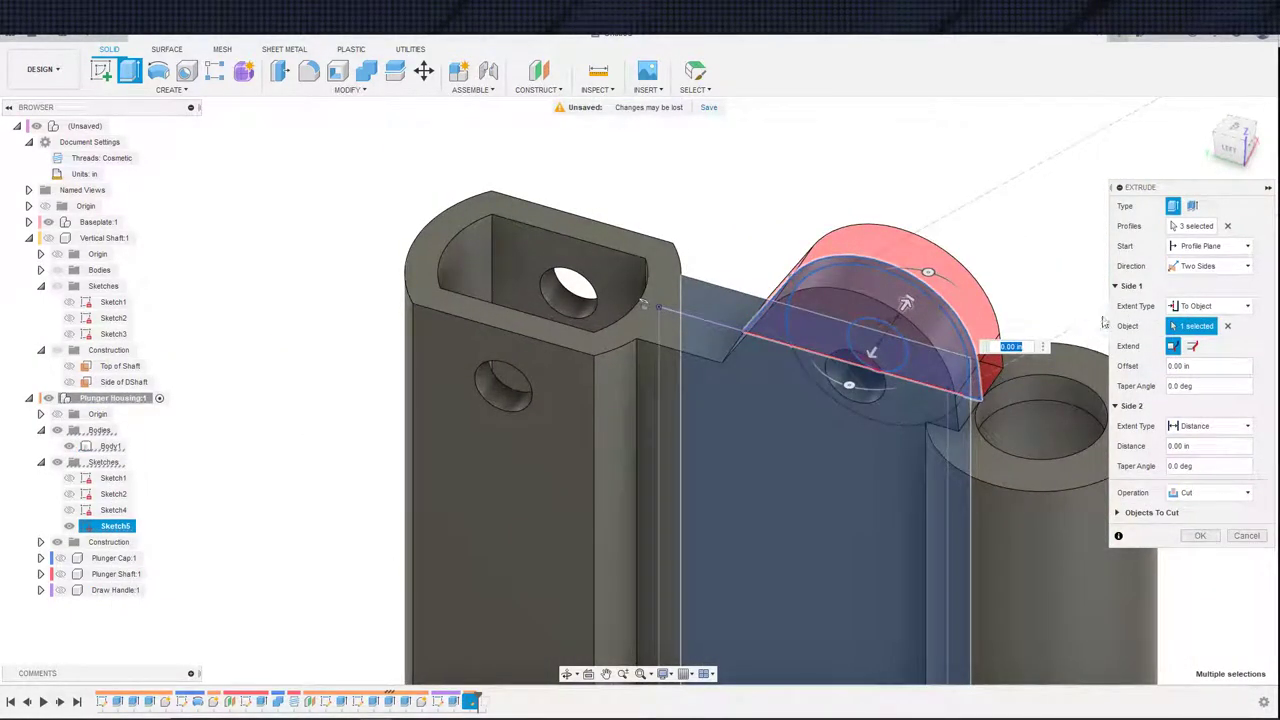
{"action": "left_click", "coordinate": [1228, 330]}
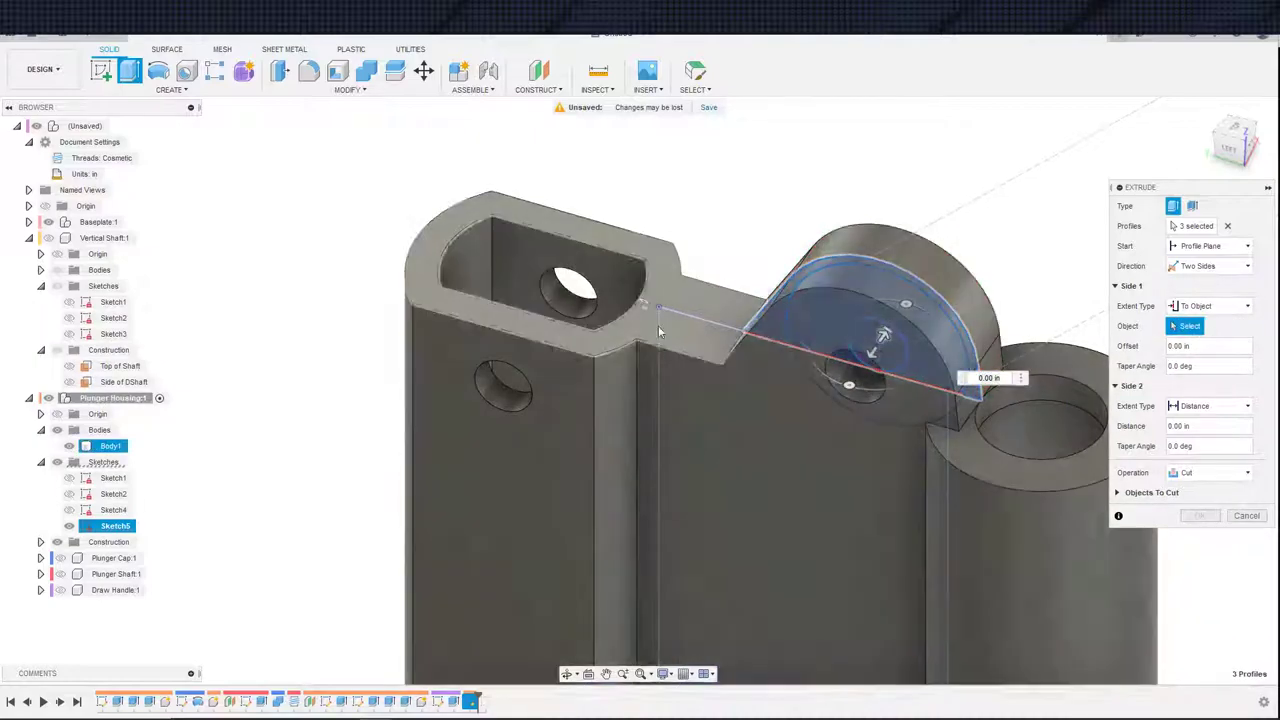
- Show the Draw Handle and cut the mount profiles with both sides extending To Object up to the handle's opposite faces
{"action": "left_click", "coordinate": [59, 590]}
{"action": "mouse_move", "coordinate": [474, 446]}
{"action": "middle_mouse_down", "text": "shift"}
{"action": "mouse_move", "coordinate": [186, 498]}
{"action": "mouse_move", "coordinate": [329, 380]}
{"action": "mouse_move", "coordinate": [510, 325]}
{"action": "middle_mouse_up", "text": "shift"}
{"action": "left_click", "coordinate": [309, 368]}
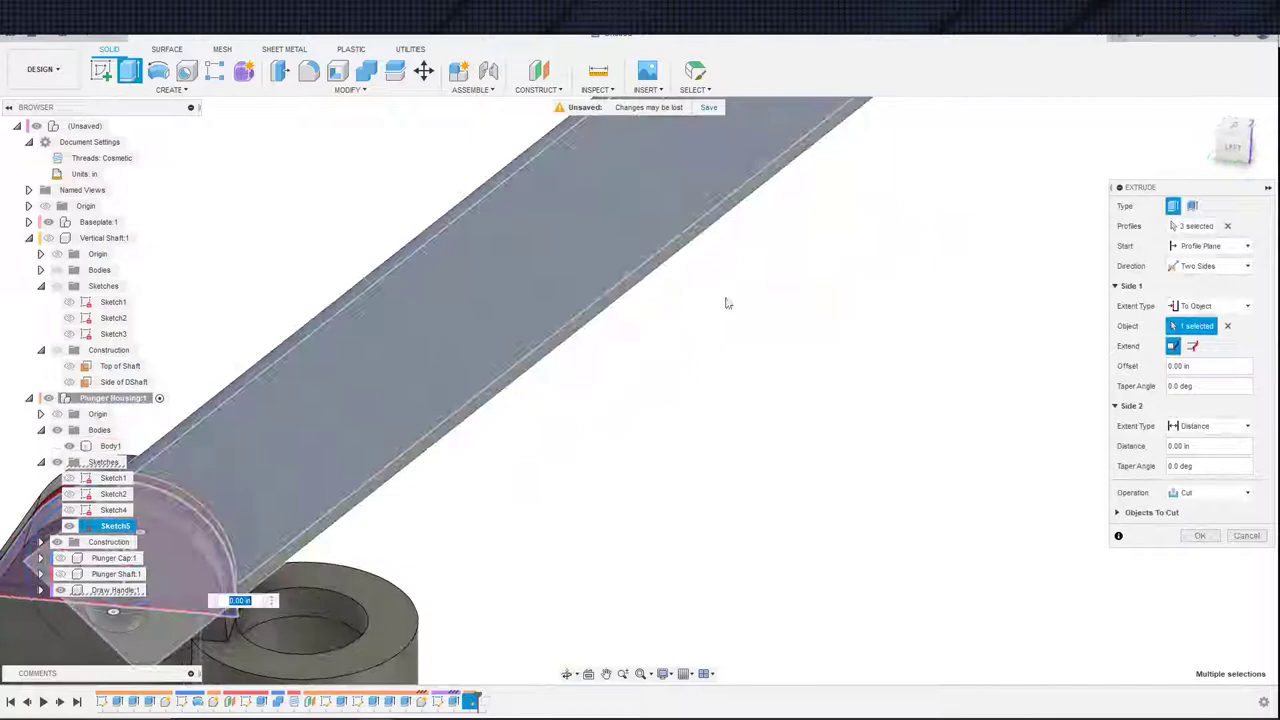
{"action": "left_click", "coordinate": [1175, 427]}
{"action": "left_click", "coordinate": [1197, 458]}
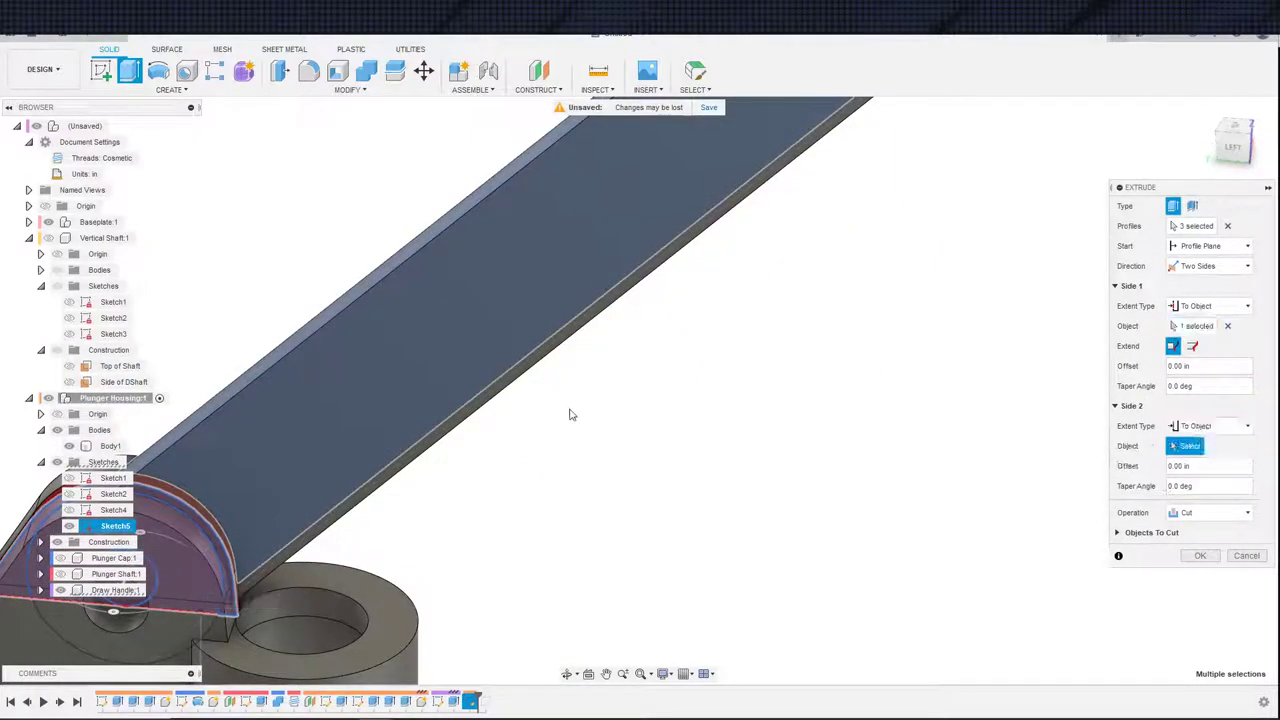
{"action": "left_click", "coordinate": [604, 282]}
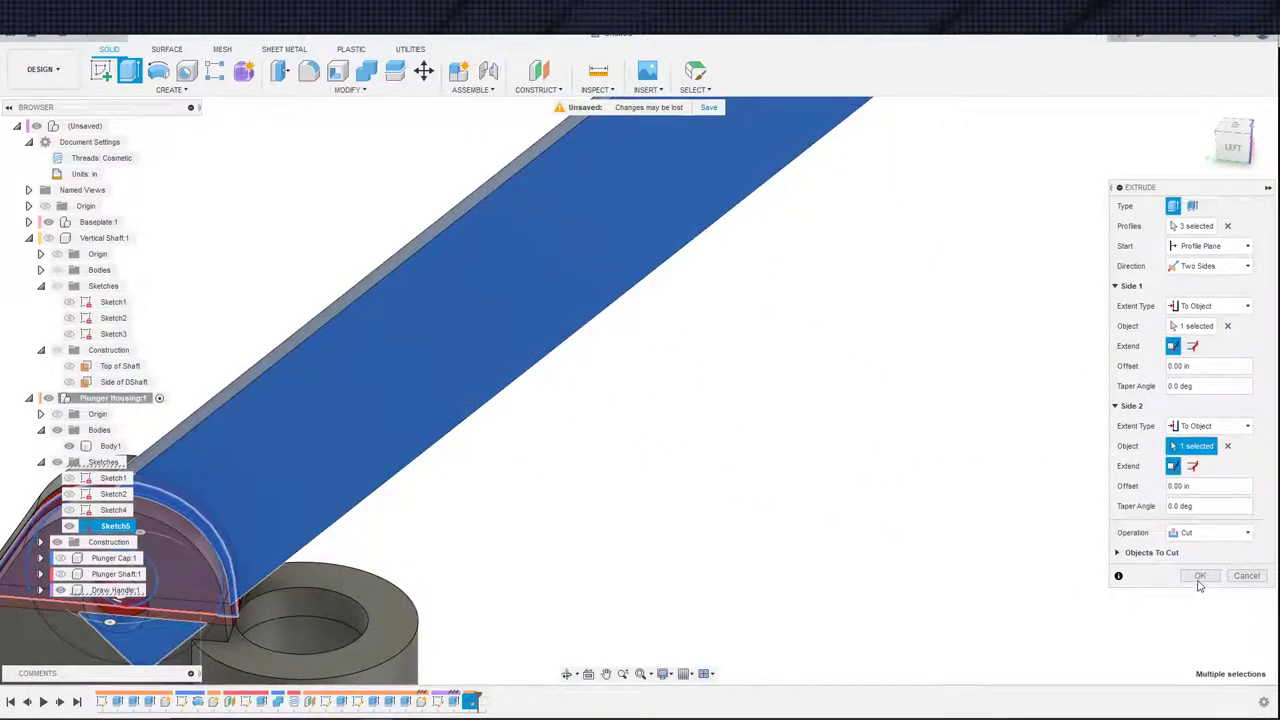
{"action": "left_click", "coordinate": [1197, 574]}
- Inspect the cut at the pivot, reopen it to check its Objects To Cut, and delete the cut feature
{"action": "middle_click_drag", "start_coordinate": [748, 553], "coordinate": [740, 456], "text": "shift"}
{"action": "scroll", "coordinate": [849, 531], "scroll_direction": "down", "scroll_amount": 3}
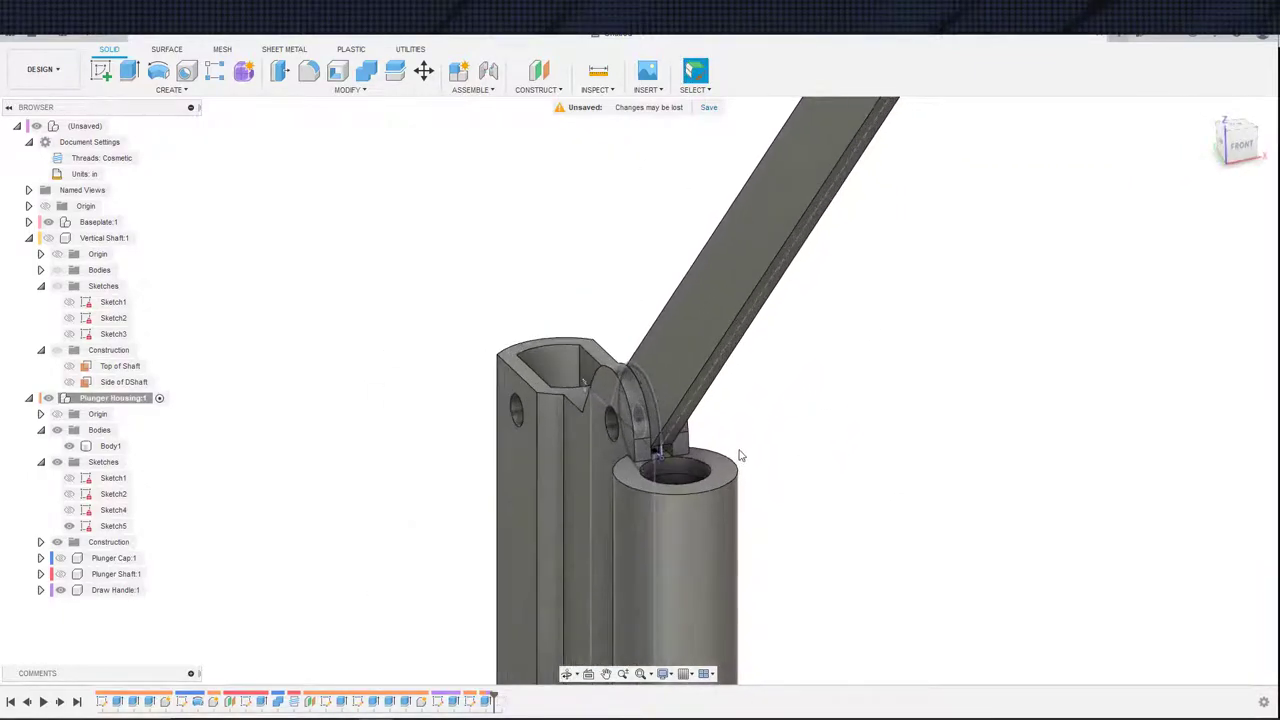
{"action": "double_click", "coordinate": [486, 702]}
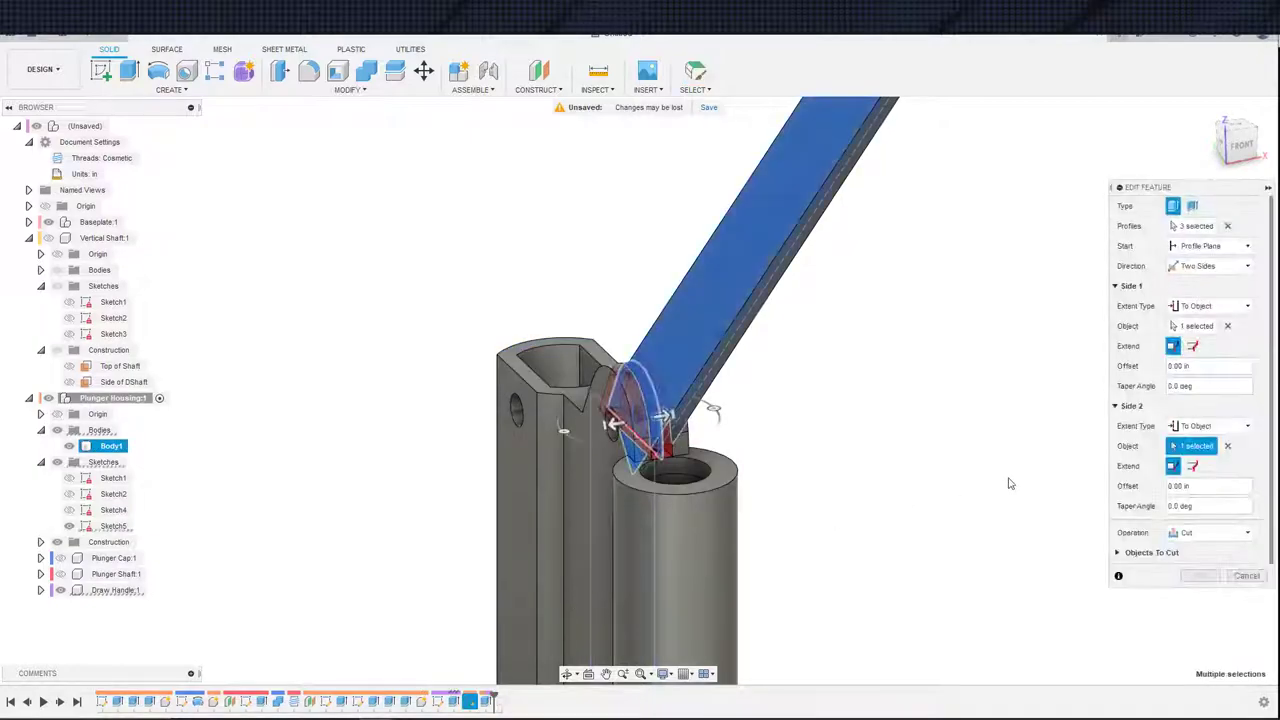
{"action": "left_click", "coordinate": [1119, 553]}
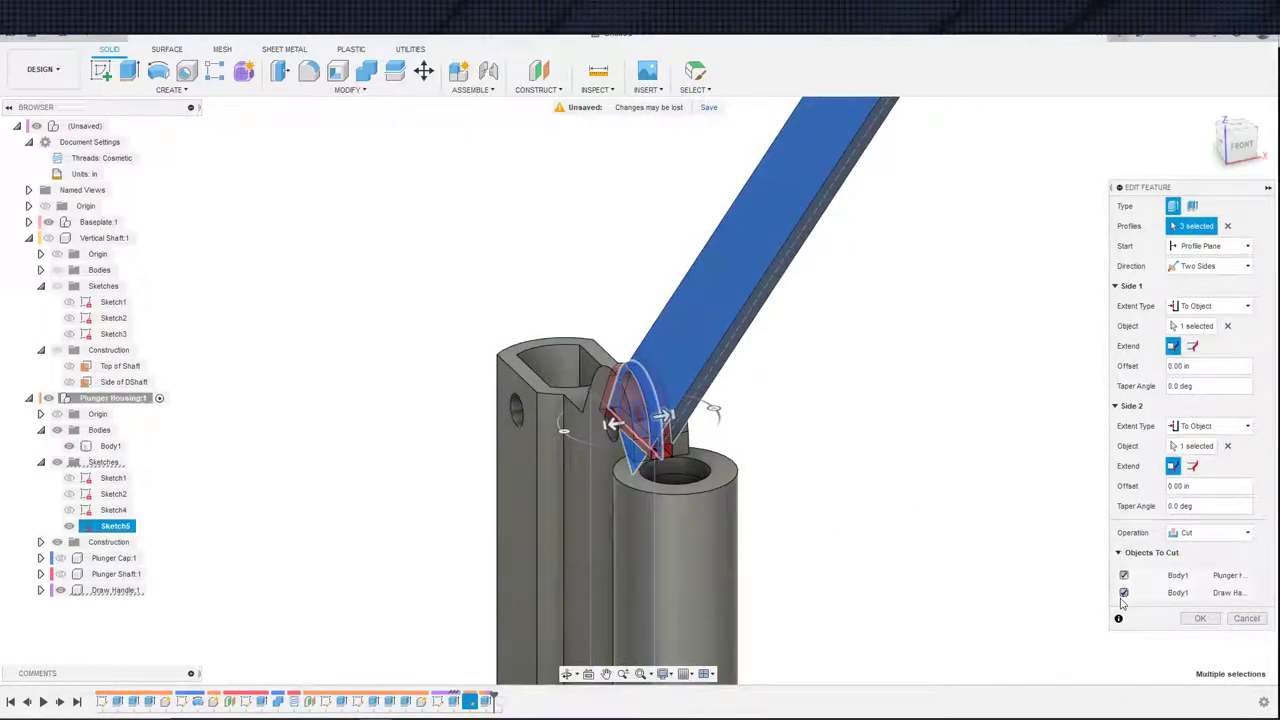
{"action": "left_click", "coordinate": [1203, 619]}
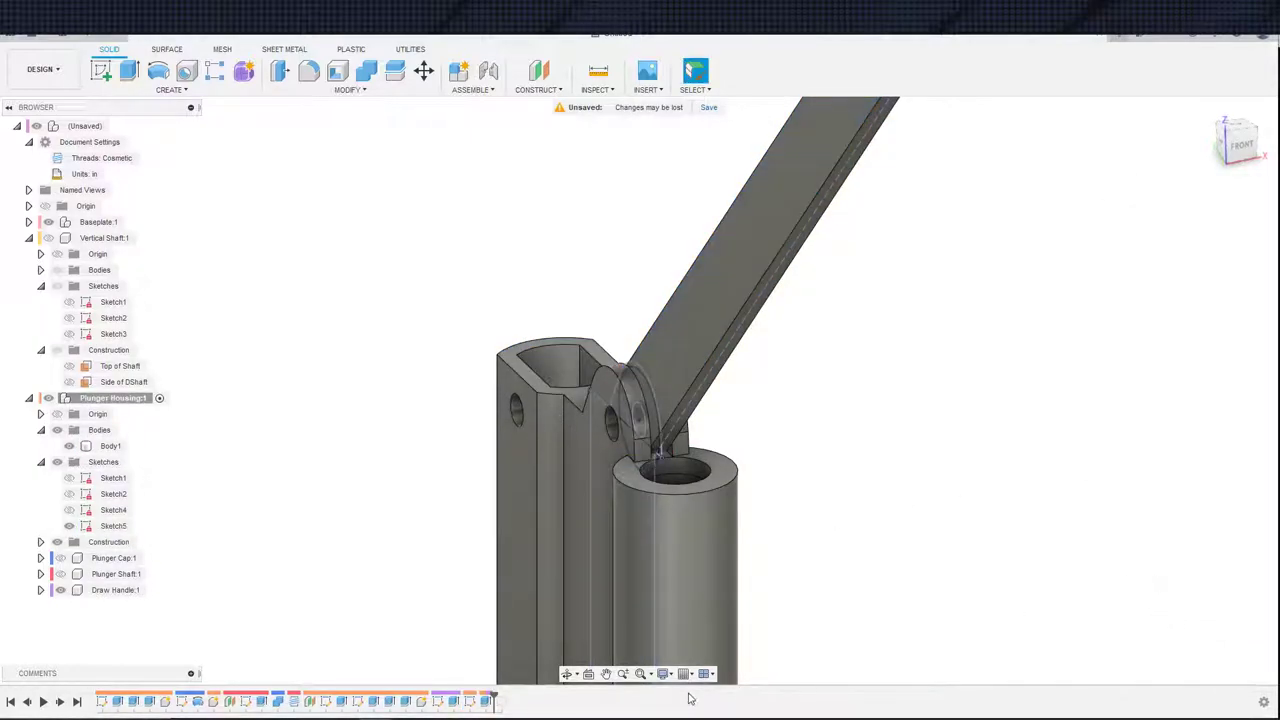
{"action": "double_click", "coordinate": [490, 701]}
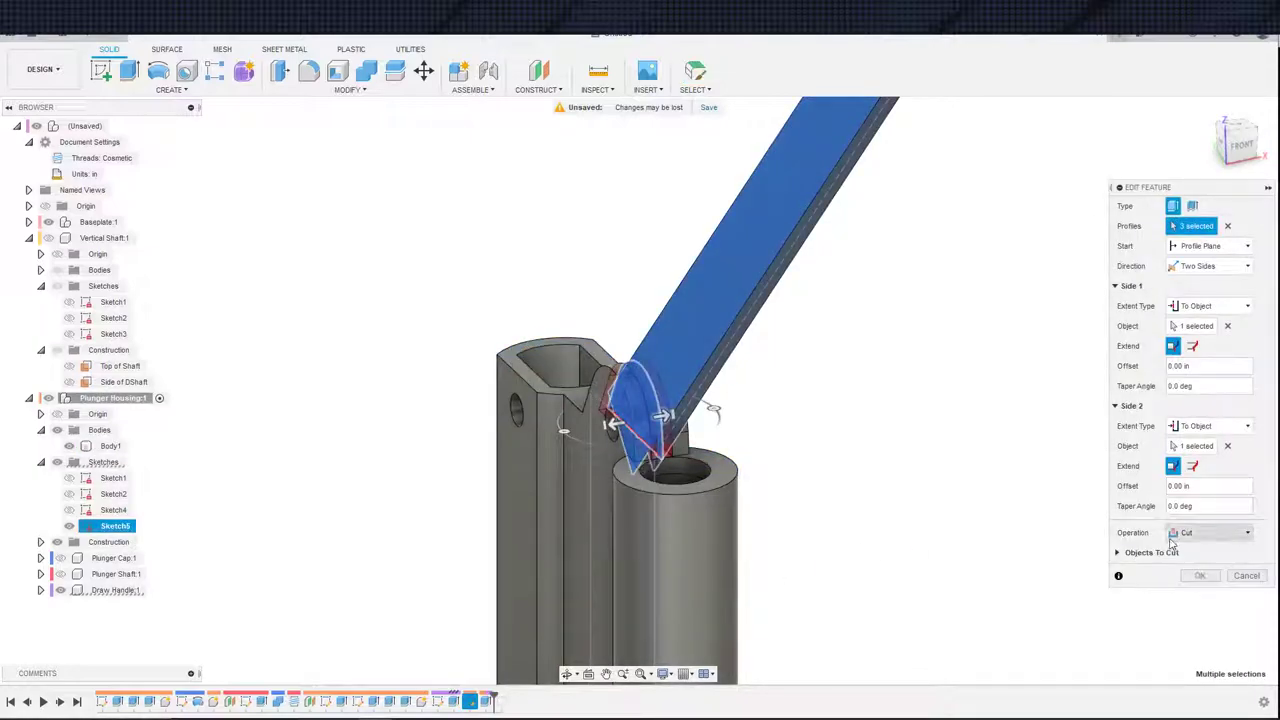
{"action": "left_click", "coordinate": [1119, 553]}
{"action": "left_click", "coordinate": [1200, 618]}
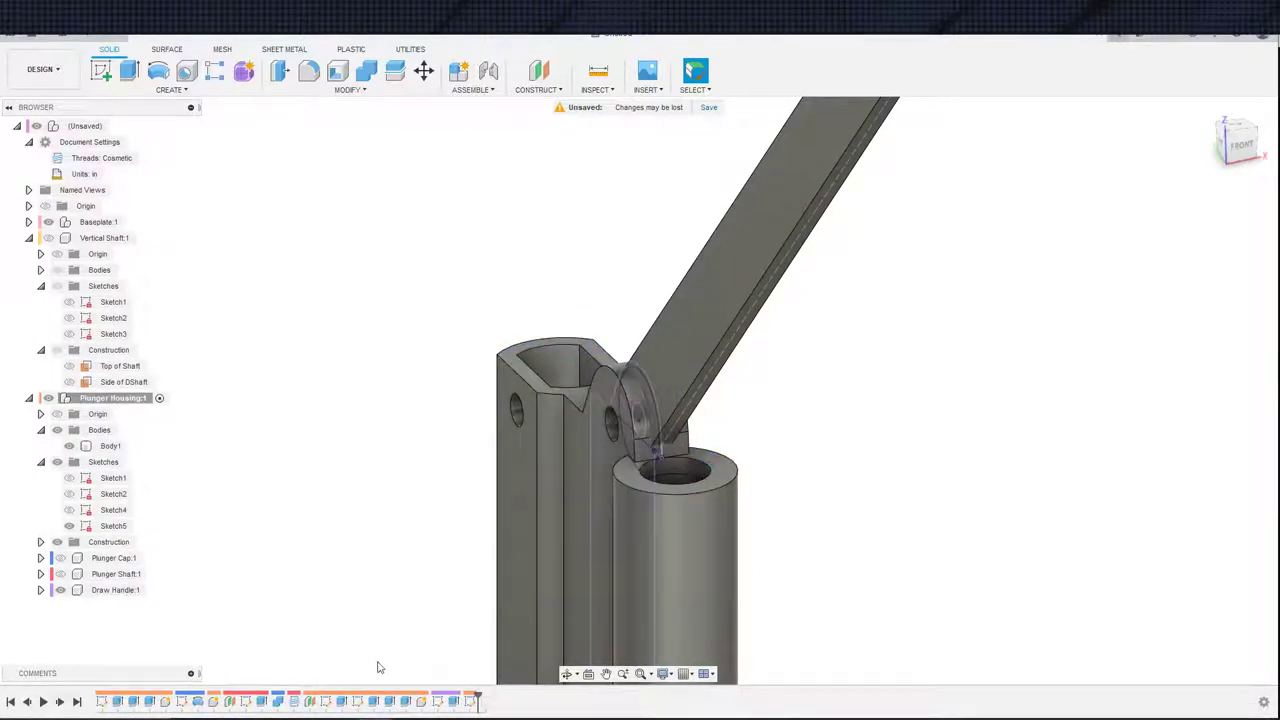
- Start an extrusion with Body1 and the Draw Handle hidden, and select the three mount profiles above the base line
{"action": "key", "text": "e"}
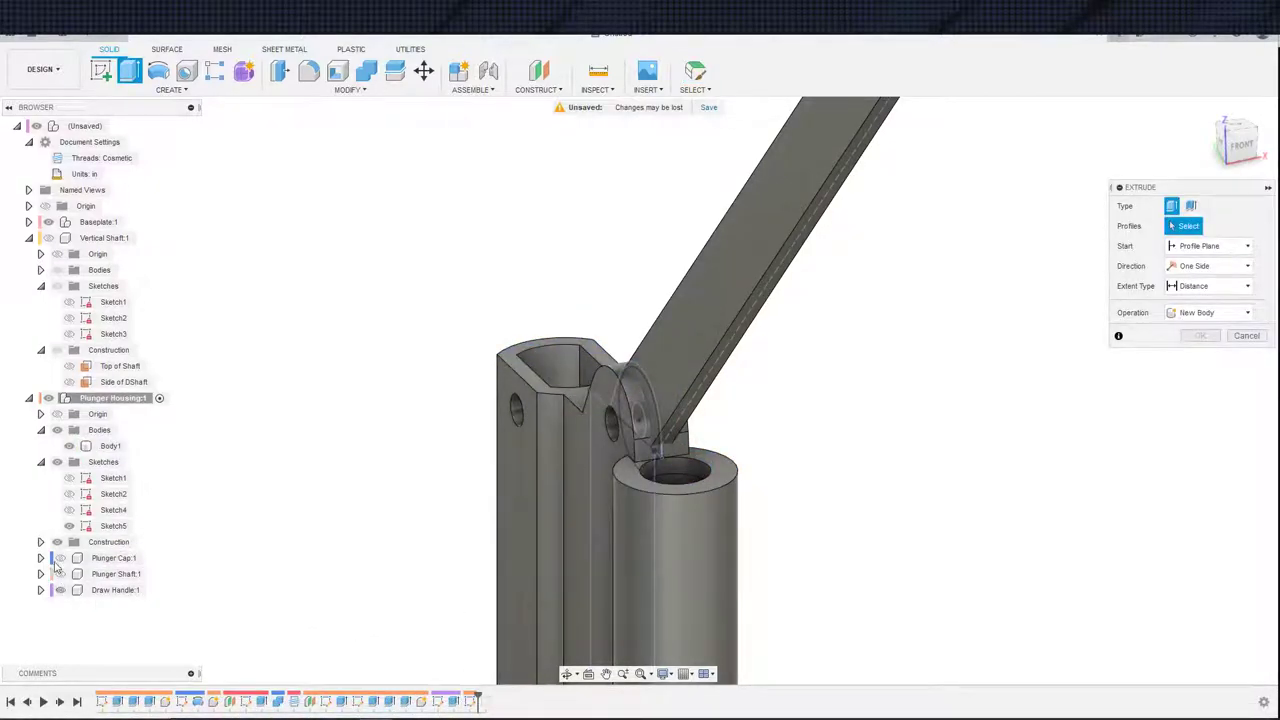
{"action": "scroll", "coordinate": [508, 528], "scroll_direction": "up", "scroll_amount": 3}
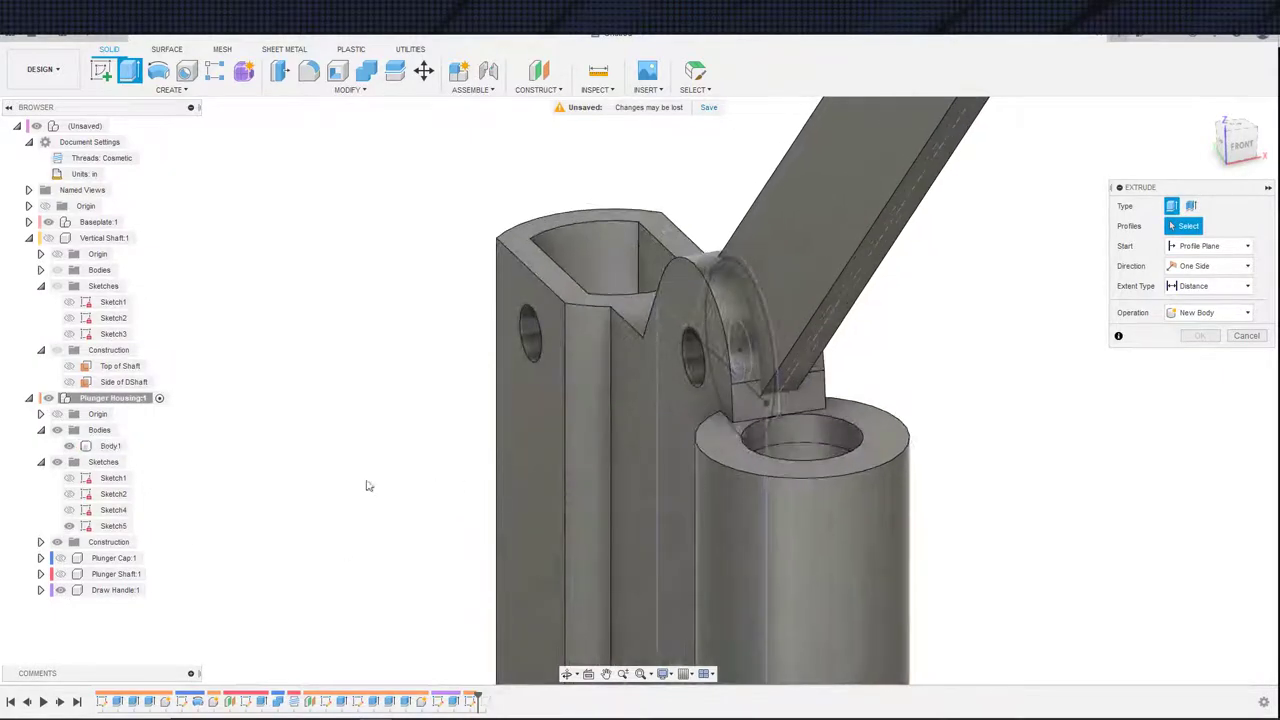
{"action": "left_click", "coordinate": [69, 446]}
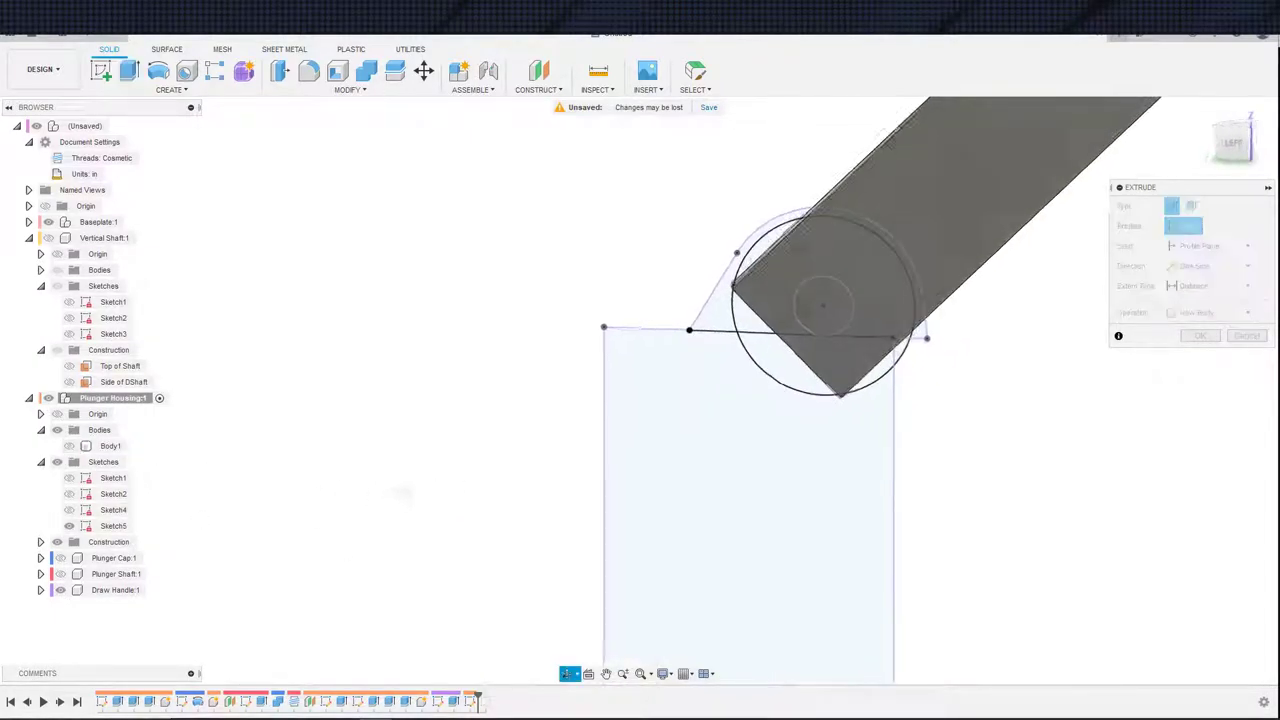
{"action": "left_click", "coordinate": [62, 591]}
{"action": "middle_click_drag", "start_coordinate": [386, 502], "coordinate": [277, 563]}
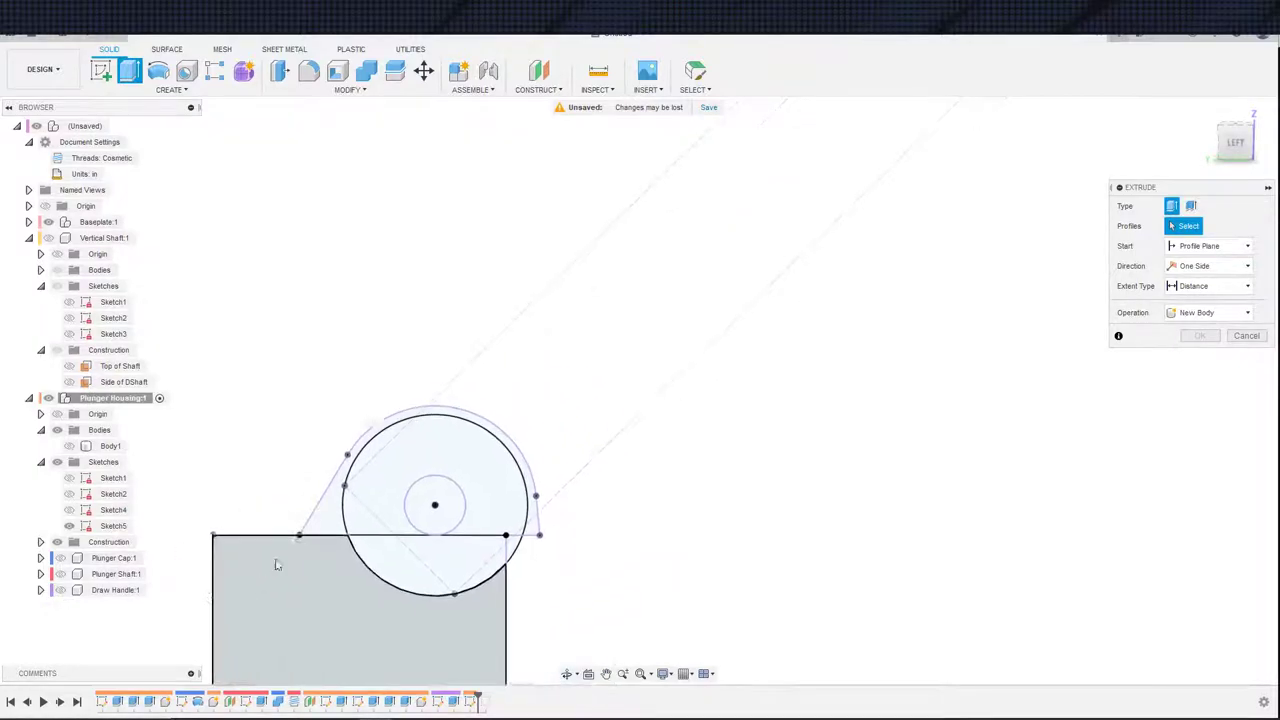
{"action": "left_click", "coordinate": [397, 509]}
{"action": "left_click", "coordinate": [424, 507]}
{"action": "left_click", "coordinate": [323, 552]}
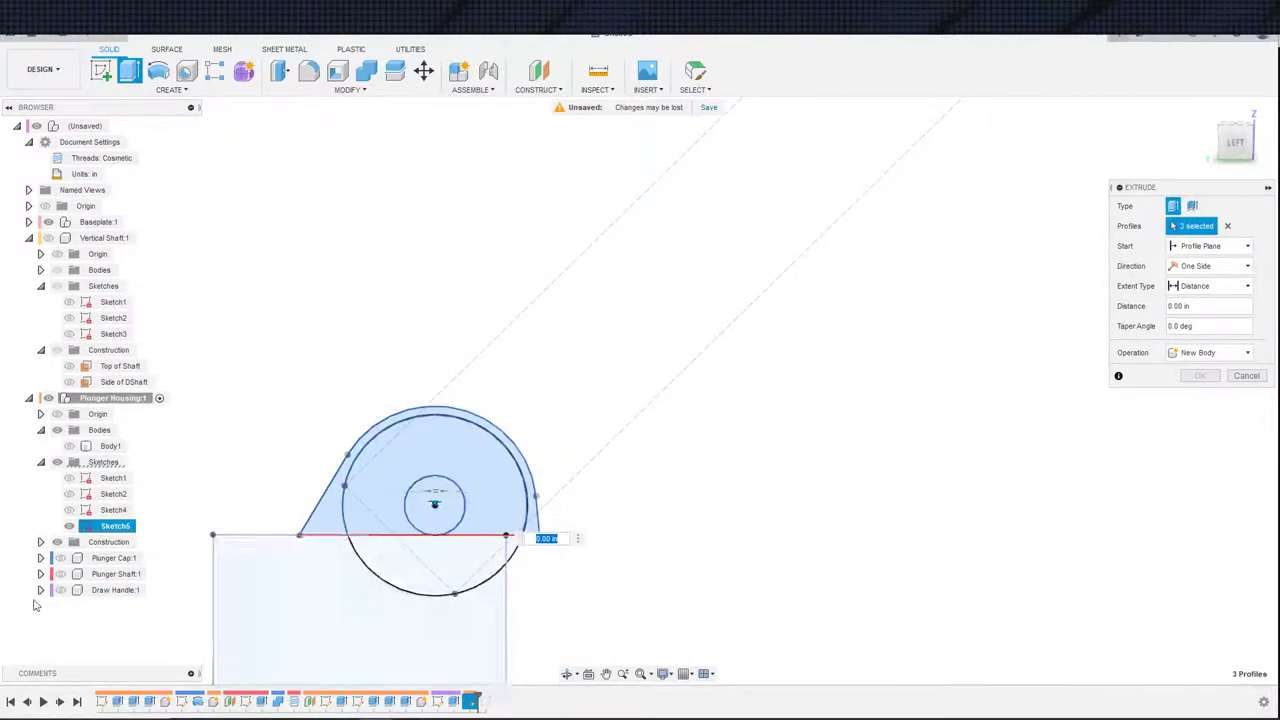
- Show the Draw Handle and extend the extrusion To Object up to the handle's near side face
{"action": "left_click", "coordinate": [59, 590]}
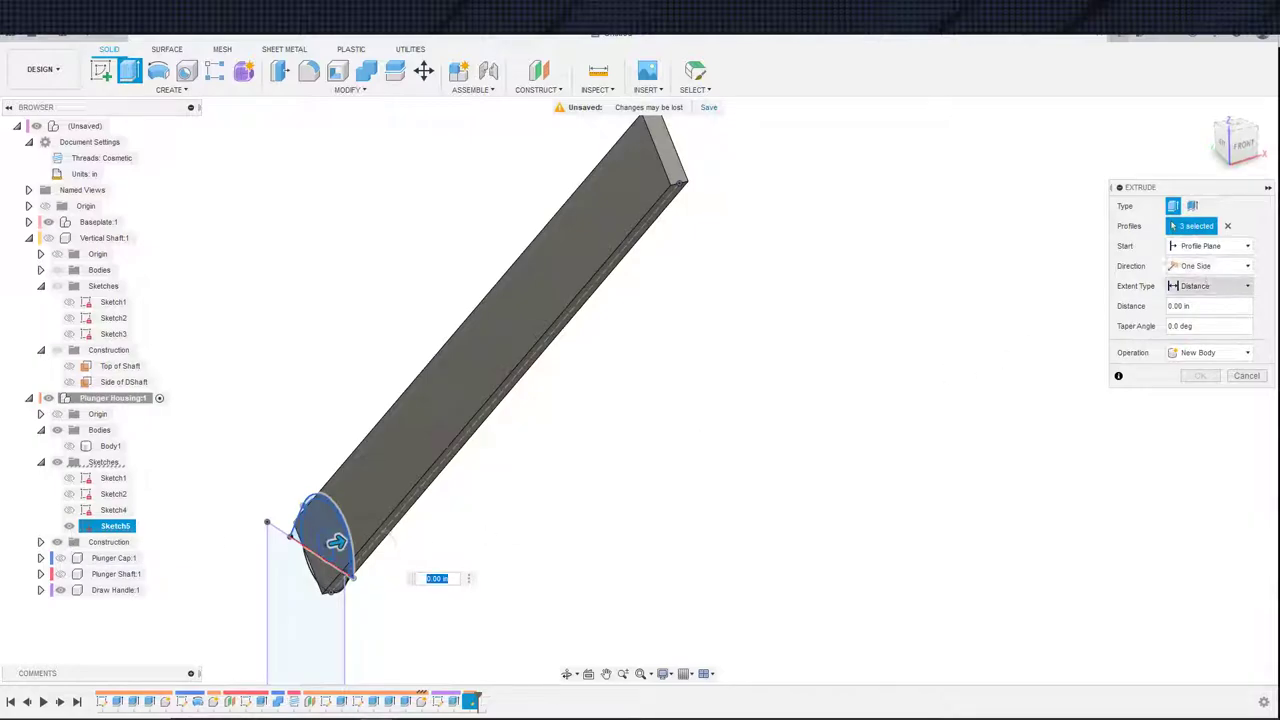
{"action": "left_click", "coordinate": [1247, 286]}
{"action": "left_click", "coordinate": [1195, 306]}
{"action": "left_click", "coordinate": [470, 378]}
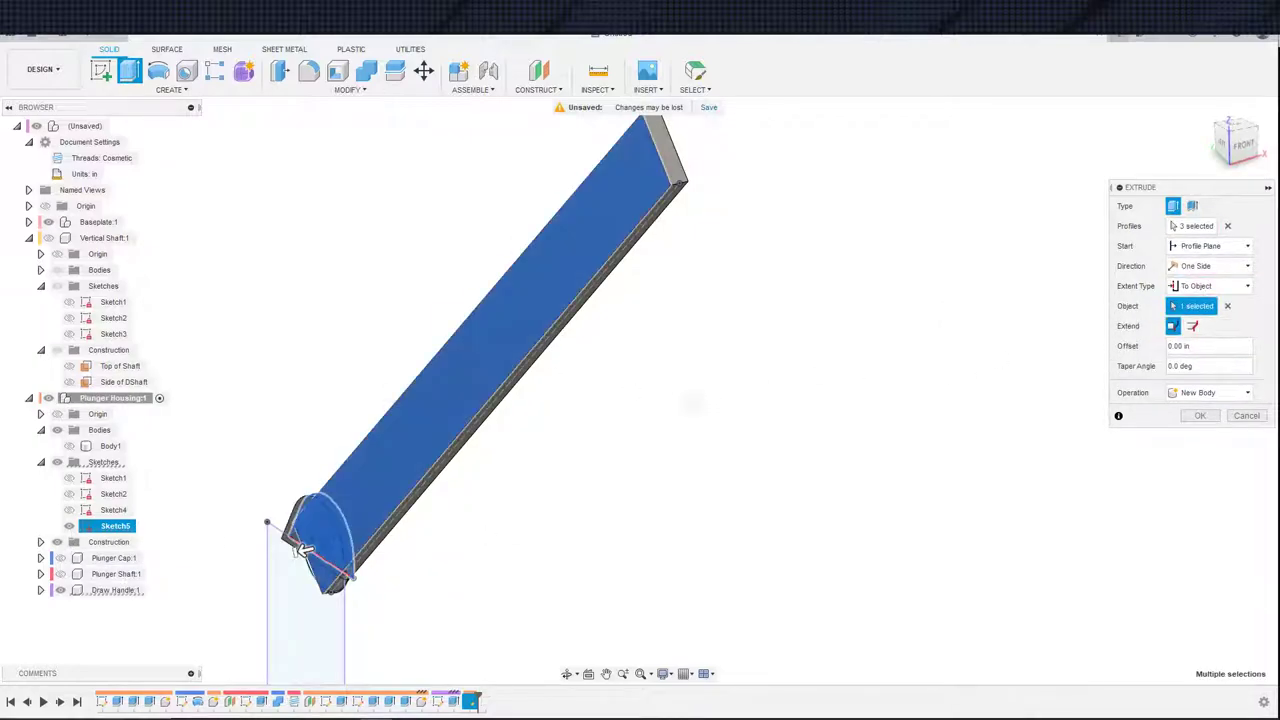
- Set the extrusion to Two Sides and extend Side 2 To Object up to the handle's opposite side face
{"action": "middle_click_drag", "start_coordinate": [693, 402], "coordinate": [762, 389], "text": "shift"}
{"action": "left_click", "coordinate": [1215, 266]}
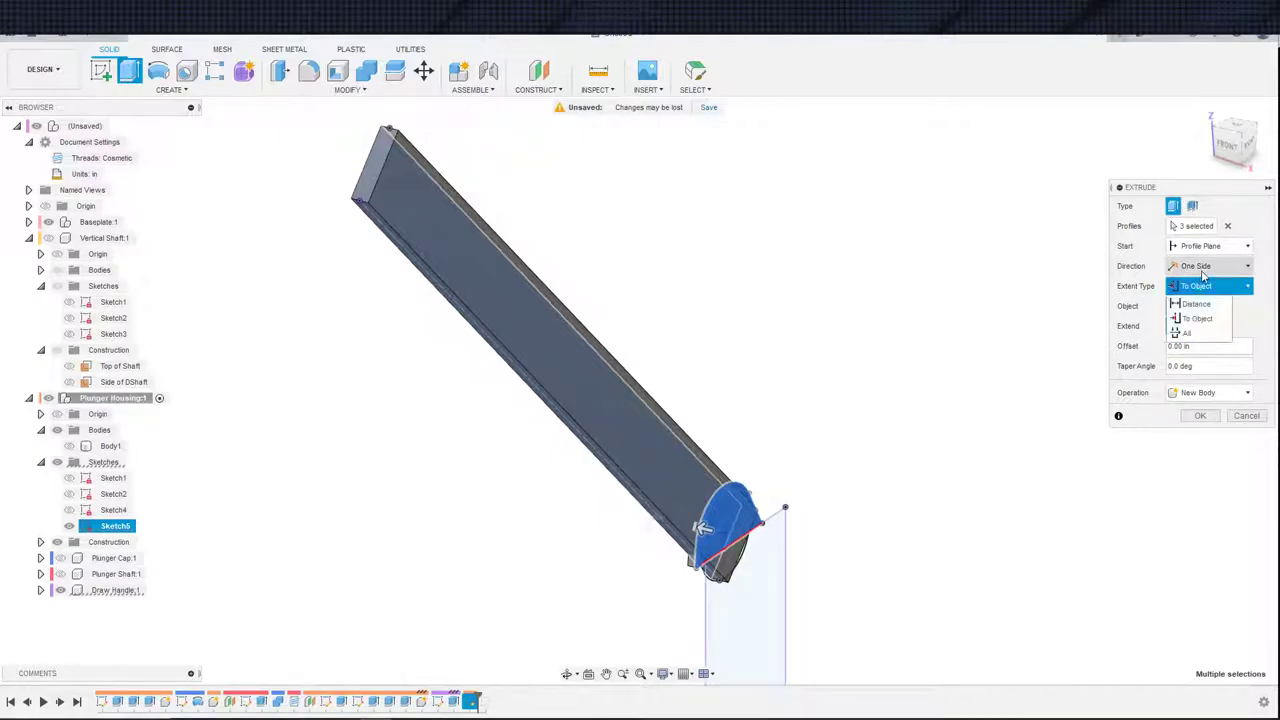
{"action": "left_click", "coordinate": [1200, 298]}
{"action": "left_click", "coordinate": [1186, 428]}
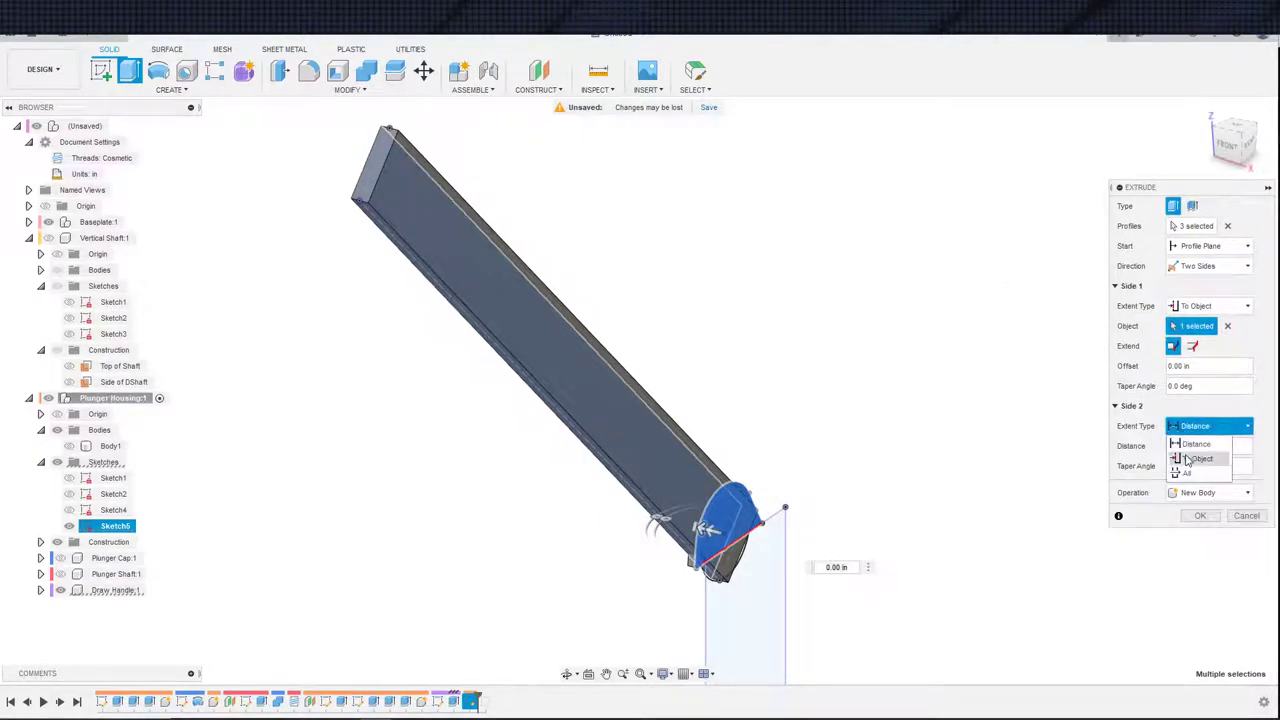
{"action": "left_click", "coordinate": [1195, 446]}
{"action": "left_click", "coordinate": [676, 433]}
{"action": "middle_click_drag", "start_coordinate": [676, 433], "coordinate": [736, 555], "text": "shift"}
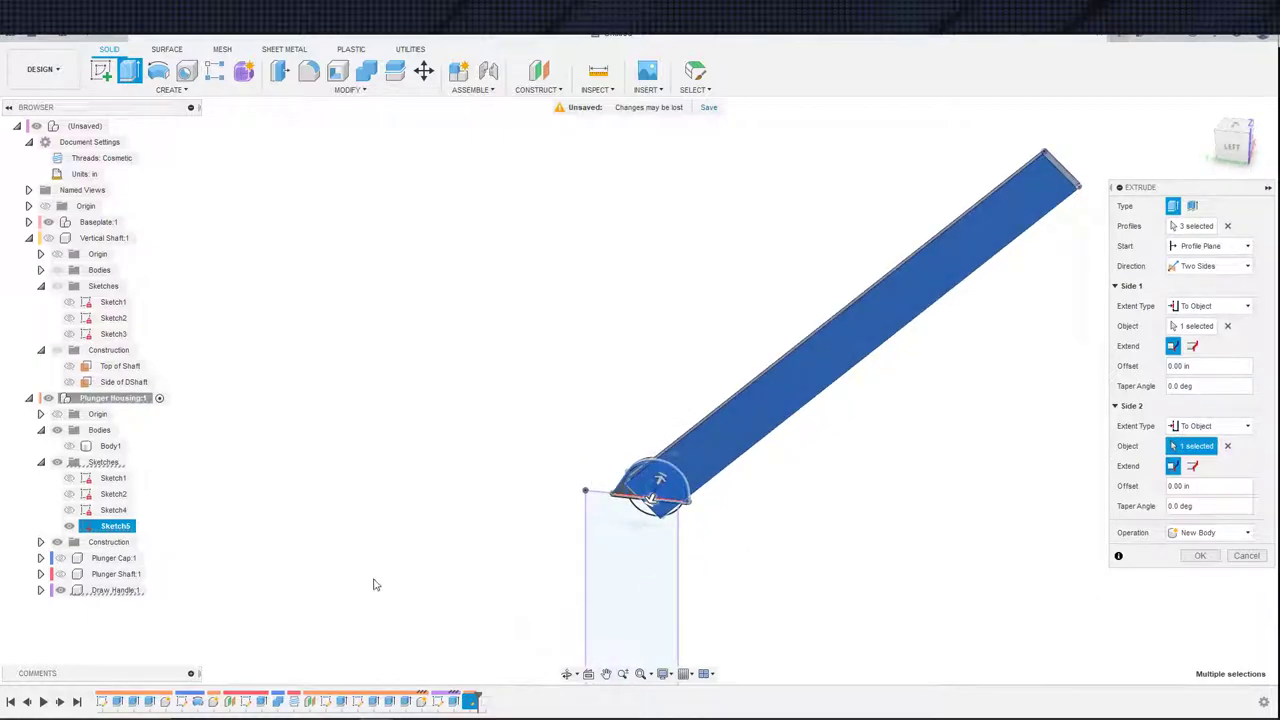
- Show Body1 and finish the extrusion as a cut through the Plunger Housing's Body1 only, leaving the Draw Handle out
{"action": "left_click", "coordinate": [67, 446]}
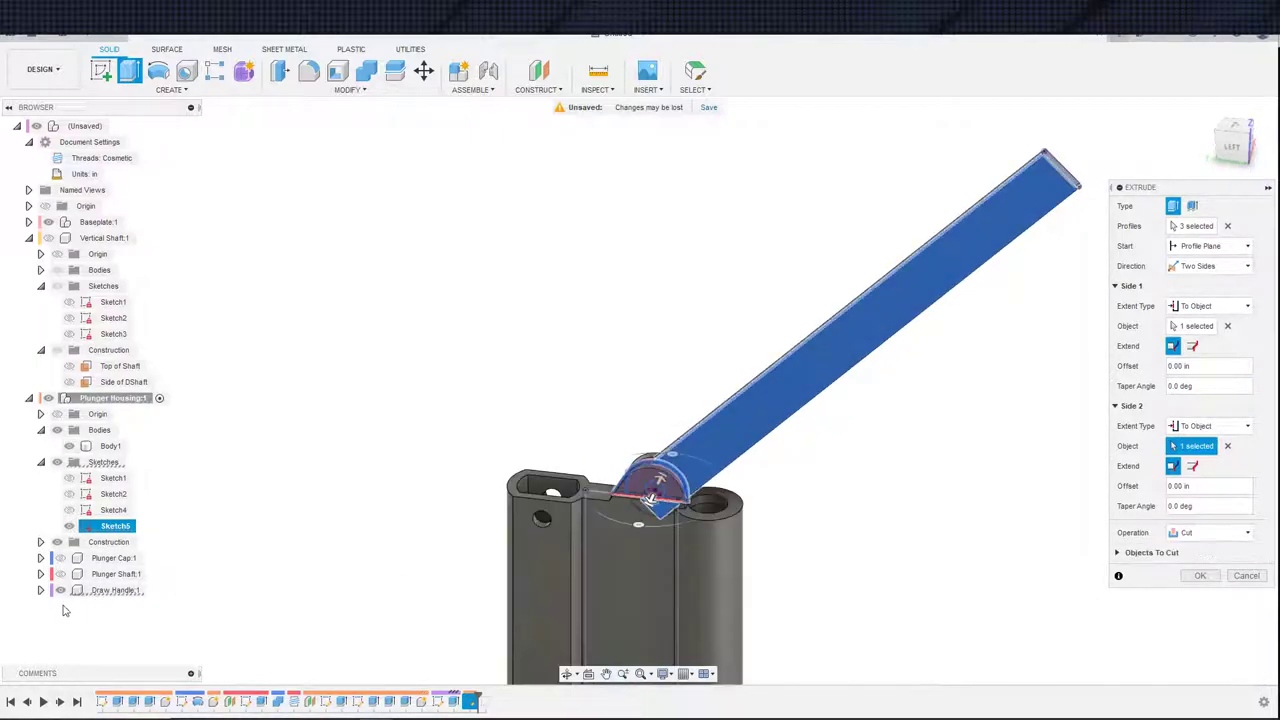
{"action": "left_click", "coordinate": [1115, 553]}
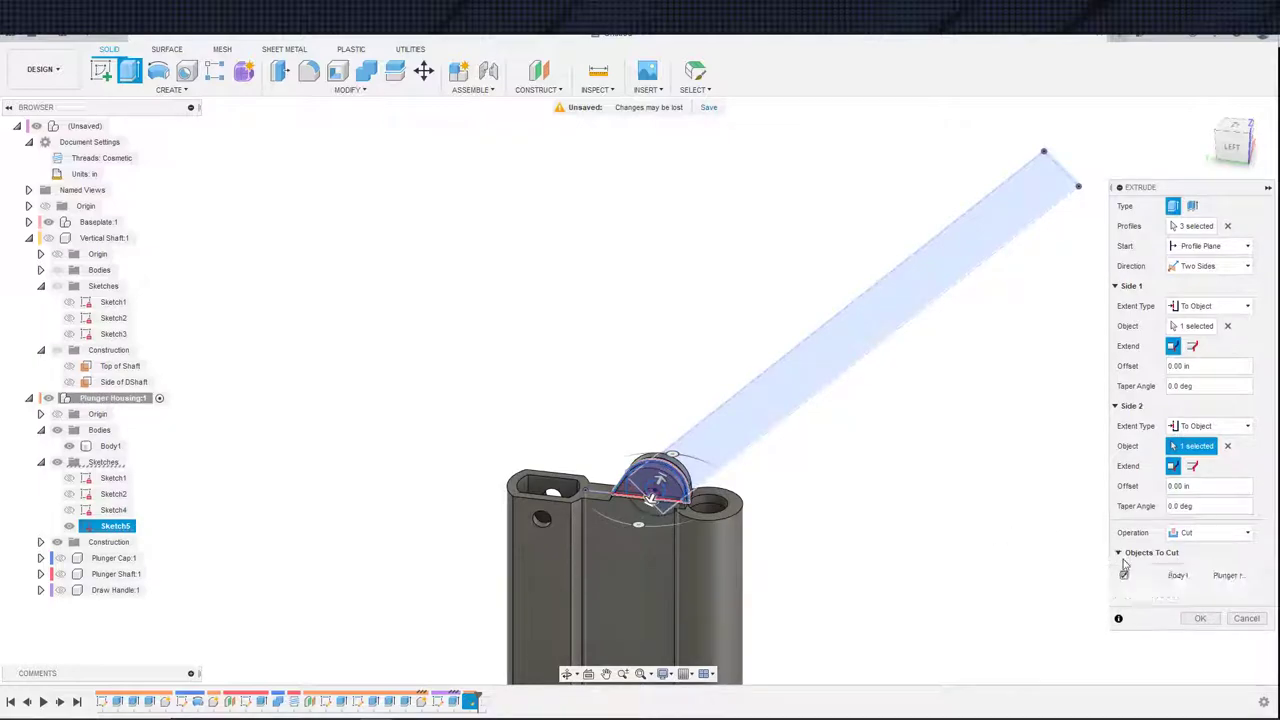
{"action": "left_click", "coordinate": [1200, 621]}
{"action": "middle_click_drag", "start_coordinate": [925, 580], "coordinate": [867, 585], "text": "shift"}
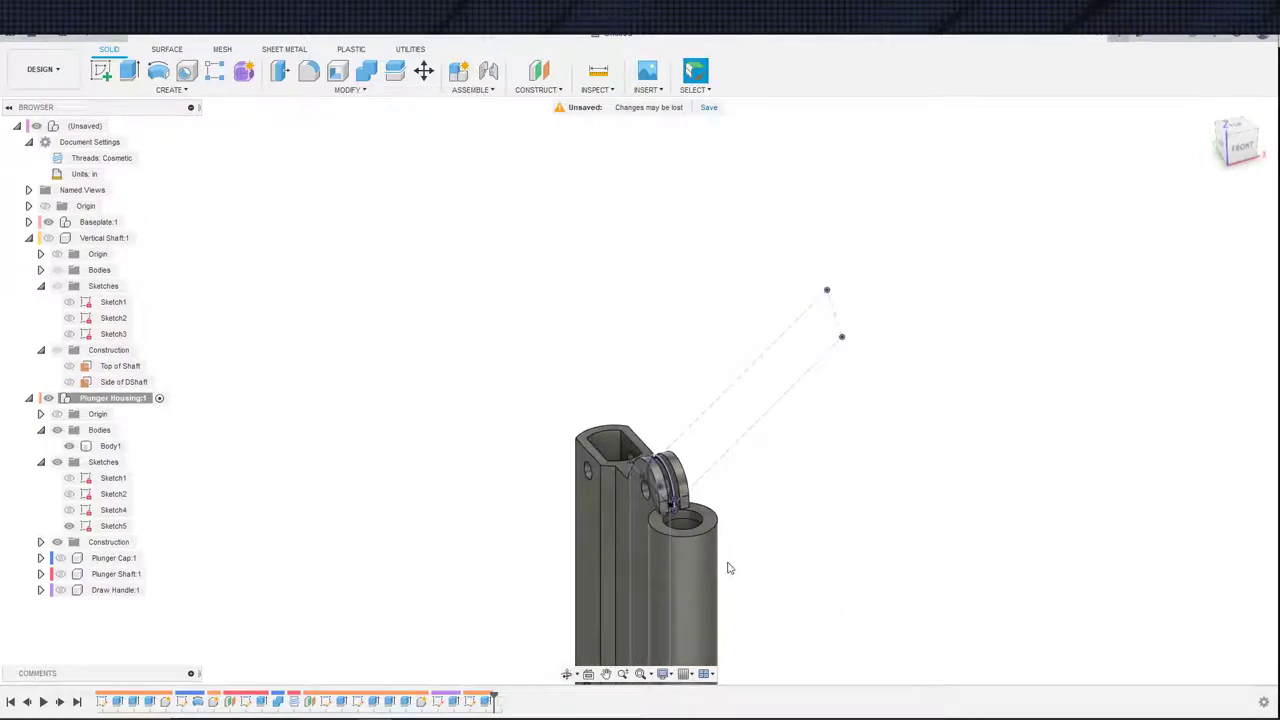
{"action": "scroll", "coordinate": [710, 560], "scroll_direction": "up", "scroll_amount": 8}
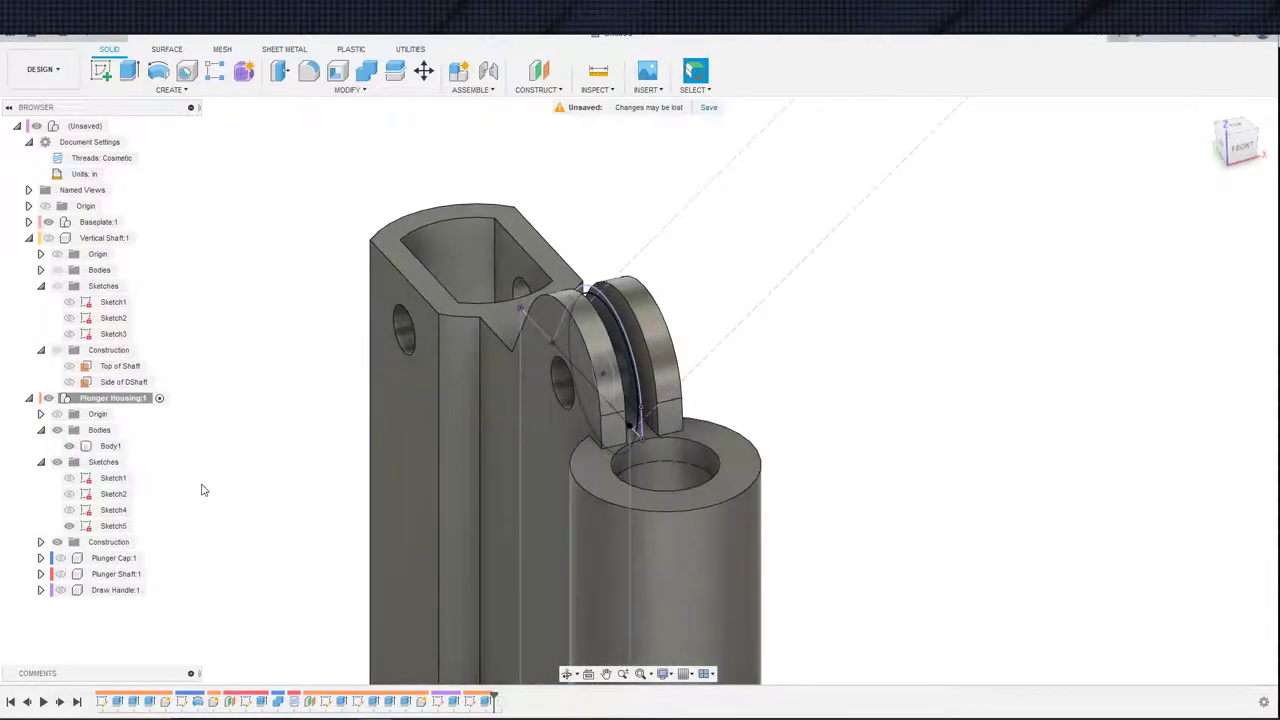
{"action": "left_click", "coordinate": [165, 90]}
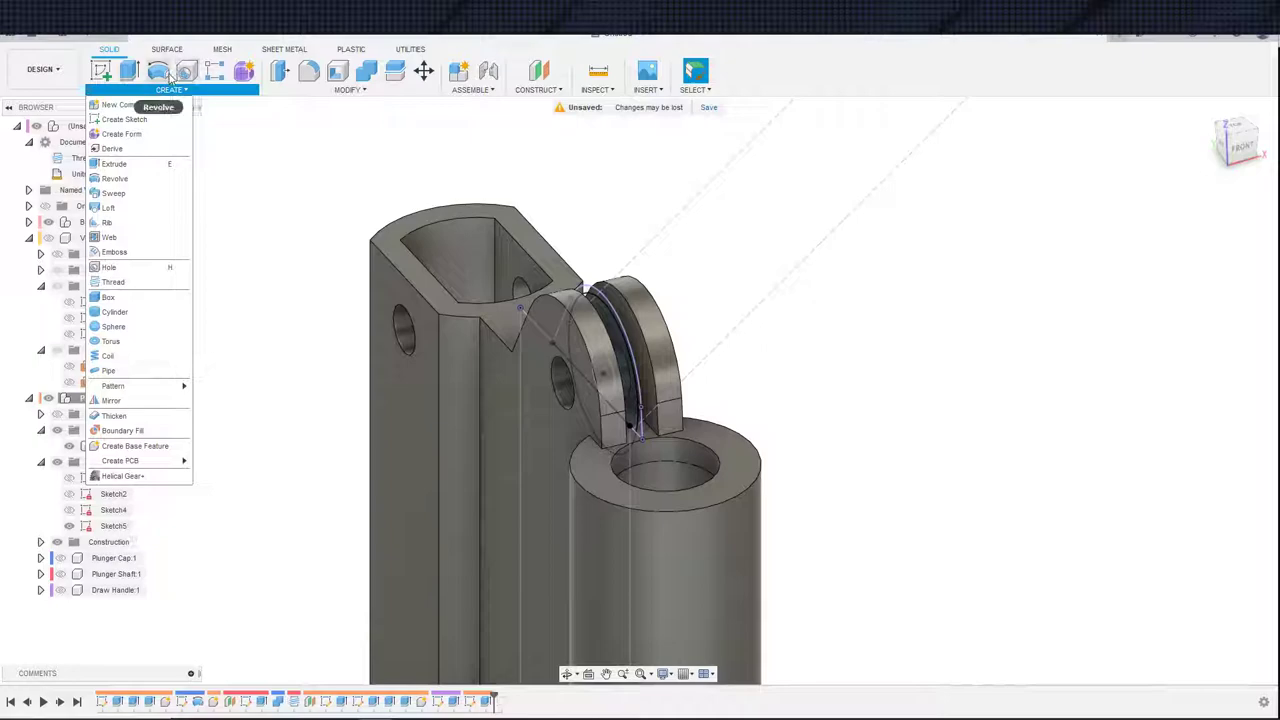
{"action": "right_click", "coordinate": [170, 74]}
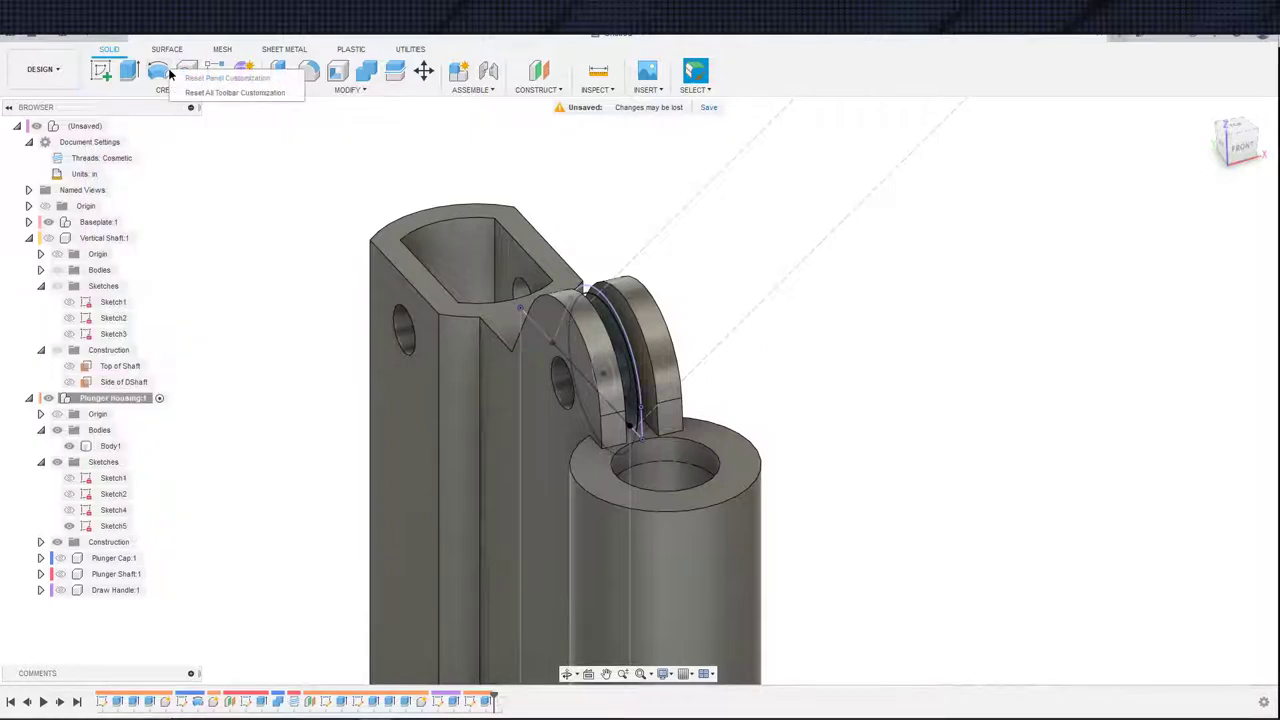
{"action": "left_click", "coordinate": [231, 266]}
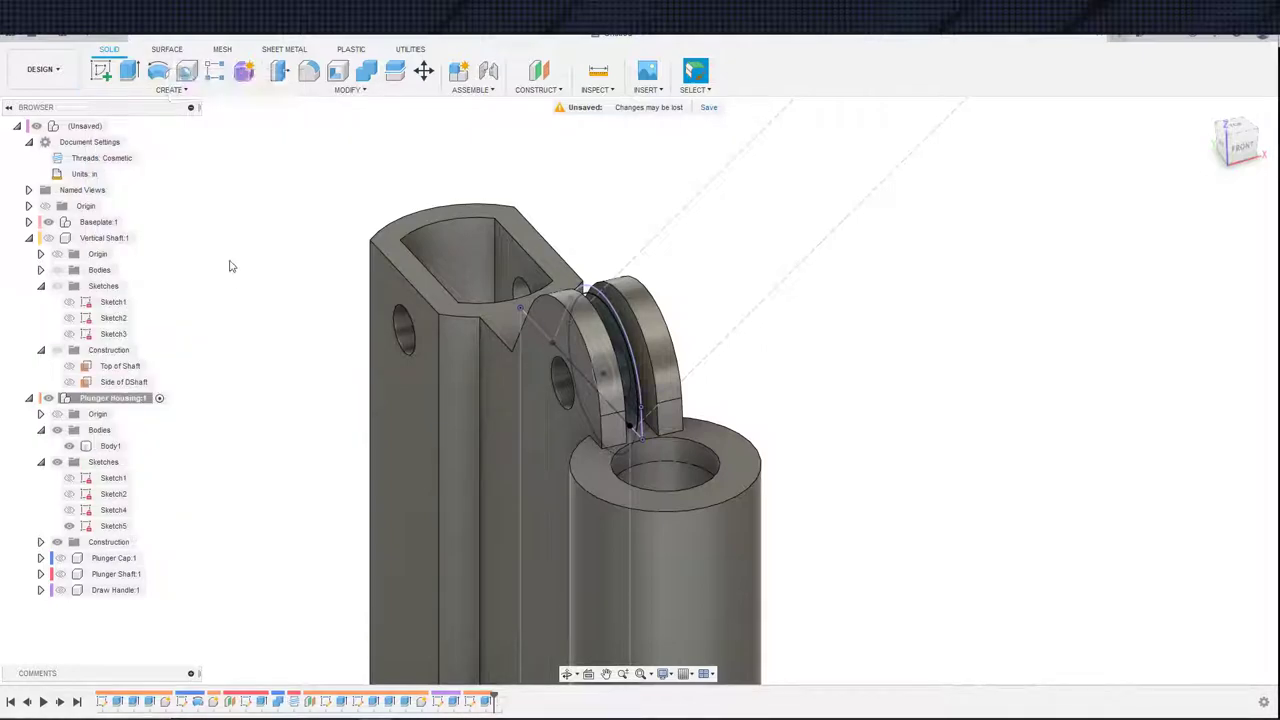
{"action": "left_click", "coordinate": [160, 78]}
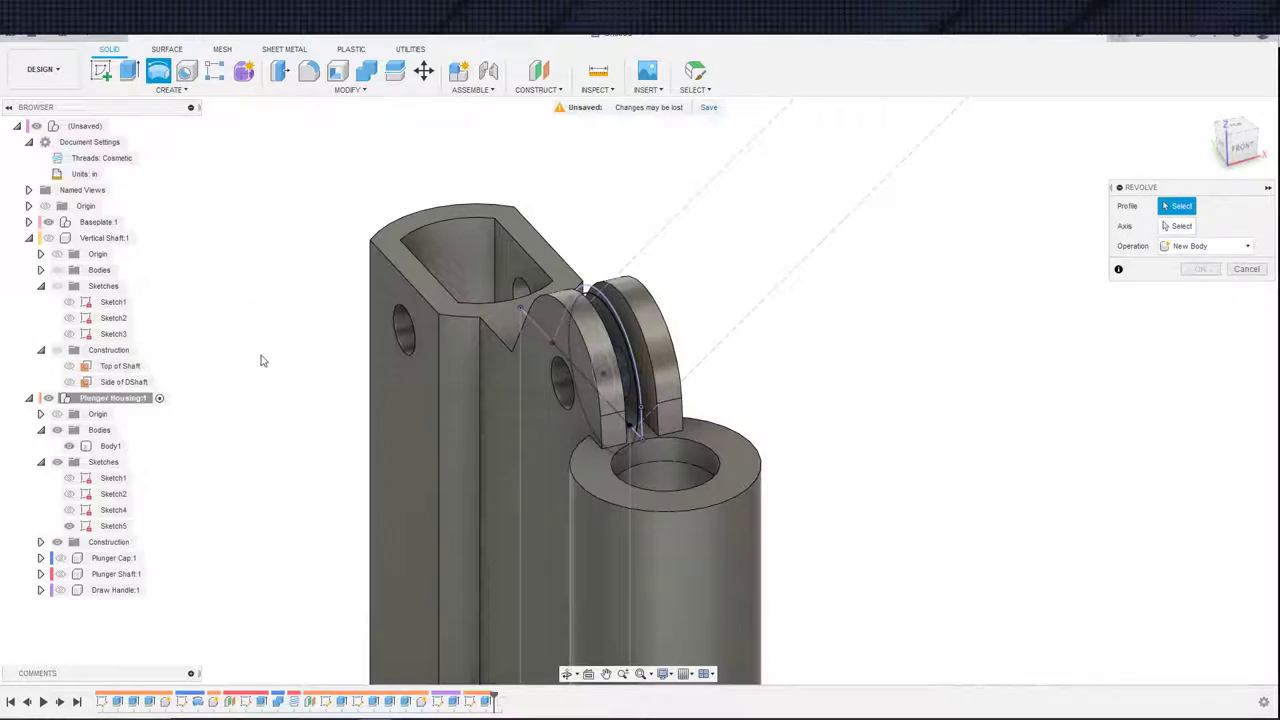
{"action": "middle_click_drag", "start_coordinate": [415, 425], "coordinate": [430, 480], "text": "shift"}
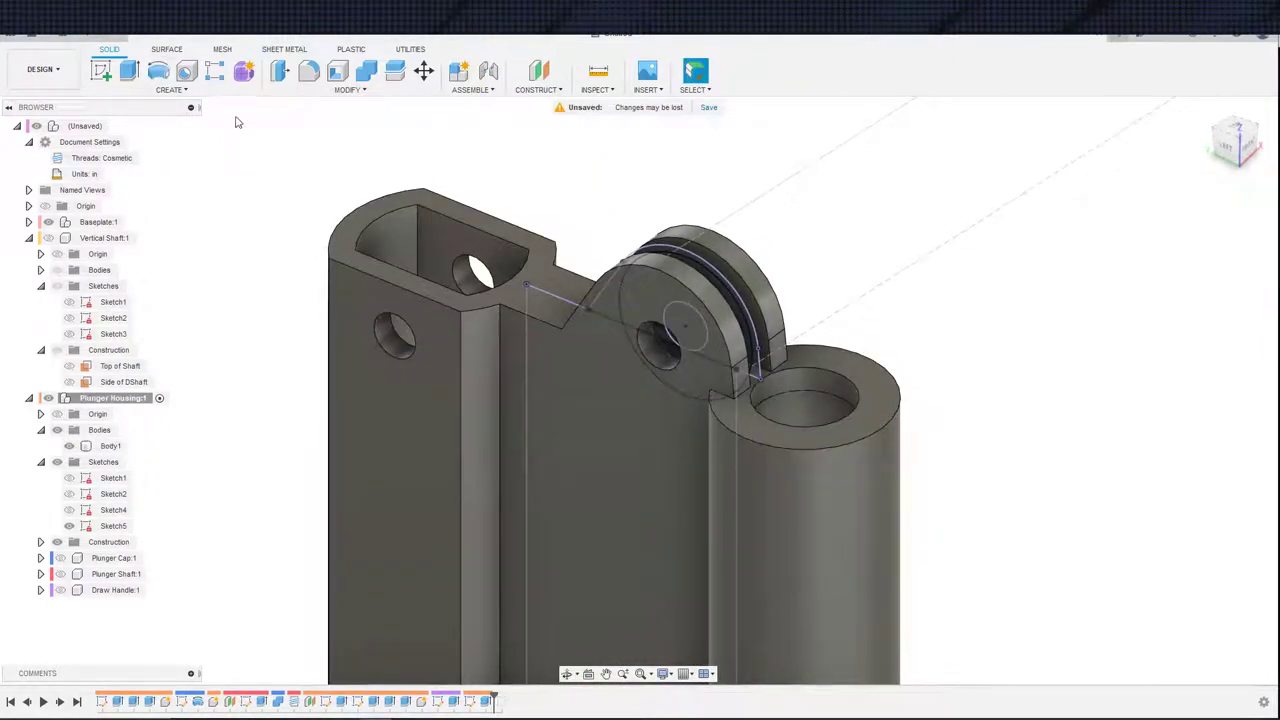
- Create a construction axis through the cylindrical face of the pivot mount's hole
{"action": "left_click", "coordinate": [537, 89]}
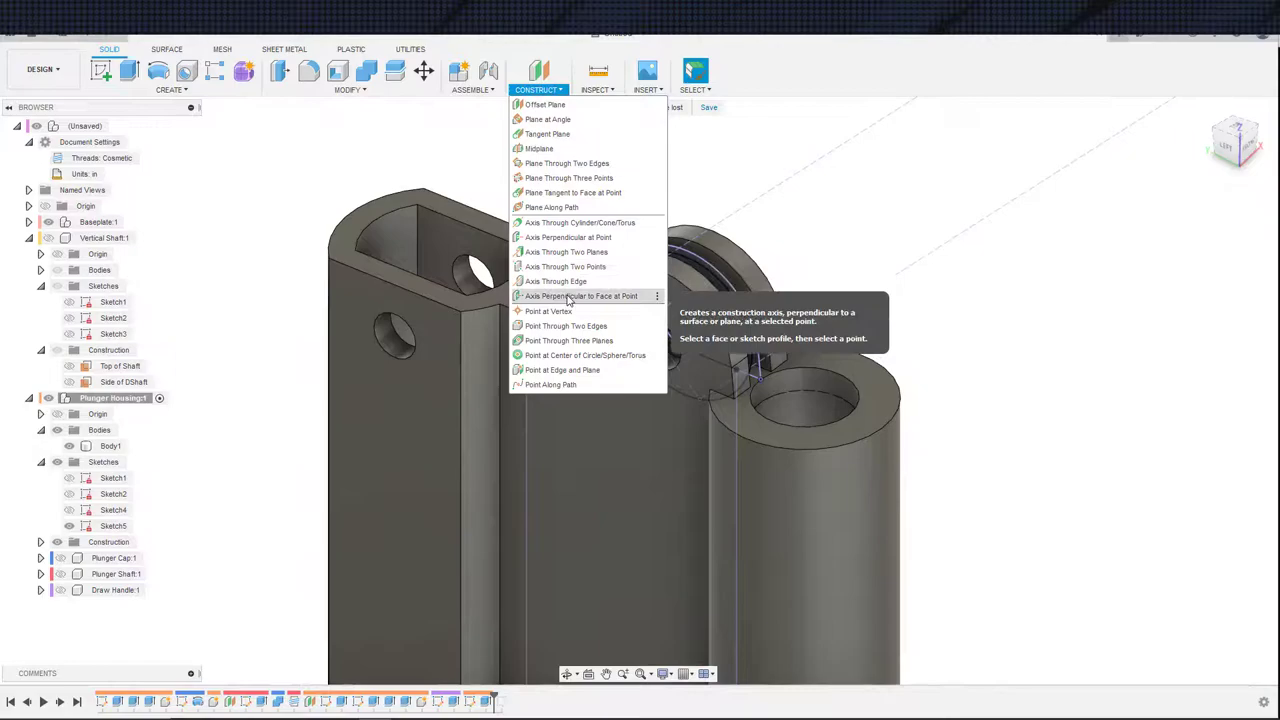
{"action": "scroll", "coordinate": [647, 340], "scroll_direction": "up", "scroll_amount": 5}
{"action": "left_click", "coordinate": [685, 346]}
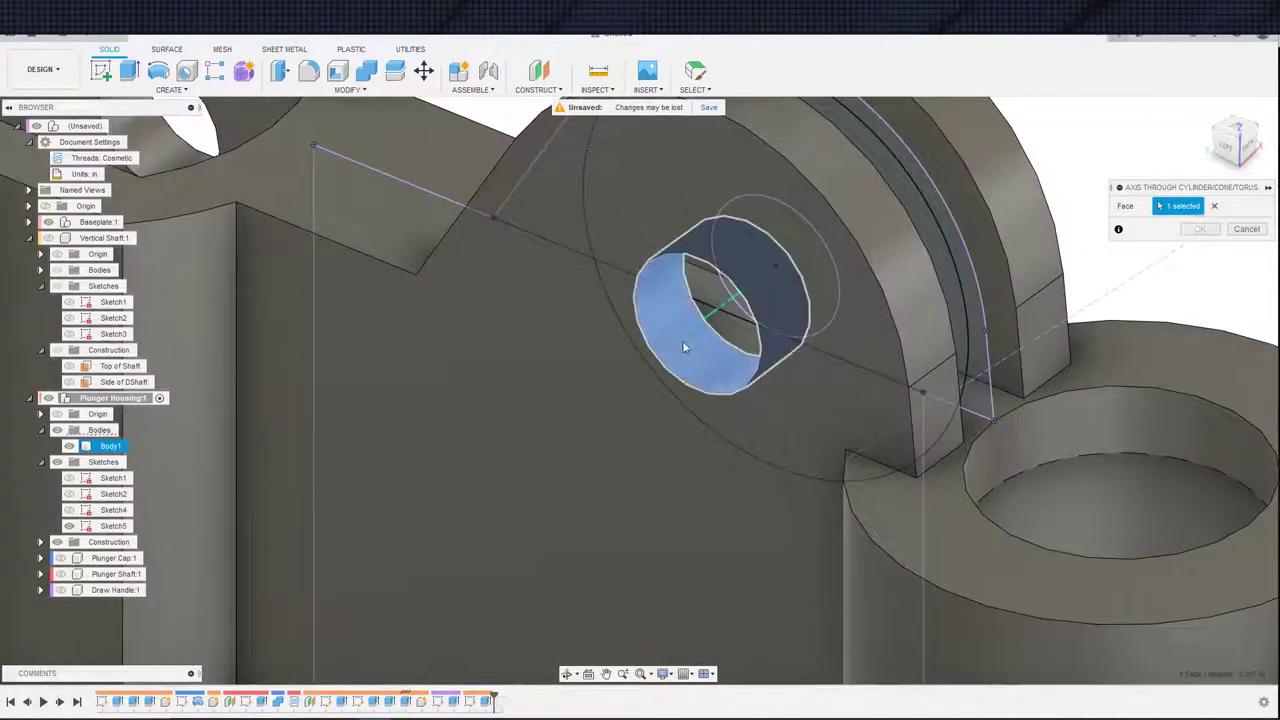
{"action": "scroll", "coordinate": [685, 346], "scroll_direction": "down", "scroll_amount": 4}
{"action": "left_click", "coordinate": [1200, 229]}
{"action": "scroll", "coordinate": [549, 249], "scroll_direction": "down", "scroll_amount": 3}
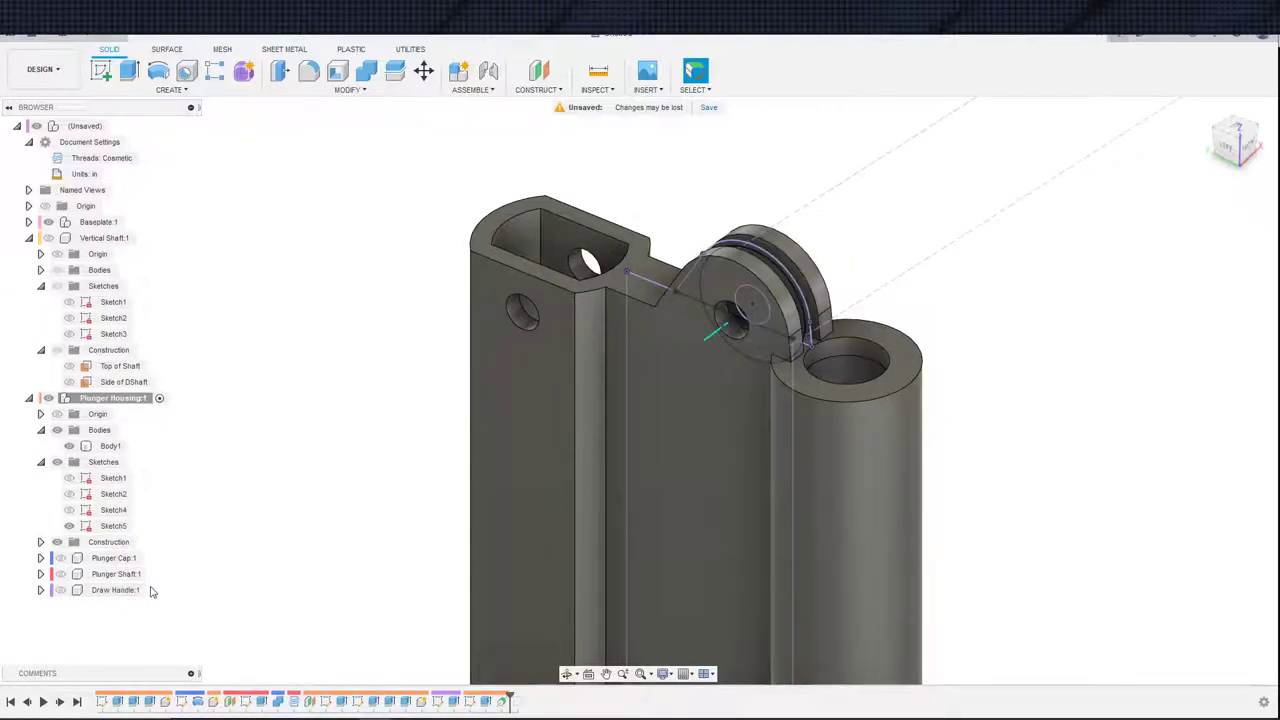
- Edit the pivot slot cut to include the two circle profiles below the base line, keeping Body1 as the cut target
{"action": "scroll", "coordinate": [610, 505], "scroll_direction": "down", "scroll_amount": 3}
{"action": "middle_click_drag", "start_coordinate": [599, 516], "coordinate": [509, 484], "text": "shift"}
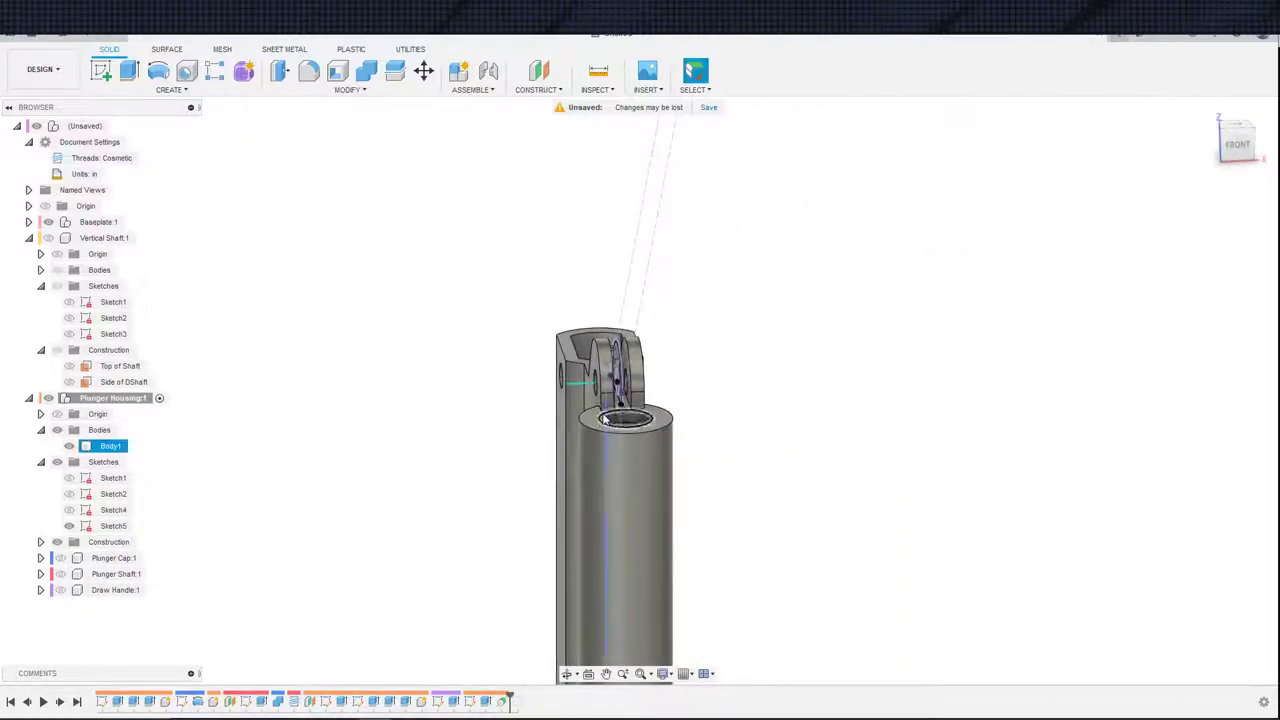
{"action": "middle_click_drag", "start_coordinate": [609, 554], "coordinate": [613, 640], "text": "shift"}
{"action": "scroll", "coordinate": [612, 474], "scroll_direction": "up", "scroll_amount": 5}
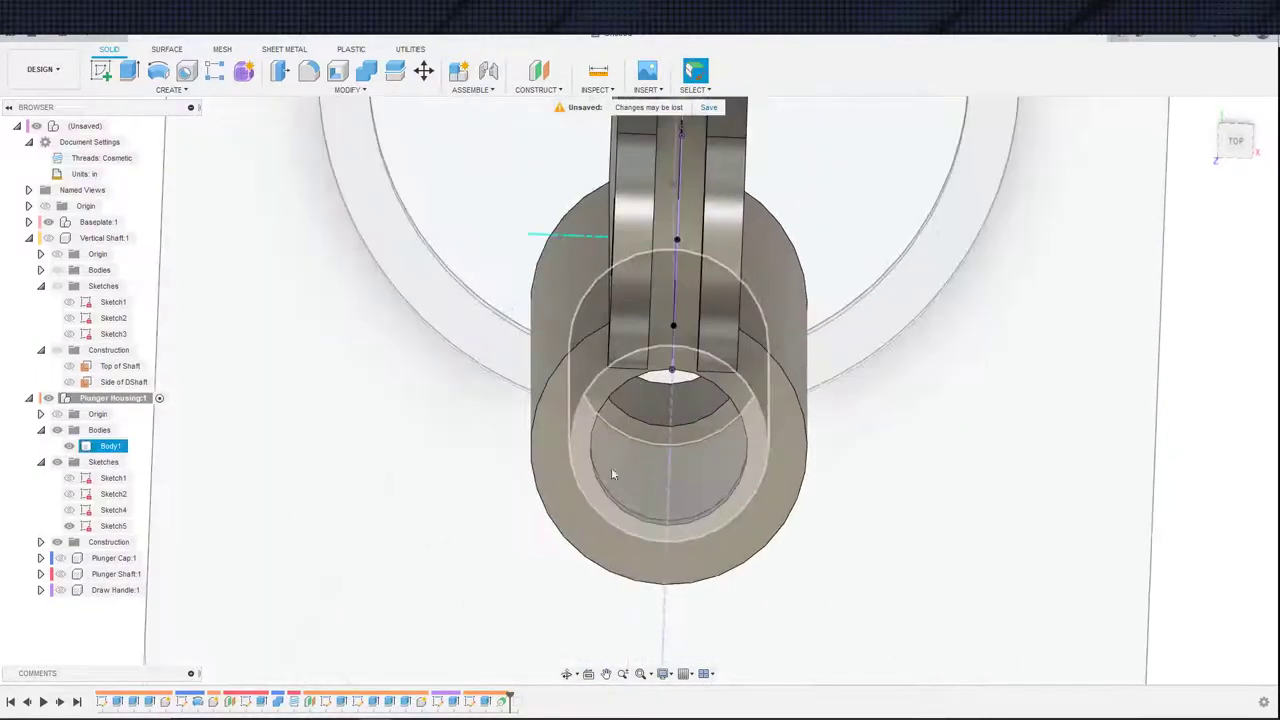
{"action": "middle_click_drag", "start_coordinate": [613, 474], "coordinate": [468, 648], "text": "shift"}
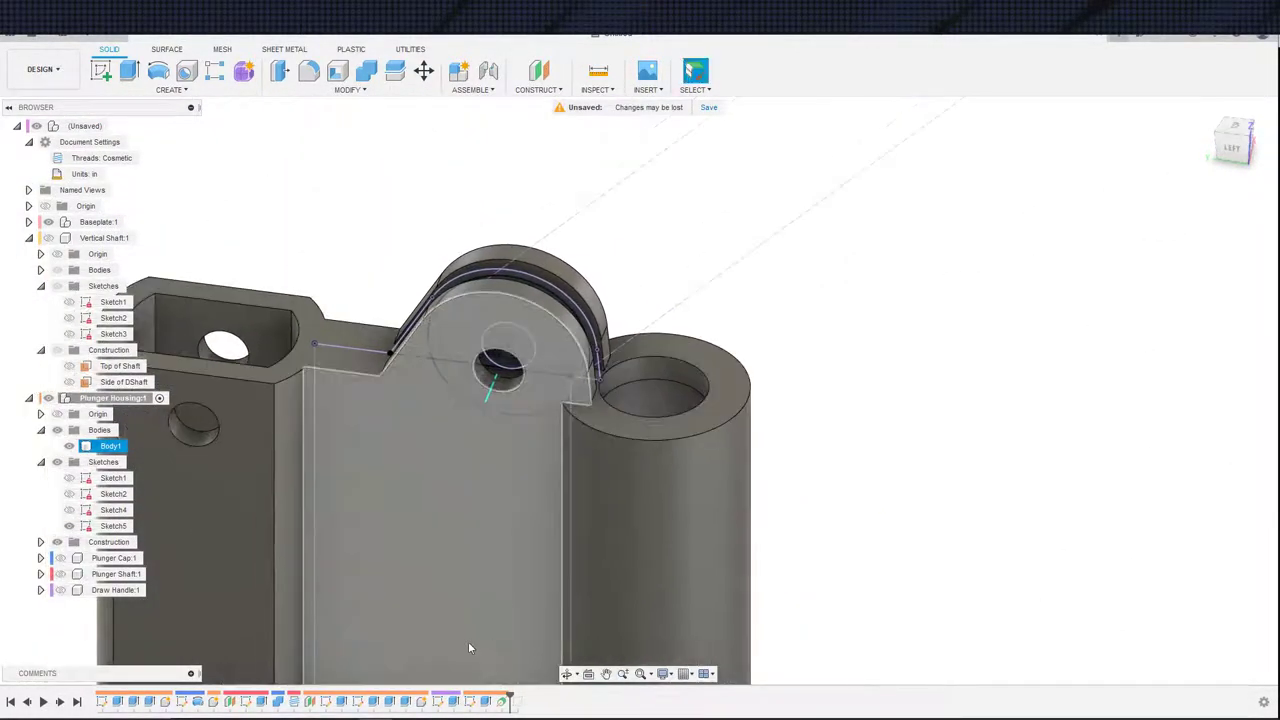
{"action": "double_click", "coordinate": [486, 703]}
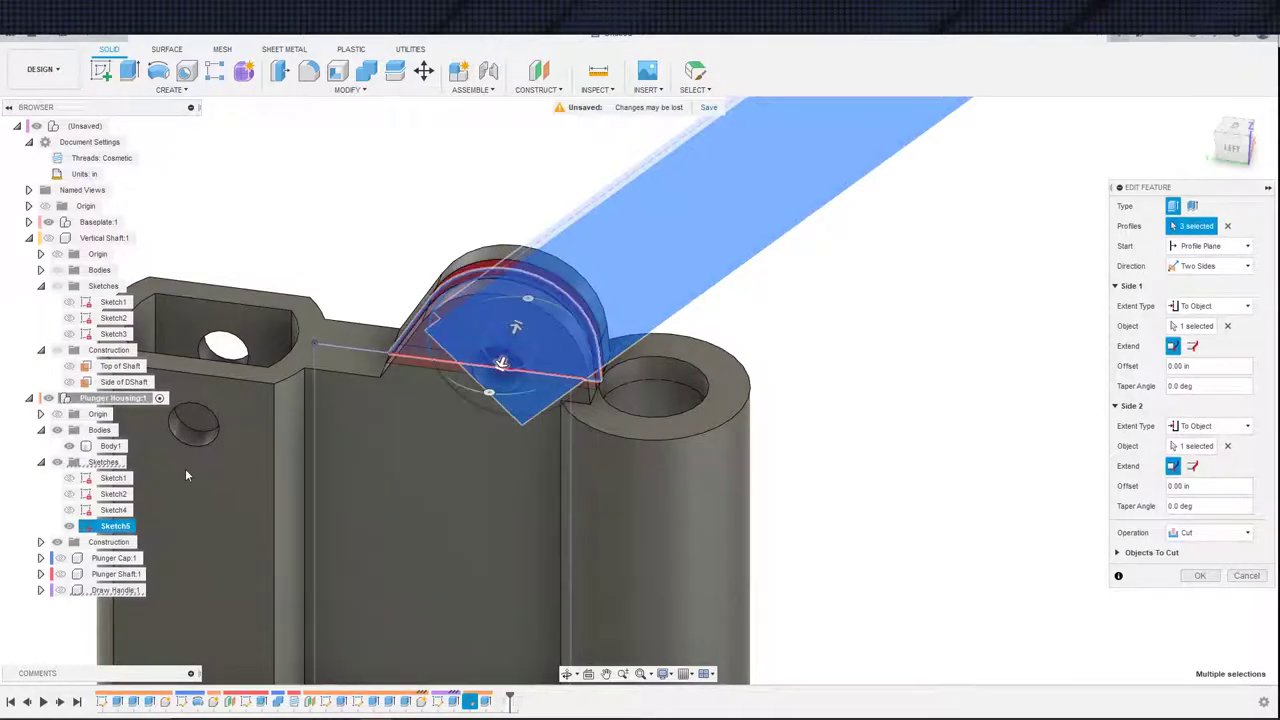
{"action": "left_click", "coordinate": [69, 446]}
{"action": "middle_click_drag", "start_coordinate": [363, 477], "coordinate": [416, 455], "text": "shift"}
{"action": "middle_click_drag", "start_coordinate": [416, 455], "coordinate": [372, 510]}
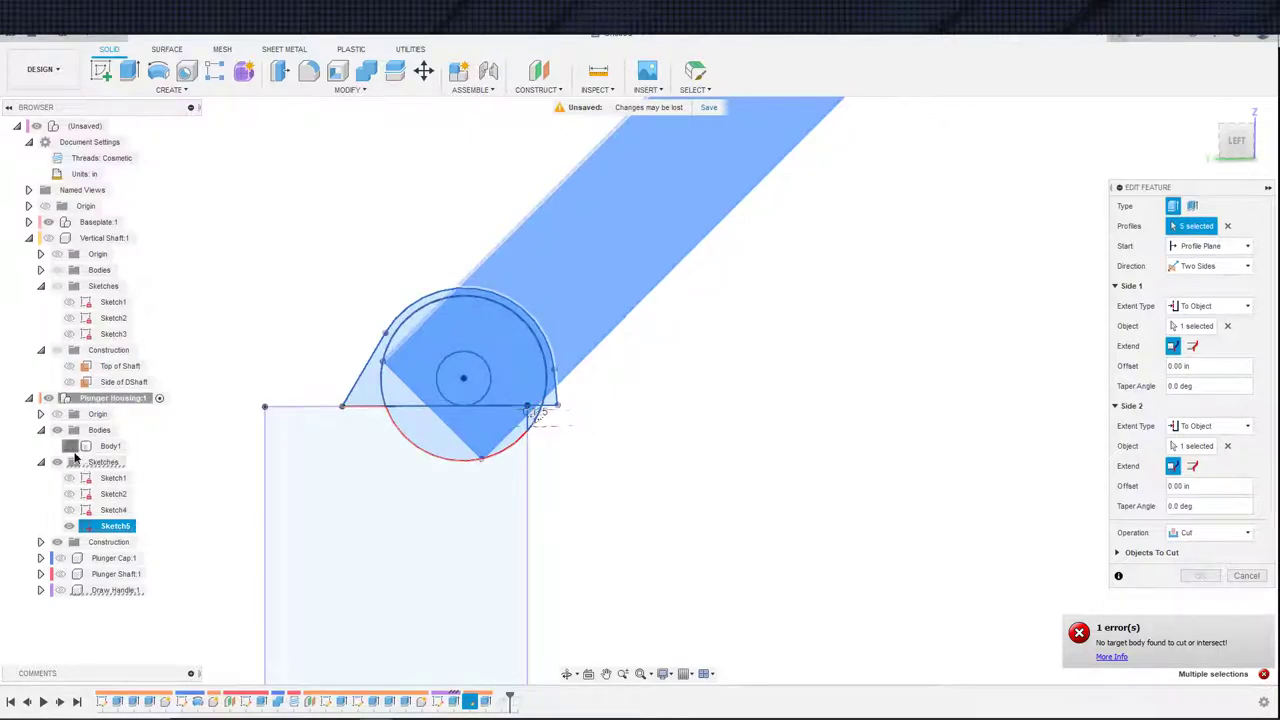
{"action": "left_click", "coordinate": [70, 446]}
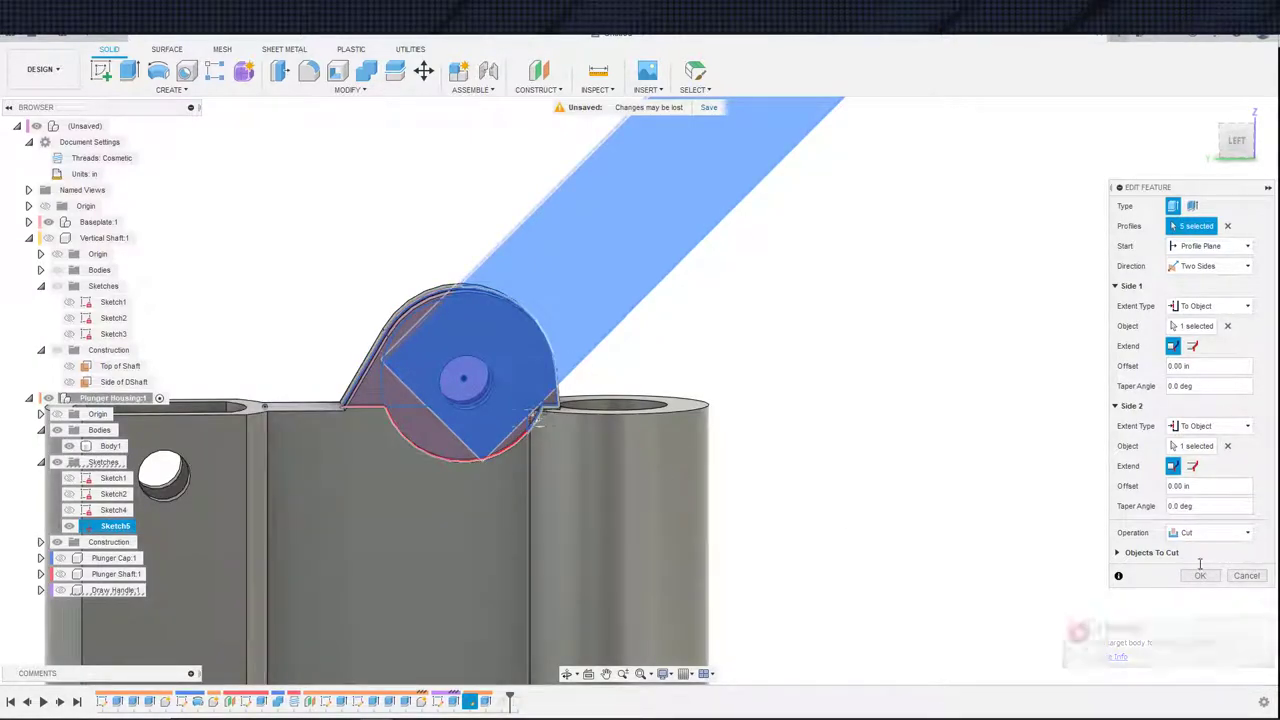
{"action": "left_click", "coordinate": [1200, 575]}
{"action": "middle_click_drag", "start_coordinate": [977, 541], "coordinate": [879, 549], "text": "shift"}
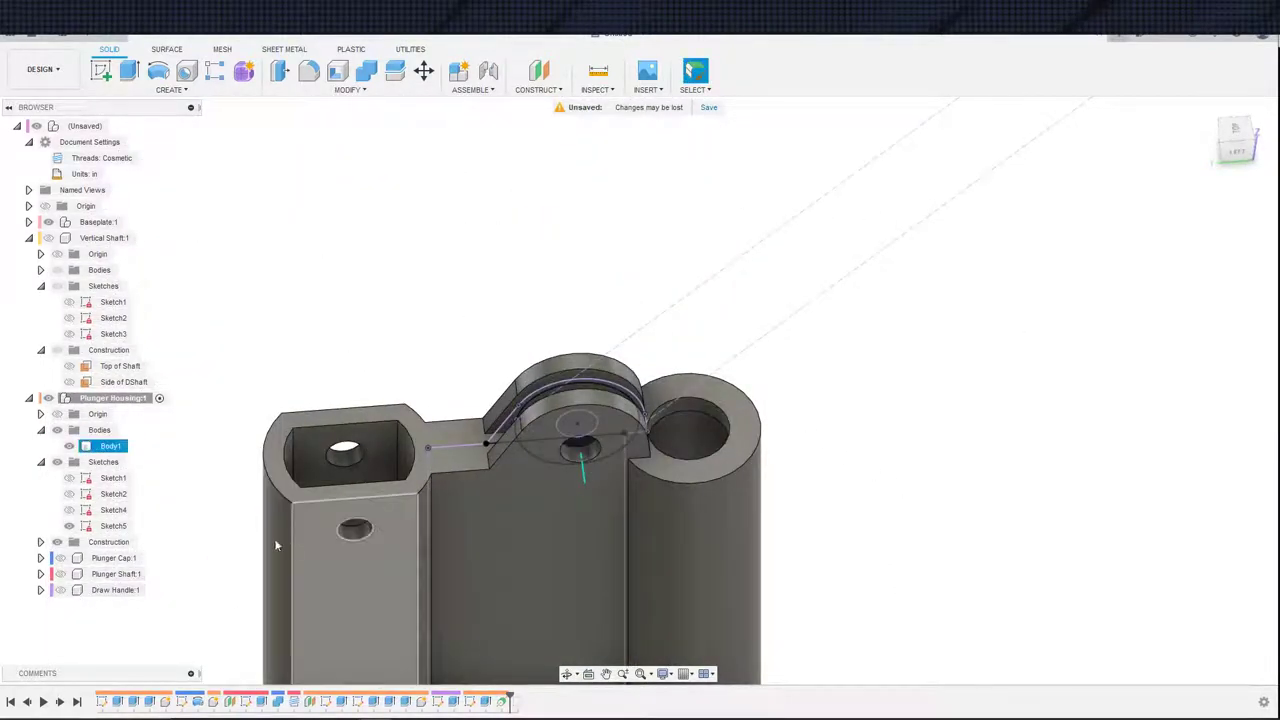
{"action": "key", "text": "e"}
{"action": "left_click", "coordinate": [60, 590]}
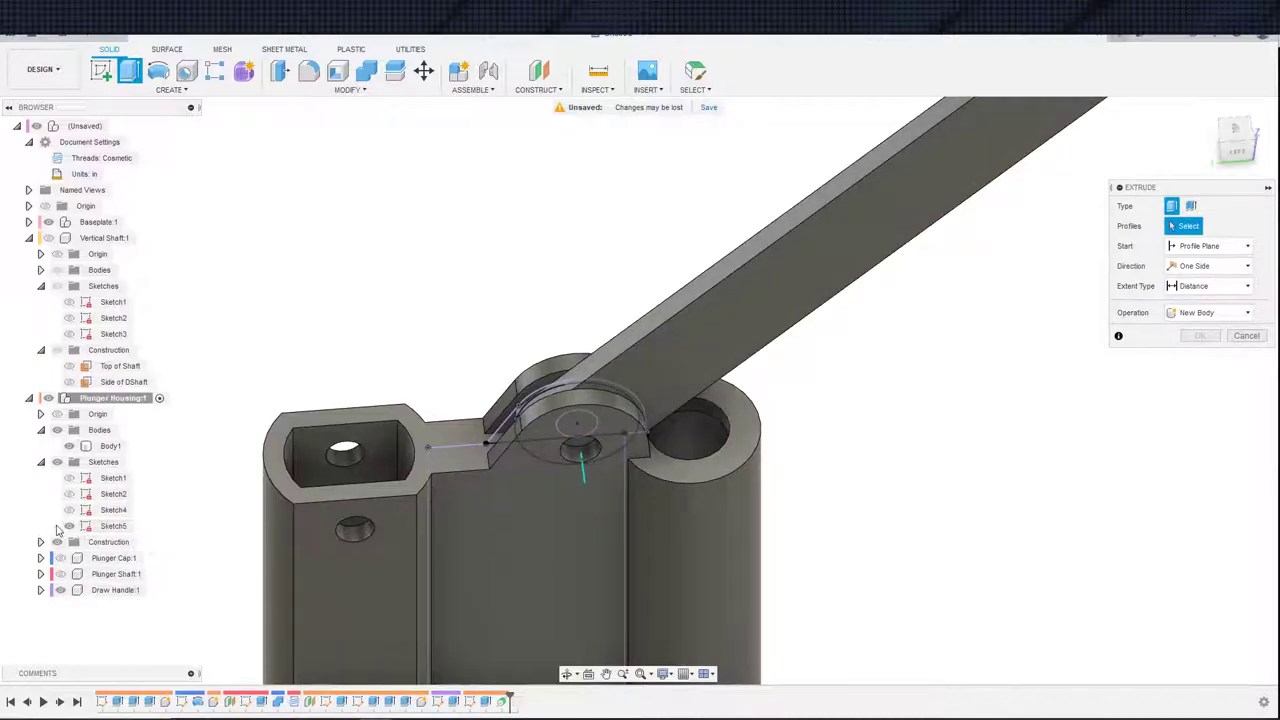
{"action": "left_click", "coordinate": [69, 526]}
{"action": "middle_click_drag", "start_coordinate": [794, 514], "coordinate": [680, 489], "text": "shift"}
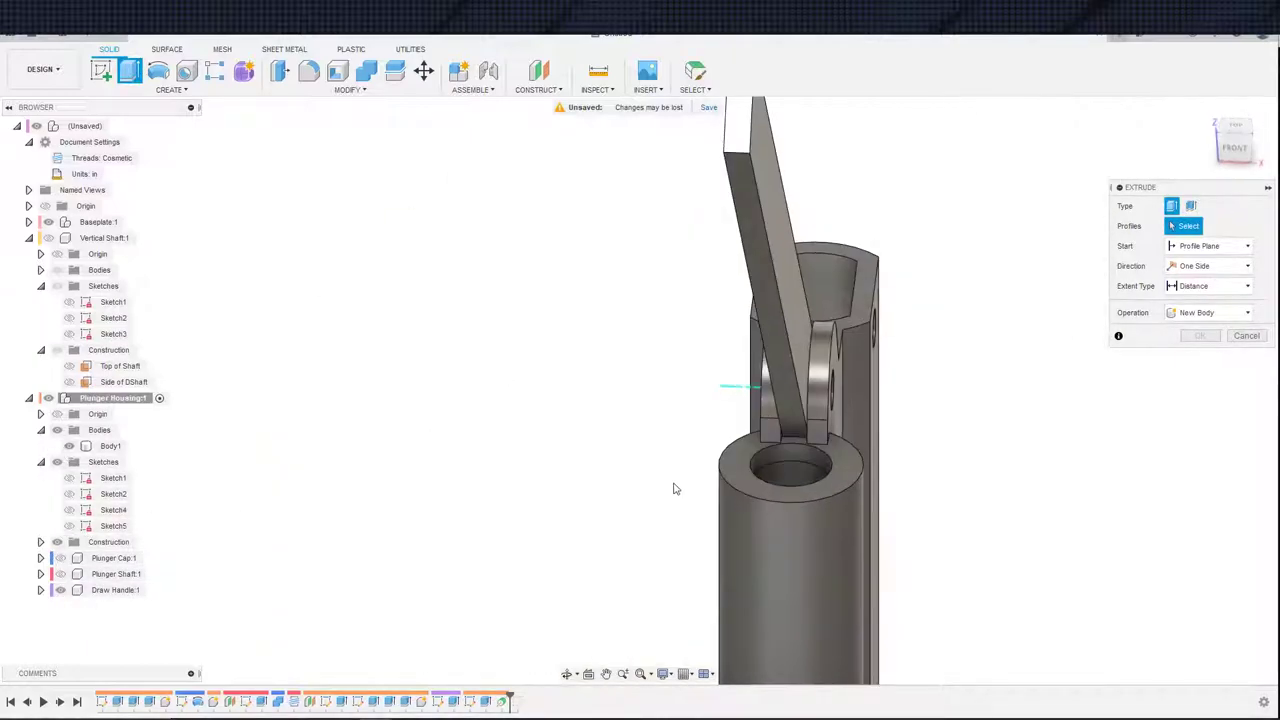
{"action": "middle_click_drag", "start_coordinate": [786, 415], "coordinate": [896, 388], "text": "shift"}
{"action": "key", "text": "Escape"}
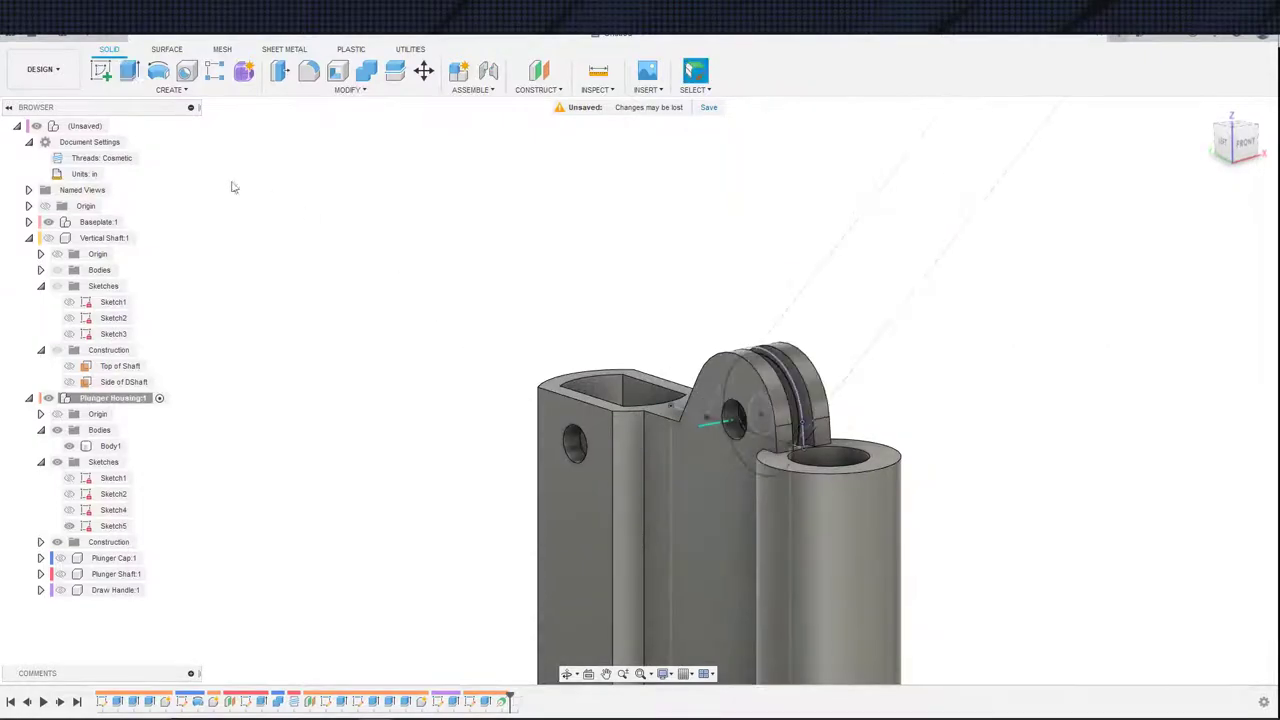
- Try to revolve the Draw Handle's narrow lower edge face 65 degrees about the pivot hole's construction axis
{"action": "left_click", "coordinate": [157, 72]}
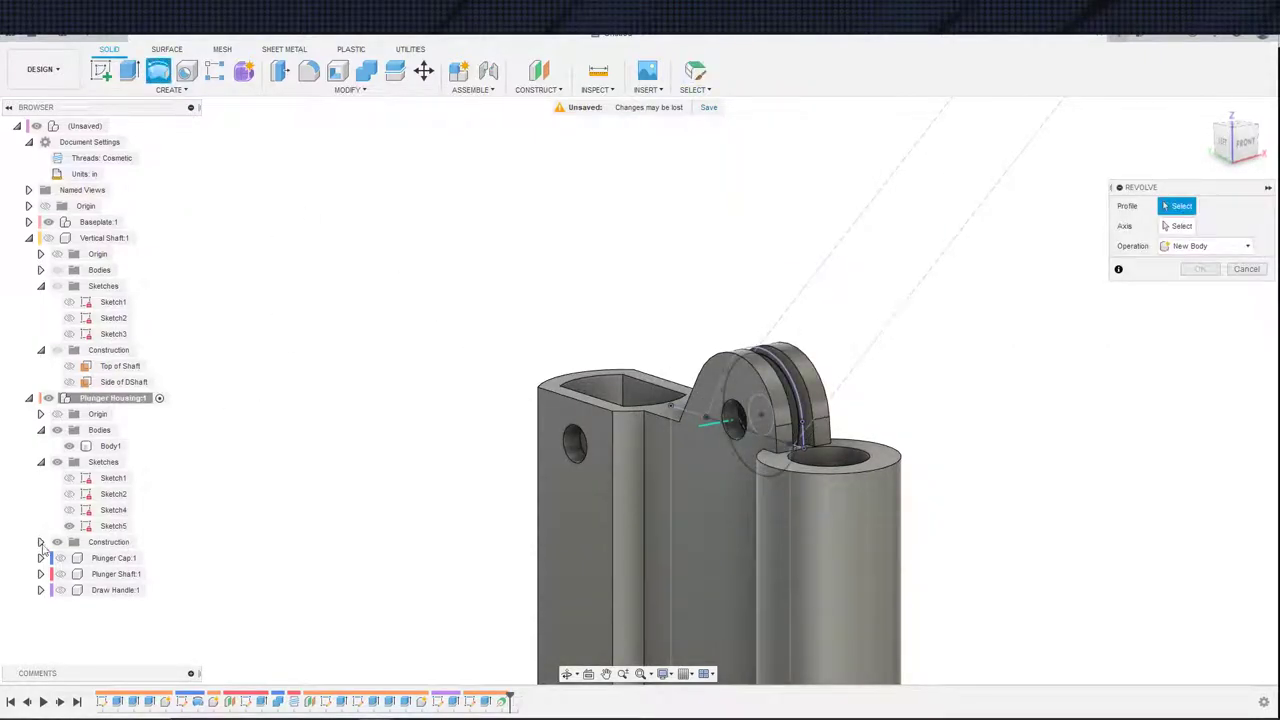
{"action": "left_click", "coordinate": [64, 591]}
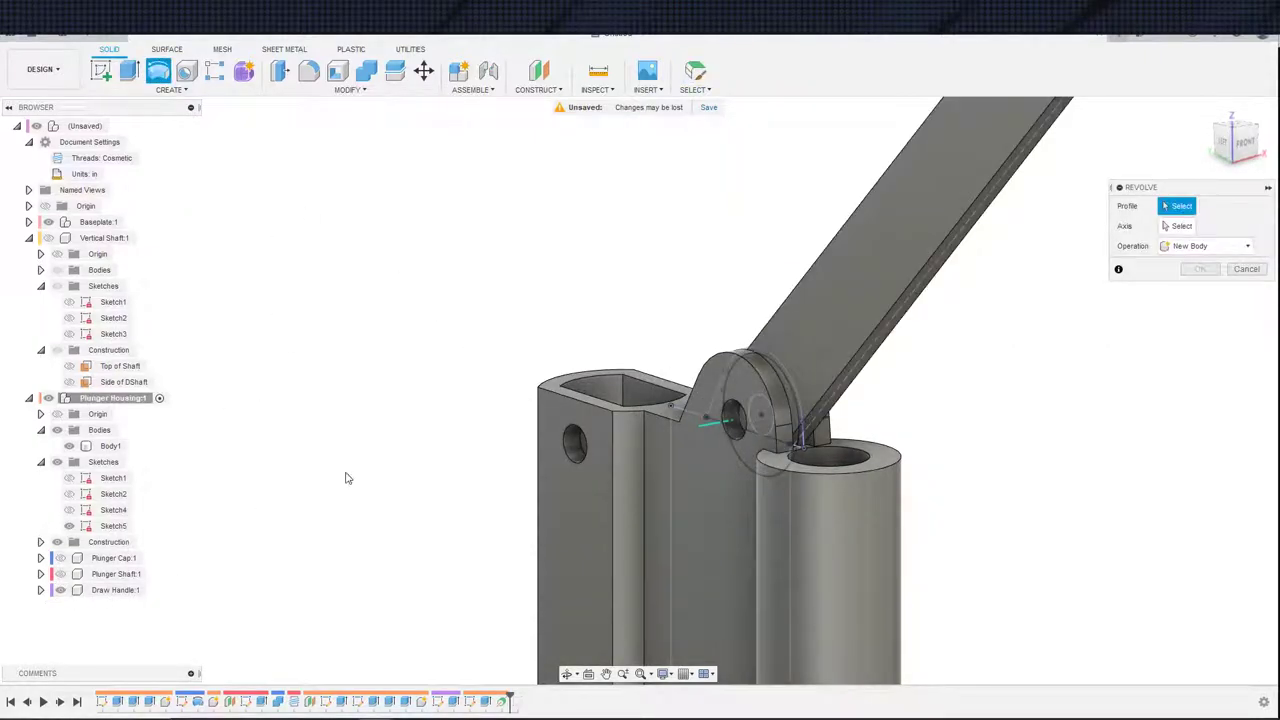
{"action": "left_click", "coordinate": [831, 408]}
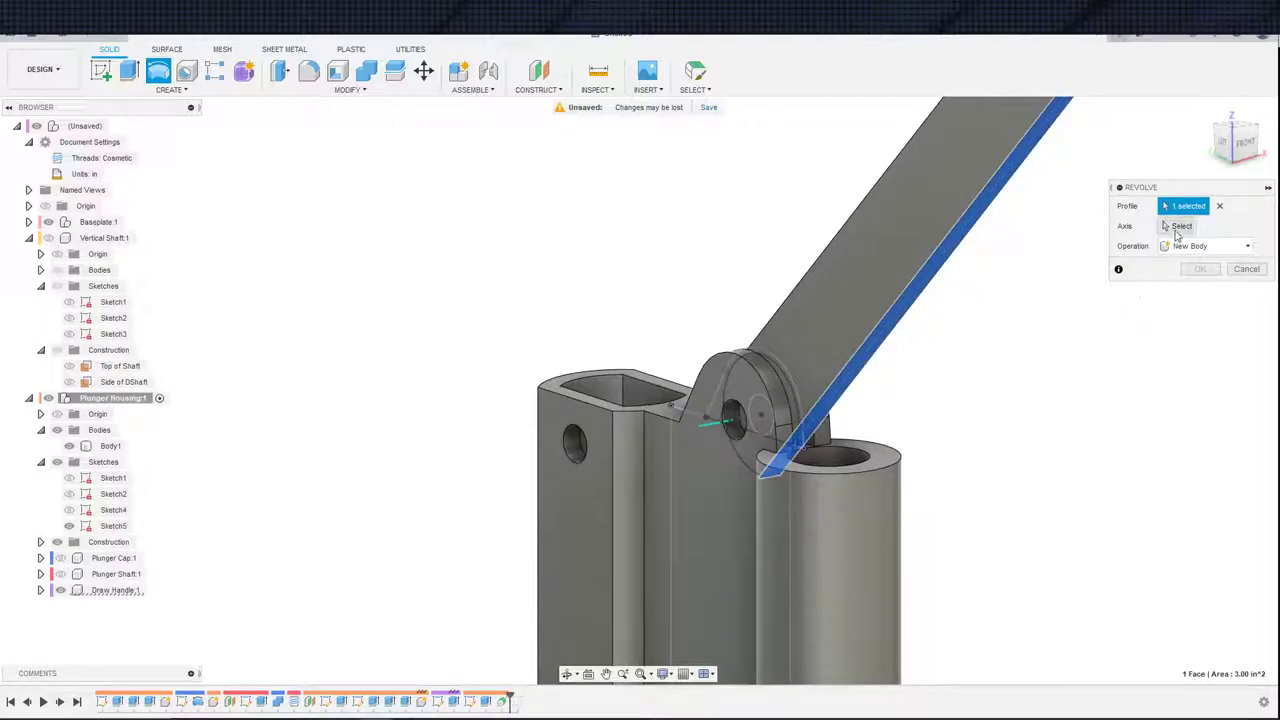
{"action": "left_click", "coordinate": [710, 426]}
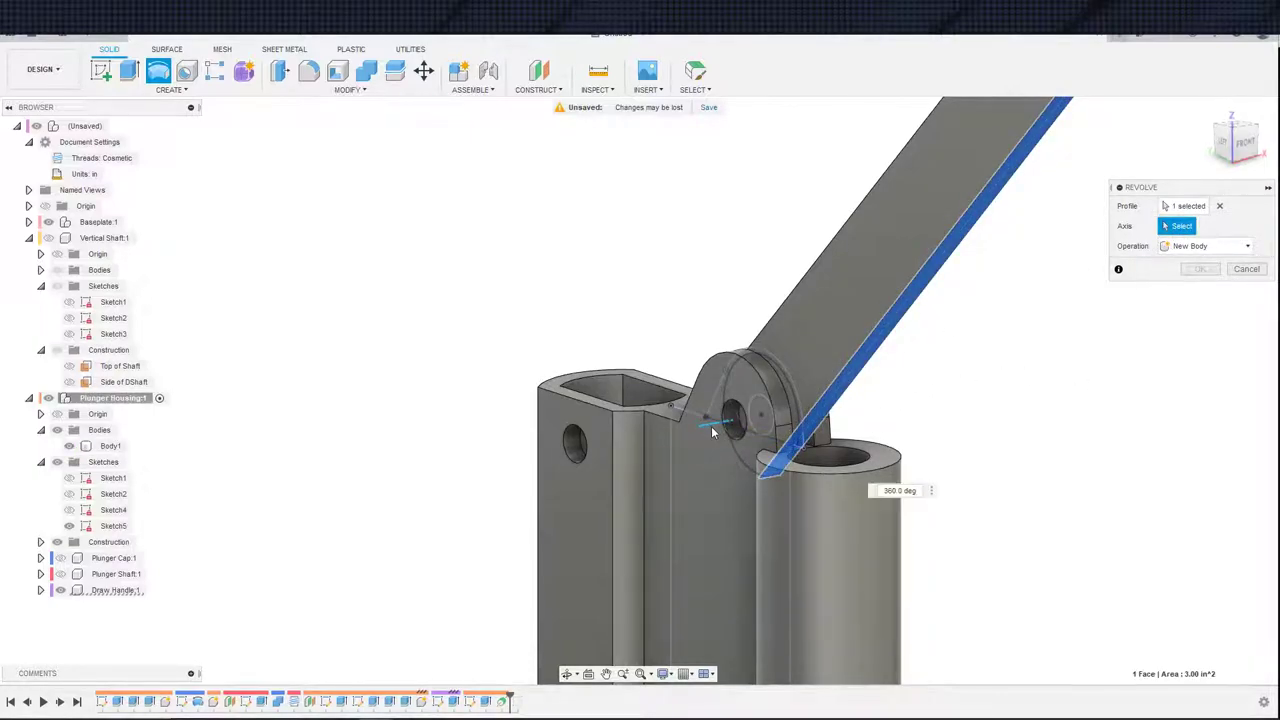
{"action": "middle_click_drag", "start_coordinate": [958, 411], "coordinate": [981, 415], "text": "shift"}
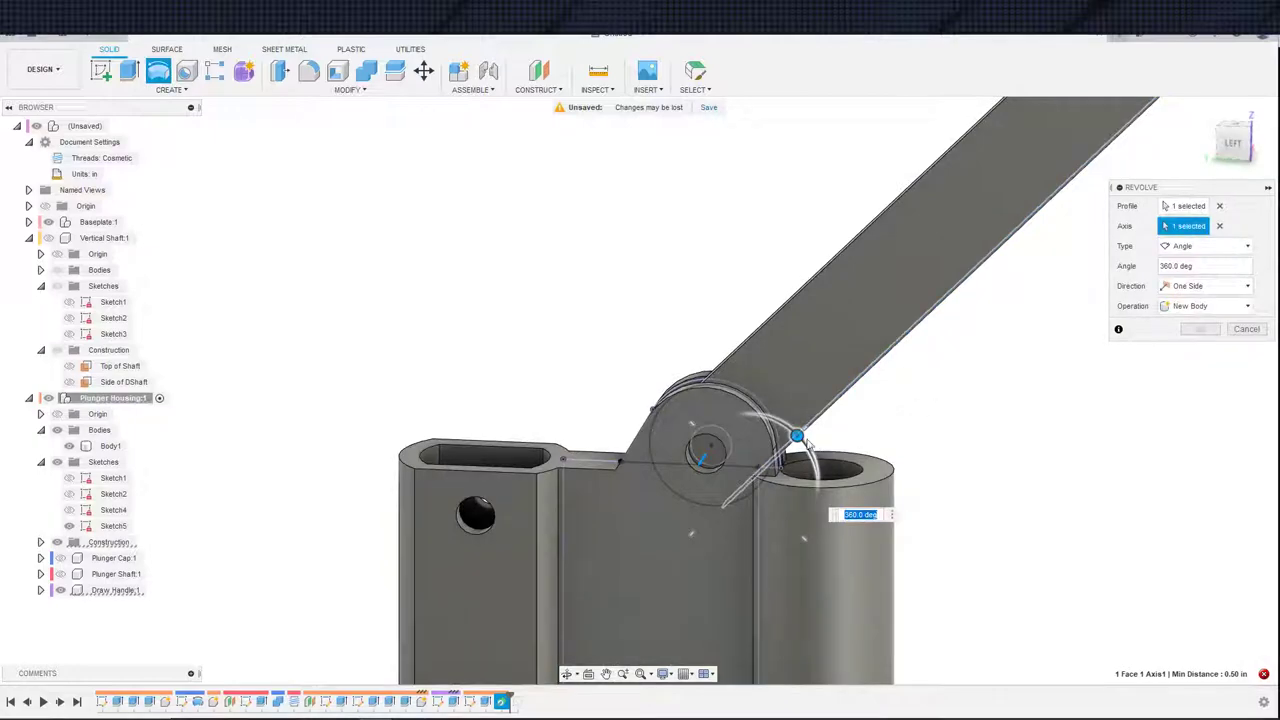
{"action": "left_click_drag", "start_coordinate": [797, 437], "coordinate": [835, 505]}
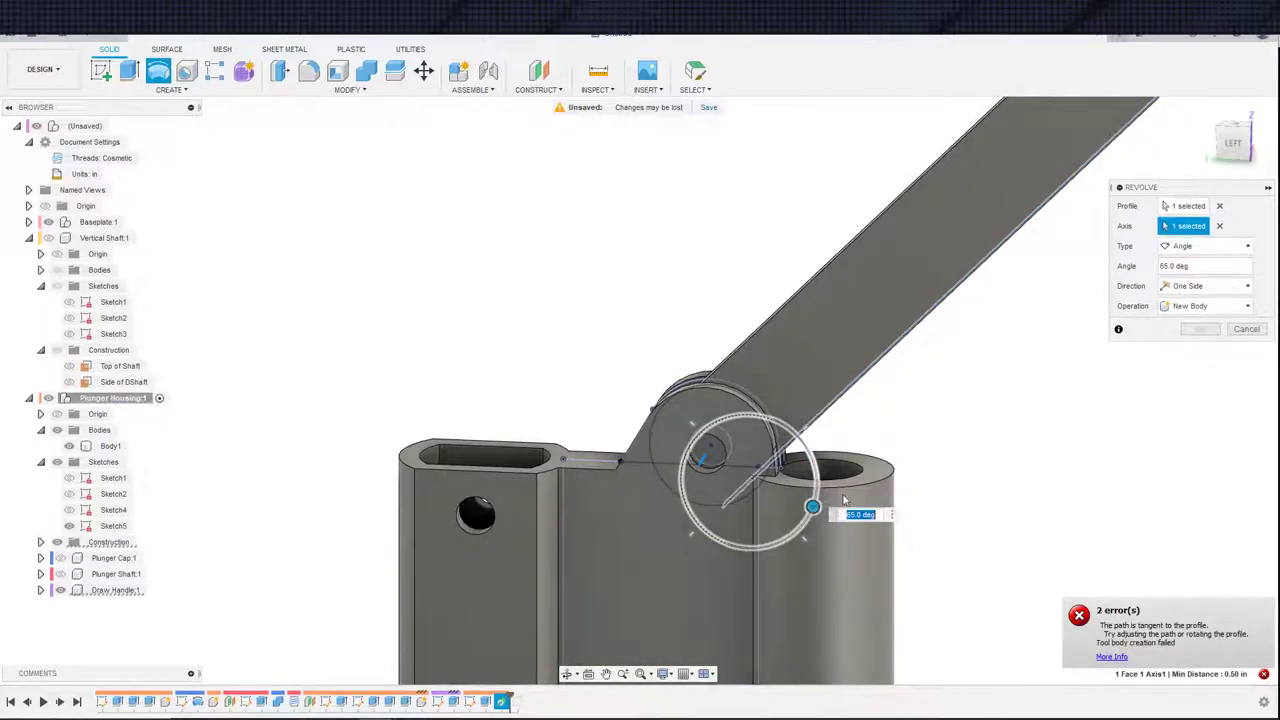
{"action": "middle_click_drag", "start_coordinate": [954, 443], "coordinate": [1012, 367], "text": "shift"}
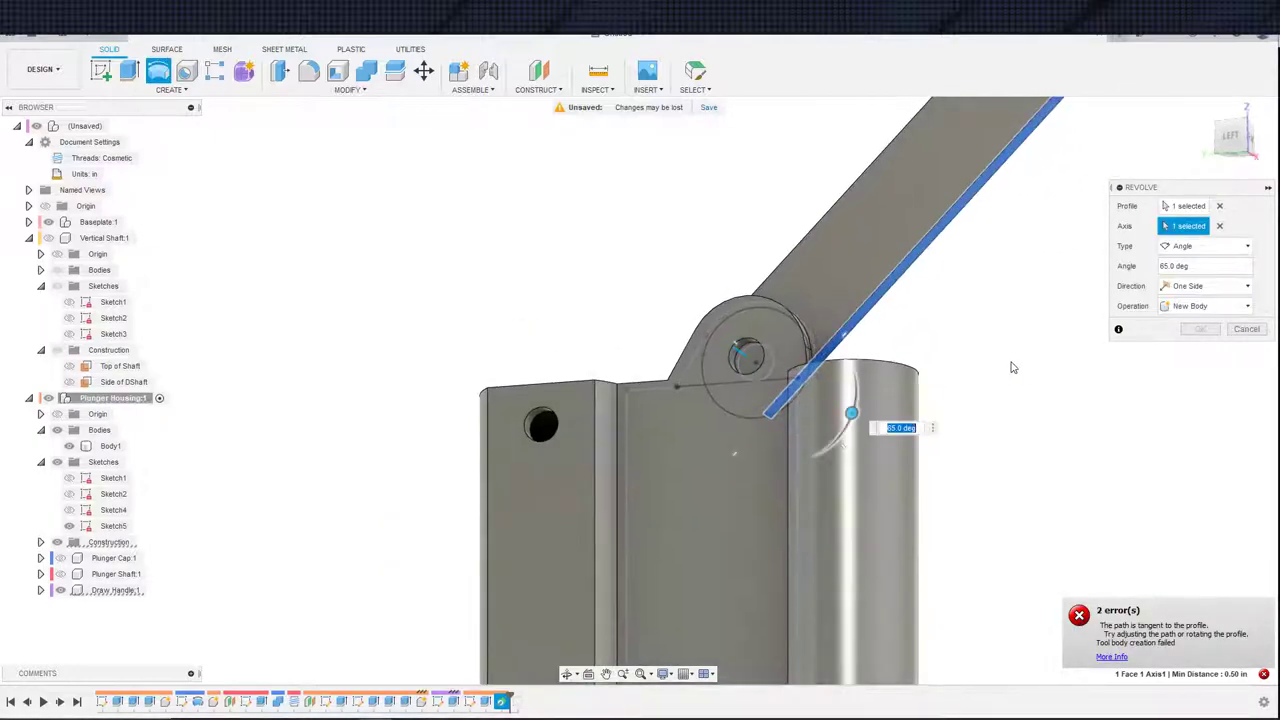
{"action": "left_click", "coordinate": [1210, 305]}
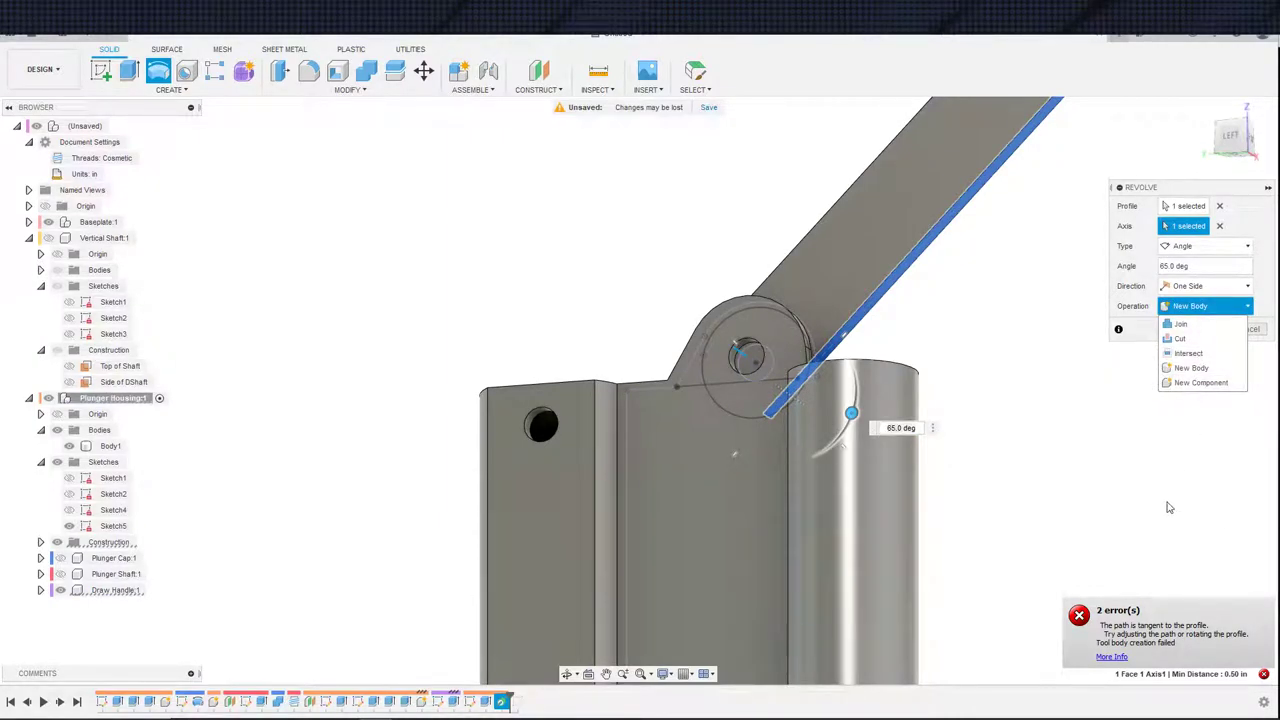
{"action": "key", "text": "Escape"}
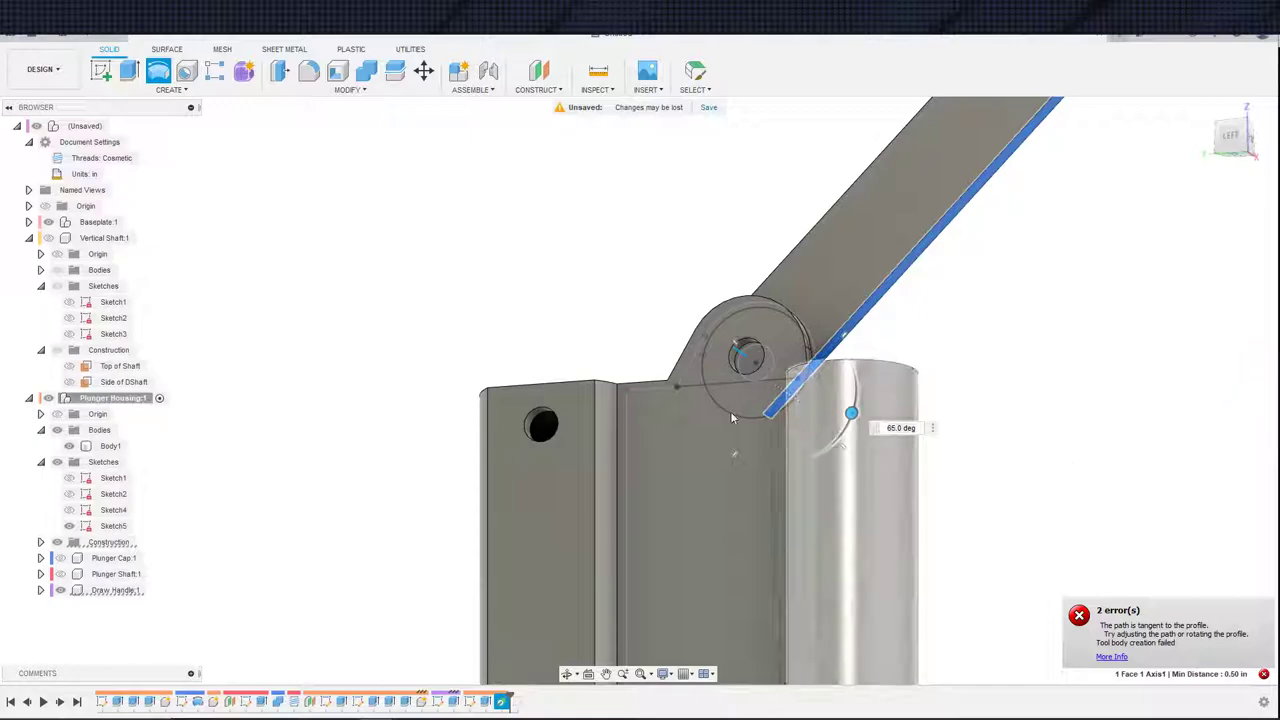
{"action": "left_click", "coordinate": [153, 88]}
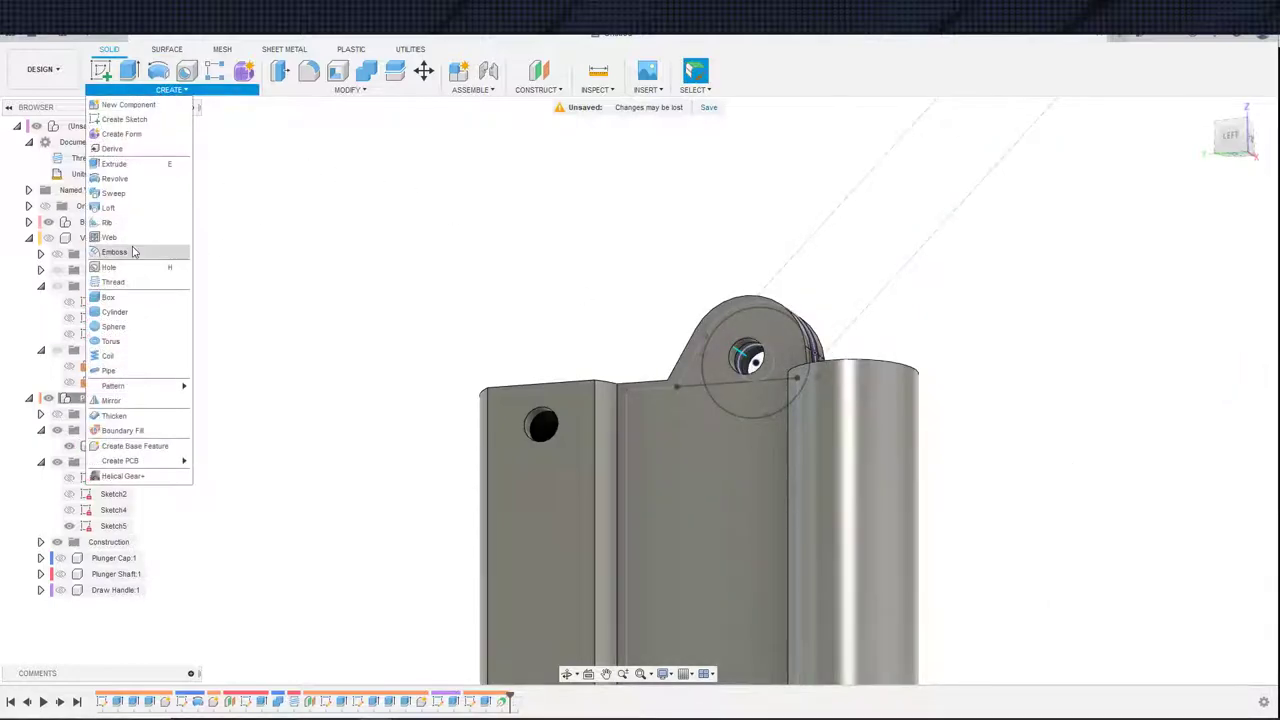
{"action": "left_click", "coordinate": [114, 193]}
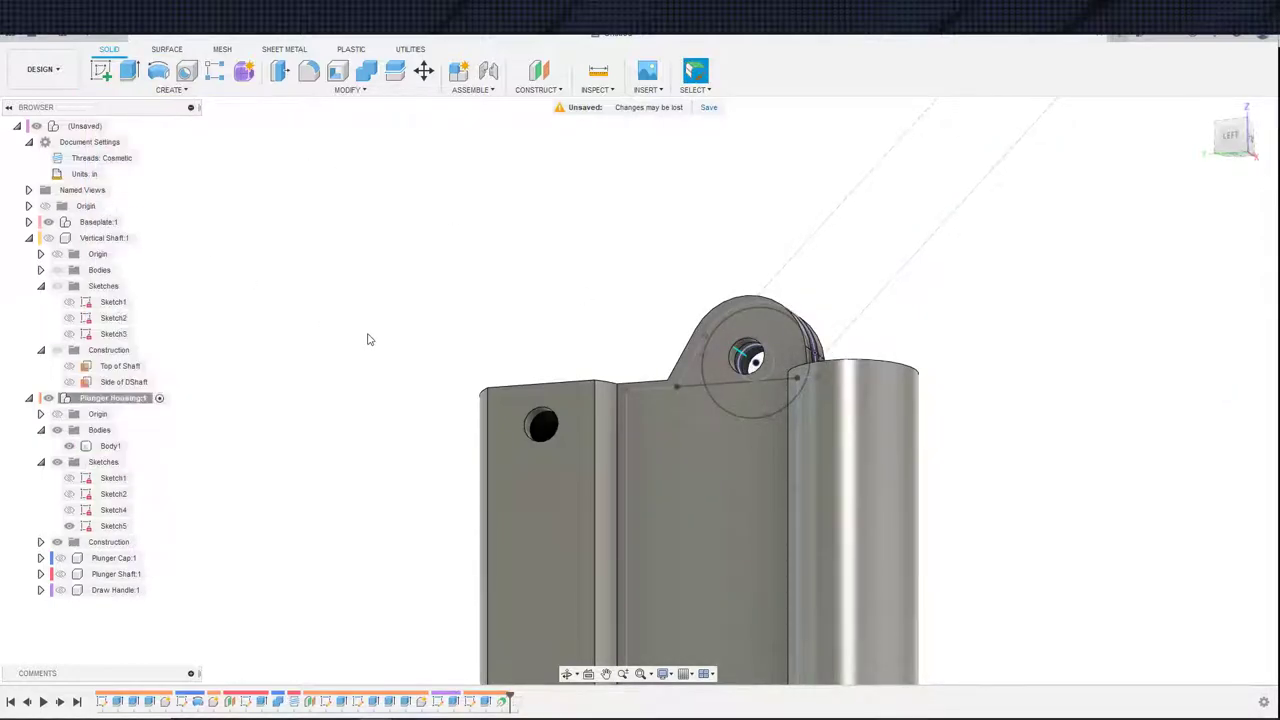
{"action": "left_click", "coordinate": [61, 591]}
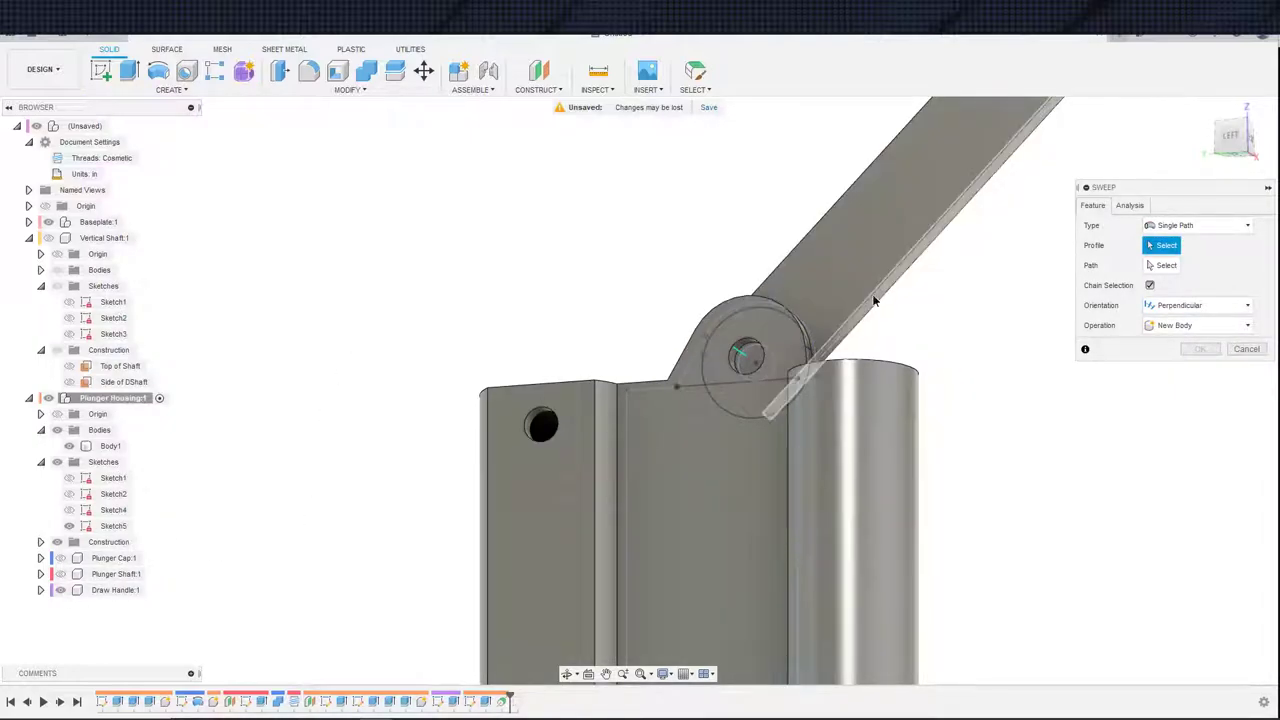
{"action": "left_click", "coordinate": [873, 300]}
{"action": "left_click", "coordinate": [1162, 266]}
{"action": "middle_click_drag", "start_coordinate": [1203, 402], "coordinate": [886, 384], "text": "shift"}
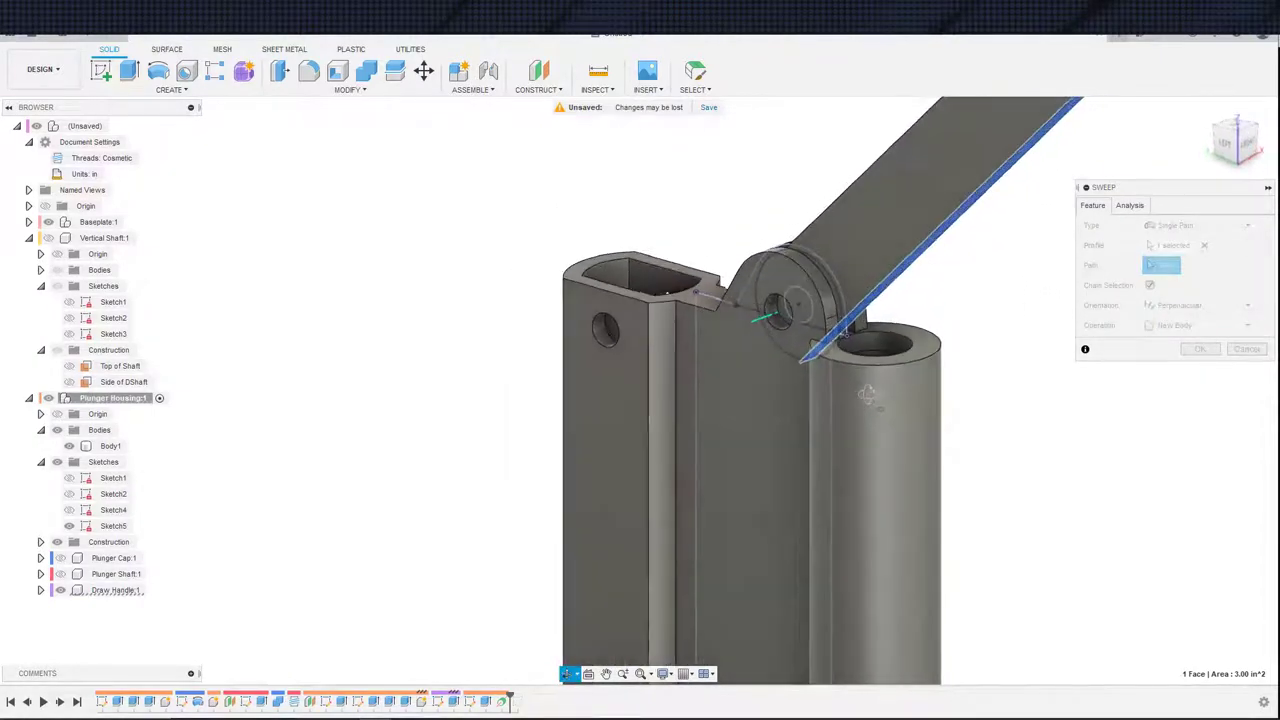
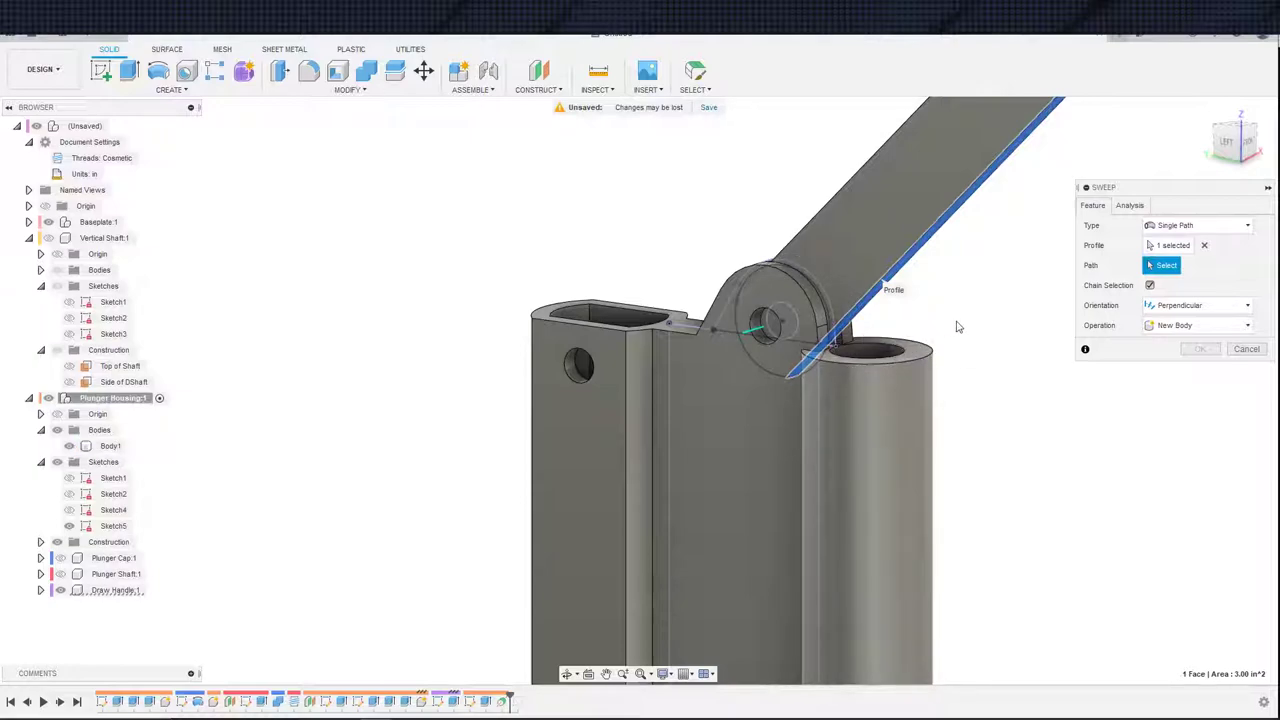
{"action": "key", "text": "Escape"}
- Try to start a sketch on the origin plane parallel to the Plunger Housing's flat side
{"action": "scroll", "coordinate": [962, 369], "scroll_direction": "up", "scroll_amount": 4}
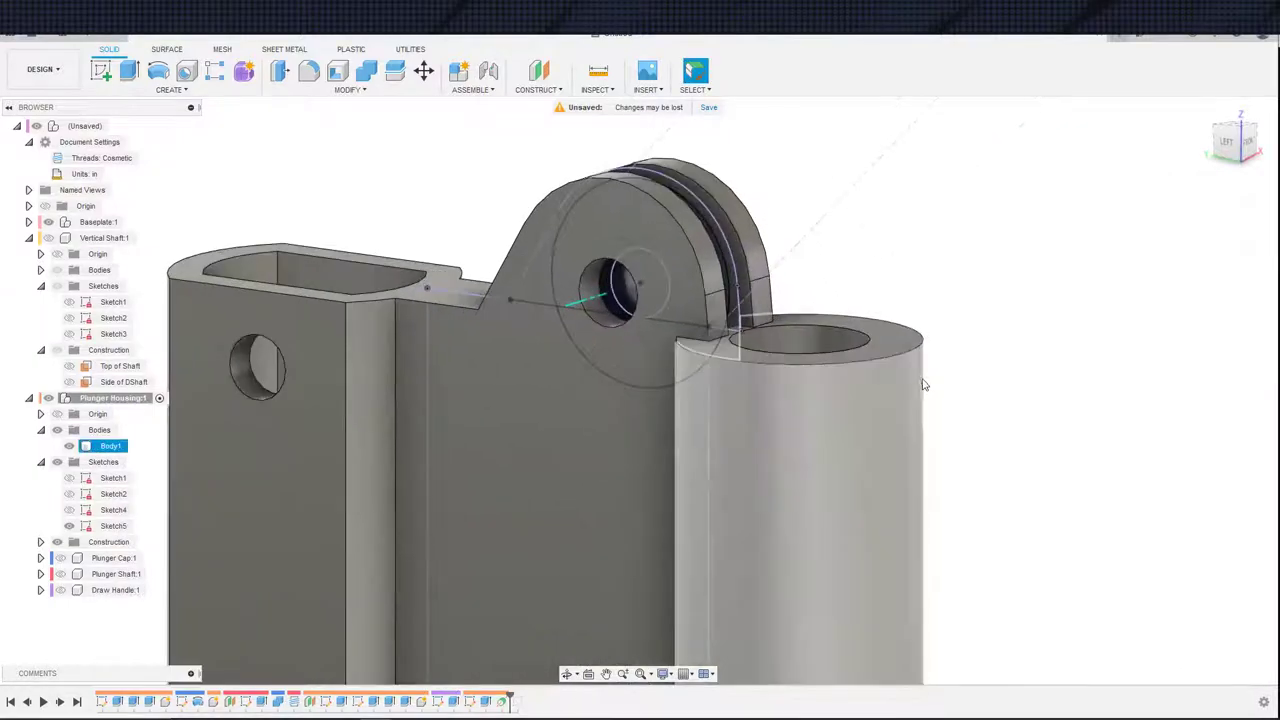
{"action": "middle_click_drag", "start_coordinate": [925, 383], "coordinate": [928, 350], "text": "shift"}
{"action": "scroll", "coordinate": [1000, 329], "scroll_direction": "down", "scroll_amount": 3}
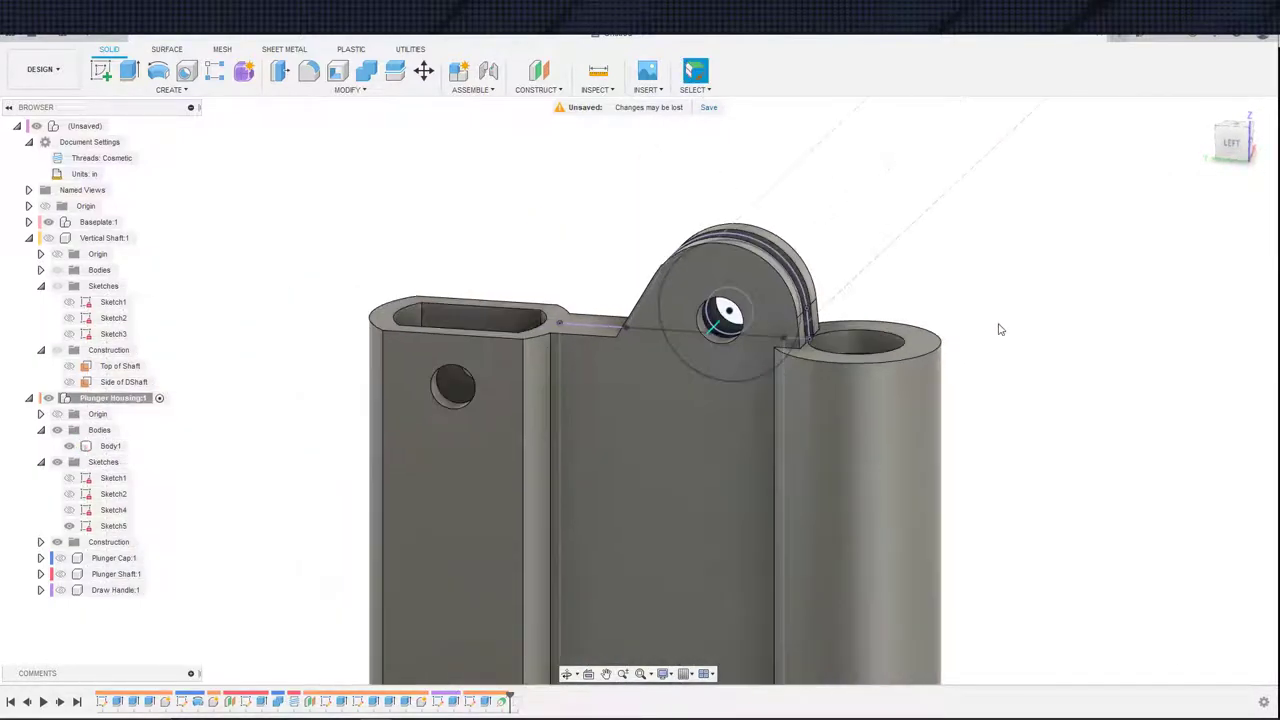
{"action": "middle_click_drag", "start_coordinate": [1035, 320], "coordinate": [994, 351], "text": "shift"}
{"action": "middle_click_drag", "start_coordinate": [874, 434], "coordinate": [651, 506]}
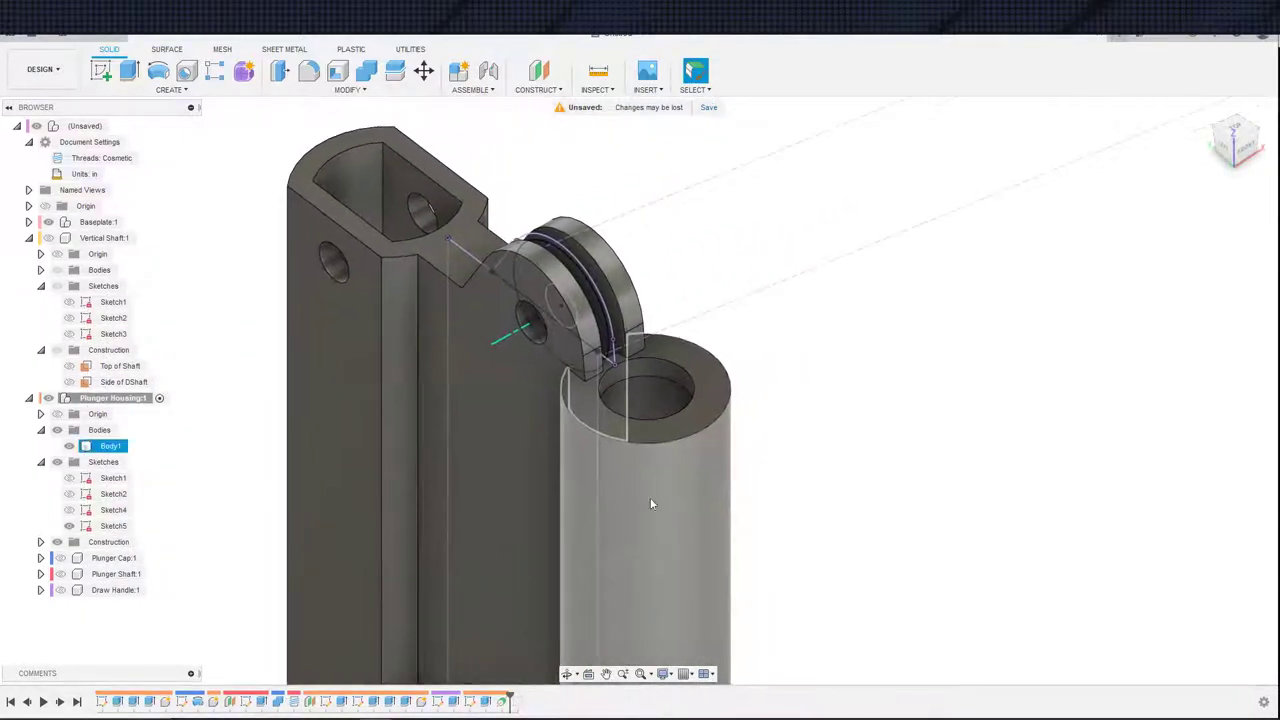
{"action": "scroll", "coordinate": [617, 455], "scroll_direction": "down", "scroll_amount": 1}
{"action": "key", "text": "s"}
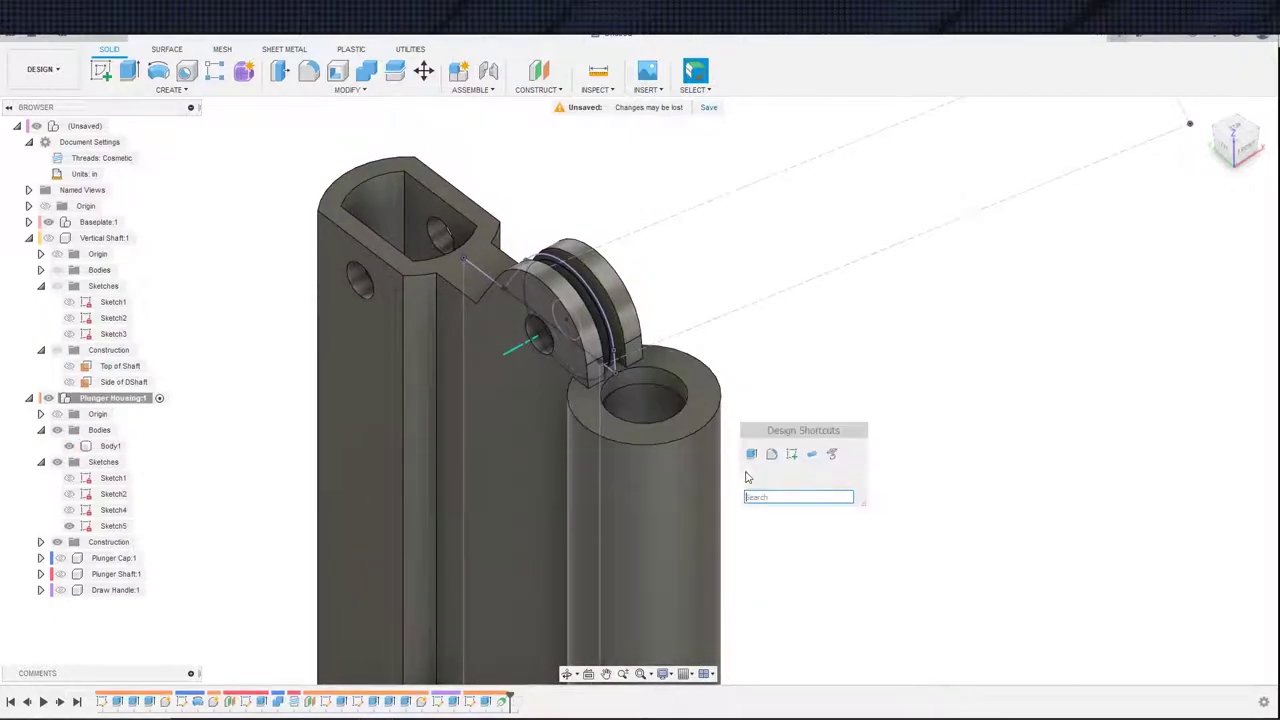
{"action": "left_click", "coordinate": [797, 458]}
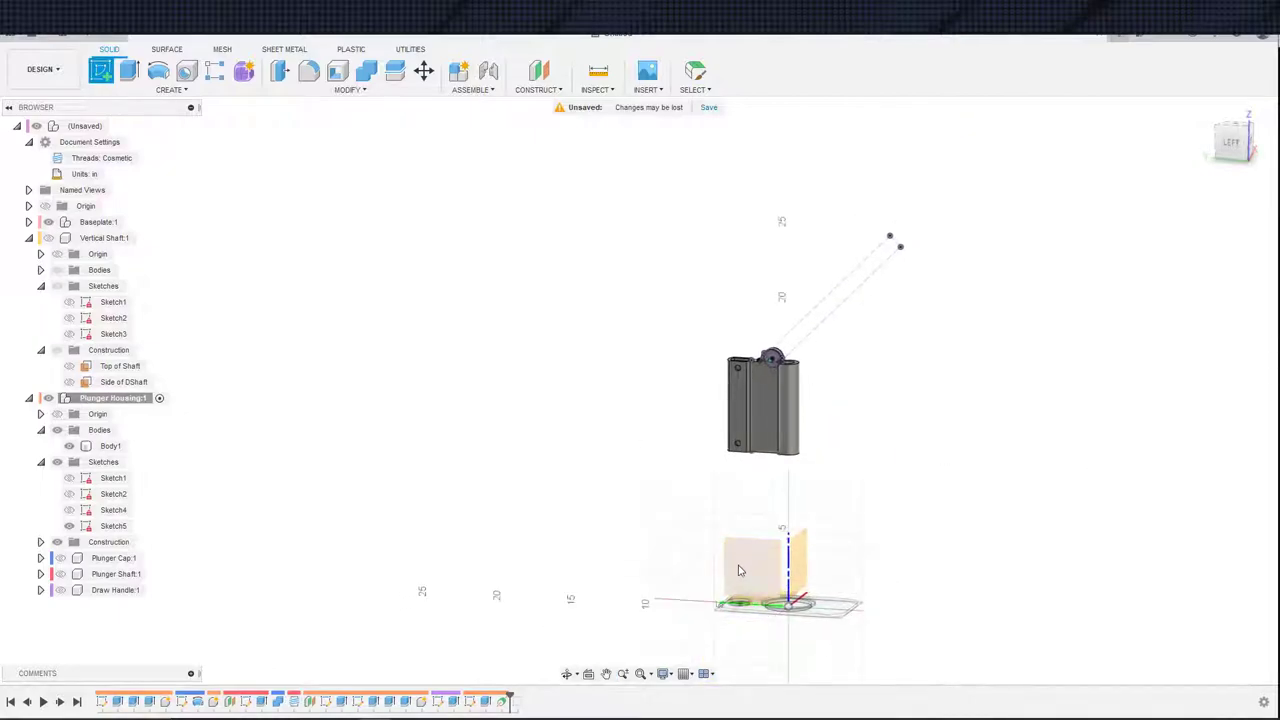
{"action": "left_click", "coordinate": [808, 487]}
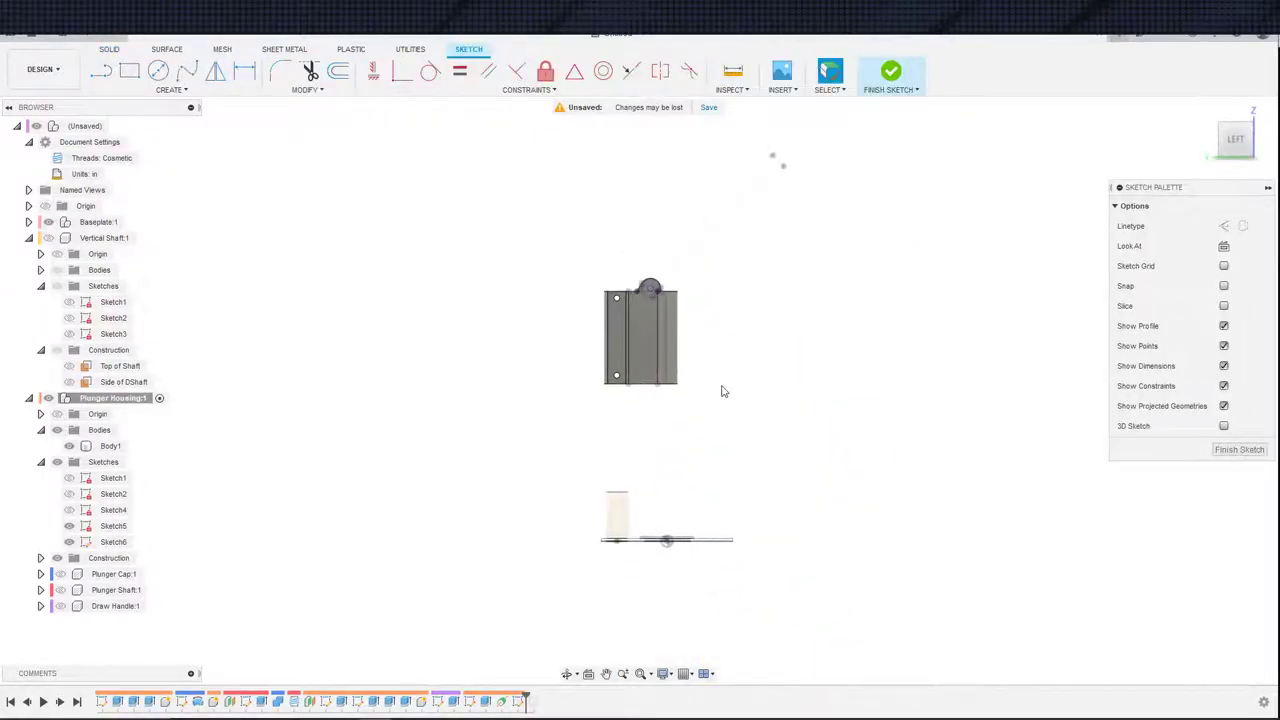
{"action": "middle_click_drag", "start_coordinate": [697, 378], "coordinate": [666, 392], "text": "shift"}
{"action": "scroll", "coordinate": [689, 372], "scroll_direction": "up", "scroll_amount": 5}
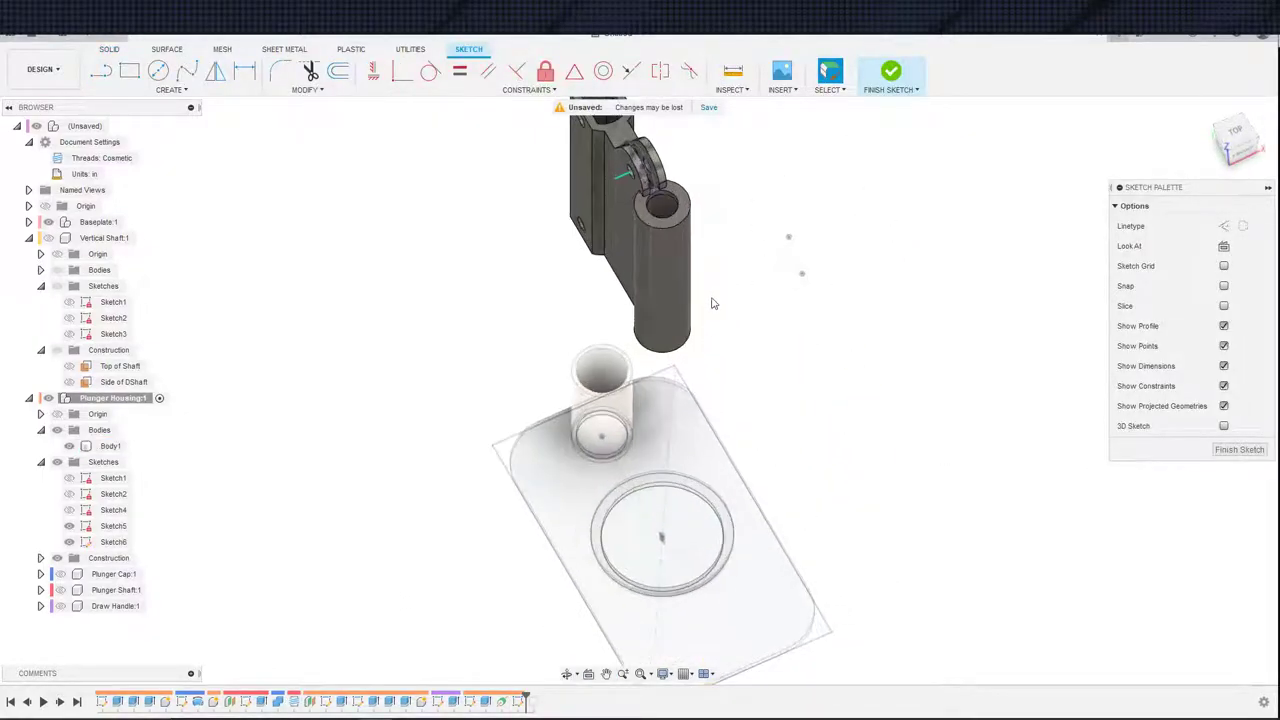
{"action": "key", "text": "ctrl+z"}
- Examine the slotted pivot mount and its junction with the plunger tube from several angles
{"action": "scroll", "coordinate": [637, 422], "scroll_direction": "up", "scroll_amount": 5}
{"action": "middle_click_drag", "start_coordinate": [716, 280], "coordinate": [592, 425]}
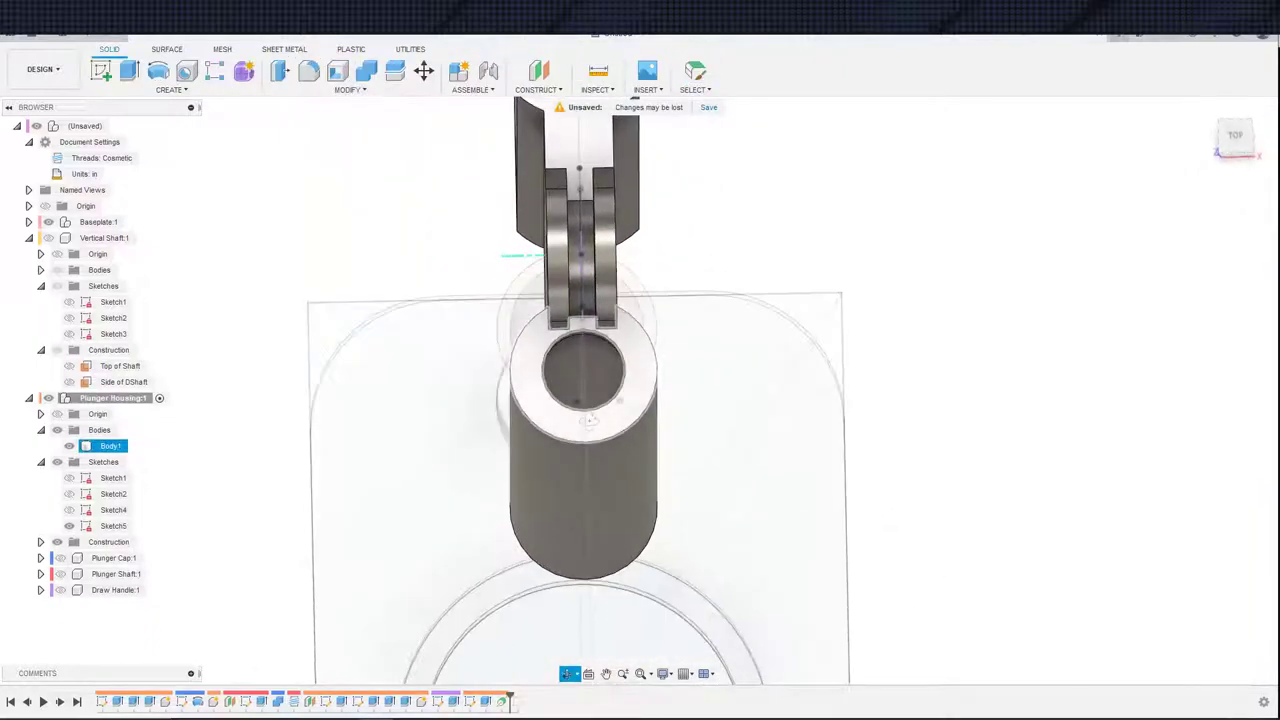
{"action": "mouse_move", "coordinate": [627, 370]}
{"action": "middle_mouse_down", "text": "shift"}
{"action": "mouse_move", "coordinate": [682, 352]}
{"action": "mouse_move", "coordinate": [630, 374]}
{"action": "middle_mouse_up", "text": "shift"}
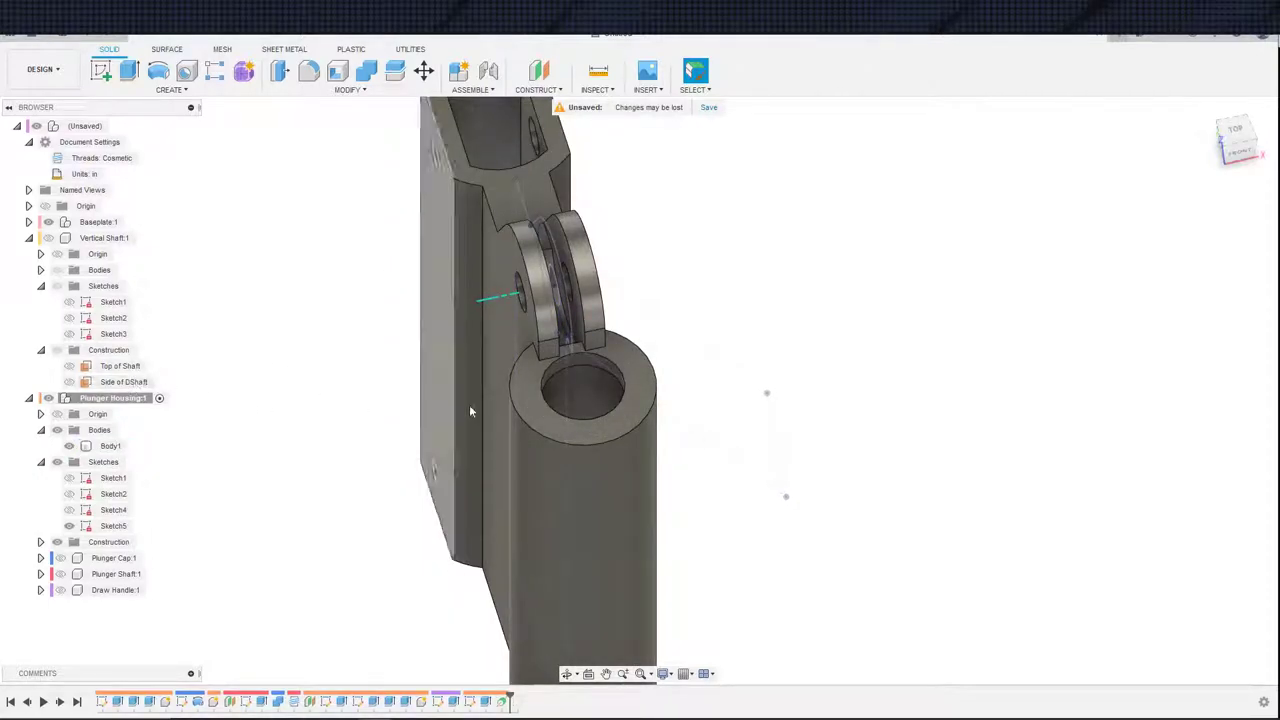
{"action": "left_click", "coordinate": [562, 344]}
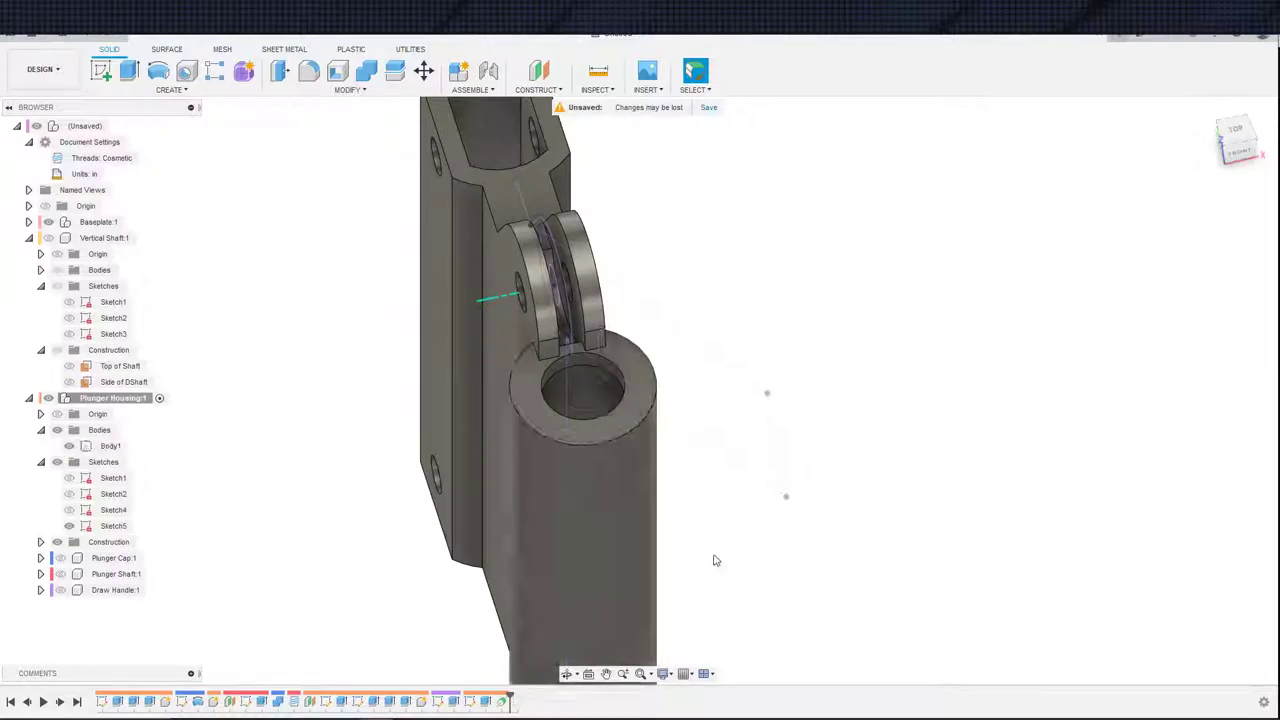
{"action": "middle_click_drag", "start_coordinate": [590, 585], "coordinate": [708, 600], "text": "shift"}
{"action": "scroll", "coordinate": [632, 568], "scroll_direction": "down", "scroll_amount": 6}
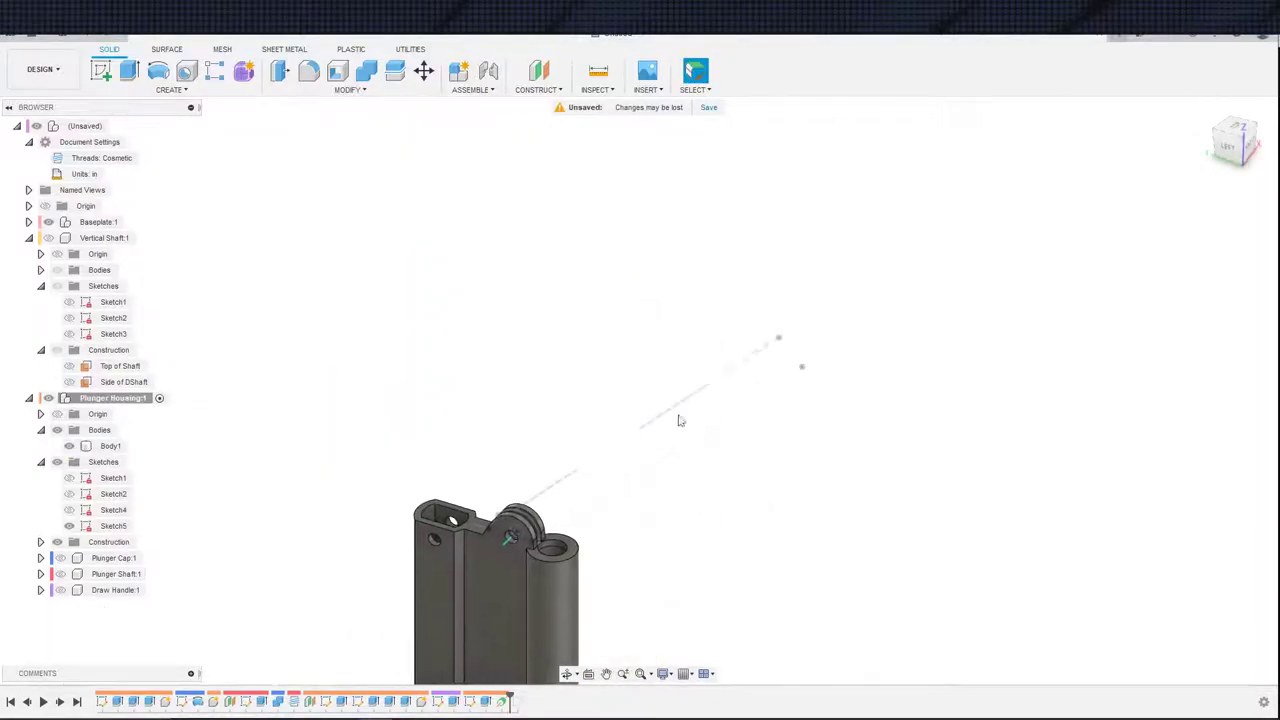
{"action": "scroll", "coordinate": [597, 591], "scroll_direction": "up", "scroll_amount": 4}
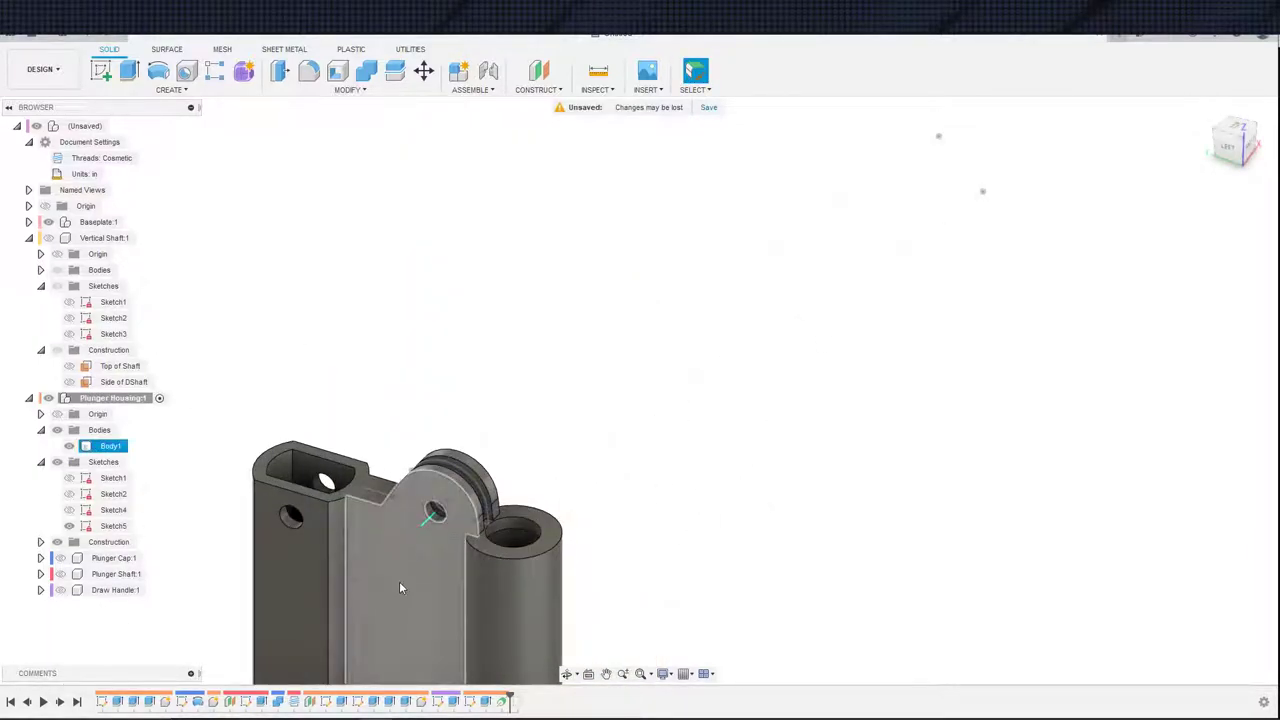
{"action": "scroll", "coordinate": [308, 550], "scroll_direction": "up", "scroll_amount": 3}
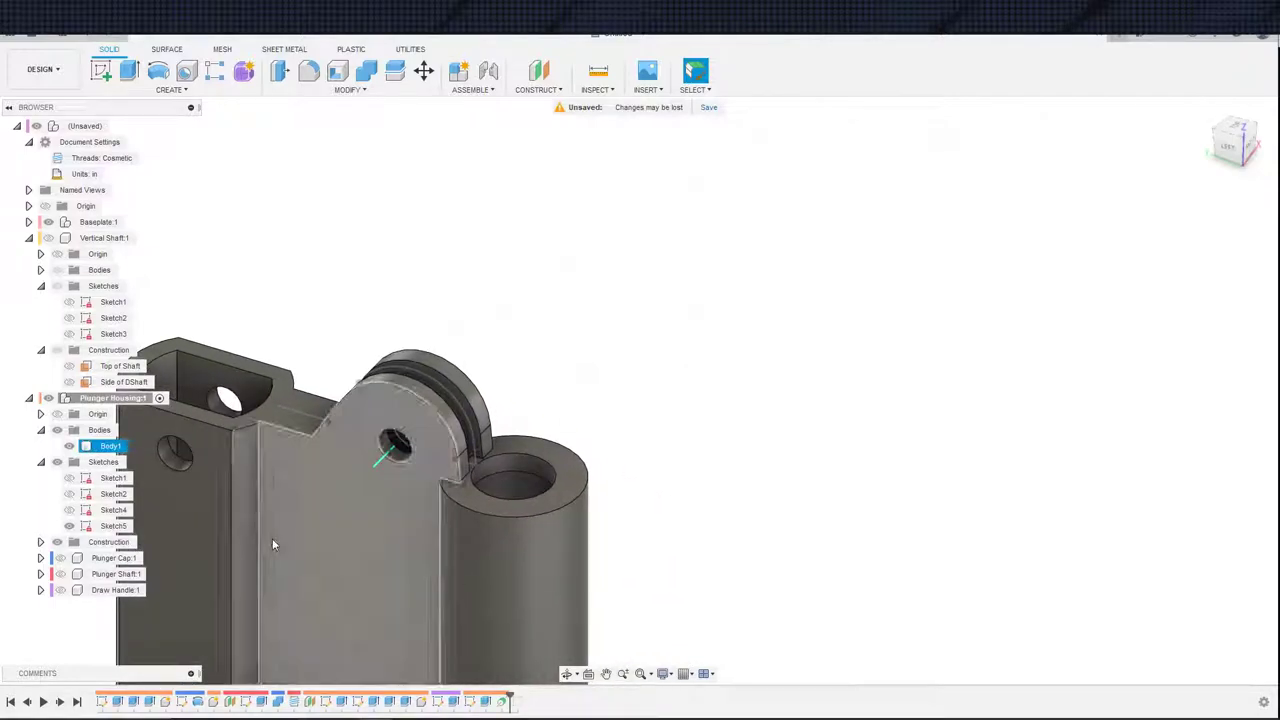
{"action": "scroll", "coordinate": [304, 552], "scroll_direction": "down", "scroll_amount": 2}
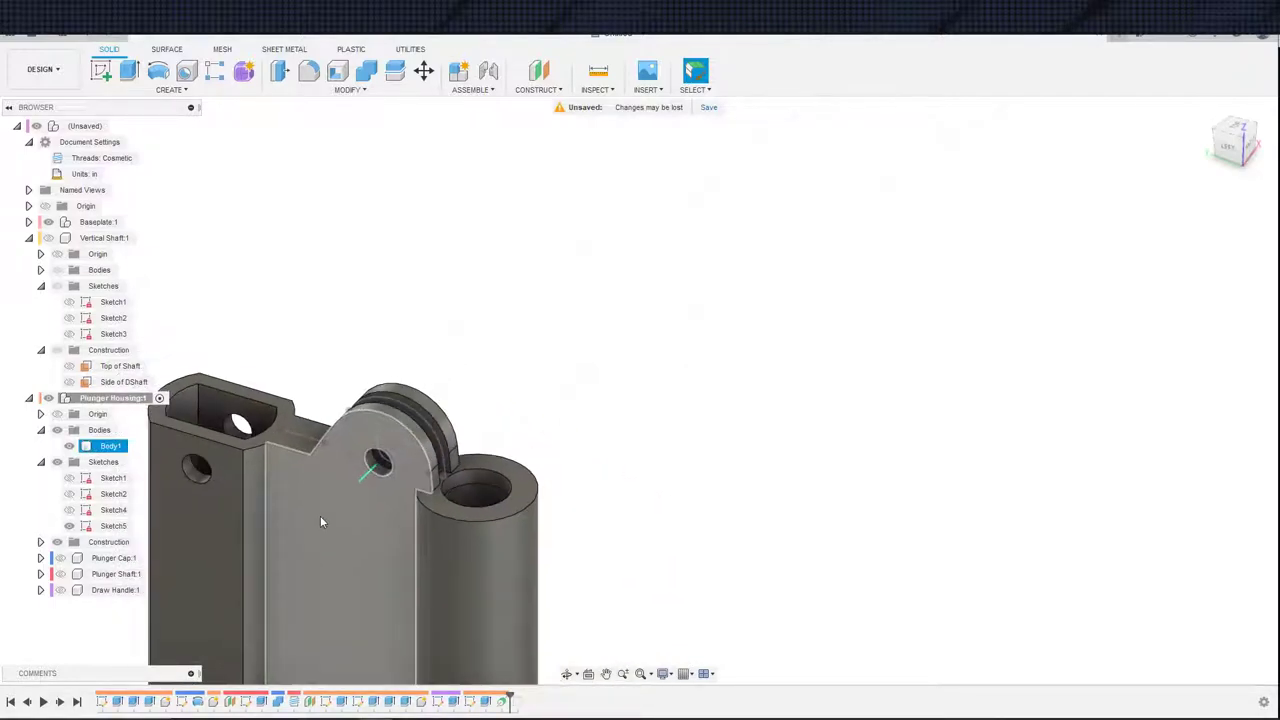
{"action": "left_click", "coordinate": [535, 88]}
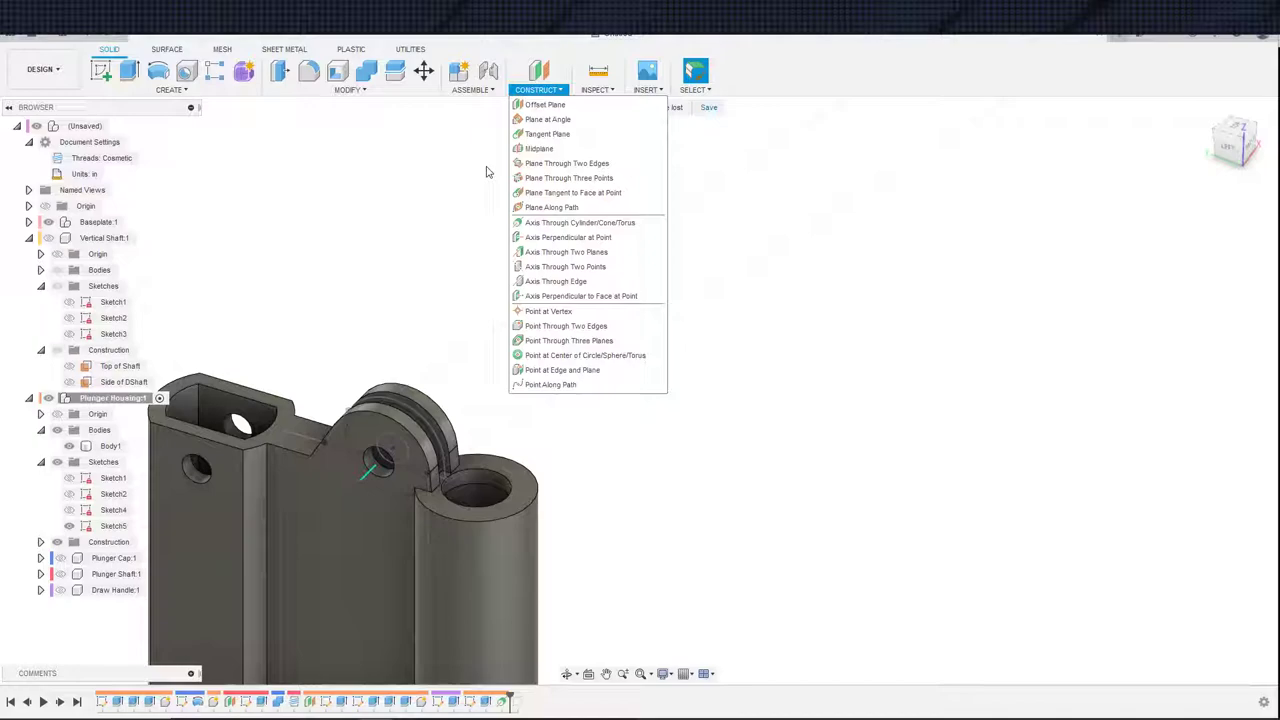
{"action": "left_click", "coordinate": [524, 495]}
- Try to start another sketch on an origin plane at the baseplate
{"action": "scroll", "coordinate": [511, 497], "scroll_direction": "down", "scroll_amount": 5}
{"action": "middle_click_drag", "start_coordinate": [620, 482], "coordinate": [734, 377]}
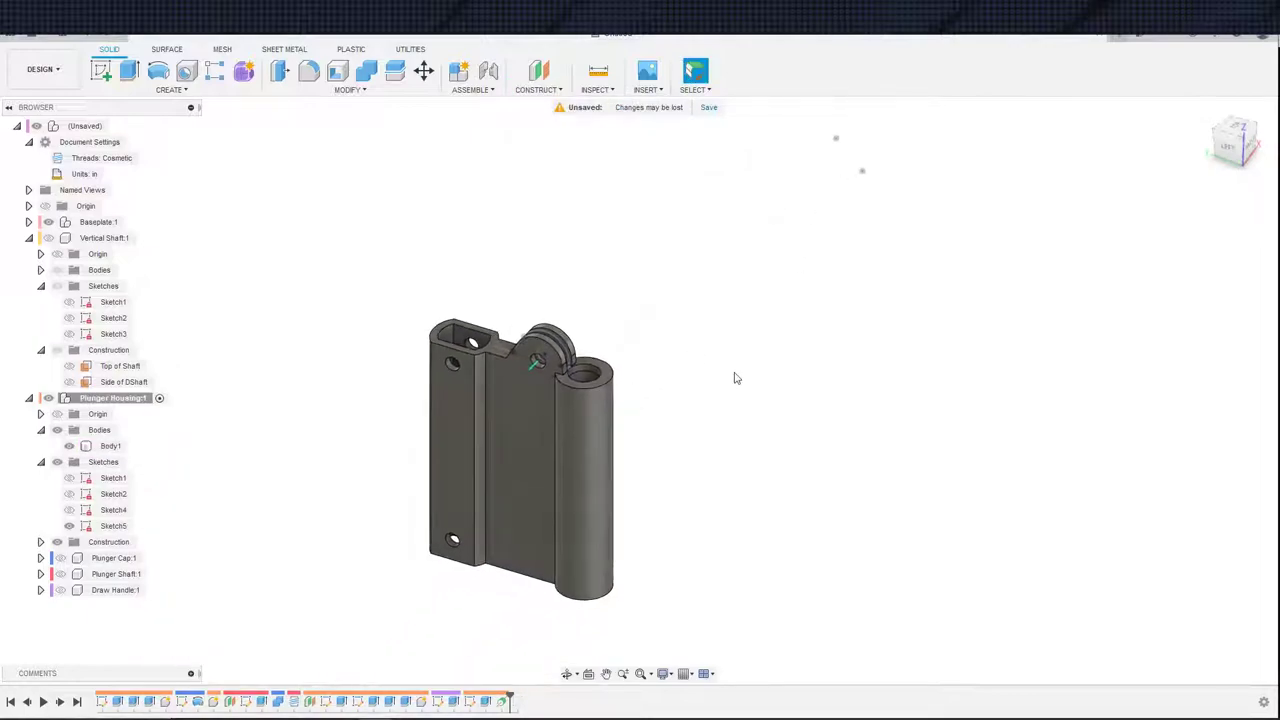
{"action": "scroll", "coordinate": [735, 378], "scroll_direction": "up", "scroll_amount": 3}
{"action": "key", "text": "s"}
{"action": "left_click", "coordinate": [688, 488]}
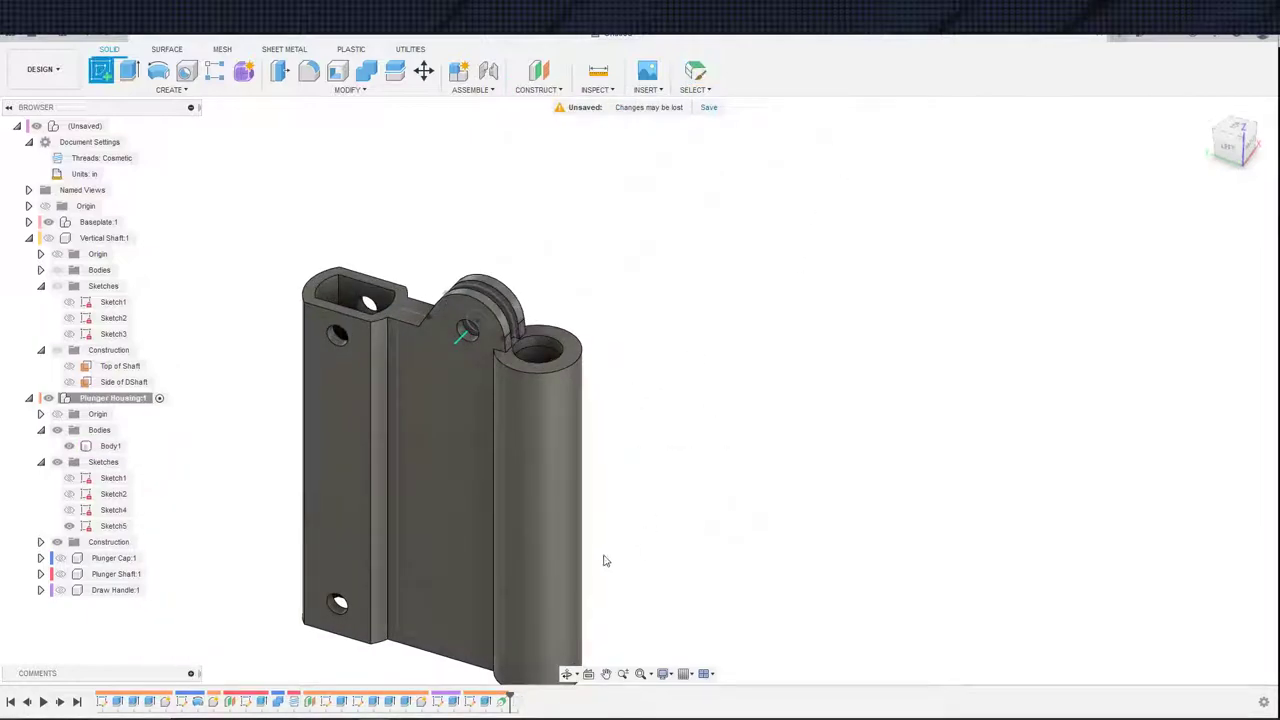
{"action": "scroll", "coordinate": [606, 558], "scroll_direction": "down", "scroll_amount": 3}
{"action": "middle_click_drag", "start_coordinate": [640, 445], "coordinate": [672, 303]}
{"action": "scroll", "coordinate": [614, 545], "scroll_direction": "down", "scroll_amount": 3}
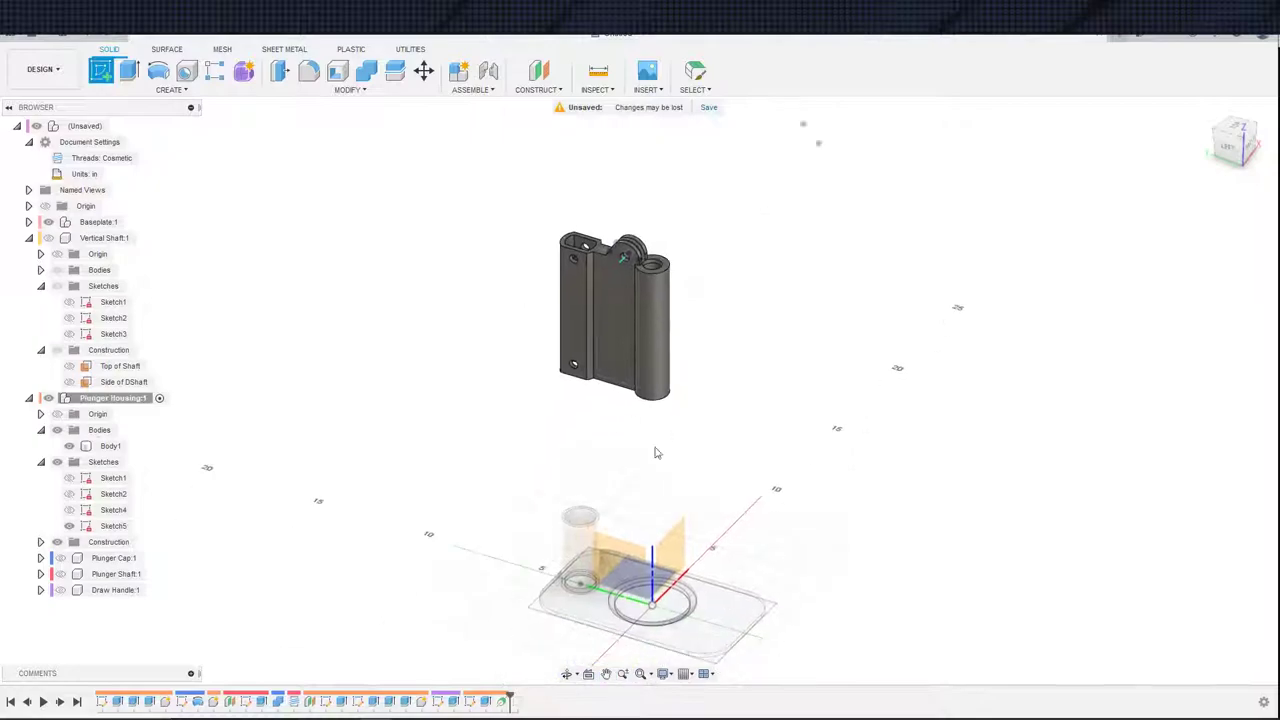
{"action": "left_click", "coordinate": [651, 543]}
{"action": "key", "text": "ctrl+z"}
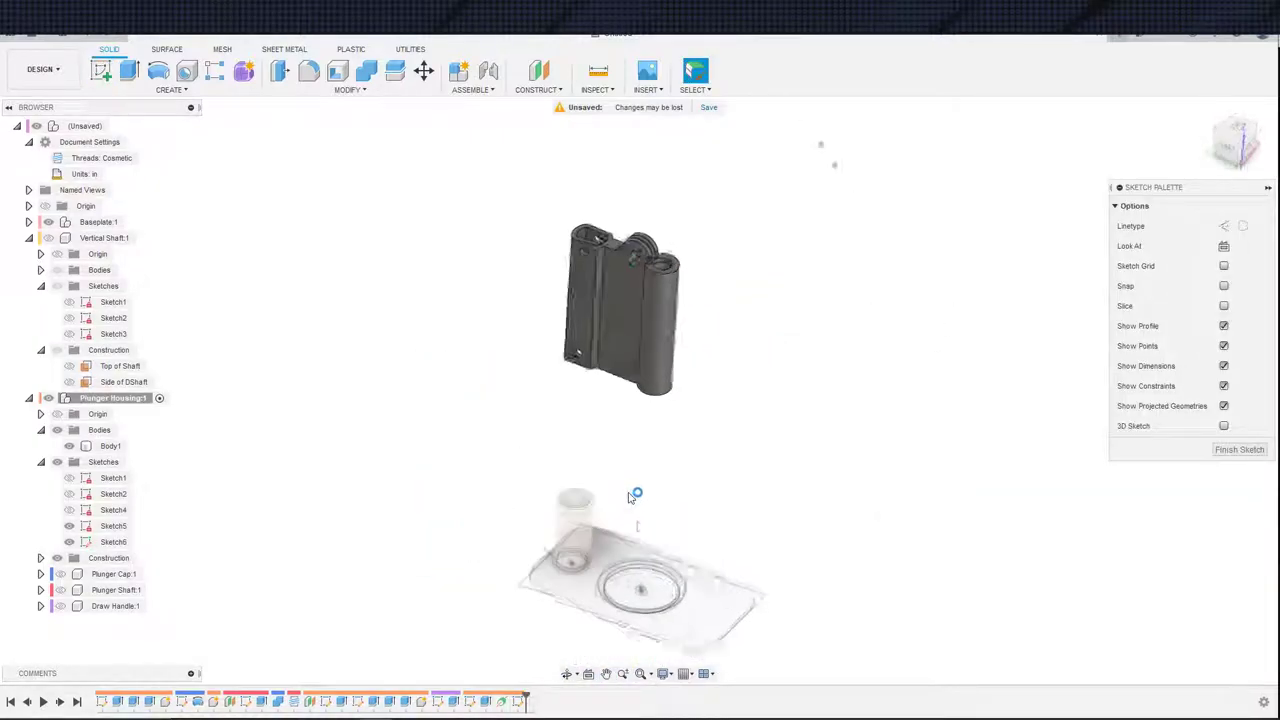
{"action": "key", "text": "s"}
{"action": "key", "text": "Escape"}
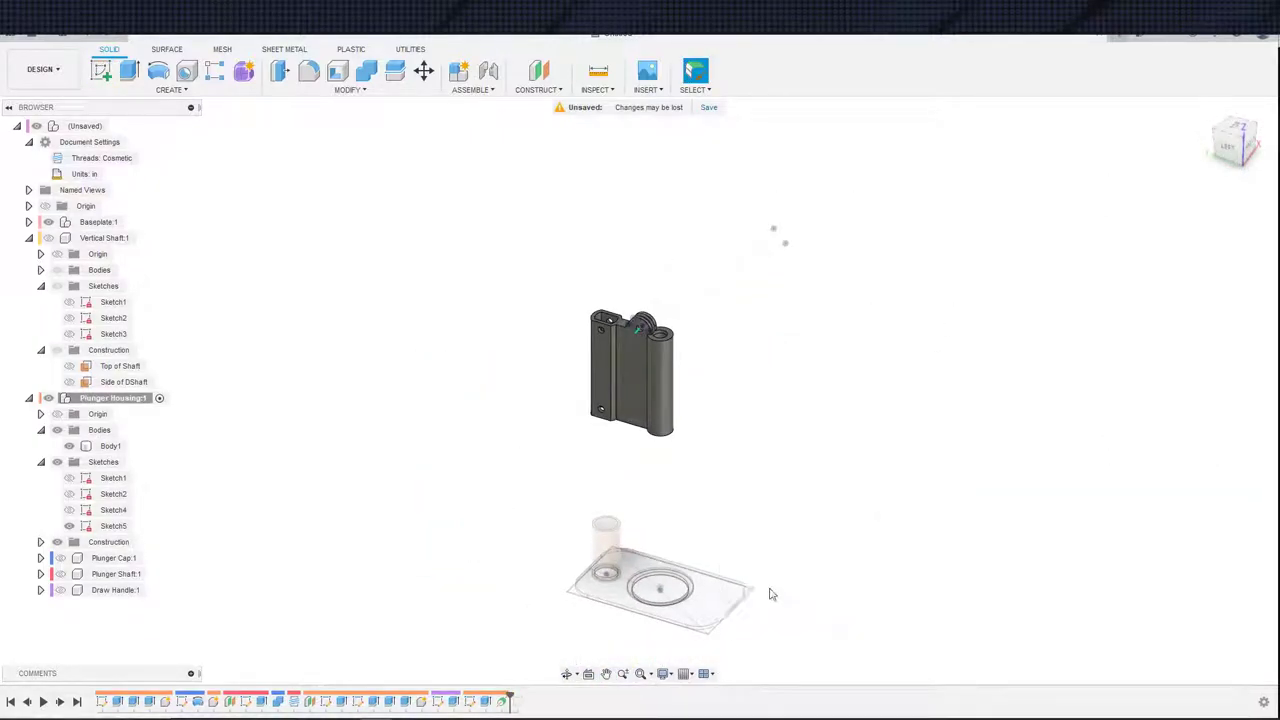
{"action": "scroll", "coordinate": [717, 573], "scroll_direction": "down", "scroll_amount": 3}
{"action": "middle_click_drag", "start_coordinate": [682, 542], "coordinate": [530, 578]}
{"action": "scroll", "coordinate": [557, 466], "scroll_direction": "up", "scroll_amount": 3}
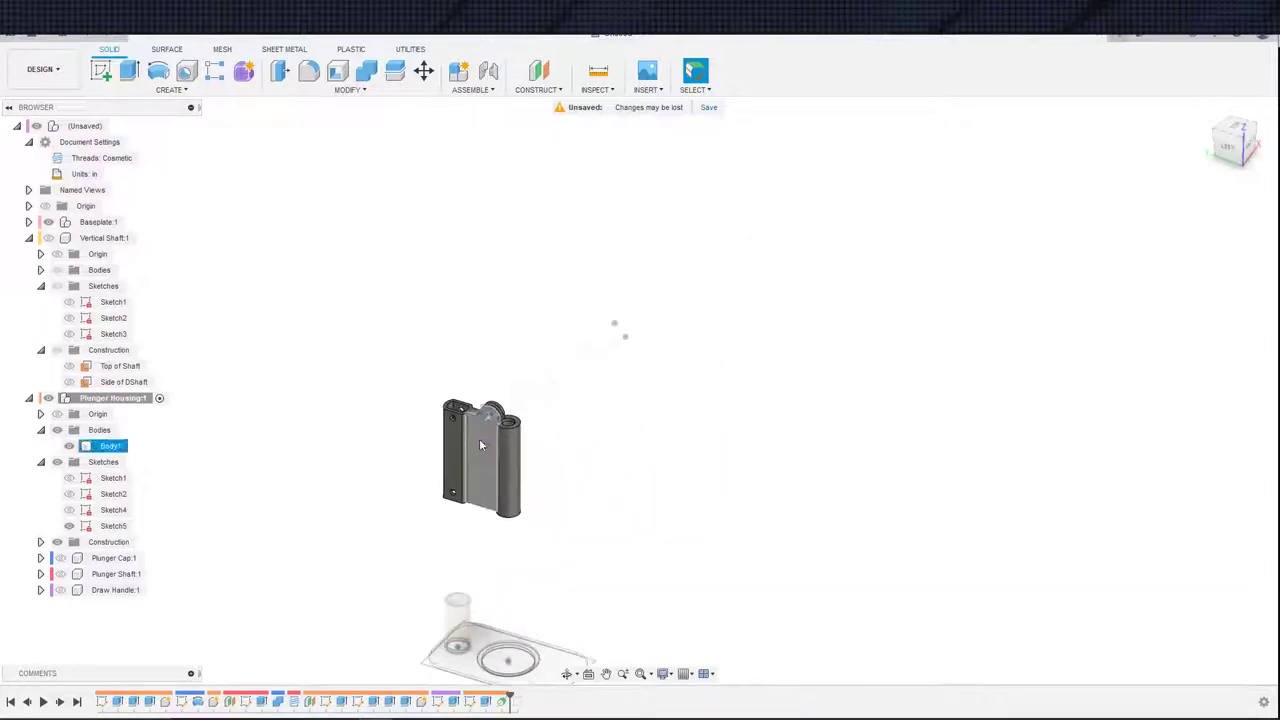
- Start a sketch on the vertical origin plane parallel to the Plunger Housing's flat side
{"action": "scroll", "coordinate": [482, 443], "scroll_direction": "up", "scroll_amount": 4}
{"action": "scroll", "coordinate": [494, 437], "scroll_direction": "up", "scroll_amount": 4}
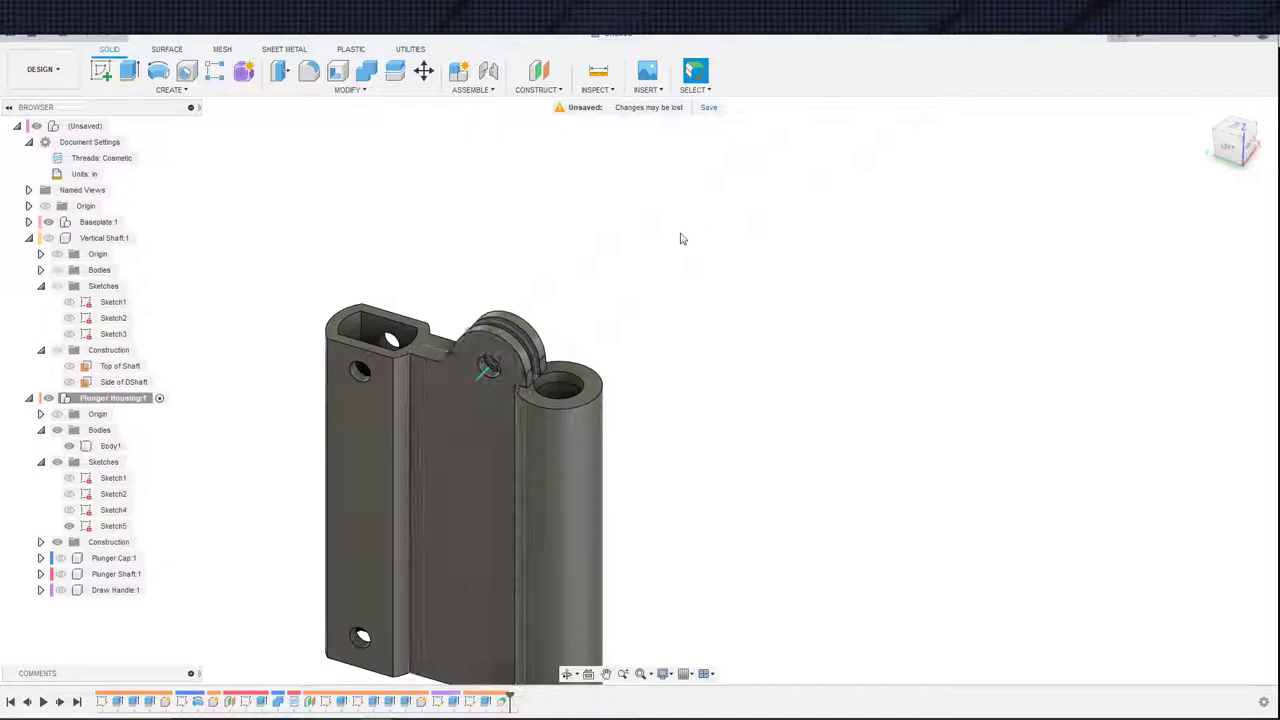
{"action": "scroll", "coordinate": [710, 318], "scroll_direction": "down", "scroll_amount": 2}
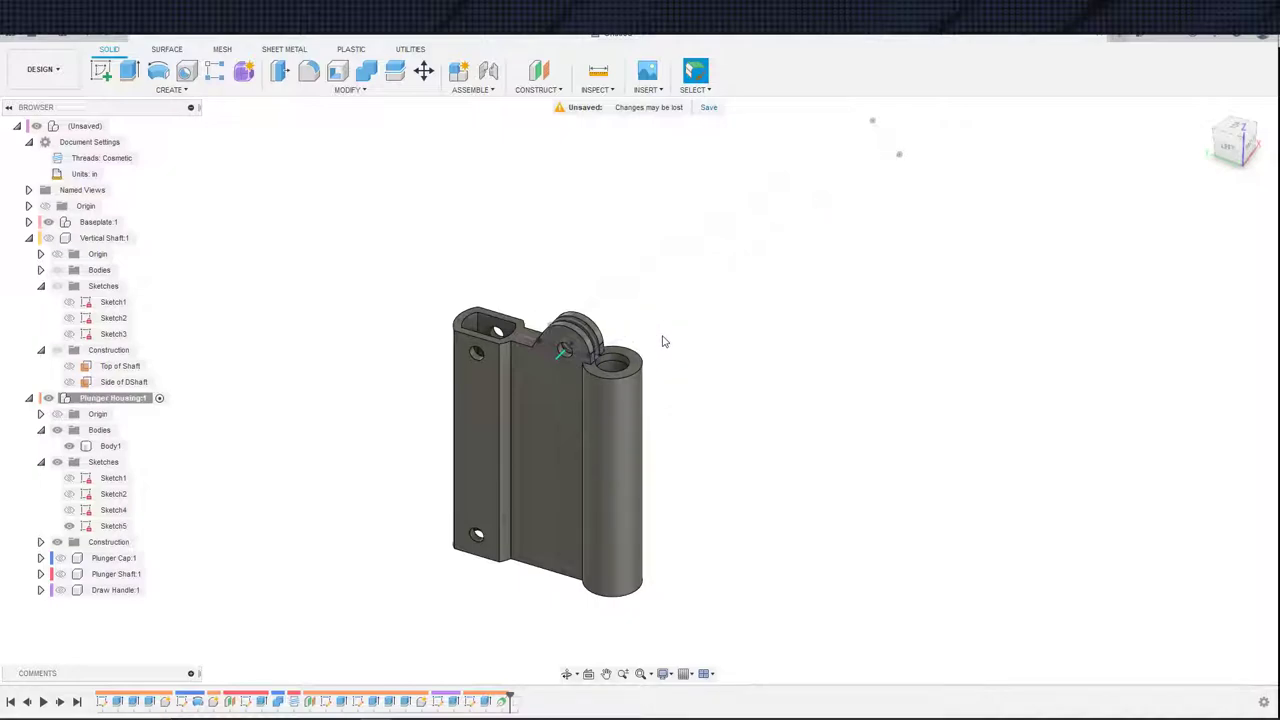
{"action": "left_click", "coordinate": [642, 482]}
{"action": "scroll", "coordinate": [604, 552], "scroll_direction": "up", "scroll_amount": 3}
{"action": "scroll", "coordinate": [614, 536], "scroll_direction": "down", "scroll_amount": 3}
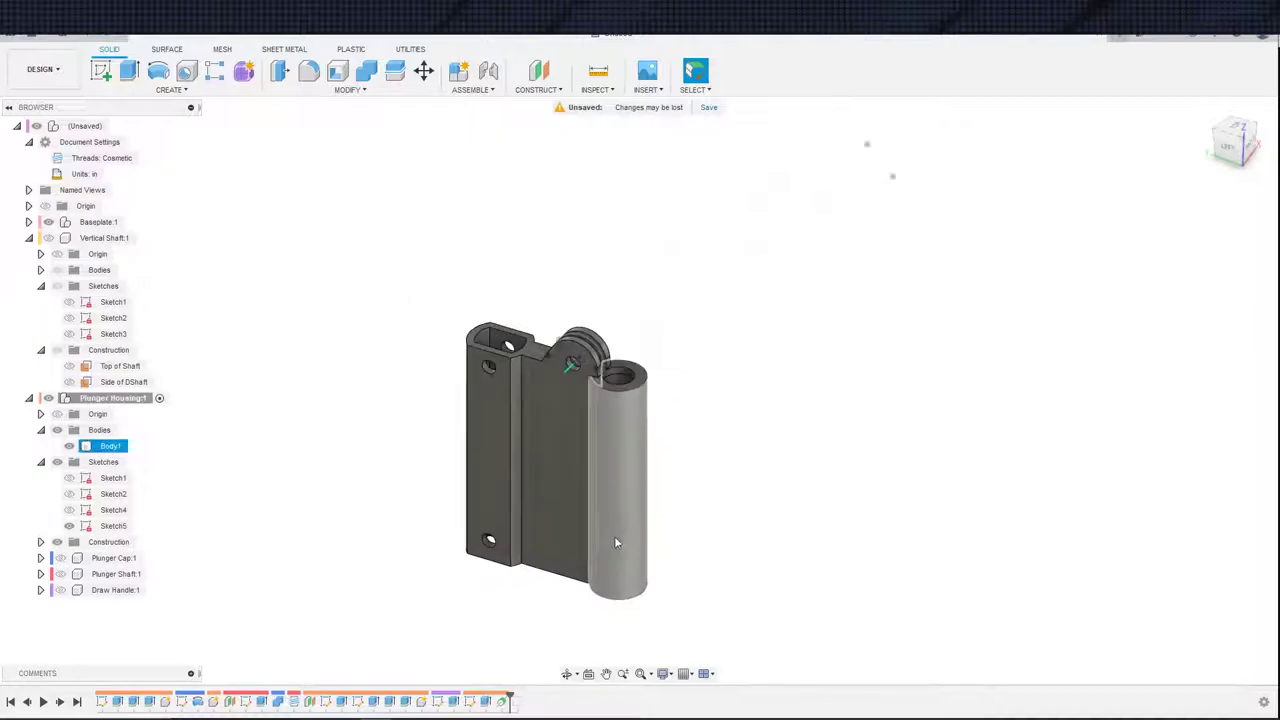
{"action": "middle_click_drag", "start_coordinate": [693, 457], "coordinate": [773, 304]}
{"action": "scroll", "coordinate": [714, 521], "scroll_direction": "down", "scroll_amount": 3}
{"action": "middle_click_drag", "start_coordinate": [694, 517], "coordinate": [671, 429]}
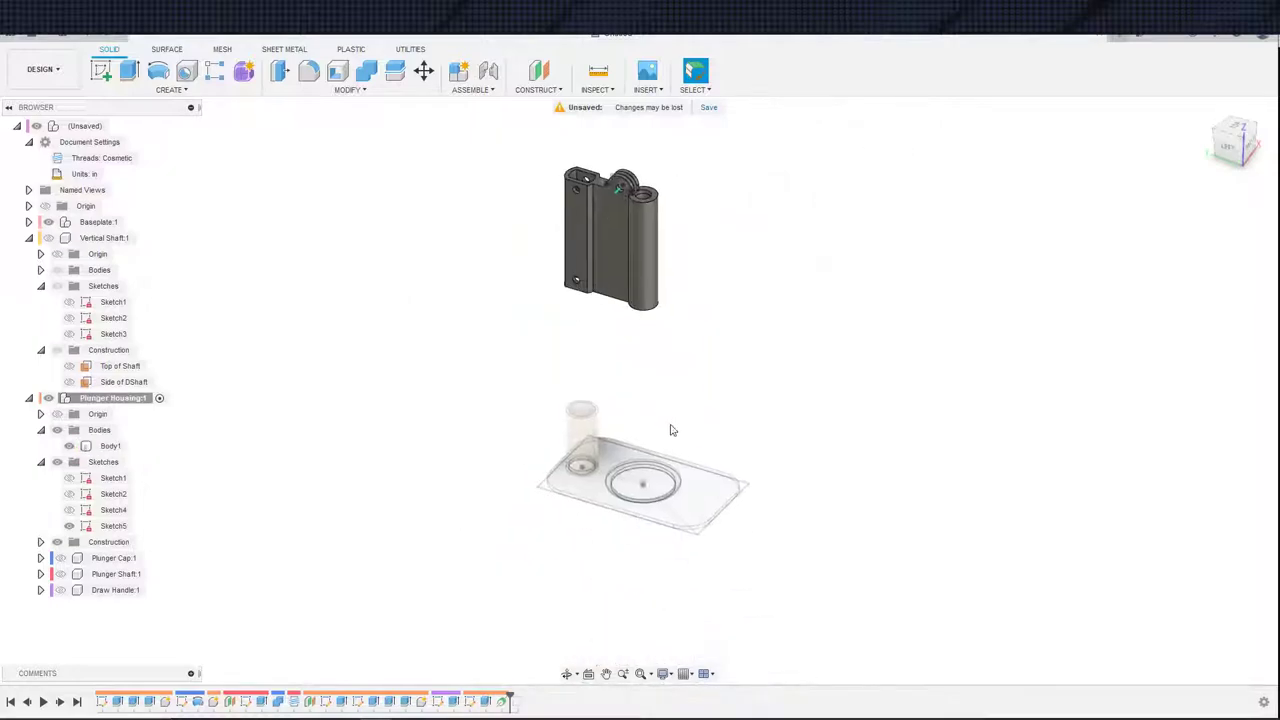
{"action": "key", "text": "s"}
{"action": "left_click", "coordinate": [743, 445]}
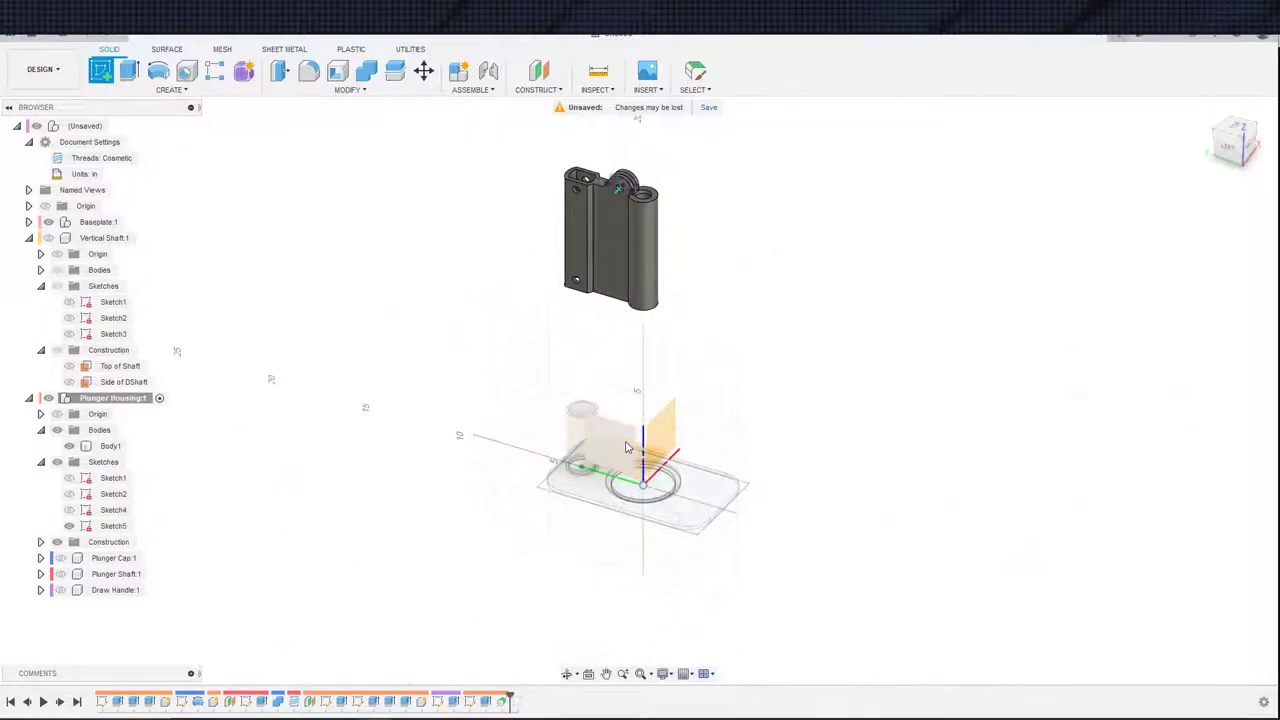
{"action": "left_click", "coordinate": [660, 425]}
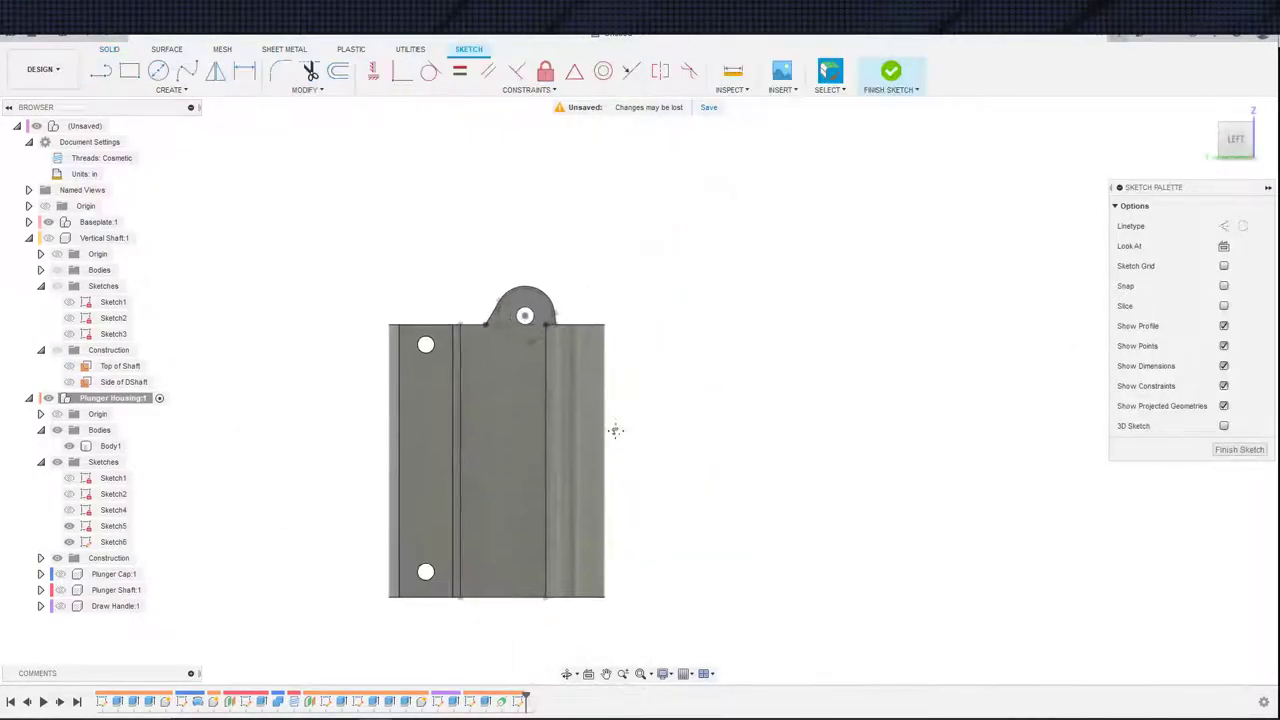
{"action": "key", "text": "s"}
{"action": "left_click", "coordinate": [540, 400]}
{"action": "middle_click_drag", "start_coordinate": [514, 395], "coordinate": [382, 520]}
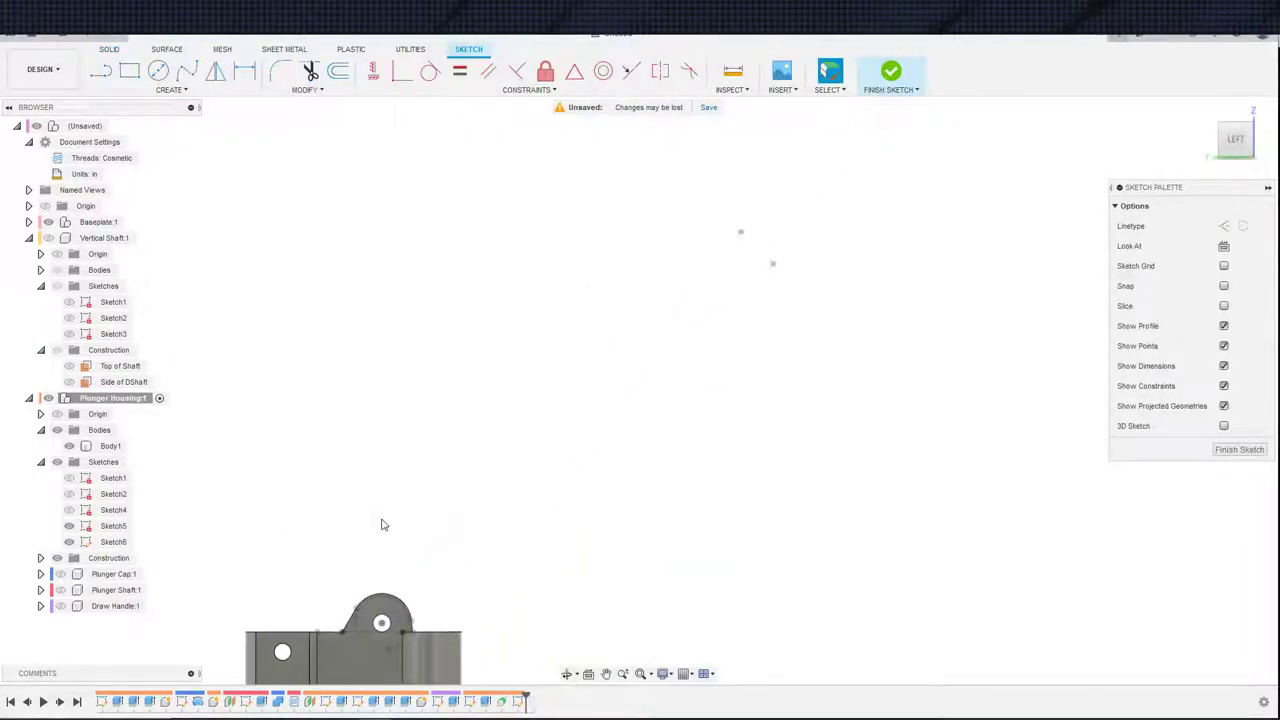
{"action": "scroll", "coordinate": [382, 520], "scroll_direction": "down", "scroll_amount": 2}
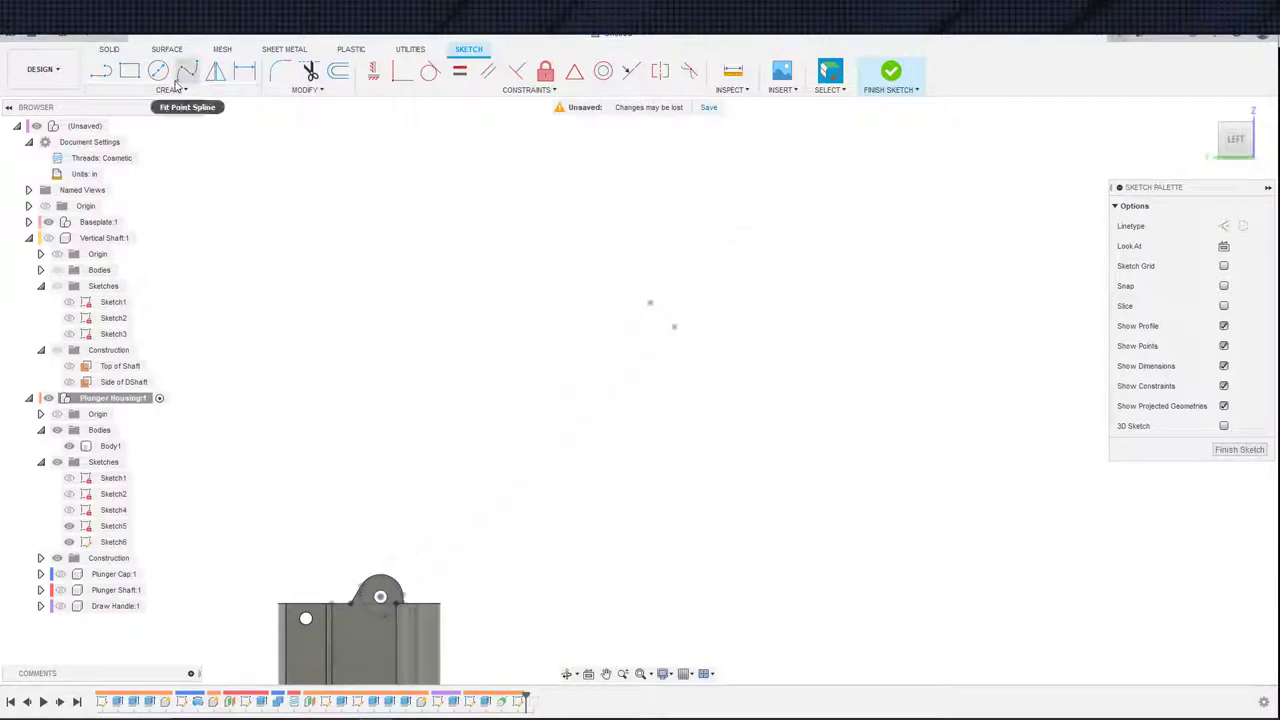
{"action": "left_click", "coordinate": [170, 89]}
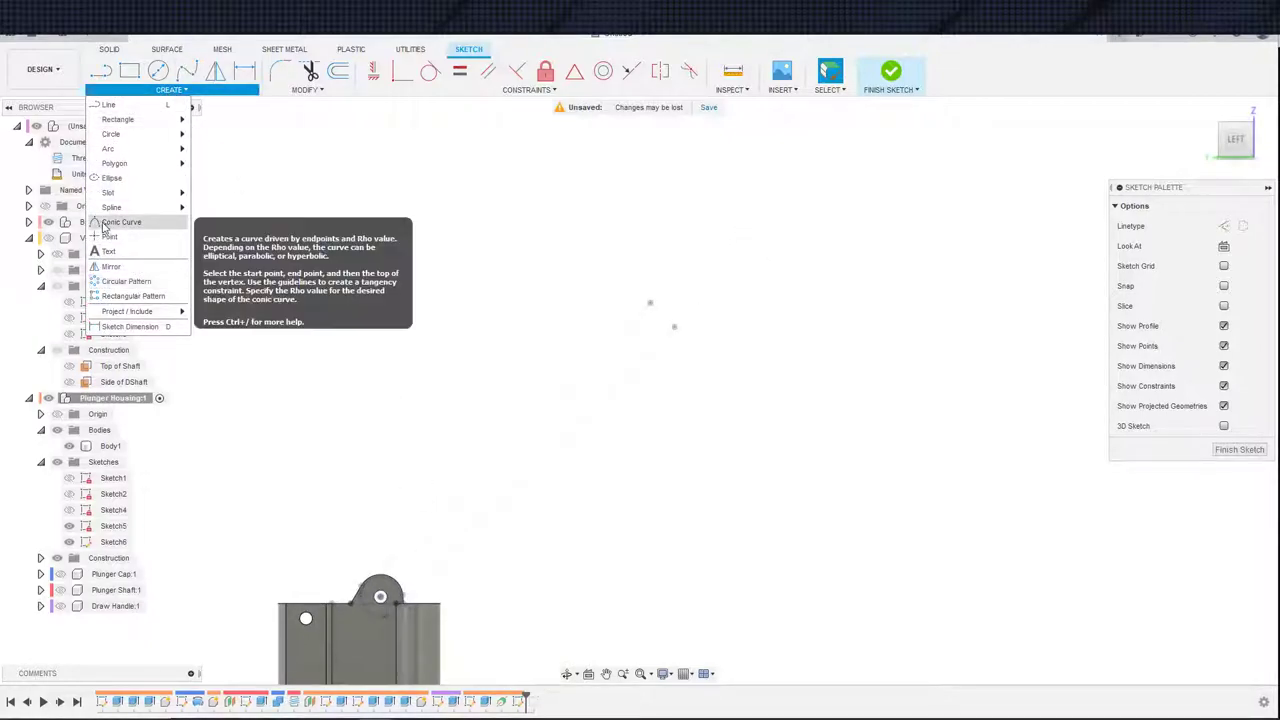
{"action": "mouse_move", "coordinate": [107, 150]}
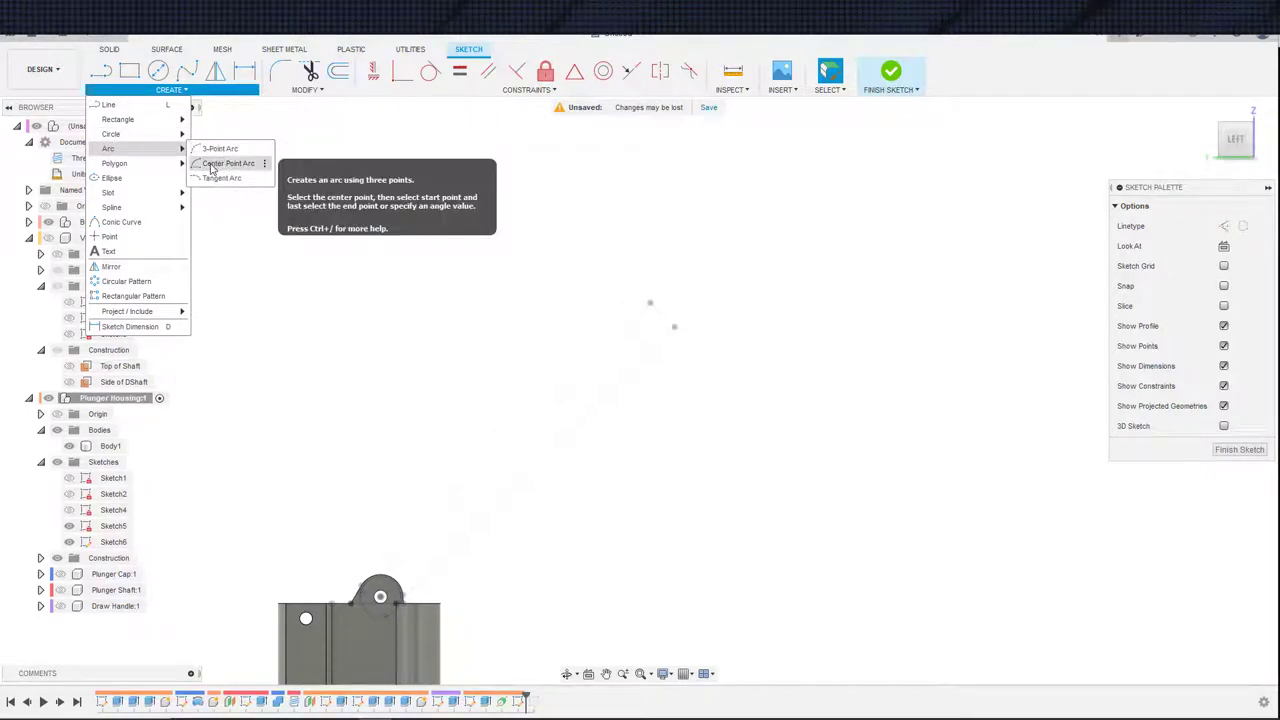
{"action": "left_click", "coordinate": [211, 168]}
{"action": "scroll", "coordinate": [449, 512], "scroll_direction": "up", "scroll_amount": 5}
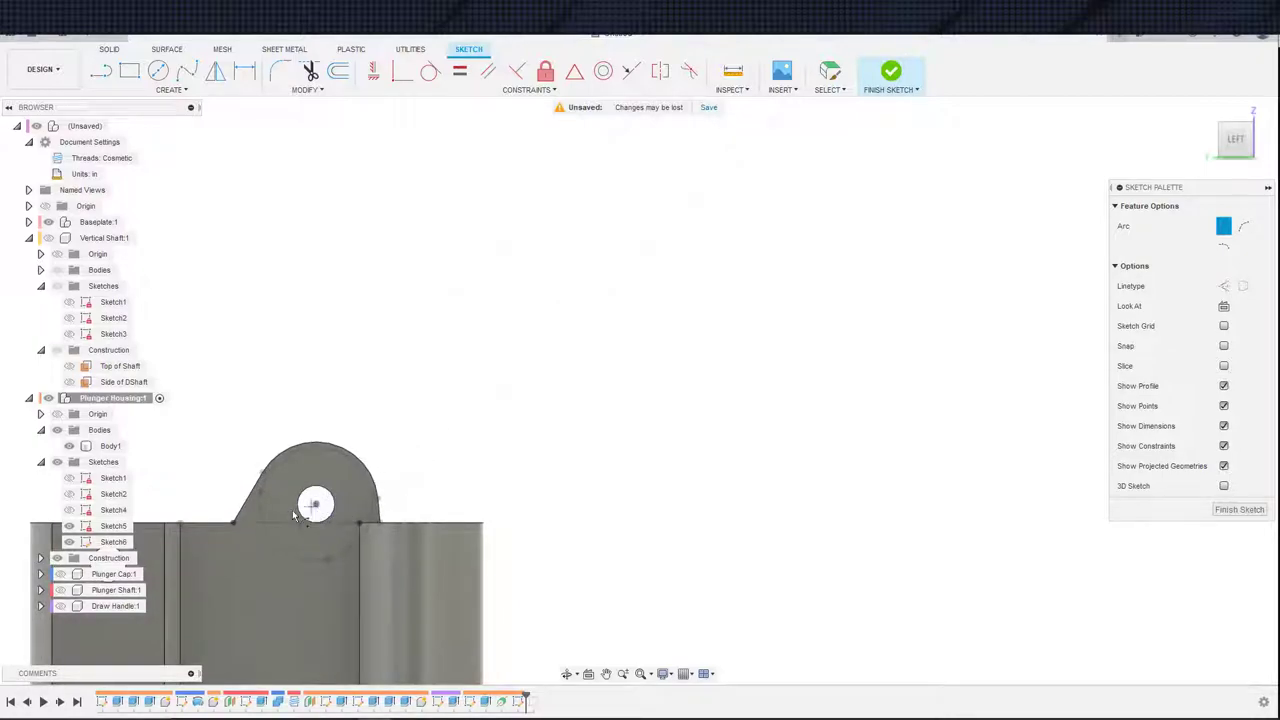
{"action": "key", "text": "Escape"}
- Show the Draw Handle and project its long side face into the sketch
{"action": "key", "text": "s"}
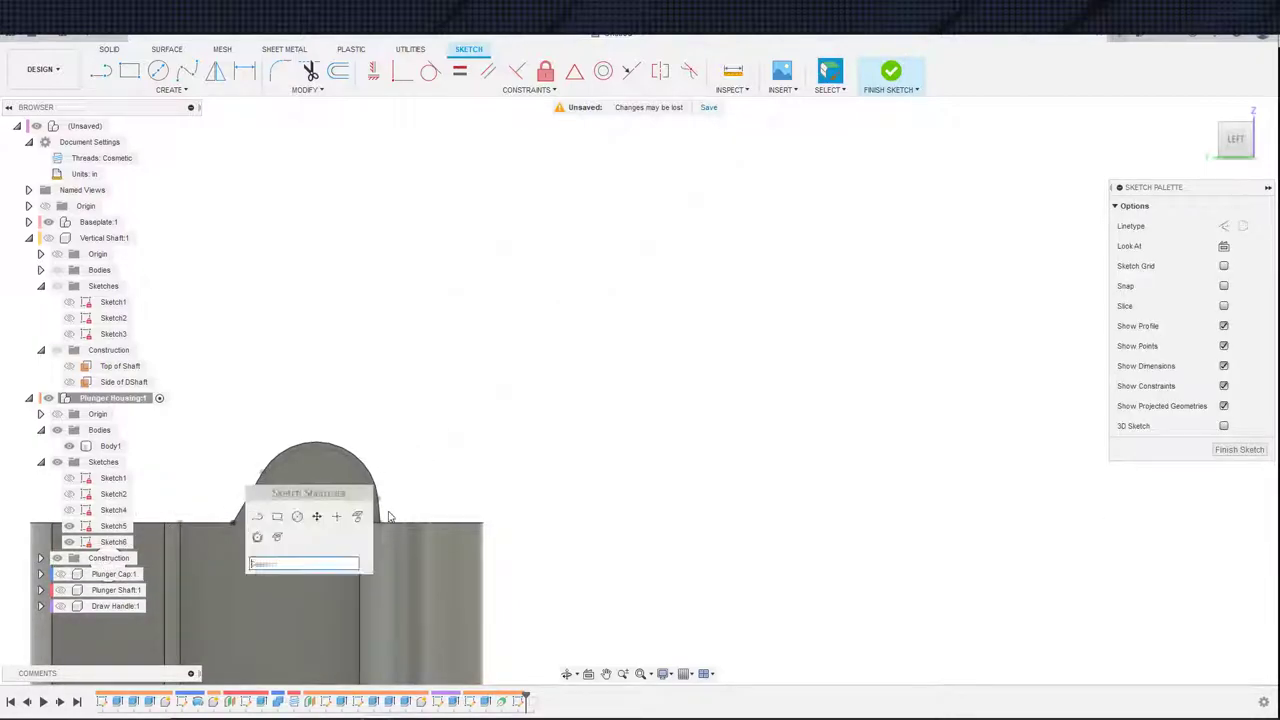
{"action": "left_click", "coordinate": [358, 517]}
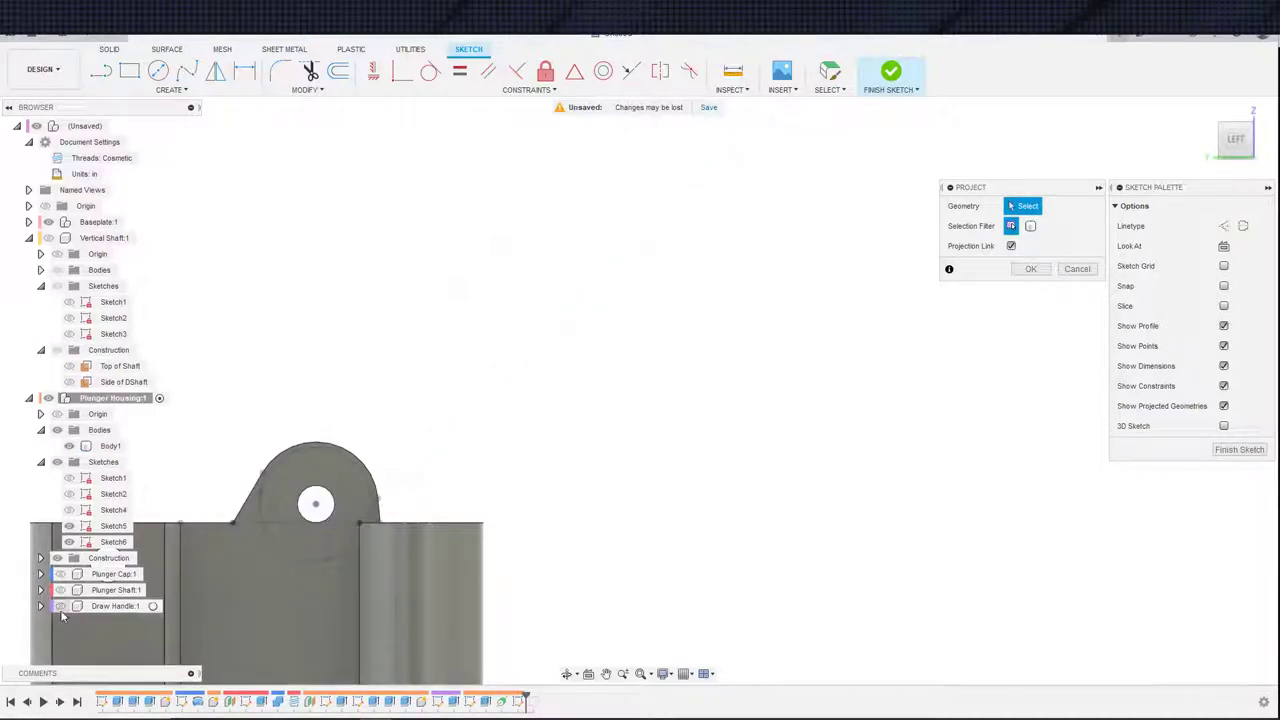
{"action": "left_click", "coordinate": [61, 607]}
{"action": "left_click", "coordinate": [392, 448]}
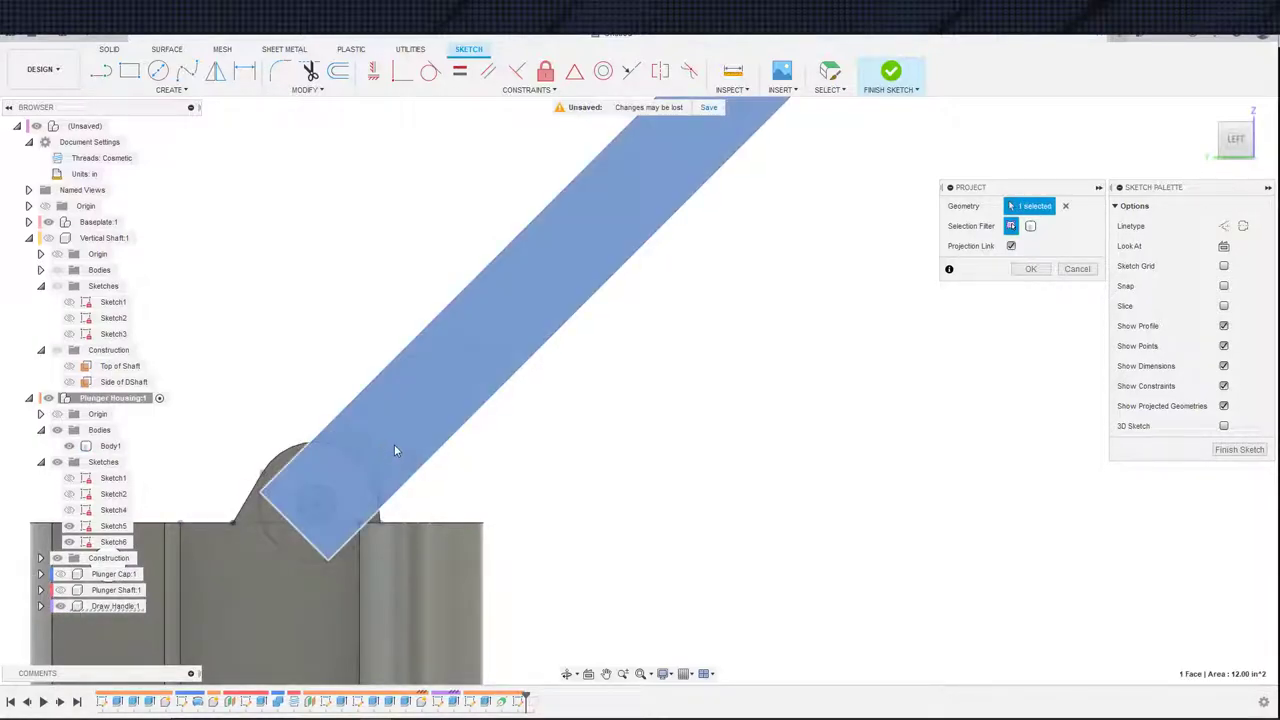
{"action": "left_click", "coordinate": [1030, 269]}
- Project the circular edge of the pivot hole into the sketch
{"action": "key", "text": "s"}
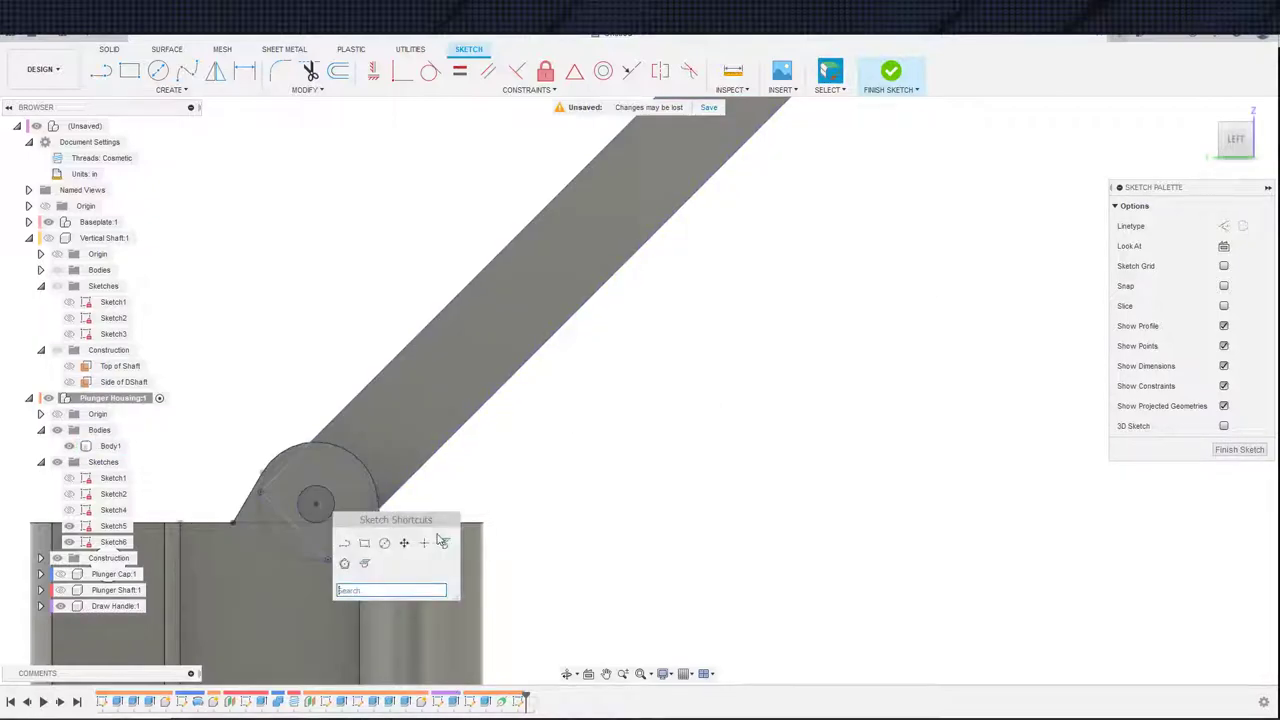
{"action": "left_click", "coordinate": [442, 541]}
{"action": "left_click", "coordinate": [327, 513]}
{"action": "key", "text": "Return"}
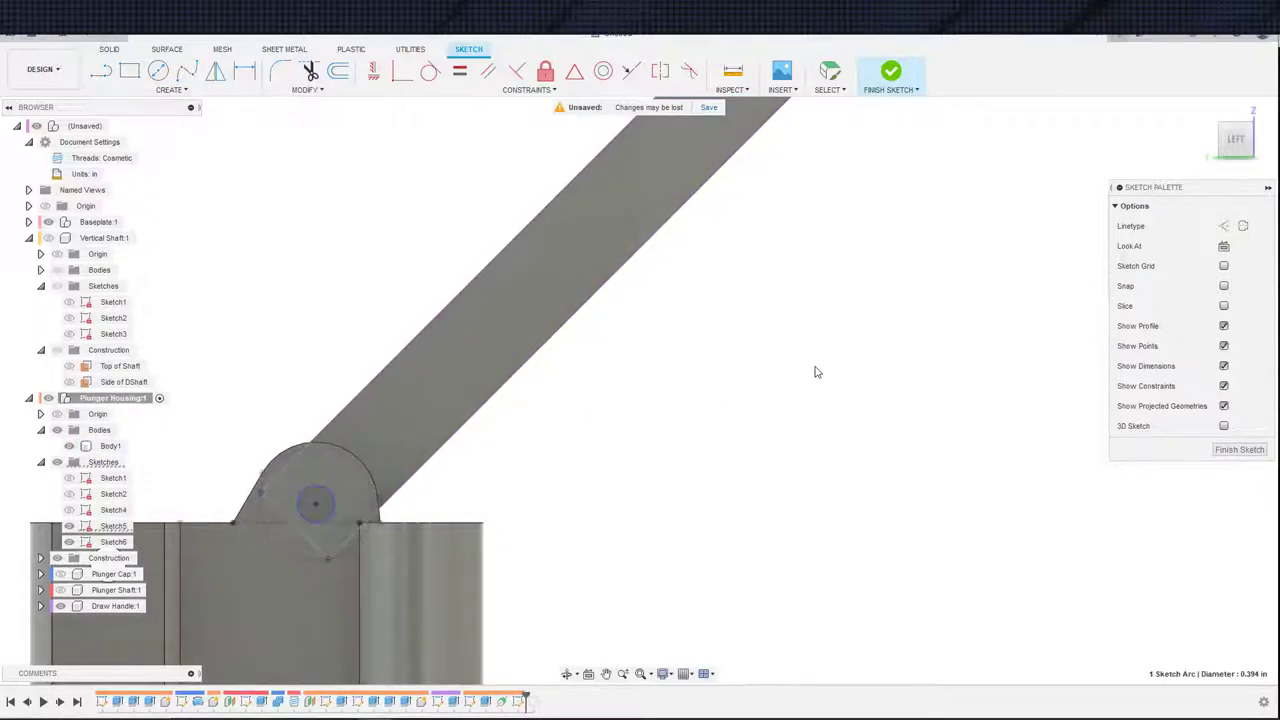
{"action": "key", "text": "s"}
{"action": "left_click", "coordinate": [726, 483]}
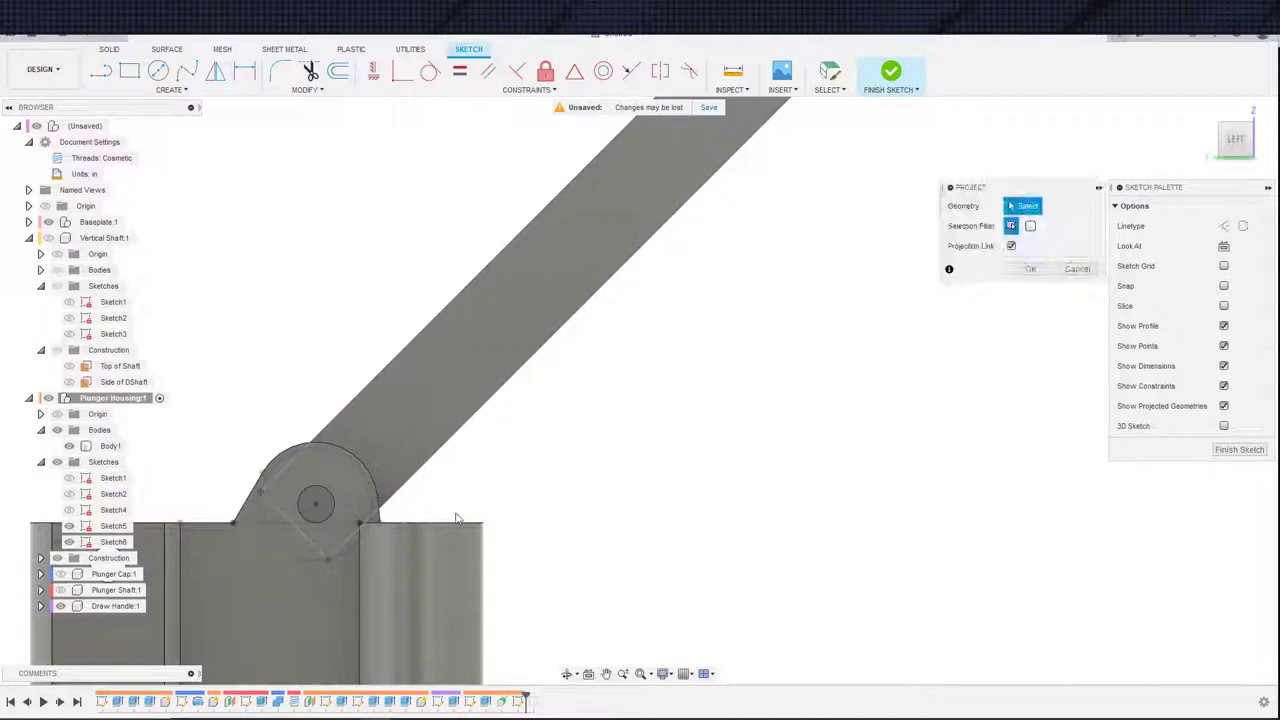
{"action": "left_click", "coordinate": [321, 520]}
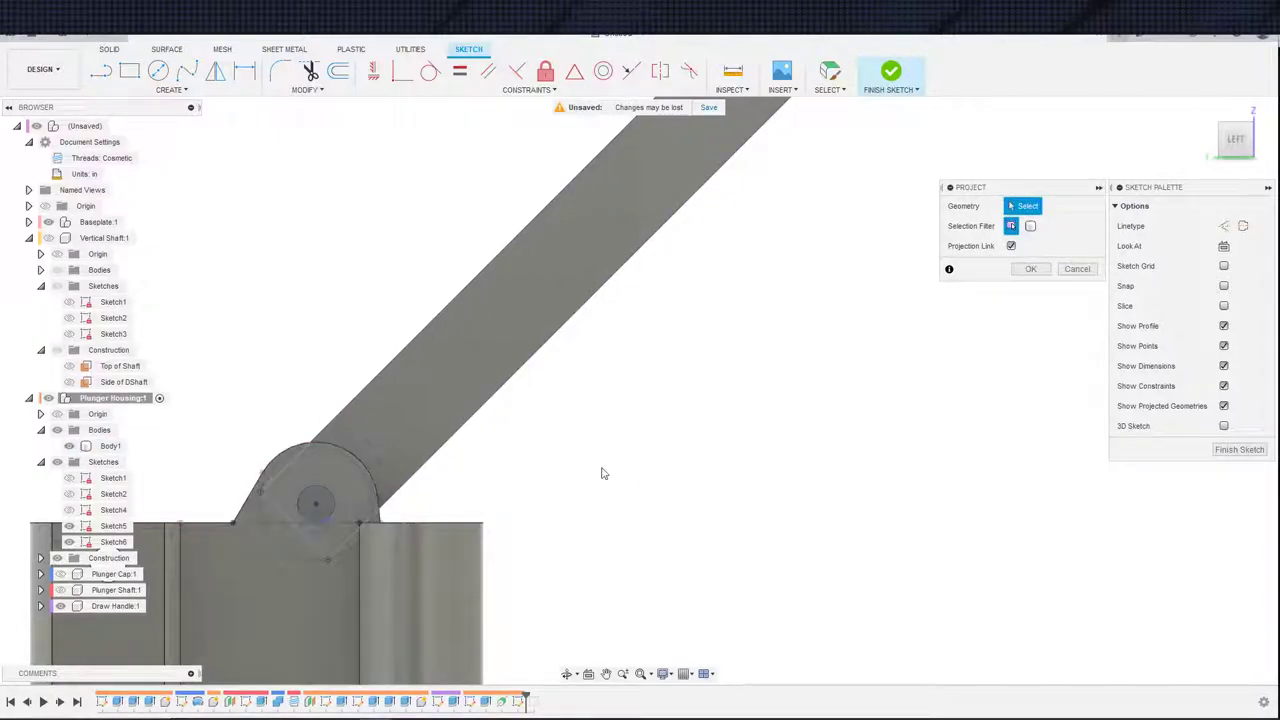
{"action": "left_click", "coordinate": [1031, 269]}
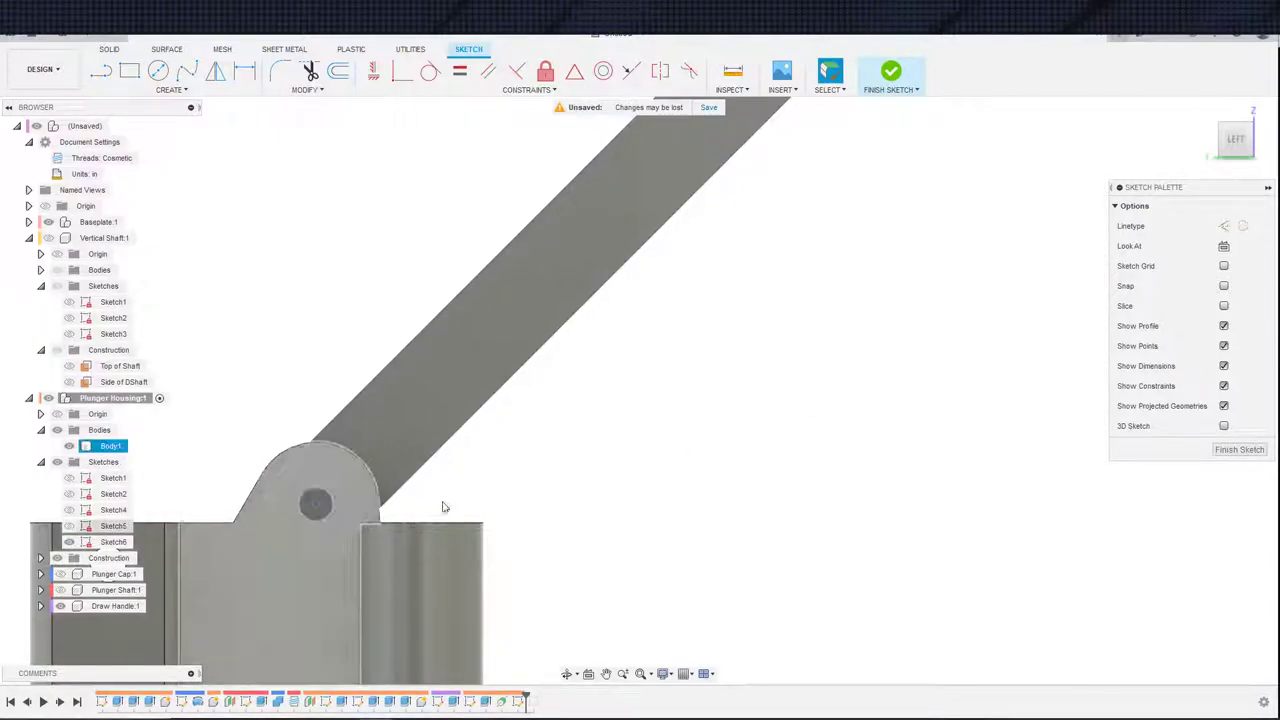
- Hide the Plunger Housing body, its Sketch5 and the Draw Handle, leaving only the projected outline on view
{"action": "scroll", "coordinate": [467, 525], "scroll_direction": "down", "scroll_amount": 2}
{"action": "left_click", "coordinate": [97, 449]}
{"action": "key", "text": "v"}
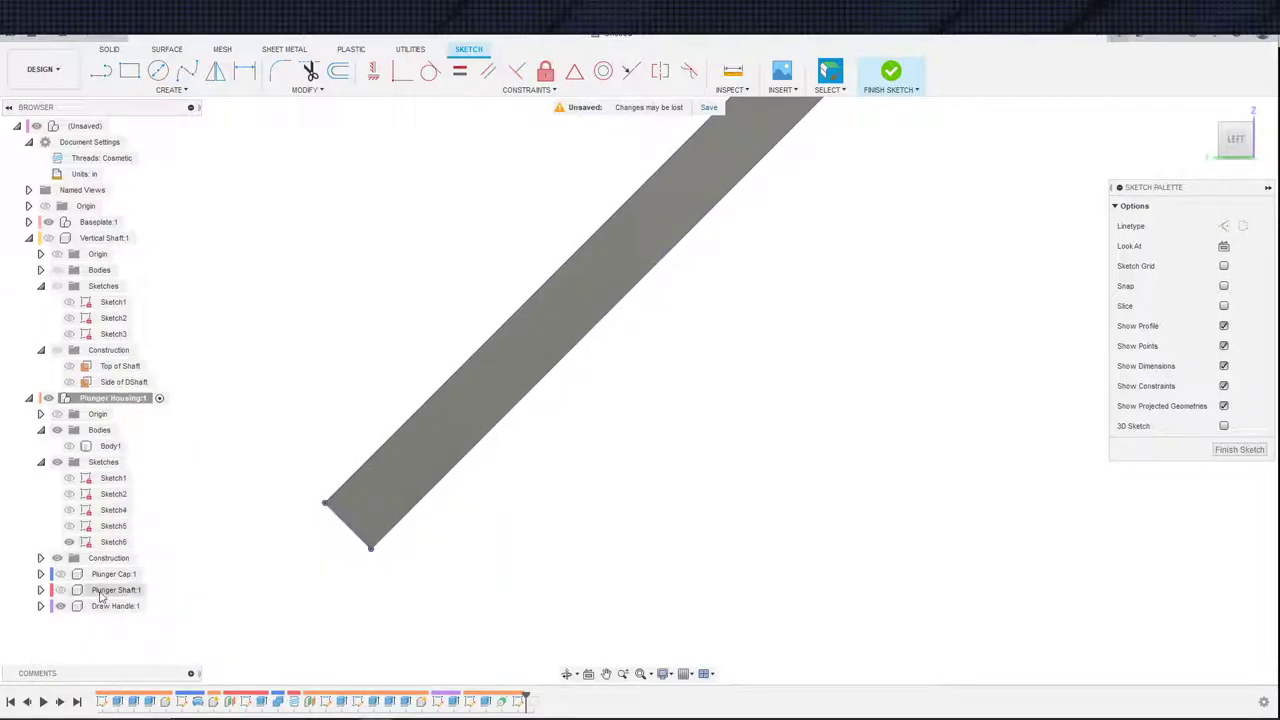
{"action": "scroll", "coordinate": [266, 565], "scroll_direction": "down", "scroll_amount": 5}
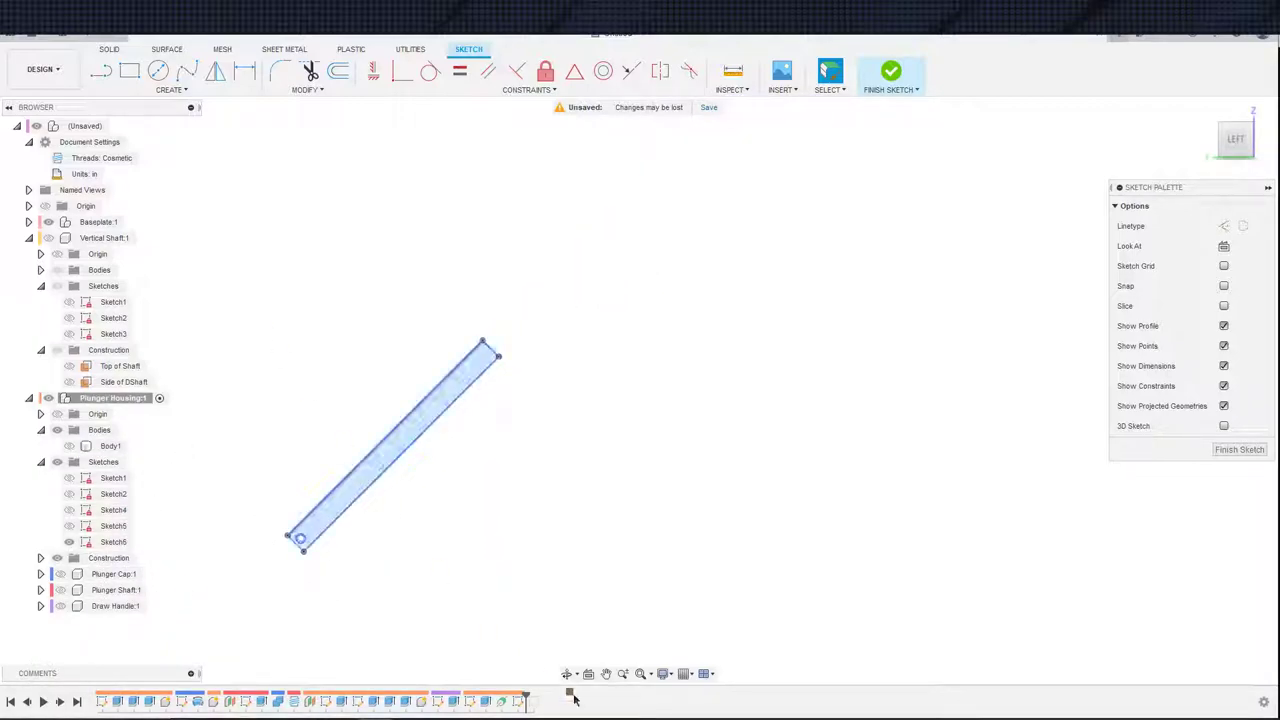
{"action": "middle_click_drag", "start_coordinate": [362, 476], "coordinate": [611, 441]}
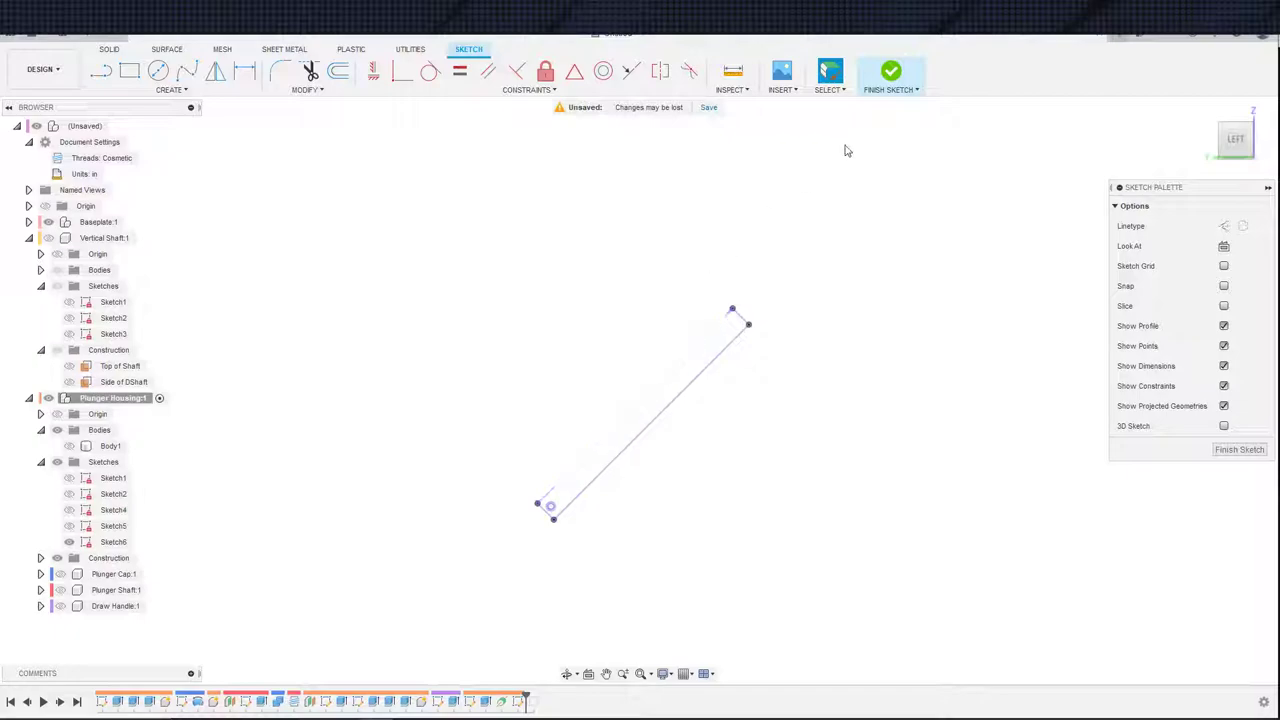
- Window-select the projected handle outline and pivot hole and convert them to construction geometry
{"action": "left_click", "coordinate": [838, 90]}
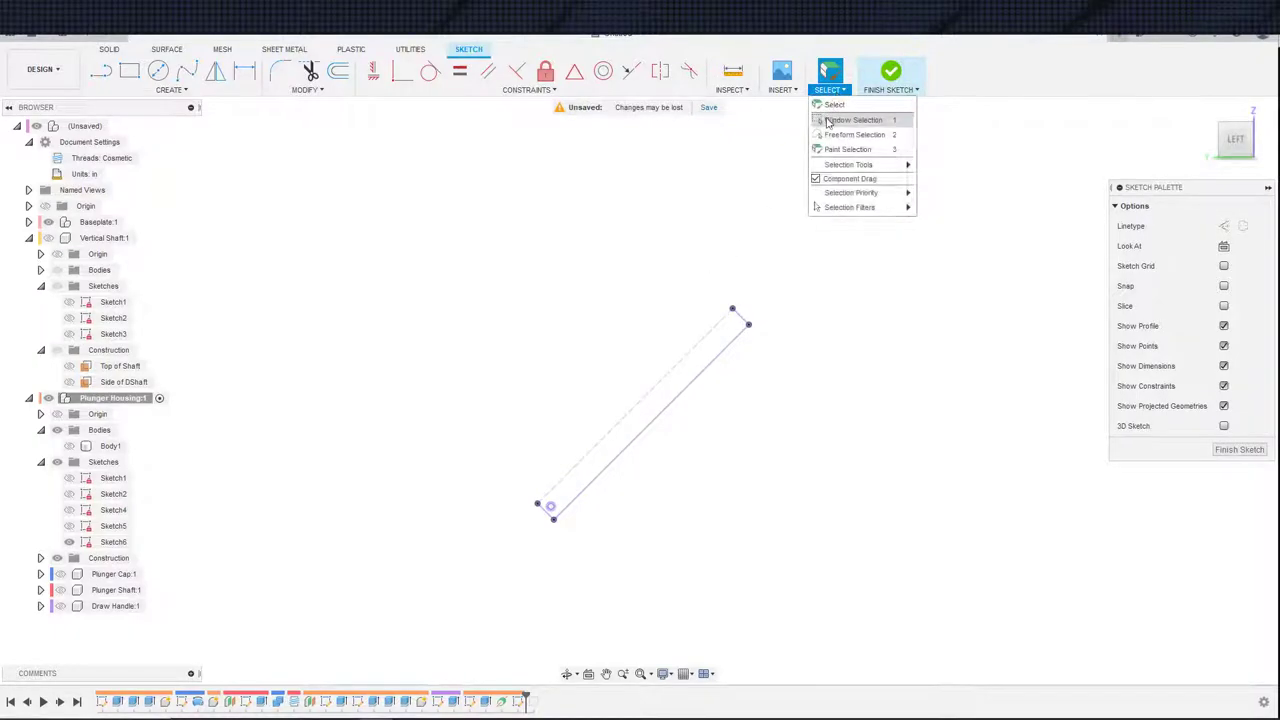
{"action": "left_click", "coordinate": [850, 117]}
{"action": "left_click_drag", "start_coordinate": [487, 298], "coordinate": [784, 614]}
{"action": "scroll", "coordinate": [618, 435], "scroll_direction": "up", "scroll_amount": 3}
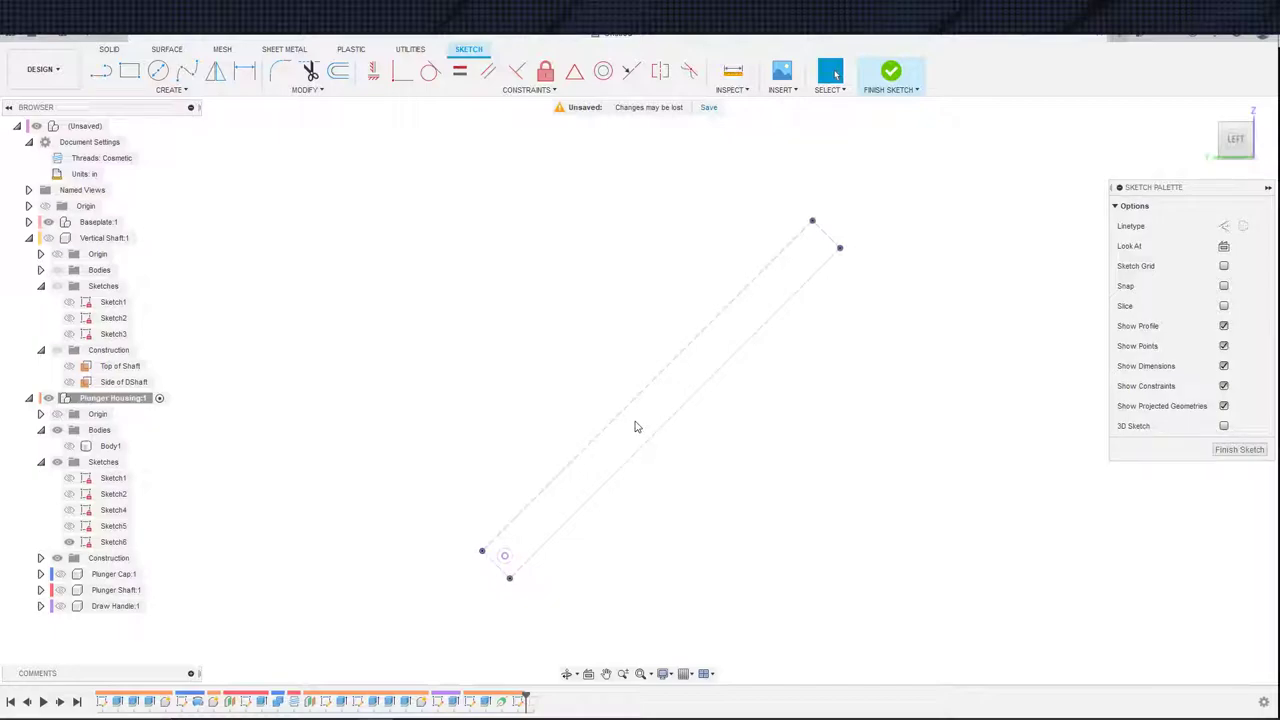
{"action": "scroll", "coordinate": [603, 479], "scroll_direction": "up", "scroll_amount": 1}
{"action": "scroll", "coordinate": [634, 513], "scroll_direction": "down", "scroll_amount": 1}
{"action": "middle_click_drag", "start_coordinate": [649, 516], "coordinate": [666, 484]}
{"action": "scroll", "coordinate": [660, 460], "scroll_direction": "down", "scroll_amount": 1}
{"action": "left_click", "coordinate": [620, 429]}
{"action": "key", "text": "Delete"}
- Draw a center point arc of about 11.7 in radius from the pivot hole's centre, sweeping clockwise from the handle's far end to below horizontal
{"action": "left_click", "coordinate": [170, 89]}
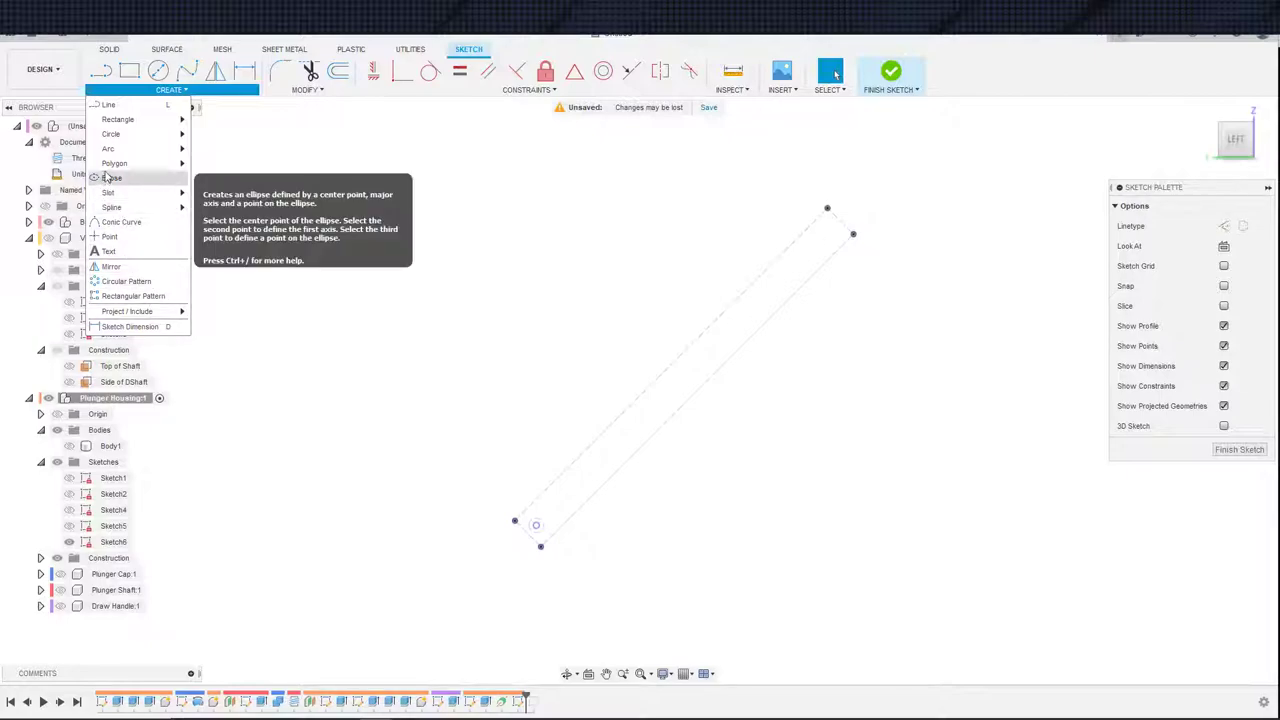
{"action": "mouse_move", "coordinate": [120, 150]}
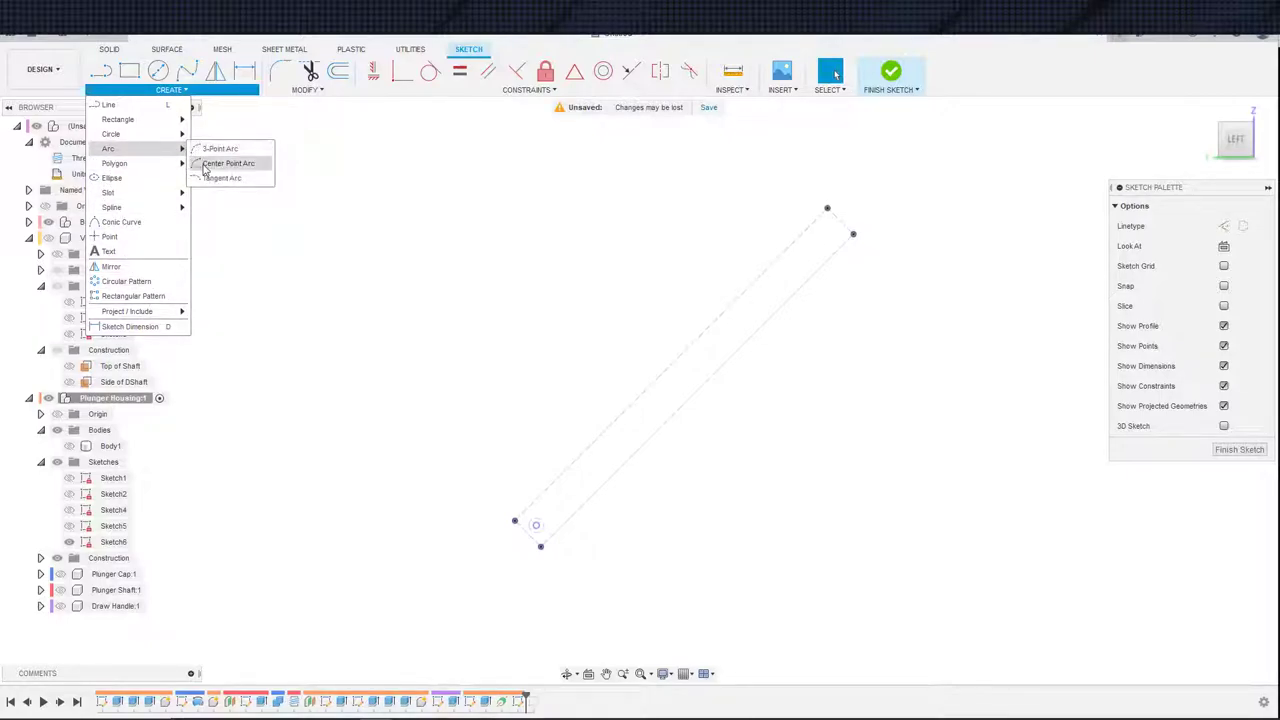
{"action": "left_click", "coordinate": [208, 164]}
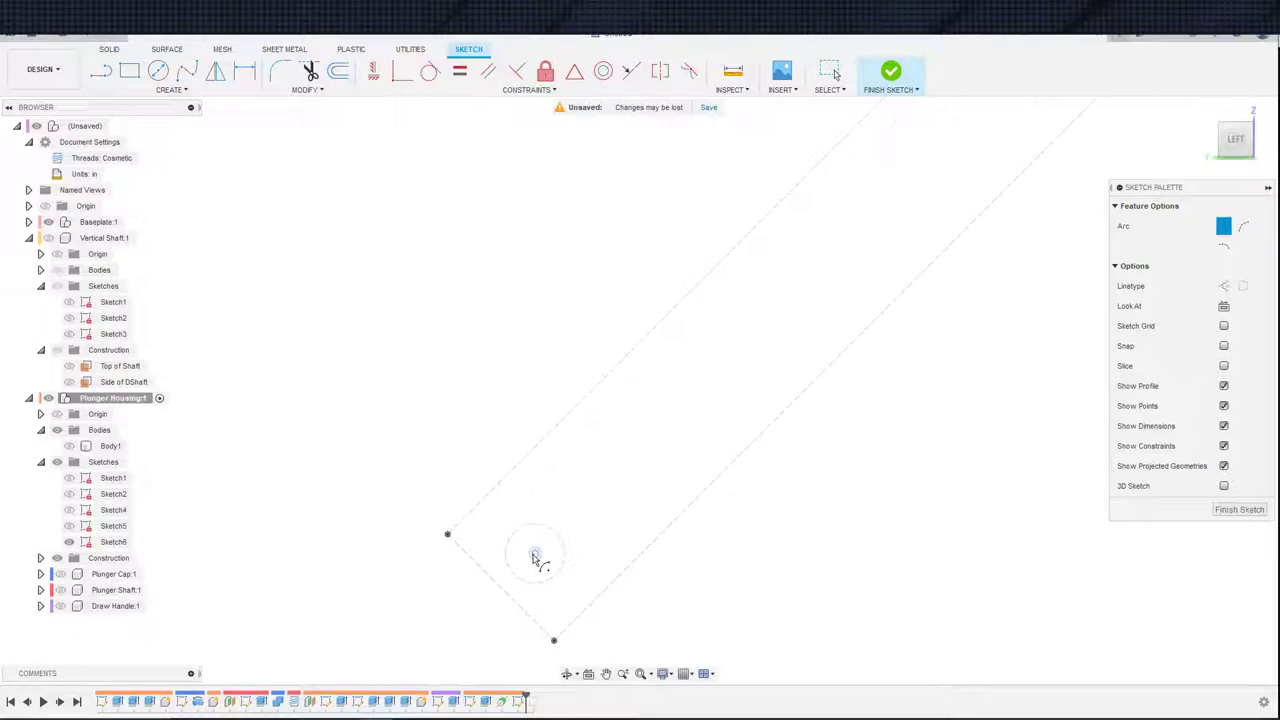
{"action": "scroll", "coordinate": [743, 449], "scroll_direction": "down", "scroll_amount": 8}
{"action": "middle_click_drag", "start_coordinate": [899, 250], "coordinate": [720, 409]}
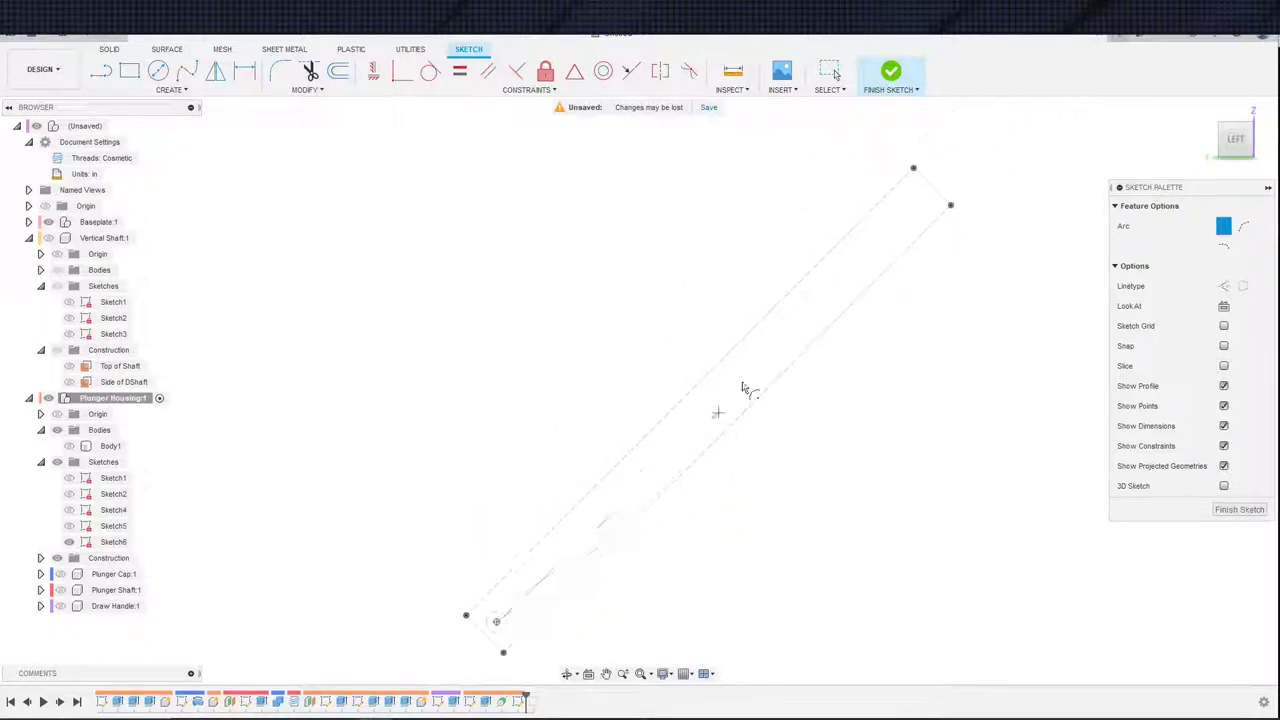
{"action": "scroll", "coordinate": [775, 340], "scroll_direction": "down", "scroll_amount": 2}
{"action": "left_click", "coordinate": [904, 210]}
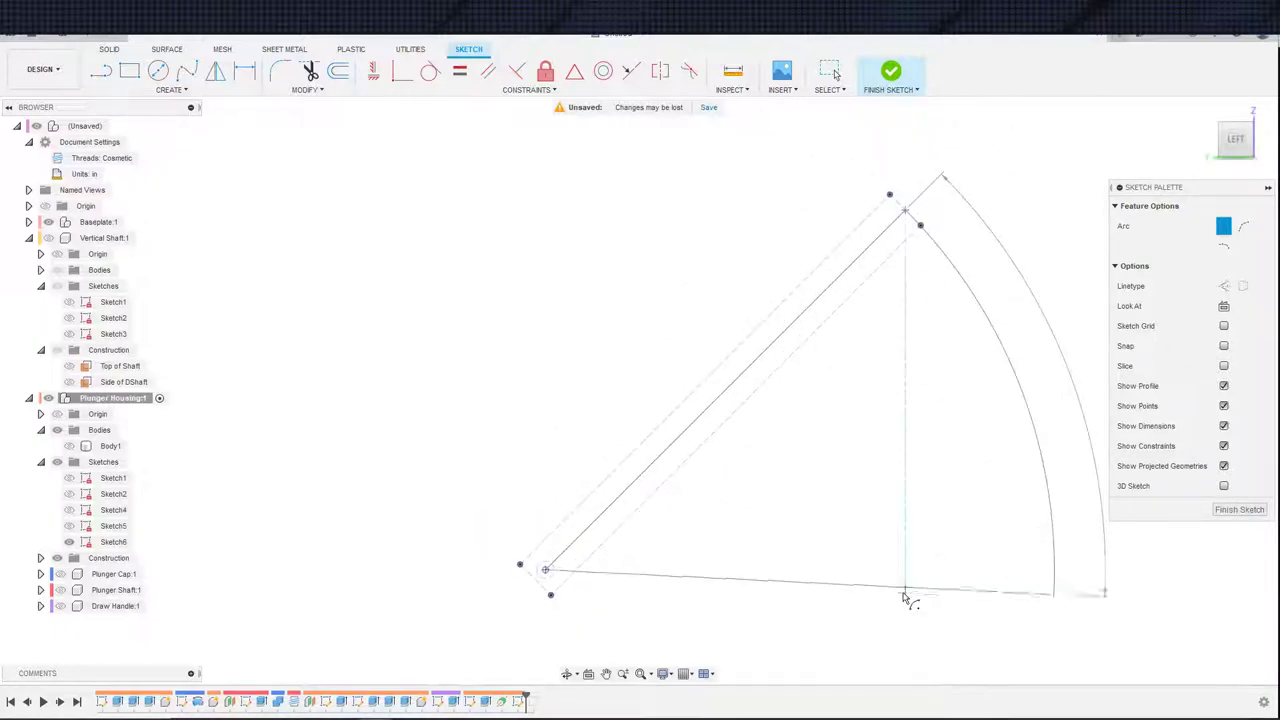
{"action": "left_click", "coordinate": [889, 652]}
{"action": "middle_click_drag", "start_coordinate": [880, 608], "coordinate": [779, 388]}
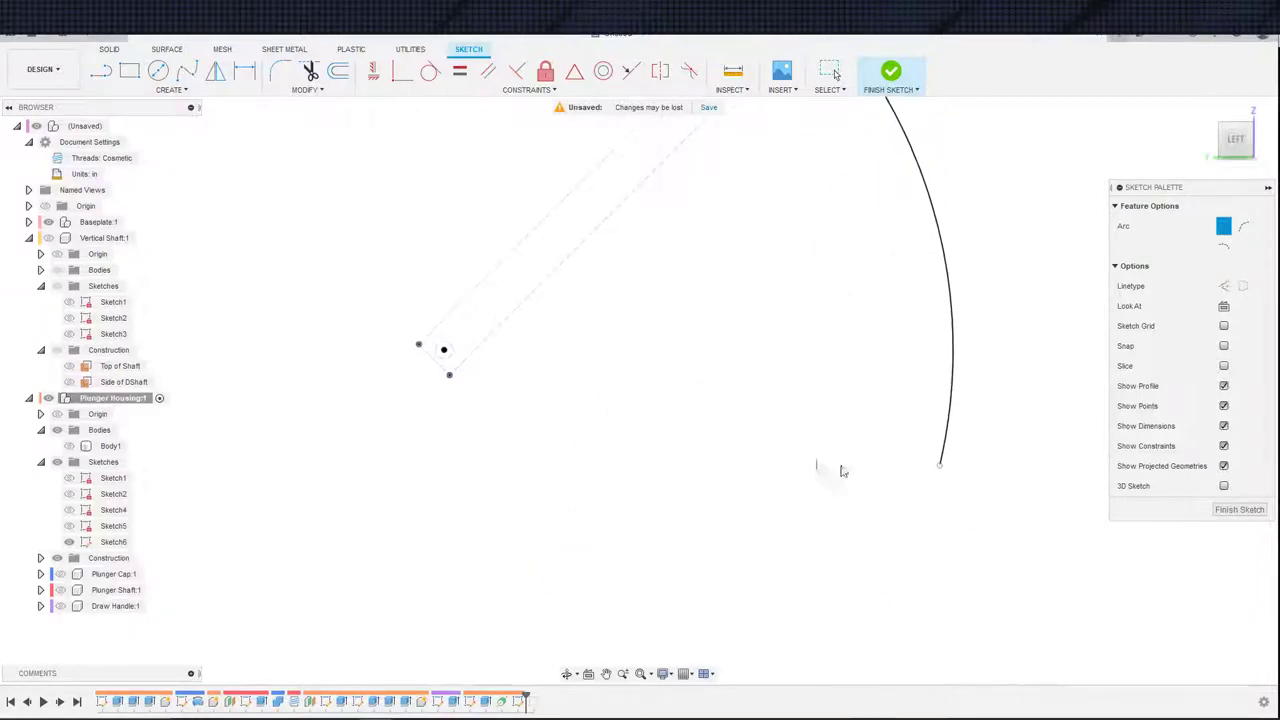
{"action": "key", "text": "Escape"}
{"action": "scroll", "coordinate": [856, 463], "scroll_direction": "down", "scroll_amount": 3}
- Try to dimension the swing arc's radius and the distance from the pivot hole's centre to the arc's lower end
{"action": "key", "text": "d"}
{"action": "left_click", "coordinate": [915, 436]}
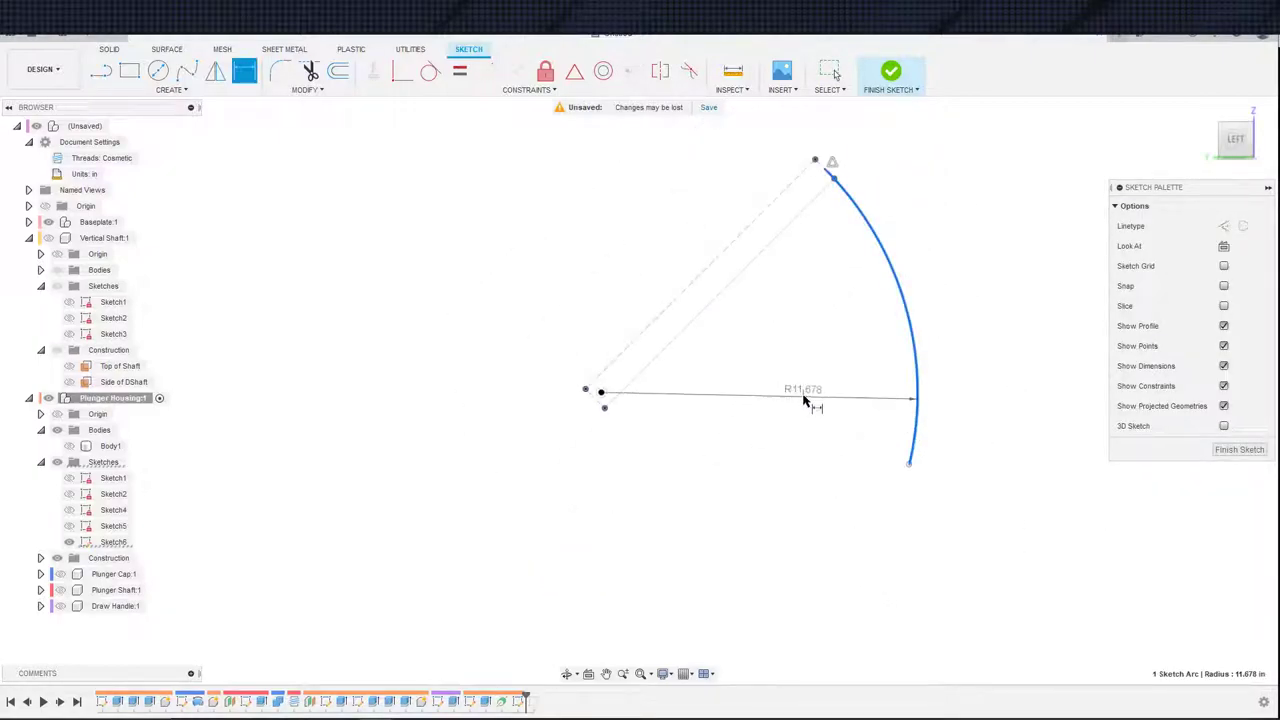
{"action": "key", "text": "Escape"}
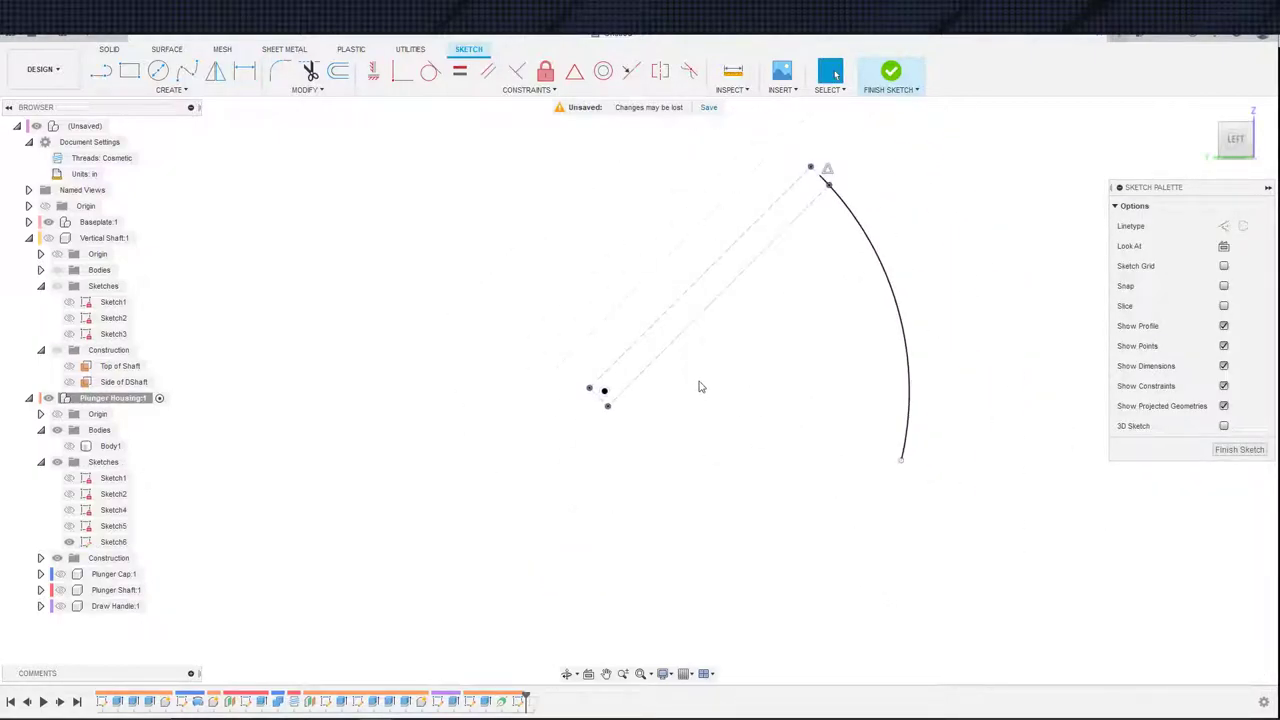
{"action": "scroll", "coordinate": [701, 387], "scroll_direction": "up", "scroll_amount": 3}
{"action": "key", "text": "d"}
{"action": "left_click", "coordinate": [556, 398]}
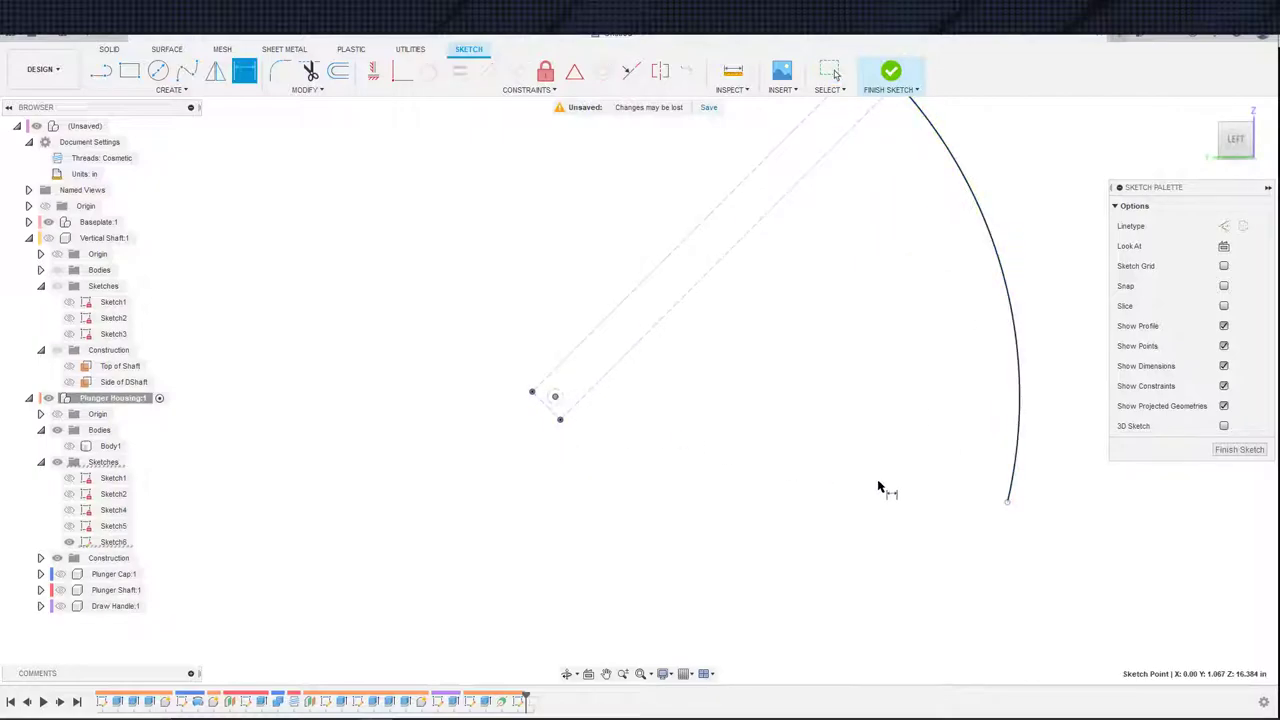
{"action": "left_click", "coordinate": [1008, 506]}
{"action": "key", "text": "Escape"}
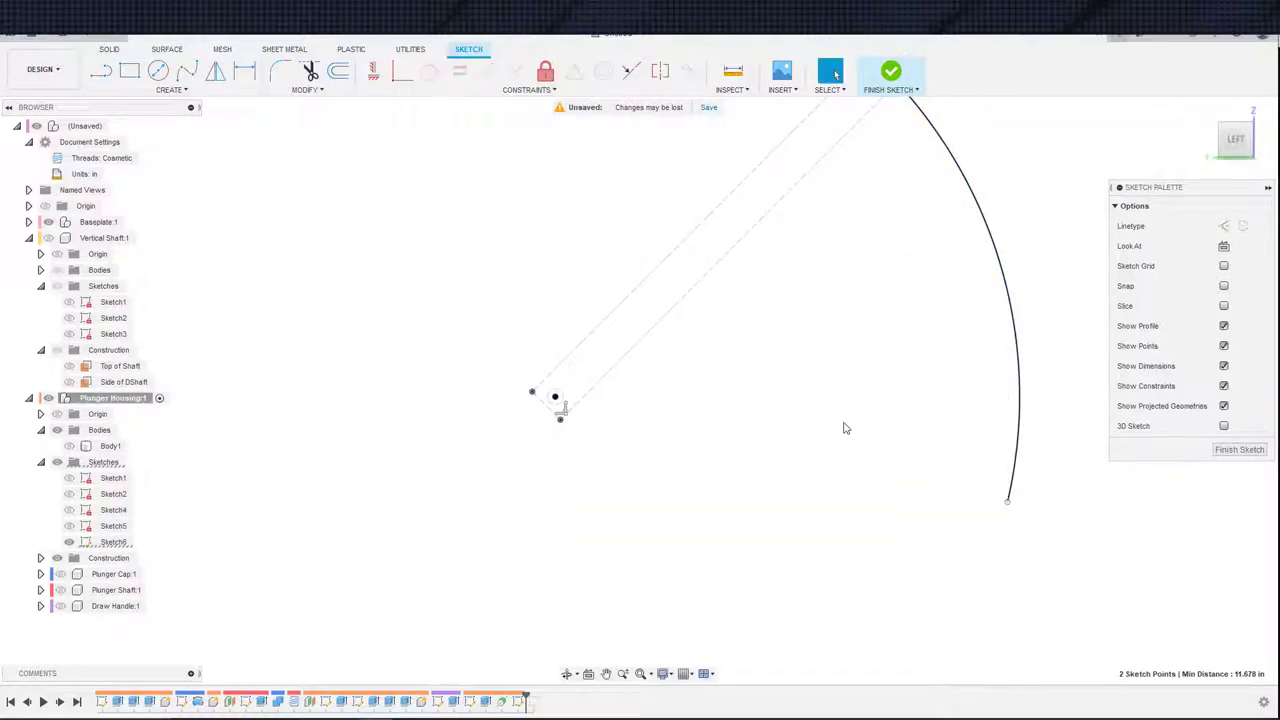
{"action": "scroll", "coordinate": [790, 426], "scroll_direction": "down", "scroll_amount": 3}
{"action": "scroll", "coordinate": [590, 398], "scroll_direction": "up", "scroll_amount": 2}
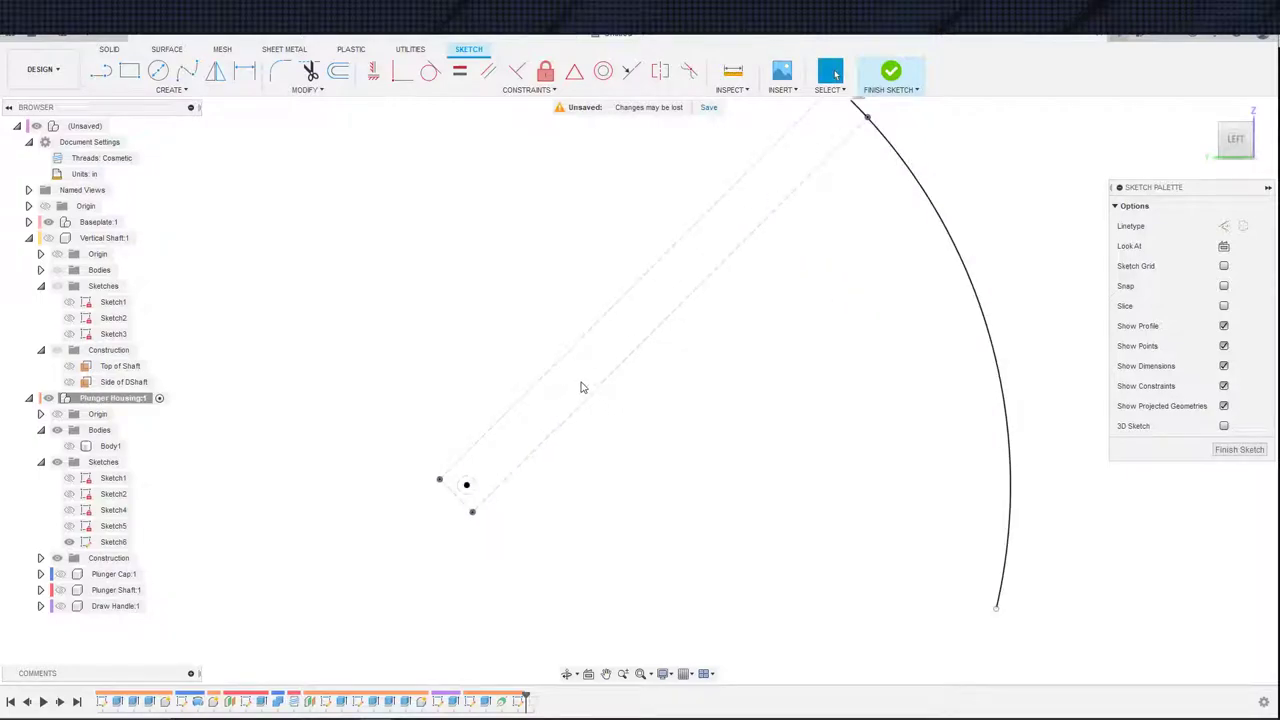
- Draw a line of about 7.5 in from the pivot hole's centre sloping below horizontal, plus a short one parallel to the handle
{"action": "key", "text": "s"}
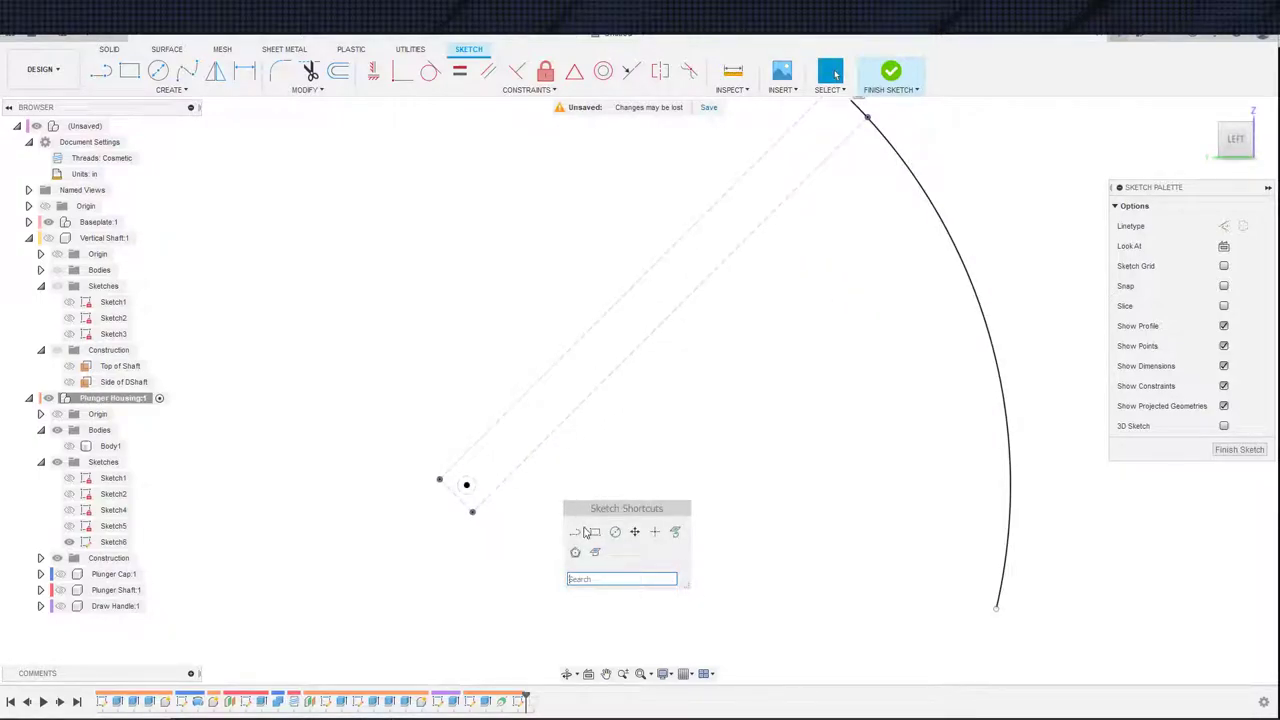
{"action": "left_click", "coordinate": [589, 532]}
{"action": "left_click", "coordinate": [466, 485]}
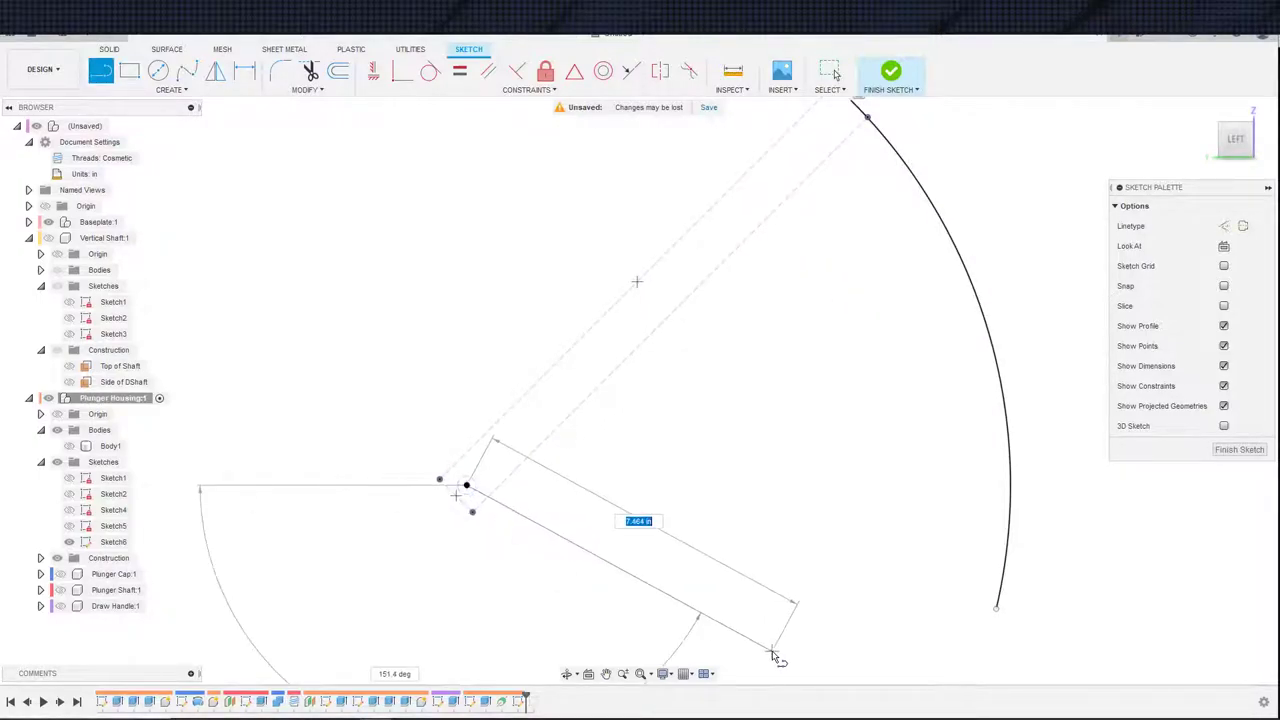
{"action": "left_click", "coordinate": [771, 651]}
{"action": "key", "text": "Escape"}
{"action": "key", "text": "s"}
{"action": "left_click", "coordinate": [524, 541]}
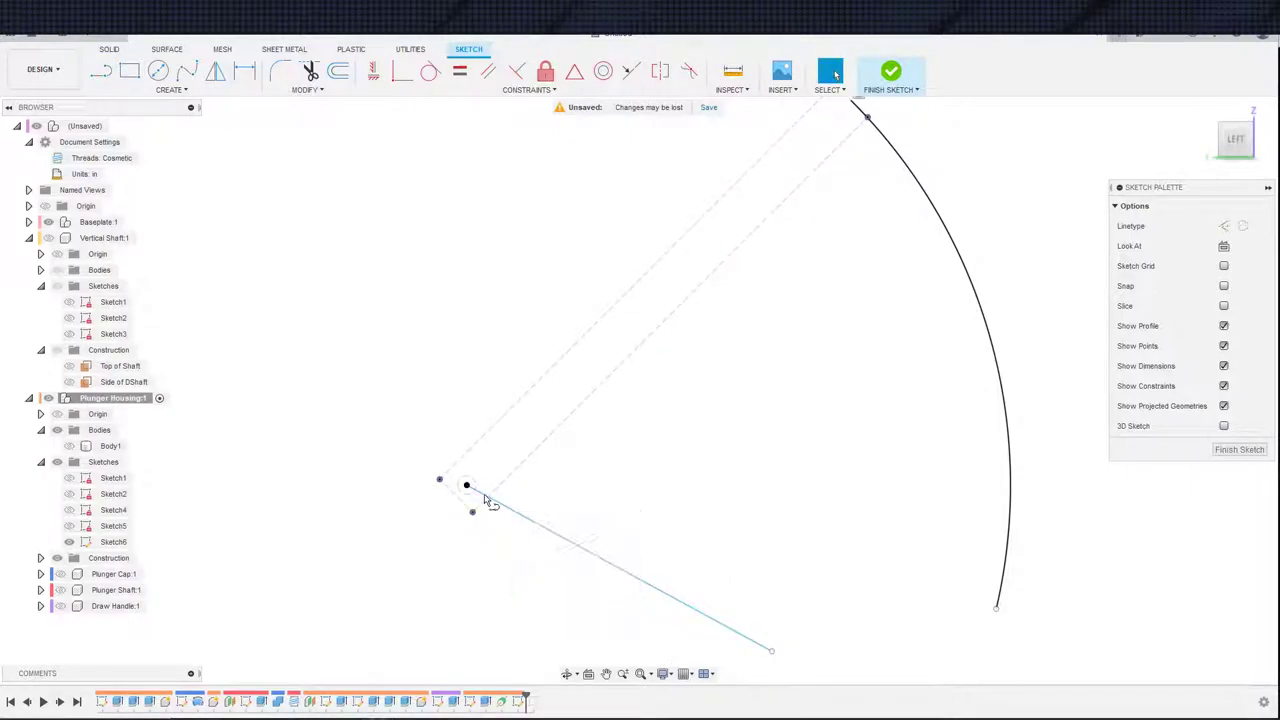
{"action": "left_click", "coordinate": [466, 485]}
{"action": "left_click", "coordinate": [502, 450]}
{"action": "key", "text": "Escape"}
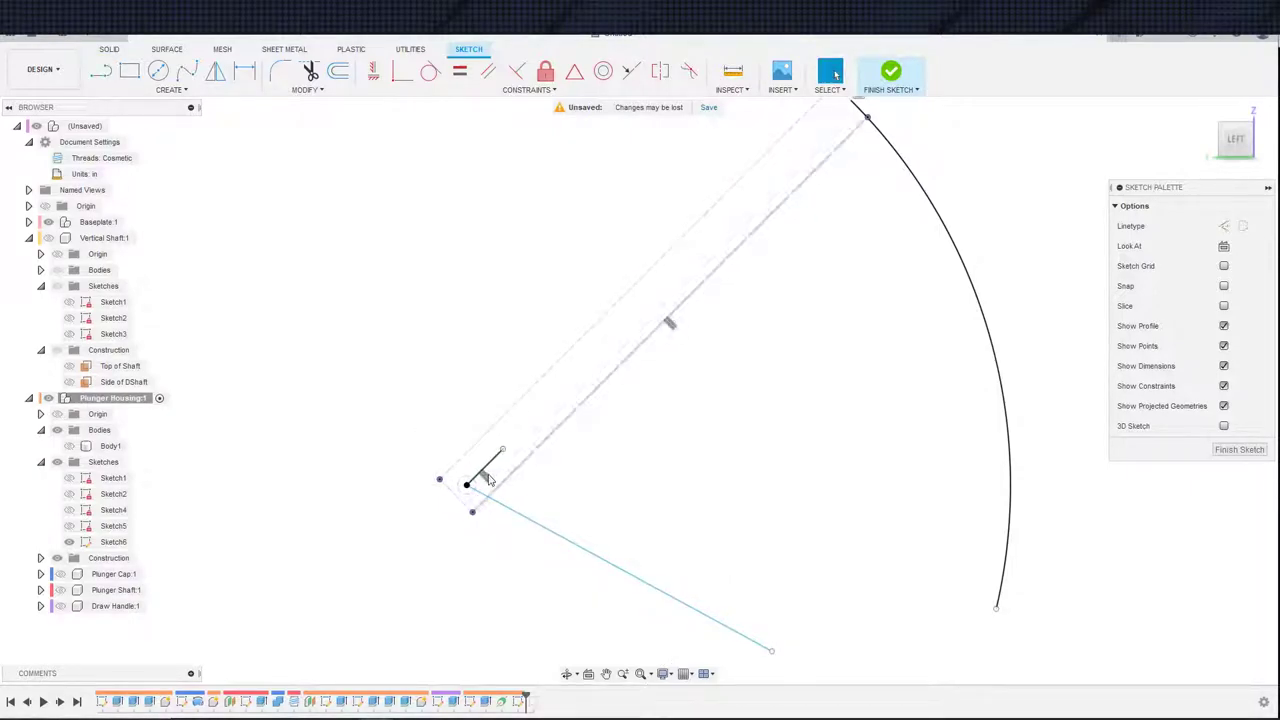
- Dimension the angle between the sloping line and the short handle-parallel line, accepting its current value
{"action": "scroll", "coordinate": [594, 525], "scroll_direction": "down", "scroll_amount": 2}
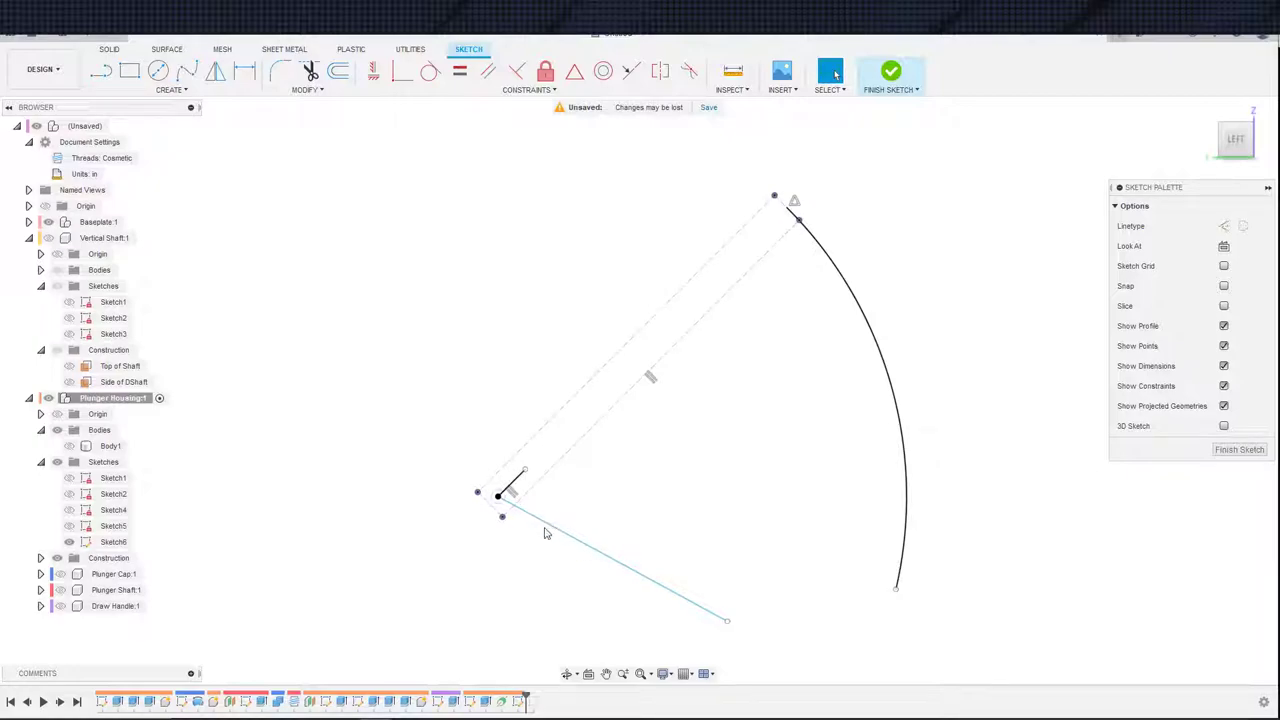
{"action": "left_click", "coordinate": [548, 527]}
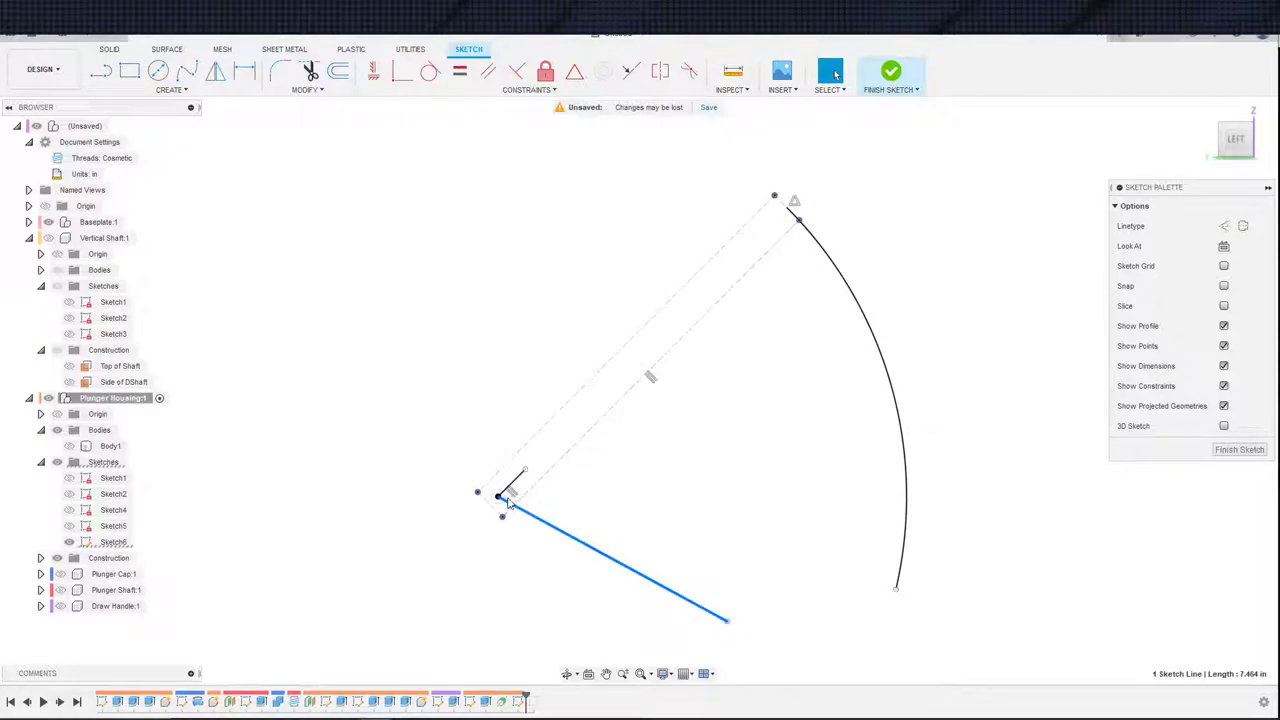
{"action": "key", "text": "d"}
{"action": "left_click", "coordinate": [515, 486]}
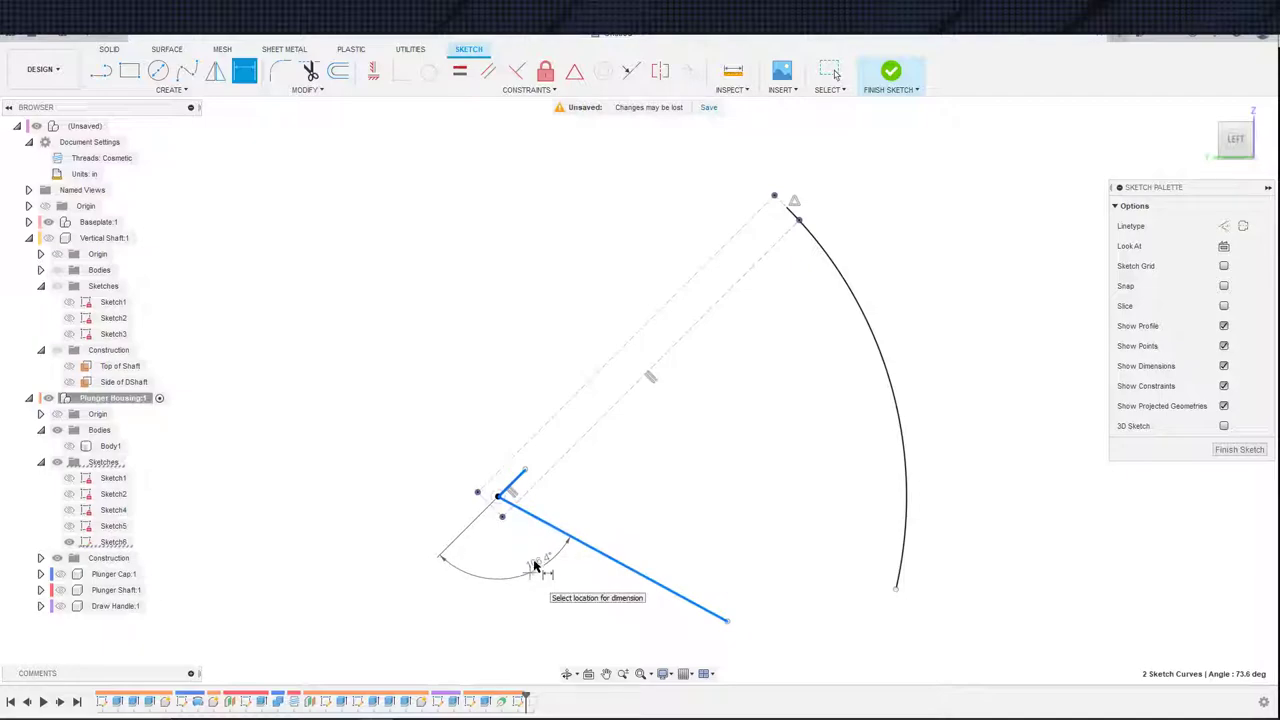
{"action": "left_click", "coordinate": [612, 478]}
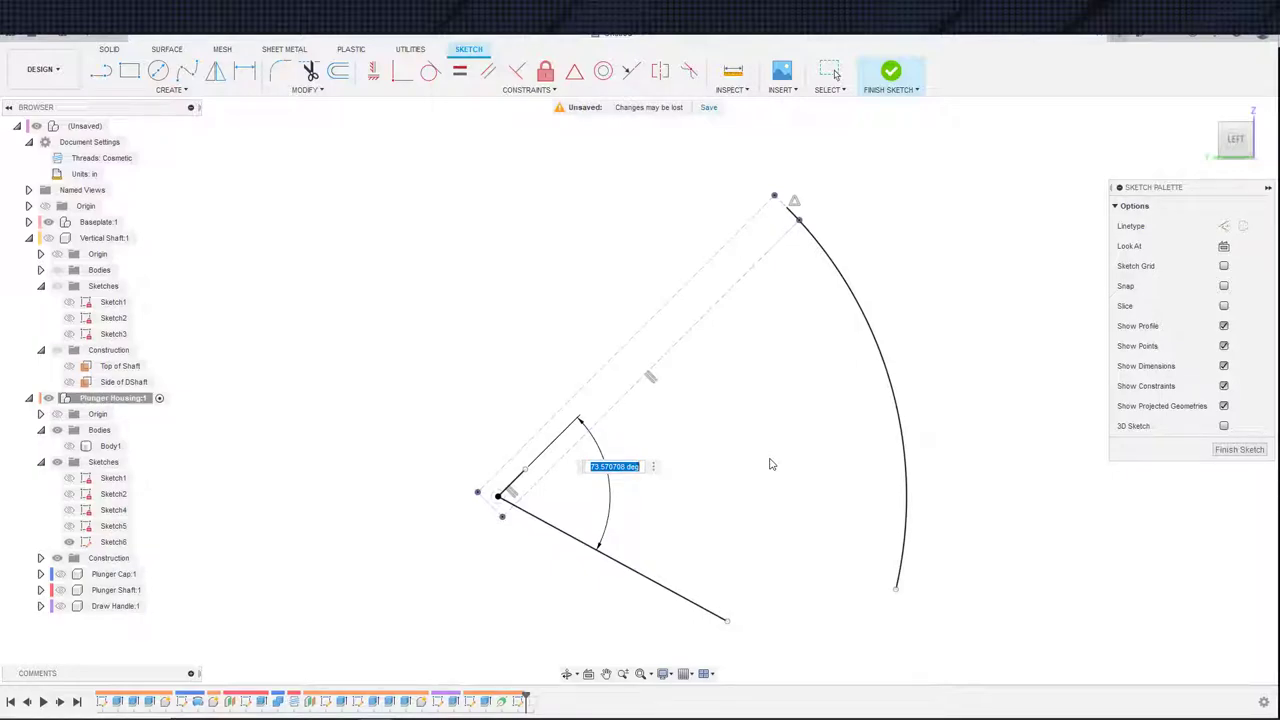
{"action": "key", "text": "Return"}
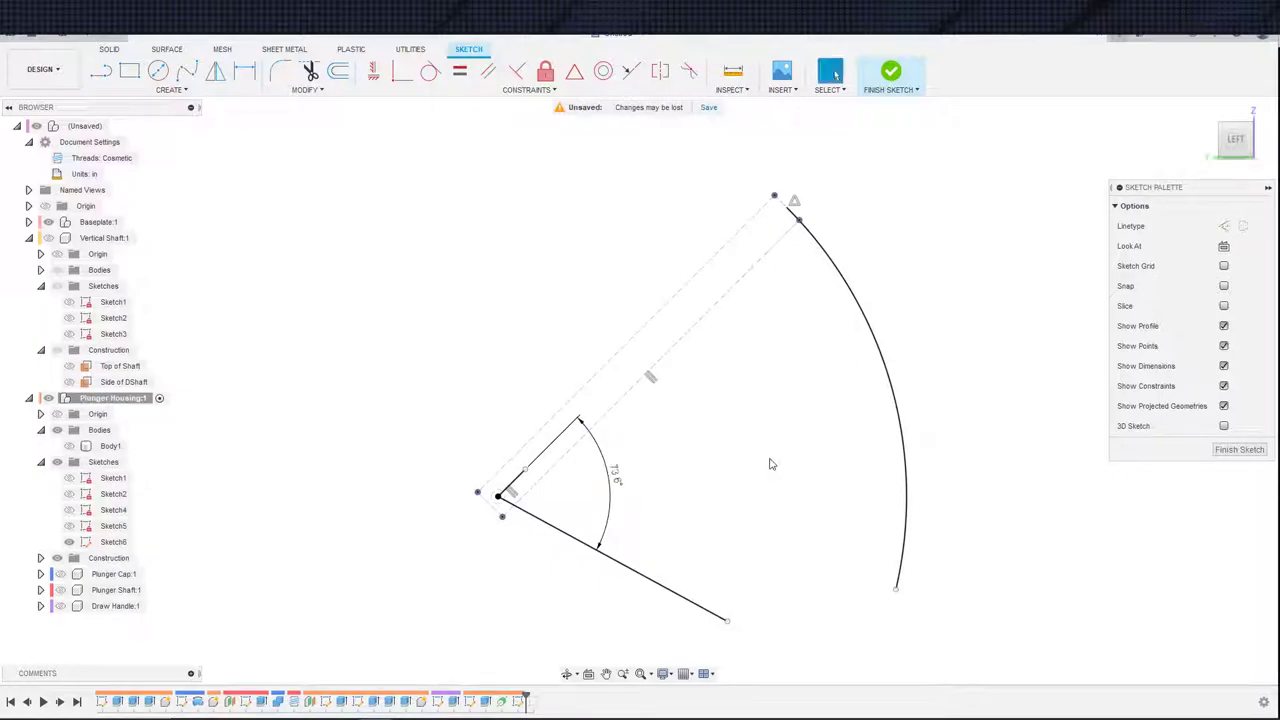
{"action": "left_click", "coordinate": [620, 563]}
- Project the outer face of the Plunger Housing's round tube into the sketch, showing the body only while selecting the face
{"action": "left_click", "coordinate": [68, 447]}
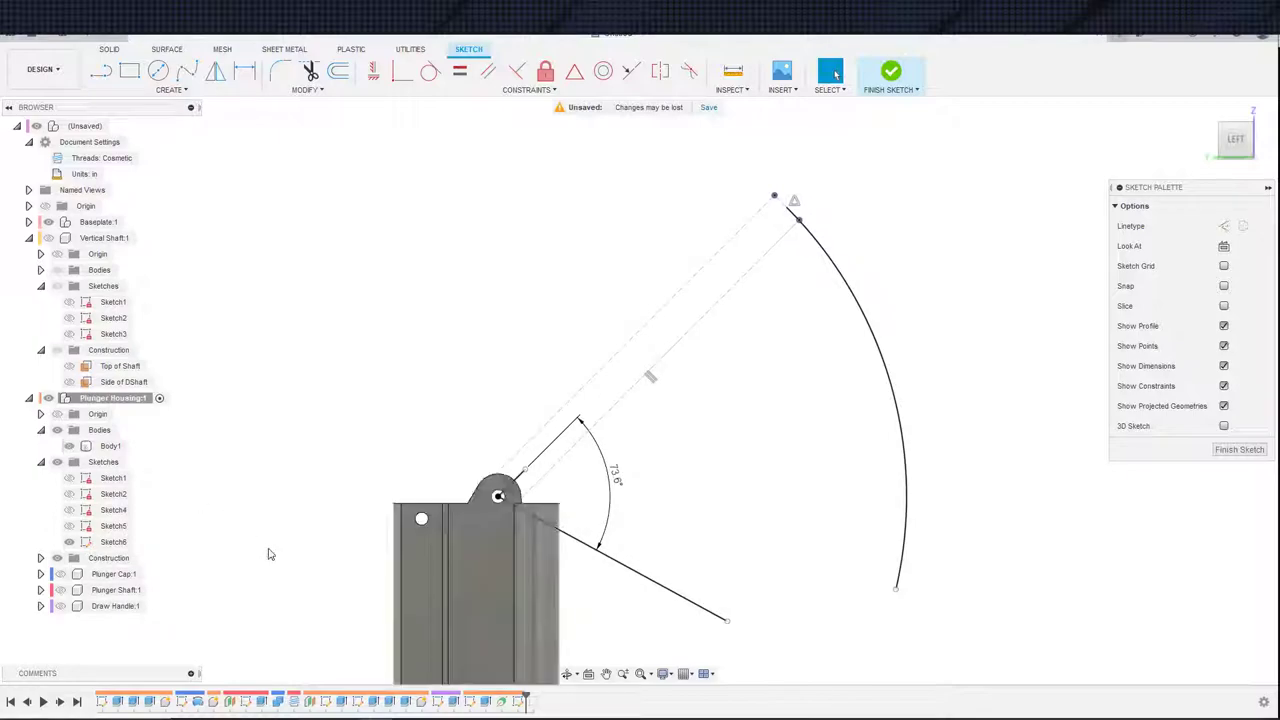
{"action": "middle_click_drag", "start_coordinate": [275, 490], "coordinate": [208, 320]}
{"action": "scroll", "coordinate": [440, 484], "scroll_direction": "up", "scroll_amount": 3}
{"action": "middle_click_drag", "start_coordinate": [449, 486], "coordinate": [391, 554], "text": "shift"}
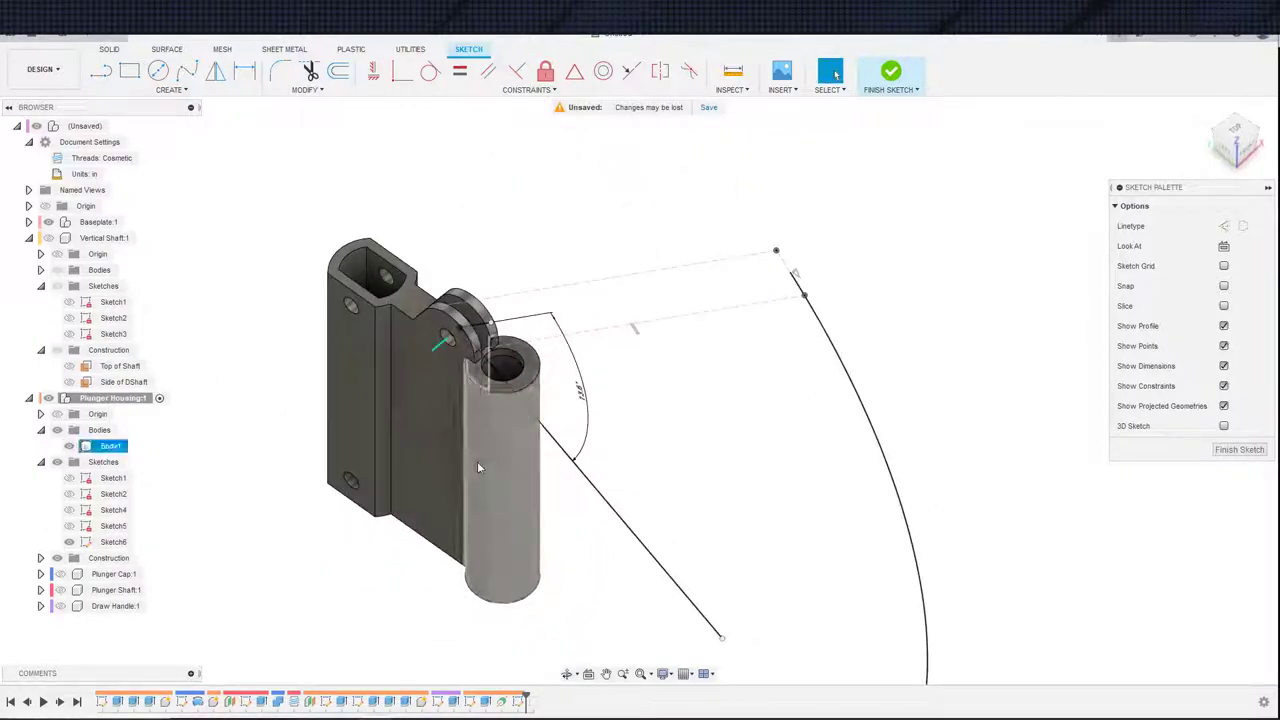
{"action": "key", "text": "s"}
{"action": "left_click", "coordinate": [606, 501]}
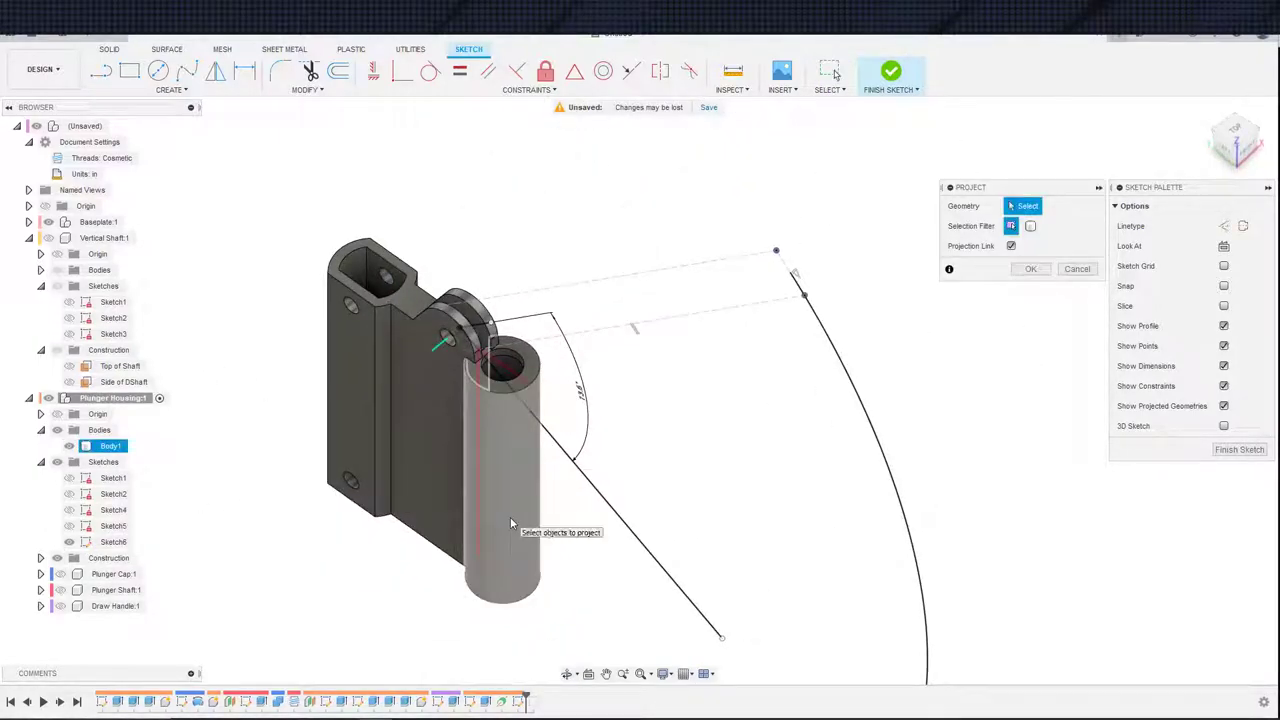
{"action": "left_click", "coordinate": [510, 520]}
{"action": "left_click", "coordinate": [1028, 269]}
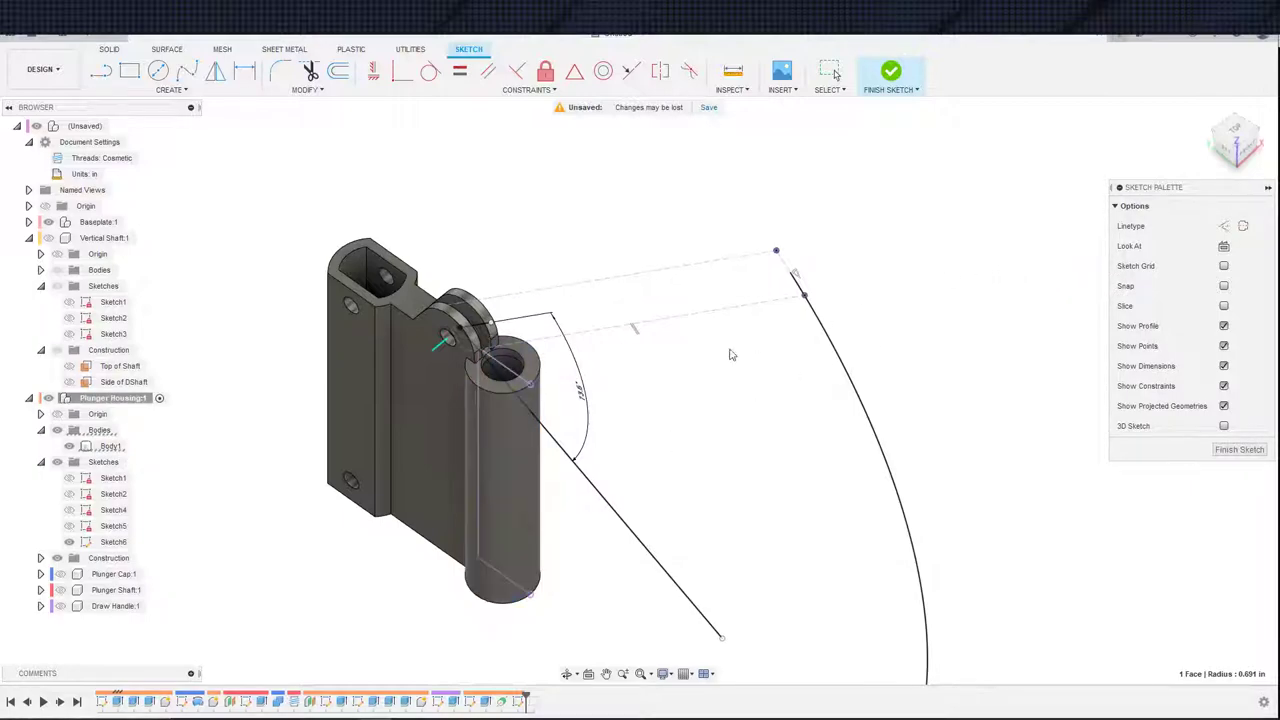
{"action": "middle_click_drag", "start_coordinate": [421, 438], "coordinate": [554, 444], "text": "shift"}
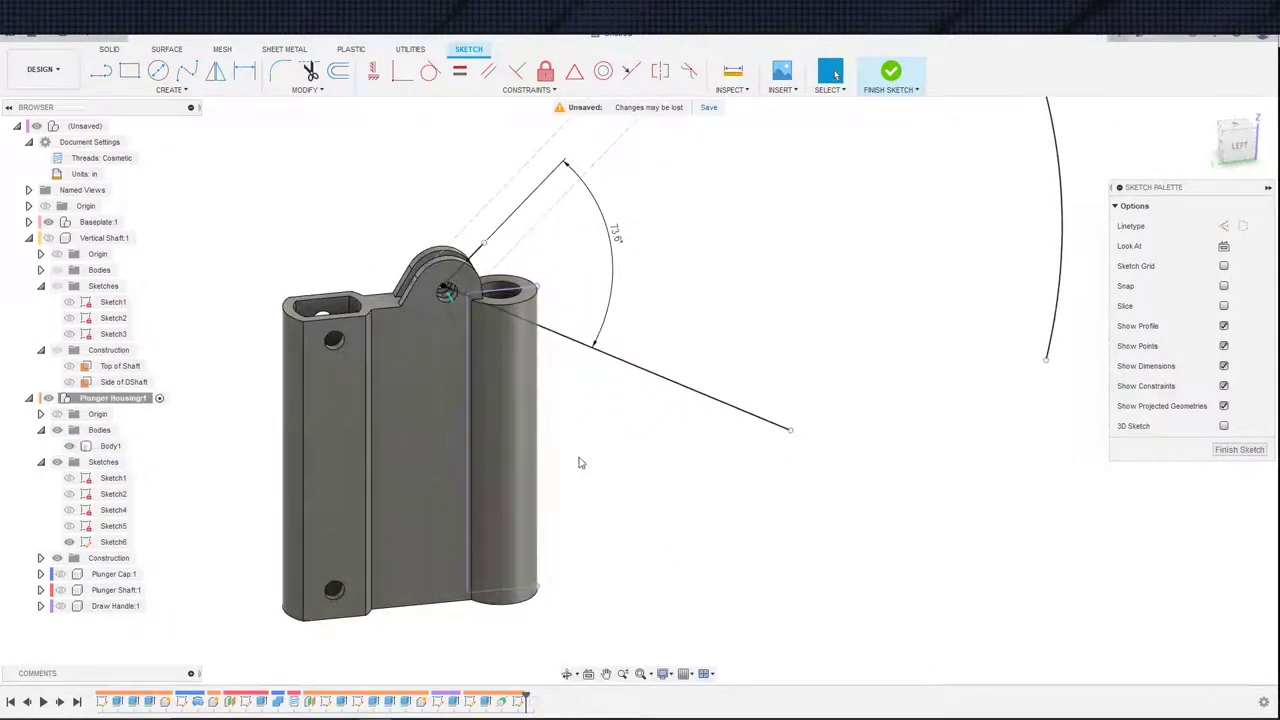
{"action": "left_click", "coordinate": [69, 446]}
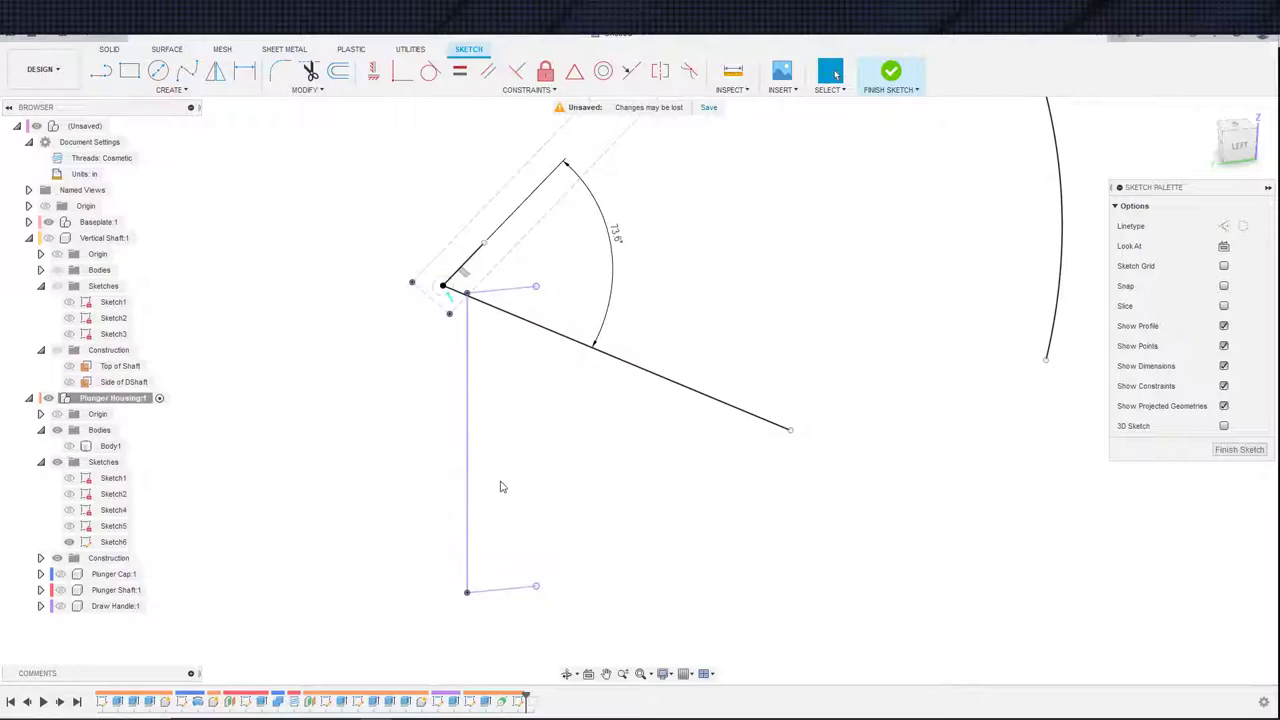
- Draw a line outward from the projected tube's long vertical edge, perpendicular to it and ending past the tube's width
{"action": "middle_click_drag", "start_coordinate": [503, 486], "coordinate": [487, 494], "text": "shift"}
{"action": "key", "text": "s"}
{"action": "left_click", "coordinate": [497, 523]}
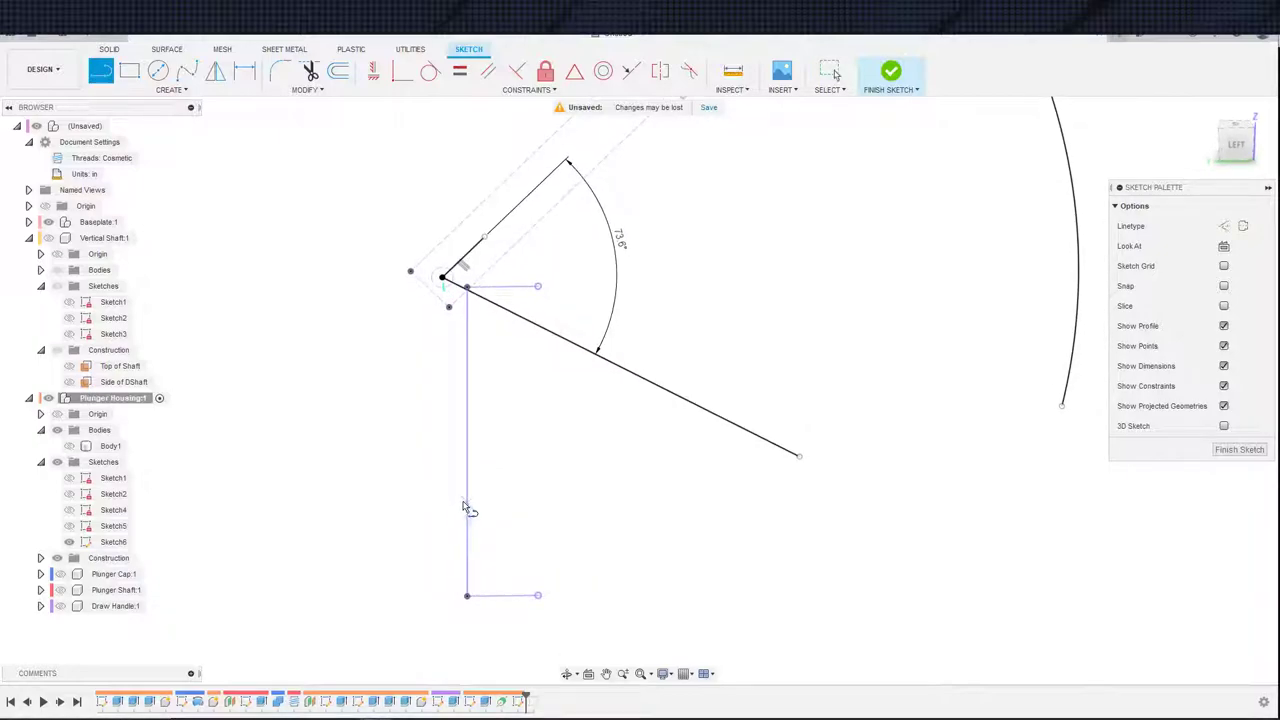
{"action": "left_click", "coordinate": [467, 499]}
{"action": "left_click", "coordinate": [693, 498]}
{"action": "key", "text": "Escape"}
- Dimension the perpendicular line 3 in below the tube's projected upper edge
{"action": "key", "text": "d"}
{"action": "left_click", "coordinate": [534, 499]}
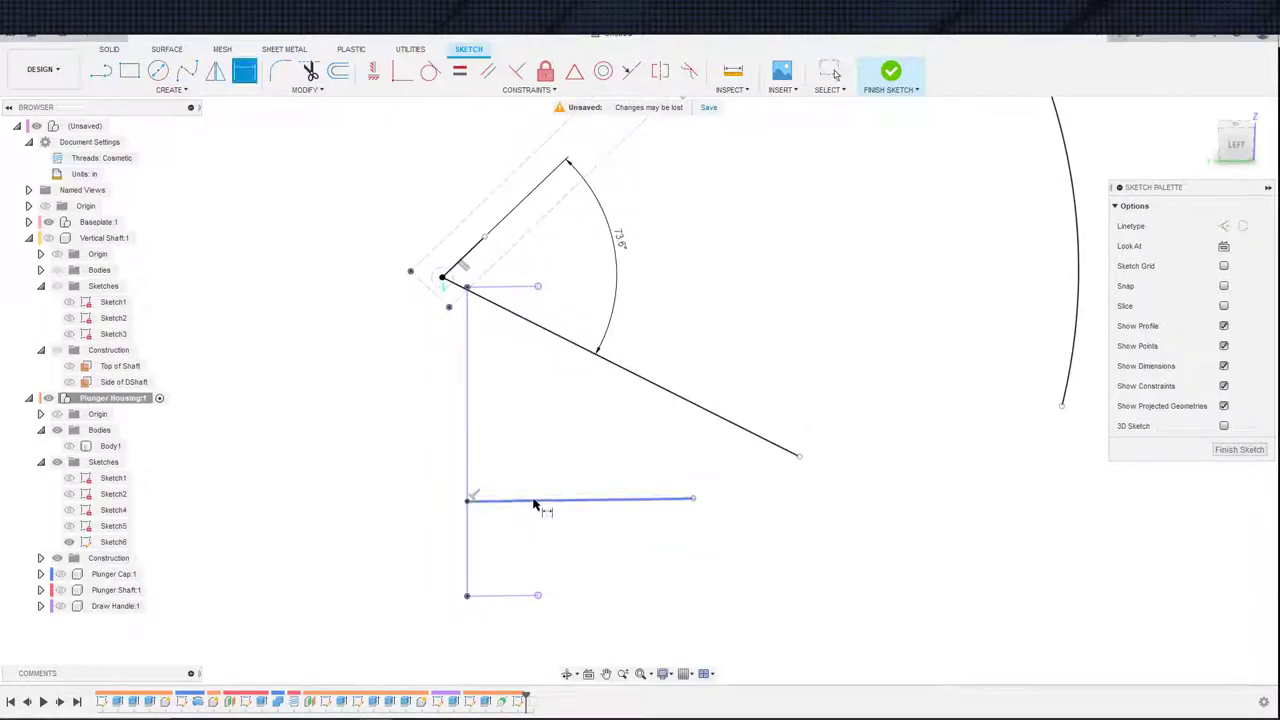
{"action": "left_click", "coordinate": [510, 287]}
{"action": "left_click", "coordinate": [687, 311]}
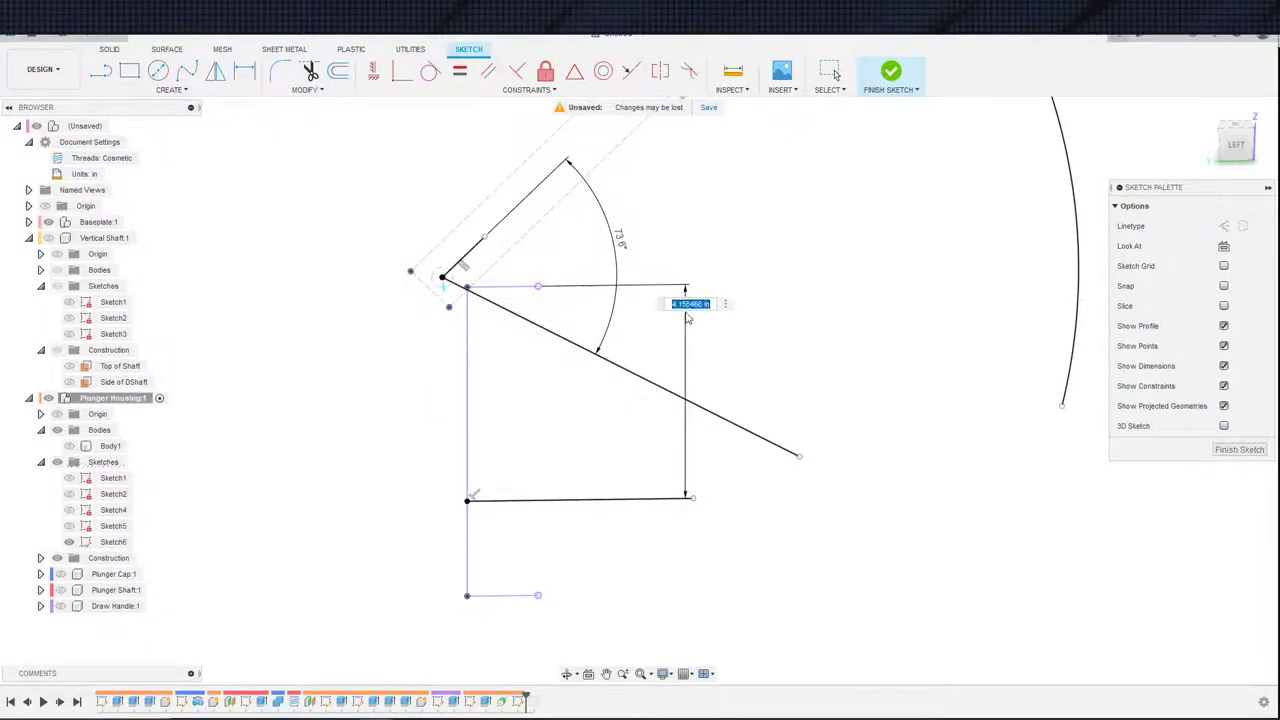
{"action": "type", "text": "3"}
{"action": "key", "text": "Return"}
{"action": "scroll", "coordinate": [552, 573], "scroll_direction": "up", "scroll_amount": 3}
{"action": "mouse_move", "coordinate": [560, 487]}
{"action": "middle_mouse_down"}
{"action": "mouse_move", "coordinate": [552, 573]}
{"action": "mouse_move", "coordinate": [529, 417]}
{"action": "middle_mouse_up"}
{"action": "key", "text": "d"}
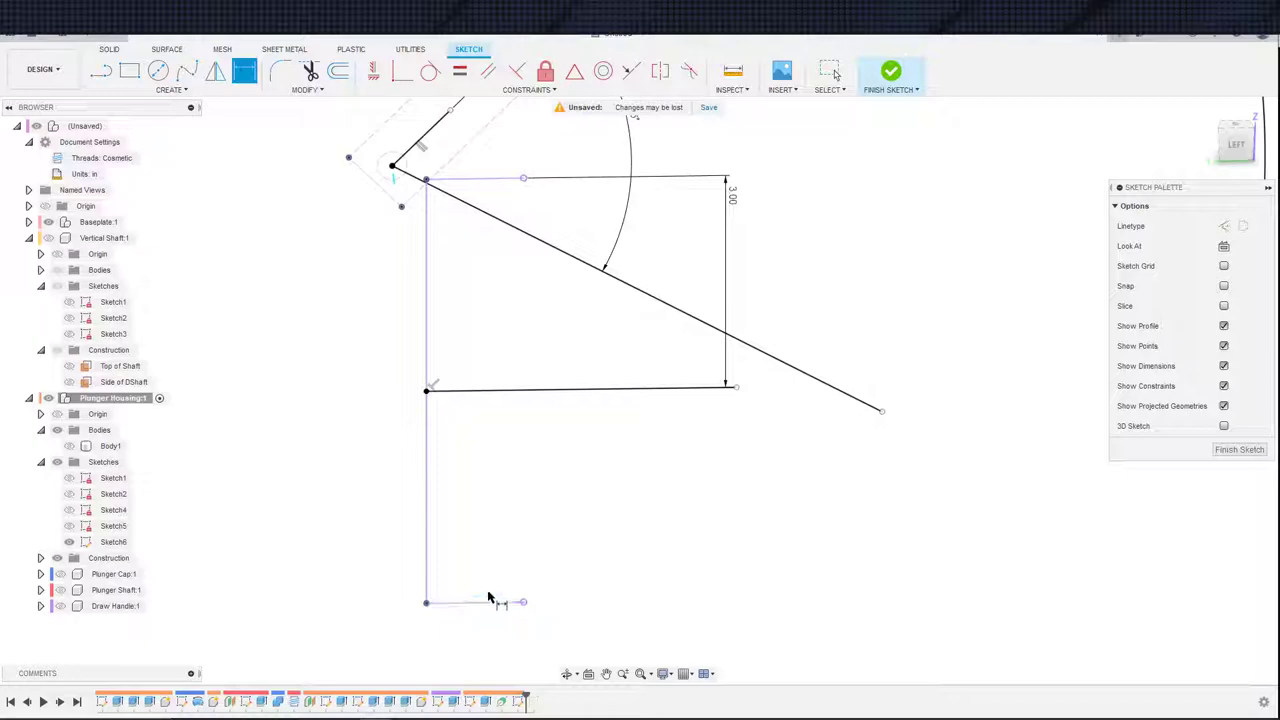
{"action": "left_click", "coordinate": [485, 604]}
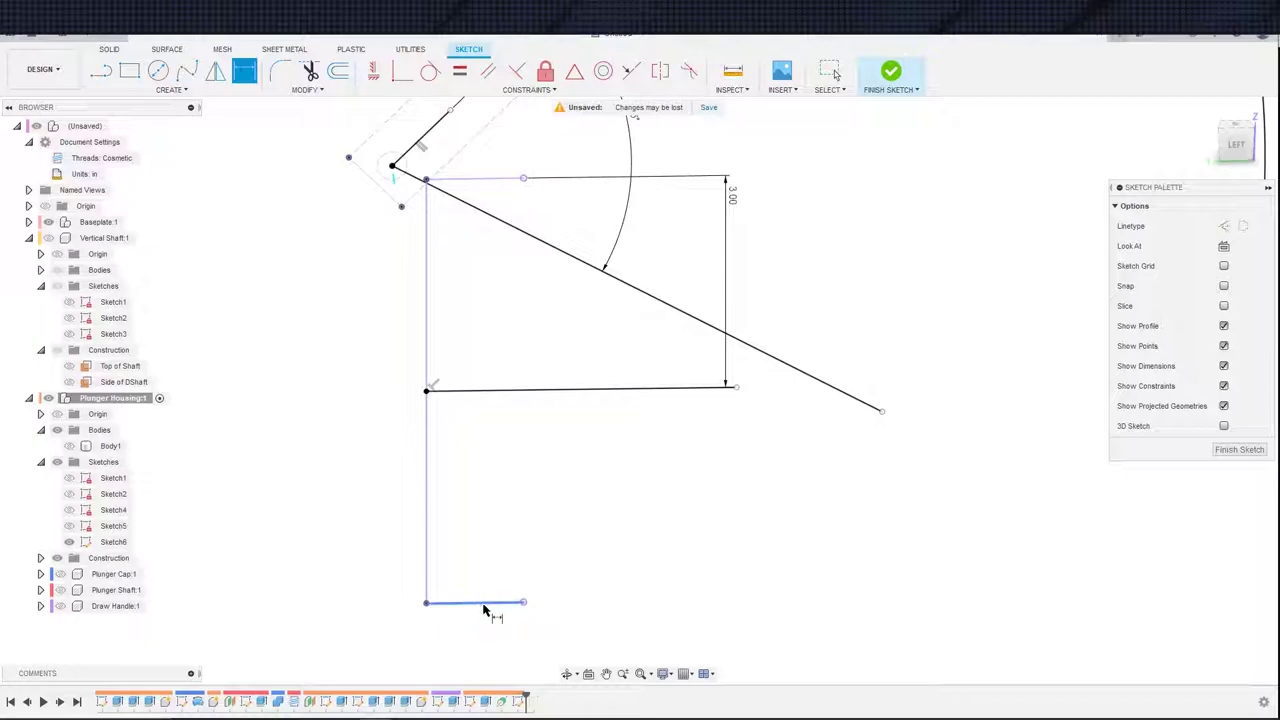
{"action": "left_click", "coordinate": [509, 391]}
{"action": "key", "text": "Escape"}
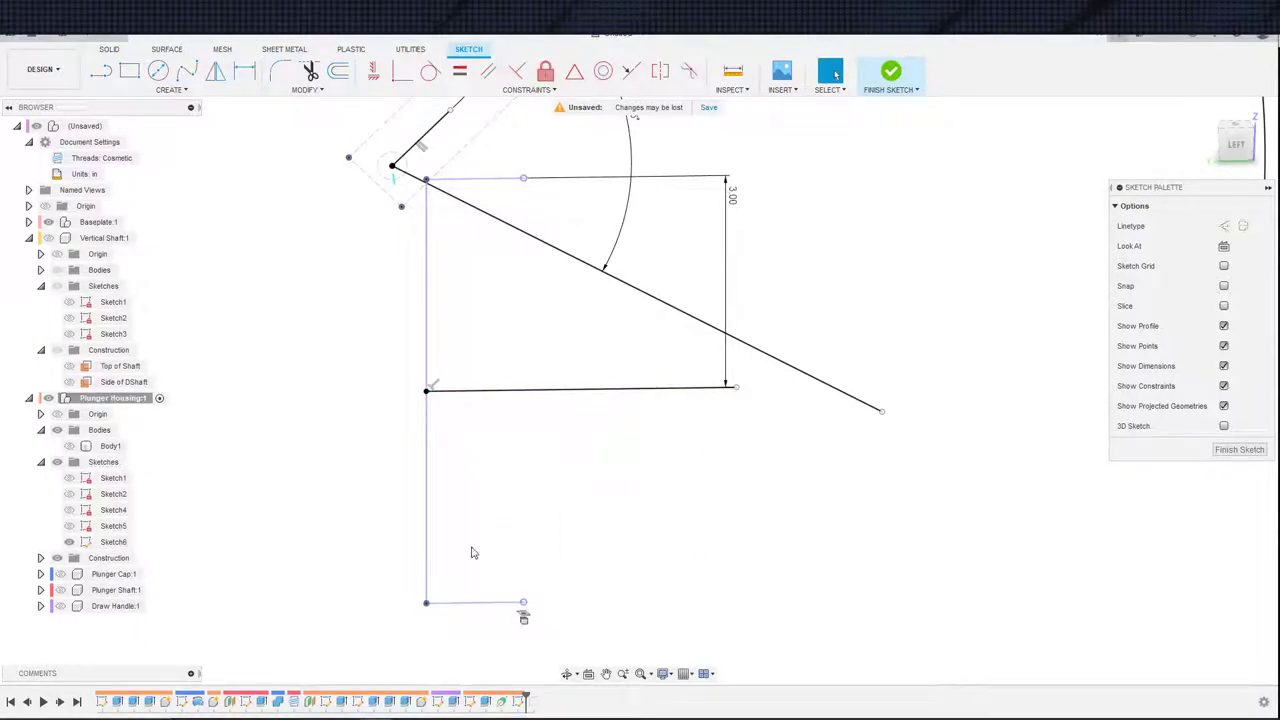
- Convert the perpendicular line and the projected tube edges to construction geometry
{"action": "left_click", "coordinate": [480, 390]}
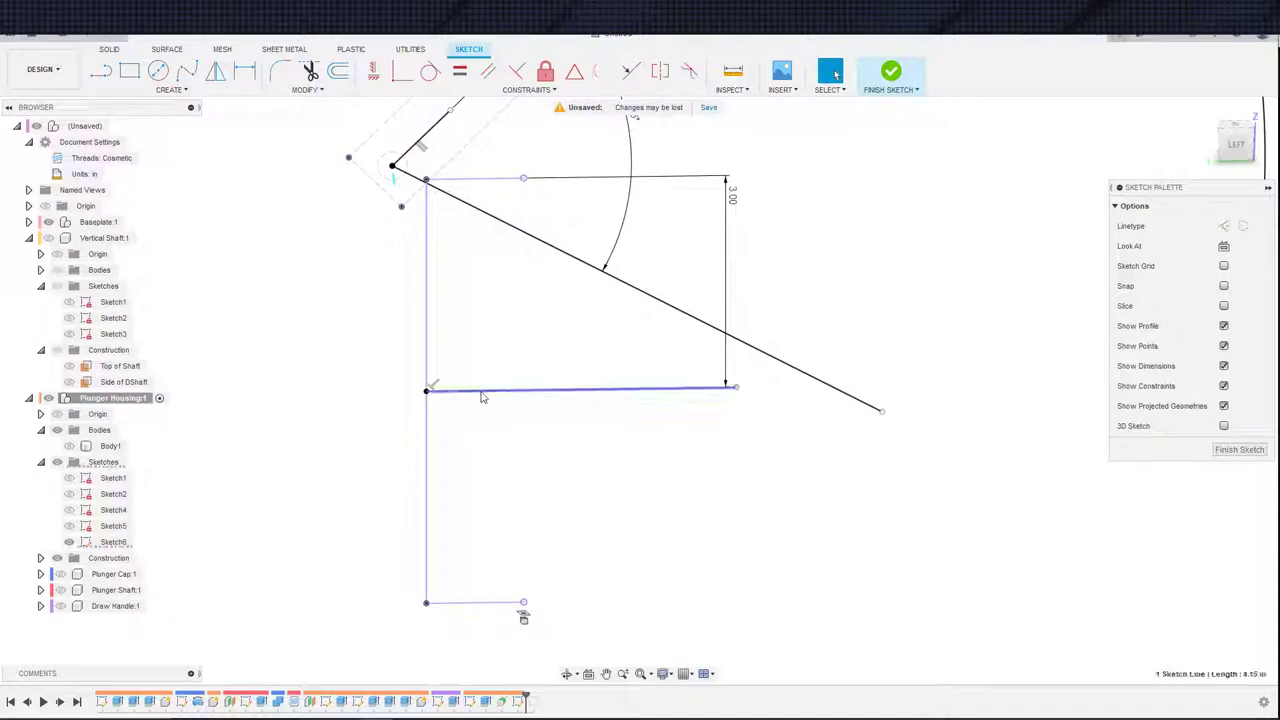
{"action": "key", "text": "x"}
{"action": "left_click", "coordinate": [427, 462]}
{"action": "key", "text": "x"}
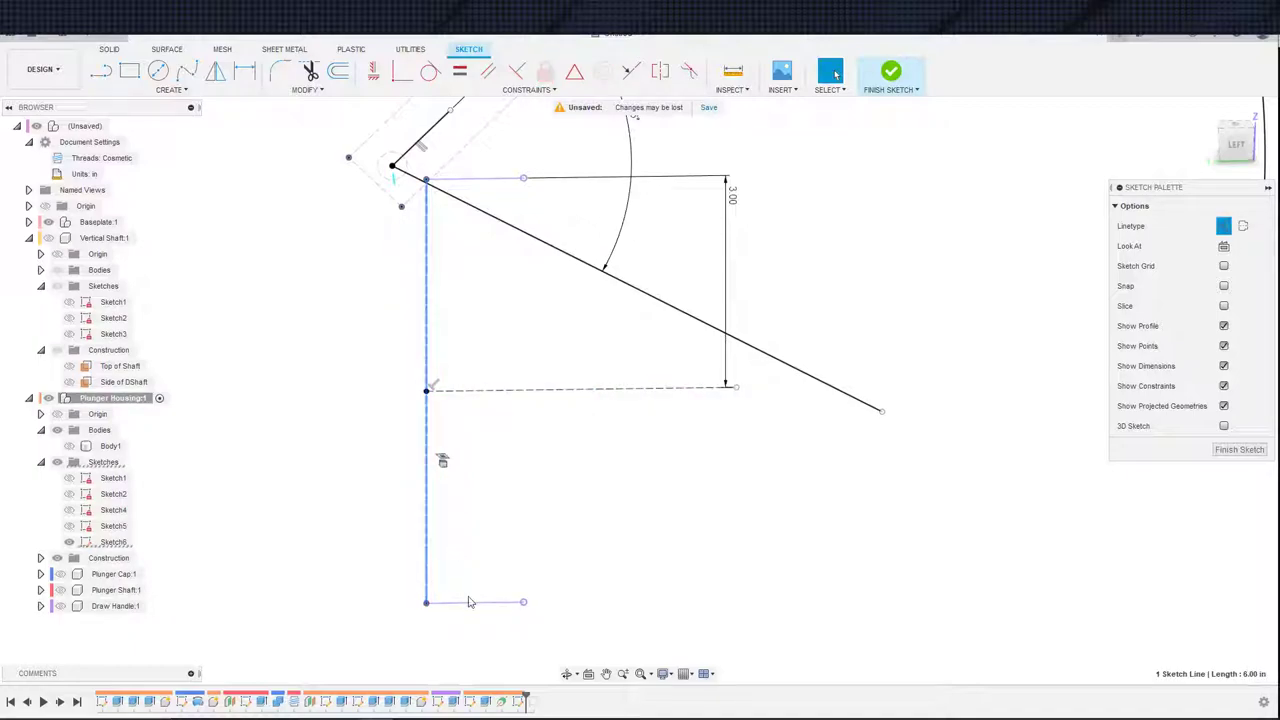
{"action": "left_click", "coordinate": [470, 602]}
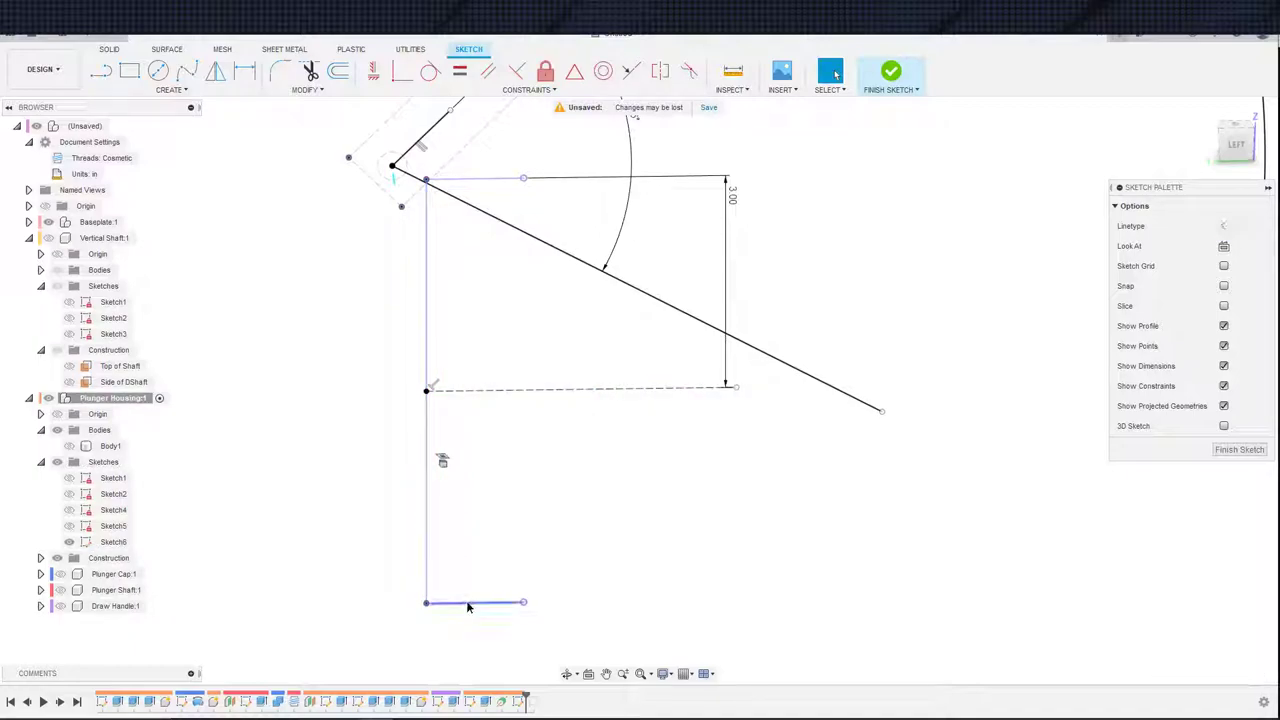
{"action": "double_click", "coordinate": [506, 179]}
{"action": "key", "text": "x"}
{"action": "left_click", "coordinate": [502, 433]}
- Make the free end of the perpendicular construction line coincident with the lower end of the swing arc
{"action": "scroll", "coordinate": [475, 378], "scroll_direction": "up", "scroll_amount": 3}
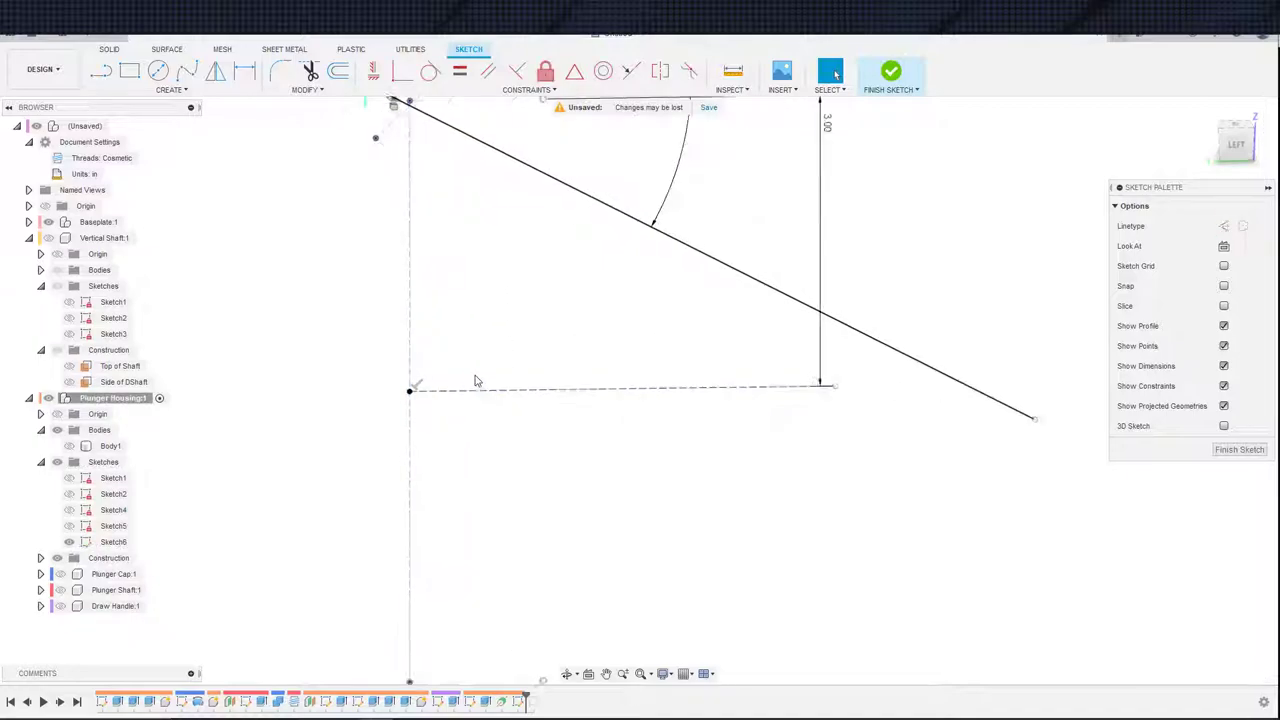
{"action": "scroll", "coordinate": [506, 357], "scroll_direction": "down", "scroll_amount": 2}
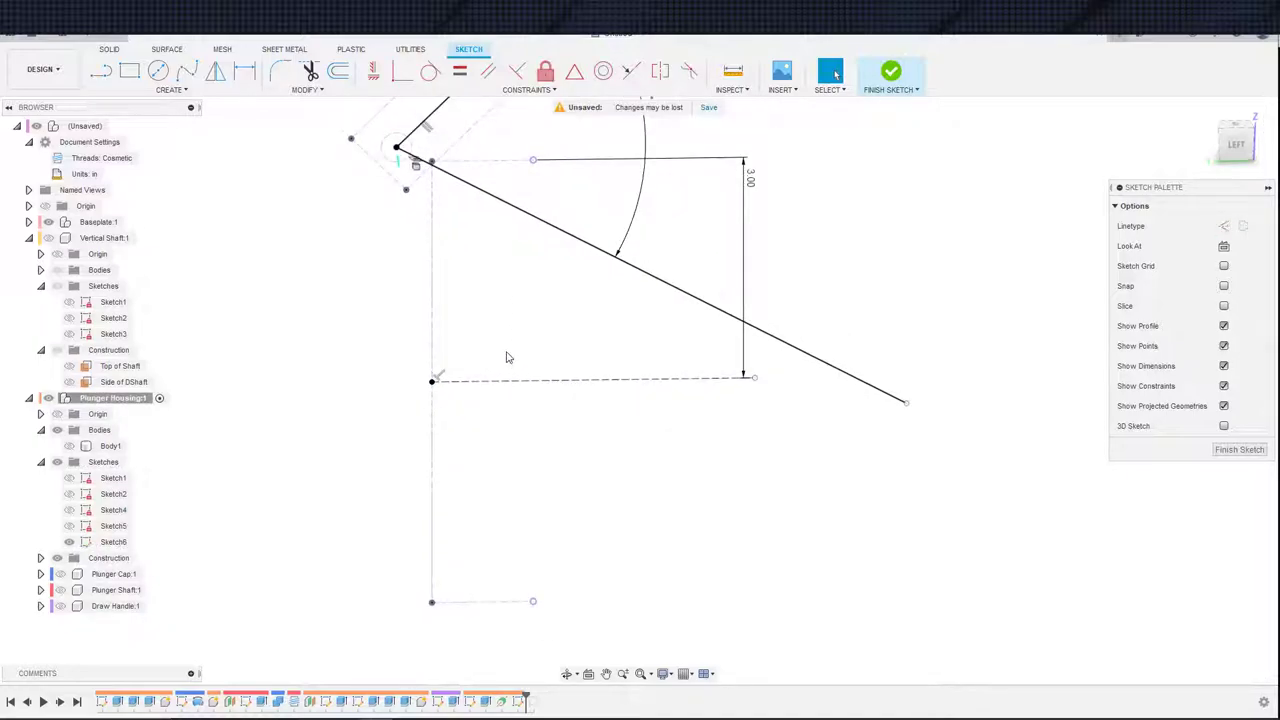
{"action": "scroll", "coordinate": [614, 395], "scroll_direction": "down", "scroll_amount": 3}
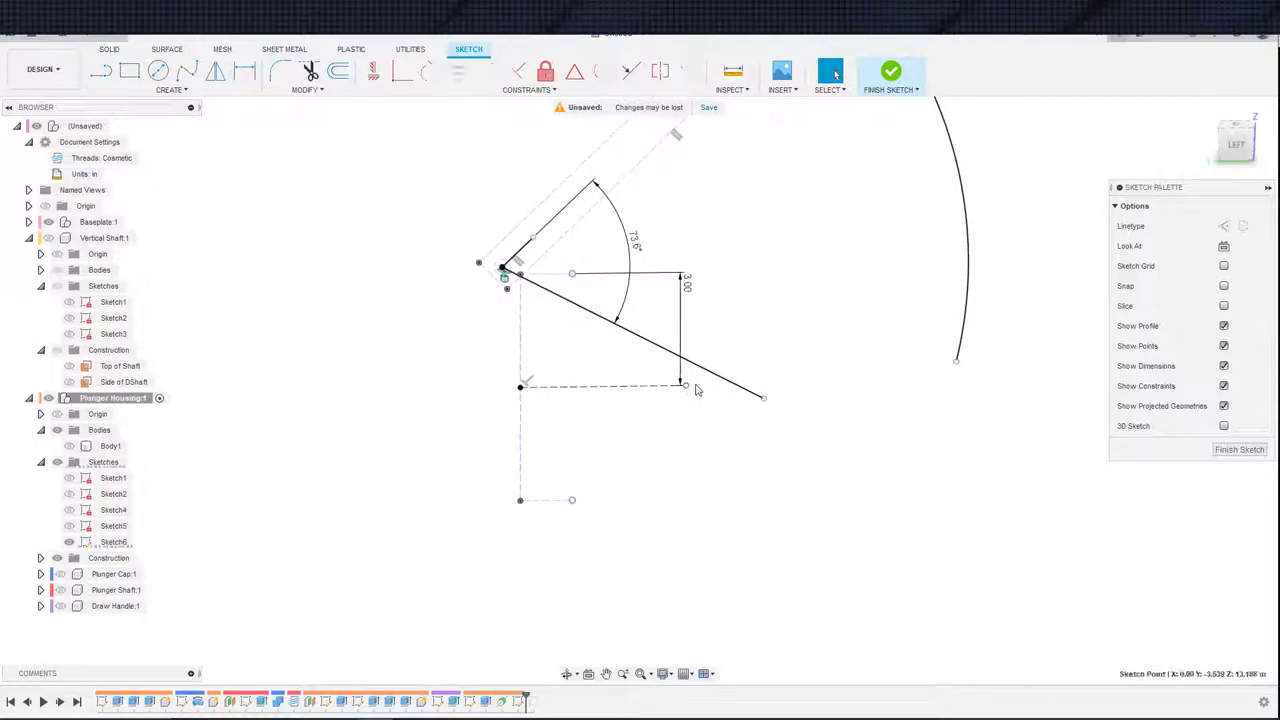
{"action": "left_click", "coordinate": [402, 70]}
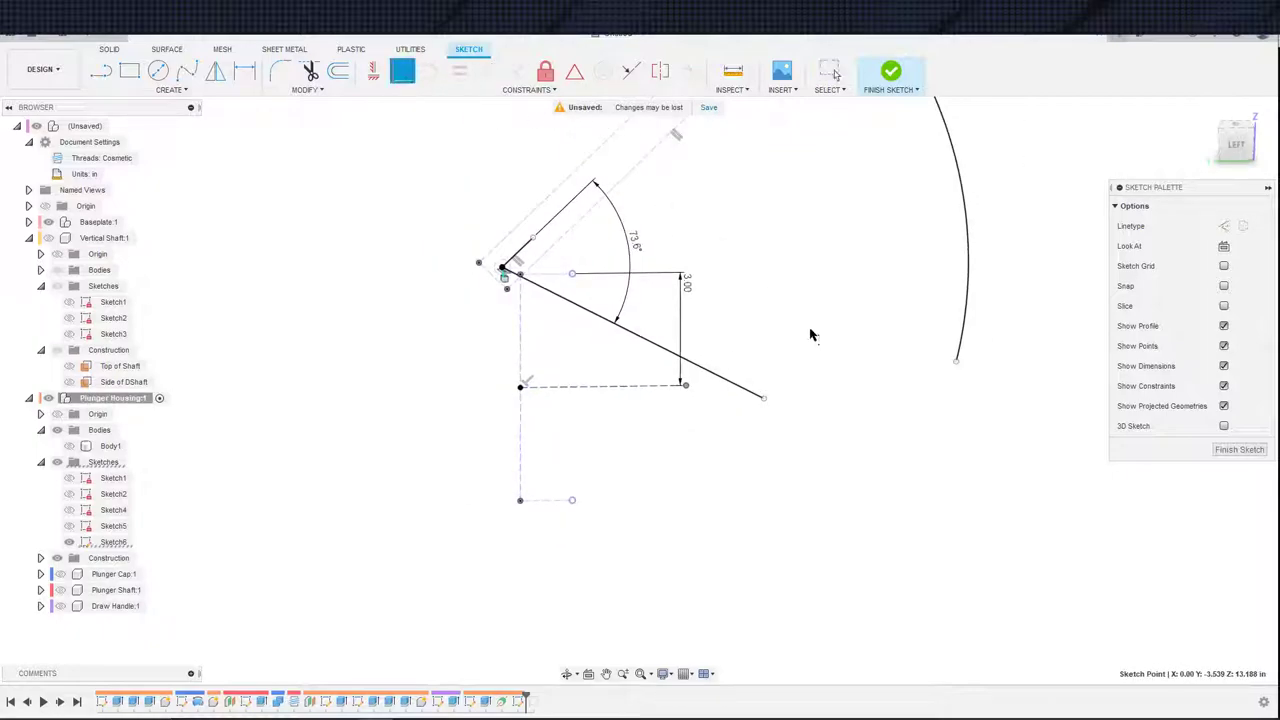
{"action": "left_click", "coordinate": [956, 370]}
{"action": "scroll", "coordinate": [957, 371], "scroll_direction": "down", "scroll_amount": 3}
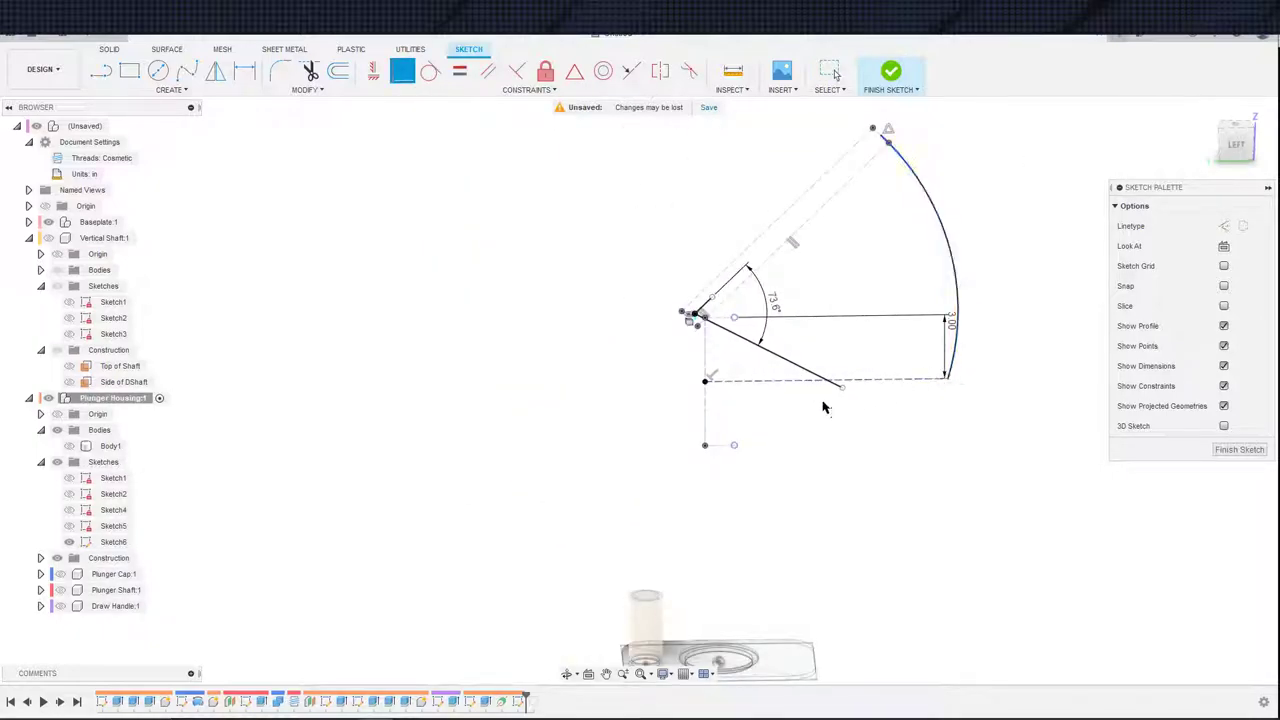
{"action": "key", "text": "Escape"}
- Delete the sloping line and the short handle-parallel line at the pivot hole, together with their angle dimension
{"action": "left_click", "coordinate": [795, 364]}
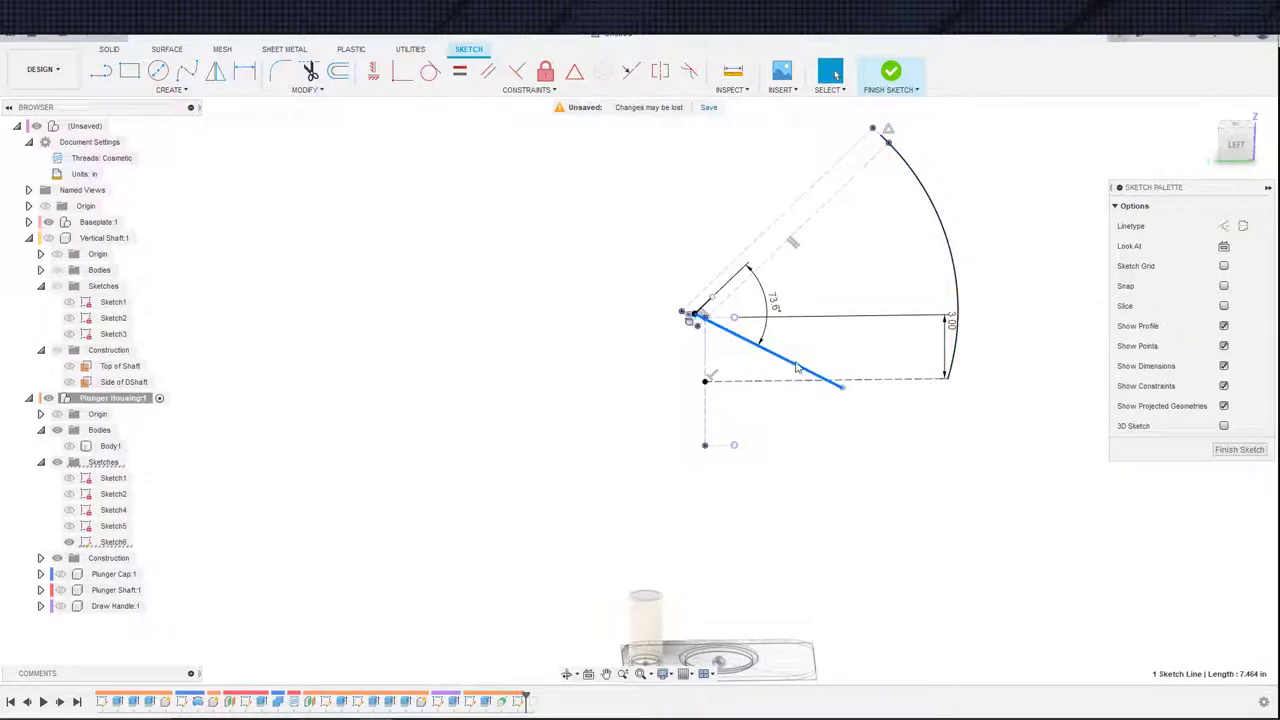
{"action": "key", "text": "Delete"}
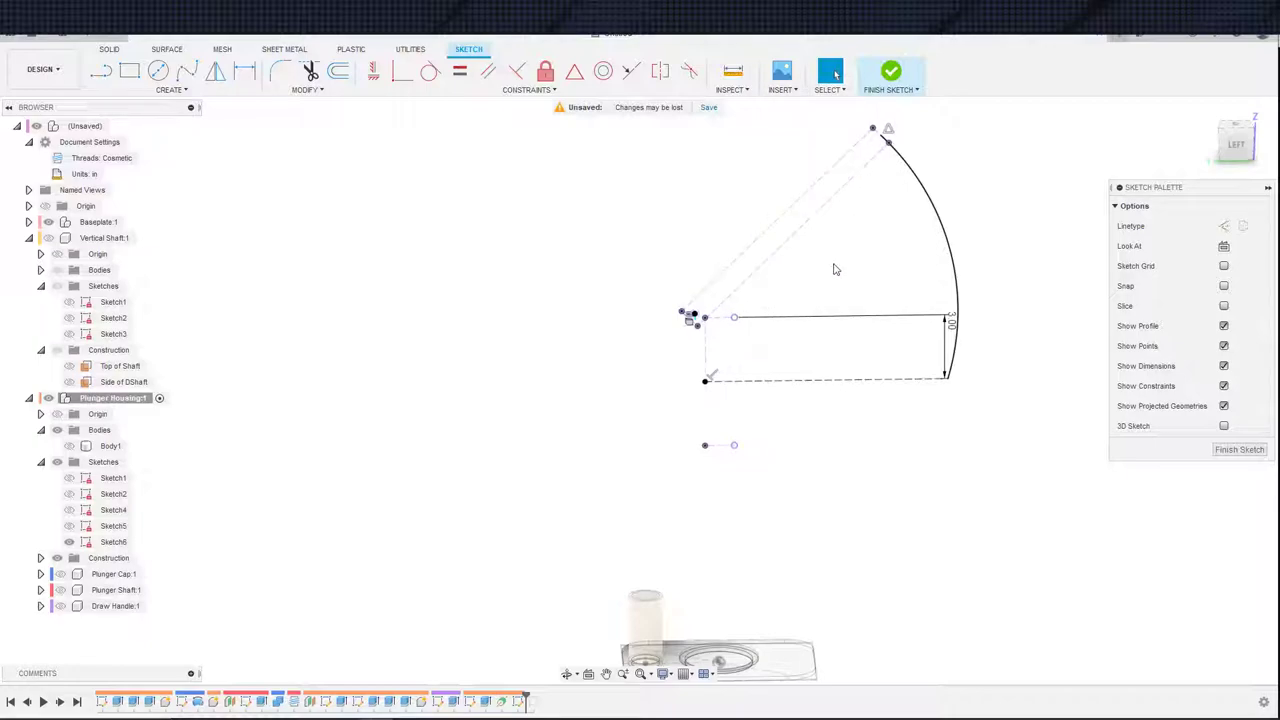
- Set the distance between the tube's upper edge and the perpendicular construction line to 4 in
{"action": "double_click", "coordinate": [948, 321]}
{"action": "type", "text": "4"}
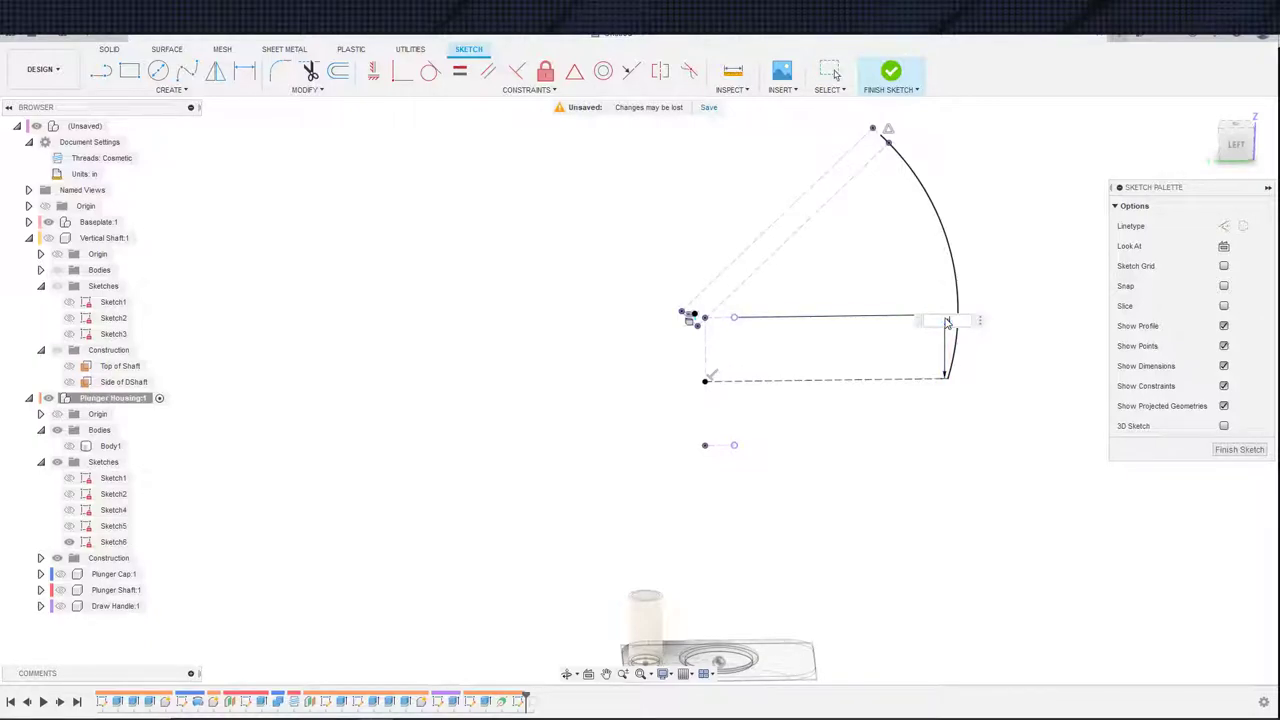
{"action": "key", "text": "Return"}
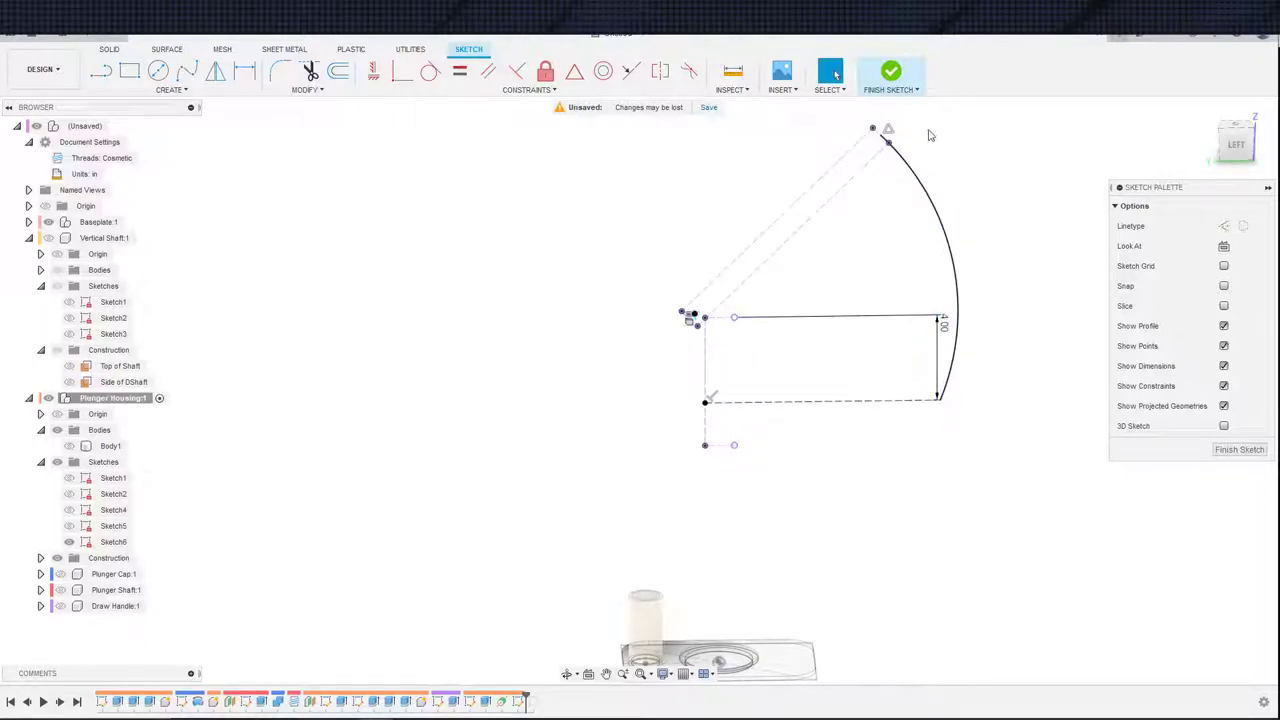